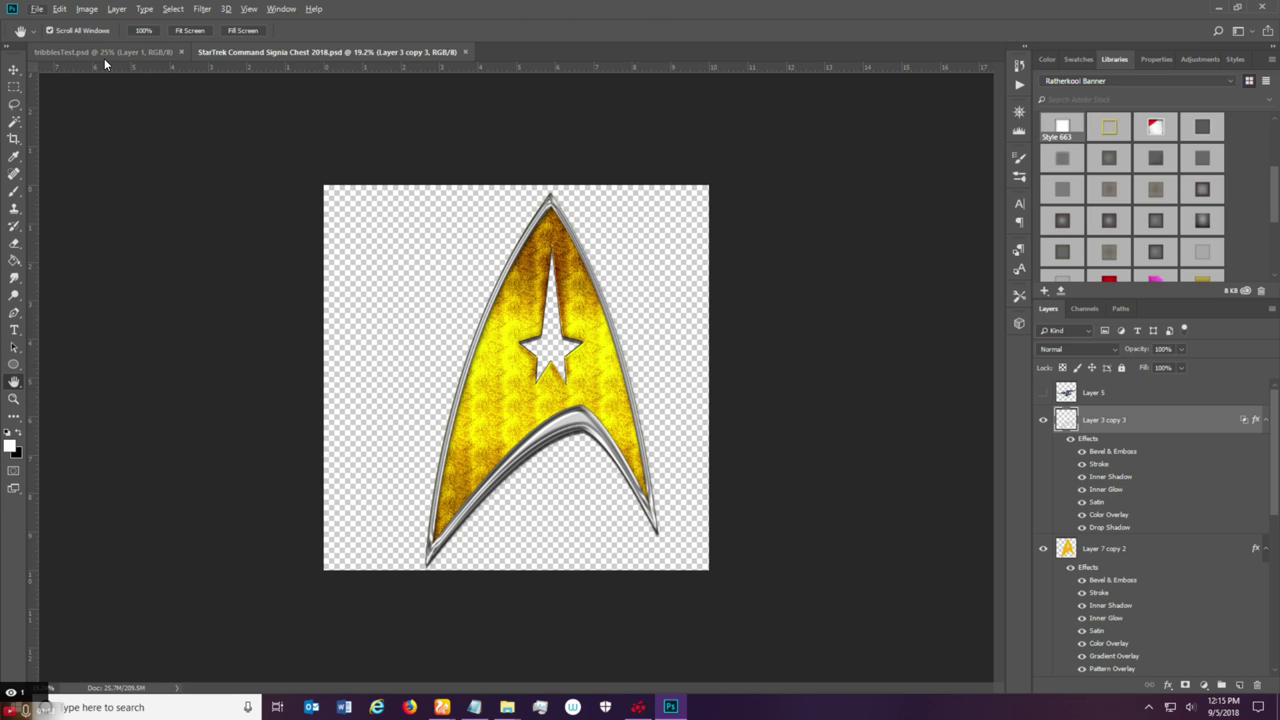
# Switch to the tribblesTest.psd document containing the grey circle.
pyautogui.click(139, 52)
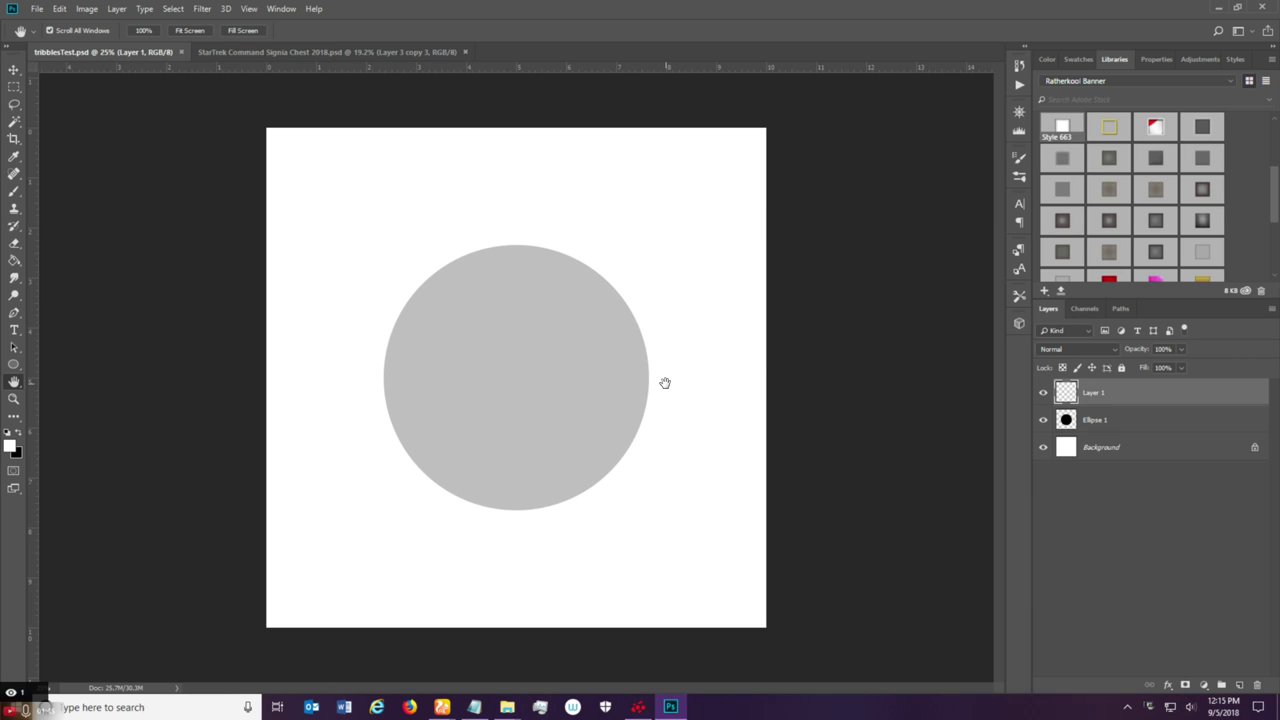
pyautogui.scroll(3, 665, 385)
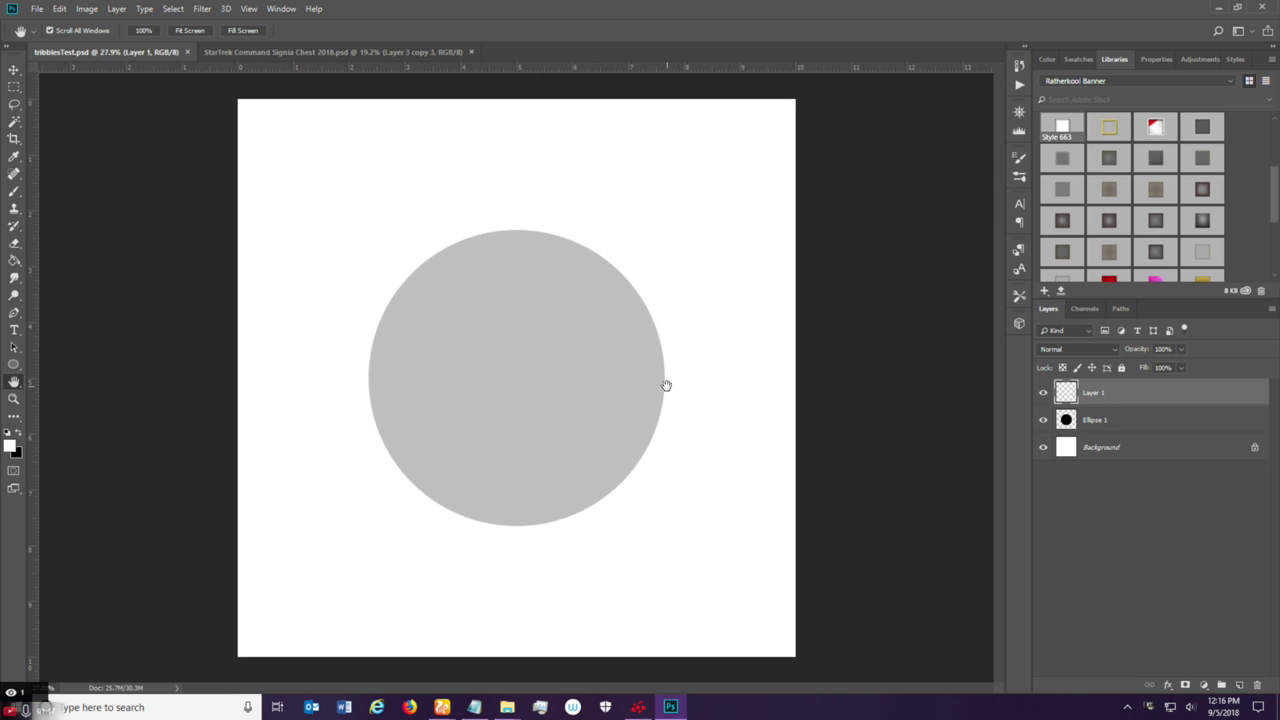
pyautogui.scroll(1, 665, 385)
pyautogui.moveTo(669, 386); pyautogui.dragTo(774, 417)
pyautogui.moveTo(731, 357); pyautogui.dragTo(724, 387)
pyautogui.hotkey('ctrl', 'r')
pyautogui.moveTo(748, 326)
pyautogui.mouseDown()
pyautogui.moveTo(746, 291)
pyautogui.moveTo(709, 317)
pyautogui.mouseUp()
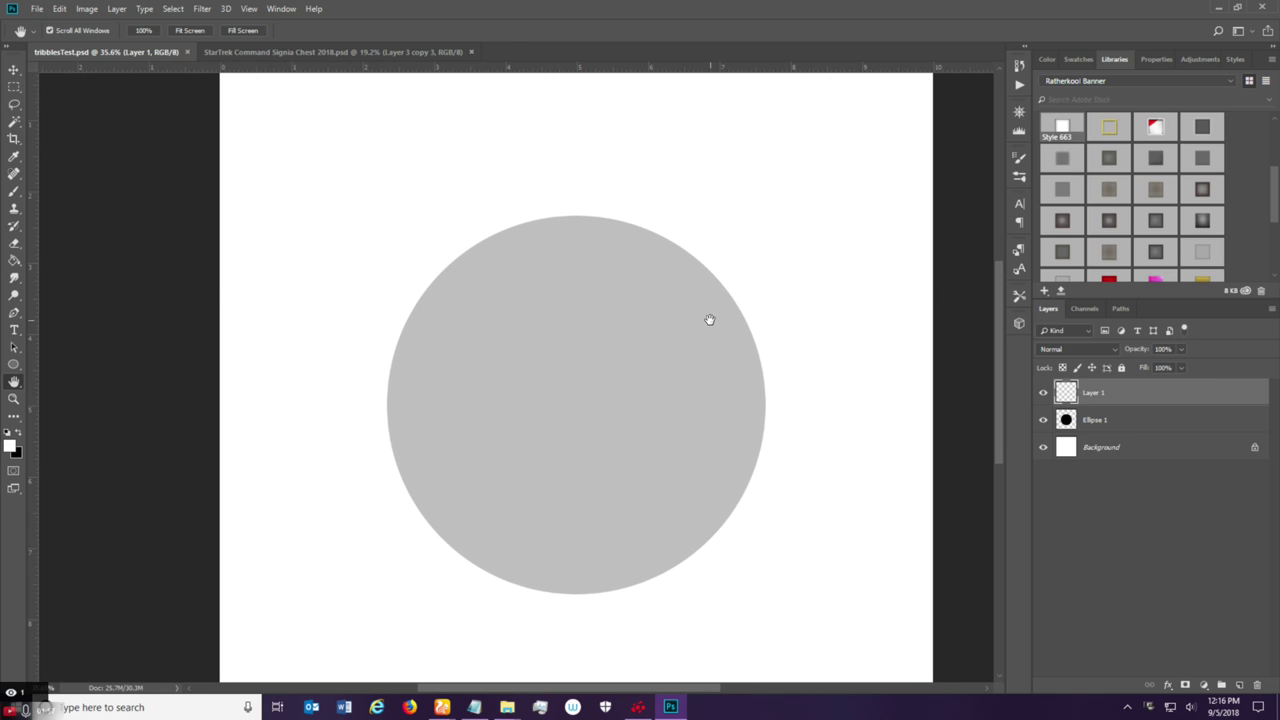
# Select the Brush tool and load Sampled Brush 75 3 from the Aaron Blaise Hair Brushes Set 2.
pyautogui.press('b')
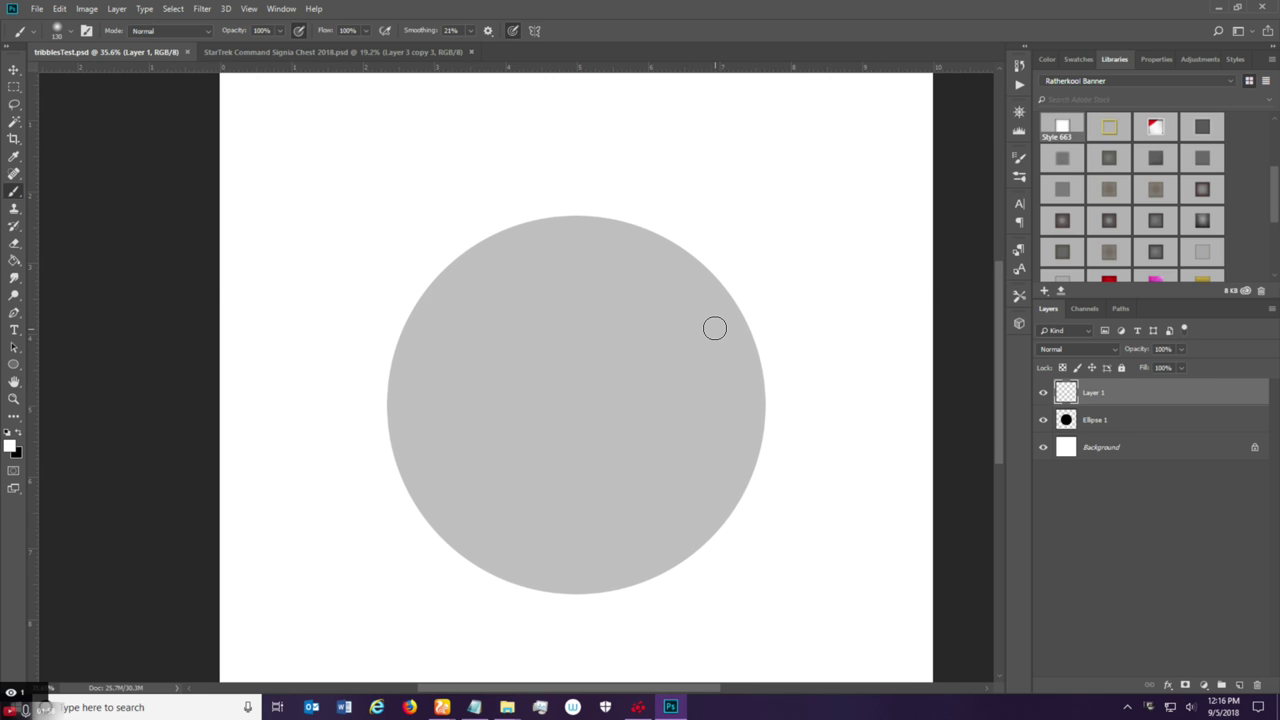
pyautogui.click(70, 32)
pyautogui.moveTo(315, 376)
pyautogui.mouseDown()
pyautogui.moveTo(304, 467)
pyautogui.moveTo(305, 430)
pyautogui.mouseUp()
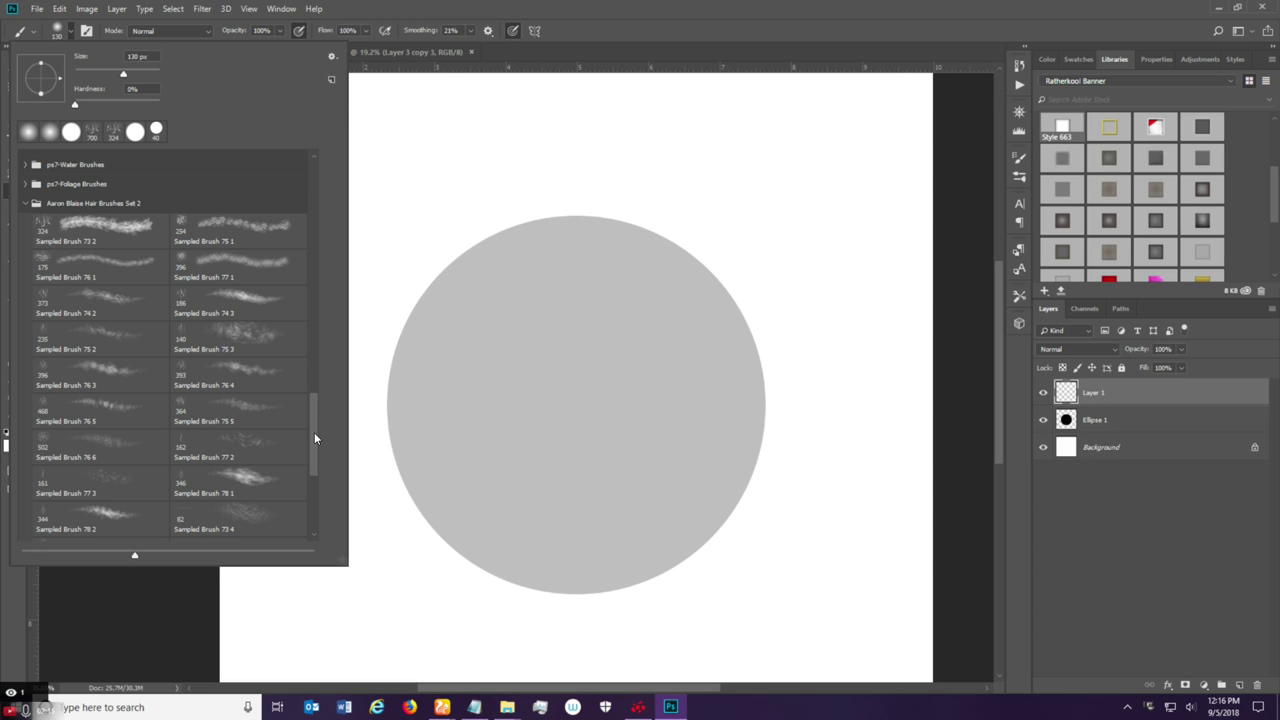
pyautogui.moveTo(314, 433)
pyautogui.mouseDown()
pyautogui.moveTo(309, 454)
pyautogui.moveTo(304, 414)
pyautogui.mouseUp()
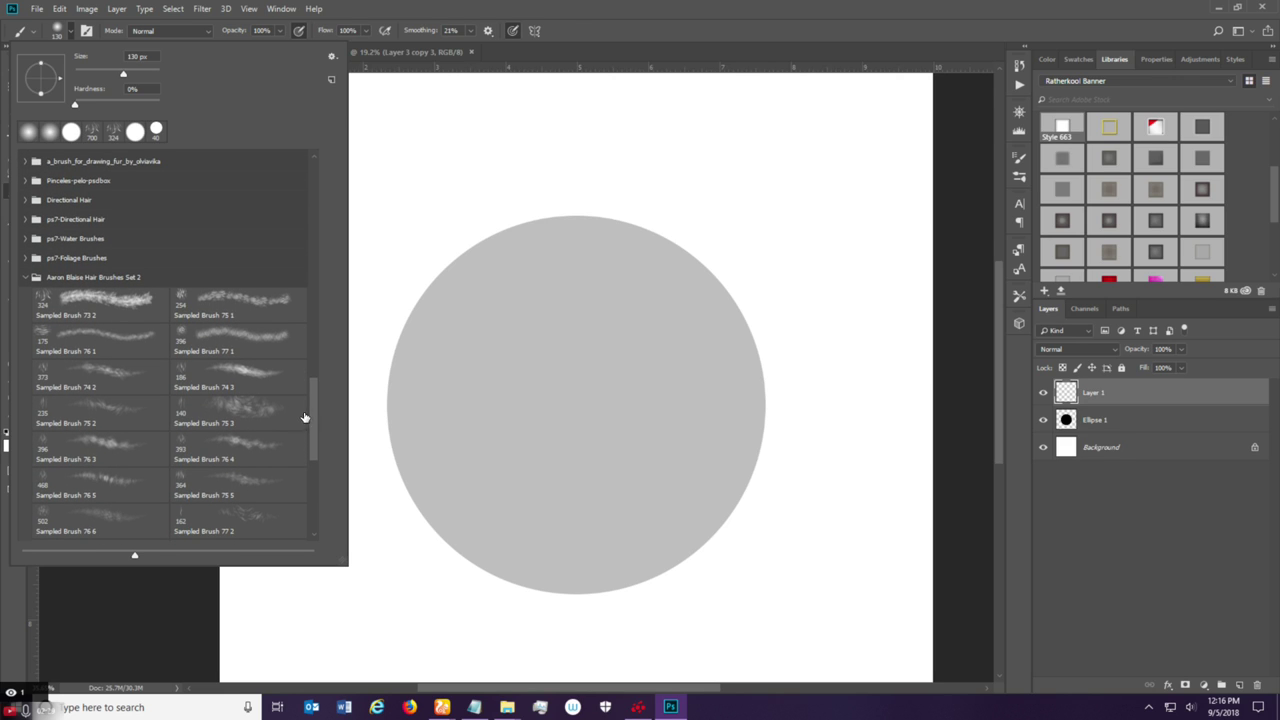
pyautogui.click(263, 414)
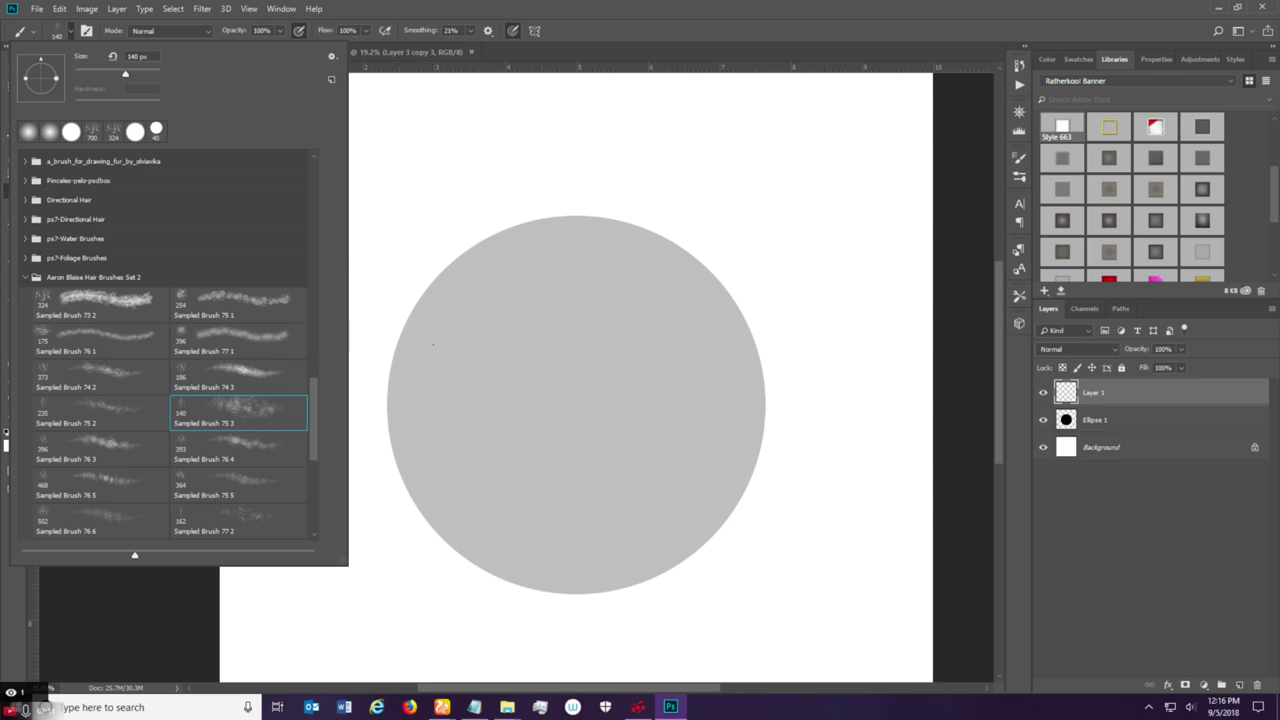
pyautogui.click(561, 46)
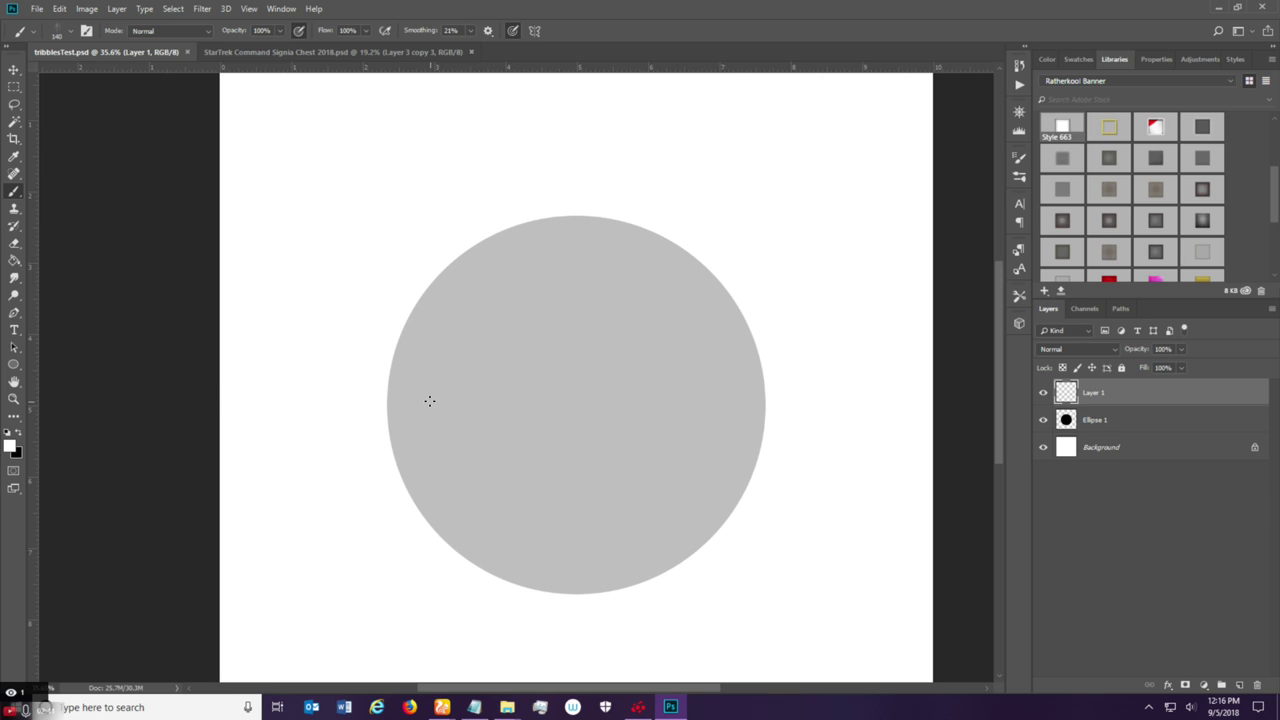
pyautogui.press('Tab')
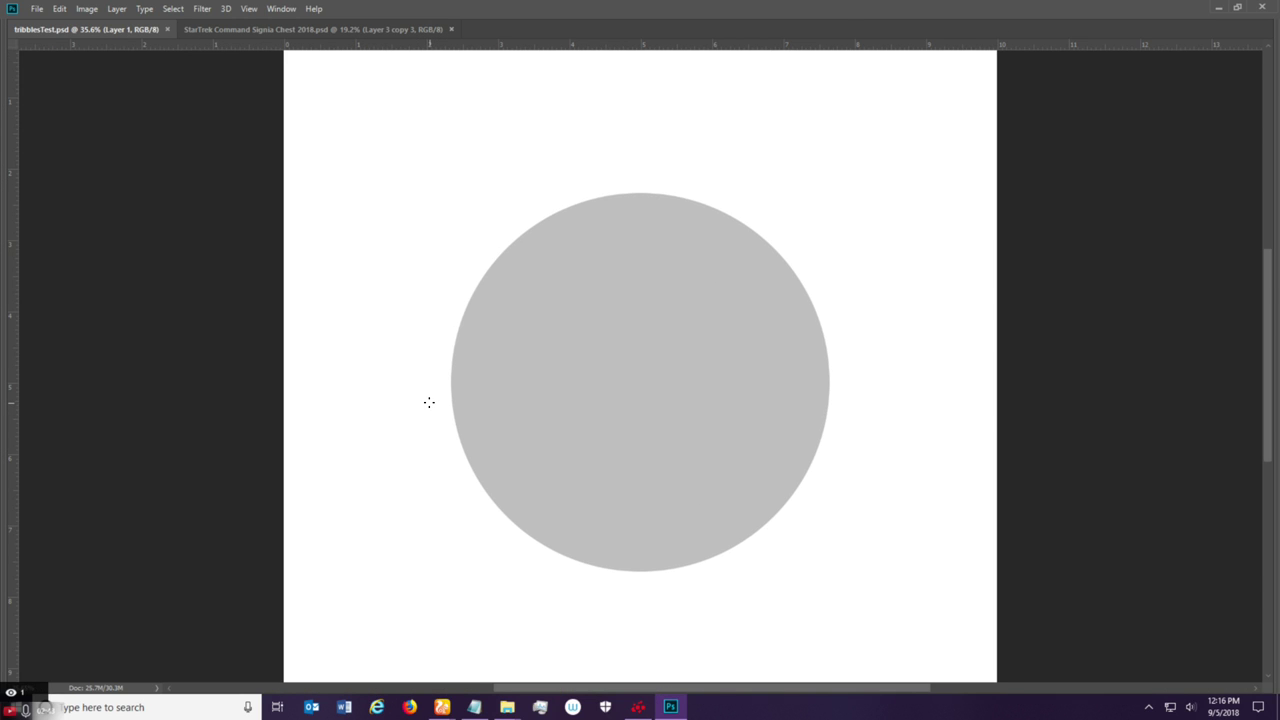
pyautogui.press('Tab')
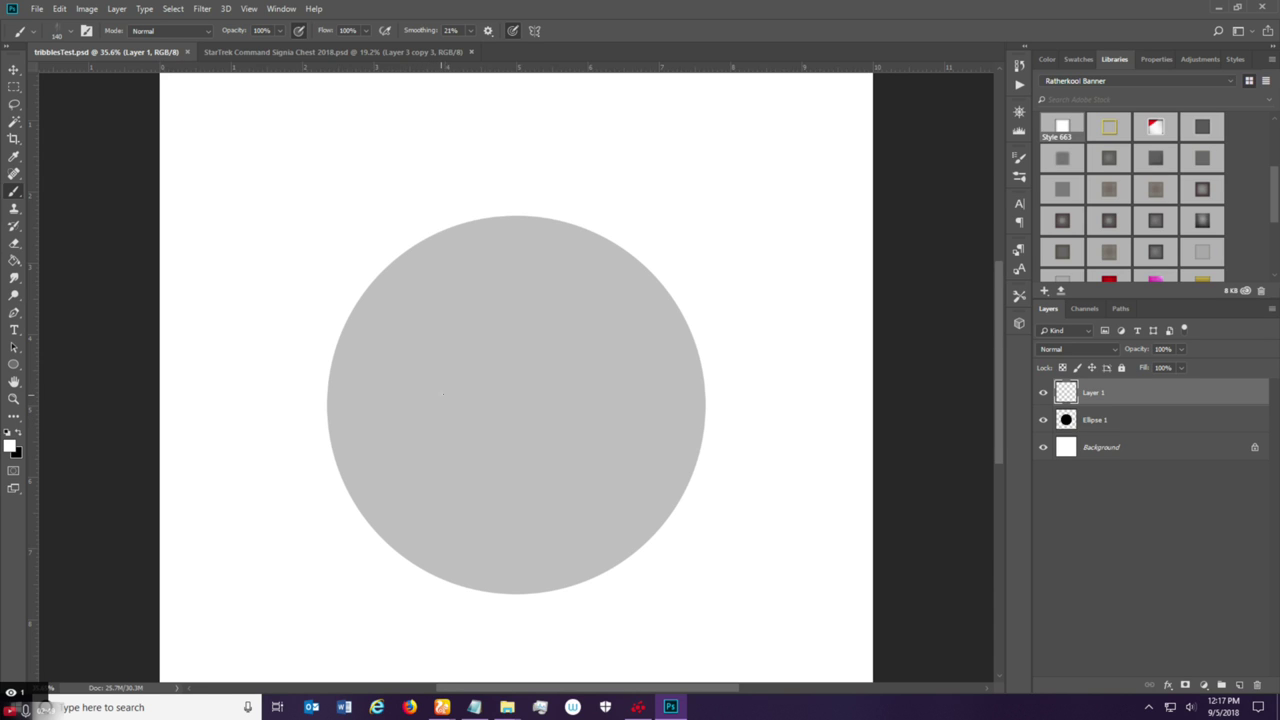
# Try white fur strokes at 140 px on the left half of the circle, and undo them.
pyautogui.moveTo(455, 391)
pyautogui.mouseDown()
pyautogui.moveTo(438, 423)
pyautogui.moveTo(438, 382)
pyautogui.moveTo(448, 462)
pyautogui.moveTo(429, 392)
pyautogui.moveTo(422, 437)
pyautogui.mouseUp()
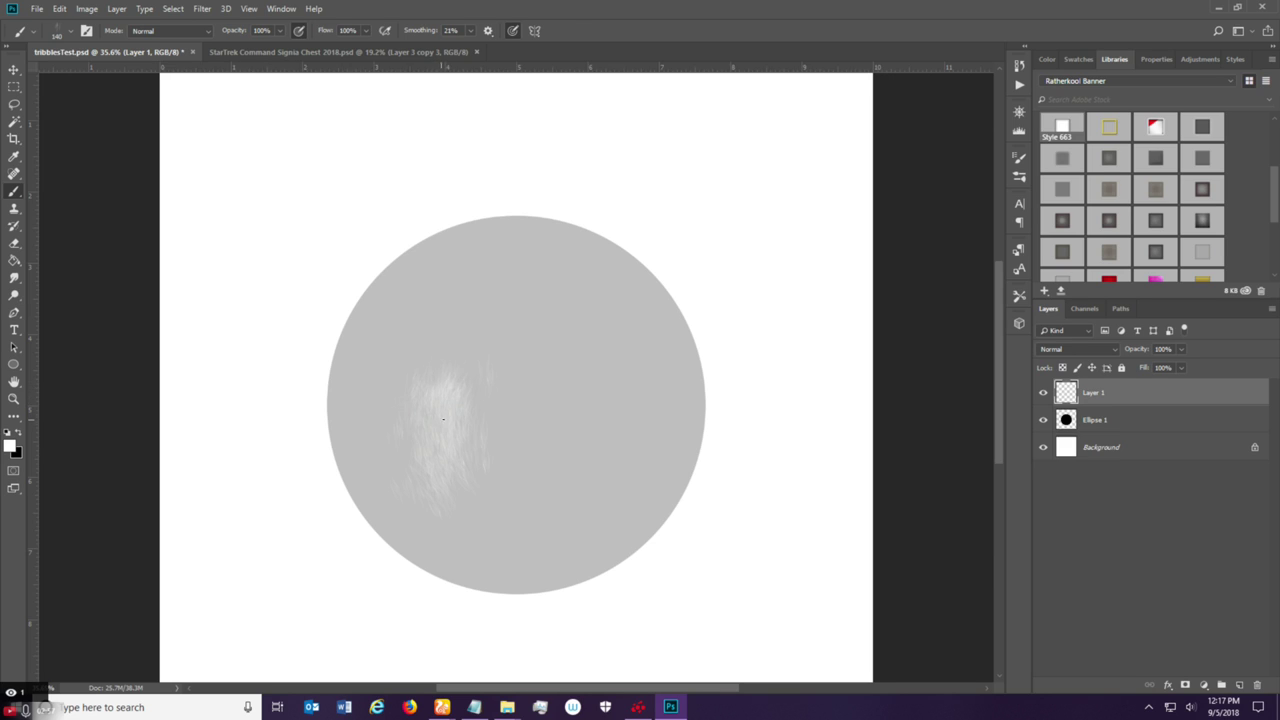
pyautogui.hotkey('ctrl', 'alt', 'z')
pyautogui.hotkey('ctrl', 'alt', 'z')
pyautogui.hotkey('ctrl', 'alt', 'z')
pyautogui.hotkey('ctrl', 'alt', 'z')
pyautogui.hotkey('ctrl', 'alt', 'z')
pyautogui.hotkey('ctrl', 'alt', 'z')
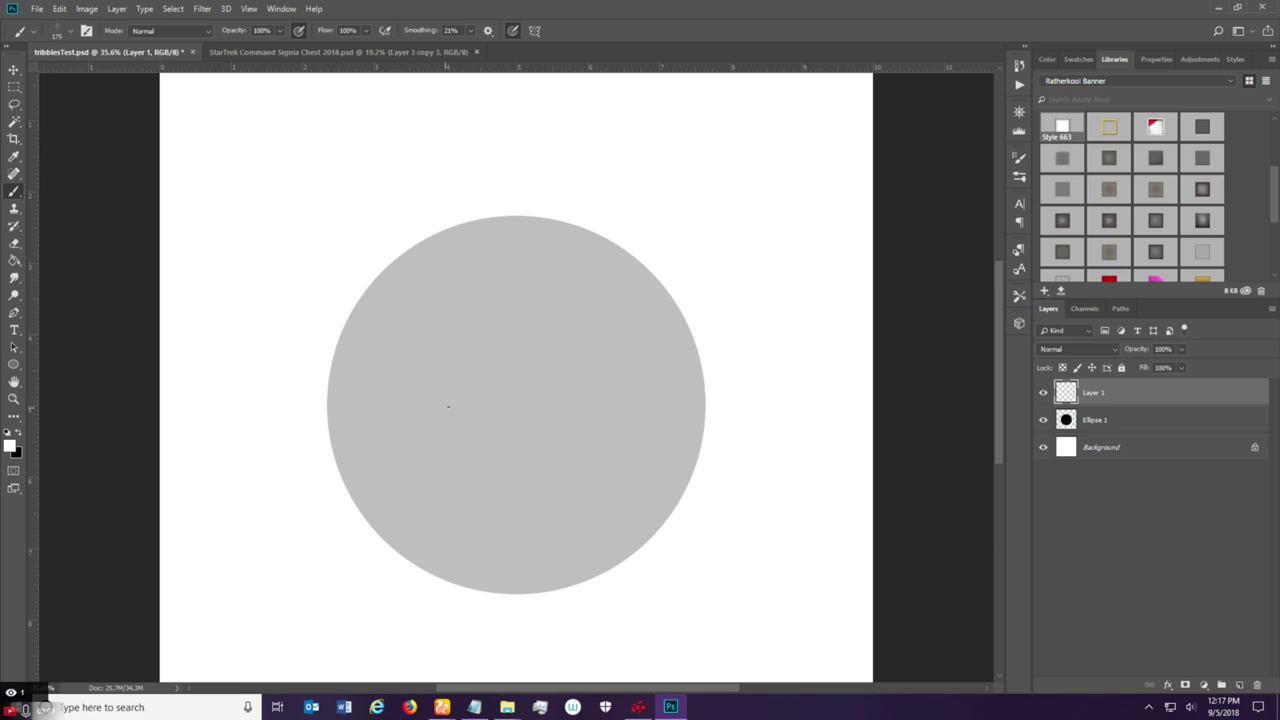
# Try longer hair strokes with the brush enlarged up to 400 px over the circle's left edge, and undo them.
pyautogui.moveTo(450, 408)
pyautogui.mouseDown()
pyautogui.moveTo(460, 407)
pyautogui.moveTo(380, 328)
pyautogui.moveTo(371, 359)
pyautogui.moveTo(429, 284)
pyautogui.moveTo(396, 312)
pyautogui.moveTo(362, 380)
pyautogui.moveTo(356, 448)
pyautogui.moveTo(364, 393)
pyautogui.moveTo(408, 308)
pyautogui.moveTo(368, 369)
pyautogui.moveTo(364, 444)
pyautogui.moveTo(410, 312)
pyautogui.moveTo(388, 342)
pyautogui.moveTo(372, 444)
pyautogui.moveTo(443, 289)
pyautogui.mouseUp()
pyautogui.hotkey('ctrl', 'alt', 'z')
pyautogui.hotkey('ctrl', 'alt', 'z')
pyautogui.hotkey('ctrl', 'alt', 'z')
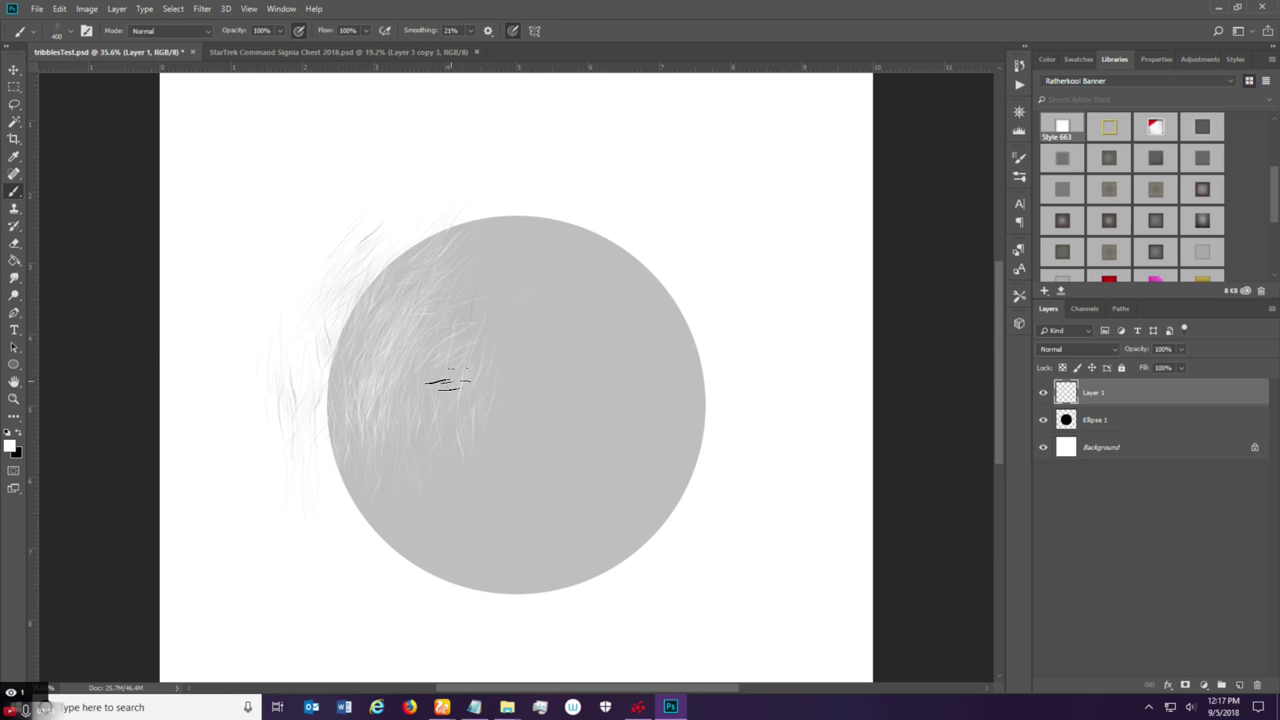
pyautogui.hotkey('ctrl', 'alt', 'z')
pyautogui.hotkey('ctrl', 'alt', 'z')
pyautogui.hotkey('ctrl', 'alt', 'z')
pyautogui.hotkey('ctrl', 'alt', 'z')
pyautogui.hotkey('ctrl', 'alt', 'z')
pyautogui.hotkey('ctrl', 'alt', 'z')
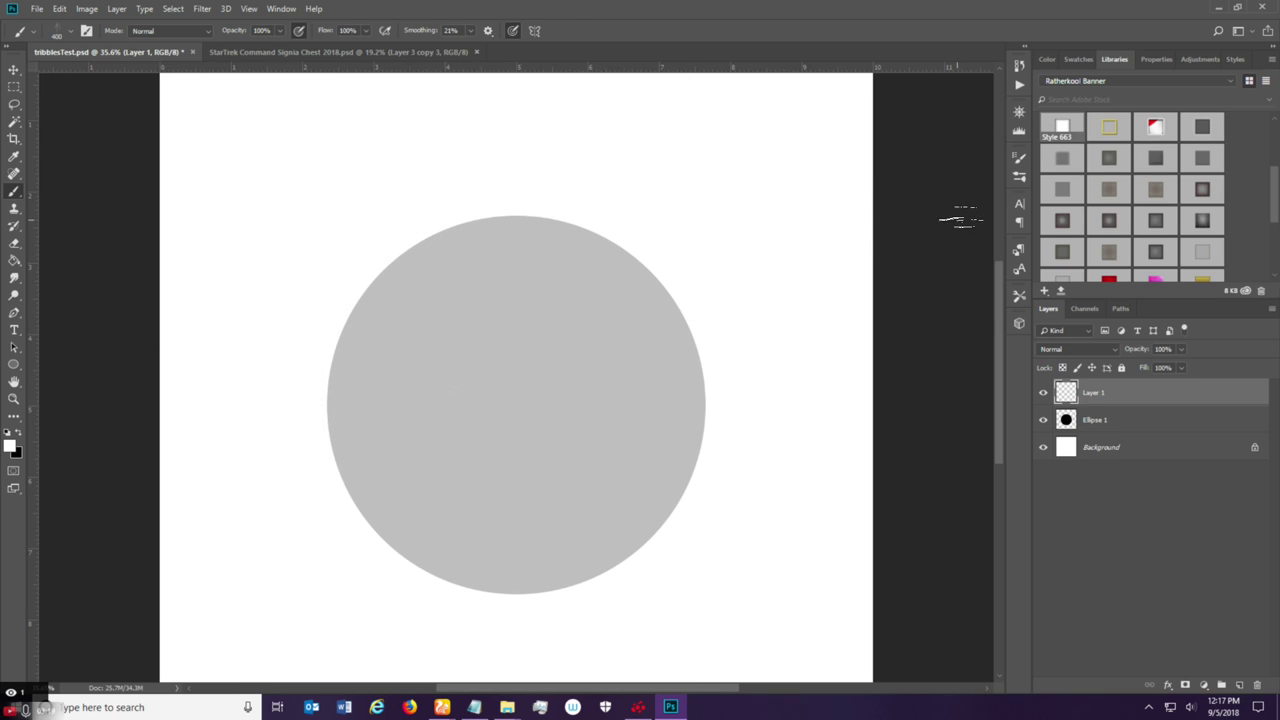
# Set the hair brush's spacing to 6% and its size jitter to 38%.
pyautogui.click(1020, 162)
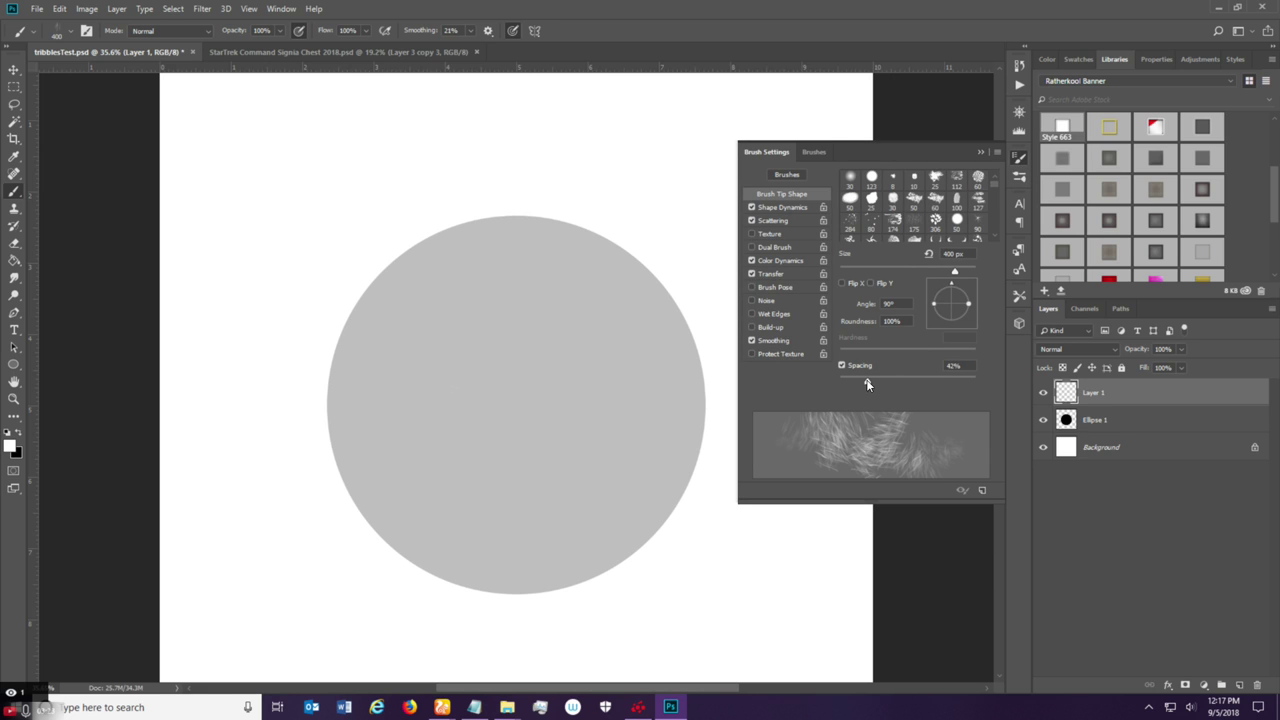
pyautogui.moveTo(867, 382); pyautogui.dragTo(843, 385)
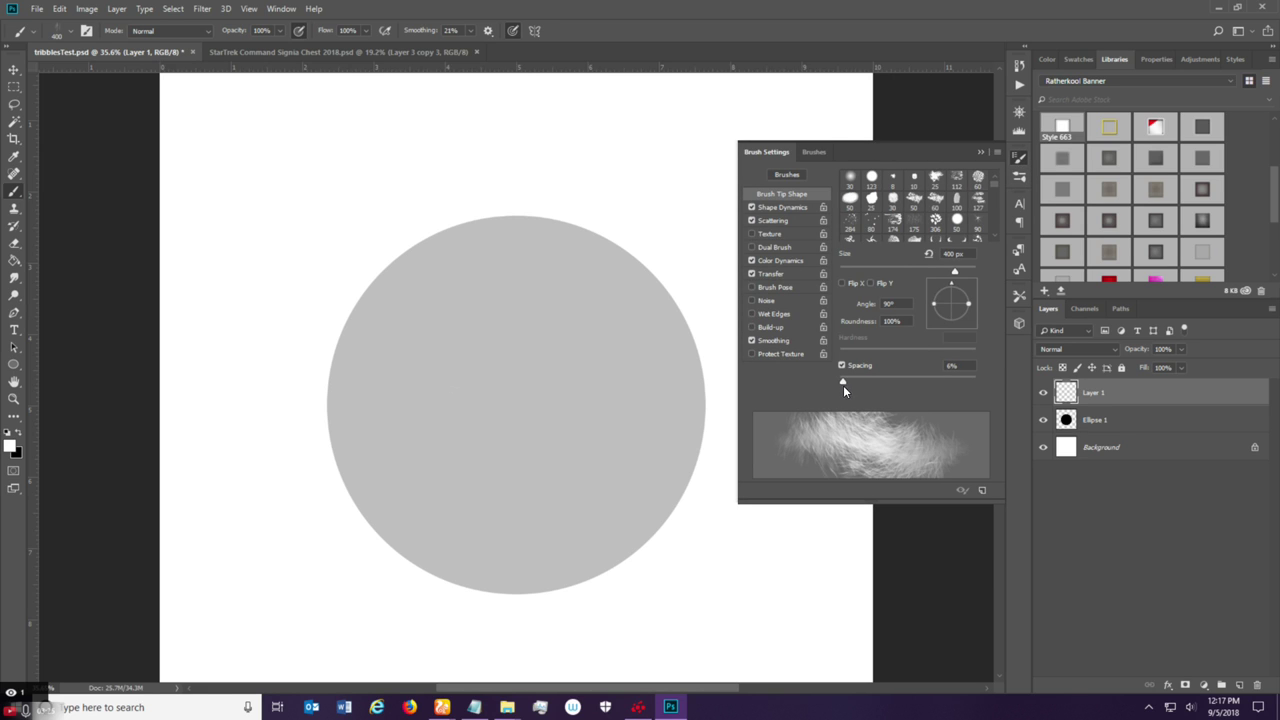
pyautogui.click(802, 206)
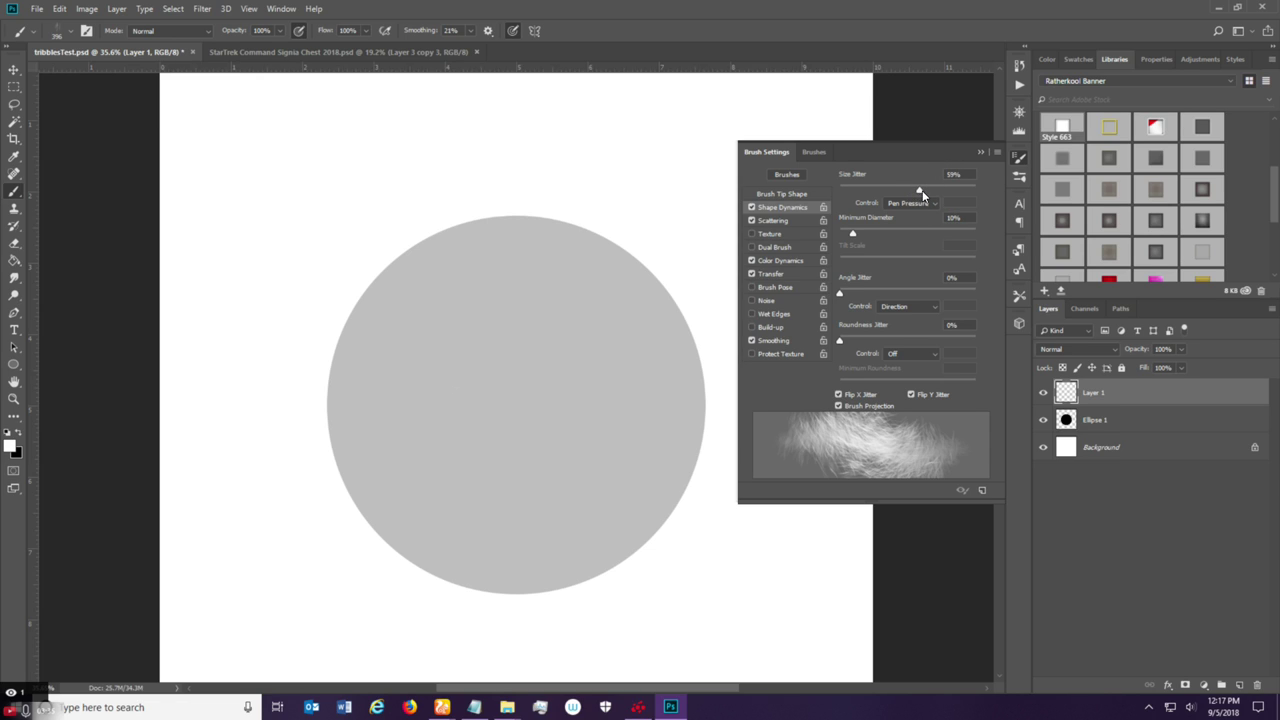
pyautogui.moveTo(918, 188)
pyautogui.mouseDown()
pyautogui.moveTo(879, 196)
pyautogui.moveTo(893, 190)
pyautogui.mouseUp()
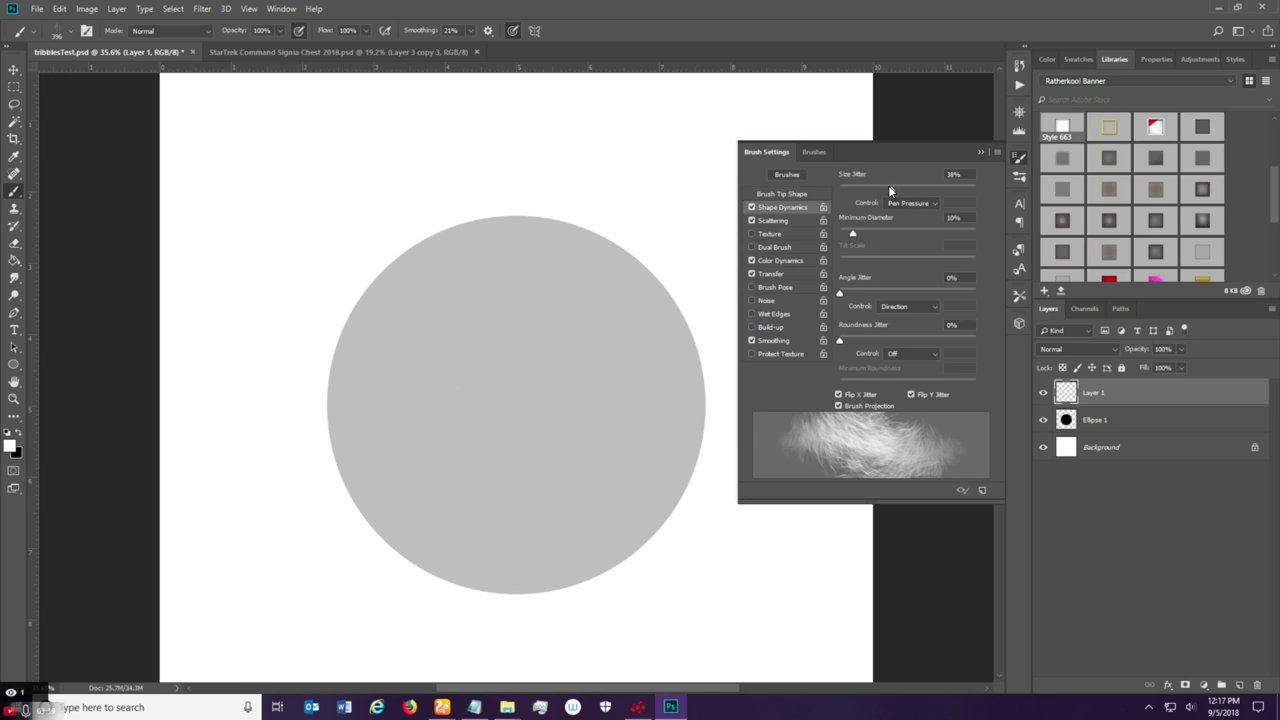
# Set the hair brush's scatter to 109% in its scattering options.
pyautogui.click(797, 221)
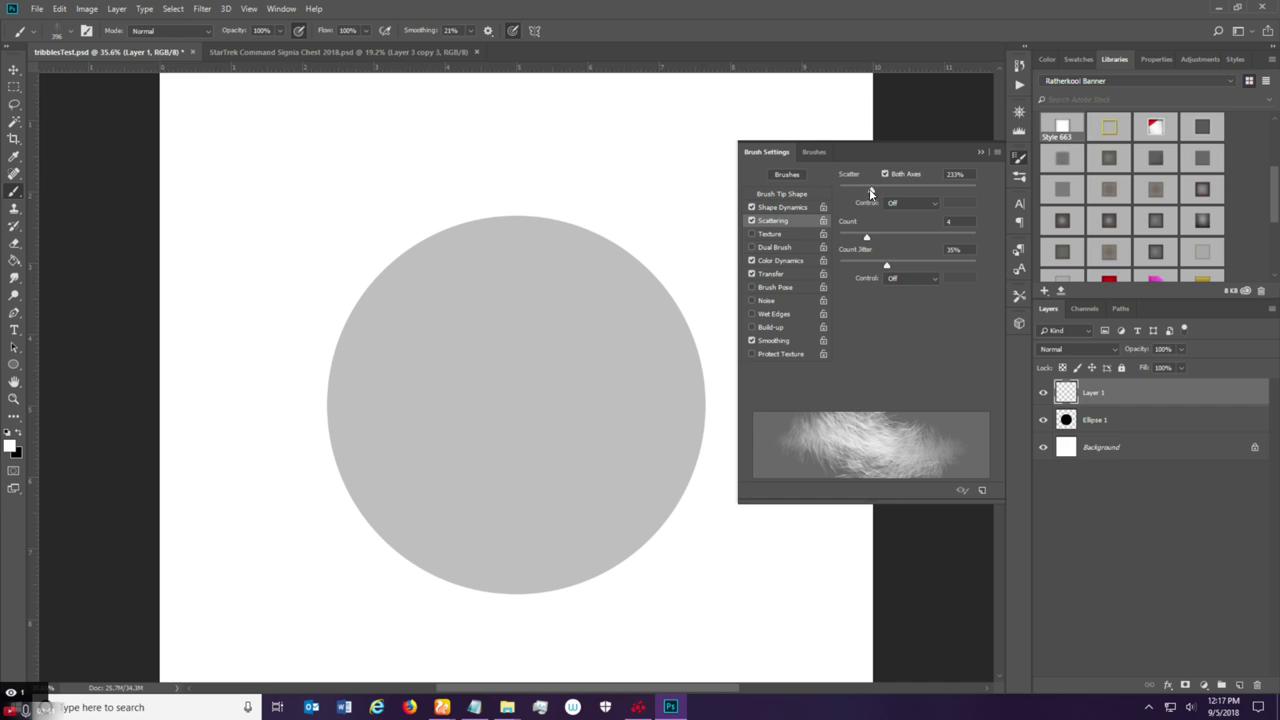
pyautogui.moveTo(871, 190); pyautogui.dragTo(849, 192)
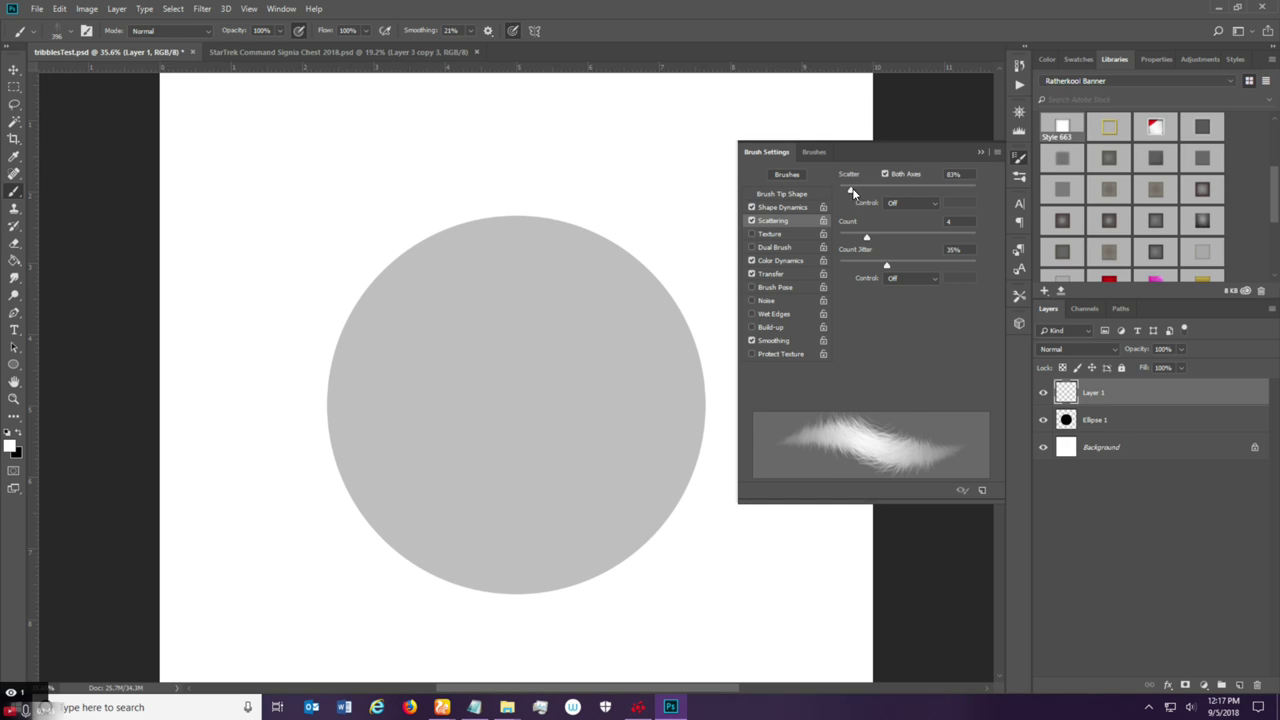
pyautogui.moveTo(852, 192); pyautogui.dragTo(864, 189)
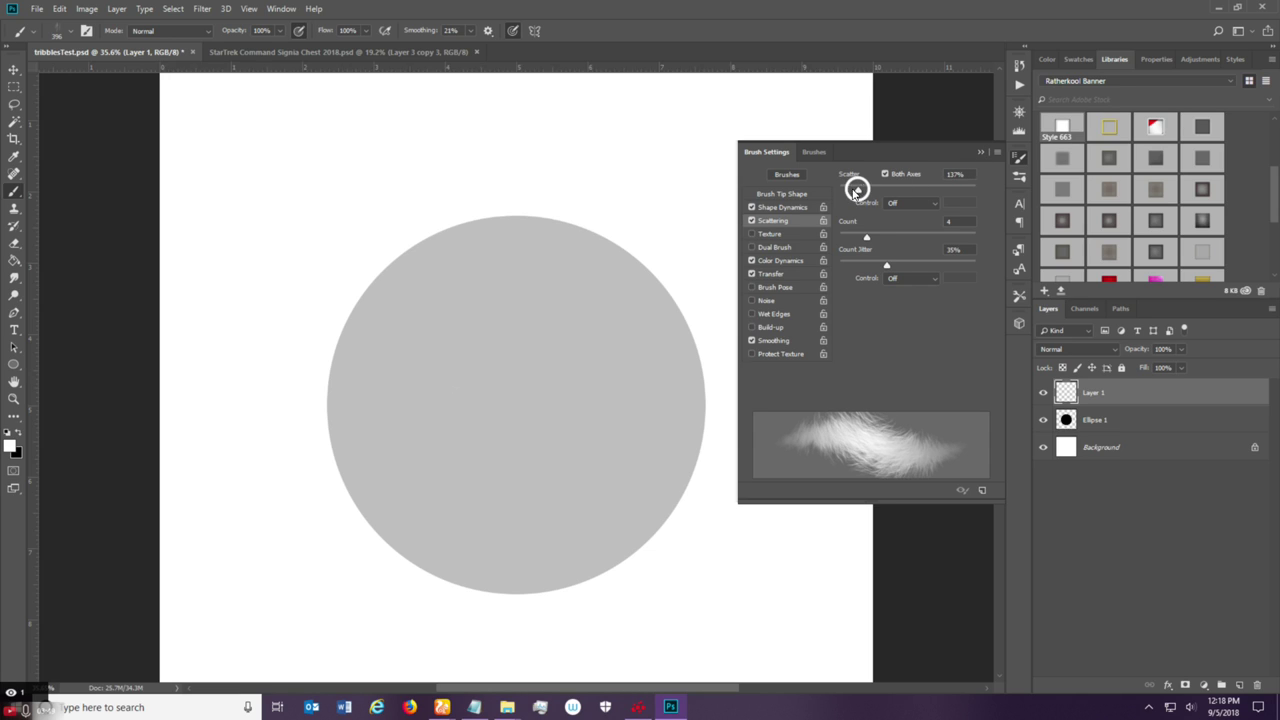
pyautogui.moveTo(855, 188); pyautogui.dragTo(853, 190)
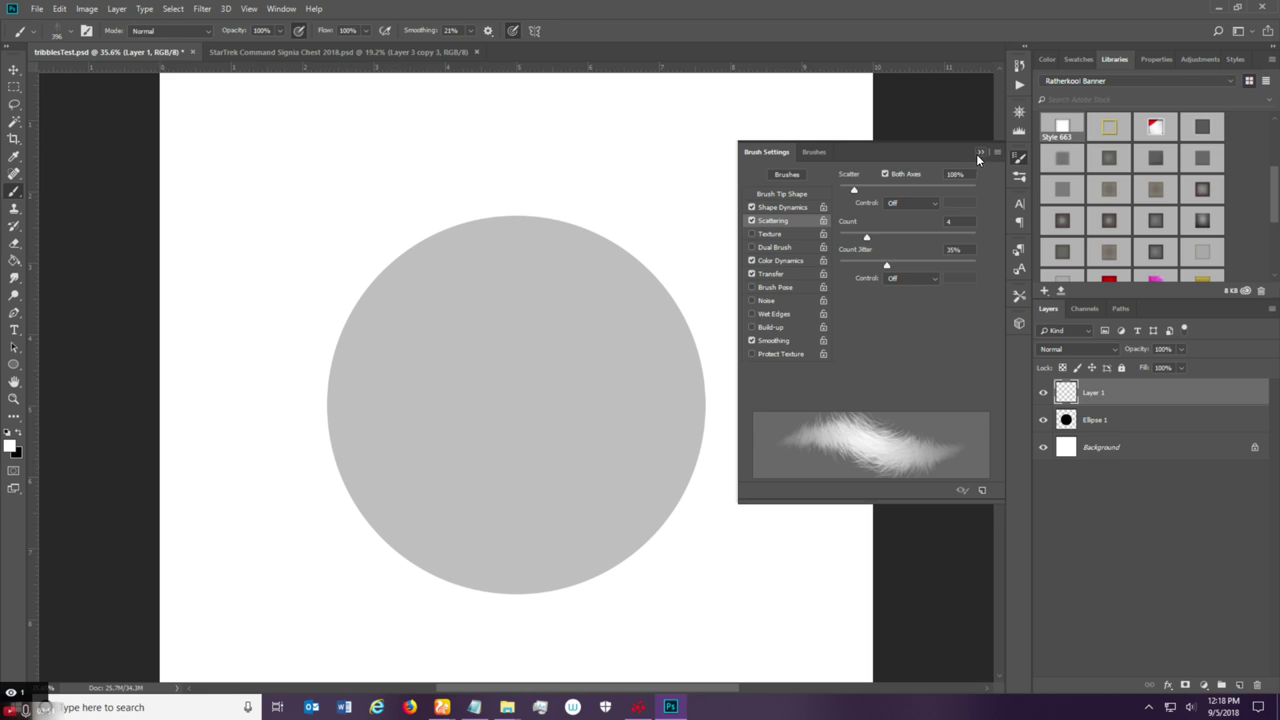
pyautogui.click(979, 153)
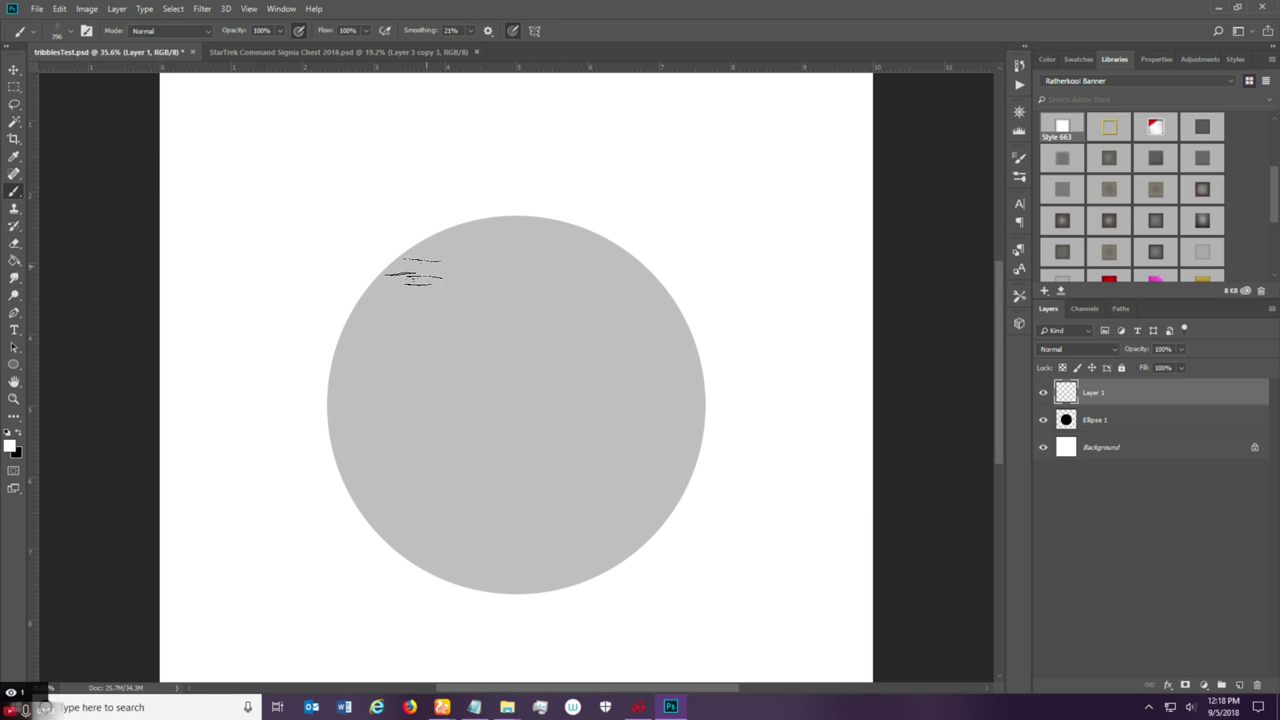
# Try painting a broad ring of fur around the circle with the 396 px brush, and undo all its strokes.
pyautogui.moveTo(414, 272)
pyautogui.mouseDown()
pyautogui.moveTo(394, 348)
pyautogui.moveTo(440, 283)
pyautogui.moveTo(433, 275)
pyautogui.moveTo(395, 339)
pyautogui.moveTo(395, 427)
pyautogui.moveTo(433, 303)
pyautogui.moveTo(370, 375)
pyautogui.moveTo(370, 462)
pyautogui.moveTo(402, 493)
pyautogui.moveTo(420, 323)
pyautogui.moveTo(385, 413)
pyautogui.moveTo(415, 510)
pyautogui.moveTo(485, 545)
pyautogui.moveTo(397, 467)
pyautogui.moveTo(462, 550)
pyautogui.moveTo(550, 558)
pyautogui.moveTo(435, 518)
pyautogui.moveTo(522, 555)
pyautogui.moveTo(595, 545)
pyautogui.moveTo(480, 560)
pyautogui.moveTo(382, 490)
pyautogui.moveTo(358, 400)
pyautogui.moveTo(373, 337)
pyautogui.moveTo(426, 275)
pyautogui.moveTo(465, 260)
pyautogui.moveTo(556, 264)
pyautogui.moveTo(598, 282)
pyautogui.moveTo(655, 372)
pyautogui.moveTo(650, 445)
pyautogui.moveTo(623, 521)
pyautogui.moveTo(578, 552)
pyautogui.moveTo(530, 558)
pyautogui.moveTo(418, 503)
pyautogui.moveTo(389, 427)
pyautogui.moveTo(410, 347)
pyautogui.moveTo(467, 295)
pyautogui.moveTo(583, 292)
pyautogui.mouseUp()
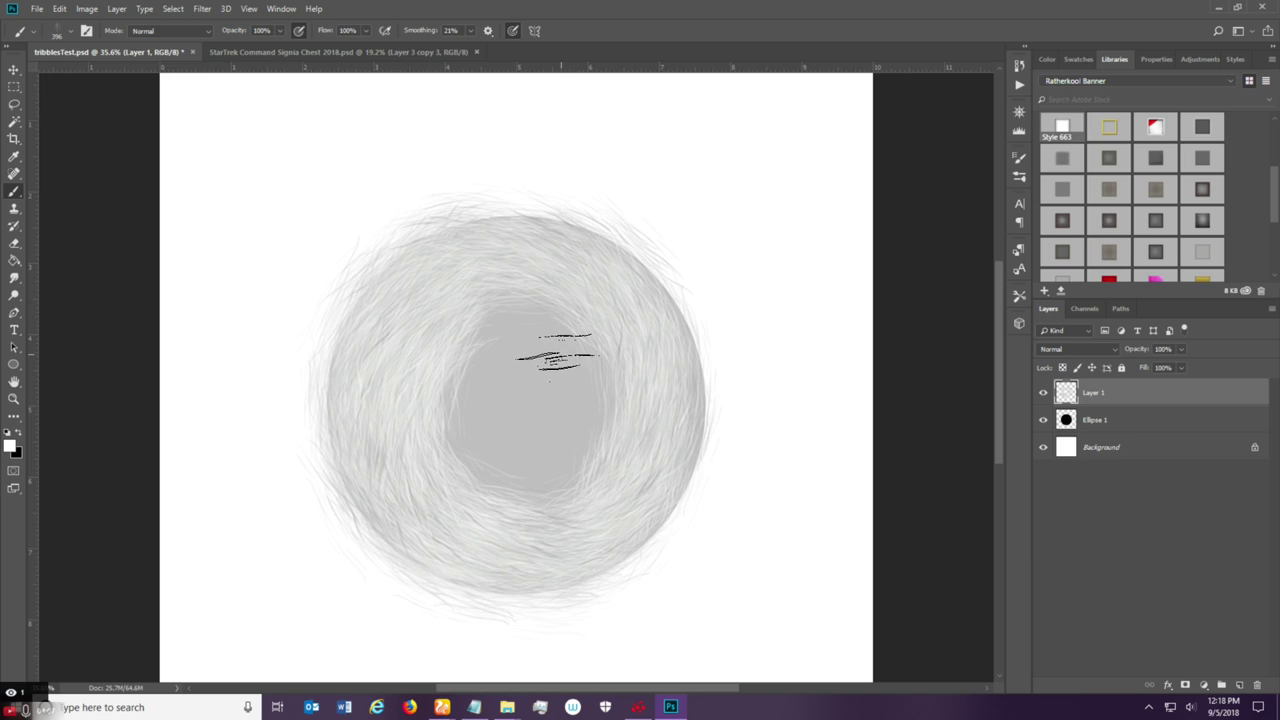
pyautogui.hotkey('ctrl', 'alt', 'z')
pyautogui.hotkey('ctrl', 'alt', 'z')
pyautogui.hotkey('ctrl', 'alt', 'z')
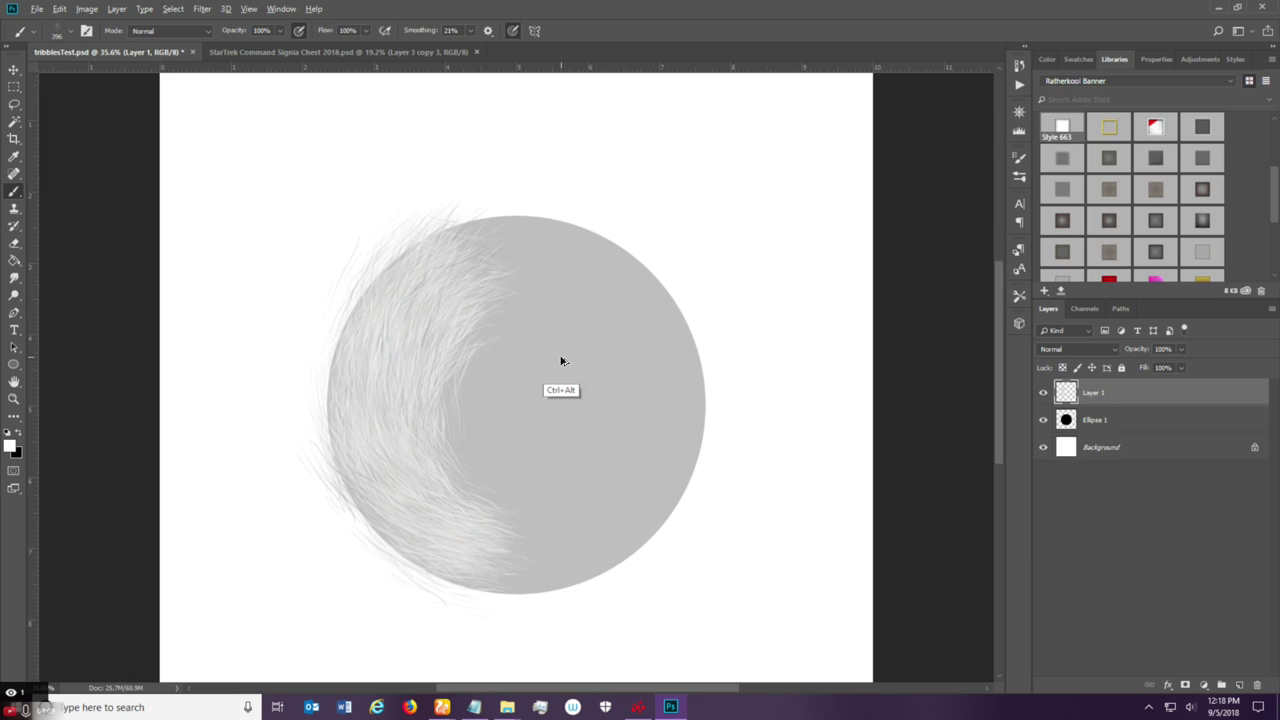
pyautogui.hotkey('ctrl', 'alt', 'z')
pyautogui.hotkey('ctrl', 'alt', 'z')
pyautogui.hotkey('ctrl', 'alt', 'z')
pyautogui.hotkey('ctrl', 'alt', 'z')
pyautogui.hotkey('ctrl', 'alt', 'z')
pyautogui.hotkey('ctrl', 'alt', 'z')
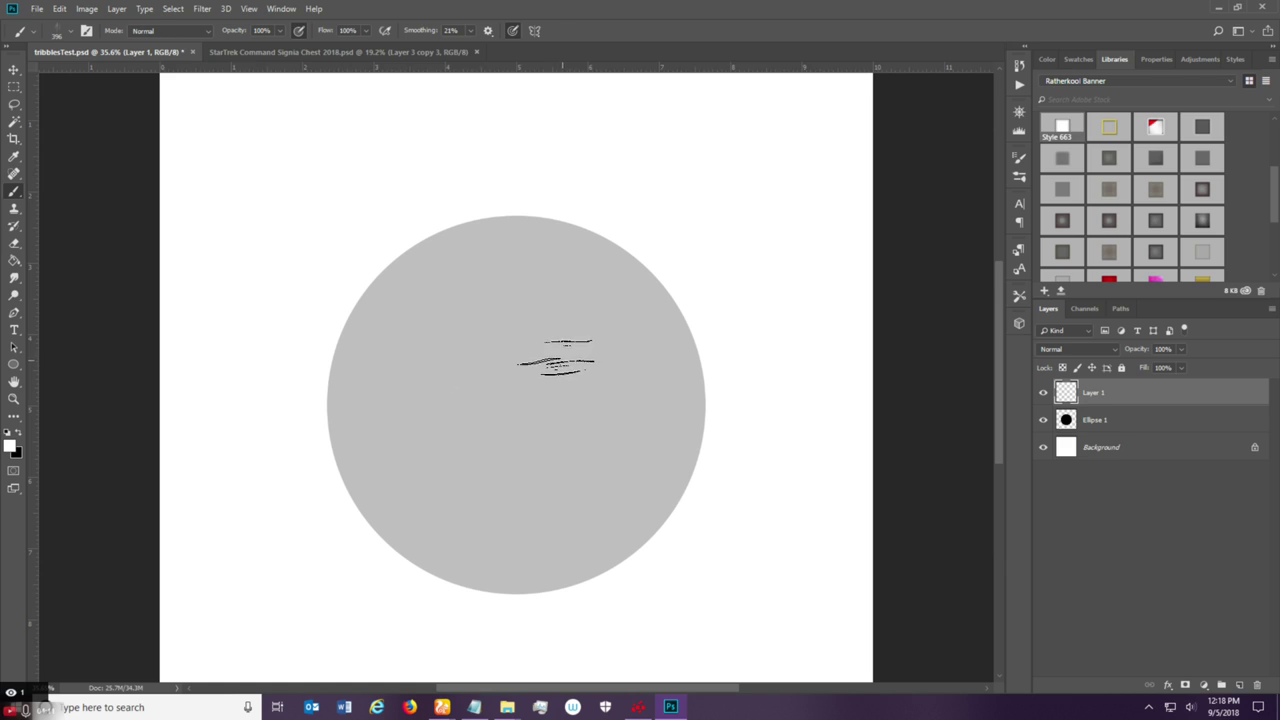
# Reduce the brush to 175 px and paint a closed ring of white fur along the circle's outer edge on Layer 1.
pyautogui.press('[')
pyautogui.press('[')
pyautogui.moveTo(456, 238)
pyautogui.mouseDown()
pyautogui.moveTo(355, 328)
pyautogui.moveTo(397, 282)
pyautogui.moveTo(343, 356)
pyautogui.moveTo(334, 428)
pyautogui.mouseUp()
pyautogui.moveTo(362, 350)
pyautogui.mouseDown()
pyautogui.moveTo(337, 463)
pyautogui.moveTo(348, 490)
pyautogui.mouseUp()
pyautogui.moveTo(345, 436)
pyautogui.mouseDown()
pyautogui.moveTo(395, 539)
pyautogui.moveTo(367, 499)
pyautogui.moveTo(473, 568)
pyautogui.moveTo(413, 549)
pyautogui.moveTo(507, 568)
pyautogui.mouseUp()
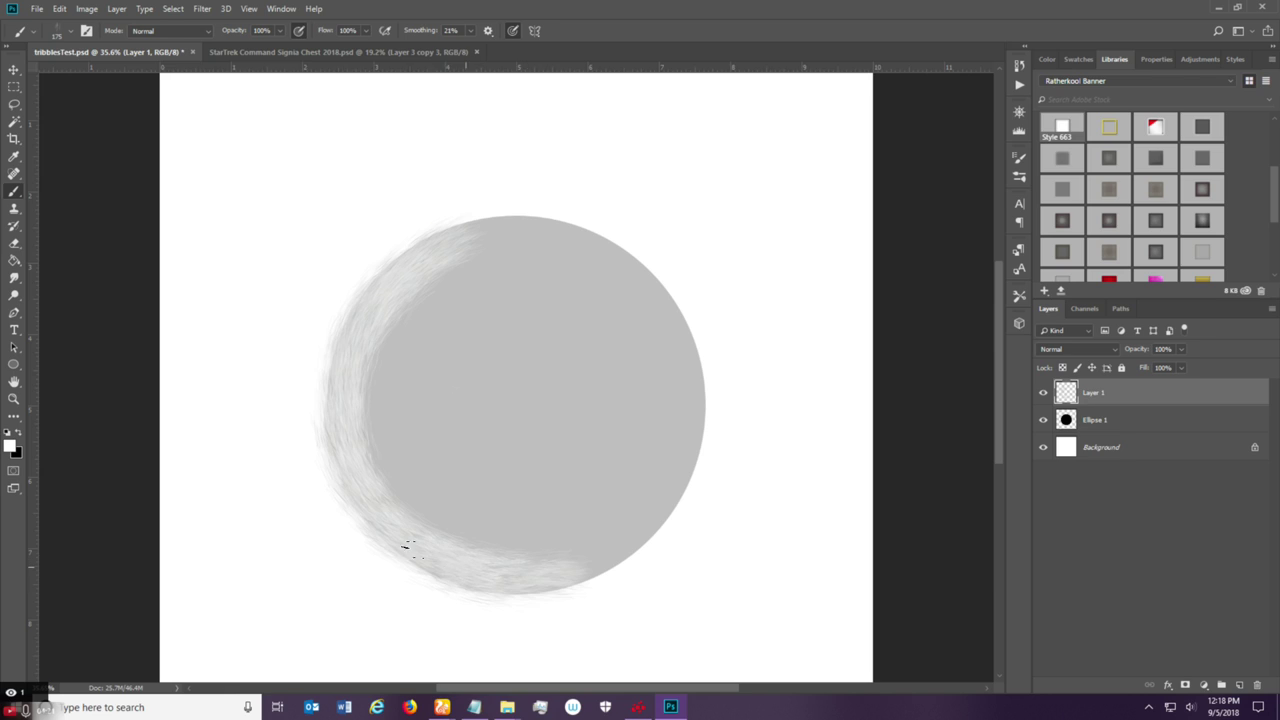
pyautogui.moveTo(384, 311)
pyautogui.mouseDown()
pyautogui.moveTo(420, 263)
pyautogui.moveTo(493, 233)
pyautogui.moveTo(409, 277)
pyautogui.moveTo(530, 218)
pyautogui.mouseUp()
pyautogui.moveTo(420, 263)
pyautogui.mouseDown()
pyautogui.moveTo(515, 234)
pyautogui.moveTo(591, 257)
pyautogui.mouseUp()
pyautogui.moveTo(497, 230)
pyautogui.mouseDown()
pyautogui.moveTo(612, 248)
pyautogui.moveTo(514, 234)
pyautogui.moveTo(591, 251)
pyautogui.moveTo(662, 294)
pyautogui.moveTo(579, 245)
pyautogui.moveTo(627, 270)
pyautogui.moveTo(680, 324)
pyautogui.mouseUp()
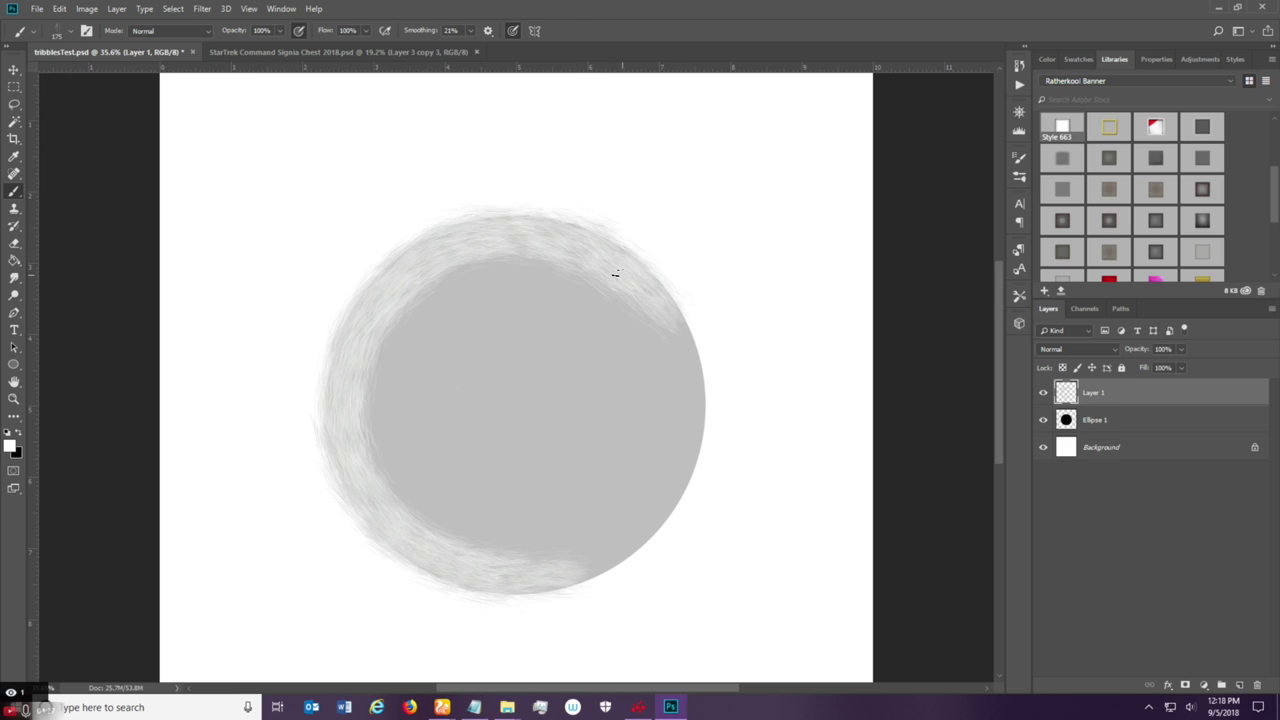
pyautogui.moveTo(640, 286)
pyautogui.mouseDown()
pyautogui.moveTo(681, 353)
pyautogui.moveTo(689, 423)
pyautogui.mouseUp()
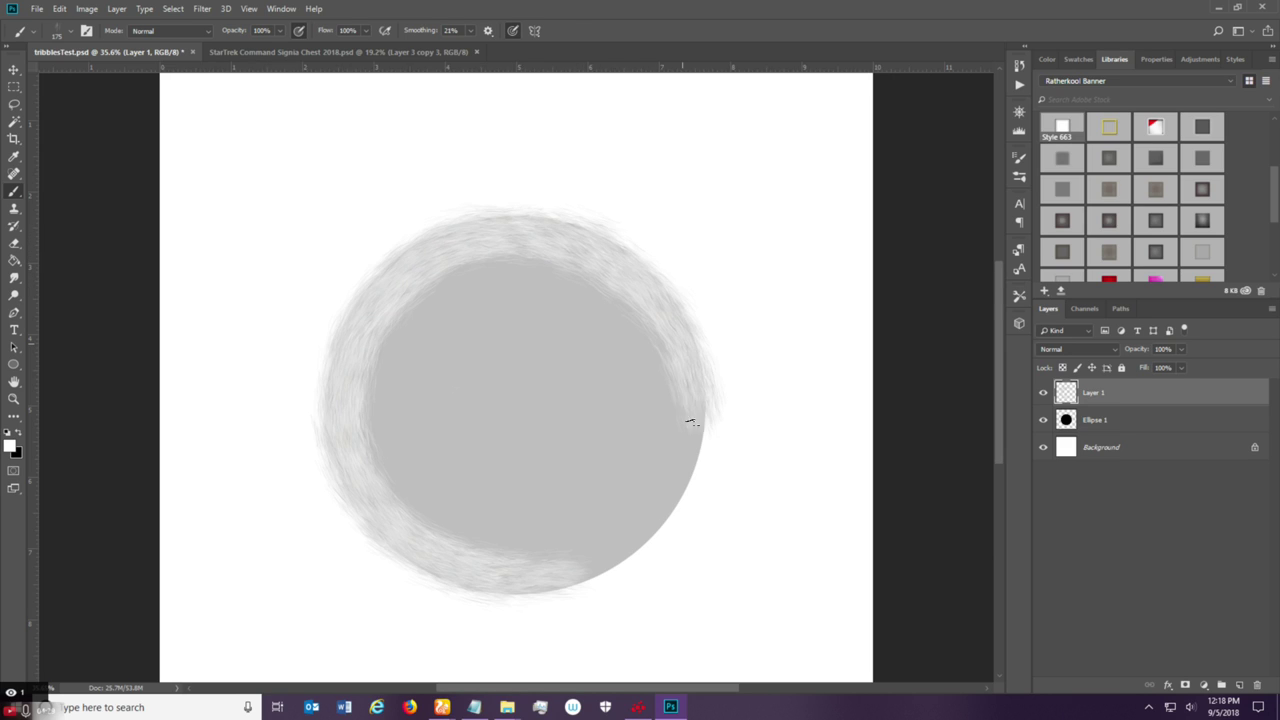
pyautogui.moveTo(680, 500)
pyautogui.mouseDown()
pyautogui.moveTo(689, 418)
pyautogui.moveTo(672, 470)
pyautogui.moveTo(624, 535)
pyautogui.moveTo(664, 489)
pyautogui.moveTo(598, 555)
pyautogui.moveTo(543, 570)
pyautogui.mouseUp()
pyautogui.moveTo(618, 545)
pyautogui.mouseDown()
pyautogui.moveTo(501, 574)
pyautogui.moveTo(563, 546)
pyautogui.moveTo(581, 566)
pyautogui.moveTo(453, 572)
pyautogui.moveTo(572, 558)
pyautogui.moveTo(474, 571)
pyautogui.moveTo(337, 449)
pyautogui.mouseUp()
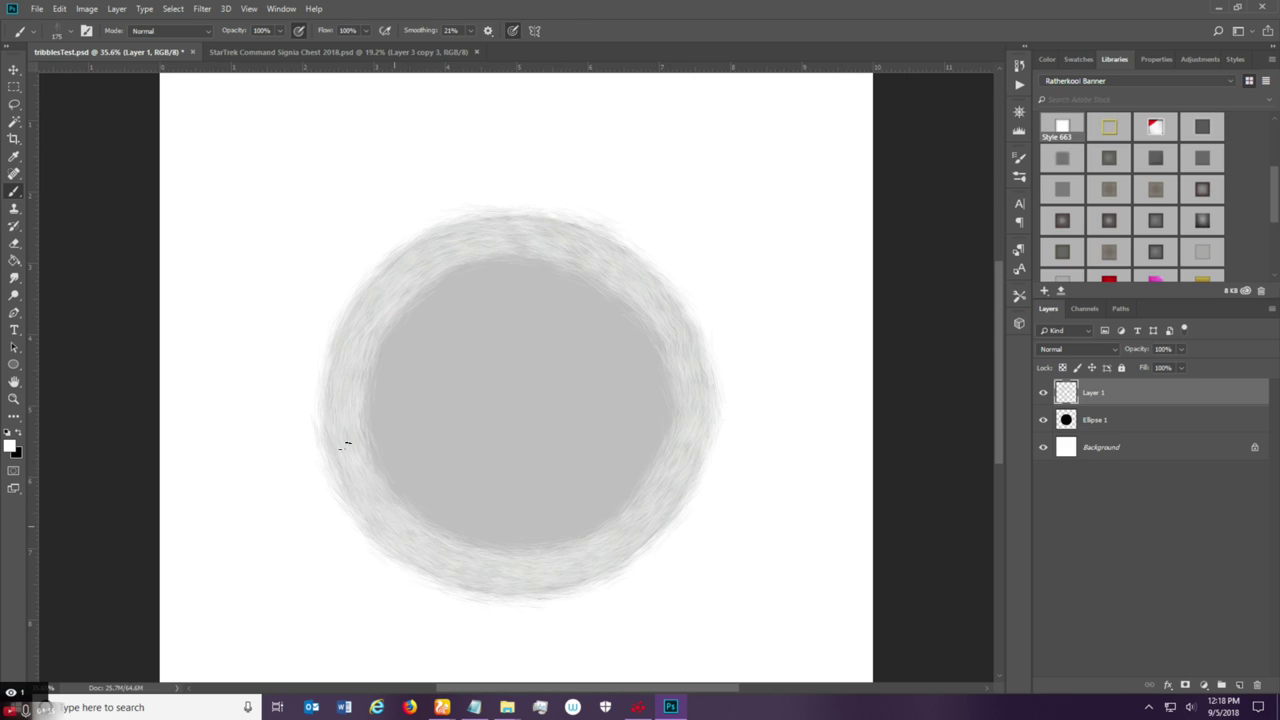
# Fill the rest of the circle with curved fur strokes, working inward from the outer ring to the centre.
pyautogui.moveTo(366, 377)
pyautogui.mouseDown()
pyautogui.moveTo(449, 274)
pyautogui.moveTo(552, 262)
pyautogui.mouseUp()
pyautogui.moveTo(406, 300)
pyautogui.mouseDown()
pyautogui.moveTo(561, 266)
pyautogui.moveTo(588, 284)
pyautogui.mouseUp()
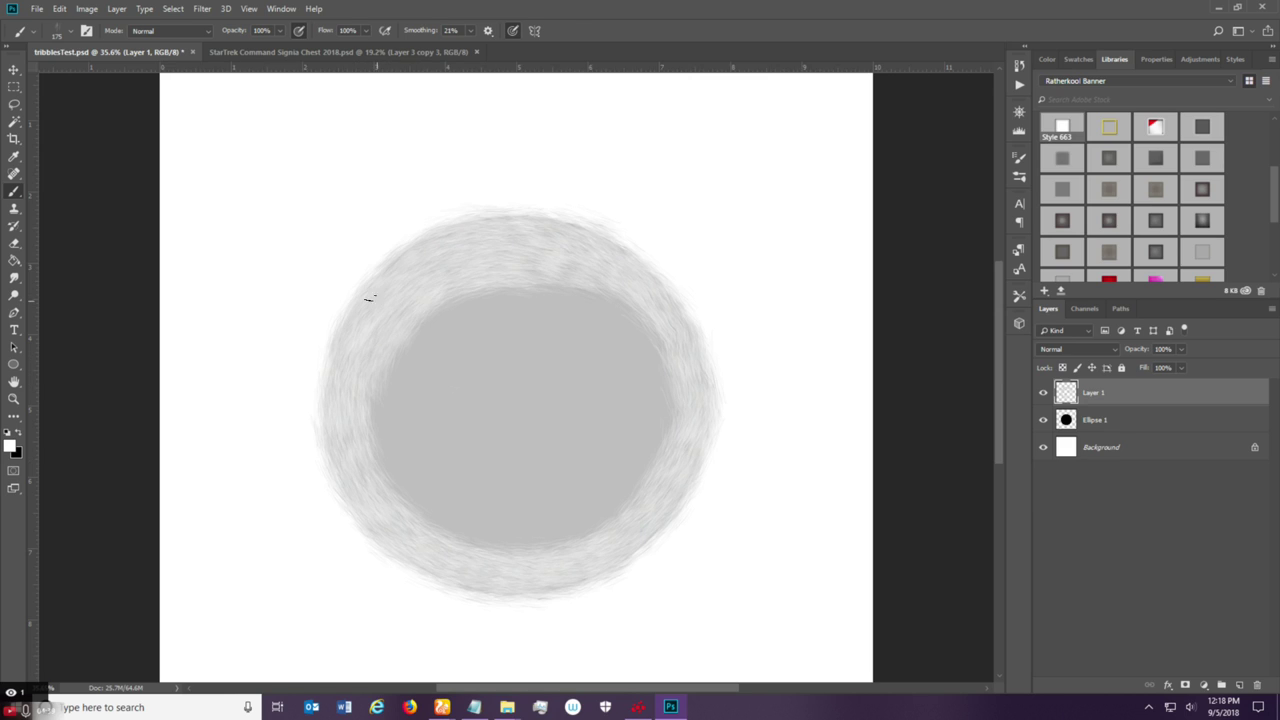
pyautogui.moveTo(369, 297)
pyautogui.mouseDown()
pyautogui.moveTo(400, 256)
pyautogui.moveTo(529, 243)
pyautogui.mouseUp()
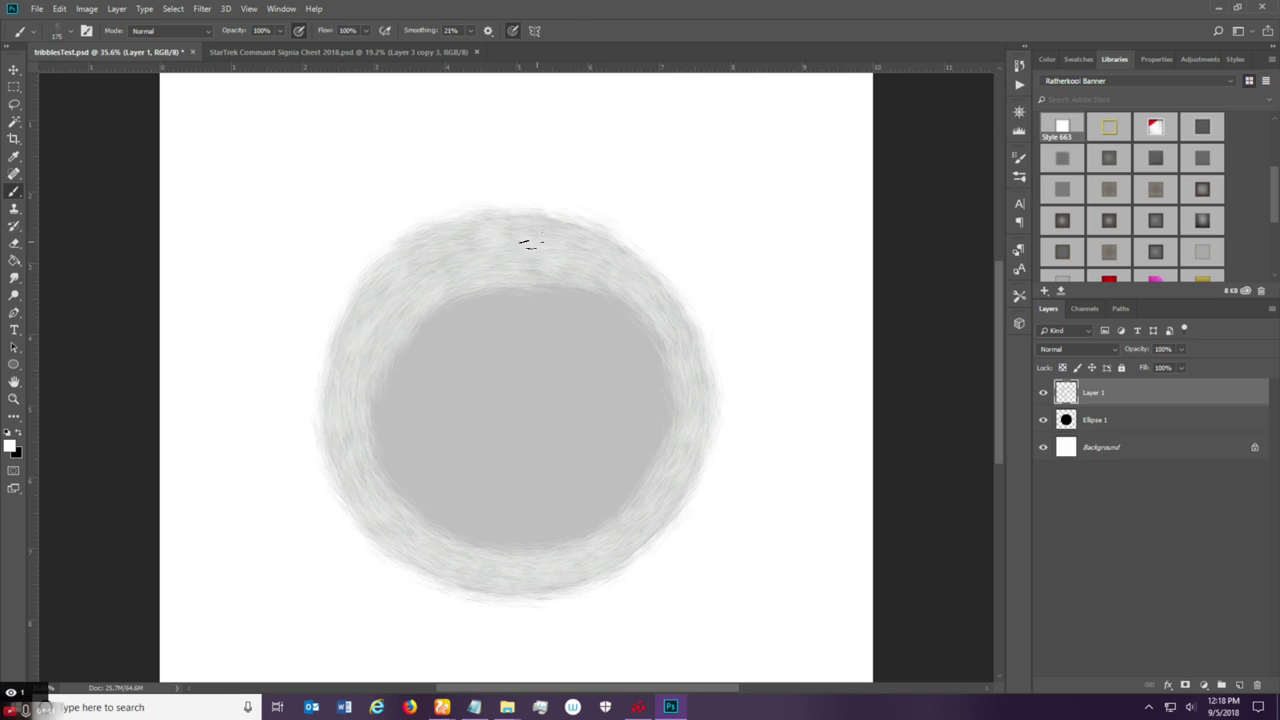
pyautogui.moveTo(562, 241)
pyautogui.mouseDown()
pyautogui.moveTo(614, 274)
pyautogui.moveTo(681, 388)
pyautogui.moveTo(634, 307)
pyautogui.moveTo(686, 438)
pyautogui.moveTo(586, 288)
pyautogui.moveTo(664, 403)
pyautogui.moveTo(652, 422)
pyautogui.moveTo(663, 321)
pyautogui.moveTo(689, 409)
pyautogui.moveTo(649, 492)
pyautogui.moveTo(669, 388)
pyautogui.moveTo(659, 476)
pyautogui.moveTo(631, 496)
pyautogui.moveTo(682, 443)
pyautogui.moveTo(626, 538)
pyautogui.moveTo(580, 550)
pyautogui.moveTo(666, 470)
pyautogui.moveTo(594, 554)
pyautogui.moveTo(533, 551)
pyautogui.moveTo(623, 497)
pyautogui.moveTo(666, 495)
pyautogui.moveTo(646, 531)
pyautogui.moveTo(553, 578)
pyautogui.moveTo(423, 554)
pyautogui.moveTo(451, 544)
pyautogui.moveTo(486, 568)
pyautogui.moveTo(381, 504)
pyautogui.moveTo(364, 467)
pyautogui.moveTo(411, 553)
pyautogui.moveTo(331, 454)
pyautogui.moveTo(341, 433)
pyautogui.moveTo(481, 541)
pyautogui.moveTo(361, 411)
pyautogui.moveTo(368, 401)
pyautogui.moveTo(479, 541)
pyautogui.moveTo(363, 407)
pyautogui.moveTo(542, 537)
pyautogui.moveTo(376, 450)
pyautogui.moveTo(384, 350)
pyautogui.moveTo(412, 485)
pyautogui.moveTo(375, 429)
pyautogui.moveTo(435, 273)
pyautogui.moveTo(383, 408)
pyautogui.mouseUp()
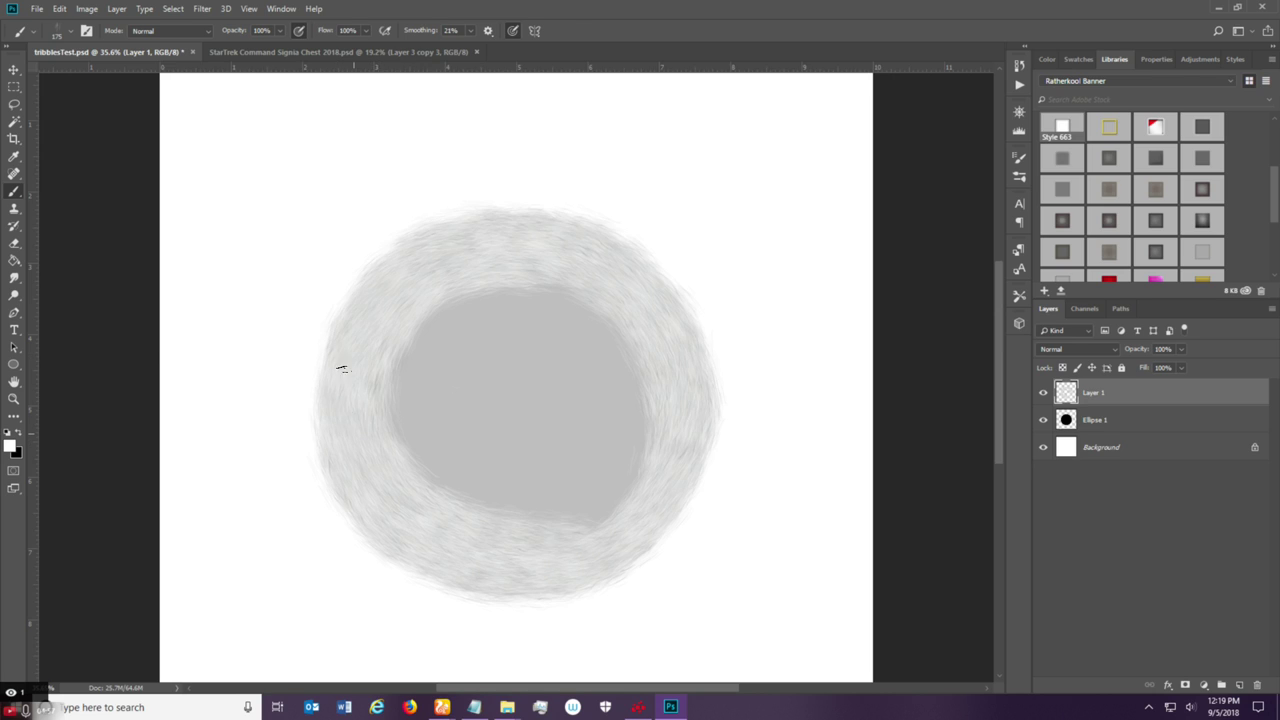
pyautogui.moveTo(393, 378); pyautogui.dragTo(528, 293)
pyautogui.moveTo(393, 386)
pyautogui.mouseDown()
pyautogui.moveTo(520, 321)
pyautogui.moveTo(463, 334)
pyautogui.moveTo(512, 288)
pyautogui.moveTo(629, 367)
pyautogui.moveTo(609, 368)
pyautogui.moveTo(565, 313)
pyautogui.moveTo(631, 410)
pyautogui.moveTo(595, 524)
pyautogui.moveTo(625, 400)
pyautogui.moveTo(617, 480)
pyautogui.moveTo(527, 548)
pyautogui.moveTo(608, 474)
pyautogui.moveTo(592, 523)
pyautogui.moveTo(444, 510)
pyautogui.moveTo(563, 503)
pyautogui.moveTo(537, 525)
pyautogui.moveTo(385, 439)
pyautogui.moveTo(415, 423)
pyautogui.moveTo(429, 486)
pyautogui.moveTo(389, 347)
pyautogui.moveTo(404, 425)
pyautogui.moveTo(446, 315)
pyautogui.moveTo(573, 354)
pyautogui.moveTo(529, 325)
pyautogui.moveTo(542, 318)
pyautogui.moveTo(606, 424)
pyautogui.moveTo(597, 387)
pyautogui.moveTo(508, 311)
pyautogui.moveTo(607, 405)
pyautogui.moveTo(569, 525)
pyautogui.moveTo(610, 427)
pyautogui.moveTo(592, 494)
pyautogui.moveTo(510, 512)
pyautogui.moveTo(470, 476)
pyautogui.moveTo(598, 491)
pyautogui.moveTo(520, 516)
pyautogui.moveTo(442, 466)
pyautogui.moveTo(595, 499)
pyautogui.moveTo(463, 502)
pyautogui.moveTo(394, 417)
pyautogui.moveTo(481, 498)
pyautogui.moveTo(387, 441)
pyautogui.moveTo(420, 326)
pyautogui.moveTo(417, 463)
pyautogui.moveTo(433, 336)
pyautogui.moveTo(530, 325)
pyautogui.moveTo(473, 327)
pyautogui.moveTo(555, 338)
pyautogui.moveTo(588, 472)
pyautogui.moveTo(582, 414)
pyautogui.moveTo(581, 468)
pyautogui.moveTo(494, 519)
pyautogui.moveTo(483, 447)
pyautogui.moveTo(569, 486)
pyautogui.moveTo(435, 479)
pyautogui.moveTo(420, 394)
pyautogui.moveTo(515, 482)
pyautogui.moveTo(417, 390)
pyautogui.moveTo(467, 356)
pyautogui.moveTo(440, 450)
pyautogui.mouseUp()
pyautogui.moveTo(561, 362)
pyautogui.mouseDown()
pyautogui.moveTo(485, 337)
pyautogui.moveTo(547, 352)
pyautogui.moveTo(549, 496)
pyautogui.moveTo(500, 441)
pyautogui.moveTo(577, 441)
pyautogui.moveTo(467, 467)
pyautogui.moveTo(465, 321)
pyautogui.moveTo(474, 421)
pyautogui.moveTo(447, 371)
pyautogui.moveTo(542, 368)
pyautogui.moveTo(535, 476)
pyautogui.moveTo(438, 409)
pyautogui.moveTo(550, 333)
pyautogui.moveTo(558, 429)
pyautogui.moveTo(474, 450)
pyautogui.moveTo(502, 322)
pyautogui.mouseUp()
pyautogui.moveTo(482, 416)
pyautogui.mouseDown()
pyautogui.moveTo(538, 329)
pyautogui.moveTo(543, 440)
pyautogui.moveTo(493, 399)
pyautogui.moveTo(550, 346)
pyautogui.moveTo(523, 435)
pyautogui.moveTo(538, 329)
pyautogui.moveTo(533, 446)
pyautogui.moveTo(538, 354)
pyautogui.moveTo(543, 436)
pyautogui.moveTo(556, 364)
pyautogui.moveTo(540, 444)
pyautogui.moveTo(528, 331)
pyautogui.moveTo(556, 431)
pyautogui.moveTo(467, 414)
pyautogui.moveTo(551, 374)
pyautogui.moveTo(508, 418)
pyautogui.mouseUp()
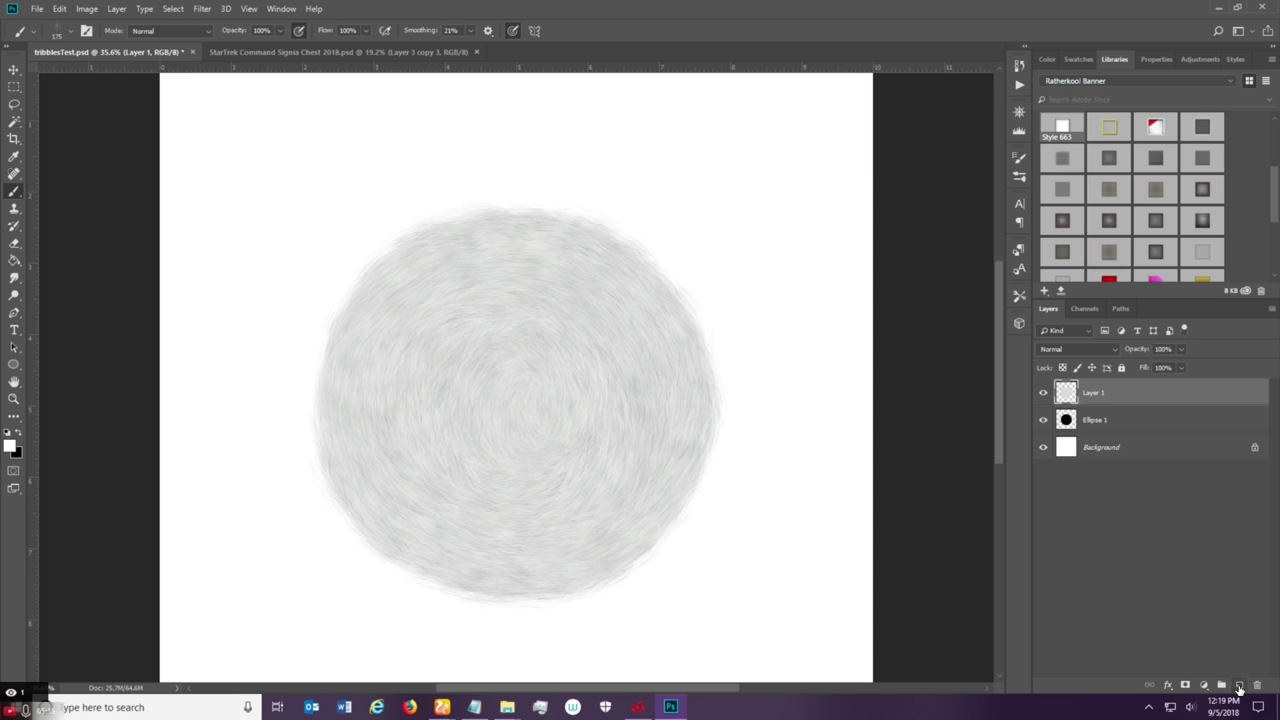
# Restore the maximized Photoshop window to a smaller floating size and reposition it on the desktop.
pyautogui.click(1237, 7)
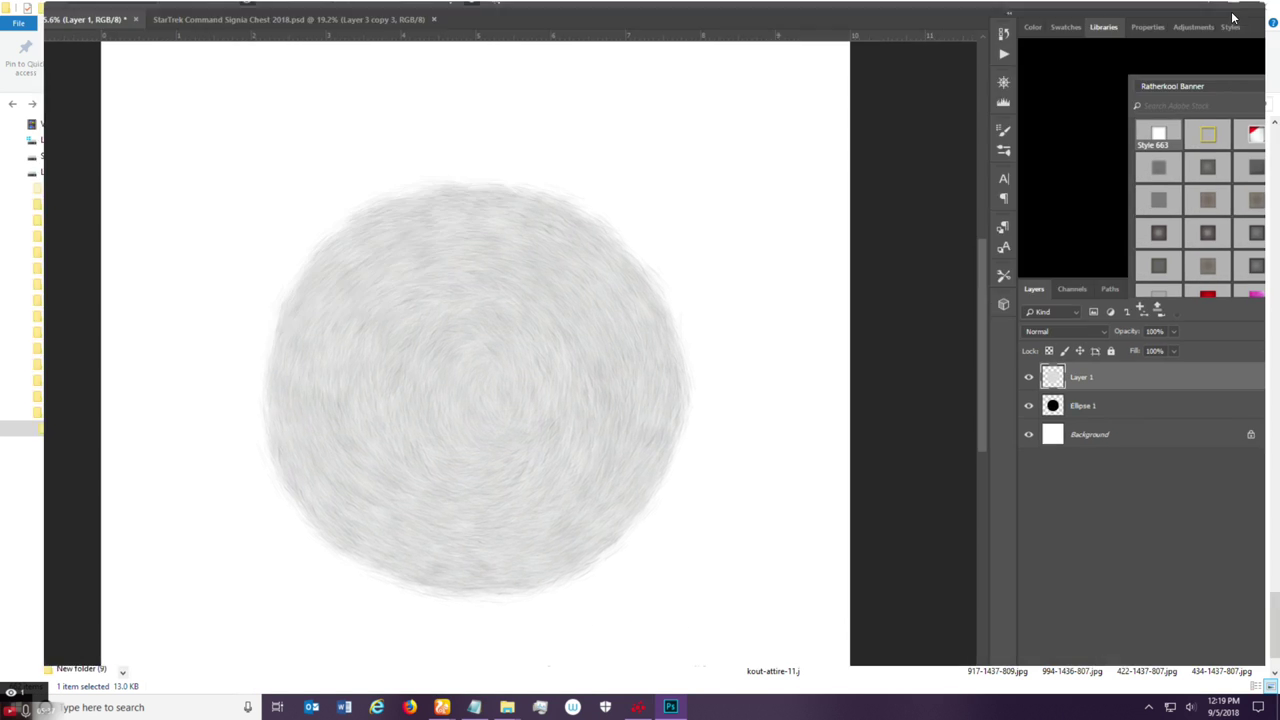
pyautogui.moveTo(937, 46); pyautogui.dragTo(898, 52)
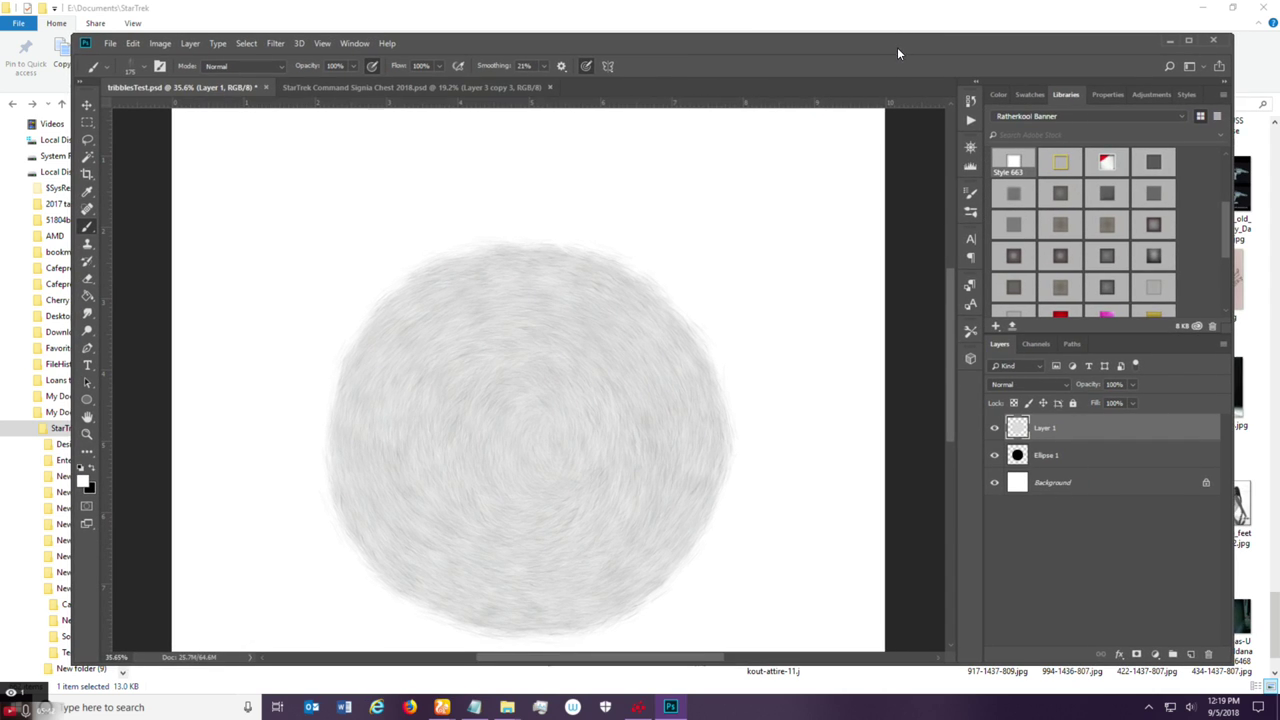
# Try painting fur on a new layer with the 396 px Sampled Brush 77 1, and delete that layer.
pyautogui.click(1188, 655)
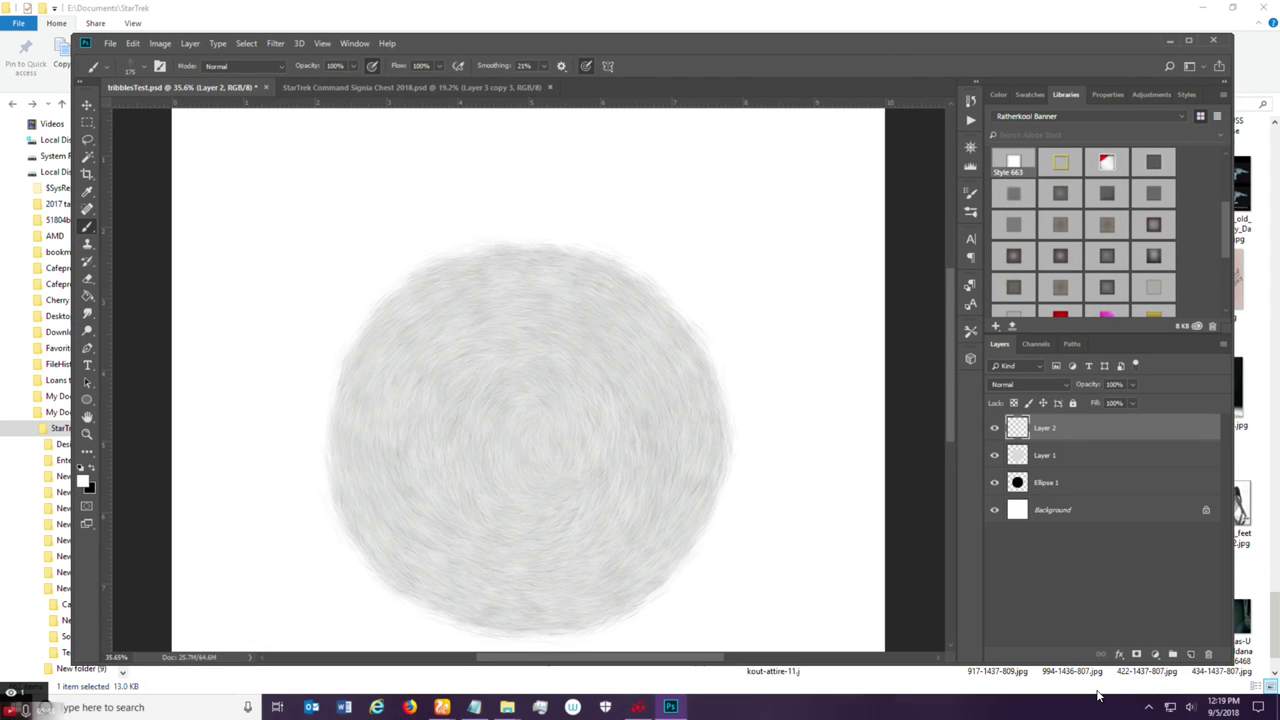
pyautogui.press('space')
pyautogui.moveTo(583, 440)
pyautogui.mouseDown()
pyautogui.moveTo(591, 366)
pyautogui.moveTo(590, 381)
pyautogui.mouseUp()
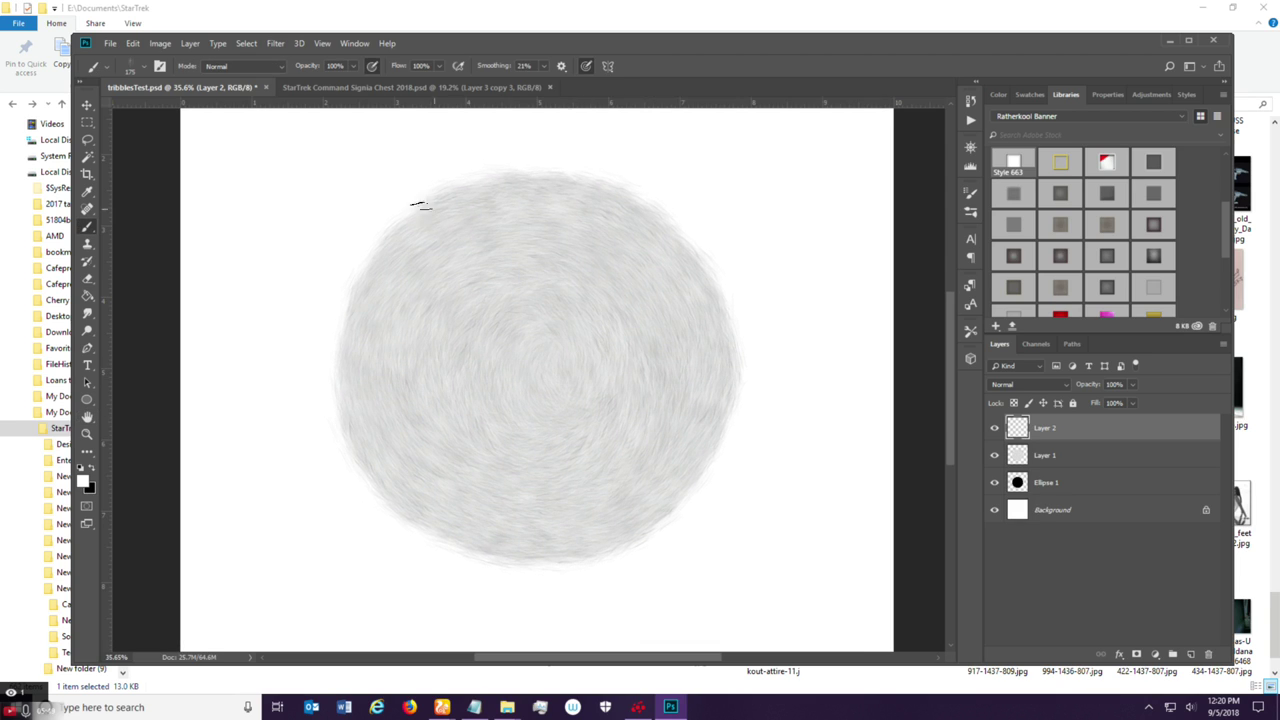
pyautogui.click(141, 68)
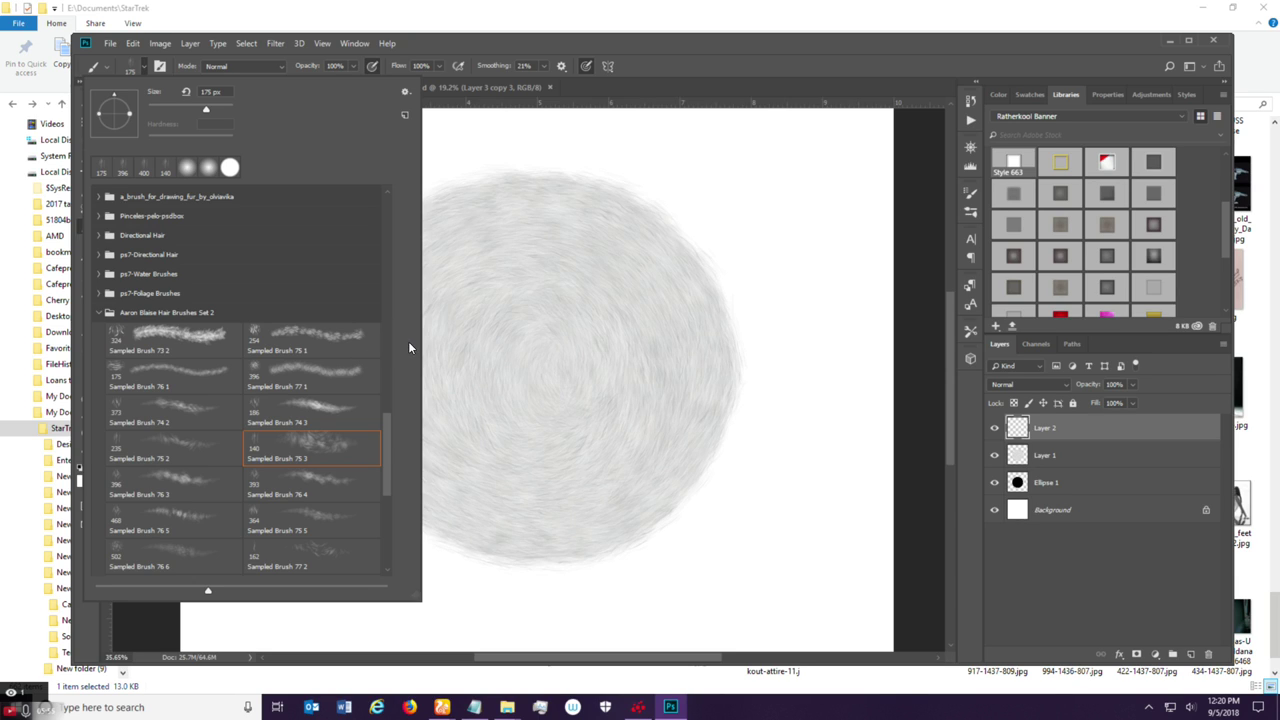
pyautogui.click(344, 383)
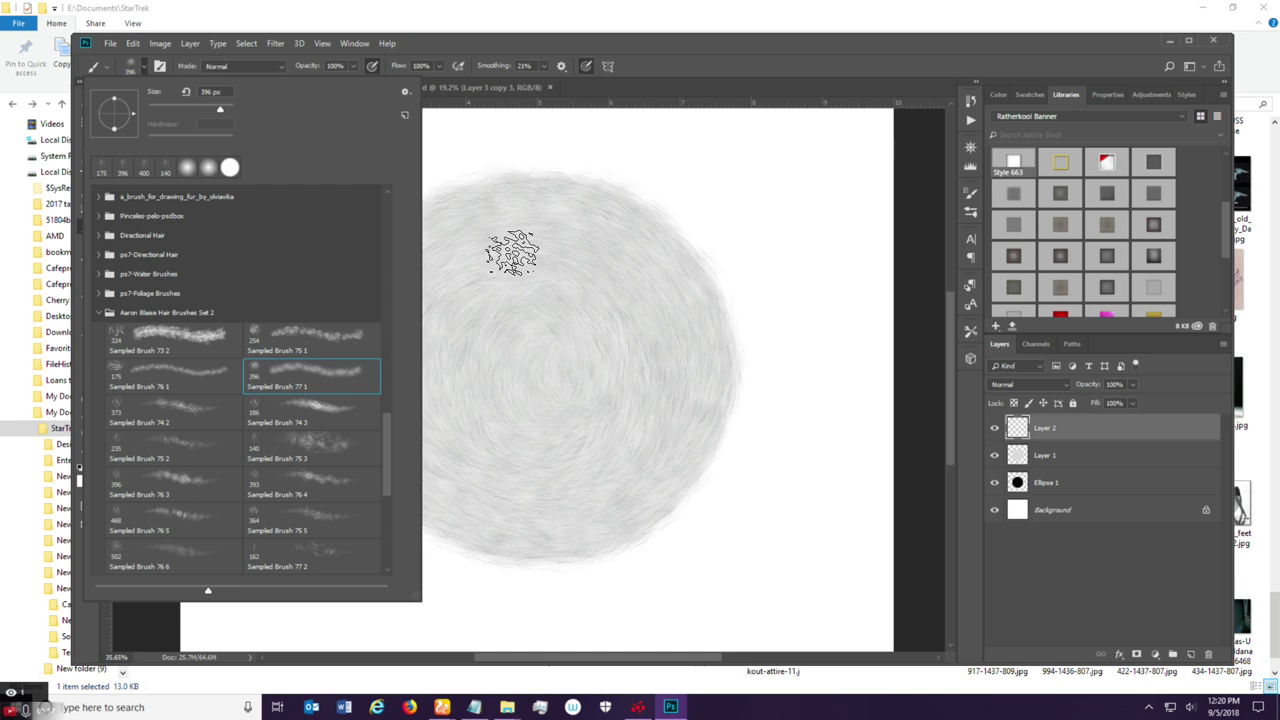
pyautogui.click(587, 303)
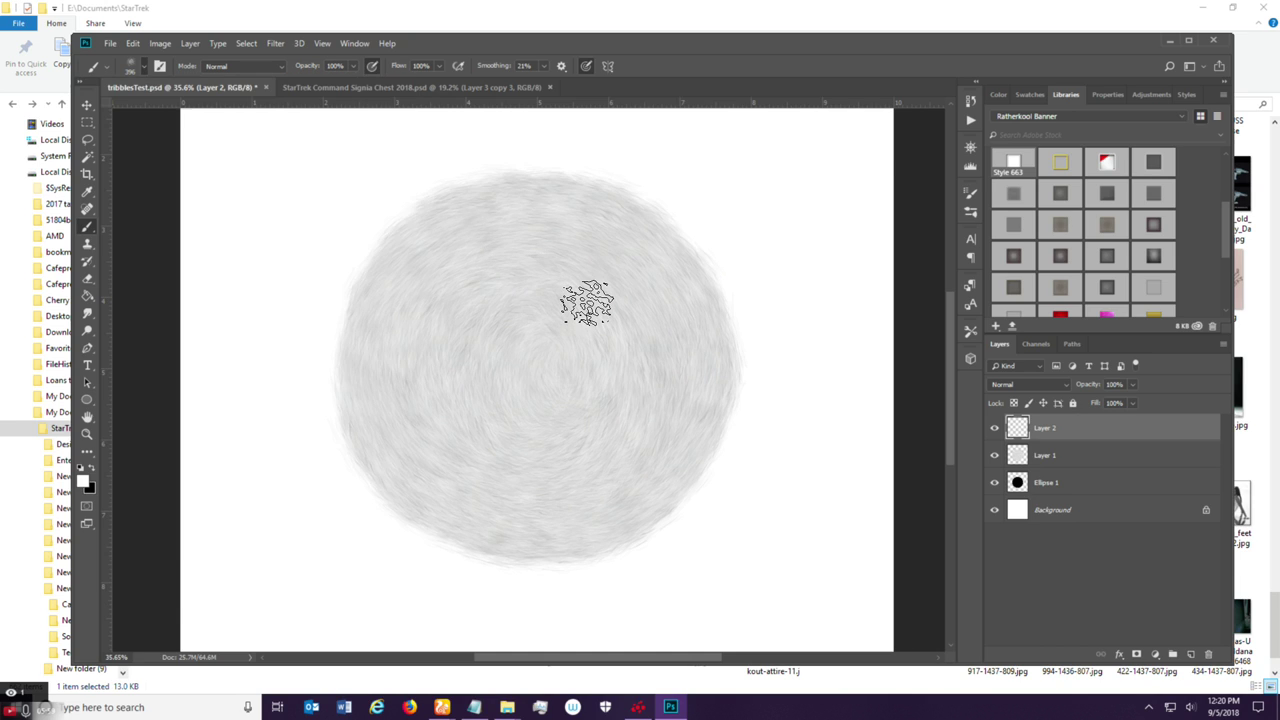
pyautogui.moveTo(612, 318)
pyautogui.mouseDown()
pyautogui.moveTo(639, 345)
pyautogui.moveTo(631, 321)
pyautogui.moveTo(676, 430)
pyautogui.moveTo(705, 375)
pyautogui.mouseUp()
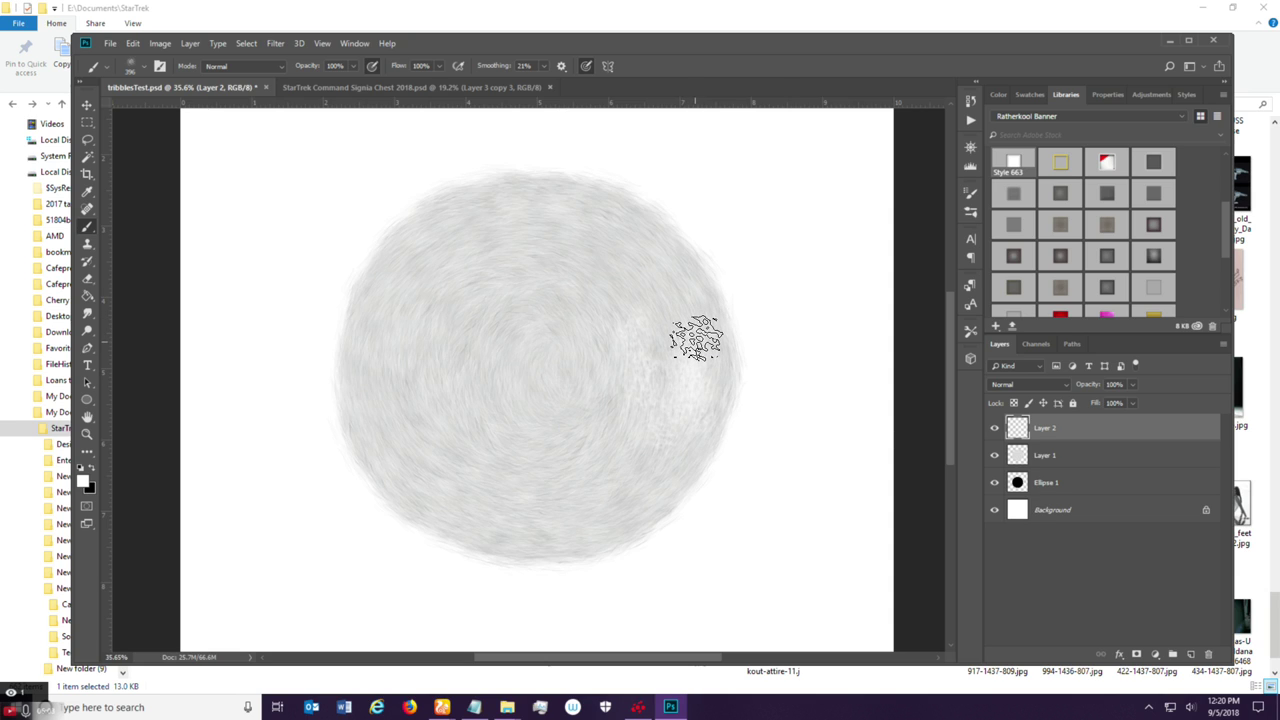
pyautogui.press('Delete')
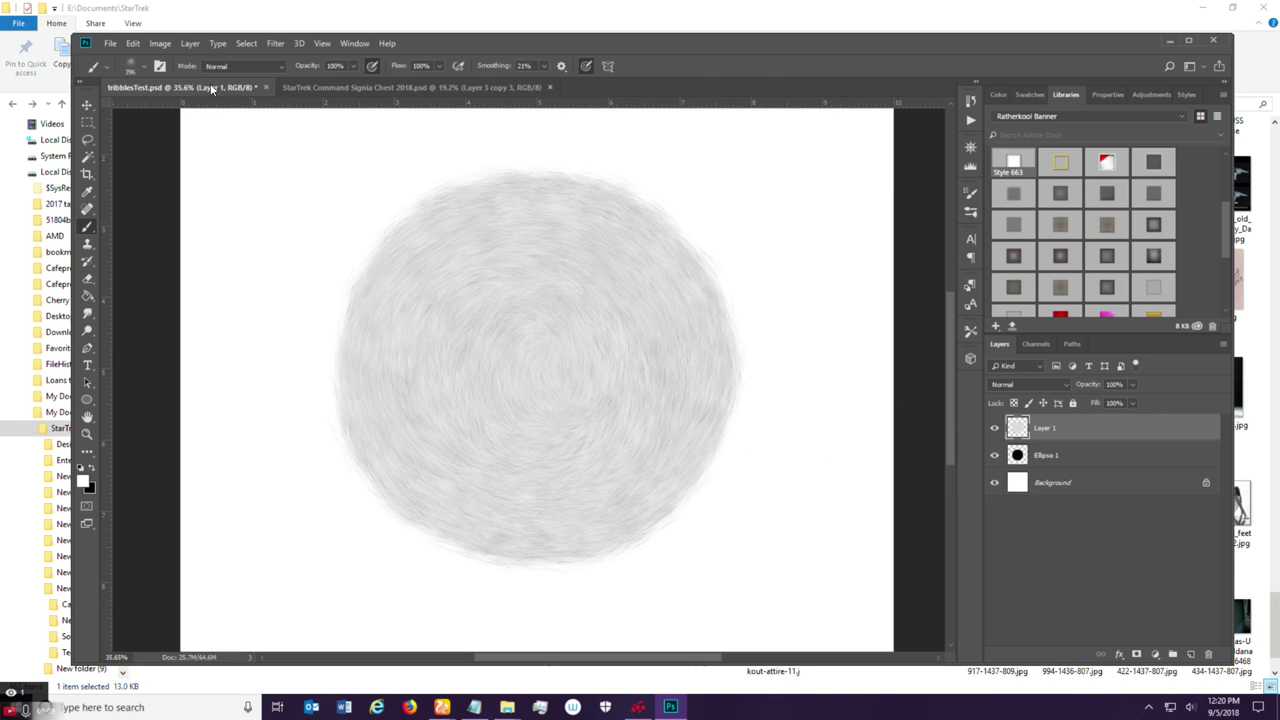
pyautogui.click(133, 47)
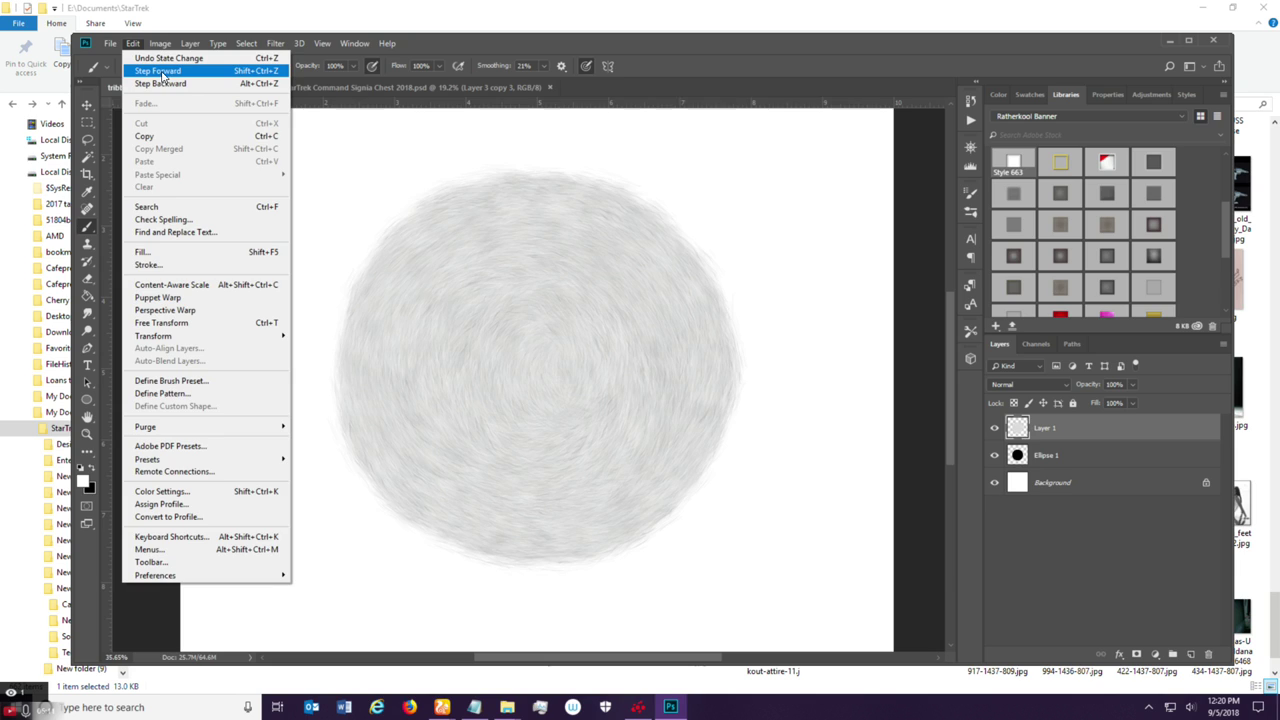
pyautogui.click(161, 72)
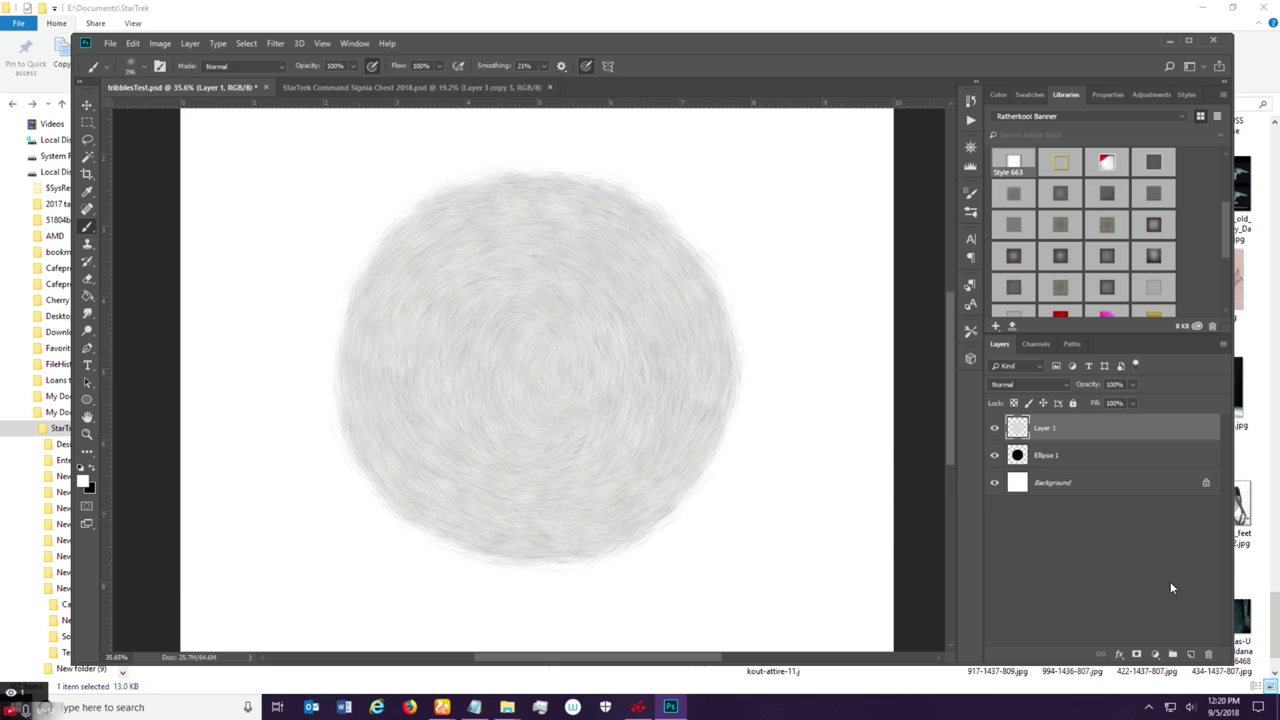
# Add a new layer above Layer 1 and choose the 600 px Wool brush from the Directional Hair set.
pyautogui.click(1190, 654)
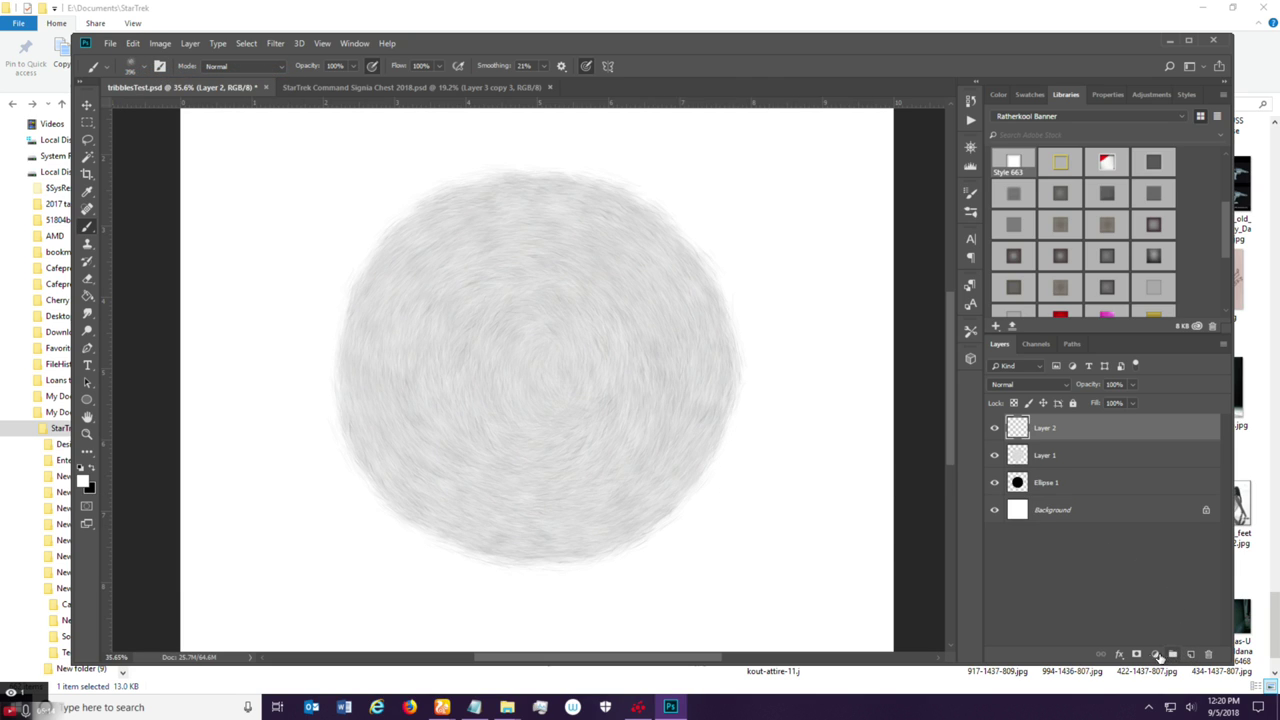
pyautogui.click(142, 68)
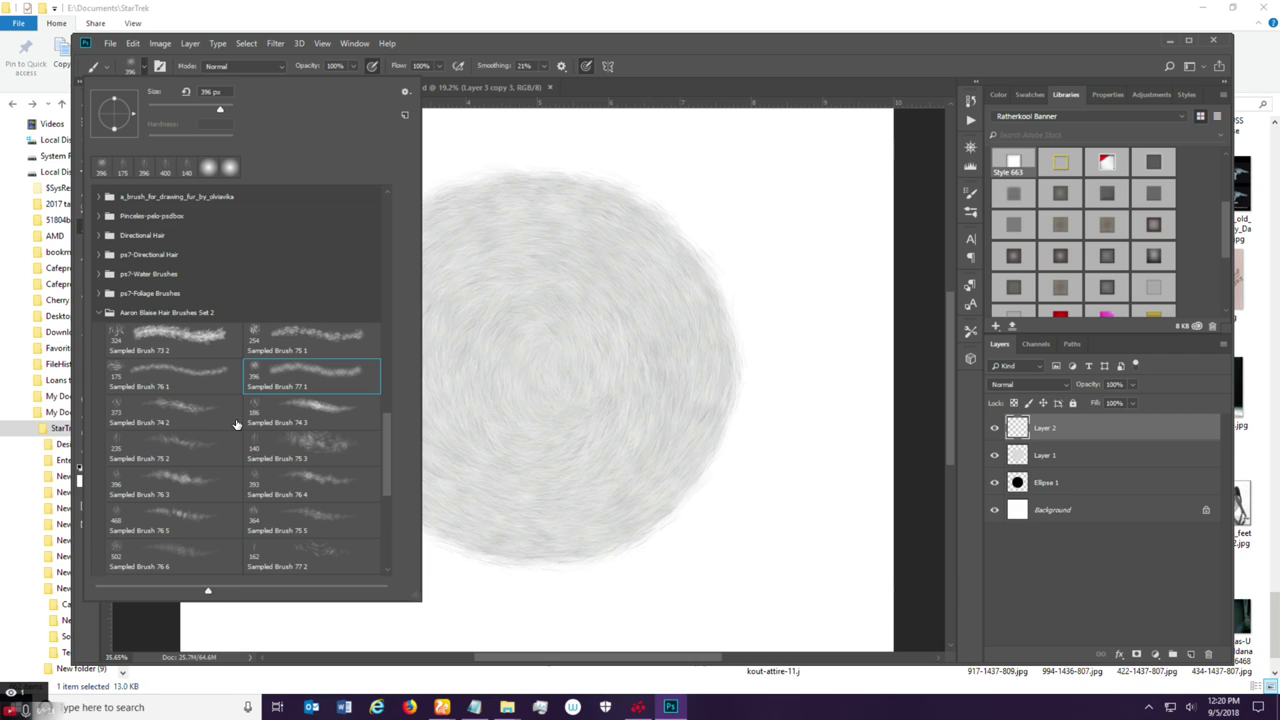
pyautogui.moveTo(386, 441); pyautogui.dragTo(388, 422)
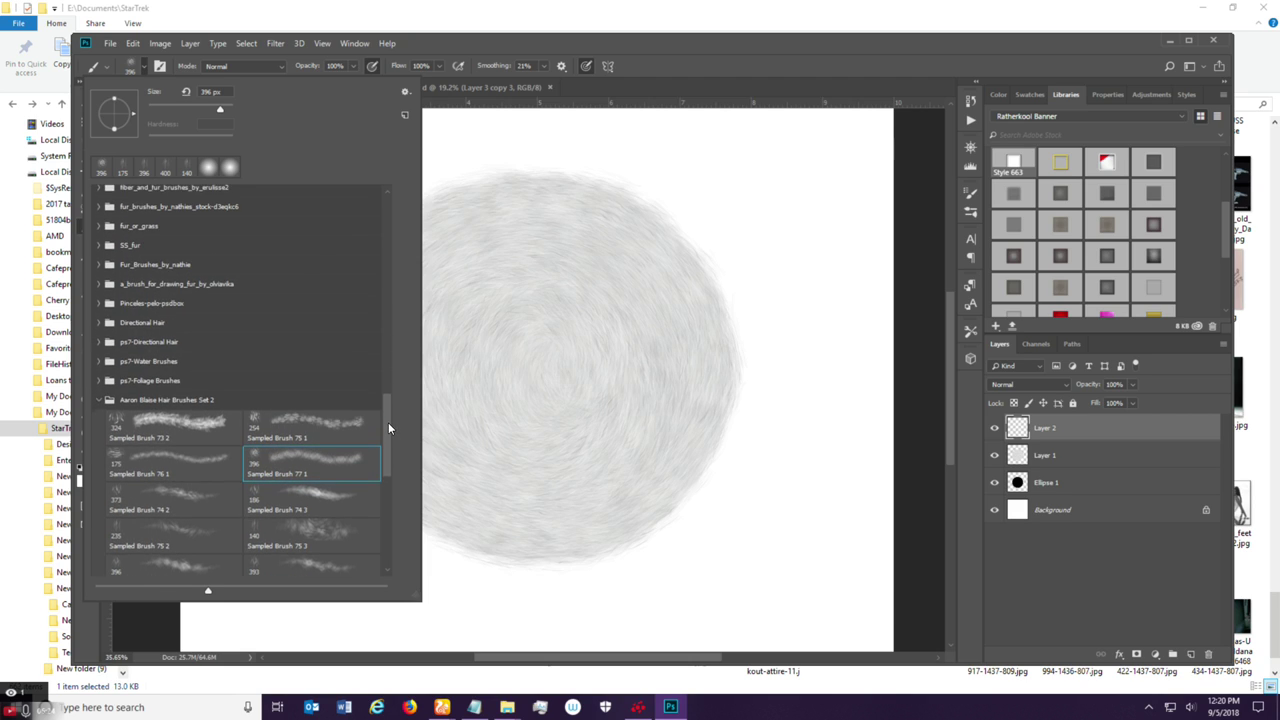
pyautogui.click(101, 324)
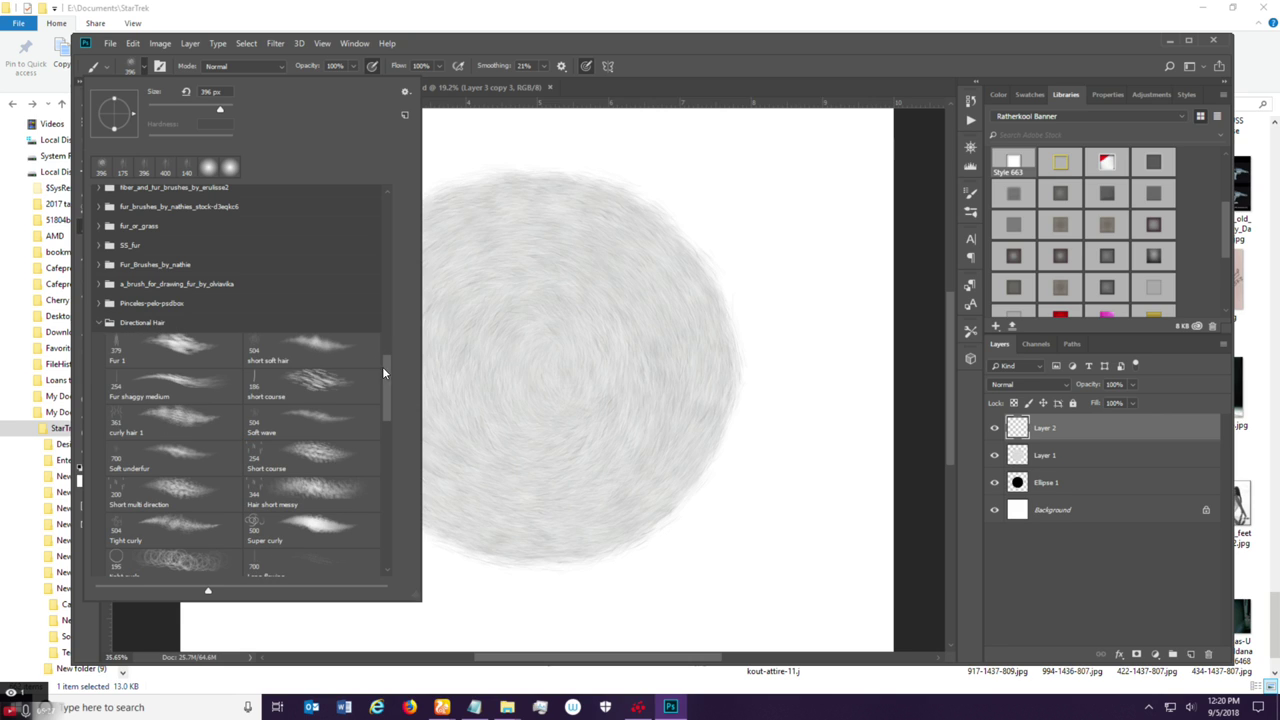
pyautogui.scroll(-5, 386, 400)
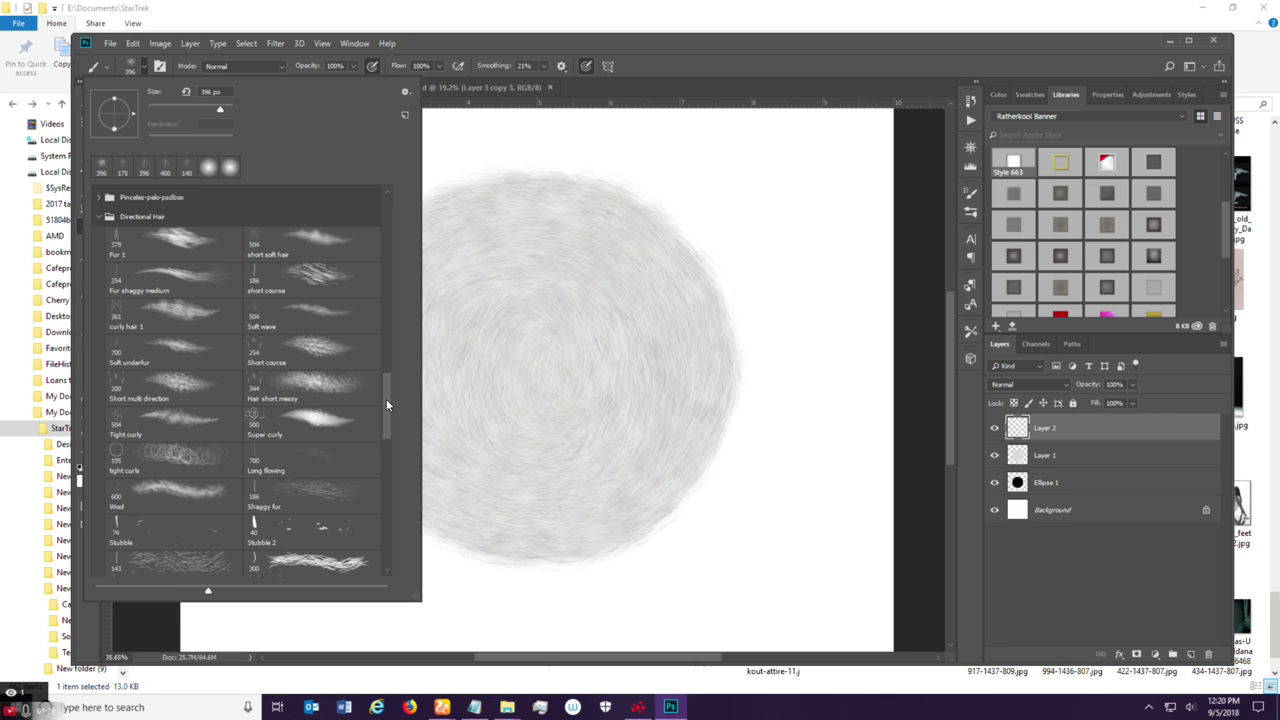
pyautogui.scroll(-9, 387, 407)
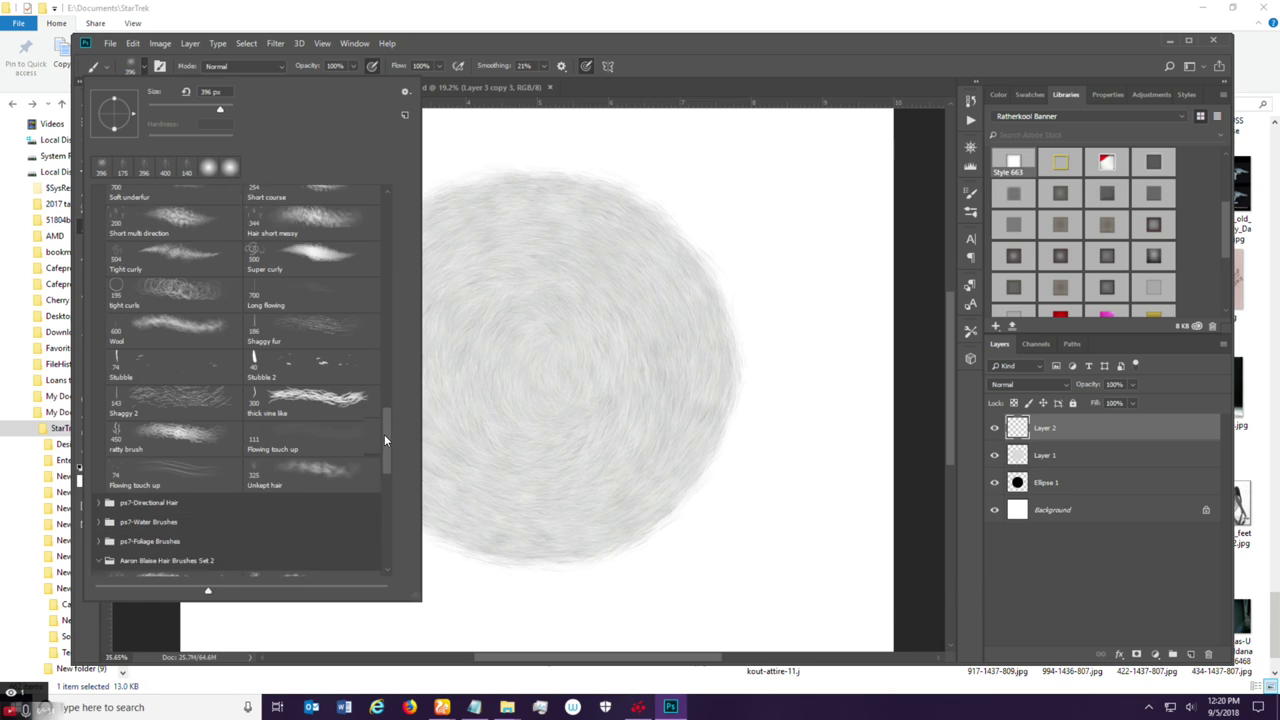
pyautogui.moveTo(385, 434); pyautogui.dragTo(389, 406)
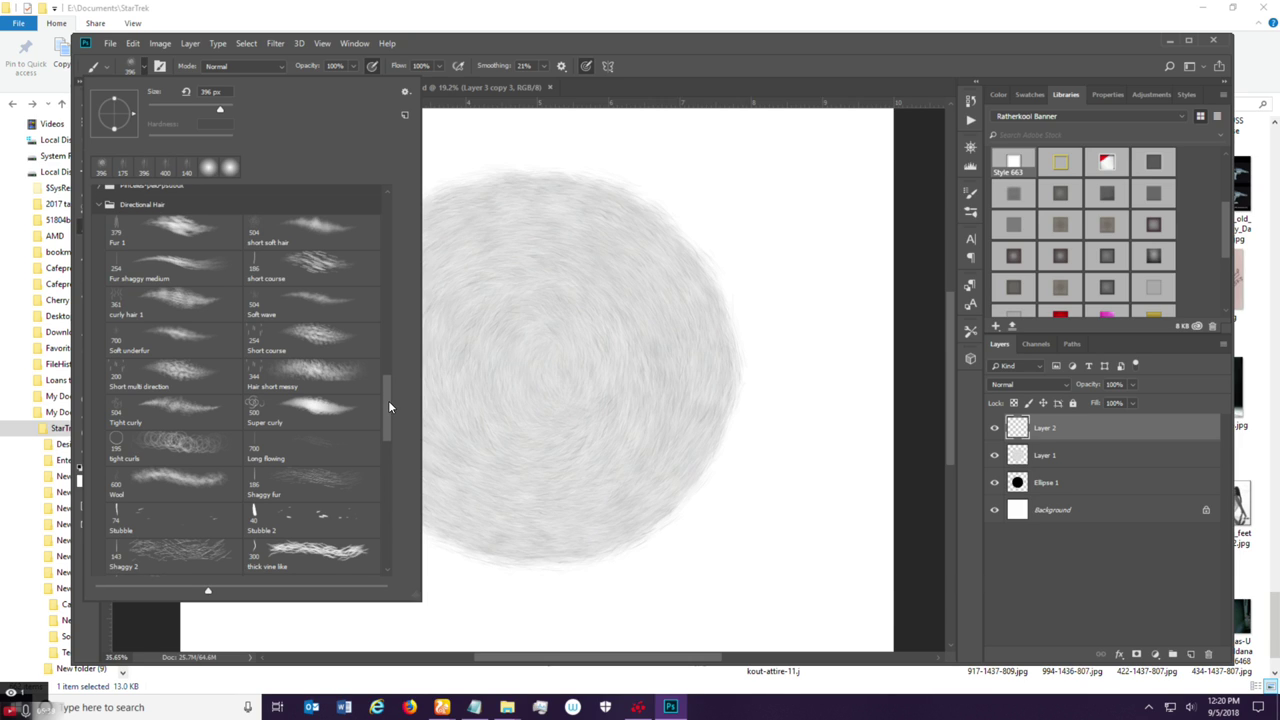
pyautogui.moveTo(388, 400); pyautogui.dragTo(389, 411)
pyautogui.click(172, 456)
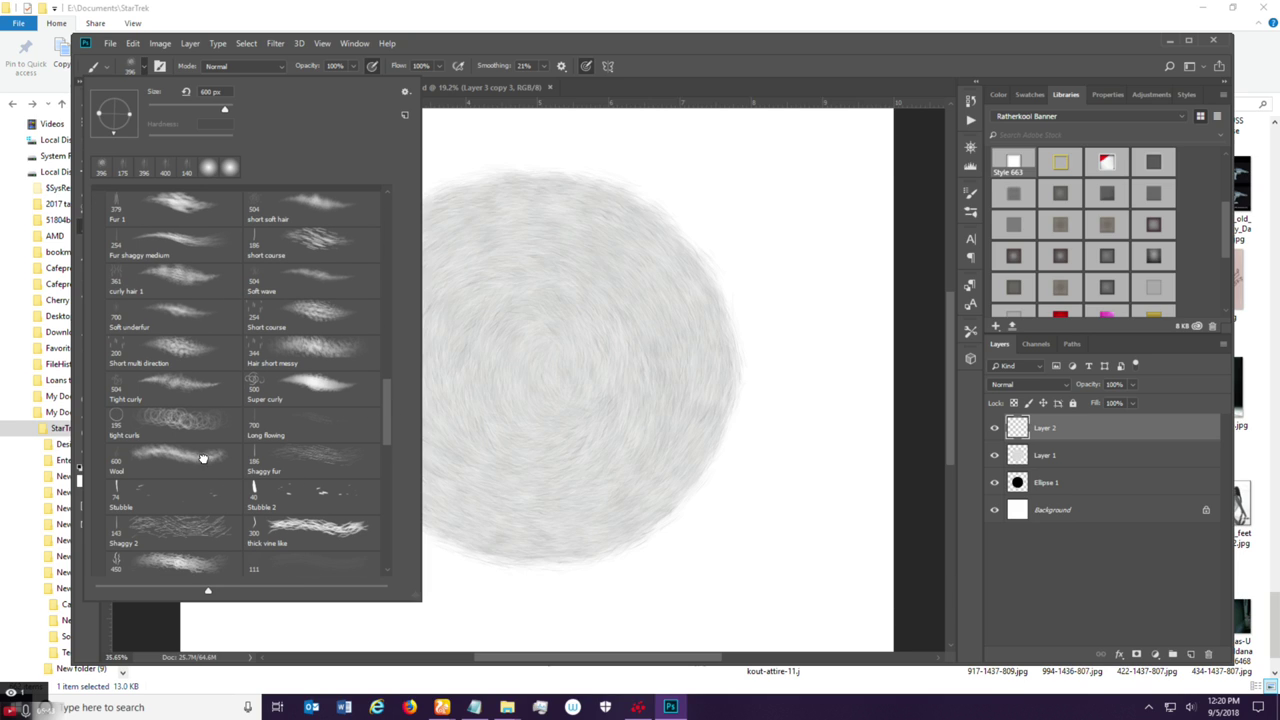
pyautogui.moveTo(472, 268); pyautogui.dragTo(540, 335)
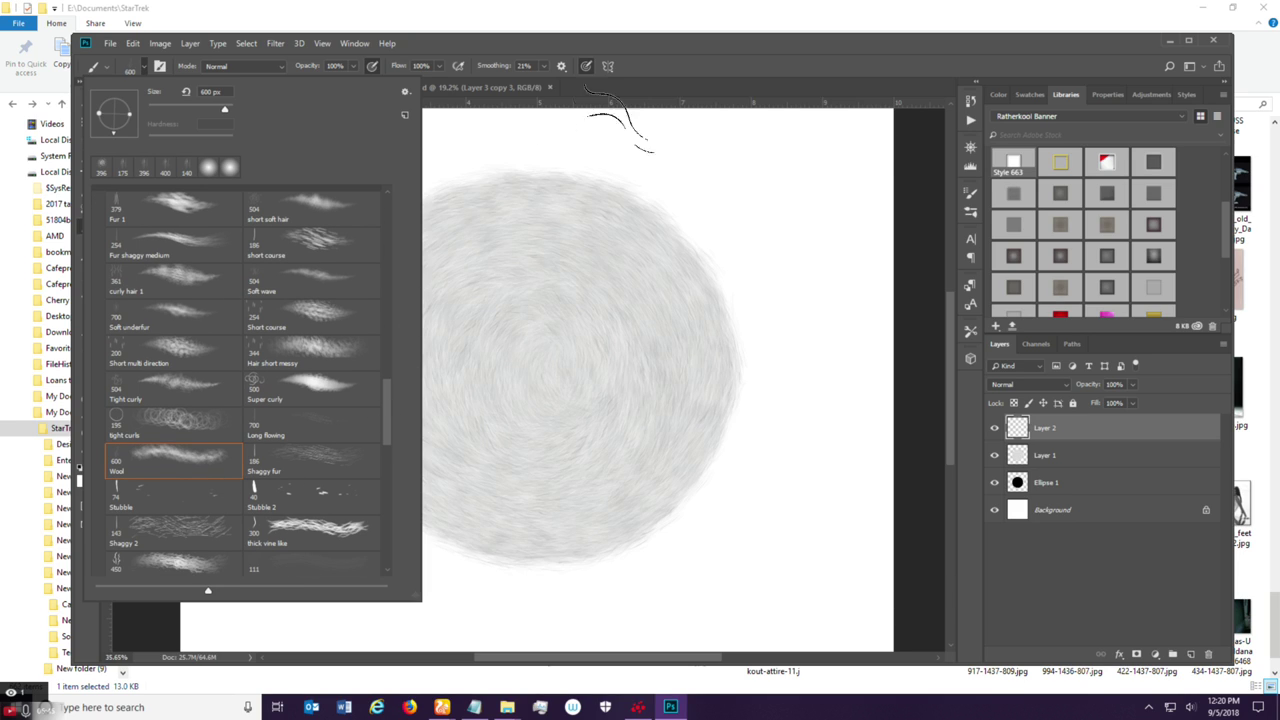
pyautogui.click(657, 67)
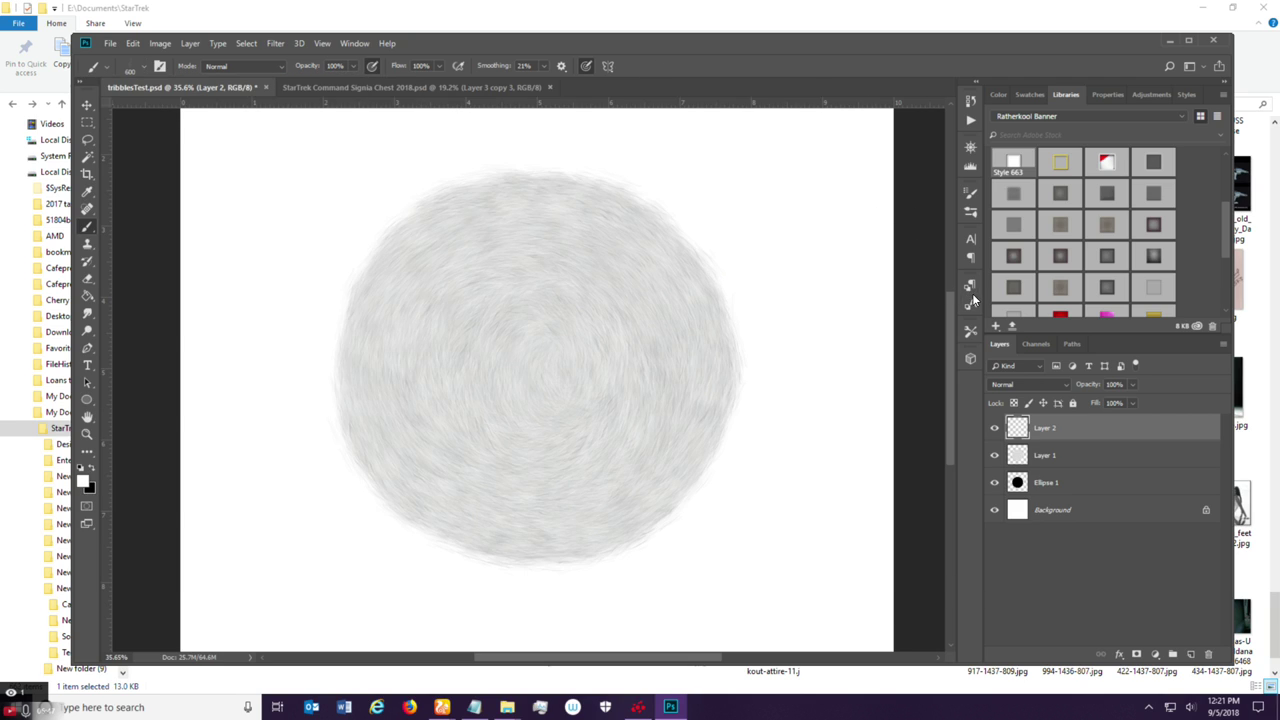
# Check the Wool brush's tip settings and cover the whole circle on Layer 2 with wavy hair extending past its edge.
pyautogui.click(969, 196)
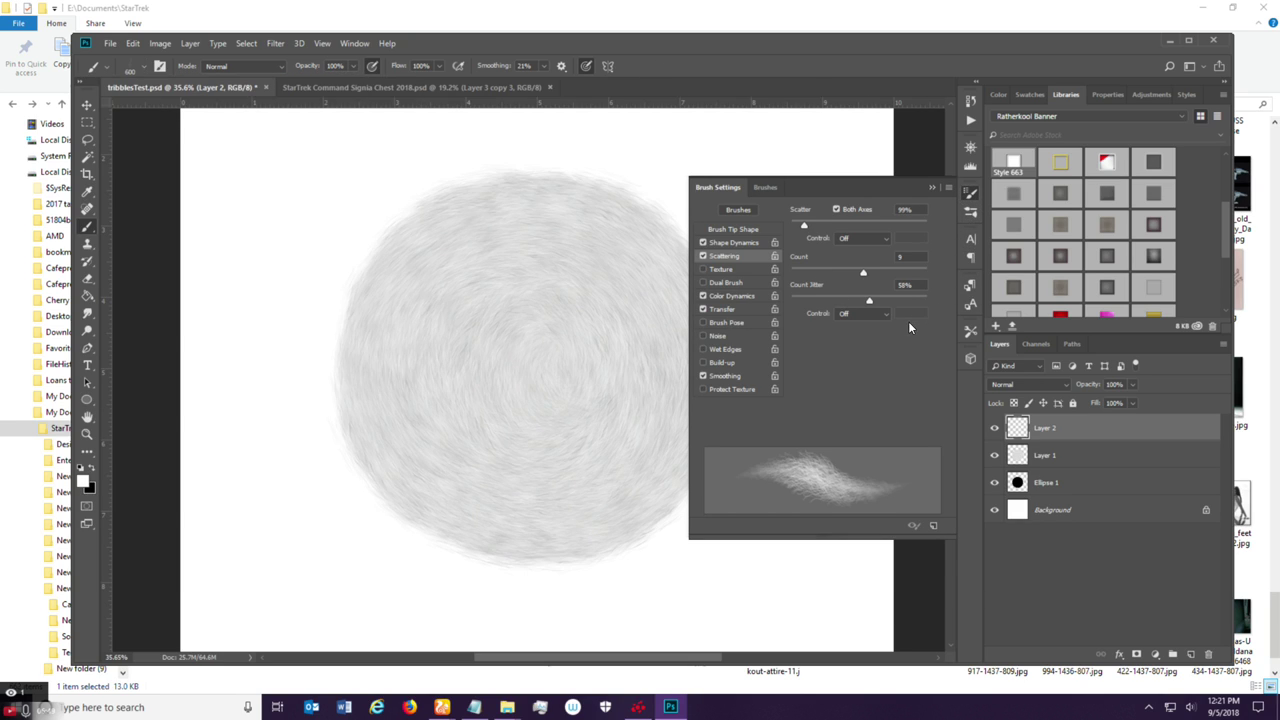
pyautogui.click(761, 240)
pyautogui.click(754, 230)
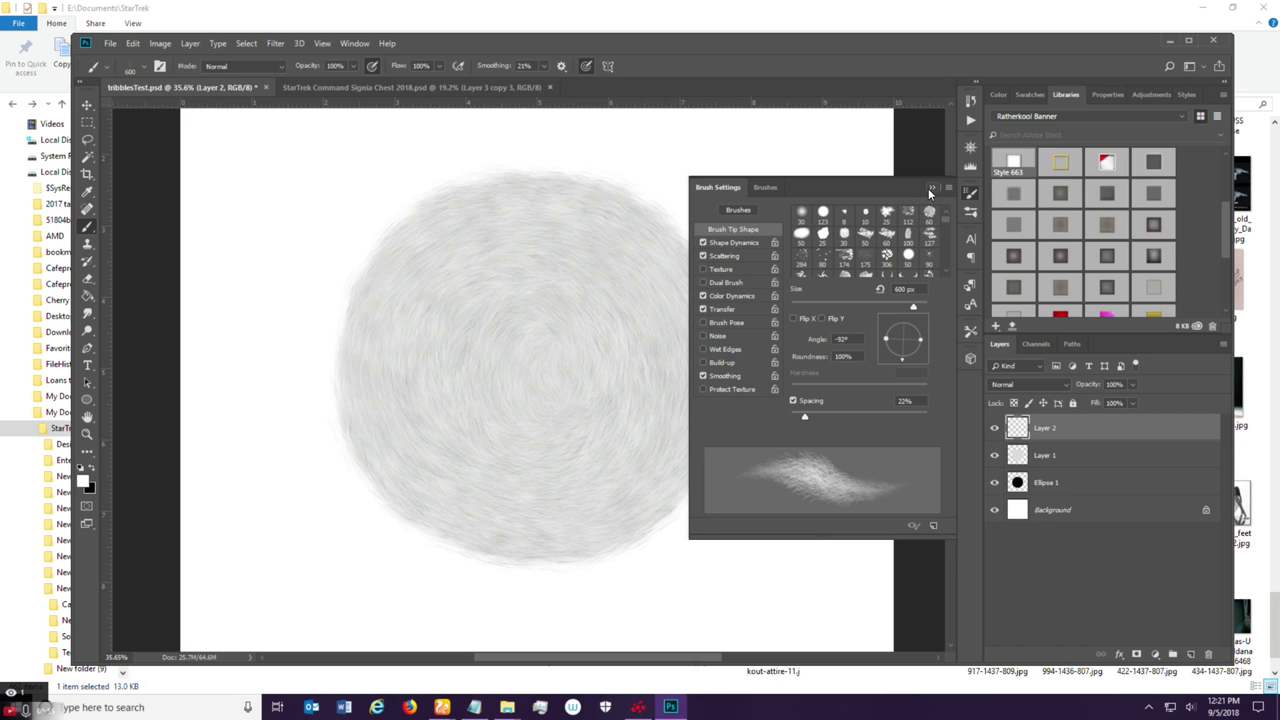
pyautogui.click(929, 188)
pyautogui.moveTo(453, 263)
pyautogui.mouseDown()
pyautogui.moveTo(434, 307)
pyautogui.moveTo(463, 243)
pyautogui.moveTo(407, 294)
pyautogui.moveTo(392, 383)
pyautogui.moveTo(432, 247)
pyautogui.moveTo(372, 314)
pyautogui.moveTo(389, 435)
pyautogui.moveTo(449, 242)
pyautogui.moveTo(388, 343)
pyautogui.moveTo(433, 471)
pyautogui.moveTo(392, 332)
pyautogui.moveTo(400, 455)
pyautogui.moveTo(532, 506)
pyautogui.moveTo(412, 430)
pyautogui.moveTo(418, 465)
pyautogui.moveTo(558, 521)
pyautogui.moveTo(598, 511)
pyautogui.moveTo(471, 508)
pyautogui.moveTo(414, 477)
pyautogui.moveTo(360, 337)
pyautogui.moveTo(418, 246)
pyautogui.moveTo(400, 372)
pyautogui.moveTo(391, 282)
pyautogui.moveTo(494, 205)
pyautogui.moveTo(552, 223)
pyautogui.moveTo(480, 223)
pyautogui.moveTo(575, 220)
pyautogui.moveTo(651, 293)
pyautogui.moveTo(585, 248)
pyautogui.moveTo(620, 261)
pyautogui.moveTo(662, 382)
pyautogui.moveTo(675, 332)
pyautogui.moveTo(665, 461)
pyautogui.moveTo(635, 418)
pyautogui.moveTo(668, 415)
pyautogui.moveTo(612, 510)
pyautogui.moveTo(564, 470)
pyautogui.moveTo(647, 475)
pyautogui.moveTo(552, 527)
pyautogui.moveTo(439, 490)
pyautogui.moveTo(512, 504)
pyautogui.moveTo(400, 484)
pyautogui.moveTo(382, 363)
pyautogui.moveTo(435, 490)
pyautogui.moveTo(370, 430)
pyautogui.moveTo(402, 266)
pyautogui.moveTo(395, 340)
pyautogui.moveTo(387, 264)
pyautogui.moveTo(515, 275)
pyautogui.moveTo(502, 207)
pyautogui.moveTo(635, 284)
pyautogui.moveTo(610, 347)
pyautogui.moveTo(628, 329)
pyautogui.moveTo(604, 473)
pyautogui.moveTo(540, 445)
pyautogui.moveTo(619, 417)
pyautogui.moveTo(488, 471)
pyautogui.moveTo(482, 275)
pyautogui.moveTo(553, 375)
pyautogui.moveTo(535, 458)
pyautogui.moveTo(468, 313)
pyautogui.moveTo(592, 327)
pyautogui.moveTo(569, 425)
pyautogui.moveTo(624, 330)
pyautogui.moveTo(586, 286)
pyautogui.moveTo(557, 406)
pyautogui.moveTo(520, 454)
pyautogui.moveTo(620, 367)
pyautogui.moveTo(586, 286)
pyautogui.moveTo(431, 349)
pyautogui.moveTo(603, 423)
pyautogui.moveTo(535, 270)
pyautogui.moveTo(483, 458)
pyautogui.moveTo(627, 382)
pyautogui.moveTo(527, 275)
pyautogui.moveTo(580, 483)
pyautogui.moveTo(621, 392)
pyautogui.moveTo(661, 364)
pyautogui.moveTo(638, 308)
pyautogui.moveTo(680, 381)
pyautogui.moveTo(463, 429)
pyautogui.moveTo(614, 377)
pyautogui.moveTo(549, 366)
pyautogui.moveTo(558, 408)
pyautogui.mouseUp()
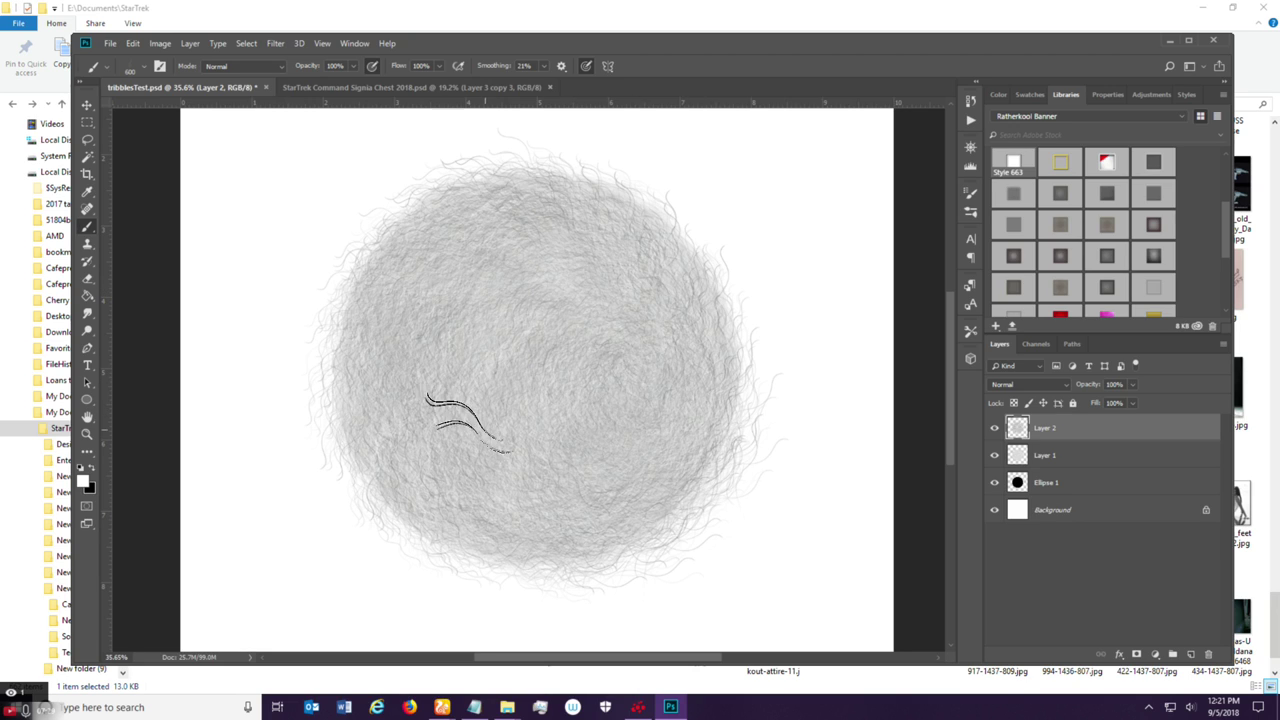
# Reduce the Wool brush to 300 px and paint finer hair around the edge and over the body on Layer 2.
pyautogui.press('[')
pyautogui.press('[')
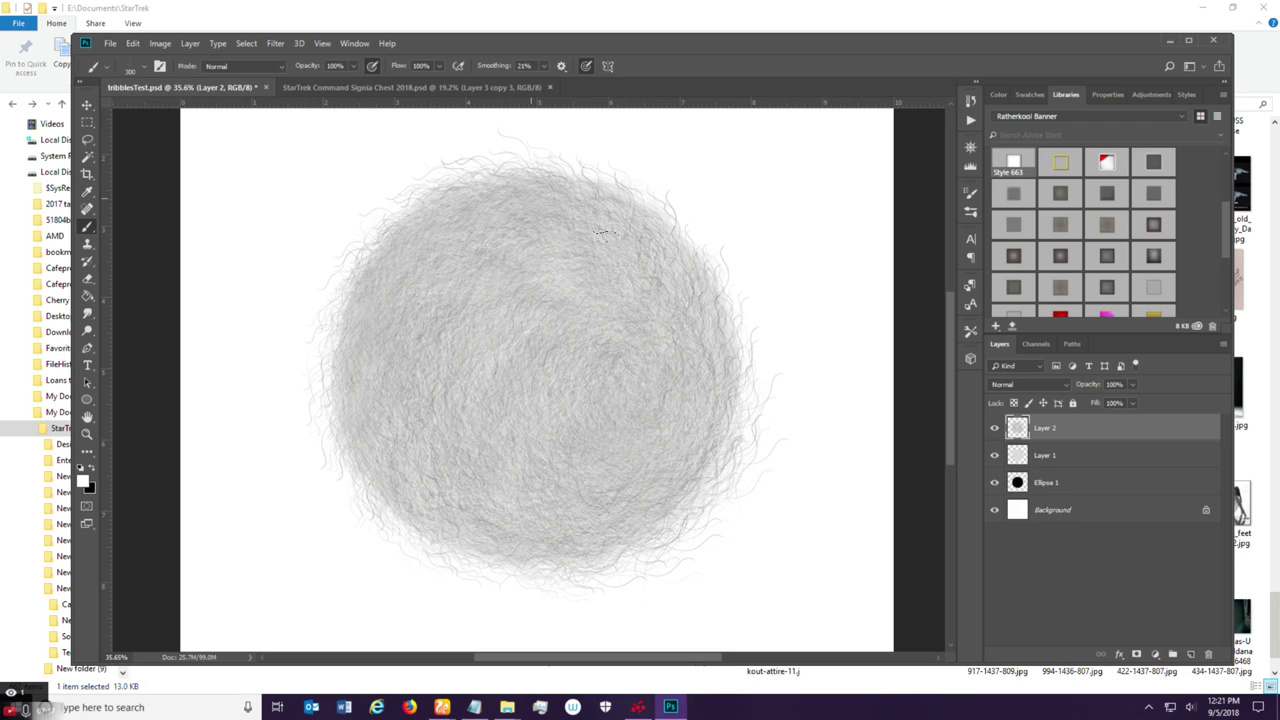
pyautogui.moveTo(505, 193)
pyautogui.mouseDown()
pyautogui.moveTo(587, 196)
pyautogui.moveTo(672, 283)
pyautogui.moveTo(582, 211)
pyautogui.moveTo(672, 268)
pyautogui.moveTo(671, 297)
pyautogui.moveTo(628, 229)
pyautogui.moveTo(679, 303)
pyautogui.mouseUp()
pyautogui.moveTo(612, 540); pyautogui.dragTo(643, 506)
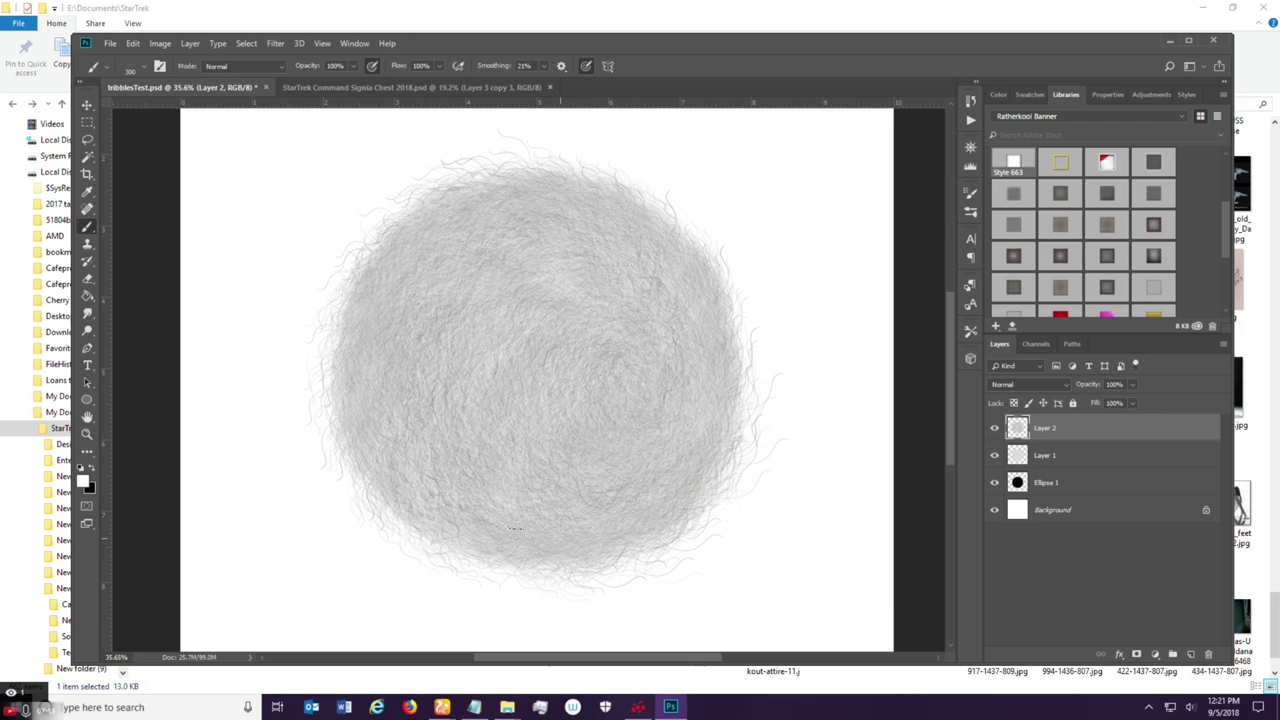
pyautogui.moveTo(447, 528)
pyautogui.mouseDown()
pyautogui.moveTo(384, 503)
pyautogui.moveTo(342, 360)
pyautogui.mouseUp()
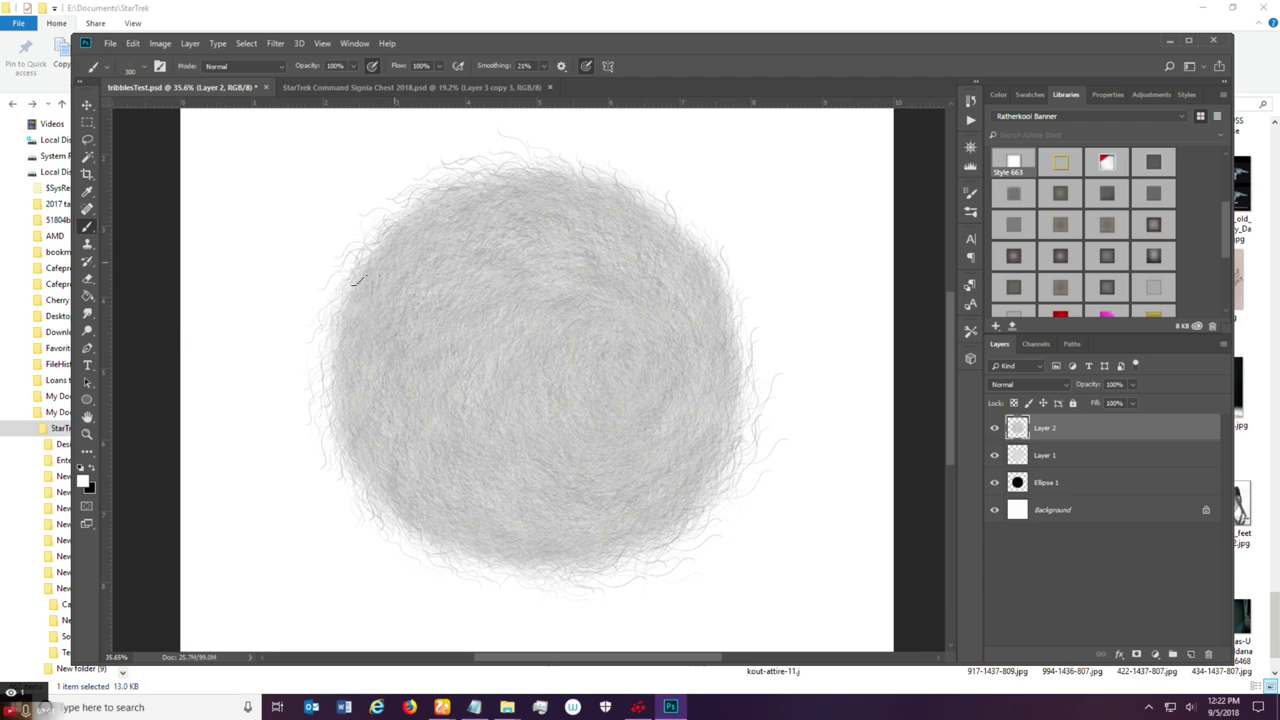
pyautogui.moveTo(357, 245)
pyautogui.mouseDown()
pyautogui.moveTo(440, 187)
pyautogui.moveTo(478, 188)
pyautogui.mouseUp()
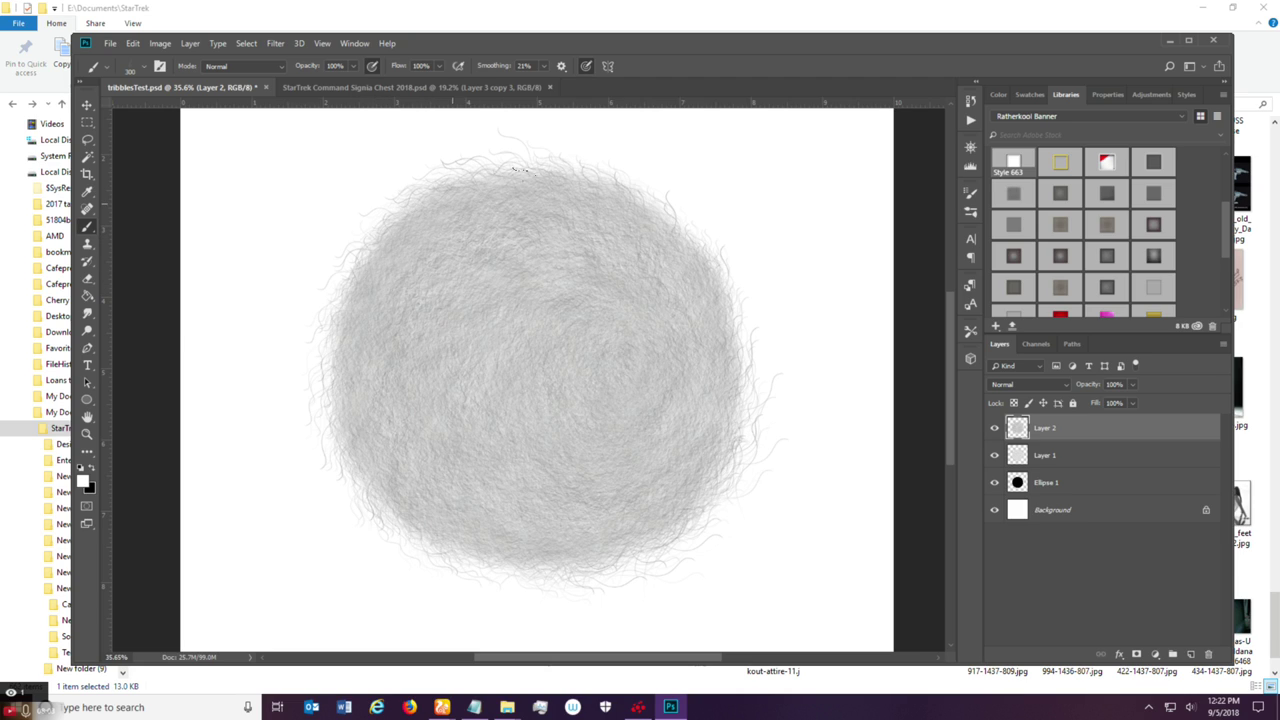
pyautogui.moveTo(610, 196)
pyautogui.mouseDown()
pyautogui.moveTo(667, 225)
pyautogui.moveTo(710, 320)
pyautogui.mouseUp()
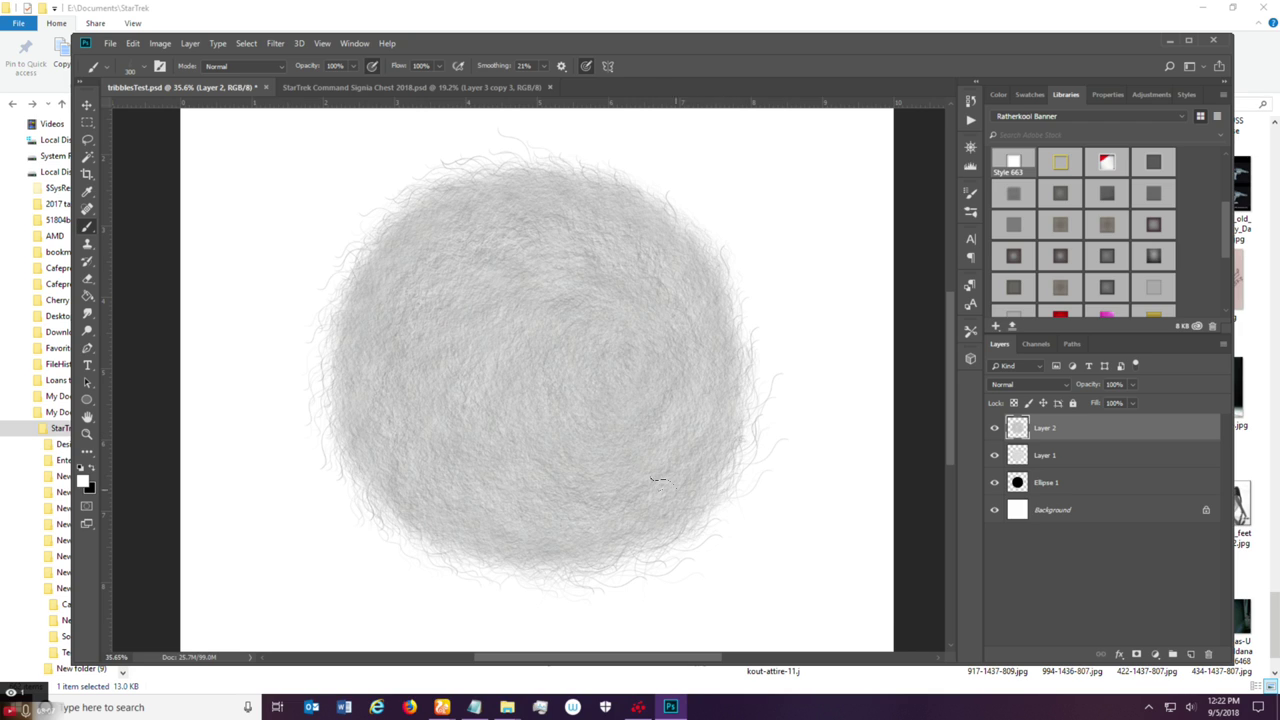
pyautogui.moveTo(575, 550)
pyautogui.mouseDown()
pyautogui.moveTo(525, 565)
pyautogui.moveTo(430, 537)
pyautogui.mouseUp()
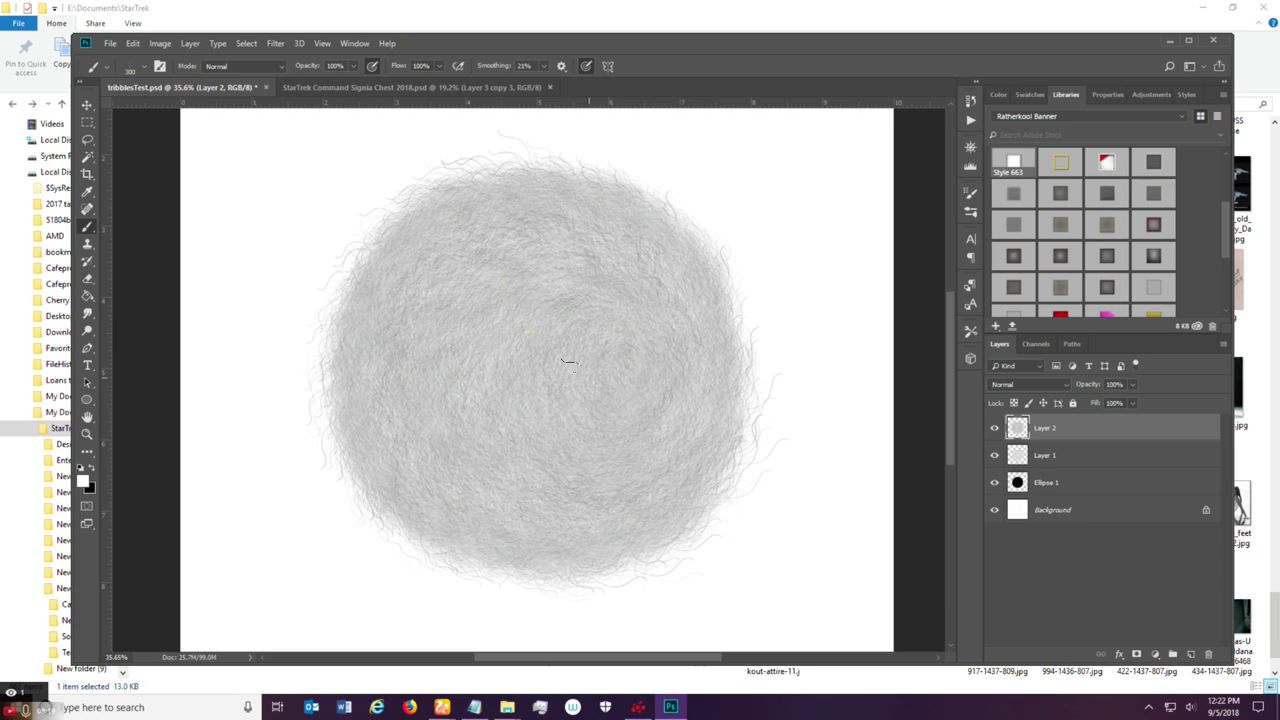
# Enlarge the Wool brush to 600 px and paint another coat of longer, overhanging hair on a new layer above Layer 2.
pyautogui.press(']')
pyautogui.press(']')
pyautogui.click(1188, 656)
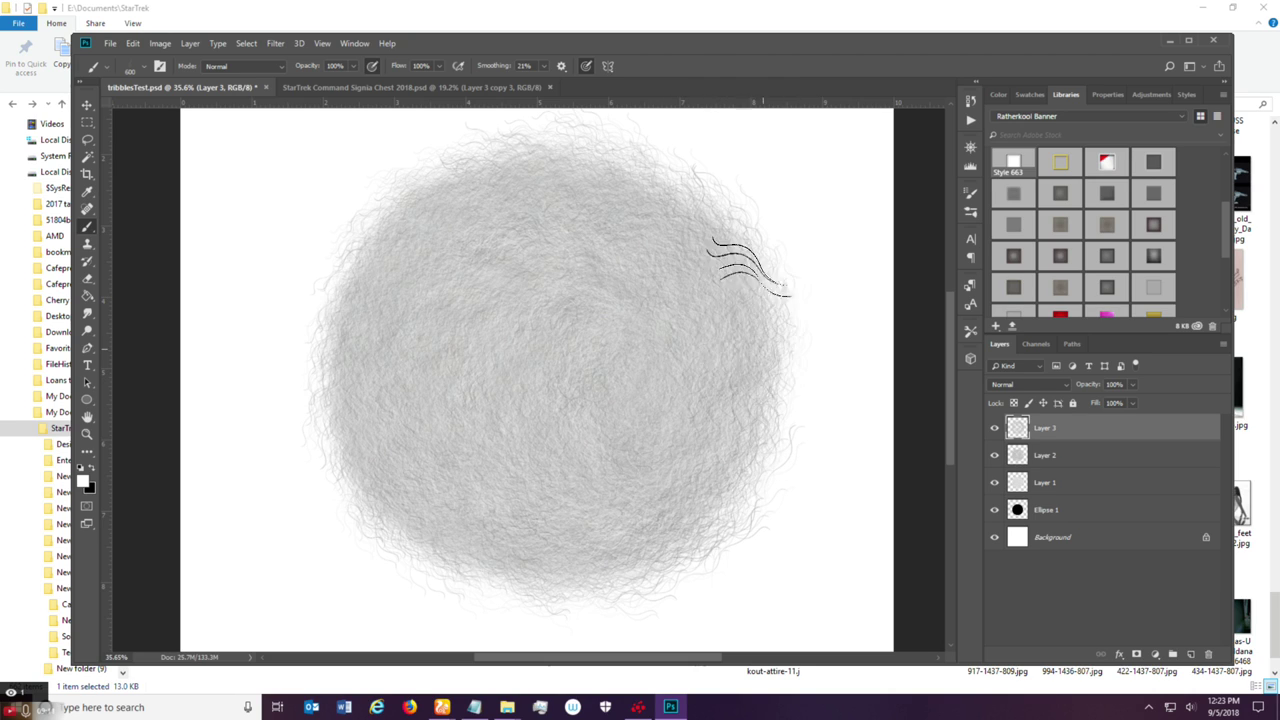
pyautogui.moveTo(737, 265); pyautogui.dragTo(694, 211)
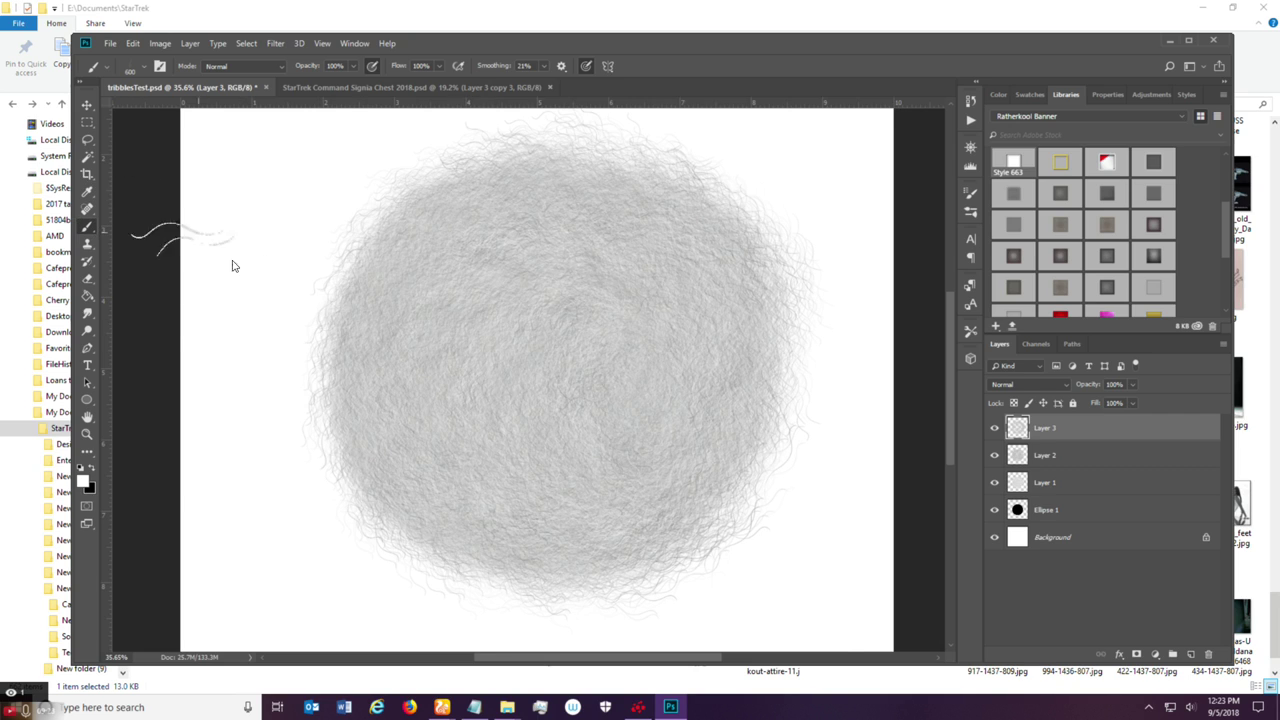
# Duplicate Layer 1, Layer 2 and Layer 3 within tribblesTest.psd.
pyautogui.scroll(-3, 529, 371)
pyautogui.scroll(1, 509, 457)
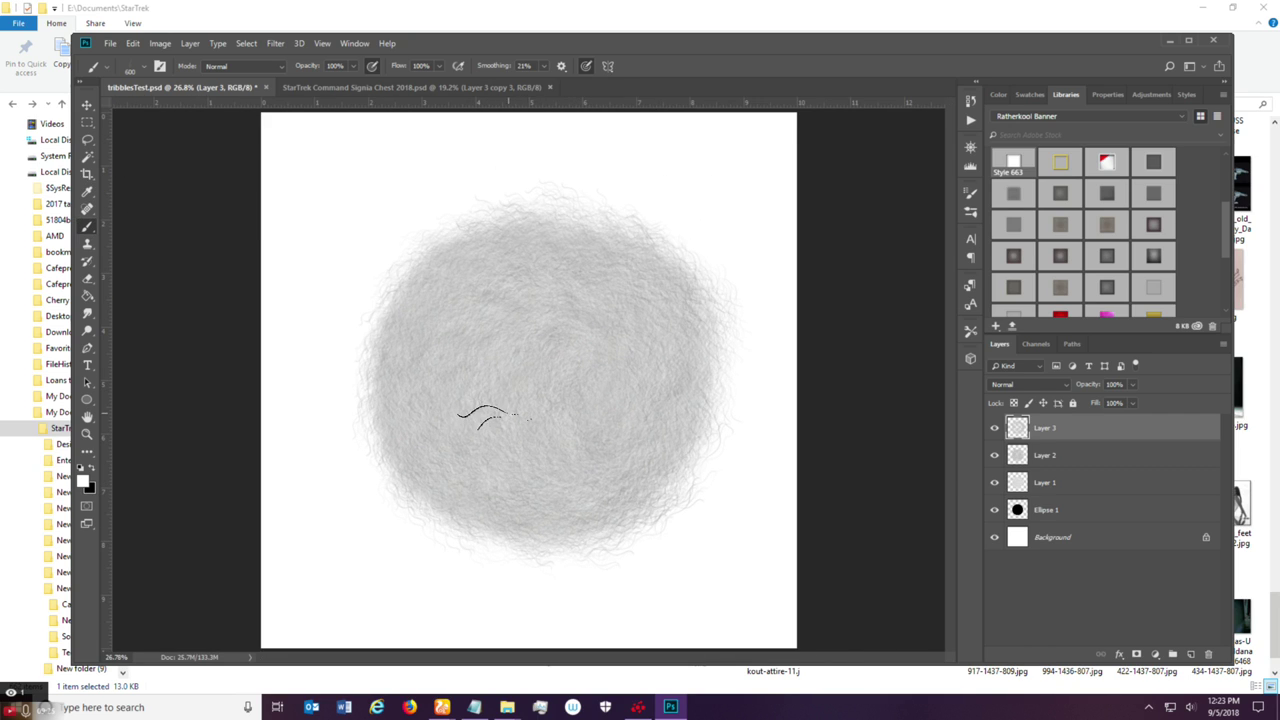
pyautogui.click(96, 419)
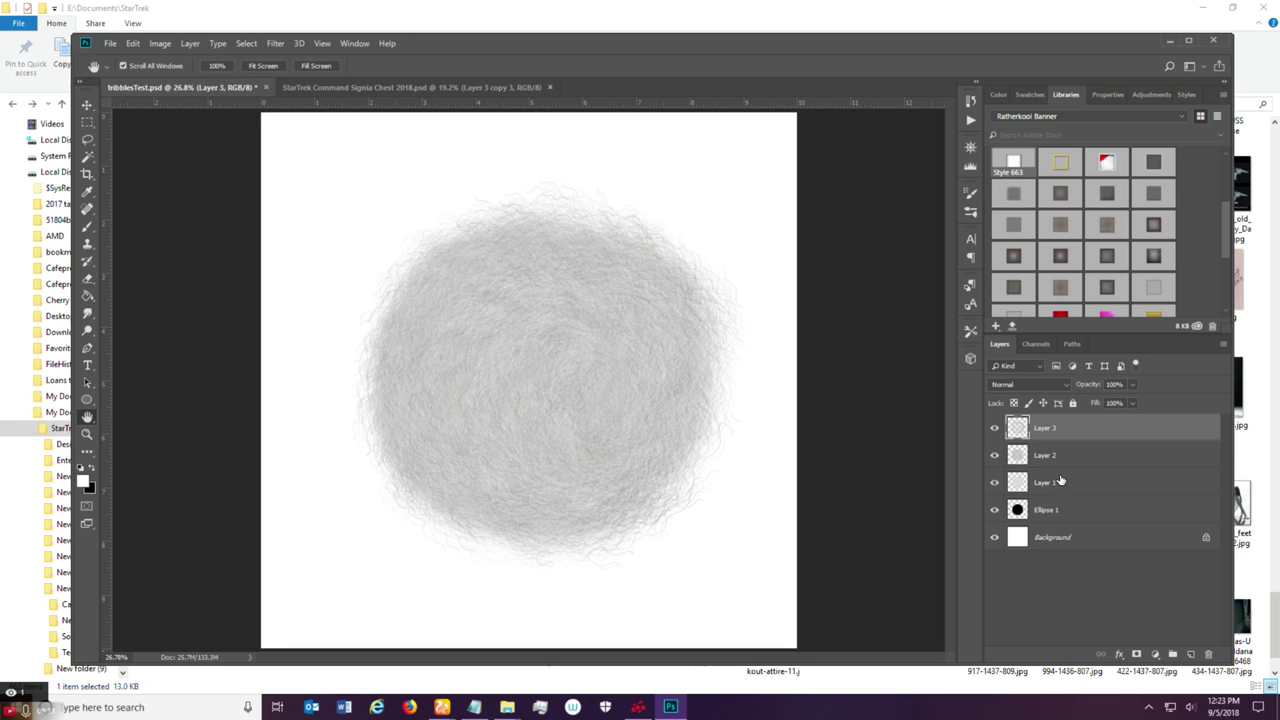
pyautogui.keyDown('shift'); pyautogui.click(1063, 483); pyautogui.keyUp('shift')
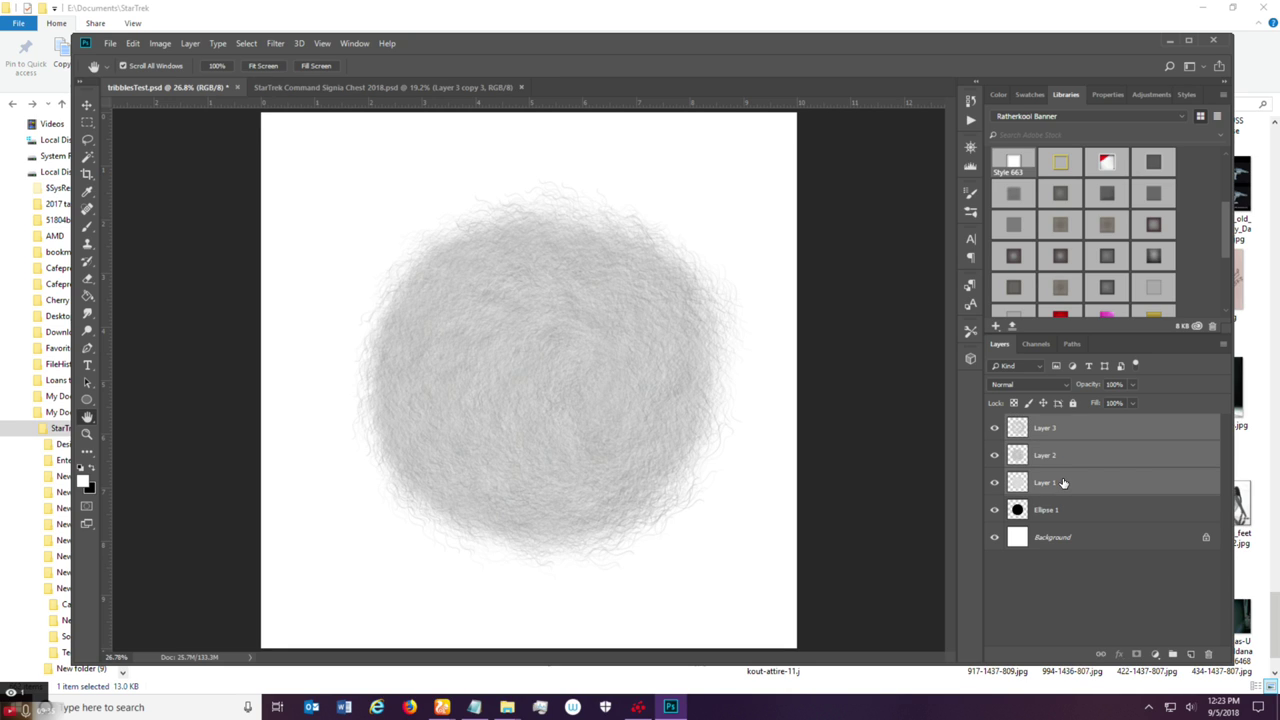
pyautogui.rightClick(1063, 483)
pyautogui.click(1100, 224)
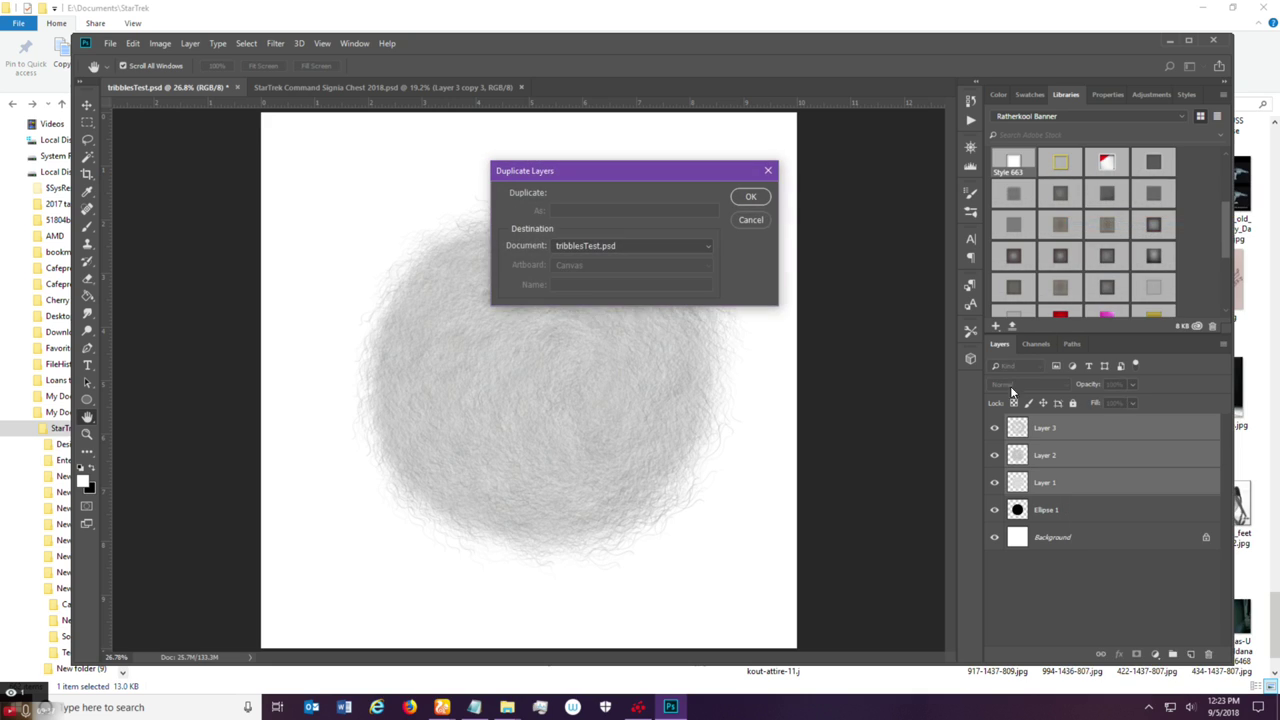
pyautogui.click(751, 196)
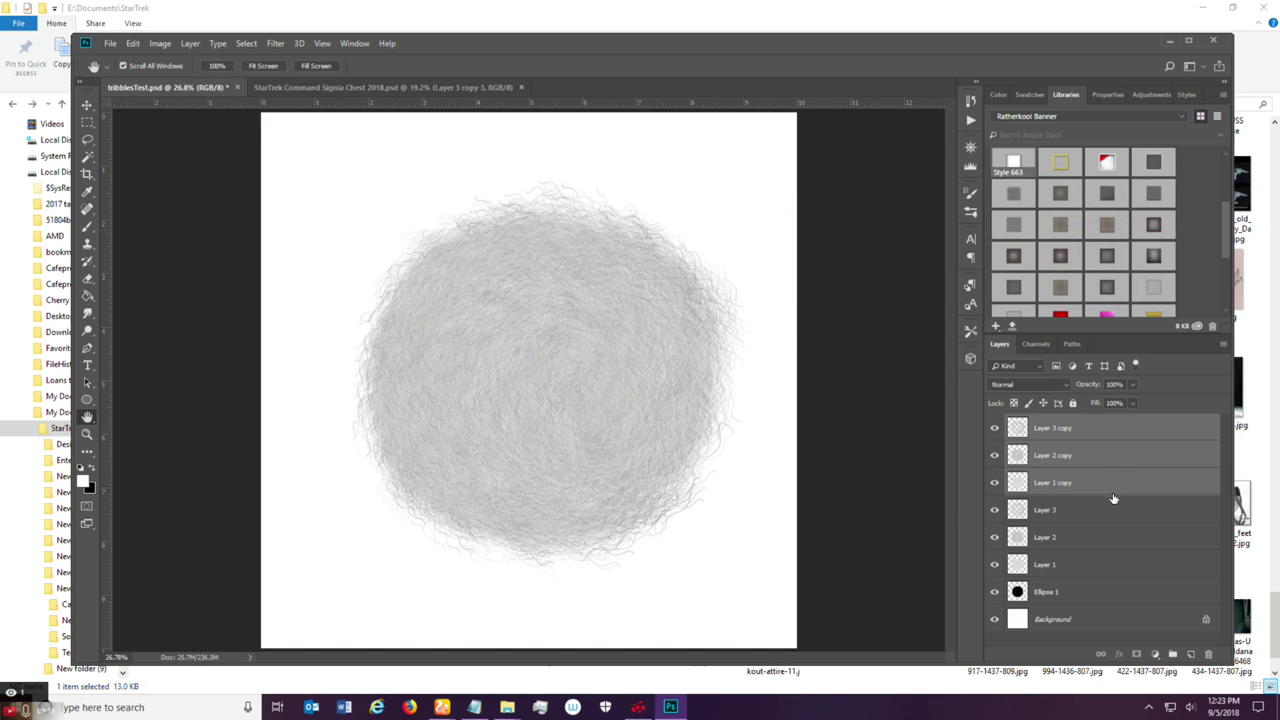
# Group the three layer copies and hide the original Layers 1 to 3 and Ellipse 1.
pyautogui.click(1172, 653)
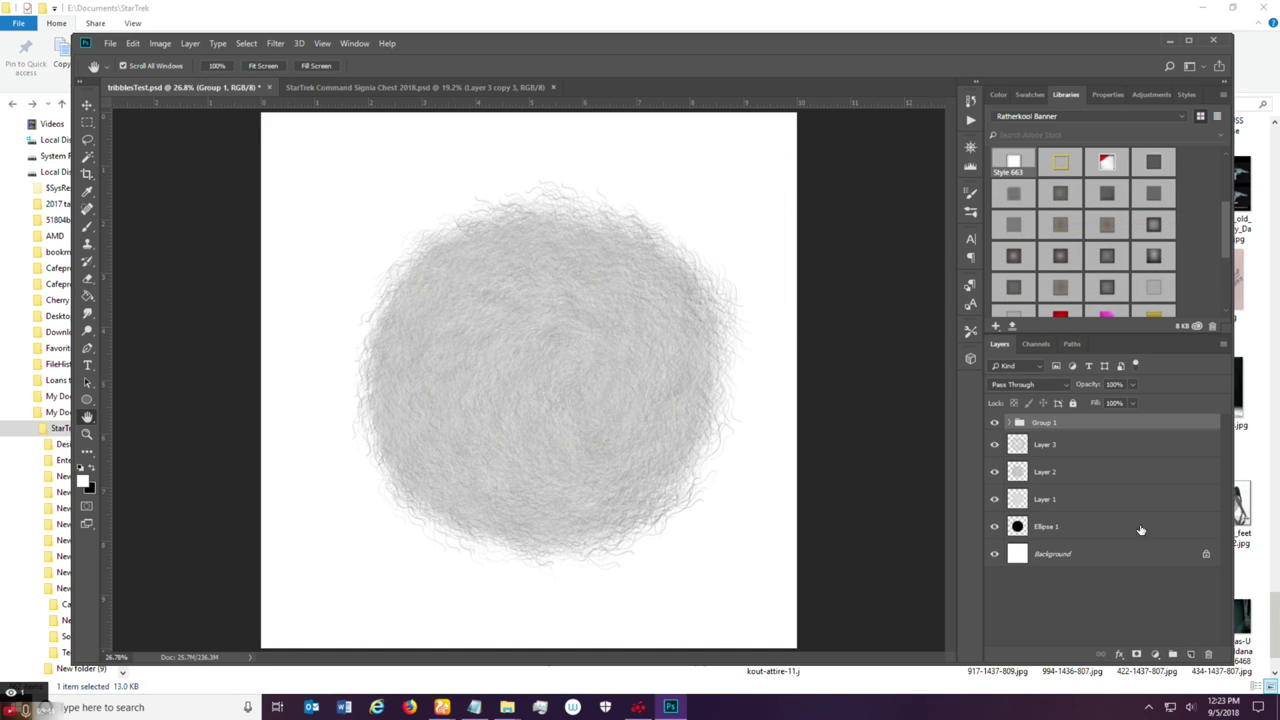
pyautogui.click(995, 446)
pyautogui.click(995, 473)
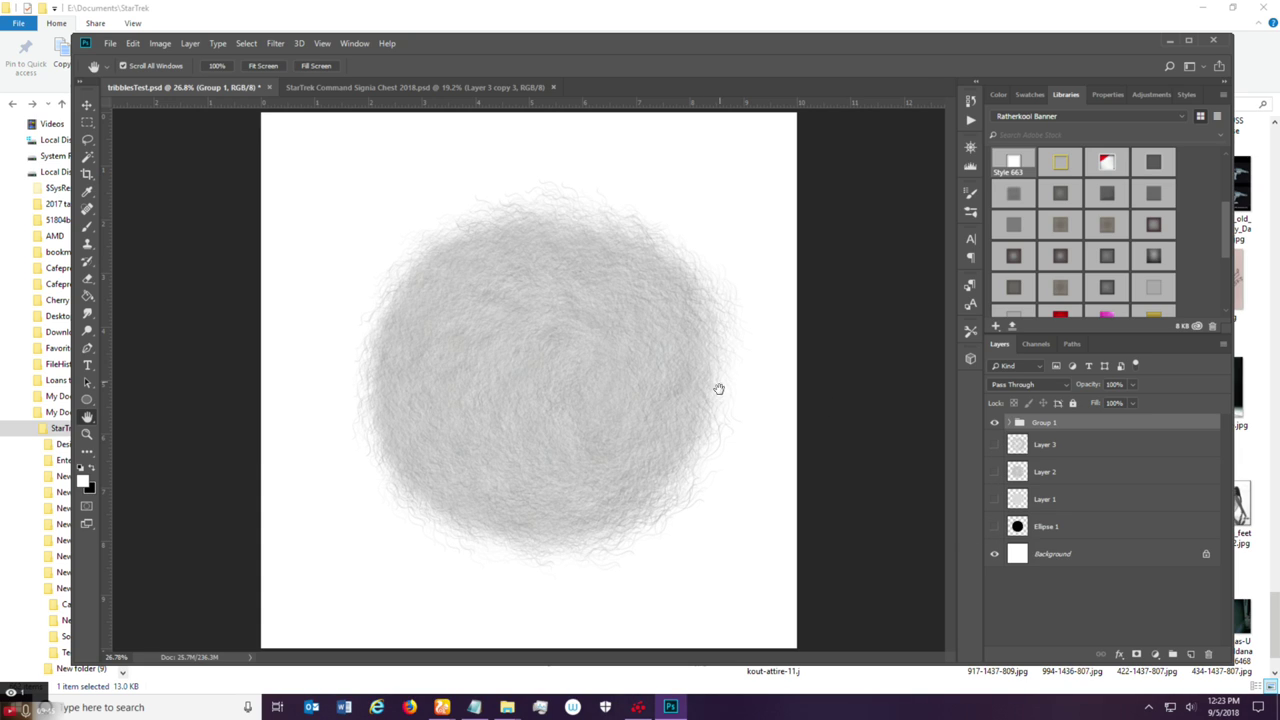
# Save the document under the new name Fluffy Tribble.psd in the same folder.
pyautogui.click(110, 45)
pyautogui.click(150, 192)
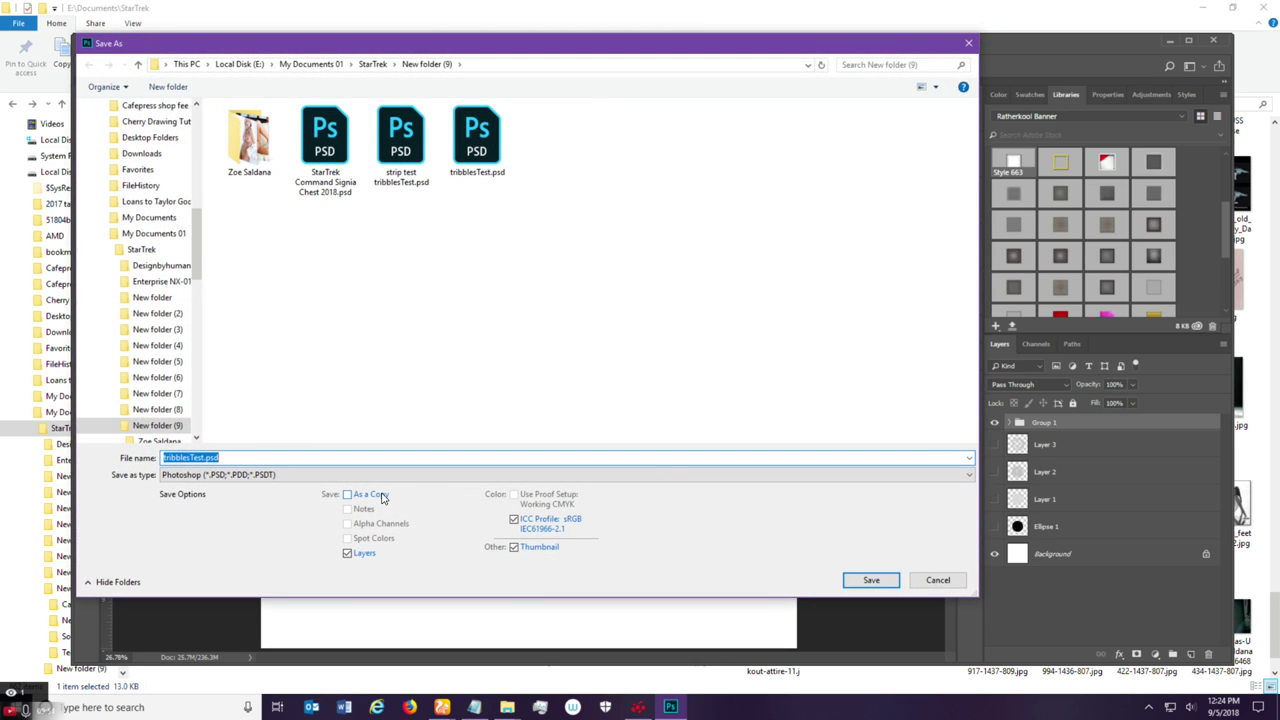
pyautogui.press('BackSpace')
pyautogui.write('Fi')
pyautogui.press('Return')
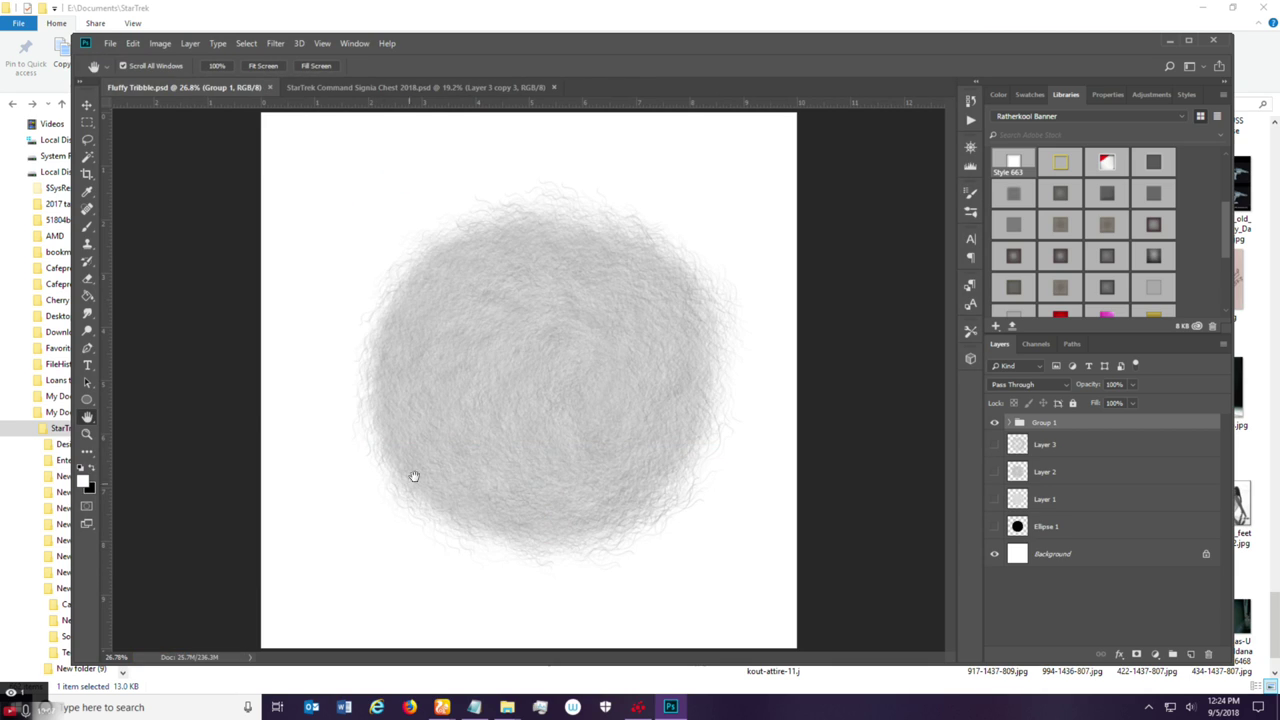
# Ungroup Group 1 and put its three fur layer copies back into a group.
pyautogui.rightClick(1093, 427)
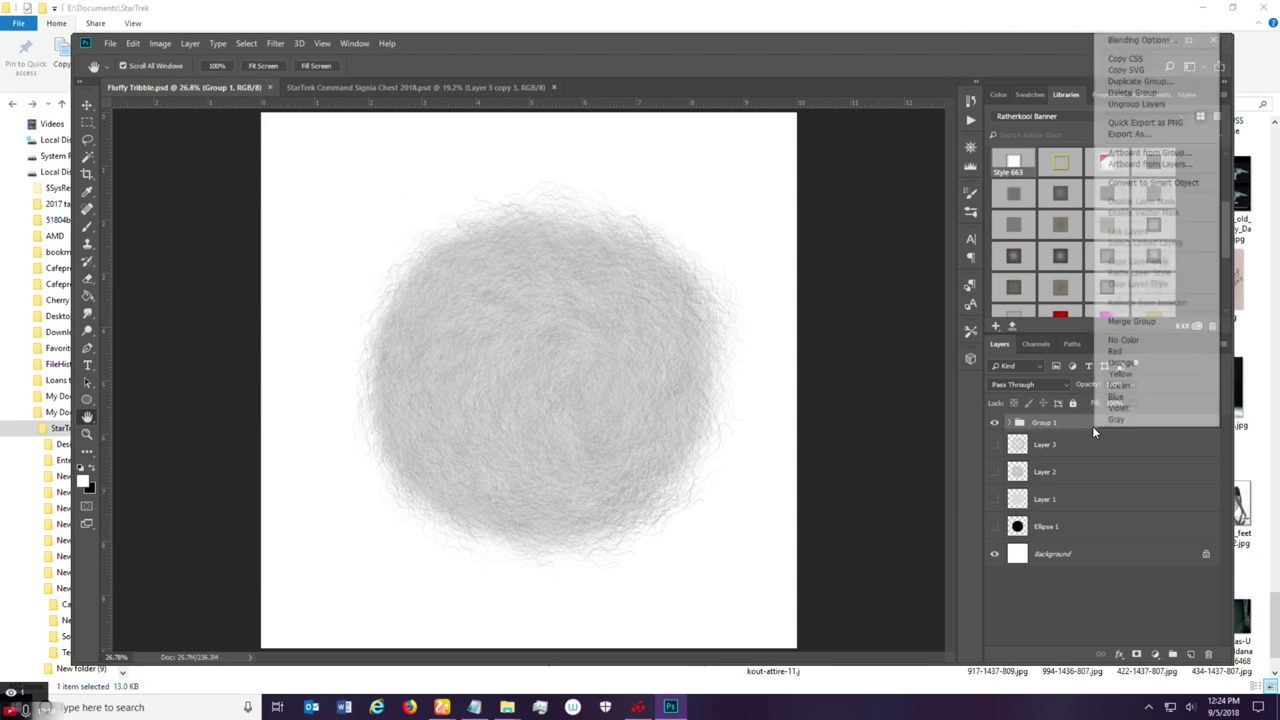
pyautogui.click(1150, 81)
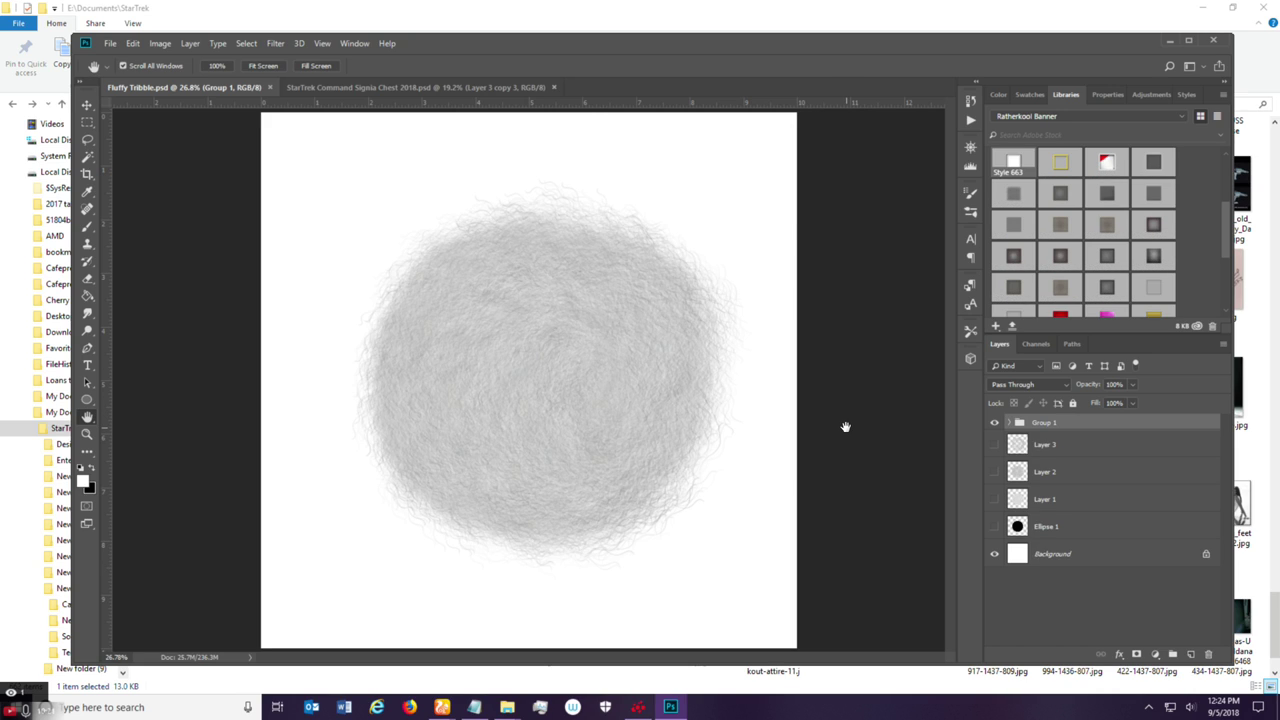
pyautogui.hotkey('ctrl', 'shift', 'g')
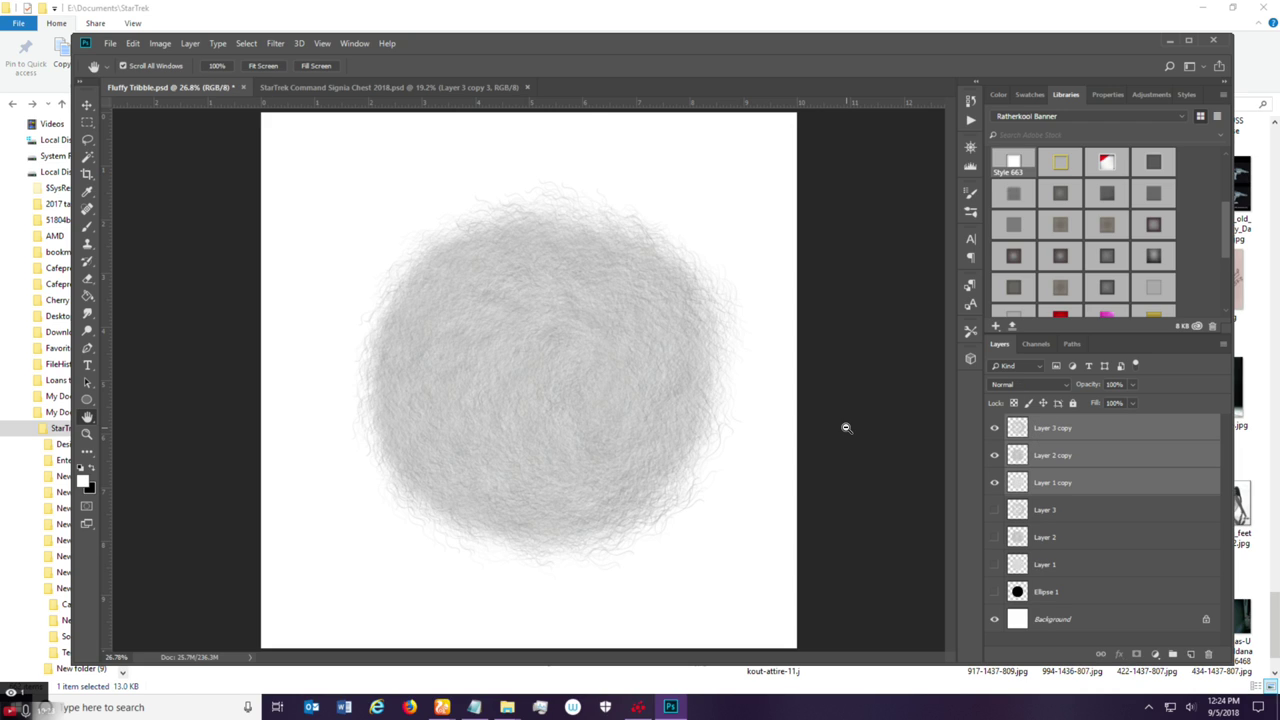
pyautogui.click(1173, 654)
# Duplicate Group 1 within Fluffy Tribble.psd, keeping the name Group 1 copy.
pyautogui.rightClick(1067, 423)
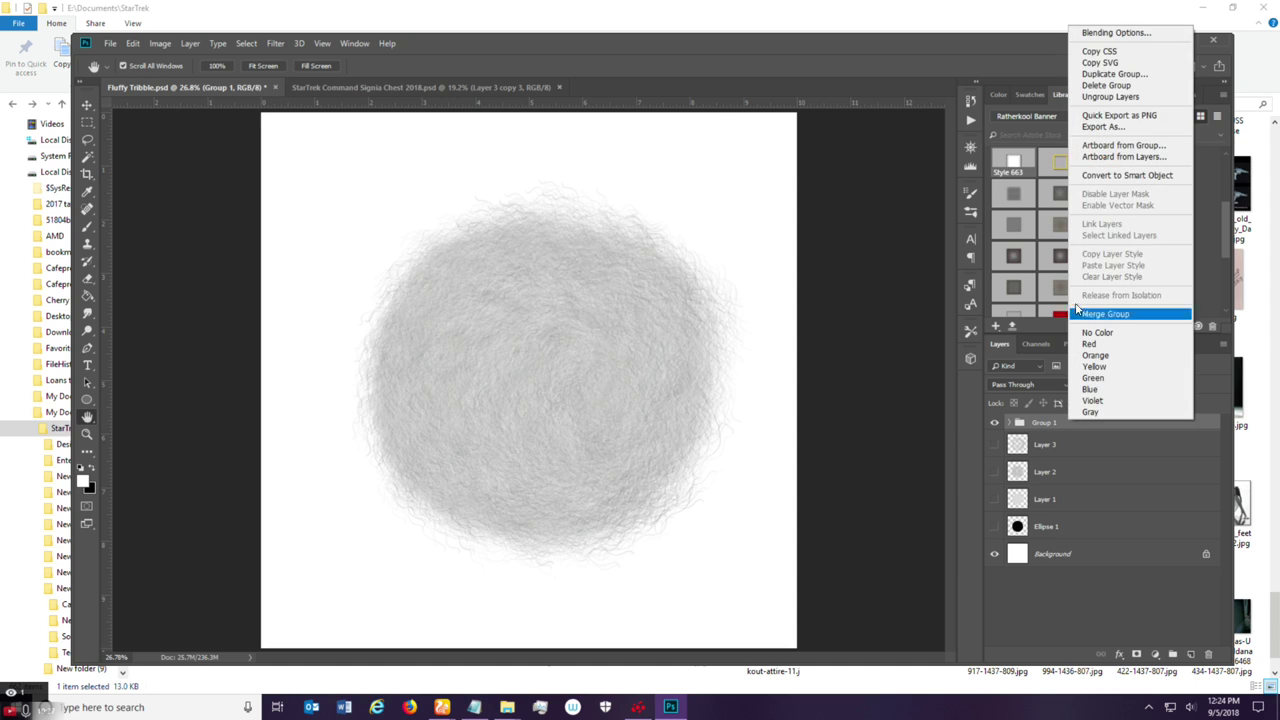
pyautogui.click(1115, 74)
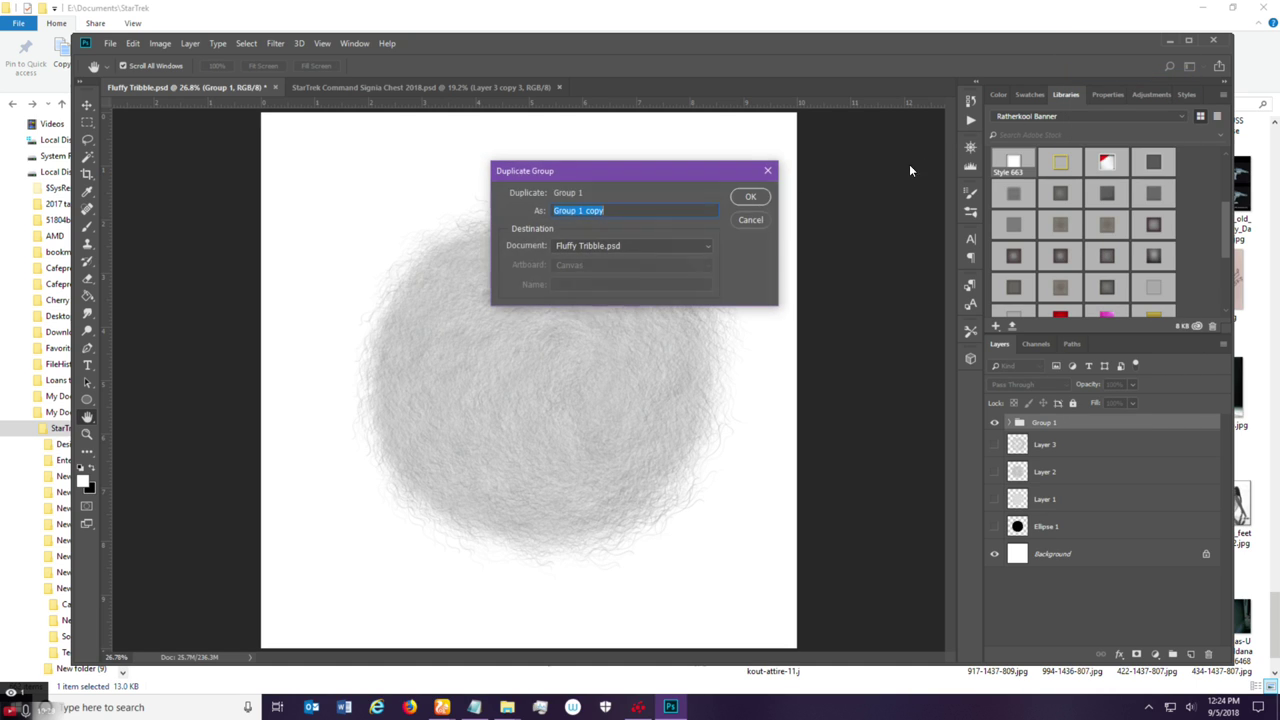
pyautogui.click(760, 197)
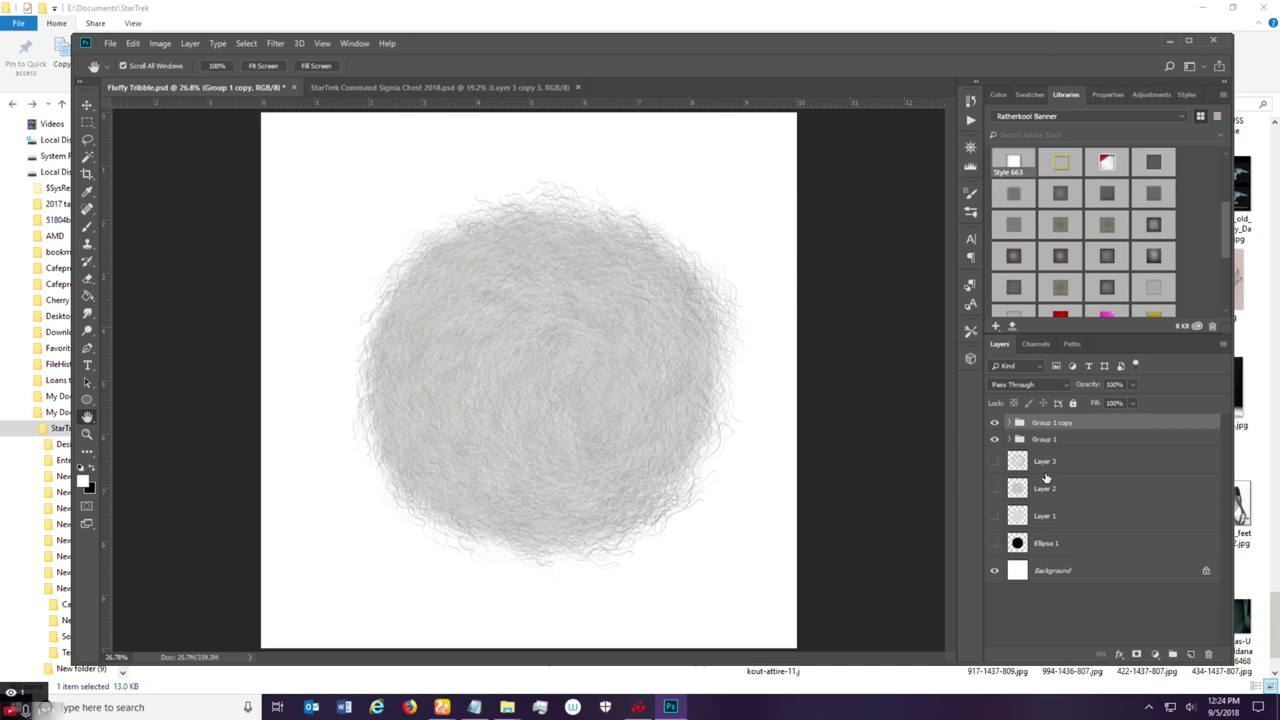
# Hide the original Group 1 and merge Group 1 copy into a single layer.
pyautogui.click(994, 439)
pyautogui.rightClick(1056, 426)
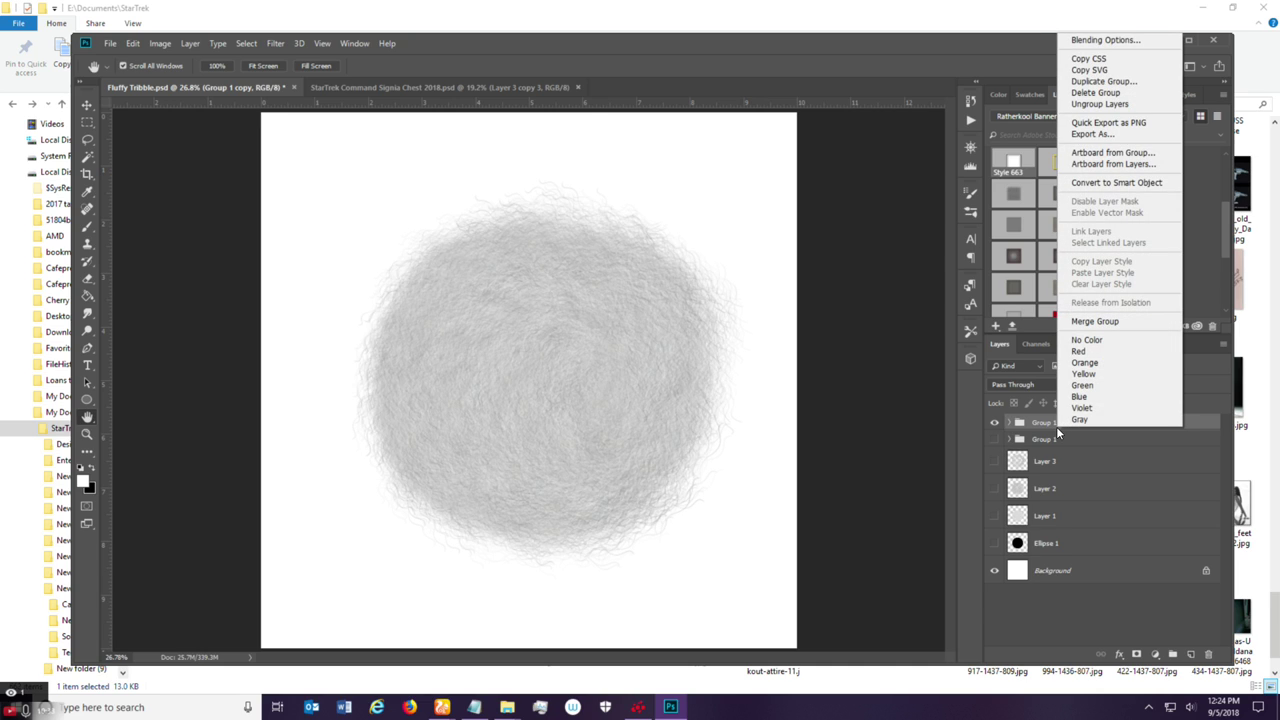
pyautogui.click(1095, 321)
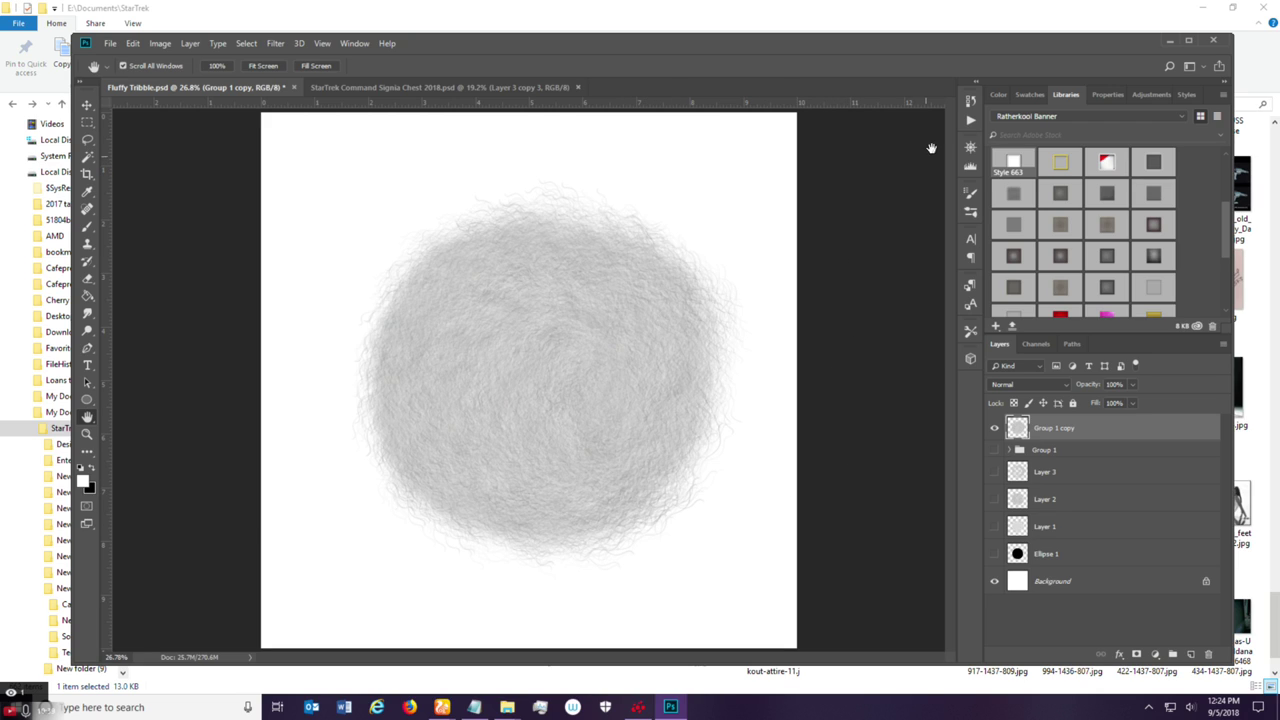
# Run the "3. Color Fluffy!" action from the FMG1 set on the merged Group 1 copy layer.
pyautogui.click(970, 120)
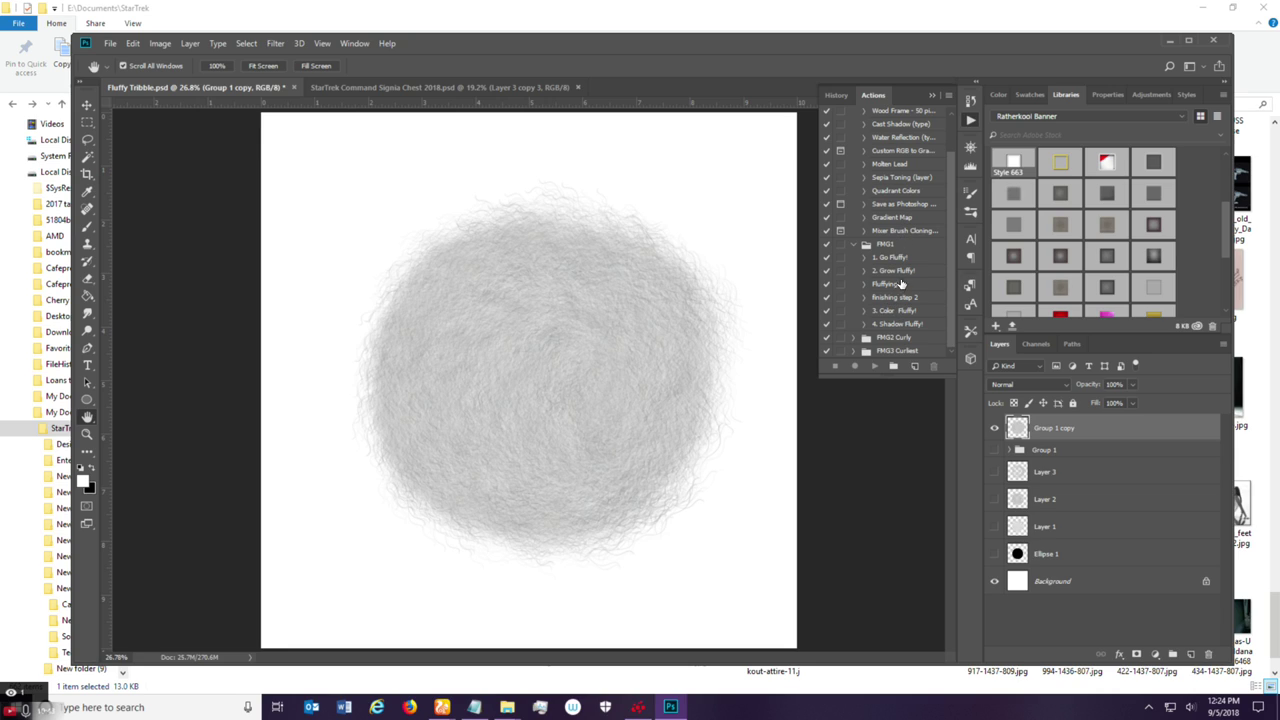
pyautogui.click(897, 311)
pyautogui.click(876, 367)
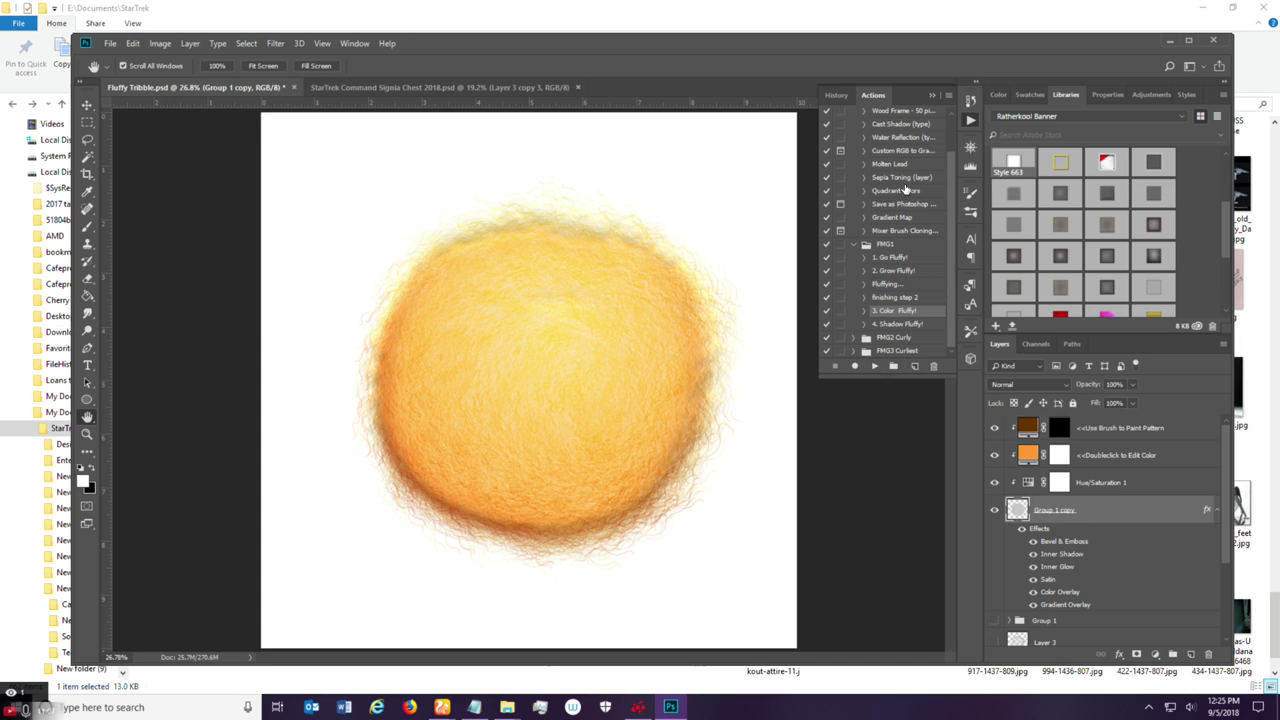
pyautogui.click(932, 98)
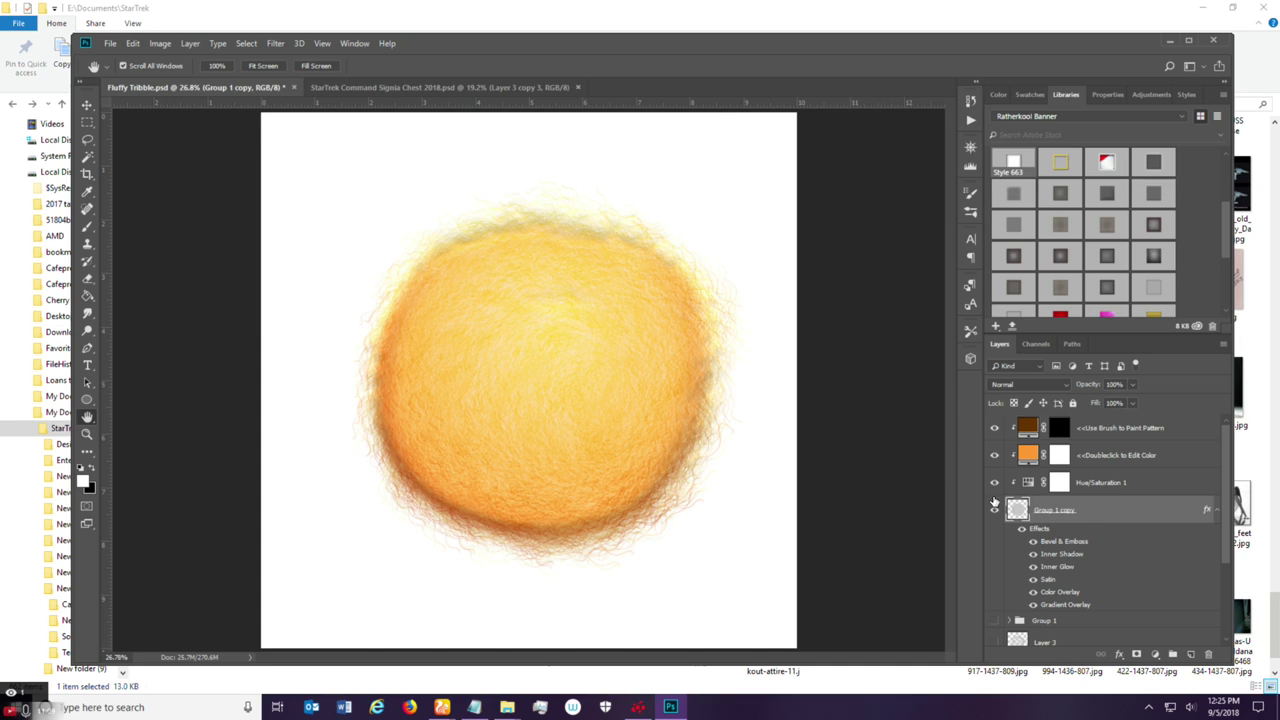
# In the Bevel & Emboss effect of Group 1 copy, set the depth to 84% and raise the shadow opacity.
pyautogui.doubleClick(1119, 501)
pyautogui.click(766, 295)
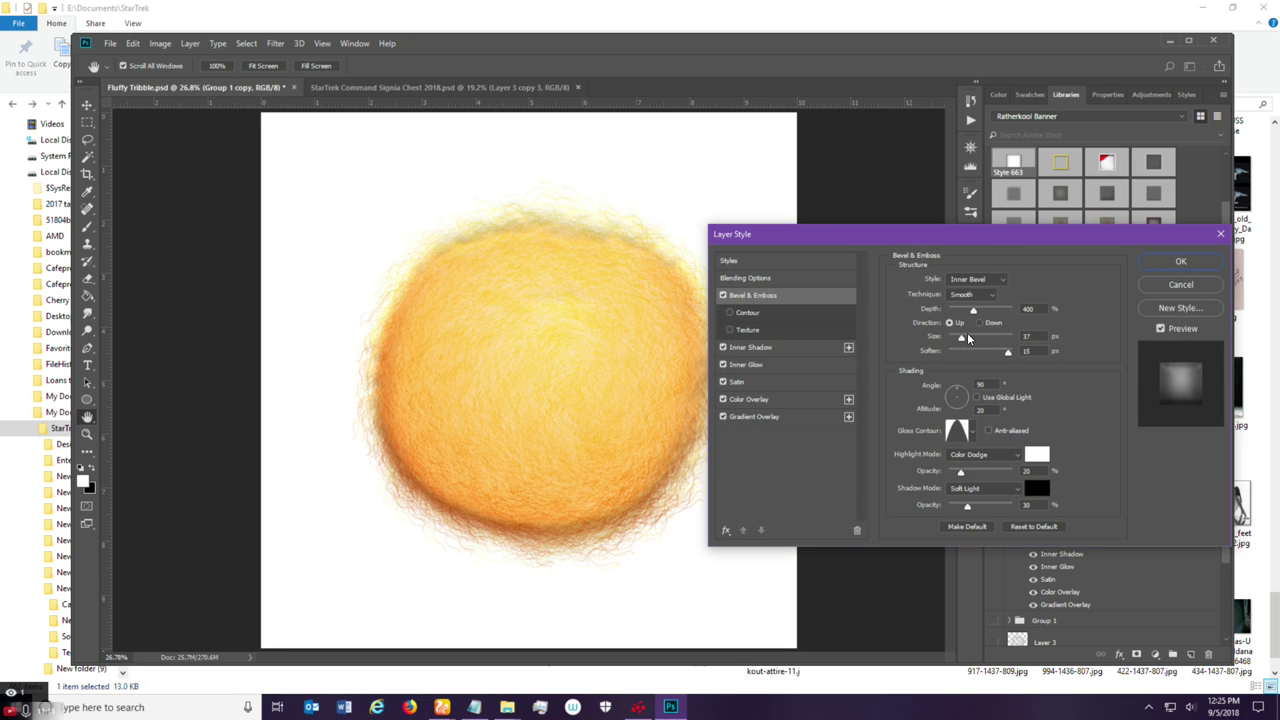
pyautogui.moveTo(975, 310); pyautogui.dragTo(953, 312)
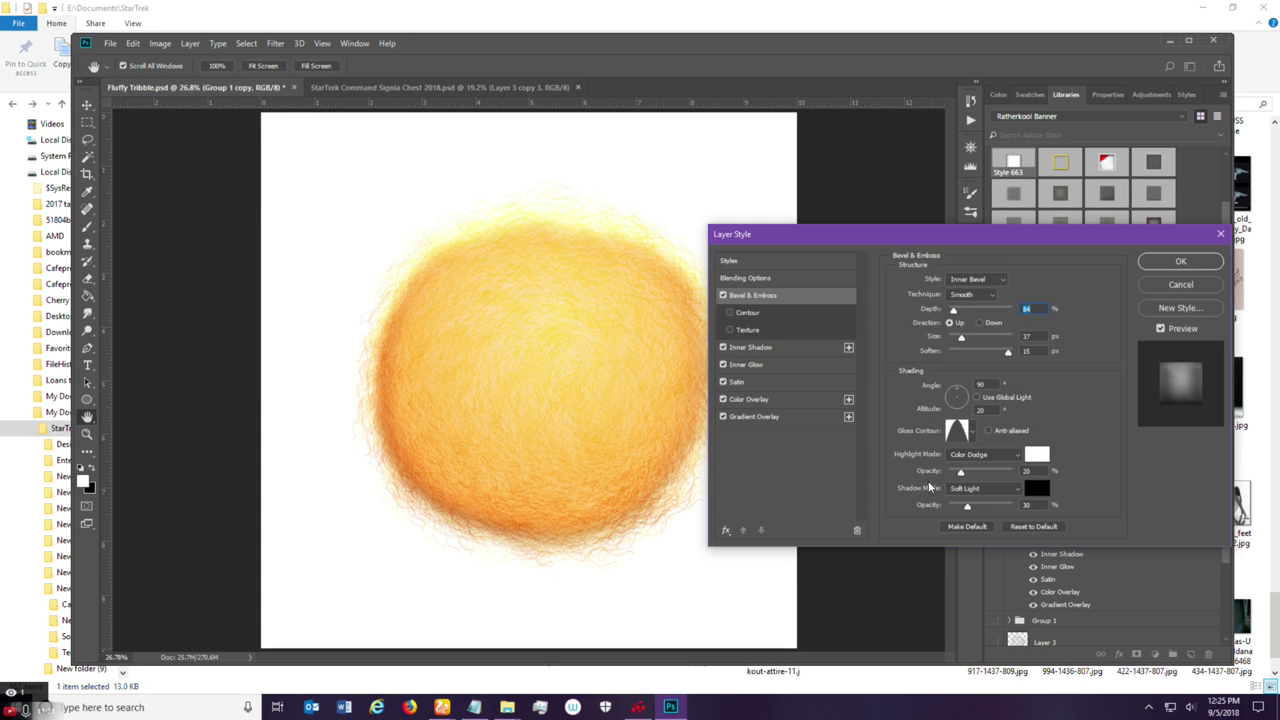
pyautogui.moveTo(971, 505); pyautogui.dragTo(1004, 509)
# Compare the fur with the Inner Glow and Inner Shadow effects switched off and on.
pyautogui.click(795, 352)
pyautogui.click(798, 368)
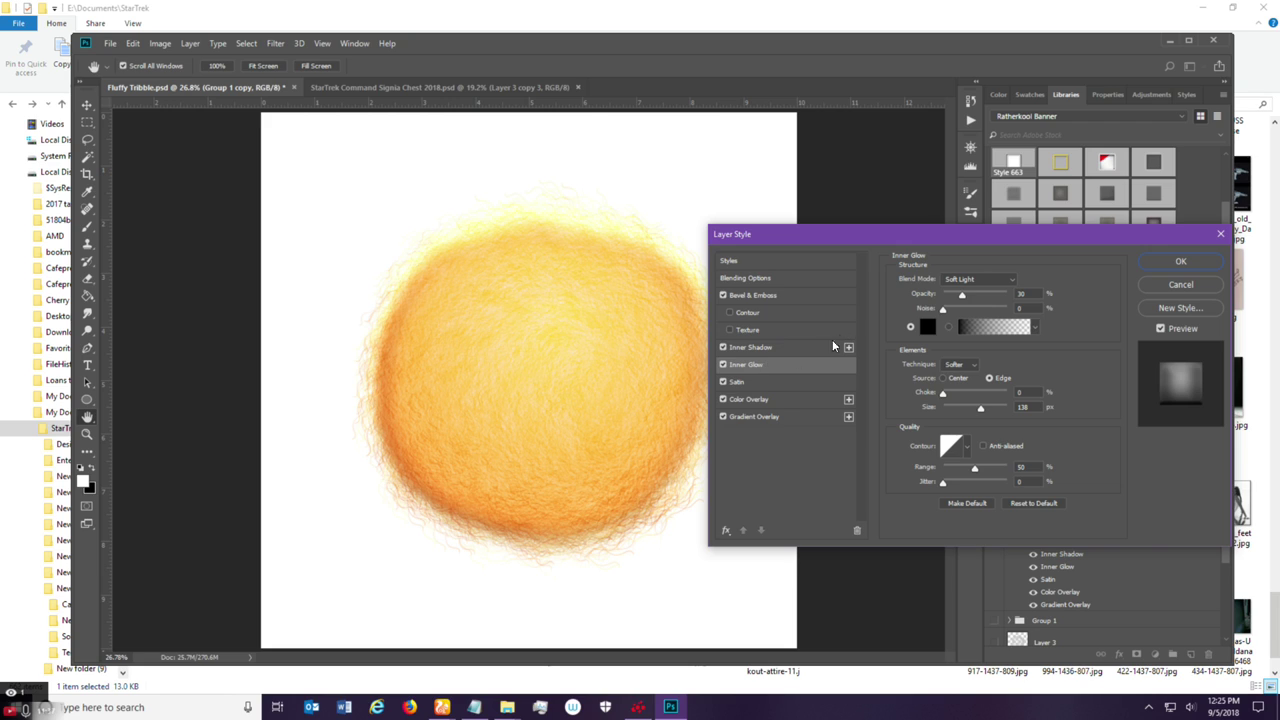
pyautogui.click(723, 365)
pyautogui.click(723, 365)
pyautogui.click(789, 347)
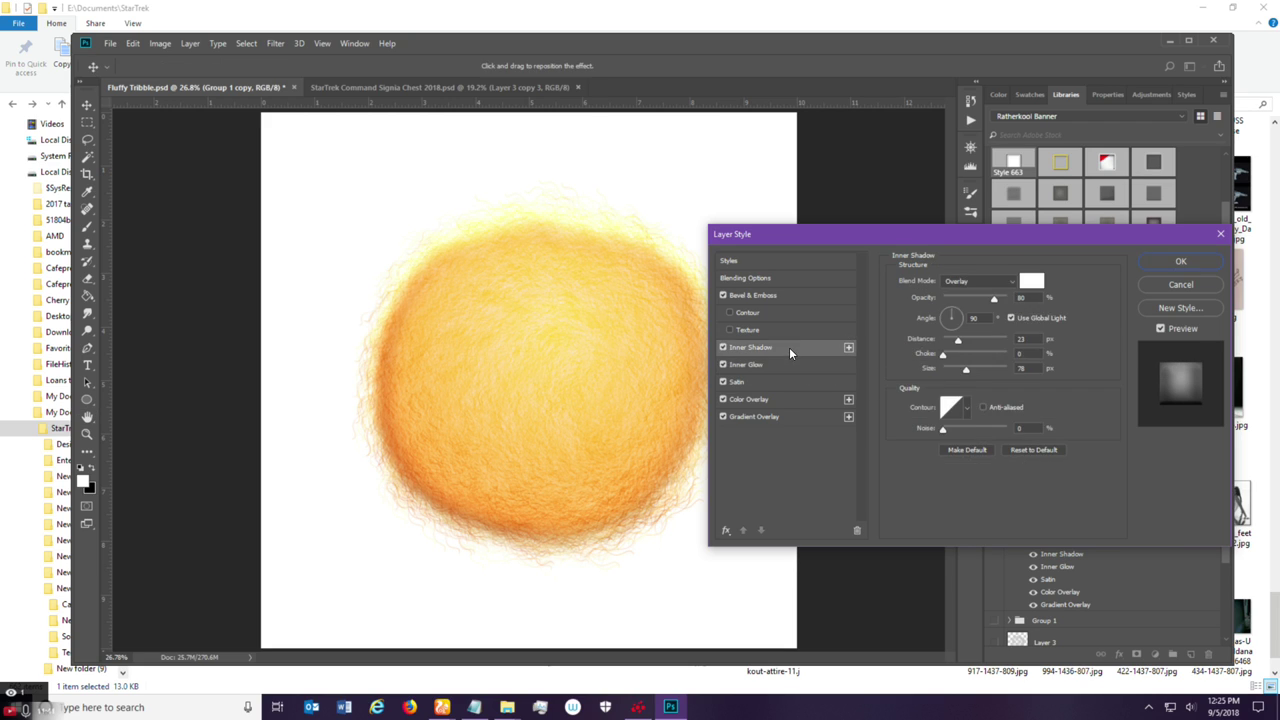
pyautogui.click(723, 348)
pyautogui.click(723, 348)
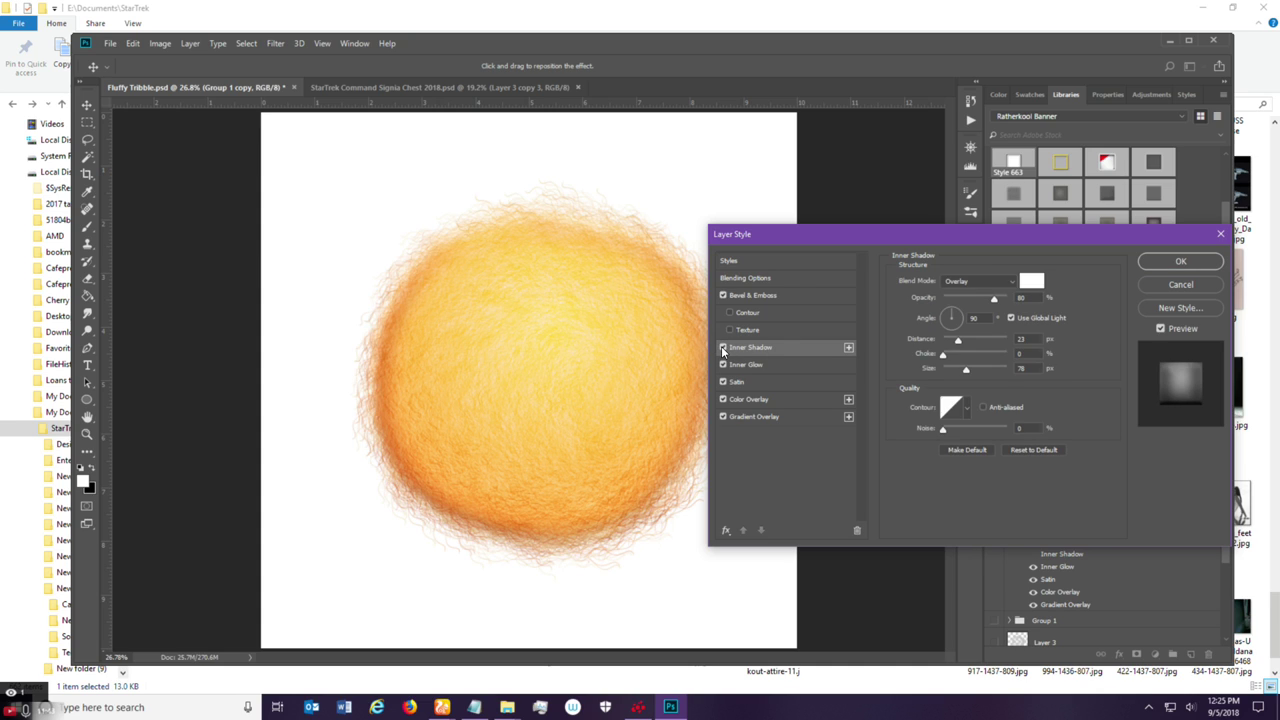
pyautogui.click(723, 348)
pyautogui.click(723, 348)
# Set the Inner Shadow color to black (000000) and its opacity to 41%, and apply the layer style.
pyautogui.click(1029, 282)
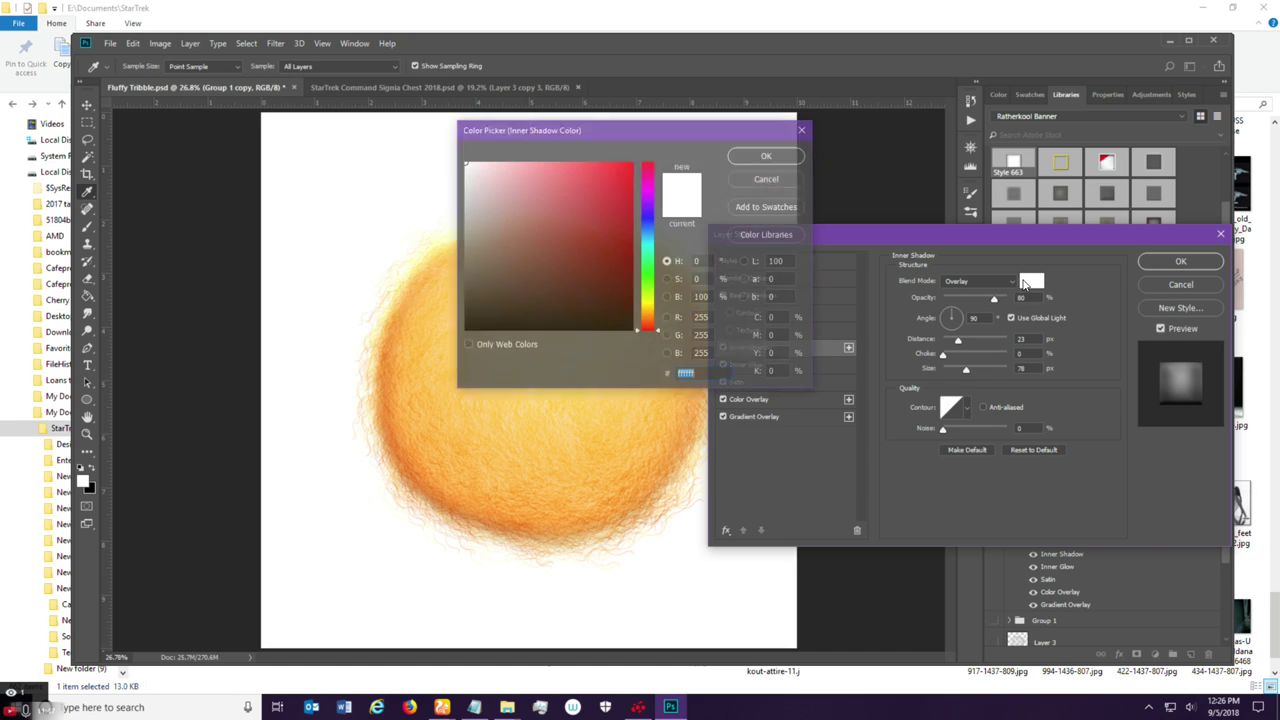
pyautogui.write('000000')
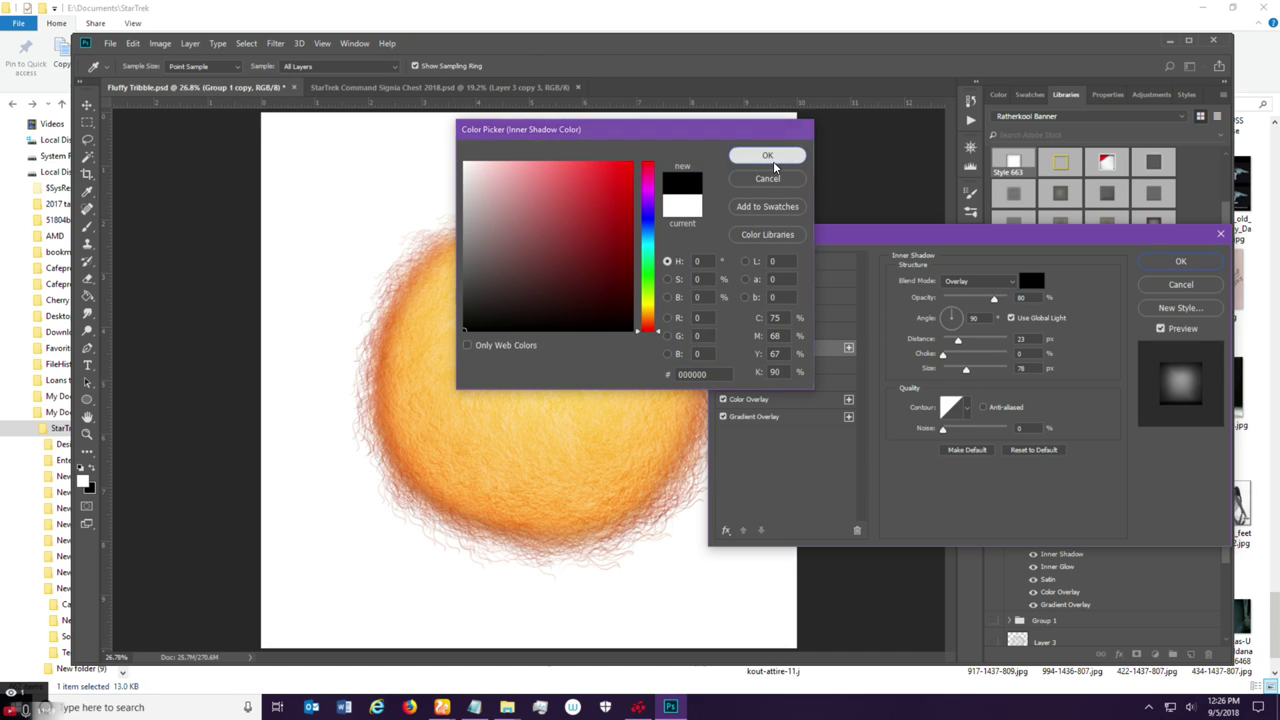
pyautogui.click(767, 156)
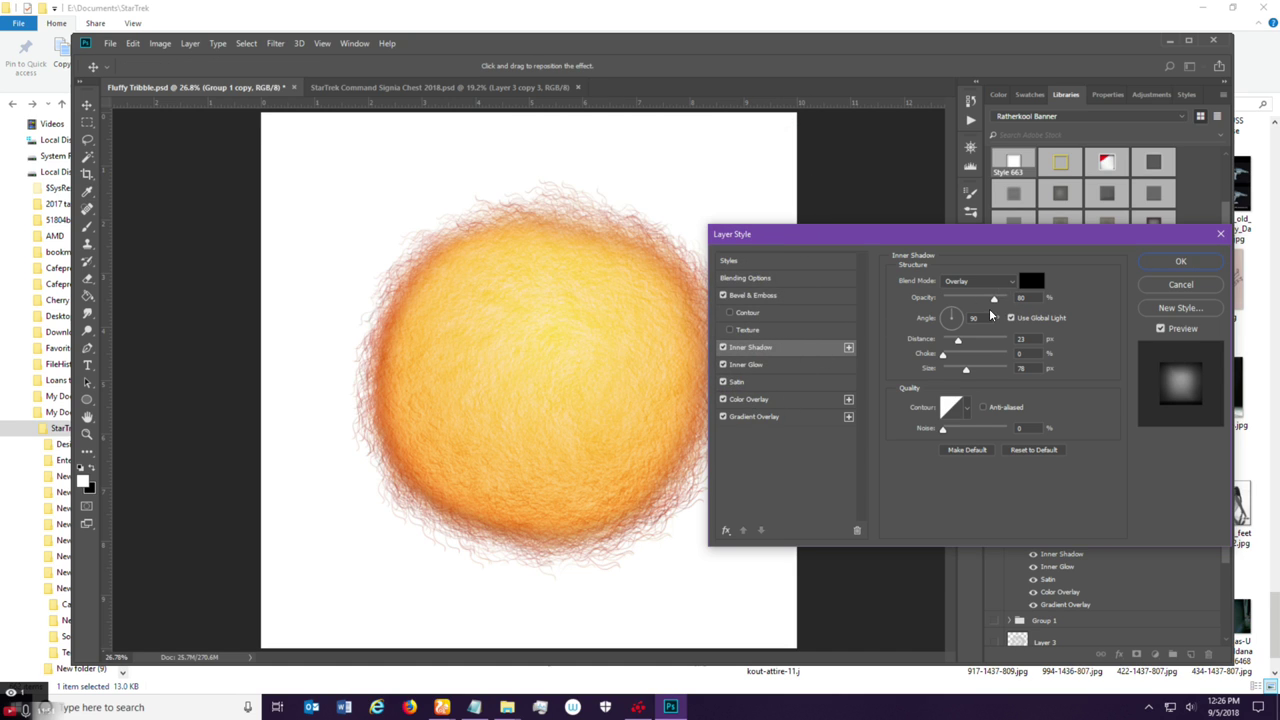
pyautogui.moveTo(994, 300); pyautogui.dragTo(968, 316)
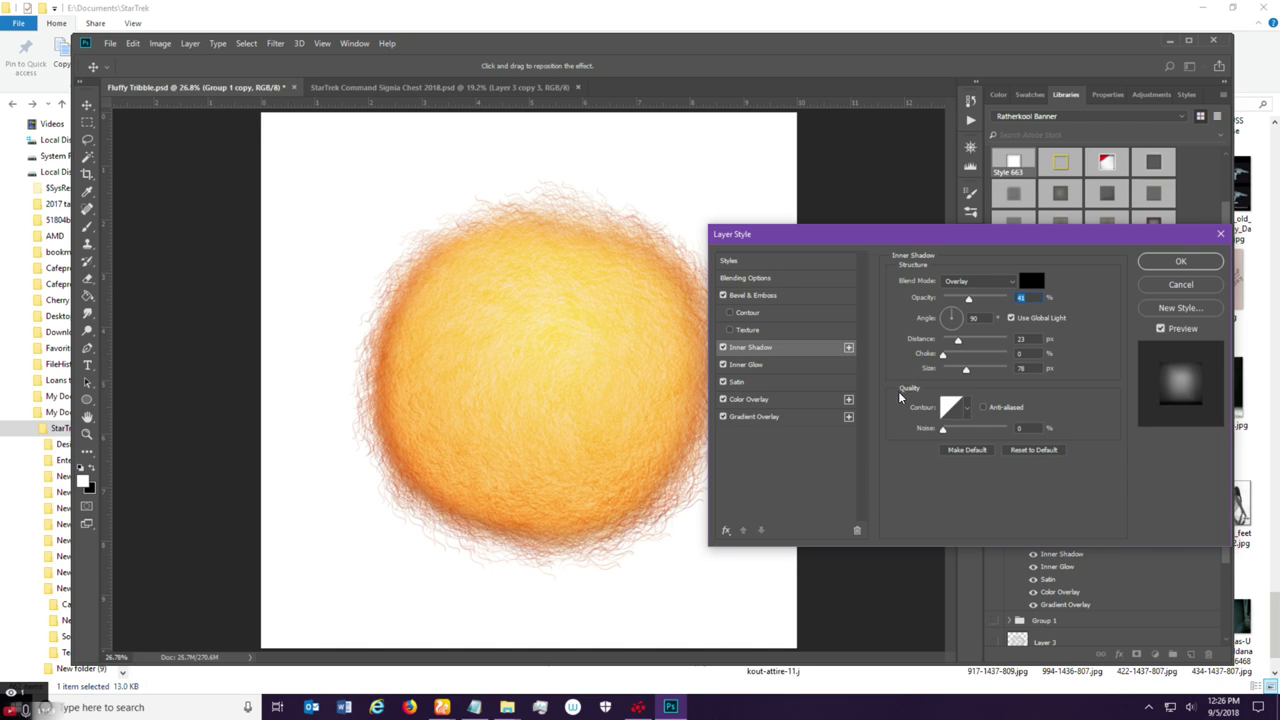
pyautogui.click(1168, 263)
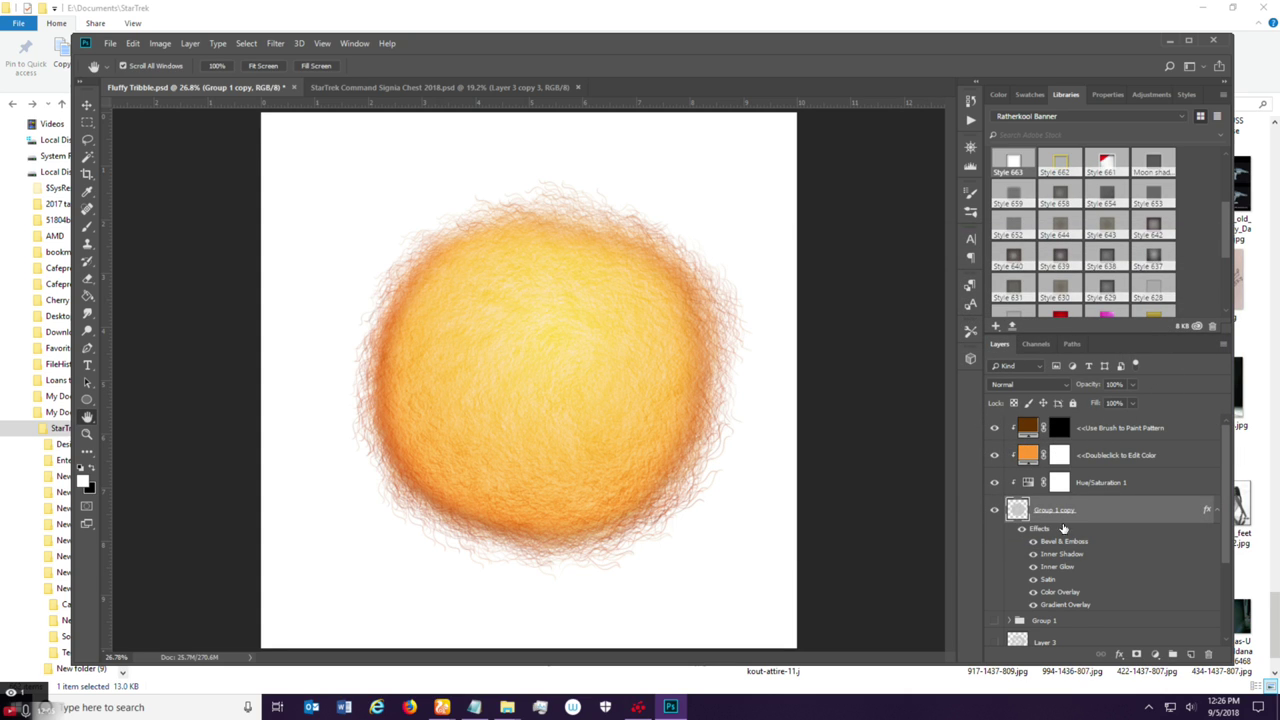
# Review the Inner Shadow settings in the layer style of Group 1 copy.
pyautogui.doubleClick(1113, 517)
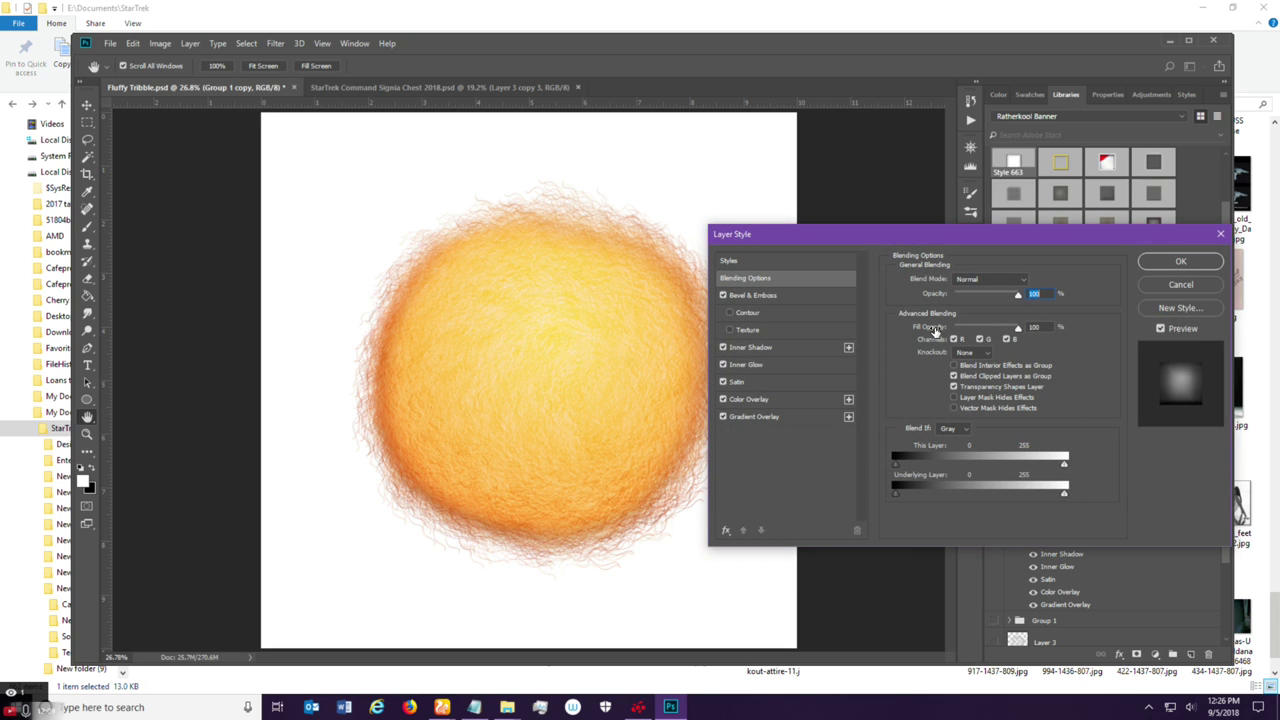
pyautogui.click(800, 347)
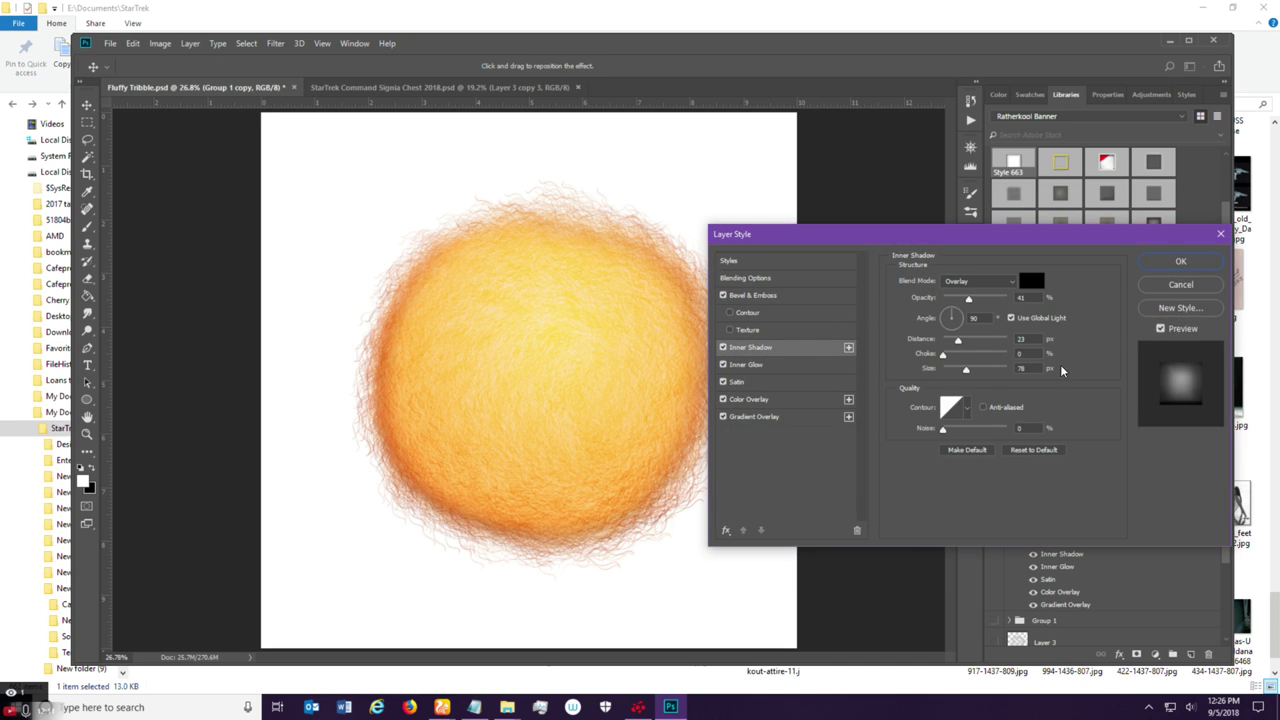
pyautogui.press('alt')
pyautogui.click(1180, 262)
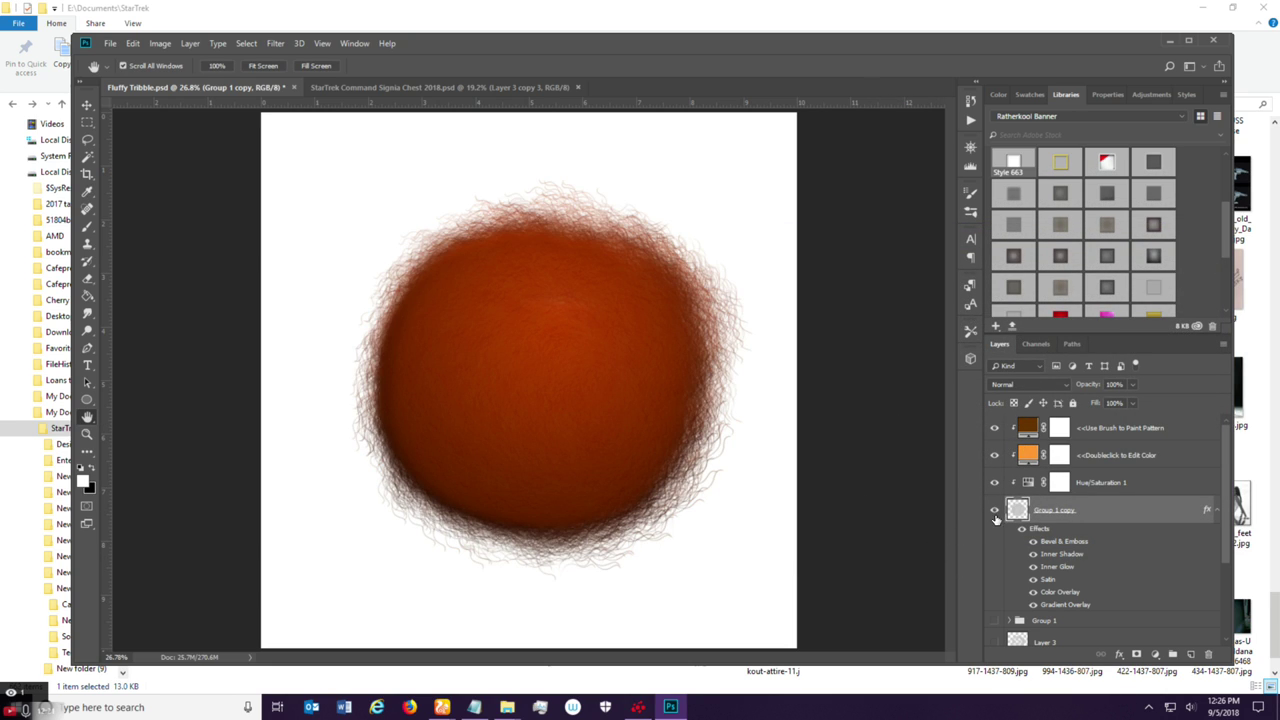
# Undo the mask change on the "<<Use Brush to Paint Pattern" layer.
pyautogui.scroll(-2, 729, 488)
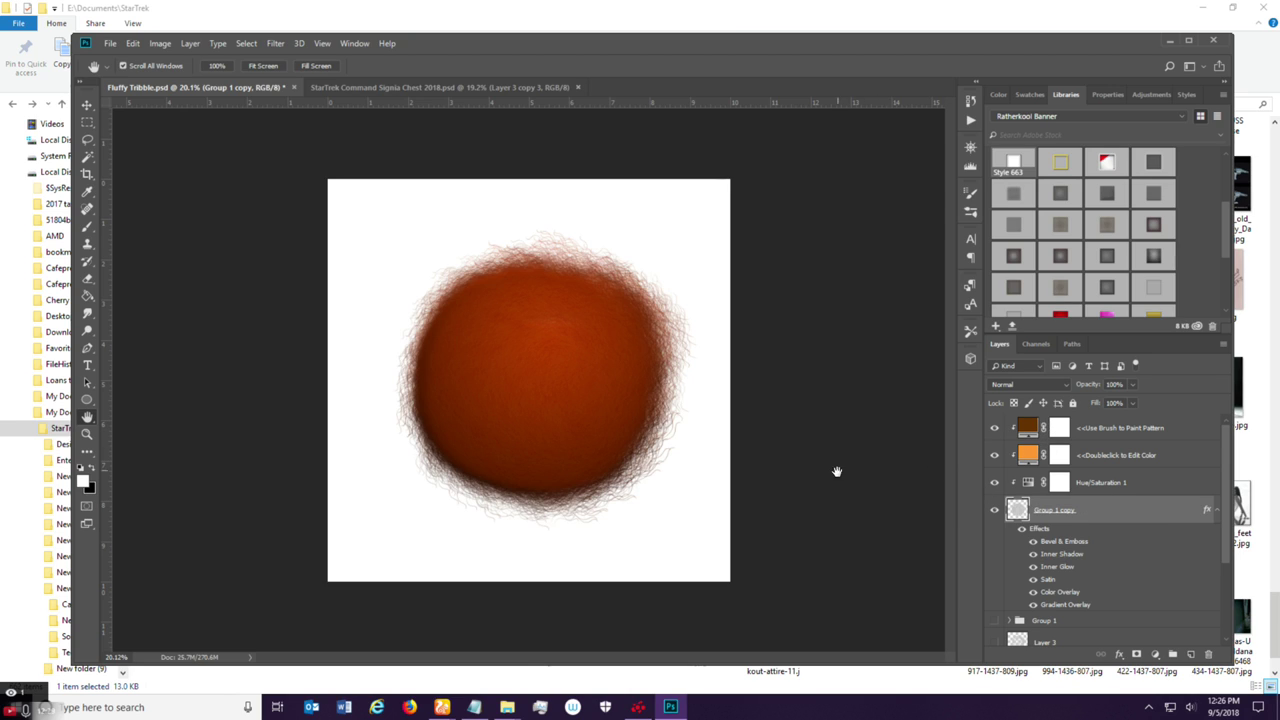
pyautogui.hotkey('ctrl', 'z')
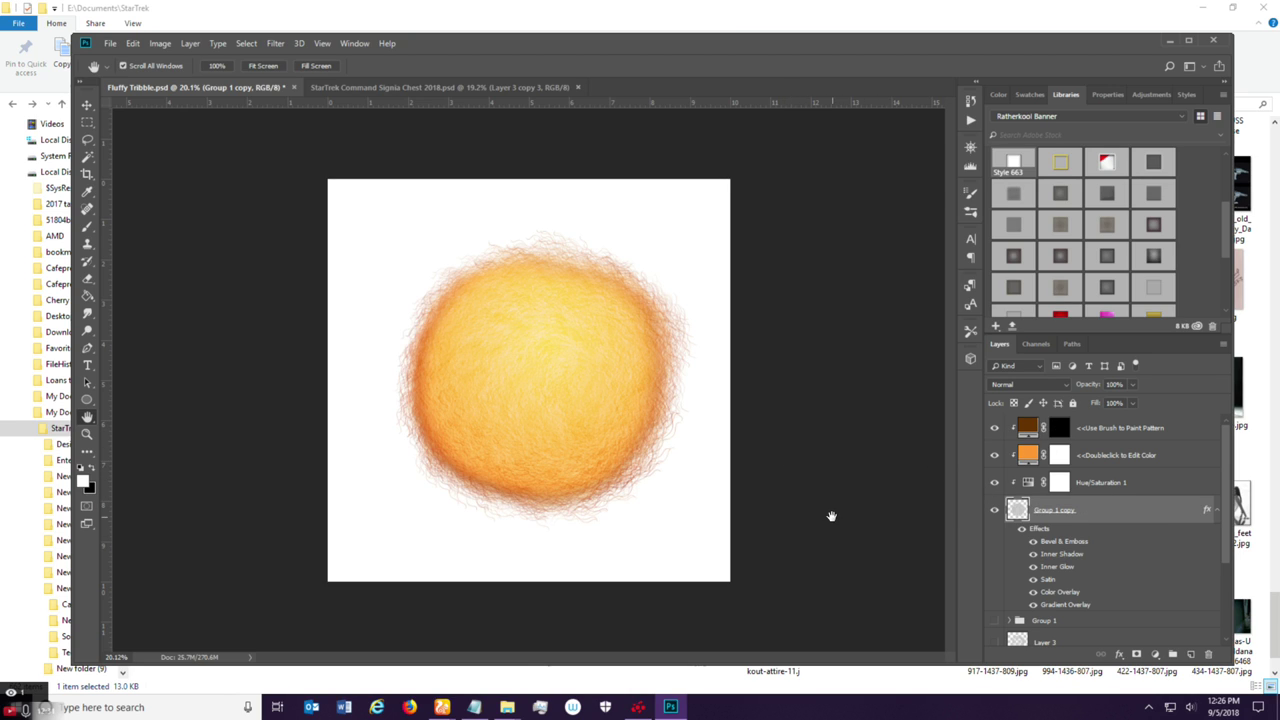
# Raise the Inner Shadow opacity of Group 1 copy to 56% and apply the layer style.
pyautogui.doubleClick(1106, 511)
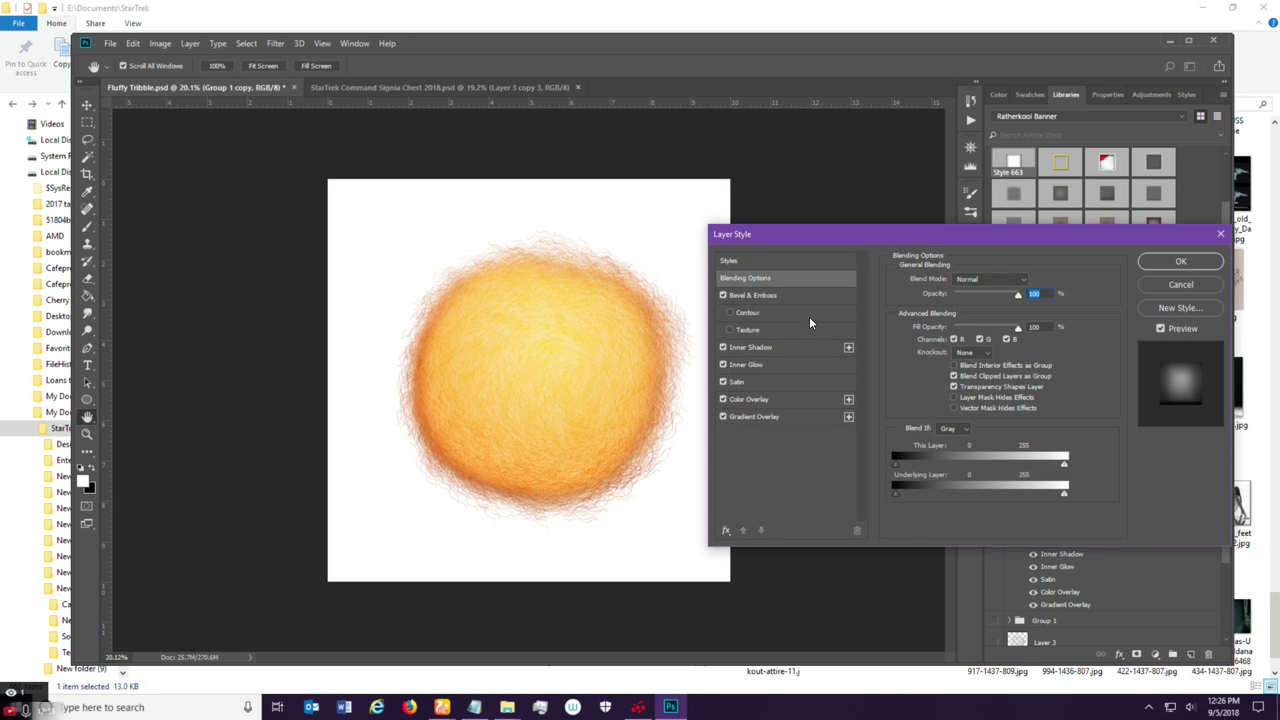
pyautogui.click(782, 297)
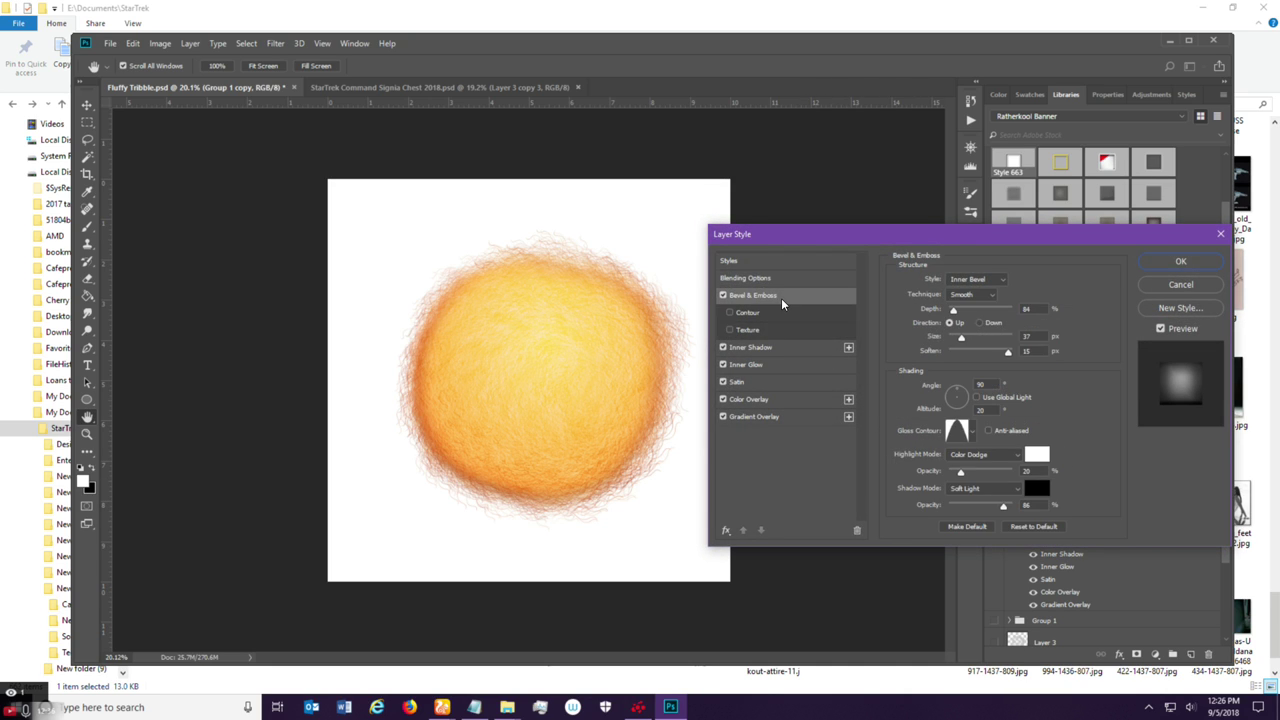
pyautogui.click(784, 350)
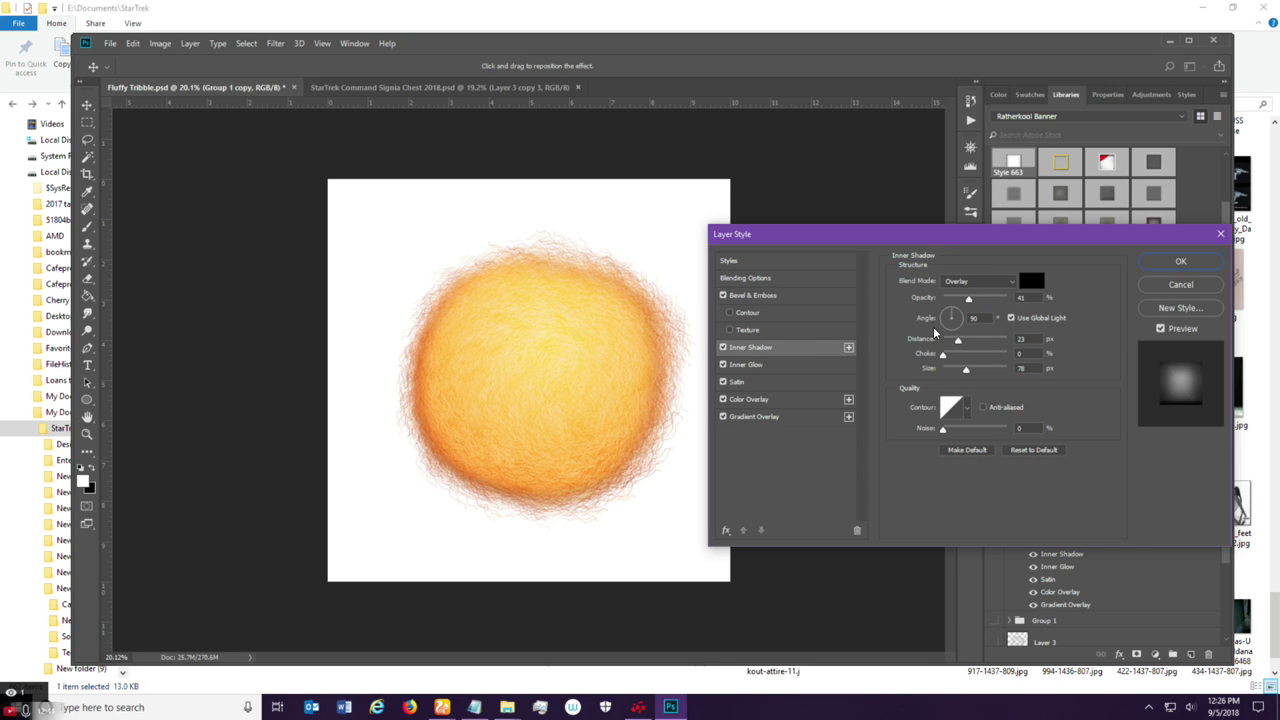
pyautogui.click(805, 364)
pyautogui.click(800, 349)
pyautogui.moveTo(973, 302); pyautogui.dragTo(979, 303)
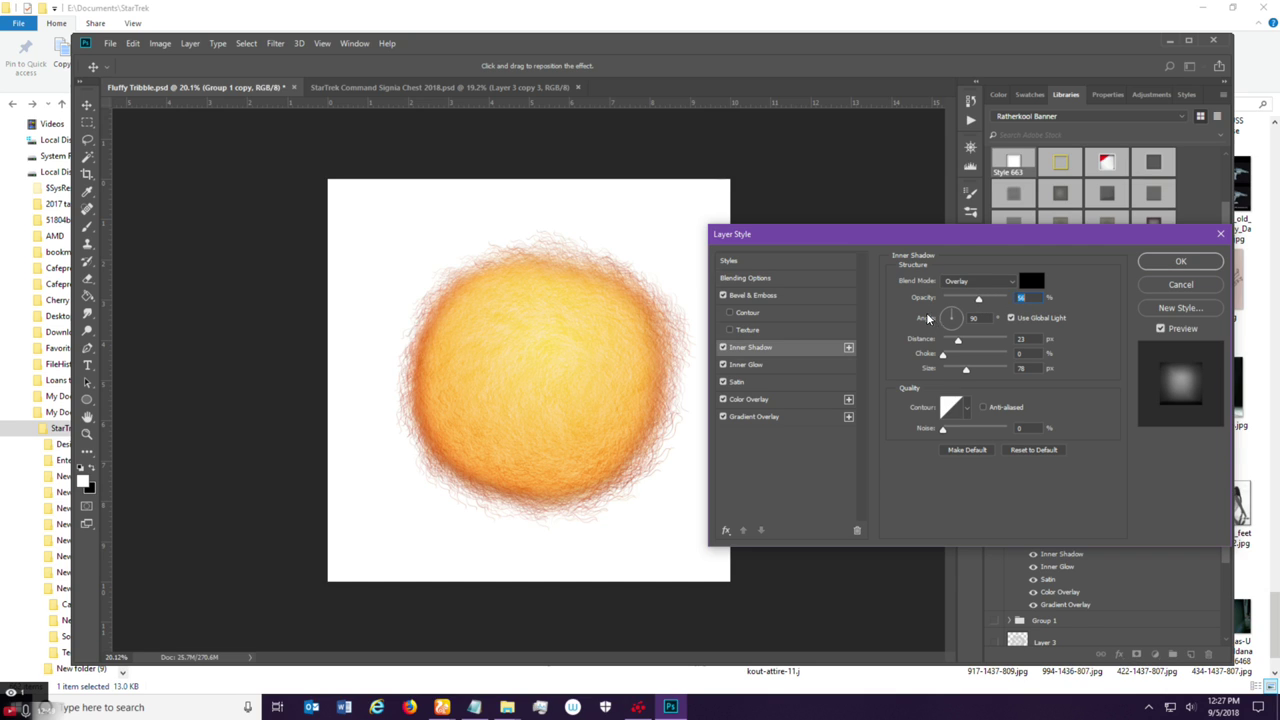
pyautogui.click(1180, 261)
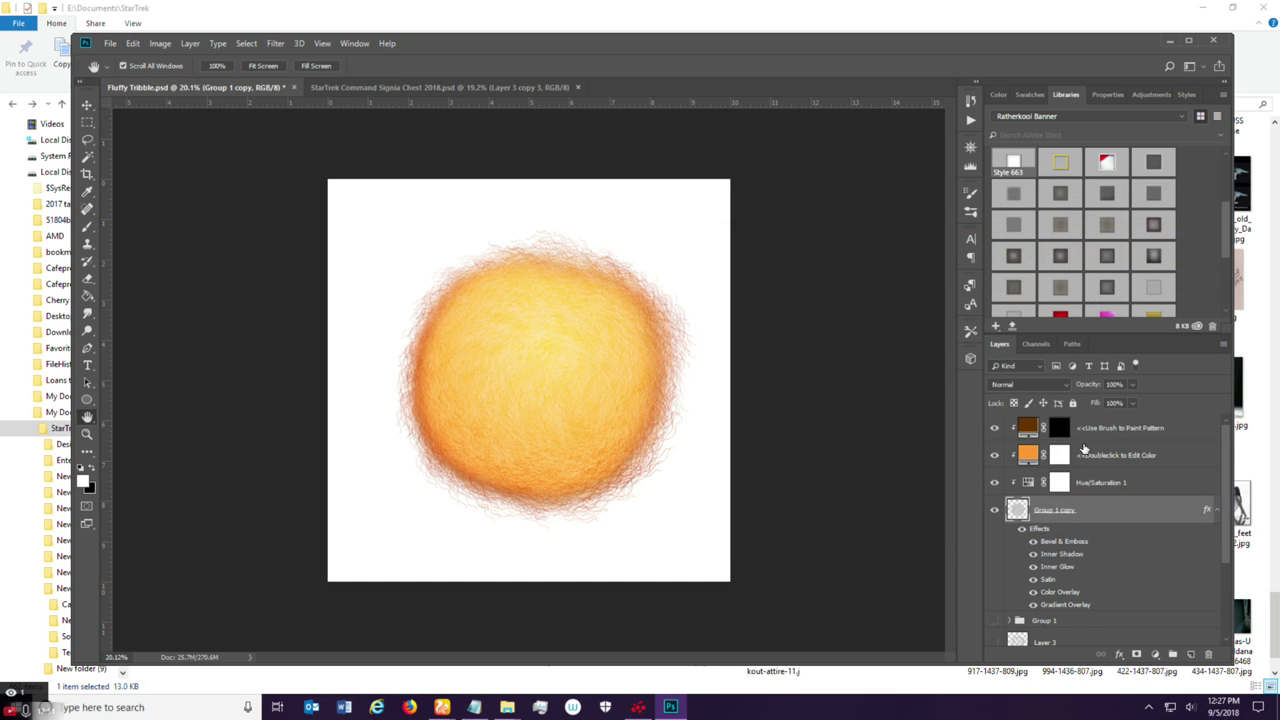
# Try a very dark brown as the fill color of the "<<Doubleclick to Edit Color" layer.
pyautogui.click(1116, 433)
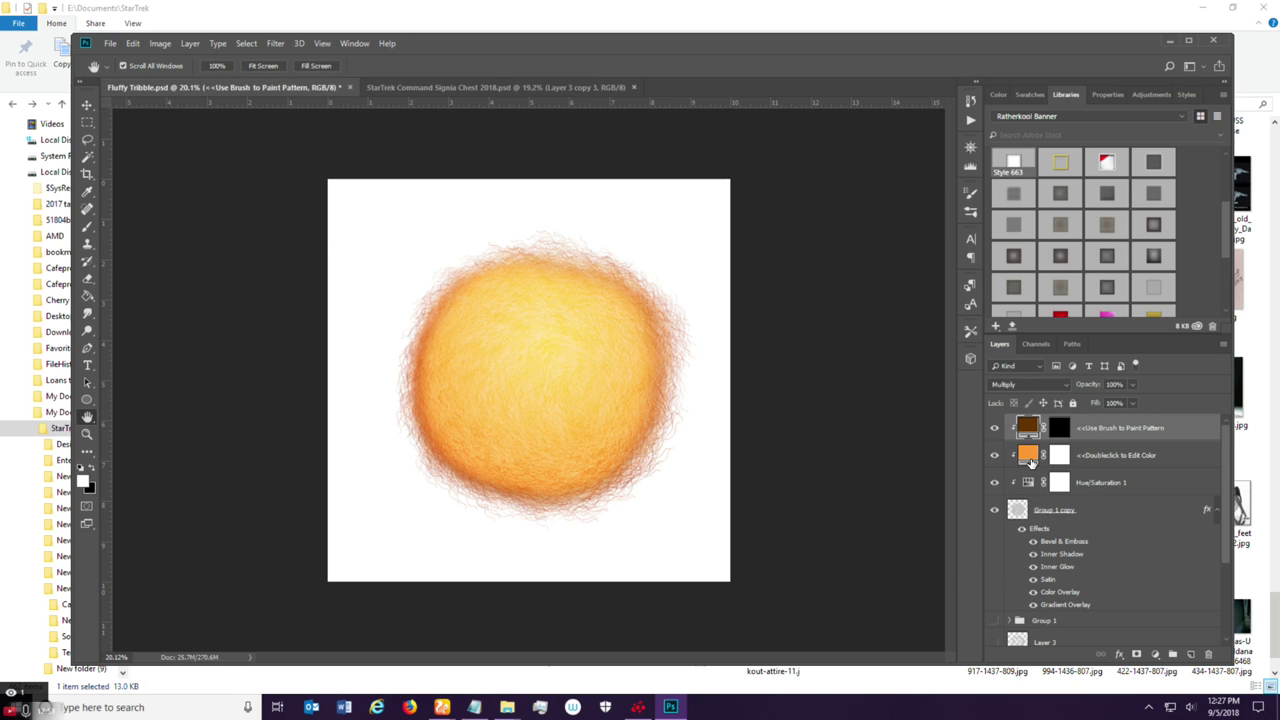
pyautogui.click(1031, 461)
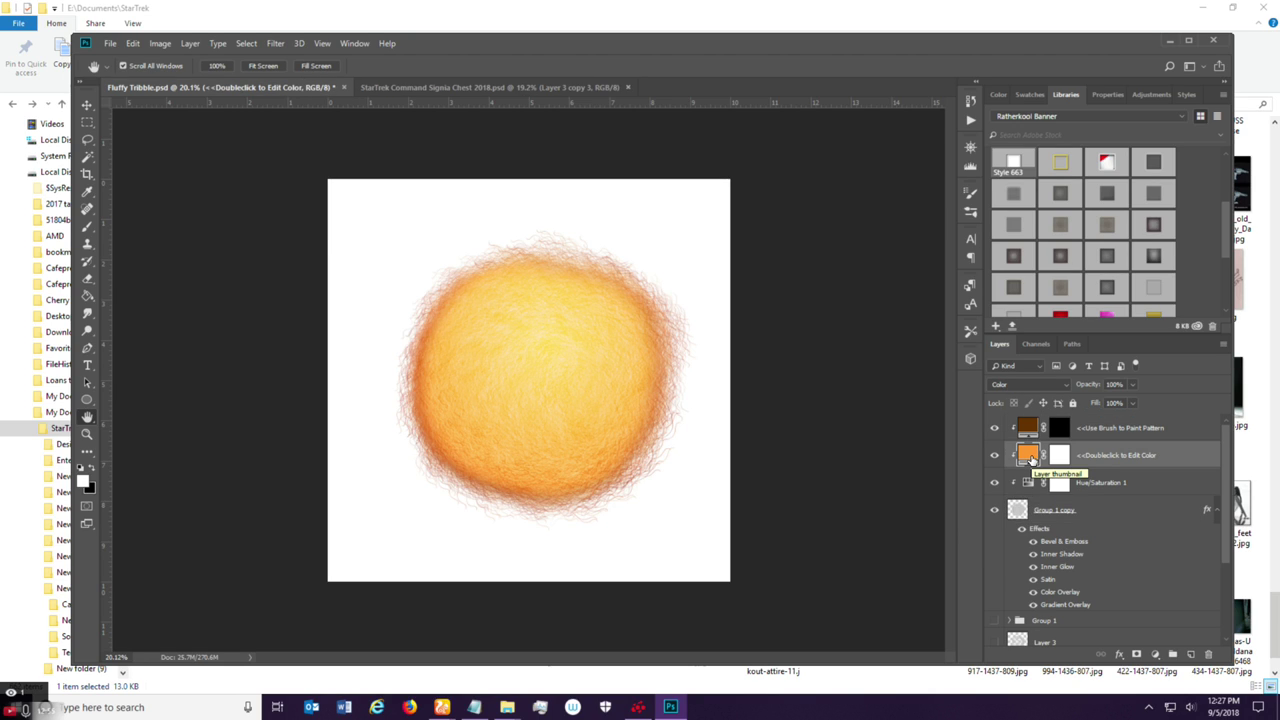
pyautogui.doubleClick(1028, 458)
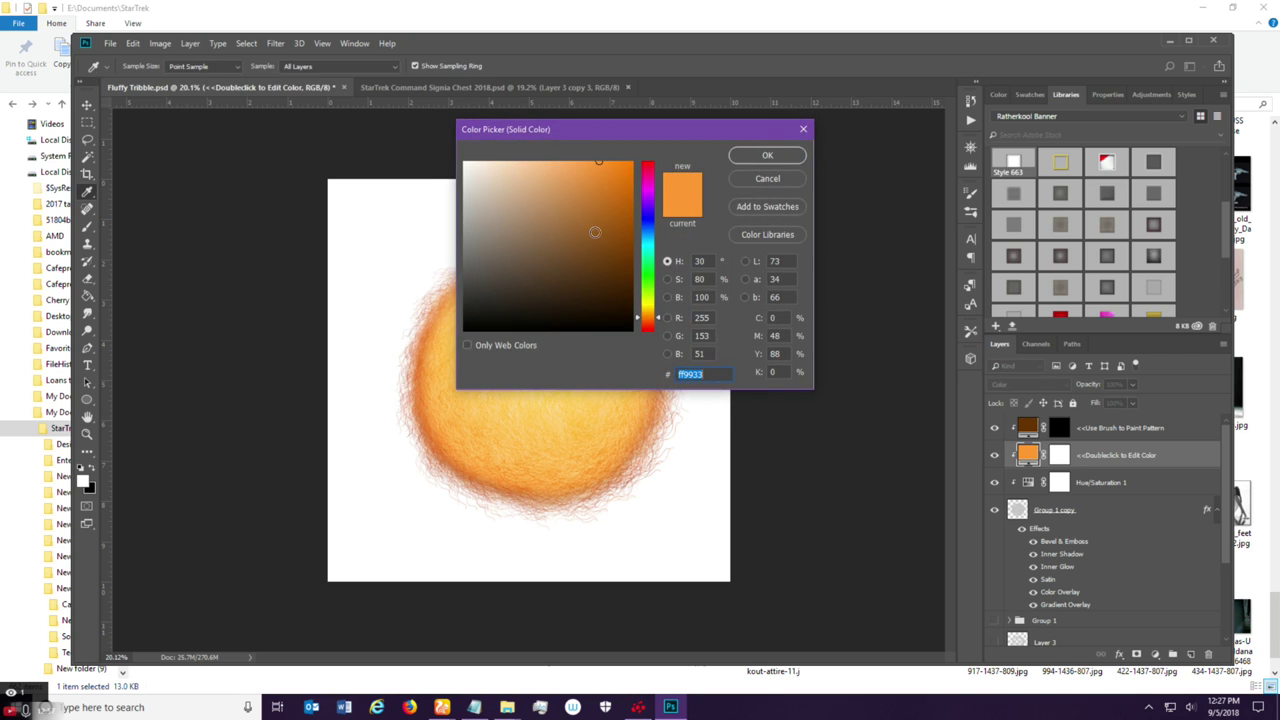
pyautogui.moveTo(603, 290); pyautogui.dragTo(613, 310)
pyautogui.click(787, 159)
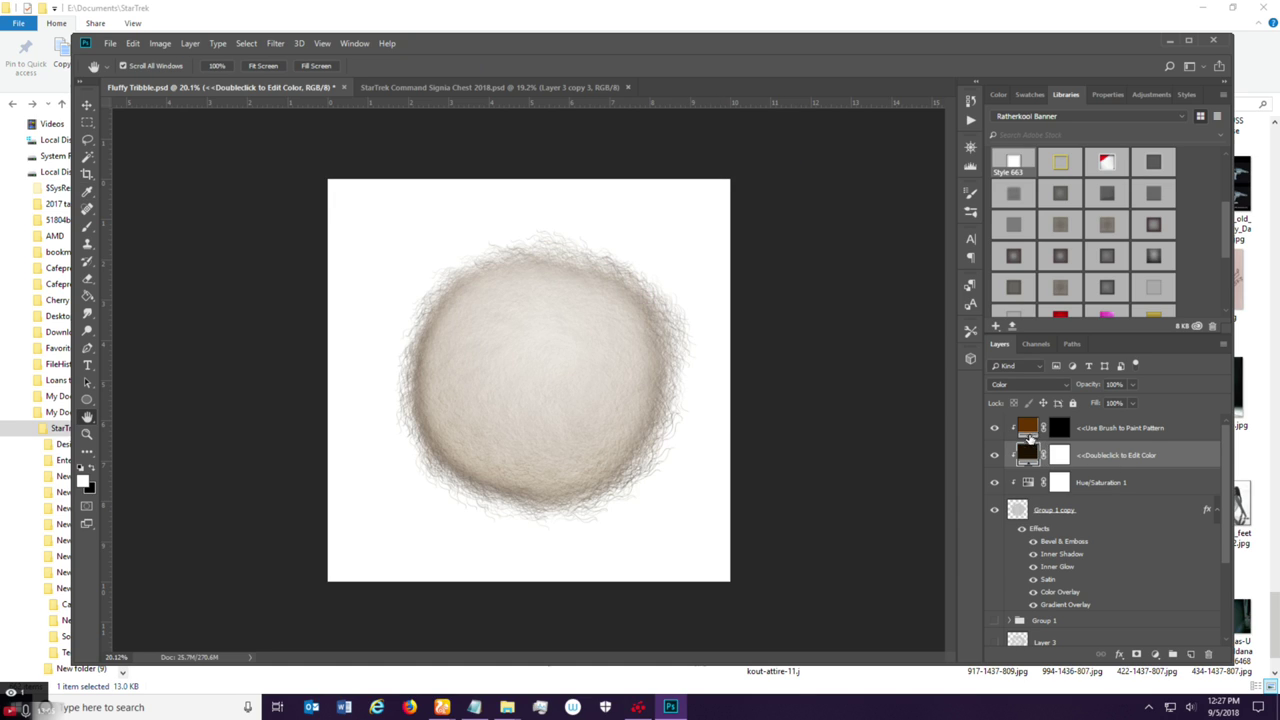
# Set the fill color of the "<<Doubleclick to Edit Color" layer to medium brown (673b0e).
pyautogui.click(1028, 427)
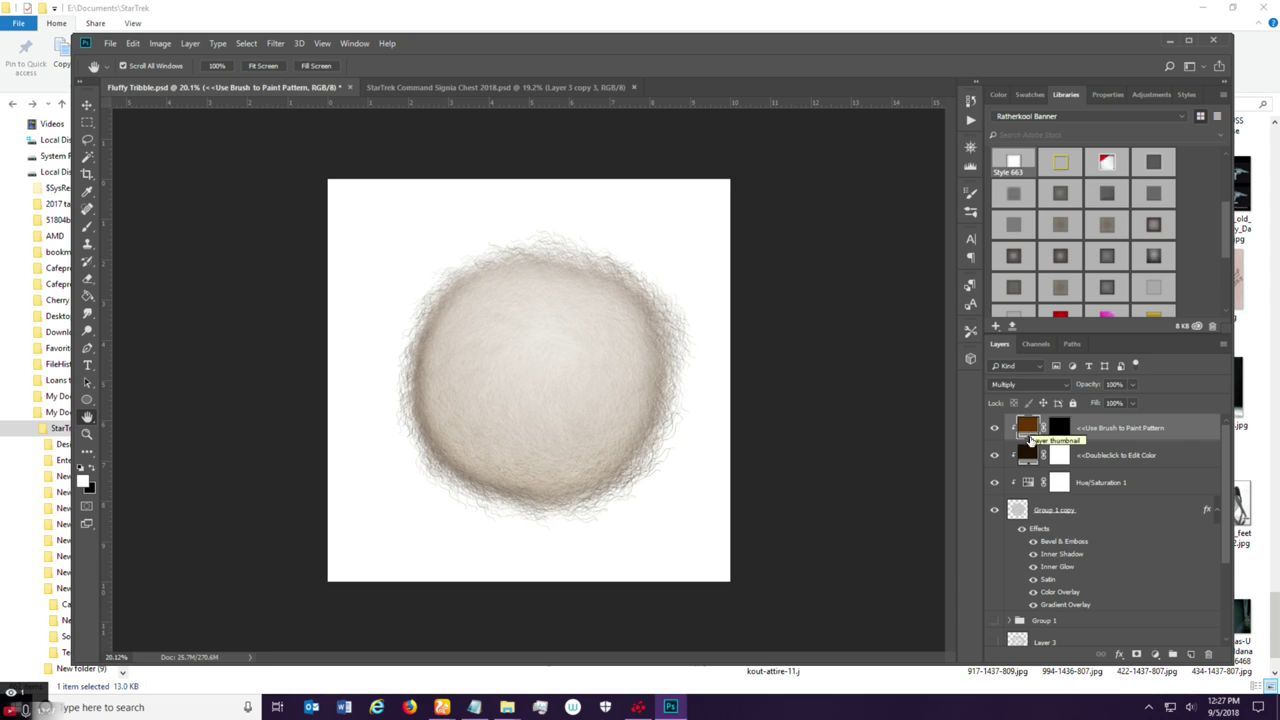
pyautogui.doubleClick(1029, 454)
pyautogui.moveTo(610, 305); pyautogui.dragTo(609, 262)
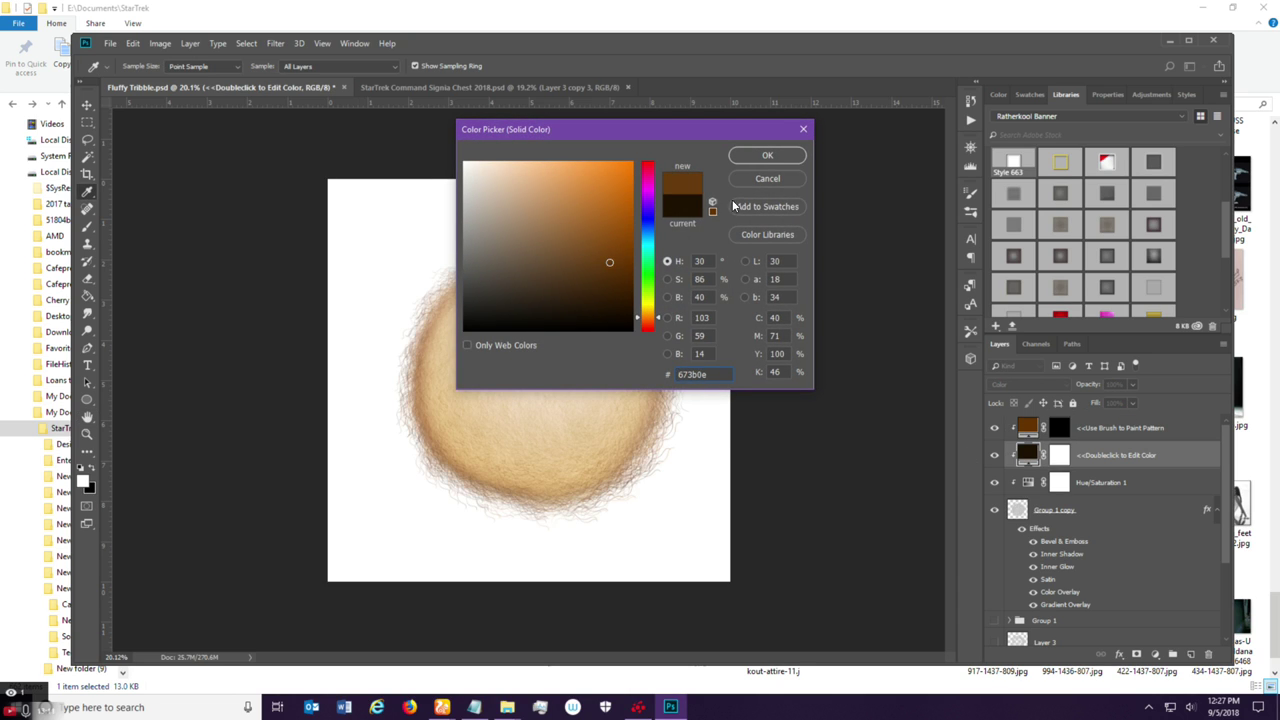
pyautogui.click(764, 155)
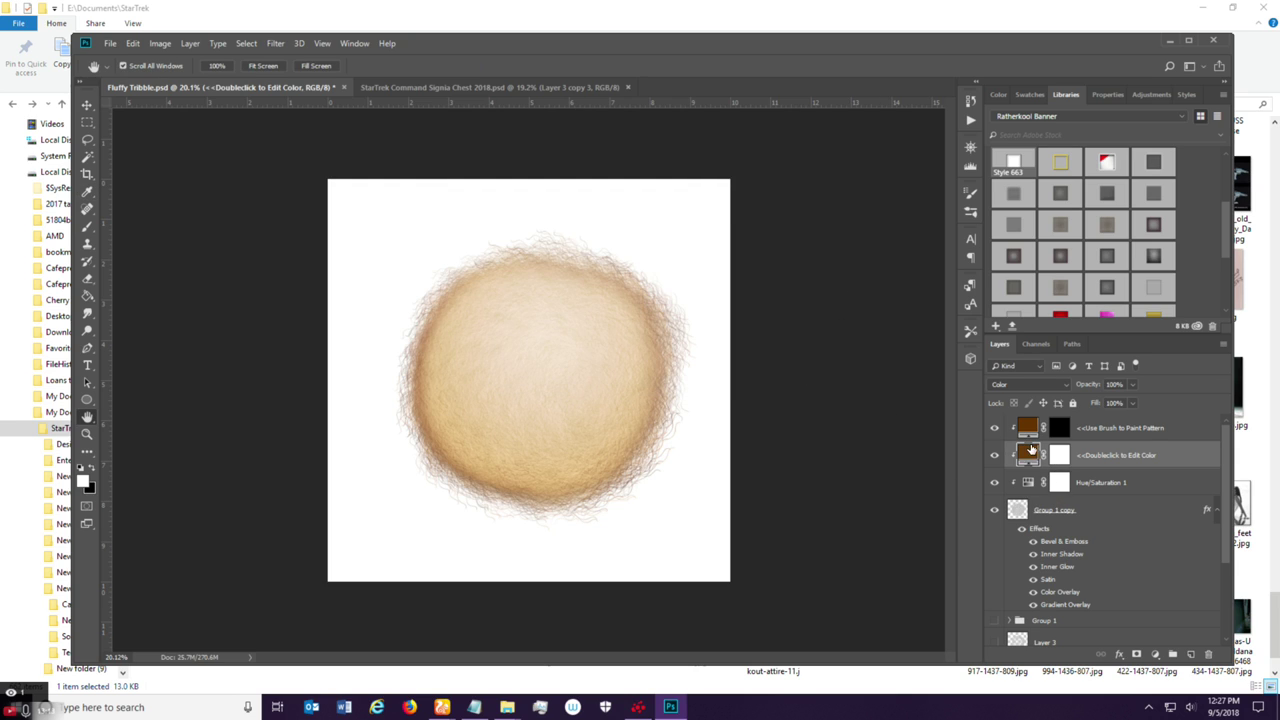
# Set the fill color of the "<<Use Brush to Paint Pattern" layer to dark brown (221406).
pyautogui.doubleClick(1027, 427)
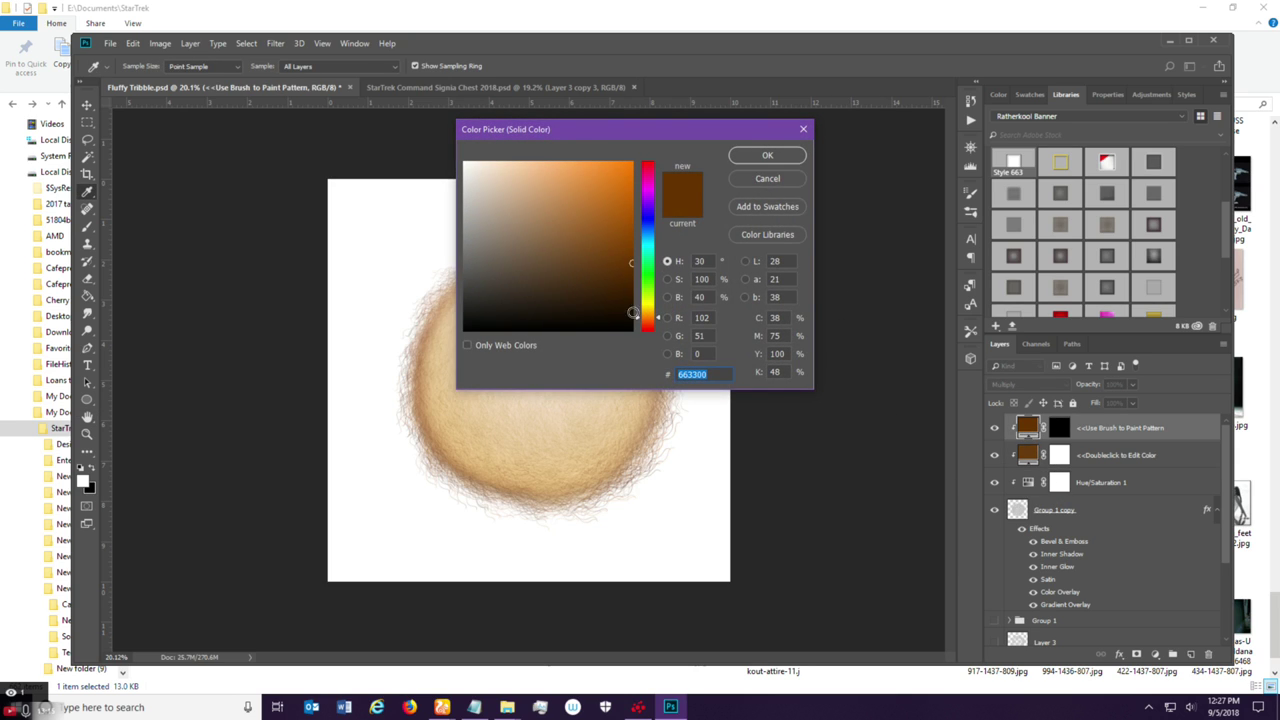
pyautogui.moveTo(630, 264); pyautogui.dragTo(604, 308)
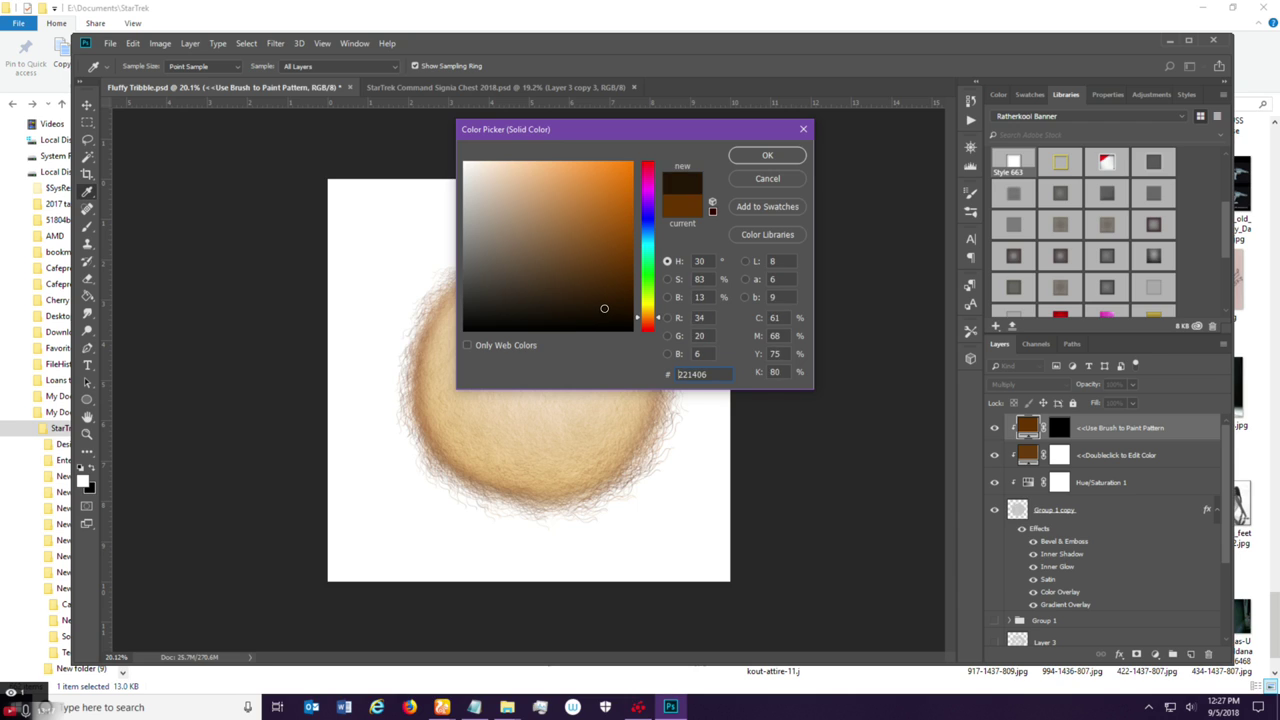
pyautogui.click(765, 155)
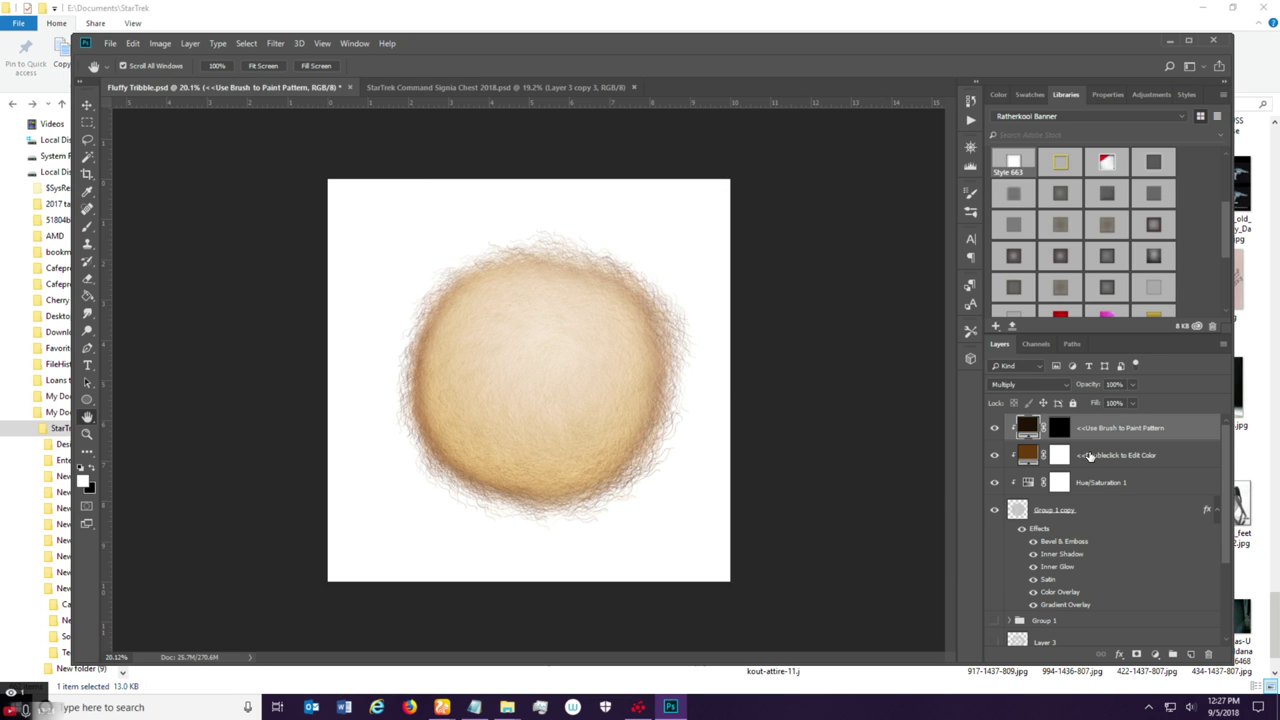
# Darken the fur by lowering the Lightness of the Hue/Saturation 1 adjustment to -69.
pyautogui.click(1146, 483)
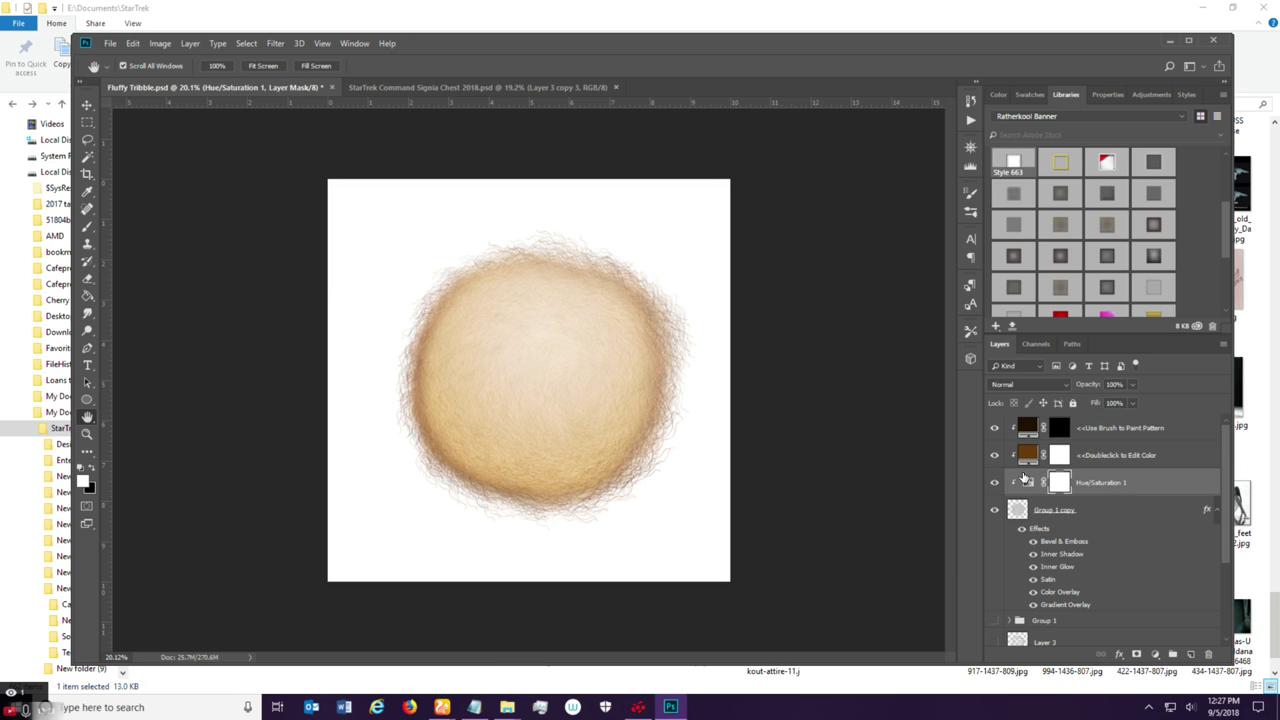
pyautogui.click(1026, 482)
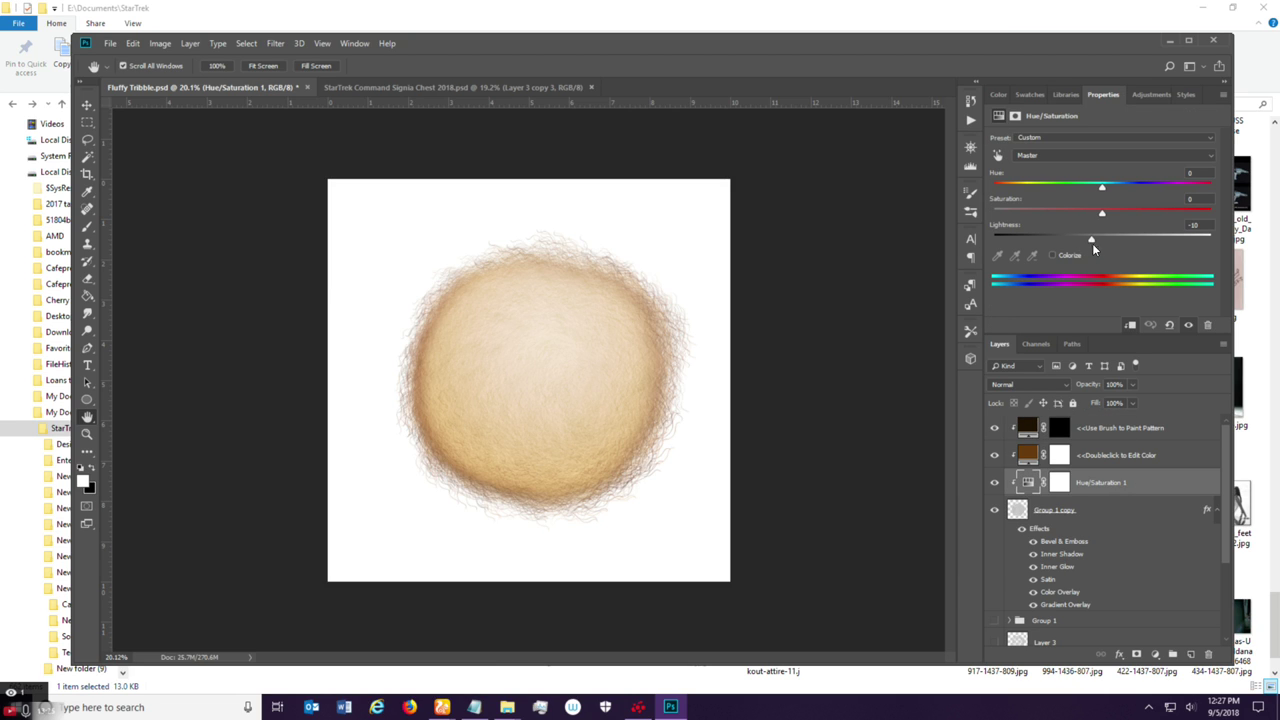
pyautogui.moveTo(1091, 243); pyautogui.dragTo(1021, 246)
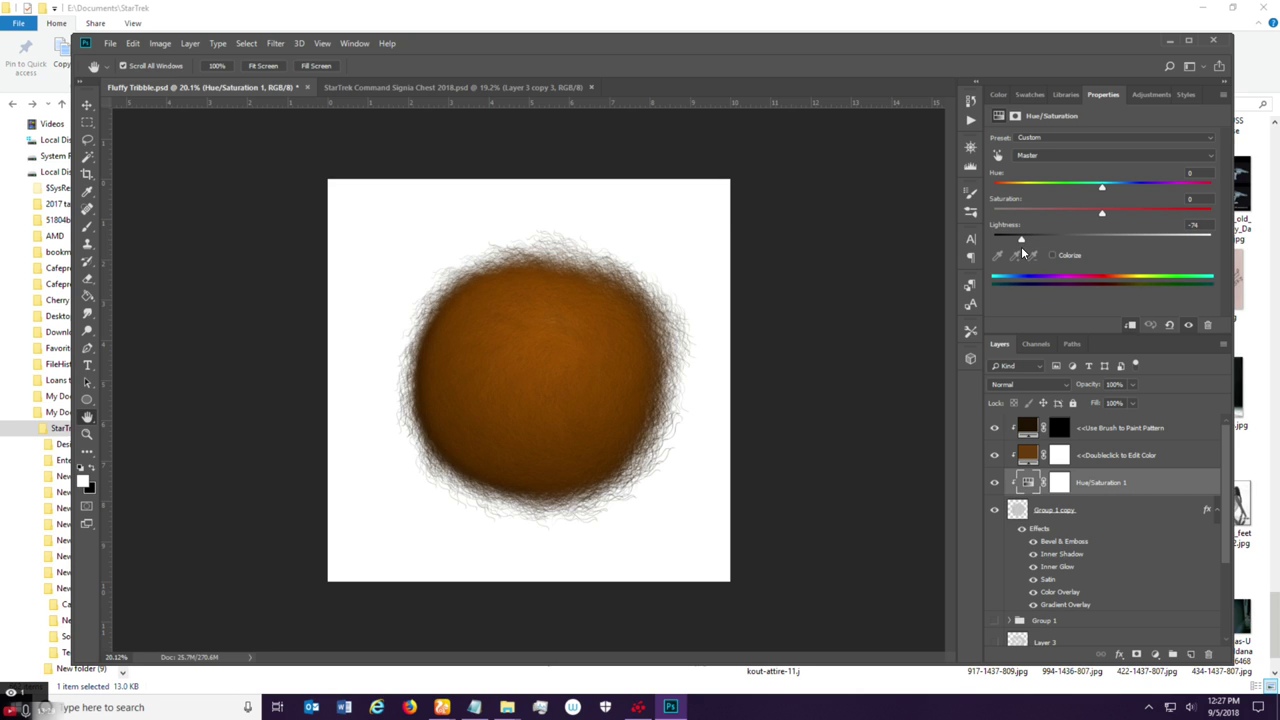
pyautogui.moveTo(1026, 247); pyautogui.dragTo(1026, 248)
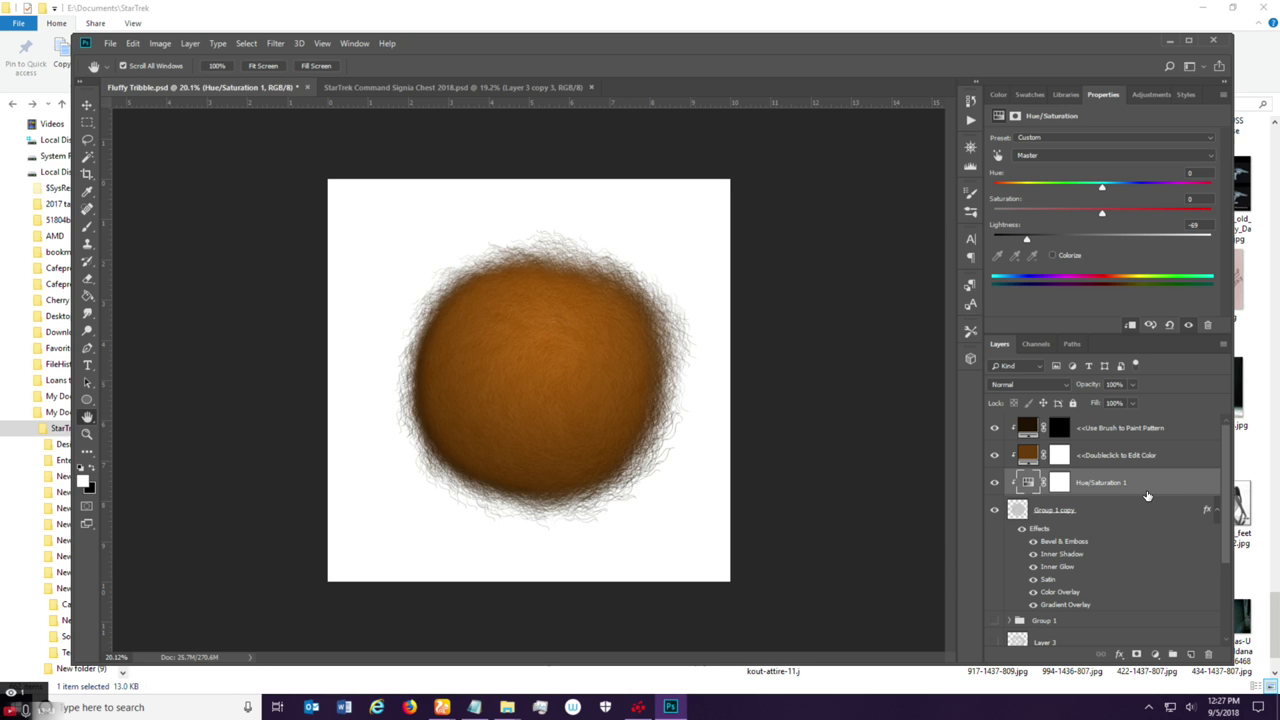
# Open the layer style of Group 1 copy and show all available effects in its effect list.
pyautogui.click(1130, 521)
pyautogui.doubleClick(1131, 521)
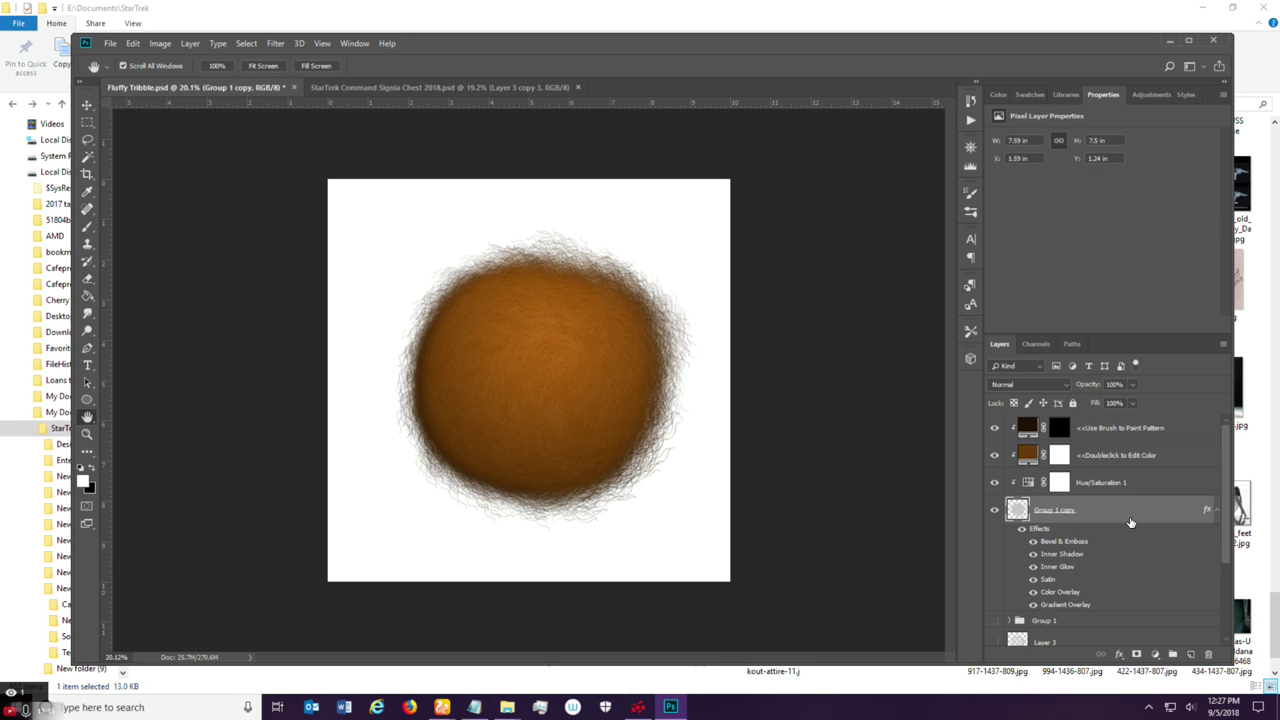
pyautogui.moveTo(897, 238); pyautogui.dragTo(933, 226)
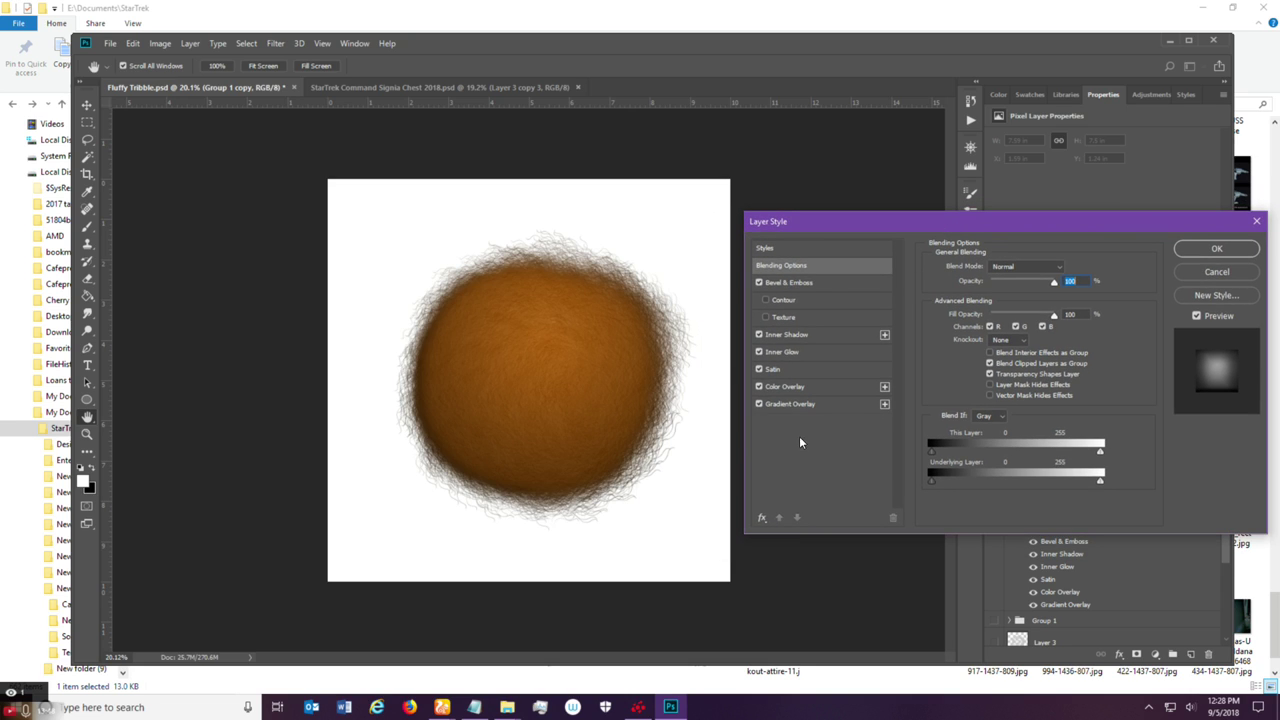
pyautogui.click(761, 517)
pyautogui.click(790, 518)
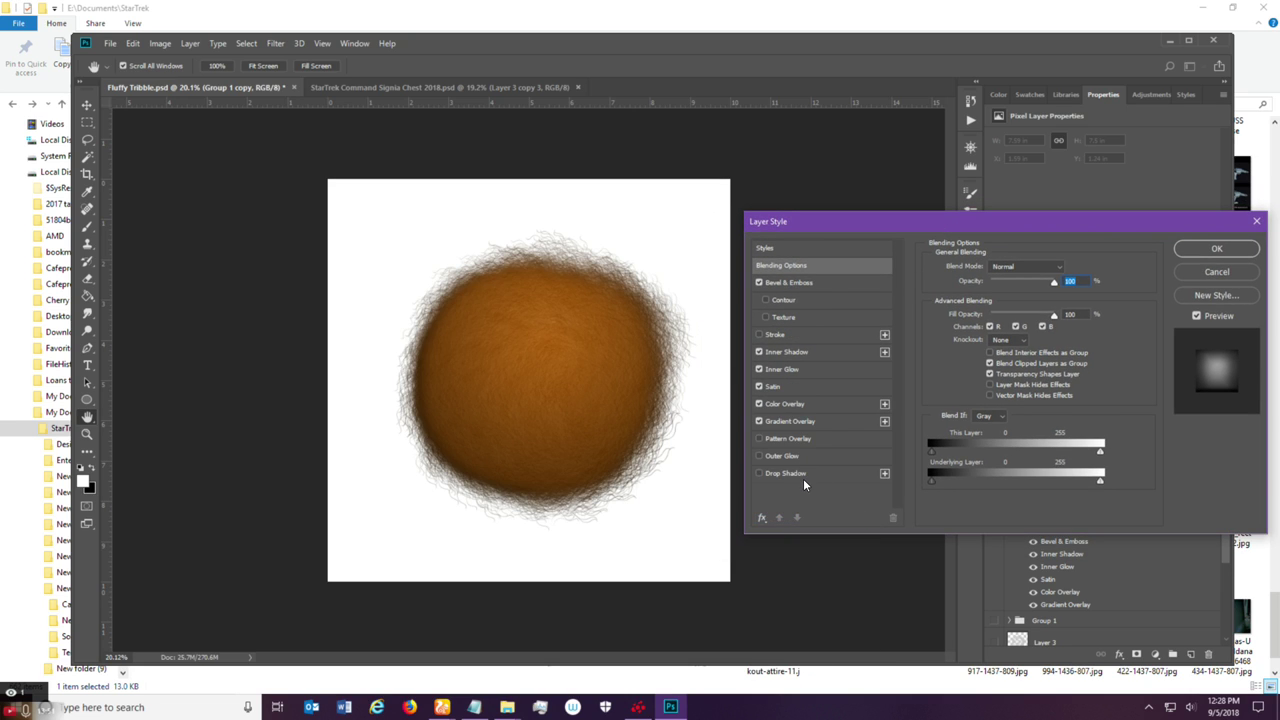
# Compare the fur with the Gradient Overlay effect switched off and on.
pyautogui.click(799, 422)
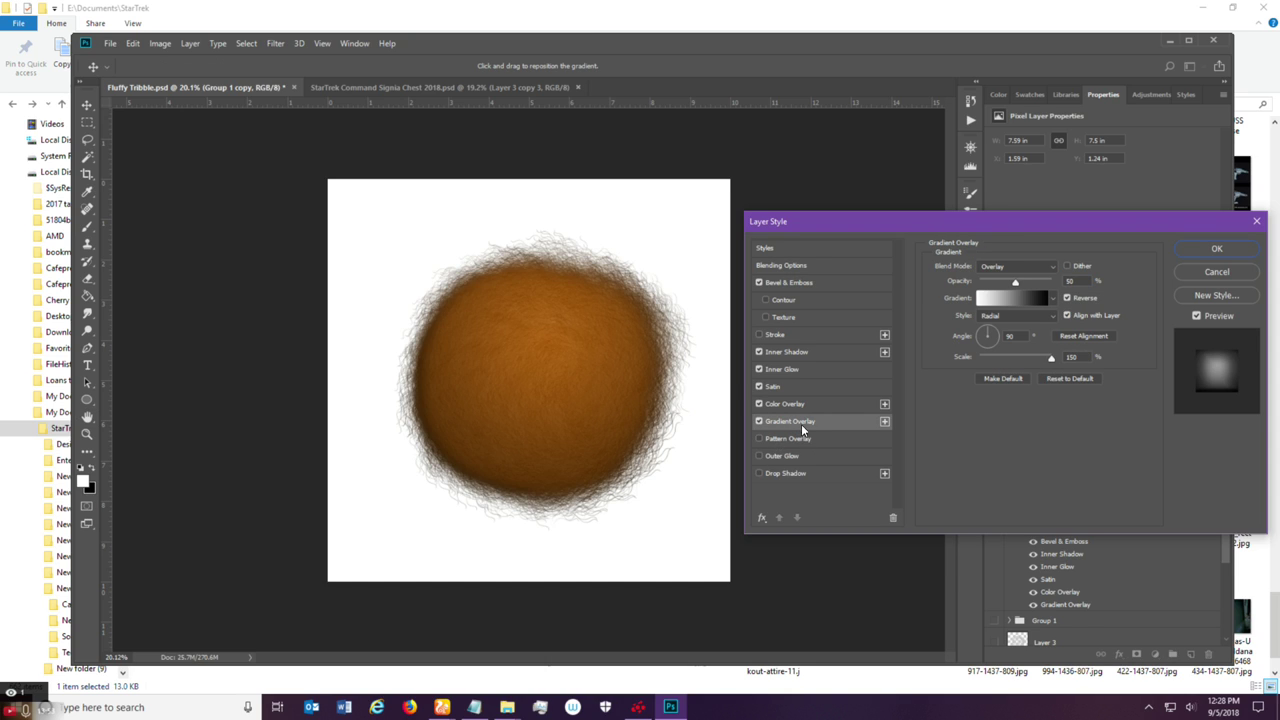
pyautogui.click(759, 422)
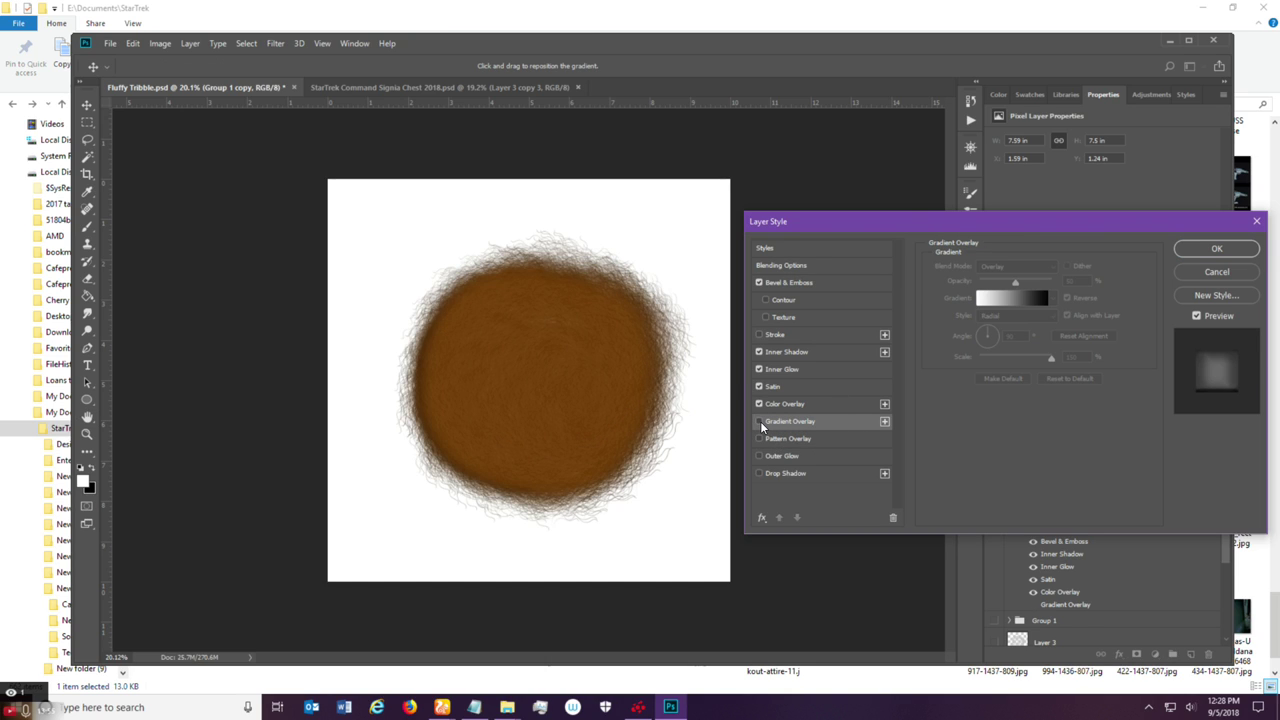
pyautogui.click(759, 422)
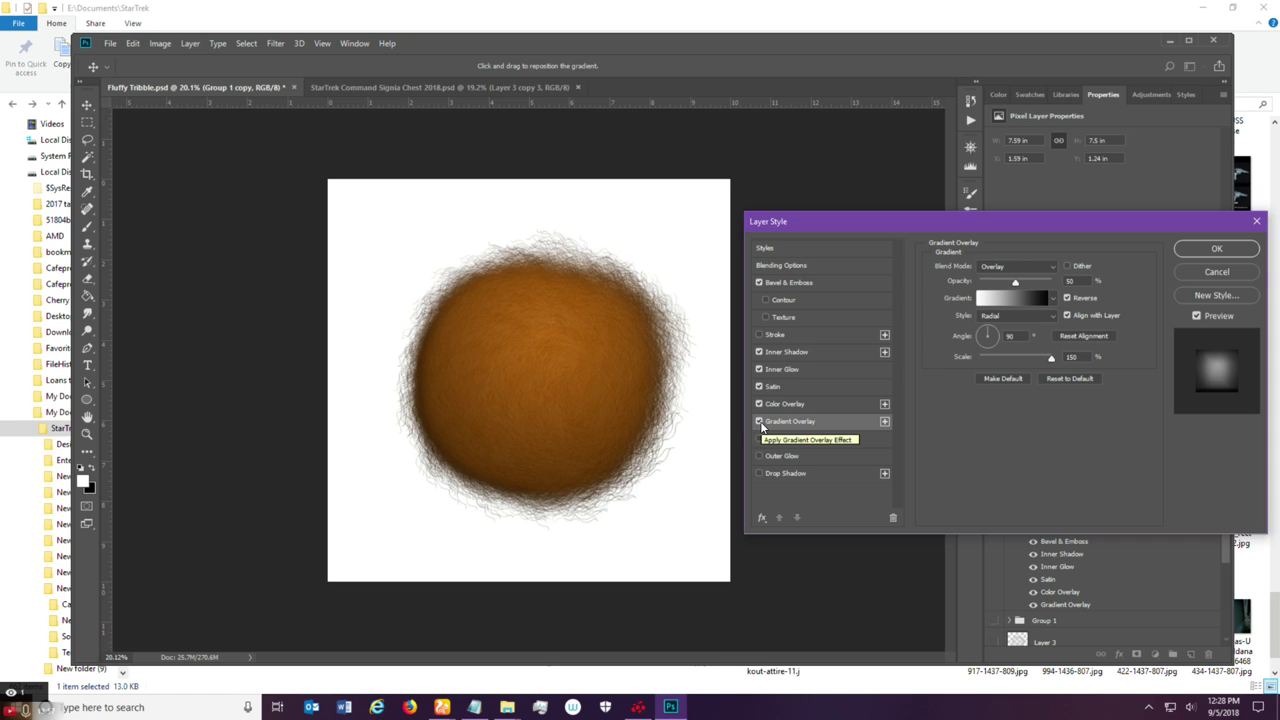
pyautogui.click(759, 422)
pyautogui.click(759, 422)
# Compare the fur without the Color Overlay, lower that overlay's opacity to about 28%, and apply the layer style.
pyautogui.click(824, 402)
pyautogui.click(759, 404)
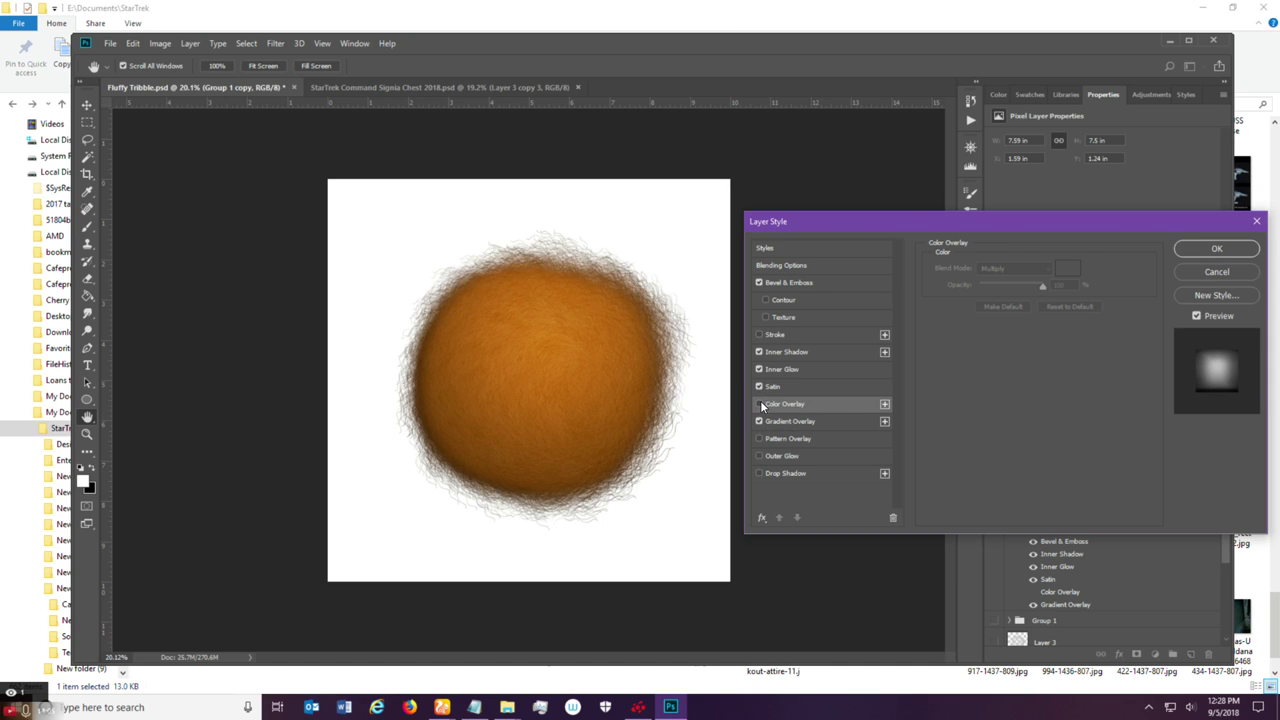
pyautogui.click(759, 404)
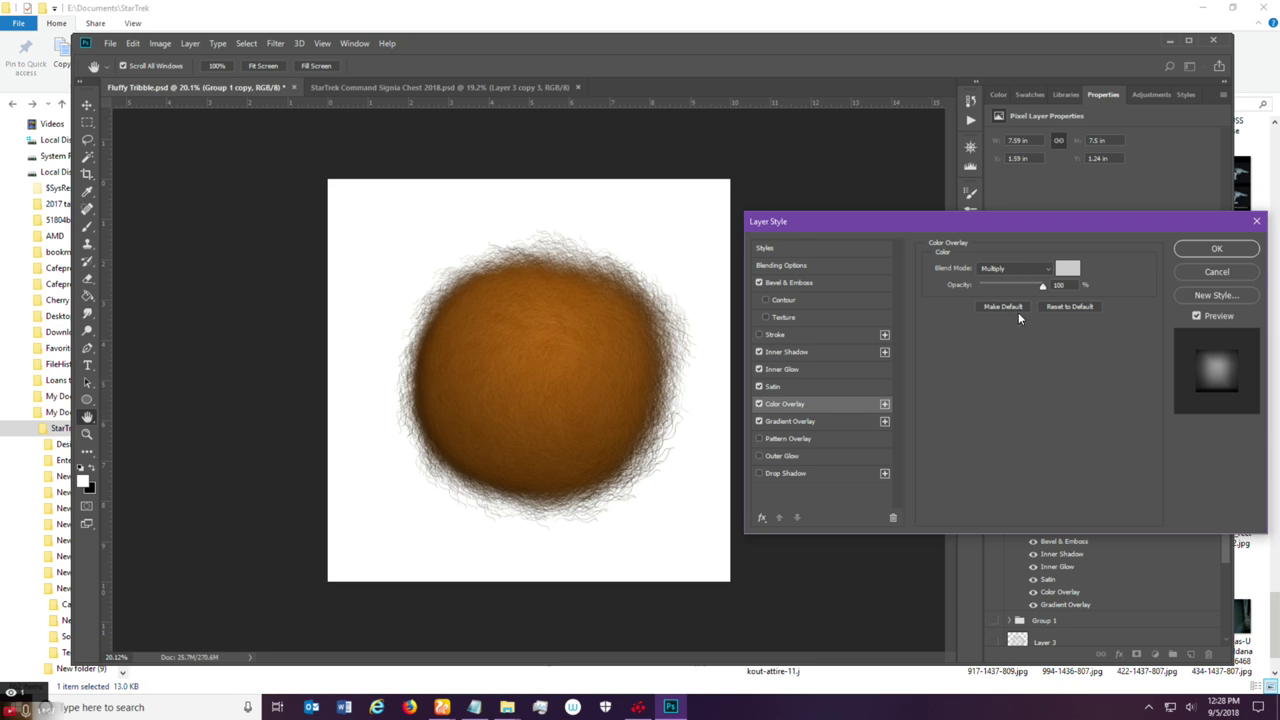
pyautogui.moveTo(1041, 290); pyautogui.dragTo(1018, 289)
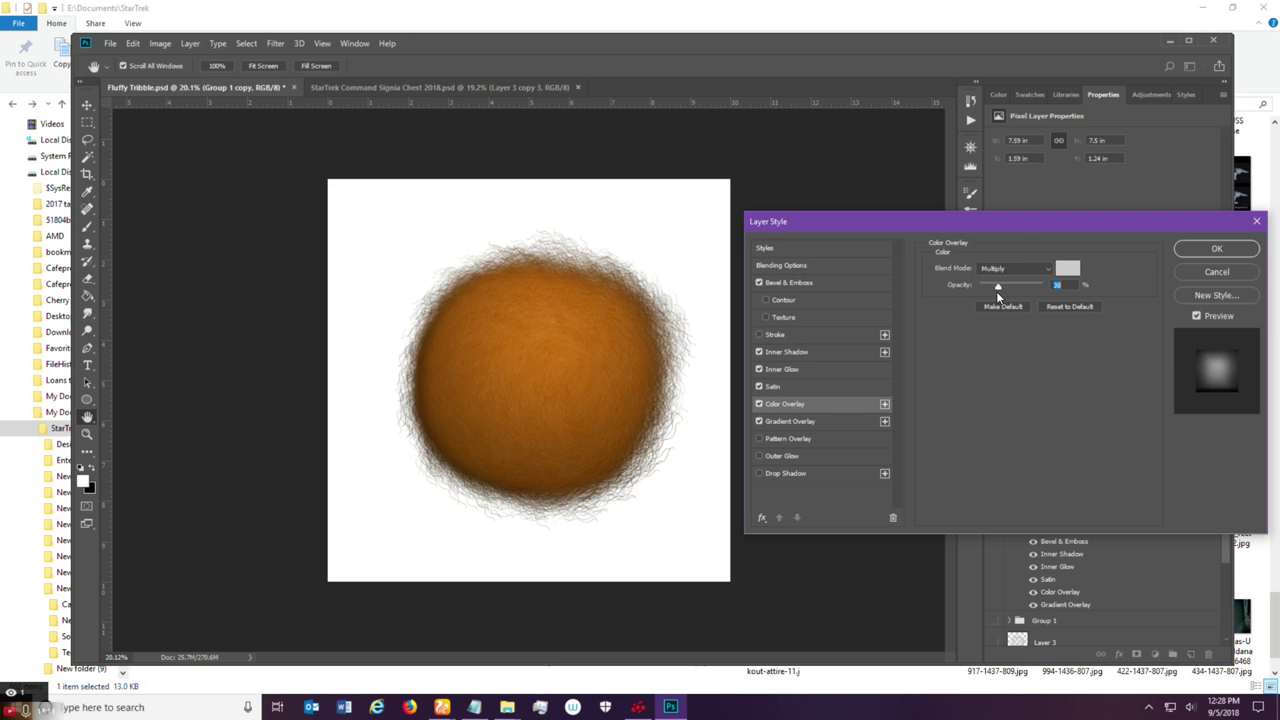
pyautogui.click(1230, 250)
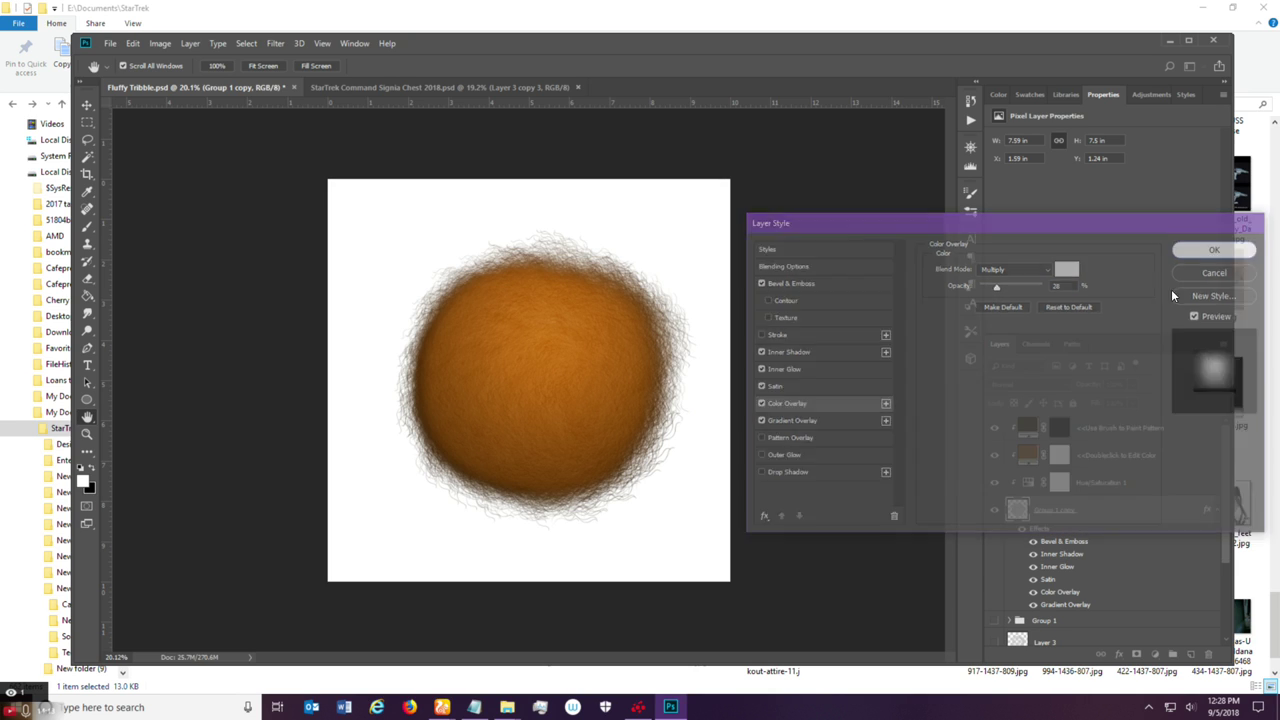
# Add a Drop Shadow to Group 1 copy with 64% opacity, 137 px distance and 35 px size.
pyautogui.doubleClick(1143, 508)
pyautogui.click(825, 472)
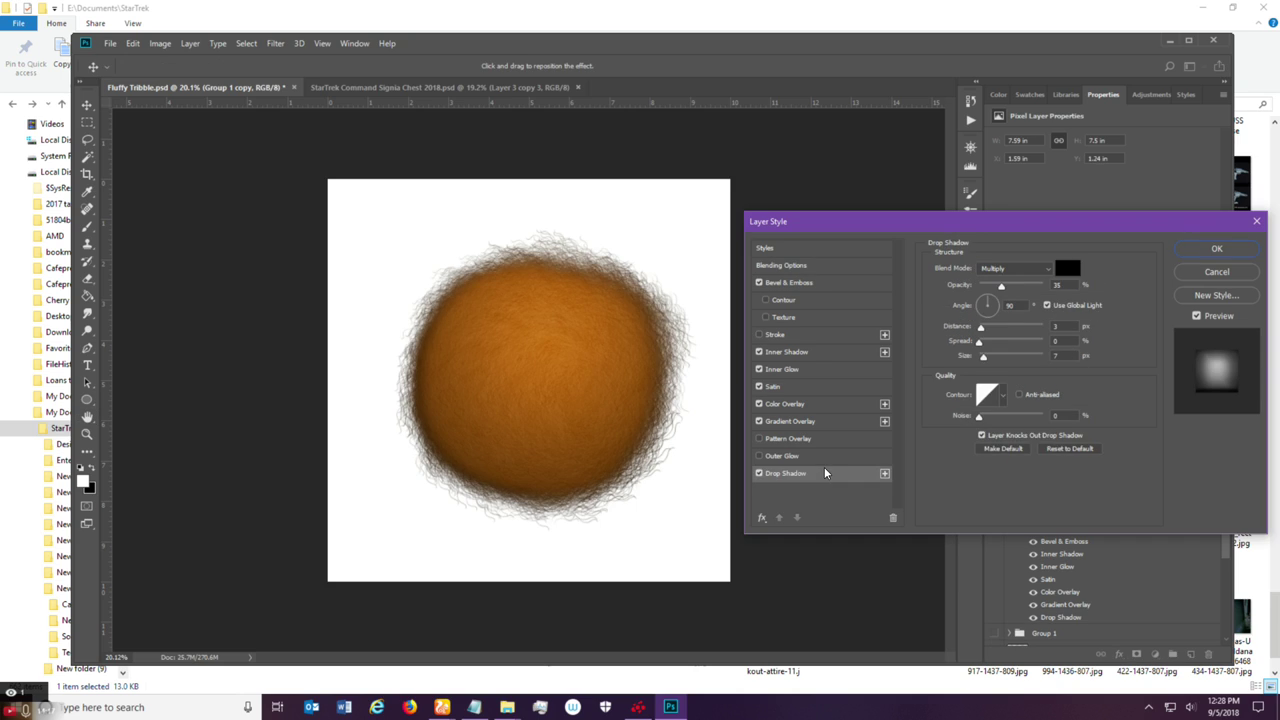
pyautogui.moveTo(1001, 287); pyautogui.dragTo(1019, 293)
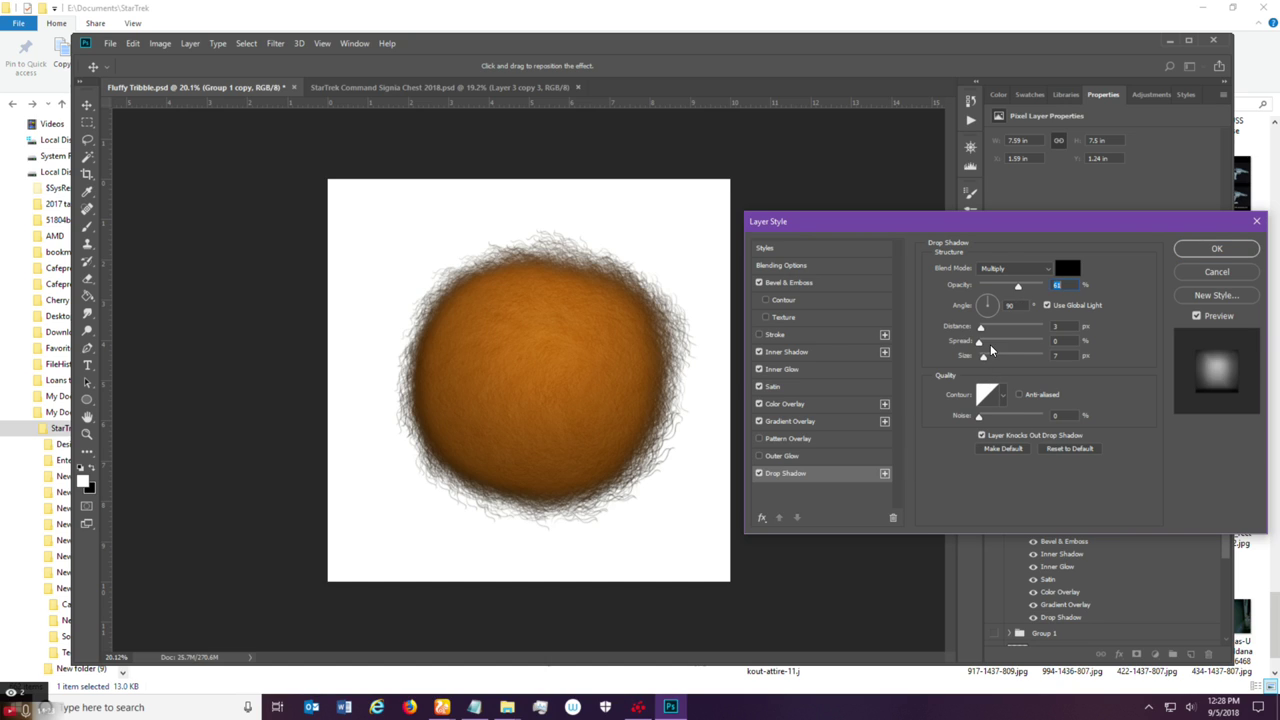
pyautogui.moveTo(981, 328); pyautogui.dragTo(1005, 373)
pyautogui.moveTo(1020, 288); pyautogui.dragTo(992, 368)
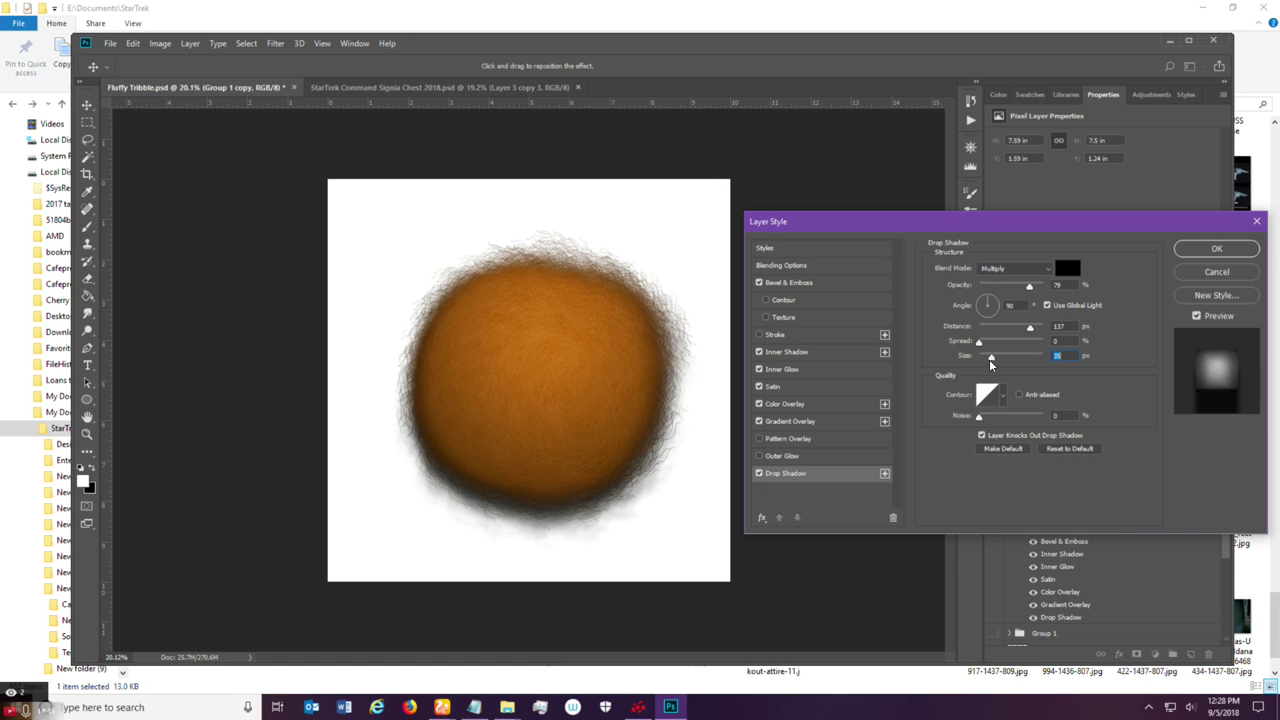
pyautogui.moveTo(1030, 288); pyautogui.dragTo(1020, 293)
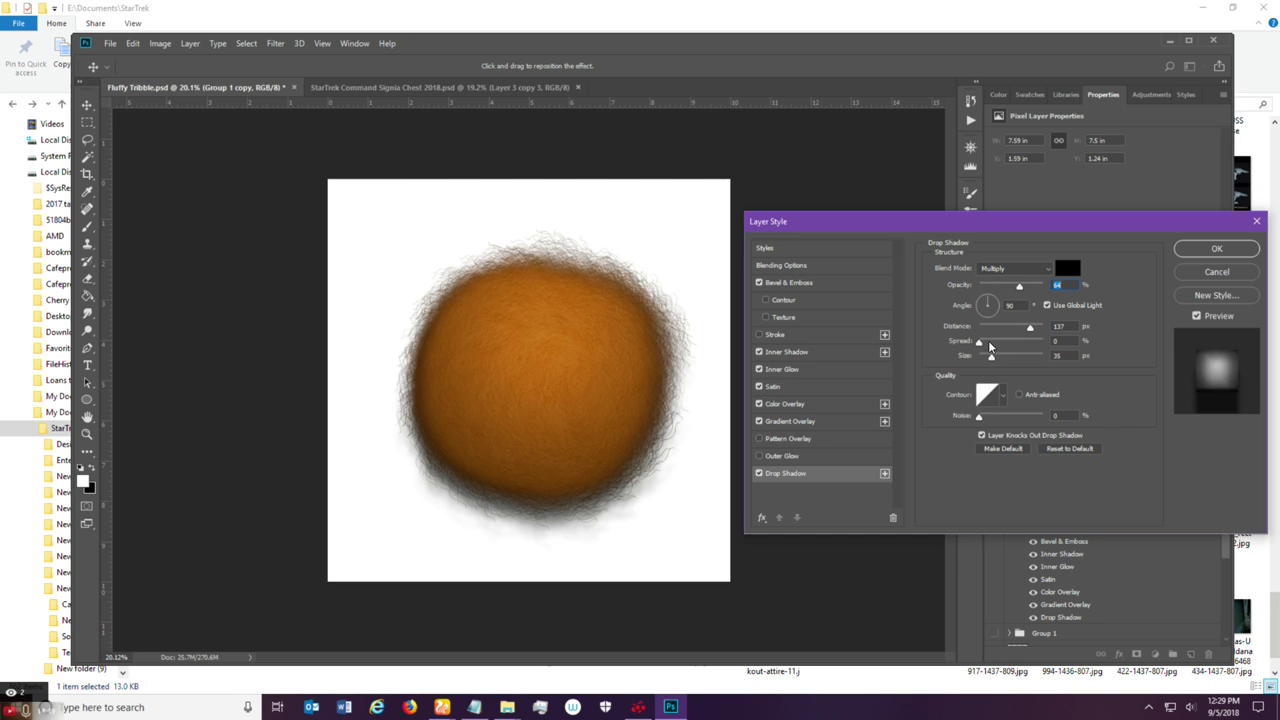
# Set the Drop Shadow's spread to 0% and change its contour to the convex Half Round curve.
pyautogui.moveTo(981, 342); pyautogui.dragTo(979, 345)
pyautogui.click(1002, 398)
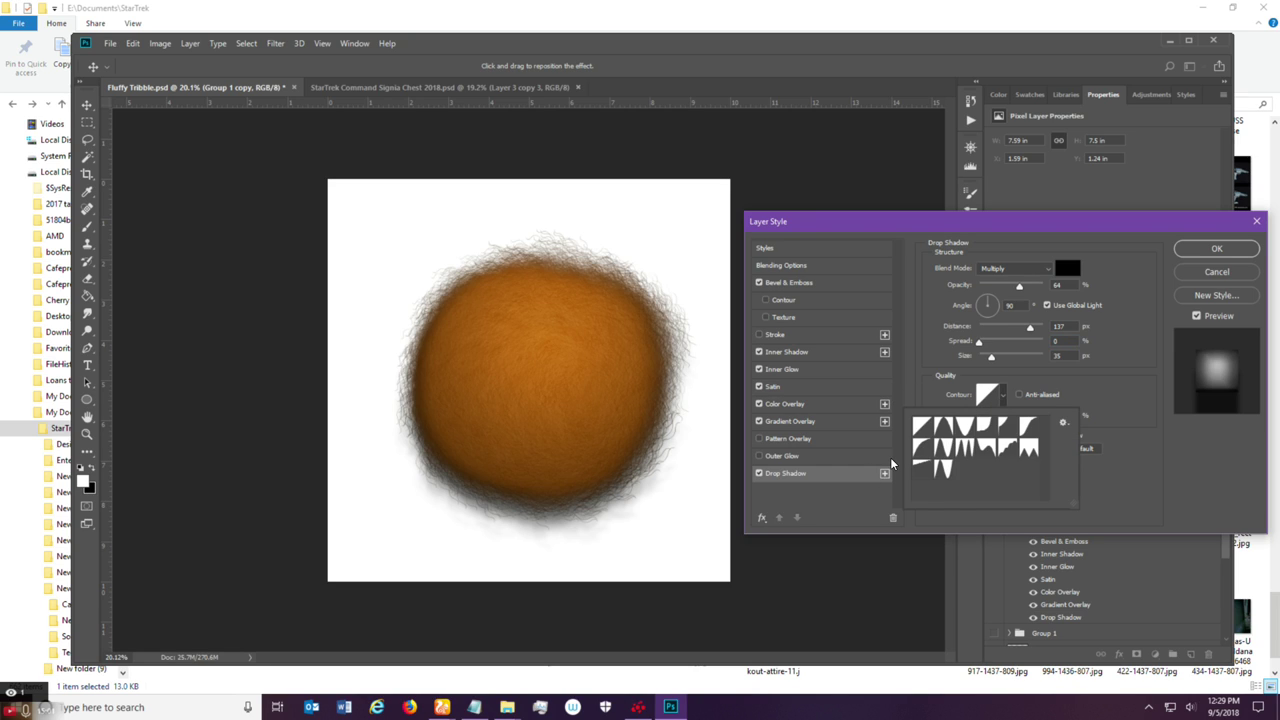
pyautogui.click(921, 455)
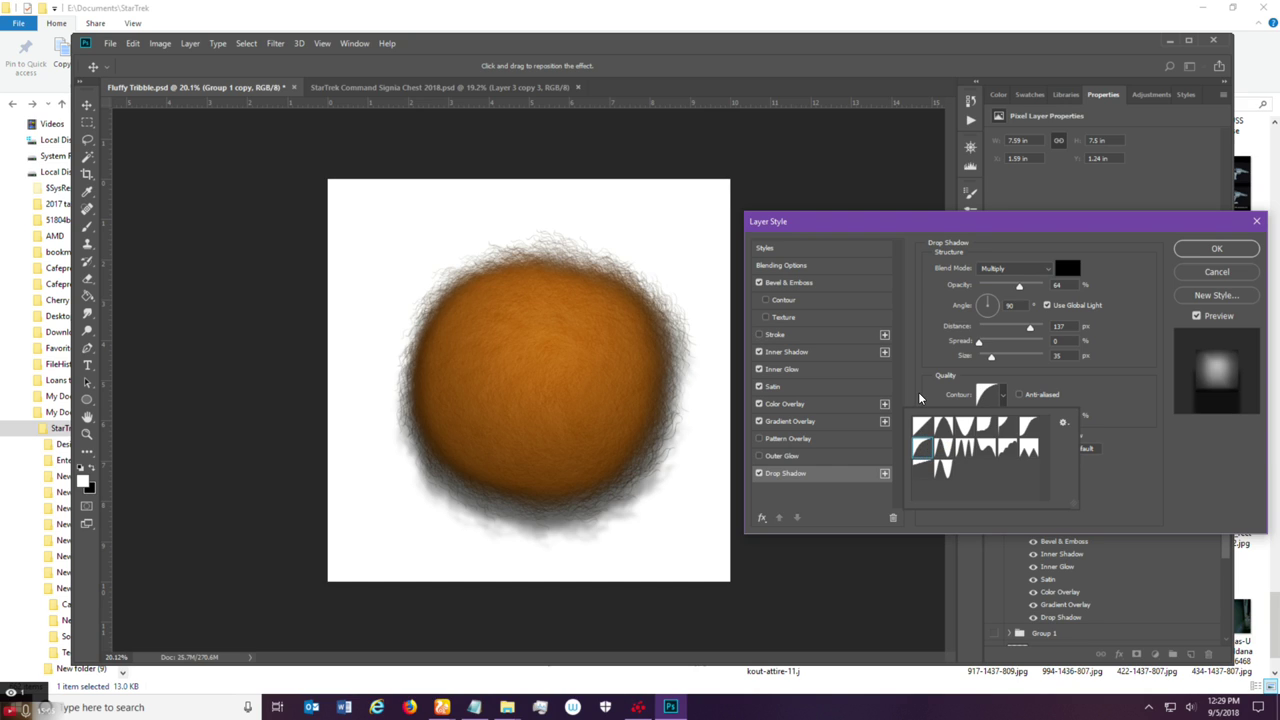
# Raise the Drop Shadow's opacity to 71% and apply the layer style to Group 1 copy.
pyautogui.click(1092, 382)
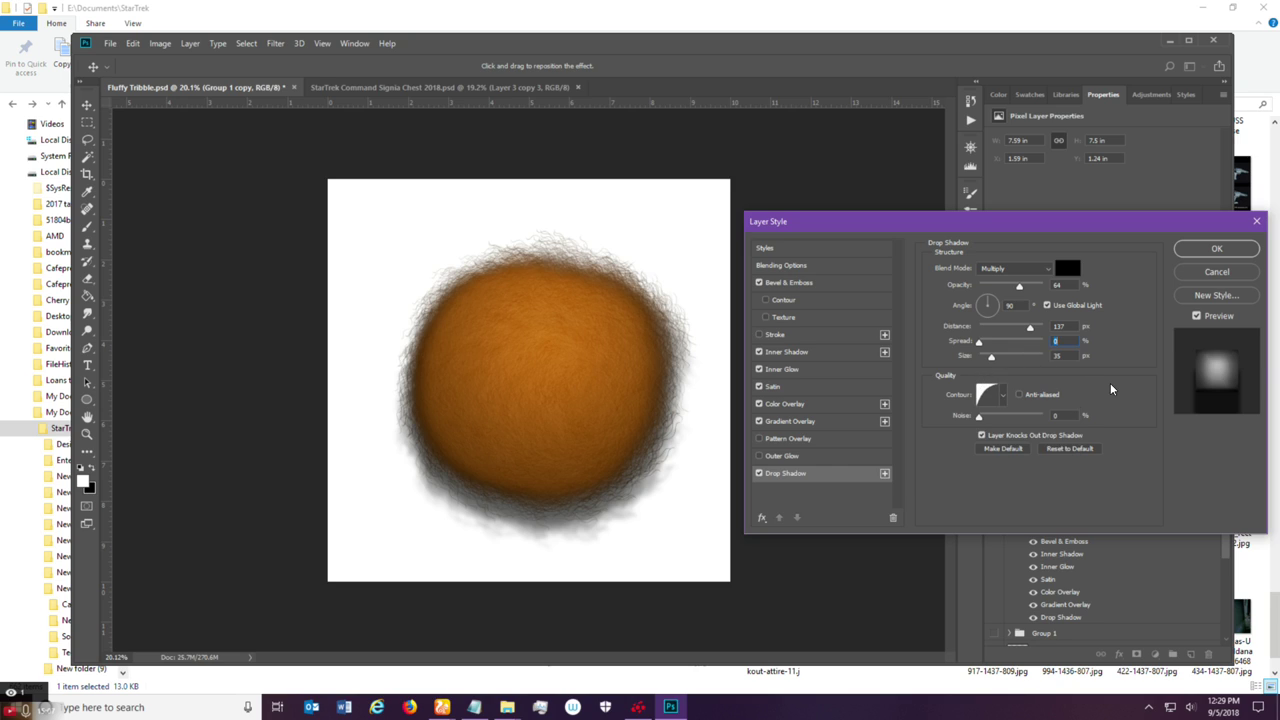
pyautogui.moveTo(1020, 287); pyautogui.dragTo(1012, 293)
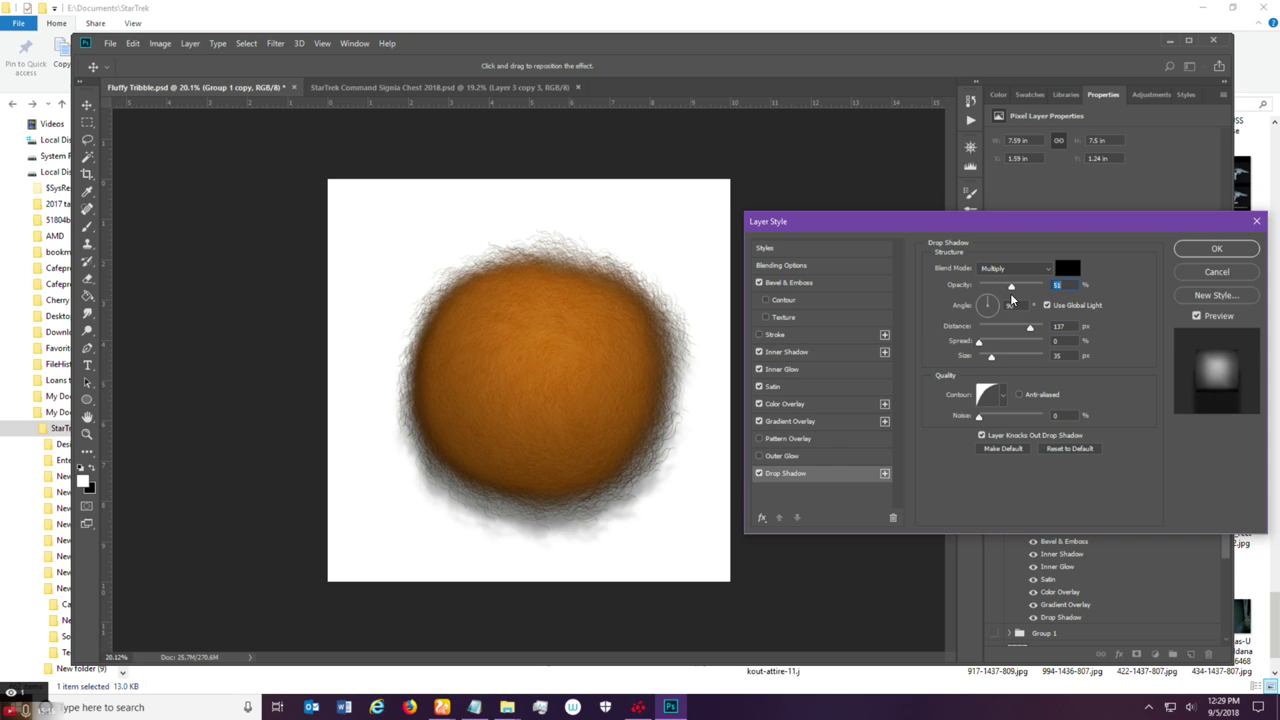
pyautogui.moveTo(1012, 288); pyautogui.dragTo(1024, 290)
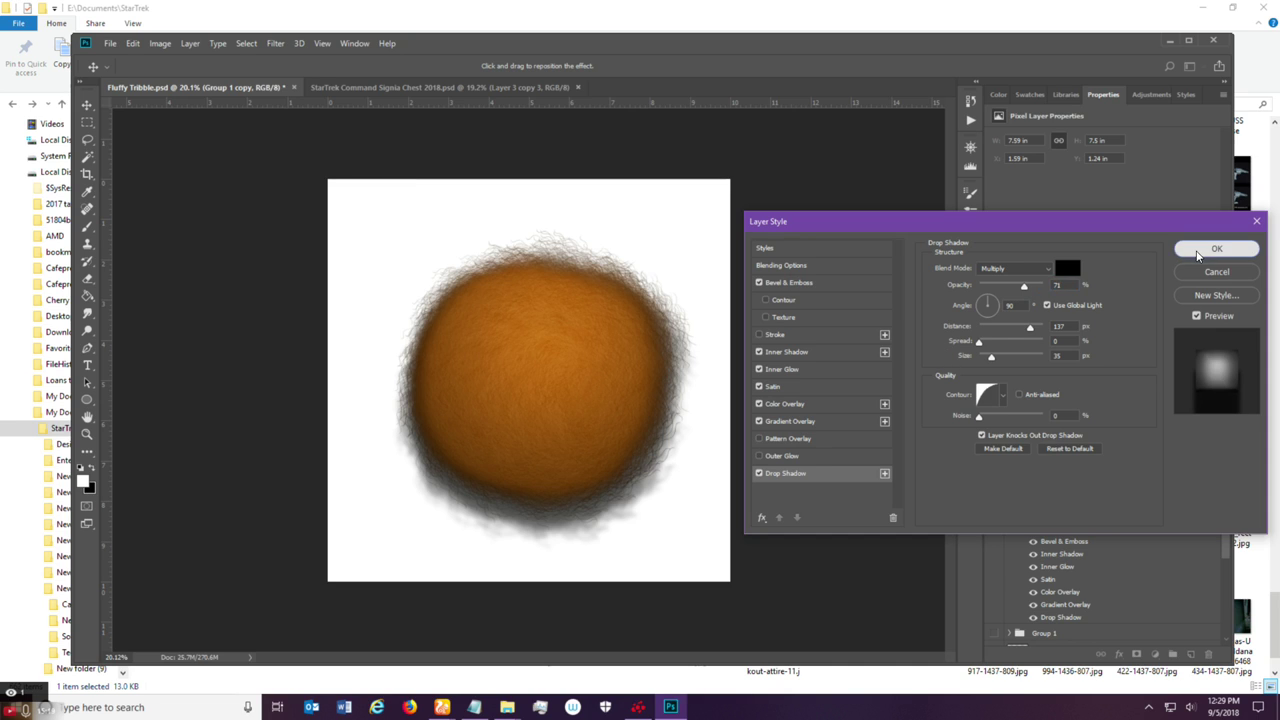
pyautogui.click(1199, 256)
pyautogui.press('h')
pyautogui.scroll(-1, 614, 486)
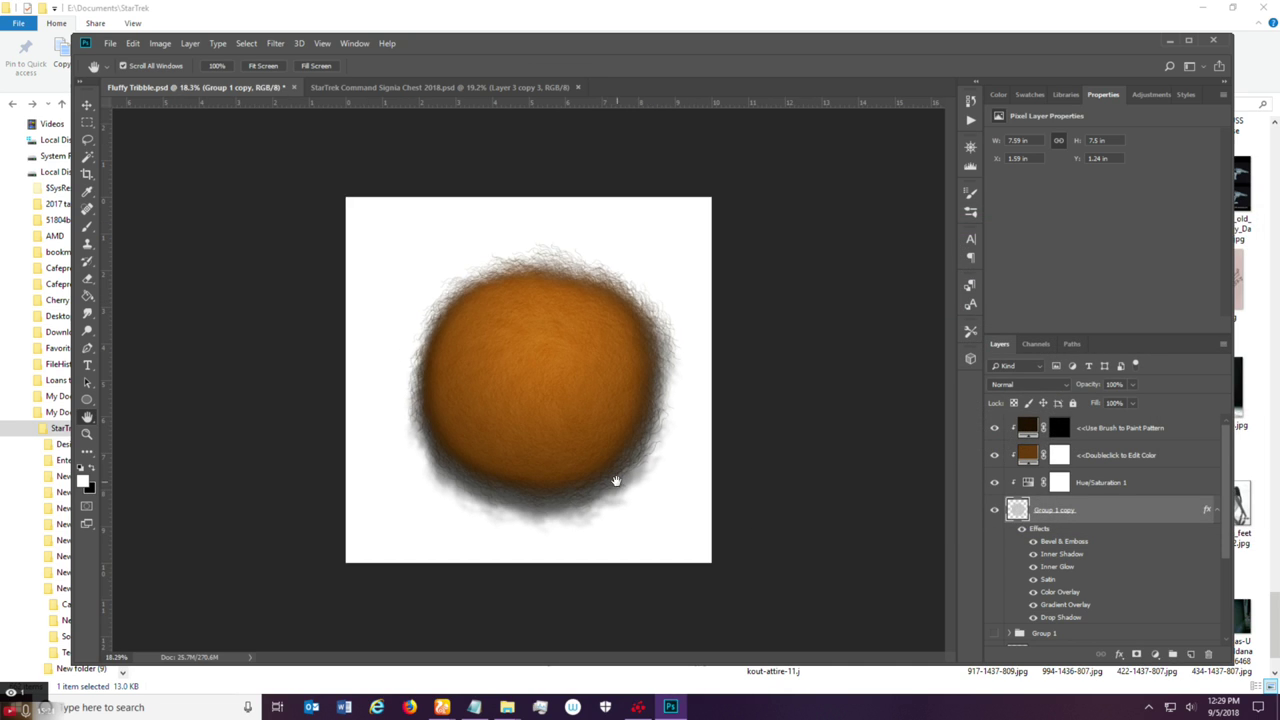
# Switch off the Drop Shadow effect in Group 1 copy's layer style and apply the change.
pyautogui.doubleClick(1028, 509)
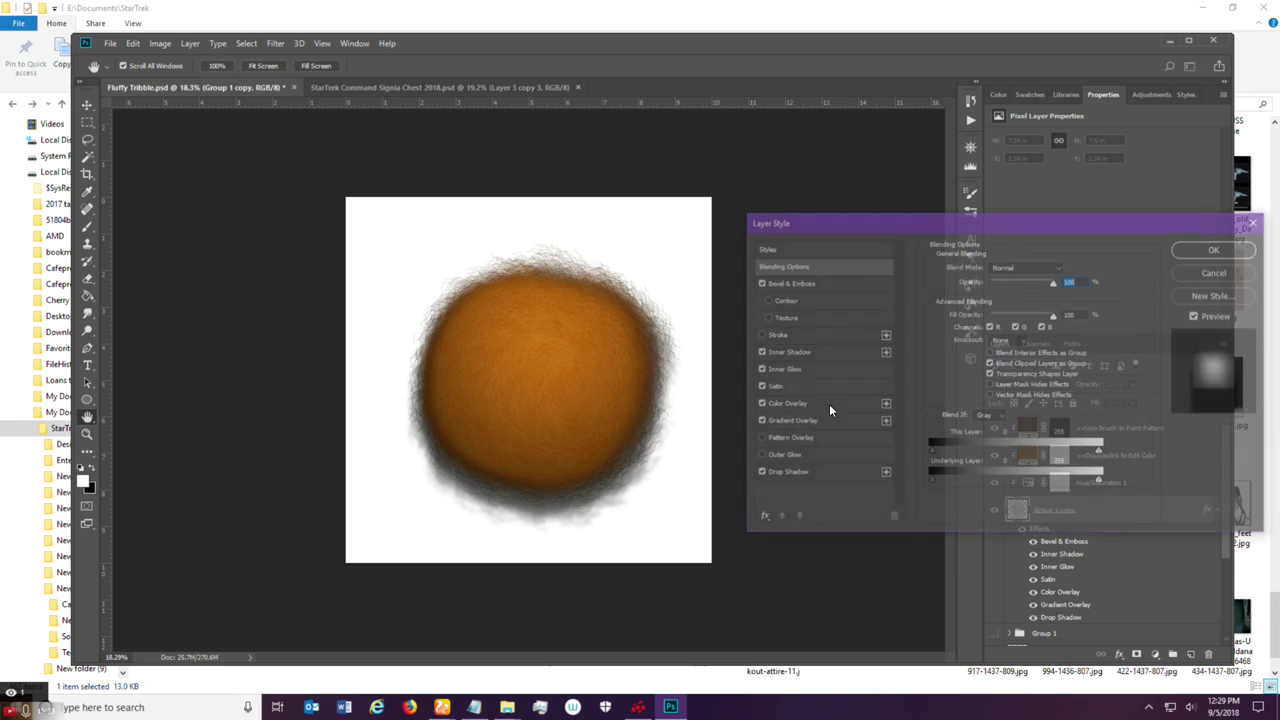
pyautogui.click(759, 474)
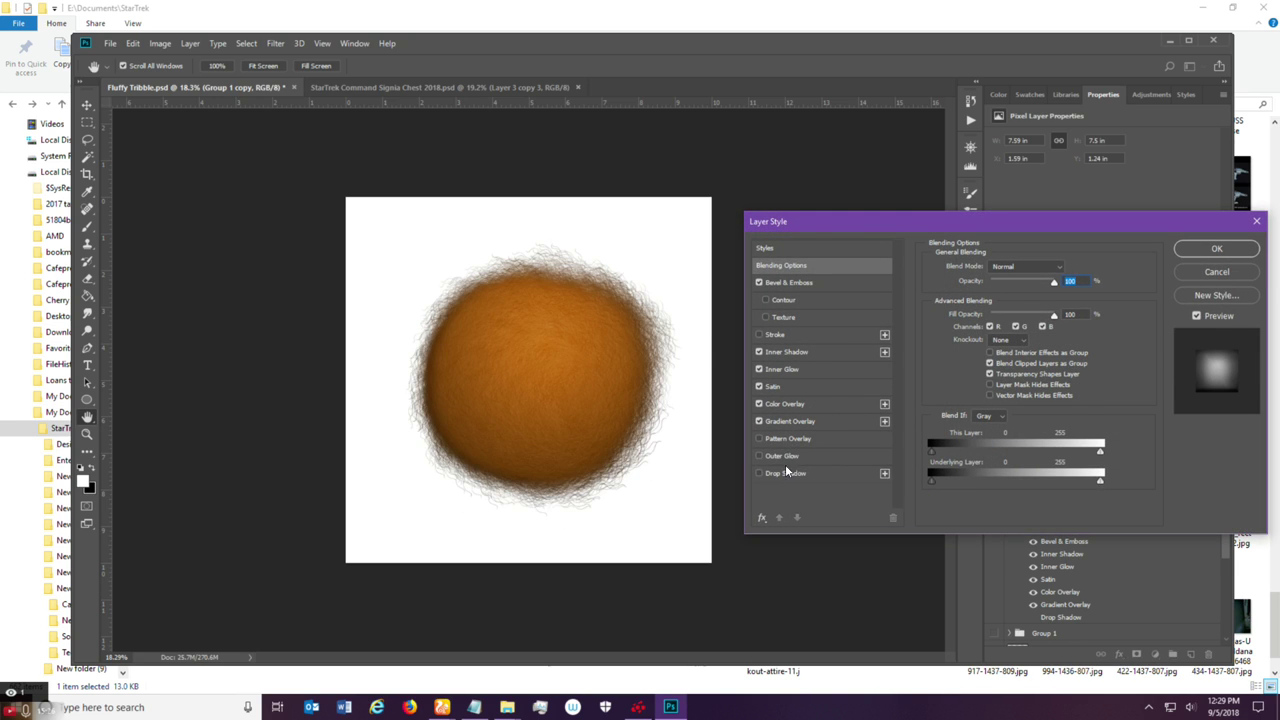
pyautogui.click(1208, 250)
pyautogui.scroll(2, 594, 397)
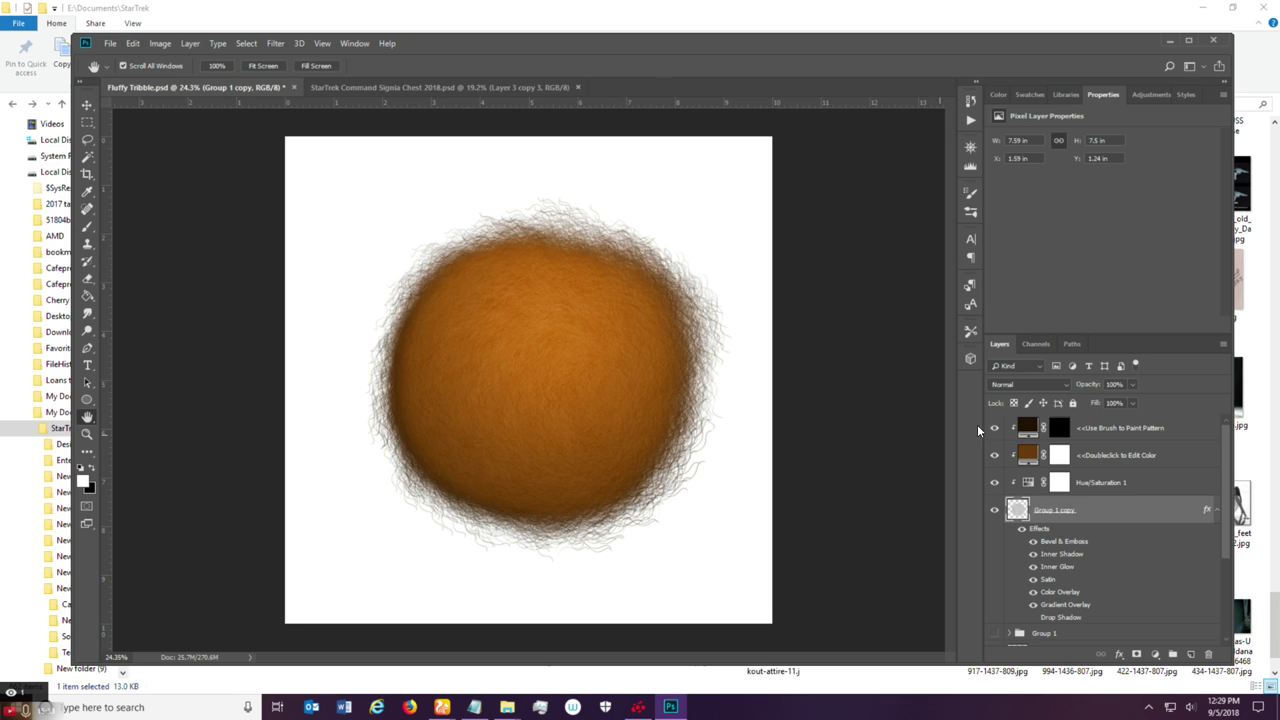
# Select the mask of the "<<Use Brush to Paint Pattern" layer and activate the Brush tool, keeping the Wool preset.
pyautogui.click(1064, 430)
pyautogui.click(1060, 429)
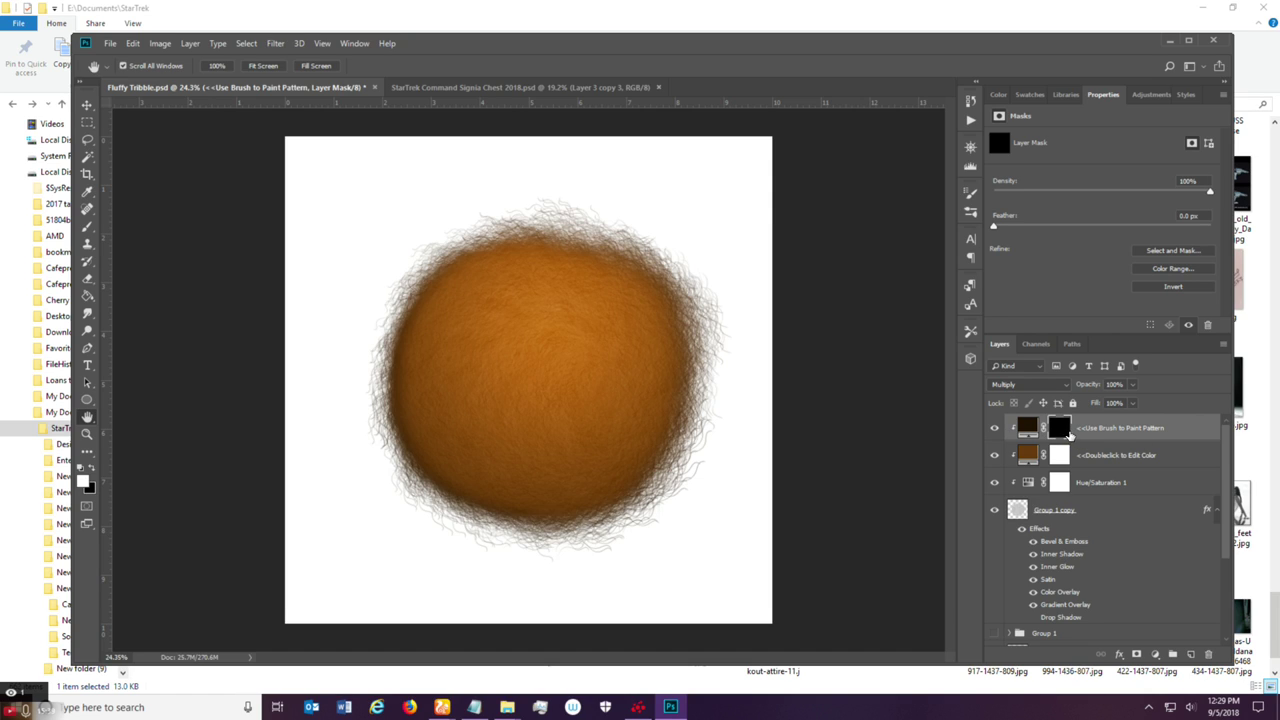
pyautogui.click(1030, 430)
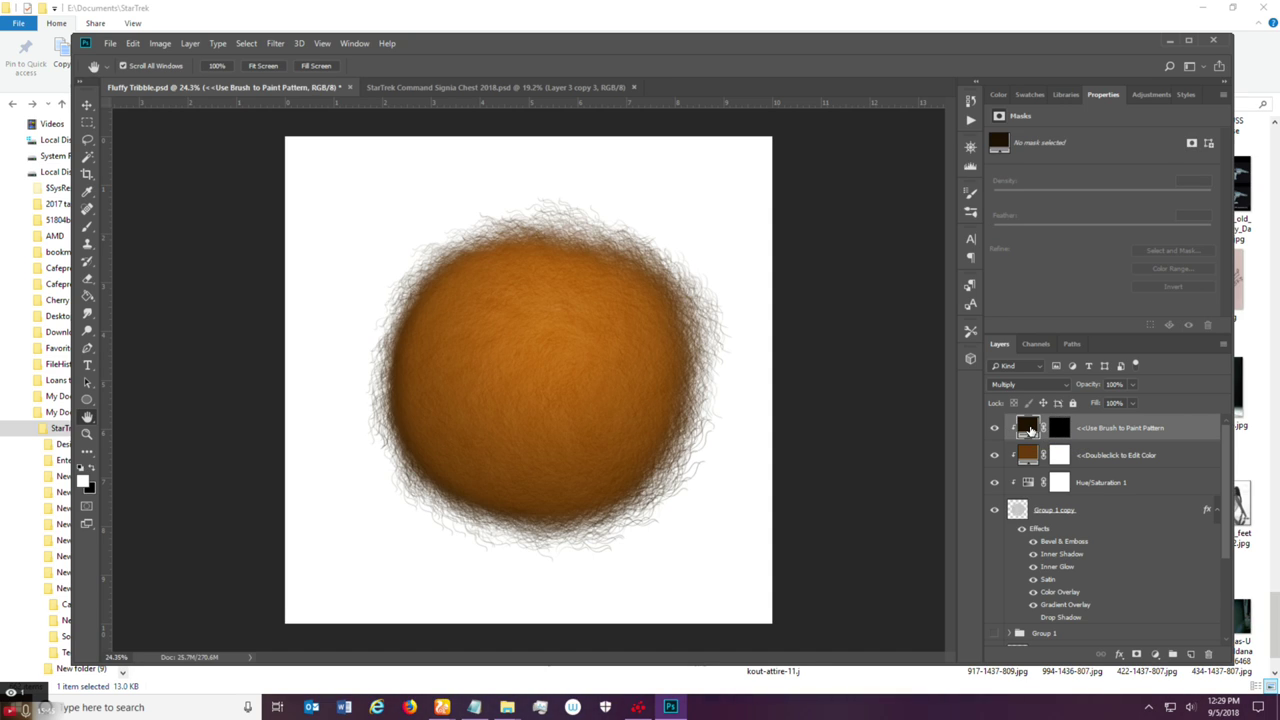
pyautogui.click(1064, 428)
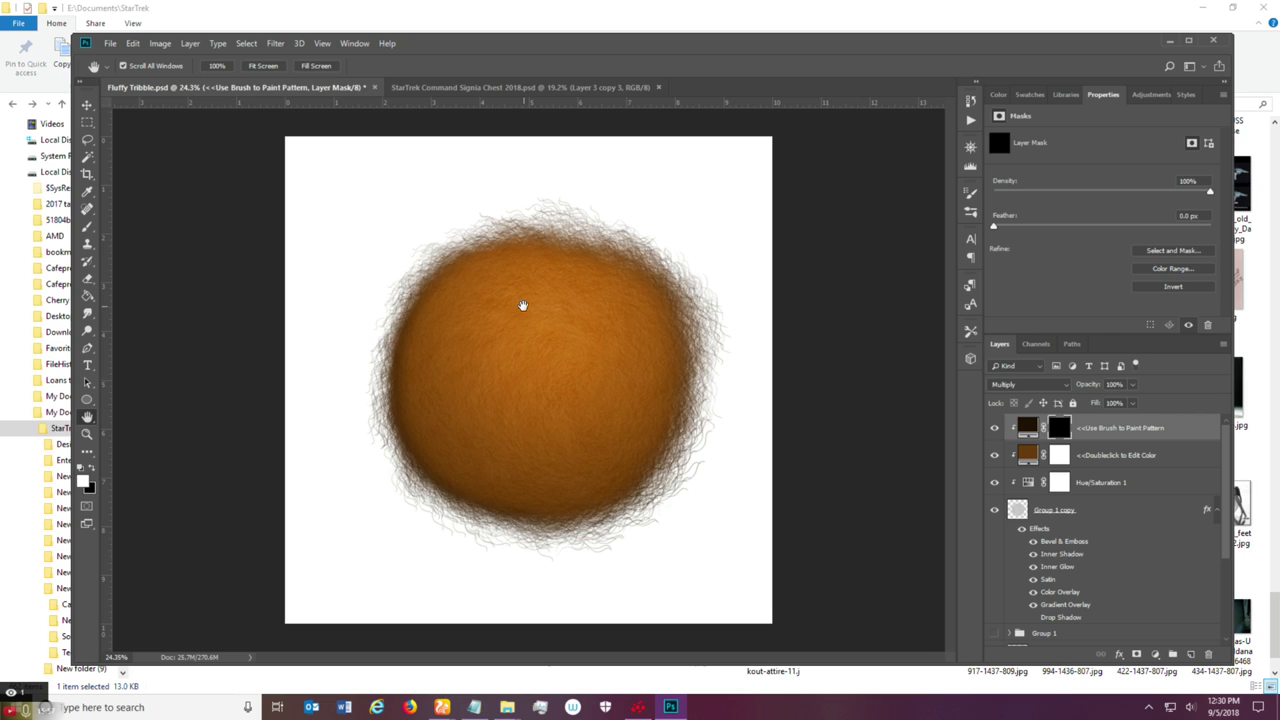
pyautogui.press('b')
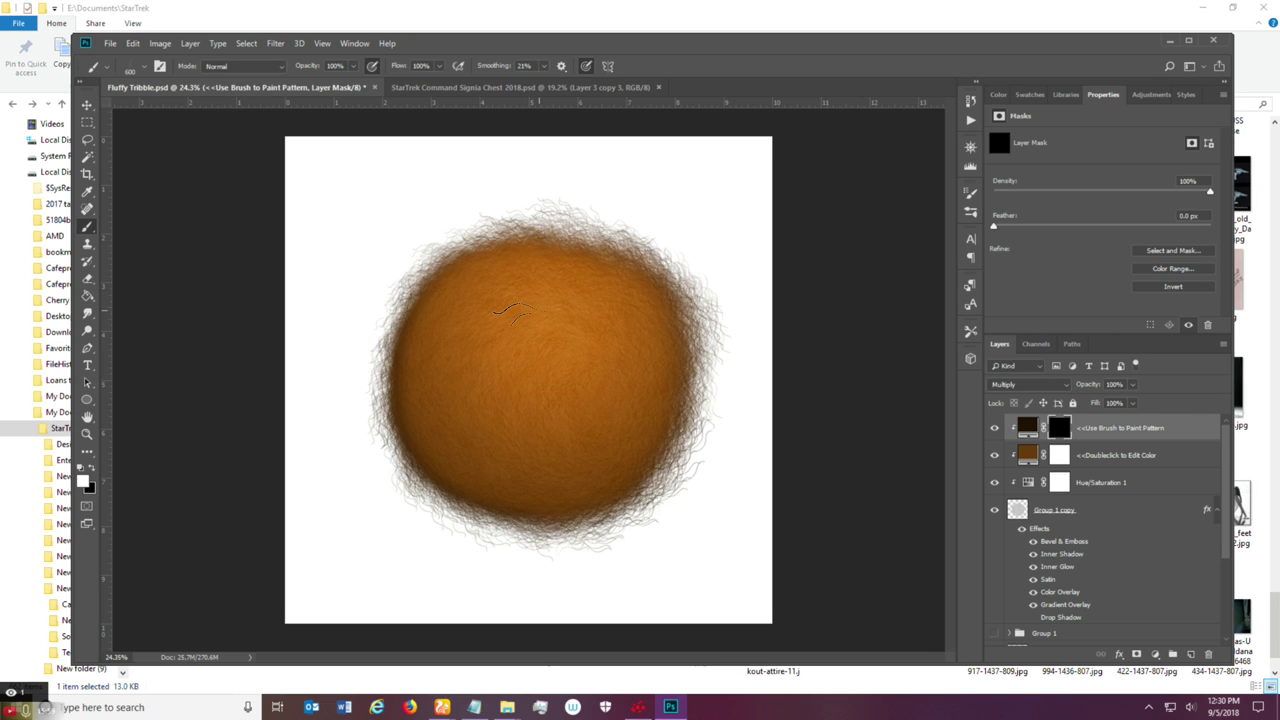
pyautogui.click(143, 66)
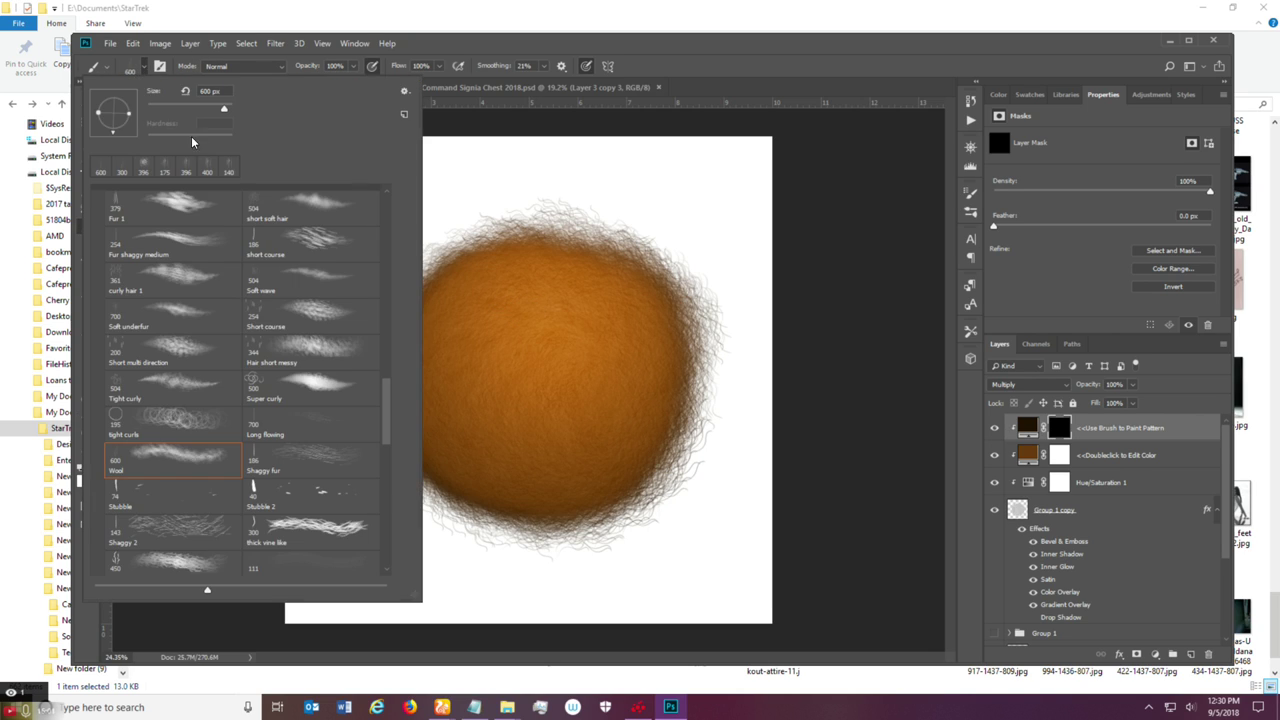
pyautogui.moveTo(385, 402)
pyautogui.mouseDown()
pyautogui.moveTo(388, 375)
pyautogui.moveTo(388, 391)
pyautogui.mouseUp()
pyautogui.click(652, 62)
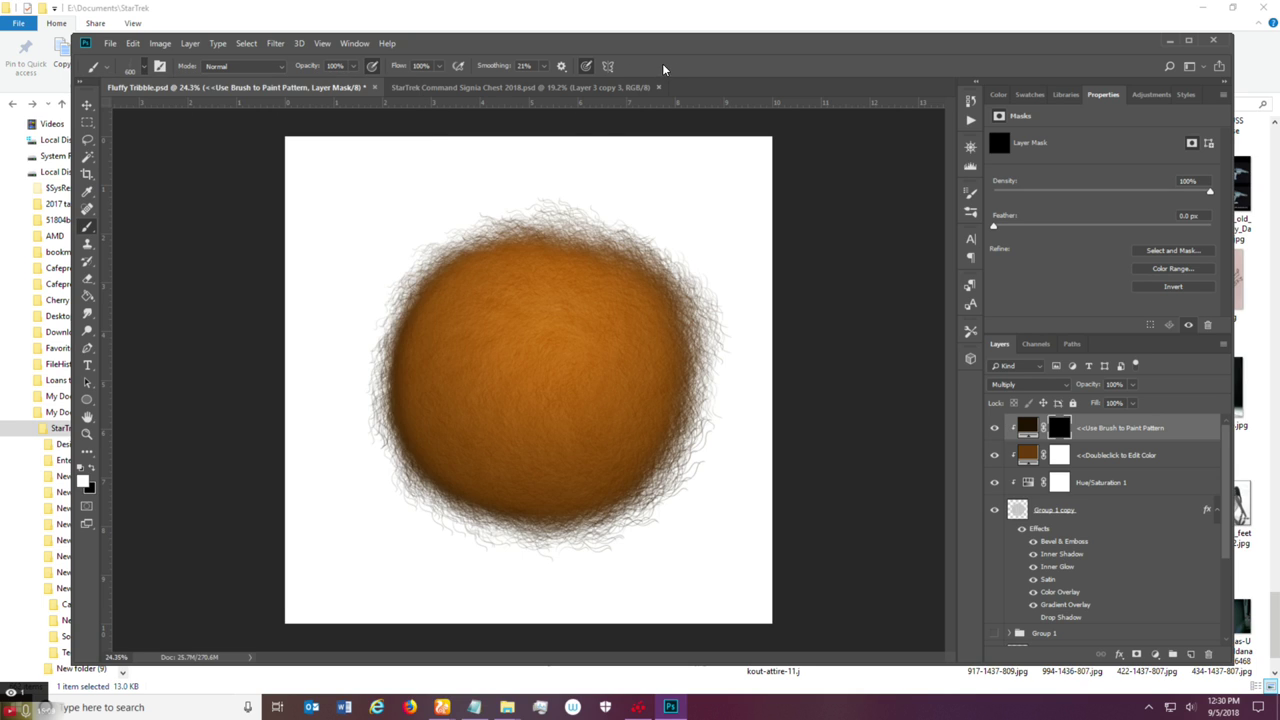
# Keep the foreground colour white (ffffff) and set the background colour to white as well.
pyautogui.click(86, 482)
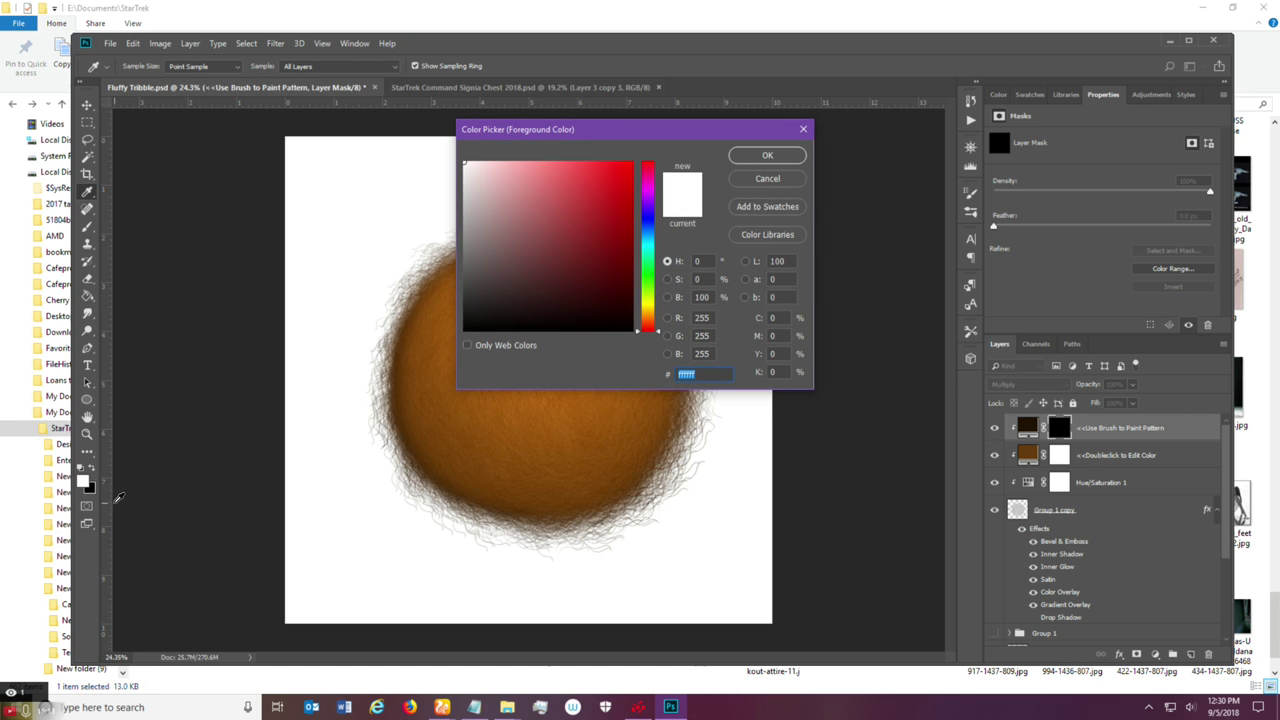
pyautogui.click(767, 155)
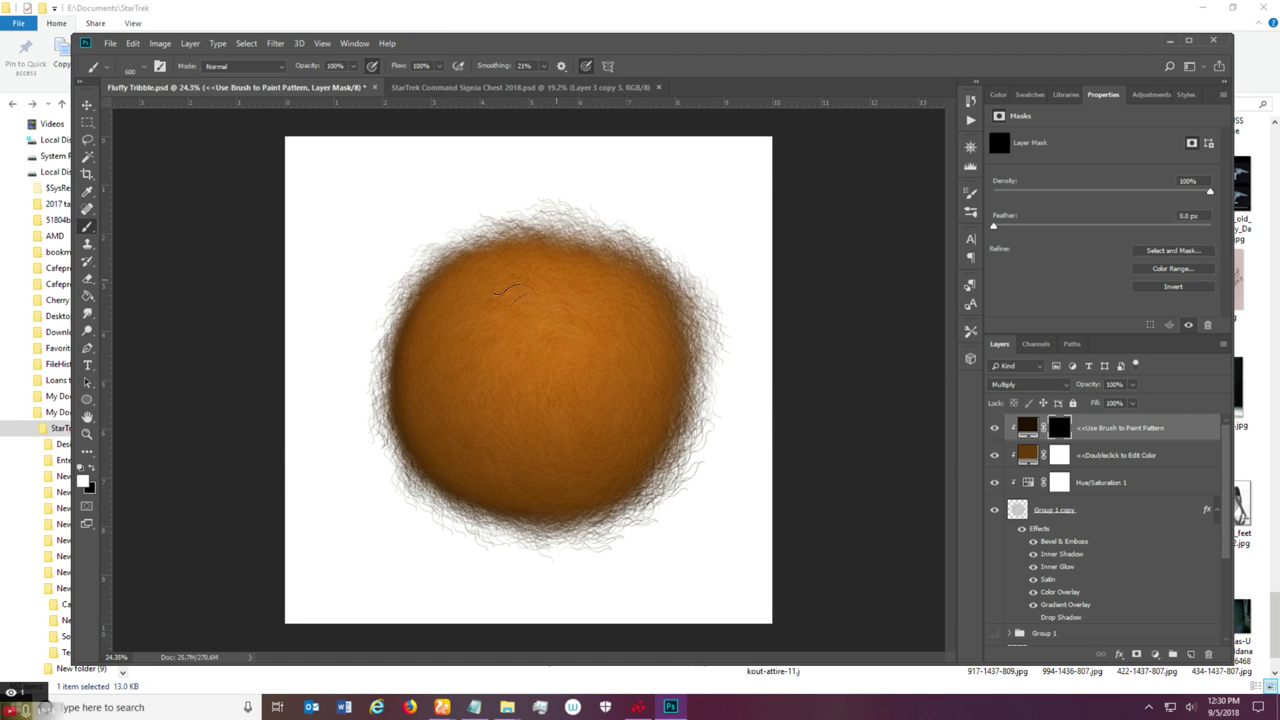
pyautogui.click(91, 490)
pyautogui.write('ffffff')
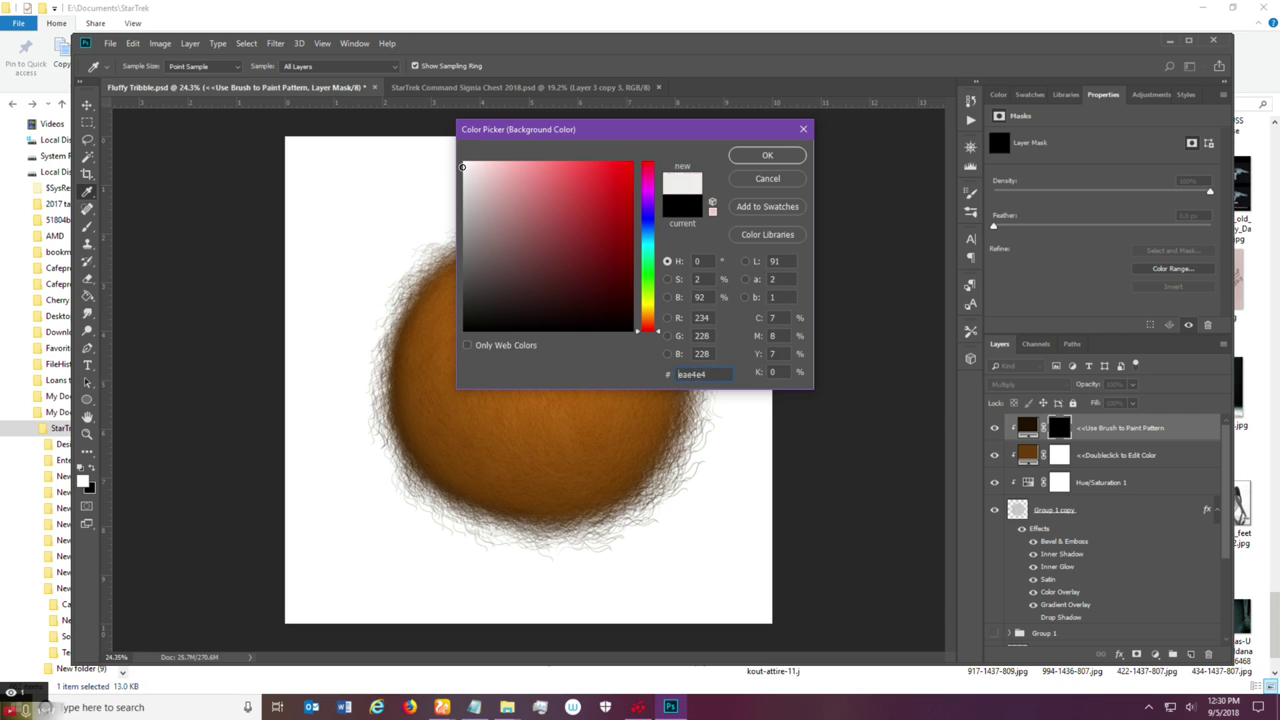
pyautogui.click(757, 157)
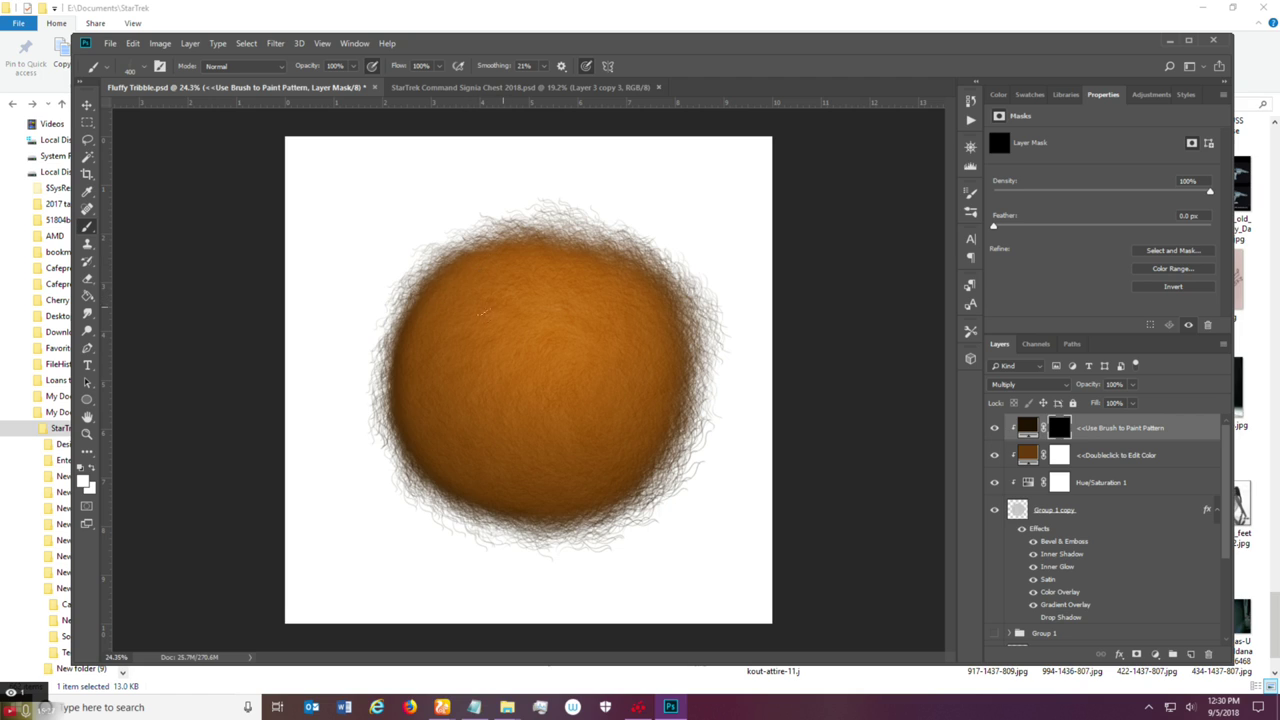
# Paint a dark diagonal stripe on the layer mask from the fur's upper-left edge to its middle with the brush at 400 px.
pyautogui.moveTo(440, 285)
pyautogui.mouseDown()
pyautogui.moveTo(469, 317)
pyautogui.moveTo(422, 282)
pyautogui.moveTo(479, 321)
pyautogui.moveTo(431, 285)
pyautogui.moveTo(441, 305)
pyautogui.moveTo(502, 332)
pyautogui.mouseUp()
pyautogui.moveTo(427, 293)
pyautogui.mouseDown()
pyautogui.moveTo(494, 323)
pyautogui.moveTo(419, 301)
pyautogui.moveTo(491, 348)
pyautogui.moveTo(479, 328)
pyautogui.moveTo(515, 353)
pyautogui.mouseUp()
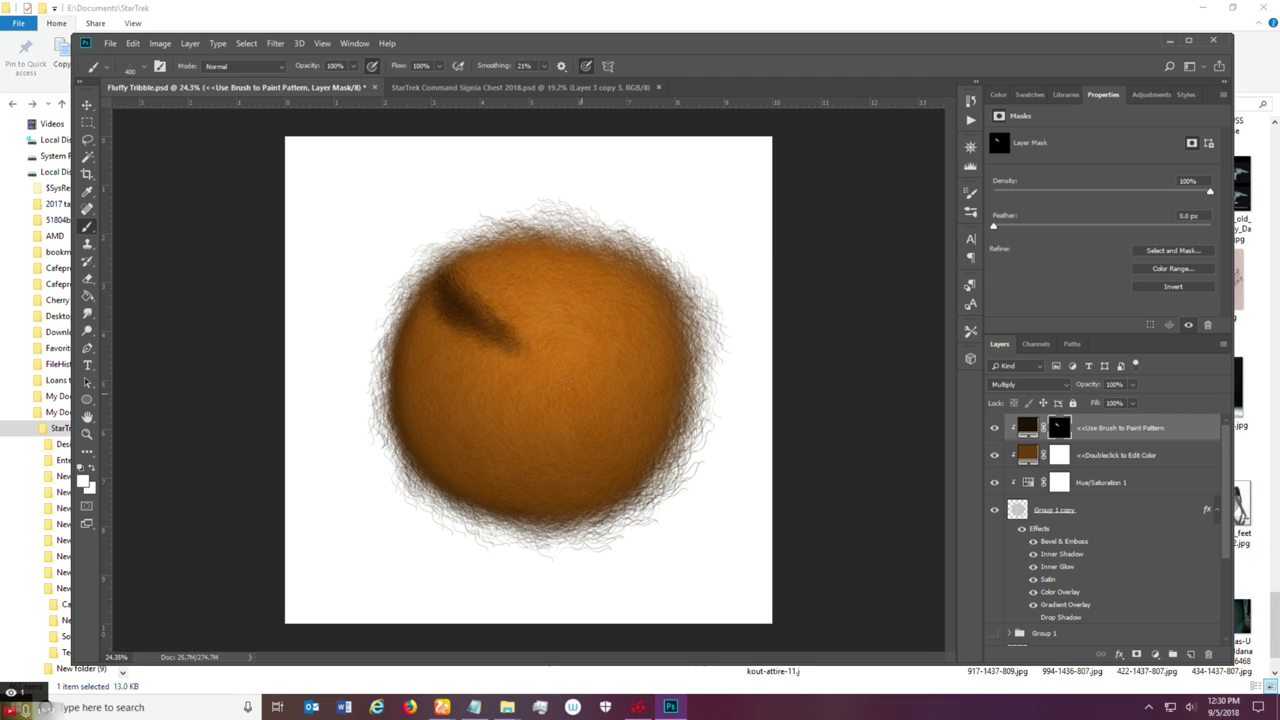
pyautogui.moveTo(505, 340)
pyautogui.mouseDown()
pyautogui.moveTo(548, 363)
pyautogui.moveTo(458, 323)
pyautogui.moveTo(570, 374)
pyautogui.mouseUp()
pyautogui.moveTo(466, 332); pyautogui.dragTo(518, 366)
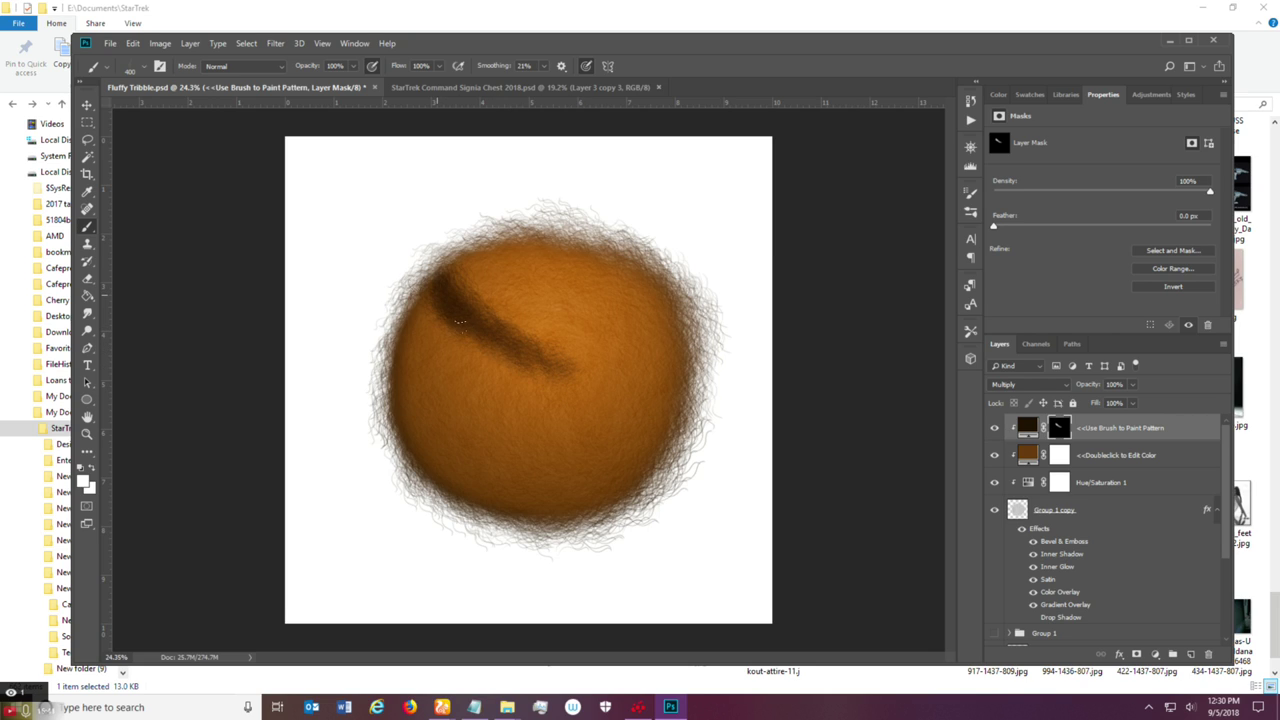
pyautogui.moveTo(442, 270)
pyautogui.mouseDown()
pyautogui.moveTo(508, 351)
pyautogui.moveTo(585, 372)
pyautogui.mouseUp()
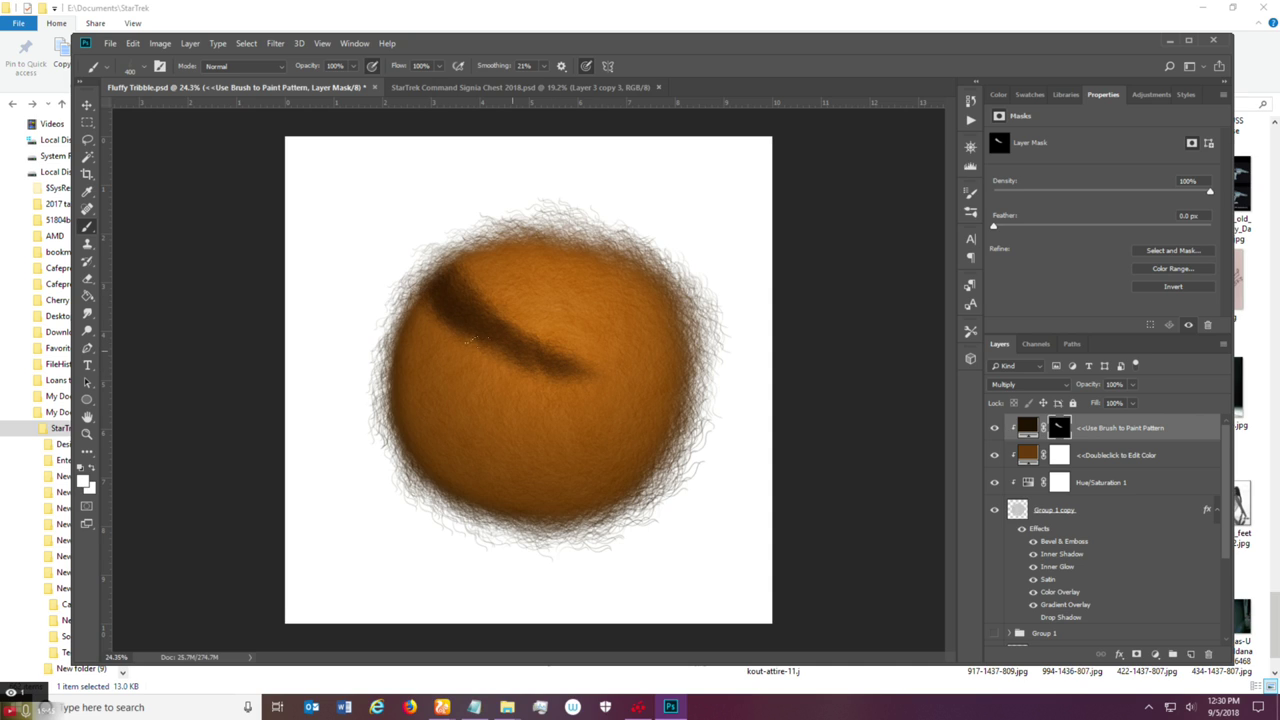
# Paint a dark tapering stripe on the layer mask from the fur's lower-right edge inward.
pyautogui.moveTo(619, 437)
pyautogui.mouseDown()
pyautogui.moveTo(660, 456)
pyautogui.moveTo(540, 446)
pyautogui.moveTo(640, 467)
pyautogui.mouseUp()
pyautogui.moveTo(614, 463); pyautogui.dragTo(517, 438)
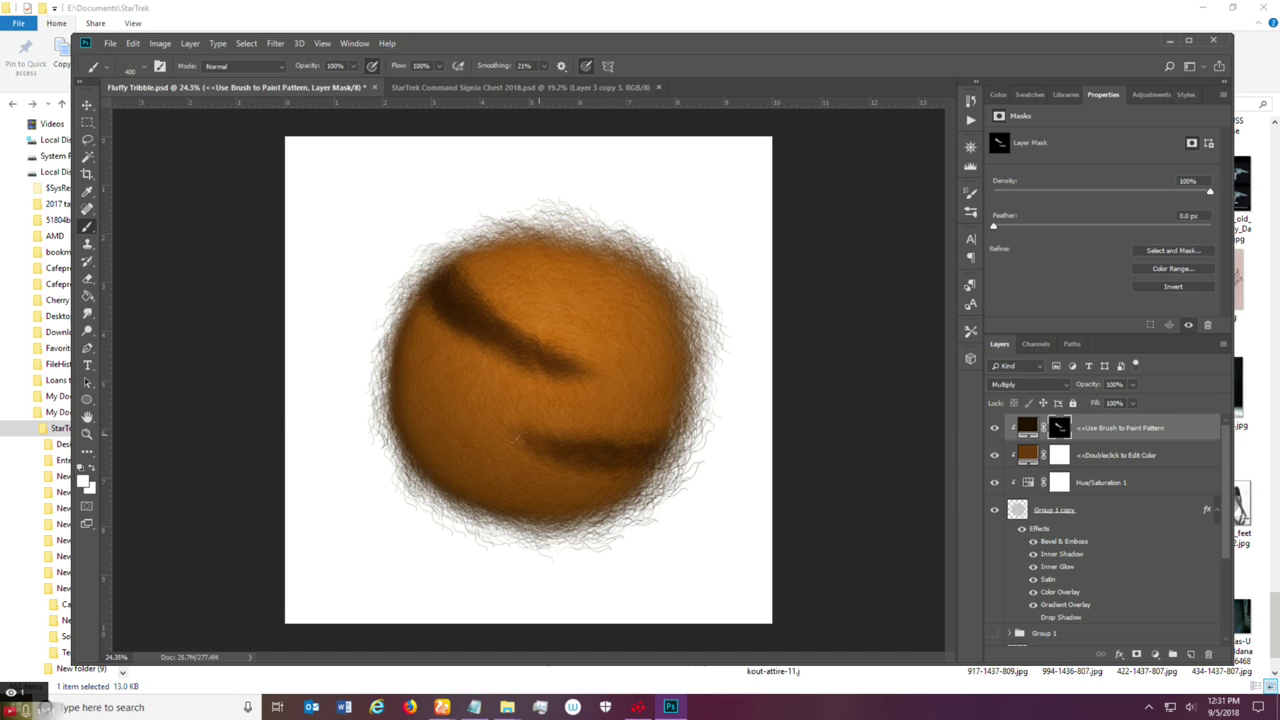
pyautogui.moveTo(606, 470); pyautogui.dragTo(634, 444)
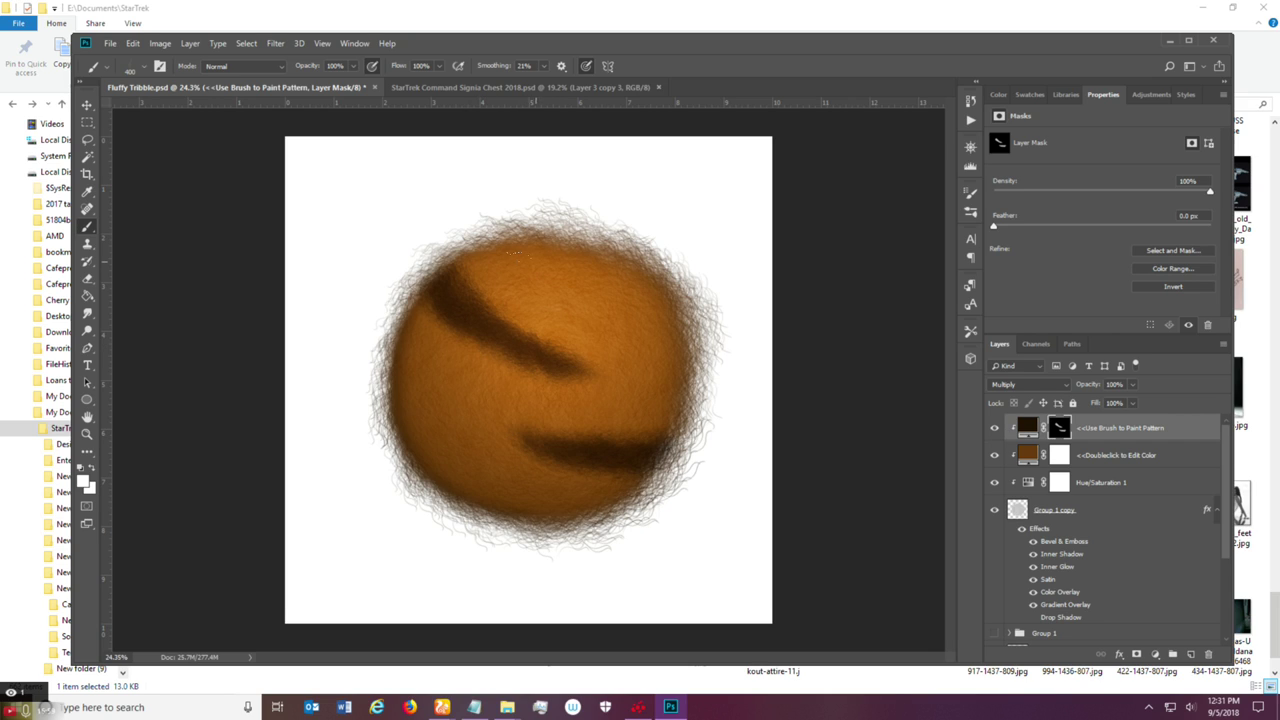
# Paint a dark stripe inward from the fur's upper-right edge, undoing the last stroke and repainting it to build up the stripe.
pyautogui.moveTo(648, 325)
pyautogui.mouseDown()
pyautogui.moveTo(543, 292)
pyautogui.moveTo(663, 342)
pyautogui.moveTo(604, 337)
pyautogui.moveTo(572, 290)
pyautogui.mouseUp()
pyautogui.moveTo(659, 316)
pyautogui.mouseDown()
pyautogui.moveTo(693, 330)
pyautogui.moveTo(550, 300)
pyautogui.moveTo(607, 328)
pyautogui.moveTo(543, 284)
pyautogui.moveTo(636, 297)
pyautogui.moveTo(672, 328)
pyautogui.mouseUp()
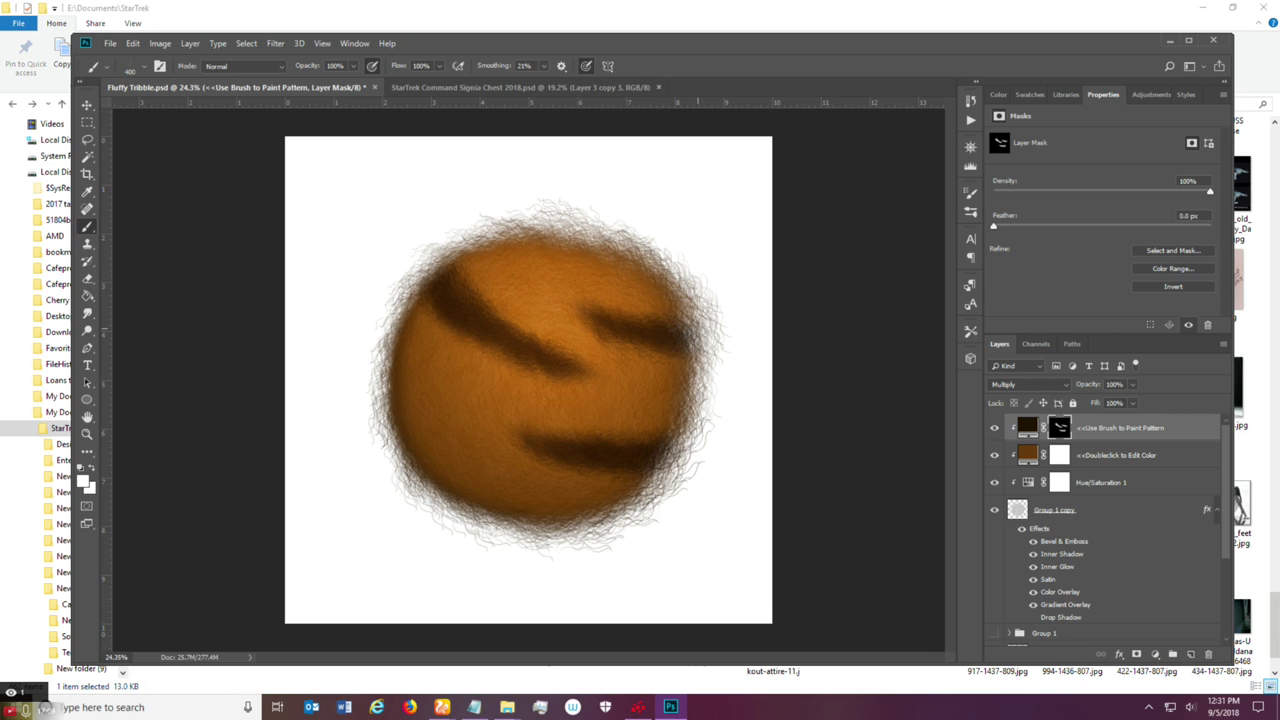
pyautogui.scroll(1, 666, 326)
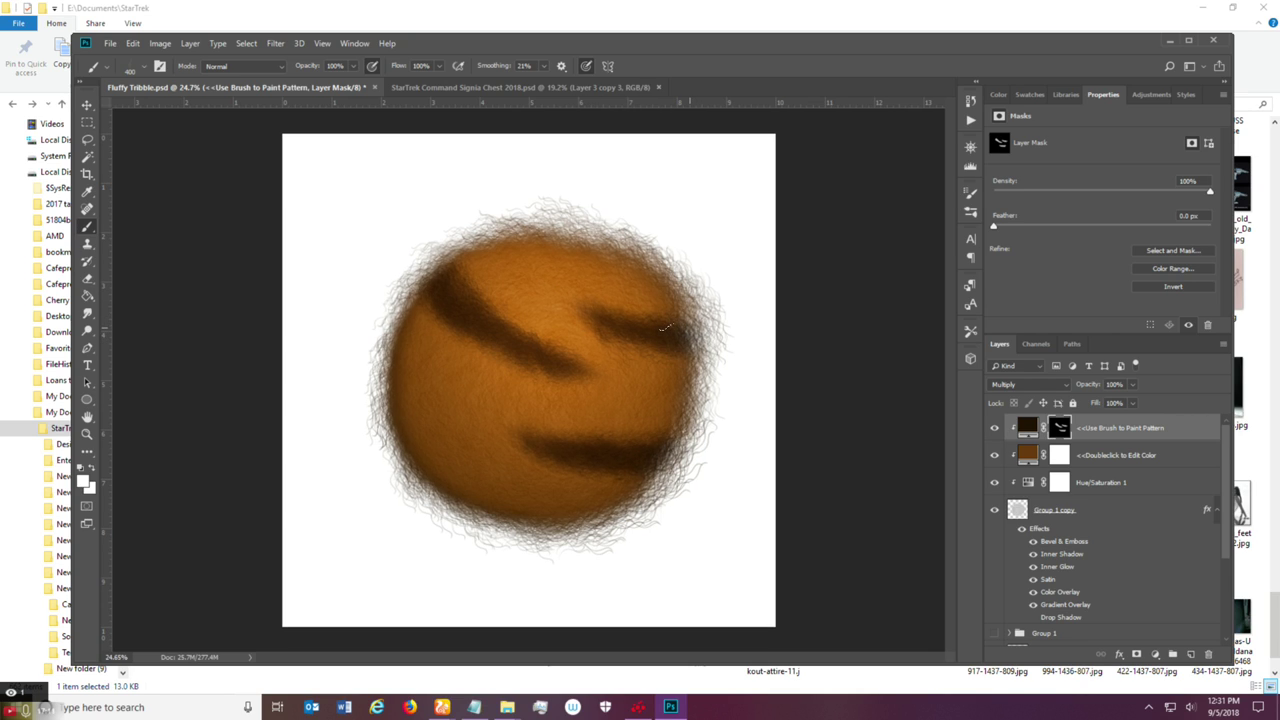
pyautogui.hotkey('ctrl', 'z')
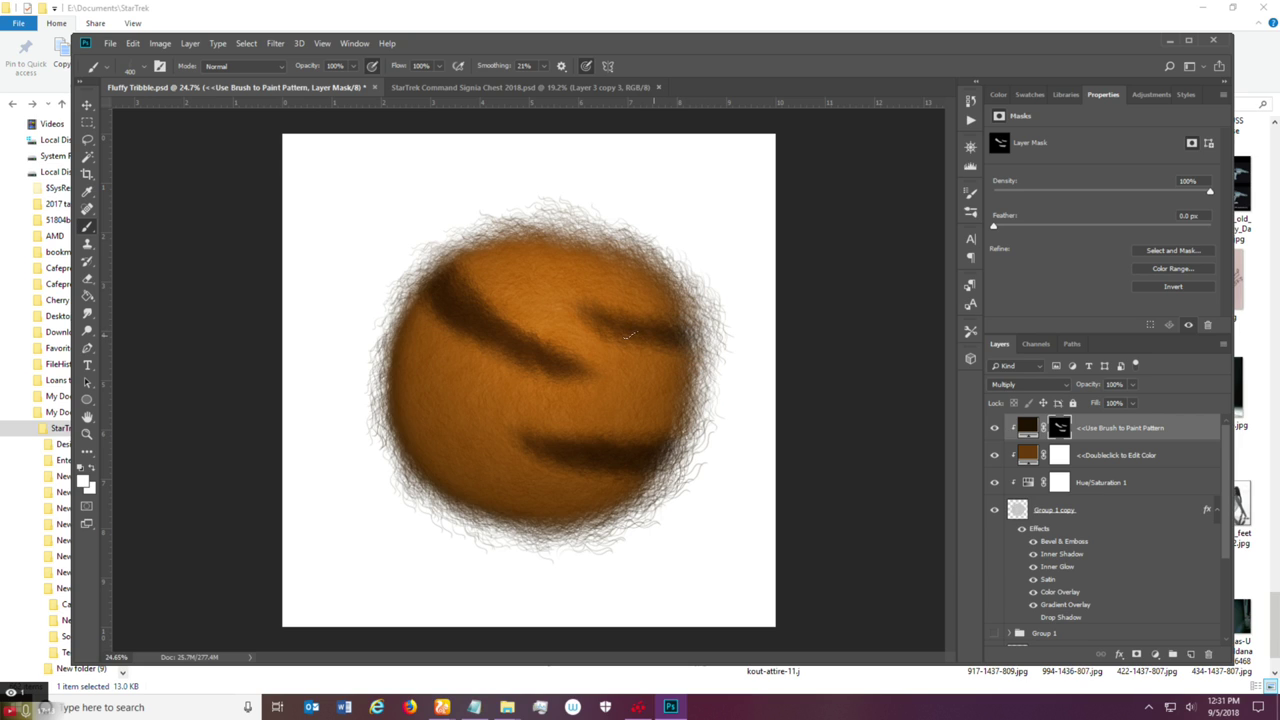
pyautogui.click(633, 334)
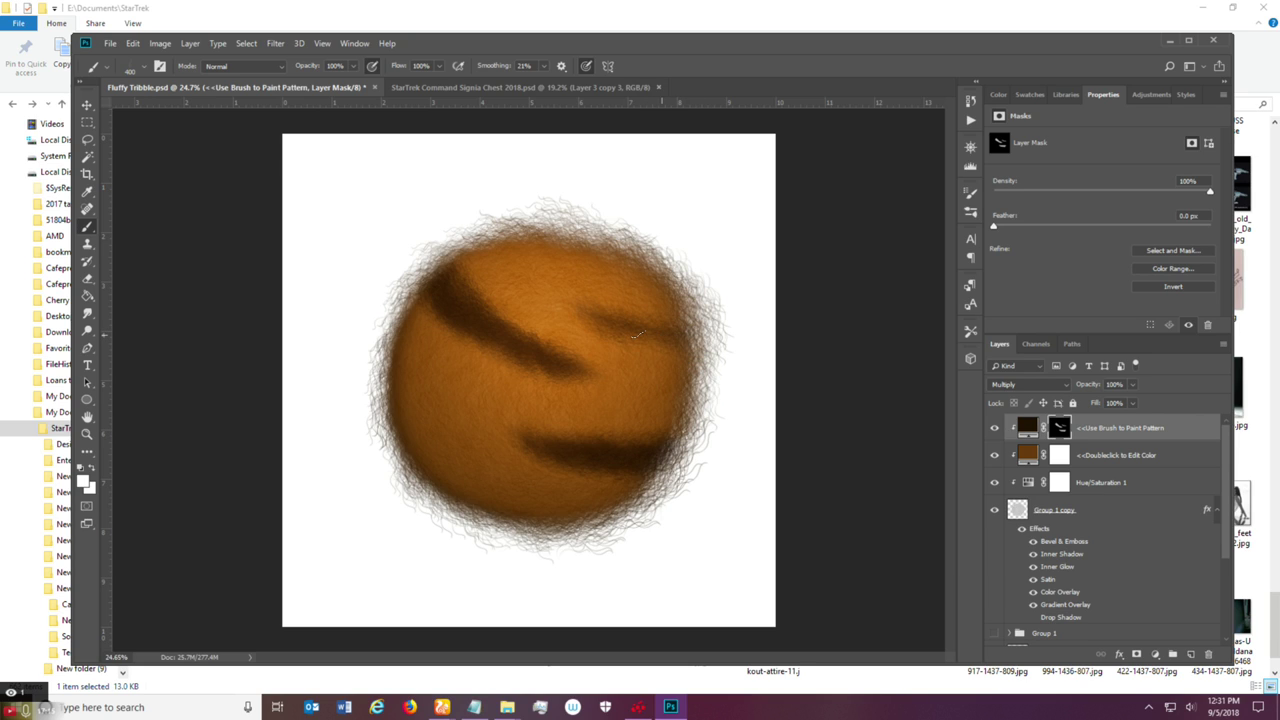
pyautogui.click(666, 343)
pyautogui.click(645, 333)
pyautogui.click(670, 316)
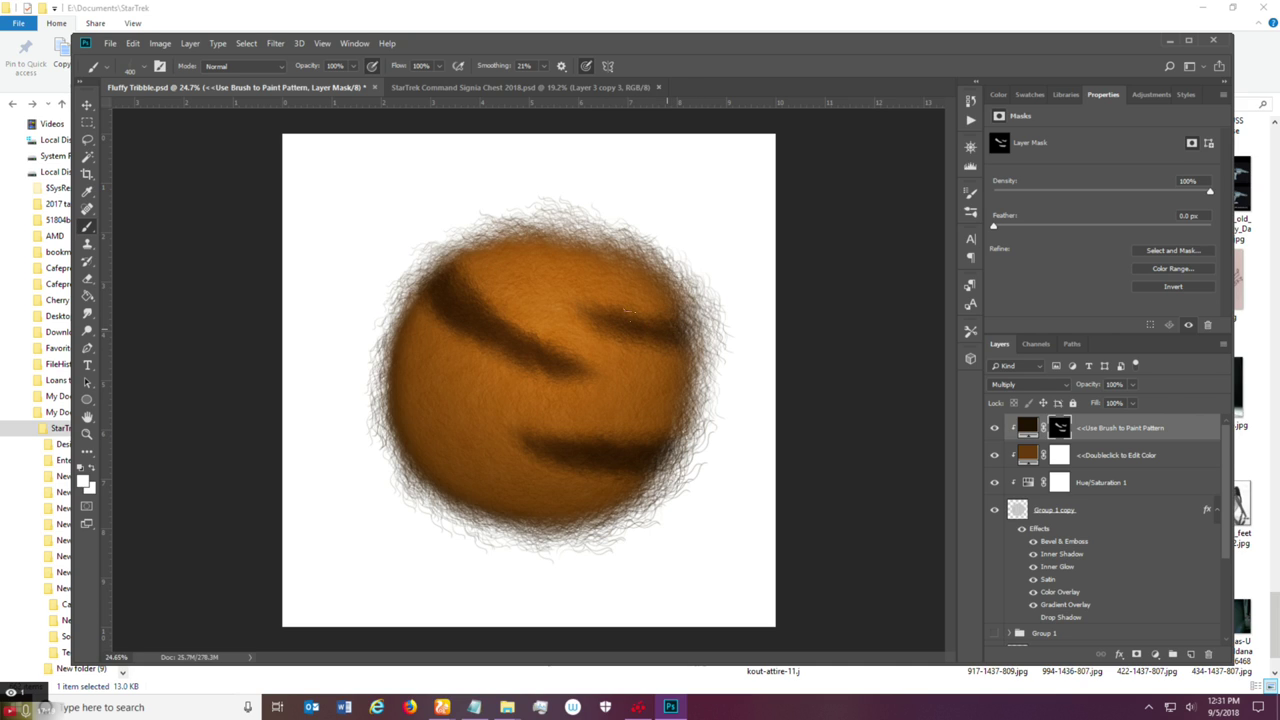
pyautogui.click(644, 318)
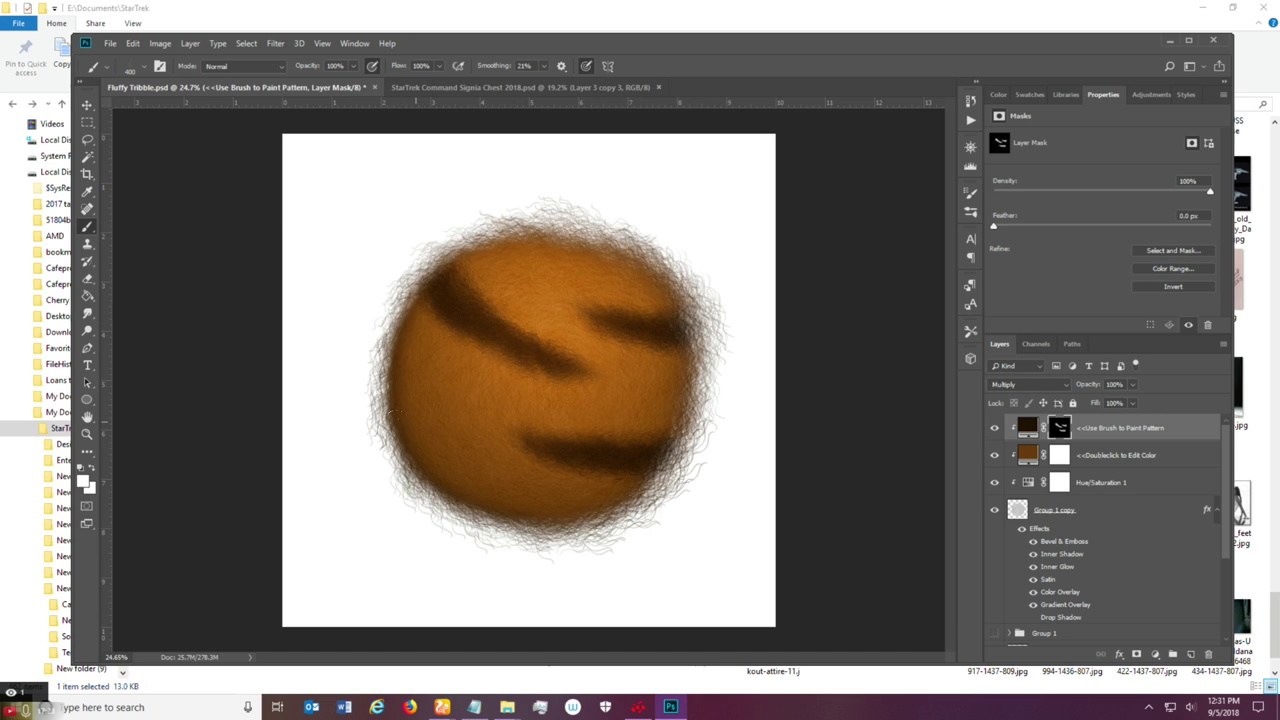
# Paint two dark stripes on the layer mask, one at the fur's lower-left edge and one higher on the left edge.
pyautogui.click(420, 436)
pyautogui.click(461, 462)
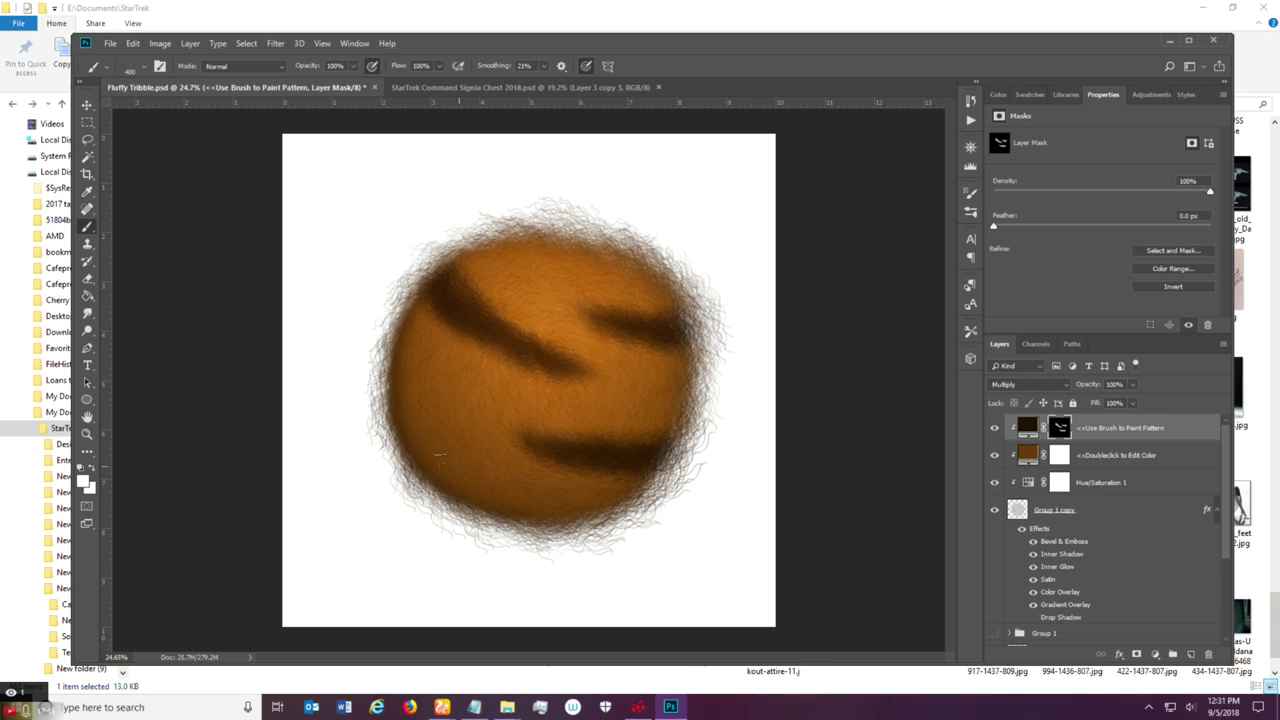
pyautogui.moveTo(404, 430); pyautogui.dragTo(452, 473)
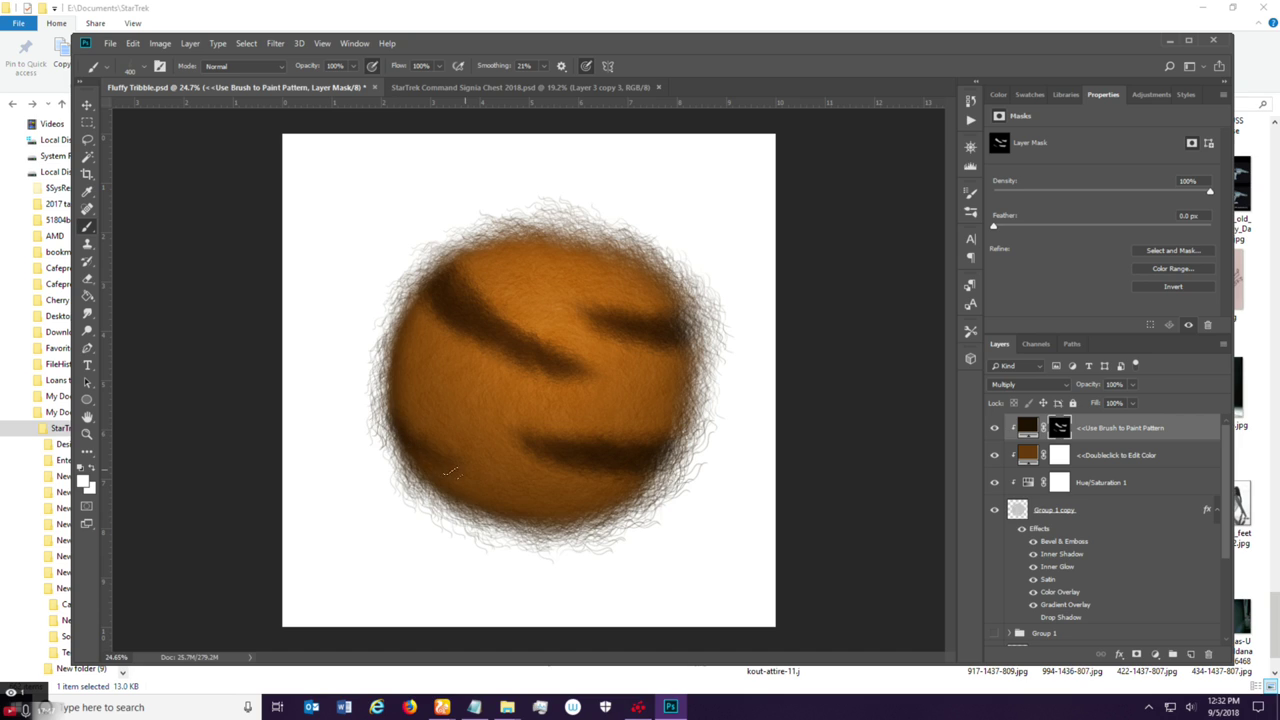
pyautogui.moveTo(410, 432); pyautogui.dragTo(454, 480)
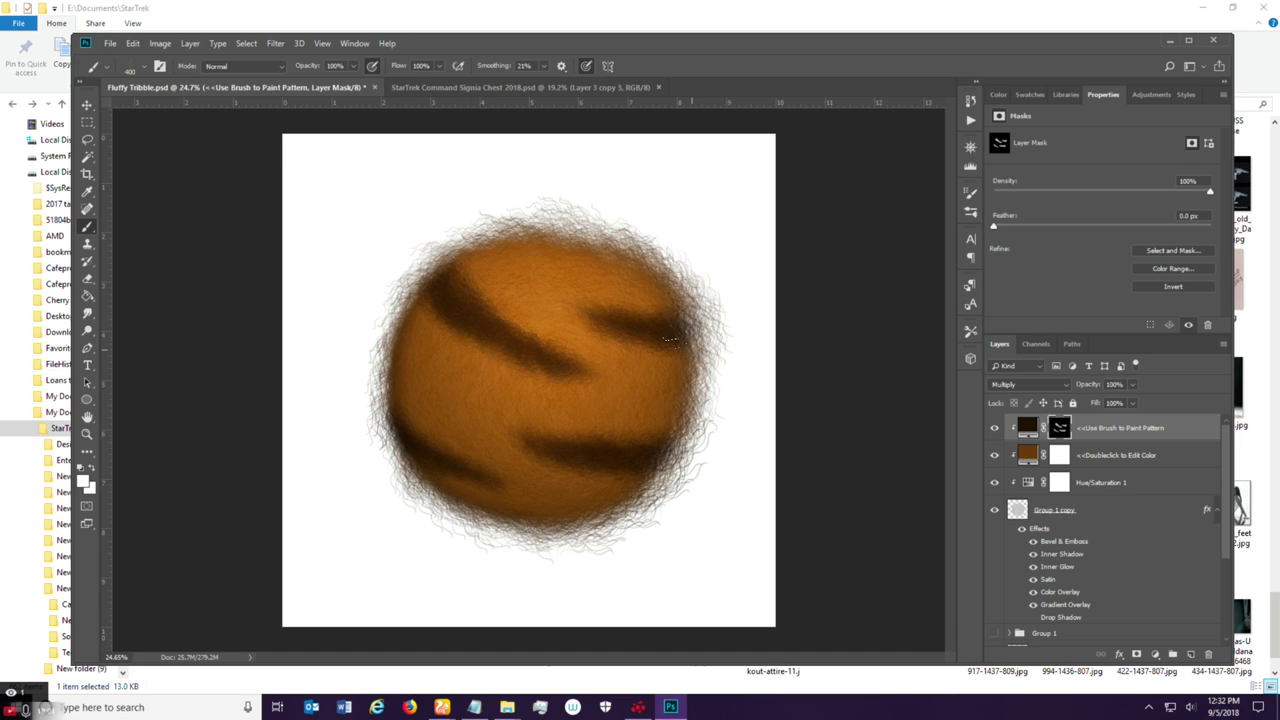
pyautogui.moveTo(403, 373)
pyautogui.mouseDown()
pyautogui.moveTo(354, 355)
pyautogui.moveTo(428, 394)
pyautogui.moveTo(363, 364)
pyautogui.moveTo(424, 388)
pyautogui.mouseUp()
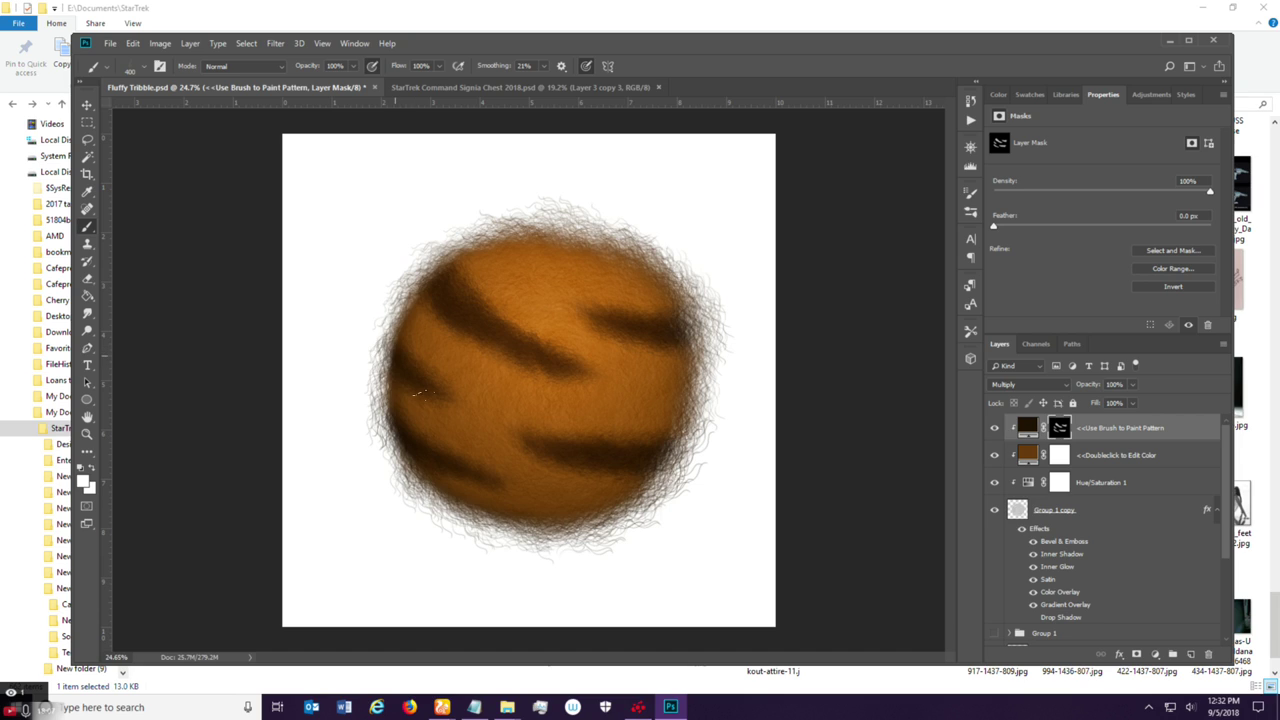
pyautogui.moveTo(429, 389); pyautogui.dragTo(421, 384)
# Paint short dark stripes on the layer mask along the fur's top, bottom and right edges.
pyautogui.moveTo(502, 238); pyautogui.dragTo(566, 282)
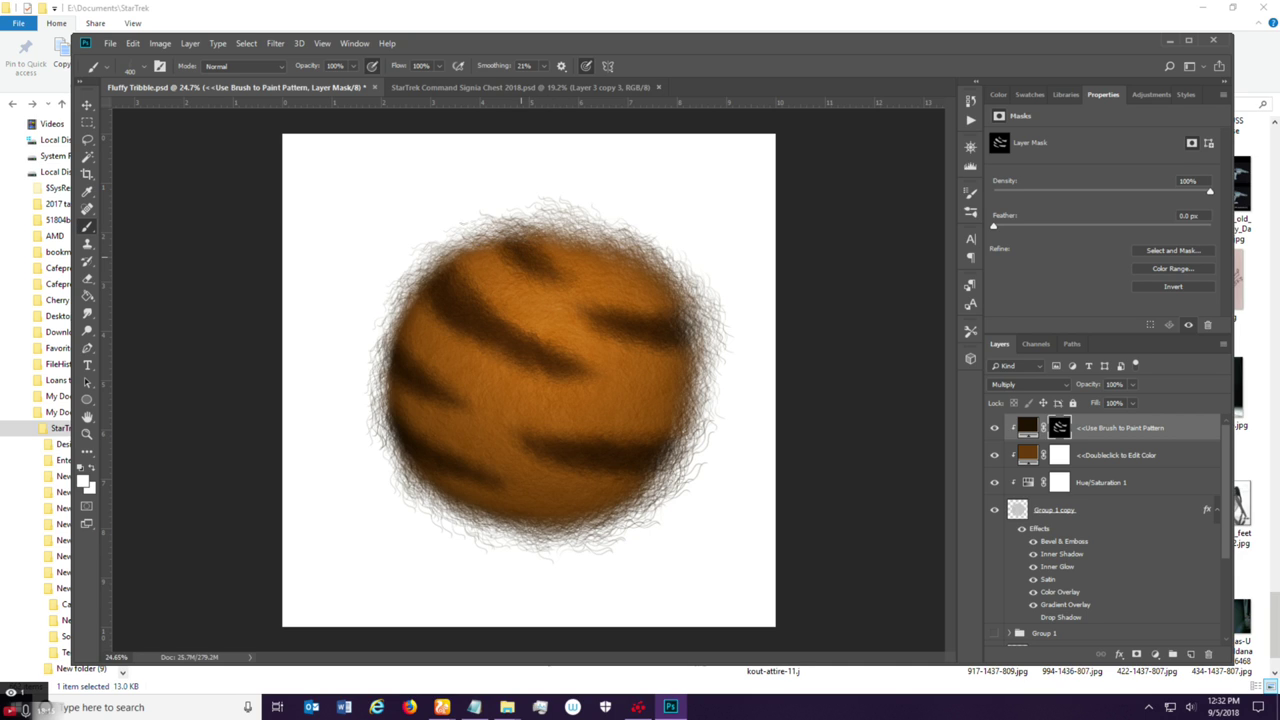
pyautogui.moveTo(541, 268); pyautogui.dragTo(566, 284)
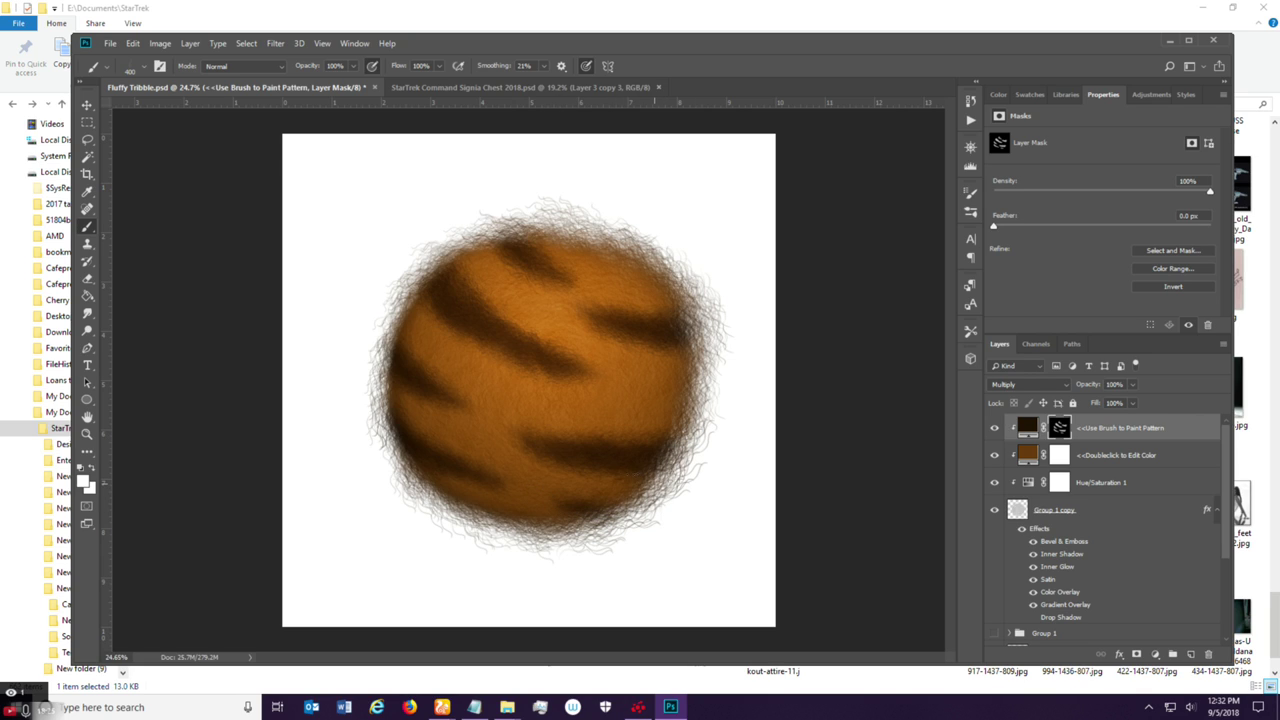
pyautogui.scroll(-1, 661, 490)
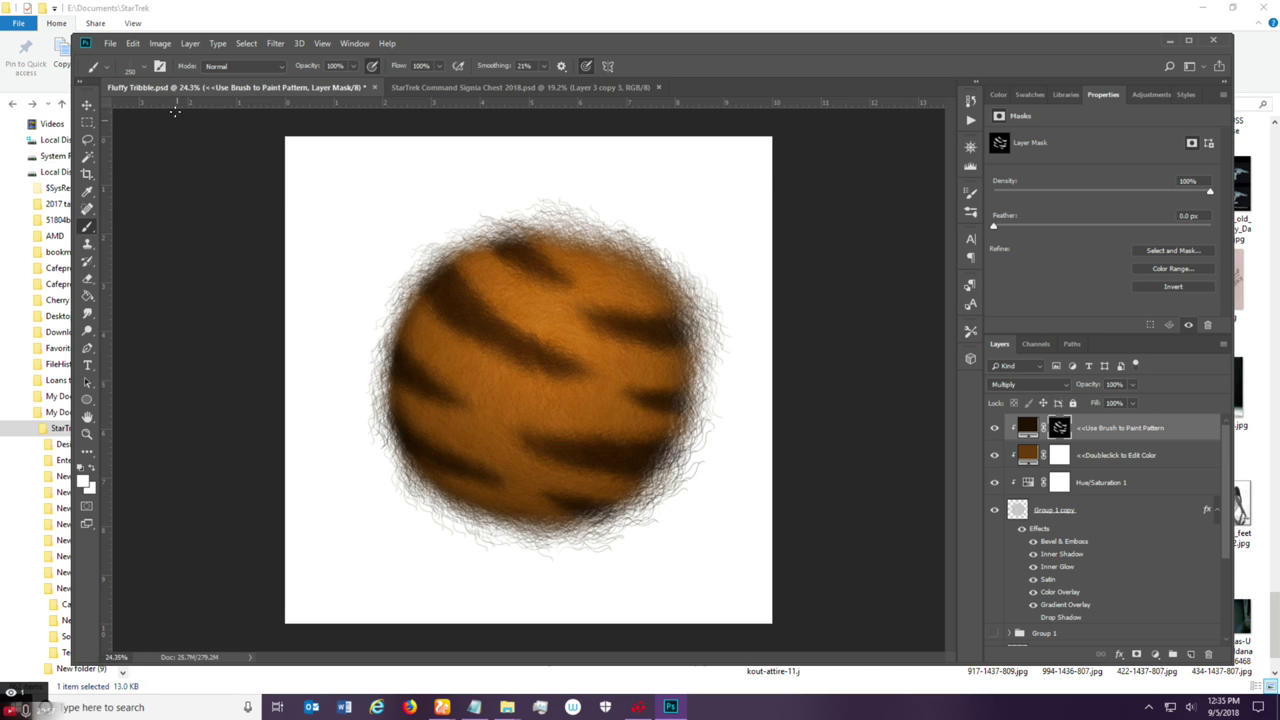
# Save the striped tribble document.
pyautogui.click(128, 44)
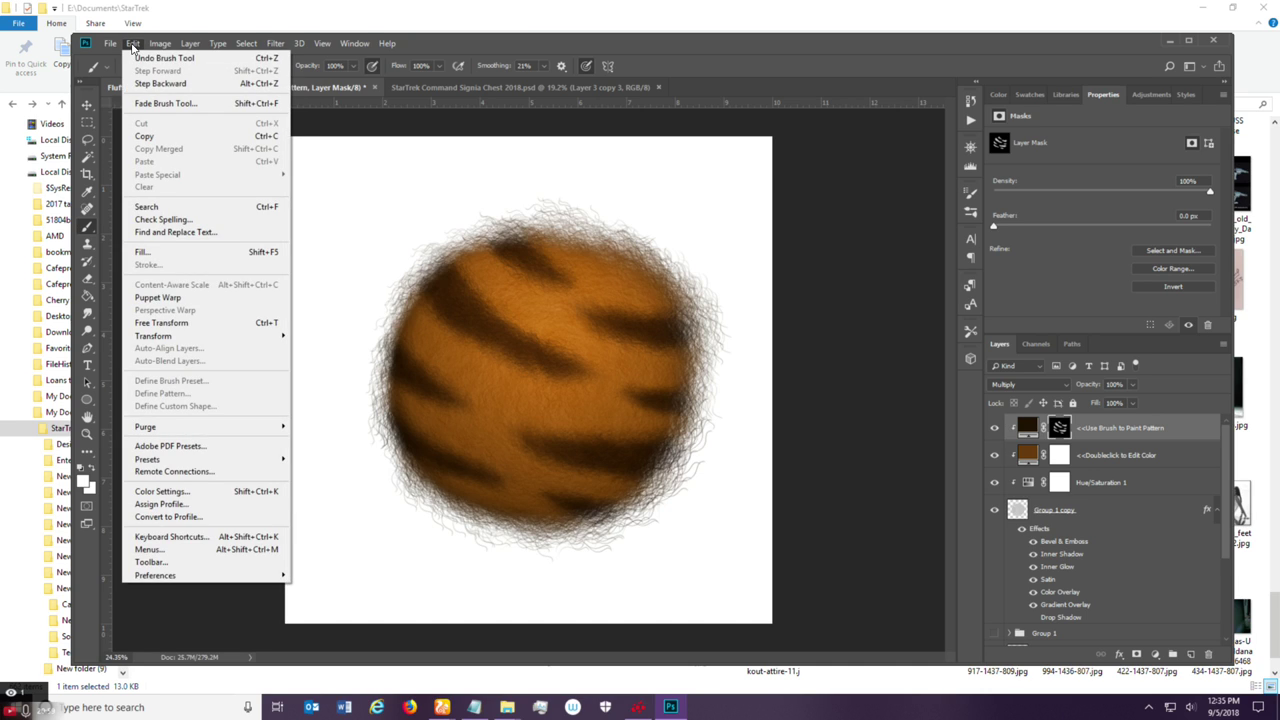
pyautogui.moveTo(110, 43)
pyautogui.click(121, 179)
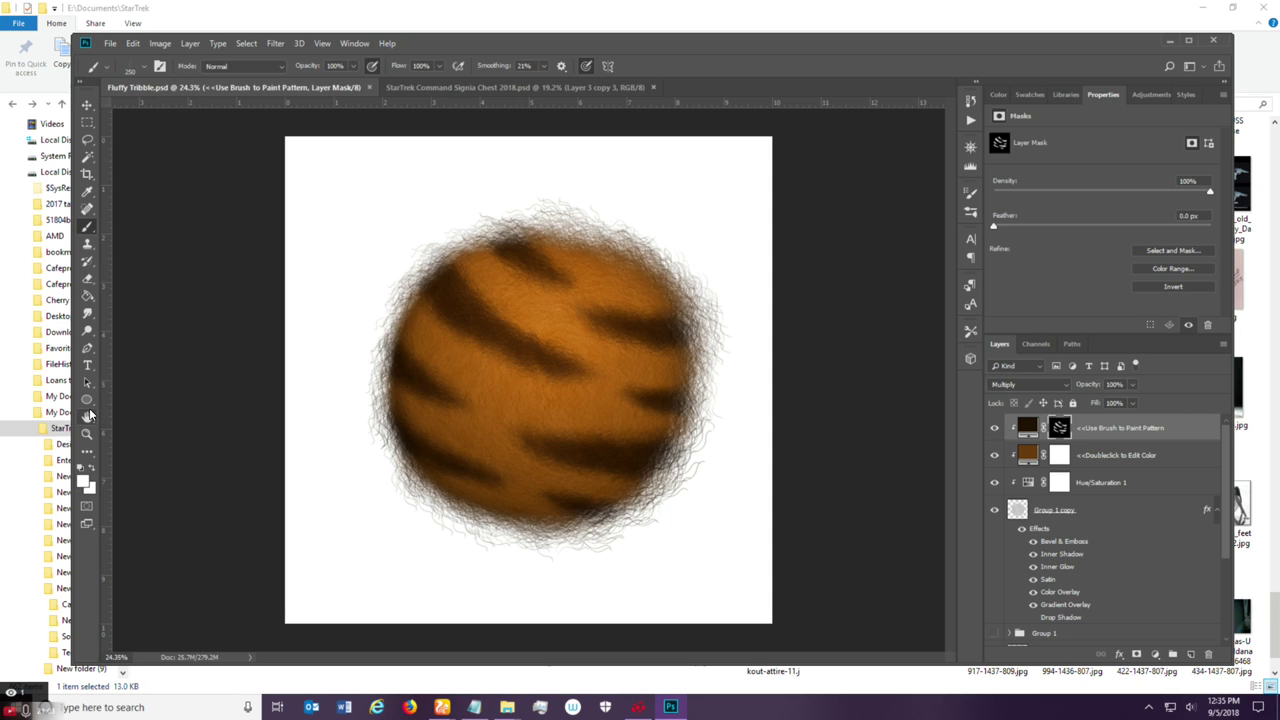
# Set the base fur's solid color fill, on the layer below the stripe pattern, to dark green 083f33.
pyautogui.click(88, 414)
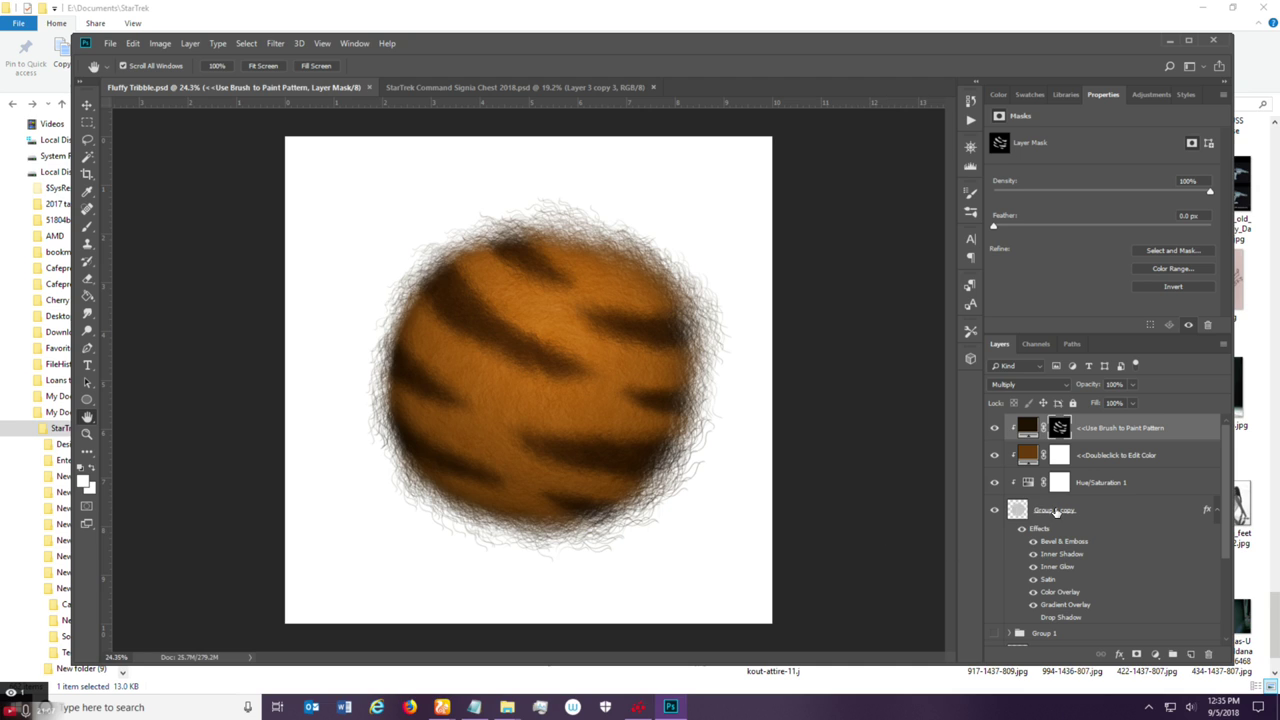
pyautogui.doubleClick(1027, 455)
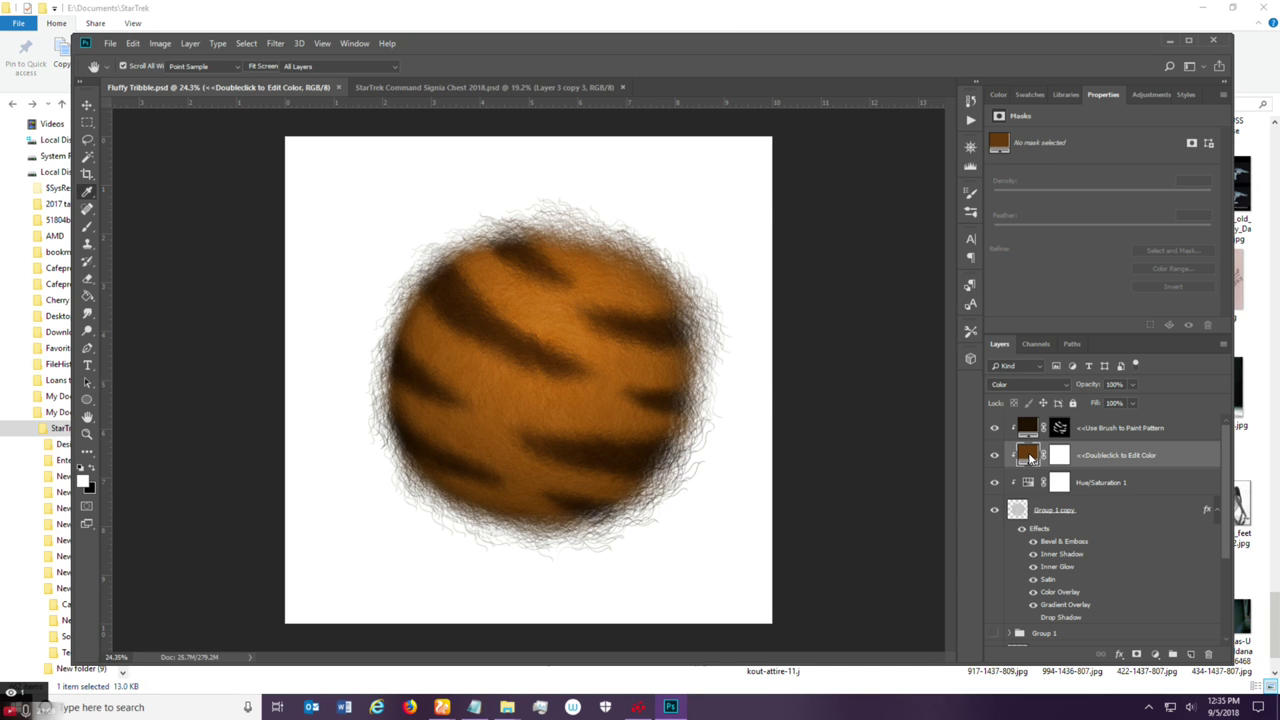
pyautogui.moveTo(672, 141); pyautogui.dragTo(928, 146)
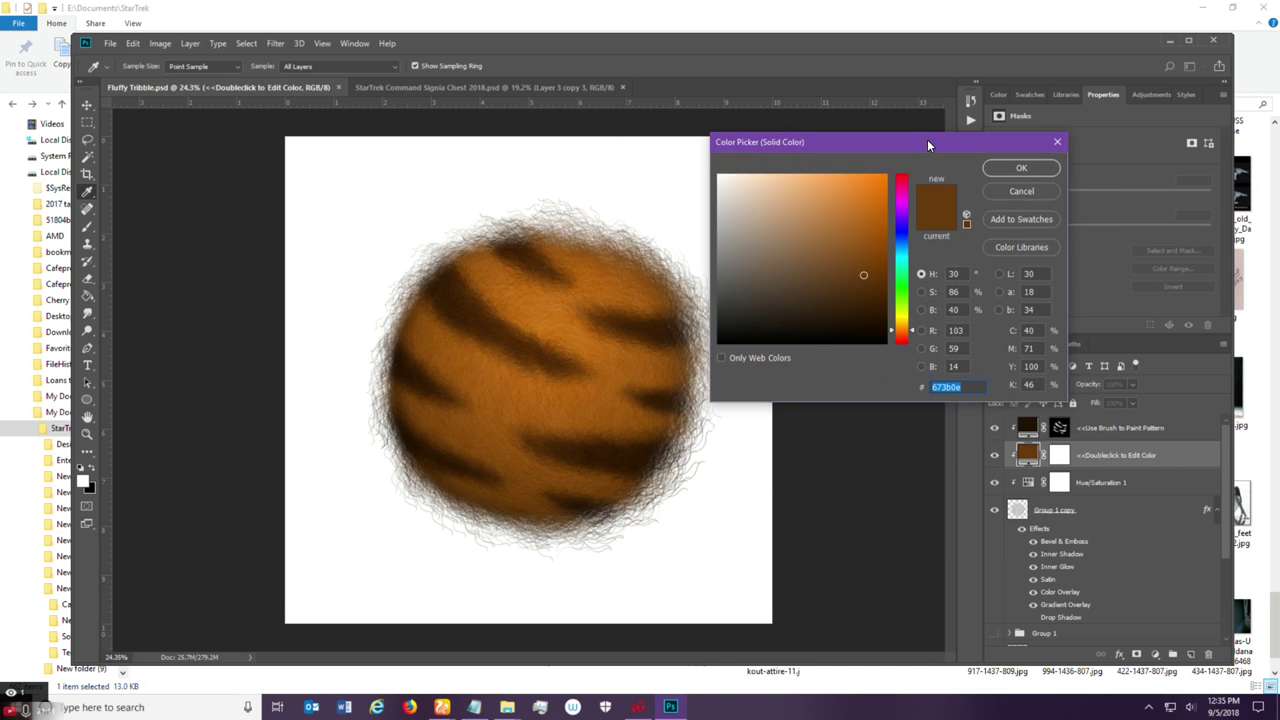
pyautogui.click(860, 304)
pyautogui.moveTo(860, 304)
pyautogui.mouseDown()
pyautogui.moveTo(840, 337)
pyautogui.moveTo(815, 344)
pyautogui.moveTo(840, 306)
pyautogui.moveTo(852, 216)
pyautogui.moveTo(843, 260)
pyautogui.moveTo(790, 222)
pyautogui.moveTo(737, 213)
pyautogui.moveTo(866, 301)
pyautogui.moveTo(913, 292)
pyautogui.moveTo(905, 195)
pyautogui.moveTo(906, 270)
pyautogui.mouseUp()
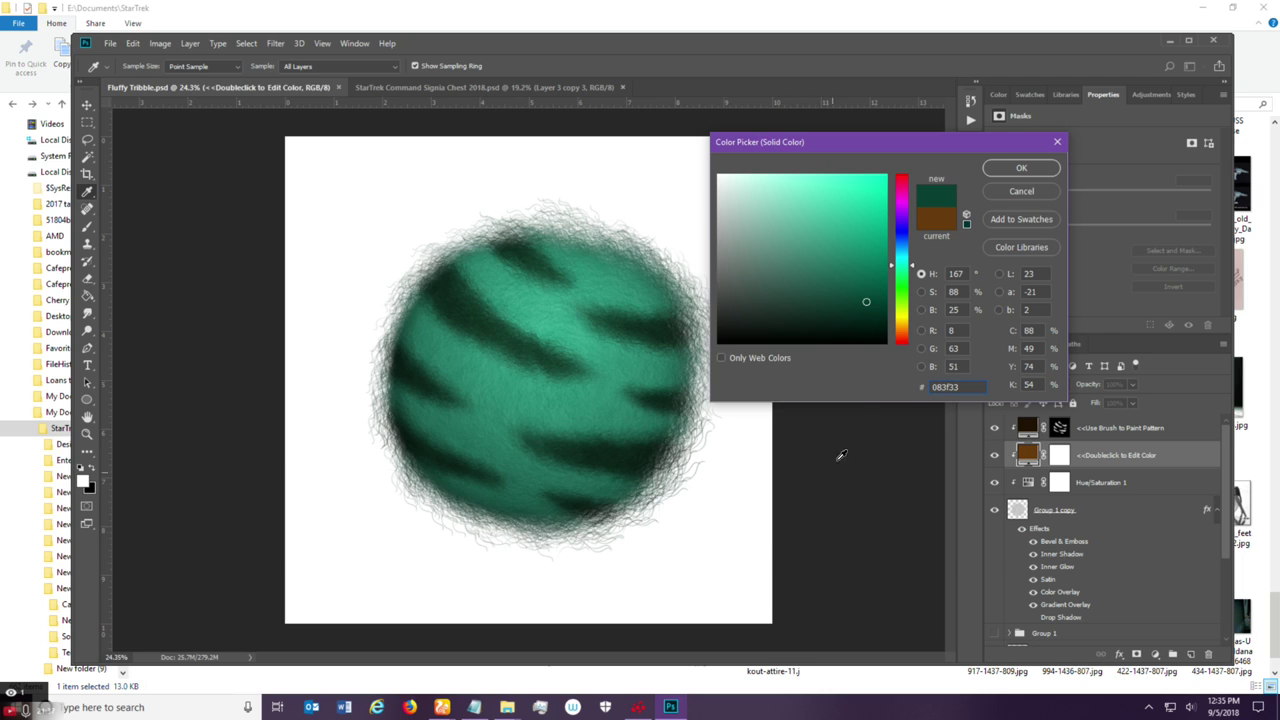
# Switch to the web browser and search Bing Images for "Tribbles".
pyautogui.click(442, 707)
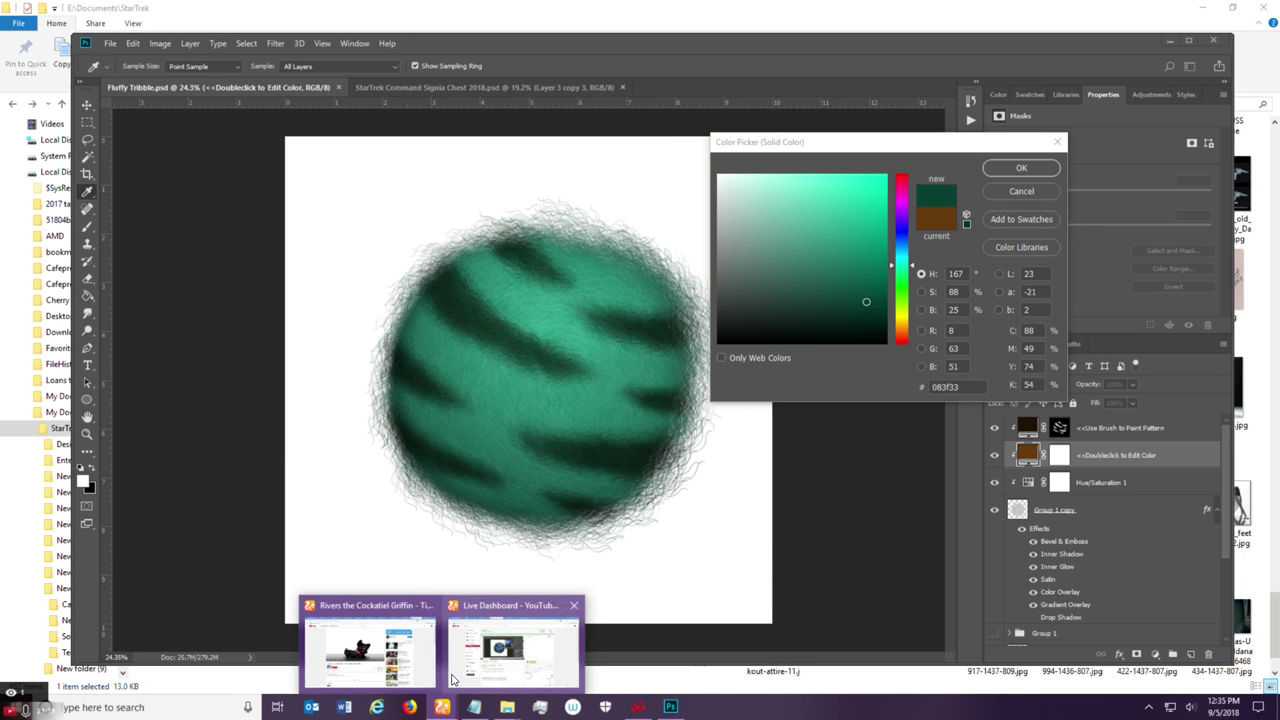
pyautogui.click(404, 673)
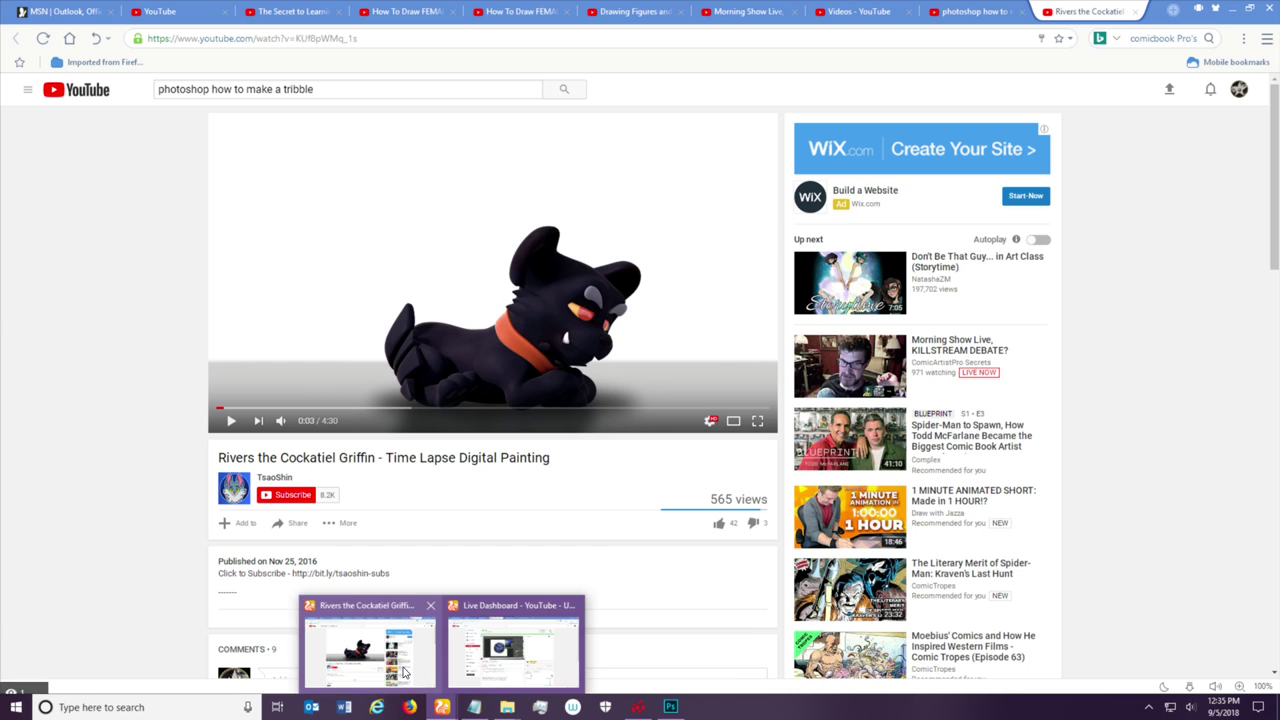
pyautogui.click(1165, 41)
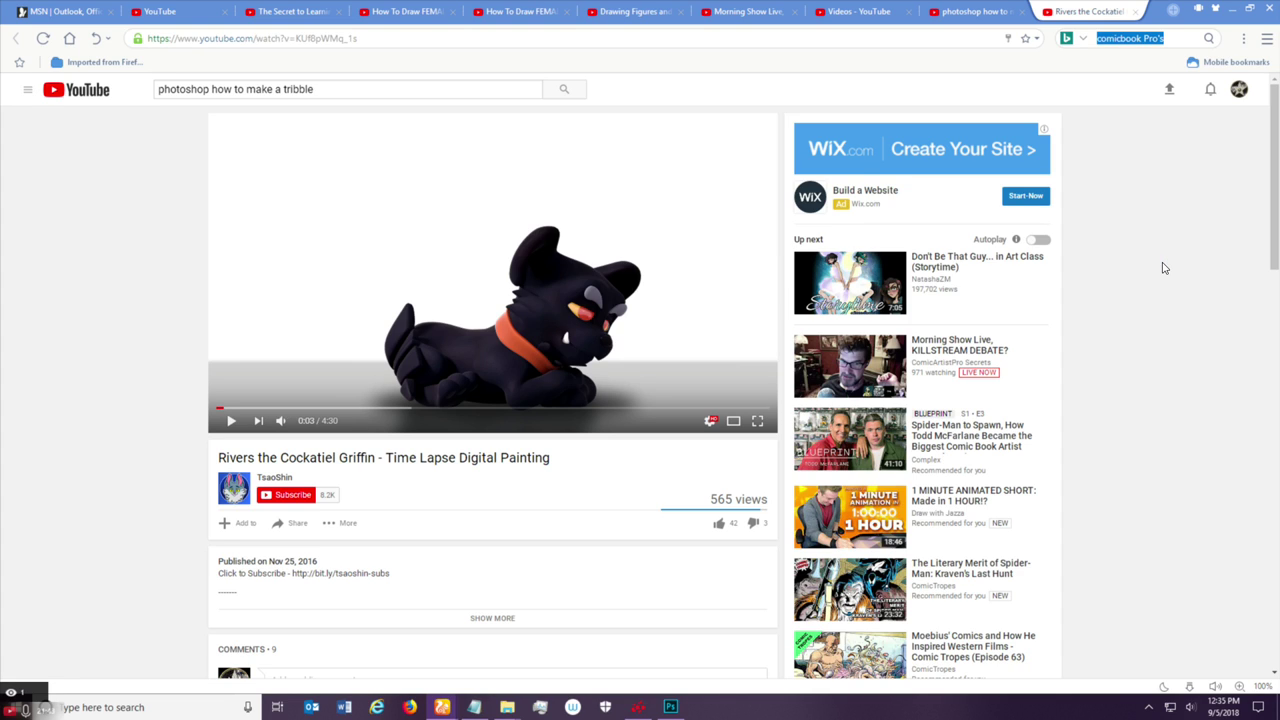
pyautogui.write('Tribbles')
pyautogui.press('Return')
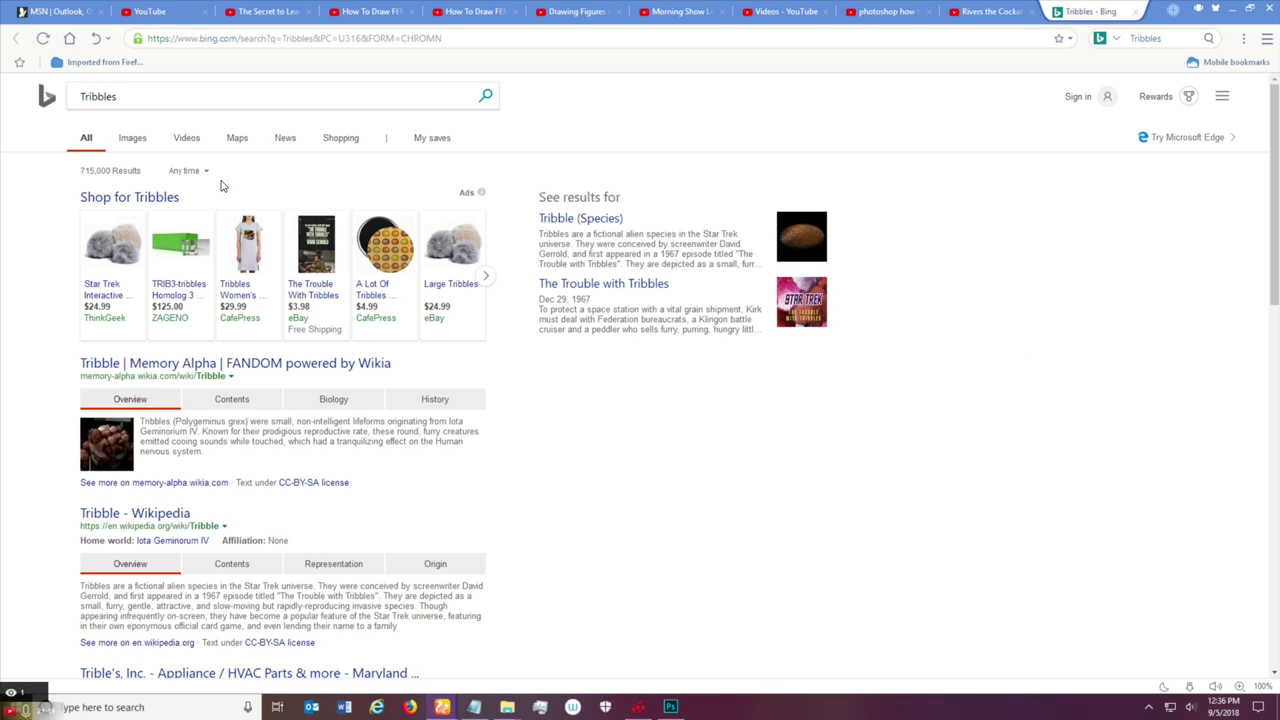
pyautogui.click(128, 138)
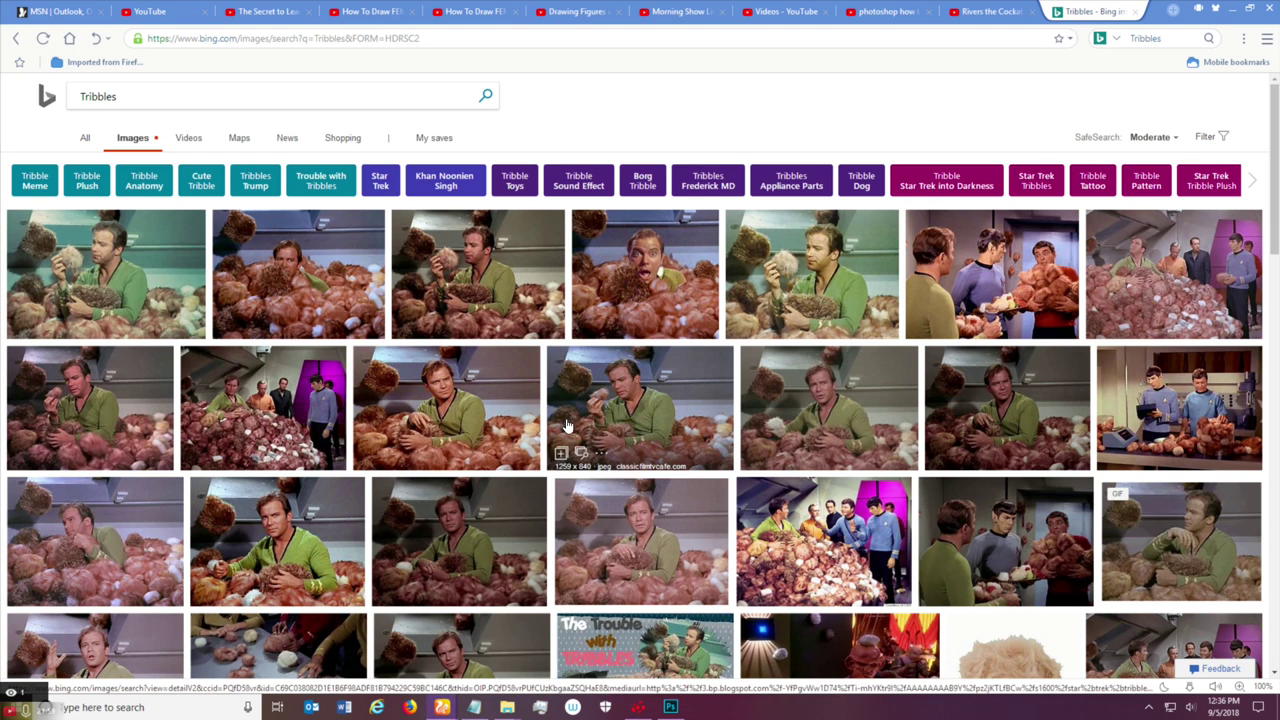
# View the enlarged picture of the Star Trek crew around the tribble pile, dismiss its tip and return to the image results.
pyautogui.scroll(-5, 748, 447)
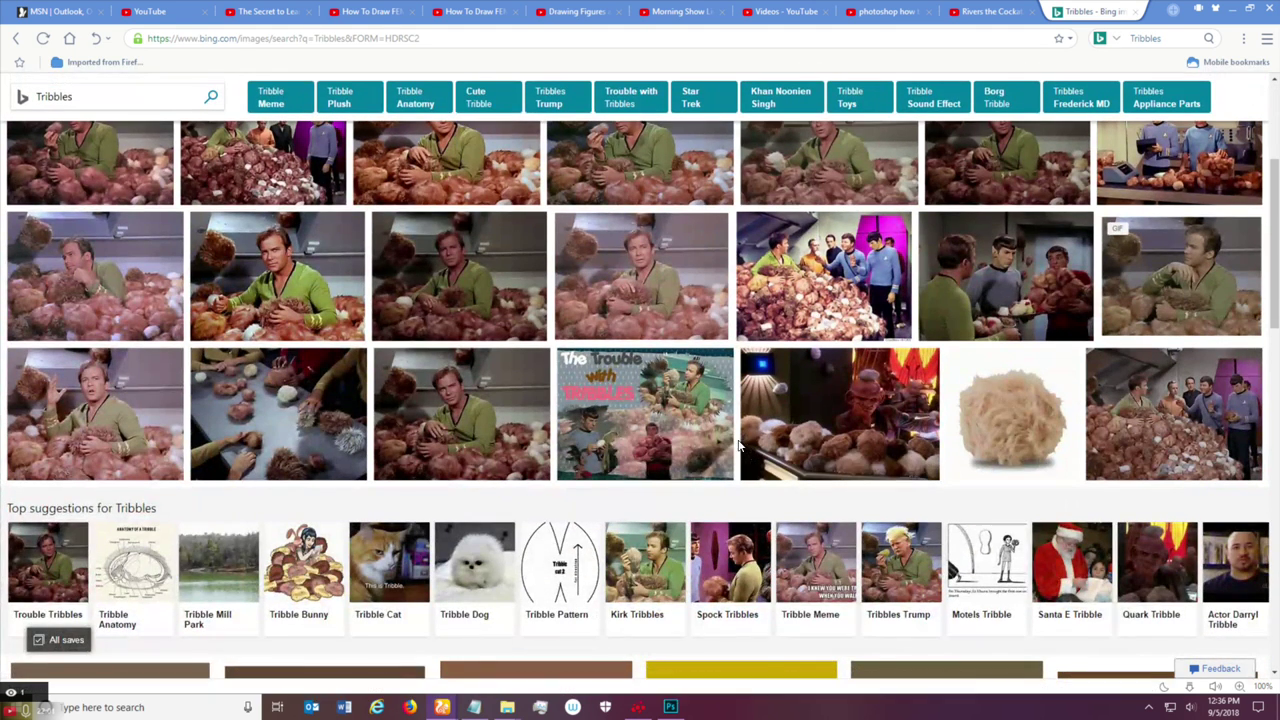
pyautogui.scroll(1, 601, 377)
pyautogui.click(904, 405)
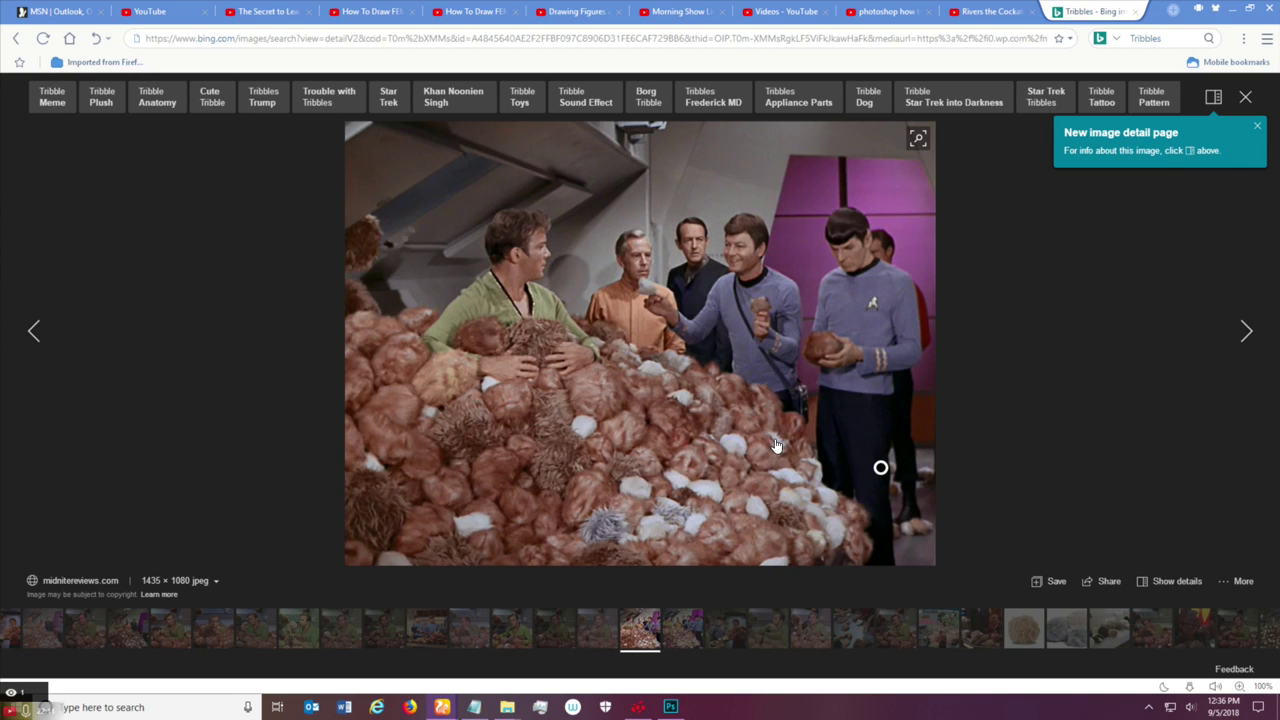
pyautogui.click(1259, 129)
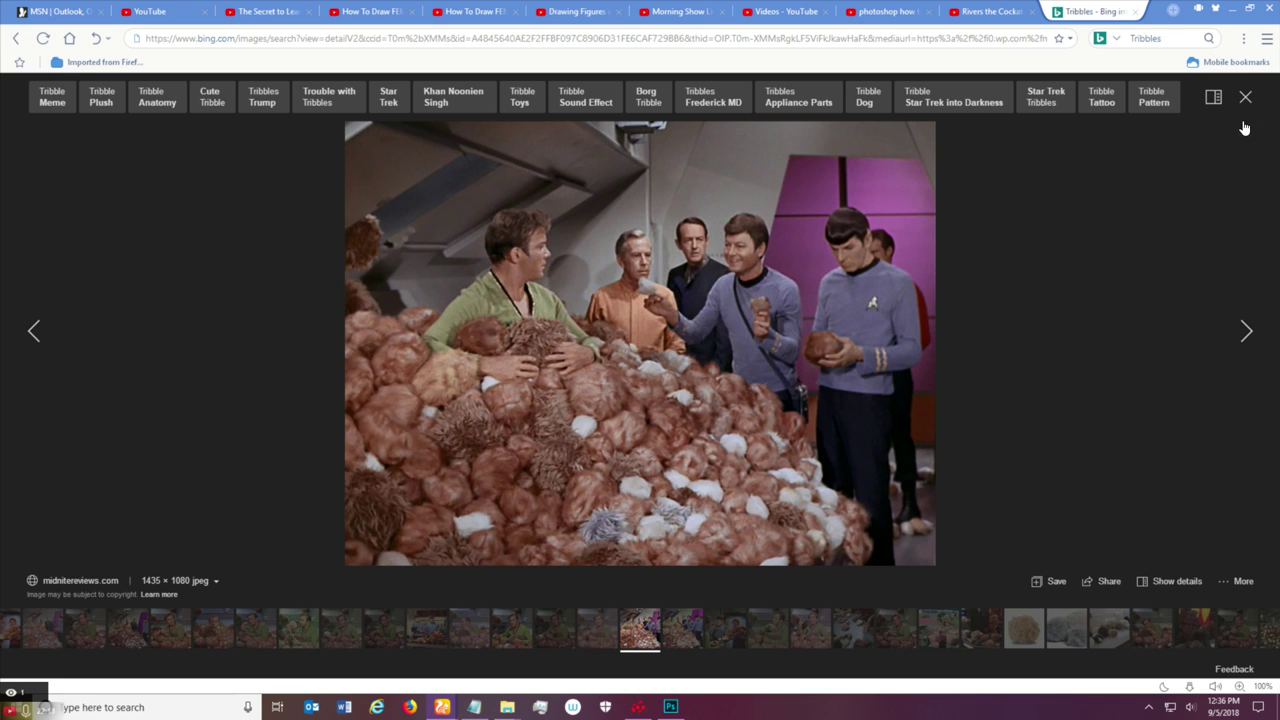
pyautogui.click(1245, 97)
# Look further through the Tribbles image results and reload the page to load the blank thumbnails.
pyautogui.scroll(-5, 565, 400)
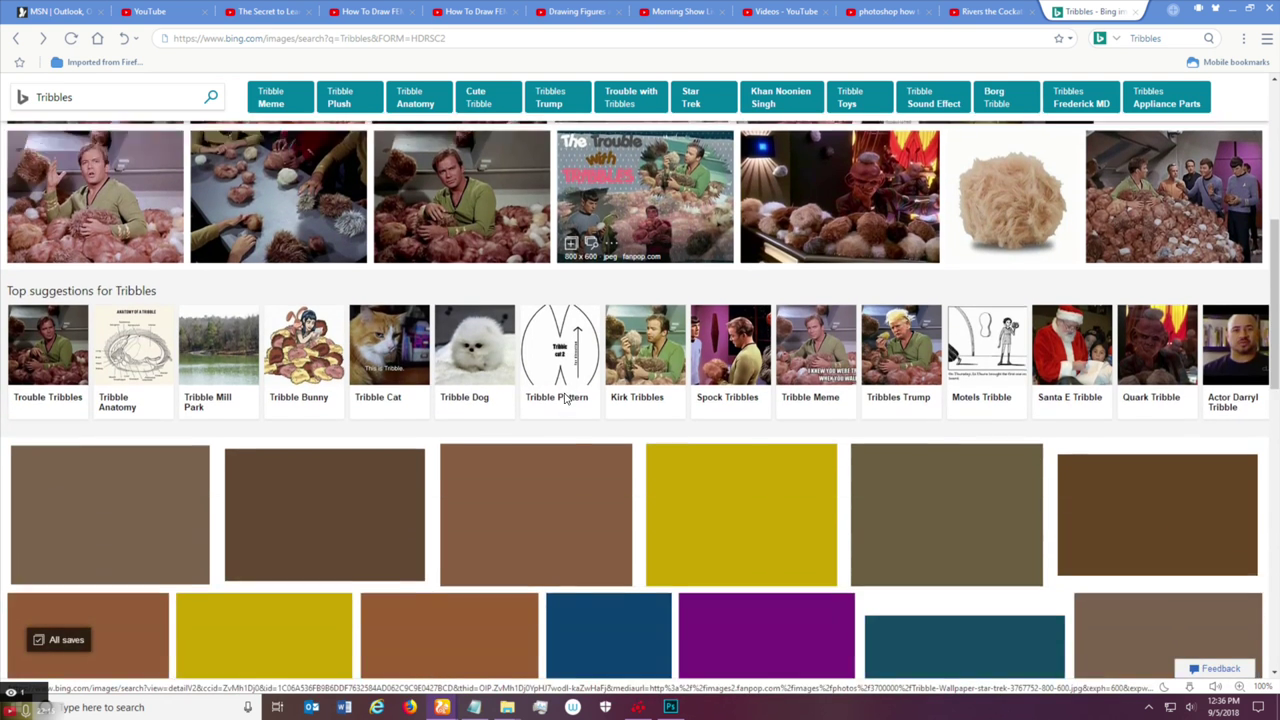
pyautogui.scroll(3, 607, 430)
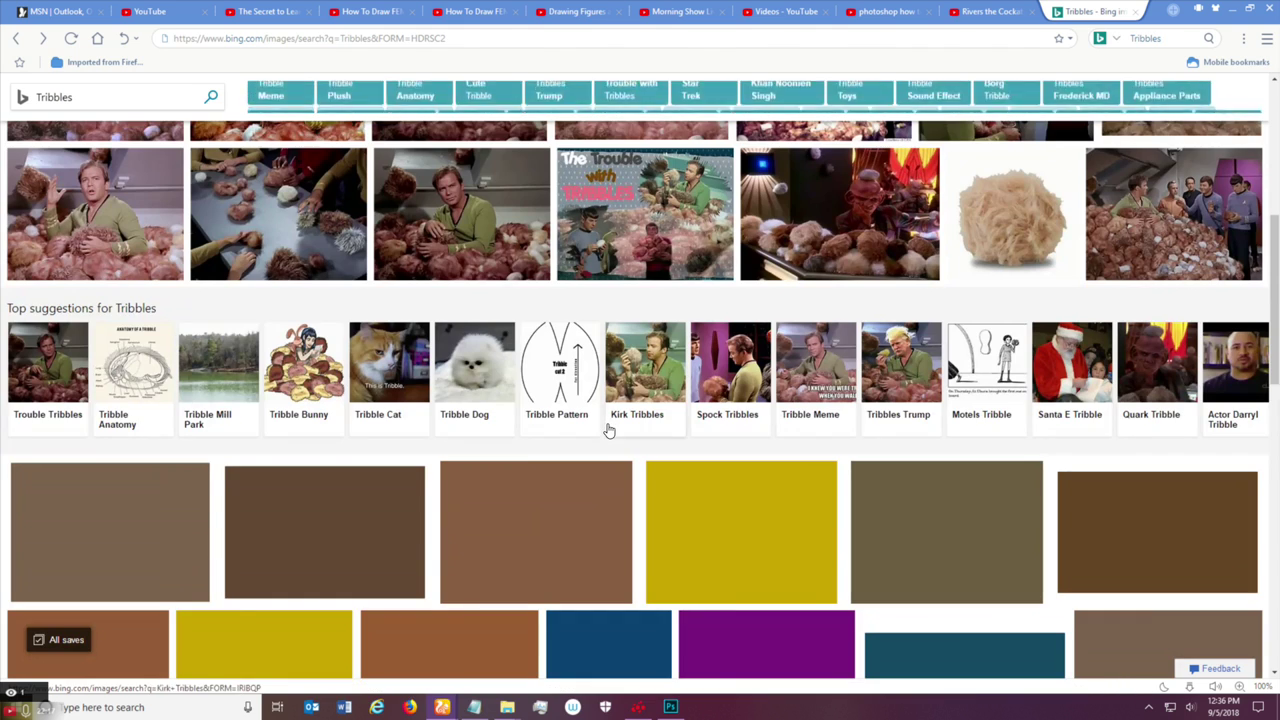
pyautogui.scroll(-2, 606, 440)
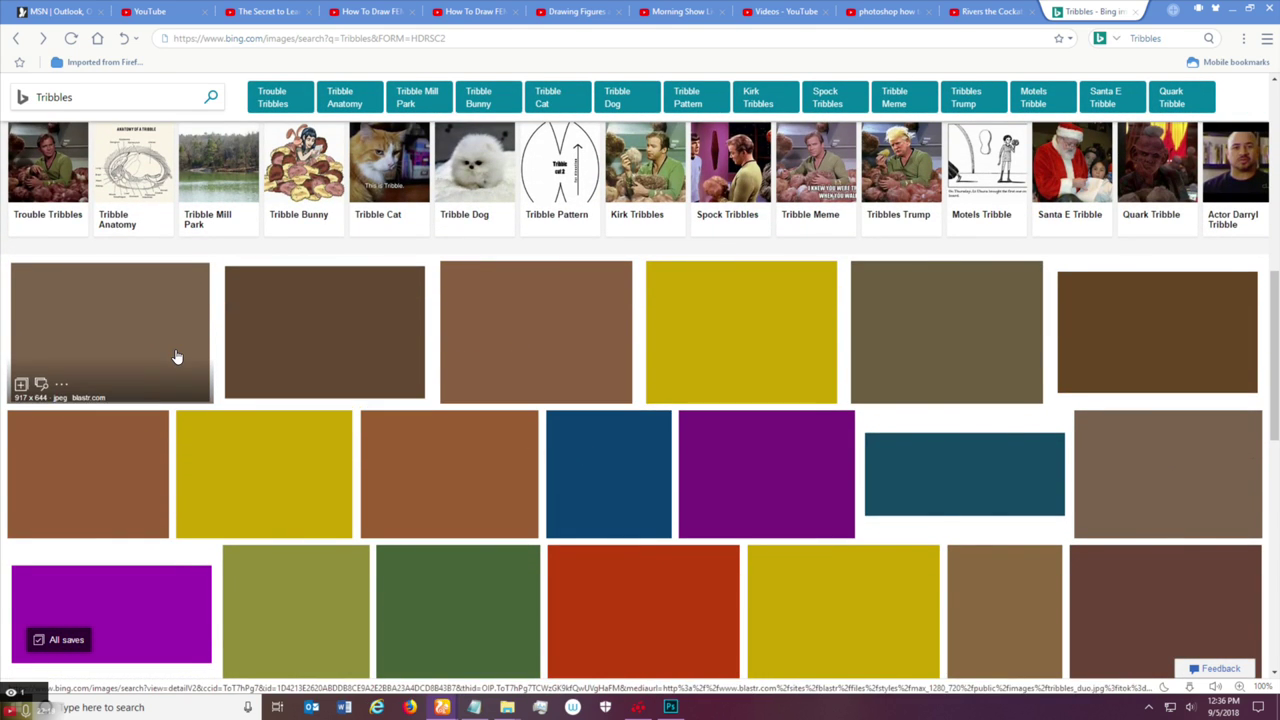
pyautogui.scroll(-6, 523, 437)
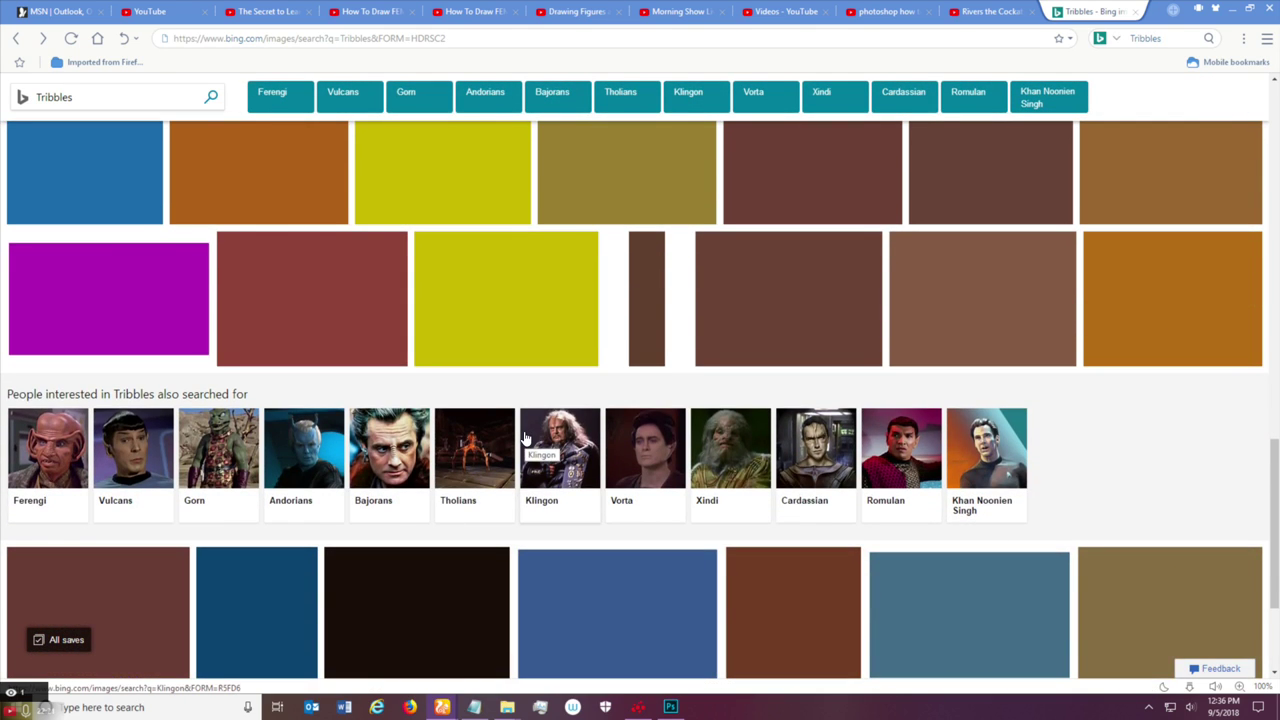
pyautogui.scroll(-2, 525, 438)
pyautogui.scroll(5, 525, 438)
pyautogui.scroll(8, 525, 438)
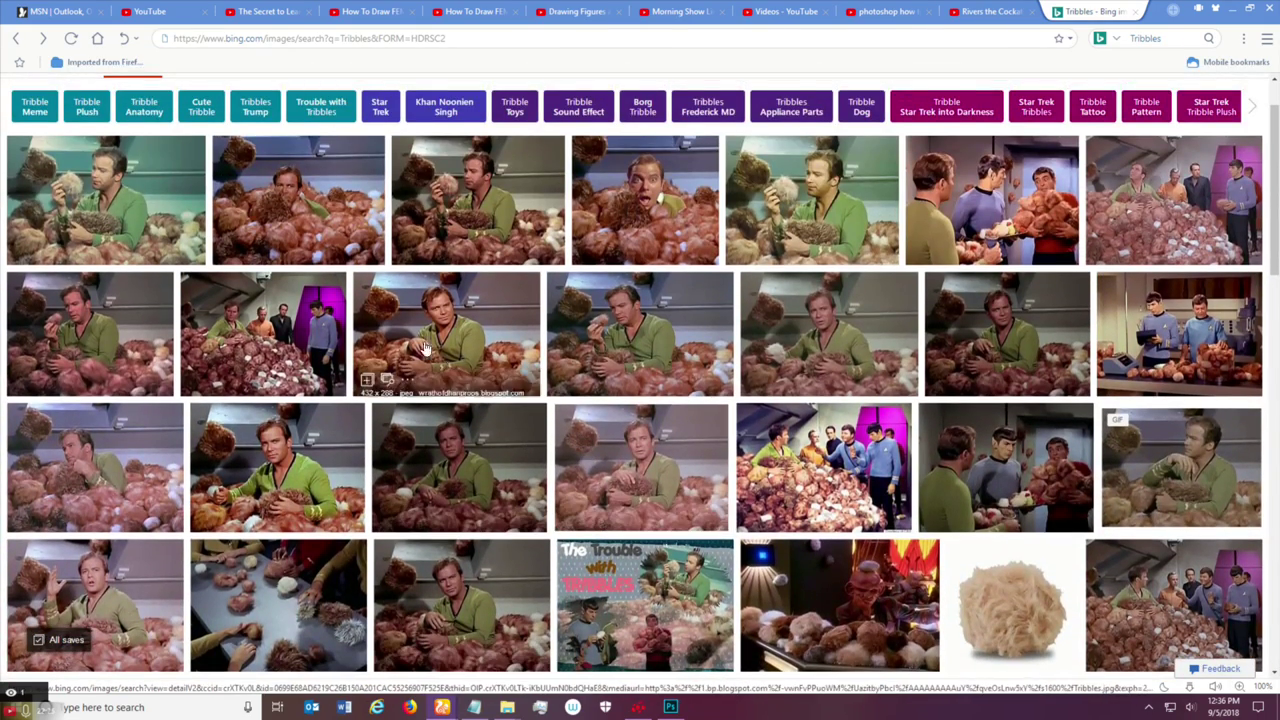
pyautogui.scroll(1, 307, 128)
pyautogui.click(71, 38)
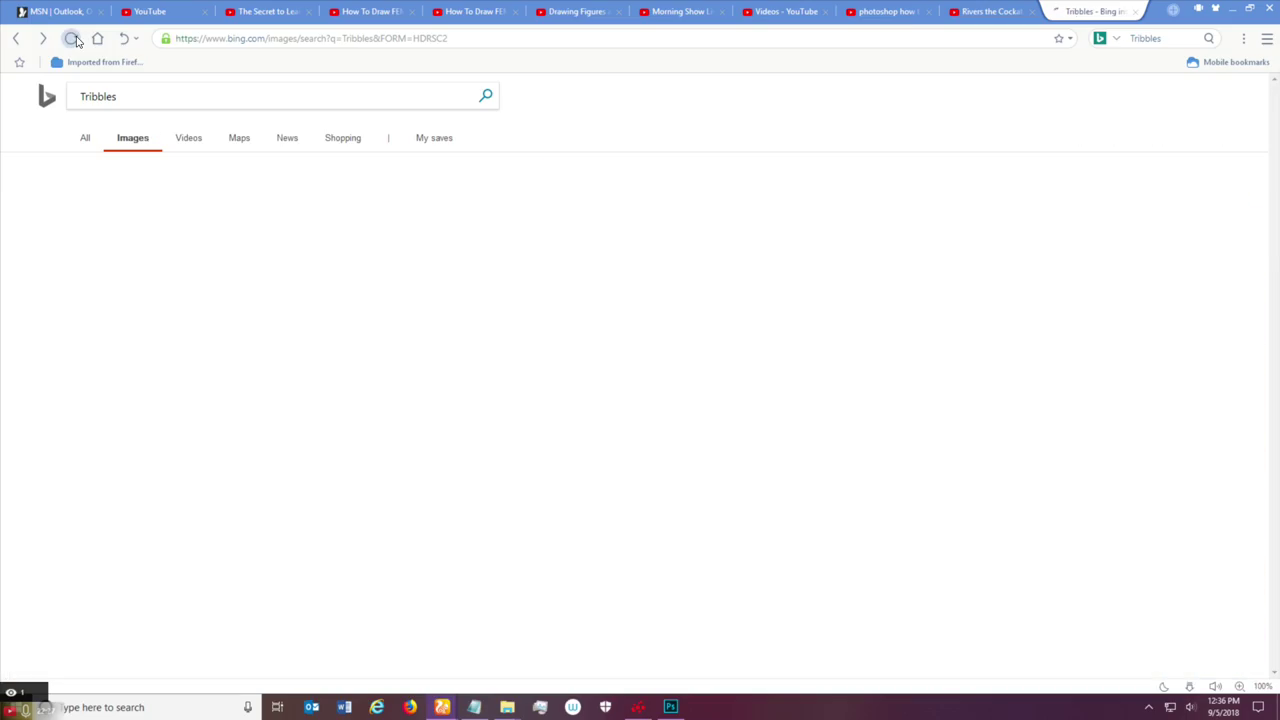
# Examine the Tribbles image results down to the end of the page for reference on fur colors, textures and patterns.
pyautogui.scroll(-7, 663, 497)
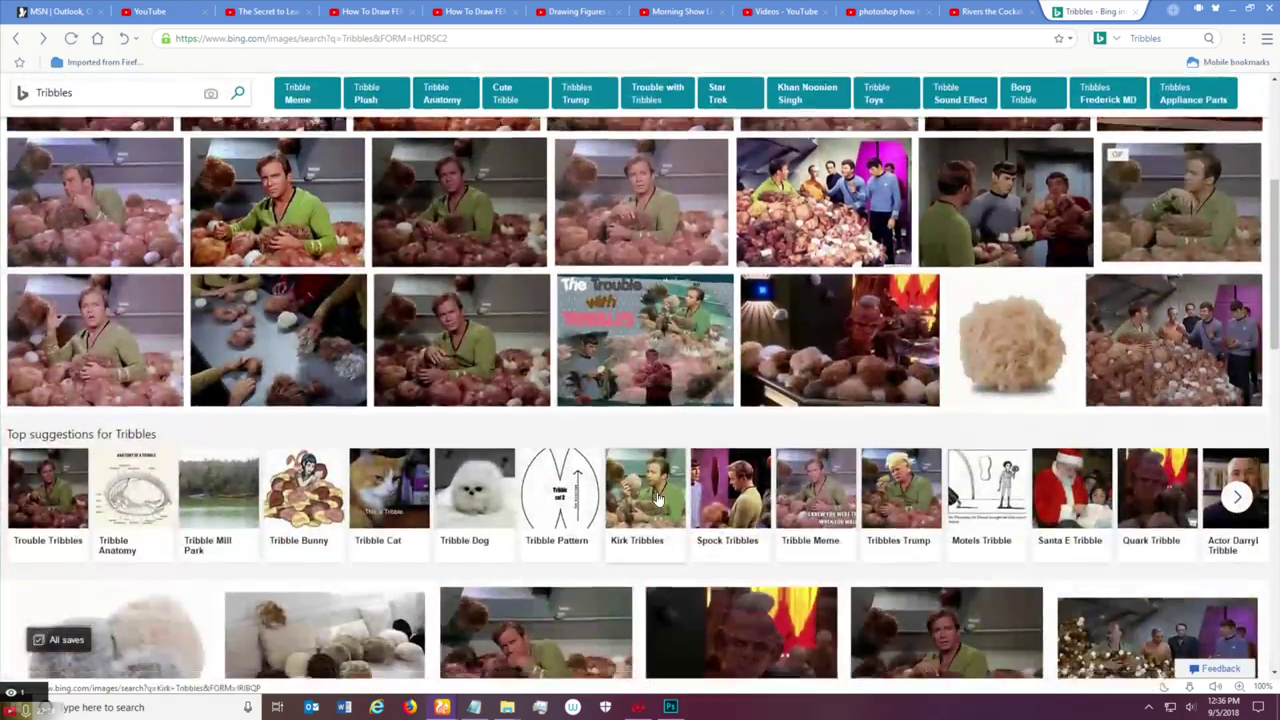
pyautogui.scroll(-10, 657, 497)
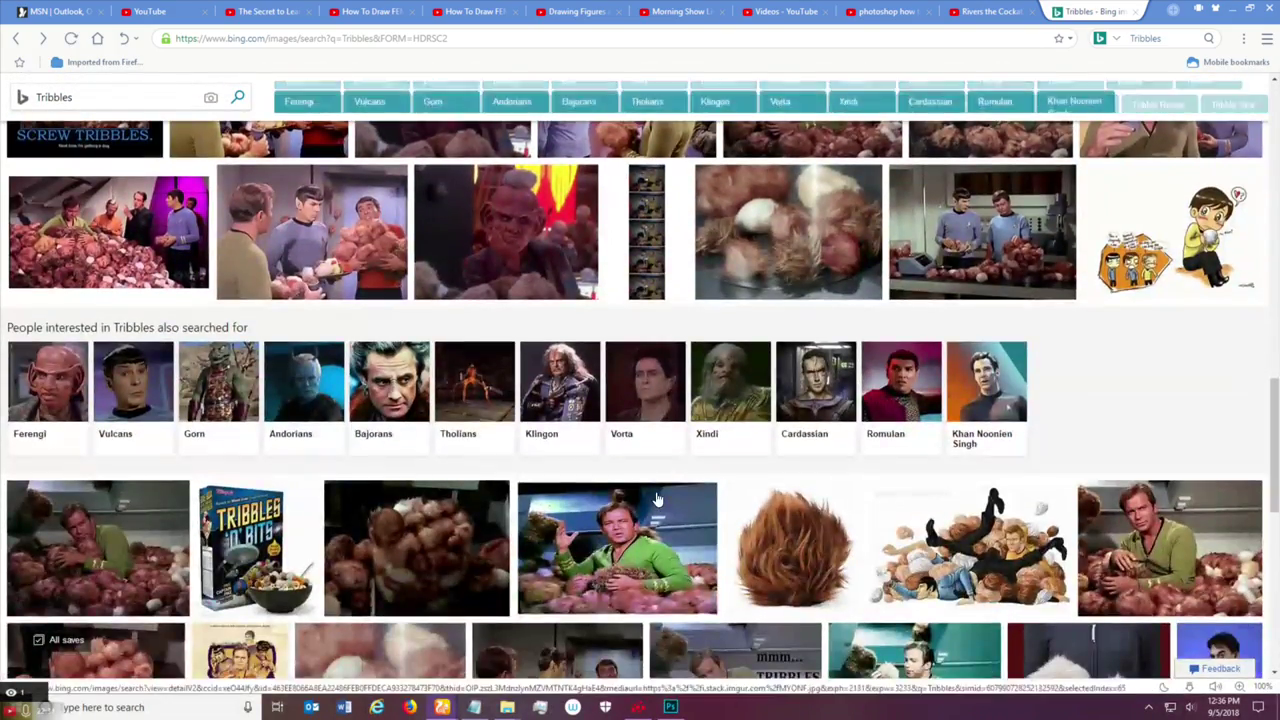
pyautogui.scroll(-3, 657, 497)
pyautogui.scroll(2, 662, 415)
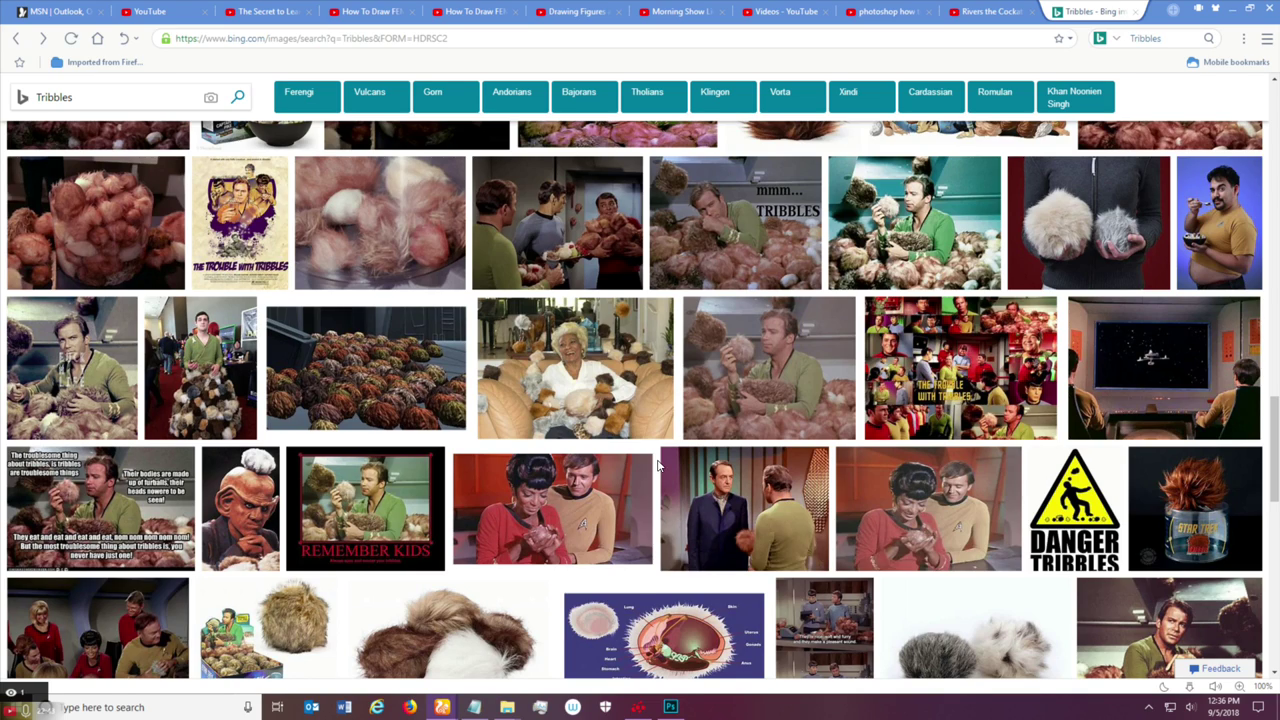
pyautogui.scroll(-3, 658, 465)
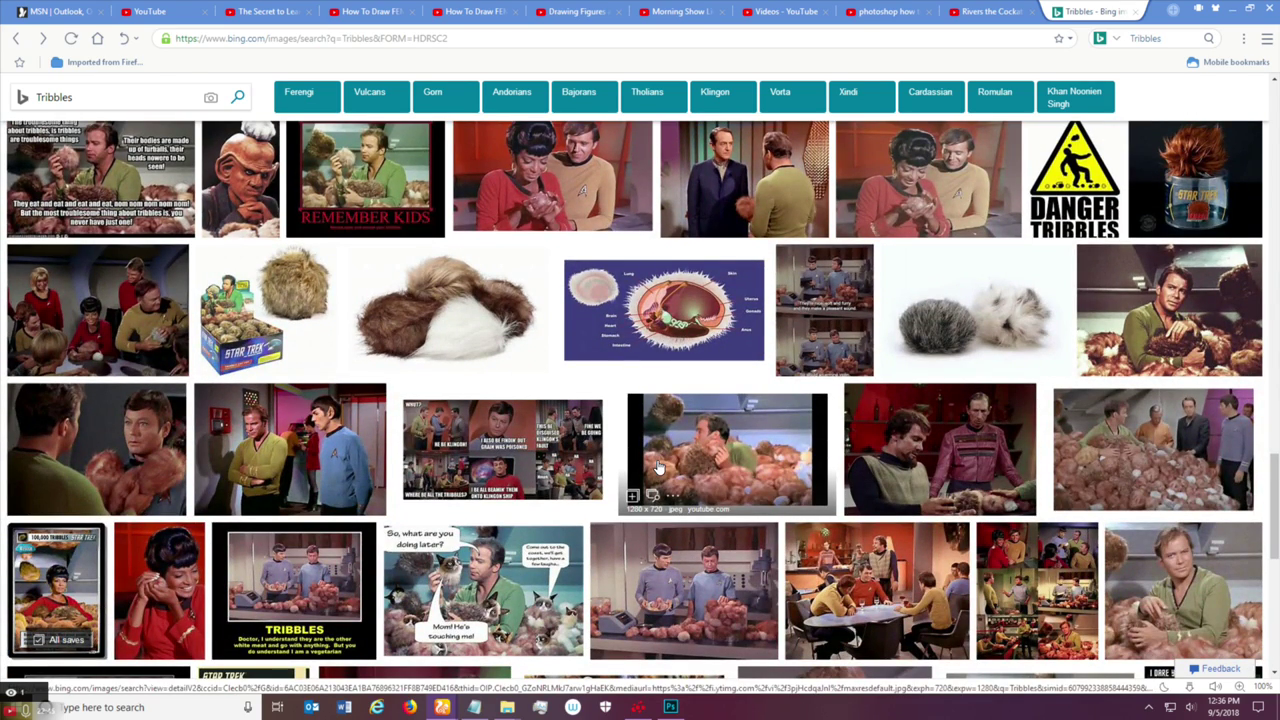
pyautogui.scroll(-2, 658, 465)
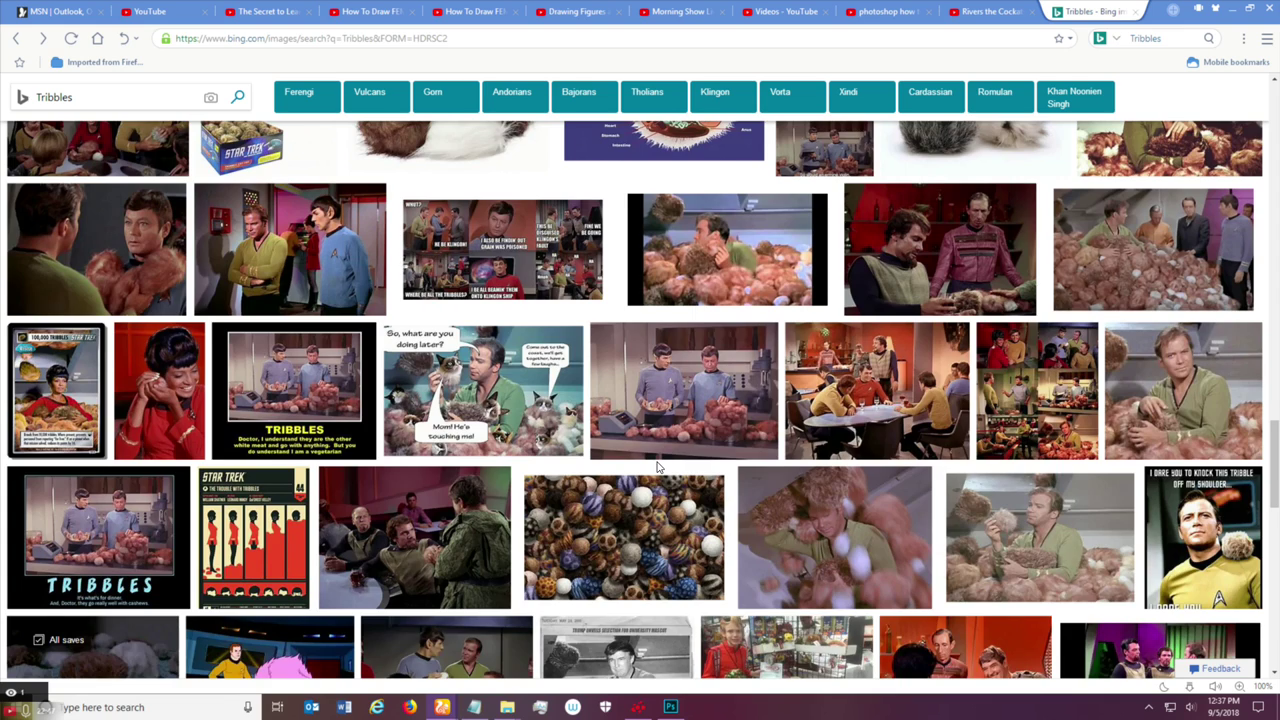
pyautogui.scroll(1, 655, 465)
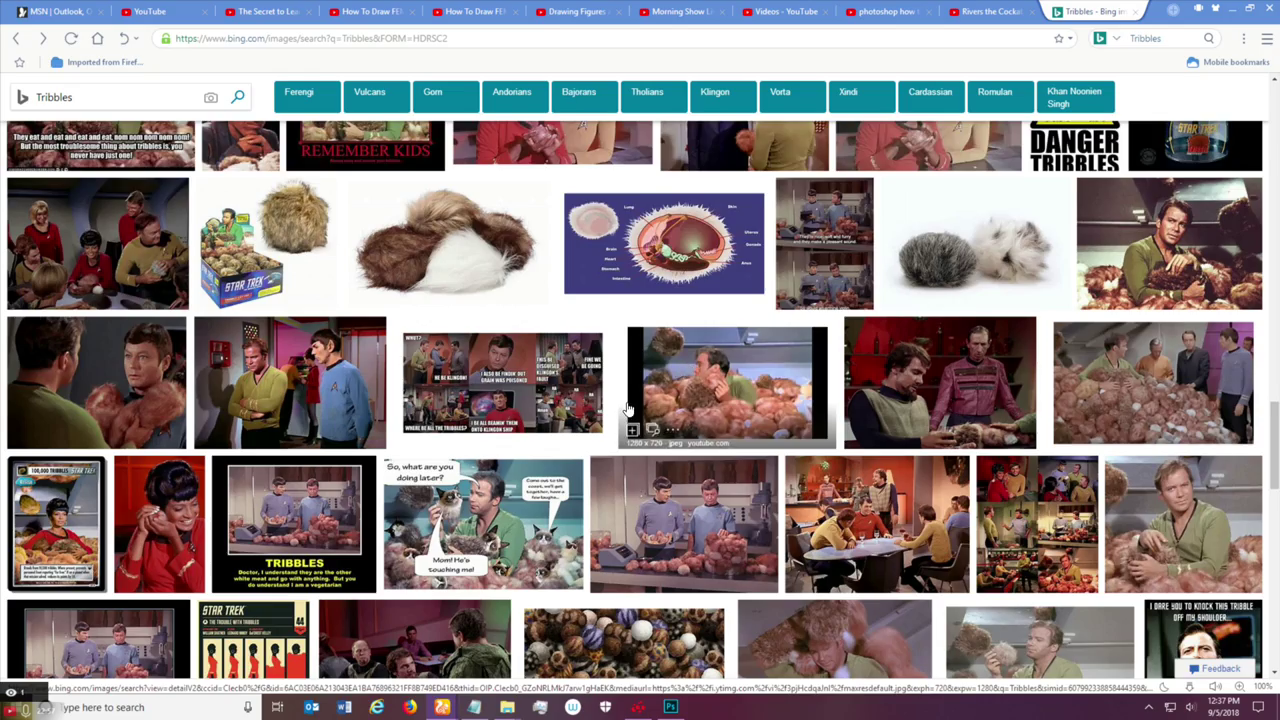
pyautogui.scroll(-1, 757, 400)
pyautogui.scroll(1, 757, 385)
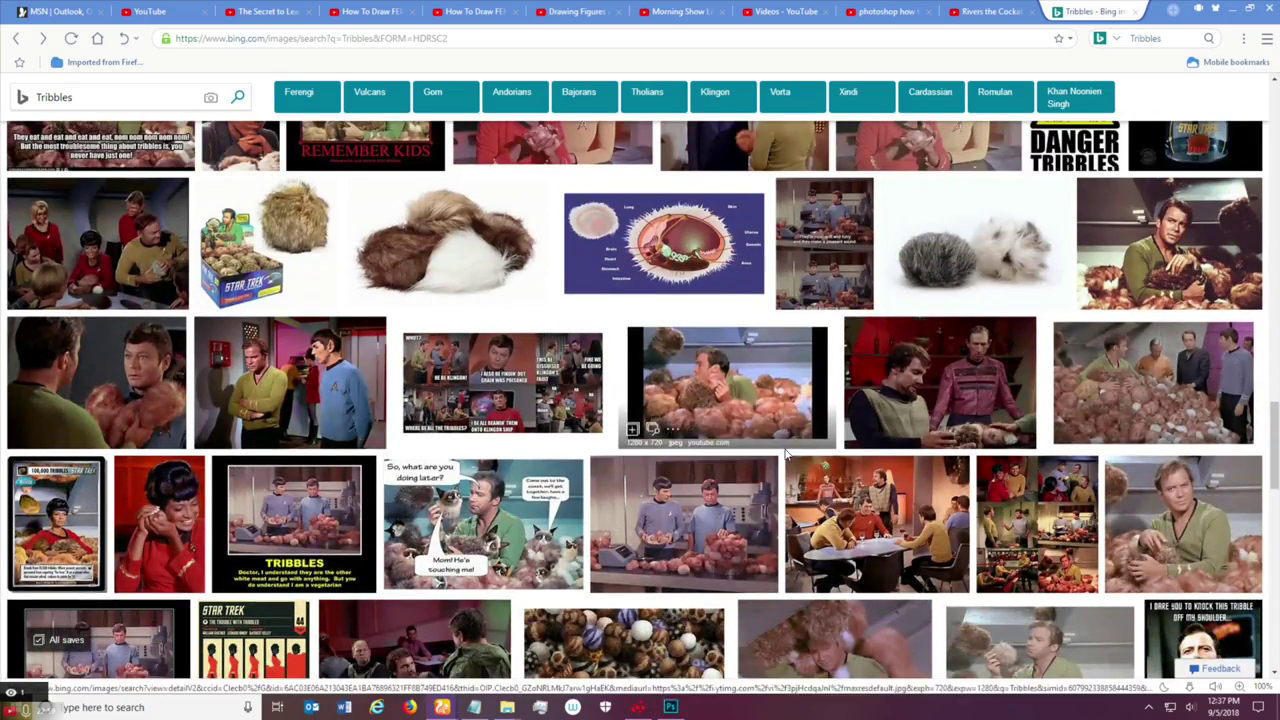
pyautogui.scroll(-4, 497, 543)
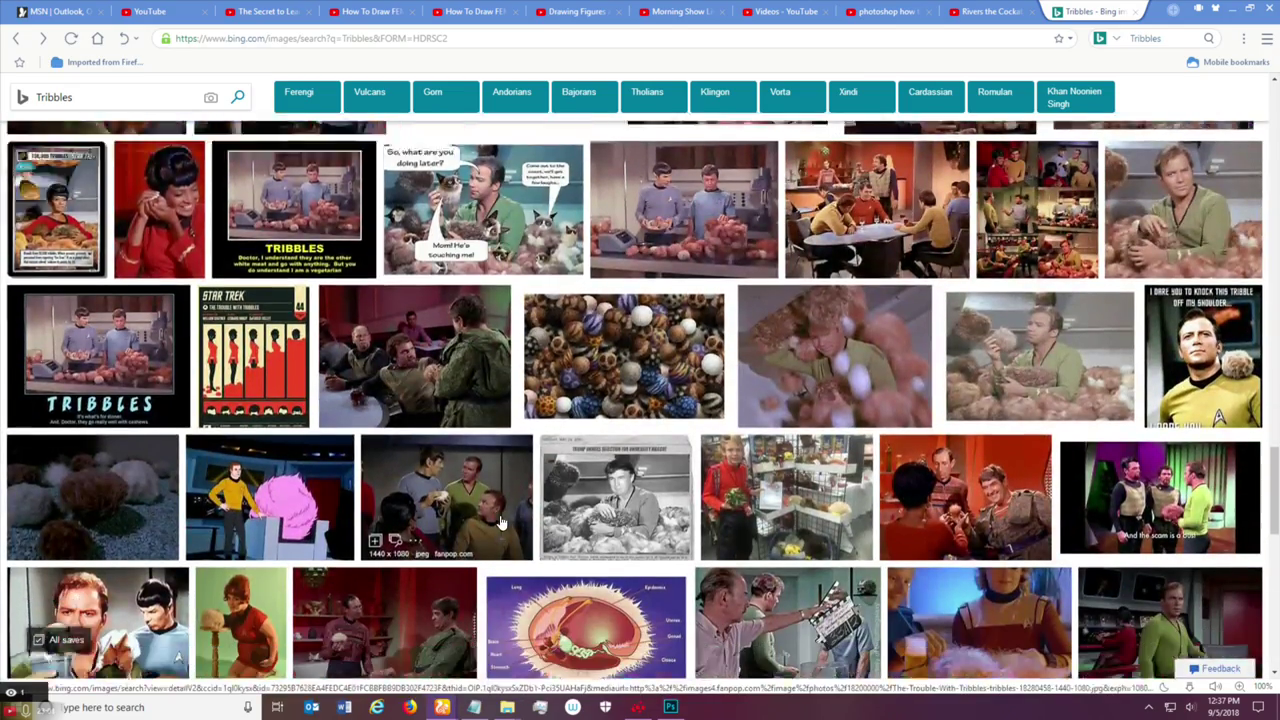
pyautogui.scroll(-1, 578, 510)
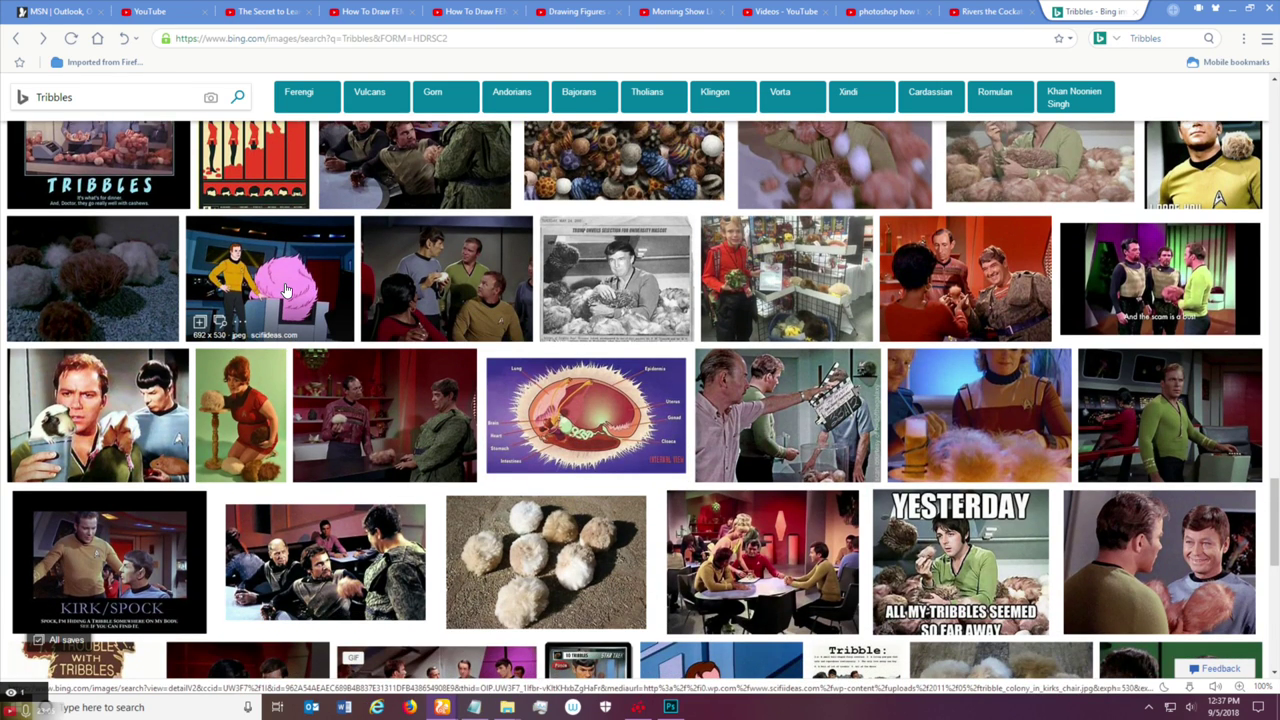
pyautogui.scroll(-1, 640, 456)
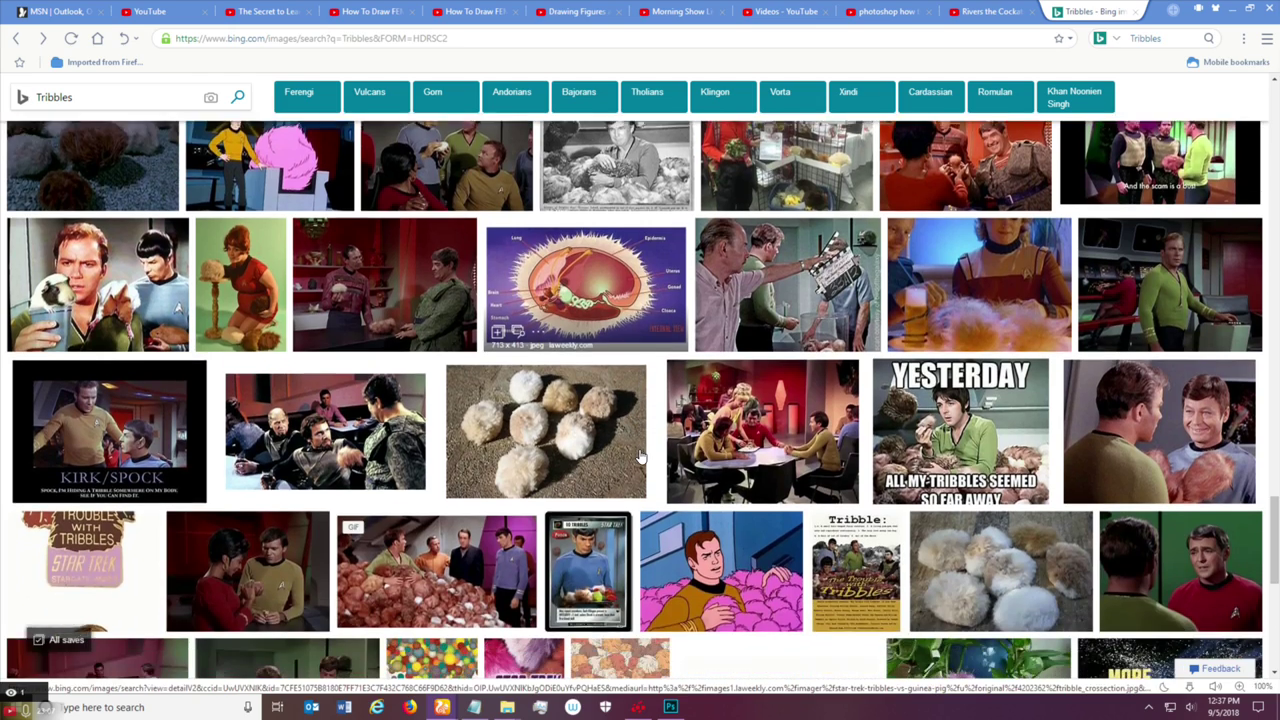
pyautogui.scroll(-1, 640, 456)
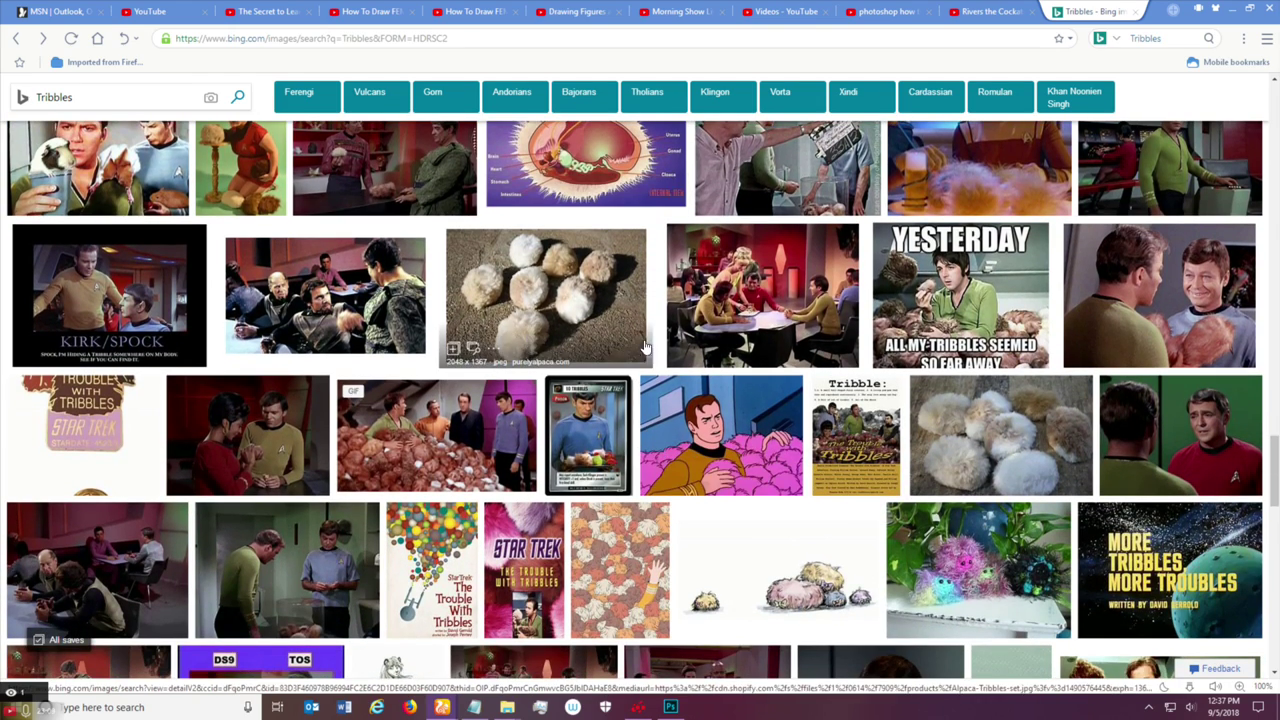
pyautogui.scroll(-1, 697, 447)
pyautogui.scroll(-1, 697, 447)
pyautogui.scroll(-1, 731, 446)
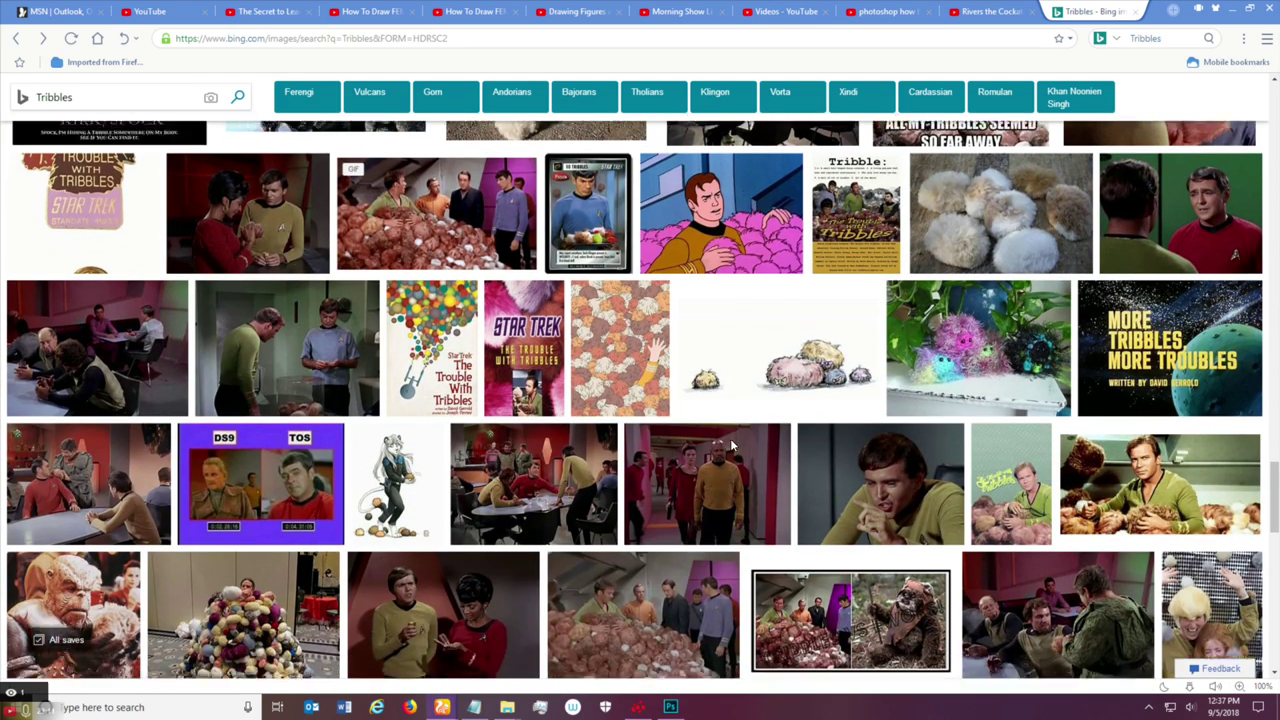
pyautogui.scroll(-2, 731, 446)
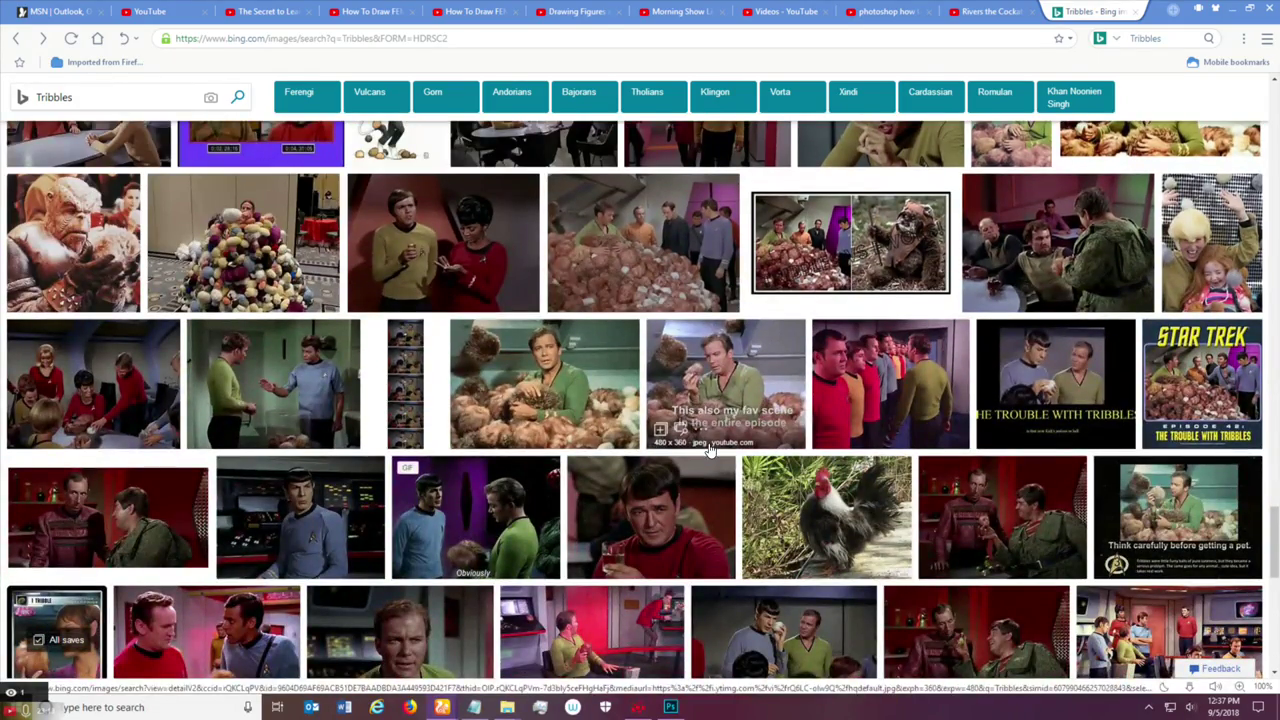
pyautogui.scroll(-2, 752, 470)
pyautogui.scroll(2, 750, 469)
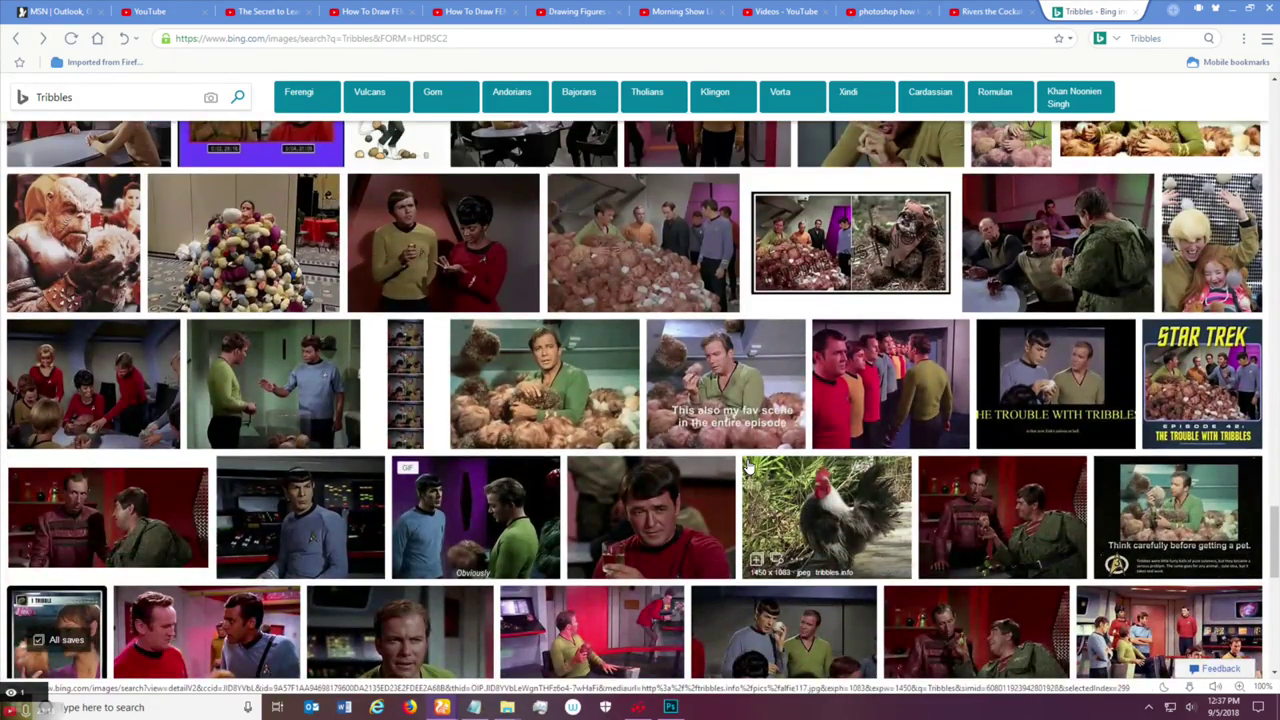
pyautogui.scroll(-5, 748, 464)
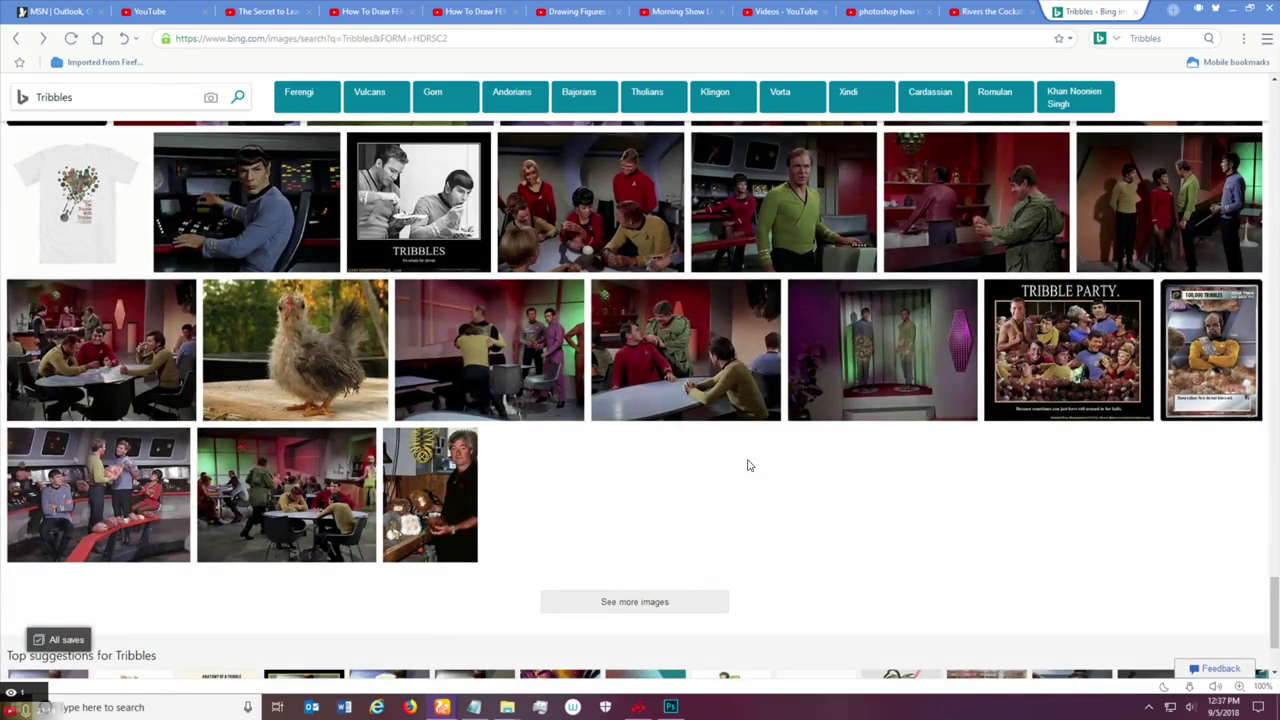
# Look back through the Tribbles image results and enlarge the picture of the single brown long-furred tribble on white.
pyautogui.scroll(8, 748, 465)
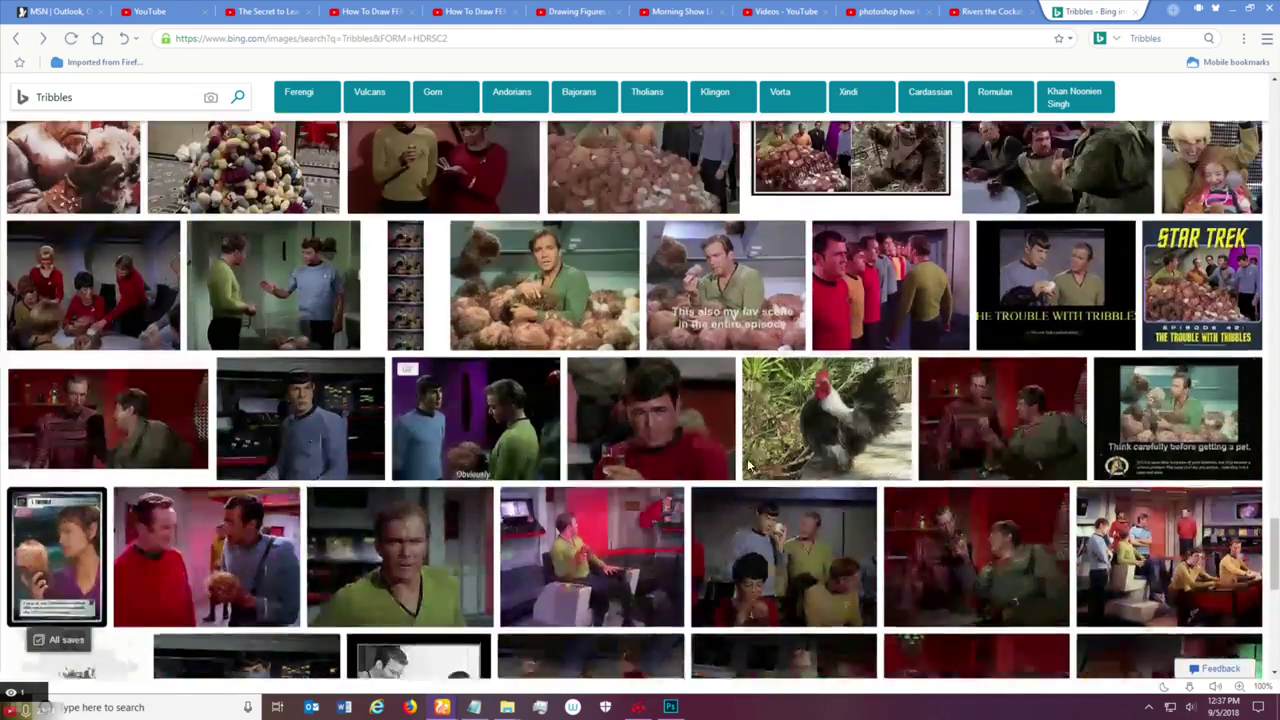
pyautogui.scroll(3, 748, 466)
pyautogui.scroll(-2, 746, 466)
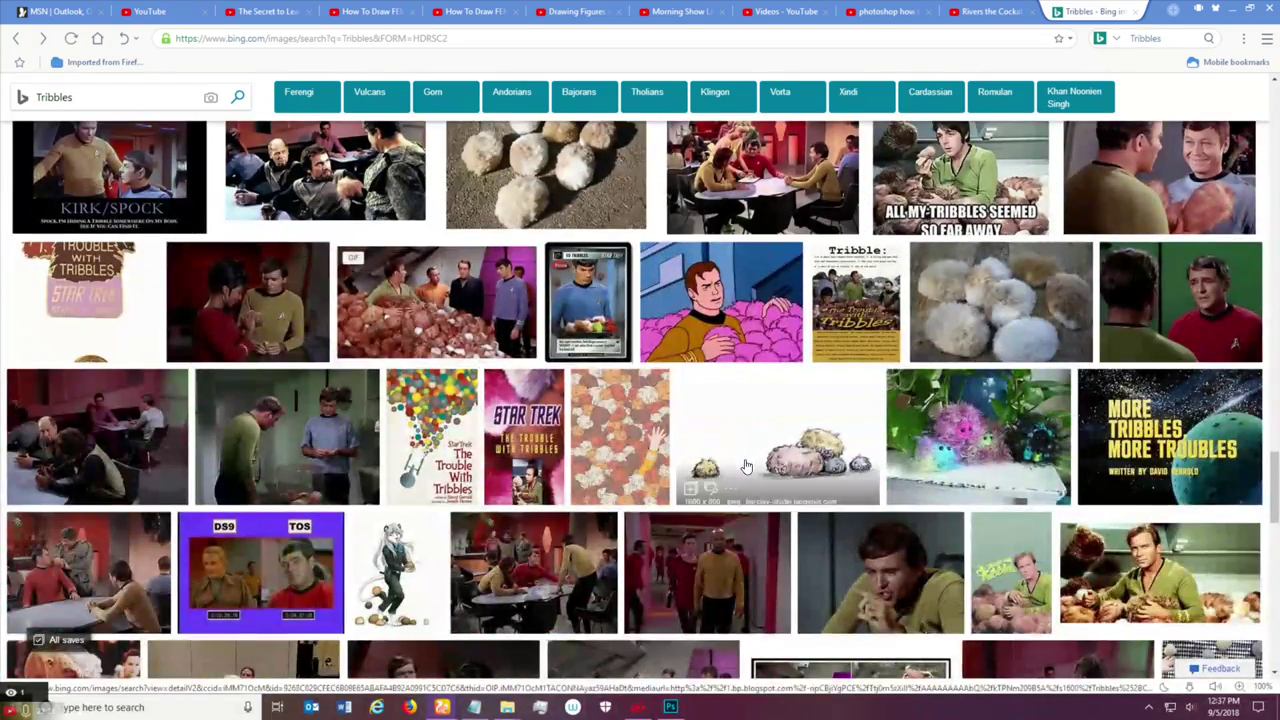
pyautogui.scroll(10, 746, 466)
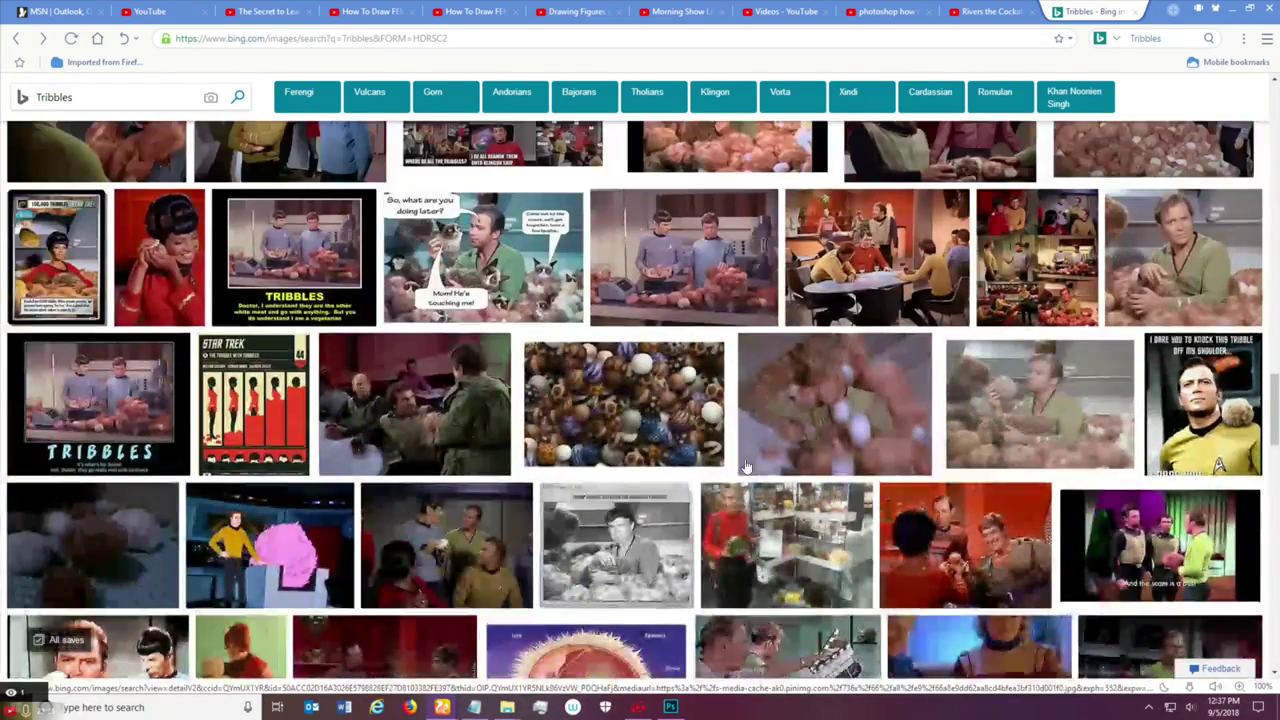
pyautogui.scroll(10, 741, 463)
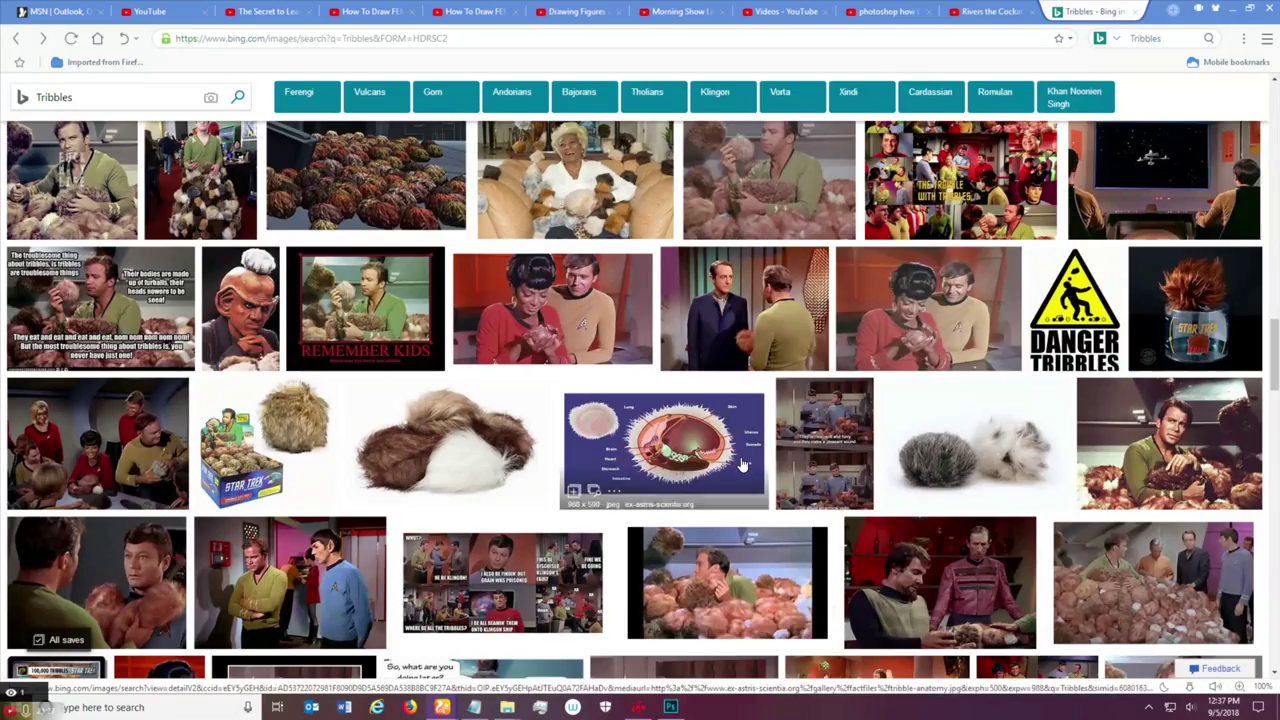
pyautogui.scroll(-1, 741, 462)
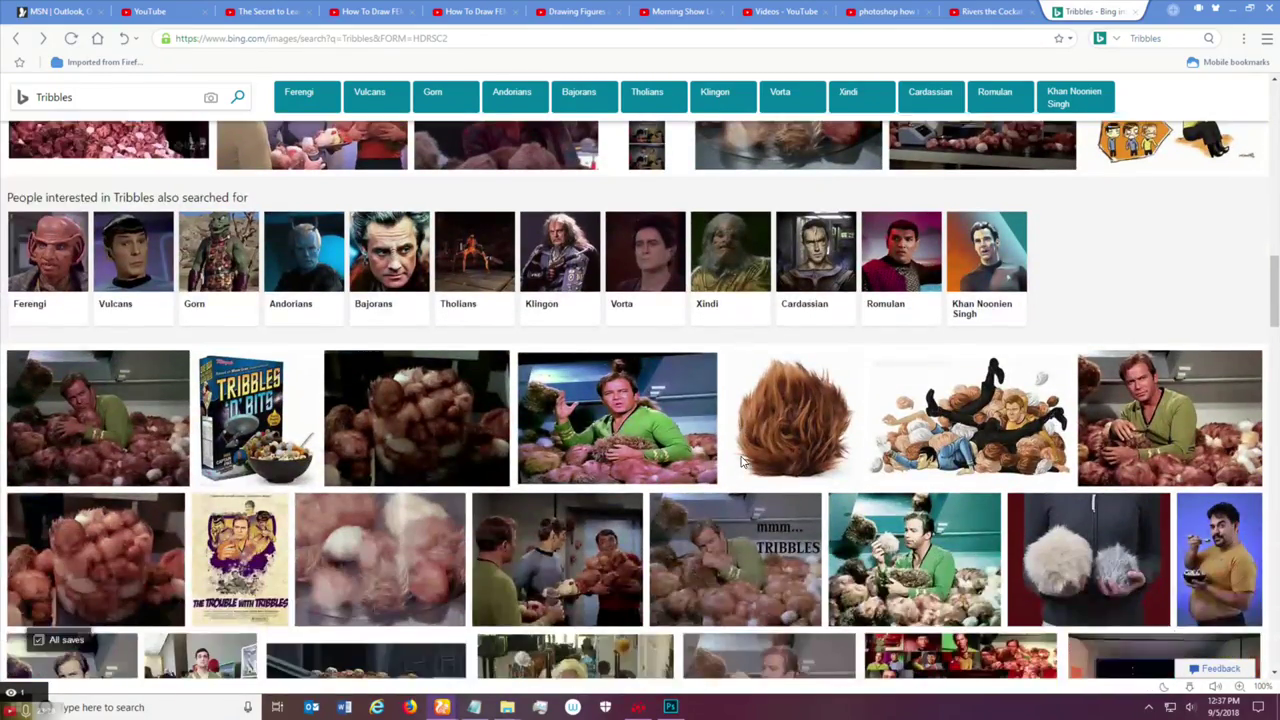
pyautogui.click(812, 422)
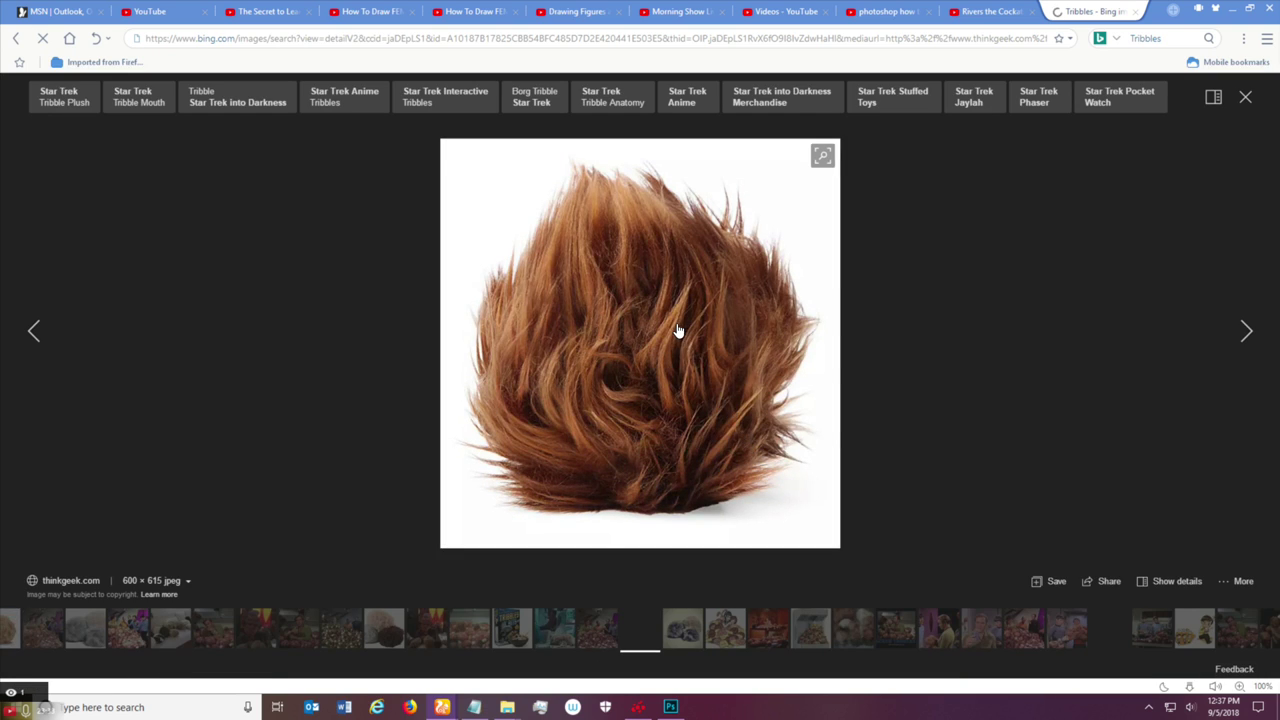
# Start saving the enlarged tribble image and browse for its destination to My Documents 01 on Local Disk (E:).
pyautogui.rightClick(675, 324)
pyautogui.click(694, 349)
pyautogui.click(757, 347)
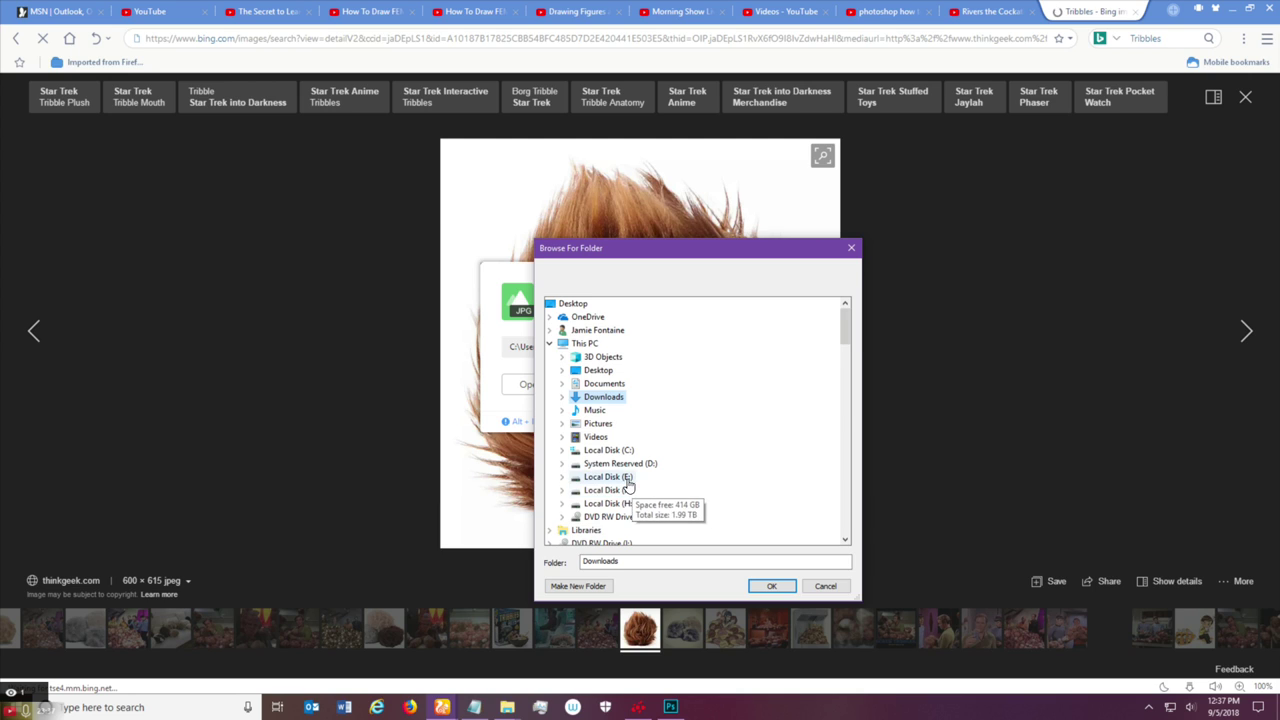
pyautogui.doubleClick(610, 477)
pyautogui.scroll(-6, 706, 470)
pyautogui.scroll(-2, 706, 470)
pyautogui.scroll(7, 703, 468)
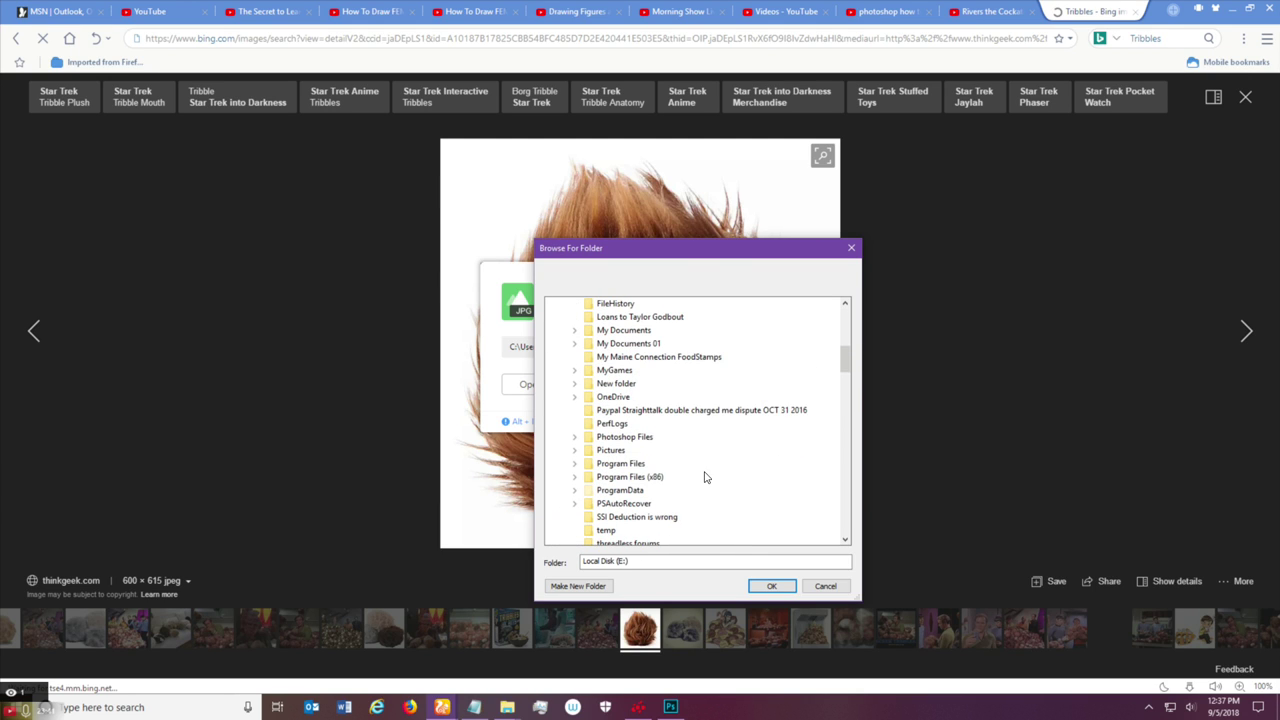
pyautogui.scroll(8, 698, 467)
pyautogui.scroll(-7, 703, 476)
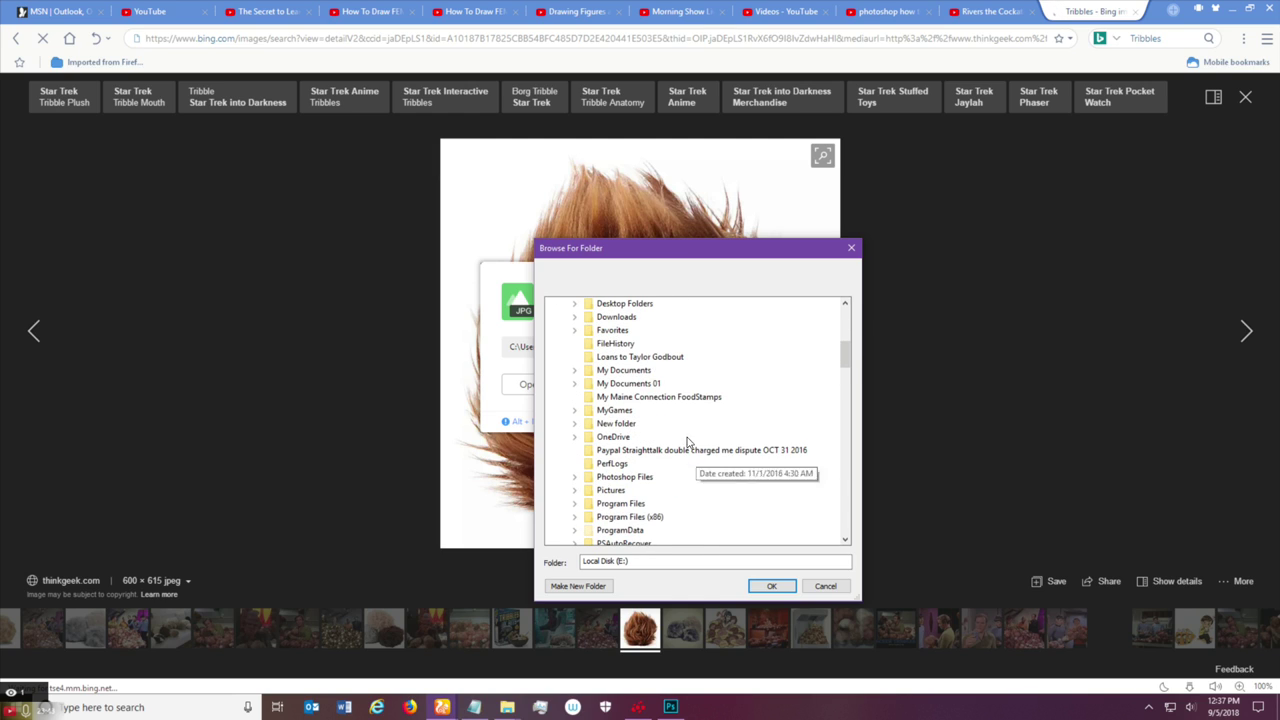
pyautogui.doubleClick(655, 383)
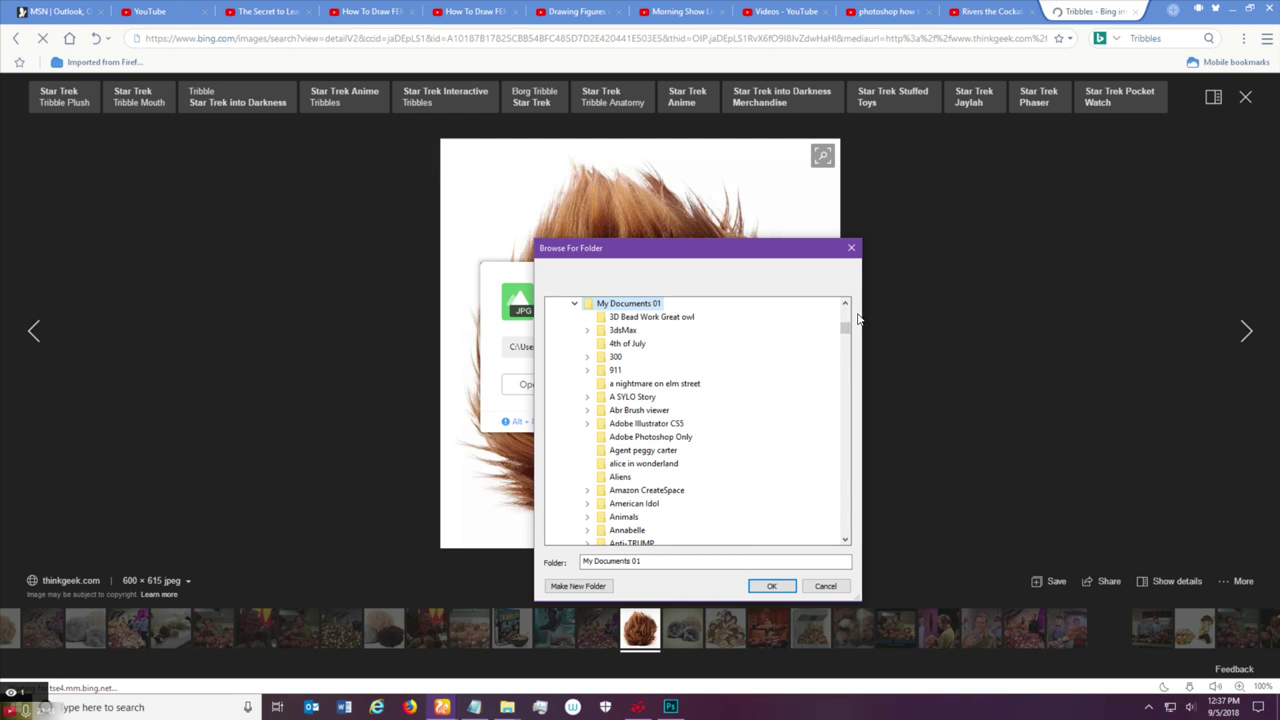
# Save the tribble image into New folder (9) inside the StarTrek folder and return to the image results.
pyautogui.scroll(-15, 835, 390)
pyautogui.scroll(-10, 838, 436)
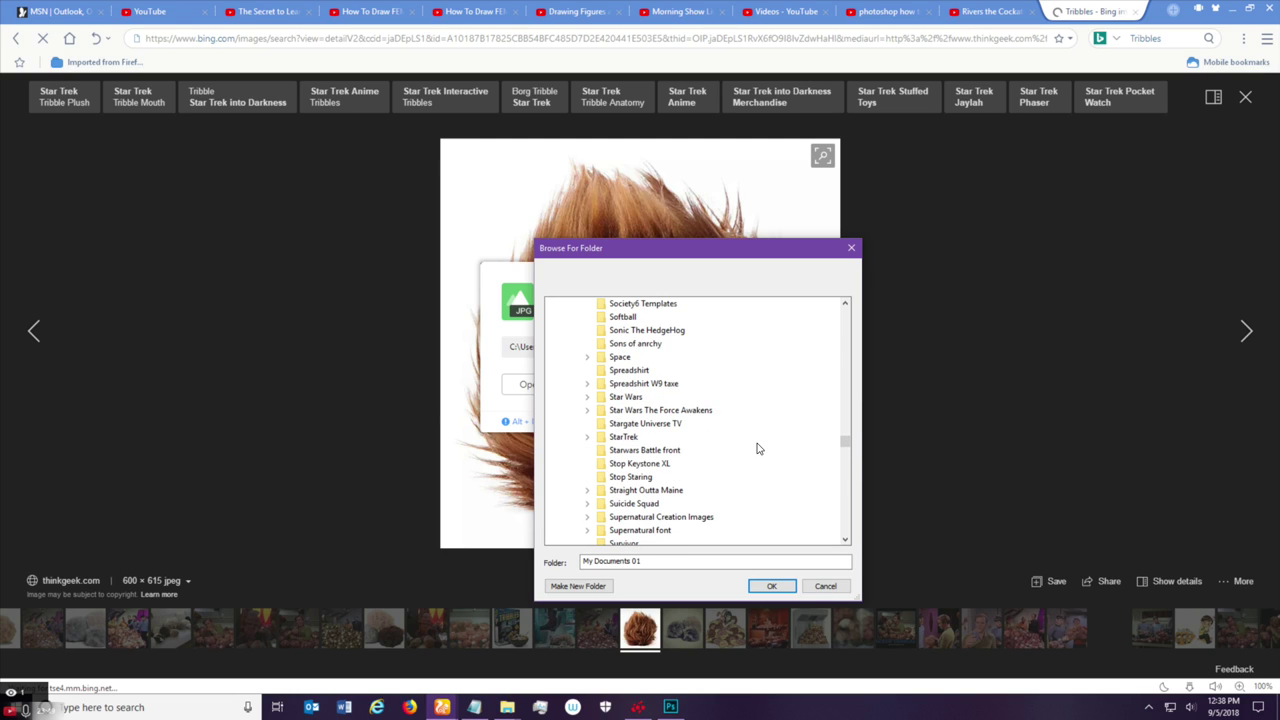
pyautogui.click(622, 437)
pyautogui.doubleClick(622, 437)
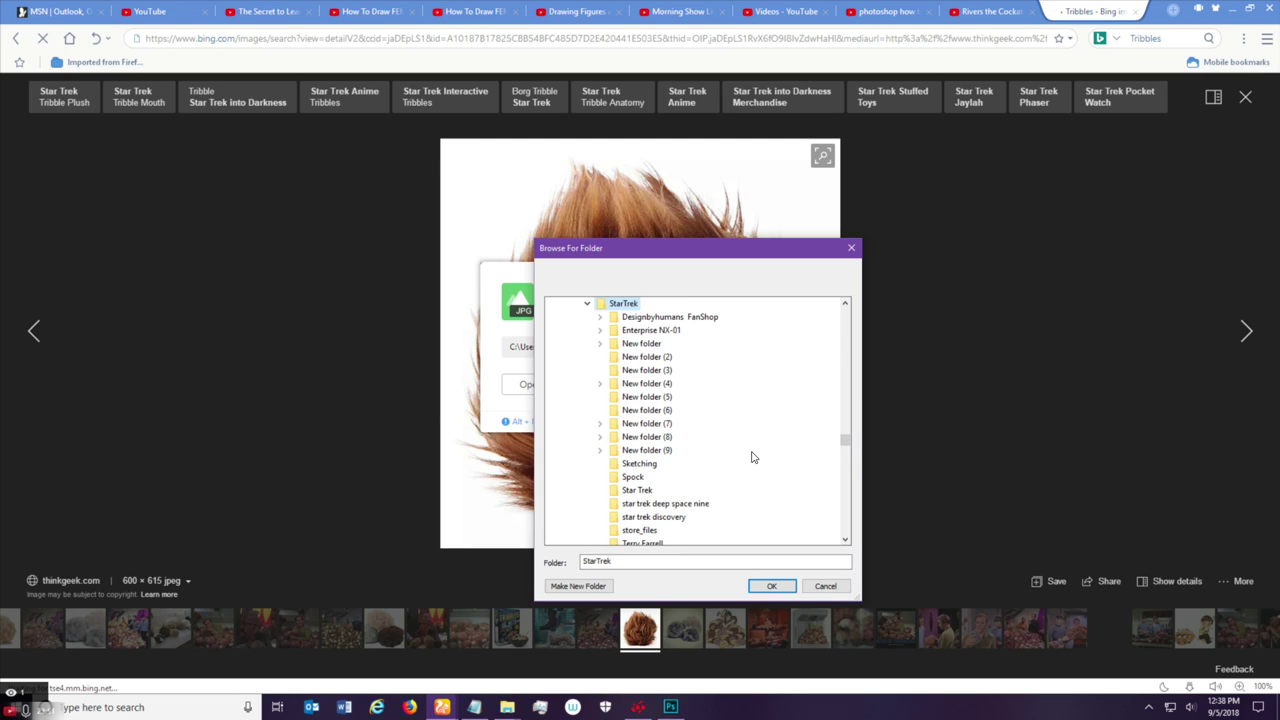
pyautogui.doubleClick(655, 456)
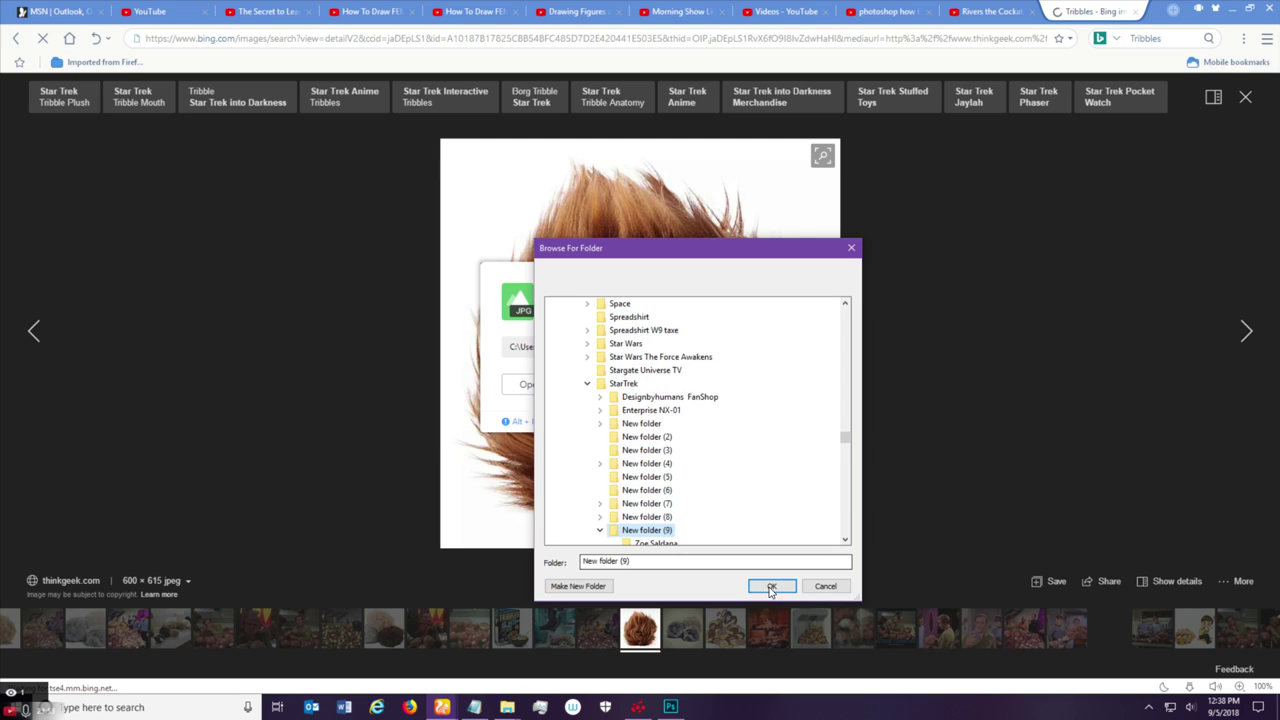
pyautogui.scroll(-2, 745, 518)
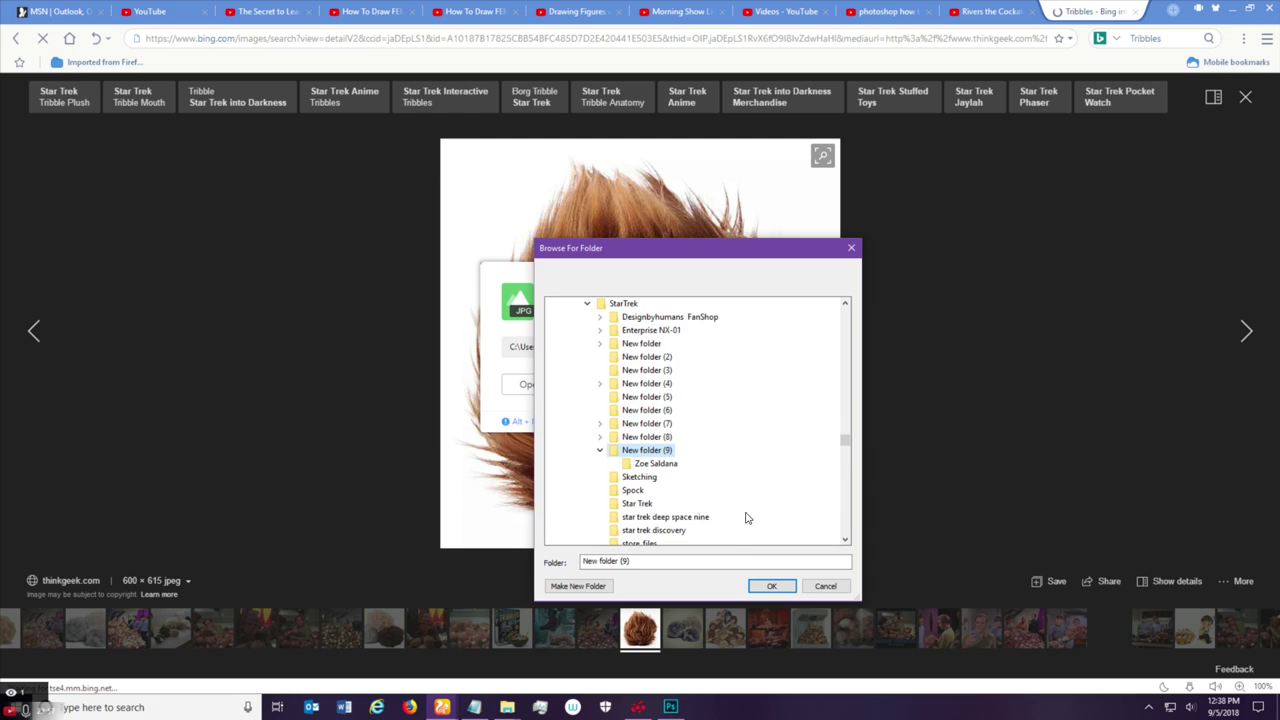
pyautogui.click(771, 586)
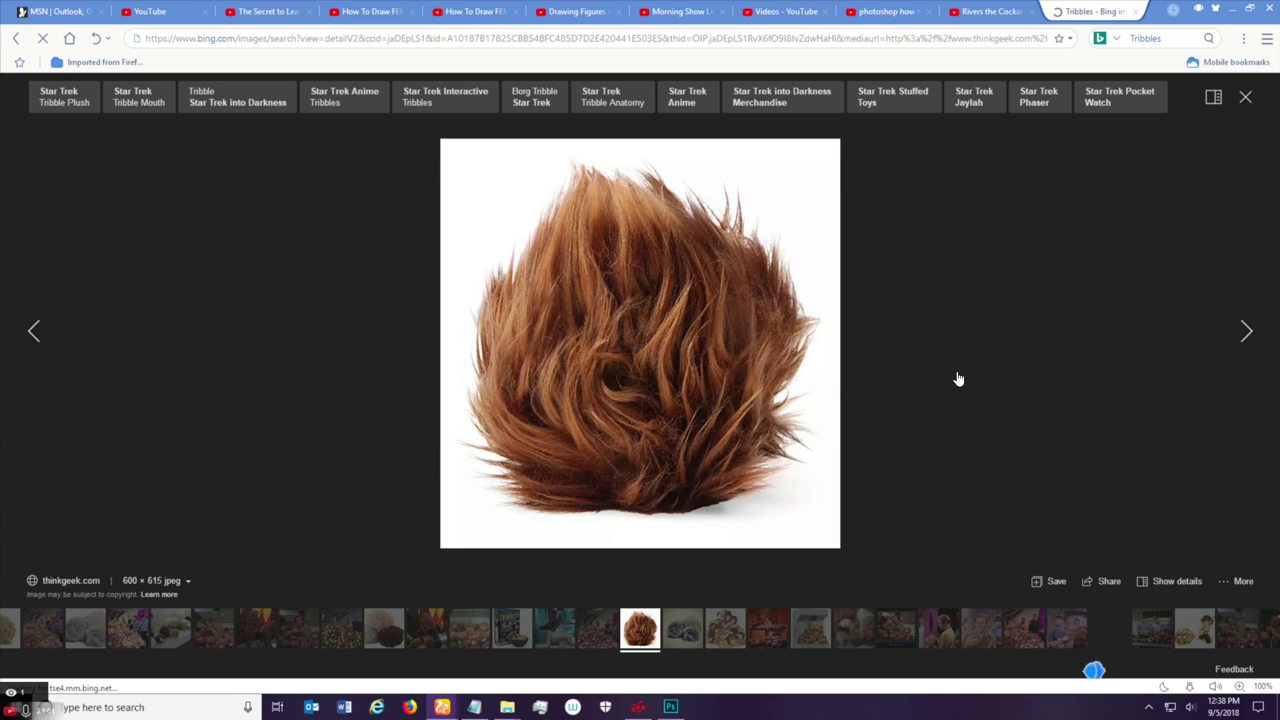
pyautogui.click(1245, 97)
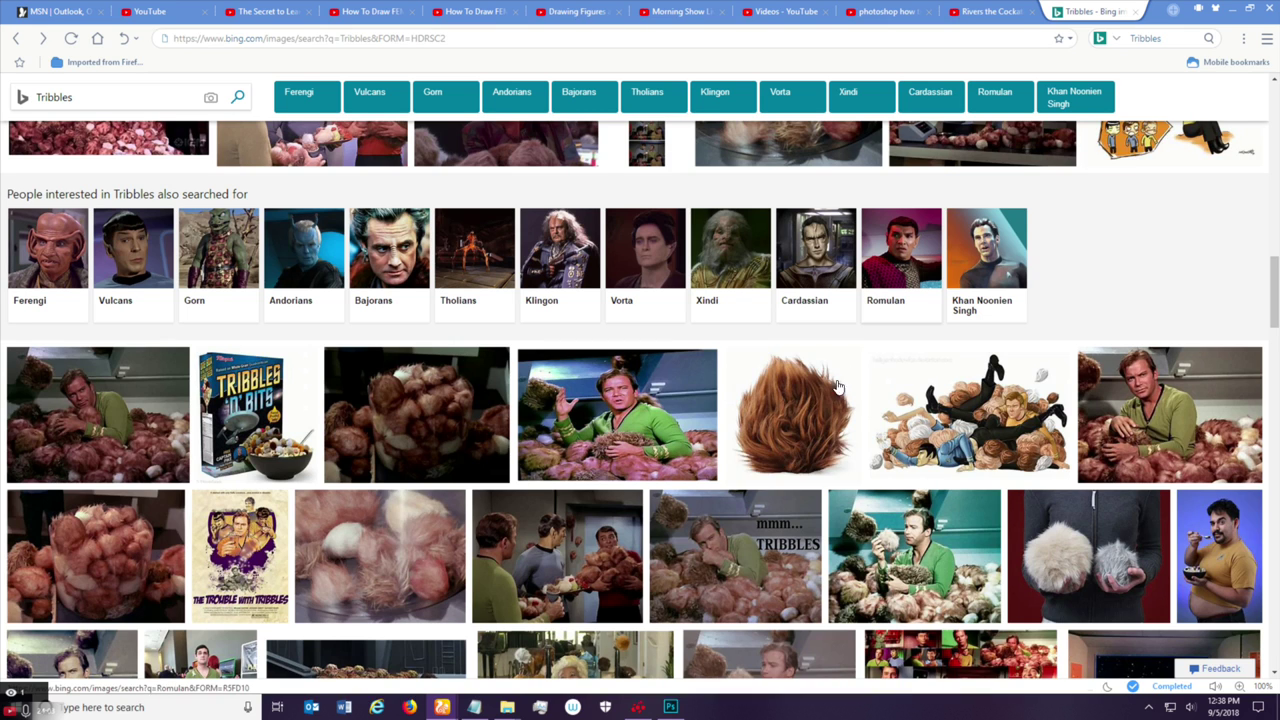
# View the enlarged drawing of Kirk and Spock tangled in a tribble pile, then look over the earlier image results.
pyautogui.click(984, 388)
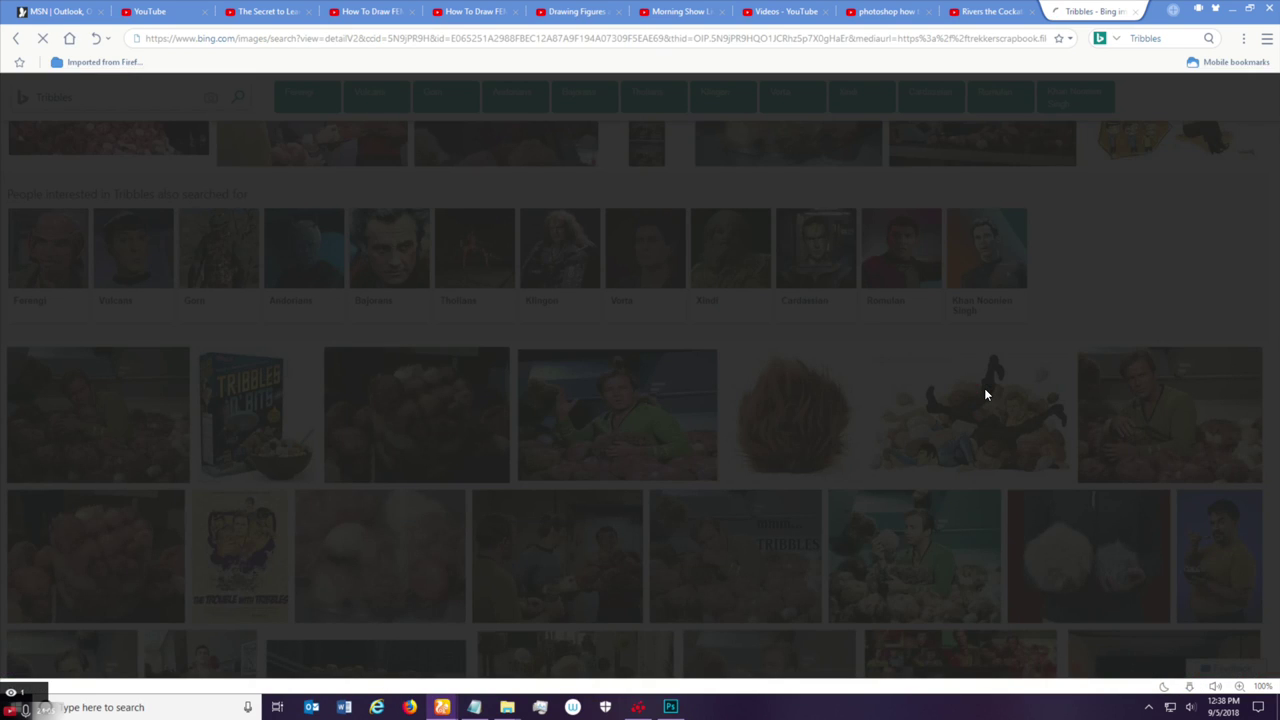
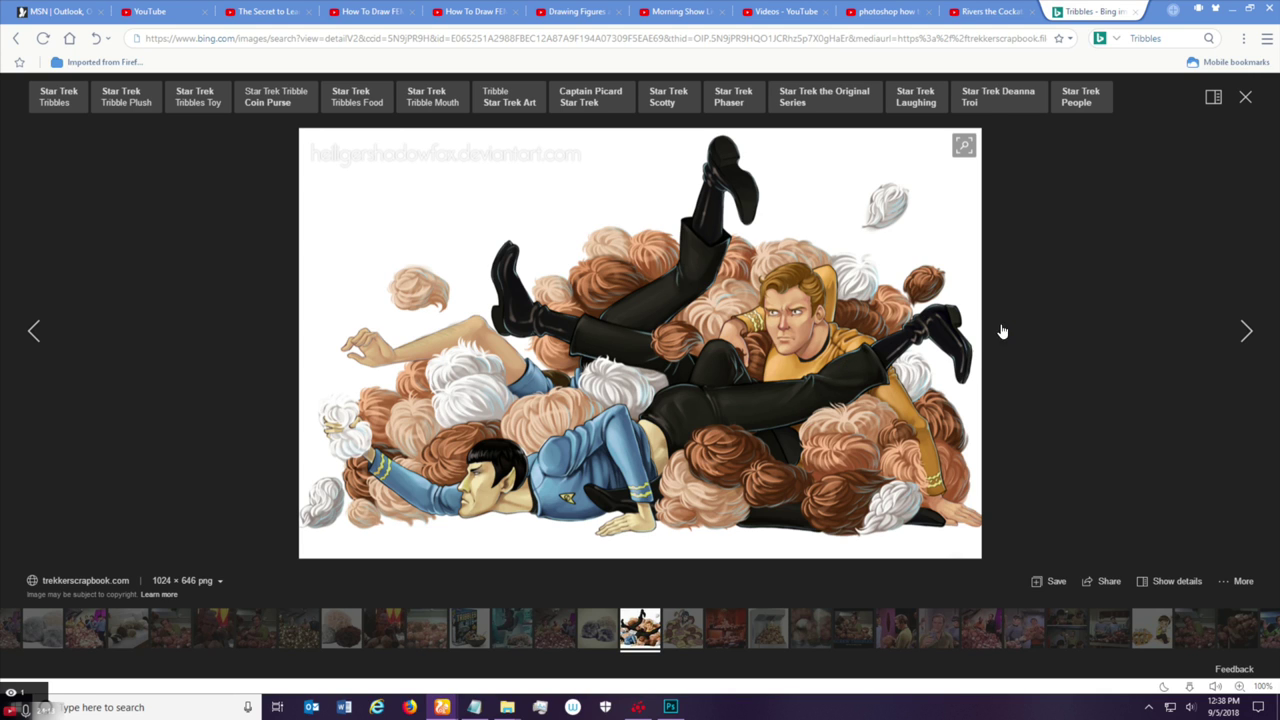
pyautogui.click(1246, 97)
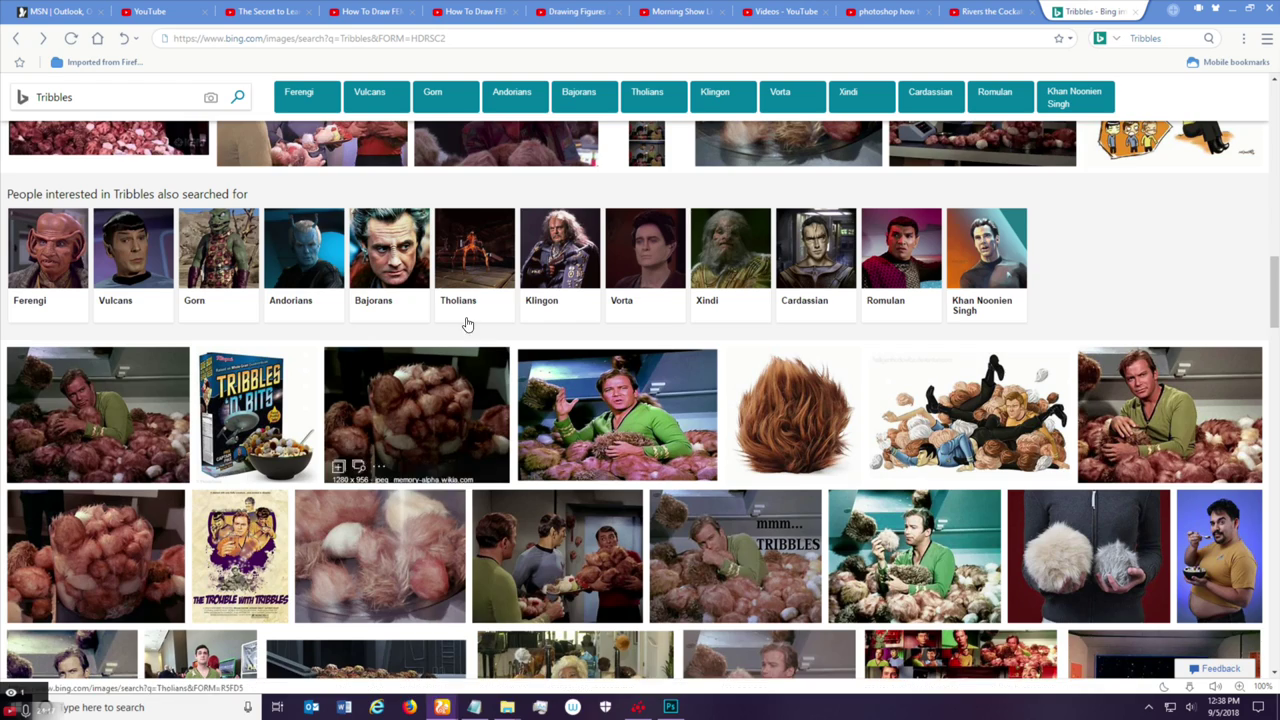
pyautogui.scroll(2, 468, 325)
pyautogui.scroll(3, 476, 347)
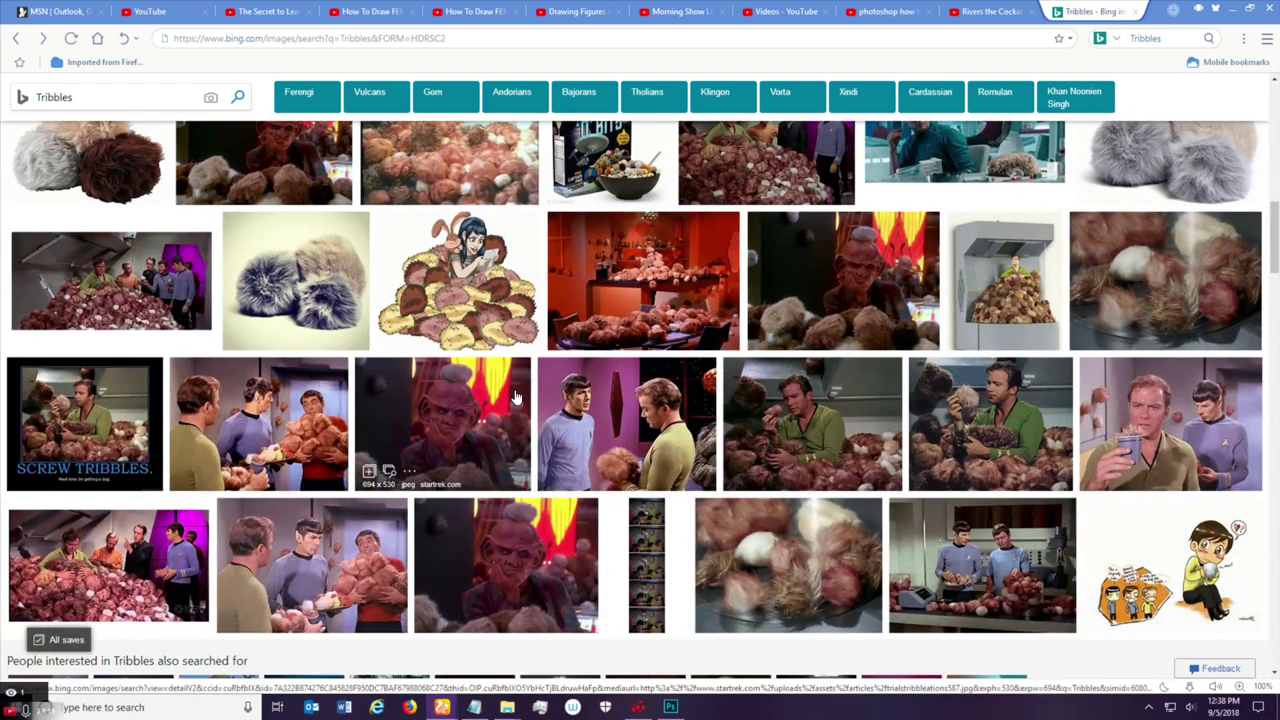
pyautogui.scroll(1, 515, 398)
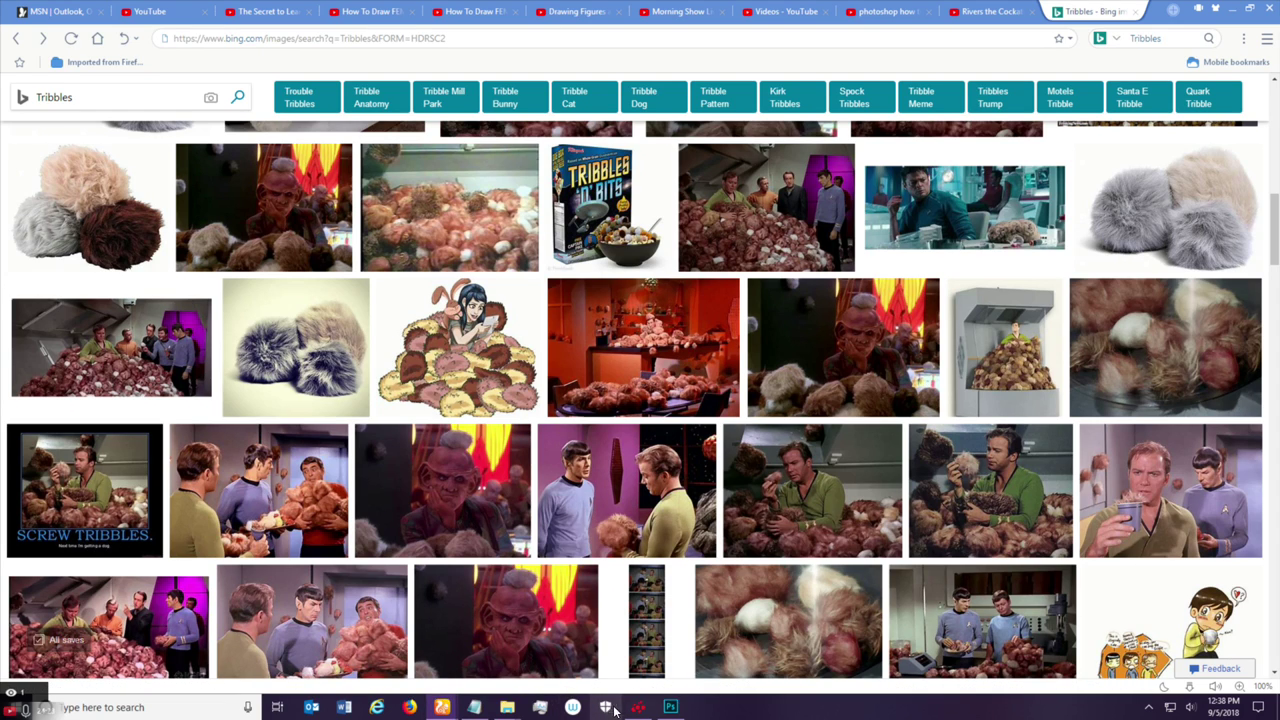
# Switch to Photoshop, set the fur's solid color fill to white (ffffff) and the Hue/Saturation 1 lightness to -33.
pyautogui.click(668, 708)
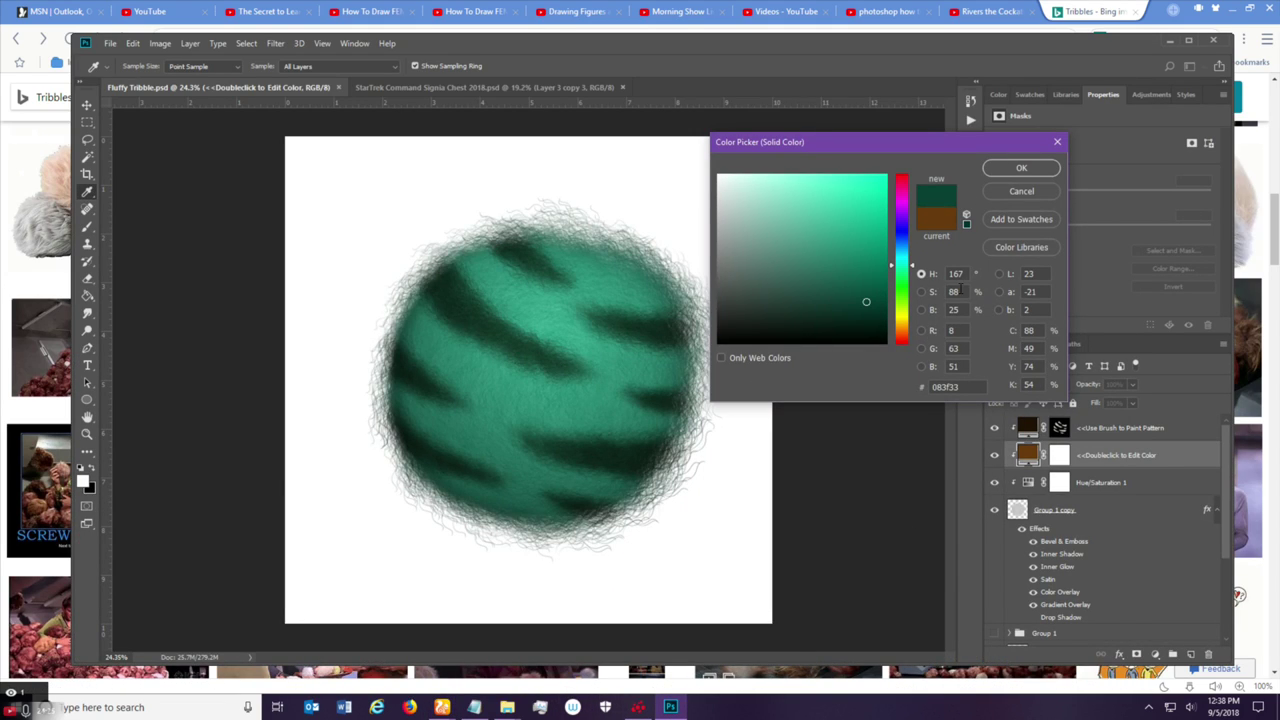
pyautogui.moveTo(912, 268); pyautogui.dragTo(913, 335)
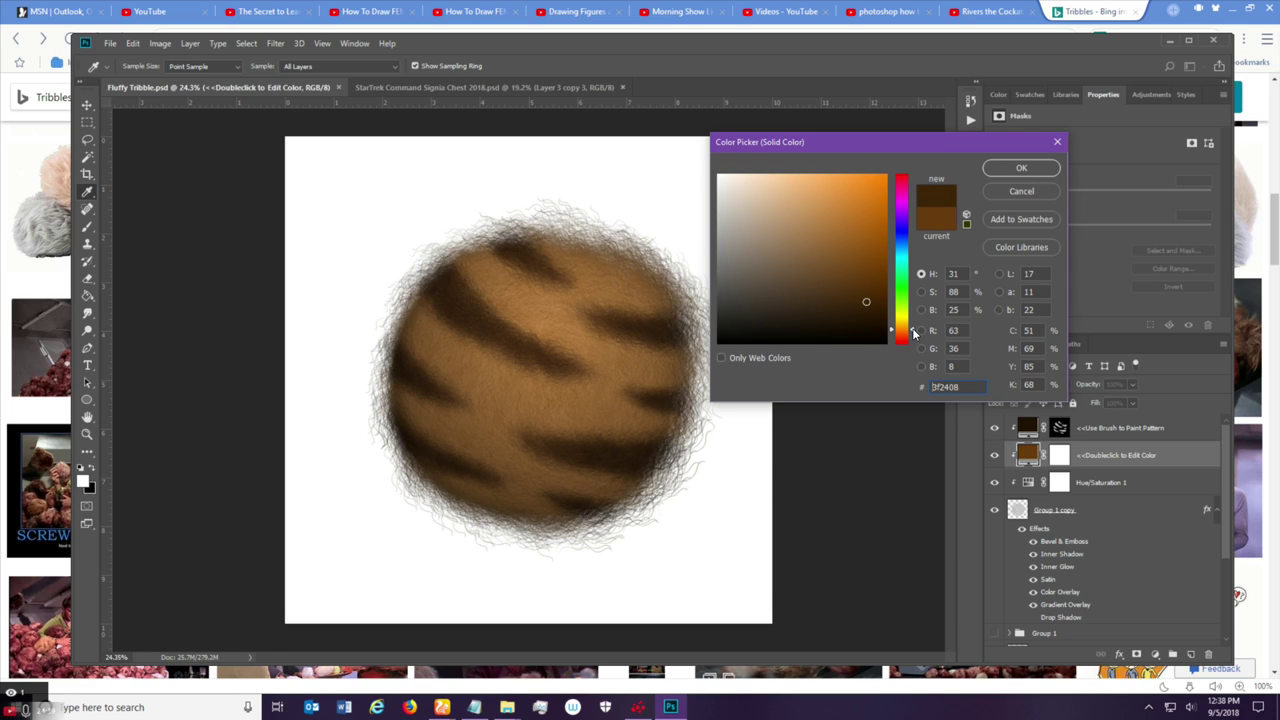
pyautogui.click(869, 289)
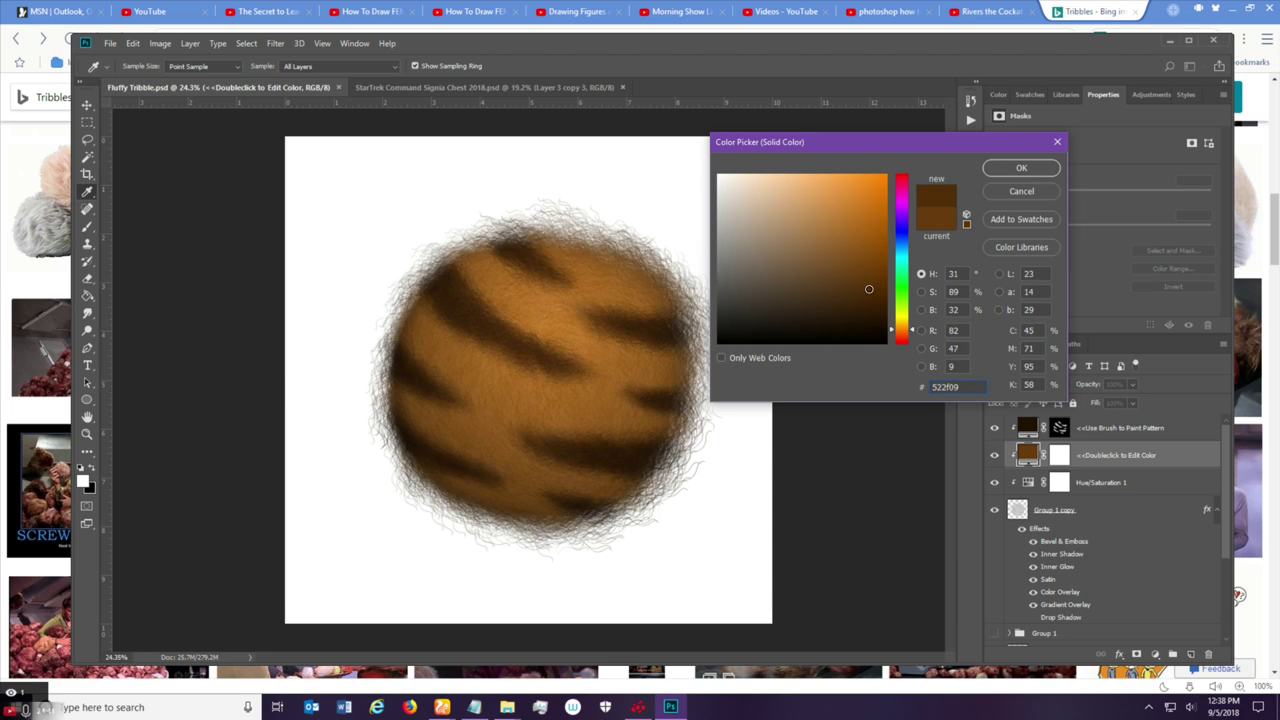
pyautogui.moveTo(867, 281); pyautogui.dragTo(716, 168)
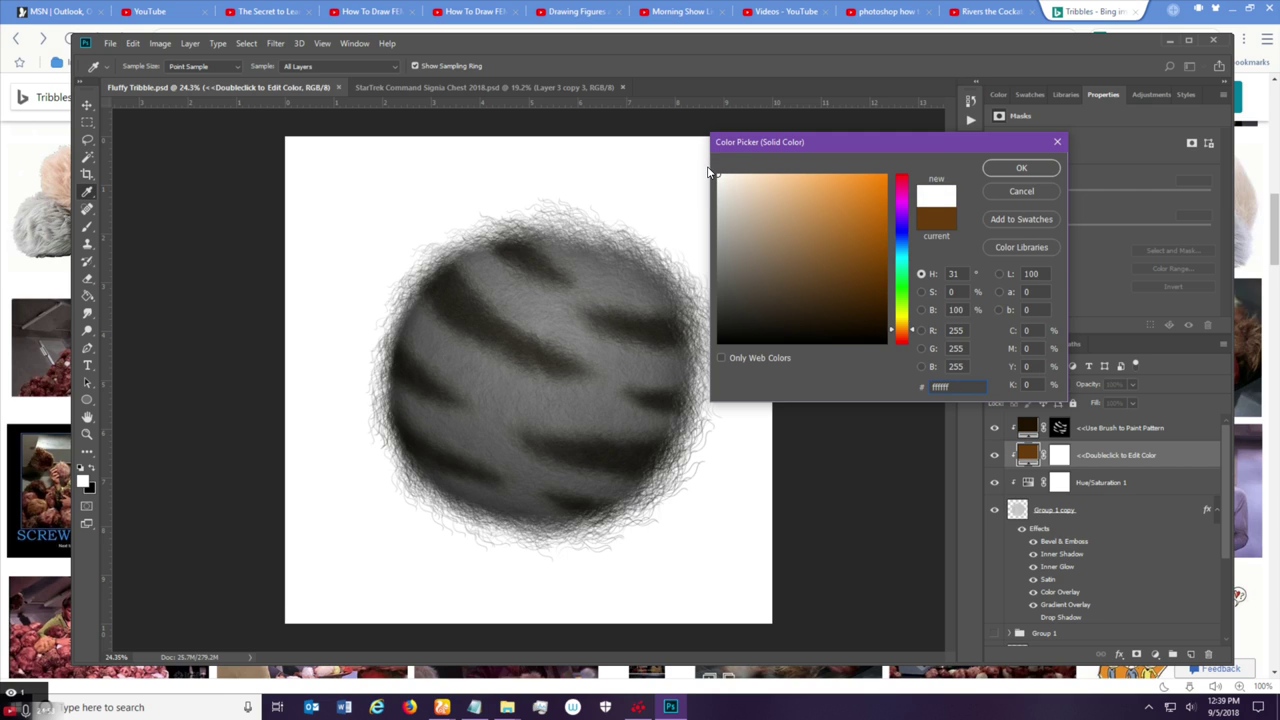
pyautogui.click(1021, 168)
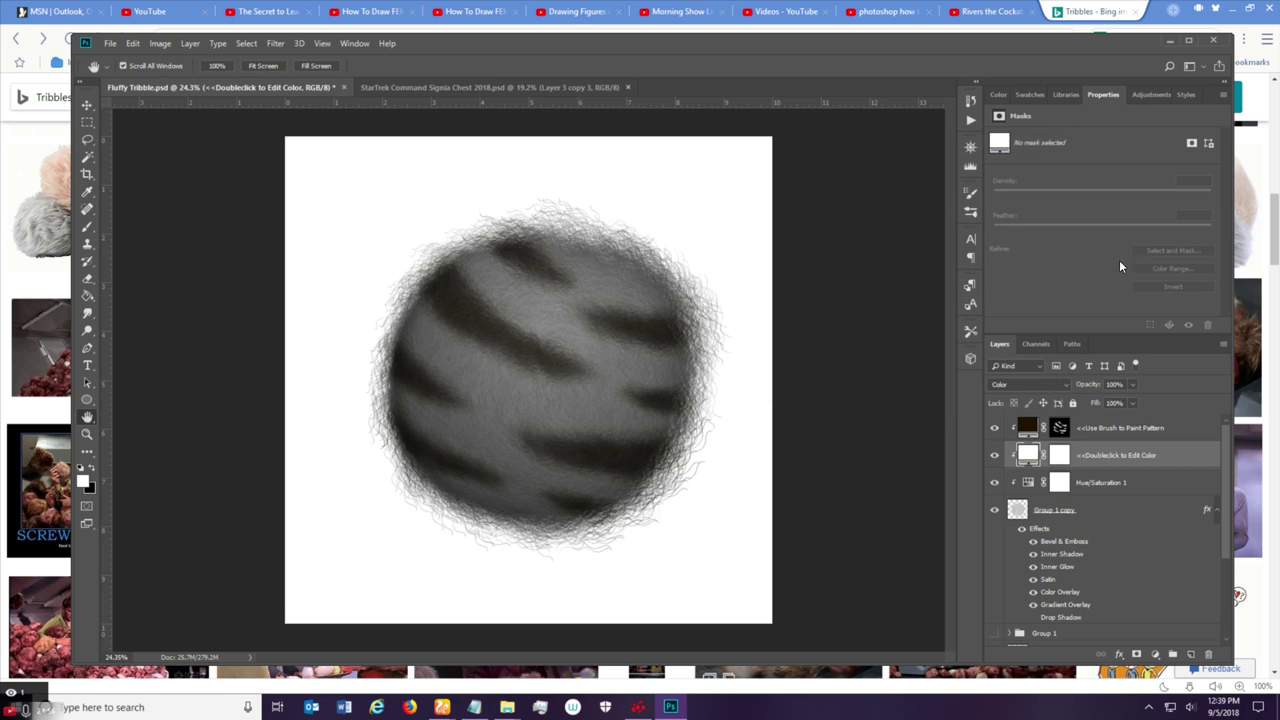
pyautogui.click(1030, 486)
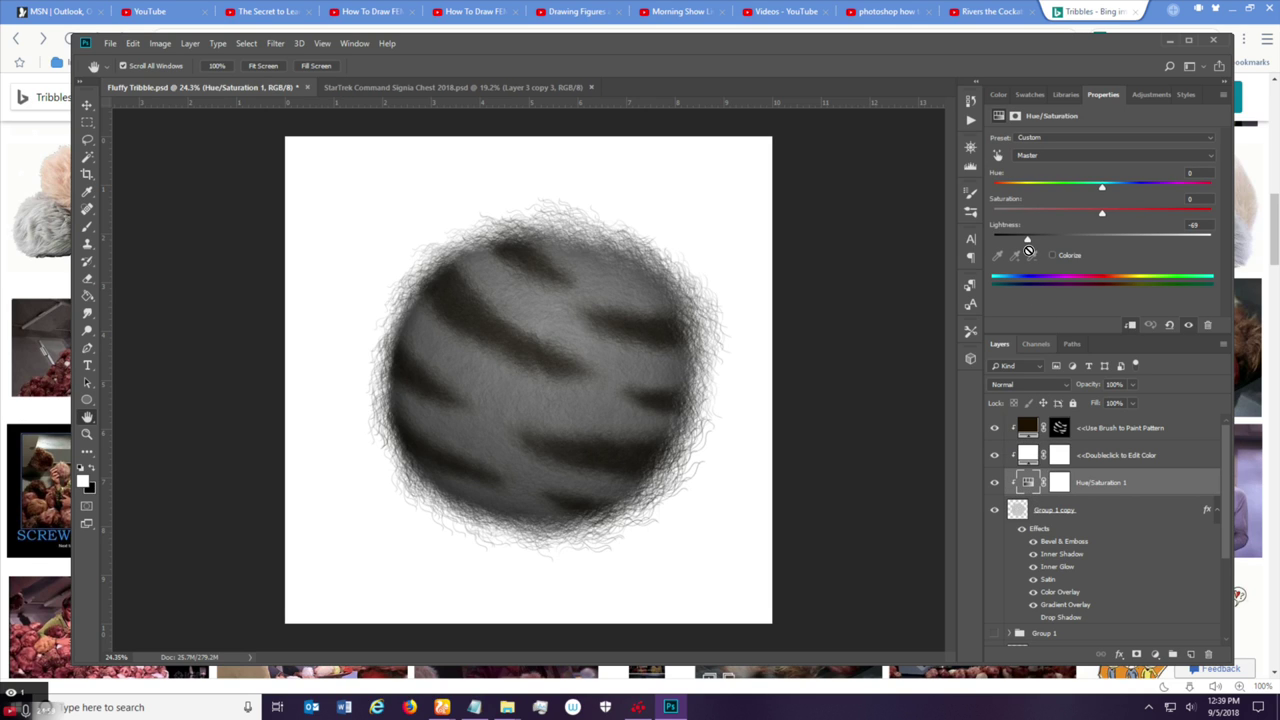
pyautogui.moveTo(1025, 241); pyautogui.dragTo(1066, 244)
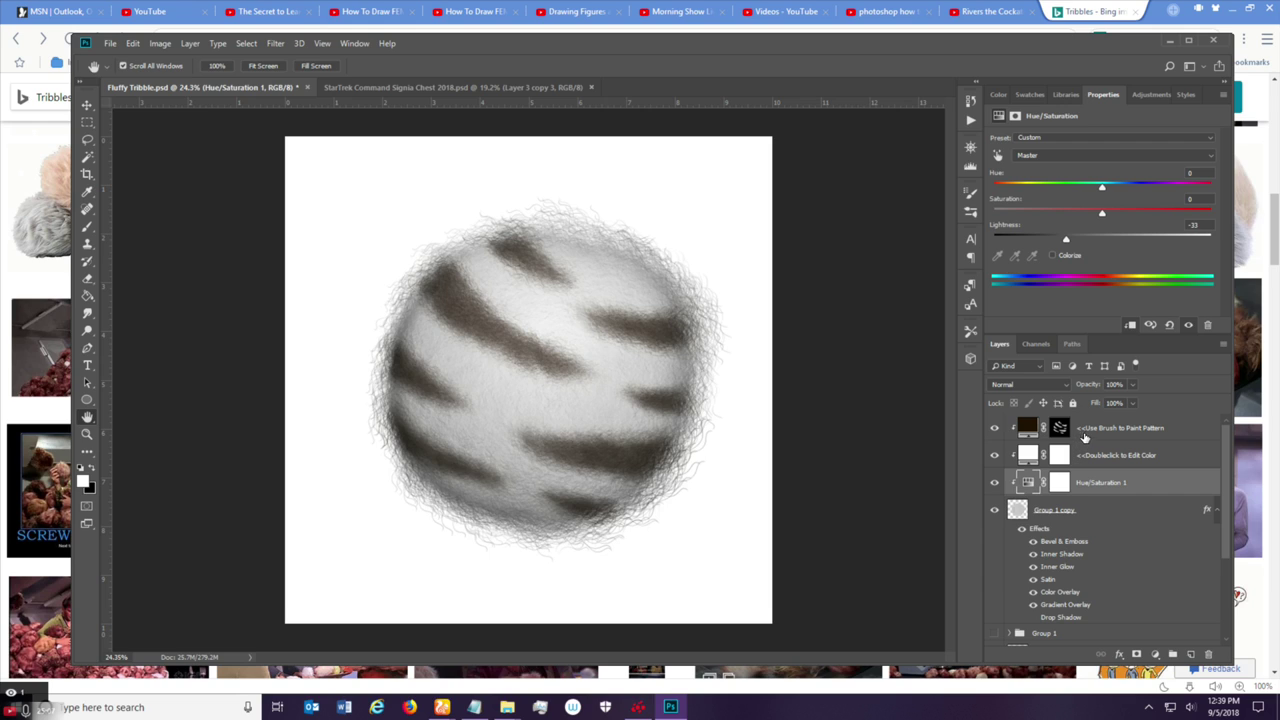
# Change the solid color of the <<Use Brush to Paint Pattern stripe layer to black (000000).
pyautogui.click(1028, 426)
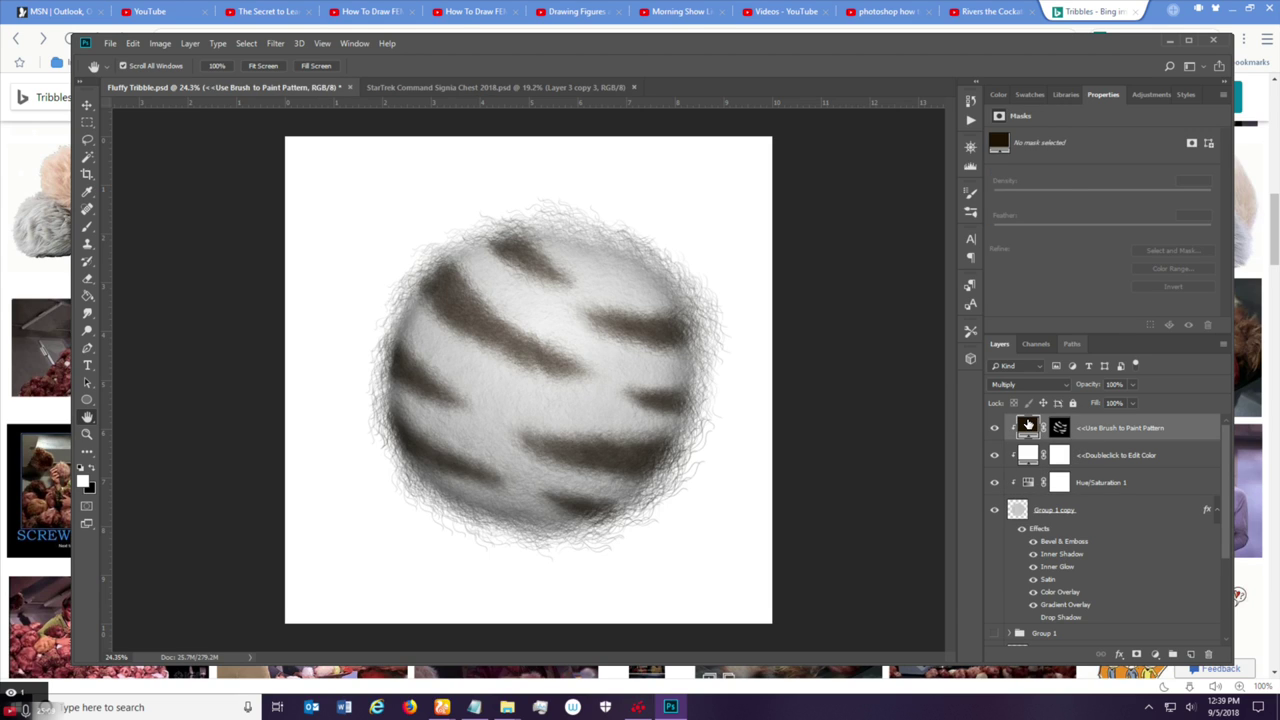
pyautogui.doubleClick(1028, 426)
pyautogui.moveTo(865, 320); pyautogui.dragTo(692, 348)
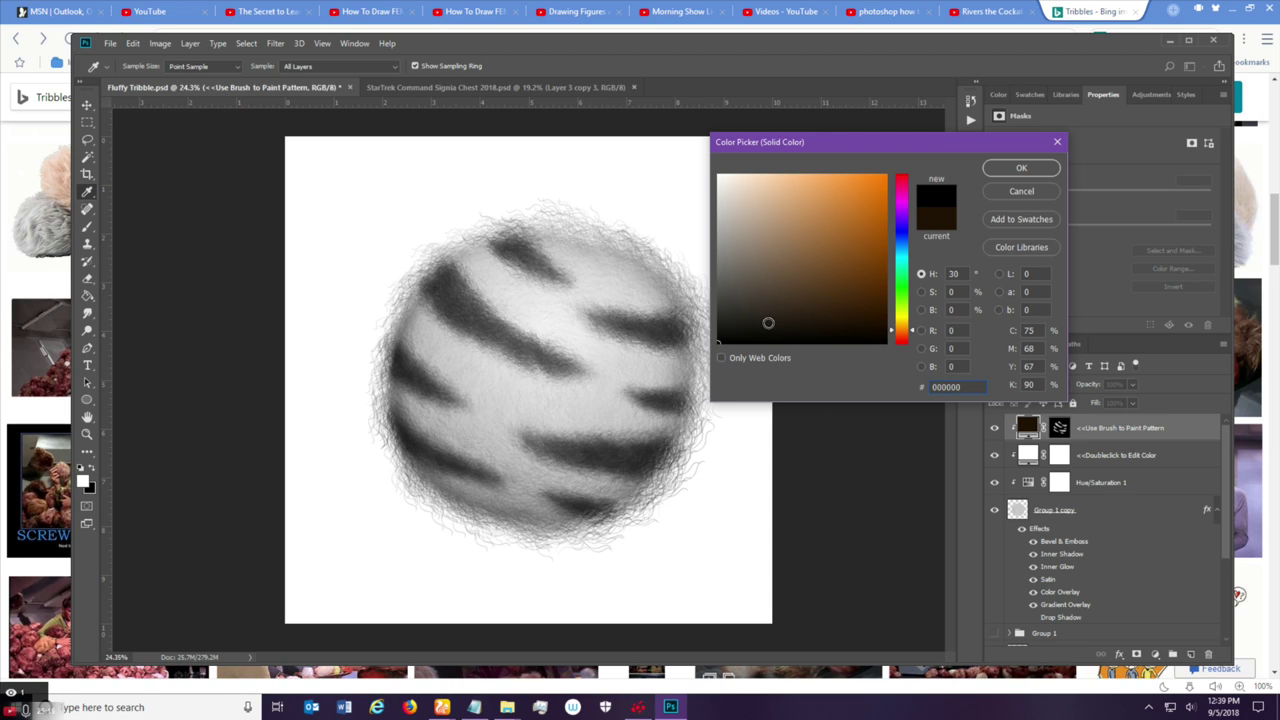
pyautogui.click(1000, 170)
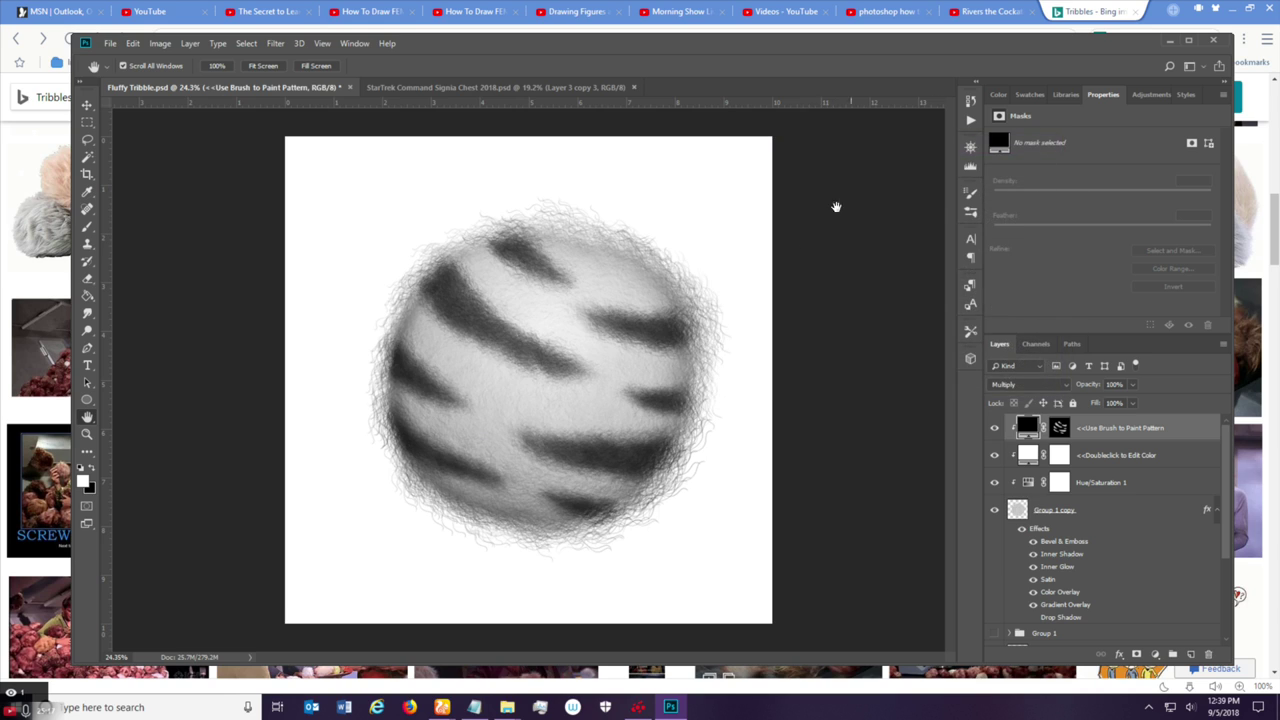
pyautogui.scroll(-2, 788, 488)
pyautogui.scroll(1, 788, 488)
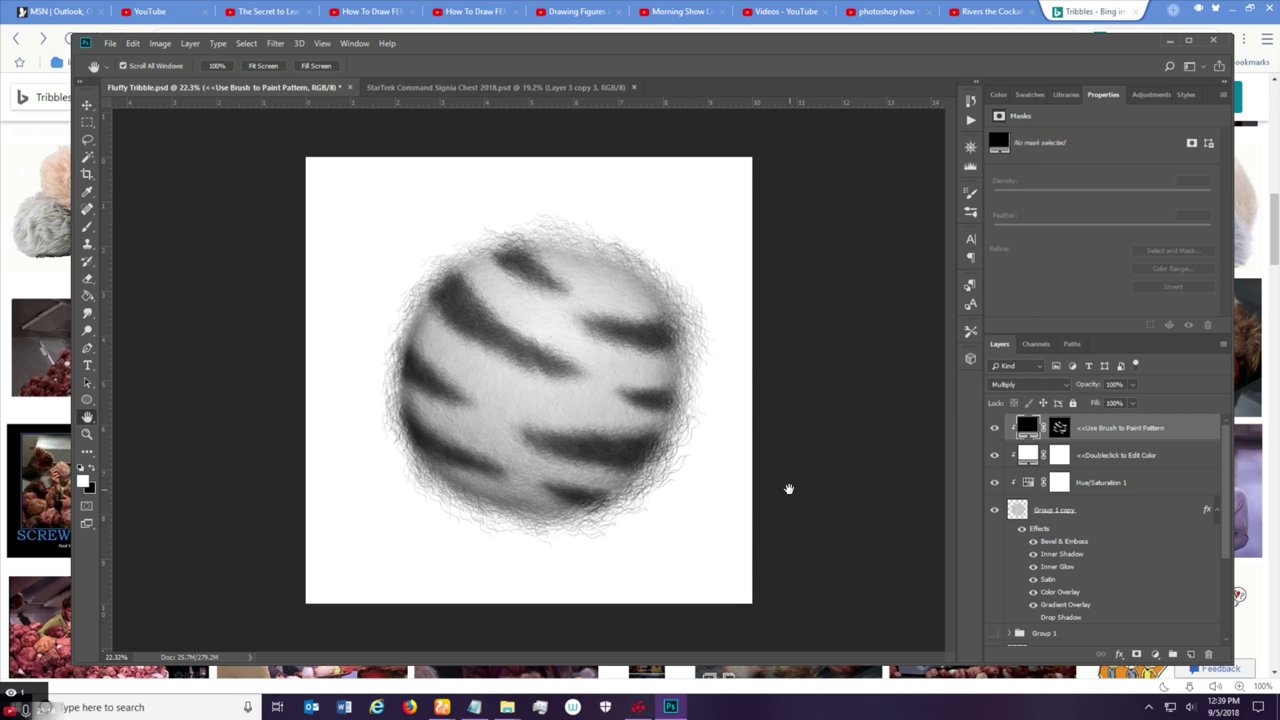
# Save the recolored tribble in its existing file, Fluffy Tribble.psd.
pyautogui.click(110, 45)
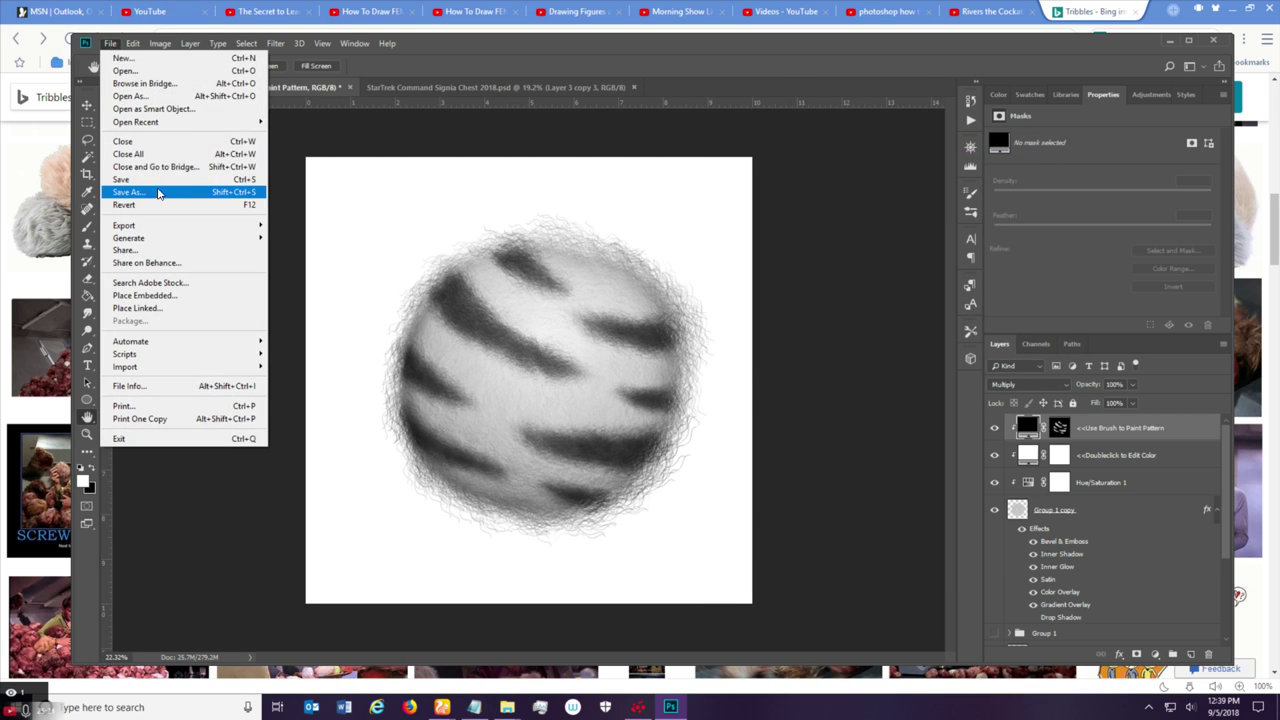
pyautogui.click(151, 178)
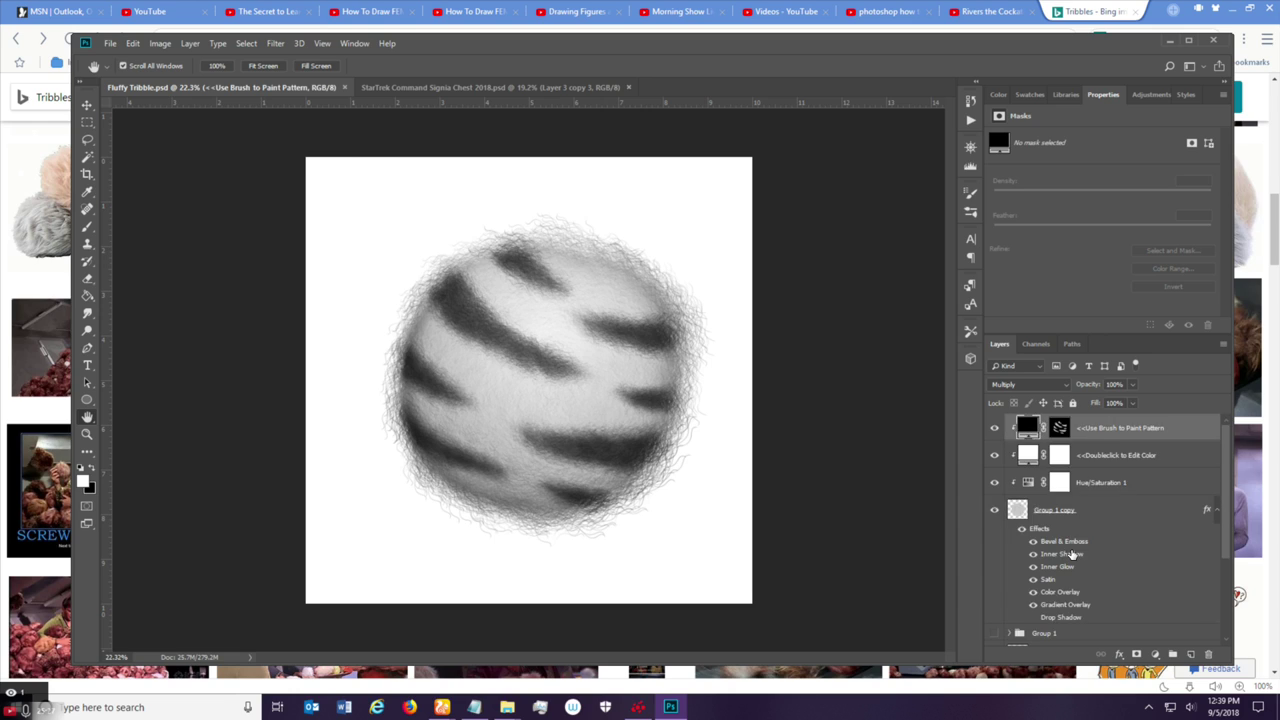
pyautogui.scroll(-3, 1067, 547)
pyautogui.scroll(3, 1067, 547)
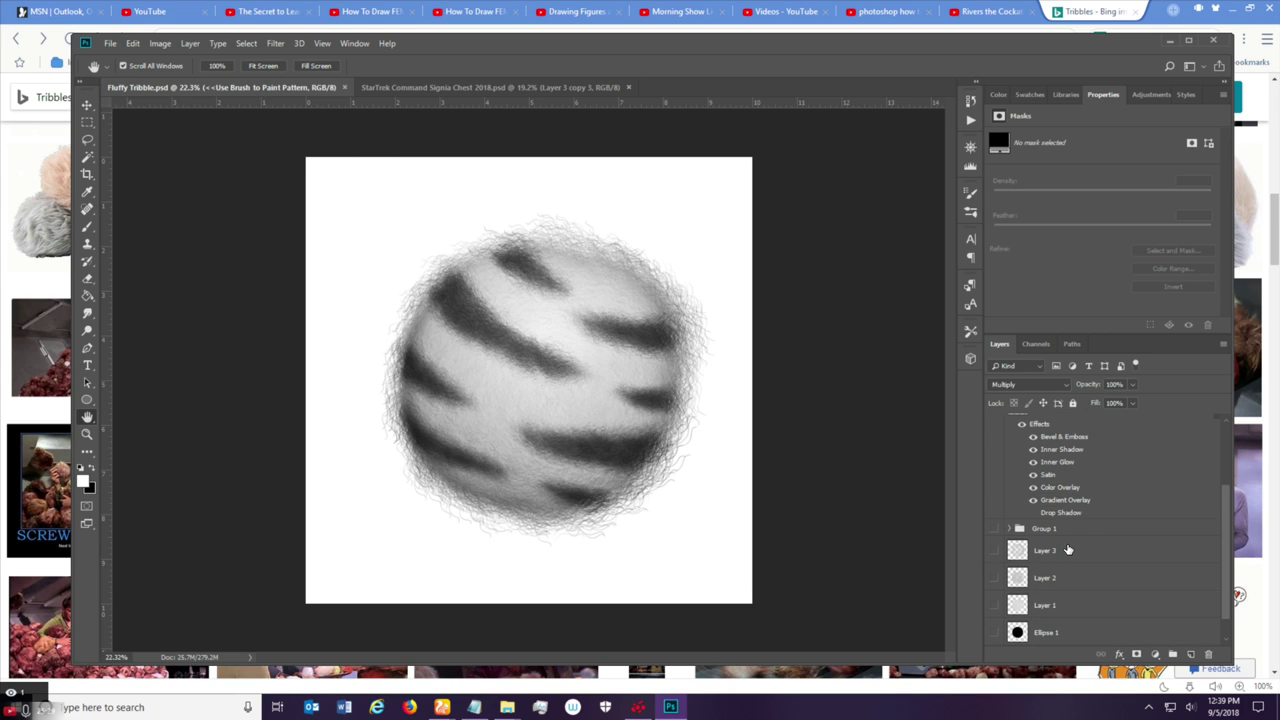
# Hide the white Background layer and save the transparent tribble image in PNG format.
pyautogui.scroll(-3, 1067, 547)
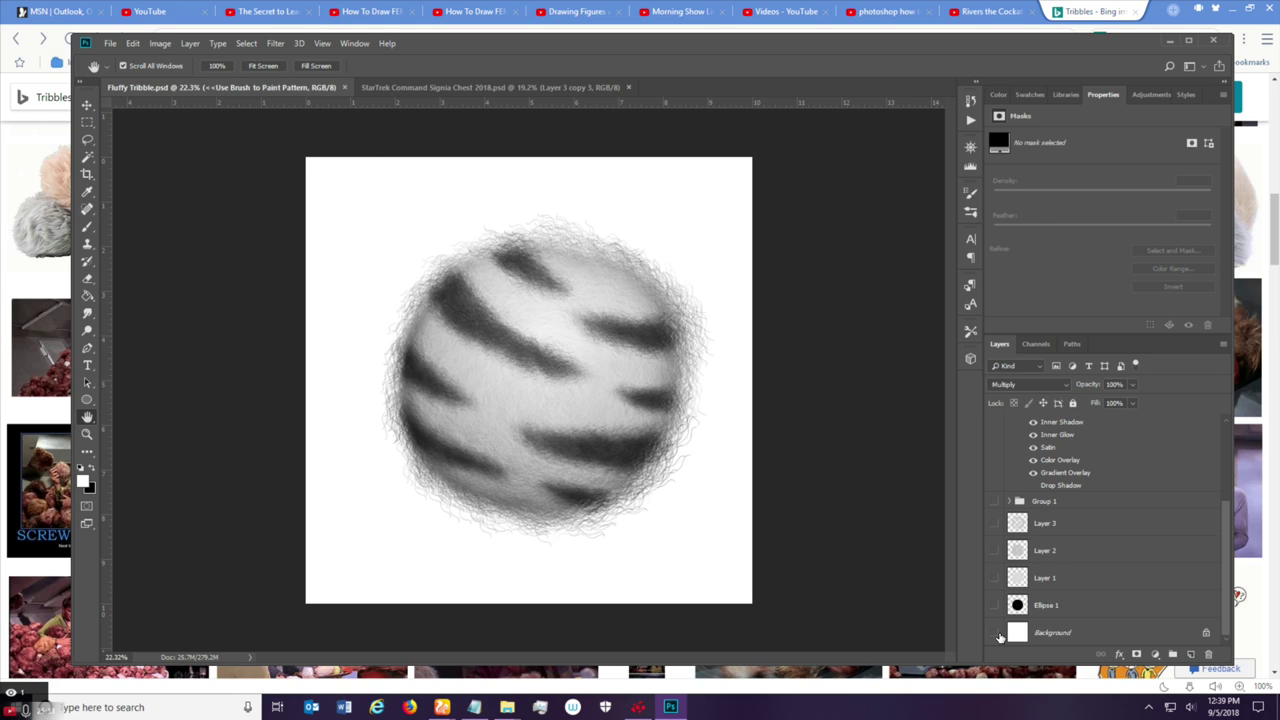
pyautogui.click(996, 633)
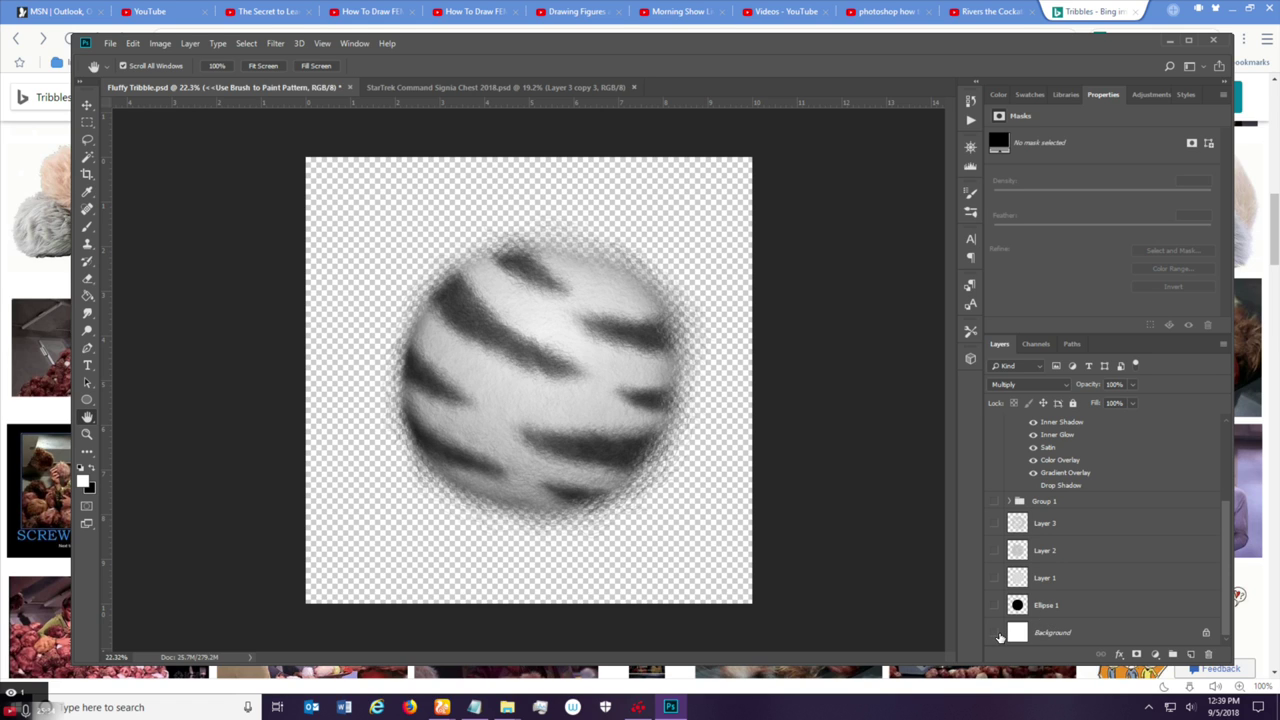
pyautogui.click(110, 43)
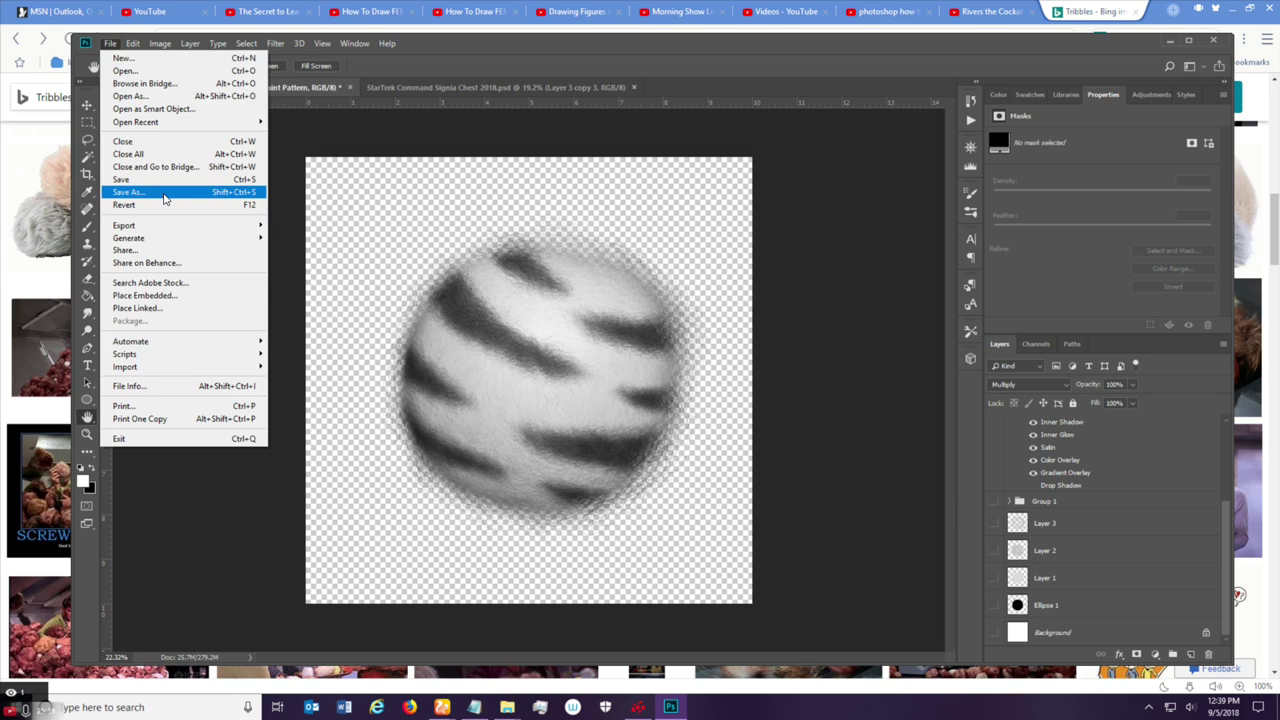
pyautogui.click(165, 197)
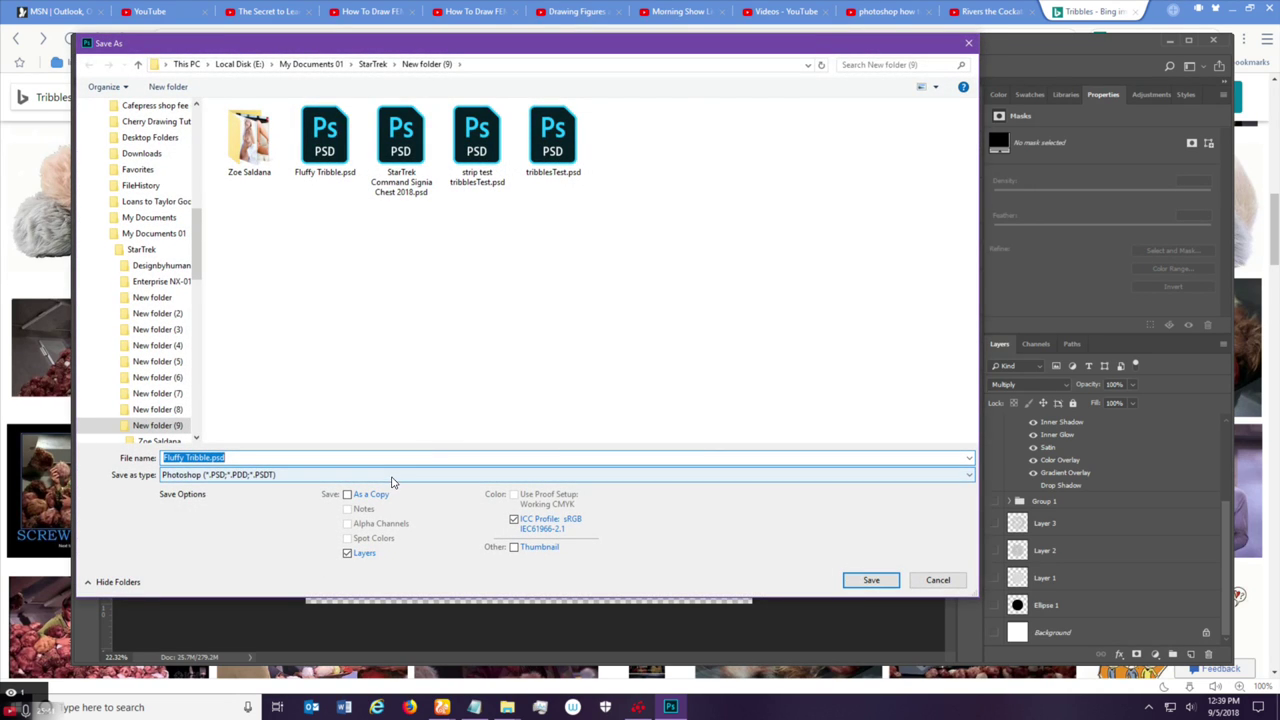
pyautogui.click(392, 478)
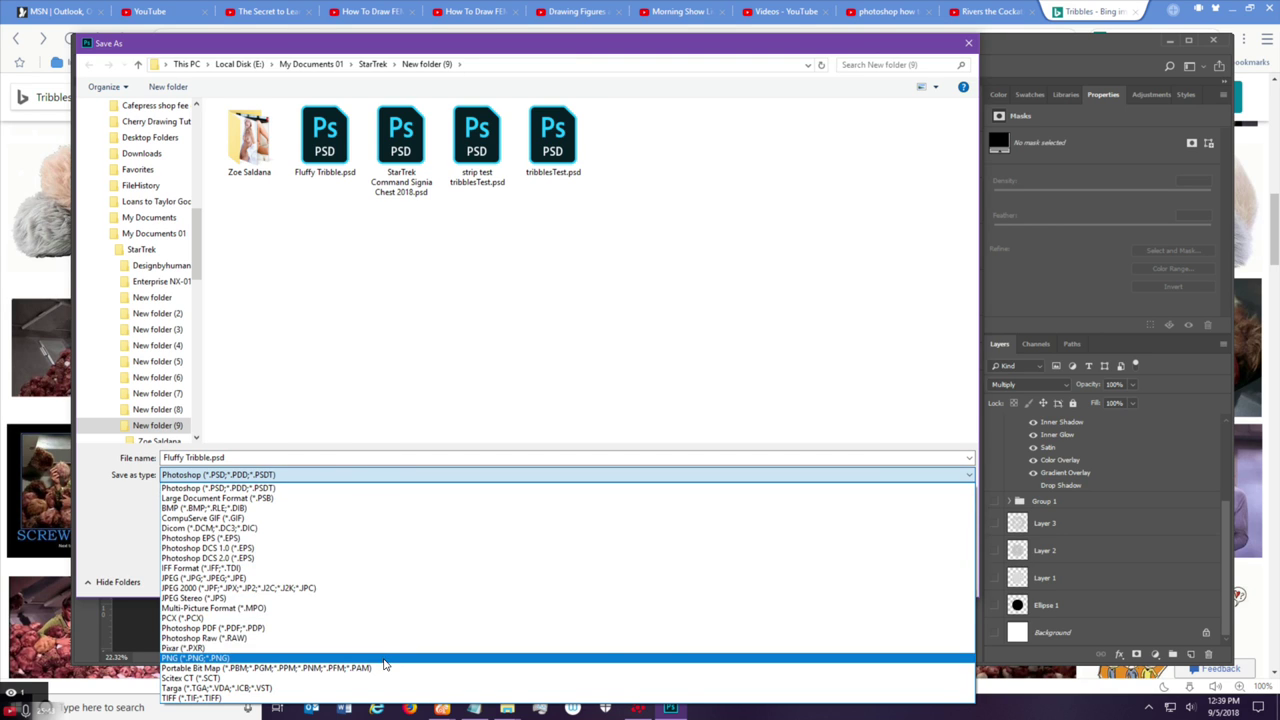
pyautogui.click(384, 660)
pyautogui.click(866, 580)
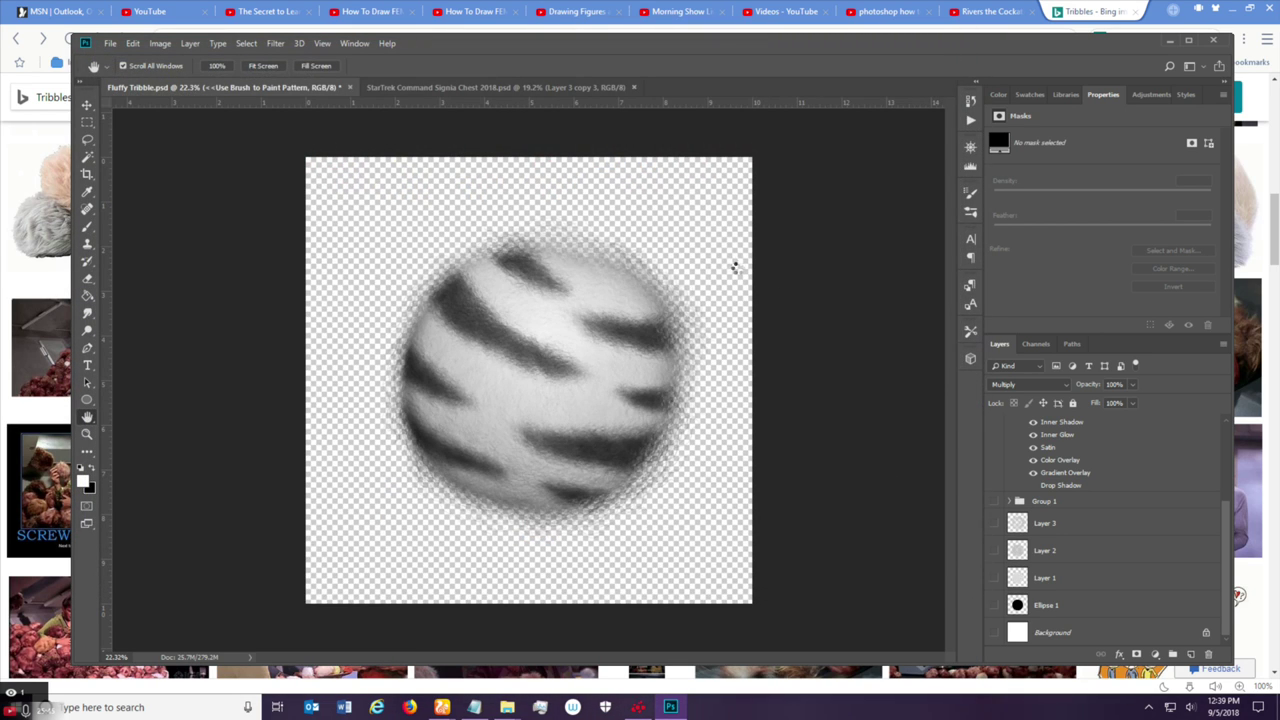
pyautogui.click(705, 210)
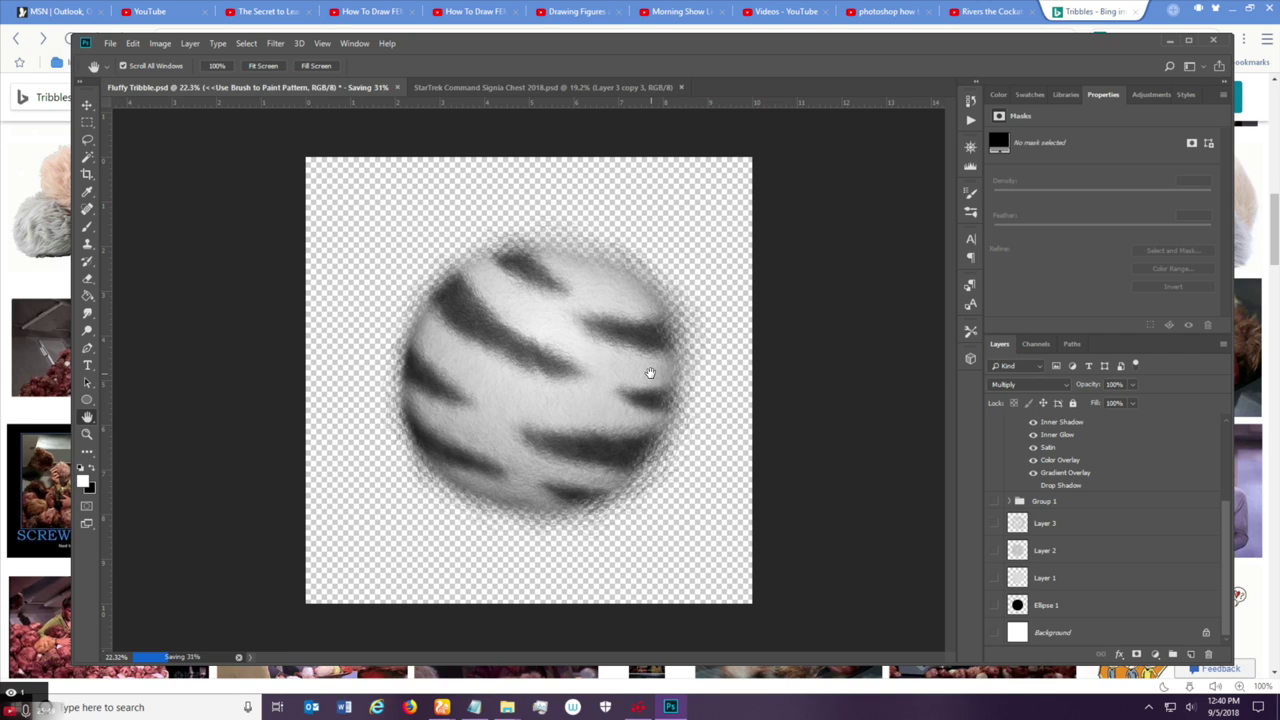
# Check the image size of StarTrek Command Signia Chest 2018.psd and copy the four tribble layers, from <<Use Brush to Paint Pattern to Group 1 copy, into it.
pyautogui.scroll(3, 1149, 473)
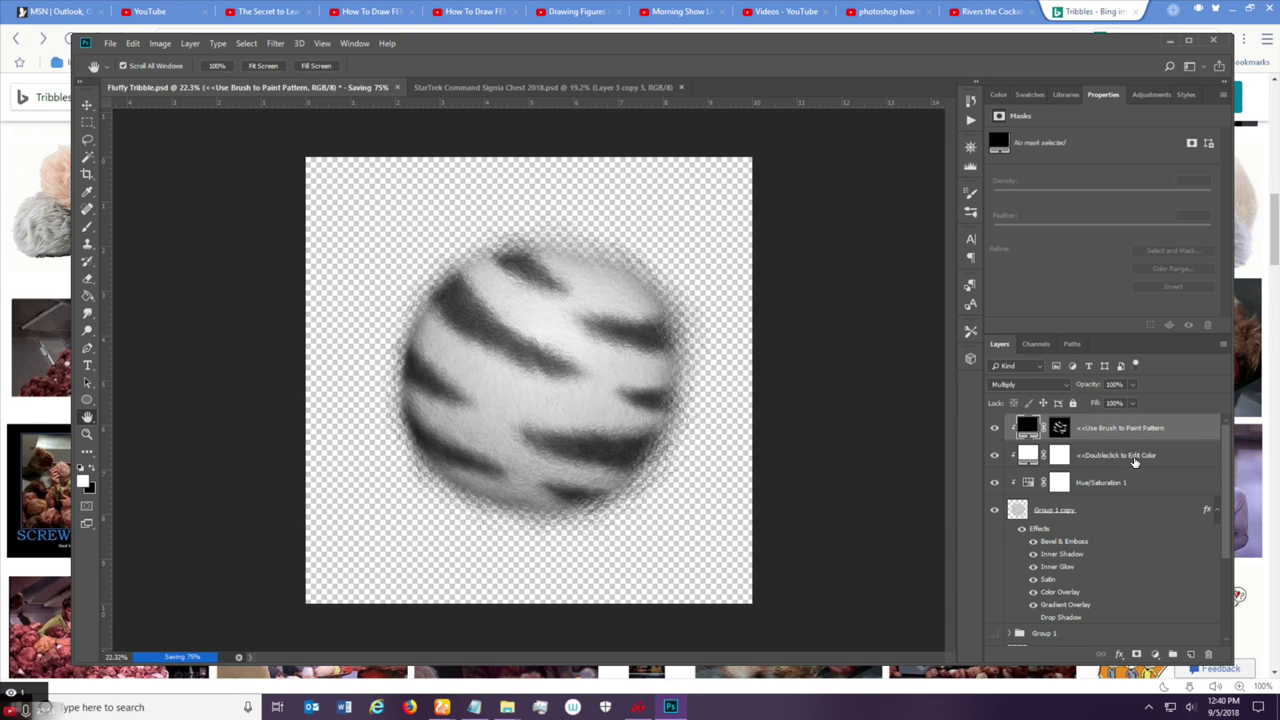
pyautogui.keyDown('shift'); pyautogui.click(1124, 505); pyautogui.keyUp('shift')
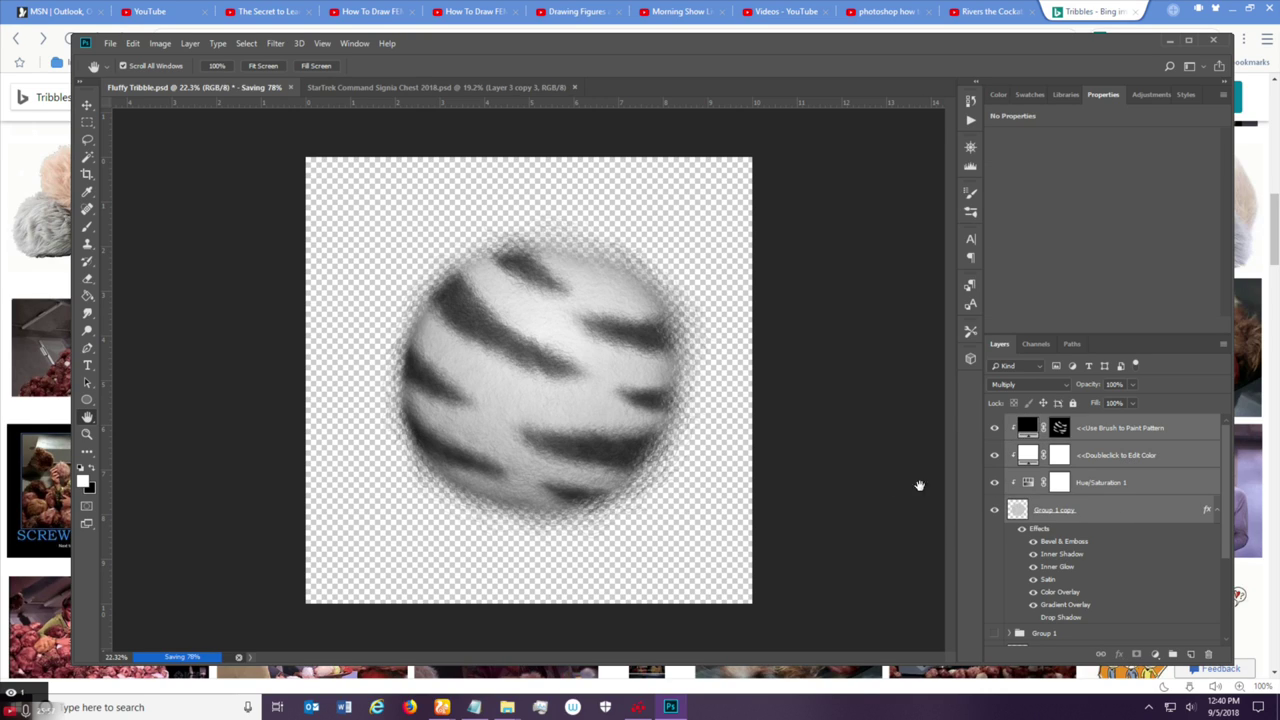
pyautogui.click(423, 88)
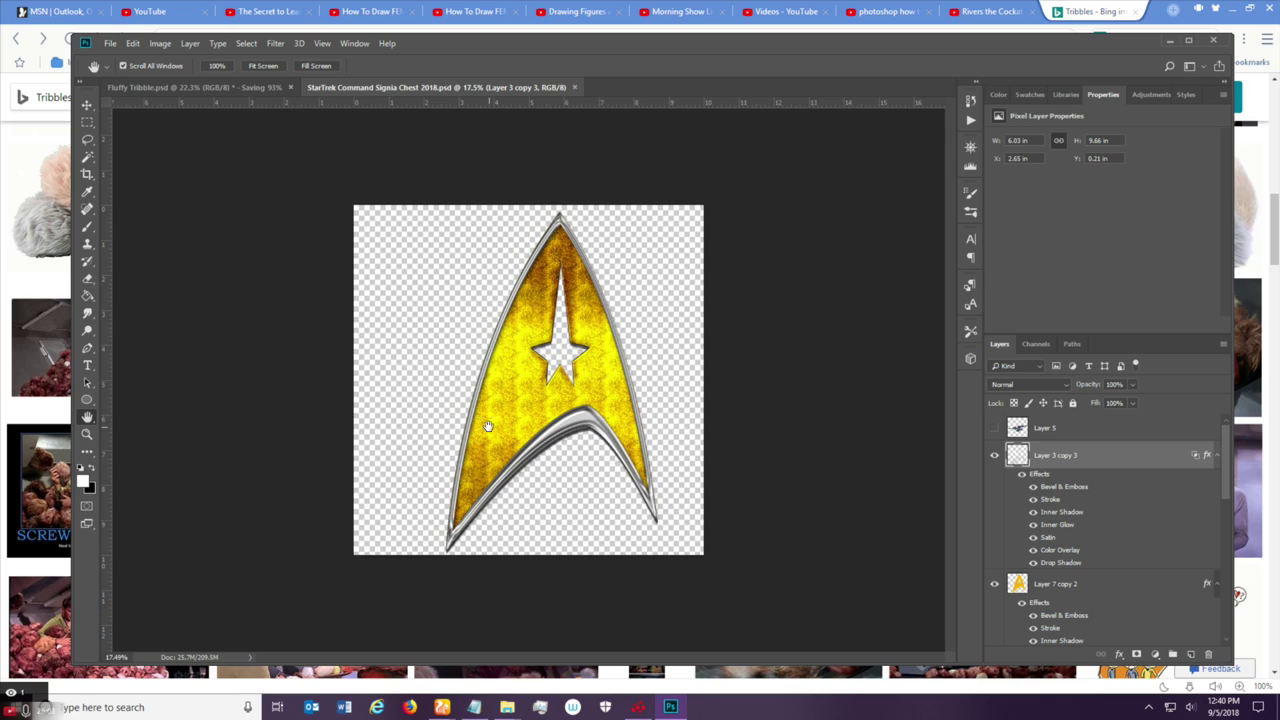
pyautogui.click(162, 43)
pyautogui.click(179, 143)
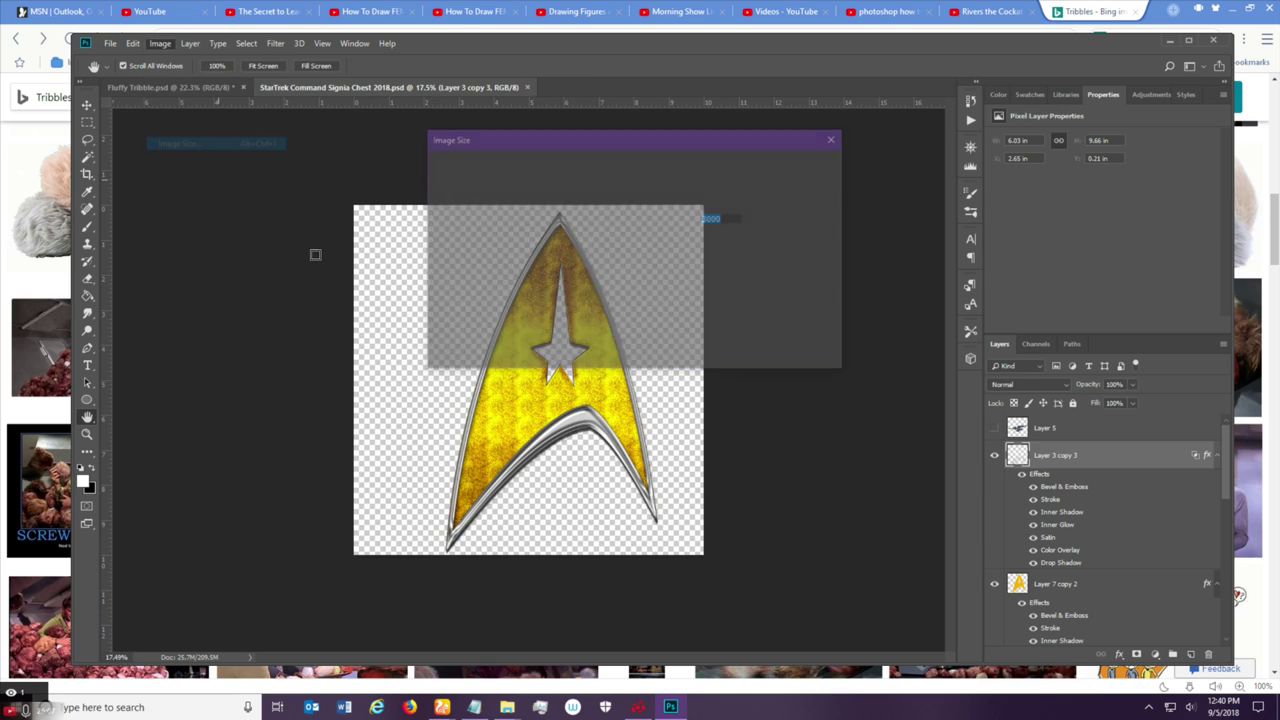
pyautogui.click(835, 137)
pyautogui.click(212, 91)
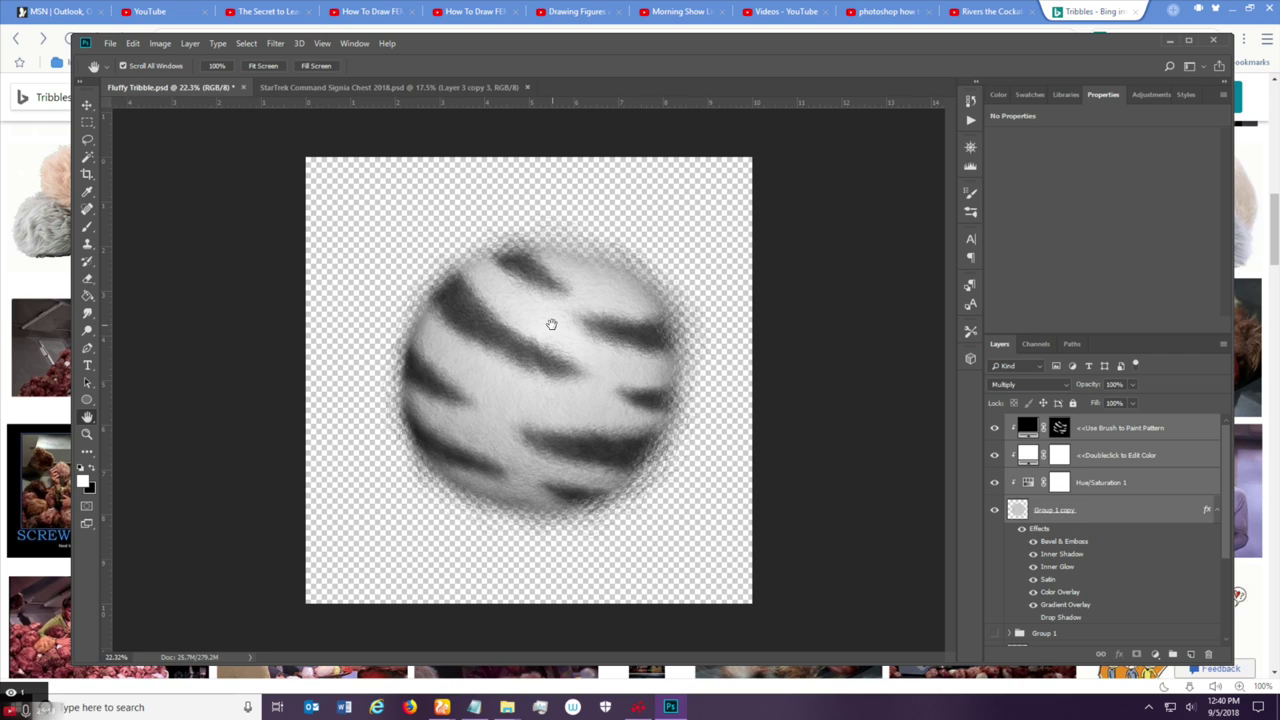
pyautogui.click(88, 105)
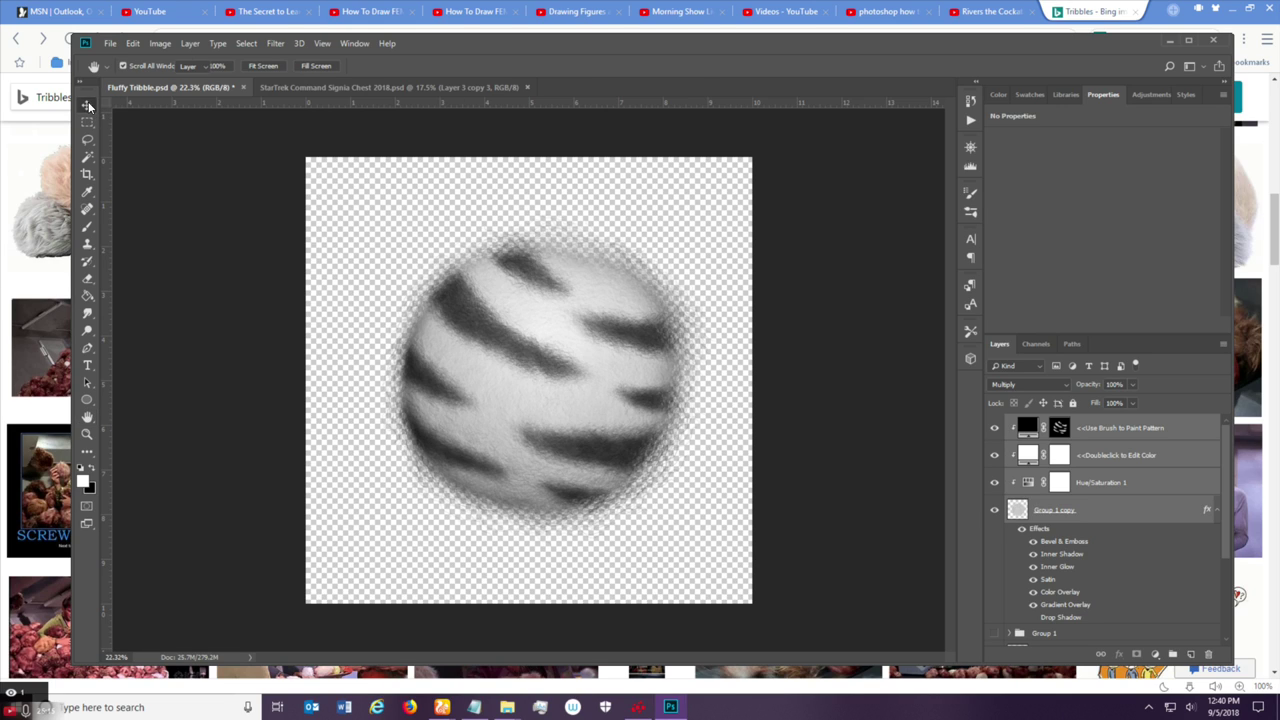
pyautogui.moveTo(487, 303); pyautogui.dragTo(496, 409)
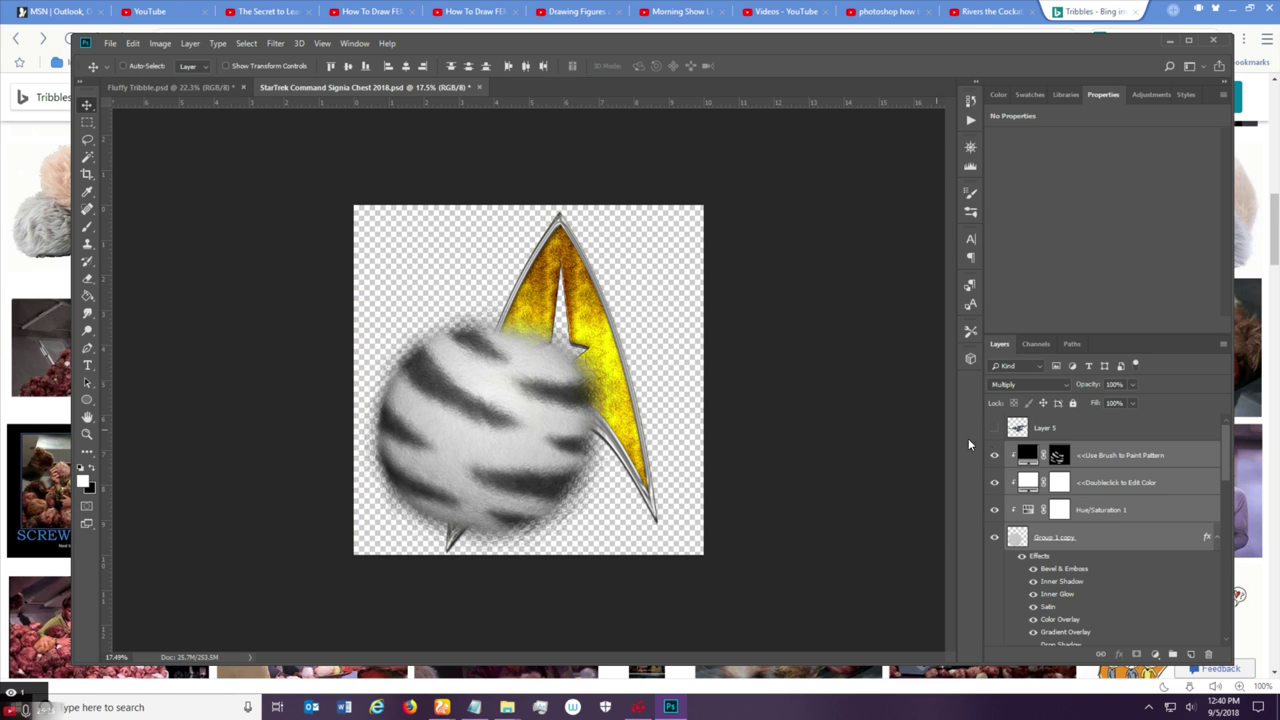
# Put the copied tribble layers in a group and name the group Tribble.
pyautogui.click(1173, 654)
pyautogui.rightClick(1047, 458)
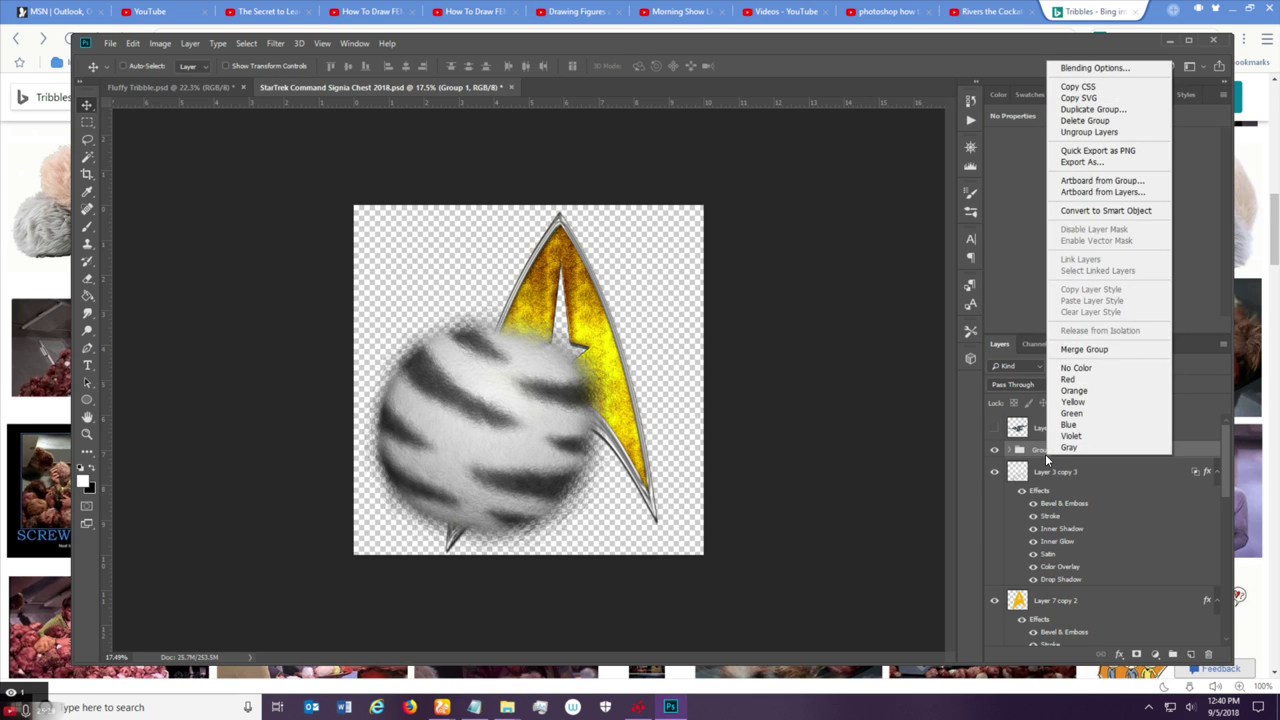
pyautogui.click(1084, 349)
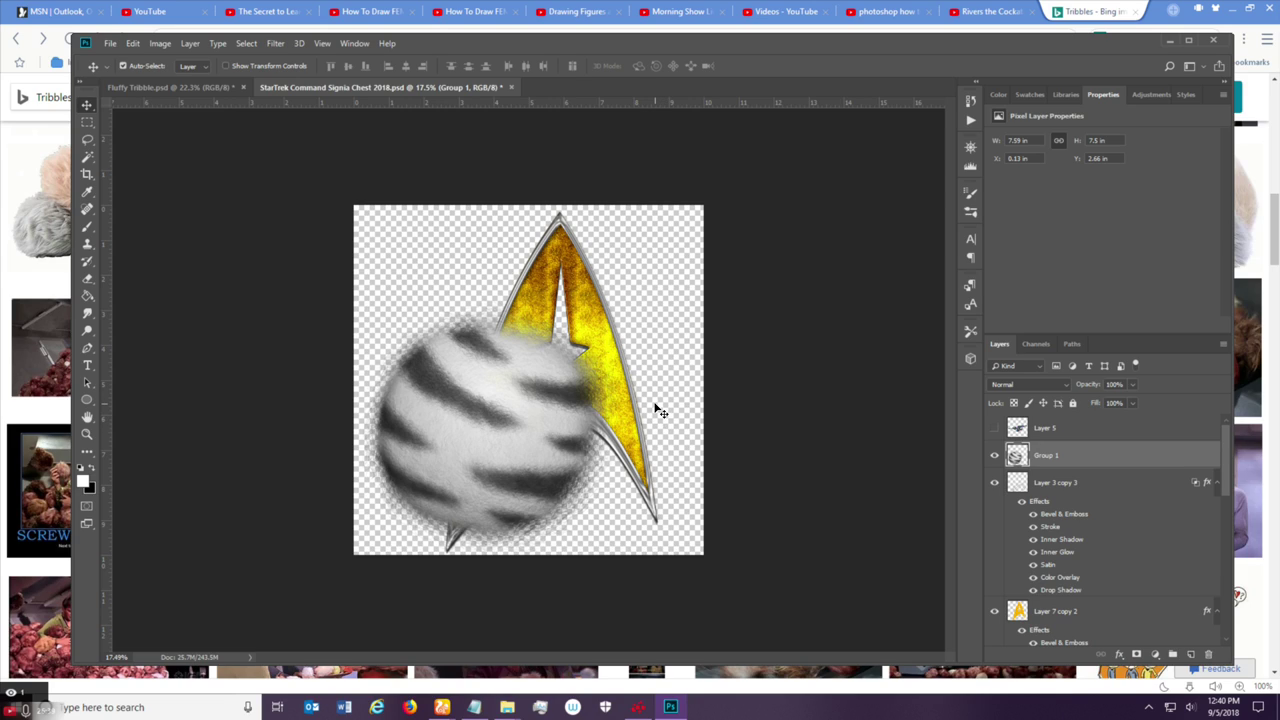
pyautogui.hotkey('ctrl', 'z')
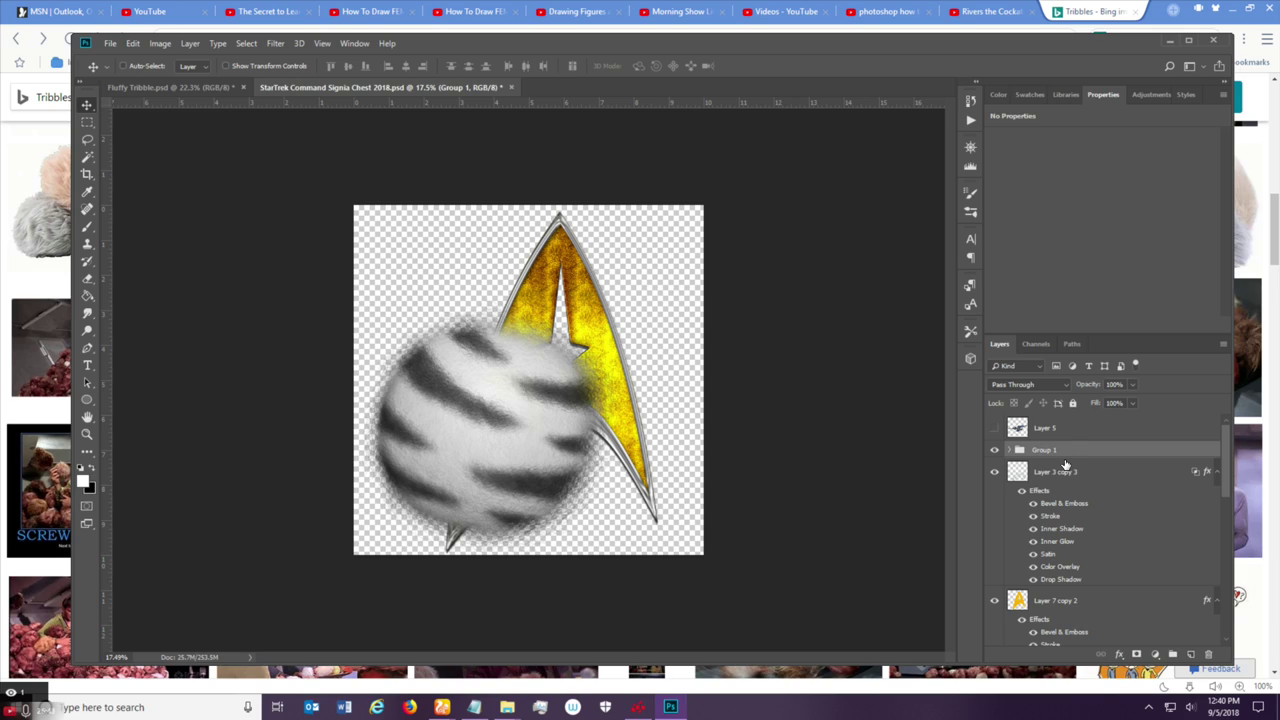
pyautogui.doubleClick(1046, 450)
pyautogui.write('Tribble')
pyautogui.press('Return')
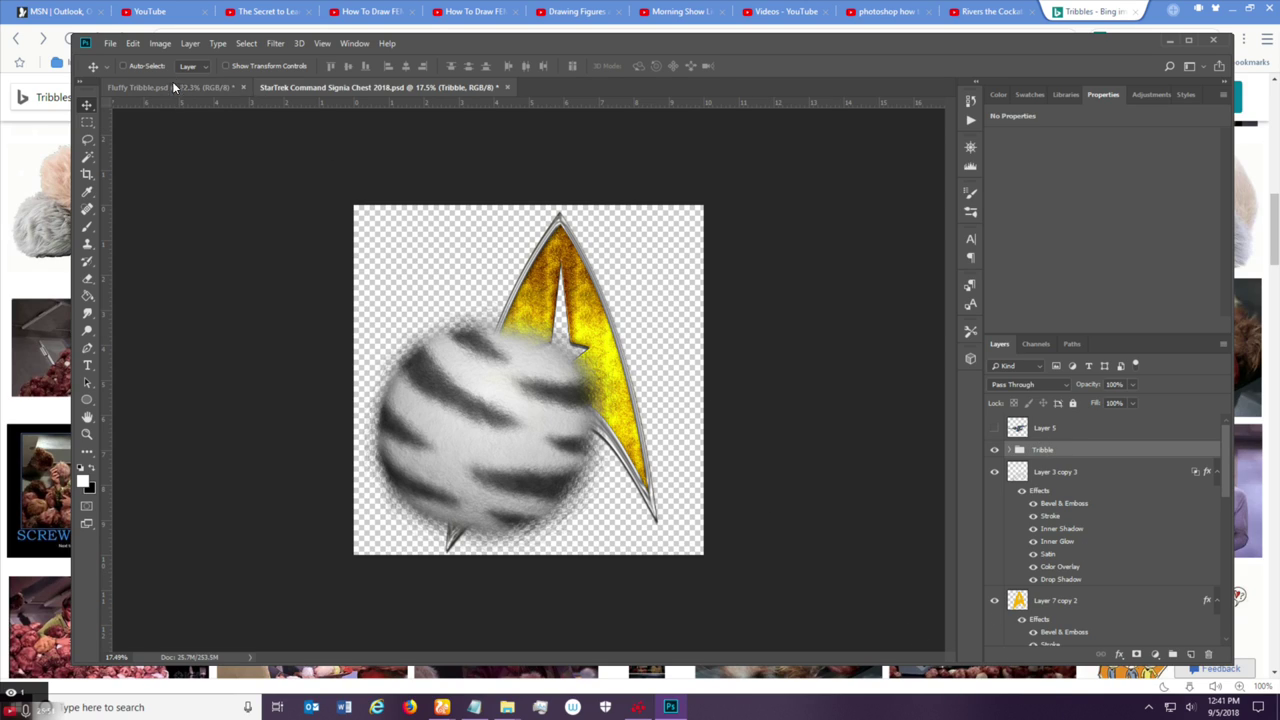
# Scale the Tribble group to 70% and place it over the insignia's lower-left leg.
pyautogui.click(193, 44)
pyautogui.moveTo(139, 46)
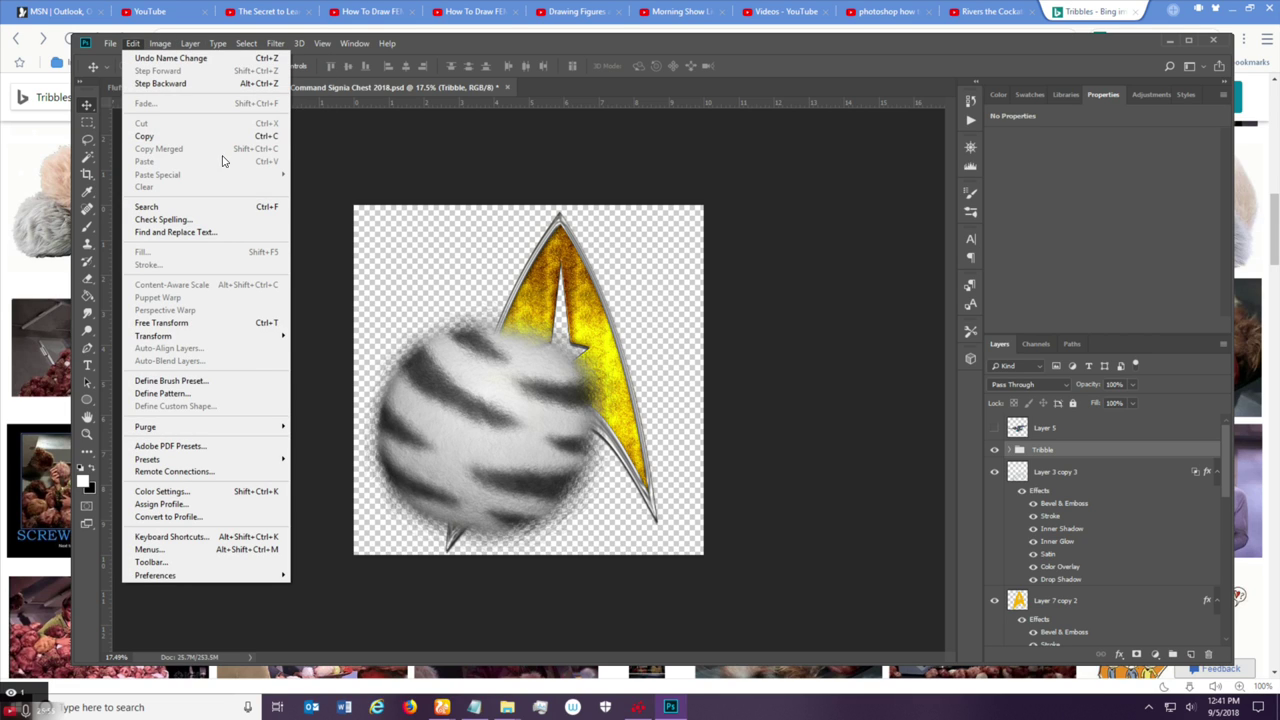
pyautogui.click(209, 322)
pyautogui.moveTo(326, 70); pyautogui.dragTo(307, 75)
pyautogui.moveTo(513, 430)
pyautogui.mouseDown()
pyautogui.moveTo(573, 442)
pyautogui.moveTo(510, 440)
pyautogui.mouseUp()
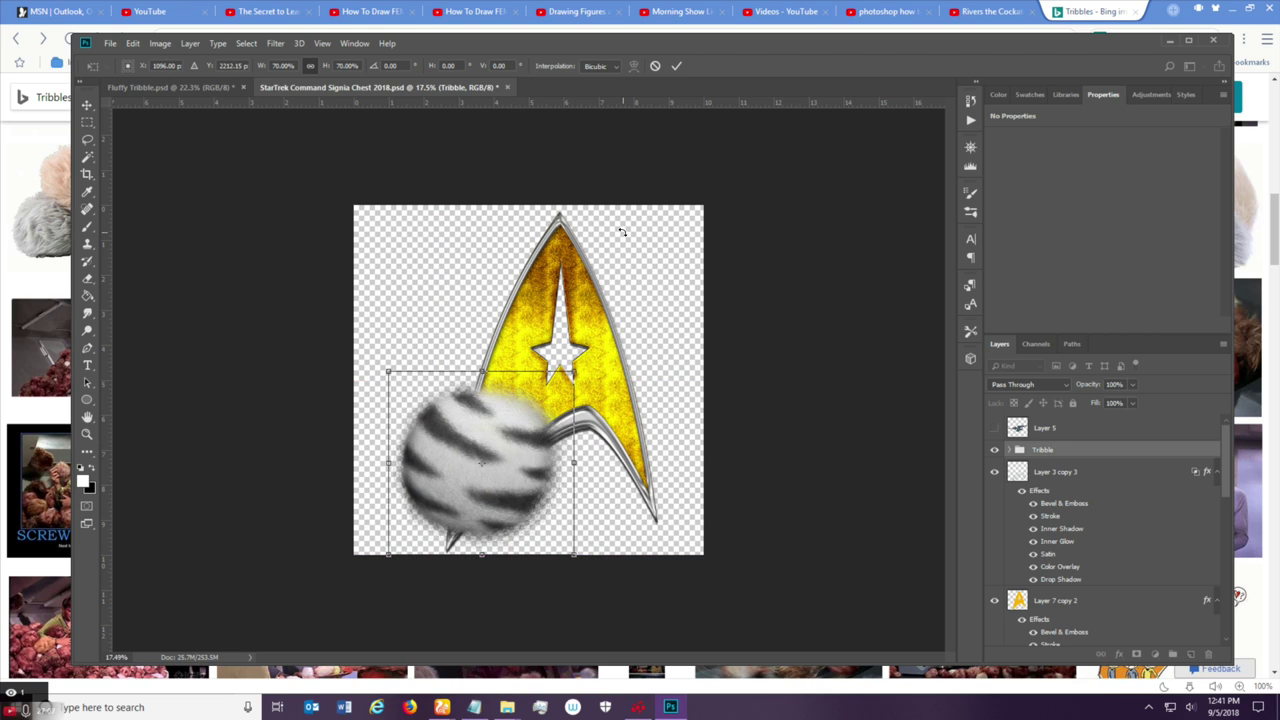
pyautogui.click(677, 66)
# Group all the insignia layers from Layer 3 copy 3 down to Layer 3, leaving out the black Layer 1.
pyautogui.scroll(-5, 1102, 520)
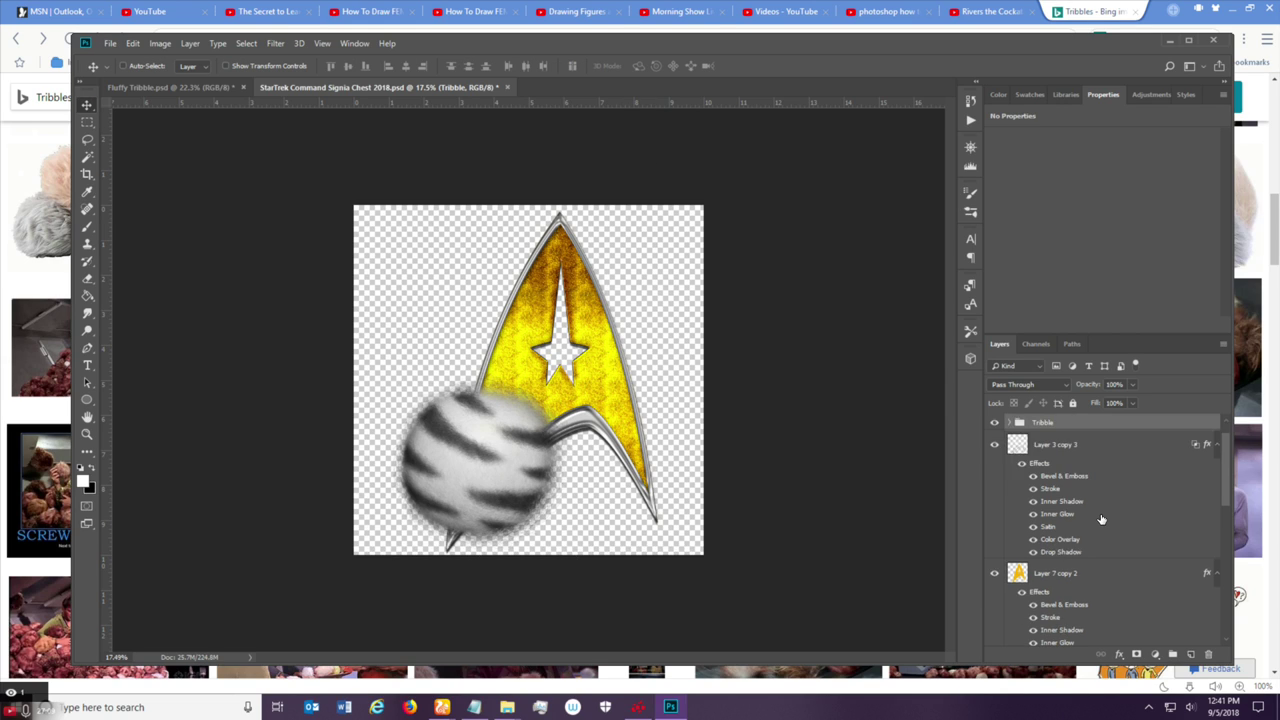
pyautogui.scroll(-2, 1107, 520)
pyautogui.scroll(5, 1107, 520)
pyautogui.scroll(3, 1107, 520)
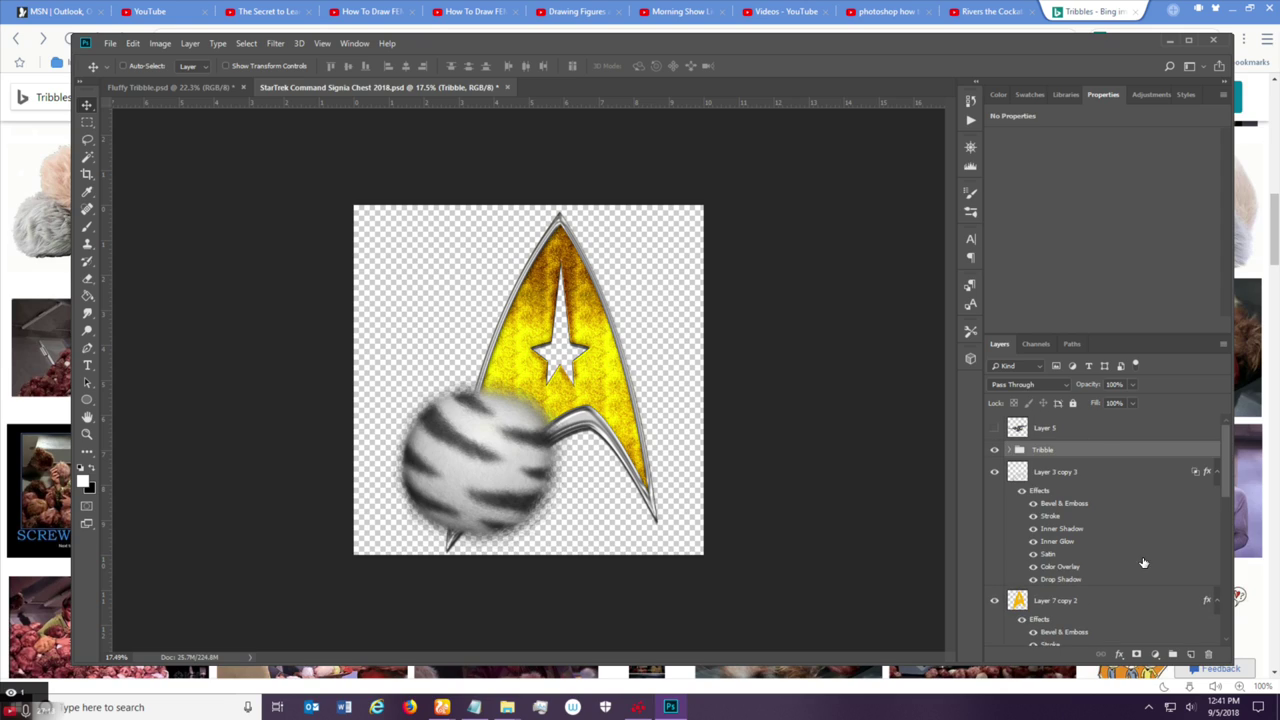
pyautogui.click(1109, 474)
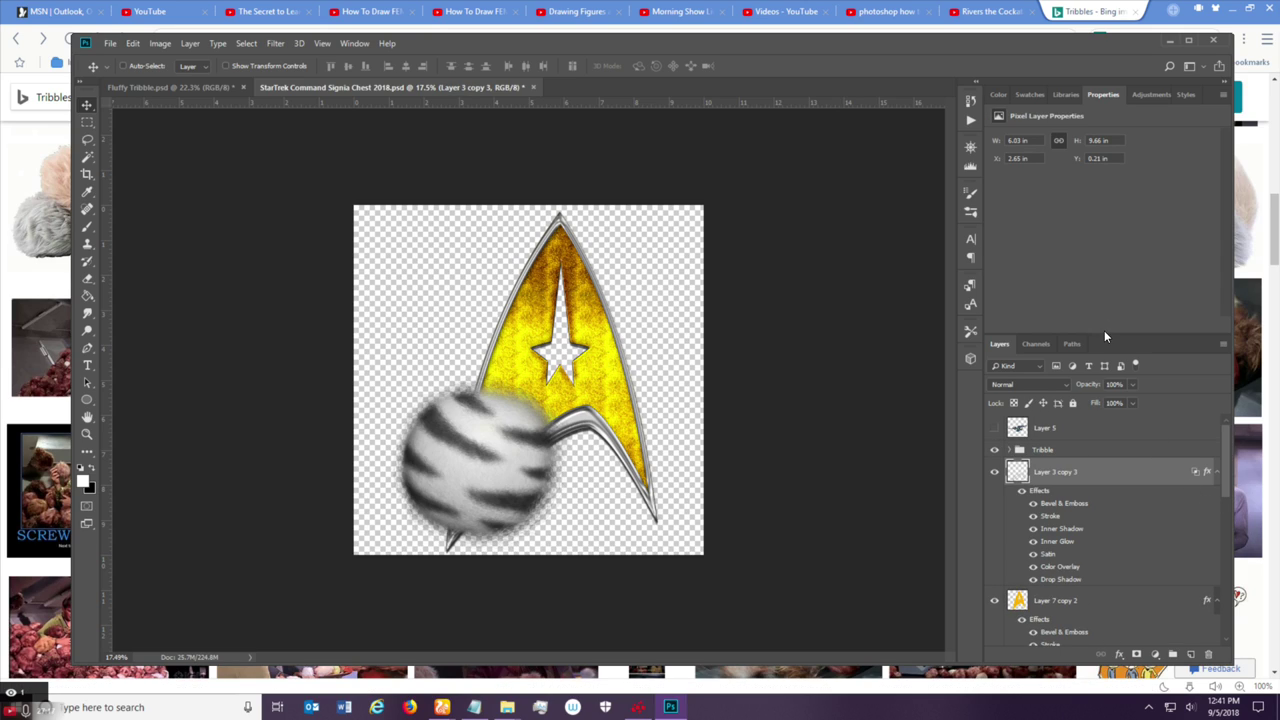
pyautogui.moveTo(1104, 336); pyautogui.dragTo(1075, 97)
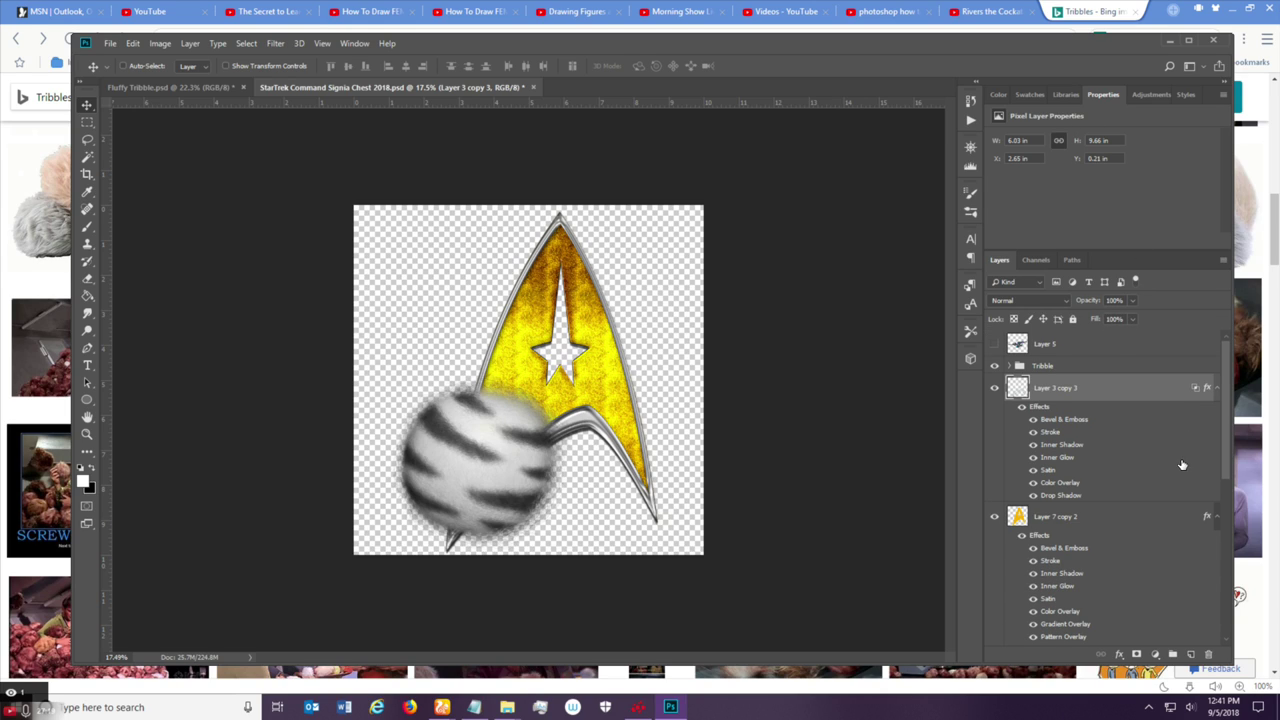
pyautogui.moveTo(1228, 455); pyautogui.dragTo(1228, 607)
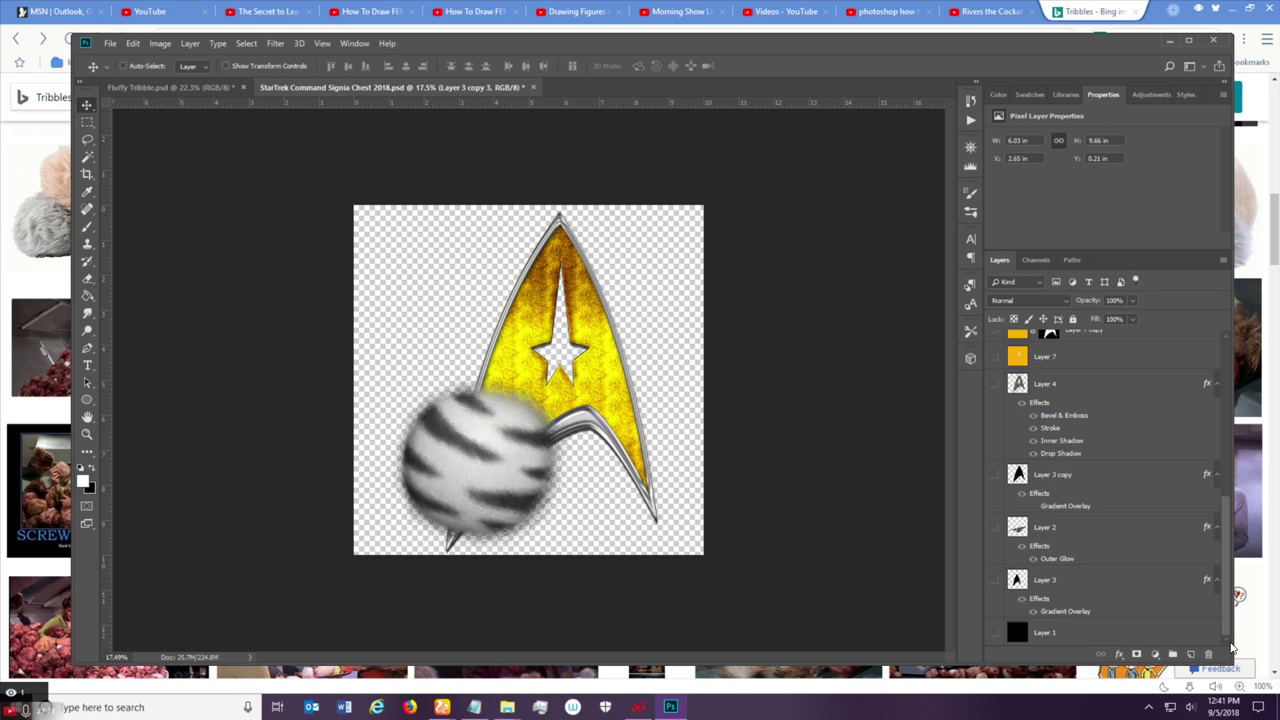
pyautogui.keyDown('shift'); pyautogui.click(1074, 586); pyautogui.keyUp('shift')
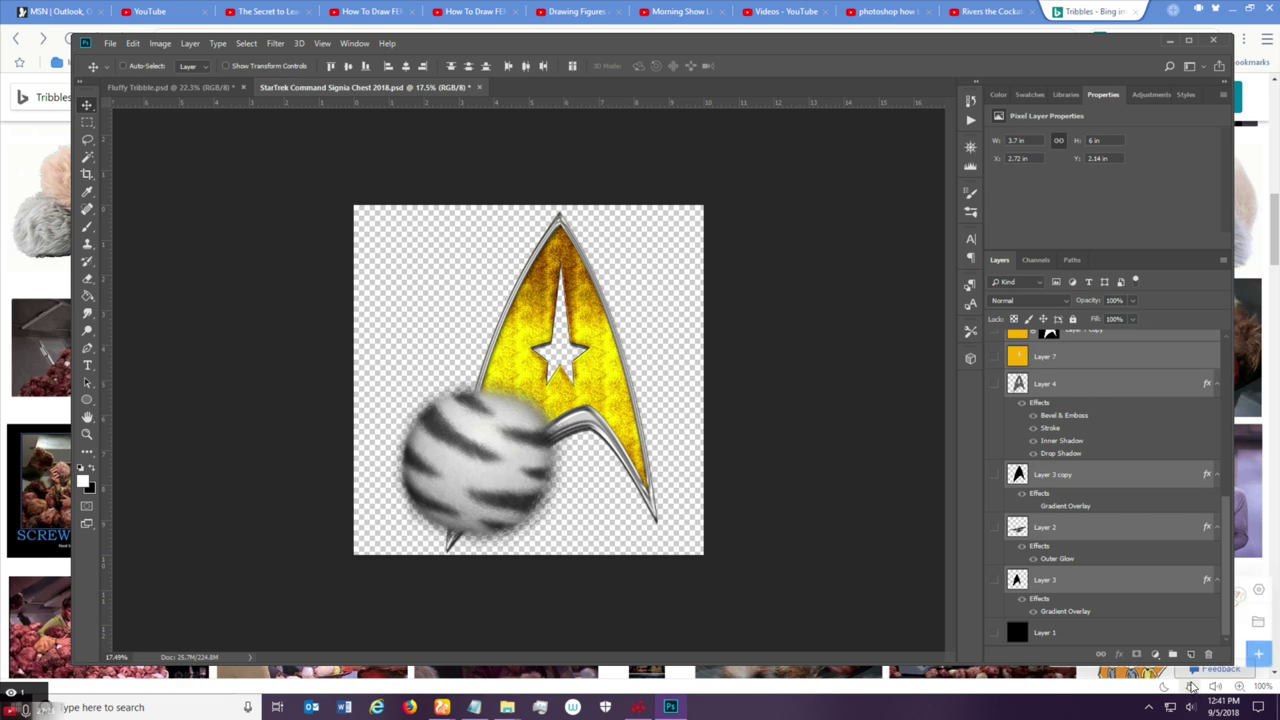
pyautogui.hotkey('ctrl', 'g')
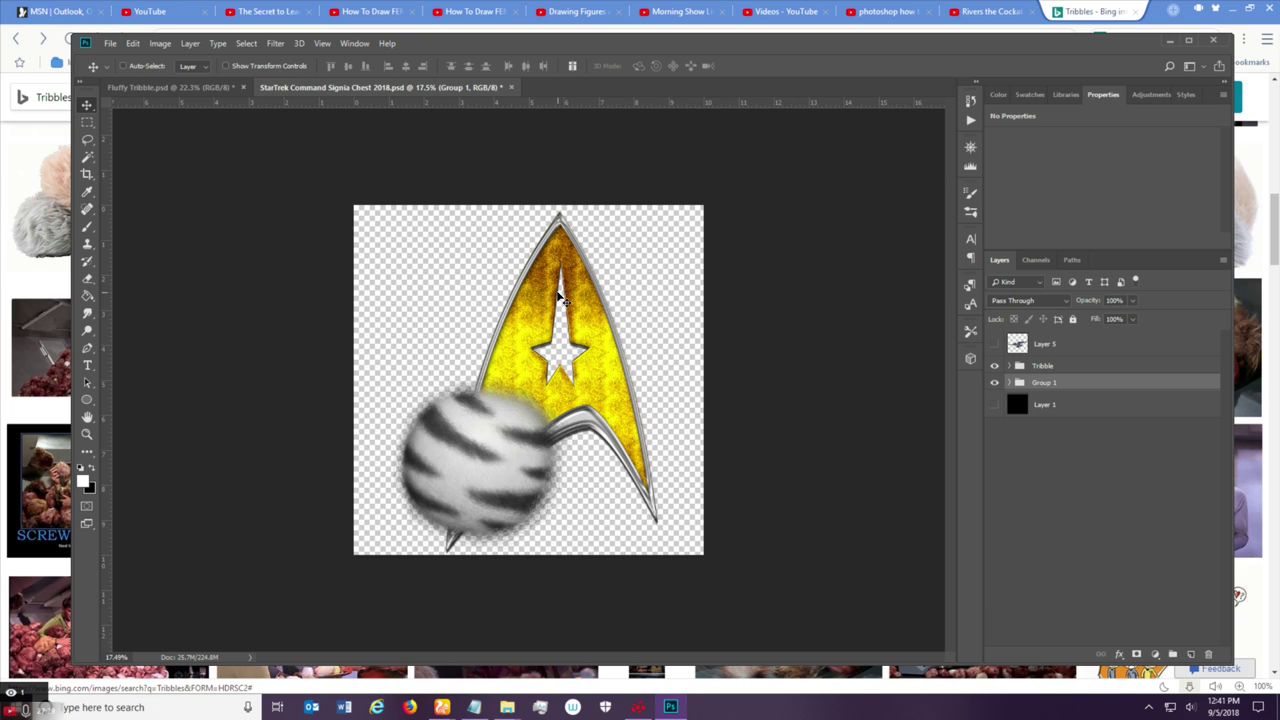
# Move the insignia group slightly left on the canvas, behind the tribble.
pyautogui.click(87, 156)
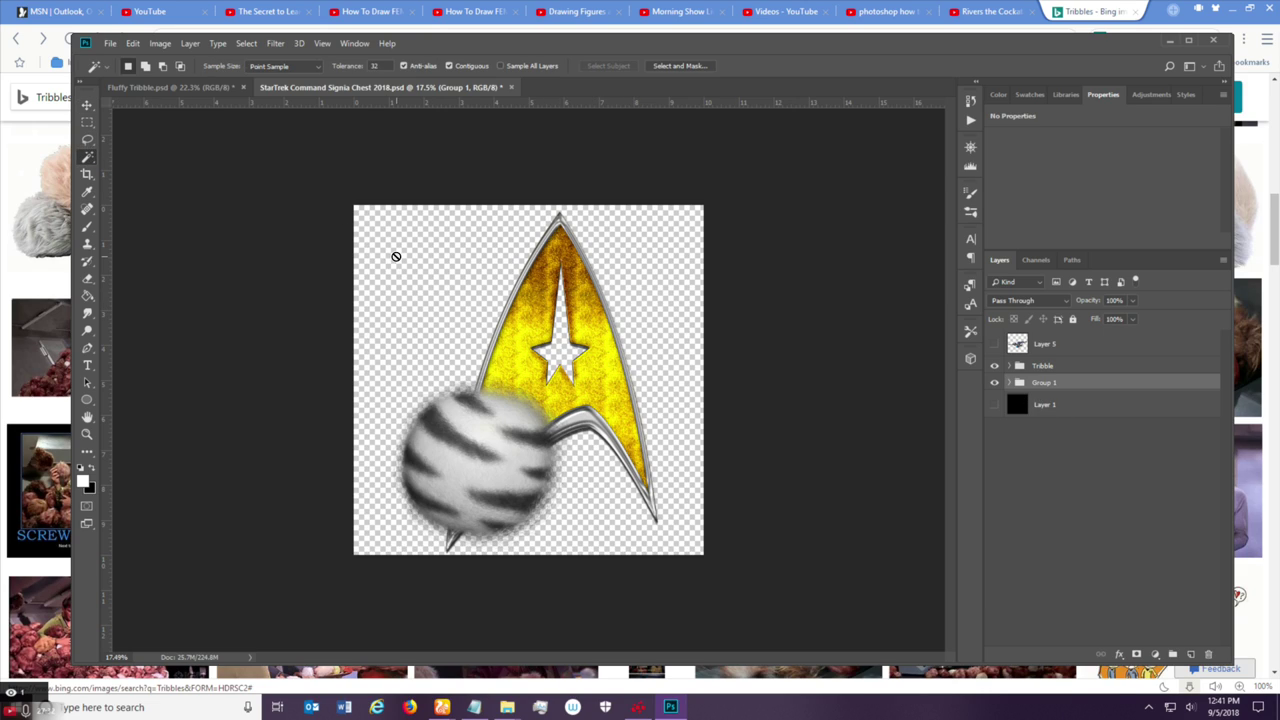
pyautogui.click(87, 105)
pyautogui.moveTo(545, 317)
pyautogui.mouseDown()
pyautogui.moveTo(511, 318)
pyautogui.moveTo(553, 320)
pyautogui.mouseUp()
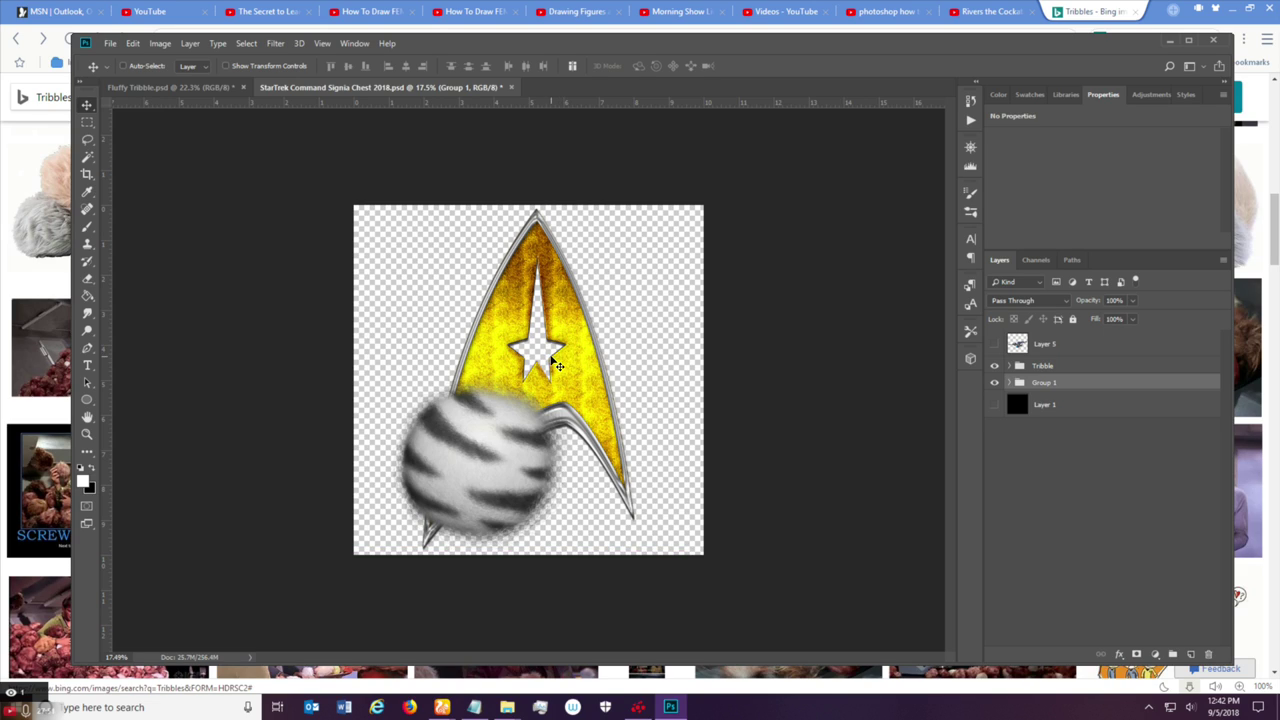
# Merge a duplicate of the insignia's Group 1 into a single layer and hide the original group.
pyautogui.rightClick(1068, 379)
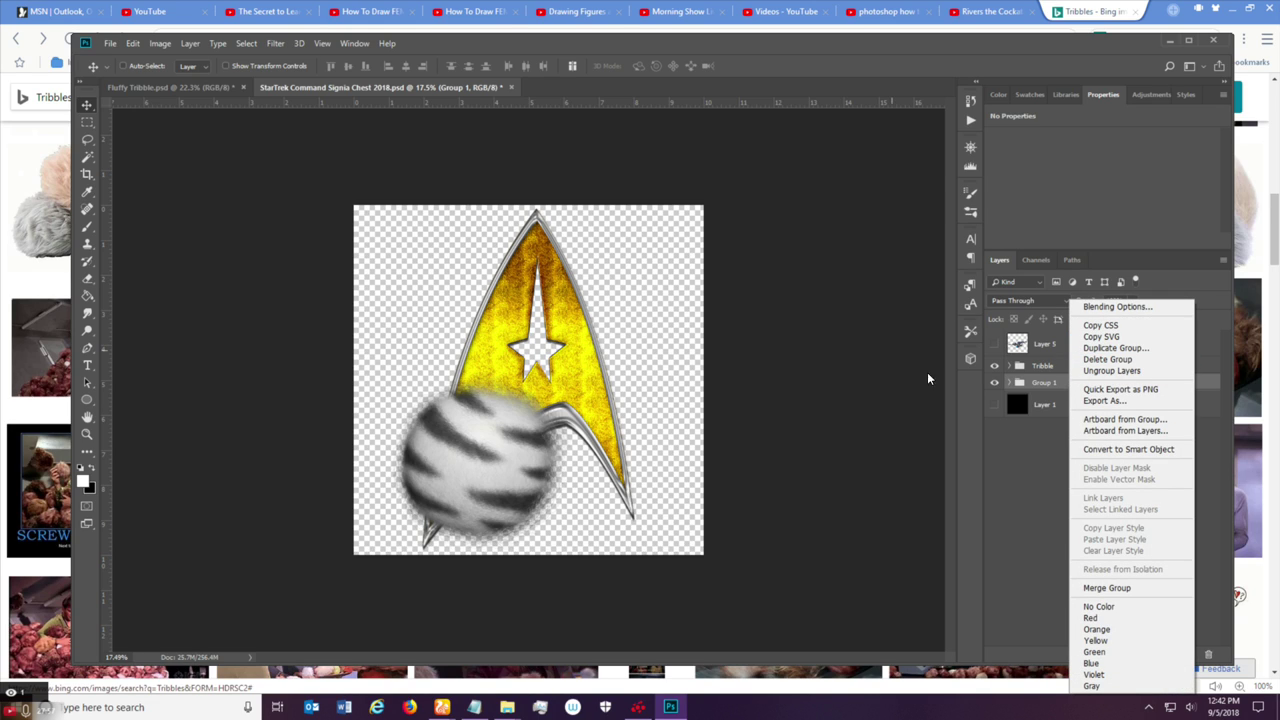
pyautogui.click(1146, 350)
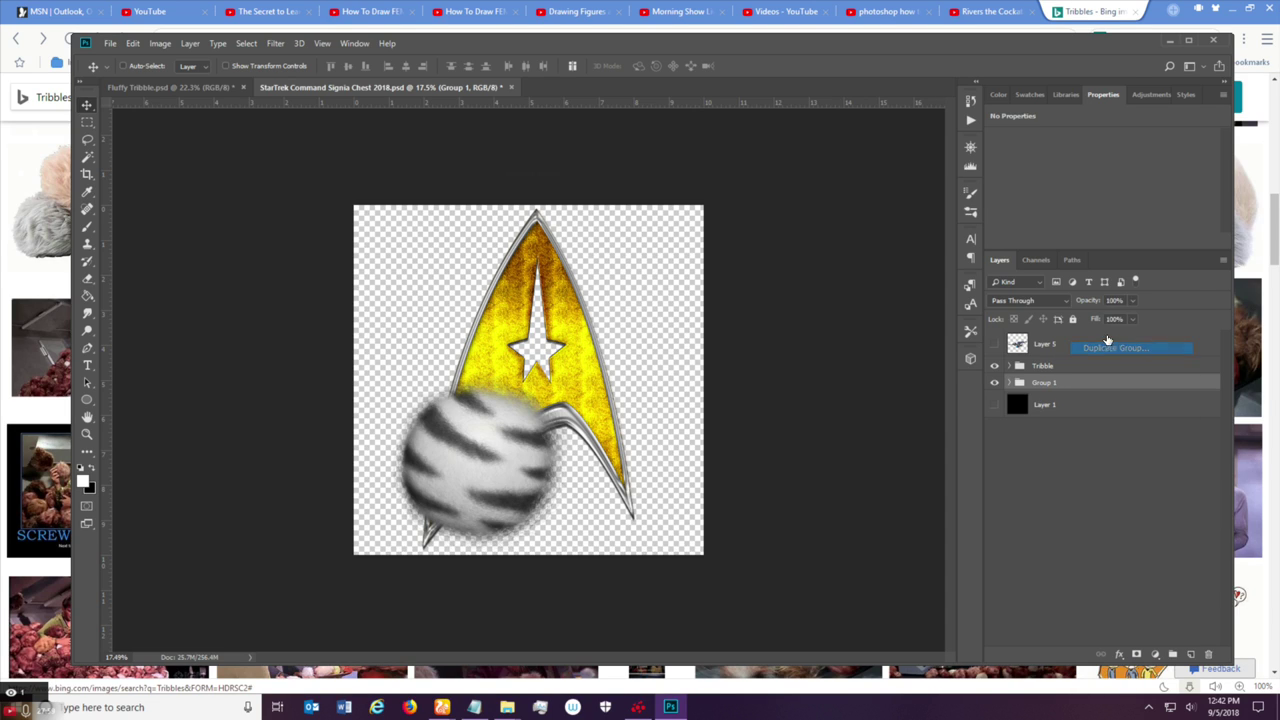
pyautogui.click(750, 205)
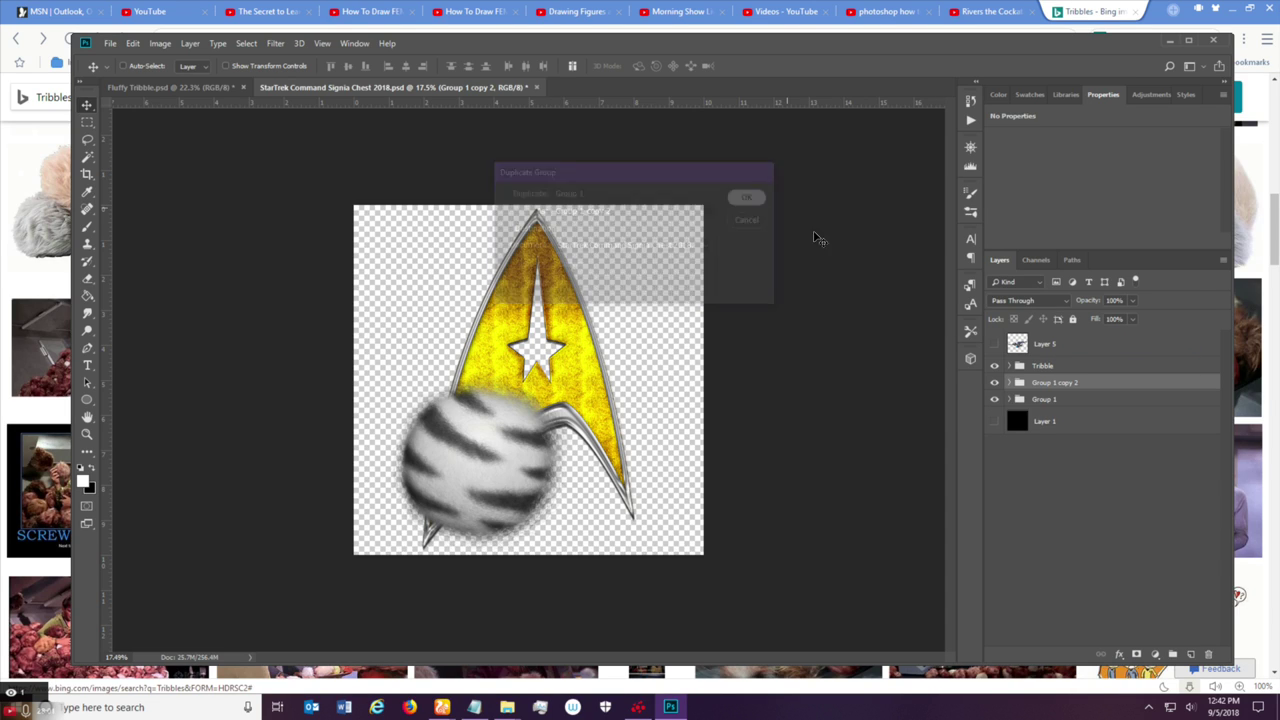
pyautogui.rightClick(1074, 392)
pyautogui.click(1128, 588)
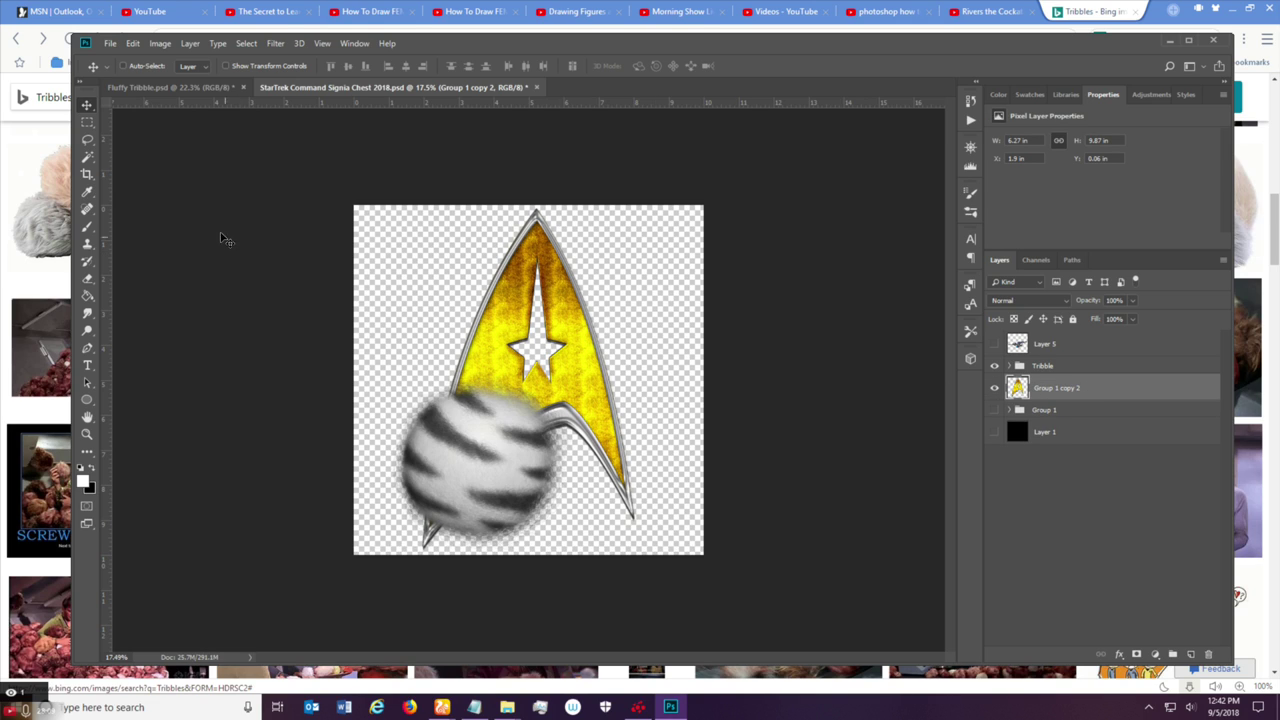
# Select the transparent area around the merged insignia and center the insignia horizontally within that selection.
pyautogui.click(88, 158)
pyautogui.click(398, 246)
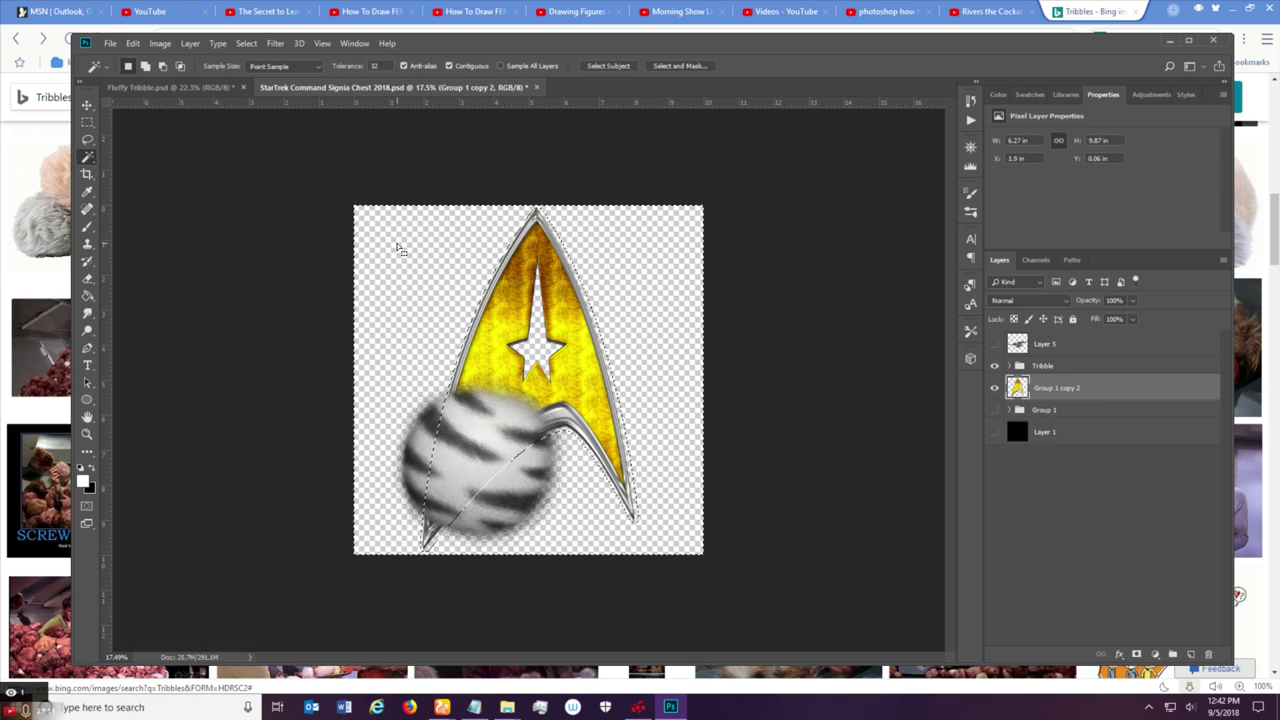
pyautogui.press('v')
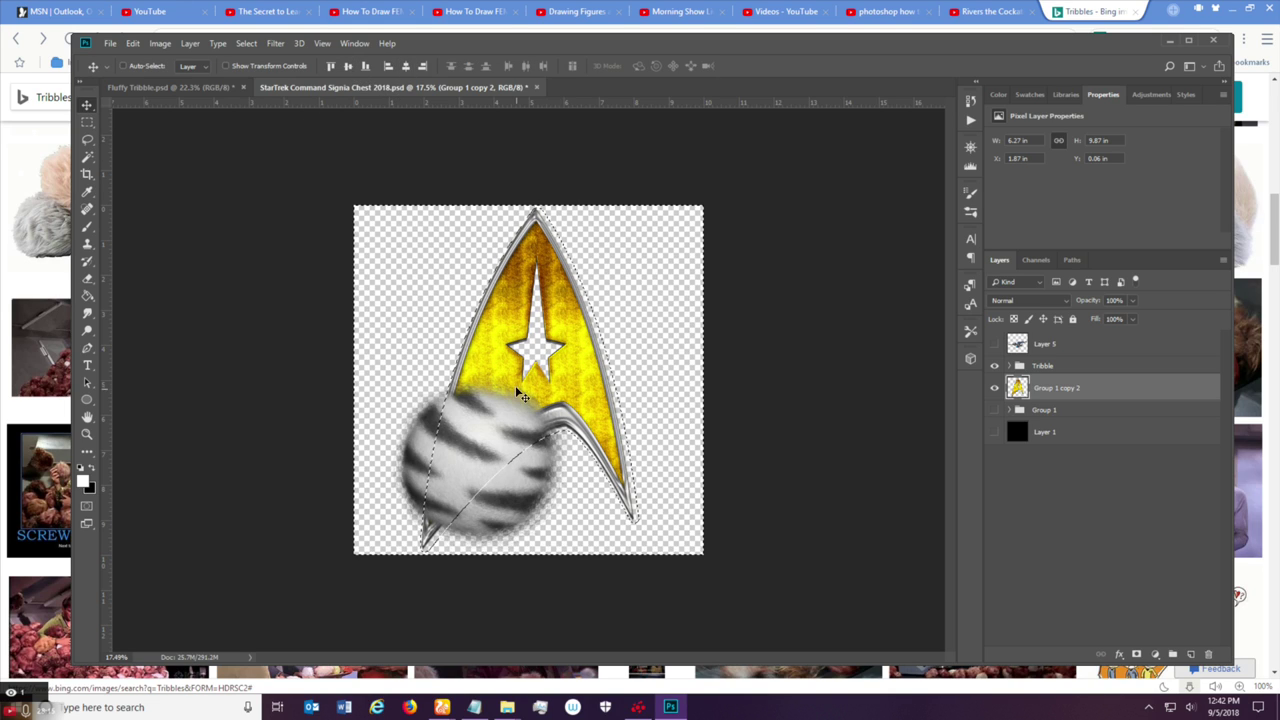
# Deselect everything and save the document as a new Photoshop file named StarTrek Command Signia Tribble.
pyautogui.hotkey('ctrl', 'd')
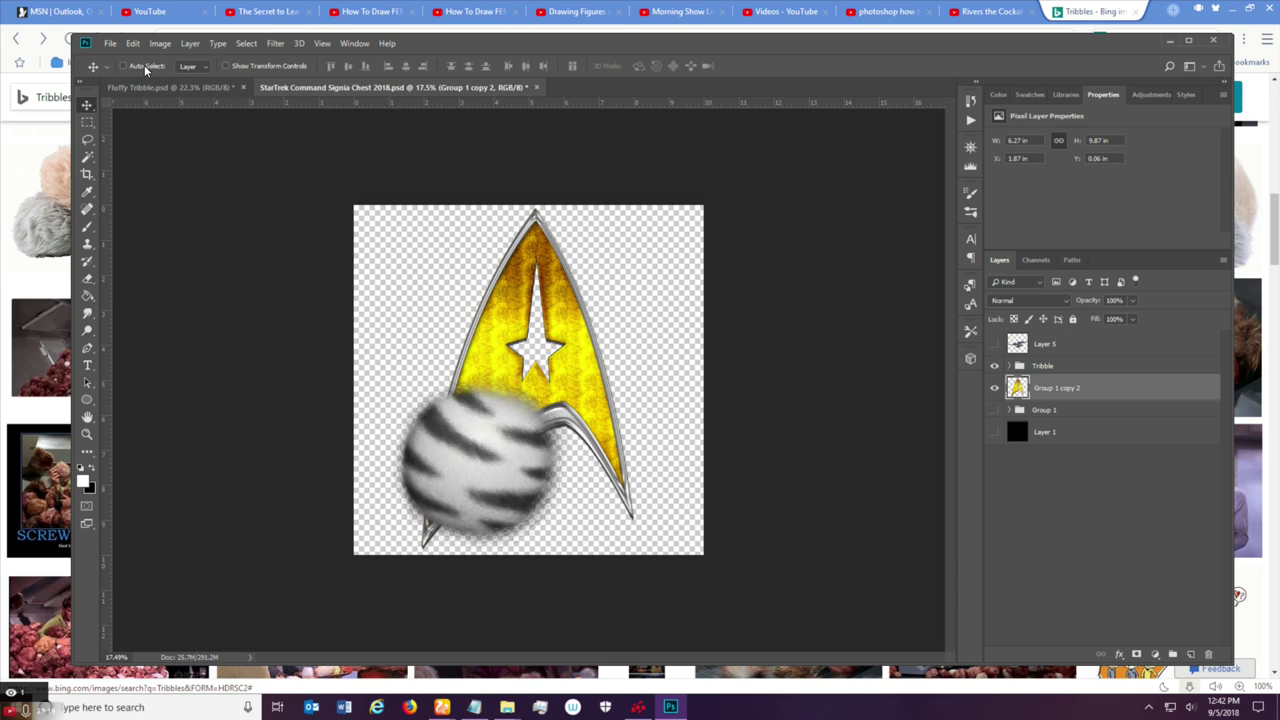
pyautogui.click(110, 46)
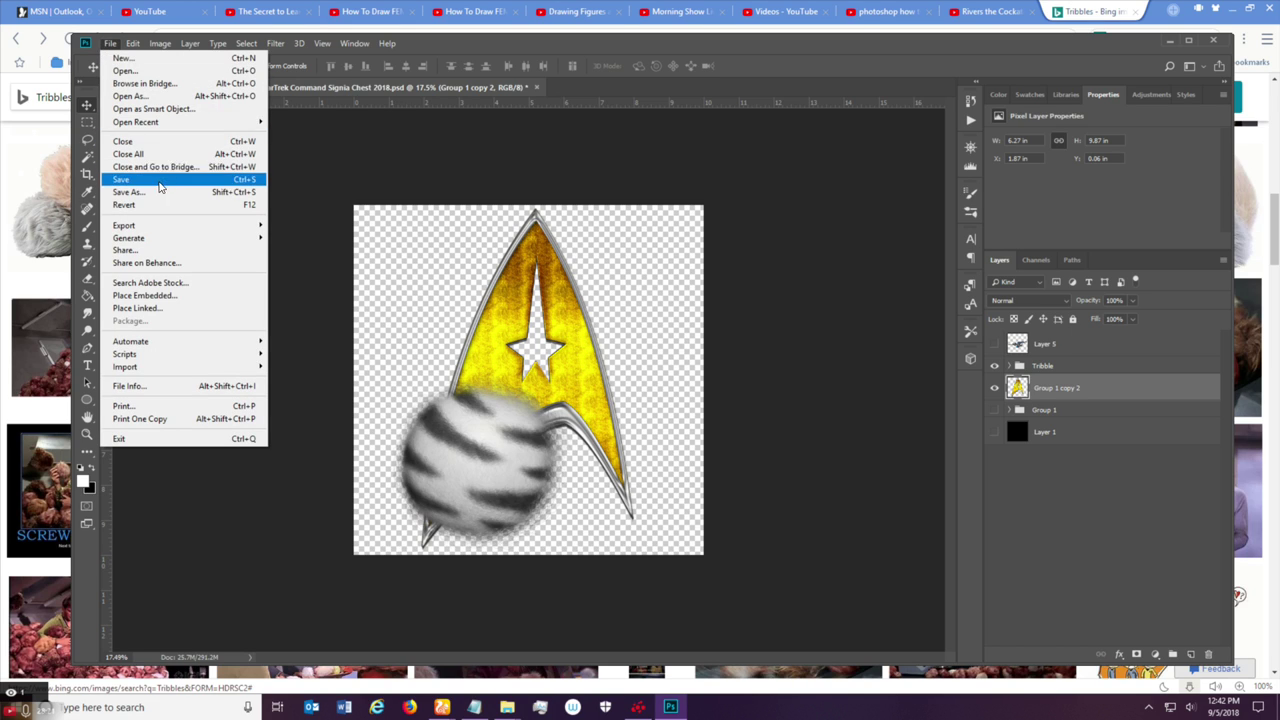
pyautogui.click(160, 192)
pyautogui.click(333, 457)
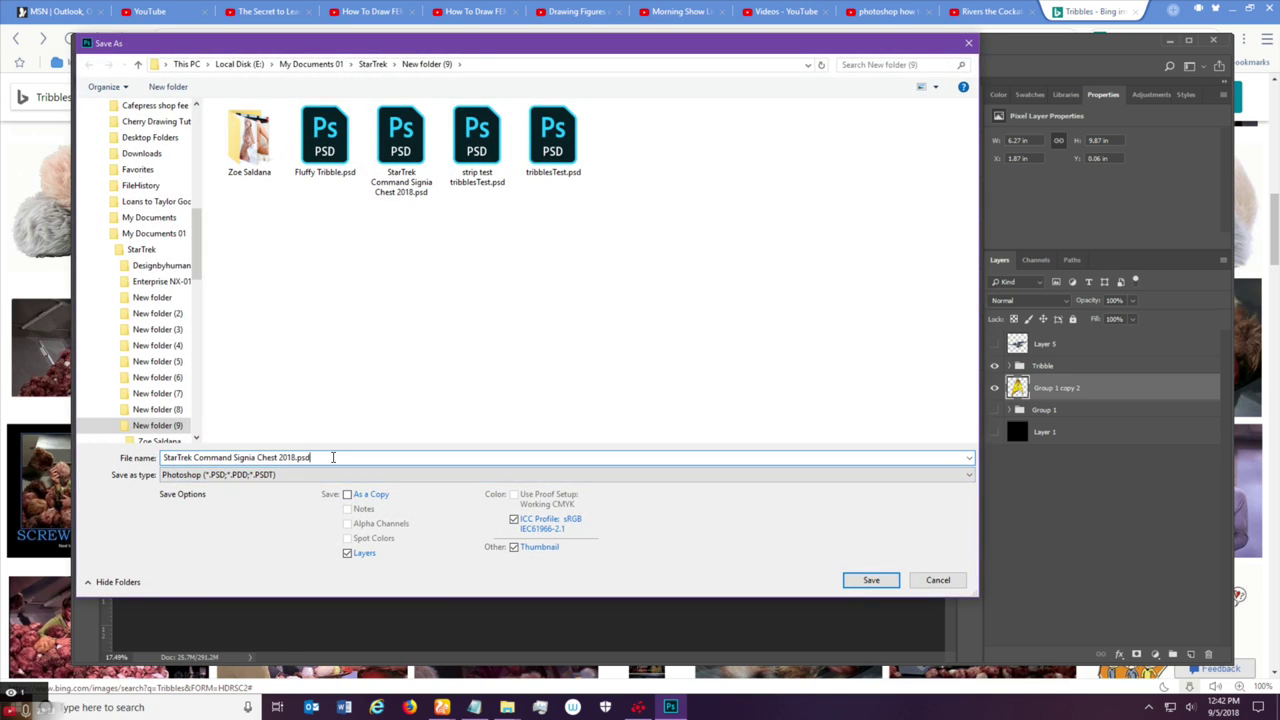
pyautogui.moveTo(195, 457); pyautogui.dragTo(344, 460)
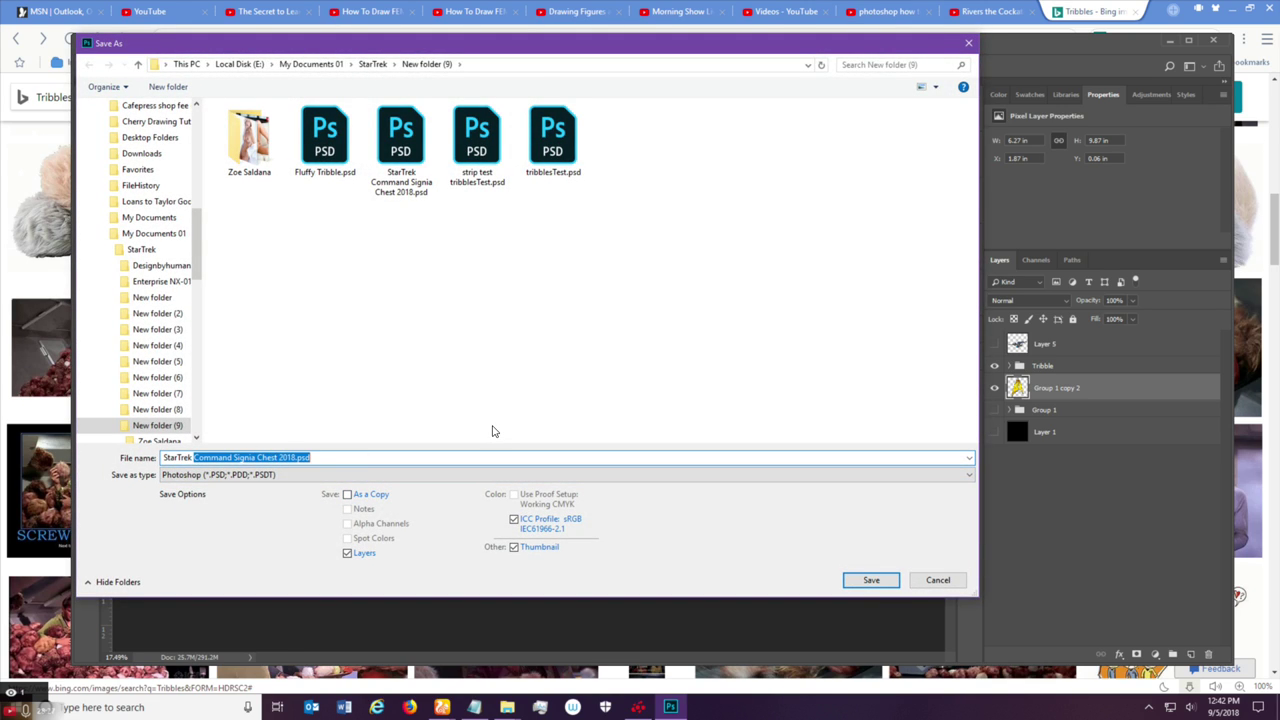
pyautogui.press('BackSpace')
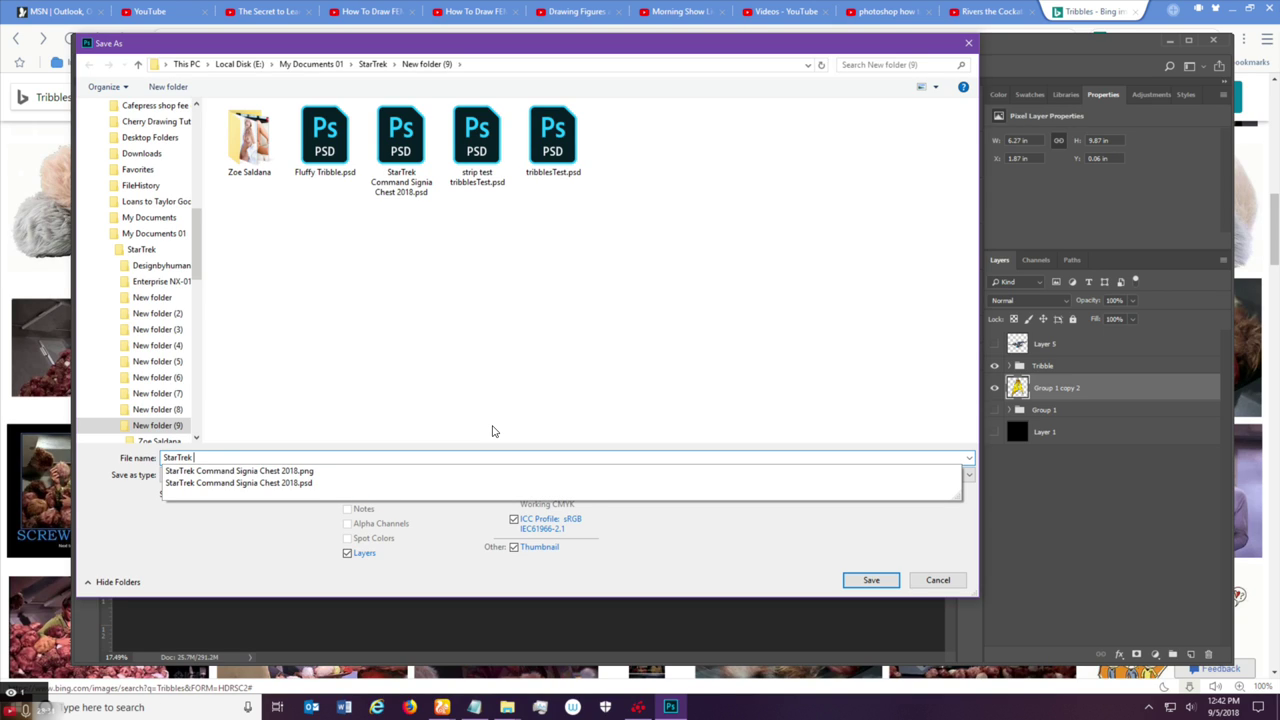
pyautogui.write('S')
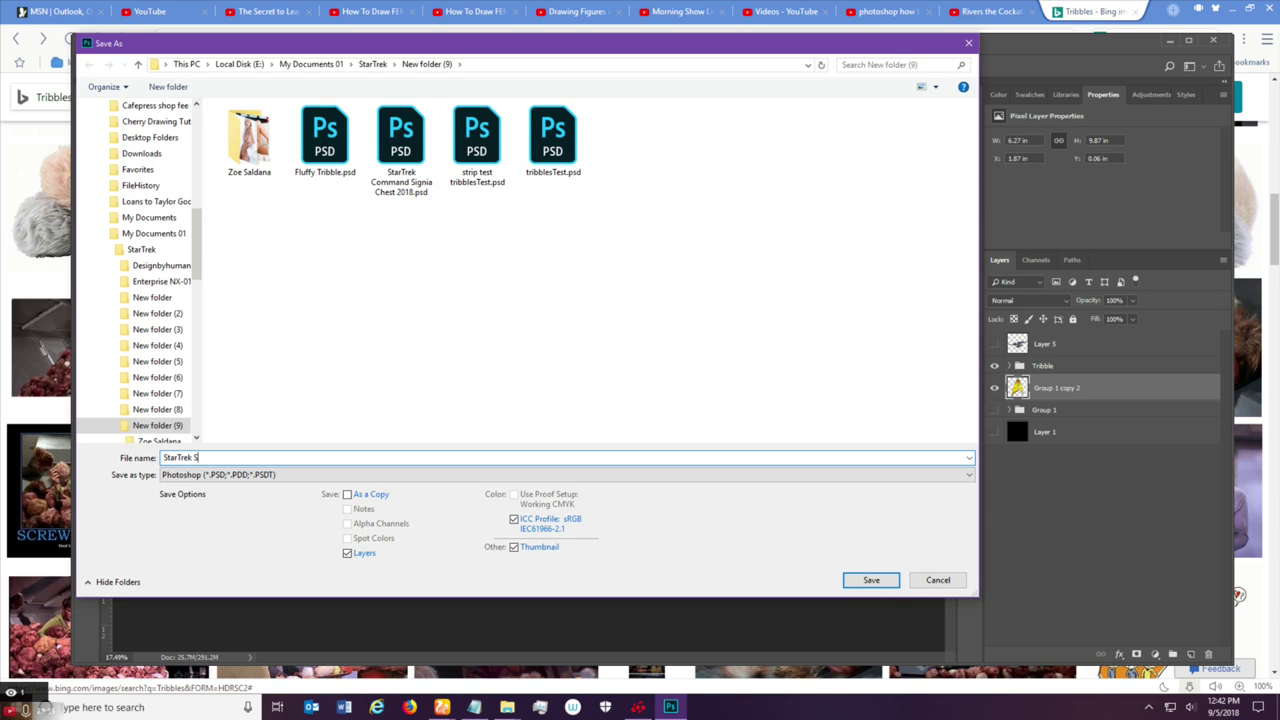
pyautogui.press('BackSpace')
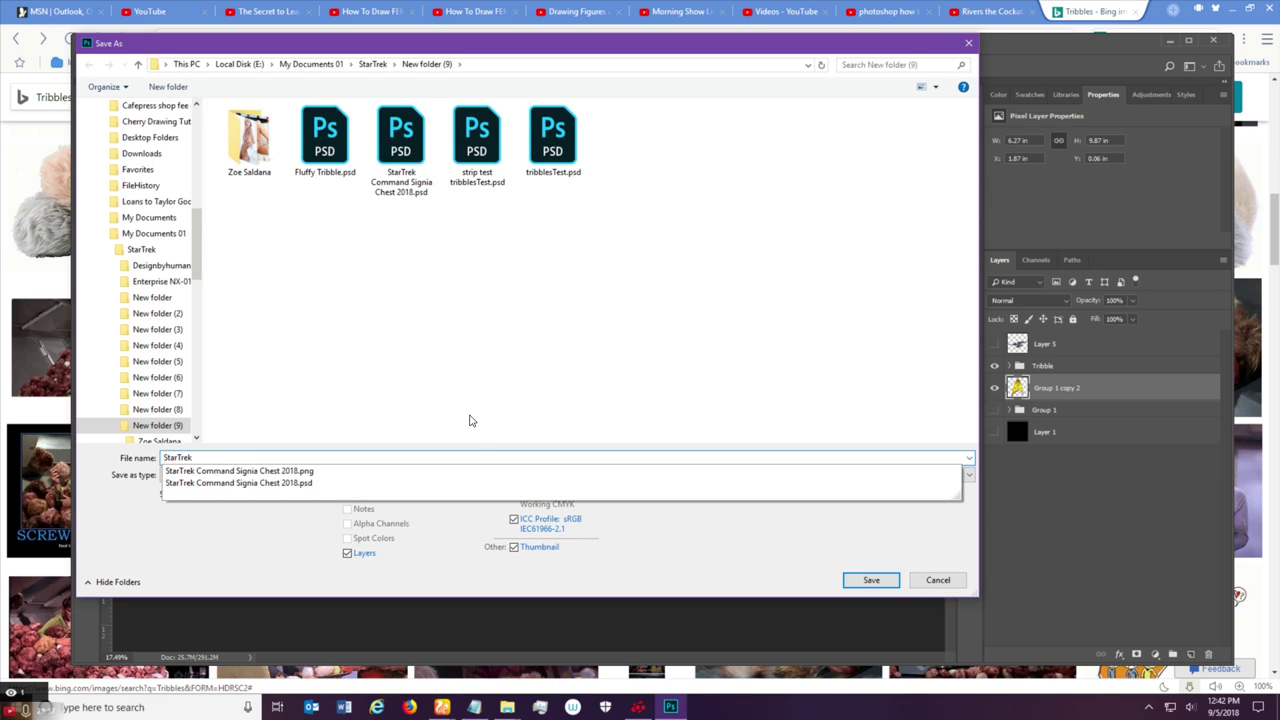
pyautogui.click(291, 471)
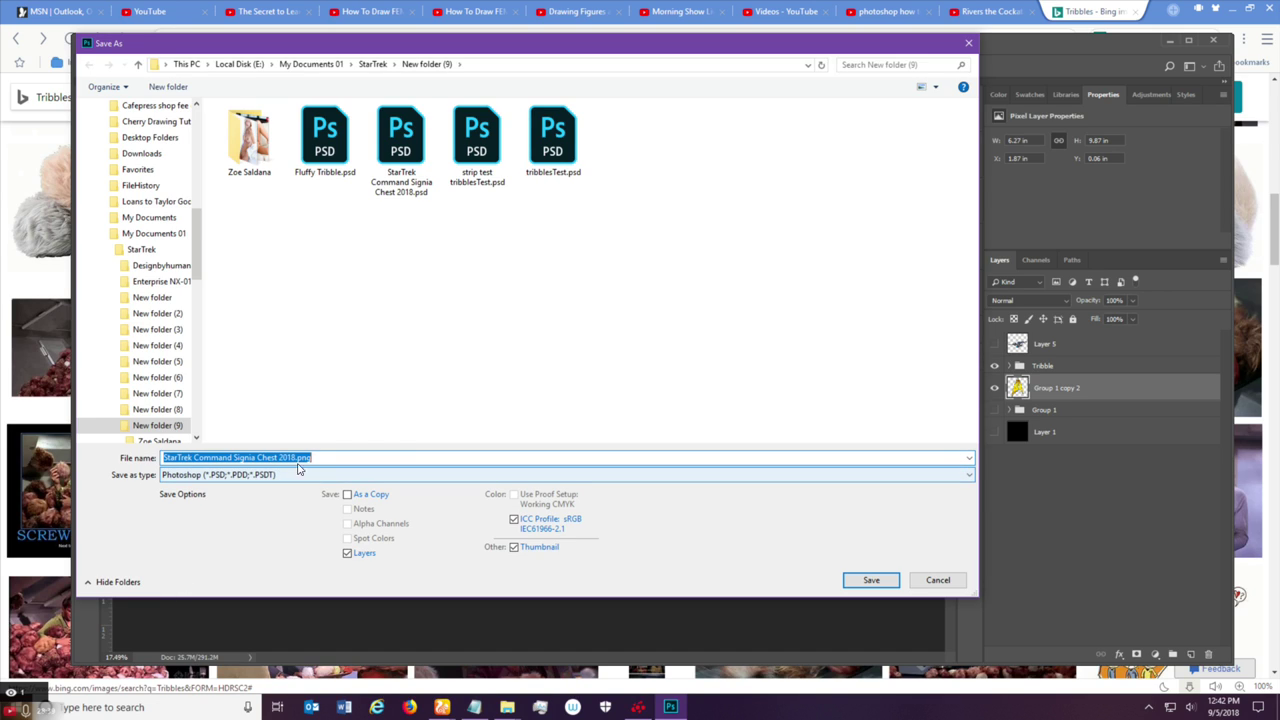
pyautogui.click(324, 457)
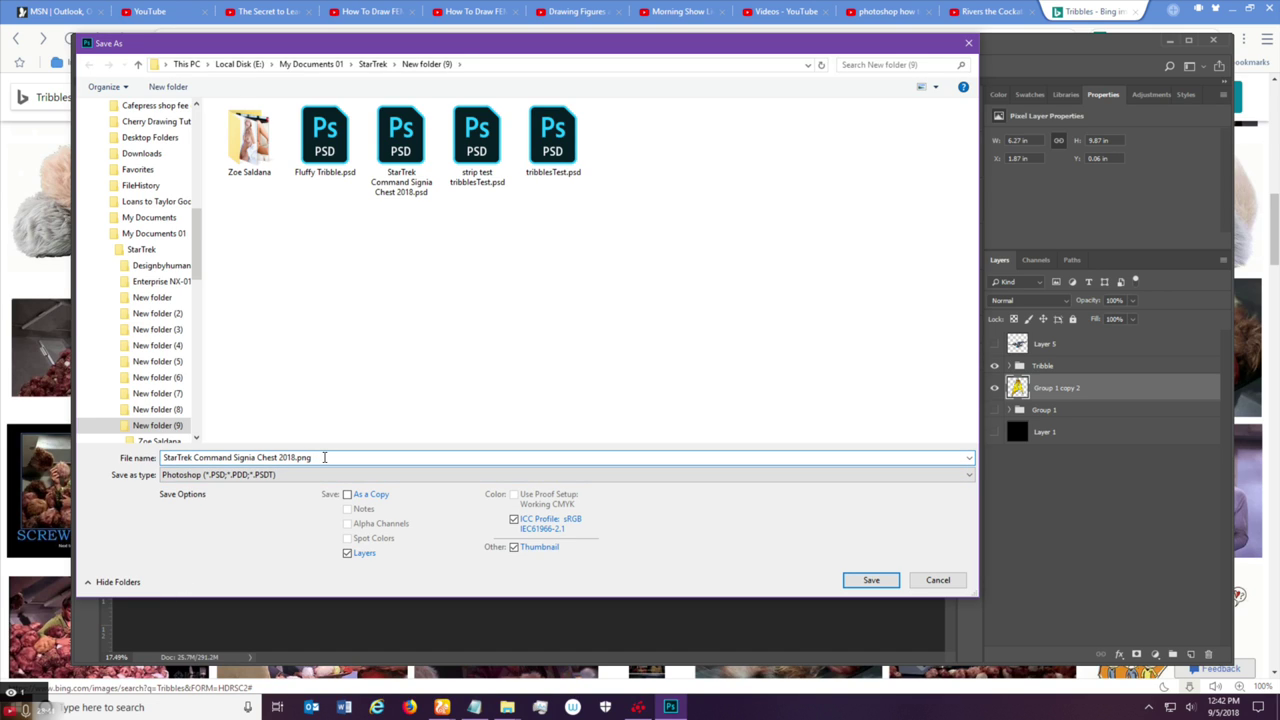
pyautogui.press('BackSpace')
pyautogui.press('BackSpace')
pyautogui.press('BackSpace')
pyautogui.press('BackSpace')
pyautogui.press('BackSpace')
pyautogui.press('BackSpace')
pyautogui.press('BackSpace')
pyautogui.press('BackSpace')
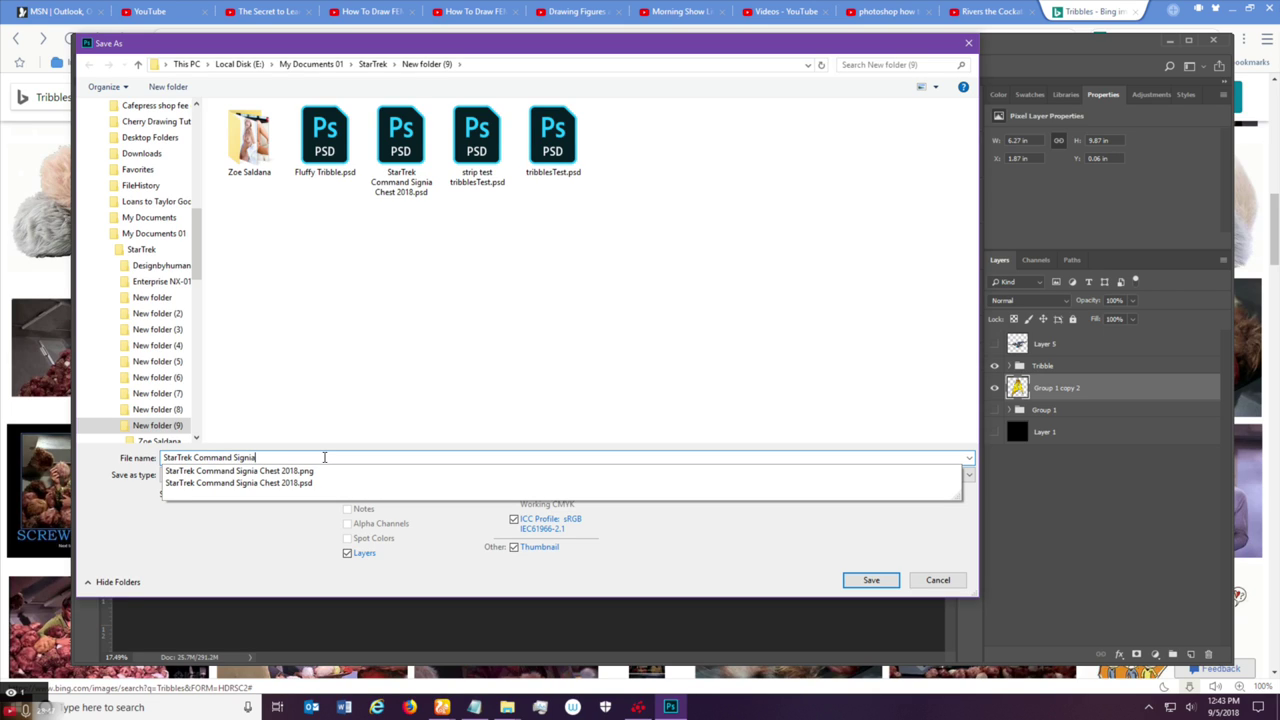
pyautogui.press('Escape')
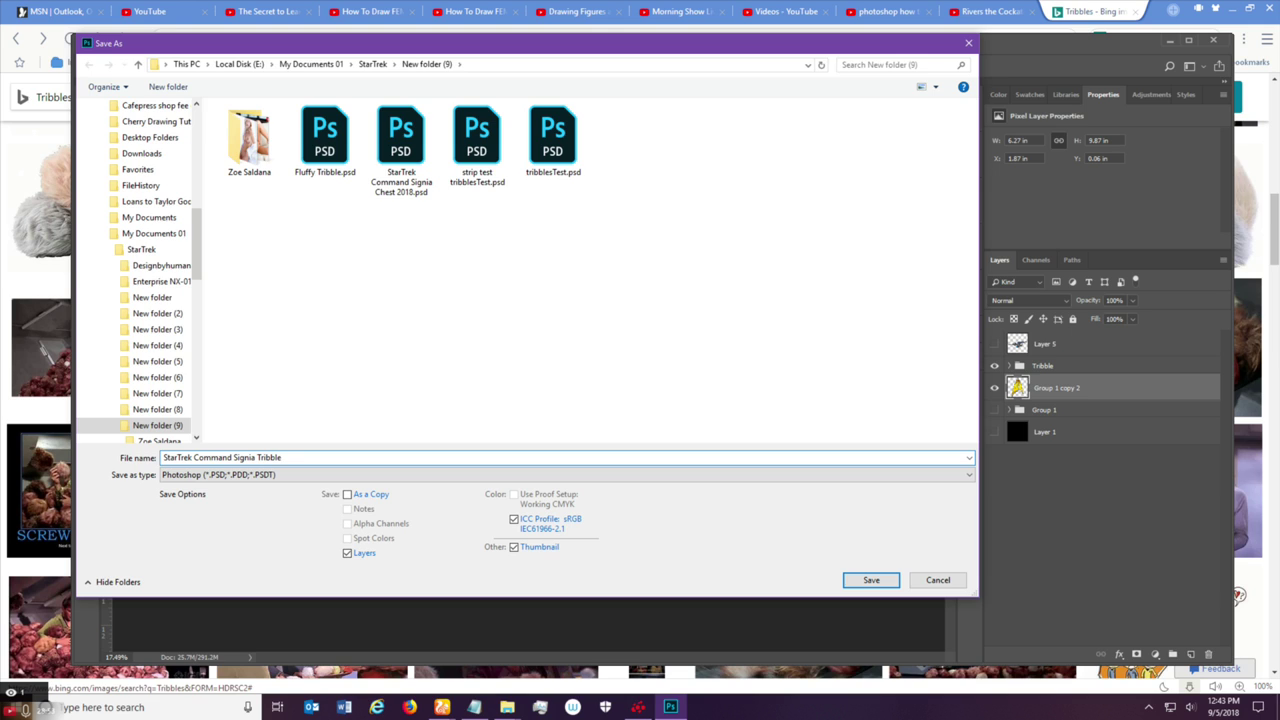
pyautogui.press('Return')
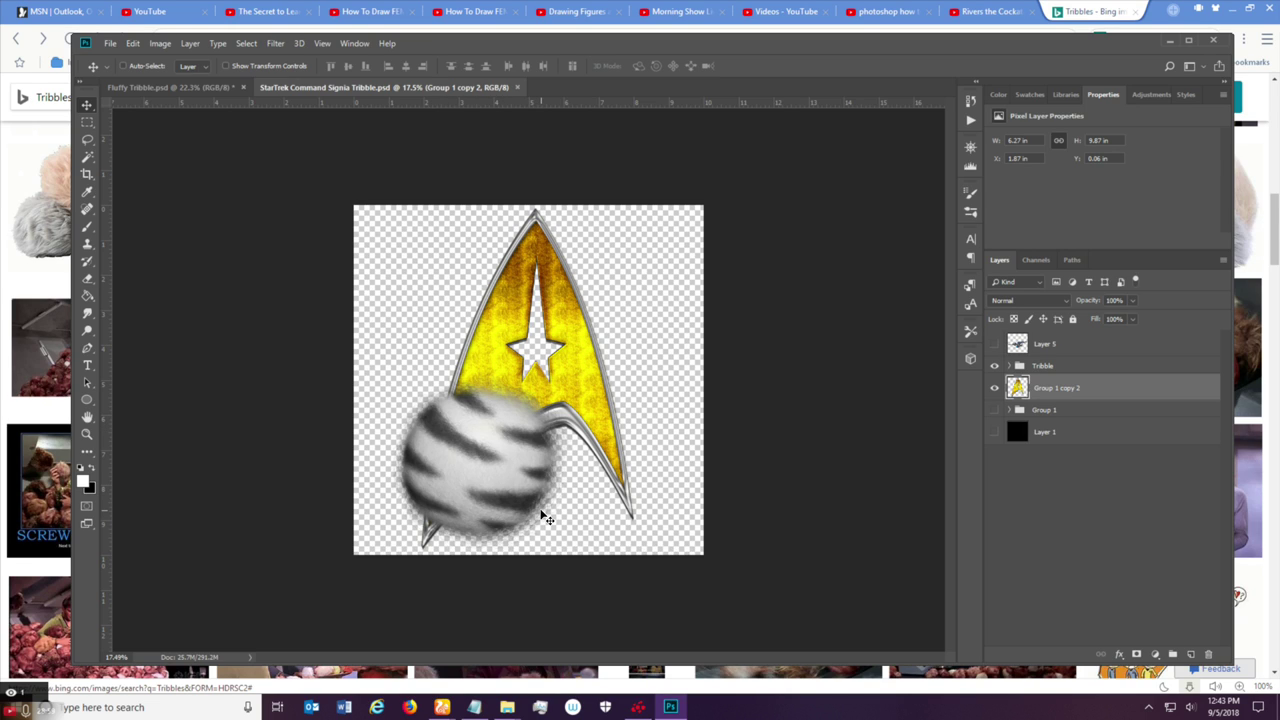
# Duplicate the Tribble group, merge the duplicate into one layer, and place it directly below the Tribble group.
pyautogui.scroll(2, 468, 552)
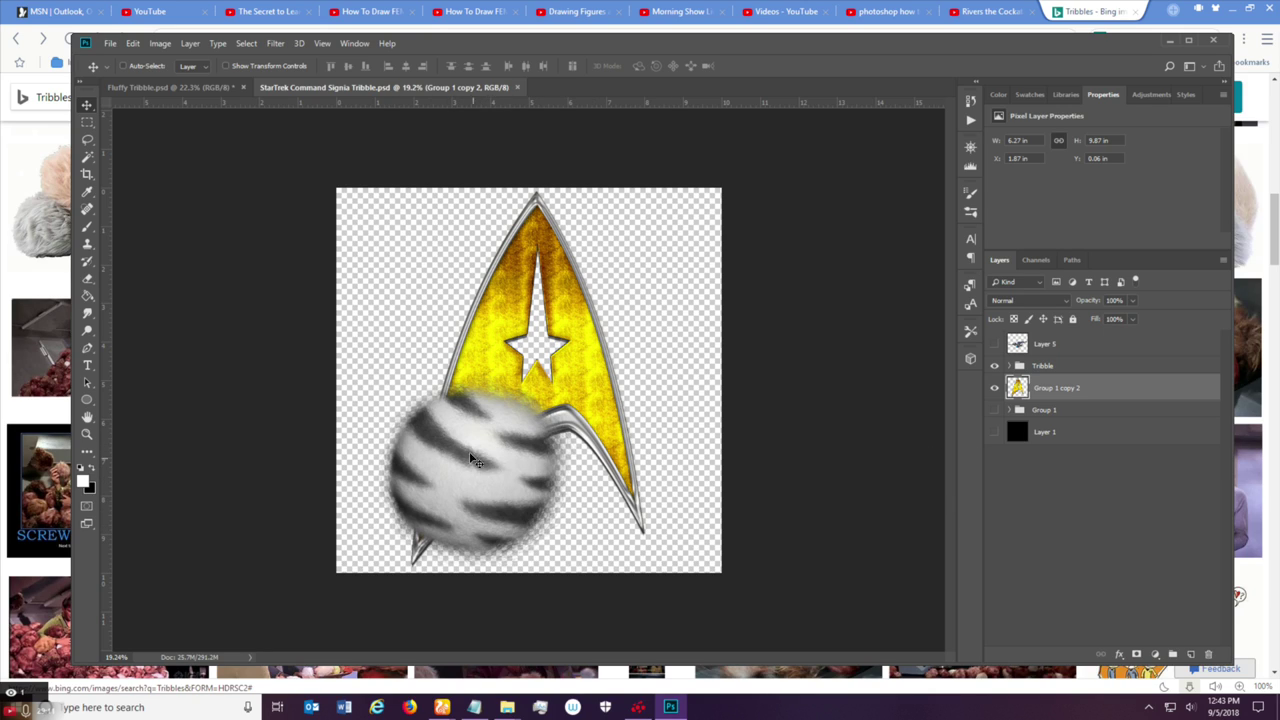
pyautogui.scroll(1, 460, 450)
pyautogui.scroll(-2, 458, 443)
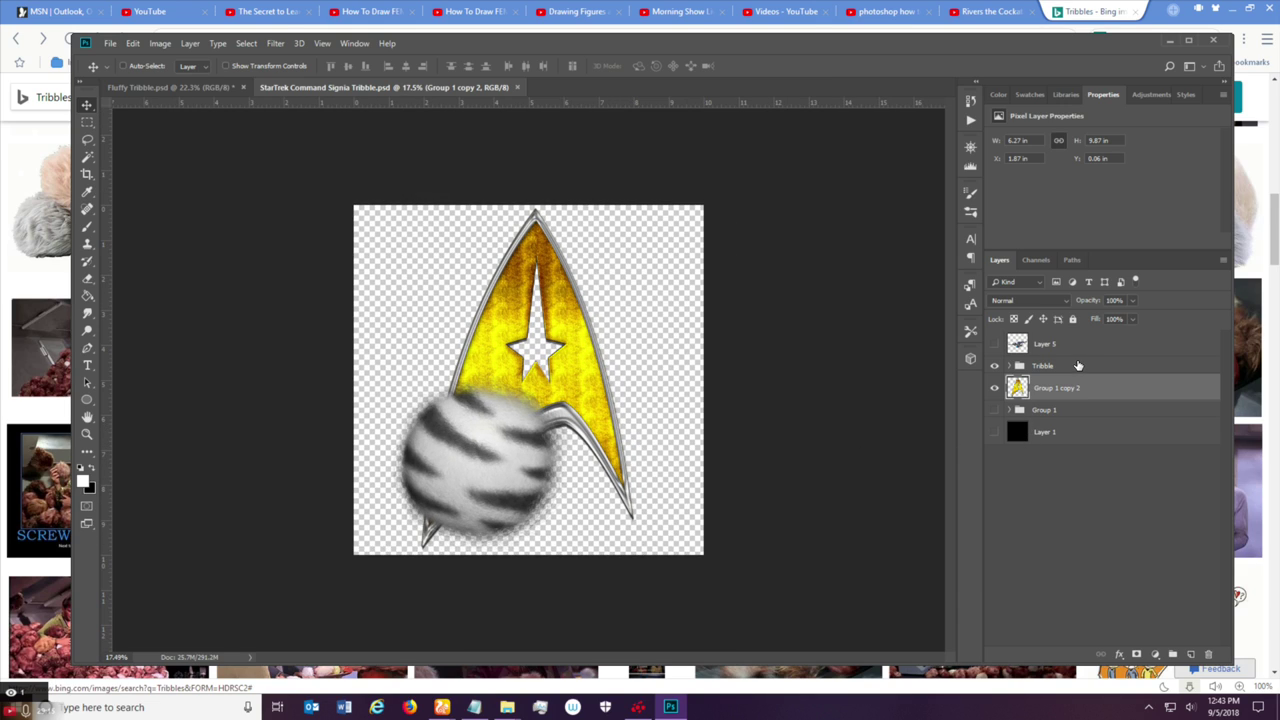
pyautogui.click(1076, 366)
pyautogui.rightClick(1076, 366)
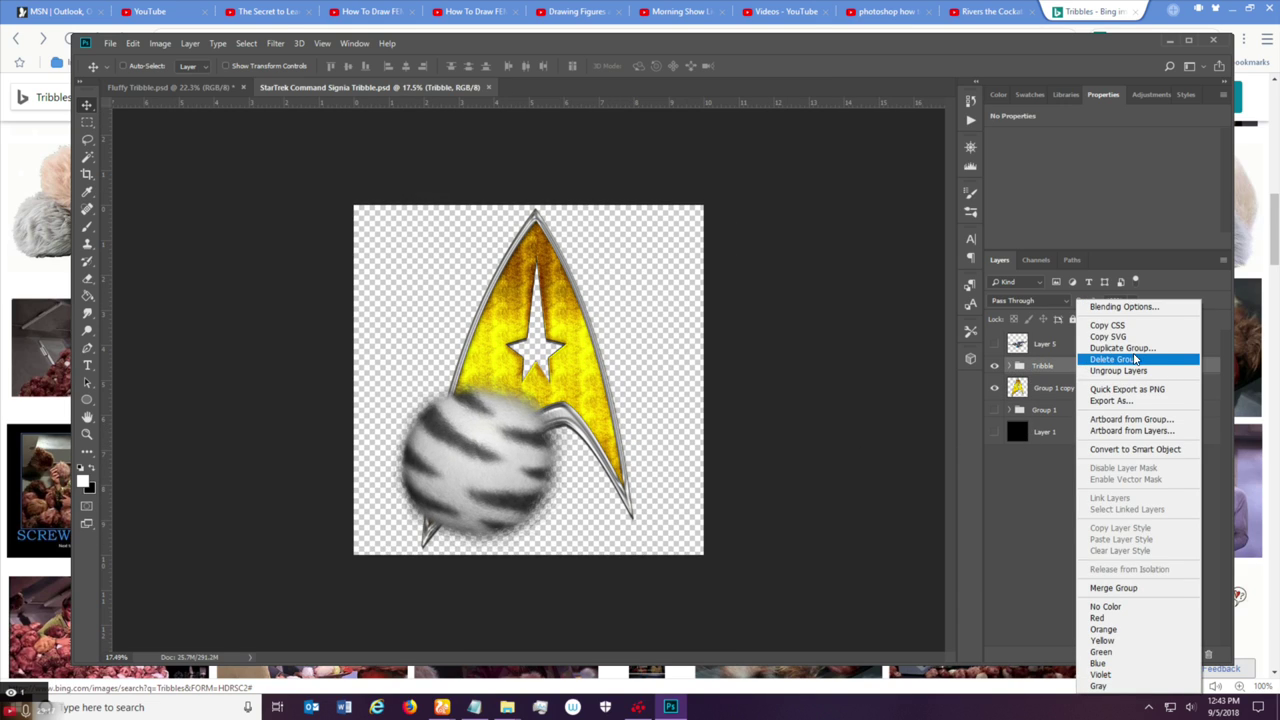
pyautogui.click(1142, 348)
pyautogui.click(746, 198)
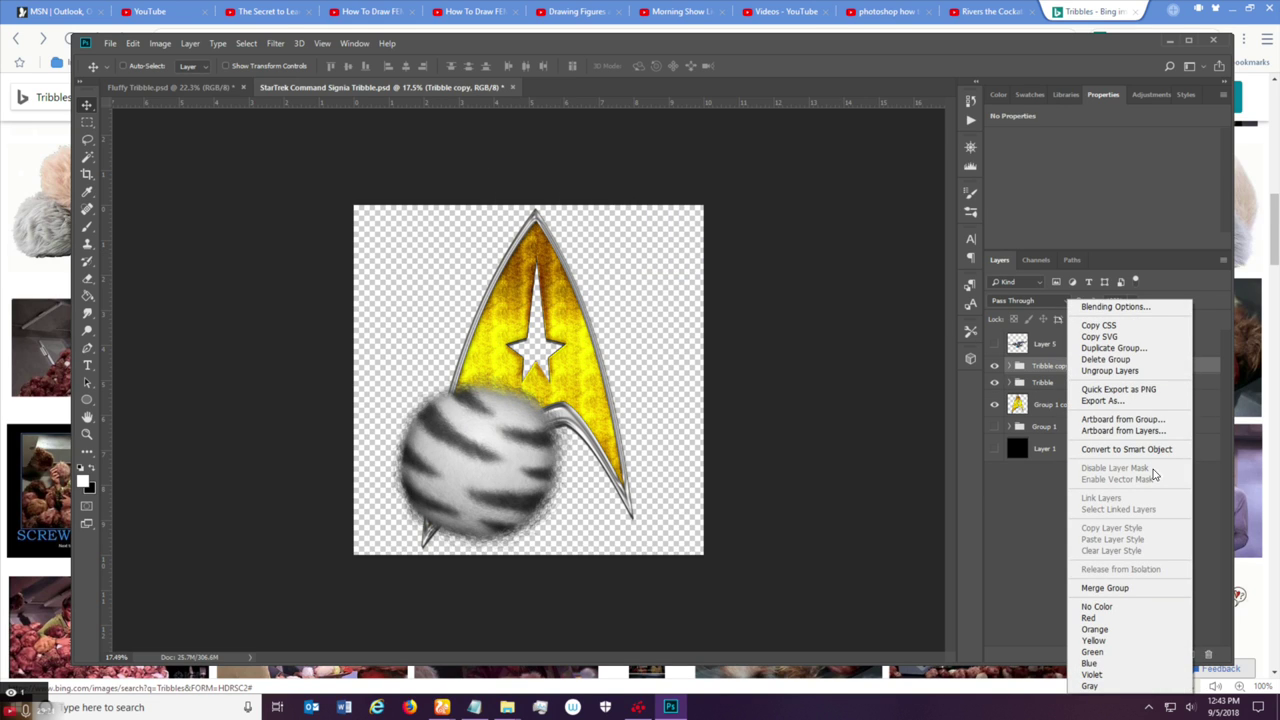
pyautogui.click(1126, 589)
pyautogui.moveTo(1070, 372); pyautogui.dragTo(1071, 405)
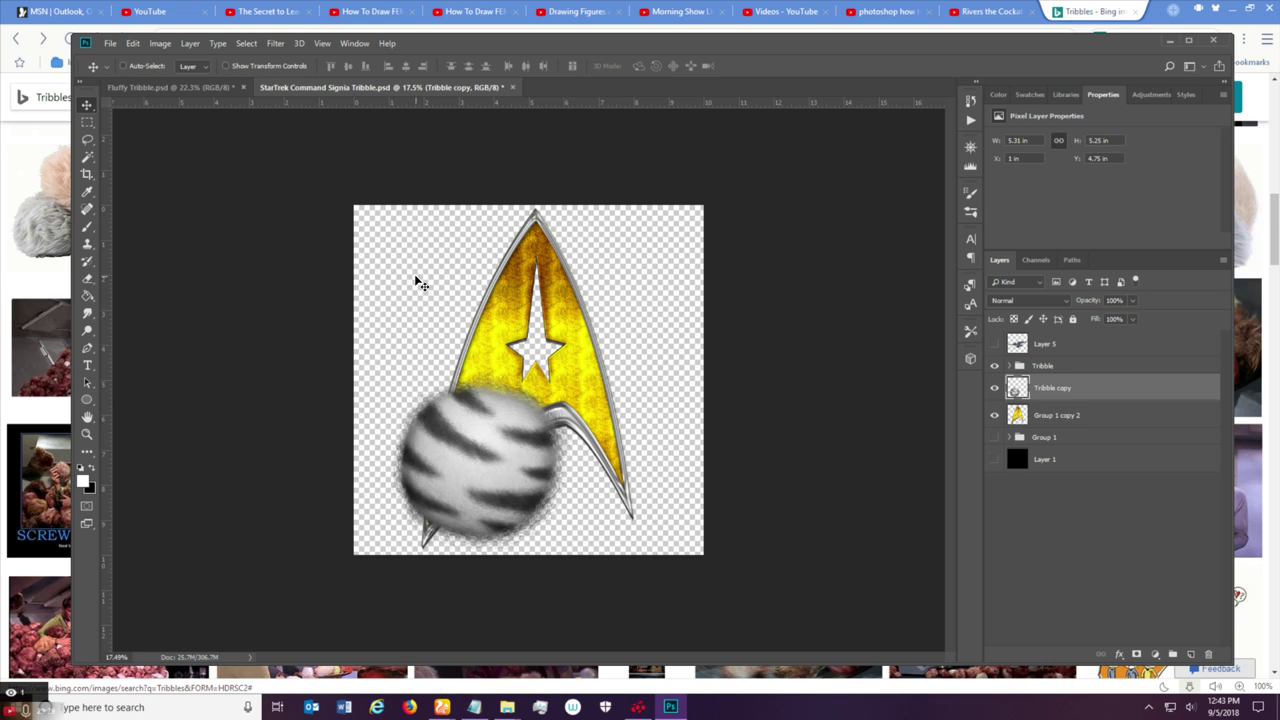
# Add a black Color Overlay to the Tribble copy layer with Normal blend mode and 100% opacity.
pyautogui.doubleClick(1085, 390)
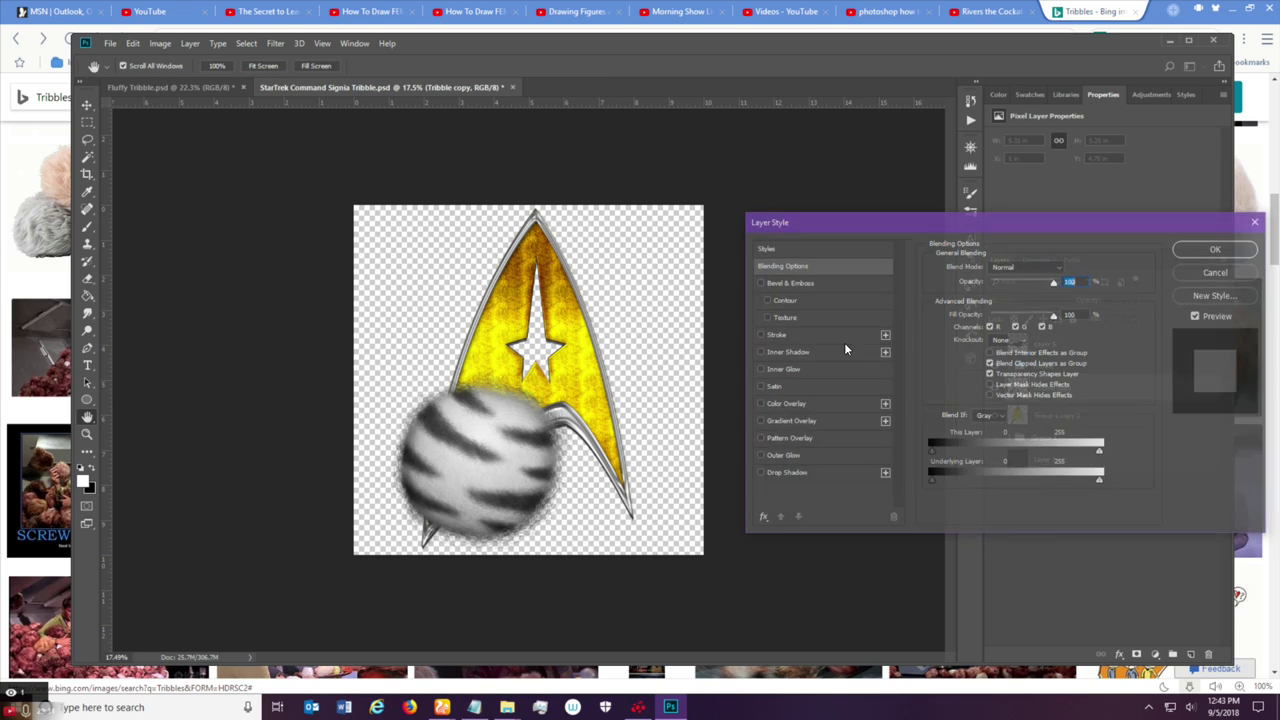
pyautogui.click(806, 406)
pyautogui.click(1069, 272)
pyautogui.click(720, 342)
pyautogui.click(1032, 170)
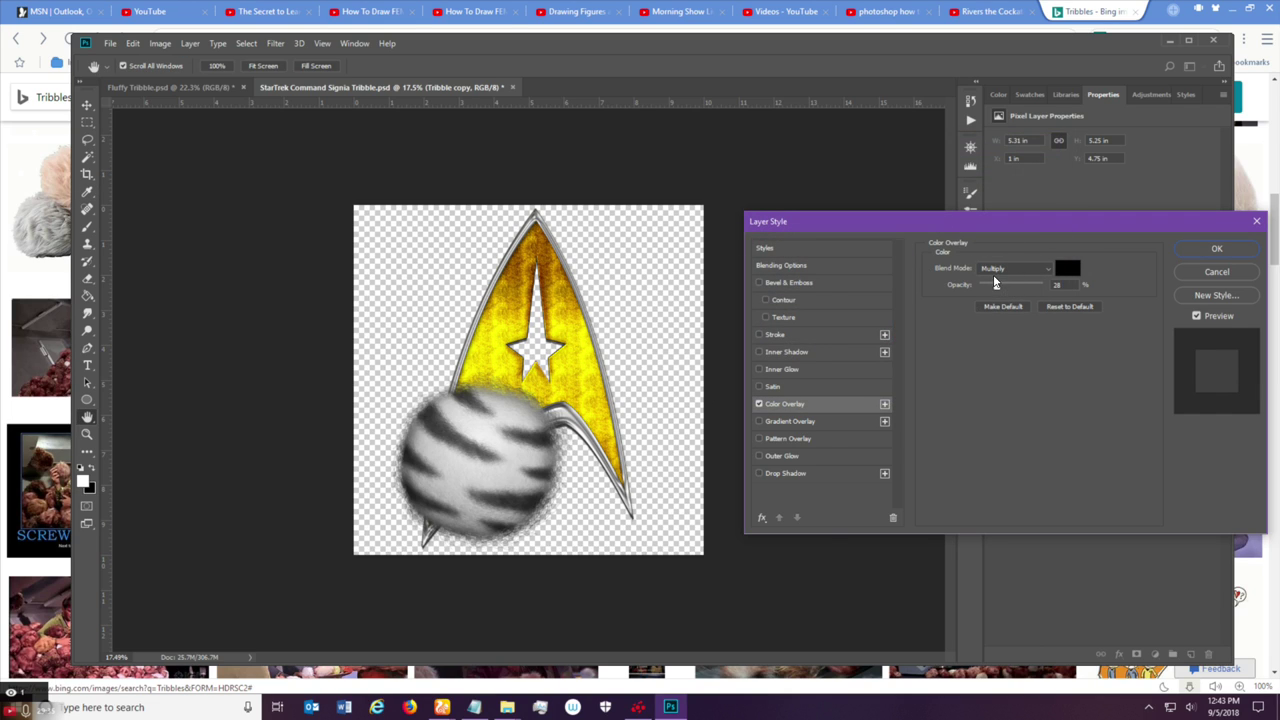
pyautogui.click(1015, 268)
pyautogui.click(1000, 284)
pyautogui.click(1190, 249)
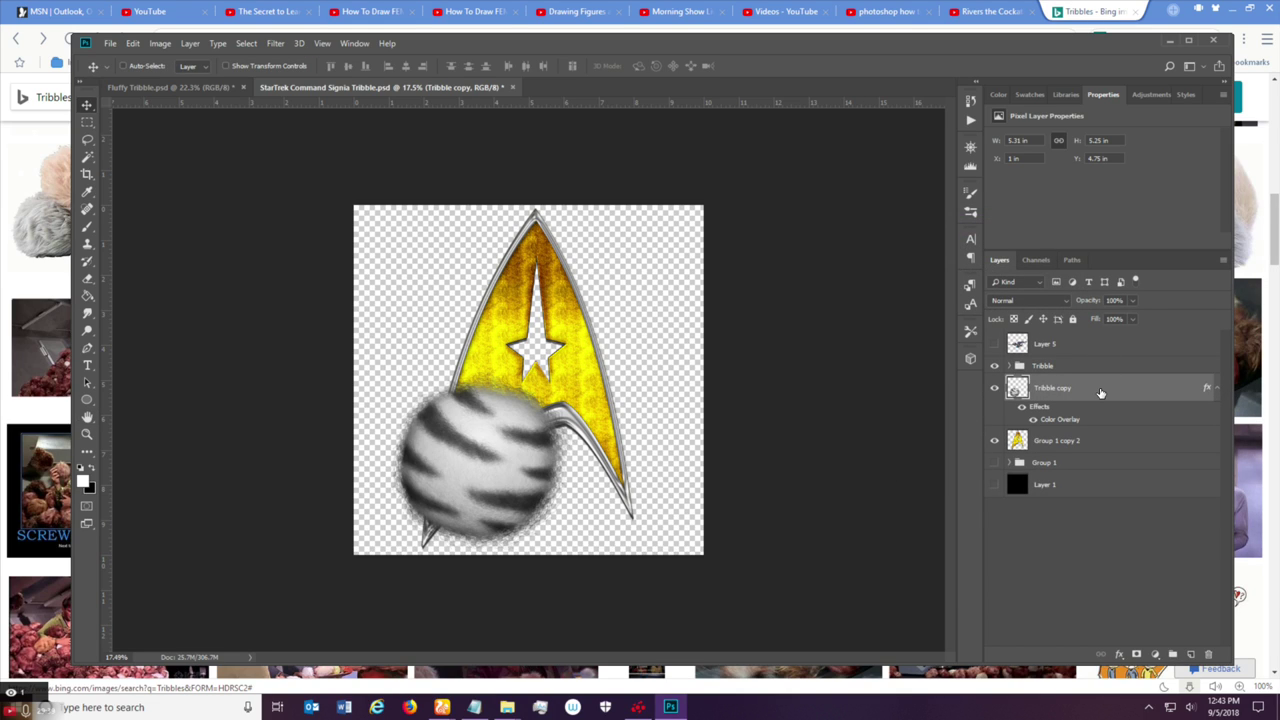
# Turn off Blend Clipped Layers as Group for the Tribble copy layer and rasterize its layer style.
pyautogui.doubleClick(1092, 391)
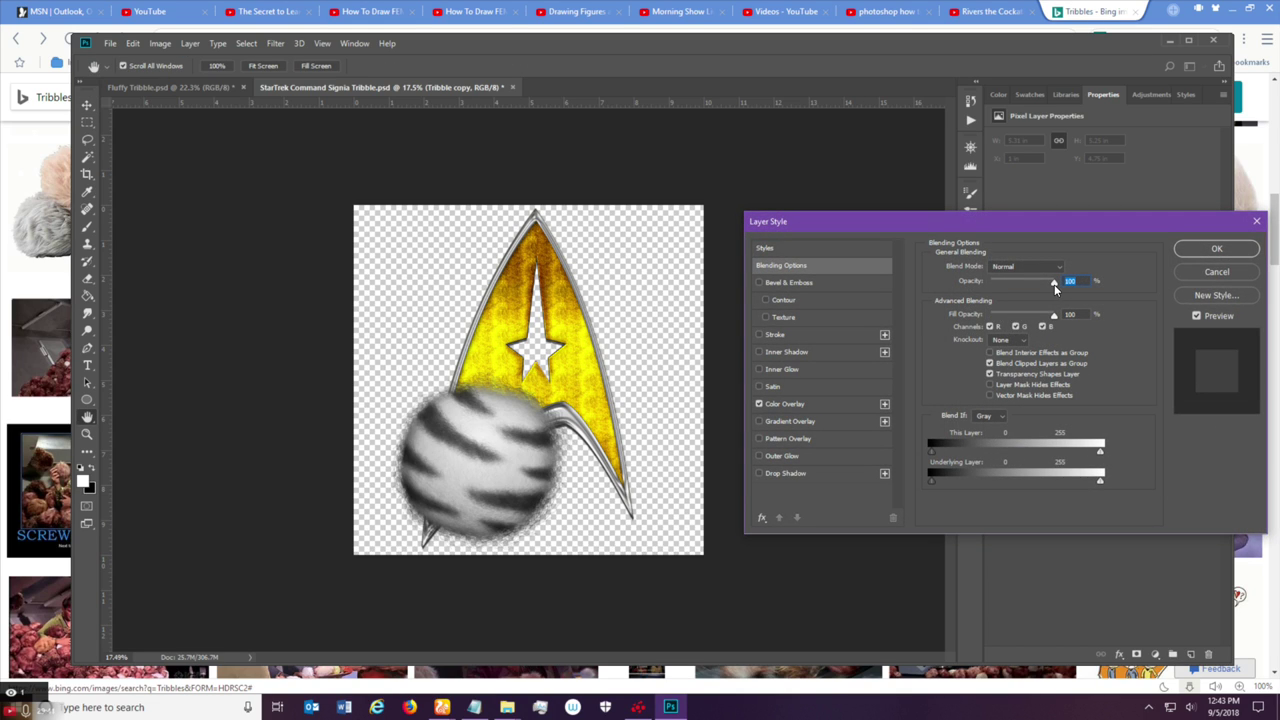
pyautogui.click(826, 405)
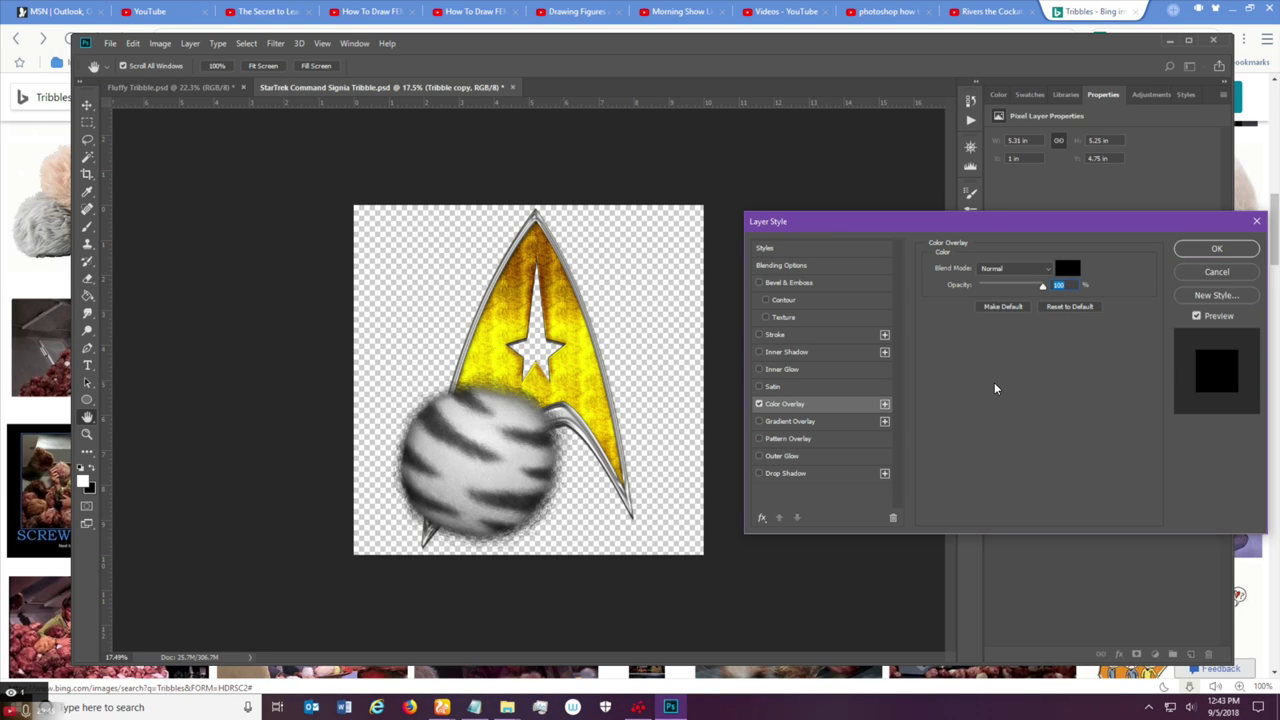
pyautogui.click(825, 267)
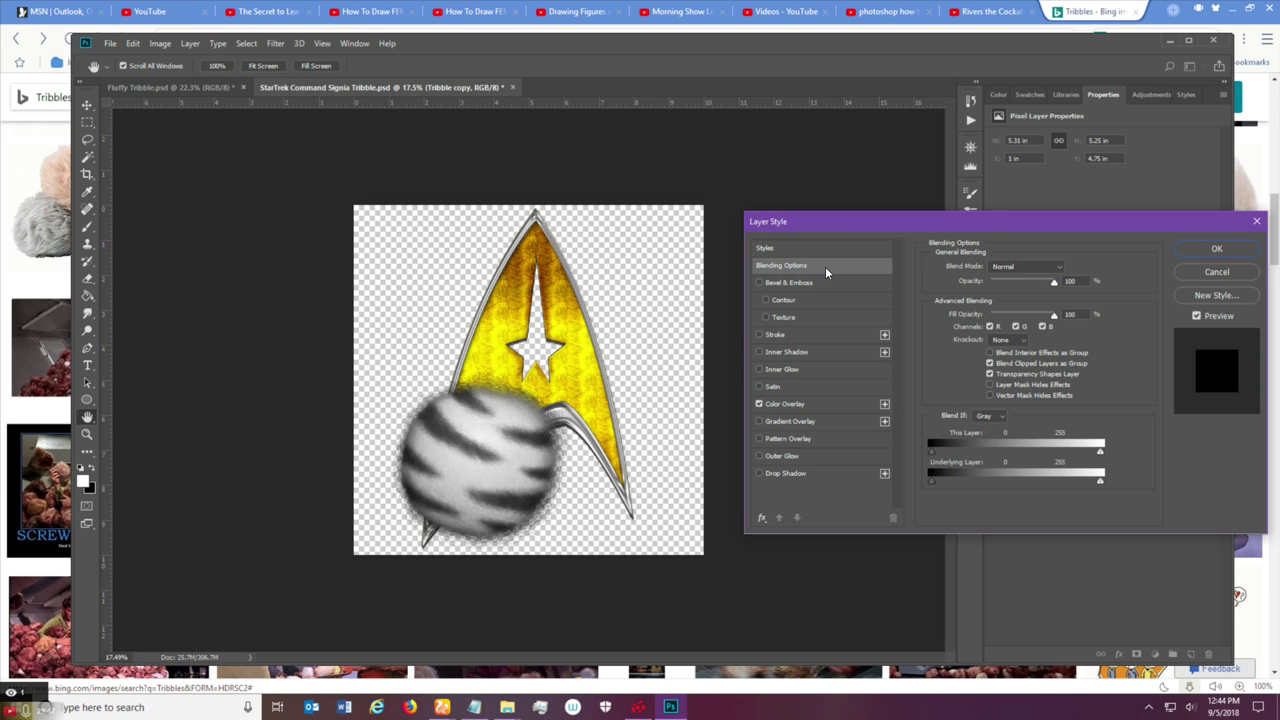
pyautogui.click(990, 363)
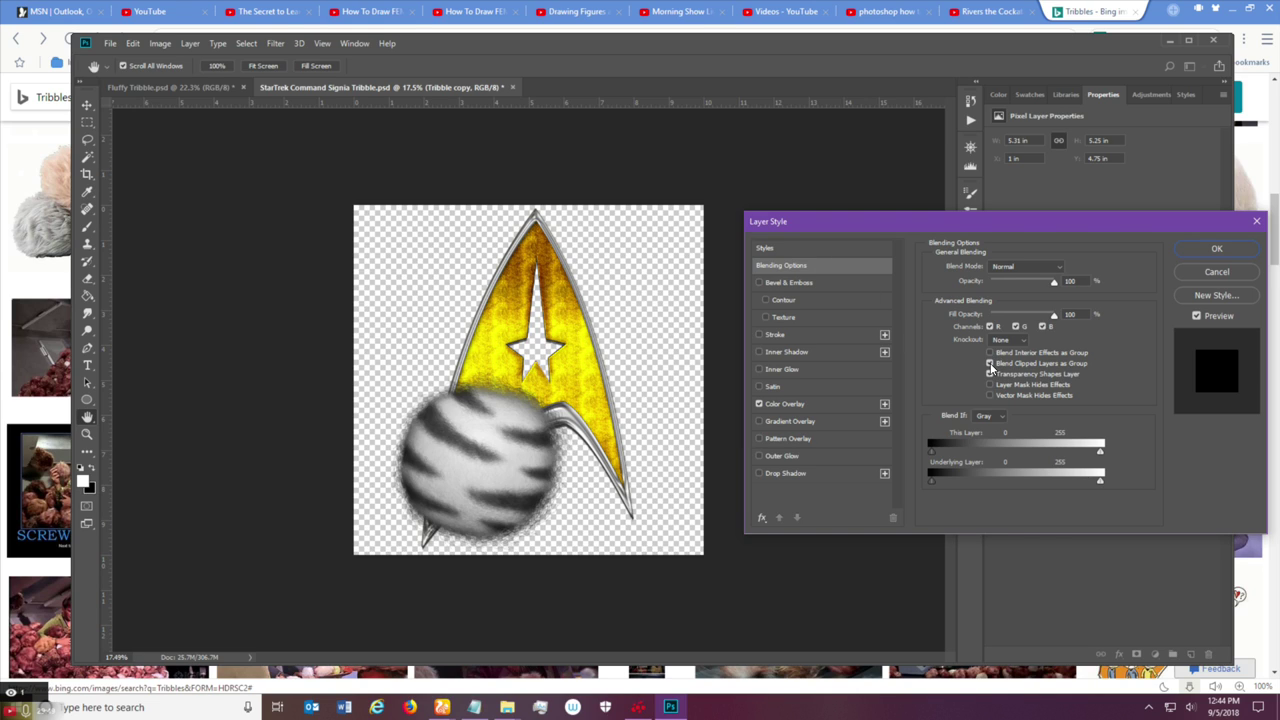
pyautogui.click(1188, 258)
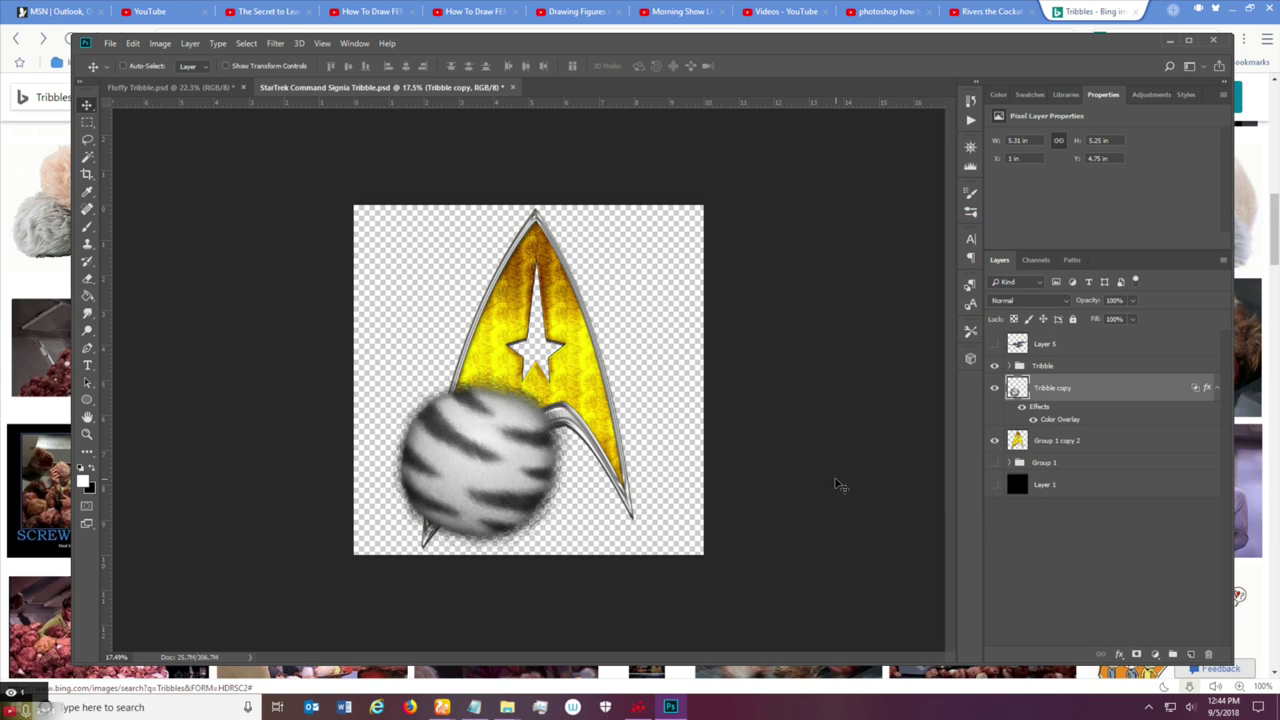
pyautogui.rightClick(1089, 401)
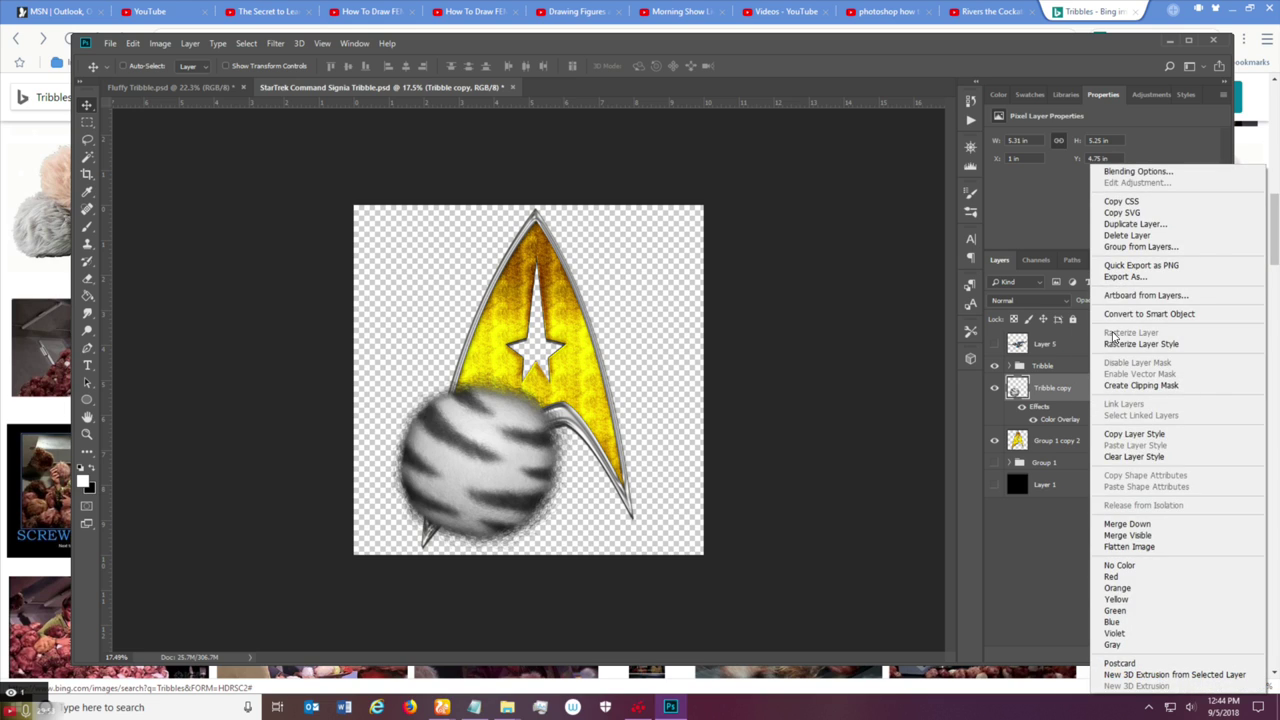
pyautogui.click(1148, 346)
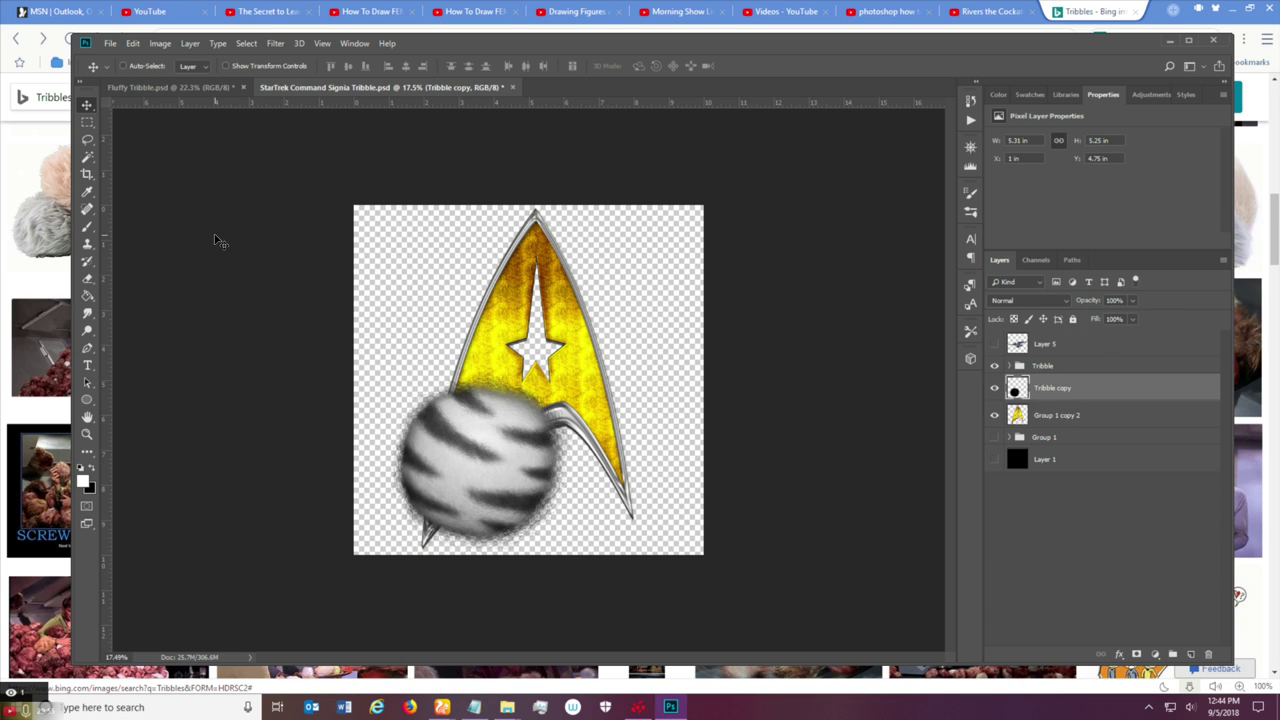
# Squash the black Tribble copy vertically to about 2.39 in high at the tribble's base and set its layer opacity to 78%.
pyautogui.click(132, 45)
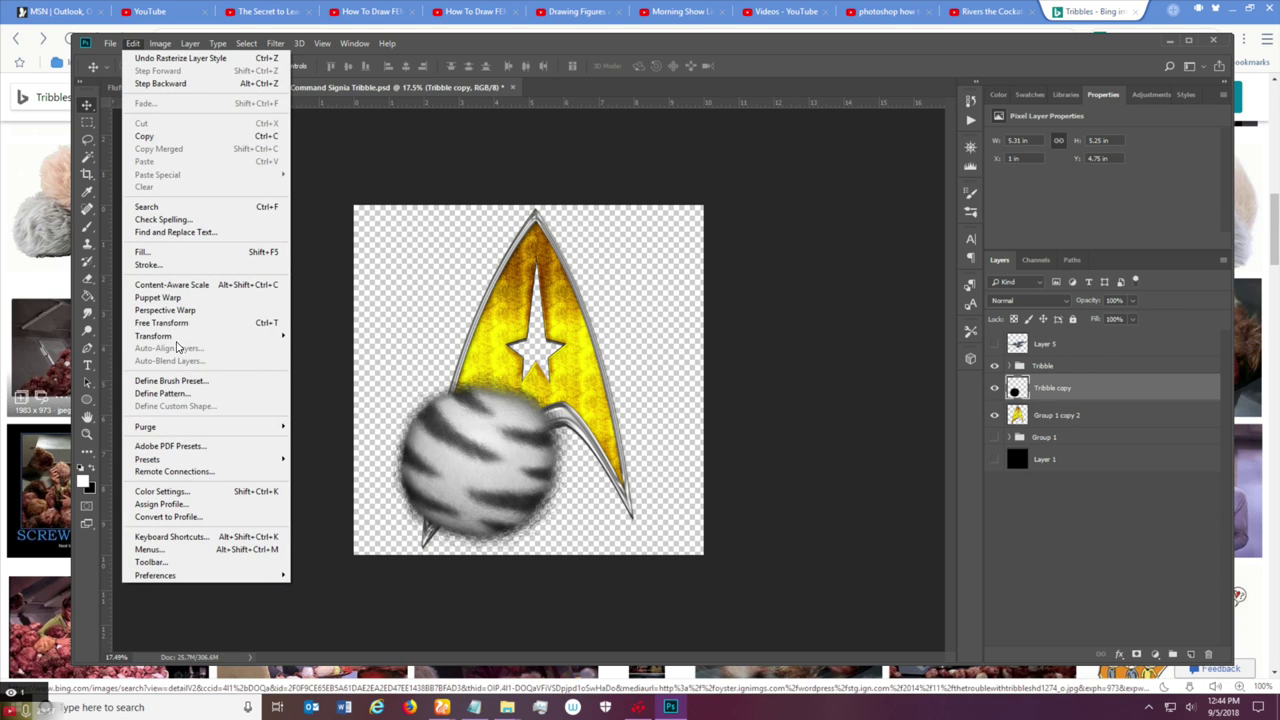
pyautogui.click(184, 324)
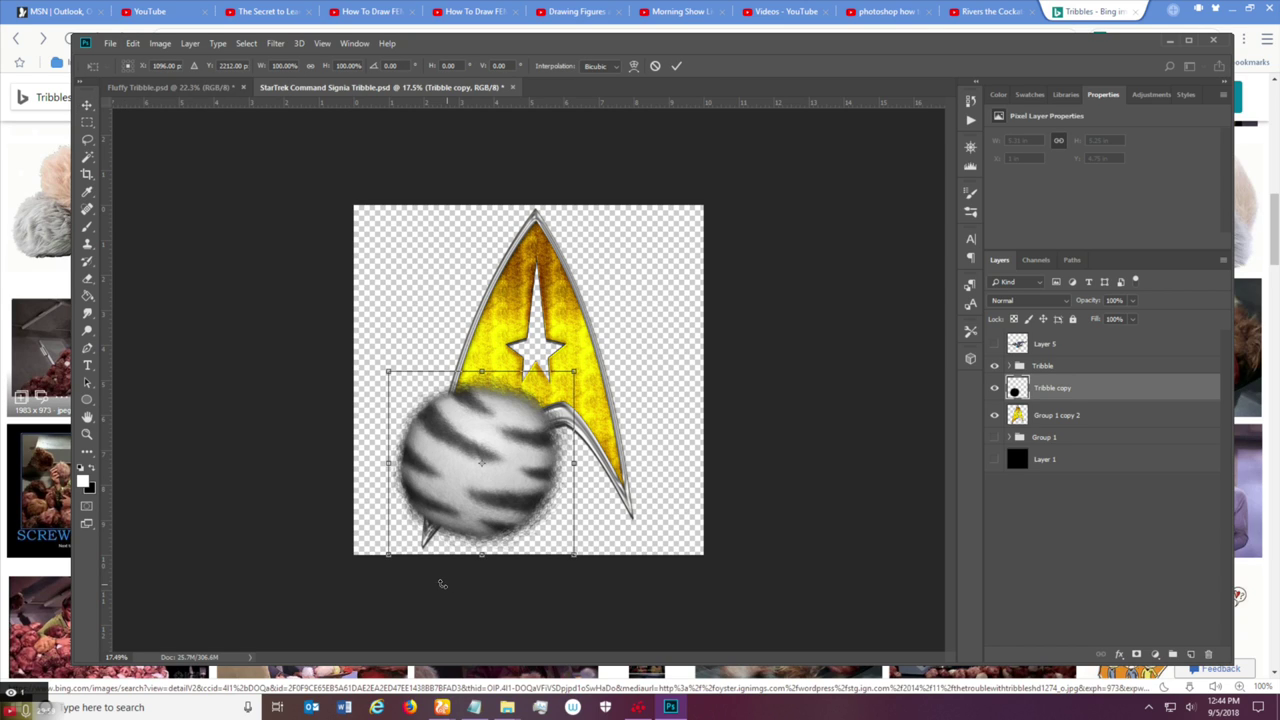
pyautogui.scroll(-1, 436, 521)
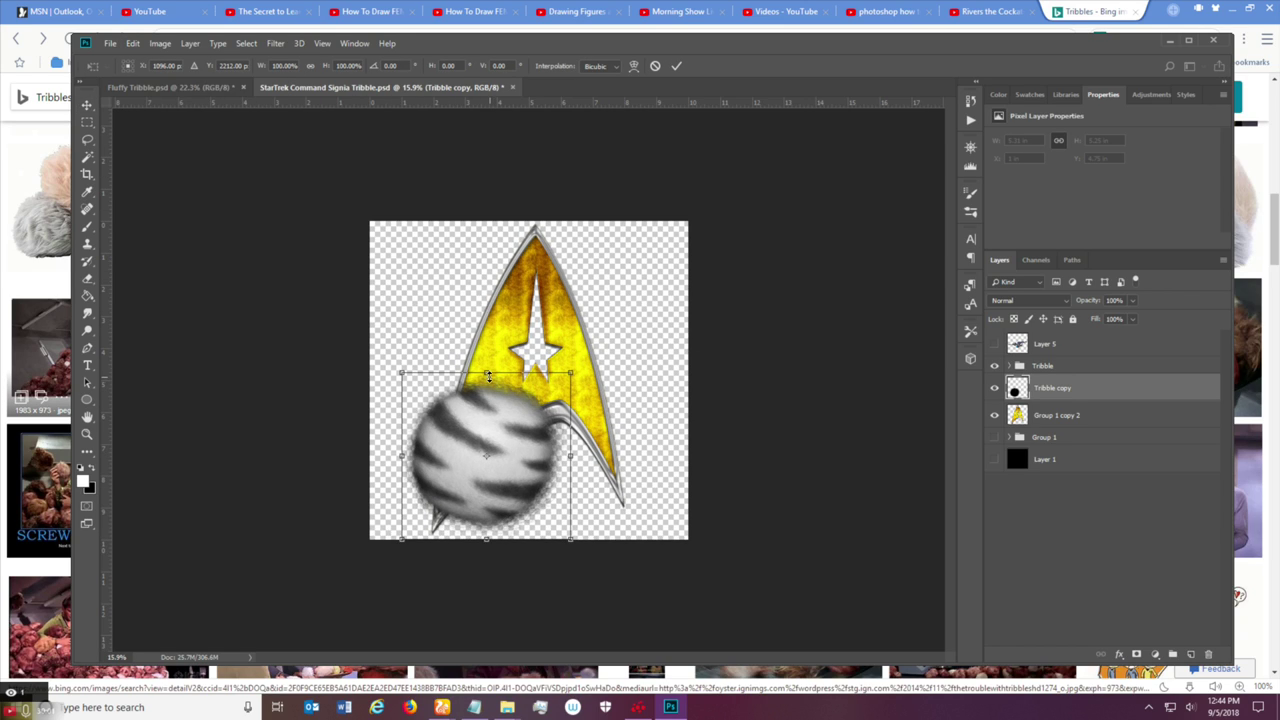
pyautogui.moveTo(487, 371); pyautogui.dragTo(471, 462)
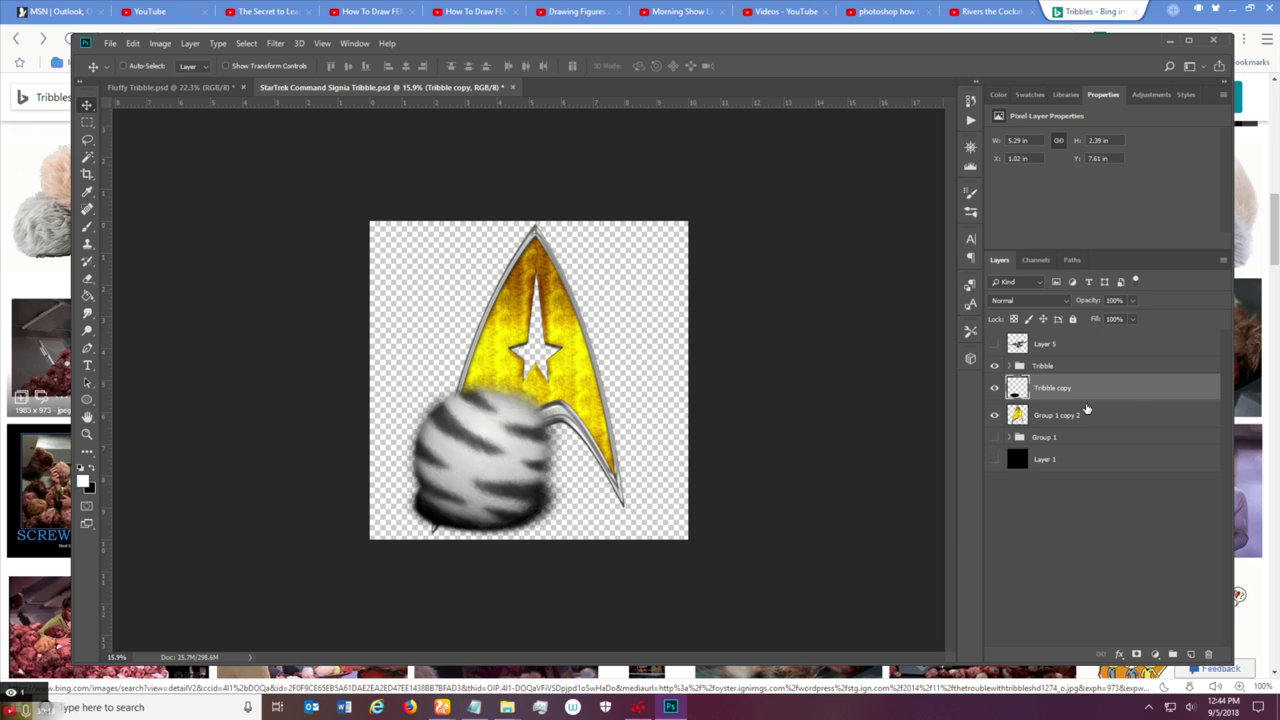
pyautogui.moveTo(1090, 303); pyautogui.dragTo(1075, 302)
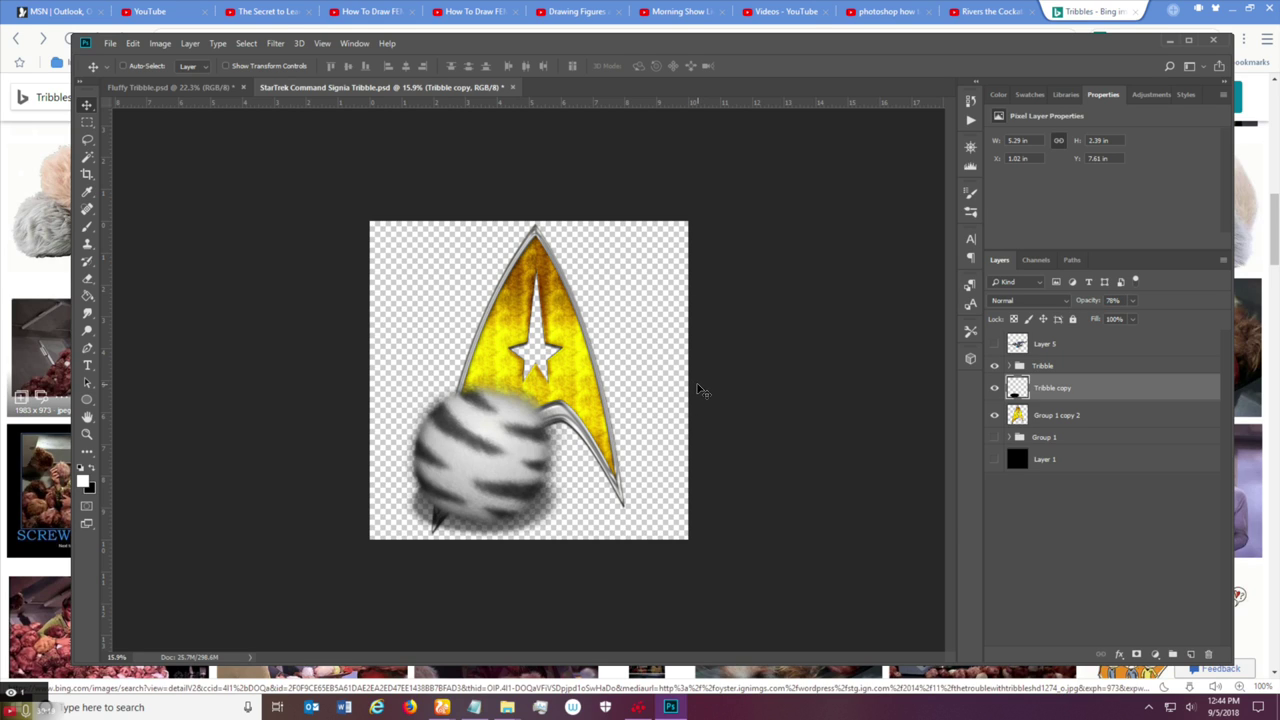
# Save the changes to StarTrek Command Signia Tribble.psd.
pyautogui.click(110, 43)
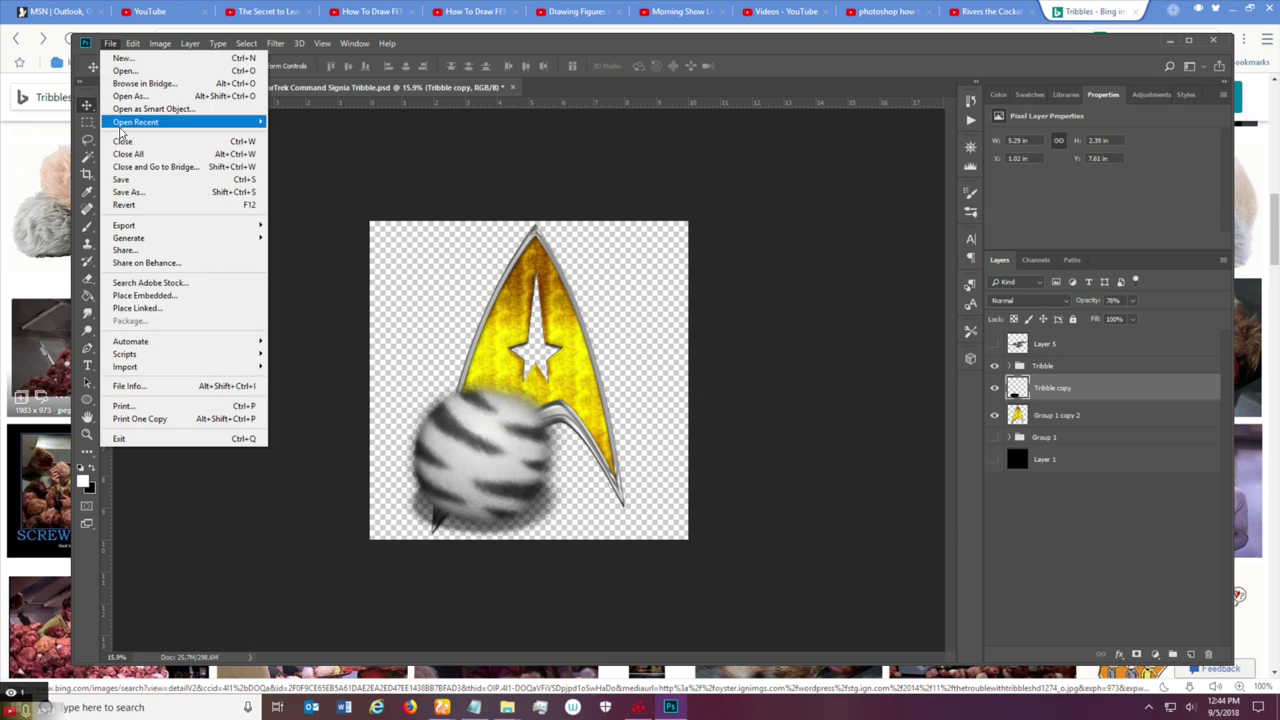
pyautogui.press('Escape')
pyautogui.scroll(-1, 426, 496)
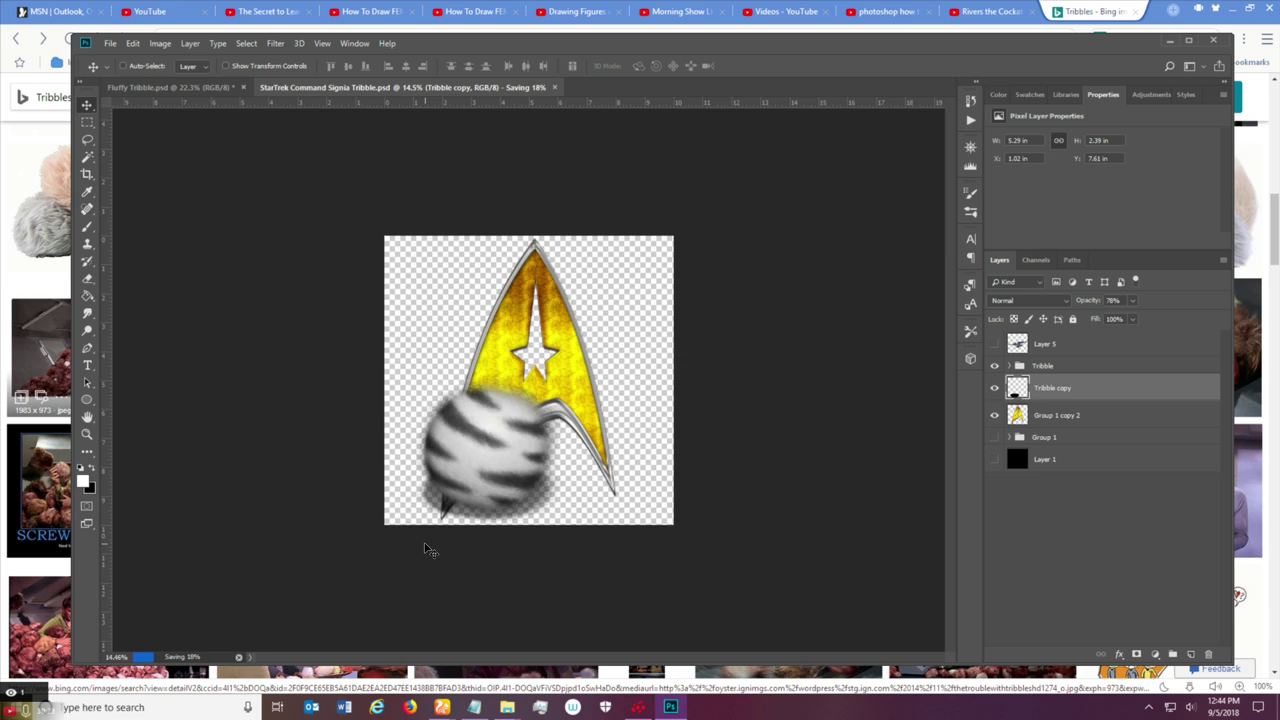
pyautogui.scroll(3, 357, 592)
pyautogui.scroll(1, 350, 580)
pyautogui.scroll(-3, 340, 535)
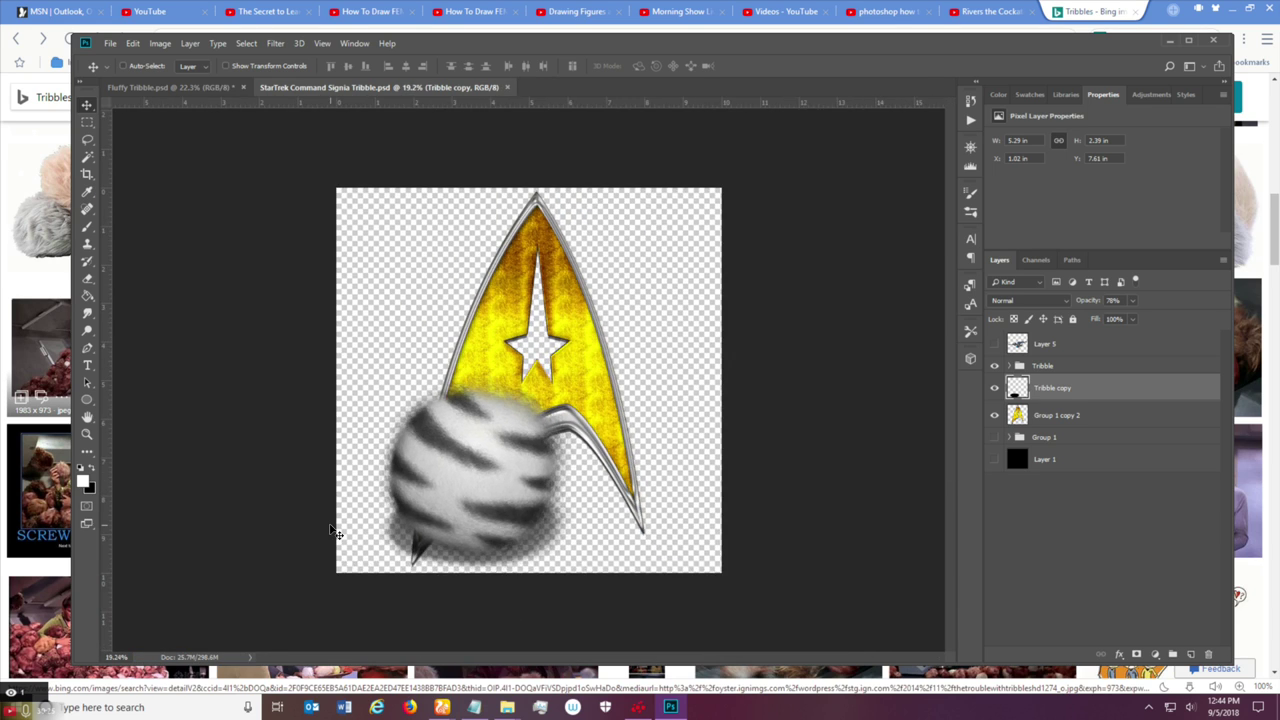
# Close the Fluffy Tribble.psd document, keeping StarTrek Command Signia Tribble.psd open.
pyautogui.scroll(2, 380, 555)
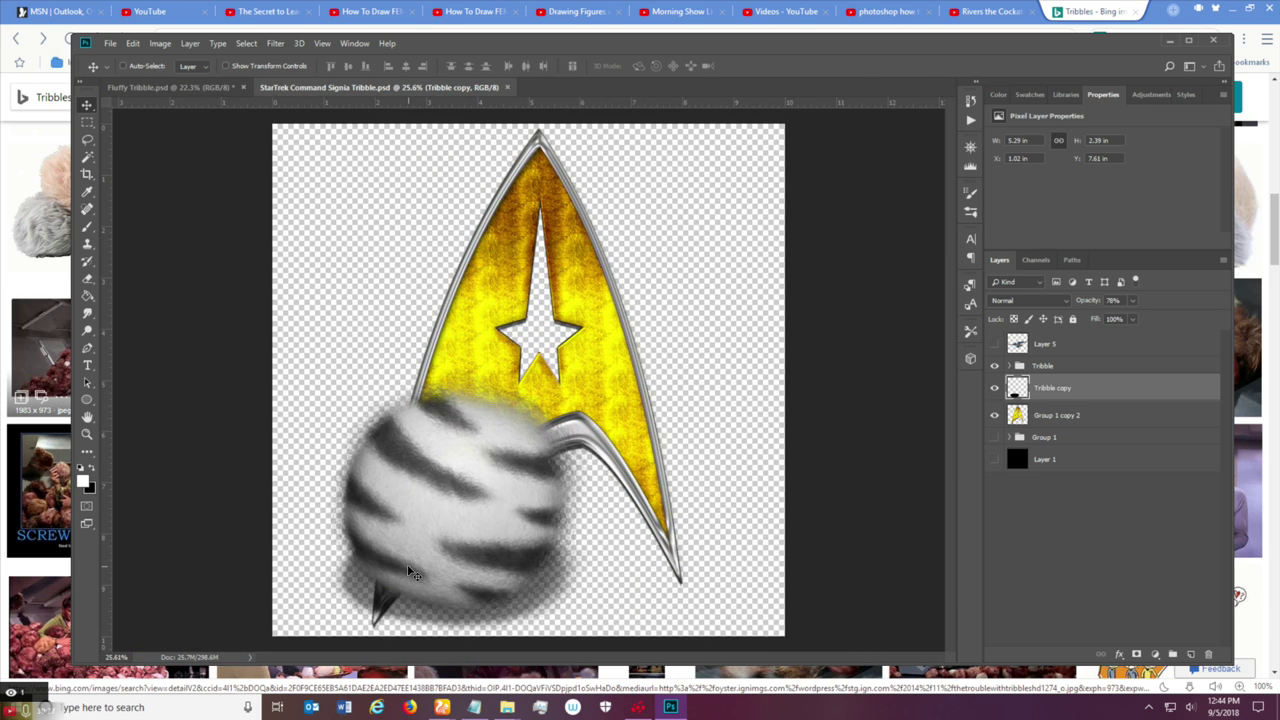
pyautogui.scroll(-1, 410, 575)
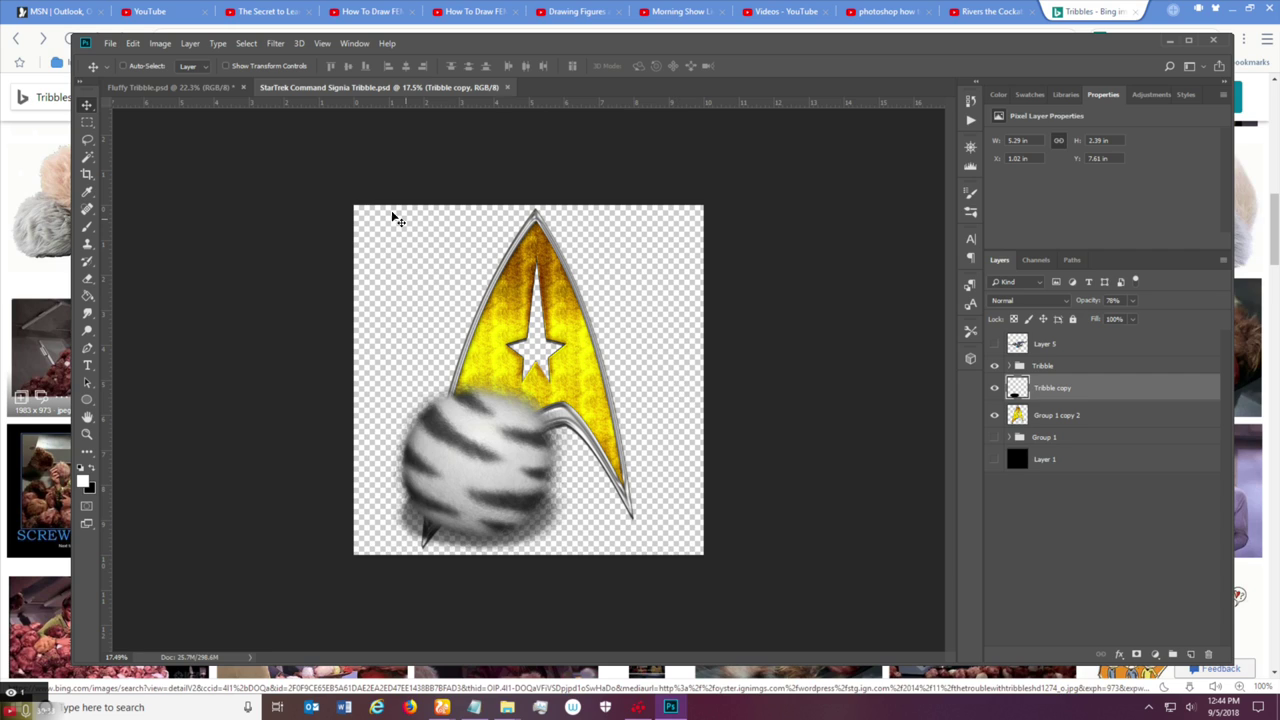
pyautogui.click(220, 88)
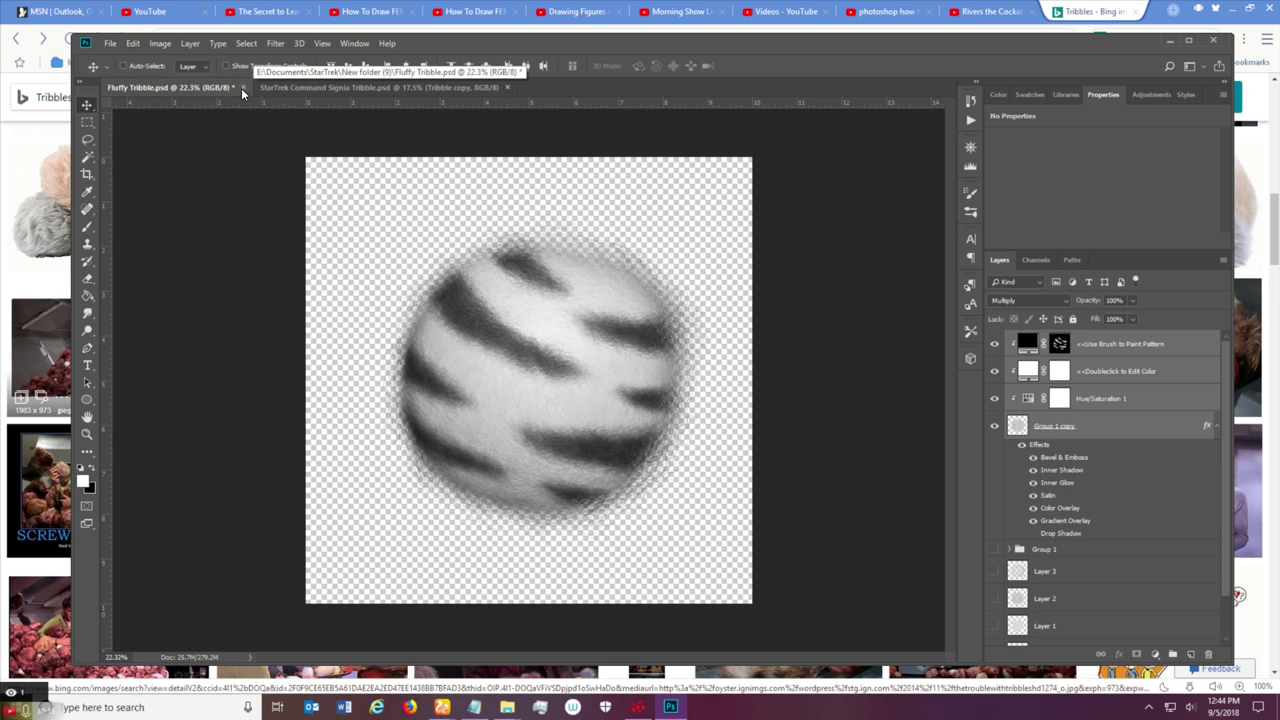
pyautogui.click(242, 88)
pyautogui.click(632, 268)
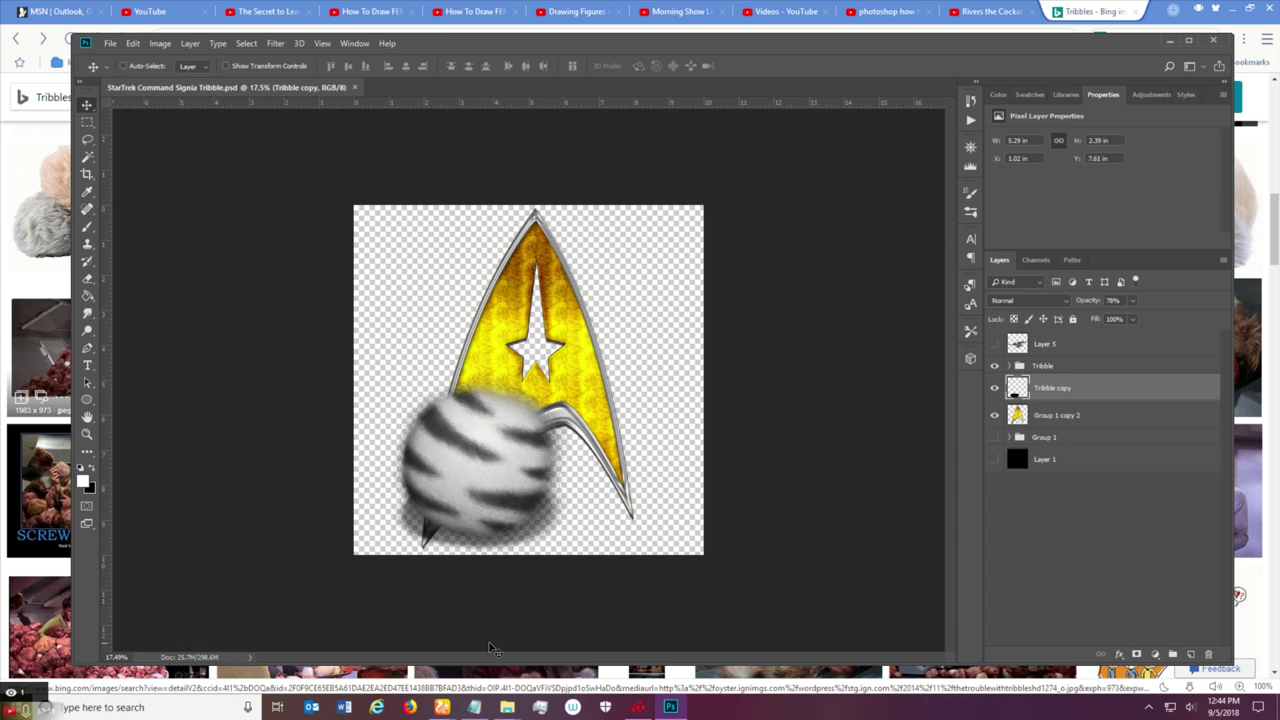
pyautogui.moveTo(520, 716)
pyautogui.click(578, 660)
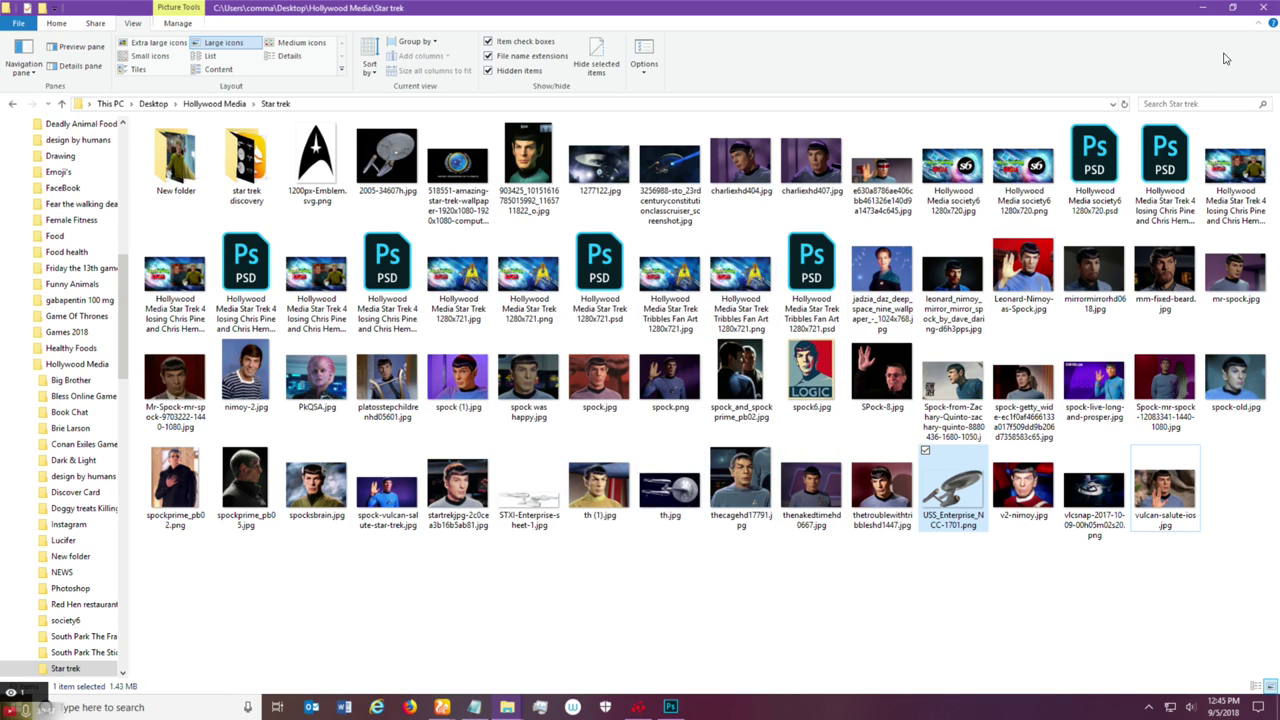
pyautogui.click(1262, 9)
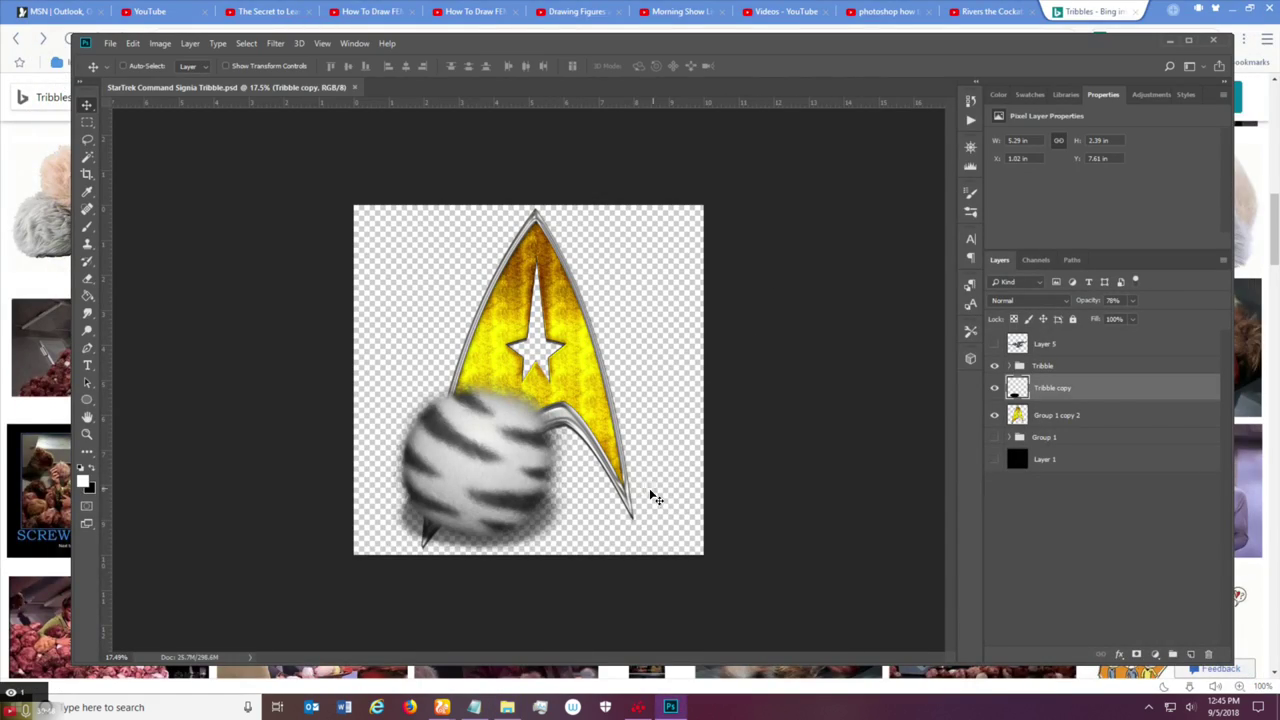
# Switch to File Explorer and open New folder (9) inside the E:\Documents\StarTrek folder.
pyautogui.click(507, 707)
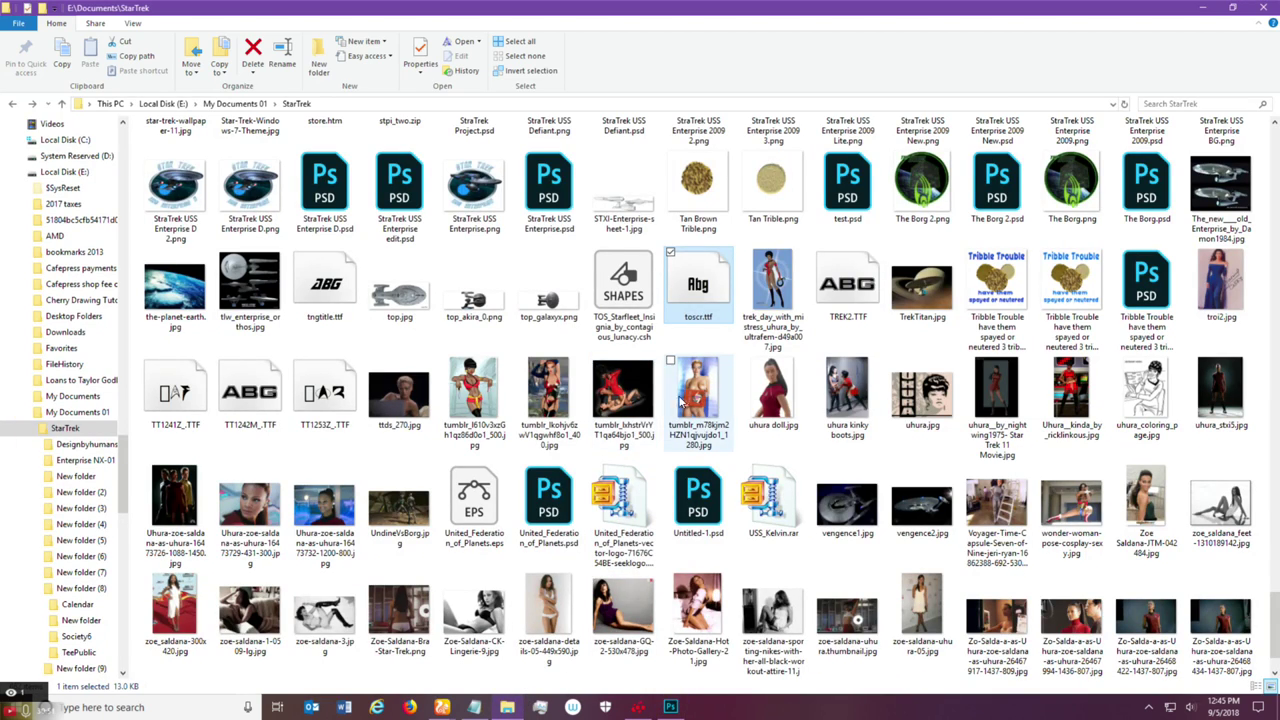
pyautogui.scroll(10, 682, 398)
pyautogui.scroll(15, 680, 395)
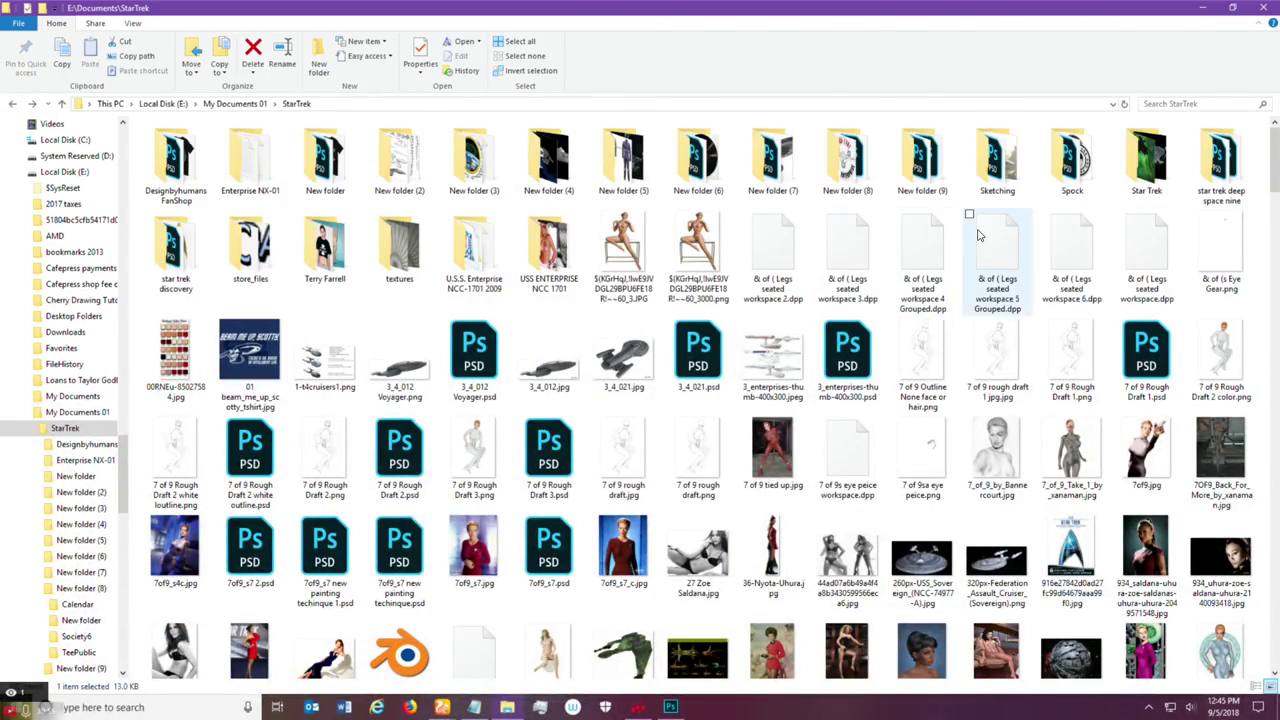
pyautogui.doubleClick(922, 160)
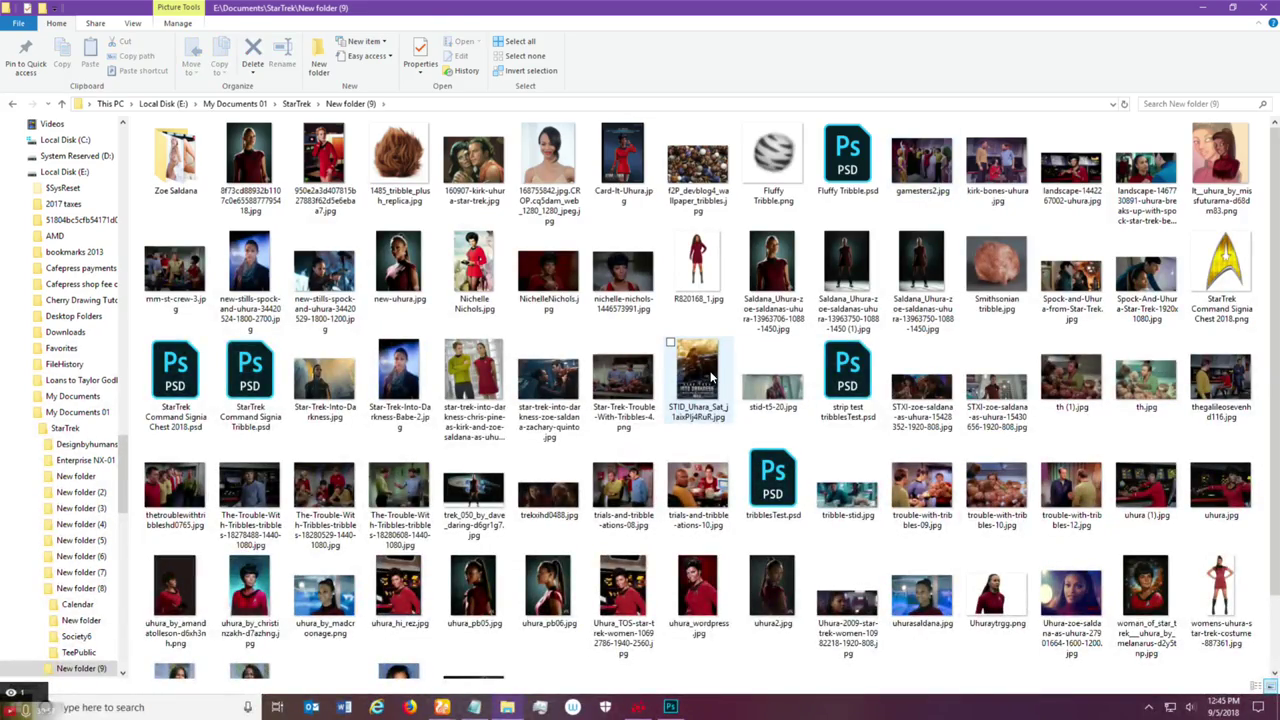
# Look through the folder's tribble reference pictures and examine the fur in Smithsonian tribble.jpg in Windows Photo Viewer.
pyautogui.scroll(-1, 705, 375)
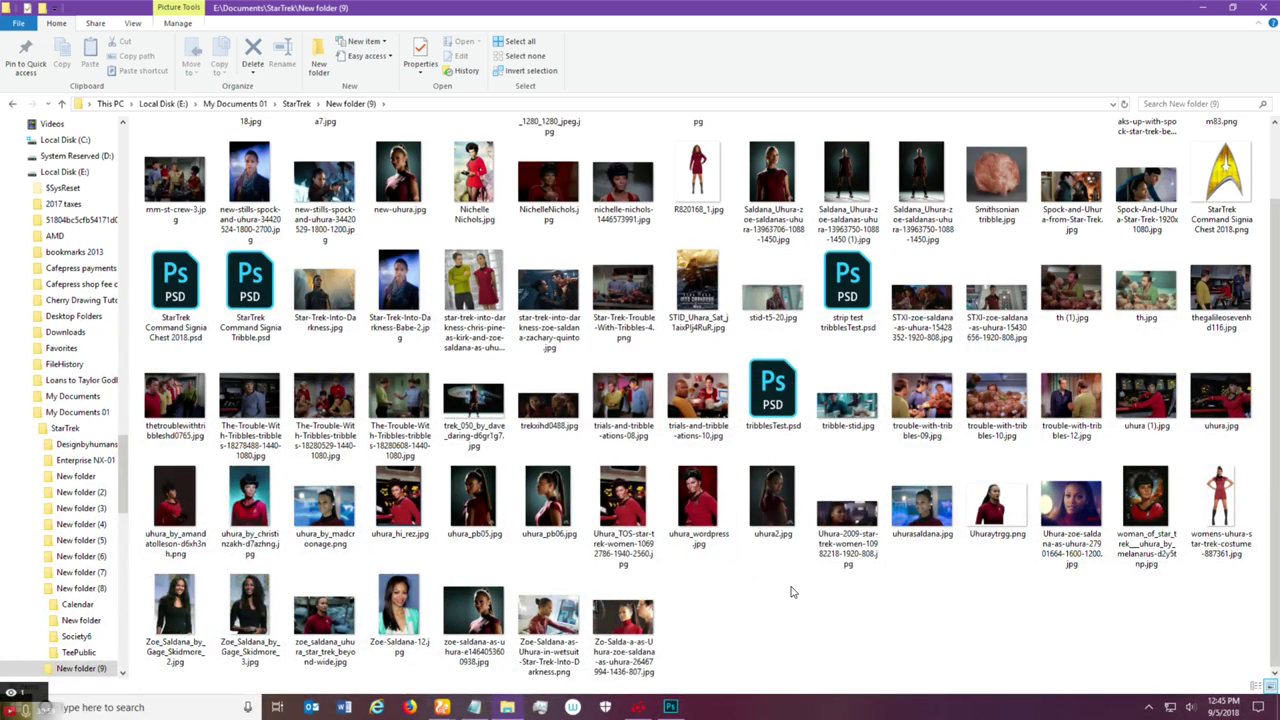
pyautogui.scroll(1, 785, 552)
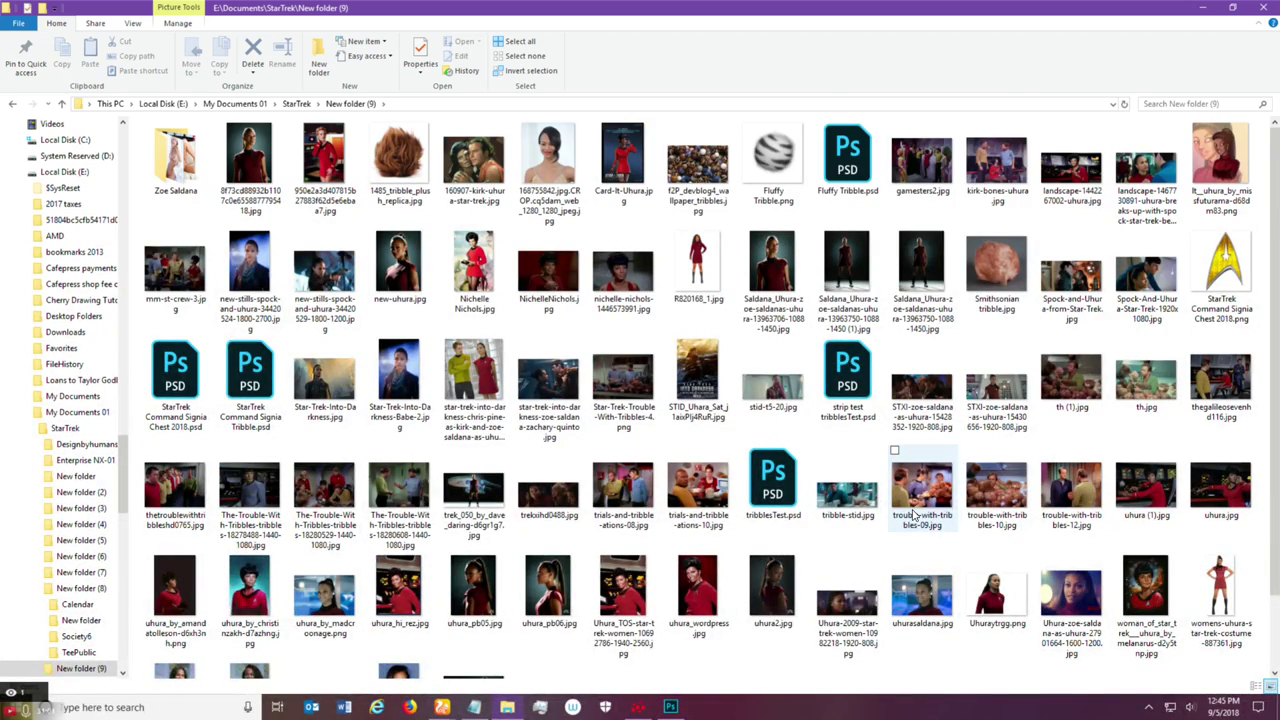
pyautogui.click(1005, 285)
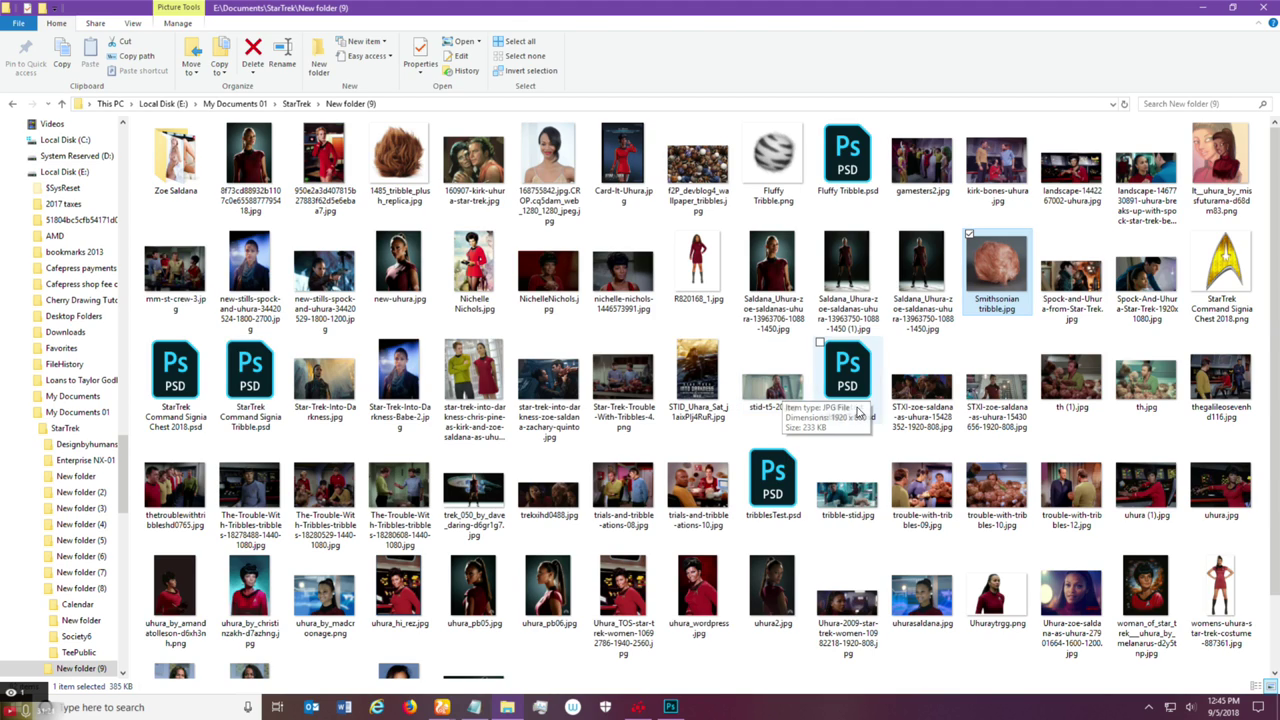
pyautogui.doubleClick(986, 272)
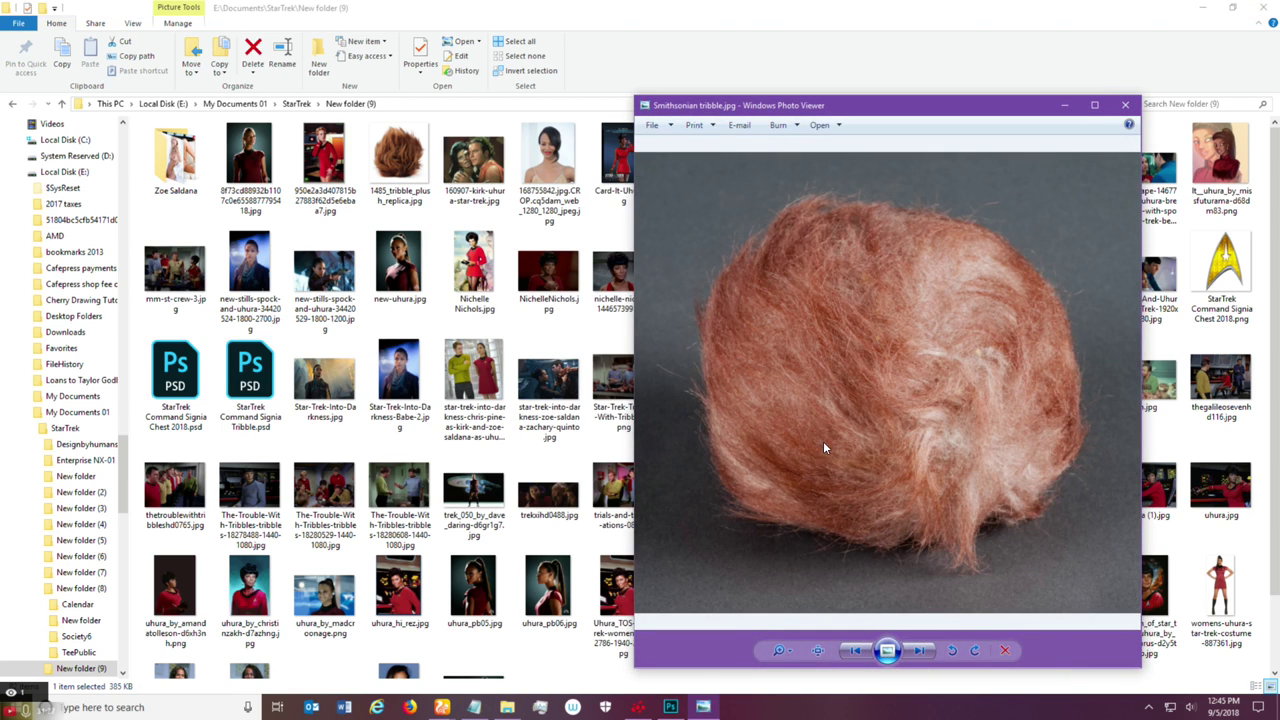
pyautogui.scroll(1, 805, 438)
pyautogui.scroll(-1, 830, 430)
pyautogui.click(1125, 105)
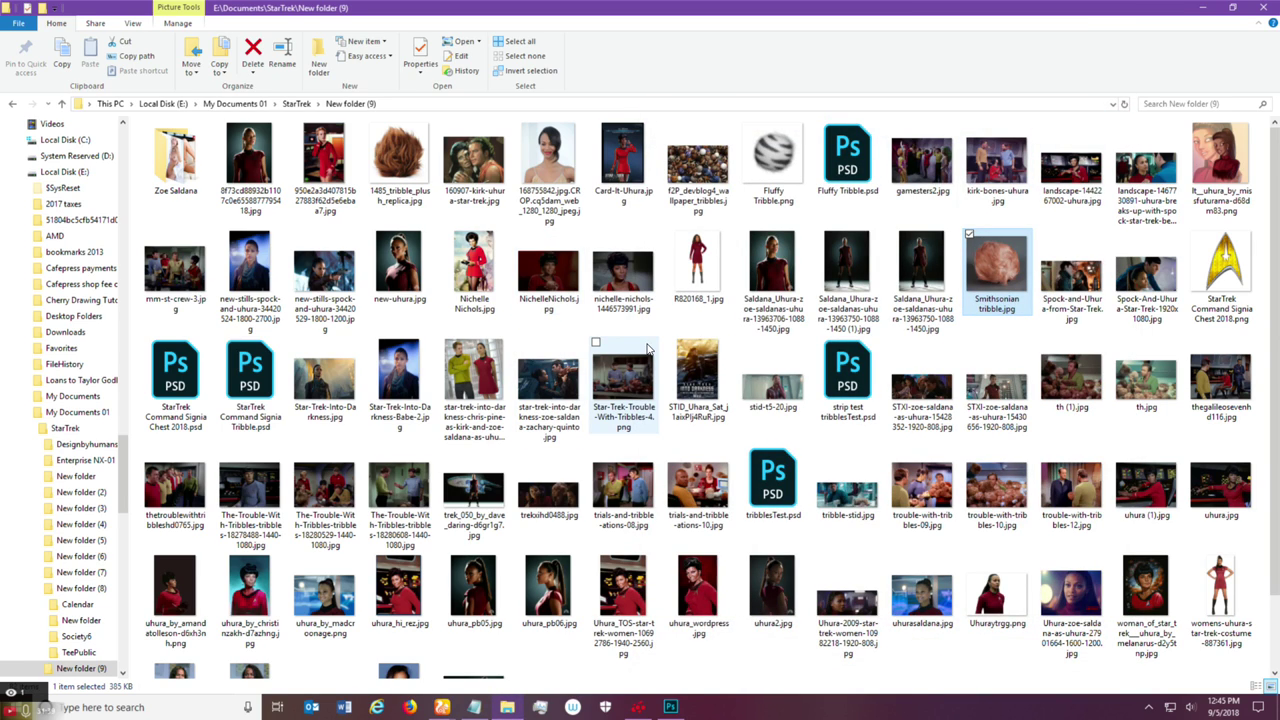
# View the fur in 1485_tribble_plush_replica.jpg in Windows Photo Viewer, then close the viewer.
pyautogui.click(392, 166)
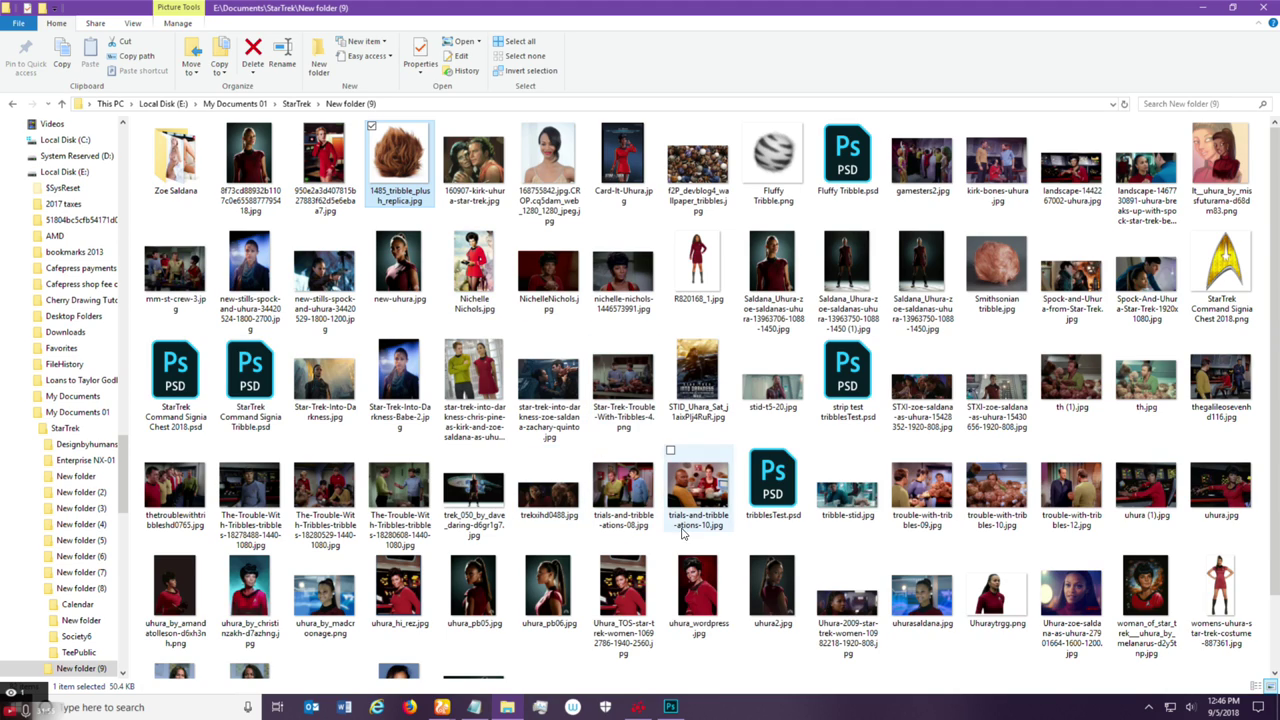
pyautogui.doubleClick(408, 157)
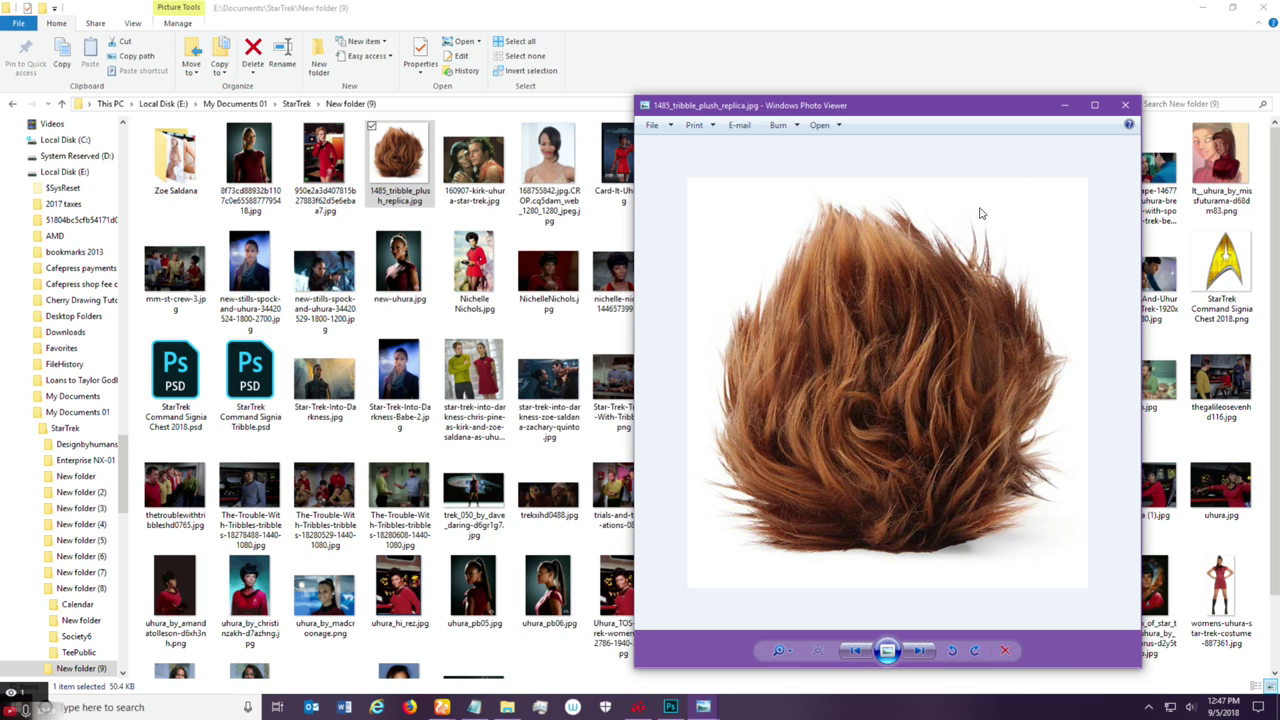
pyautogui.click(1125, 105)
# Open 1485_tribble_plush_replica.jpg from the folder with Adobe Photoshop CC 2018.
pyautogui.rightClick(388, 157)
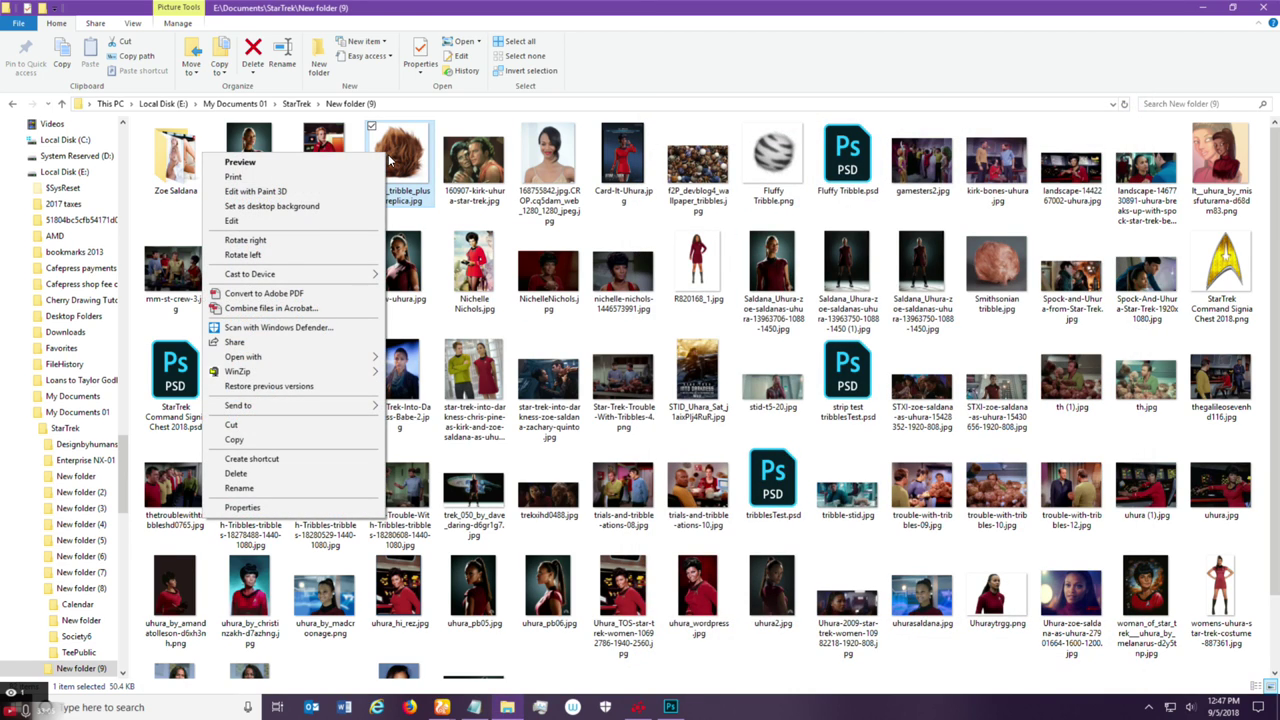
pyautogui.moveTo(322, 357)
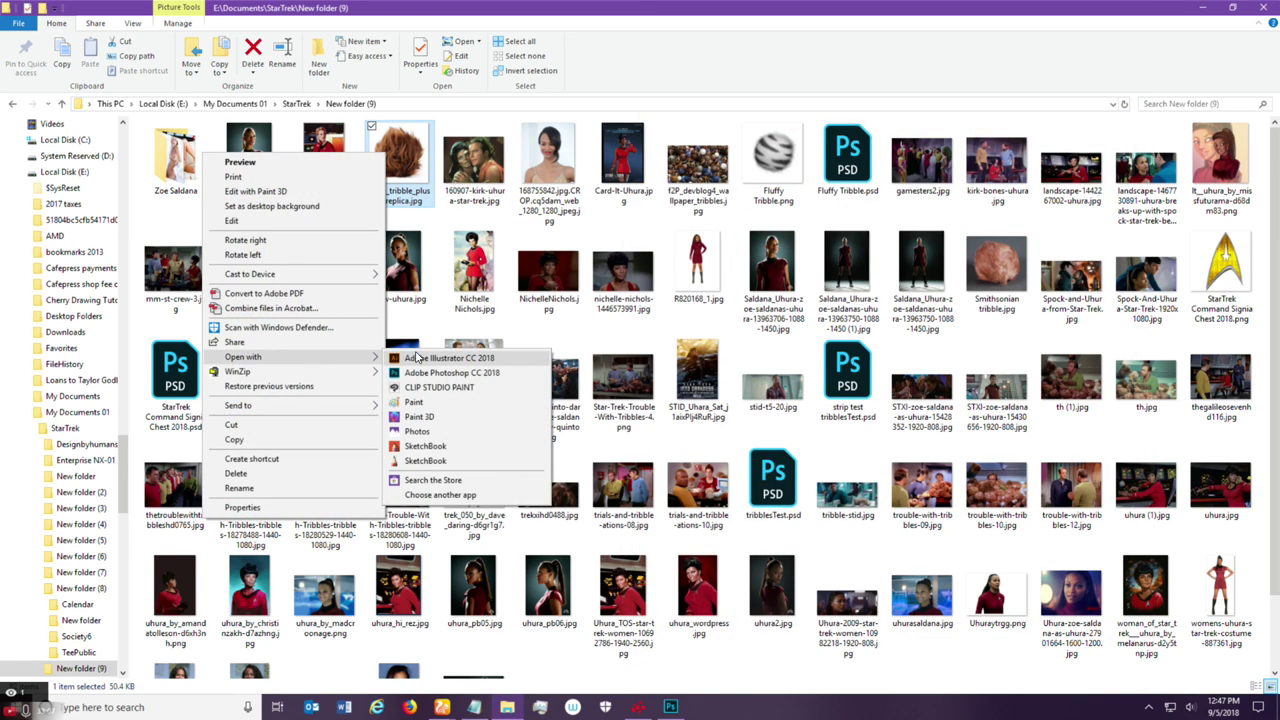
pyautogui.click(447, 372)
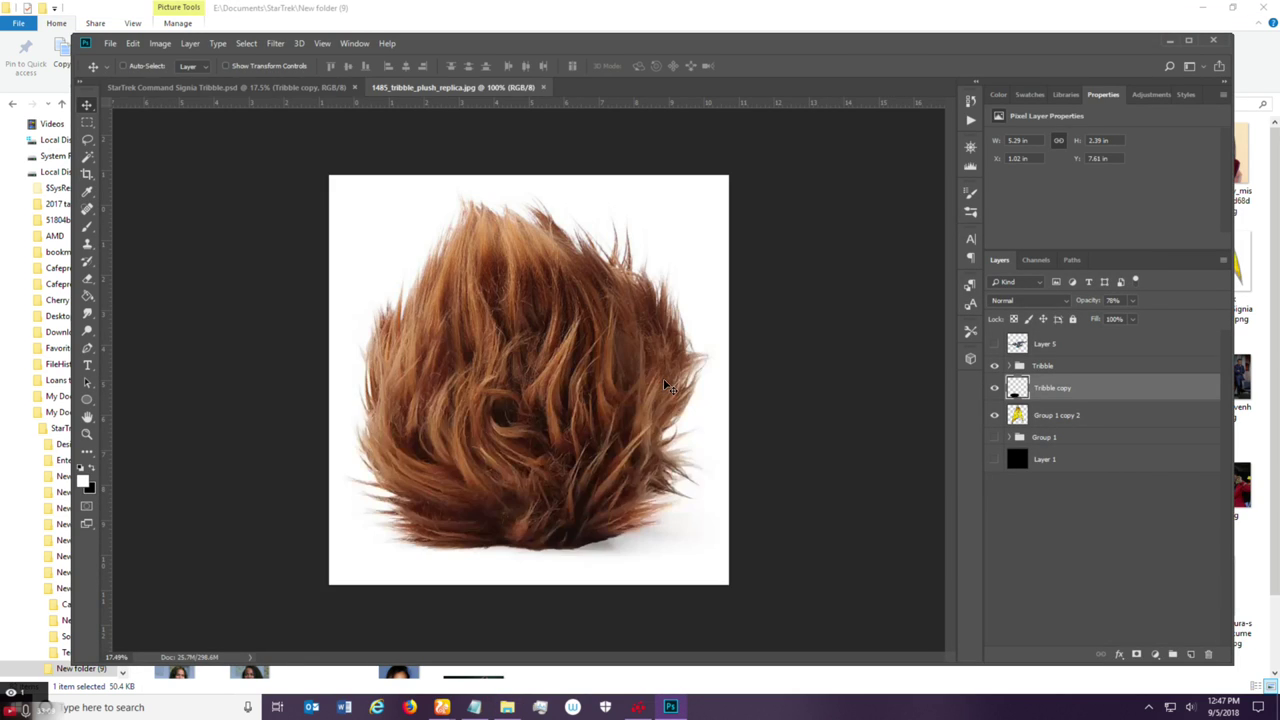
pyautogui.click(161, 45)
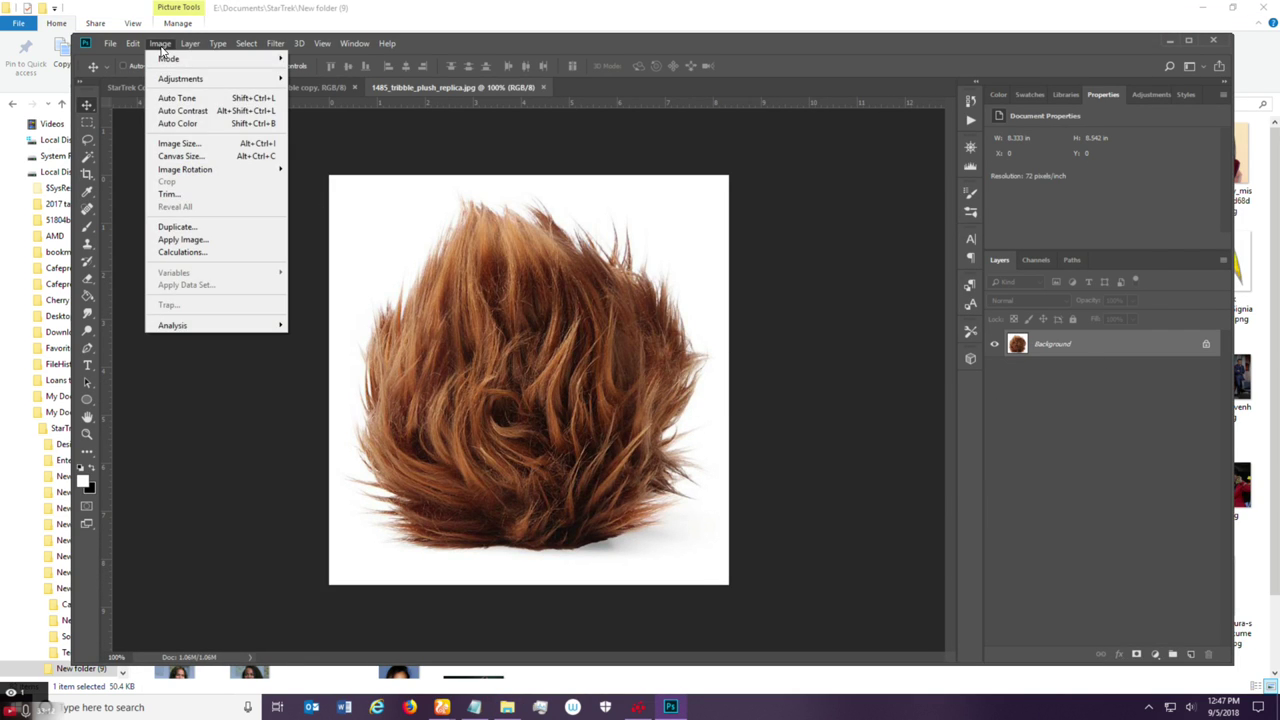
pyautogui.click(190, 143)
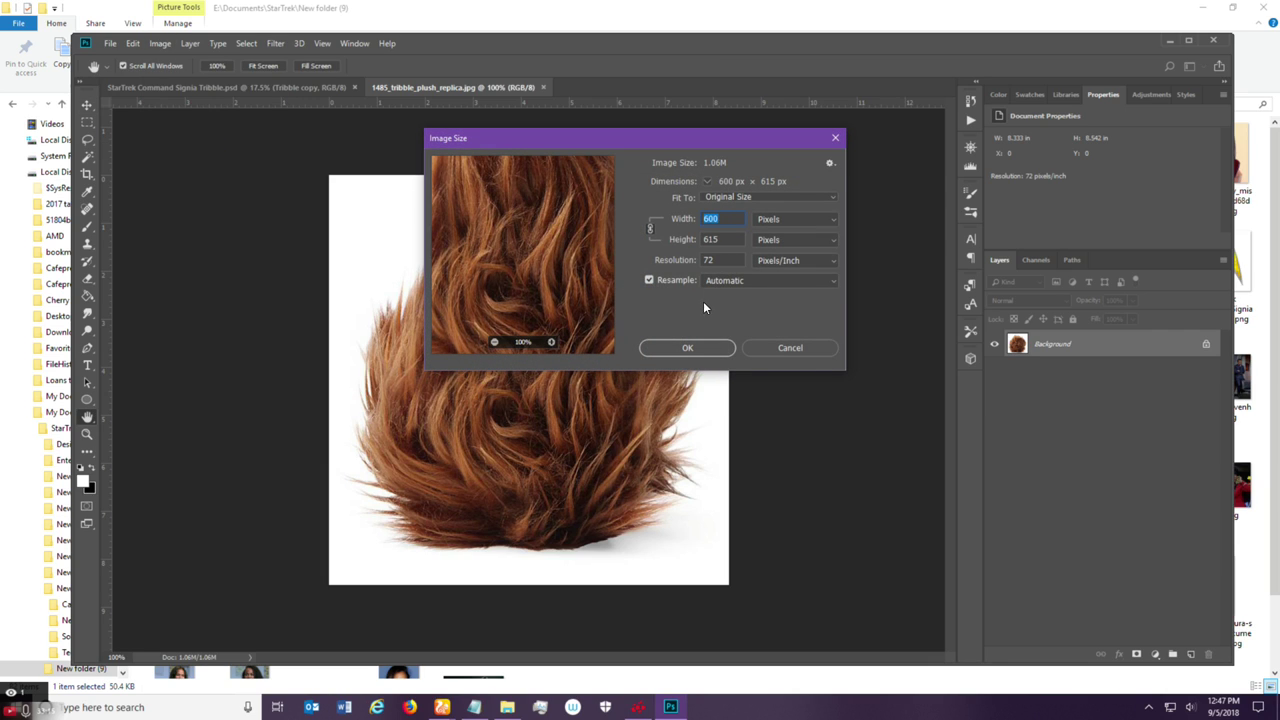
pyautogui.click(755, 347)
# Convert the plush tribble photo's locked Background into a regular layer with the default settings.
pyautogui.doubleClick(1143, 350)
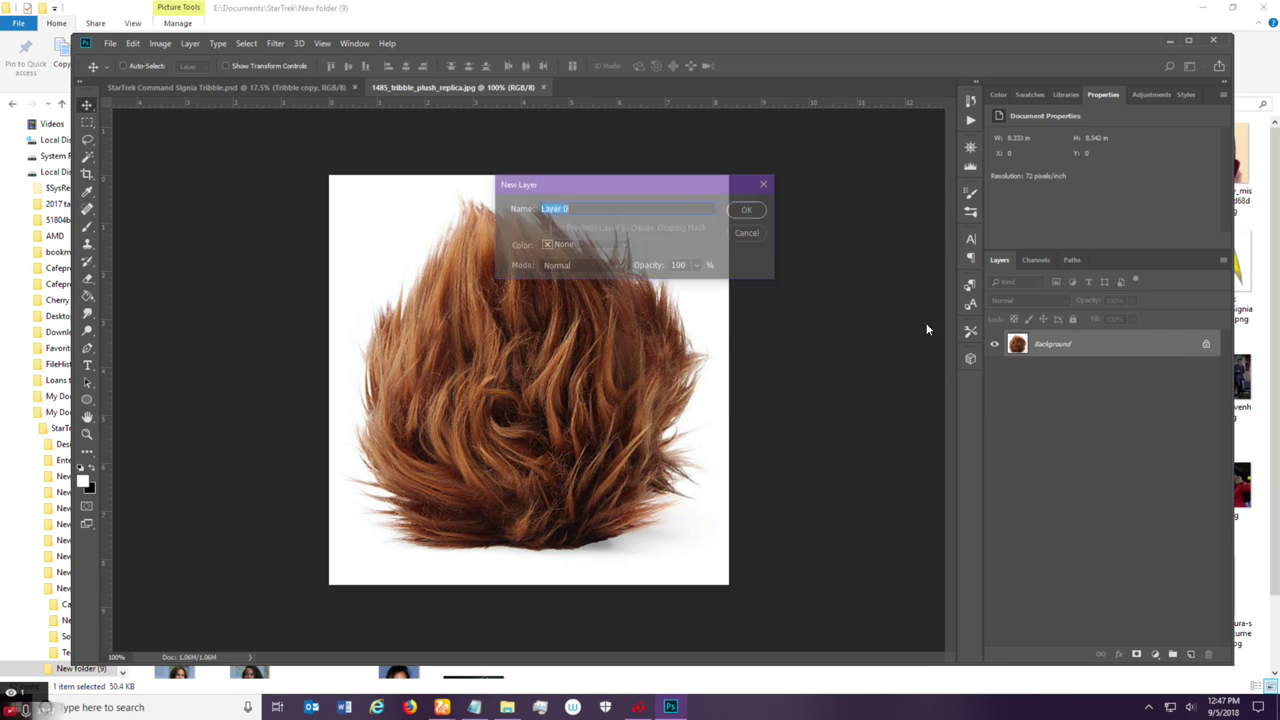
pyautogui.click(764, 220)
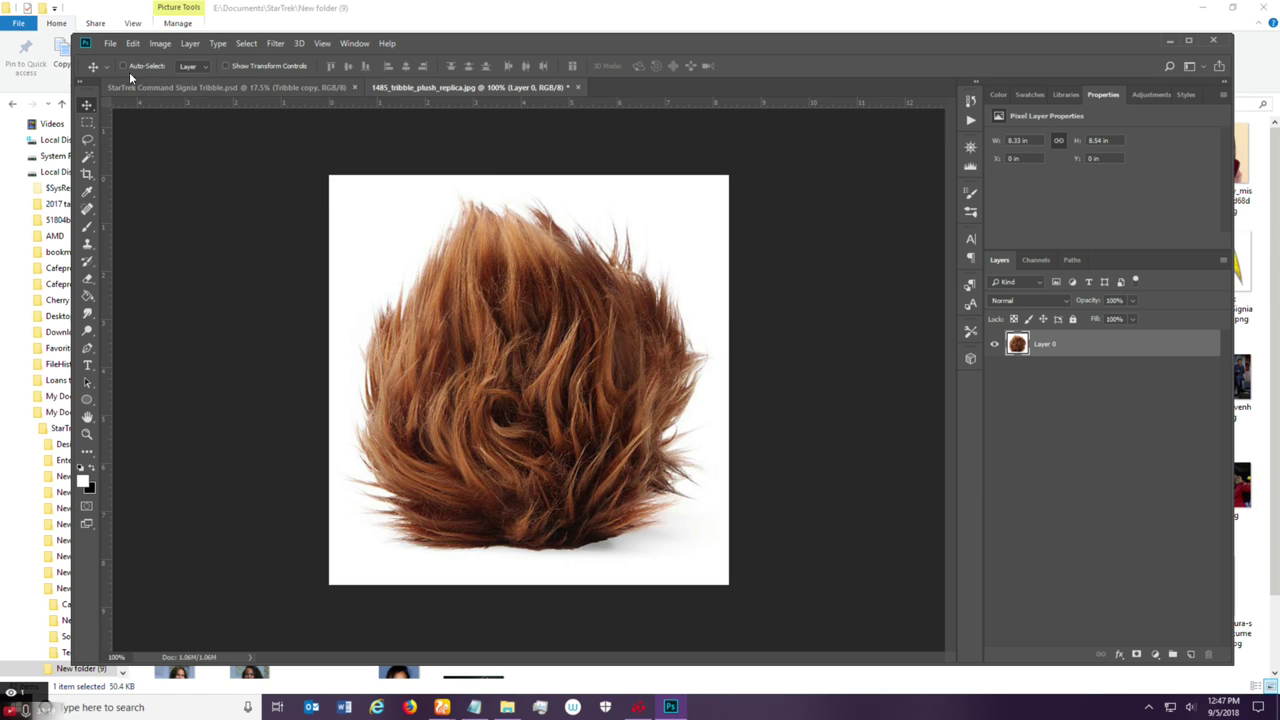
# Open the Image Size settings for 1485_tribble_plush_replica.jpg.
pyautogui.click(160, 43)
pyautogui.click(211, 149)
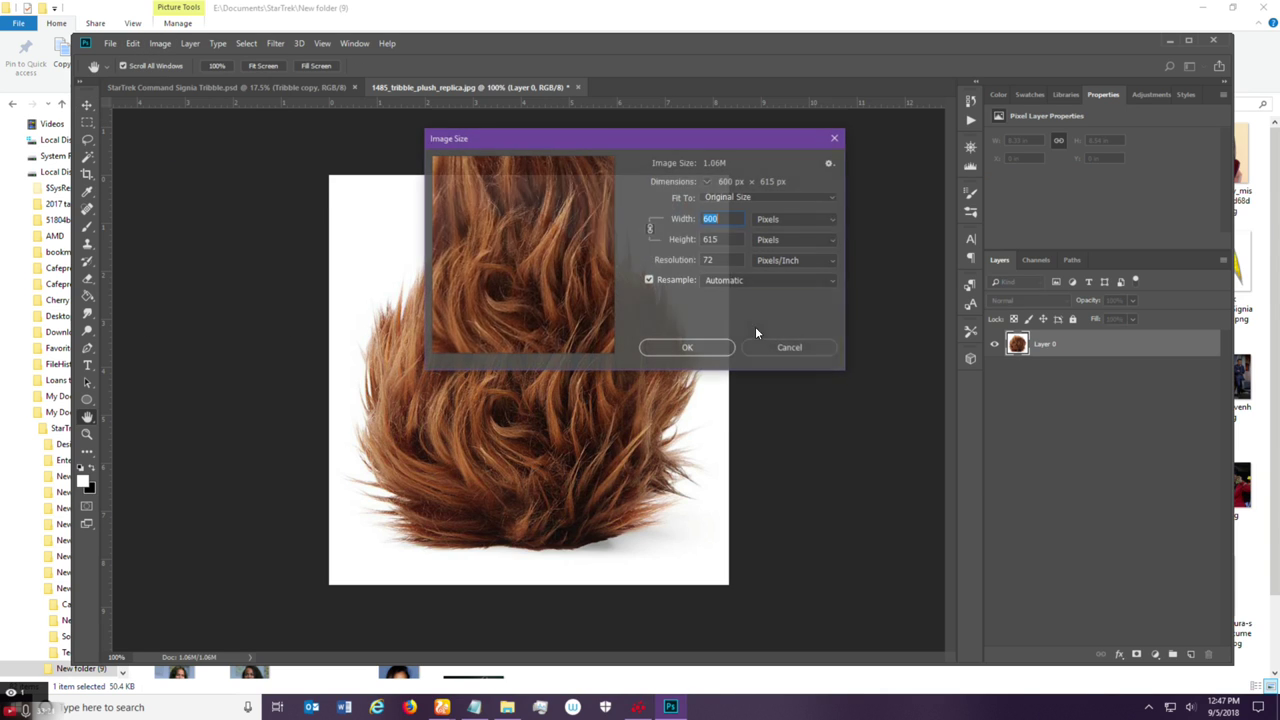
# Resample the tribble image to a resolution of 300 pixels/inch.
pyautogui.doubleClick(716, 262)
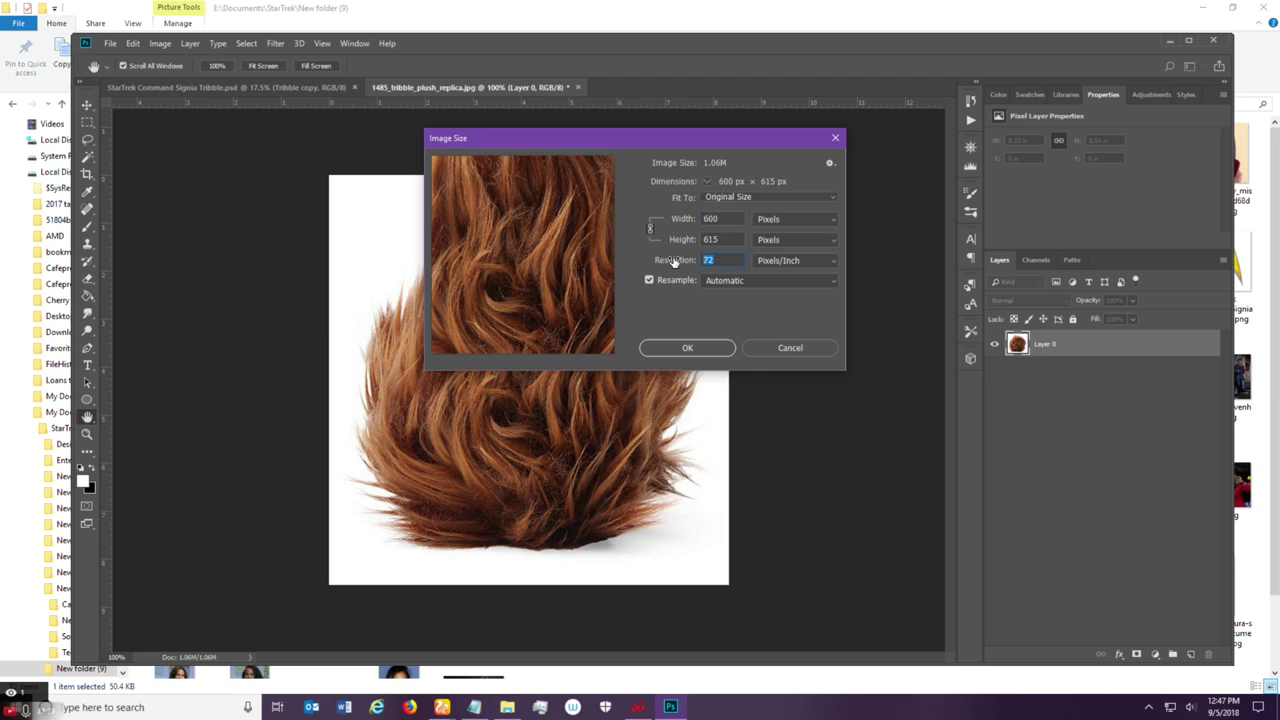
pyautogui.write('300')
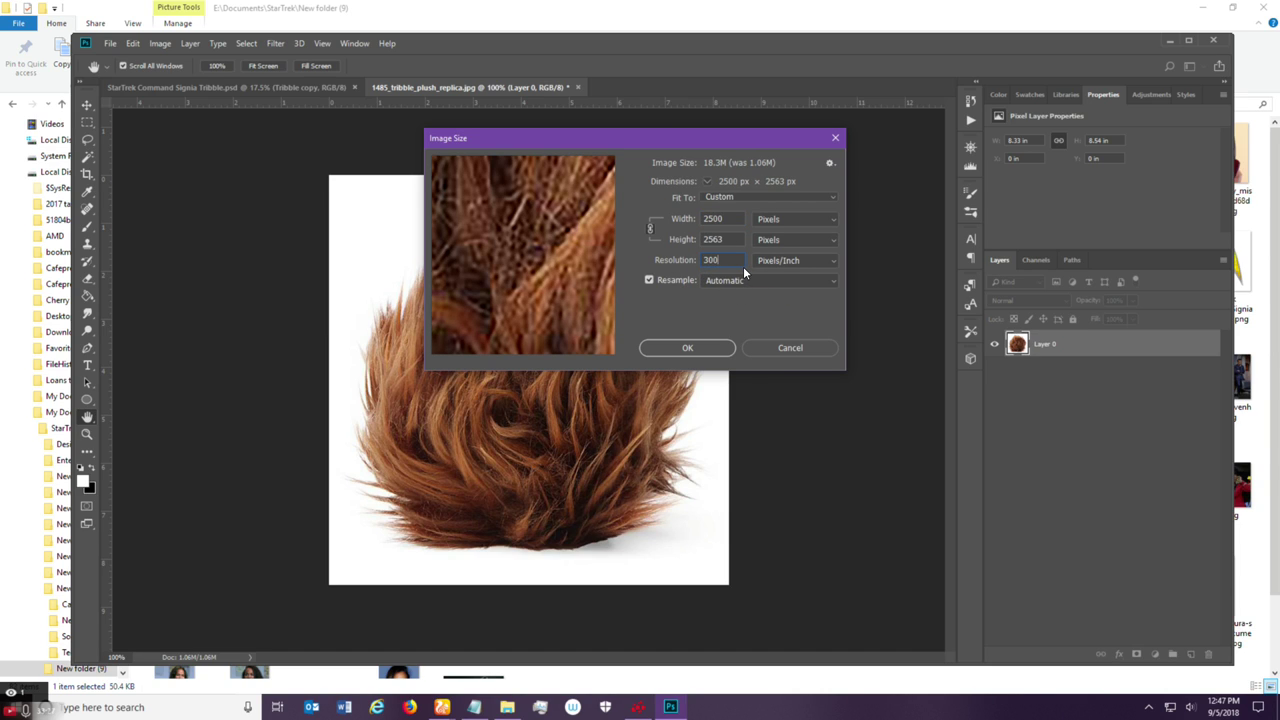
pyautogui.click(687, 348)
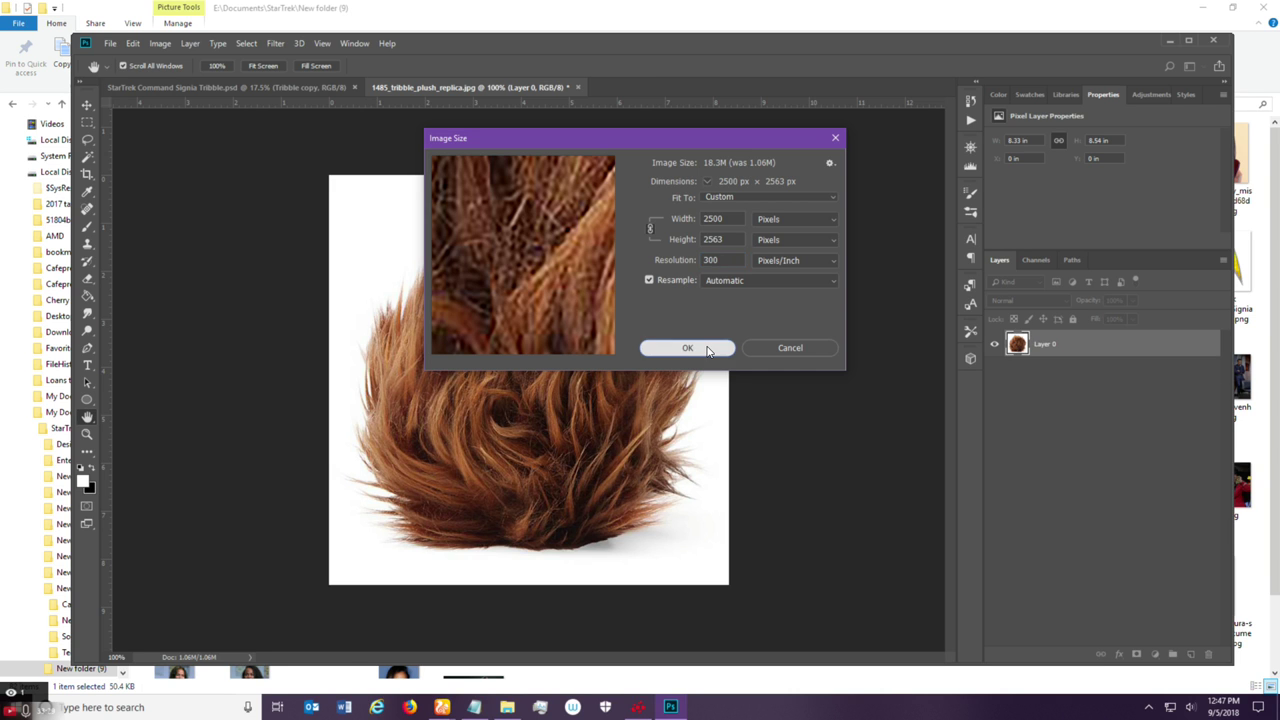
pyautogui.scroll(-4, 702, 349)
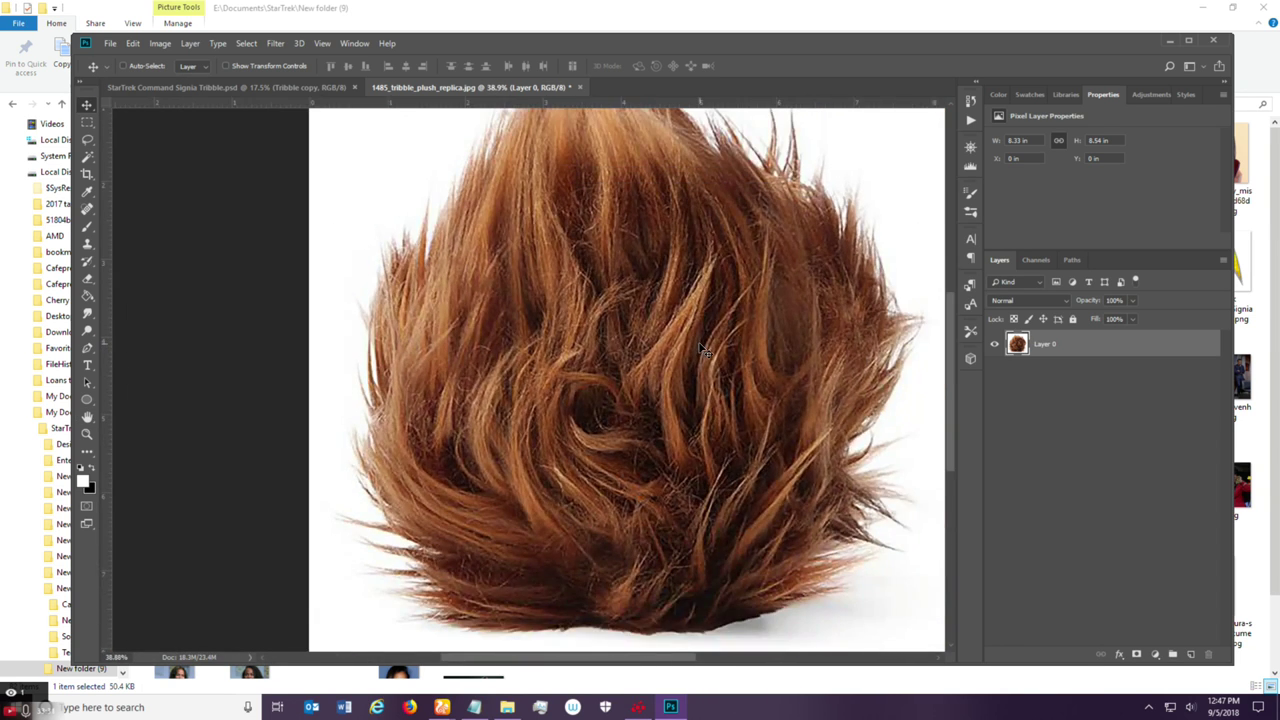
pyautogui.scroll(2, 619, 334)
pyautogui.scroll(-1, 422, 478)
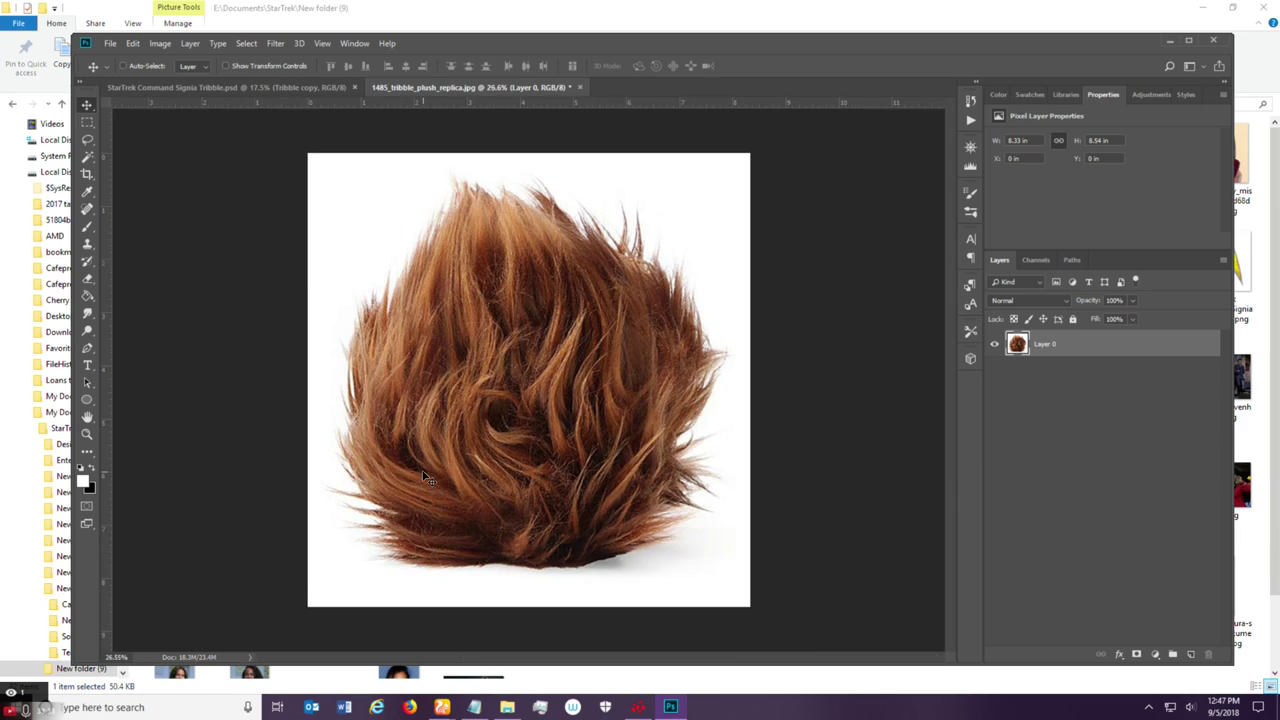
# Add a new layer above Layer 0 and sample a dark brown from the tribble's fur as the foreground color.
pyautogui.click(1190, 654)
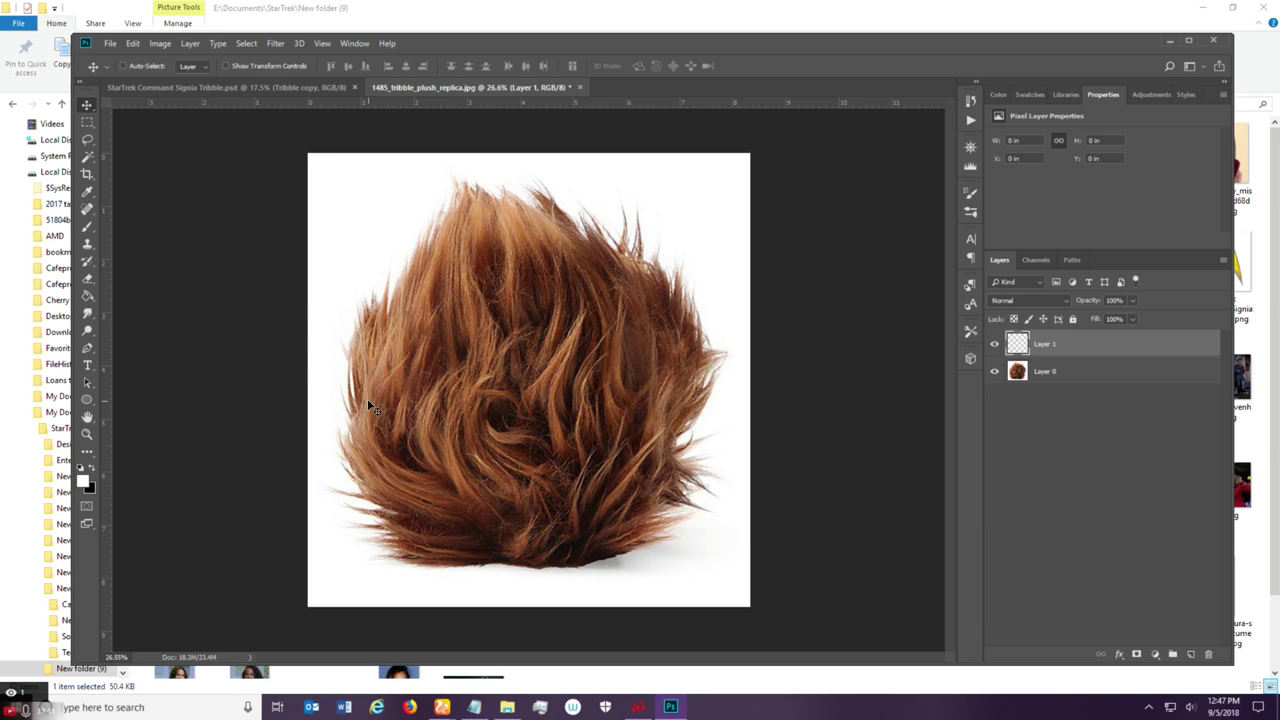
pyautogui.click(88, 192)
pyautogui.moveTo(541, 250); pyautogui.dragTo(537, 312)
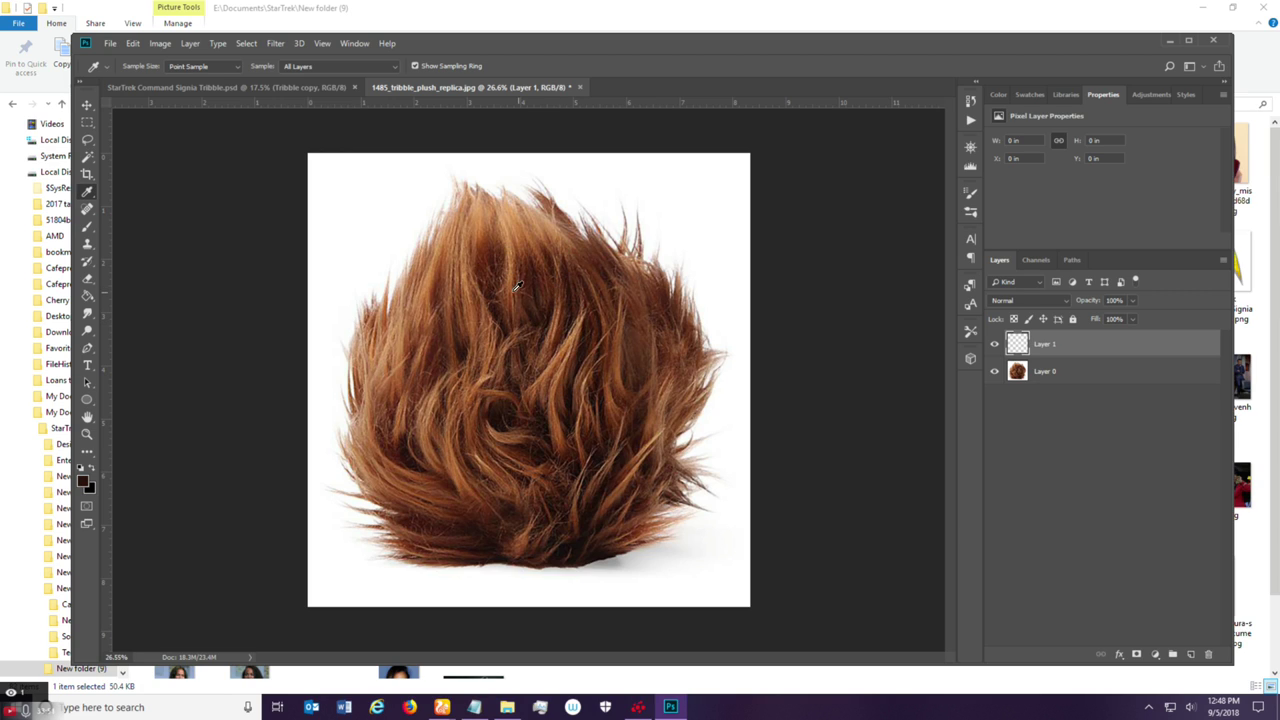
pyautogui.click(82, 468)
pyautogui.click(92, 466)
pyautogui.moveTo(512, 298); pyautogui.dragTo(534, 313)
# Choose Sampled Brush 73 2 from the Aaron Blaise Hair Brushes Set 2 for the Brush tool.
pyautogui.press('b')
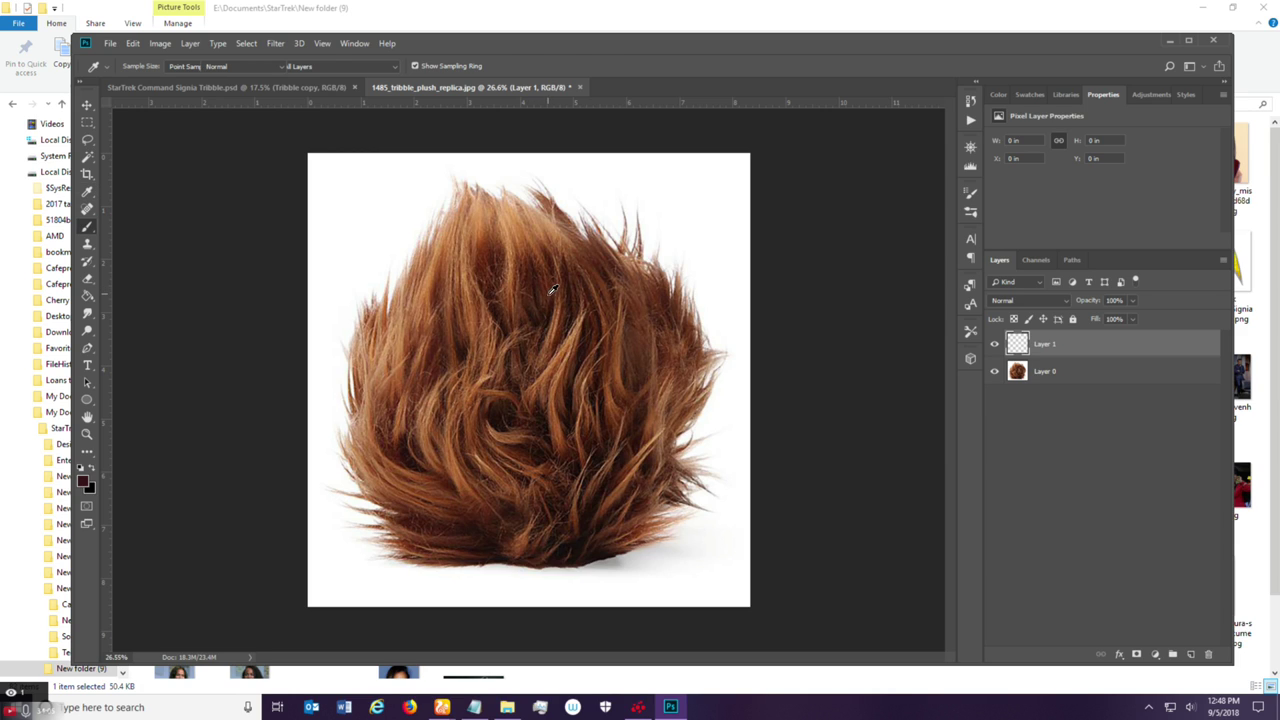
pyautogui.click(144, 70)
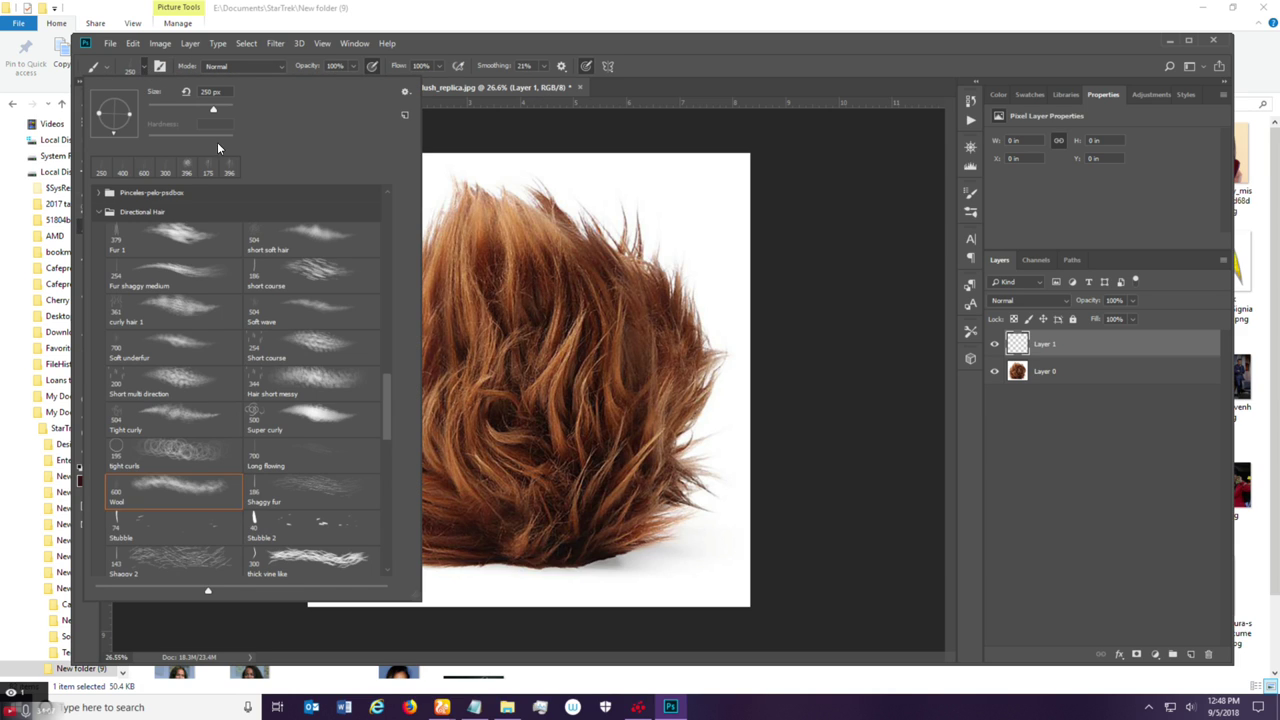
pyautogui.scroll(2, 384, 412)
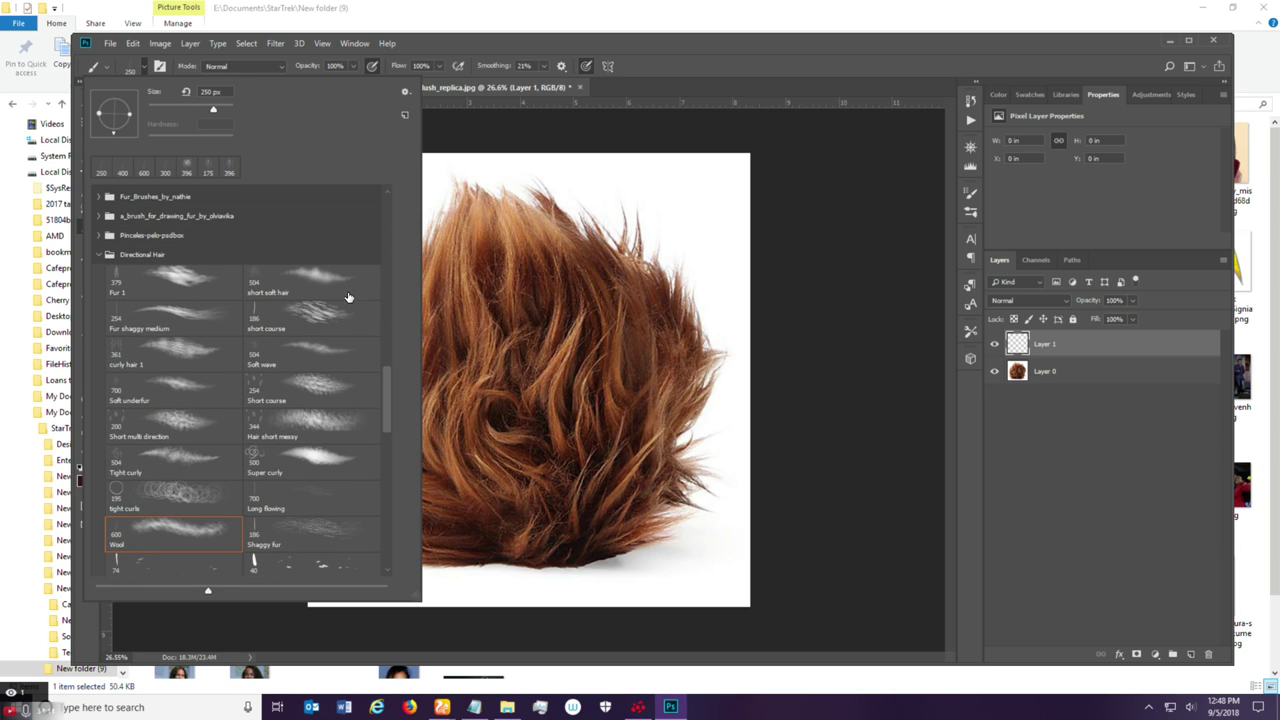
pyautogui.click(99, 255)
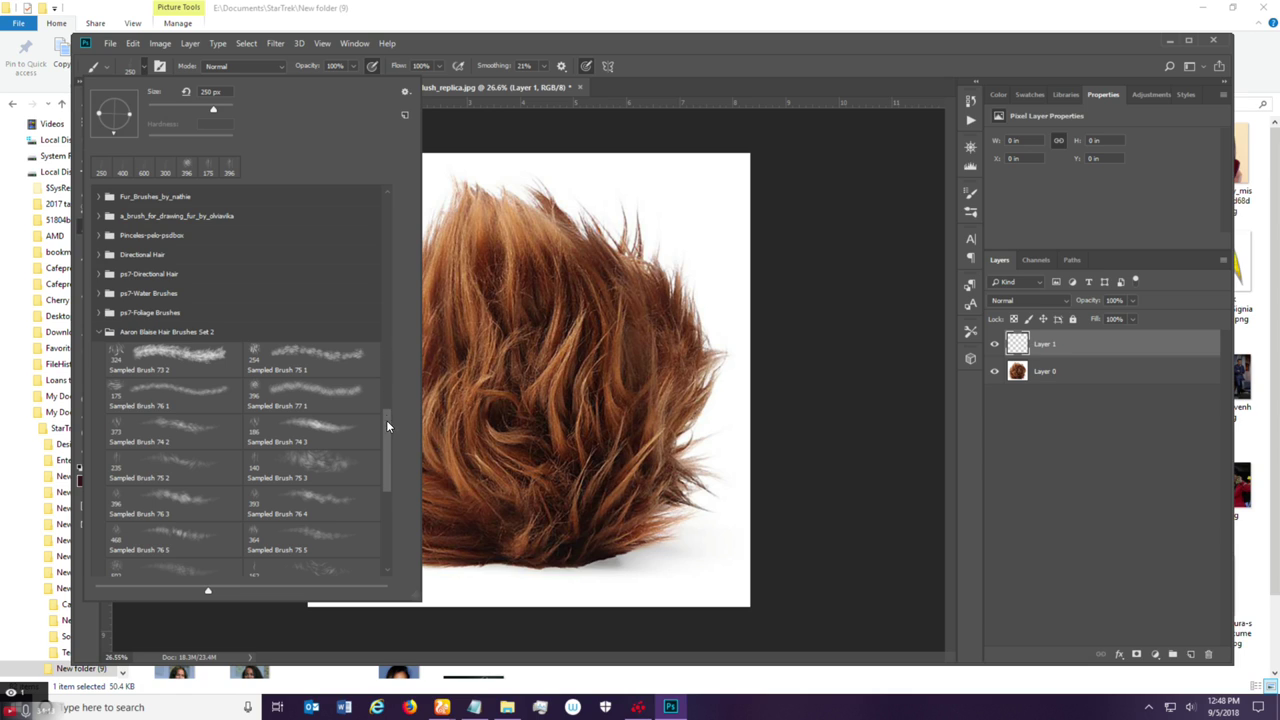
pyautogui.scroll(-1, 386, 430)
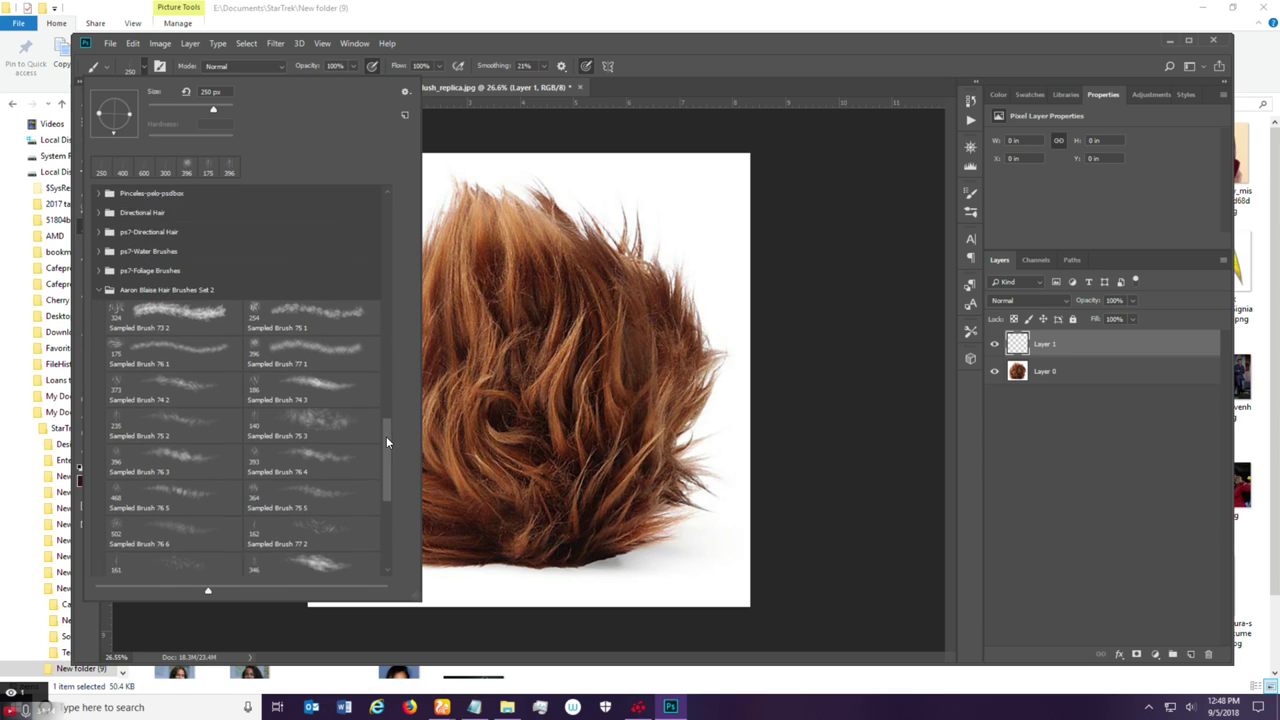
pyautogui.click(207, 309)
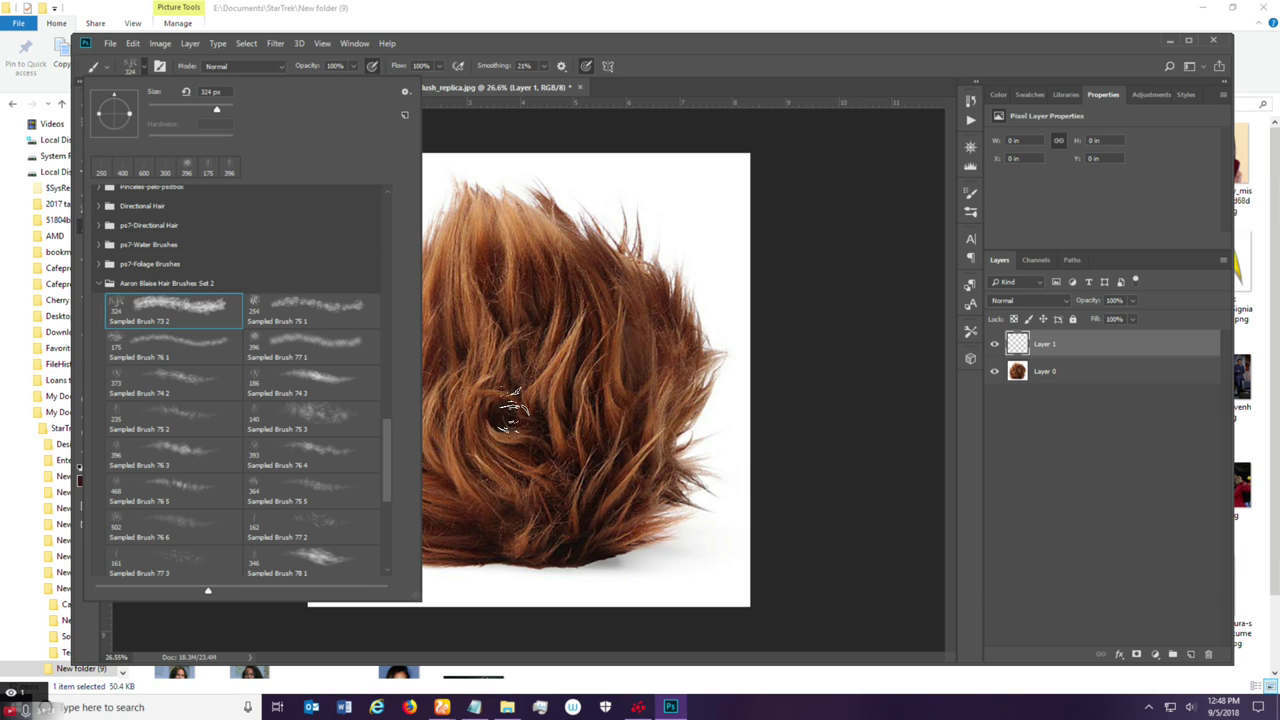
pyautogui.click(651, 64)
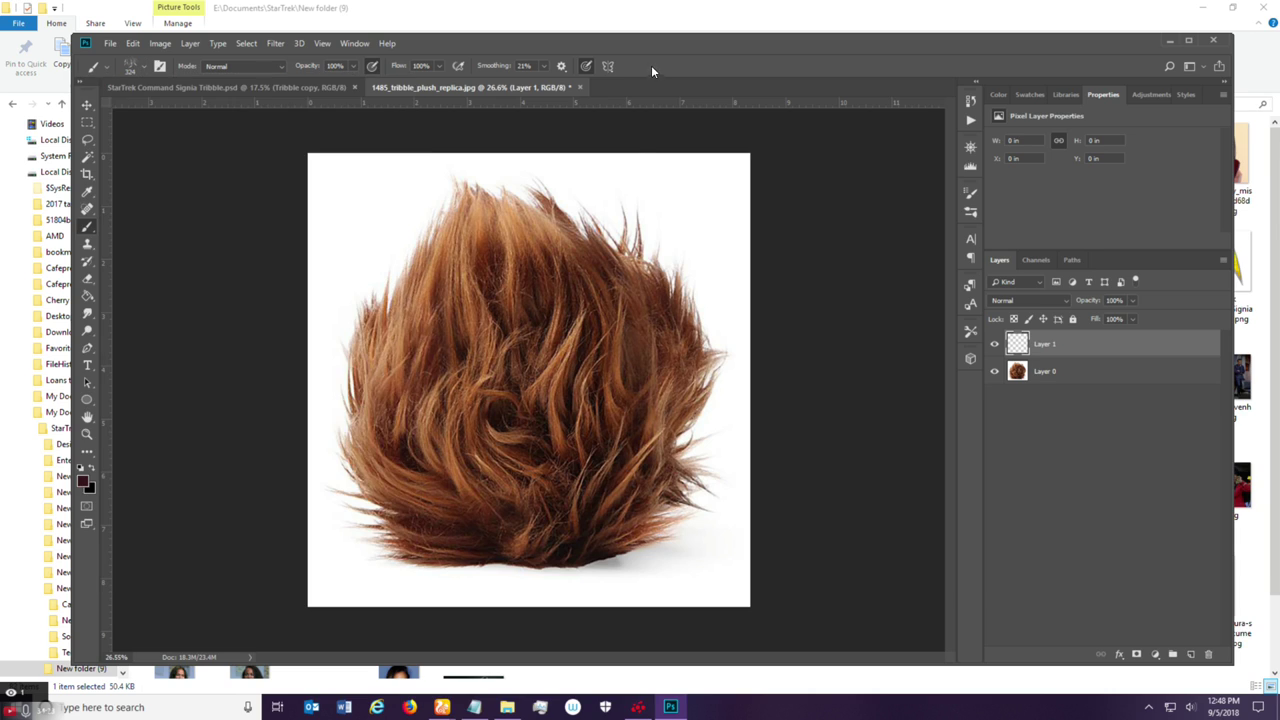
# Set the hair brush's tip spacing to 24% and its scatter to 113%.
pyautogui.click(971, 192)
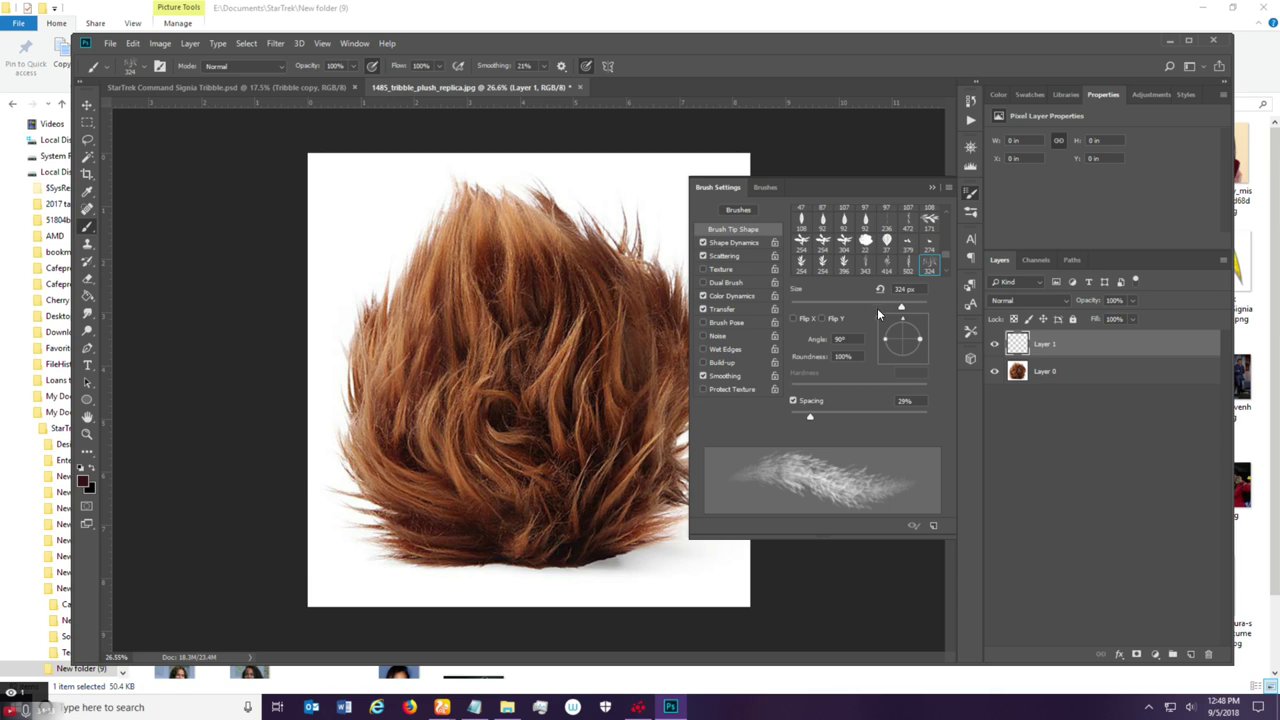
pyautogui.moveTo(813, 421); pyautogui.dragTo(807, 421)
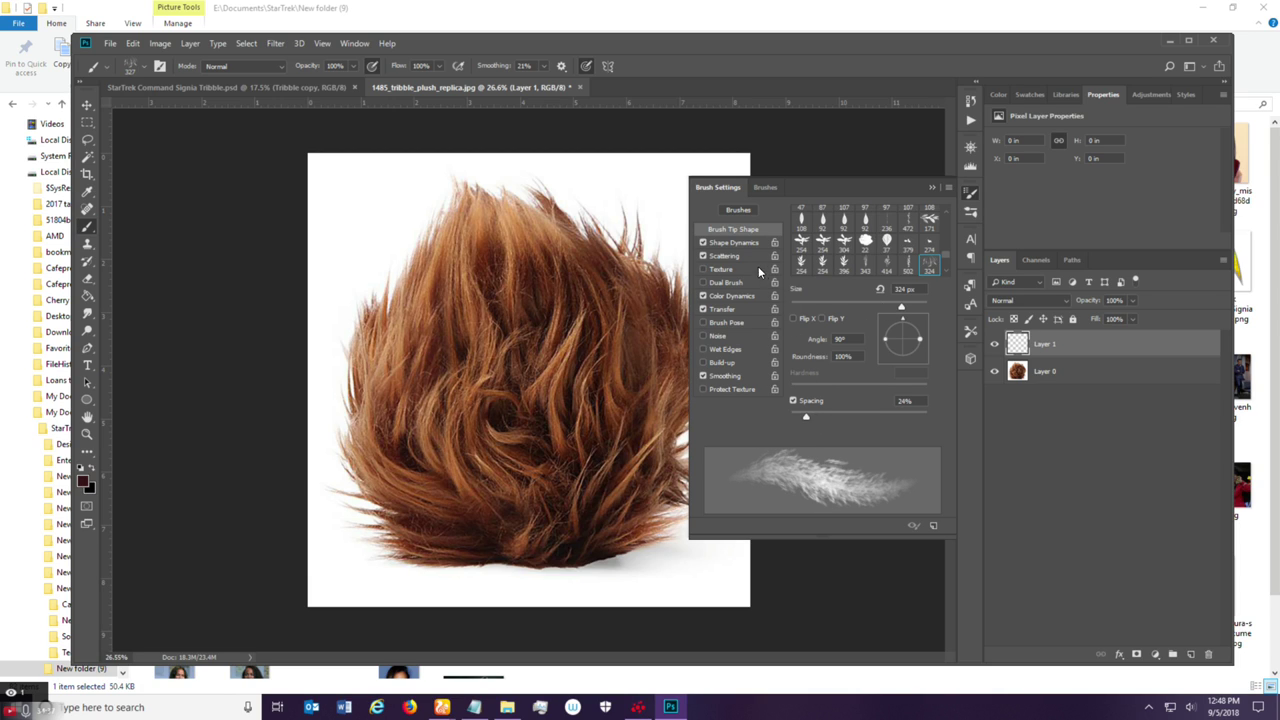
pyautogui.click(734, 243)
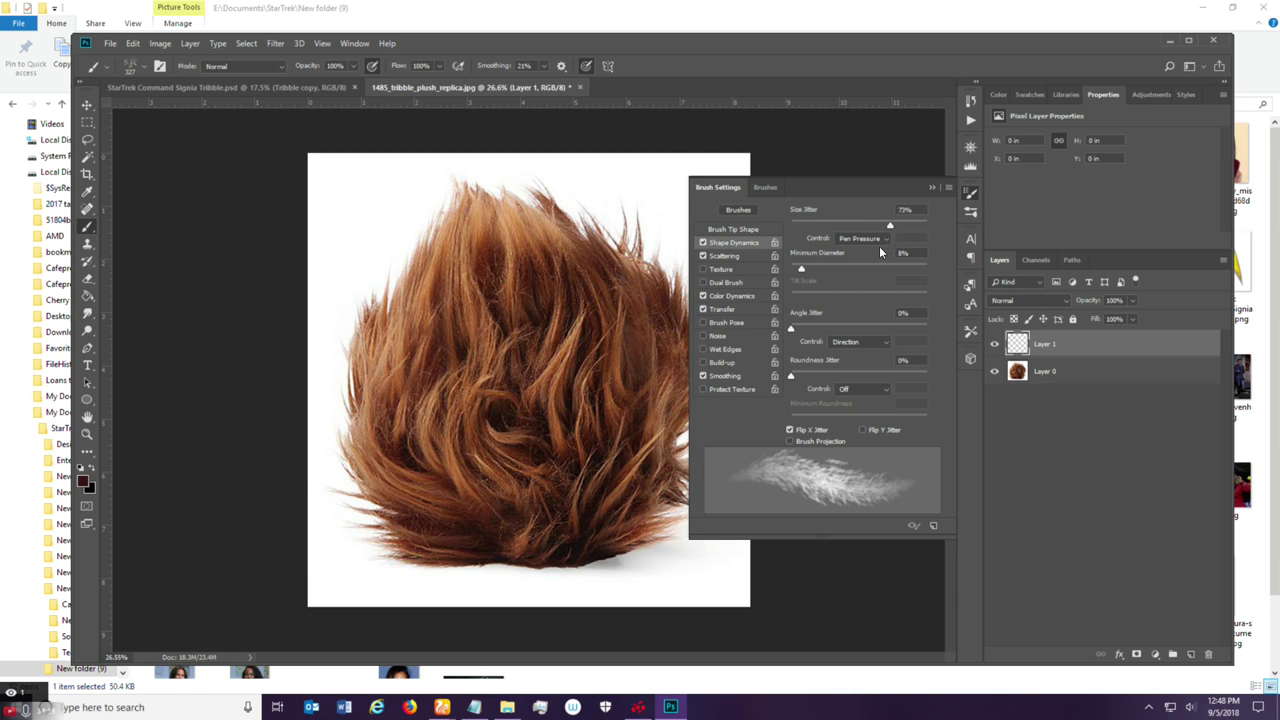
pyautogui.click(753, 256)
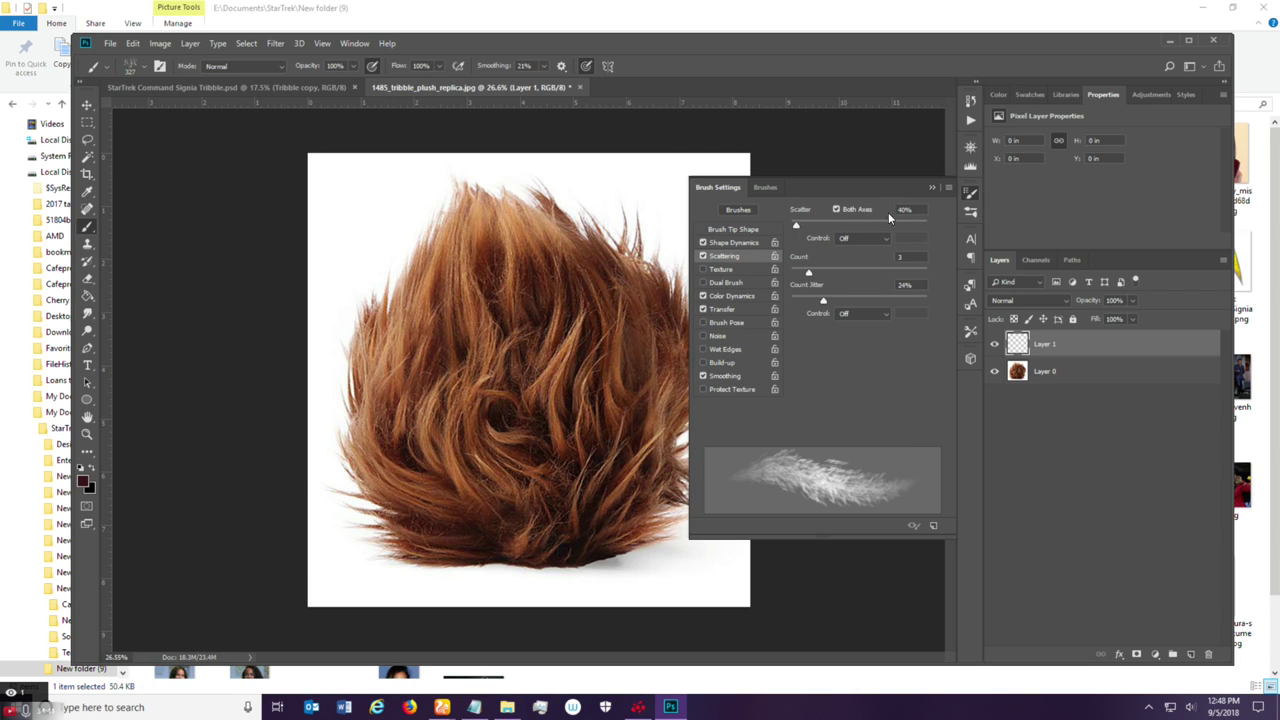
pyautogui.moveTo(799, 229); pyautogui.dragTo(806, 229)
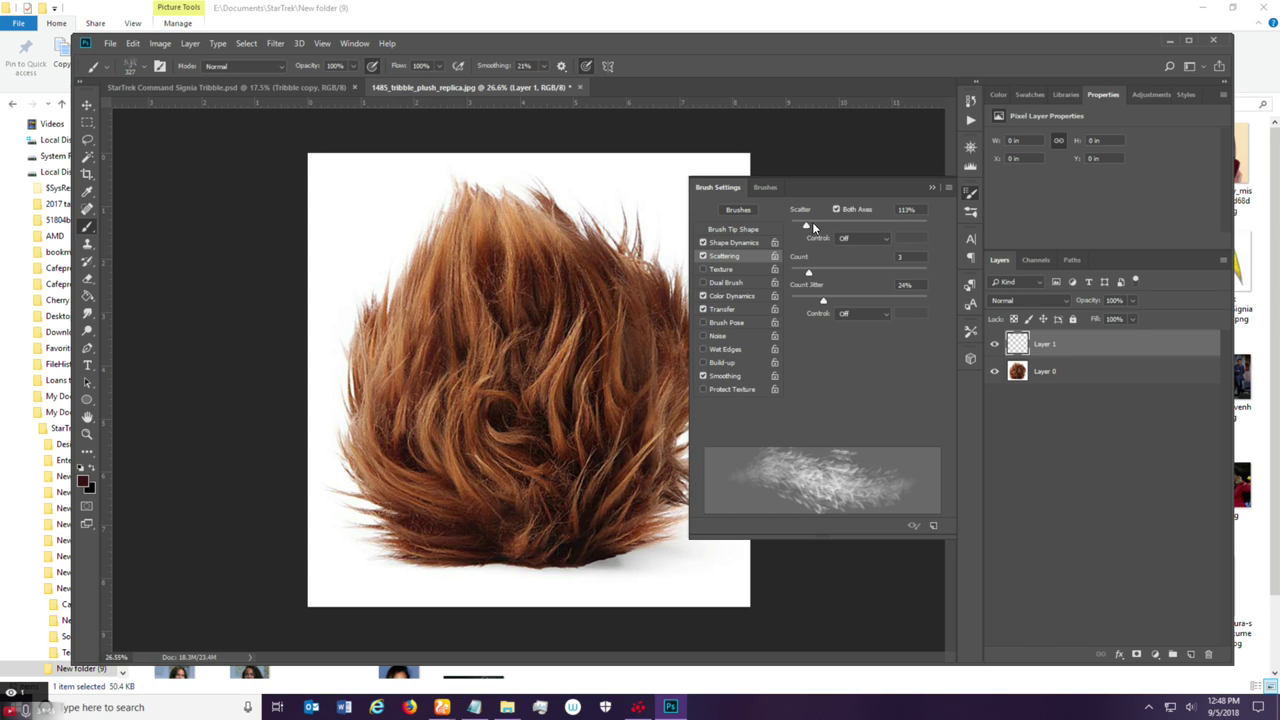
pyautogui.click(929, 189)
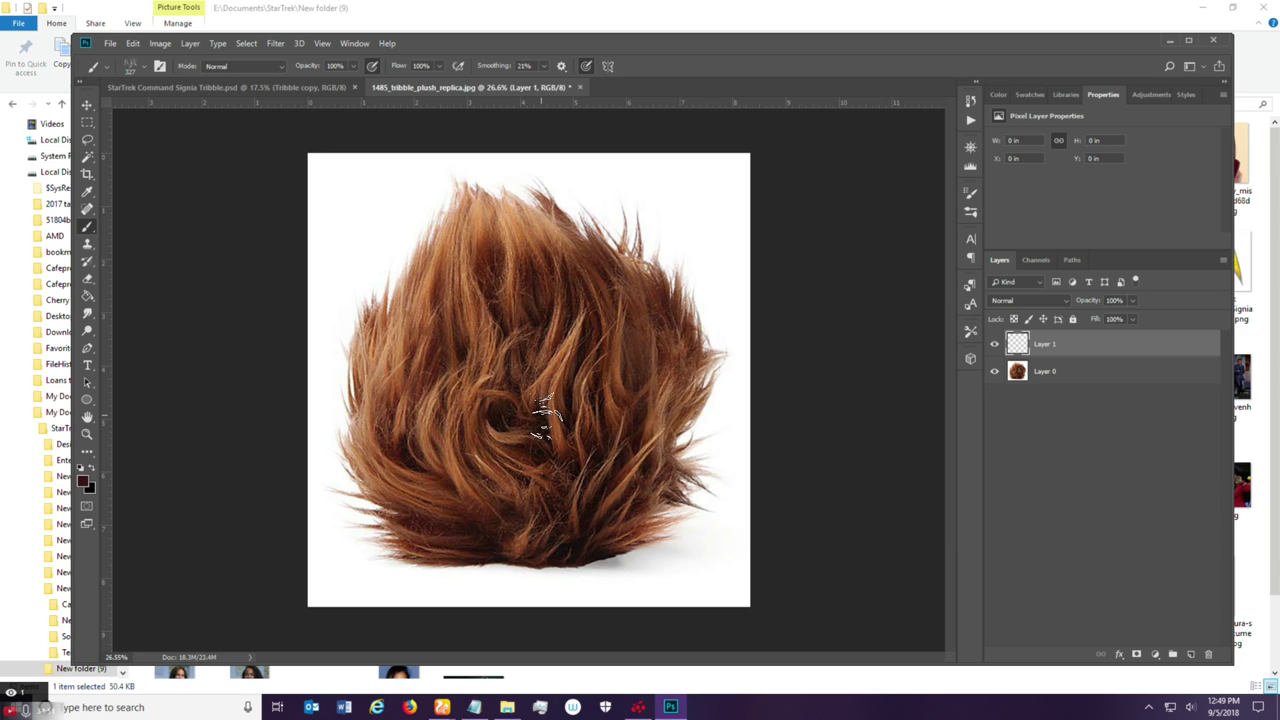
# Set the background color to the dark brown 372018 sampled from the tribble's fur.
pyautogui.click(91, 489)
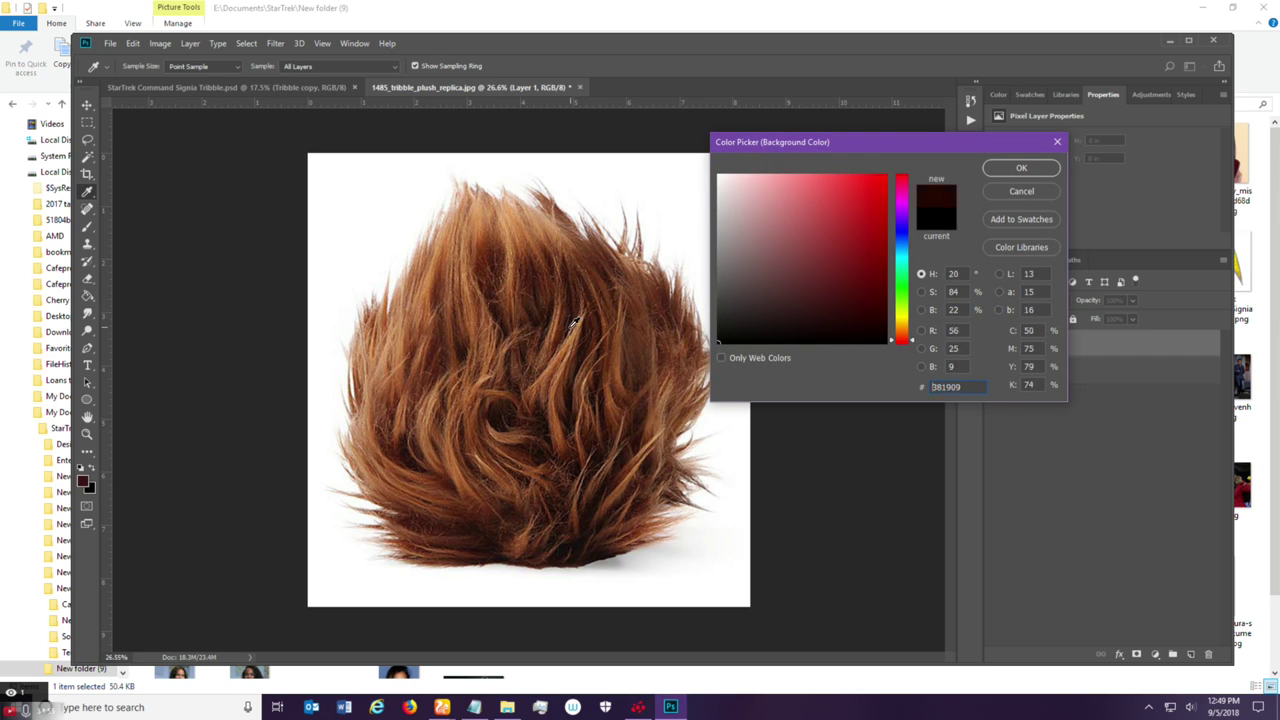
pyautogui.click(573, 322)
pyautogui.click(574, 321)
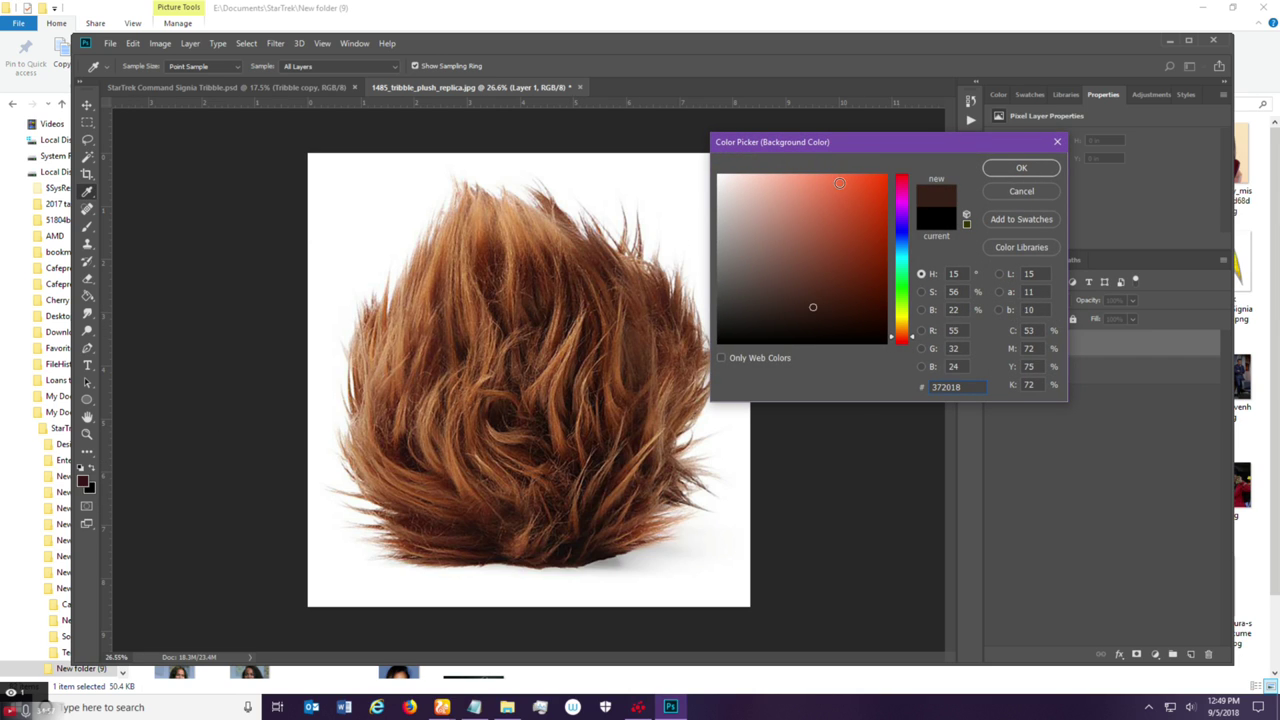
pyautogui.click(1018, 169)
# Brush a short trial fur stroke near the tribble's base and lower Layer 0's opacity to 81%.
pyautogui.press('b')
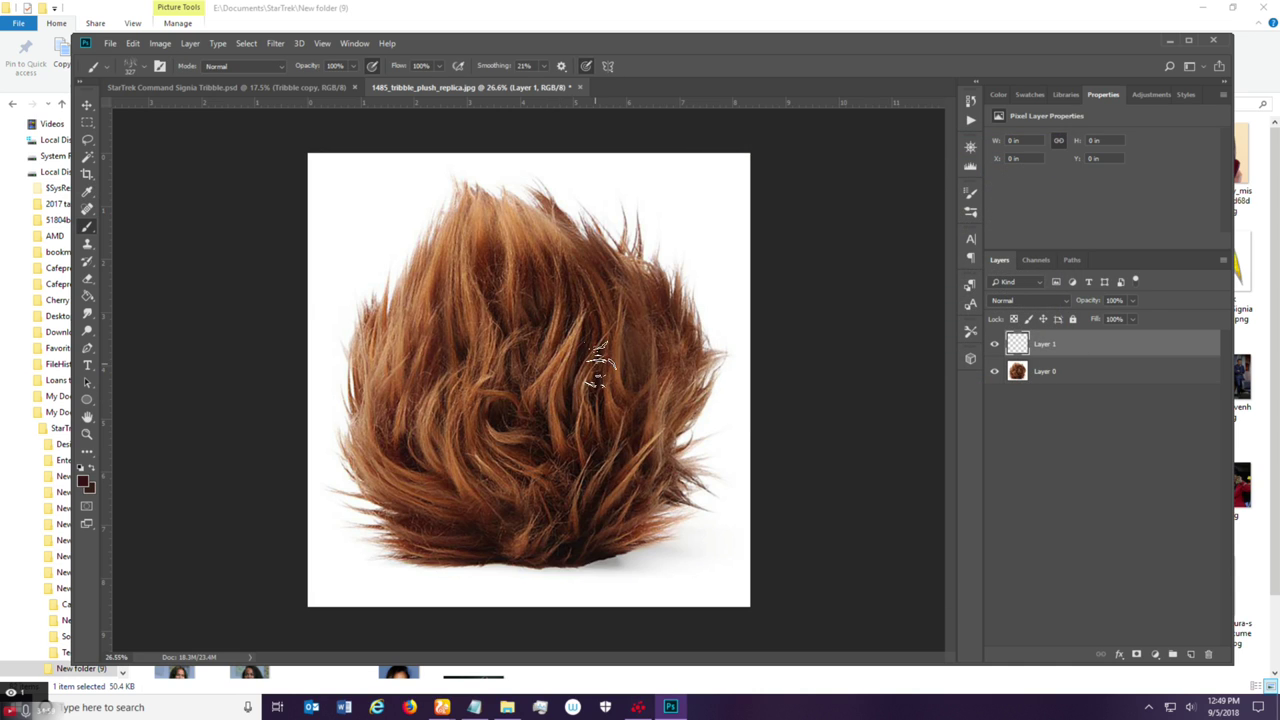
pyautogui.moveTo(537, 523)
pyautogui.mouseDown()
pyautogui.moveTo(492, 458)
pyautogui.moveTo(553, 525)
pyautogui.mouseUp()
pyautogui.click(1068, 374)
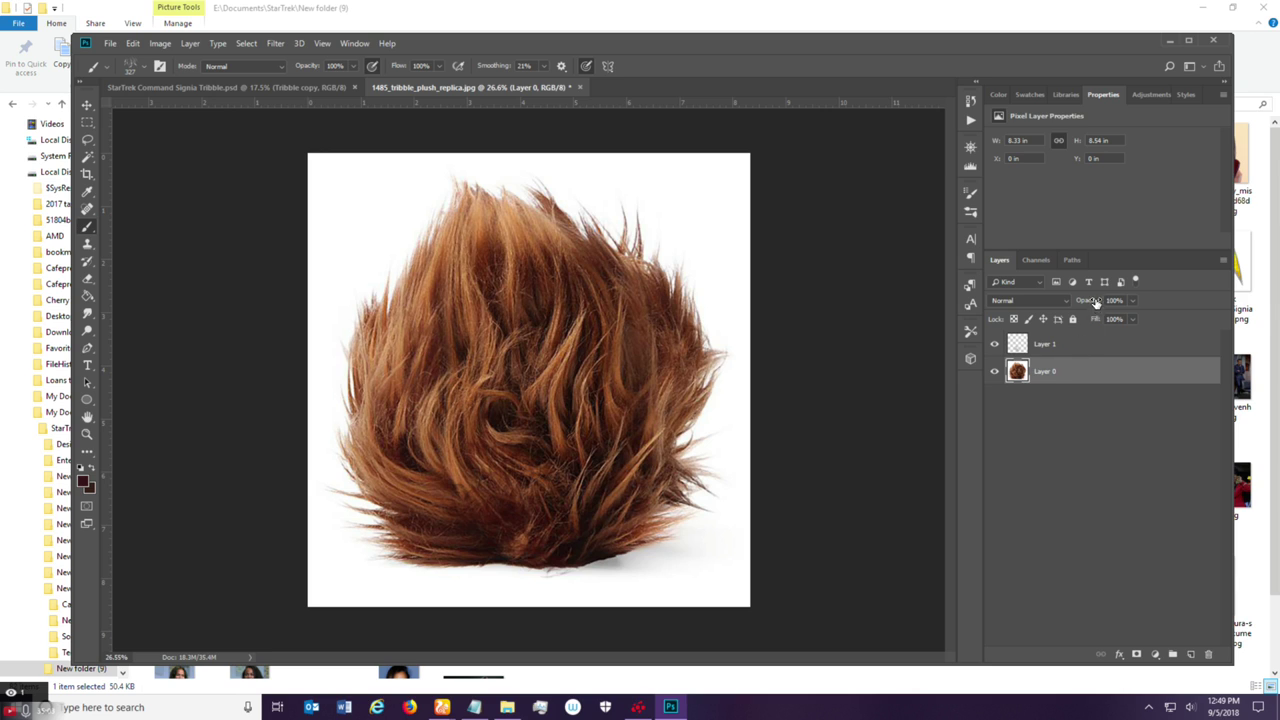
pyautogui.moveTo(1092, 304); pyautogui.dragTo(1079, 304)
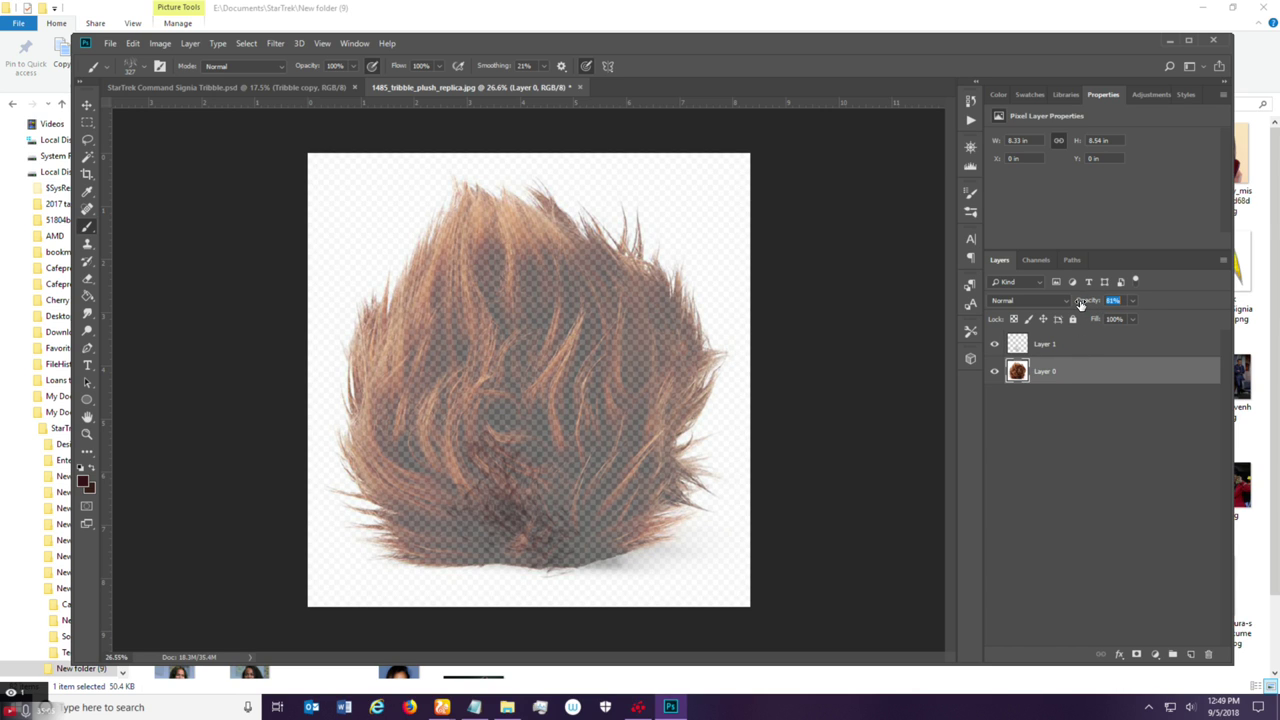
# Try painting dark fur strokes on Layer 1 over the tribble's lower left area and up its left side.
pyautogui.click(1077, 346)
pyautogui.moveTo(565, 550)
pyautogui.mouseDown()
pyautogui.moveTo(511, 518)
pyautogui.moveTo(500, 483)
pyautogui.moveTo(571, 543)
pyautogui.mouseUp()
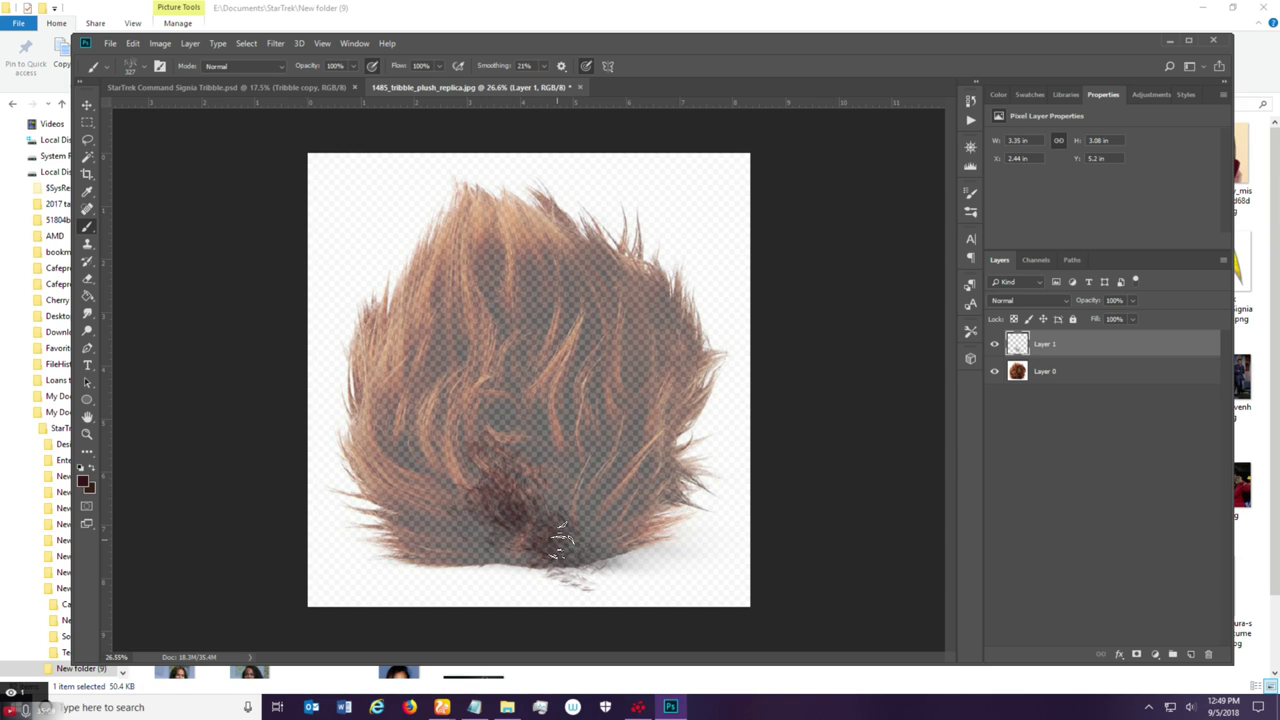
pyautogui.hotkey('ctrl', 'z')
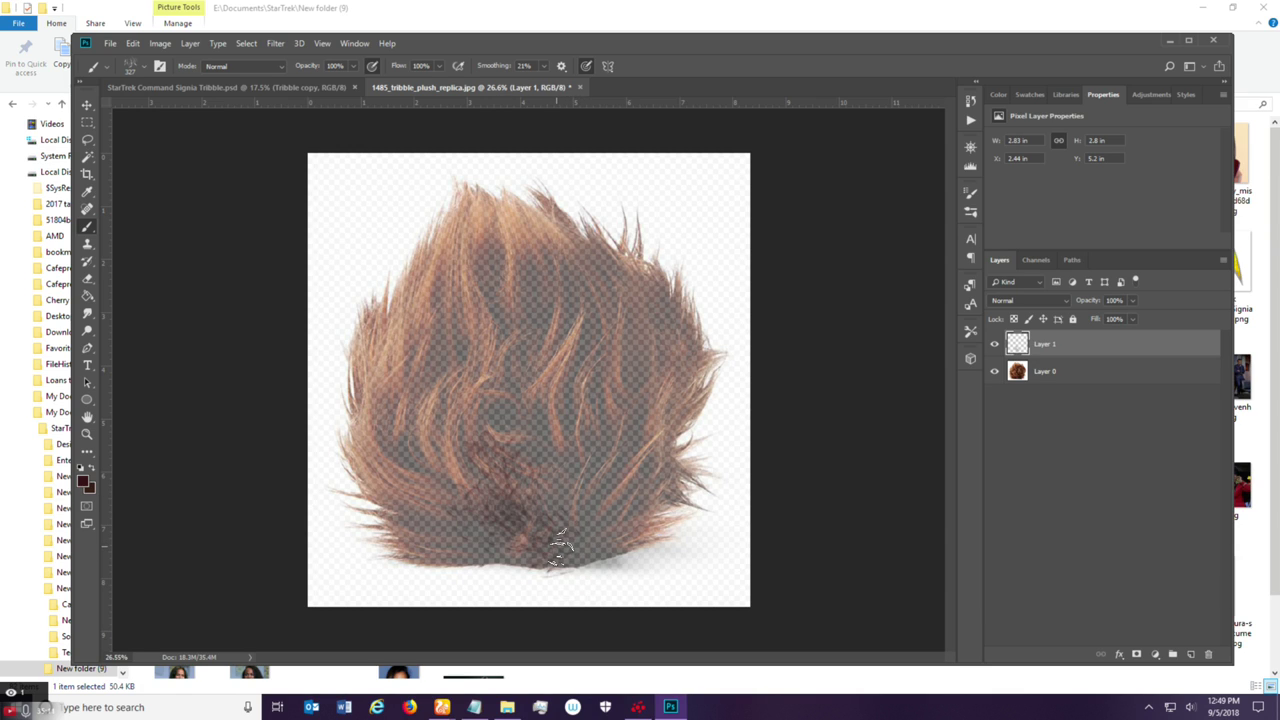
pyautogui.moveTo(571, 538); pyautogui.dragTo(506, 510)
pyautogui.moveTo(551, 546)
pyautogui.mouseDown()
pyautogui.moveTo(472, 490)
pyautogui.moveTo(460, 444)
pyautogui.moveTo(511, 512)
pyautogui.moveTo(454, 440)
pyautogui.moveTo(464, 398)
pyautogui.moveTo(478, 475)
pyautogui.moveTo(485, 400)
pyautogui.mouseUp()
pyautogui.moveTo(503, 484)
pyautogui.mouseDown()
pyautogui.moveTo(444, 422)
pyautogui.moveTo(474, 363)
pyautogui.moveTo(527, 498)
pyautogui.moveTo(513, 503)
pyautogui.moveTo(470, 398)
pyautogui.mouseUp()
pyautogui.moveTo(593, 535)
pyautogui.mouseDown()
pyautogui.moveTo(489, 515)
pyautogui.moveTo(465, 445)
pyautogui.moveTo(566, 530)
pyautogui.moveTo(508, 512)
pyautogui.moveTo(453, 380)
pyautogui.moveTo(485, 473)
pyautogui.moveTo(539, 547)
pyautogui.moveTo(454, 507)
pyautogui.moveTo(424, 433)
pyautogui.moveTo(534, 539)
pyautogui.moveTo(456, 519)
pyautogui.moveTo(395, 430)
pyautogui.moveTo(505, 532)
pyautogui.moveTo(450, 535)
pyautogui.moveTo(388, 500)
pyautogui.moveTo(495, 525)
pyautogui.moveTo(445, 530)
pyautogui.moveTo(395, 495)
pyautogui.moveTo(518, 528)
pyautogui.moveTo(437, 525)
pyautogui.moveTo(415, 495)
pyautogui.moveTo(545, 537)
pyautogui.moveTo(402, 517)
pyautogui.moveTo(427, 497)
pyautogui.moveTo(470, 517)
pyautogui.moveTo(365, 423)
pyautogui.moveTo(427, 487)
pyautogui.moveTo(393, 483)
pyautogui.moveTo(371, 414)
pyautogui.moveTo(446, 509)
pyautogui.moveTo(382, 466)
pyautogui.moveTo(386, 417)
pyautogui.moveTo(457, 488)
pyautogui.moveTo(385, 368)
pyautogui.moveTo(403, 335)
pyautogui.moveTo(410, 430)
pyautogui.moveTo(402, 306)
pyautogui.moveTo(415, 439)
pyautogui.moveTo(425, 273)
pyautogui.moveTo(398, 417)
pyautogui.moveTo(413, 290)
pyautogui.moveTo(400, 425)
pyautogui.moveTo(424, 315)
pyautogui.mouseUp()
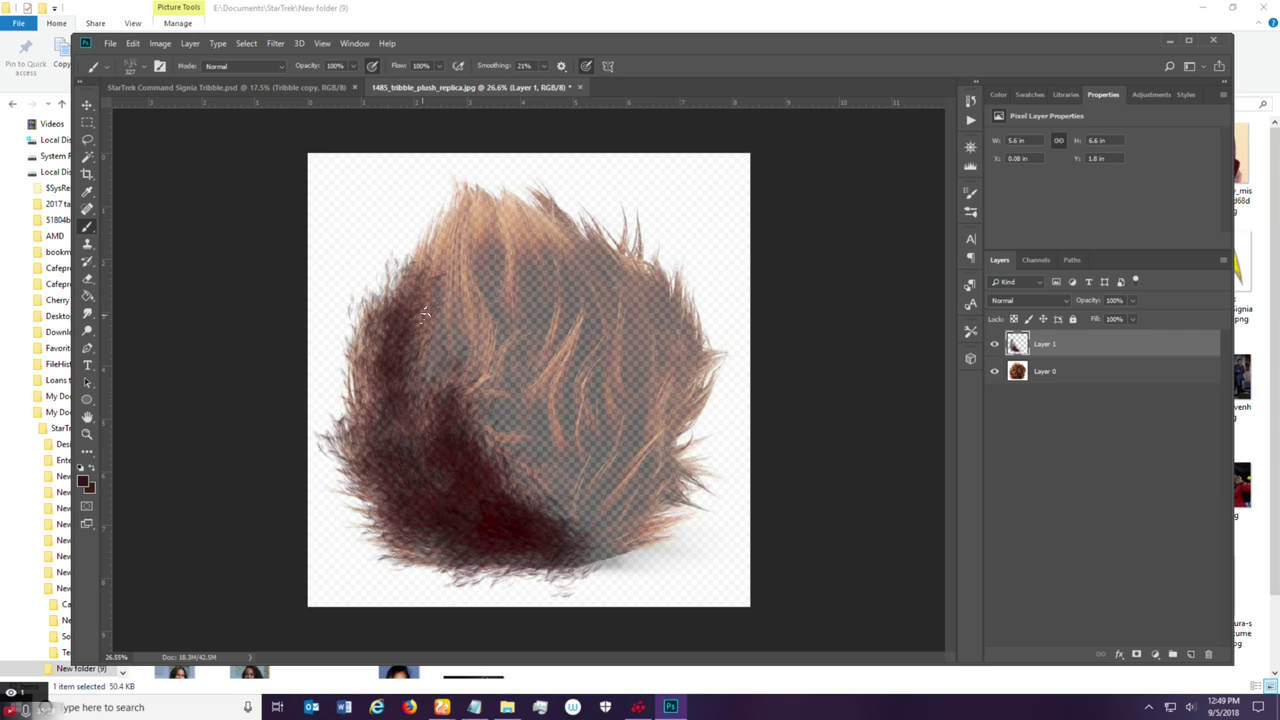
pyautogui.hotkey('ctrl', 'z')
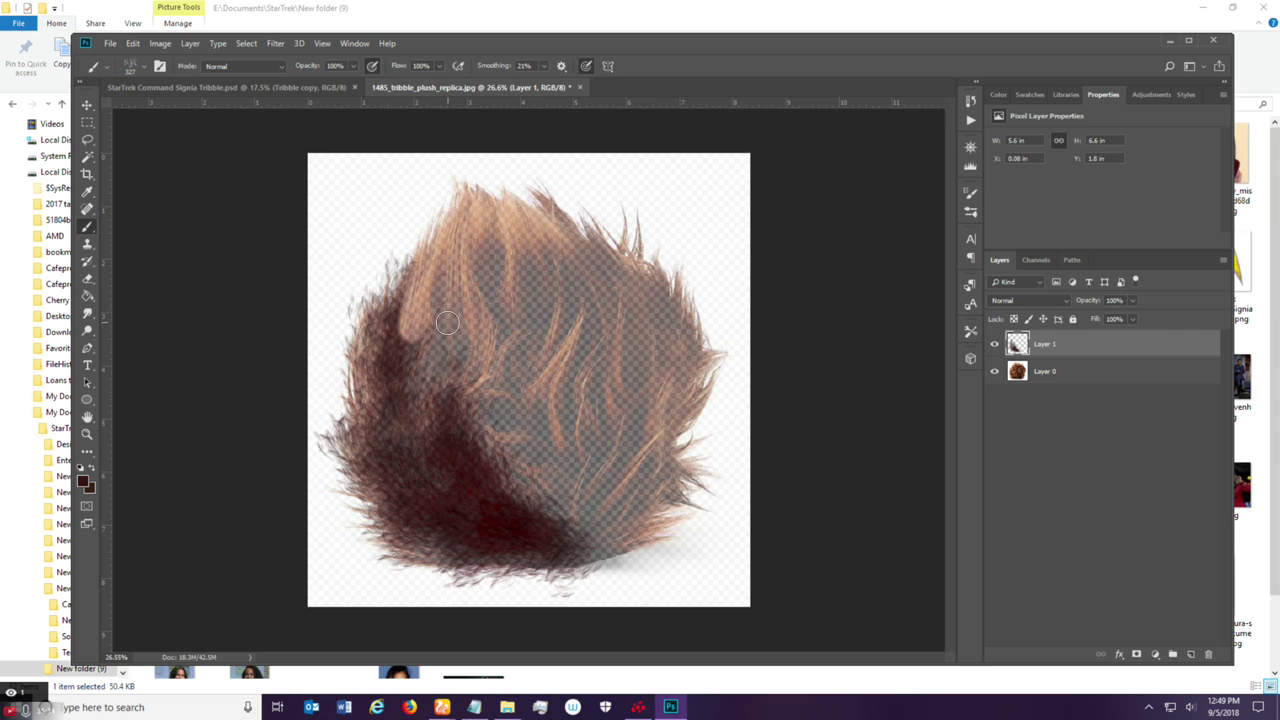
pyautogui.moveTo(449, 328)
pyautogui.mouseDown()
pyautogui.moveTo(500, 305)
pyautogui.moveTo(449, 331)
pyautogui.moveTo(470, 300)
pyautogui.moveTo(500, 305)
pyautogui.moveTo(440, 345)
pyautogui.moveTo(449, 333)
pyautogui.mouseUp()
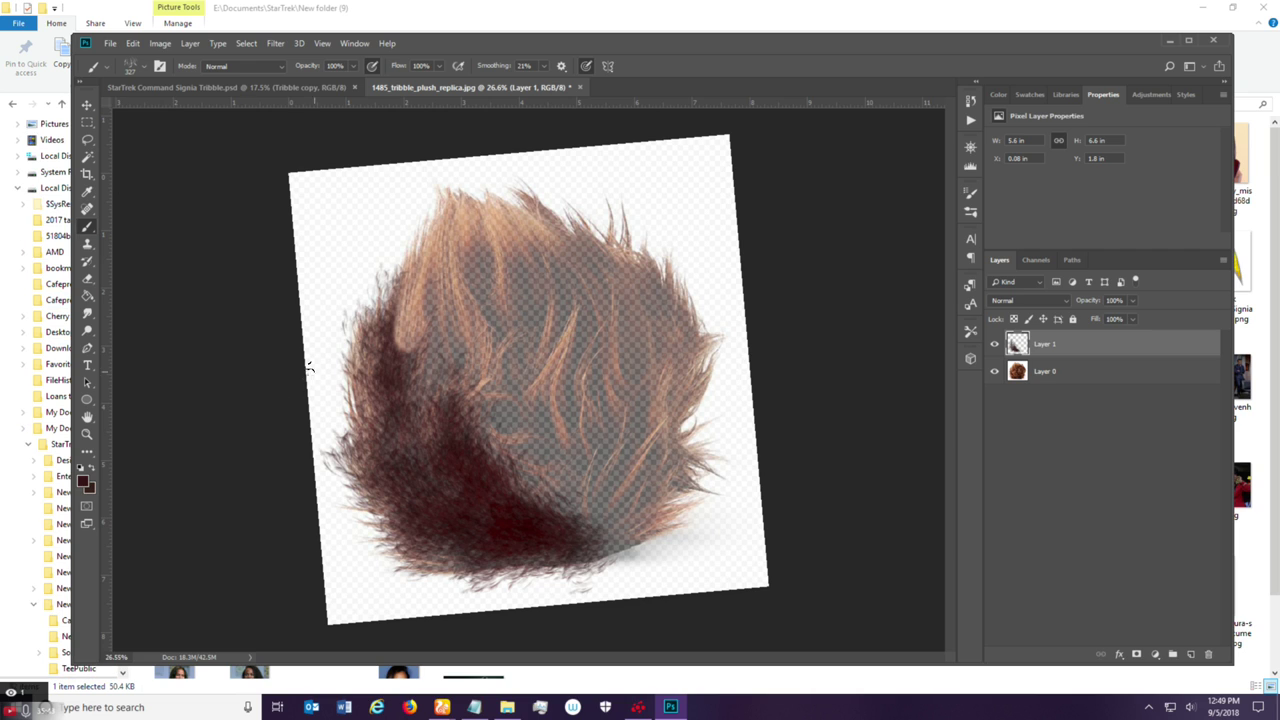
# Rotate the canvas view back to 0° and return to the Hand tool.
pyautogui.rightClick(87, 416)
pyautogui.click(175, 429)
pyautogui.click(422, 234)
pyautogui.moveTo(422, 234)
pyautogui.mouseDown()
pyautogui.moveTo(452, 222)
pyautogui.moveTo(428, 230)
pyautogui.mouseUp()
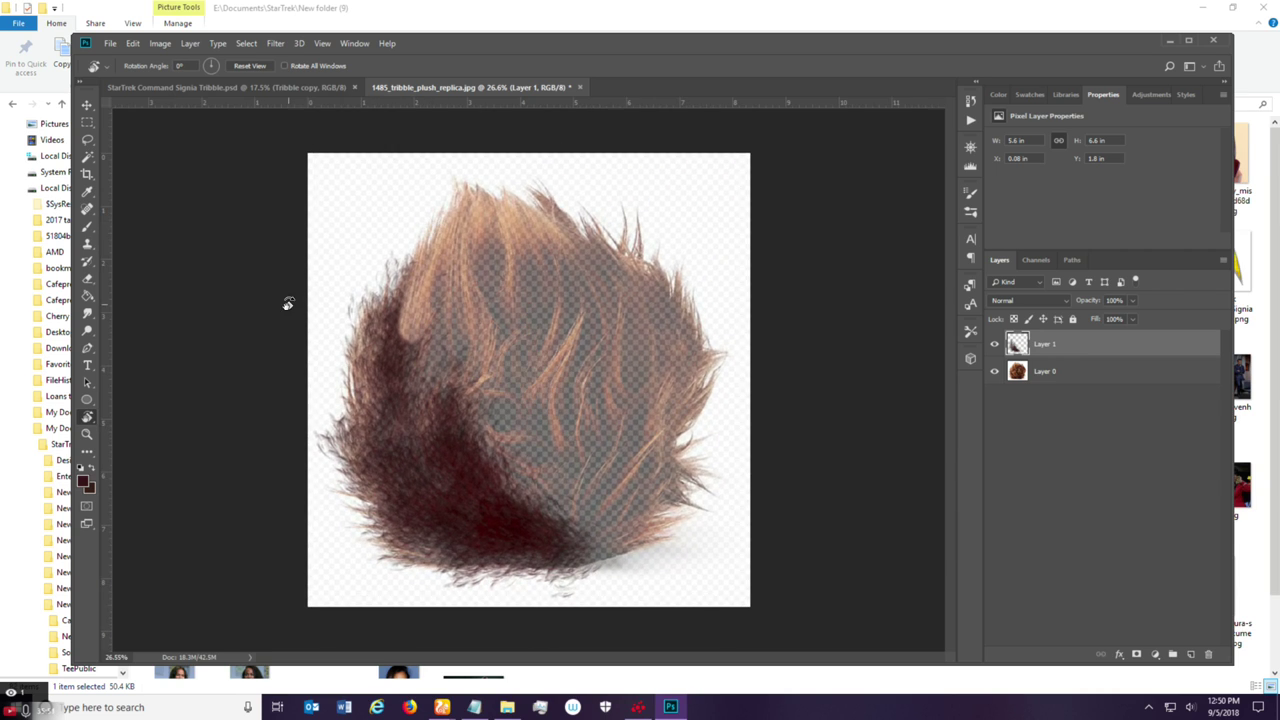
pyautogui.rightClick(92, 415)
pyautogui.click(150, 416)
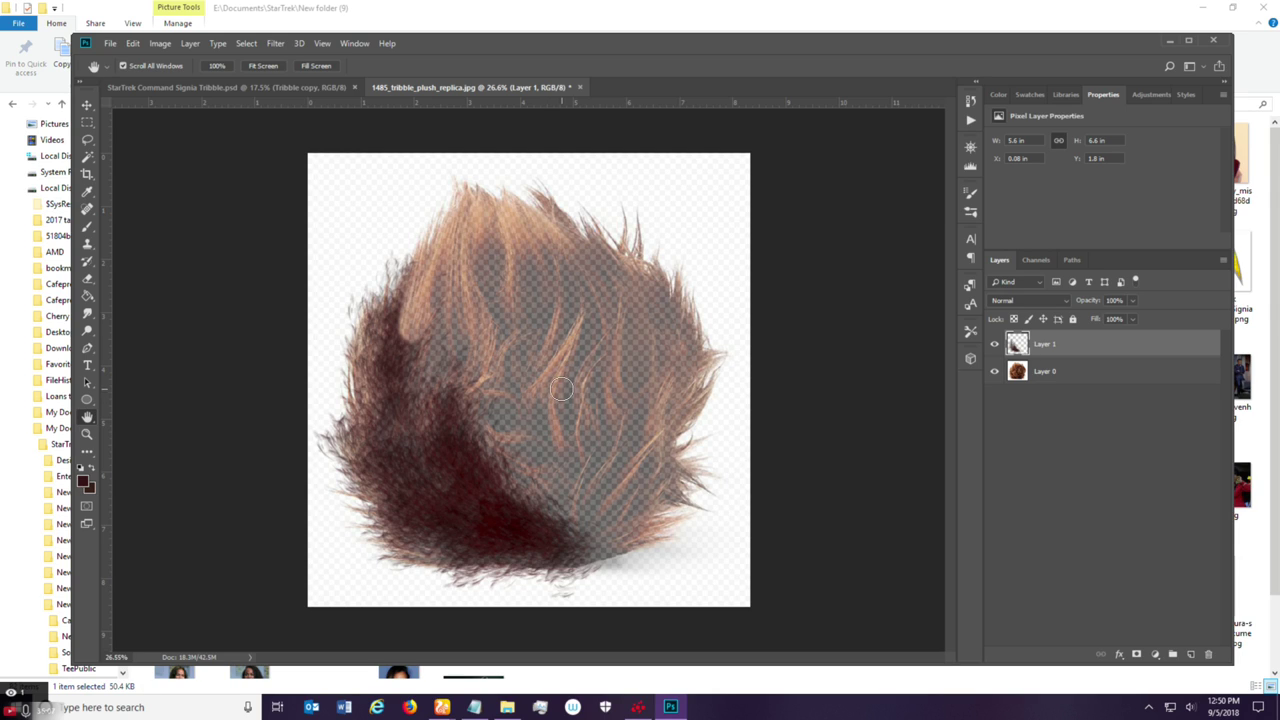
# Try enlarging the hair brush and painting dark fur upward from the tribble's lower center on Layer 1.
pyautogui.press('b')
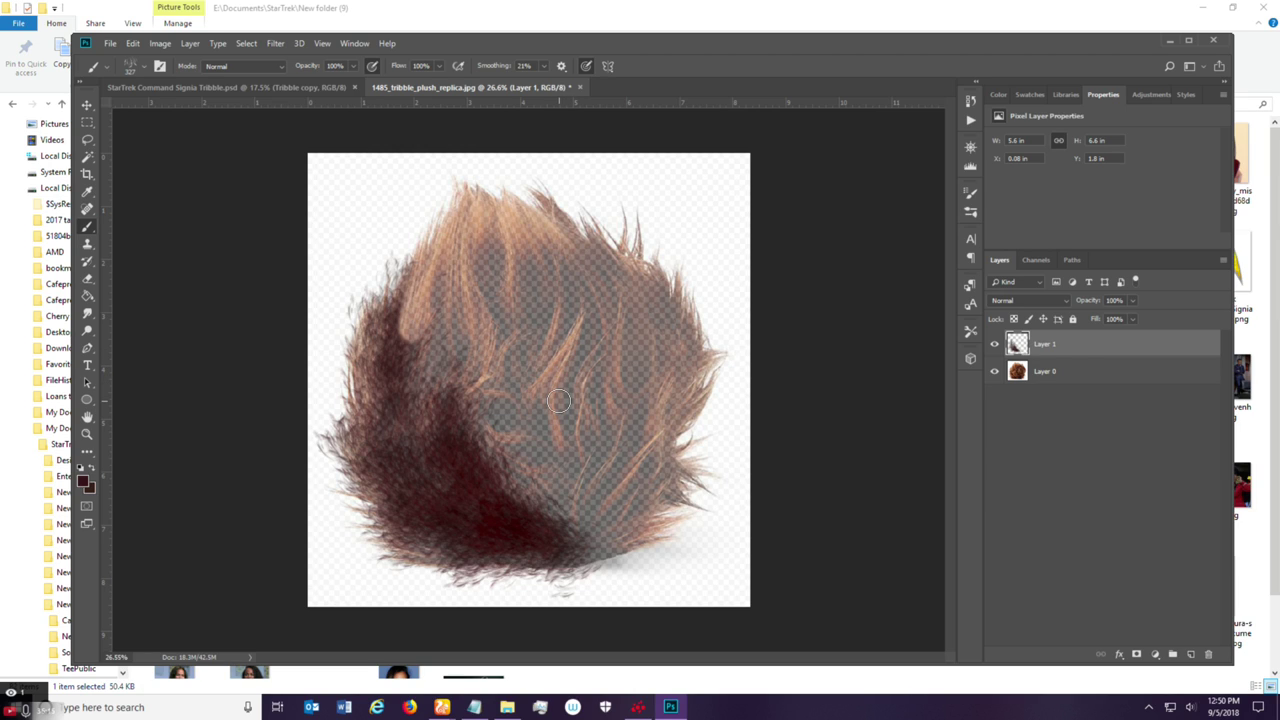
pyautogui.press(']')
pyautogui.press(']')
pyautogui.press(']')
pyautogui.moveTo(545, 505)
pyautogui.mouseDown()
pyautogui.moveTo(461, 473)
pyautogui.moveTo(560, 540)
pyautogui.moveTo(430, 420)
pyautogui.moveTo(400, 470)
pyautogui.moveTo(362, 343)
pyautogui.moveTo(351, 240)
pyautogui.moveTo(357, 486)
pyautogui.moveTo(414, 443)
pyautogui.moveTo(422, 473)
pyautogui.moveTo(505, 392)
pyautogui.mouseUp()
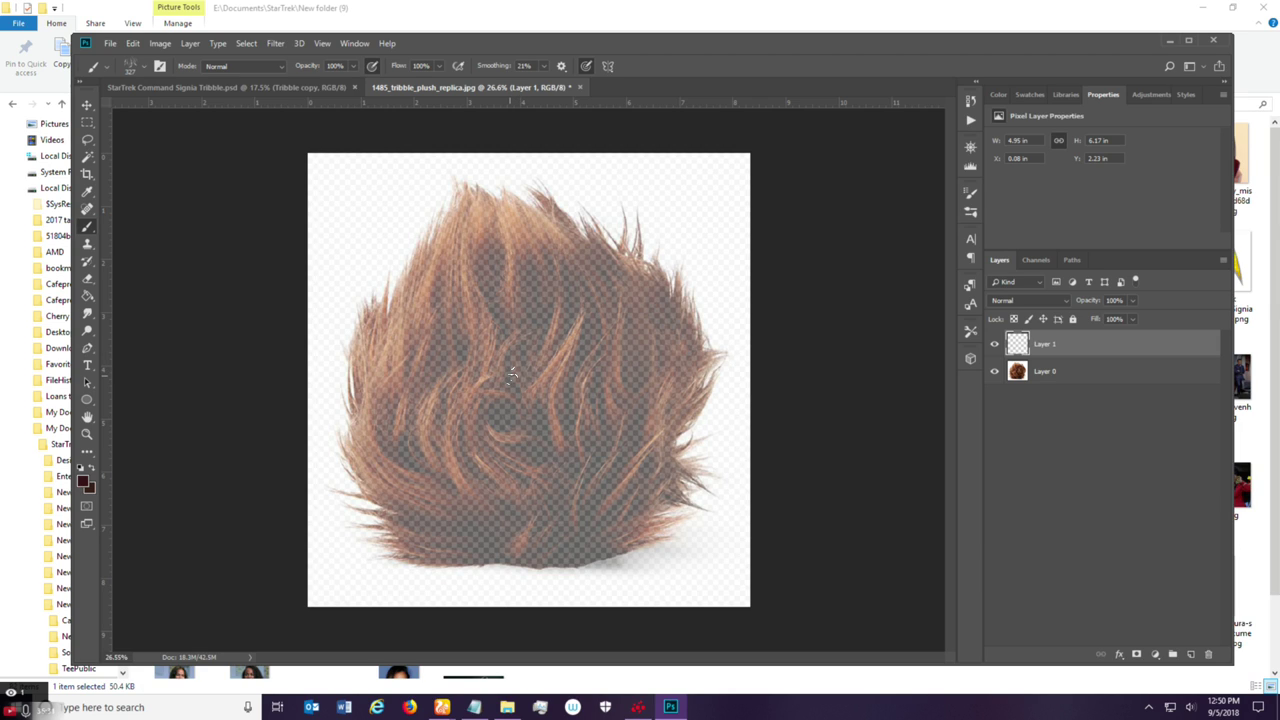
# Choose Sampled Brush 75 3 at 140 px from the Aaron Blaise Hair Brushes Set 2.
pyautogui.click(142, 70)
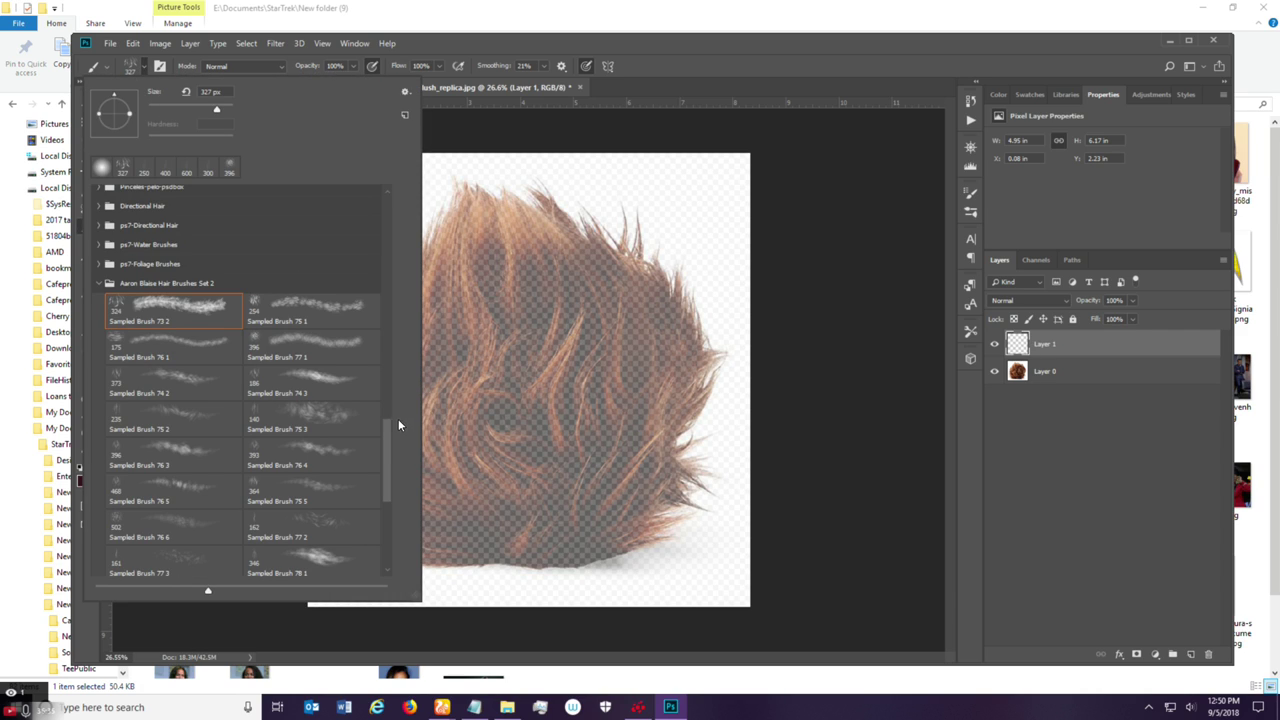
pyautogui.moveTo(387, 461); pyautogui.dragTo(382, 507)
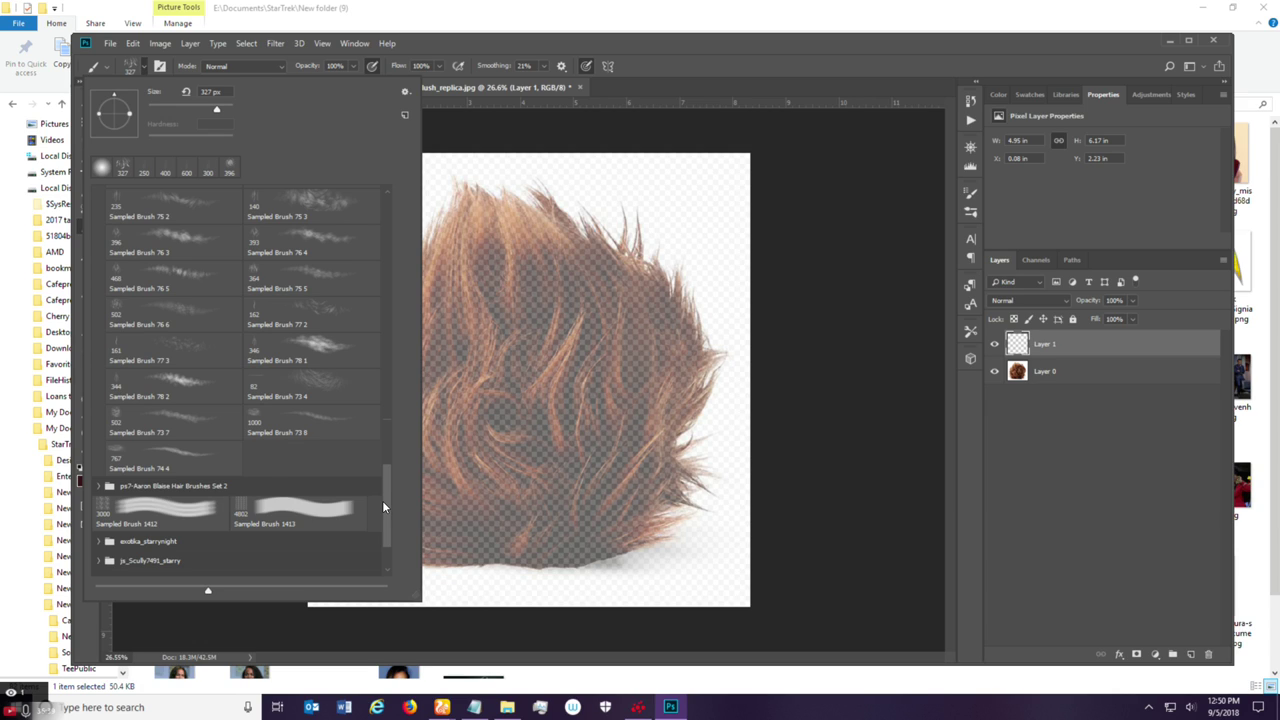
pyautogui.moveTo(383, 500); pyautogui.dragTo(386, 462)
pyautogui.click(325, 370)
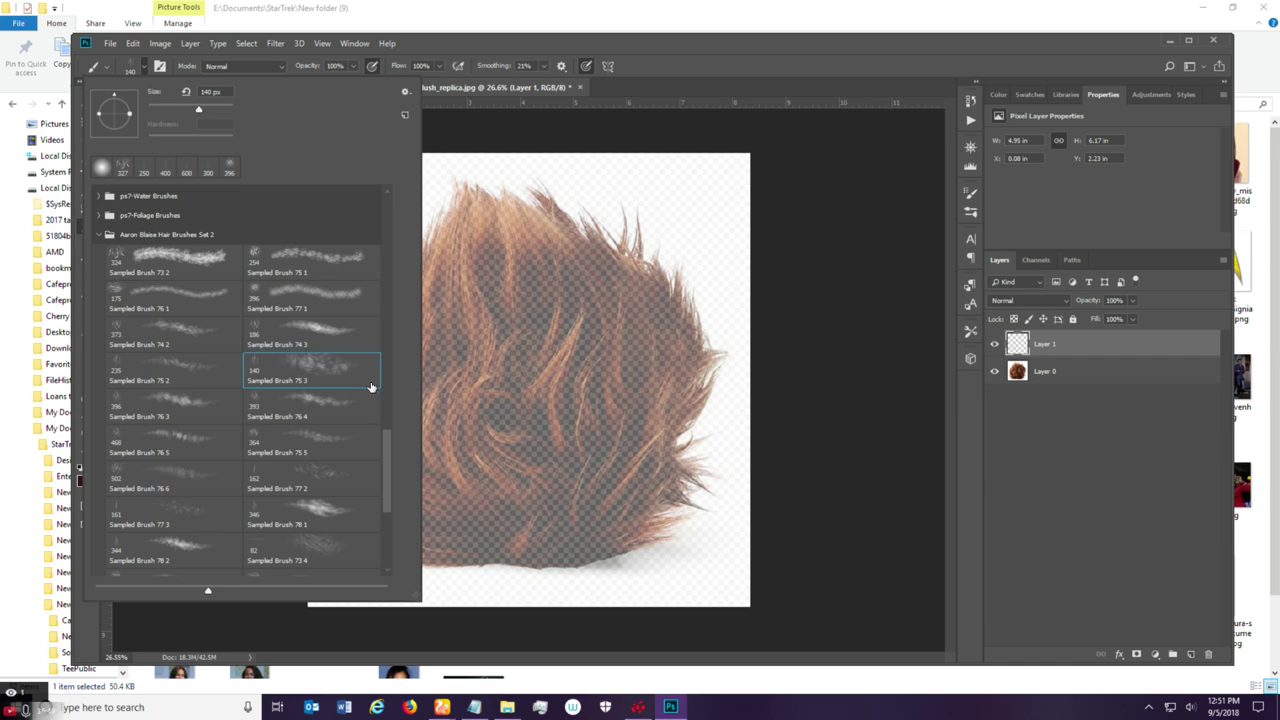
pyautogui.click(665, 66)
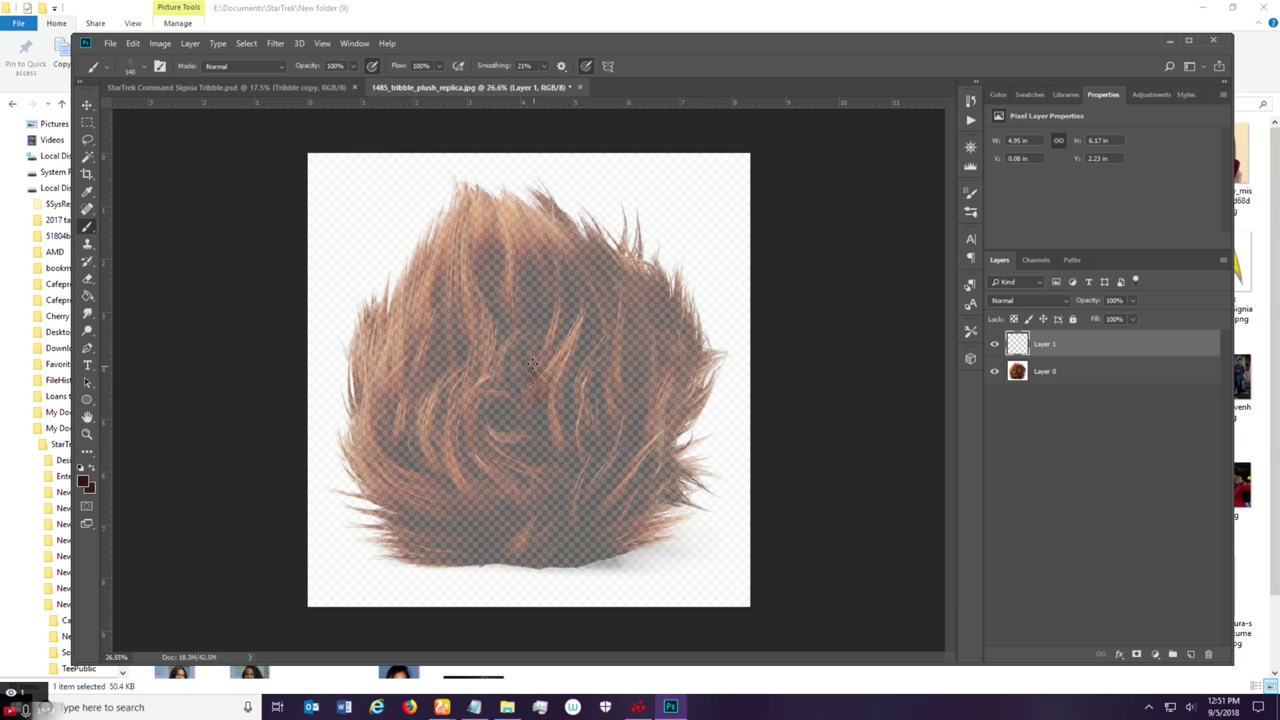
# Try painting a patch of dark fur over the tribble's center on Layer 1.
pyautogui.moveTo(536, 340); pyautogui.dragTo(540, 400)
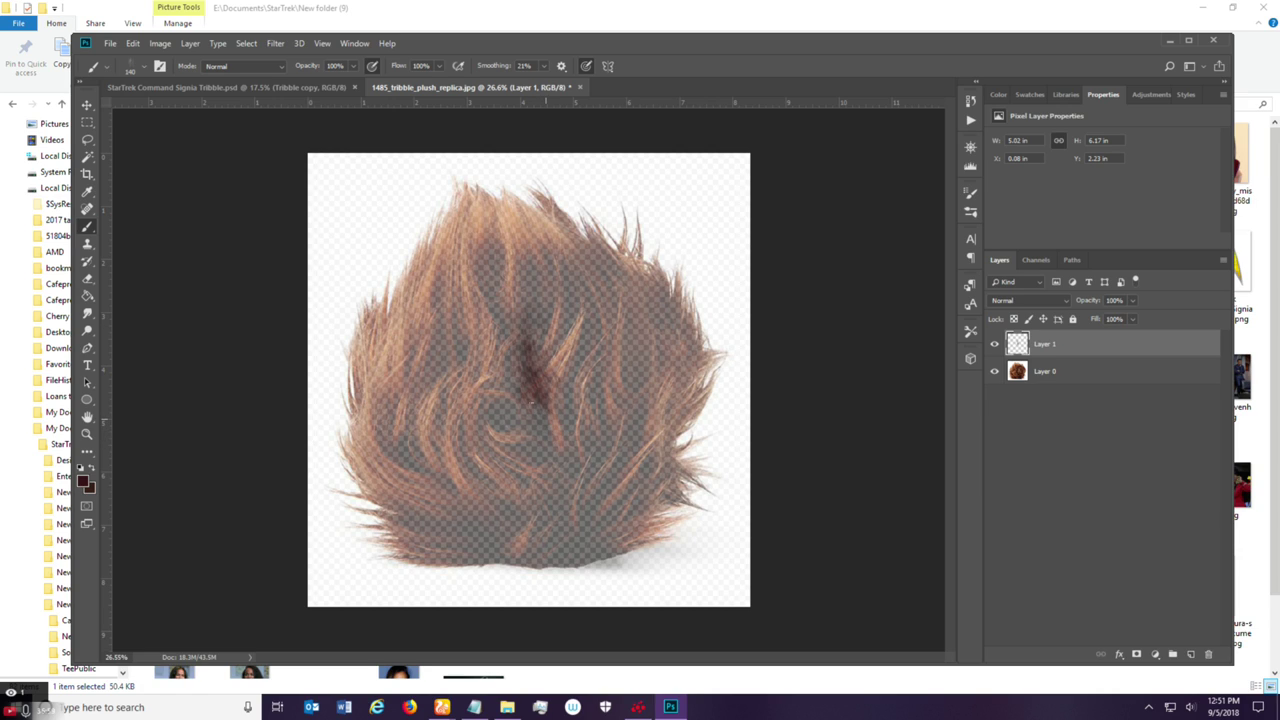
pyautogui.moveTo(564, 471); pyautogui.dragTo(512, 348)
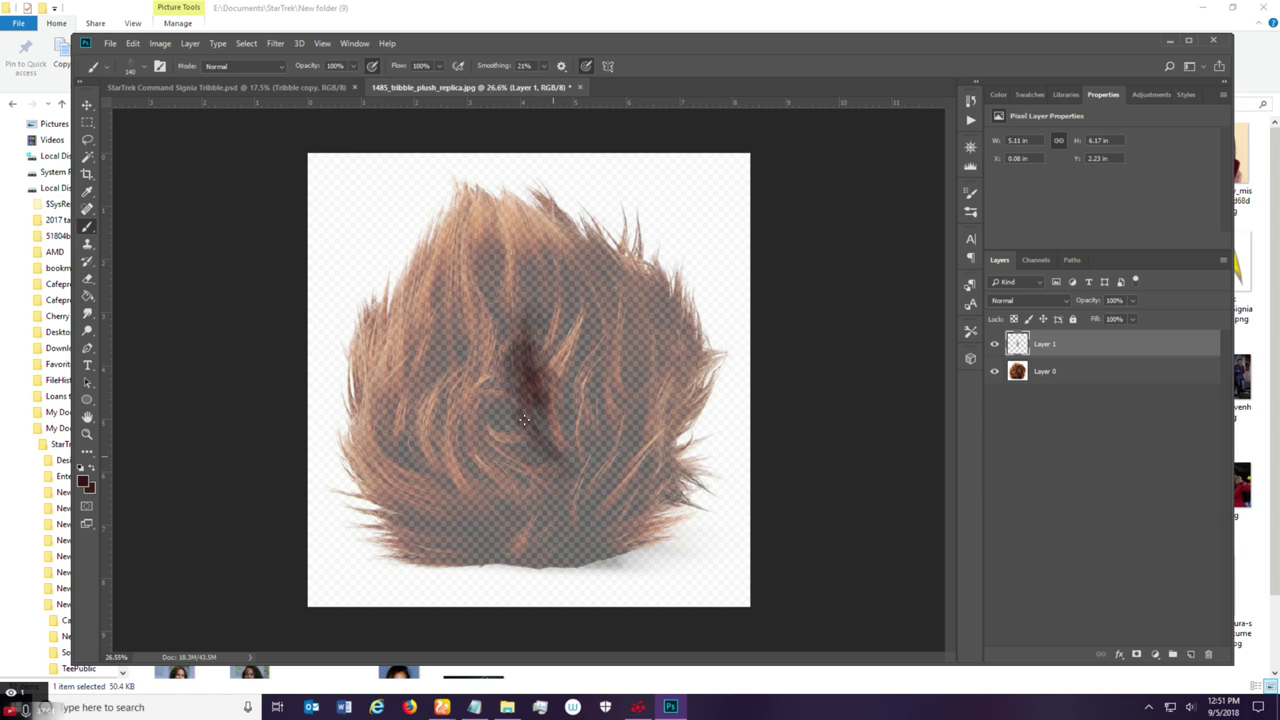
pyautogui.moveTo(557, 471)
pyautogui.mouseDown()
pyautogui.moveTo(500, 387)
pyautogui.moveTo(545, 465)
pyautogui.moveTo(506, 449)
pyautogui.moveTo(530, 495)
pyautogui.mouseUp()
pyautogui.moveTo(470, 418)
pyautogui.mouseDown()
pyautogui.moveTo(490, 460)
pyautogui.moveTo(470, 335)
pyautogui.moveTo(466, 428)
pyautogui.mouseUp()
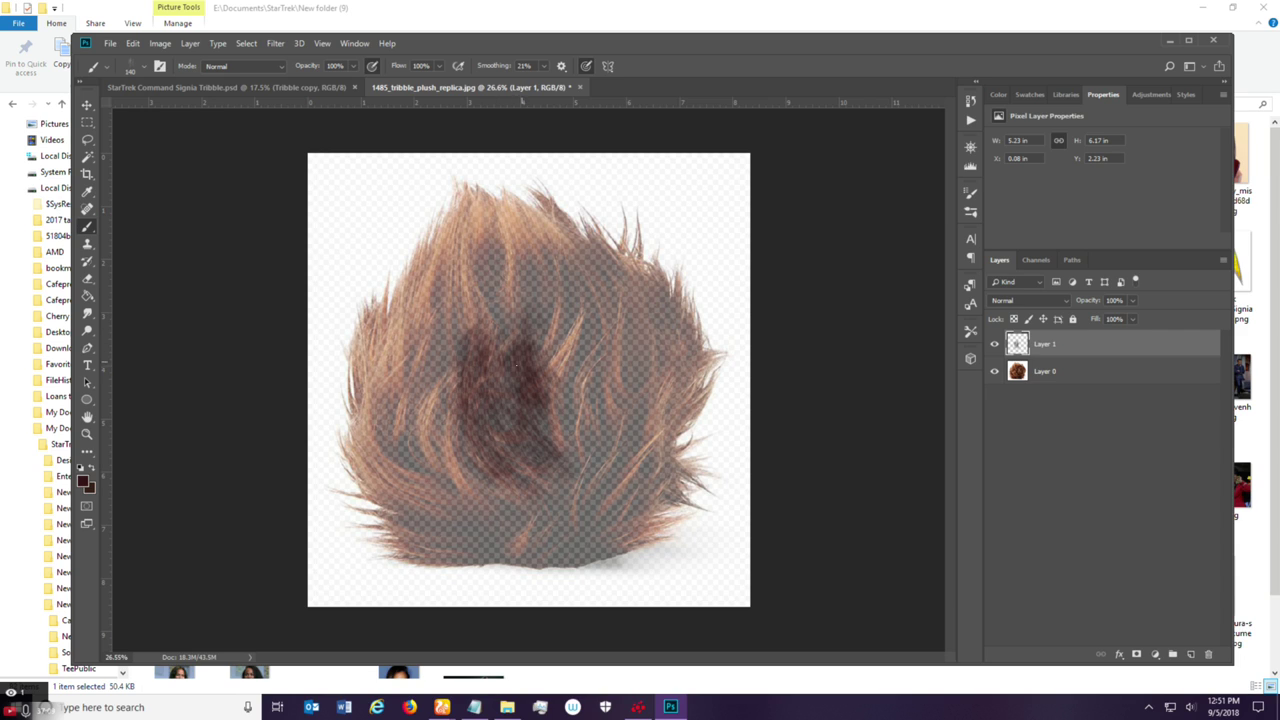
# Undo the dark trial strokes over the tribble's center.
pyautogui.hotkey('ctrl', 'alt', 'z')
pyautogui.hotkey('ctrl', 'alt', 'z')
pyautogui.hotkey('ctrl', 'alt', 'z')
pyautogui.hotkey('ctrl', 'alt', 'z')
pyautogui.hotkey('ctrl', 'alt', 'z')
pyautogui.hotkey('ctrl', 'alt', 'z')
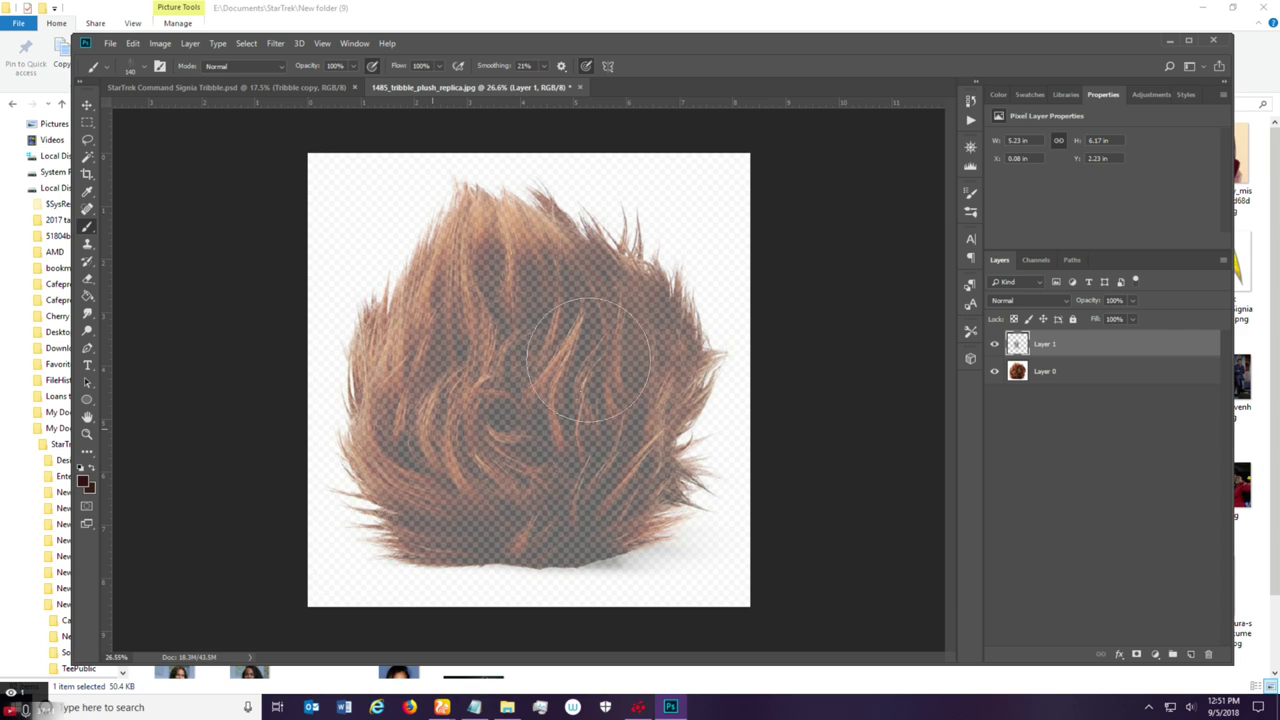
pyautogui.hotkey('ctrl', 'alt', 'z')
# Try coarse dark fur strokes along the tribble's lower right base and undo them together with the center strokes.
pyautogui.moveTo(557, 553)
pyautogui.mouseDown()
pyautogui.moveTo(590, 540)
pyautogui.moveTo(577, 545)
pyautogui.mouseUp()
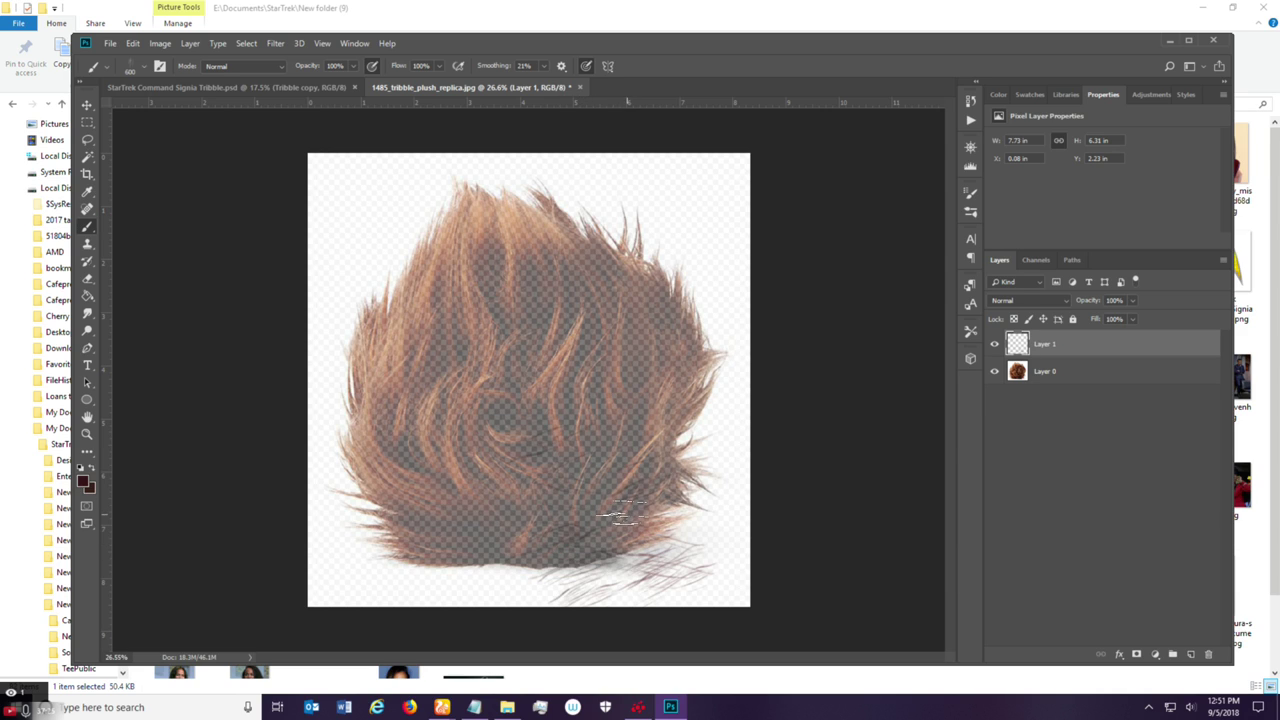
pyautogui.hotkey('ctrl', 'alt', 'z')
pyautogui.hotkey('ctrl', 'alt', 'z')
pyautogui.hotkey('ctrl', 'alt', 'z')
pyautogui.hotkey('ctrl', 'alt', 'z')
pyautogui.hotkey('ctrl', 'alt', 'z')
pyautogui.hotkey('ctrl', 'alt', 'z')
pyautogui.hotkey('ctrl', 'alt', 'z')
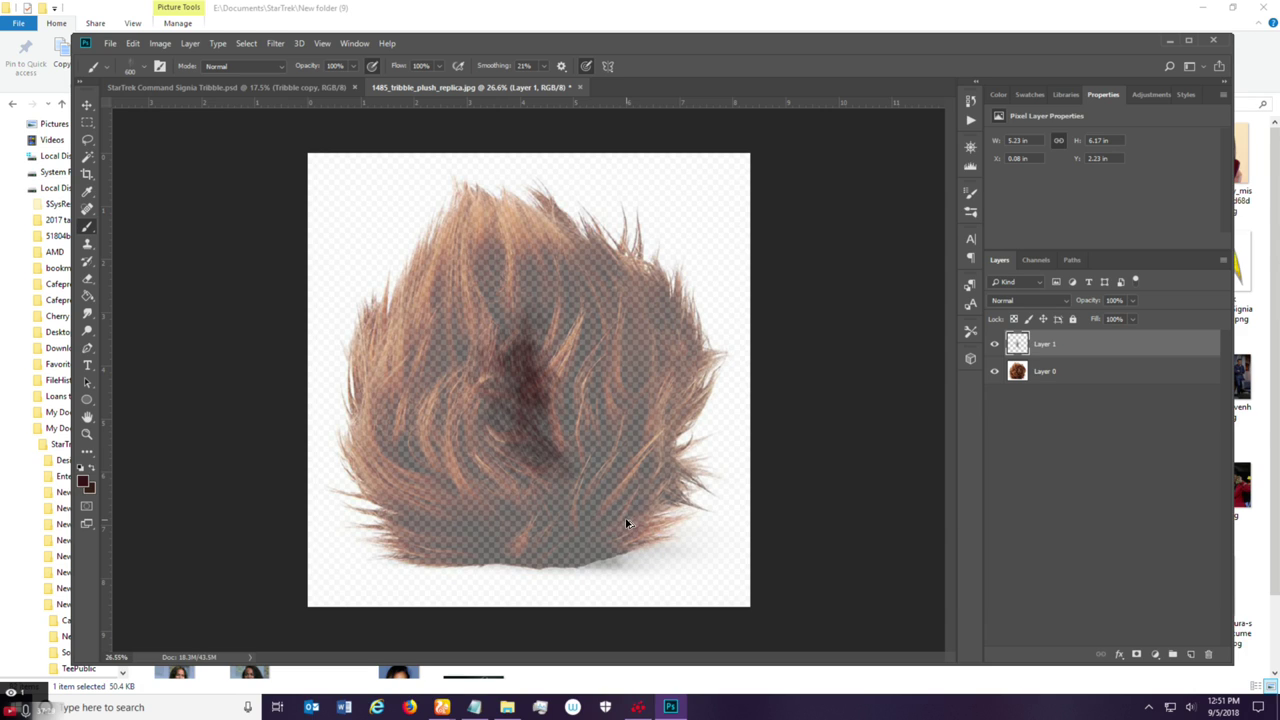
pyautogui.hotkey('ctrl', 'alt', 'z')
pyautogui.hotkey('ctrl', 'alt', 'z')
pyautogui.hotkey('ctrl', 'alt', 'z')
pyautogui.hotkey('ctrl', 'alt', 'z')
pyautogui.hotkey('ctrl', 'alt', 'z')
pyautogui.hotkey('ctrl', 'alt', 'z')
pyautogui.hotkey('ctrl', 'alt', 'z')
pyautogui.hotkey('ctrl', 'alt', 'z')
pyautogui.hotkey('ctrl', 'alt', 'z')
pyautogui.hotkey('ctrl', 'alt', 'z')
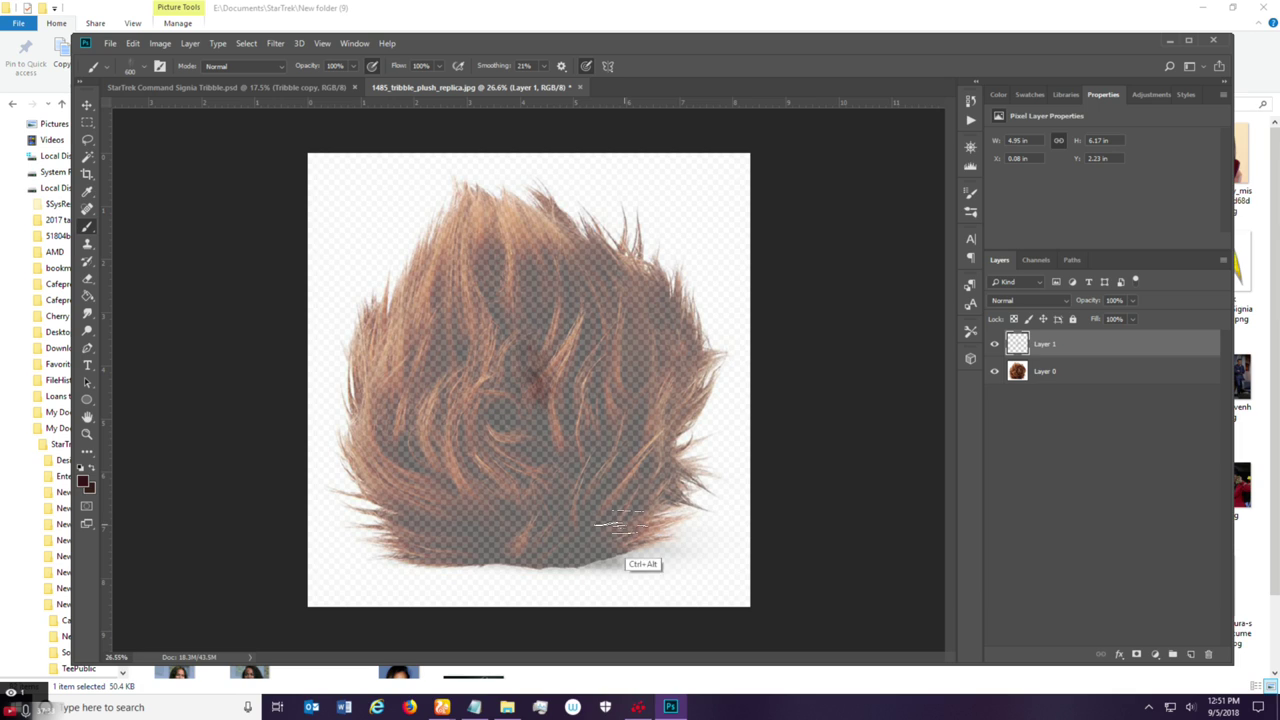
pyautogui.hotkey('ctrl', 'alt', 'z')
pyautogui.hotkey('ctrl', 'alt', 'z')
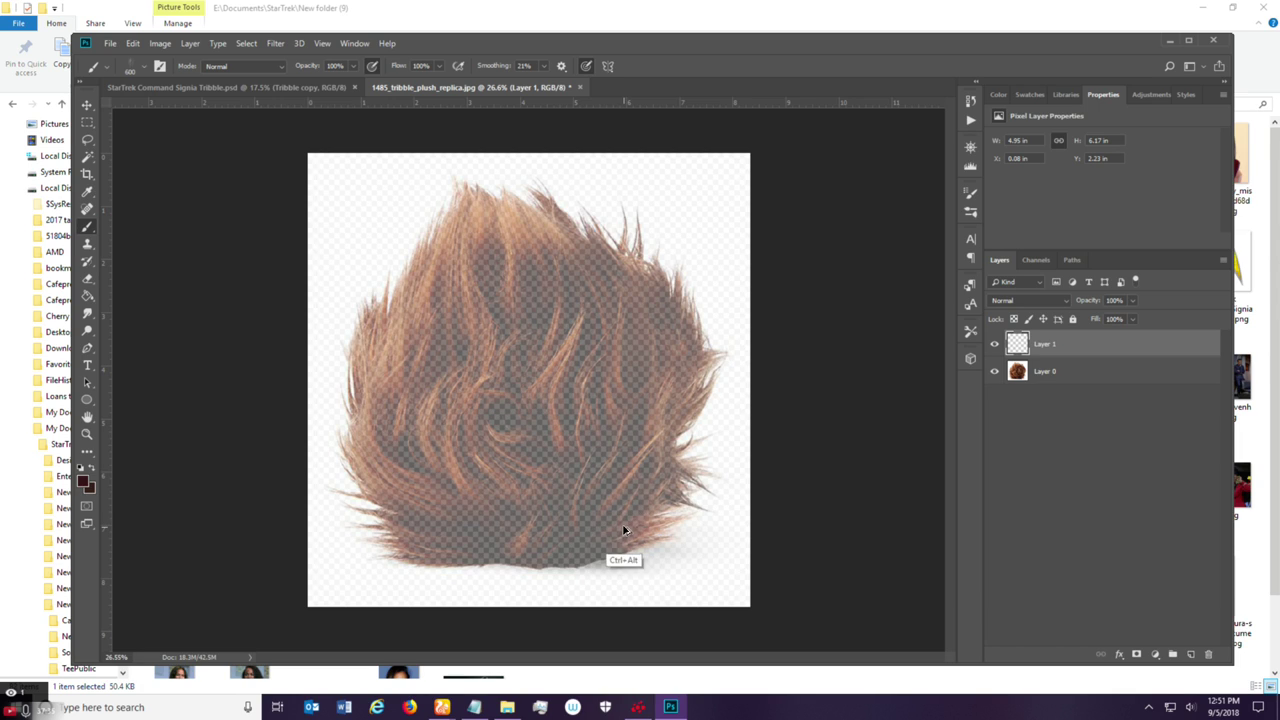
# Step back through the older fur strokes on Layer 1 and try dark fur again over the tribble's lower area.
pyautogui.hotkey('ctrl', 'shift', 'z')
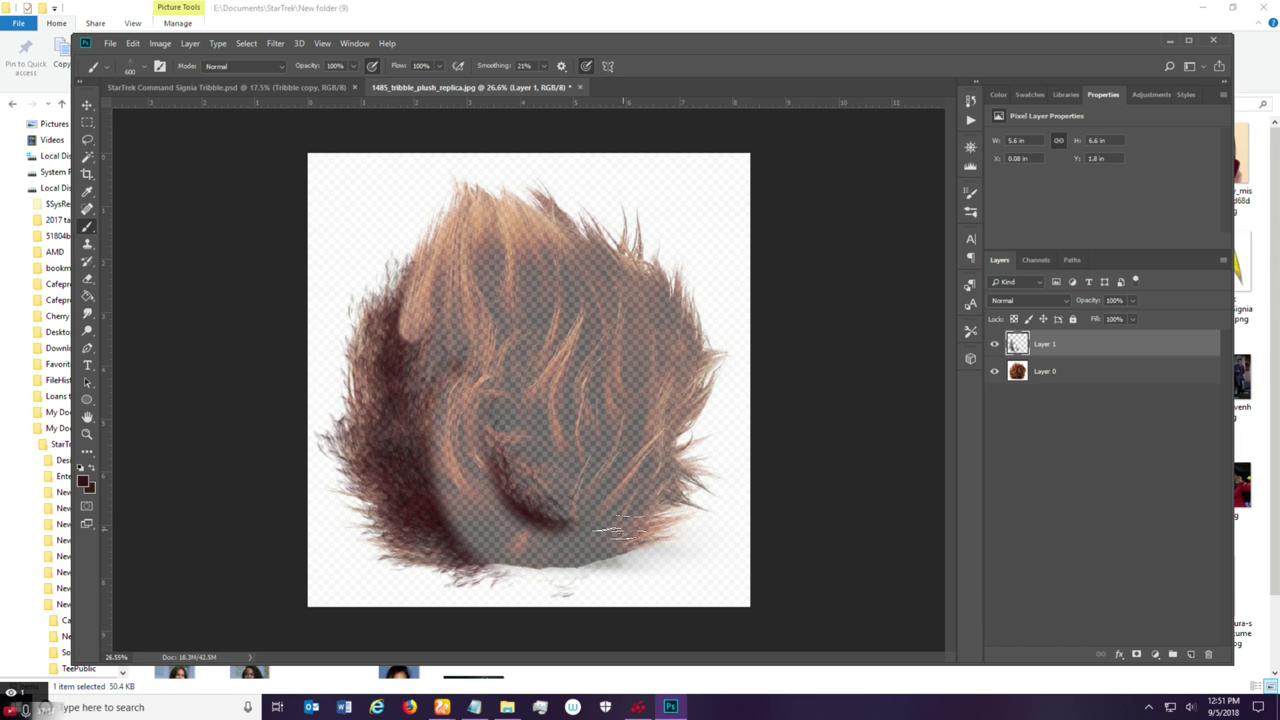
pyautogui.moveTo(618, 530)
pyautogui.mouseDown()
pyautogui.moveTo(500, 414)
pyautogui.moveTo(423, 371)
pyautogui.moveTo(335, 398)
pyautogui.mouseUp()
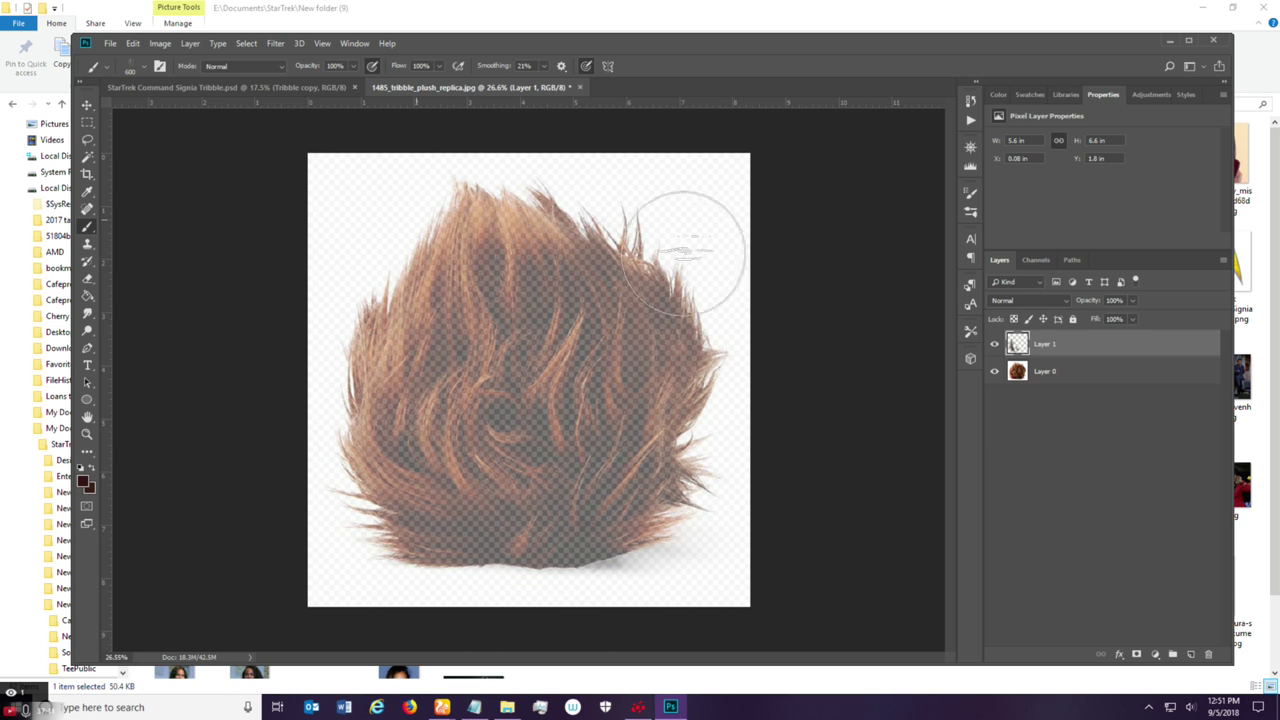
pyautogui.click(650, 478)
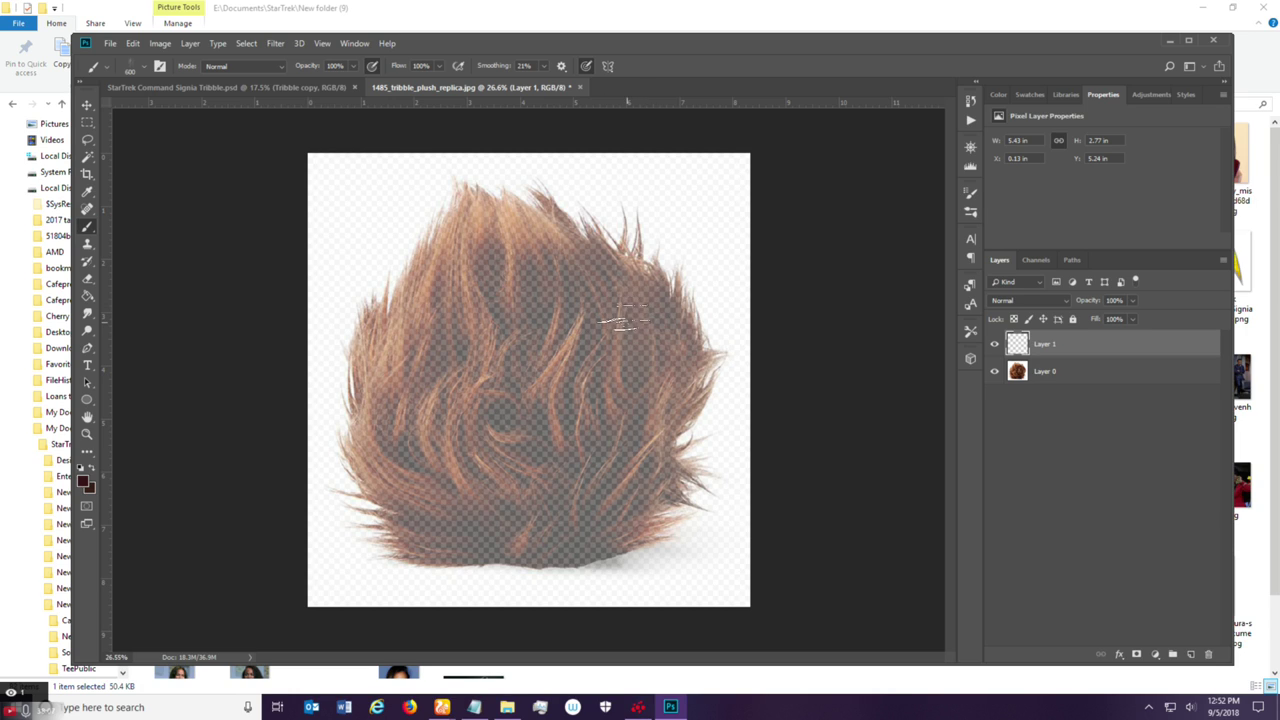
# Set the hair brush's scatter to 108%, size jitter to 32% and tip spacing to 20%.
pyautogui.click(970, 195)
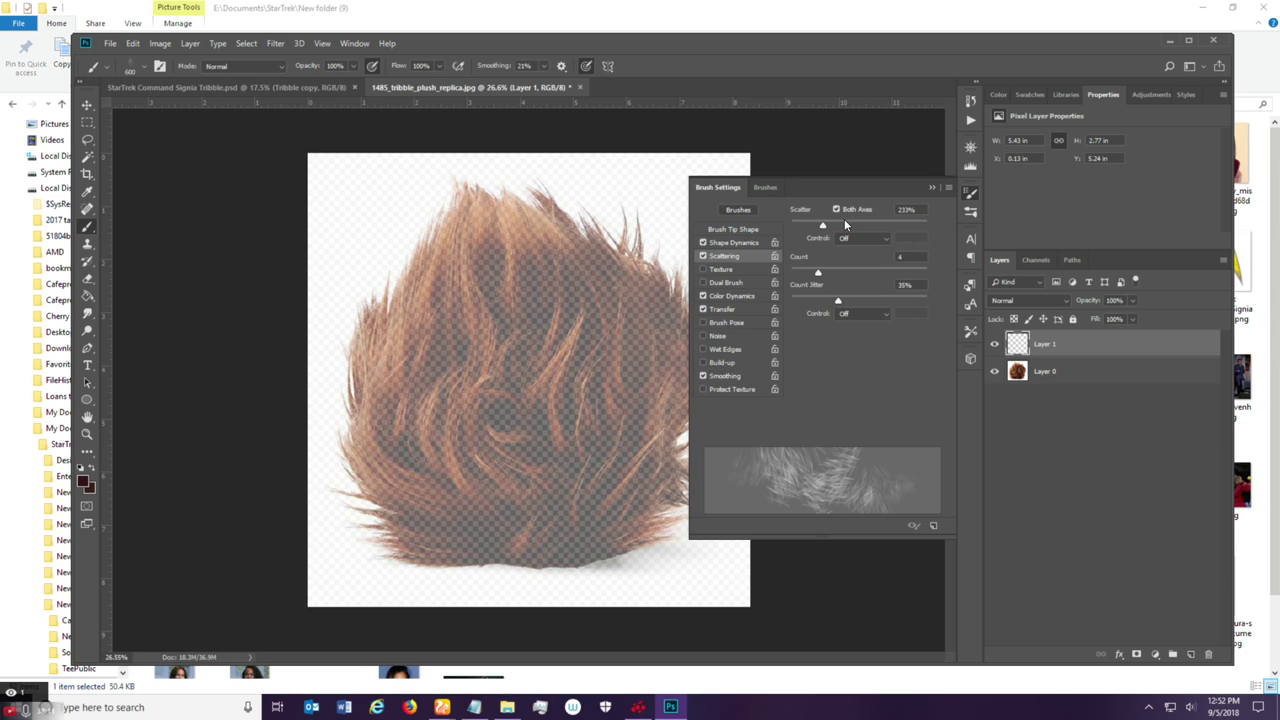
pyautogui.moveTo(822, 226); pyautogui.dragTo(808, 229)
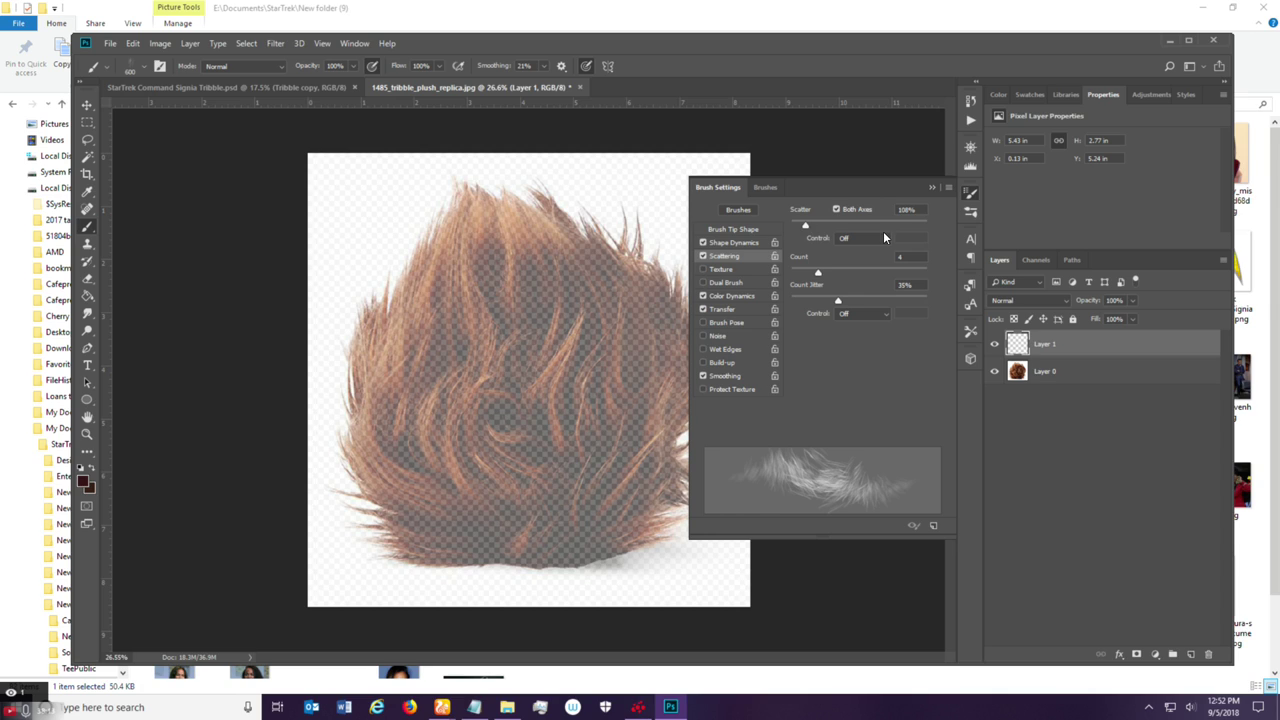
pyautogui.click(748, 242)
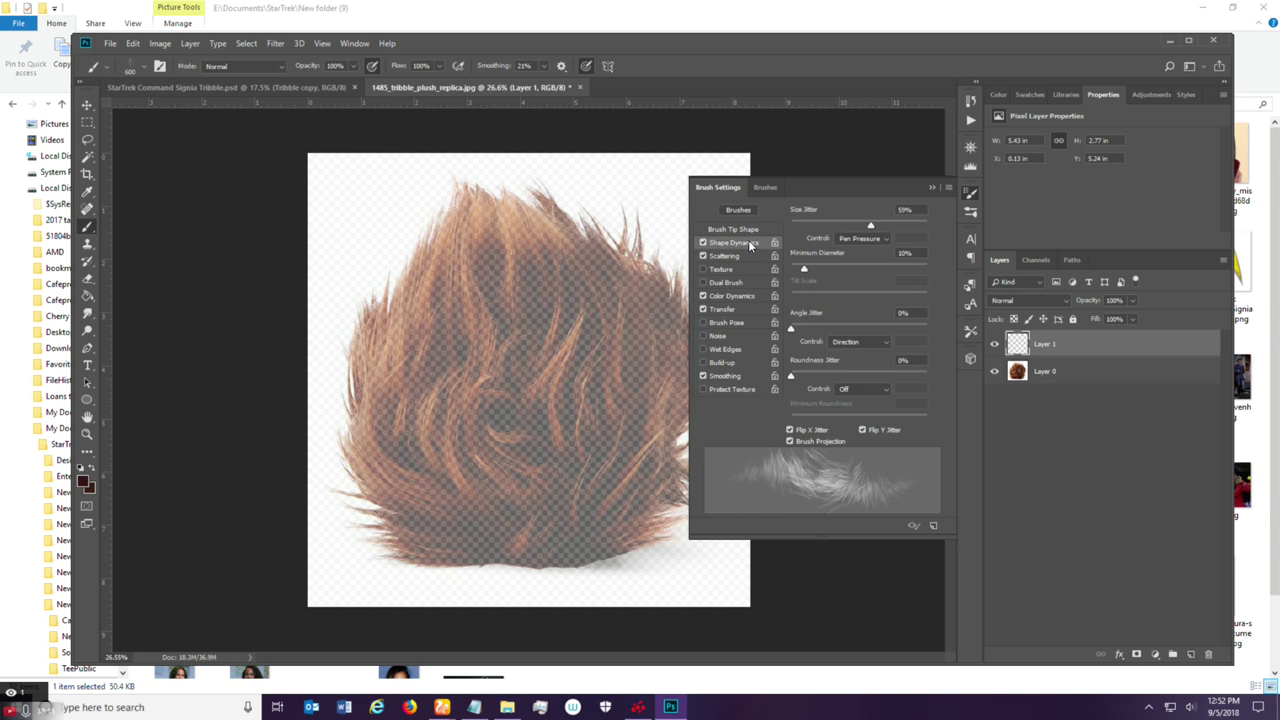
pyautogui.moveTo(855, 232); pyautogui.dragTo(836, 230)
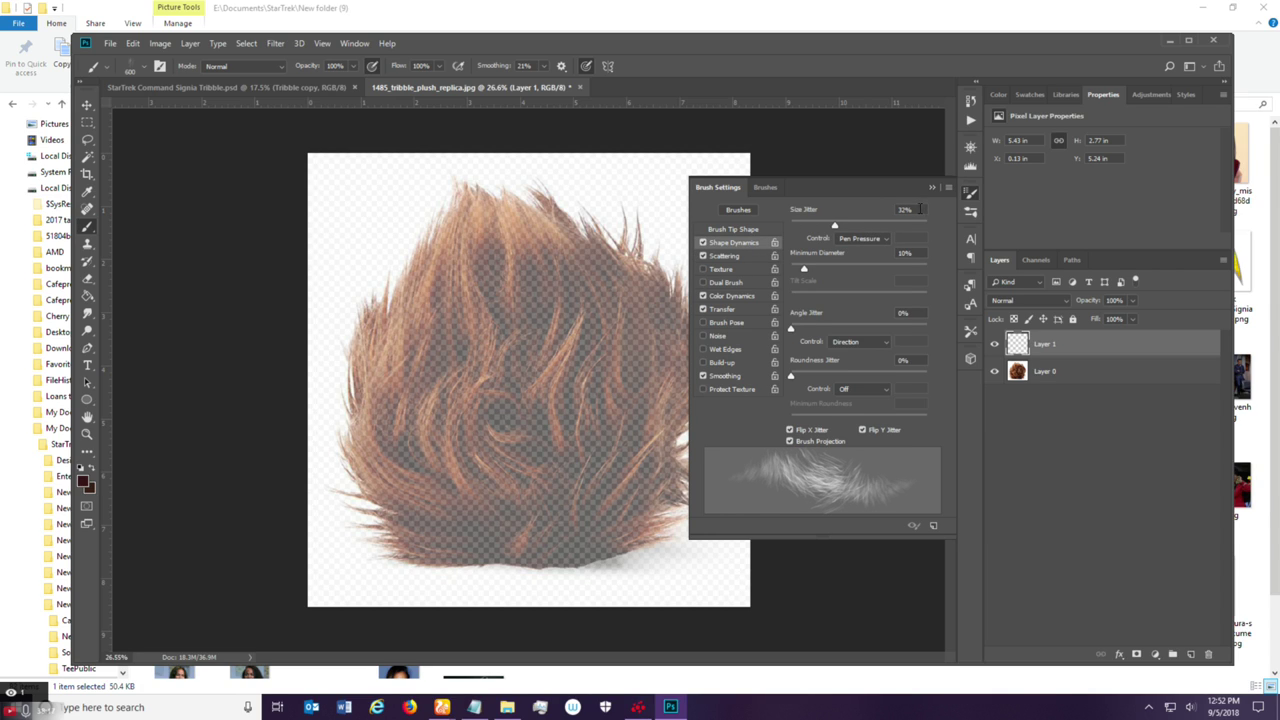
pyautogui.click(757, 229)
pyautogui.moveTo(811, 417); pyautogui.dragTo(802, 410)
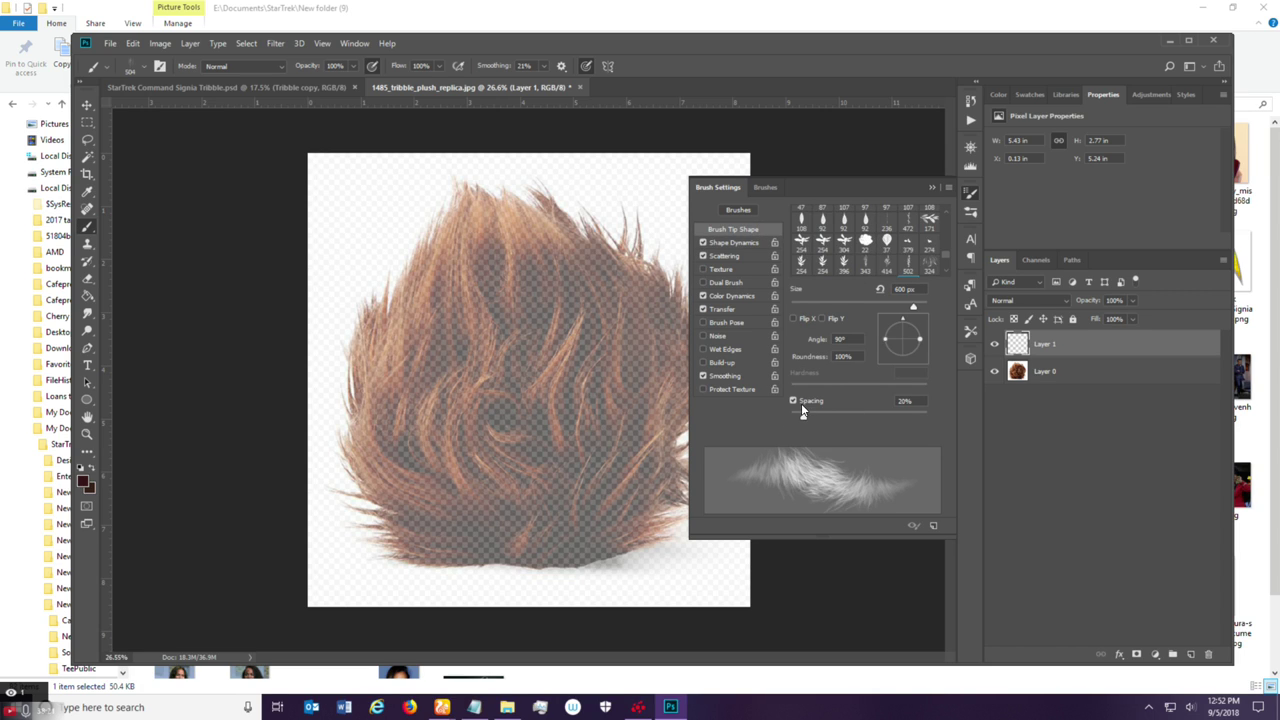
pyautogui.click(931, 188)
# Try painting dark fur across the tribble's base and up its lower sides with the adjusted brush.
pyautogui.moveTo(571, 529)
pyautogui.mouseDown()
pyautogui.moveTo(625, 496)
pyautogui.moveTo(573, 526)
pyautogui.moveTo(618, 514)
pyautogui.moveTo(646, 484)
pyautogui.moveTo(578, 521)
pyautogui.moveTo(638, 506)
pyautogui.moveTo(653, 471)
pyautogui.moveTo(583, 524)
pyautogui.moveTo(613, 511)
pyautogui.moveTo(531, 531)
pyautogui.moveTo(615, 523)
pyautogui.moveTo(563, 521)
pyautogui.moveTo(538, 536)
pyautogui.moveTo(668, 481)
pyautogui.moveTo(573, 526)
pyautogui.moveTo(623, 514)
pyautogui.moveTo(641, 491)
pyautogui.moveTo(563, 538)
pyautogui.moveTo(643, 491)
pyautogui.moveTo(653, 471)
pyautogui.moveTo(585, 524)
pyautogui.moveTo(658, 462)
pyautogui.moveTo(650, 454)
pyautogui.moveTo(581, 523)
pyautogui.moveTo(641, 478)
pyautogui.moveTo(594, 520)
pyautogui.moveTo(523, 533)
pyautogui.moveTo(457, 433)
pyautogui.moveTo(508, 503)
pyautogui.moveTo(473, 487)
pyautogui.moveTo(458, 380)
pyautogui.moveTo(504, 496)
pyautogui.moveTo(438, 444)
pyautogui.moveTo(455, 386)
pyautogui.moveTo(513, 496)
pyautogui.moveTo(445, 426)
pyautogui.moveTo(471, 443)
pyautogui.moveTo(516, 526)
pyautogui.moveTo(390, 444)
pyautogui.moveTo(488, 531)
pyautogui.moveTo(393, 504)
pyautogui.moveTo(515, 530)
pyautogui.moveTo(446, 531)
pyautogui.moveTo(535, 529)
pyautogui.moveTo(411, 518)
pyautogui.moveTo(516, 527)
pyautogui.moveTo(473, 536)
pyautogui.moveTo(411, 518)
pyautogui.moveTo(518, 531)
pyautogui.moveTo(462, 497)
pyautogui.mouseUp()
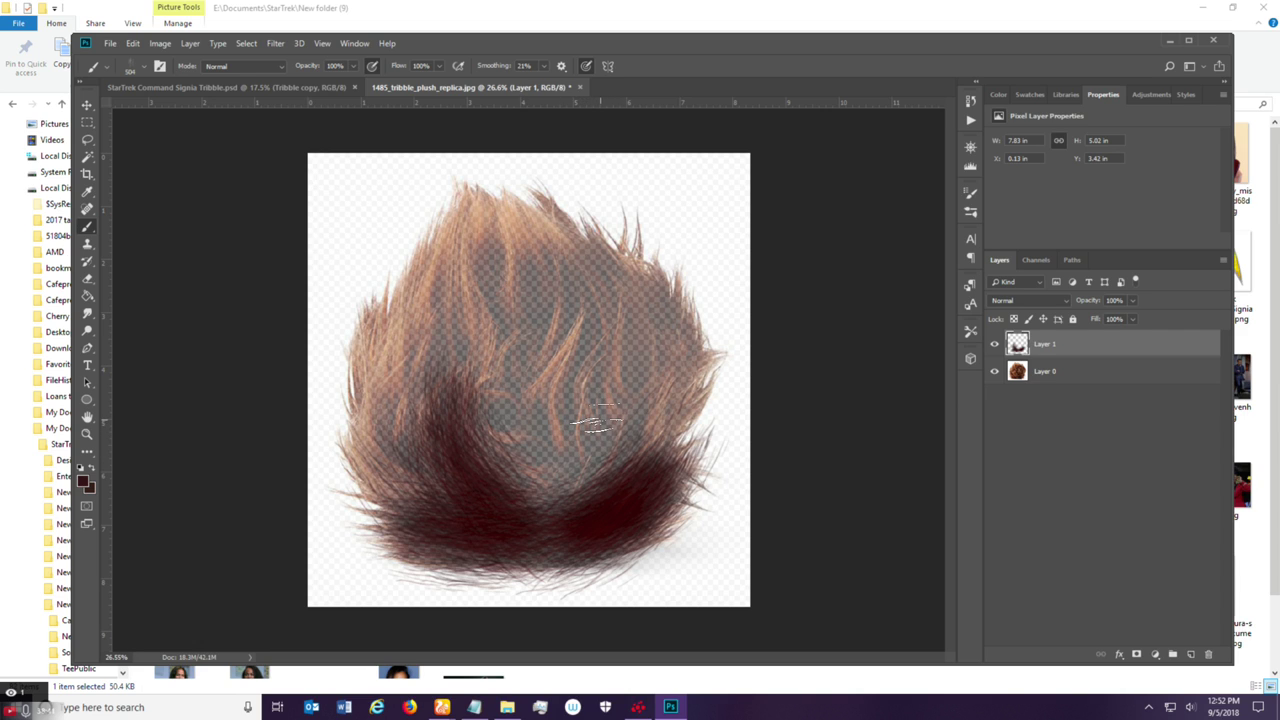
pyautogui.moveTo(457, 400)
pyautogui.mouseDown()
pyautogui.moveTo(474, 371)
pyautogui.moveTo(413, 513)
pyautogui.moveTo(372, 530)
pyautogui.moveTo(399, 580)
pyautogui.moveTo(521, 483)
pyautogui.moveTo(605, 475)
pyautogui.moveTo(678, 440)
pyautogui.moveTo(673, 485)
pyautogui.moveTo(714, 429)
pyautogui.mouseUp()
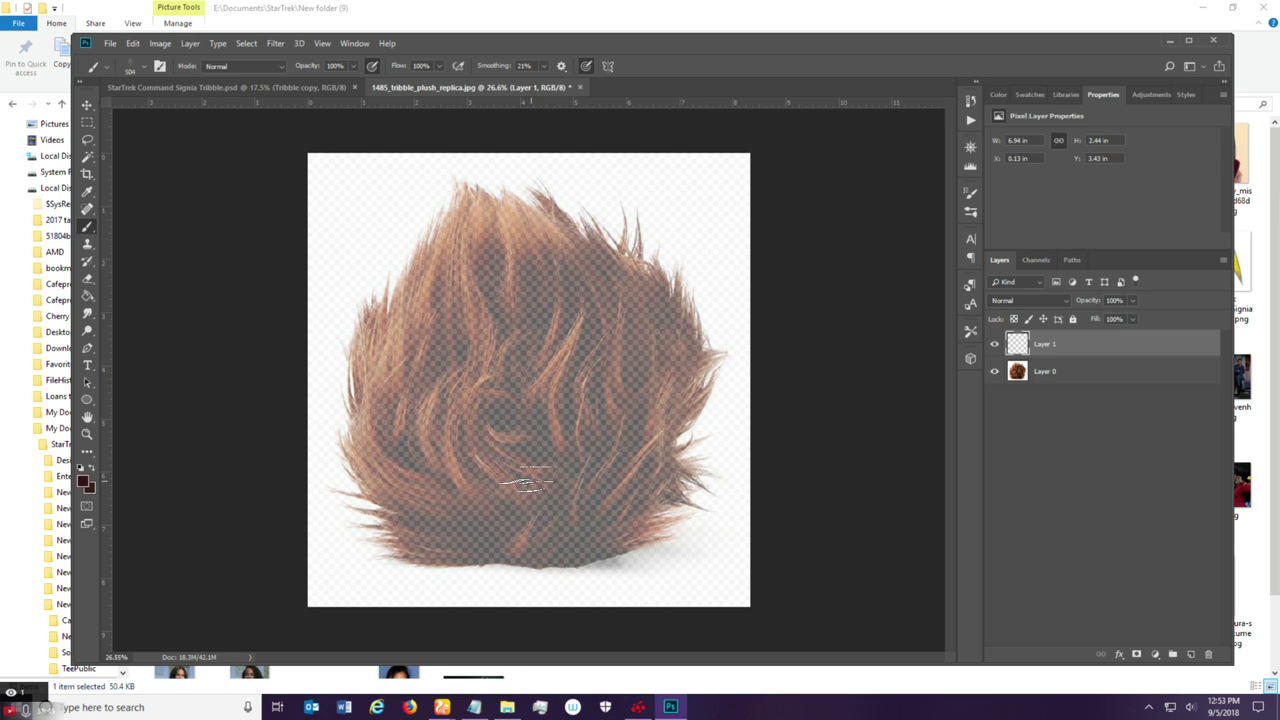
# Reduce the hair brush's tip spacing to 11% and its scatter to 25%.
pyautogui.click(971, 195)
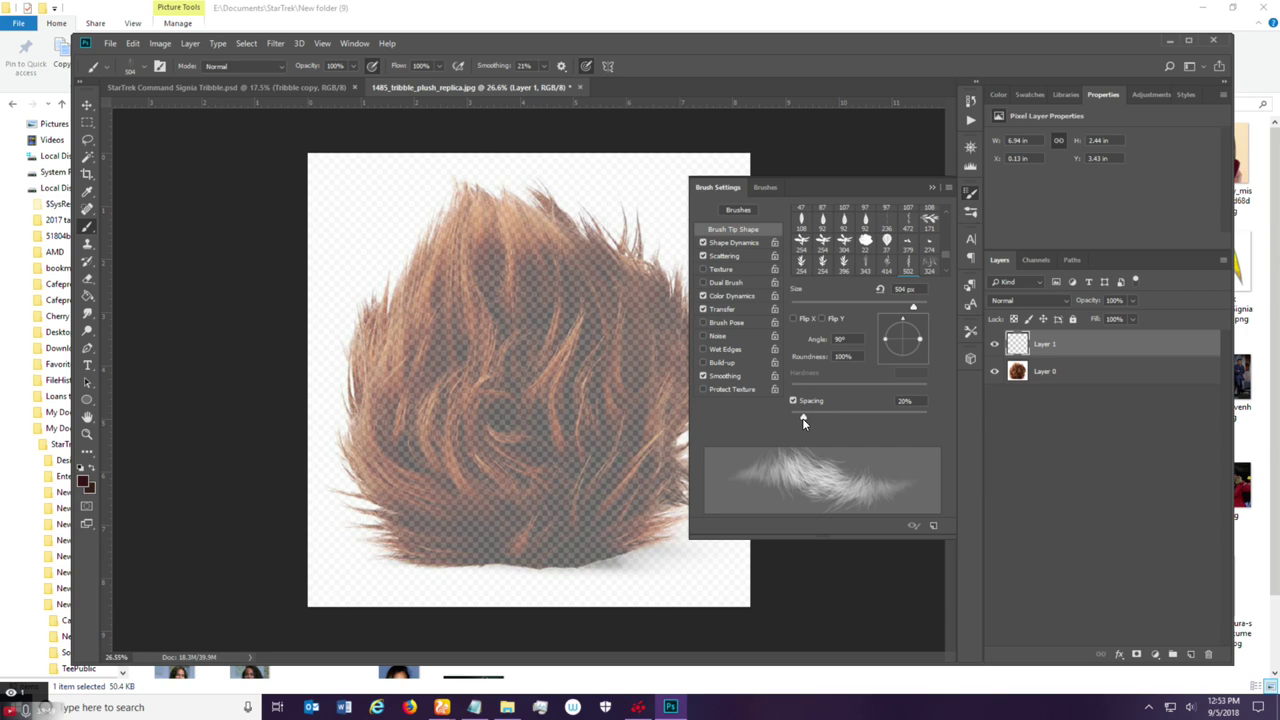
pyautogui.moveTo(801, 420); pyautogui.dragTo(797, 416)
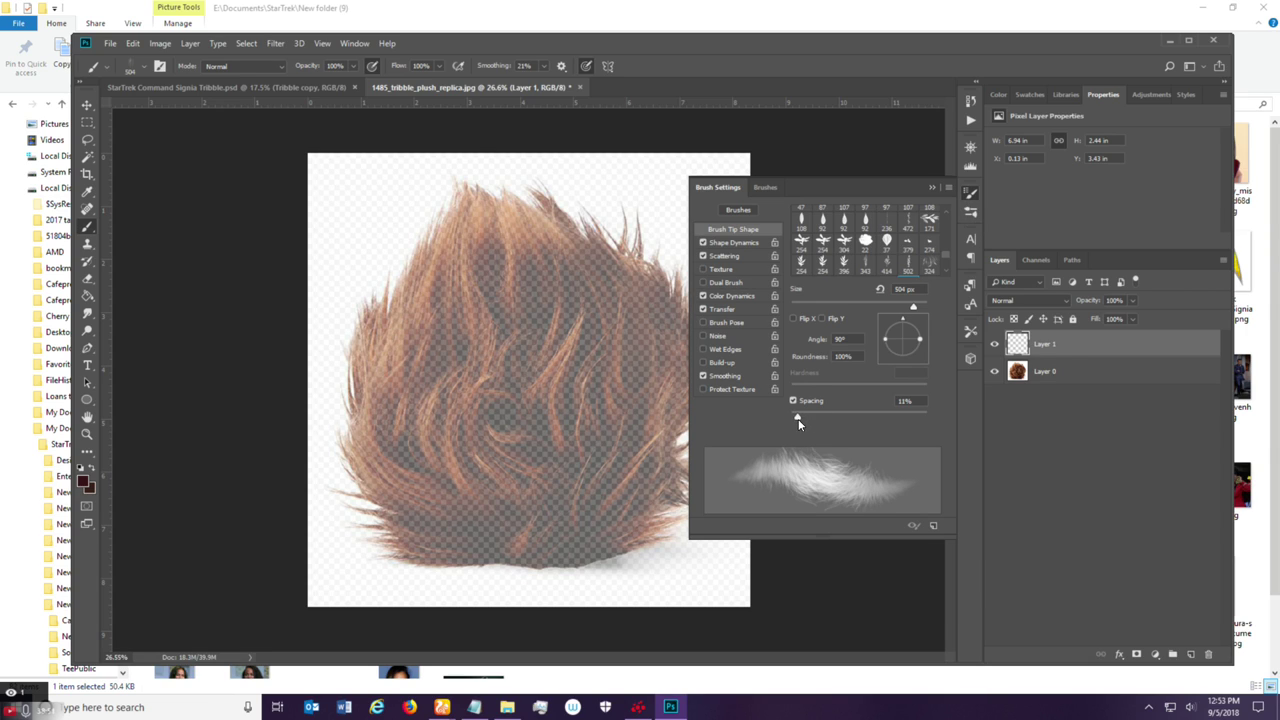
pyautogui.click(748, 242)
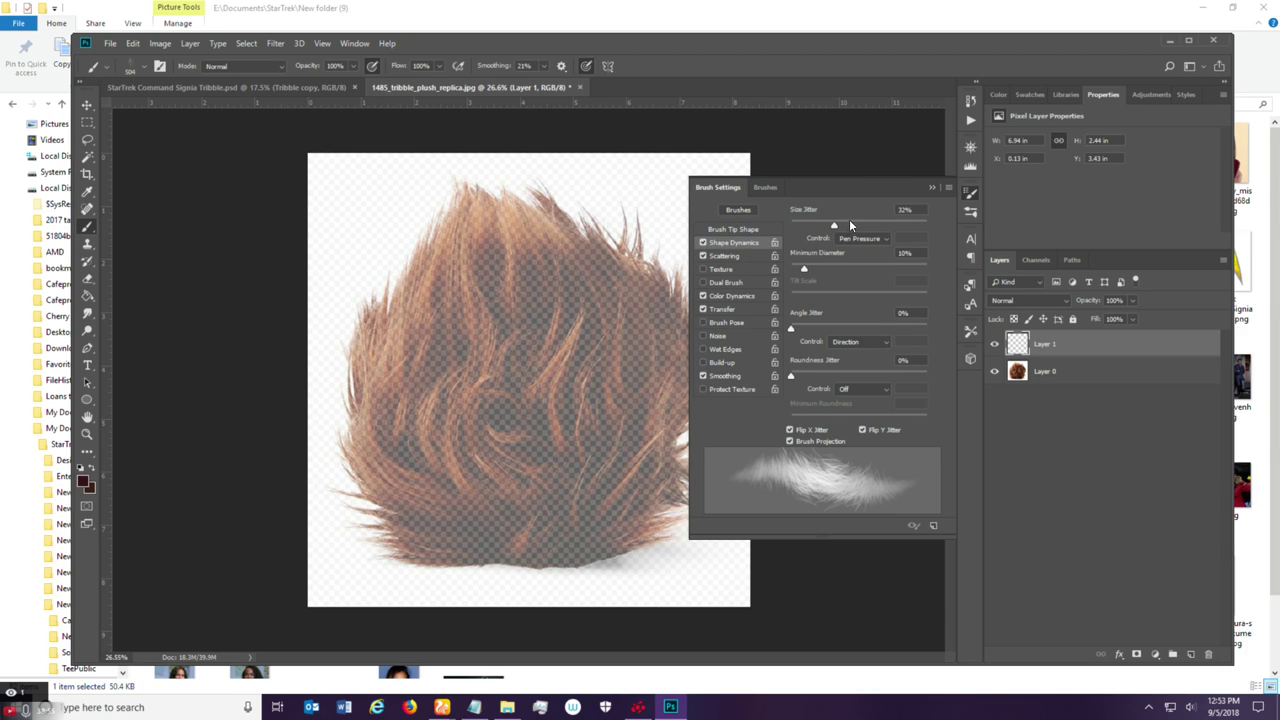
pyautogui.click(746, 257)
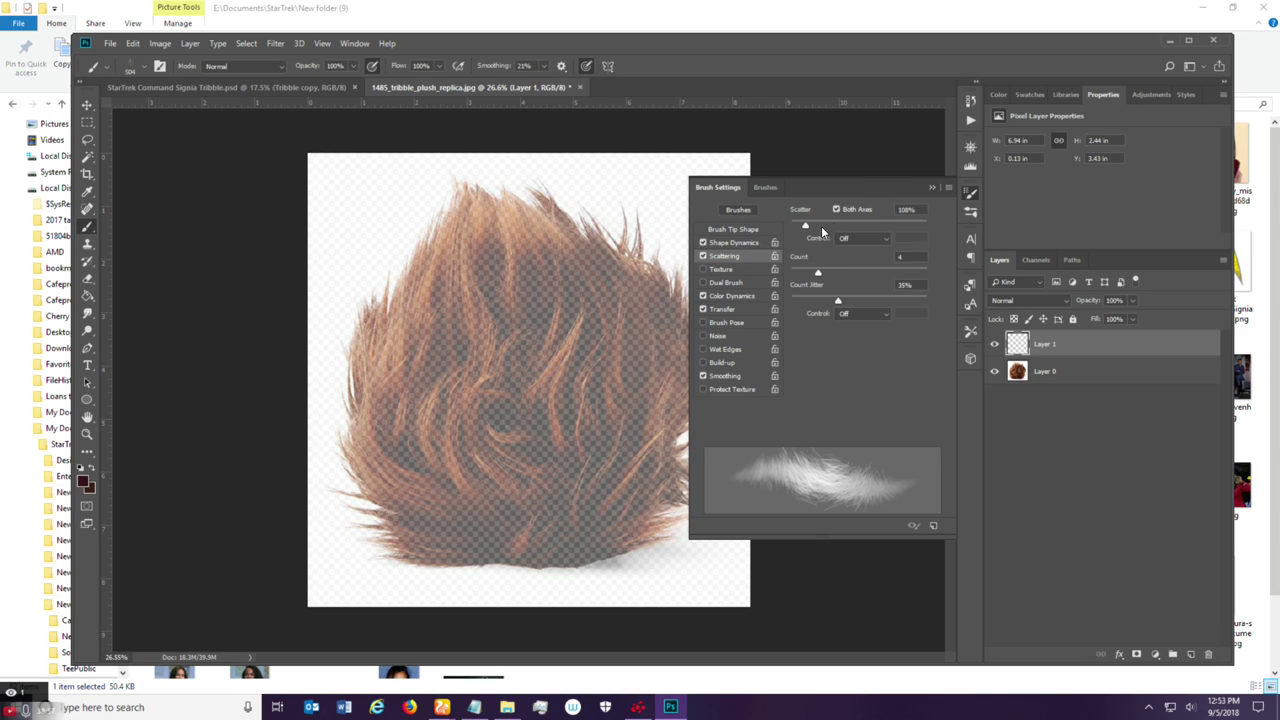
pyautogui.moveTo(803, 228); pyautogui.dragTo(796, 229)
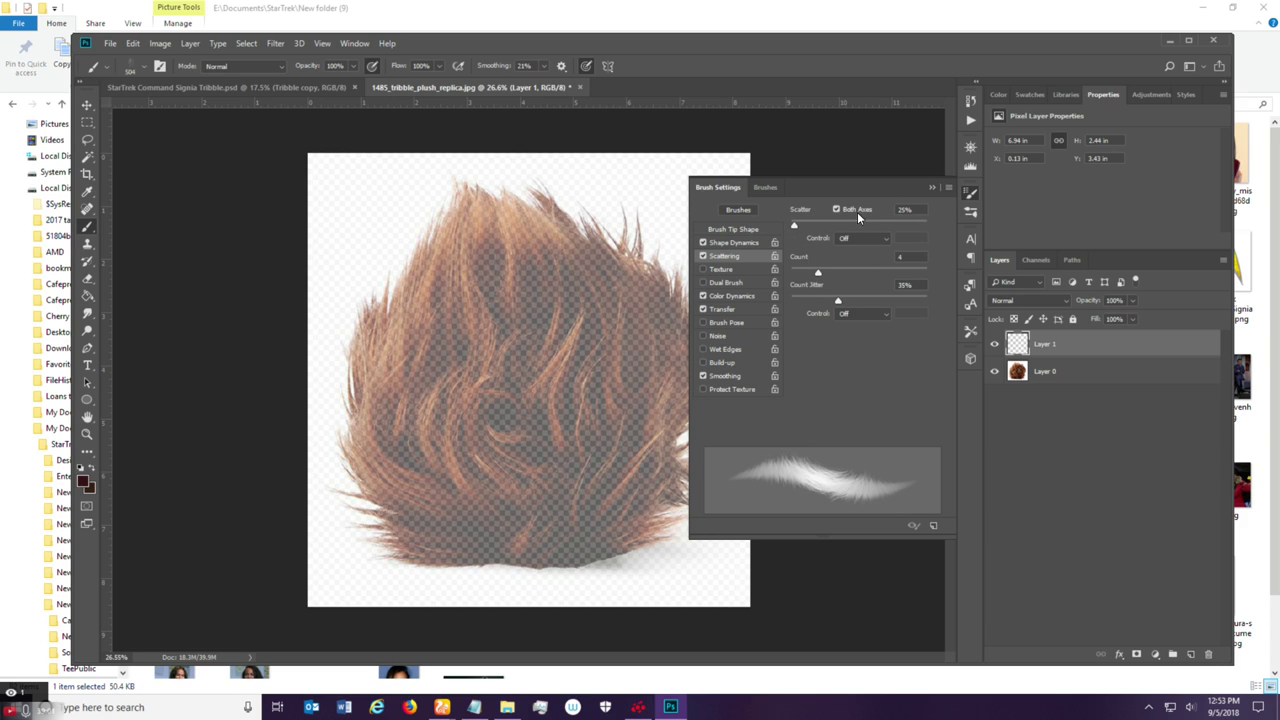
pyautogui.click(930, 188)
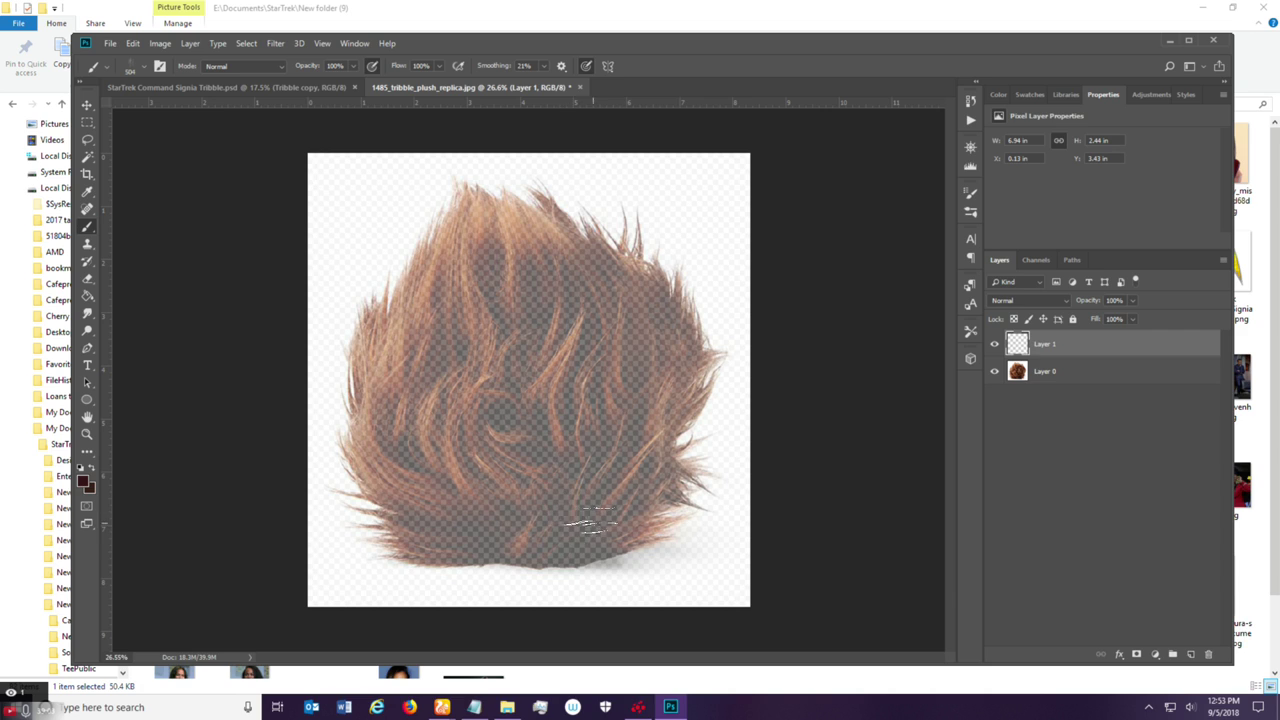
# Paint dark fur on Layer 1 over the tribble's base, both sides and top, leaving the center open, and undo the last peak stroke.
pyautogui.moveTo(572, 545)
pyautogui.mouseDown()
pyautogui.moveTo(625, 512)
pyautogui.moveTo(558, 550)
pyautogui.moveTo(625, 522)
pyautogui.moveTo(638, 503)
pyautogui.moveTo(567, 537)
pyautogui.moveTo(649, 472)
pyautogui.moveTo(615, 530)
pyautogui.moveTo(660, 495)
pyautogui.moveTo(570, 533)
pyautogui.moveTo(656, 465)
pyautogui.moveTo(613, 517)
pyautogui.moveTo(663, 455)
pyautogui.moveTo(600, 518)
pyautogui.moveTo(609, 491)
pyautogui.moveTo(549, 544)
pyautogui.moveTo(585, 482)
pyautogui.moveTo(523, 550)
pyautogui.moveTo(603, 517)
pyautogui.moveTo(540, 530)
pyautogui.moveTo(533, 546)
pyautogui.moveTo(613, 527)
pyautogui.moveTo(558, 550)
pyautogui.moveTo(633, 530)
pyautogui.moveTo(435, 540)
pyautogui.moveTo(416, 530)
pyautogui.moveTo(503, 540)
pyautogui.moveTo(371, 513)
pyautogui.moveTo(447, 538)
pyautogui.moveTo(388, 530)
pyautogui.moveTo(491, 545)
pyautogui.moveTo(371, 532)
pyautogui.moveTo(495, 545)
pyautogui.moveTo(375, 542)
pyautogui.moveTo(515, 533)
pyautogui.moveTo(446, 532)
pyautogui.moveTo(358, 488)
pyautogui.moveTo(510, 520)
pyautogui.moveTo(363, 465)
pyautogui.moveTo(378, 457)
pyautogui.moveTo(473, 508)
pyautogui.moveTo(375, 468)
pyautogui.moveTo(358, 433)
pyautogui.moveTo(443, 505)
pyautogui.moveTo(388, 468)
pyautogui.moveTo(518, 517)
pyautogui.moveTo(415, 468)
pyautogui.moveTo(371, 395)
pyautogui.moveTo(425, 466)
pyautogui.moveTo(388, 443)
pyautogui.moveTo(381, 366)
pyautogui.moveTo(396, 443)
pyautogui.moveTo(378, 446)
pyautogui.moveTo(355, 335)
pyautogui.moveTo(395, 440)
pyautogui.moveTo(358, 313)
pyautogui.moveTo(416, 456)
pyautogui.moveTo(370, 328)
pyautogui.moveTo(423, 451)
pyautogui.moveTo(395, 320)
pyautogui.moveTo(432, 430)
pyautogui.moveTo(466, 449)
pyautogui.moveTo(391, 329)
pyautogui.moveTo(429, 451)
pyautogui.moveTo(505, 515)
pyautogui.moveTo(414, 423)
pyautogui.moveTo(500, 491)
pyautogui.moveTo(520, 525)
pyautogui.moveTo(386, 434)
pyautogui.moveTo(429, 514)
pyautogui.moveTo(471, 537)
pyautogui.moveTo(545, 545)
pyautogui.moveTo(465, 540)
pyautogui.moveTo(550, 535)
pyautogui.moveTo(455, 528)
pyautogui.moveTo(443, 543)
pyautogui.moveTo(530, 540)
pyautogui.moveTo(393, 345)
pyautogui.moveTo(430, 420)
pyautogui.moveTo(385, 290)
pyautogui.moveTo(371, 370)
pyautogui.moveTo(440, 235)
pyautogui.moveTo(420, 365)
pyautogui.moveTo(420, 328)
pyautogui.moveTo(480, 240)
pyautogui.moveTo(470, 213)
pyautogui.moveTo(443, 391)
pyautogui.moveTo(455, 400)
pyautogui.moveTo(475, 265)
pyautogui.moveTo(445, 410)
pyautogui.moveTo(470, 262)
pyautogui.moveTo(448, 287)
pyautogui.moveTo(500, 449)
pyautogui.moveTo(610, 430)
pyautogui.moveTo(593, 483)
pyautogui.moveTo(620, 462)
pyautogui.moveTo(671, 366)
pyautogui.moveTo(614, 494)
pyautogui.moveTo(680, 470)
pyautogui.moveTo(640, 508)
pyautogui.moveTo(678, 492)
pyautogui.moveTo(610, 520)
pyautogui.moveTo(595, 547)
pyautogui.moveTo(657, 506)
pyautogui.moveTo(700, 436)
pyautogui.moveTo(575, 542)
pyautogui.moveTo(660, 364)
pyautogui.moveTo(655, 437)
pyautogui.moveTo(690, 372)
pyautogui.moveTo(630, 250)
pyautogui.moveTo(685, 335)
pyautogui.moveTo(643, 257)
pyautogui.moveTo(660, 262)
pyautogui.moveTo(690, 370)
pyautogui.moveTo(632, 280)
pyautogui.moveTo(640, 412)
pyautogui.moveTo(612, 340)
pyautogui.moveTo(638, 342)
pyautogui.moveTo(571, 500)
pyautogui.moveTo(618, 370)
pyautogui.moveTo(526, 520)
pyautogui.moveTo(586, 414)
pyautogui.moveTo(468, 390)
pyautogui.moveTo(454, 371)
pyautogui.moveTo(534, 514)
pyautogui.moveTo(560, 517)
pyautogui.moveTo(519, 511)
pyautogui.mouseUp()
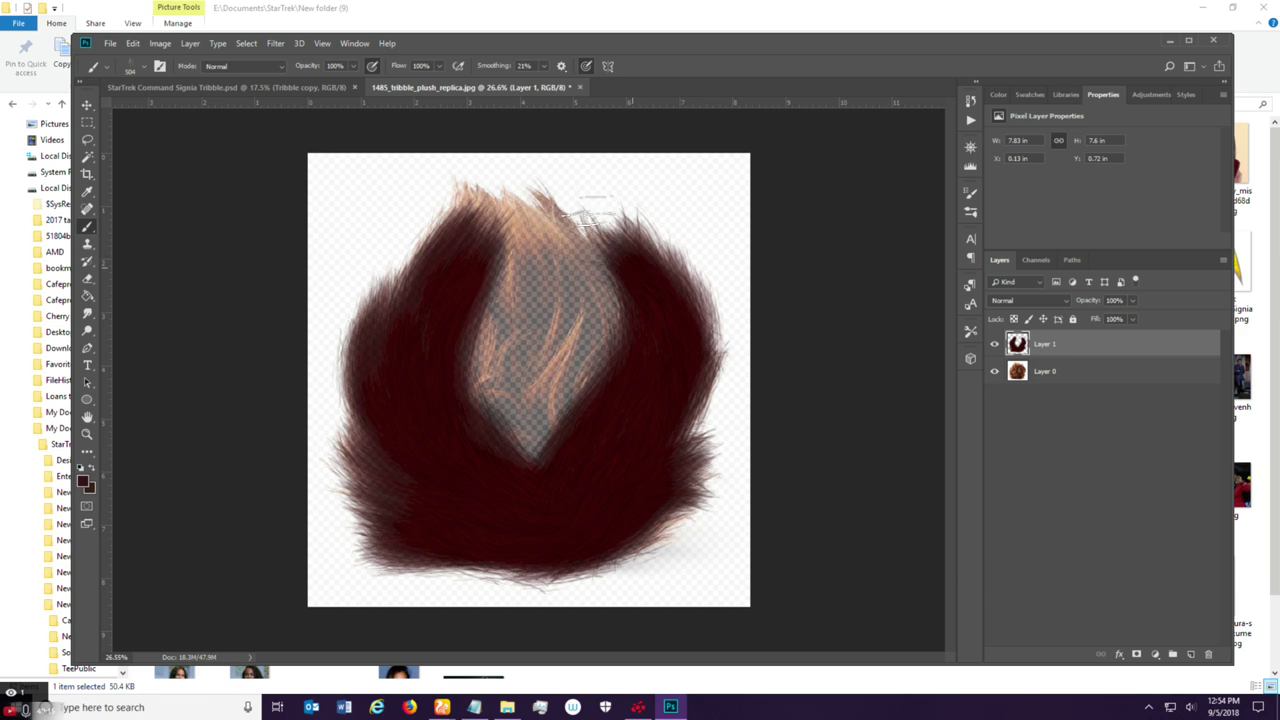
pyautogui.moveTo(660, 291)
pyautogui.mouseDown()
pyautogui.moveTo(520, 195)
pyautogui.moveTo(637, 285)
pyautogui.mouseUp()
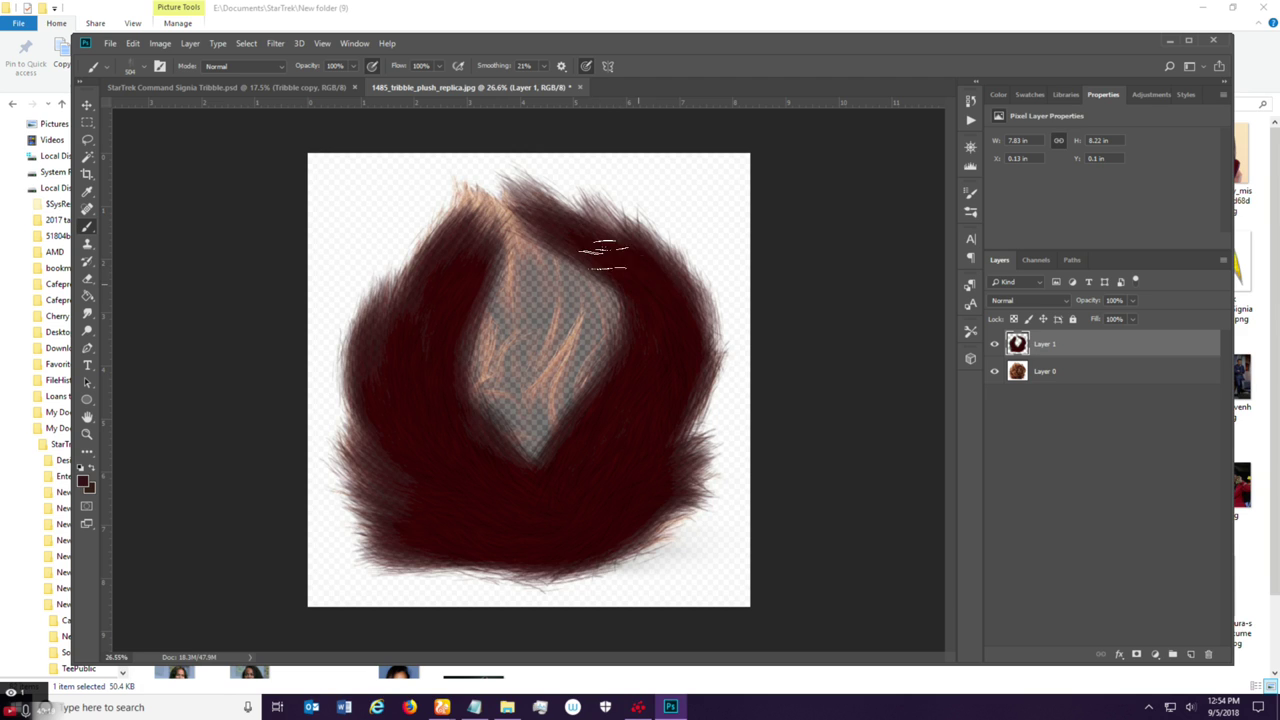
pyautogui.moveTo(590, 208)
pyautogui.mouseDown()
pyautogui.moveTo(663, 334)
pyautogui.moveTo(614, 300)
pyautogui.moveTo(594, 257)
pyautogui.moveTo(657, 397)
pyautogui.mouseUp()
pyautogui.moveTo(640, 445)
pyautogui.mouseDown()
pyautogui.moveTo(698, 348)
pyautogui.moveTo(665, 402)
pyautogui.moveTo(685, 335)
pyautogui.moveTo(620, 380)
pyautogui.moveTo(570, 240)
pyautogui.moveTo(590, 303)
pyautogui.moveTo(488, 200)
pyautogui.moveTo(535, 263)
pyautogui.moveTo(470, 200)
pyautogui.mouseUp()
pyautogui.moveTo(460, 366)
pyautogui.mouseDown()
pyautogui.moveTo(449, 258)
pyautogui.moveTo(489, 185)
pyautogui.moveTo(434, 285)
pyautogui.moveTo(464, 232)
pyautogui.moveTo(445, 268)
pyautogui.mouseUp()
pyautogui.moveTo(475, 182); pyautogui.dragTo(468, 215)
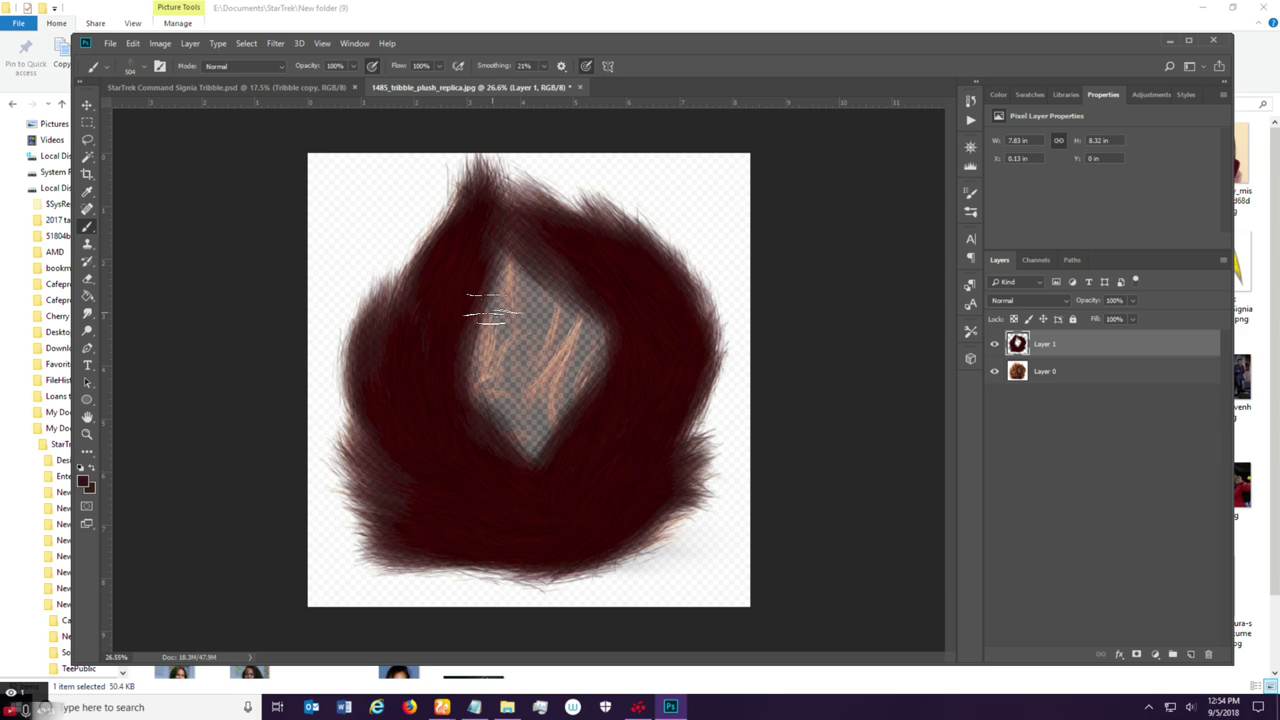
pyautogui.hotkey('ctrl', 'z')
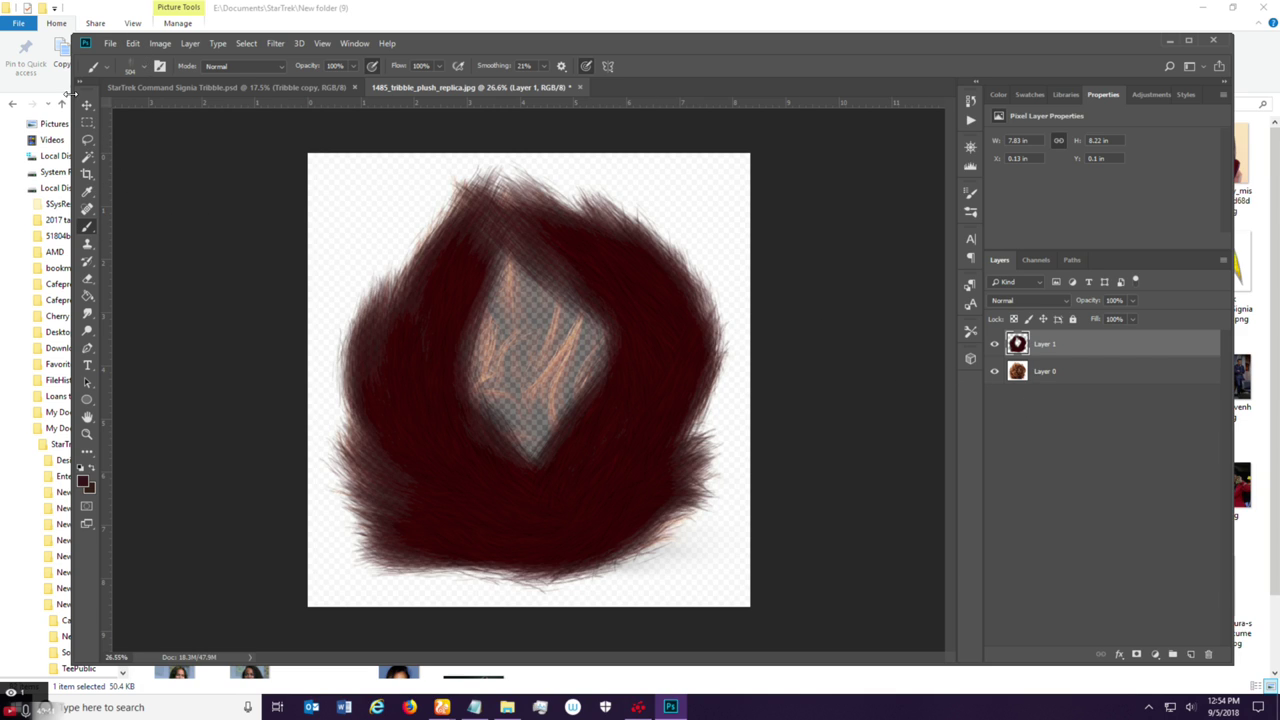
# Scale Layer 1 and Layer 0 together down to about 5.83 by 5.98 inches, keeping them centered.
pyautogui.click(87, 417)
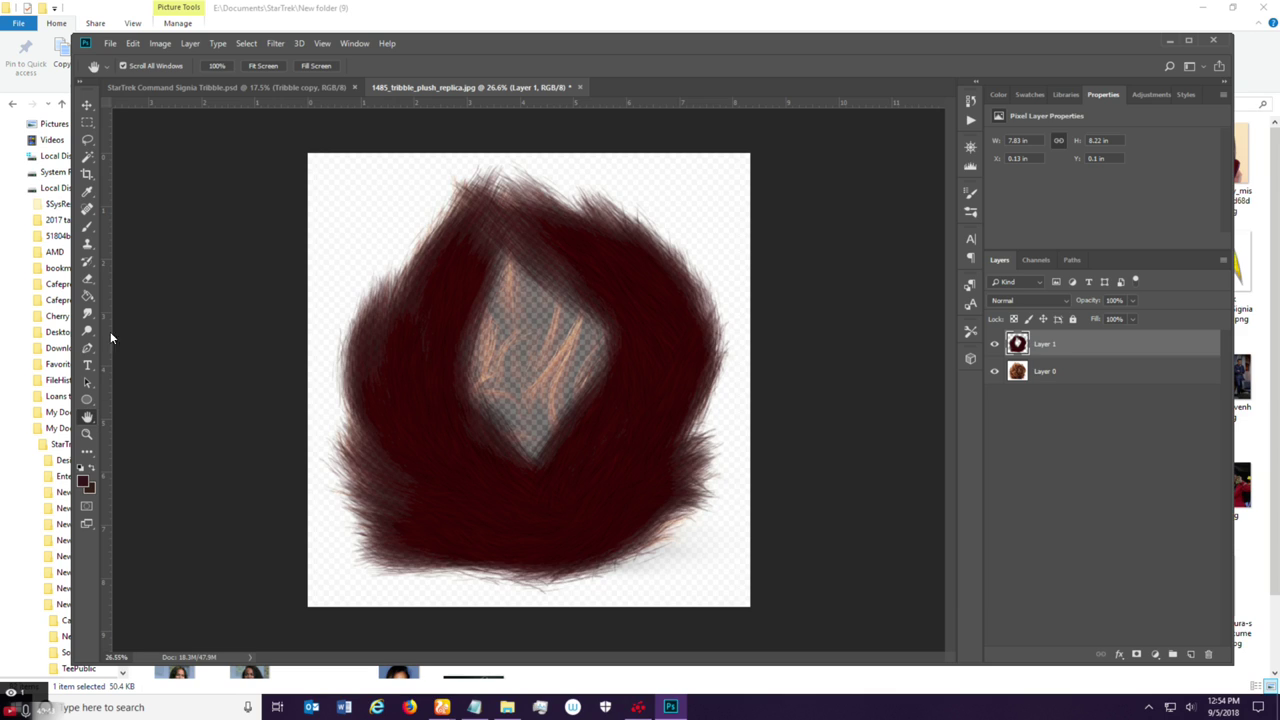
pyautogui.click(88, 106)
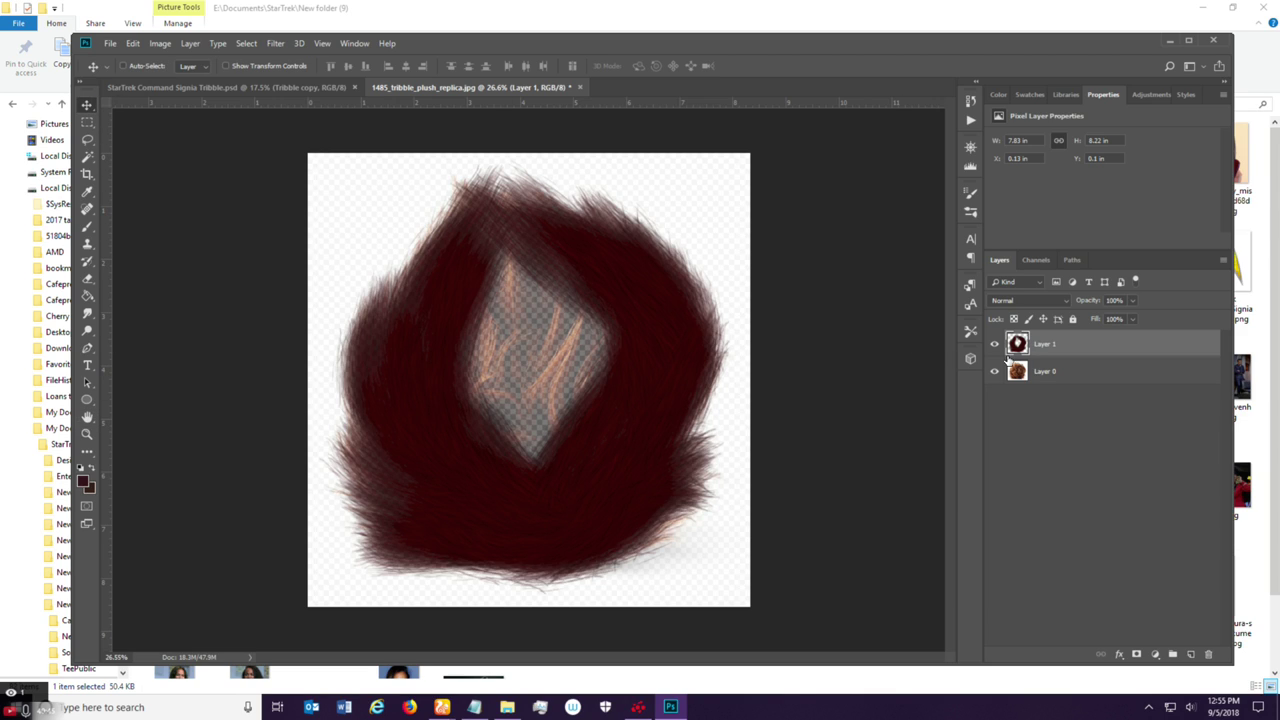
pyautogui.keyDown('shift'); pyautogui.click(1046, 373); pyautogui.keyUp('shift')
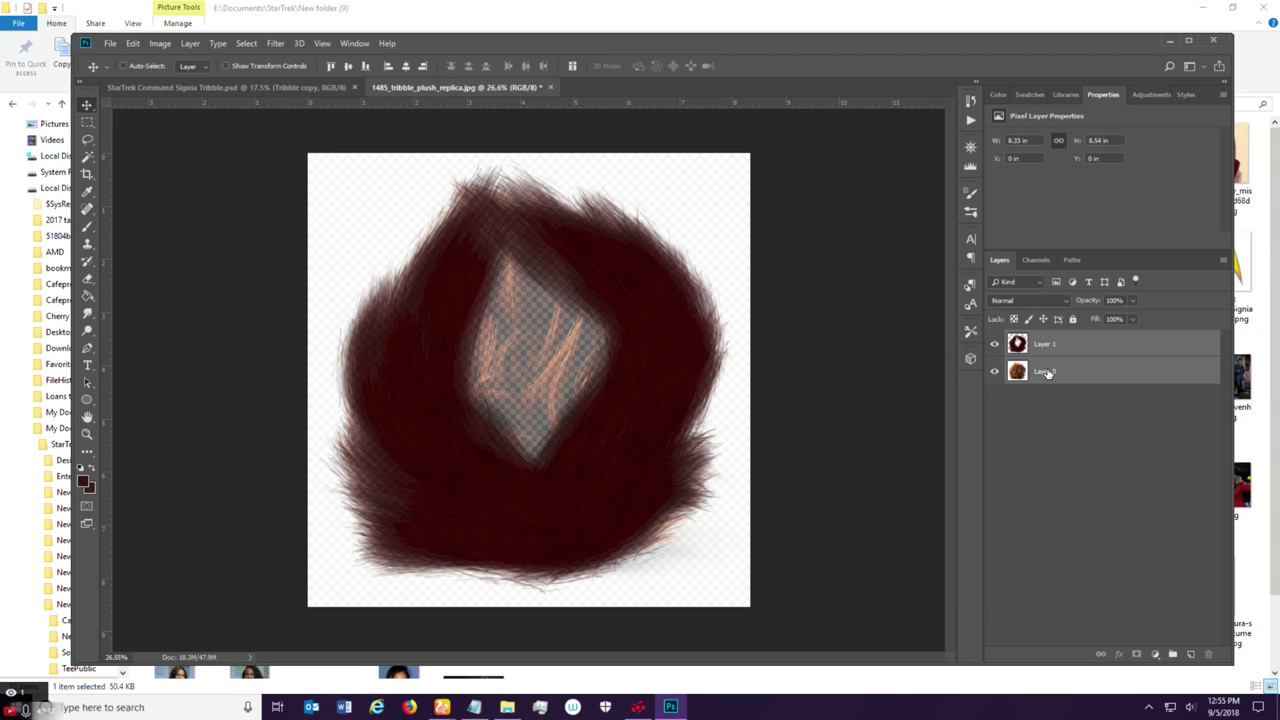
pyautogui.click(133, 43)
pyautogui.click(222, 322)
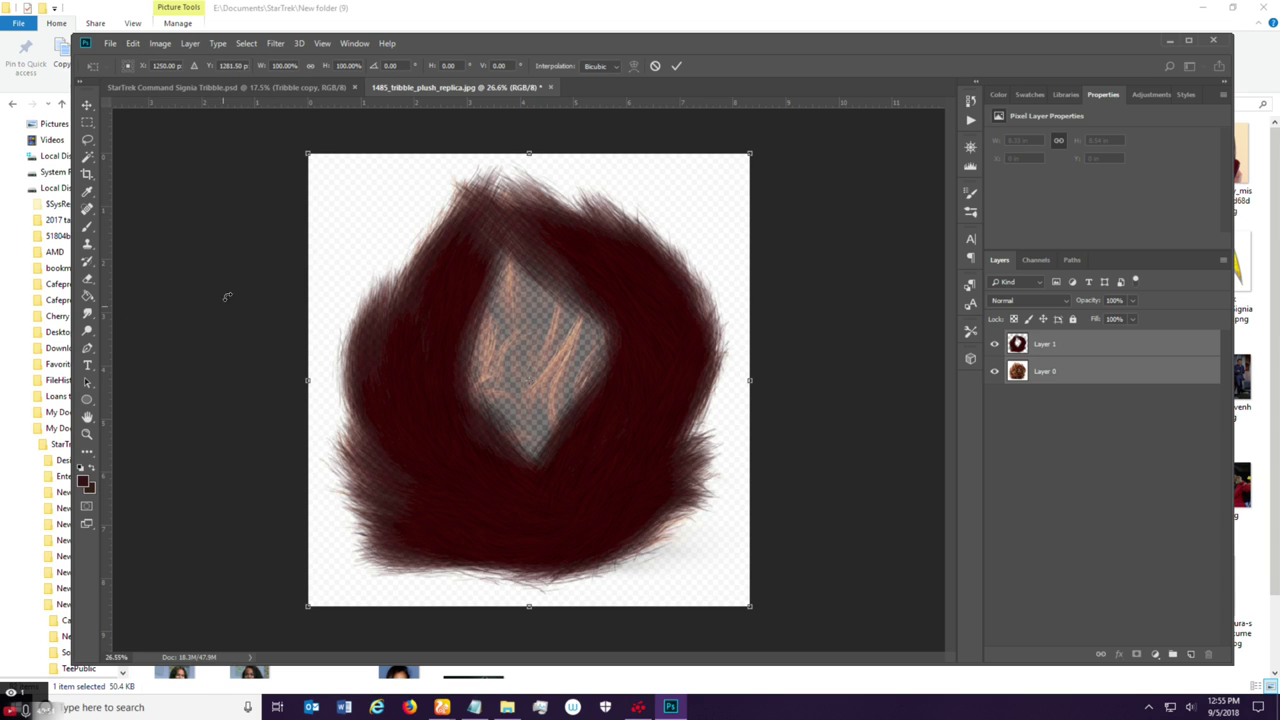
pyautogui.moveTo(325, 70); pyautogui.dragTo(290, 70)
pyautogui.click(673, 68)
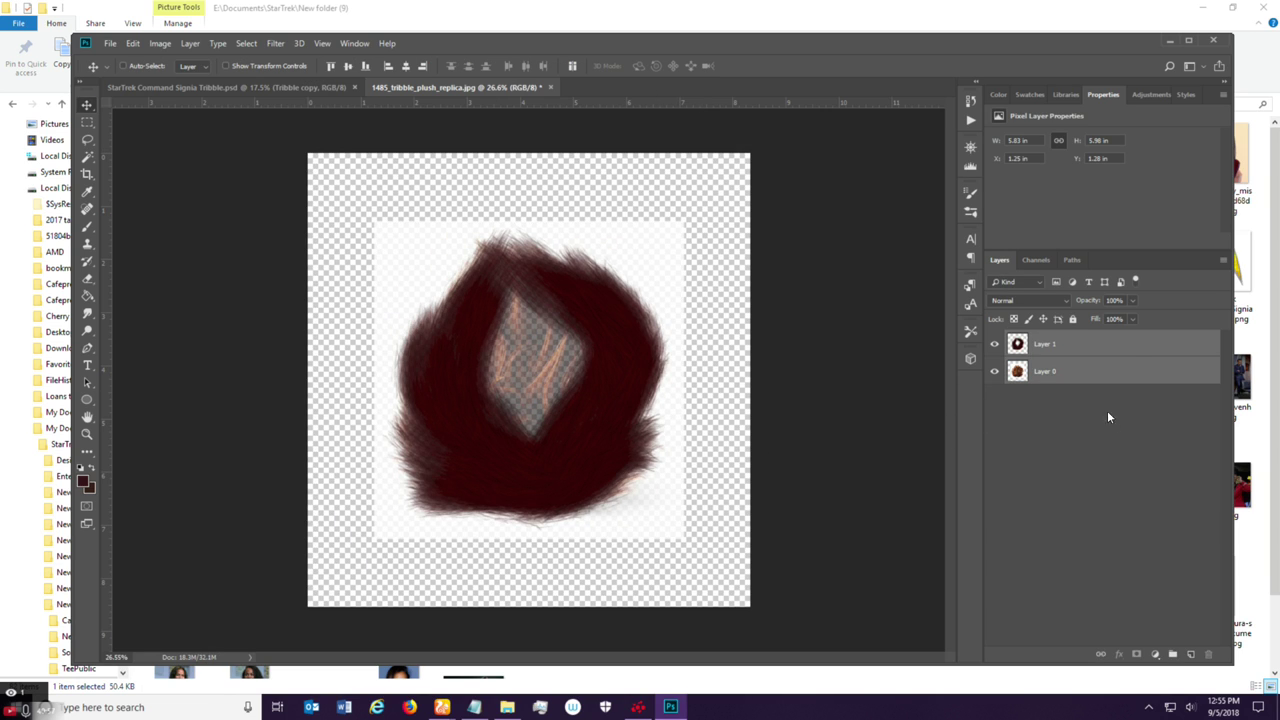
# Add a new layer beneath Layer 0 and fill it with white.
pyautogui.click(1120, 366)
pyautogui.click(1189, 654)
pyautogui.moveTo(1075, 372); pyautogui.dragTo(1070, 412)
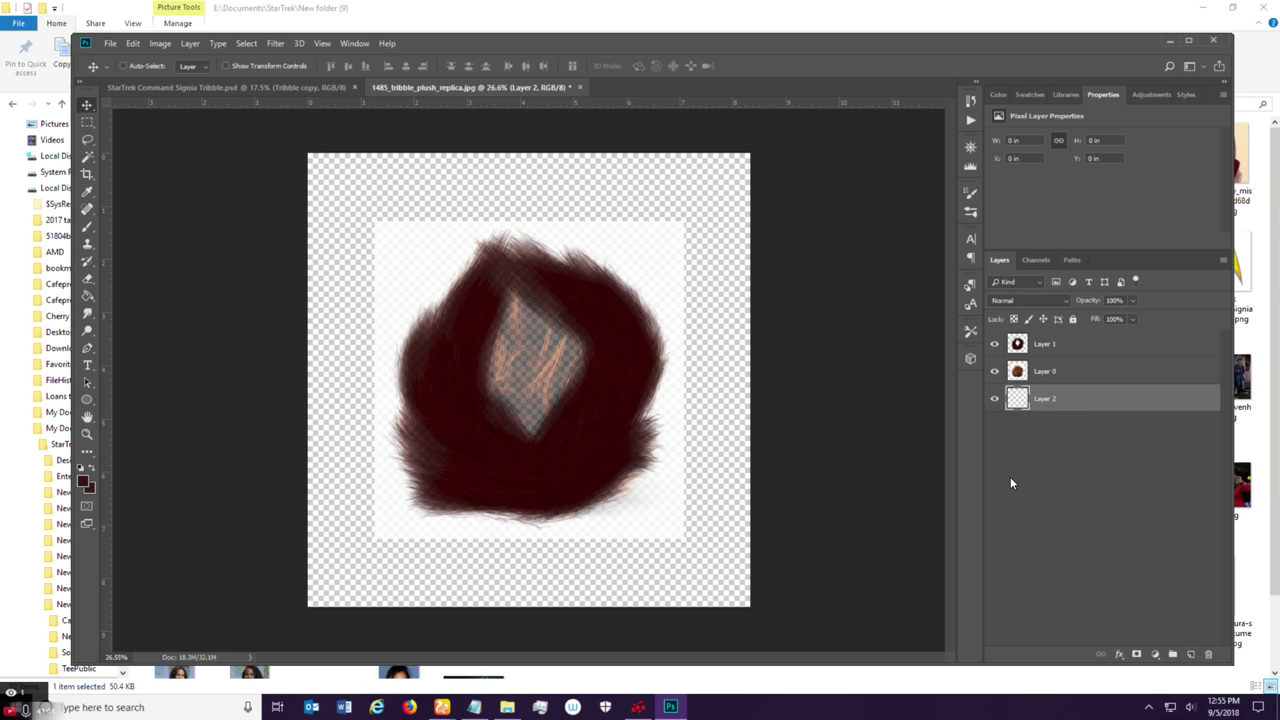
pyautogui.click(80, 468)
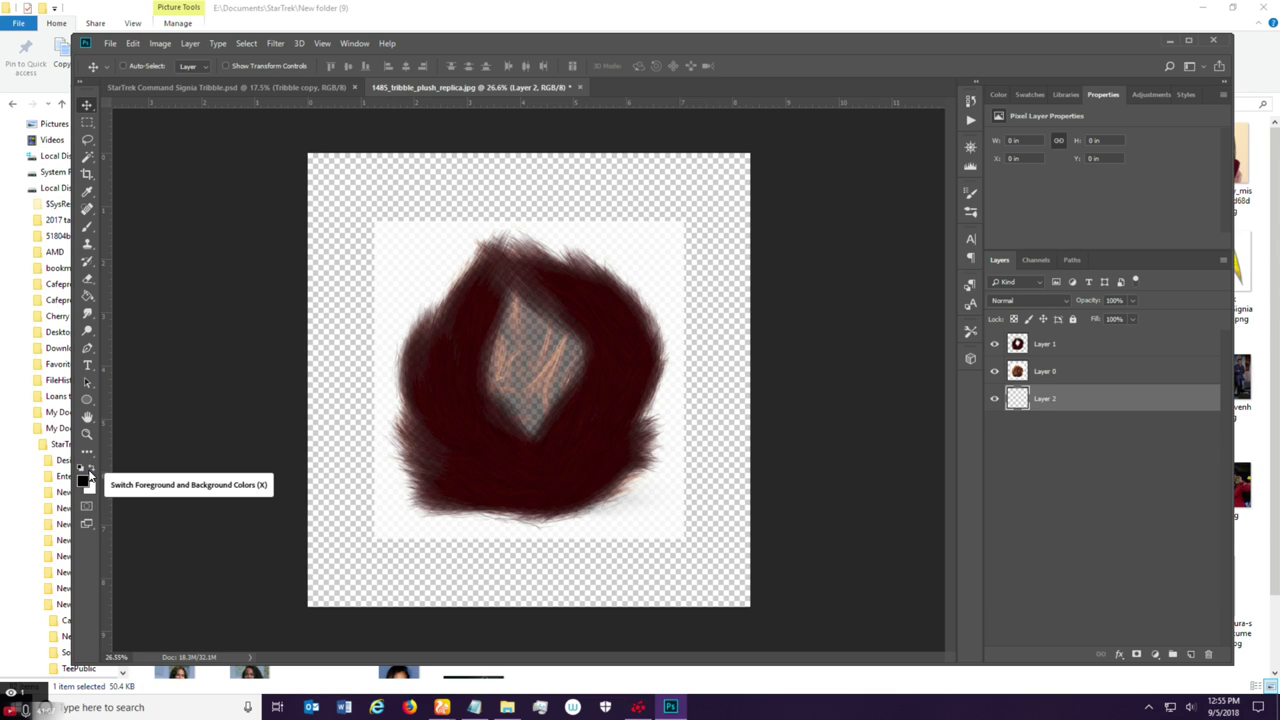
pyautogui.click(92, 468)
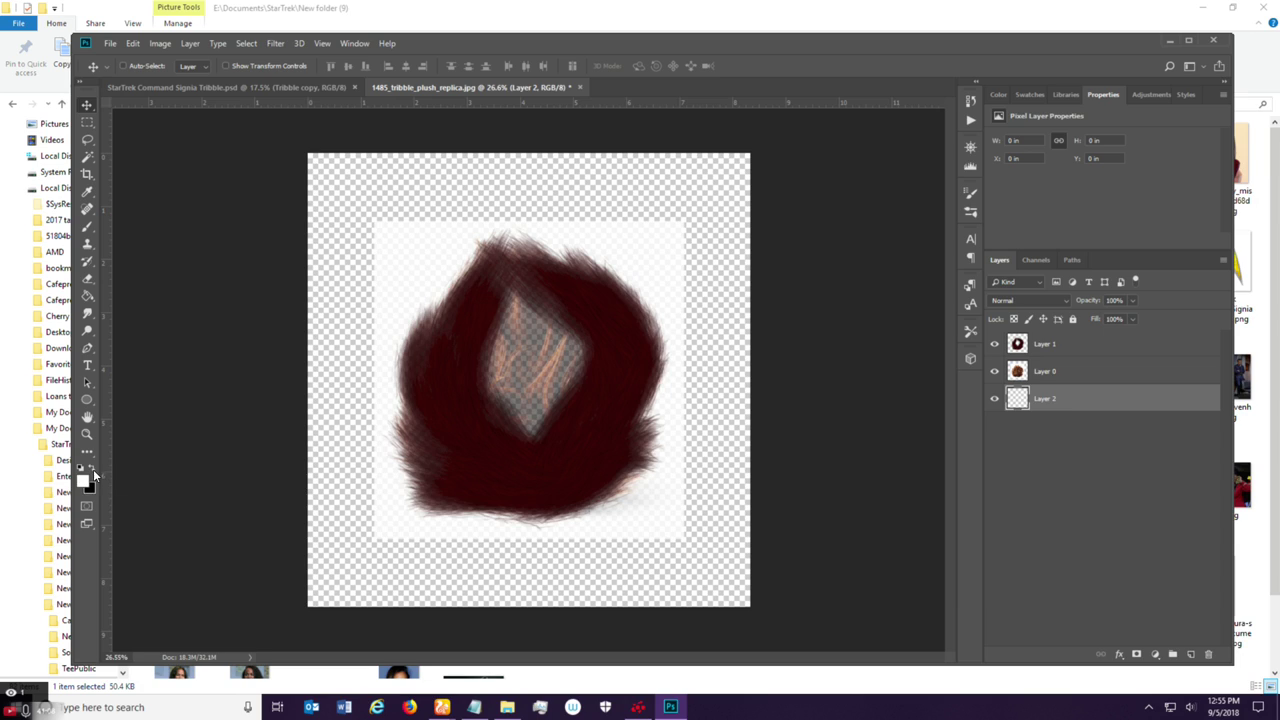
pyautogui.click(86, 298)
pyautogui.click(329, 217)
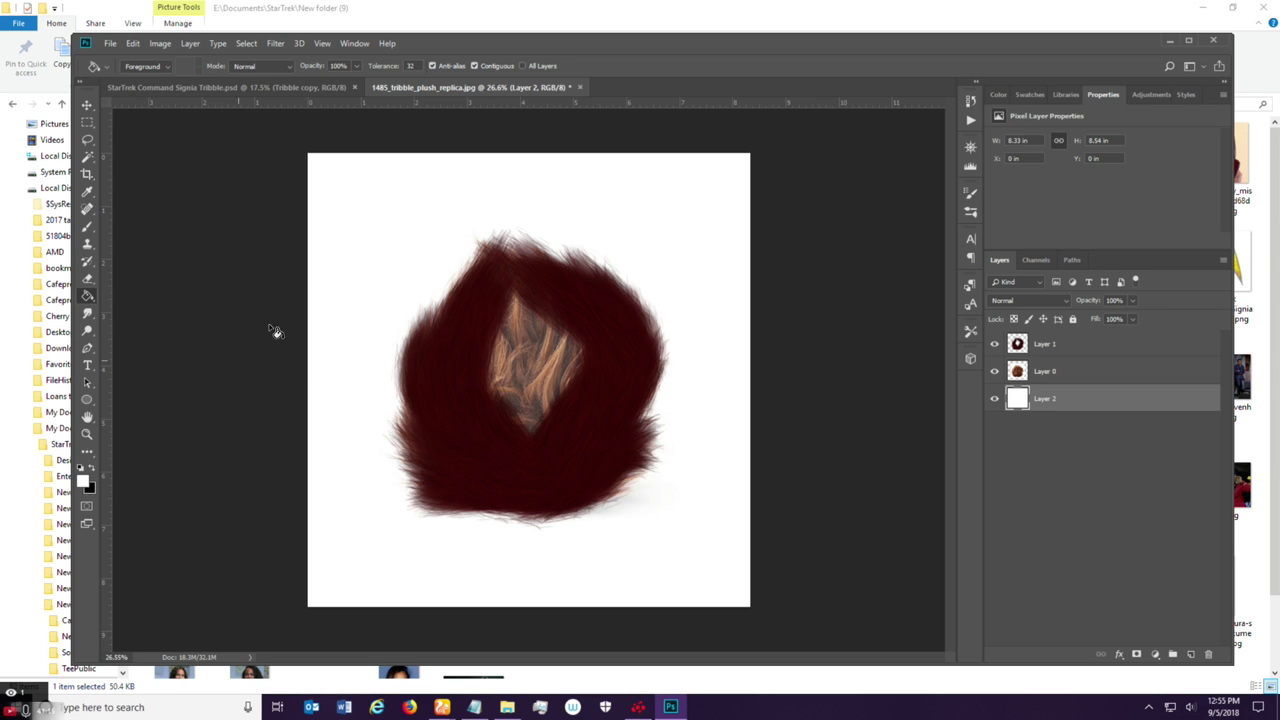
# Convert the white layer into the document's Background layer.
pyautogui.click(190, 44)
pyautogui.moveTo(213, 60)
pyautogui.click(391, 72)
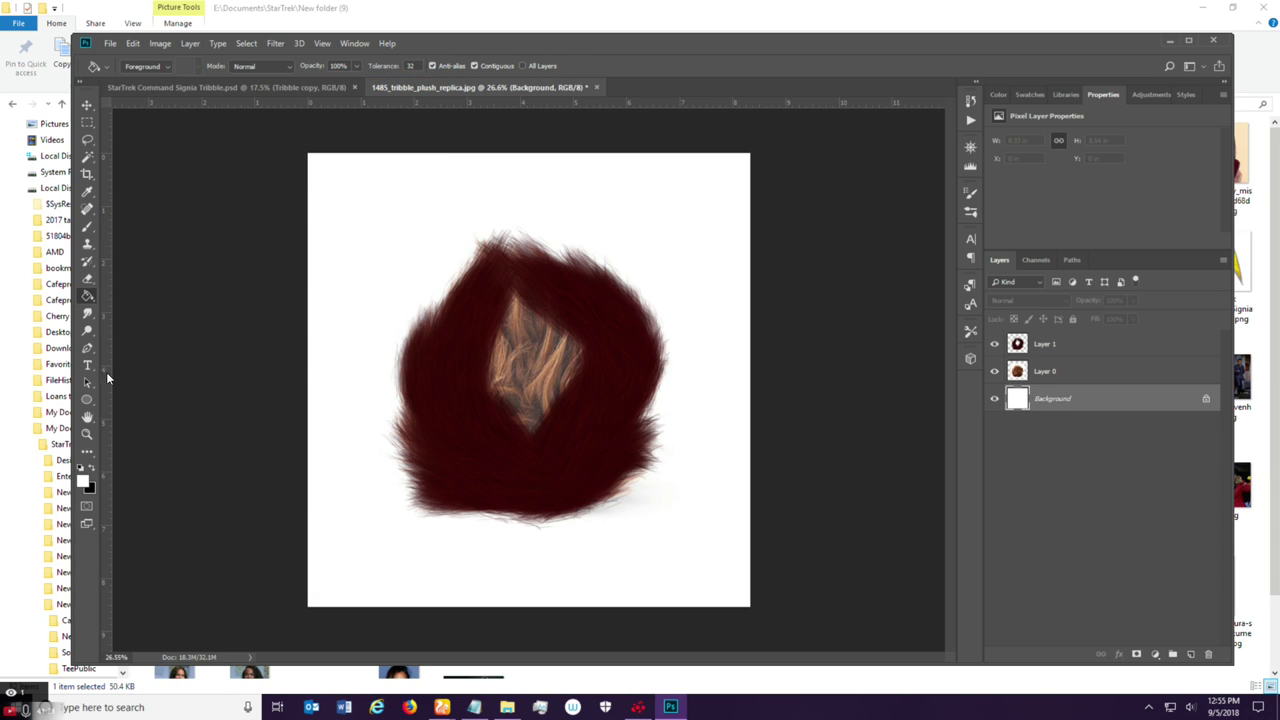
# Hide Layer 1 and set the opacity of Layer 0, the tribble photo, to 100%.
pyautogui.click(87, 192)
pyautogui.moveTo(541, 337); pyautogui.dragTo(536, 345)
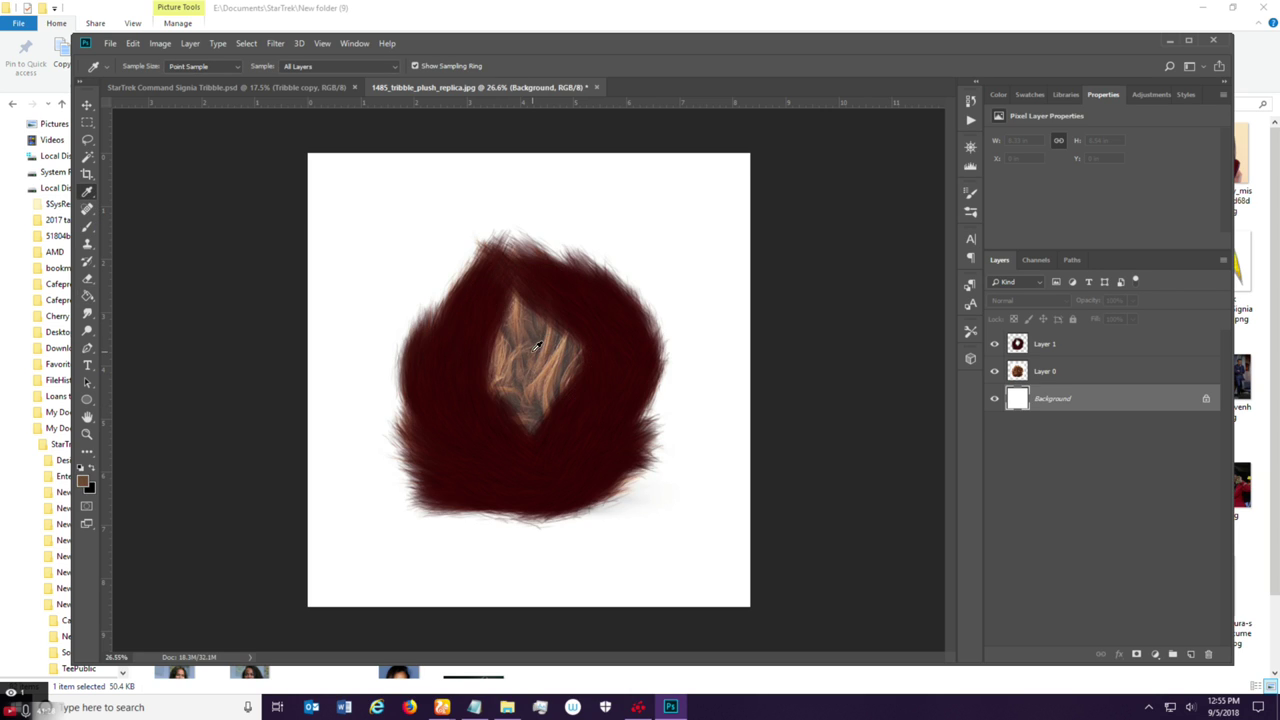
pyautogui.click(994, 343)
pyautogui.click(1100, 371)
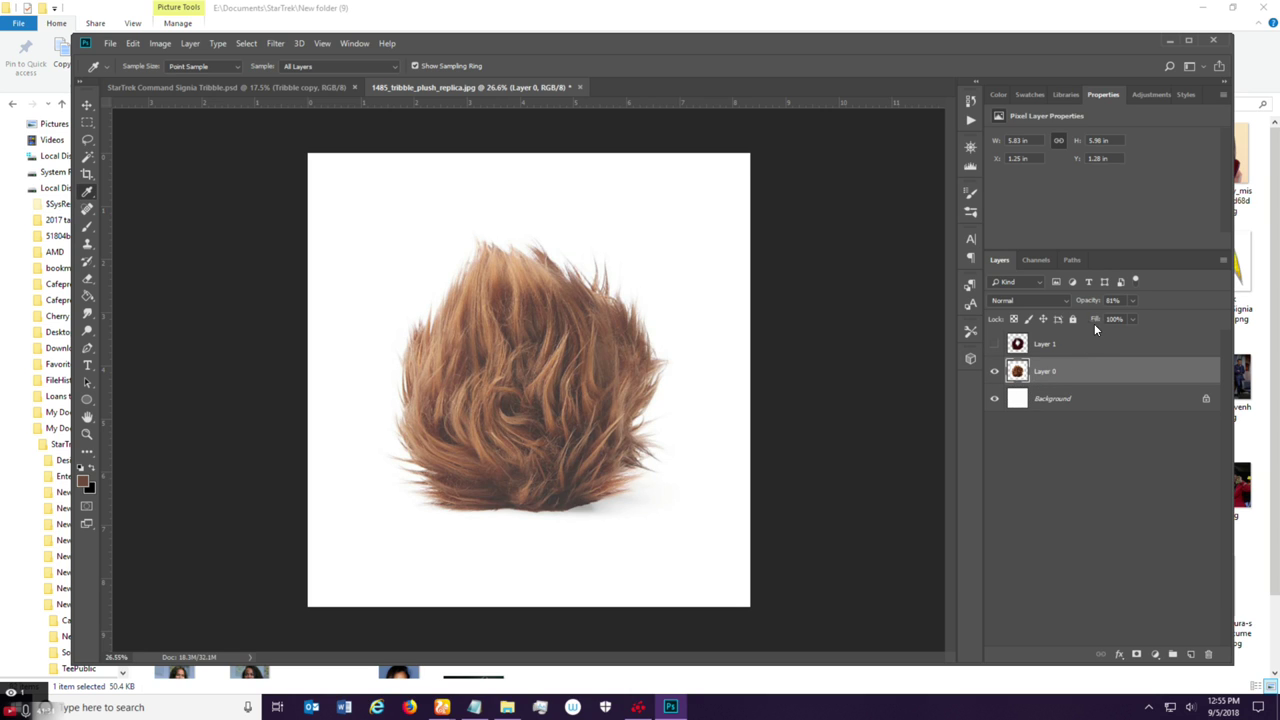
pyautogui.moveTo(1097, 302); pyautogui.dragTo(1130, 302)
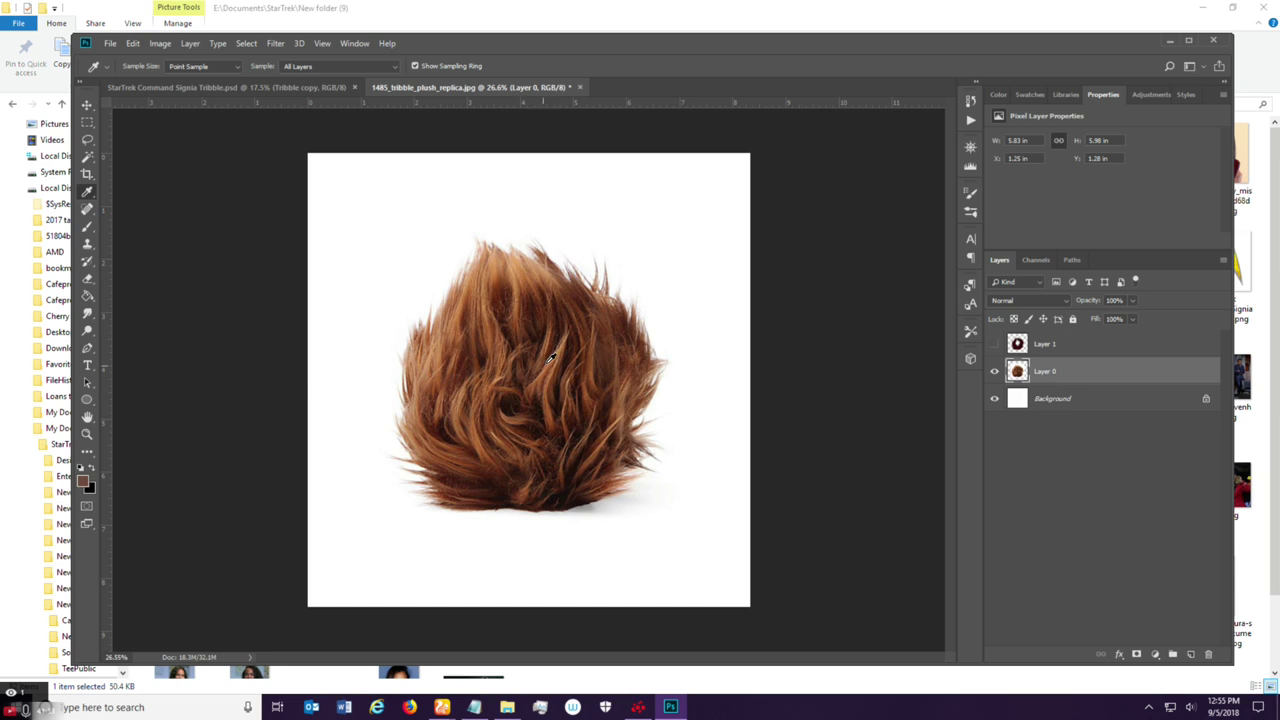
# Sample very dark browns from the middle of the tribble photo as the foreground and background colors.
pyautogui.moveTo(548, 351); pyautogui.dragTo(536, 336)
pyautogui.click(92, 485)
pyautogui.moveTo(598, 369); pyautogui.dragTo(536, 336)
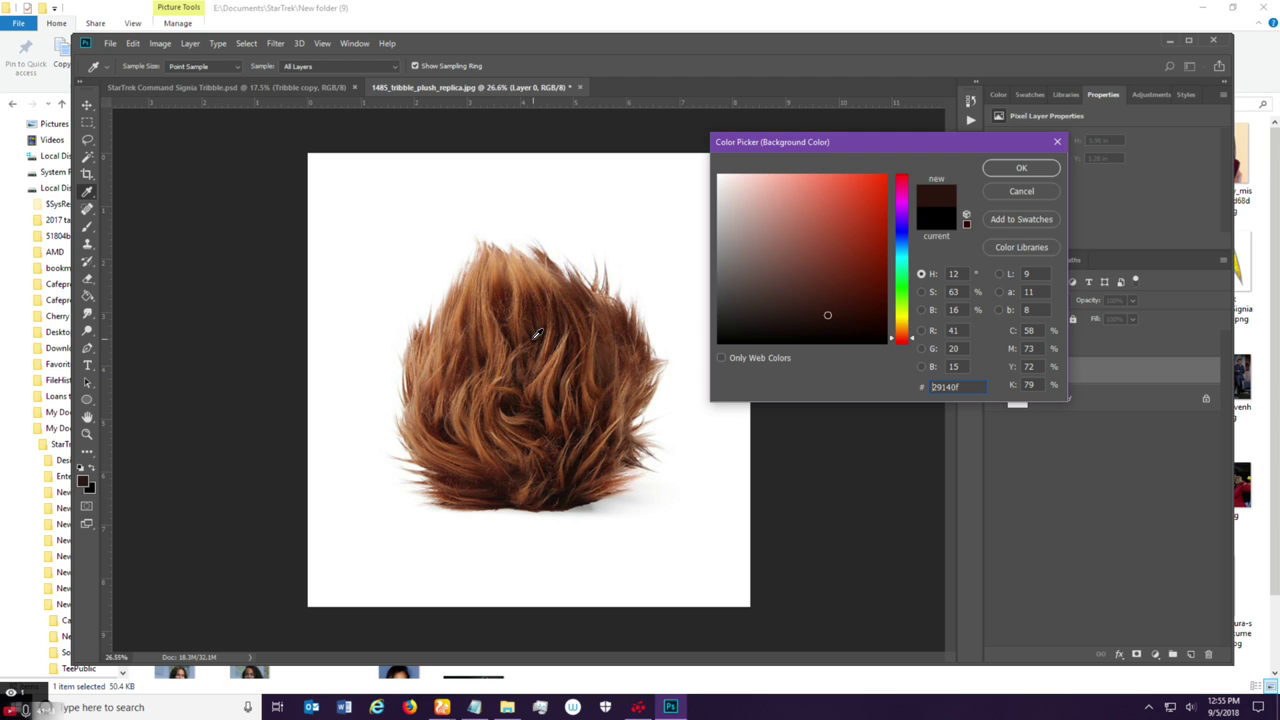
pyautogui.click(1016, 170)
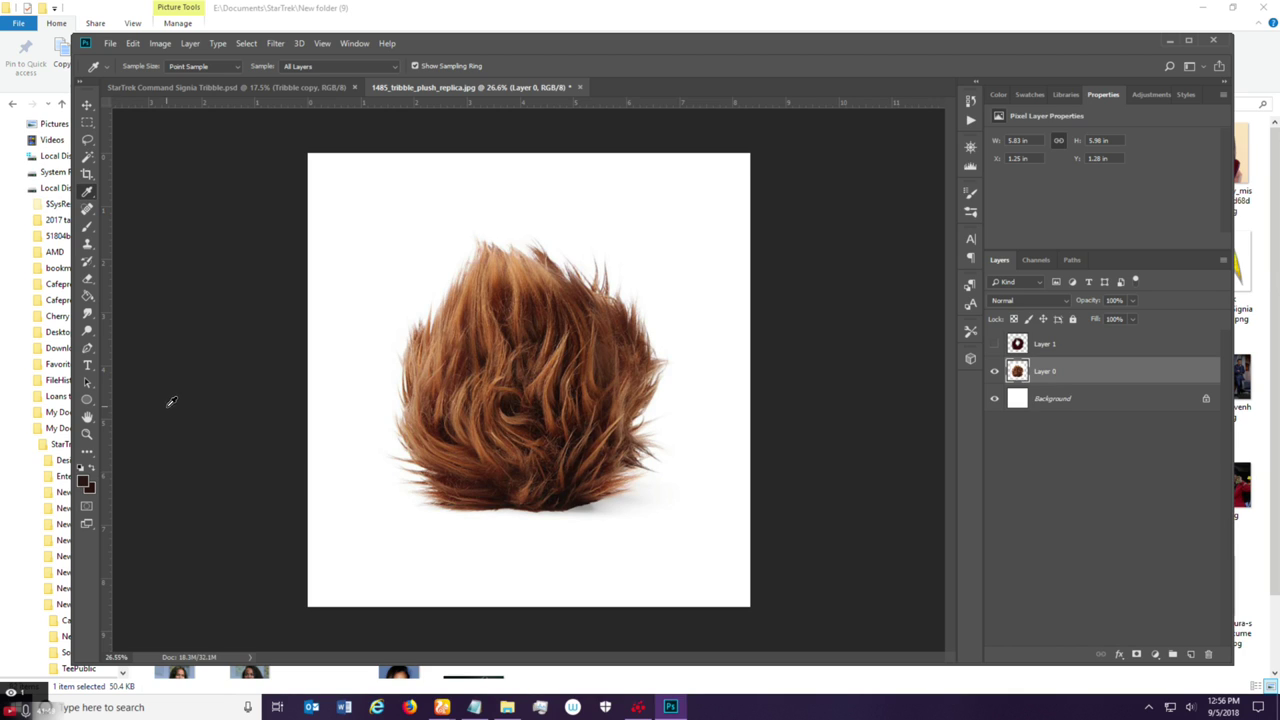
# Show Layer 1 and paint dark brown fur on it across the tribble's open center and surrounding fur.
pyautogui.click(994, 344)
pyautogui.click(1035, 346)
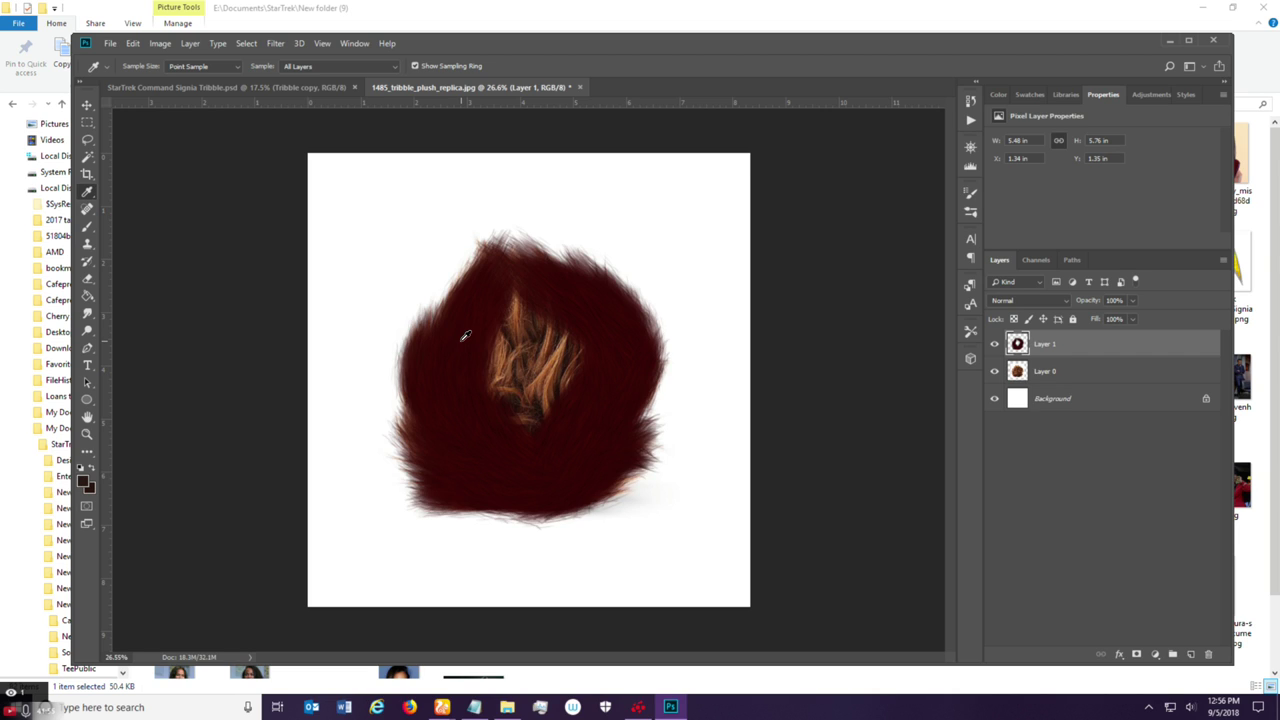
pyautogui.press('b')
pyautogui.moveTo(492, 392); pyautogui.dragTo(568, 382)
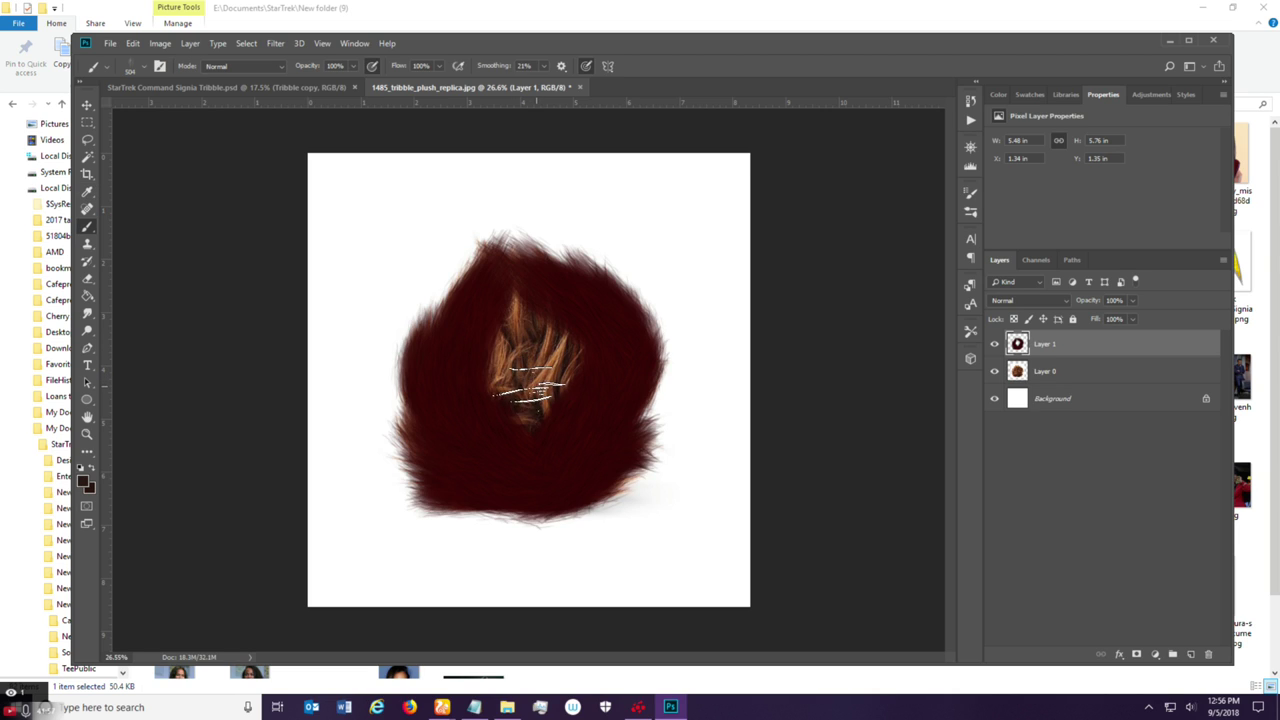
pyautogui.moveTo(538, 425)
pyautogui.mouseDown()
pyautogui.moveTo(500, 385)
pyautogui.moveTo(550, 434)
pyautogui.moveTo(520, 372)
pyautogui.mouseUp()
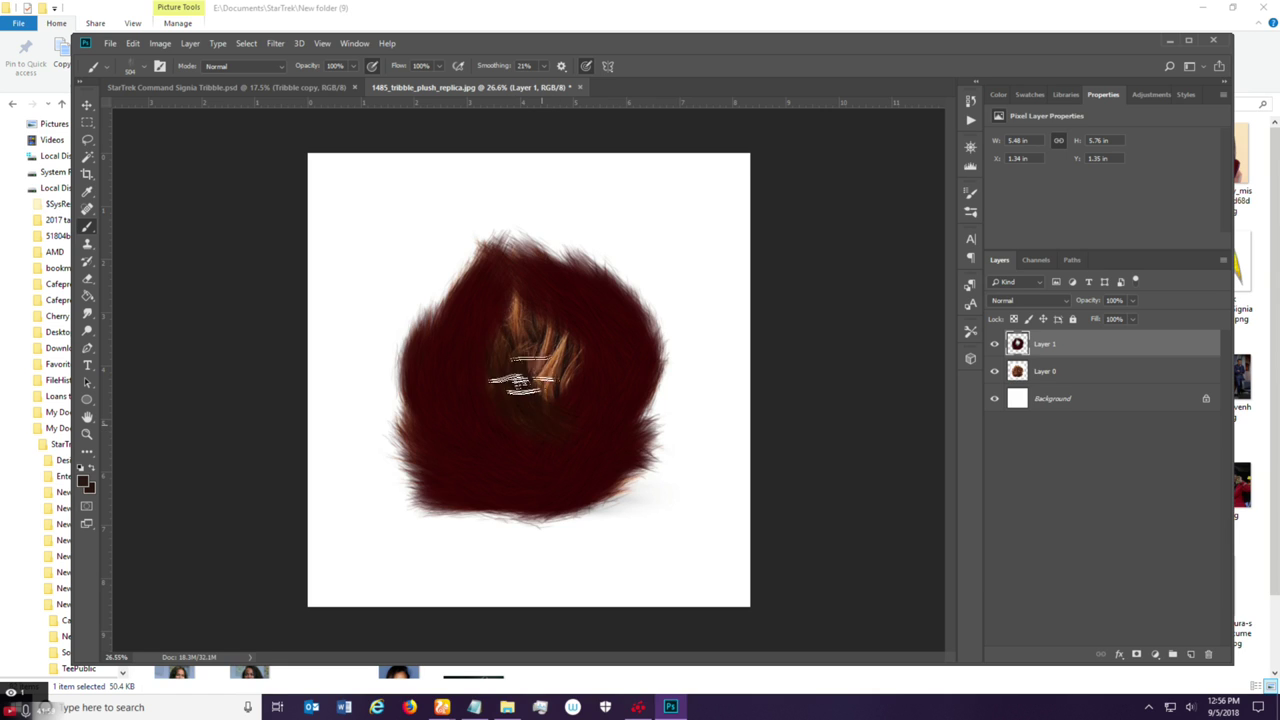
pyautogui.moveTo(495, 310)
pyautogui.mouseDown()
pyautogui.moveTo(552, 414)
pyautogui.moveTo(522, 287)
pyautogui.moveTo(547, 379)
pyautogui.moveTo(528, 298)
pyautogui.mouseUp()
pyautogui.moveTo(566, 381)
pyautogui.mouseDown()
pyautogui.moveTo(510, 445)
pyautogui.moveTo(460, 330)
pyautogui.moveTo(512, 440)
pyautogui.moveTo(455, 387)
pyautogui.moveTo(452, 305)
pyautogui.moveTo(500, 445)
pyautogui.mouseUp()
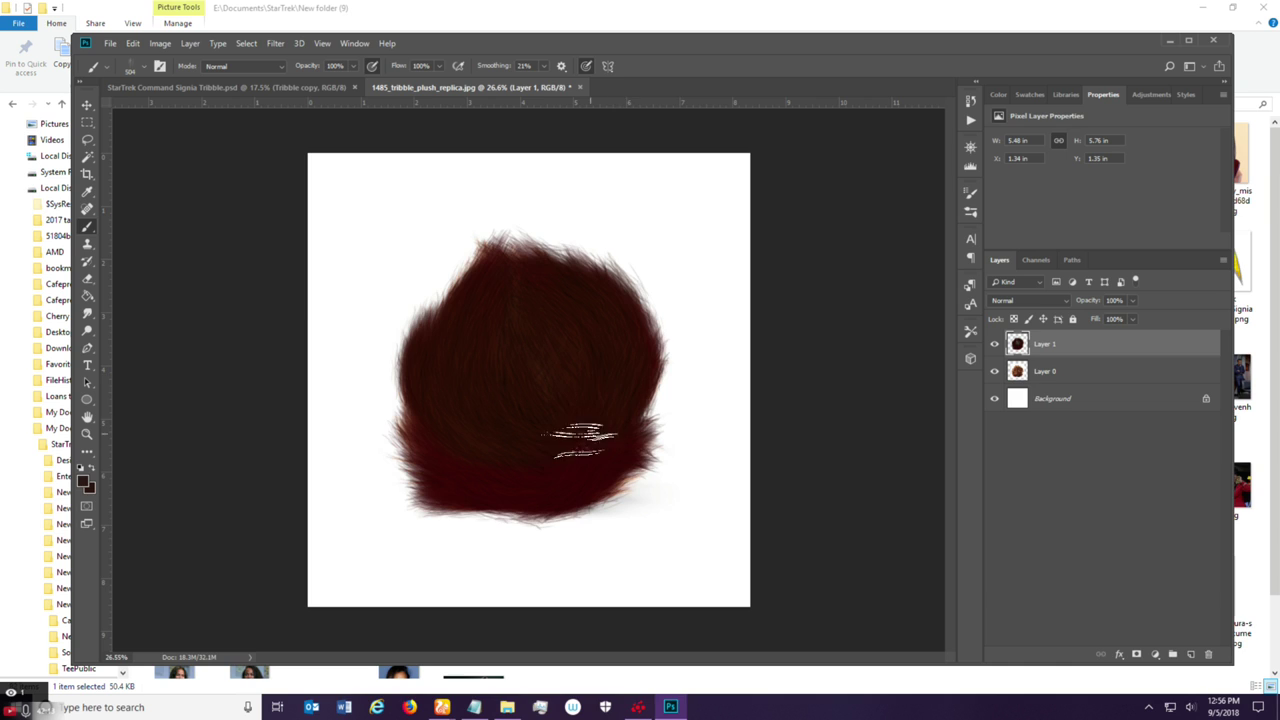
# Paint dark brown fur outward around the tribble's right side, top and left side, and undo the last stroke.
pyautogui.scroll(5, 600, 330)
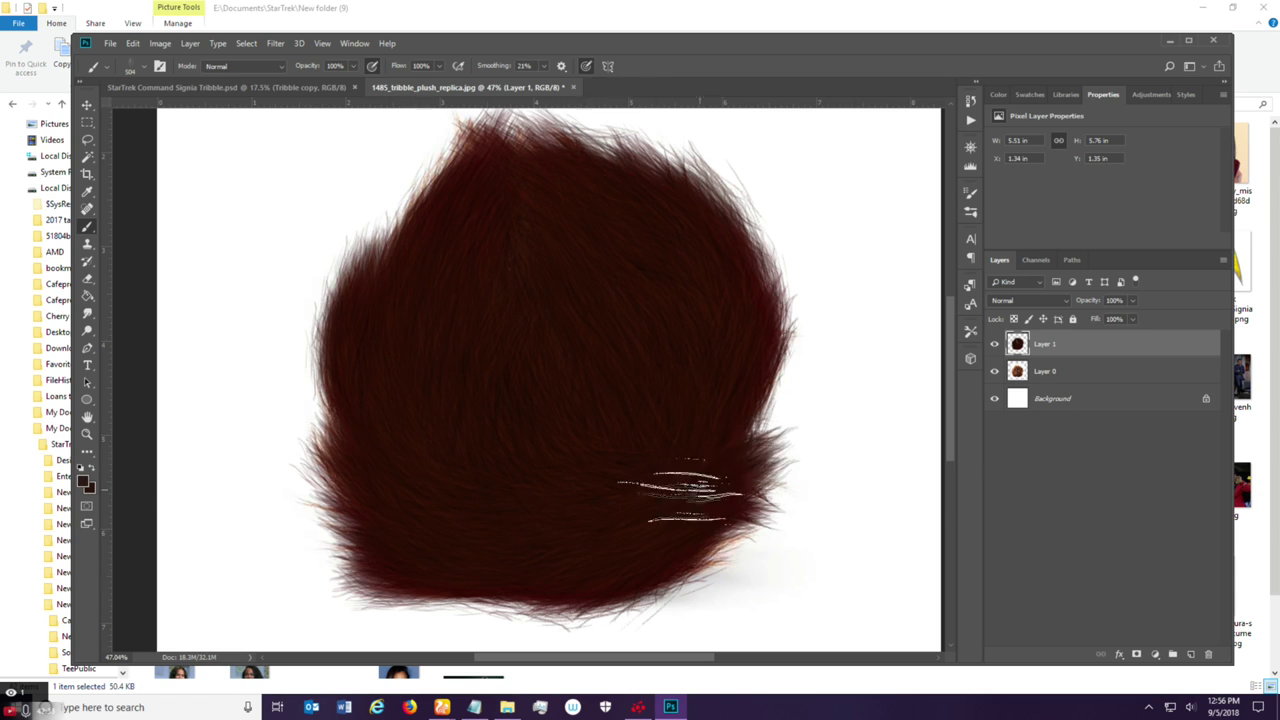
pyautogui.moveTo(664, 457); pyautogui.dragTo(660, 490)
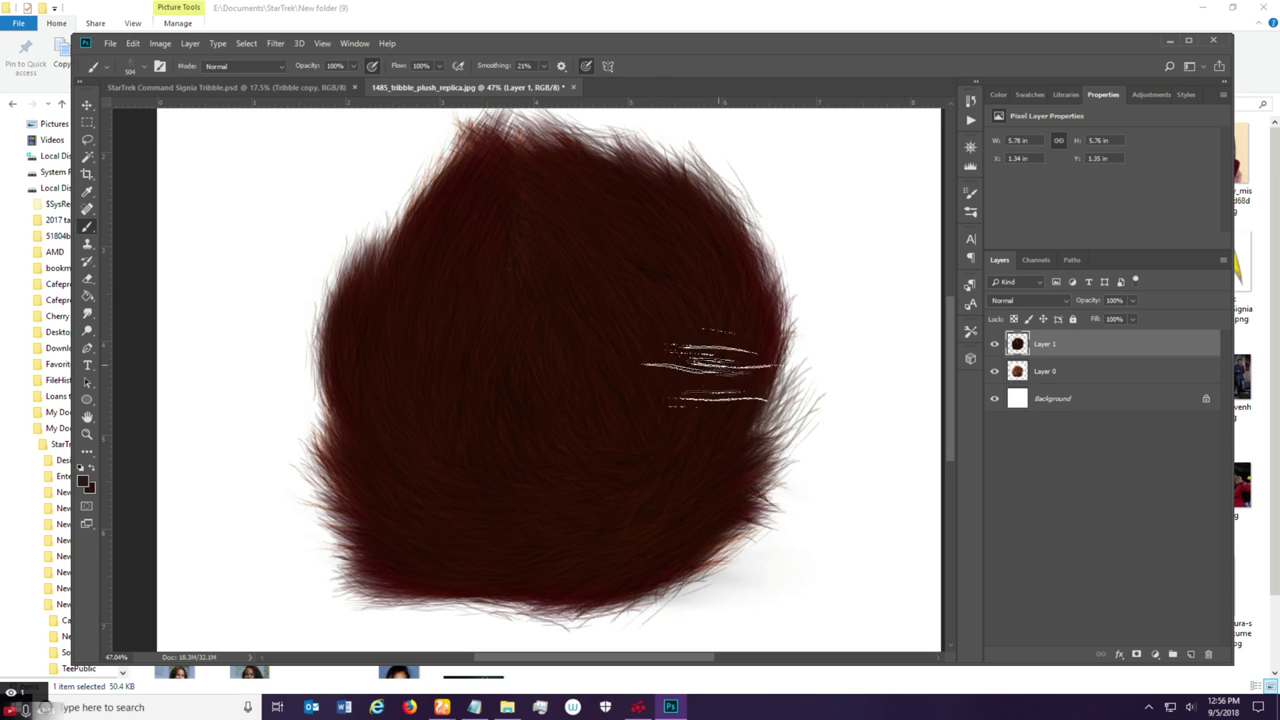
pyautogui.moveTo(730, 340); pyautogui.dragTo(790, 265)
pyautogui.moveTo(715, 415)
pyautogui.mouseDown()
pyautogui.moveTo(749, 320)
pyautogui.moveTo(739, 222)
pyautogui.moveTo(734, 335)
pyautogui.moveTo(749, 275)
pyautogui.moveTo(732, 208)
pyautogui.moveTo(714, 350)
pyautogui.moveTo(706, 218)
pyautogui.moveTo(700, 315)
pyautogui.moveTo(665, 200)
pyautogui.moveTo(709, 280)
pyautogui.moveTo(702, 430)
pyautogui.moveTo(777, 268)
pyautogui.moveTo(717, 422)
pyautogui.moveTo(798, 352)
pyautogui.moveTo(698, 430)
pyautogui.moveTo(759, 215)
pyautogui.moveTo(724, 305)
pyautogui.moveTo(706, 303)
pyautogui.moveTo(634, 162)
pyautogui.moveTo(657, 237)
pyautogui.moveTo(629, 262)
pyautogui.moveTo(507, 350)
pyautogui.moveTo(392, 368)
pyautogui.moveTo(361, 250)
pyautogui.moveTo(392, 423)
pyautogui.moveTo(340, 389)
pyautogui.moveTo(344, 250)
pyautogui.moveTo(359, 345)
pyautogui.moveTo(399, 425)
pyautogui.moveTo(349, 375)
pyautogui.moveTo(334, 290)
pyautogui.moveTo(389, 415)
pyautogui.moveTo(349, 375)
pyautogui.moveTo(334, 270)
pyautogui.moveTo(399, 400)
pyautogui.moveTo(364, 365)
pyautogui.moveTo(349, 265)
pyautogui.moveTo(389, 400)
pyautogui.moveTo(424, 455)
pyautogui.moveTo(359, 358)
pyautogui.moveTo(369, 302)
pyautogui.moveTo(402, 438)
pyautogui.moveTo(436, 468)
pyautogui.moveTo(359, 342)
pyautogui.moveTo(514, 535)
pyautogui.moveTo(484, 542)
pyautogui.moveTo(426, 523)
pyautogui.moveTo(569, 570)
pyautogui.moveTo(464, 565)
pyautogui.moveTo(557, 512)
pyautogui.moveTo(535, 435)
pyautogui.moveTo(537, 305)
pyautogui.moveTo(590, 520)
pyautogui.moveTo(670, 480)
pyautogui.moveTo(553, 452)
pyautogui.moveTo(675, 462)
pyautogui.moveTo(659, 504)
pyautogui.moveTo(706, 375)
pyautogui.moveTo(674, 491)
pyautogui.moveTo(702, 447)
pyautogui.moveTo(750, 290)
pyautogui.moveTo(672, 515)
pyautogui.moveTo(676, 488)
pyautogui.moveTo(657, 514)
pyautogui.moveTo(757, 366)
pyautogui.moveTo(712, 452)
pyautogui.moveTo(808, 353)
pyautogui.moveTo(713, 421)
pyautogui.moveTo(705, 399)
pyautogui.moveTo(640, 535)
pyautogui.moveTo(729, 466)
pyautogui.moveTo(614, 566)
pyautogui.moveTo(680, 540)
pyautogui.moveTo(471, 457)
pyautogui.moveTo(457, 420)
pyautogui.moveTo(515, 205)
pyautogui.moveTo(480, 345)
pyautogui.moveTo(470, 205)
pyautogui.moveTo(455, 248)
pyautogui.moveTo(512, 141)
pyautogui.moveTo(494, 344)
pyautogui.moveTo(430, 240)
pyautogui.moveTo(490, 190)
pyautogui.moveTo(471, 243)
pyautogui.moveTo(529, 189)
pyautogui.moveTo(485, 228)
pyautogui.mouseUp()
pyautogui.hotkey('ctrl', 'alt')
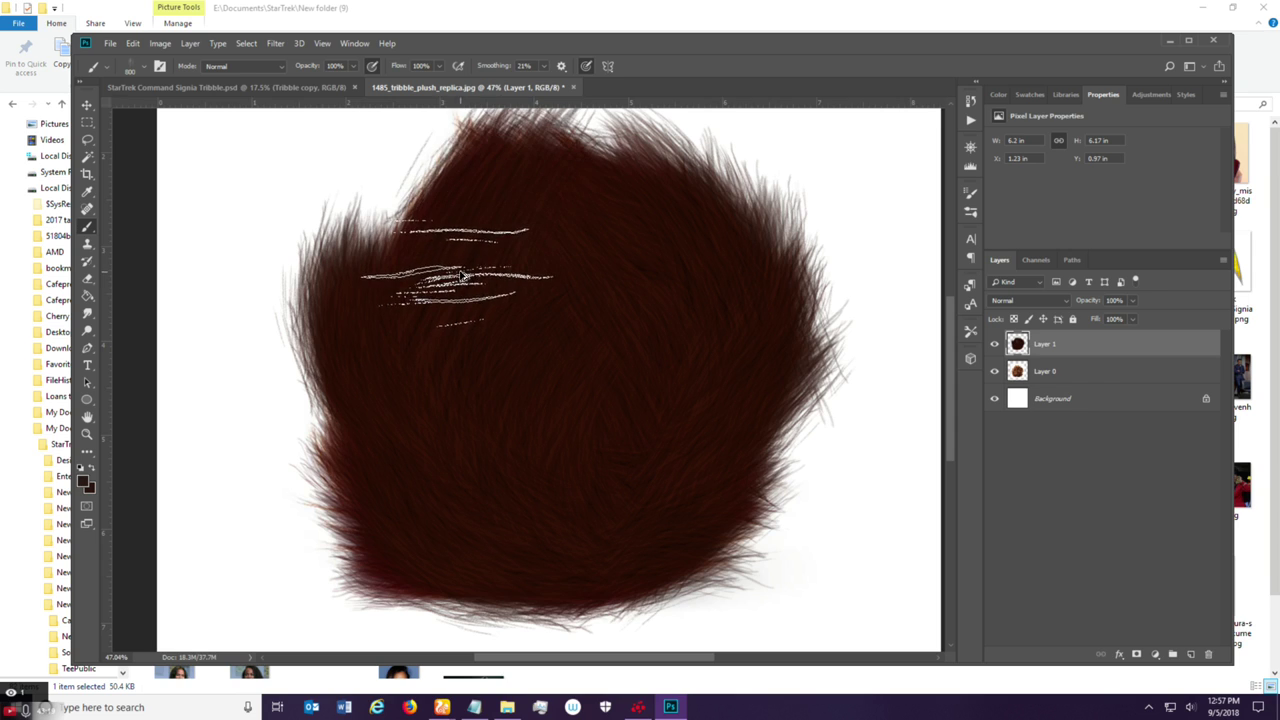
pyautogui.hotkey('ctrl', 'z')
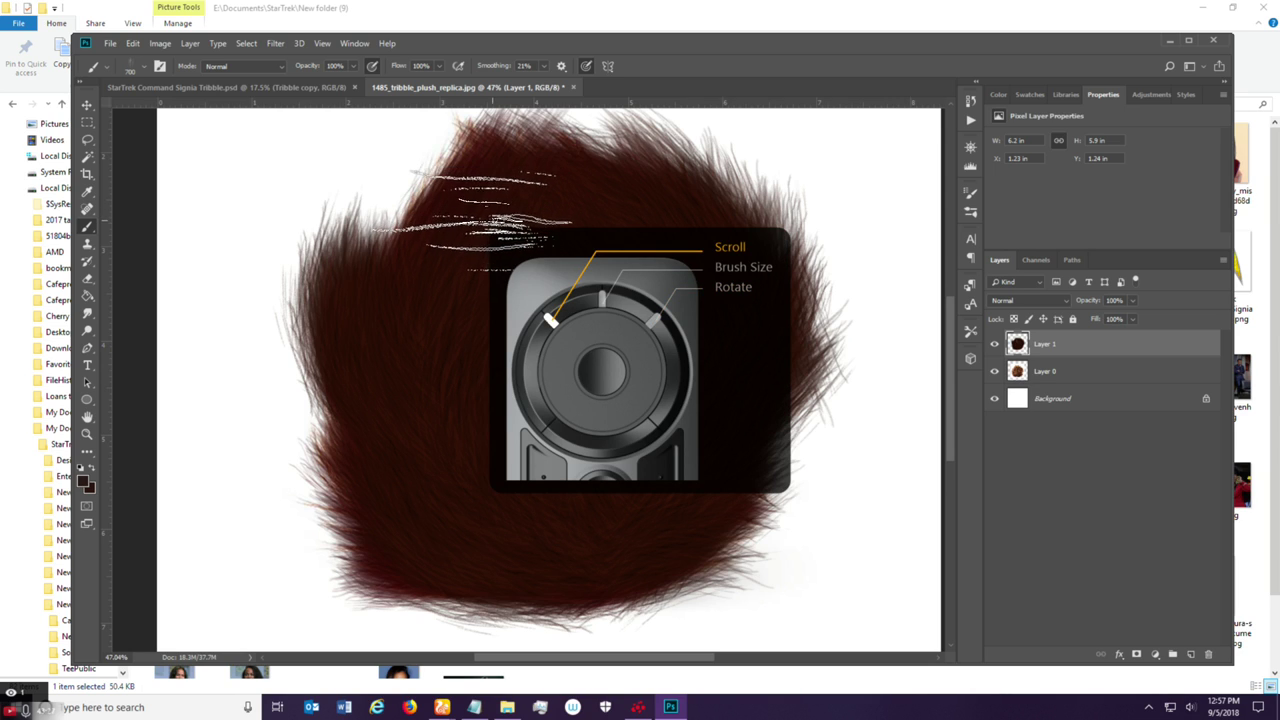
pyautogui.scroll(1, 548, 380)
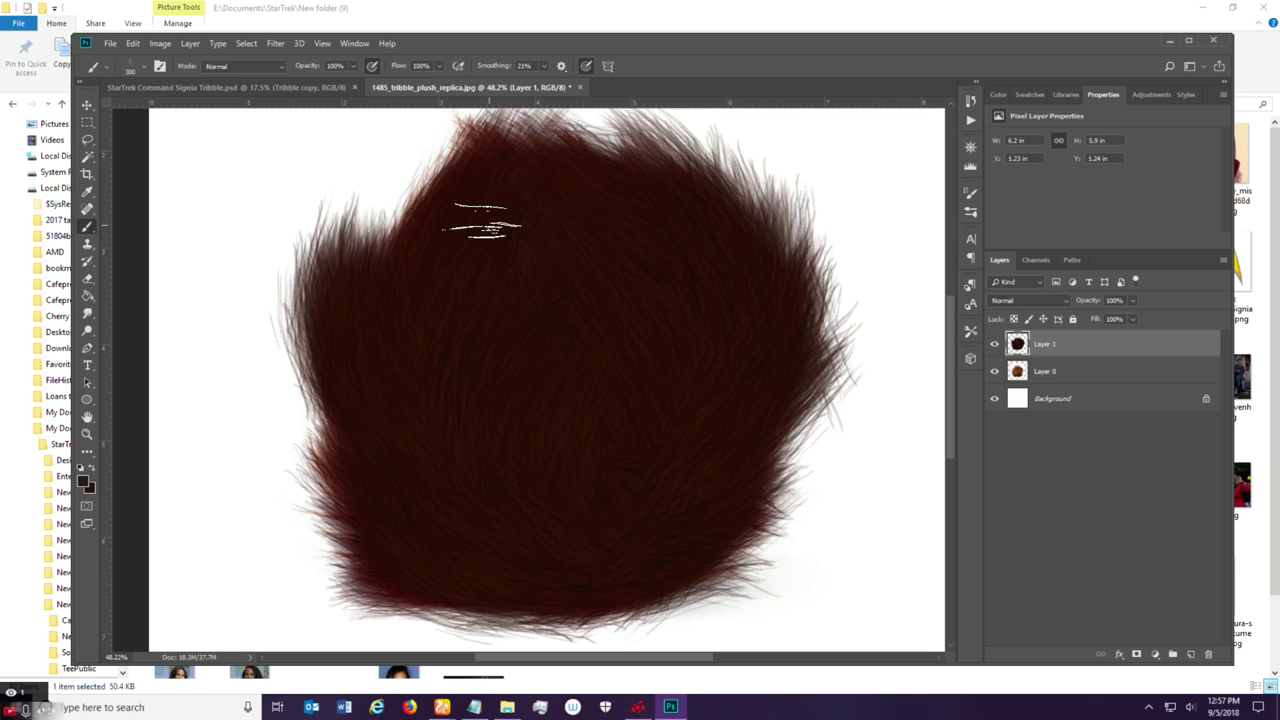
# Reduce the hair brush size to 300 and paint dark fur on the tribble's peak and upper left slope.
pyautogui.press('[')
pyautogui.press('[')
pyautogui.press('[')
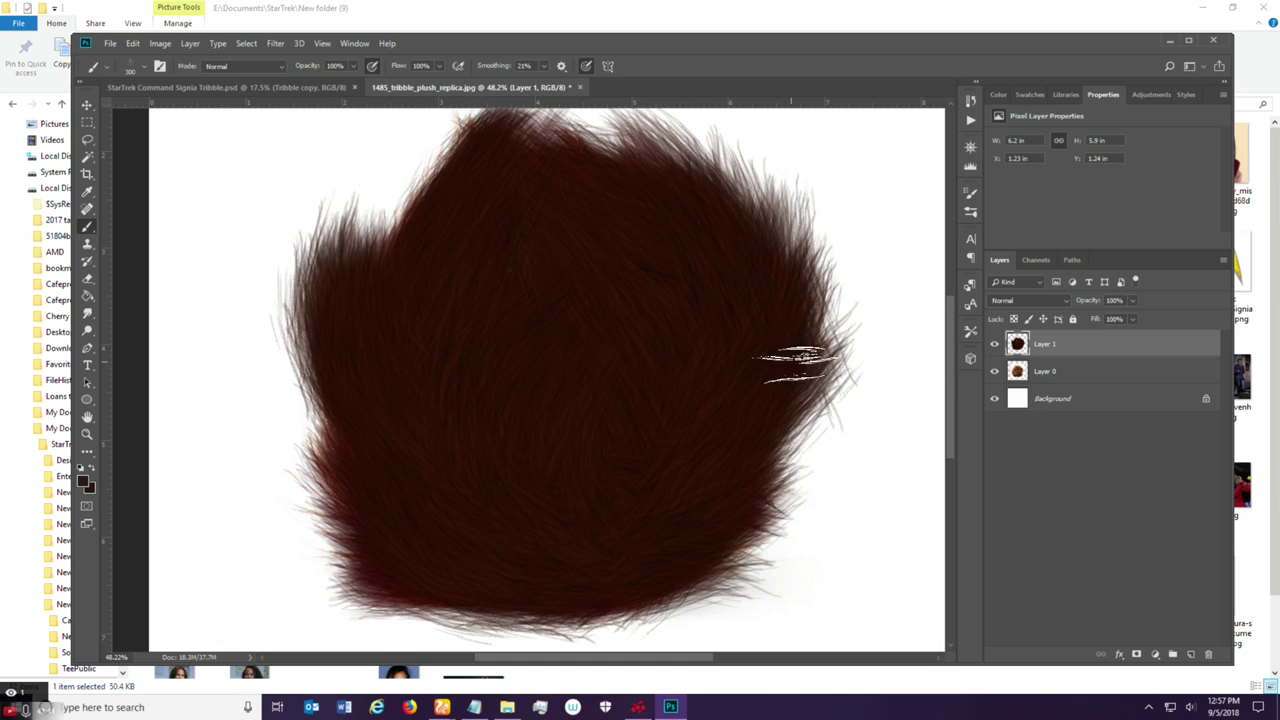
pyautogui.moveTo(945, 379); pyautogui.dragTo(950, 355)
pyautogui.moveTo(505, 215); pyautogui.dragTo(515, 160)
pyautogui.moveTo(440, 280); pyautogui.dragTo(480, 214)
pyautogui.moveTo(451, 257); pyautogui.dragTo(500, 165)
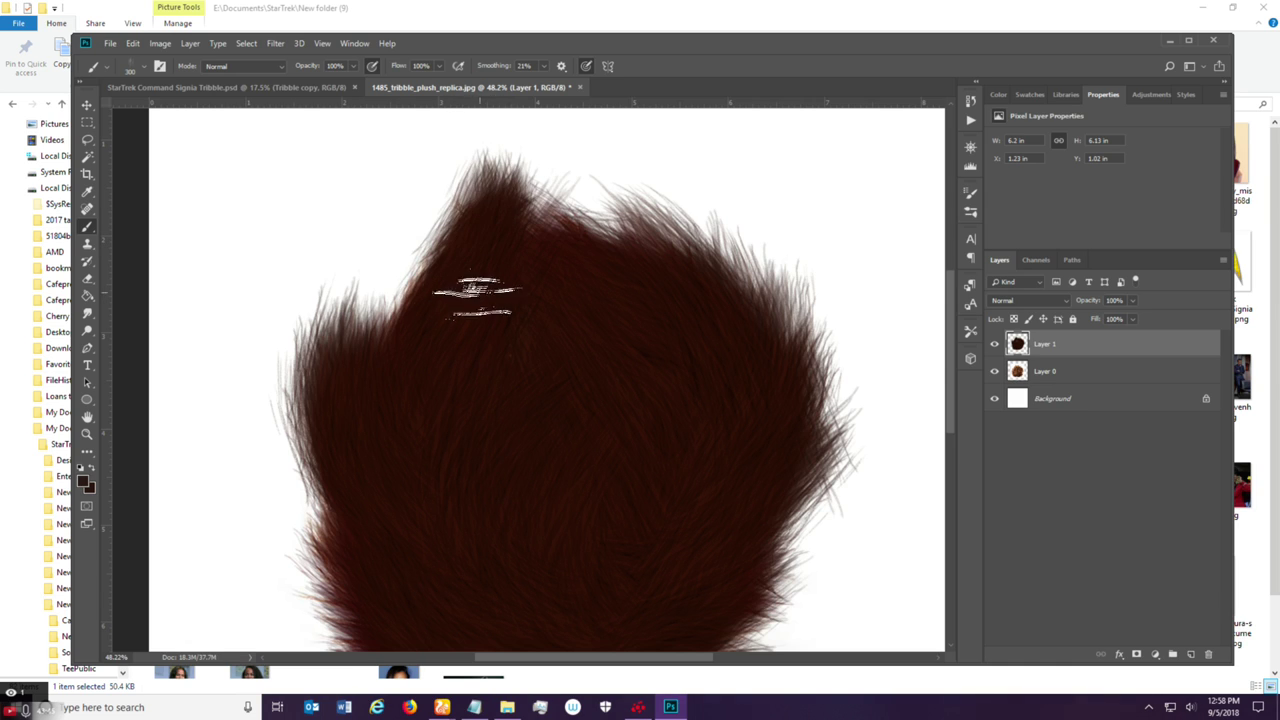
pyautogui.moveTo(471, 286); pyautogui.dragTo(502, 220)
pyautogui.moveTo(414, 316); pyautogui.dragTo(465, 225)
pyautogui.moveTo(405, 340)
pyautogui.mouseDown()
pyautogui.moveTo(409, 280)
pyautogui.moveTo(419, 337)
pyautogui.moveTo(443, 214)
pyautogui.mouseUp()
pyautogui.moveTo(400, 337)
pyautogui.mouseDown()
pyautogui.moveTo(430, 245)
pyautogui.moveTo(480, 215)
pyautogui.mouseUp()
# Paint short dark fur strokes up along the tribble's upper right edge beside the peak.
pyautogui.moveTo(595, 256)
pyautogui.mouseDown()
pyautogui.moveTo(555, 178)
pyautogui.moveTo(620, 275)
pyautogui.moveTo(560, 182)
pyautogui.mouseUp()
pyautogui.moveTo(634, 280); pyautogui.dragTo(585, 196)
pyautogui.moveTo(686, 300); pyautogui.dragTo(650, 228)
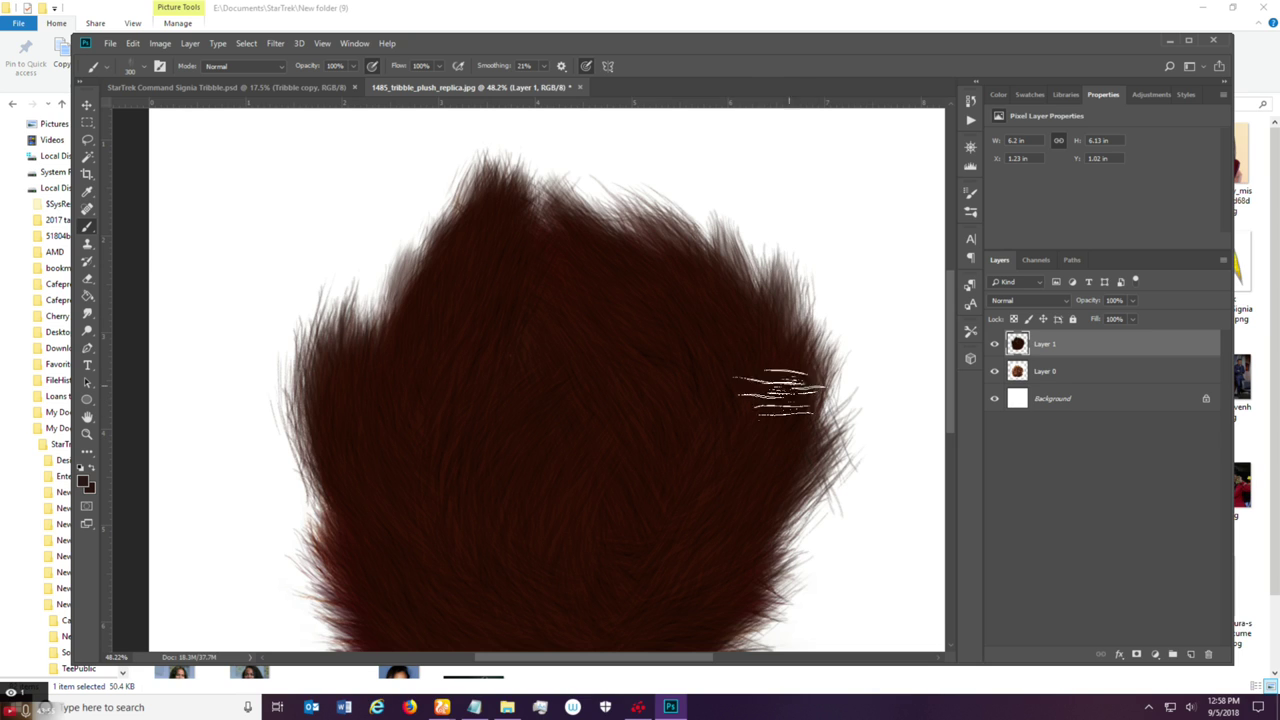
pyautogui.moveTo(662, 262)
pyautogui.mouseDown()
pyautogui.moveTo(571, 212)
pyautogui.moveTo(563, 222)
pyautogui.mouseUp()
pyautogui.moveTo(591, 266); pyautogui.dragTo(550, 217)
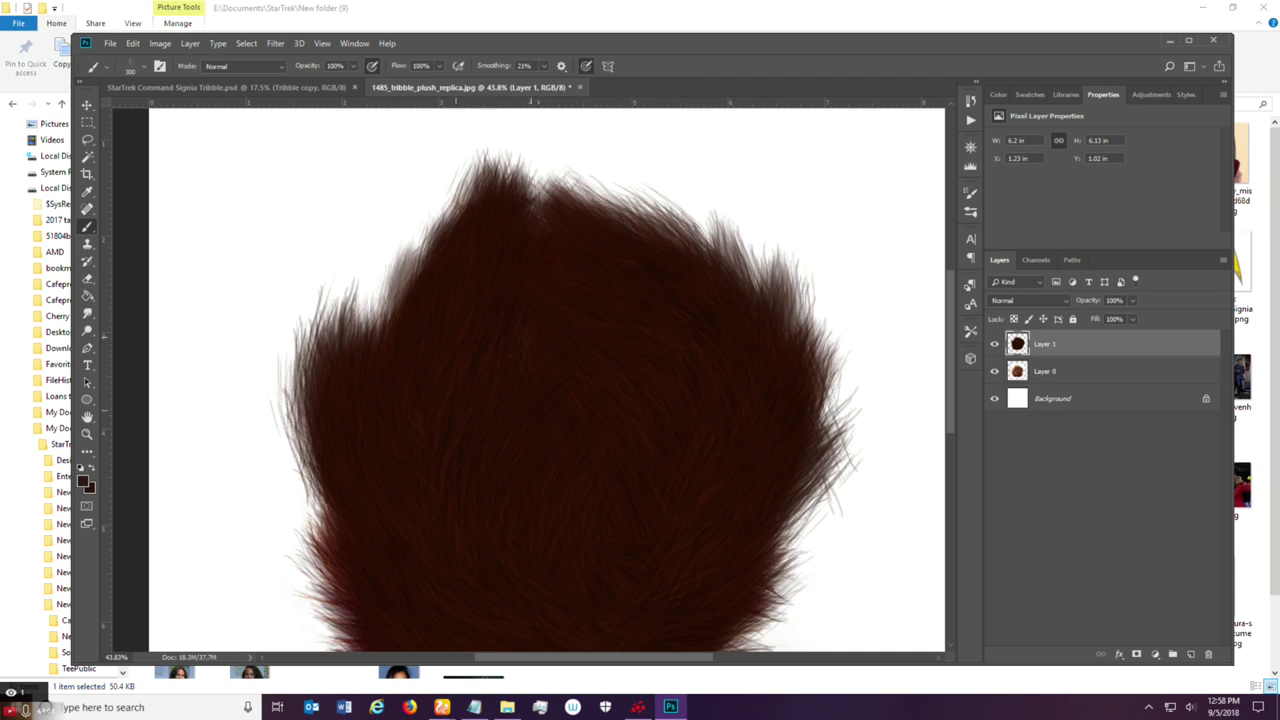
# Increase the hair brush's scatter to 181%.
pyautogui.scroll(-3, 530, 408)
pyautogui.scroll(2, 571, 394)
pyautogui.scroll(-1, 537, 368)
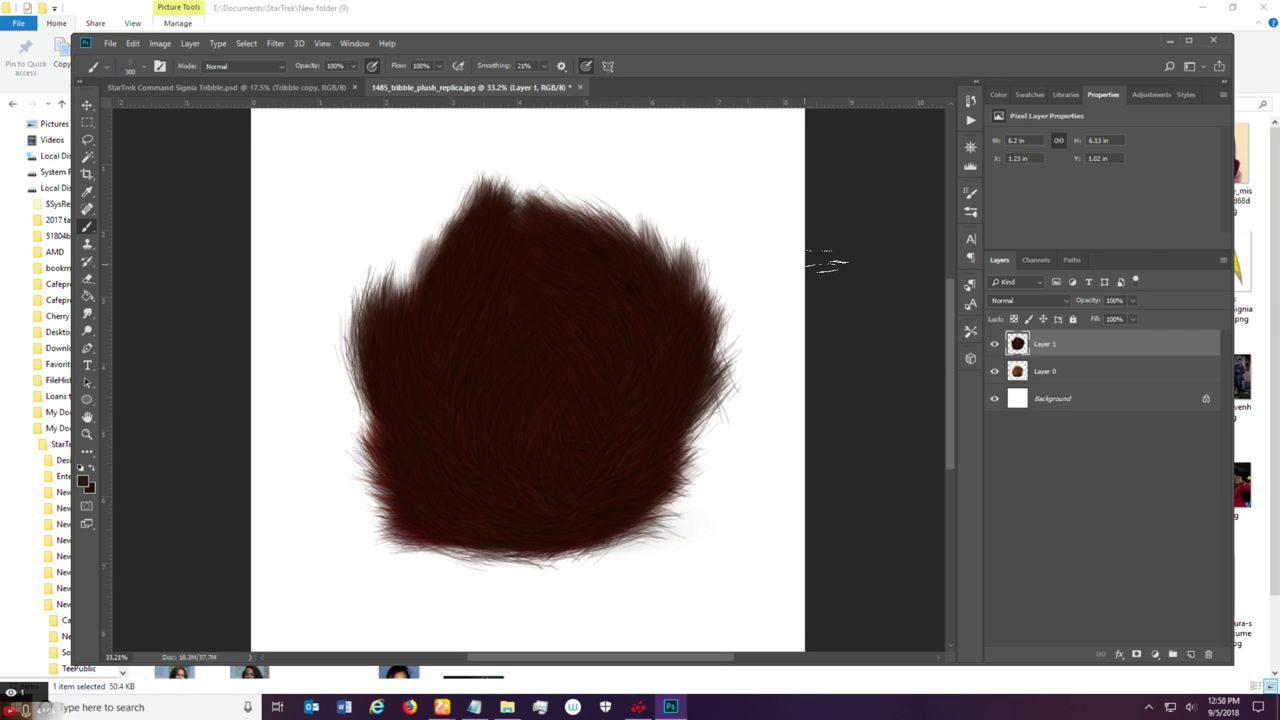
pyautogui.click(969, 196)
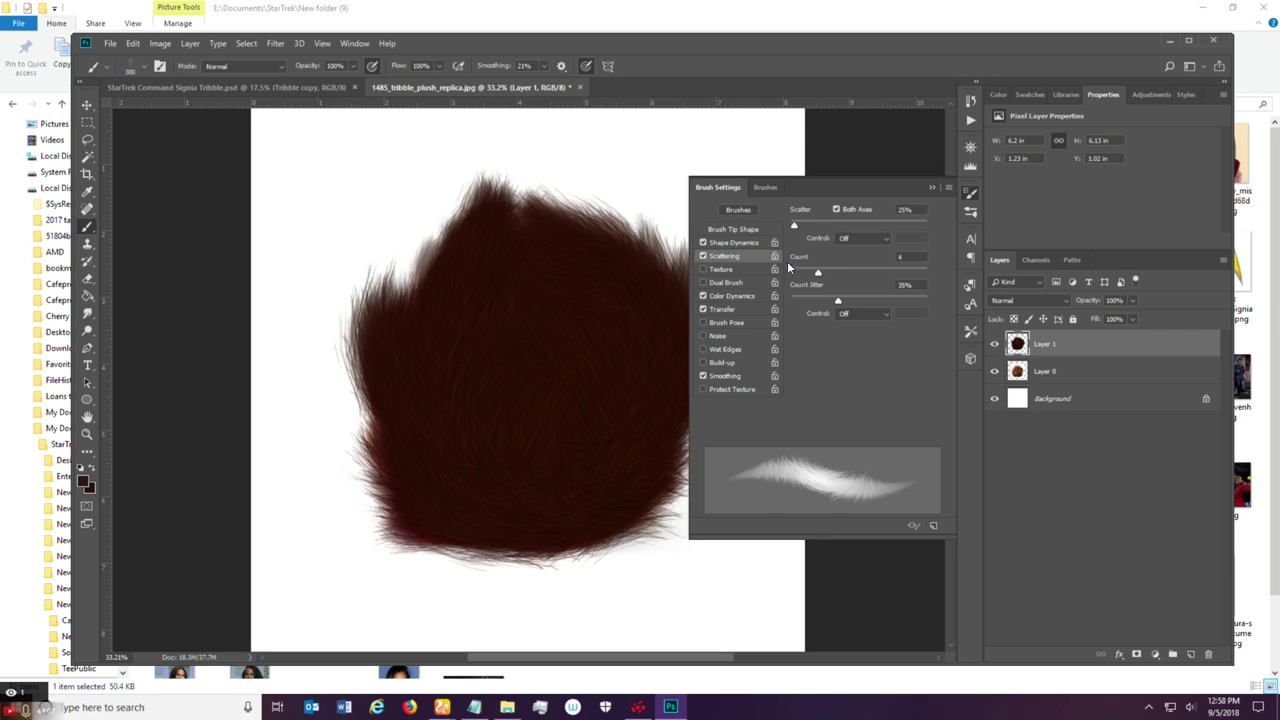
pyautogui.moveTo(796, 224); pyautogui.dragTo(816, 229)
pyautogui.click(930, 187)
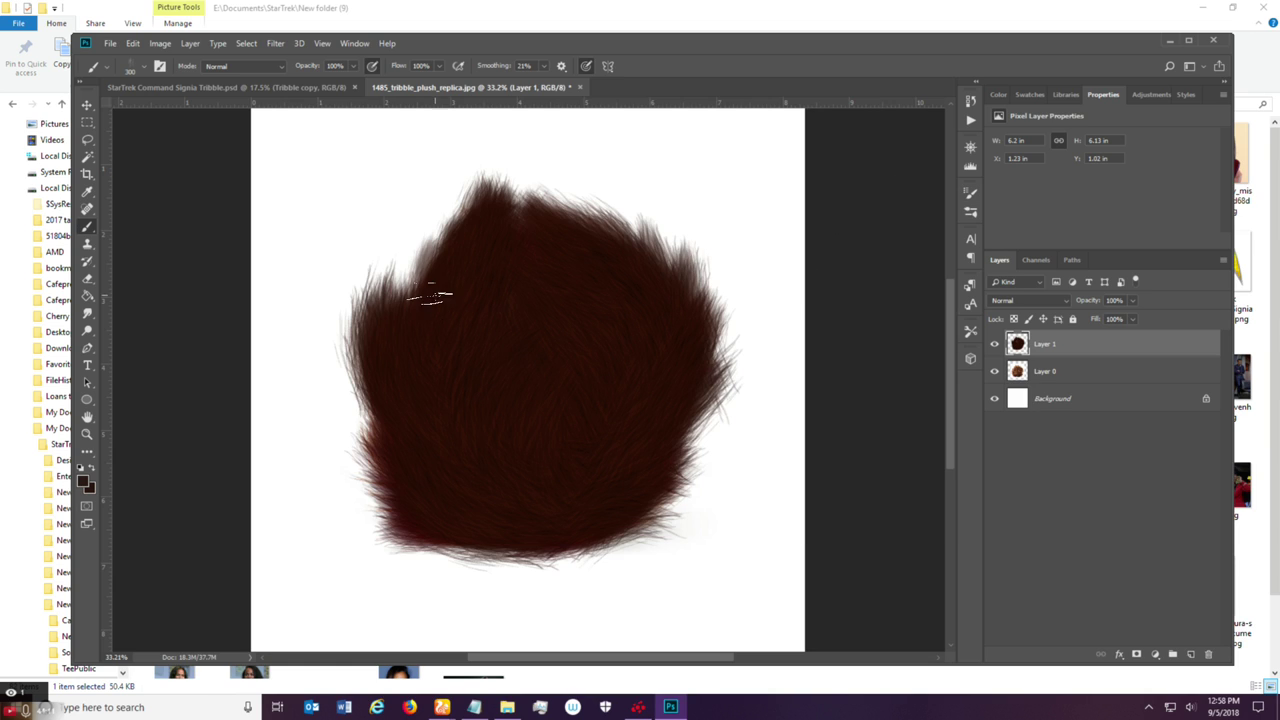
# Try painting fur along the tribble's upper left slope with the more scattered brush, and undo the strokes.
pyautogui.moveTo(437, 262)
pyautogui.mouseDown()
pyautogui.moveTo(424, 336)
pyautogui.moveTo(469, 218)
pyautogui.moveTo(437, 326)
pyautogui.moveTo(432, 295)
pyautogui.moveTo(460, 238)
pyautogui.mouseUp()
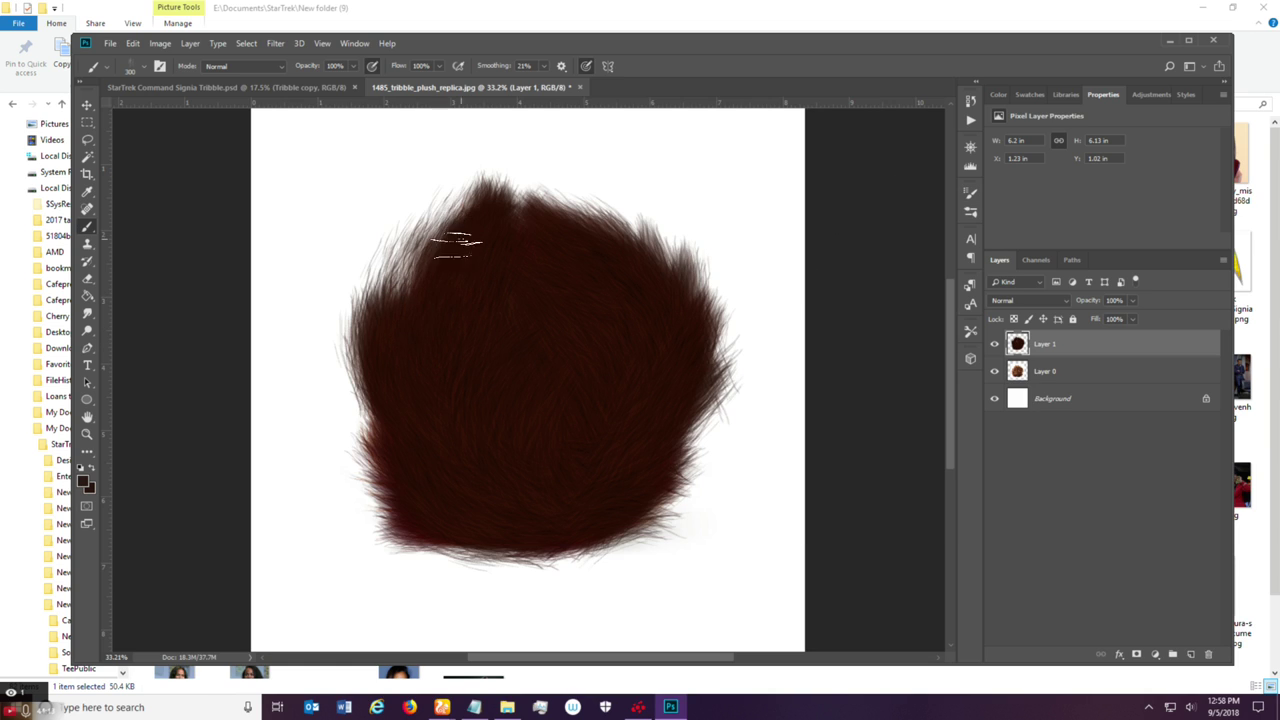
pyautogui.hotkey('ctrl', 'alt', 'z')
pyautogui.hotkey('ctrl', 'alt', 'z')
pyautogui.hotkey('ctrl', 'shift', 'z')
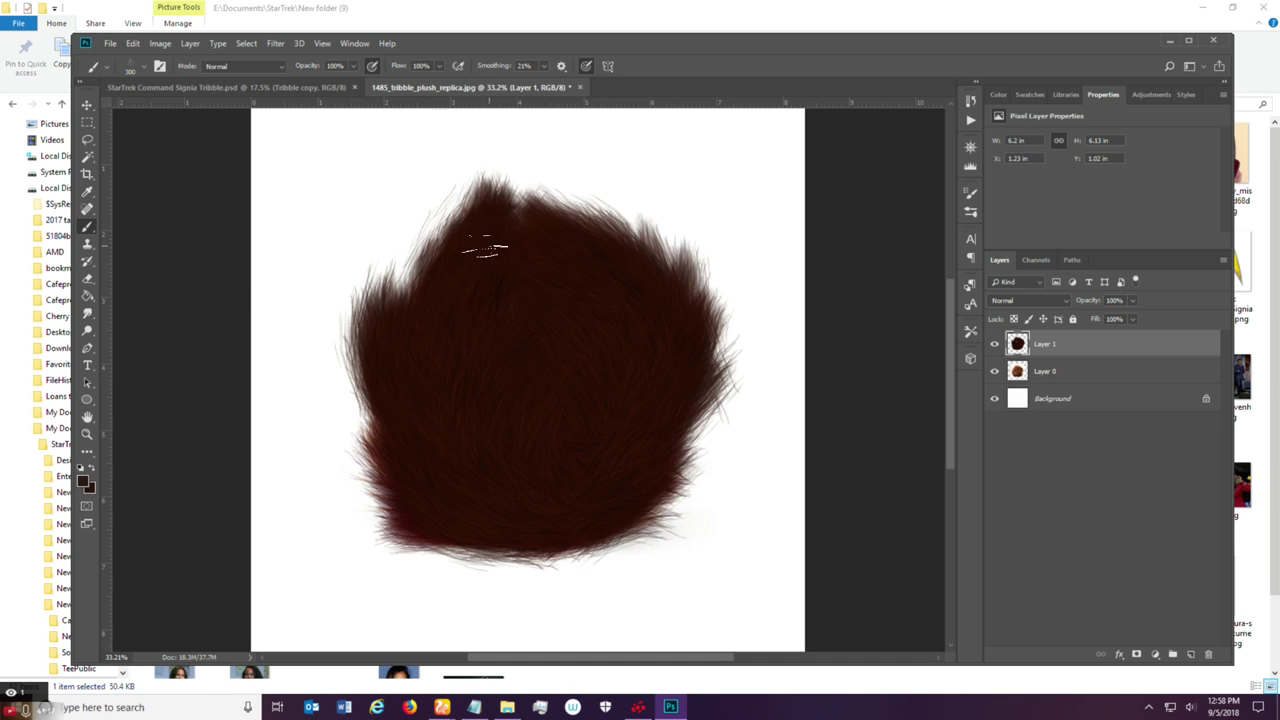
pyautogui.hotkey('ctrl', 'alt', 'z')
pyautogui.hotkey('ctrl', 'alt', 'z')
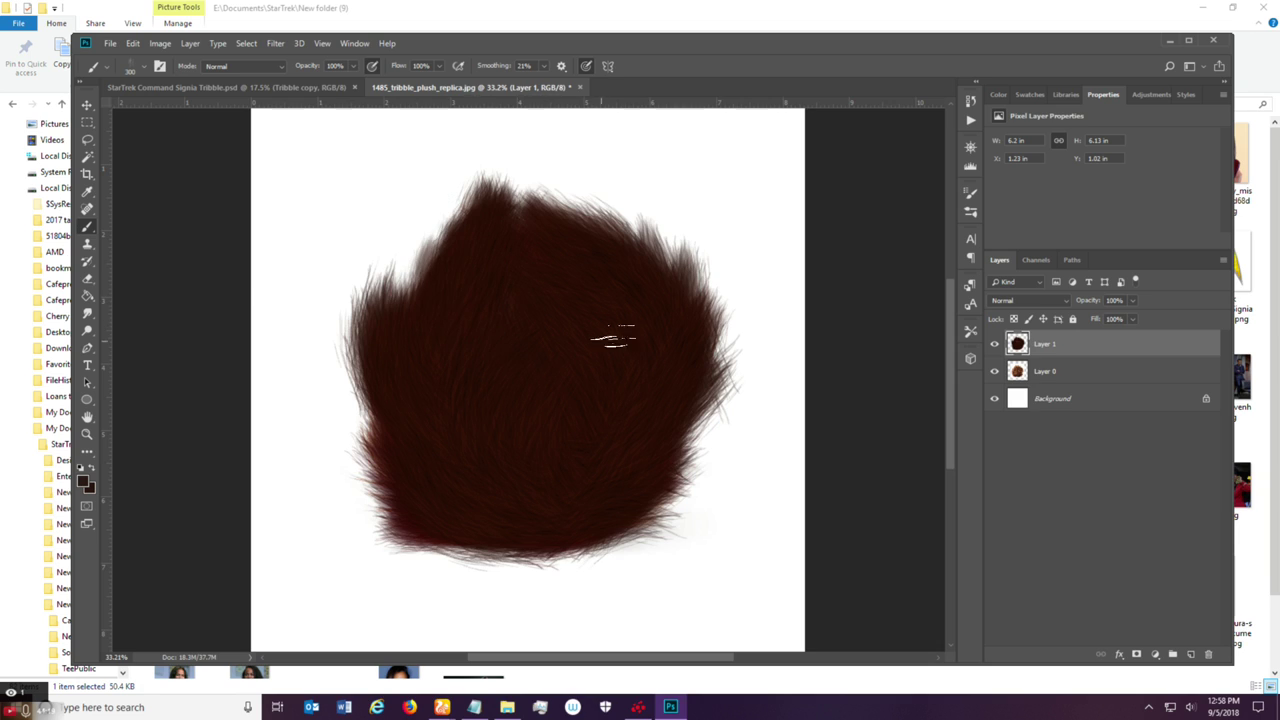
# Reduce the hair brush's scatter to 83% and paint fur strokes upward on the tribble's peak.
pyautogui.click(971, 193)
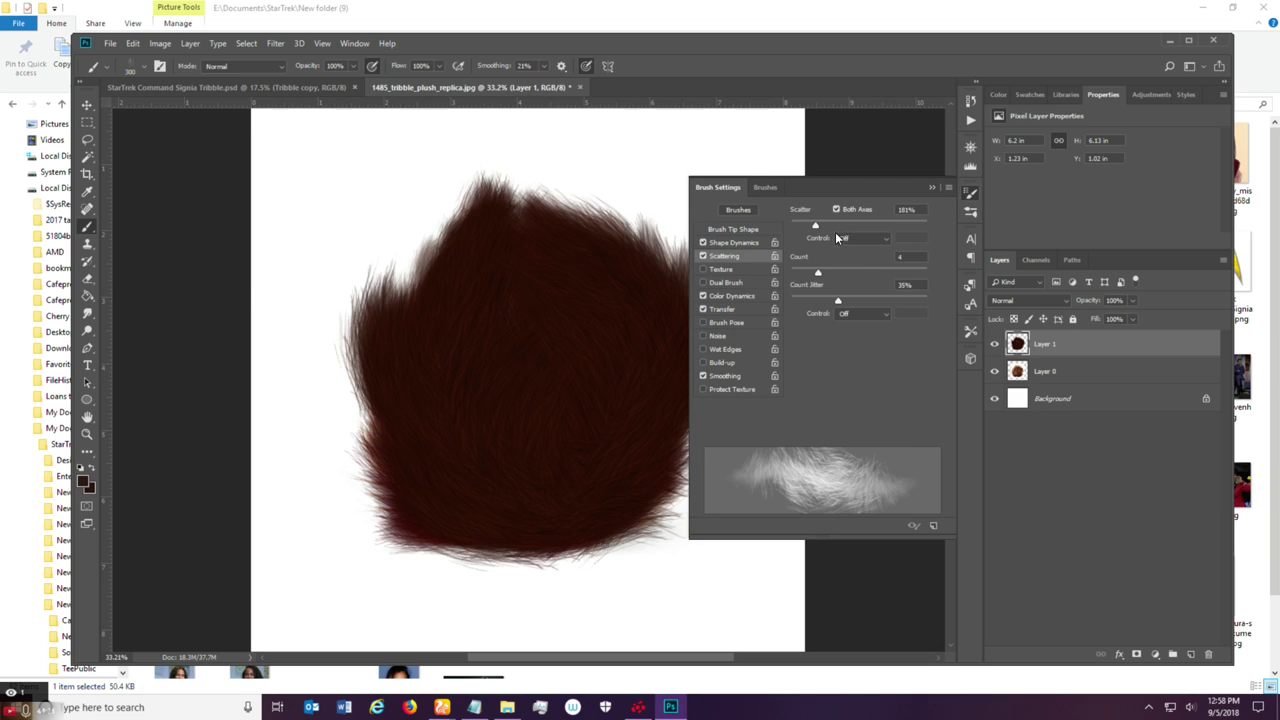
pyautogui.moveTo(815, 225); pyautogui.dragTo(803, 228)
pyautogui.click(740, 242)
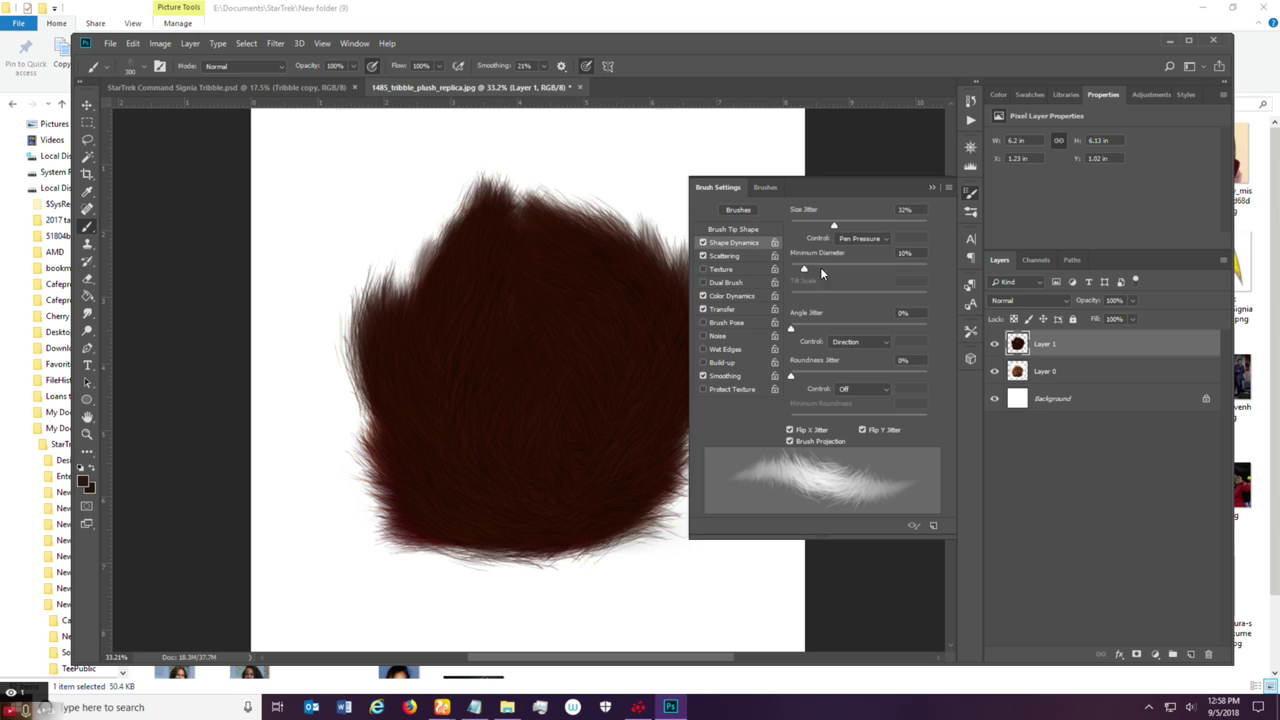
pyautogui.click(930, 188)
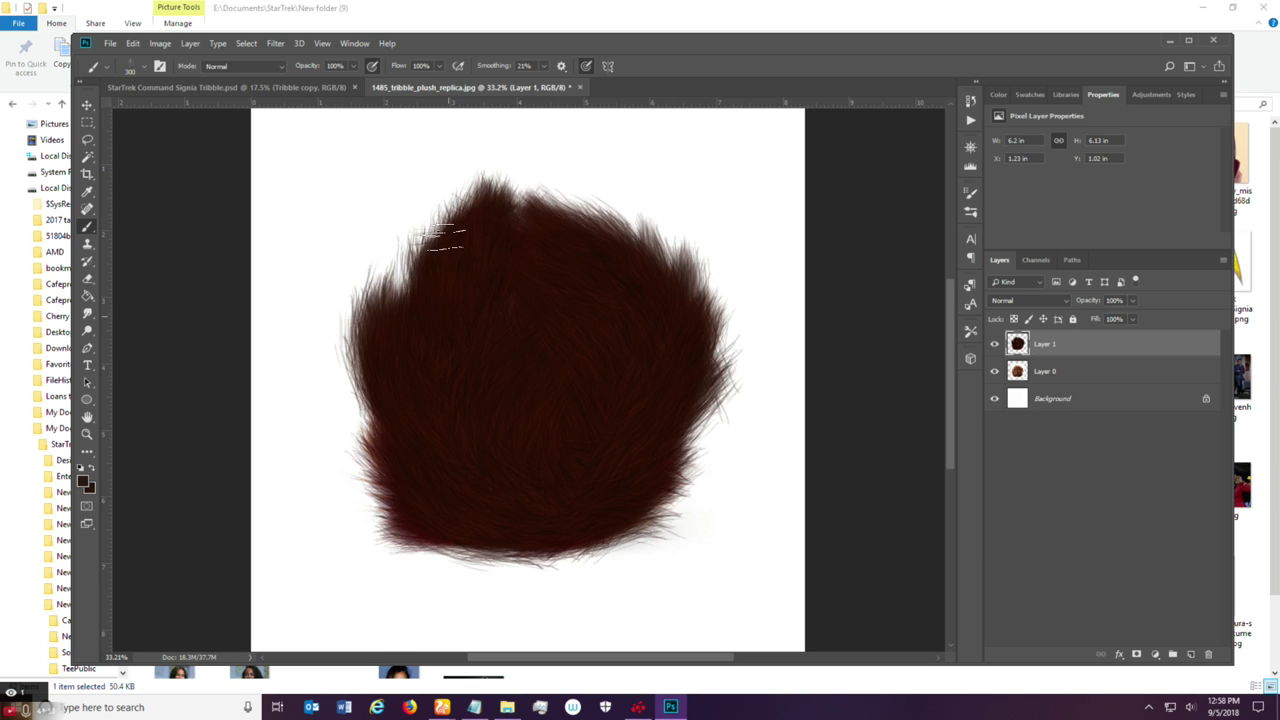
pyautogui.click(487, 210)
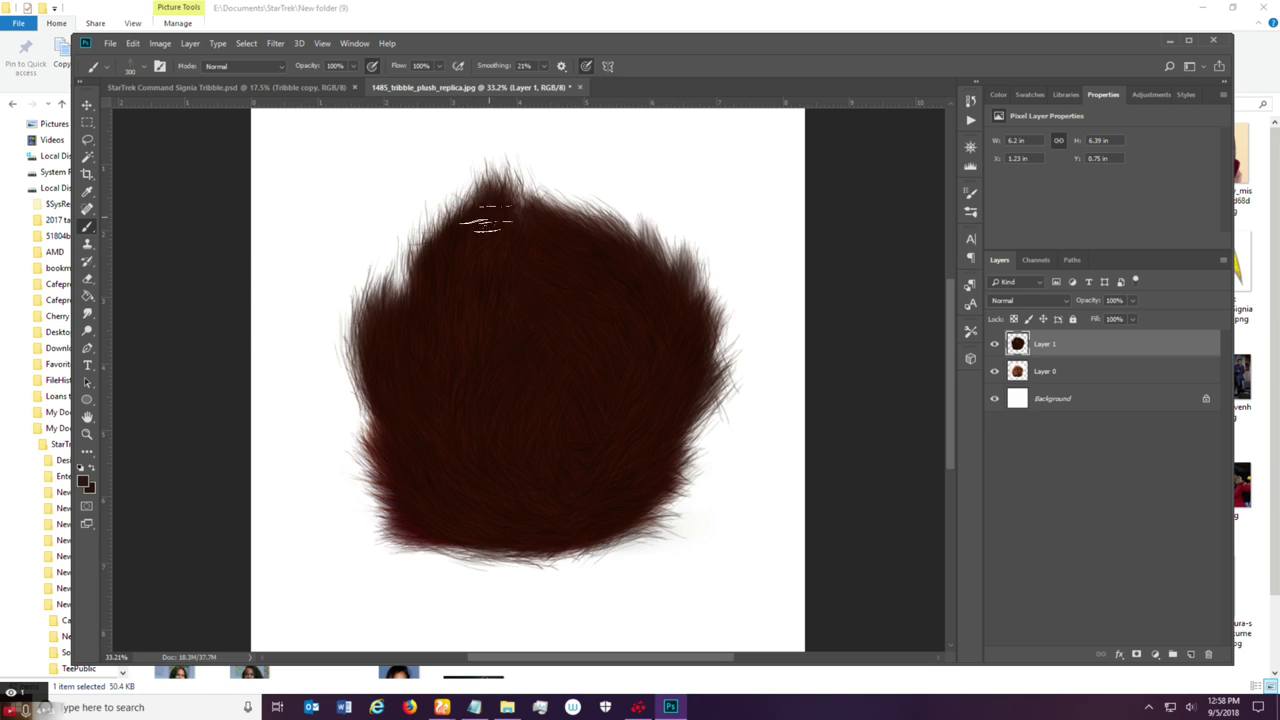
pyautogui.click(488, 186)
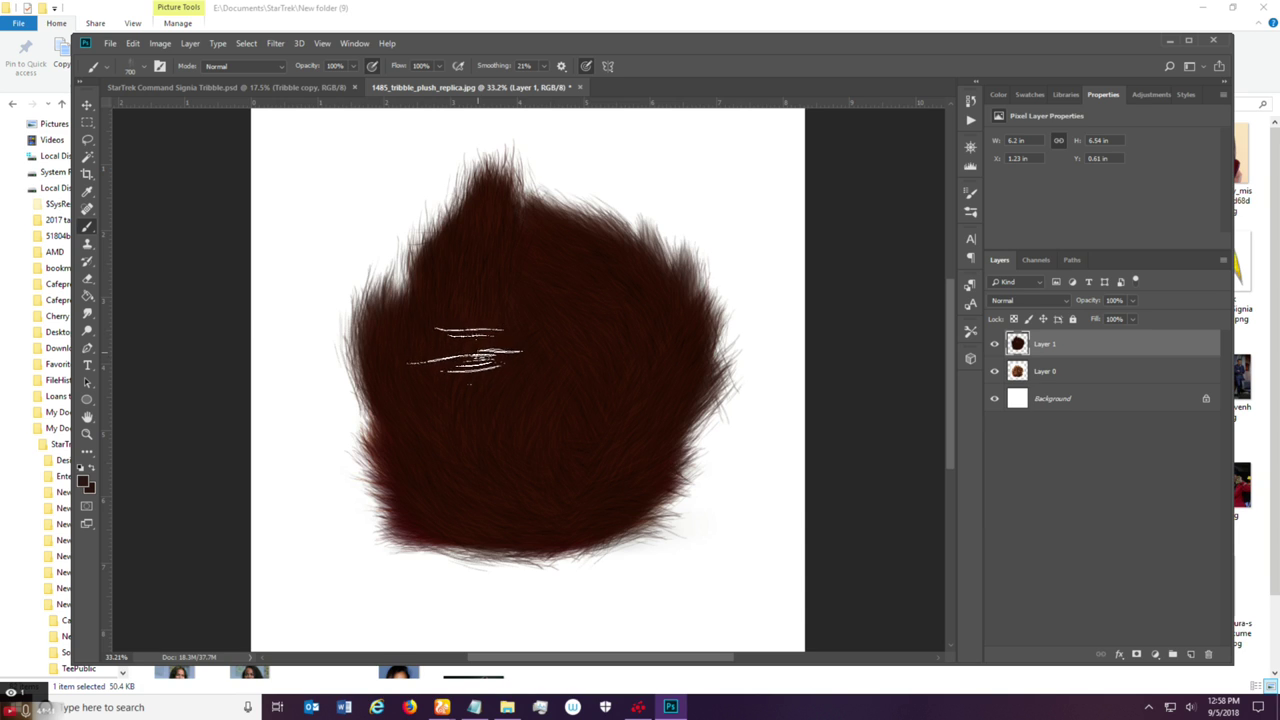
# Try painting long fur up the tribble's upper left slope with the brush at size 700, and undo the strokes.
pyautogui.moveTo(471, 320)
pyautogui.mouseDown()
pyautogui.moveTo(479, 222)
pyautogui.moveTo(446, 322)
pyautogui.moveTo(465, 270)
pyautogui.mouseUp()
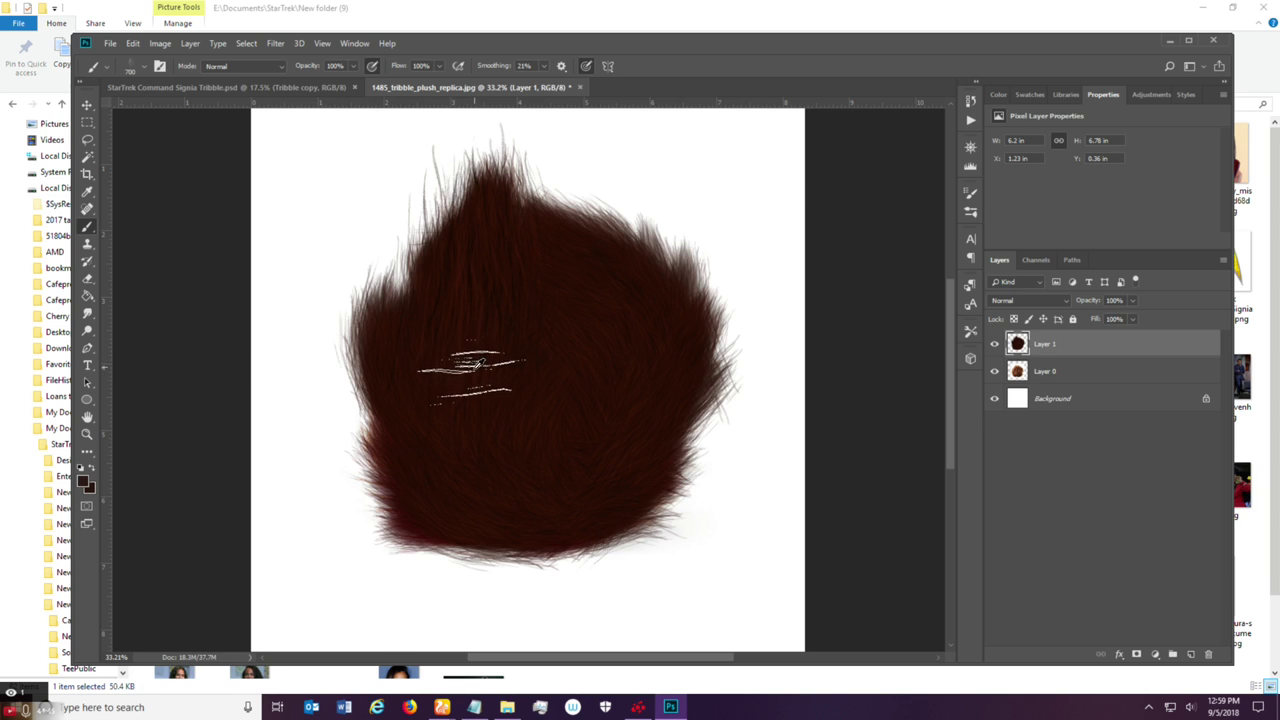
pyautogui.moveTo(471, 210); pyautogui.dragTo(466, 255)
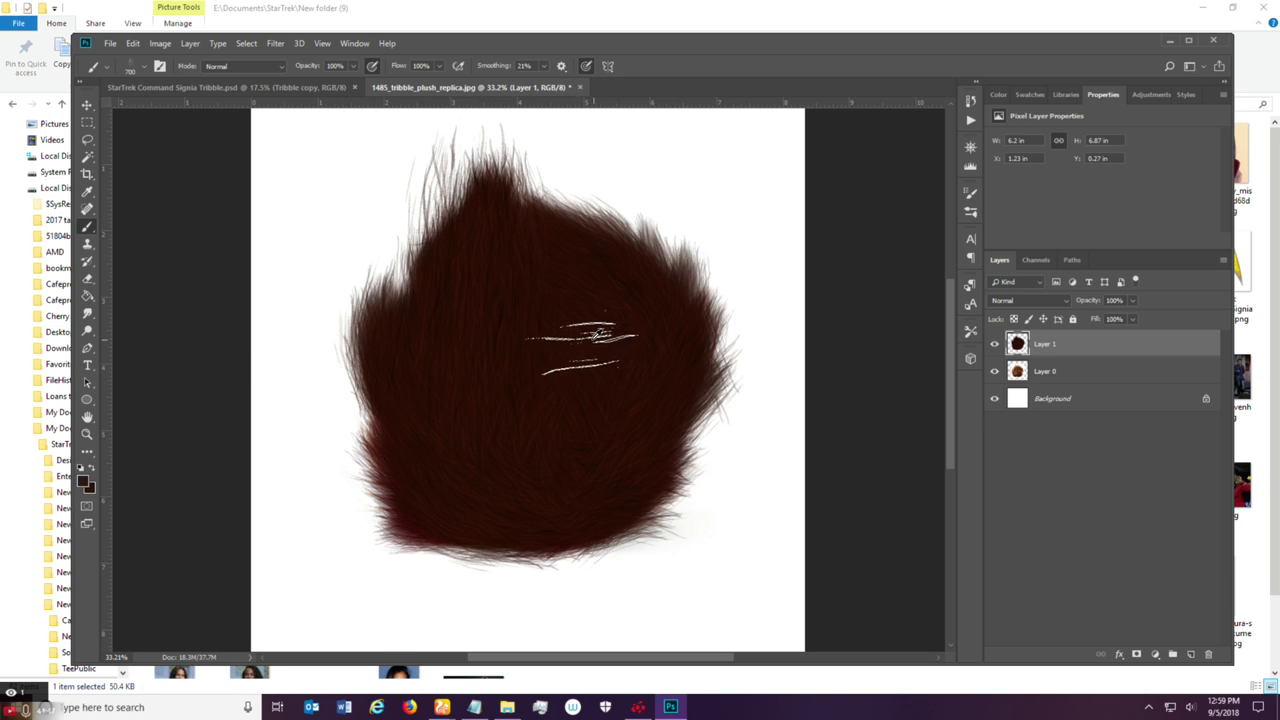
pyautogui.hotkey('ctrl', 'z')
pyautogui.hotkey('ctrl', 'z')
pyautogui.hotkey('ctrl', 'z')
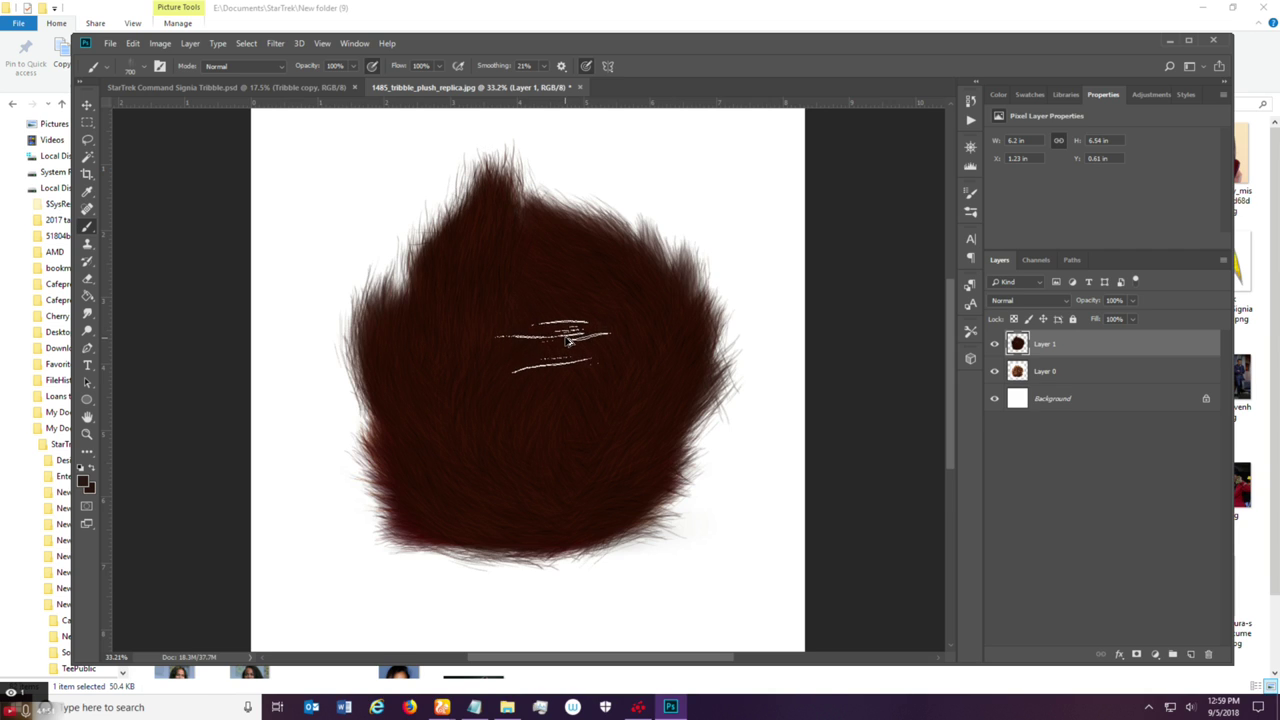
# Reduce the hair brush size to 500 and paint longer fur along the tribble's upper left slope and upper right edge.
pyautogui.press('[')
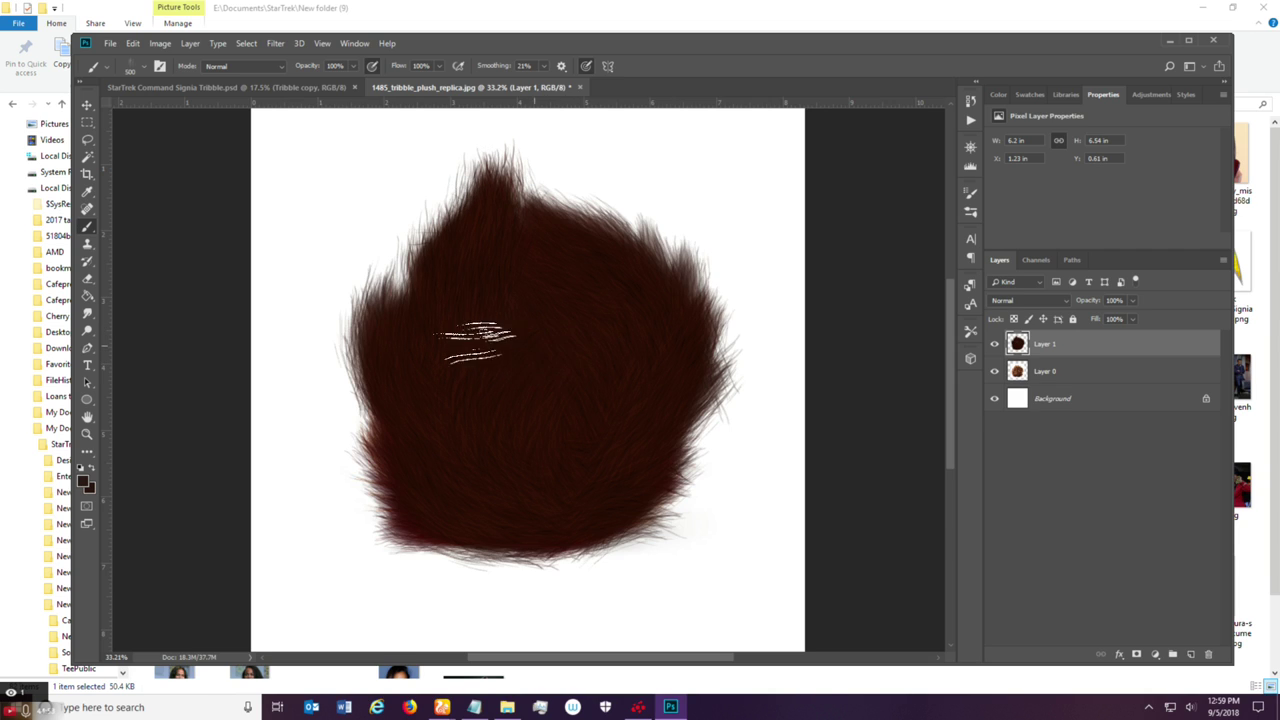
pyautogui.moveTo(443, 306); pyautogui.dragTo(457, 280)
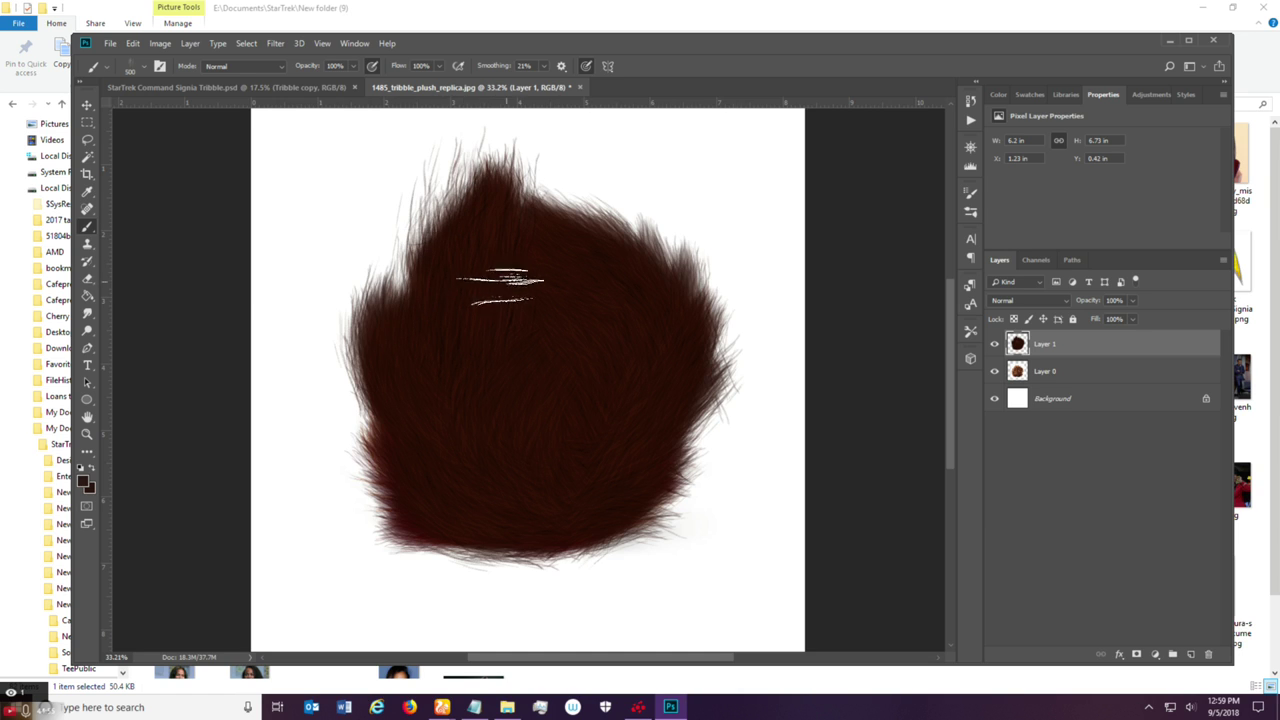
pyautogui.moveTo(628, 263); pyautogui.dragTo(612, 295)
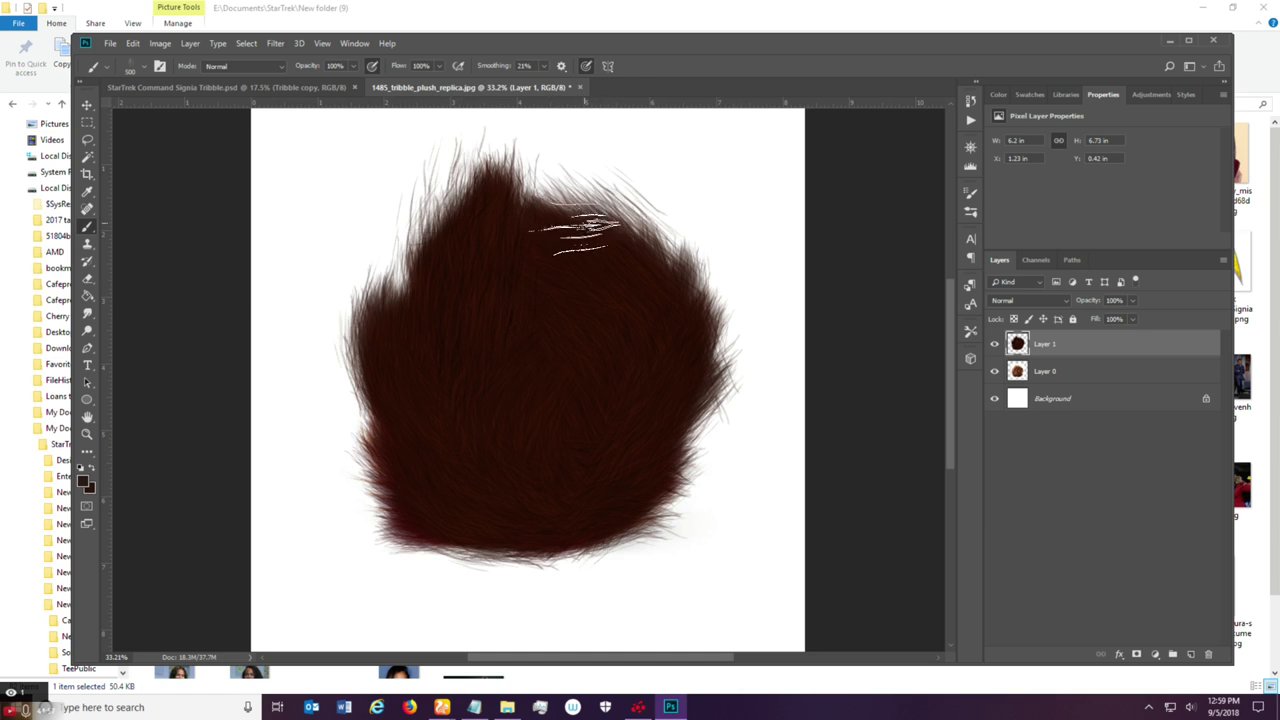
pyautogui.moveTo(675, 300); pyautogui.dragTo(657, 388)
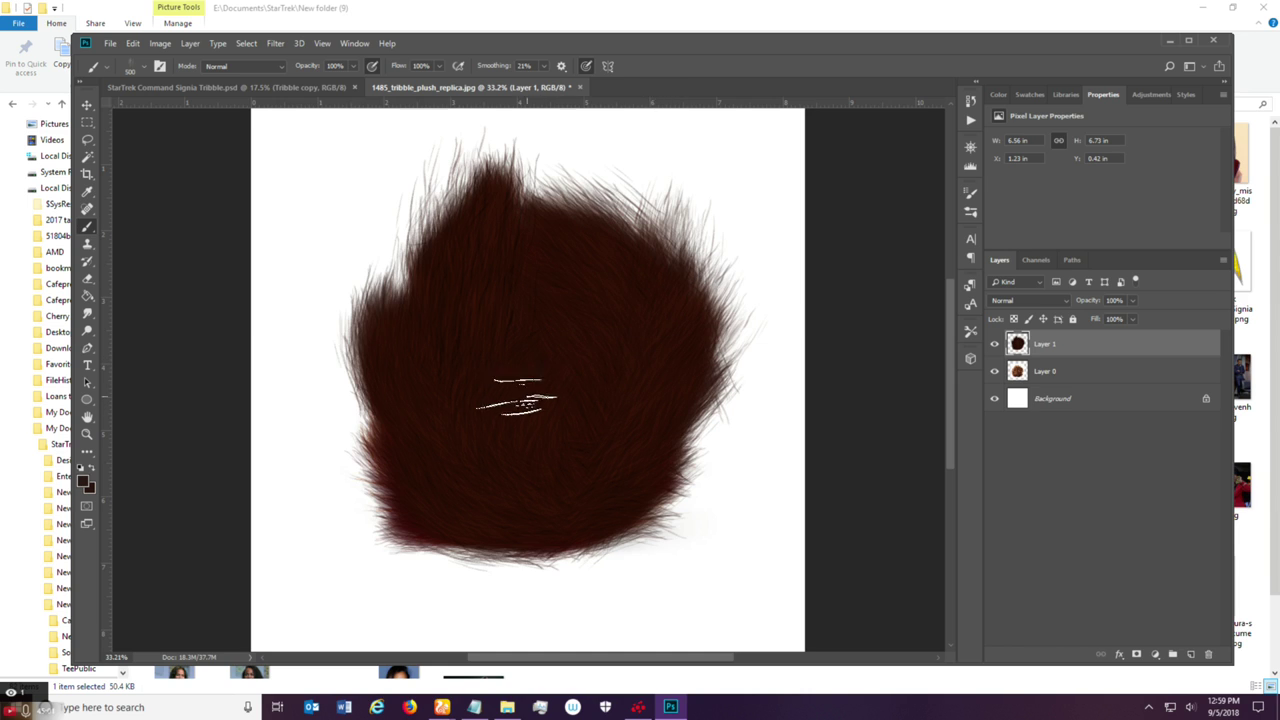
# Paint outward fur strokes along the tribble's left edge, undoing and repainting the stroke that strays too far.
pyautogui.moveTo(428, 243); pyautogui.dragTo(428, 371)
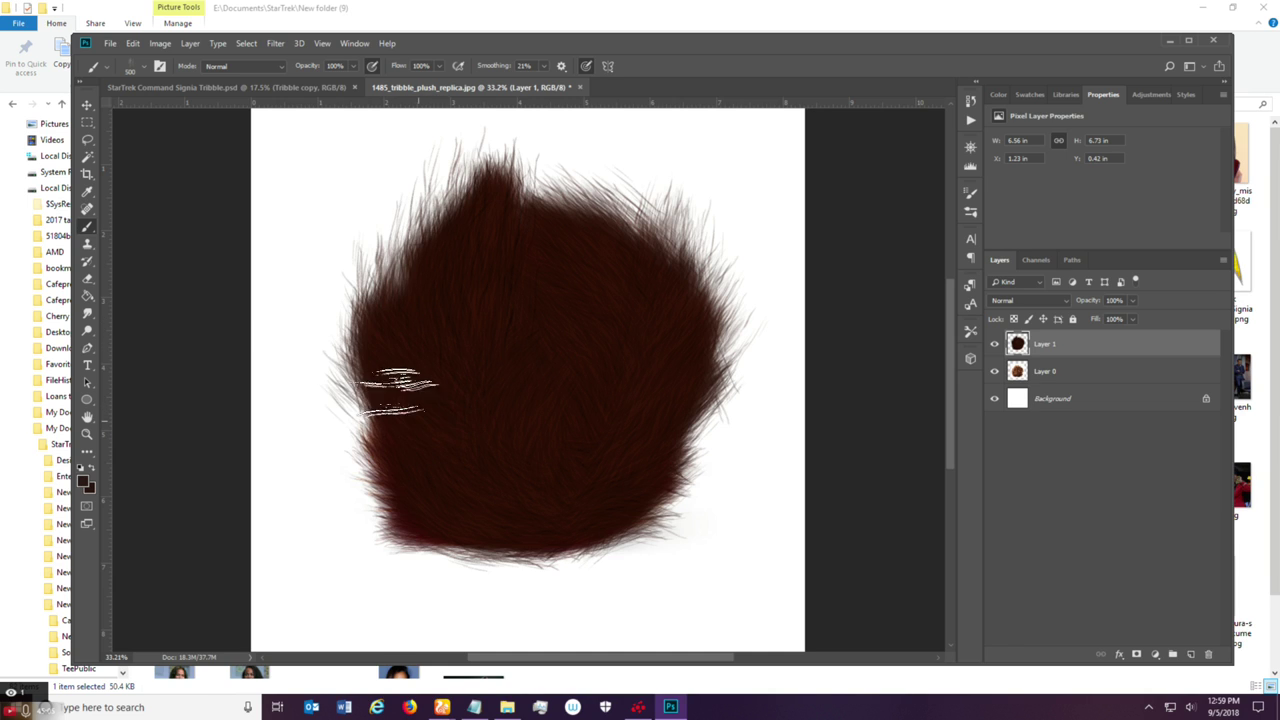
pyautogui.moveTo(357, 300); pyautogui.dragTo(360, 365)
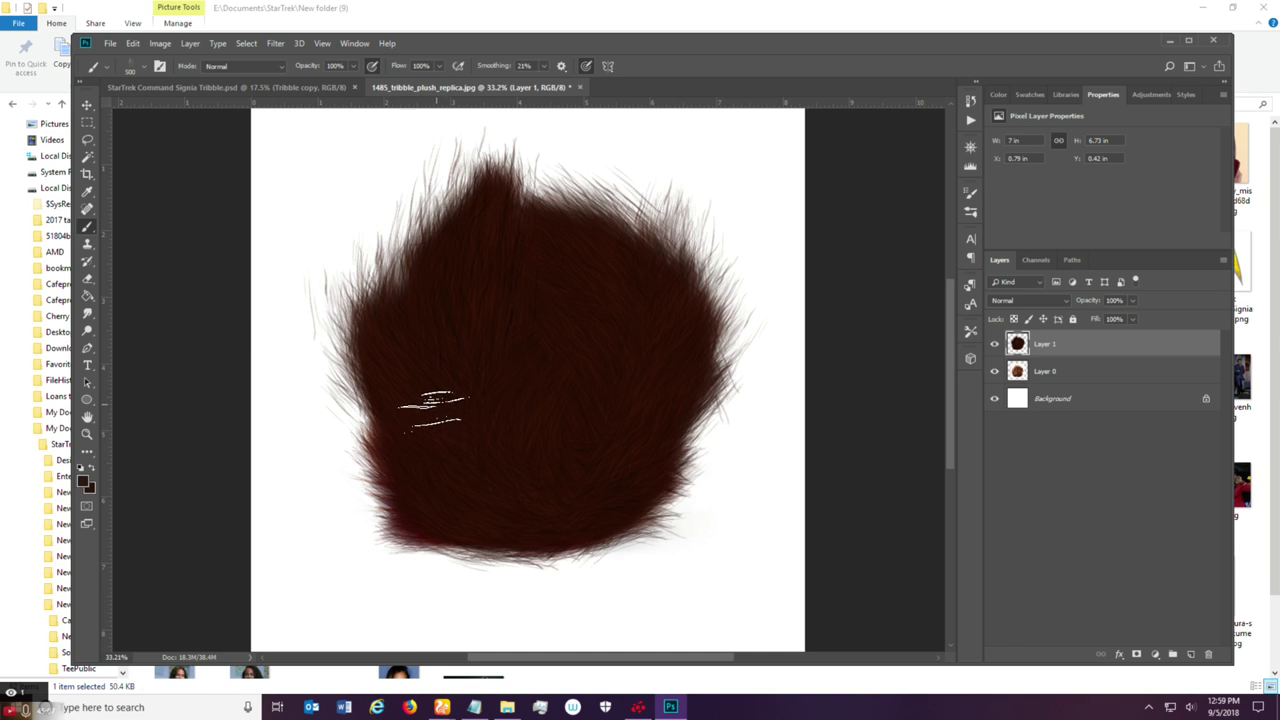
pyautogui.hotkey('ctrl', 'z')
pyautogui.moveTo(418, 400)
pyautogui.mouseDown()
pyautogui.moveTo(359, 319)
pyautogui.moveTo(434, 407)
pyautogui.moveTo(386, 343)
pyautogui.moveTo(400, 371)
pyautogui.mouseUp()
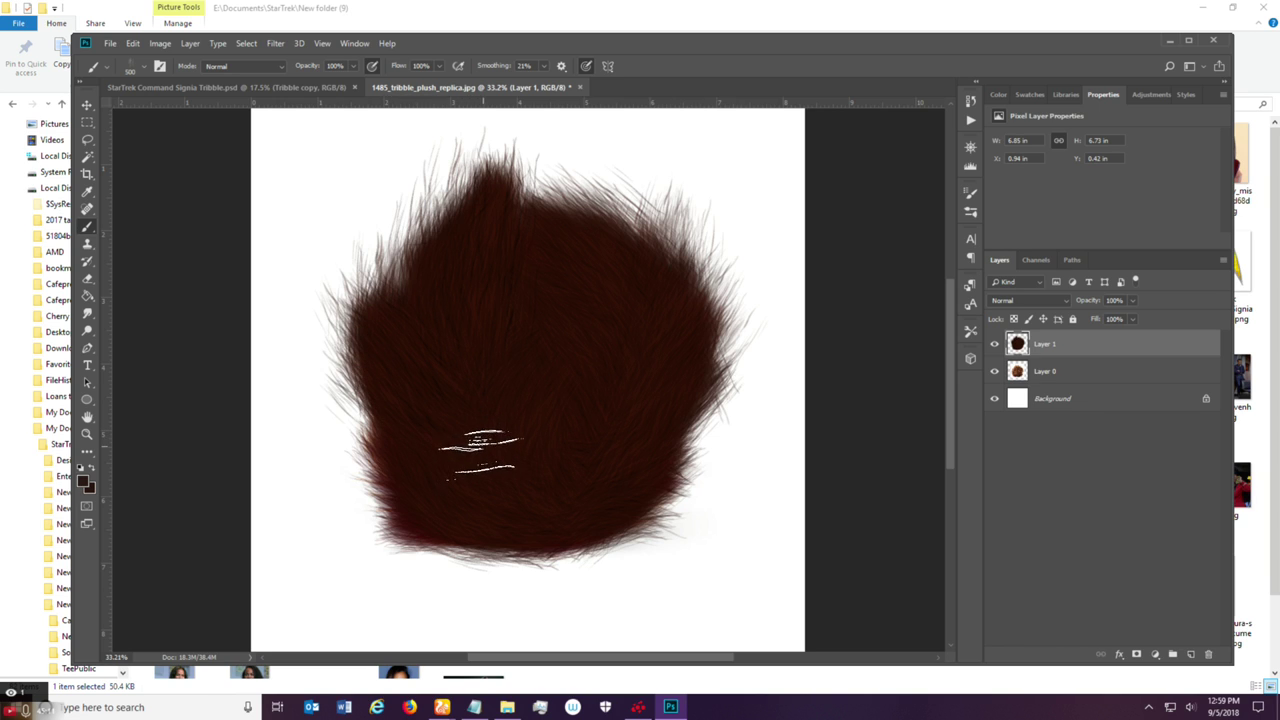
# Paint fur across the tribble's lower body and out along its lower right edge, and undo the last lower left stroke.
pyautogui.moveTo(443, 486)
pyautogui.mouseDown()
pyautogui.moveTo(491, 514)
pyautogui.moveTo(393, 480)
pyautogui.moveTo(497, 495)
pyautogui.mouseUp()
pyautogui.scroll(-1, 499, 510)
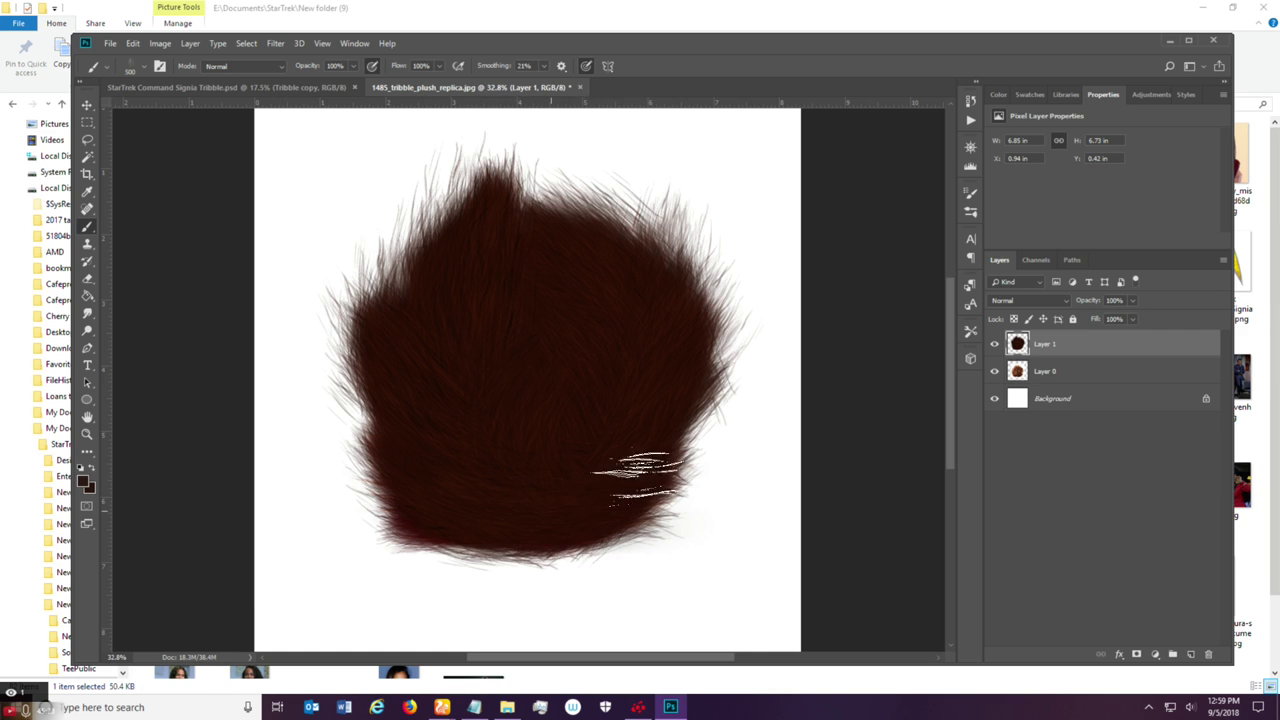
pyautogui.moveTo(651, 429)
pyautogui.mouseDown()
pyautogui.moveTo(631, 426)
pyautogui.moveTo(686, 366)
pyautogui.mouseUp()
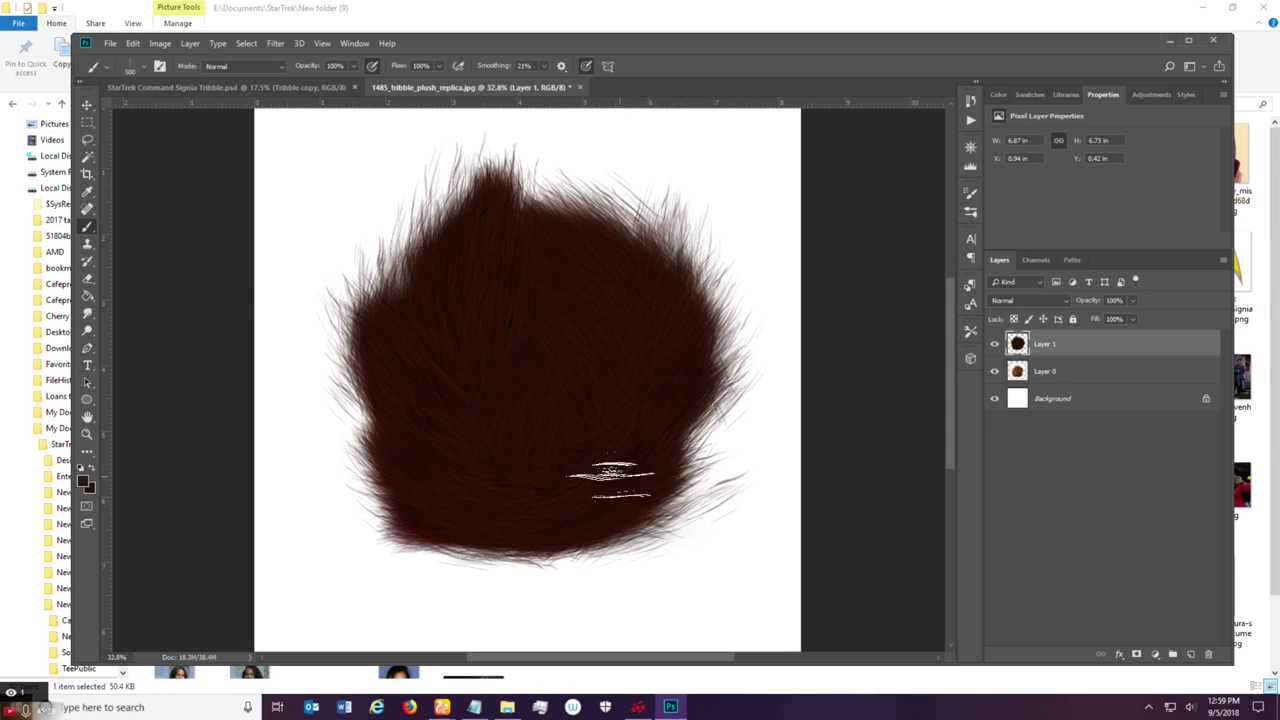
pyautogui.moveTo(425, 528); pyautogui.dragTo(430, 505)
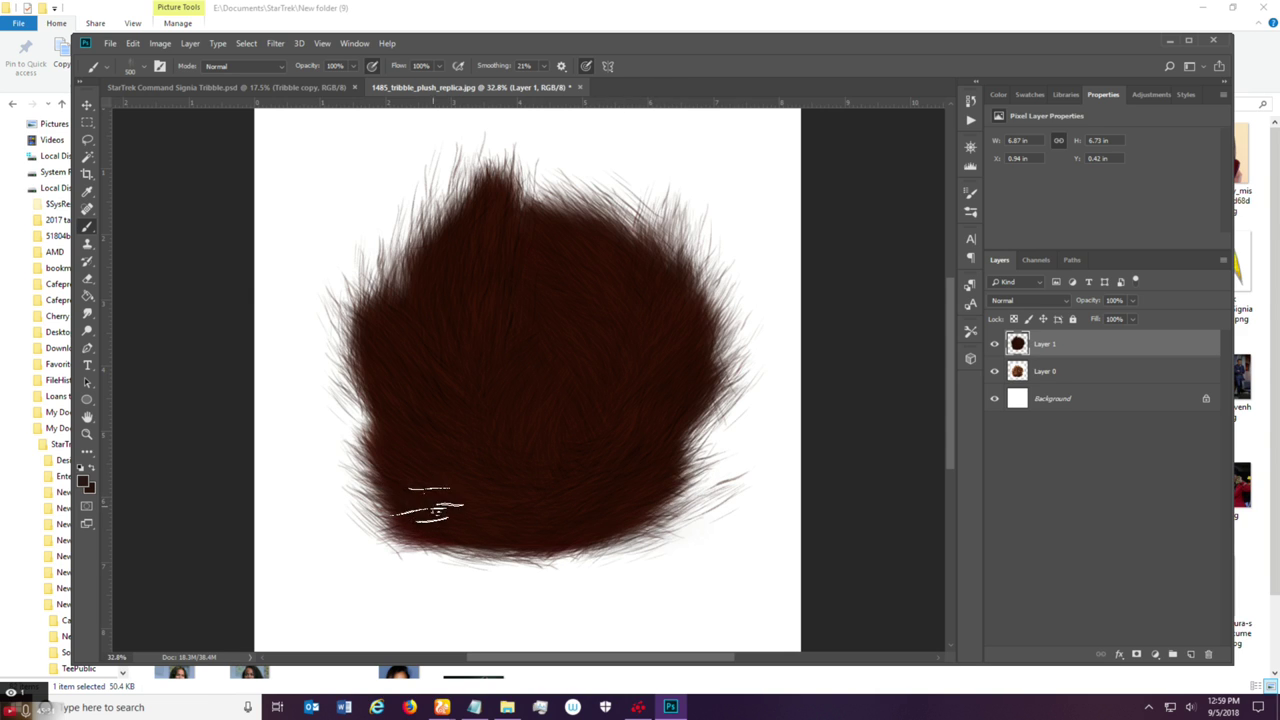
pyautogui.hotkey('ctrl', 'z')
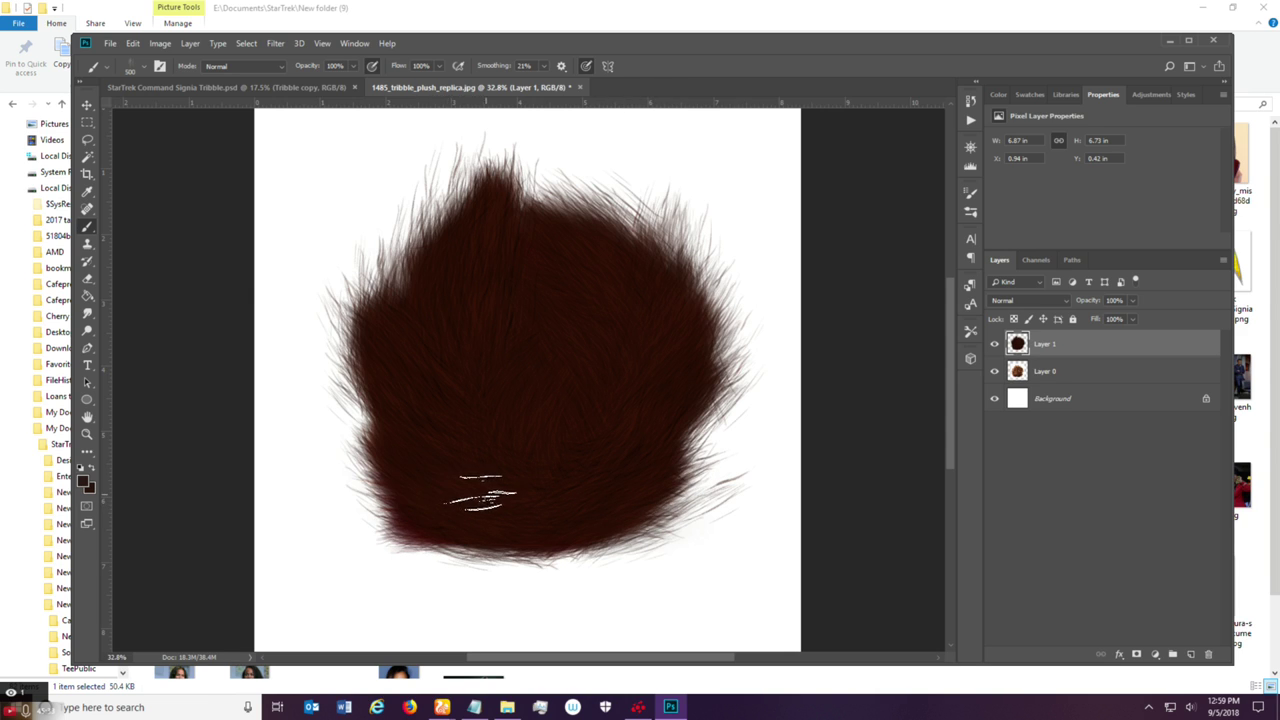
# Set the hair brush's size jitter to 35% and reduce its scatter slightly below 83%.
pyautogui.click(972, 195)
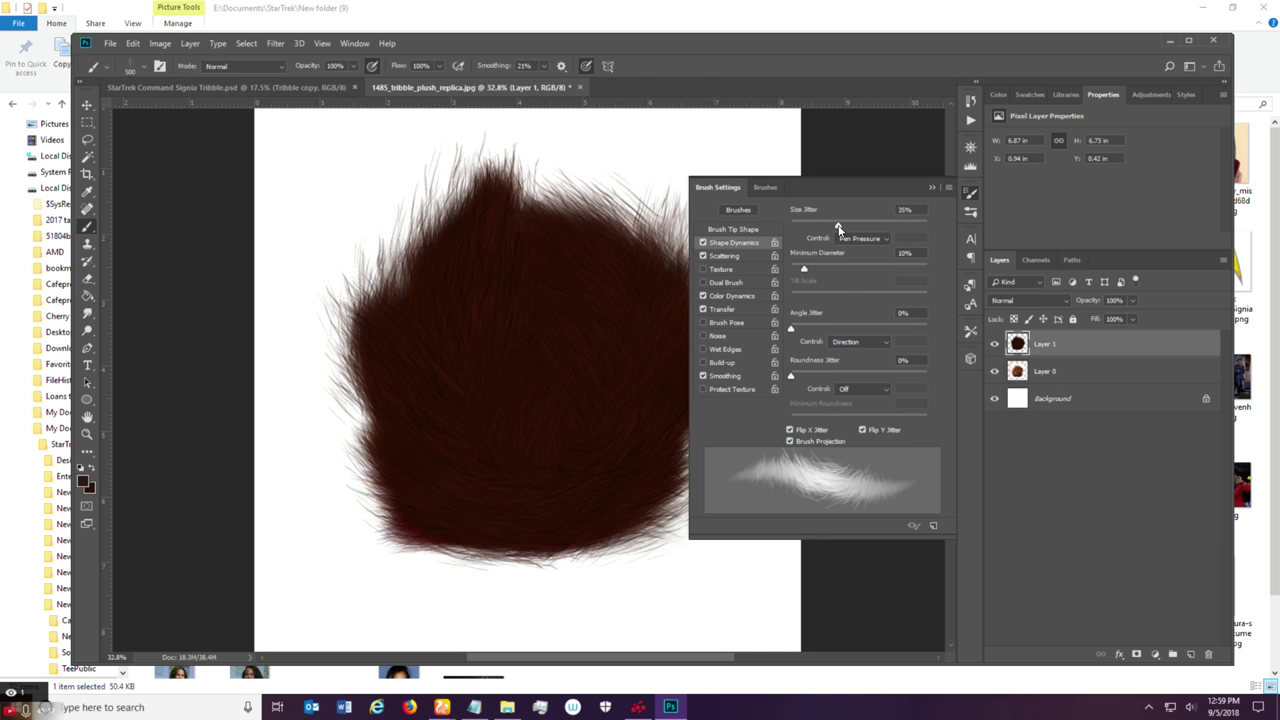
pyautogui.click(726, 256)
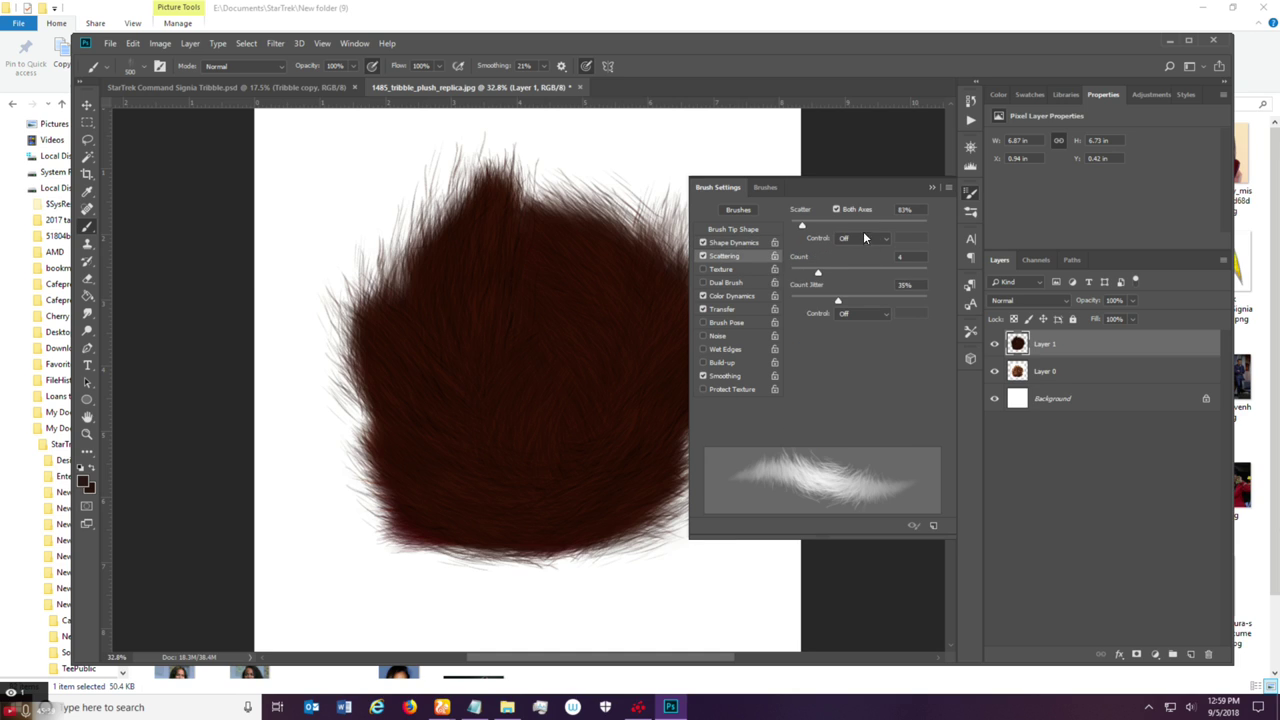
pyautogui.click(737, 231)
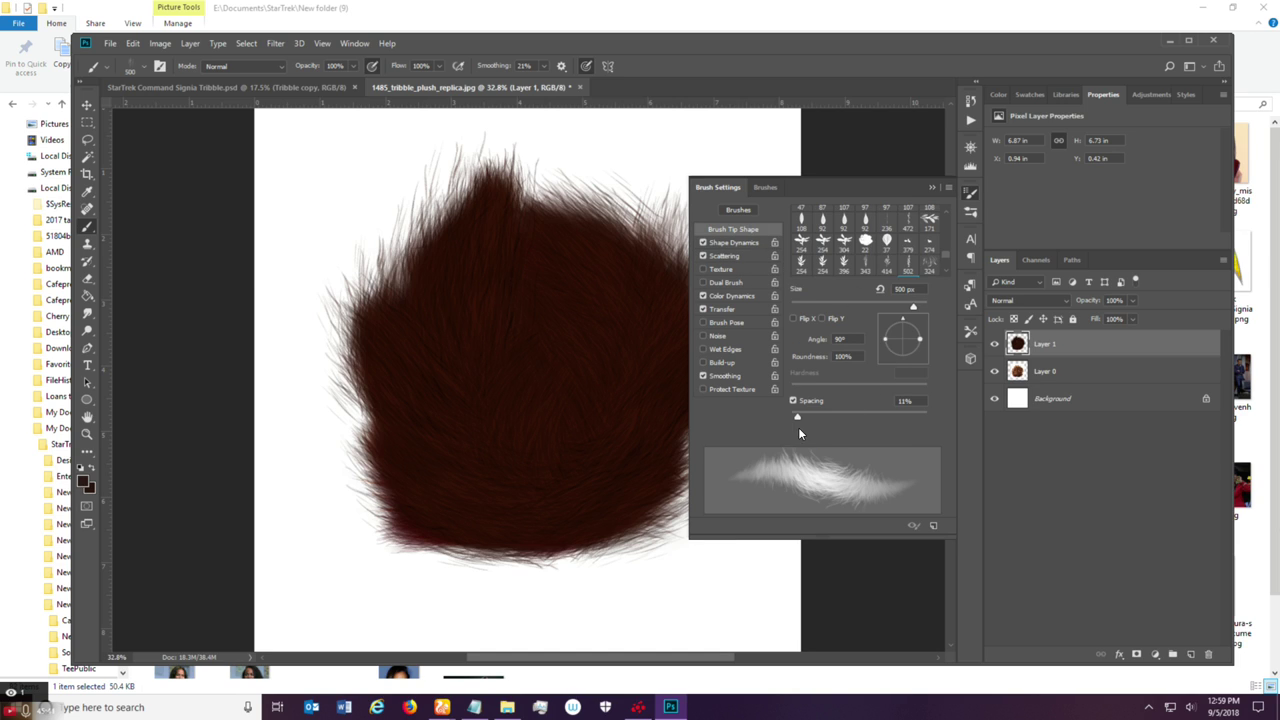
pyautogui.click(735, 256)
pyautogui.moveTo(800, 227); pyautogui.dragTo(797, 227)
pyautogui.click(931, 187)
# Paint dark fur around the tribble's left and right edges, peak and underside to fill out a rounder silhouette.
pyautogui.moveTo(405, 398); pyautogui.dragTo(455, 402)
pyautogui.moveTo(370, 385); pyautogui.dragTo(428, 398)
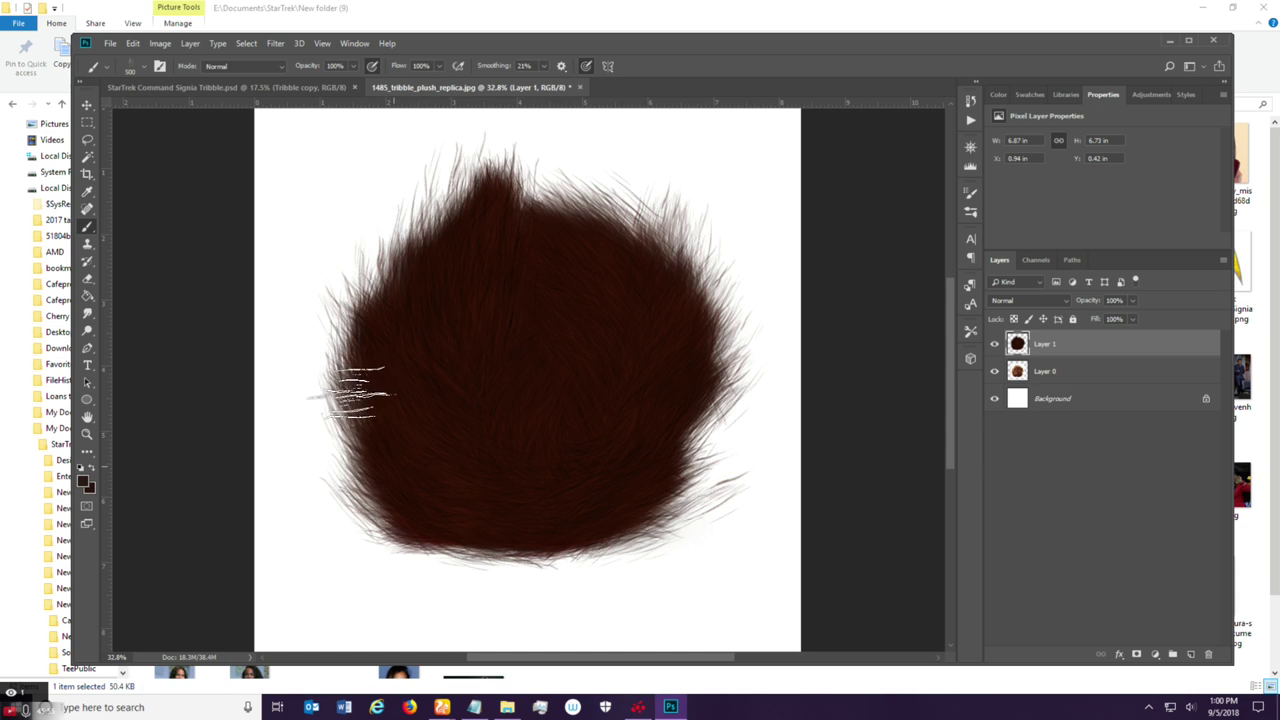
pyautogui.moveTo(675, 430)
pyautogui.mouseDown()
pyautogui.moveTo(686, 277)
pyautogui.moveTo(672, 225)
pyautogui.mouseUp()
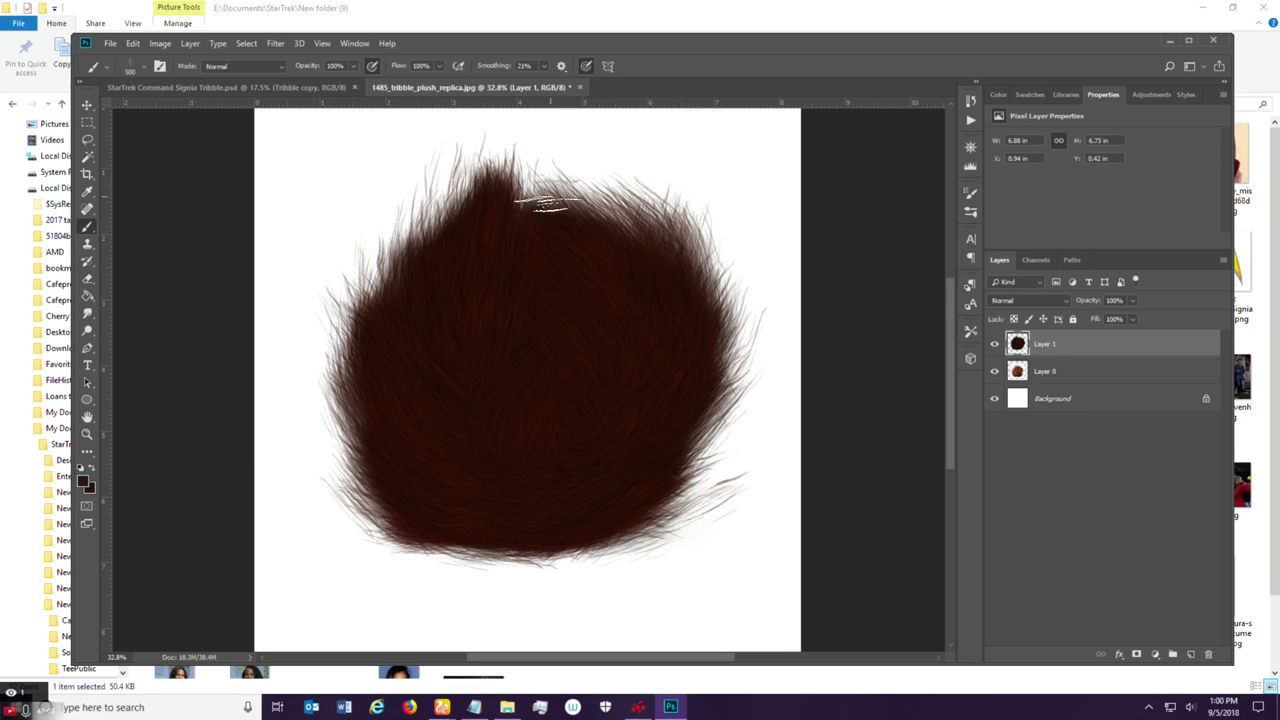
pyautogui.moveTo(486, 190); pyautogui.dragTo(470, 135)
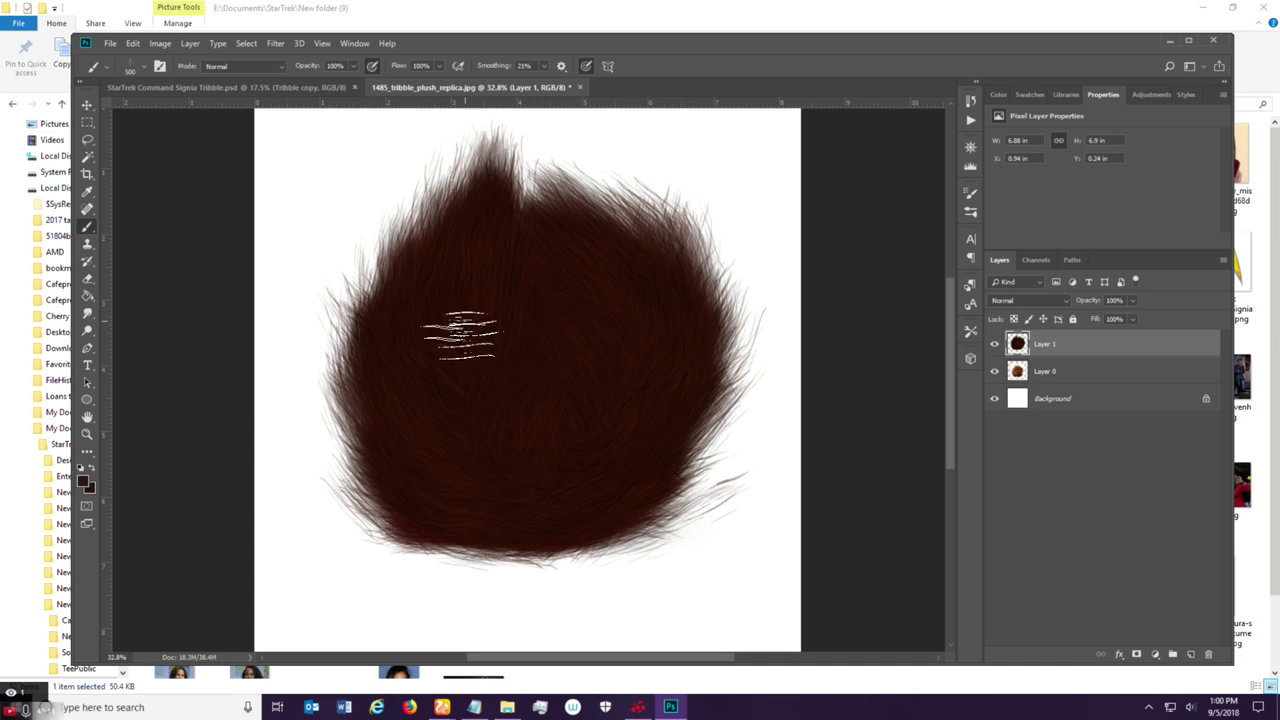
pyautogui.moveTo(485, 518)
pyautogui.mouseDown()
pyautogui.moveTo(529, 529)
pyautogui.moveTo(471, 509)
pyautogui.moveTo(529, 529)
pyautogui.moveTo(578, 515)
pyautogui.mouseUp()
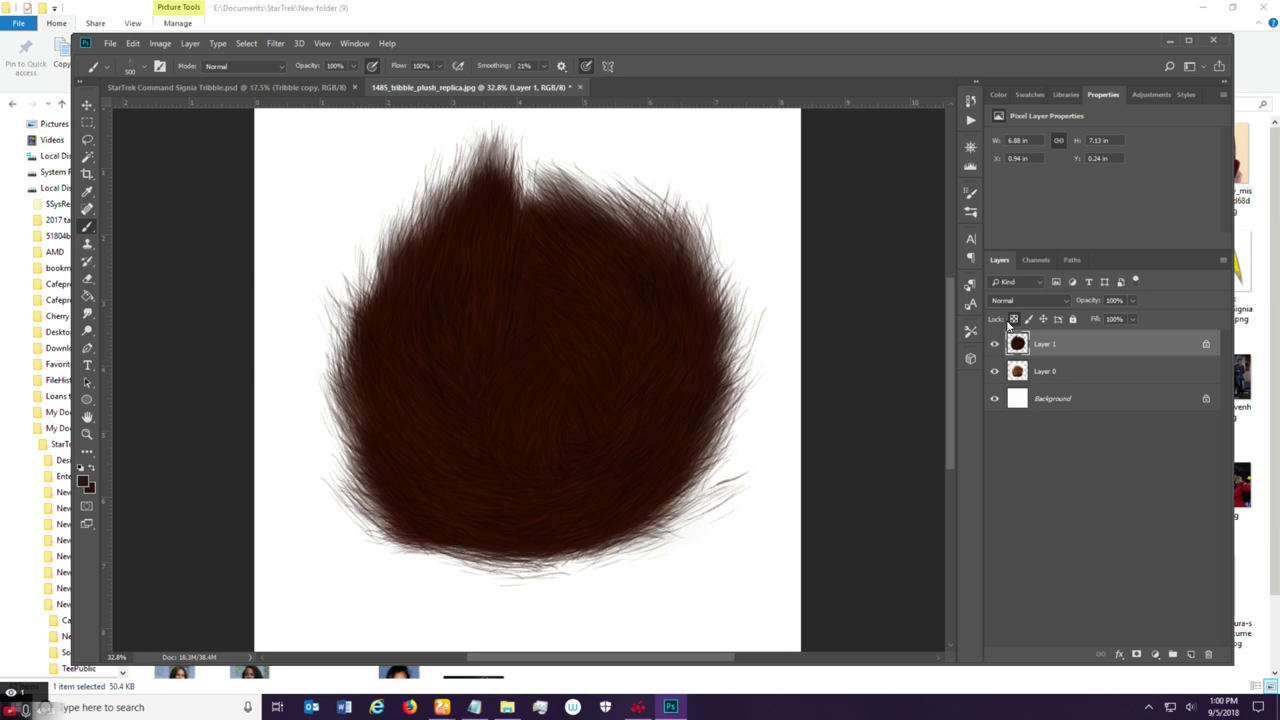
# Lock the fur layer's transparent pixels, set the foreground color to warm brown #562c0a and return to the Brush tool.
pyautogui.click(85, 481)
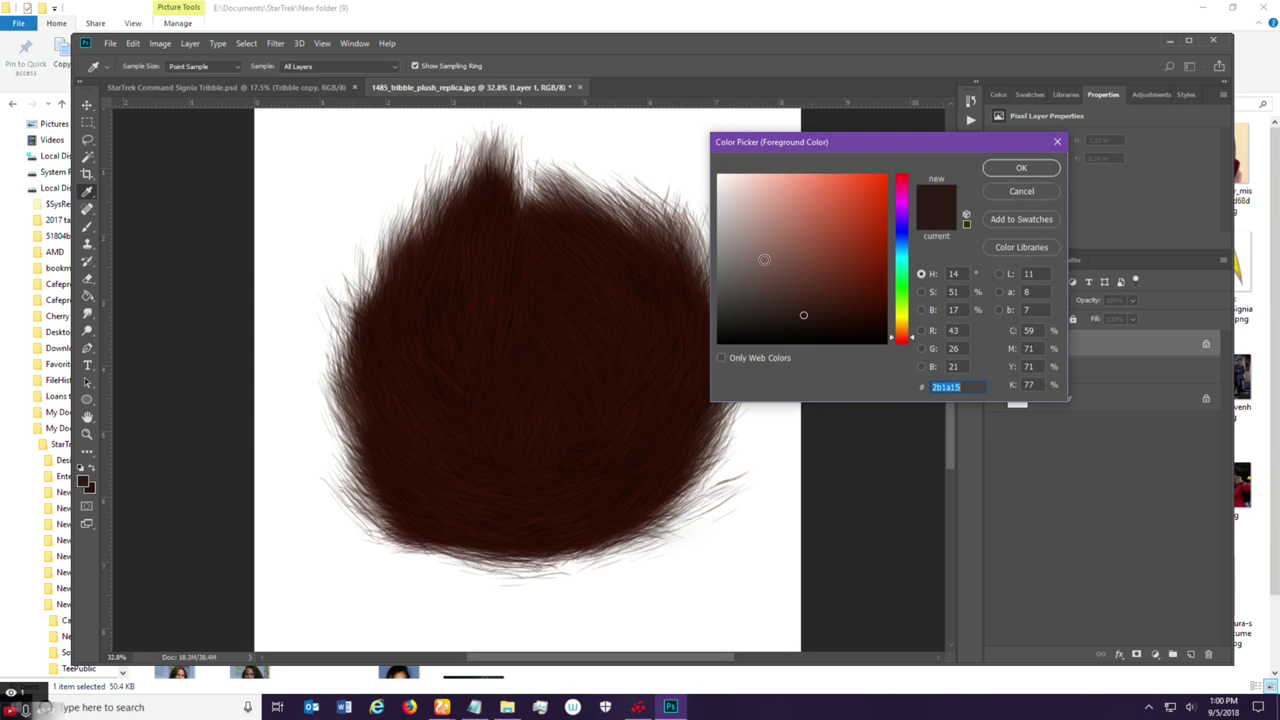
pyautogui.click(872, 265)
pyautogui.click(872, 290)
pyautogui.moveTo(913, 341); pyautogui.dragTo(913, 329)
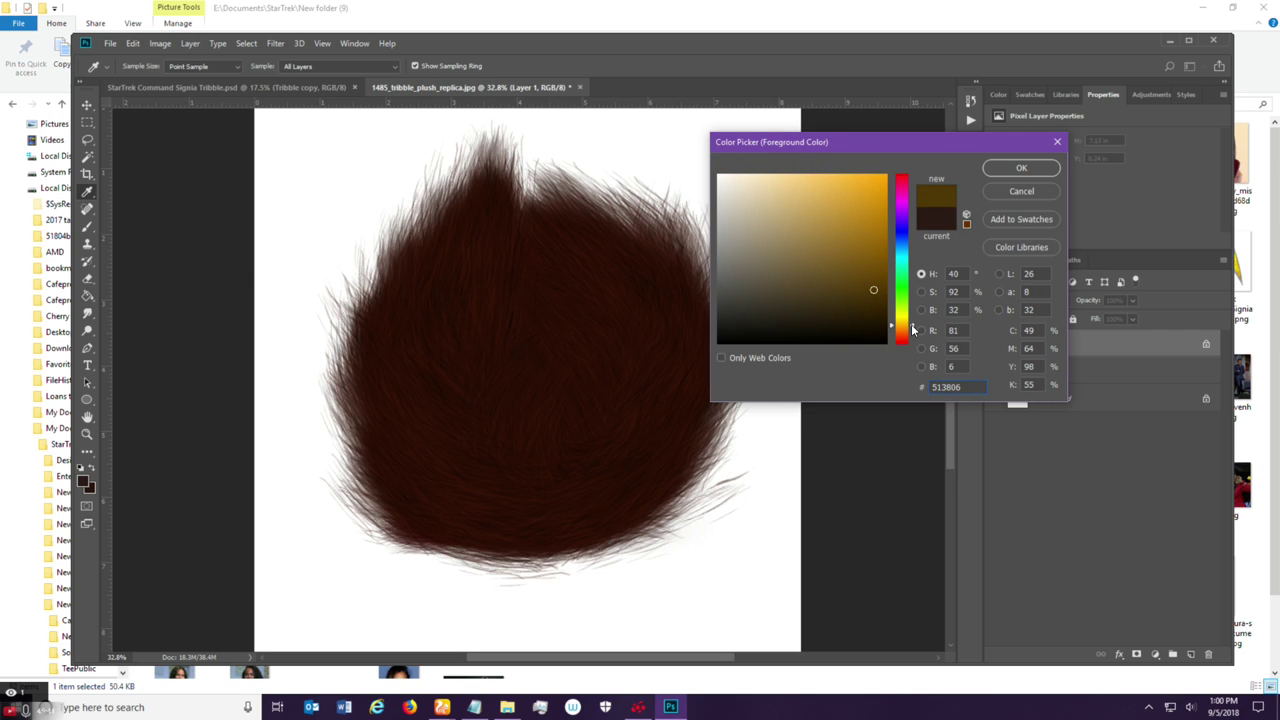
pyautogui.moveTo(877, 290); pyautogui.dragTo(863, 305)
pyautogui.moveTo(912, 327); pyautogui.dragTo(914, 333)
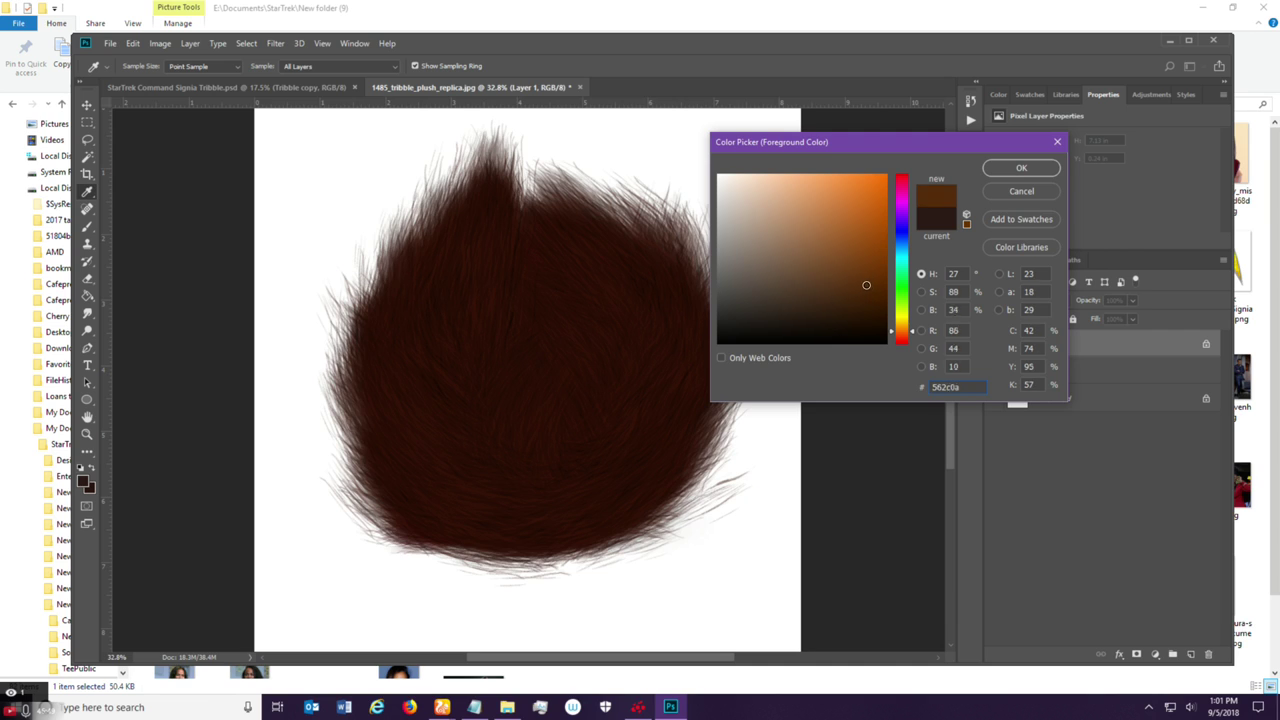
pyautogui.click(1018, 167)
pyautogui.press('b')
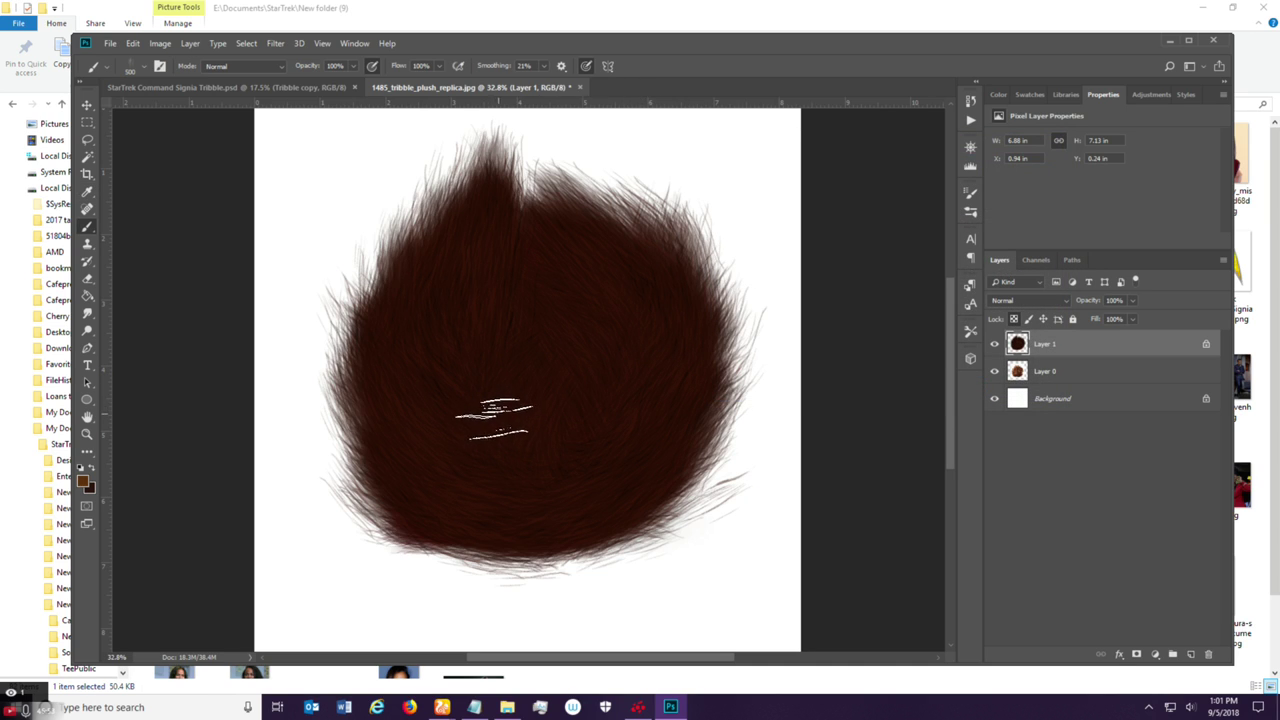
# Reduce the hair brush size to 300 and set its blending mode to Soft Light.
pyautogui.press('[')
pyautogui.press('[')
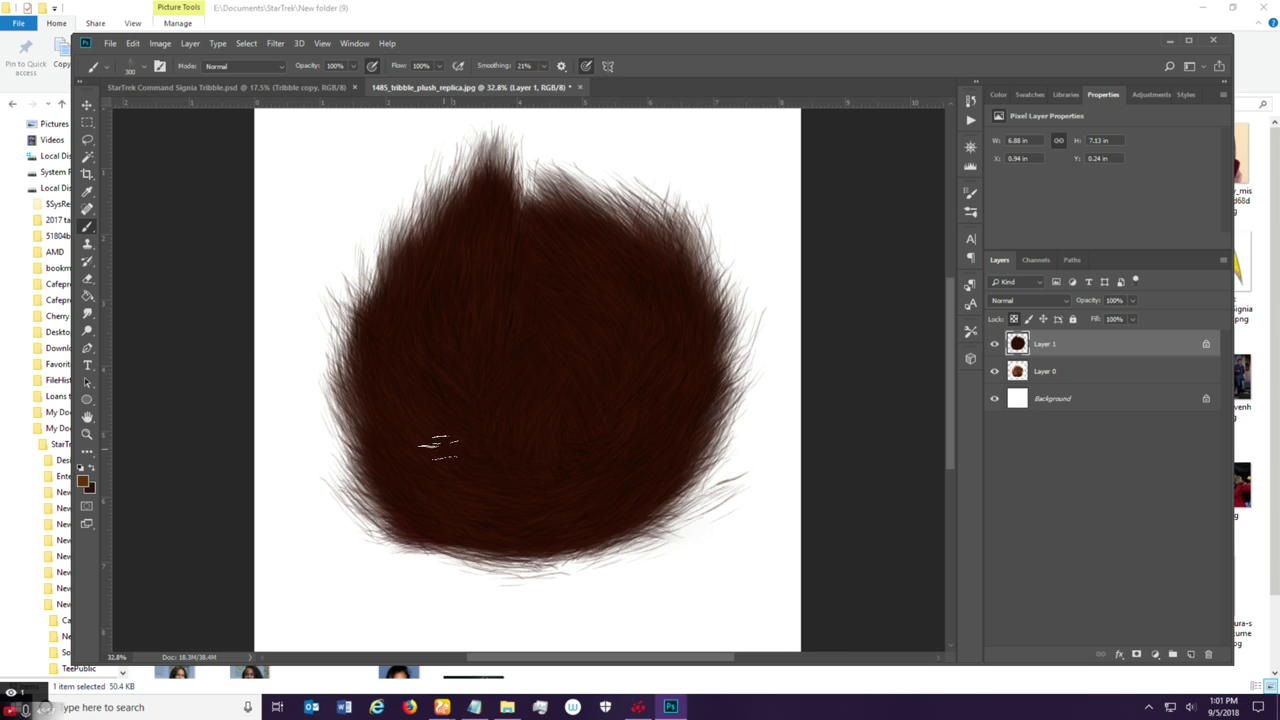
pyautogui.click(266, 68)
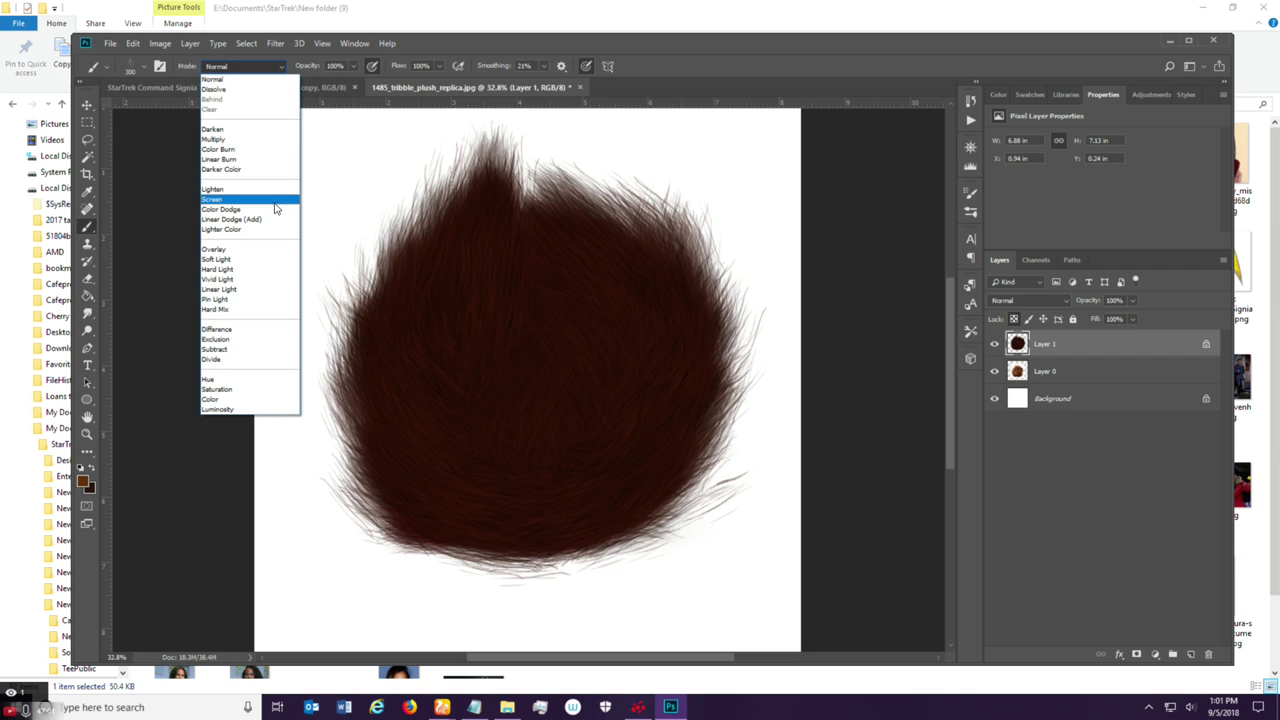
pyautogui.click(280, 259)
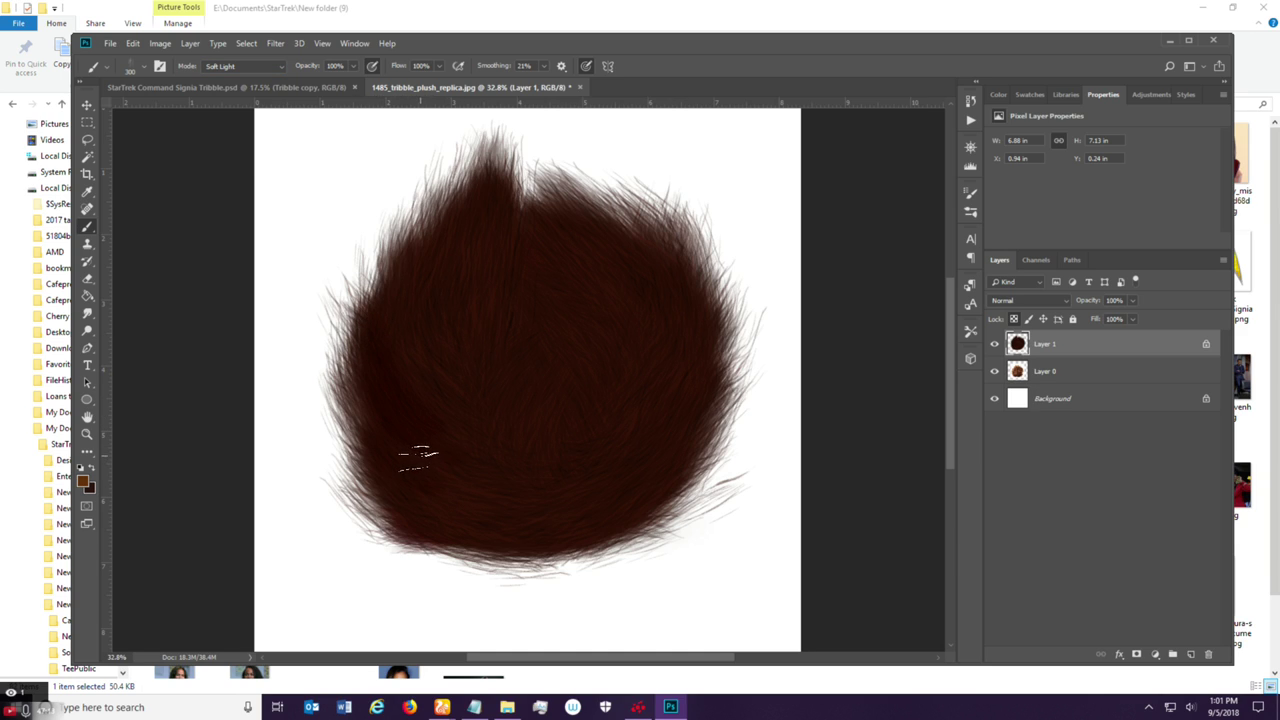
# Switch the brush's blending mode to Multiply and paint a dark shadow curve inside the tribble's left side.
pyautogui.click(280, 66)
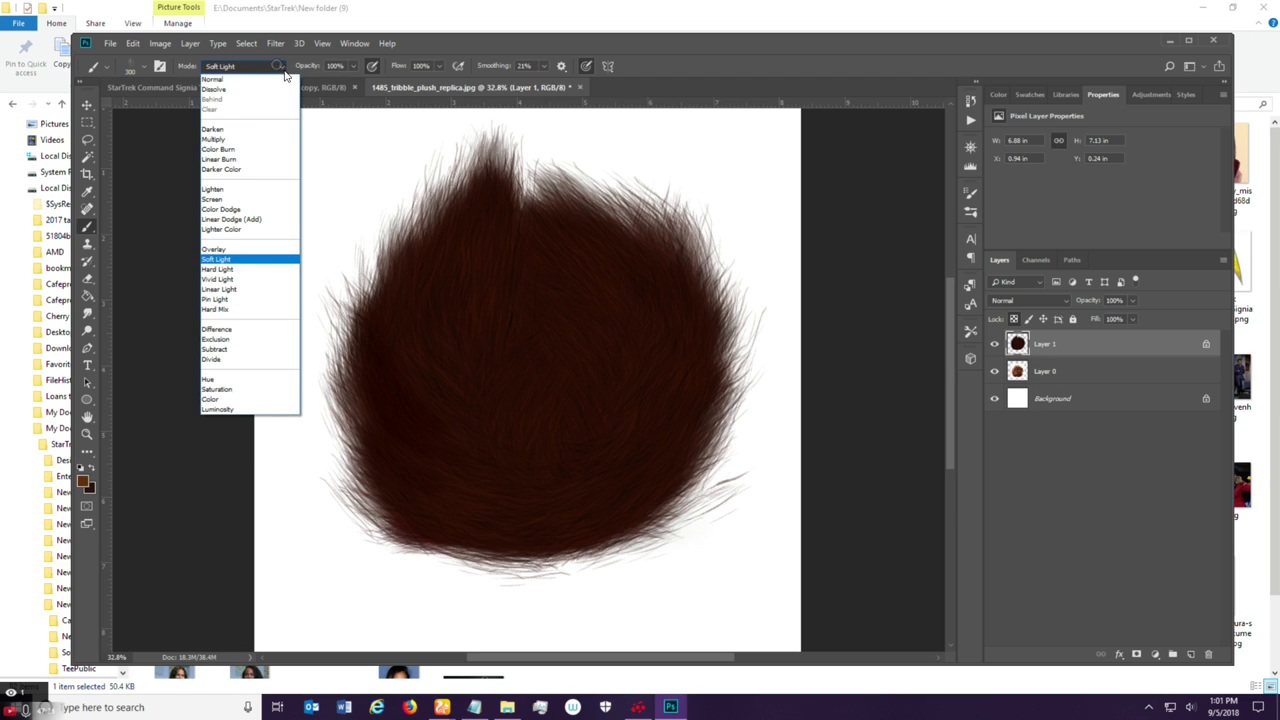
pyautogui.click(258, 141)
pyautogui.moveTo(447, 416)
pyautogui.mouseDown()
pyautogui.moveTo(373, 321)
pyautogui.moveTo(421, 355)
pyautogui.moveTo(450, 407)
pyautogui.moveTo(383, 323)
pyautogui.moveTo(436, 423)
pyautogui.mouseUp()
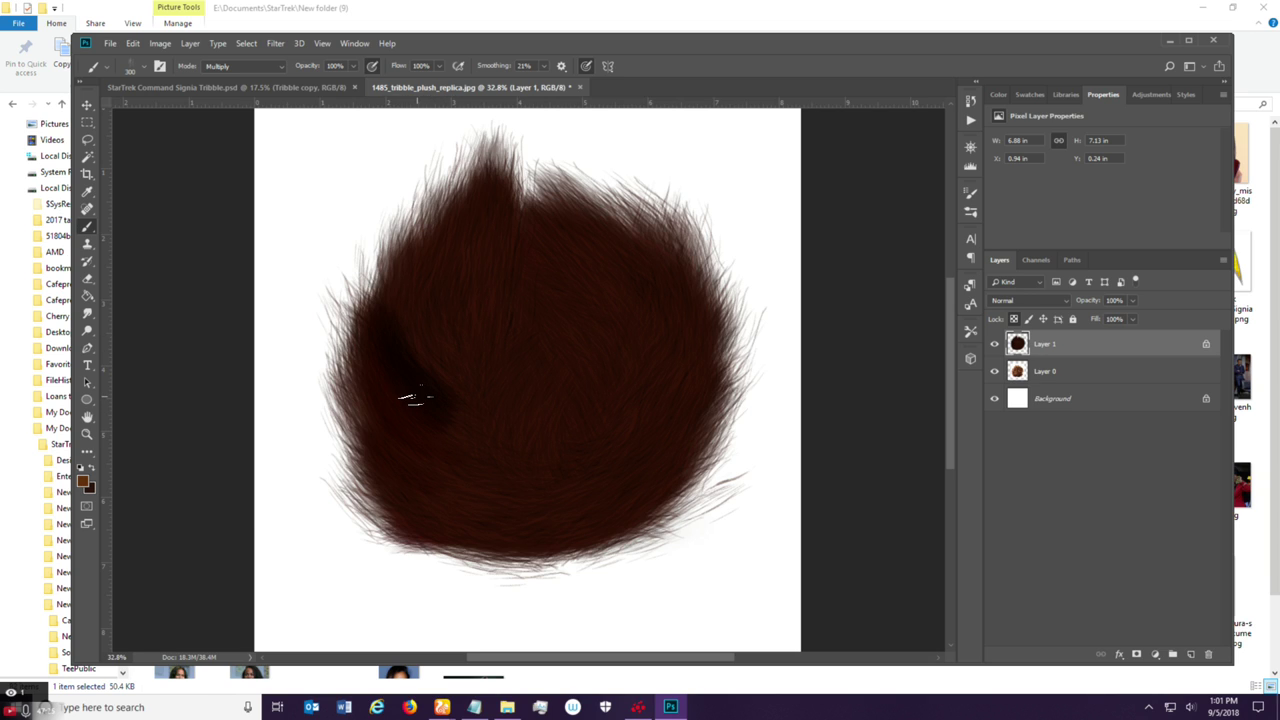
# Undo the dark shadow curve, set the brush's blending mode to Color Dodge and paint reddish highlights through the fur and up the tribble's center.
pyautogui.hotkey('ctrl', 'z')
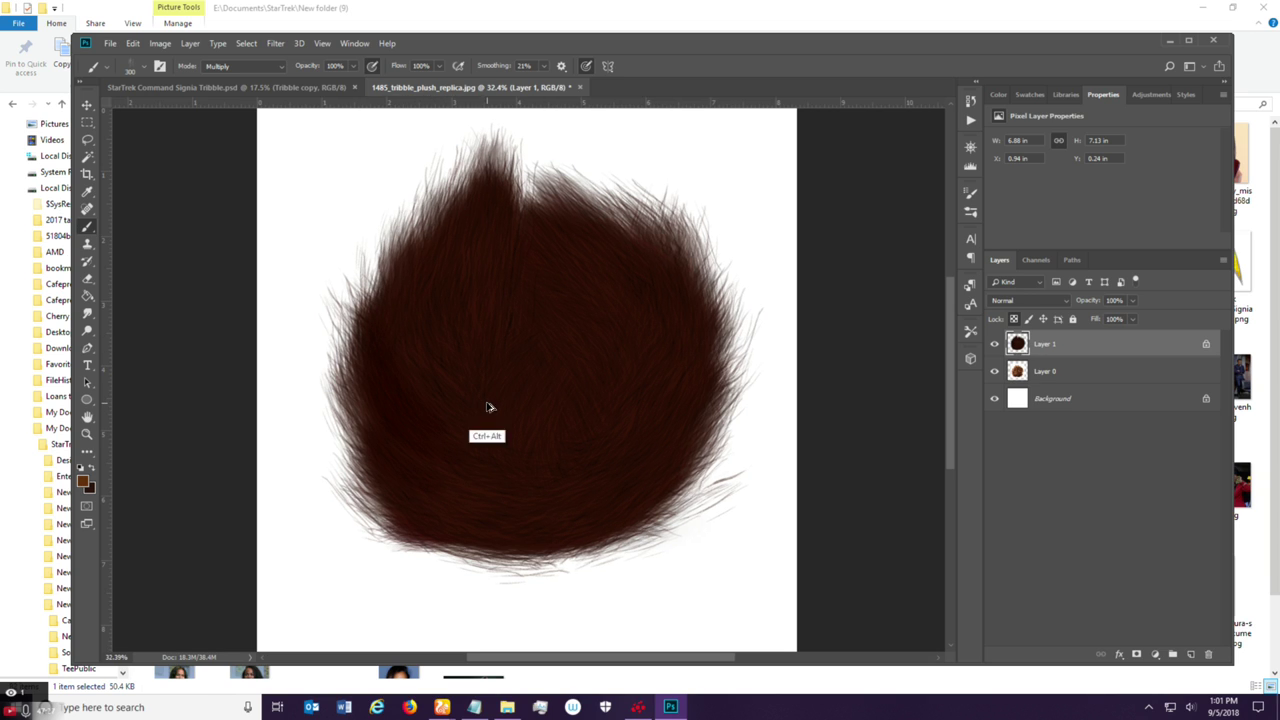
pyautogui.click(266, 66)
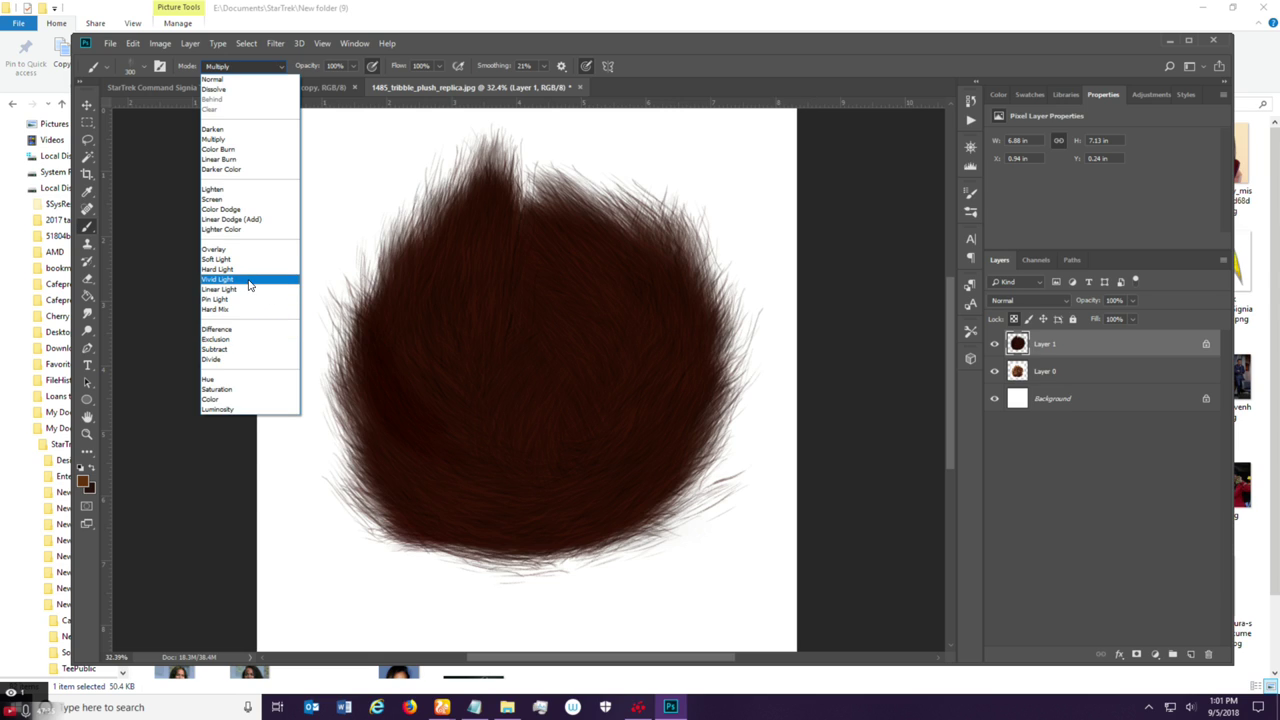
pyautogui.click(254, 213)
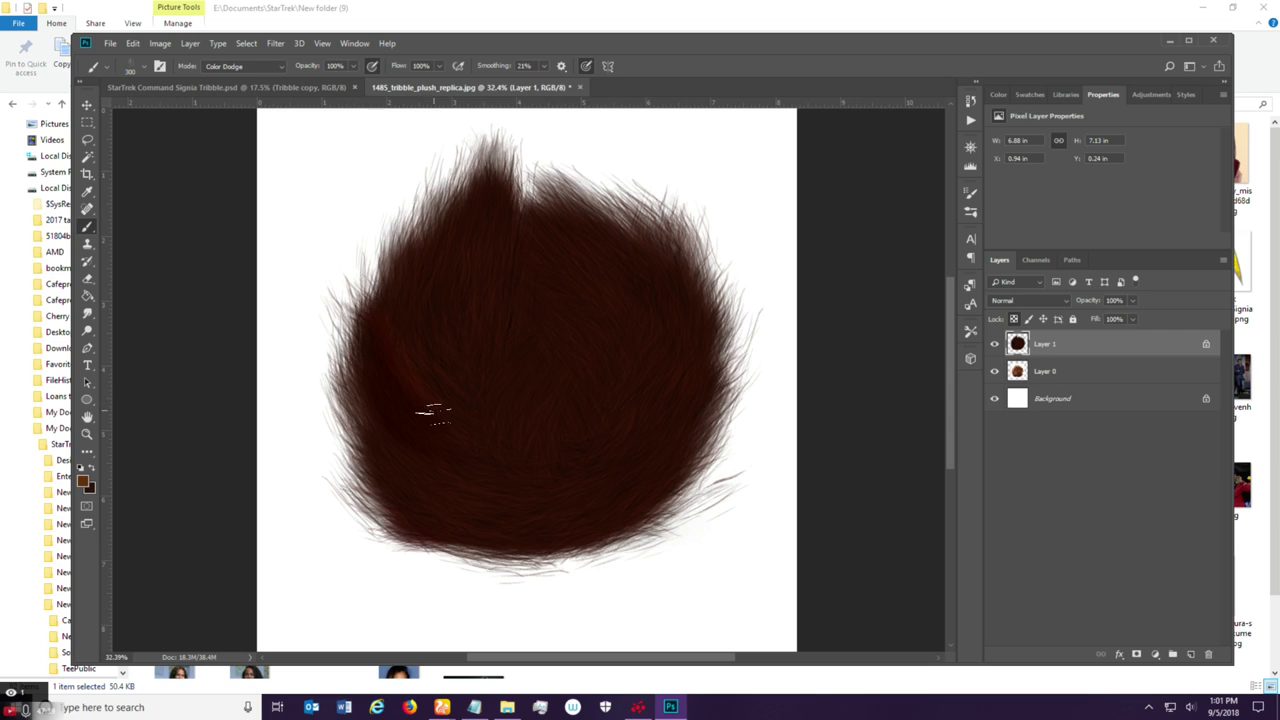
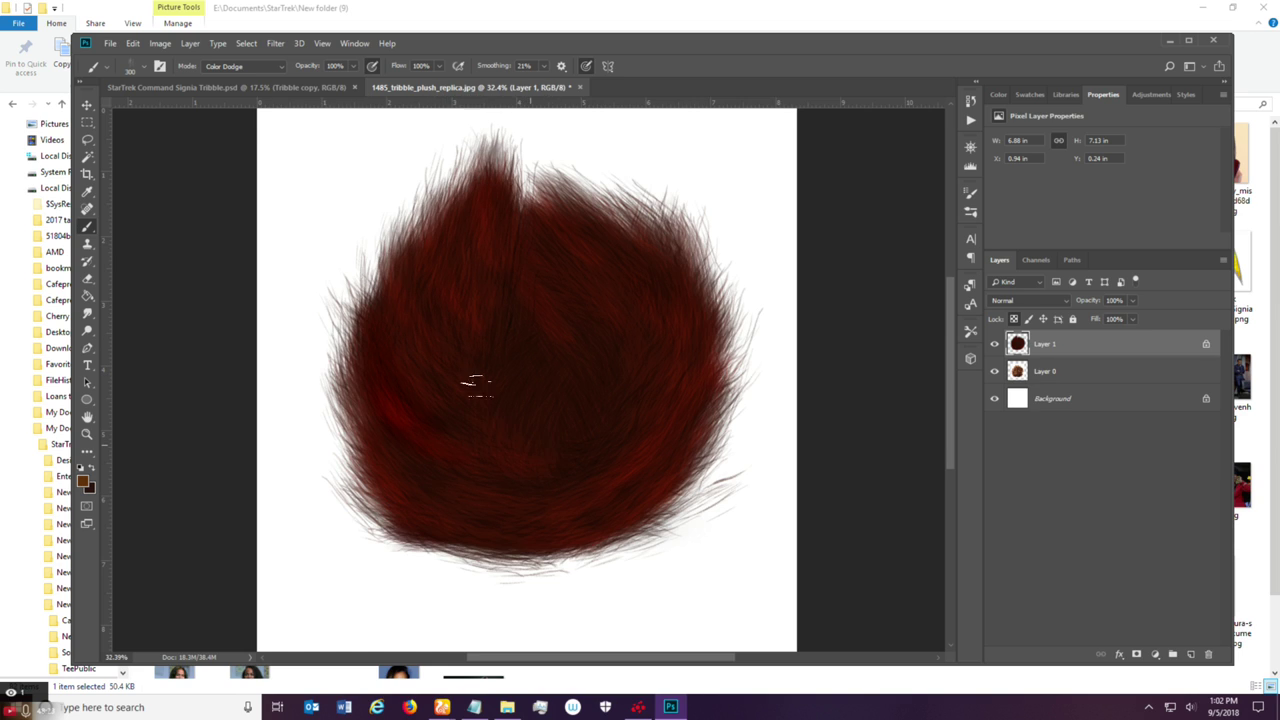
pyautogui.moveTo(535, 458)
pyautogui.mouseDown()
pyautogui.moveTo(514, 299)
pyautogui.moveTo(544, 376)
pyautogui.moveTo(507, 401)
pyautogui.moveTo(535, 263)
pyautogui.mouseUp()
pyautogui.moveTo(545, 458)
pyautogui.mouseDown()
pyautogui.moveTo(580, 467)
pyautogui.moveTo(561, 461)
pyautogui.moveTo(515, 367)
pyautogui.moveTo(590, 440)
pyautogui.moveTo(495, 329)
pyautogui.moveTo(587, 435)
pyautogui.moveTo(525, 279)
pyautogui.moveTo(603, 418)
pyautogui.moveTo(519, 313)
pyautogui.moveTo(557, 475)
pyautogui.mouseUp()
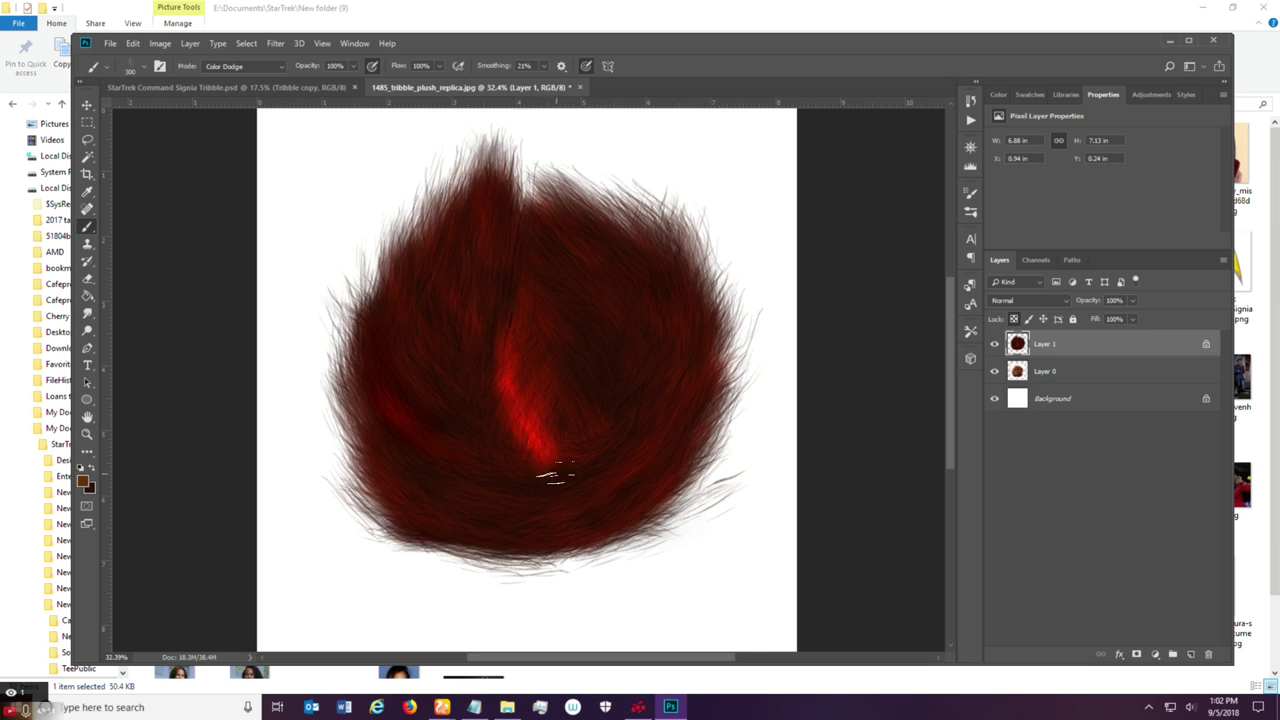
# Try bright red dodge strokes sweeping from the tribble's left side toward the center, and undo the recent strokes.
pyautogui.moveTo(383, 375)
pyautogui.mouseDown()
pyautogui.moveTo(483, 446)
pyautogui.moveTo(448, 458)
pyautogui.moveTo(380, 341)
pyautogui.moveTo(551, 473)
pyautogui.moveTo(423, 425)
pyautogui.moveTo(472, 377)
pyautogui.mouseUp()
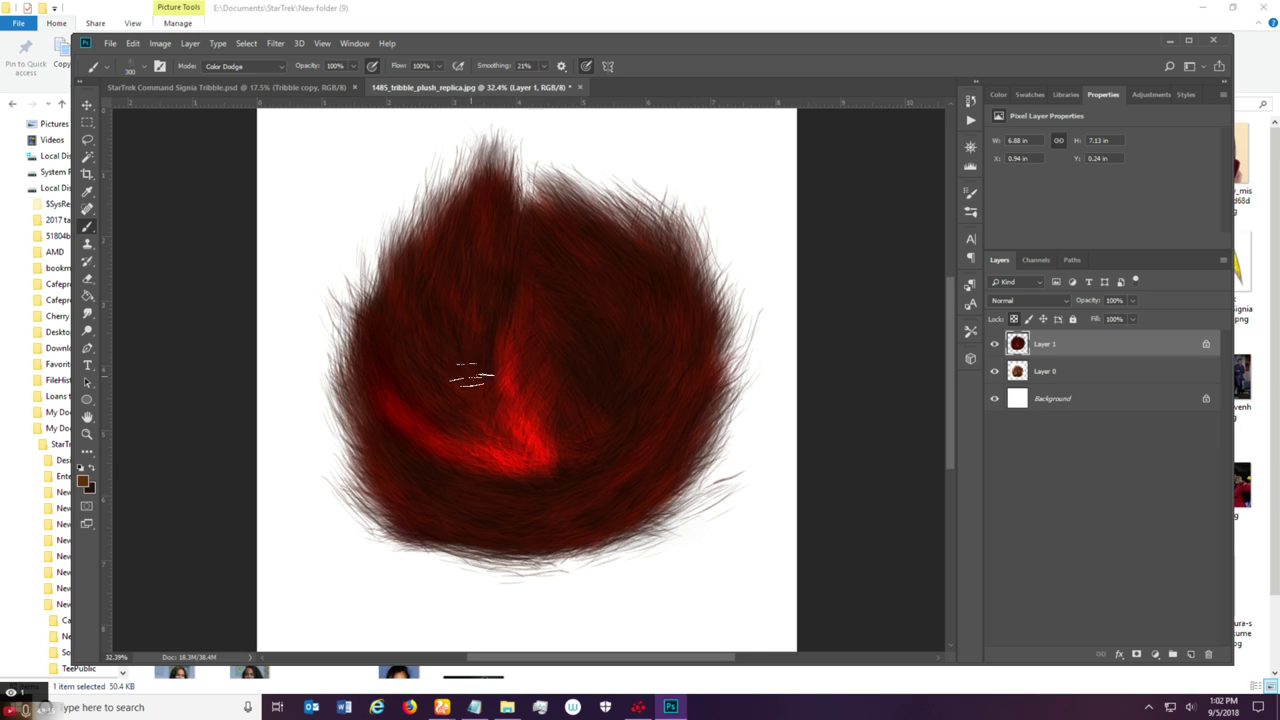
pyautogui.moveTo(390, 290)
pyautogui.mouseDown()
pyautogui.moveTo(456, 400)
pyautogui.moveTo(424, 386)
pyautogui.moveTo(401, 275)
pyautogui.moveTo(502, 413)
pyautogui.moveTo(401, 248)
pyautogui.moveTo(496, 396)
pyautogui.moveTo(451, 270)
pyautogui.moveTo(493, 345)
pyautogui.mouseUp()
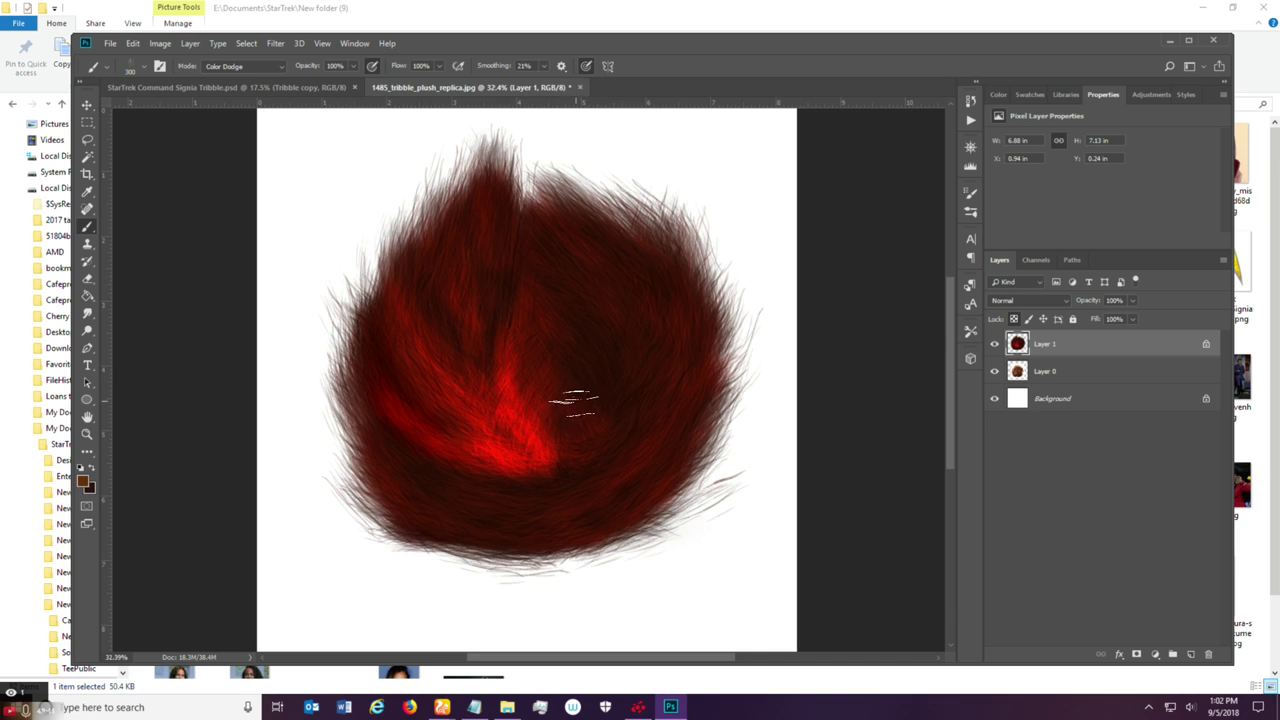
pyautogui.hotkey('ctrl', 'z')
pyautogui.hotkey('ctrl', 'alt', 'z')
pyautogui.hotkey('ctrl', 'alt', 'z')
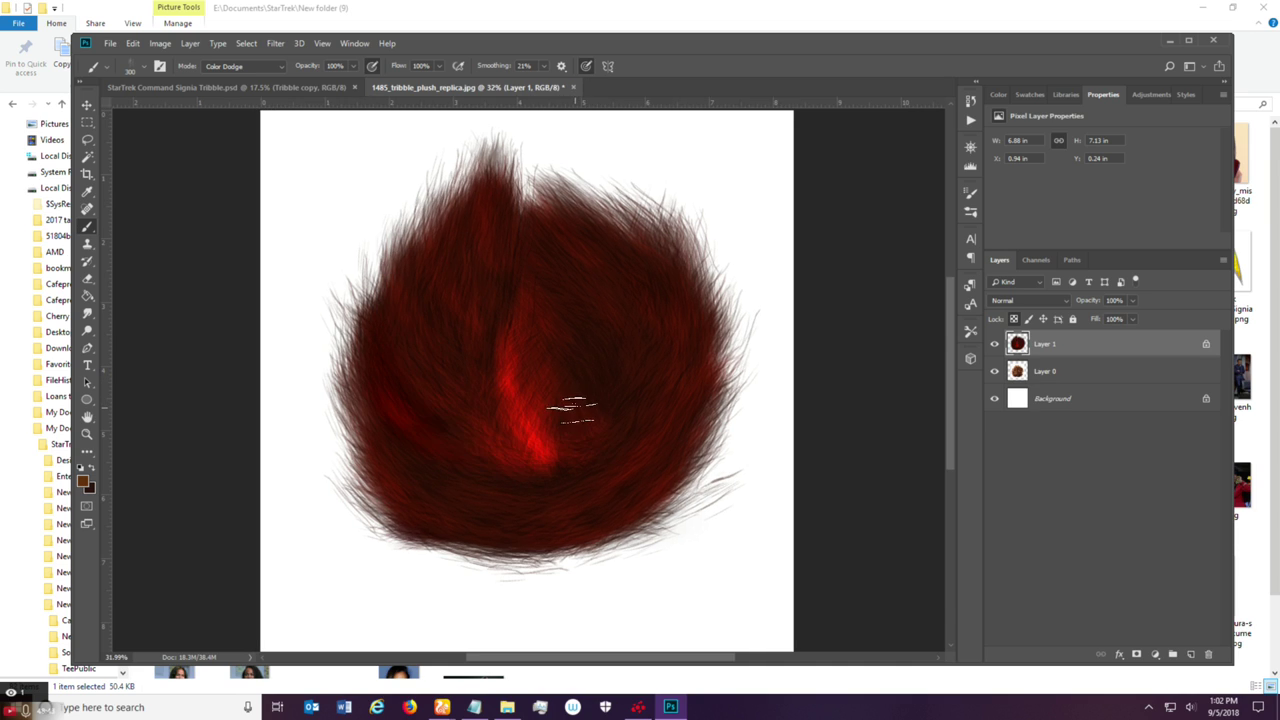
pyautogui.hotkey('ctrl', 'alt', 'z')
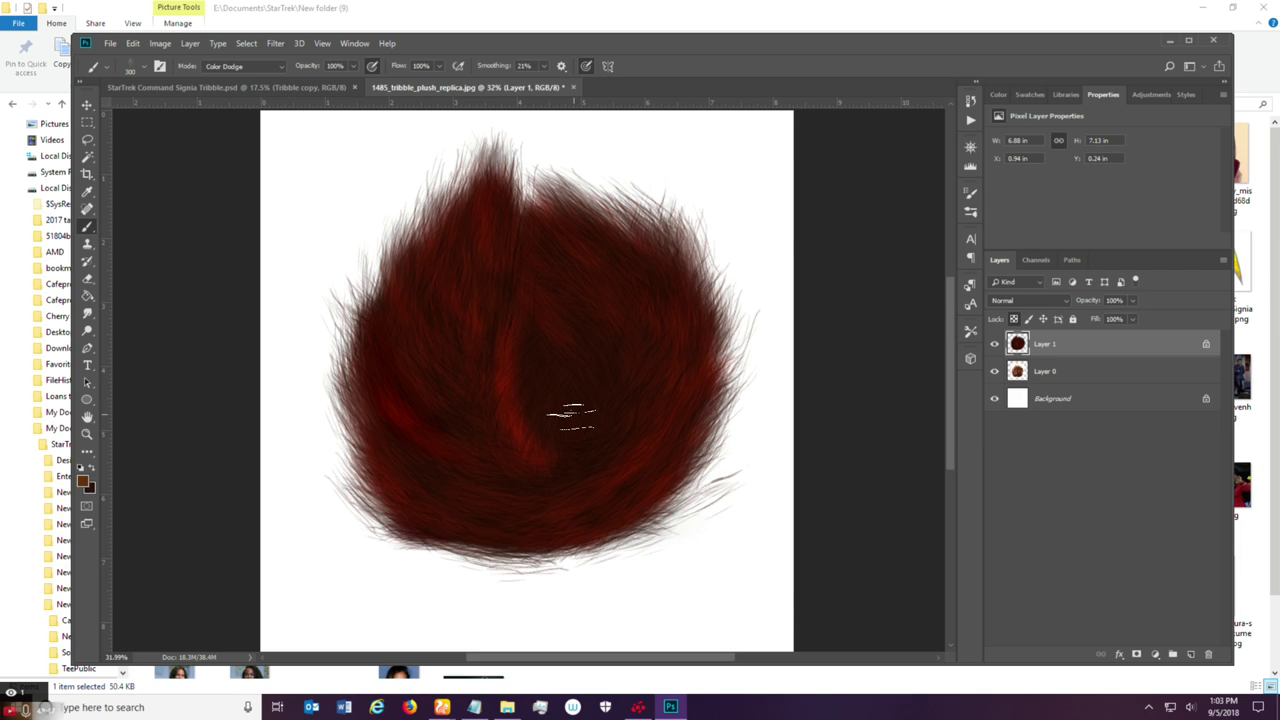
pyautogui.hotkey('ctrl', 'alt', 'z')
# Set the foreground color to white with a black background, test a Color Dodge stroke in the tribble's center and undo it.
pyautogui.press('d')
pyautogui.click(92, 469)
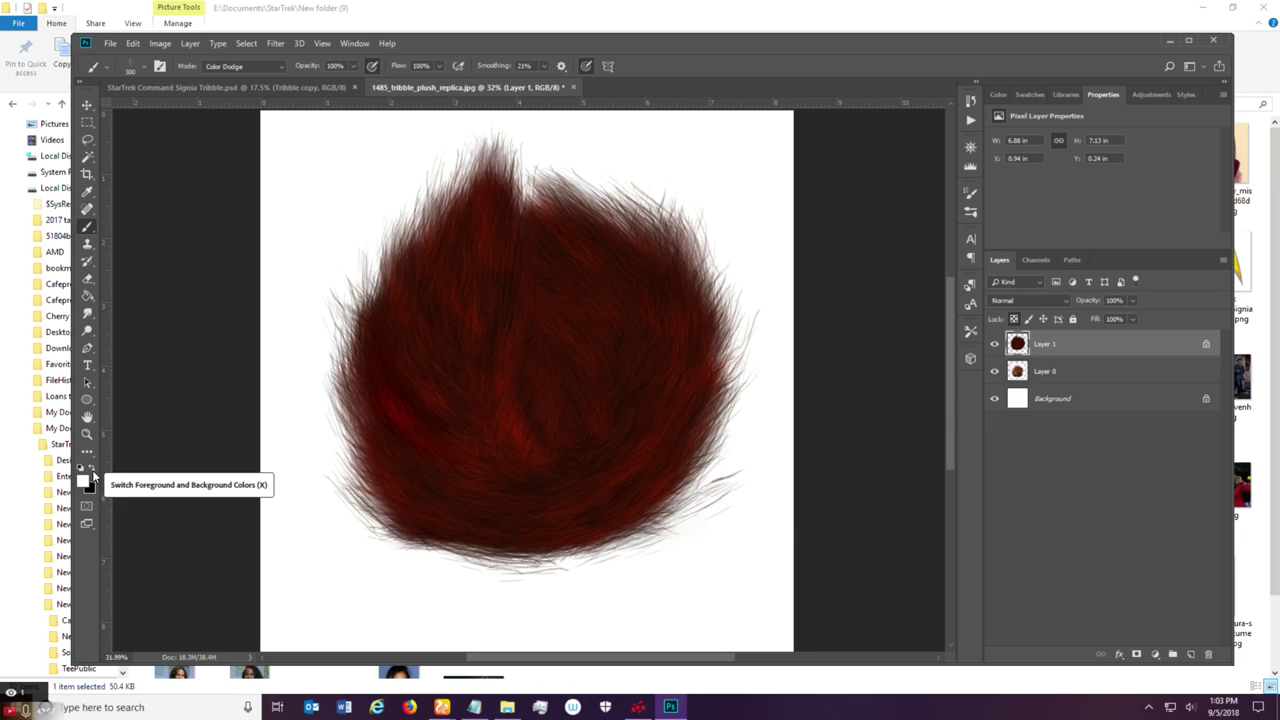
pyautogui.moveTo(555, 372)
pyautogui.mouseDown()
pyautogui.moveTo(580, 368)
pyautogui.moveTo(595, 396)
pyautogui.mouseUp()
pyautogui.hotkey('ctrl', 'alt', 'z')
pyautogui.hotkey('ctrl', 'alt', 'z')
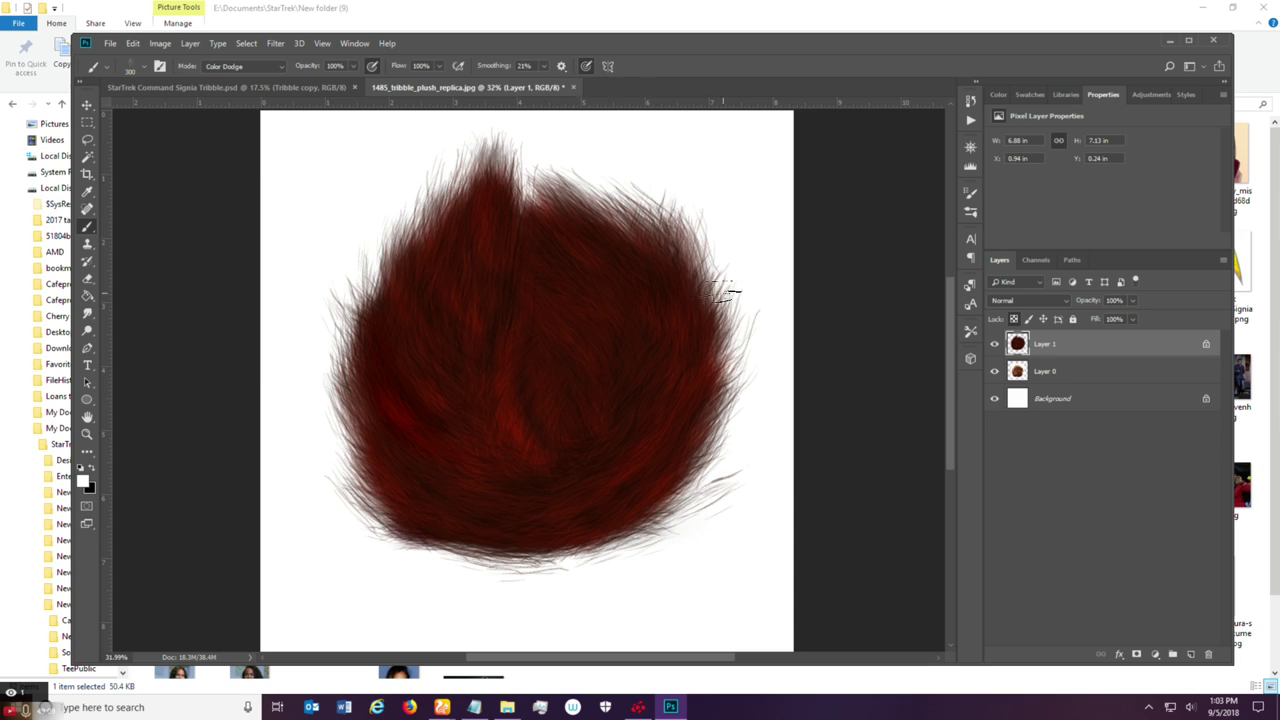
# Raise the hair brush's scatter to 191% and set its size jitter to 13%.
pyautogui.click(970, 193)
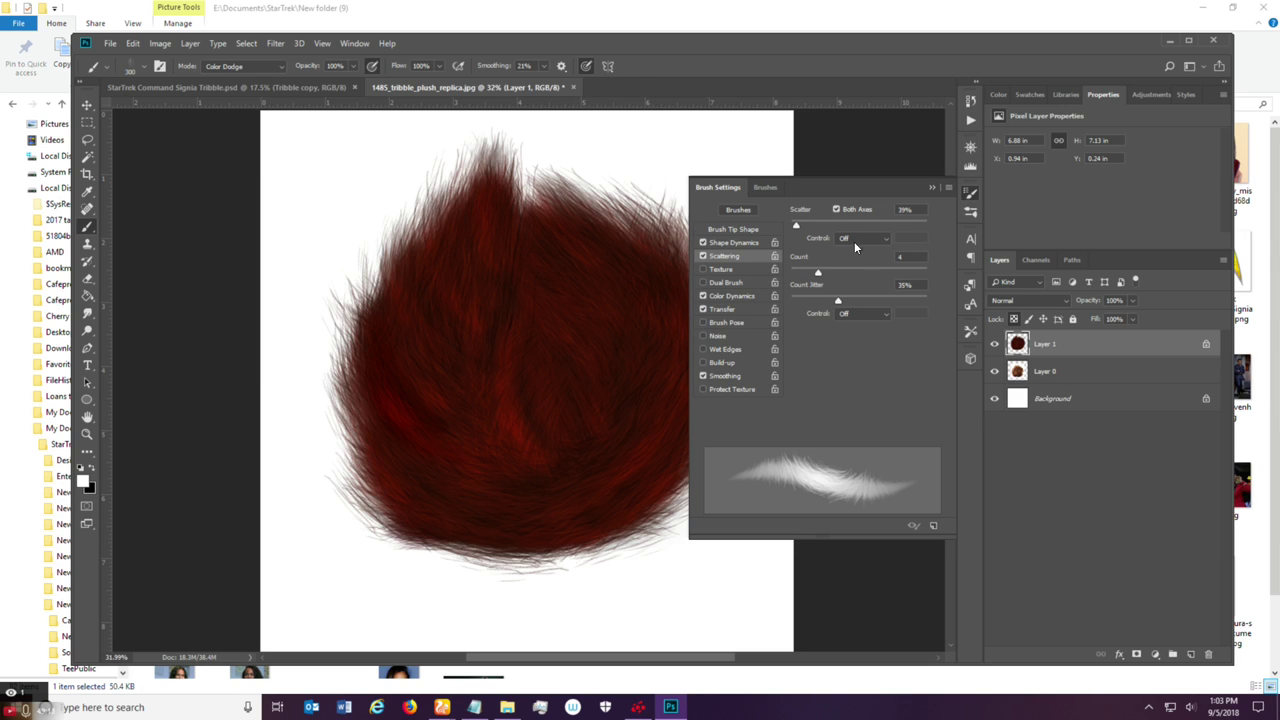
pyautogui.moveTo(797, 228); pyautogui.dragTo(817, 230)
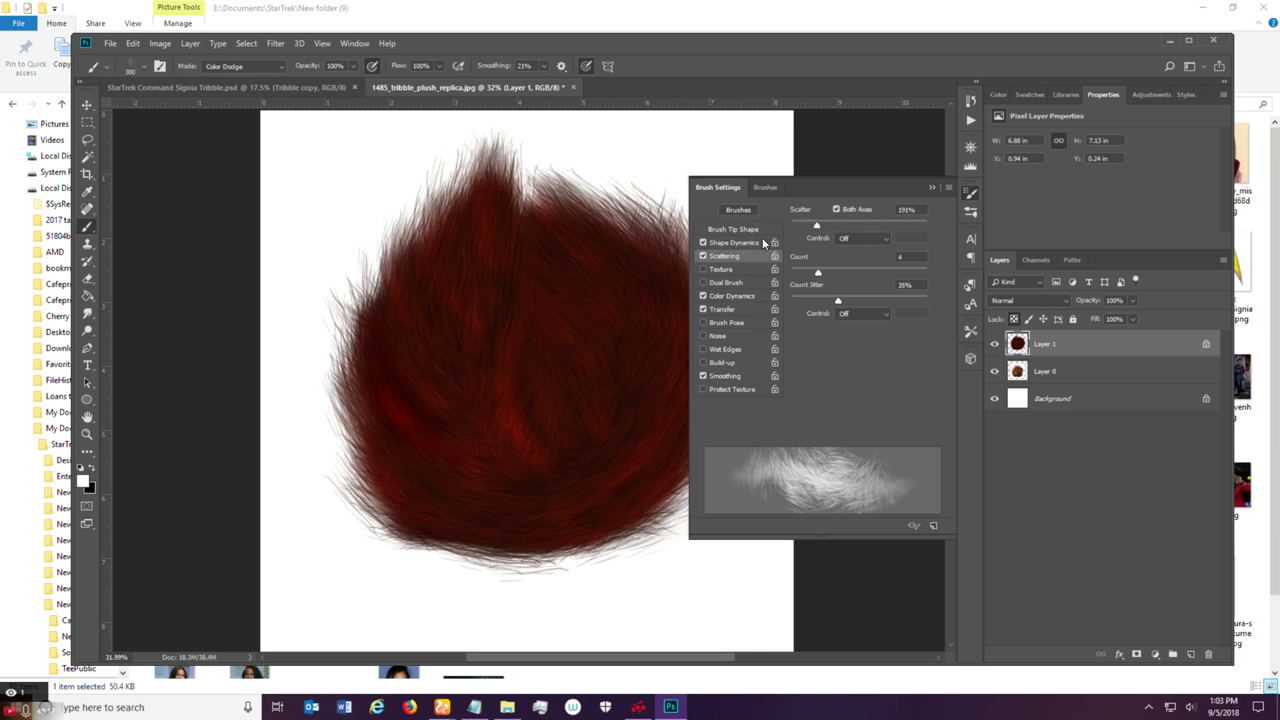
pyautogui.click(754, 243)
pyautogui.moveTo(829, 225); pyautogui.dragTo(813, 230)
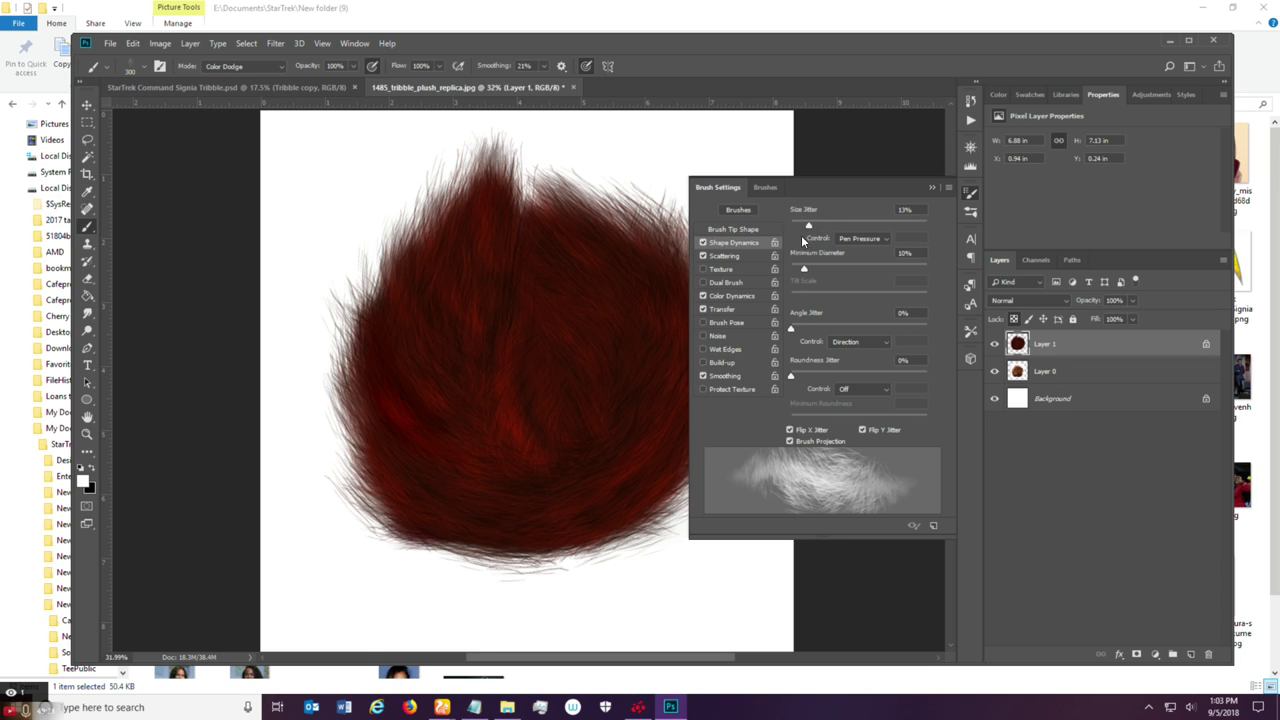
# Reduce the hair brush tip size to 151 px and set its spacing to 20%.
pyautogui.click(754, 230)
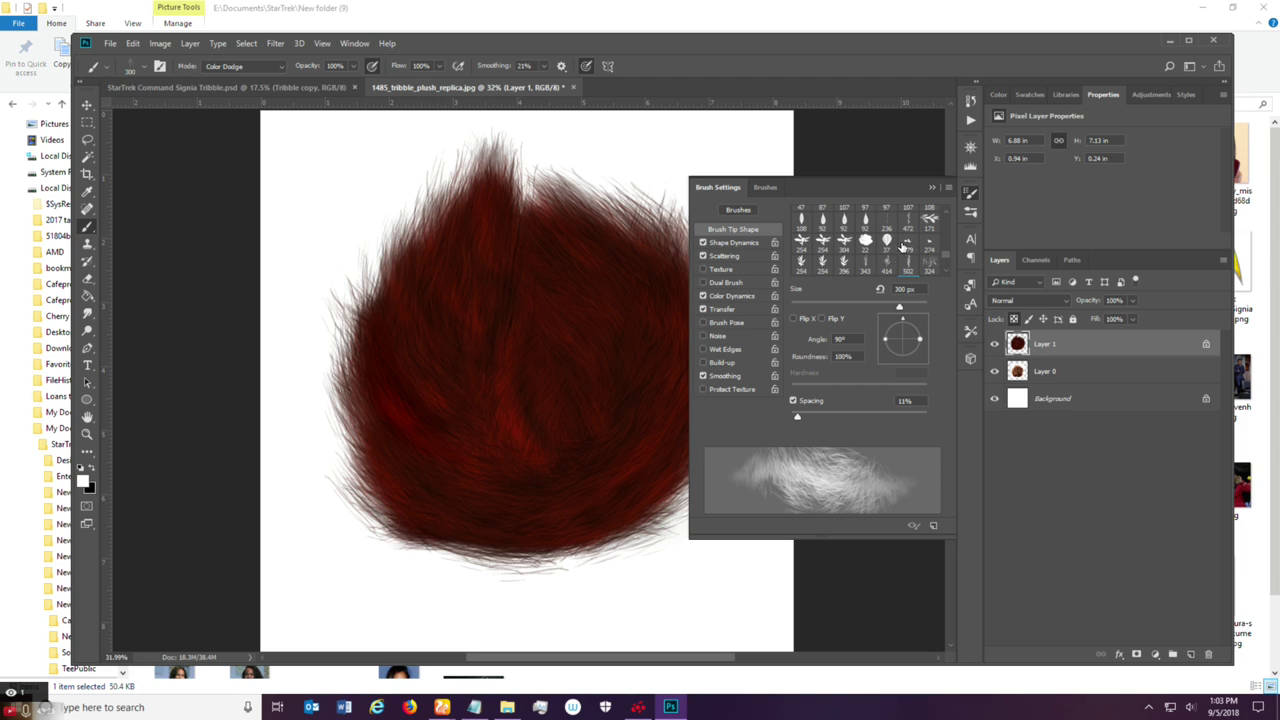
pyautogui.moveTo(877, 311); pyautogui.dragTo(875, 311)
pyautogui.moveTo(798, 417); pyautogui.dragTo(803, 420)
pyautogui.click(932, 189)
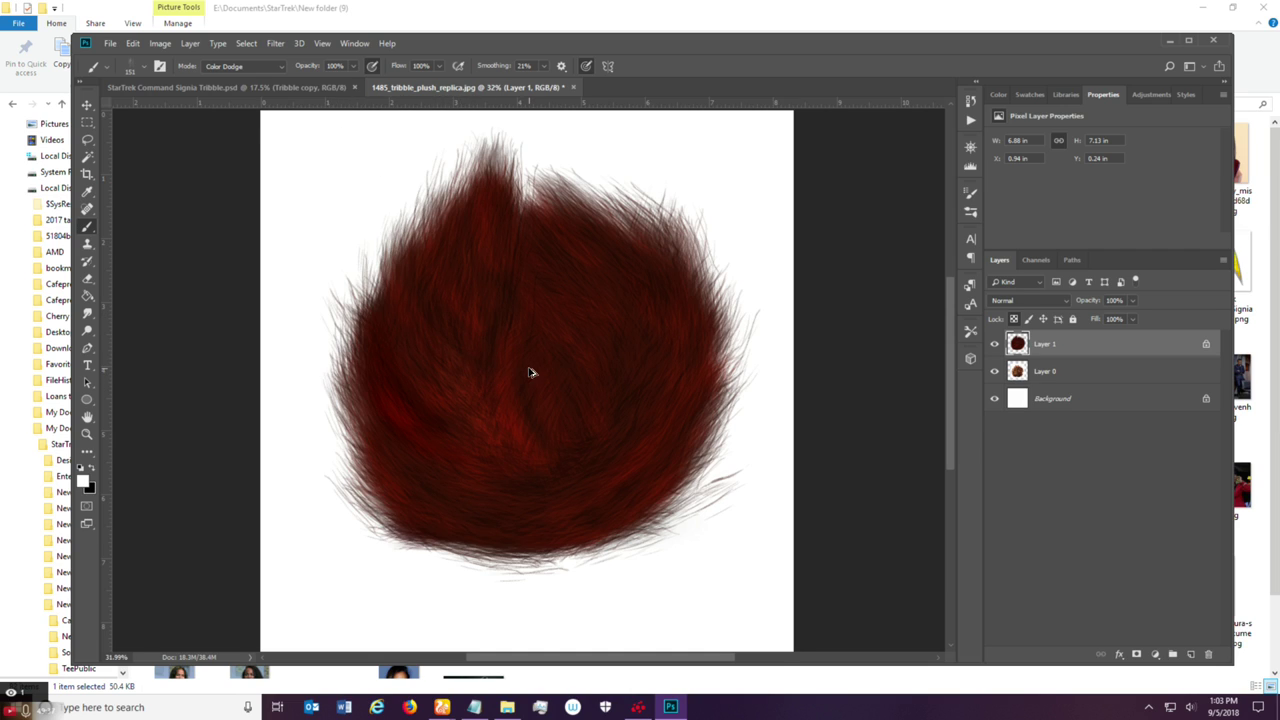
# Return the hair brush's blending mode to Normal after briefly choosing Multiply.
pyautogui.scroll(-1, 531, 372)
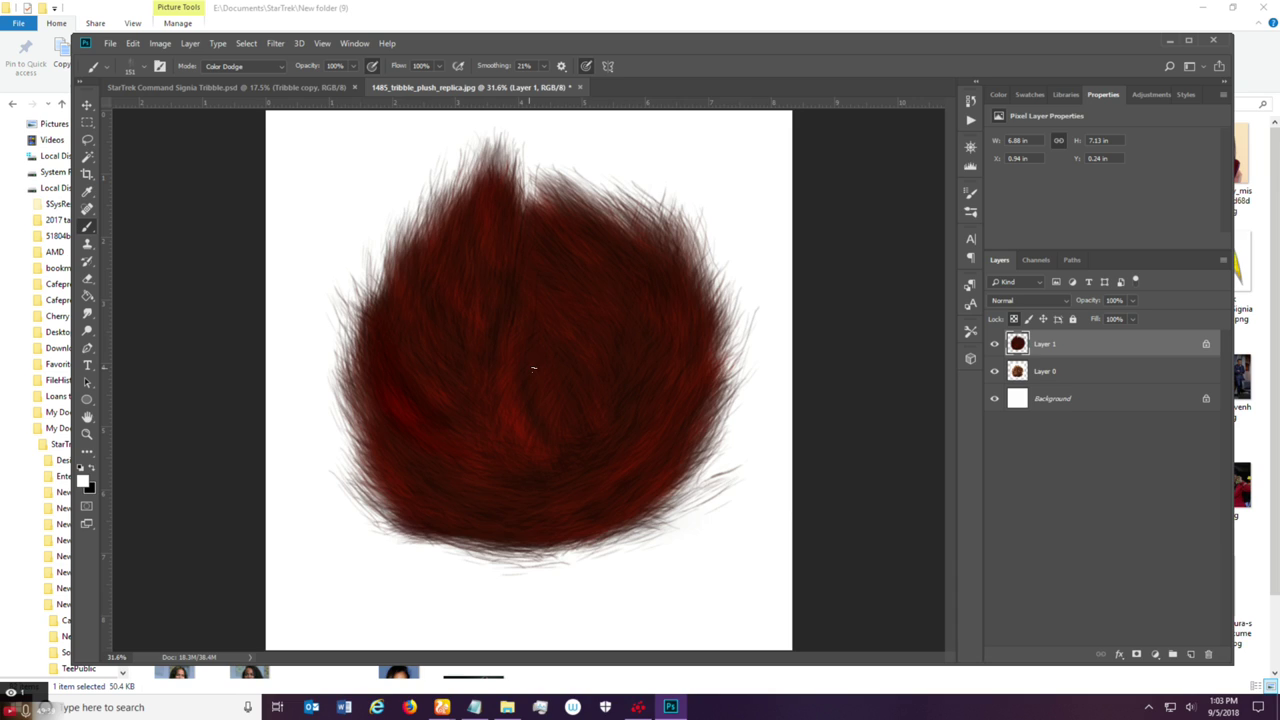
pyautogui.click(278, 65)
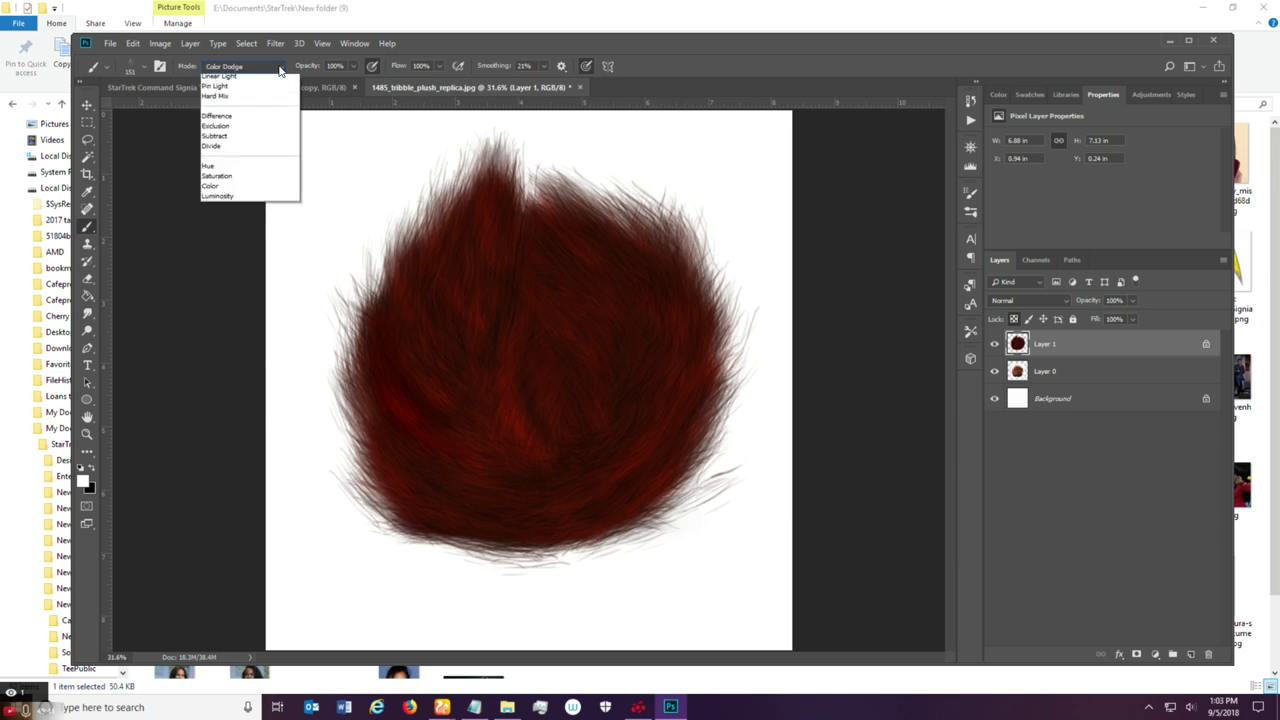
pyautogui.click(268, 141)
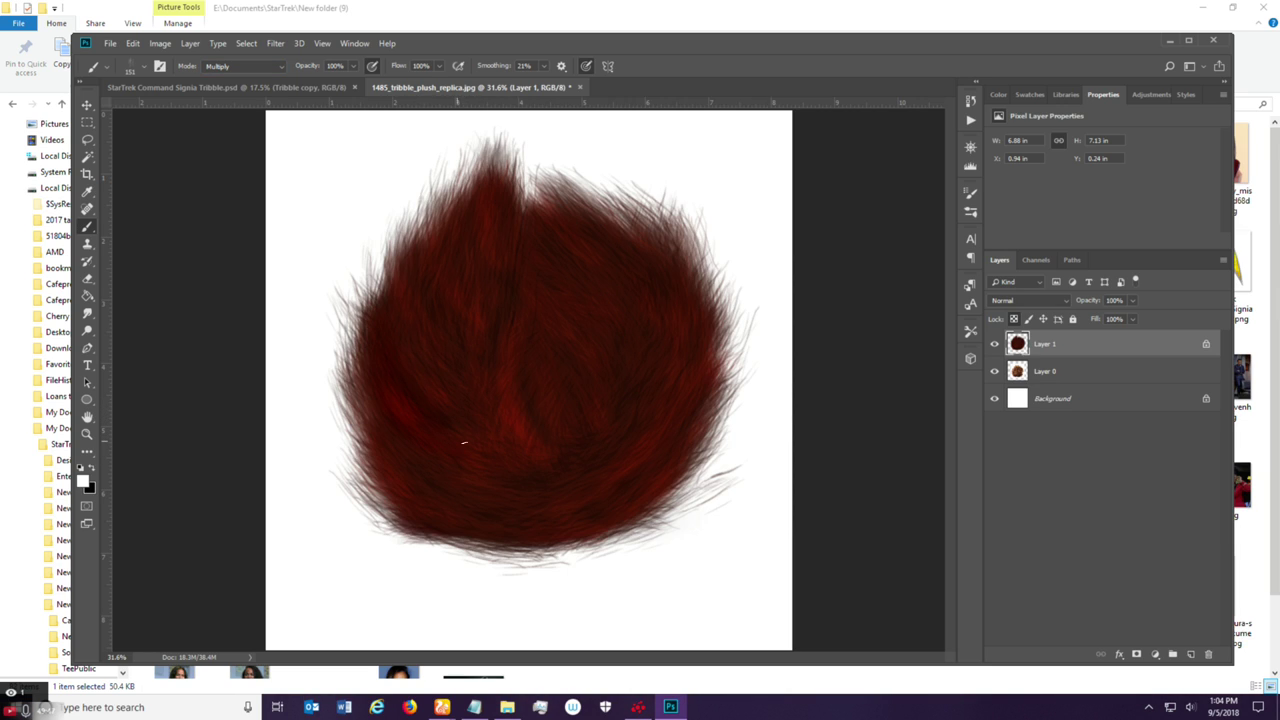
pyautogui.click(263, 67)
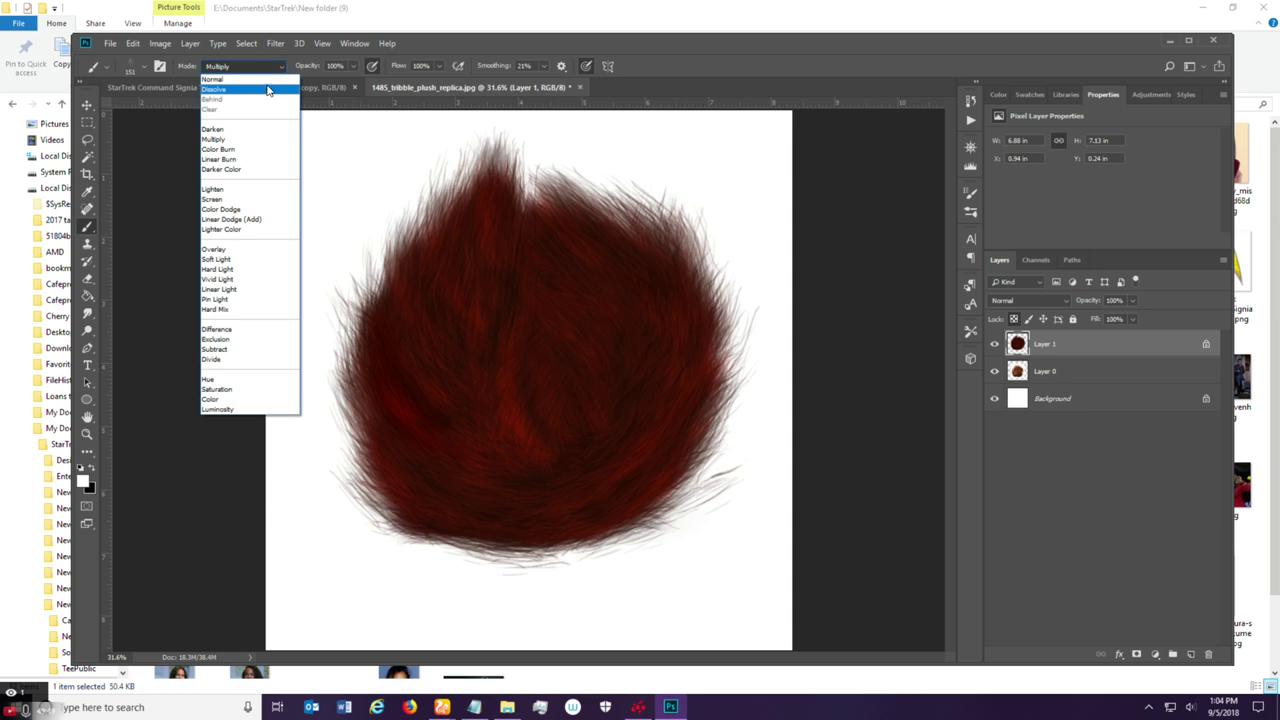
pyautogui.click(272, 82)
# Try white hair strokes over the tribble's left side and undo them.
pyautogui.moveTo(484, 443)
pyautogui.mouseDown()
pyautogui.moveTo(414, 366)
pyautogui.moveTo(457, 426)
pyautogui.moveTo(400, 301)
pyautogui.moveTo(489, 418)
pyautogui.moveTo(406, 295)
pyautogui.moveTo(443, 373)
pyautogui.moveTo(419, 266)
pyautogui.moveTo(475, 375)
pyautogui.moveTo(437, 222)
pyautogui.moveTo(458, 333)
pyautogui.moveTo(437, 345)
pyautogui.moveTo(440, 247)
pyautogui.moveTo(478, 427)
pyautogui.moveTo(399, 367)
pyautogui.moveTo(427, 412)
pyautogui.moveTo(392, 407)
pyautogui.moveTo(419, 478)
pyautogui.moveTo(347, 357)
pyautogui.moveTo(457, 507)
pyautogui.moveTo(367, 418)
pyautogui.moveTo(411, 421)
pyautogui.moveTo(451, 482)
pyautogui.moveTo(463, 468)
pyautogui.moveTo(441, 459)
pyautogui.moveTo(489, 494)
pyautogui.moveTo(406, 449)
pyautogui.moveTo(514, 514)
pyautogui.moveTo(387, 413)
pyautogui.moveTo(412, 342)
pyautogui.mouseUp()
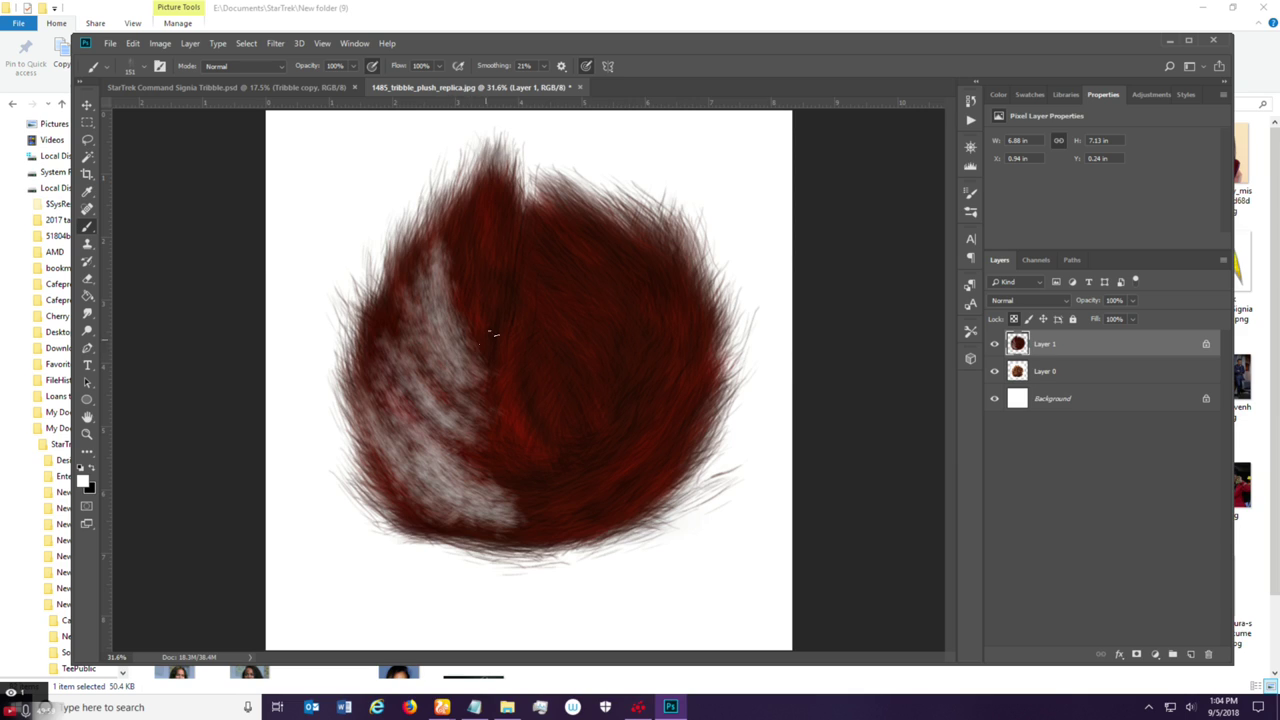
pyautogui.moveTo(430, 440)
pyautogui.mouseDown()
pyautogui.moveTo(470, 510)
pyautogui.moveTo(440, 470)
pyautogui.moveTo(400, 460)
pyautogui.moveTo(380, 420)
pyautogui.moveTo(430, 360)
pyautogui.moveTo(450, 250)
pyautogui.moveTo(470, 390)
pyautogui.moveTo(420, 300)
pyautogui.mouseUp()
pyautogui.moveTo(400, 345); pyautogui.dragTo(450, 420)
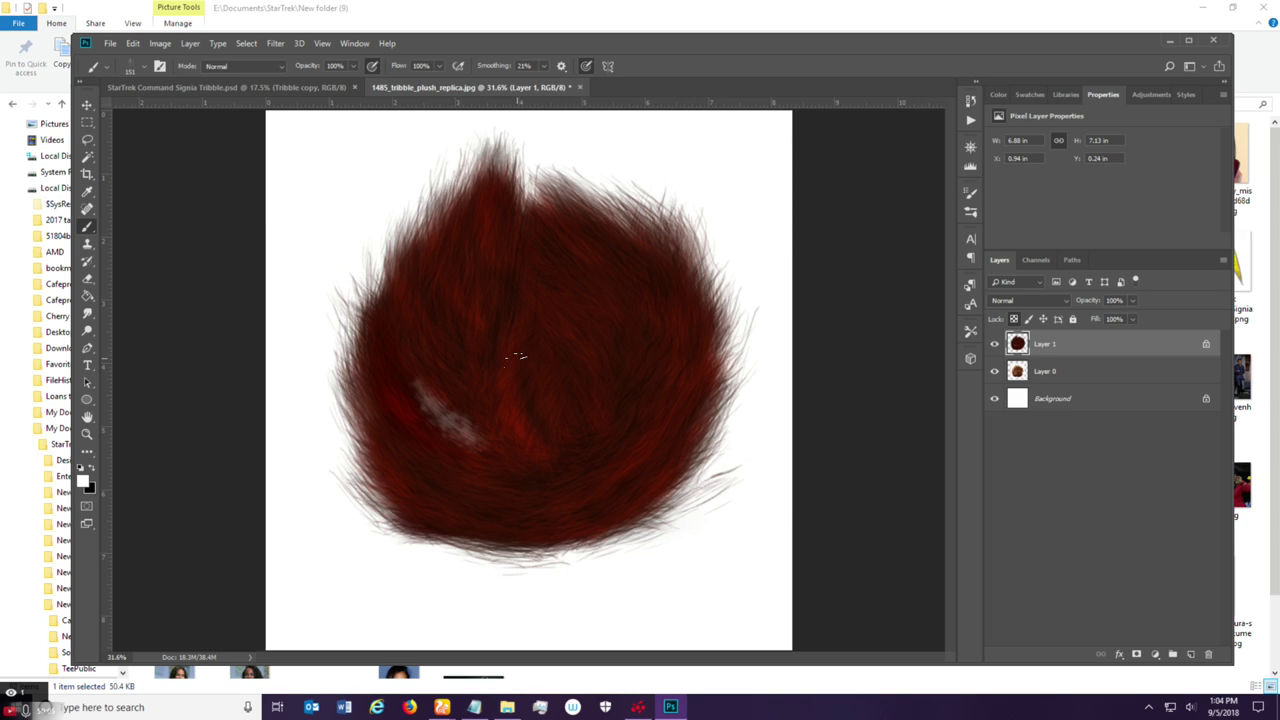
pyautogui.hotkey('ctrl', 'z')
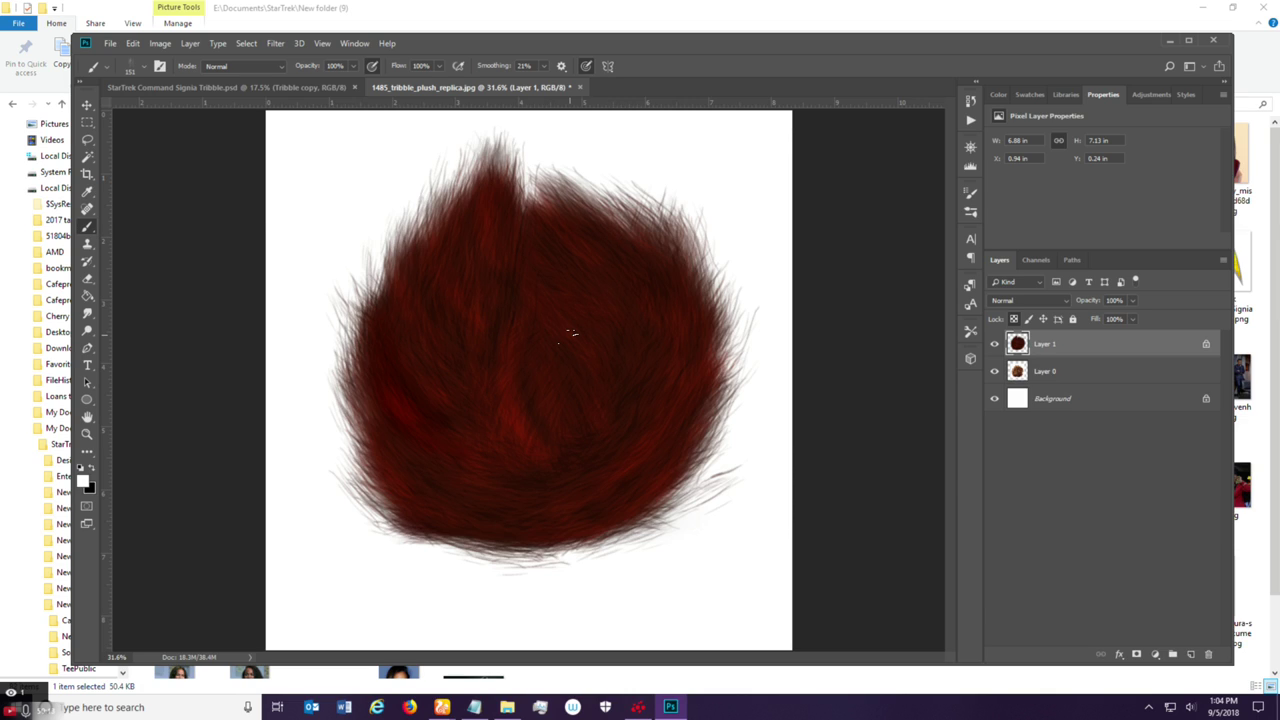
# Add a new layer above the fur layer and increase the hair brush's spacing to 64%.
pyautogui.click(1189, 654)
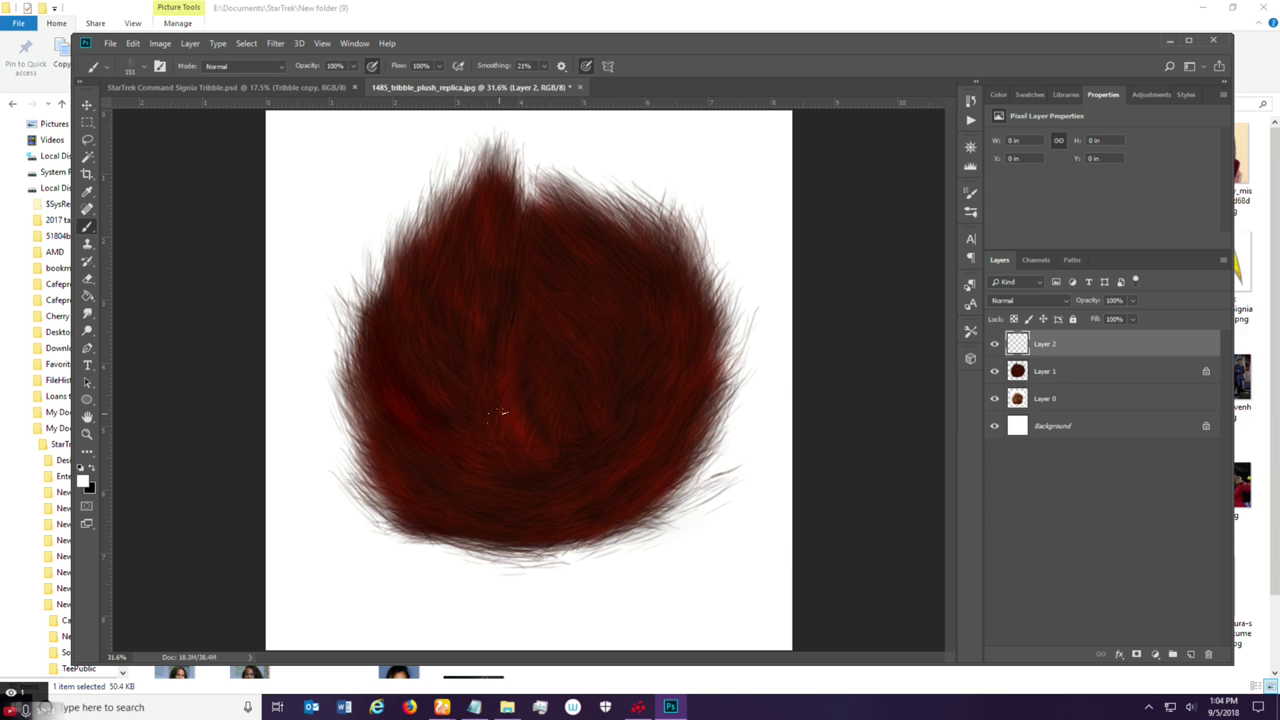
pyautogui.click(970, 192)
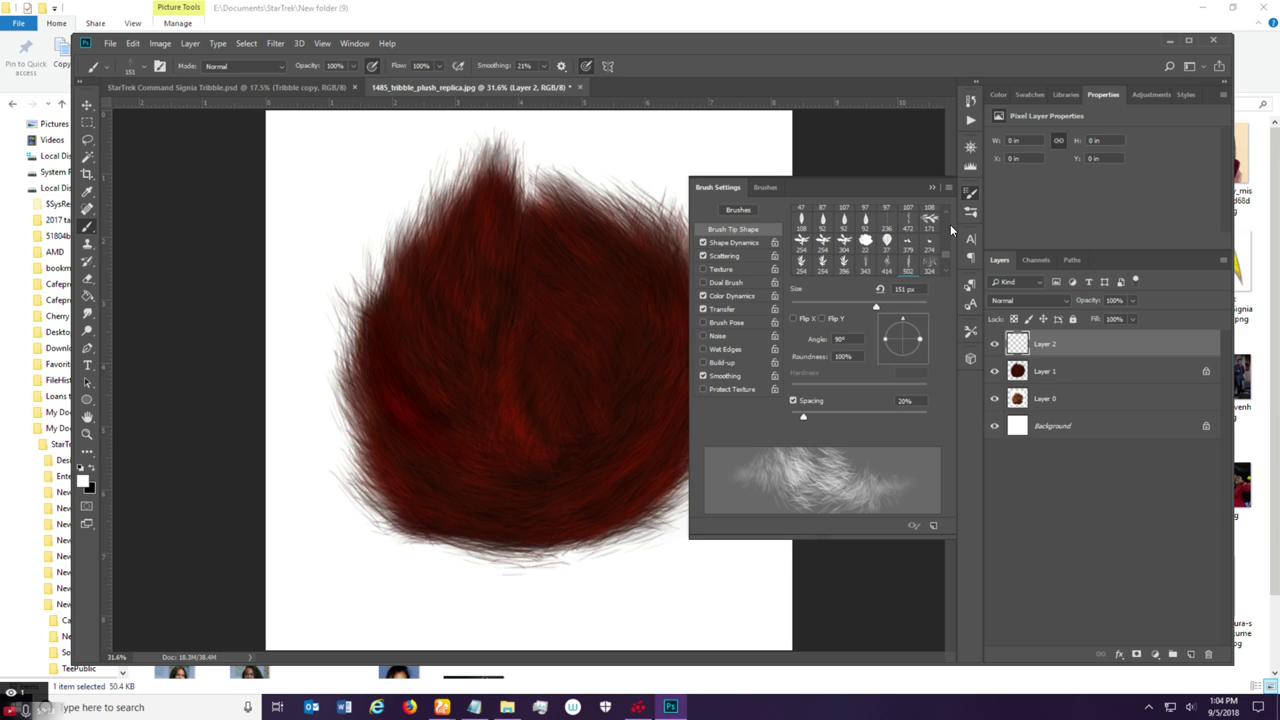
pyautogui.moveTo(806, 419); pyautogui.dragTo(832, 419)
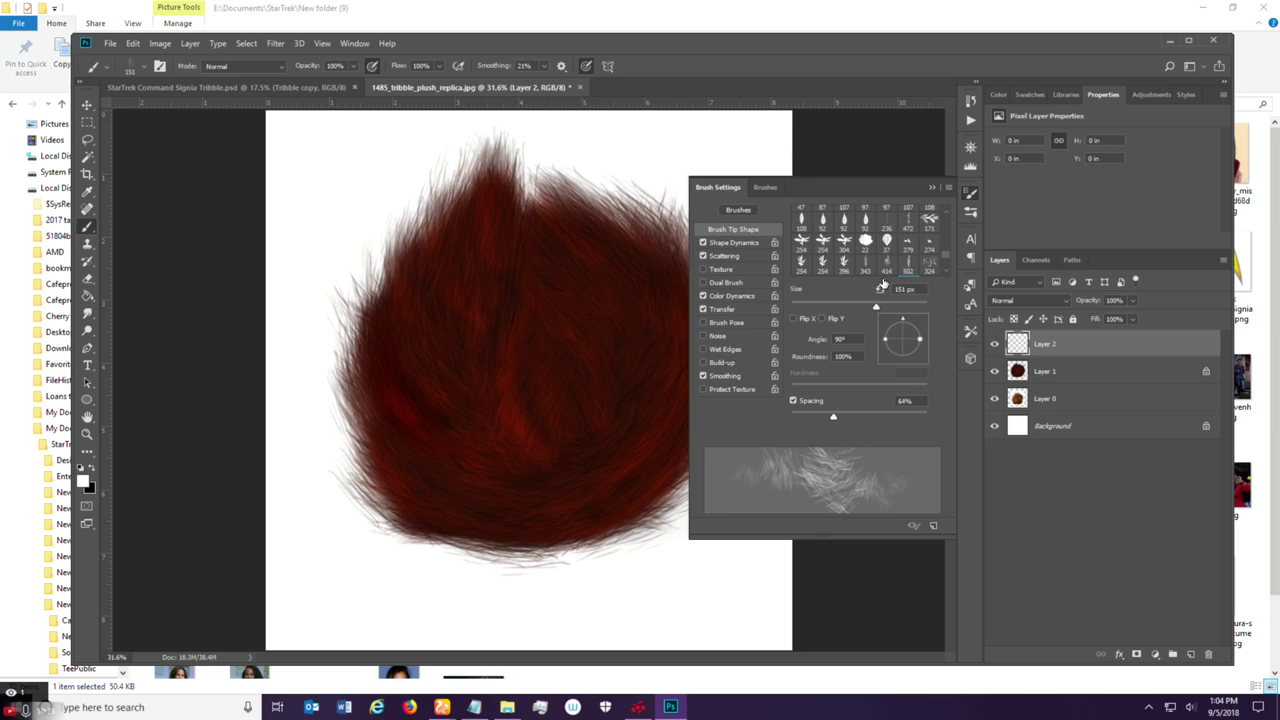
pyautogui.click(931, 189)
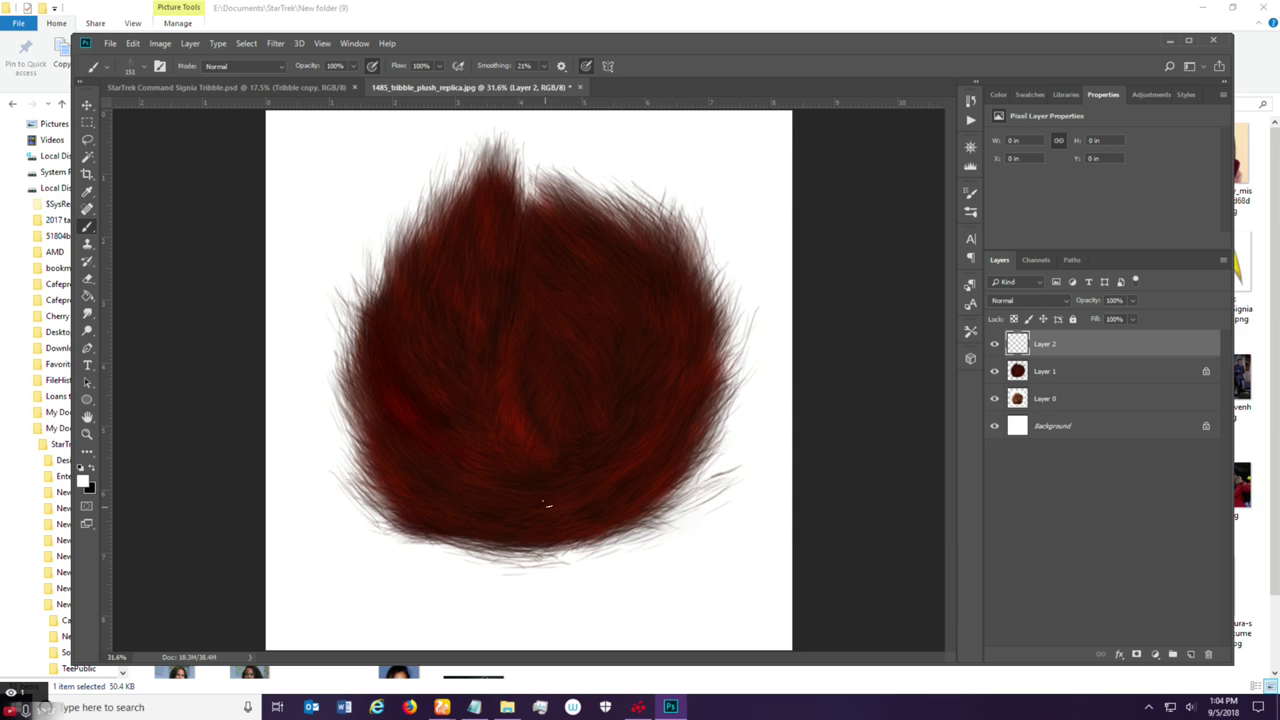
# Test sparse white hair strokes on the new layer across the tribble's lower left, and undo them.
pyautogui.moveTo(543, 503)
pyautogui.mouseDown()
pyautogui.moveTo(481, 492)
pyautogui.moveTo(448, 450)
pyautogui.moveTo(546, 489)
pyautogui.moveTo(473, 459)
pyautogui.moveTo(432, 408)
pyautogui.moveTo(529, 470)
pyautogui.moveTo(418, 367)
pyautogui.mouseUp()
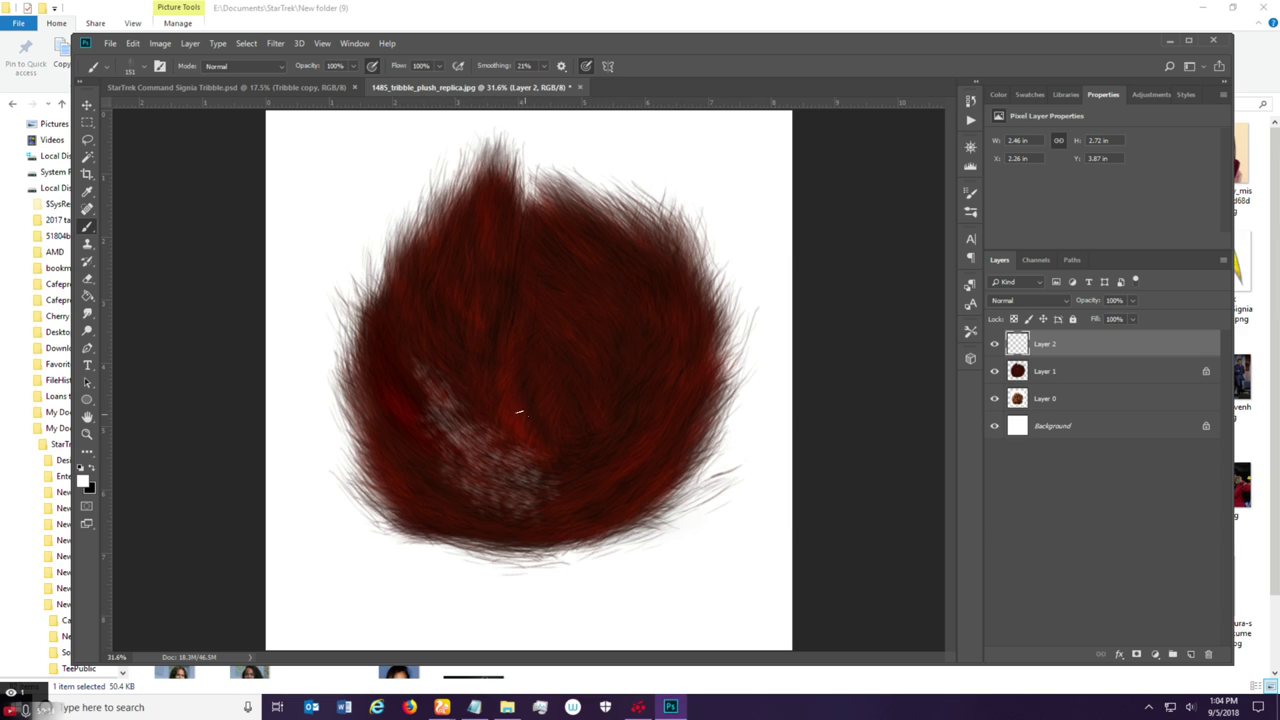
pyautogui.hotkey('ctrl', 'alt', 'z')
pyautogui.hotkey('ctrl', 'alt', 'z')
pyautogui.hotkey('ctrl', 'alt', 'z')
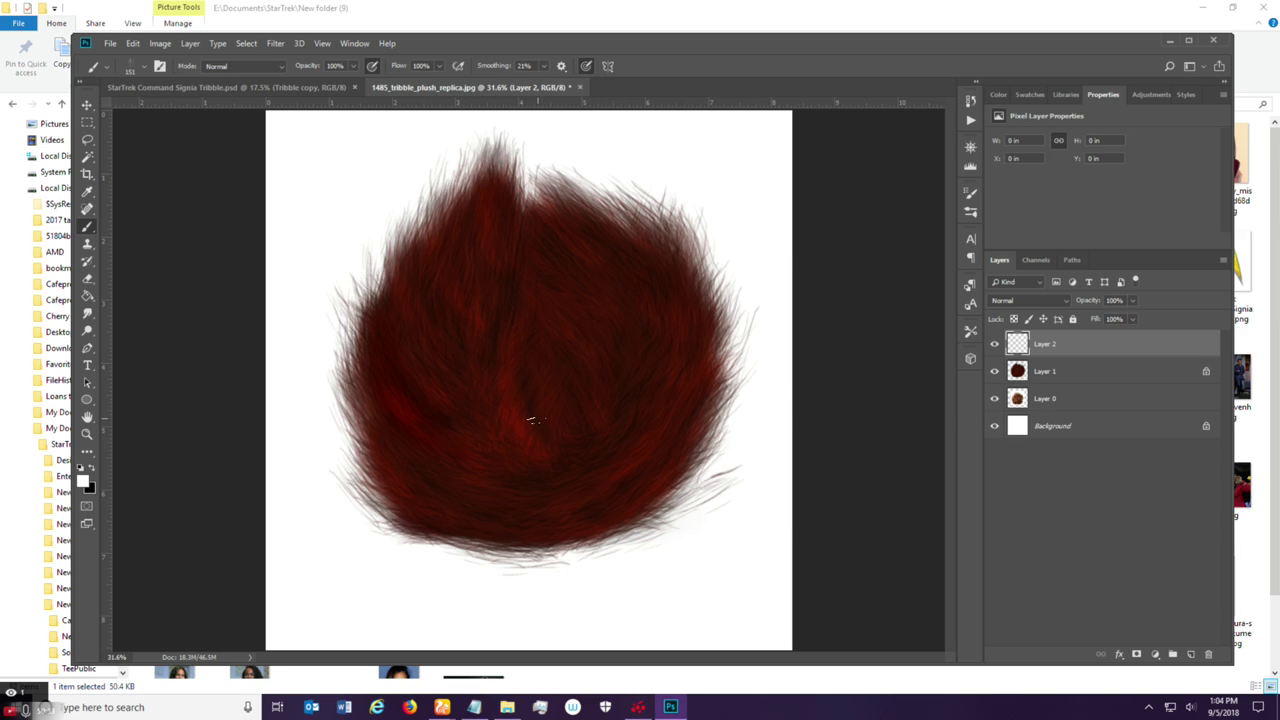
# Review the hair brush's shape dynamics and set its scatter to 181%.
pyautogui.click(970, 192)
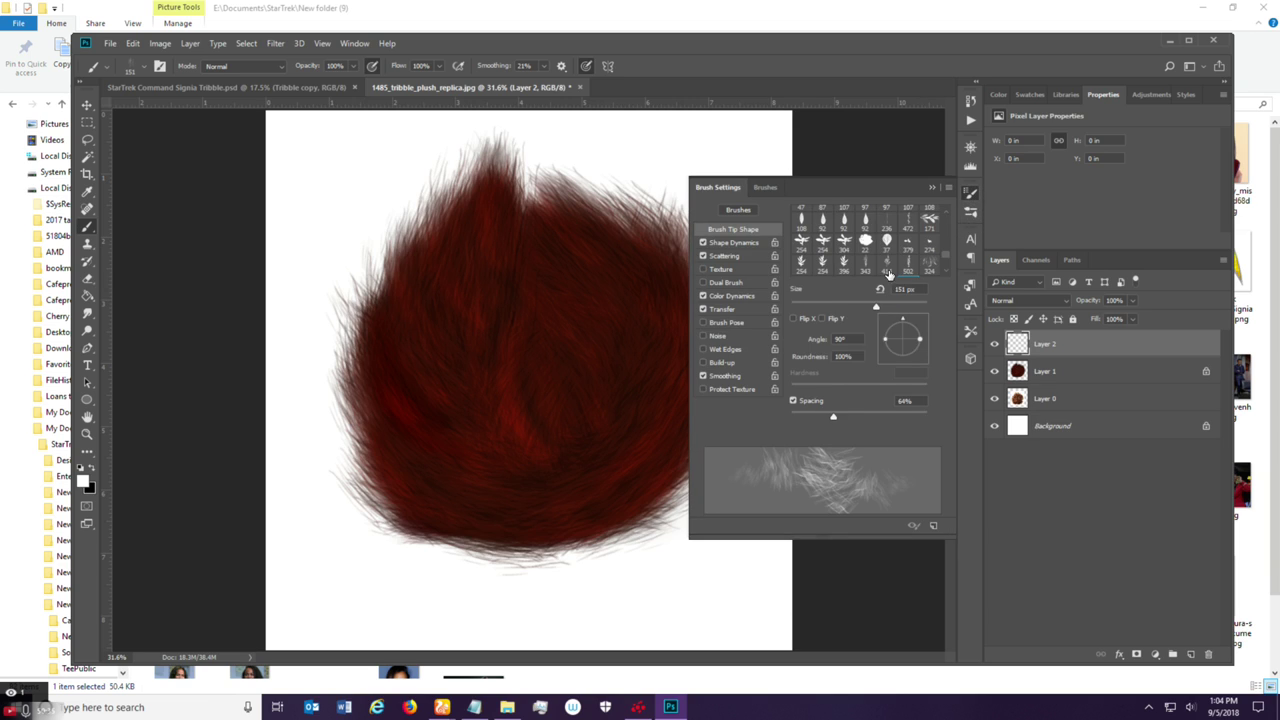
pyautogui.click(735, 243)
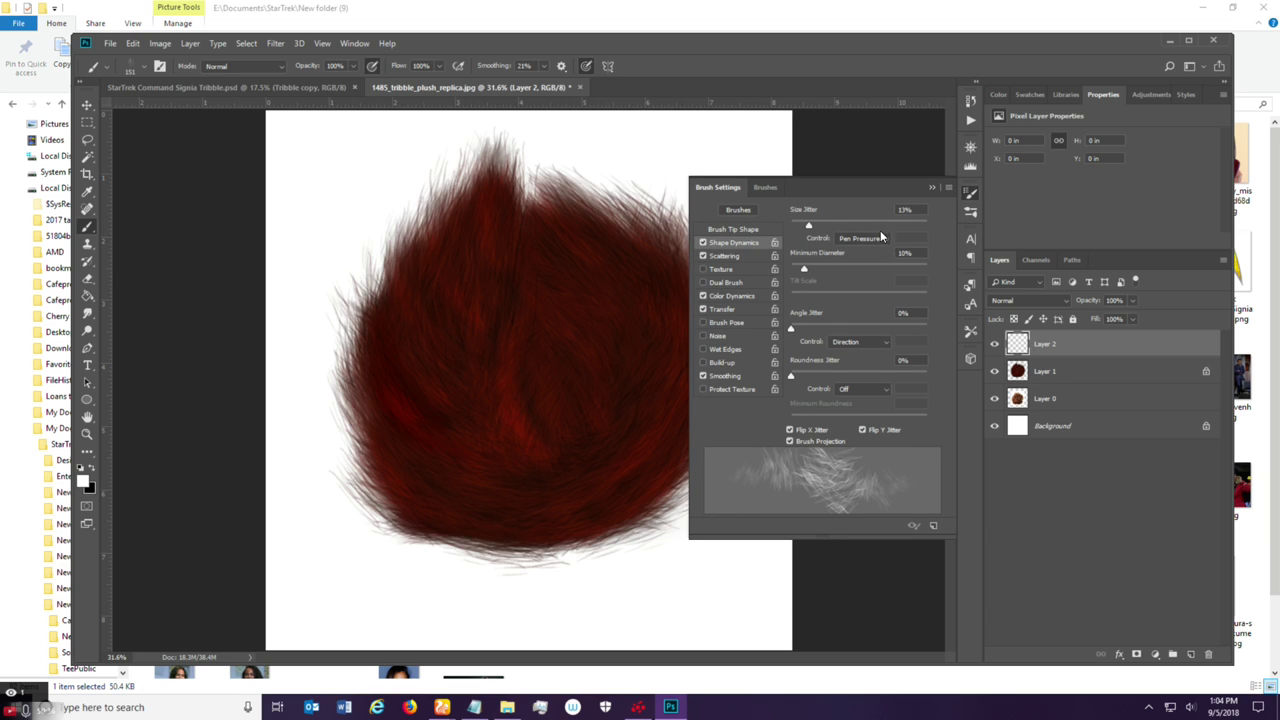
pyautogui.click(754, 253)
pyautogui.moveTo(821, 229)
pyautogui.mouseDown()
pyautogui.moveTo(841, 229)
pyautogui.moveTo(815, 228)
pyautogui.mouseUp()
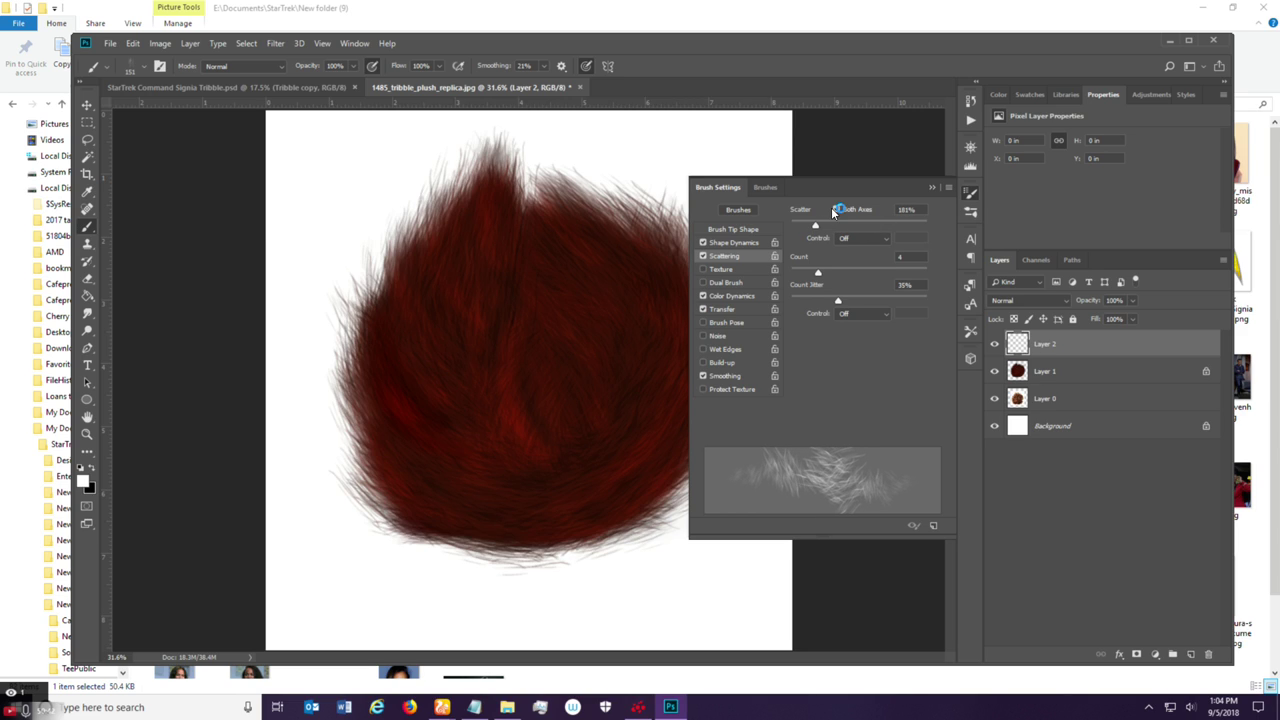
pyautogui.click(931, 188)
# Paint scattered white hair highlights on the new layer over the tribble's left side, along its underside and up its right side.
pyautogui.moveTo(563, 503)
pyautogui.mouseDown()
pyautogui.moveTo(477, 480)
pyautogui.moveTo(537, 493)
pyautogui.moveTo(520, 511)
pyautogui.moveTo(422, 458)
pyautogui.moveTo(409, 483)
pyautogui.moveTo(417, 454)
pyautogui.moveTo(459, 500)
pyautogui.moveTo(373, 359)
pyautogui.moveTo(486, 473)
pyautogui.moveTo(390, 399)
pyautogui.moveTo(427, 387)
pyautogui.moveTo(508, 462)
pyautogui.moveTo(409, 352)
pyautogui.moveTo(460, 403)
pyautogui.moveTo(417, 241)
pyautogui.moveTo(486, 346)
pyautogui.moveTo(440, 268)
pyautogui.moveTo(486, 316)
pyautogui.moveTo(479, 183)
pyautogui.moveTo(499, 279)
pyautogui.moveTo(495, 168)
pyautogui.mouseUp()
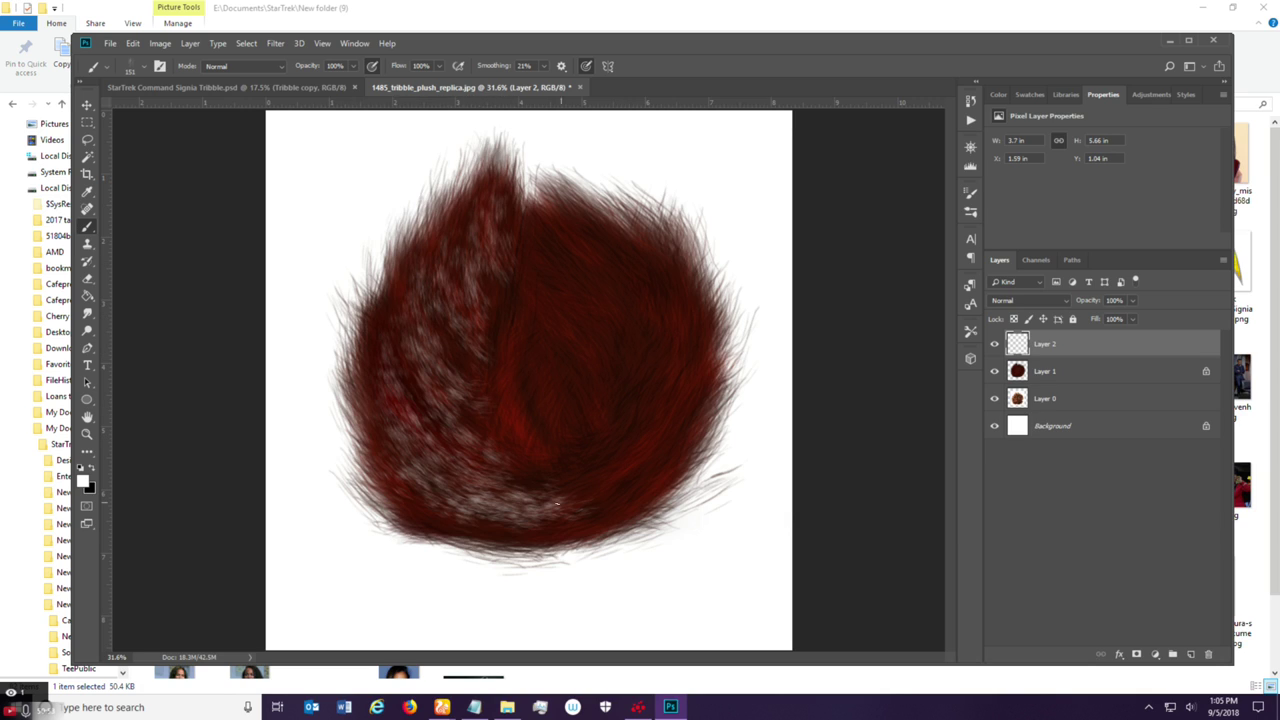
pyautogui.moveTo(580, 525); pyautogui.dragTo(405, 500)
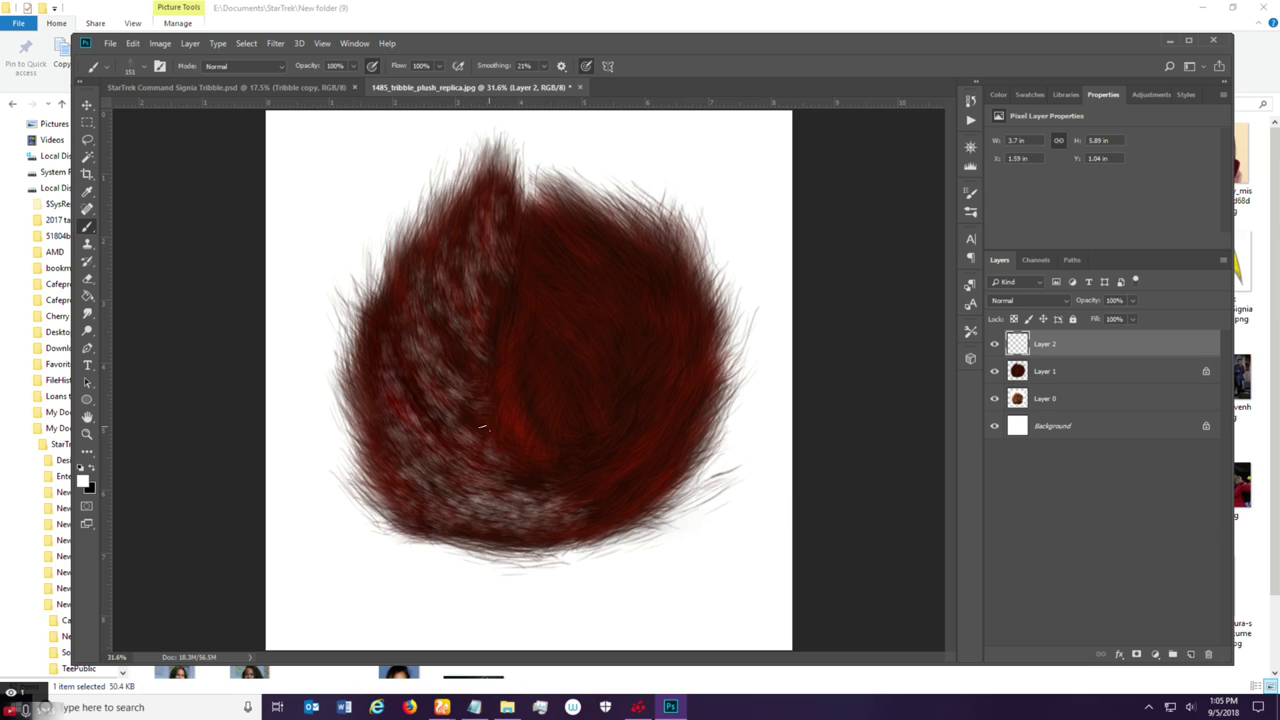
pyautogui.moveTo(564, 480); pyautogui.dragTo(636, 432)
pyautogui.moveTo(600, 502)
pyautogui.mouseDown()
pyautogui.moveTo(700, 395)
pyautogui.moveTo(674, 450)
pyautogui.moveTo(636, 372)
pyautogui.moveTo(700, 278)
pyautogui.mouseUp()
pyautogui.moveTo(682, 390); pyautogui.dragTo(712, 290)
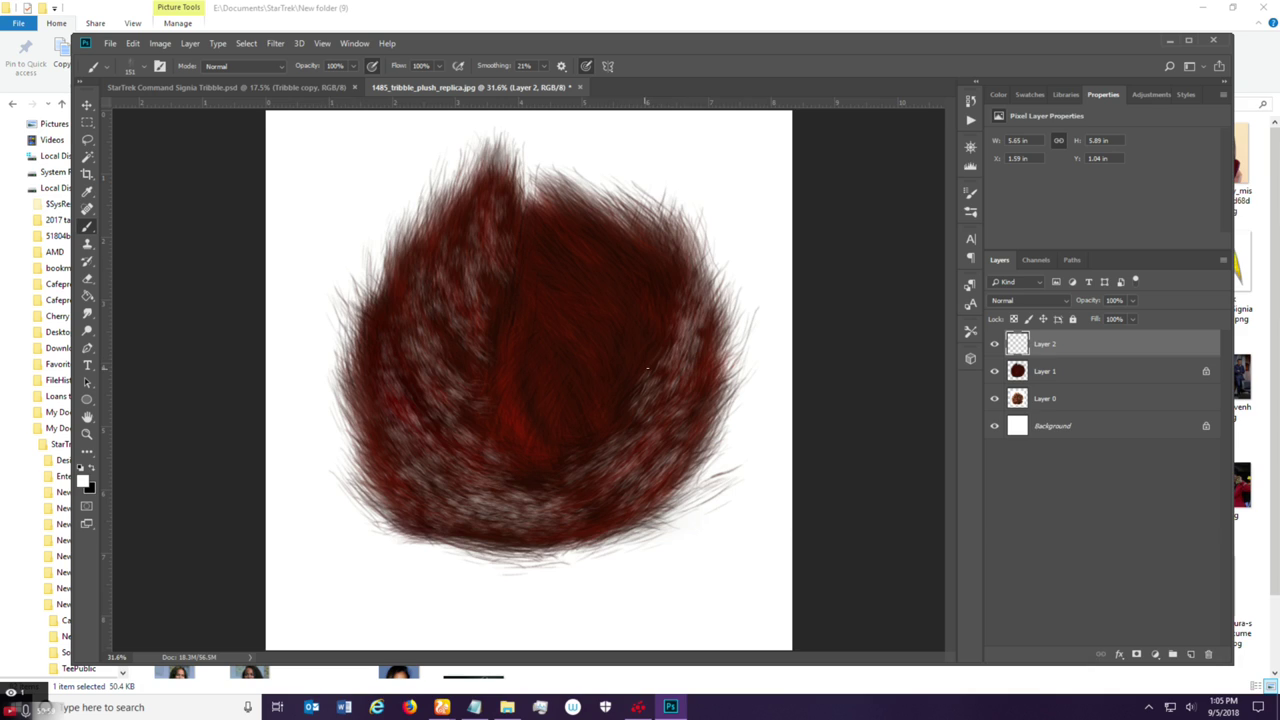
# Extend the white hair highlights up the tribble's right side and along its upper-right edge on the new layer.
pyautogui.moveTo(640, 380); pyautogui.dragTo(670, 230)
pyautogui.moveTo(652, 344); pyautogui.dragTo(655, 232)
pyautogui.moveTo(686, 356); pyautogui.dragTo(660, 284)
pyautogui.moveTo(720, 422); pyautogui.dragTo(703, 342)
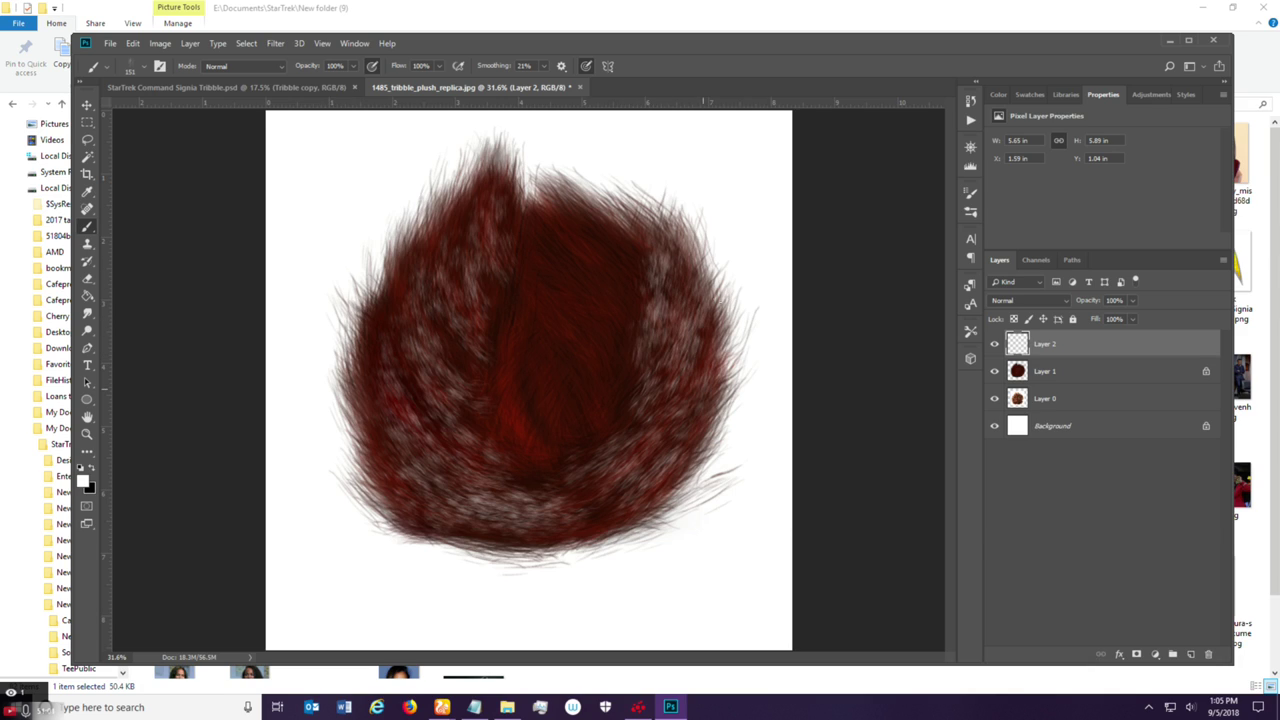
pyautogui.moveTo(646, 304)
pyautogui.mouseDown()
pyautogui.moveTo(625, 243)
pyautogui.moveTo(580, 214)
pyautogui.mouseUp()
pyautogui.moveTo(645, 264); pyautogui.dragTo(582, 214)
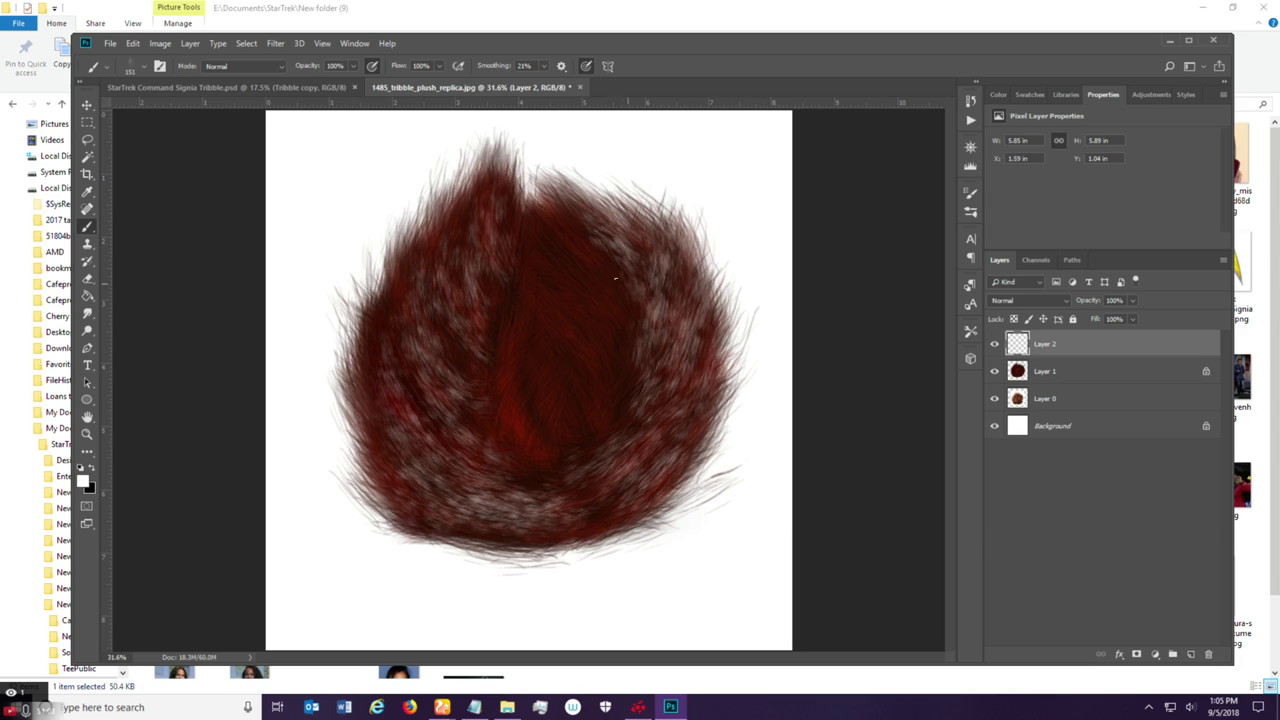
# Fill the tribble's centre and lower right with curved white hair highlights on the same layer.
pyautogui.moveTo(632, 302); pyautogui.dragTo(536, 222)
pyautogui.moveTo(620, 335); pyautogui.dragTo(515, 248)
pyautogui.moveTo(638, 375); pyautogui.dragTo(540, 256)
pyautogui.moveTo(598, 344); pyautogui.dragTo(548, 288)
pyautogui.moveTo(571, 460)
pyautogui.mouseDown()
pyautogui.moveTo(490, 388)
pyautogui.moveTo(480, 345)
pyautogui.moveTo(494, 402)
pyautogui.moveTo(484, 312)
pyautogui.moveTo(510, 360)
pyautogui.moveTo(512, 326)
pyautogui.mouseUp()
pyautogui.moveTo(532, 378)
pyautogui.mouseDown()
pyautogui.moveTo(510, 308)
pyautogui.moveTo(502, 330)
pyautogui.mouseUp()
pyautogui.moveTo(590, 488)
pyautogui.mouseDown()
pyautogui.moveTo(576, 464)
pyautogui.moveTo(518, 446)
pyautogui.moveTo(500, 460)
pyautogui.moveTo(474, 412)
pyautogui.mouseUp()
pyautogui.moveTo(526, 414); pyautogui.dragTo(472, 286)
pyautogui.moveTo(544, 384); pyautogui.dragTo(510, 324)
pyautogui.moveTo(588, 452)
pyautogui.mouseDown()
pyautogui.moveTo(542, 372)
pyautogui.moveTo(542, 408)
pyautogui.mouseUp()
pyautogui.moveTo(564, 436); pyautogui.dragTo(528, 356)
pyautogui.moveTo(608, 448); pyautogui.dragTo(578, 396)
pyautogui.moveTo(532, 434); pyautogui.dragTo(500, 360)
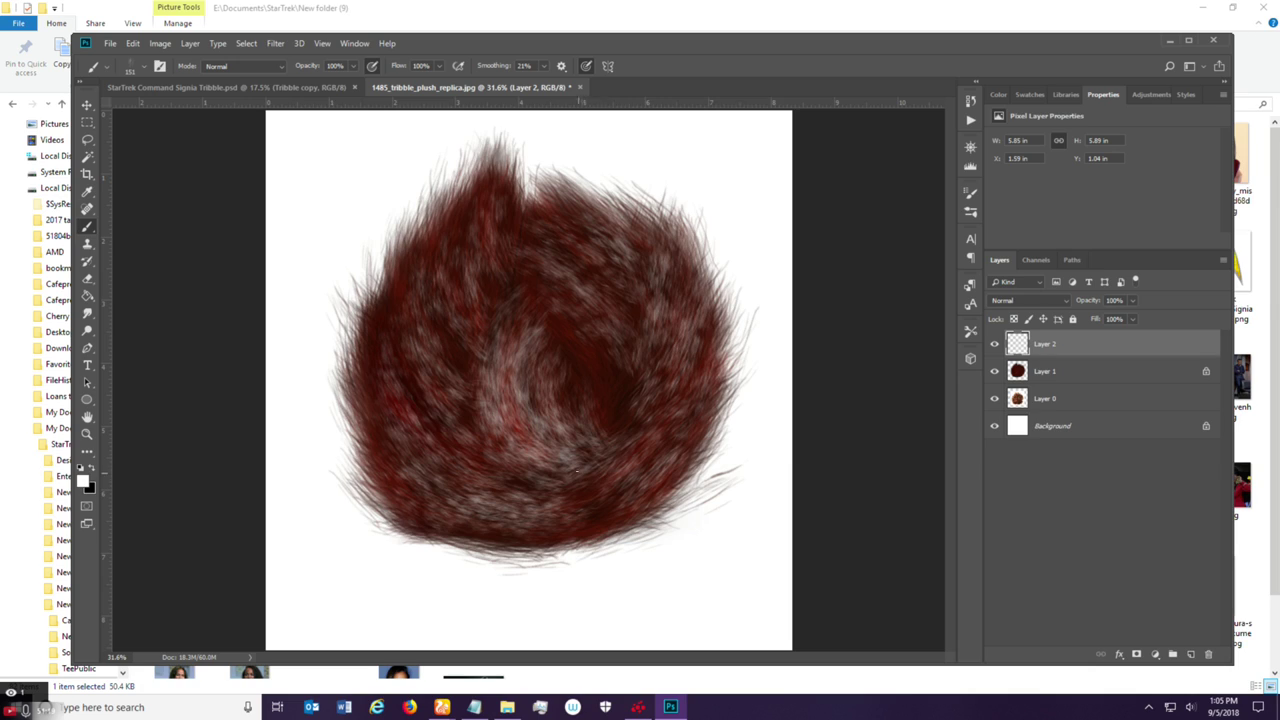
pyautogui.moveTo(598, 492)
pyautogui.mouseDown()
pyautogui.moveTo(650, 458)
pyautogui.moveTo(632, 450)
pyautogui.moveTo(664, 446)
pyautogui.mouseUp()
pyautogui.moveTo(632, 456); pyautogui.dragTo(668, 422)
pyautogui.moveTo(568, 526)
pyautogui.mouseDown()
pyautogui.moveTo(662, 478)
pyautogui.moveTo(606, 520)
pyautogui.moveTo(653, 487)
pyautogui.moveTo(595, 486)
pyautogui.moveTo(656, 470)
pyautogui.mouseUp()
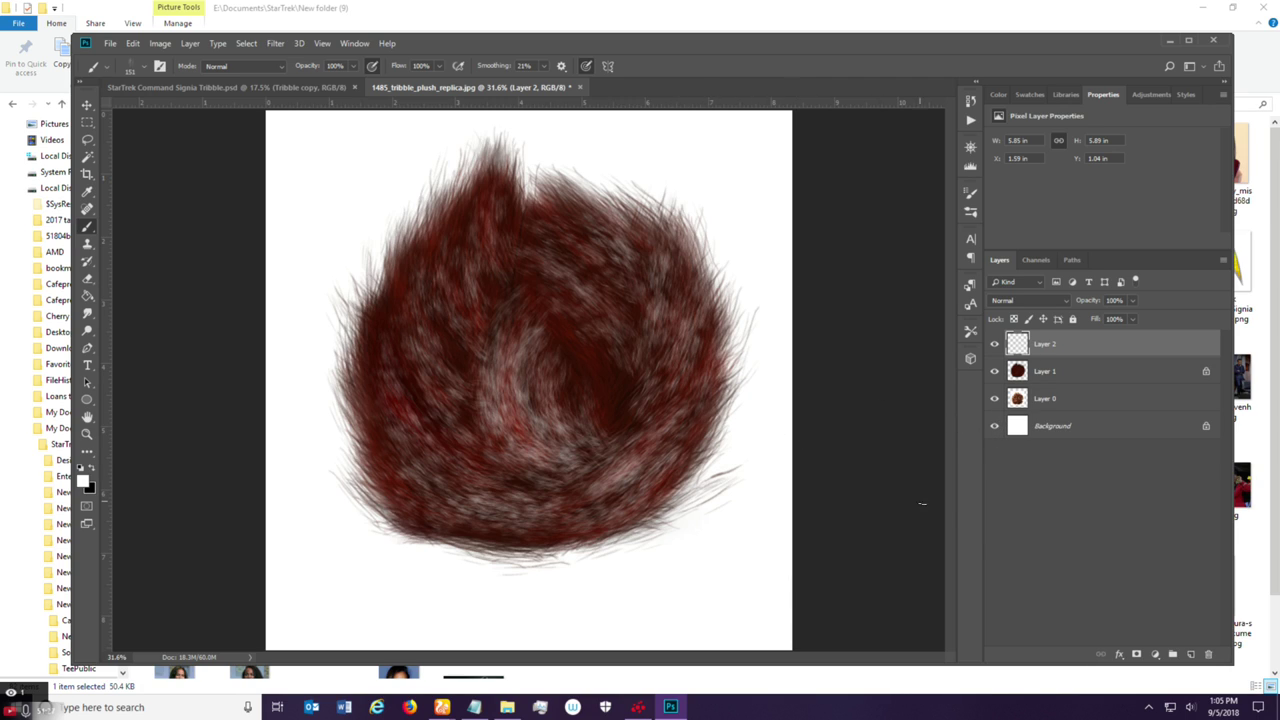
# Try the Color Burn, Linear Burn and Darker Color blend modes on the white highlight layer.
pyautogui.click(1050, 301)
pyautogui.click(1024, 367)
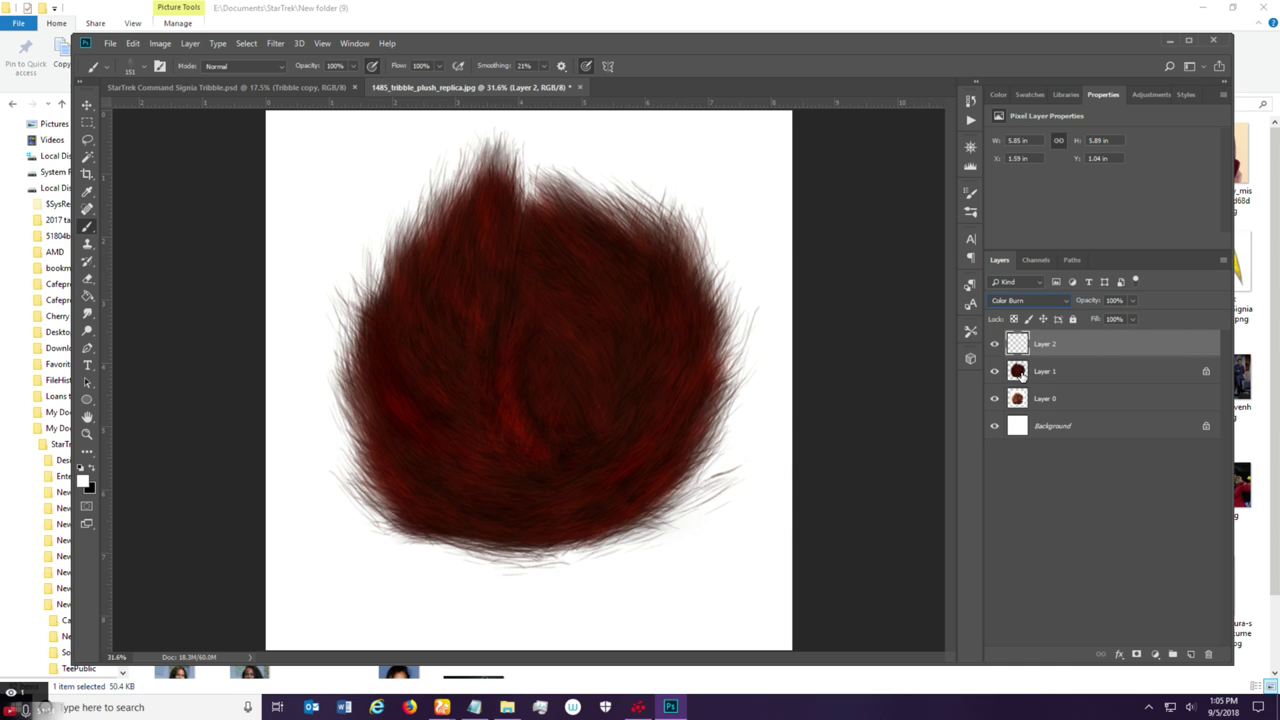
pyautogui.click(1045, 301)
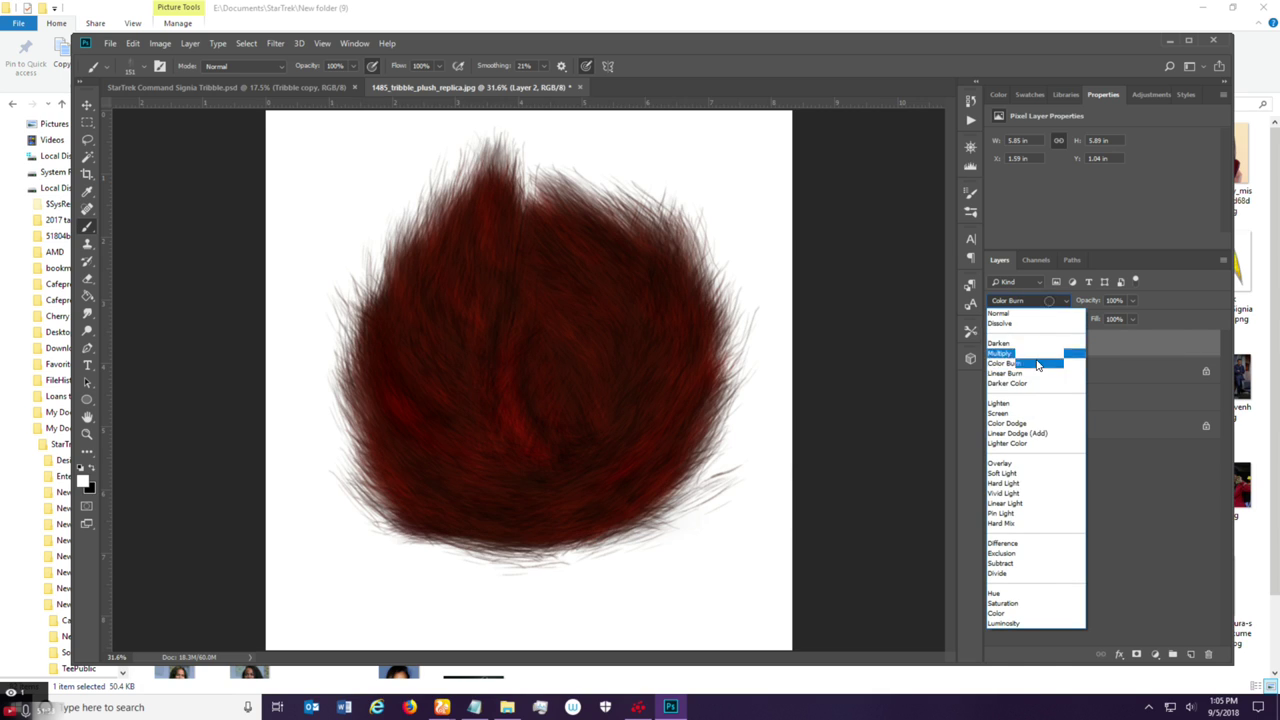
pyautogui.click(1036, 370)
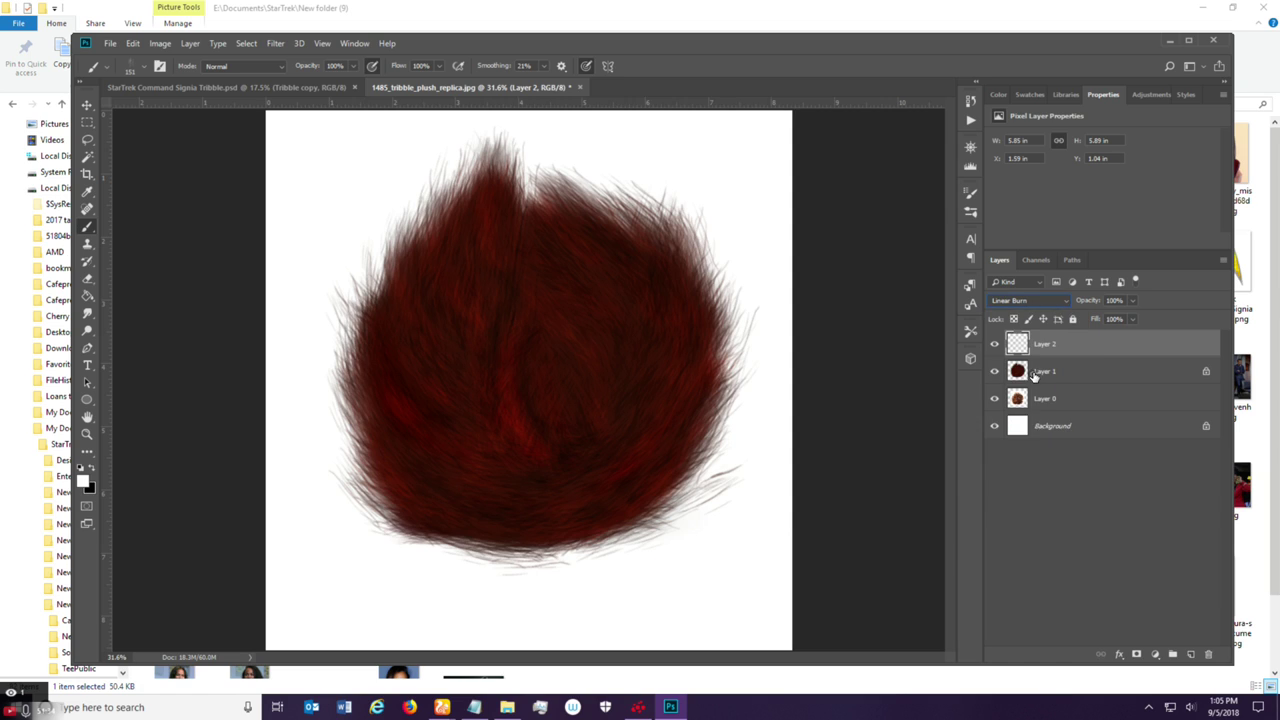
pyautogui.click(1049, 304)
pyautogui.click(1026, 371)
# Try the Screen, Lighten, Color Dodge, Linear Dodge (Add) and Lighter Color blend modes on the white highlight layer.
pyautogui.click(1045, 300)
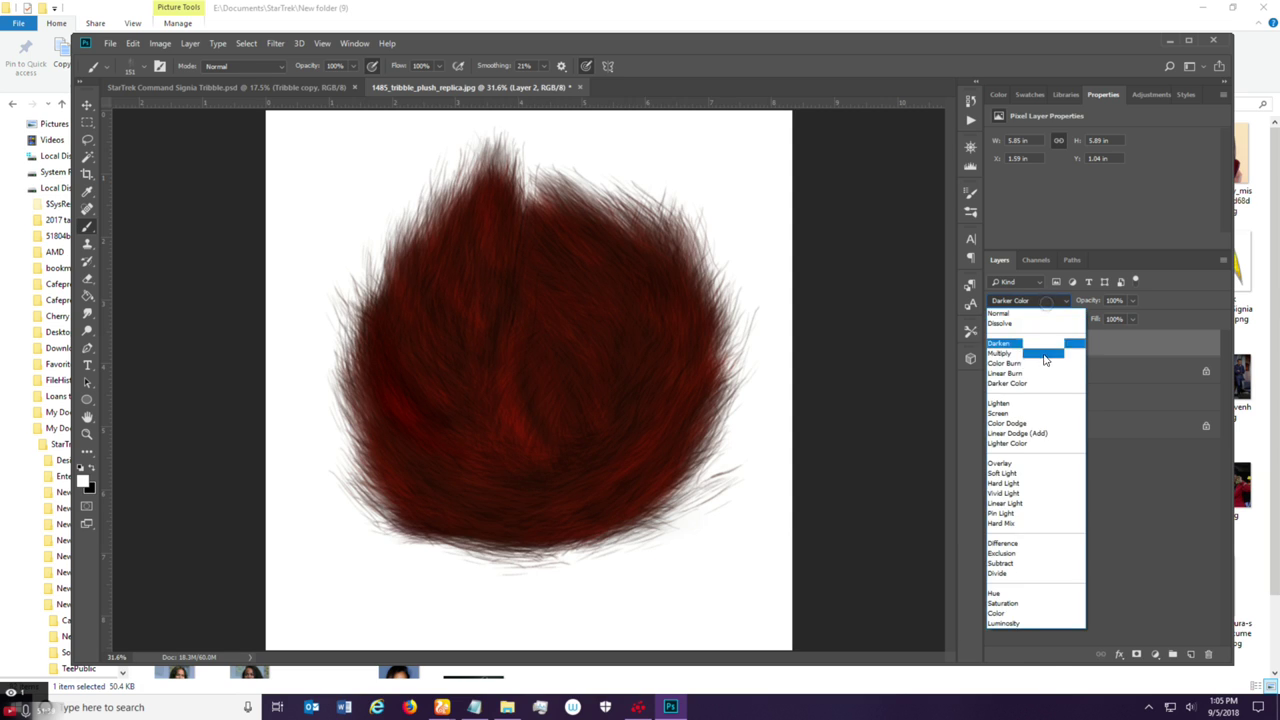
pyautogui.click(1033, 416)
pyautogui.click(1046, 302)
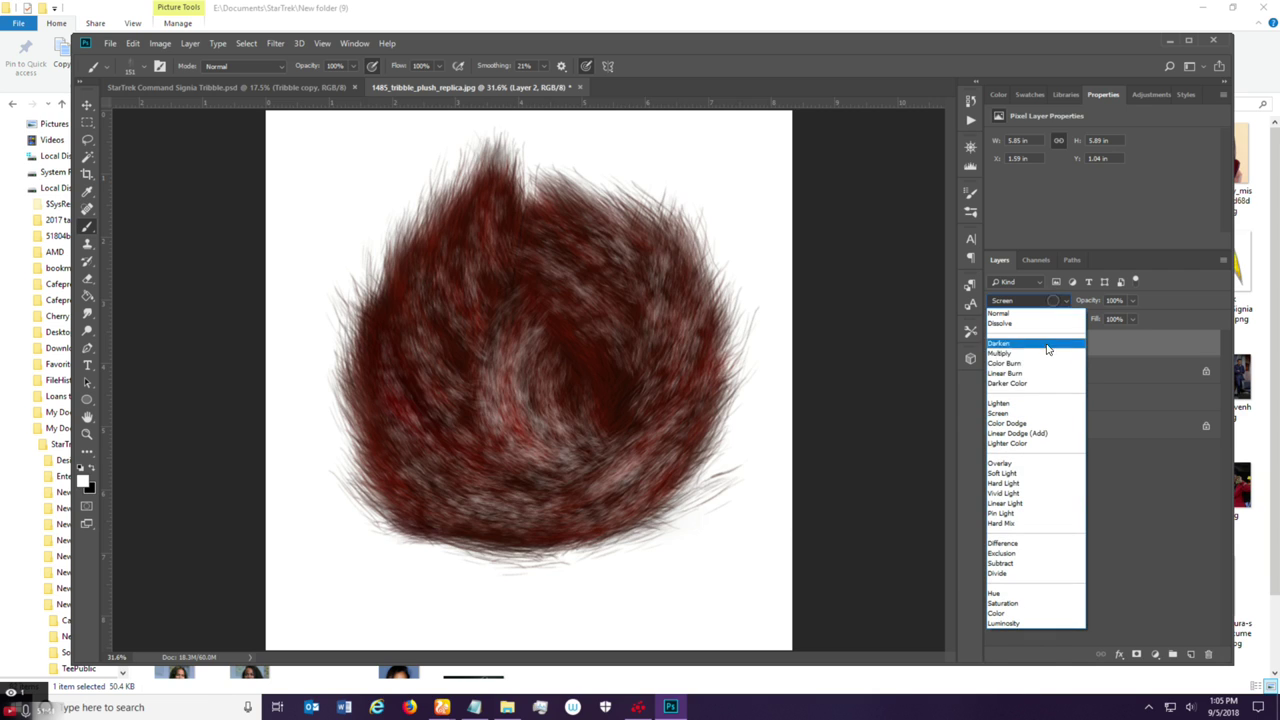
pyautogui.click(1033, 404)
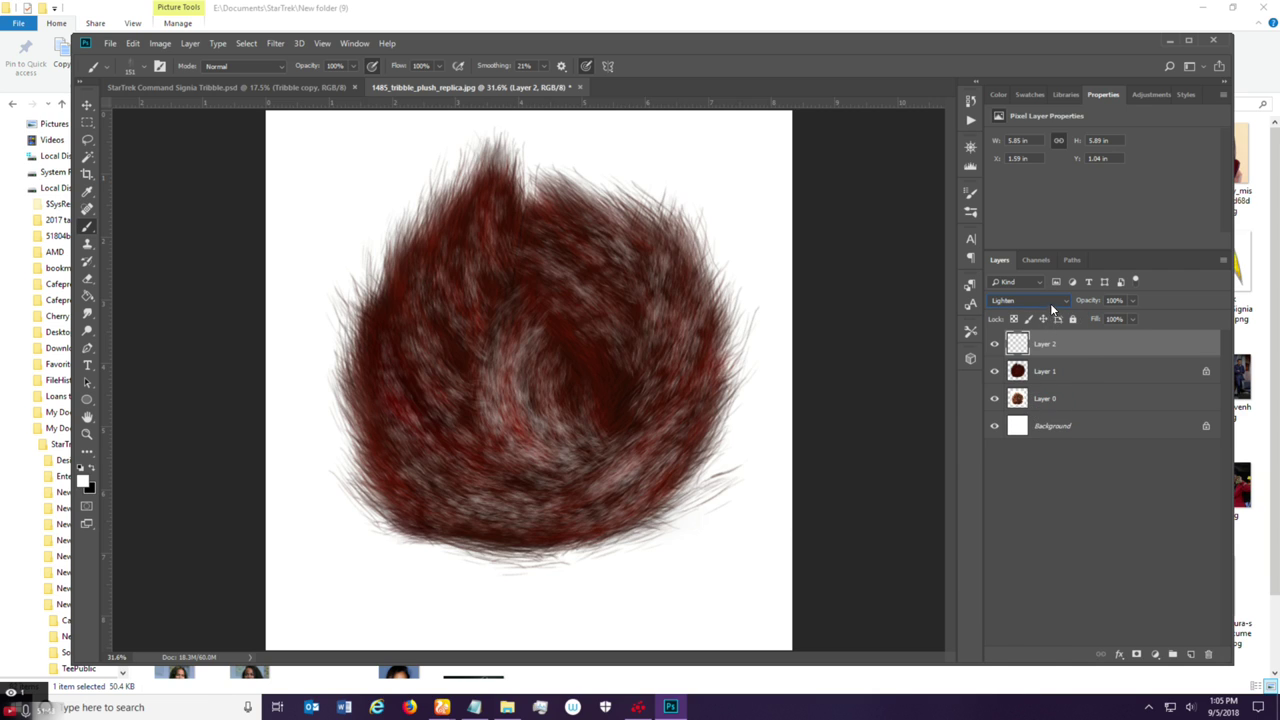
pyautogui.click(1055, 302)
pyautogui.click(1033, 424)
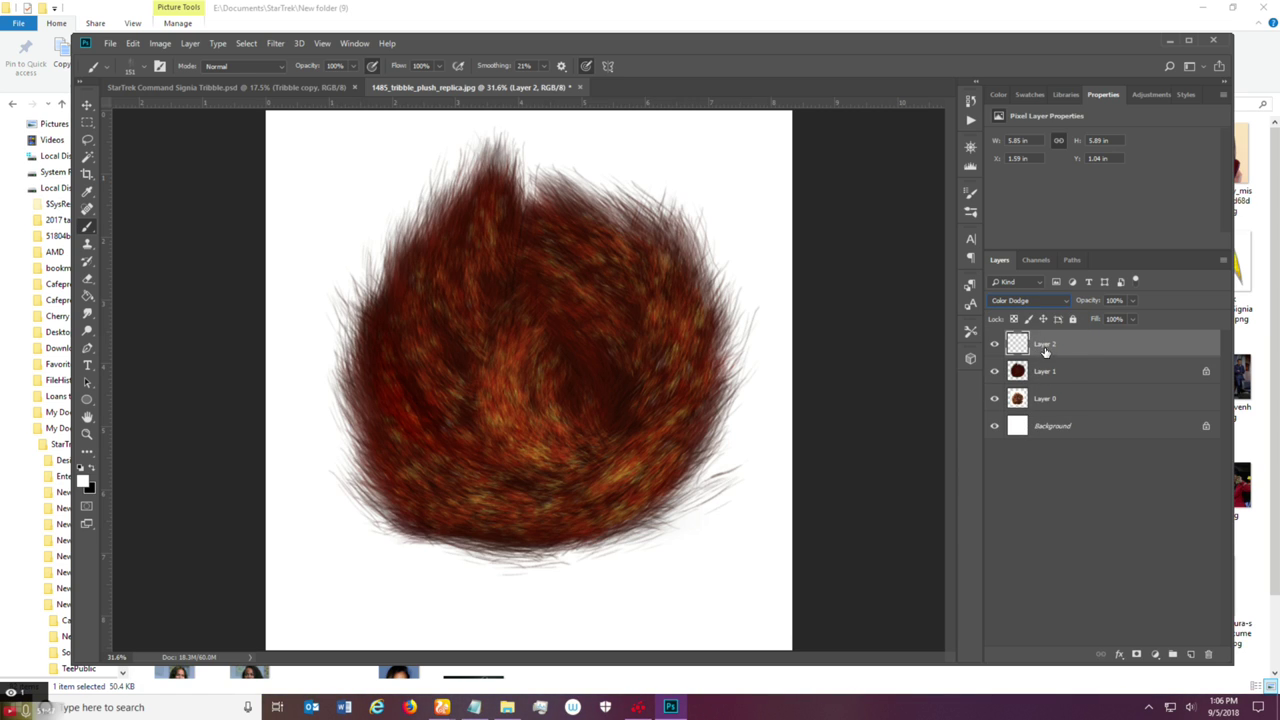
pyautogui.click(1050, 300)
pyautogui.click(1035, 436)
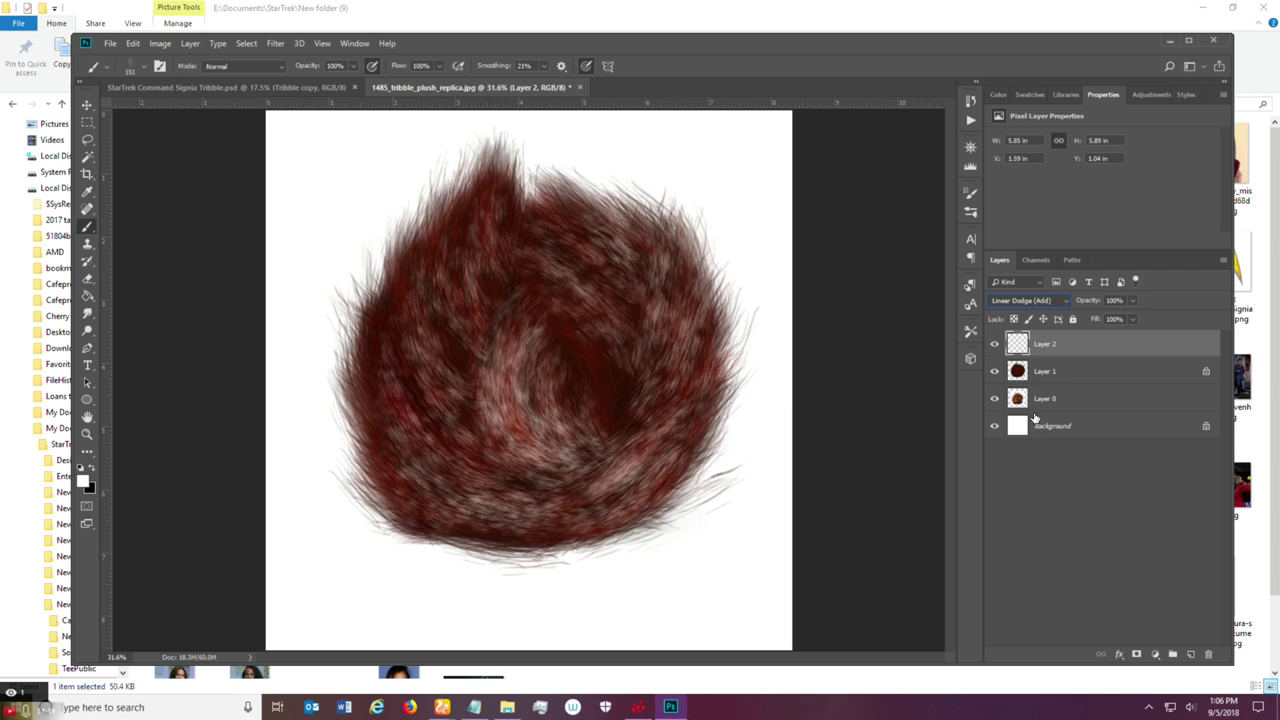
pyautogui.click(1040, 300)
pyautogui.click(1035, 448)
# Try the Overlay, Hard Light, Vivid Light, Linear Light, Pin Light and Hard Mix blend modes on the white highlight layer.
pyautogui.click(1040, 300)
pyautogui.click(1025, 461)
pyautogui.click(1035, 300)
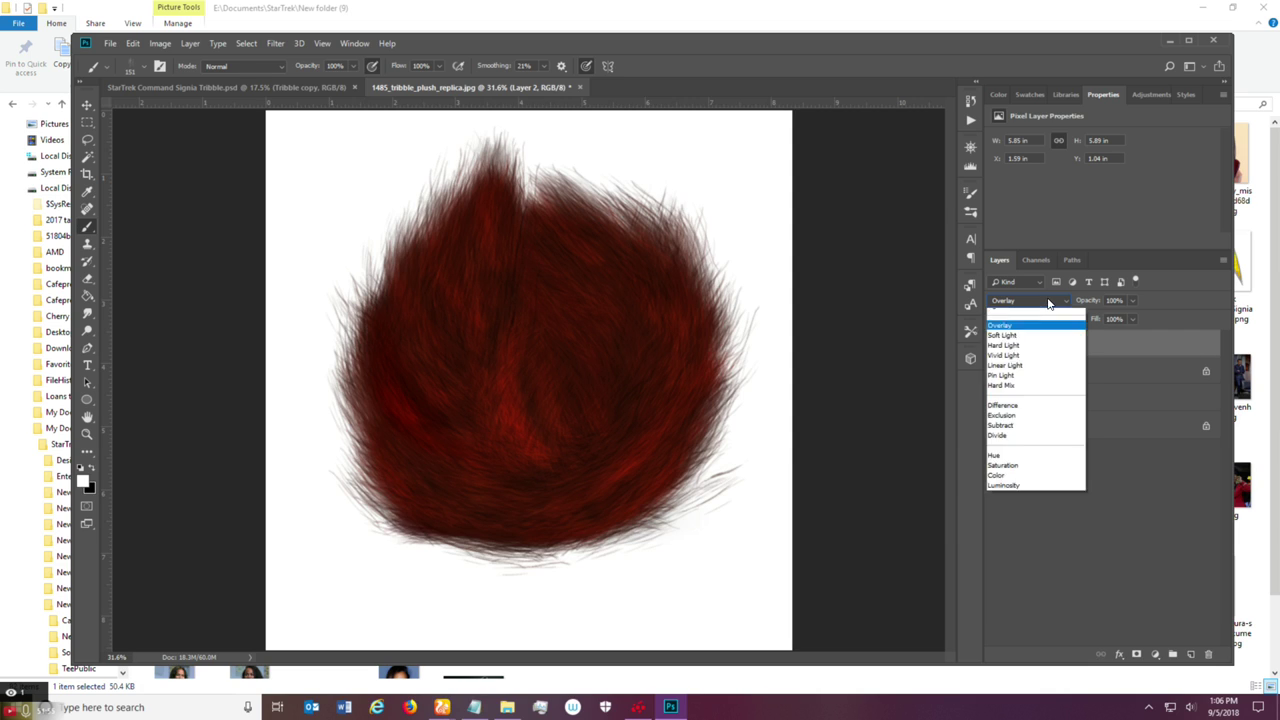
pyautogui.click(1021, 476)
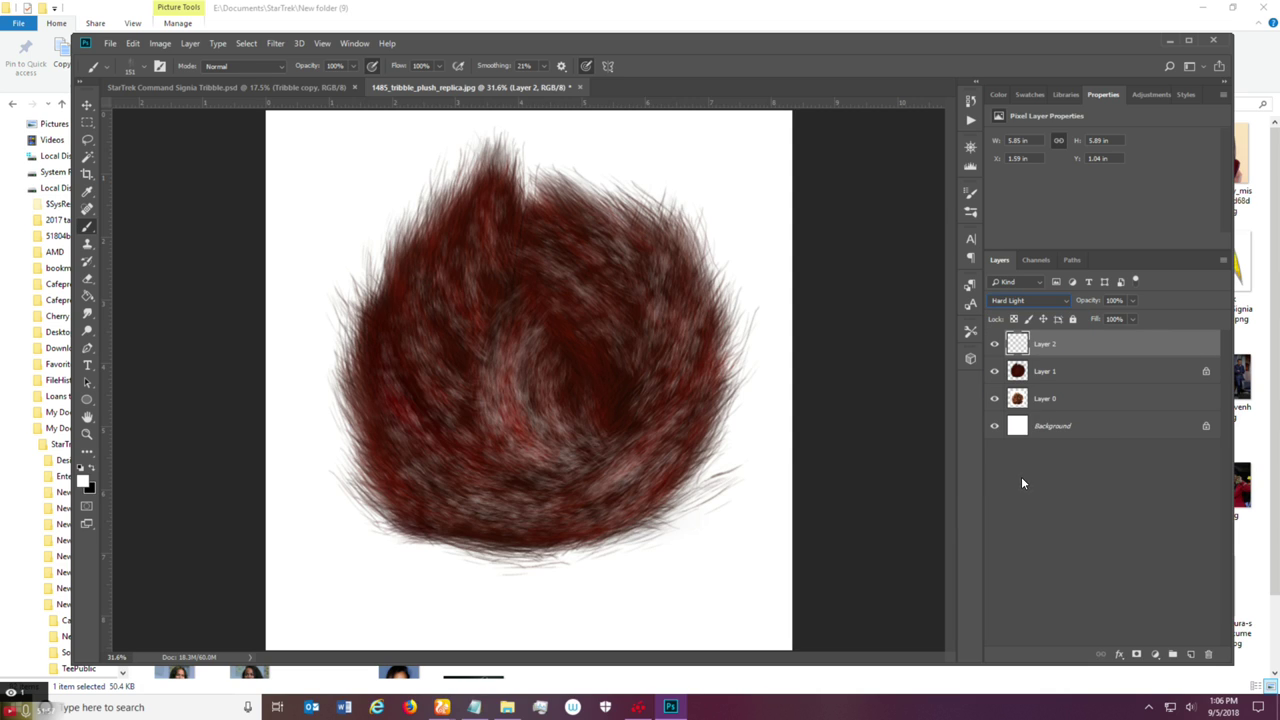
pyautogui.click(1040, 301)
pyautogui.click(1022, 484)
pyautogui.click(1040, 300)
pyautogui.click(1016, 493)
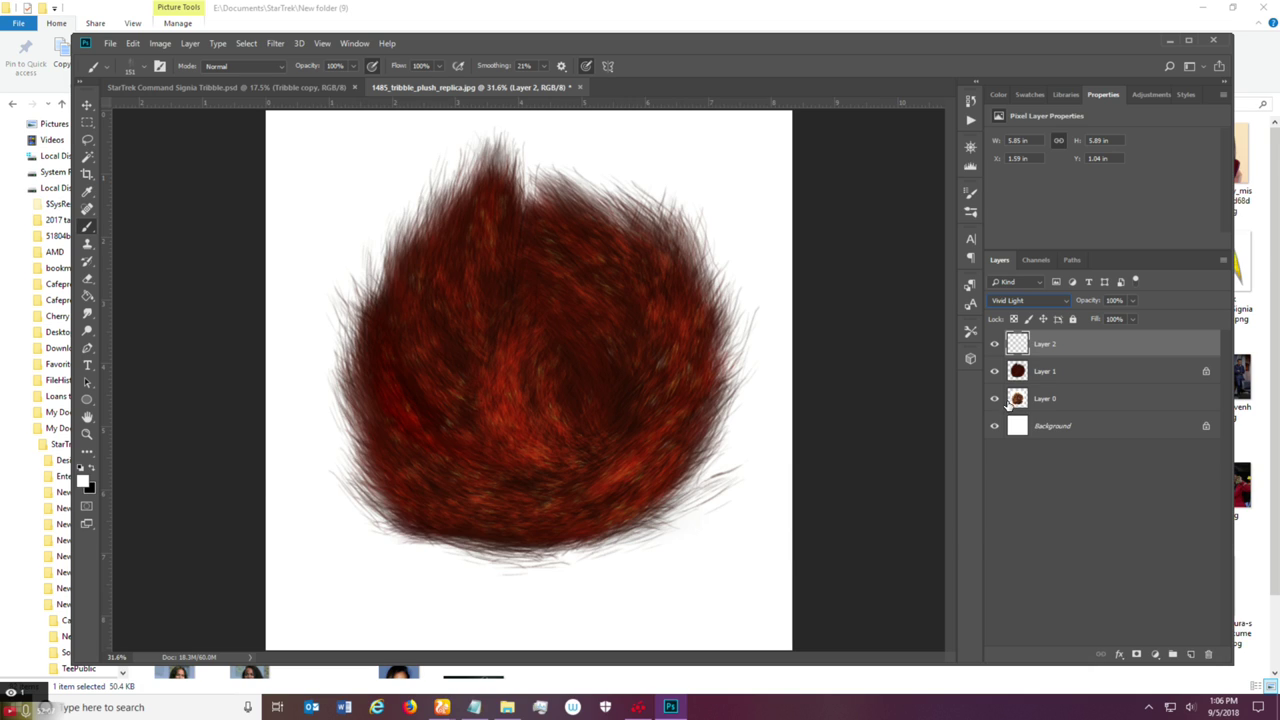
pyautogui.click(1042, 302)
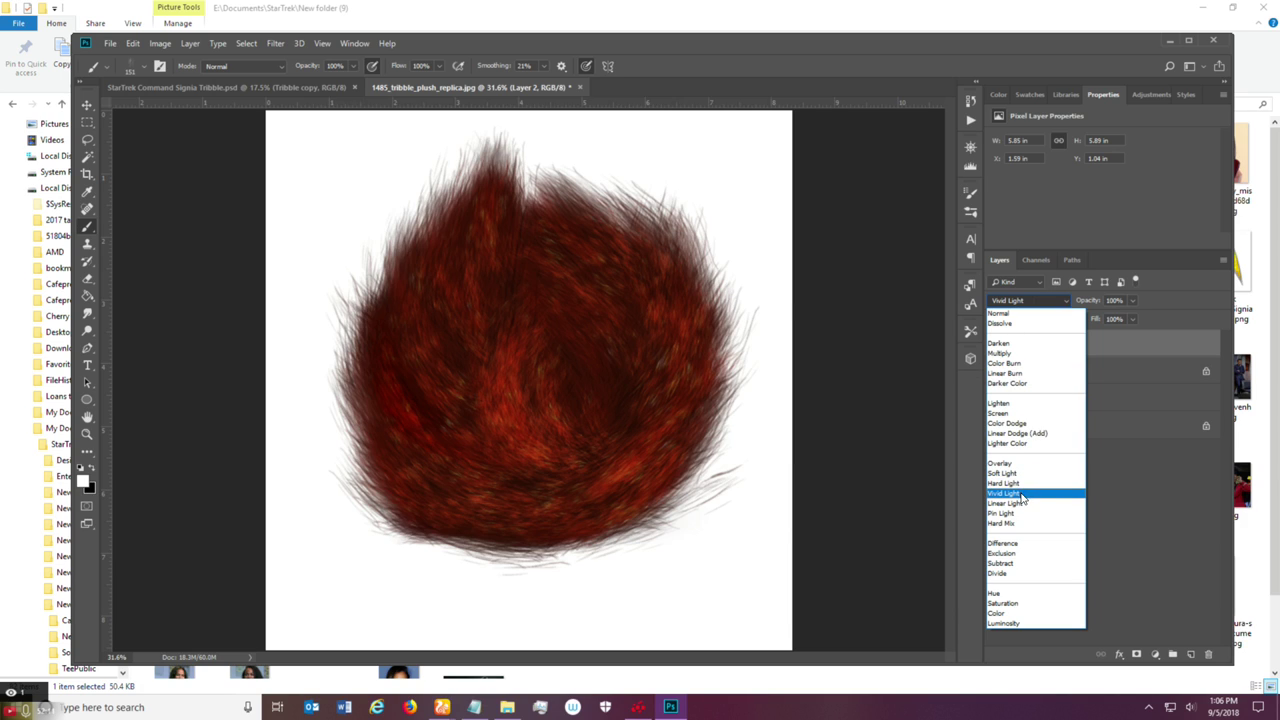
pyautogui.click(1021, 503)
pyautogui.click(1048, 303)
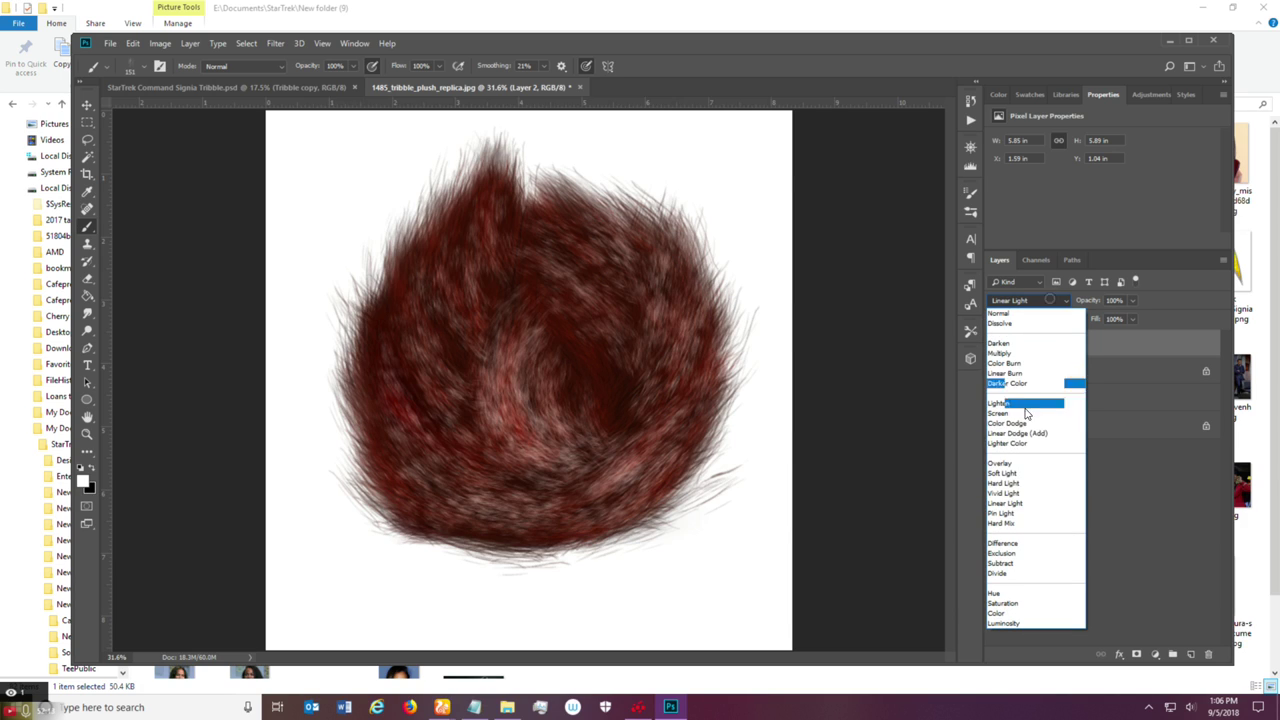
pyautogui.click(1024, 507)
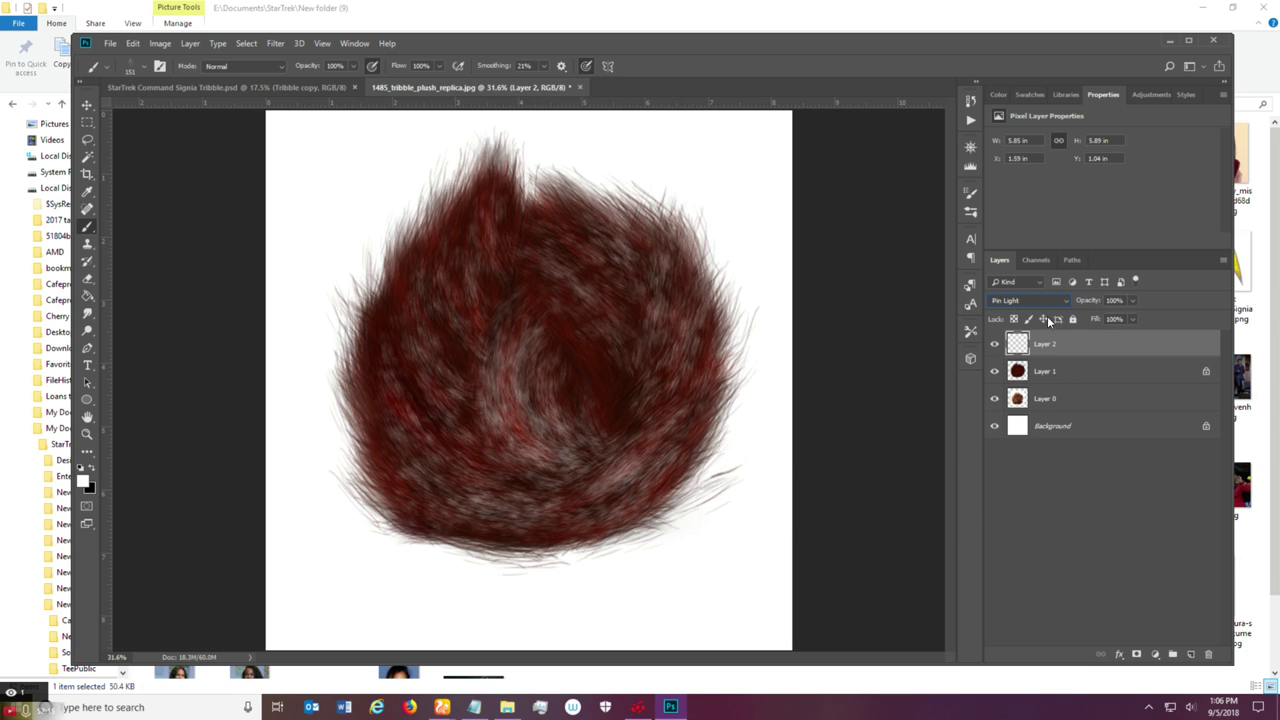
pyautogui.click(1047, 301)
pyautogui.click(1020, 522)
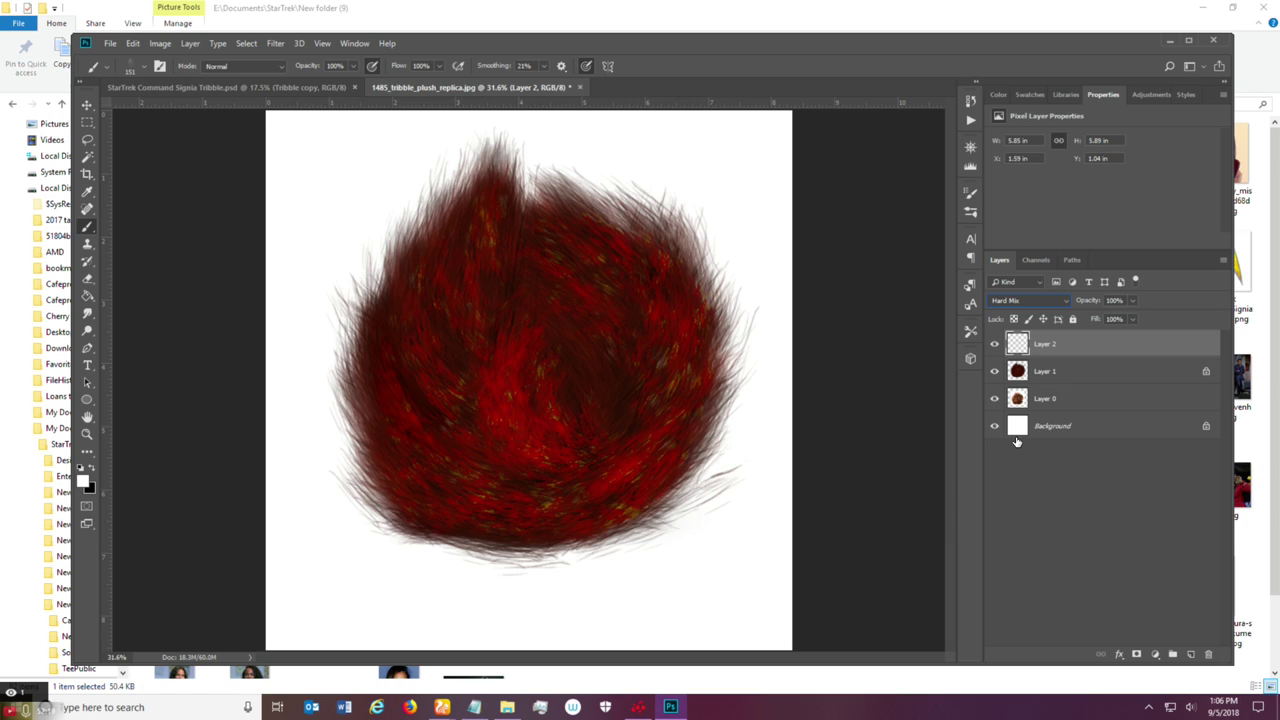
# Try the Difference, Exclusion, Subtract and Divide blend modes on the white highlight layer.
pyautogui.click(1038, 302)
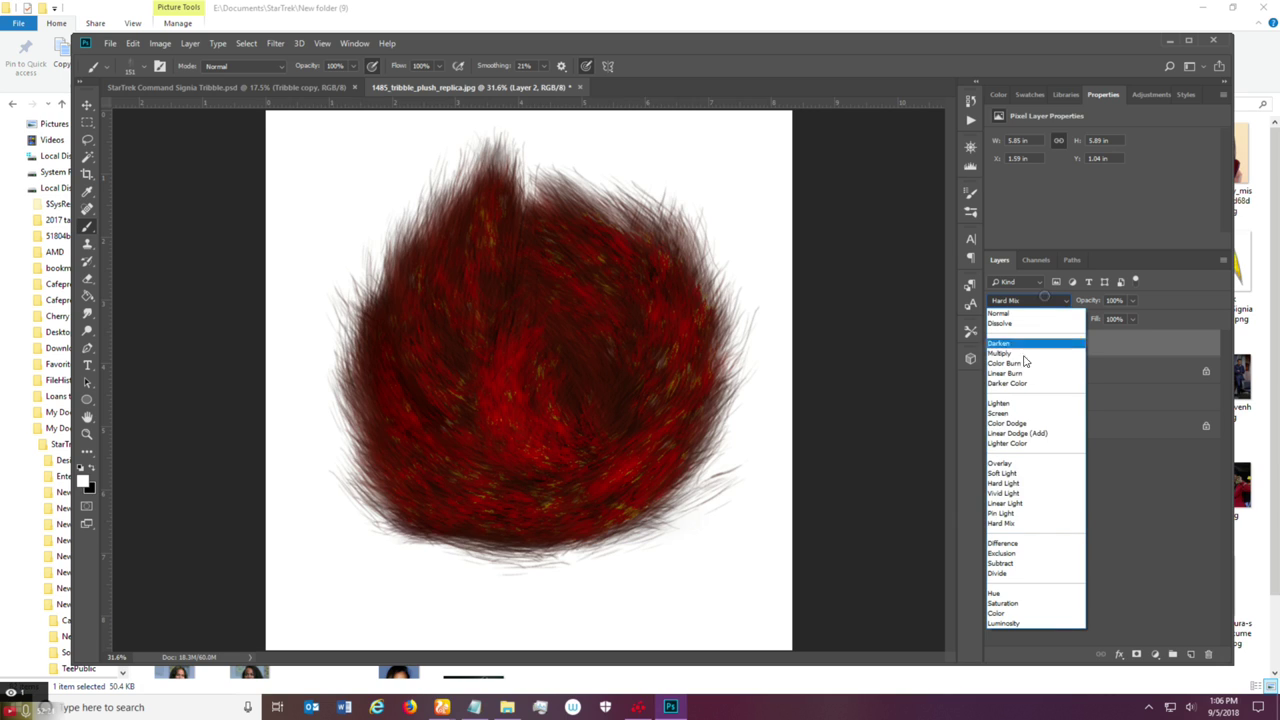
pyautogui.click(1020, 545)
pyautogui.click(1042, 301)
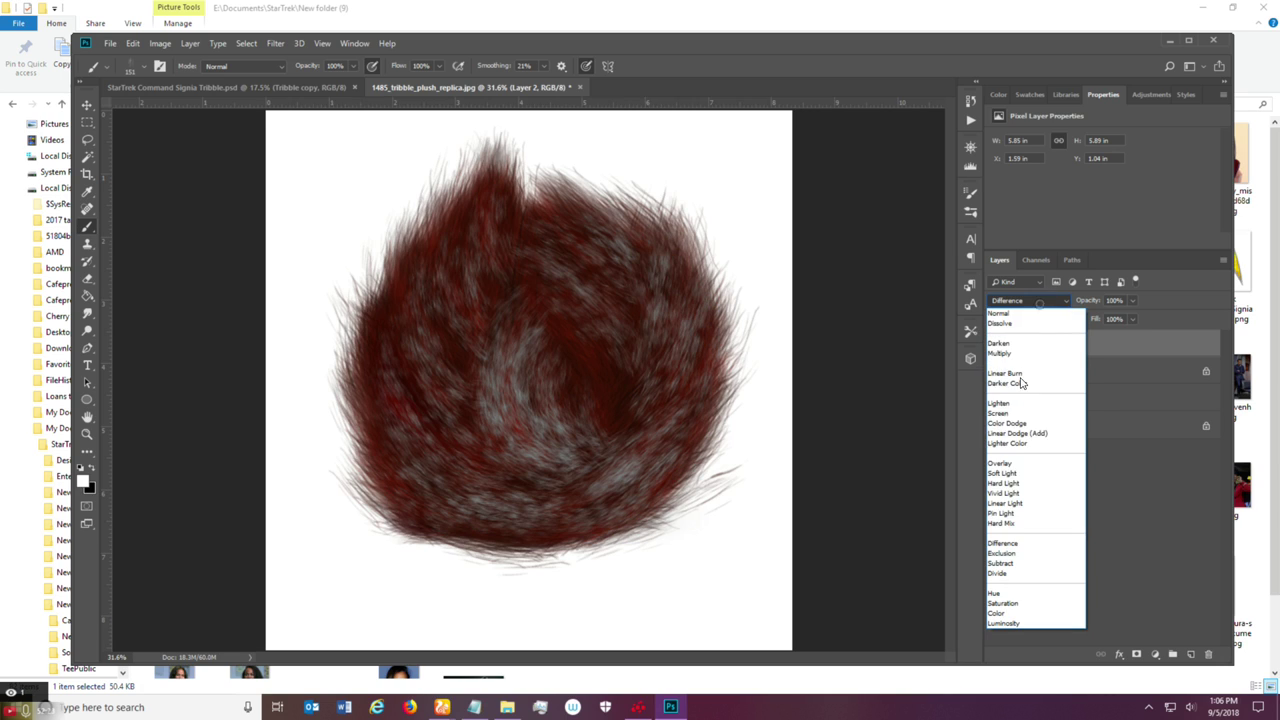
pyautogui.click(1026, 555)
pyautogui.click(1030, 301)
pyautogui.click(1022, 562)
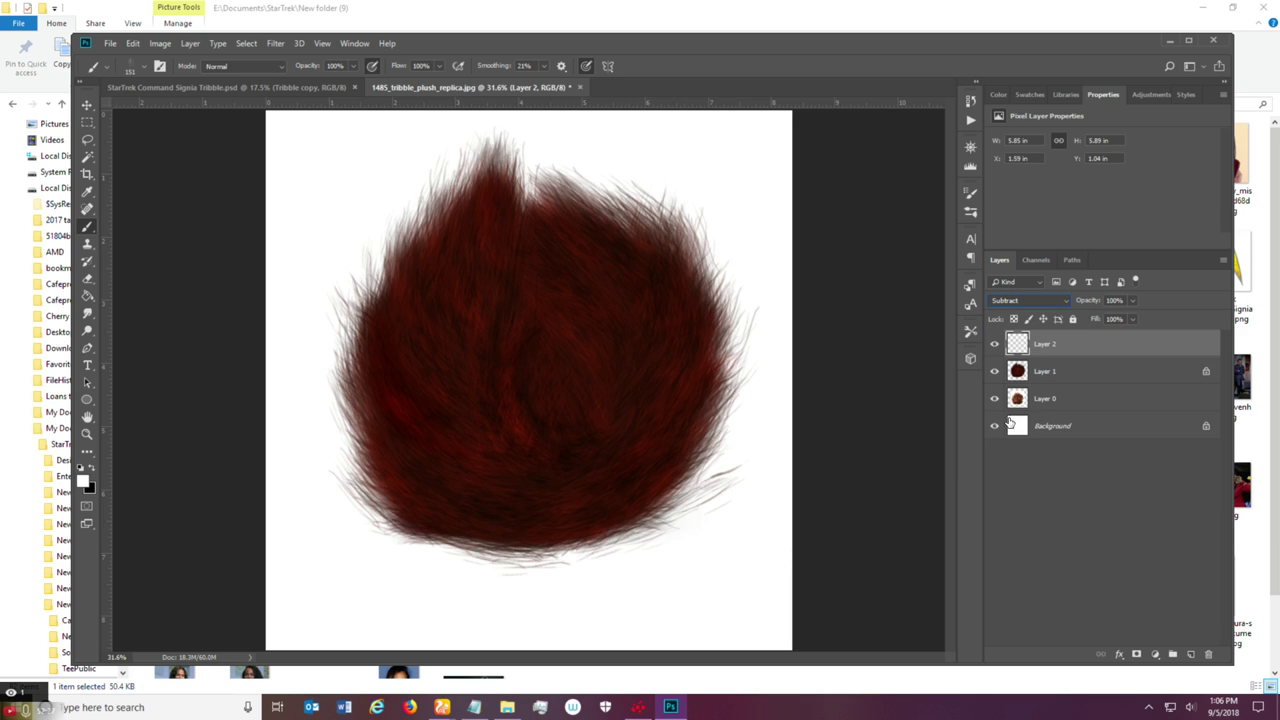
pyautogui.click(1030, 301)
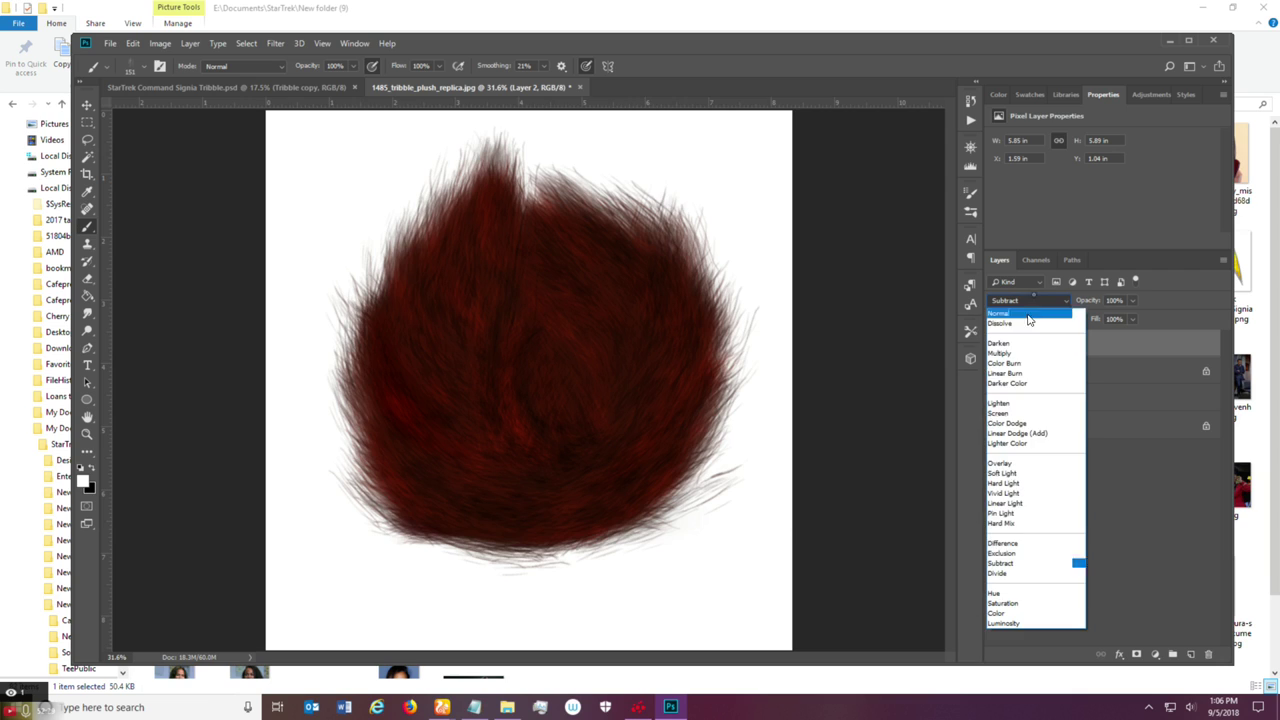
pyautogui.click(1026, 577)
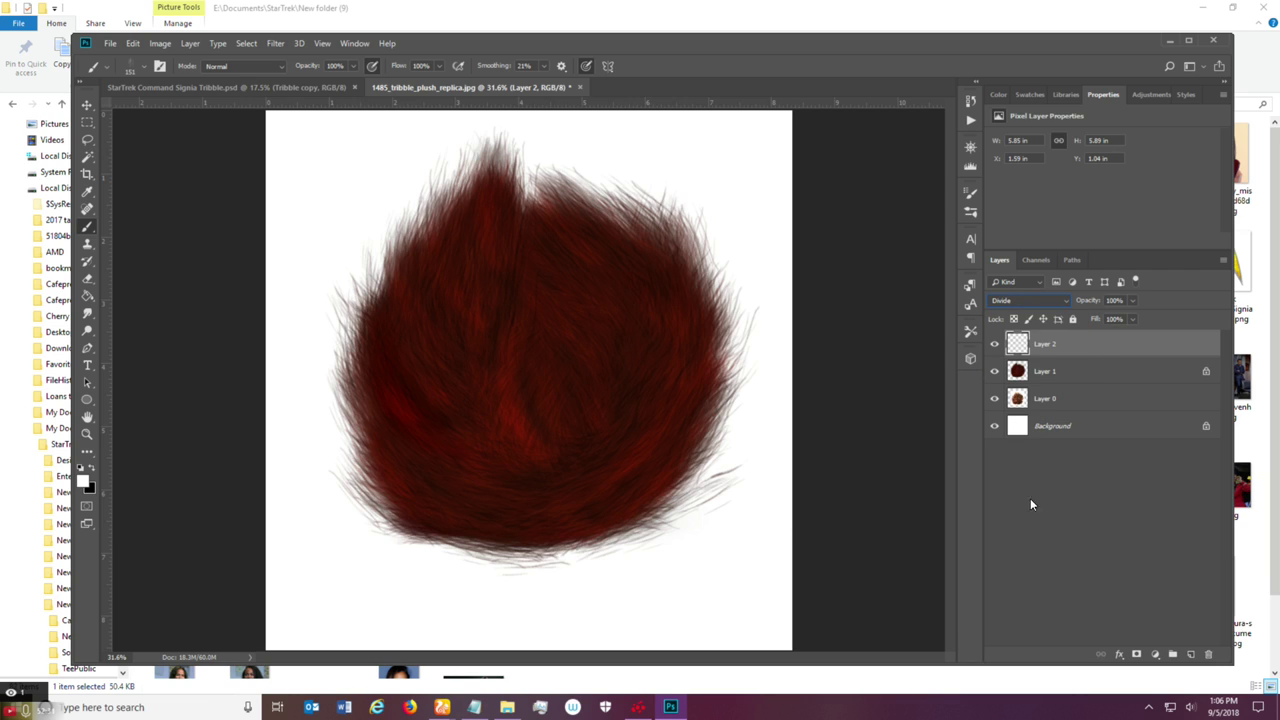
# Set the white highlight layer's blend mode to Hue and add a new layer above it.
pyautogui.click(1041, 302)
pyautogui.click(1018, 598)
pyautogui.click(1190, 654)
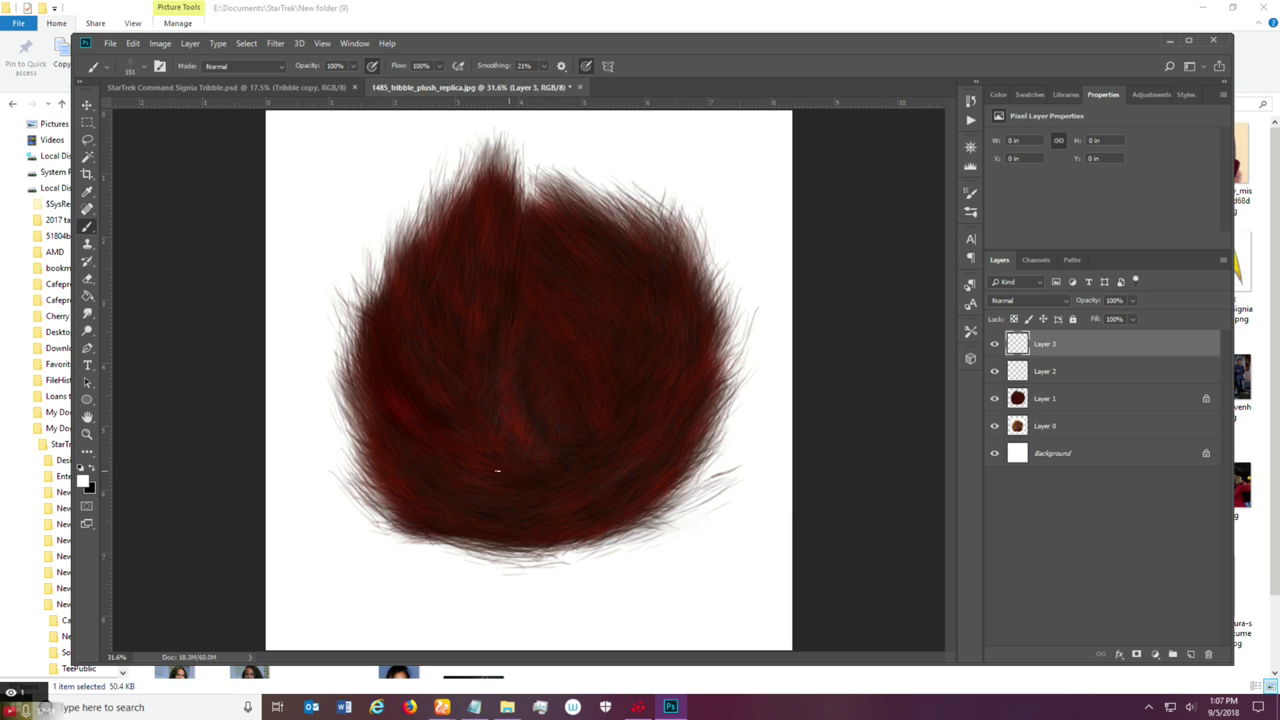
# Set the foreground colour to a reddish brown and paint test hair strokes around the tribble's lower centre.
pyautogui.click(85, 479)
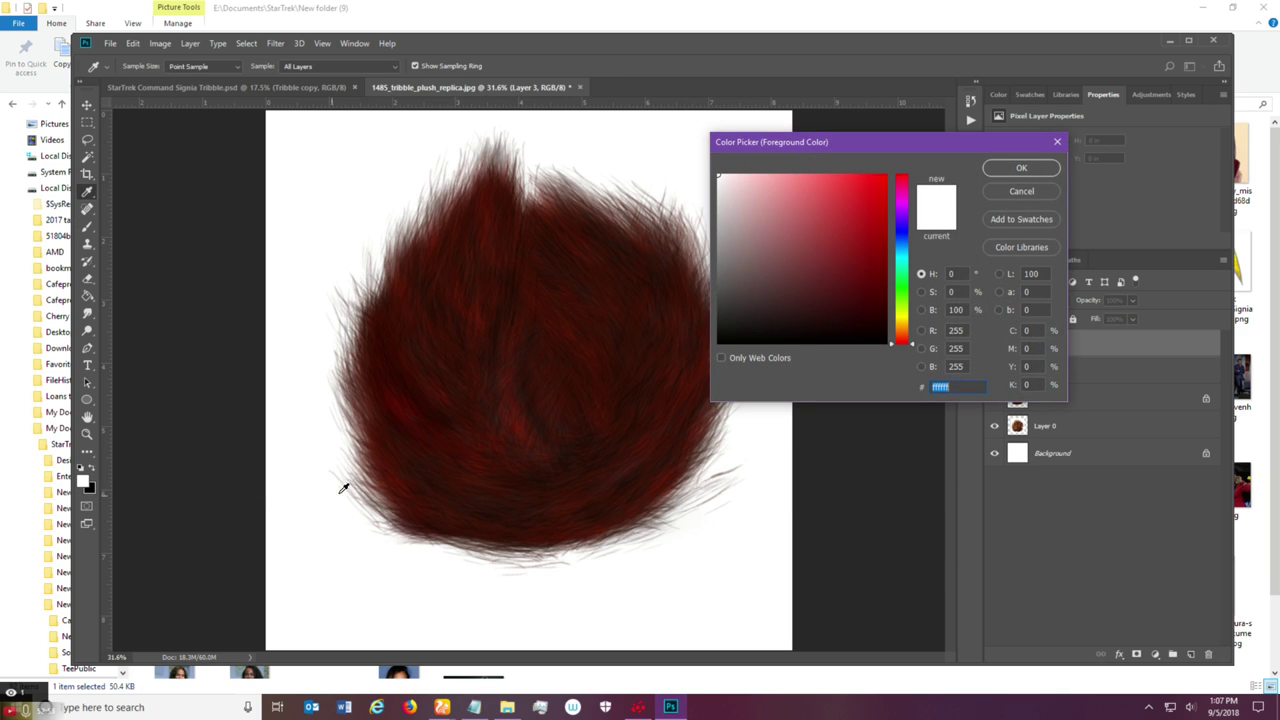
pyautogui.moveTo(895, 350); pyautogui.dragTo(893, 340)
pyautogui.moveTo(863, 291); pyautogui.dragTo(860, 266)
pyautogui.click(992, 168)
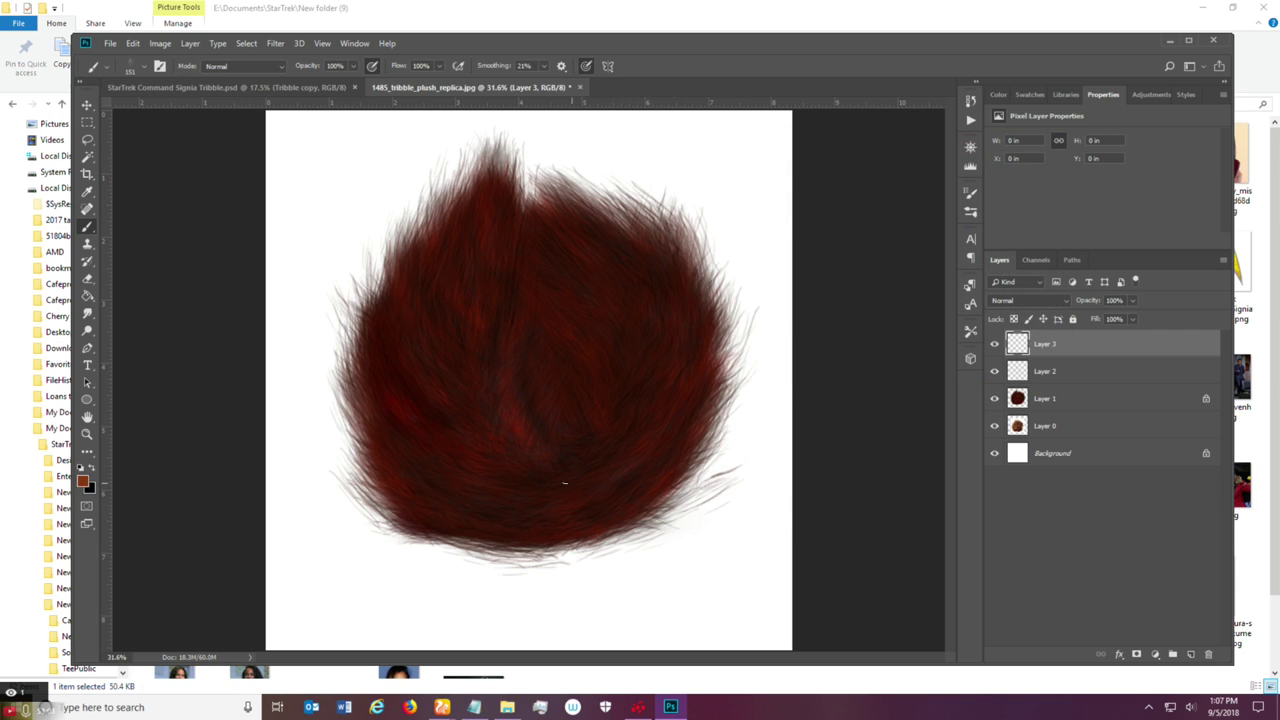
pyautogui.moveTo(497, 419); pyautogui.dragTo(575, 469)
pyautogui.moveTo(482, 360); pyautogui.dragTo(466, 370)
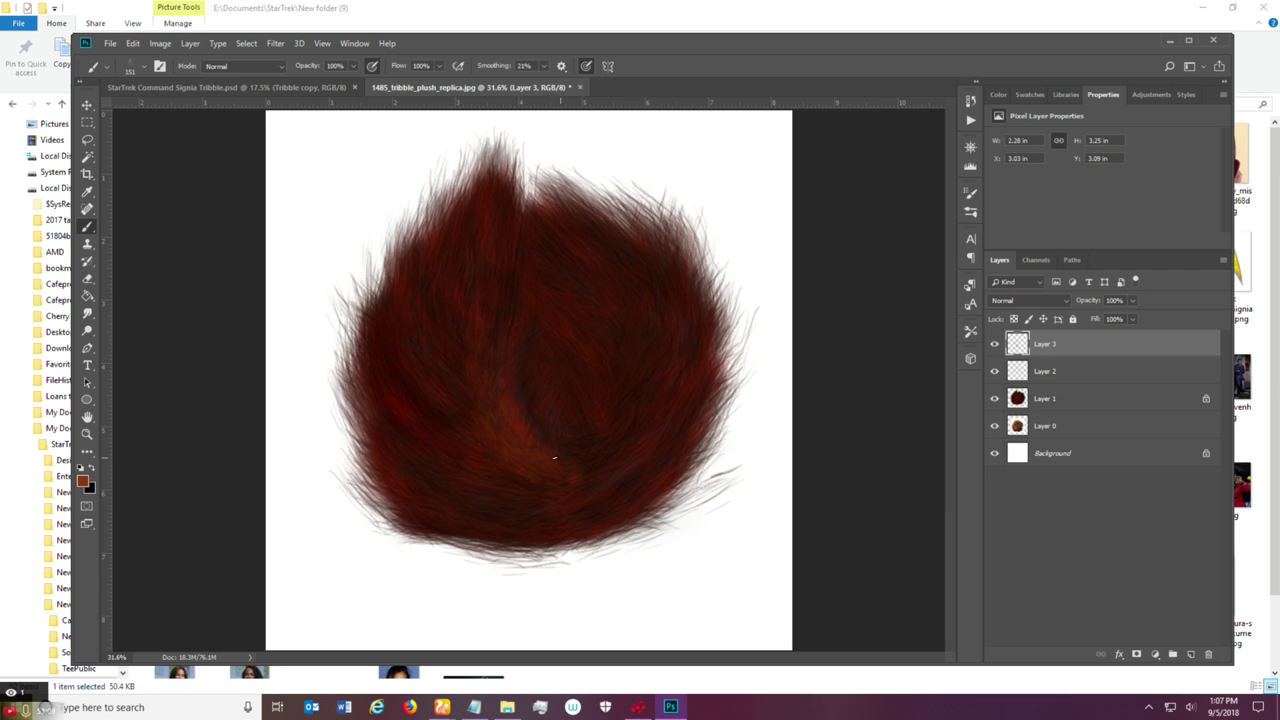
# Enlarge the hair brush, undo an oversized test stroke, and bring the brush size down to 400 px.
pyautogui.press(']')
pyautogui.press(']')
pyautogui.press(']')
pyautogui.press(']')
pyautogui.press(']')
pyautogui.press(']')
pyautogui.press(']')
pyautogui.moveTo(557, 449)
pyautogui.mouseDown()
pyautogui.moveTo(585, 480)
pyautogui.moveTo(485, 400)
pyautogui.mouseUp()
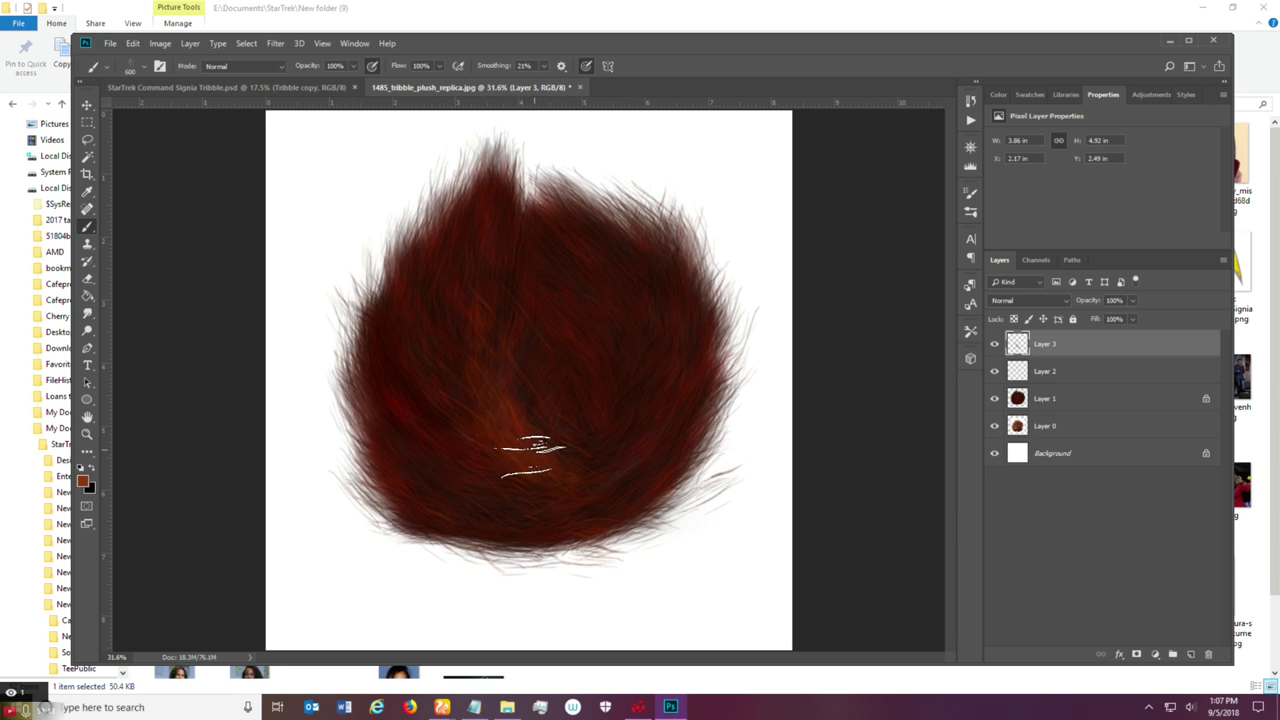
pyautogui.hotkey('ctrl', 'z')
pyautogui.press('[')
pyautogui.press('[')
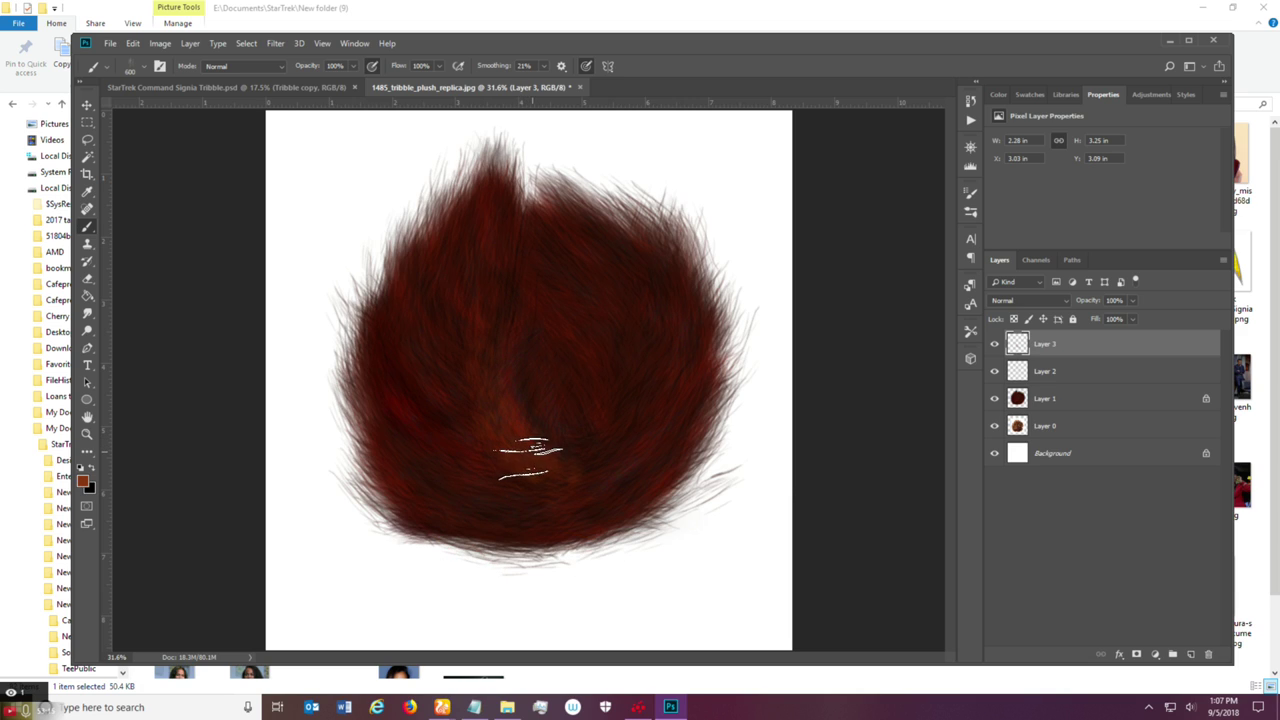
# Try broad brown hair strokes over the tribble's lower centre, and undo all brown strokes along with their layer.
pyautogui.moveTo(547, 472)
pyautogui.mouseDown()
pyautogui.moveTo(472, 399)
pyautogui.moveTo(576, 477)
pyautogui.moveTo(472, 405)
pyautogui.moveTo(474, 354)
pyautogui.moveTo(534, 462)
pyautogui.moveTo(474, 342)
pyautogui.moveTo(509, 425)
pyautogui.moveTo(562, 472)
pyautogui.moveTo(484, 359)
pyautogui.moveTo(512, 365)
pyautogui.moveTo(559, 462)
pyautogui.moveTo(502, 362)
pyautogui.moveTo(521, 342)
pyautogui.moveTo(532, 453)
pyautogui.moveTo(516, 312)
pyautogui.moveTo(539, 312)
pyautogui.moveTo(509, 394)
pyautogui.moveTo(506, 304)
pyautogui.moveTo(537, 295)
pyautogui.moveTo(542, 462)
pyautogui.moveTo(459, 409)
pyautogui.moveTo(522, 472)
pyautogui.moveTo(432, 379)
pyautogui.moveTo(499, 489)
pyautogui.moveTo(407, 392)
pyautogui.moveTo(534, 478)
pyautogui.moveTo(432, 381)
pyautogui.moveTo(519, 455)
pyautogui.moveTo(434, 393)
pyautogui.moveTo(461, 395)
pyautogui.moveTo(502, 434)
pyautogui.moveTo(492, 413)
pyautogui.moveTo(506, 455)
pyautogui.mouseUp()
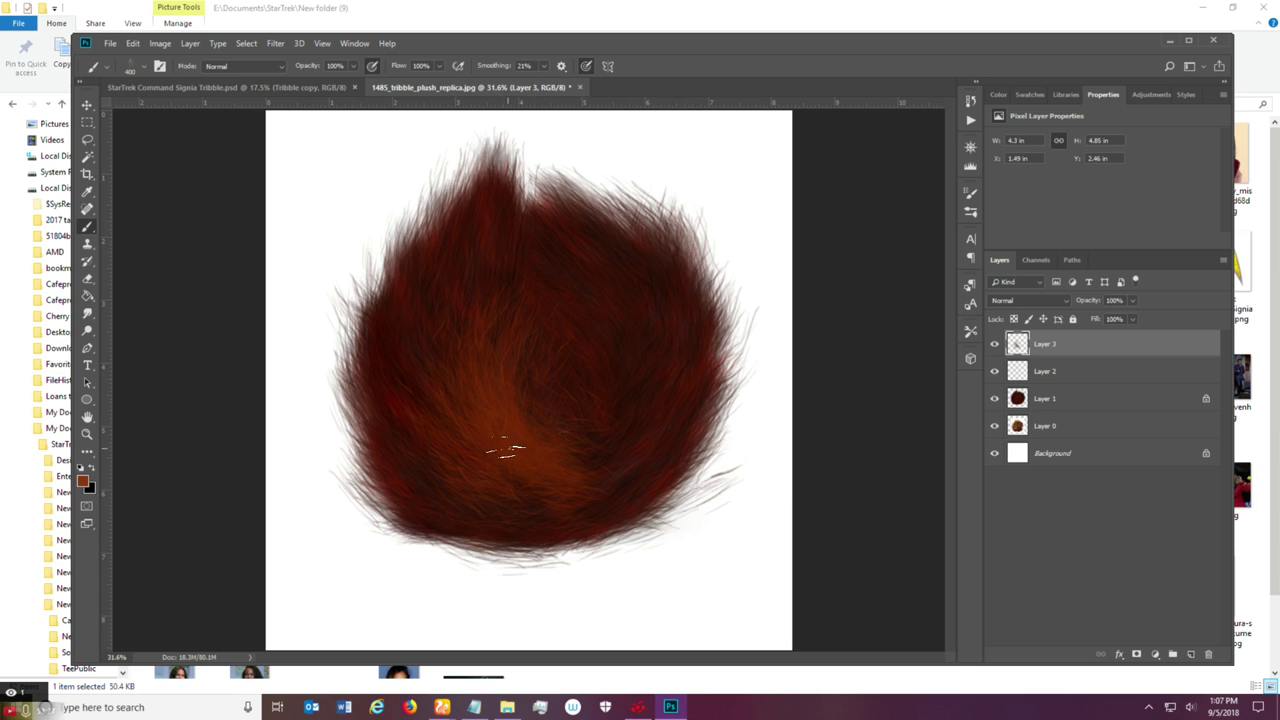
pyautogui.hotkey('ctrl', 'alt', 'z')
pyautogui.hotkey('ctrl', 'alt', 'z')
pyautogui.hotkey('ctrl', 'alt', 'z')
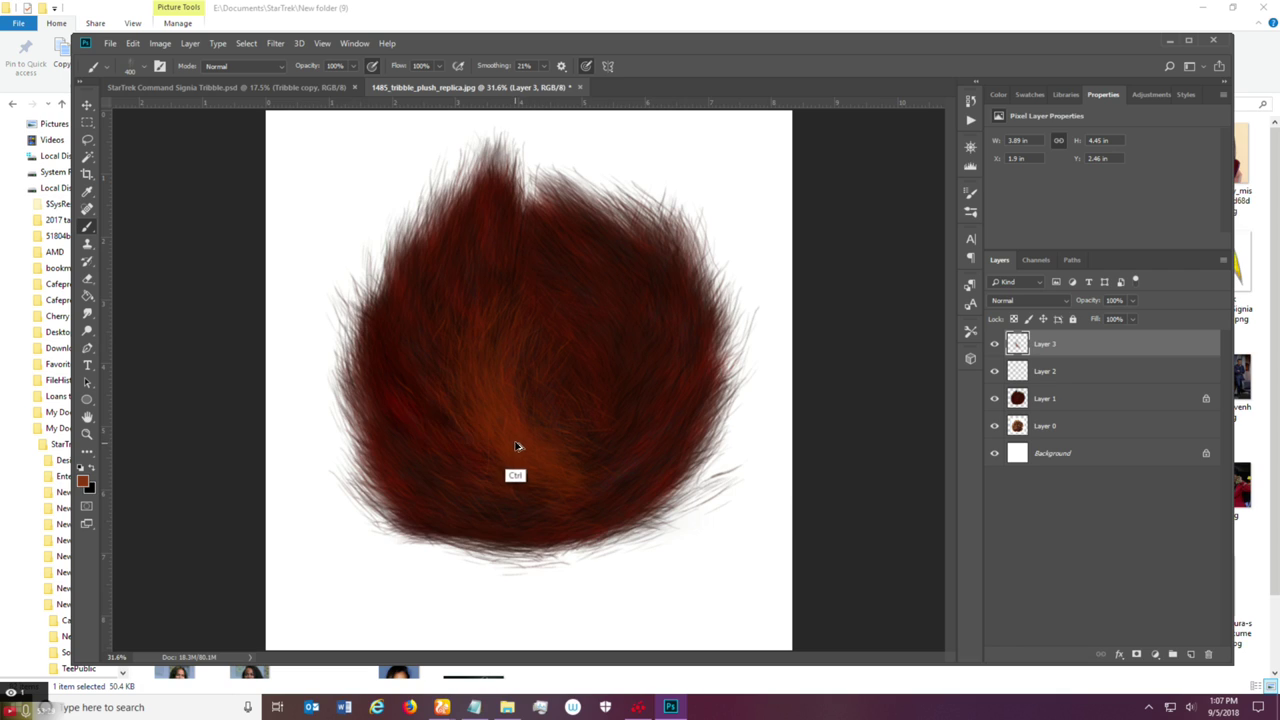
pyautogui.hotkey('ctrl', 'alt', 'z')
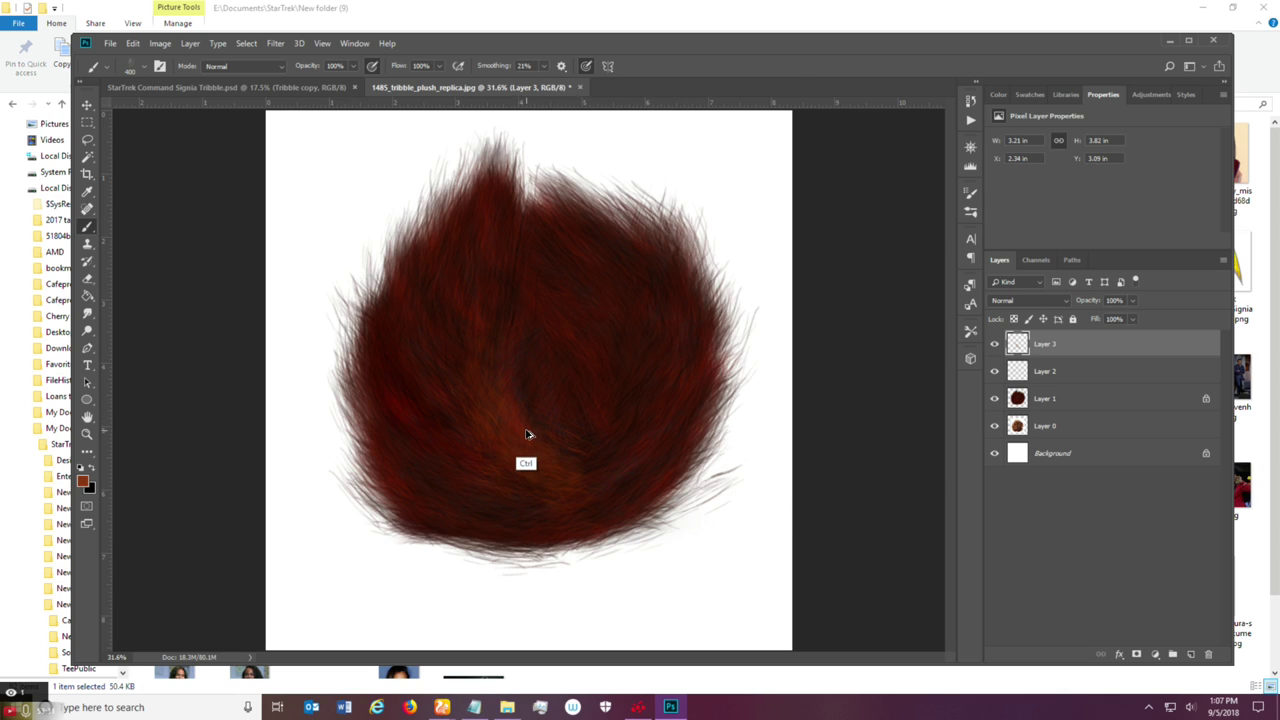
pyautogui.hotkey('ctrl', 'z')
pyautogui.hotkey('ctrl', 'z')
pyautogui.hotkey('ctrl', 'z')
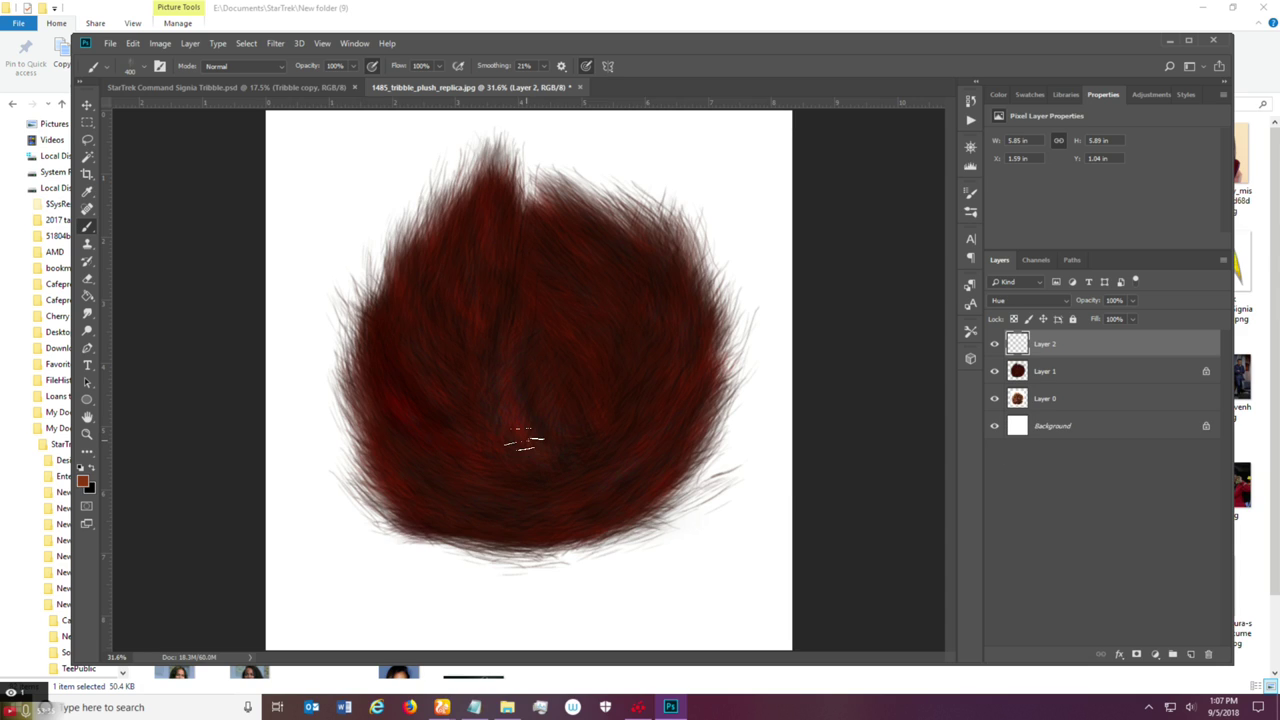
# Add a new layer above the white highlight layer.
pyautogui.click(1190, 654)
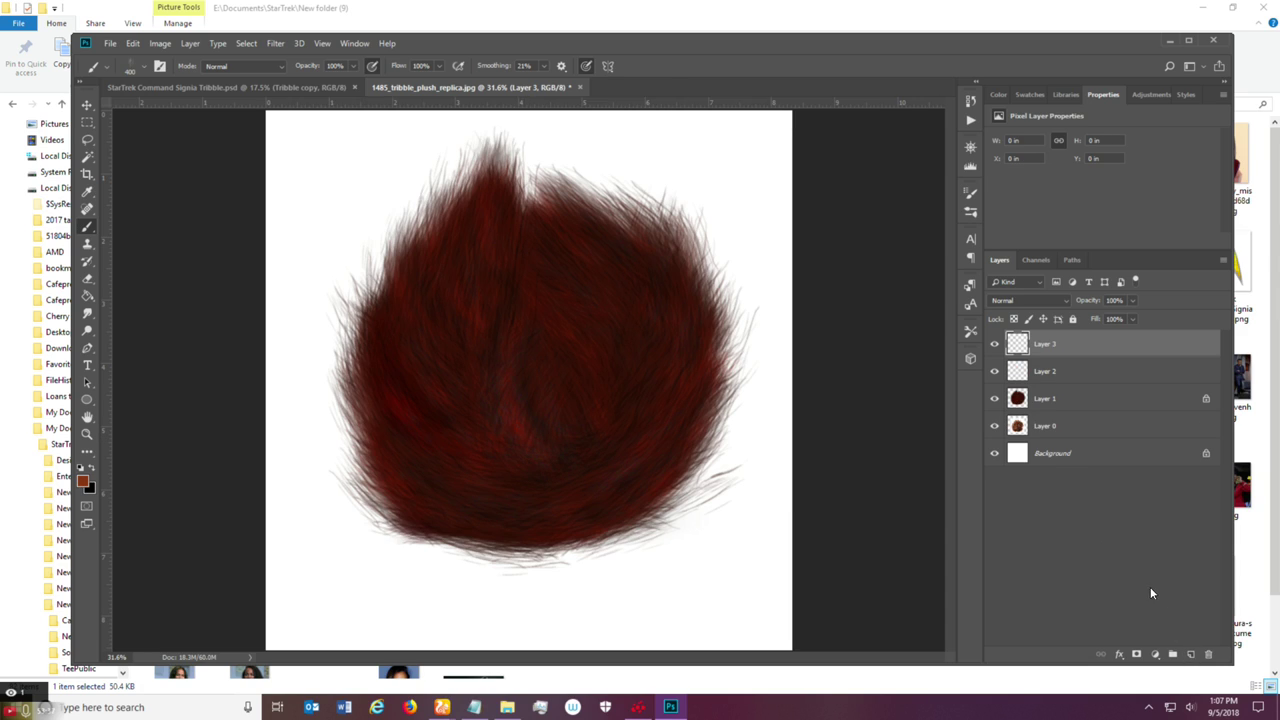
# Lower the hair brush's scatter to 93% and reduce the brush tip size.
pyautogui.click(970, 195)
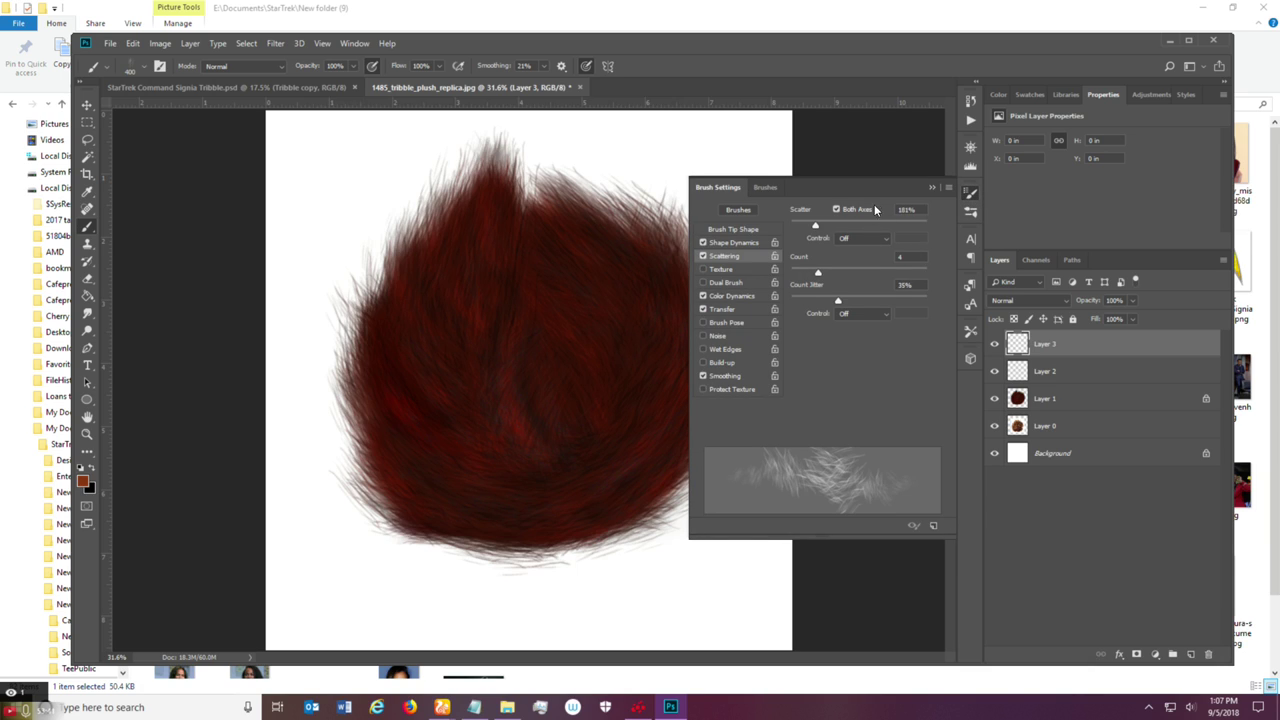
pyautogui.moveTo(817, 224); pyautogui.dragTo(803, 226)
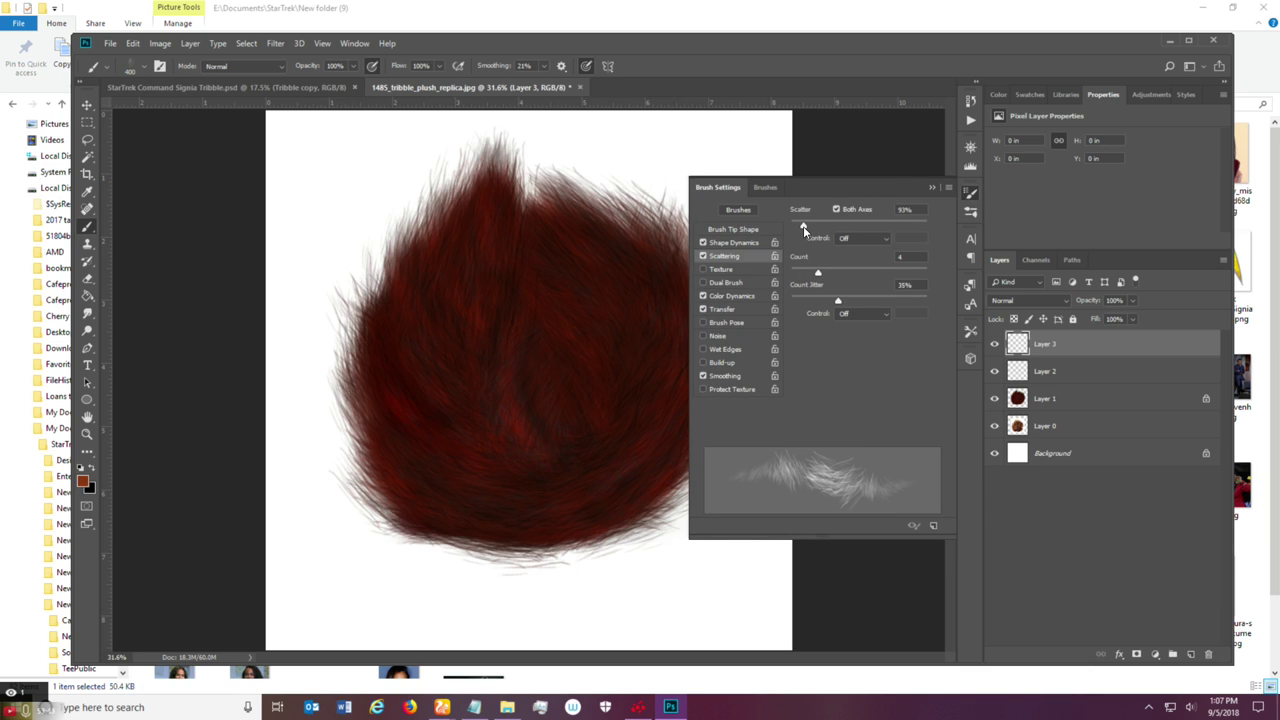
pyautogui.click(737, 242)
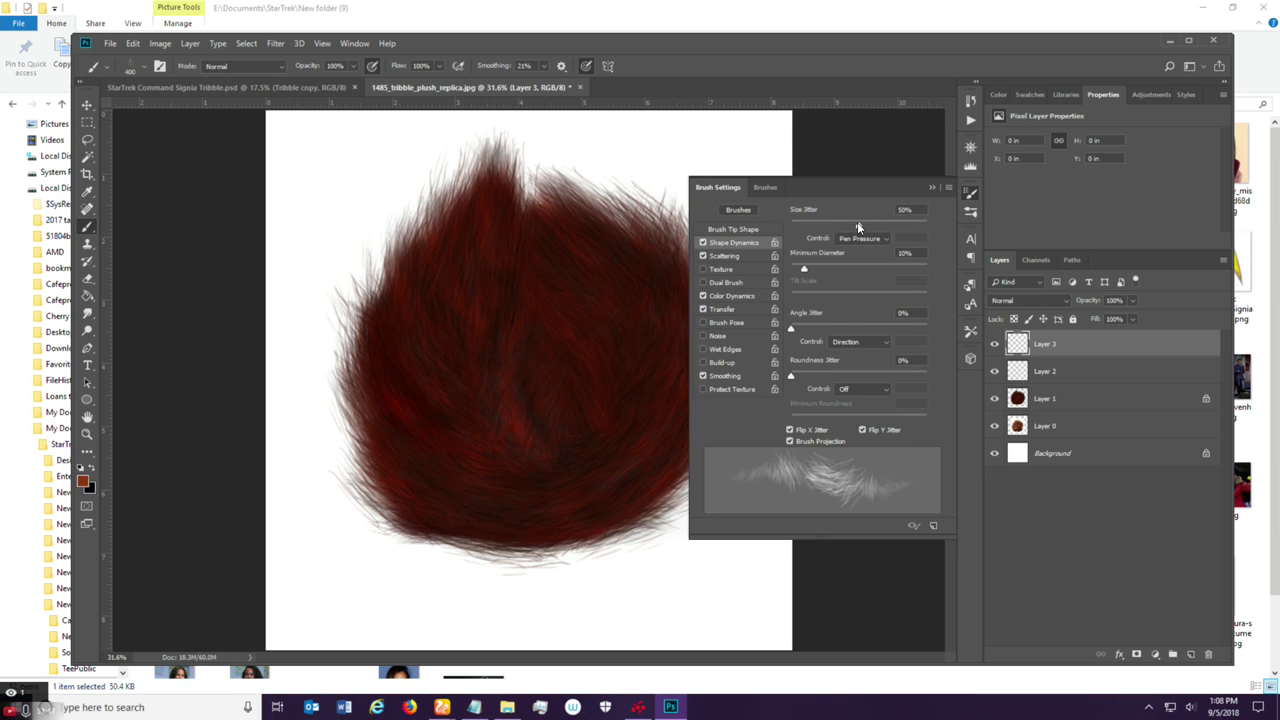
pyautogui.click(931, 187)
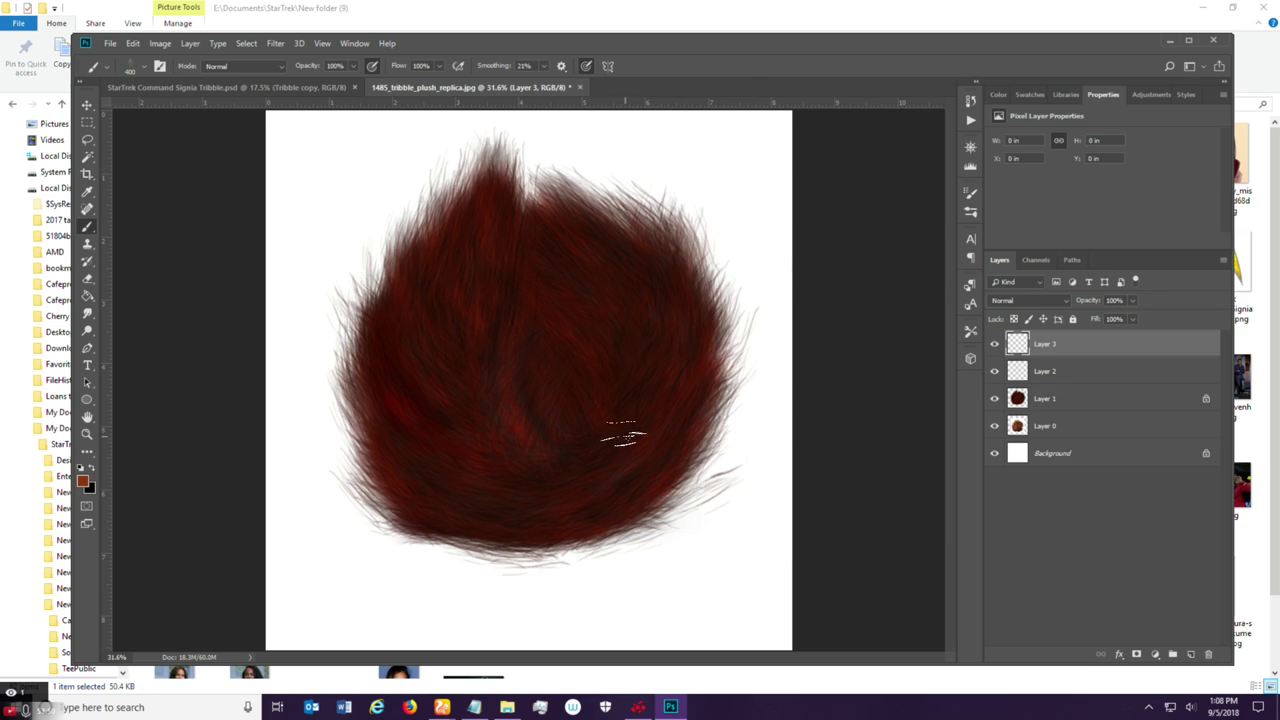
pyautogui.click(969, 193)
pyautogui.click(762, 228)
pyautogui.moveTo(832, 412); pyautogui.dragTo(816, 421)
pyautogui.click(932, 187)
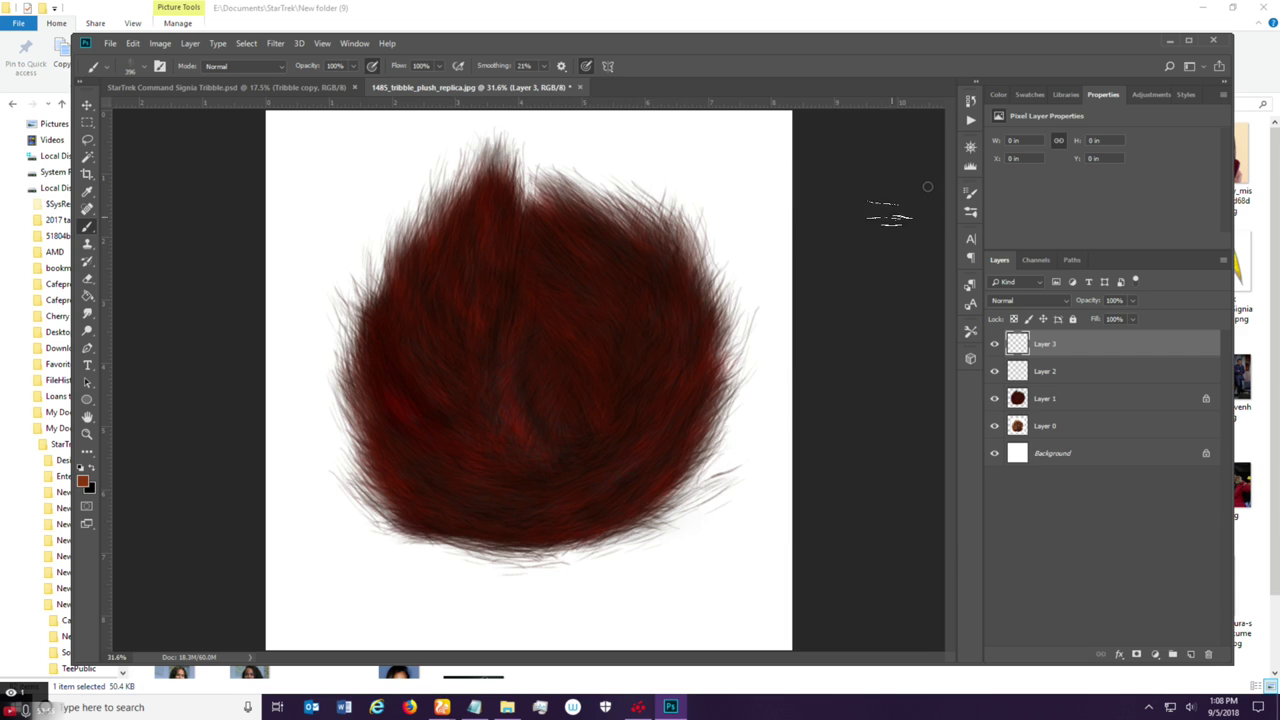
# Paint reddish-brown hair over the tribble's centre, then shade it with a darker brown on the transparency-locked layer.
pyautogui.moveTo(483, 460)
pyautogui.mouseDown()
pyautogui.moveTo(569, 489)
pyautogui.moveTo(474, 440)
pyautogui.moveTo(455, 372)
pyautogui.moveTo(559, 467)
pyautogui.moveTo(472, 384)
pyautogui.moveTo(495, 350)
pyautogui.moveTo(559, 467)
pyautogui.moveTo(489, 372)
pyautogui.moveTo(525, 322)
pyautogui.moveTo(509, 430)
pyautogui.moveTo(494, 349)
pyautogui.moveTo(547, 334)
pyautogui.moveTo(552, 454)
pyautogui.moveTo(485, 396)
pyautogui.moveTo(537, 309)
pyautogui.moveTo(525, 402)
pyautogui.moveTo(542, 474)
pyautogui.moveTo(470, 367)
pyautogui.moveTo(515, 359)
pyautogui.moveTo(550, 464)
pyautogui.moveTo(550, 352)
pyautogui.moveTo(557, 424)
pyautogui.moveTo(529, 437)
pyautogui.moveTo(554, 340)
pyautogui.moveTo(552, 415)
pyautogui.moveTo(512, 439)
pyautogui.moveTo(525, 338)
pyautogui.moveTo(582, 461)
pyautogui.moveTo(535, 406)
pyautogui.moveTo(575, 479)
pyautogui.moveTo(542, 494)
pyautogui.moveTo(460, 441)
pyautogui.moveTo(574, 494)
pyautogui.moveTo(542, 497)
pyautogui.moveTo(465, 437)
pyautogui.moveTo(479, 421)
pyautogui.moveTo(547, 499)
pyautogui.moveTo(427, 427)
pyautogui.moveTo(479, 434)
pyautogui.moveTo(502, 477)
pyautogui.moveTo(477, 377)
pyautogui.moveTo(569, 474)
pyautogui.moveTo(482, 374)
pyautogui.moveTo(525, 361)
pyautogui.moveTo(479, 367)
pyautogui.moveTo(552, 289)
pyautogui.moveTo(582, 469)
pyautogui.moveTo(564, 495)
pyautogui.moveTo(592, 467)
pyautogui.moveTo(595, 405)
pyautogui.mouseUp()
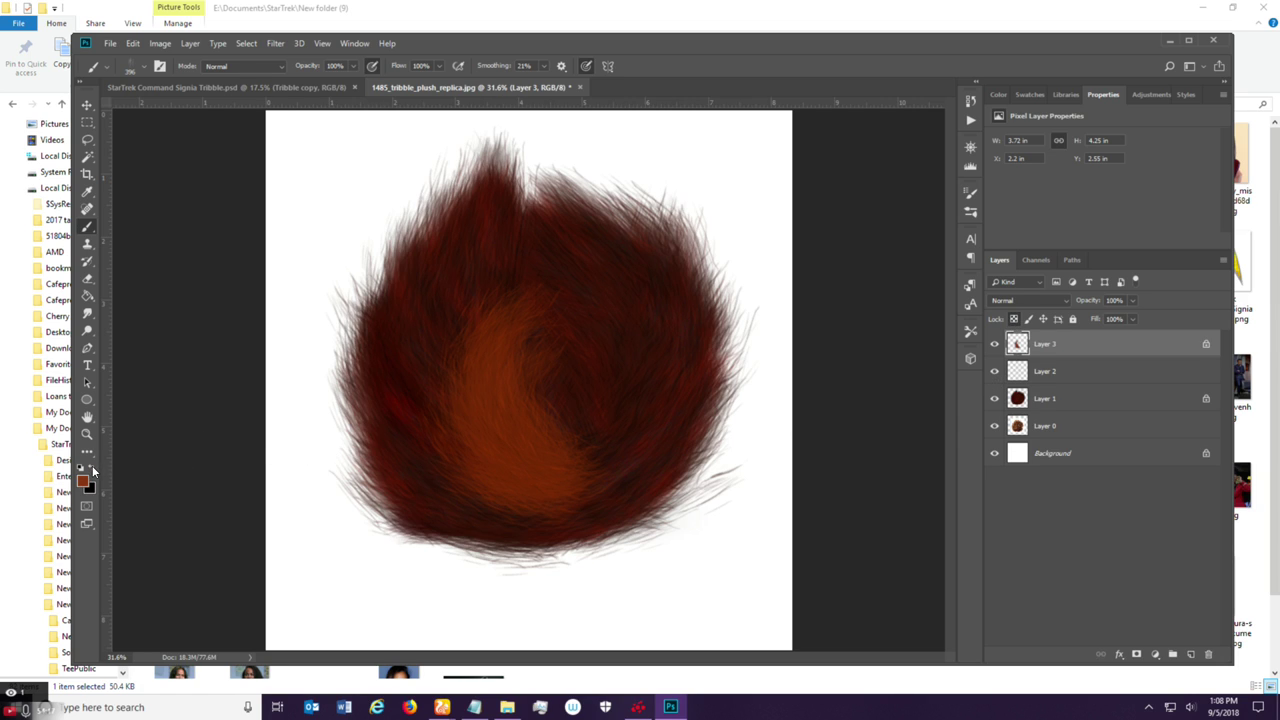
pyautogui.click(87, 484)
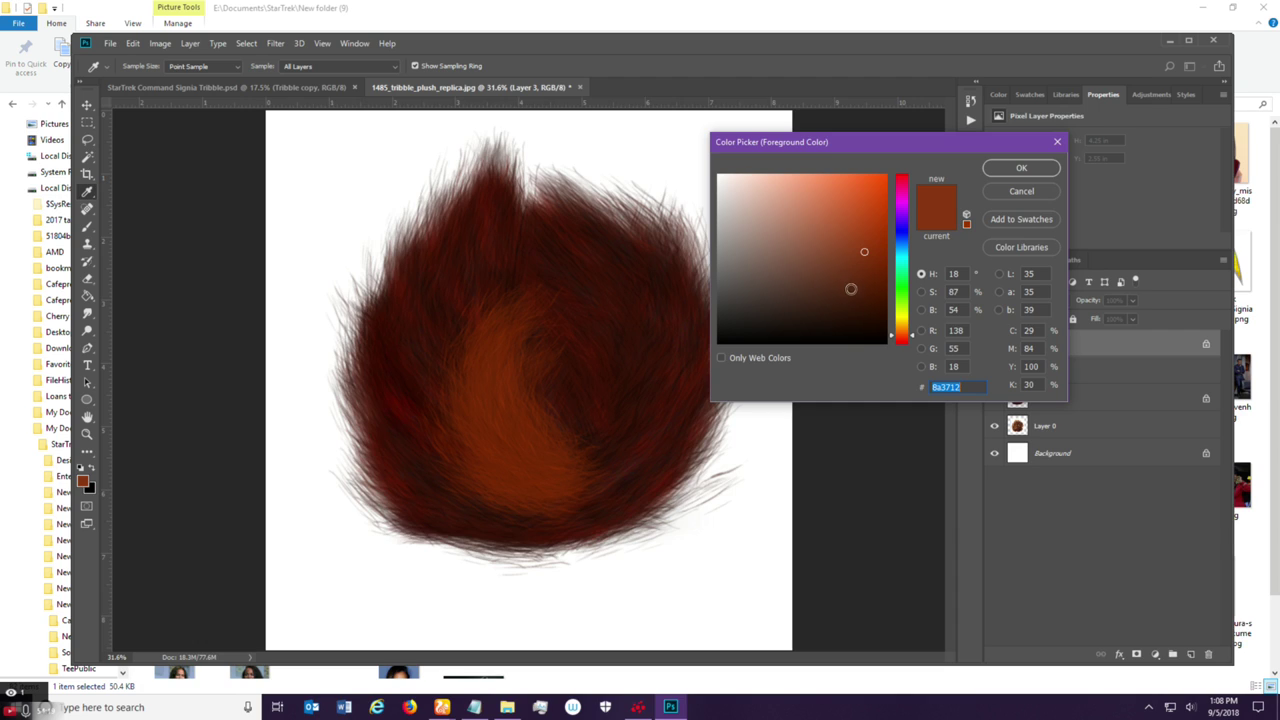
pyautogui.click(826, 316)
pyautogui.moveTo(826, 316); pyautogui.dragTo(858, 301)
pyautogui.click(1003, 172)
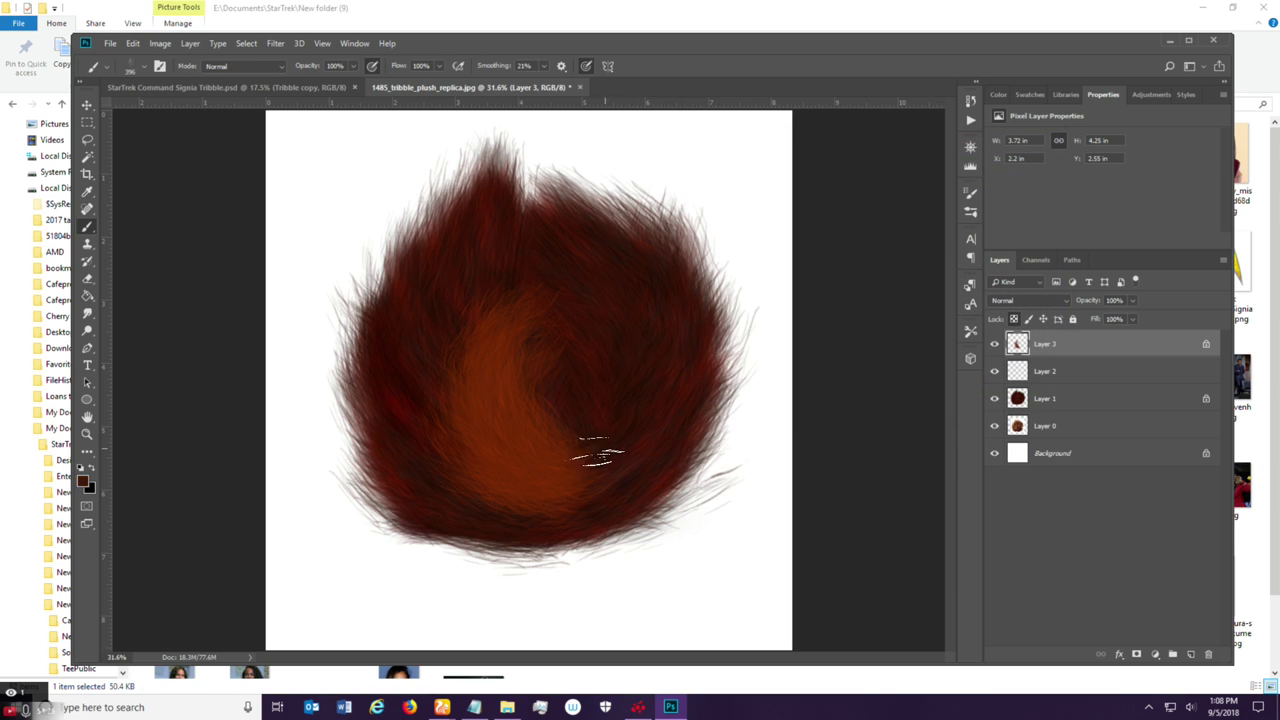
pyautogui.moveTo(507, 328)
pyautogui.mouseDown()
pyautogui.moveTo(548, 468)
pyautogui.moveTo(520, 475)
pyautogui.moveTo(473, 400)
pyautogui.moveTo(555, 482)
pyautogui.moveTo(460, 405)
pyautogui.moveTo(526, 468)
pyautogui.moveTo(503, 484)
pyautogui.moveTo(456, 391)
pyautogui.moveTo(555, 492)
pyautogui.moveTo(458, 432)
pyautogui.moveTo(475, 362)
pyautogui.moveTo(521, 455)
pyautogui.moveTo(496, 319)
pyautogui.moveTo(516, 360)
pyautogui.moveTo(486, 357)
pyautogui.moveTo(533, 332)
pyautogui.moveTo(511, 399)
pyautogui.moveTo(544, 325)
pyautogui.moveTo(576, 457)
pyautogui.moveTo(504, 377)
pyautogui.moveTo(529, 320)
pyautogui.moveTo(493, 427)
pyautogui.moveTo(493, 299)
pyautogui.moveTo(504, 350)
pyautogui.moveTo(463, 379)
pyautogui.moveTo(536, 370)
pyautogui.moveTo(515, 384)
pyautogui.moveTo(541, 342)
pyautogui.moveTo(548, 459)
pyautogui.moveTo(505, 327)
pyautogui.moveTo(541, 495)
pyautogui.moveTo(444, 371)
pyautogui.moveTo(504, 394)
pyautogui.moveTo(499, 455)
pyautogui.moveTo(489, 314)
pyautogui.moveTo(558, 485)
pyautogui.moveTo(443, 386)
pyautogui.moveTo(432, 445)
pyautogui.mouseUp()
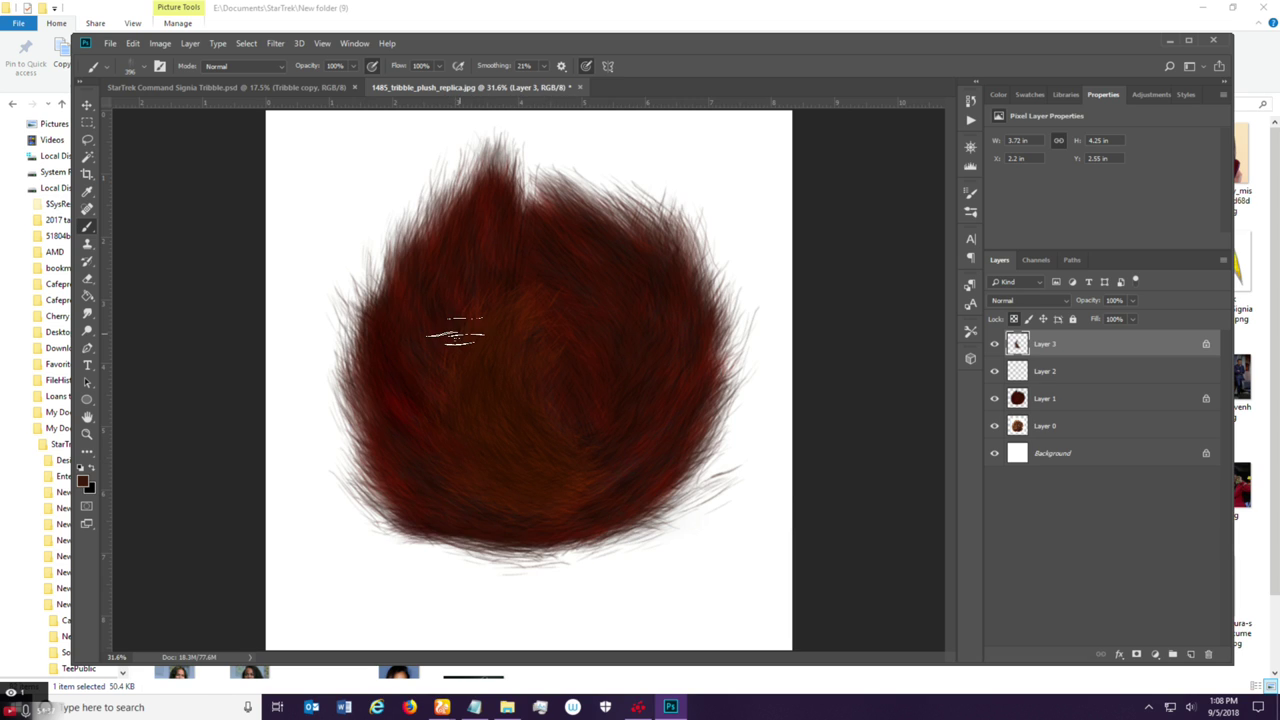
# Add a layer directly above Layer 2 and paint dark brown hair over the tribble's sides and upper tuft.
pyautogui.click(1078, 373)
pyautogui.click(1190, 654)
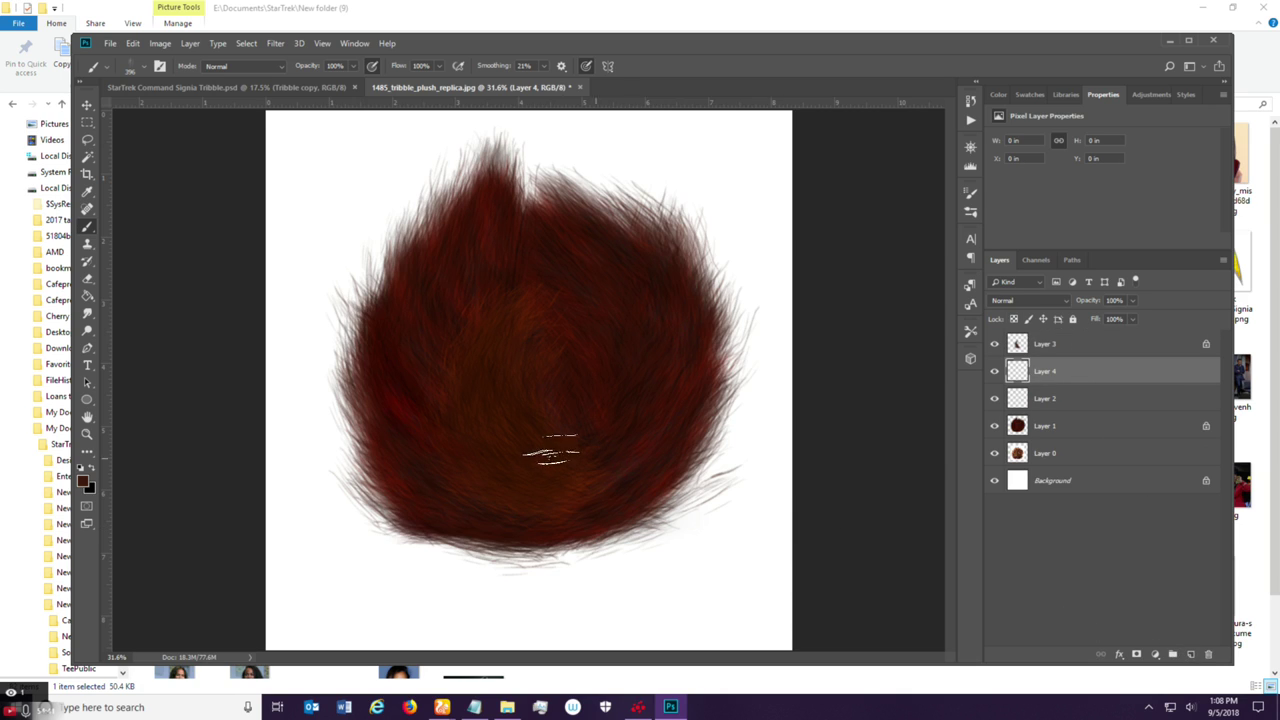
pyautogui.moveTo(395, 378)
pyautogui.mouseDown()
pyautogui.moveTo(371, 323)
pyautogui.moveTo(414, 449)
pyautogui.moveTo(471, 517)
pyautogui.moveTo(452, 385)
pyautogui.moveTo(460, 284)
pyautogui.moveTo(508, 207)
pyautogui.mouseUp()
pyautogui.moveTo(628, 432)
pyautogui.mouseDown()
pyautogui.moveTo(603, 491)
pyautogui.moveTo(620, 474)
pyautogui.moveTo(640, 428)
pyautogui.moveTo(580, 490)
pyautogui.moveTo(653, 414)
pyautogui.moveTo(550, 503)
pyautogui.moveTo(627, 454)
pyautogui.moveTo(590, 475)
pyautogui.moveTo(633, 463)
pyautogui.moveTo(675, 380)
pyautogui.moveTo(595, 460)
pyautogui.moveTo(650, 340)
pyautogui.moveTo(628, 418)
pyautogui.moveTo(680, 350)
pyautogui.mouseUp()
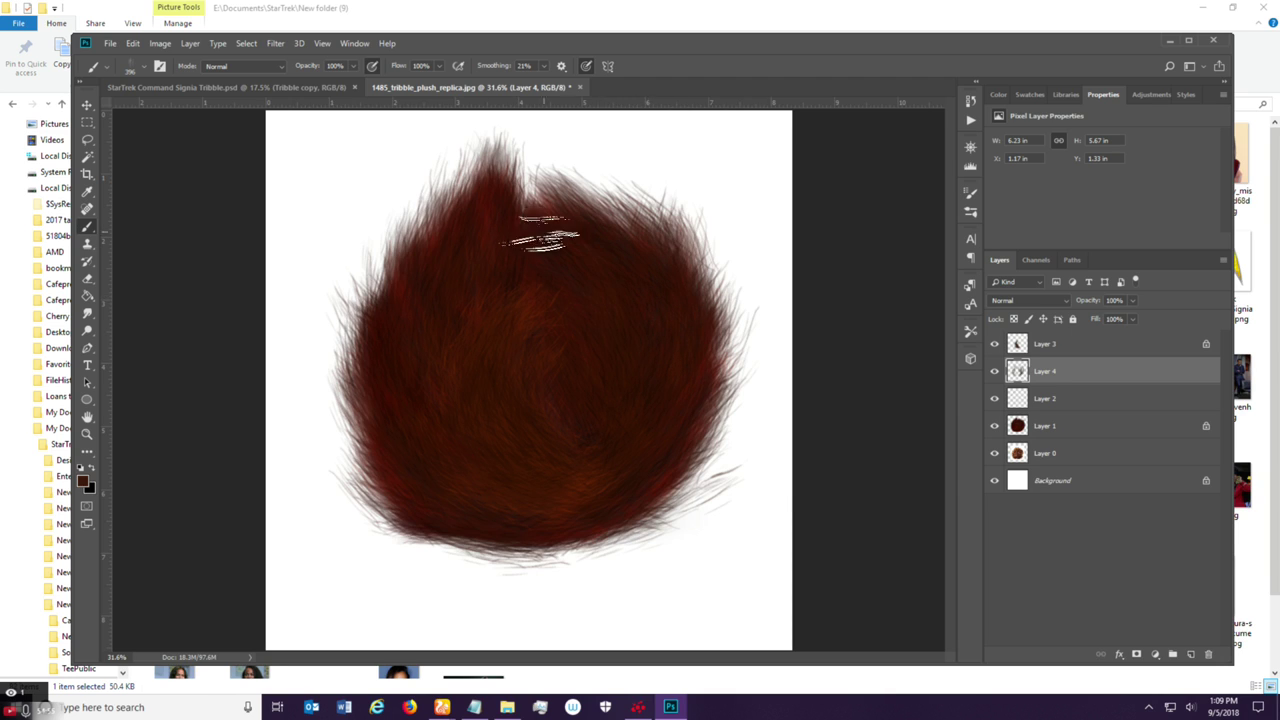
pyautogui.moveTo(500, 194); pyautogui.dragTo(471, 206)
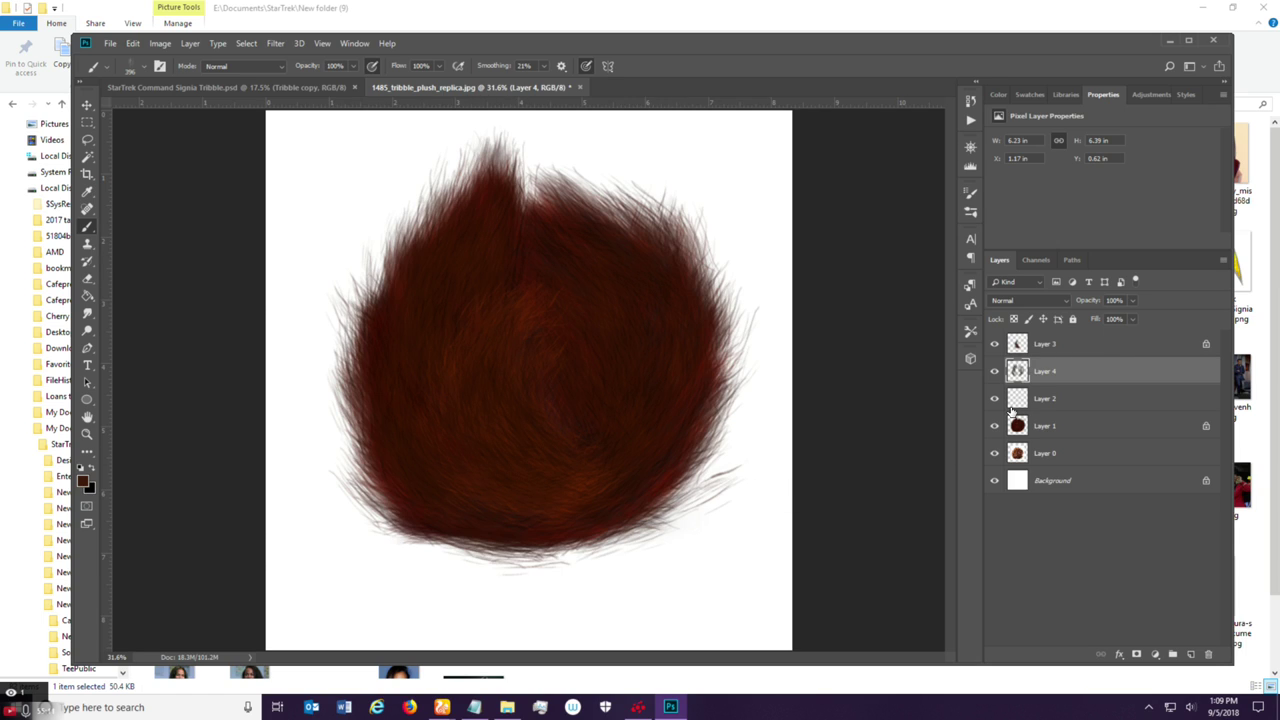
# Add a drop shadow with 0 px distance and reduced opacity to Layer 3, and reopen its layer style settings.
pyautogui.click(1075, 346)
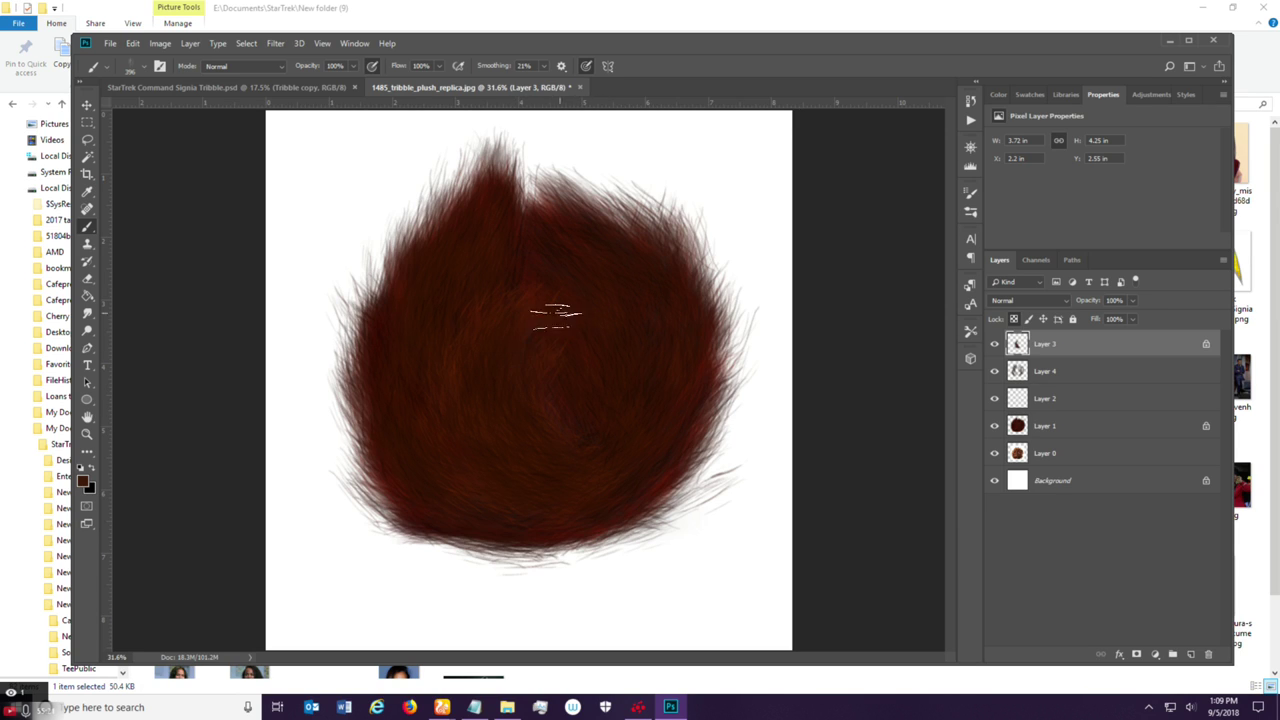
pyautogui.doubleClick(1078, 352)
pyautogui.click(806, 473)
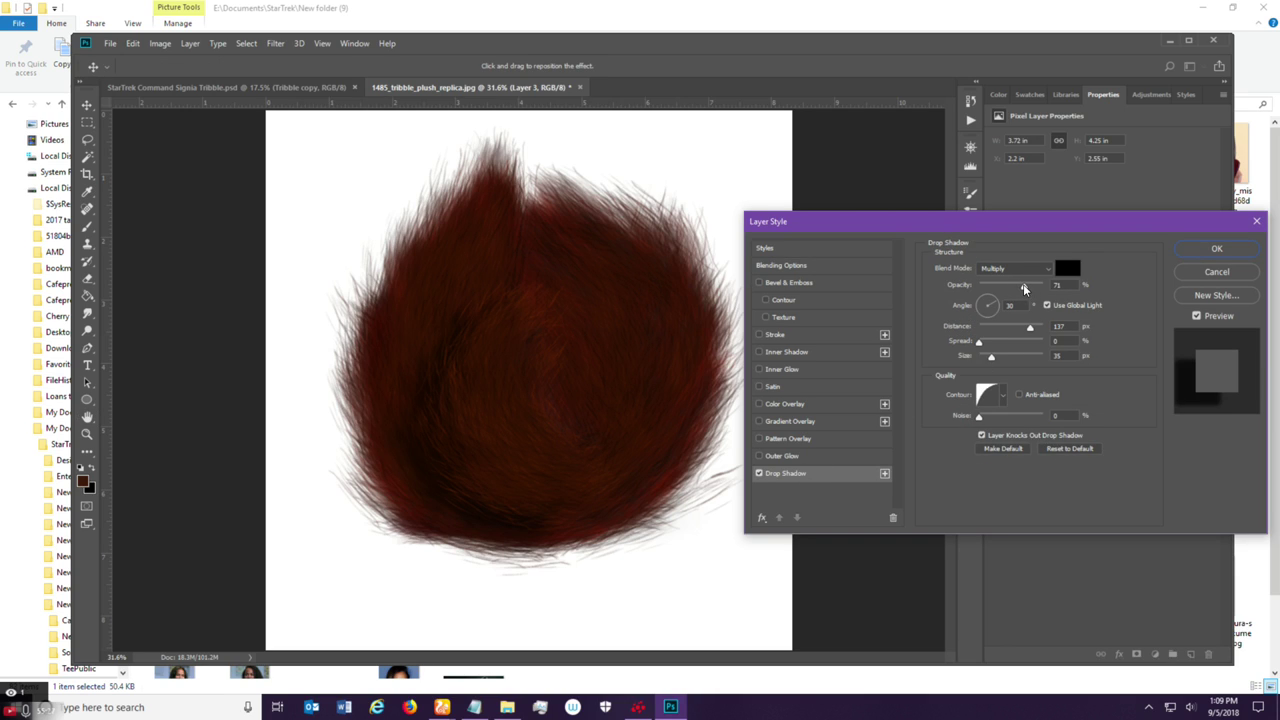
pyautogui.moveTo(1030, 328); pyautogui.dragTo(979, 331)
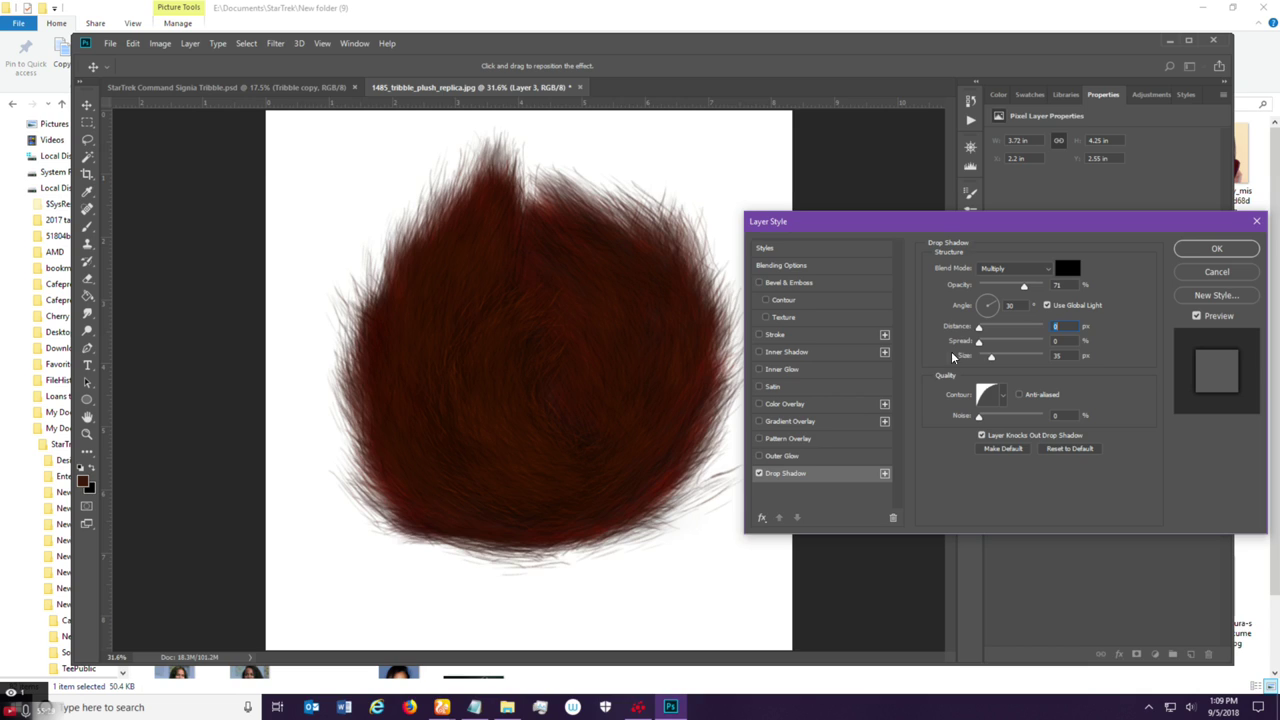
pyautogui.moveTo(1023, 287)
pyautogui.mouseDown()
pyautogui.moveTo(999, 292)
pyautogui.moveTo(1027, 298)
pyautogui.moveTo(1011, 293)
pyautogui.mouseUp()
pyautogui.press('Return')
pyautogui.doubleClick(1091, 344)
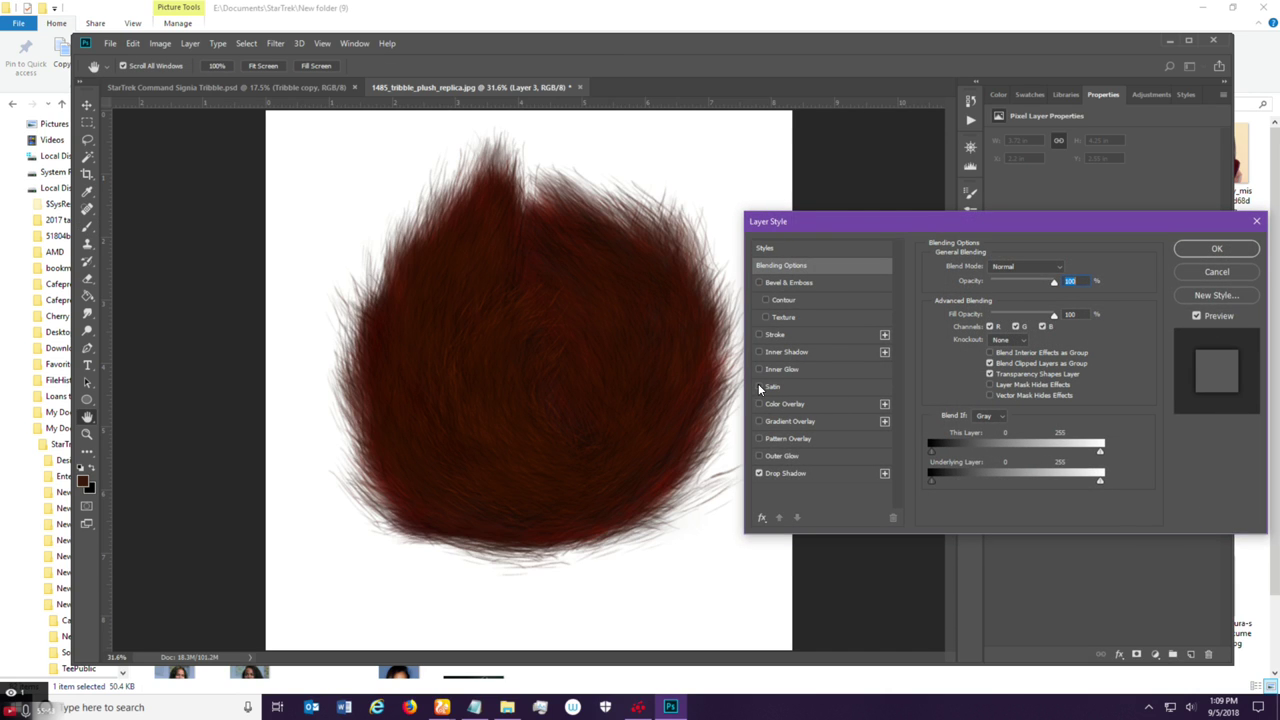
# Try a grey a6a6a6 colour overlay at about 20% opacity on Layer 3, and turn the overlay off.
pyautogui.click(759, 387)
pyautogui.click(759, 387)
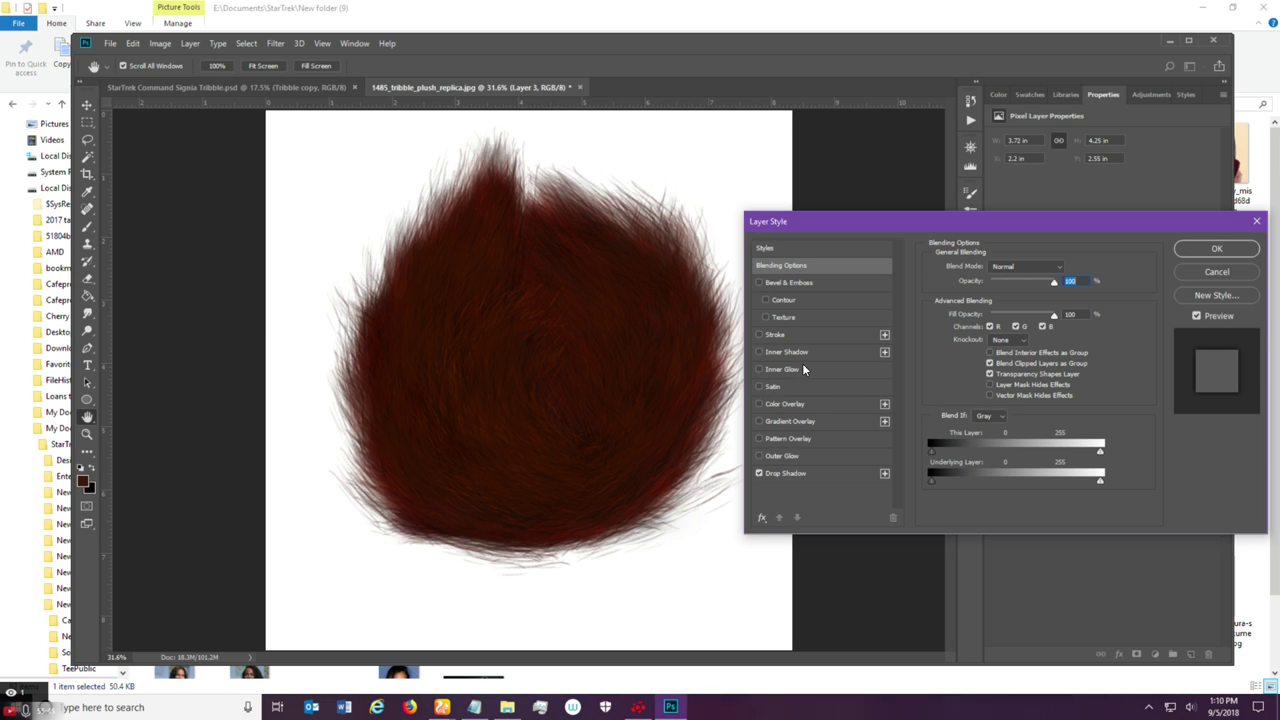
pyautogui.click(768, 405)
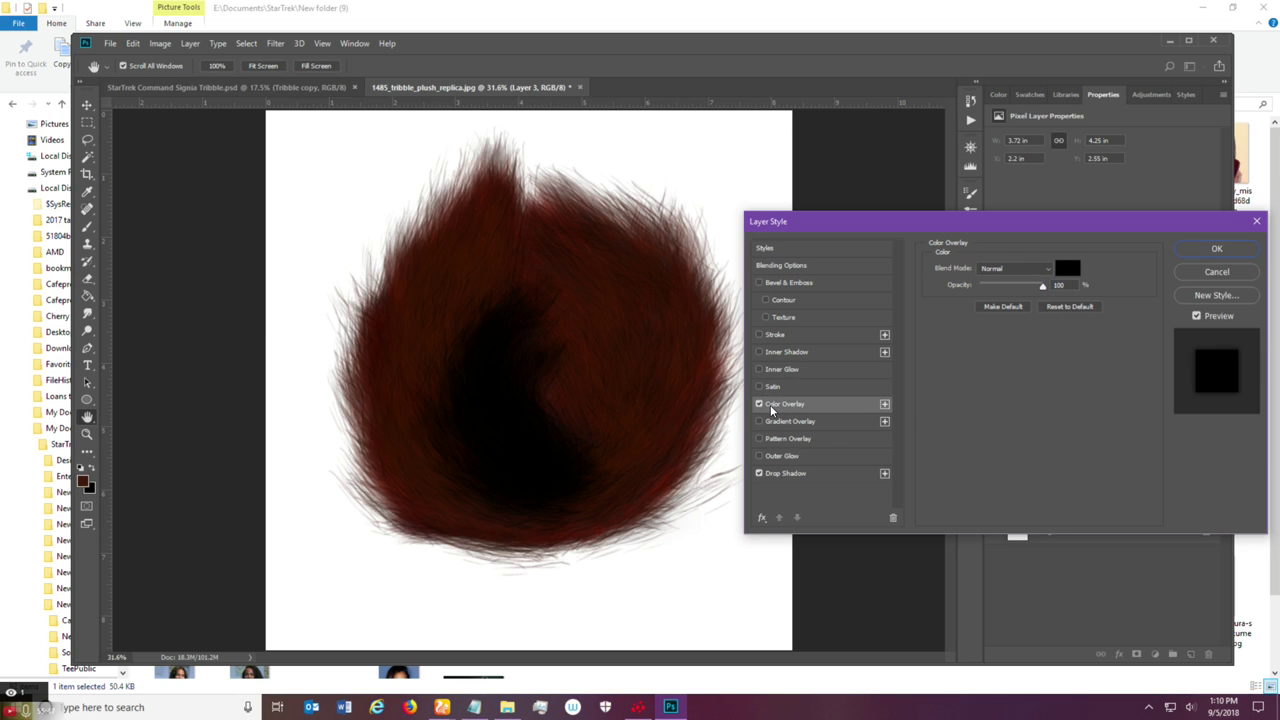
pyautogui.click(1067, 268)
pyautogui.click(729, 224)
pyautogui.click(966, 218)
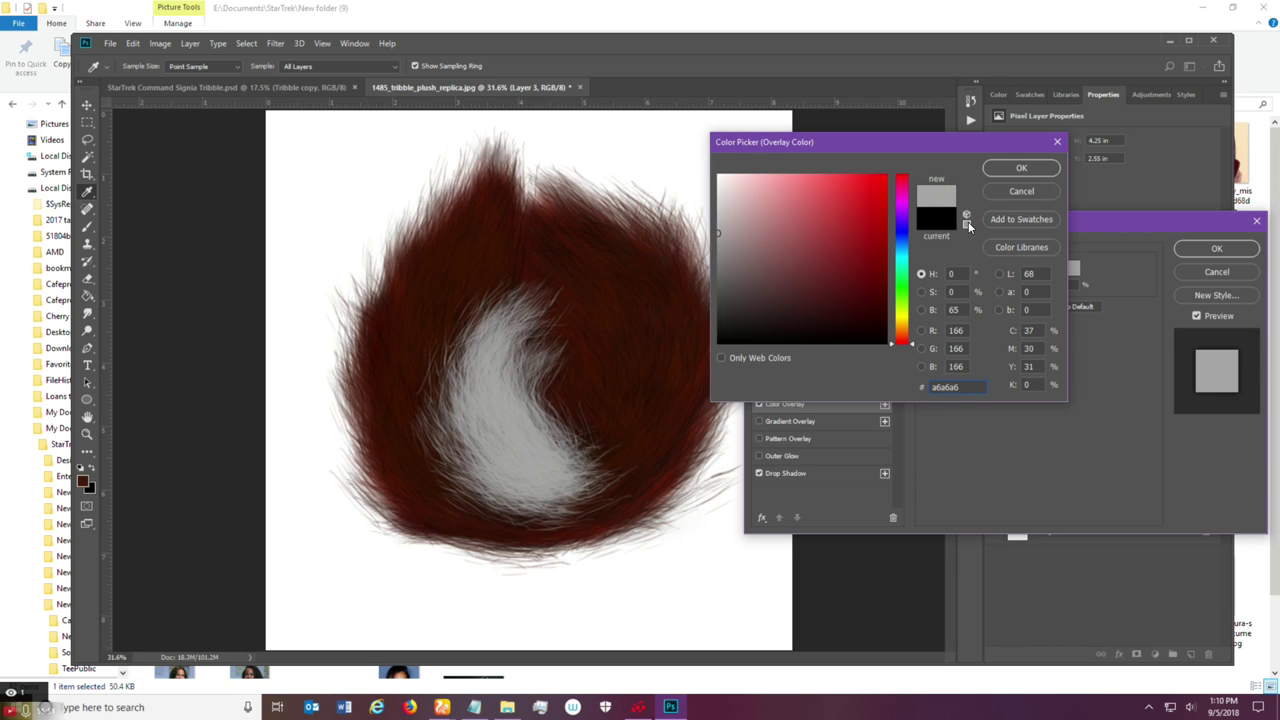
pyautogui.click(1006, 172)
pyautogui.moveTo(1050, 286); pyautogui.dragTo(991, 296)
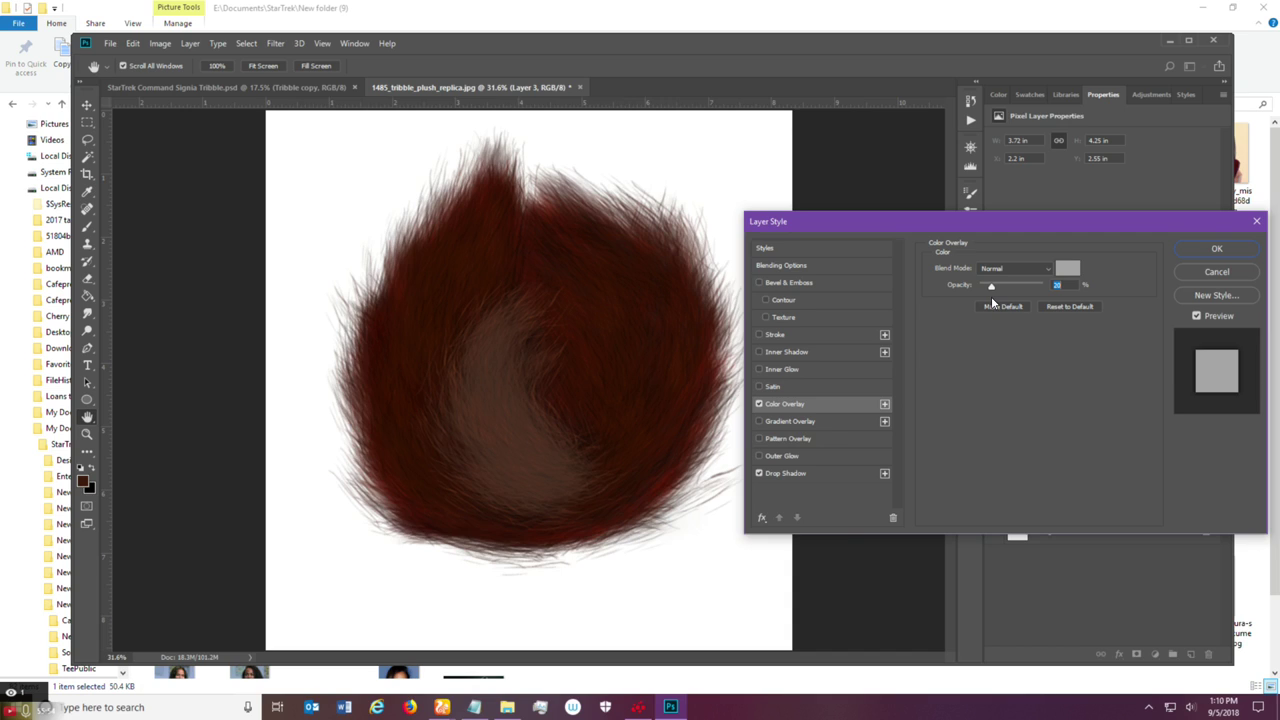
pyautogui.click(758, 403)
# Apply a white Overlay satin effect to Layer 3 with about 25% opacity, 5 px distance and 103 px size.
pyautogui.click(775, 387)
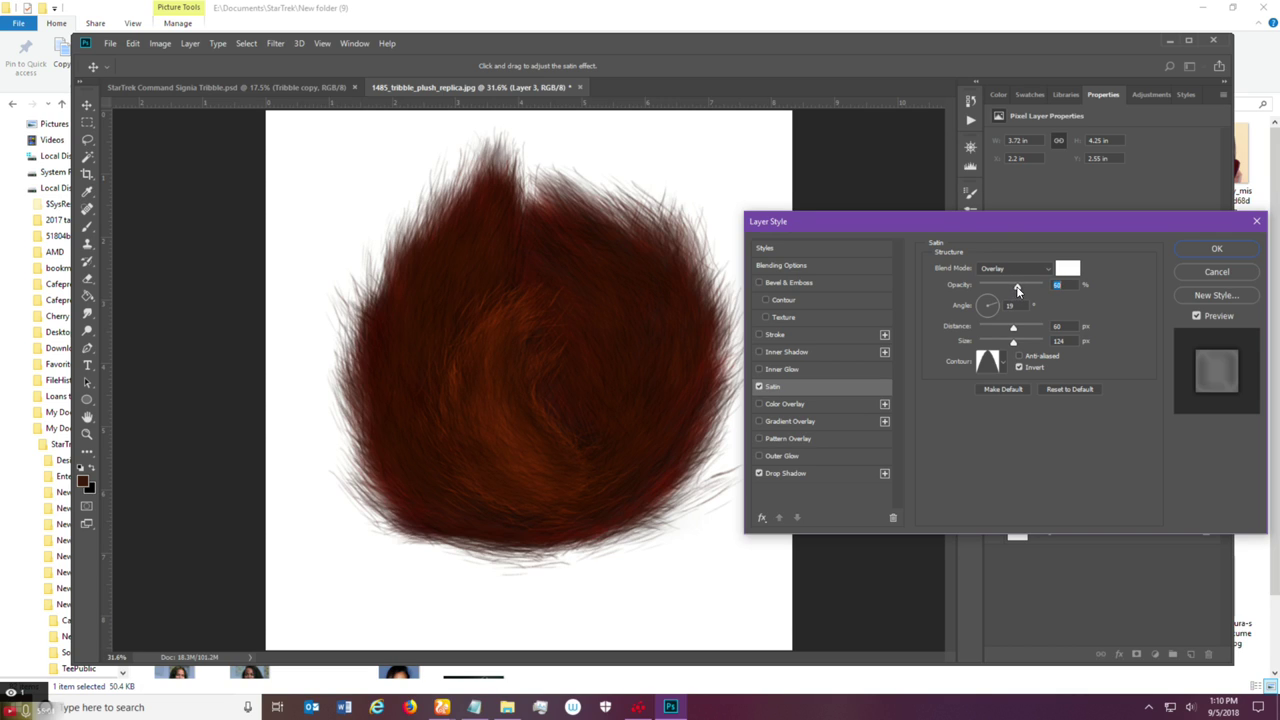
pyautogui.moveTo(1018, 289); pyautogui.dragTo(1011, 288)
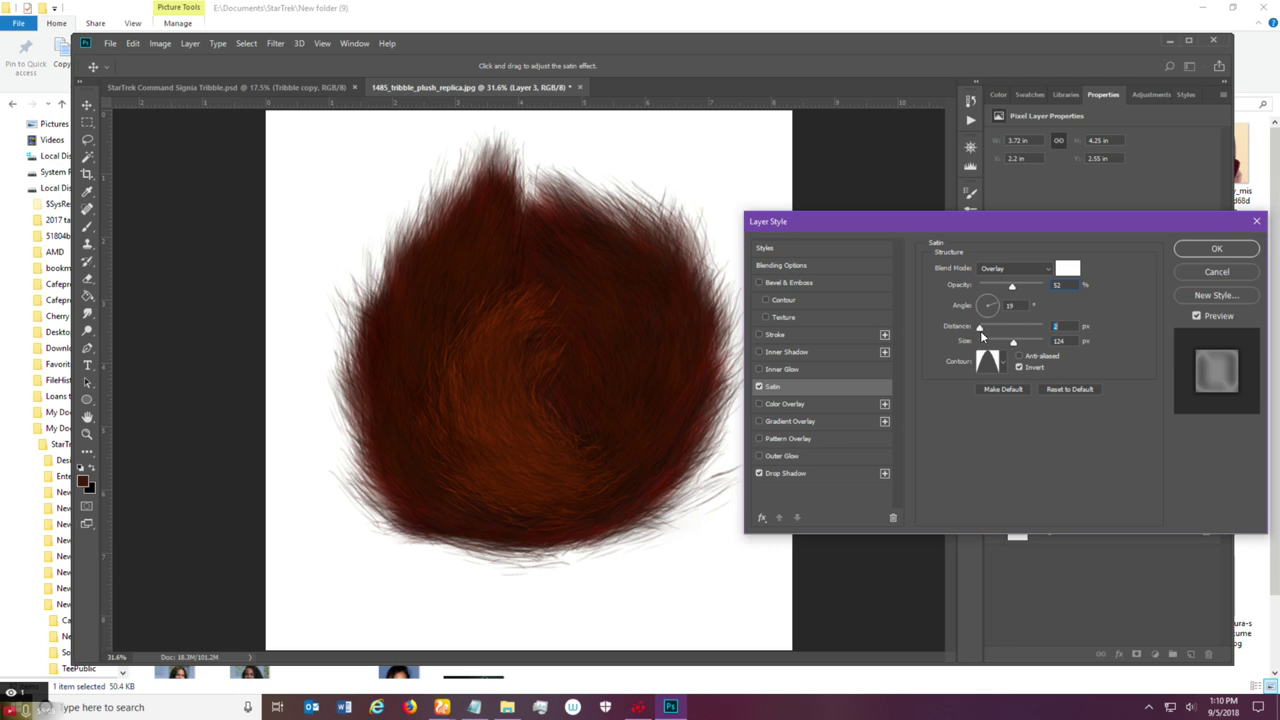
pyautogui.moveTo(981, 333); pyautogui.dragTo(982, 344)
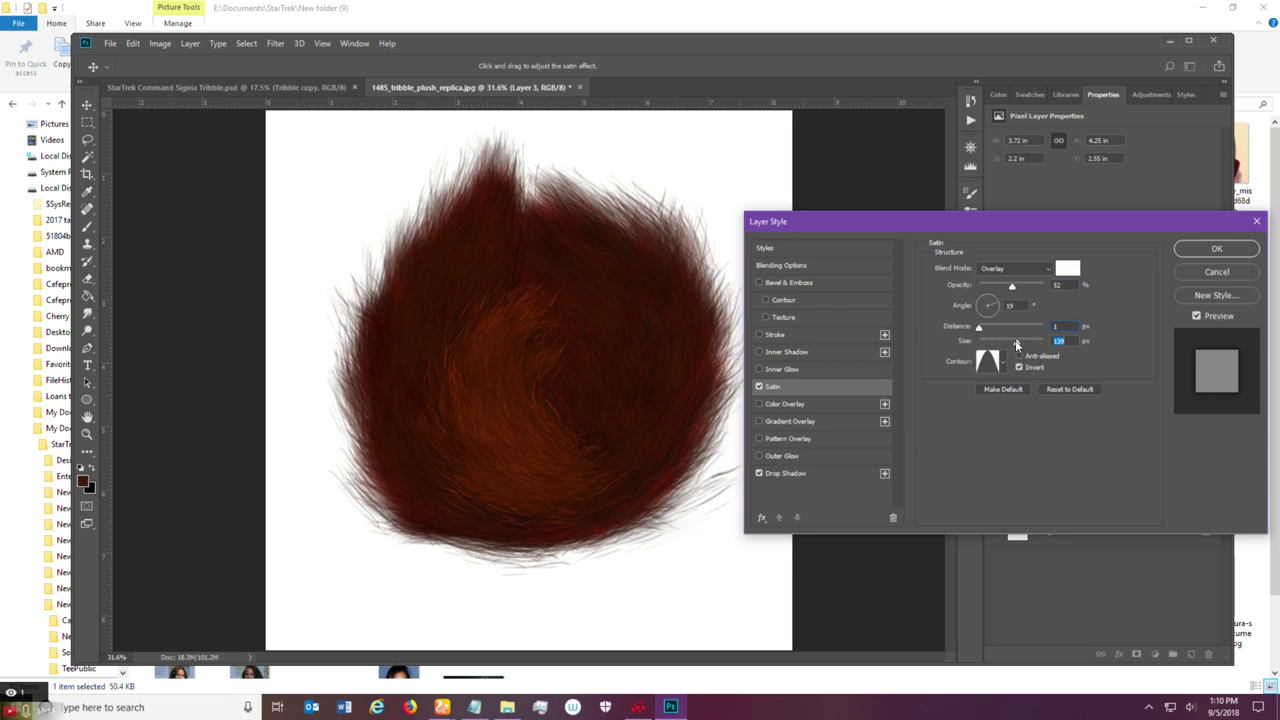
pyautogui.moveTo(983, 330); pyautogui.dragTo(980, 331)
pyautogui.moveTo(1023, 286); pyautogui.dragTo(999, 290)
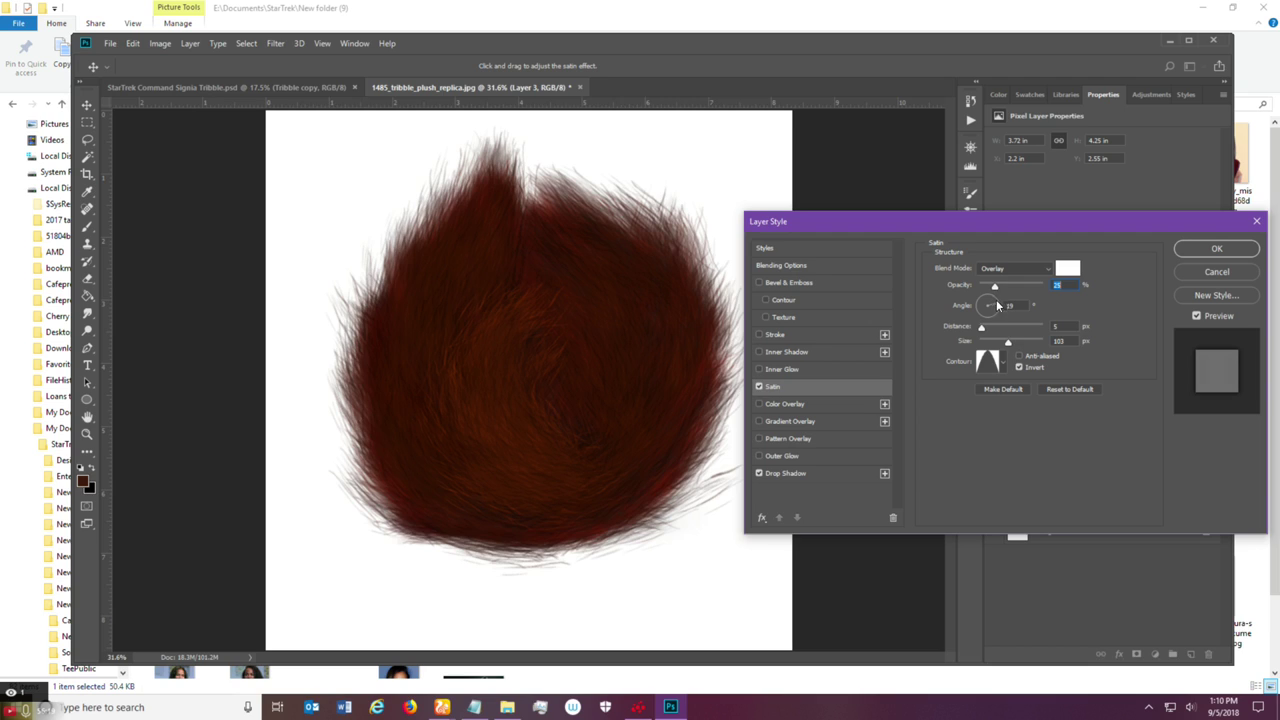
pyautogui.click(1180, 255)
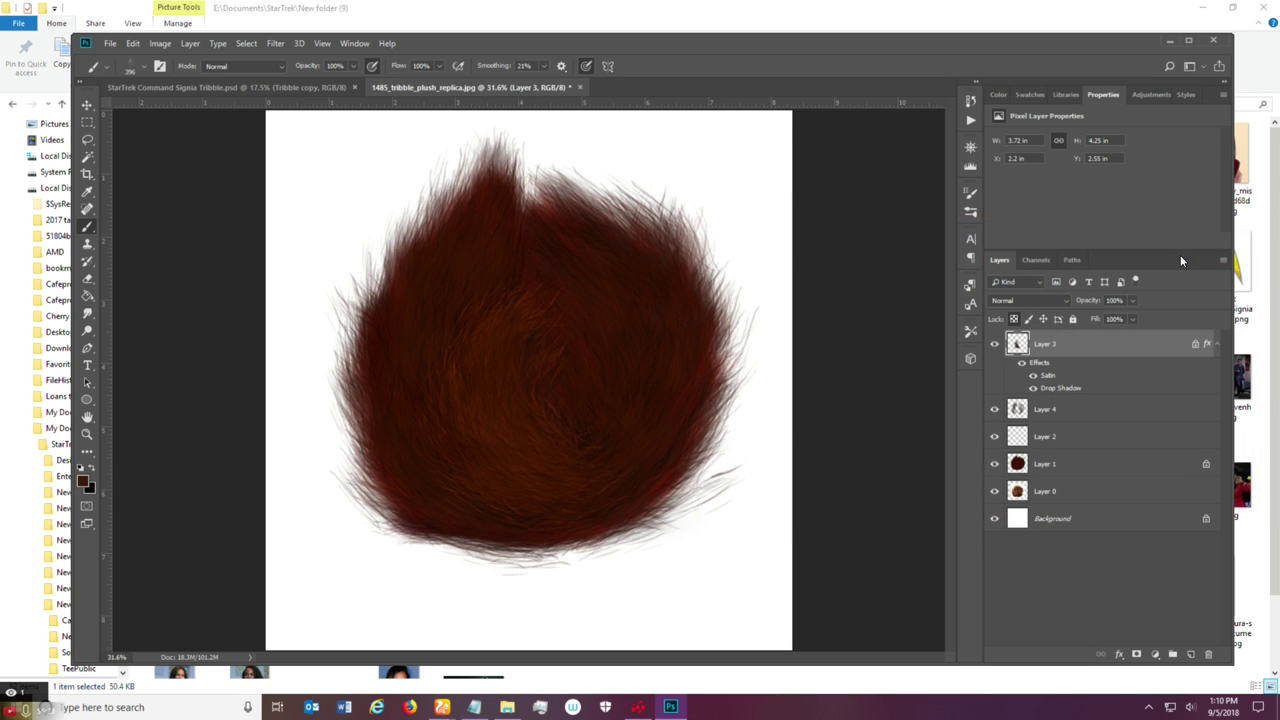
# Give Layer 4 a grey 858585 drop shadow in Multiply mode with lowered opacity.
pyautogui.click(1086, 413)
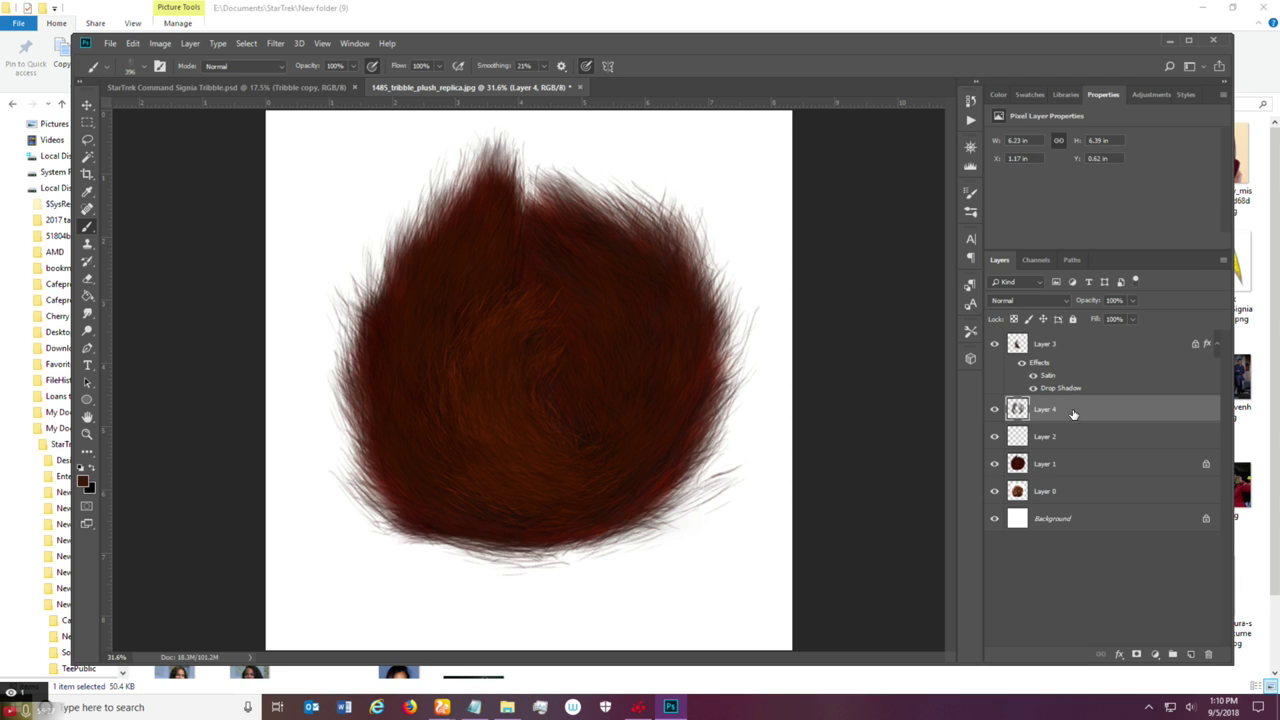
pyautogui.doubleClick(1090, 416)
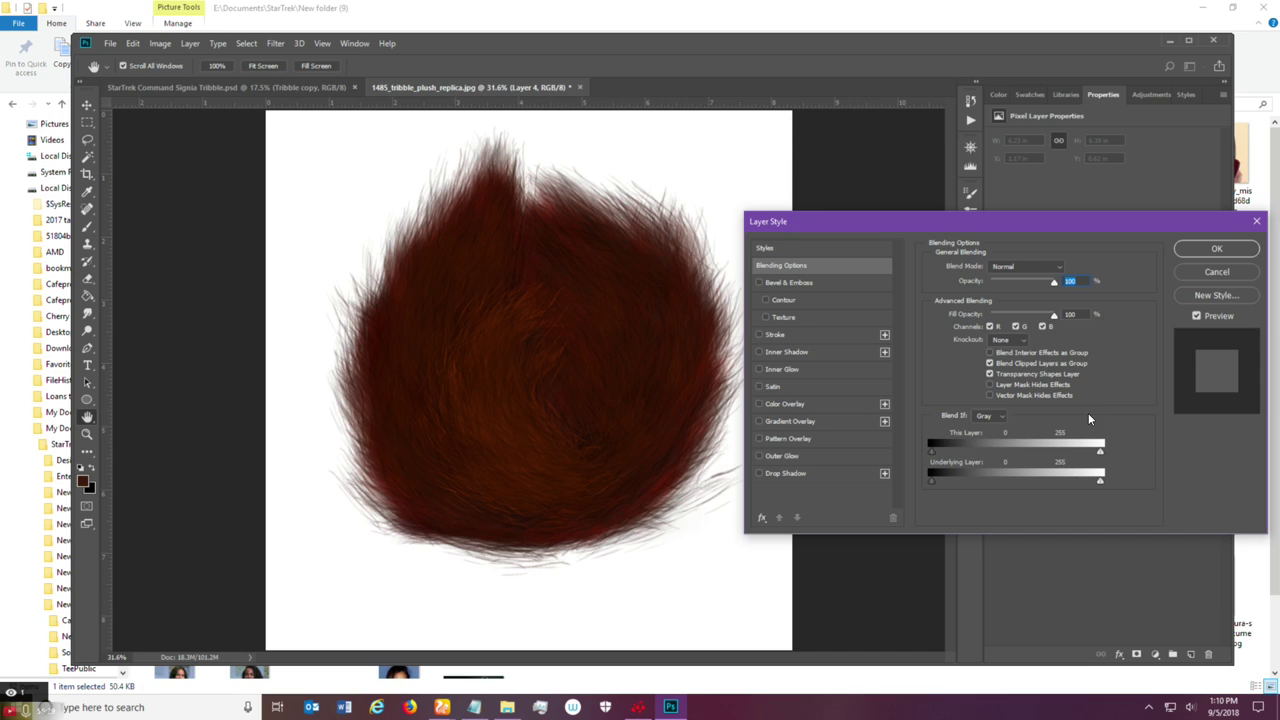
pyautogui.click(759, 473)
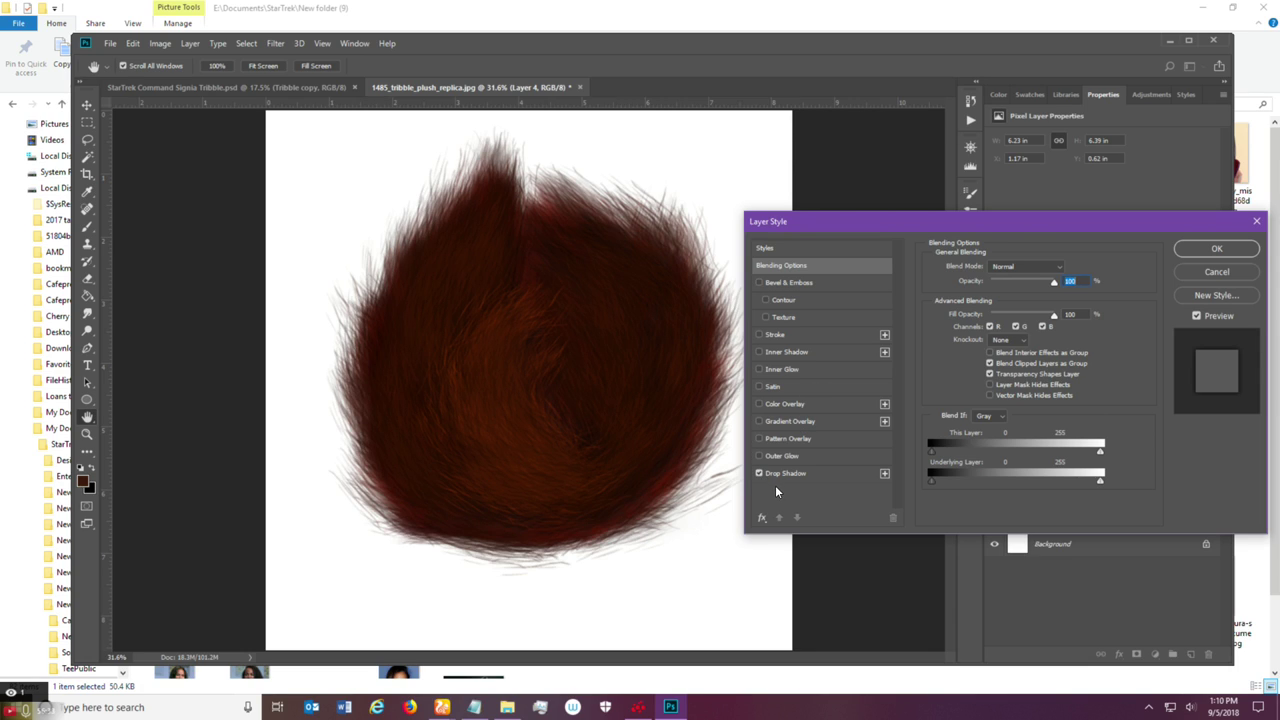
pyautogui.click(828, 476)
pyautogui.click(1065, 268)
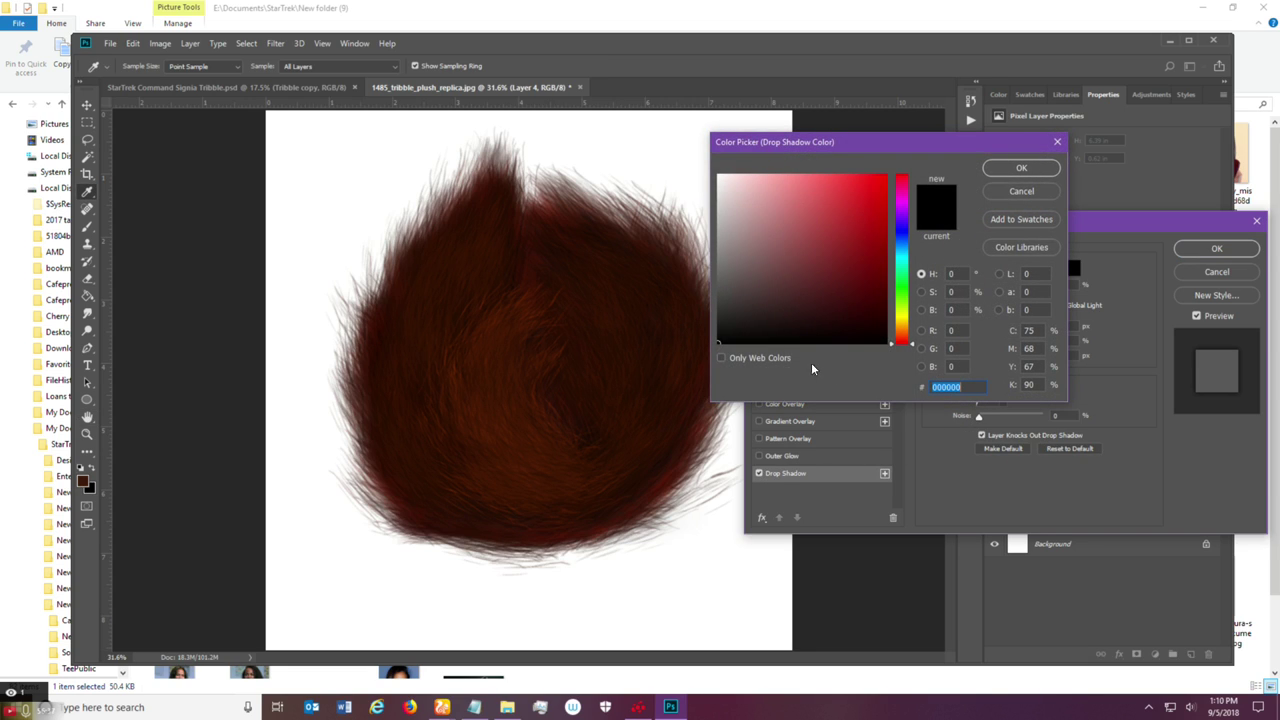
pyautogui.click(717, 255)
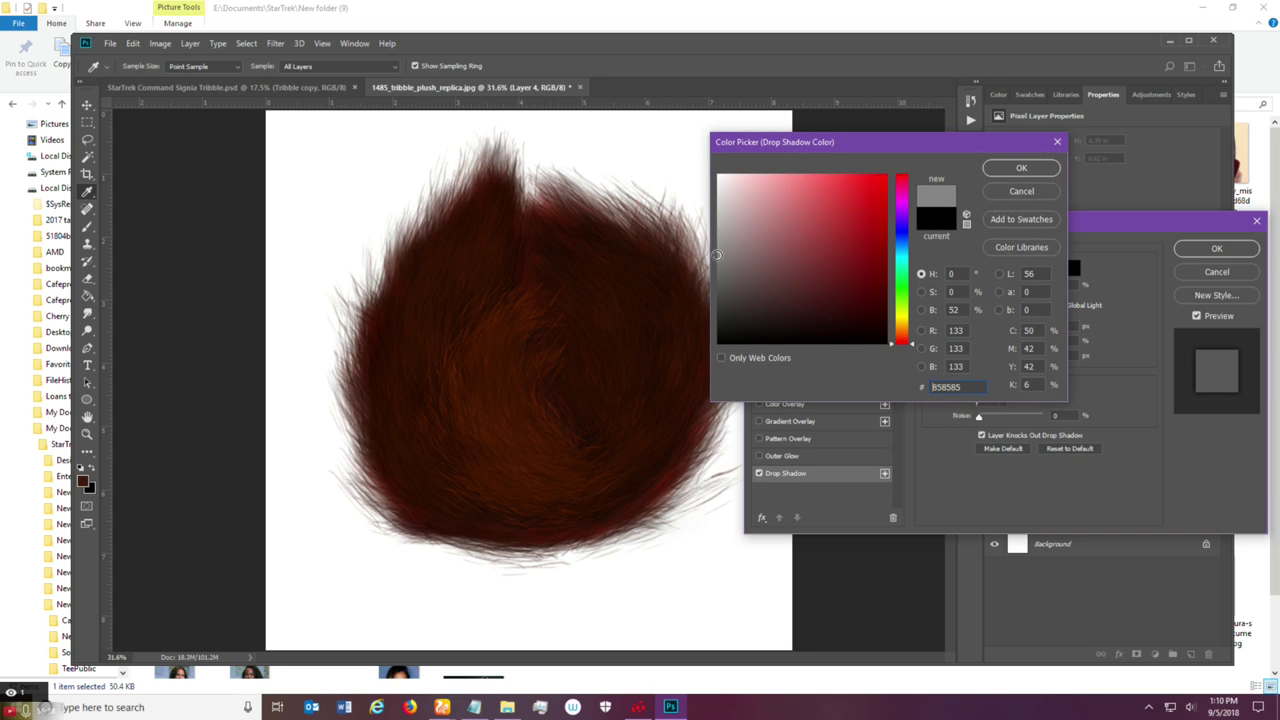
pyautogui.click(1018, 168)
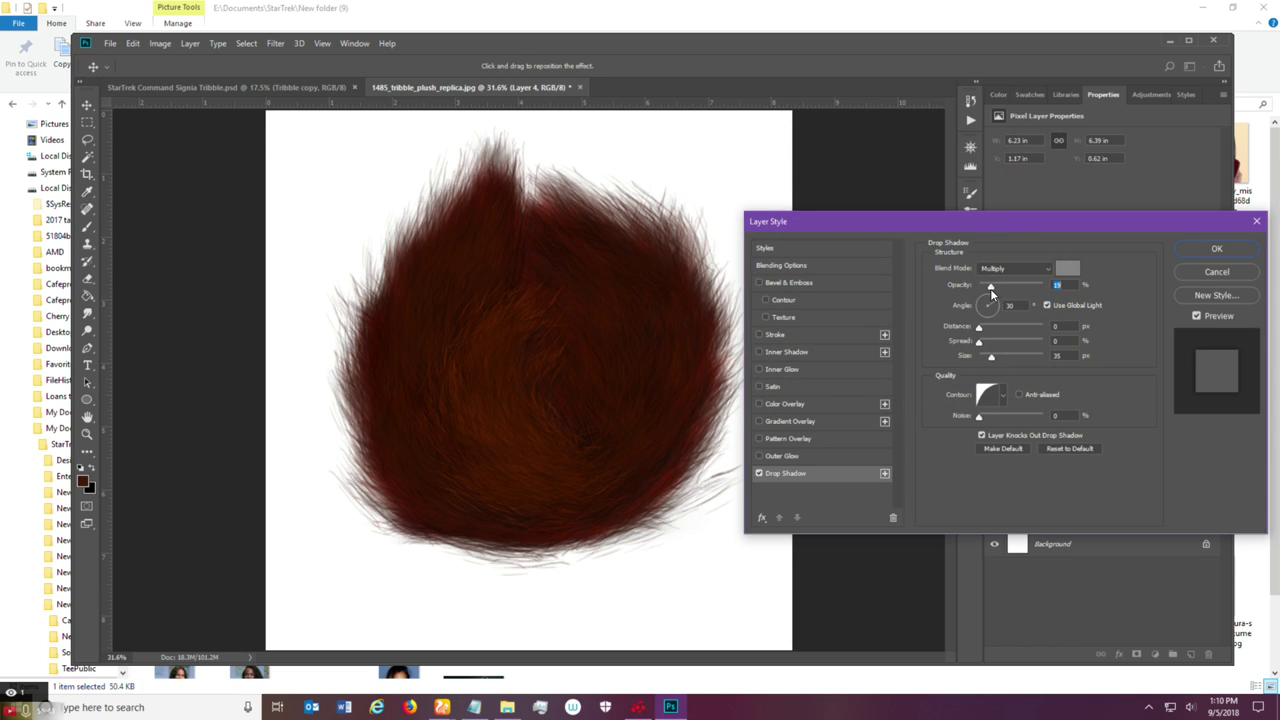
pyautogui.moveTo(1000, 292); pyautogui.dragTo(996, 302)
pyautogui.click(1214, 249)
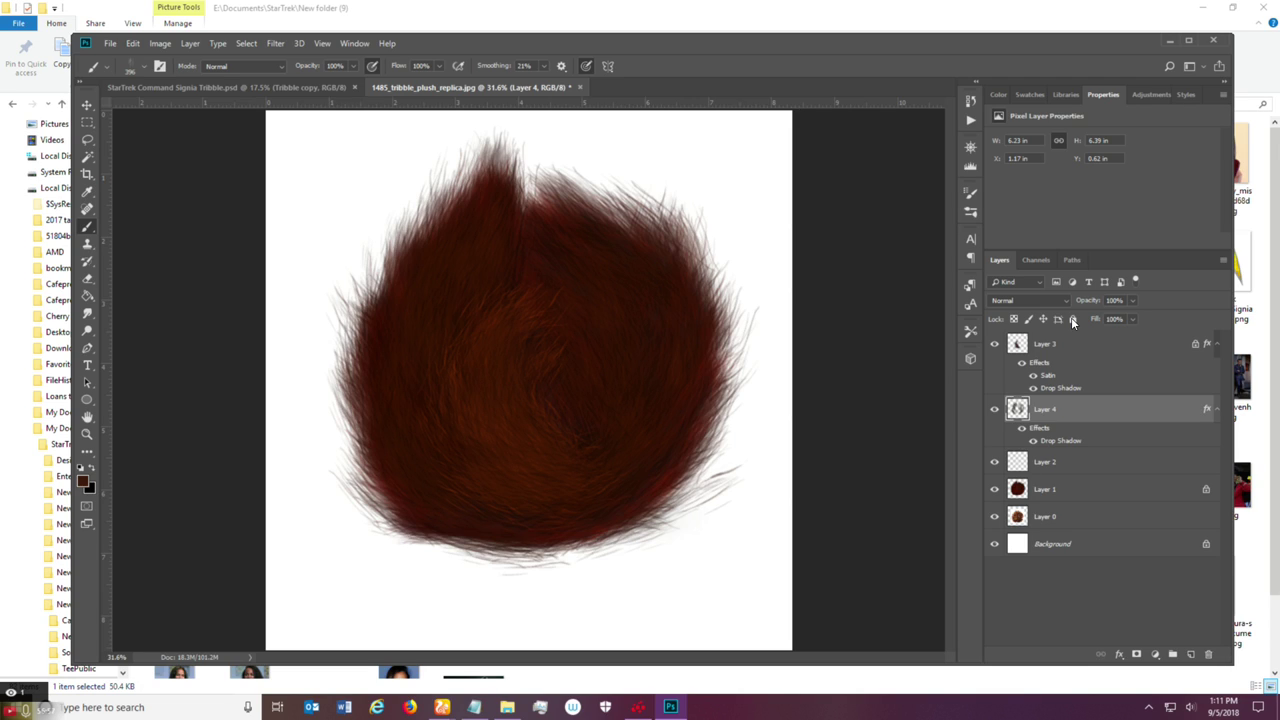
# Add a layer above Layer 4 and paint dark brown hair over the tribble's right side and centre.
pyautogui.click(1190, 654)
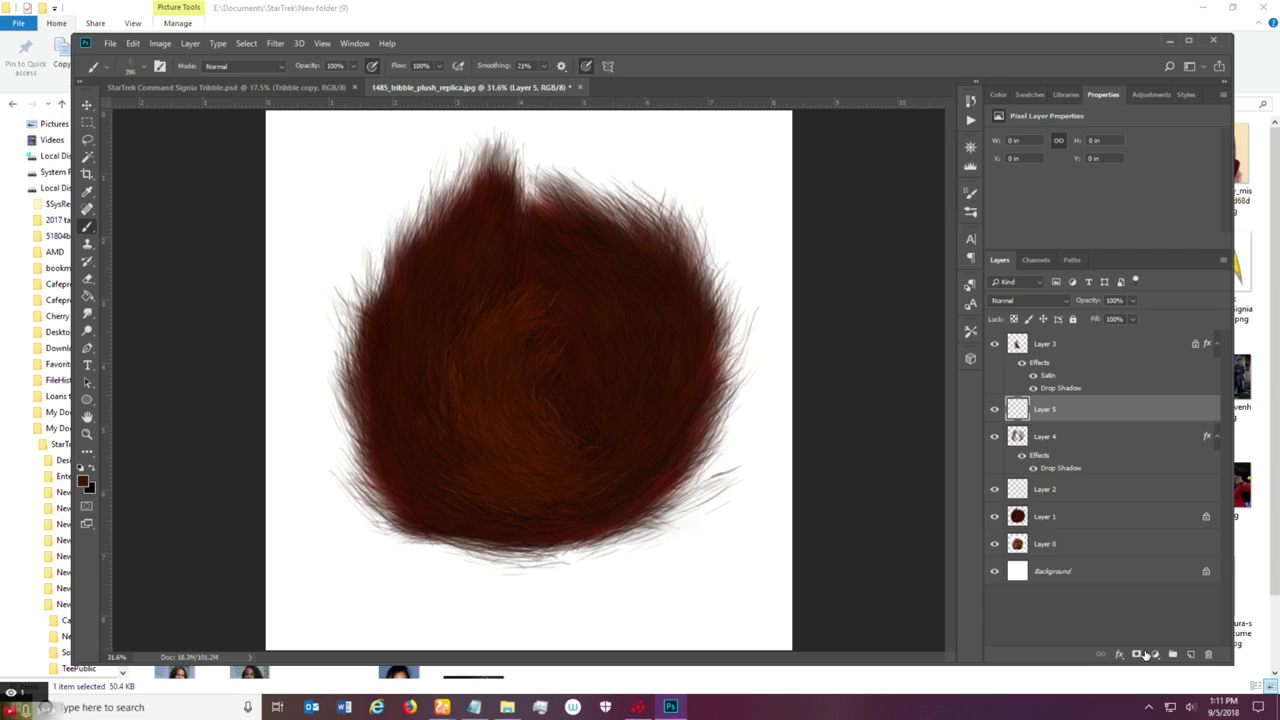
pyautogui.click(622, 447)
pyautogui.click(685, 375)
pyautogui.moveTo(685, 375)
pyautogui.mouseDown()
pyautogui.moveTo(671, 320)
pyautogui.moveTo(666, 394)
pyautogui.moveTo(608, 466)
pyautogui.moveTo(600, 450)
pyautogui.mouseUp()
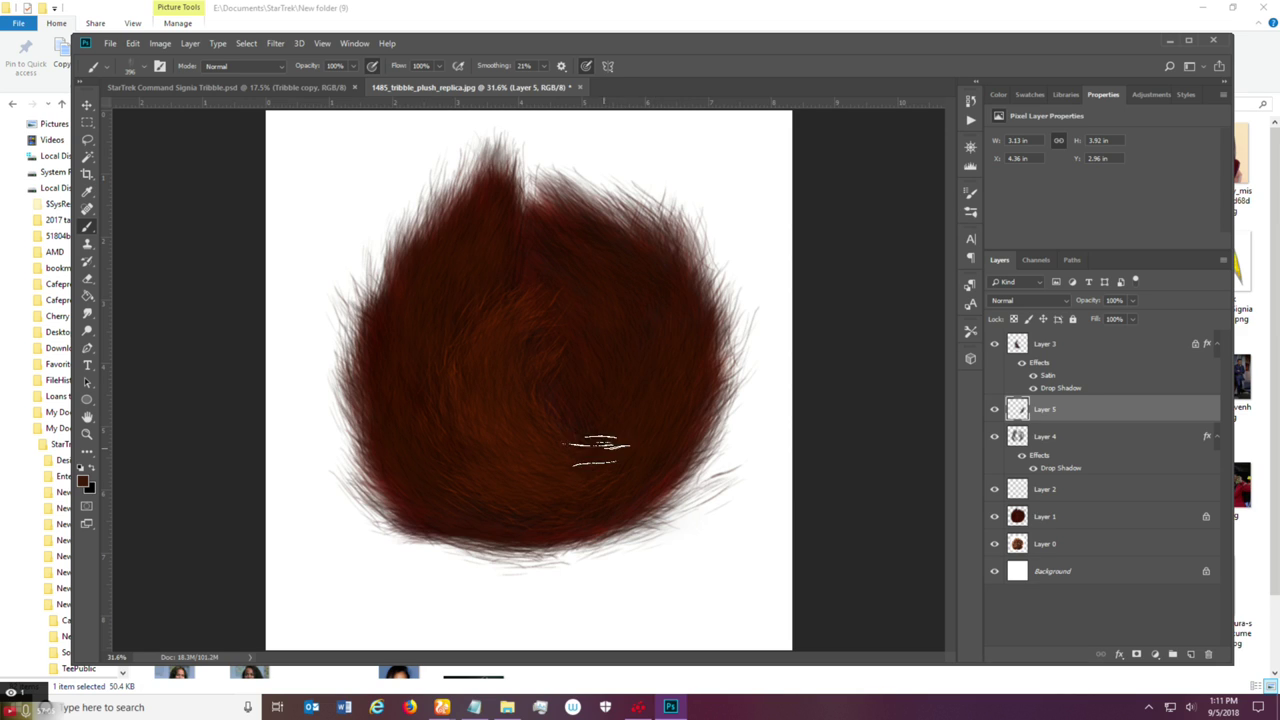
pyautogui.moveTo(657, 300)
pyautogui.mouseDown()
pyautogui.moveTo(643, 271)
pyautogui.moveTo(643, 286)
pyautogui.mouseUp()
pyautogui.moveTo(630, 330)
pyautogui.mouseDown()
pyautogui.moveTo(632, 460)
pyautogui.moveTo(648, 346)
pyautogui.moveTo(635, 510)
pyautogui.moveTo(625, 495)
pyautogui.moveTo(502, 502)
pyautogui.moveTo(395, 432)
pyautogui.moveTo(462, 495)
pyautogui.moveTo(440, 498)
pyautogui.moveTo(385, 433)
pyautogui.moveTo(512, 517)
pyautogui.moveTo(405, 475)
pyautogui.moveTo(495, 505)
pyautogui.moveTo(387, 368)
pyautogui.moveTo(452, 447)
pyautogui.moveTo(410, 395)
pyautogui.moveTo(412, 367)
pyautogui.moveTo(515, 490)
pyautogui.moveTo(433, 340)
pyautogui.moveTo(523, 477)
pyautogui.moveTo(442, 375)
pyautogui.moveTo(470, 443)
pyautogui.moveTo(442, 370)
pyautogui.moveTo(496, 495)
pyautogui.moveTo(396, 396)
pyautogui.moveTo(476, 488)
pyautogui.moveTo(412, 482)
pyautogui.moveTo(398, 402)
pyautogui.moveTo(516, 478)
pyautogui.moveTo(432, 338)
pyautogui.moveTo(487, 494)
pyautogui.moveTo(414, 451)
pyautogui.moveTo(472, 450)
pyautogui.moveTo(482, 486)
pyautogui.moveTo(424, 399)
pyautogui.moveTo(532, 465)
pyautogui.moveTo(449, 325)
pyautogui.moveTo(530, 466)
pyautogui.moveTo(456, 355)
pyautogui.moveTo(502, 425)
pyautogui.mouseUp()
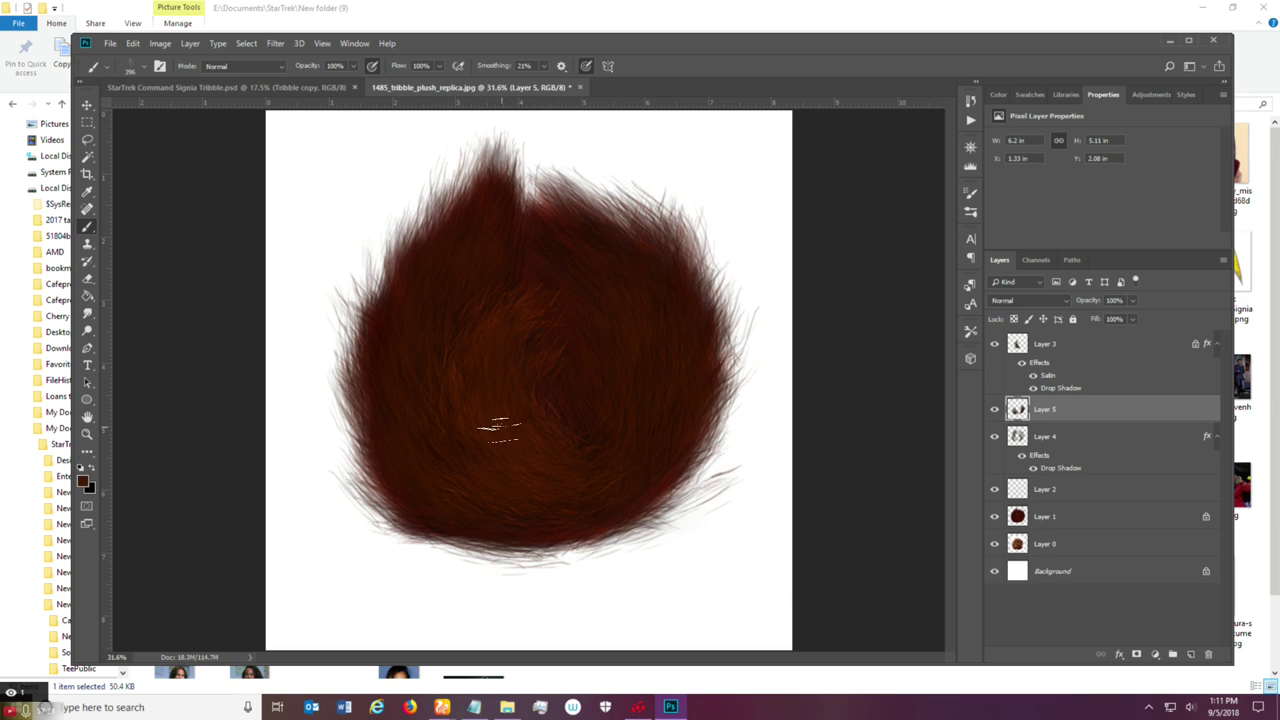
# Give Layer 5 a black drop shadow in Multiply mode at about 29% opacity.
pyautogui.doubleClick(1086, 418)
pyautogui.click(784, 473)
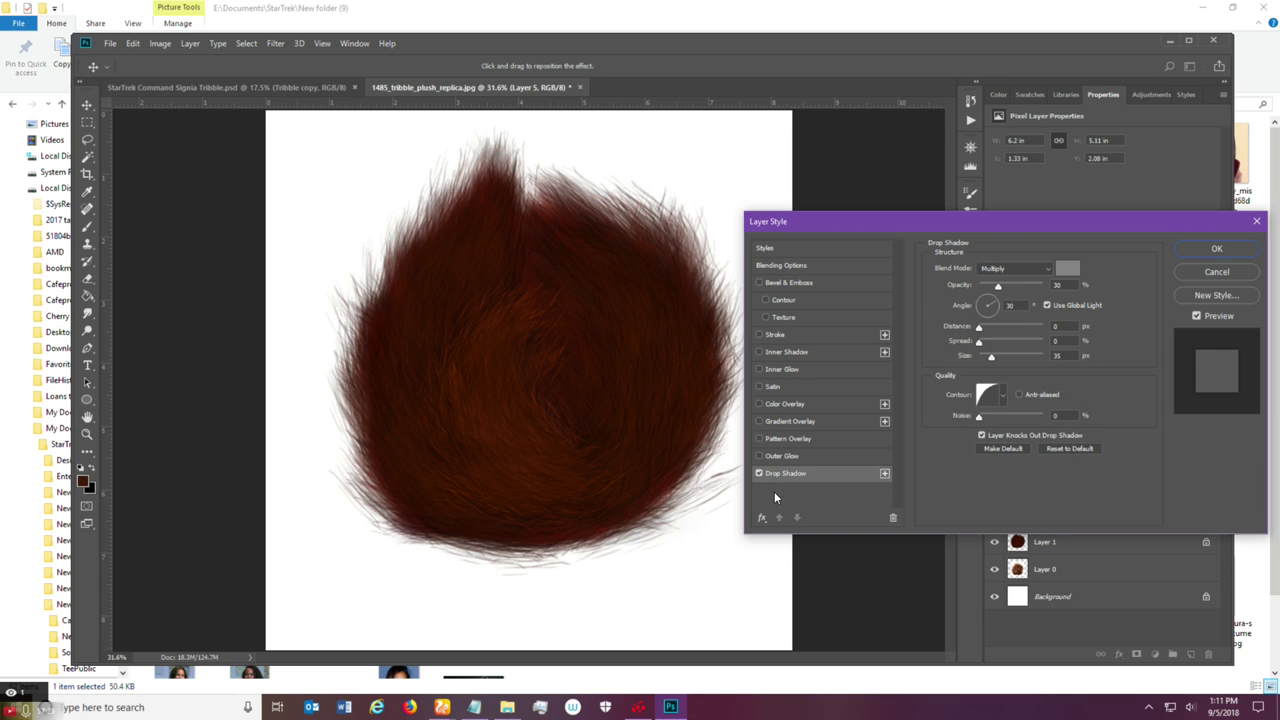
pyautogui.click(1068, 270)
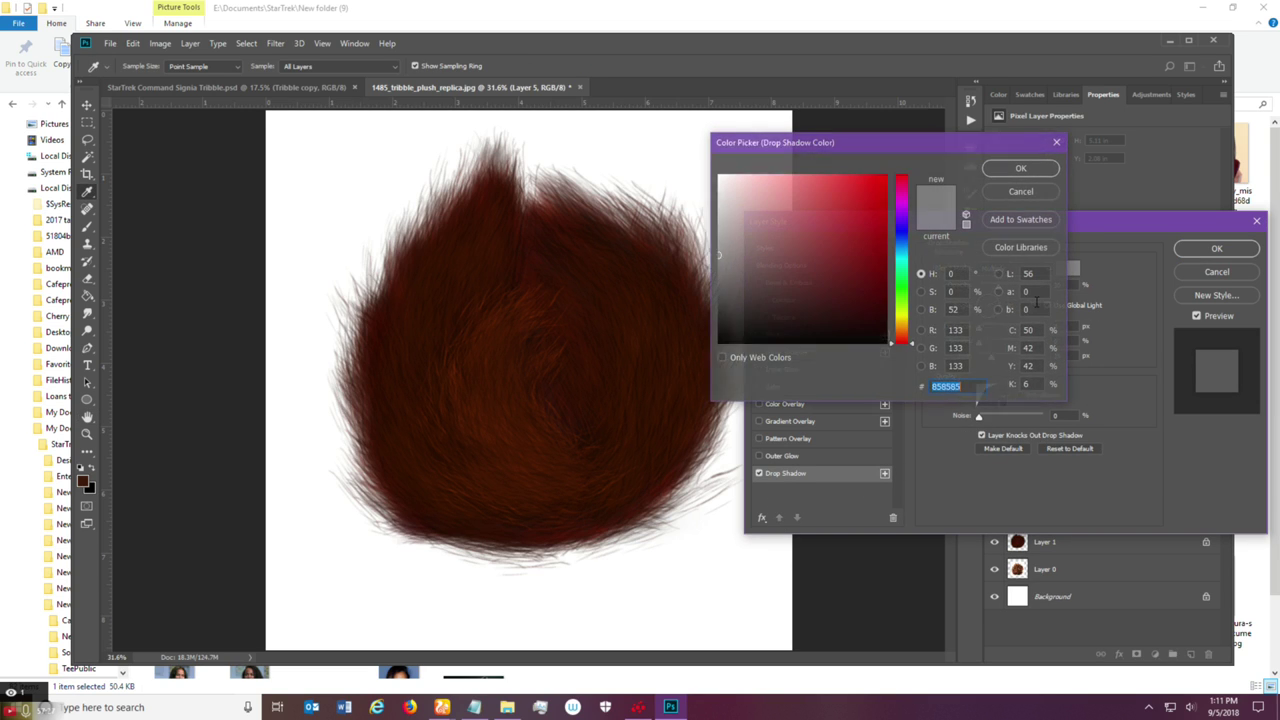
pyautogui.click(719, 342)
pyautogui.click(1016, 168)
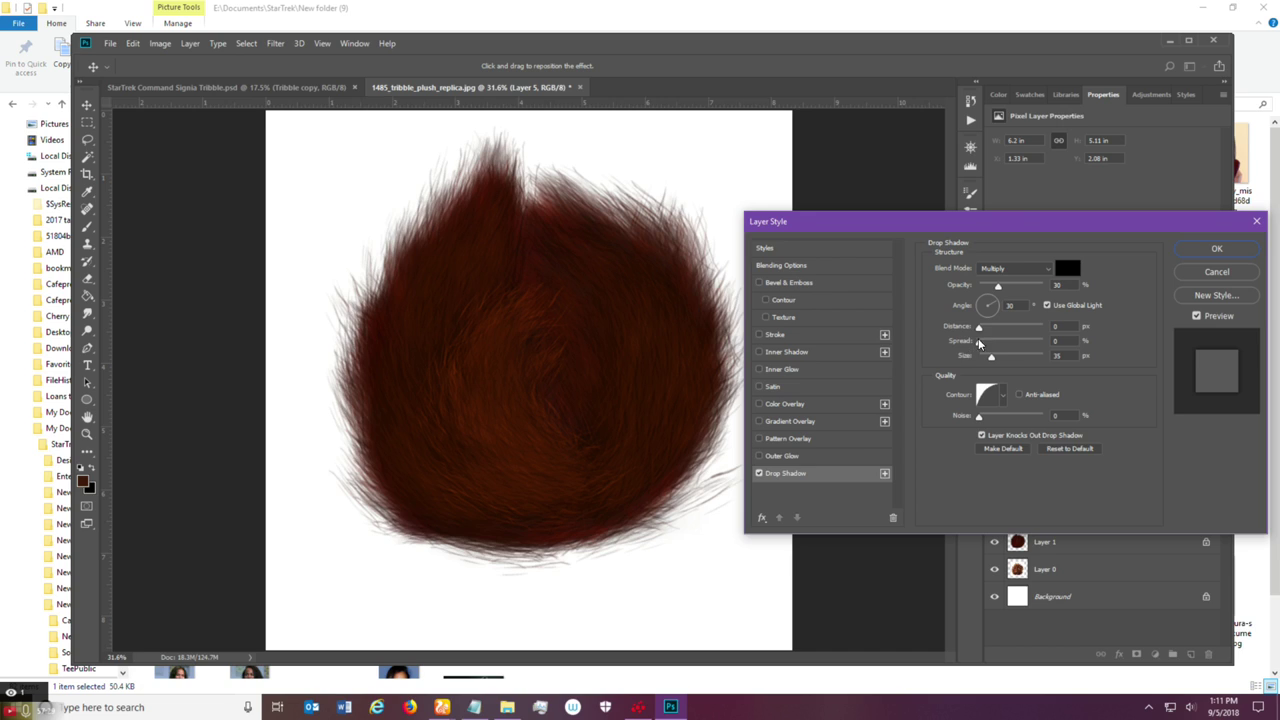
pyautogui.moveTo(998, 289); pyautogui.dragTo(997, 290)
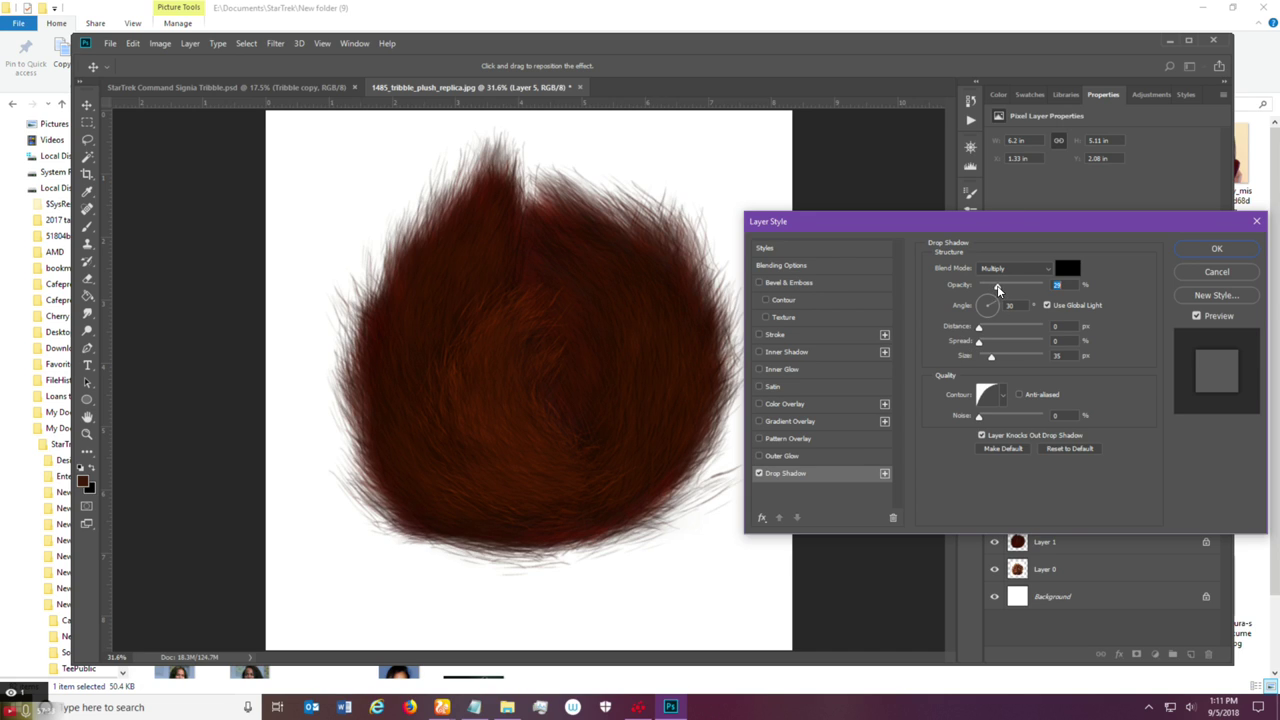
pyautogui.click(1198, 250)
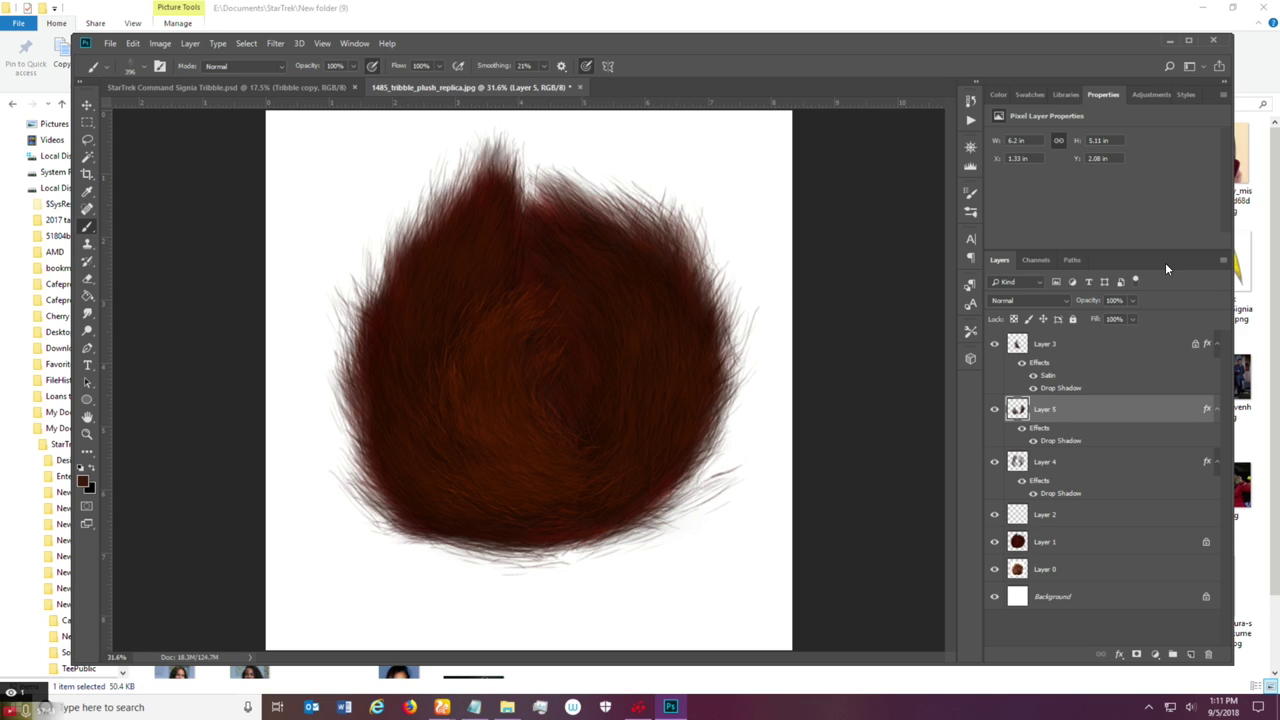
# Try an outer glow on Layer 3 alongside its drop shadow, and turn the glow off.
pyautogui.click(1090, 352)
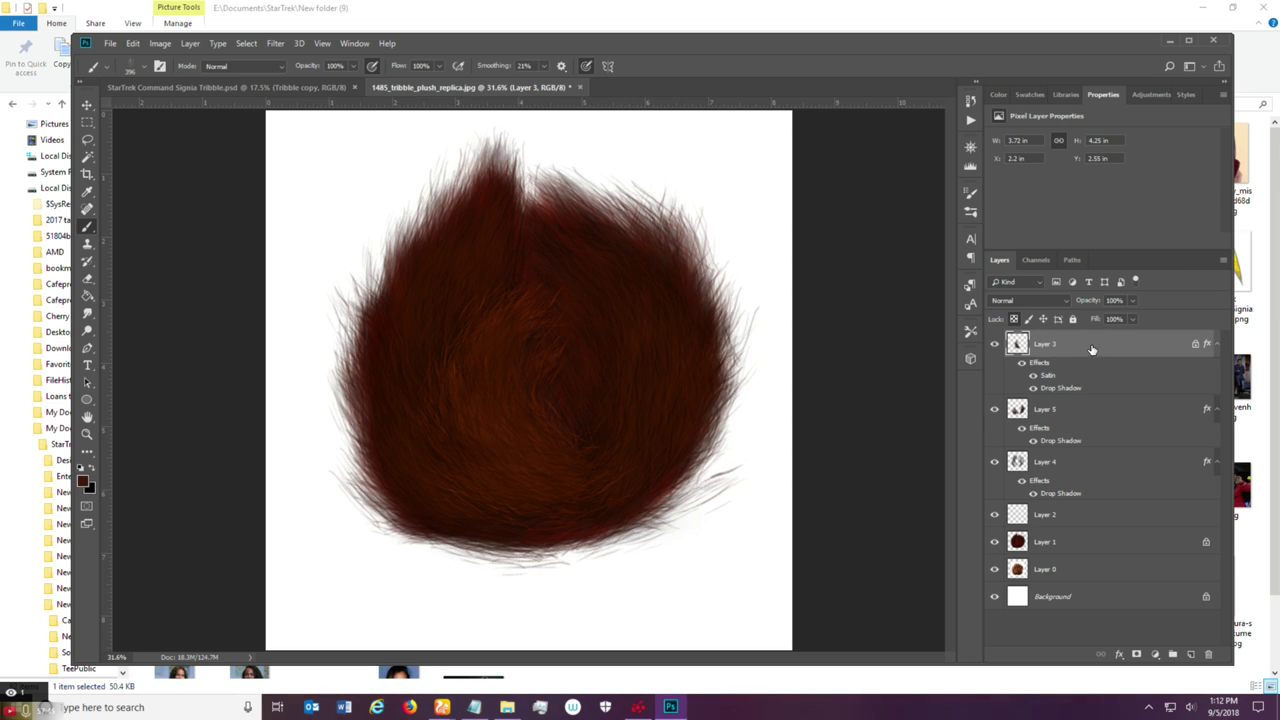
pyautogui.press('space')
pyautogui.doubleClick(1090, 357)
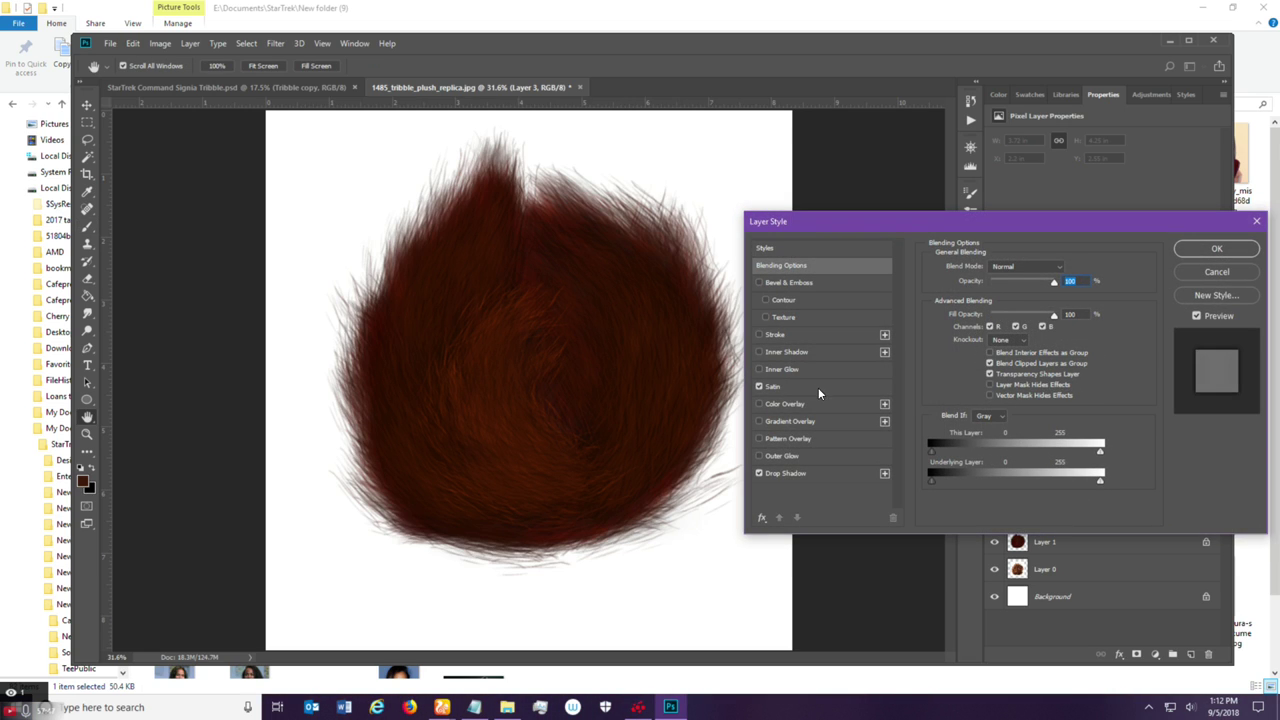
pyautogui.click(806, 458)
pyautogui.click(762, 458)
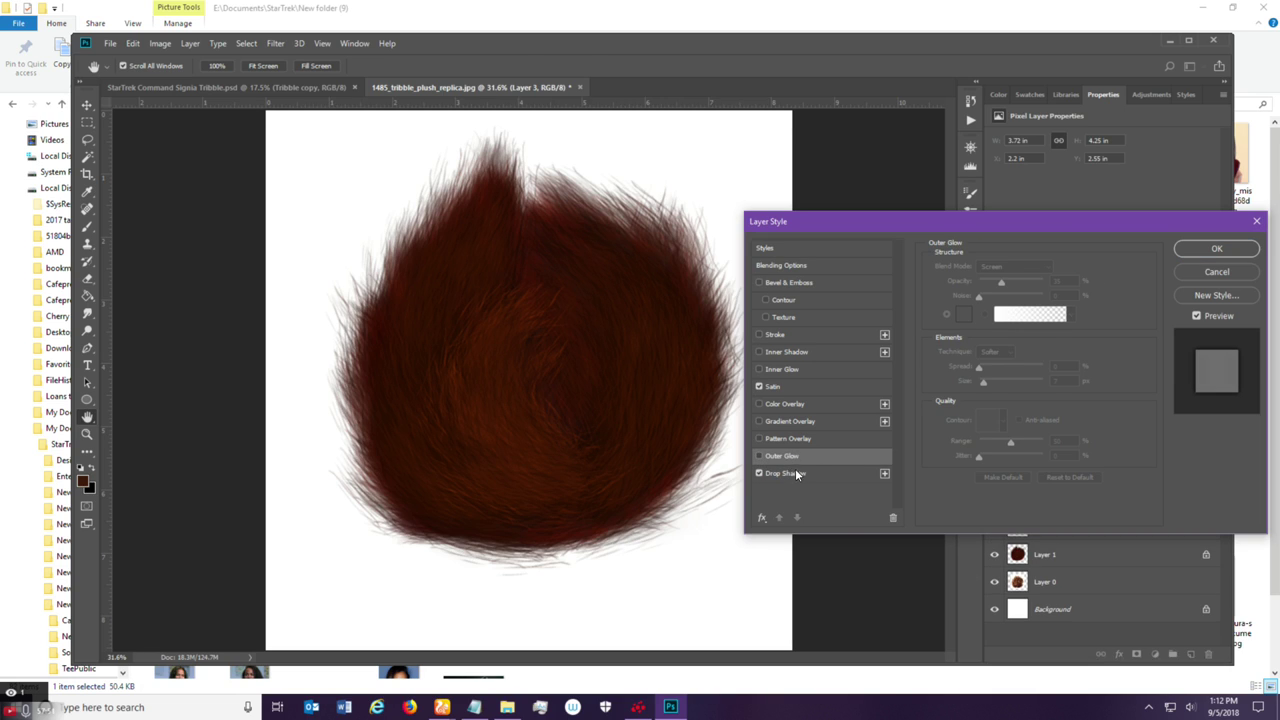
pyautogui.click(794, 469)
pyautogui.click(759, 457)
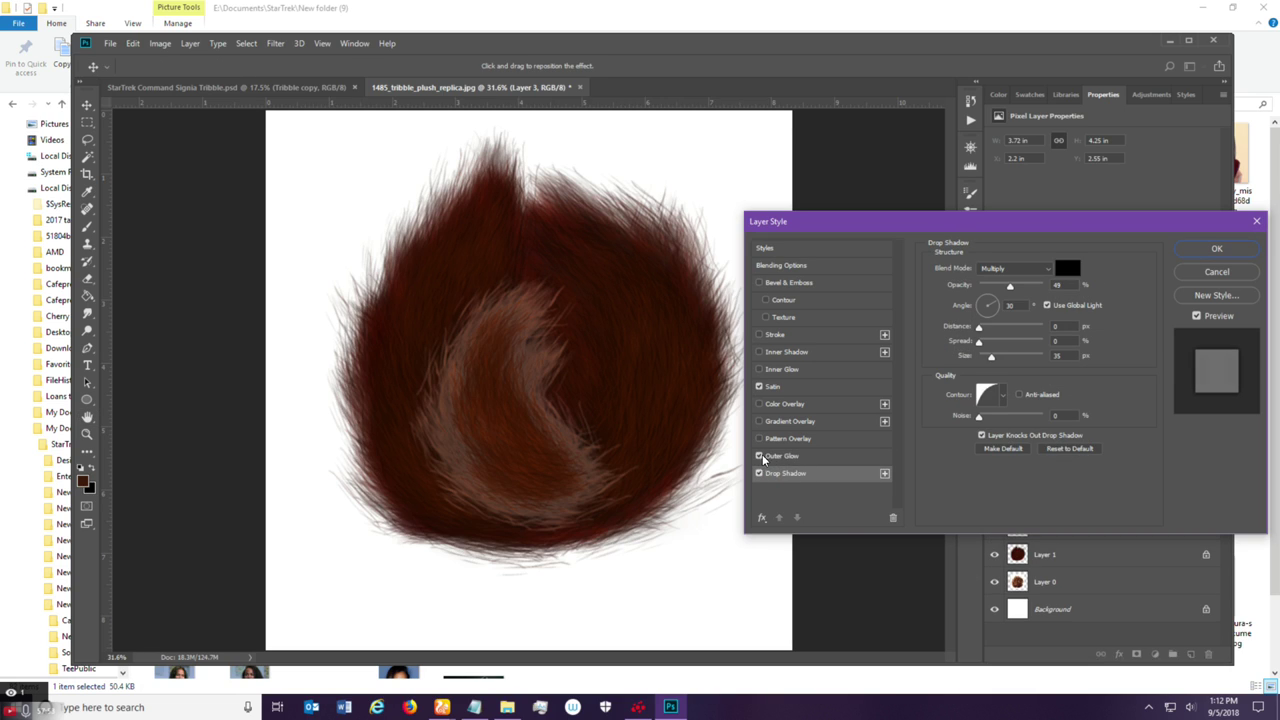
pyautogui.click(760, 457)
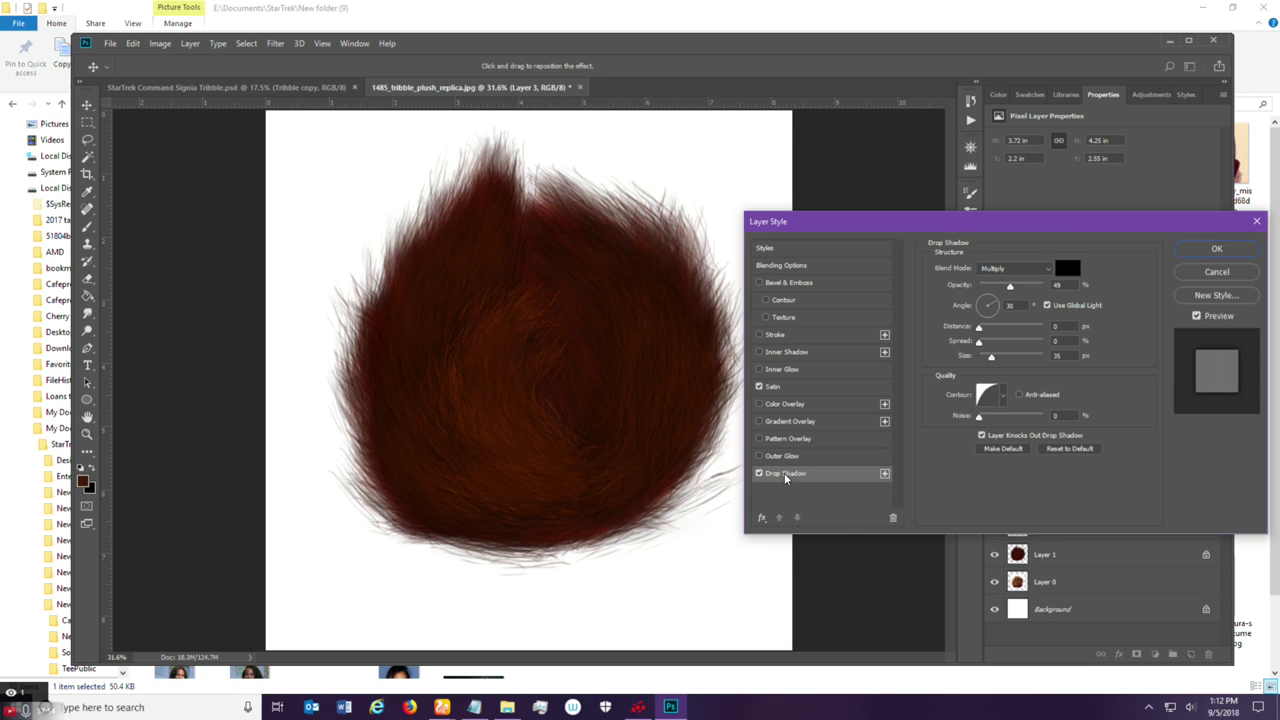
# Try a black Overlay inner shadow on Layer 3 at about 18% opacity, and turn it off.
pyautogui.click(806, 357)
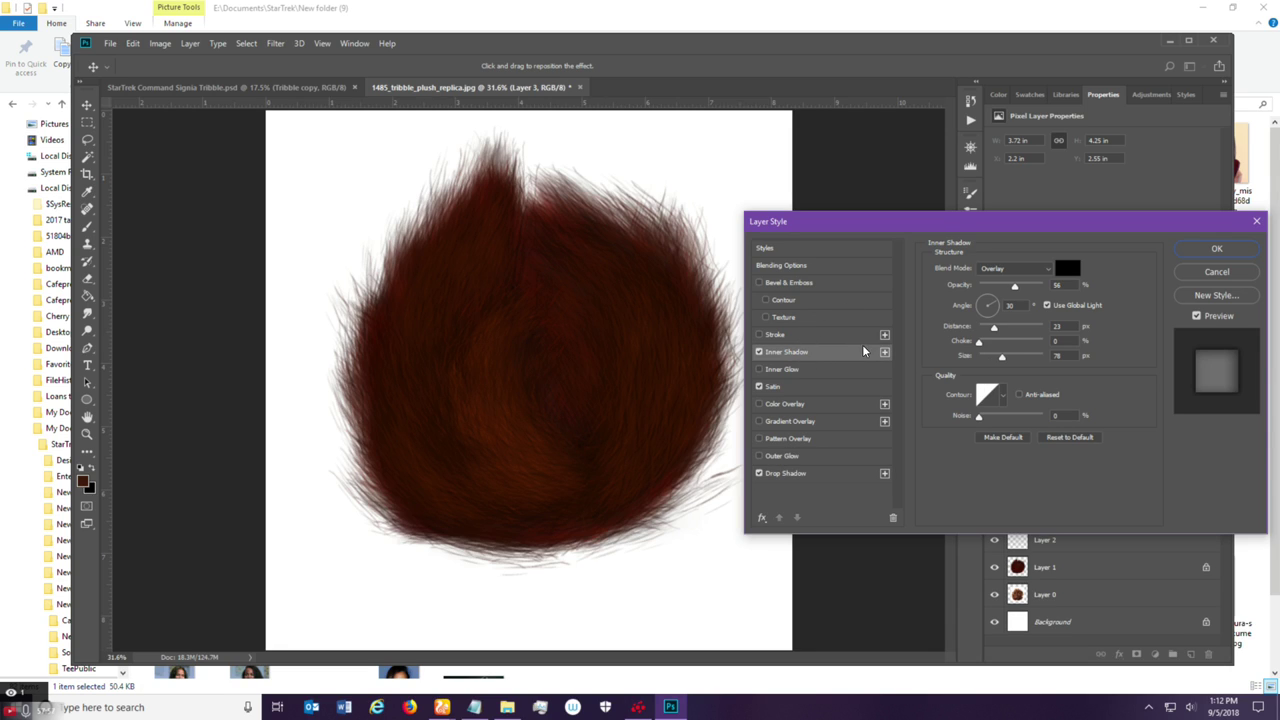
pyautogui.moveTo(1020, 286); pyautogui.dragTo(991, 292)
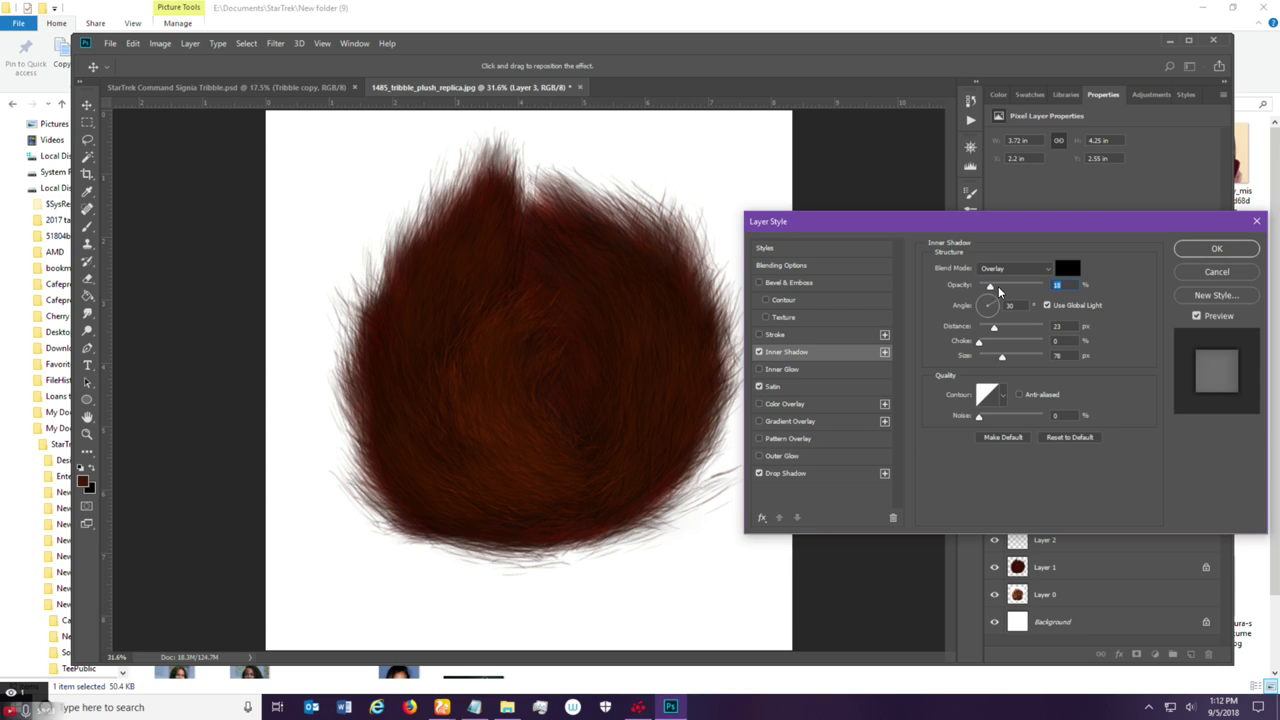
pyautogui.click(758, 353)
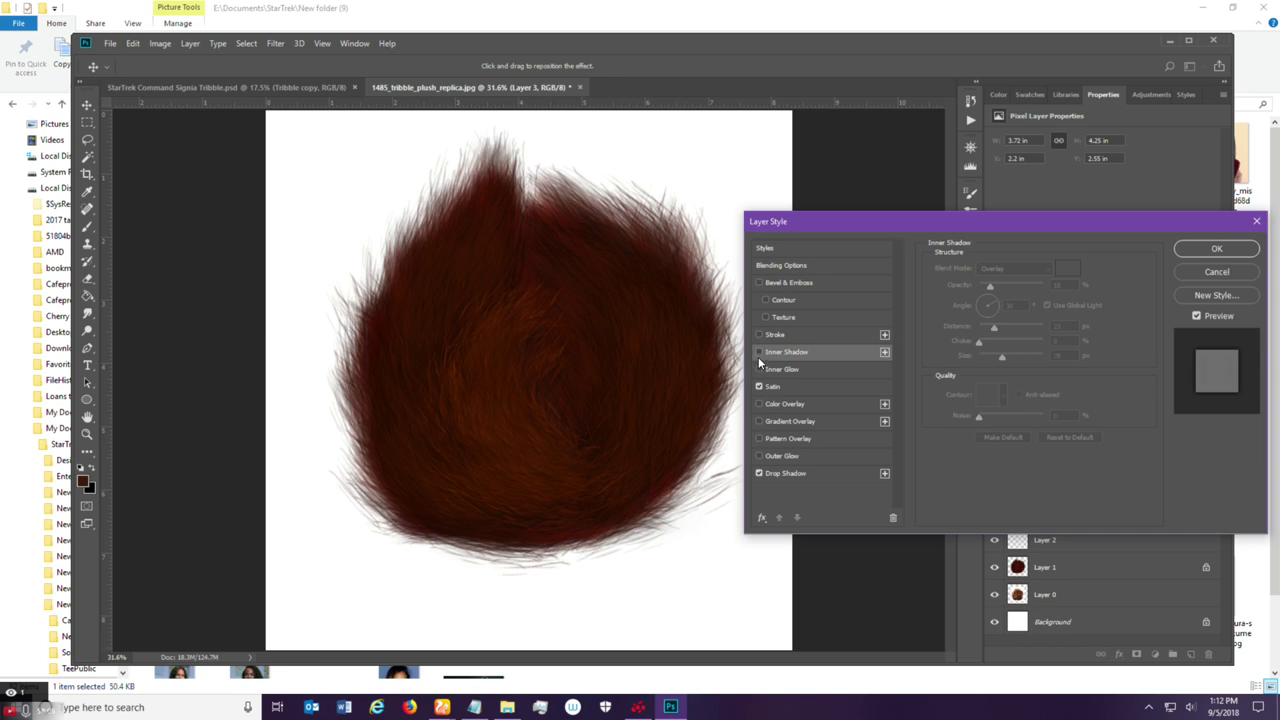
# Add an orange-brown a7560e Soft Light inner glow to Layer 3, raising its opacity slightly and reducing its size.
pyautogui.click(781, 370)
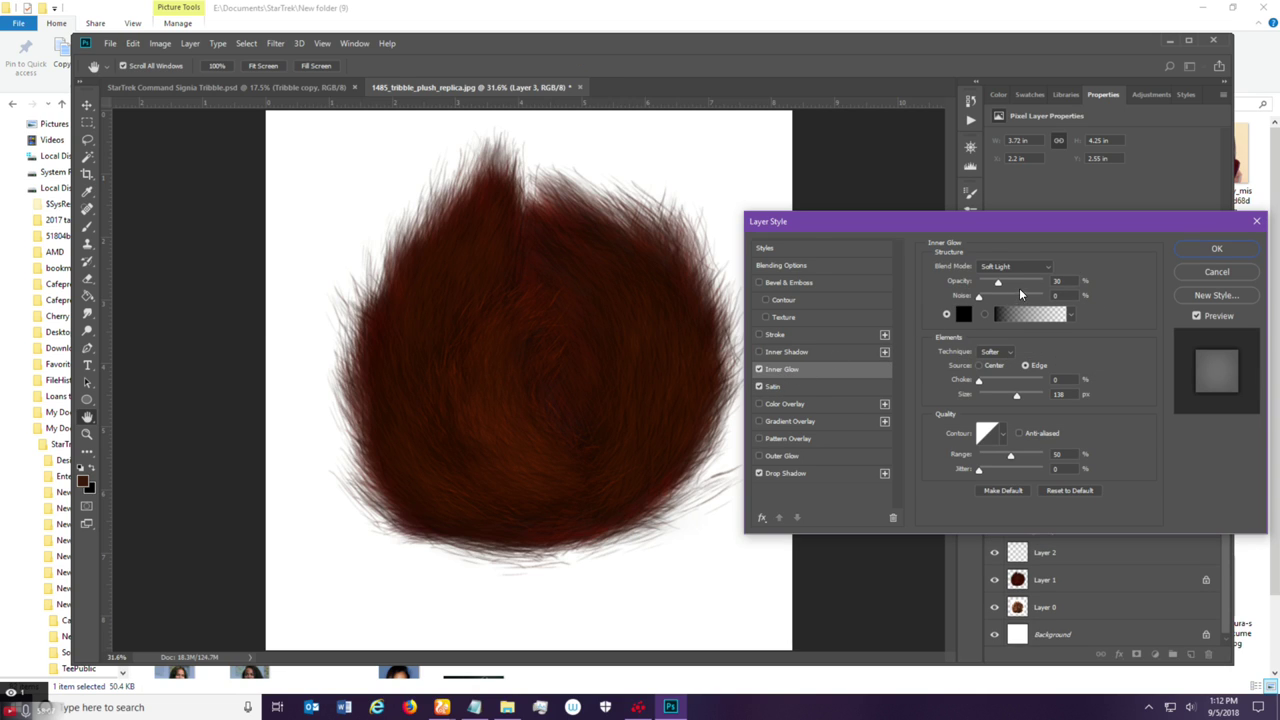
pyautogui.click(963, 314)
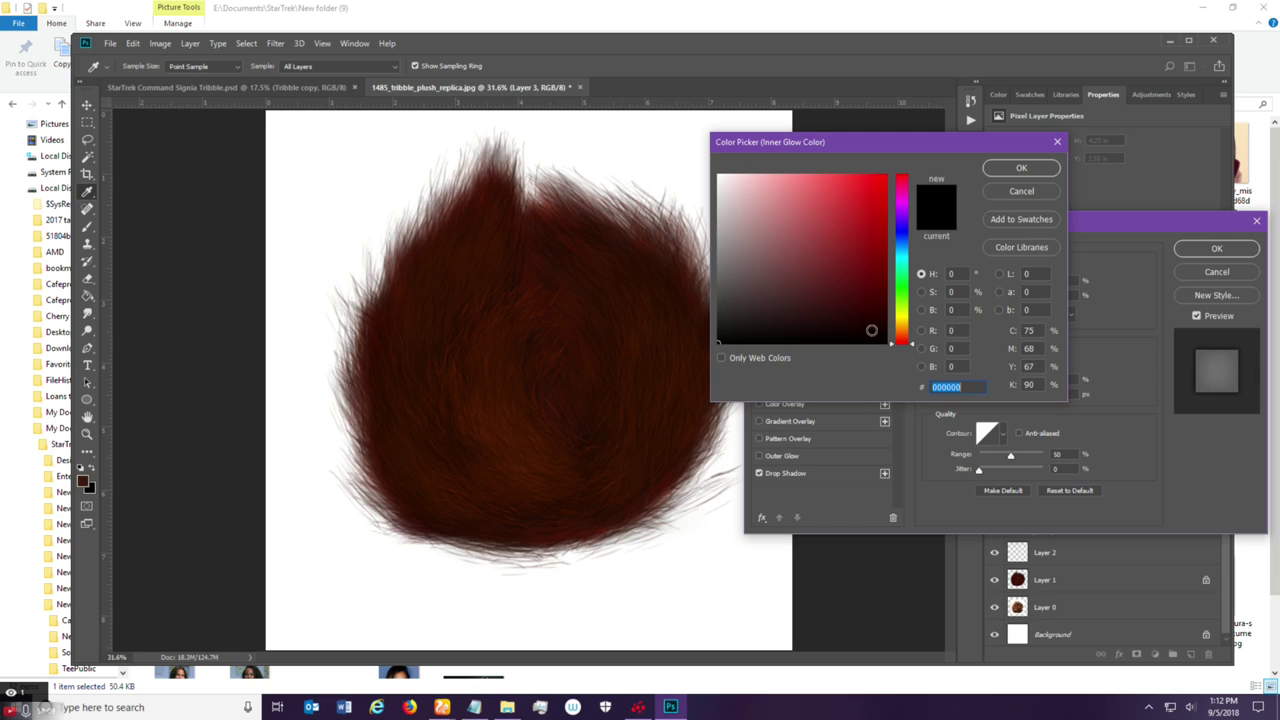
pyautogui.moveTo(893, 350); pyautogui.dragTo(894, 330)
pyautogui.click(870, 242)
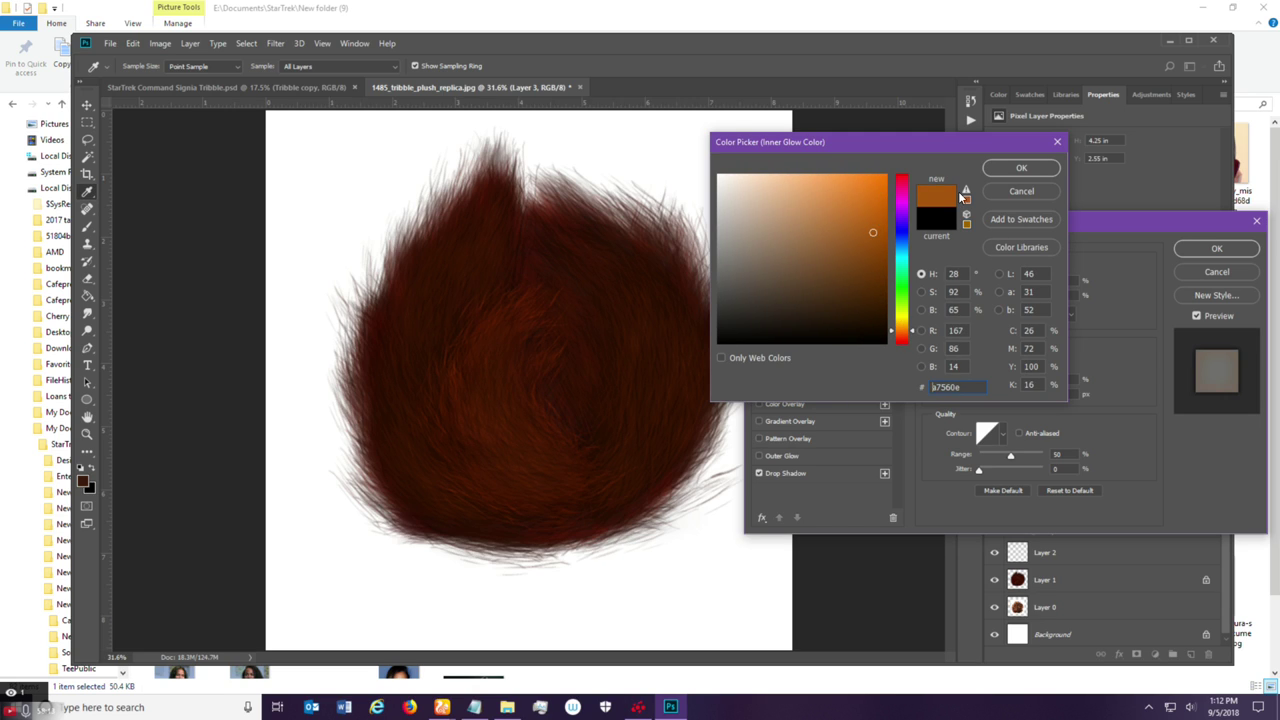
pyautogui.click(1002, 170)
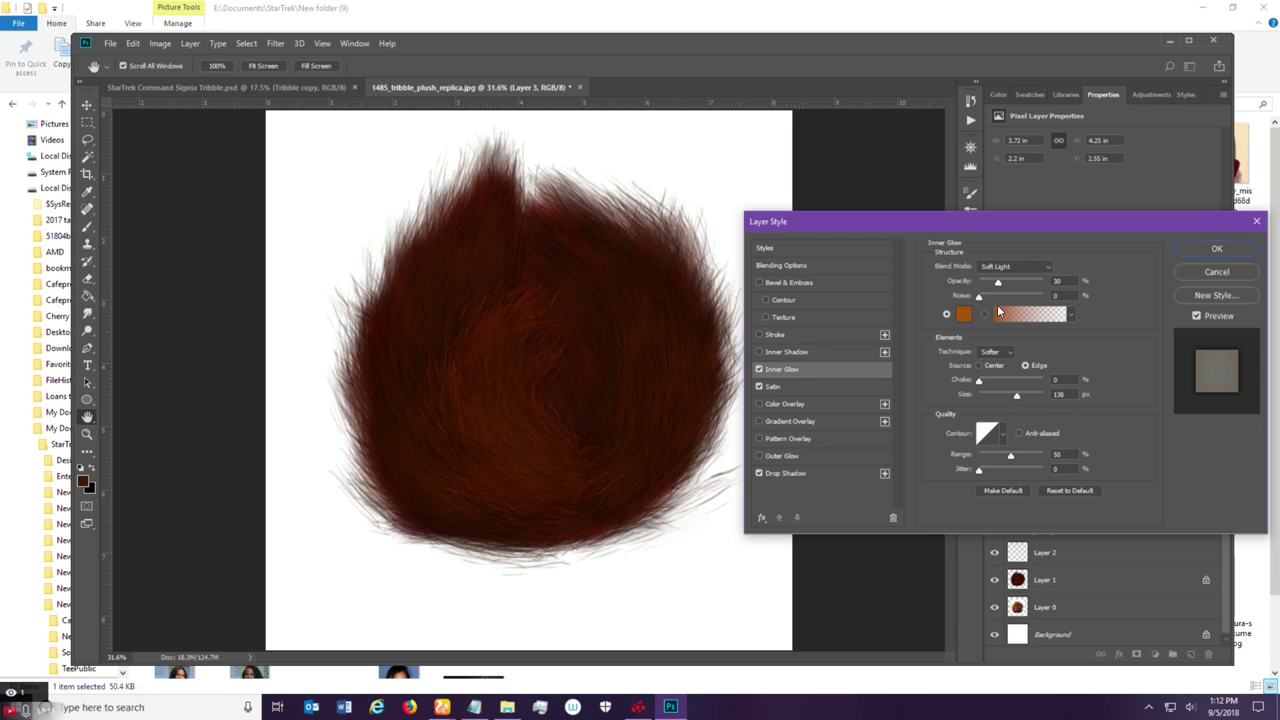
pyautogui.moveTo(1000, 287)
pyautogui.mouseDown()
pyautogui.moveTo(1022, 286)
pyautogui.moveTo(1006, 287)
pyautogui.mouseUp()
pyautogui.moveTo(1009, 396); pyautogui.dragTo(996, 398)
pyautogui.click(1196, 249)
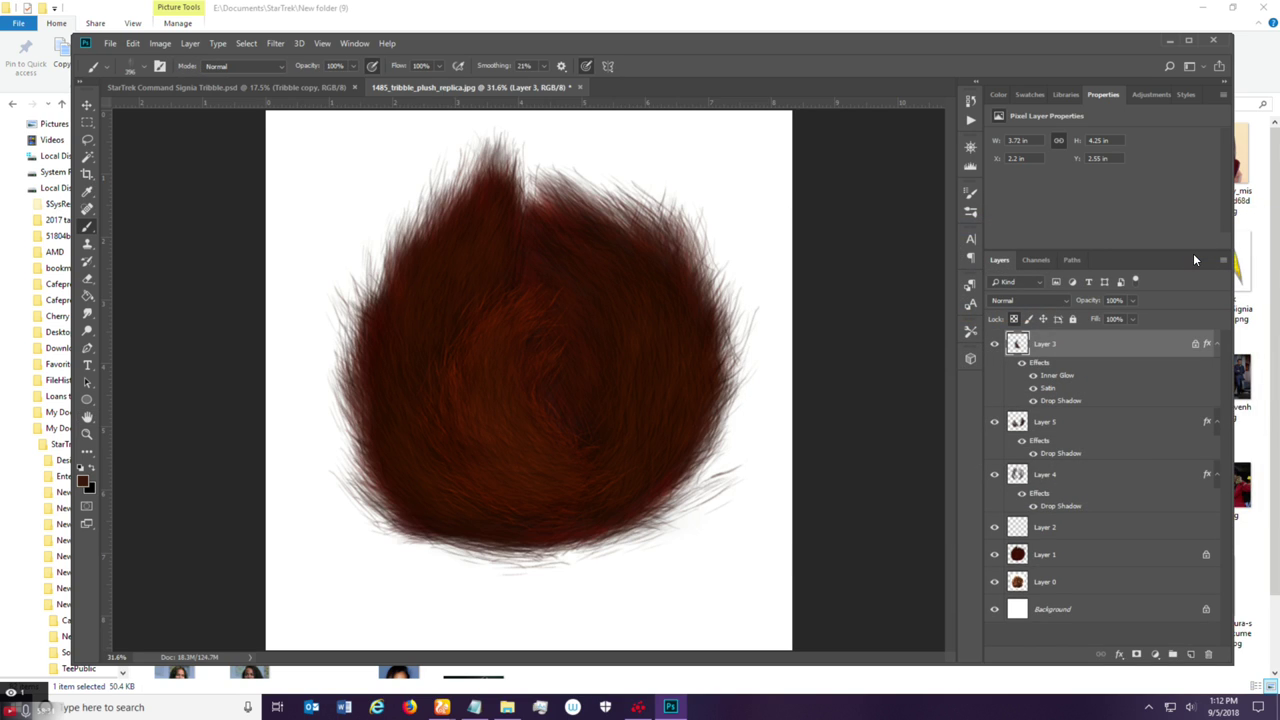
# Enable an inner glow on Layer 5 and colour it dark orange-brown with a hue of about 23°.
pyautogui.click(1099, 424)
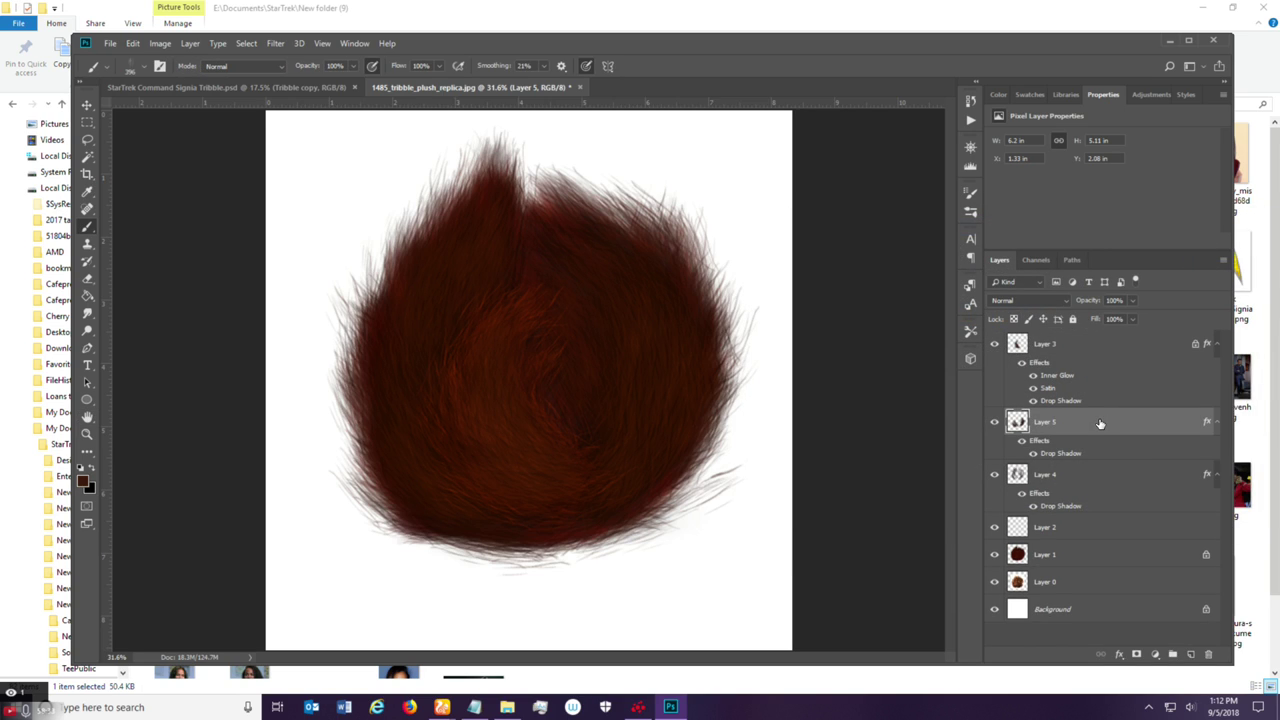
pyautogui.doubleClick(1099, 424)
pyautogui.click(759, 371)
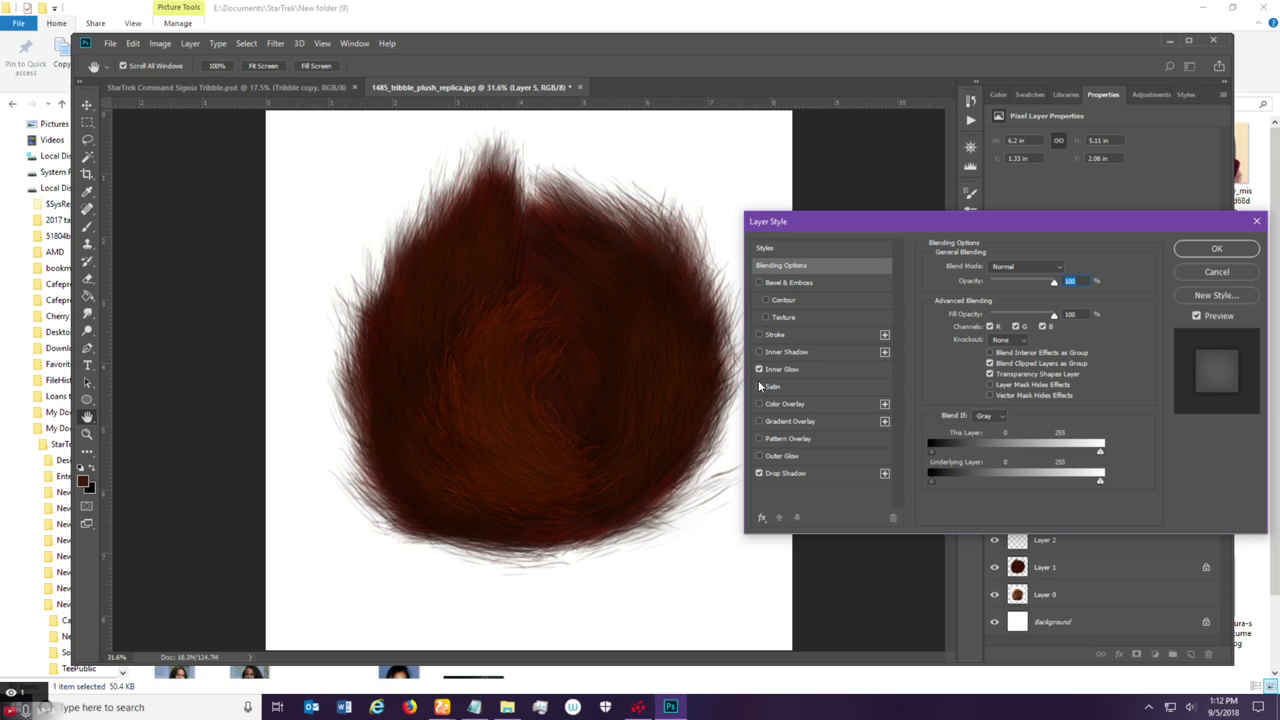
pyautogui.click(862, 373)
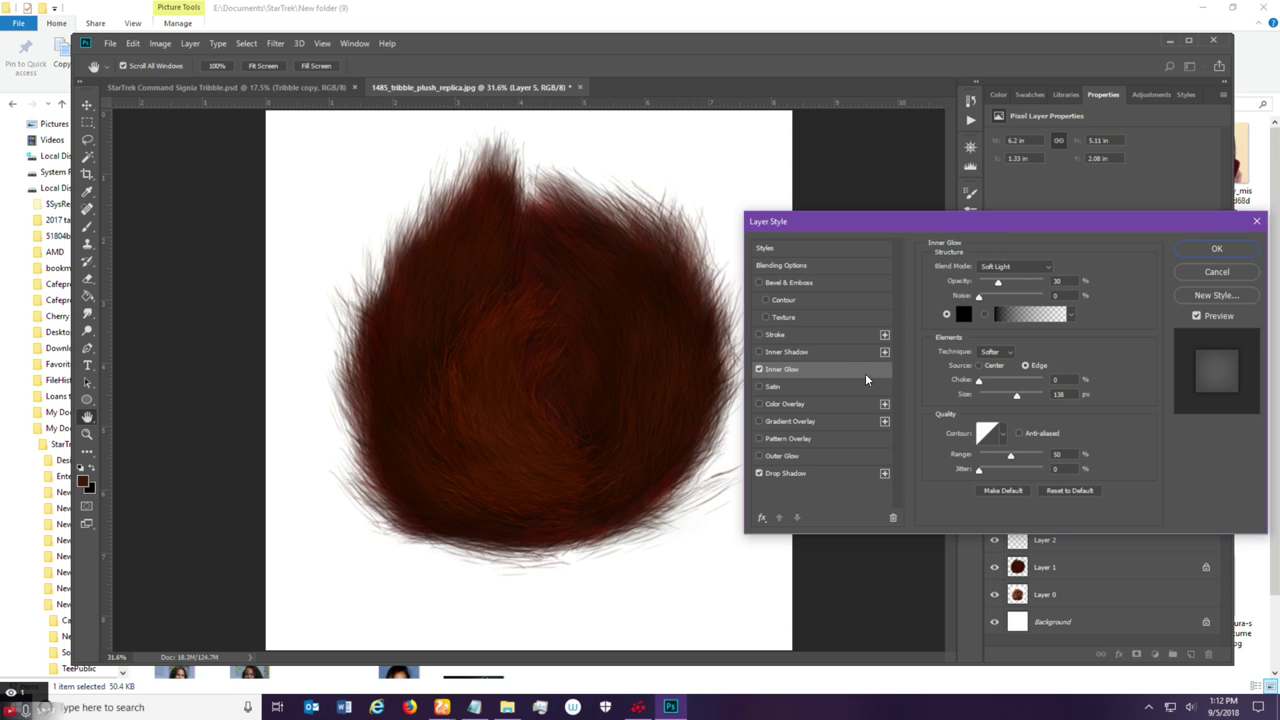
pyautogui.click(962, 317)
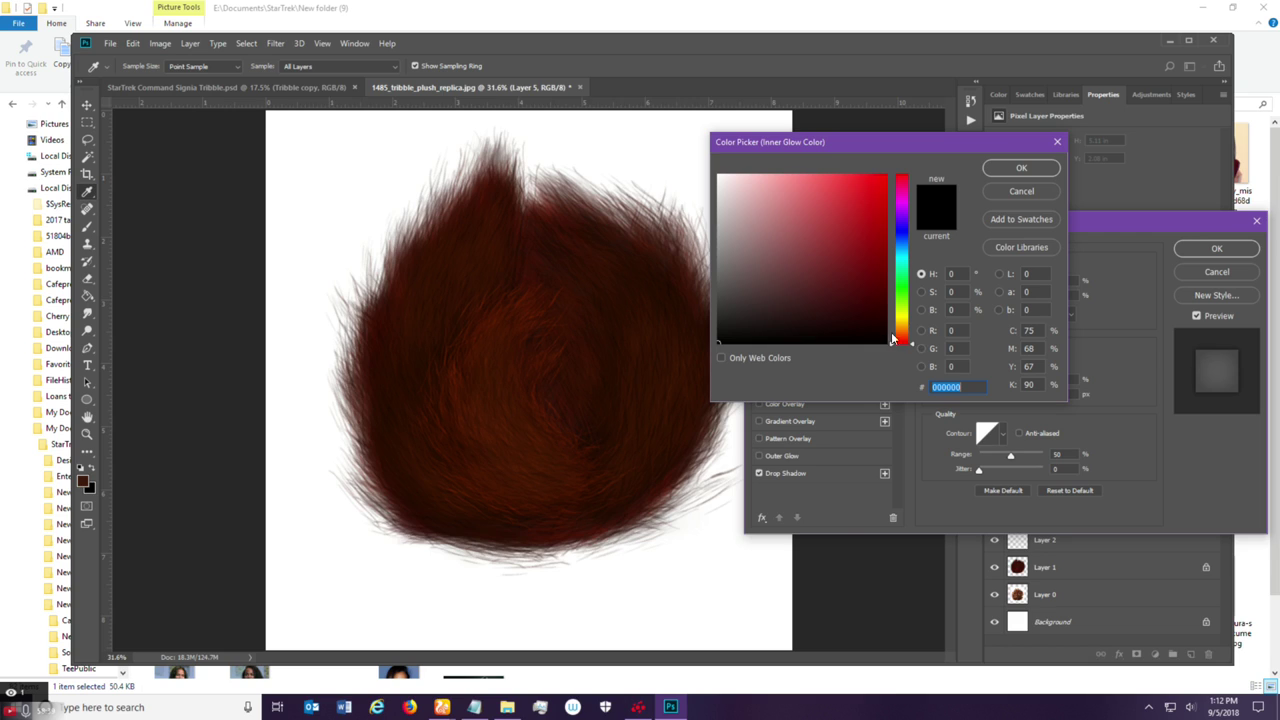
pyautogui.moveTo(912, 347); pyautogui.dragTo(912, 331)
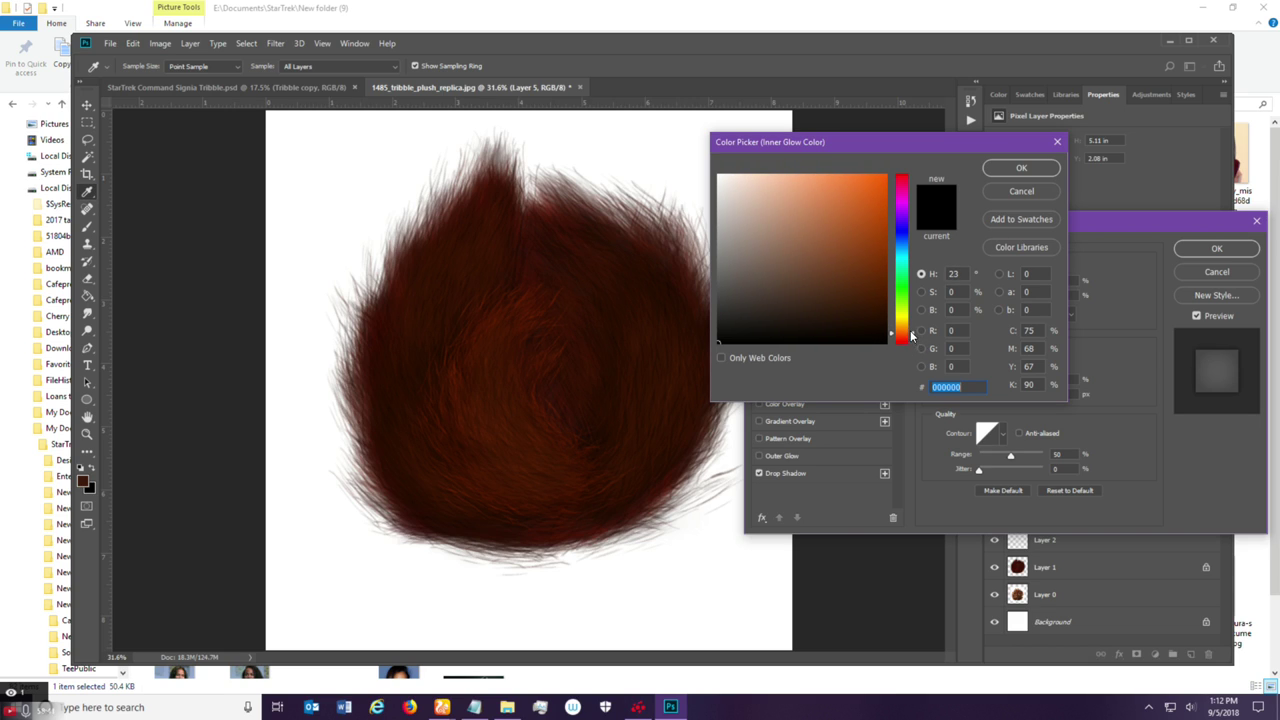
pyautogui.click(875, 269)
pyautogui.moveTo(875, 269); pyautogui.dragTo(876, 260)
pyautogui.click(997, 174)
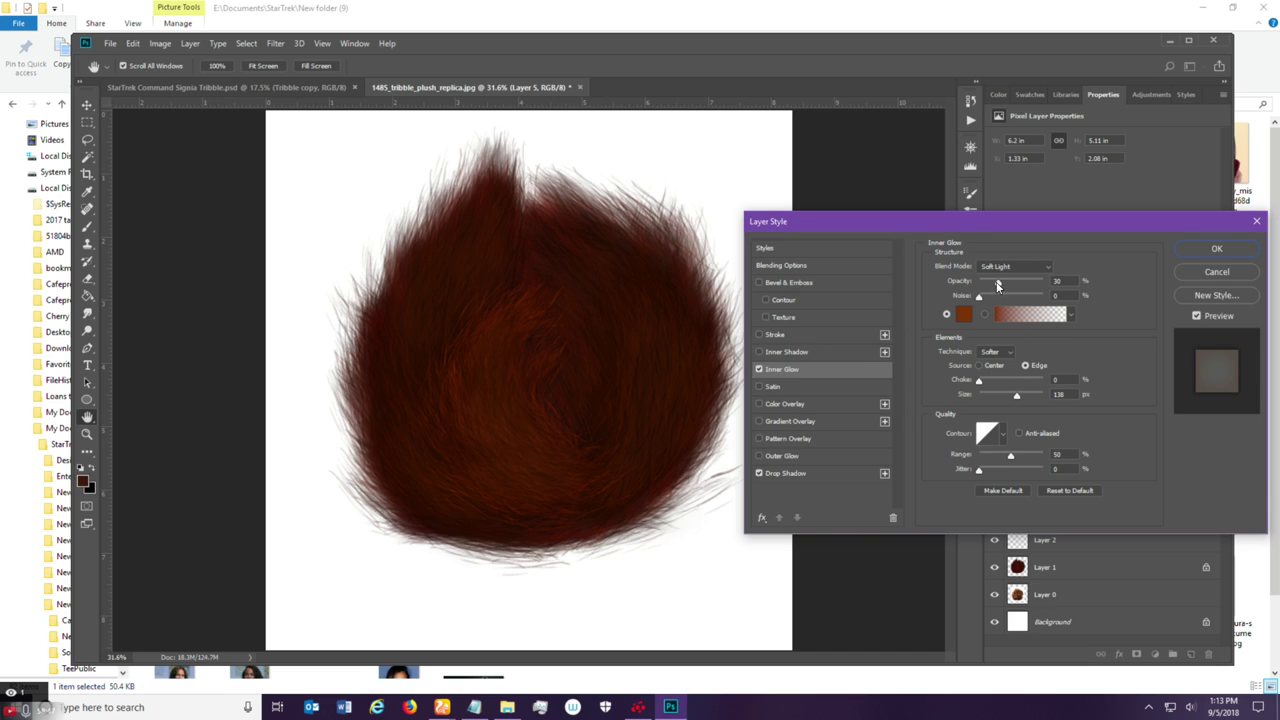
# Set Layer 5's inner glow to about 48% opacity with a rounded contour, keeping the Soft Light blend mode.
pyautogui.moveTo(997, 285); pyautogui.dragTo(1011, 287)
pyautogui.click(1003, 439)
pyautogui.click(922, 495)
pyautogui.click(955, 426)
pyautogui.click(1029, 268)
pyautogui.click(1029, 268)
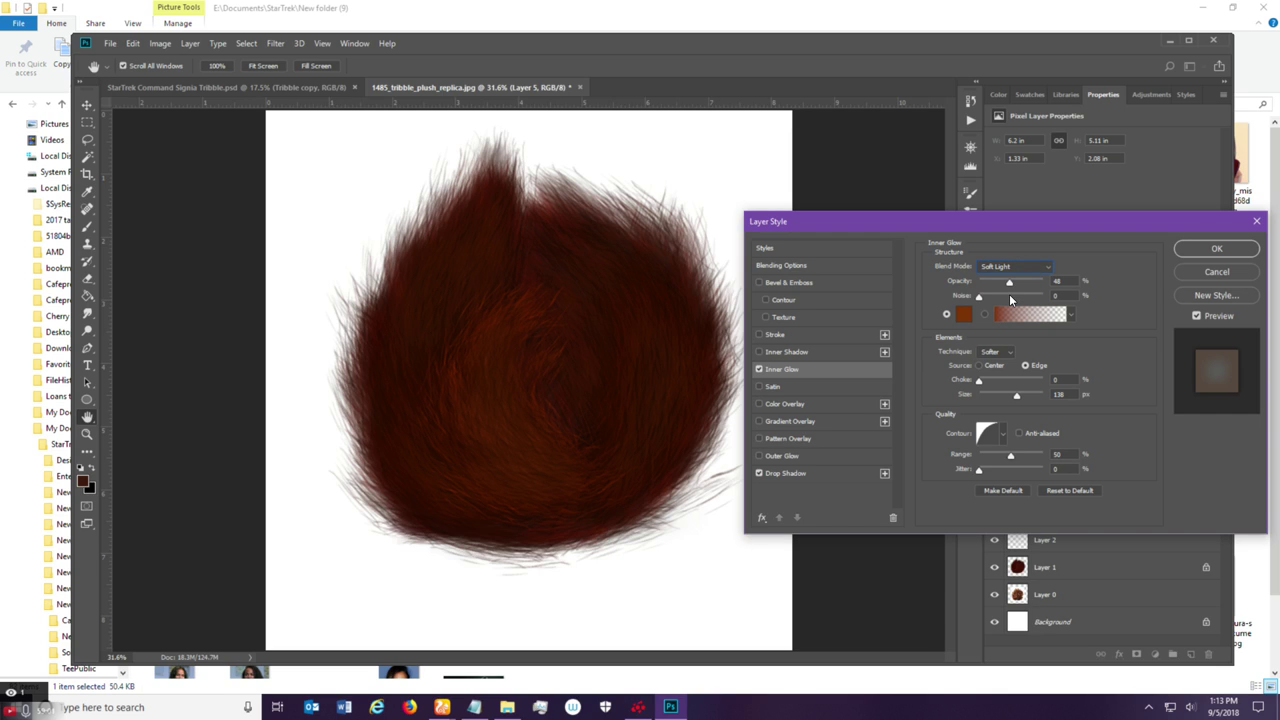
pyautogui.click(1190, 249)
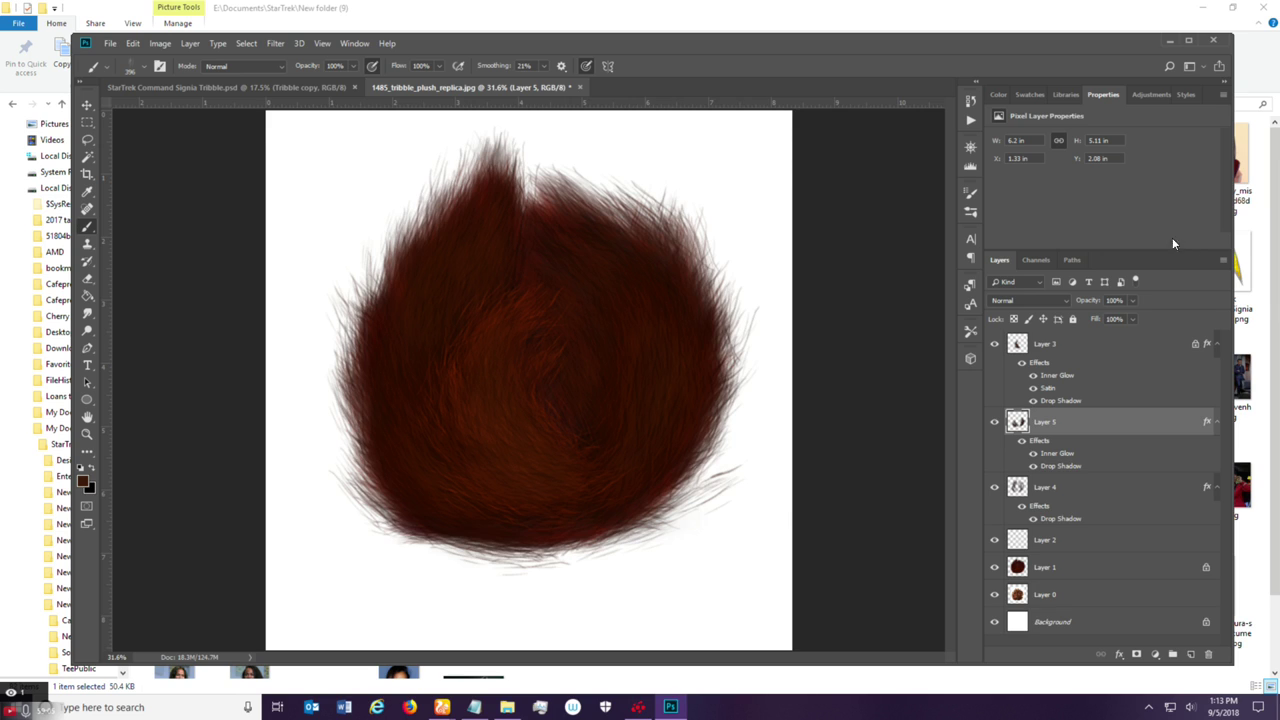
# Save the document as a Photoshop file named Wiggi Tribble in New folder (9).
pyautogui.scroll(-3, 453, 493)
pyautogui.scroll(2, 500, 470)
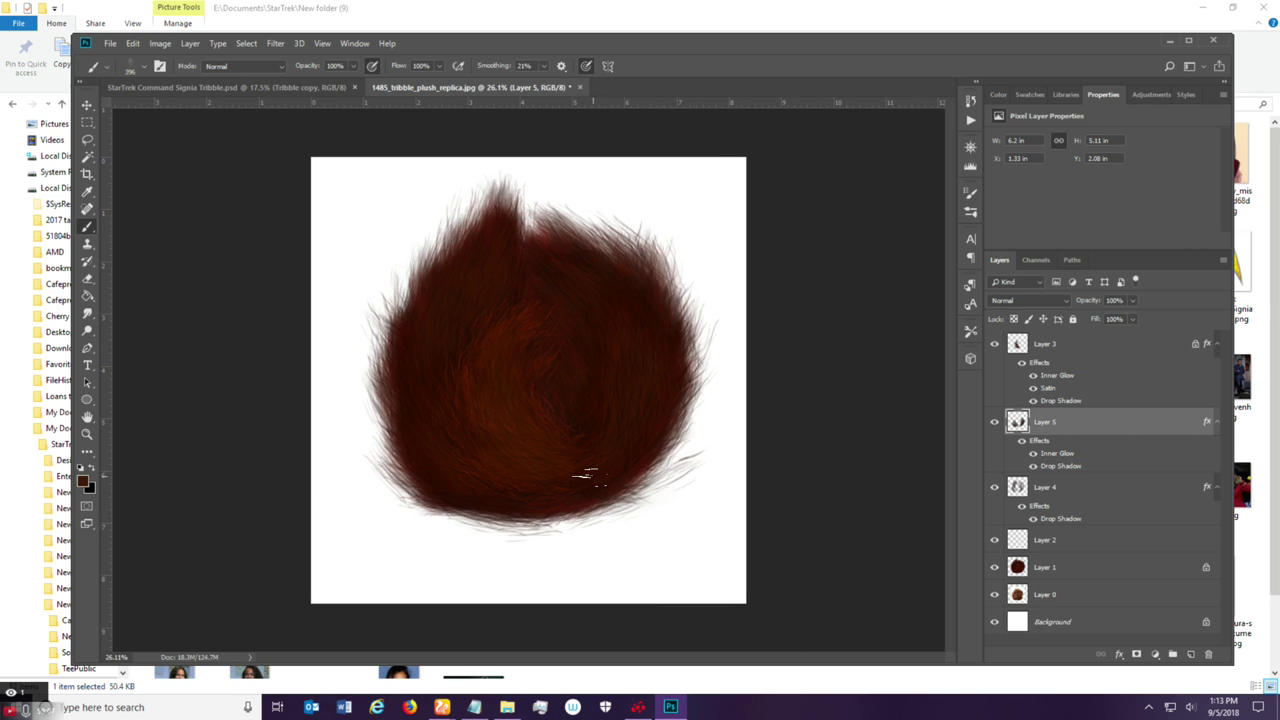
pyautogui.click(110, 45)
pyautogui.click(140, 193)
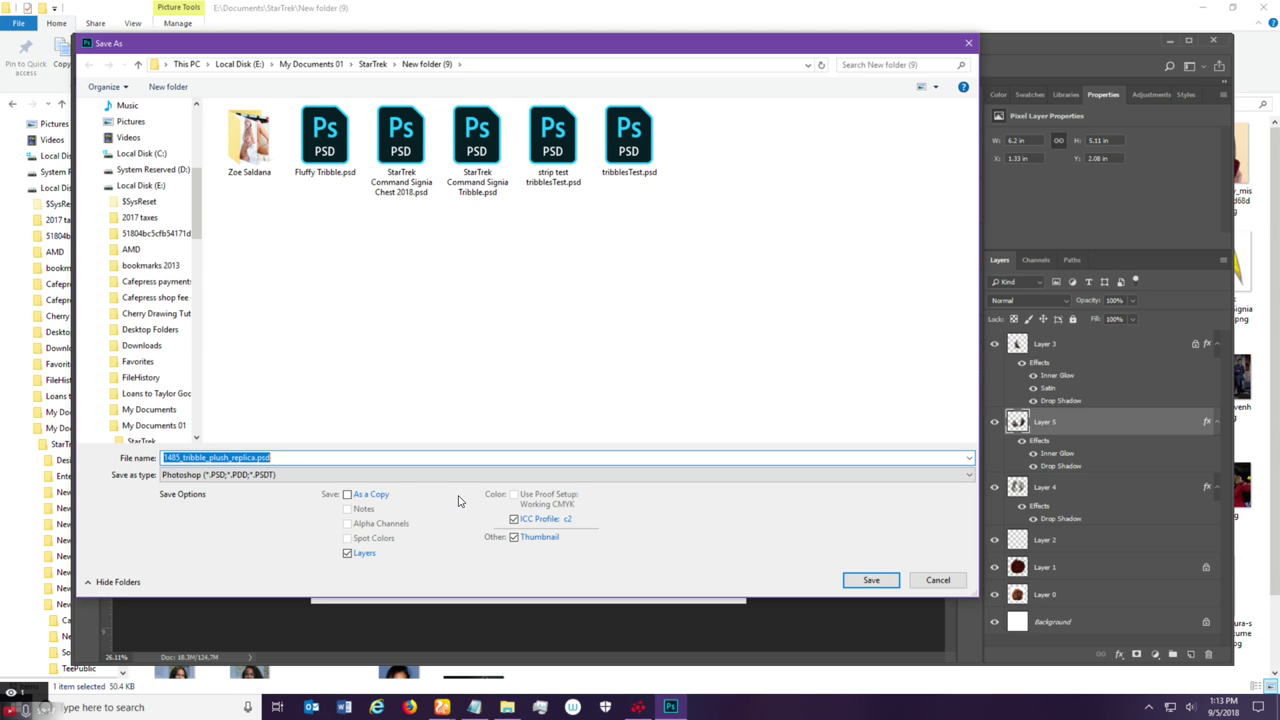
pyautogui.write('Wiggi Tribble')
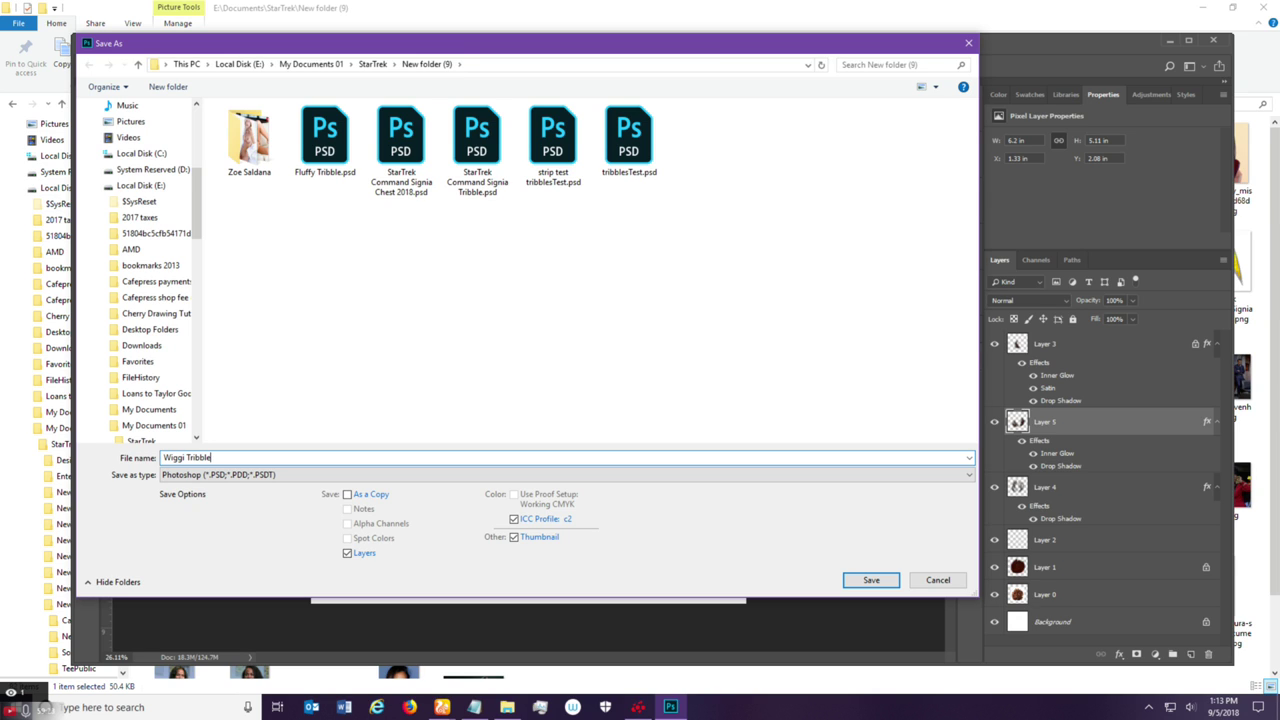
pyautogui.press('Return')
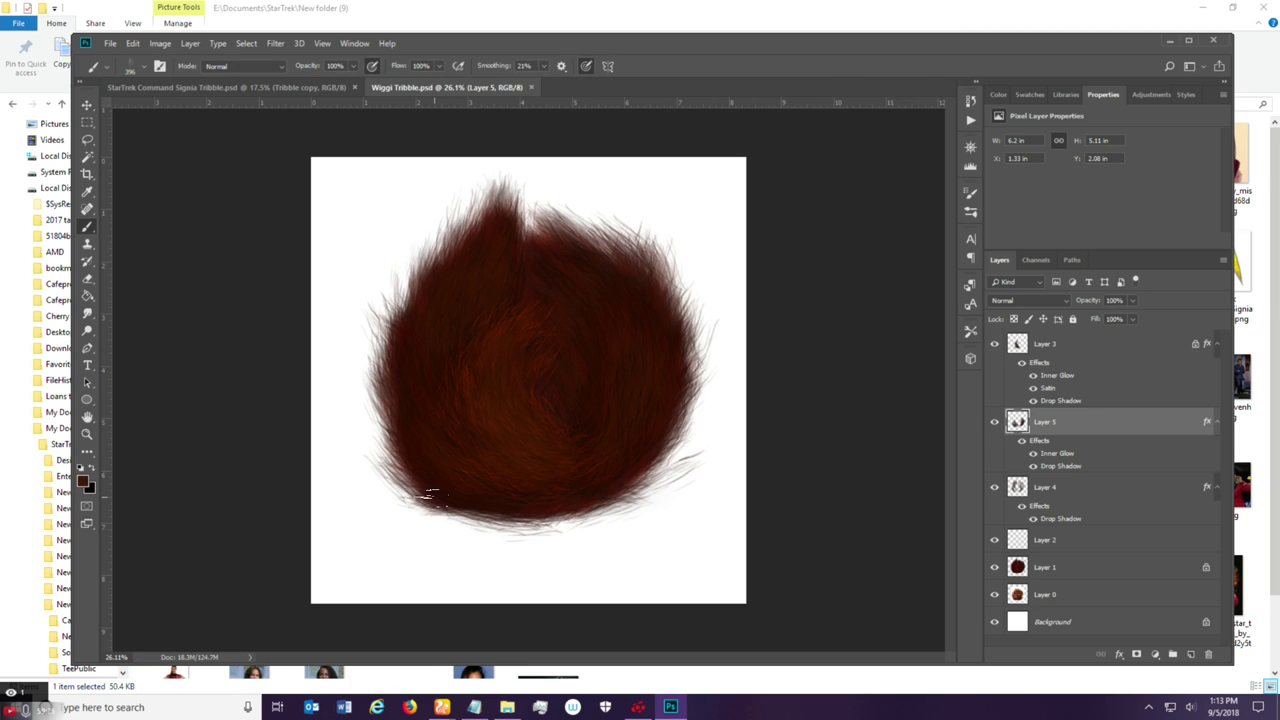
pyautogui.click(87, 106)
pyautogui.click(111, 44)
pyautogui.click(130, 188)
pyautogui.click(383, 478)
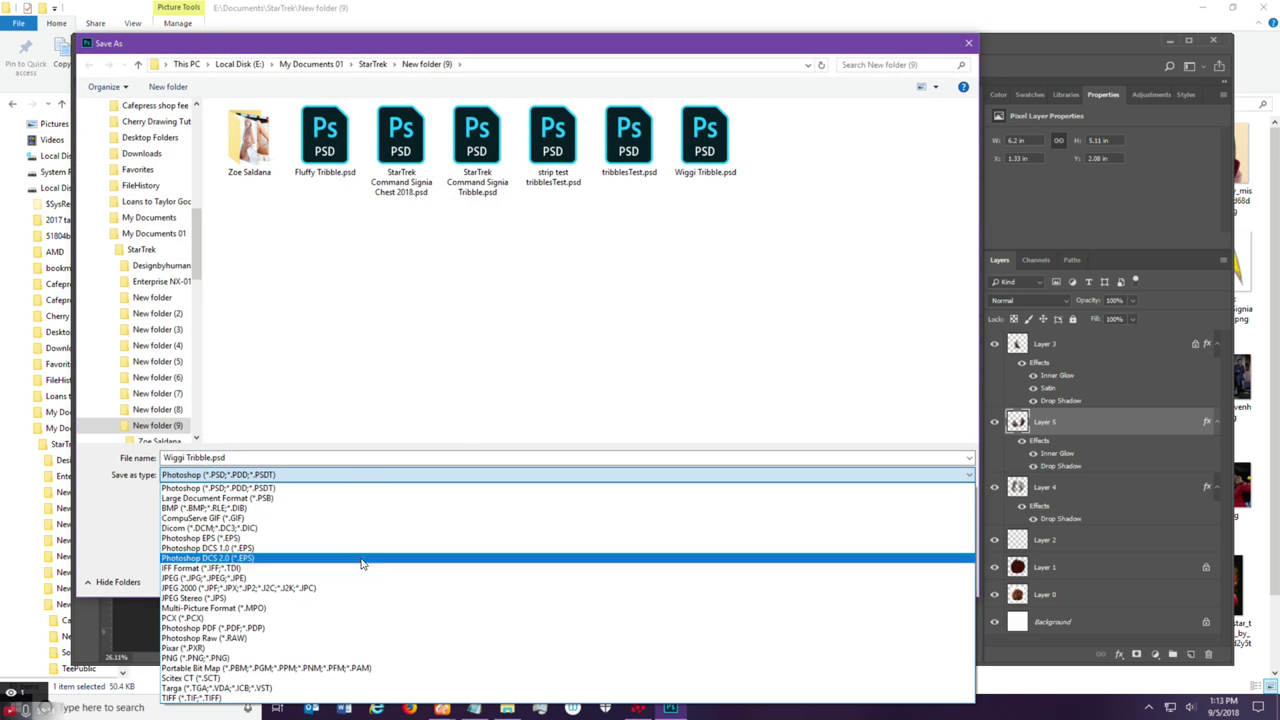
pyautogui.click(969, 43)
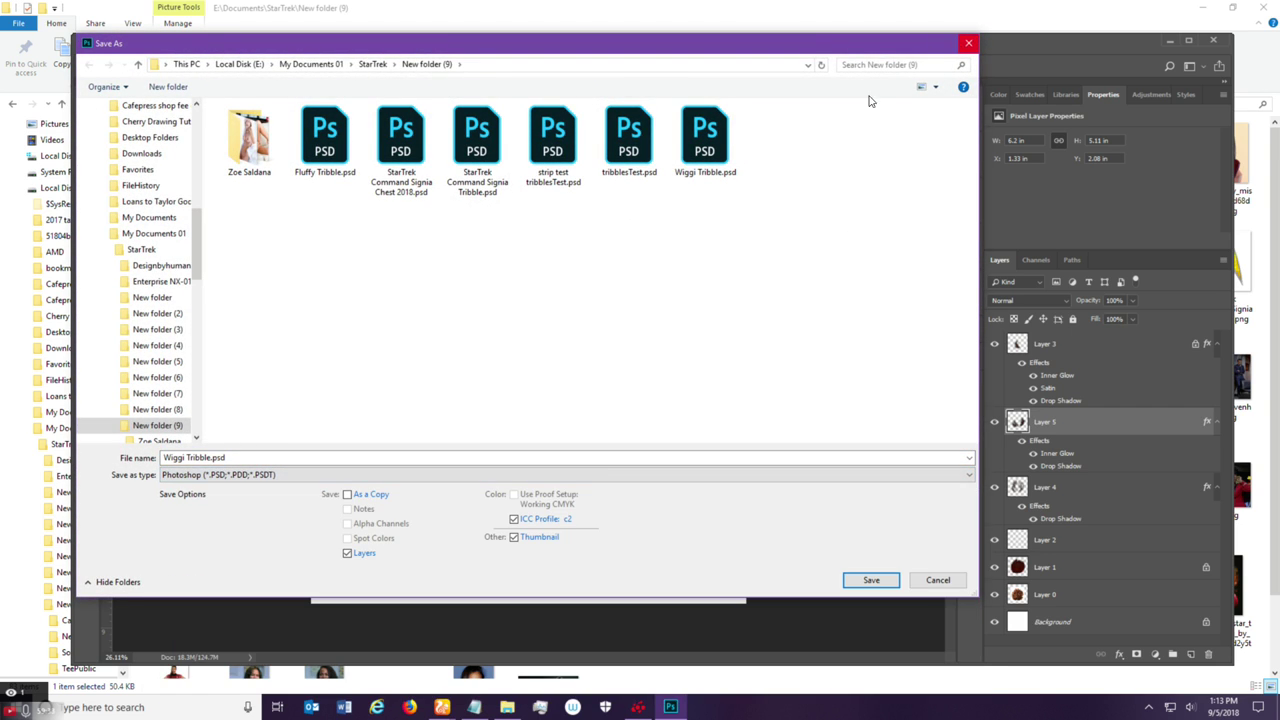
pyautogui.click(969, 43)
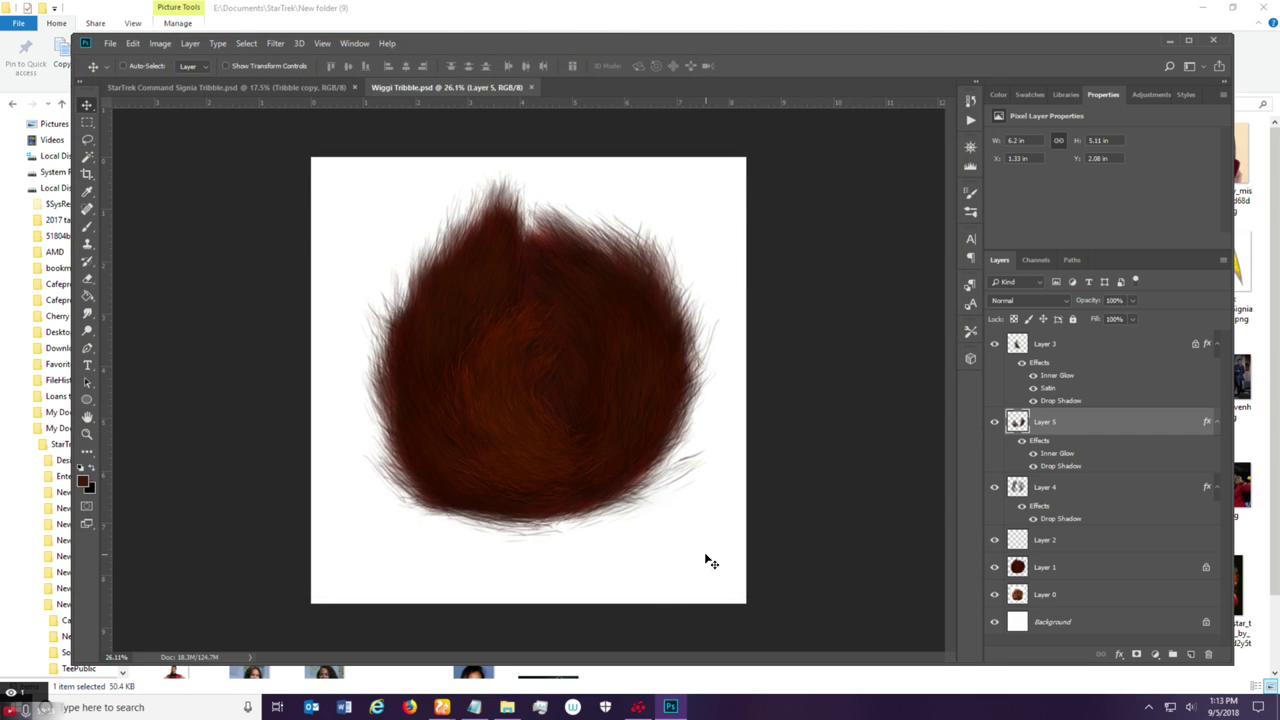
# Hide Layer 0 and the Background layer so the tribble sits on transparency.
pyautogui.scroll(-2, 709, 560)
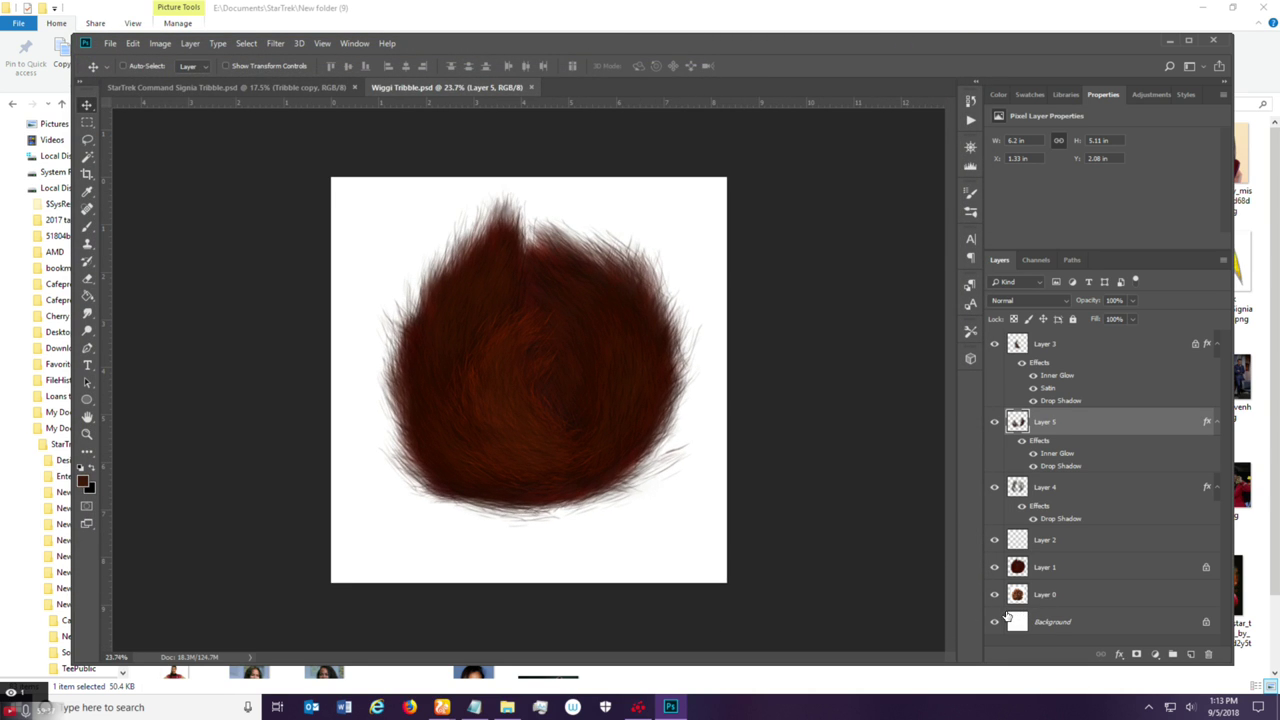
pyautogui.click(998, 594)
pyautogui.click(994, 621)
pyautogui.scroll(-2, 836, 503)
pyautogui.scroll(1, 630, 398)
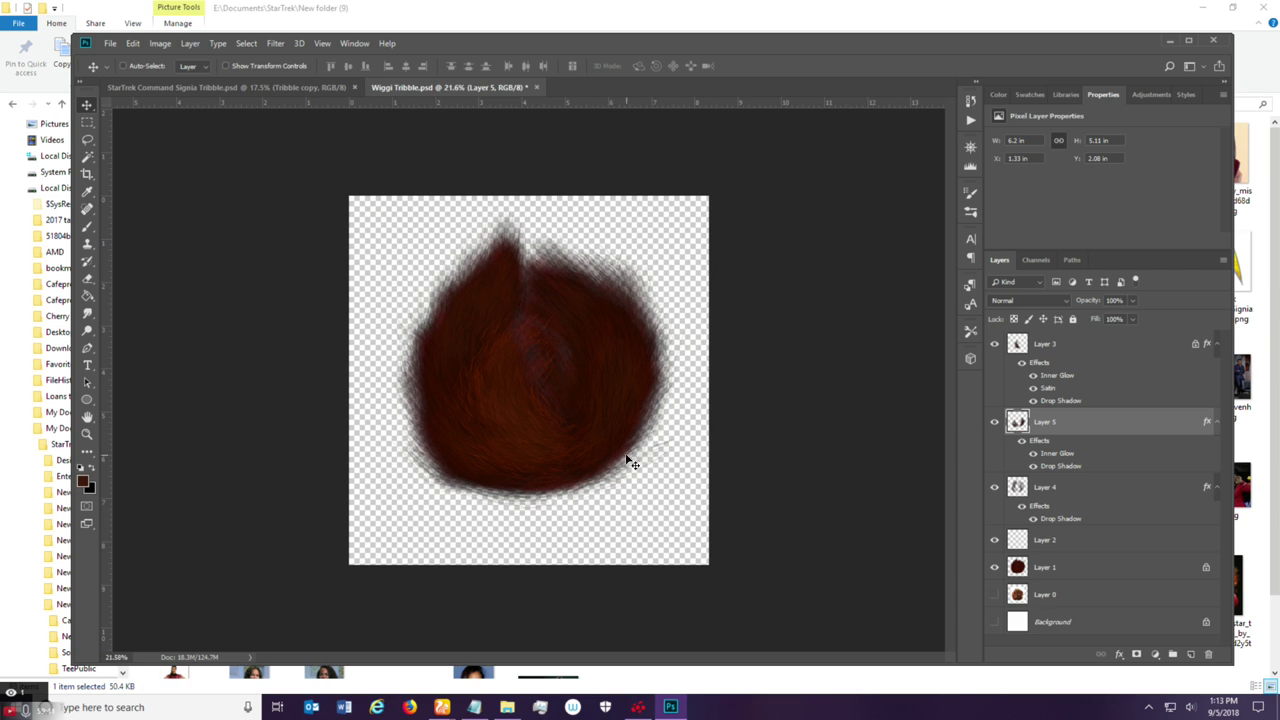
# Hide Layers 3, 5, 4 and 2 so that only Layer 1's red hair remains displayed.
pyautogui.scroll(1, 545, 385)
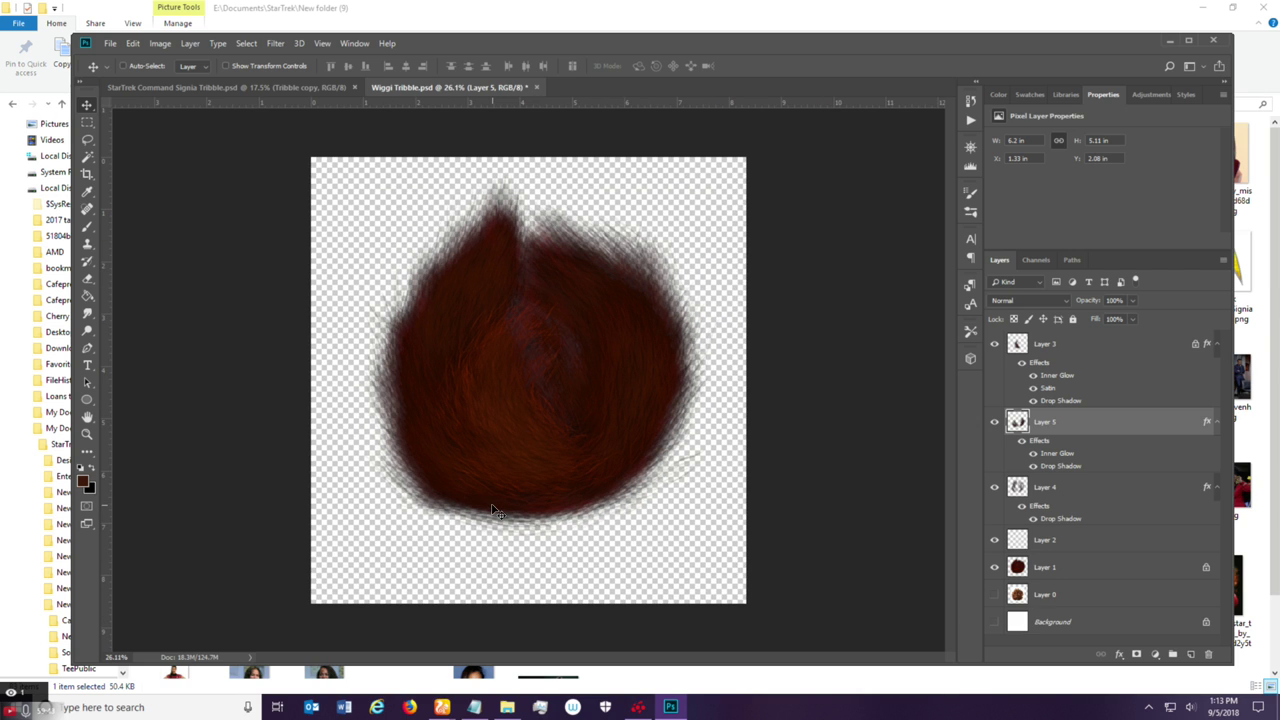
pyautogui.scroll(1, 534, 423)
pyautogui.scroll(2, 557, 371)
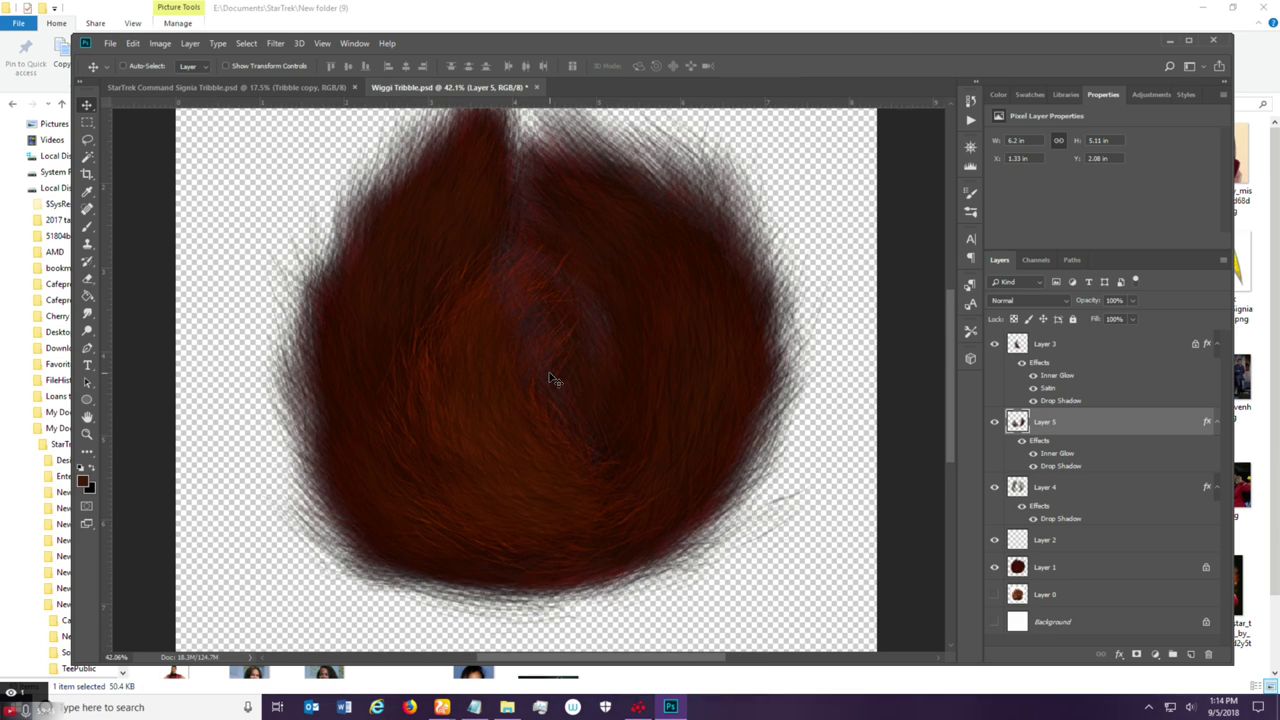
pyautogui.scroll(-1, 549, 394)
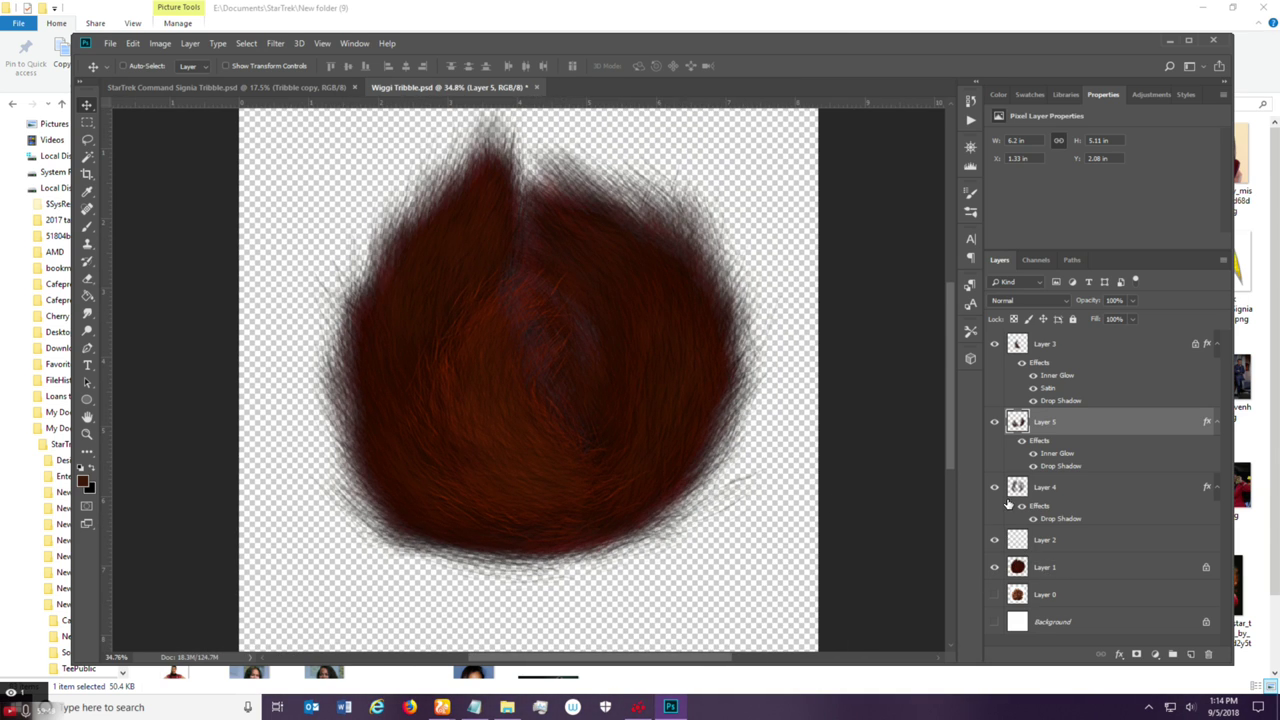
pyautogui.click(997, 424)
pyautogui.click(994, 343)
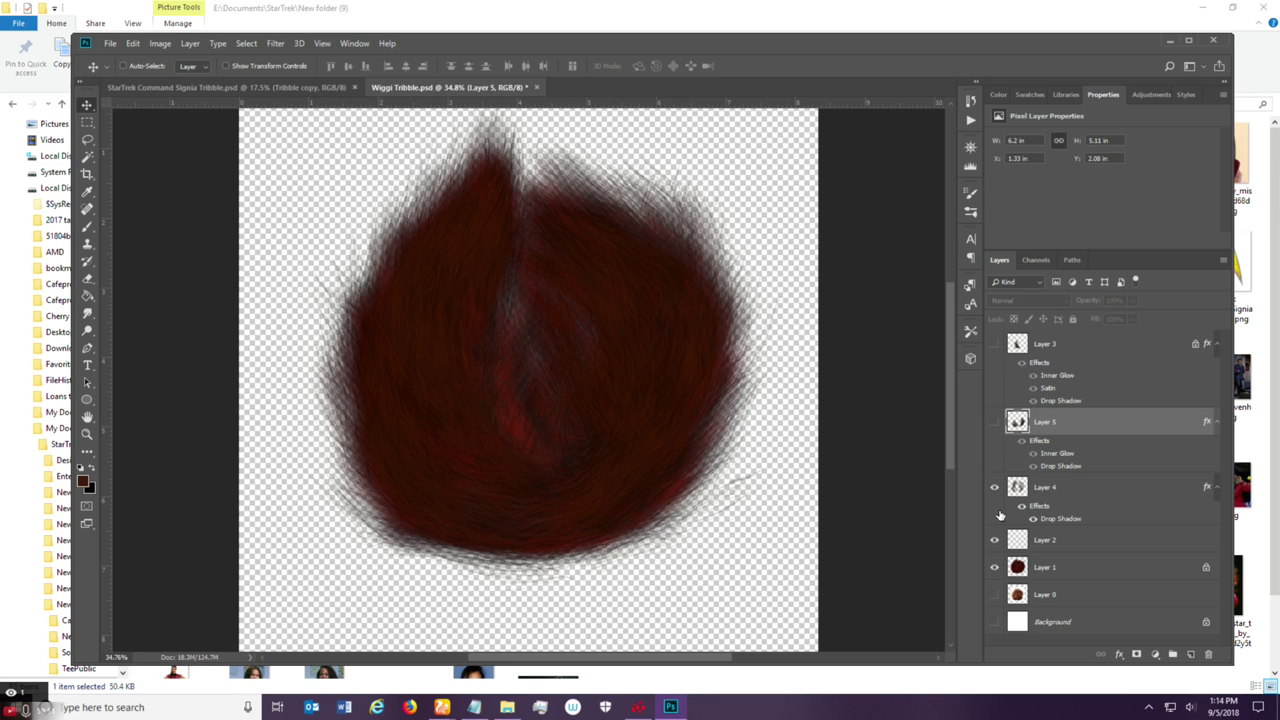
pyautogui.click(994, 487)
pyautogui.click(994, 540)
pyautogui.click(994, 567)
pyautogui.click(994, 567)
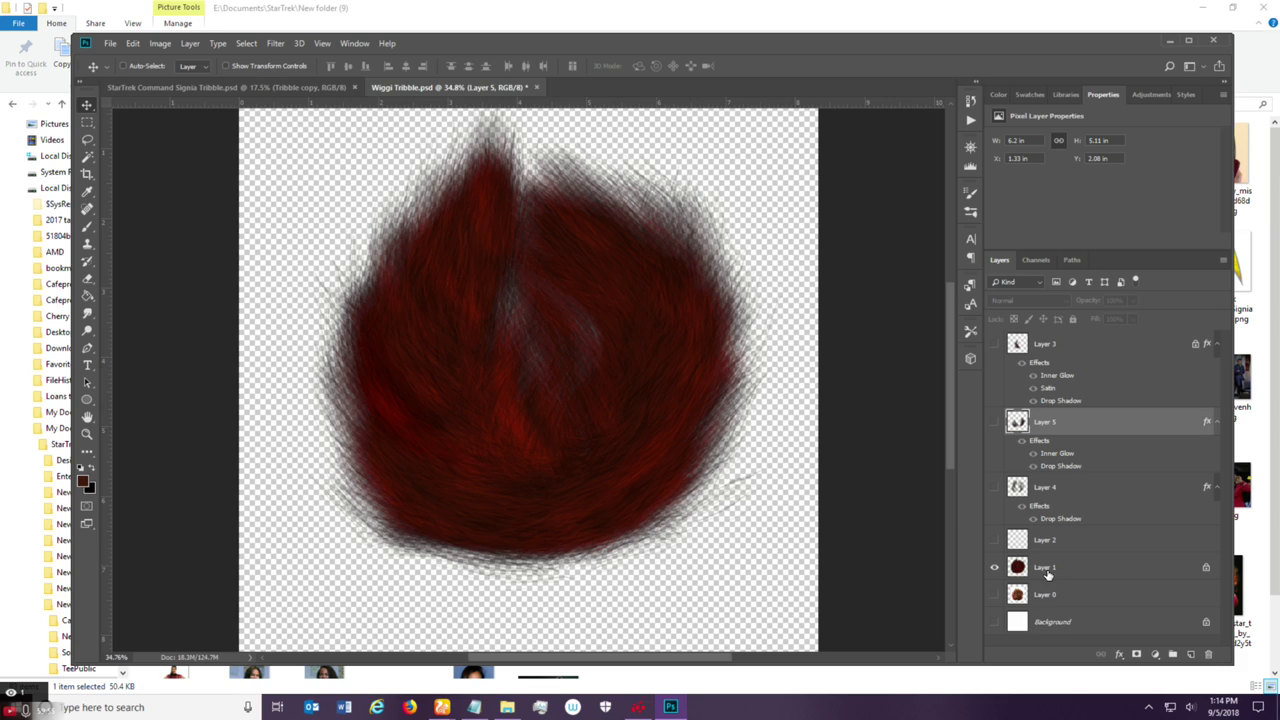
# Add a new layer between Layer 1 and Layer 0 and paint hair behind the gap at the tribble's centre.
pyautogui.click(1047, 572)
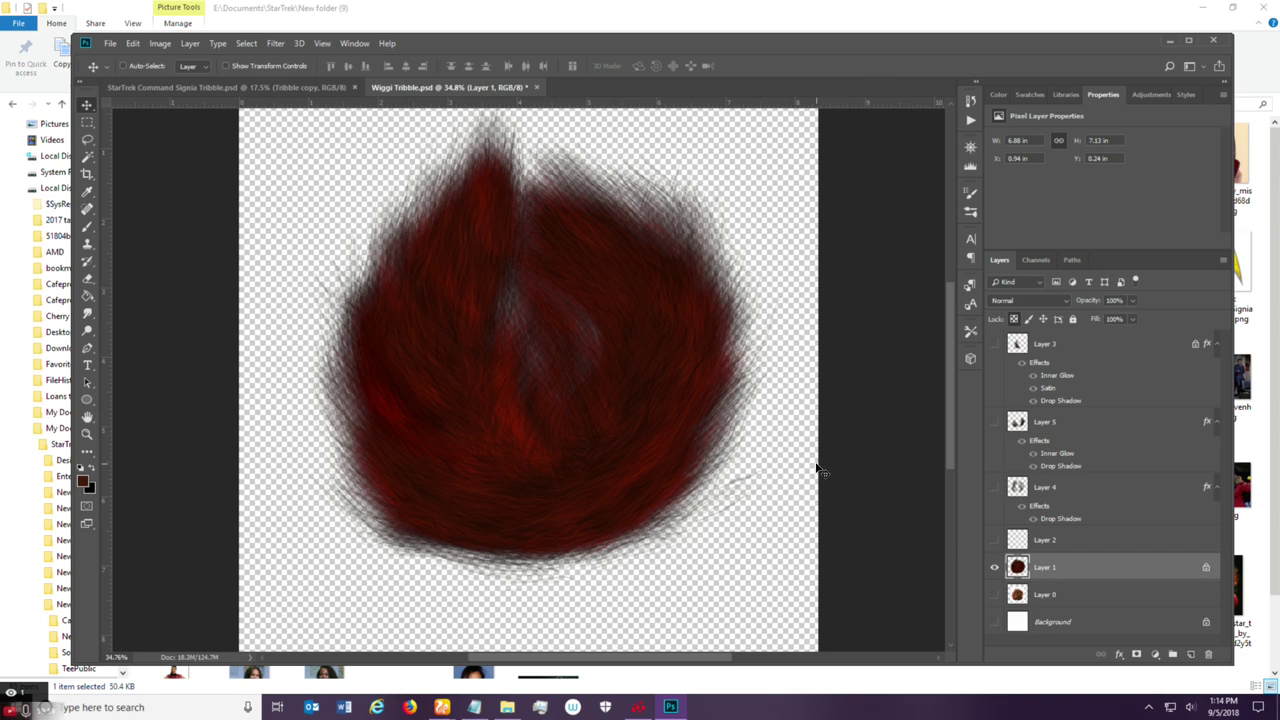
pyautogui.click(1068, 595)
pyautogui.click(1190, 654)
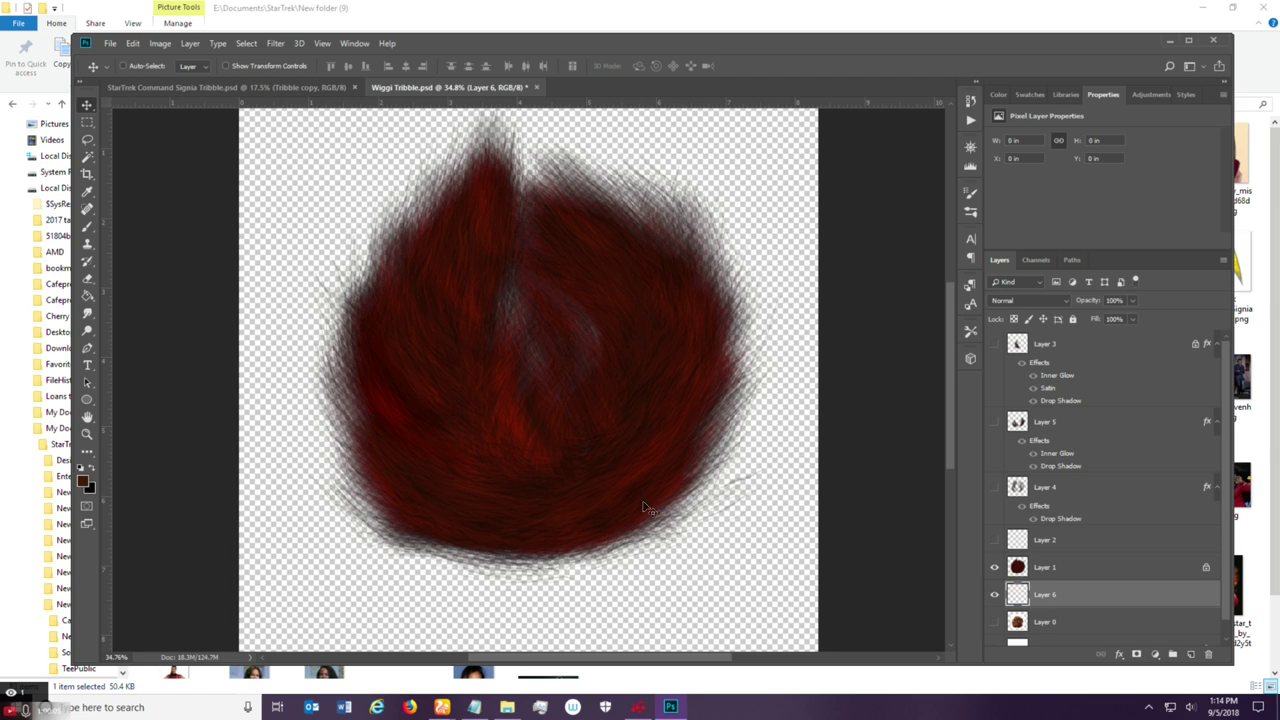
pyautogui.press('b')
pyautogui.moveTo(550, 442)
pyautogui.mouseDown()
pyautogui.moveTo(520, 418)
pyautogui.moveTo(517, 335)
pyautogui.moveTo(537, 431)
pyautogui.moveTo(508, 296)
pyautogui.moveTo(523, 339)
pyautogui.moveTo(502, 311)
pyautogui.moveTo(526, 299)
pyautogui.moveTo(510, 330)
pyautogui.mouseUp()
pyautogui.moveTo(500, 343)
pyautogui.mouseDown()
pyautogui.moveTo(524, 318)
pyautogui.moveTo(581, 366)
pyautogui.moveTo(569, 292)
pyautogui.moveTo(599, 372)
pyautogui.moveTo(557, 288)
pyautogui.moveTo(589, 364)
pyautogui.moveTo(542, 295)
pyautogui.moveTo(581, 370)
pyautogui.moveTo(519, 282)
pyautogui.moveTo(549, 373)
pyautogui.moveTo(497, 238)
pyautogui.moveTo(539, 360)
pyautogui.moveTo(501, 255)
pyautogui.moveTo(579, 340)
pyautogui.moveTo(516, 228)
pyautogui.moveTo(579, 335)
pyautogui.moveTo(492, 258)
pyautogui.moveTo(592, 383)
pyautogui.moveTo(504, 298)
pyautogui.moveTo(567, 405)
pyautogui.moveTo(494, 284)
pyautogui.moveTo(542, 427)
pyautogui.moveTo(497, 295)
pyautogui.mouseUp()
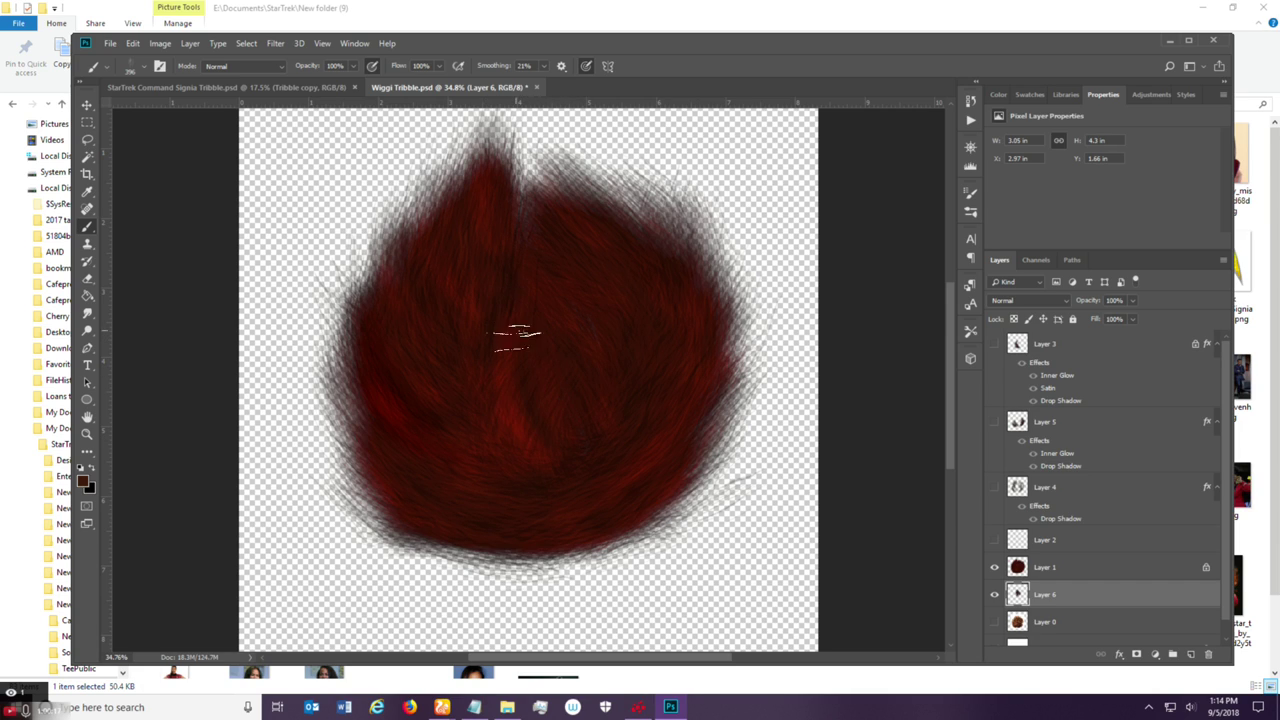
# Reduce the hair brush's tip spacing for denser strokes and check its scattering settings.
pyautogui.click(970, 192)
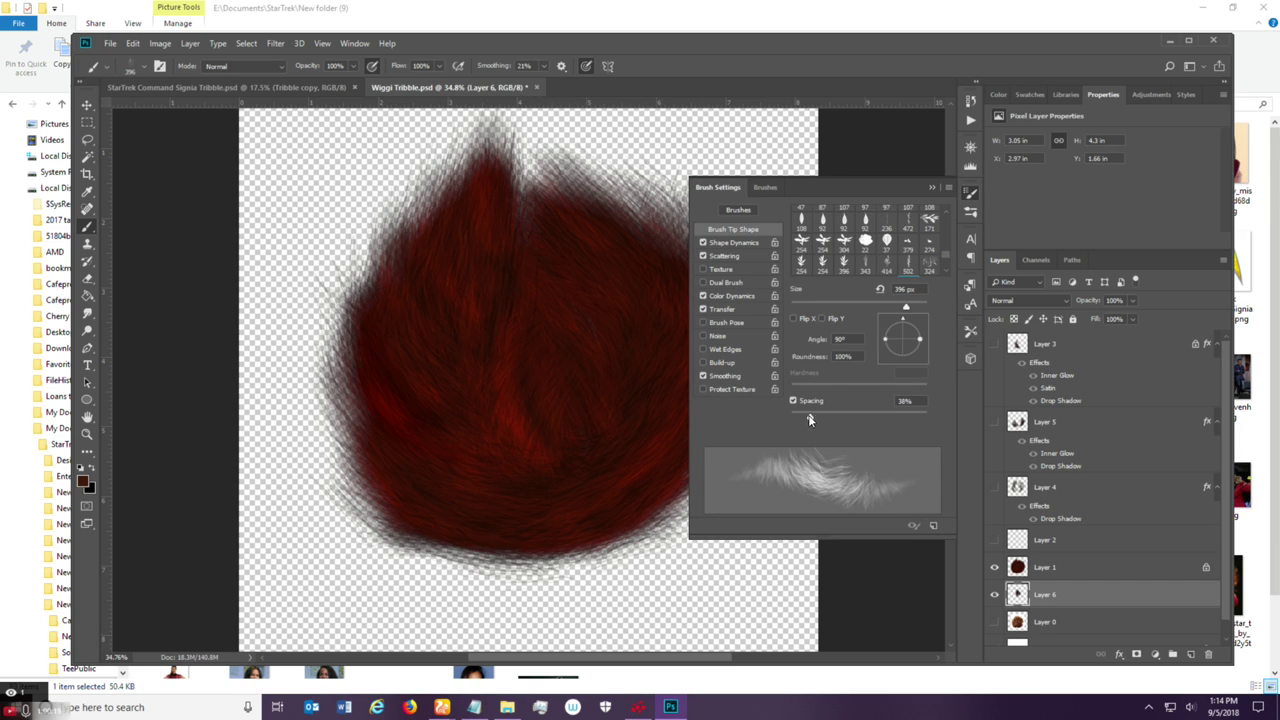
pyautogui.moveTo(811, 420); pyautogui.dragTo(804, 420)
pyautogui.click(730, 256)
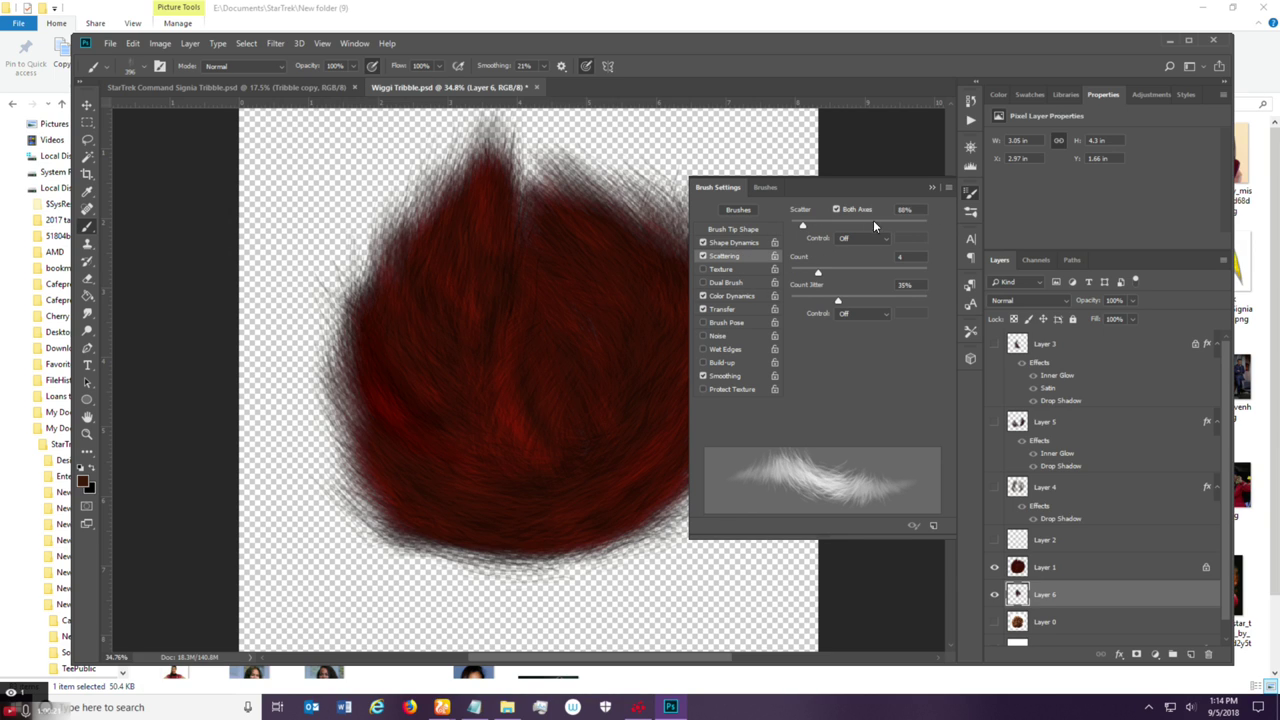
pyautogui.click(931, 187)
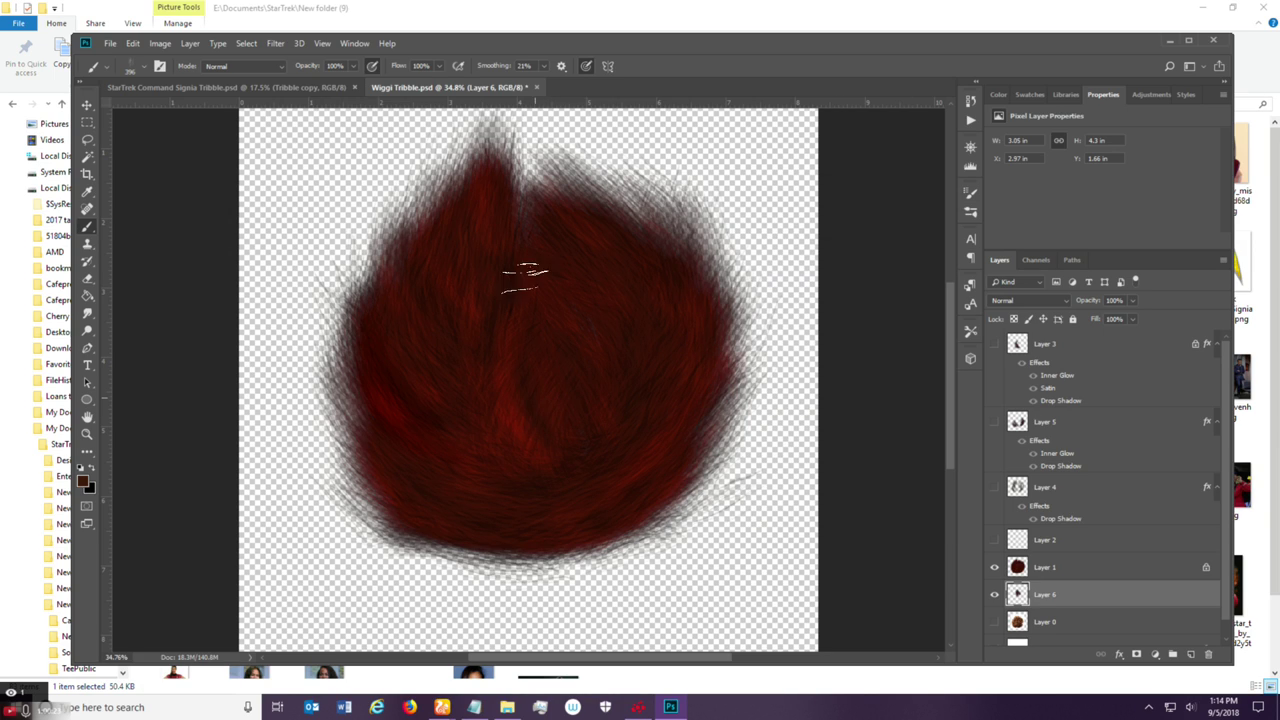
# Paint dark hair across the whole body on Layer 6 and reduce the brush size to 250 px.
pyautogui.moveTo(447, 378)
pyautogui.mouseDown()
pyautogui.moveTo(398, 366)
pyautogui.moveTo(455, 478)
pyautogui.moveTo(408, 368)
pyautogui.moveTo(483, 494)
pyautogui.moveTo(398, 412)
pyautogui.moveTo(485, 508)
pyautogui.moveTo(445, 455)
pyautogui.moveTo(518, 492)
pyautogui.moveTo(452, 382)
pyautogui.moveTo(540, 505)
pyautogui.moveTo(475, 515)
pyautogui.moveTo(525, 520)
pyautogui.moveTo(487, 518)
pyautogui.moveTo(440, 460)
pyautogui.moveTo(560, 515)
pyautogui.moveTo(540, 520)
pyautogui.moveTo(595, 505)
pyautogui.moveTo(570, 472)
pyautogui.moveTo(588, 437)
pyautogui.moveTo(545, 483)
pyautogui.moveTo(635, 443)
pyautogui.moveTo(565, 465)
pyautogui.moveTo(623, 408)
pyautogui.moveTo(570, 440)
pyautogui.moveTo(580, 378)
pyautogui.moveTo(542, 312)
pyautogui.moveTo(524, 366)
pyautogui.moveTo(514, 324)
pyautogui.moveTo(503, 370)
pyautogui.moveTo(508, 341)
pyautogui.moveTo(474, 379)
pyautogui.moveTo(489, 324)
pyautogui.moveTo(483, 441)
pyautogui.moveTo(485, 247)
pyautogui.moveTo(540, 328)
pyautogui.moveTo(524, 292)
pyautogui.moveTo(544, 276)
pyautogui.moveTo(512, 200)
pyautogui.moveTo(547, 271)
pyautogui.moveTo(527, 262)
pyautogui.moveTo(602, 305)
pyautogui.moveTo(535, 218)
pyautogui.moveTo(631, 323)
pyautogui.moveTo(570, 231)
pyautogui.moveTo(650, 393)
pyautogui.moveTo(637, 292)
pyautogui.moveTo(577, 245)
pyautogui.moveTo(650, 325)
pyautogui.moveTo(580, 240)
pyautogui.moveTo(670, 327)
pyautogui.moveTo(598, 230)
pyautogui.moveTo(658, 277)
pyautogui.moveTo(678, 313)
pyautogui.moveTo(632, 230)
pyautogui.moveTo(673, 290)
pyautogui.moveTo(645, 290)
pyautogui.moveTo(689, 277)
pyautogui.moveTo(681, 326)
pyautogui.moveTo(704, 354)
pyautogui.moveTo(702, 397)
pyautogui.moveTo(629, 500)
pyautogui.moveTo(600, 506)
pyautogui.moveTo(614, 509)
pyautogui.moveTo(557, 510)
pyautogui.moveTo(529, 490)
pyautogui.moveTo(620, 508)
pyautogui.moveTo(535, 515)
pyautogui.moveTo(449, 457)
pyautogui.moveTo(500, 443)
pyautogui.moveTo(545, 455)
pyautogui.moveTo(670, 420)
pyautogui.moveTo(666, 443)
pyautogui.moveTo(617, 449)
pyautogui.moveTo(609, 329)
pyautogui.moveTo(591, 366)
pyautogui.moveTo(543, 291)
pyautogui.moveTo(494, 318)
pyautogui.moveTo(518, 280)
pyautogui.moveTo(505, 412)
pyautogui.moveTo(466, 472)
pyautogui.moveTo(443, 466)
pyautogui.moveTo(428, 428)
pyautogui.moveTo(410, 435)
pyautogui.moveTo(418, 408)
pyautogui.moveTo(415, 446)
pyautogui.moveTo(388, 297)
pyautogui.moveTo(380, 334)
pyautogui.moveTo(429, 366)
pyautogui.moveTo(429, 320)
pyautogui.moveTo(462, 350)
pyautogui.moveTo(491, 349)
pyautogui.moveTo(500, 277)
pyautogui.moveTo(593, 278)
pyautogui.moveTo(584, 298)
pyautogui.moveTo(686, 286)
pyautogui.moveTo(662, 313)
pyautogui.mouseUp()
pyautogui.press('[')
pyautogui.press('[')
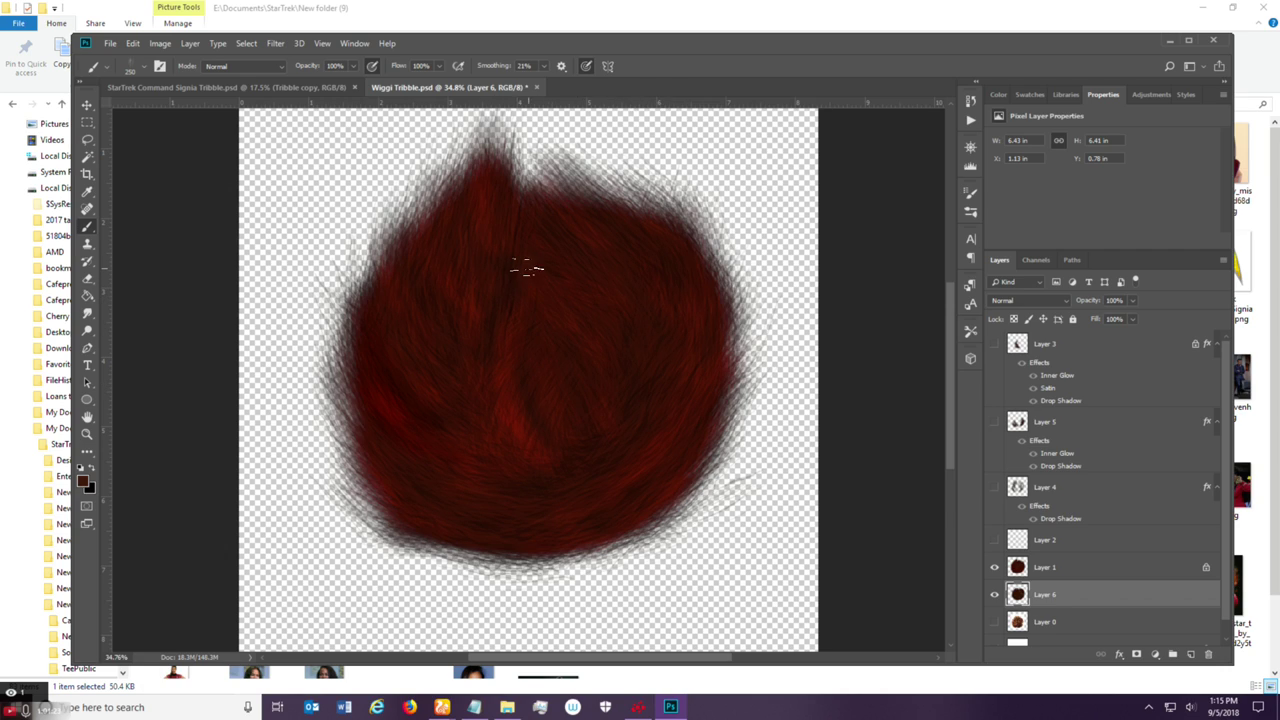
# Show Layers 2, 4, 5 and 3 again and review the whole tribble.
pyautogui.click(994, 540)
pyautogui.click(994, 487)
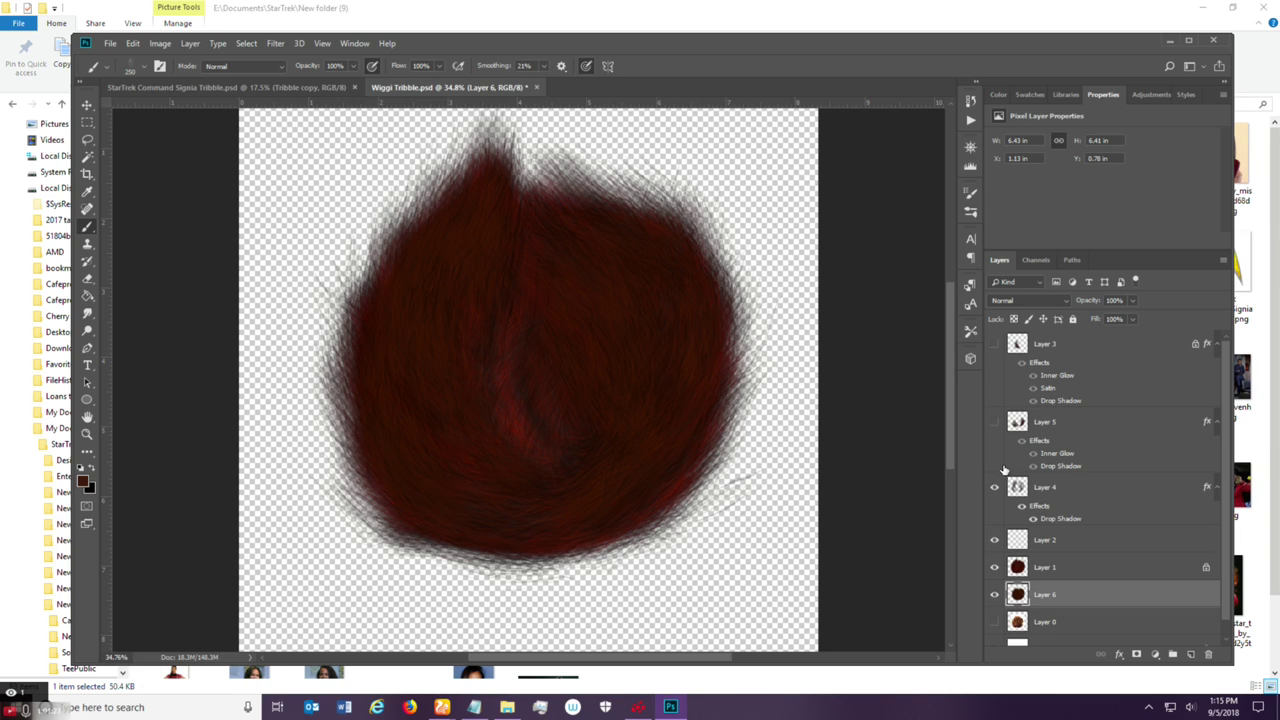
pyautogui.click(994, 422)
pyautogui.click(994, 343)
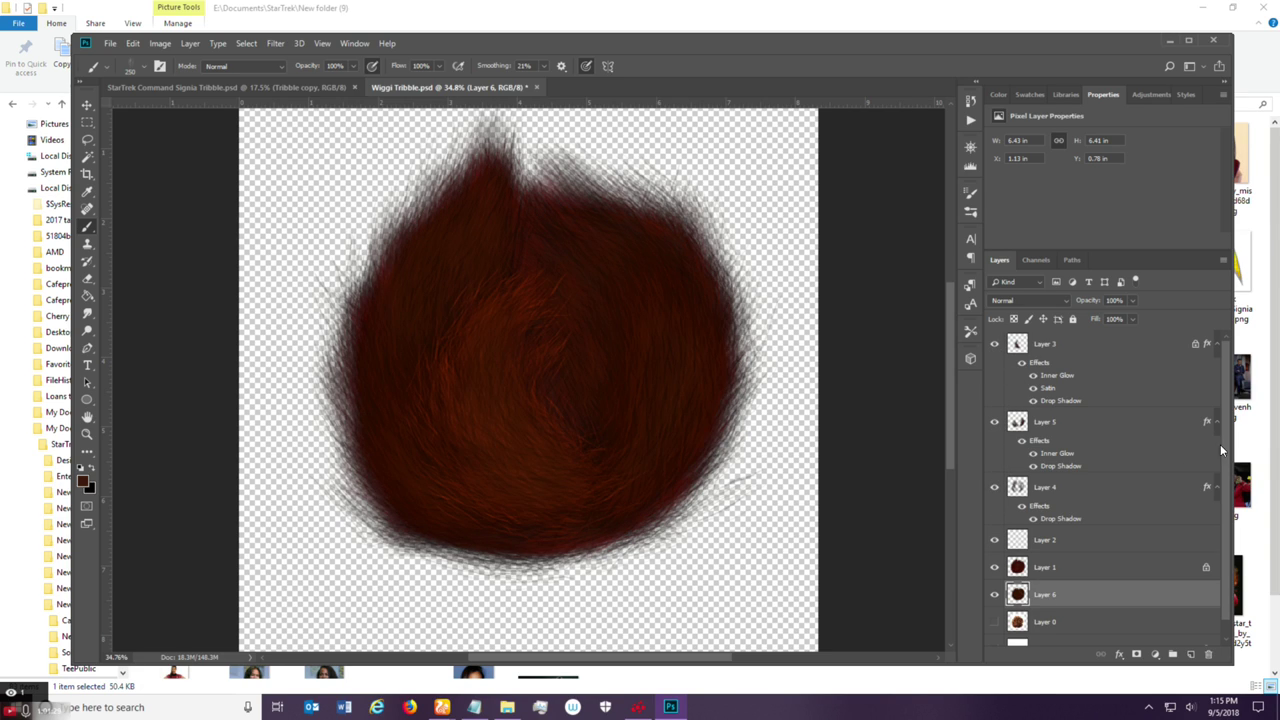
pyautogui.scroll(-1, 1219, 470)
pyautogui.scroll(1, 1214, 430)
pyautogui.scroll(-1, 1194, 427)
pyautogui.scroll(-1, 600, 436)
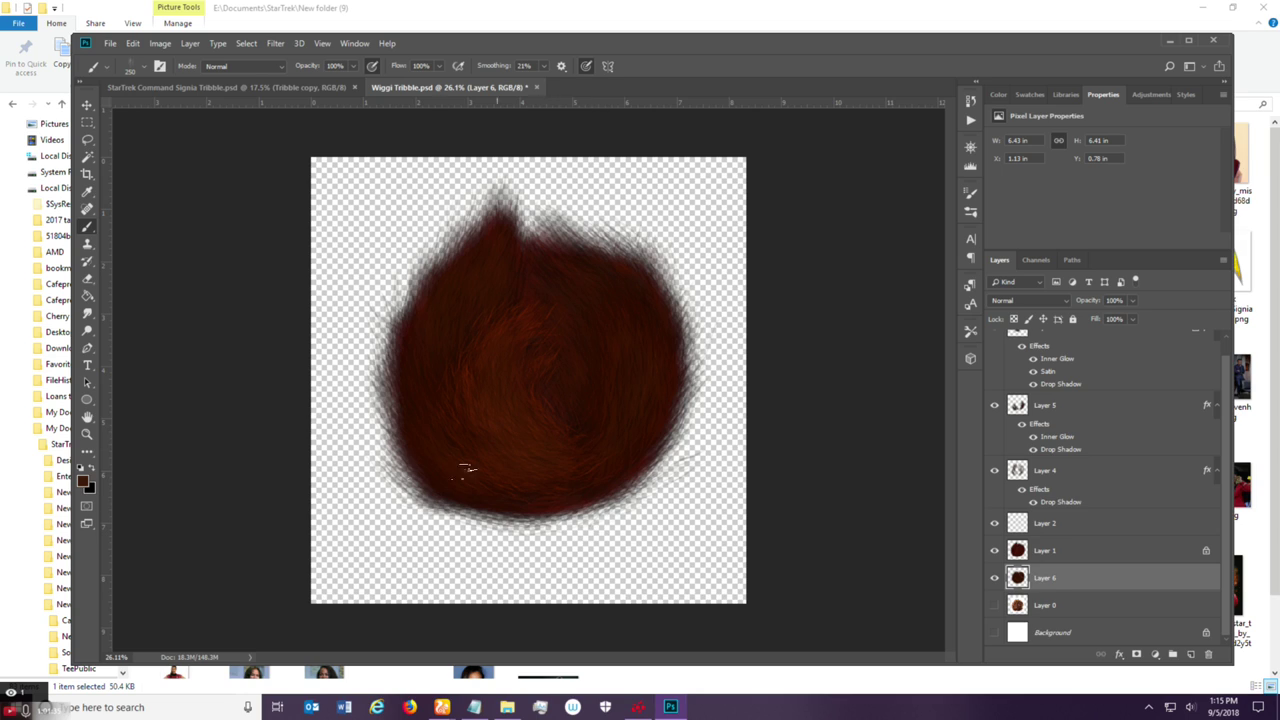
# Save the Wiggi Tribble document.
pyautogui.click(91, 416)
pyautogui.scroll(-1, 270, 510)
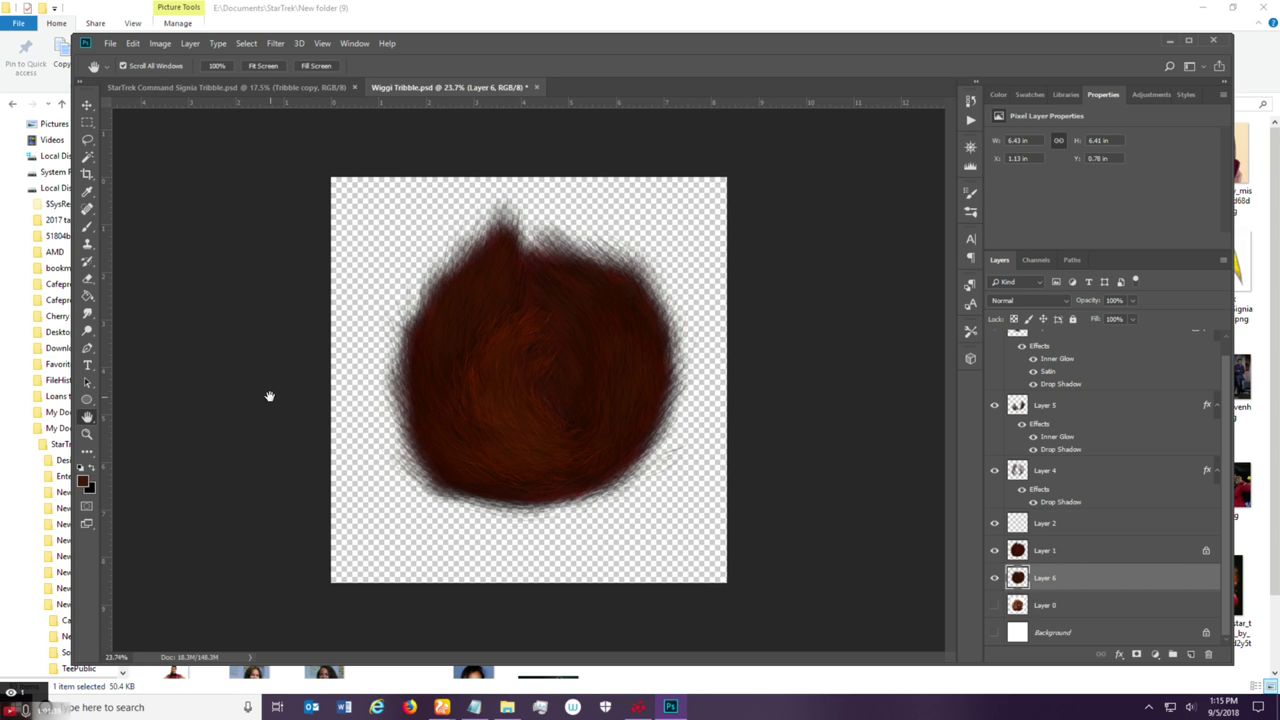
pyautogui.click(110, 43)
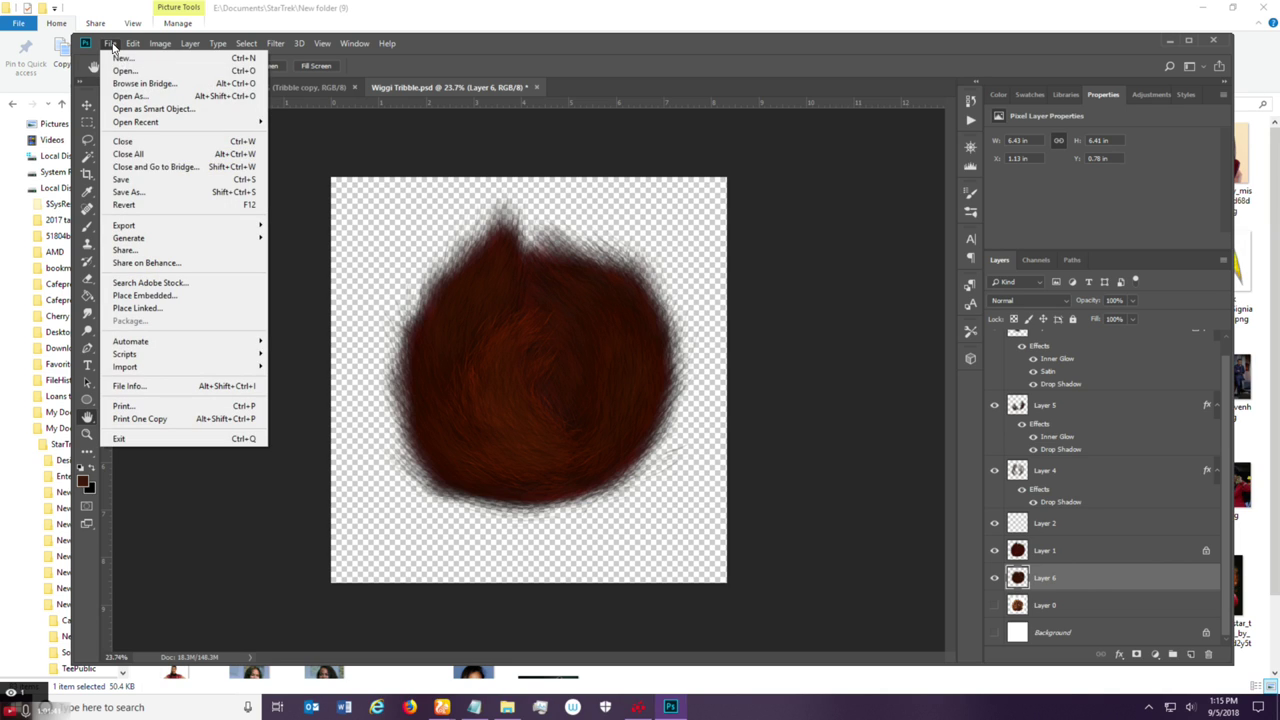
pyautogui.click(151, 182)
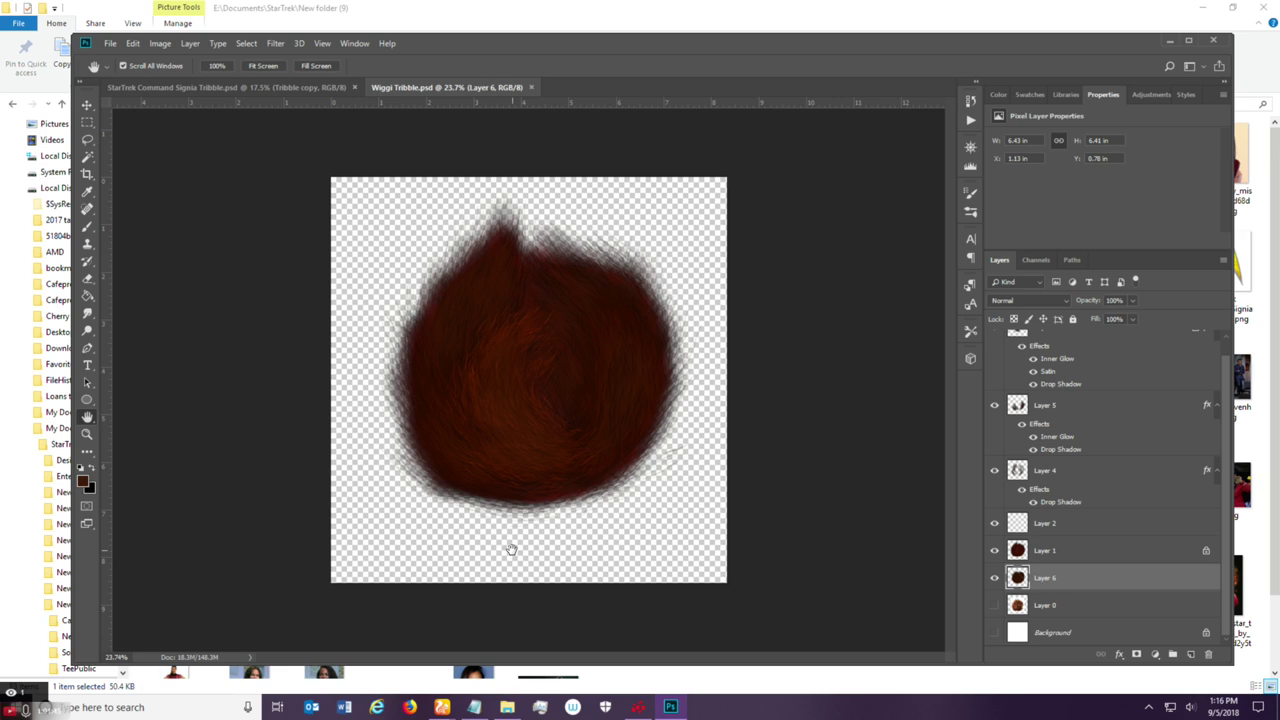
# Unlock Layer 3's transparent pixels, paint brown hair across the tribble's lower right body, and relock them.
pyautogui.scroll(1, 543, 486)
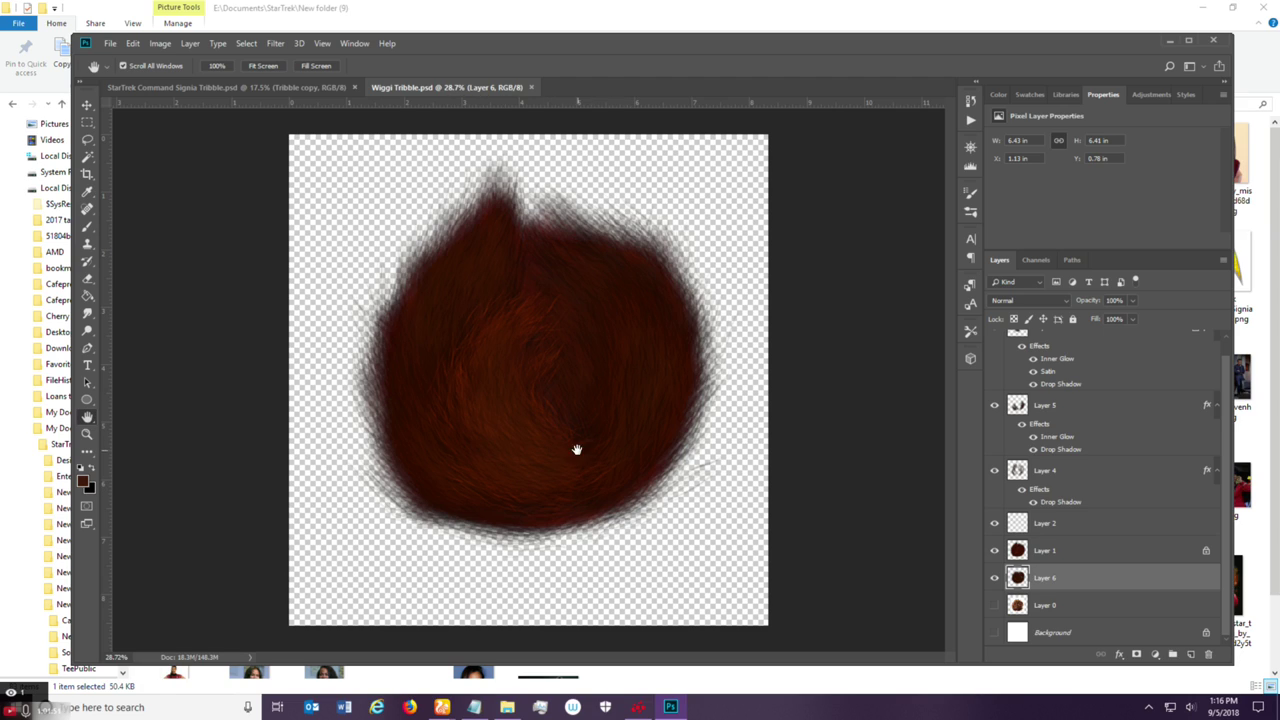
pyautogui.scroll(1, 1088, 488)
pyautogui.click(1090, 351)
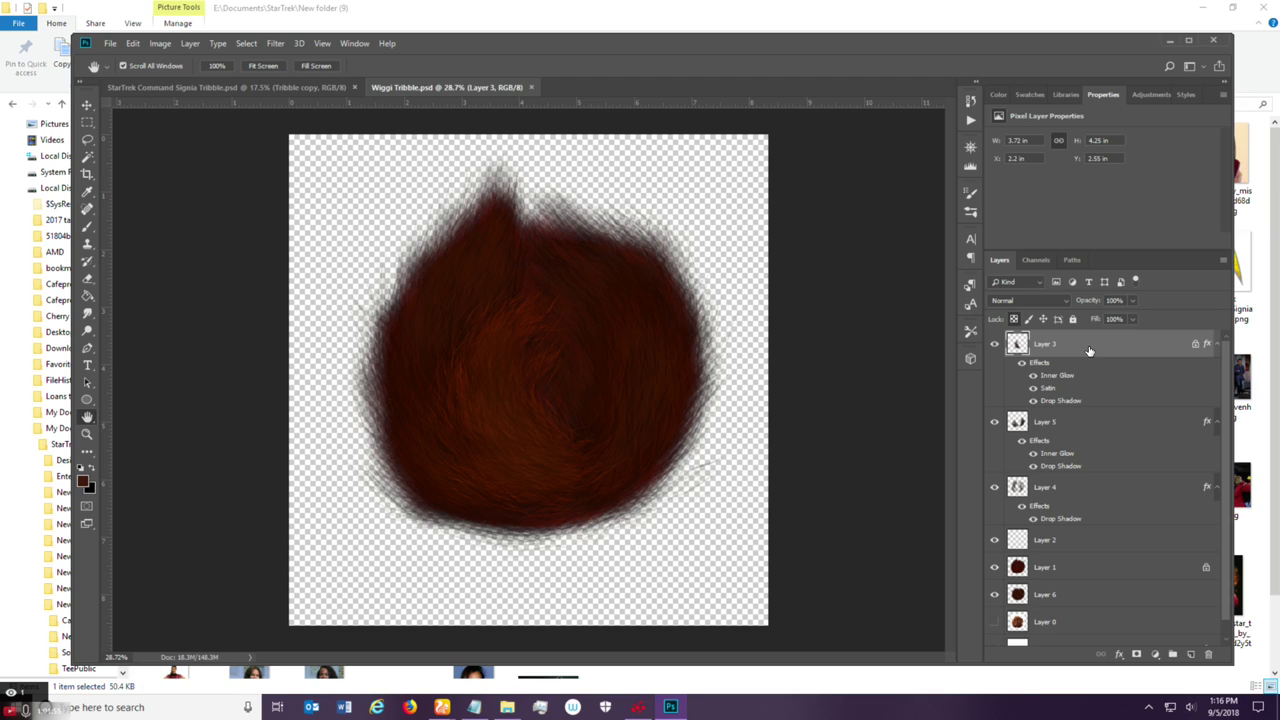
pyautogui.press('b')
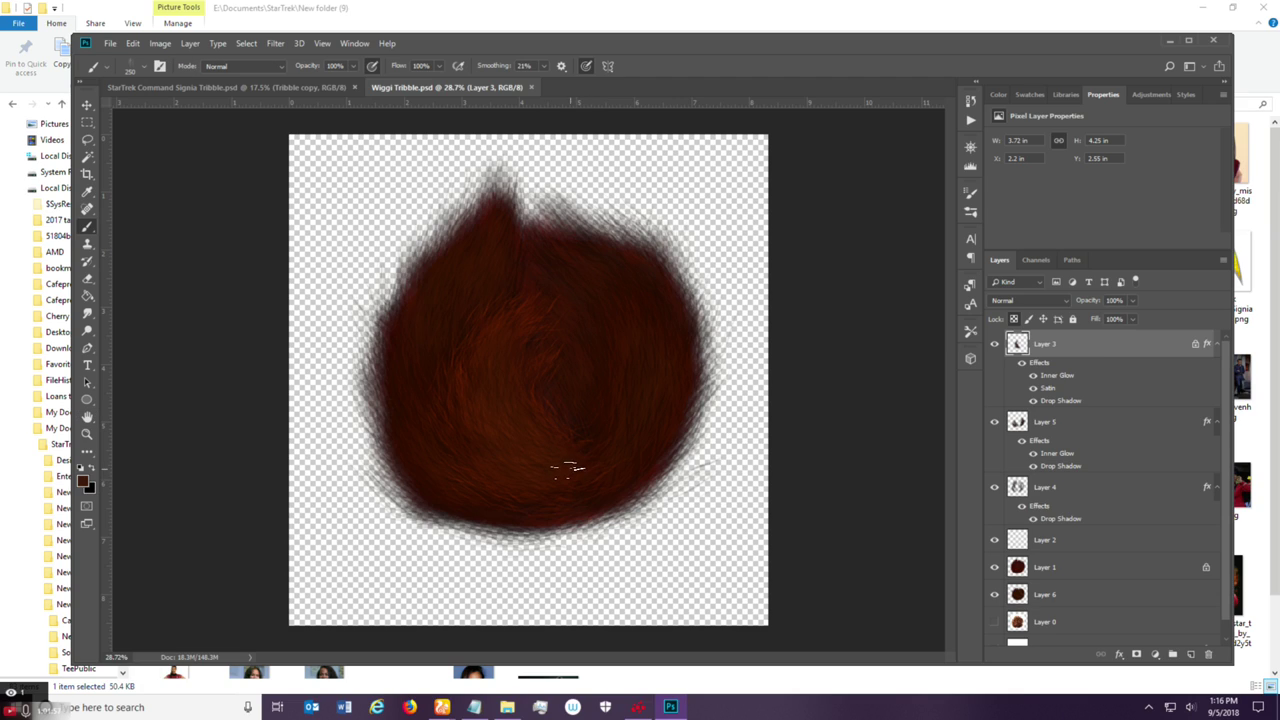
pyautogui.click(607, 441)
pyautogui.click(1014, 319)
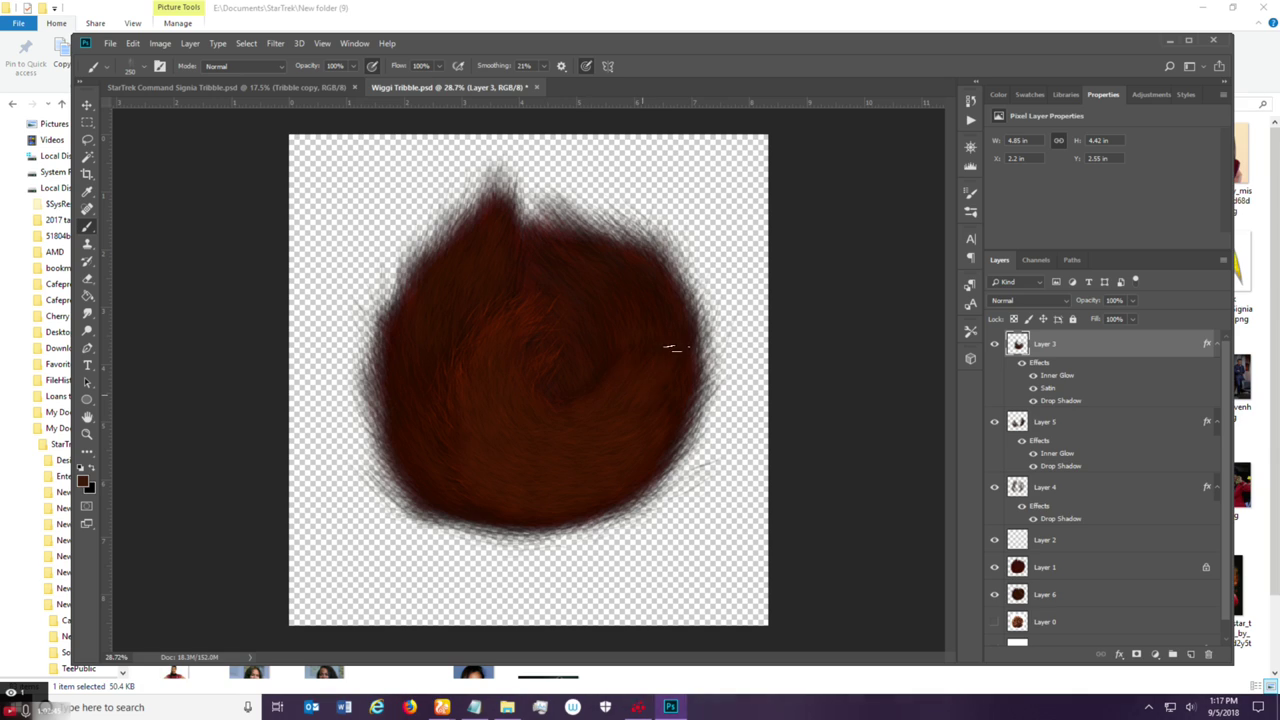
pyautogui.moveTo(674, 346); pyautogui.dragTo(686, 363)
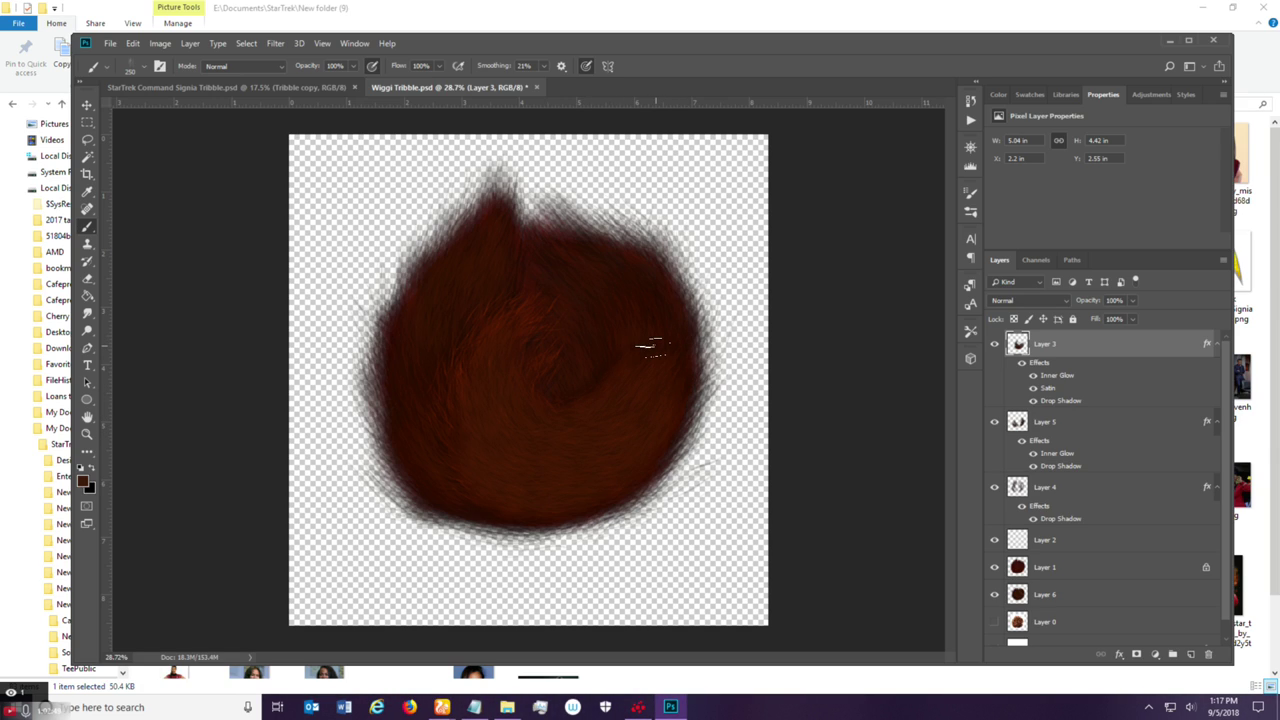
pyautogui.click(1014, 319)
# Adjust the distance and spread of Layer 3's drop shadow and apply the layer style.
pyautogui.scroll(-1, 650, 400)
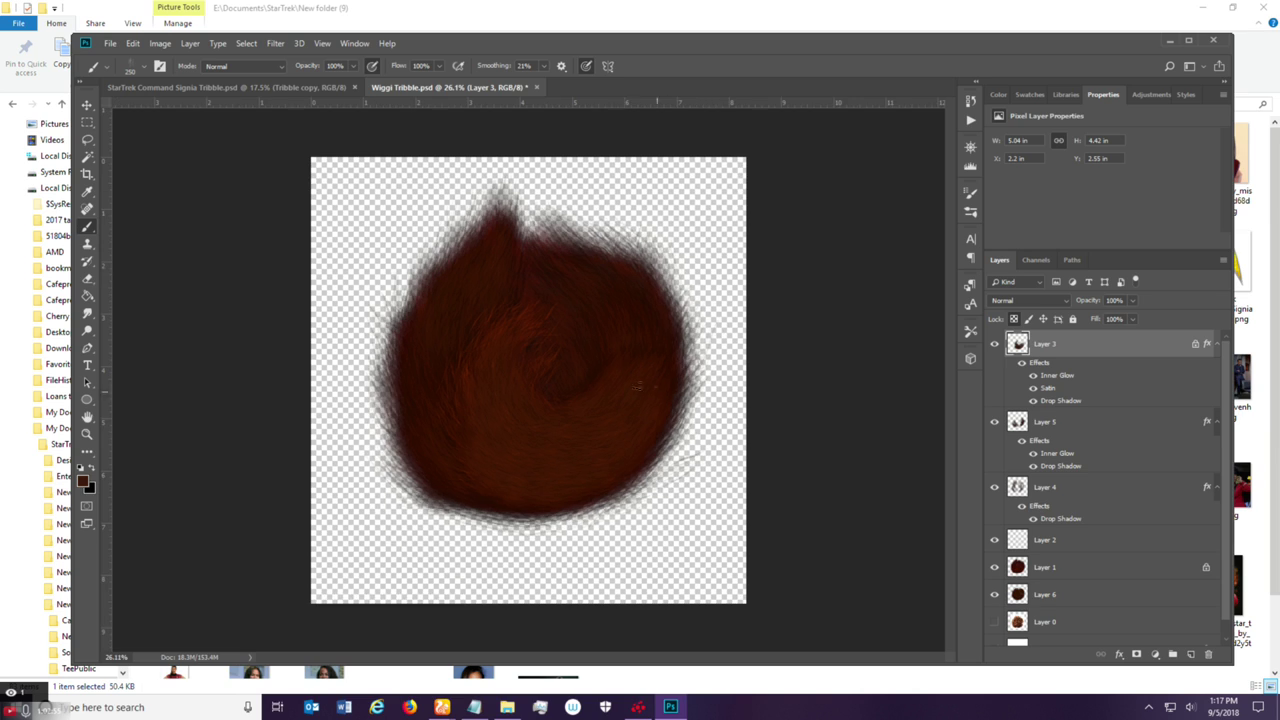
pyautogui.scroll(2, 612, 378)
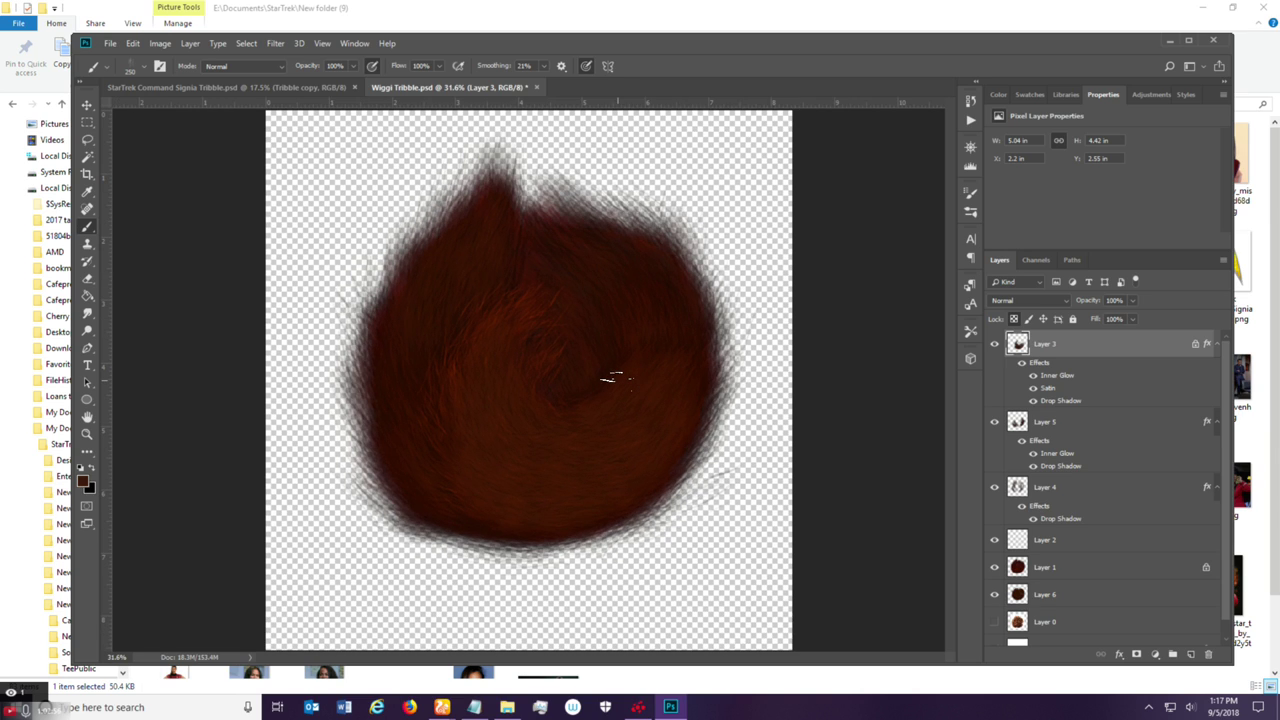
pyautogui.doubleClick(1122, 349)
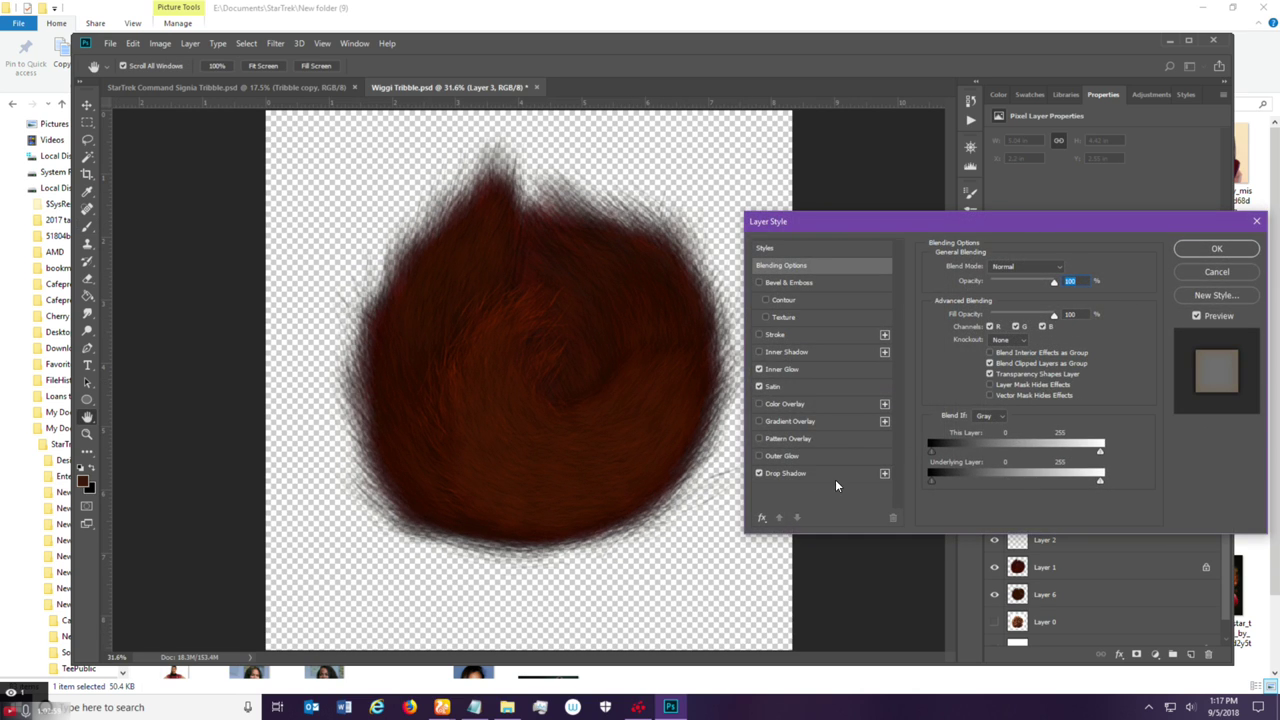
pyautogui.click(832, 474)
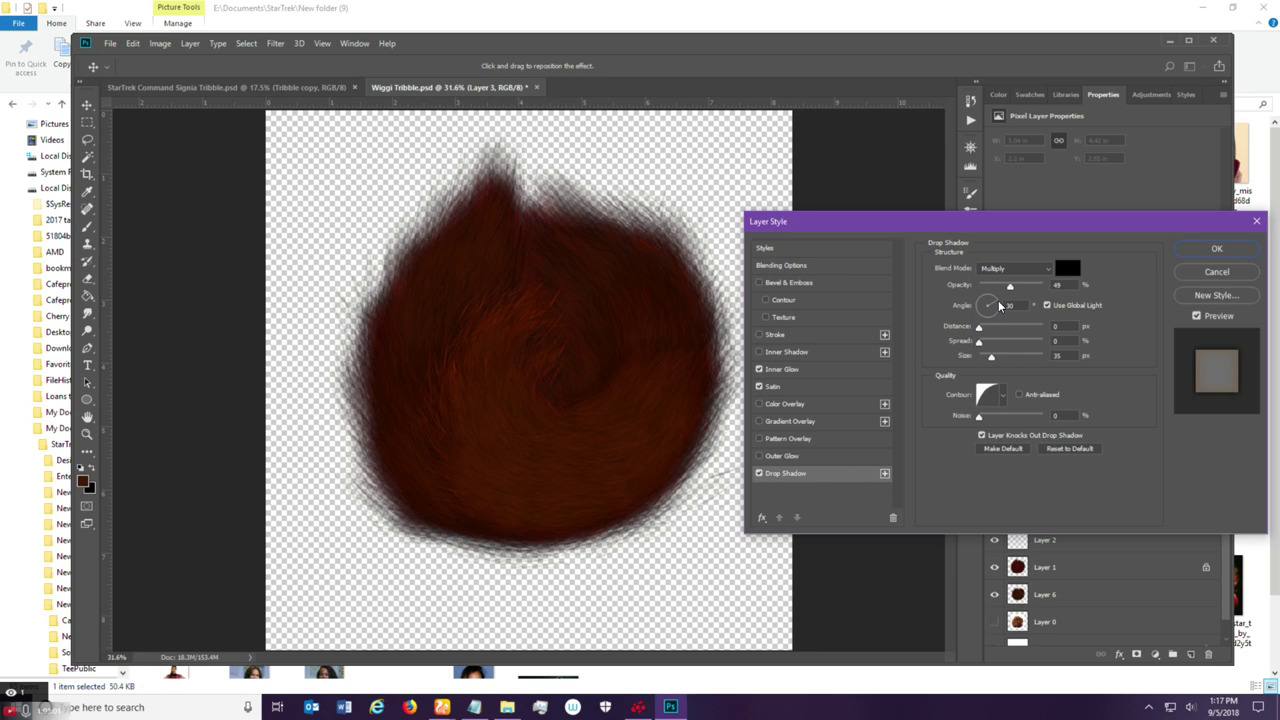
pyautogui.moveTo(980, 330)
pyautogui.mouseDown()
pyautogui.moveTo(1049, 345)
pyautogui.moveTo(975, 342)
pyautogui.mouseUp()
pyautogui.click(1216, 249)
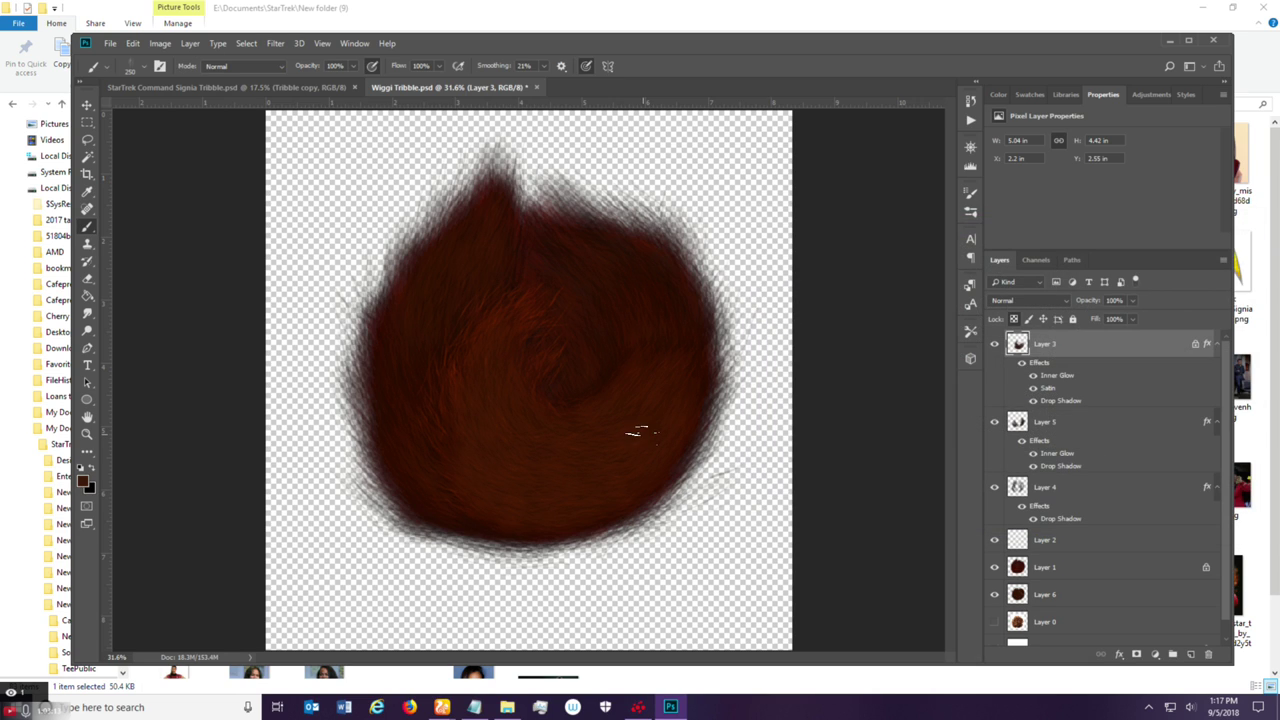
# Duplicate Layer 3 within the same document as Layer 3 copy.
pyautogui.scroll(-2, 678, 400)
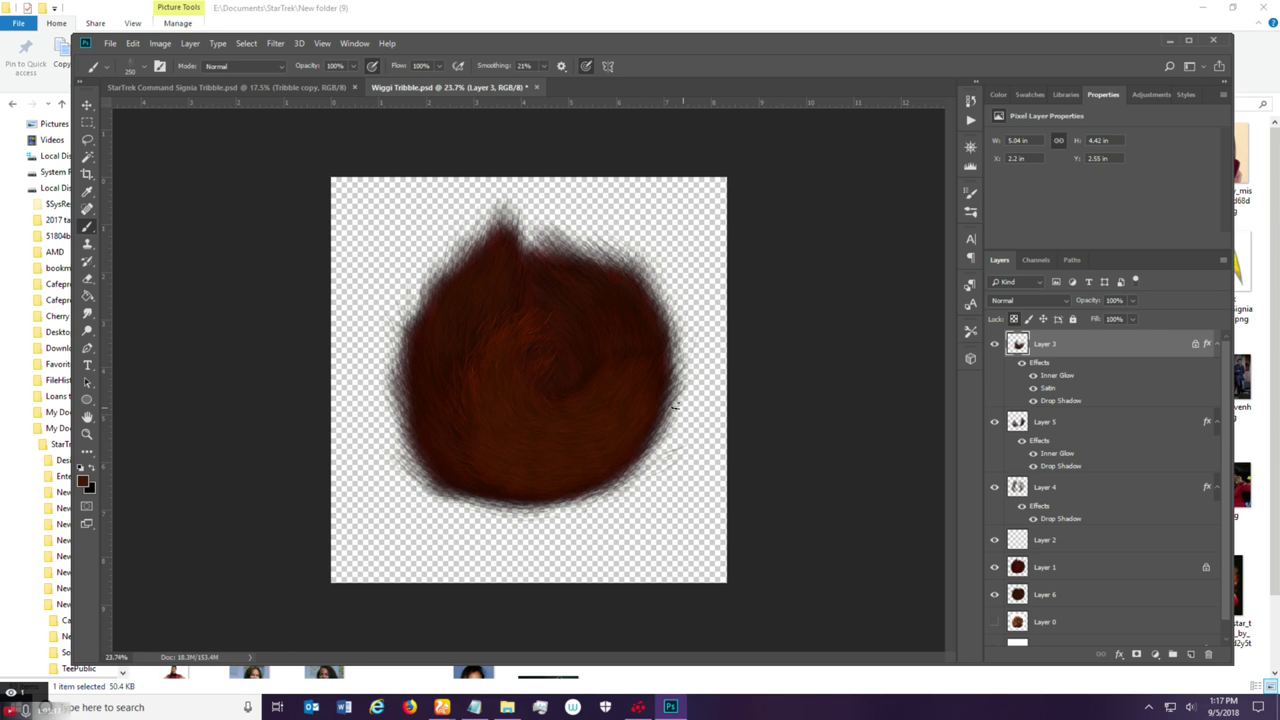
pyautogui.click(87, 104)
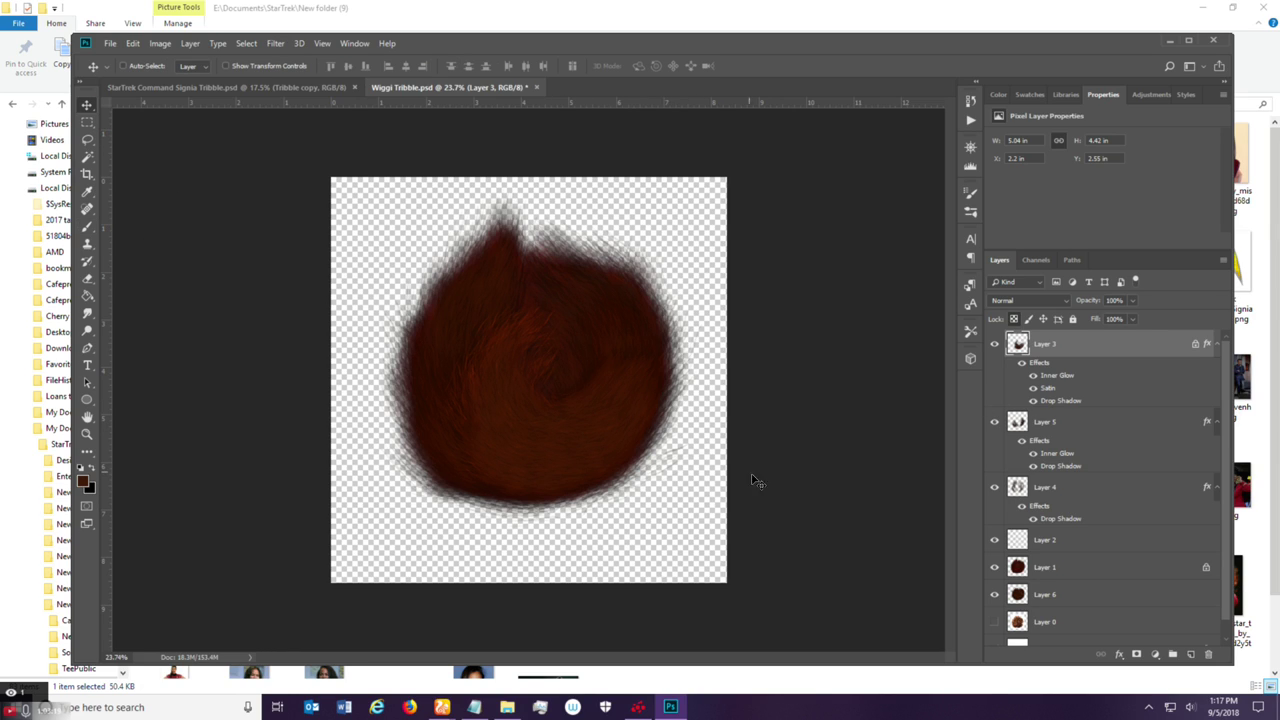
pyautogui.rightClick(1068, 343)
pyautogui.click(1120, 226)
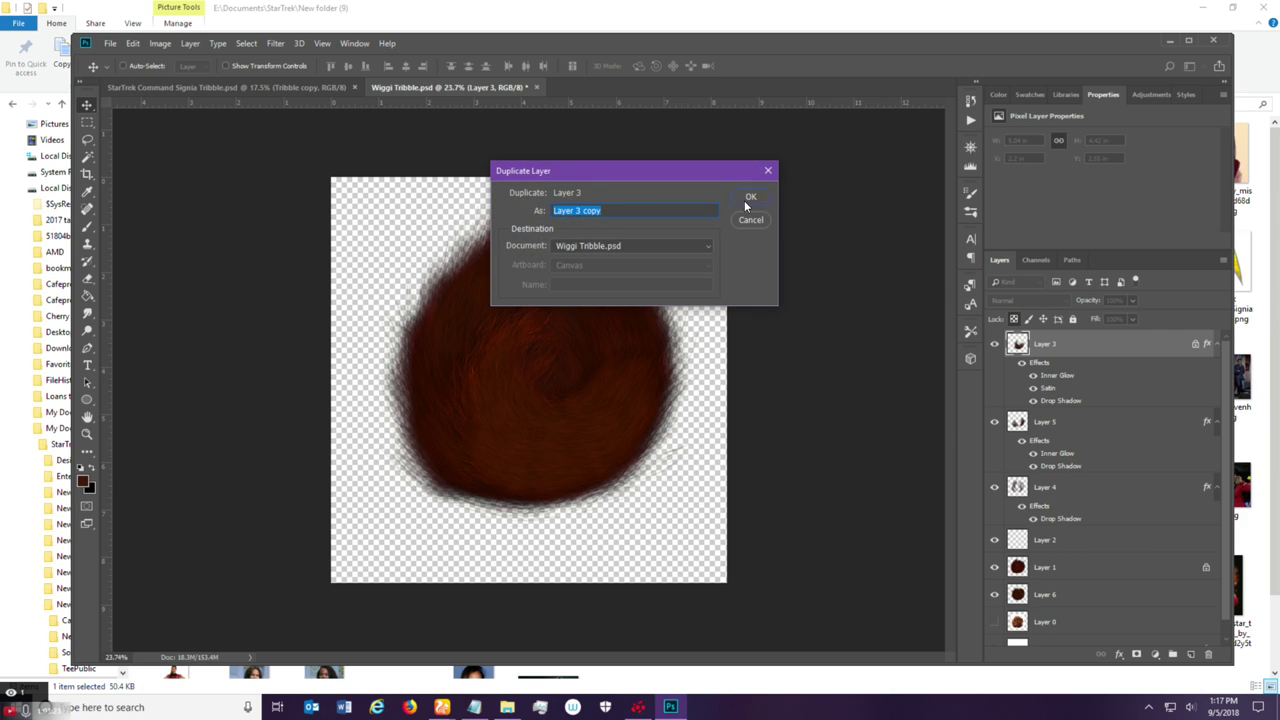
pyautogui.click(744, 200)
# Turn off Blend Clipped Layers as Group in Layer 3's blending options.
pyautogui.click(1079, 423)
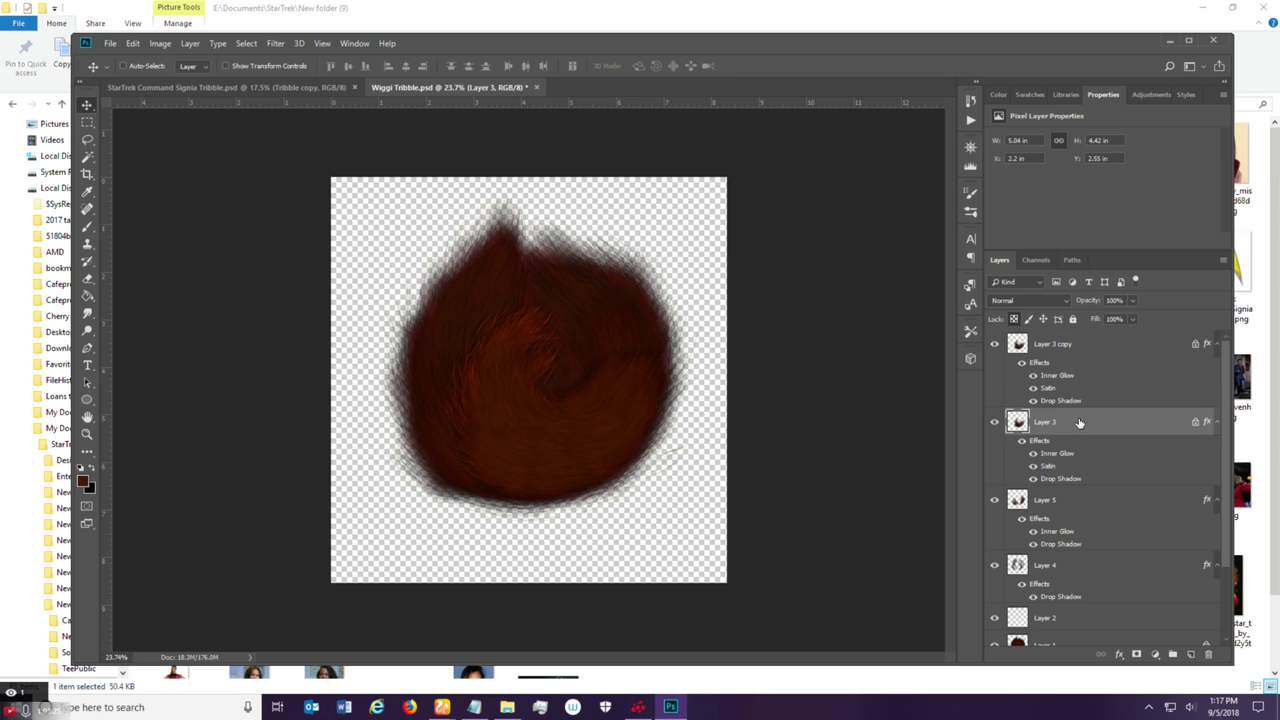
pyautogui.doubleClick(1079, 423)
pyautogui.click(987, 366)
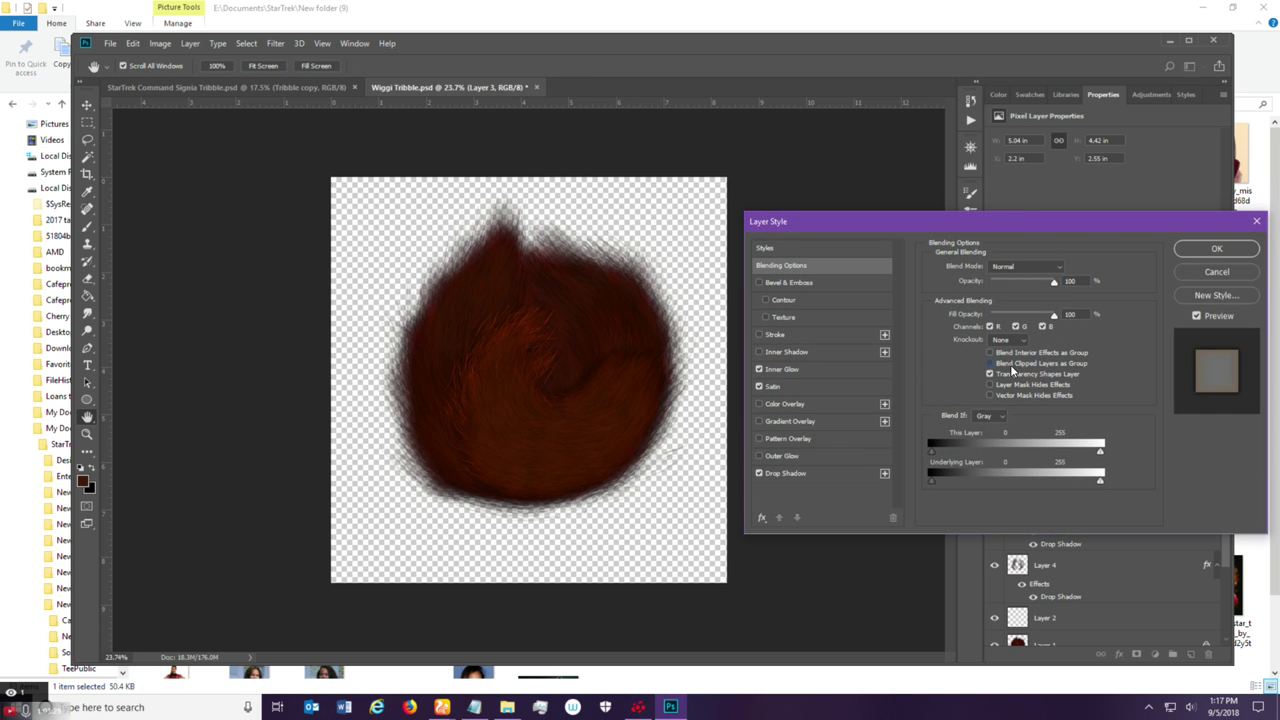
pyautogui.click(1215, 249)
# Turn off Blend Clipped Layers as Group in Layer 3 copy's blending options.
pyautogui.click(1088, 345)
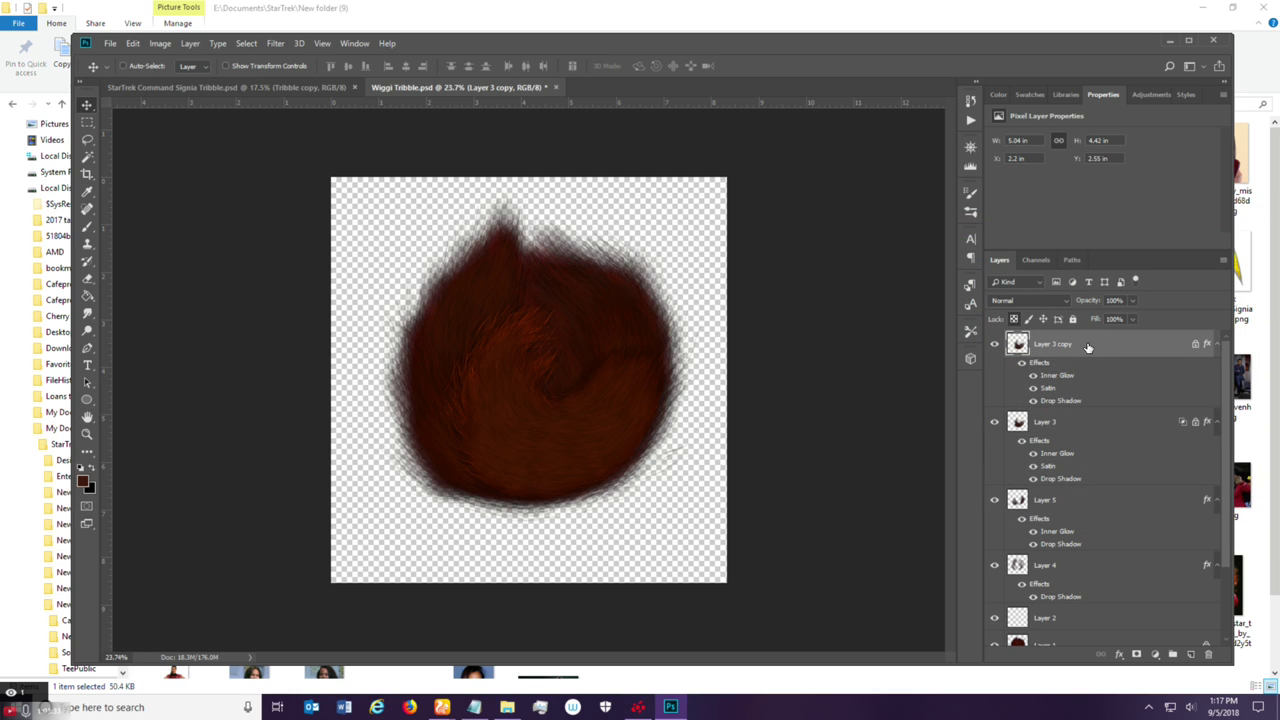
pyautogui.doubleClick(1088, 345)
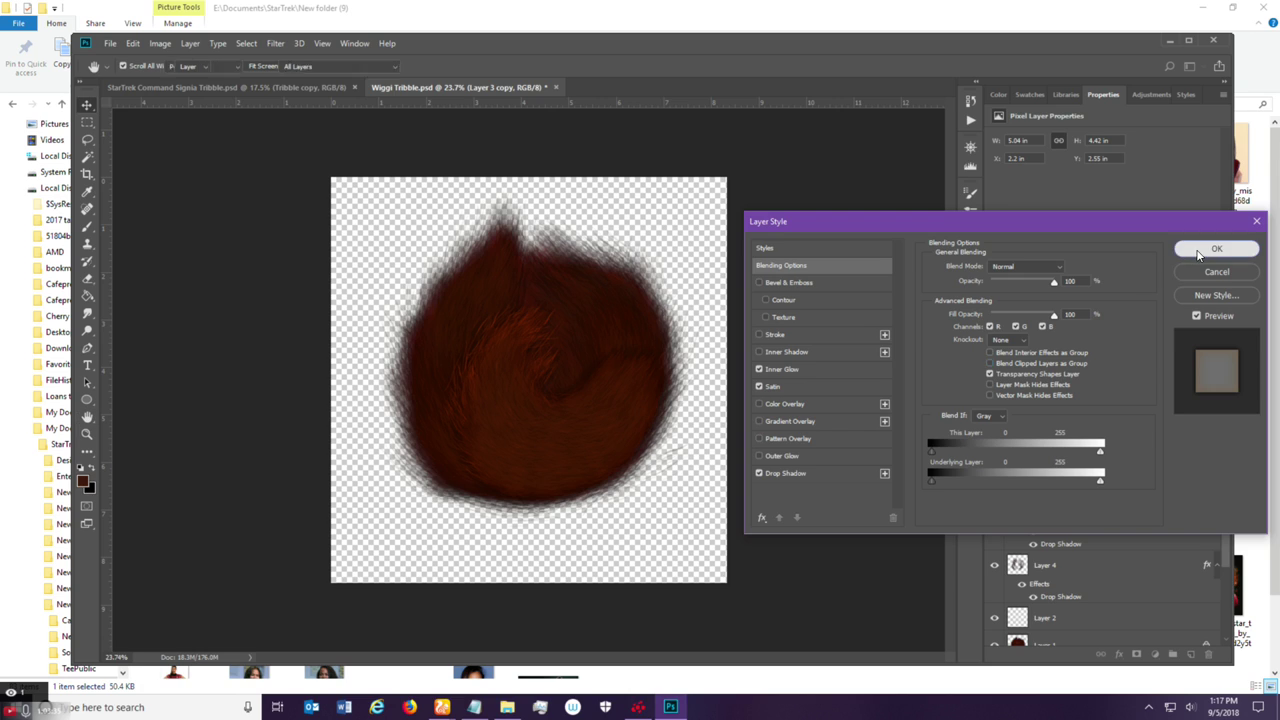
pyautogui.click(1215, 249)
# Hide Layer 3 and rasterize the layer style of Layer 3 copy.
pyautogui.click(994, 422)
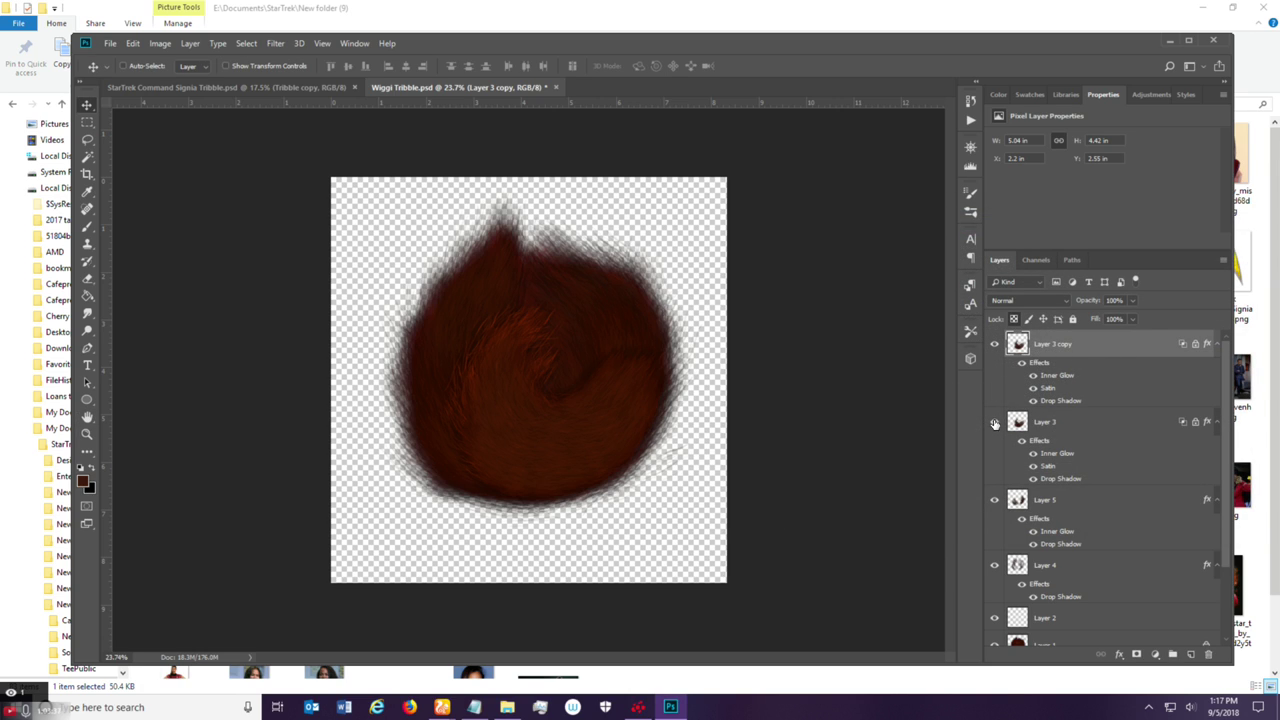
pyautogui.rightClick(1096, 341)
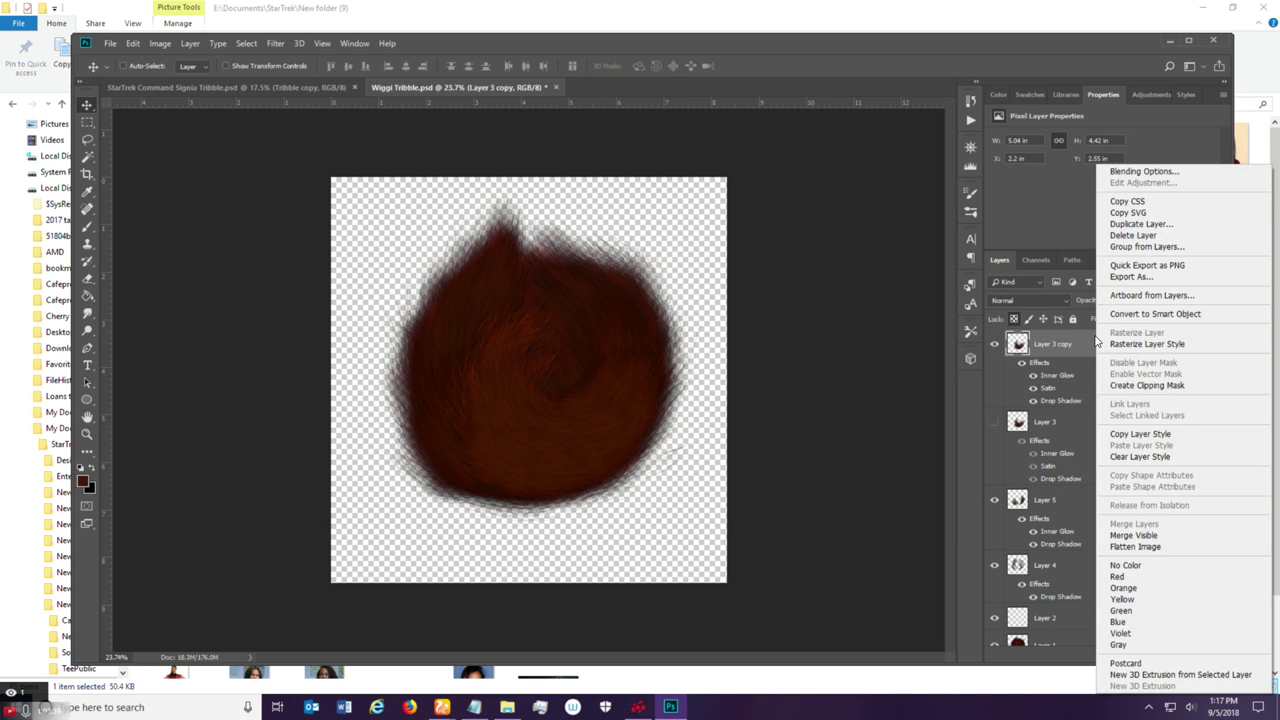
pyautogui.click(1150, 344)
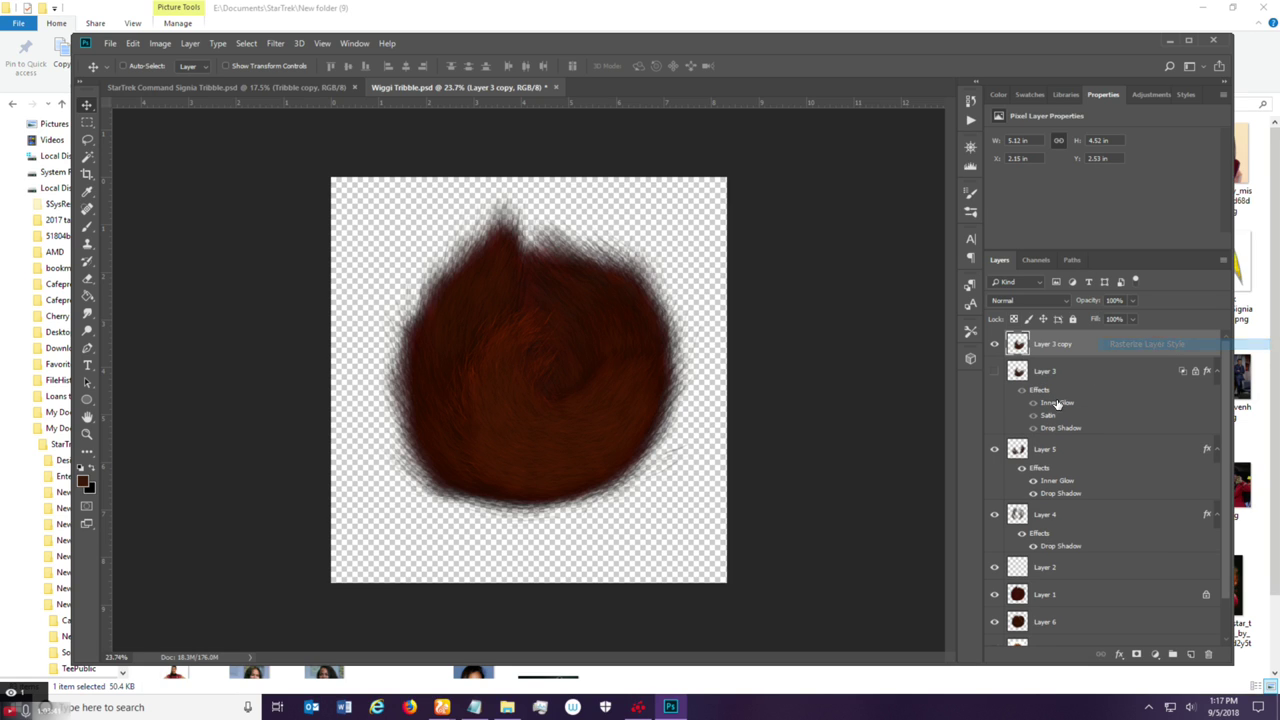
# Add a white layer mask that reveals all of Layer 3 copy.
pyautogui.click(160, 43)
pyautogui.moveTo(190, 43)
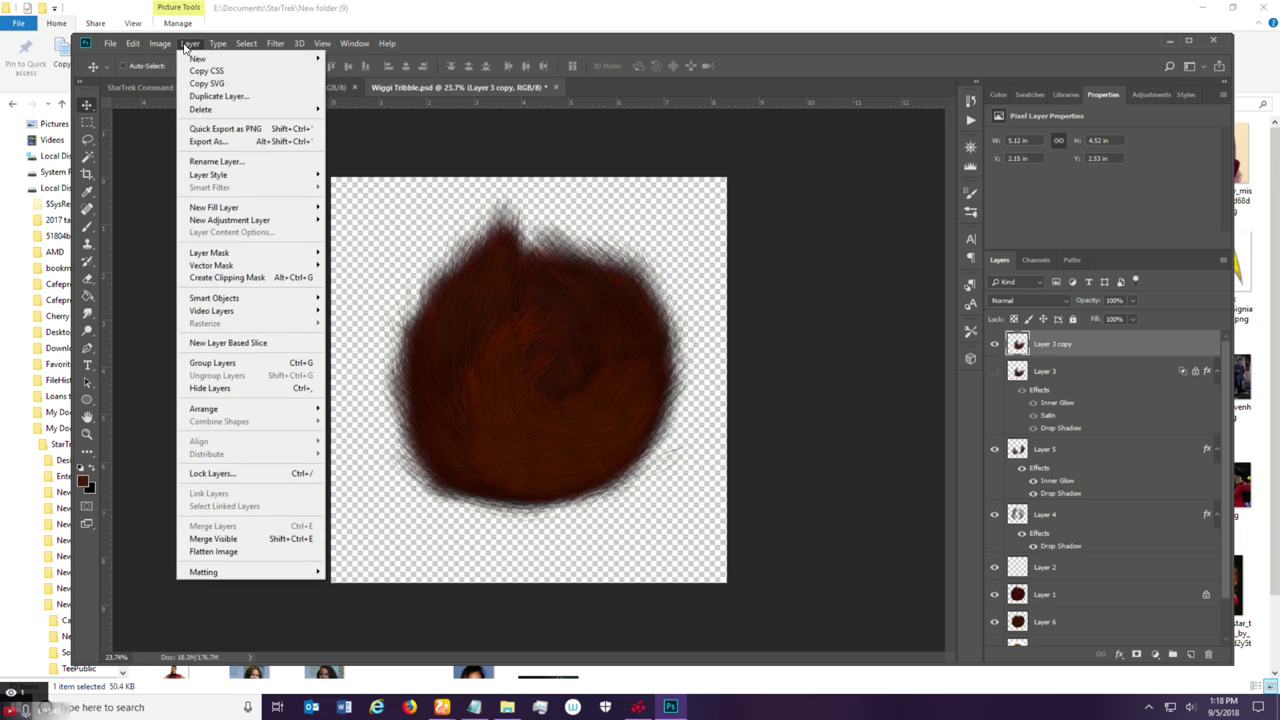
pyautogui.moveTo(290, 252)
pyautogui.click(352, 253)
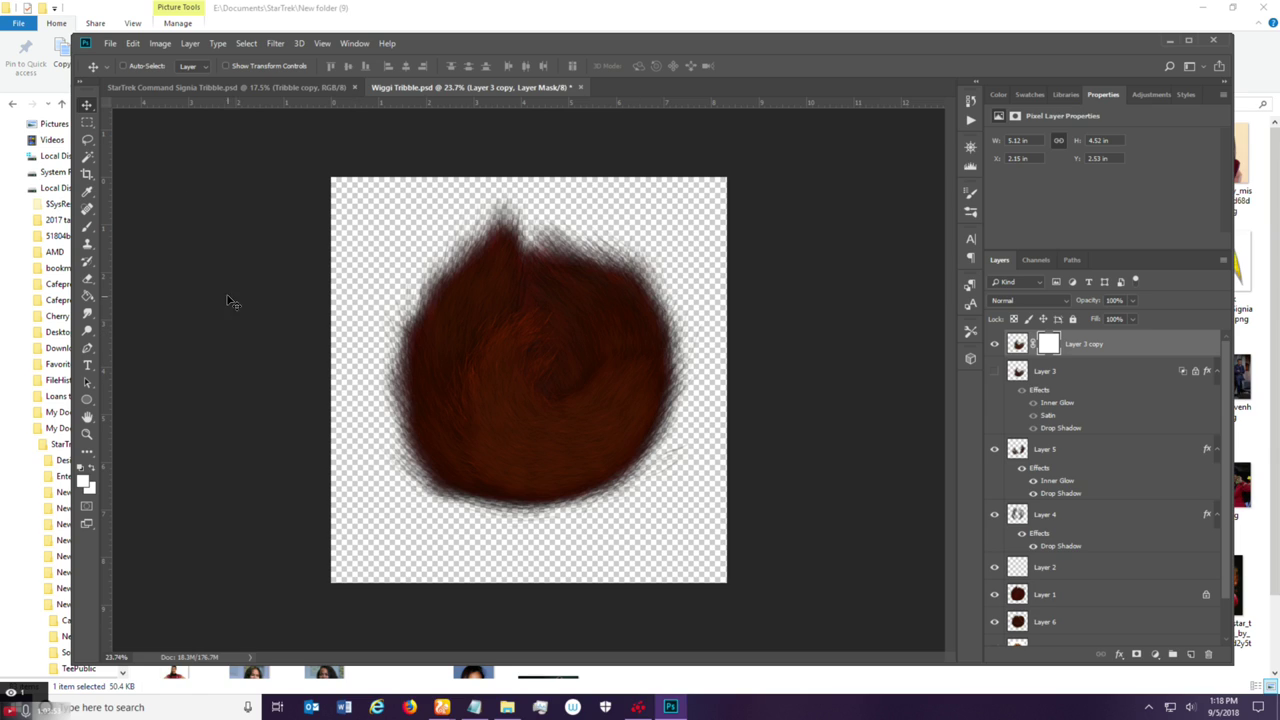
# Choose the Soft Round Pressure Size brush from General Brushes for painting on the mask.
pyautogui.press('b')
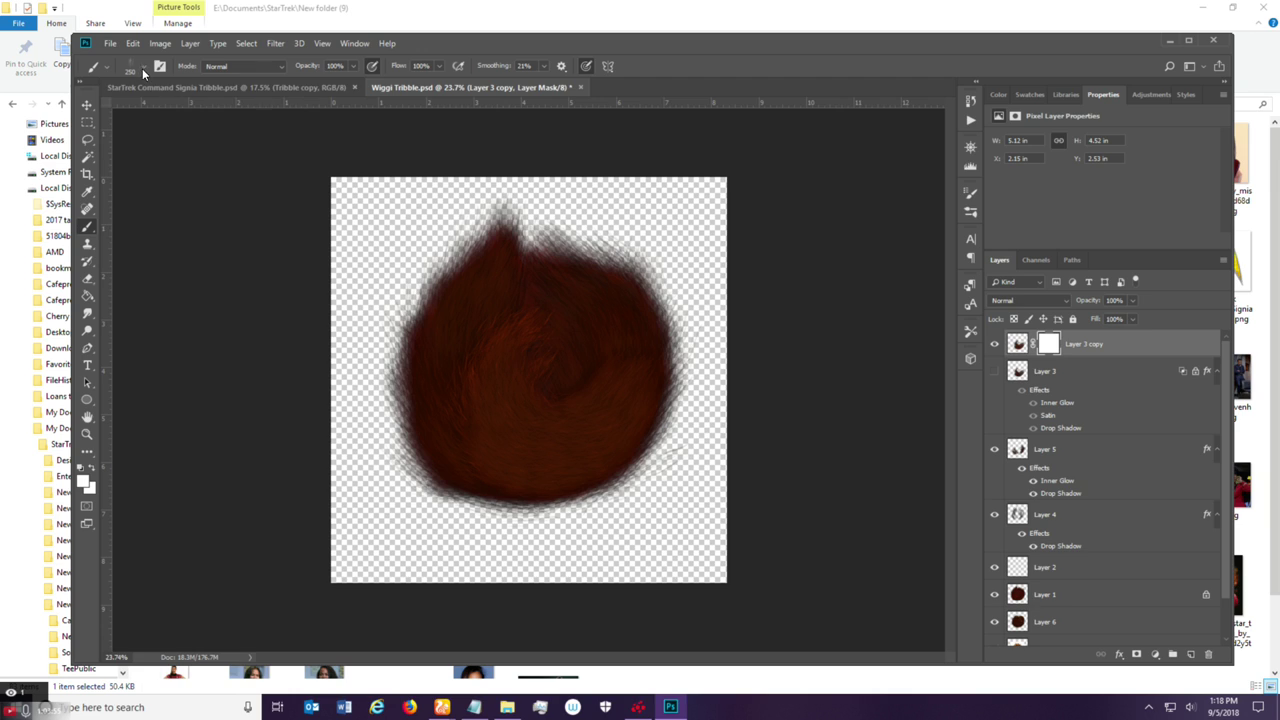
pyautogui.click(141, 67)
pyautogui.moveTo(386, 442); pyautogui.dragTo(382, 188)
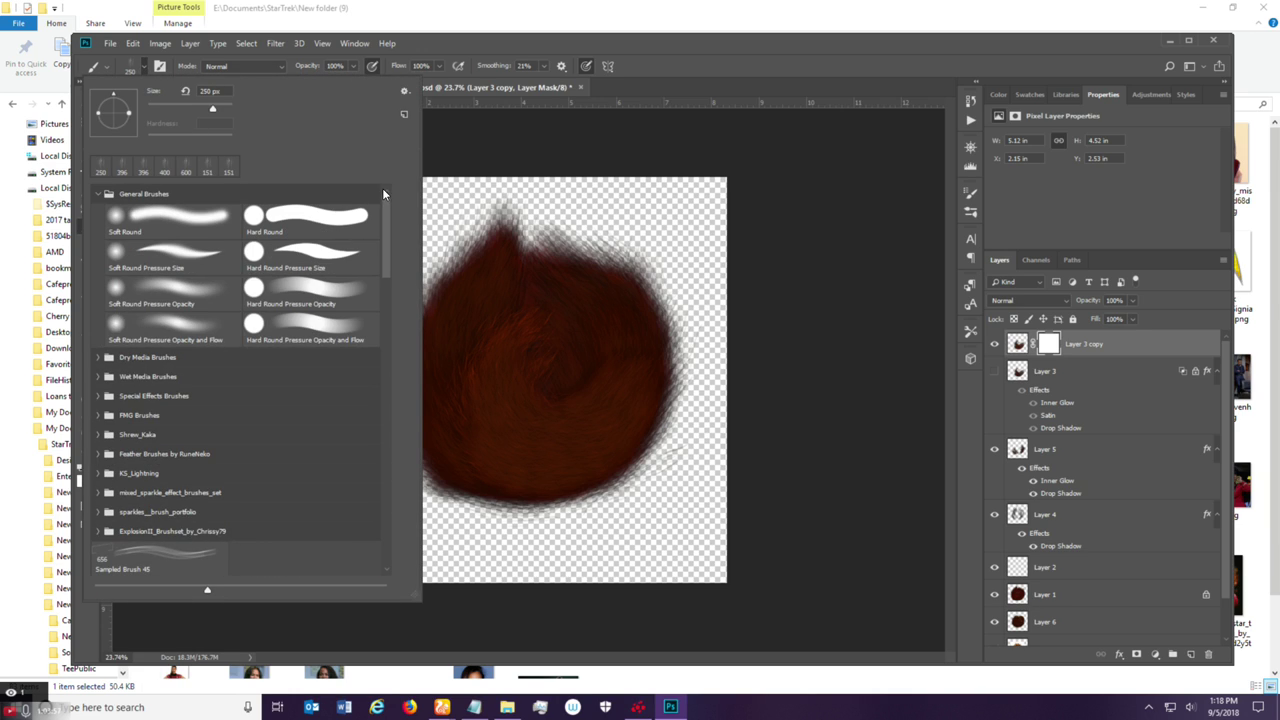
pyautogui.click(335, 263)
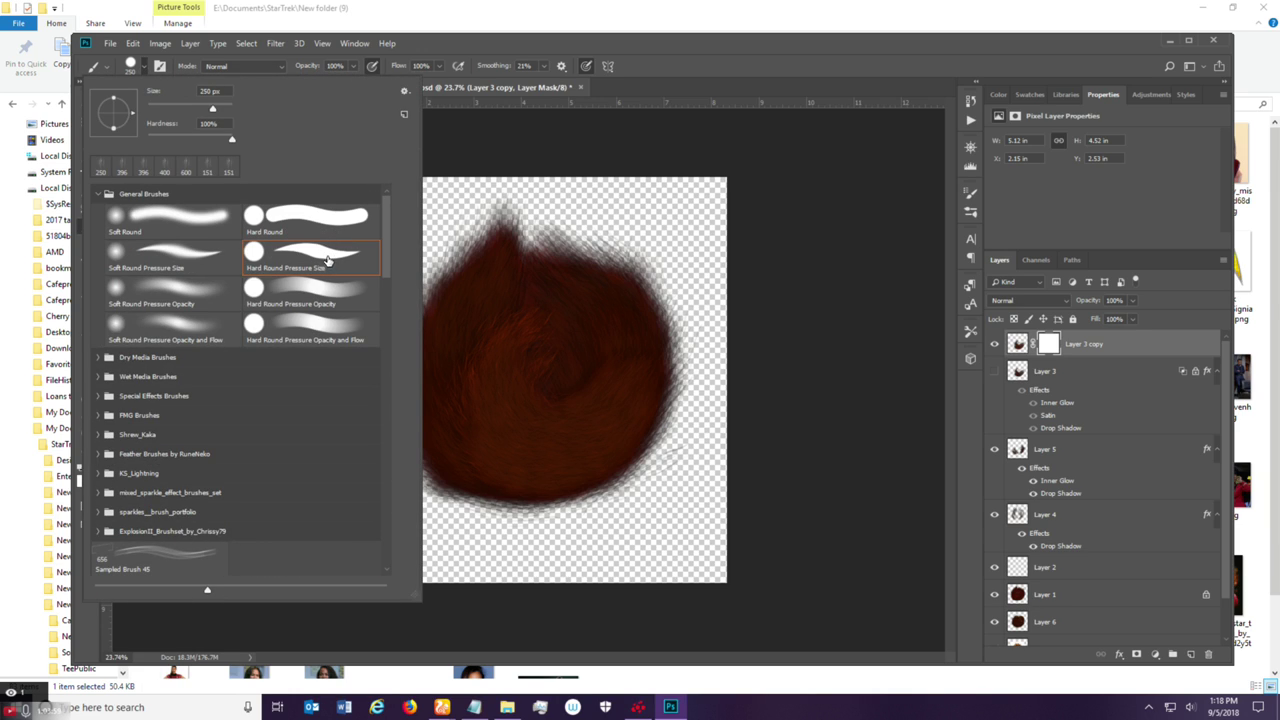
pyautogui.click(181, 262)
pyautogui.click(206, 223)
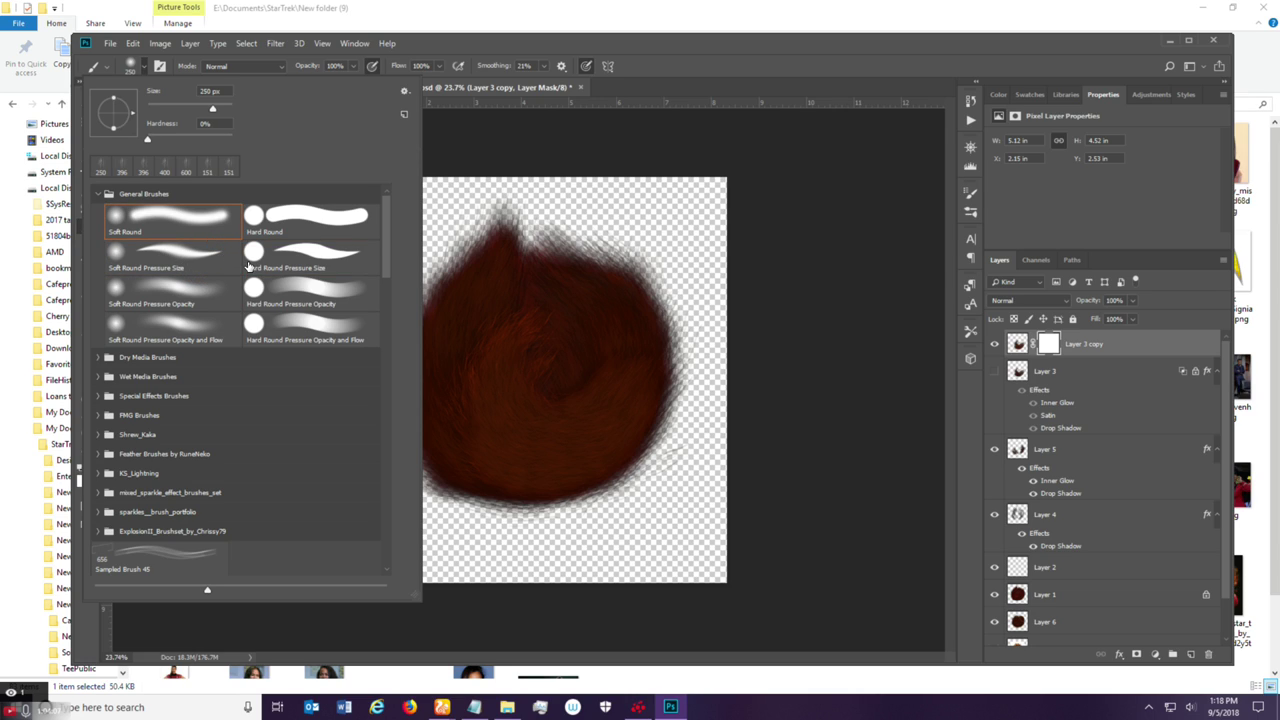
pyautogui.click(190, 263)
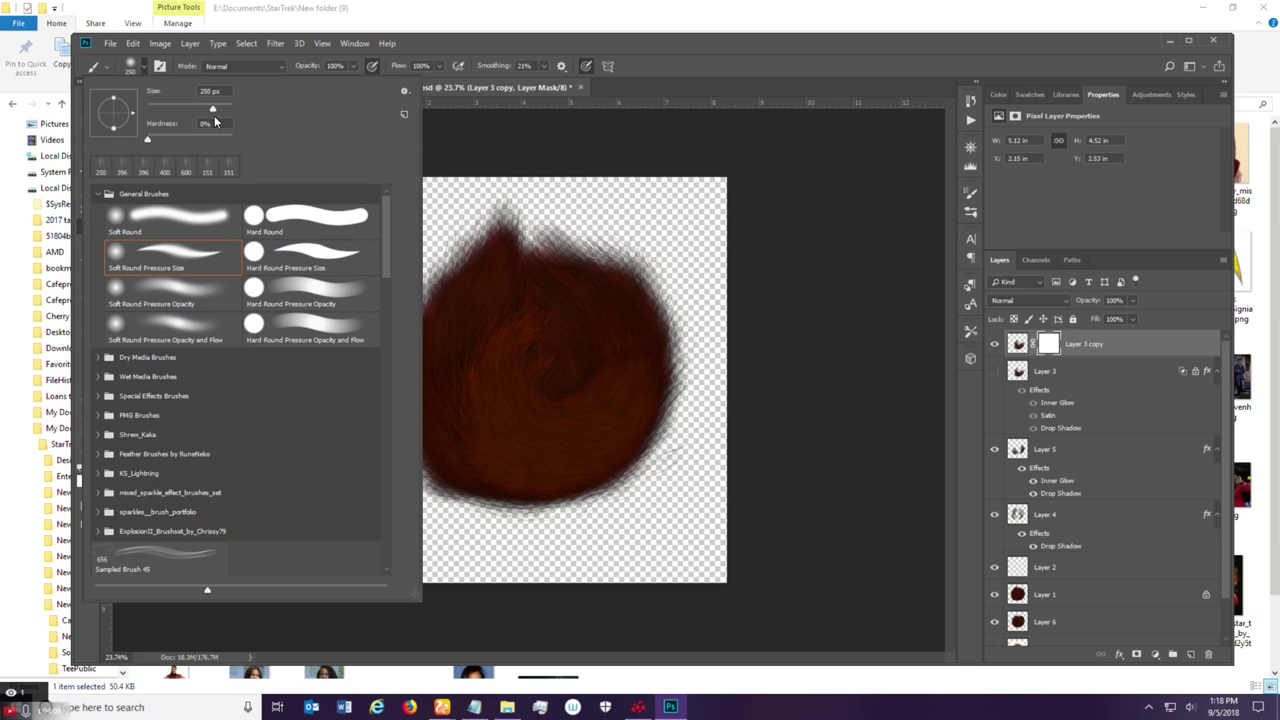
pyautogui.click(683, 62)
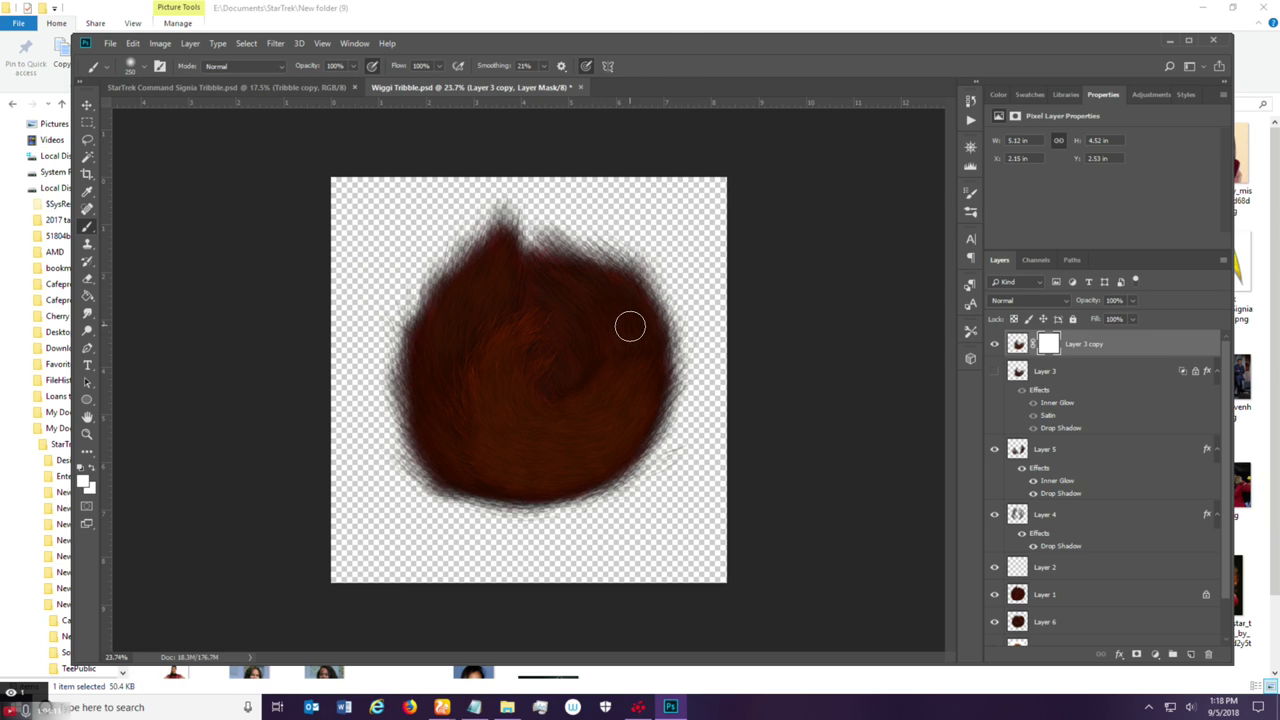
# Paint black on Layer 3 copy's mask to hide hair across the right side of the tribble's body.
pyautogui.moveTo(626, 354); pyautogui.dragTo(605, 355)
pyautogui.click(82, 469)
pyautogui.moveTo(606, 363); pyautogui.dragTo(649, 334)
pyautogui.moveTo(576, 379)
pyautogui.mouseDown()
pyautogui.moveTo(600, 351)
pyautogui.moveTo(597, 375)
pyautogui.moveTo(627, 354)
pyautogui.moveTo(636, 400)
pyautogui.moveTo(633, 379)
pyautogui.moveTo(583, 373)
pyautogui.moveTo(645, 402)
pyautogui.moveTo(654, 384)
pyautogui.moveTo(651, 416)
pyautogui.mouseUp()
# Switch the painting colour to white and brush Layer 3 copy's mask along the tribble's lower right edge.
pyautogui.scroll(5, 489, 417)
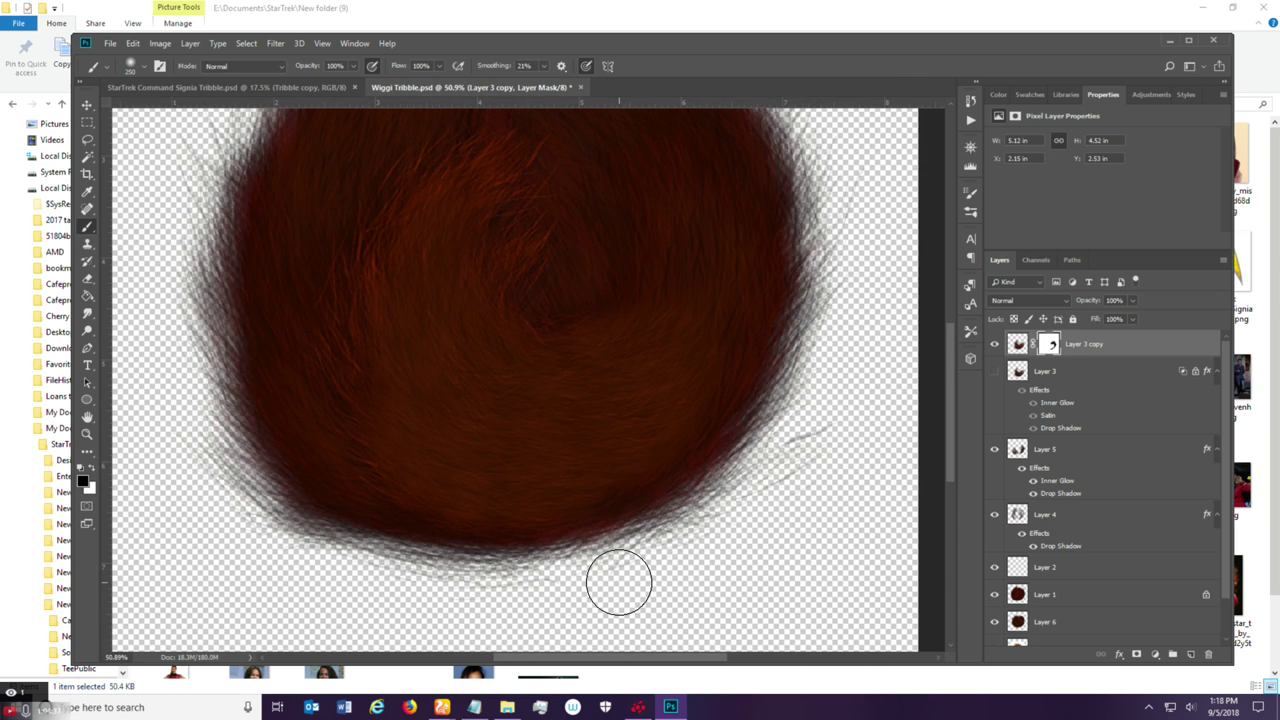
pyautogui.click(93, 469)
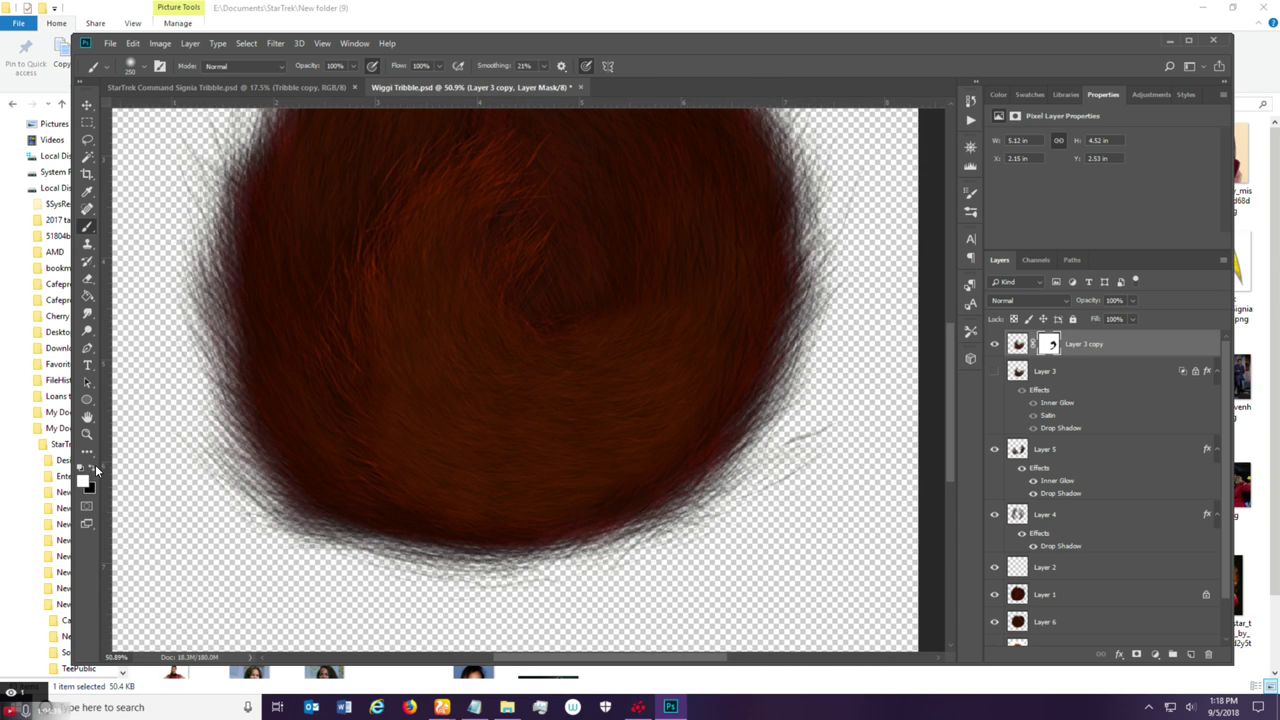
pyautogui.moveTo(666, 466); pyautogui.dragTo(645, 548)
pyautogui.scroll(-5, 251, 337)
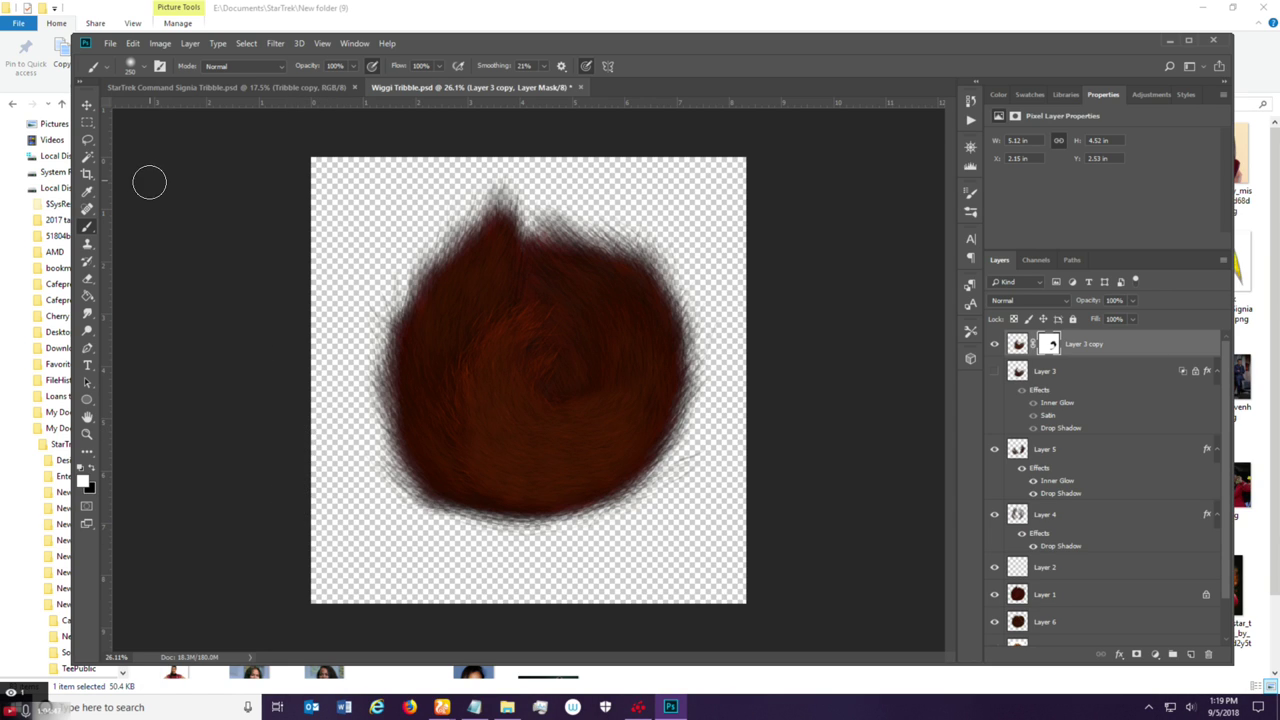
# Save the Wiggi Tribble document with the masked Layer 3 copy.
pyautogui.click(87, 104)
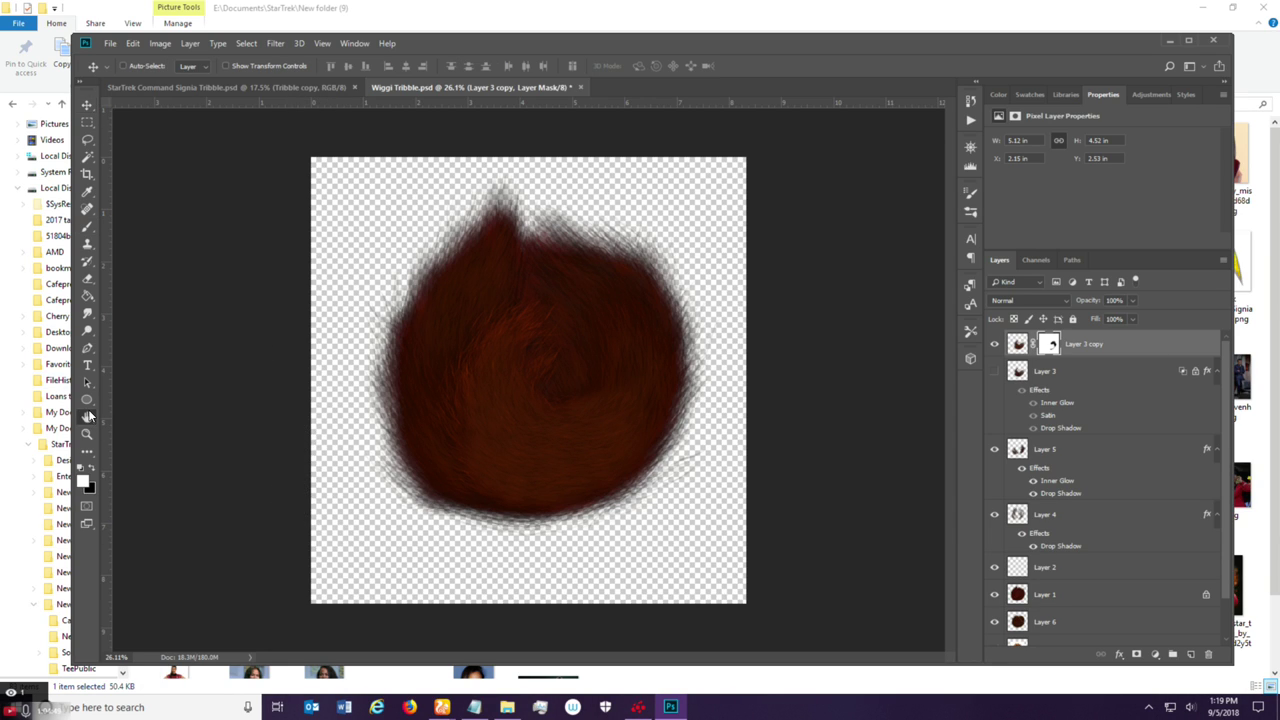
pyautogui.click(87, 416)
pyautogui.scroll(-2, 511, 411)
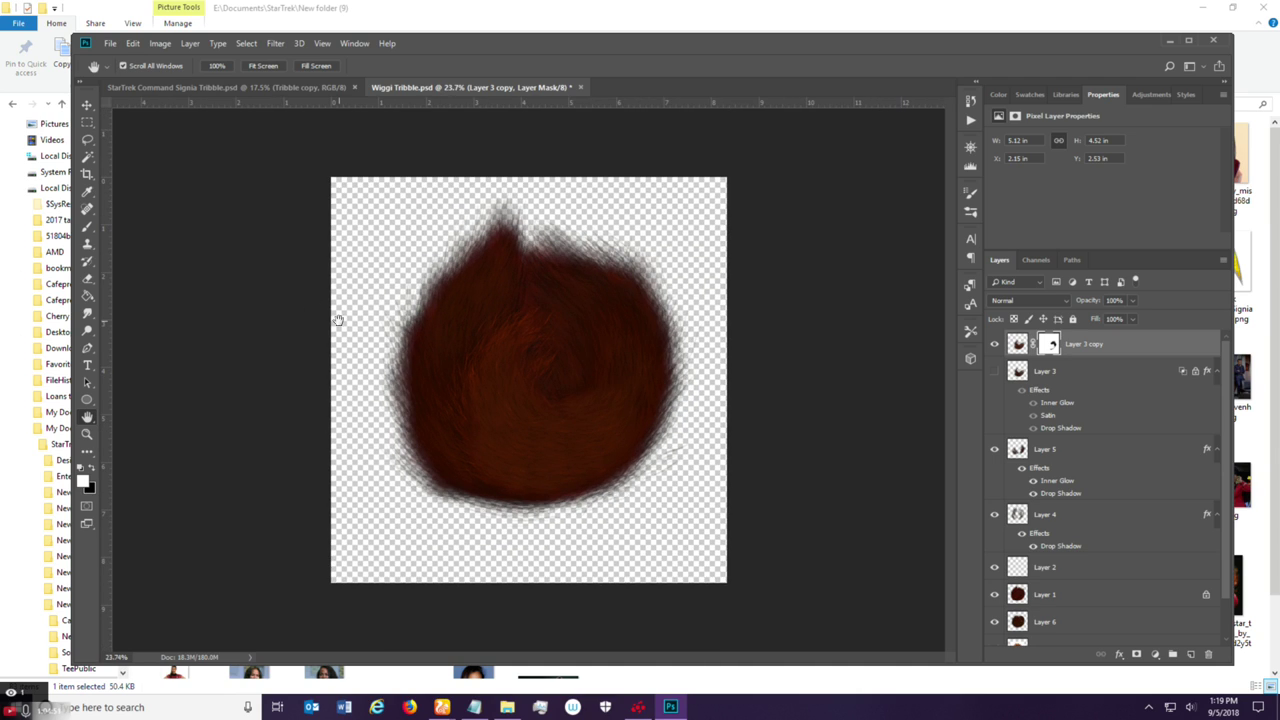
pyautogui.click(111, 45)
pyautogui.click(156, 177)
# Select Layer 6 and hide Layer 1 to expose the hair beneath it.
pyautogui.scroll(2, 566, 569)
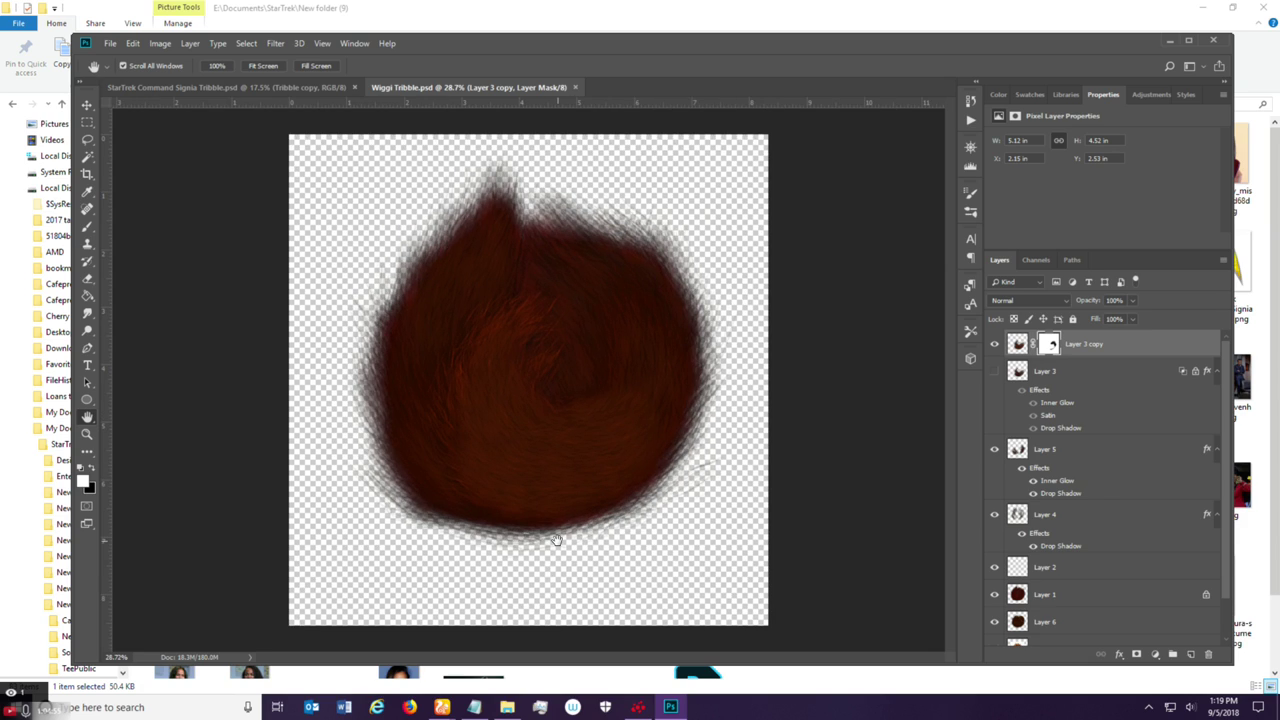
pyautogui.scroll(-1, 539, 523)
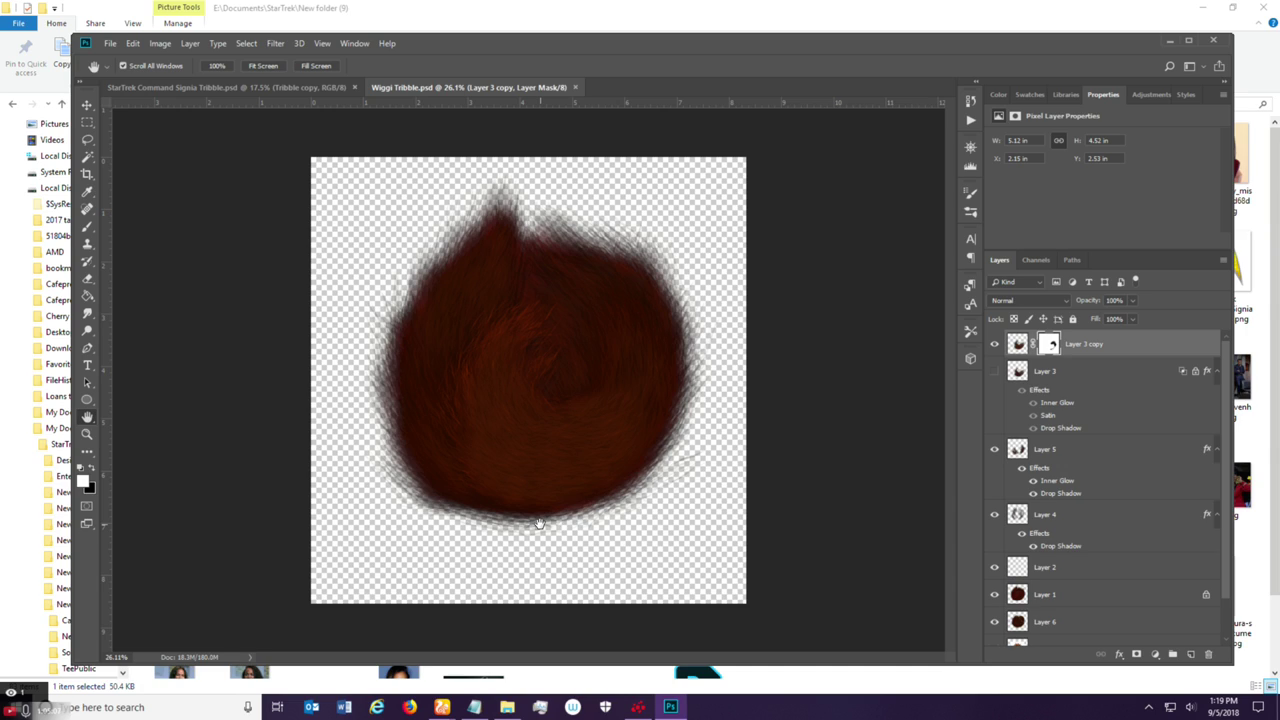
pyautogui.scroll(-2, 1111, 493)
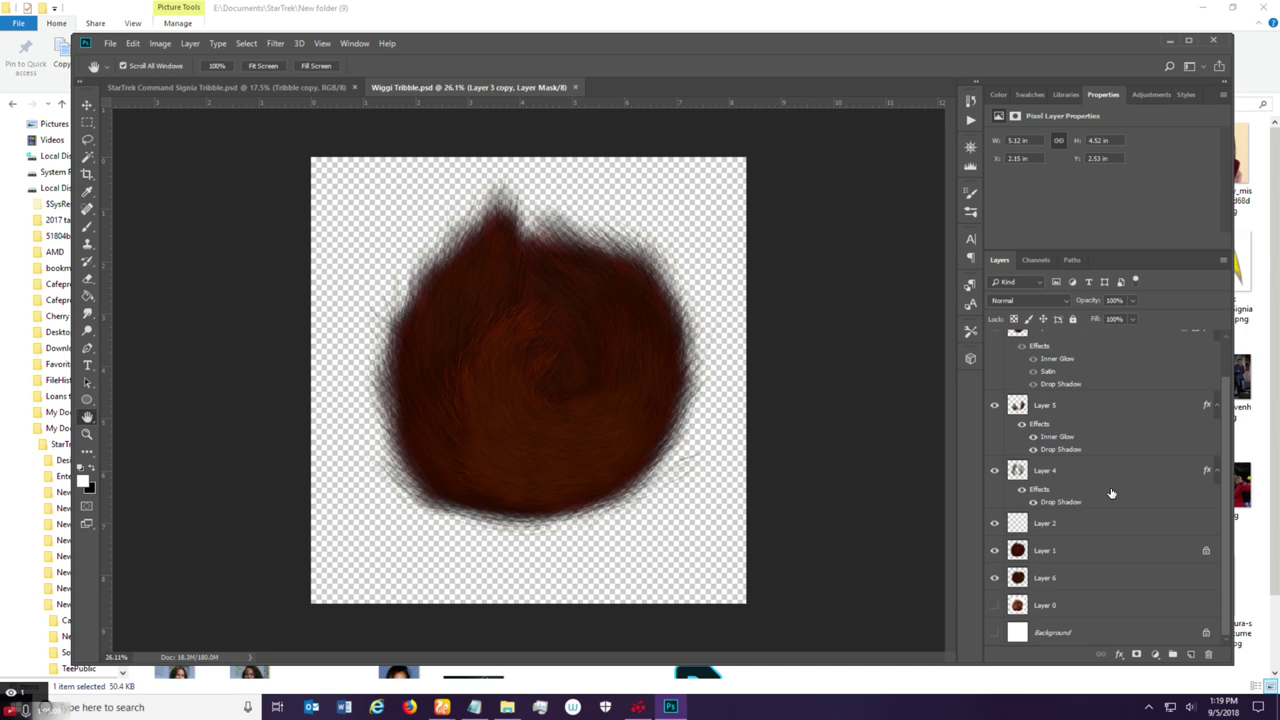
pyautogui.click(1091, 584)
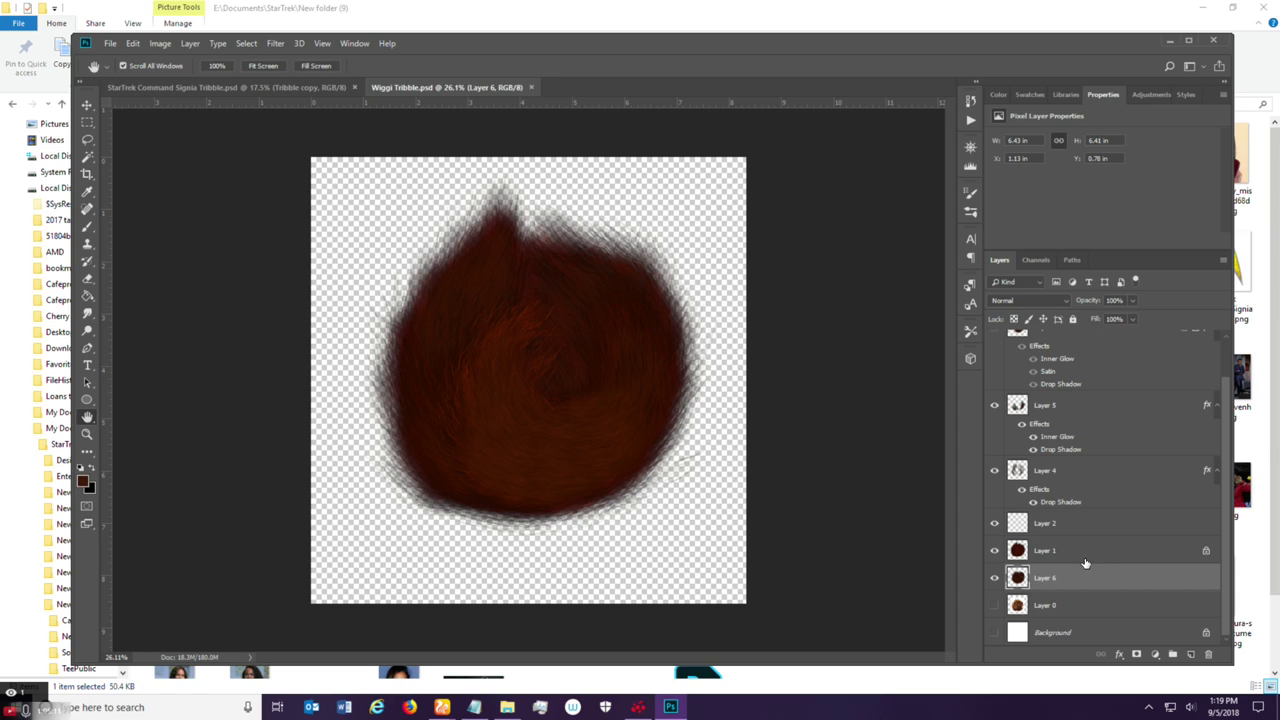
pyautogui.click(995, 551)
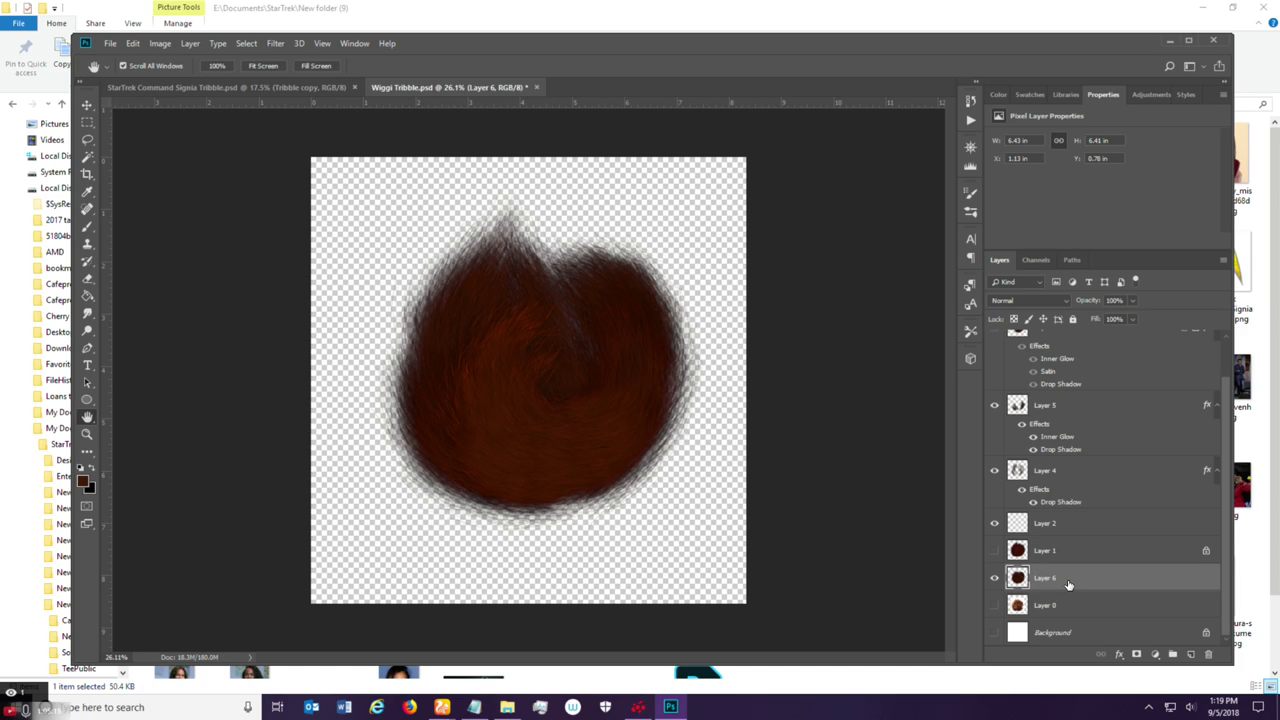
# Choose the Sampled Brush 75 3 hair brush from Aaron Blaise Hair Brushes Set 2.
pyautogui.press('b')
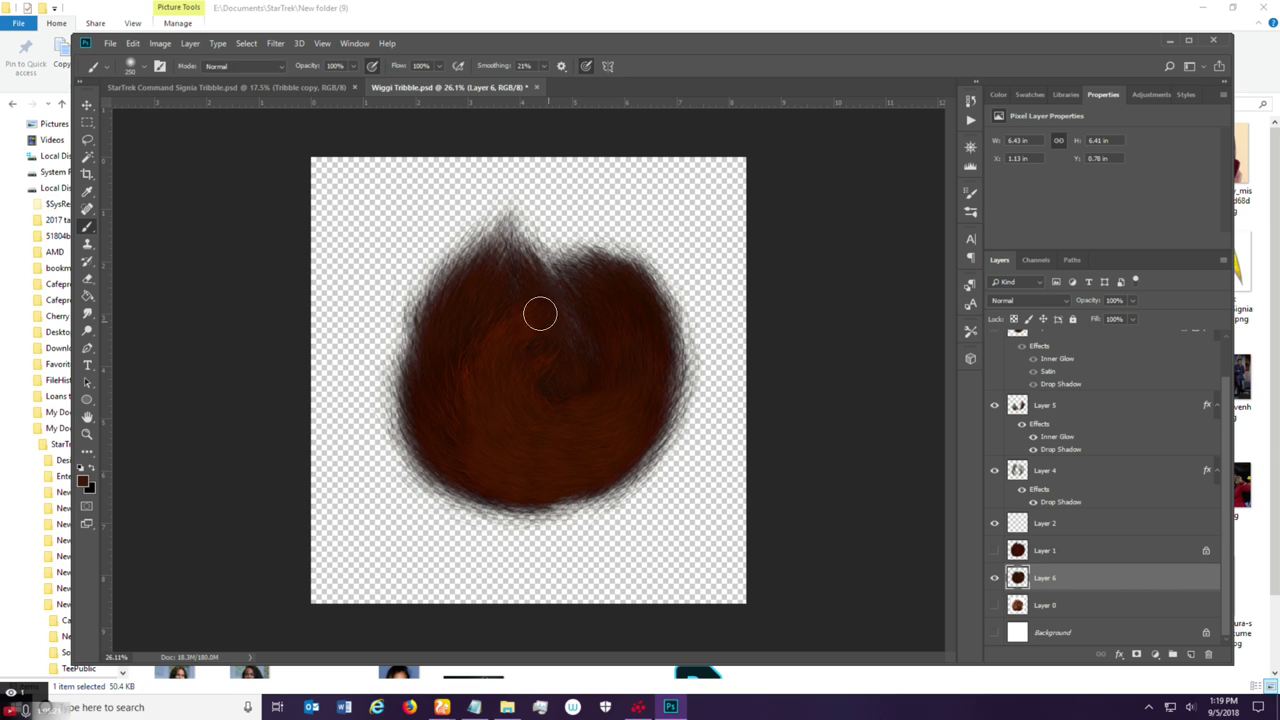
pyautogui.click(141, 66)
pyautogui.moveTo(383, 276)
pyautogui.mouseDown()
pyautogui.moveTo(375, 561)
pyautogui.moveTo(386, 484)
pyautogui.mouseUp()
pyautogui.click(314, 408)
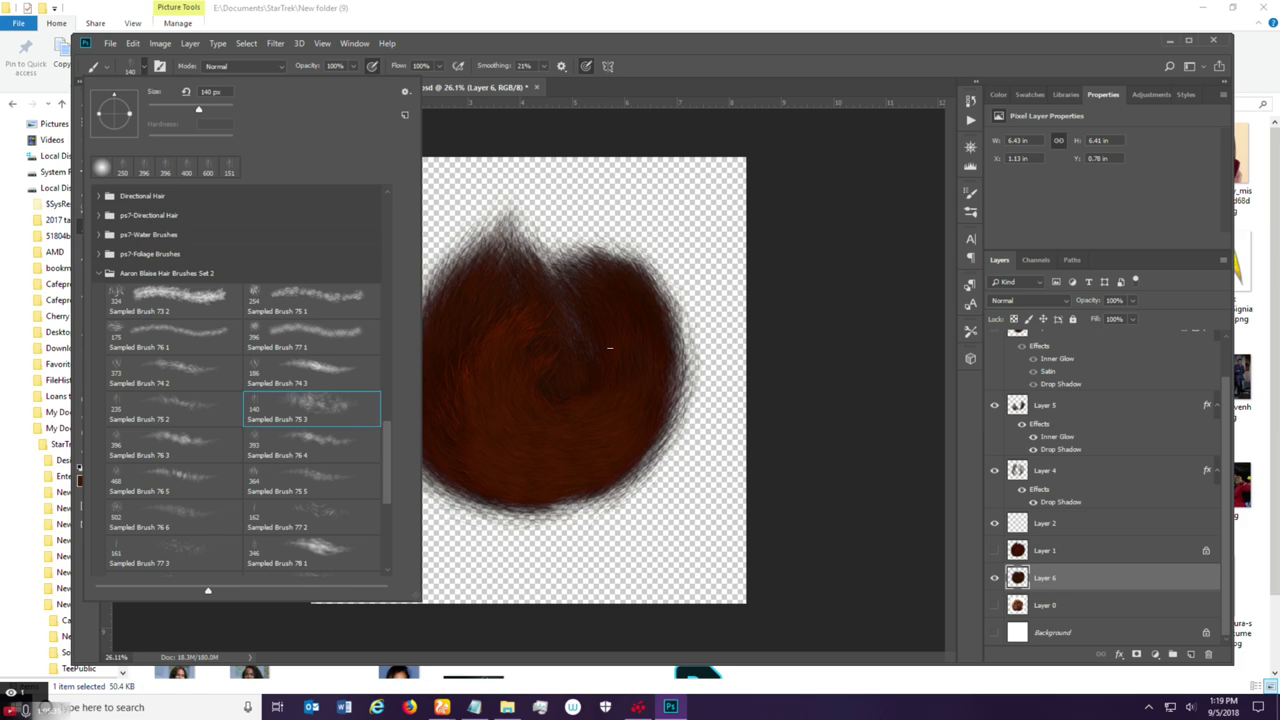
pyautogui.click(697, 70)
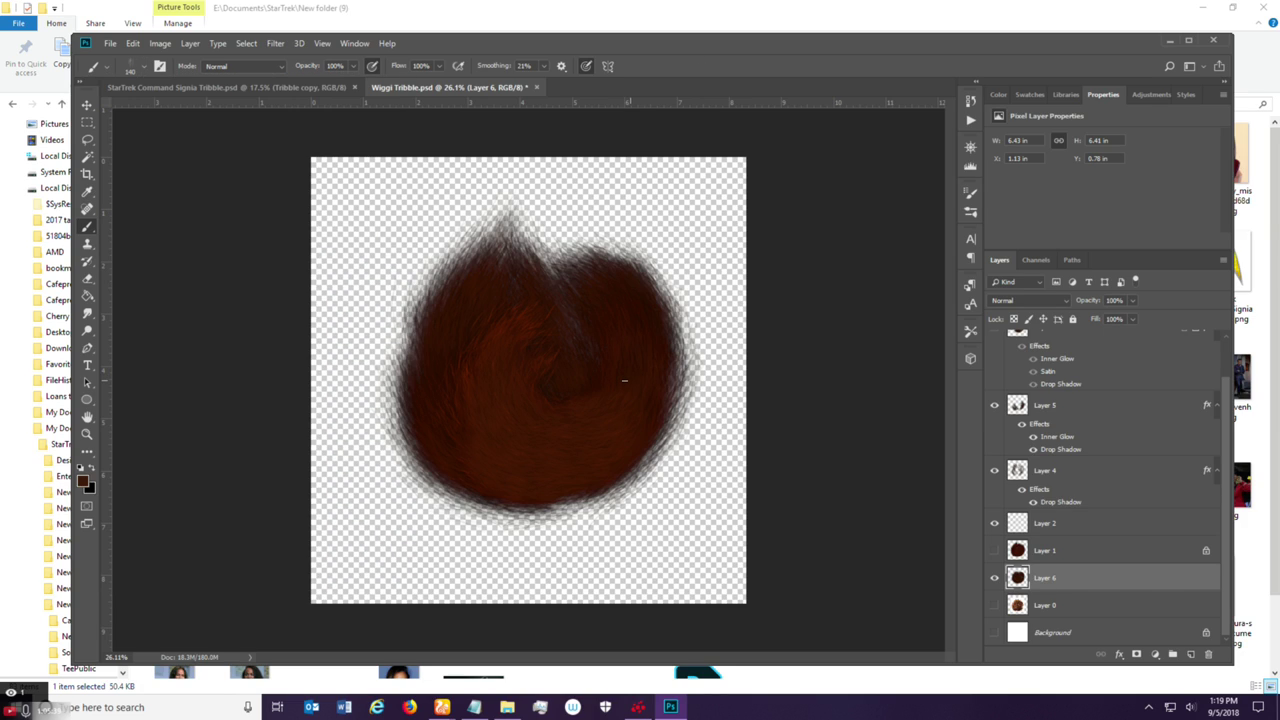
# Enlarge the hair brush to 300 px and open its scattering settings.
pyautogui.press(']')
pyautogui.press(']')
pyautogui.press(']')
pyautogui.click(970, 192)
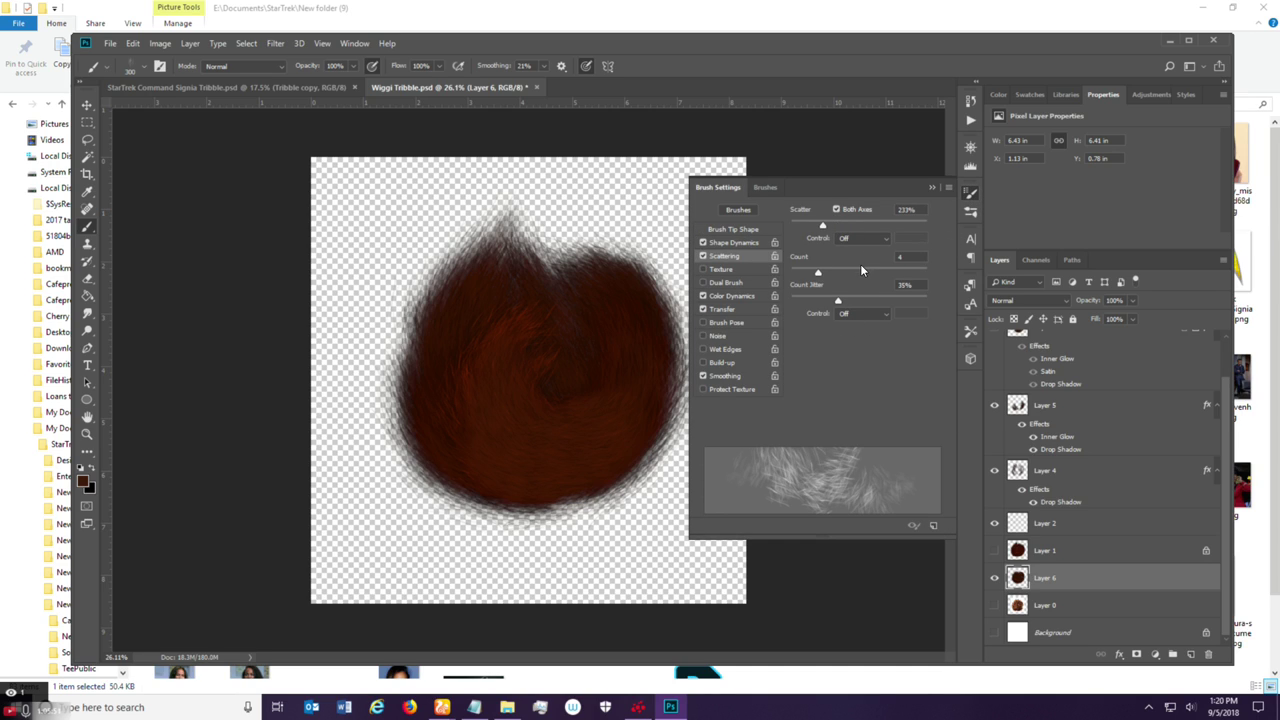
# Increase the brush's scatter and set the tip spacing to 25%, closing the brush settings when done.
pyautogui.moveTo(825, 228)
pyautogui.mouseDown()
pyautogui.moveTo(800, 228)
pyautogui.moveTo(853, 224)
pyautogui.mouseUp()
pyautogui.click(744, 243)
pyautogui.click(745, 231)
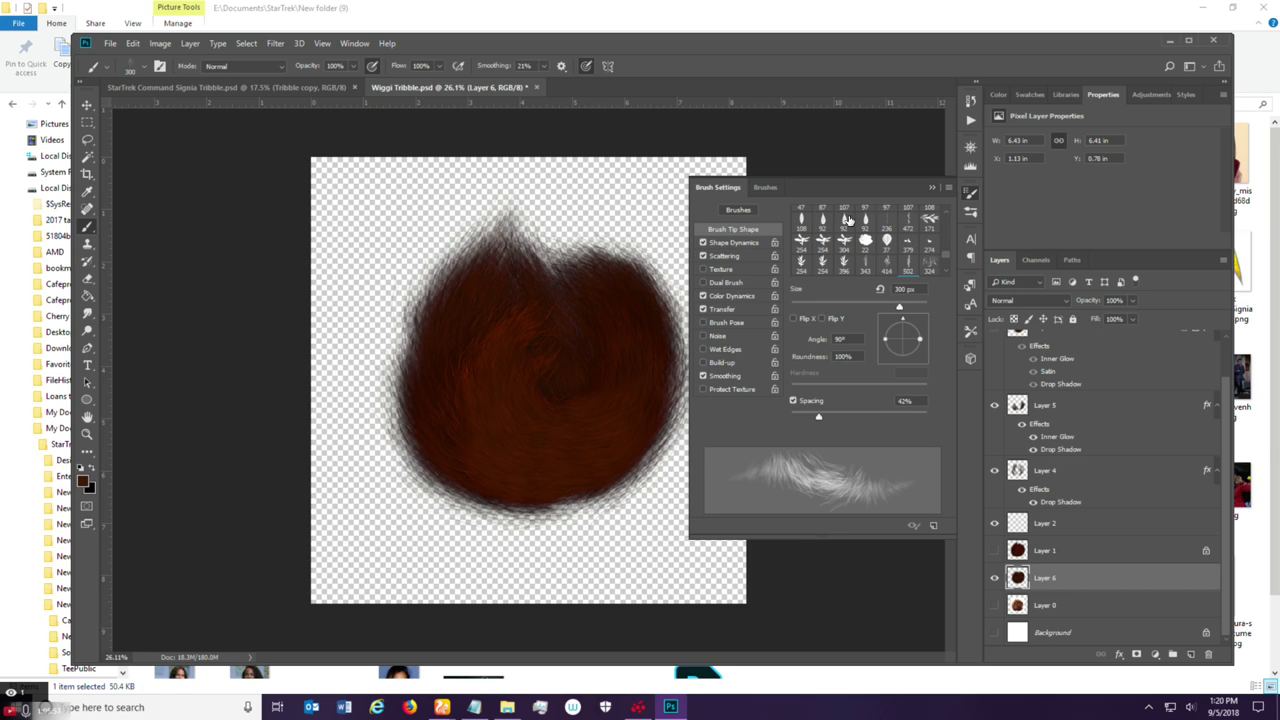
pyautogui.moveTo(816, 420); pyautogui.dragTo(808, 422)
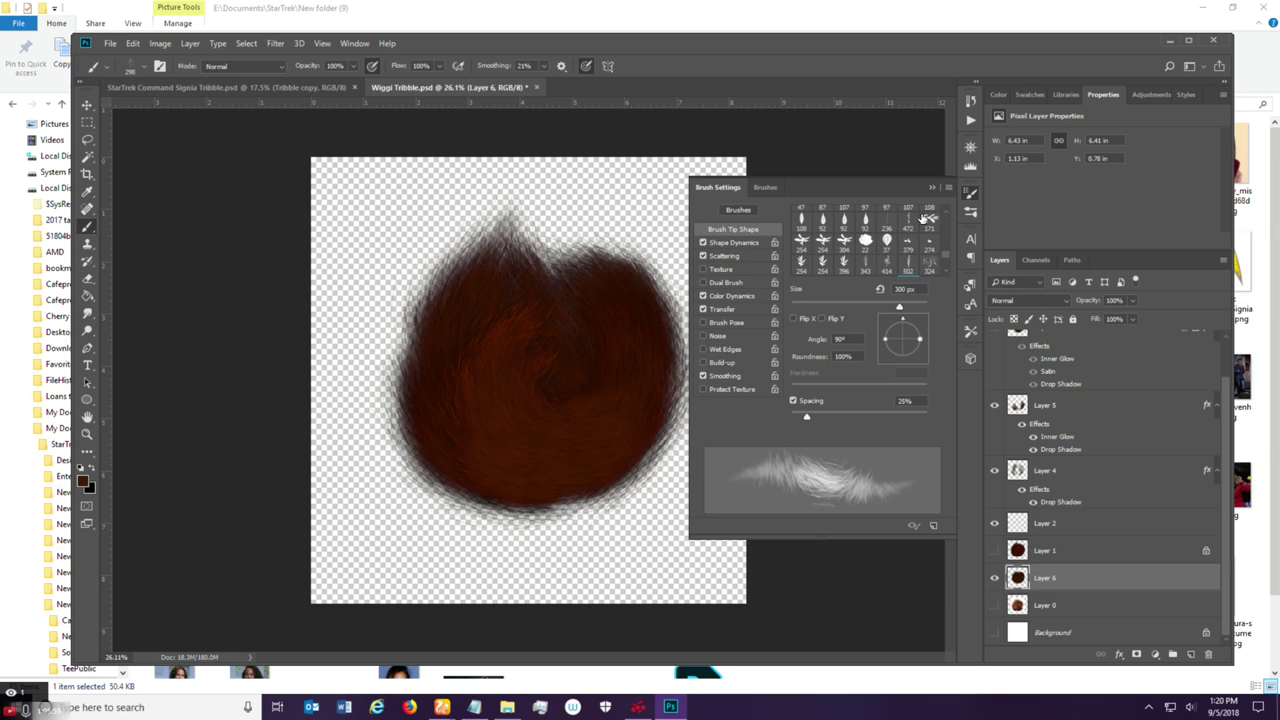
pyautogui.click(932, 187)
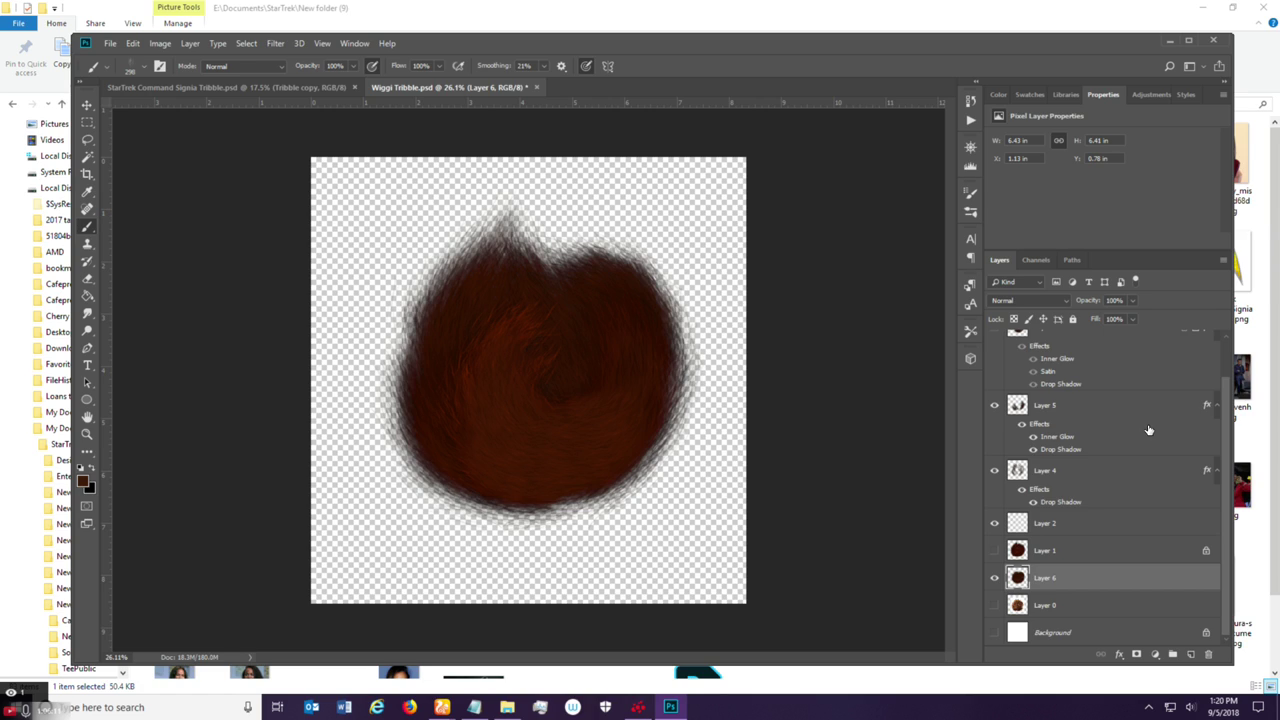
# Hide Layer 4, Layer 5, Layer 3 and Layer 3 copy so that Layer 6 can be painted.
pyautogui.click(994, 470)
pyautogui.click(994, 405)
pyautogui.scroll(1, 1220, 468)
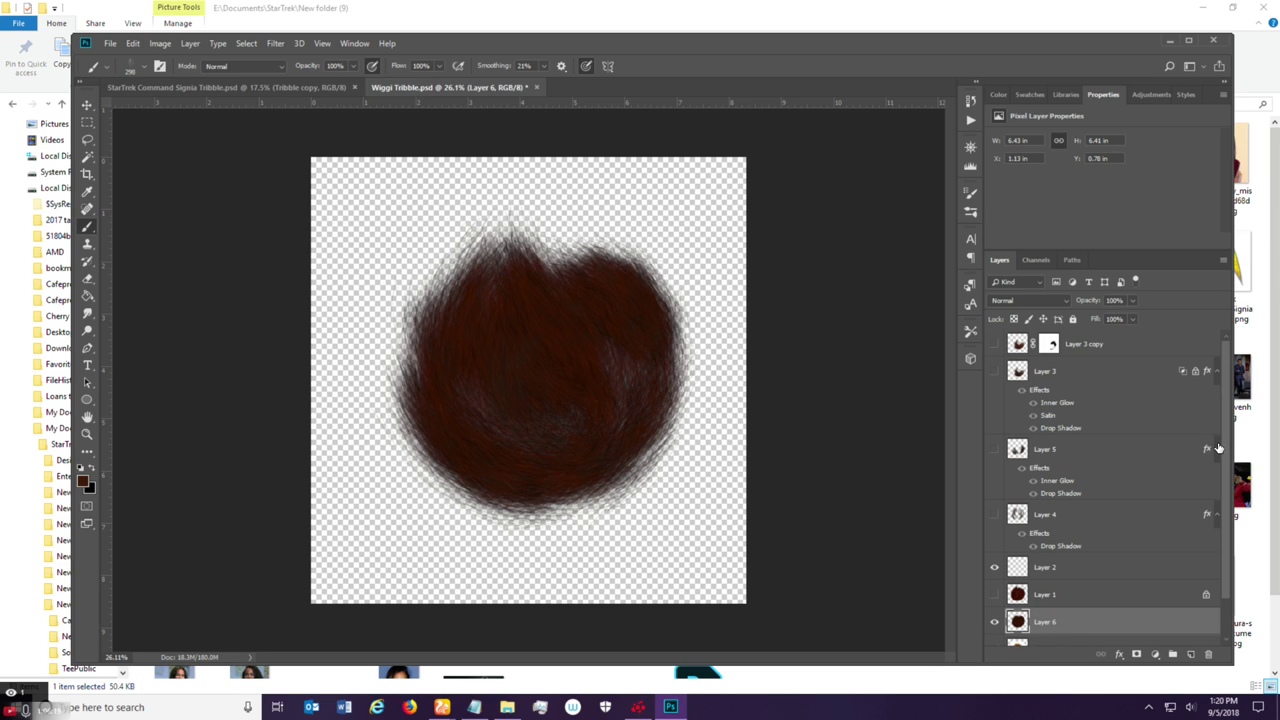
pyautogui.scroll(-2, 1220, 467)
pyautogui.scroll(-1, 1222, 485)
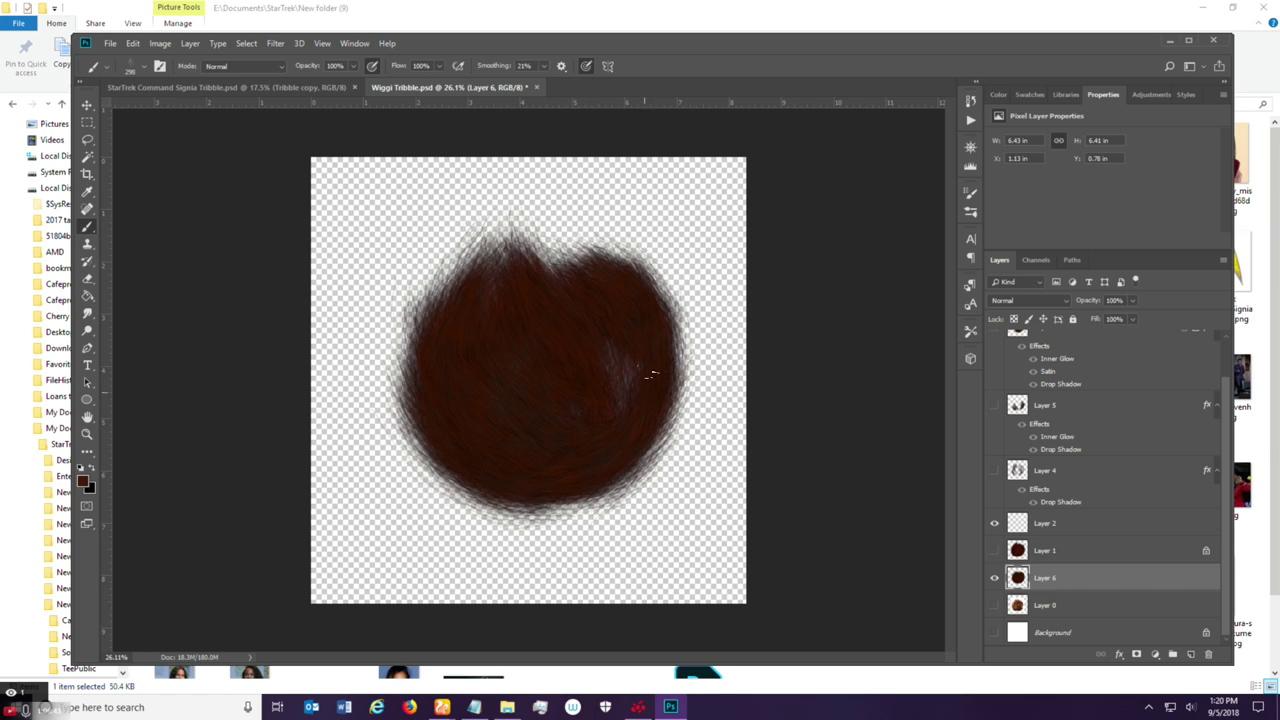
# Paint dark brown fur strokes over the greyish and uneven areas of the tribble's body on Layer 6.
pyautogui.moveTo(630, 348); pyautogui.dragTo(605, 315)
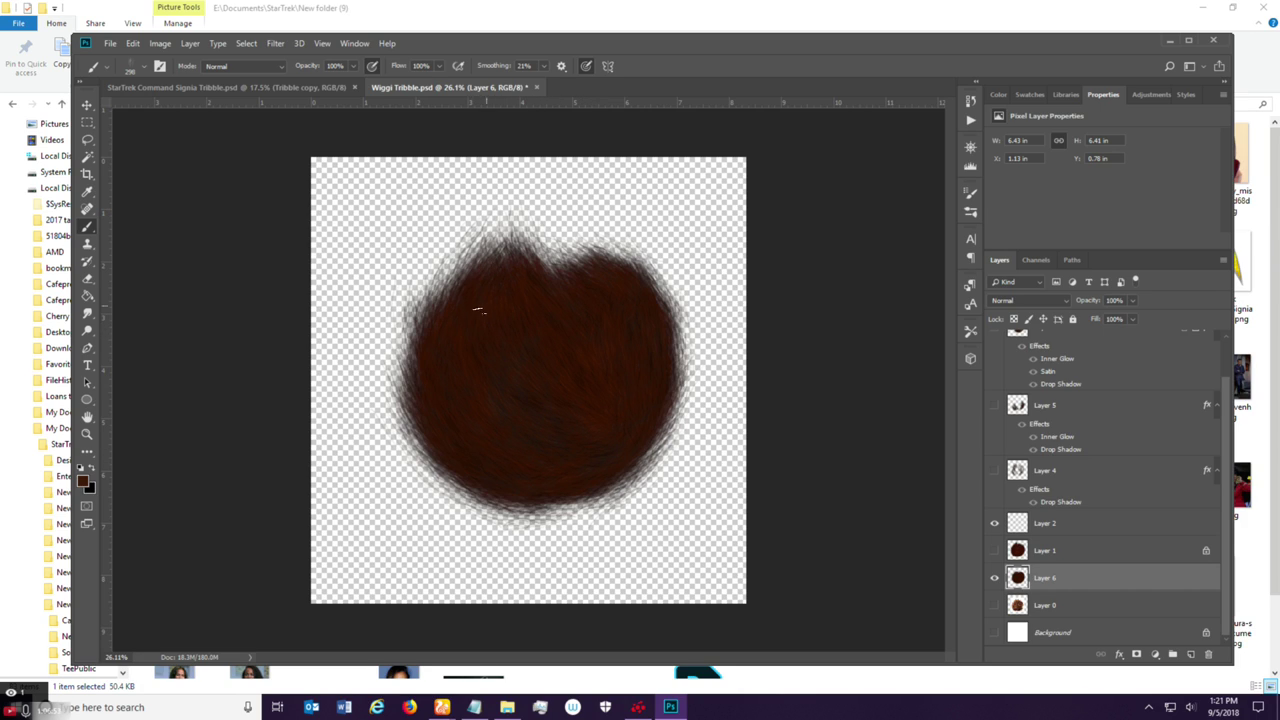
pyautogui.moveTo(451, 294); pyautogui.dragTo(450, 317)
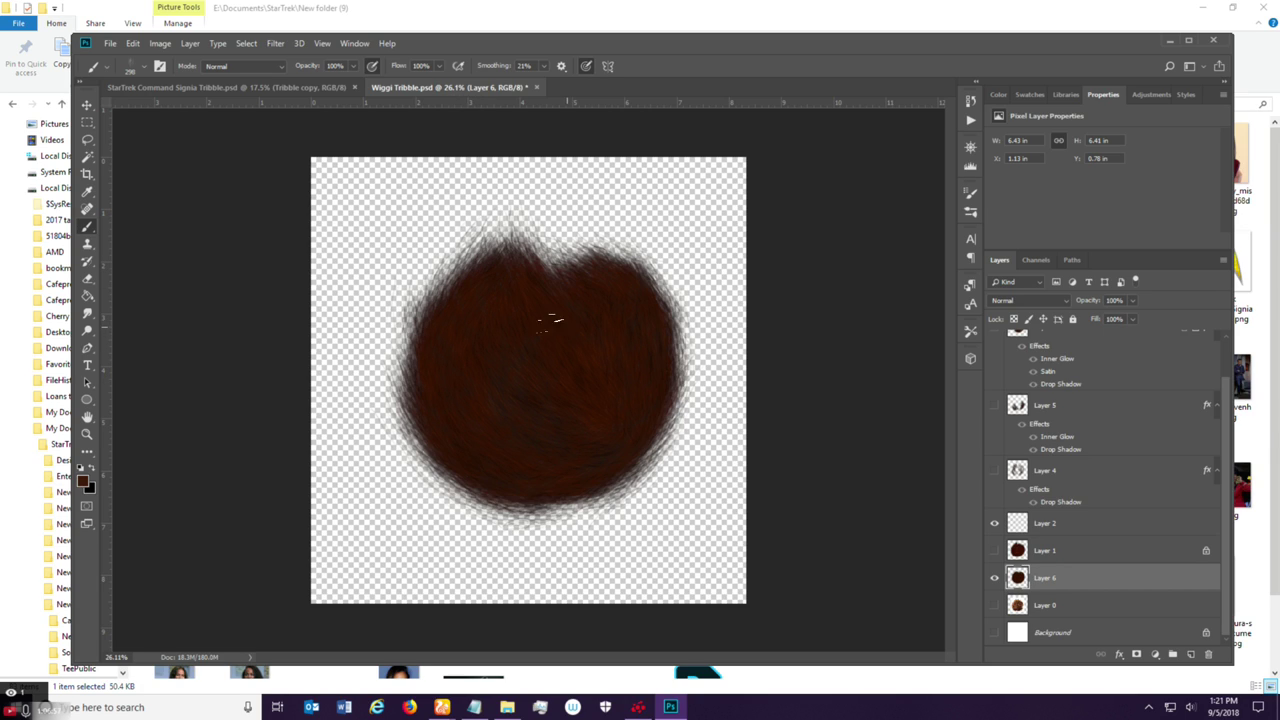
pyautogui.moveTo(603, 317); pyautogui.dragTo(625, 313)
# Show Layer 1 and paint dark brown fur strokes over its red fur.
pyautogui.click(994, 552)
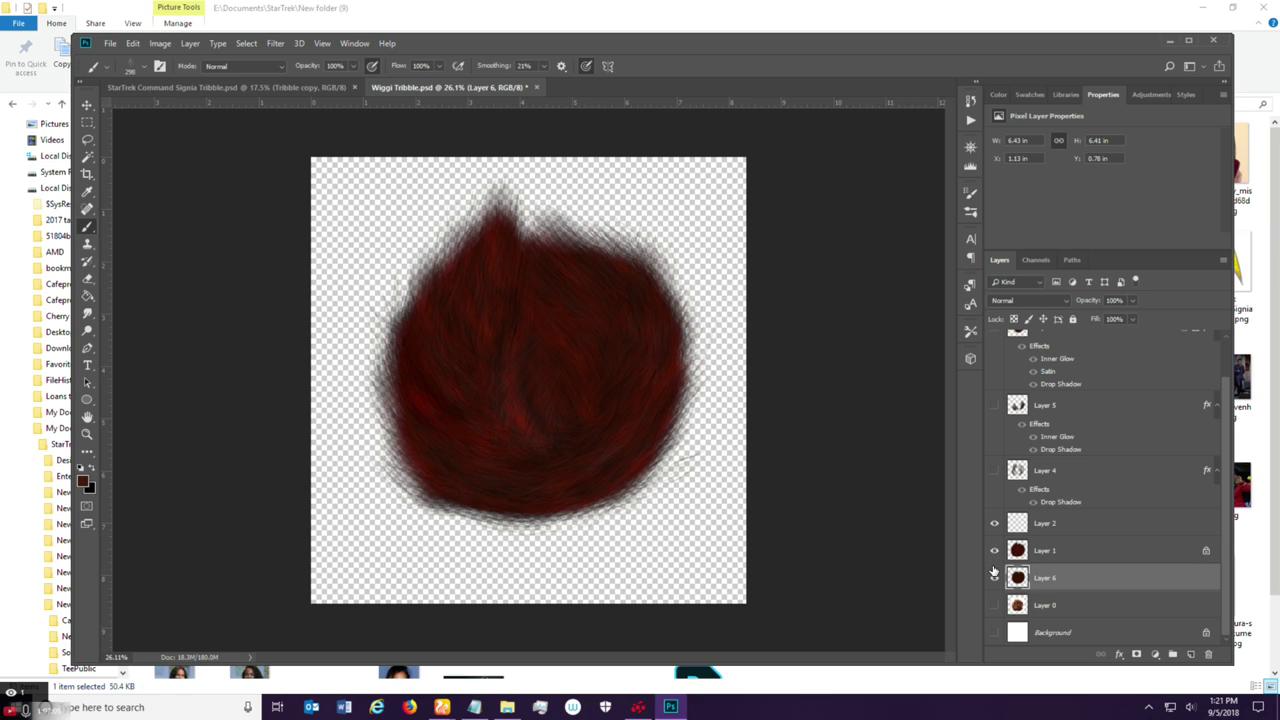
pyautogui.click(1060, 554)
pyautogui.moveTo(530, 451); pyautogui.dragTo(508, 411)
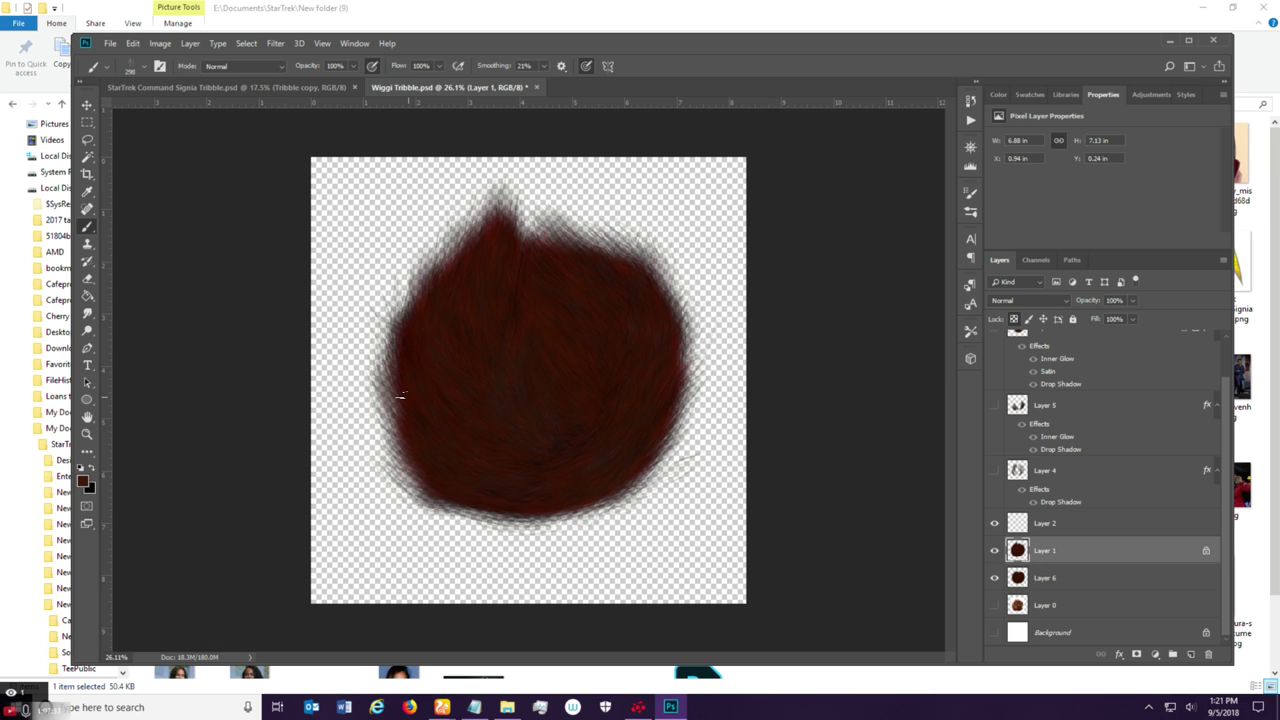
# Show Layer 4, Layer 5, Layer 3 and Layer 3 copy again above the repainted fur.
pyautogui.scroll(-3, 400, 396)
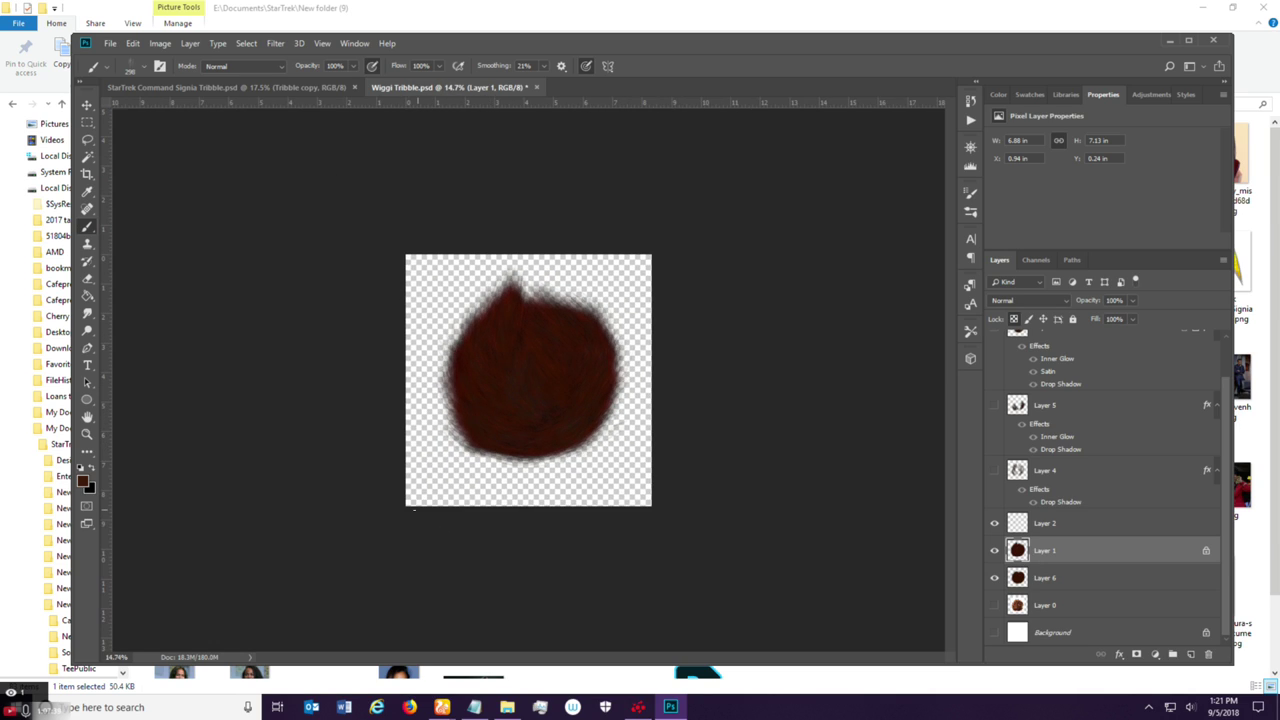
pyautogui.scroll(2, 414, 508)
pyautogui.scroll(2, 435, 358)
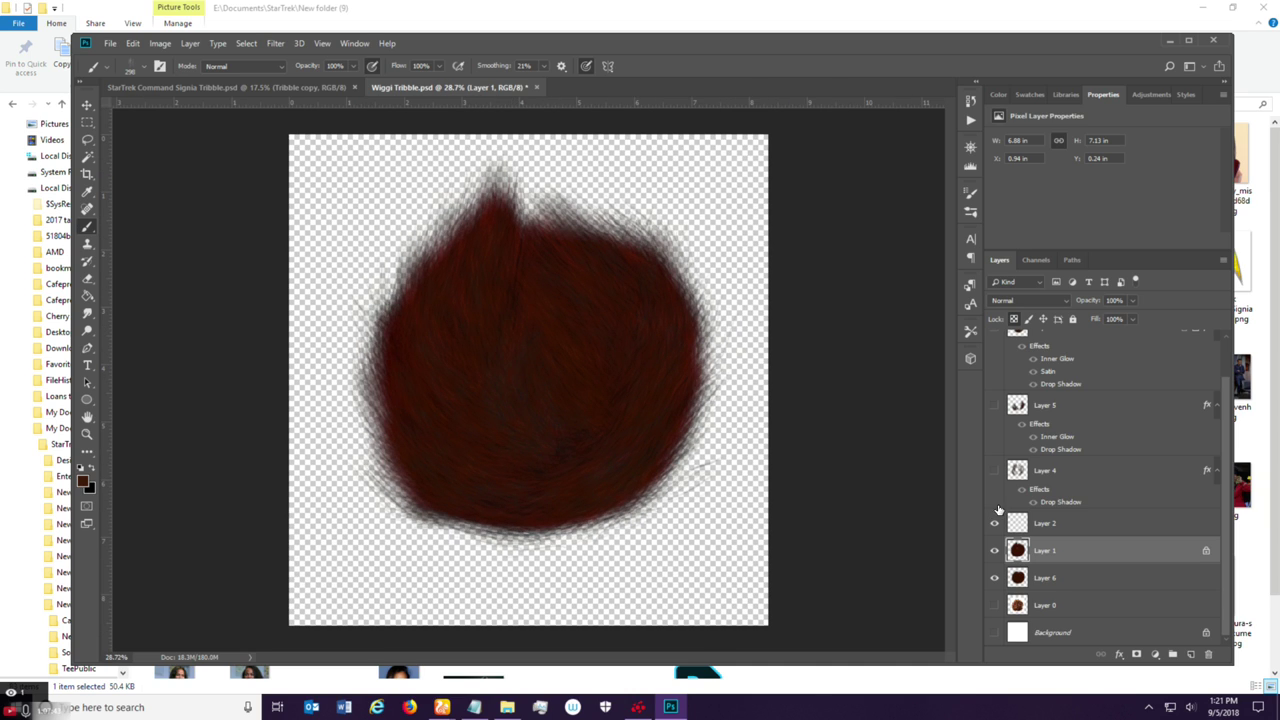
pyautogui.click(994, 470)
pyautogui.click(994, 405)
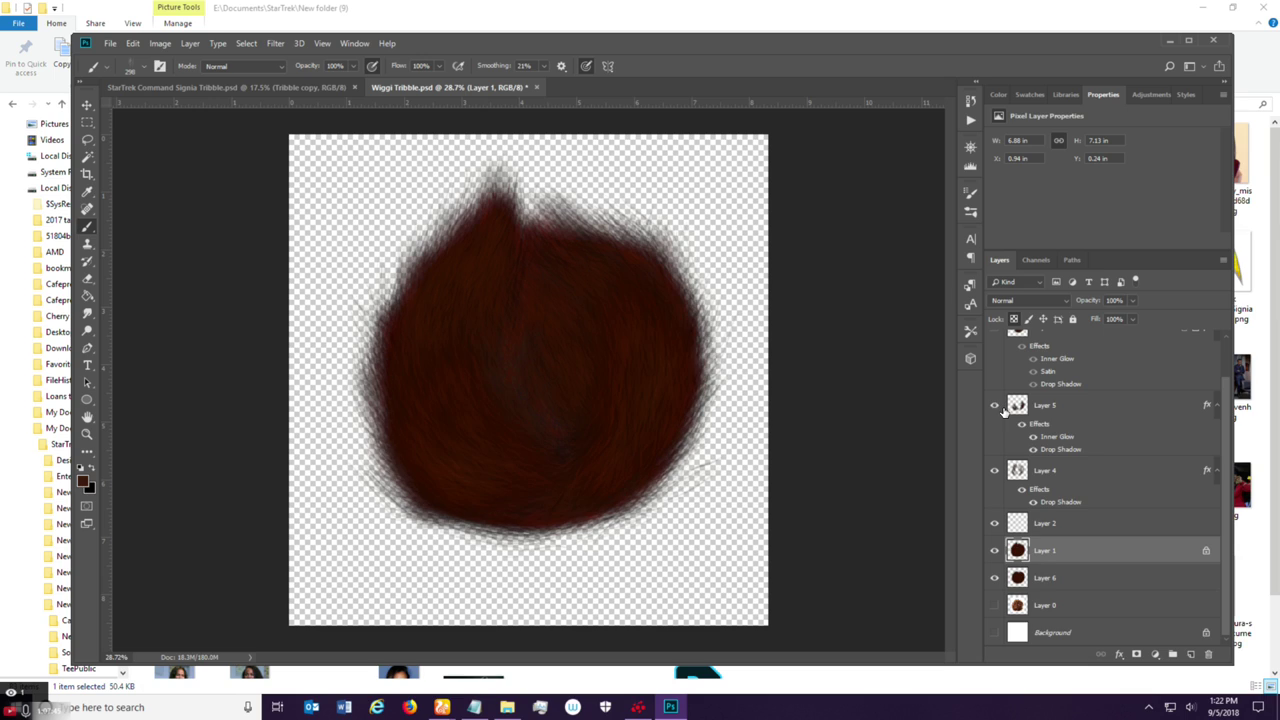
pyautogui.scroll(2, 1100, 428)
pyautogui.click(995, 368)
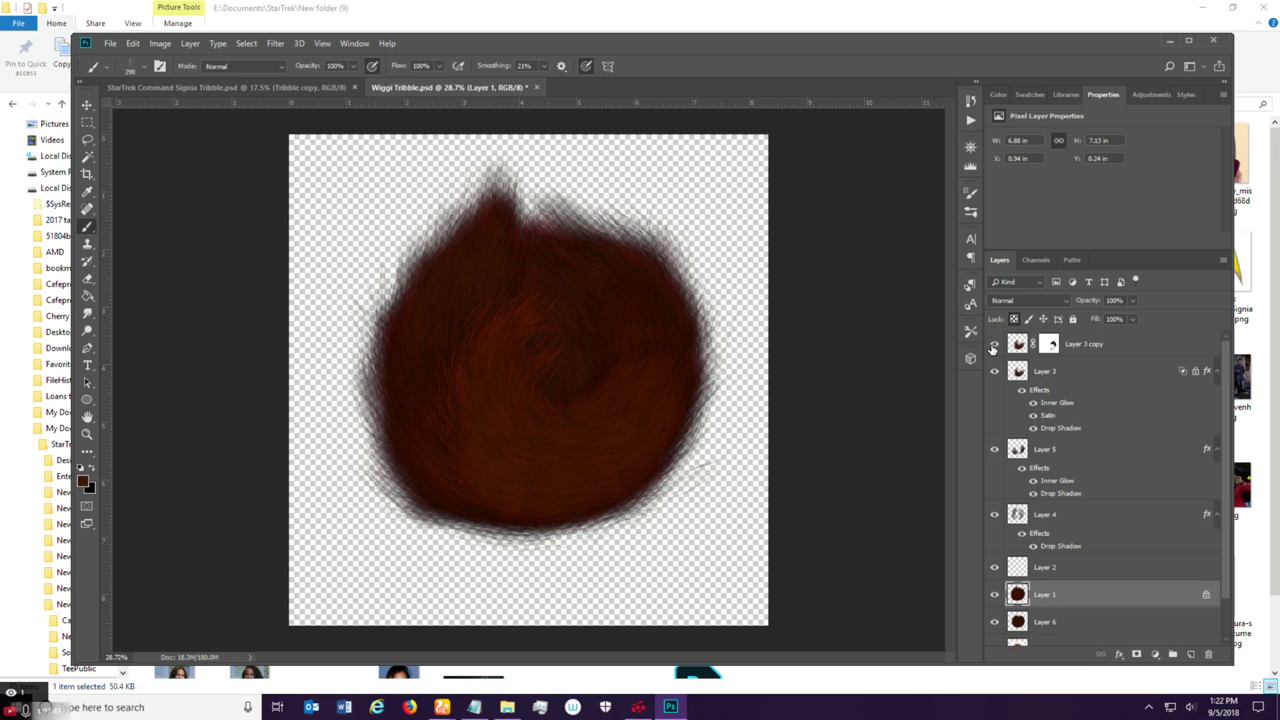
# Lock the transparent pixels of Layer 3 copy and hide Layer 3.
pyautogui.scroll(1, 692, 460)
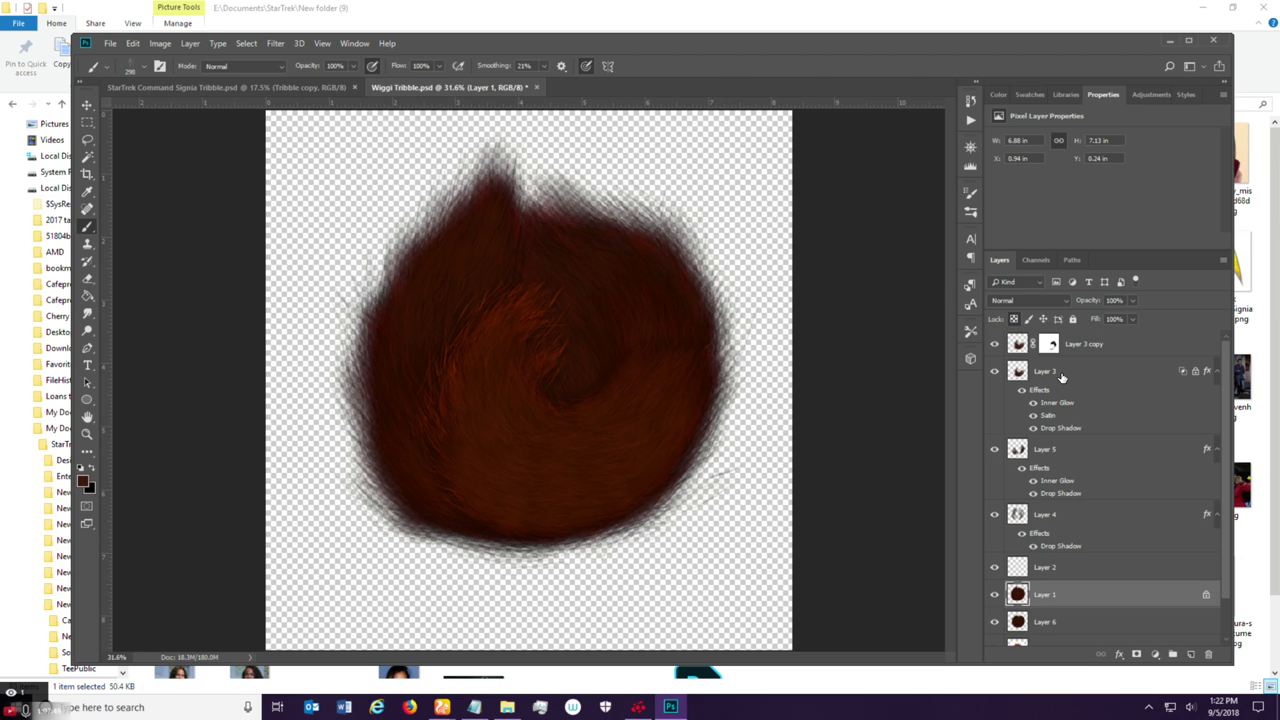
pyautogui.scroll(-1, 1062, 377)
pyautogui.scroll(1, 1062, 377)
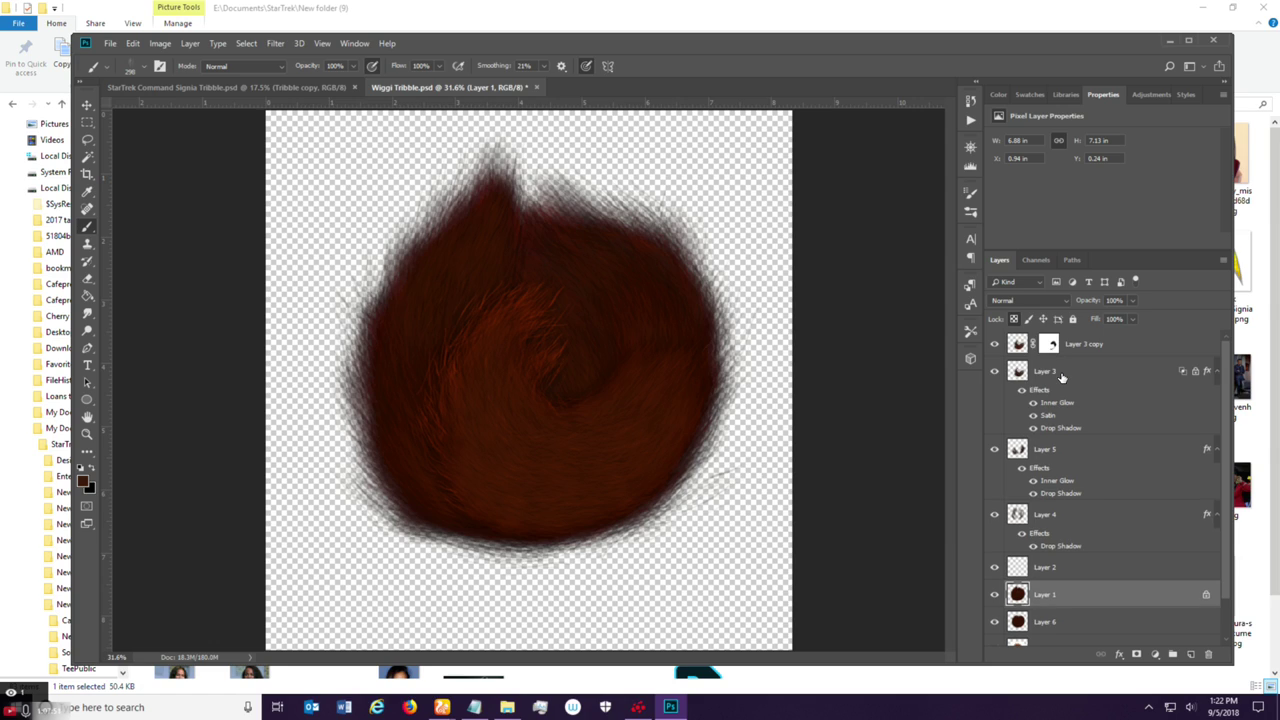
pyautogui.click(1016, 346)
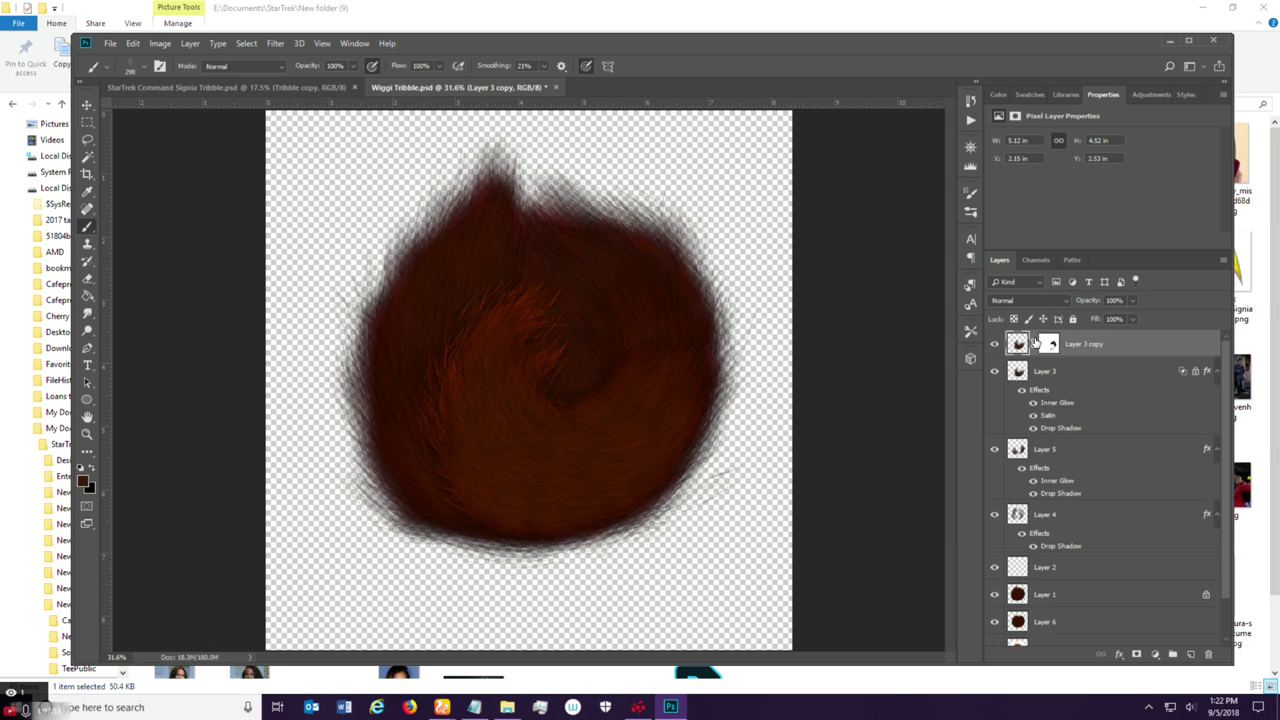
pyautogui.click(1014, 319)
pyautogui.click(994, 371)
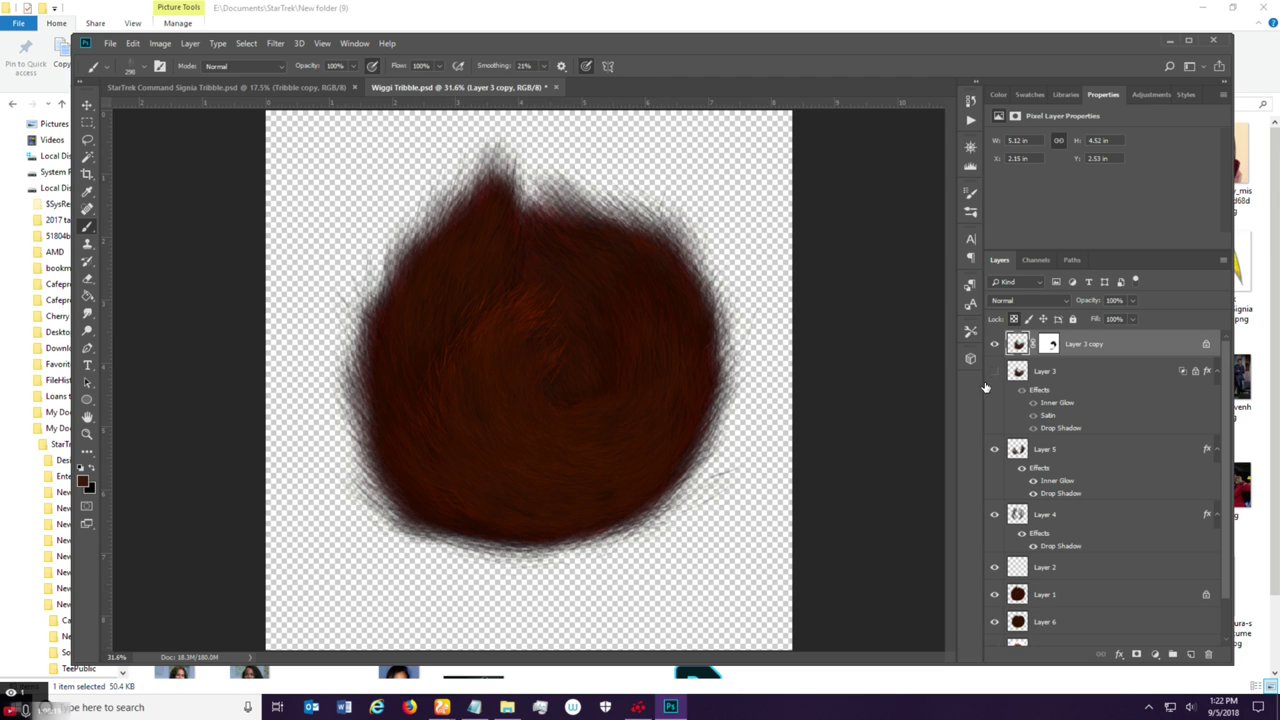
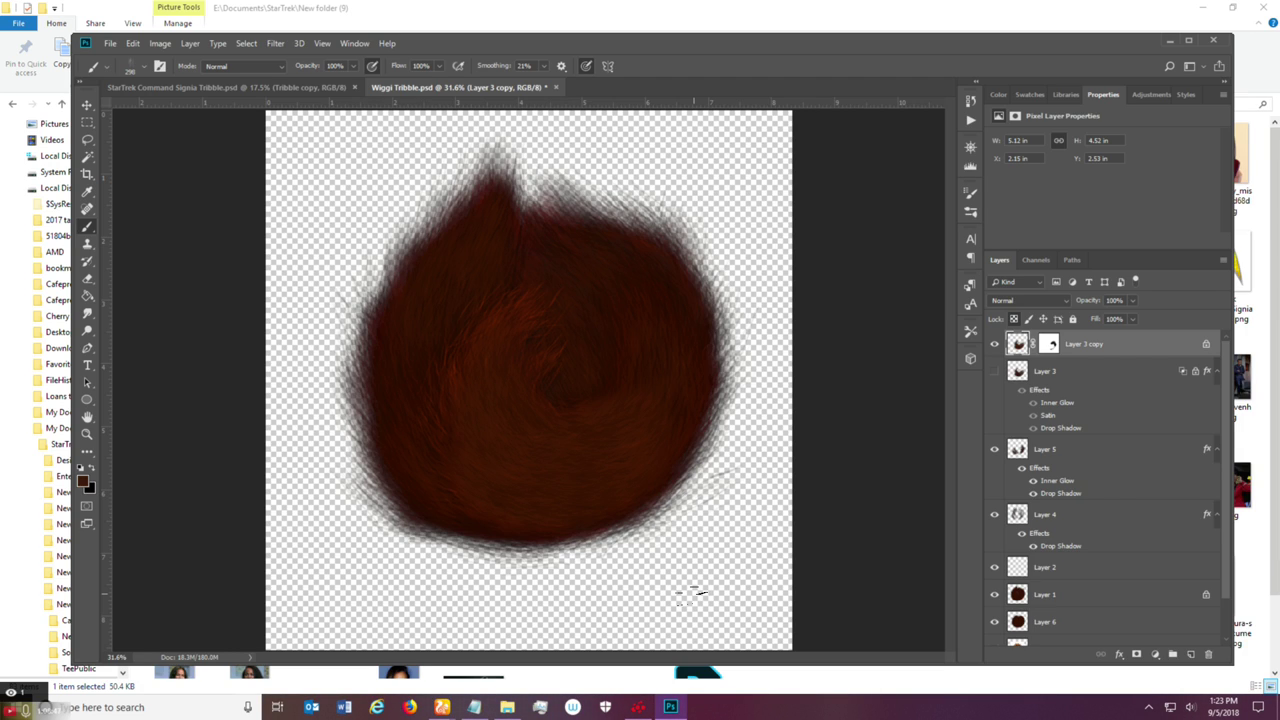
# Examine the tribble's fur edges against the white Background layer, showing that layer only for the check.
pyautogui.scroll(-2, 591, 421)
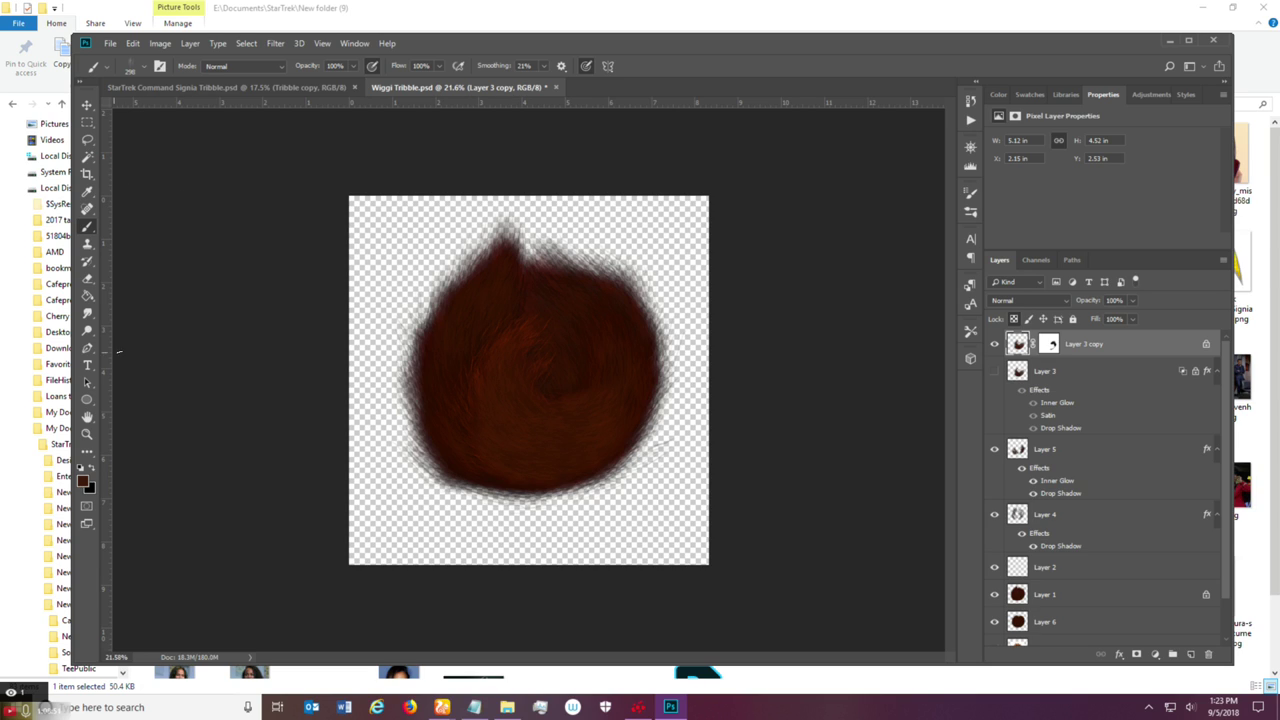
pyautogui.click(87, 416)
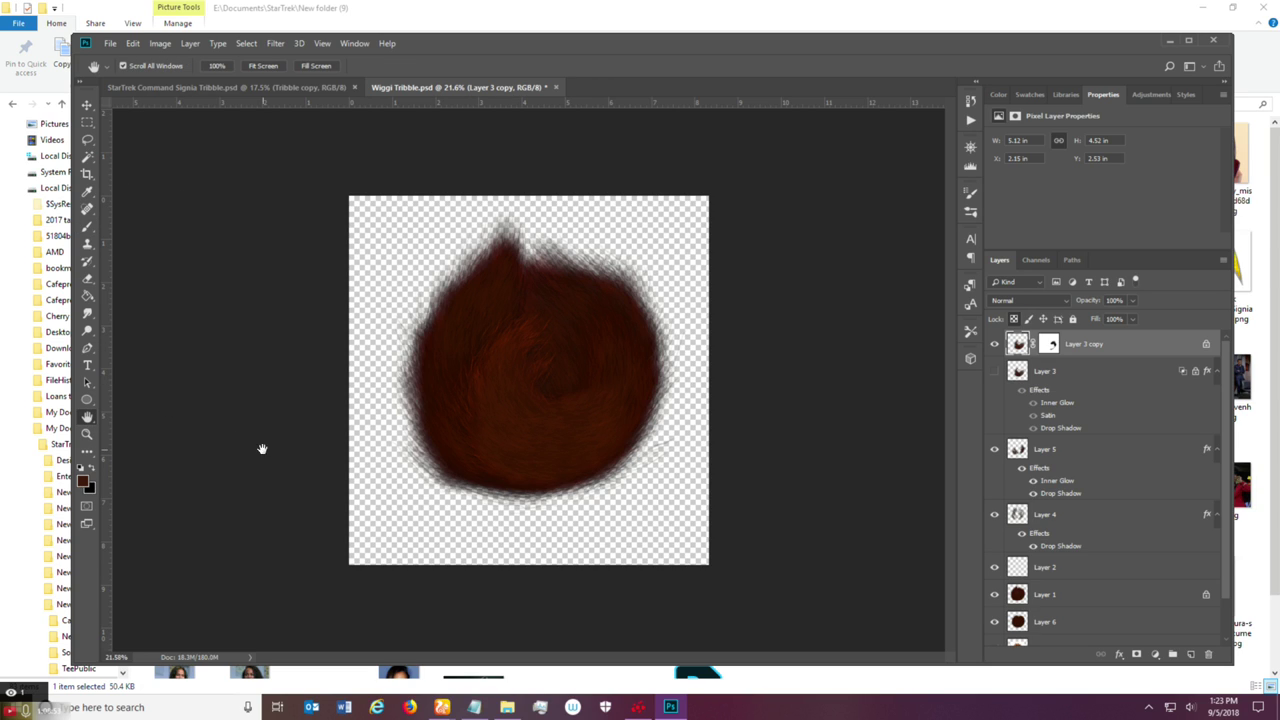
pyautogui.scroll(-2, 426, 469)
pyautogui.scroll(1, 449, 460)
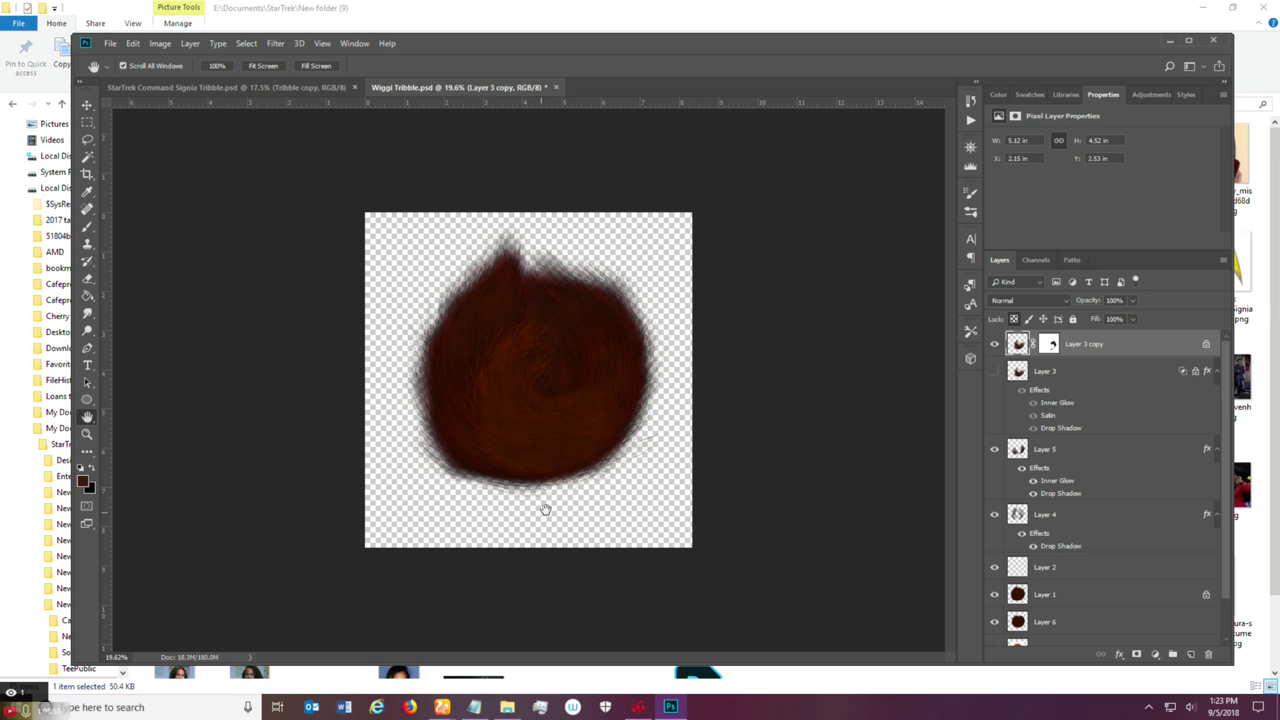
pyautogui.scroll(2, 543, 508)
pyautogui.scroll(-1, 1088, 582)
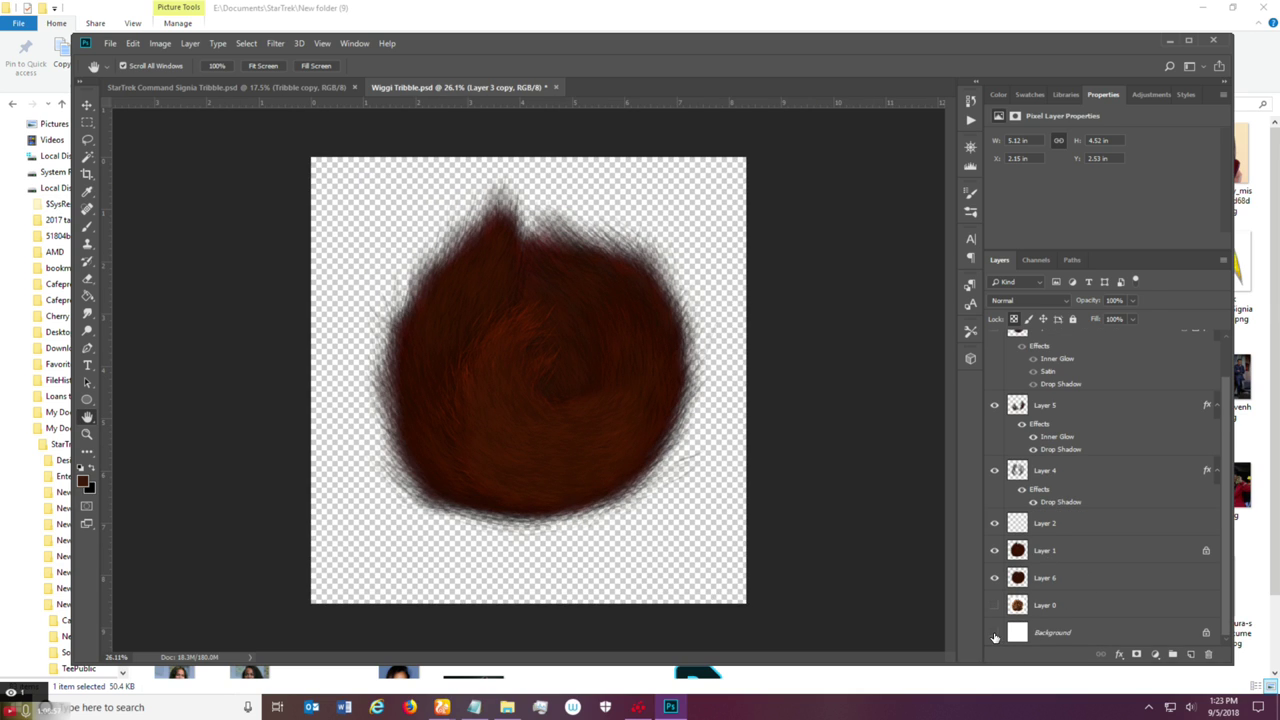
pyautogui.click(994, 632)
pyautogui.scroll(1, 690, 554)
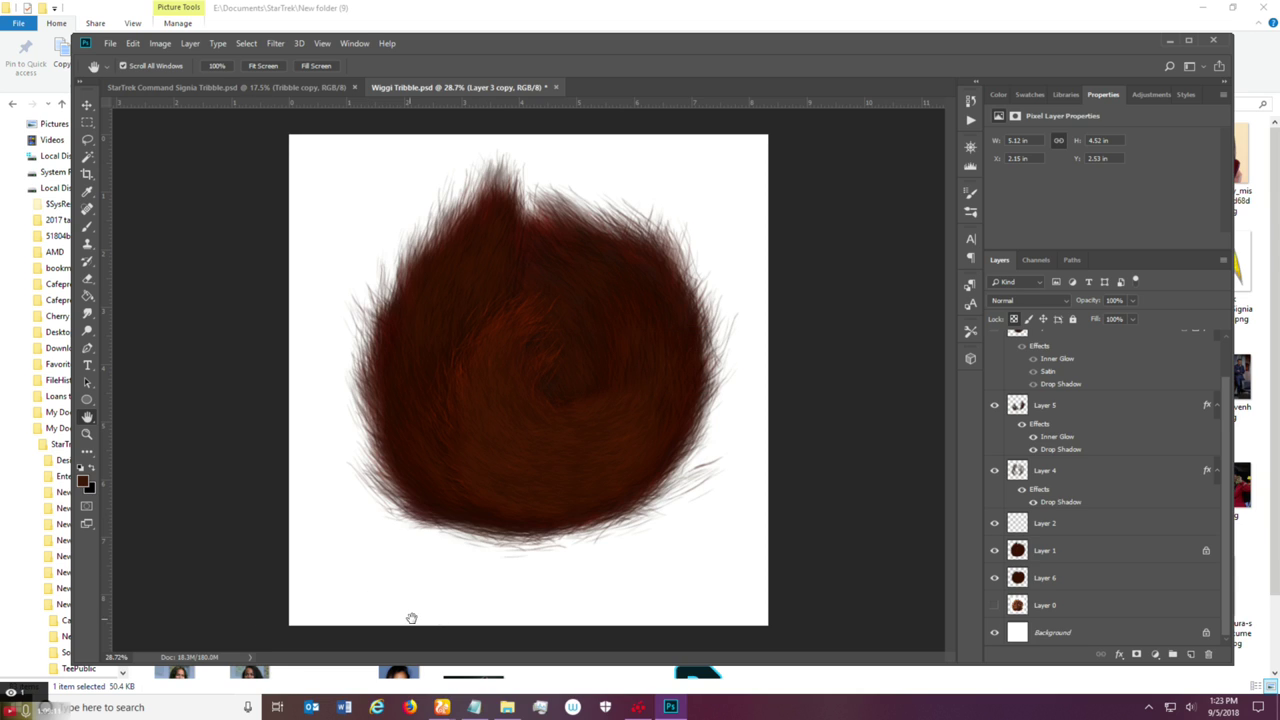
pyautogui.scroll(-1, 497, 592)
pyautogui.scroll(1, 560, 455)
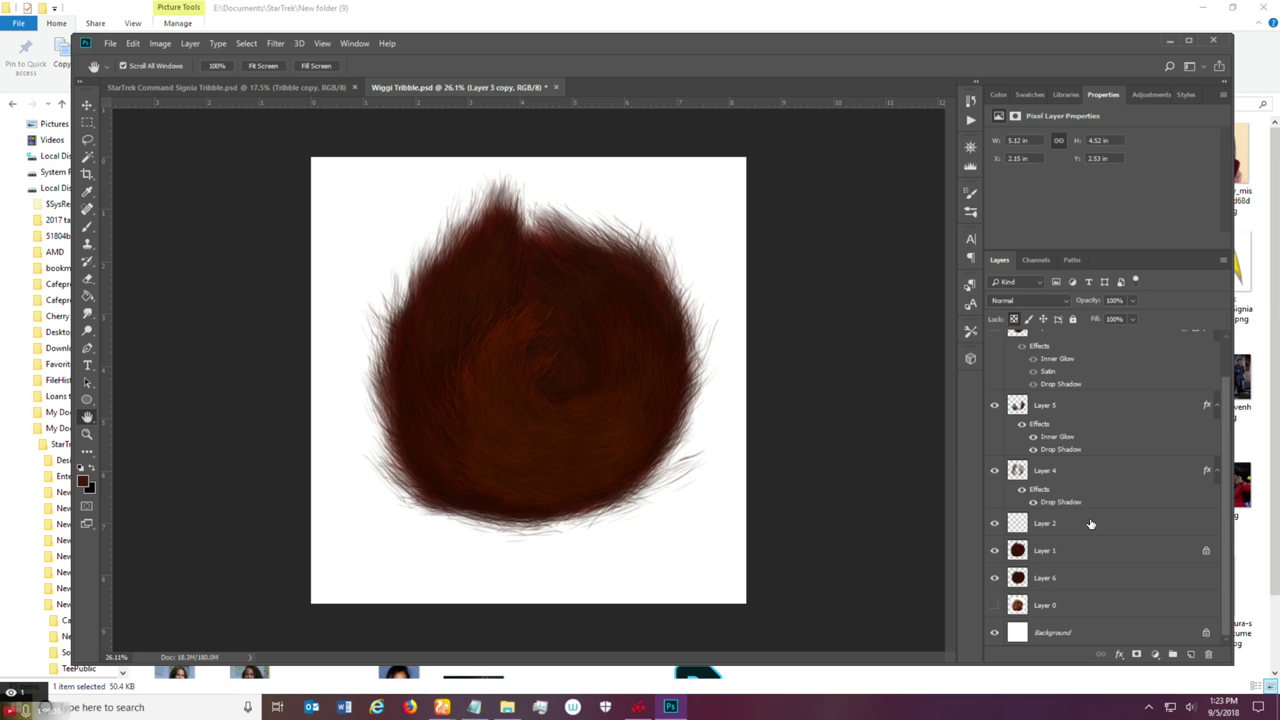
pyautogui.click(994, 631)
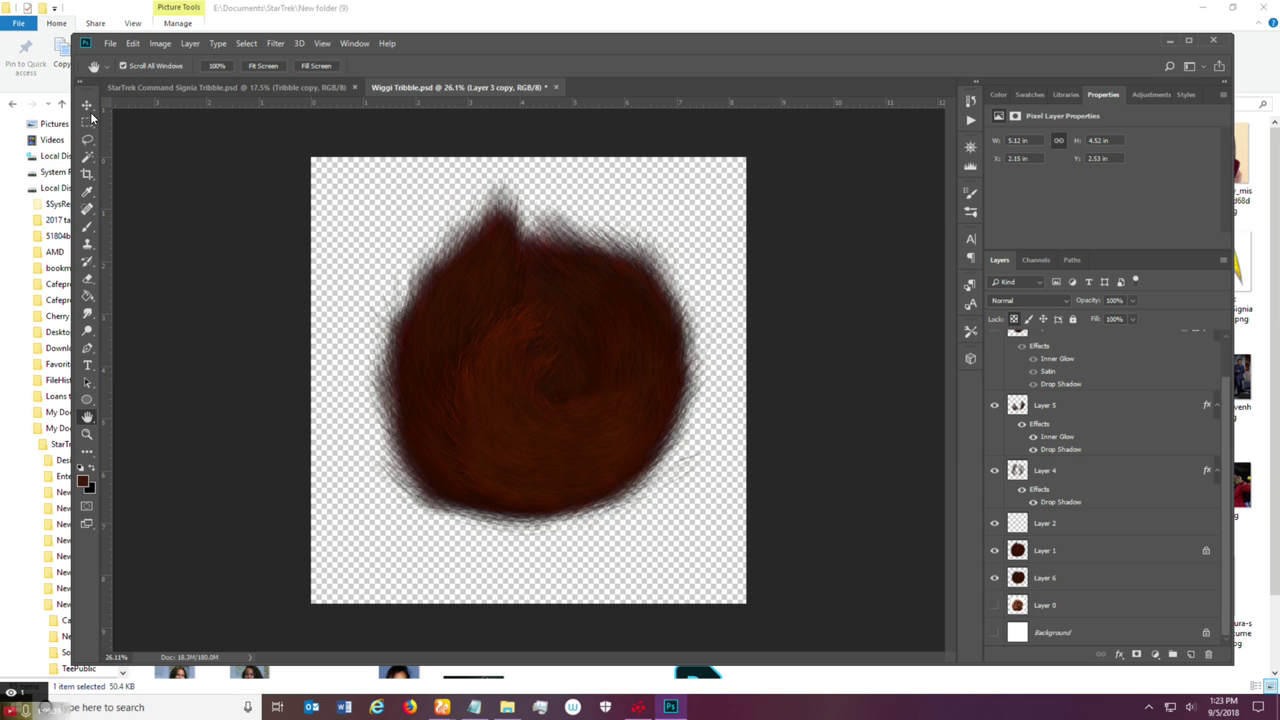
# Save the document, and save a PNG copy as Wiggi Tribble.png with the smallest file size option.
pyautogui.click(110, 43)
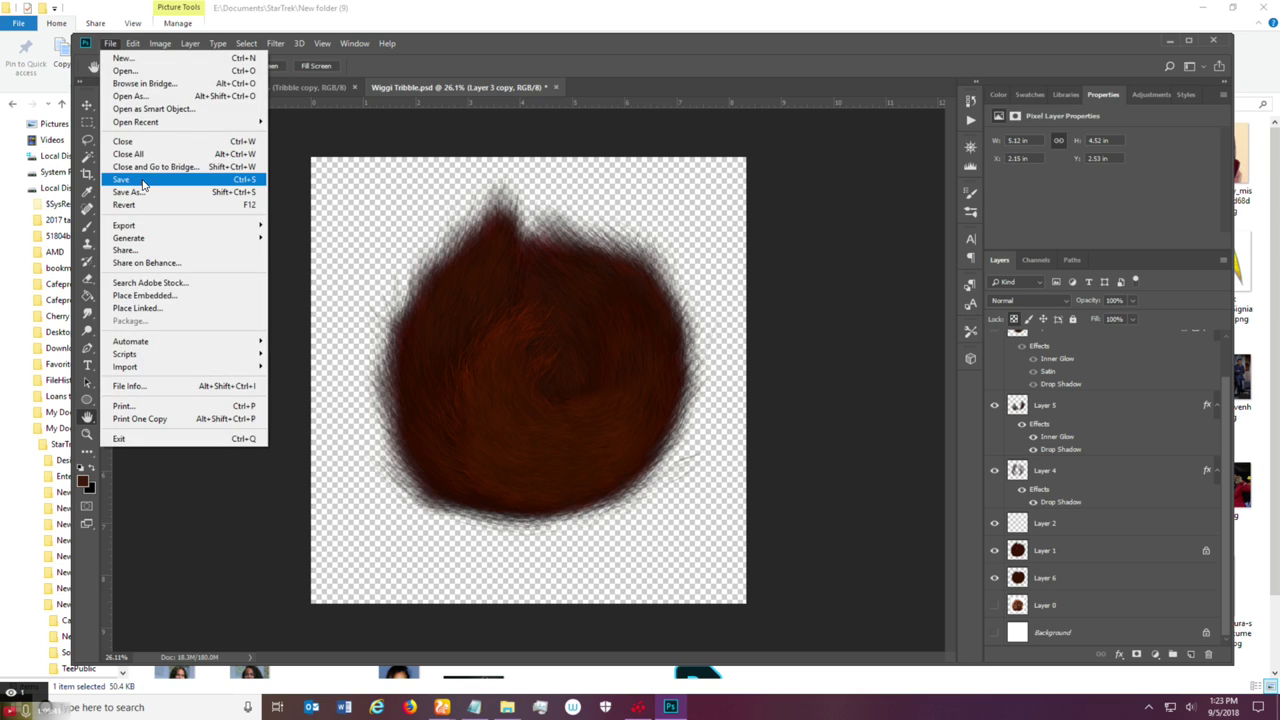
pyautogui.click(140, 180)
pyautogui.click(110, 44)
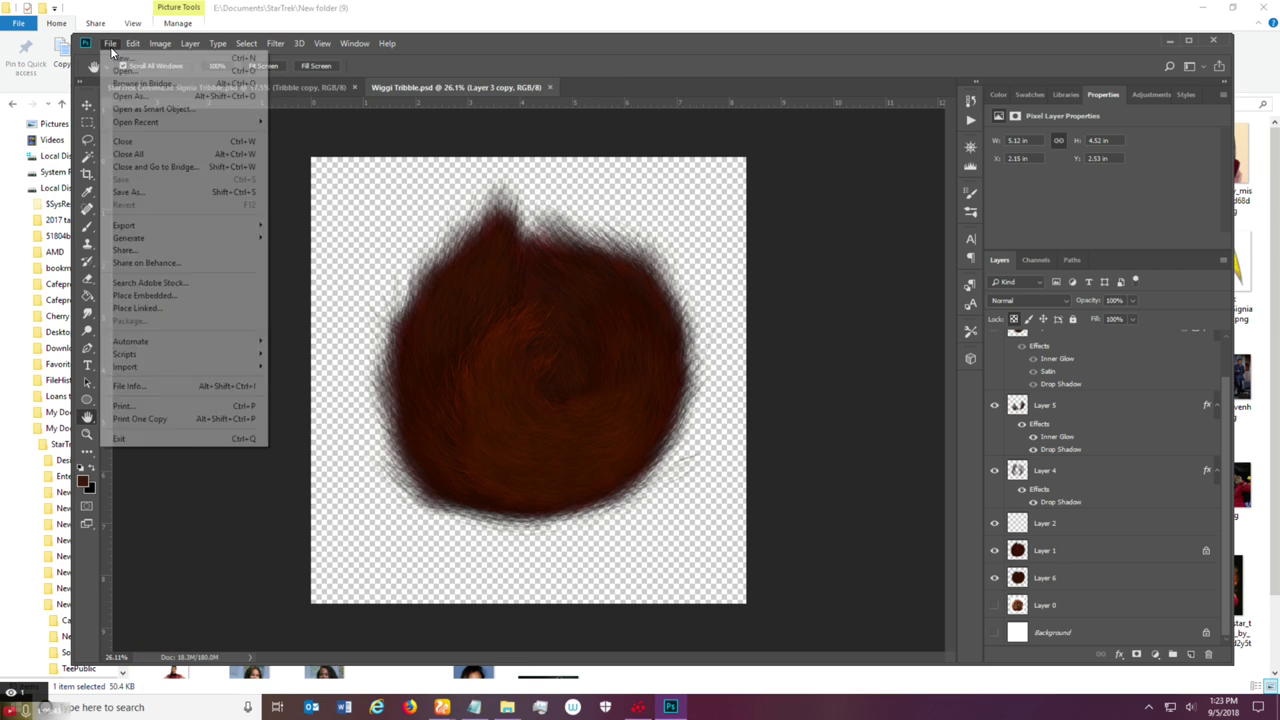
pyautogui.click(163, 193)
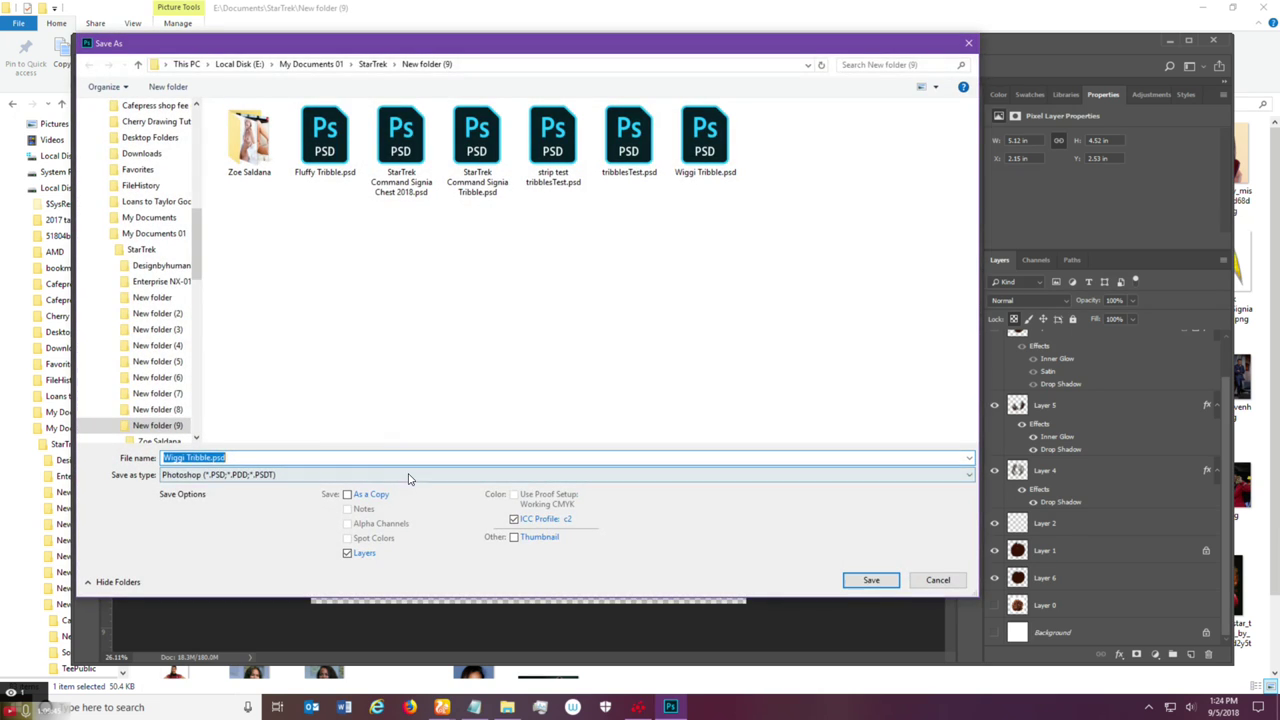
pyautogui.click(400, 475)
pyautogui.scroll(-1, 371, 600)
pyautogui.click(420, 654)
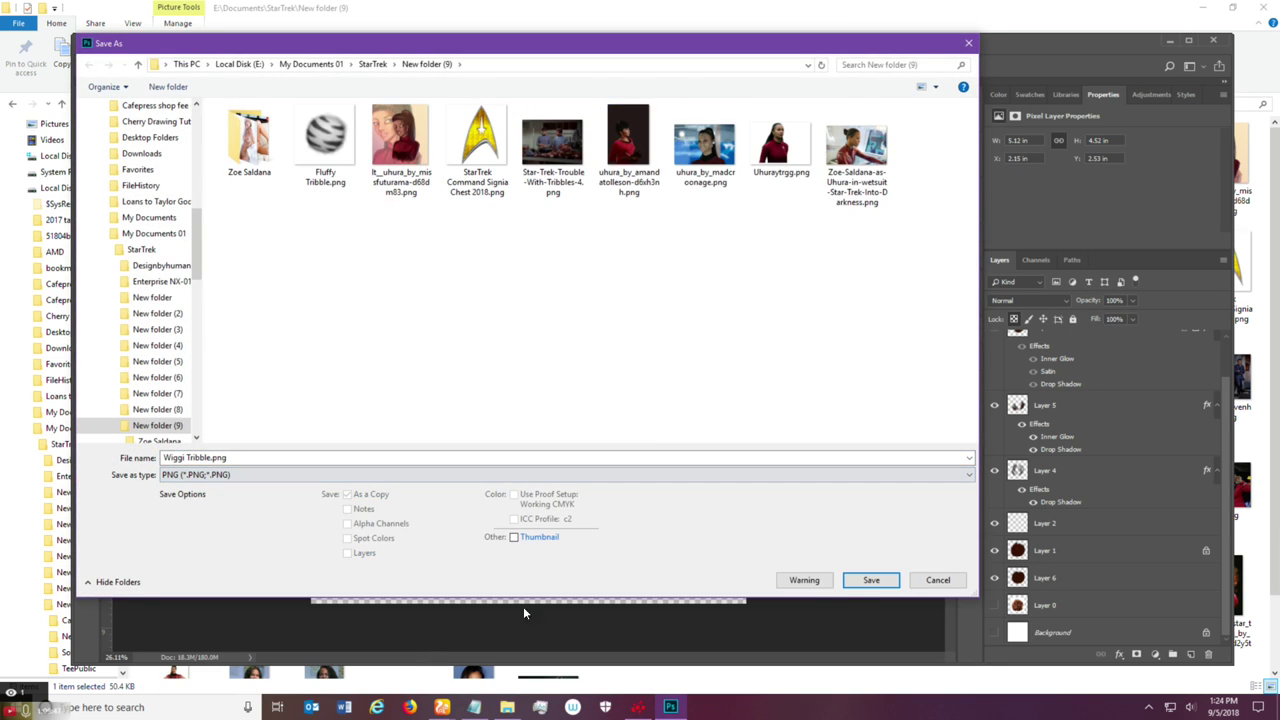
pyautogui.click(866, 582)
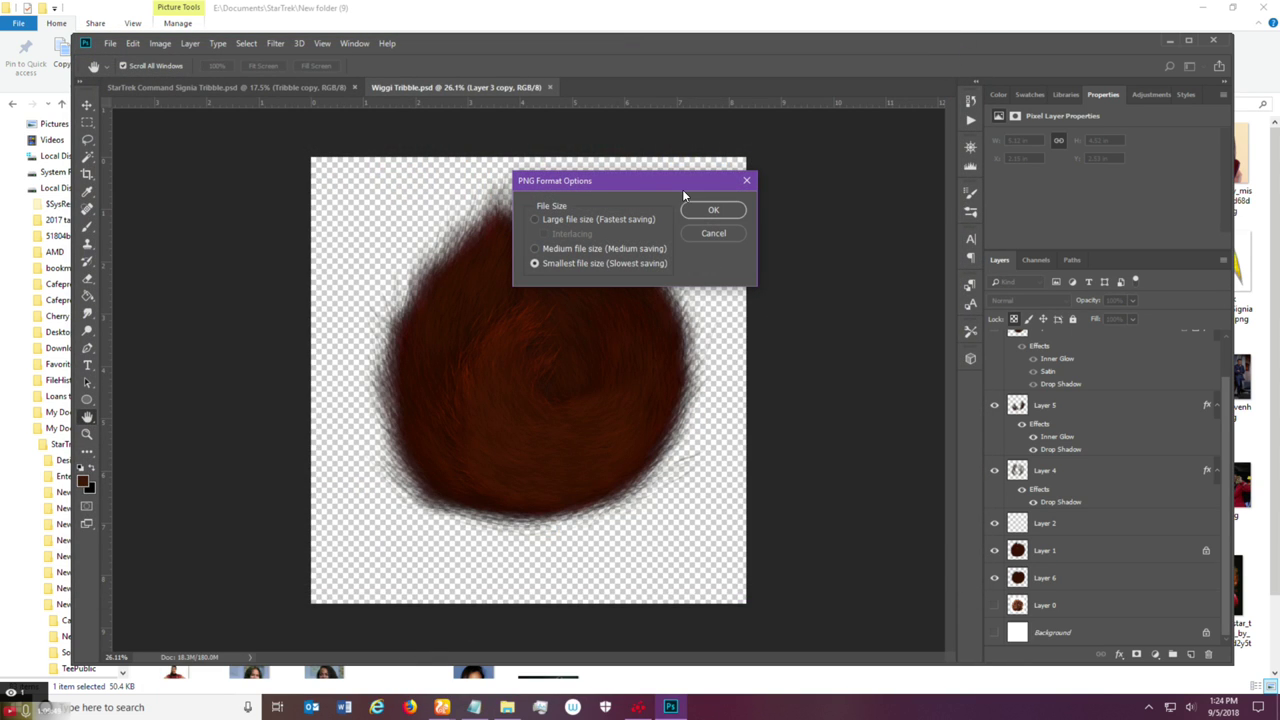
pyautogui.click(697, 205)
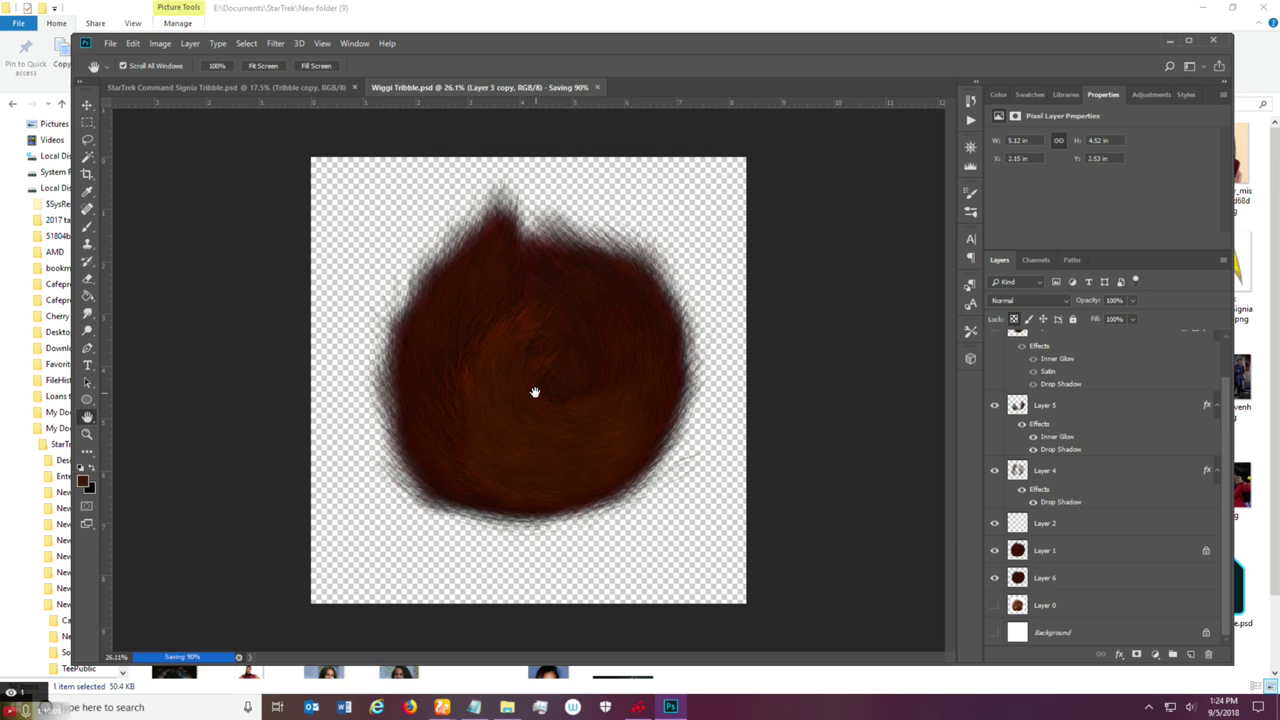
# Select the Tribble group in StarTrek Command Signia Tribble.psd and return to Wiggi Tribble.psd.
pyautogui.click(305, 89)
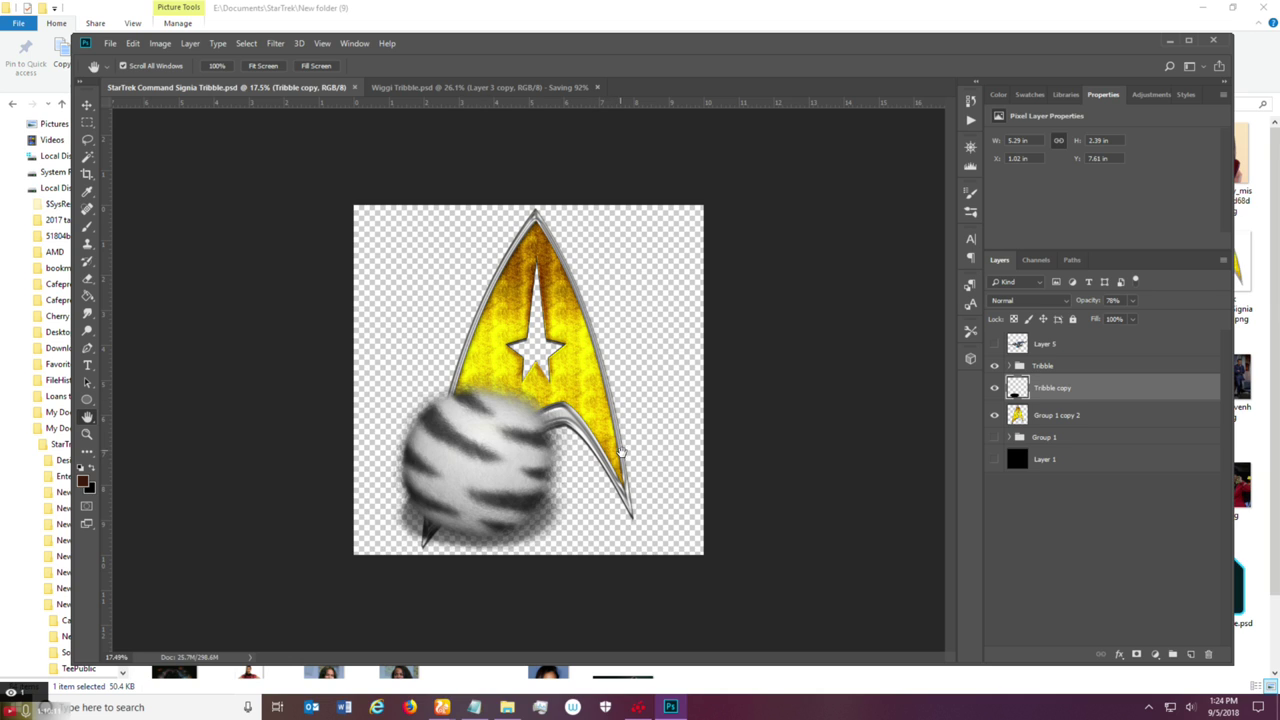
pyautogui.scroll(2, 477, 517)
pyautogui.scroll(-1, 477, 517)
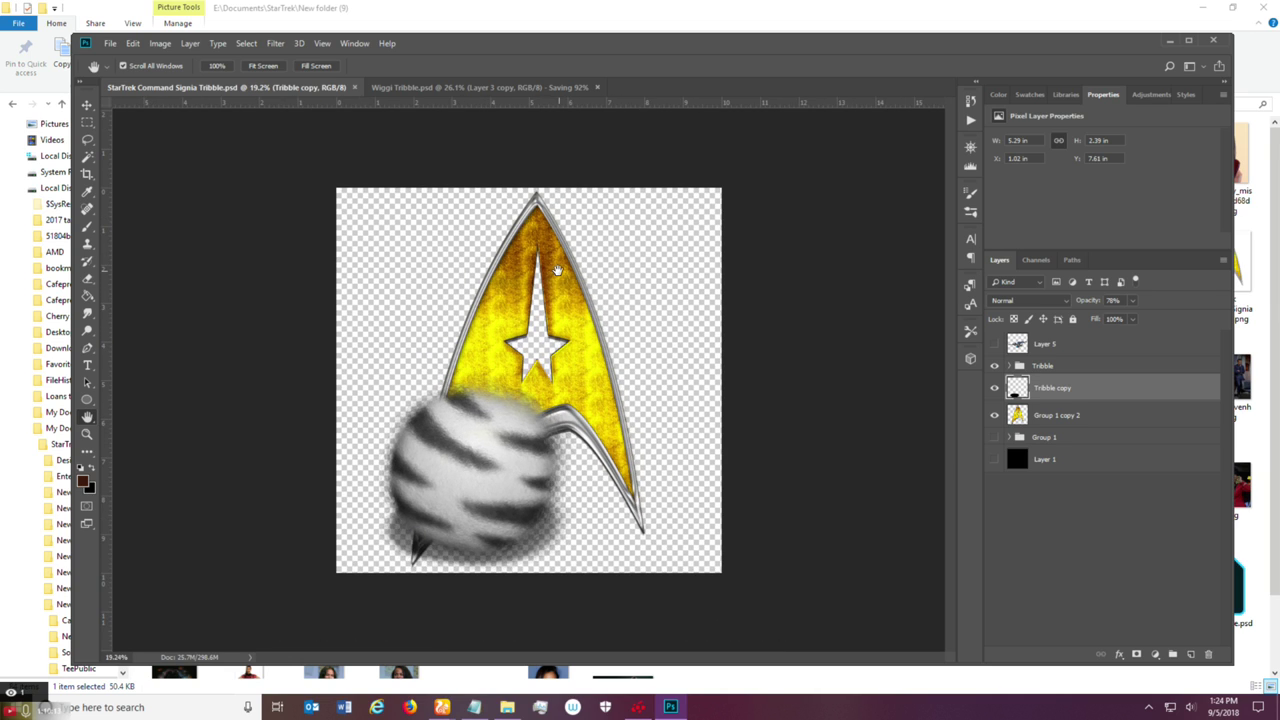
pyautogui.click(1083, 367)
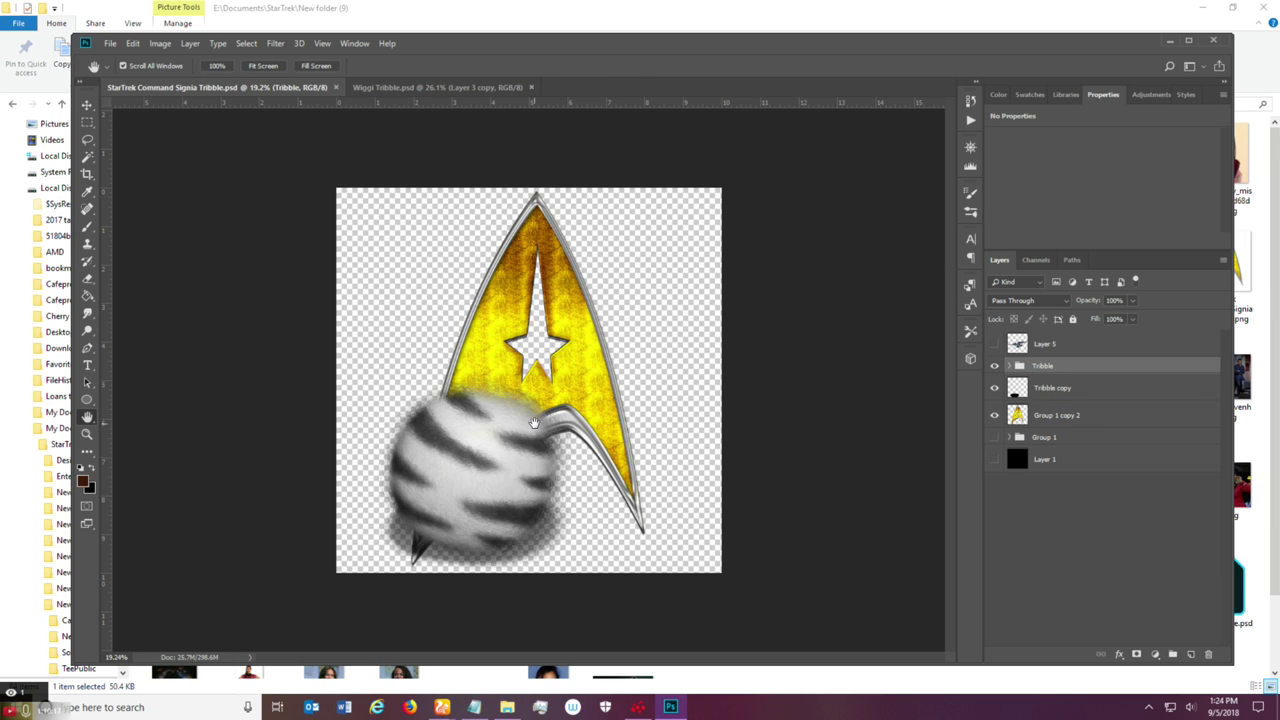
pyautogui.click(460, 88)
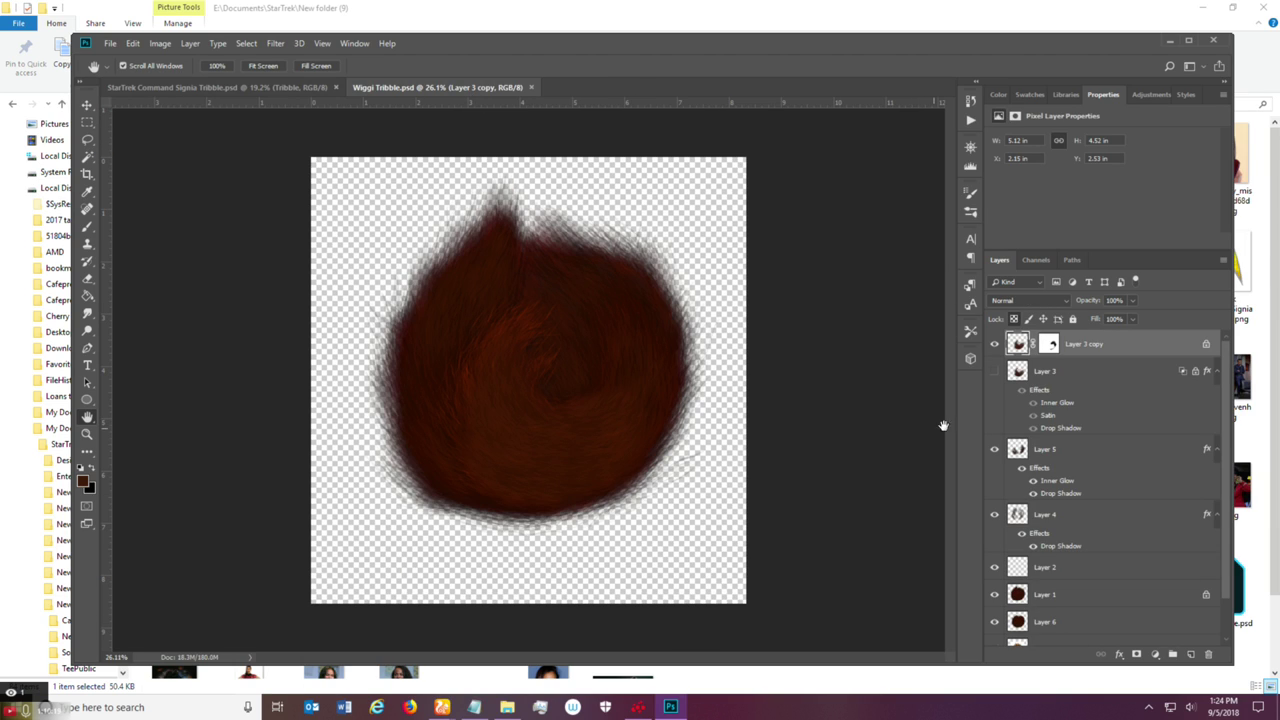
# Duplicate all layers from Layer 3 copy down to Layer 6 within Wiggi Tribble.psd.
pyautogui.click(1062, 373)
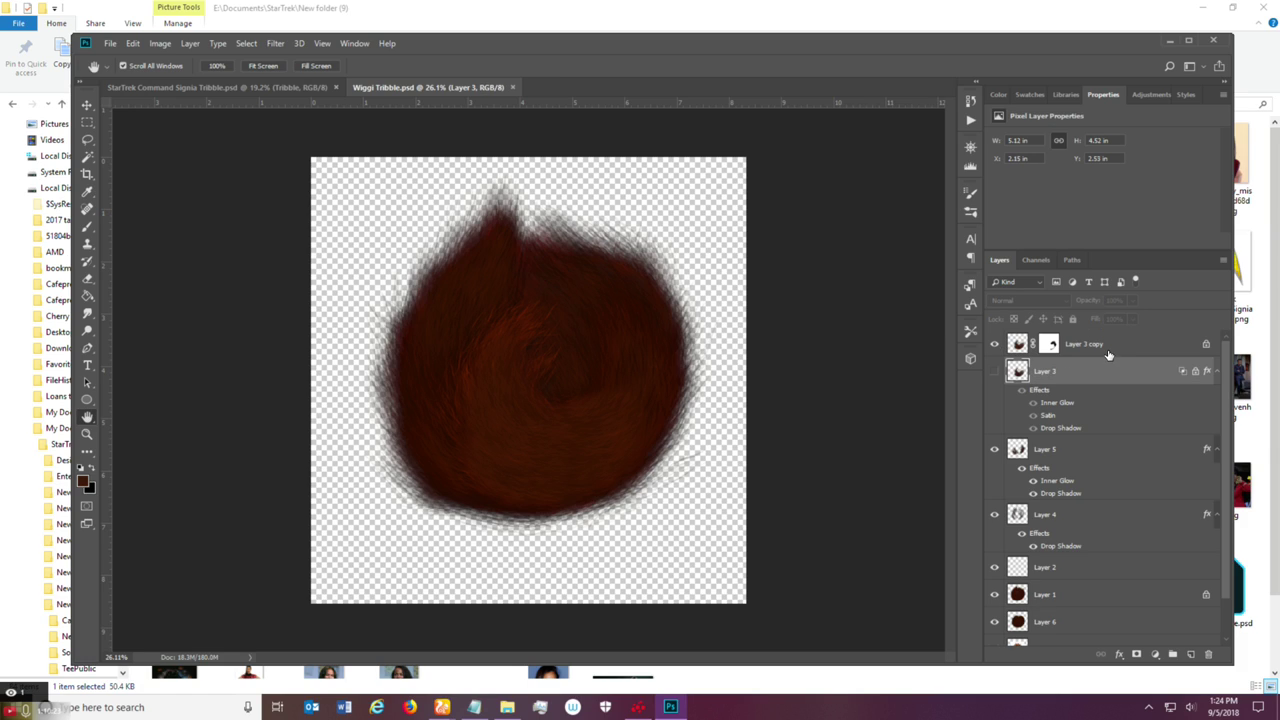
pyautogui.click(1109, 354)
pyautogui.scroll(-2, 1118, 443)
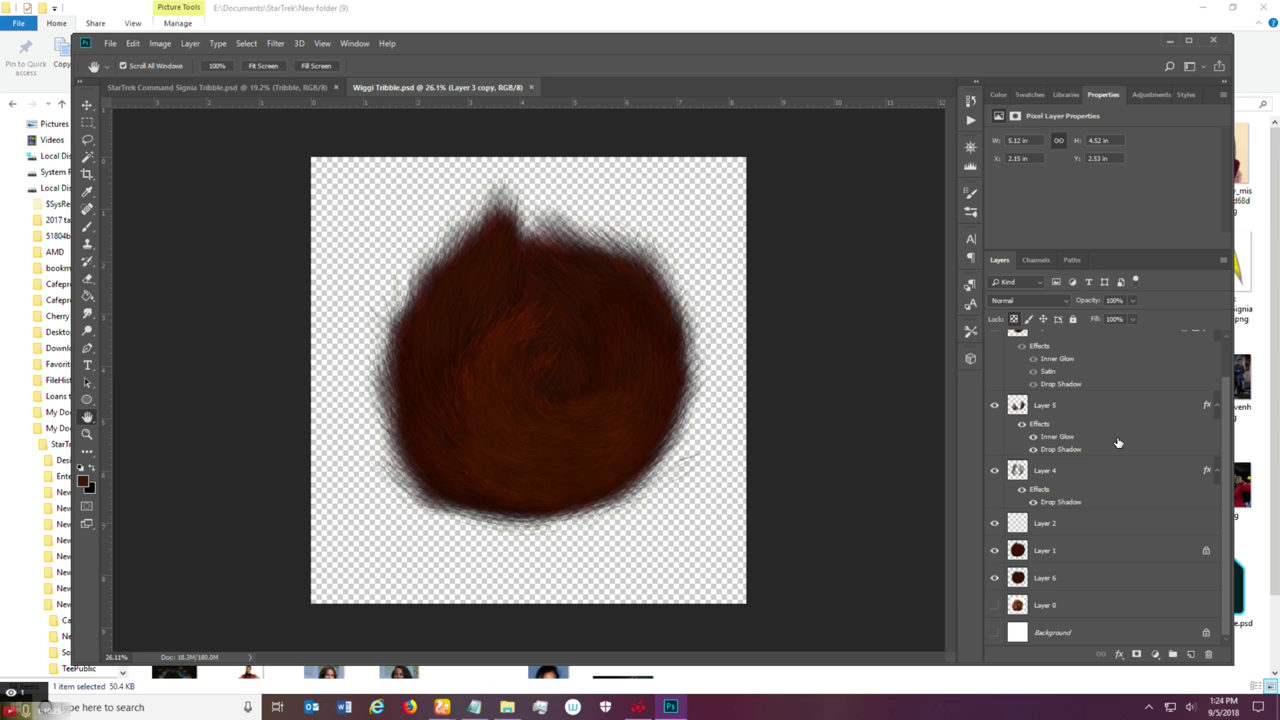
pyautogui.keyDown('shift'); pyautogui.click(1104, 584); pyautogui.keyUp('shift')
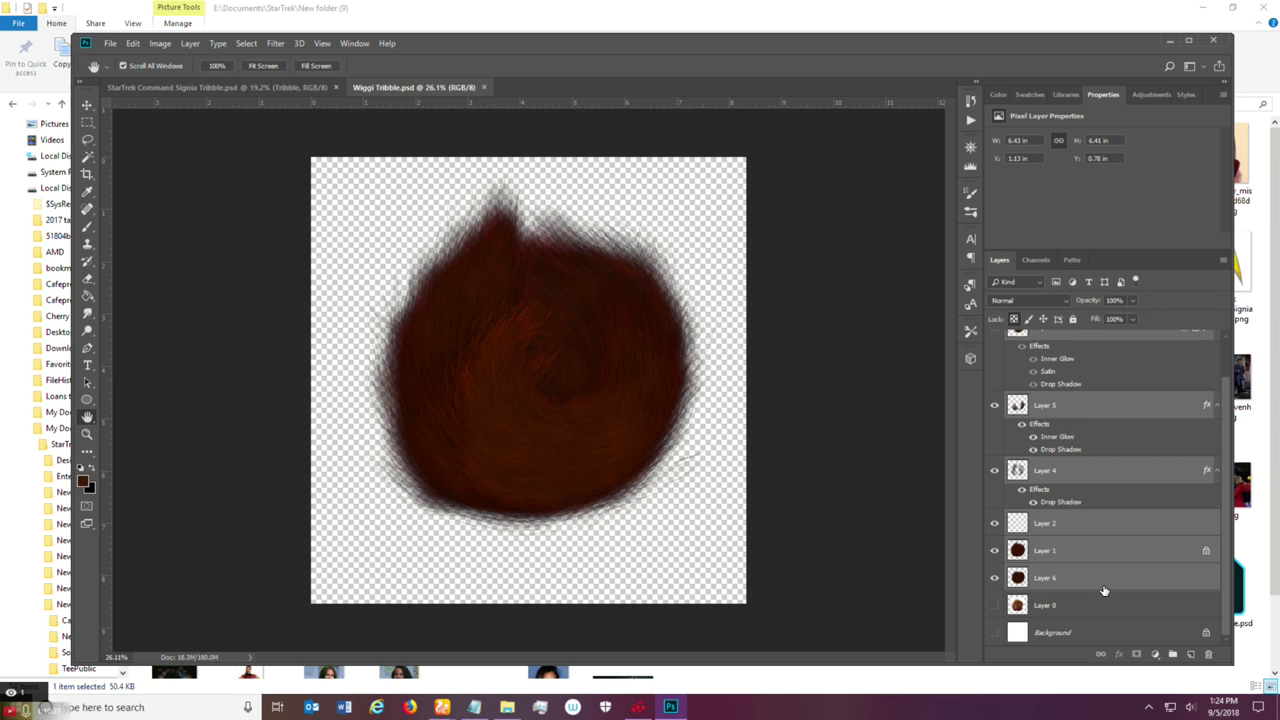
pyautogui.rightClick(1131, 580)
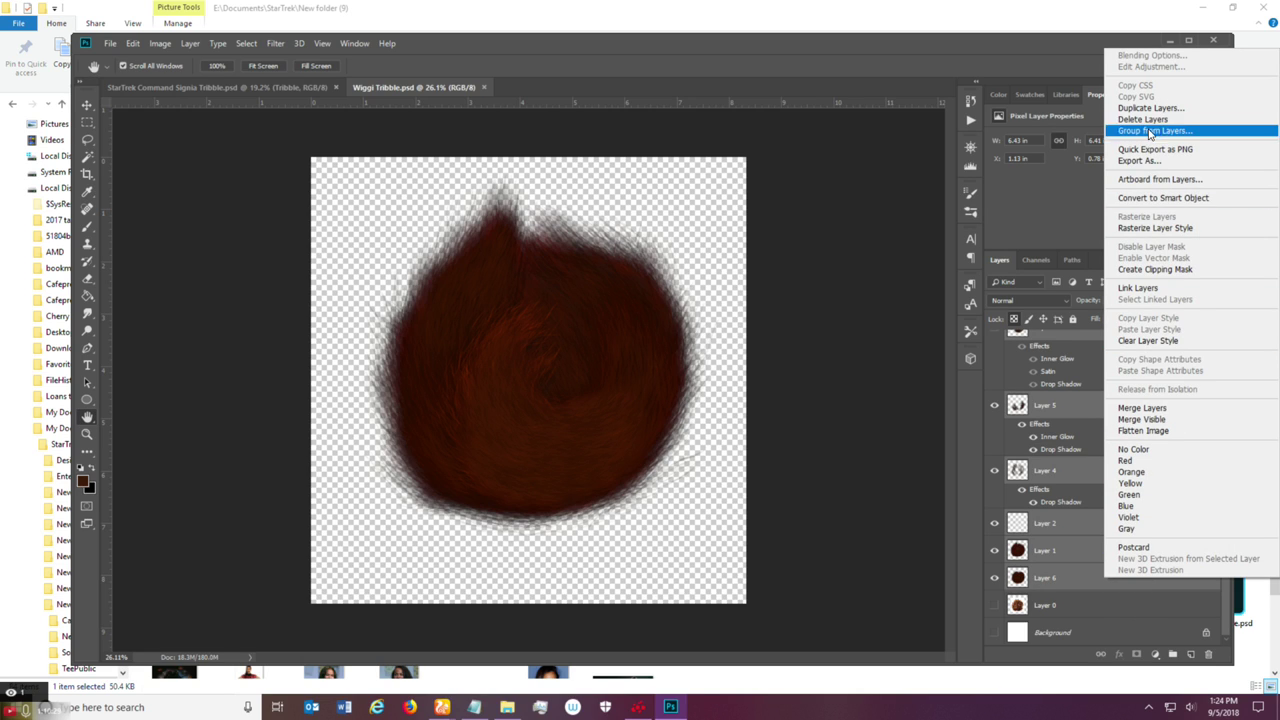
pyautogui.click(1148, 111)
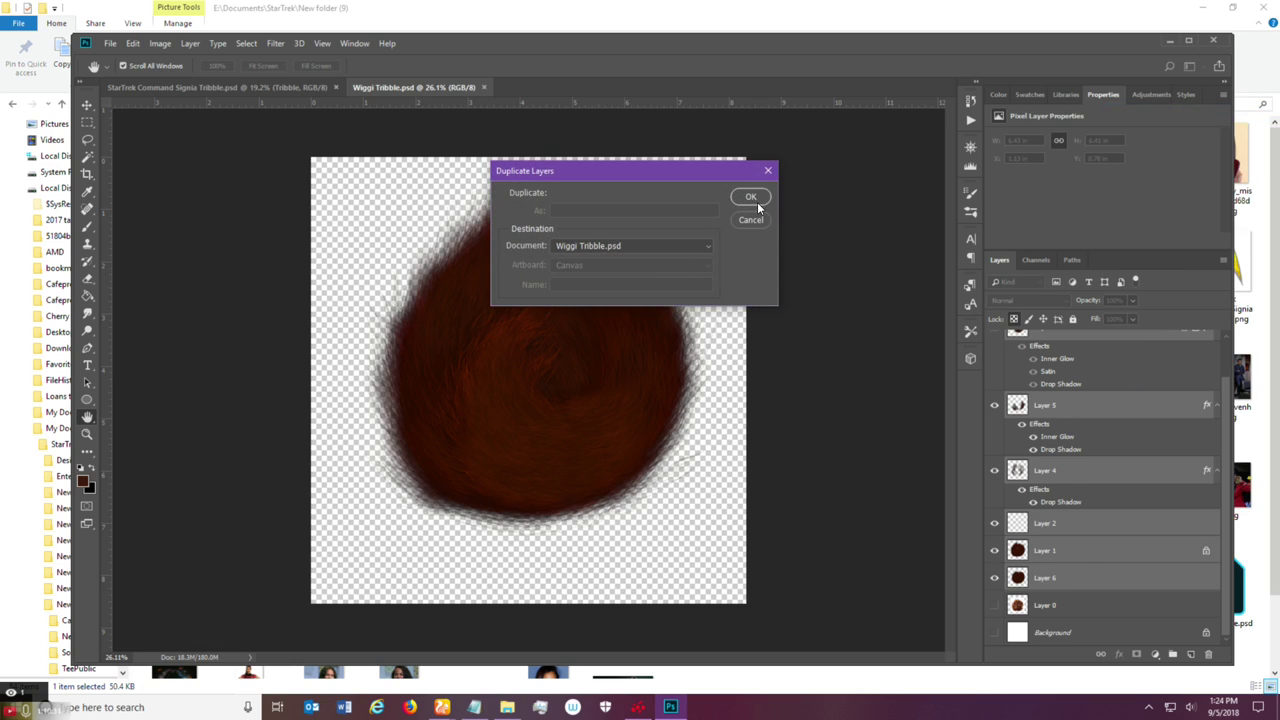
pyautogui.click(751, 197)
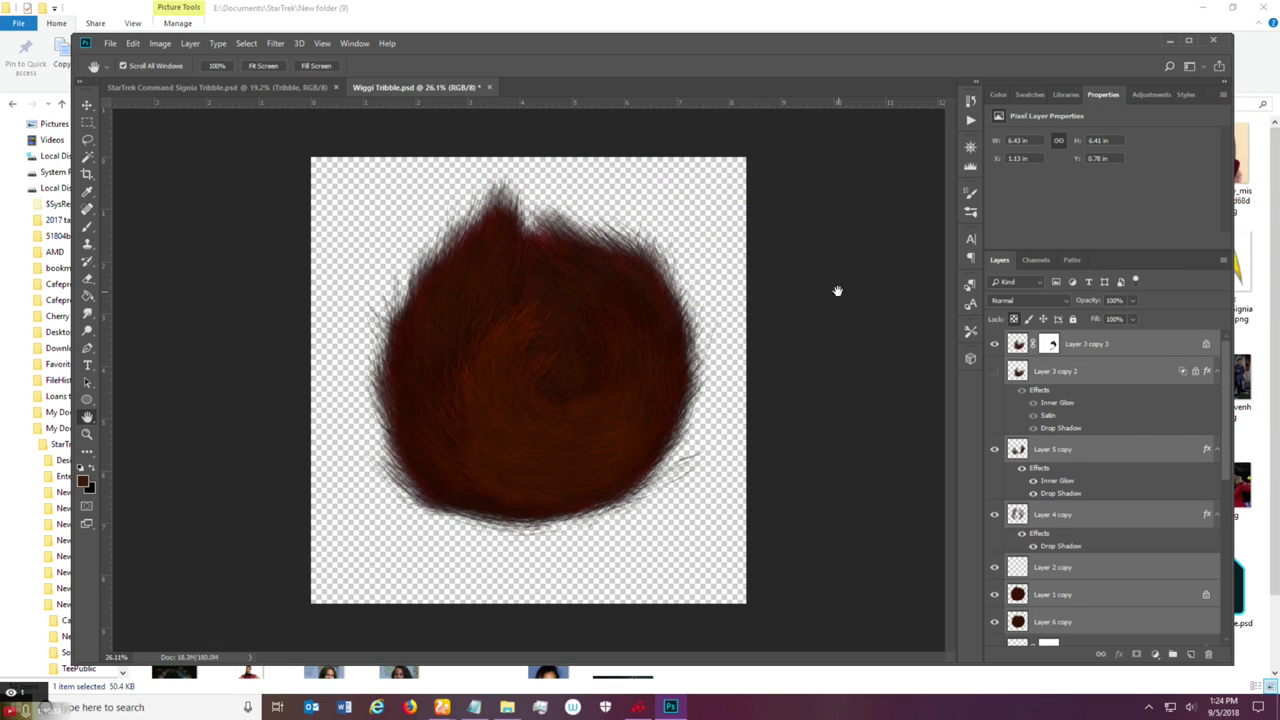
# Group the duplicated tribble layers and name the group Wiggi Tribble.
pyautogui.click(1179, 653)
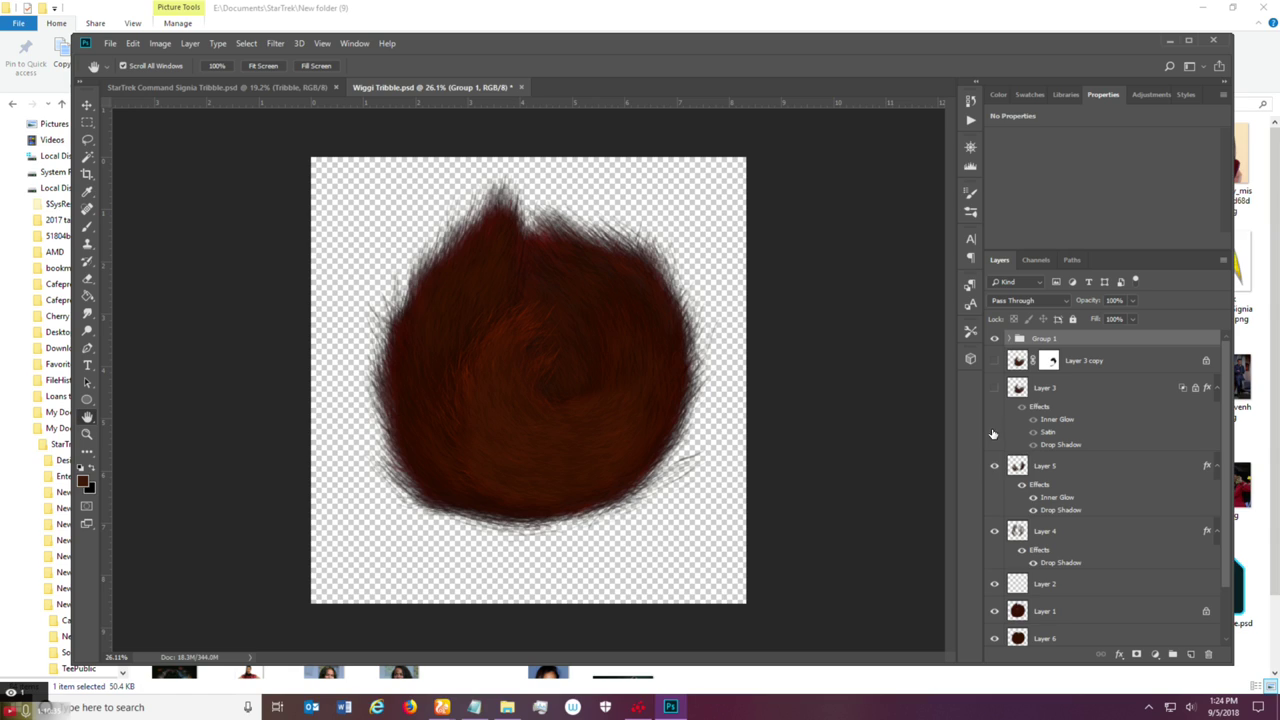
pyautogui.doubleClick(1045, 338)
pyautogui.write('Wiggi tribble')
pyautogui.press('Return')
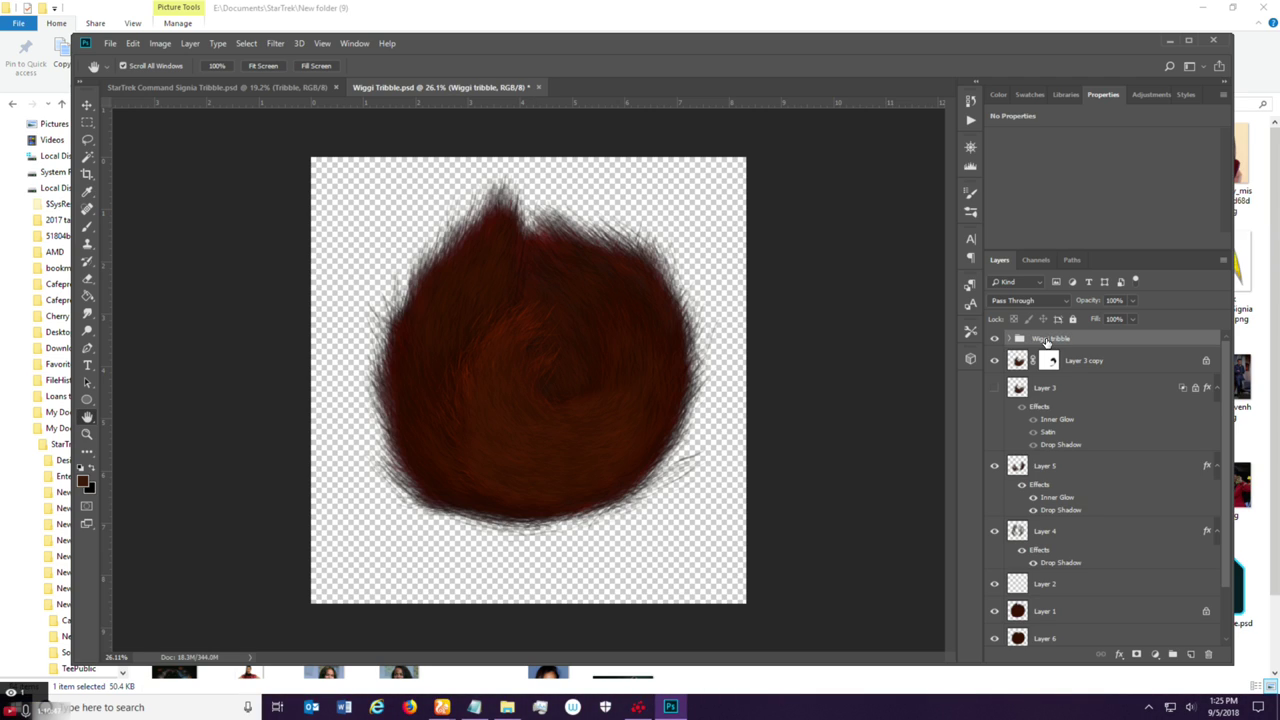
pyautogui.doubleClick(1048, 340)
pyautogui.click(1055, 338)
pyautogui.press('Return')
# Copy the Wiggi Tribble group into StarTrek Command Signia Tribble.psd over the insignia's lower part and hide the old Tribble group.
pyautogui.scroll(-1, 692, 355)
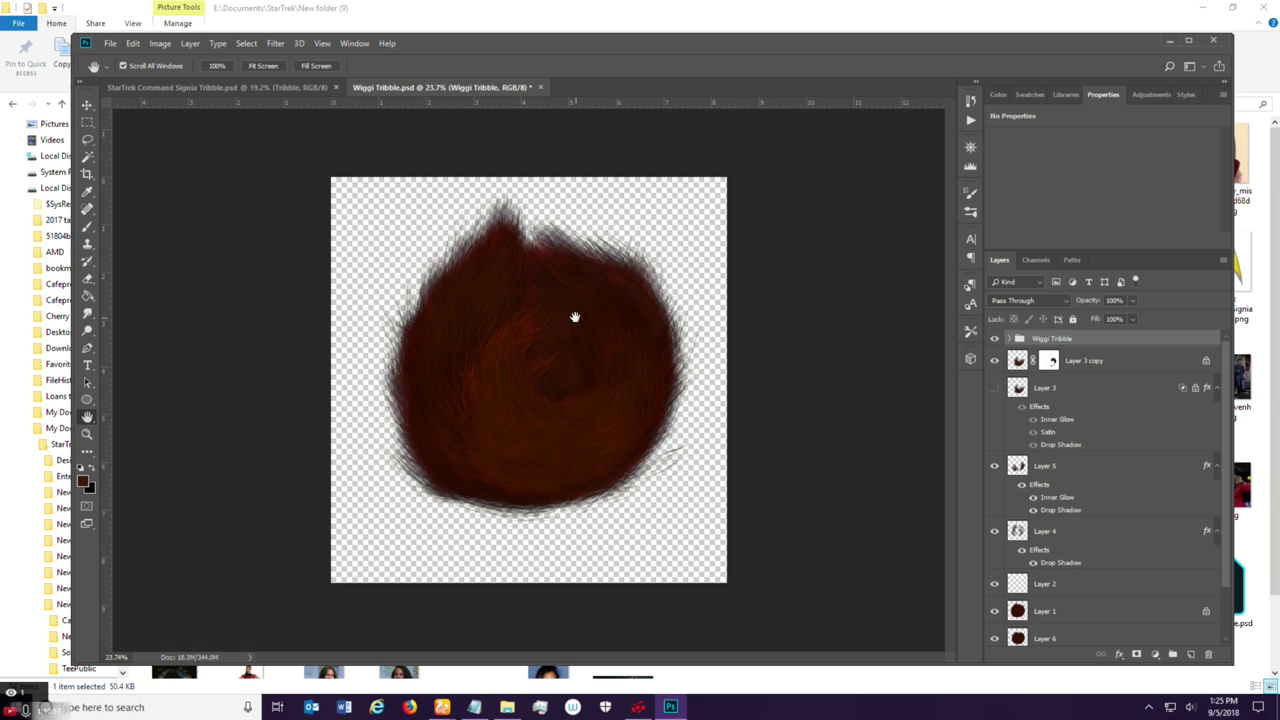
pyautogui.click(88, 104)
pyautogui.moveTo(526, 274); pyautogui.dragTo(548, 469)
pyautogui.click(994, 384)
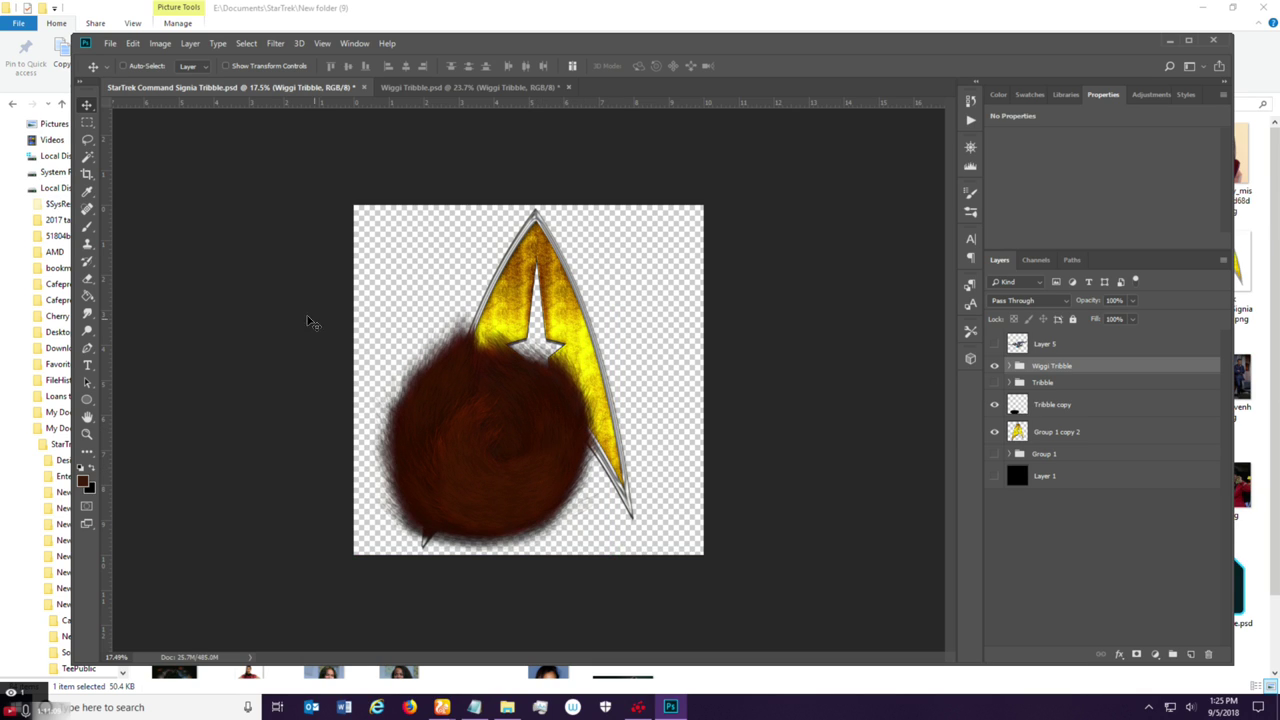
# Free-transform the Wiggi Tribble group proportionally to 71% width and height.
pyautogui.click(133, 43)
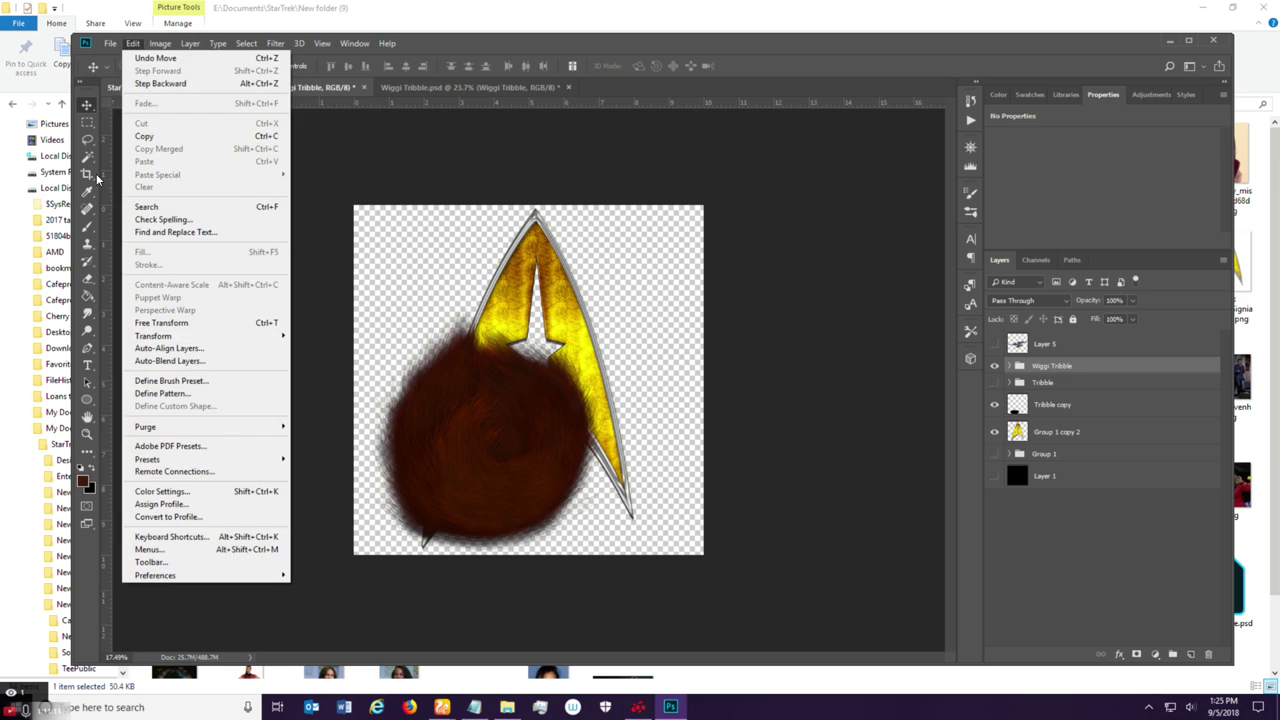
pyautogui.click(193, 322)
pyautogui.click(284, 66)
pyautogui.write('85')
pyautogui.click(311, 66)
pyautogui.press('Tab')
pyautogui.write('76')
pyautogui.press('Return')
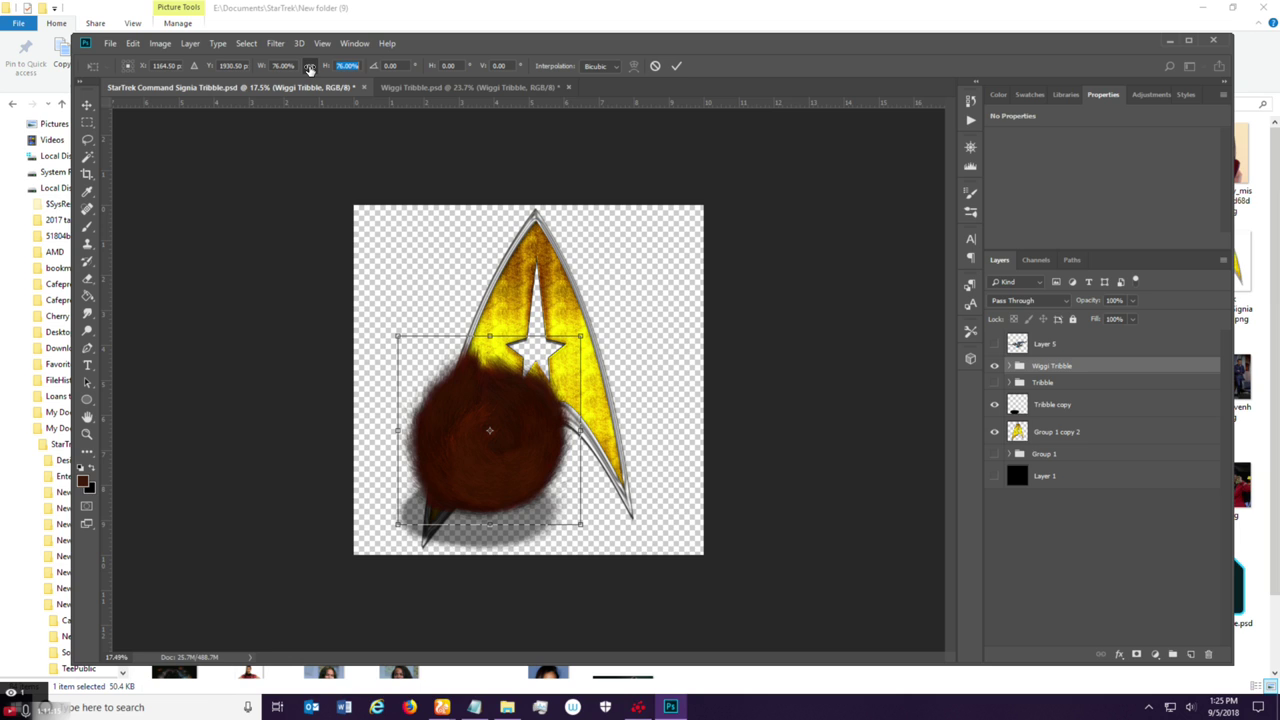
pyautogui.write('71')
pyautogui.press('Return')
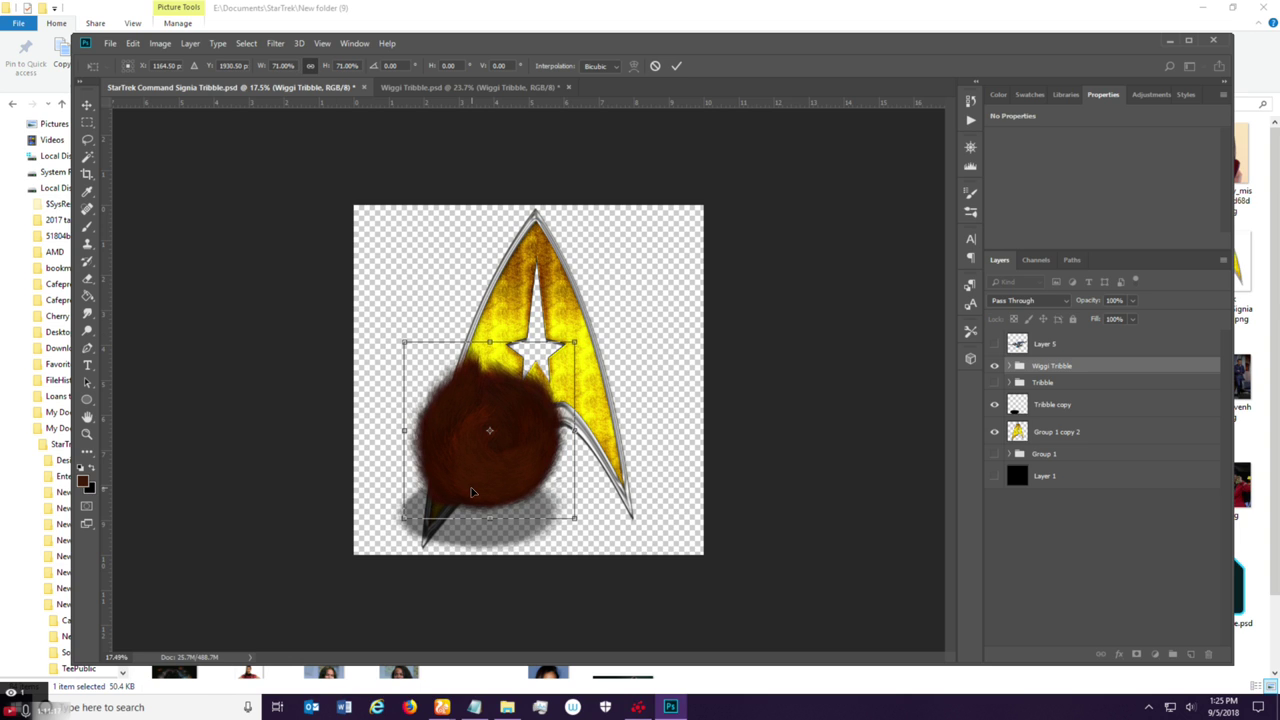
# Move the scaled tribble down onto the shadow at the insignia's lower tip and apply the transform.
pyautogui.scroll(2, 511, 468)
pyautogui.scroll(-1, 511, 468)
pyautogui.moveTo(538, 431); pyautogui.dragTo(535, 455)
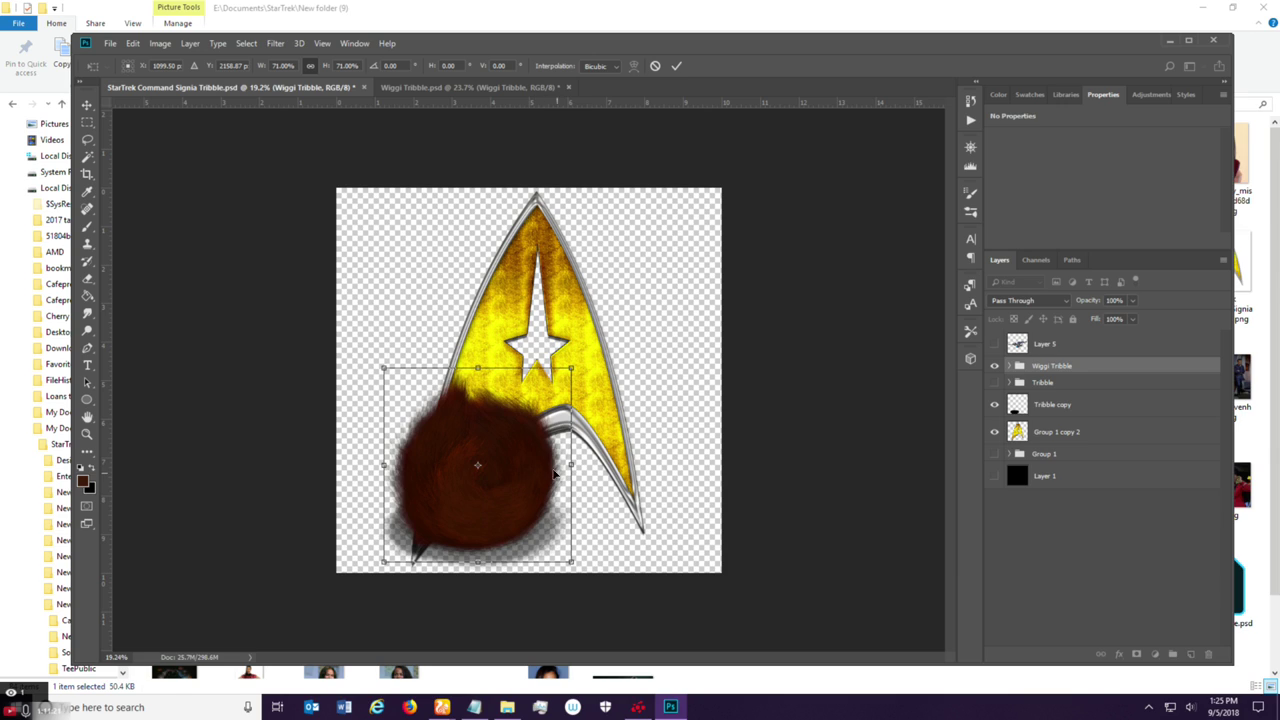
pyautogui.click(676, 65)
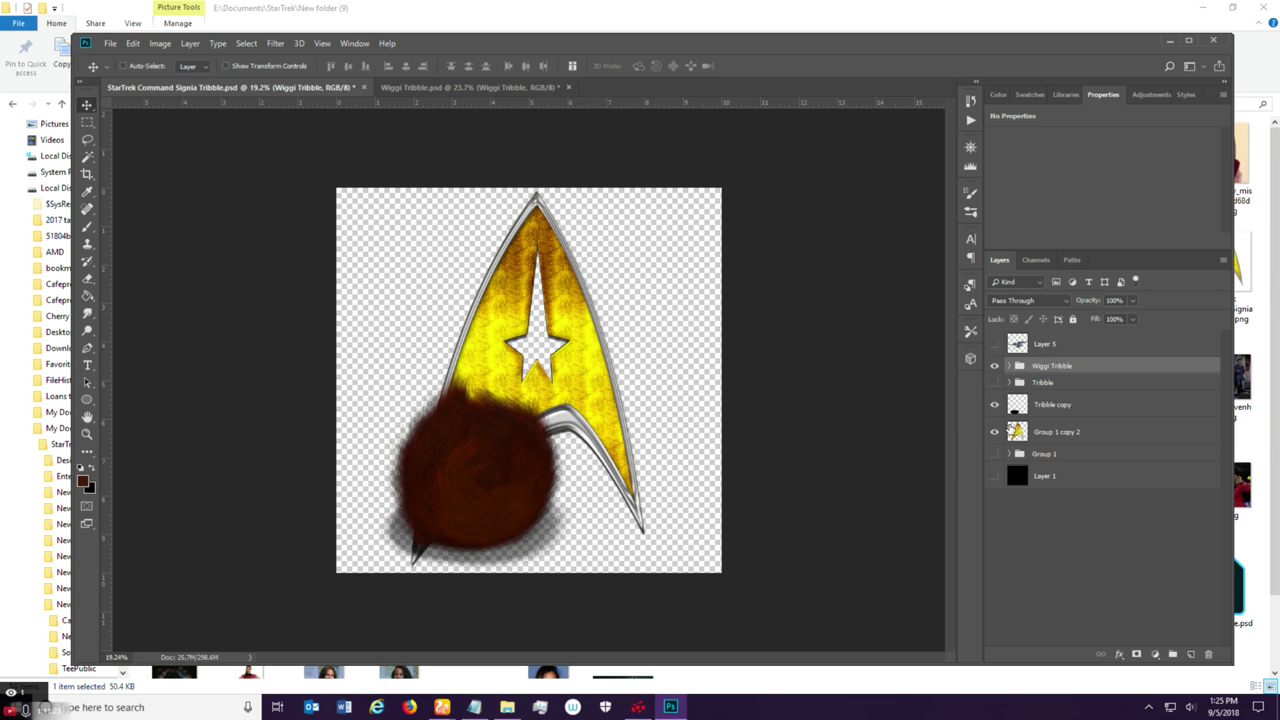
# Check the tribble against its shadow, then enlarge the Wiggi Tribble group to about 107% and reposition it just above the shadow.
pyautogui.click(995, 403)
pyautogui.click(995, 403)
pyautogui.scroll(1, 443, 606)
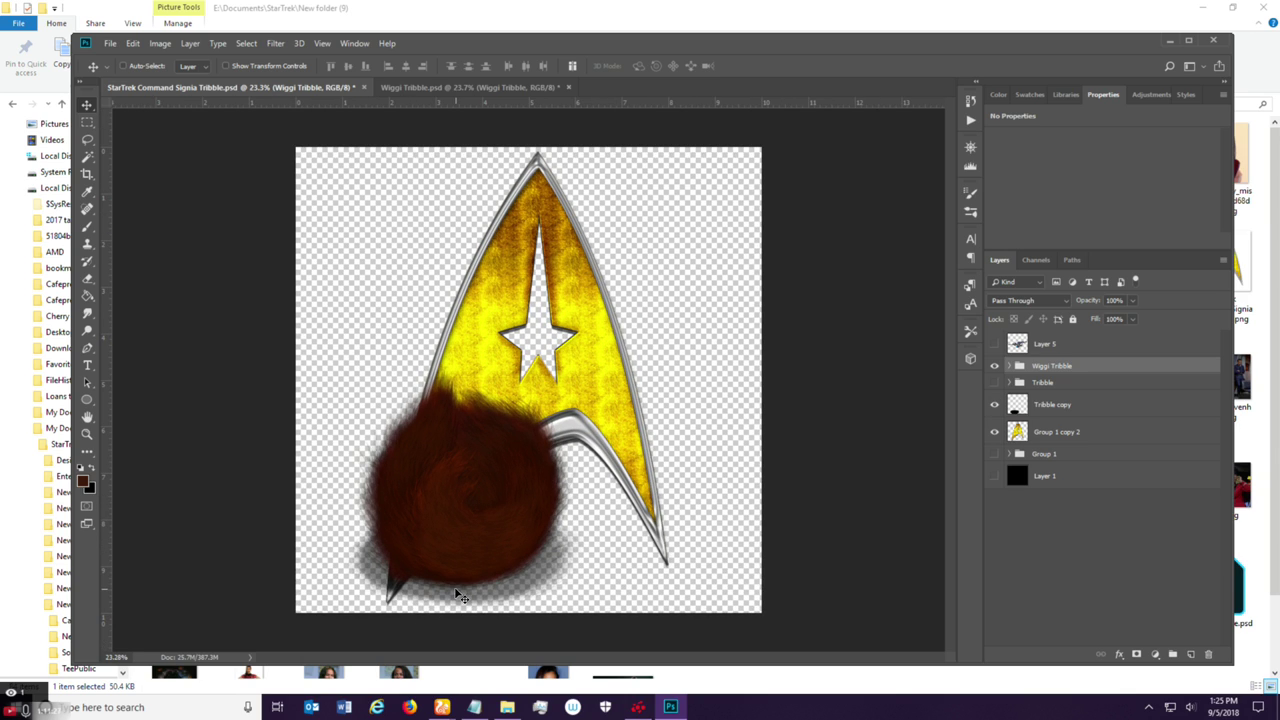
pyautogui.scroll(-1, 500, 572)
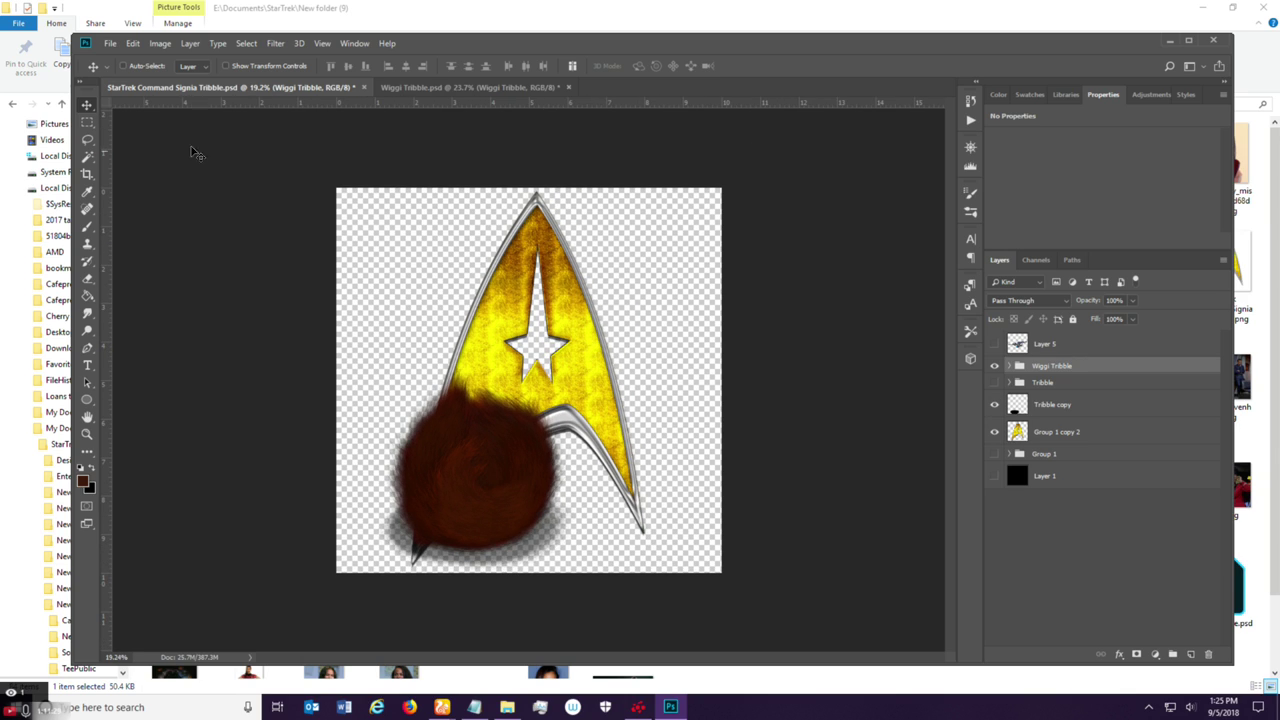
pyautogui.click(133, 43)
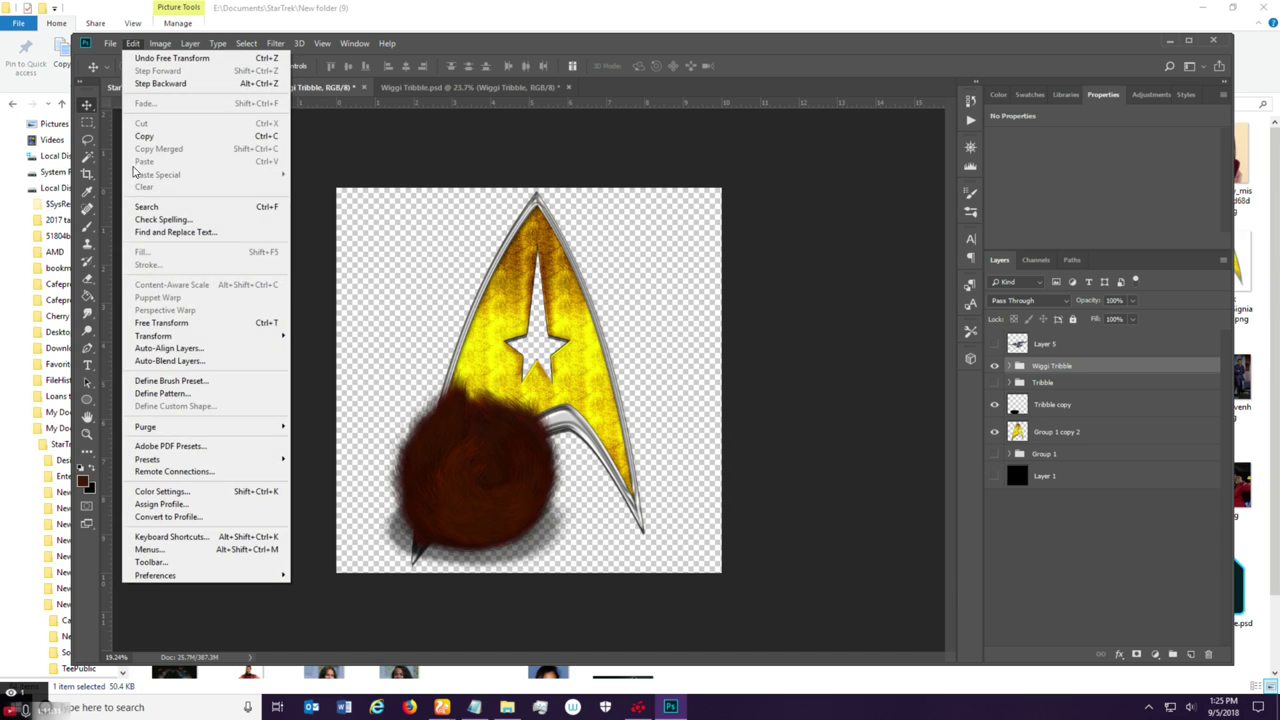
pyautogui.click(161, 322)
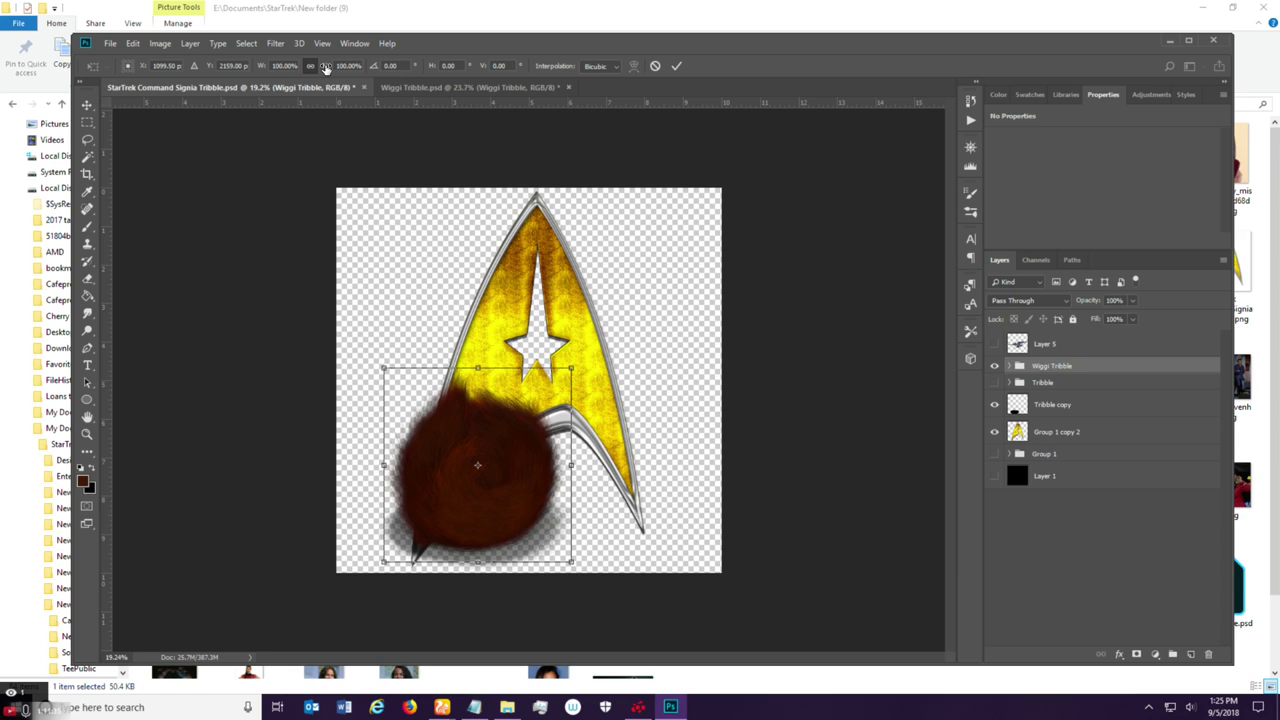
pyautogui.moveTo(324, 68); pyautogui.dragTo(333, 70)
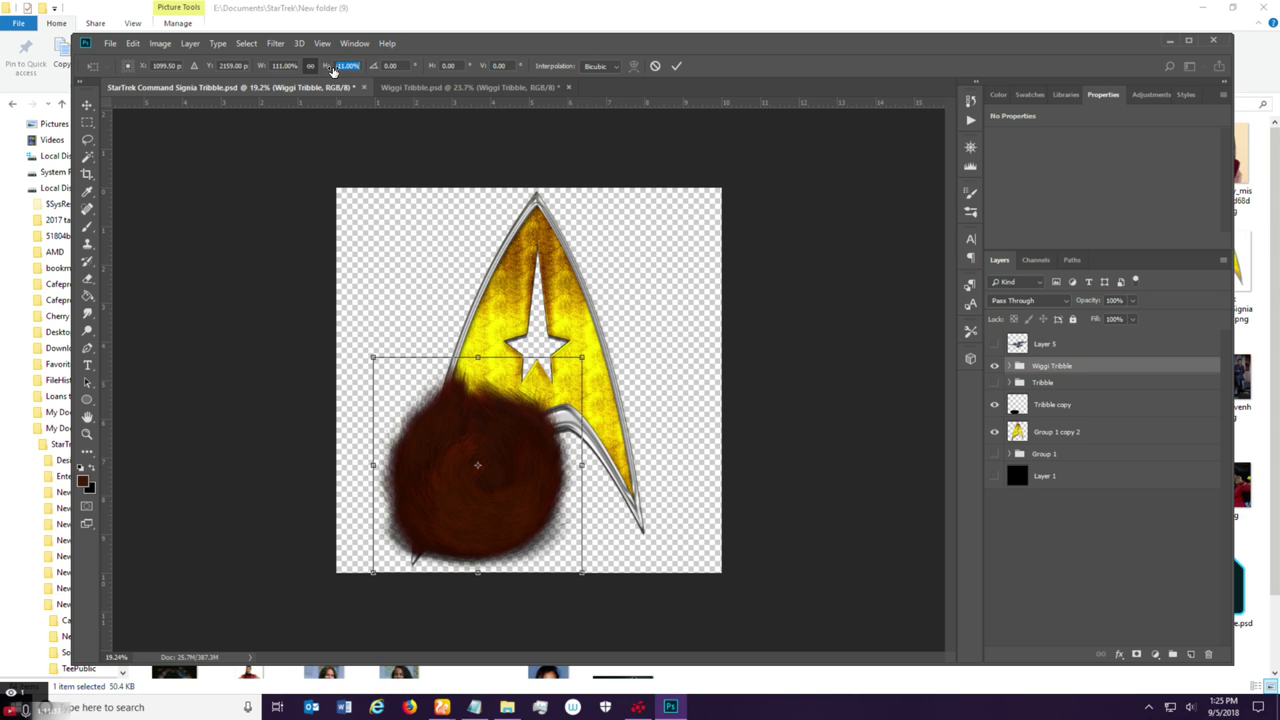
pyautogui.moveTo(503, 446); pyautogui.dragTo(503, 438)
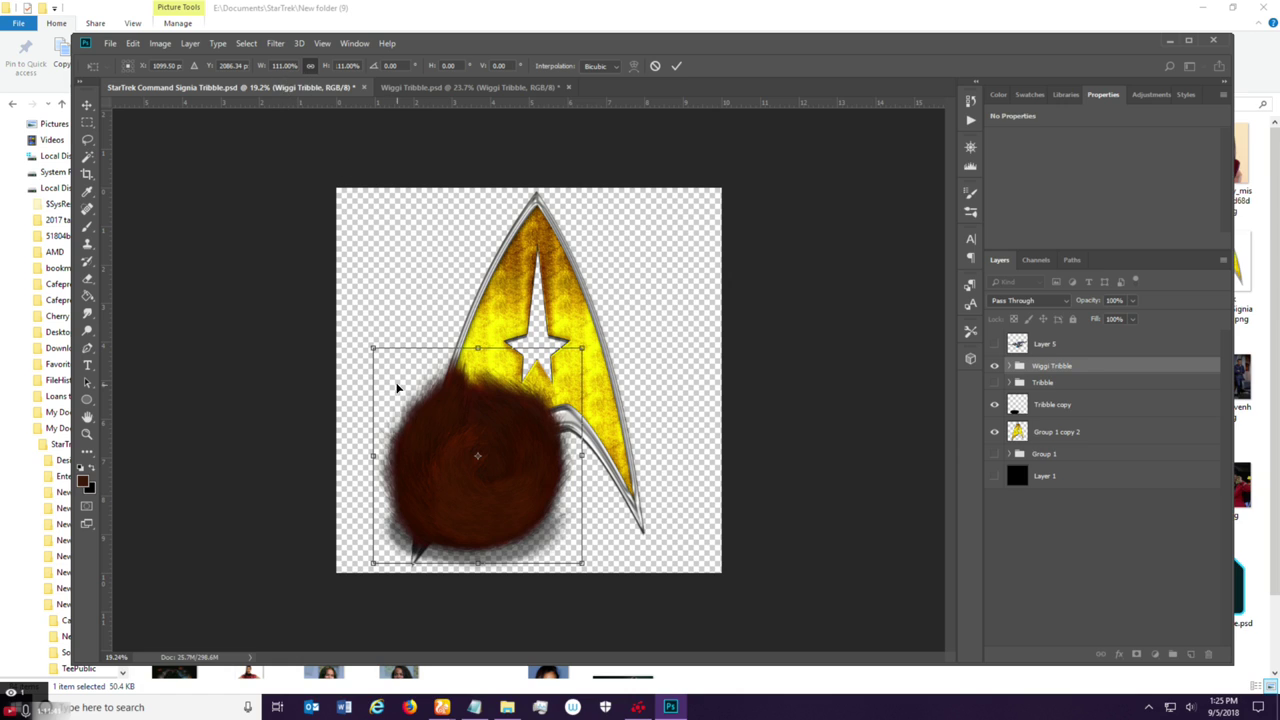
pyautogui.moveTo(370, 345); pyautogui.dragTo(380, 354)
pyautogui.moveTo(477, 490); pyautogui.dragTo(478, 491)
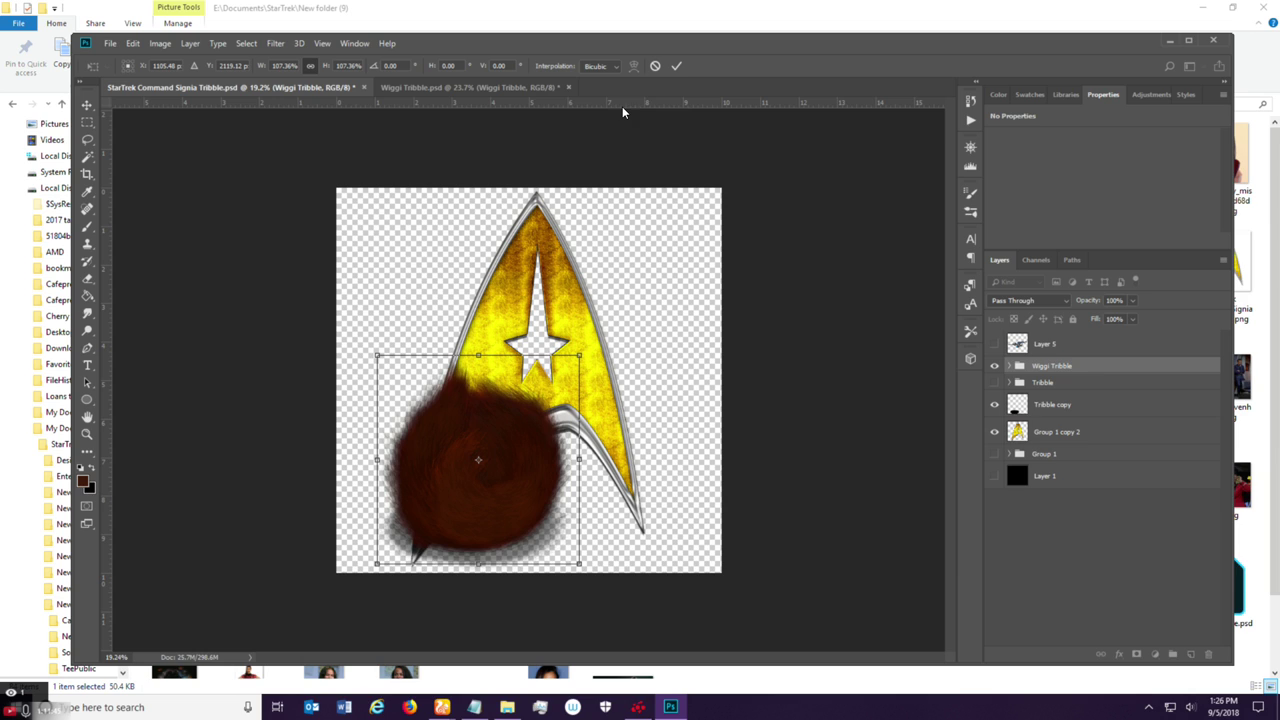
pyautogui.click(676, 66)
# Save the document under the new name StarTrek Command Signia Wiggi Tribble.psd.
pyautogui.scroll(-2, 565, 525)
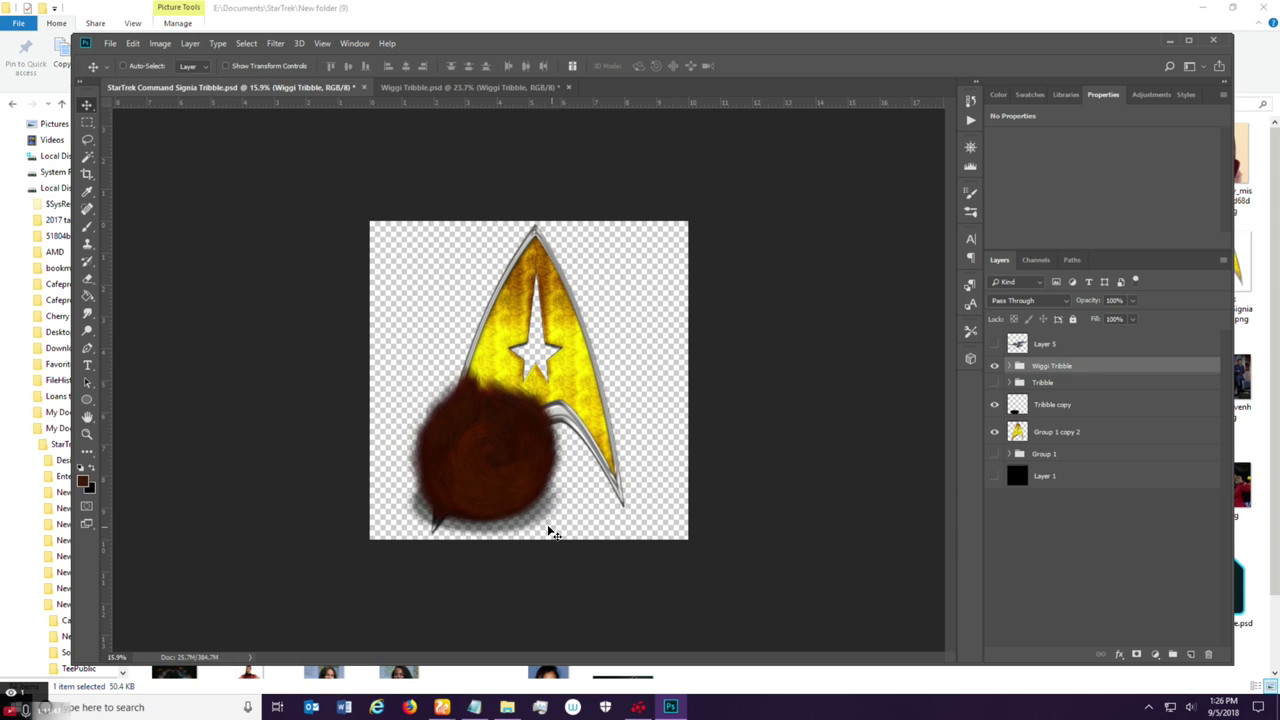
pyautogui.scroll(2, 490, 503)
pyautogui.scroll(-1, 490, 503)
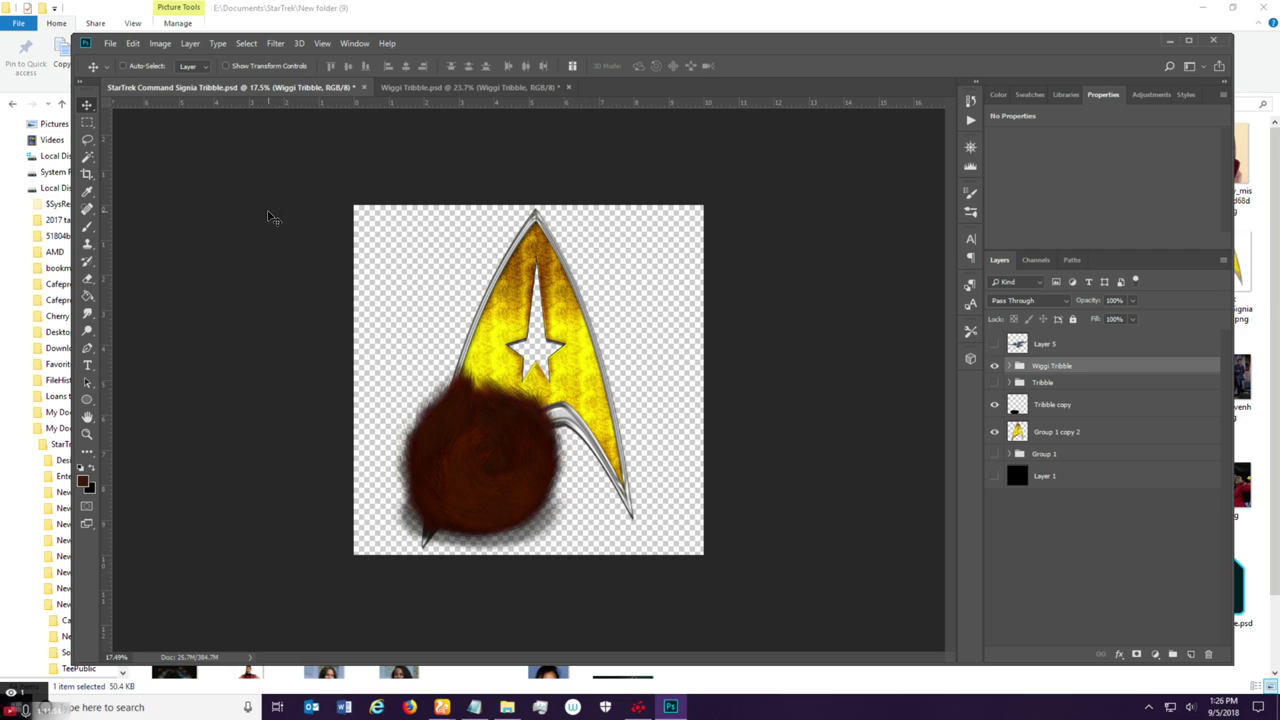
pyautogui.click(113, 44)
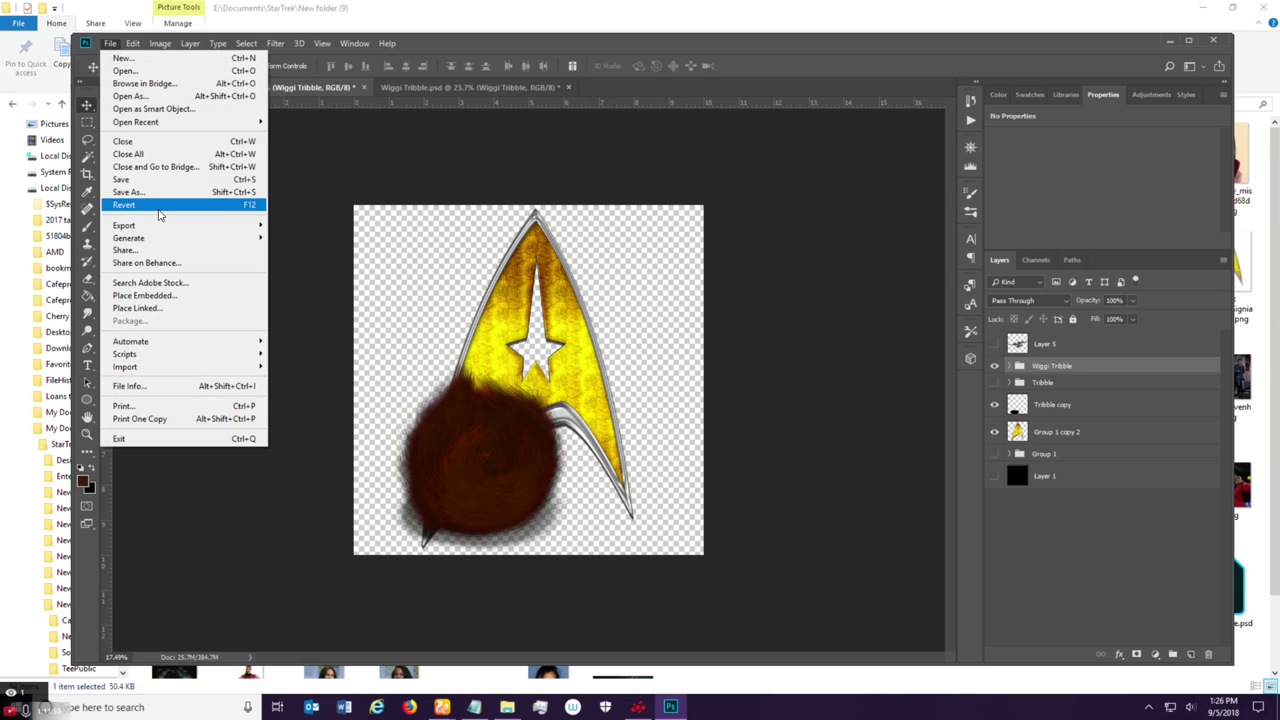
pyautogui.click(135, 189)
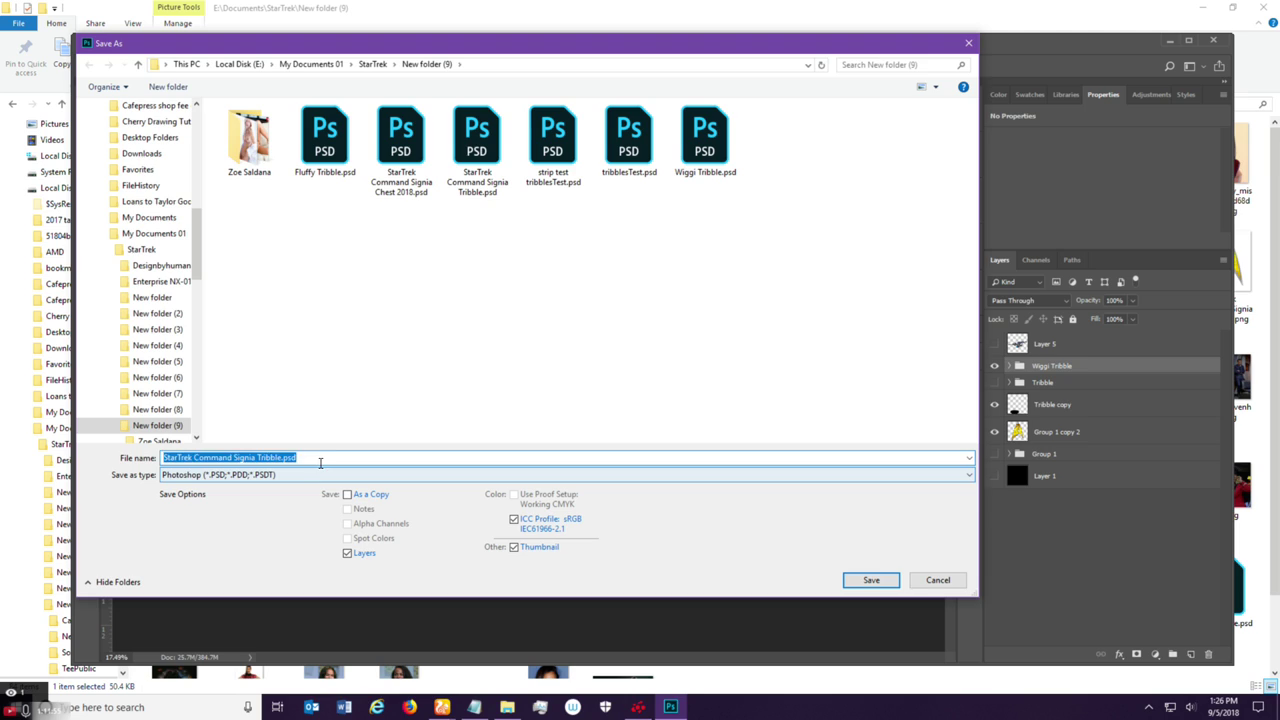
pyautogui.click(287, 457)
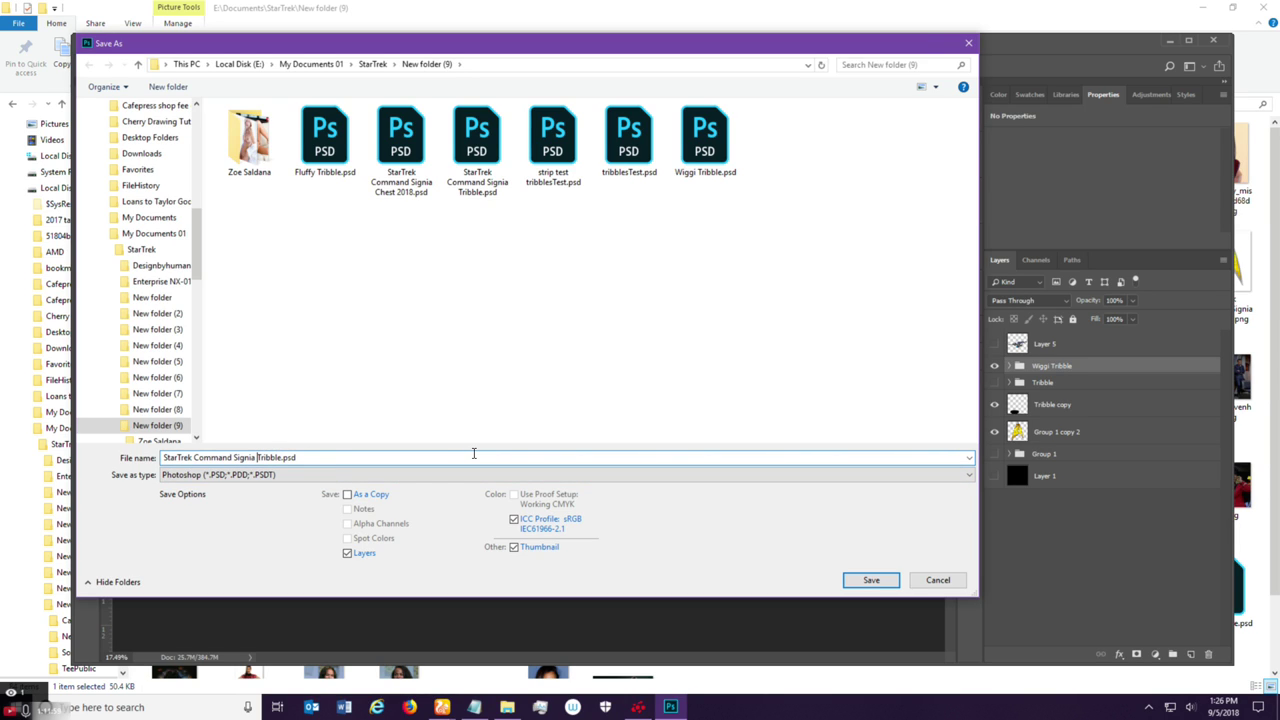
pyautogui.write('Wi')
pyautogui.press('BackSpace')
pyautogui.write('ggi')
pyautogui.press('Return')
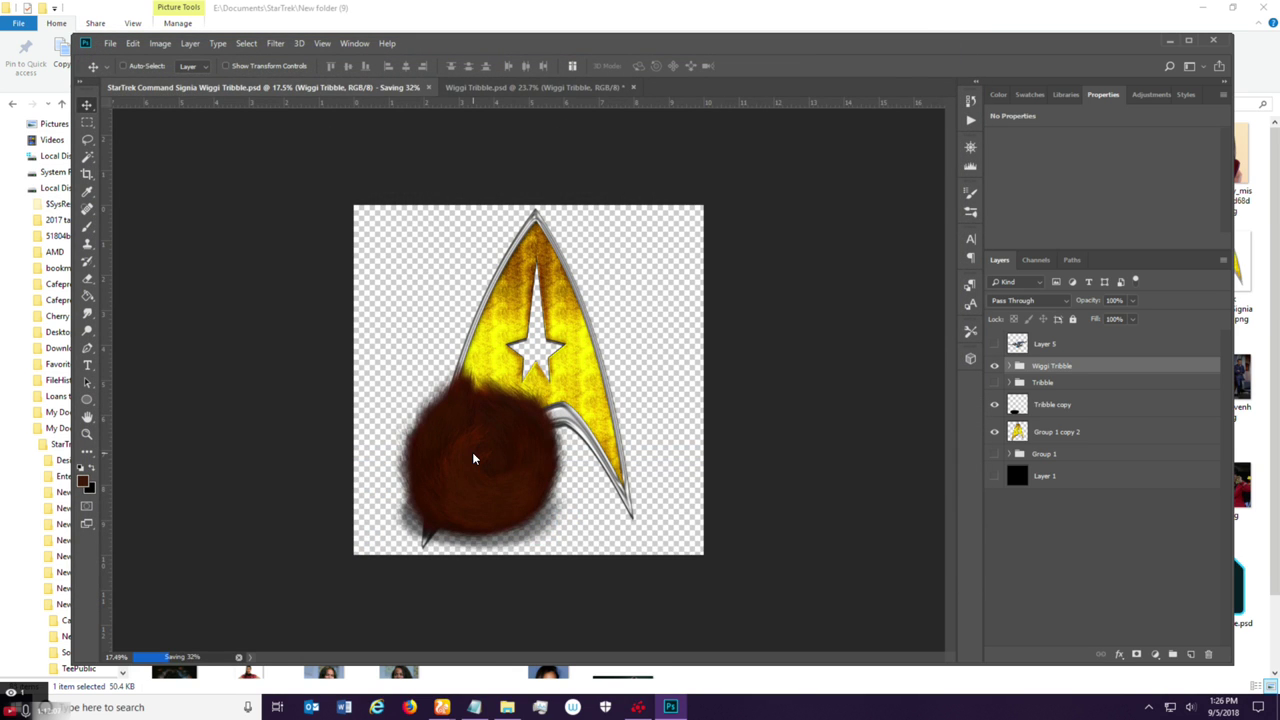
# Select and show Layer 5 with the starship, and examine how it overlaps the insignia and the tribble.
pyautogui.scroll(2, 465, 503)
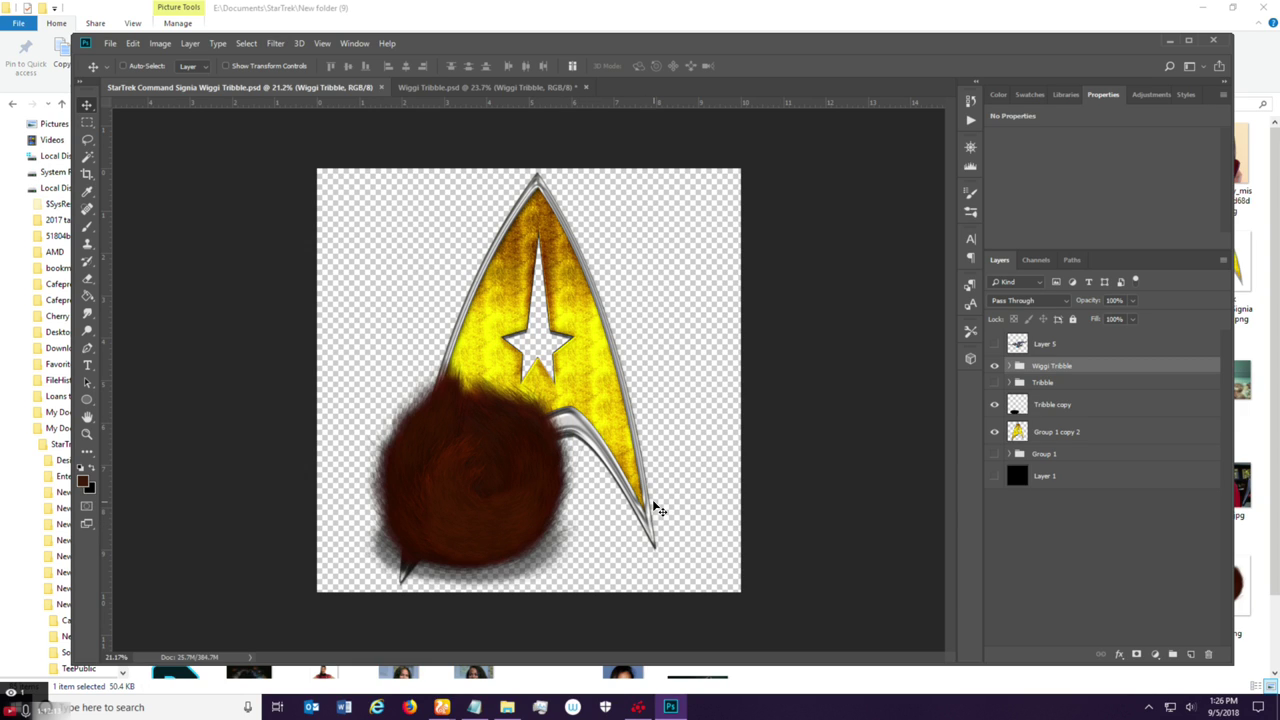
pyautogui.scroll(1, 592, 484)
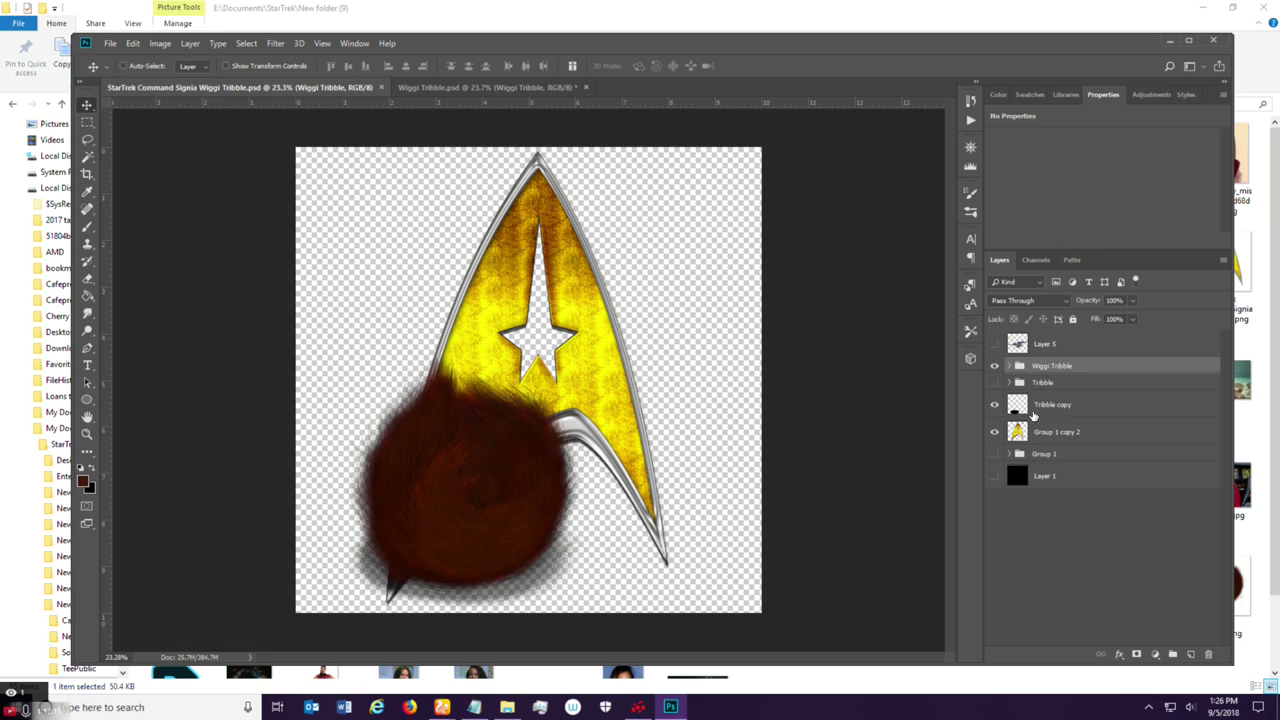
pyautogui.click(1046, 352)
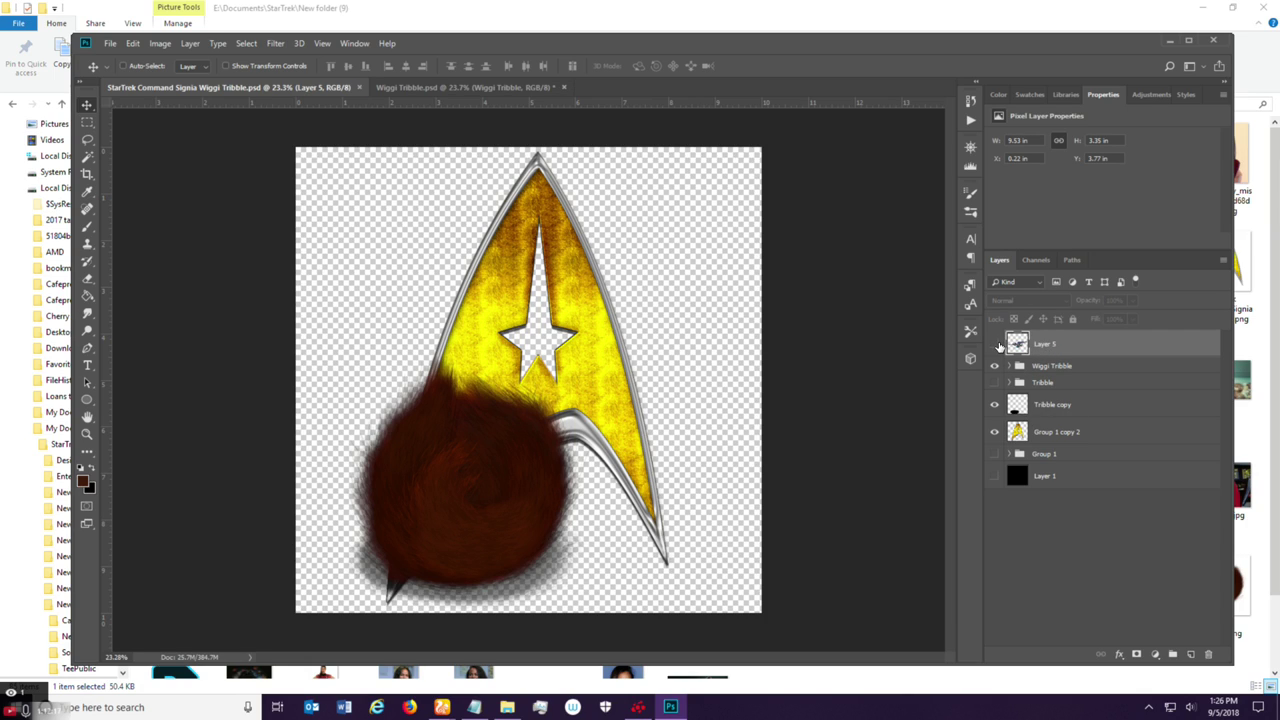
pyautogui.click(995, 344)
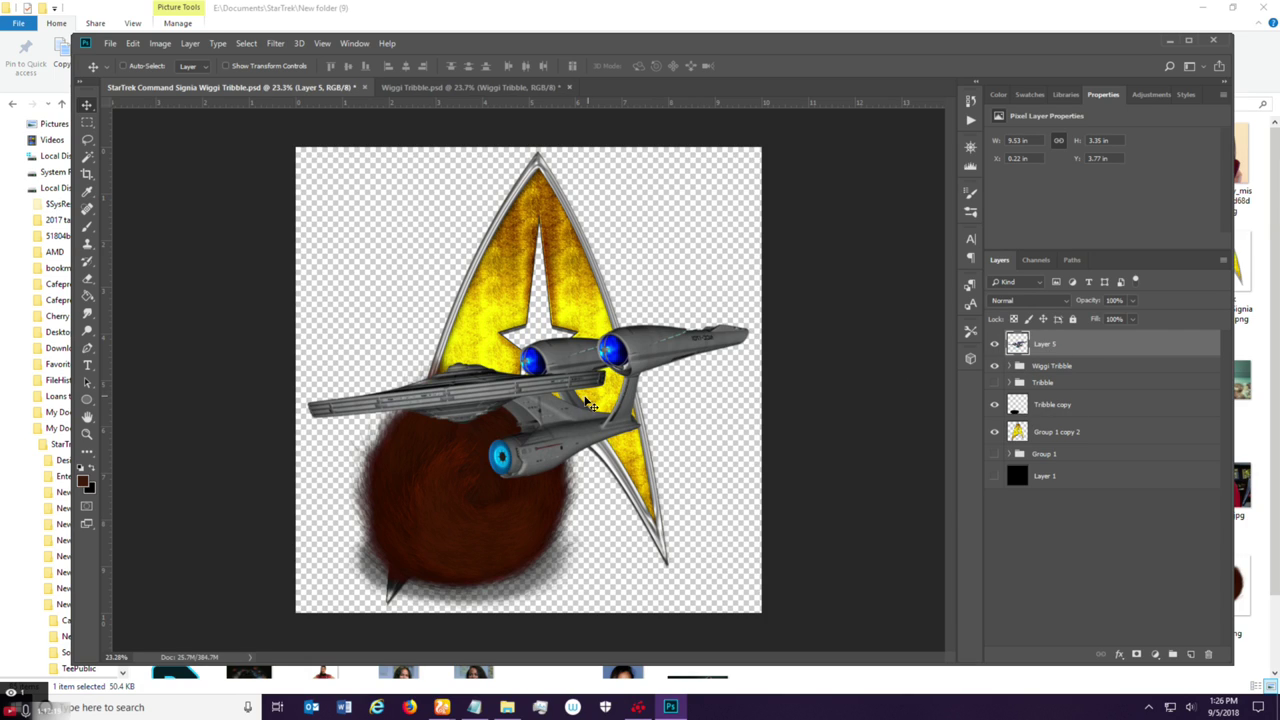
pyautogui.scroll(4, 457, 414)
pyautogui.scroll(3, 457, 414)
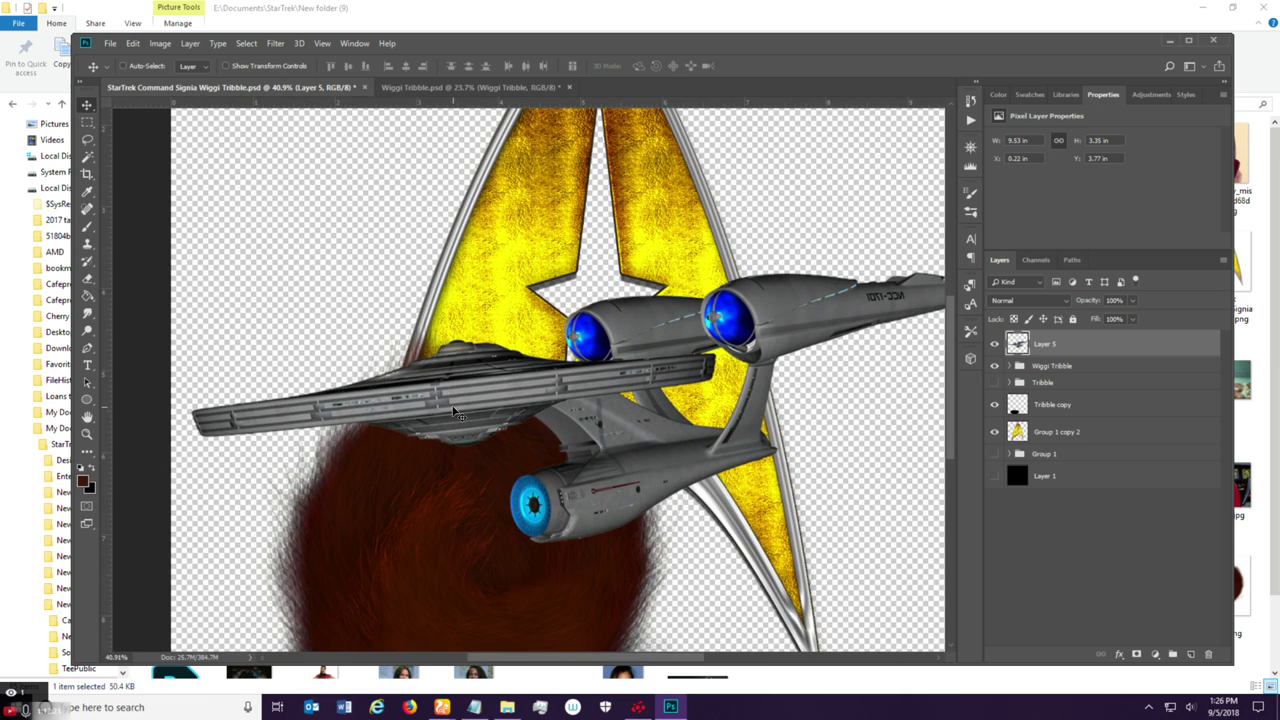
pyautogui.scroll(1, 573, 468)
pyautogui.scroll(-3, 573, 468)
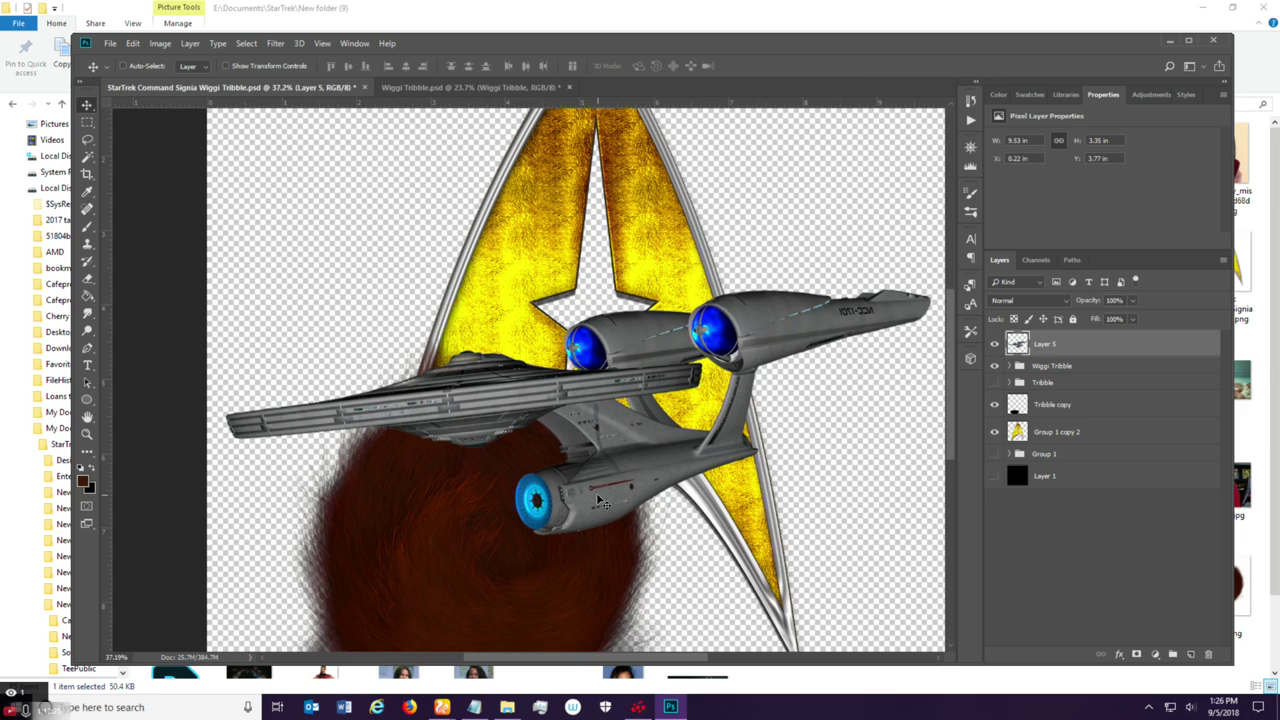
pyautogui.scroll(-1, 600, 502)
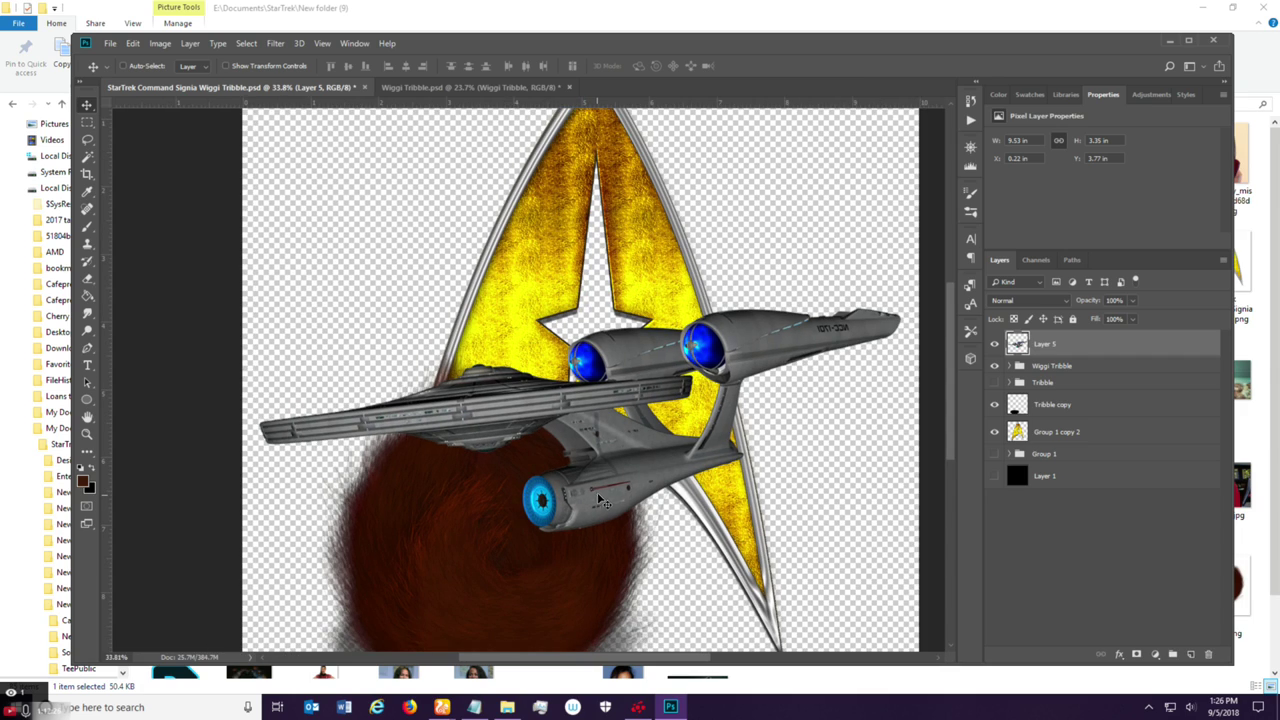
# Delete Layer 5 with the starship so only the insignia and tribble artwork remain.
pyautogui.rightClick(1050, 346)
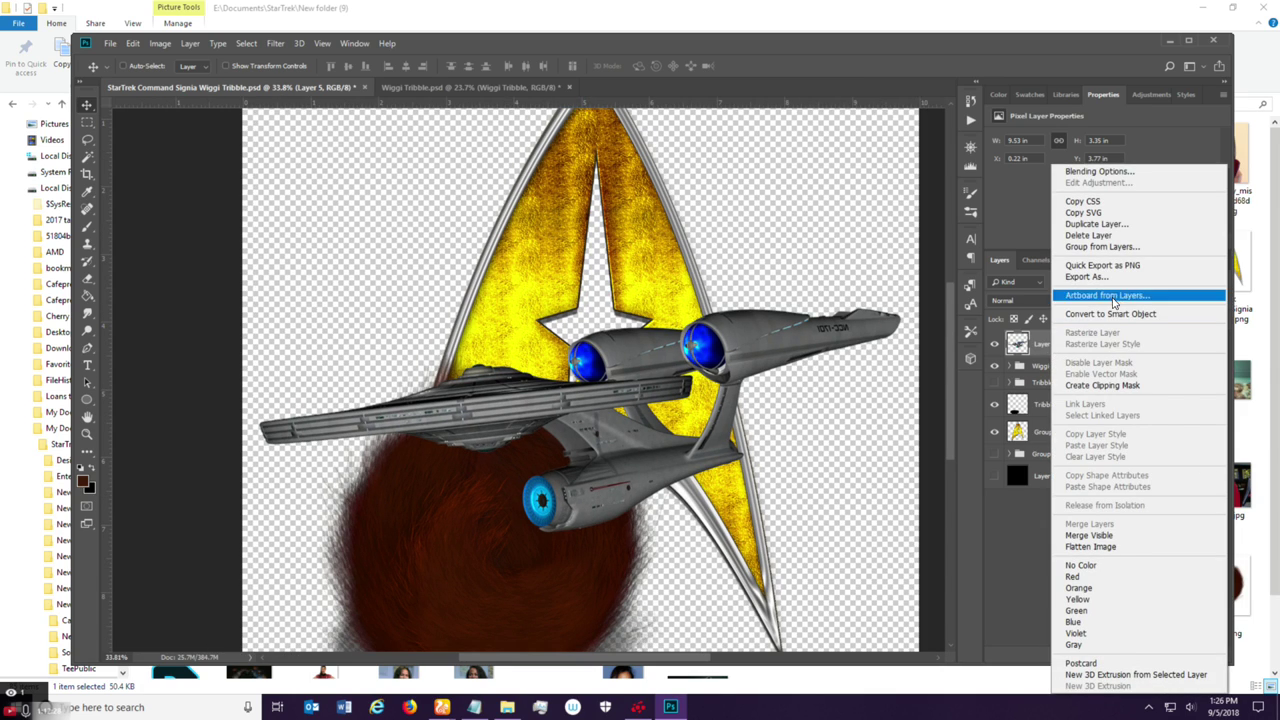
pyautogui.click(1090, 236)
pyautogui.click(585, 268)
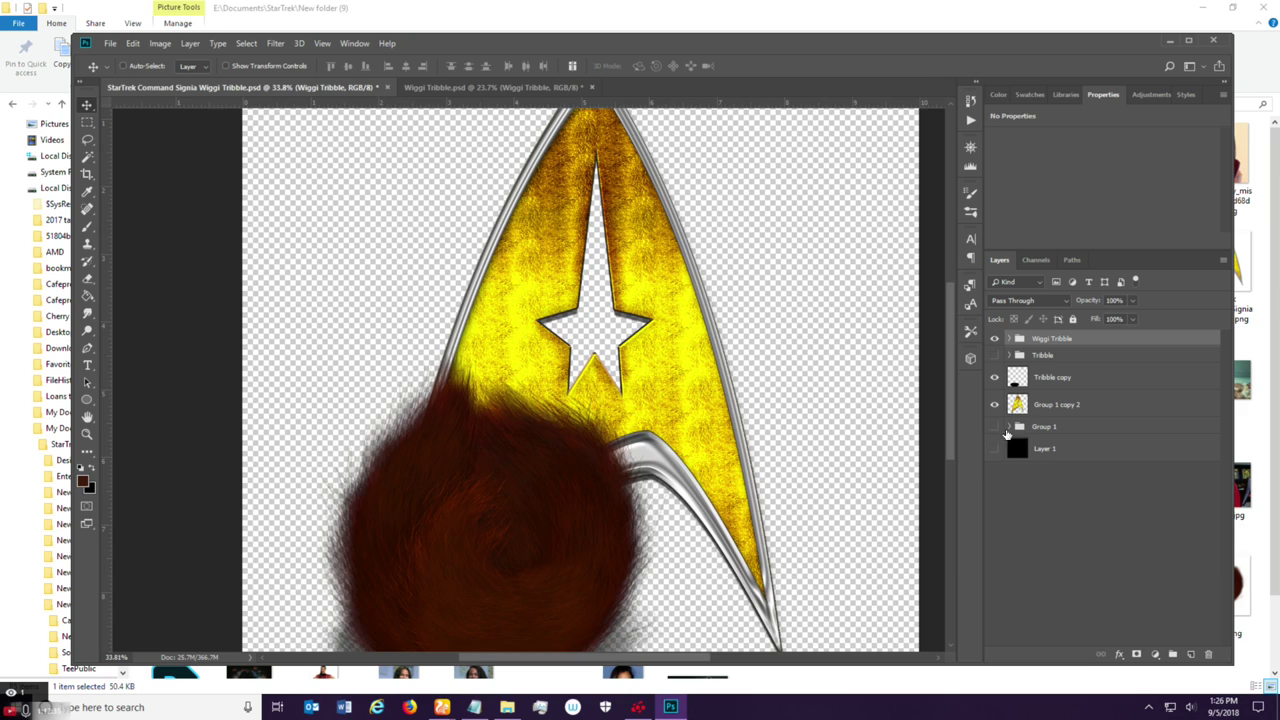
pyautogui.hotkey('ctrl', '-')
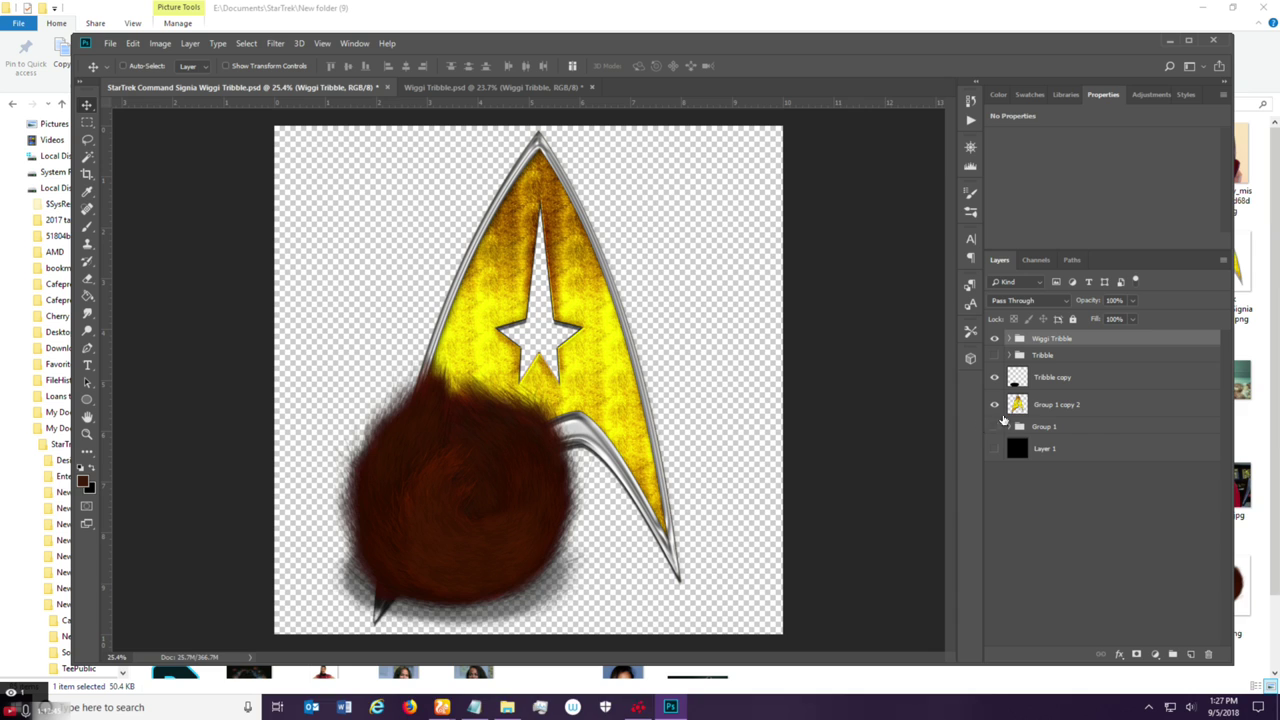
# Add a new layer above the Wiggi Tribble group and prepare the Brush tool with the default black foreground colour.
pyautogui.click(1190, 654)
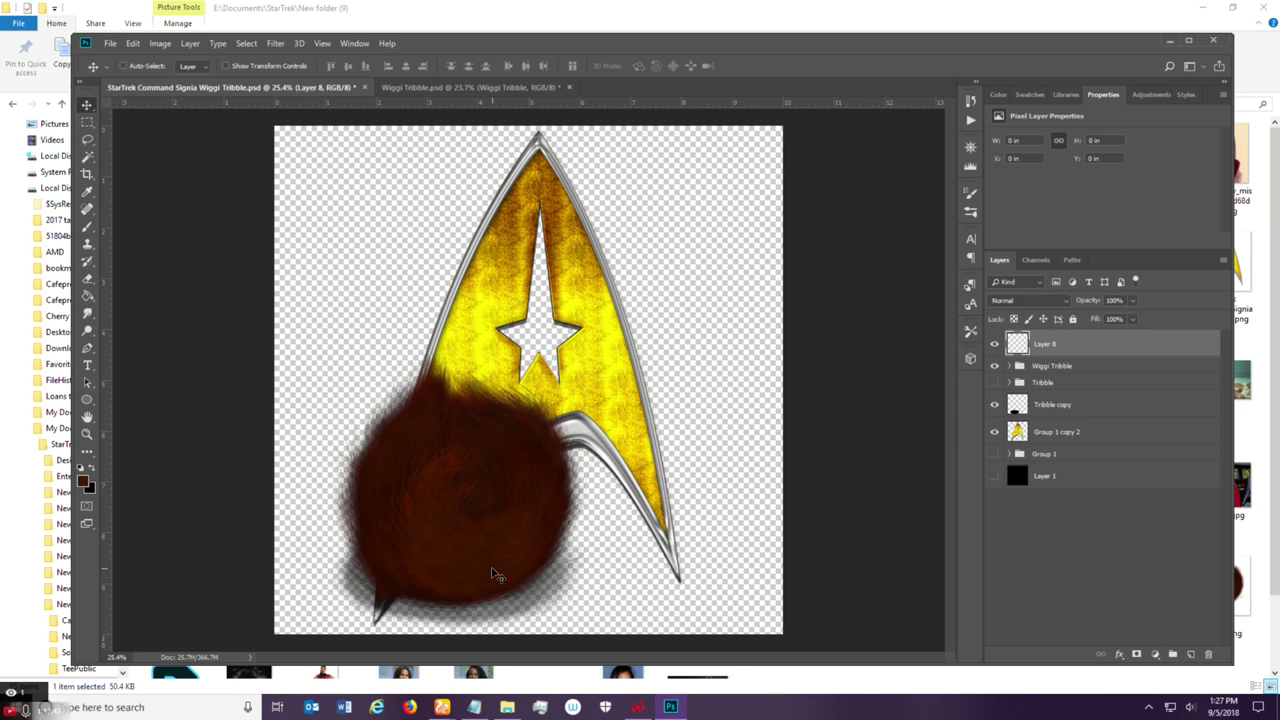
pyautogui.scroll(2, 754, 477)
pyautogui.scroll(1, 608, 481)
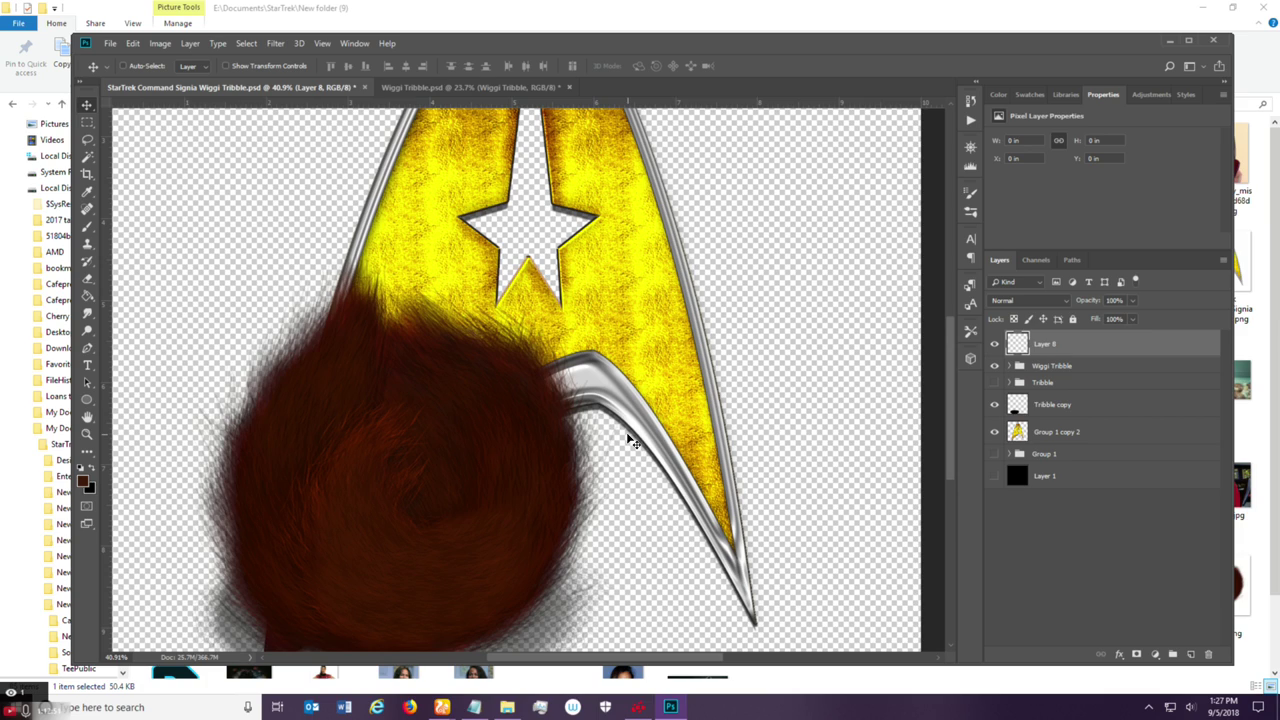
pyautogui.click(81, 469)
pyautogui.press('b')
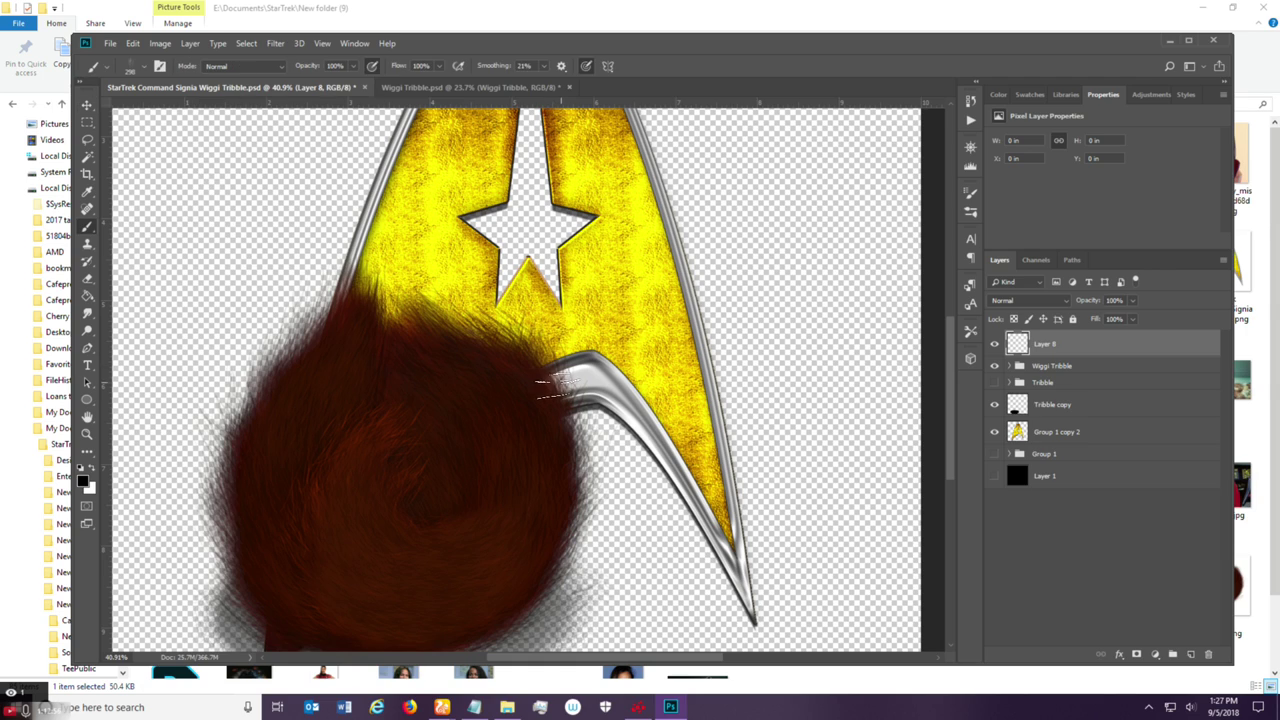
# Choose the Hard Round Pressure Size brush from General Brushes and reduce its size to 15 px.
pyautogui.click(141, 66)
pyautogui.moveTo(388, 445); pyautogui.dragTo(388, 184)
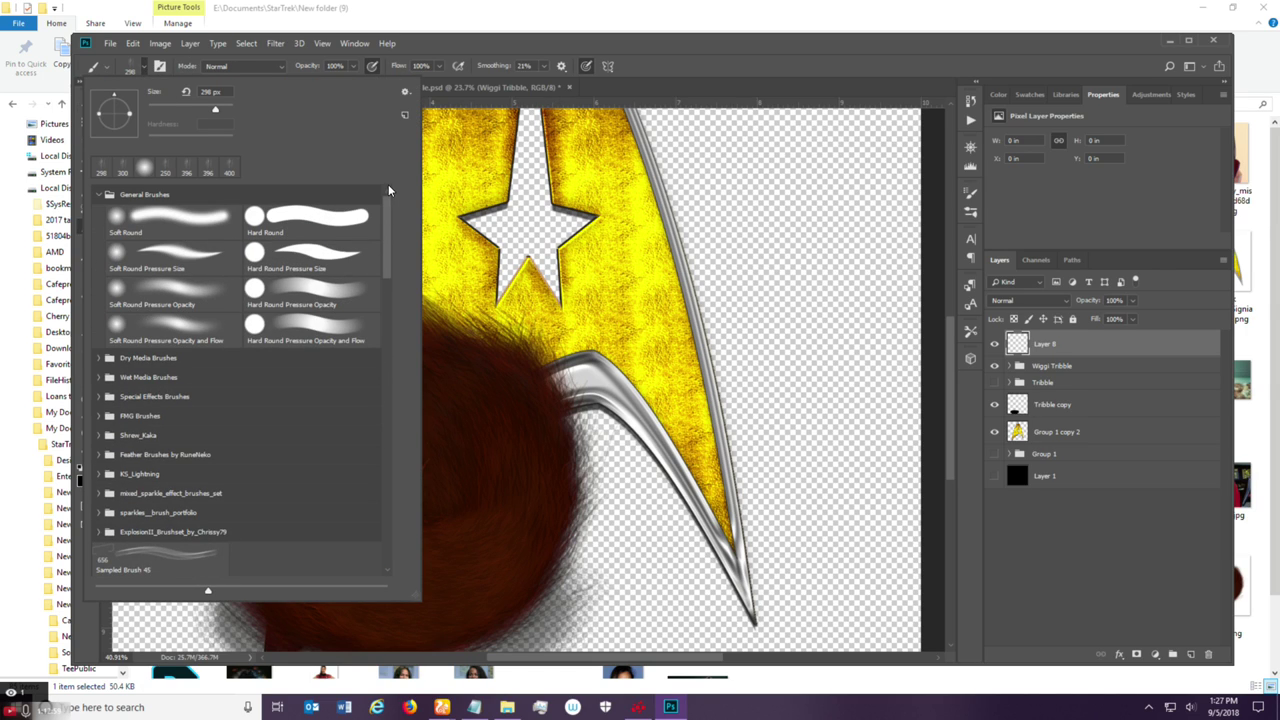
pyautogui.click(340, 262)
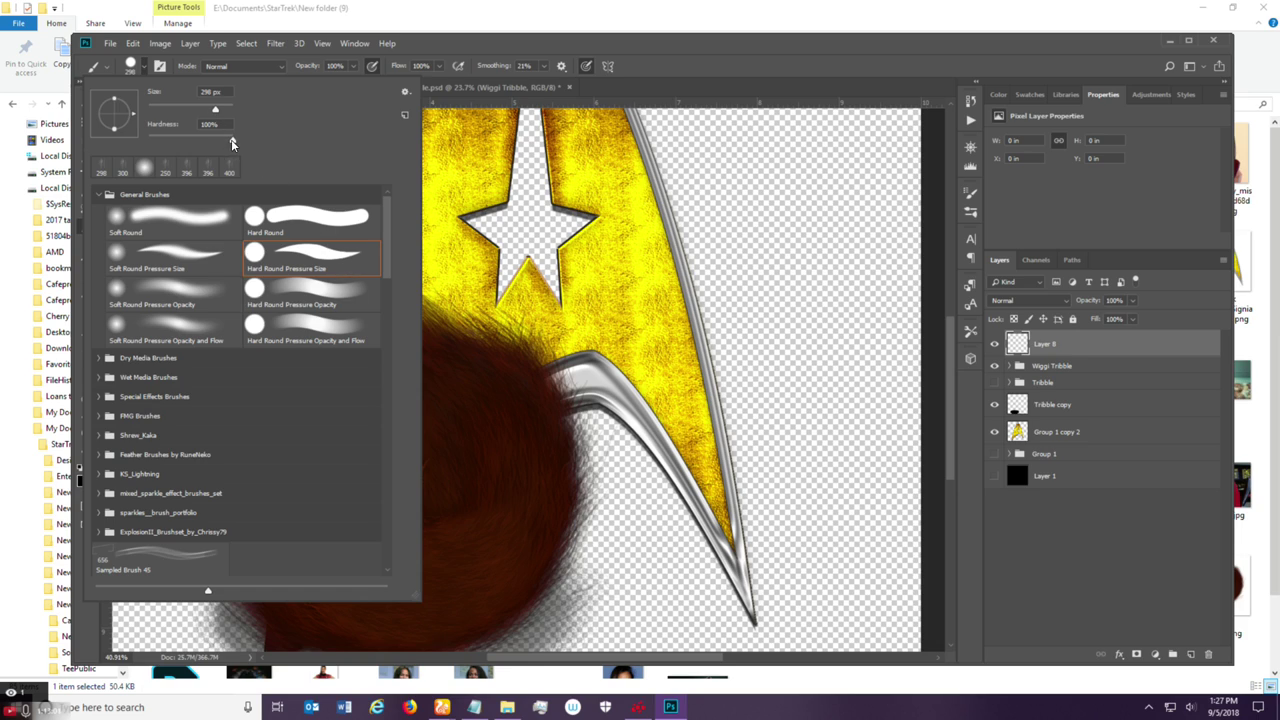
pyautogui.moveTo(200, 112); pyautogui.dragTo(195, 112)
pyautogui.click(626, 68)
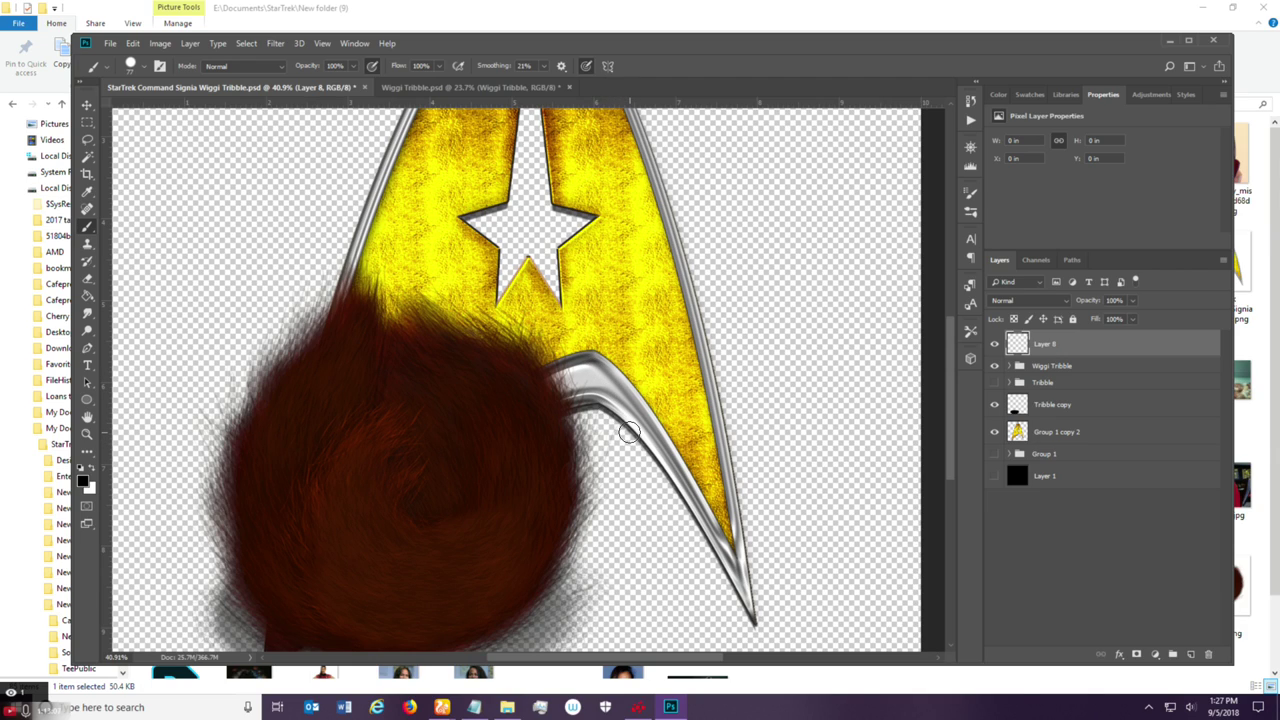
pyautogui.press('[')
pyautogui.press('[')
pyautogui.press(']')
# Handwrite the artist's signature in black across the insignia's right arm, about 1.17 by 2.14 in, undoing the first attempt and rewriting it larger.
pyautogui.moveTo(645, 403)
pyautogui.mouseDown()
pyautogui.moveTo(640, 376)
pyautogui.moveTo(654, 411)
pyautogui.moveTo(682, 384)
pyautogui.mouseUp()
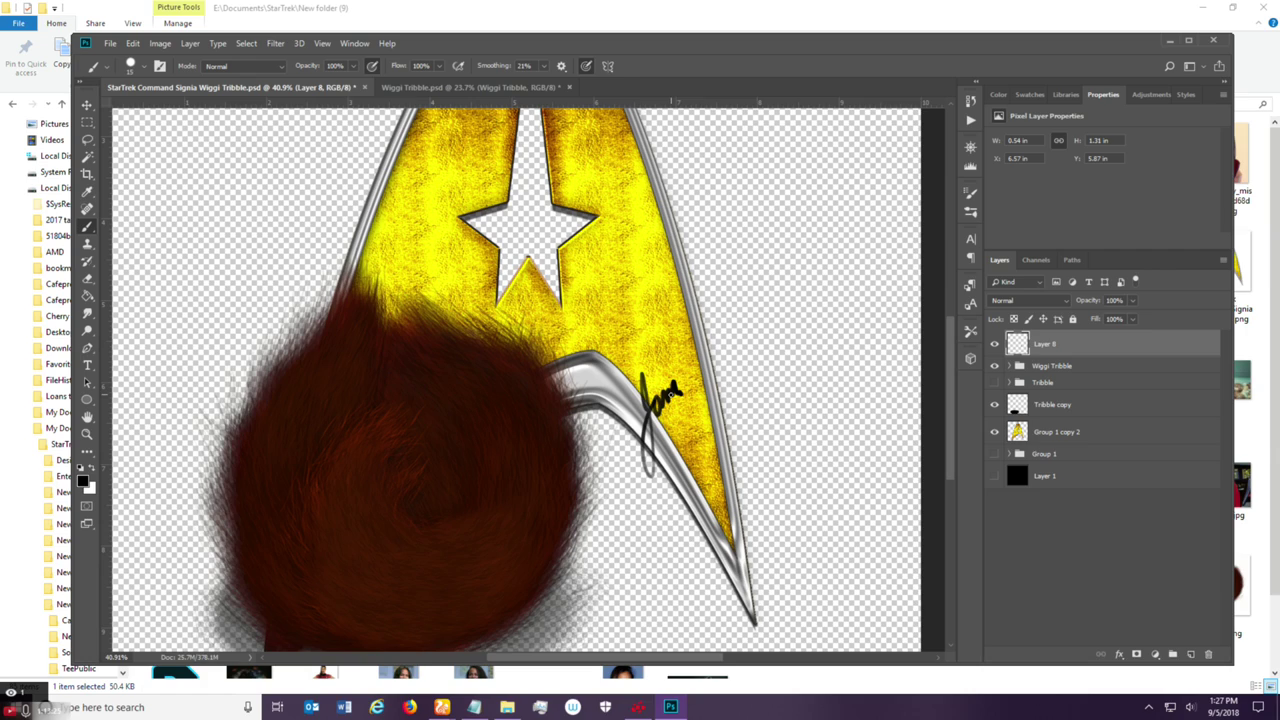
pyautogui.hotkey('ctrl', 'z')
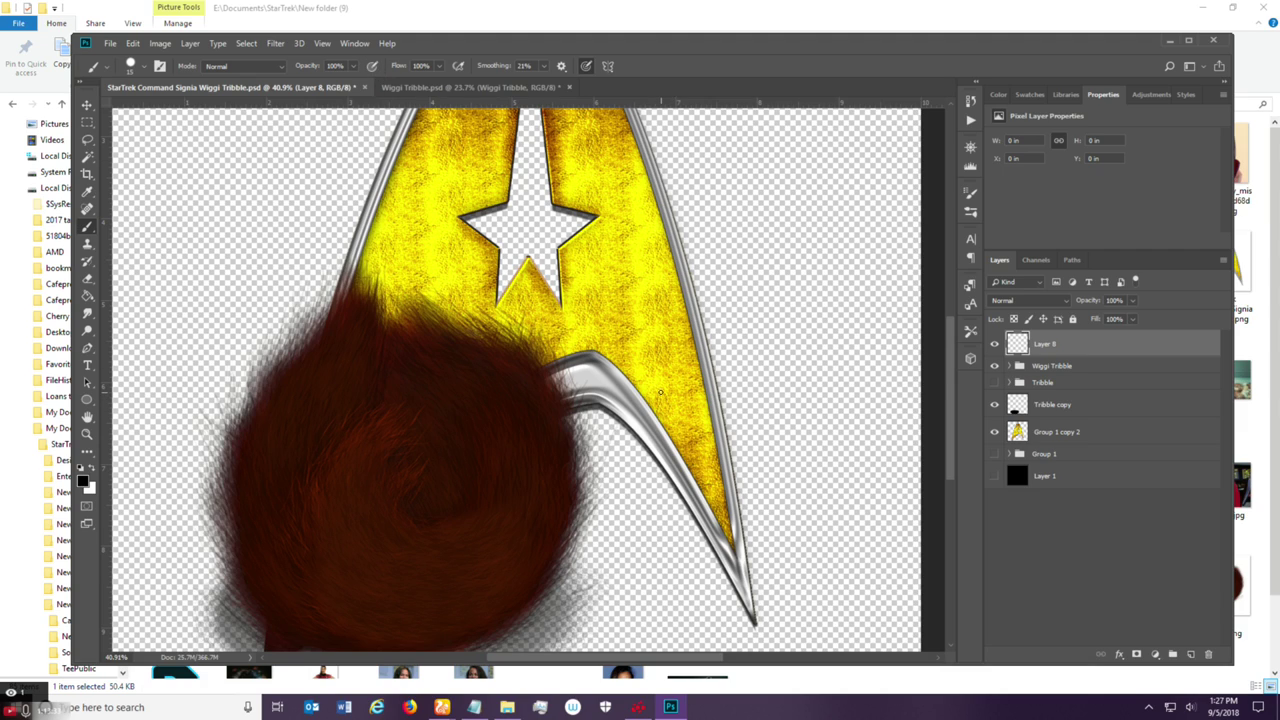
pyautogui.moveTo(650, 360)
pyautogui.mouseDown()
pyautogui.moveTo(650, 414)
pyautogui.moveTo(714, 313)
pyautogui.moveTo(738, 352)
pyautogui.moveTo(734, 317)
pyautogui.mouseUp()
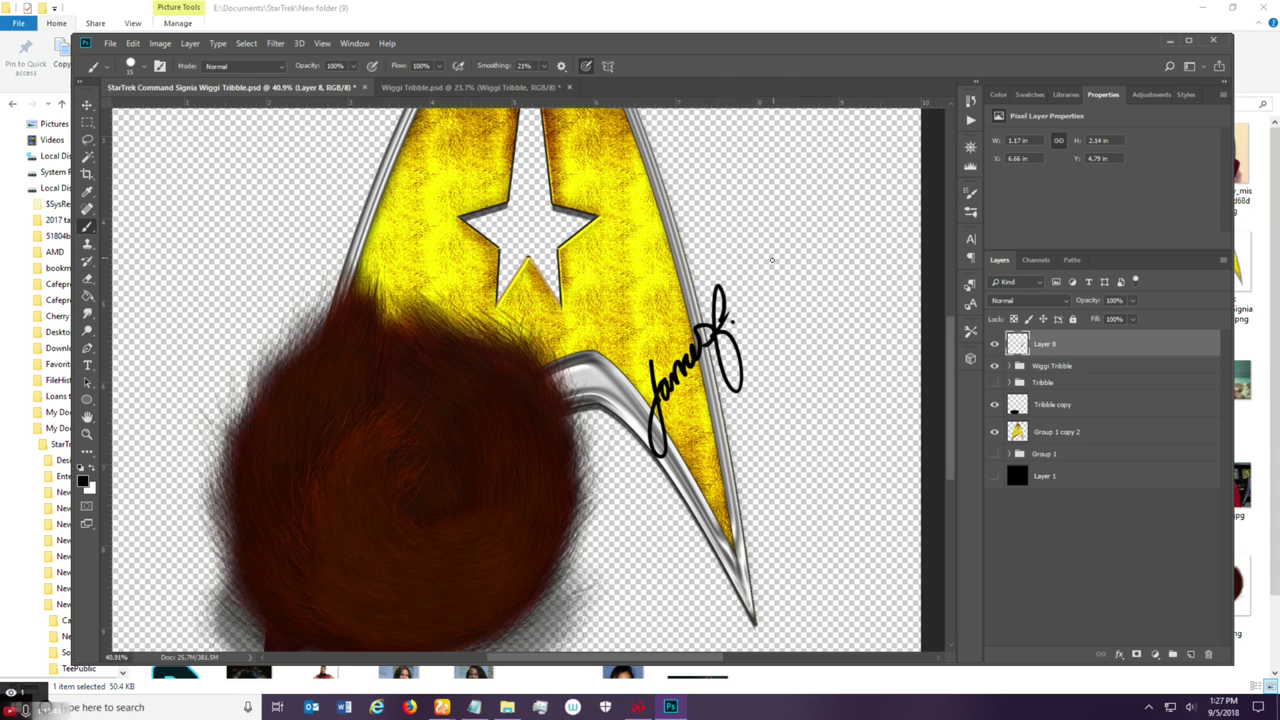
pyautogui.moveTo(735, 322); pyautogui.dragTo(703, 354)
# Move the signature down and left along the insignia's right arm, to about X 6.31 in and Y 5.47 in.
pyautogui.scroll(-1, 634, 367)
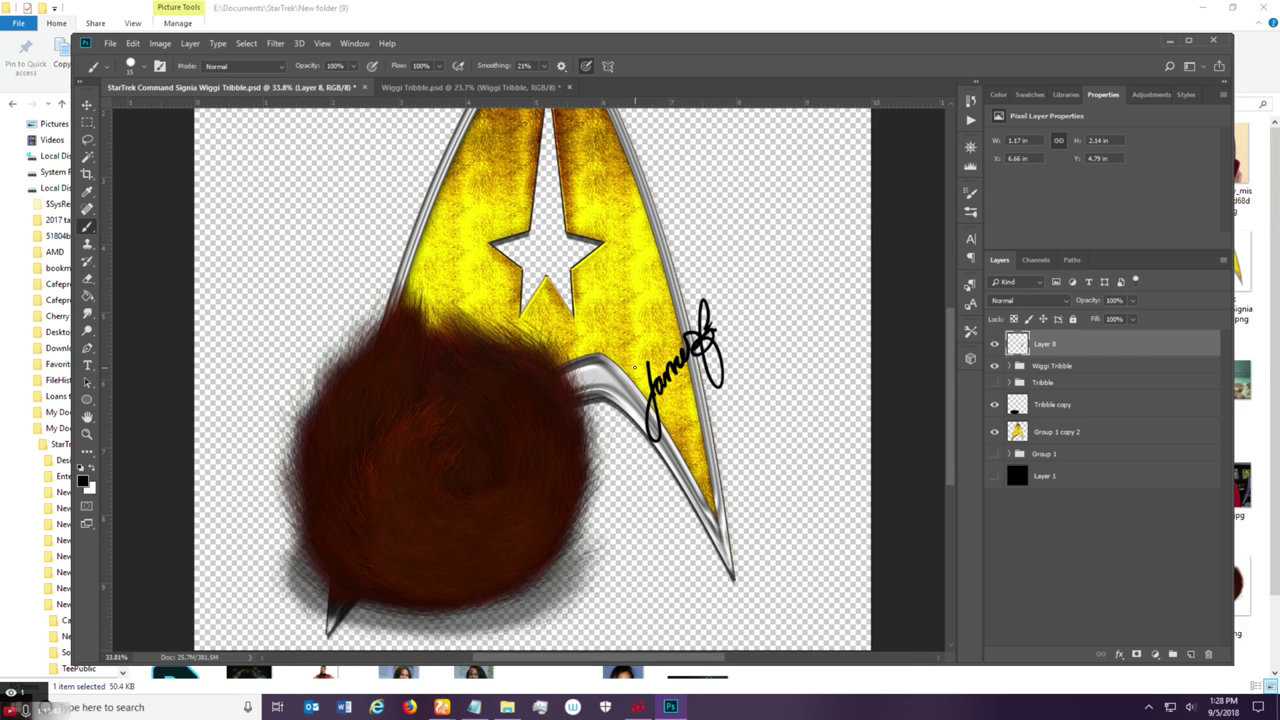
pyautogui.click(87, 104)
pyautogui.scroll(-1, 403, 357)
pyautogui.moveTo(624, 372)
pyautogui.mouseDown()
pyautogui.moveTo(605, 408)
pyautogui.moveTo(608, 380)
pyautogui.mouseUp()
pyautogui.scroll(-1, 595, 410)
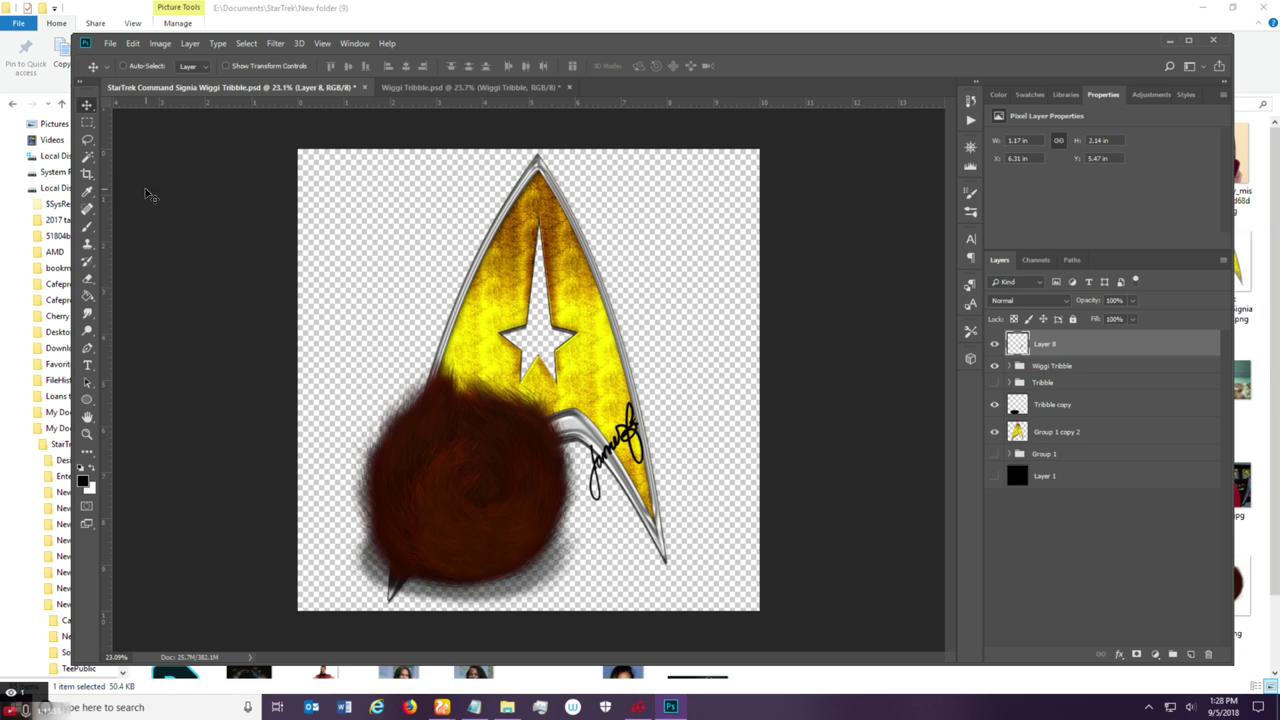
# Scale the signature proportionally to 16% with Free Transform and apply it.
pyautogui.click(132, 43)
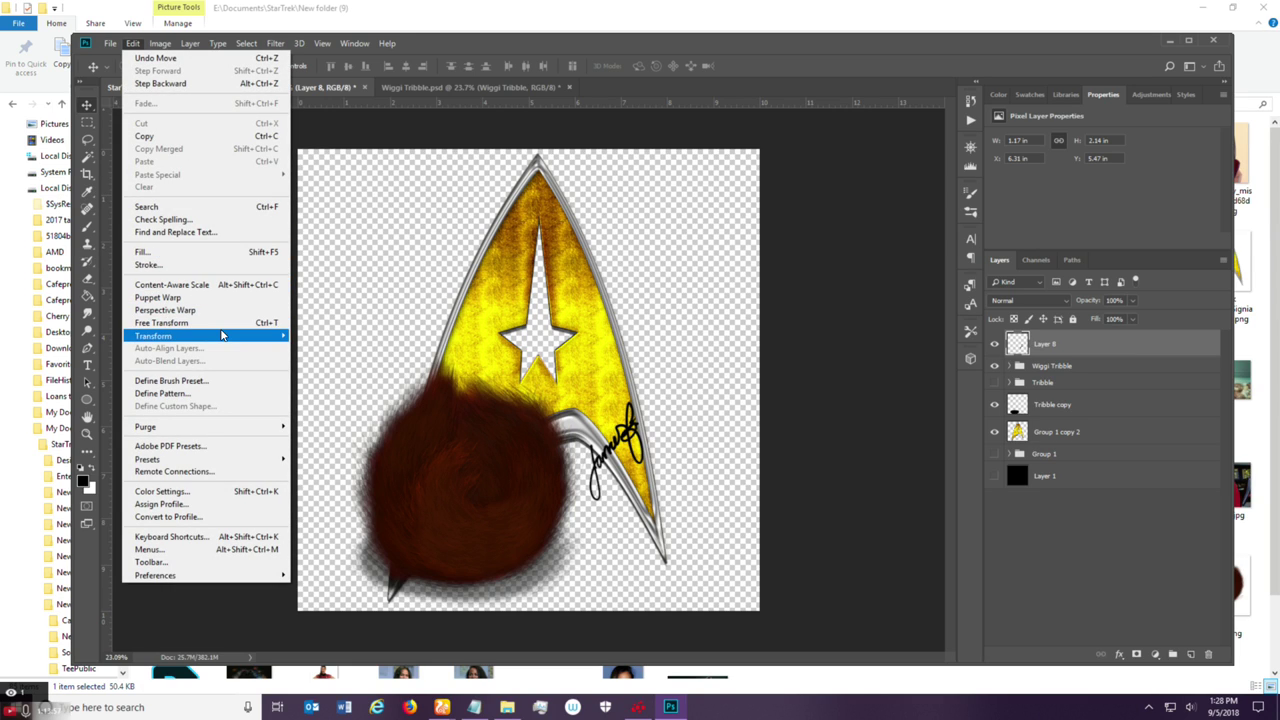
pyautogui.click(218, 323)
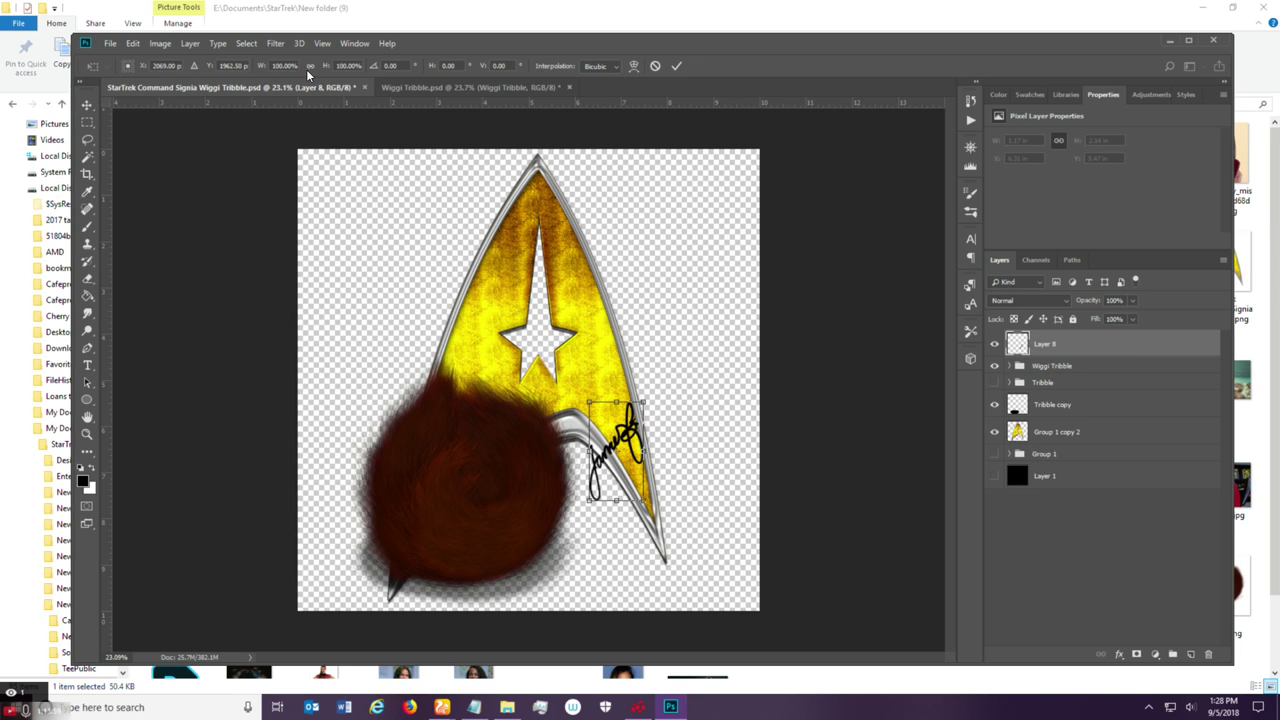
pyautogui.moveTo(330, 70); pyautogui.dragTo(270, 68)
pyautogui.scroll(6, 606, 476)
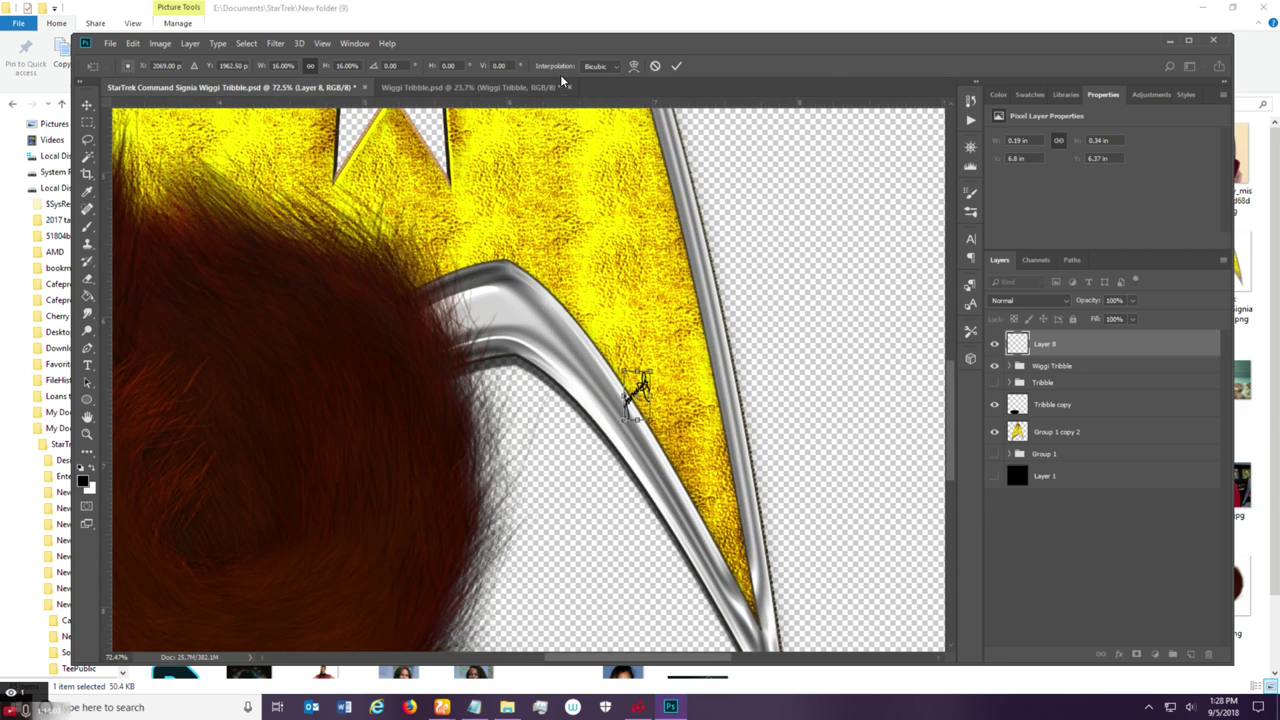
pyautogui.click(676, 65)
pyautogui.scroll(-2, 648, 440)
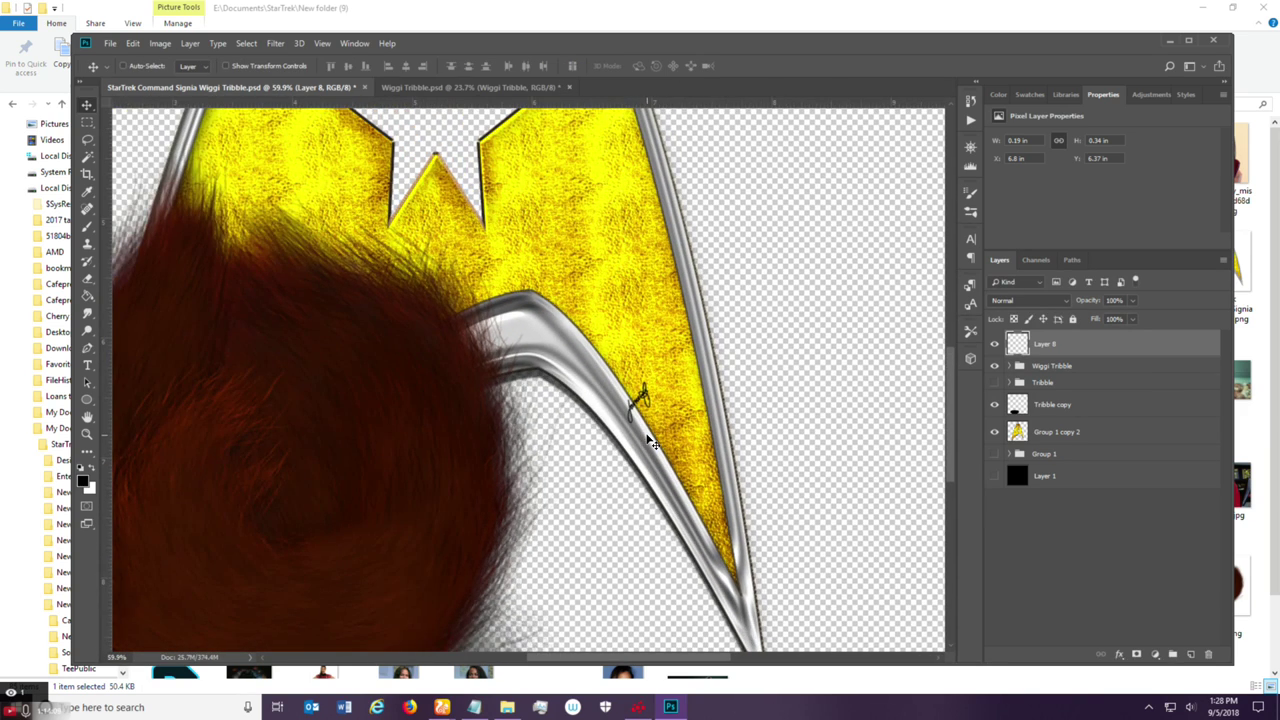
# Place the small signature on the tribble's upper-right fur edge, about X 5.27 in and Y 5.86 in, and check its visibility.
pyautogui.moveTo(645, 400)
pyautogui.mouseDown()
pyautogui.moveTo(488, 346)
pyautogui.moveTo(463, 352)
pyautogui.moveTo(470, 340)
pyautogui.moveTo(462, 350)
pyautogui.mouseUp()
pyautogui.scroll(-3, 465, 355)
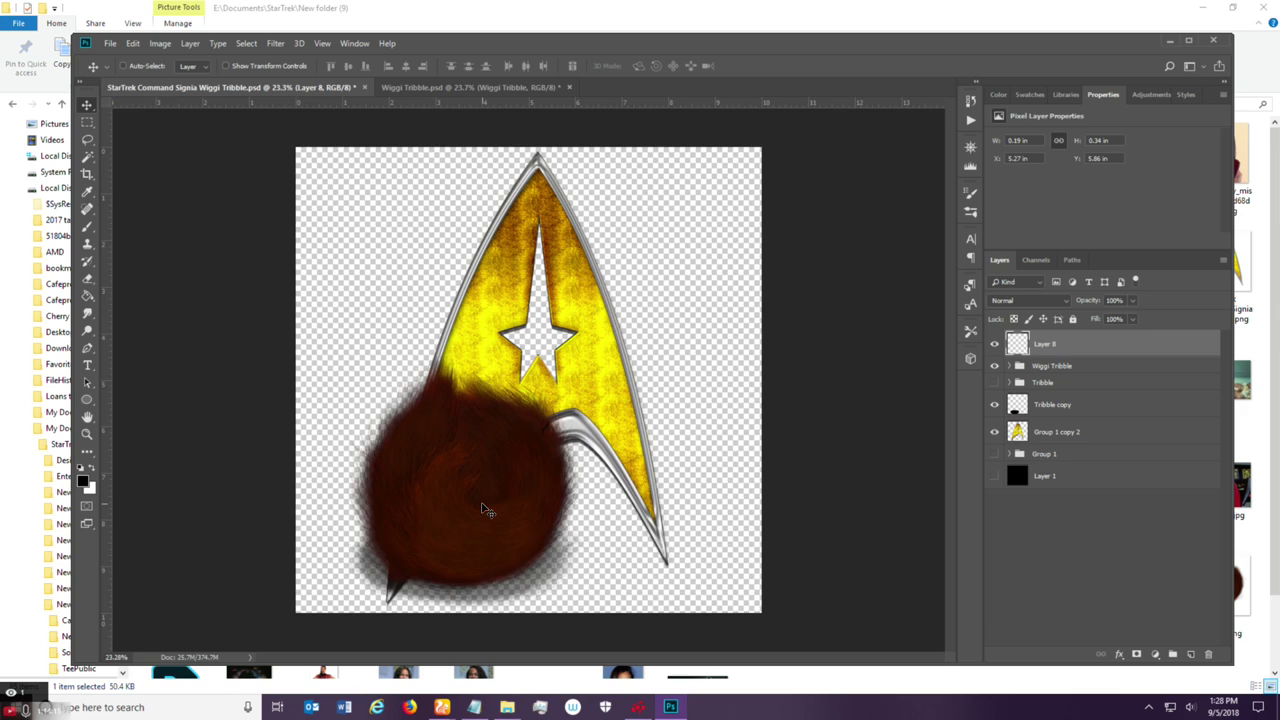
pyautogui.scroll(-1, 482, 508)
pyautogui.scroll(1, 483, 507)
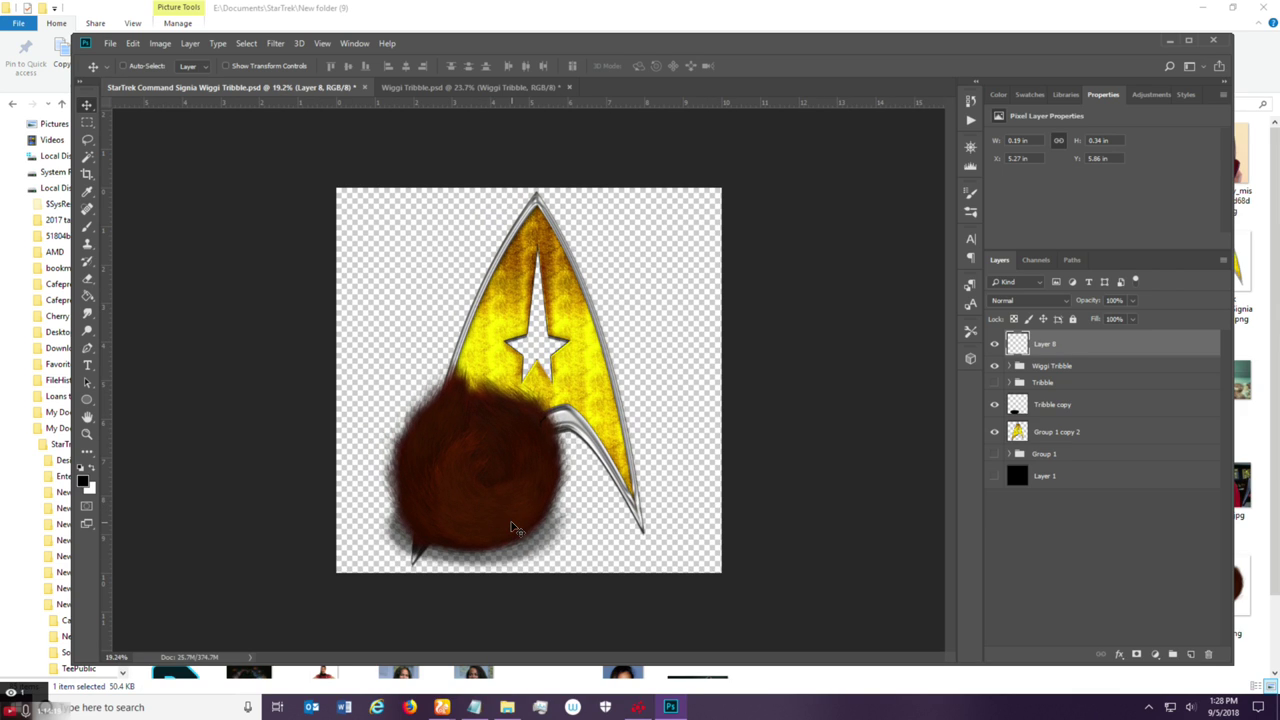
pyautogui.scroll(7, 513, 528)
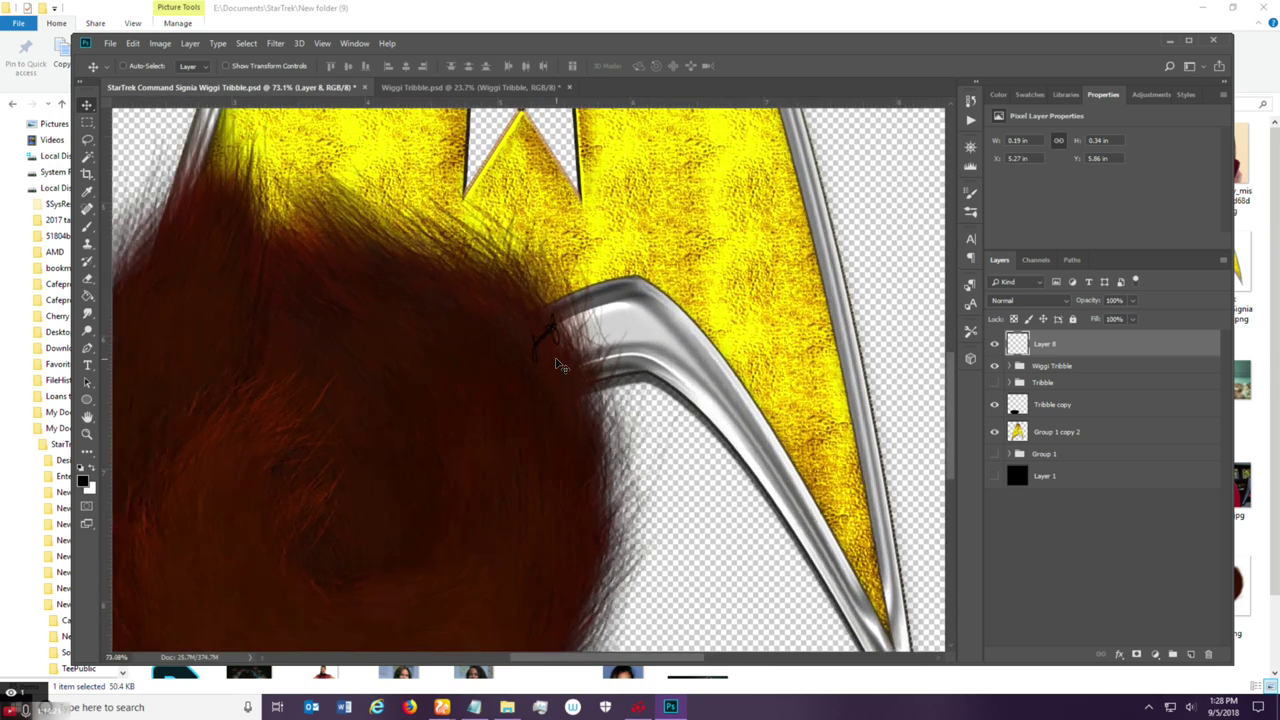
pyautogui.scroll(-5, 556, 367)
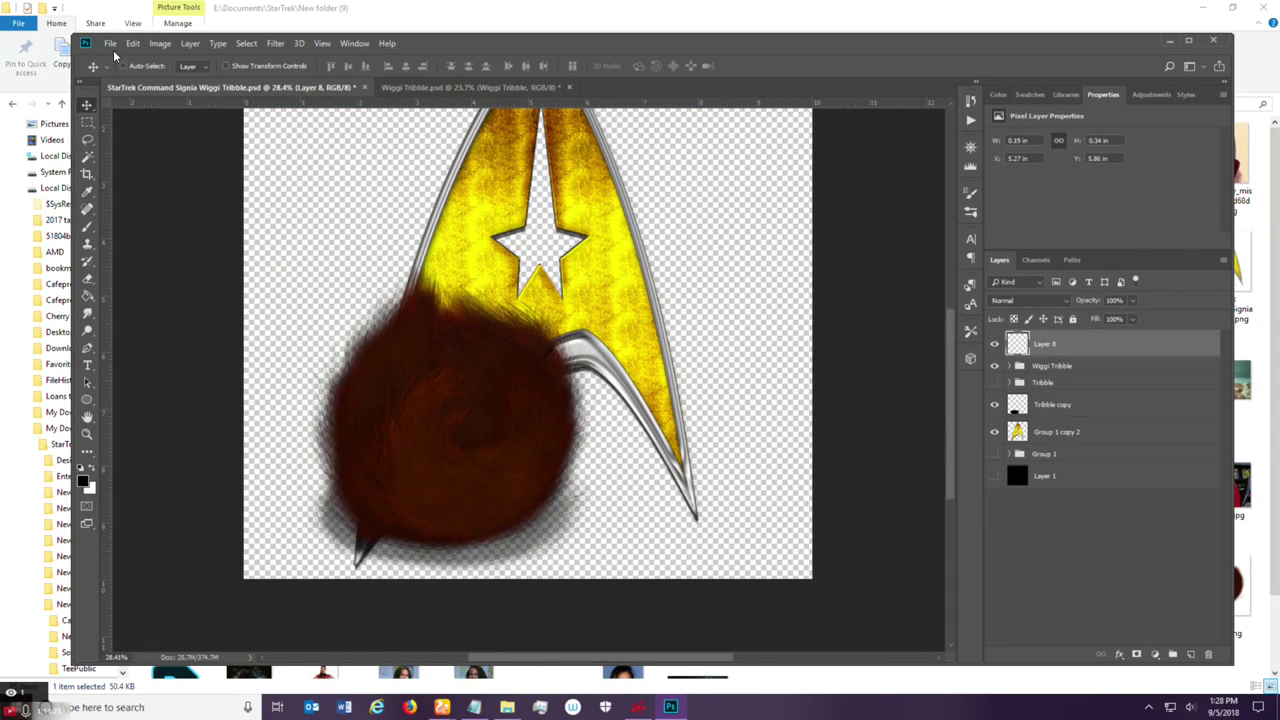
# Save the Photoshop document, then save a PNG copy named StarTrek Command Signia Wiggi Tribble.png in New folder (9).
pyautogui.click(110, 43)
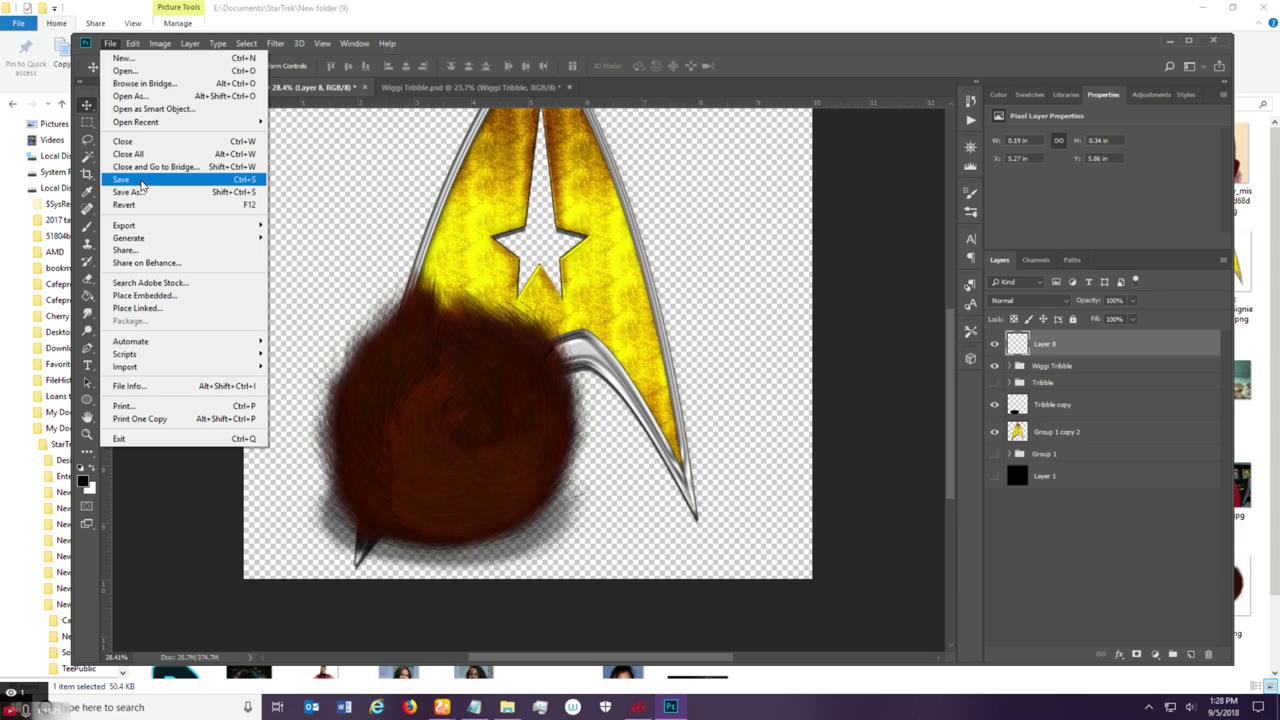
pyautogui.click(141, 182)
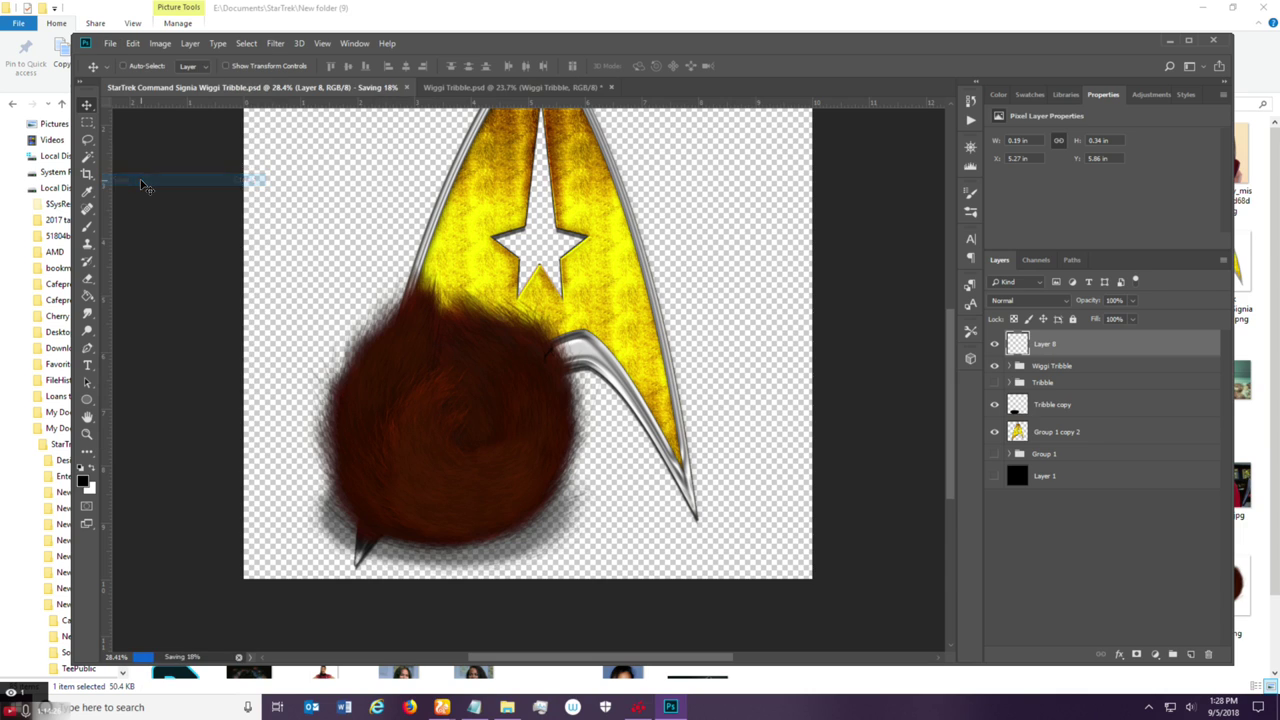
pyautogui.click(110, 43)
pyautogui.click(160, 193)
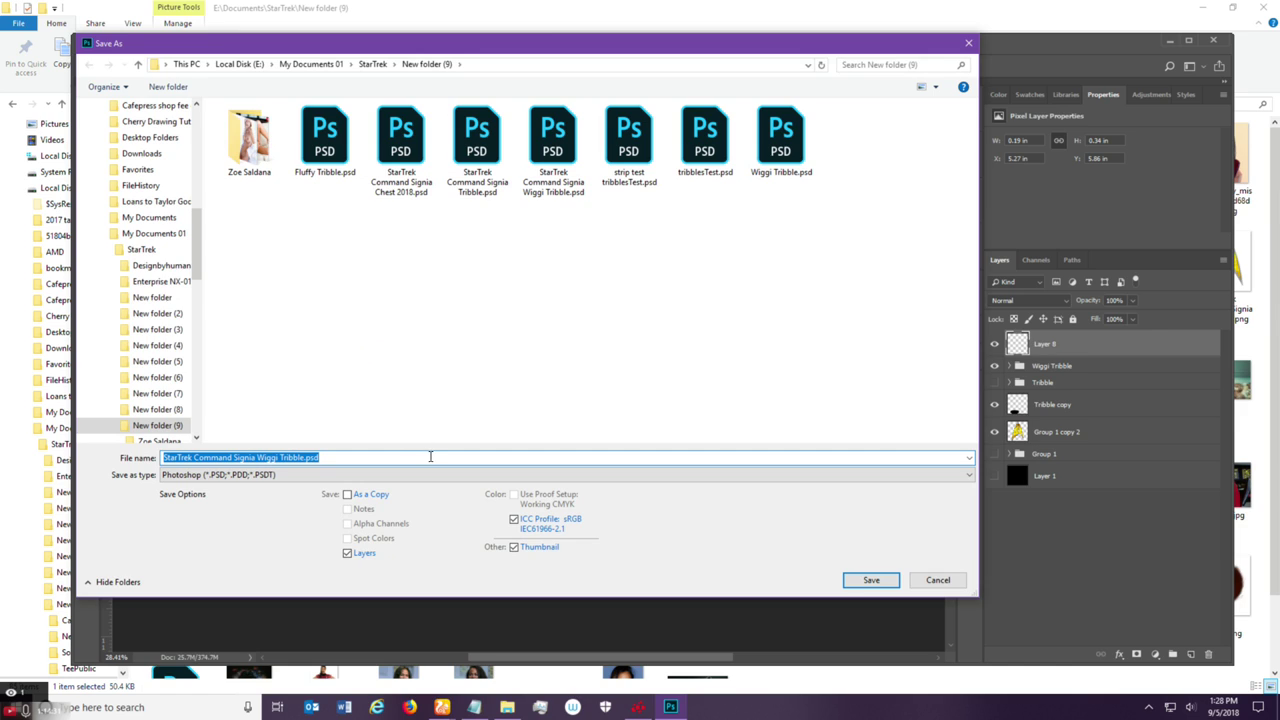
pyautogui.click(434, 474)
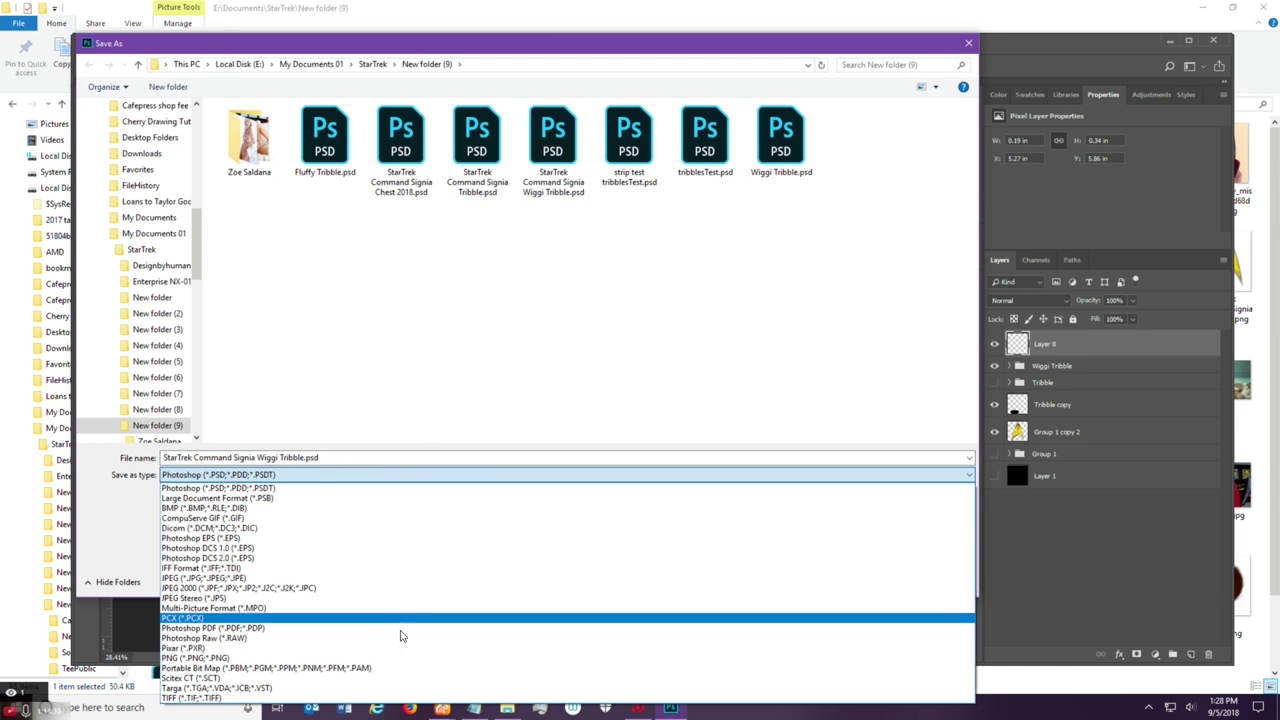
pyautogui.click(412, 660)
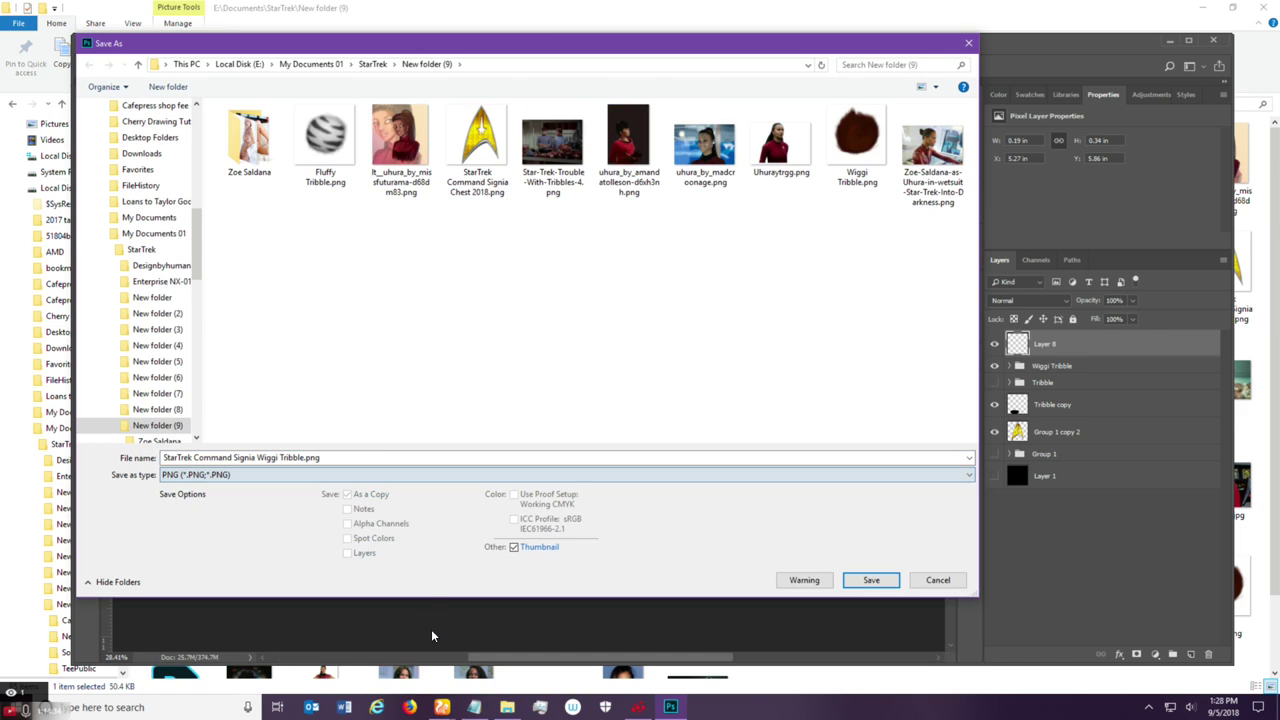
pyautogui.click(885, 588)
pyautogui.click(712, 216)
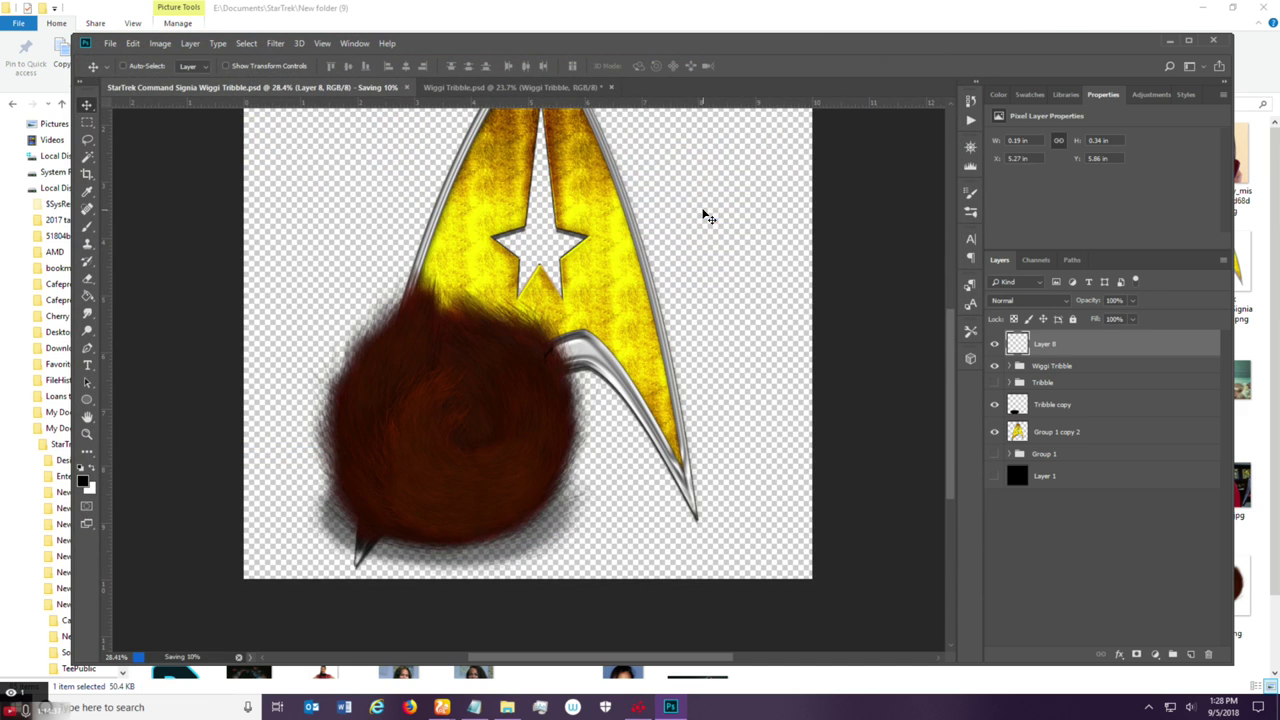
pyautogui.scroll(-2, 746, 398)
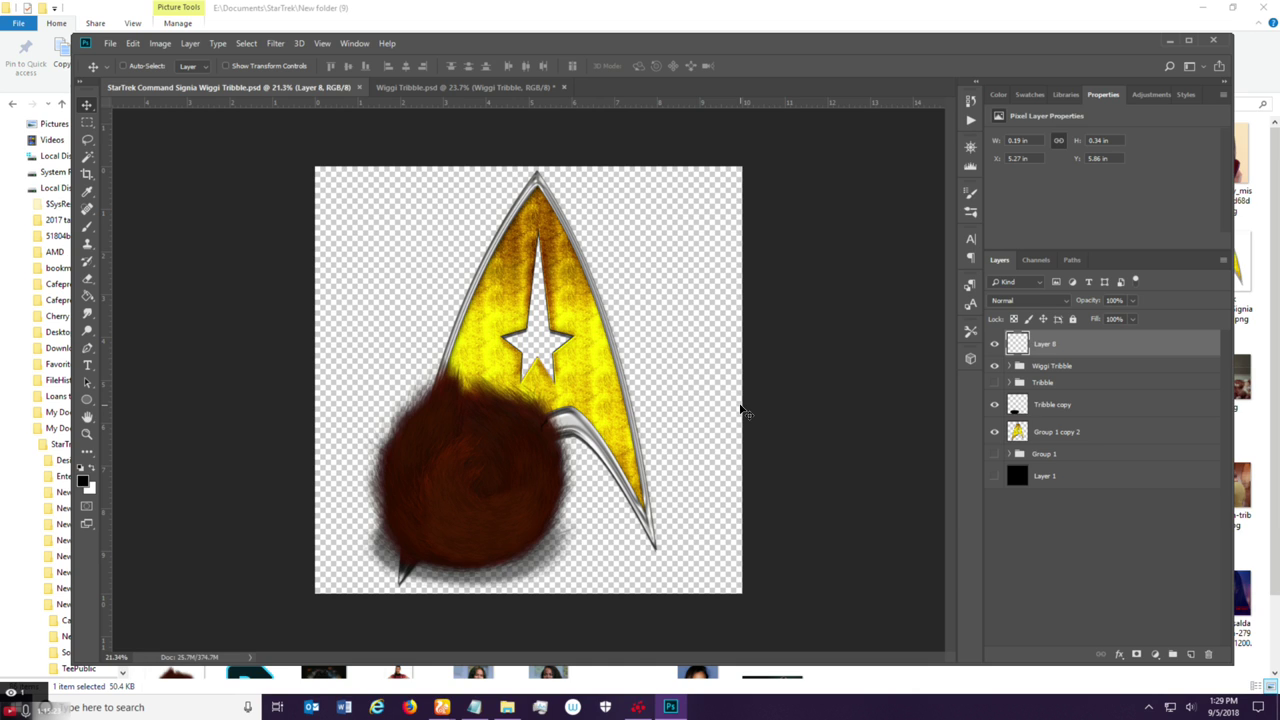
# Switch to File Explorer, look through New folder (9) and view the reference picture 1485_tribble_plush_replica.jpg in Photos.
pyautogui.click(507, 707)
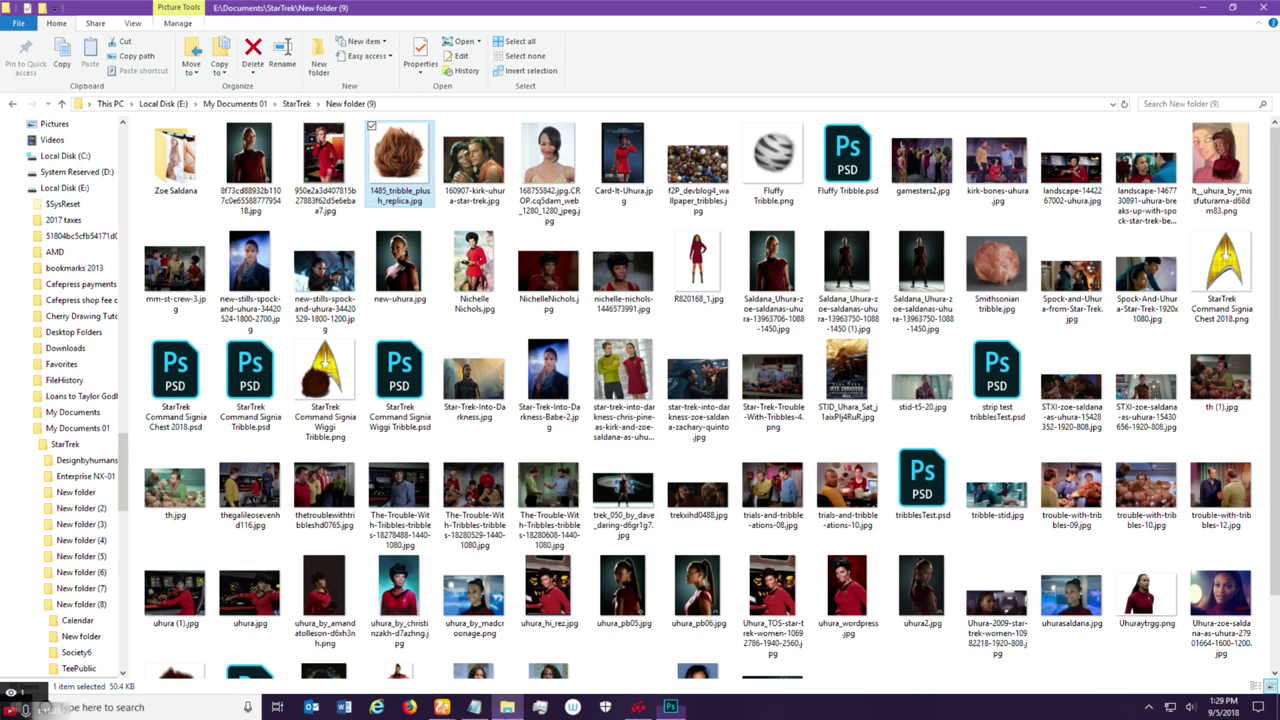
pyautogui.scroll(-2, 730, 412)
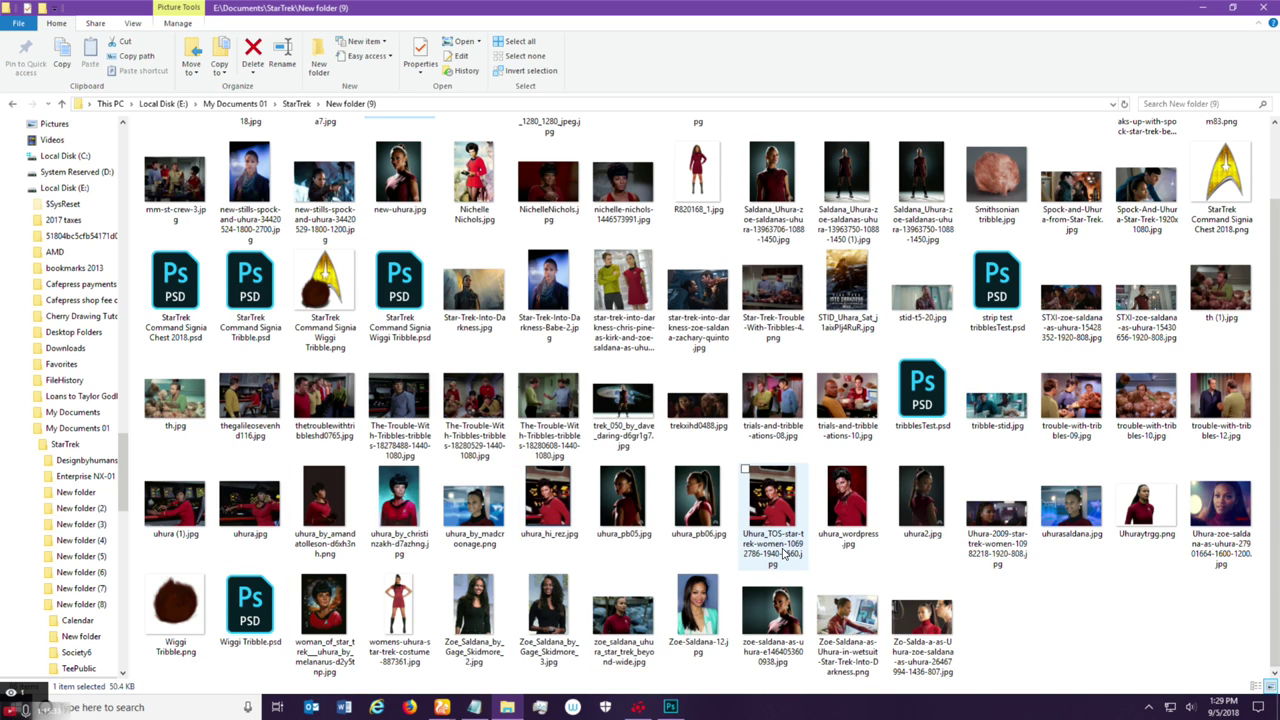
pyautogui.scroll(1, 785, 555)
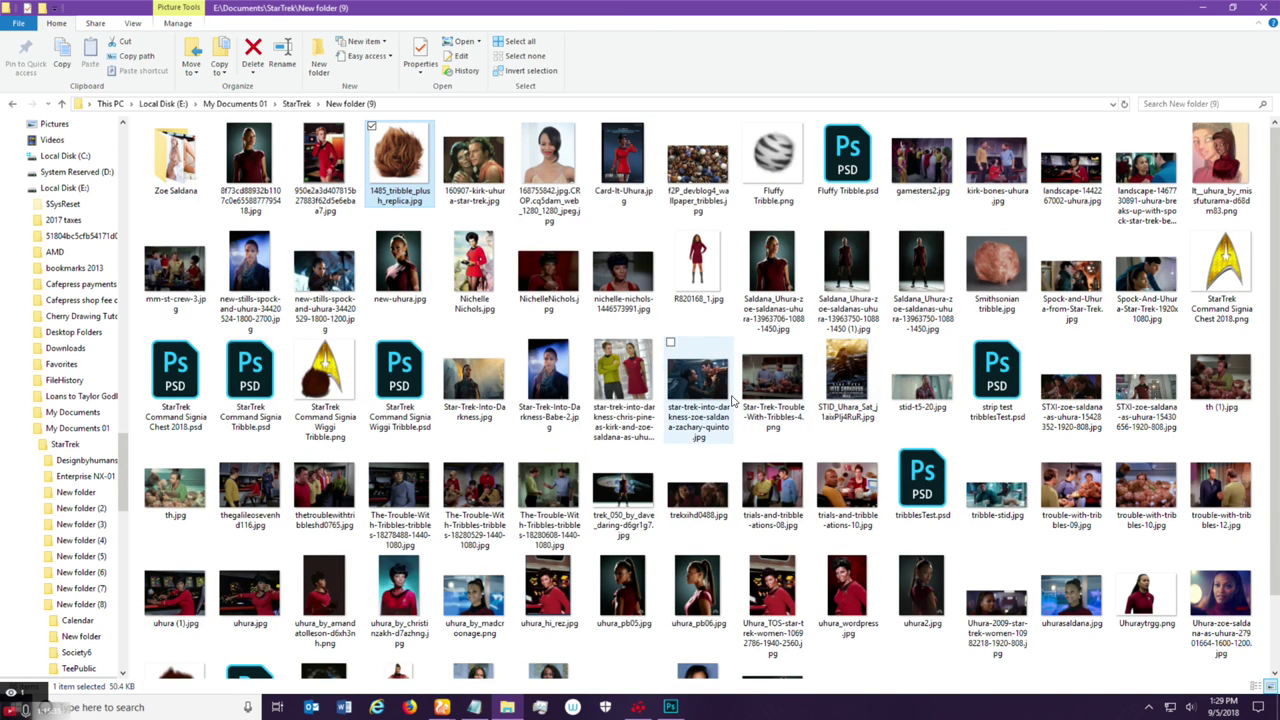
pyautogui.rightClick(406, 172)
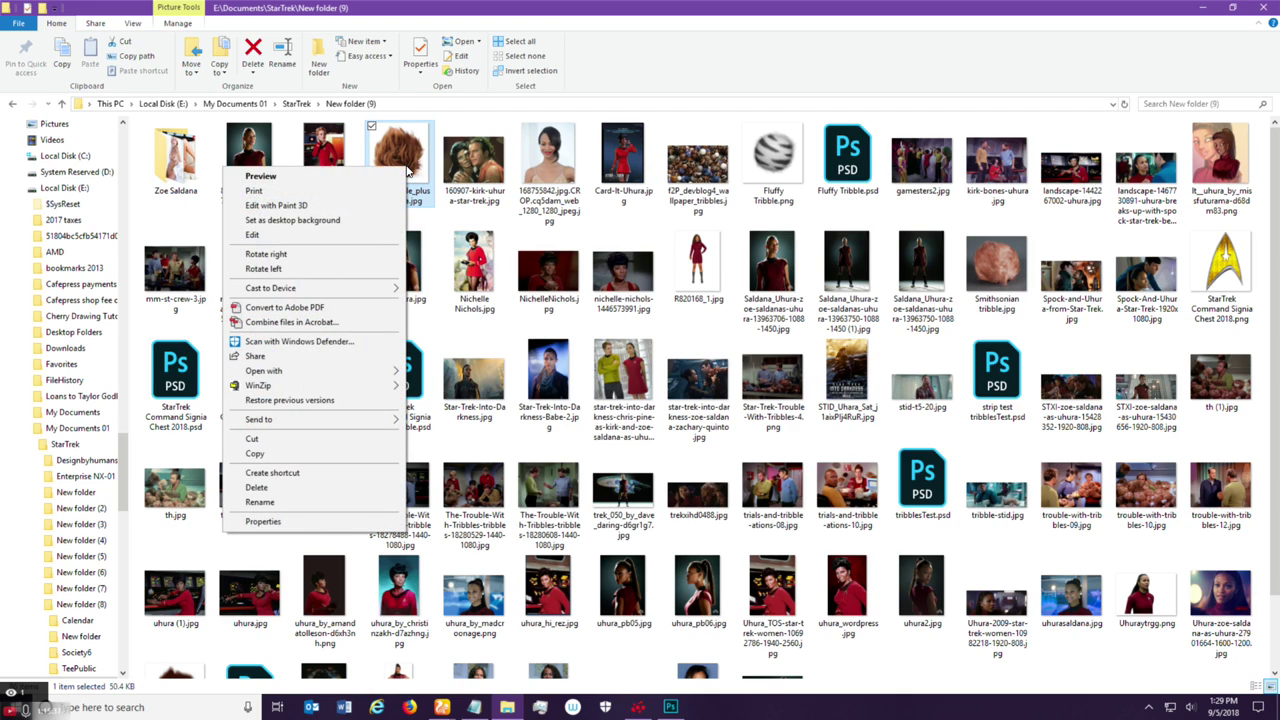
pyautogui.moveTo(366, 371)
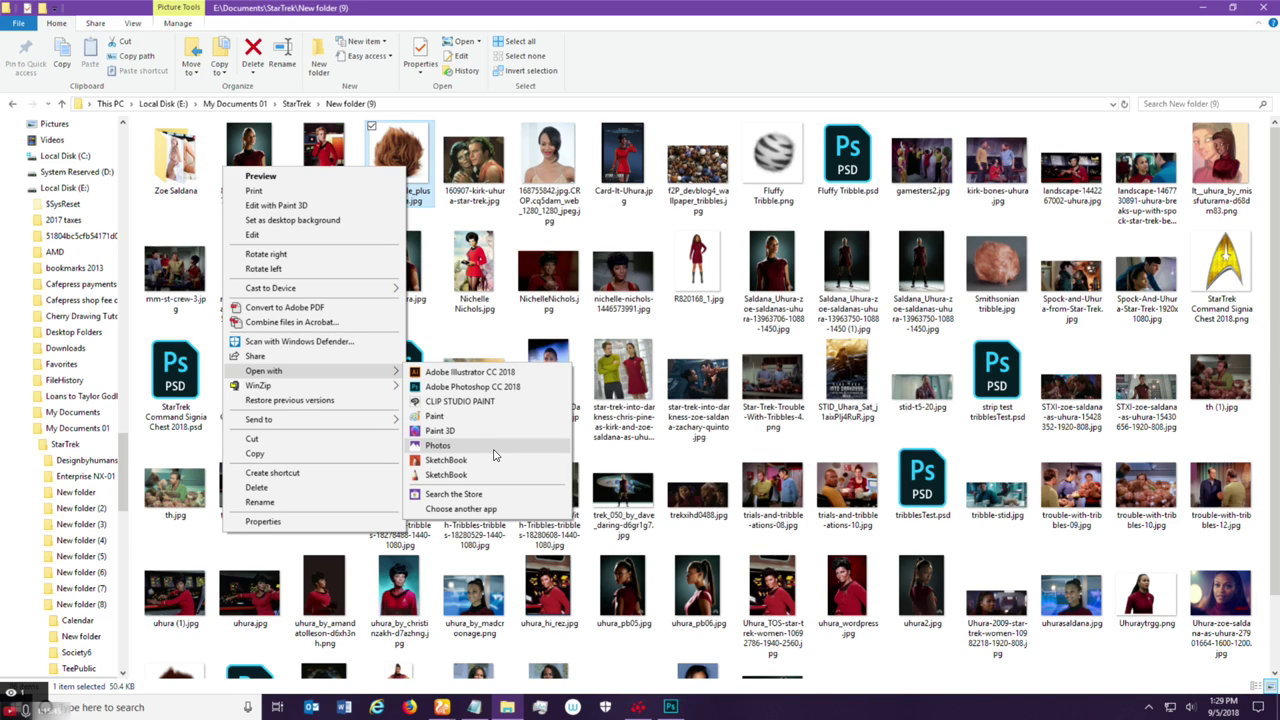
pyautogui.click(440, 445)
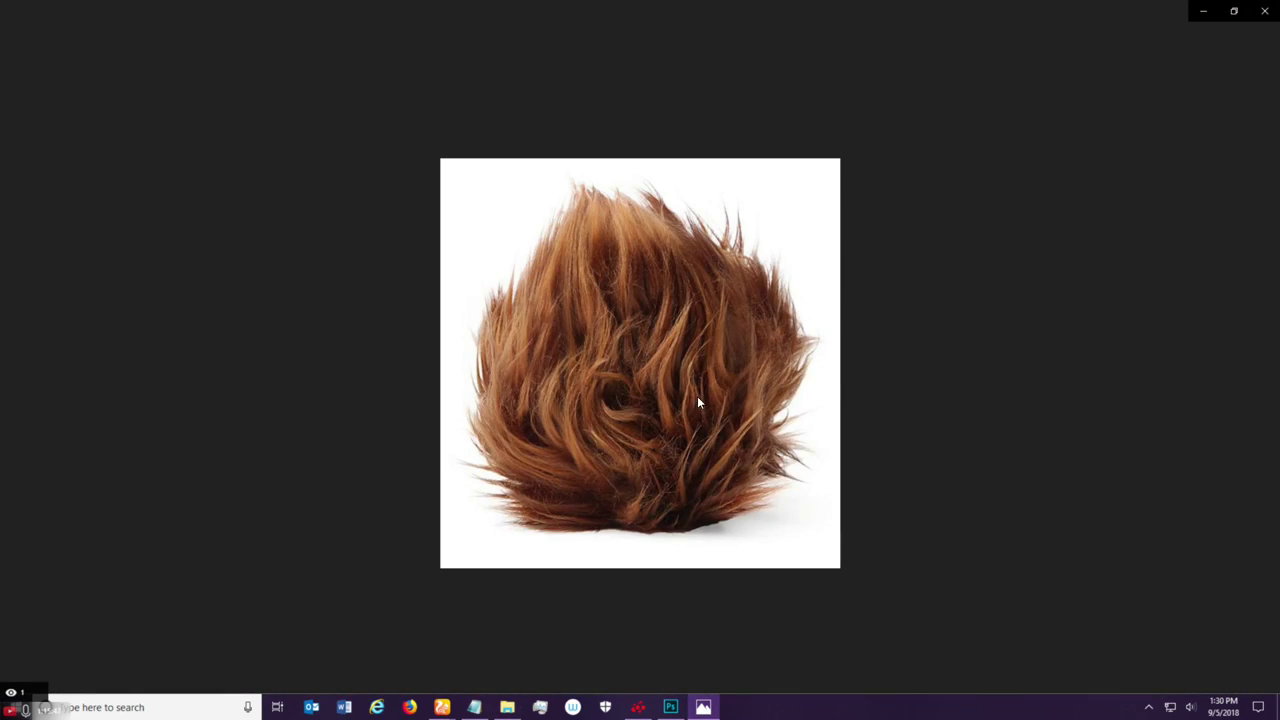
# Examine the plush tribble reference picture in a smaller, repositioned Photos window, and close it.
pyautogui.scroll(-1, 684, 403)
pyautogui.scroll(1, 684, 403)
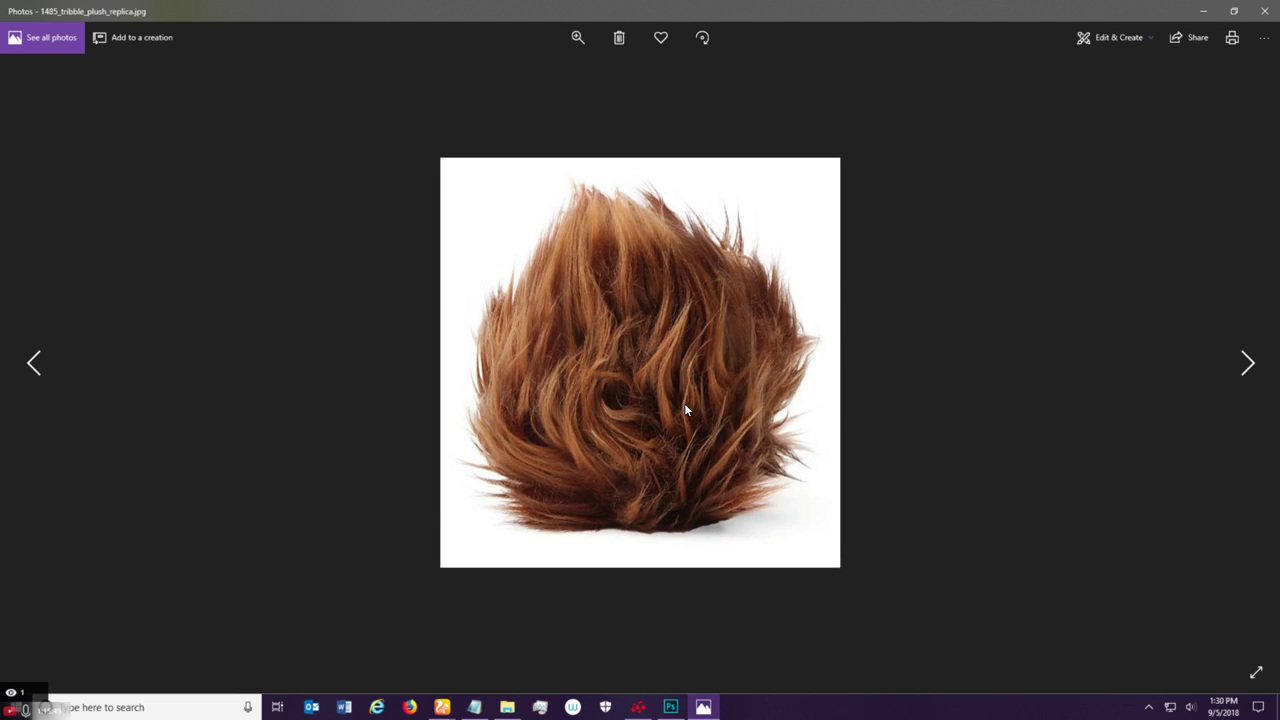
pyautogui.click(1232, 12)
pyautogui.moveTo(657, 22); pyautogui.dragTo(900, 67)
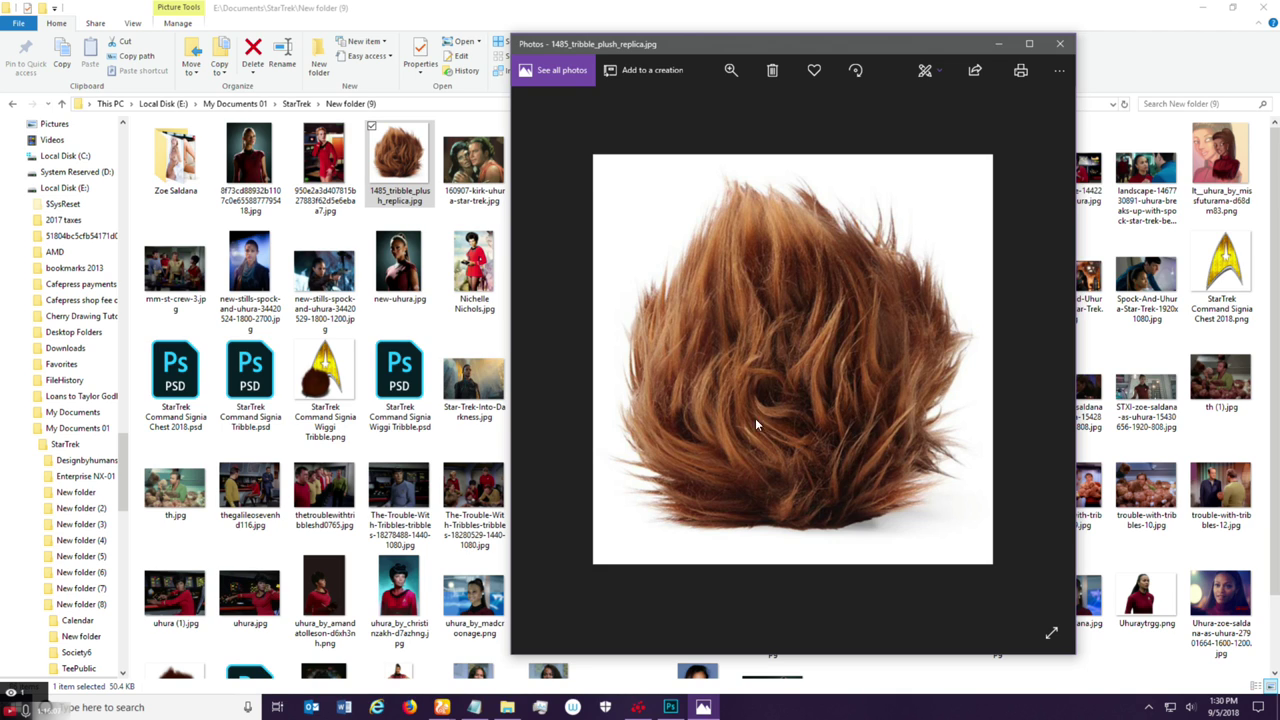
pyautogui.click(1060, 43)
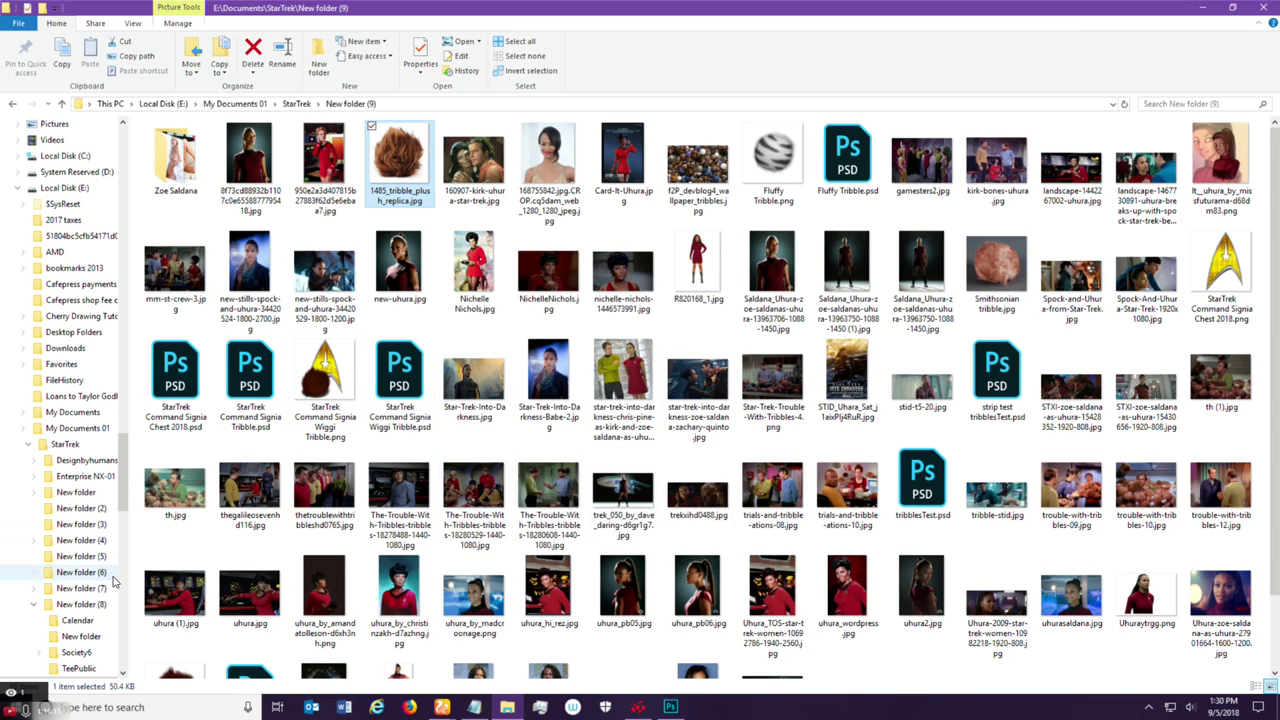
# Open Wiggi Tribble.png from New folder (9) in Photos and inspect the painted fur.
pyautogui.scroll(-1, 330, 480)
pyautogui.click(172, 618)
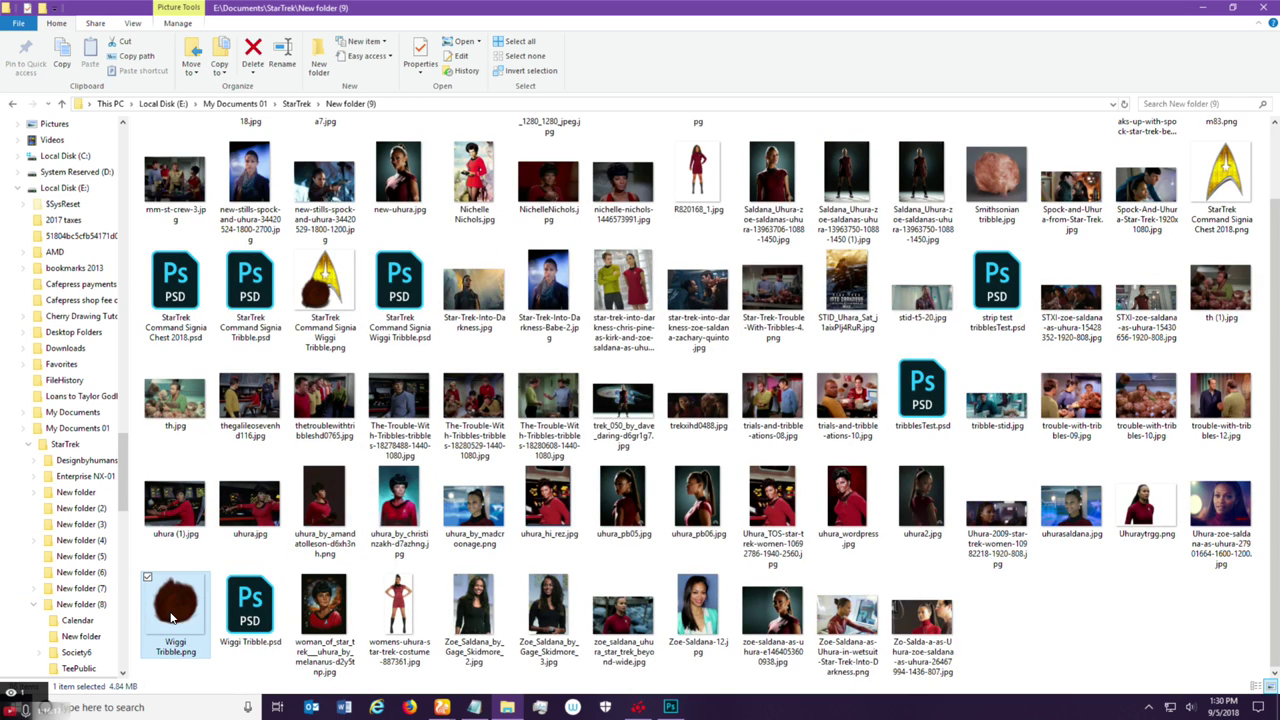
pyautogui.rightClick(172, 618)
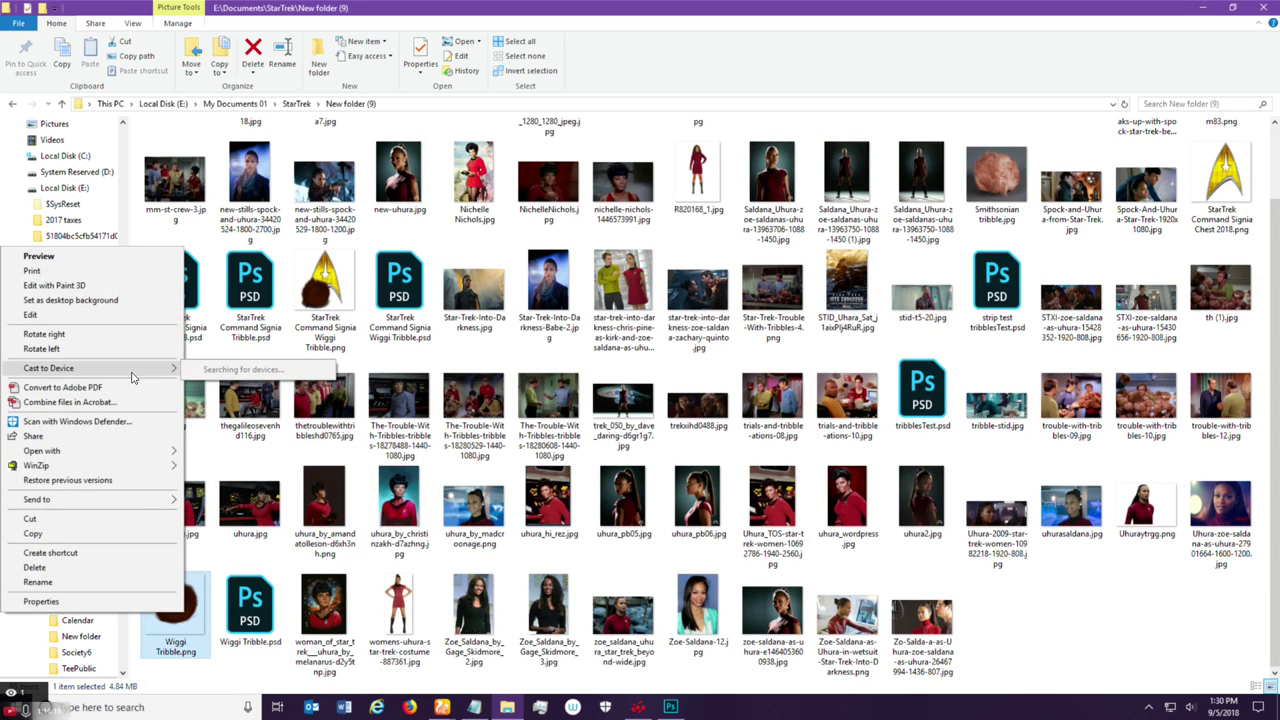
pyautogui.moveTo(165, 451)
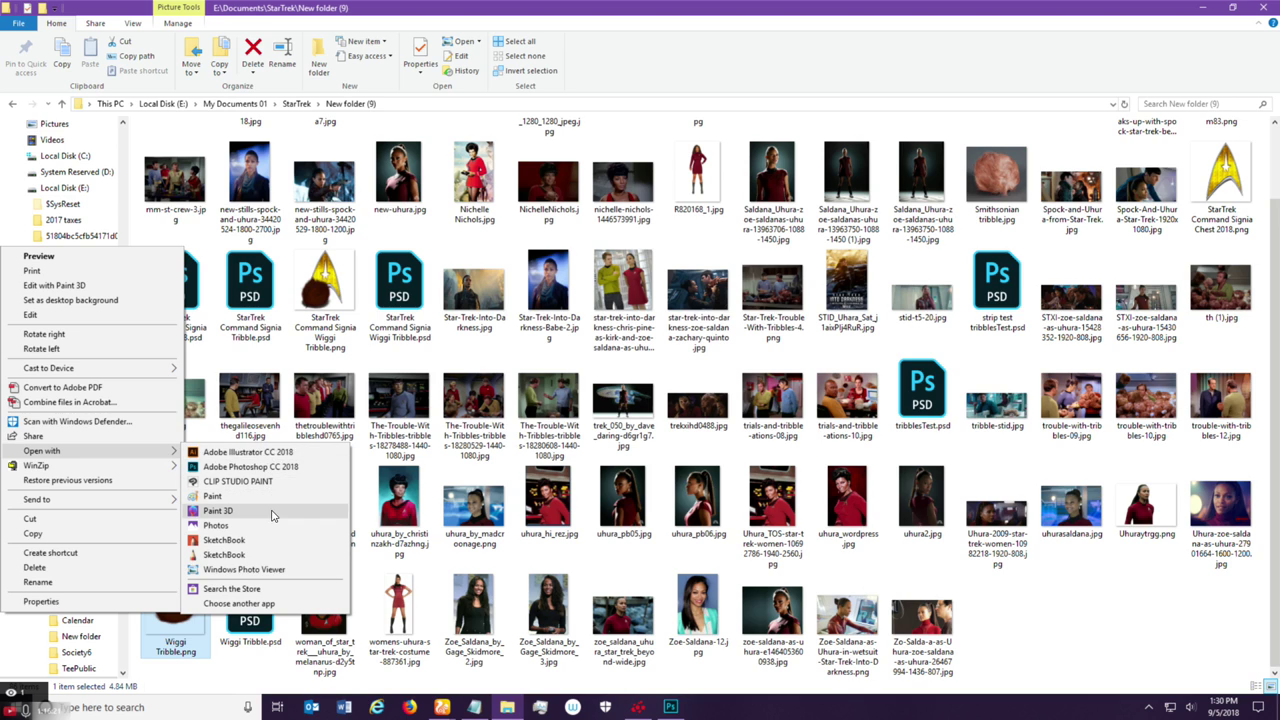
pyautogui.click(216, 525)
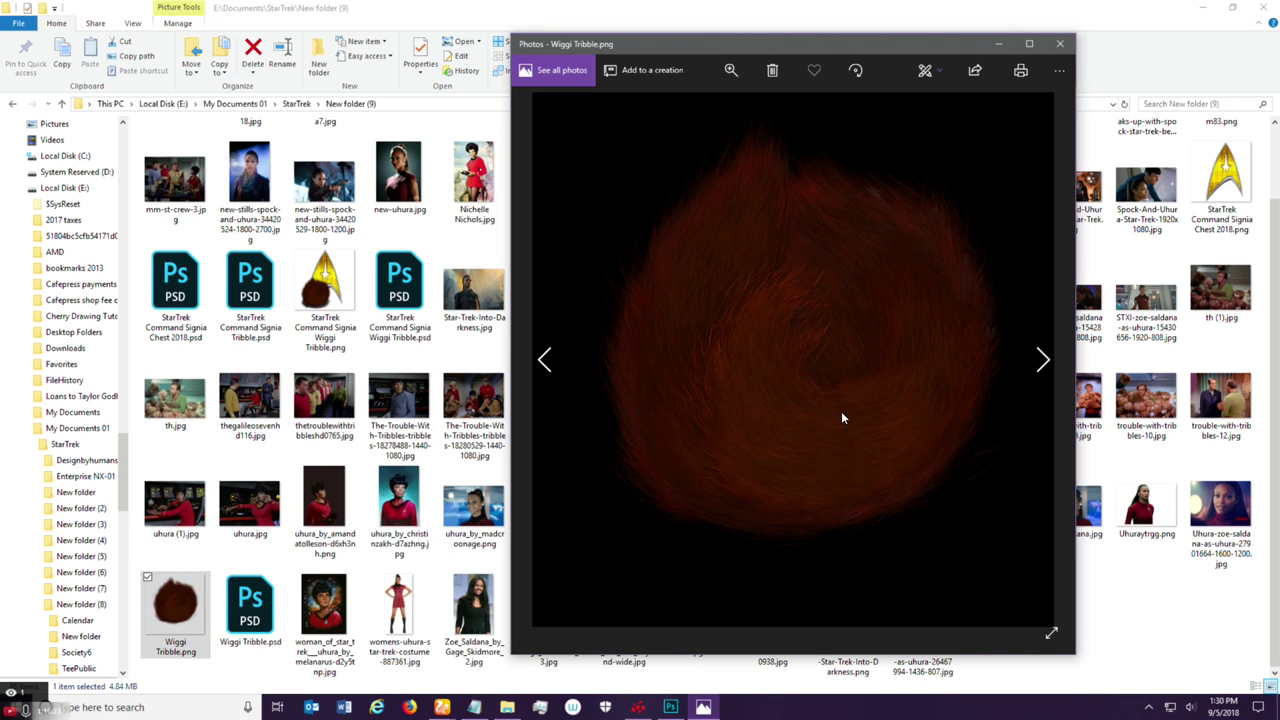
pyautogui.scroll(-1, 835, 382)
pyautogui.scroll(1, 835, 382)
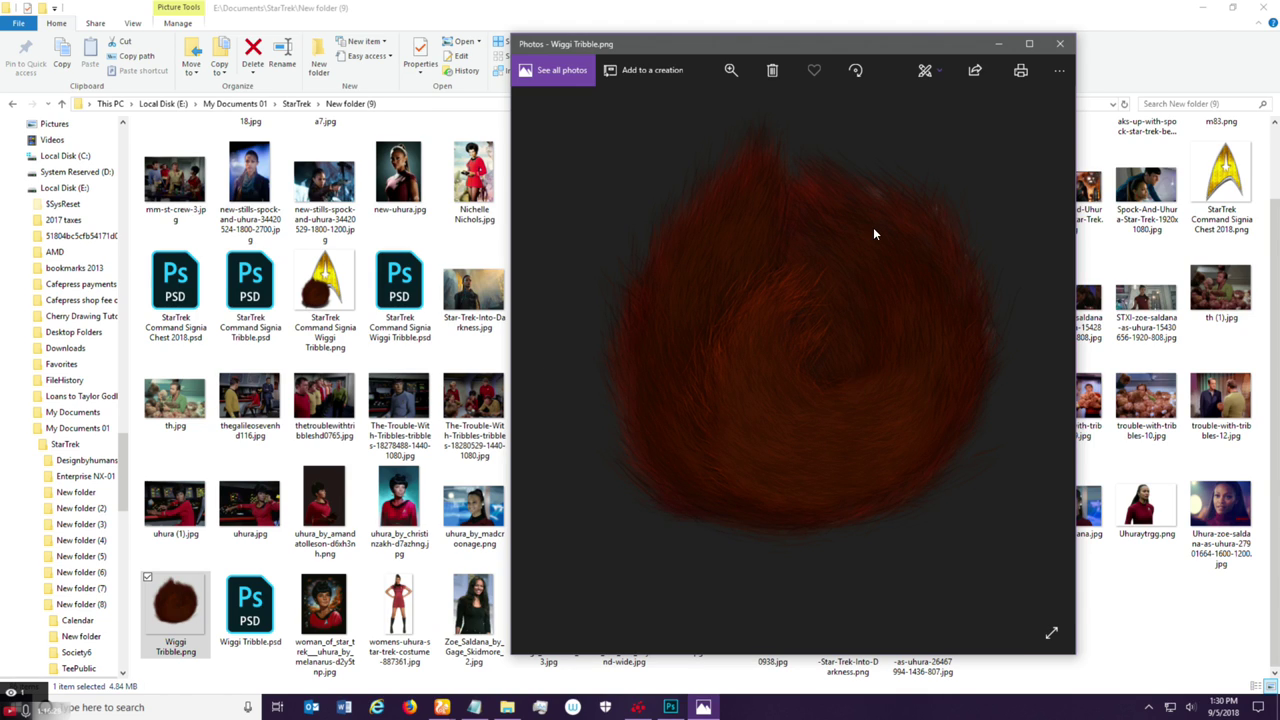
# Open the Photos settings and set the mouse wheel to Zoom in and out.
pyautogui.click(937, 80)
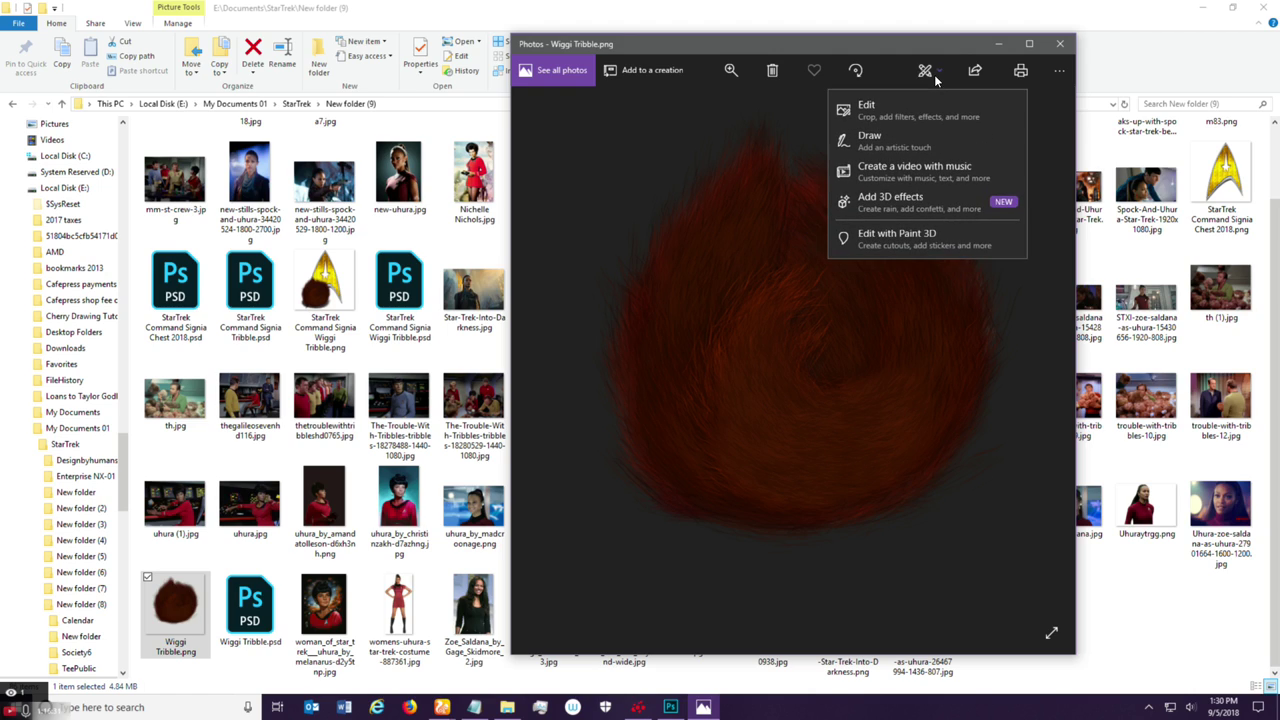
pyautogui.click(930, 74)
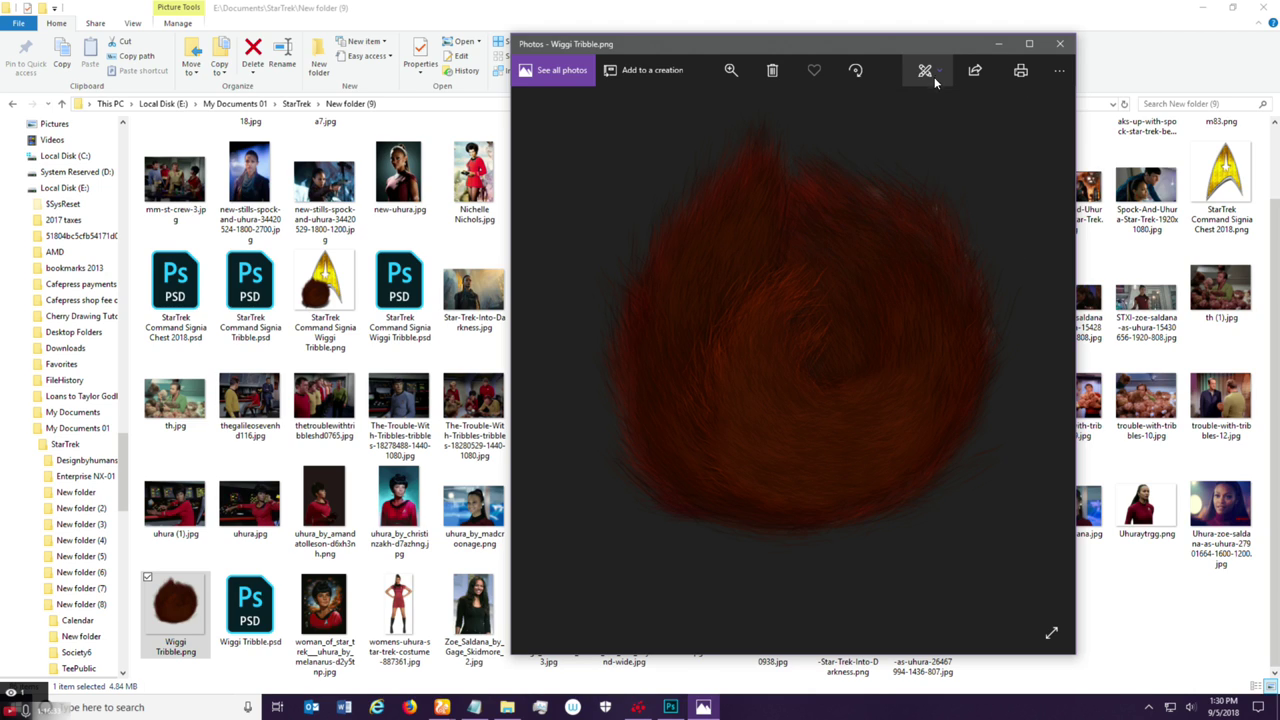
pyautogui.click(1050, 79)
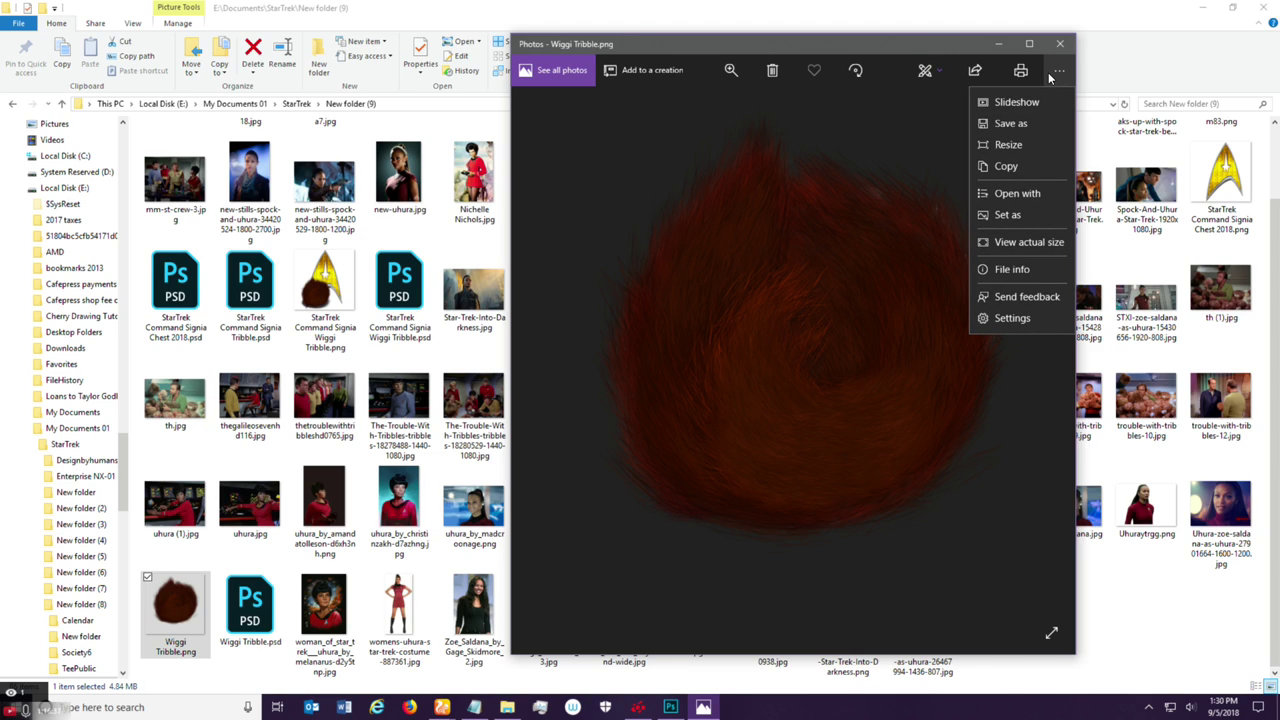
pyautogui.click(1012, 320)
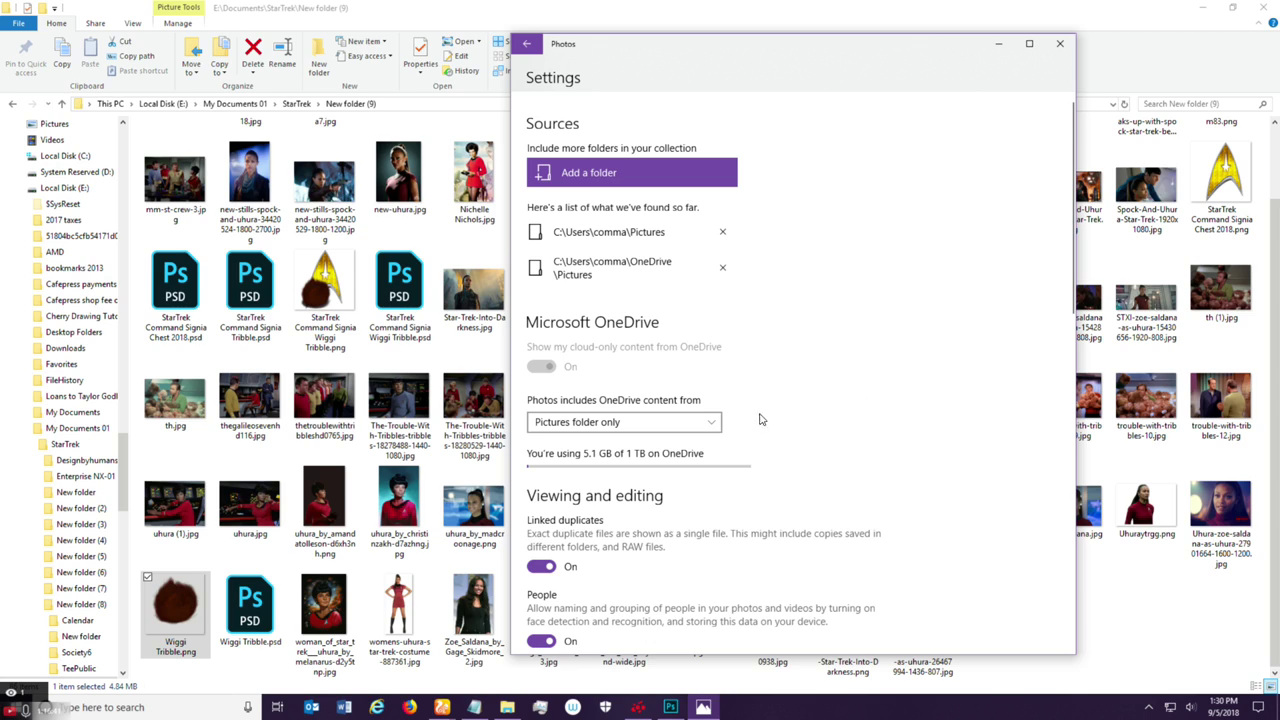
pyautogui.scroll(-1, 792, 332)
pyautogui.scroll(-1, 792, 332)
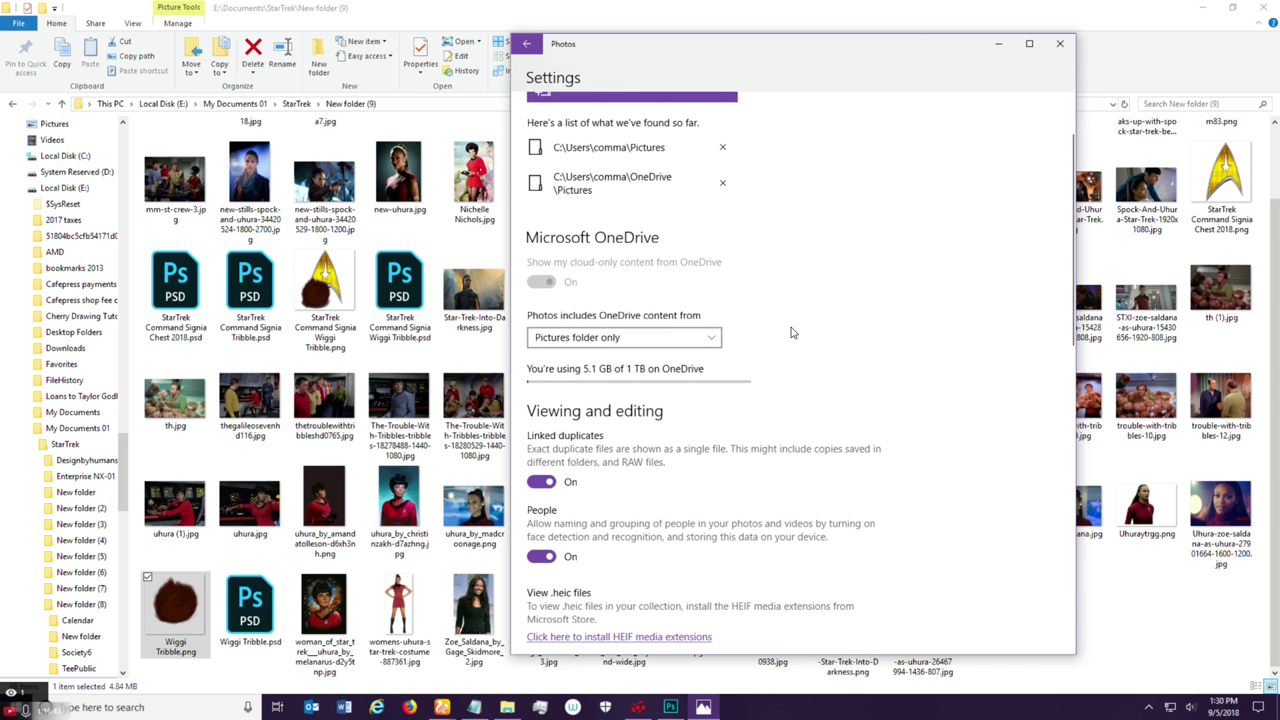
pyautogui.scroll(-2, 792, 332)
pyautogui.scroll(-2, 792, 332)
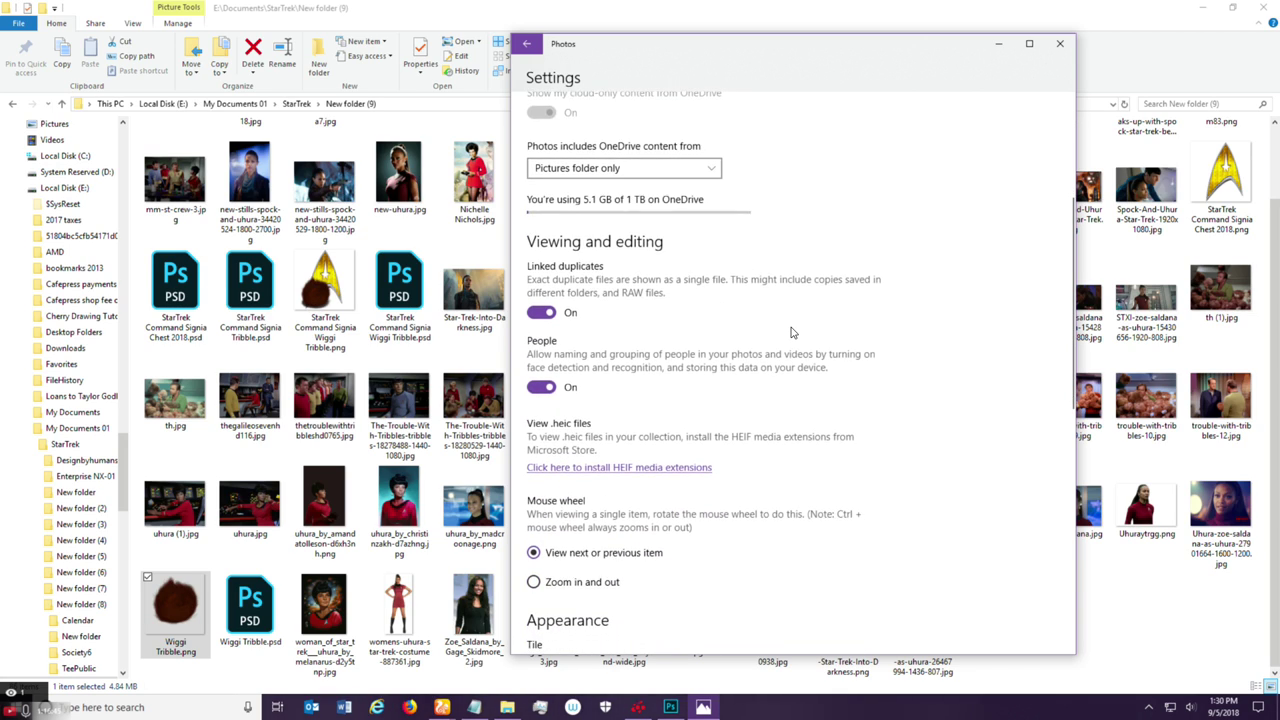
pyautogui.scroll(-4, 792, 332)
pyautogui.scroll(-2, 792, 332)
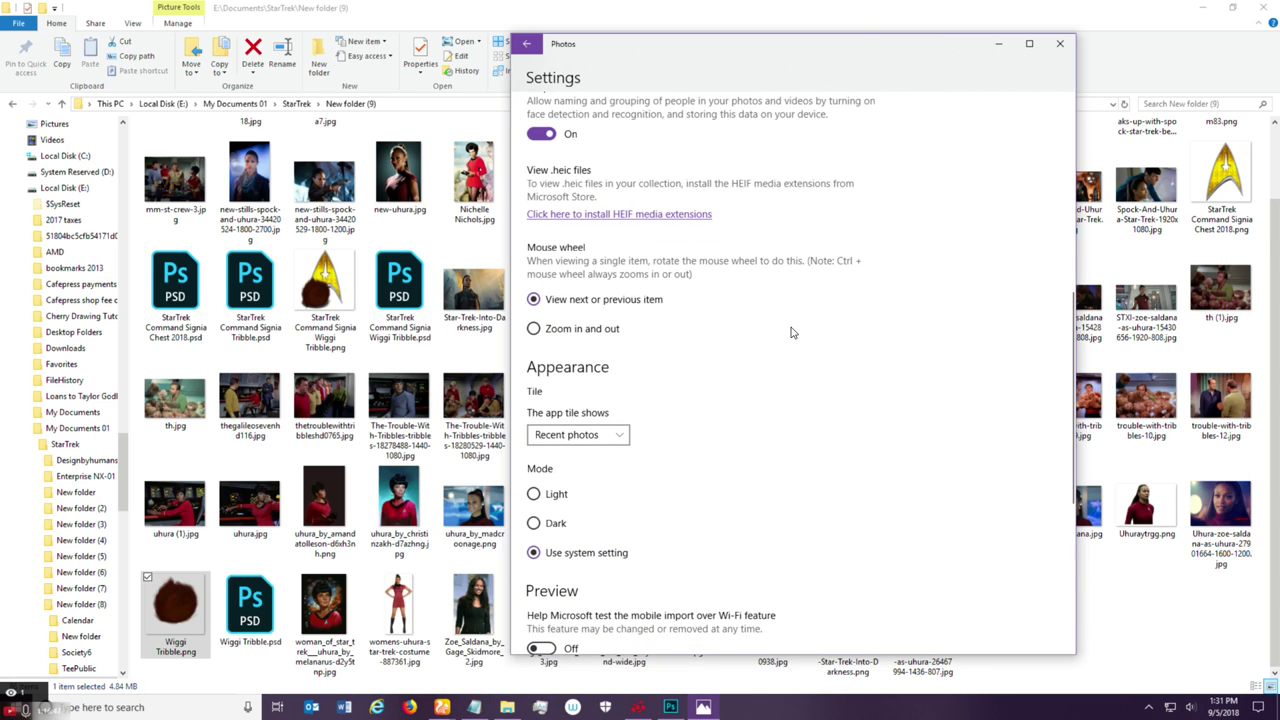
pyautogui.click(535, 329)
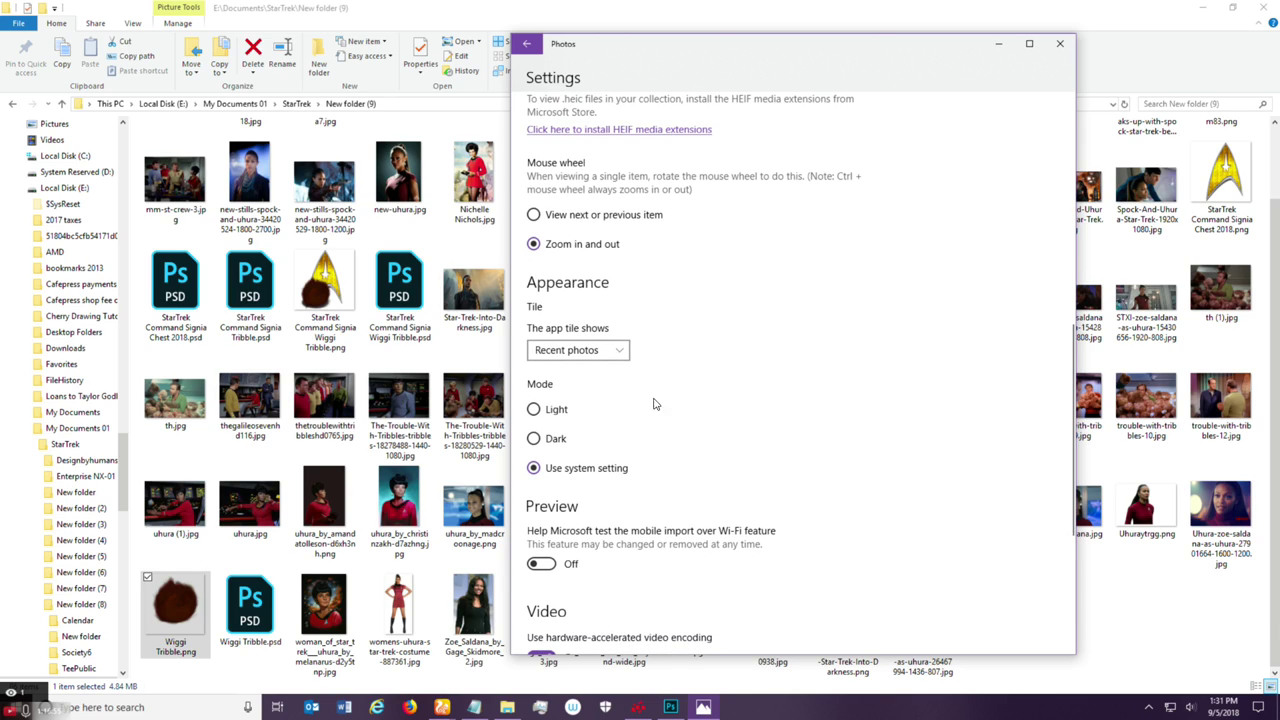
# Set the Photos appearance mode to Light, look through the remaining settings and close the app.
pyautogui.click(536, 411)
pyautogui.scroll(-5, 660, 452)
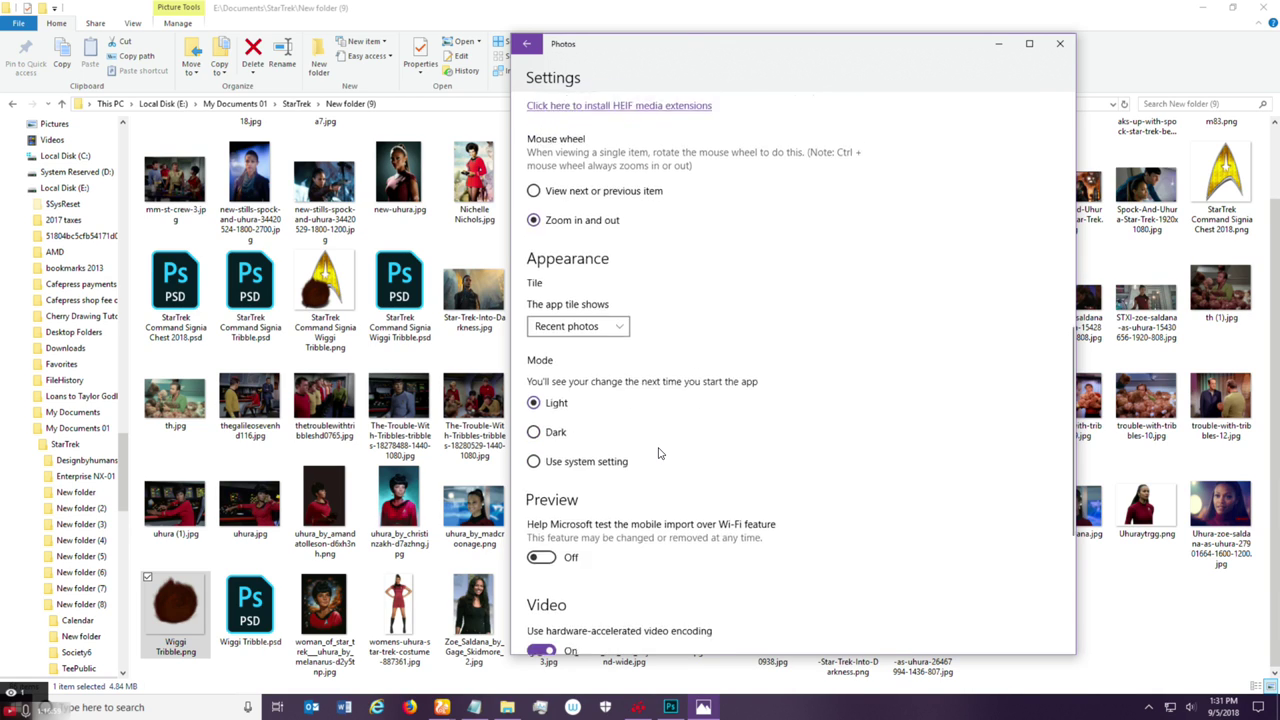
pyautogui.scroll(-1, 660, 452)
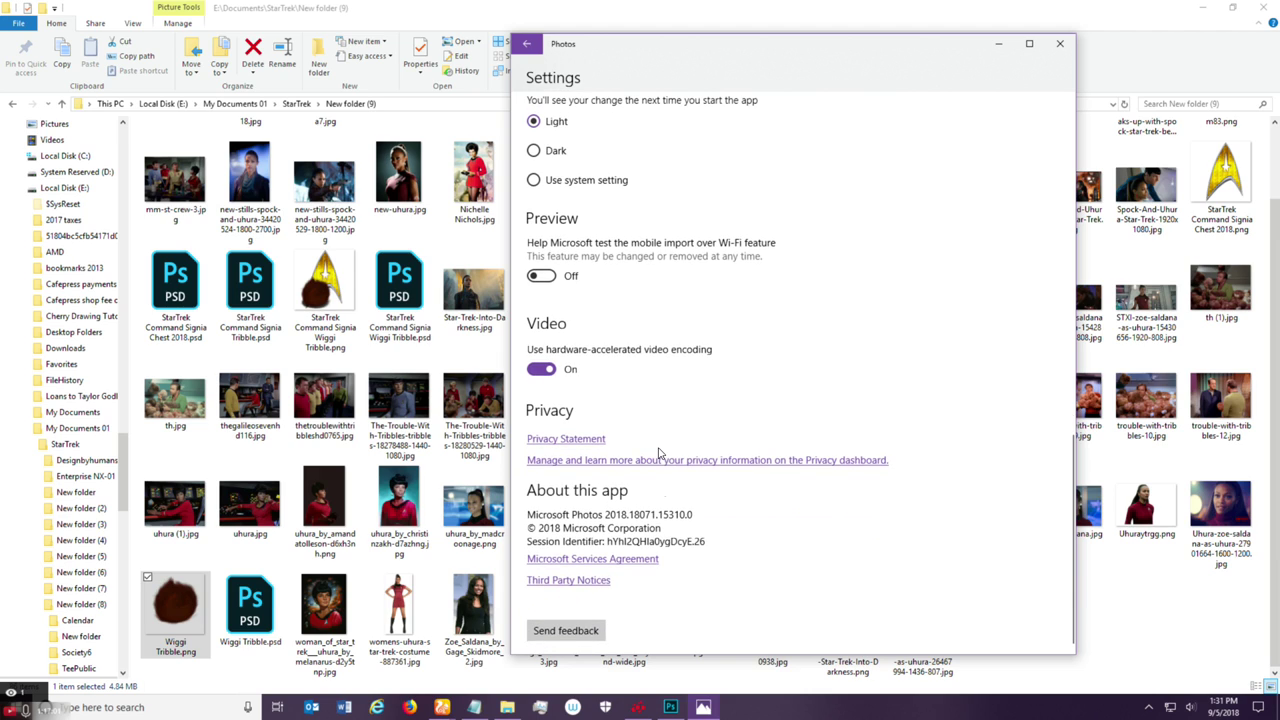
pyautogui.click(1060, 43)
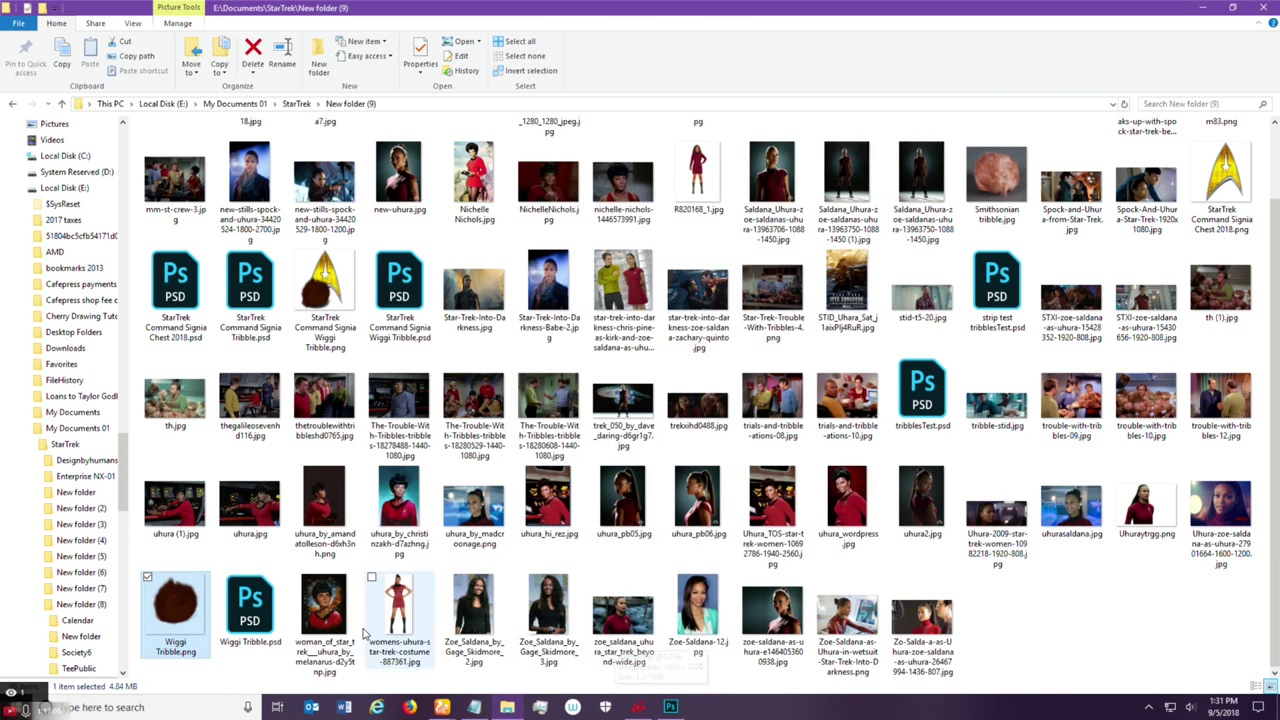
# Reopen Wiggi Tribble.png in Photos to check the background behind the fur, and close it.
pyautogui.rightClick(182, 596)
pyautogui.moveTo(145, 448)
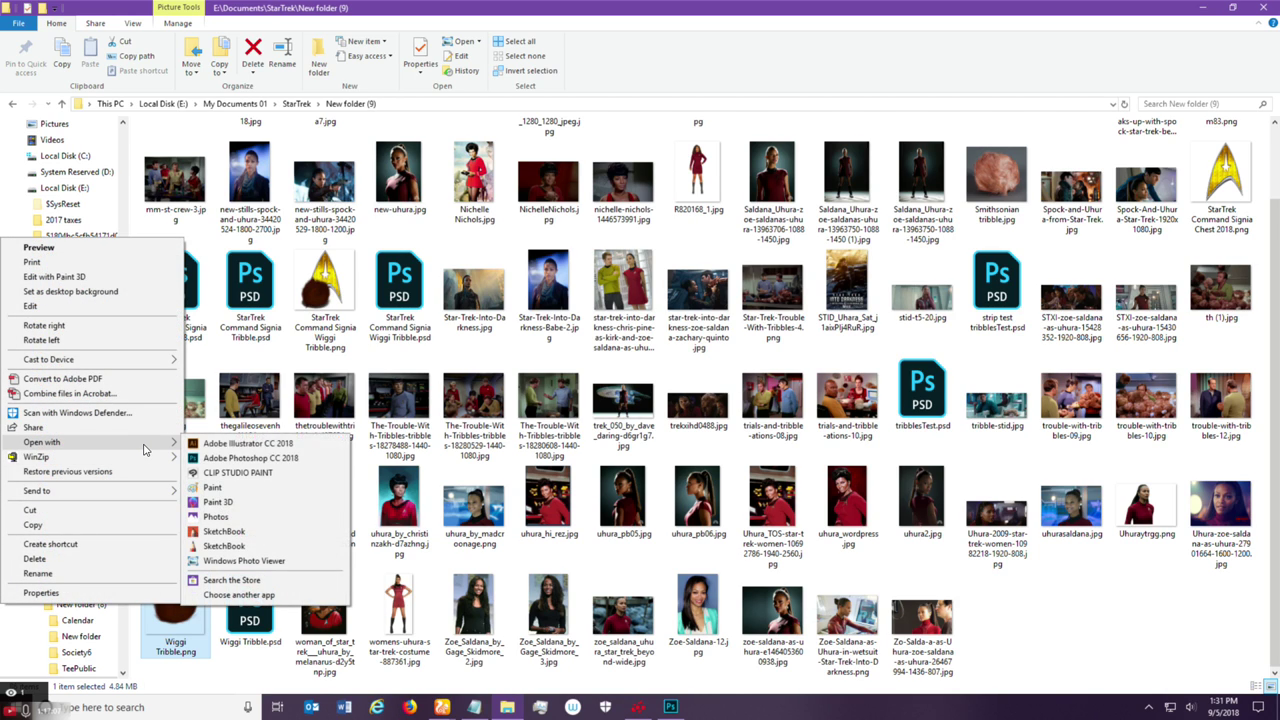
pyautogui.click(277, 519)
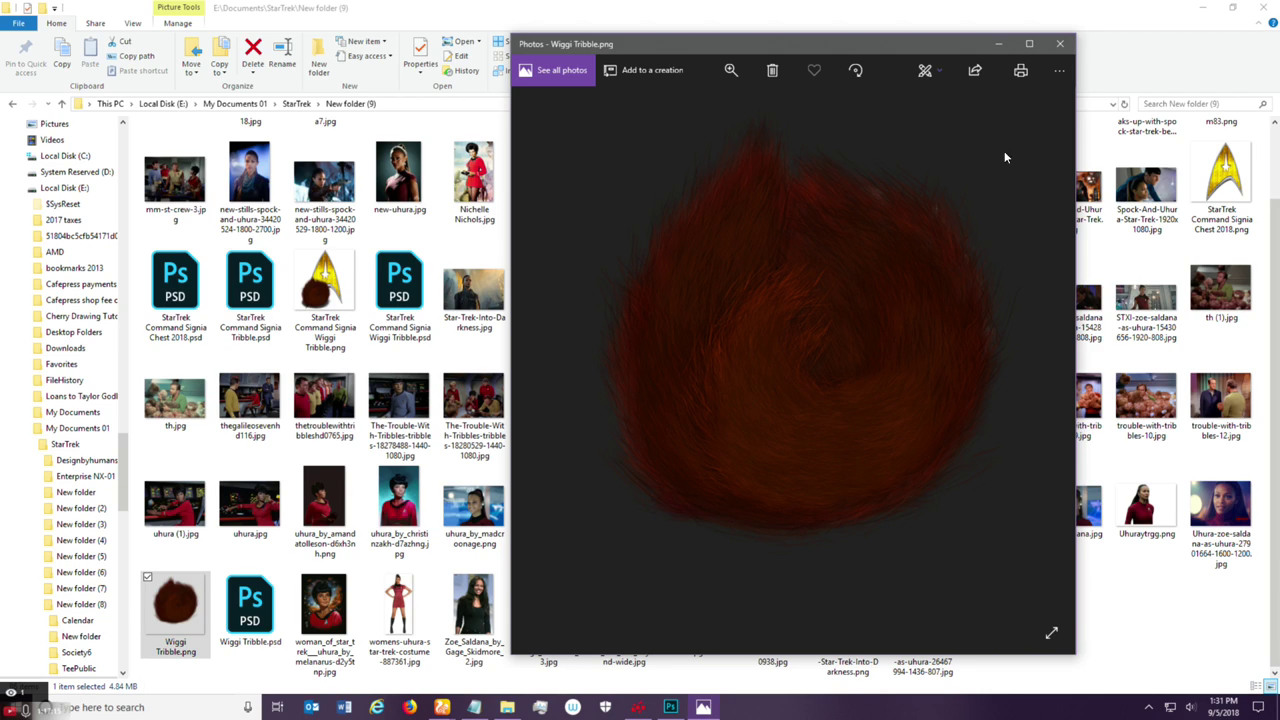
pyautogui.click(1059, 44)
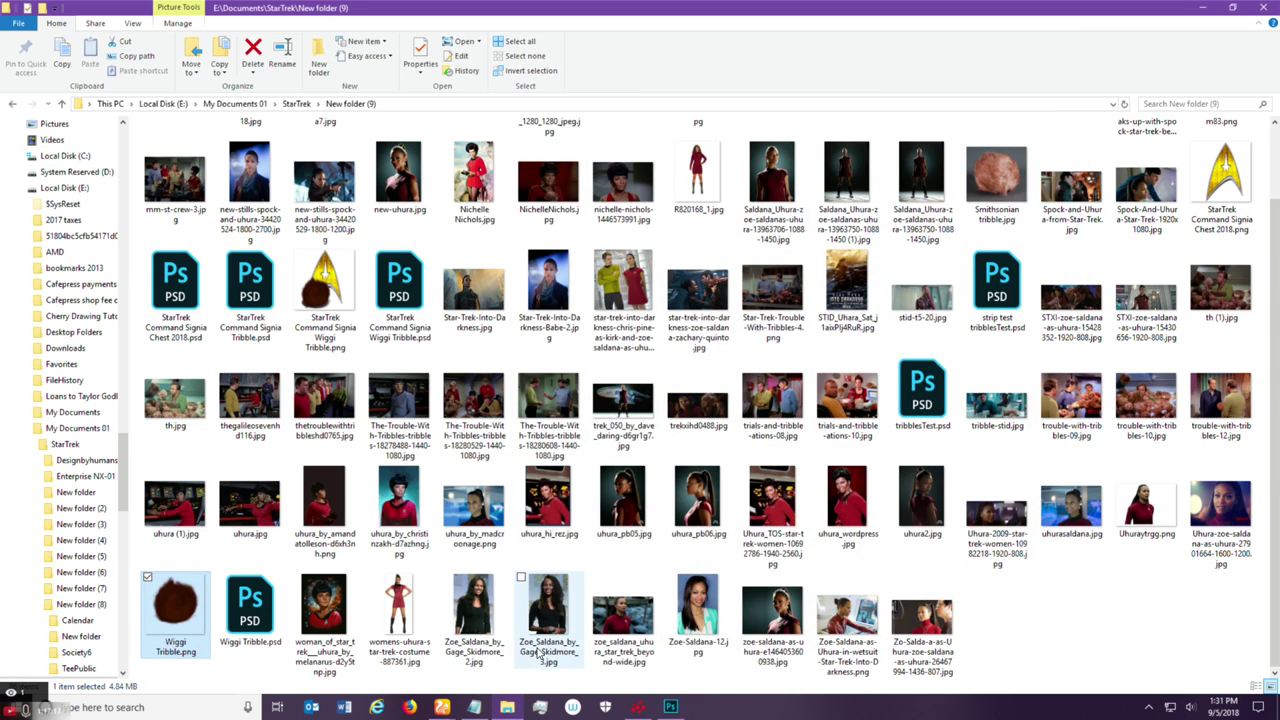
# Switch to Photoshop and close the Wiggi Tribble.psd document without saving its changes.
pyautogui.click(671, 707)
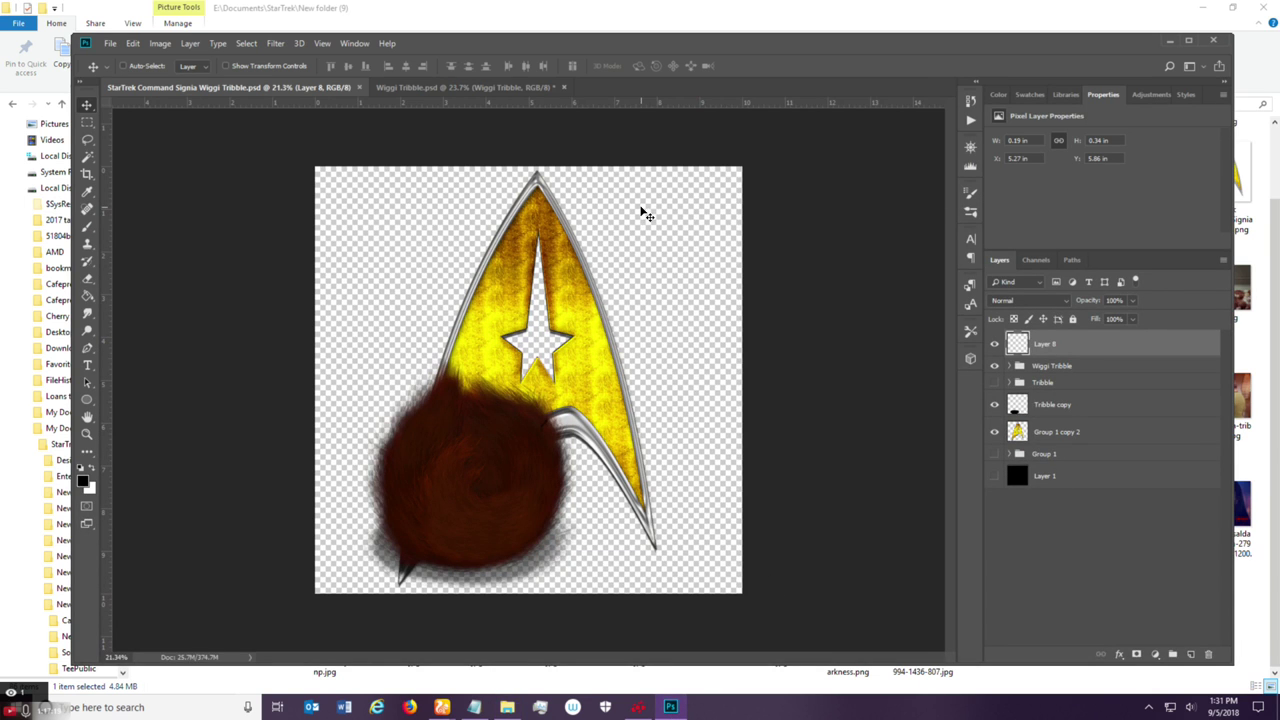
pyautogui.click(466, 88)
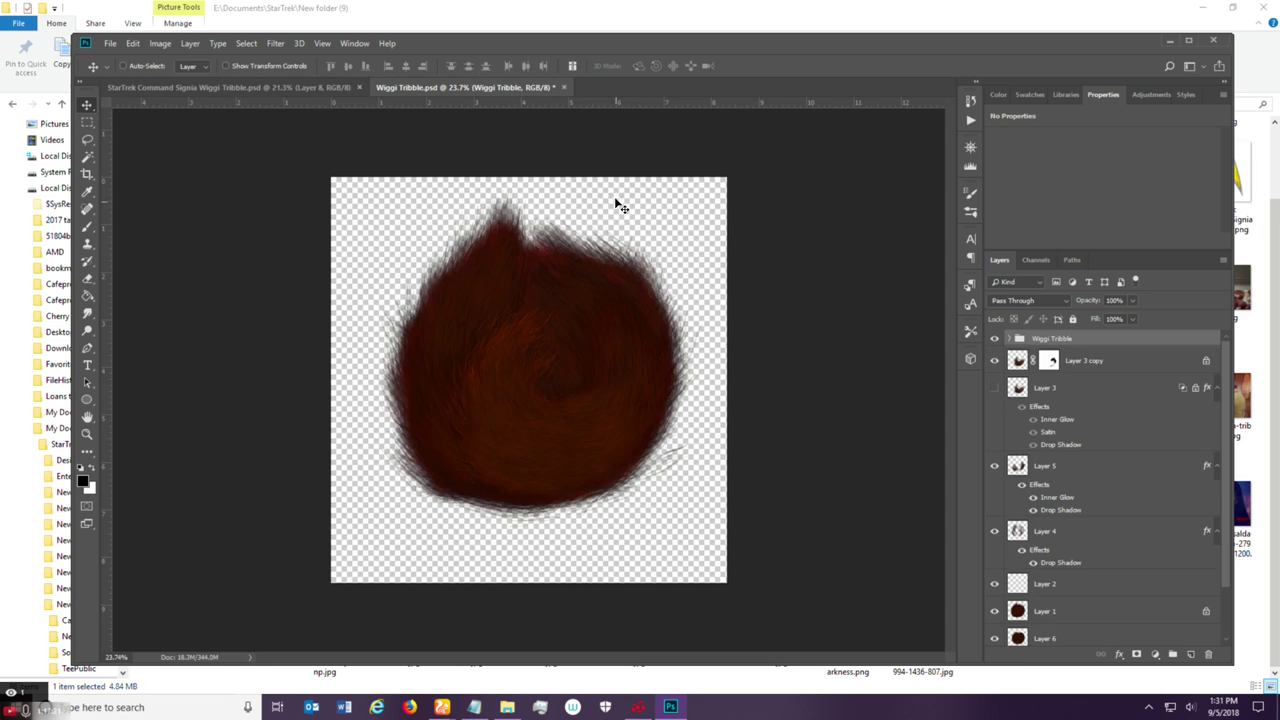
pyautogui.click(565, 87)
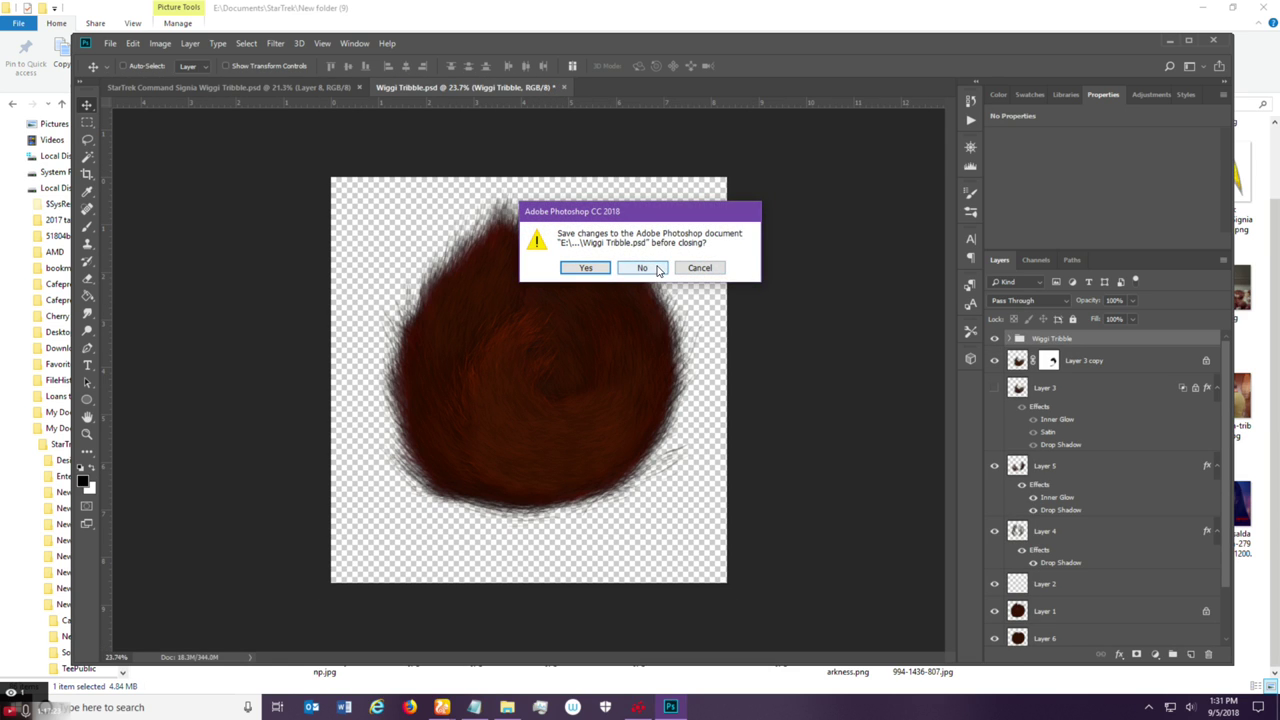
pyautogui.click(646, 266)
# Switch to File Explorer and open 1485_tribble_plush_replica.jpg from New folder (9) in Photoshop.
pyautogui.click(507, 707)
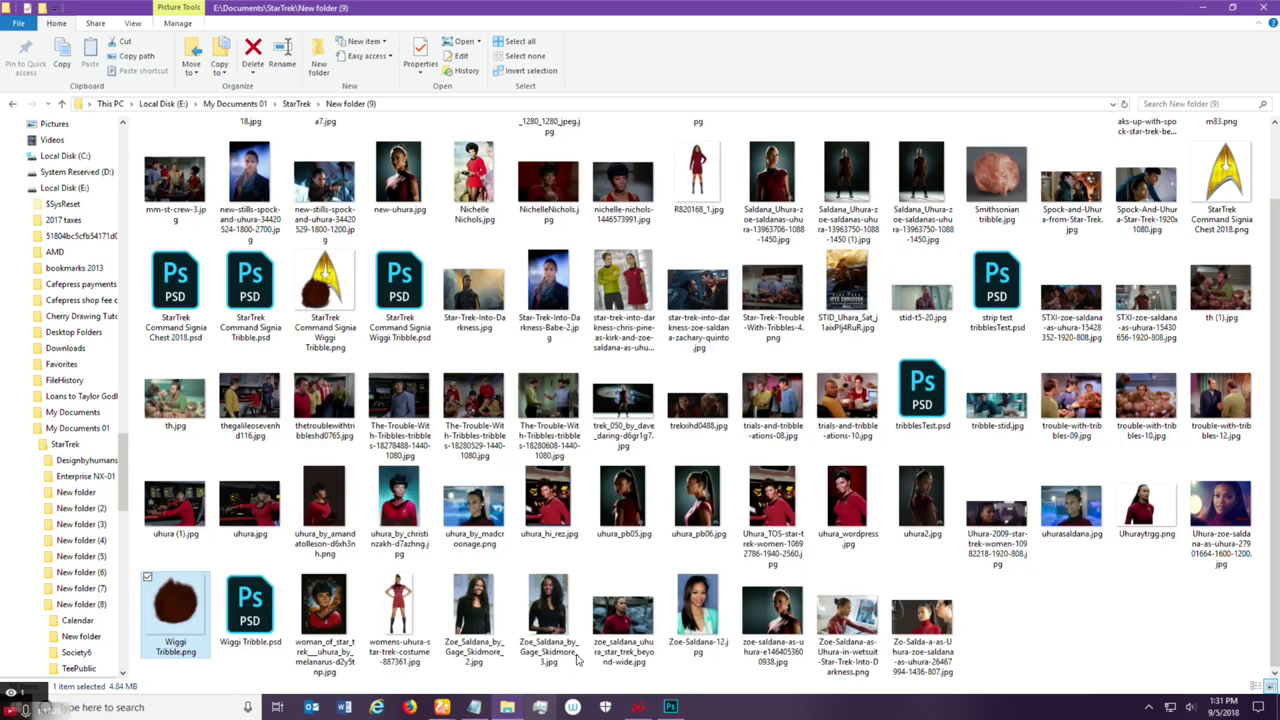
pyautogui.scroll(1, 541, 400)
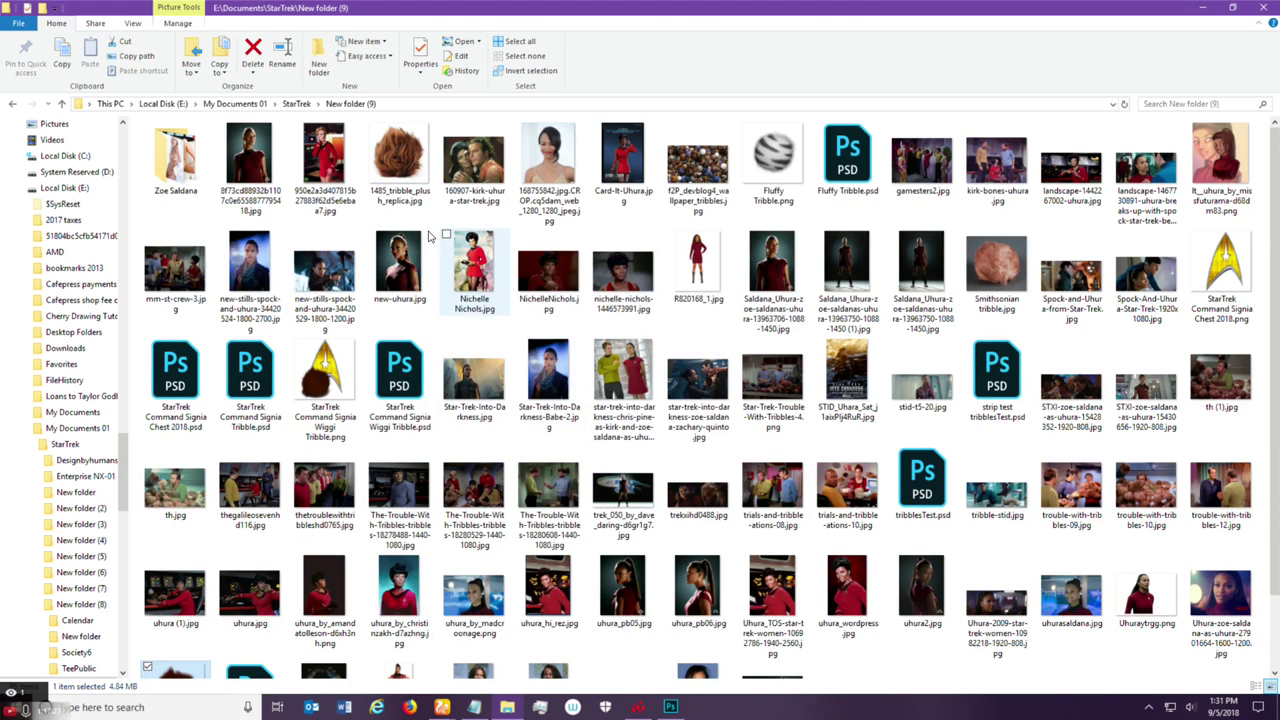
pyautogui.rightClick(391, 168)
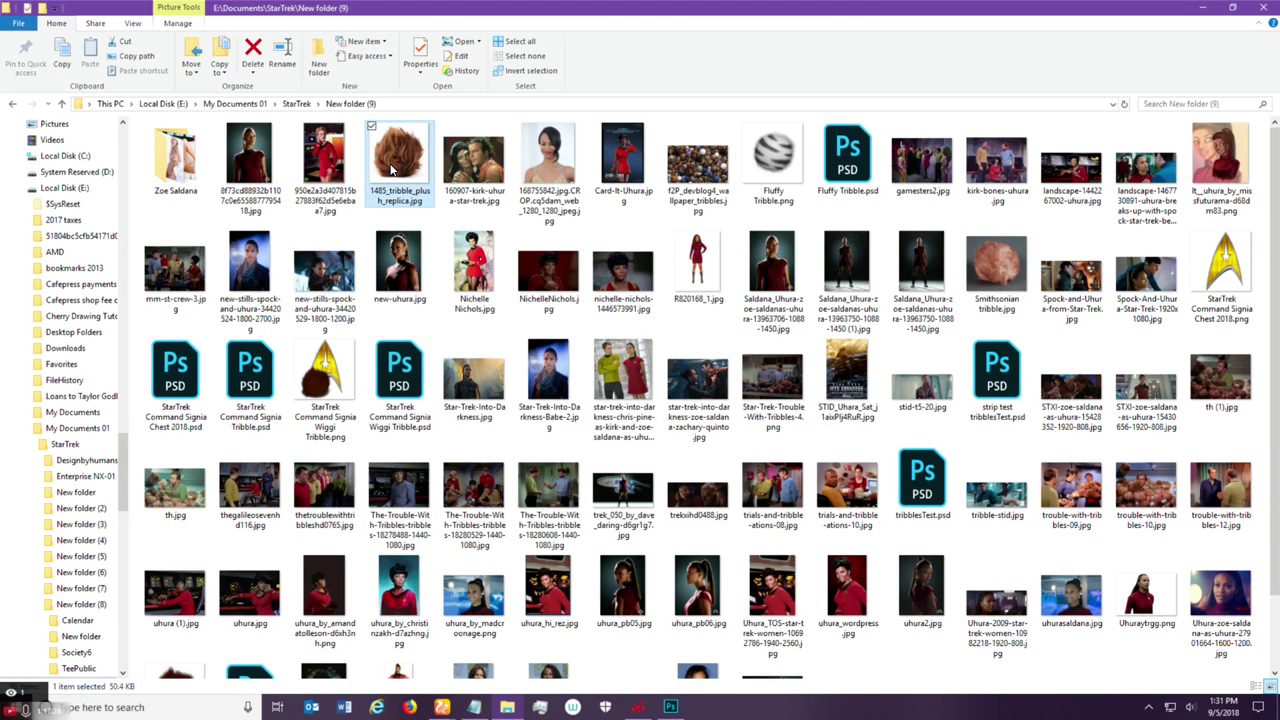
pyautogui.moveTo(357, 372)
pyautogui.click(405, 384)
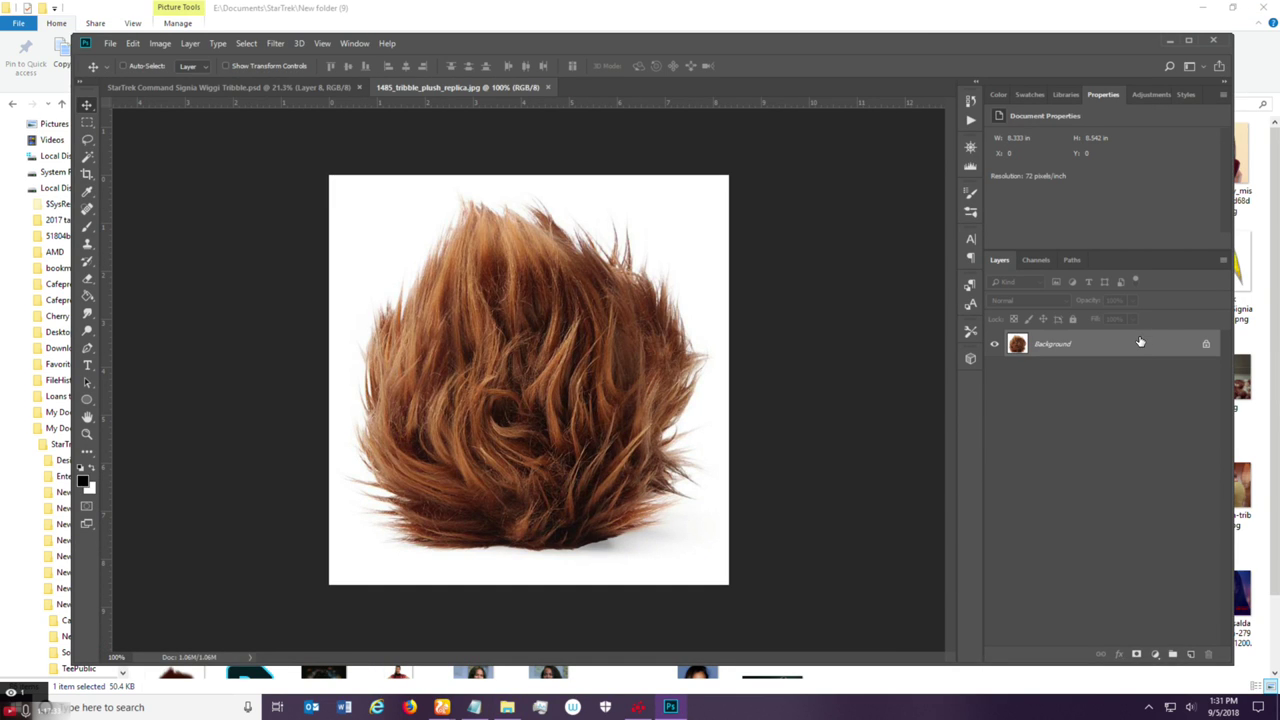
# Convert the plush tribble photo's Background into a regular layer and add an empty layer above it.
pyautogui.doubleClick(1140, 342)
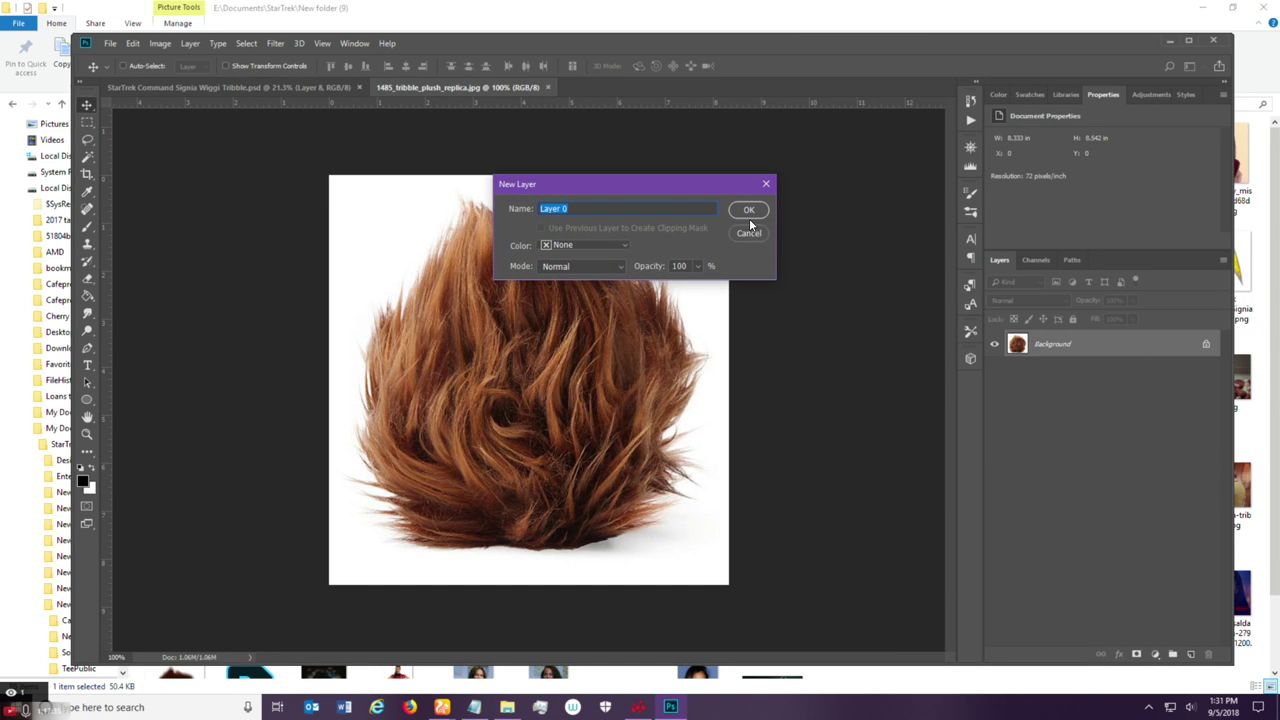
pyautogui.click(747, 216)
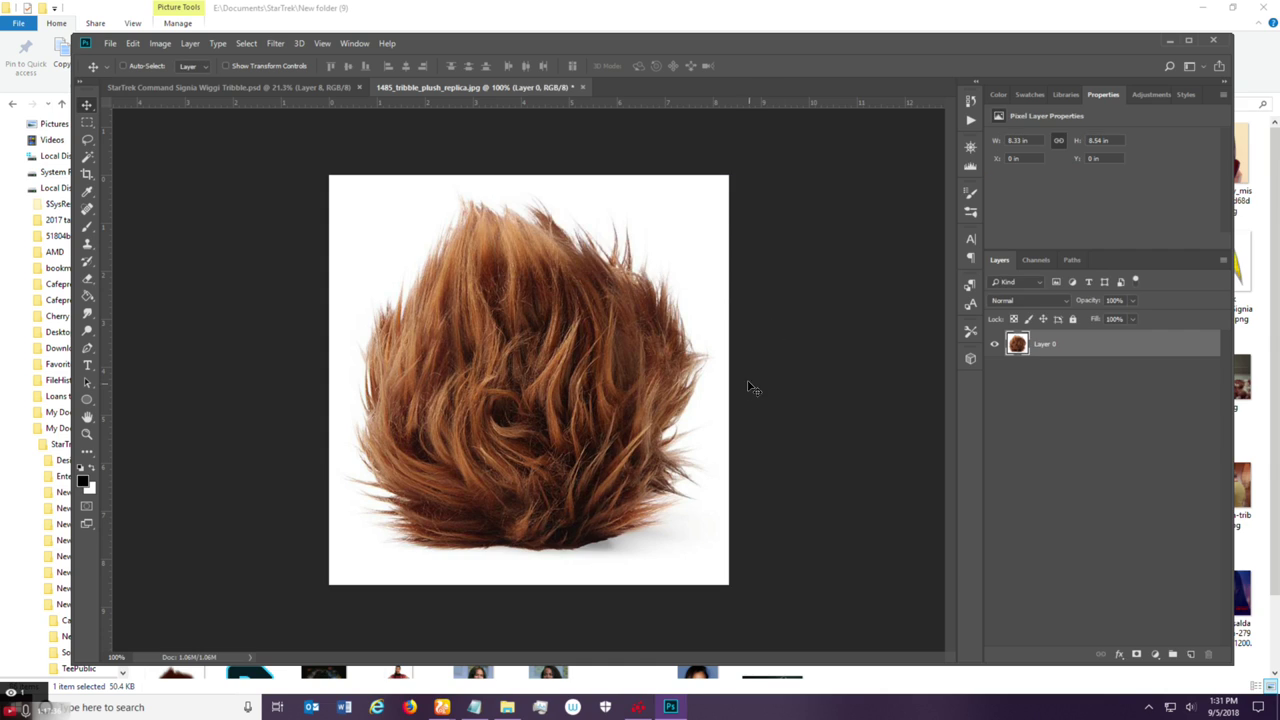
pyautogui.click(1189, 655)
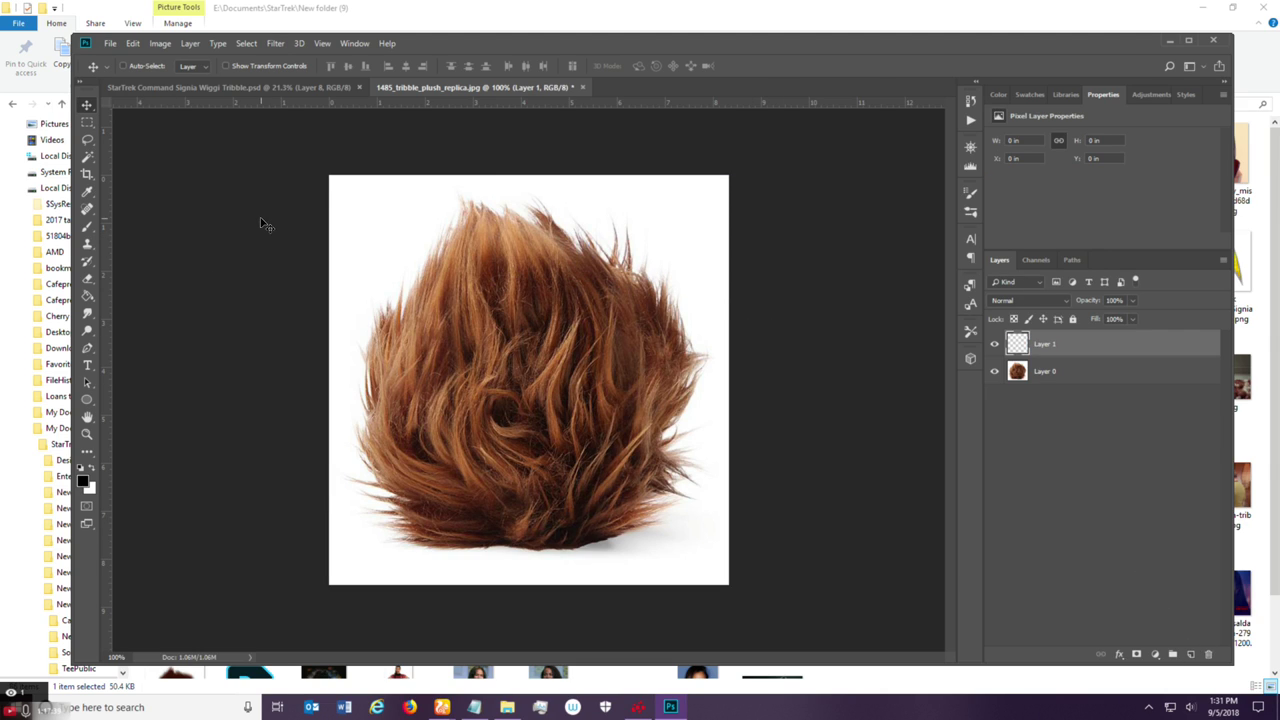
# Resample the plush tribble image to a resolution of 400 pixels/inch, giving 3333 × 3417 px.
pyautogui.click(161, 44)
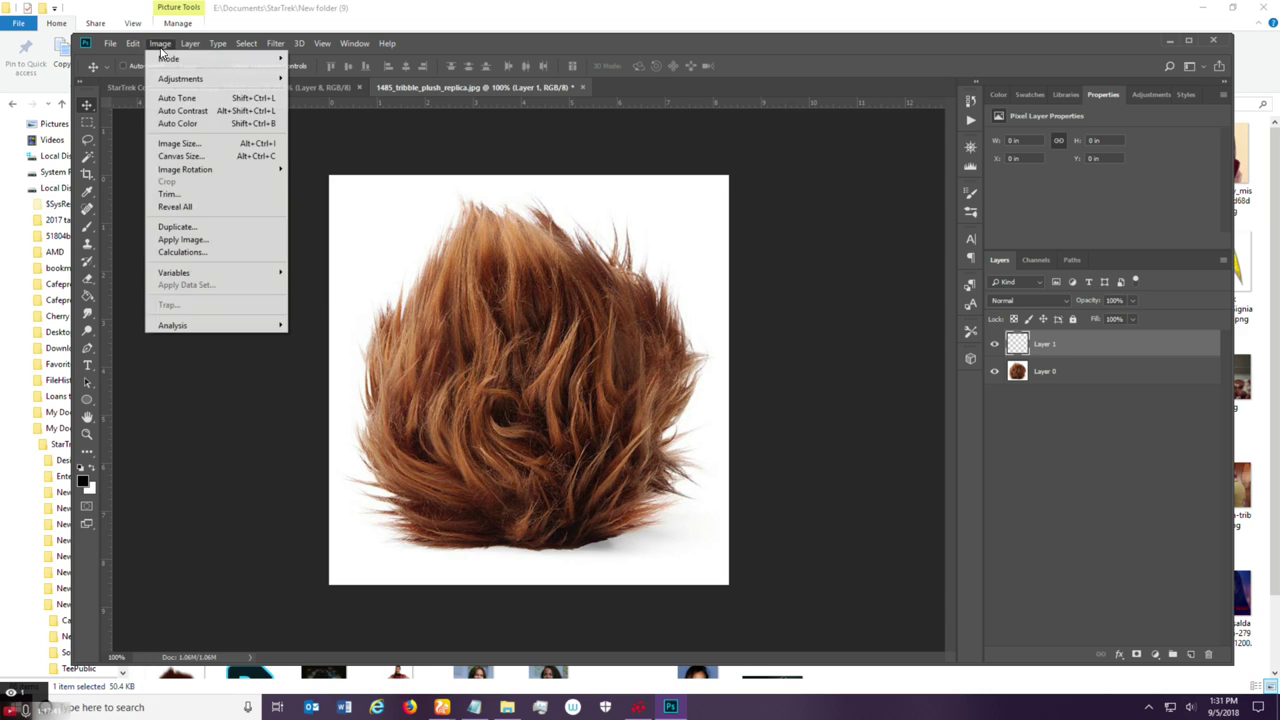
pyautogui.click(180, 143)
pyautogui.click(735, 259)
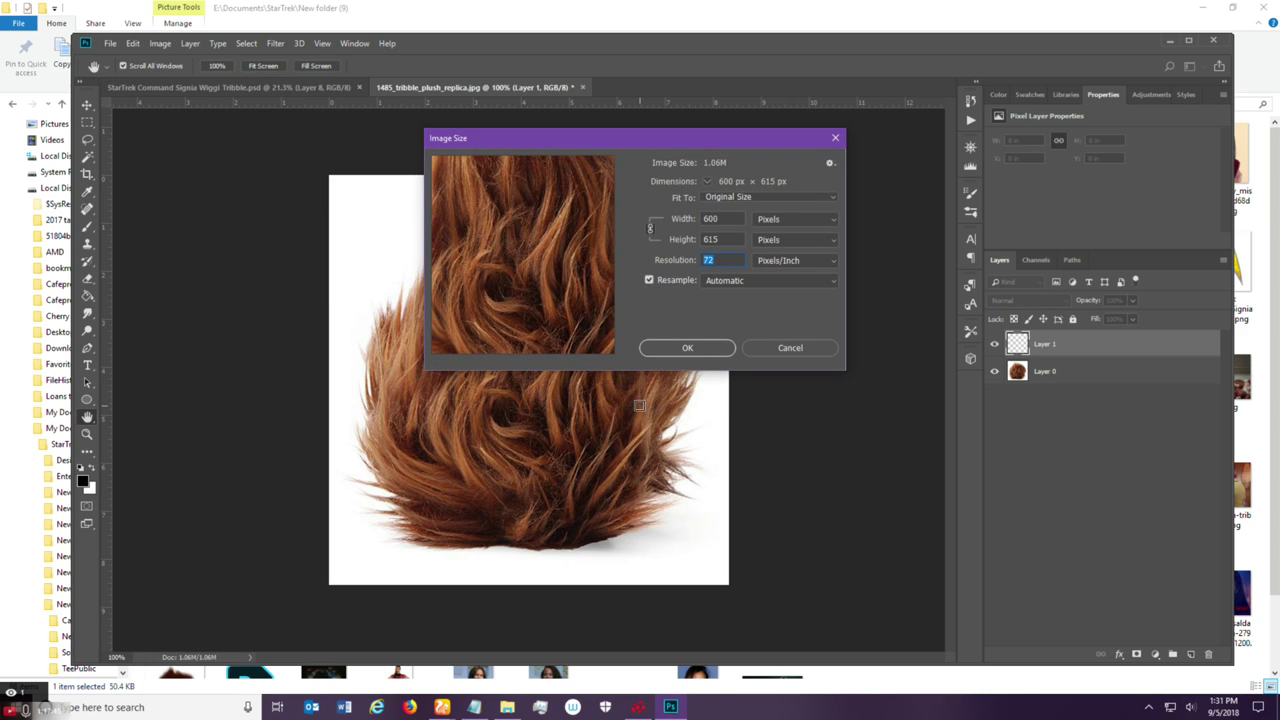
pyautogui.write('300')
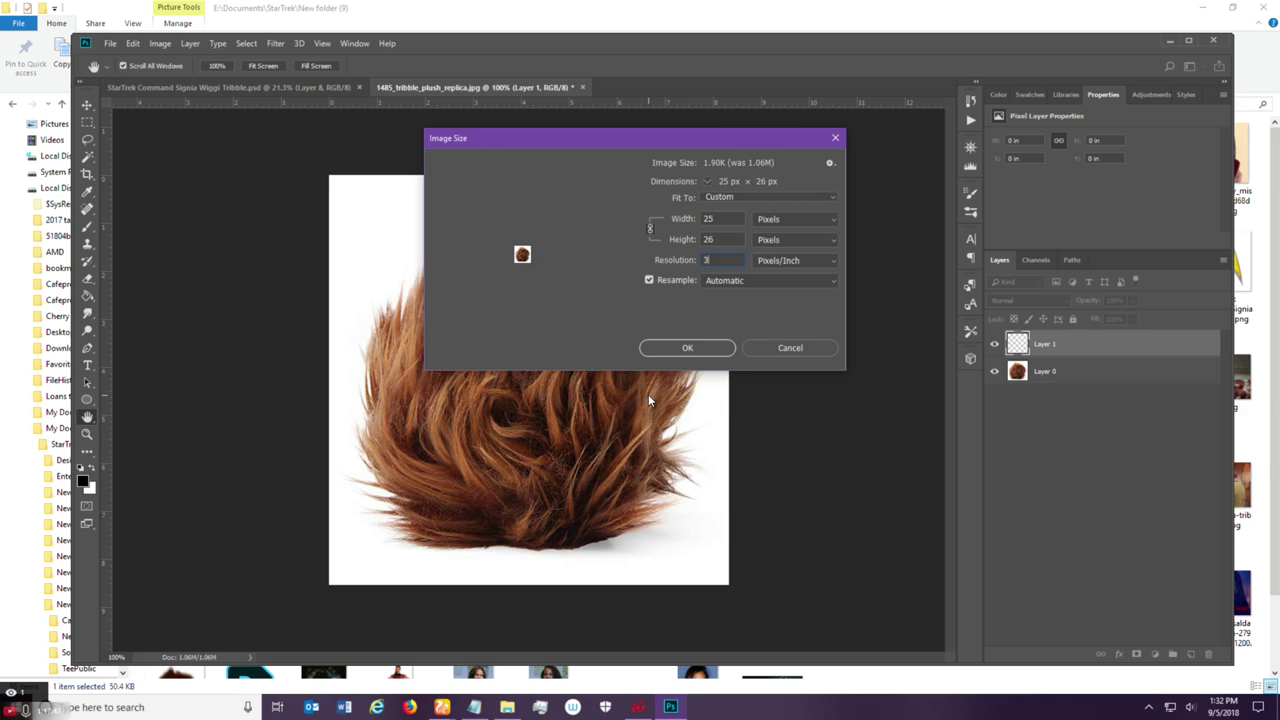
pyautogui.click(695, 264)
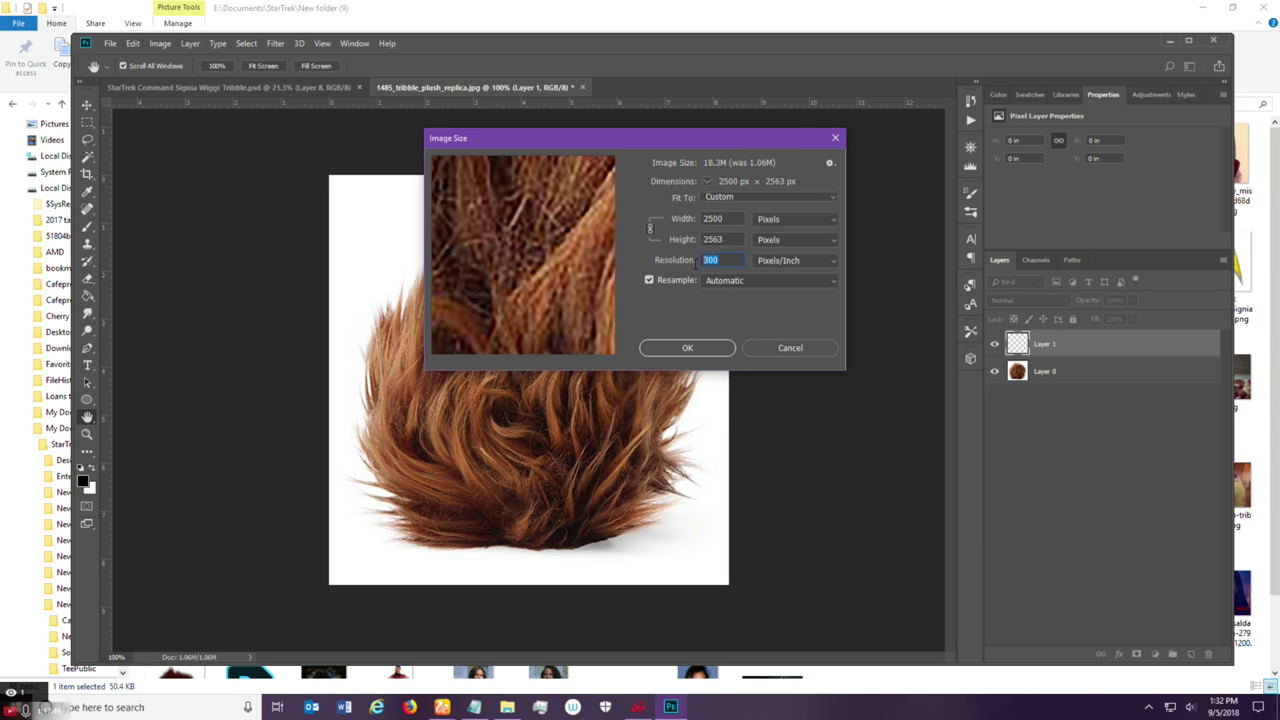
pyautogui.write('400')
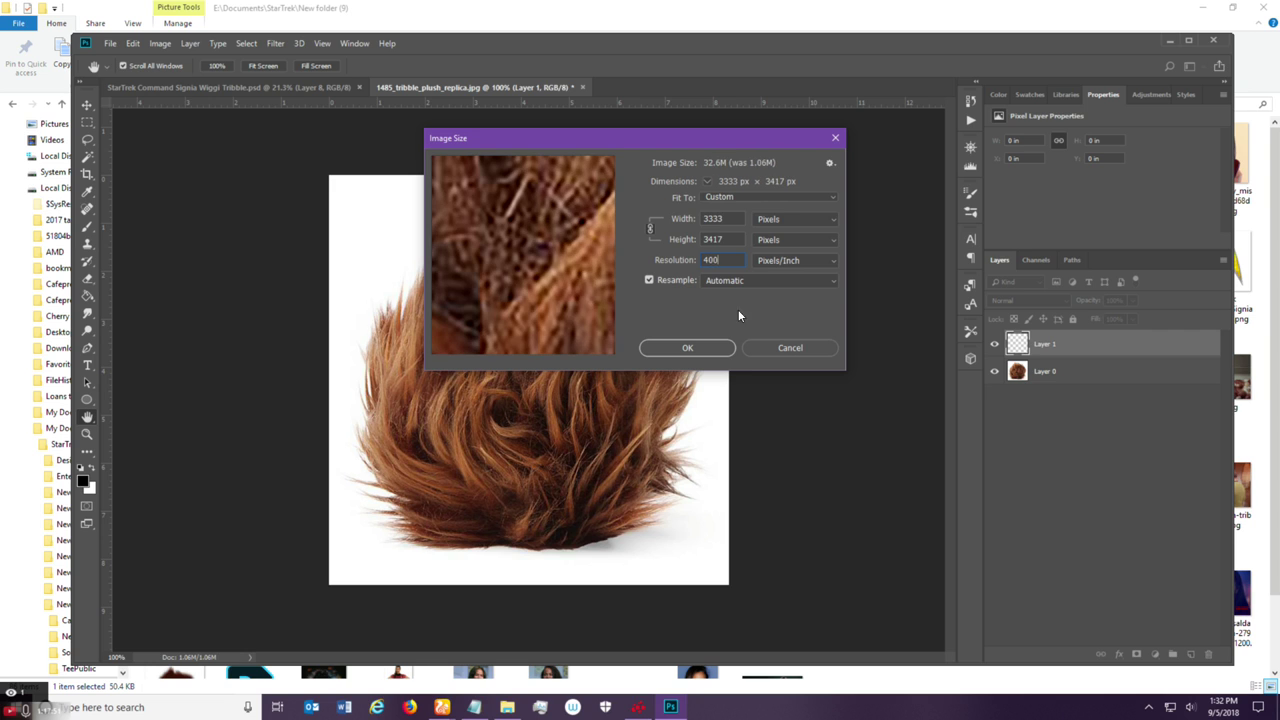
pyautogui.click(687, 348)
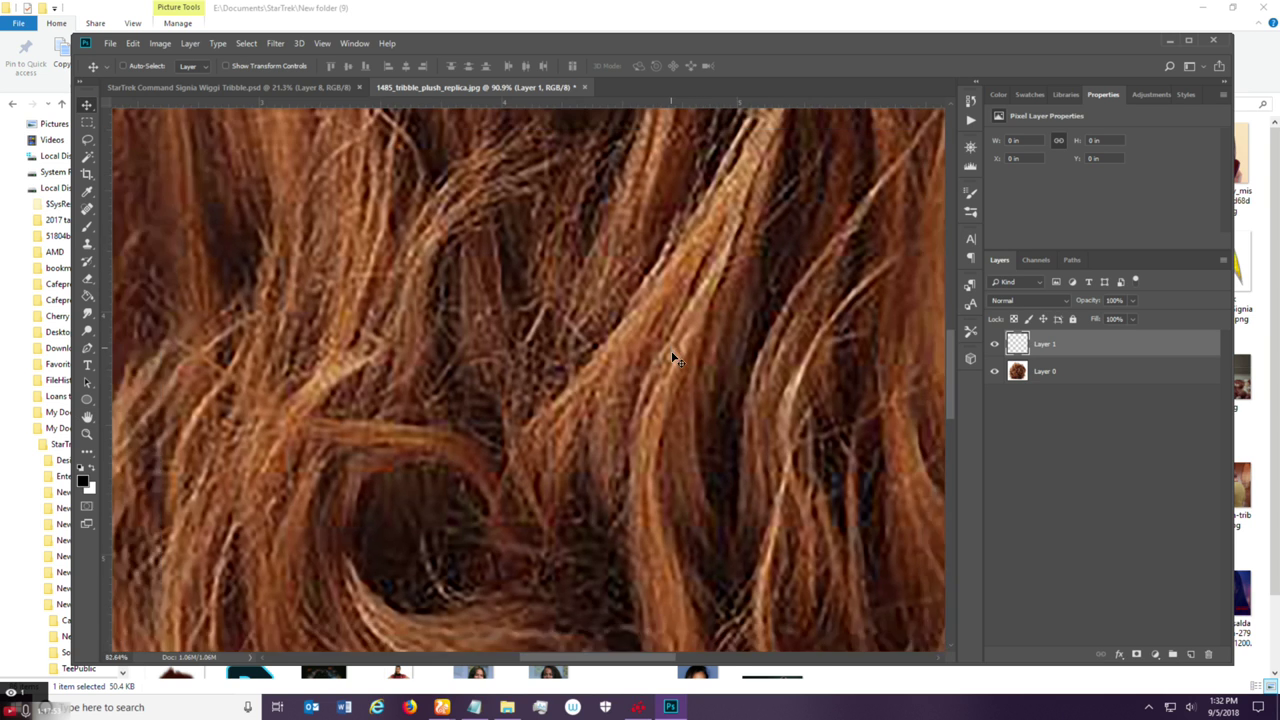
pyautogui.hotkey('ctrl', '0')
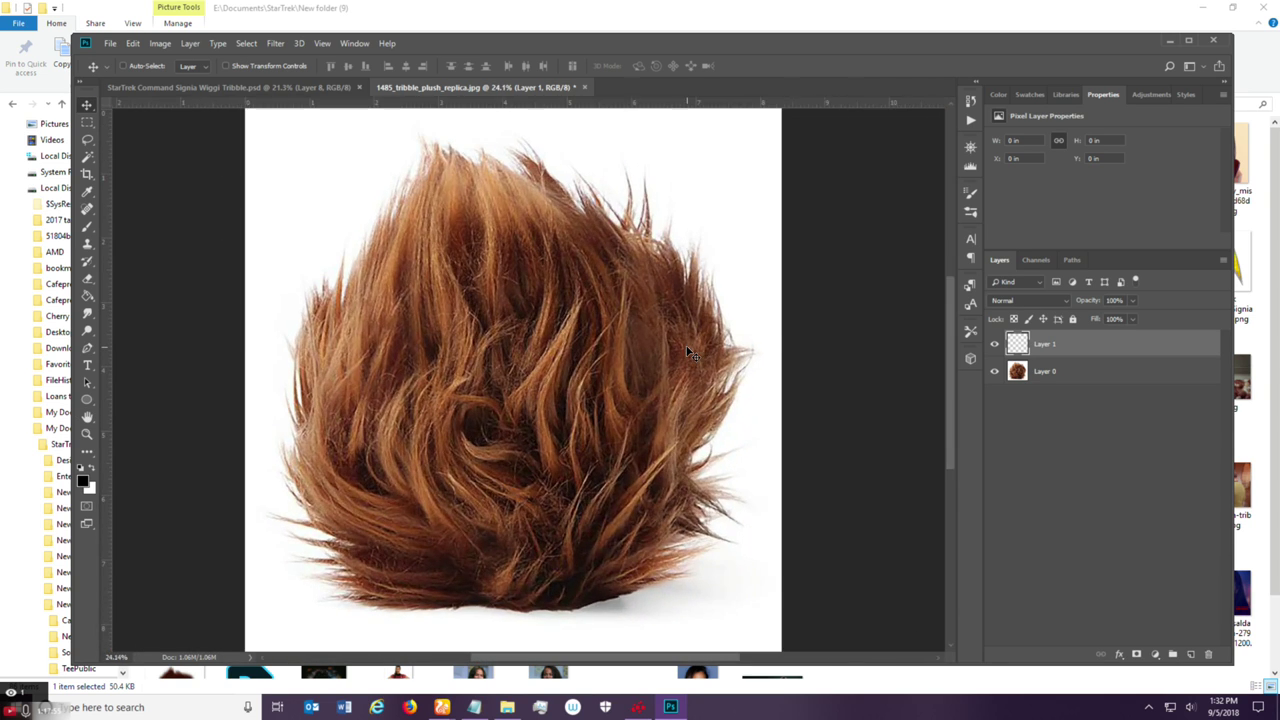
# Move Layer 0 above the empty Layer 1 and fill Layer 1 with white.
pyautogui.click(1076, 372)
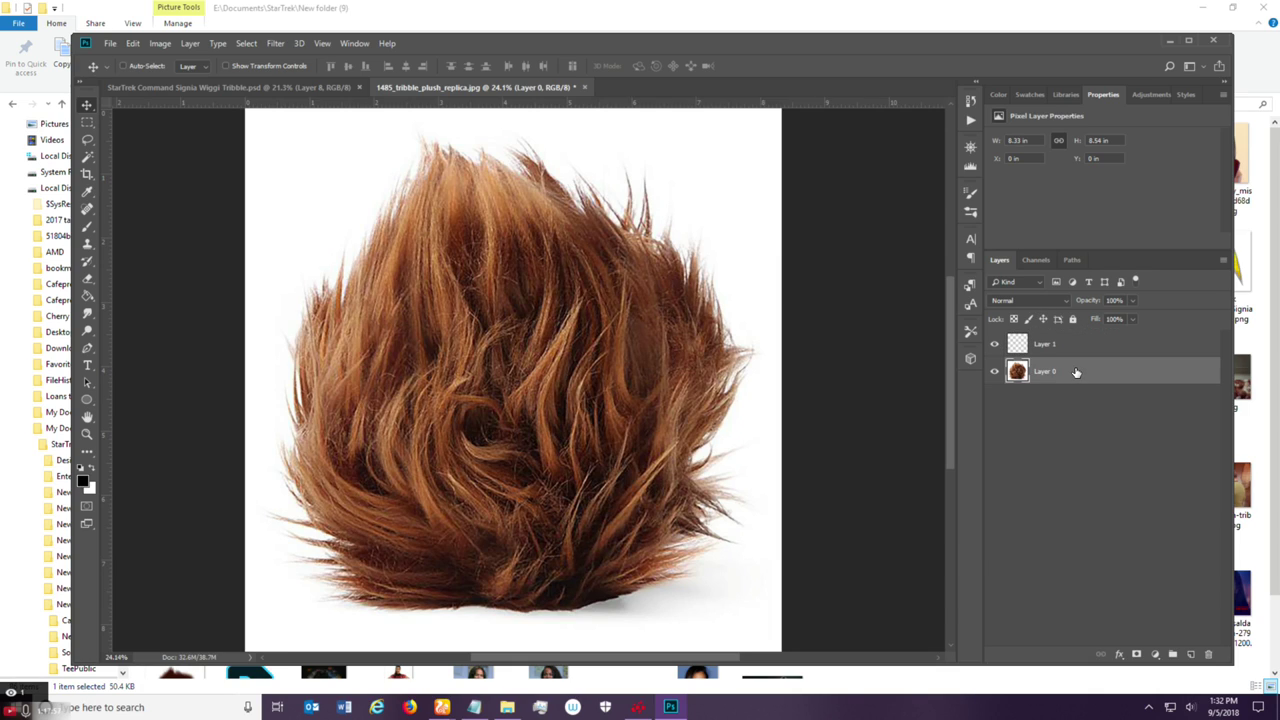
pyautogui.moveTo(1076, 372); pyautogui.dragTo(1069, 356)
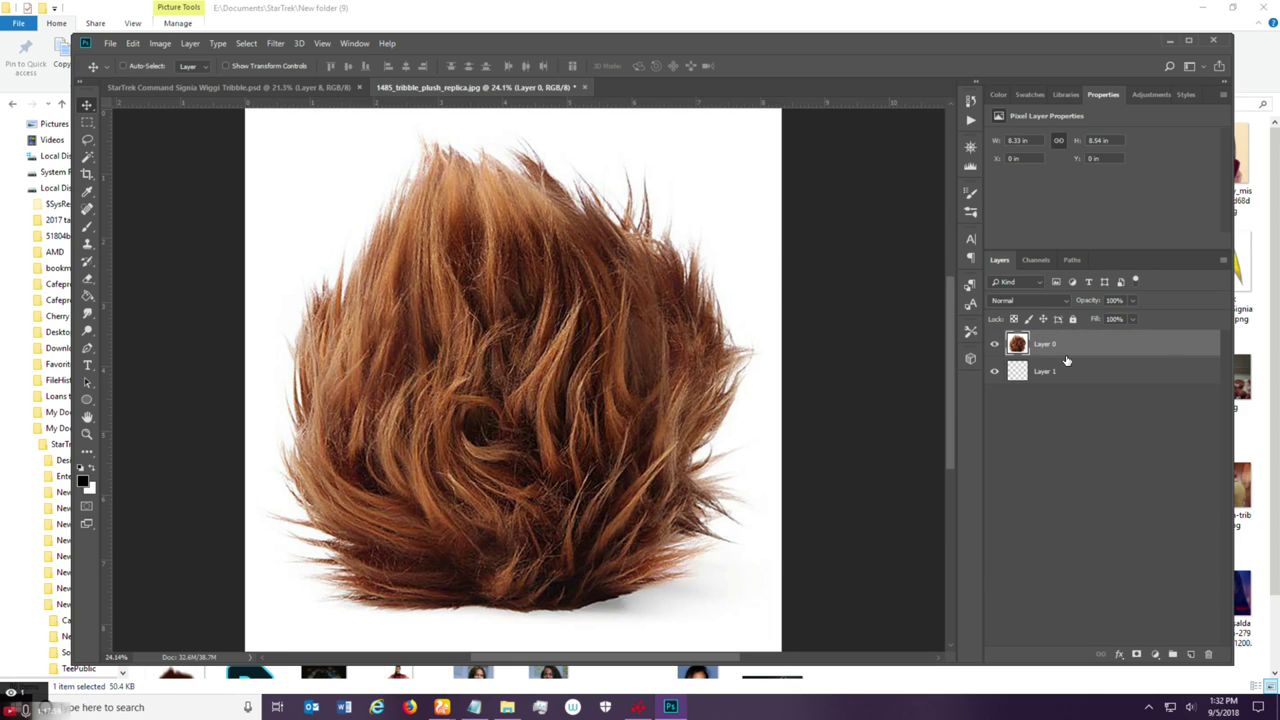
pyautogui.click(1067, 367)
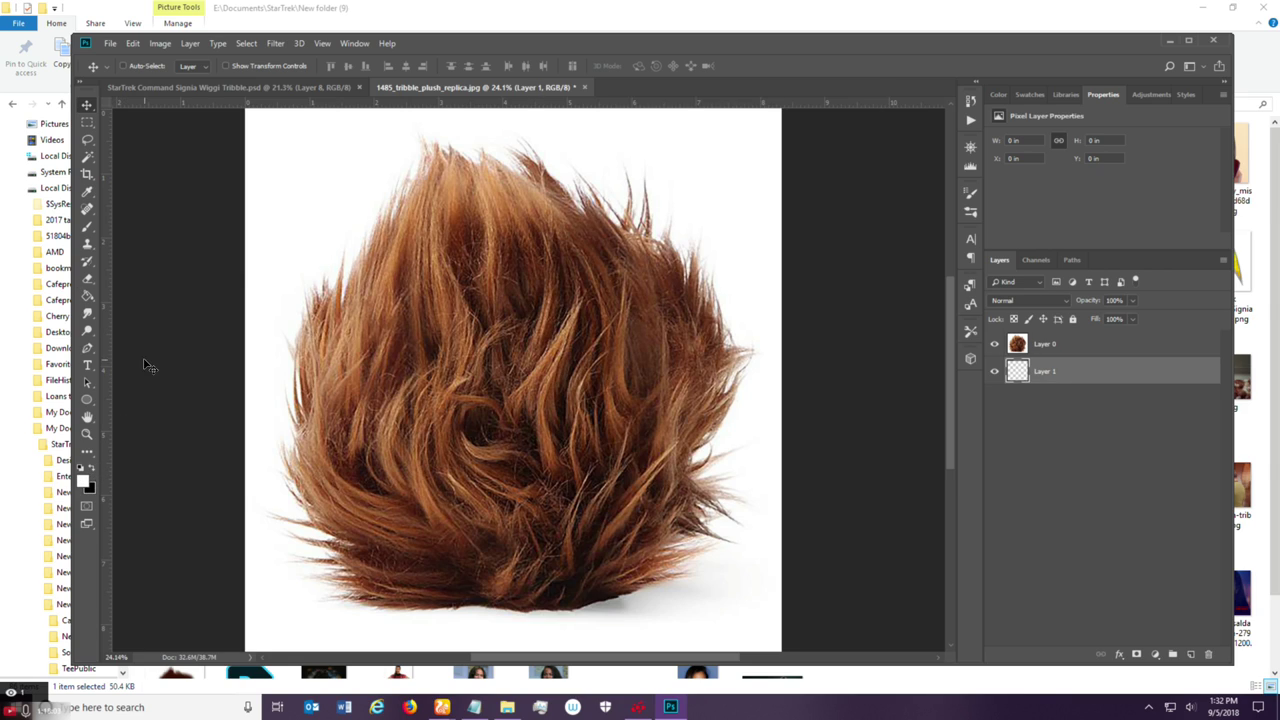
pyautogui.click(87, 296)
pyautogui.click(296, 237)
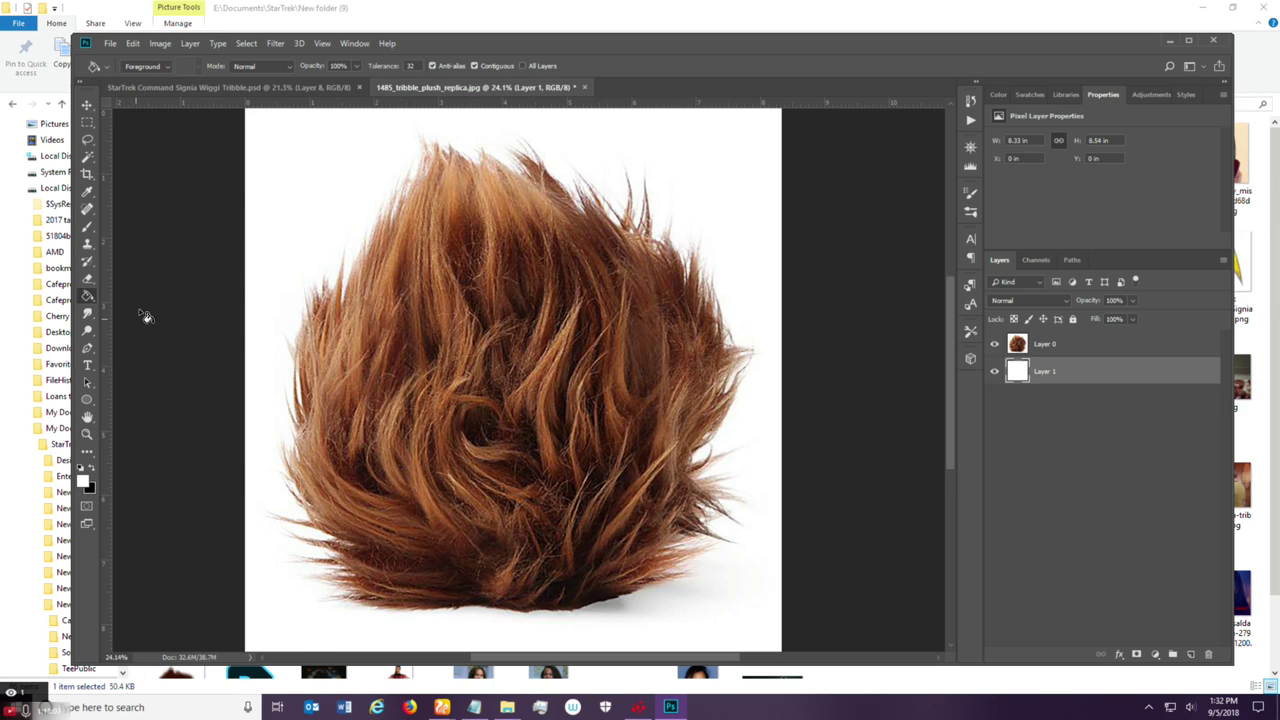
pyautogui.click(88, 108)
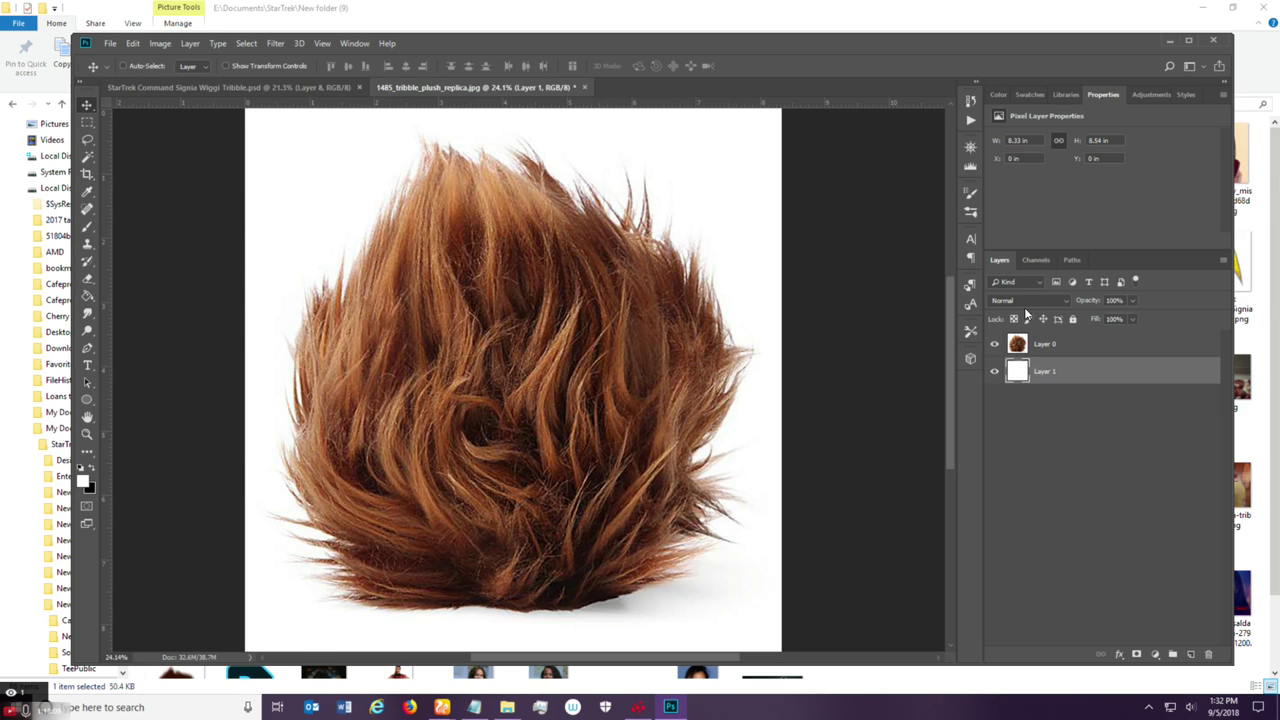
# Scale the tribble photo on Layer 0 proportionally to 86% with Free Transform.
pyautogui.click(1031, 340)
pyautogui.click(133, 44)
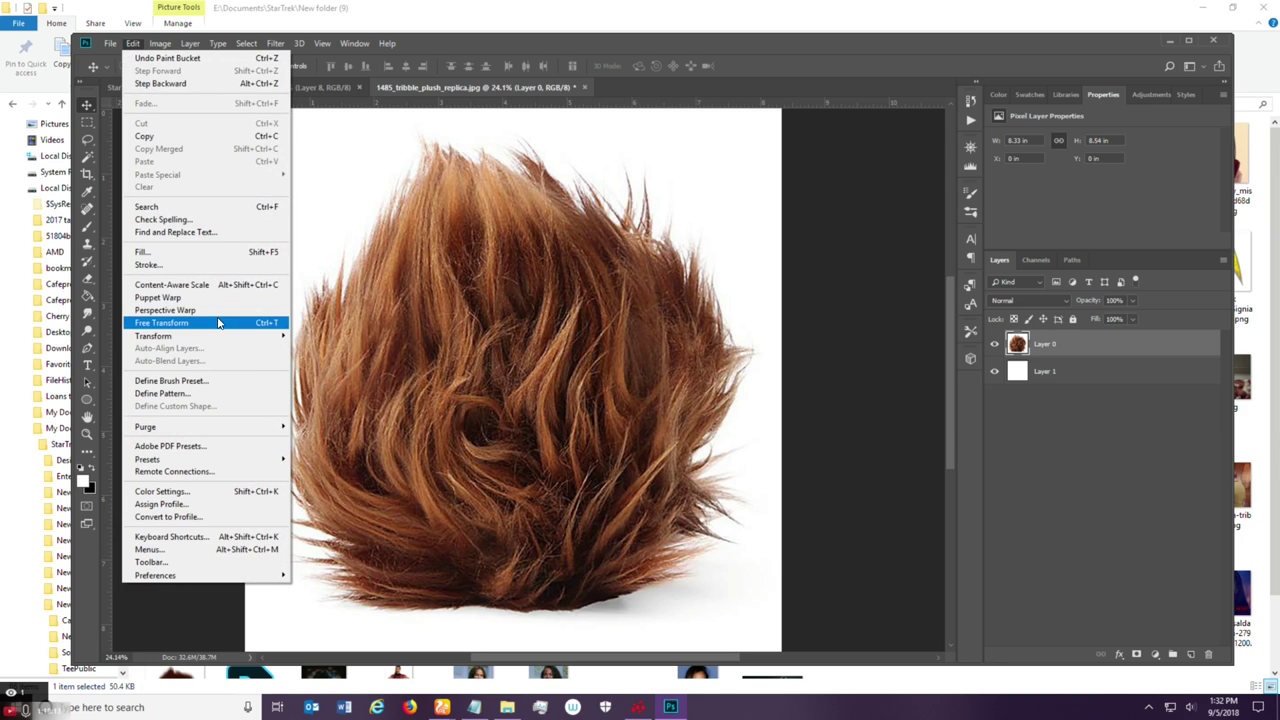
pyautogui.click(220, 322)
pyautogui.click(309, 67)
pyautogui.write('76')
pyautogui.press('Tab')
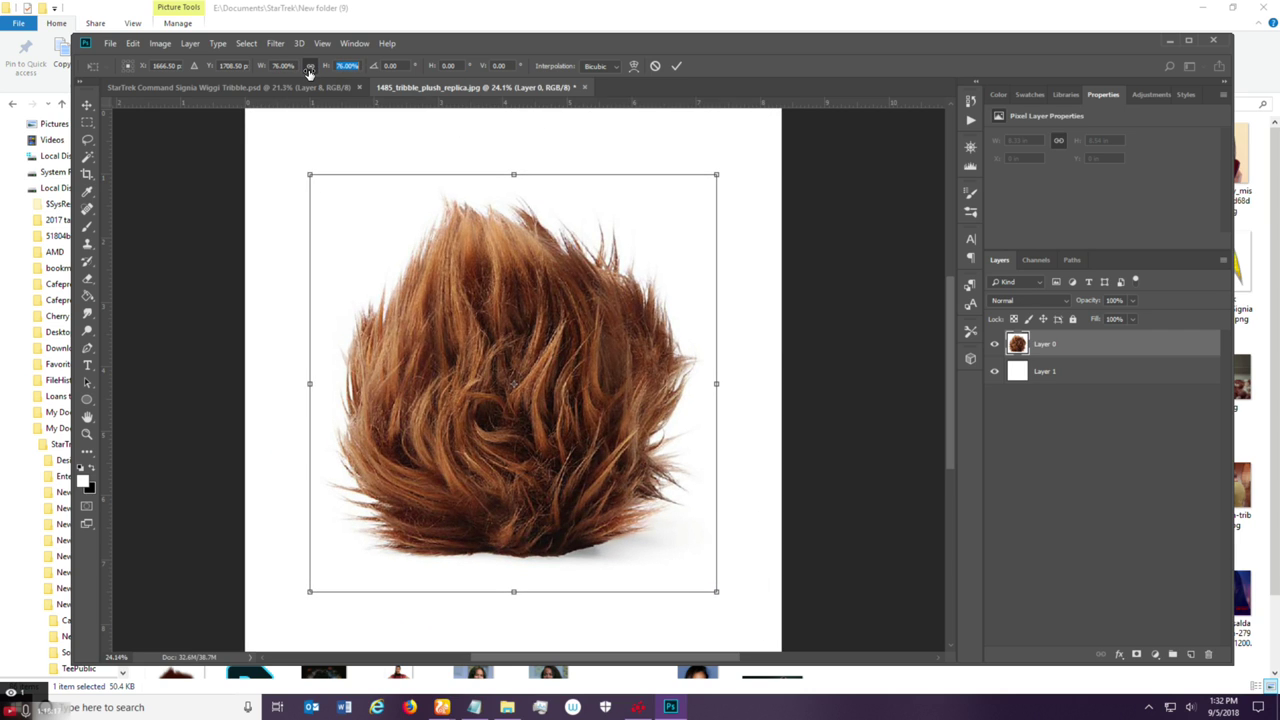
pyautogui.write('86')
pyautogui.press('Return')
pyautogui.scroll(-2, 632, 408)
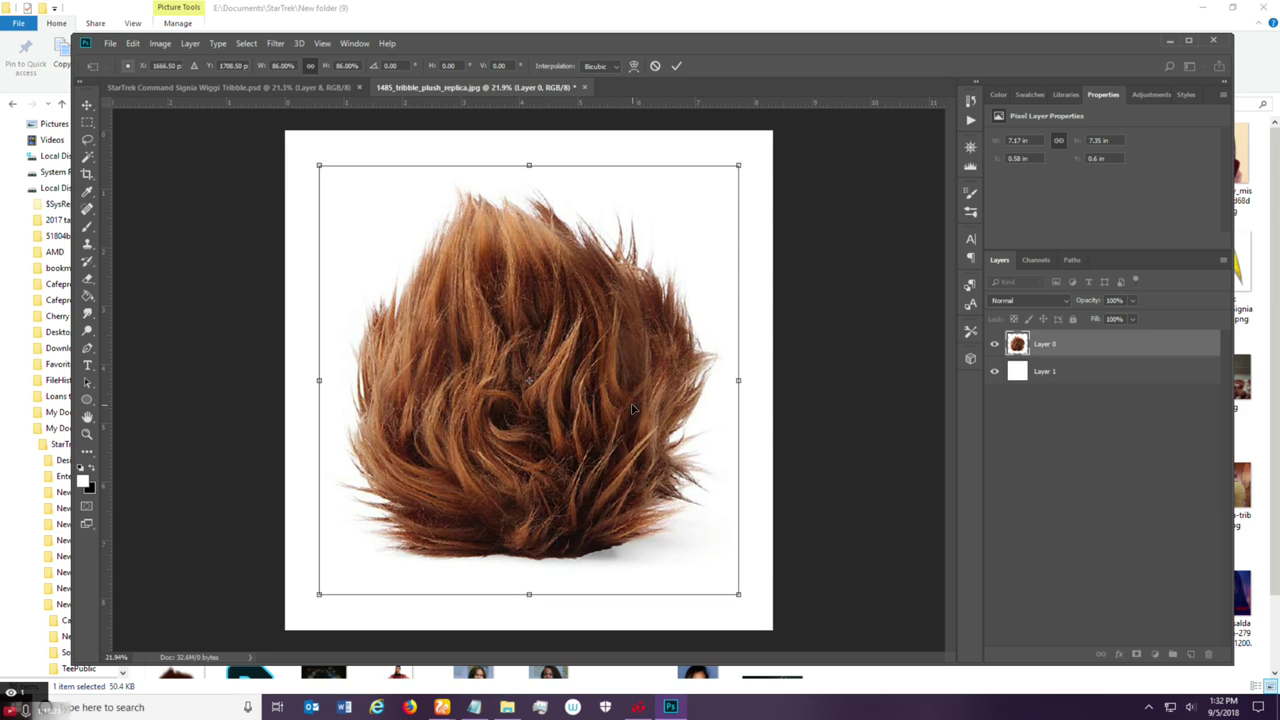
pyautogui.click(678, 66)
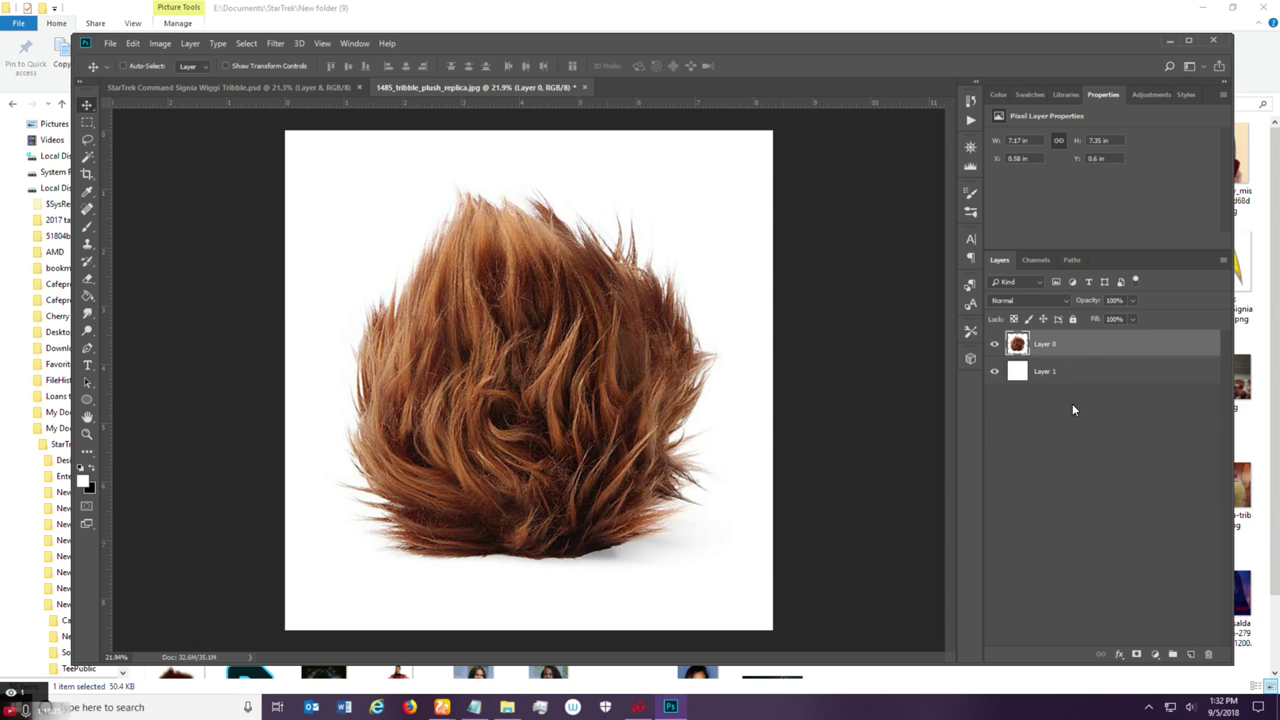
# Convert the white Layer 1 into the Background and add a new empty layer above Layer 0.
pyautogui.click(1076, 373)
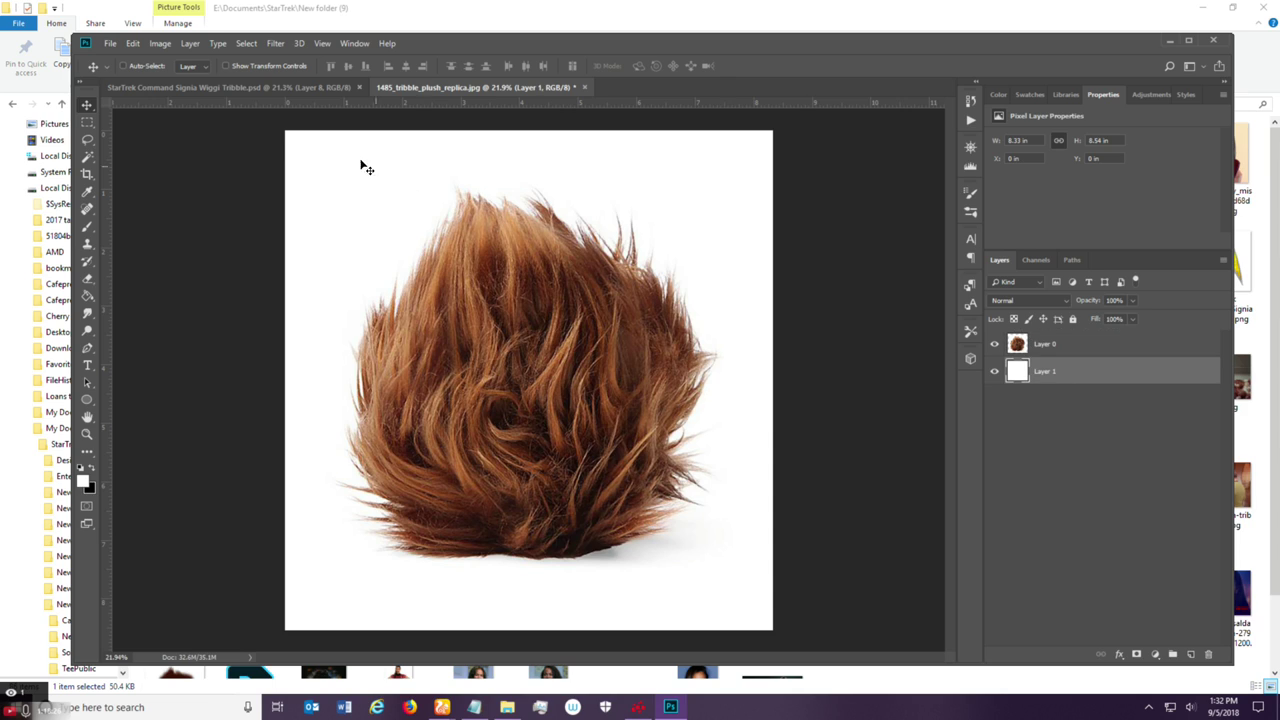
pyautogui.click(190, 43)
pyautogui.moveTo(300, 58)
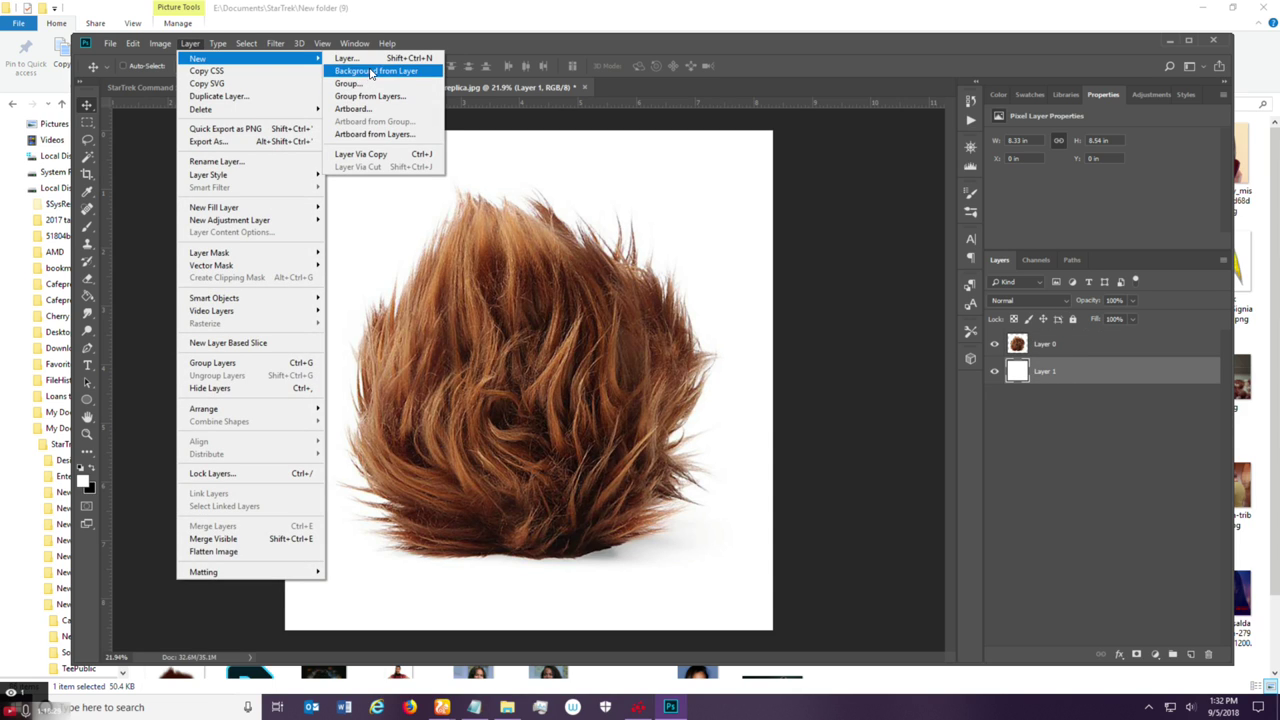
pyautogui.click(371, 73)
pyautogui.click(1083, 350)
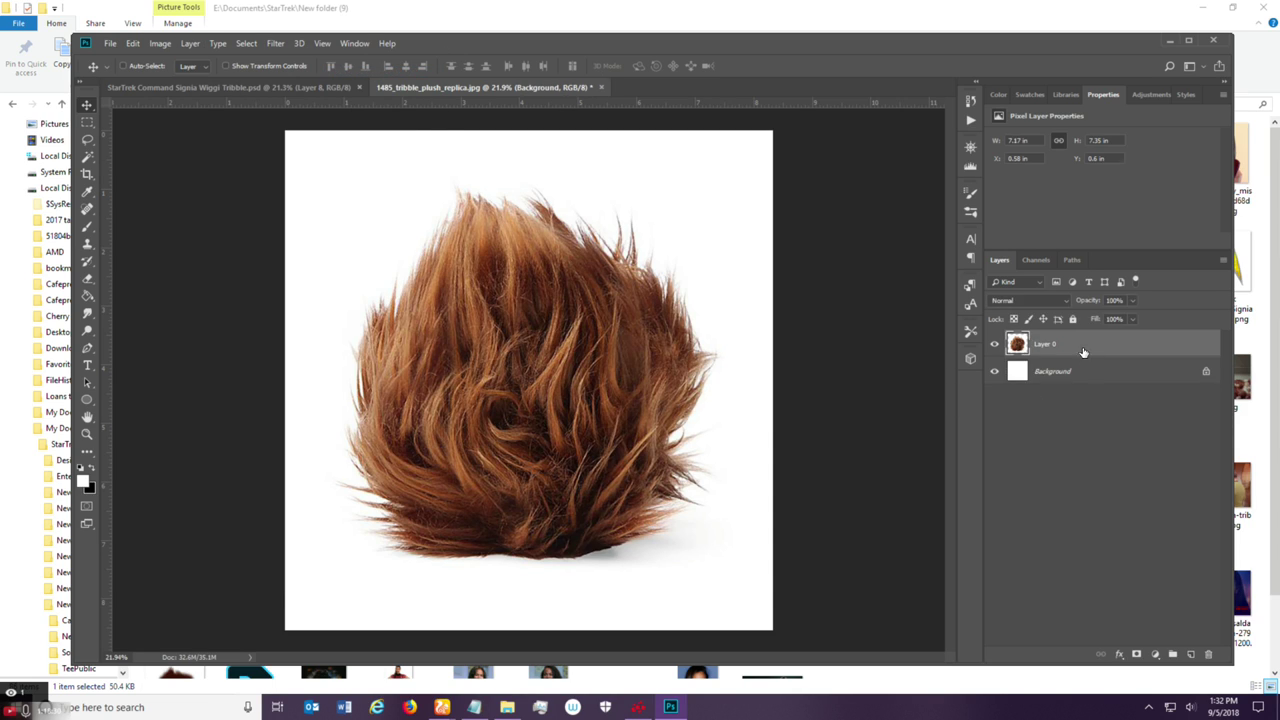
pyautogui.click(1190, 654)
# Choose Sampled Brush 75 3 from Aaron Blaise Hair Brushes Set 2 for the Brush tool.
pyautogui.scroll(1, 410, 318)
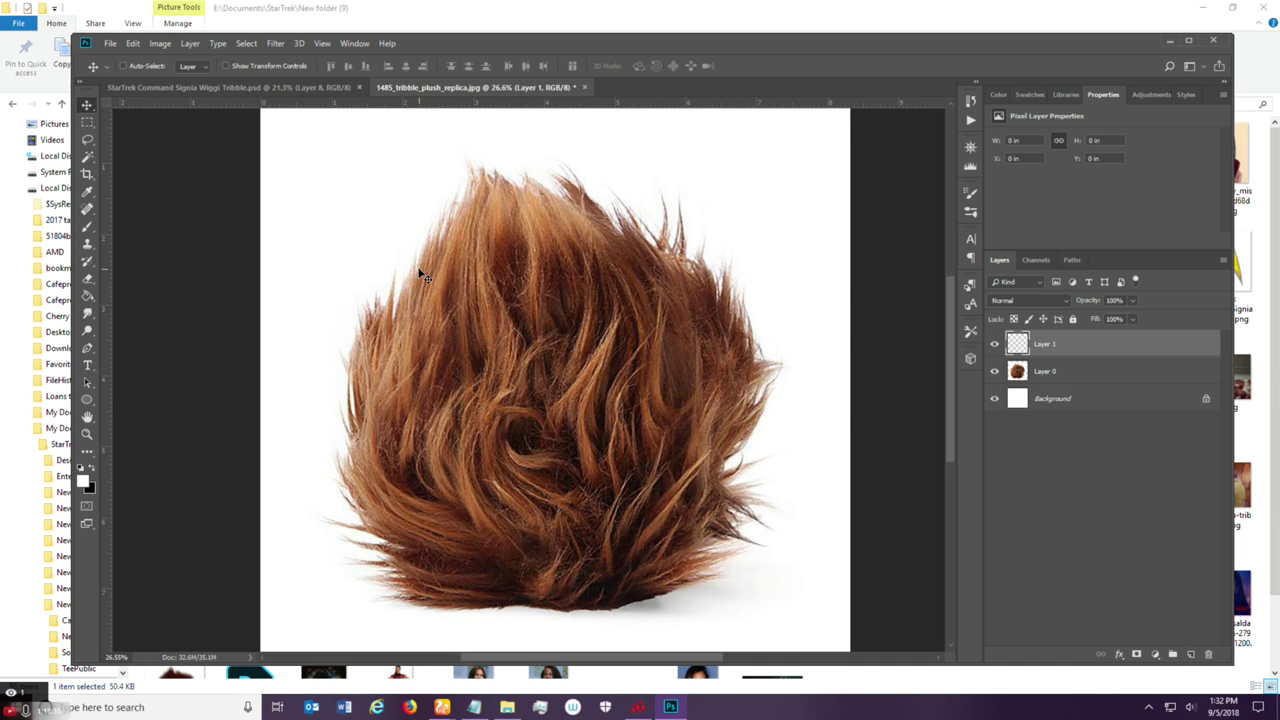
pyautogui.press('b')
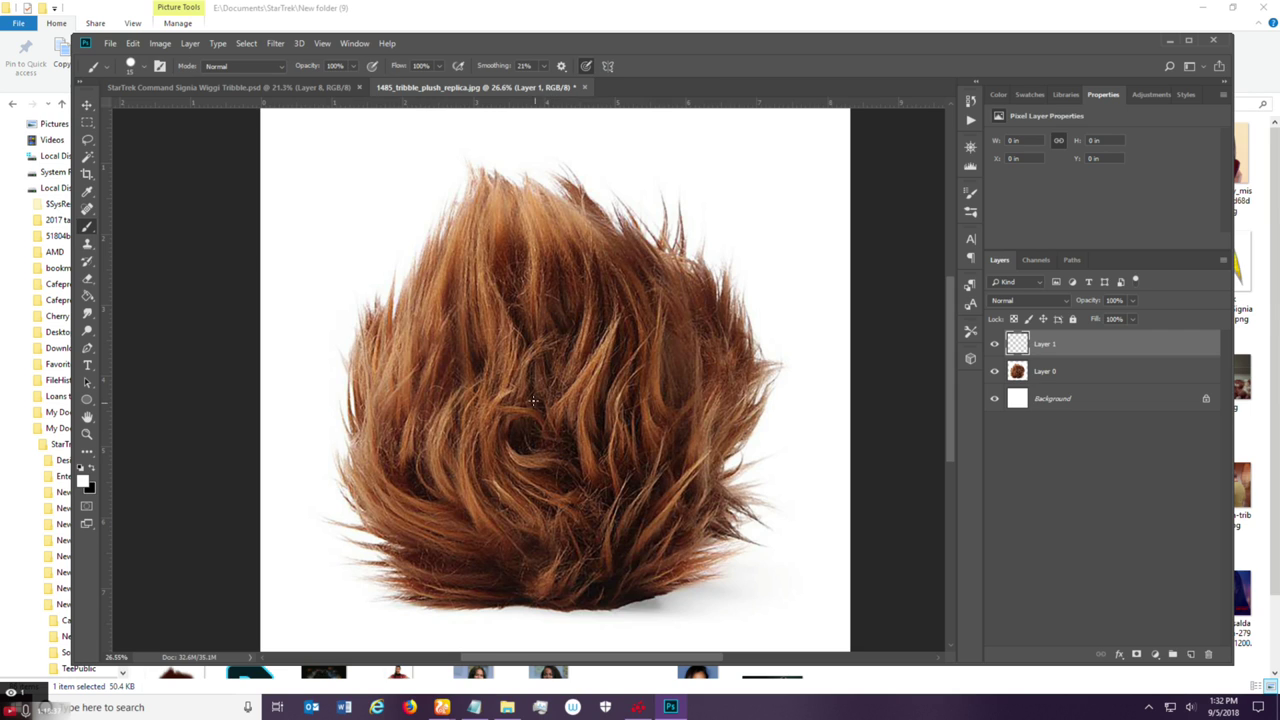
pyautogui.click(140, 68)
pyautogui.scroll(-10, 382, 341)
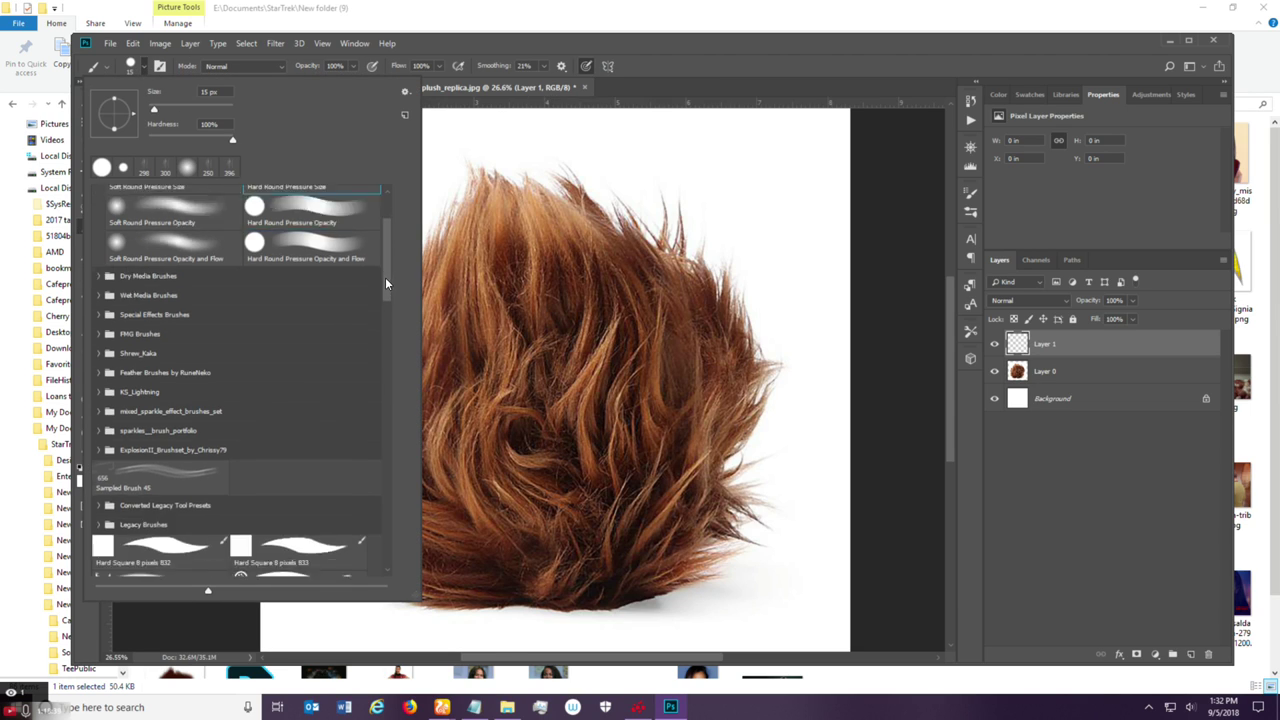
pyautogui.moveTo(385, 445)
pyautogui.mouseDown()
pyautogui.moveTo(388, 492)
pyautogui.moveTo(389, 476)
pyautogui.mouseUp()
pyautogui.click(323, 390)
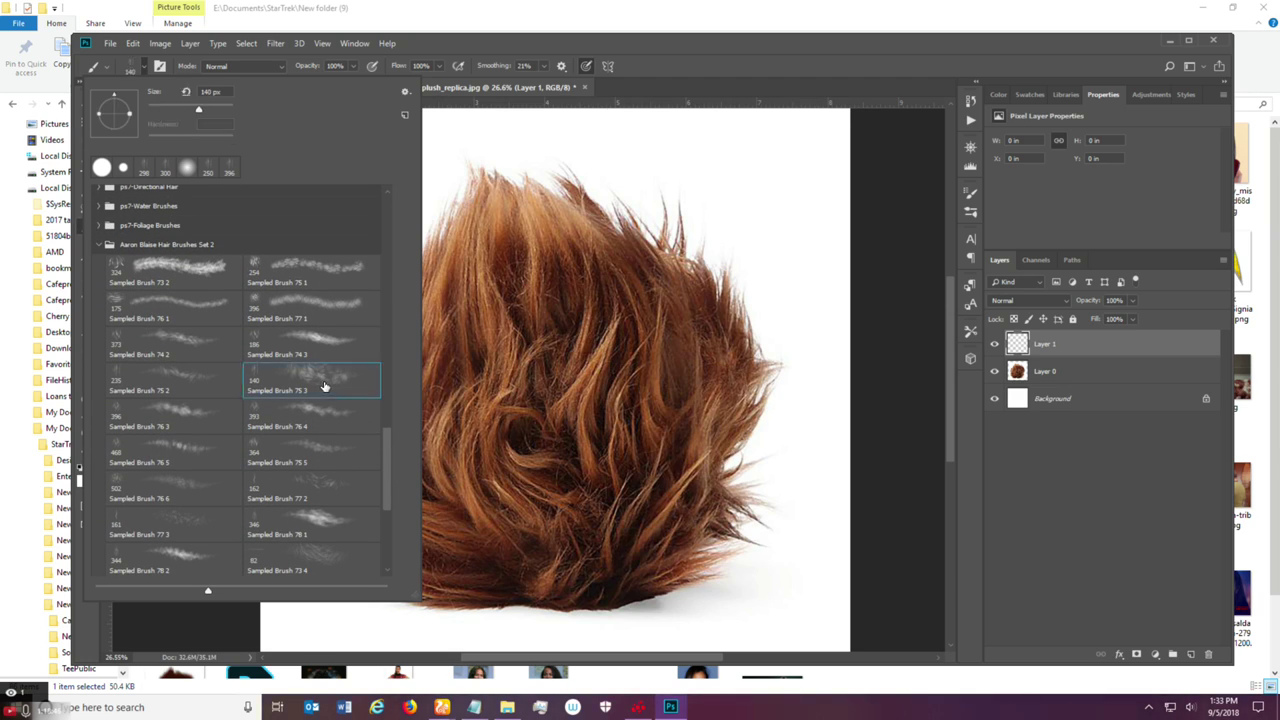
pyautogui.click(652, 66)
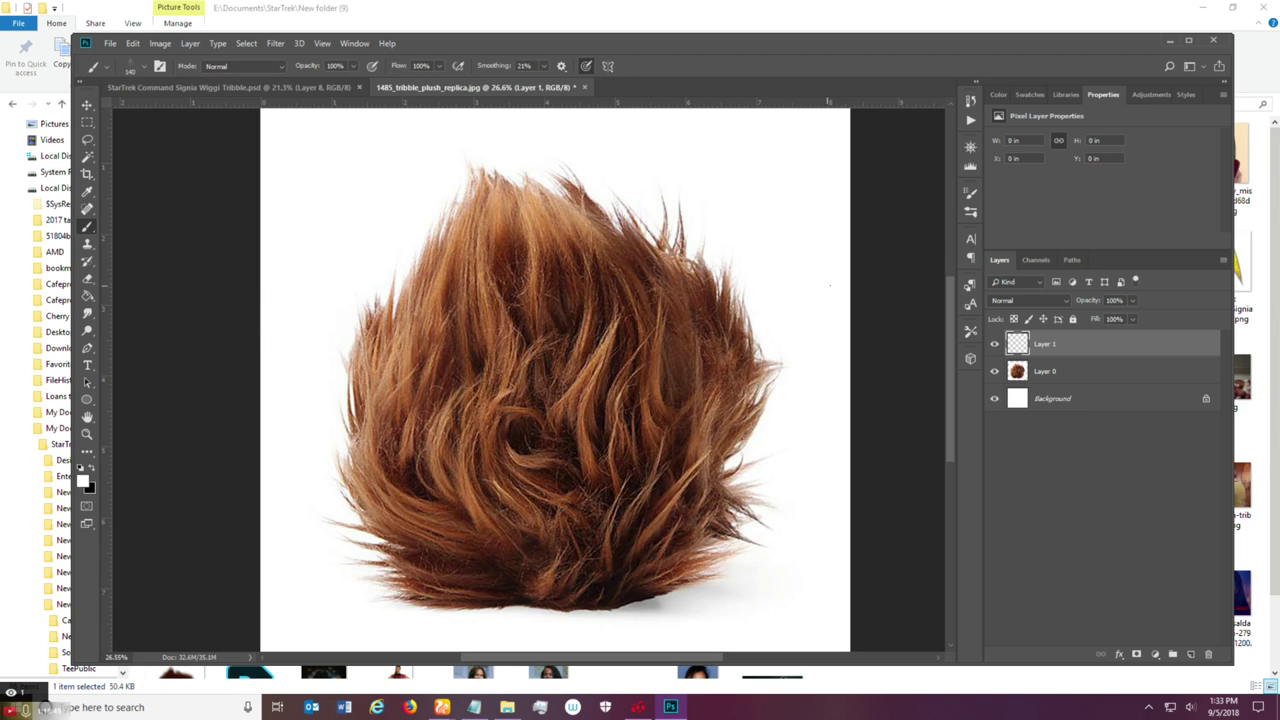
# Set the hair brush to 91 px size, 18% spacing, 33% size jitter and 74% scatter.
pyautogui.click(970, 192)
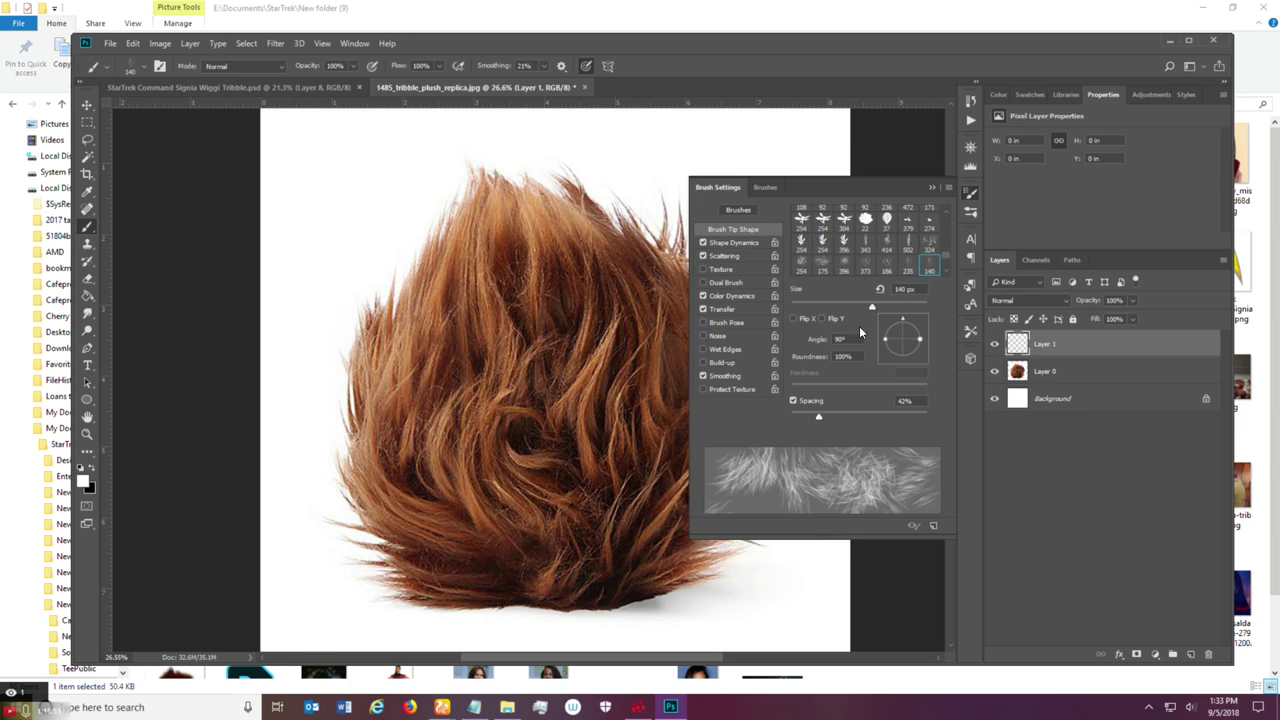
pyautogui.moveTo(812, 421); pyautogui.dragTo(801, 419)
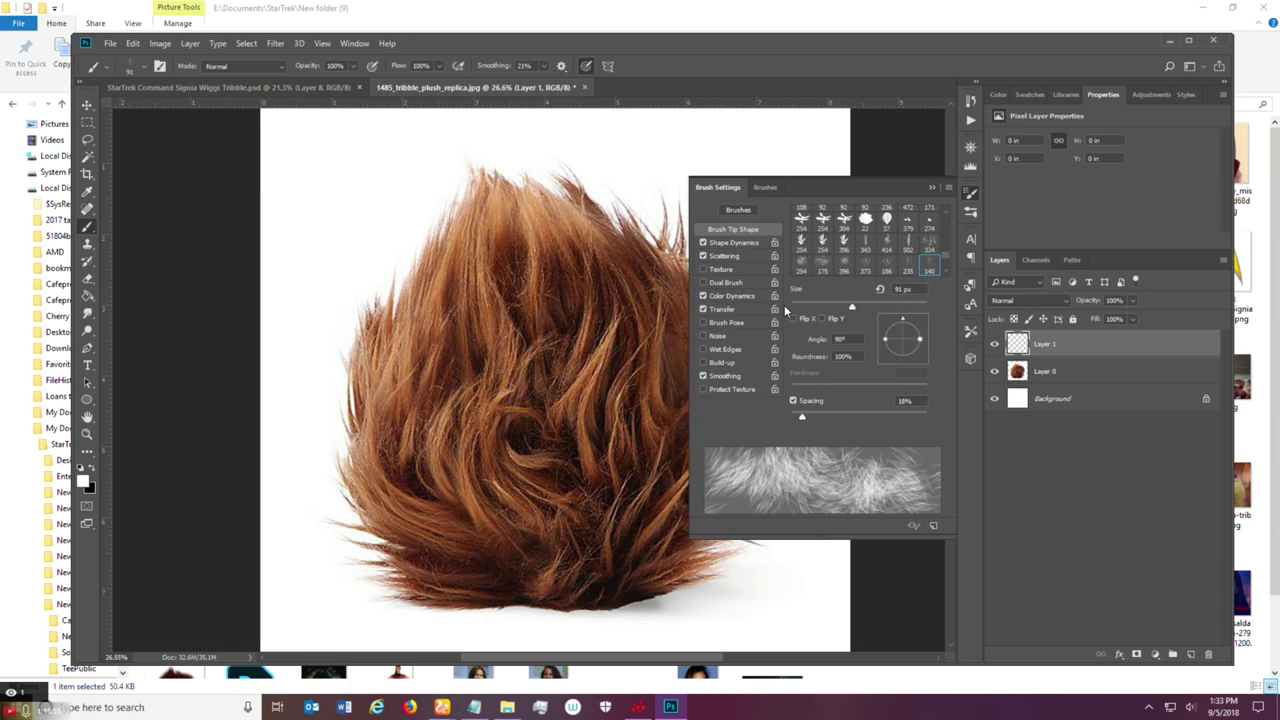
pyautogui.click(746, 243)
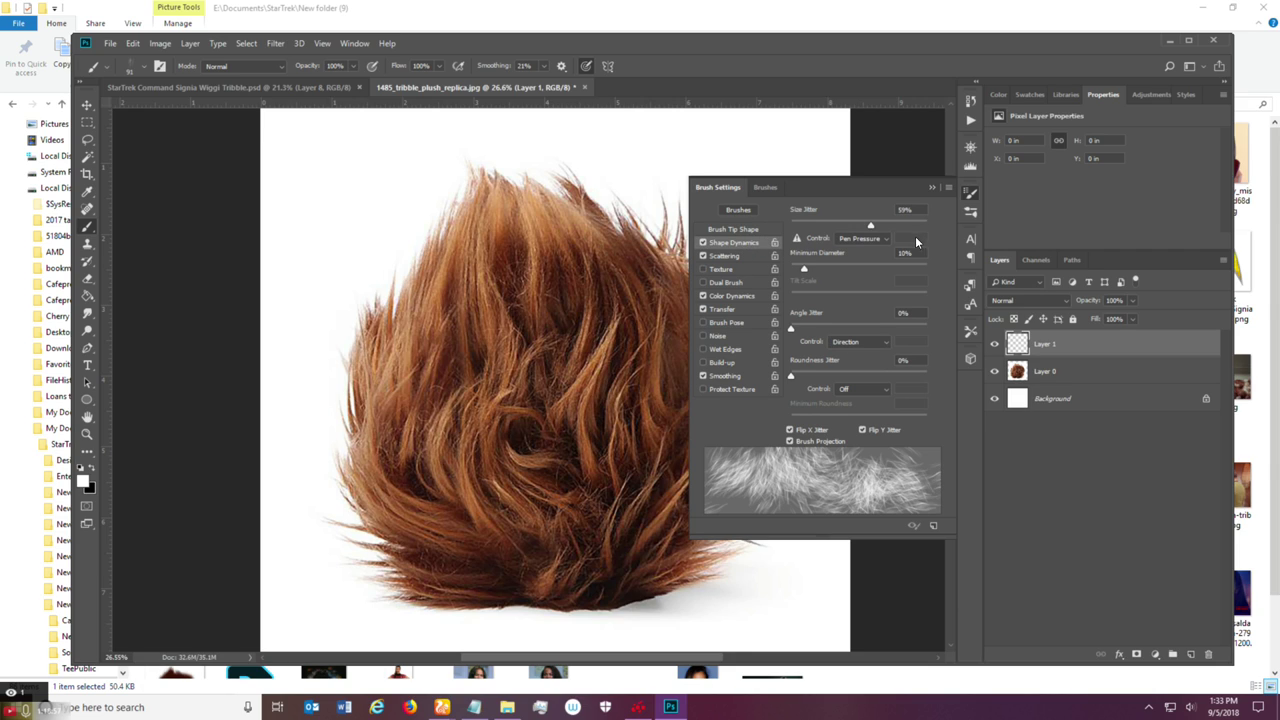
pyautogui.moveTo(870, 229); pyautogui.dragTo(836, 228)
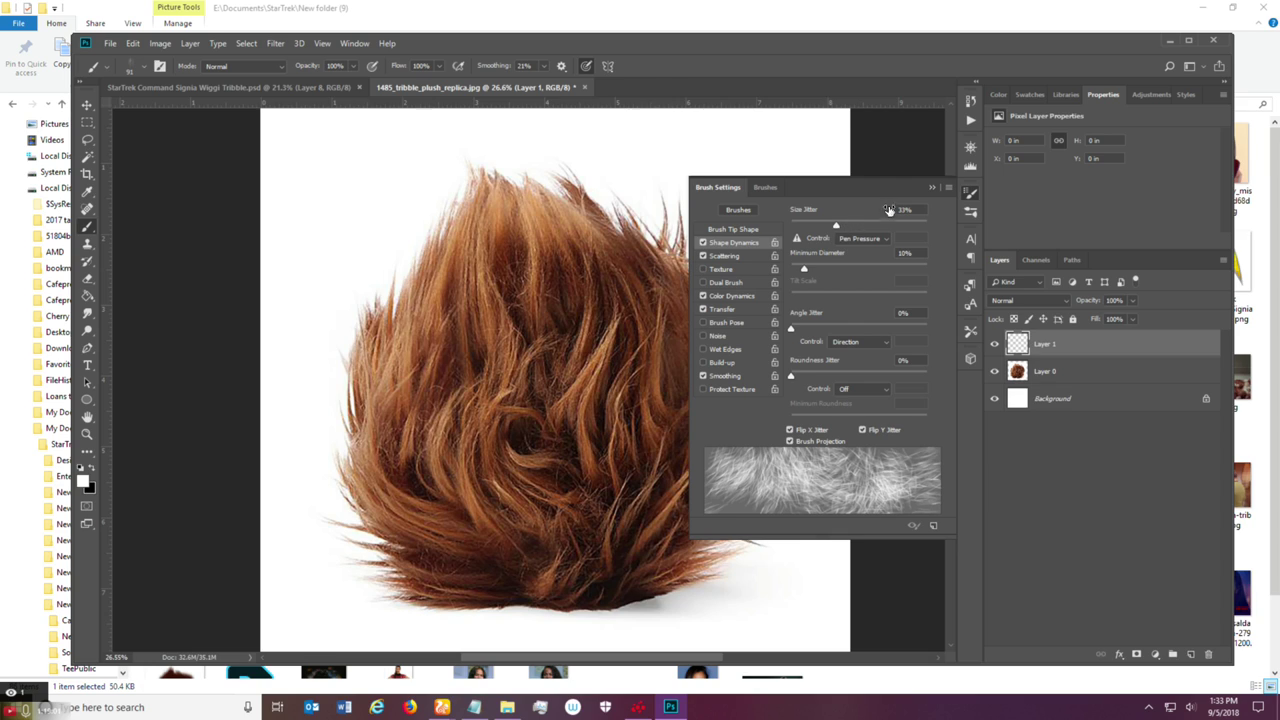
pyautogui.click(756, 255)
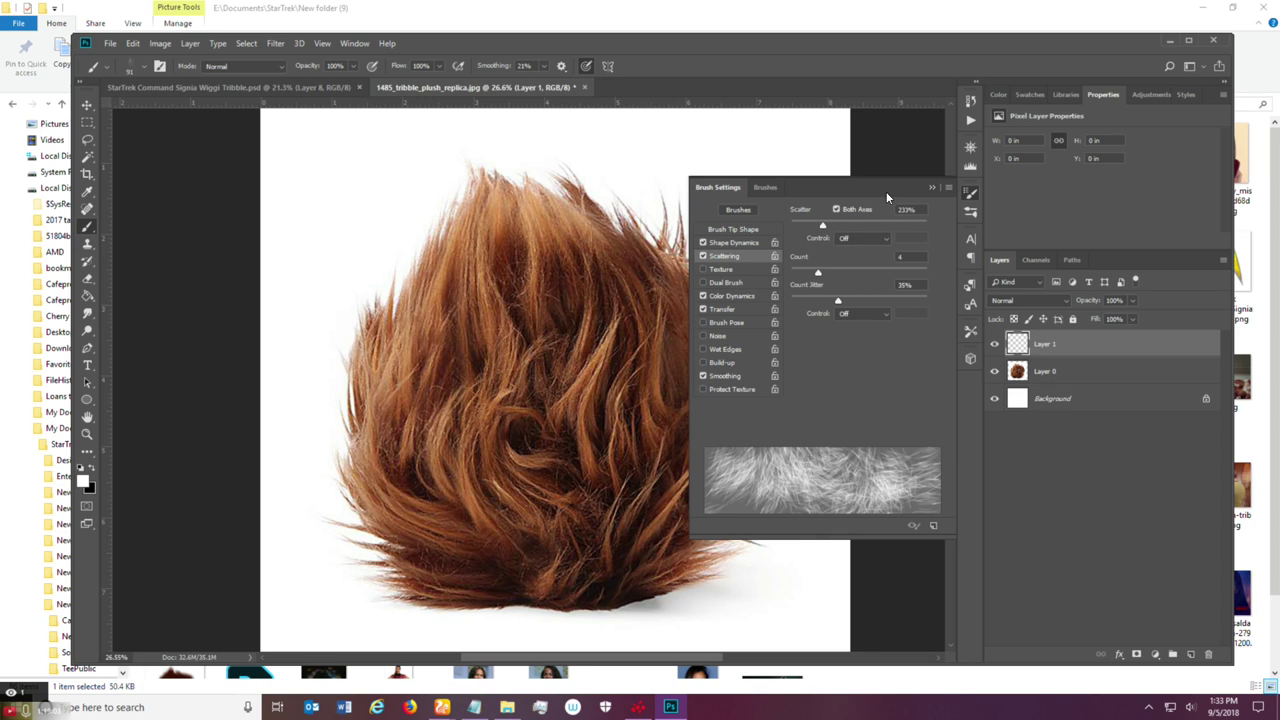
pyautogui.moveTo(822, 225); pyautogui.dragTo(801, 225)
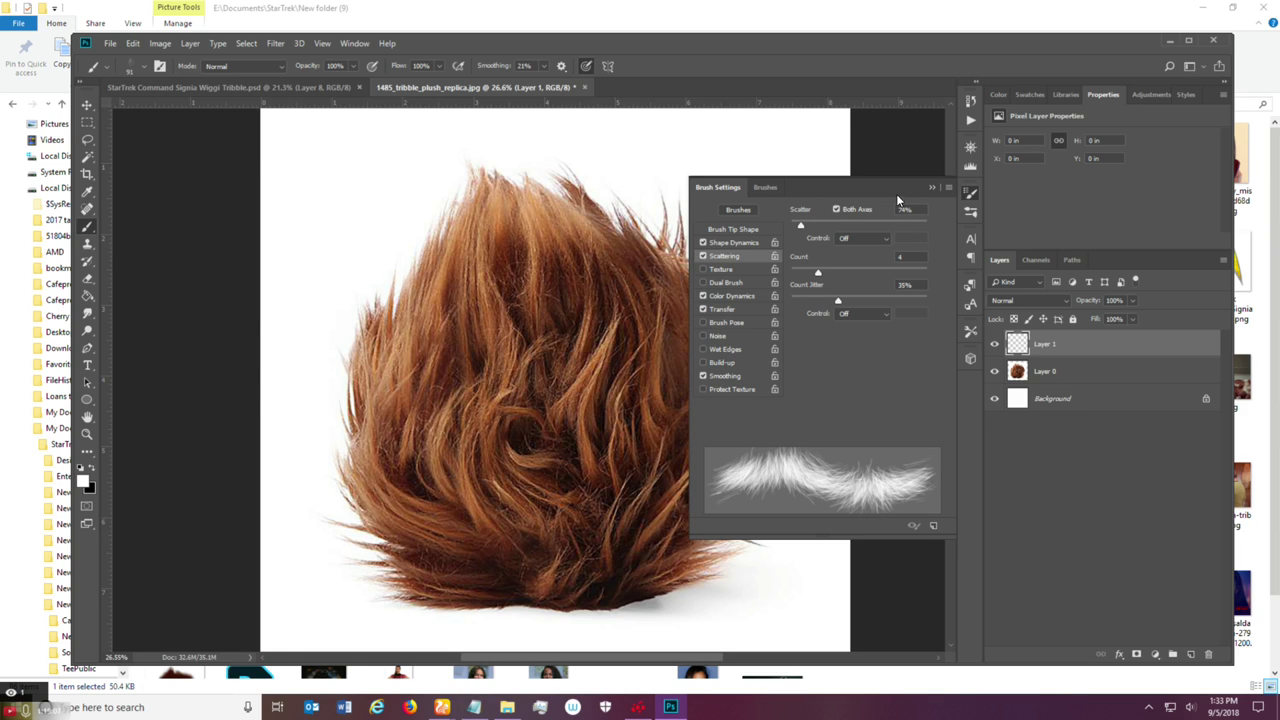
pyautogui.click(931, 183)
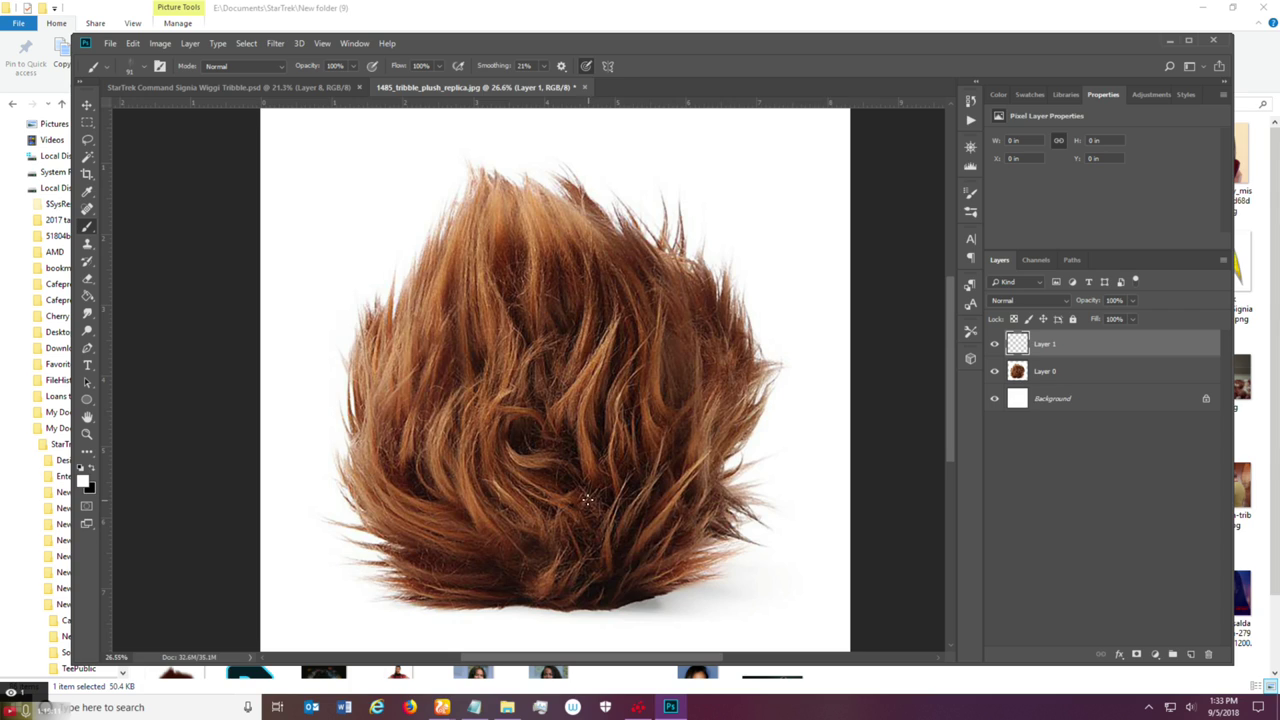
# Try a short white hair stroke on the tribble's lower fur, undo it, and recreate the empty layer above Layer 0.
pyautogui.moveTo(575, 575)
pyautogui.mouseDown()
pyautogui.moveTo(530, 554)
pyautogui.moveTo(506, 518)
pyautogui.mouseUp()
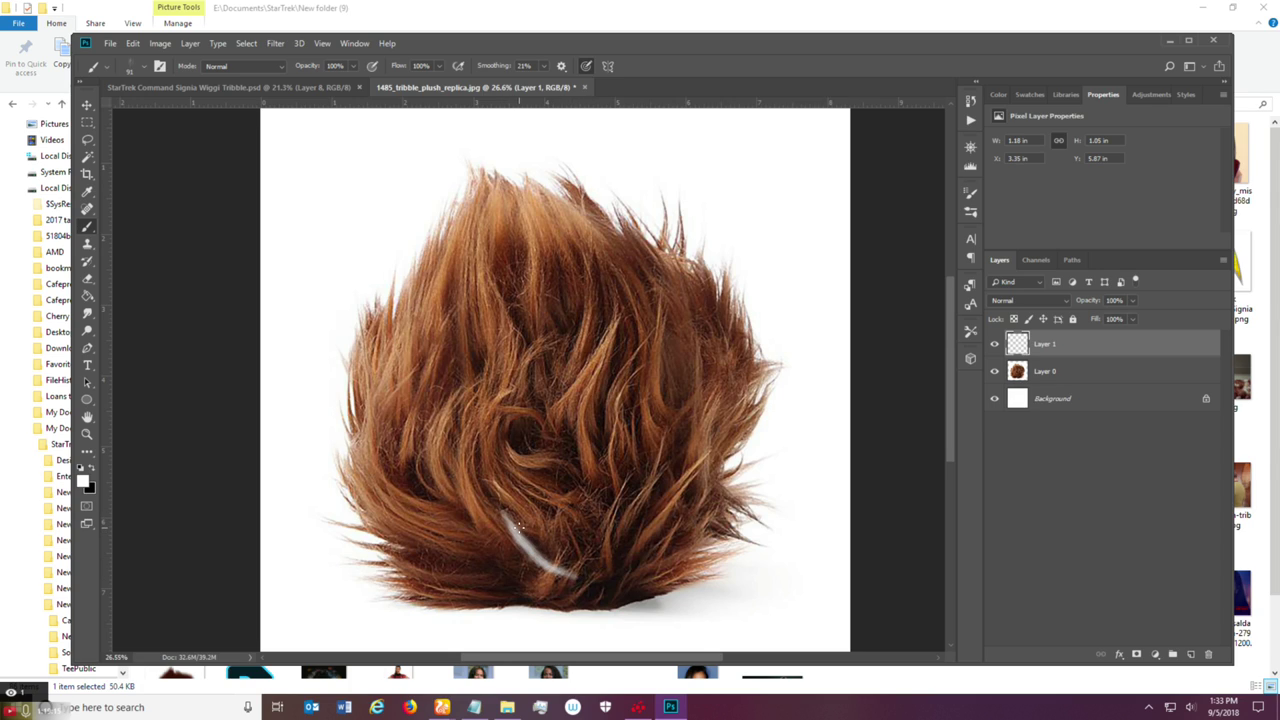
pyautogui.hotkey('ctrl', 'alt', 'z')
pyautogui.hotkey('ctrl', 'alt', 'z')
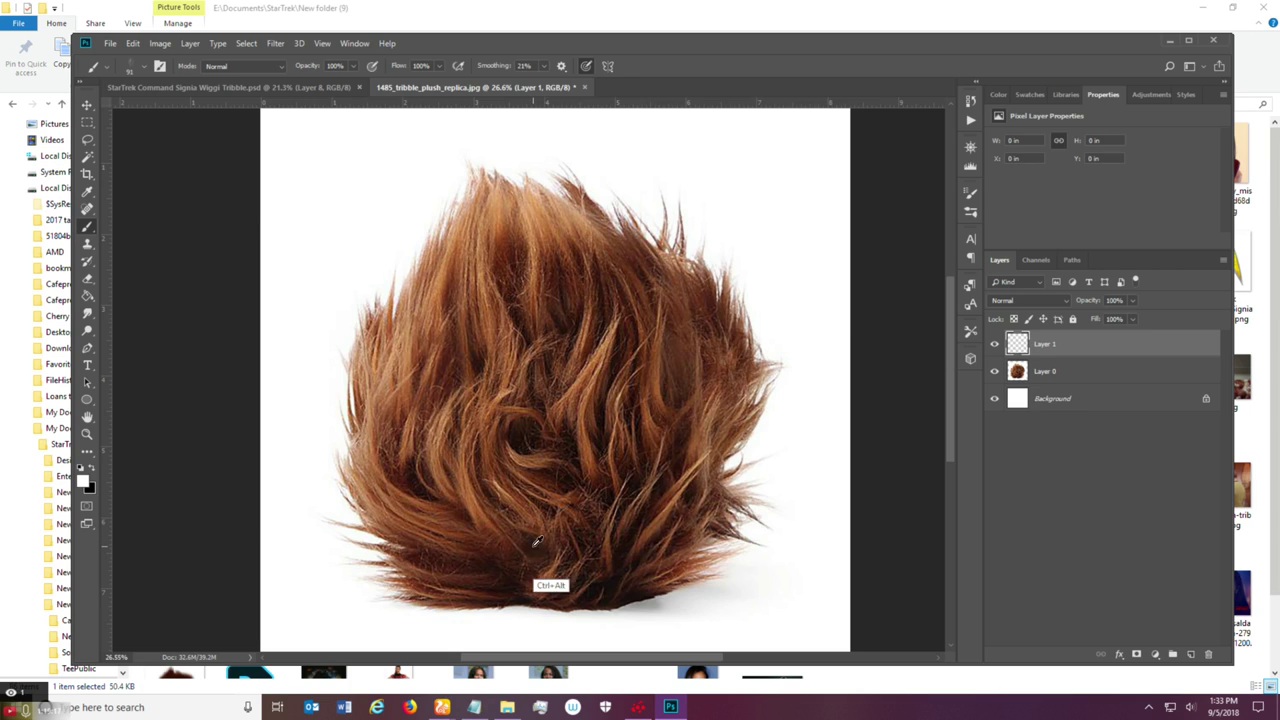
pyautogui.click(1084, 346)
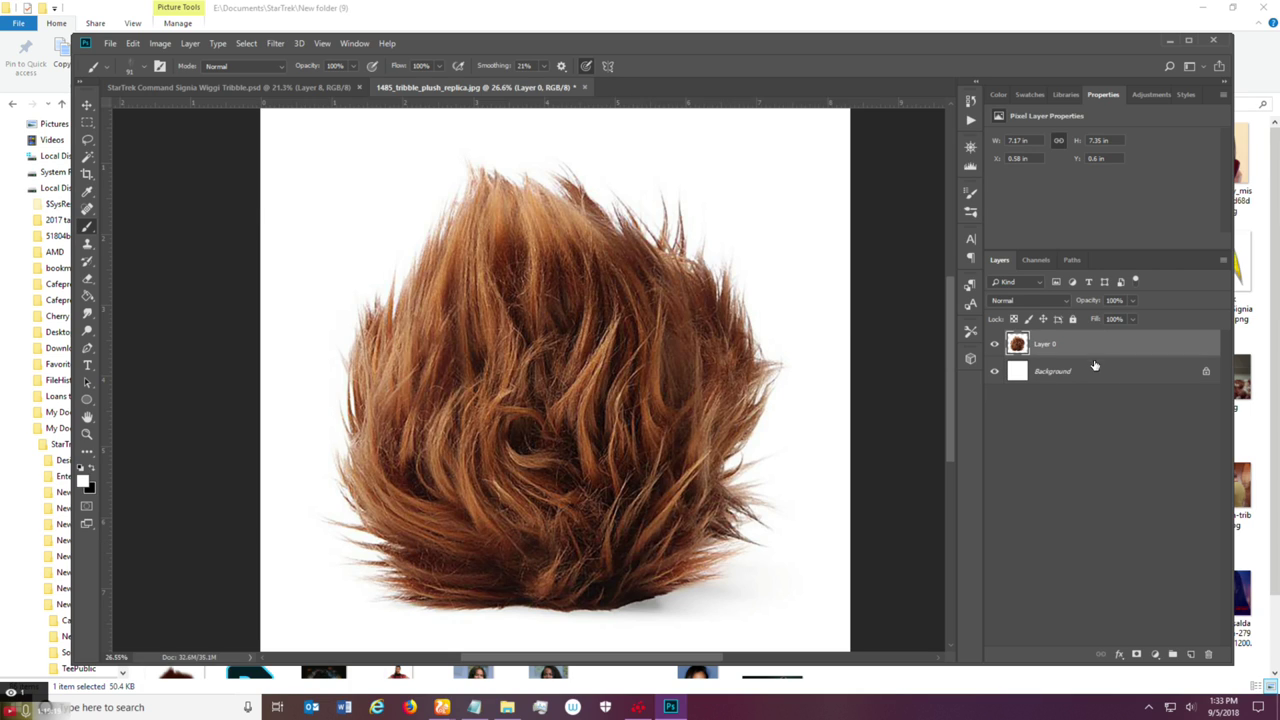
pyautogui.click(1187, 653)
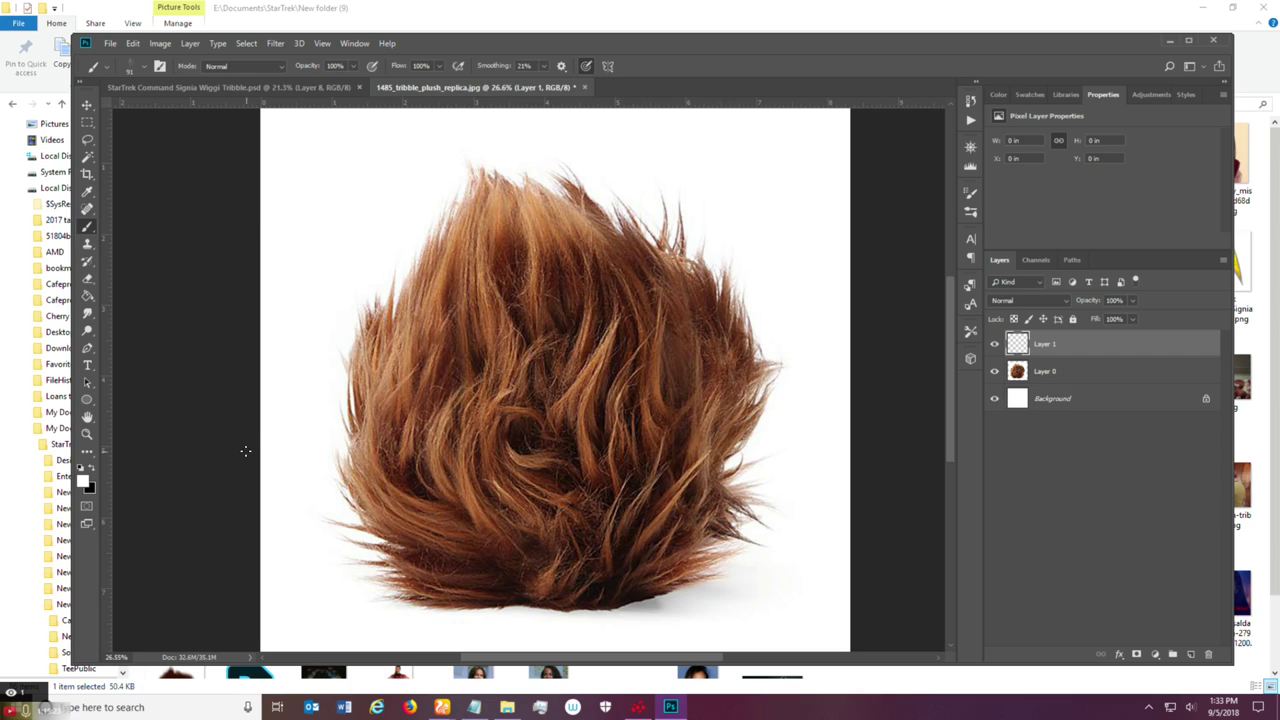
# Sample a golden brown from the tribble's fur as background color and dark brown #4b2014 as foreground color.
pyautogui.click(89, 192)
pyautogui.click(485, 267)
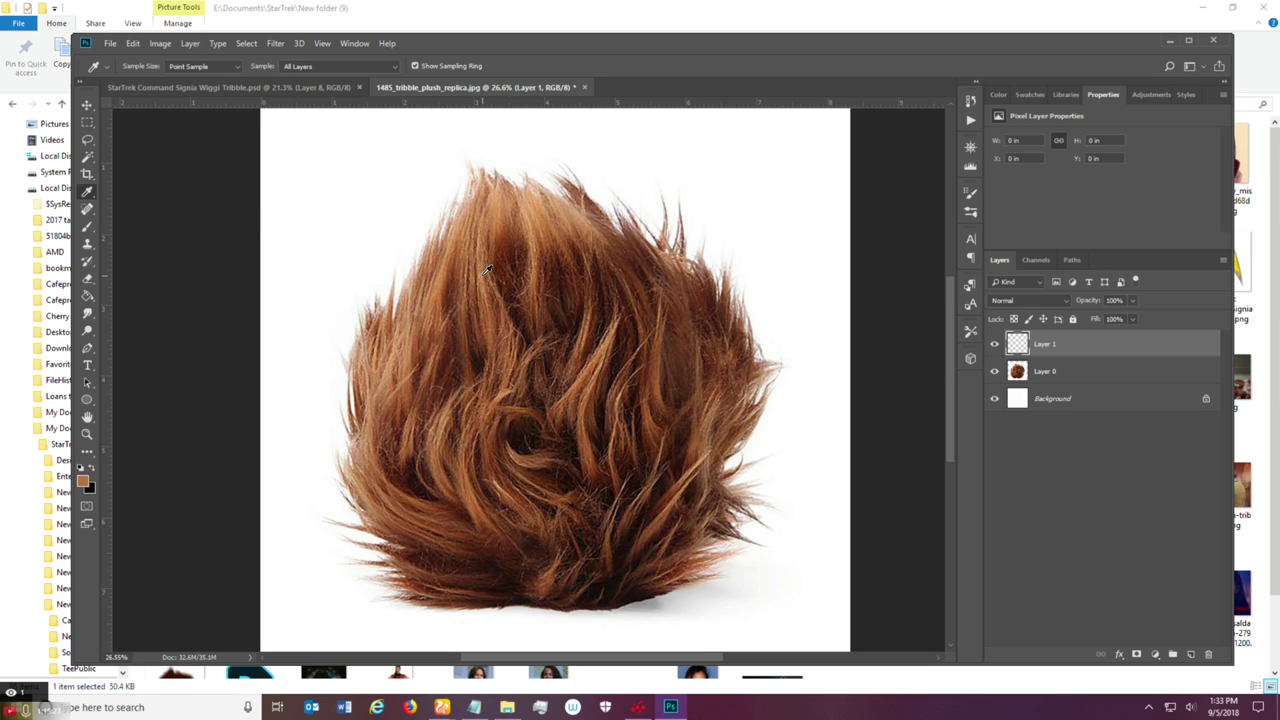
pyautogui.click(92, 469)
pyautogui.click(83, 479)
pyautogui.moveTo(548, 288)
pyautogui.mouseDown()
pyautogui.moveTo(560, 308)
pyautogui.moveTo(521, 261)
pyautogui.mouseUp()
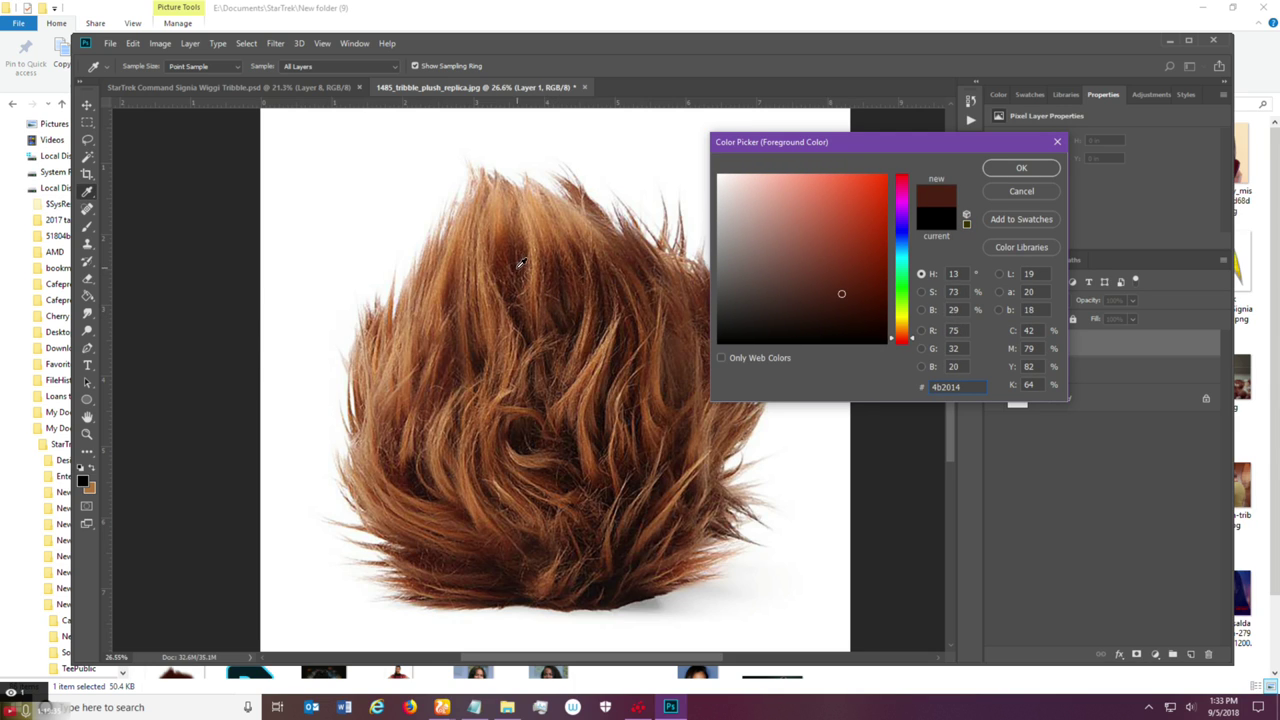
pyautogui.click(1006, 170)
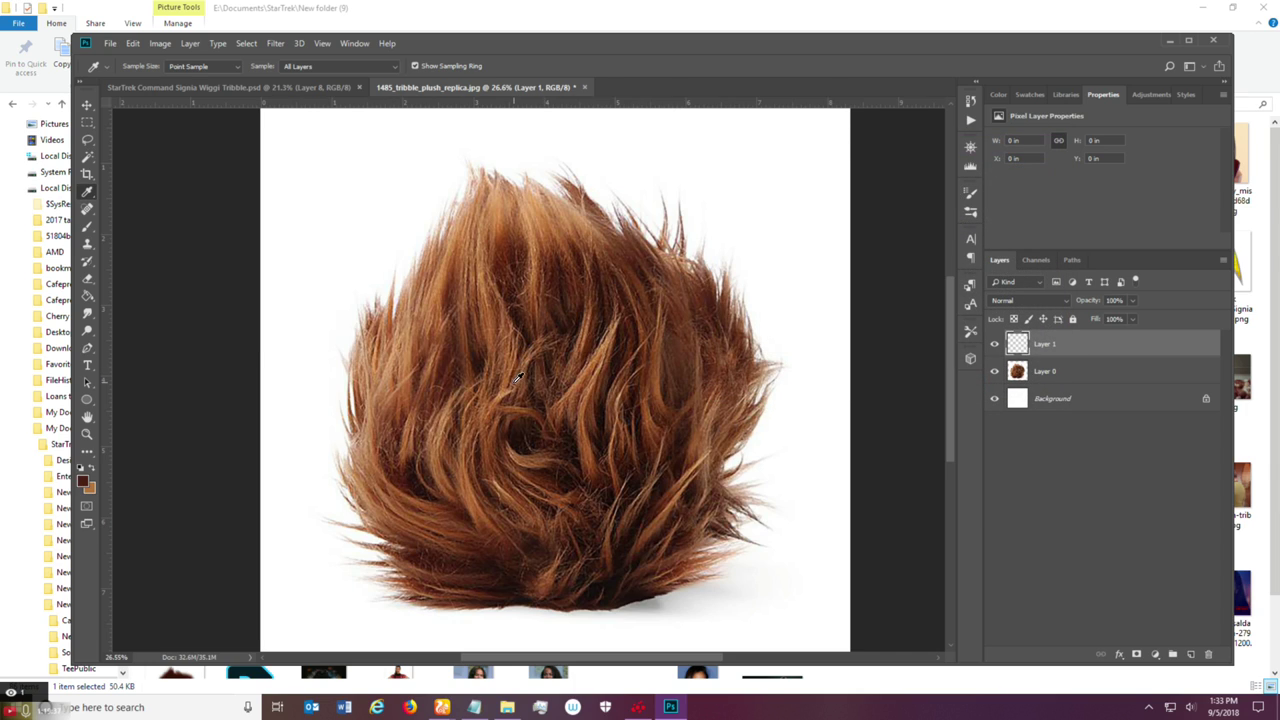
# Enlarge the hair brush to 500 px and paint dark brown fur over the tribble's lower middle on Layer 1.
pyautogui.press('b')
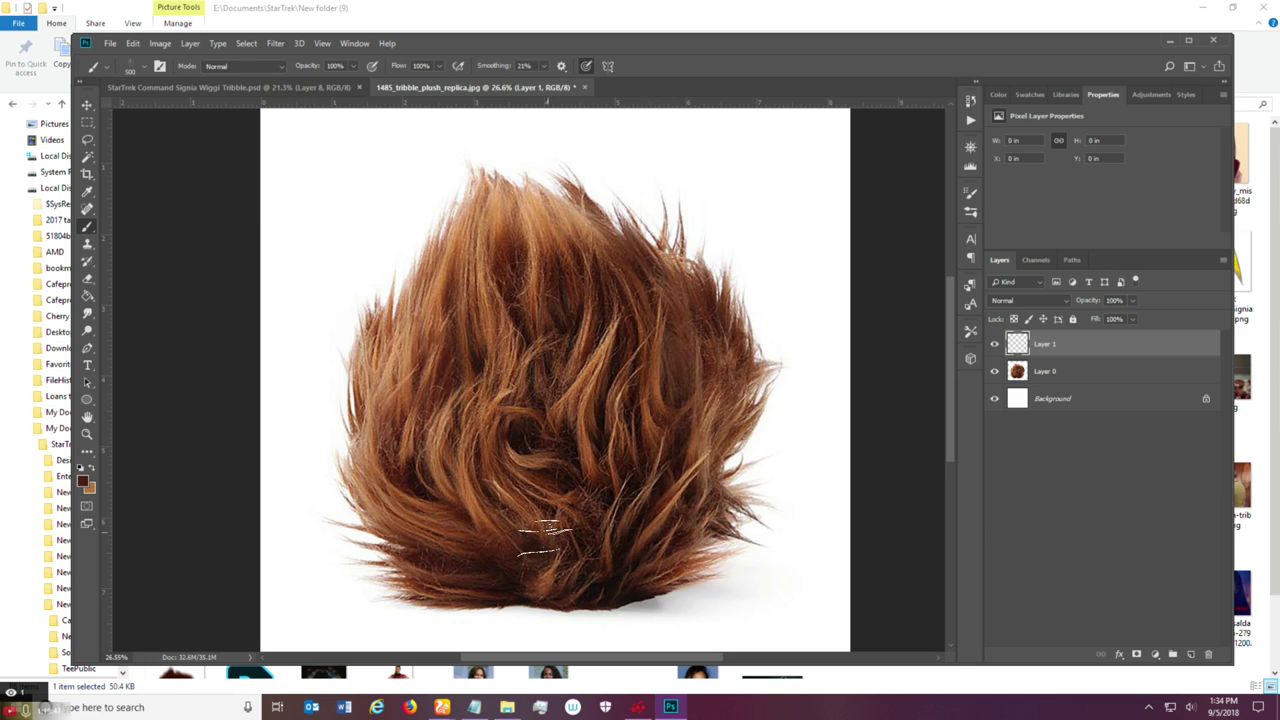
pyautogui.press(']')
pyautogui.moveTo(505, 485)
pyautogui.mouseDown()
pyautogui.moveTo(568, 552)
pyautogui.moveTo(540, 555)
pyautogui.moveTo(480, 482)
pyautogui.moveTo(478, 415)
pyautogui.moveTo(528, 515)
pyautogui.moveTo(515, 545)
pyautogui.moveTo(468, 447)
pyautogui.moveTo(490, 393)
pyautogui.moveTo(510, 525)
pyautogui.moveTo(460, 450)
pyautogui.moveTo(475, 400)
pyautogui.moveTo(520, 525)
pyautogui.moveTo(460, 465)
pyautogui.moveTo(475, 400)
pyautogui.moveTo(505, 478)
pyautogui.moveTo(545, 510)
pyautogui.moveTo(488, 450)
pyautogui.moveTo(505, 403)
pyautogui.moveTo(487, 487)
pyautogui.moveTo(463, 470)
pyautogui.moveTo(462, 400)
pyautogui.moveTo(503, 498)
pyautogui.moveTo(468, 515)
pyautogui.moveTo(445, 422)
pyautogui.moveTo(470, 427)
pyautogui.moveTo(533, 530)
pyautogui.moveTo(457, 462)
pyautogui.moveTo(570, 515)
pyautogui.moveTo(597, 545)
pyautogui.moveTo(560, 498)
pyautogui.moveTo(510, 490)
pyautogui.moveTo(555, 502)
pyautogui.moveTo(593, 555)
pyautogui.moveTo(483, 492)
pyautogui.moveTo(470, 422)
pyautogui.moveTo(593, 565)
pyautogui.moveTo(533, 510)
pyautogui.moveTo(478, 498)
pyautogui.moveTo(467, 420)
pyautogui.moveTo(515, 515)
pyautogui.moveTo(578, 562)
pyautogui.moveTo(575, 590)
pyautogui.moveTo(520, 572)
pyautogui.moveTo(515, 515)
pyautogui.moveTo(543, 572)
pyautogui.moveTo(530, 582)
pyautogui.moveTo(578, 590)
pyautogui.moveTo(572, 545)
pyautogui.moveTo(535, 528)
pyautogui.moveTo(525, 555)
pyautogui.moveTo(575, 578)
pyautogui.moveTo(503, 517)
pyautogui.mouseUp()
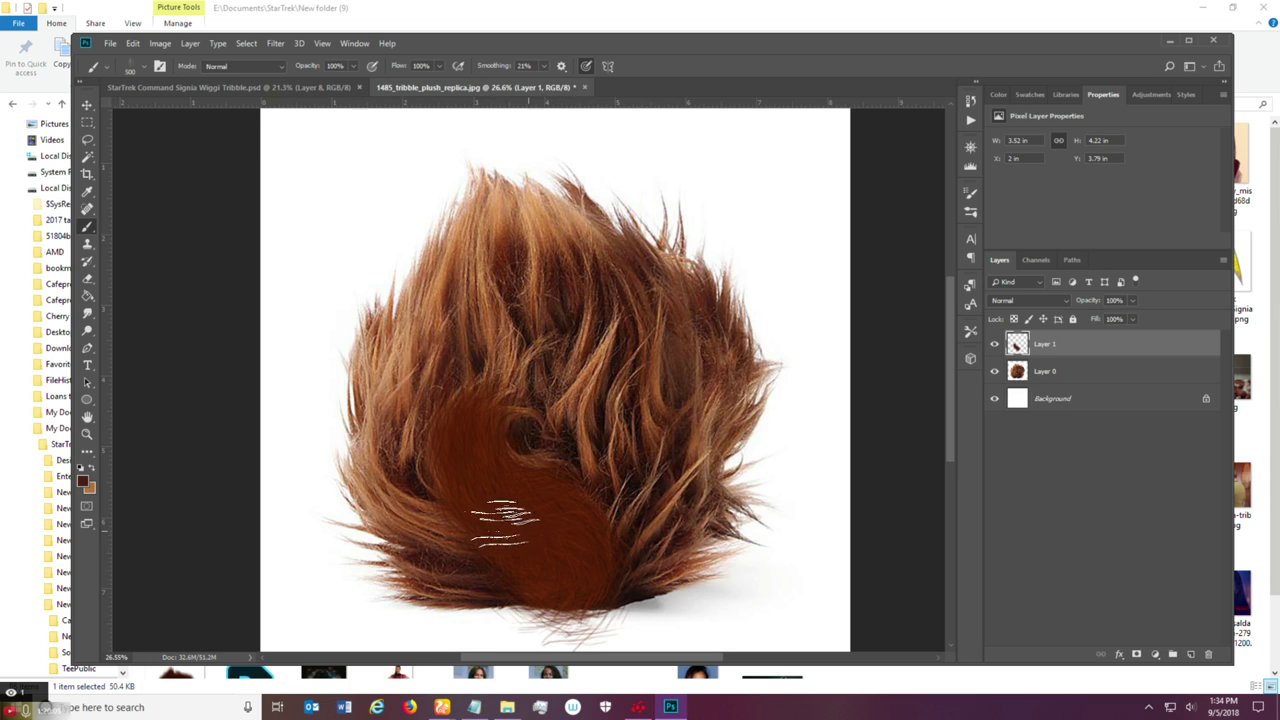
pyautogui.moveTo(466, 440)
pyautogui.mouseDown()
pyautogui.moveTo(508, 382)
pyautogui.moveTo(483, 485)
pyautogui.moveTo(447, 432)
pyautogui.mouseUp()
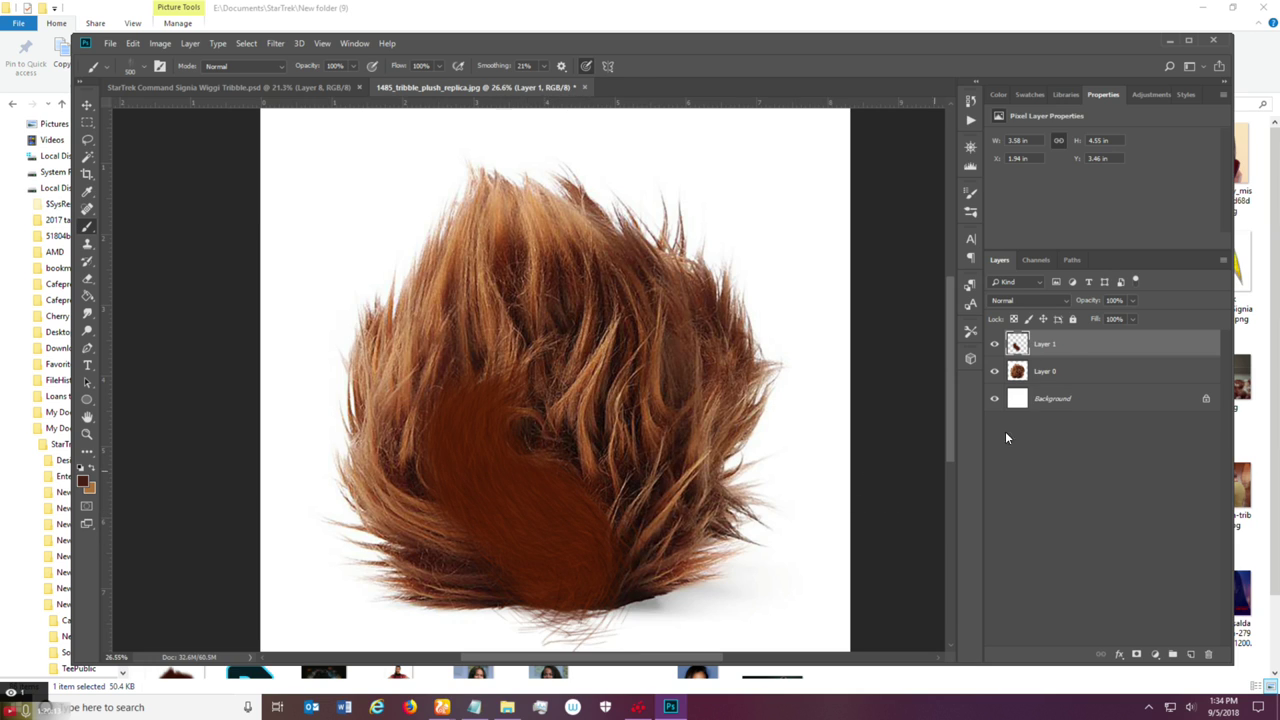
# Add two new layers above Layer 0, painting dark fur over the tribble's lower right on one and its lower left on the other.
pyautogui.click(1084, 374)
pyautogui.click(1190, 654)
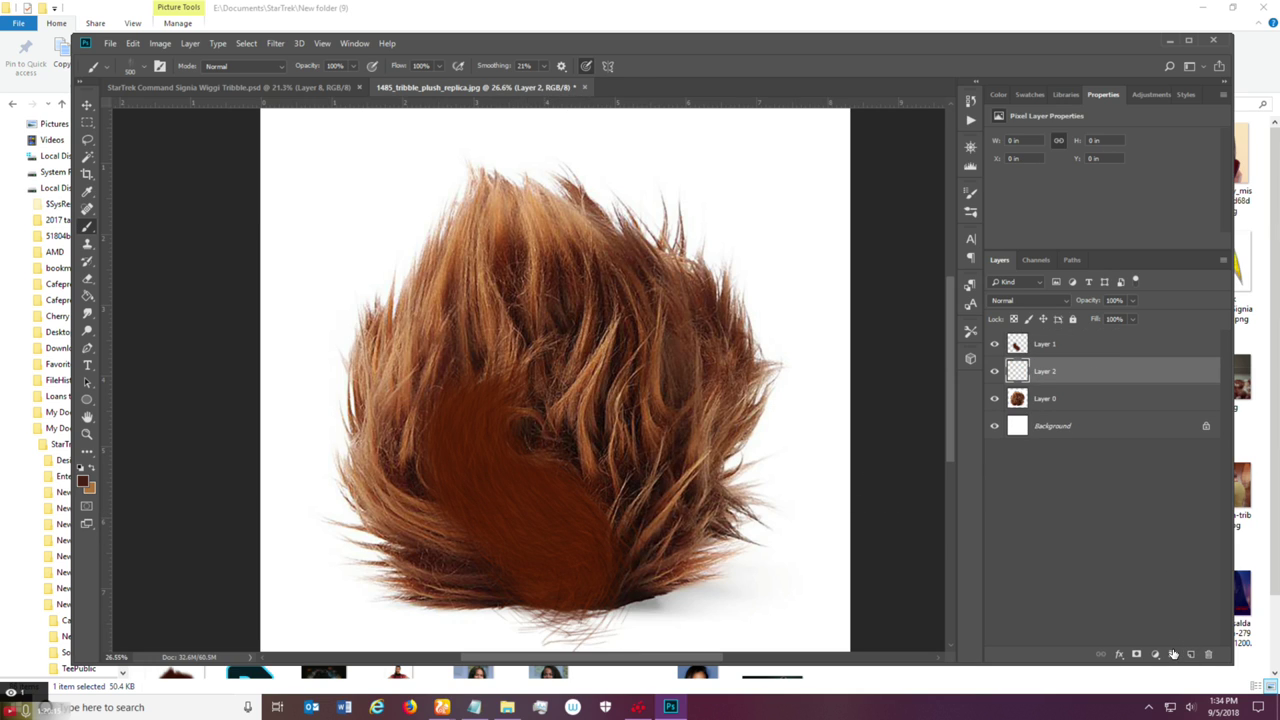
pyautogui.moveTo(622, 525)
pyautogui.mouseDown()
pyautogui.moveTo(642, 472)
pyautogui.moveTo(612, 579)
pyautogui.moveTo(667, 519)
pyautogui.moveTo(609, 562)
pyautogui.moveTo(684, 544)
pyautogui.moveTo(619, 560)
pyautogui.moveTo(674, 532)
pyautogui.moveTo(607, 560)
pyautogui.moveTo(667, 531)
pyautogui.moveTo(621, 570)
pyautogui.moveTo(694, 516)
pyautogui.moveTo(621, 524)
pyautogui.moveTo(642, 469)
pyautogui.moveTo(611, 516)
pyautogui.moveTo(644, 497)
pyautogui.moveTo(611, 564)
pyautogui.moveTo(687, 510)
pyautogui.moveTo(636, 571)
pyautogui.moveTo(709, 521)
pyautogui.moveTo(656, 494)
pyautogui.moveTo(696, 454)
pyautogui.moveTo(614, 503)
pyautogui.moveTo(619, 490)
pyautogui.moveTo(641, 477)
pyautogui.moveTo(586, 576)
pyautogui.mouseUp()
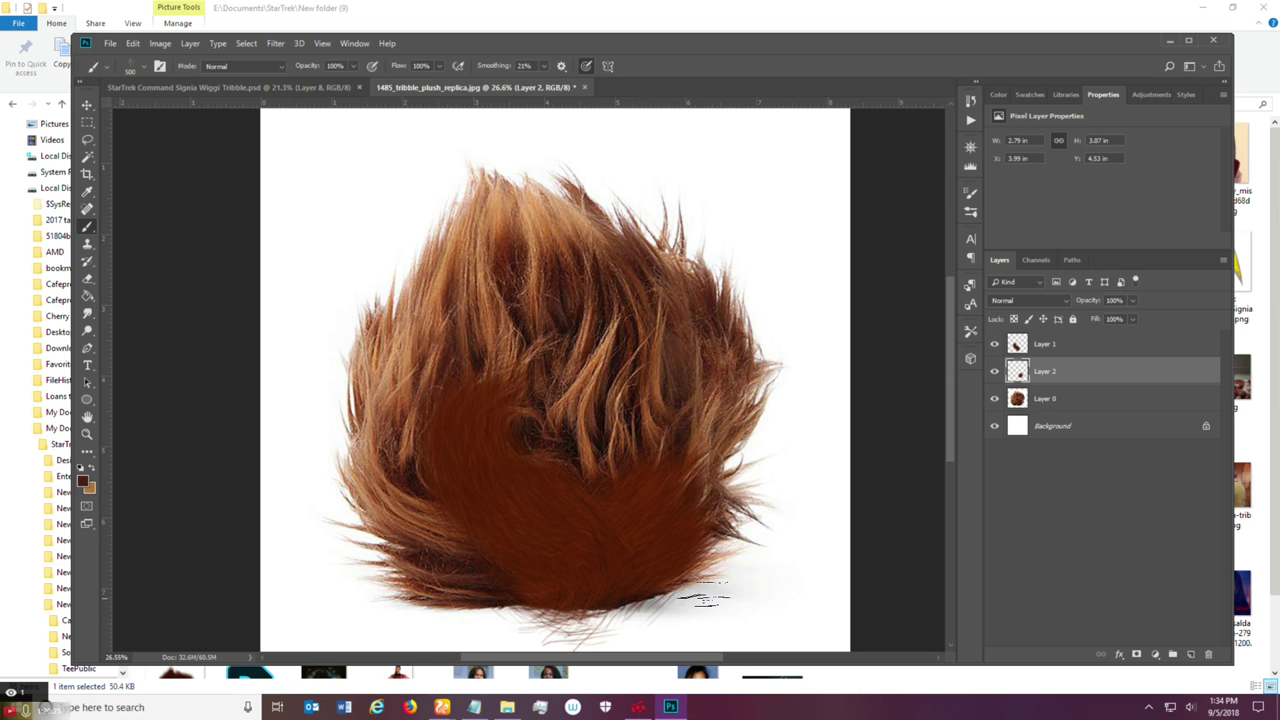
pyautogui.click(1190, 654)
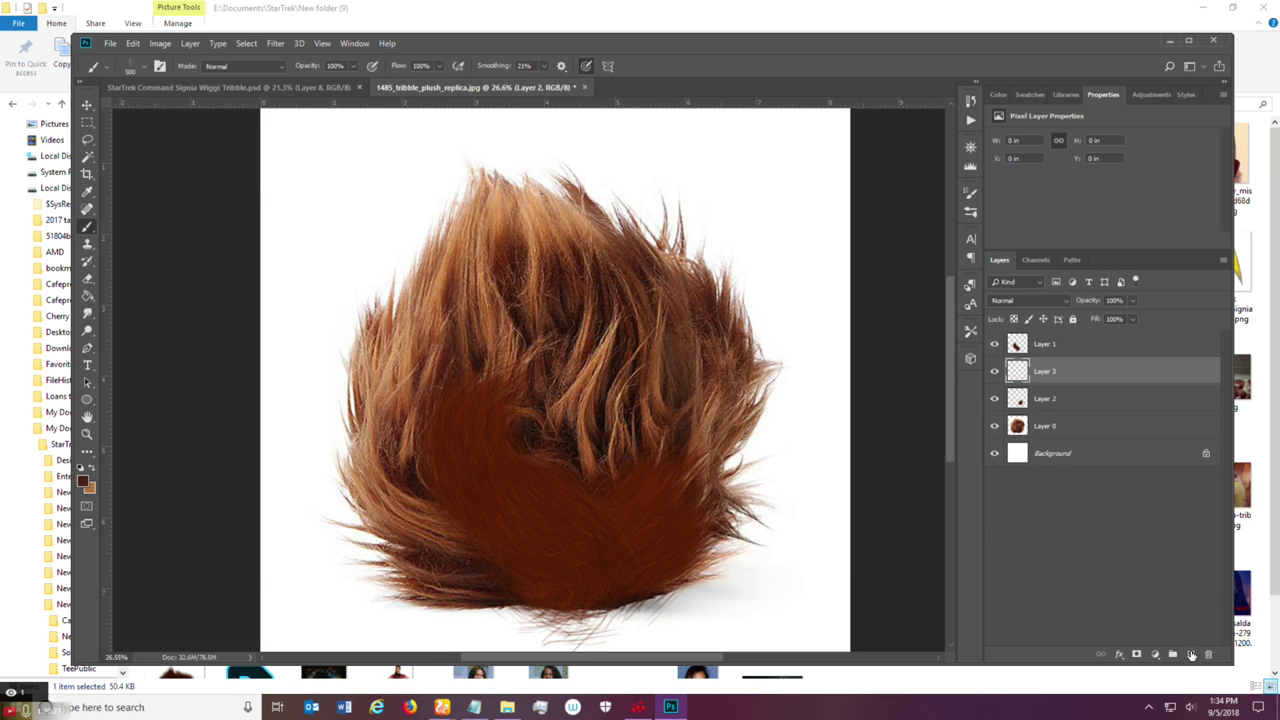
pyautogui.moveTo(533, 575)
pyautogui.mouseDown()
pyautogui.moveTo(413, 566)
pyautogui.moveTo(496, 574)
pyautogui.moveTo(443, 582)
pyautogui.moveTo(399, 564)
pyautogui.moveTo(499, 571)
pyautogui.moveTo(416, 576)
pyautogui.moveTo(524, 568)
pyautogui.moveTo(416, 560)
pyautogui.moveTo(461, 546)
pyautogui.moveTo(354, 456)
pyautogui.moveTo(420, 520)
pyautogui.moveTo(403, 521)
pyautogui.moveTo(370, 431)
pyautogui.moveTo(446, 521)
pyautogui.moveTo(396, 491)
pyautogui.moveTo(383, 443)
pyautogui.moveTo(459, 523)
pyautogui.moveTo(399, 456)
pyautogui.moveTo(413, 451)
pyautogui.moveTo(446, 501)
pyautogui.moveTo(398, 426)
pyautogui.moveTo(445, 531)
pyautogui.moveTo(367, 483)
pyautogui.moveTo(398, 497)
pyautogui.mouseUp()
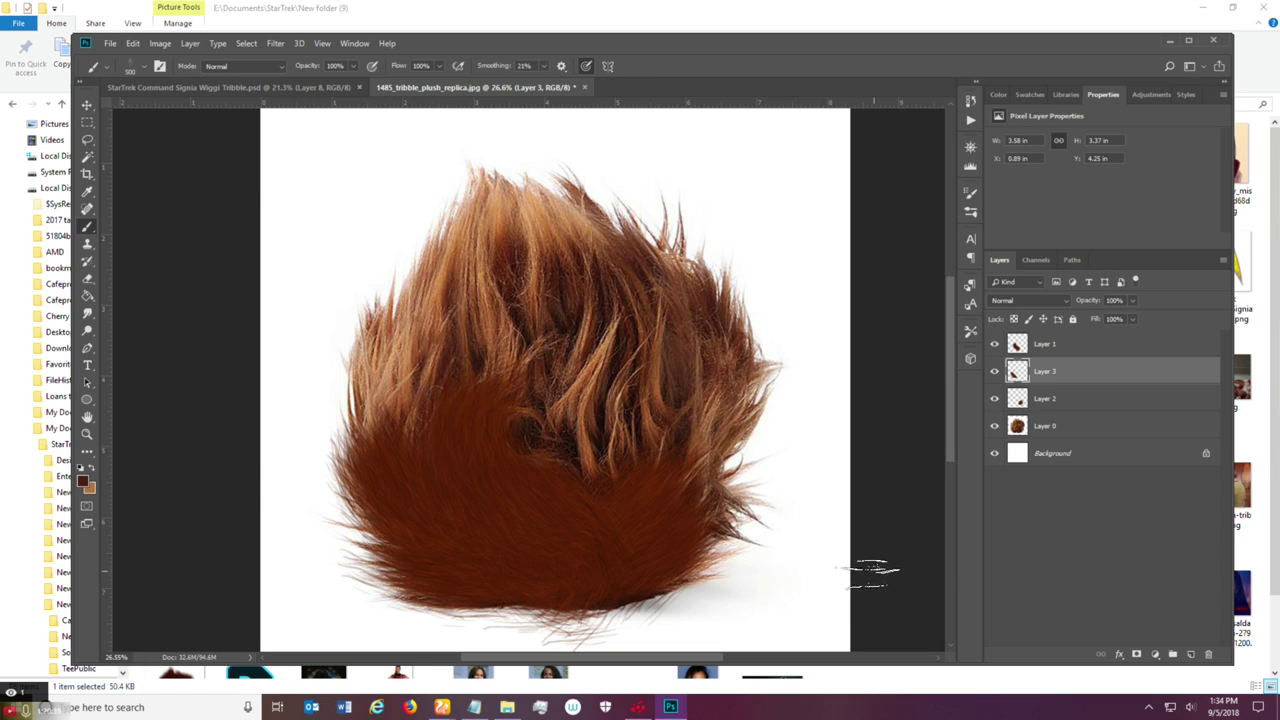
# Add a new layer directly above Layer 0 and paint upward dark fur over the tribble's left side.
pyautogui.click(1060, 408)
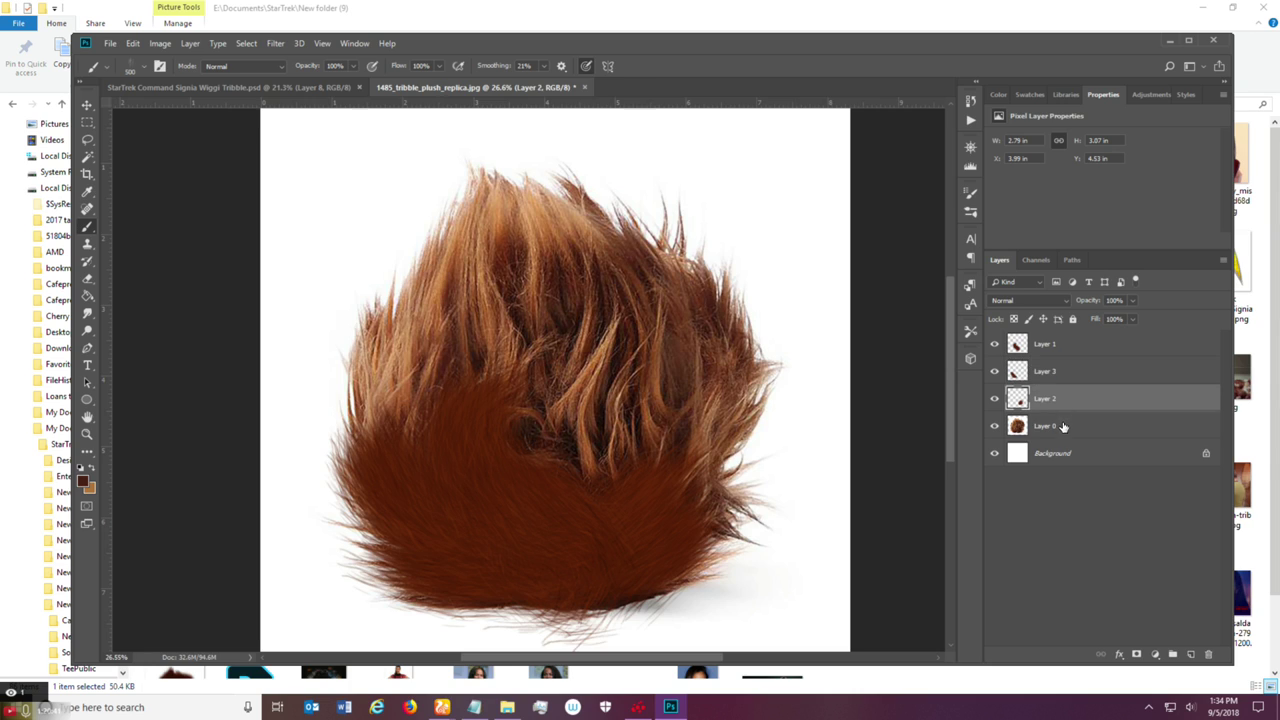
pyautogui.click(1089, 425)
pyautogui.click(1188, 654)
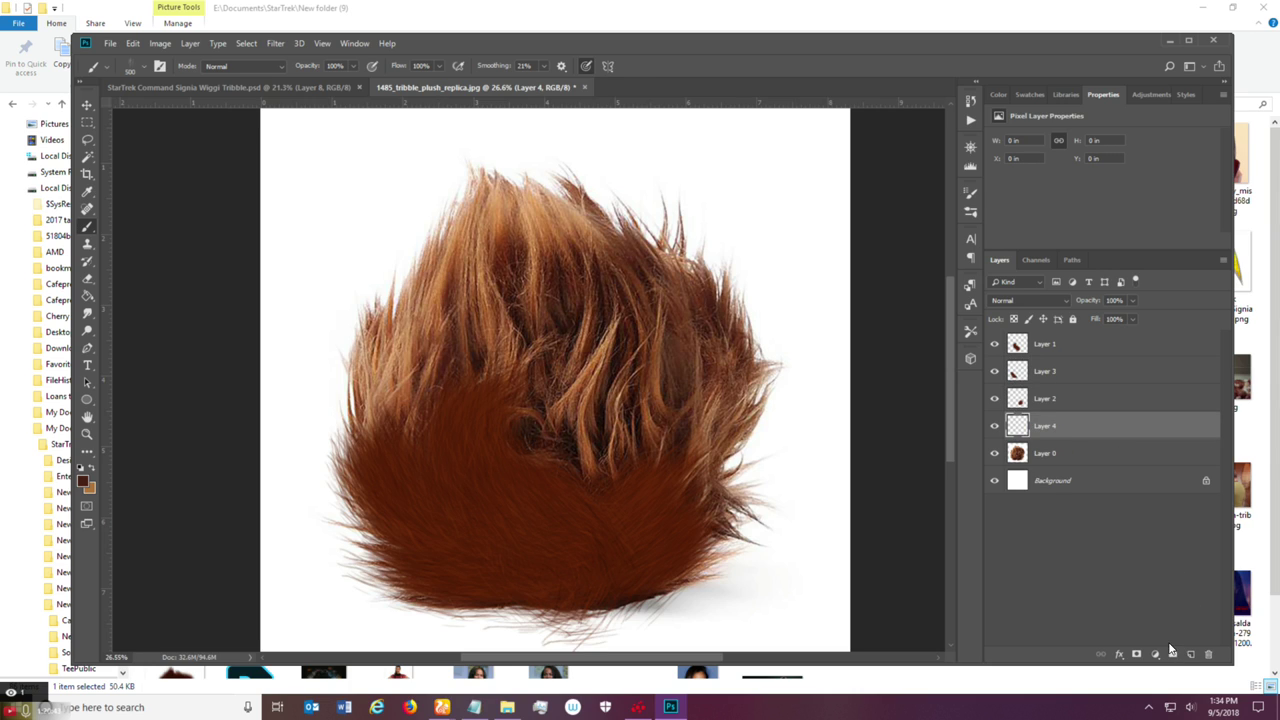
pyautogui.moveTo(436, 478)
pyautogui.mouseDown()
pyautogui.moveTo(404, 433)
pyautogui.moveTo(424, 323)
pyautogui.moveTo(430, 445)
pyautogui.moveTo(409, 356)
pyautogui.moveTo(374, 451)
pyautogui.moveTo(382, 329)
pyautogui.moveTo(380, 415)
pyautogui.moveTo(364, 409)
pyautogui.moveTo(380, 319)
pyautogui.moveTo(384, 441)
pyautogui.moveTo(392, 321)
pyautogui.moveTo(430, 457)
pyautogui.moveTo(414, 444)
pyautogui.moveTo(412, 341)
pyautogui.moveTo(455, 467)
pyautogui.moveTo(423, 335)
pyautogui.moveTo(450, 489)
pyautogui.moveTo(389, 406)
pyautogui.moveTo(392, 377)
pyautogui.moveTo(387, 469)
pyautogui.moveTo(374, 376)
pyautogui.moveTo(470, 461)
pyautogui.moveTo(439, 389)
pyautogui.moveTo(447, 374)
pyautogui.moveTo(457, 464)
pyautogui.moveTo(462, 337)
pyautogui.moveTo(484, 449)
pyautogui.moveTo(477, 344)
pyautogui.moveTo(490, 447)
pyautogui.moveTo(485, 345)
pyautogui.mouseUp()
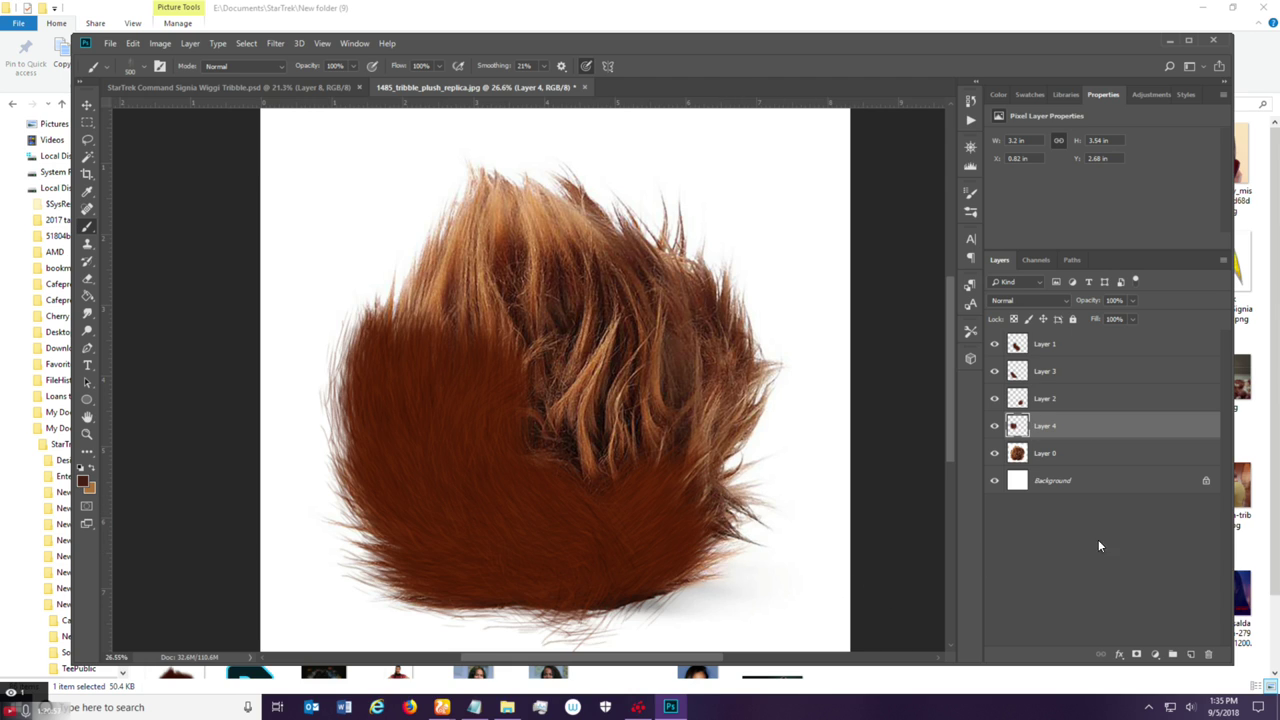
# Add a new layer above Layer 4 and paint dark fur along the tribble's right side.
pyautogui.click(1190, 653)
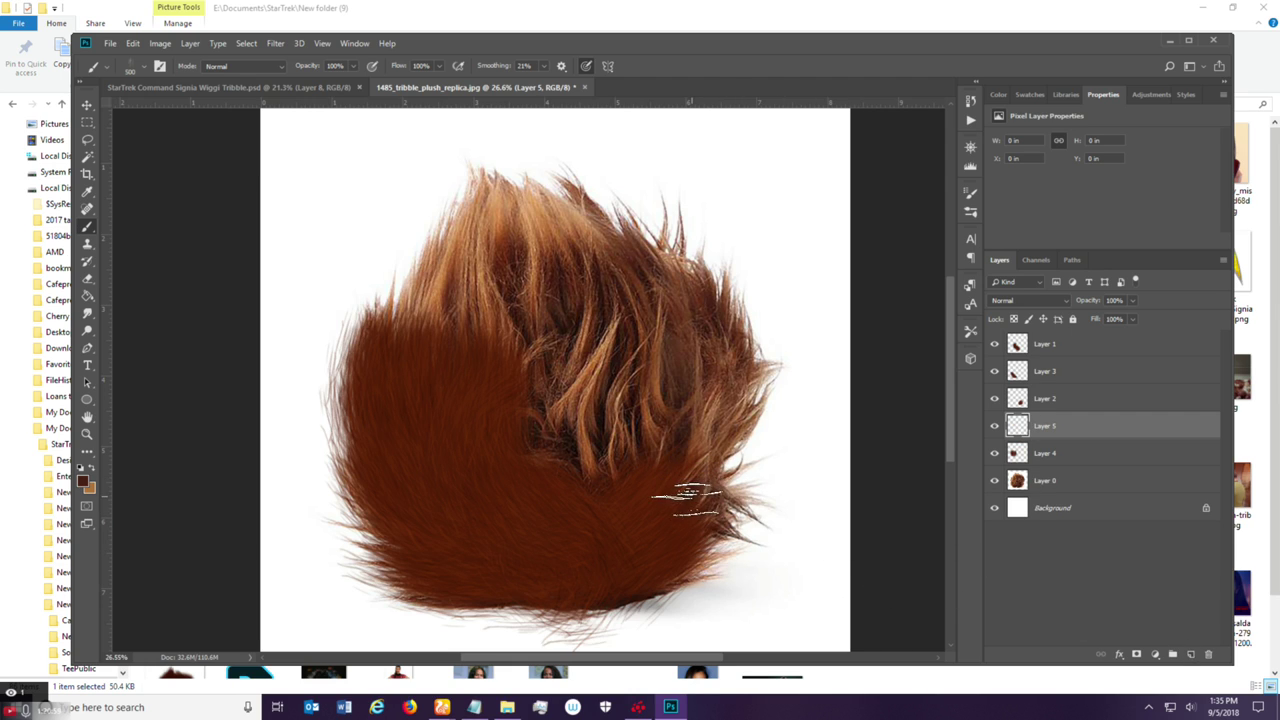
pyautogui.moveTo(677, 517)
pyautogui.mouseDown()
pyautogui.moveTo(692, 471)
pyautogui.moveTo(657, 529)
pyautogui.moveTo(707, 466)
pyautogui.moveTo(677, 531)
pyautogui.moveTo(707, 426)
pyautogui.moveTo(702, 469)
pyautogui.moveTo(742, 369)
pyautogui.moveTo(705, 466)
pyautogui.moveTo(710, 425)
pyautogui.mouseUp()
pyautogui.moveTo(673, 538)
pyautogui.mouseDown()
pyautogui.moveTo(690, 458)
pyautogui.moveTo(634, 563)
pyautogui.mouseUp()
pyautogui.moveTo(678, 472)
pyautogui.mouseDown()
pyautogui.moveTo(707, 378)
pyautogui.moveTo(684, 434)
pyautogui.moveTo(669, 426)
pyautogui.moveTo(707, 374)
pyautogui.moveTo(674, 461)
pyautogui.moveTo(724, 361)
pyautogui.moveTo(704, 446)
pyautogui.moveTo(702, 419)
pyautogui.moveTo(734, 364)
pyautogui.moveTo(707, 456)
pyautogui.moveTo(737, 378)
pyautogui.moveTo(709, 456)
pyautogui.moveTo(732, 413)
pyautogui.moveTo(694, 511)
pyautogui.moveTo(744, 444)
pyautogui.moveTo(704, 498)
pyautogui.moveTo(692, 493)
pyautogui.moveTo(674, 516)
pyautogui.moveTo(739, 451)
pyautogui.moveTo(674, 506)
pyautogui.moveTo(727, 448)
pyautogui.moveTo(671, 549)
pyautogui.moveTo(719, 500)
pyautogui.moveTo(659, 558)
pyautogui.moveTo(704, 521)
pyautogui.moveTo(649, 550)
pyautogui.moveTo(726, 516)
pyautogui.moveTo(682, 514)
pyautogui.moveTo(741, 473)
pyautogui.moveTo(667, 528)
pyautogui.moveTo(673, 546)
pyautogui.moveTo(693, 521)
pyautogui.moveTo(662, 521)
pyautogui.moveTo(734, 473)
pyautogui.moveTo(684, 478)
pyautogui.moveTo(710, 410)
pyautogui.mouseUp()
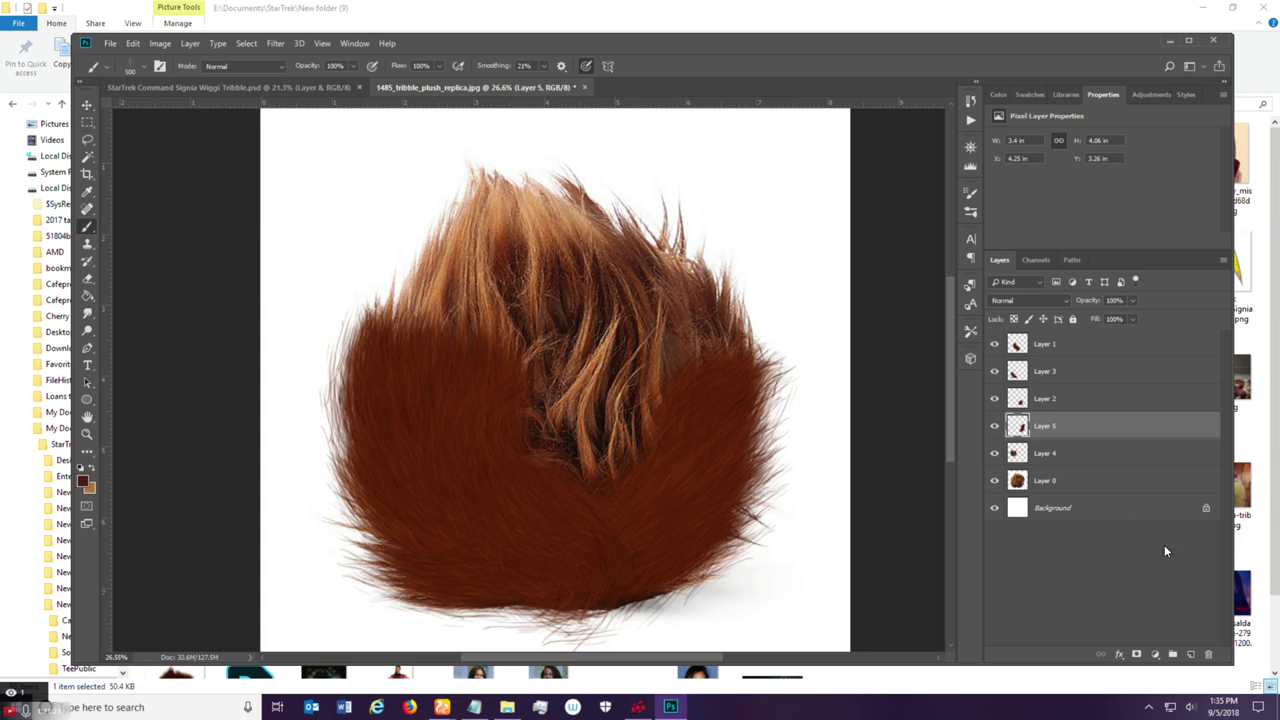
# Add a new layer between Layer 4 and Layer 5 and paint dark fur up through the tribble's middle.
pyautogui.click(1057, 457)
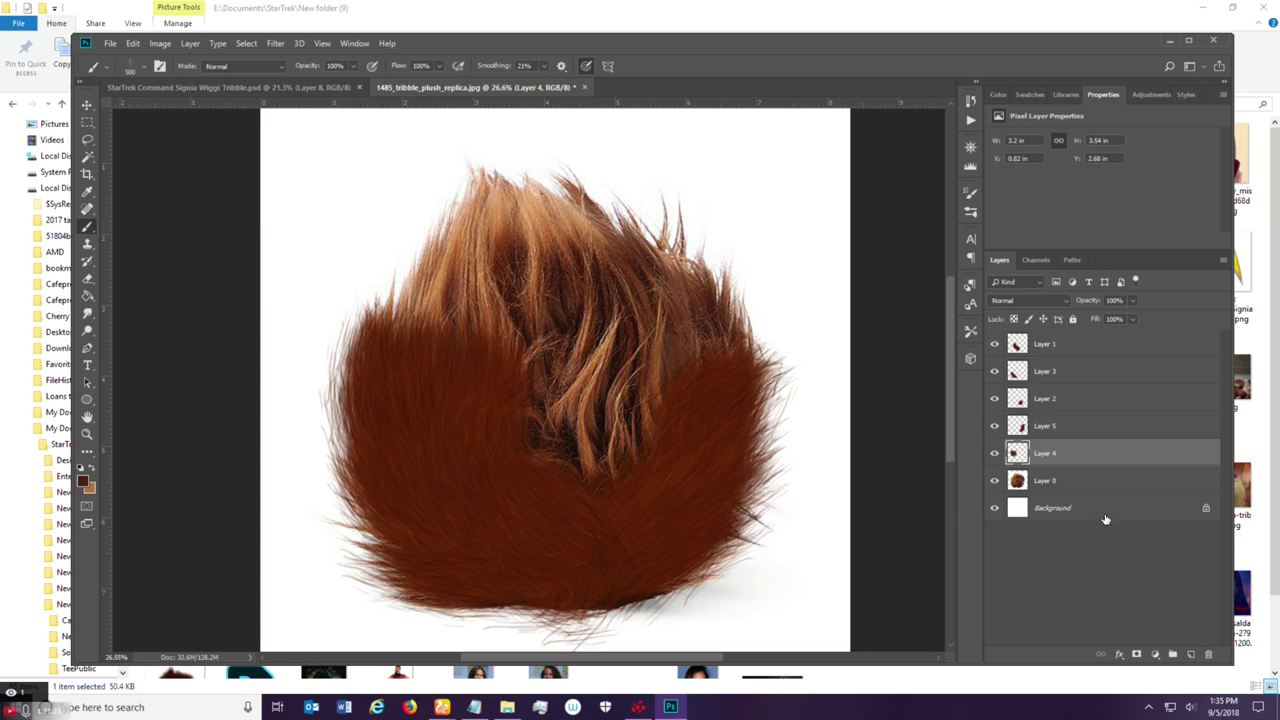
pyautogui.click(1191, 654)
pyautogui.moveTo(600, 490)
pyautogui.mouseDown()
pyautogui.moveTo(589, 450)
pyautogui.moveTo(607, 338)
pyautogui.moveTo(594, 453)
pyautogui.moveTo(587, 401)
pyautogui.moveTo(602, 348)
pyautogui.moveTo(591, 446)
pyautogui.moveTo(577, 448)
pyautogui.moveTo(589, 340)
pyautogui.moveTo(564, 478)
pyautogui.moveTo(559, 411)
pyautogui.moveTo(582, 385)
pyautogui.moveTo(557, 448)
pyautogui.moveTo(602, 361)
pyautogui.moveTo(560, 437)
pyautogui.mouseUp()
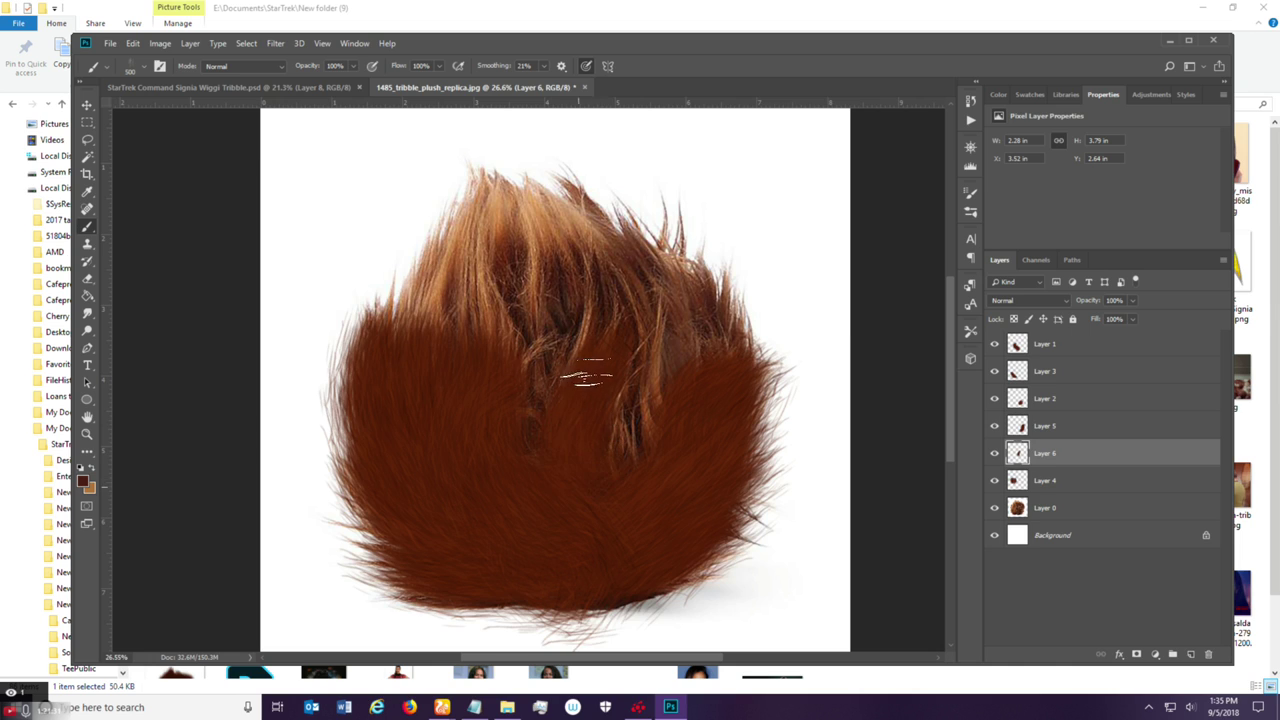
pyautogui.moveTo(603, 483)
pyautogui.mouseDown()
pyautogui.moveTo(616, 392)
pyautogui.moveTo(628, 476)
pyautogui.moveTo(627, 423)
pyautogui.mouseUp()
pyautogui.moveTo(615, 378)
pyautogui.mouseDown()
pyautogui.moveTo(622, 410)
pyautogui.moveTo(600, 475)
pyautogui.moveTo(613, 365)
pyautogui.moveTo(581, 410)
pyautogui.moveTo(603, 316)
pyautogui.moveTo(578, 388)
pyautogui.moveTo(595, 262)
pyautogui.moveTo(589, 429)
pyautogui.moveTo(586, 358)
pyautogui.moveTo(642, 440)
pyautogui.moveTo(630, 337)
pyautogui.moveTo(642, 316)
pyautogui.moveTo(618, 412)
pyautogui.mouseUp()
pyautogui.moveTo(578, 465)
pyautogui.mouseDown()
pyautogui.moveTo(543, 445)
pyautogui.moveTo(587, 355)
pyautogui.moveTo(590, 465)
pyautogui.moveTo(615, 322)
pyautogui.moveTo(627, 428)
pyautogui.moveTo(630, 315)
pyautogui.moveTo(605, 275)
pyautogui.moveTo(695, 515)
pyautogui.mouseUp()
# Add a new layer between Layer 4 and Layer 6 and paint dark fur over the tribble's upper right edge.
pyautogui.click(1080, 483)
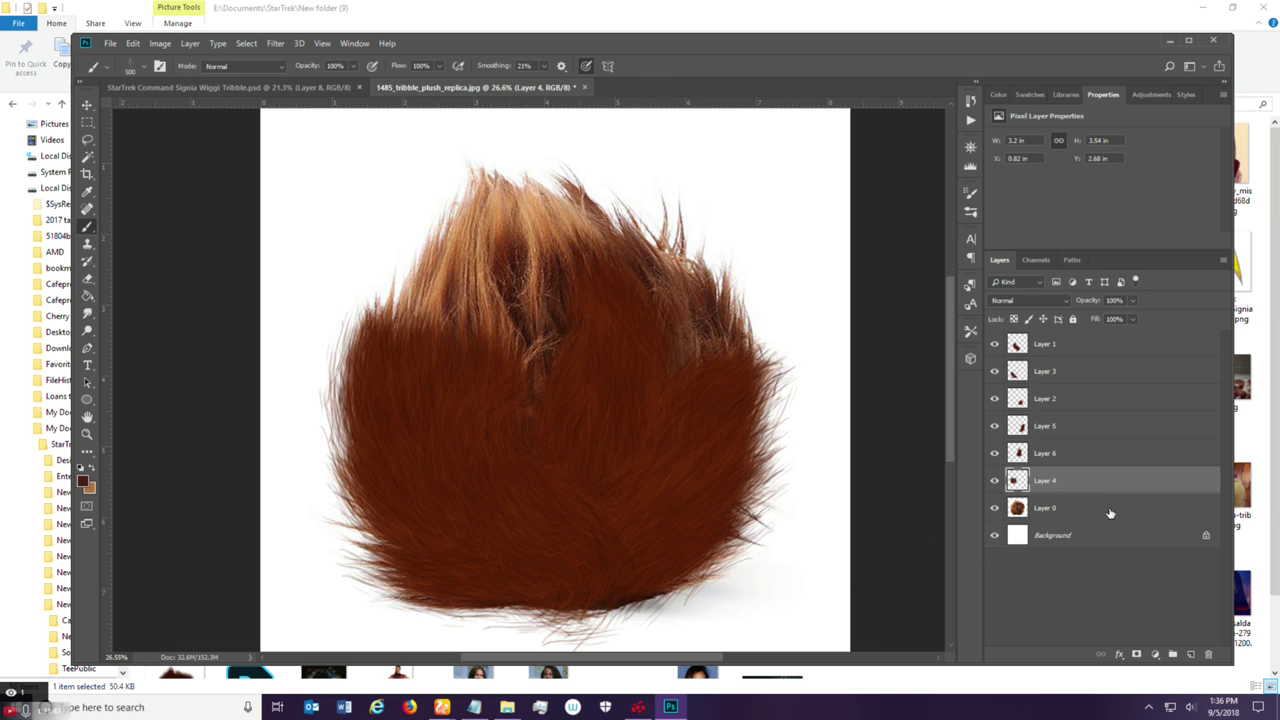
pyautogui.click(1190, 652)
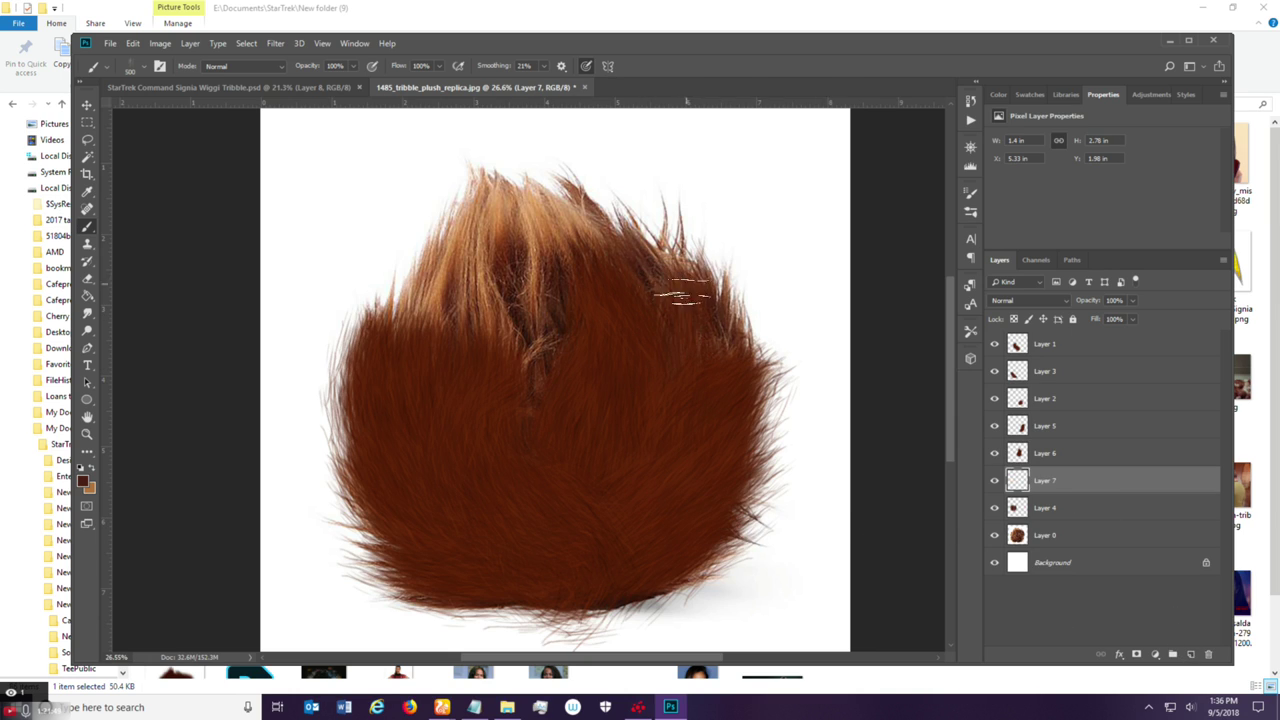
pyautogui.moveTo(660, 270)
pyautogui.mouseDown()
pyautogui.moveTo(714, 309)
pyautogui.moveTo(729, 371)
pyautogui.moveTo(700, 414)
pyautogui.moveTo(710, 390)
pyautogui.mouseUp()
pyautogui.moveTo(722, 330)
pyautogui.mouseDown()
pyautogui.moveTo(700, 290)
pyautogui.moveTo(700, 395)
pyautogui.moveTo(655, 255)
pyautogui.moveTo(680, 328)
pyautogui.moveTo(705, 348)
pyautogui.moveTo(654, 255)
pyautogui.moveTo(678, 310)
pyautogui.mouseUp()
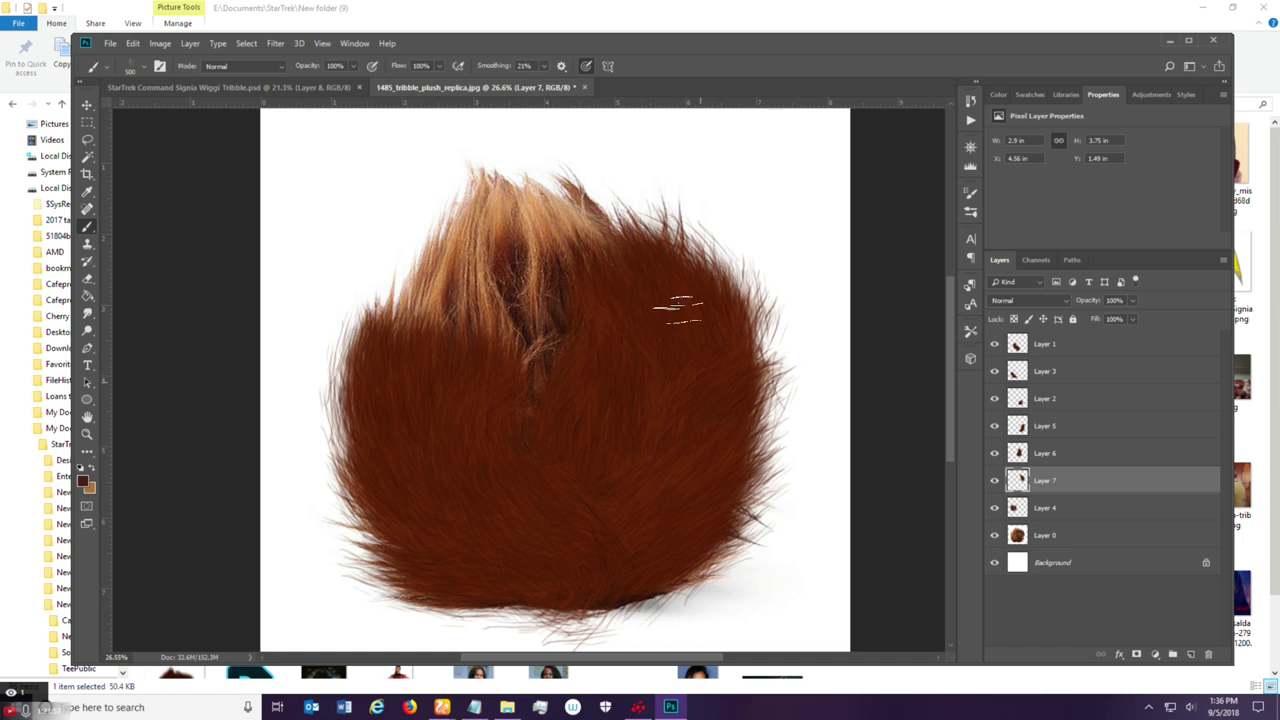
pyautogui.moveTo(718, 365)
pyautogui.mouseDown()
pyautogui.moveTo(696, 400)
pyautogui.moveTo(722, 340)
pyautogui.moveTo(704, 404)
pyautogui.moveTo(724, 307)
pyautogui.moveTo(692, 365)
pyautogui.moveTo(679, 270)
pyautogui.moveTo(686, 375)
pyautogui.moveTo(649, 282)
pyautogui.moveTo(649, 360)
pyautogui.moveTo(626, 367)
pyautogui.moveTo(607, 533)
pyautogui.mouseUp()
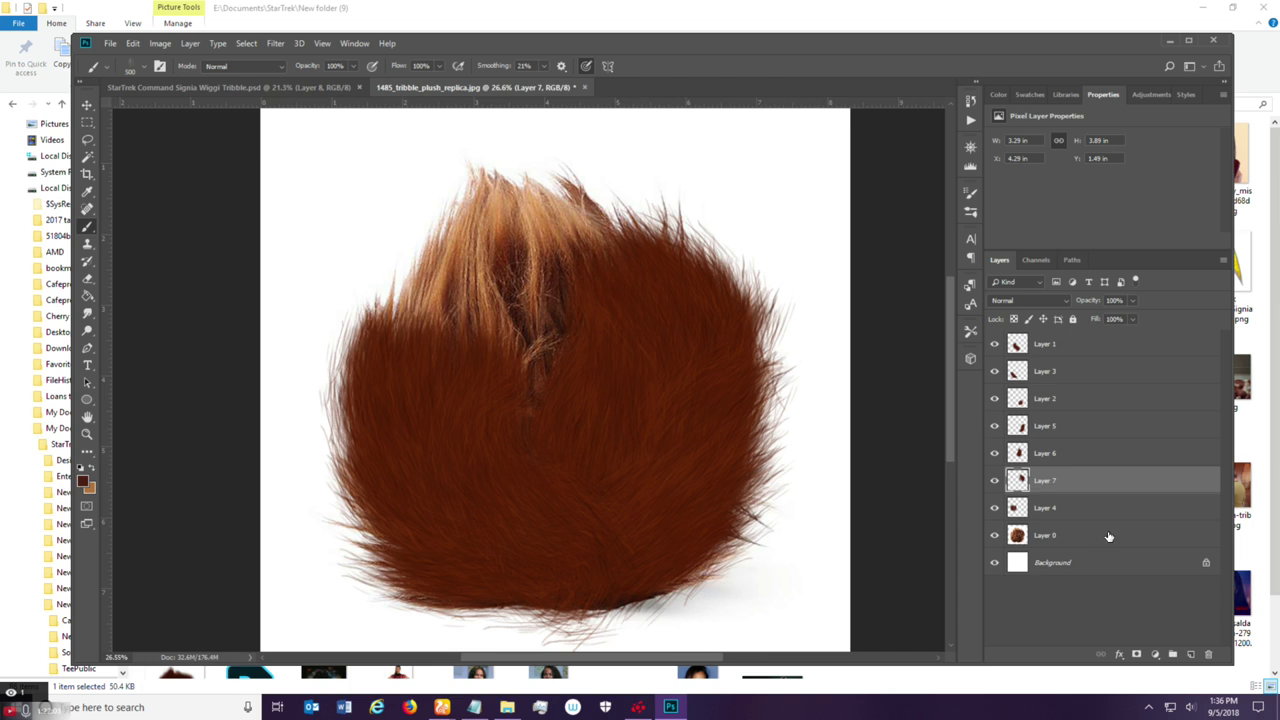
# Add a new layer above Layer 7 and paint dark fur over the tribble's upper left up to its peak.
pyautogui.click(1189, 654)
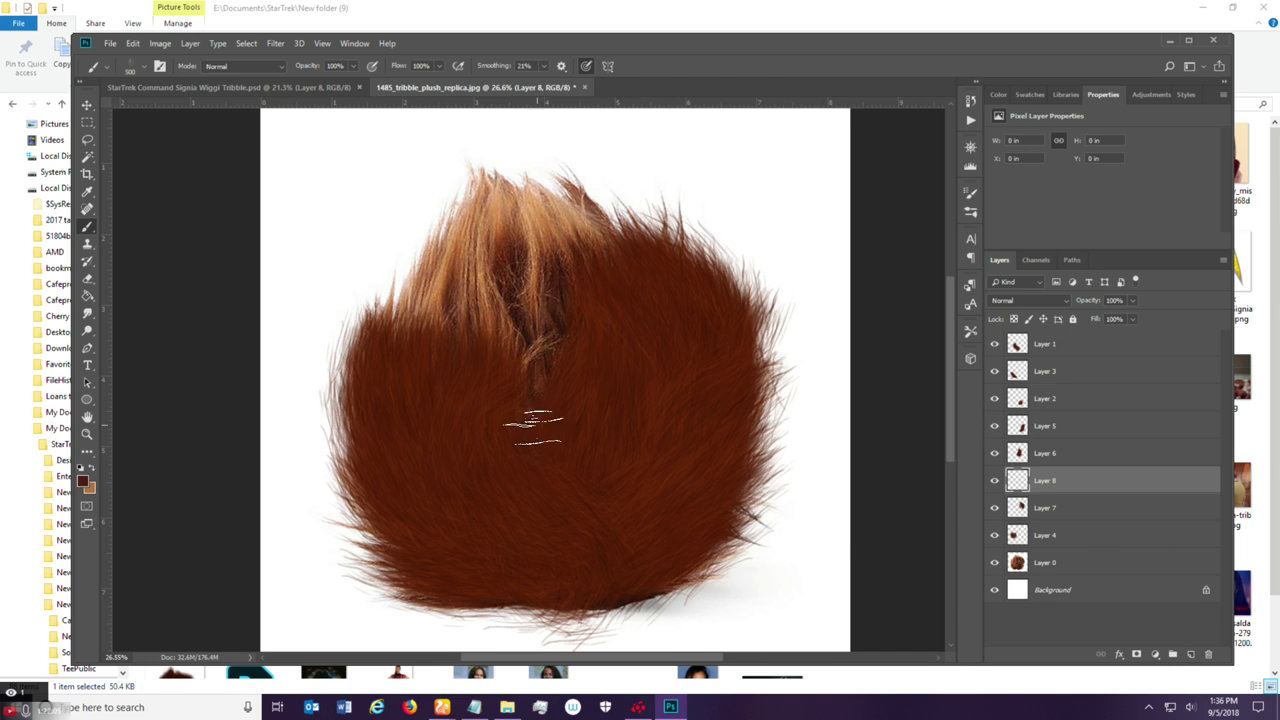
pyautogui.moveTo(487, 373); pyautogui.dragTo(483, 230)
pyautogui.moveTo(483, 320); pyautogui.dragTo(490, 160)
pyautogui.moveTo(490, 358); pyautogui.dragTo(514, 243)
pyautogui.moveTo(443, 329)
pyautogui.mouseDown()
pyautogui.moveTo(430, 205)
pyautogui.moveTo(400, 225)
pyautogui.mouseUp()
pyautogui.moveTo(455, 358)
pyautogui.mouseDown()
pyautogui.moveTo(447, 288)
pyautogui.moveTo(472, 242)
pyautogui.moveTo(457, 350)
pyautogui.moveTo(435, 335)
pyautogui.moveTo(447, 288)
pyautogui.moveTo(415, 343)
pyautogui.moveTo(437, 255)
pyautogui.moveTo(407, 345)
pyautogui.moveTo(395, 320)
pyautogui.moveTo(412, 312)
pyautogui.moveTo(427, 357)
pyautogui.moveTo(478, 250)
pyautogui.mouseUp()
pyautogui.moveTo(455, 362)
pyautogui.mouseDown()
pyautogui.moveTo(426, 292)
pyautogui.moveTo(429, 262)
pyautogui.moveTo(456, 320)
pyautogui.moveTo(443, 213)
pyautogui.moveTo(478, 322)
pyautogui.moveTo(486, 195)
pyautogui.moveTo(489, 273)
pyautogui.moveTo(498, 218)
pyautogui.moveTo(498, 192)
pyautogui.moveTo(484, 305)
pyautogui.moveTo(491, 170)
pyautogui.moveTo(483, 333)
pyautogui.moveTo(491, 173)
pyautogui.moveTo(461, 300)
pyautogui.moveTo(484, 165)
pyautogui.moveTo(471, 253)
pyautogui.moveTo(471, 170)
pyautogui.moveTo(464, 278)
pyautogui.moveTo(478, 195)
pyautogui.mouseUp()
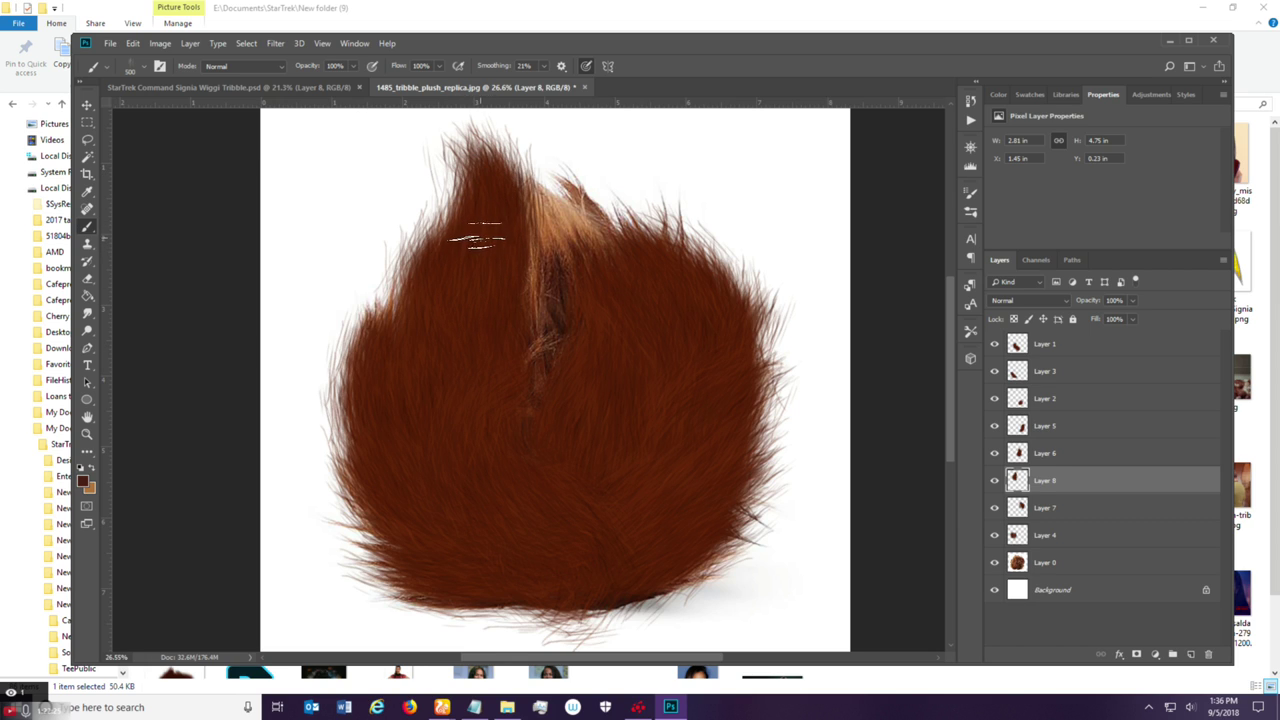
# Undo the last fur stroke and repaint a taller tuft at the tribble's peak.
pyautogui.hotkey('ctrl', 'alt')
pyautogui.hotkey('ctrl', 'alt', 'z')
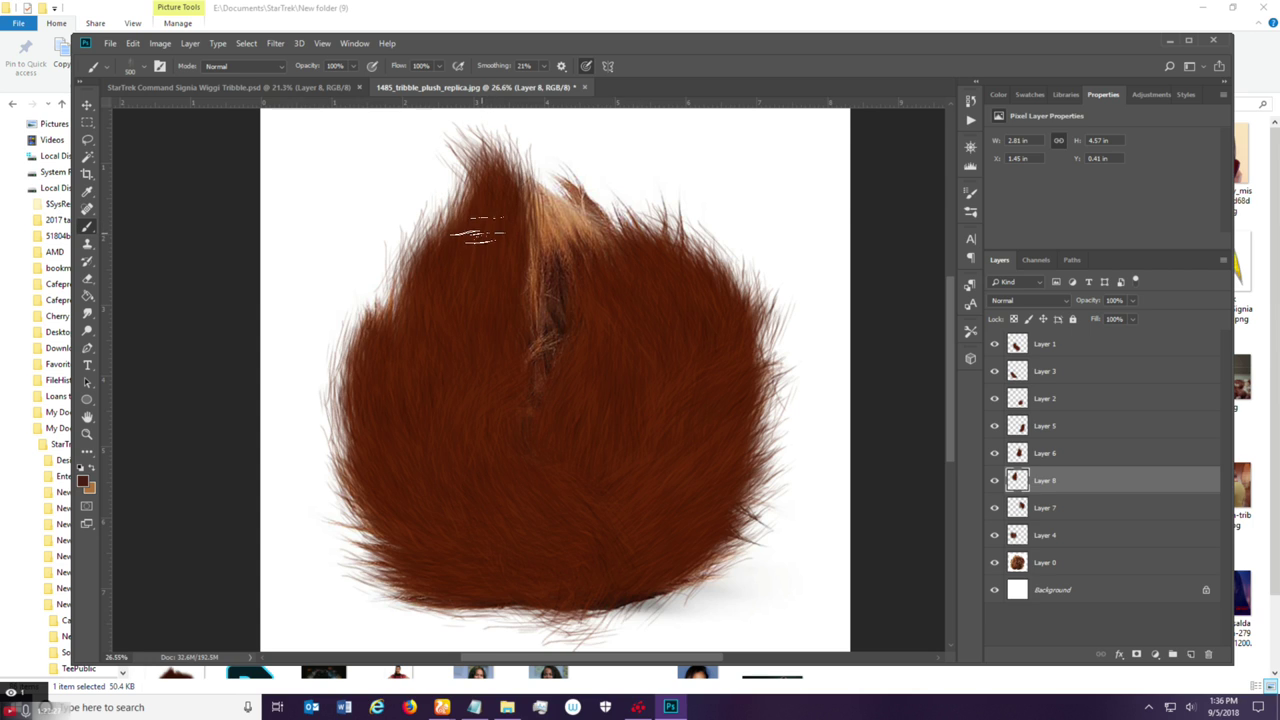
pyautogui.moveTo(480, 240)
pyautogui.mouseDown()
pyautogui.moveTo(472, 135)
pyautogui.moveTo(500, 115)
pyautogui.moveTo(470, 125)
pyautogui.mouseUp()
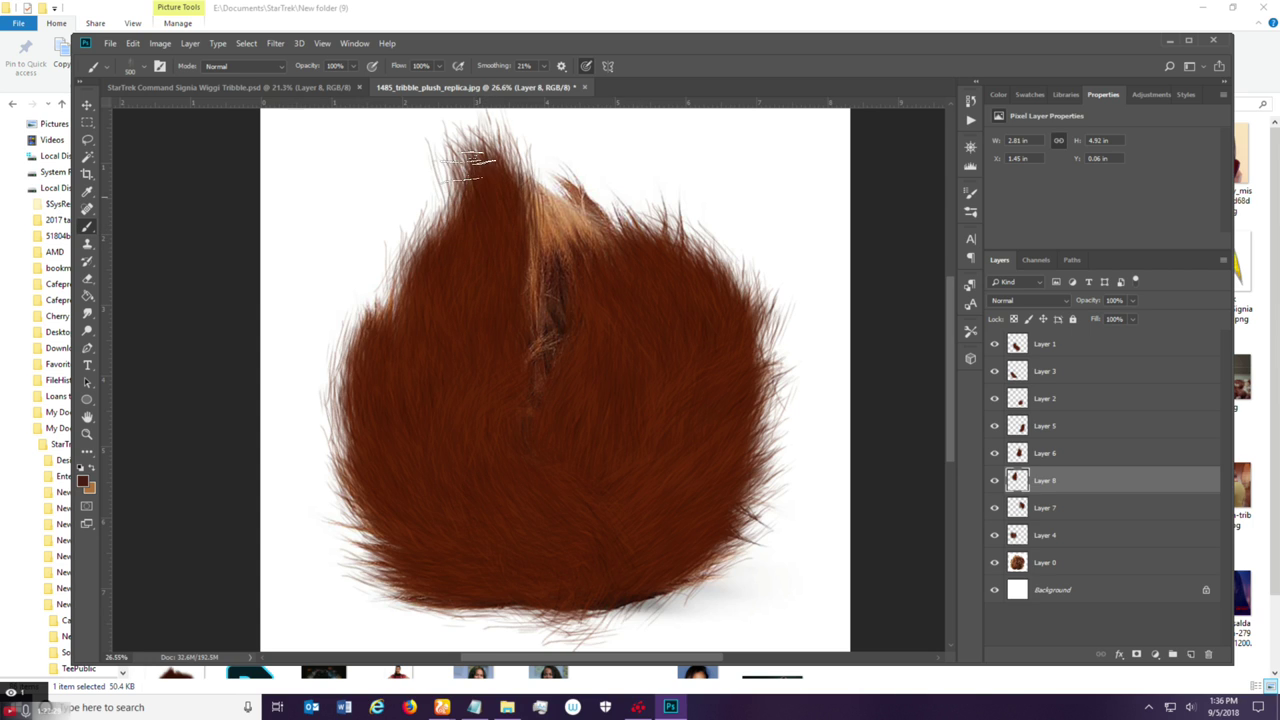
# Fill the uncovered strip down the tribble's center with dark fur on Layer 8, undoing the extra stroke on the left.
pyautogui.scroll(-1, 493, 290)
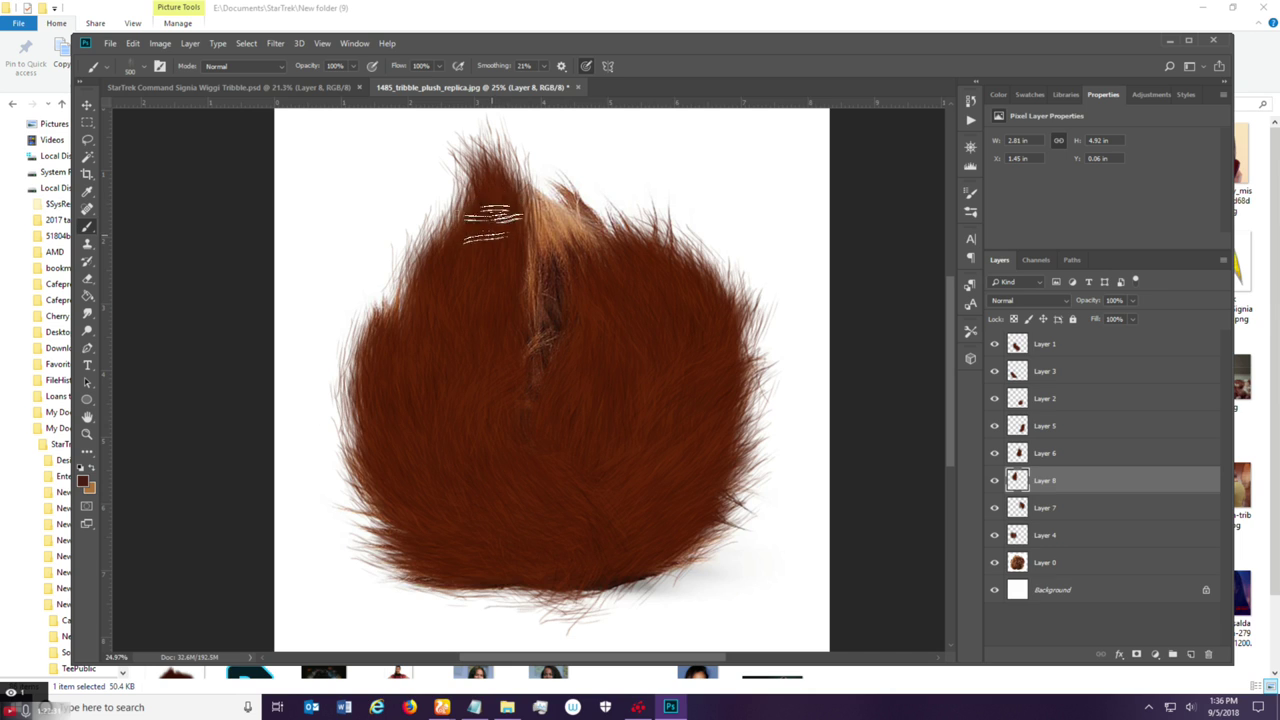
pyautogui.moveTo(528, 370); pyautogui.dragTo(523, 257)
pyautogui.moveTo(520, 403)
pyautogui.mouseDown()
pyautogui.moveTo(521, 265)
pyautogui.moveTo(516, 412)
pyautogui.moveTo(496, 318)
pyautogui.moveTo(536, 448)
pyautogui.moveTo(491, 295)
pyautogui.moveTo(538, 420)
pyautogui.mouseUp()
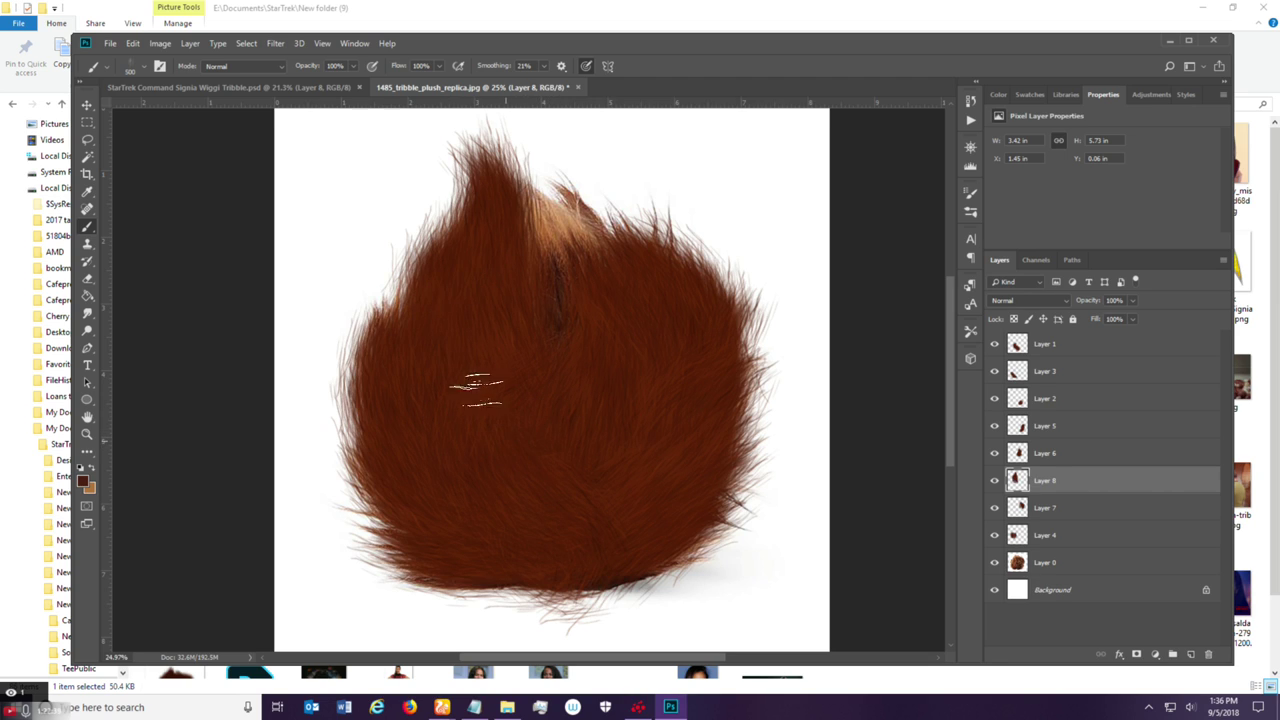
pyautogui.moveTo(450, 272)
pyautogui.mouseDown()
pyautogui.moveTo(430, 340)
pyautogui.moveTo(442, 375)
pyautogui.moveTo(440, 325)
pyautogui.mouseUp()
pyautogui.hotkey('ctrl', 'z')
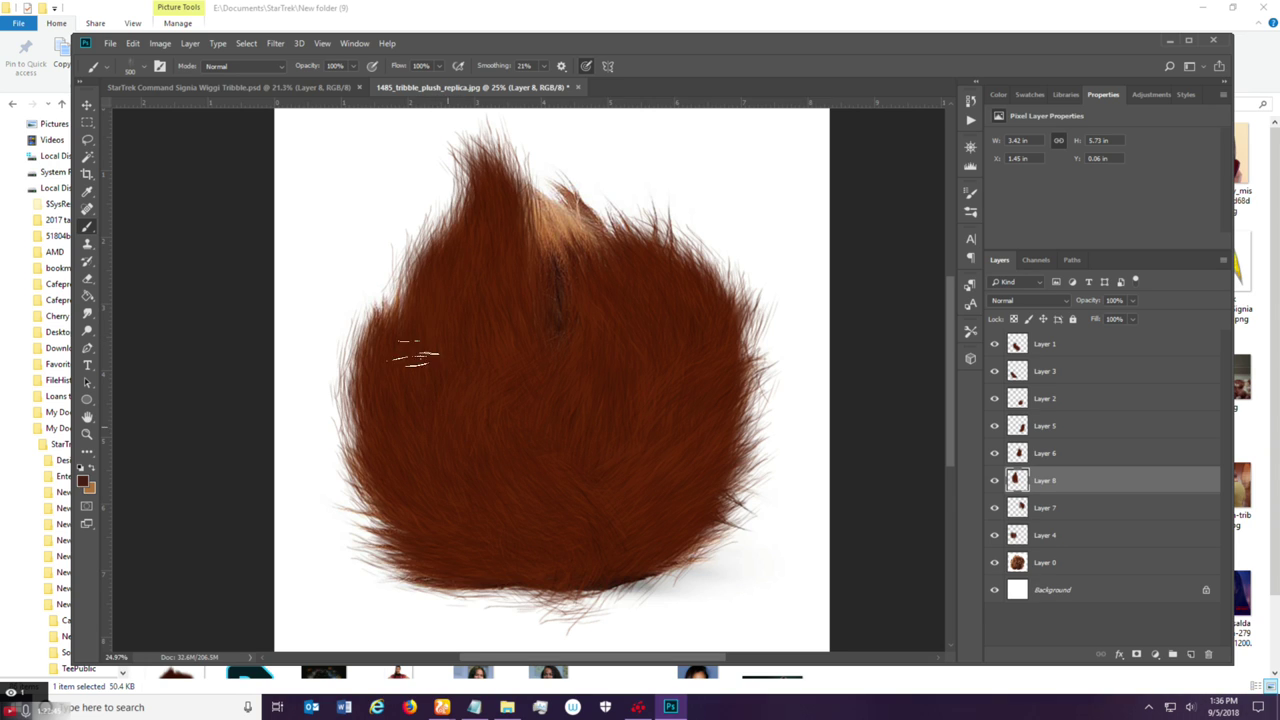
pyautogui.moveTo(540, 350); pyautogui.dragTo(540, 385)
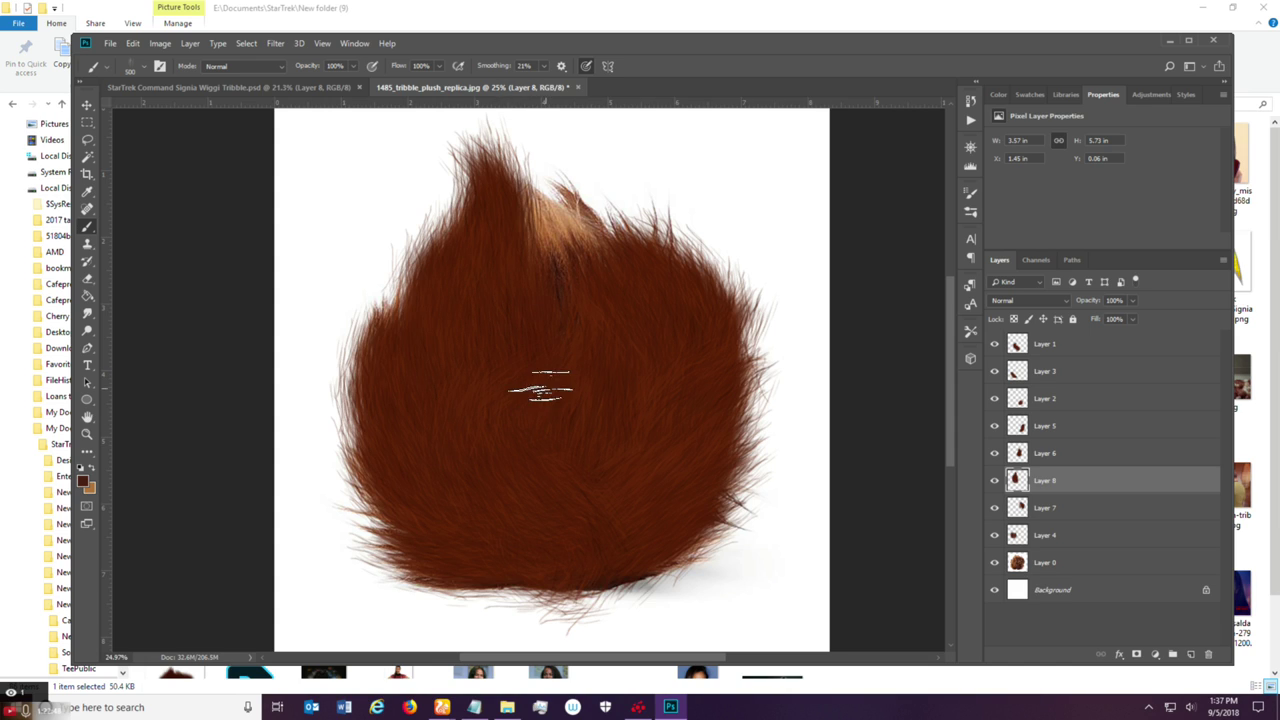
# Add a new layer between Layer 7 and Layer 8 and cover the remaining light fur near the tribble's top with dark fur.
pyautogui.click(1115, 510)
pyautogui.click(1192, 654)
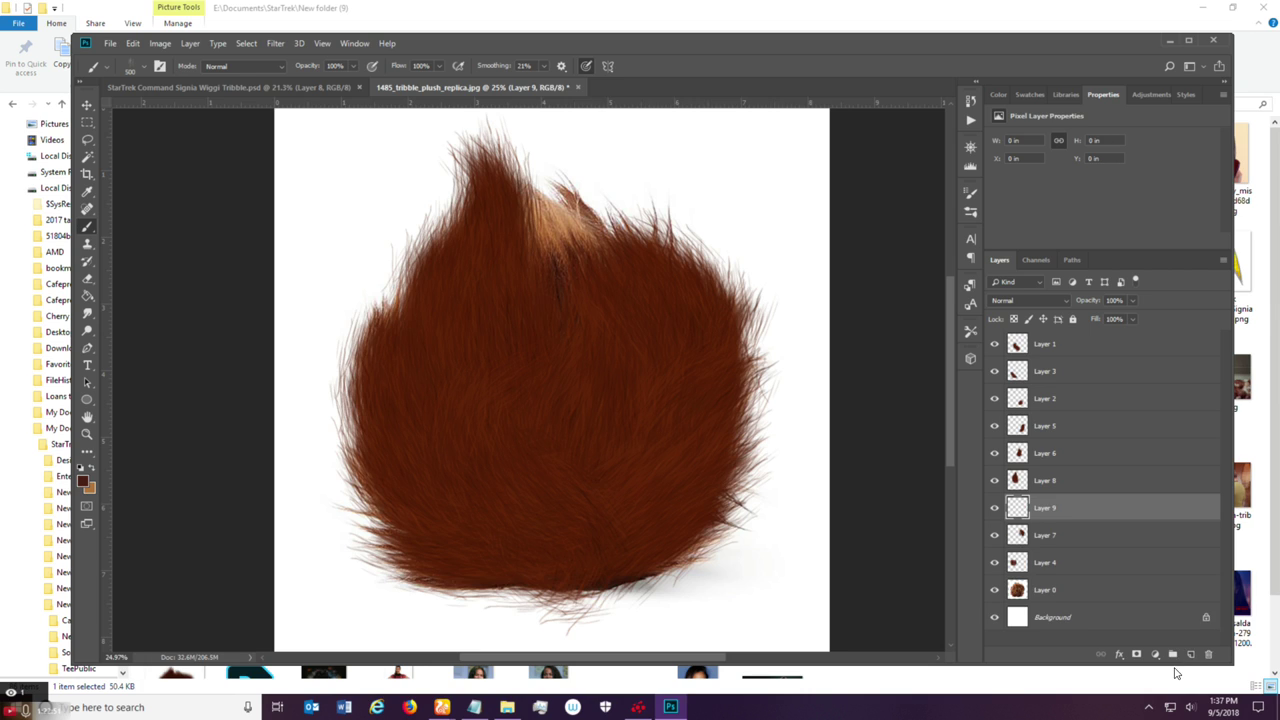
pyautogui.moveTo(557, 237)
pyautogui.mouseDown()
pyautogui.moveTo(543, 249)
pyautogui.moveTo(591, 277)
pyautogui.moveTo(583, 289)
pyautogui.mouseUp()
pyautogui.moveTo(540, 236)
pyautogui.mouseDown()
pyautogui.moveTo(562, 372)
pyautogui.moveTo(530, 240)
pyautogui.moveTo(558, 370)
pyautogui.moveTo(535, 245)
pyautogui.moveTo(562, 308)
pyautogui.moveTo(525, 220)
pyautogui.moveTo(610, 275)
pyautogui.moveTo(570, 222)
pyautogui.moveTo(590, 258)
pyautogui.mouseUp()
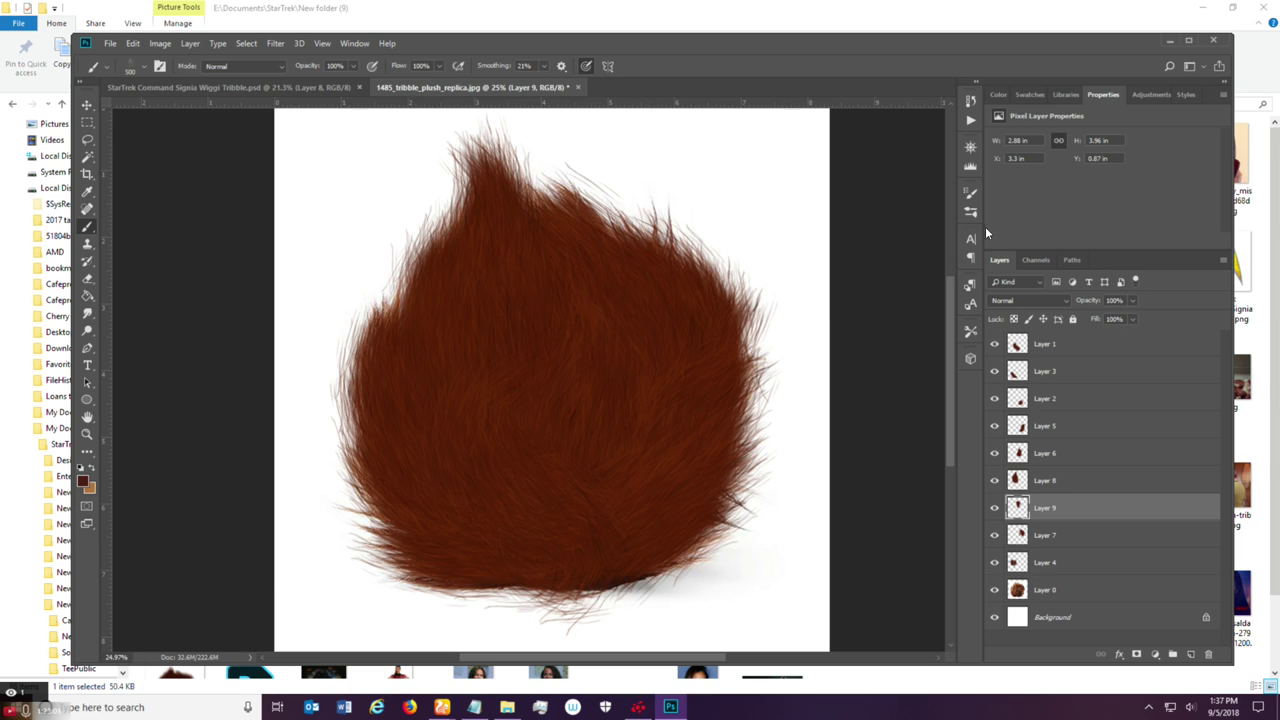
# Set the hair brush to 504 px size and 13% spacing.
pyautogui.click(969, 195)
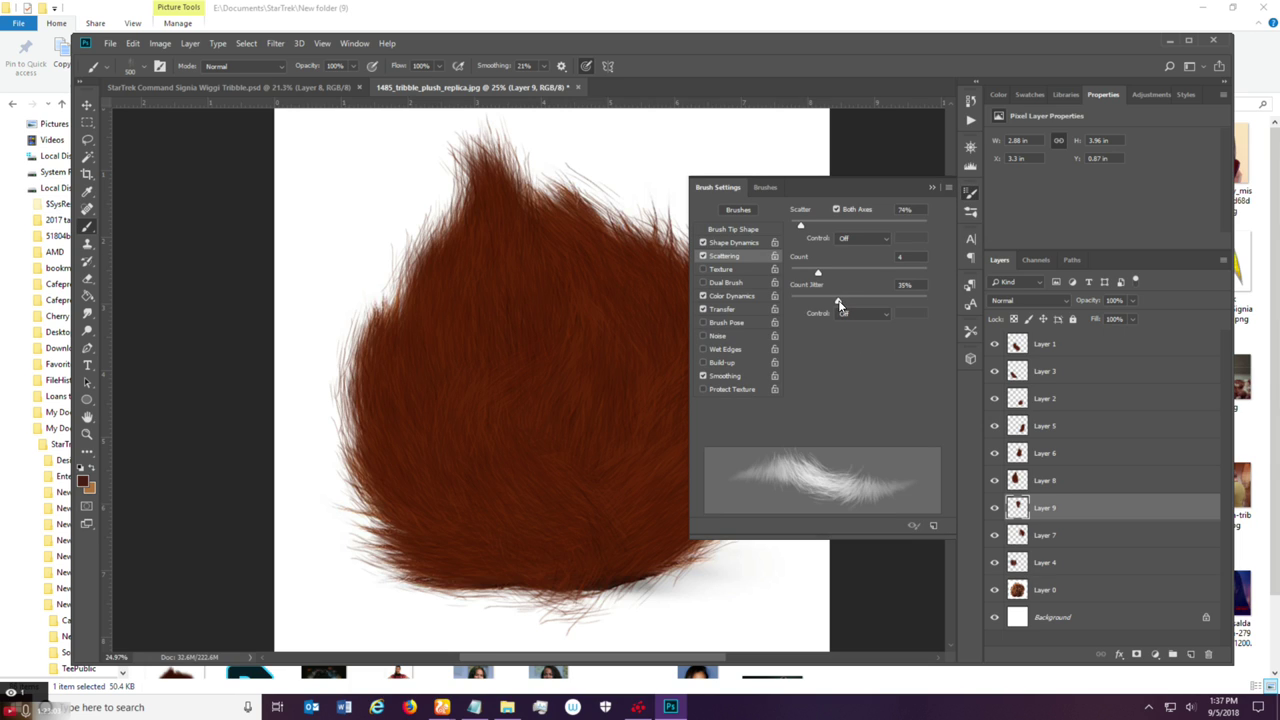
pyautogui.click(770, 242)
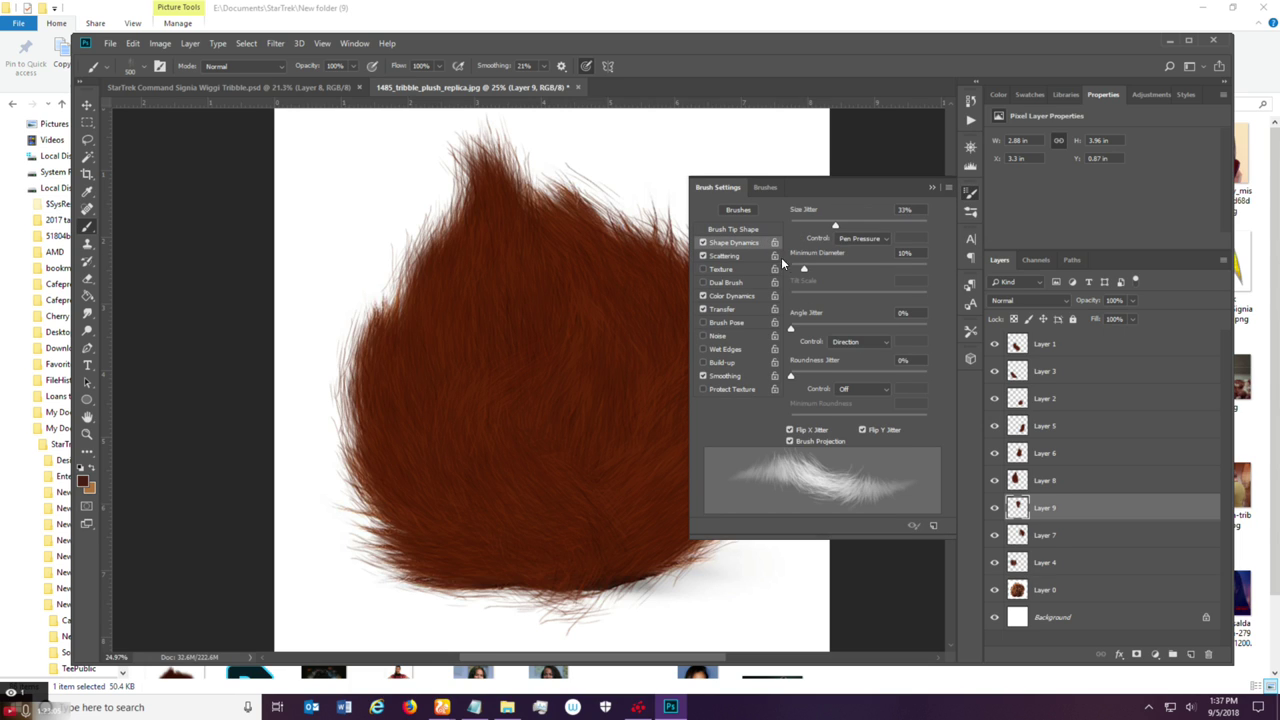
pyautogui.click(778, 231)
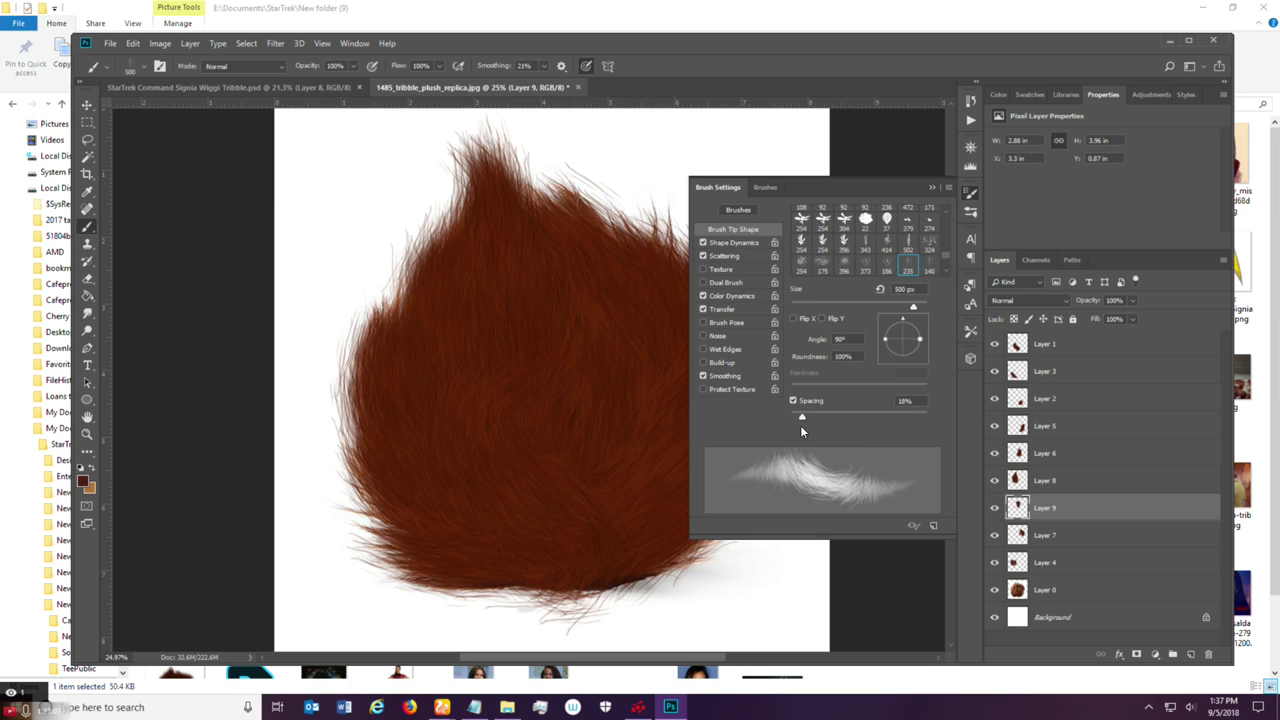
pyautogui.moveTo(801, 420); pyautogui.dragTo(798, 418)
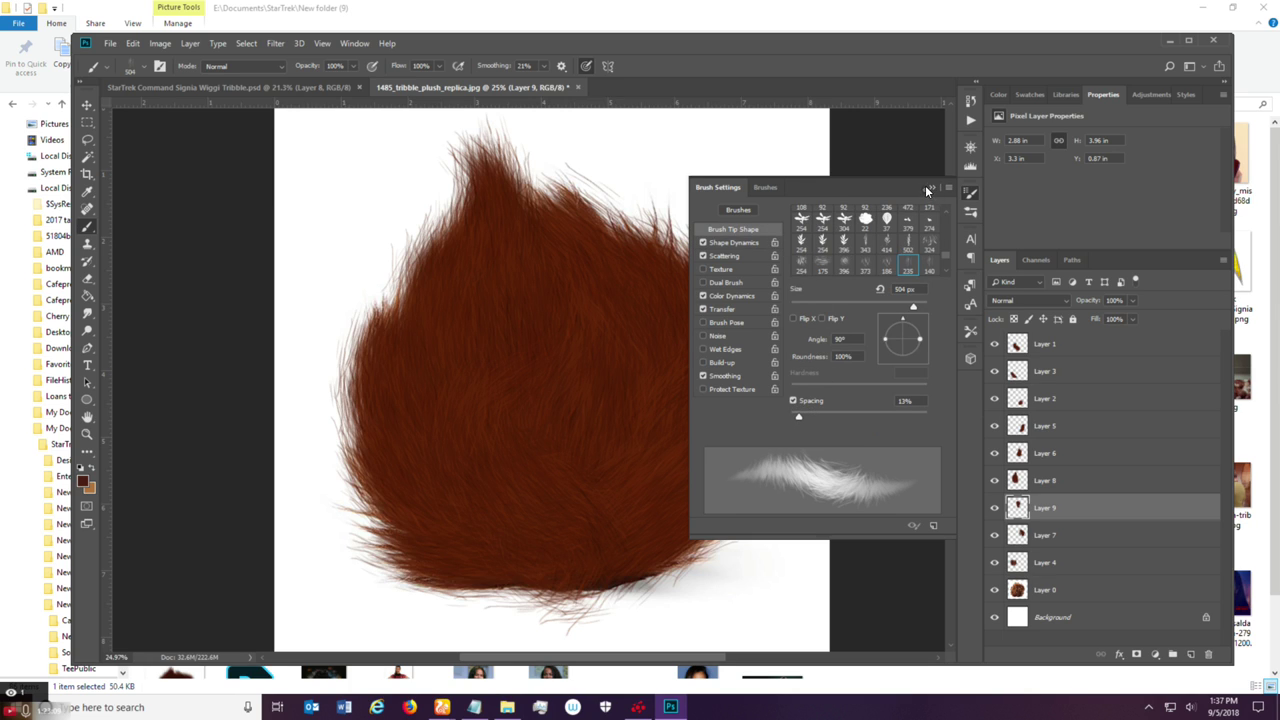
# Paint more dark fur strokes on Layer 9 over the tribble's upper right and center.
pyautogui.click(932, 187)
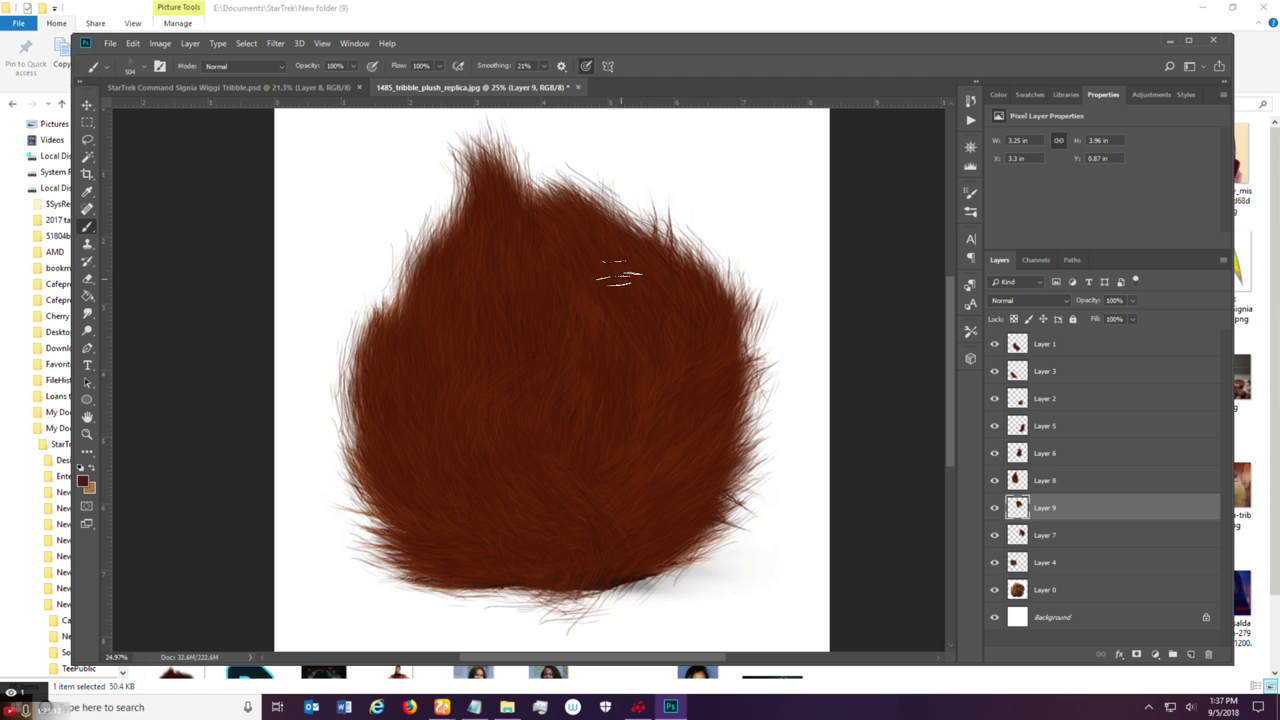
pyautogui.moveTo(650, 292)
pyautogui.mouseDown()
pyautogui.moveTo(665, 316)
pyautogui.moveTo(615, 290)
pyautogui.mouseUp()
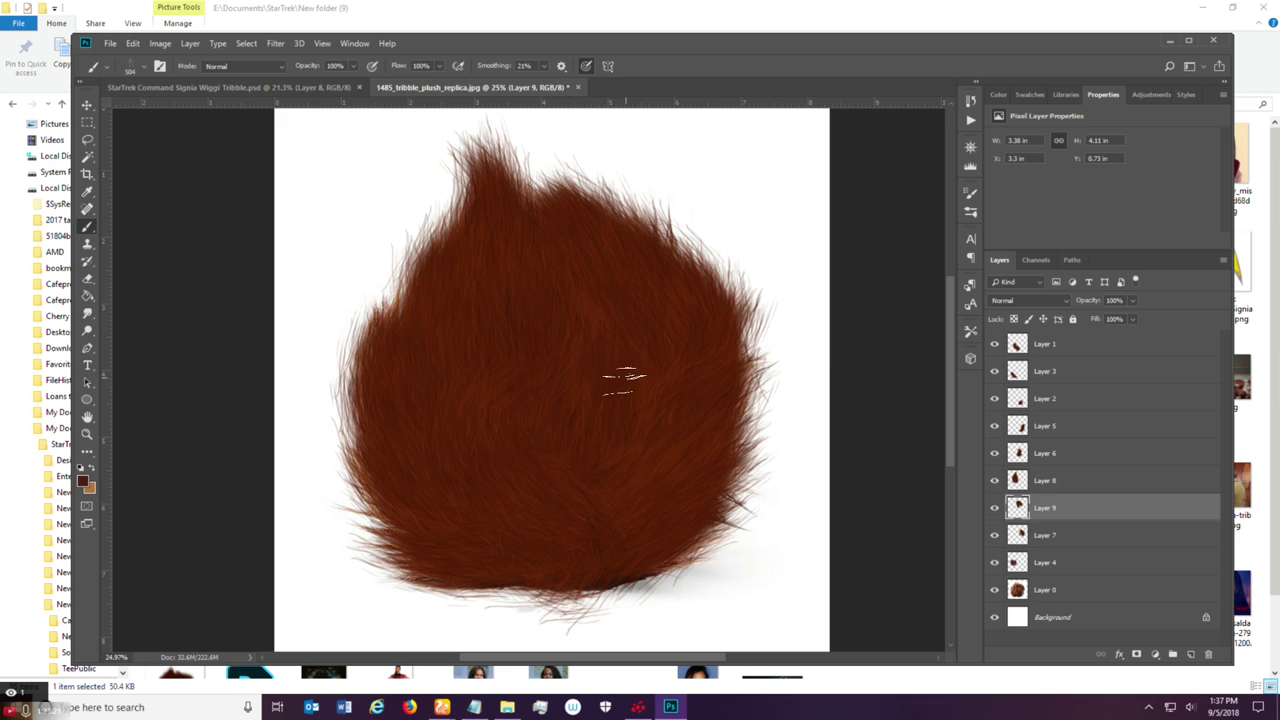
pyautogui.moveTo(650, 402)
pyautogui.mouseDown()
pyautogui.moveTo(600, 390)
pyautogui.moveTo(580, 312)
pyautogui.mouseUp()
pyautogui.scroll(-3, 560, 470)
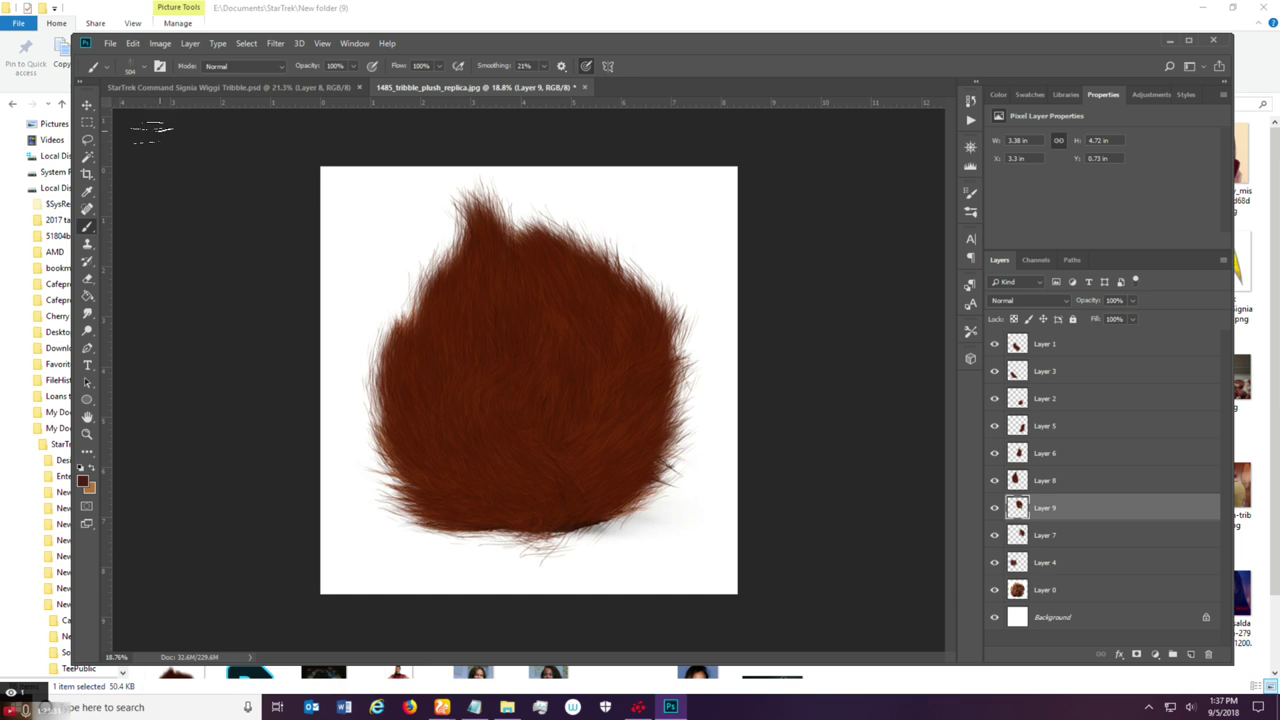
pyautogui.click(87, 417)
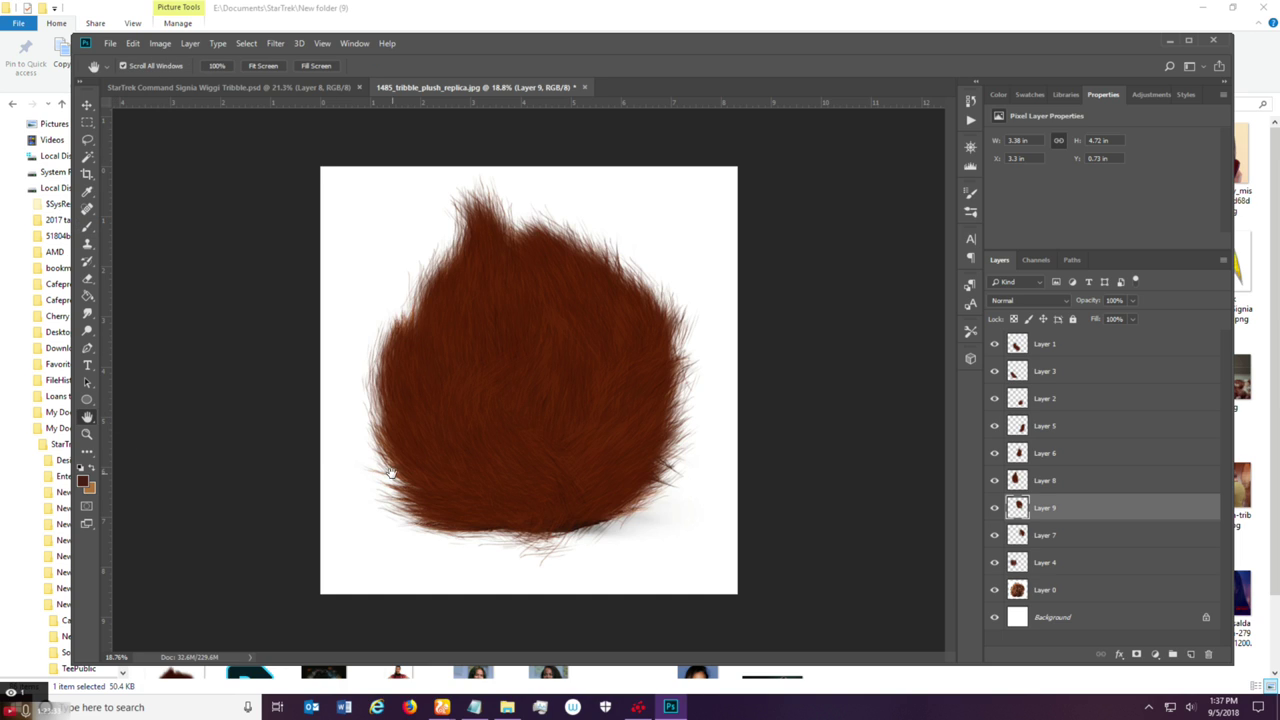
pyautogui.scroll(1, 525, 497)
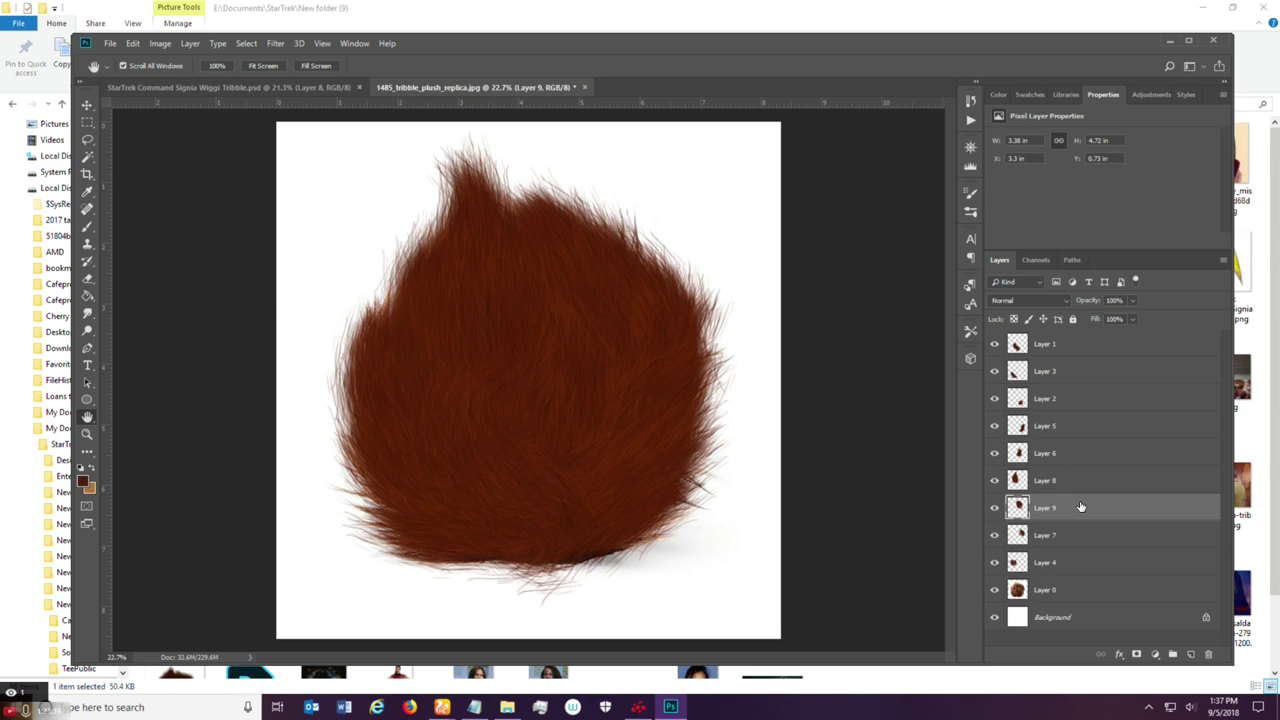
# Add a Multiply drop shadow with 49% opacity, 0 px distance and 47 px size to Layer 4 and Layer 7.
pyautogui.doubleClick(1068, 566)
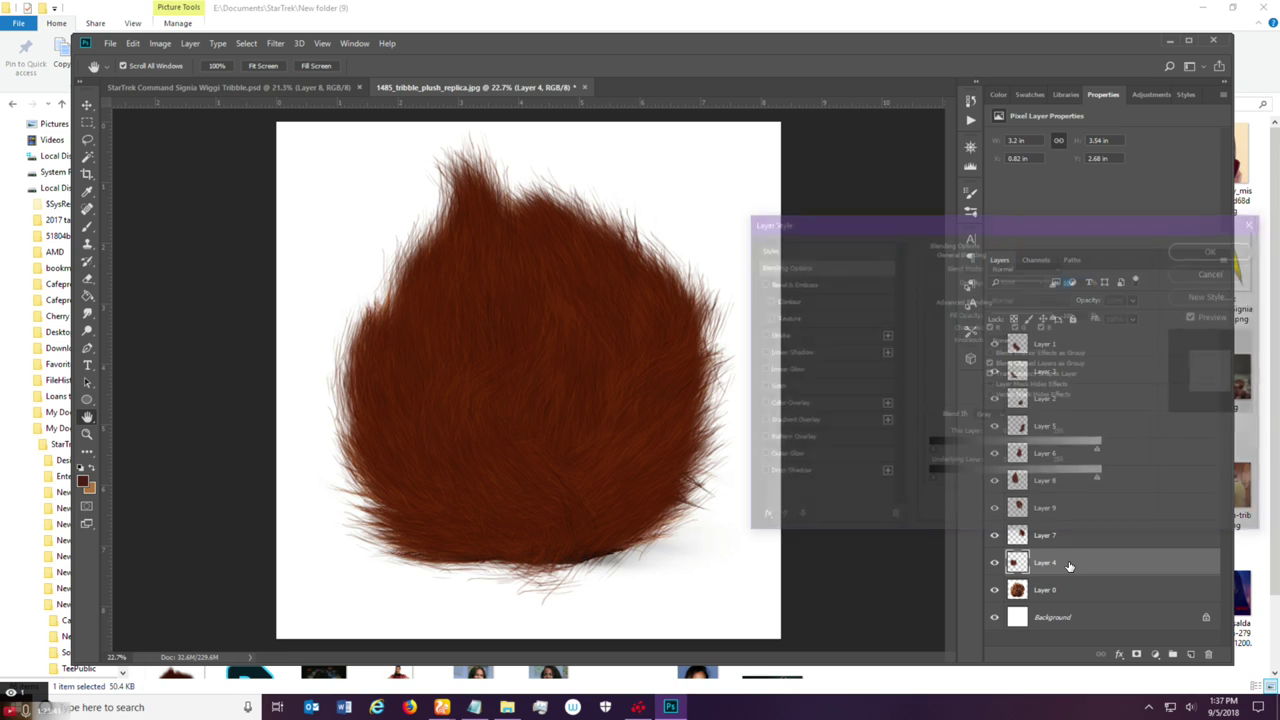
pyautogui.click(786, 473)
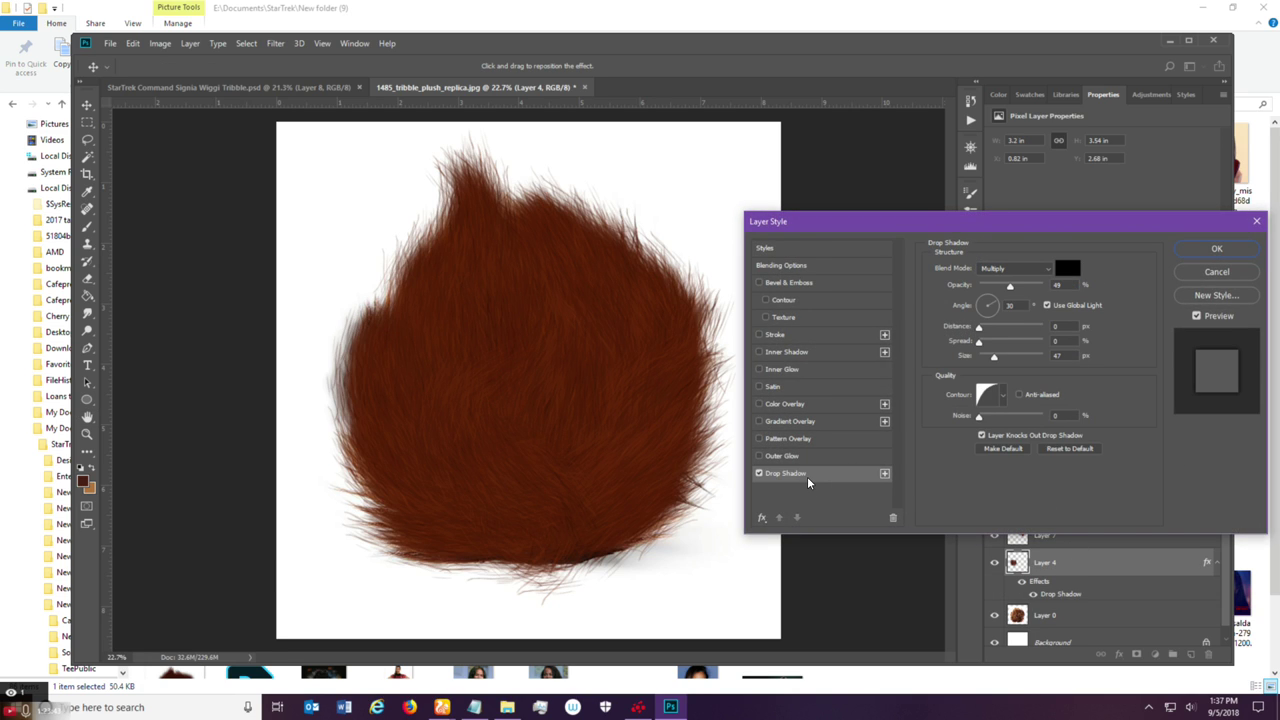
pyautogui.click(1216, 248)
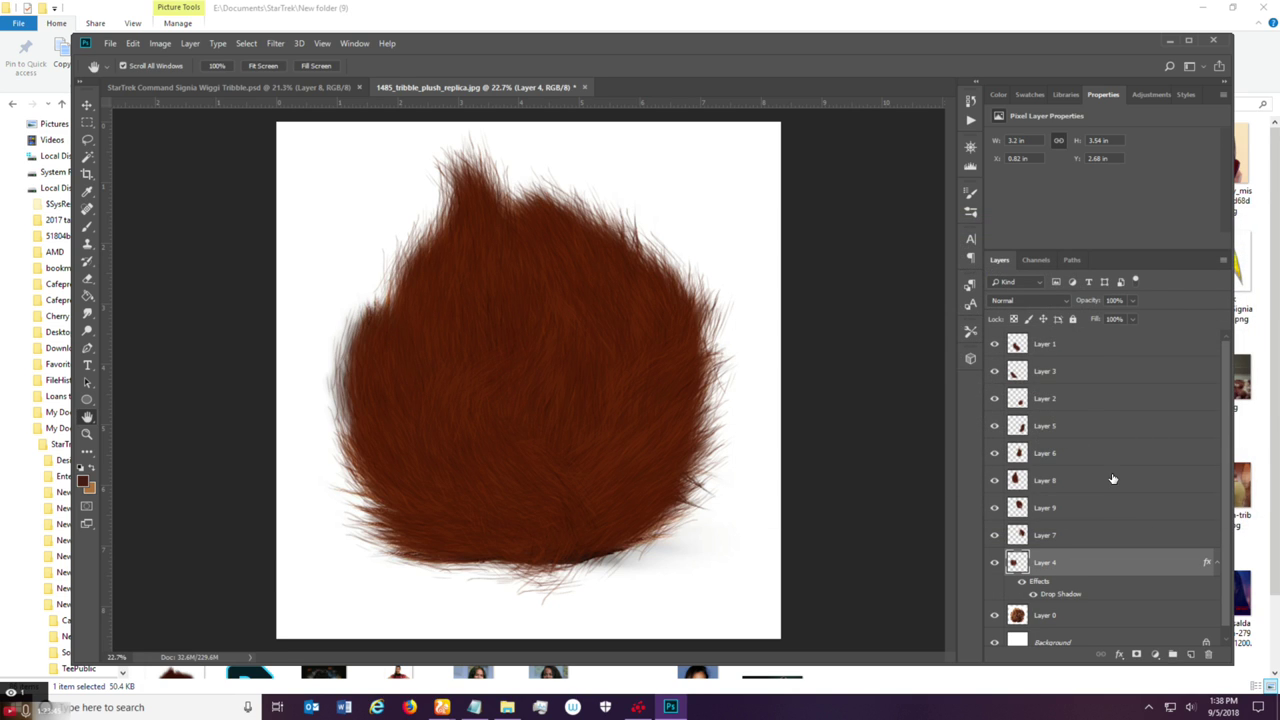
pyautogui.doubleClick(1097, 528)
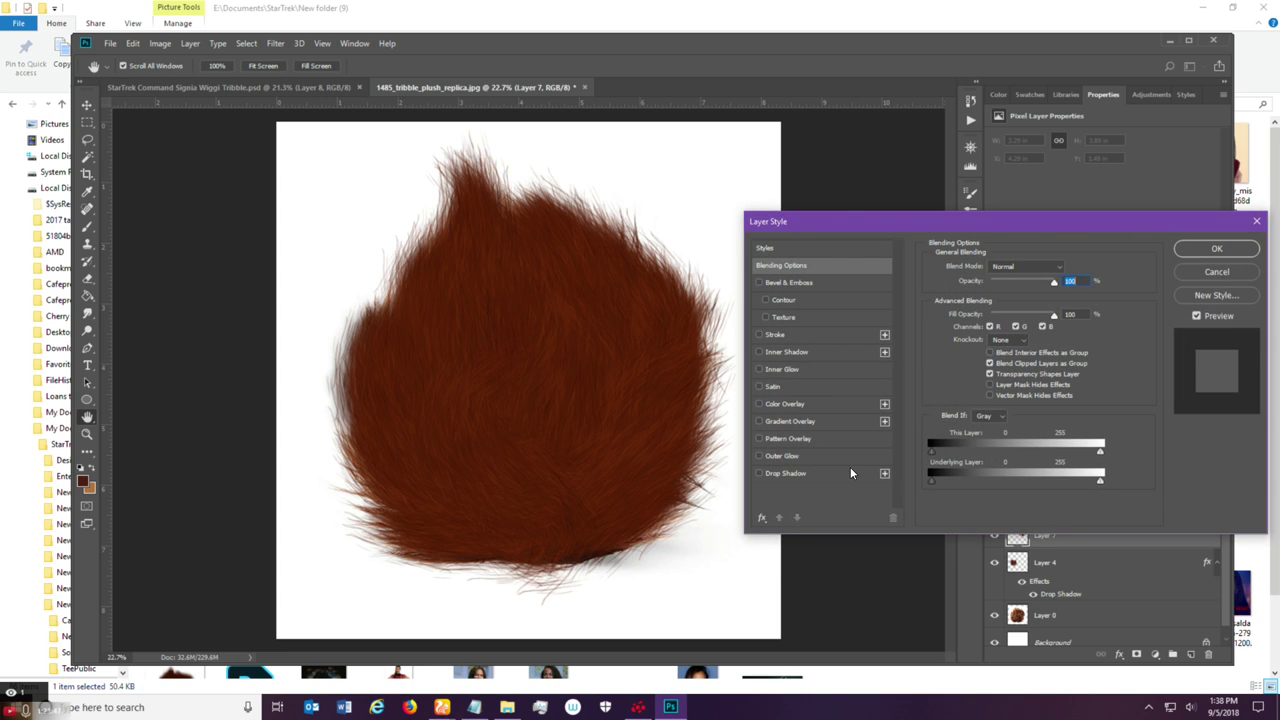
pyautogui.click(838, 477)
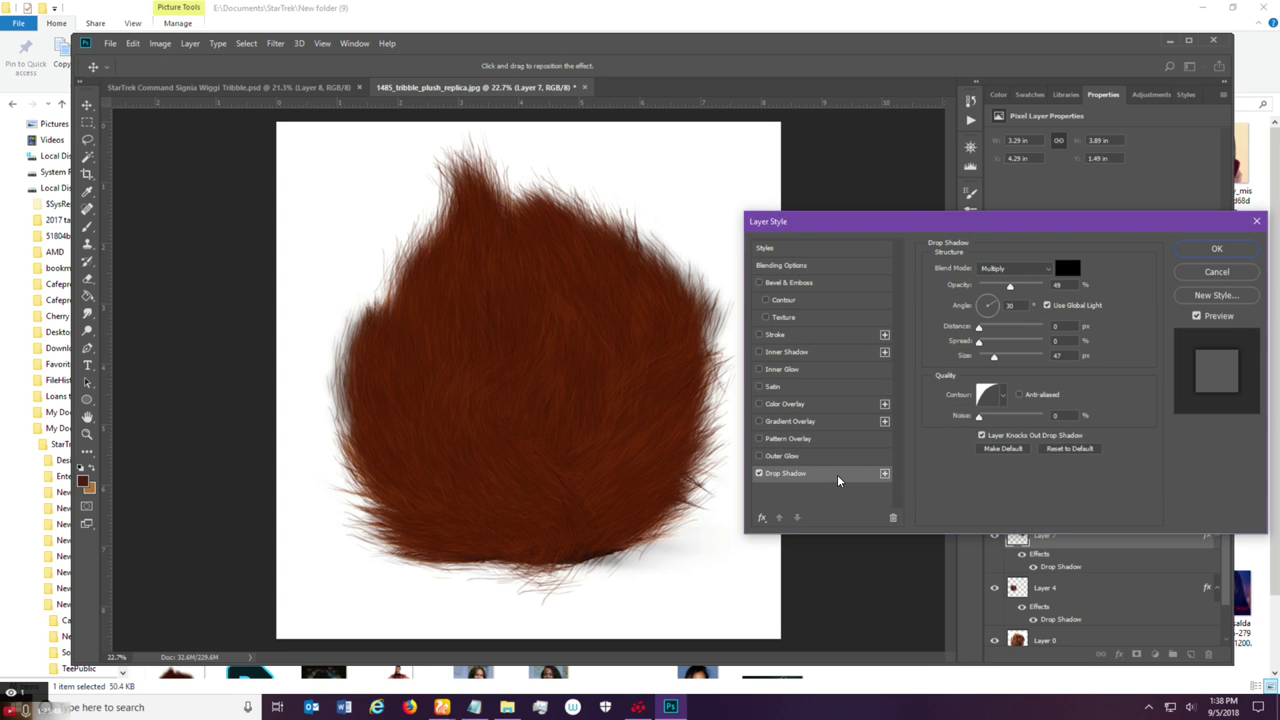
pyautogui.click(1218, 249)
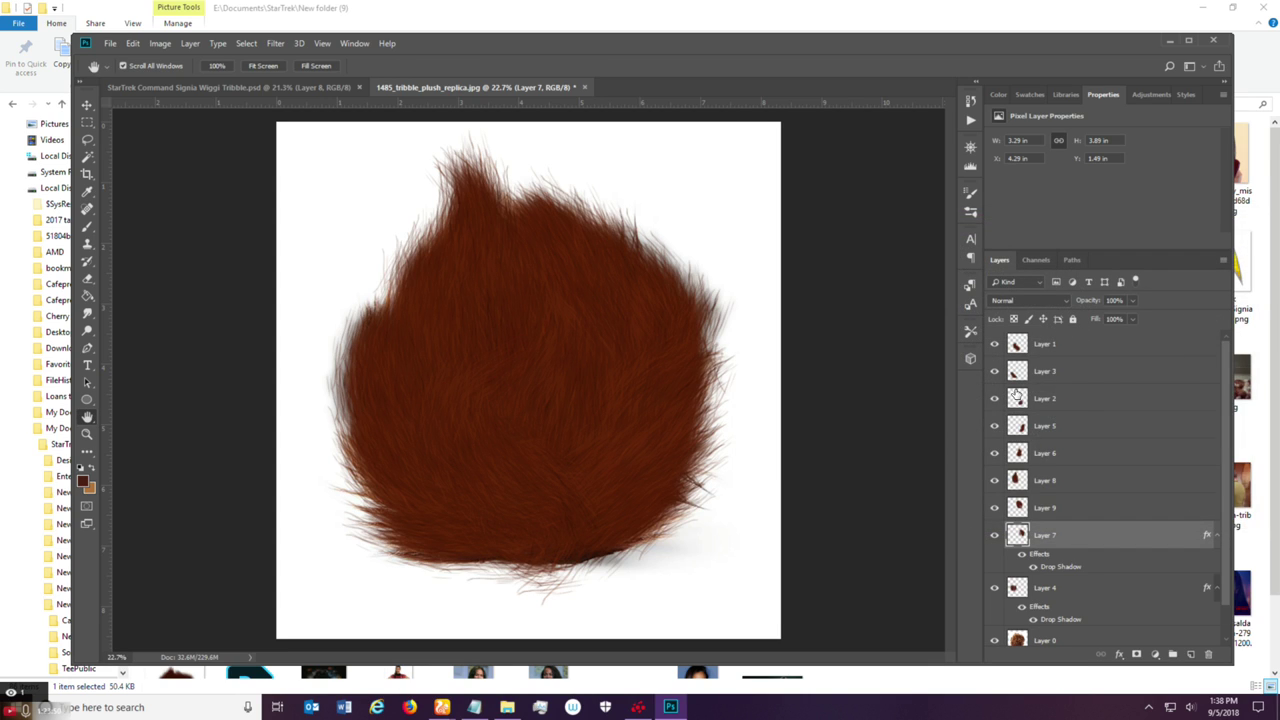
# Give Layer 9 and Layer 8 the same drop shadow, with 49% opacity and 47 px size.
pyautogui.doubleClick(1081, 499)
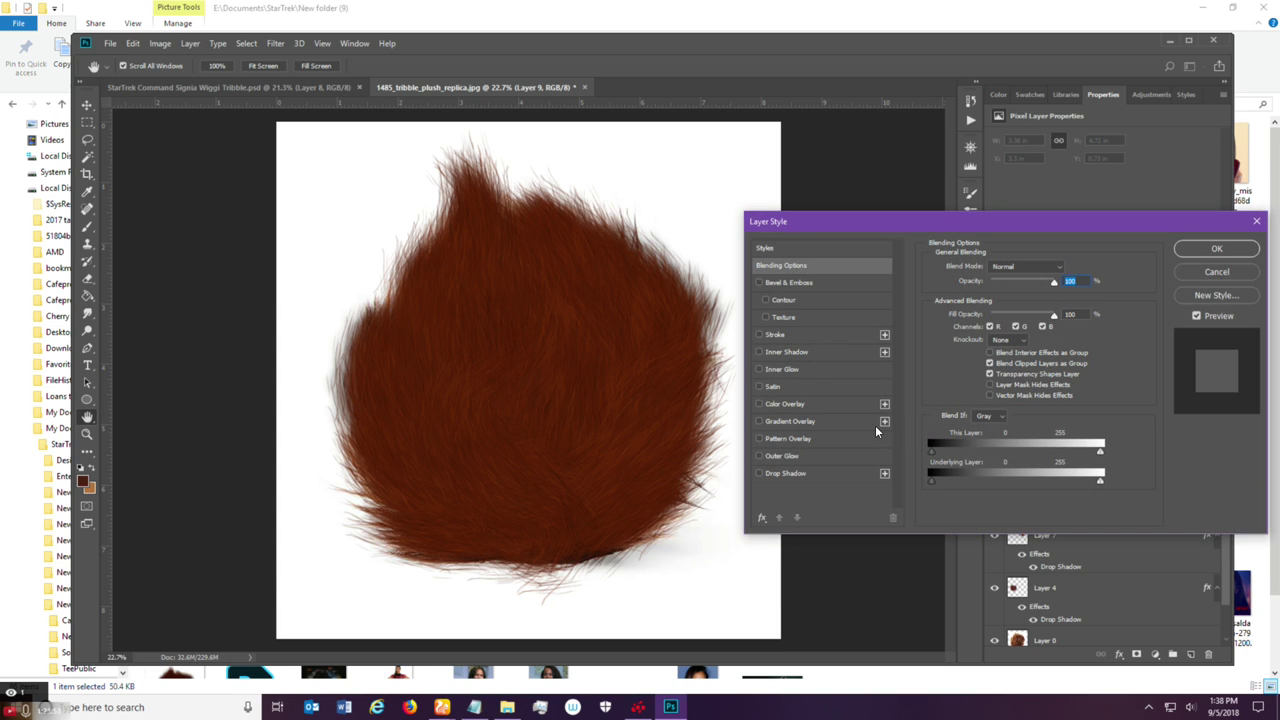
pyautogui.click(815, 474)
pyautogui.click(1217, 249)
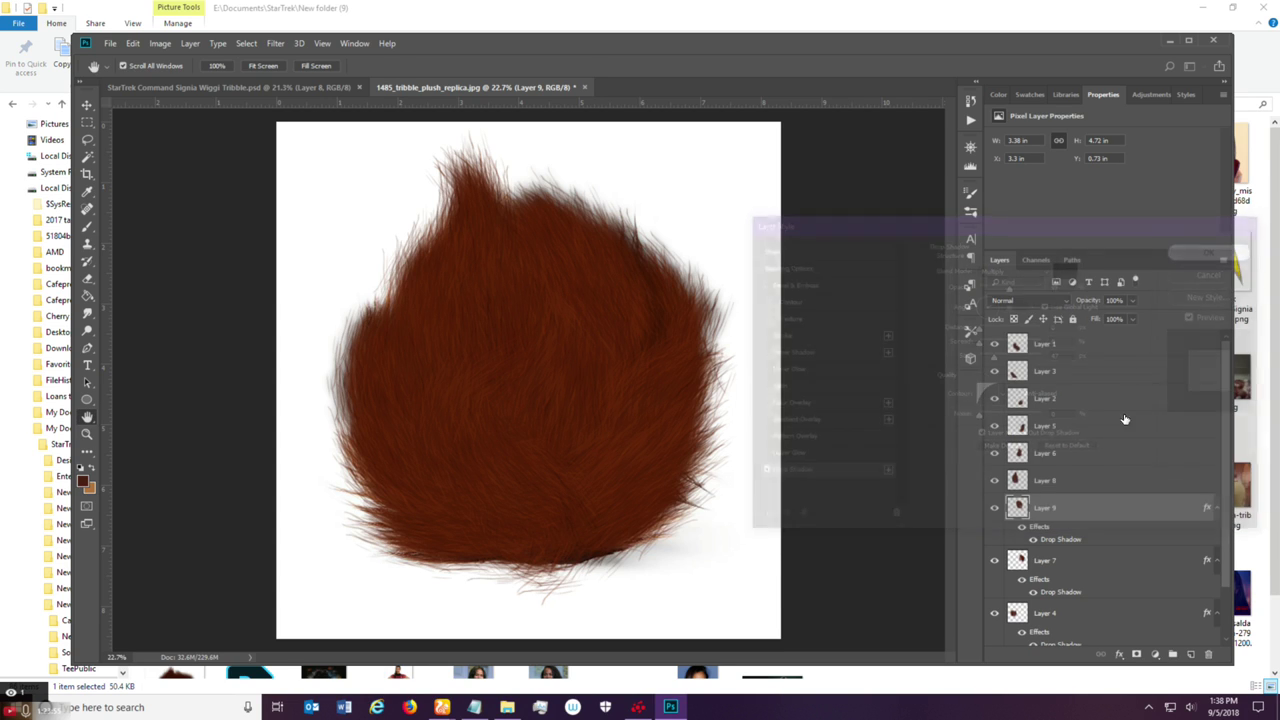
pyautogui.click(1081, 466)
pyautogui.click(1090, 480)
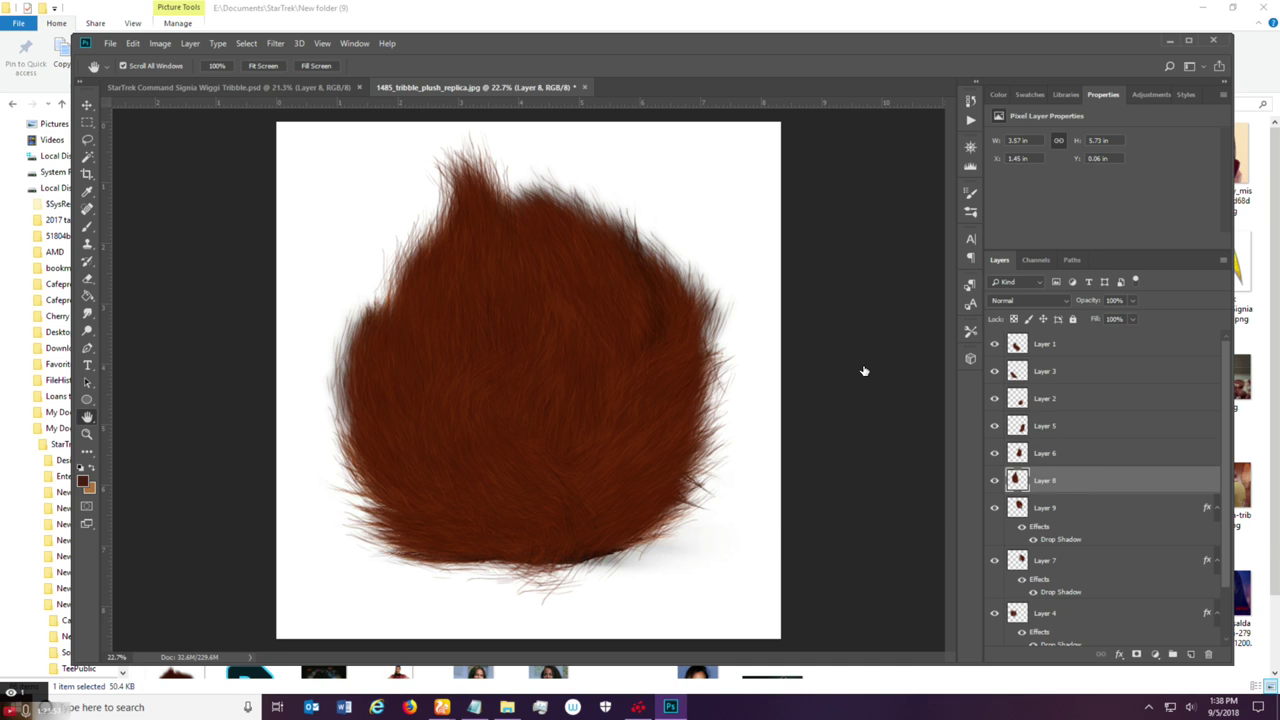
pyautogui.click(810, 479)
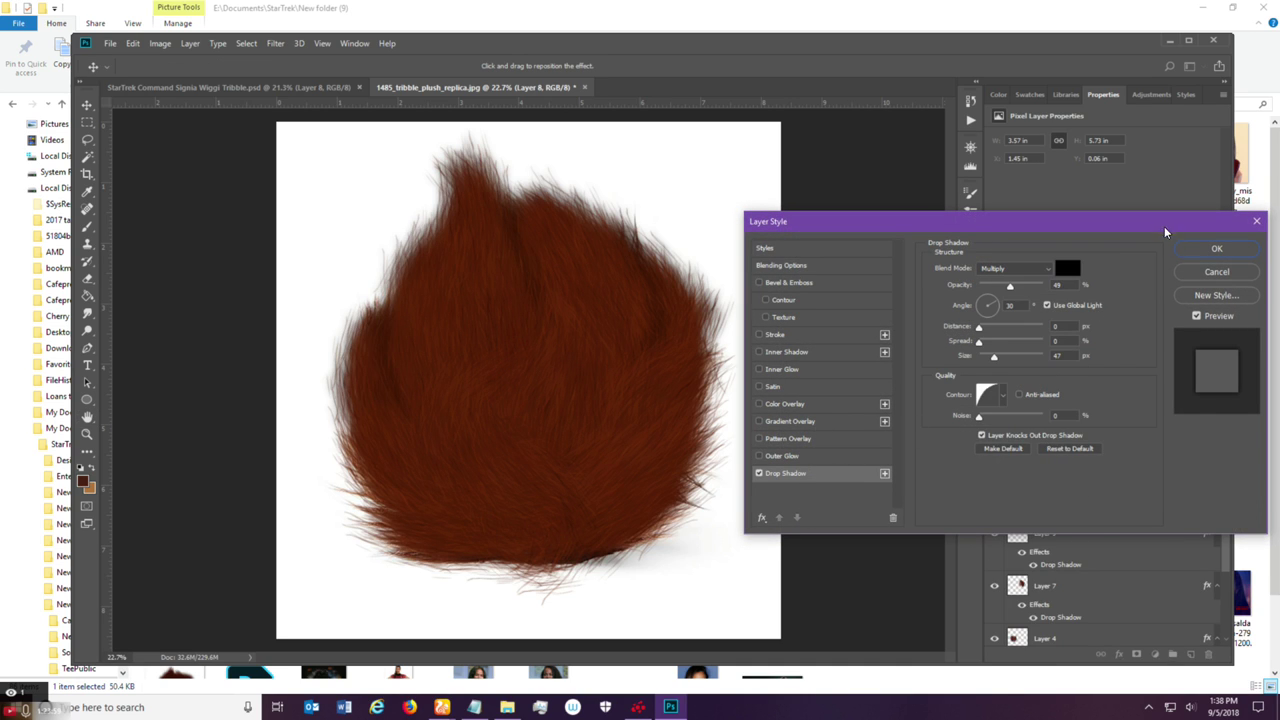
pyautogui.click(1217, 249)
# Add the same black drop shadow to Layer 6 and Layer 5.
pyautogui.click(1095, 453)
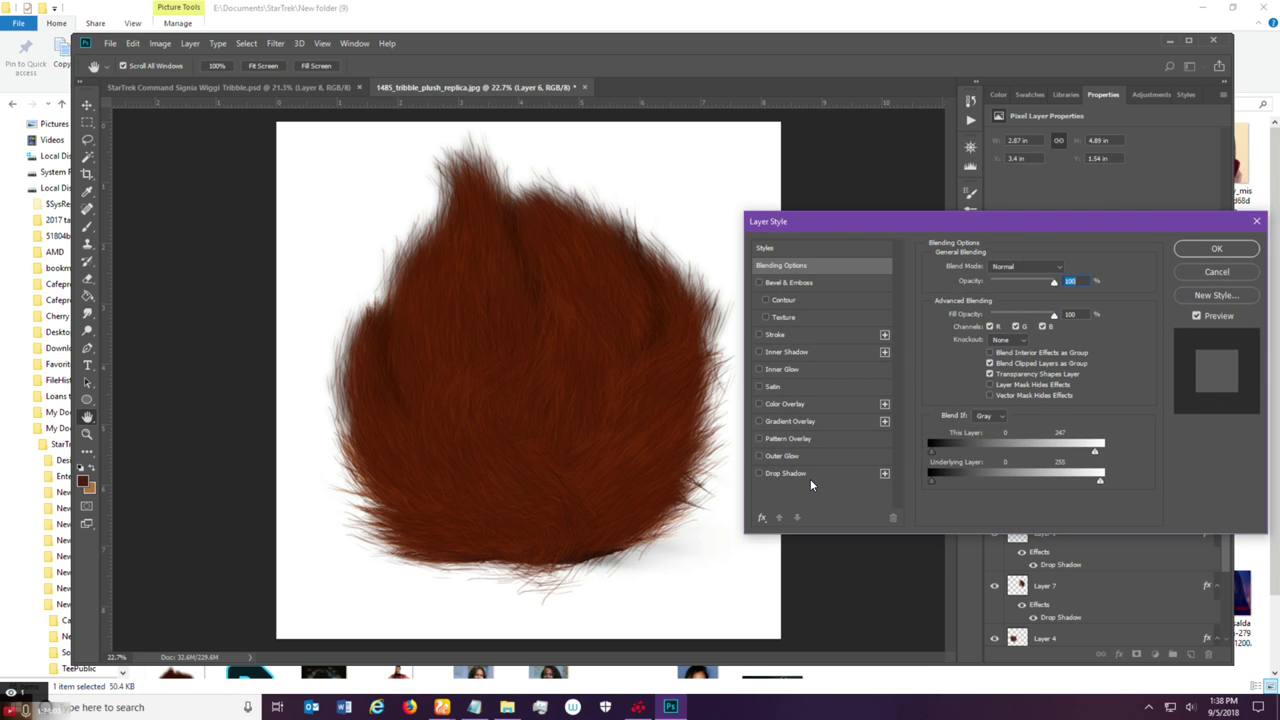
pyautogui.click(810, 479)
pyautogui.click(1217, 249)
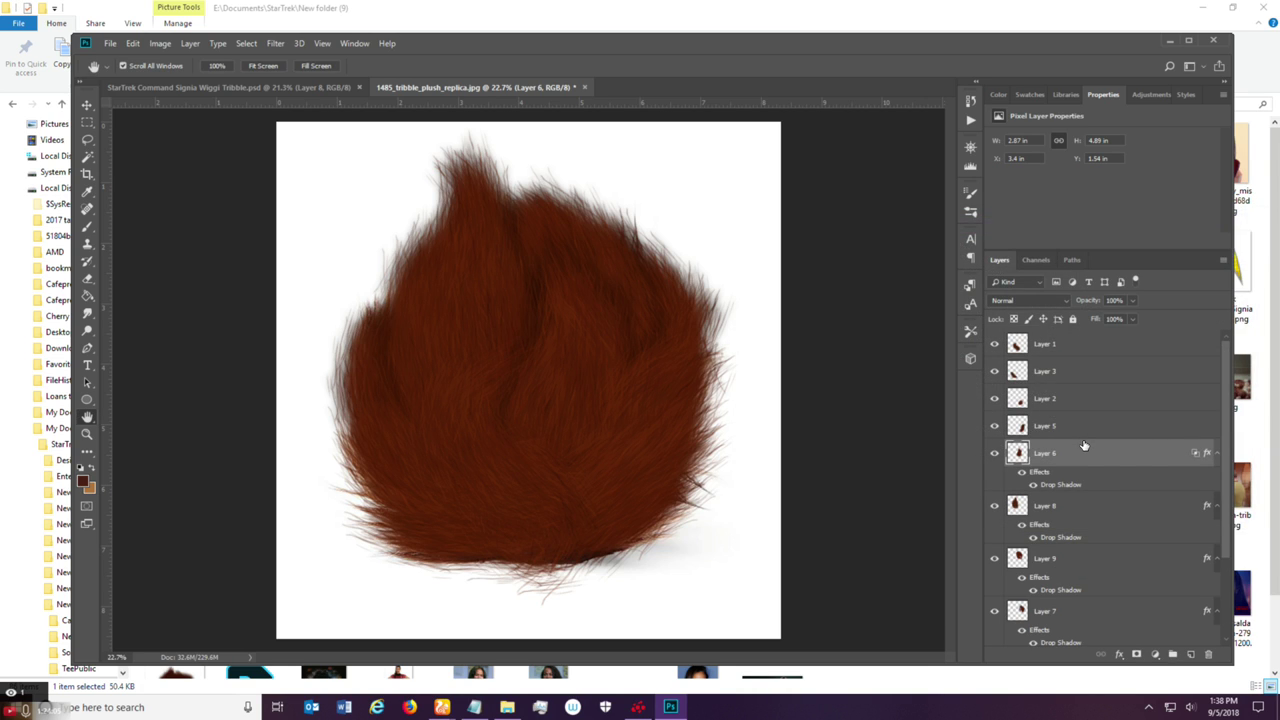
pyautogui.click(1082, 428)
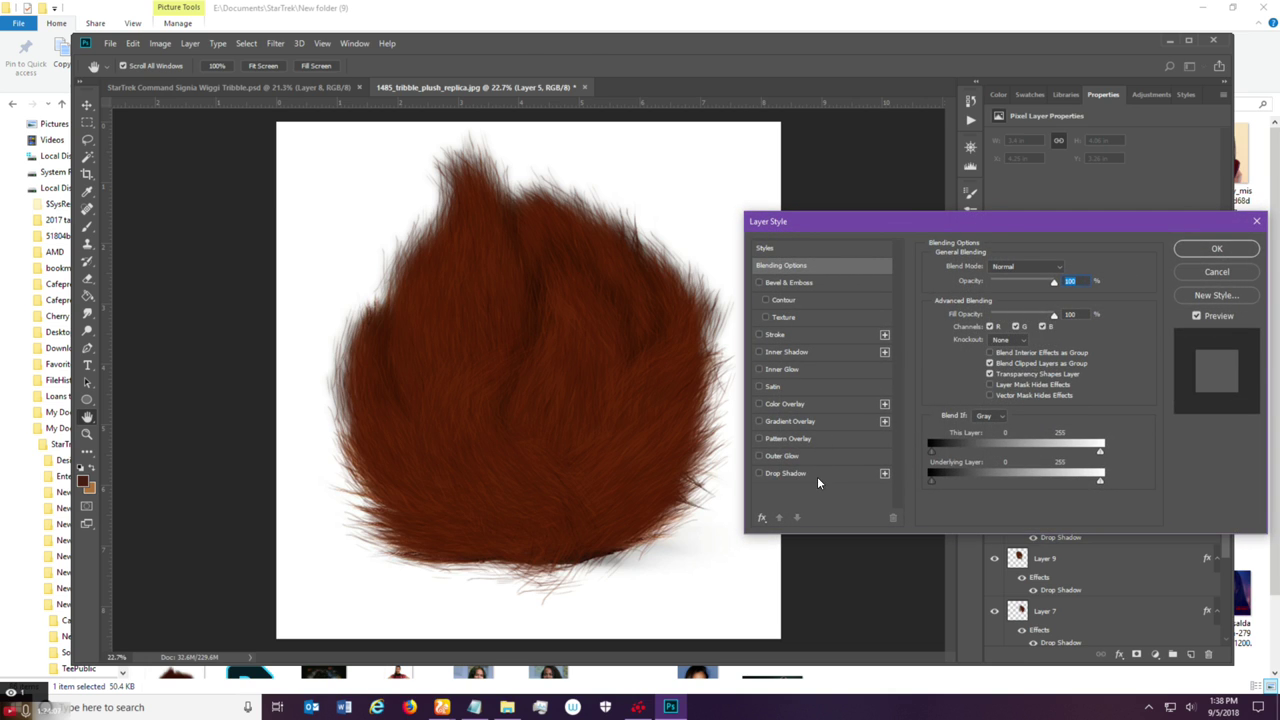
pyautogui.click(815, 476)
pyautogui.click(1217, 249)
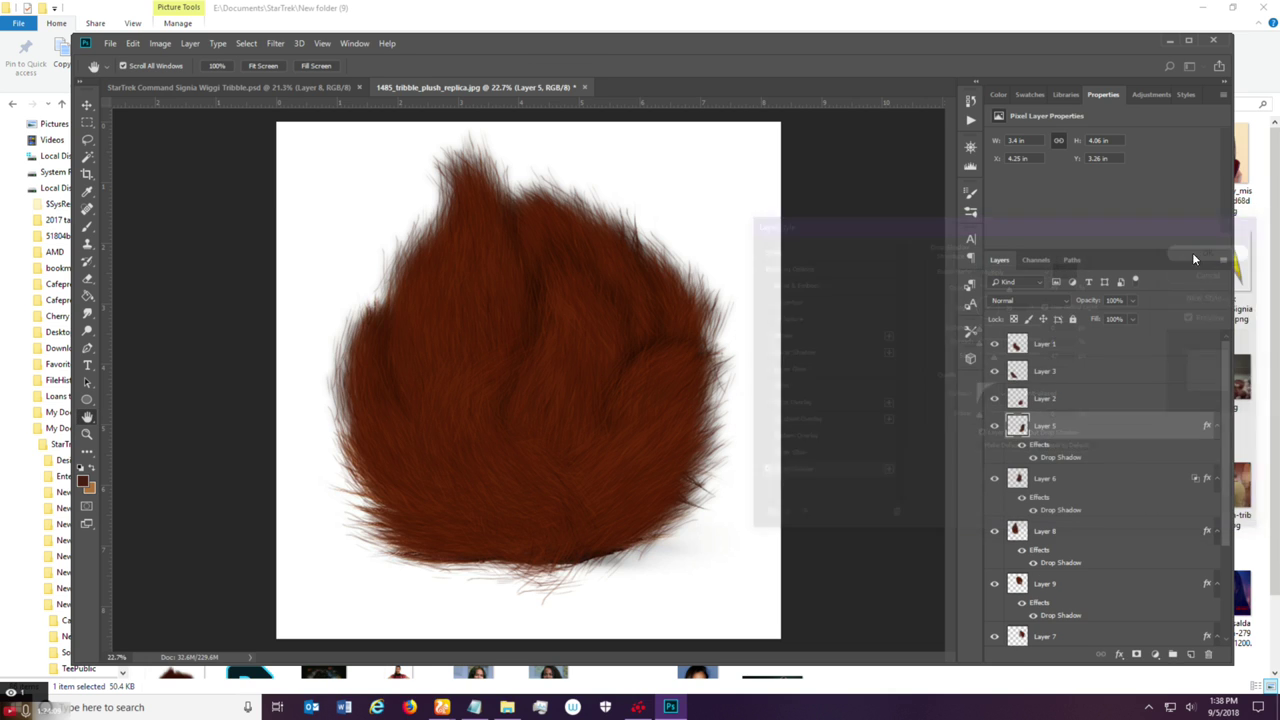
# Add a drop shadow to Layer 2 with 49% opacity and its size reduced to 0 px.
pyautogui.click(1104, 402)
pyautogui.doubleClick(1104, 402)
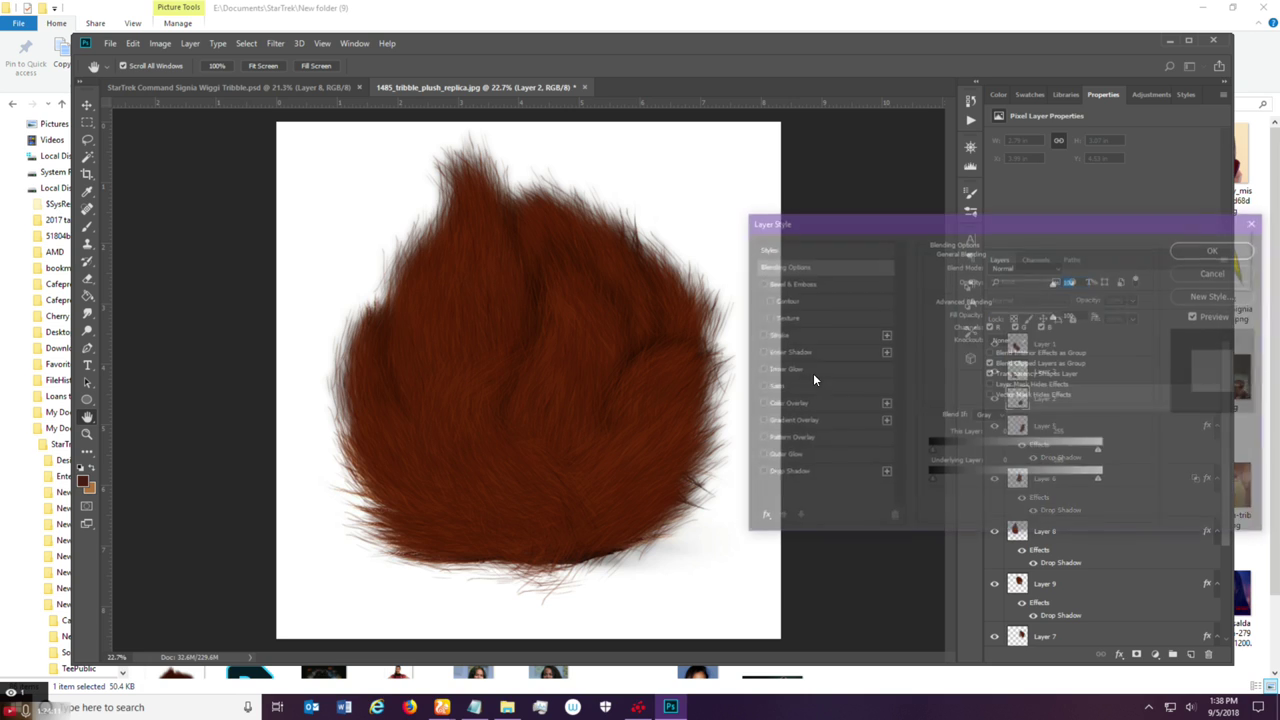
pyautogui.click(824, 473)
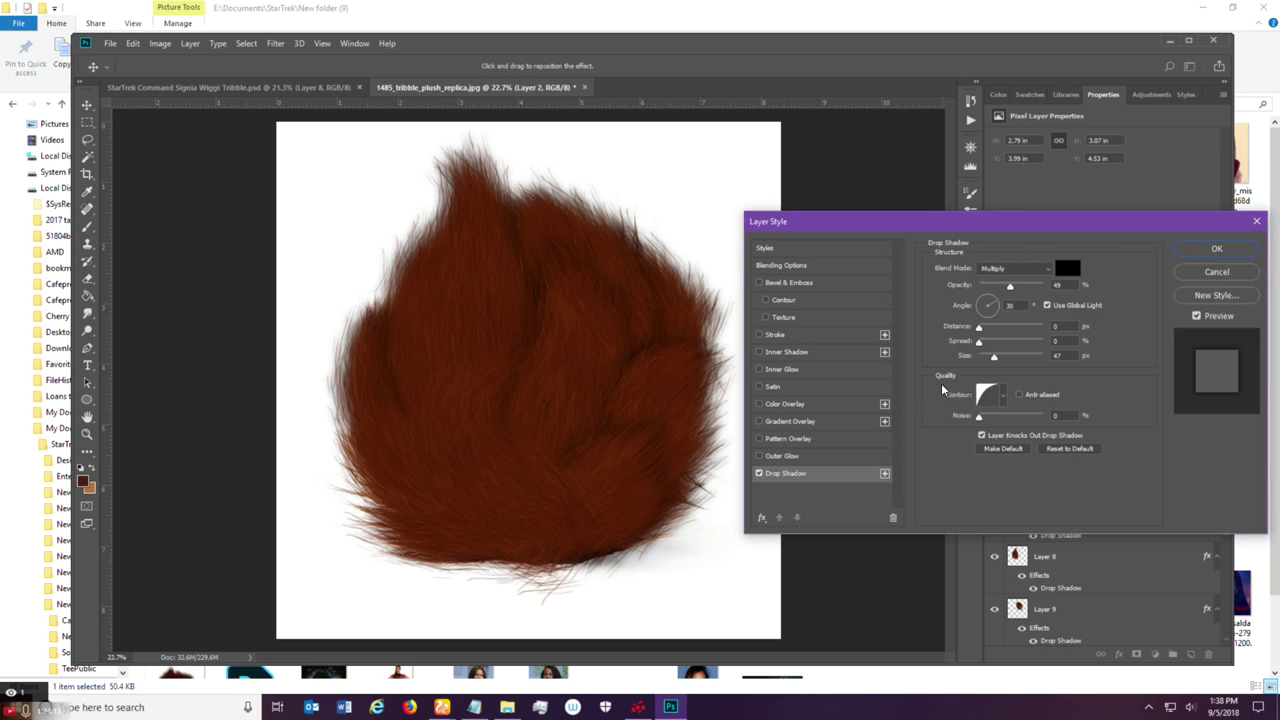
pyautogui.moveTo(995, 357); pyautogui.dragTo(973, 368)
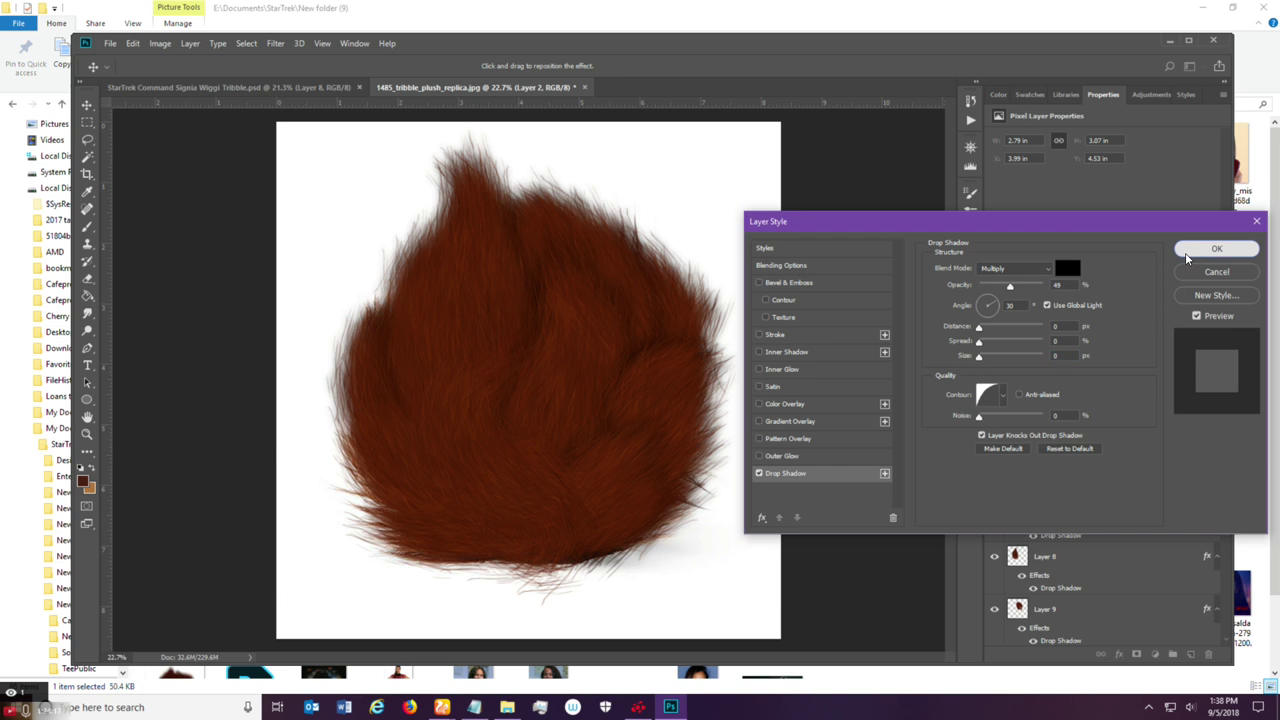
pyautogui.click(1212, 249)
# Reduce the size of Layer 5's drop shadow to 0 px.
pyautogui.doubleClick(1084, 460)
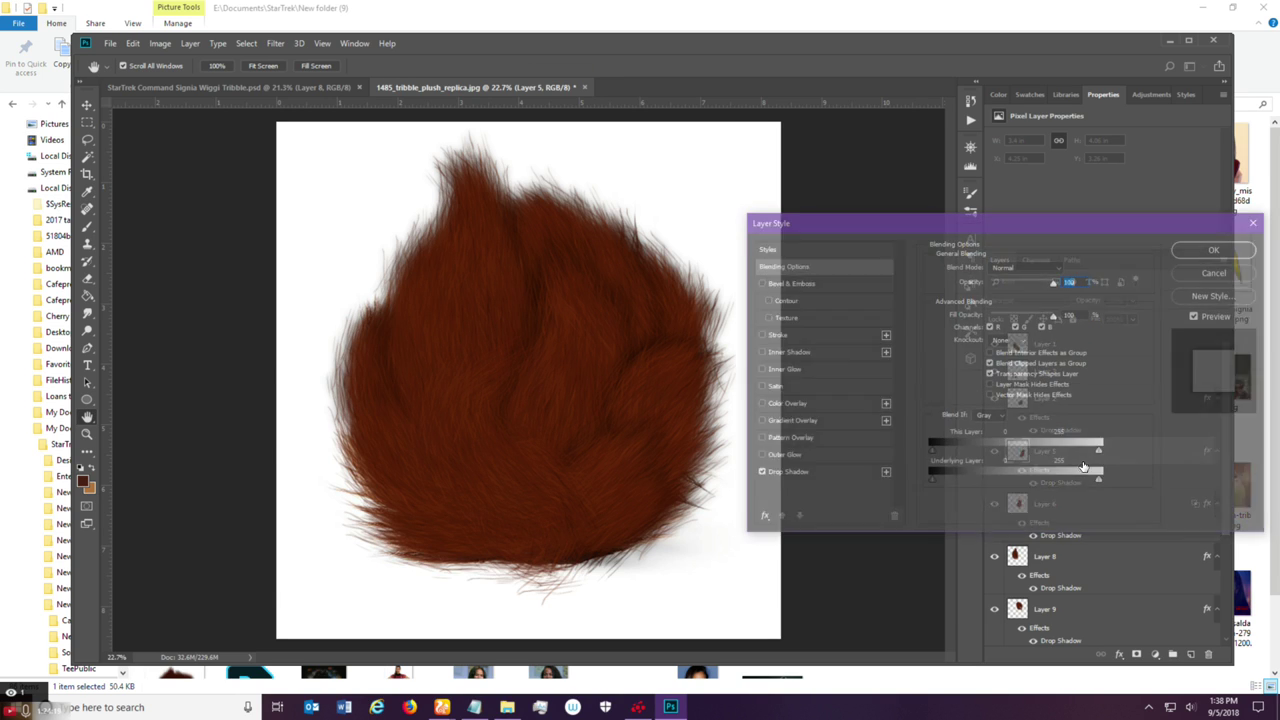
pyautogui.click(810, 475)
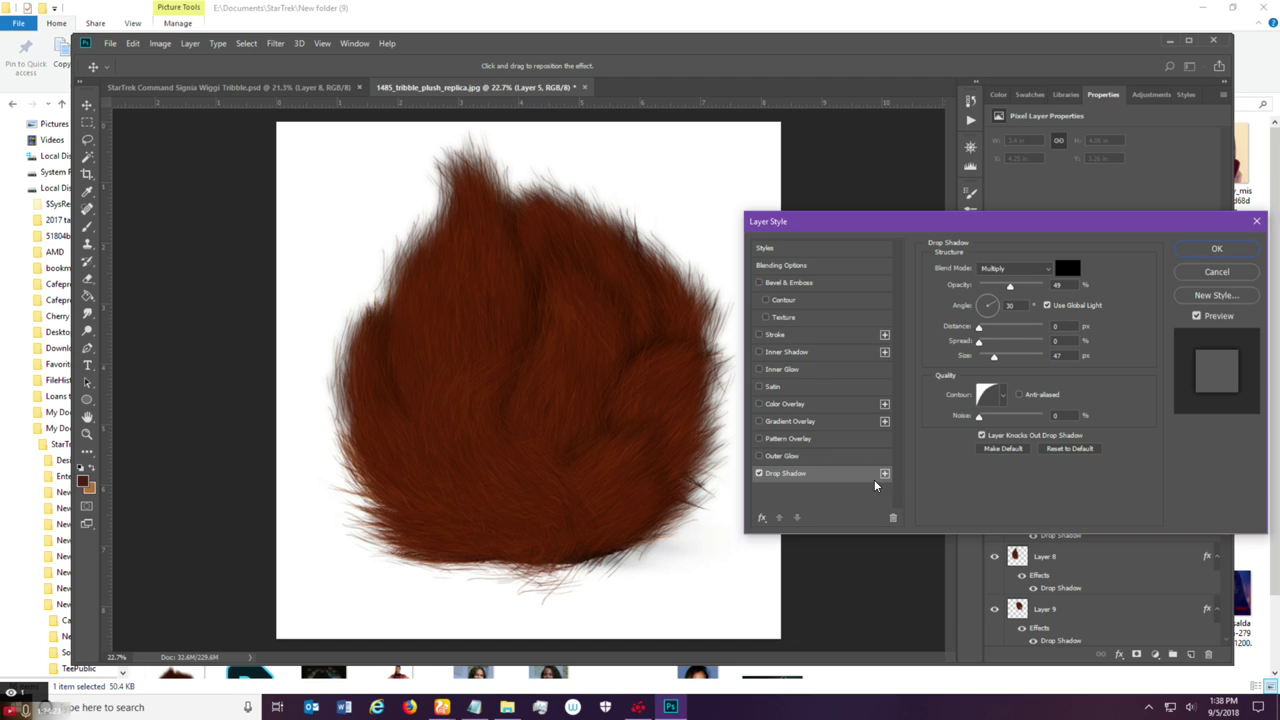
pyautogui.moveTo(994, 357); pyautogui.dragTo(955, 363)
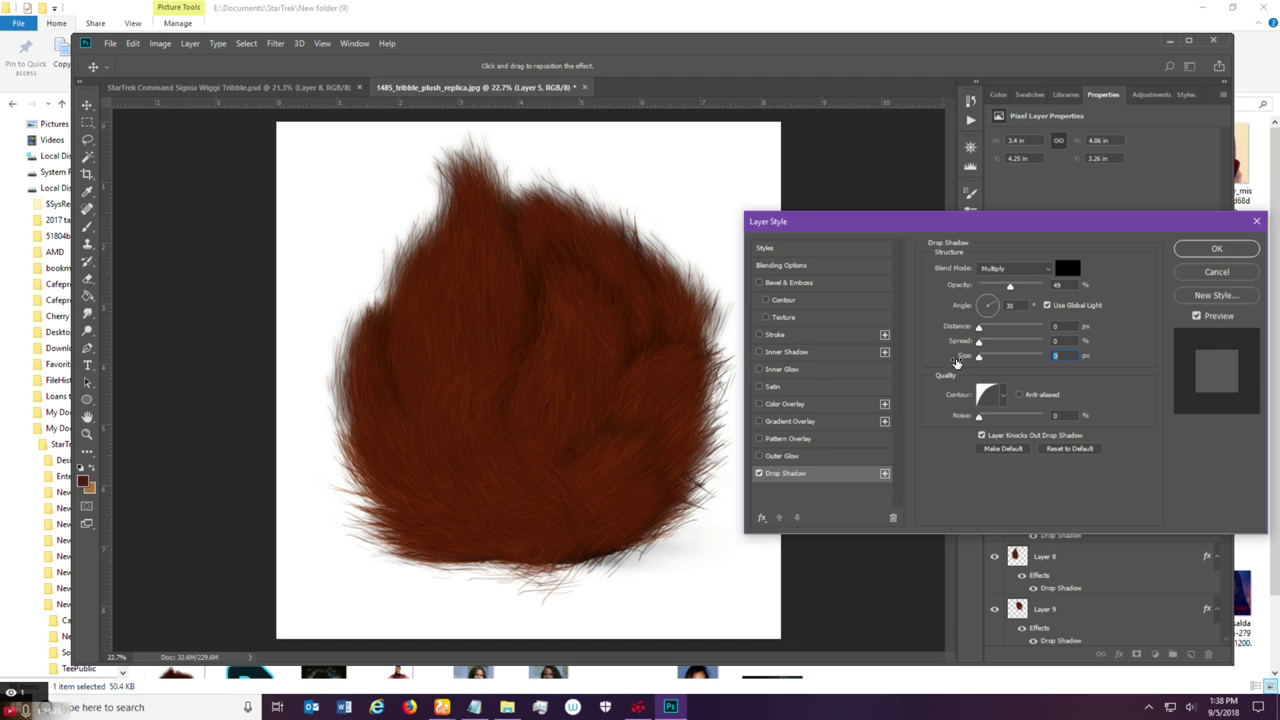
pyautogui.click(1197, 252)
# Save Layer 5's effects as a new style with the default name and add it to the current library.
pyautogui.doubleClick(1078, 453)
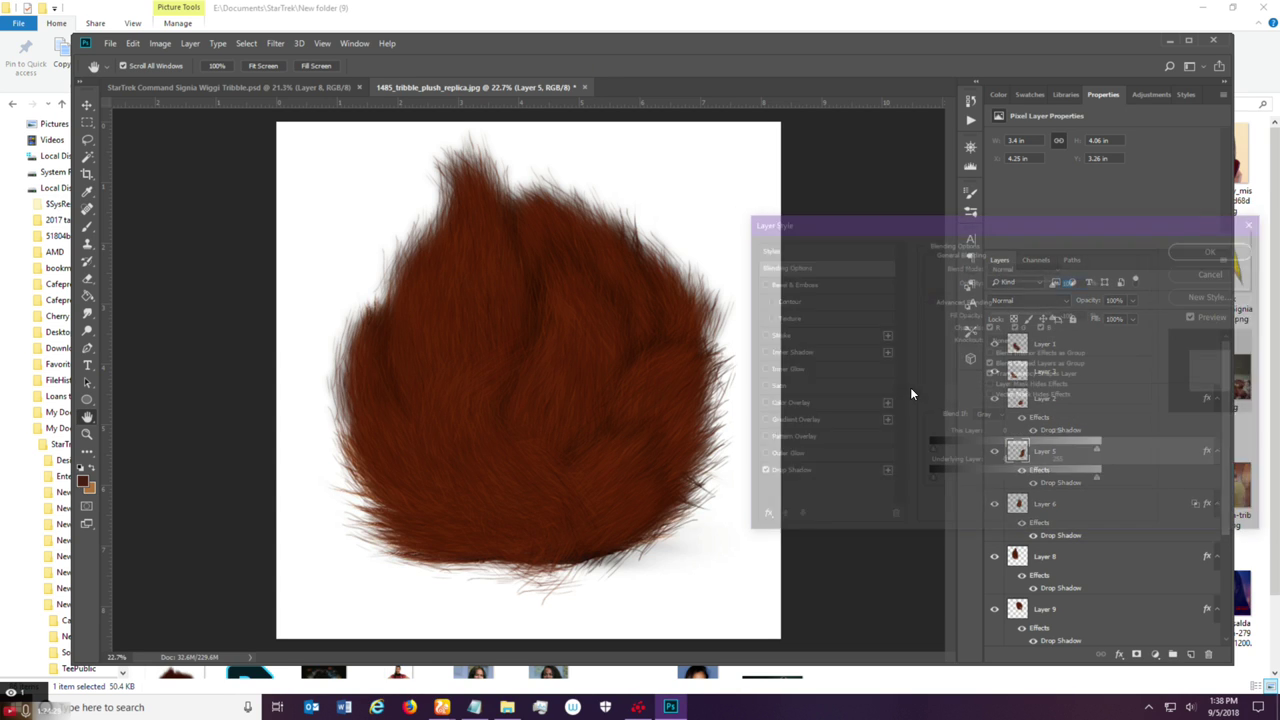
pyautogui.click(1232, 292)
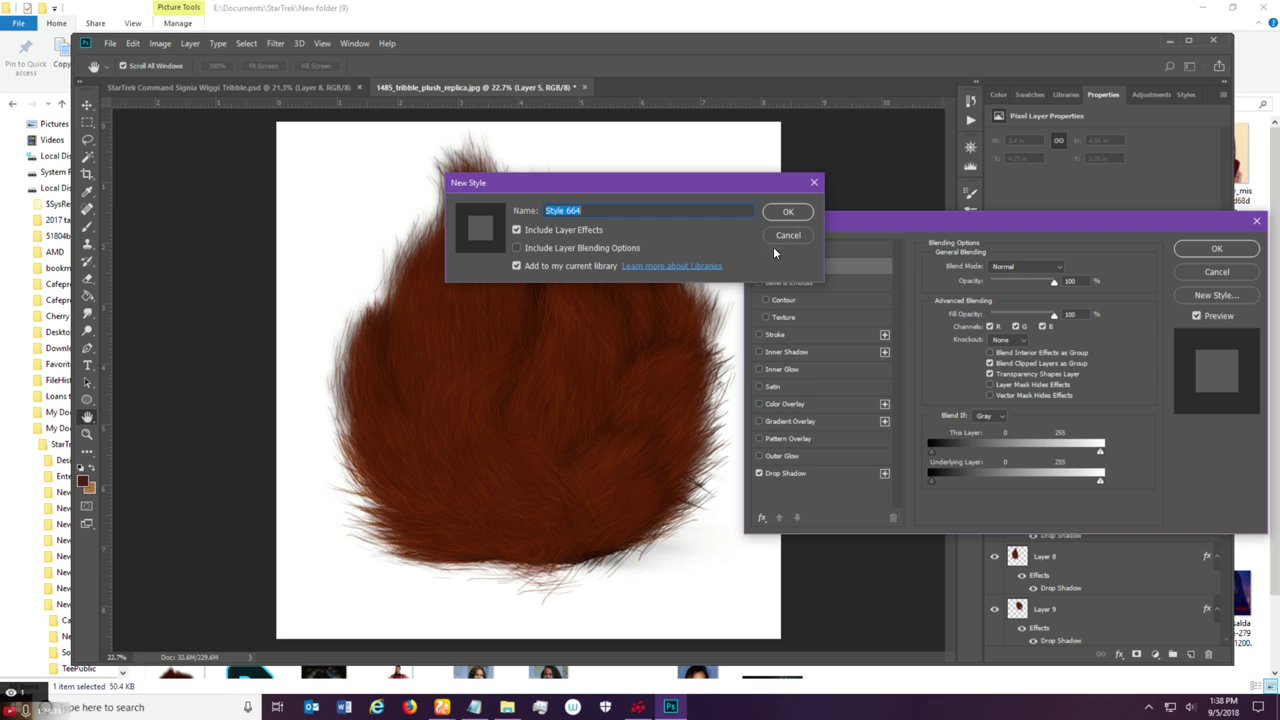
pyautogui.click(785, 212)
pyautogui.click(1213, 246)
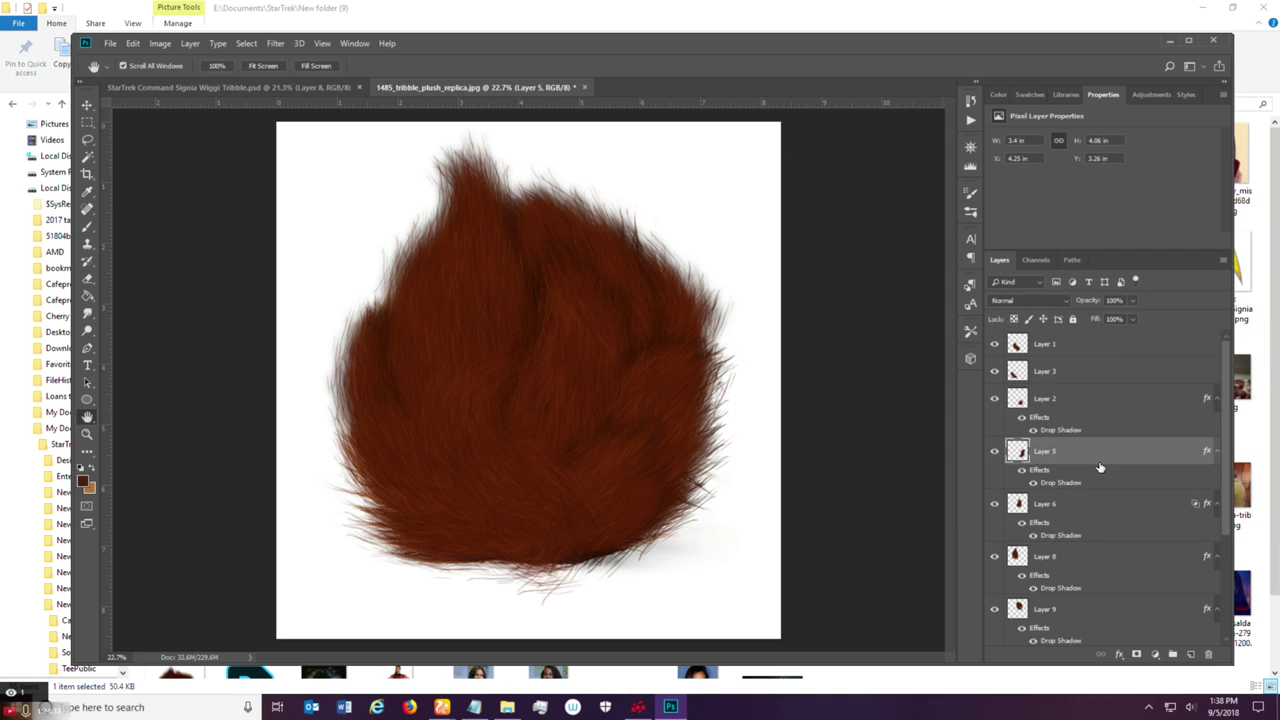
# Apply the saved drop shadow style, Style 664, to Layers 6, 8, 9, 7 and 4.
pyautogui.click(1076, 506)
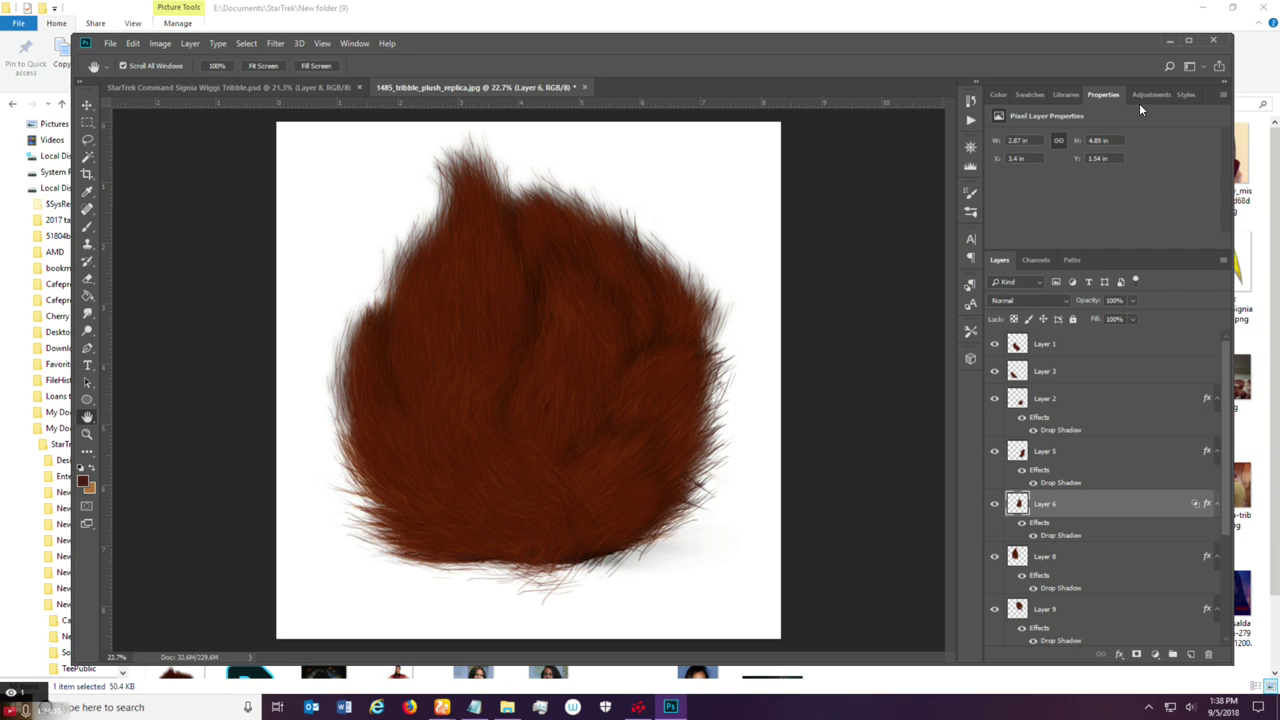
pyautogui.click(1148, 96)
pyautogui.click(1066, 95)
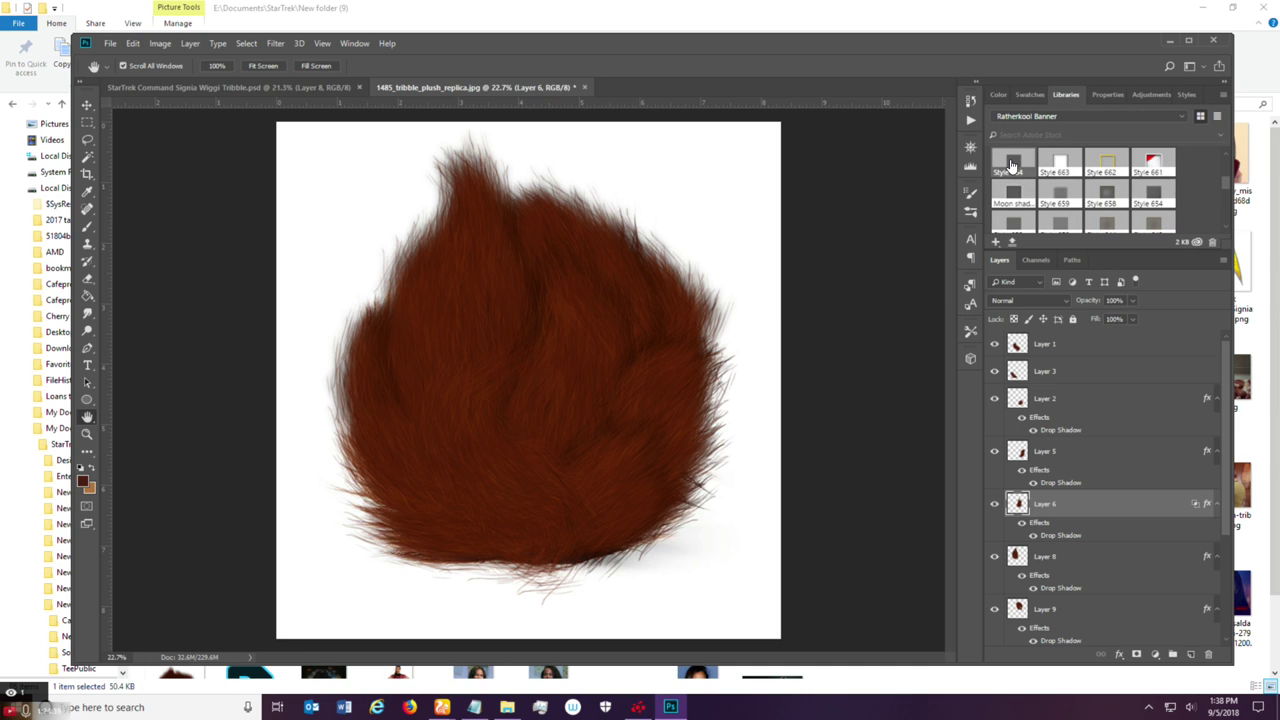
pyautogui.click(1076, 556)
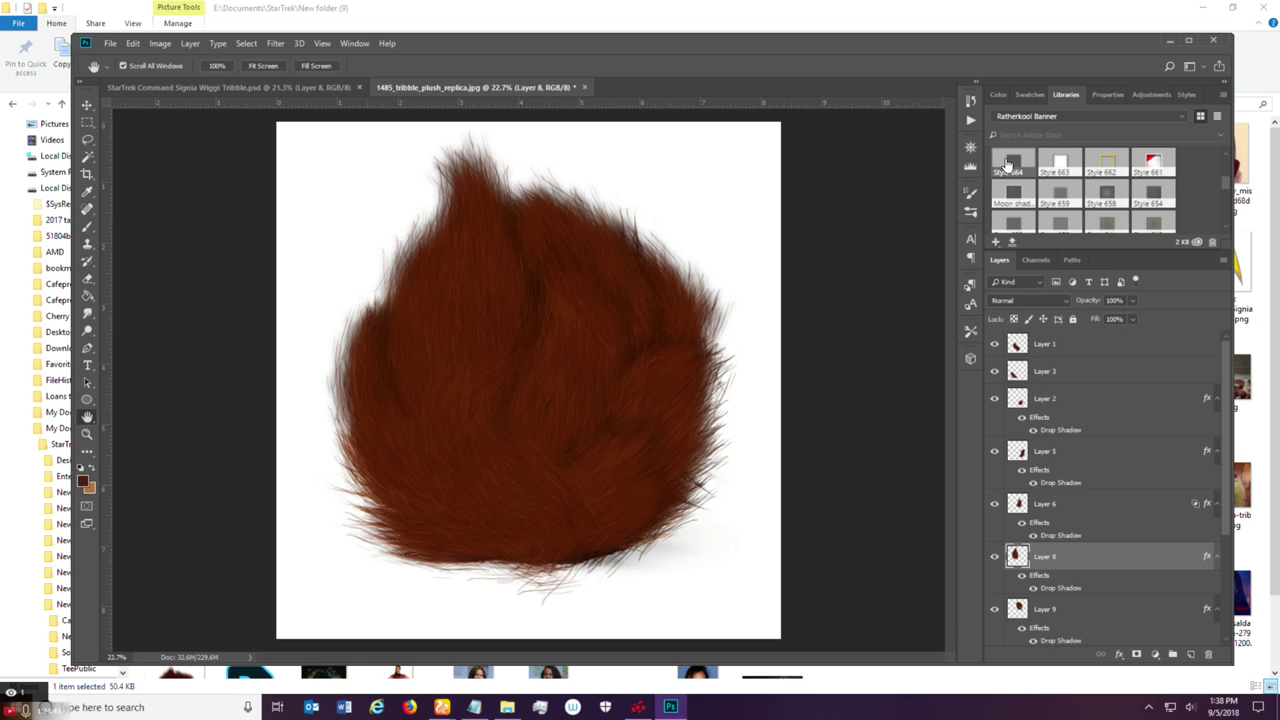
pyautogui.scroll(-1, 1094, 525)
pyautogui.click(1079, 574)
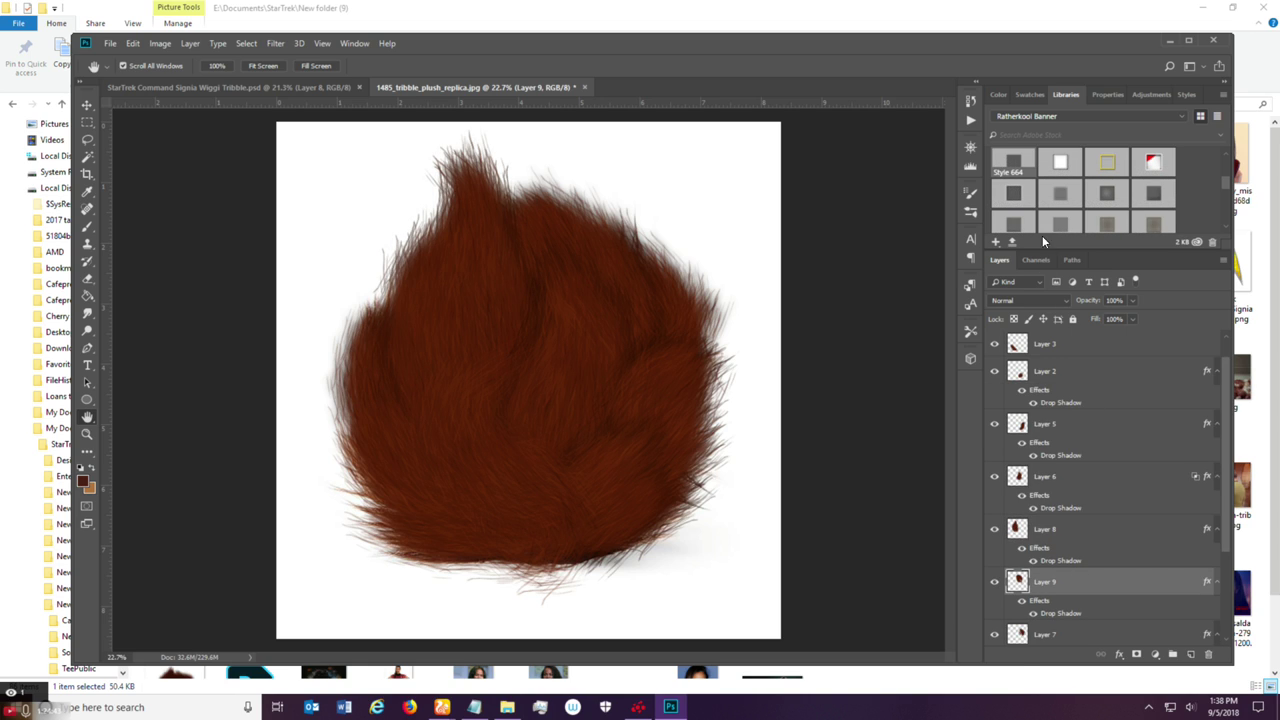
pyautogui.scroll(-1, 1072, 547)
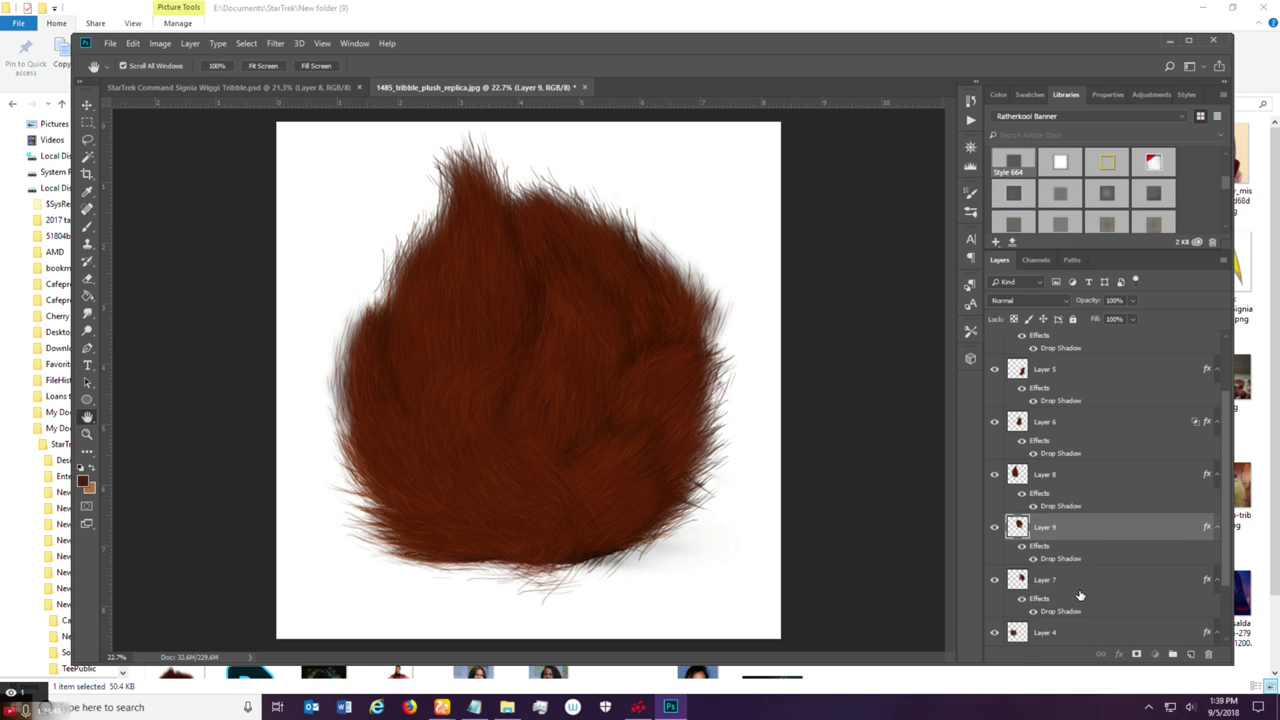
pyautogui.click(1079, 596)
pyautogui.scroll(-1, 1073, 487)
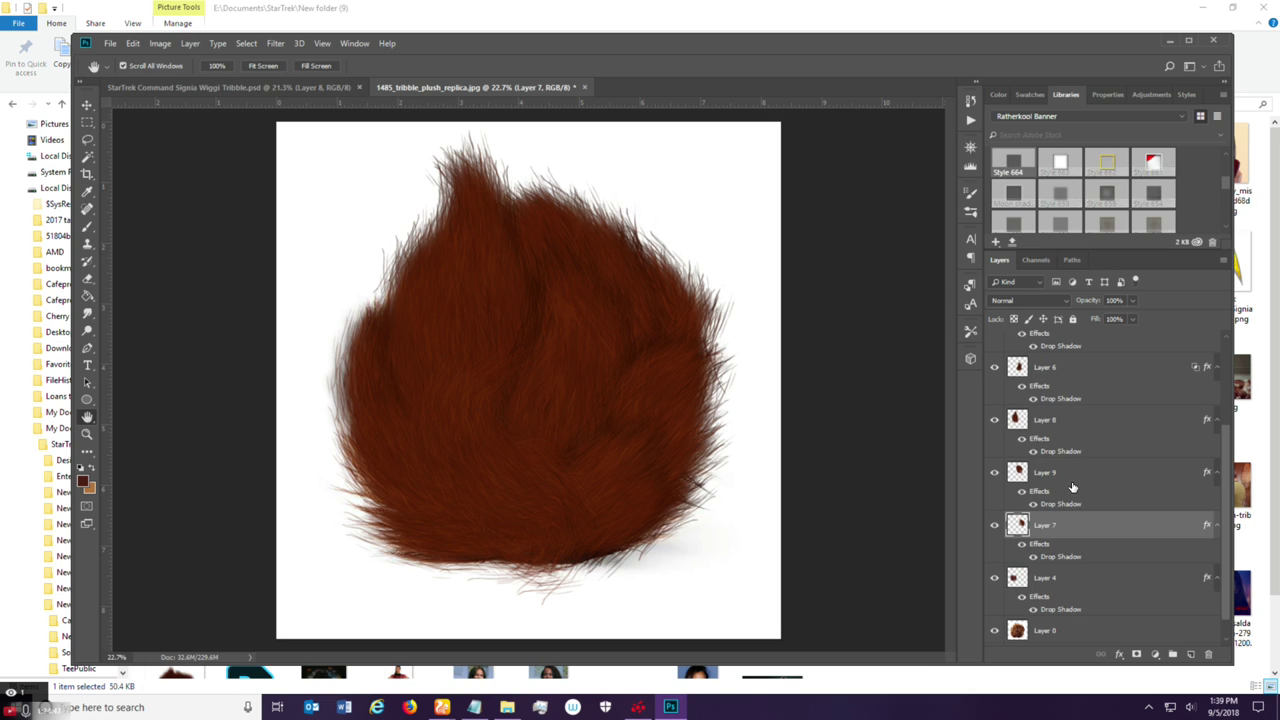
pyautogui.click(1075, 582)
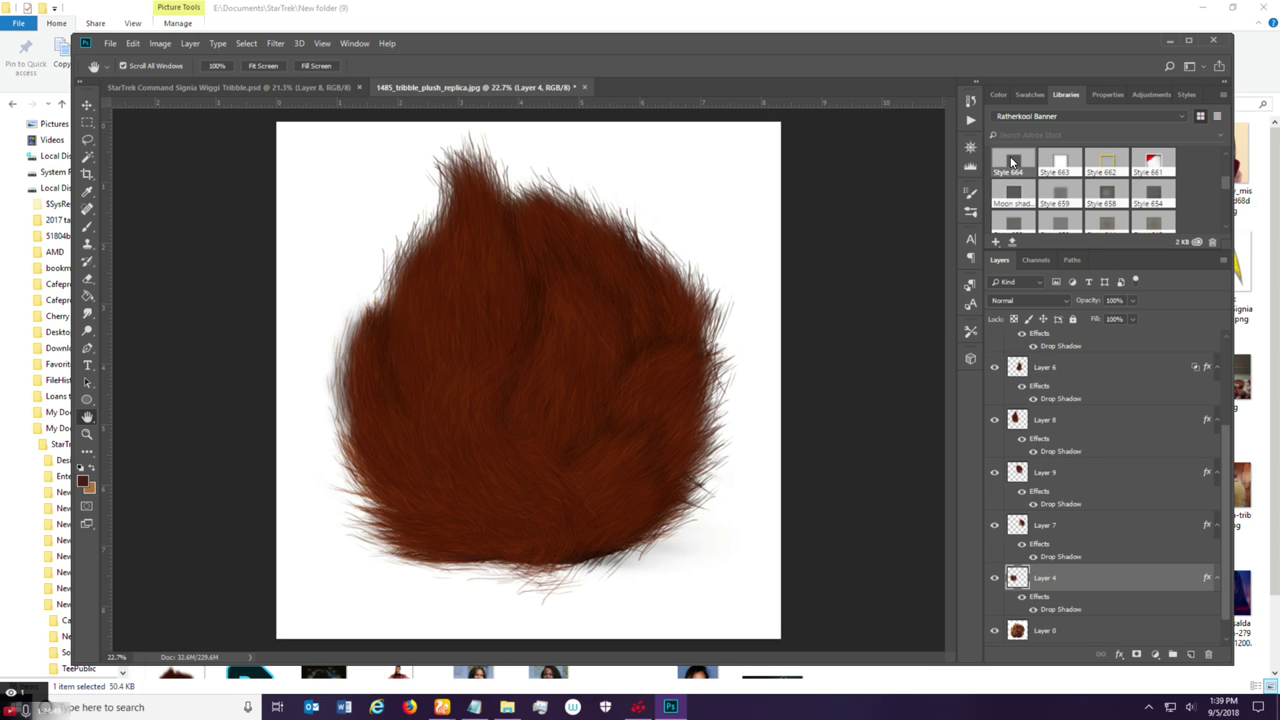
# Reapply Style 664 to Layers 5, 6, 8, 9, 7 and 4 so their shadows match.
pyautogui.scroll(3, 1082, 513)
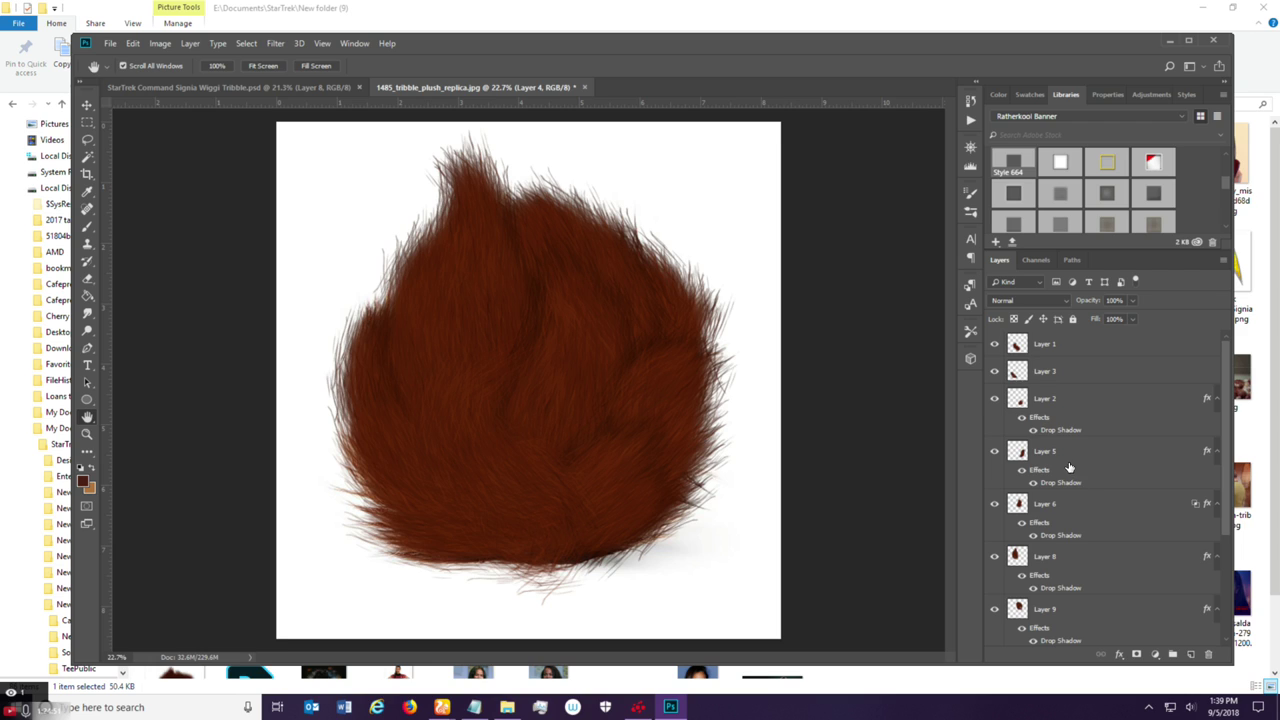
pyautogui.click(1069, 466)
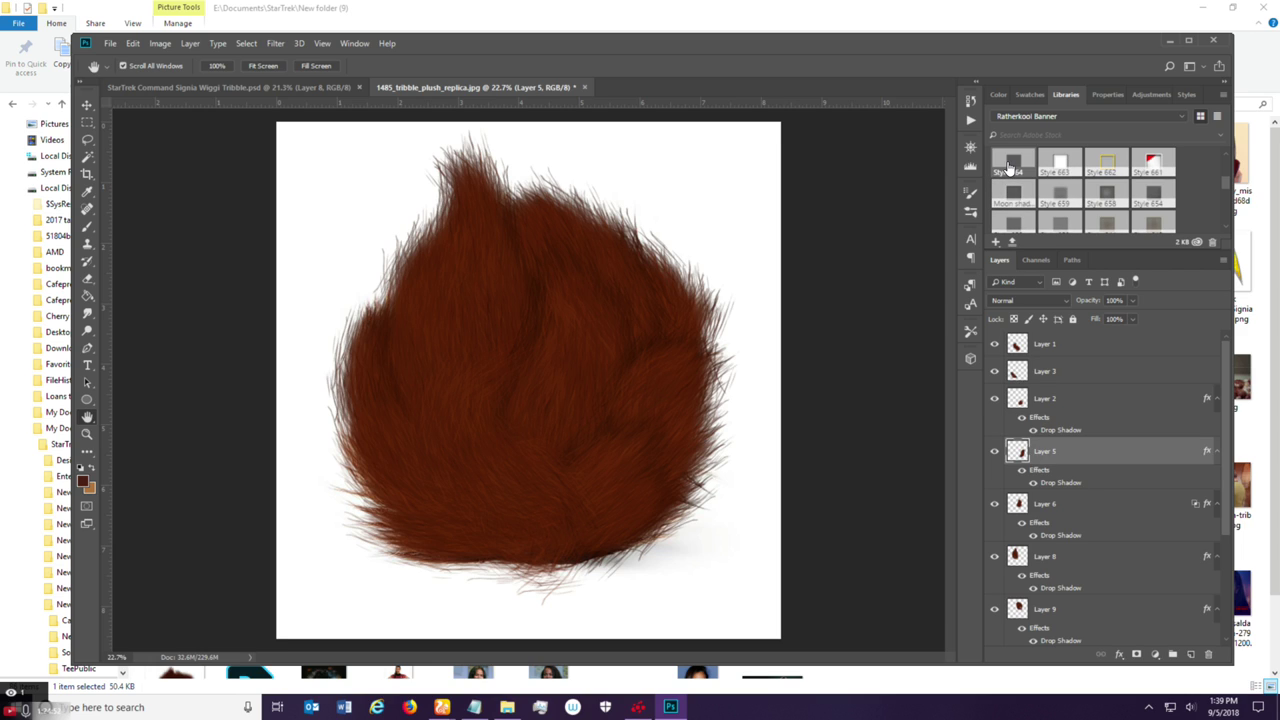
pyautogui.click(1072, 515)
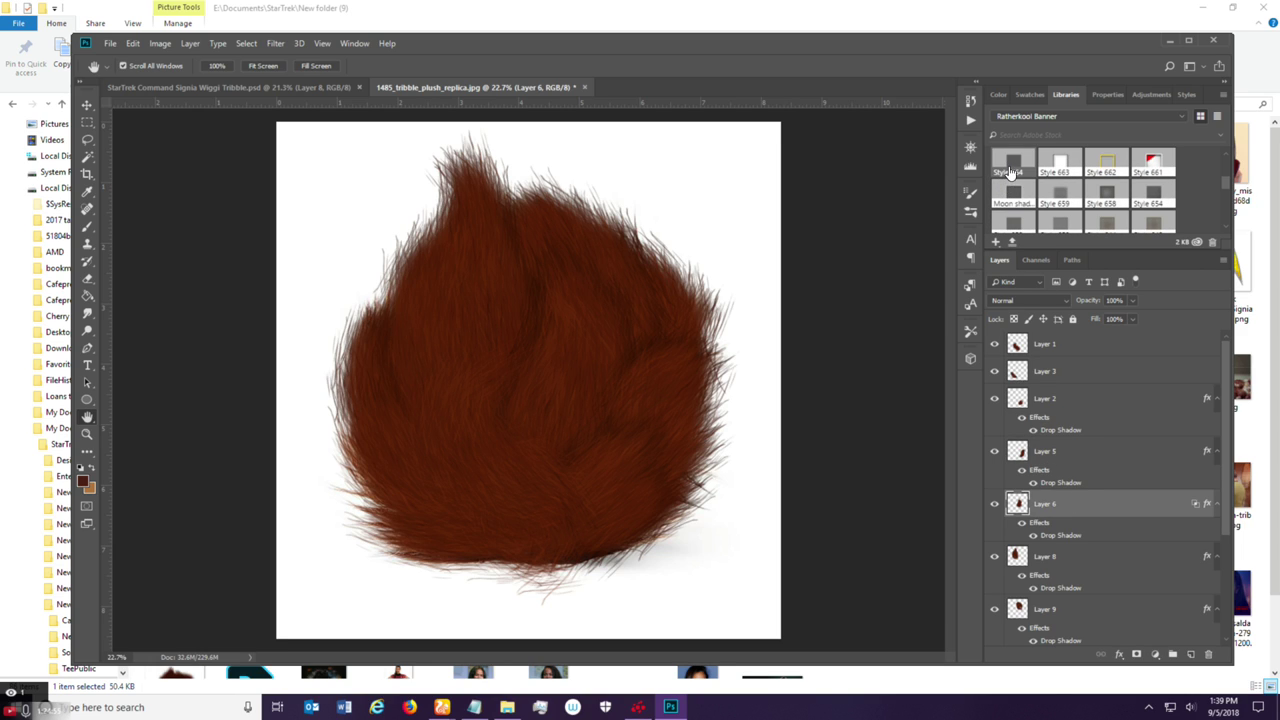
pyautogui.scroll(-1, 1079, 481)
pyautogui.click(1079, 505)
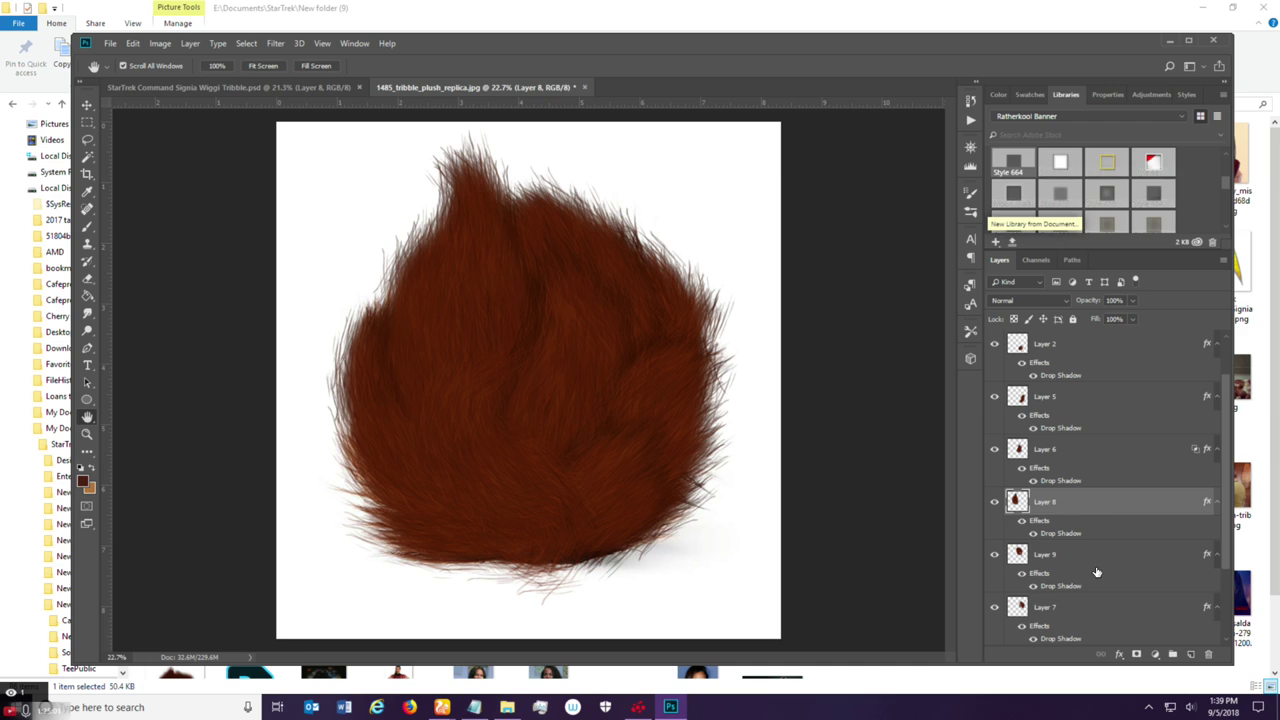
pyautogui.hotkey('alt', '[')
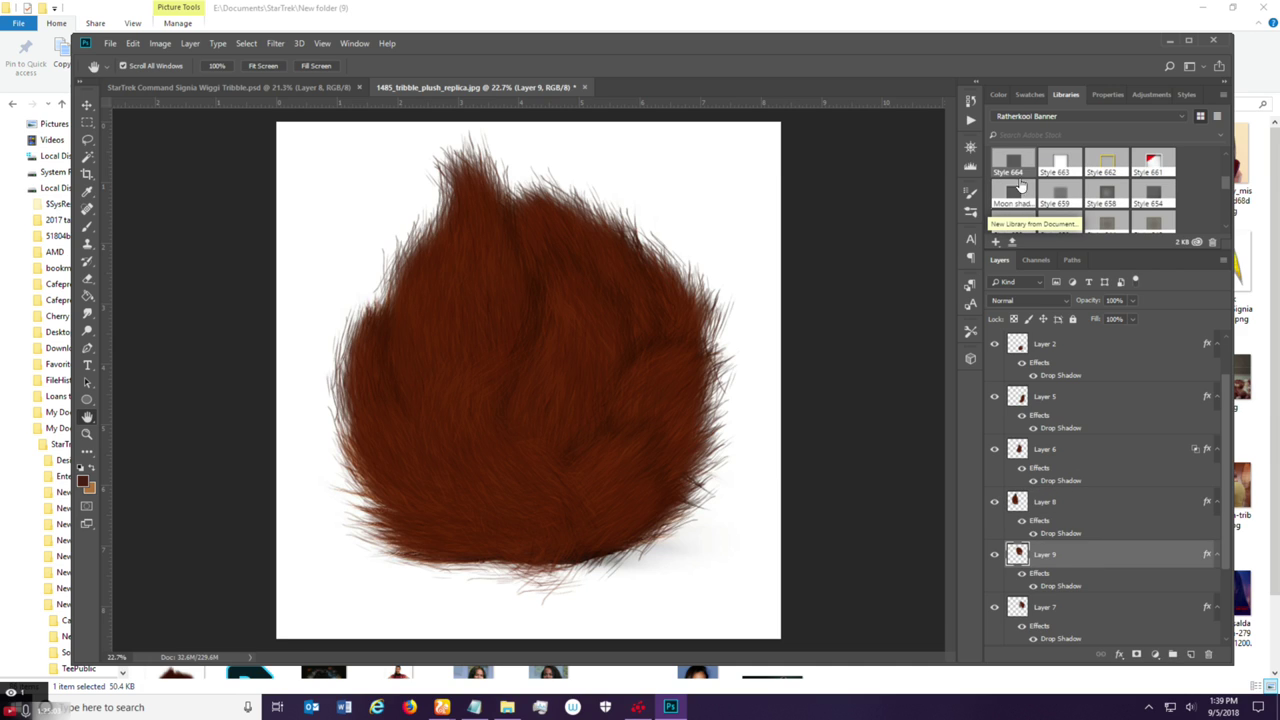
pyautogui.scroll(-1, 1064, 550)
pyautogui.click(1068, 558)
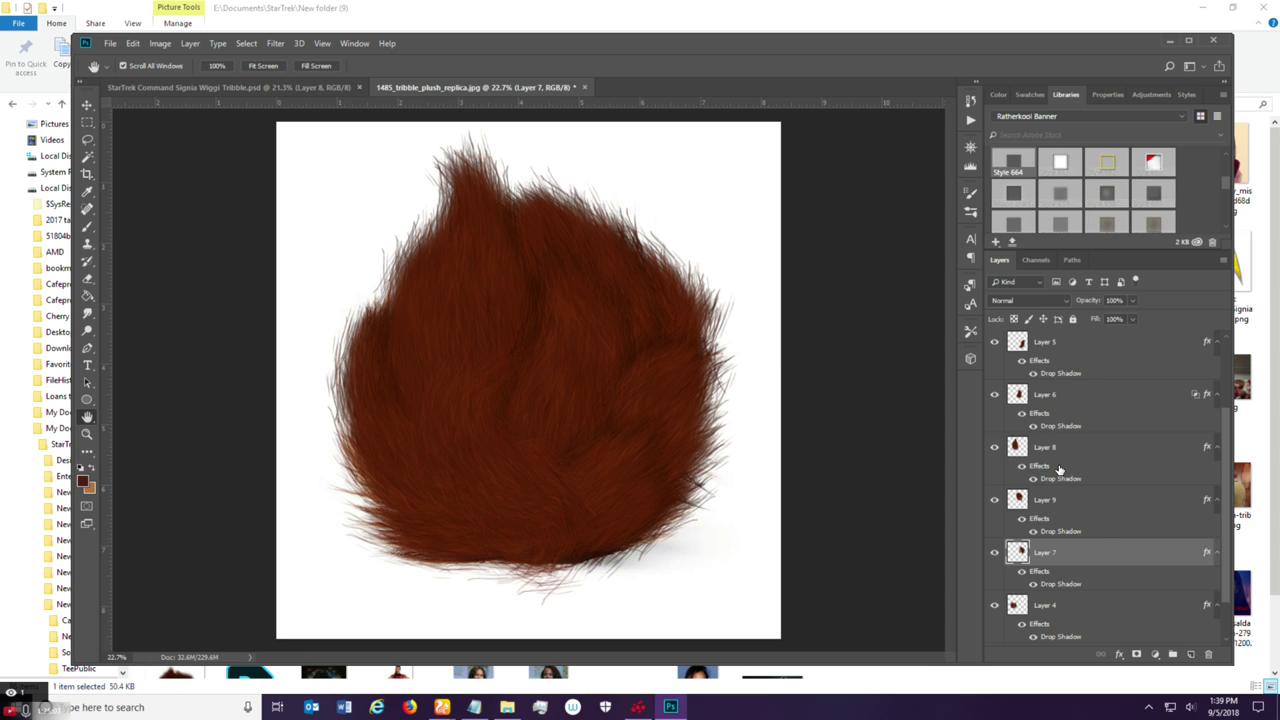
pyautogui.scroll(-1, 1100, 517)
pyautogui.click(1078, 584)
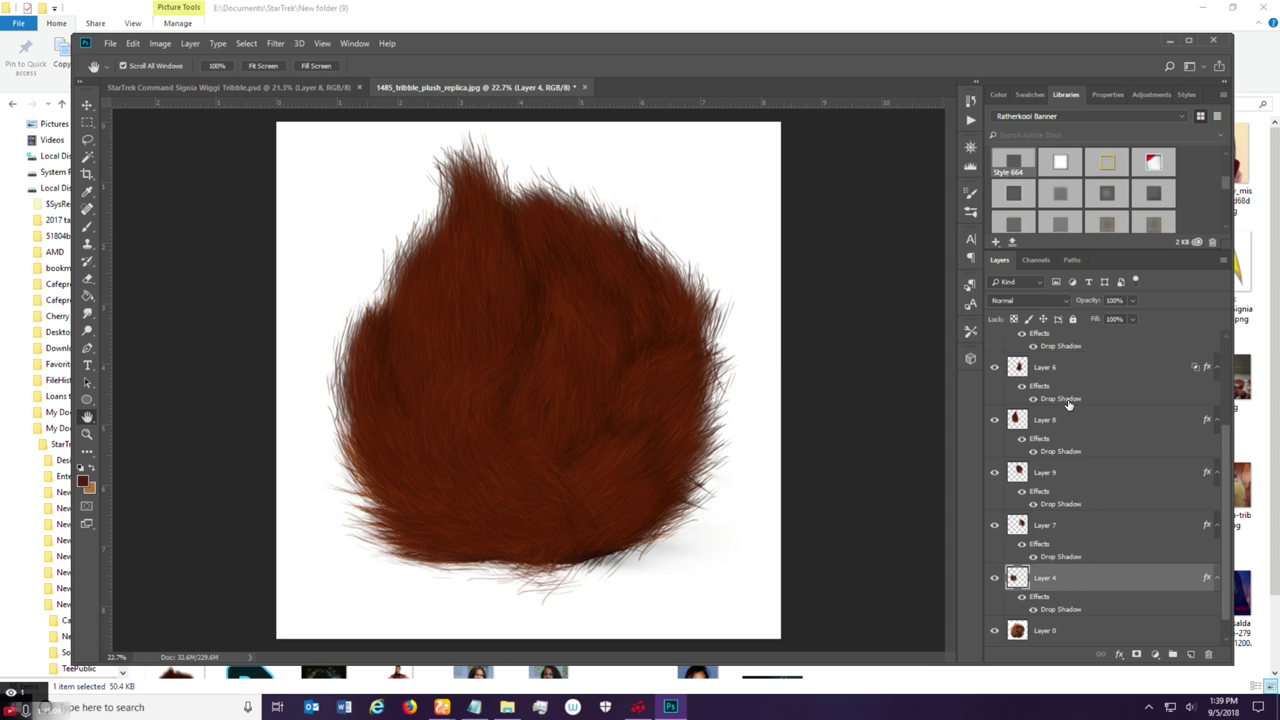
# Apply Style 664 to Layer 2, Layer 3 and Layer 1.
pyautogui.scroll(3, 1124, 414)
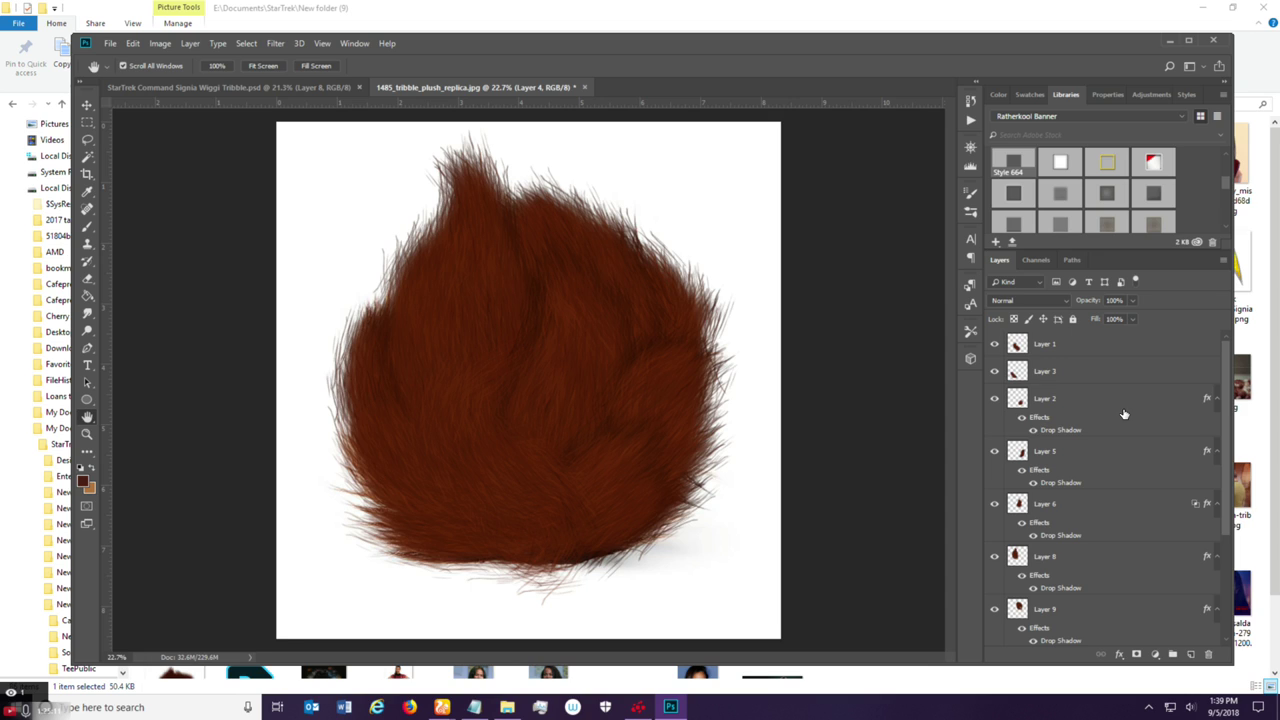
pyautogui.click(1088, 396)
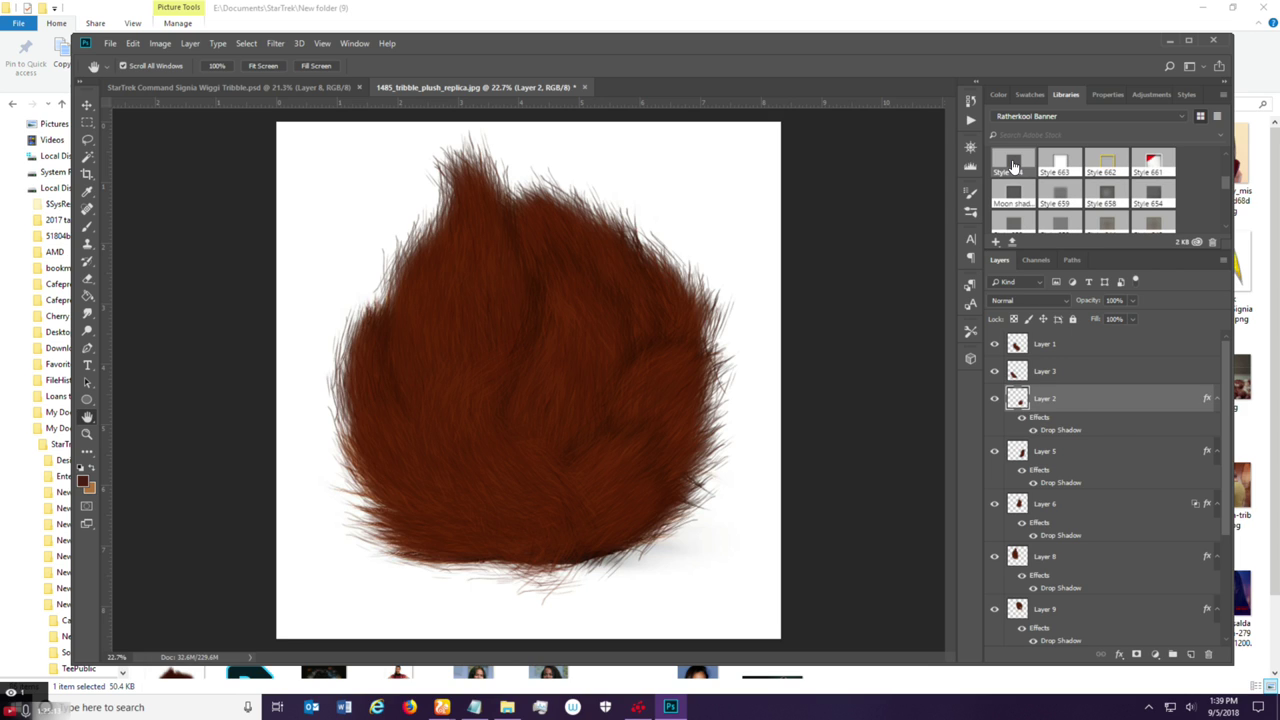
pyautogui.click(1088, 372)
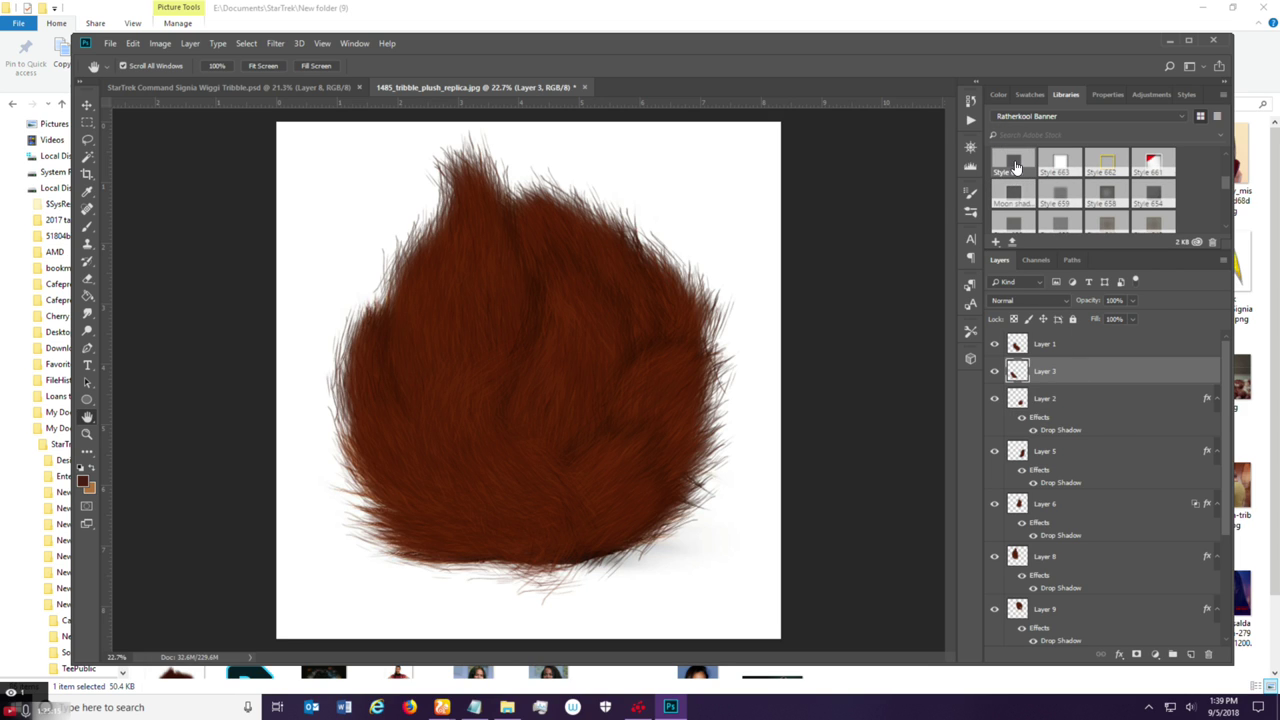
pyautogui.click(1013, 165)
pyautogui.click(1060, 344)
pyautogui.click(1013, 165)
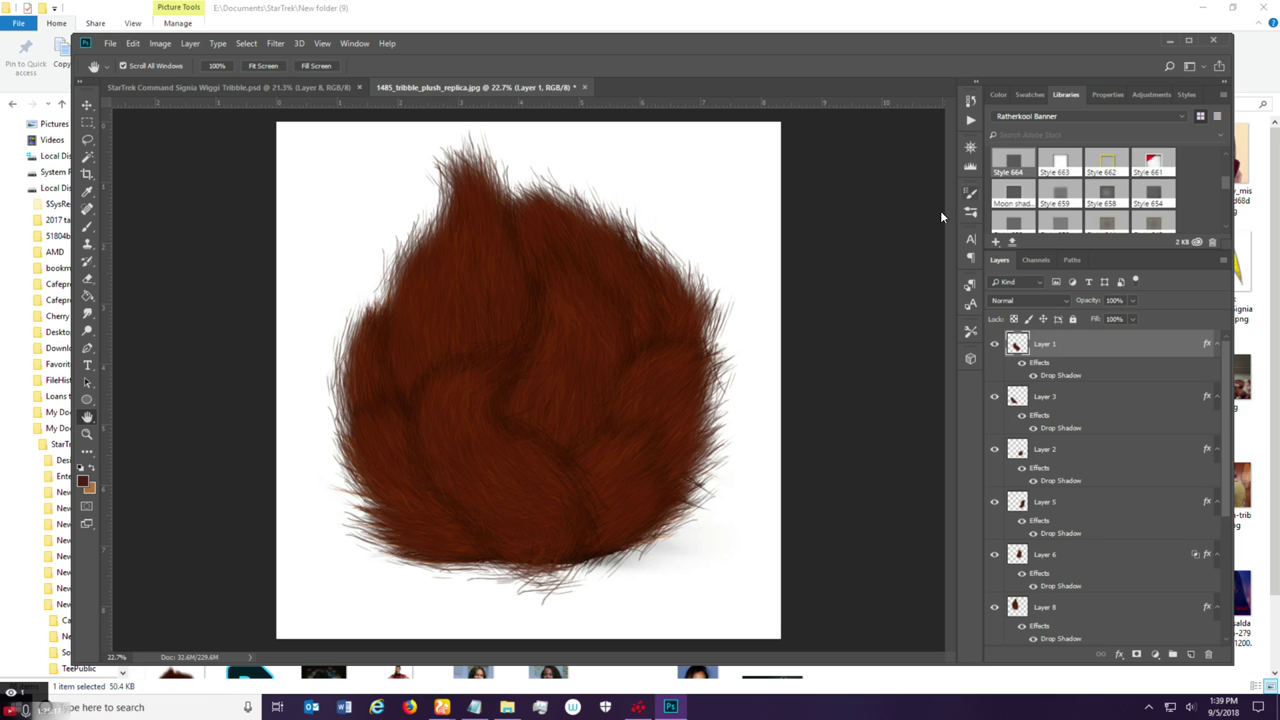
# Duplicate all the fur layers from Layer 1 down to Layer 4 and put the copies in a new group.
pyautogui.scroll(-2, 652, 488)
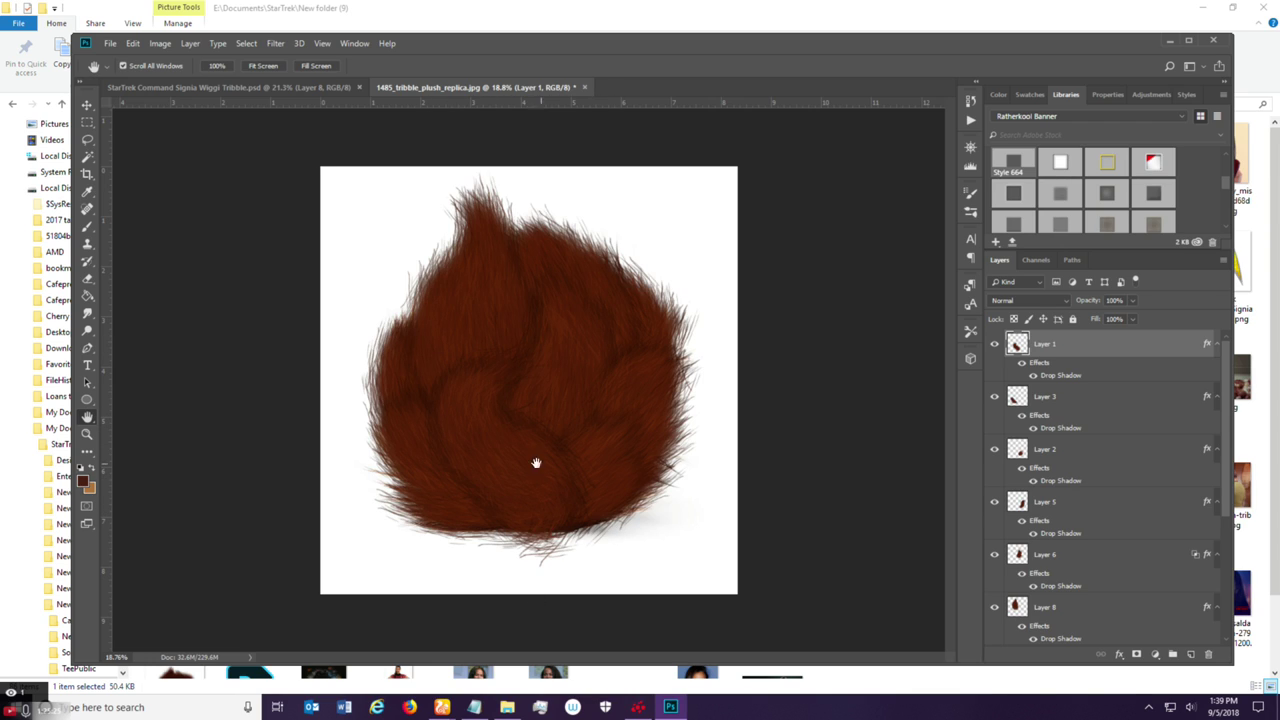
pyautogui.scroll(1, 520, 460)
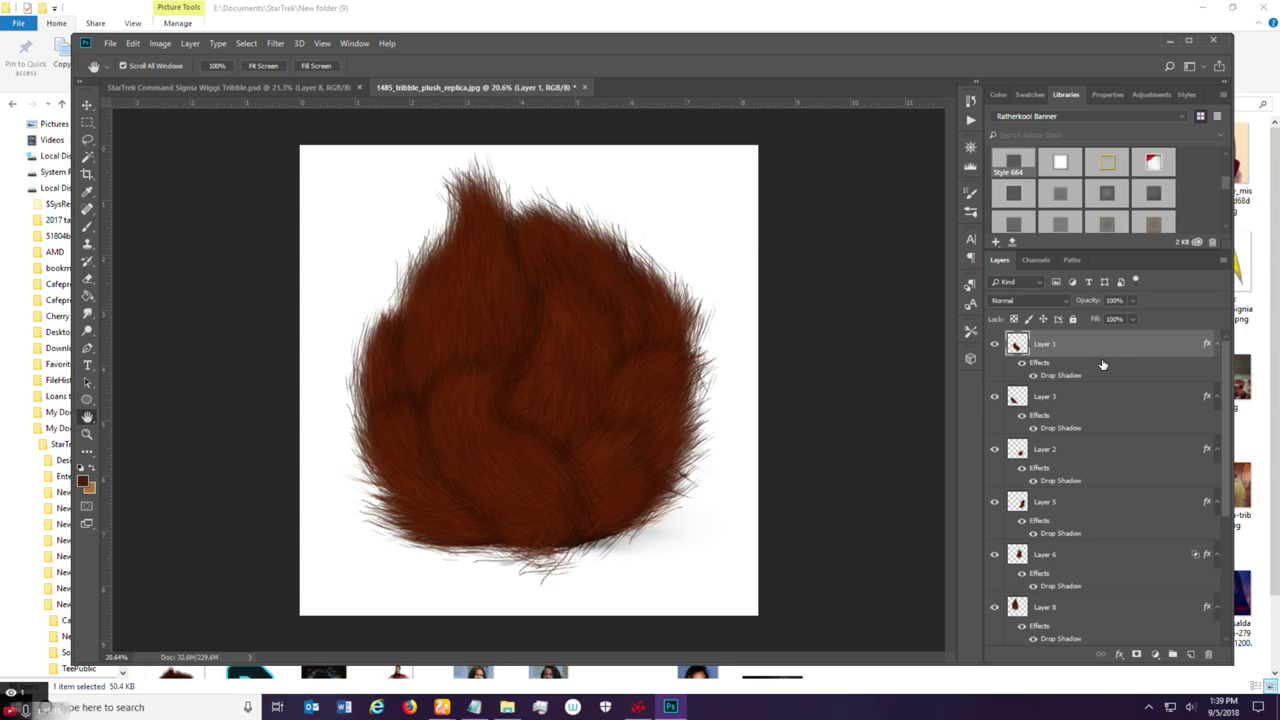
pyautogui.scroll(-3, 1086, 454)
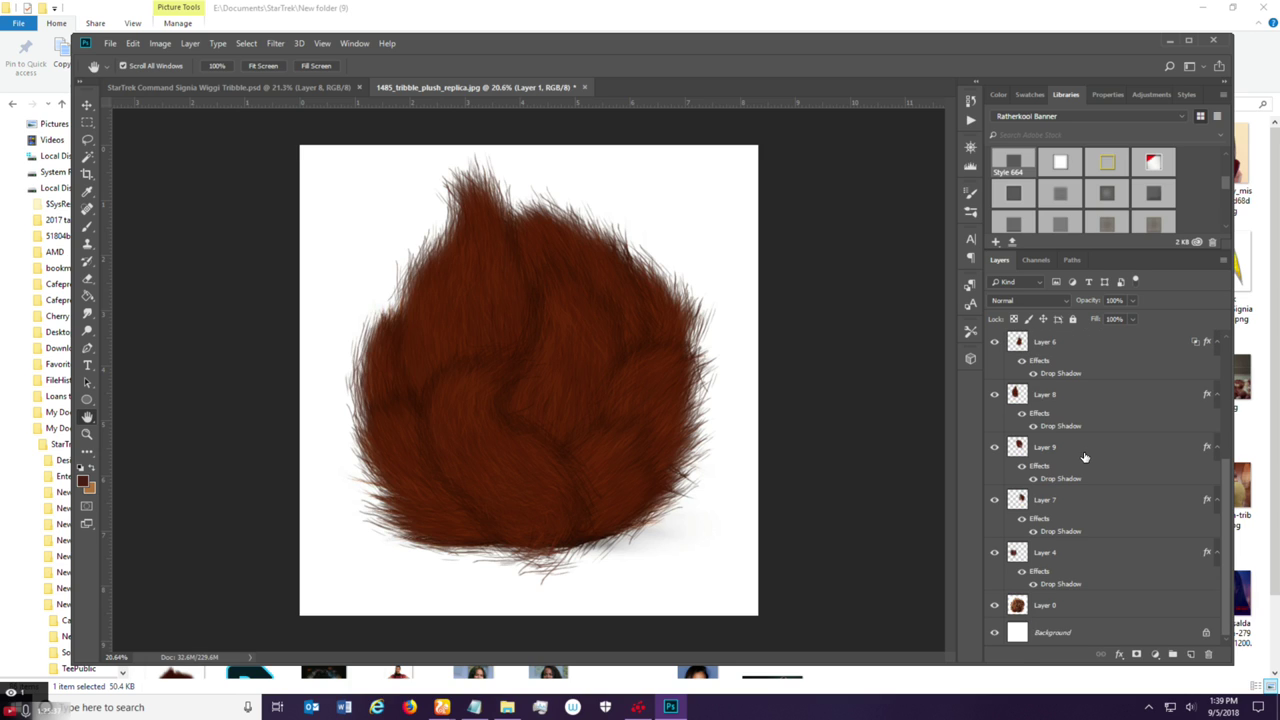
pyautogui.keyDown('shift'); pyautogui.click(1086, 546); pyautogui.keyUp('shift')
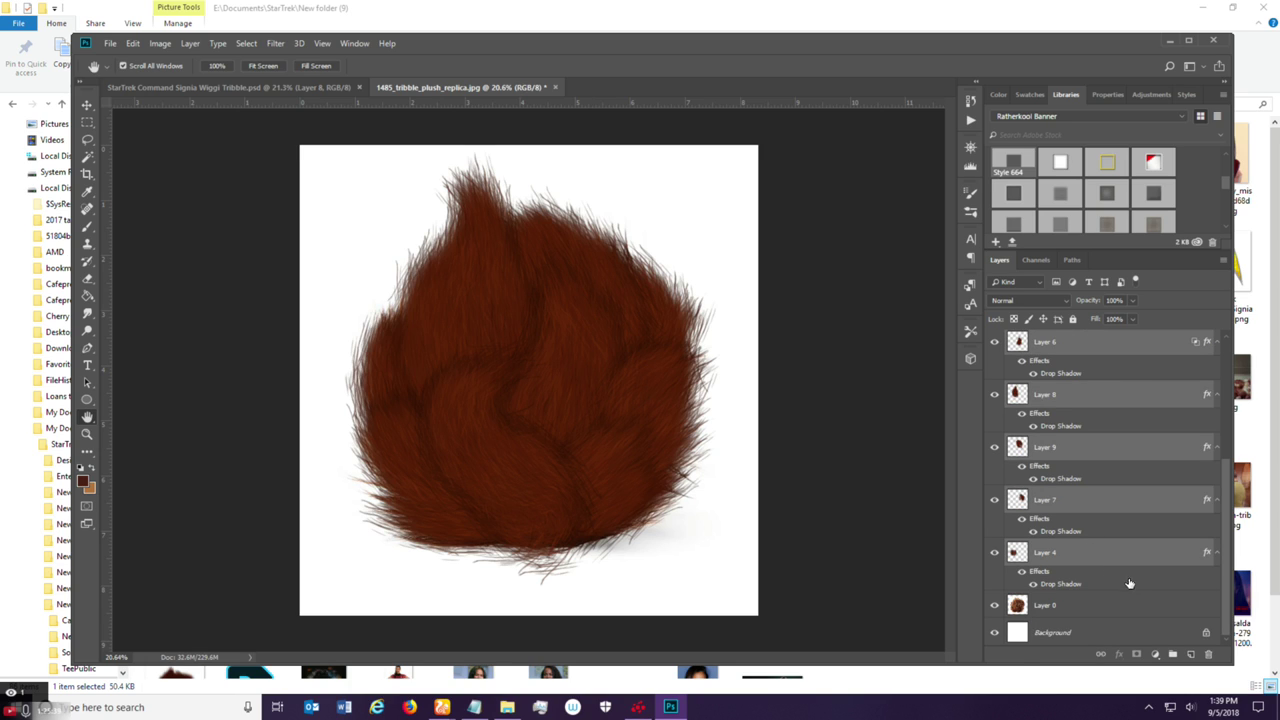
pyautogui.rightClick(1127, 558)
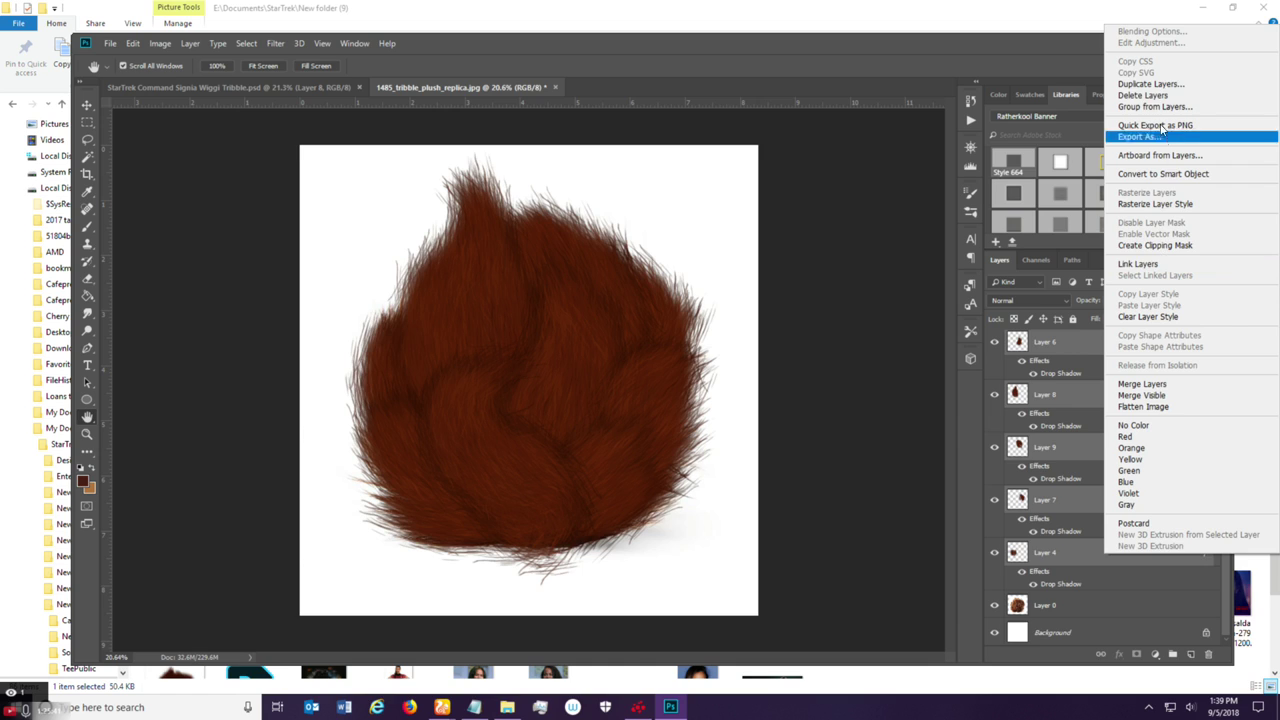
pyautogui.click(1140, 87)
pyautogui.click(745, 197)
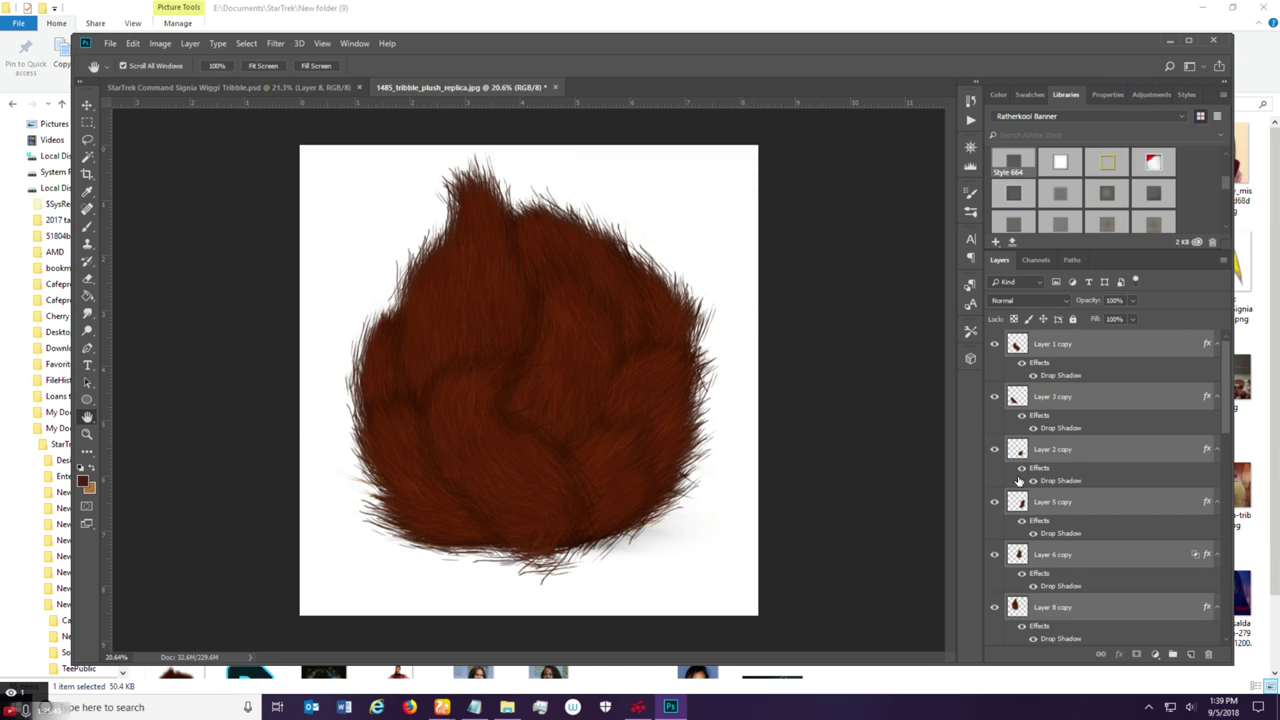
pyautogui.click(1172, 656)
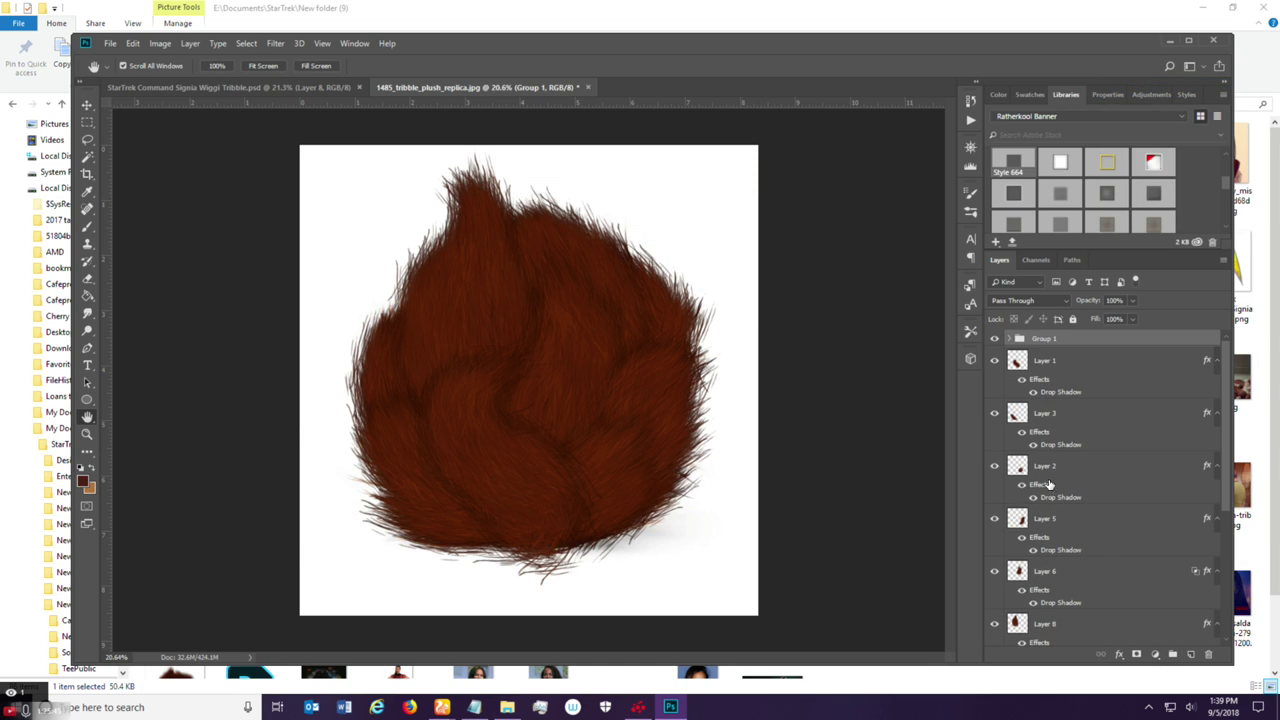
# Hide the original fur Layers 1, 3, 2, 5, 6, 8, 9, 7 and 4.
pyautogui.click(994, 360)
pyautogui.click(994, 413)
pyautogui.click(994, 466)
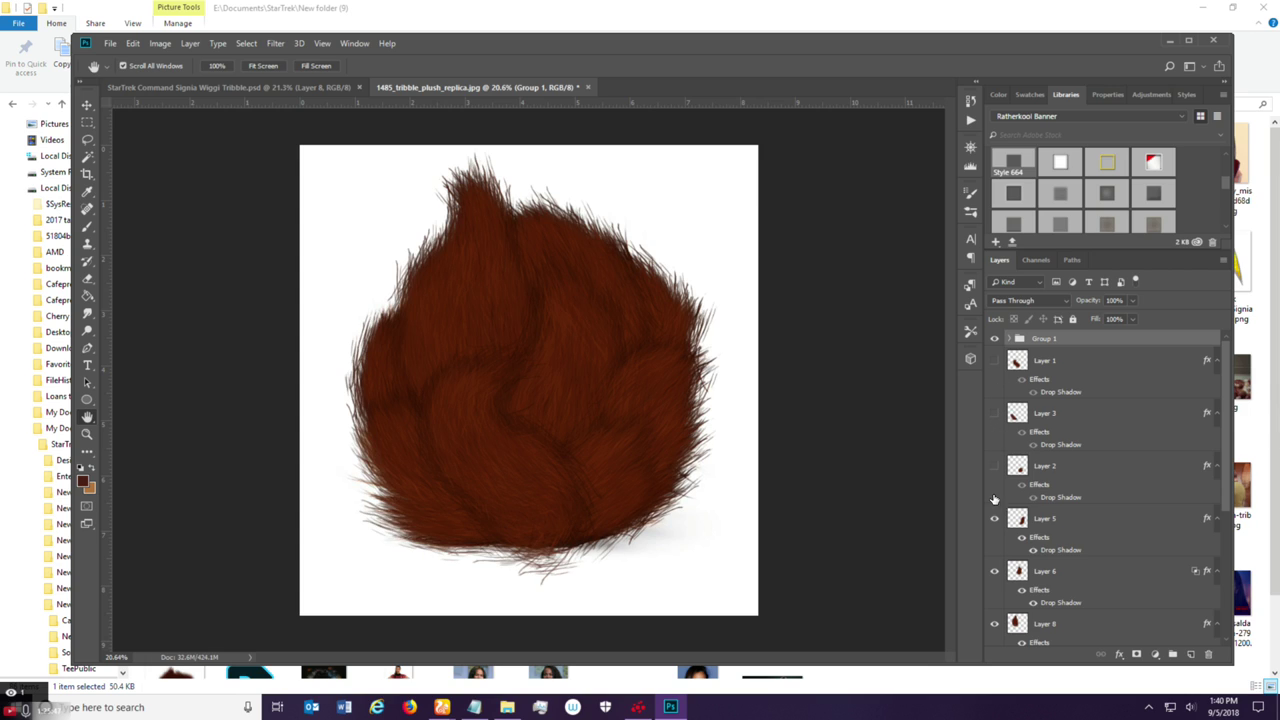
pyautogui.click(994, 519)
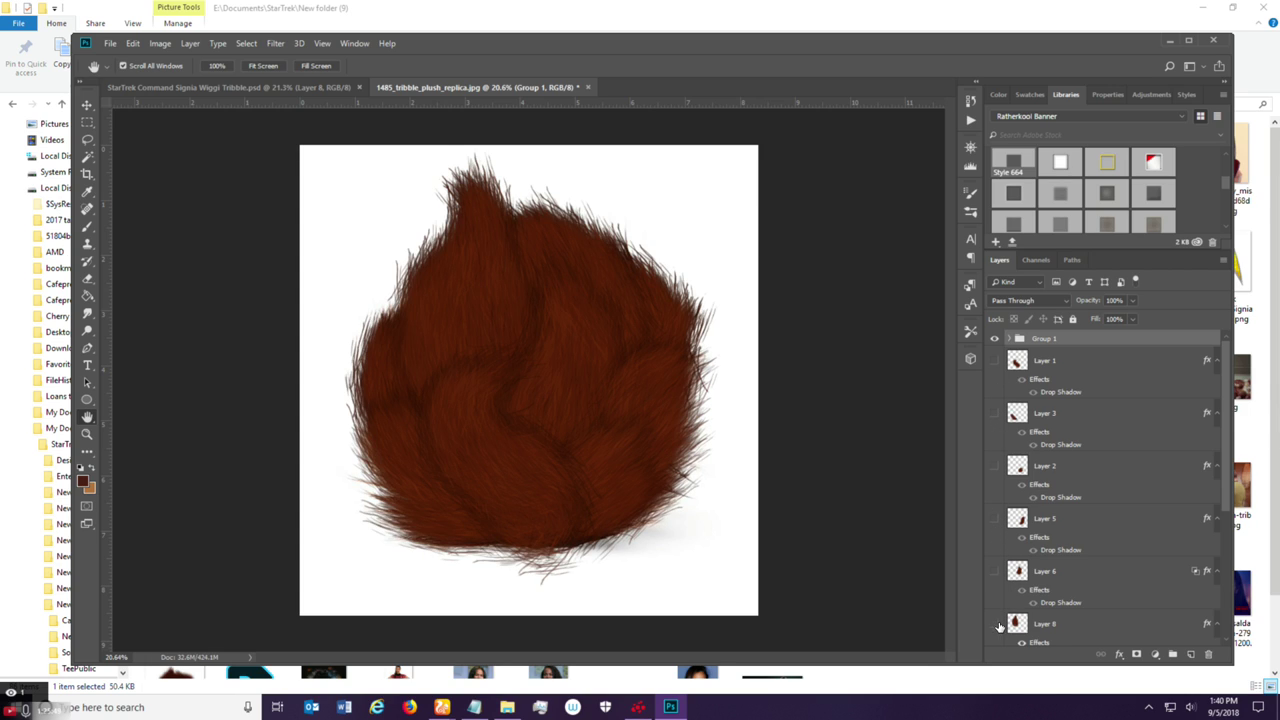
pyautogui.click(994, 623)
pyautogui.scroll(-3, 996, 600)
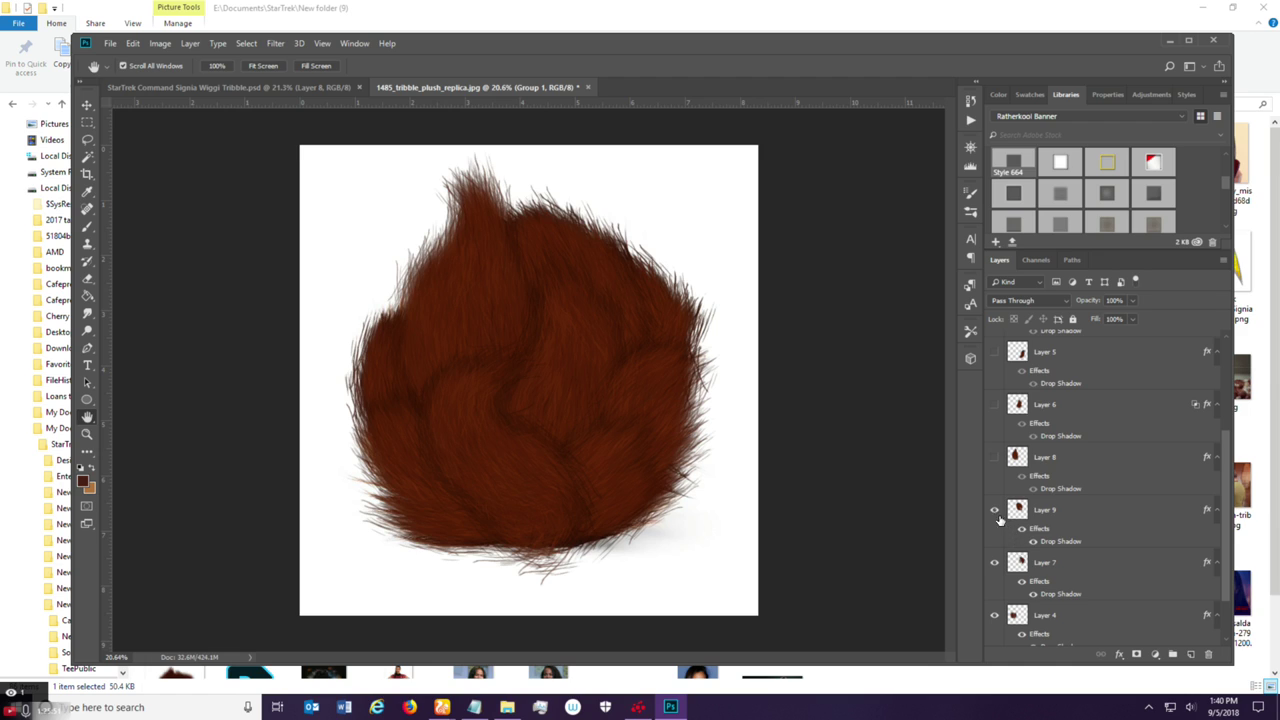
pyautogui.click(994, 510)
pyautogui.click(994, 563)
pyautogui.click(994, 615)
pyautogui.scroll(-1, 1017, 616)
# Expand the group of copies and rasterize the layer styles of Layer 1 copy and Layer 3 copy.
pyautogui.scroll(4, 1017, 616)
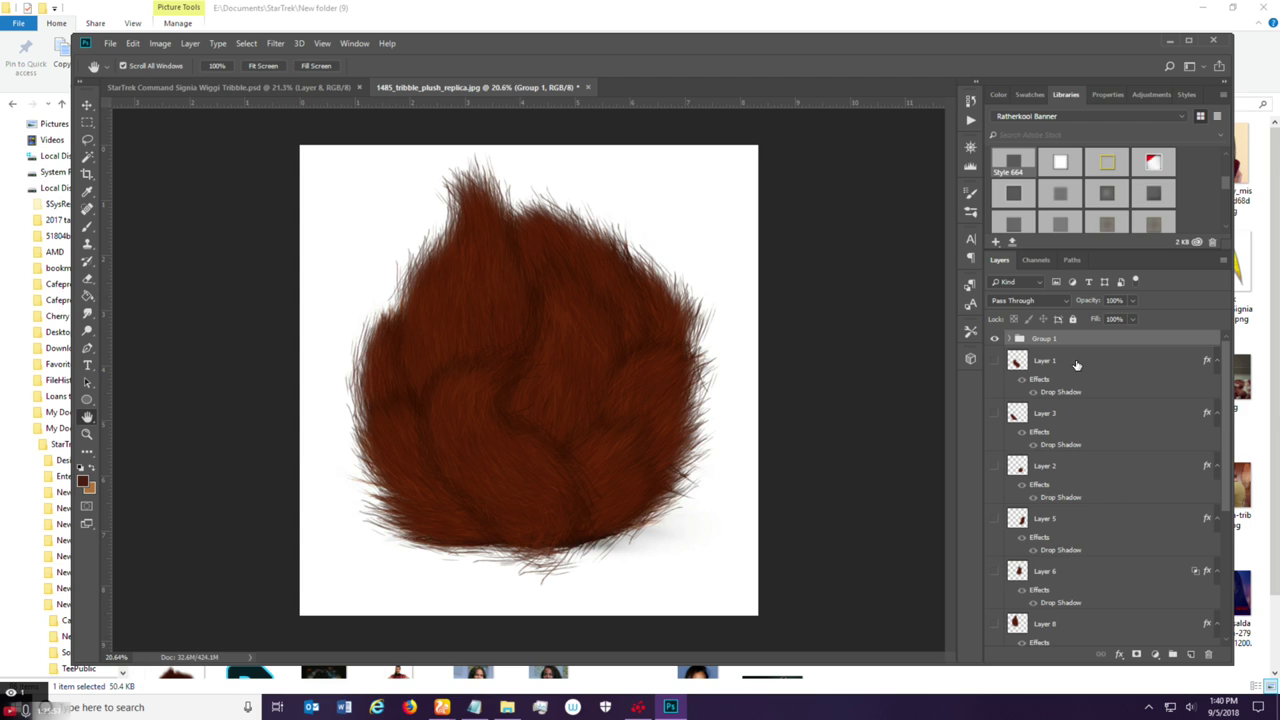
pyautogui.click(1008, 340)
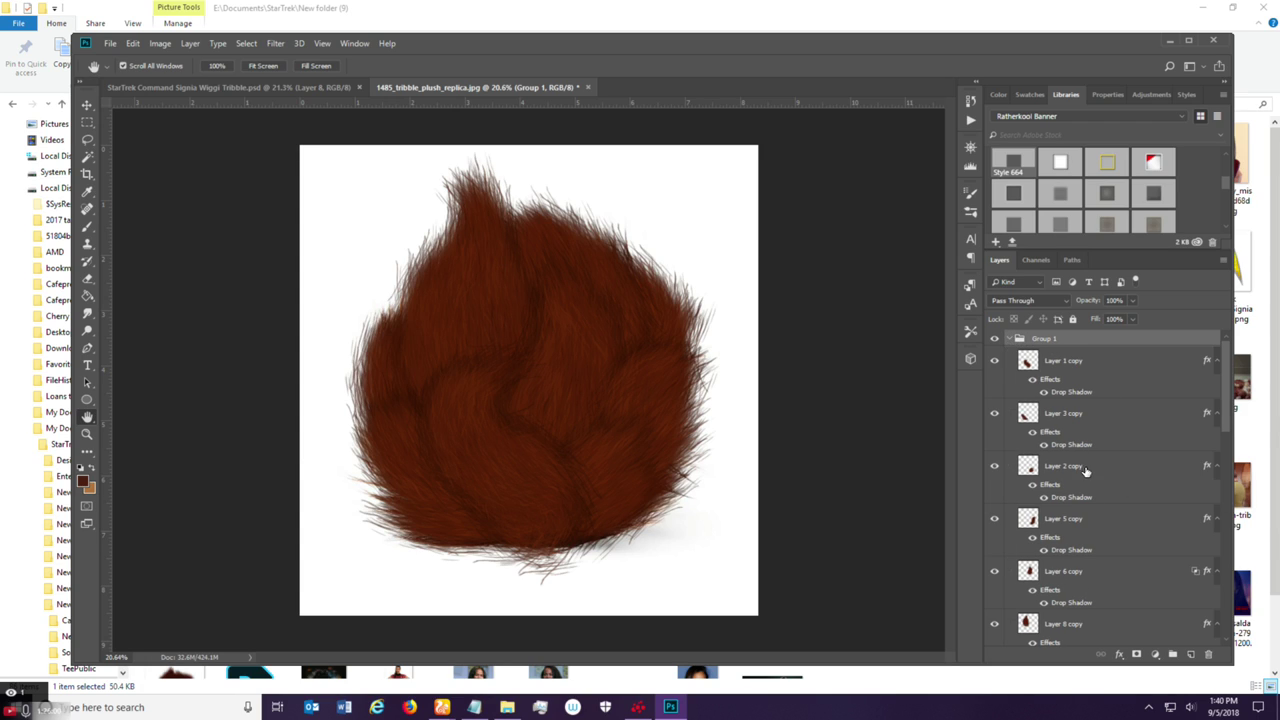
pyautogui.rightClick(1090, 365)
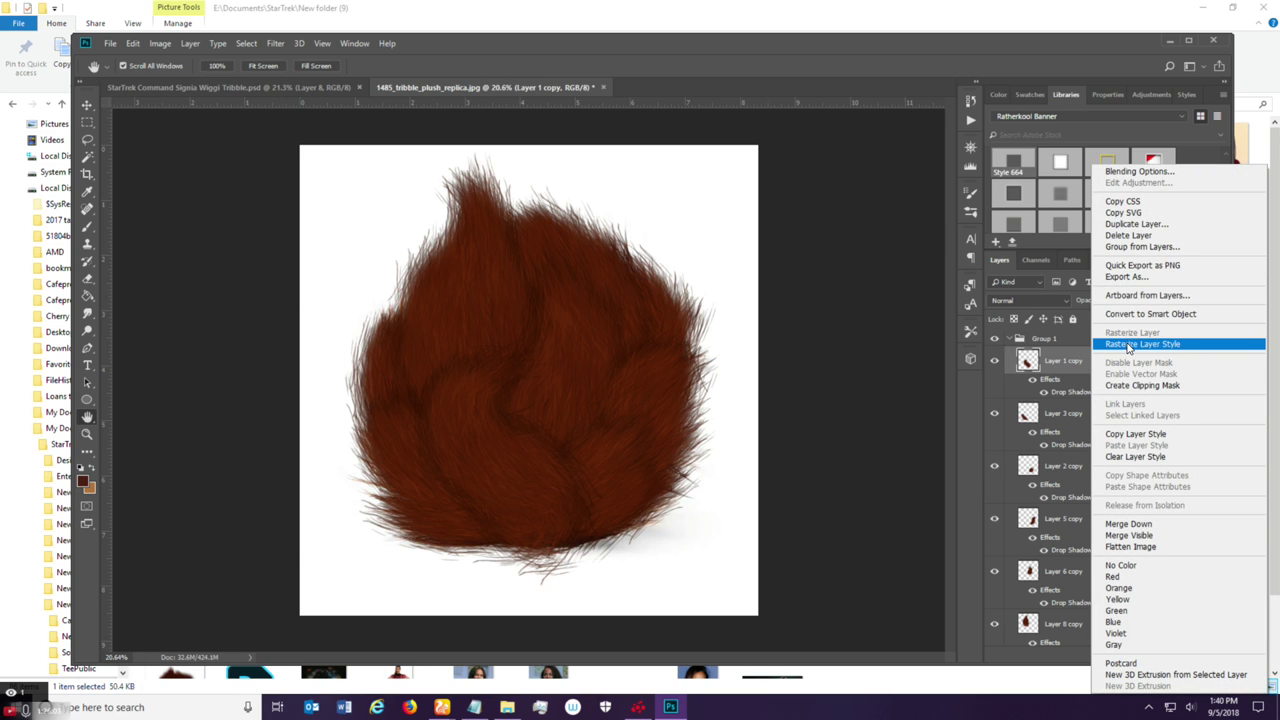
pyautogui.click(1138, 344)
pyautogui.click(1087, 389)
pyautogui.rightClick(1087, 389)
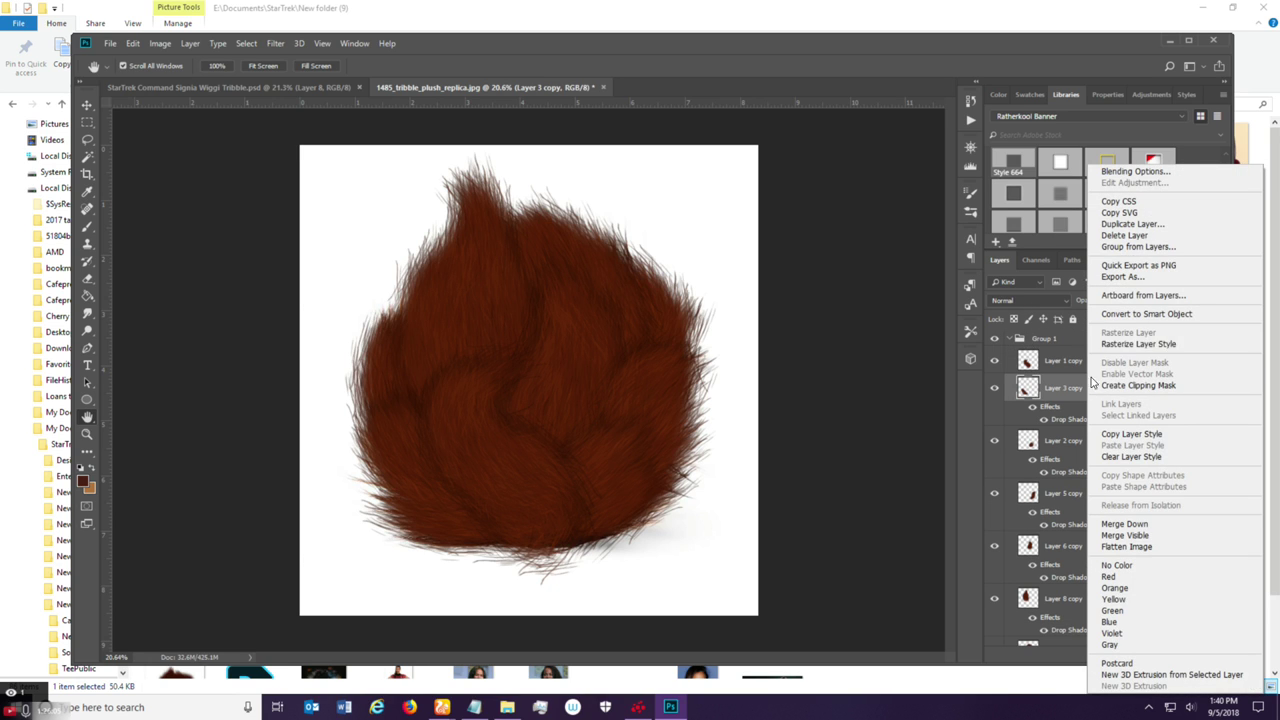
pyautogui.click(1138, 344)
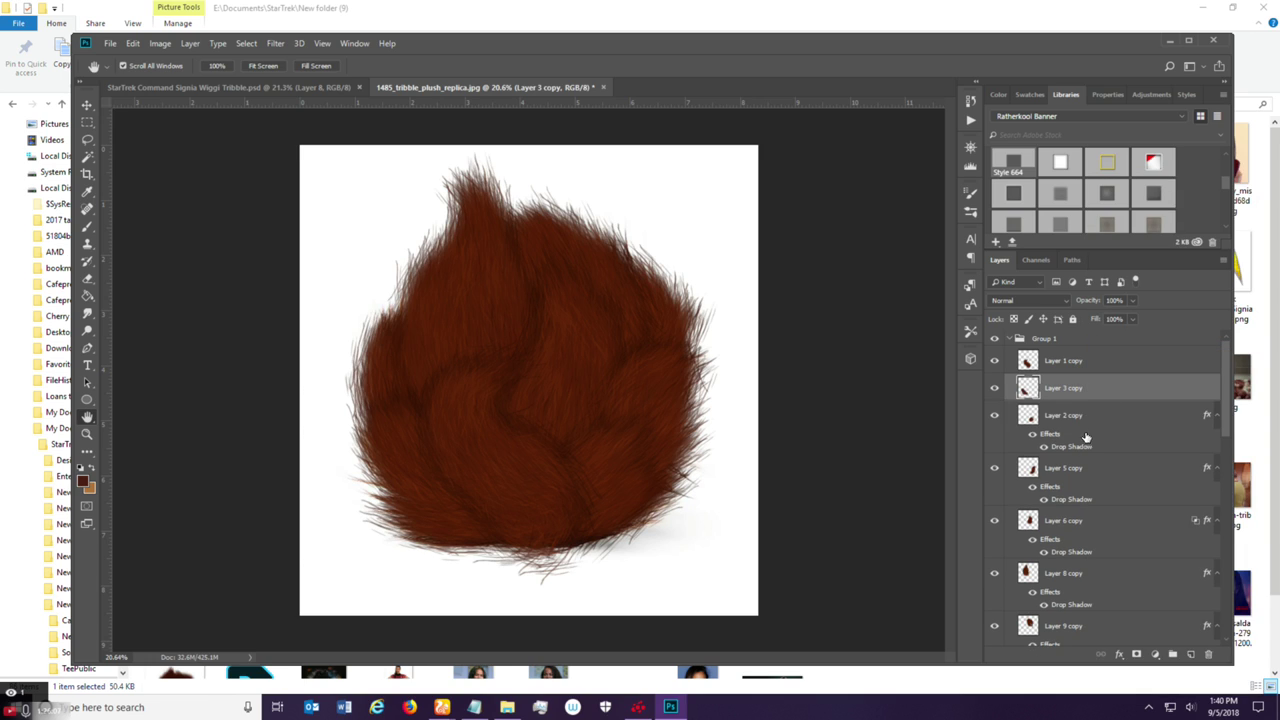
# Rasterize the layer styles of Layer 2 copy, Layer 5 copy and Layer 6 copy.
pyautogui.click(1087, 417)
pyautogui.rightClick(1087, 426)
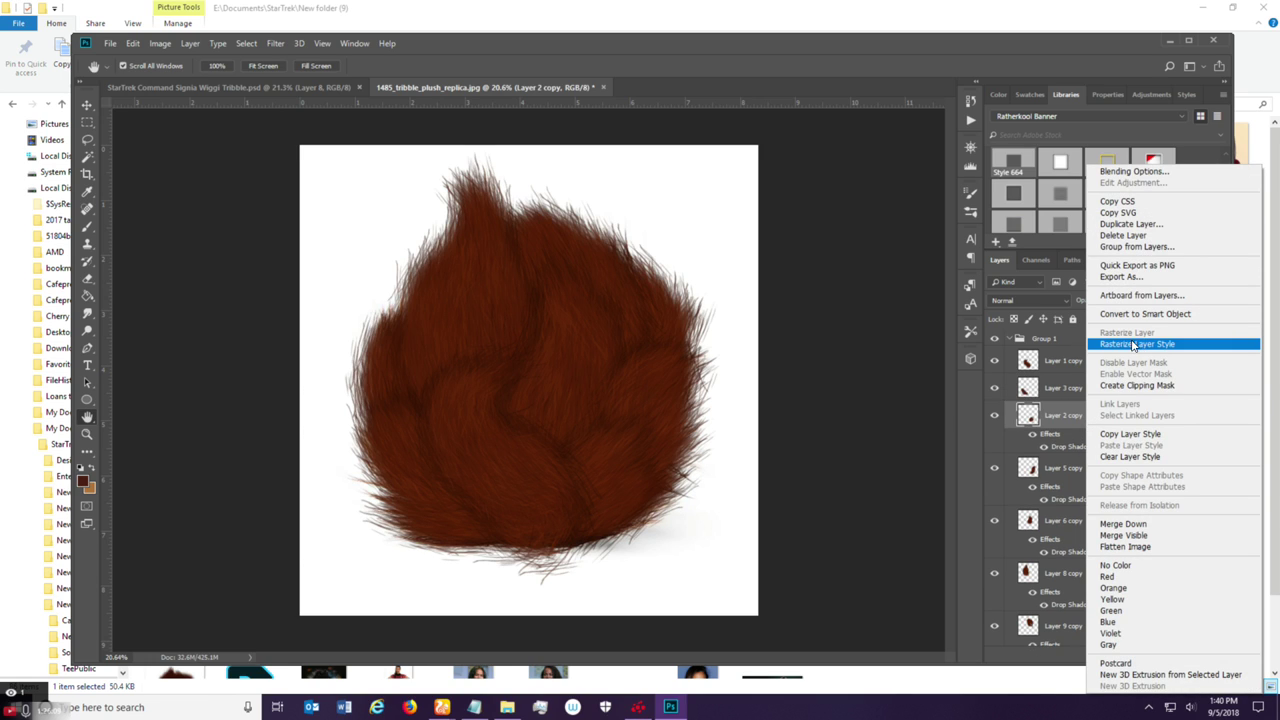
pyautogui.click(1133, 344)
pyautogui.click(1100, 444)
pyautogui.rightClick(1100, 446)
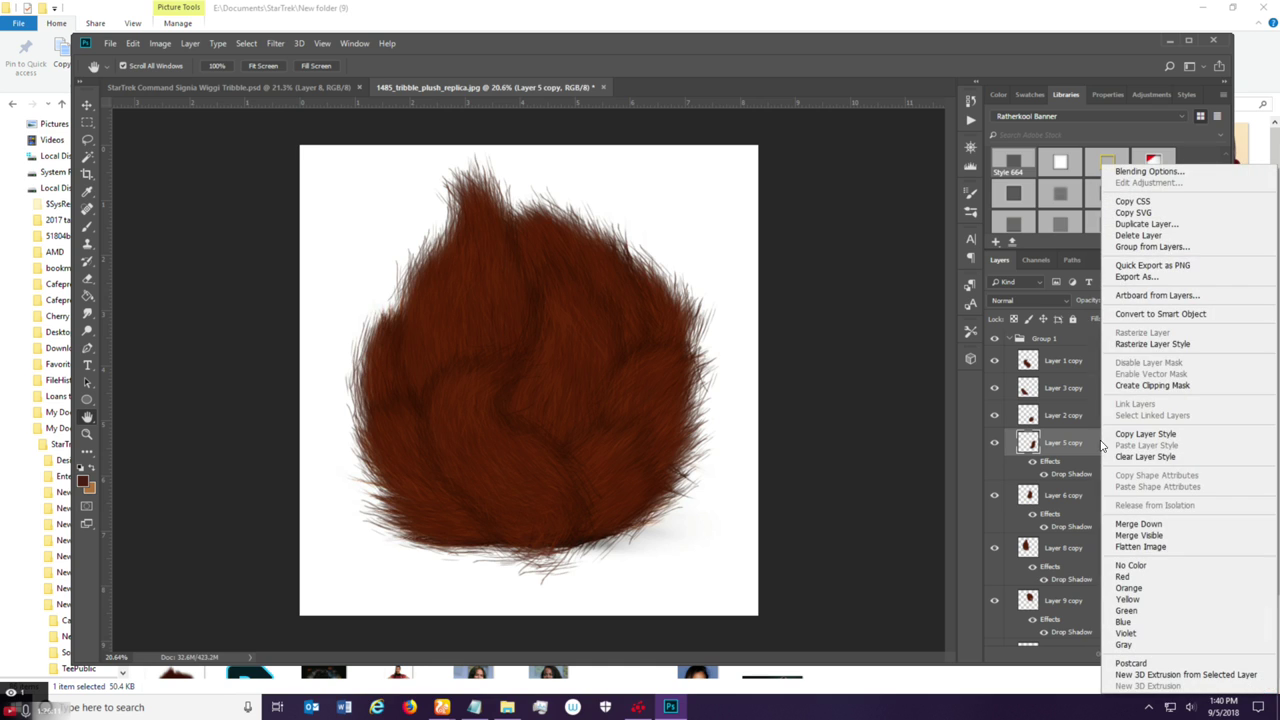
pyautogui.click(1134, 346)
pyautogui.click(1100, 468)
pyautogui.rightClick(1100, 470)
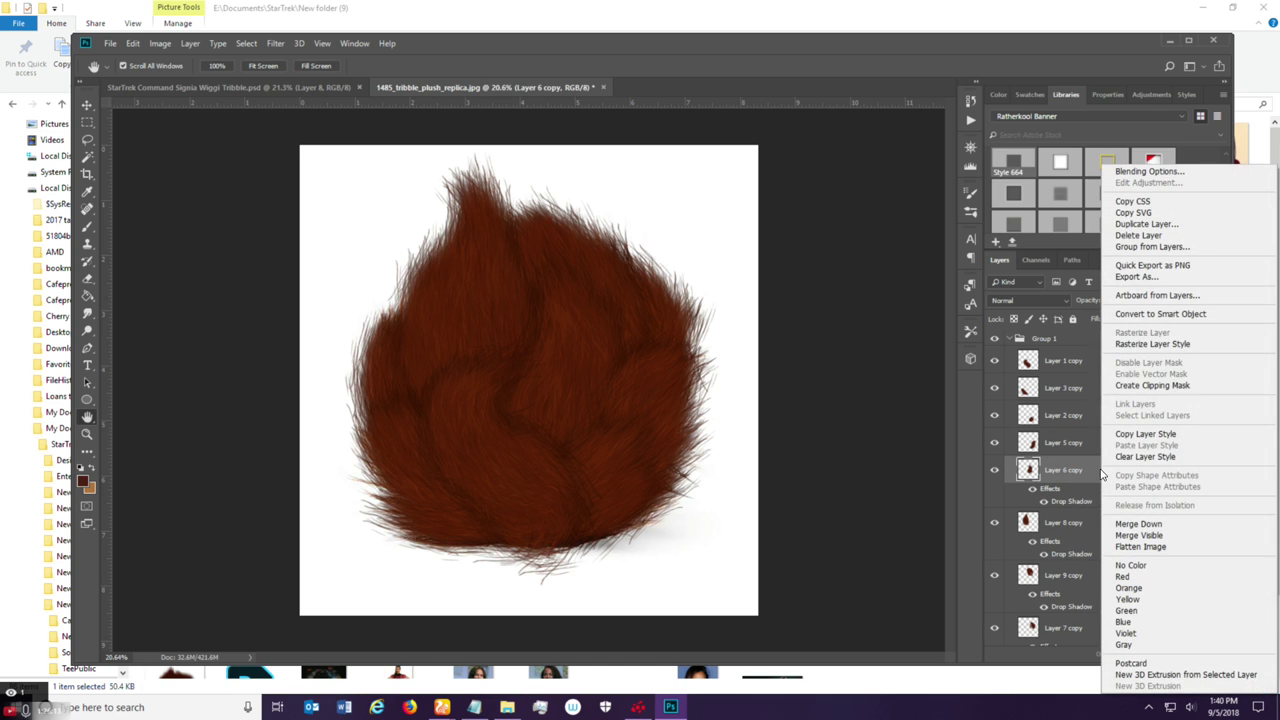
pyautogui.click(1138, 344)
# Rasterize the layer styles of Layer 8 copy, Layer 9 copy, Layer 7 copy and Layer 4 copy.
pyautogui.click(1085, 482)
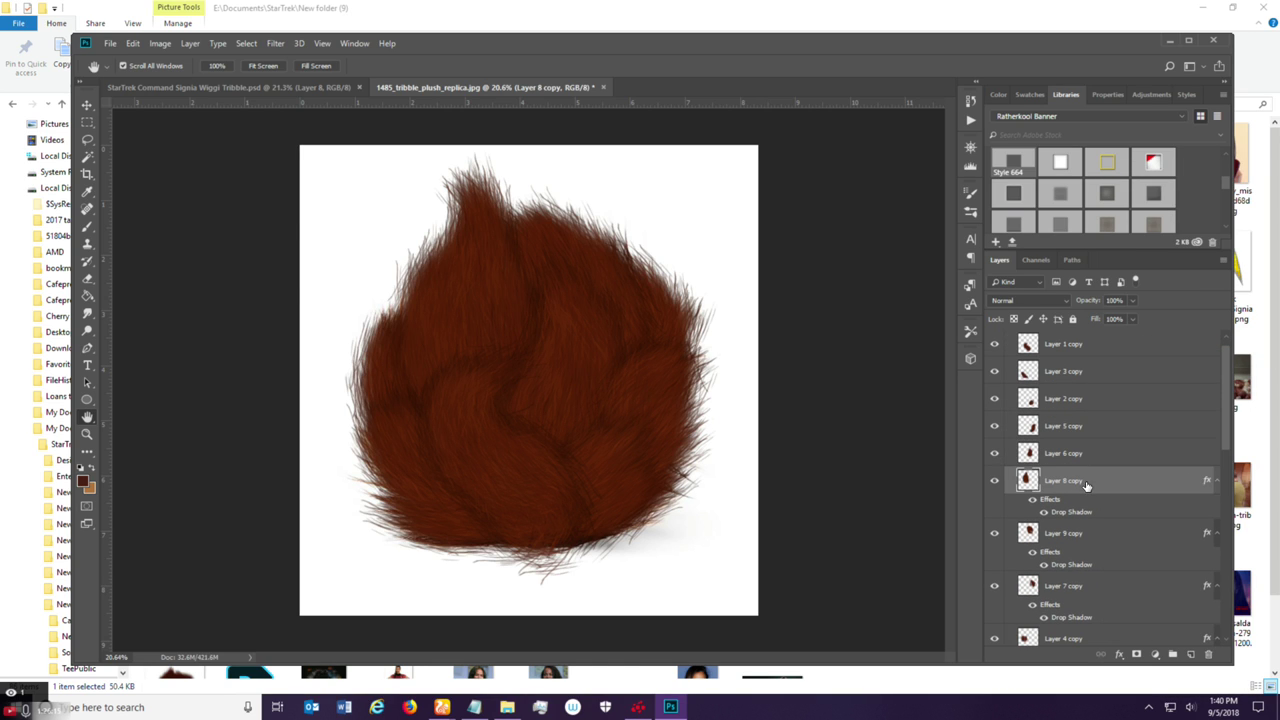
pyautogui.rightClick(1088, 486)
pyautogui.click(1132, 344)
pyautogui.click(1105, 474)
pyautogui.rightClick(1106, 474)
pyautogui.click(1012, 346)
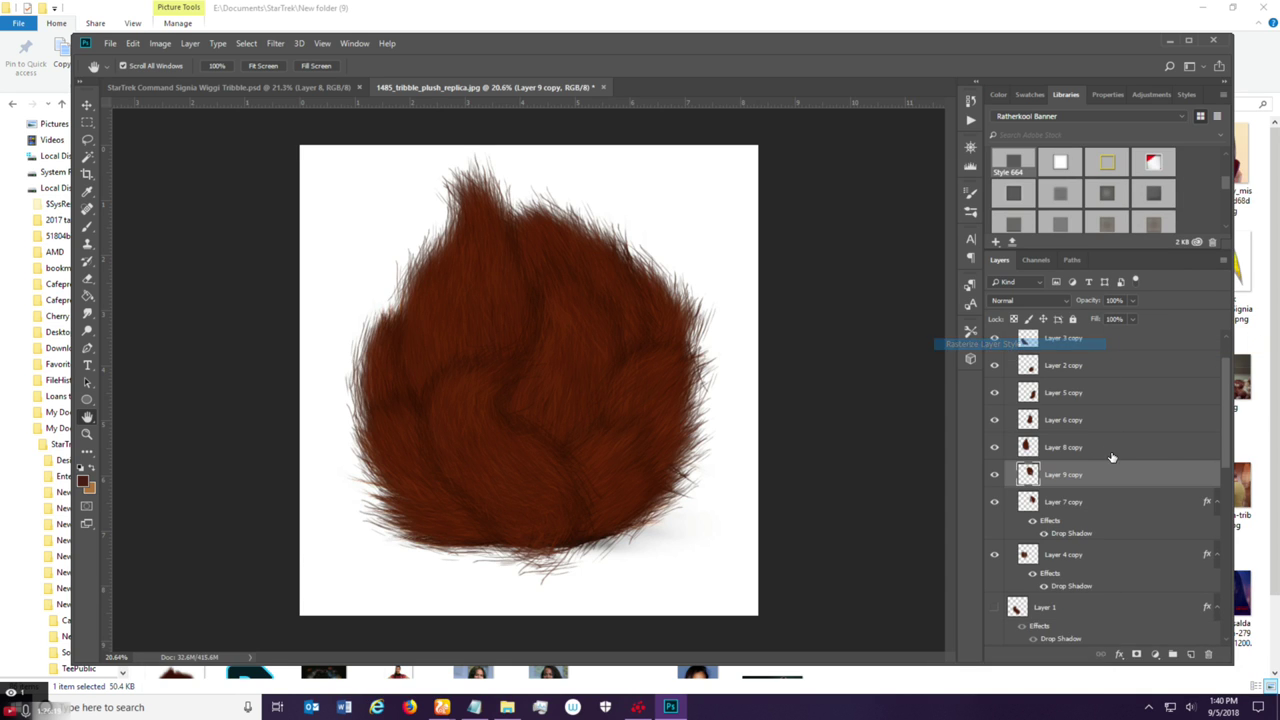
pyautogui.click(1104, 468)
pyautogui.rightClick(1104, 468)
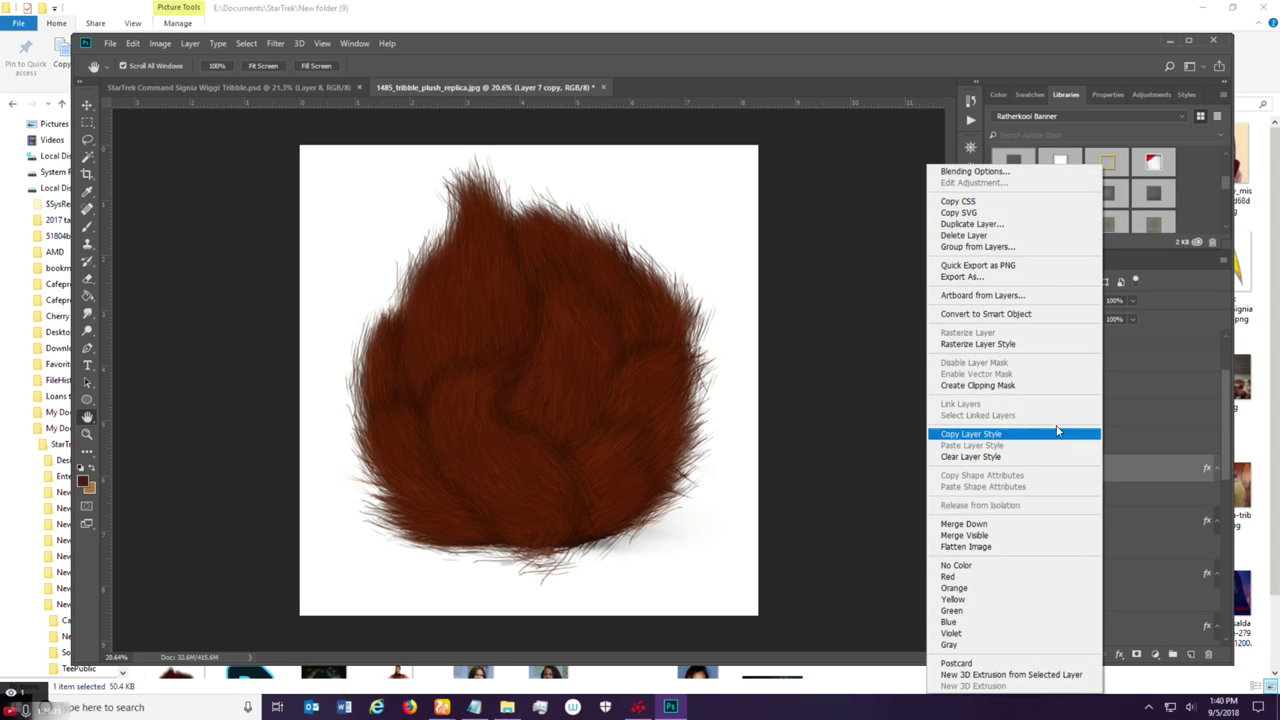
pyautogui.click(978, 344)
pyautogui.click(1102, 465)
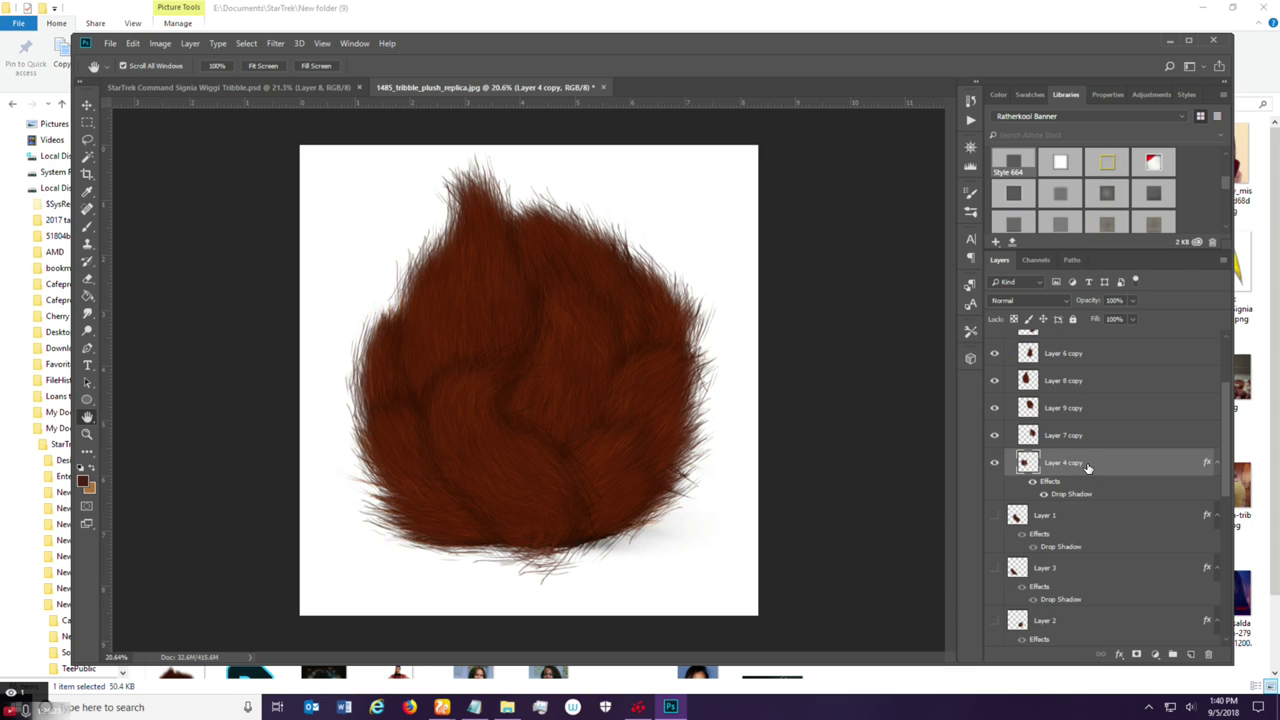
pyautogui.rightClick(1102, 465)
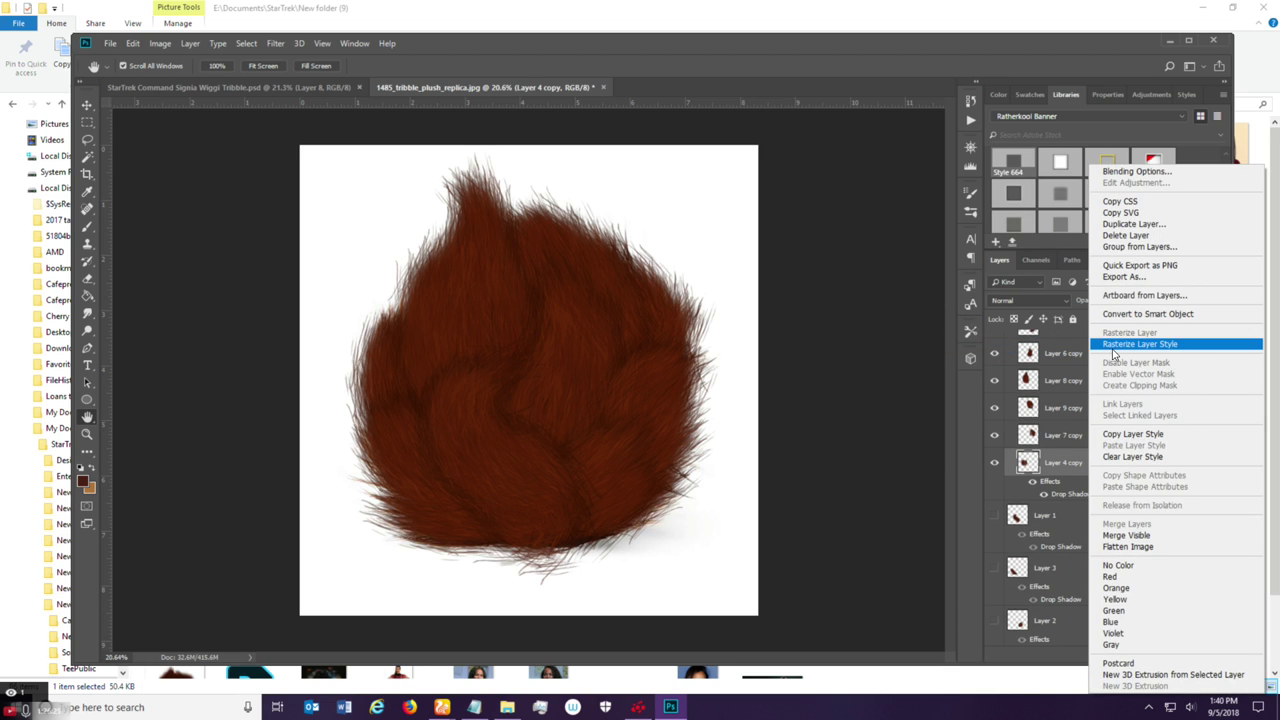
pyautogui.click(1118, 344)
pyautogui.scroll(-2, 1052, 525)
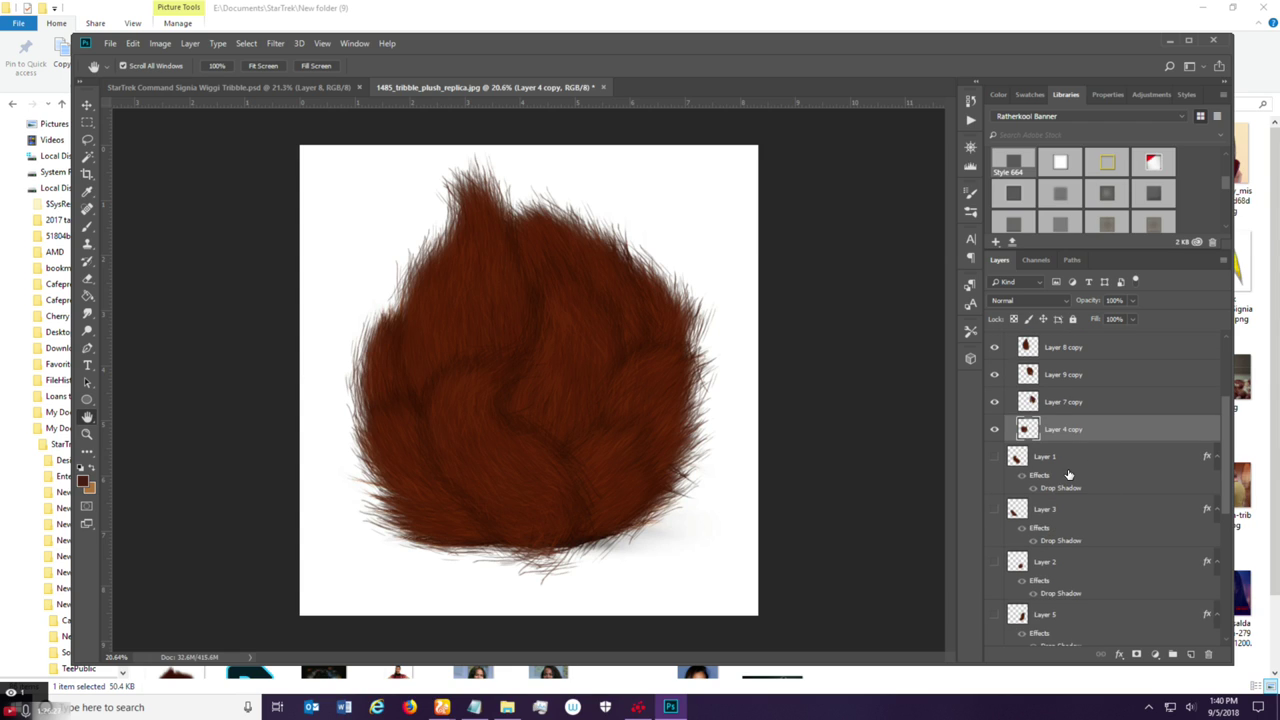
pyautogui.scroll(3, 1068, 474)
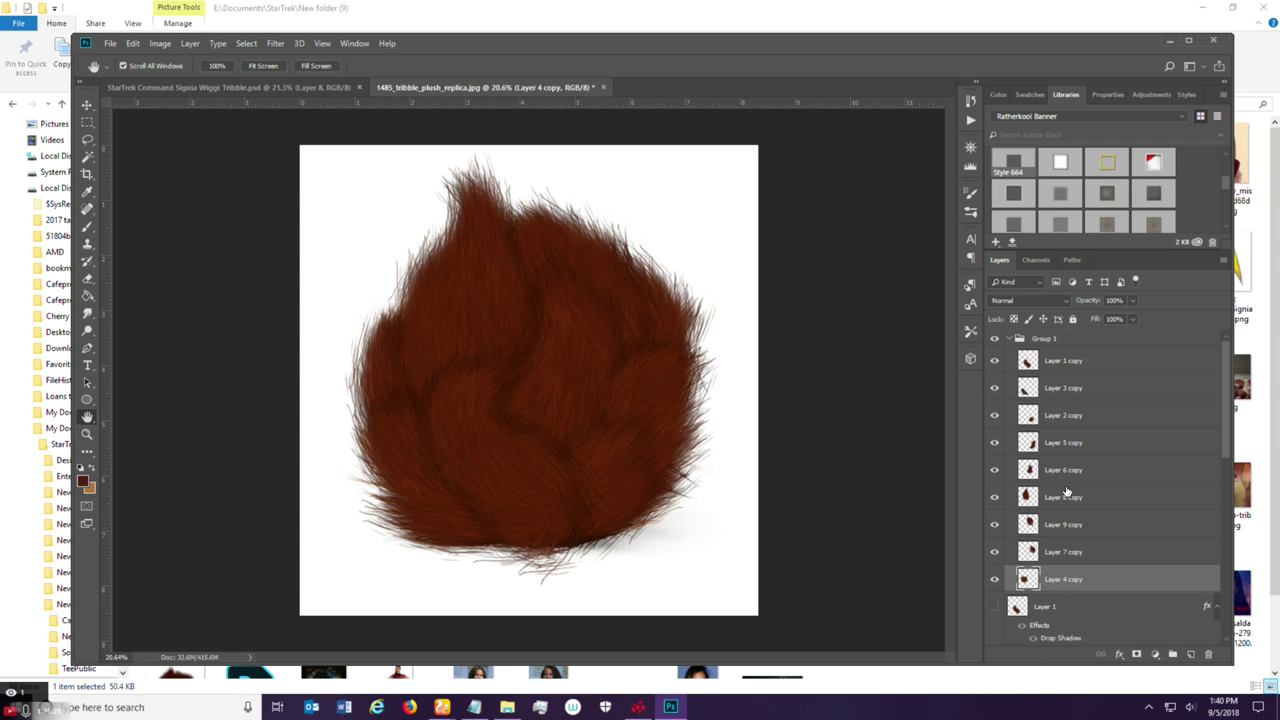
# Toggle the visibility of Layer 4 copy and Layer 1 copy to examine the fur coverage beneath them.
pyautogui.click(994, 580)
pyautogui.click(994, 580)
pyautogui.click(1028, 368)
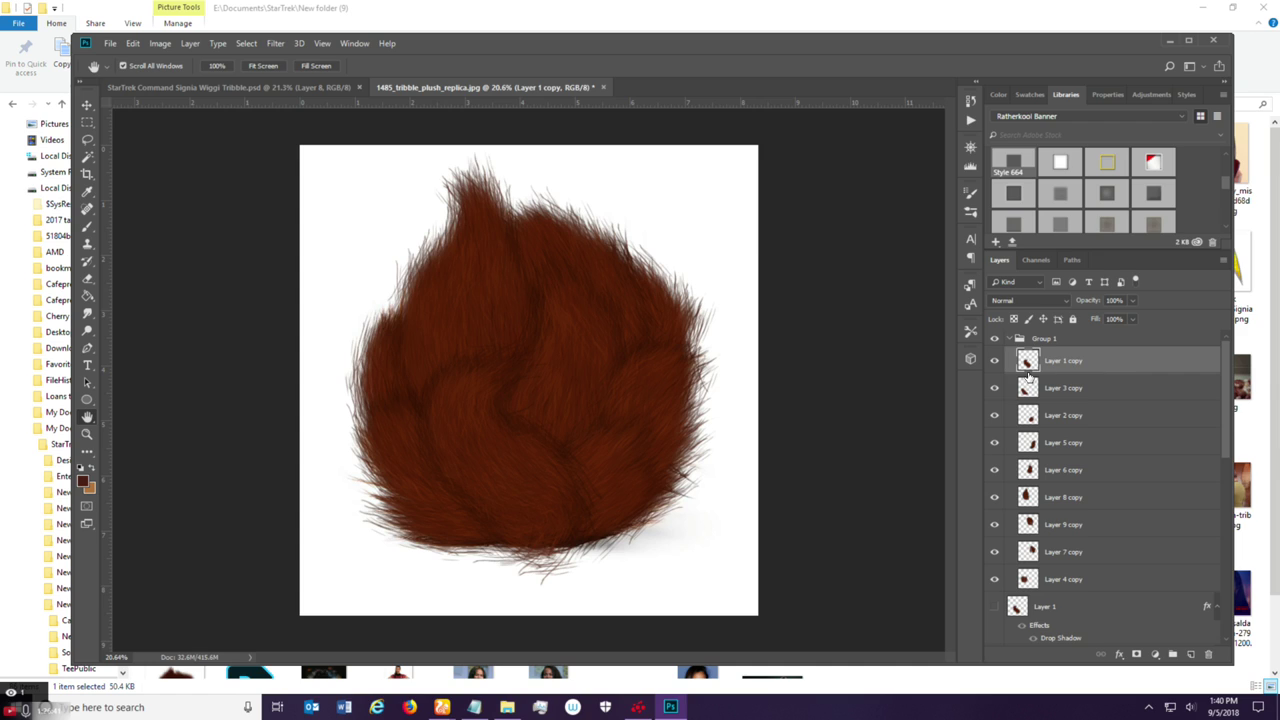
pyautogui.click(993, 361)
pyautogui.click(993, 361)
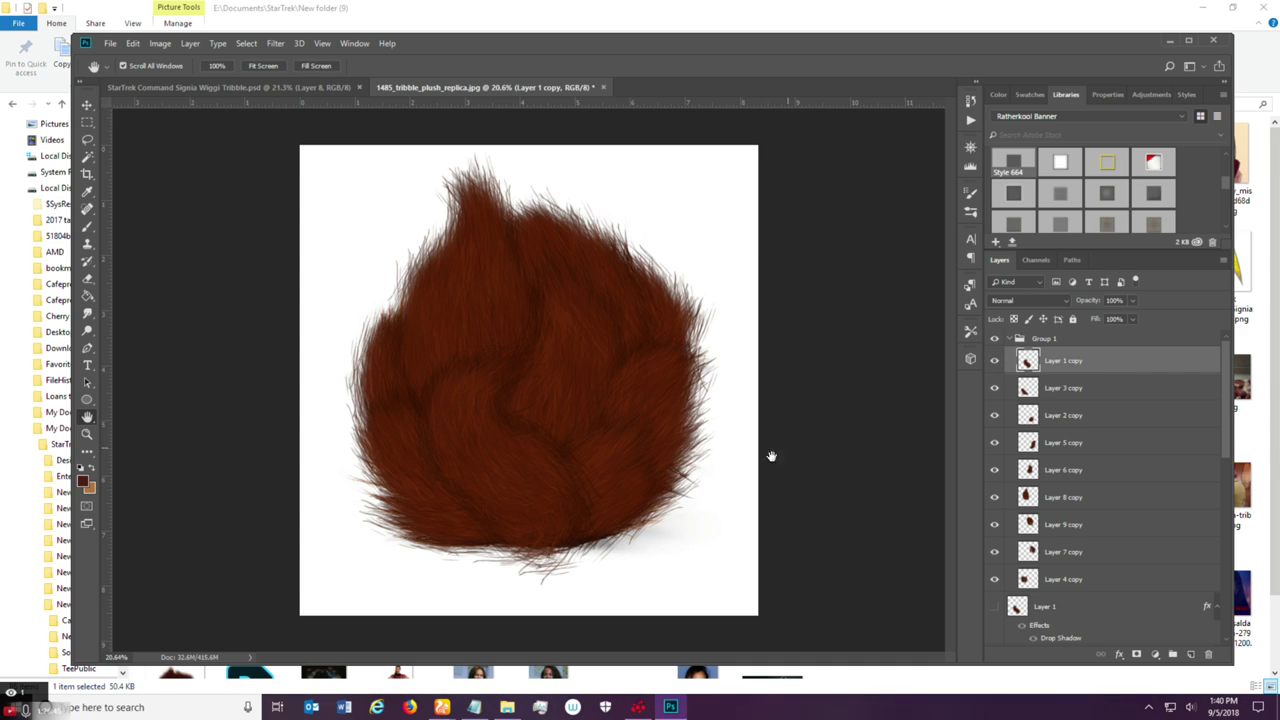
pyautogui.scroll(2, 500, 580)
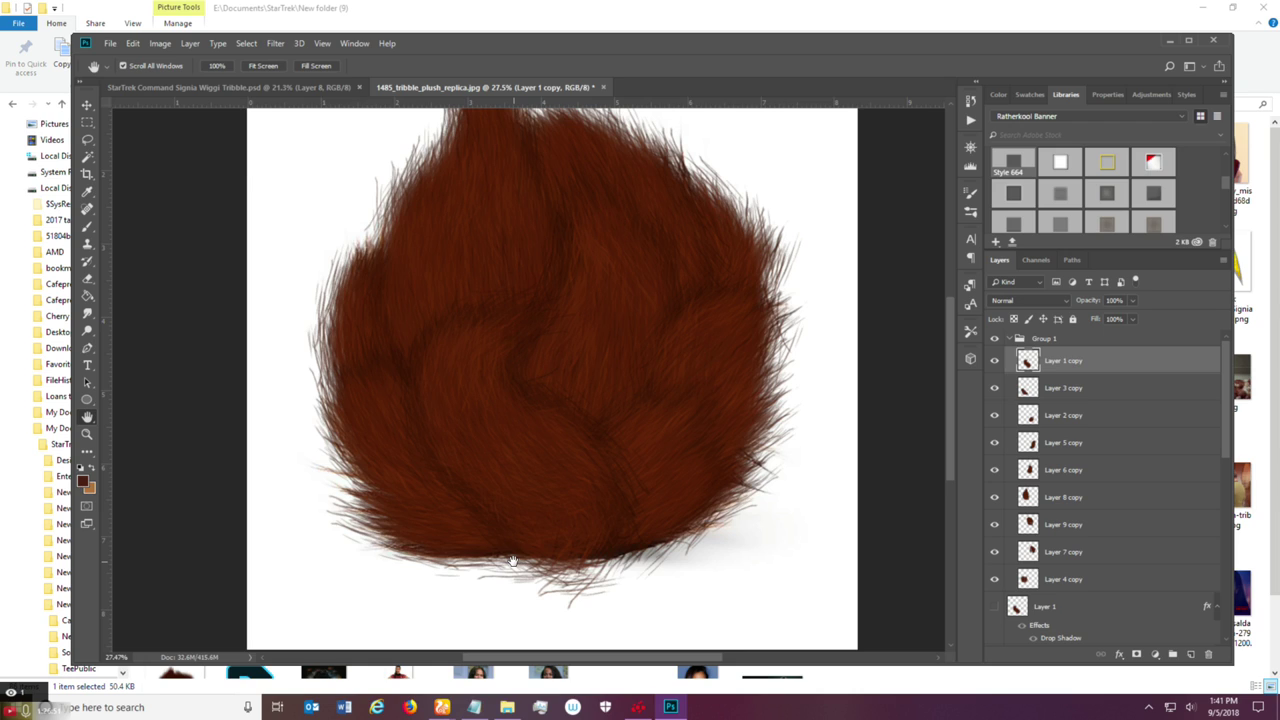
pyautogui.click(994, 361)
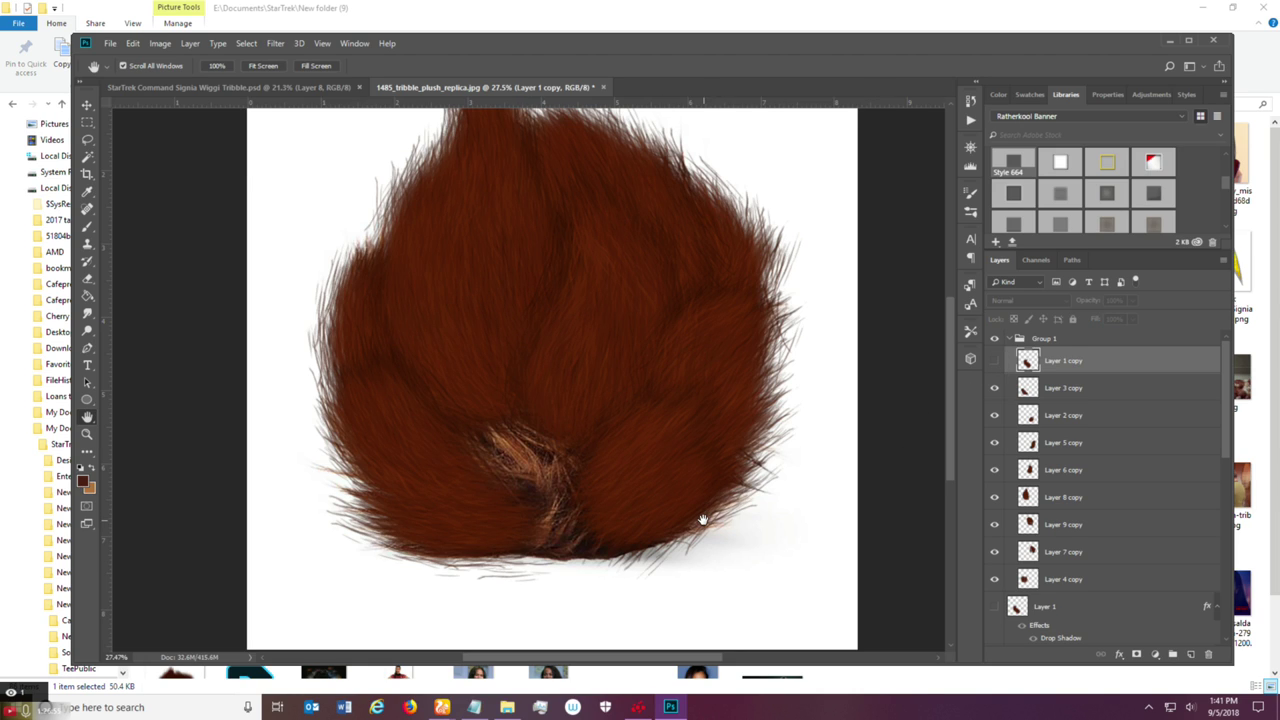
# Hide and collapse the group of copies, and show the original Layers 1, 3, 2, 5 and 6.
pyautogui.click(994, 339)
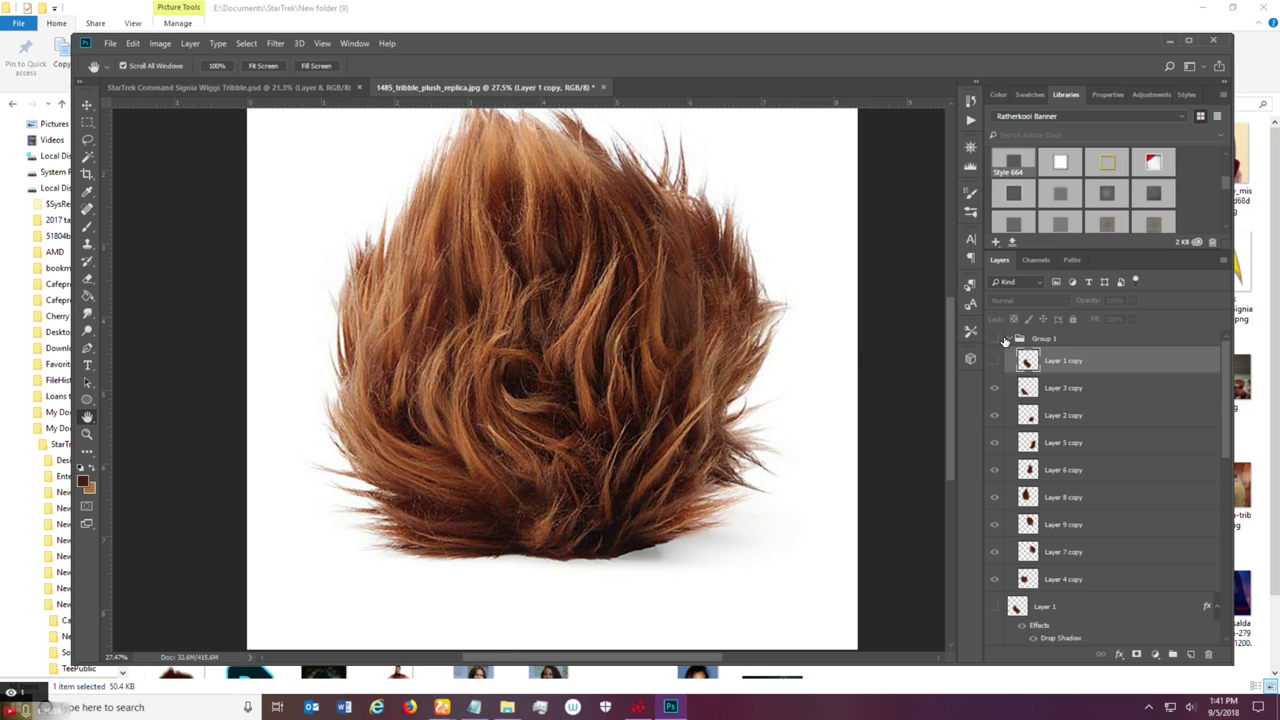
pyautogui.click(1005, 341)
pyautogui.click(1008, 340)
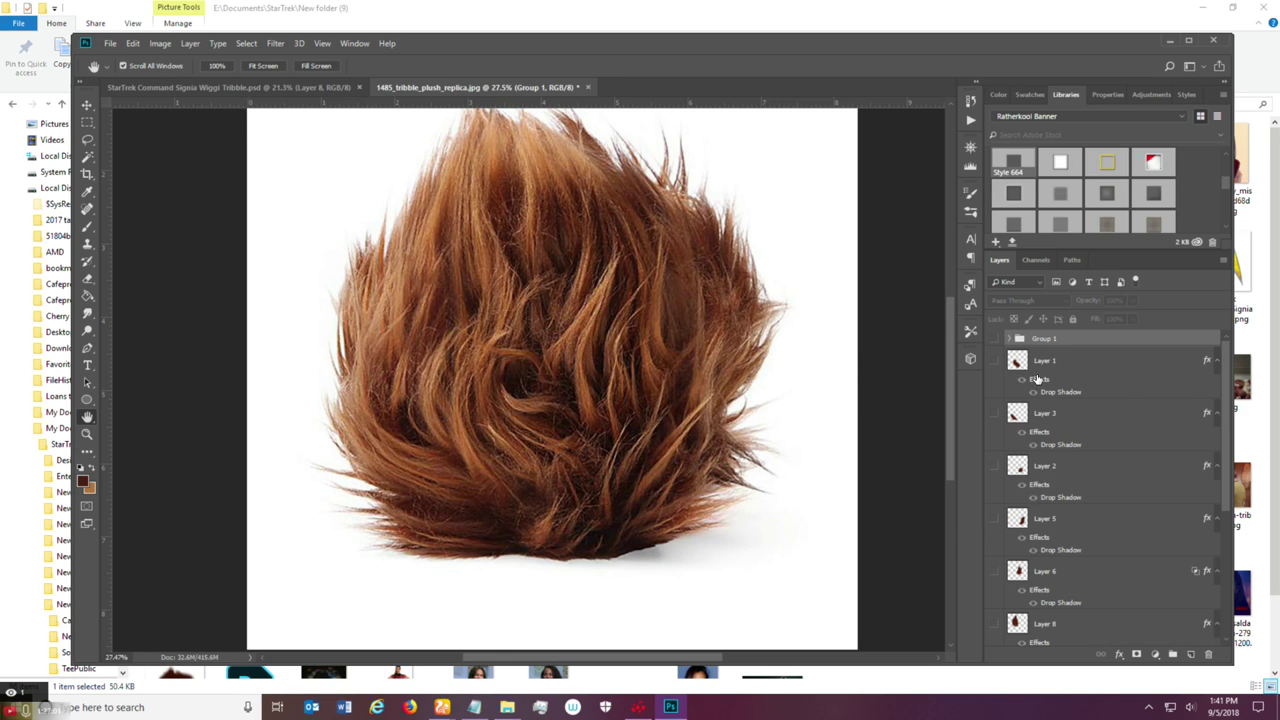
pyautogui.click(1042, 366)
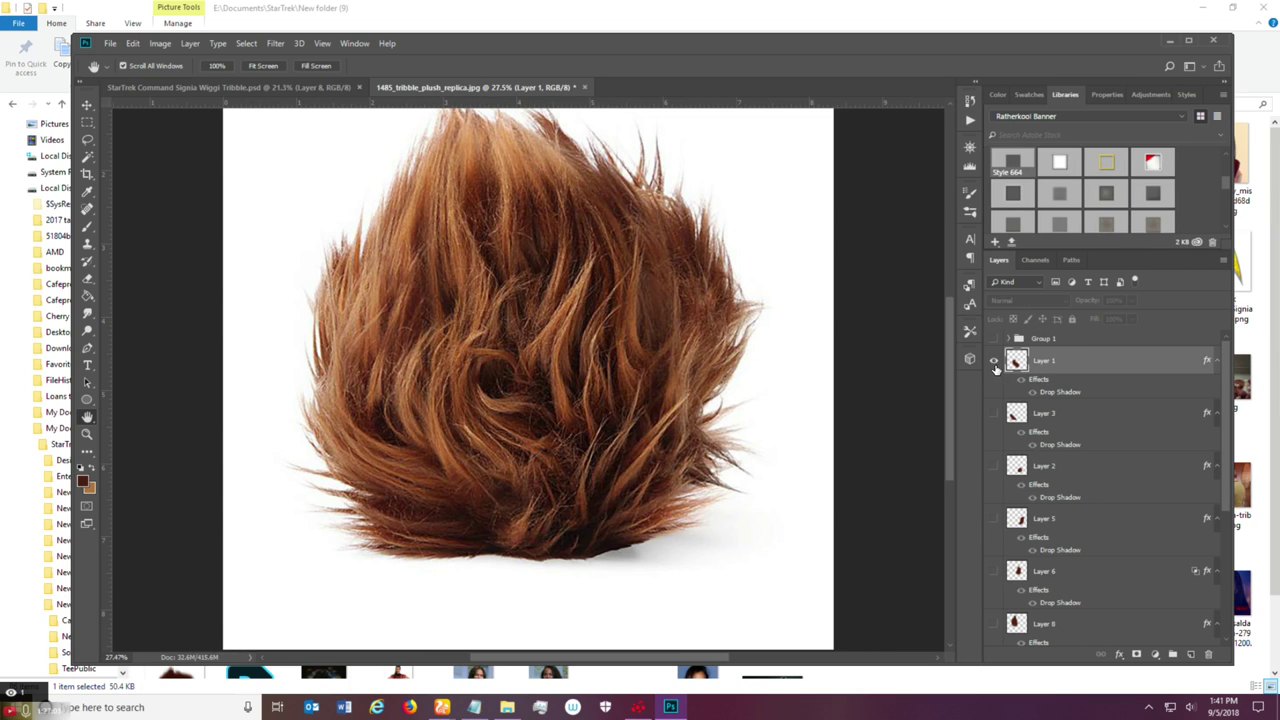
pyautogui.click(994, 360)
pyautogui.click(993, 413)
pyautogui.click(993, 466)
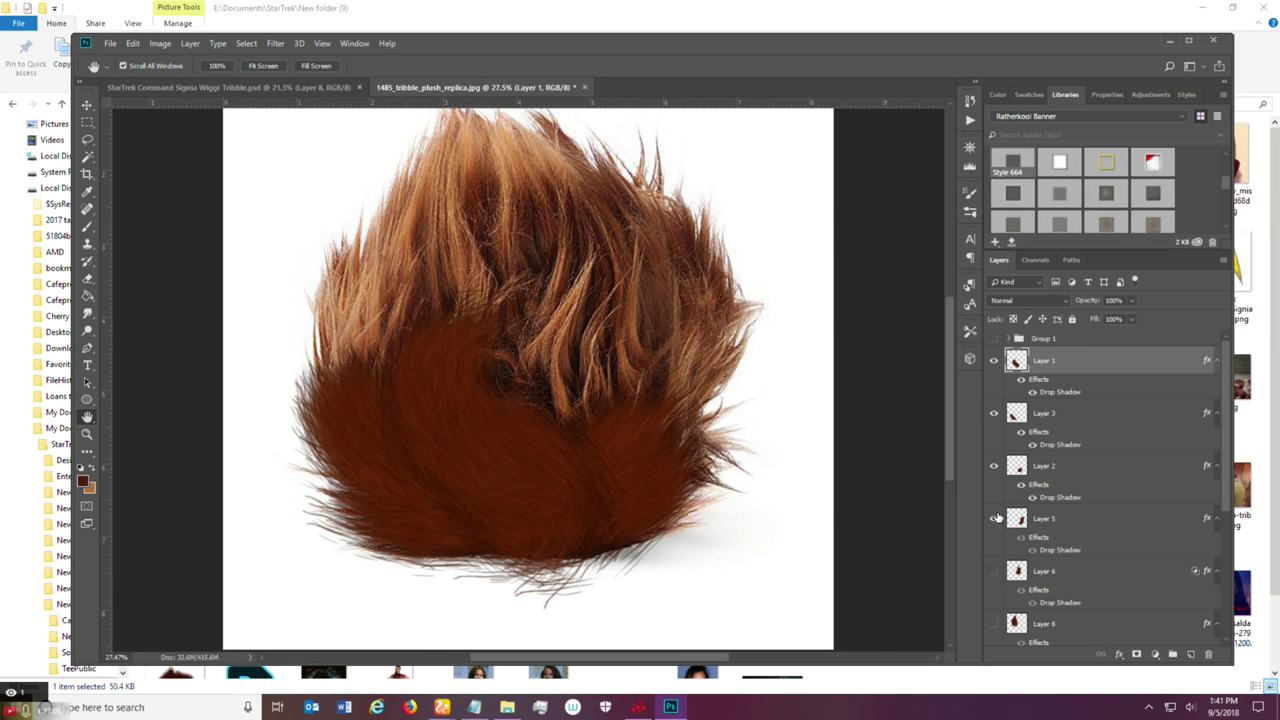
pyautogui.click(994, 518)
pyautogui.click(993, 571)
# Show the original fur Layers 8, 9, 7 and 4.
pyautogui.scroll(-2, 1000, 612)
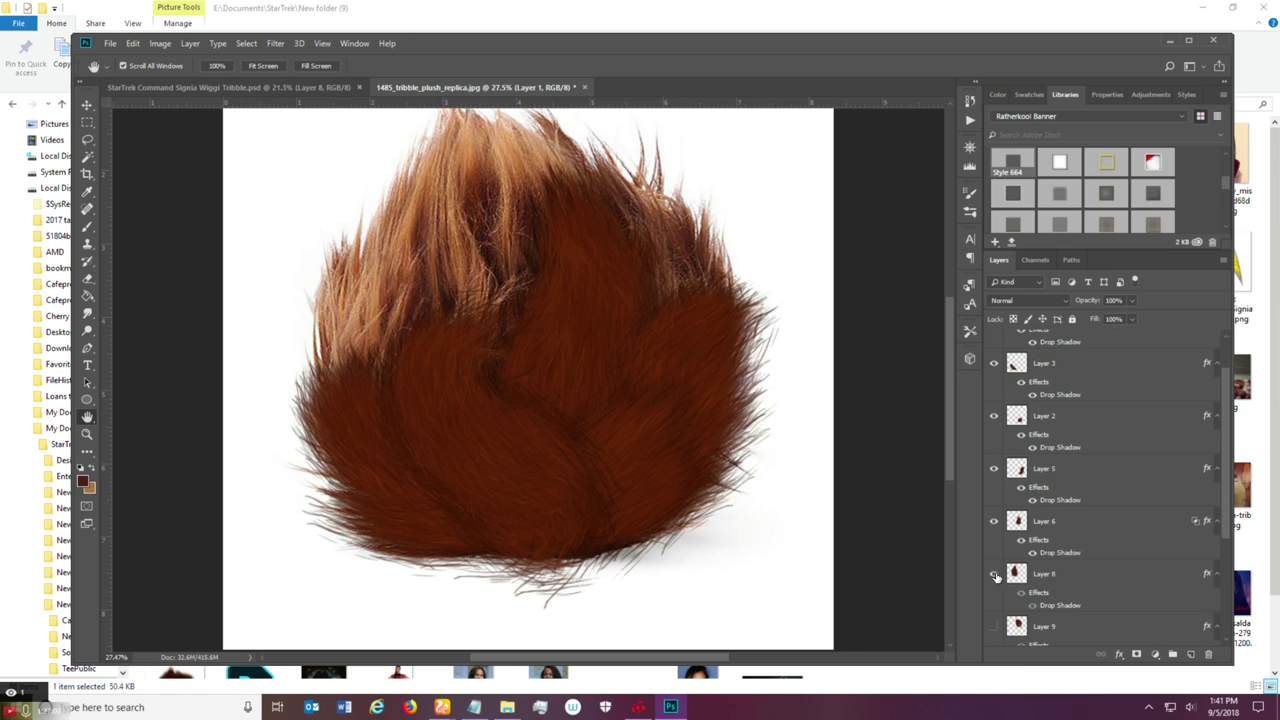
pyautogui.click(994, 574)
pyautogui.click(993, 626)
pyautogui.scroll(-2, 987, 612)
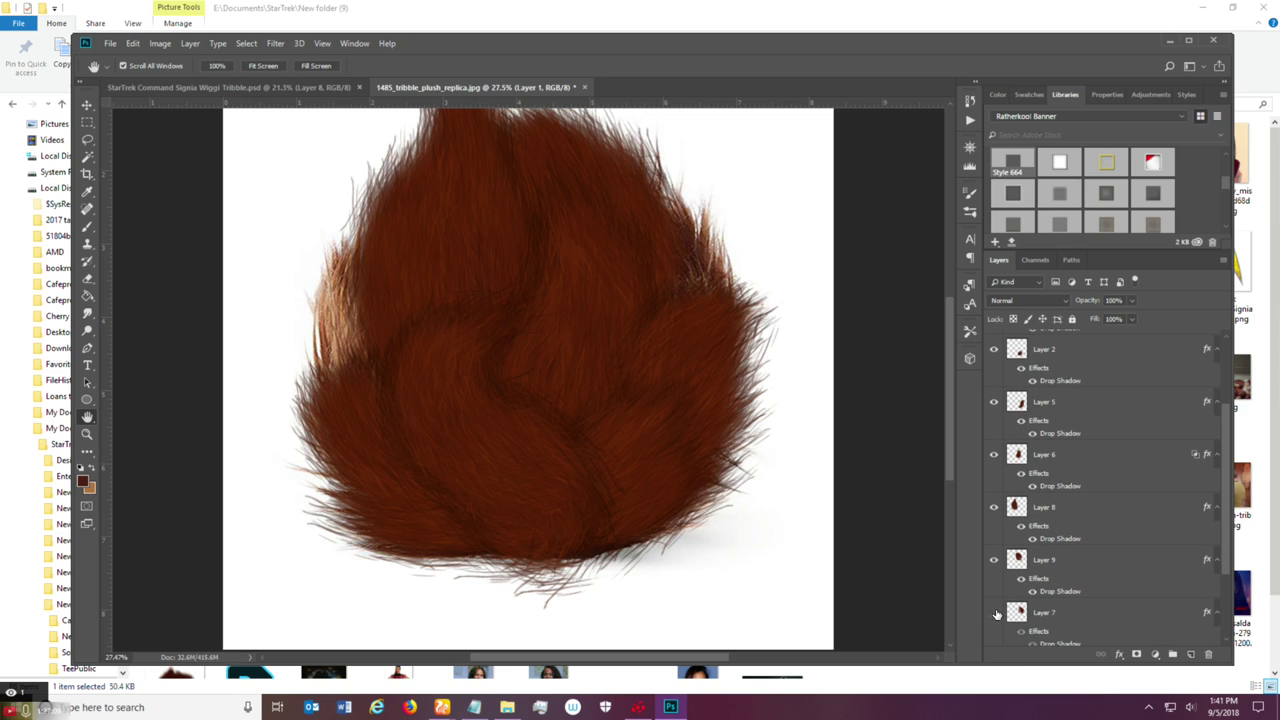
pyautogui.click(995, 613)
pyautogui.scroll(-3, 995, 614)
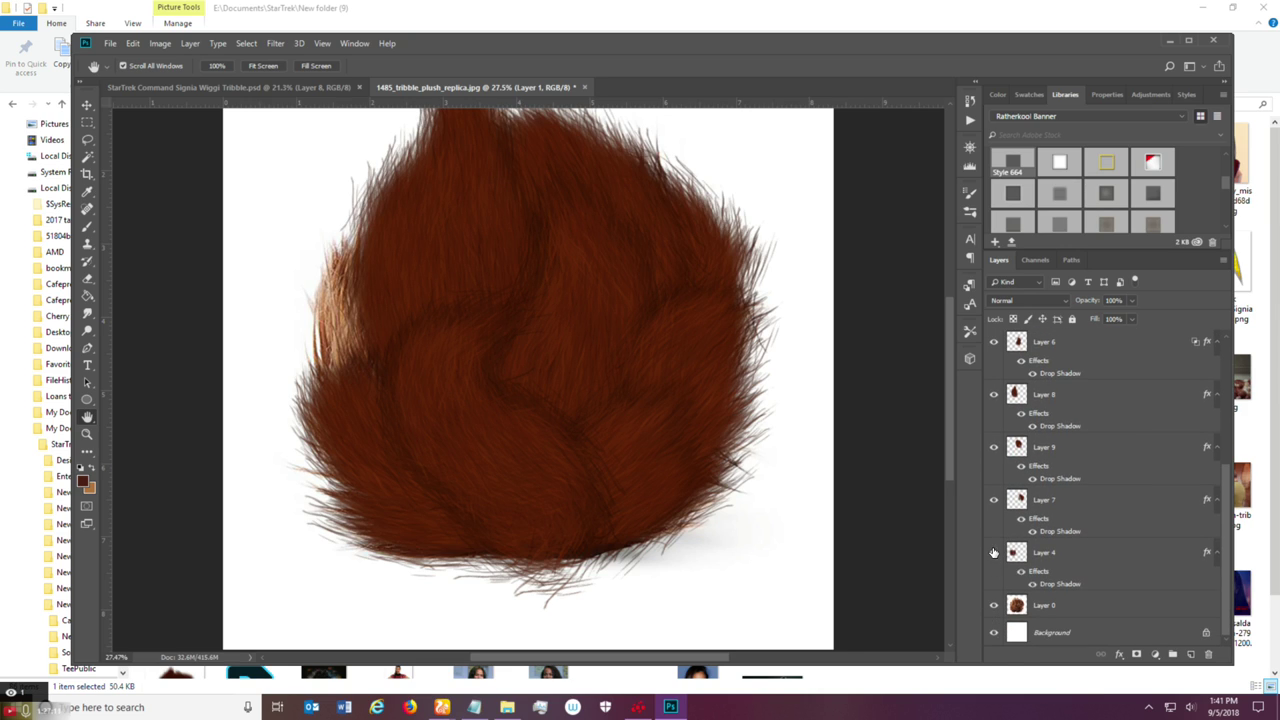
pyautogui.click(993, 553)
pyautogui.scroll(8, 1099, 569)
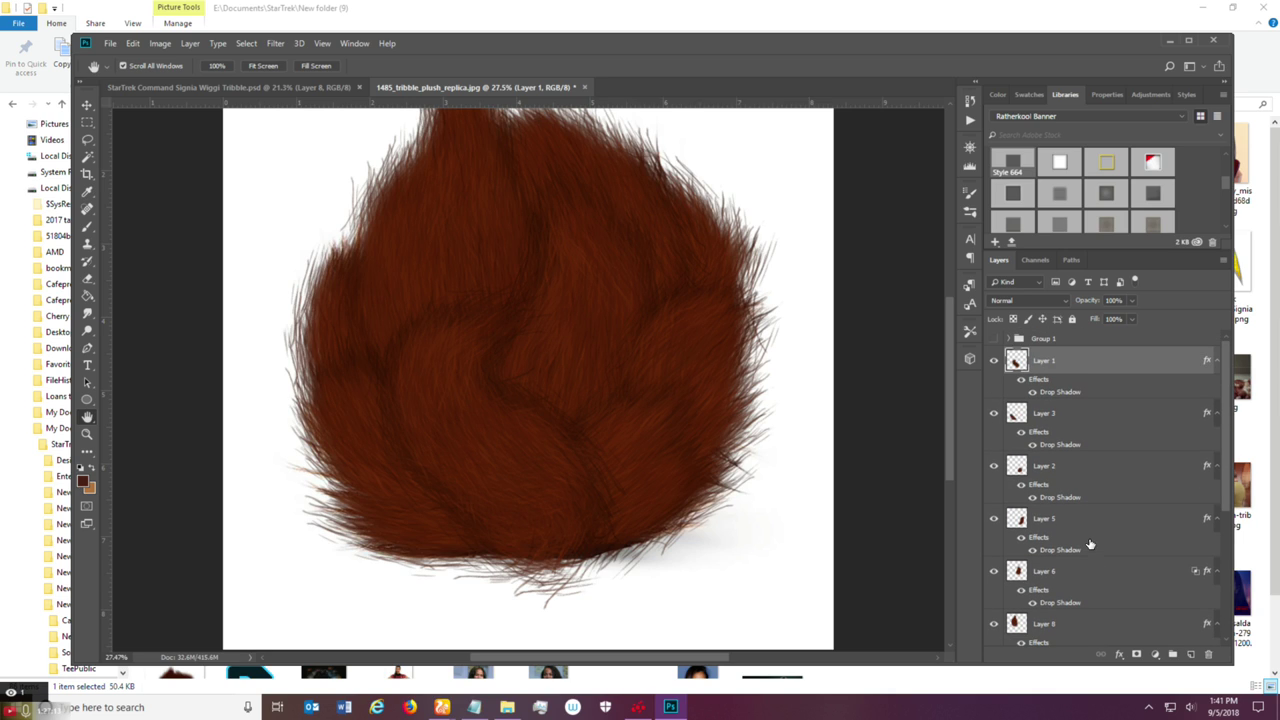
# Hide Layer 1 and toggle Layers 3 and 2 to examine which fur surrounds the gap near the tribble's base.
pyautogui.click(993, 359)
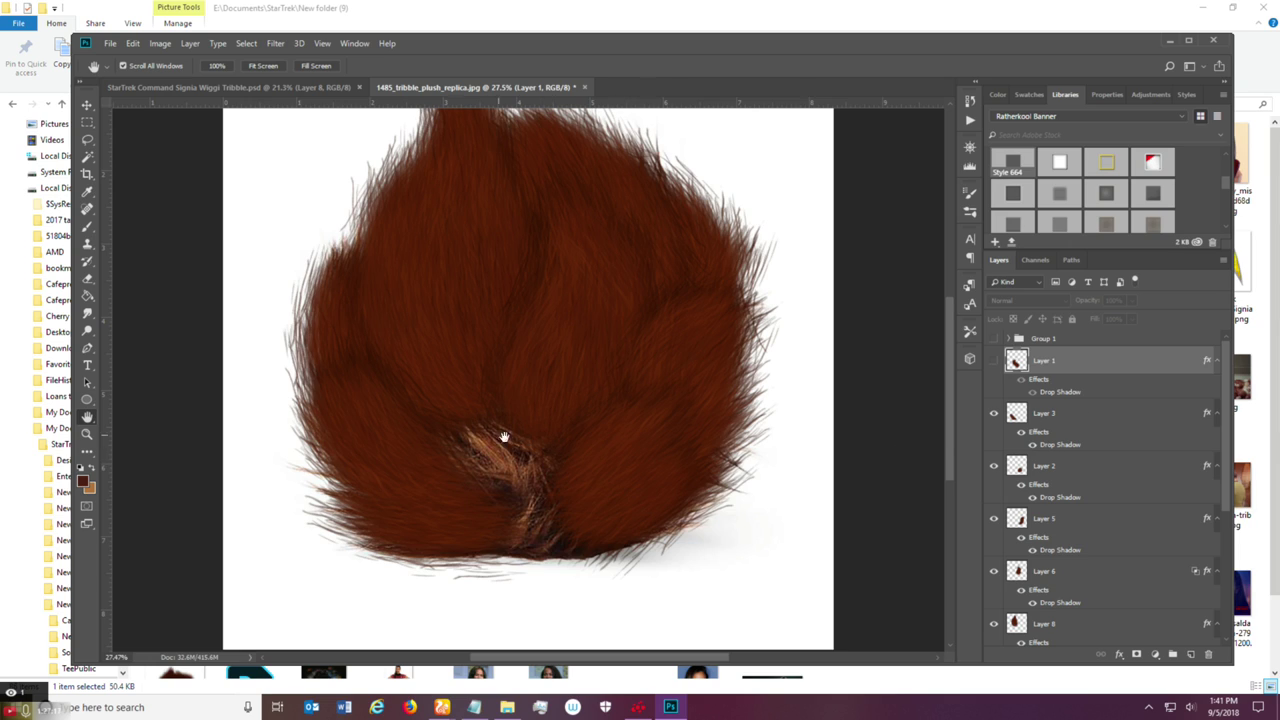
pyautogui.click(1076, 413)
pyautogui.click(994, 413)
pyautogui.click(994, 413)
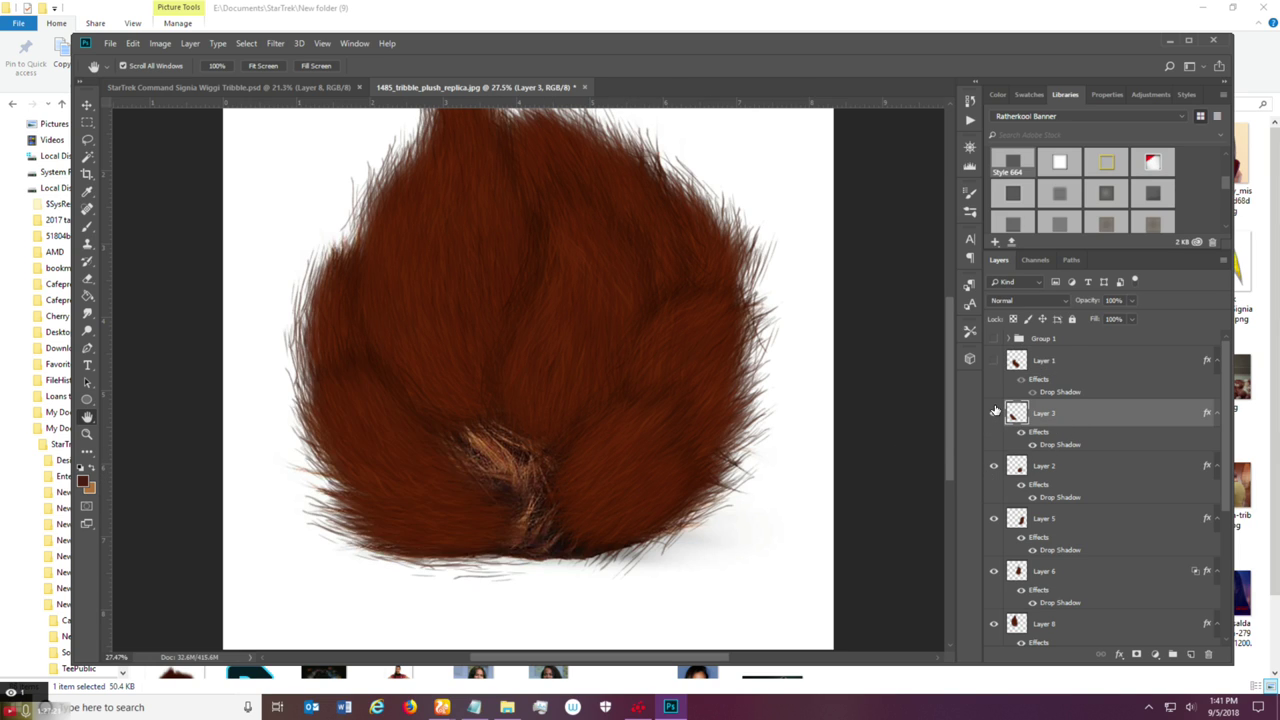
pyautogui.click(995, 468)
pyautogui.click(995, 467)
pyautogui.click(1057, 470)
# Brush brown fur over the gap near the base on Layer 3, undoing the last strokes and reducing the brush size to 300.
pyautogui.click(1069, 420)
pyautogui.scroll(1, 509, 514)
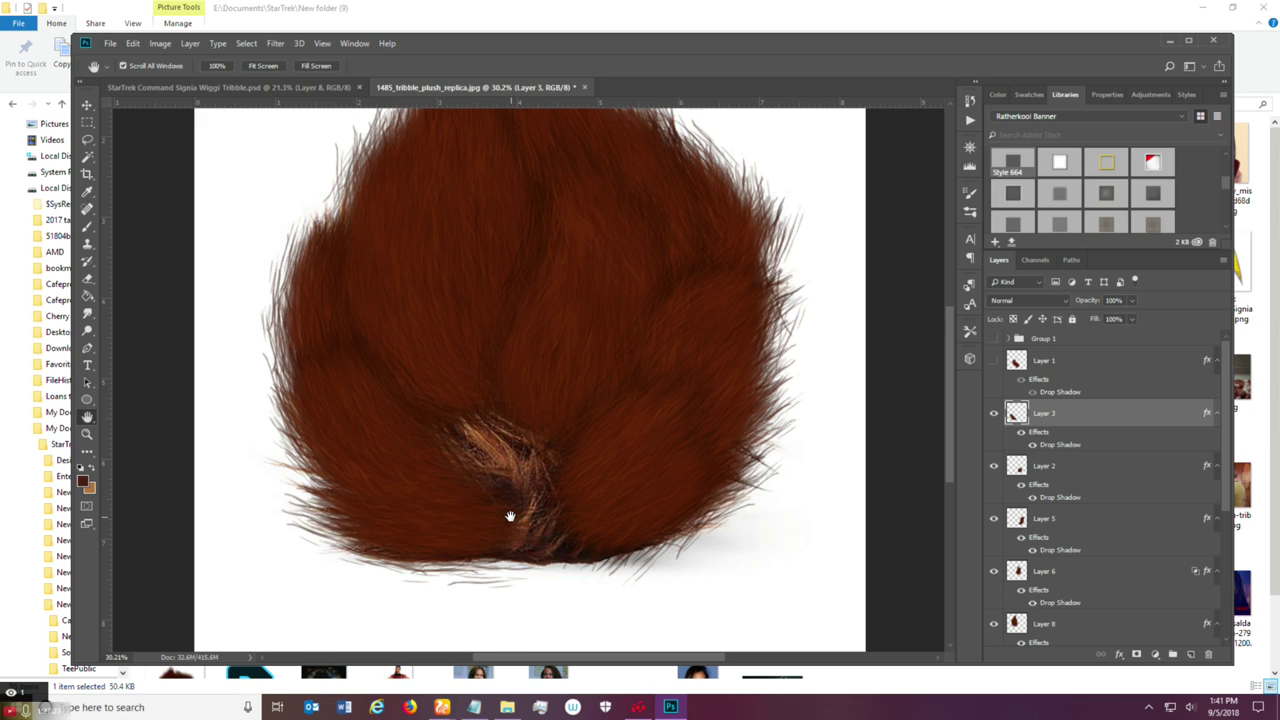
pyautogui.press('b')
pyautogui.moveTo(492, 479); pyautogui.dragTo(564, 479)
pyautogui.moveTo(500, 507)
pyautogui.mouseDown()
pyautogui.moveTo(555, 505)
pyautogui.moveTo(527, 483)
pyautogui.moveTo(516, 492)
pyautogui.moveTo(535, 440)
pyautogui.moveTo(440, 440)
pyautogui.moveTo(562, 512)
pyautogui.mouseUp()
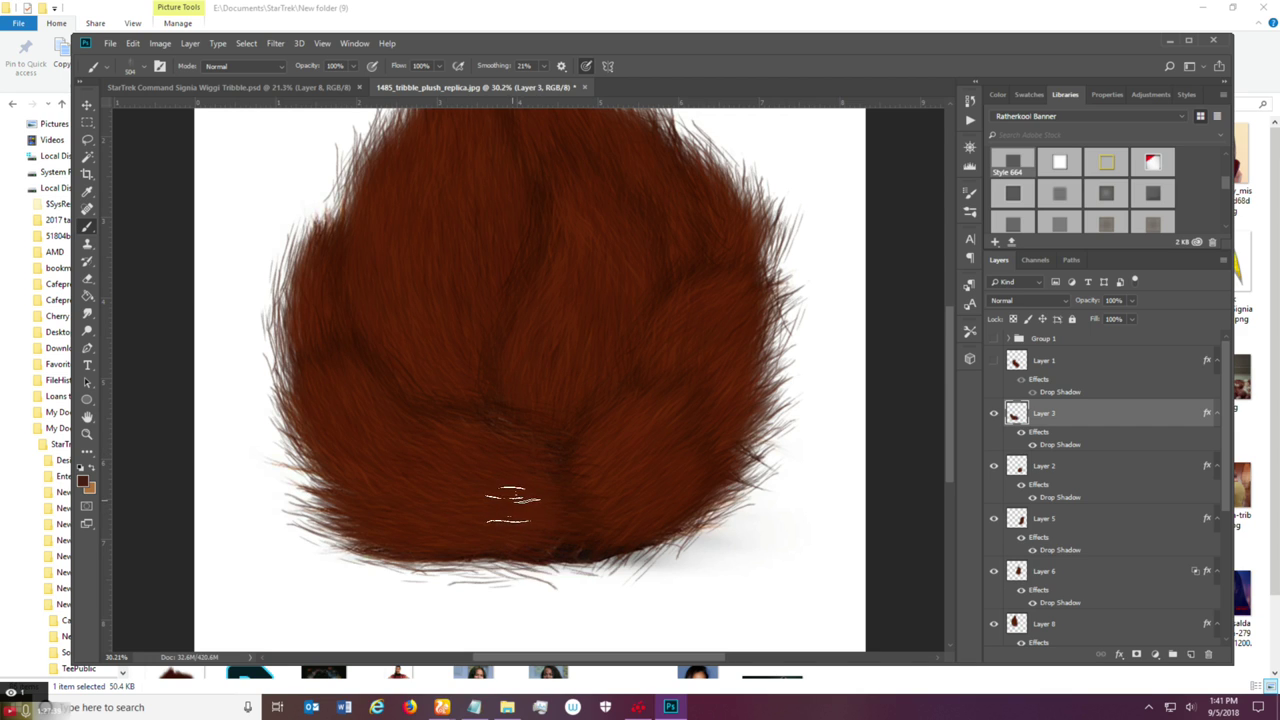
pyautogui.hotkey('ctrl', 'alt')
pyautogui.hotkey('ctrl', 'alt', 'z')
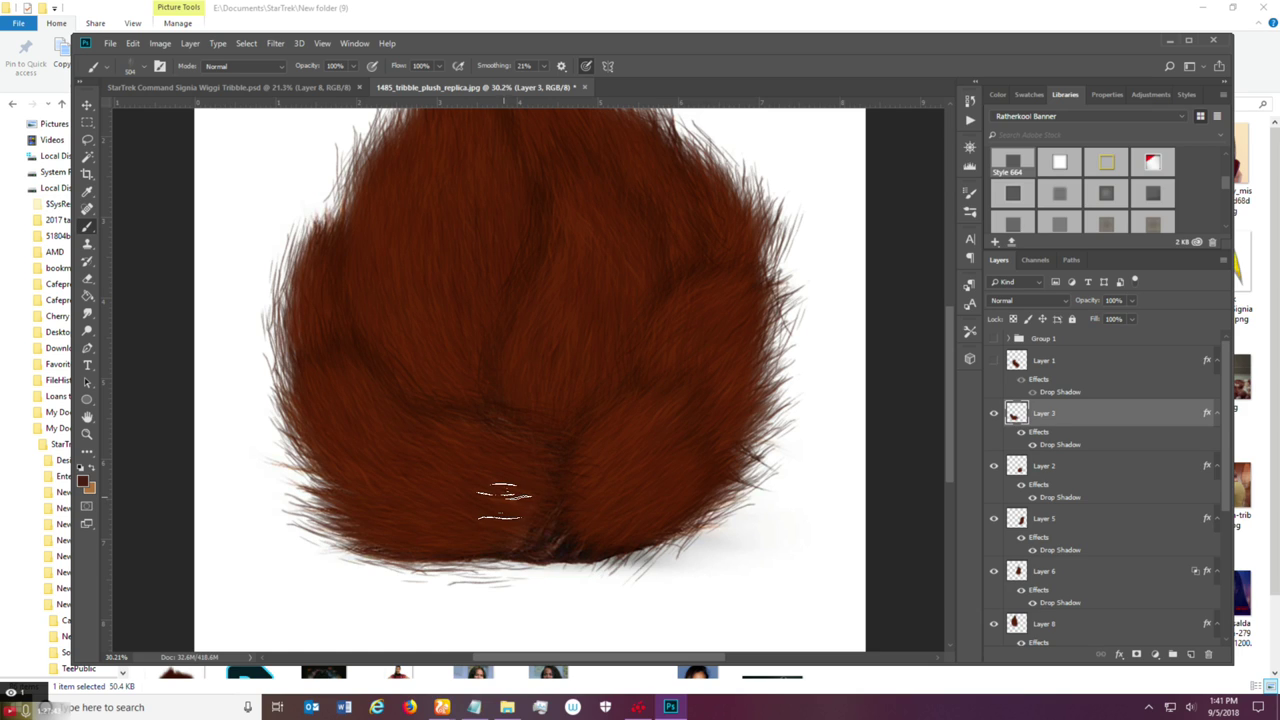
pyautogui.press('[')
pyautogui.press('[')
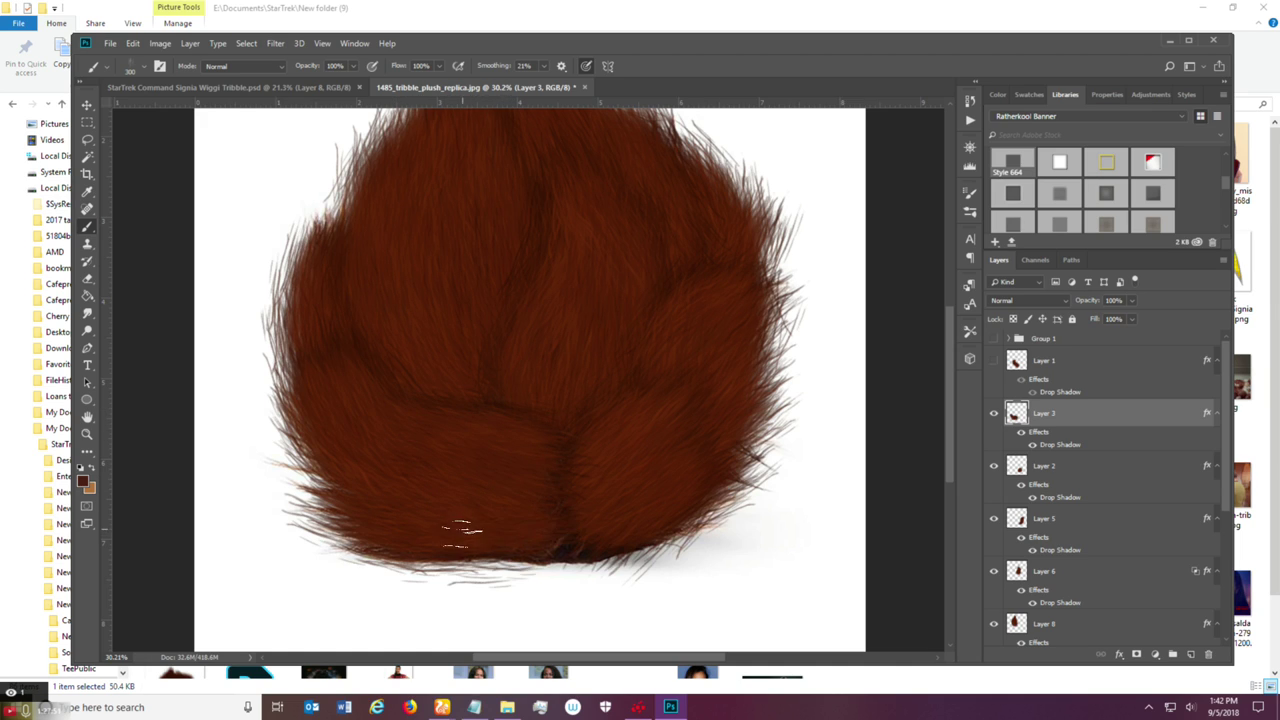
# Extend the fur on Layer 2 across the base toward the middle, and show and select Layer 1.
pyautogui.hotkey('alt', '[')
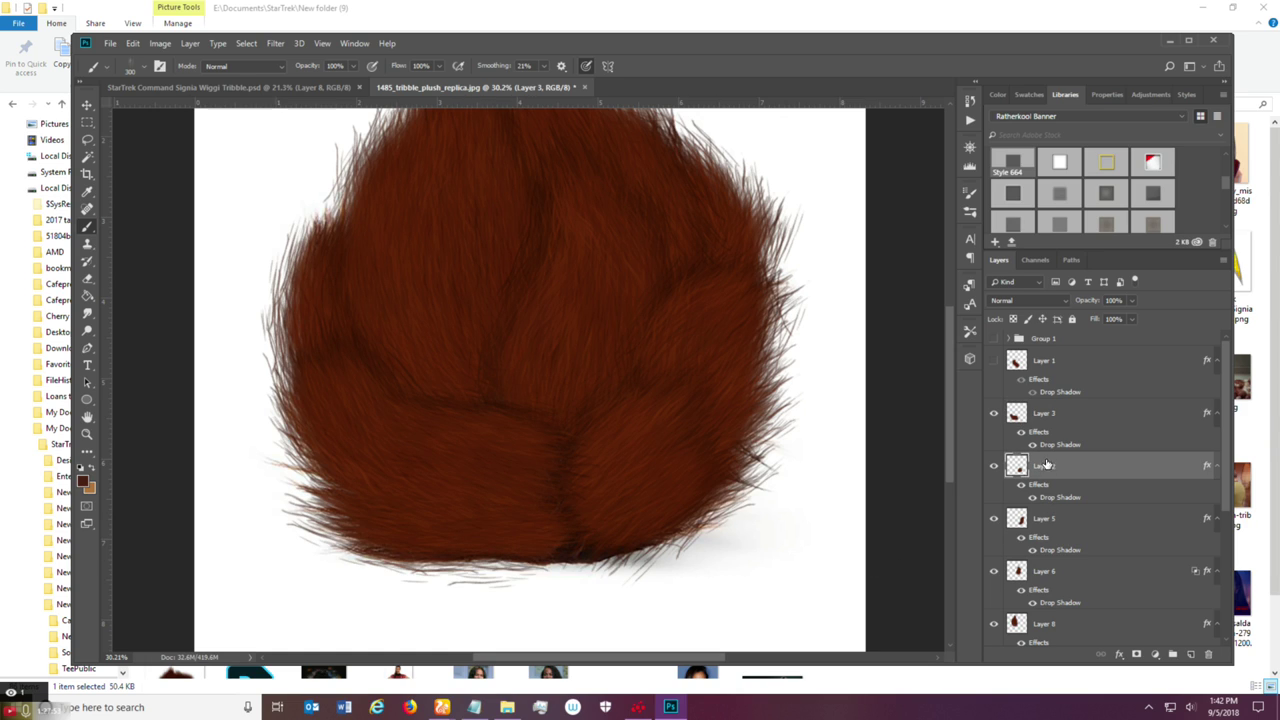
pyautogui.moveTo(618, 537)
pyautogui.mouseDown()
pyautogui.moveTo(551, 536)
pyautogui.moveTo(634, 518)
pyautogui.moveTo(551, 543)
pyautogui.moveTo(591, 523)
pyautogui.moveTo(573, 545)
pyautogui.moveTo(548, 535)
pyautogui.moveTo(584, 538)
pyautogui.moveTo(555, 524)
pyautogui.mouseUp()
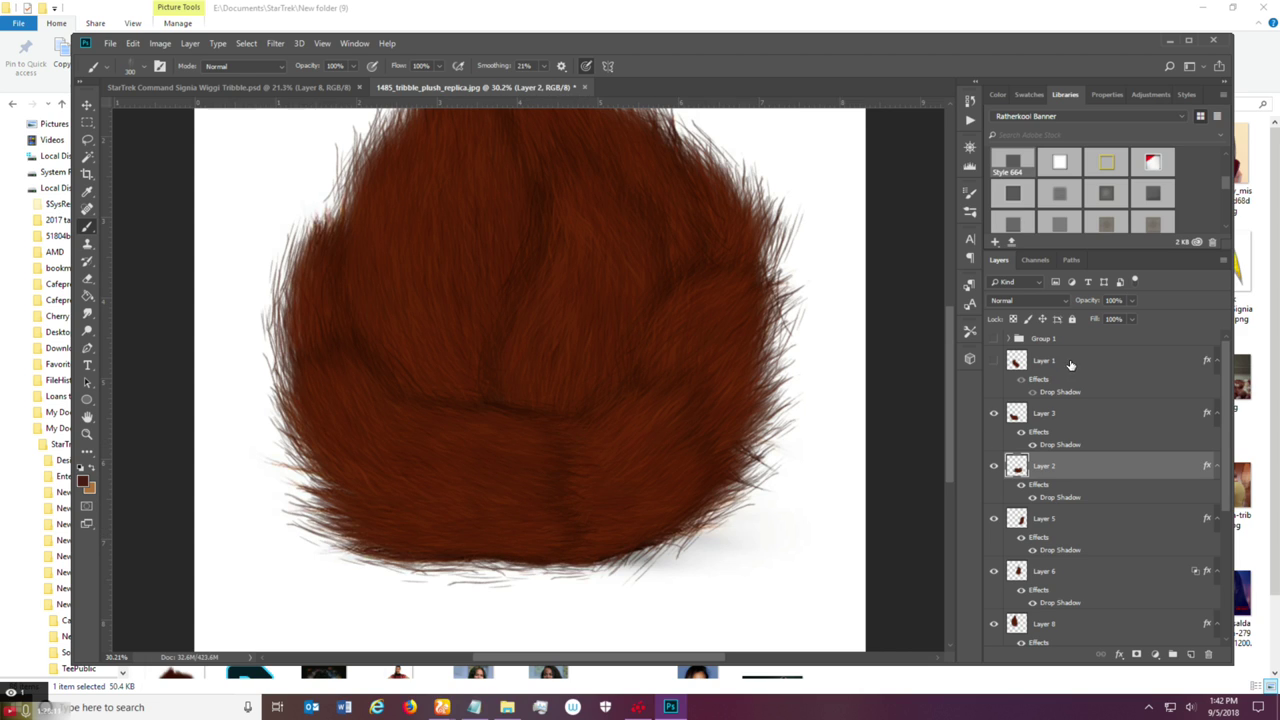
pyautogui.click(994, 361)
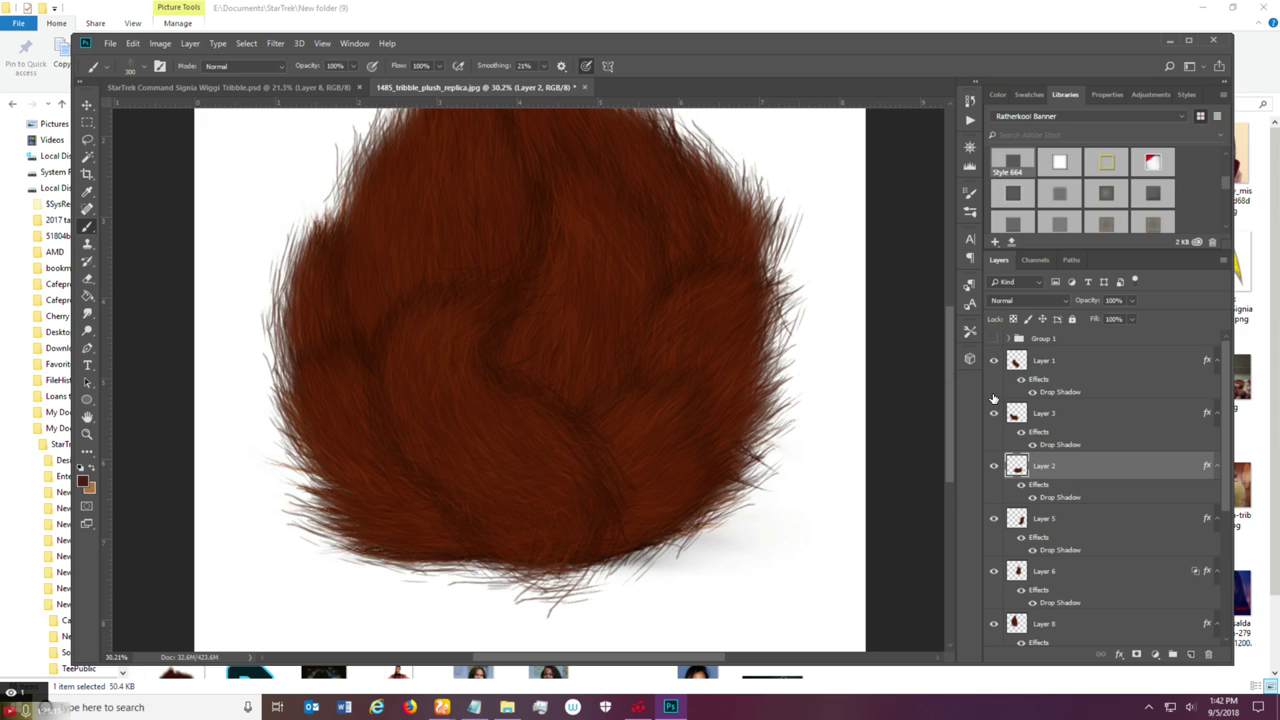
pyautogui.click(1063, 365)
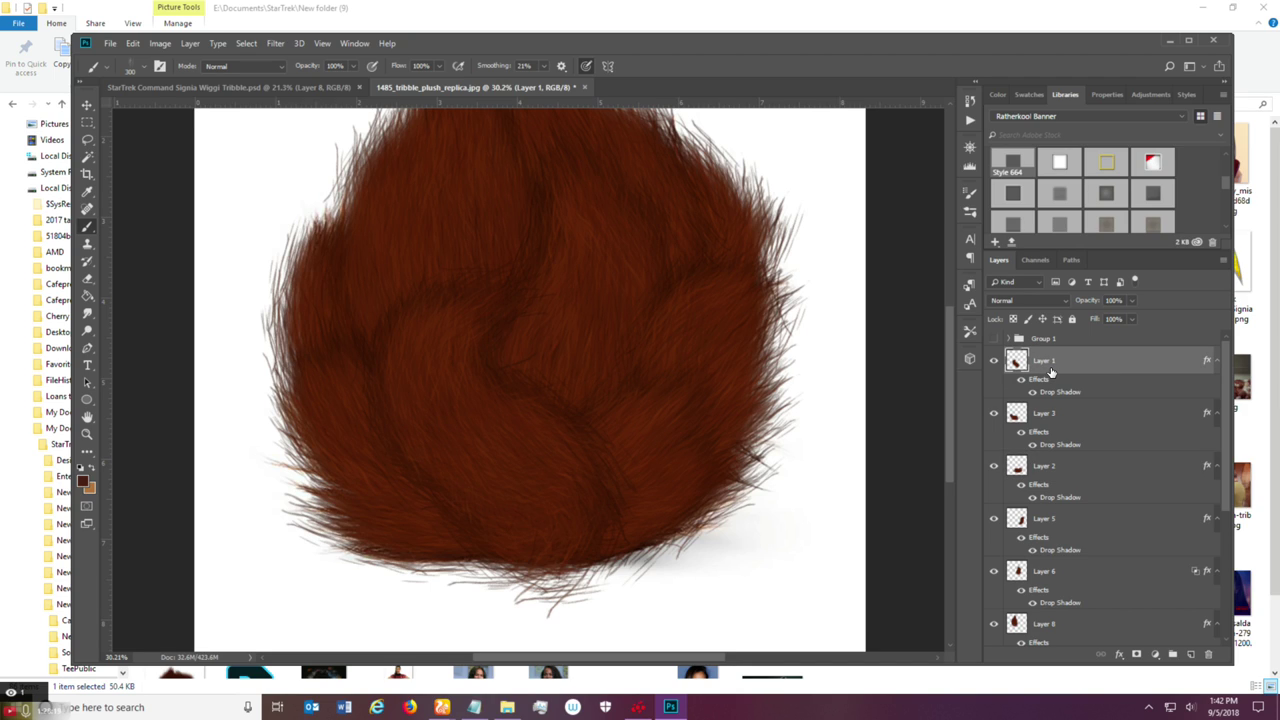
# Delete Group 1 together with its contents.
pyautogui.rightClick(1070, 342)
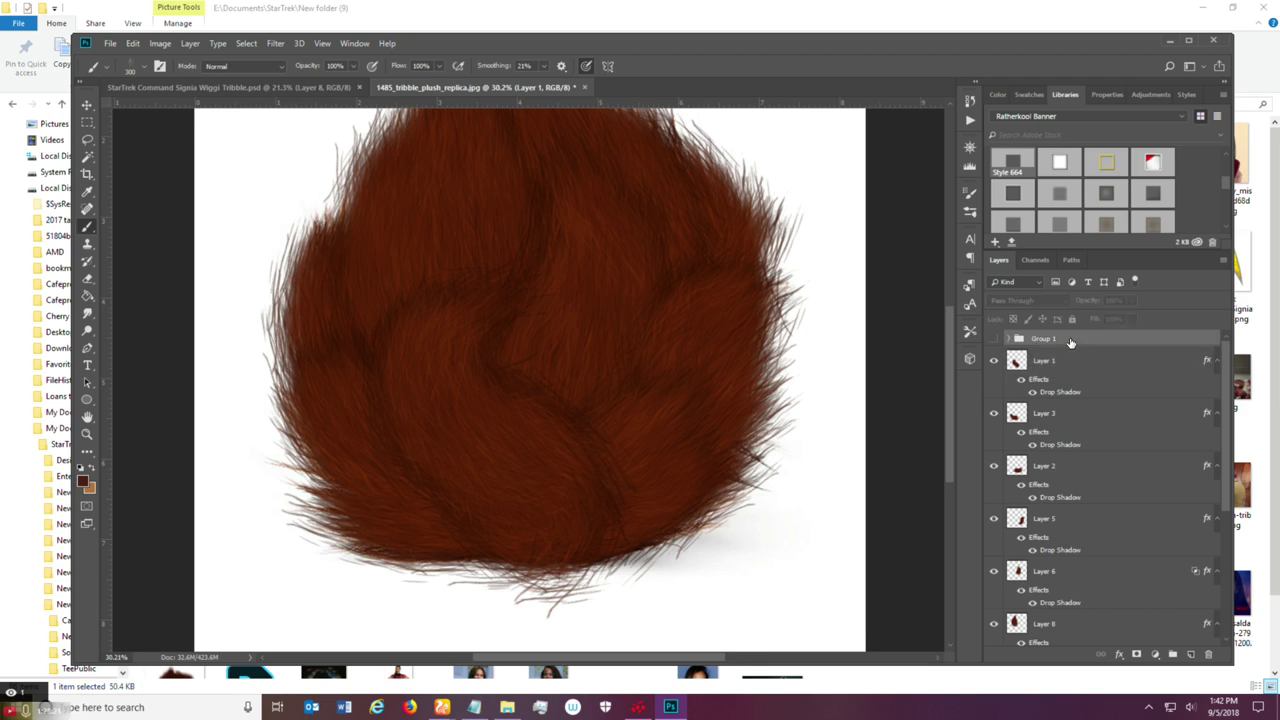
pyautogui.click(1118, 359)
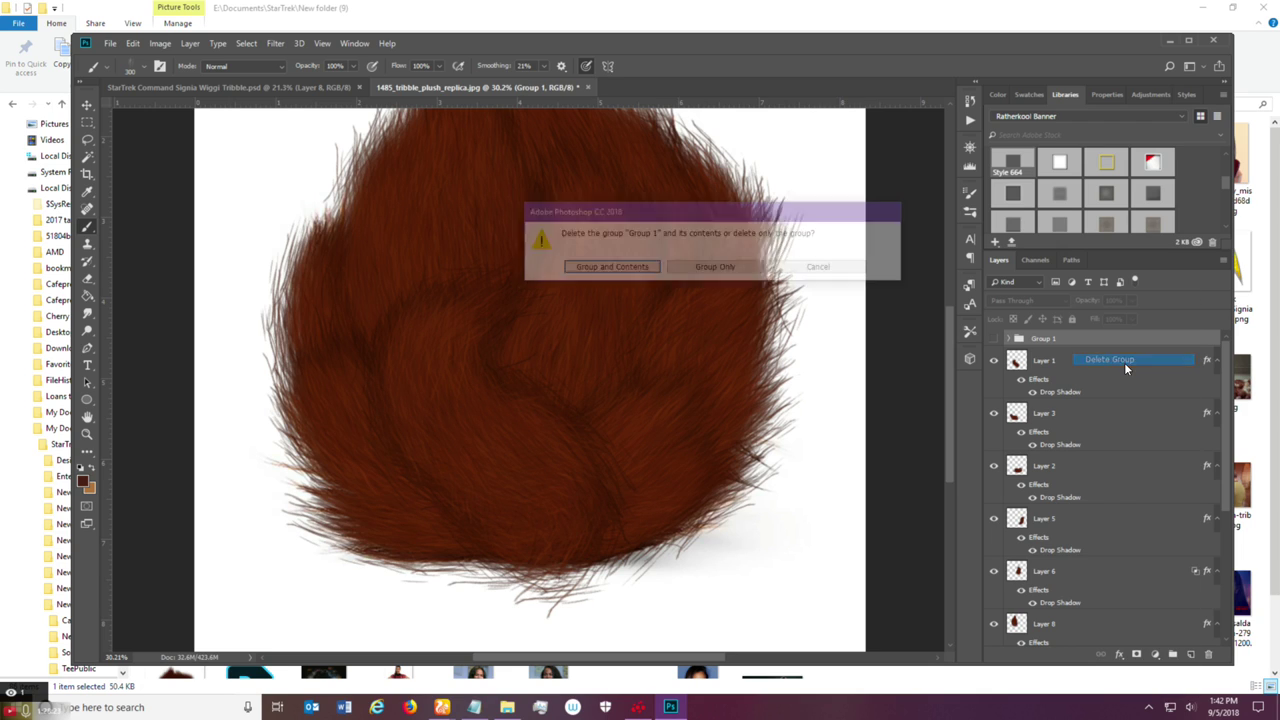
pyautogui.click(605, 270)
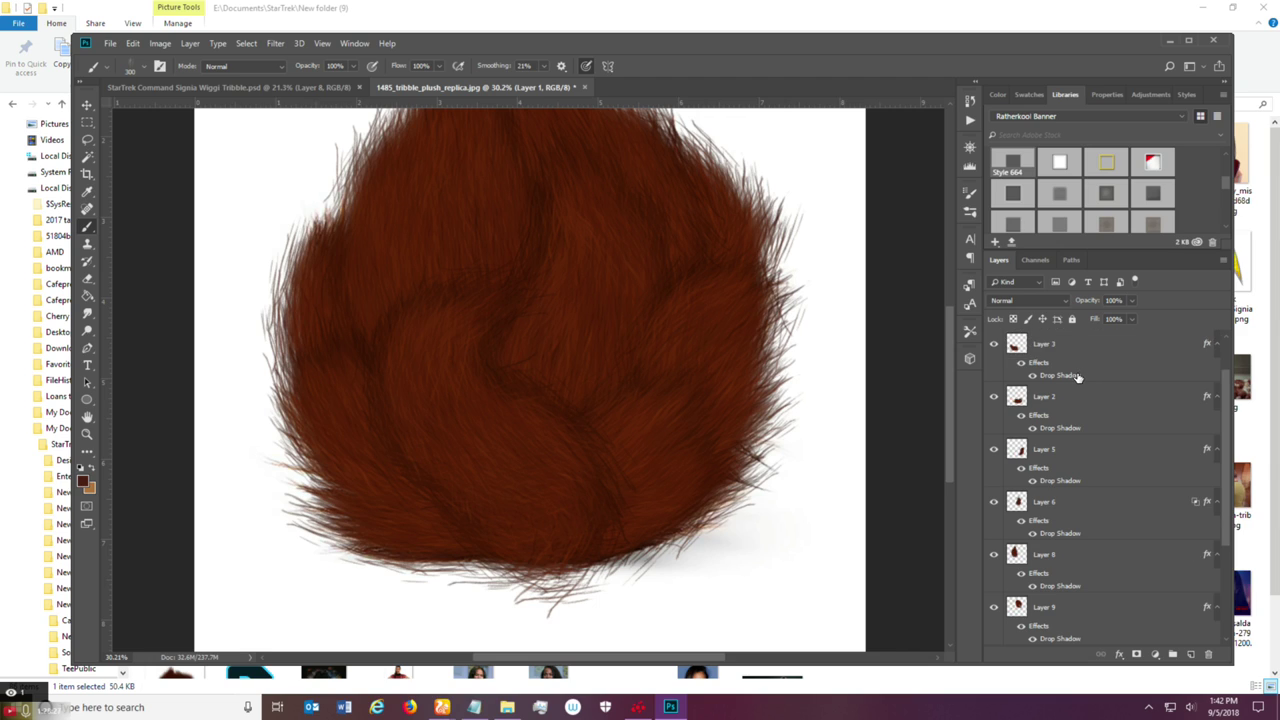
# Duplicate all the fur layers from Layer 1 down to Layer 4 and collect the copies in a new group.
pyautogui.scroll(-4, 1098, 420)
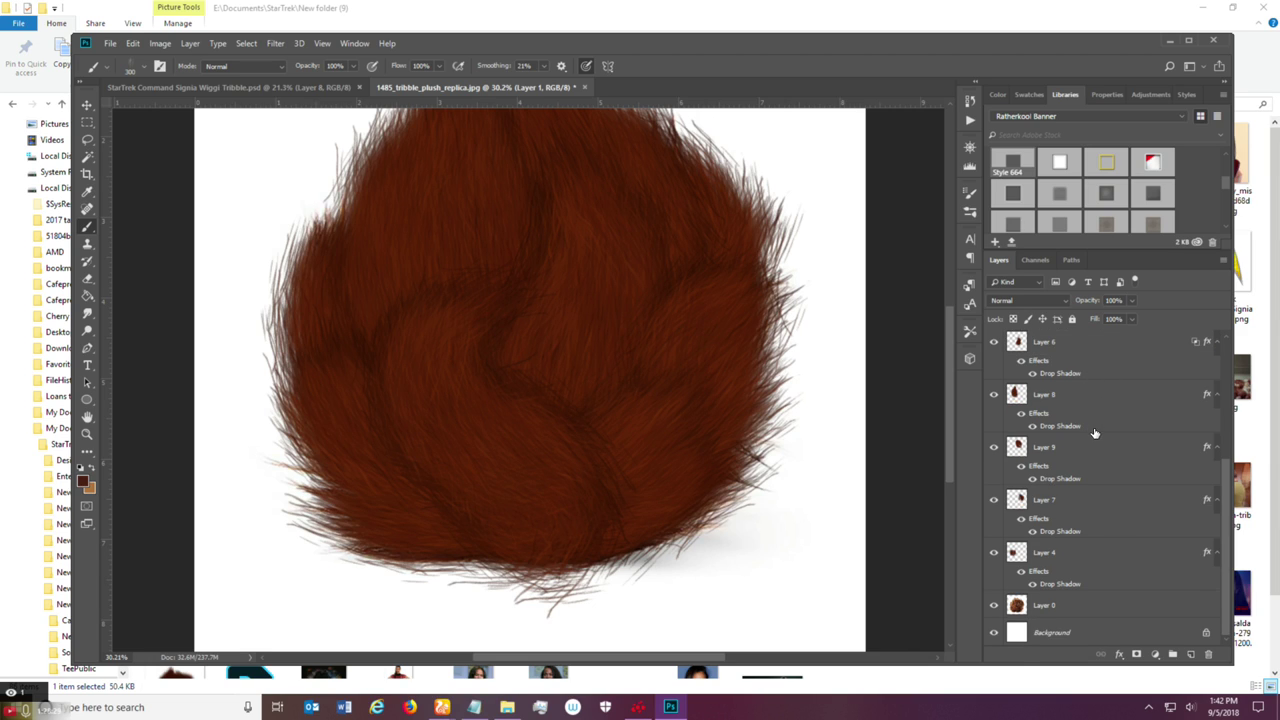
pyautogui.keyDown('shift'); pyautogui.click(1098, 567); pyautogui.keyUp('shift')
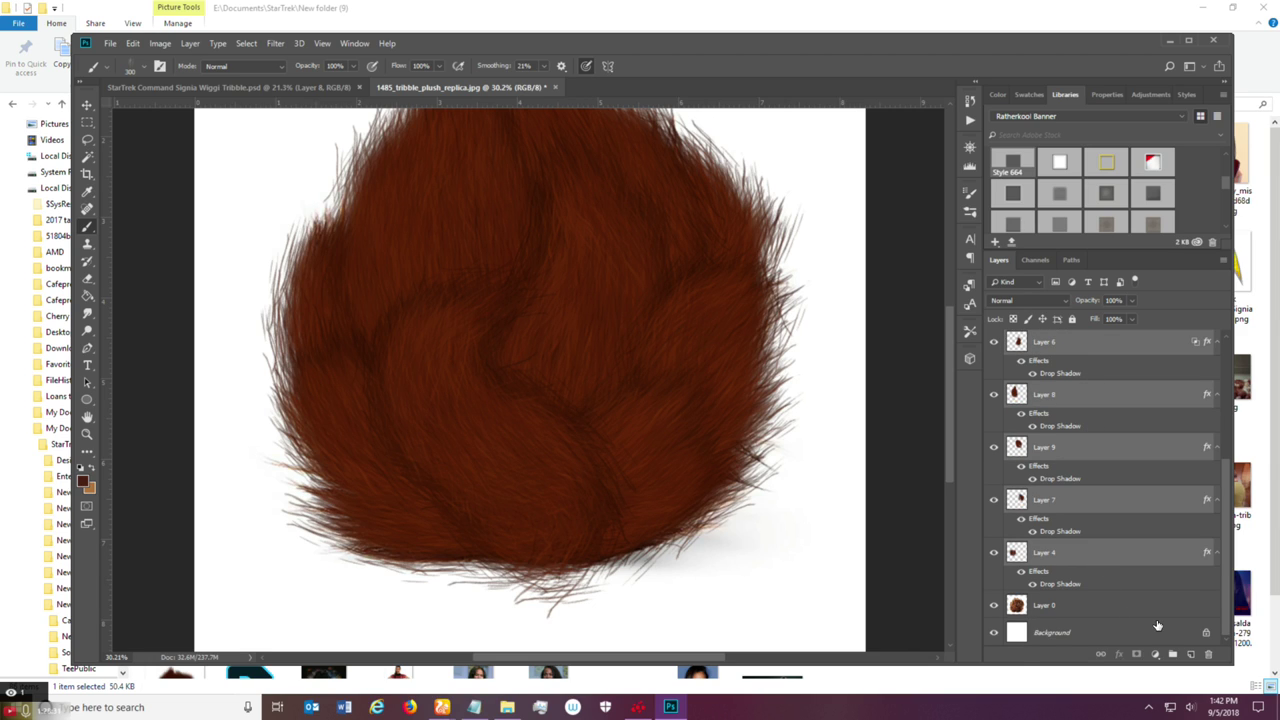
pyautogui.rightClick(1115, 558)
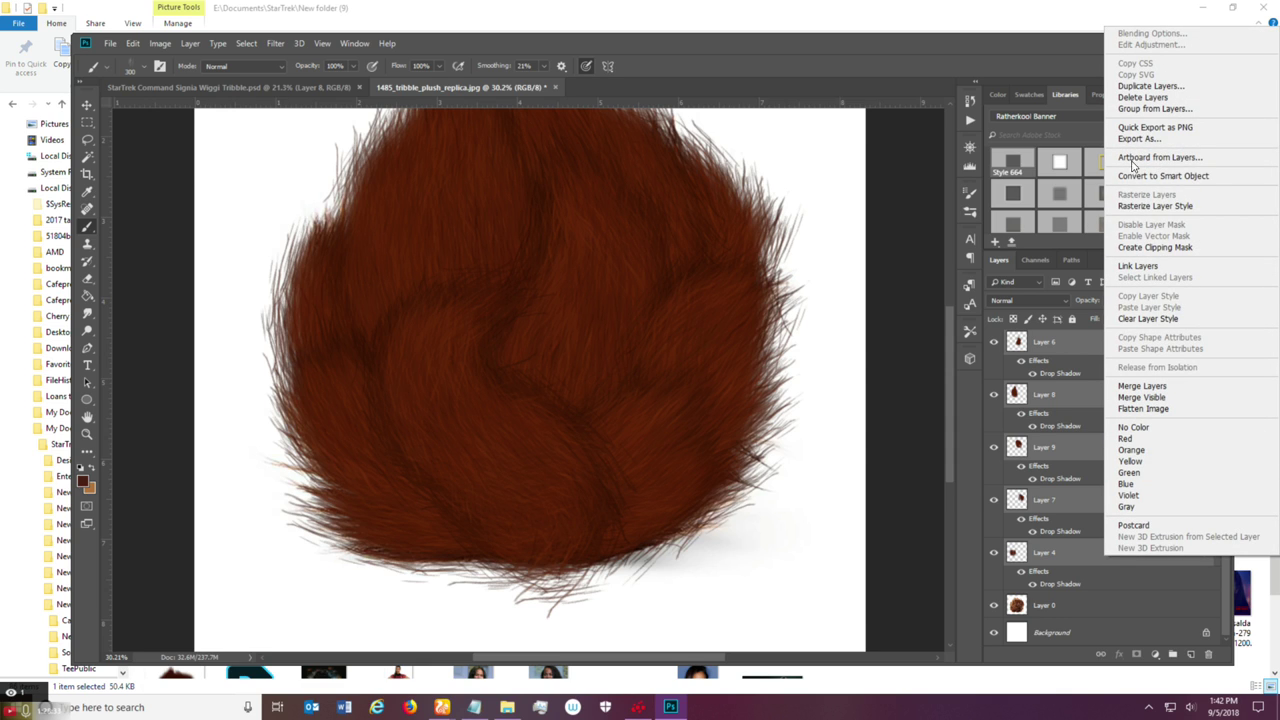
pyautogui.click(1150, 86)
pyautogui.click(748, 196)
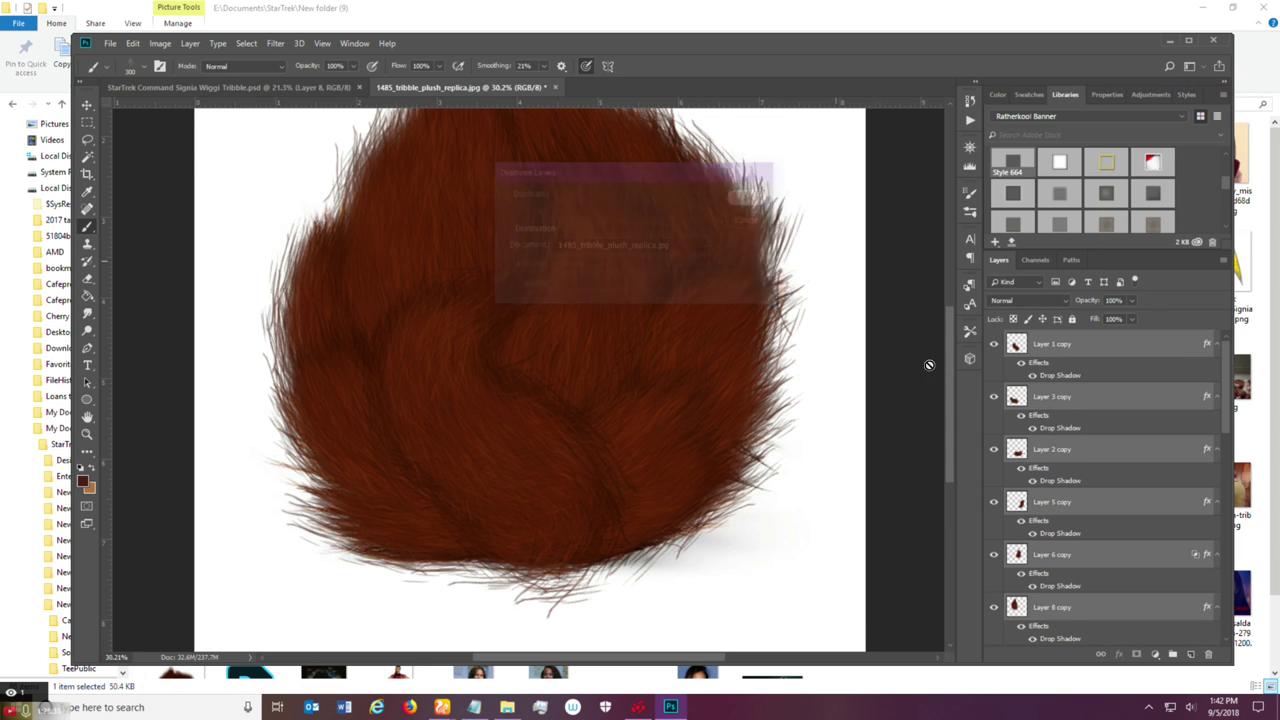
pyautogui.click(1173, 654)
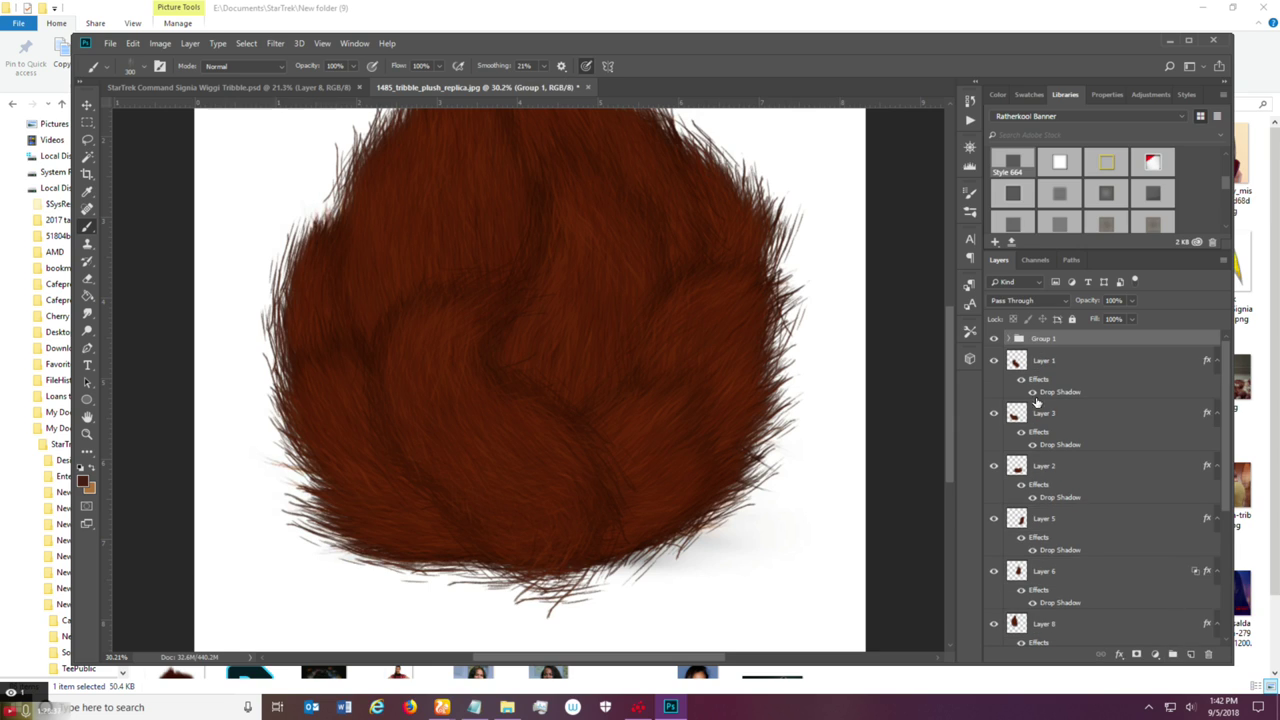
# Hide all the original fur layers below Group 1, from Layer 1 down to Layer 4.
pyautogui.click(994, 360)
pyautogui.click(994, 413)
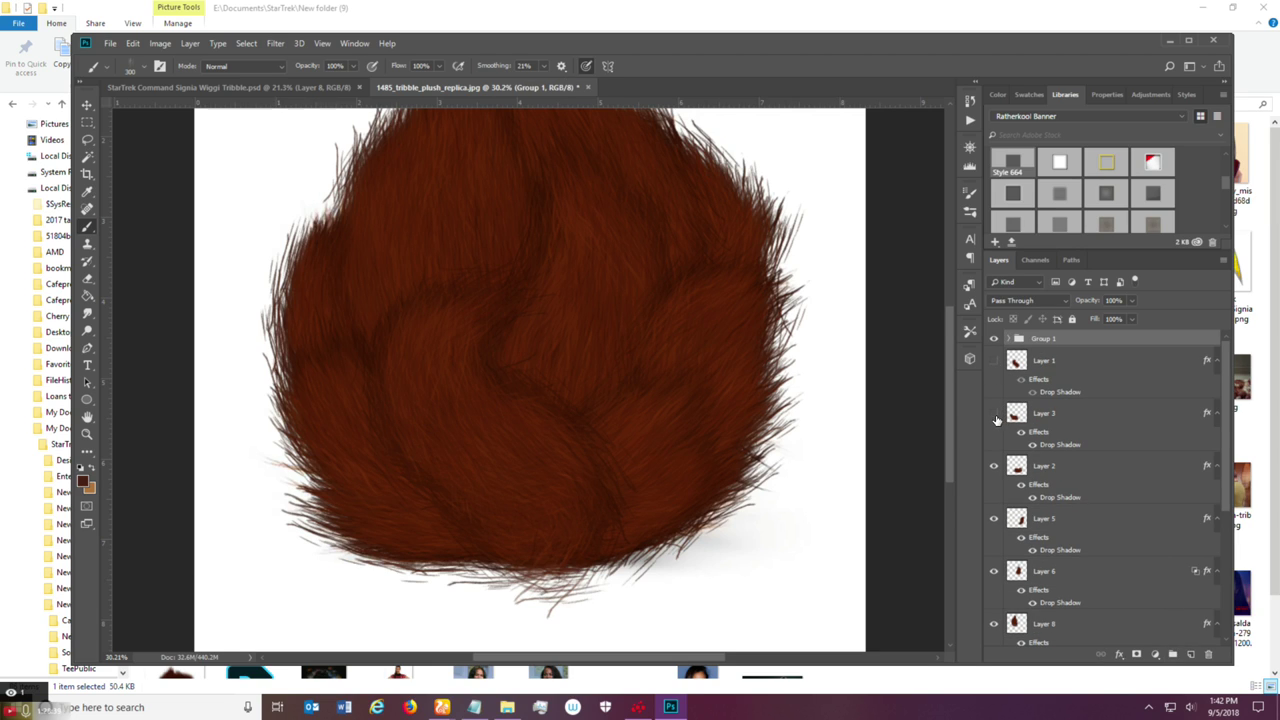
pyautogui.click(994, 467)
pyautogui.click(994, 519)
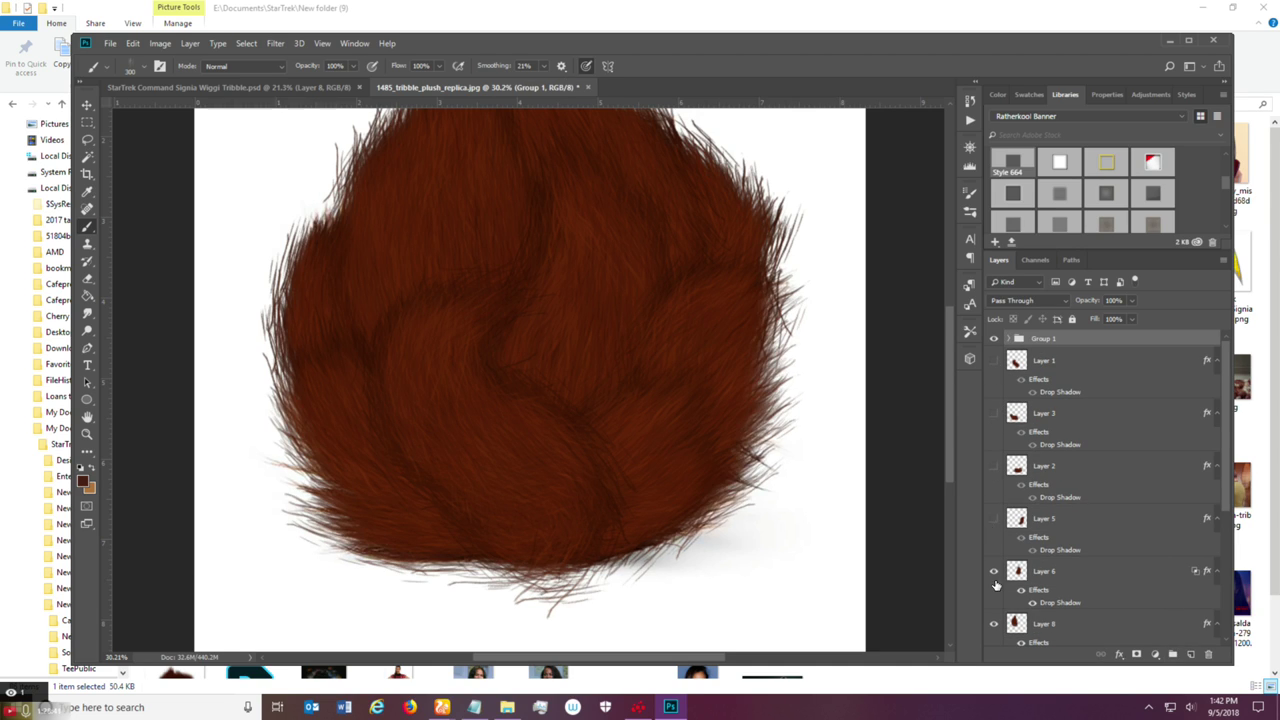
pyautogui.scroll(-2, 995, 580)
pyautogui.click(995, 545)
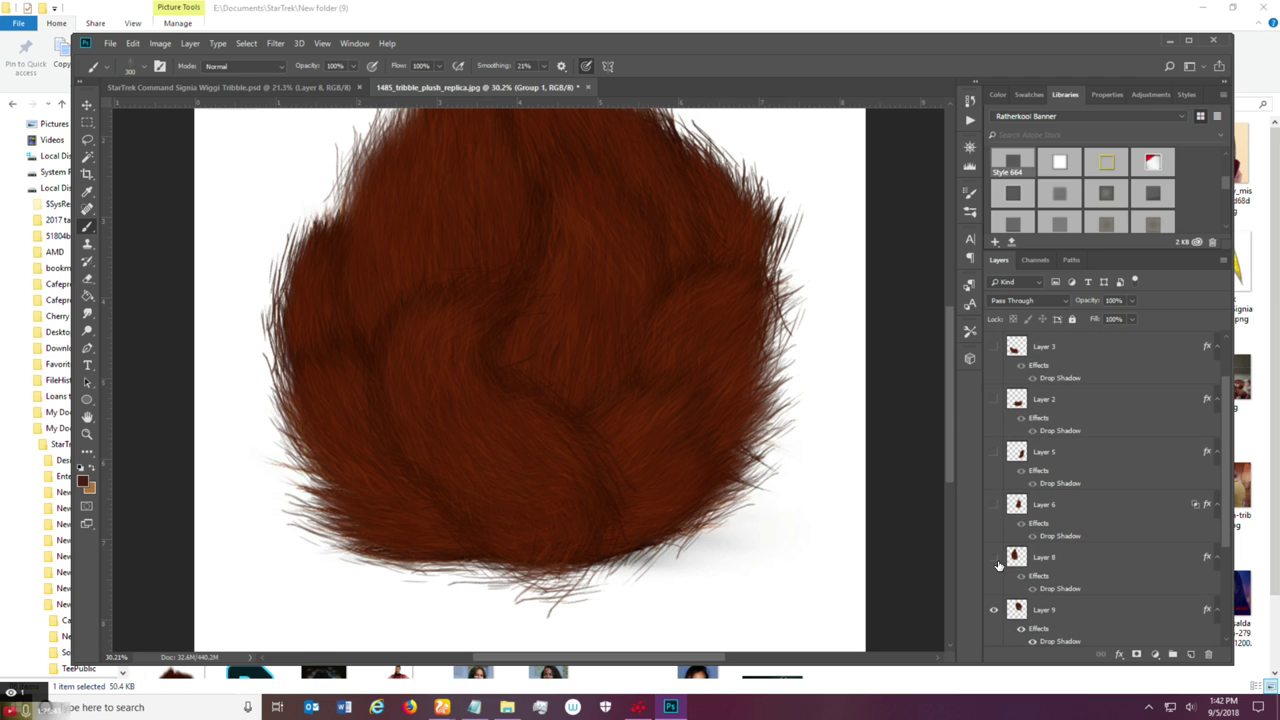
pyautogui.scroll(-2, 997, 562)
pyautogui.click(994, 595)
pyautogui.scroll(-1, 994, 590)
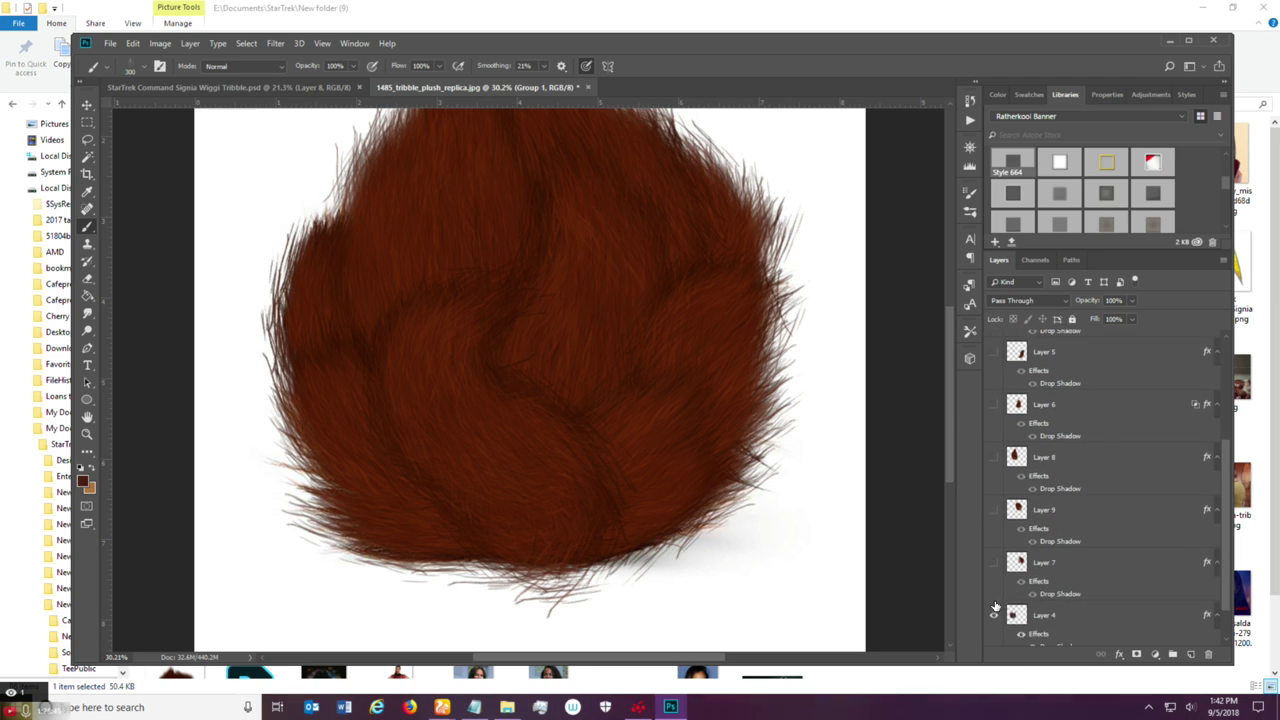
pyautogui.click(993, 584)
pyautogui.scroll(3, 1028, 490)
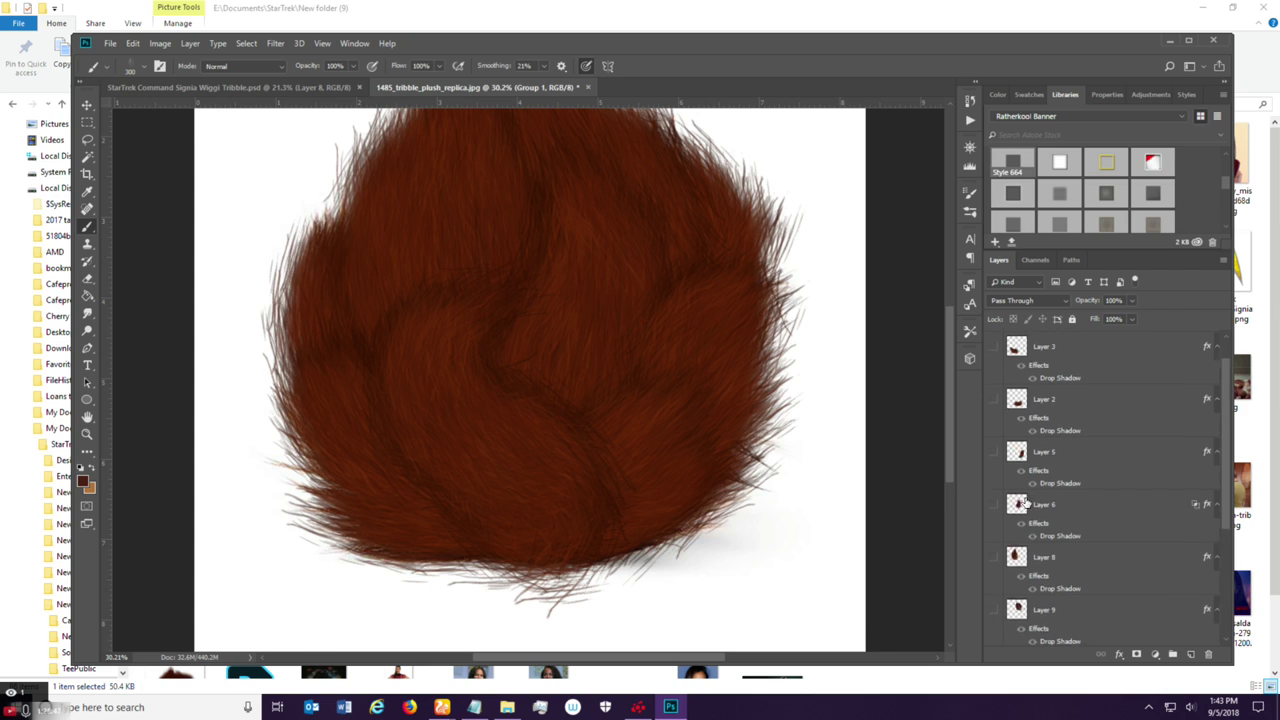
# Compare Group 1 with the underlying photo by toggling its visibility, and expand the group to check Layer 1 copy.
pyautogui.click(1003, 338)
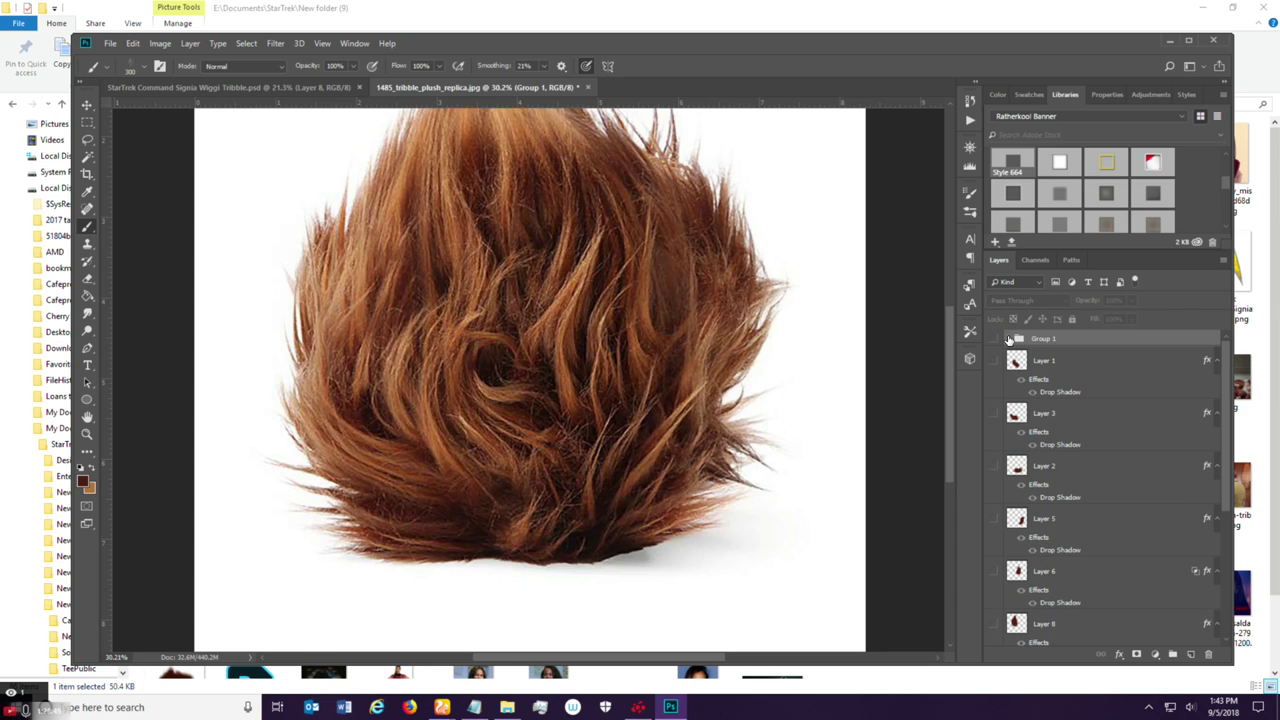
pyautogui.click(1003, 338)
pyautogui.hotkey('ctrl', 'j')
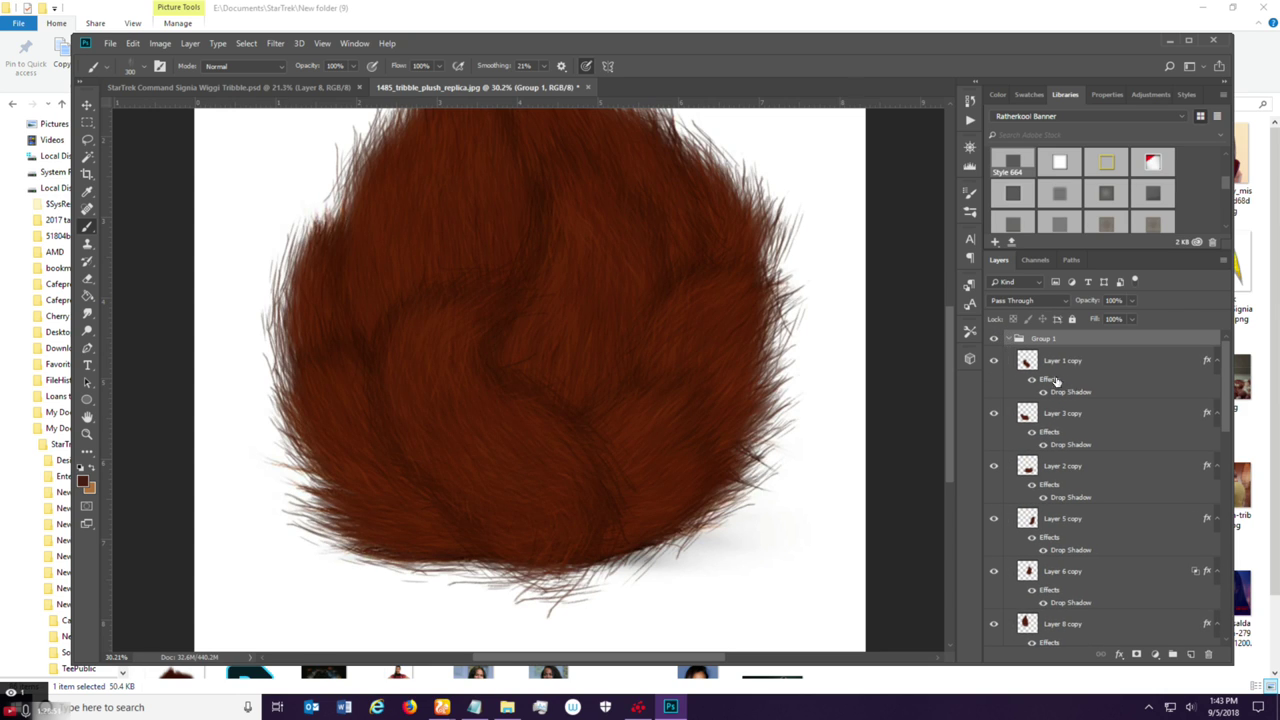
pyautogui.click(993, 361)
pyautogui.click(993, 361)
# Rasterize the layer style of Layer 1 copy.
pyautogui.click(1097, 370)
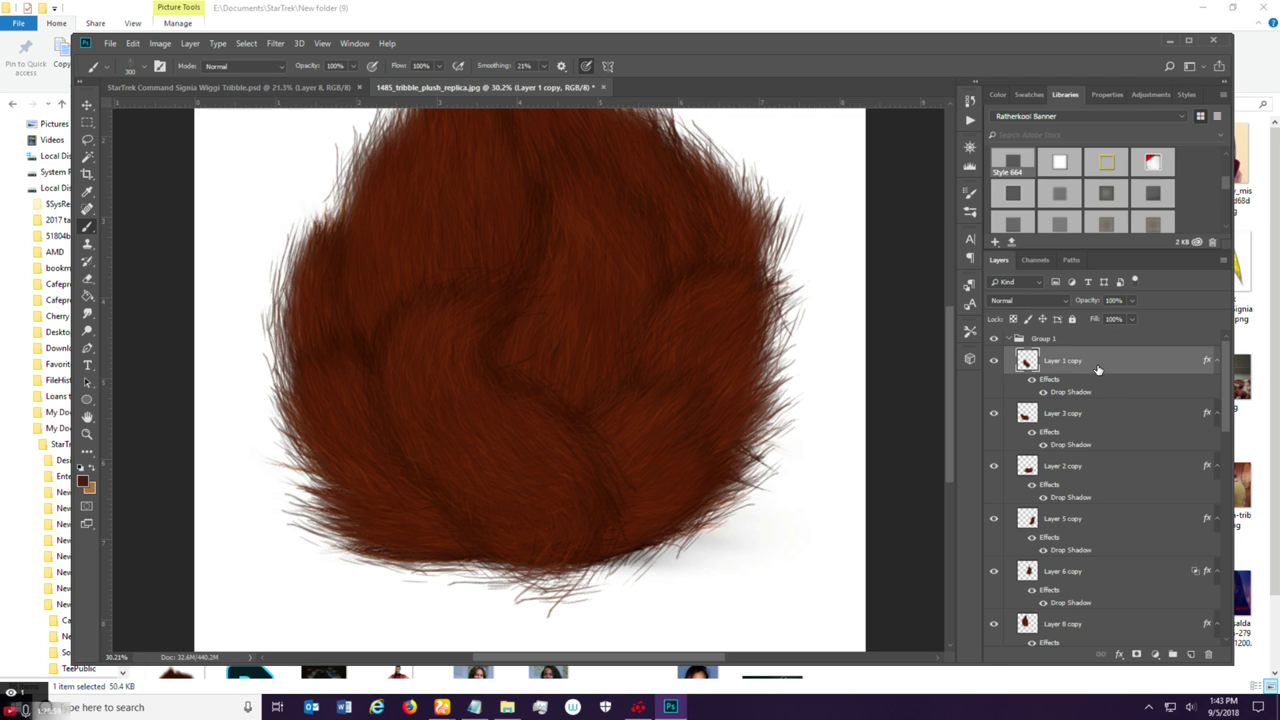
pyautogui.rightClick(1097, 370)
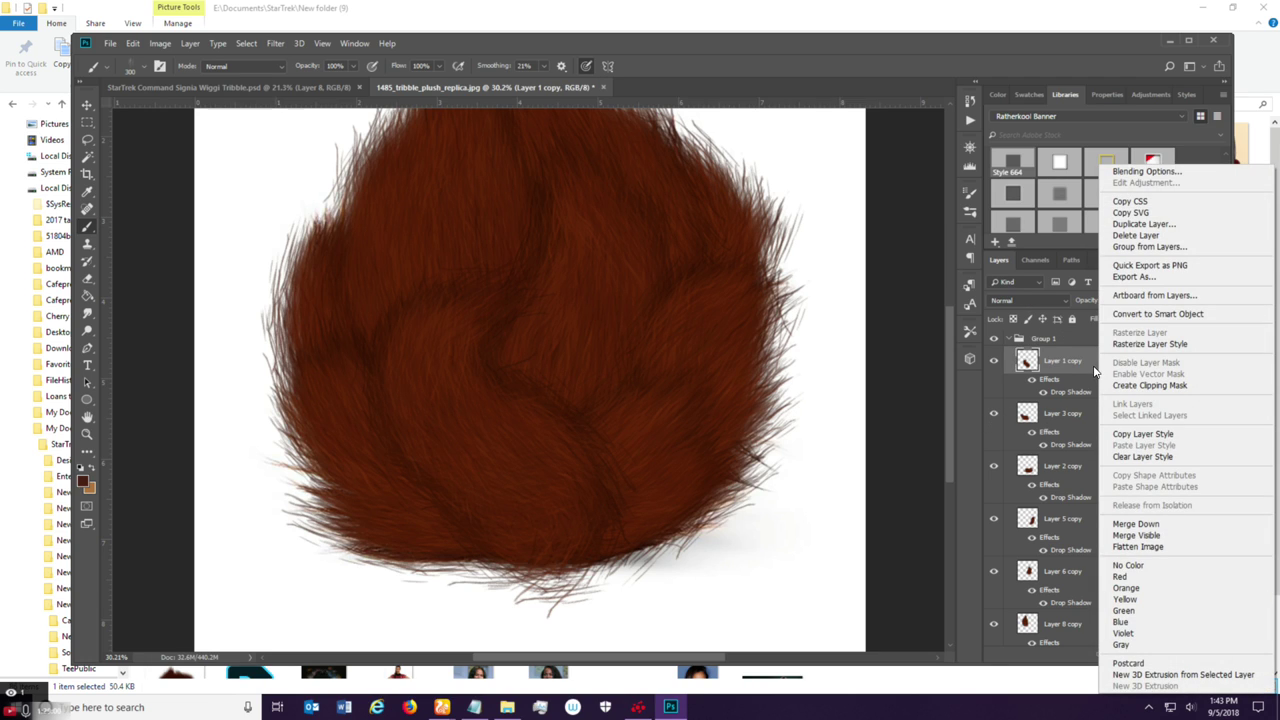
pyautogui.click(1150, 343)
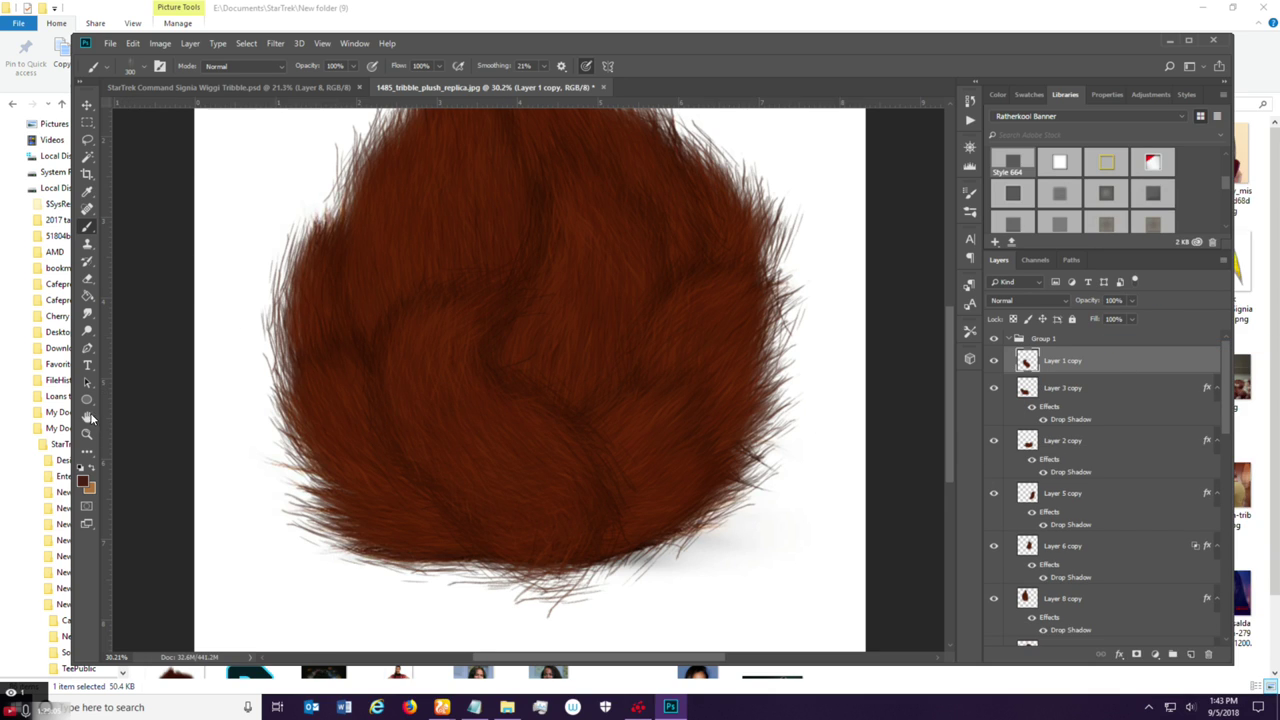
# Add a layer mask that reveals all of Layer 1 copy.
pyautogui.click(88, 417)
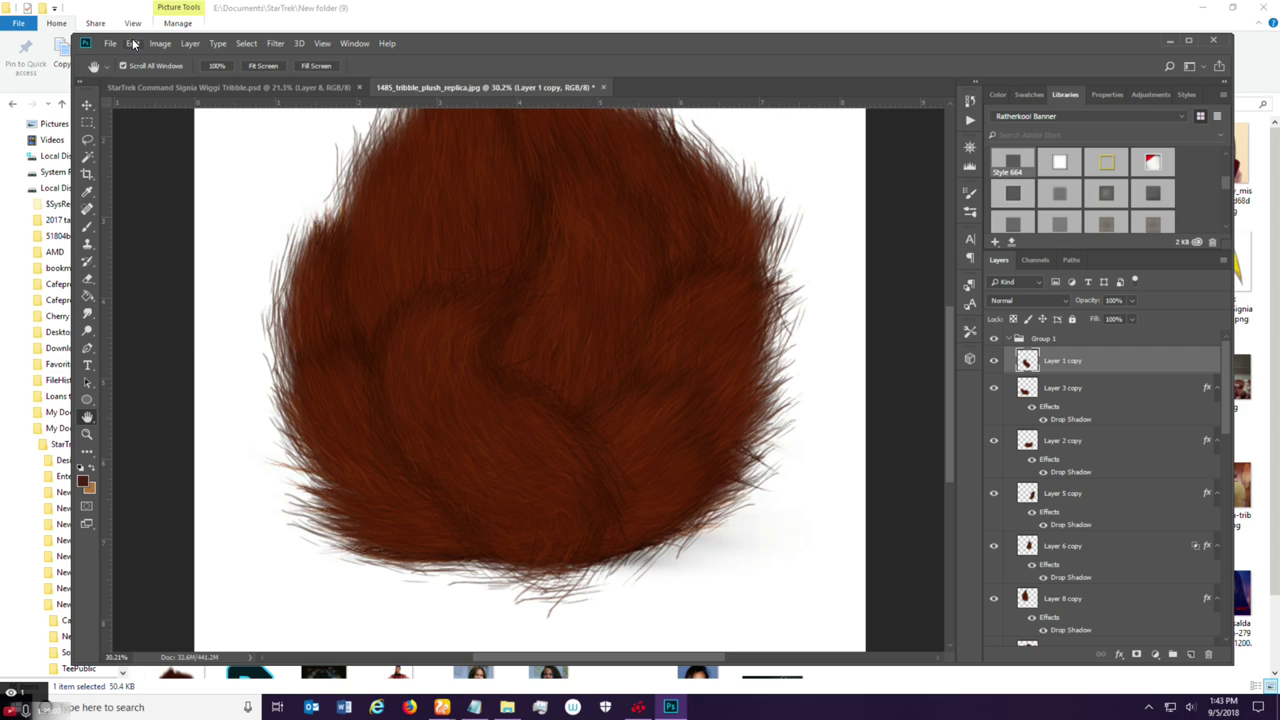
pyautogui.click(190, 44)
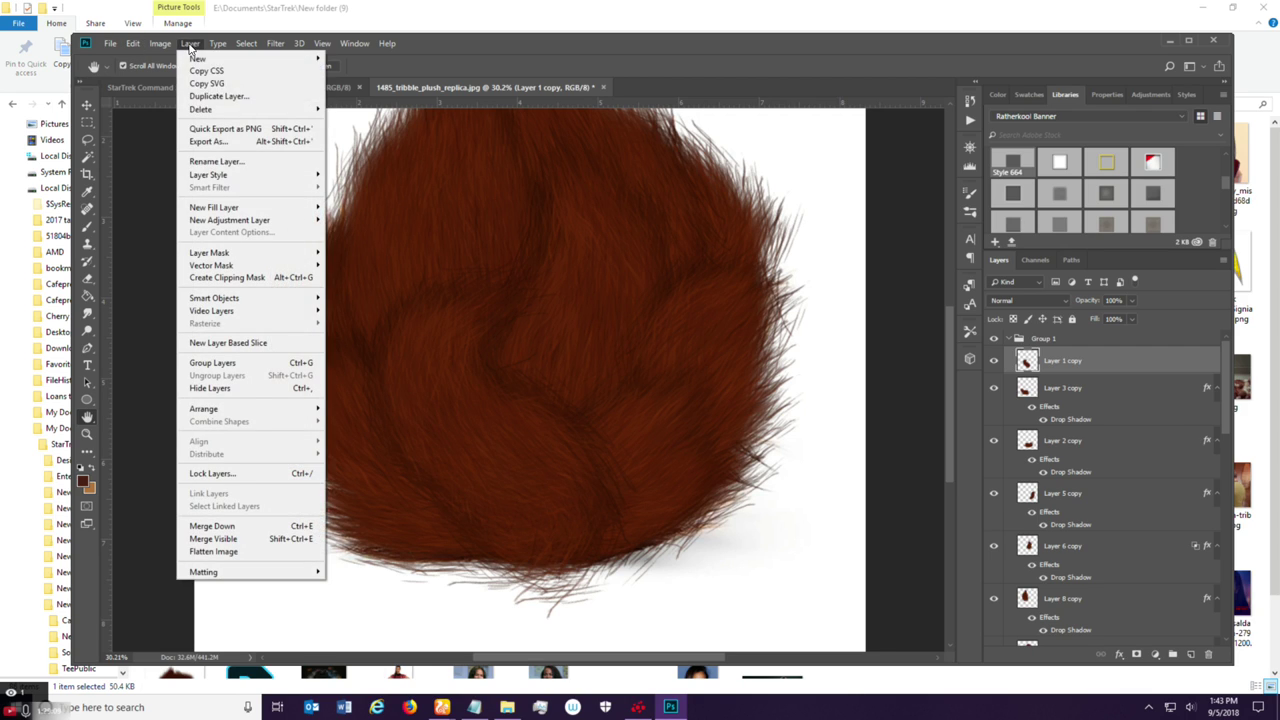
pyautogui.moveTo(286, 256)
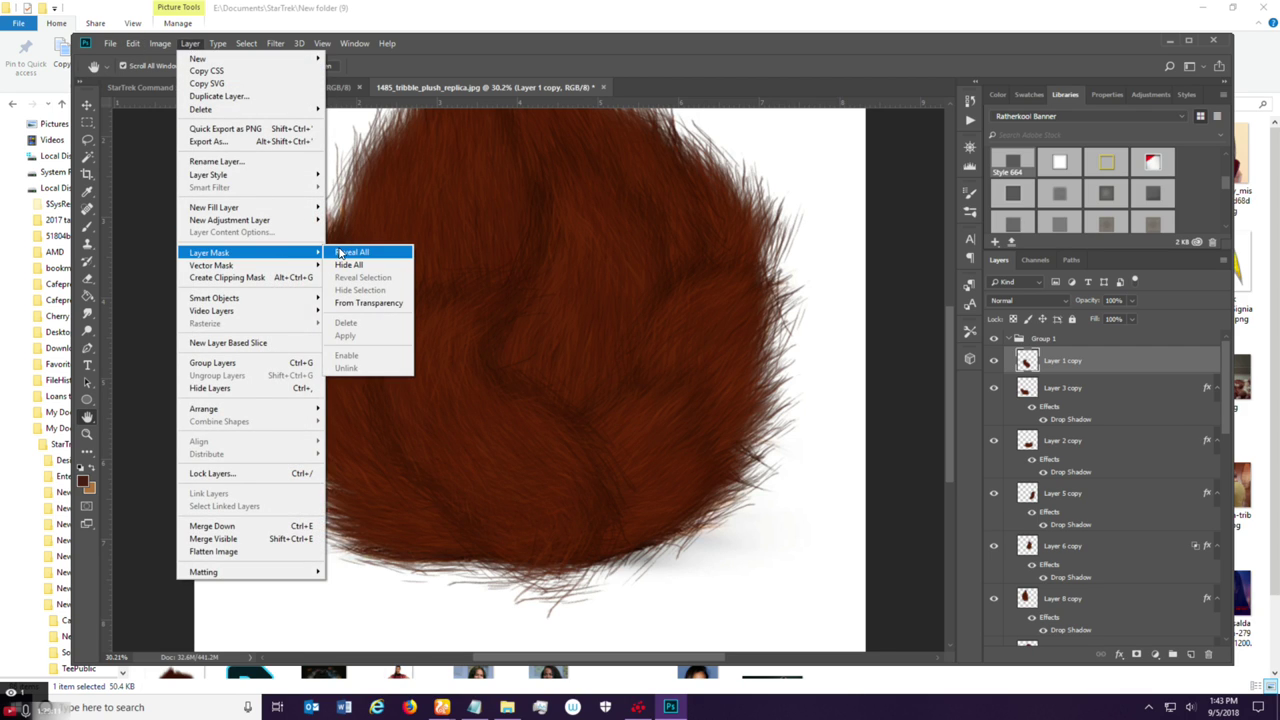
pyautogui.click(340, 254)
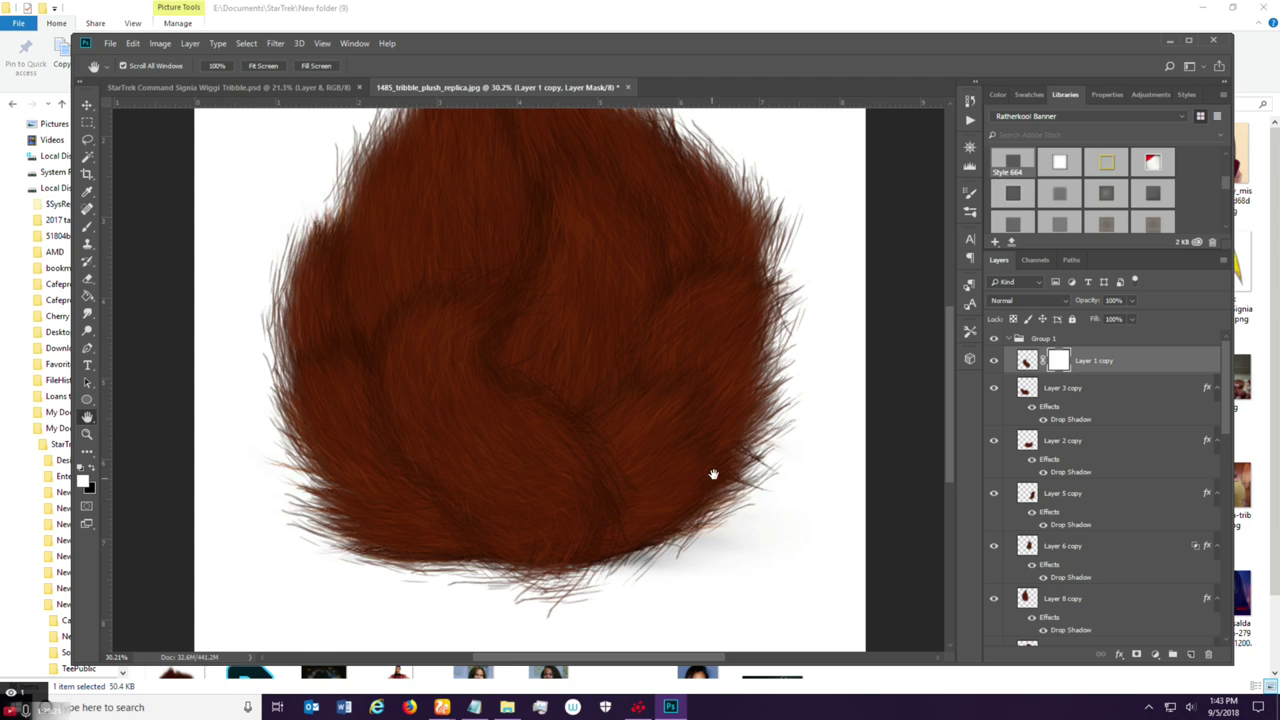
# Activate the Brush tool and set the foreground color to black for painting on the mask.
pyautogui.press('b')
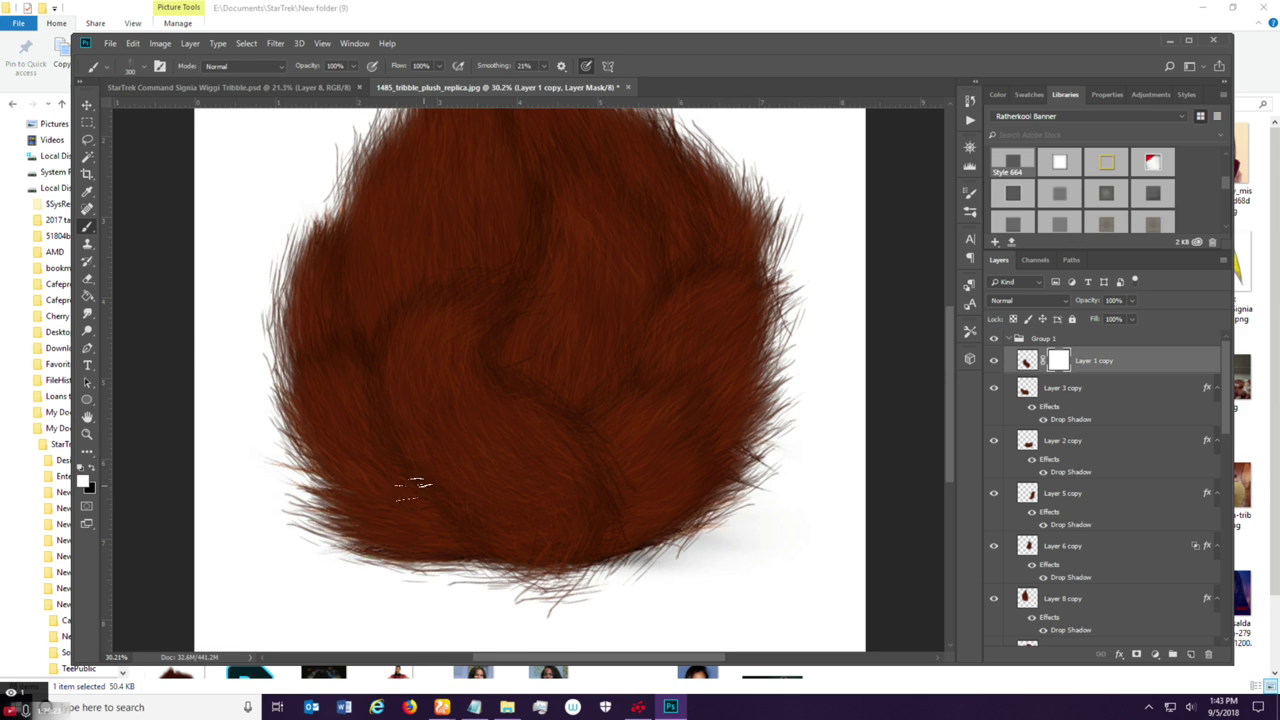
pyautogui.click(87, 484)
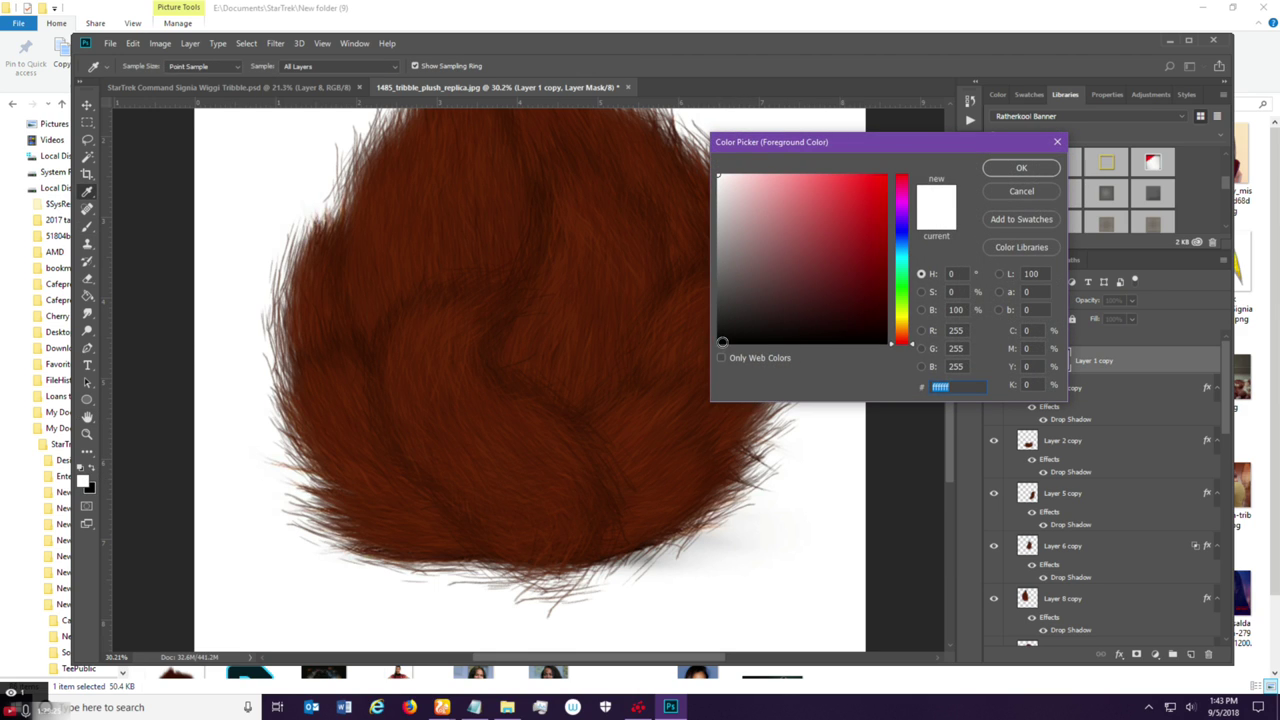
pyautogui.click(718, 343)
pyautogui.click(1016, 168)
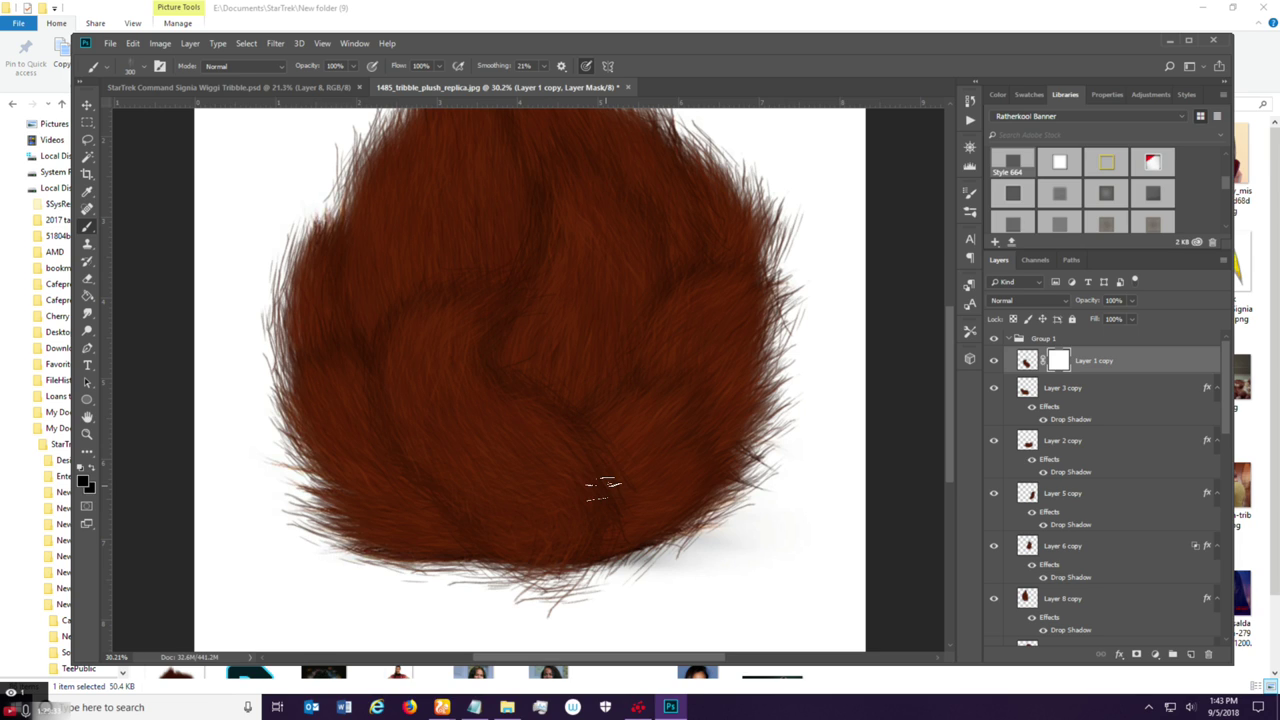
# Reduce the hair brush's scatter to 29% and mask out the lower end of Layer 1 copy's fur near the base.
pyautogui.click(969, 193)
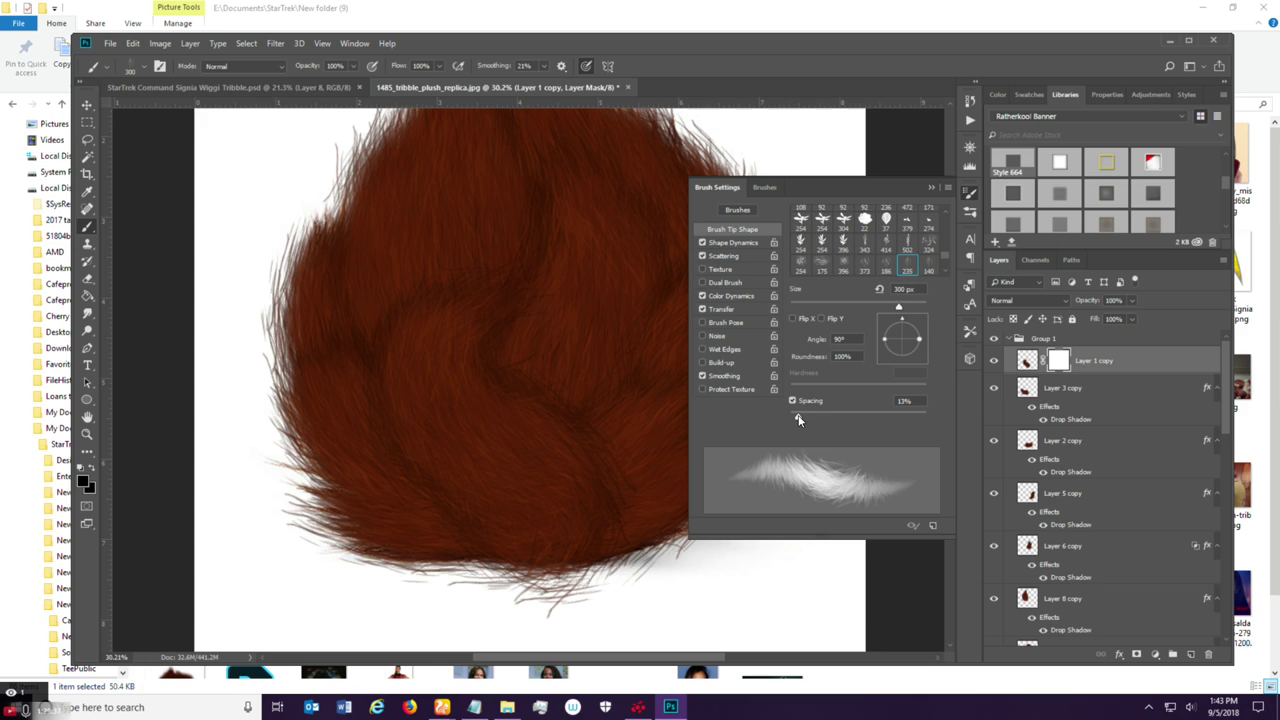
pyautogui.click(752, 257)
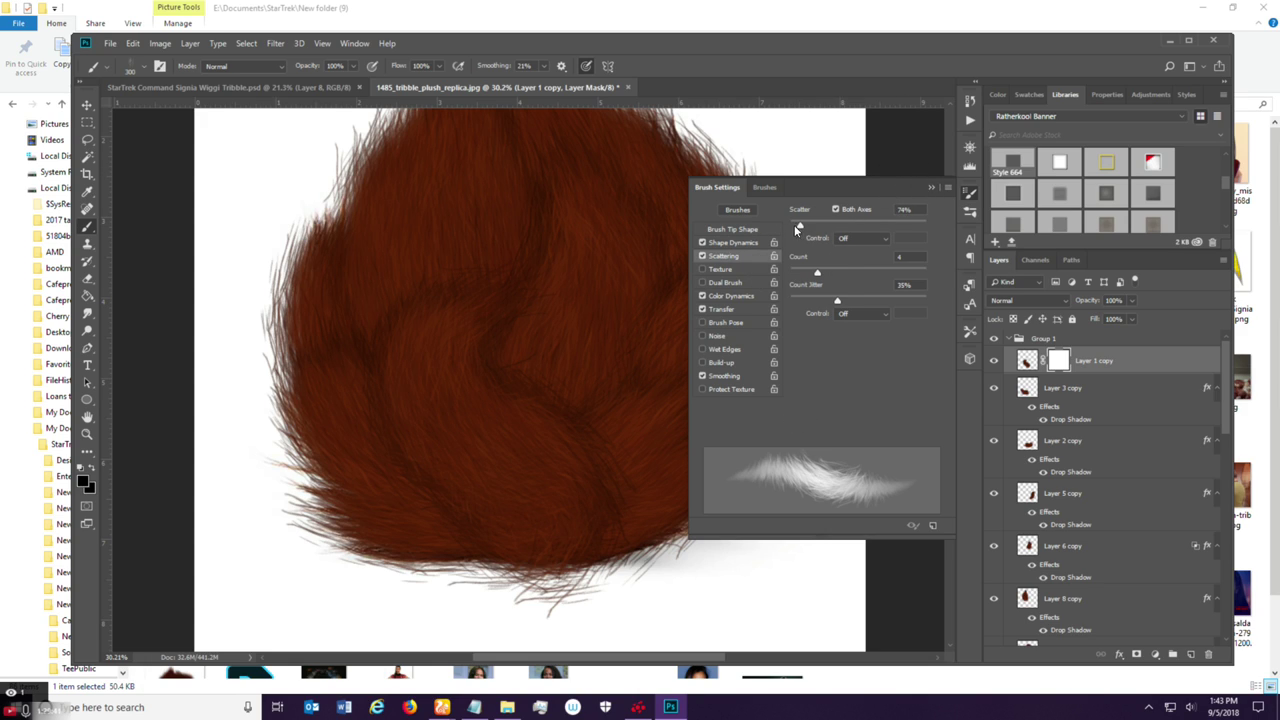
pyautogui.moveTo(799, 226); pyautogui.dragTo(794, 225)
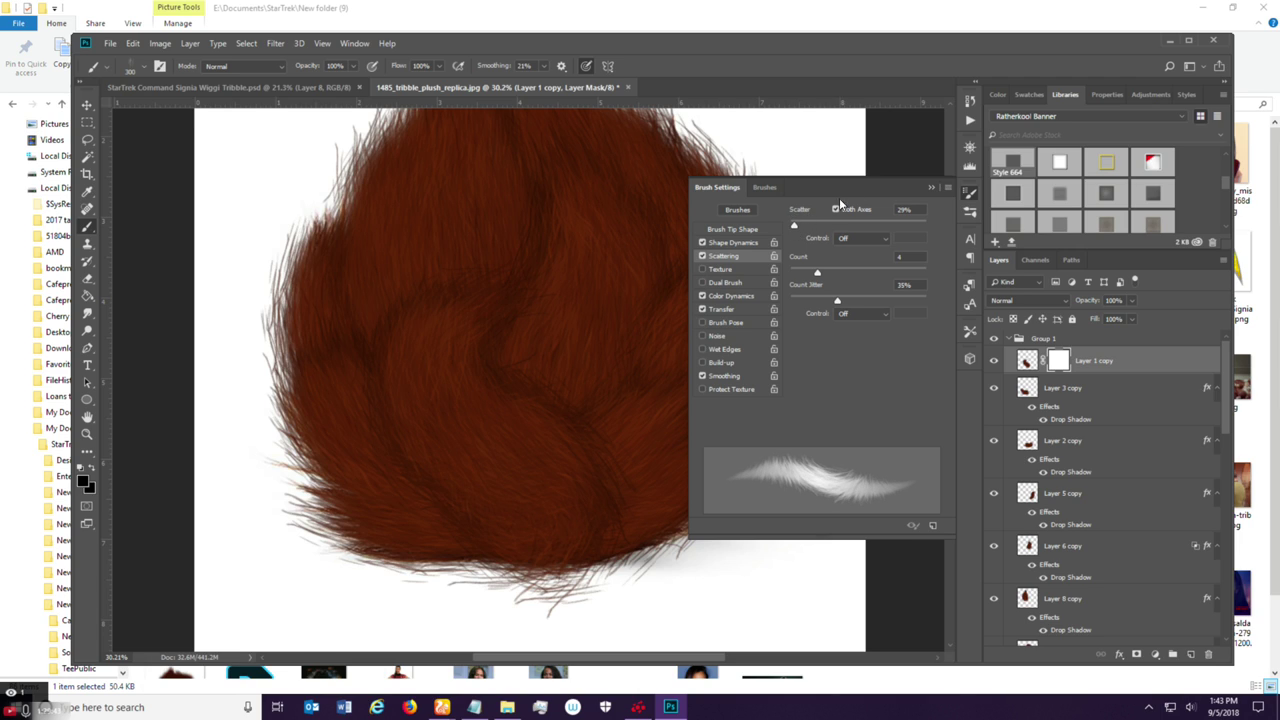
pyautogui.click(931, 187)
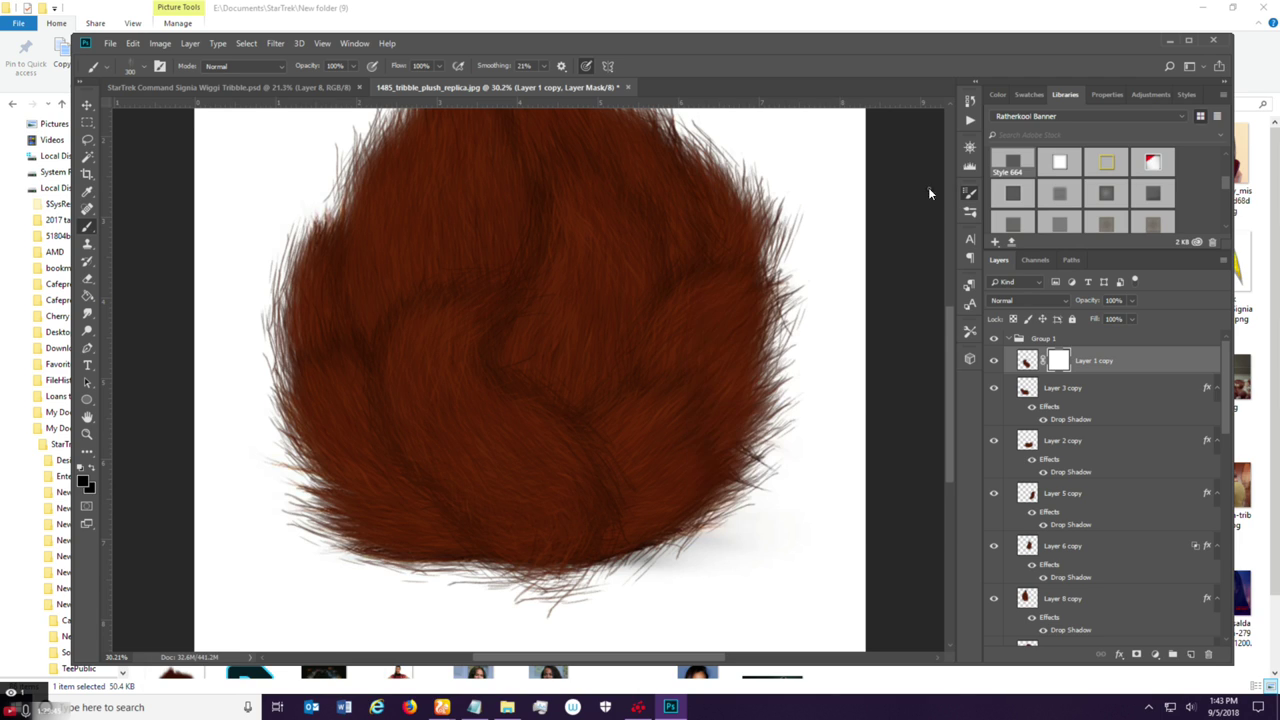
pyautogui.moveTo(606, 530); pyautogui.dragTo(591, 517)
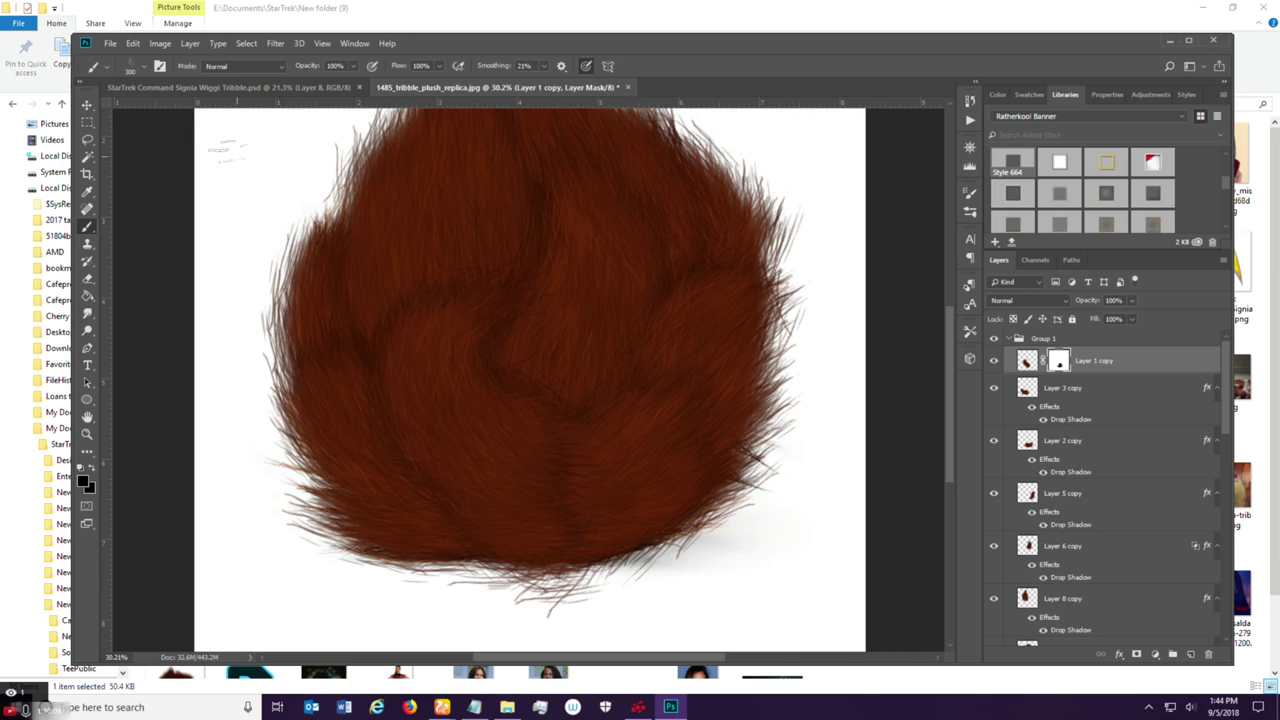
# Switch from the hair brush to the Soft Round Pressure Size brush in General Brushes.
pyautogui.click(143, 68)
pyautogui.click(508, 44)
pyautogui.click(145, 68)
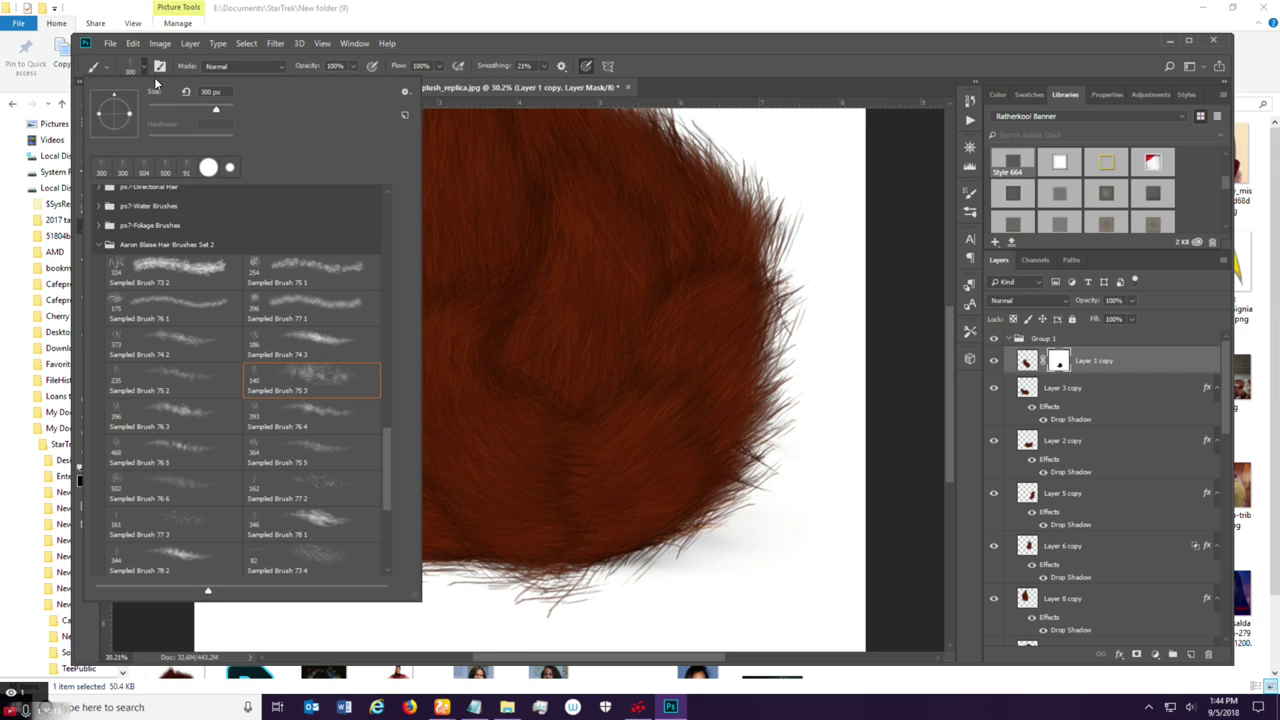
pyautogui.moveTo(384, 449); pyautogui.dragTo(387, 196)
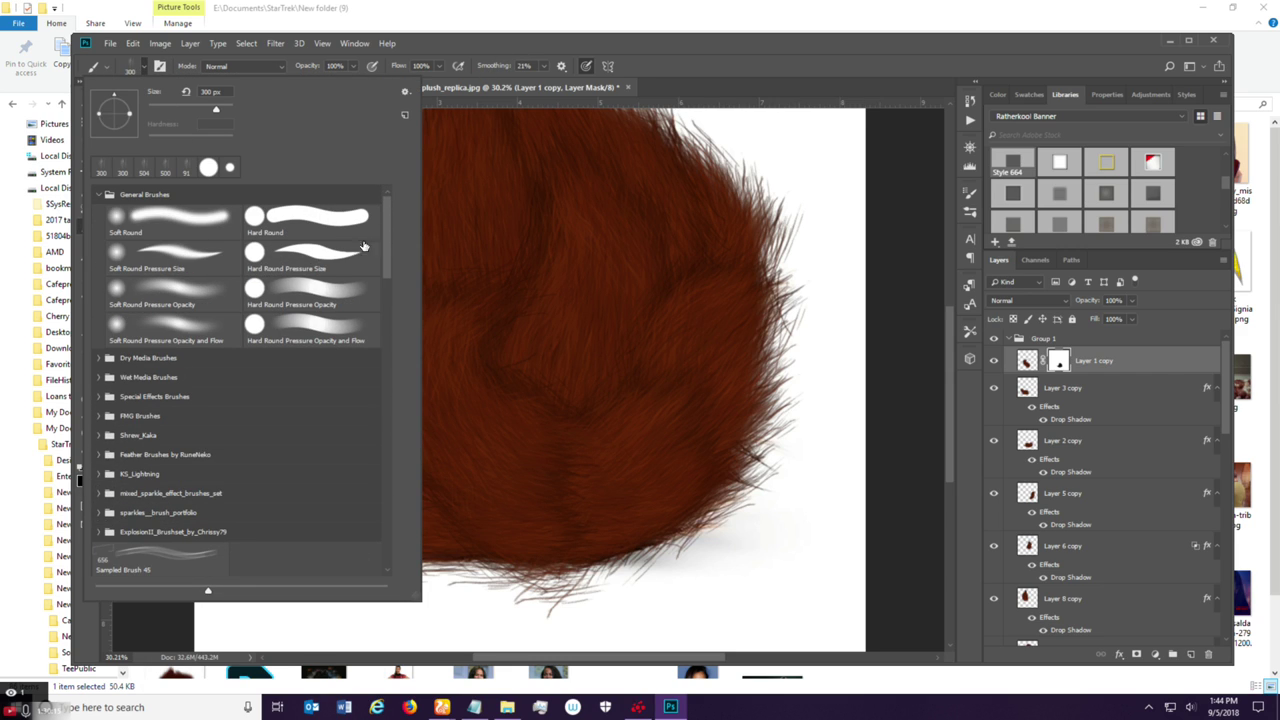
pyautogui.click(334, 260)
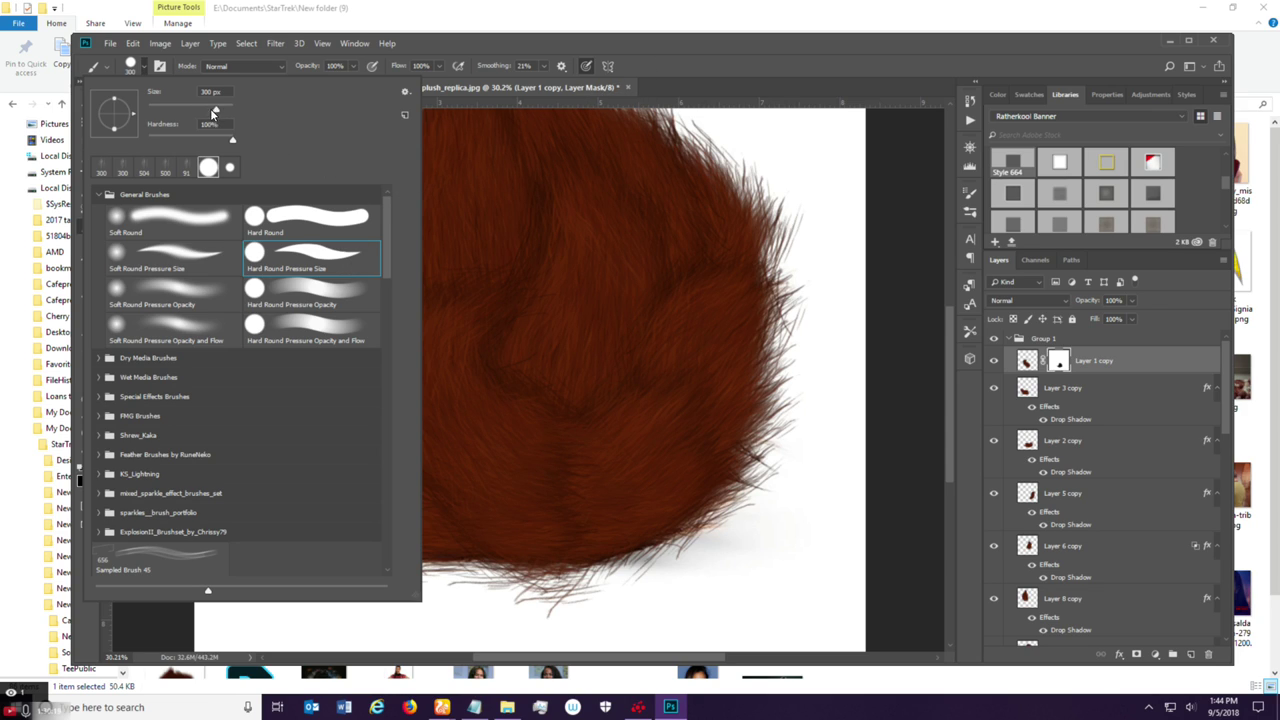
pyautogui.moveTo(199, 110); pyautogui.dragTo(195, 110)
pyautogui.click(190, 262)
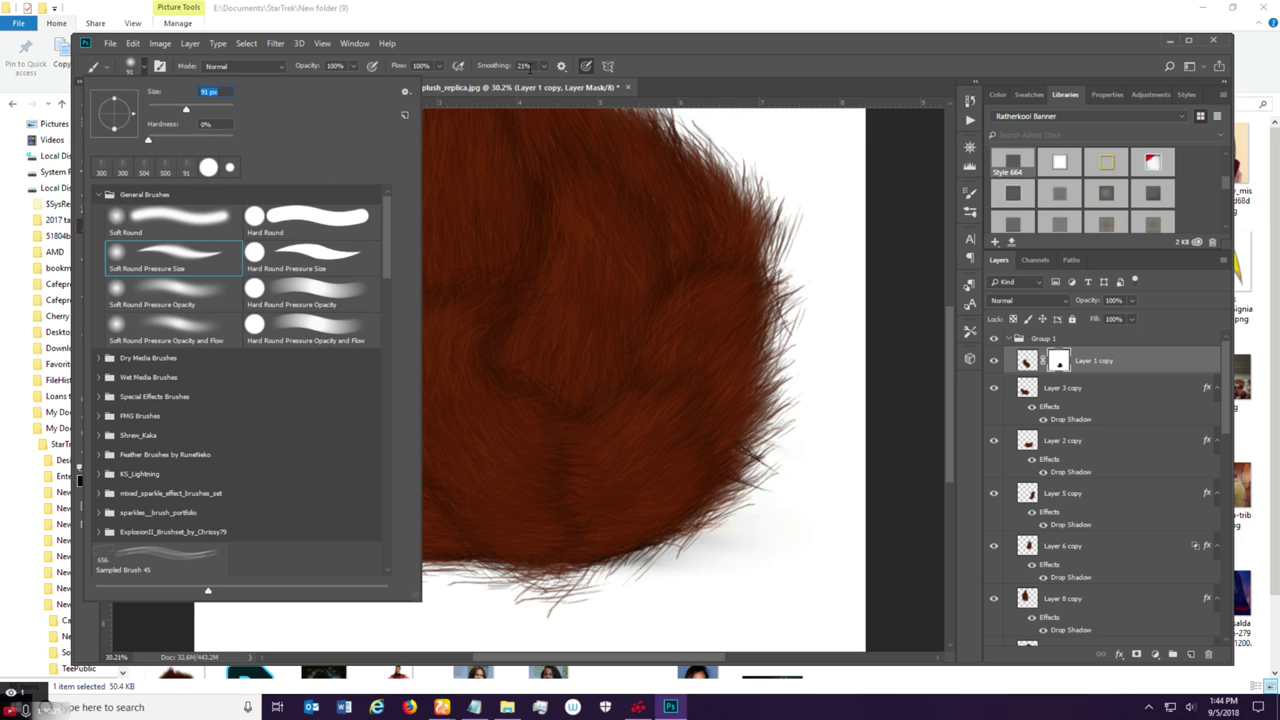
# Paint the masked fur back in white with the soft brush at size 175, and swap to black to blend its edge.
pyautogui.click(671, 112)
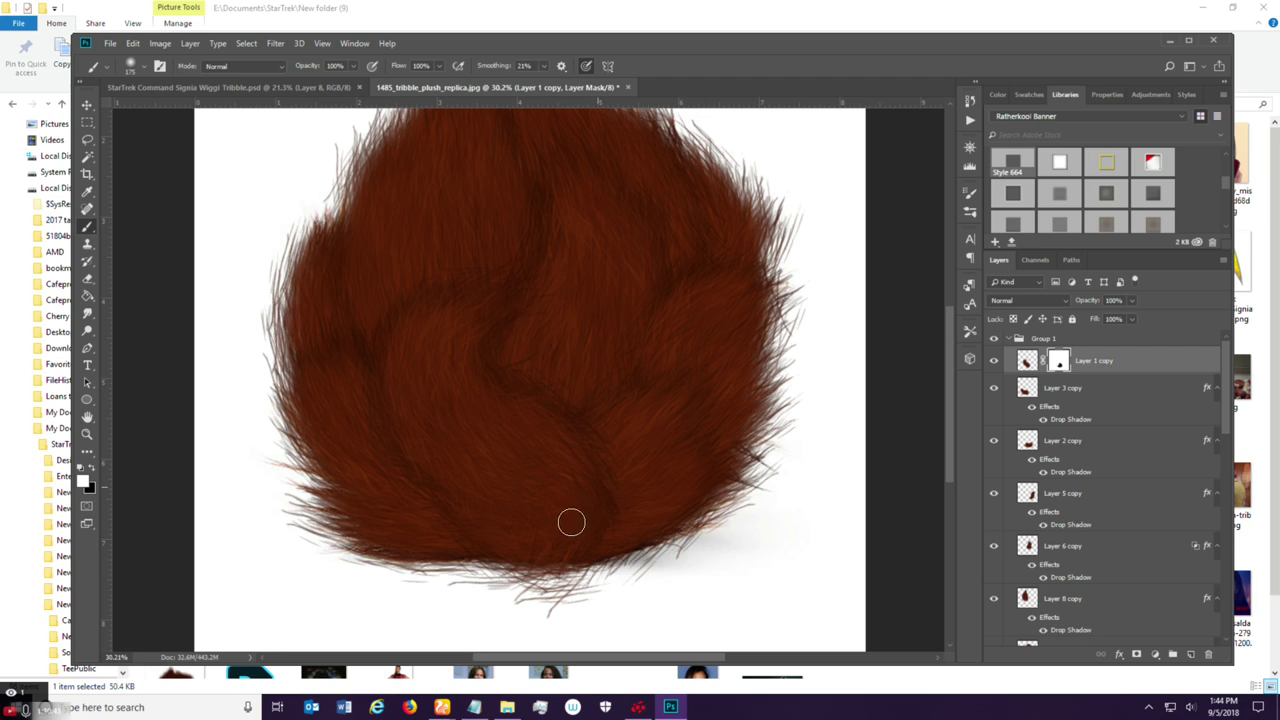
pyautogui.click(92, 466)
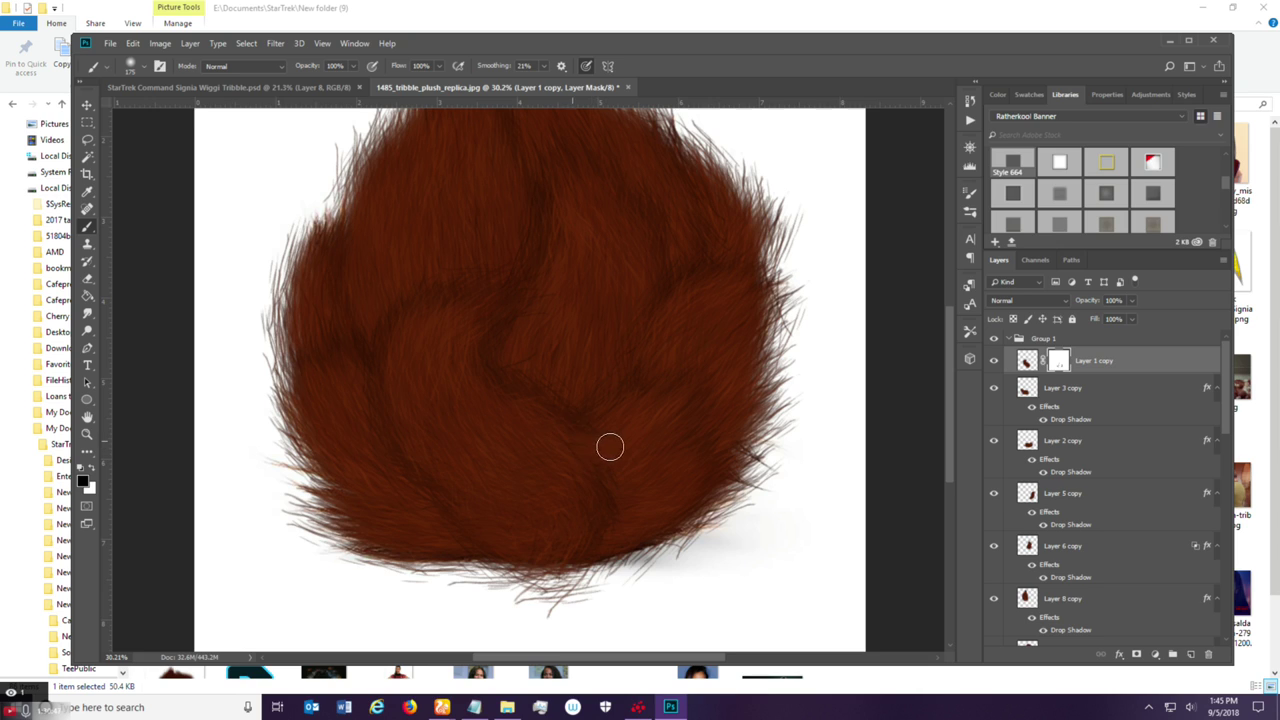
# Paint black on Layer 1 copy's mask over the lower-middle fur to hide that part.
pyautogui.moveTo(575, 433)
pyautogui.mouseDown()
pyautogui.moveTo(626, 489)
pyautogui.moveTo(654, 483)
pyautogui.moveTo(597, 479)
pyautogui.moveTo(568, 461)
pyautogui.moveTo(564, 546)
pyautogui.moveTo(601, 549)
pyautogui.moveTo(519, 552)
pyautogui.moveTo(597, 556)
pyautogui.moveTo(528, 513)
pyautogui.moveTo(550, 497)
pyautogui.moveTo(502, 513)
pyautogui.moveTo(558, 533)
pyautogui.moveTo(547, 484)
pyautogui.moveTo(560, 475)
pyautogui.moveTo(651, 471)
pyautogui.mouseUp()
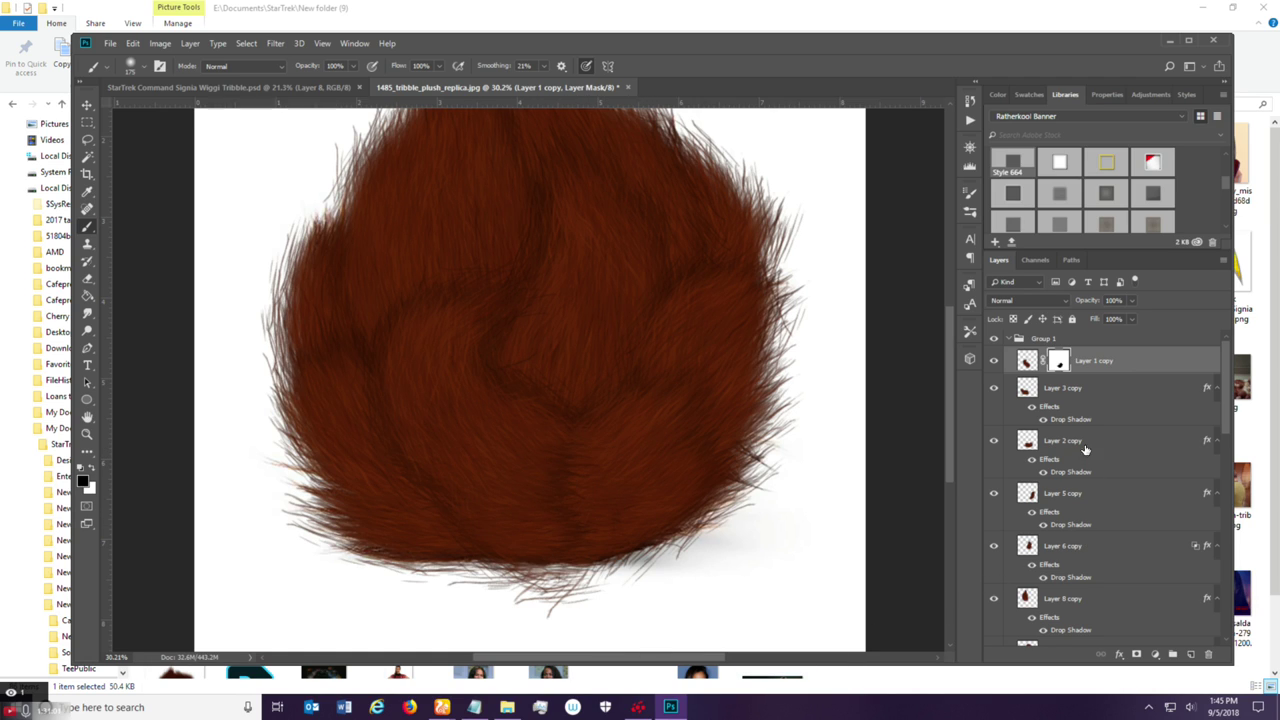
# Identify Layer 3 copy by toggling its visibility, and rasterize its layer style.
pyautogui.click(1030, 392)
pyautogui.click(994, 390)
pyautogui.click(994, 395)
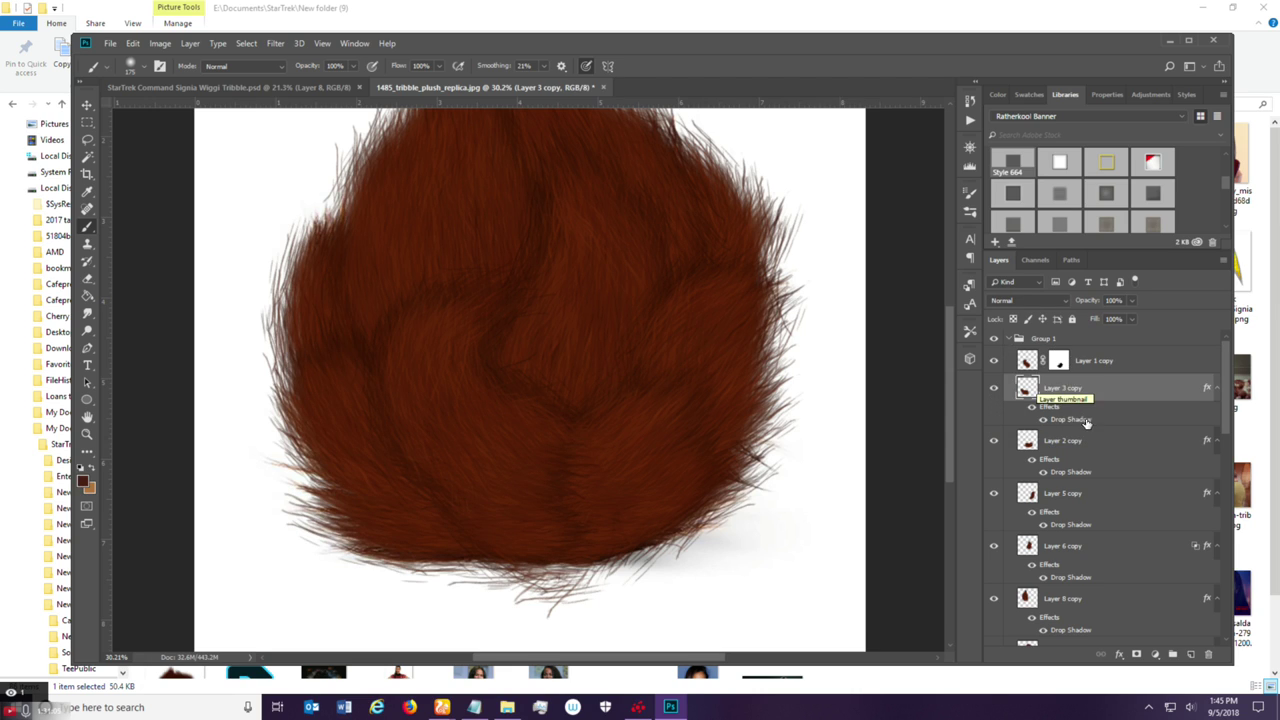
pyautogui.rightClick(1074, 374)
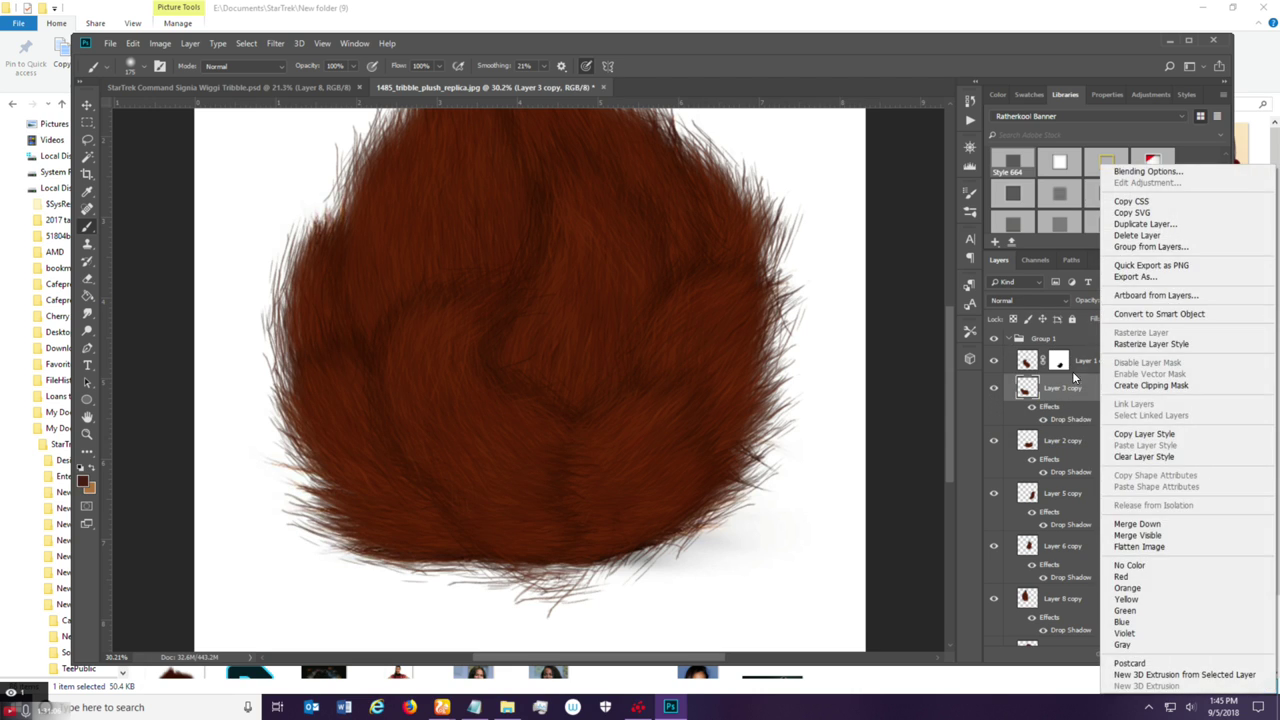
pyautogui.click(1124, 344)
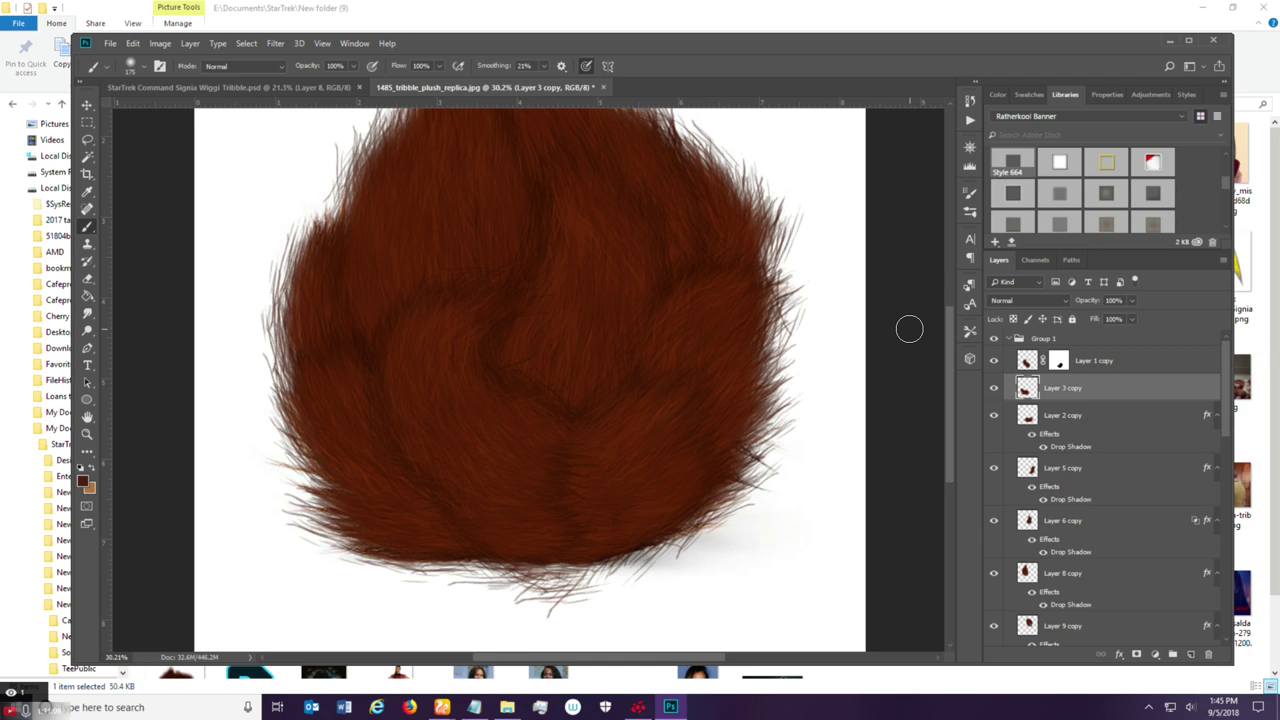
# Add a reveal-all mask to Layer 3 copy and paint out part of its fur near the tribble's lower middle.
pyautogui.click(190, 44)
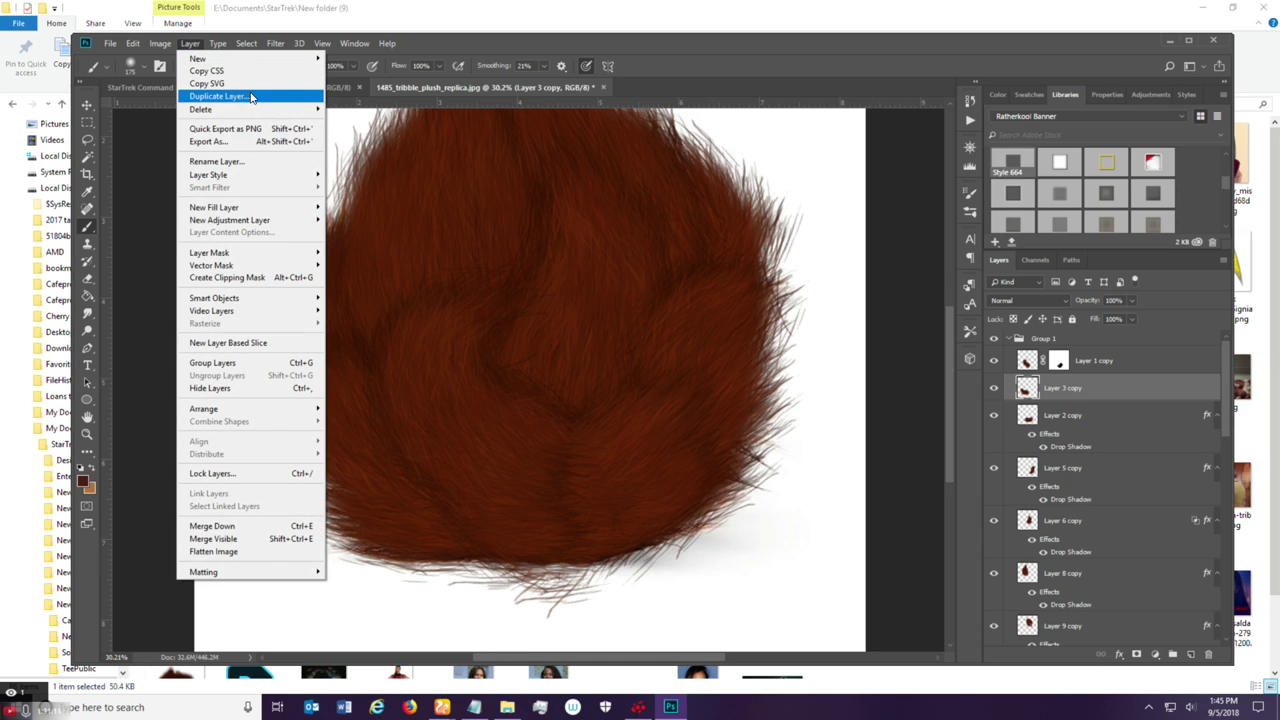
pyautogui.moveTo(318, 253)
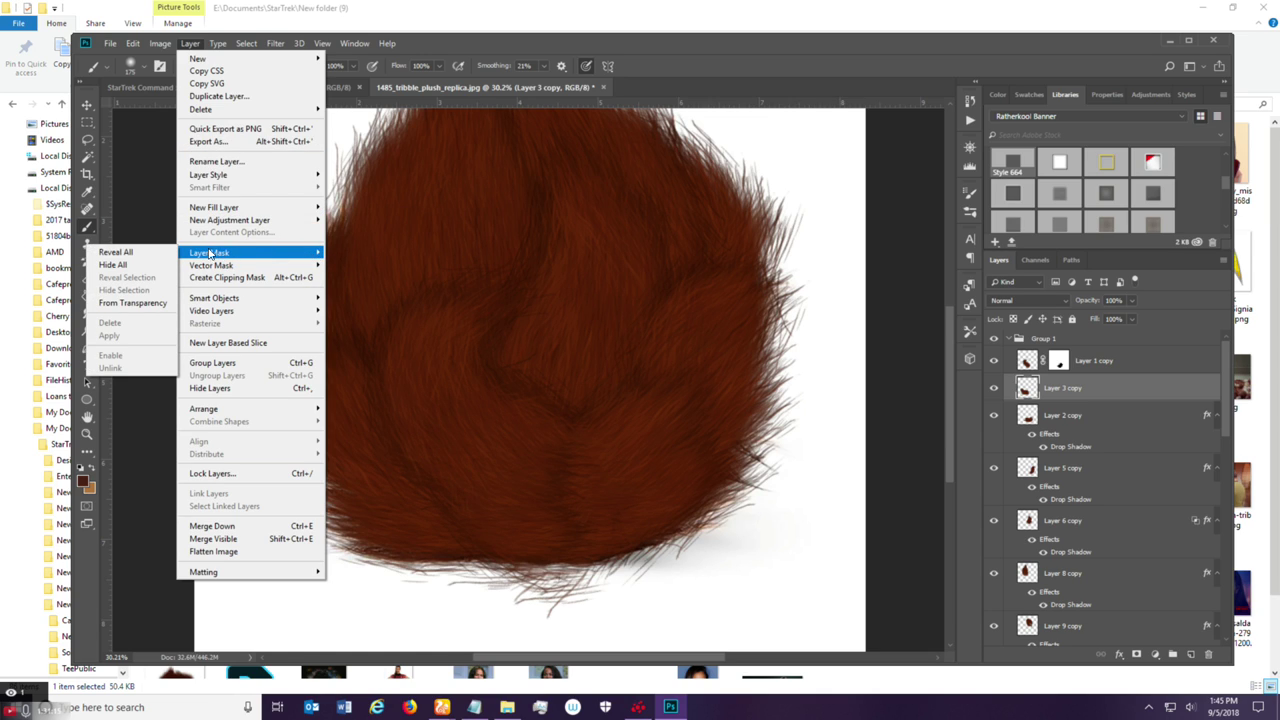
pyautogui.click(115, 252)
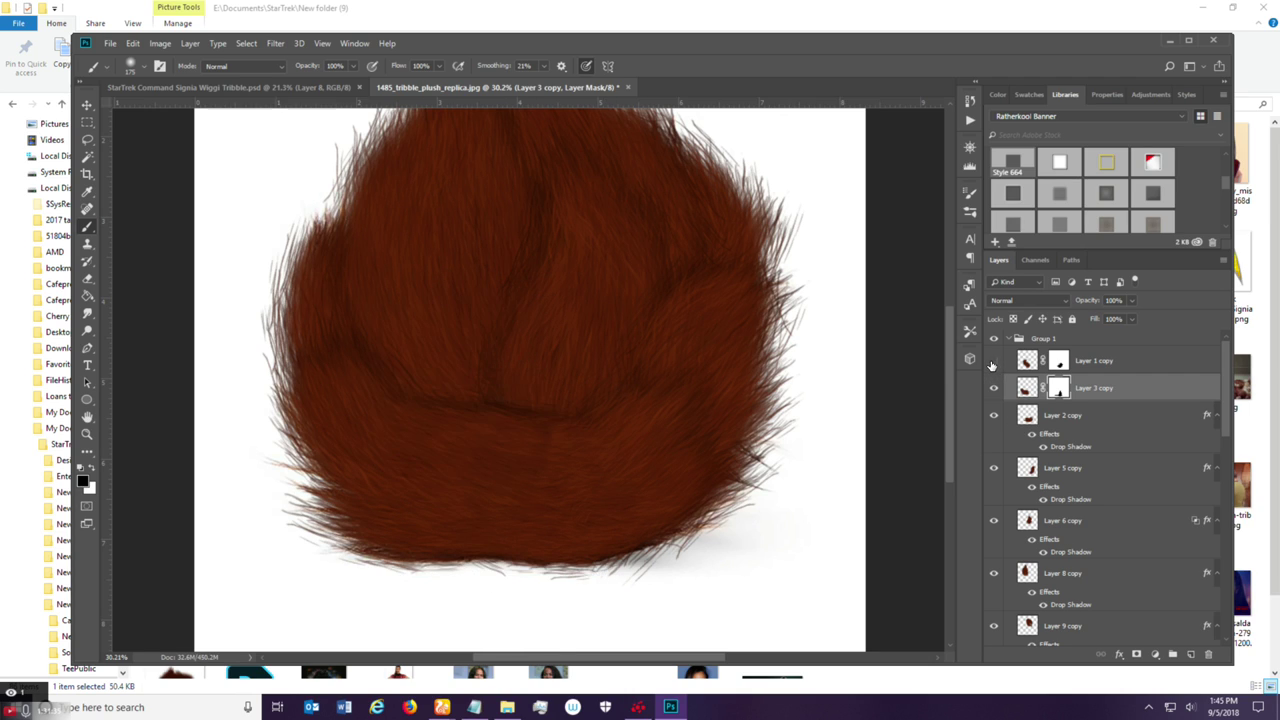
# Paint black on Layer 1 copy's mask to hide the stray hairs hanging below the tribble's bottom edge.
pyautogui.click(1051, 360)
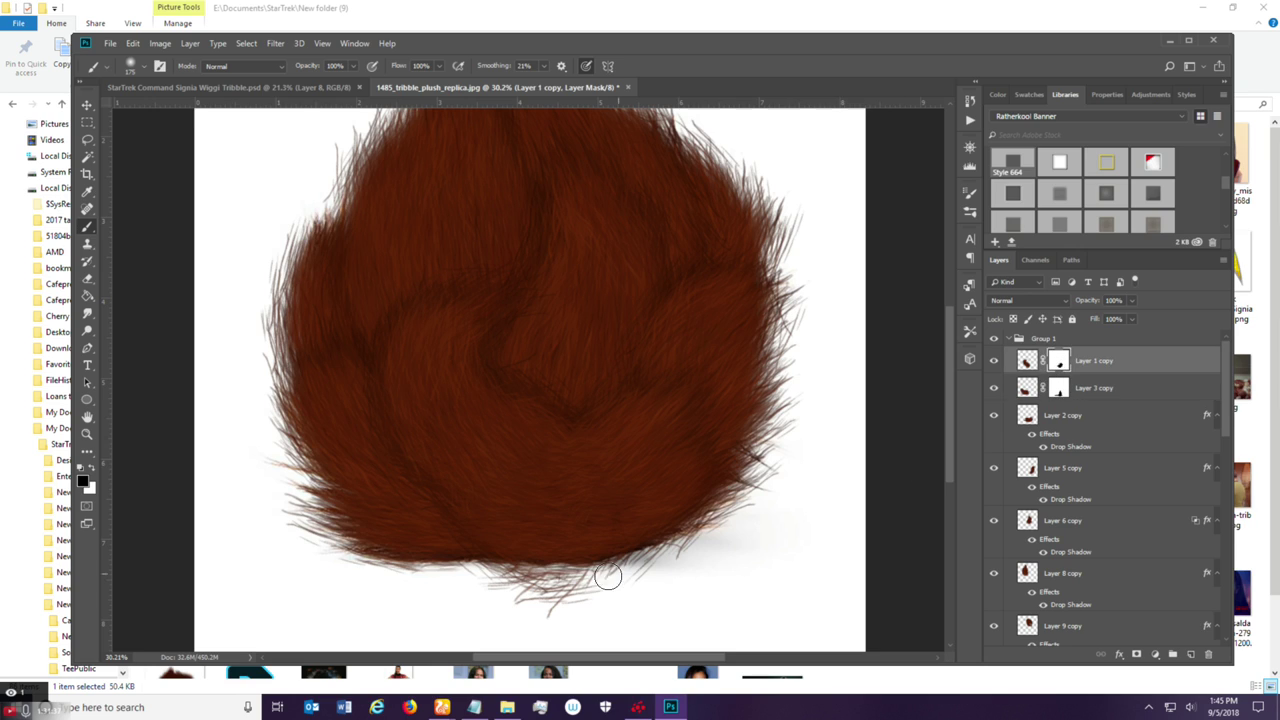
pyautogui.moveTo(525, 585)
pyautogui.mouseDown()
pyautogui.moveTo(570, 585)
pyautogui.moveTo(537, 603)
pyautogui.mouseUp()
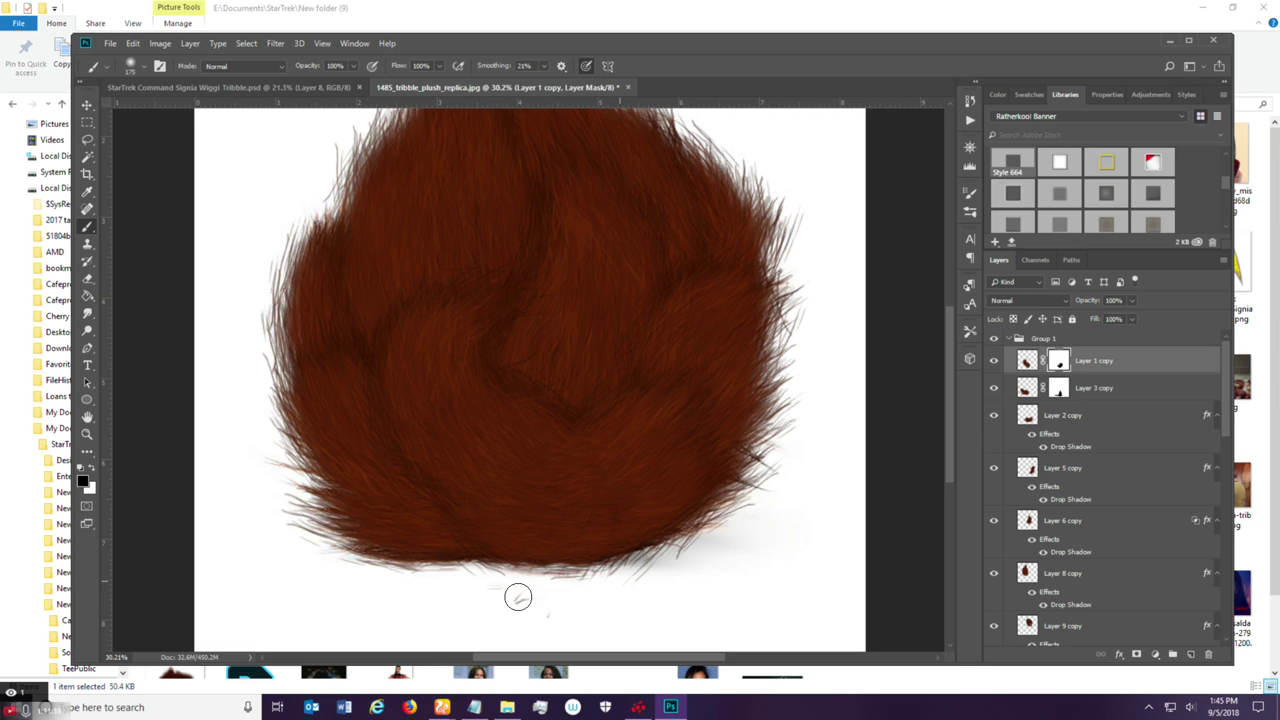
pyautogui.moveTo(477, 577)
pyautogui.mouseDown()
pyautogui.moveTo(638, 583)
pyautogui.moveTo(560, 582)
pyautogui.moveTo(625, 567)
pyautogui.mouseUp()
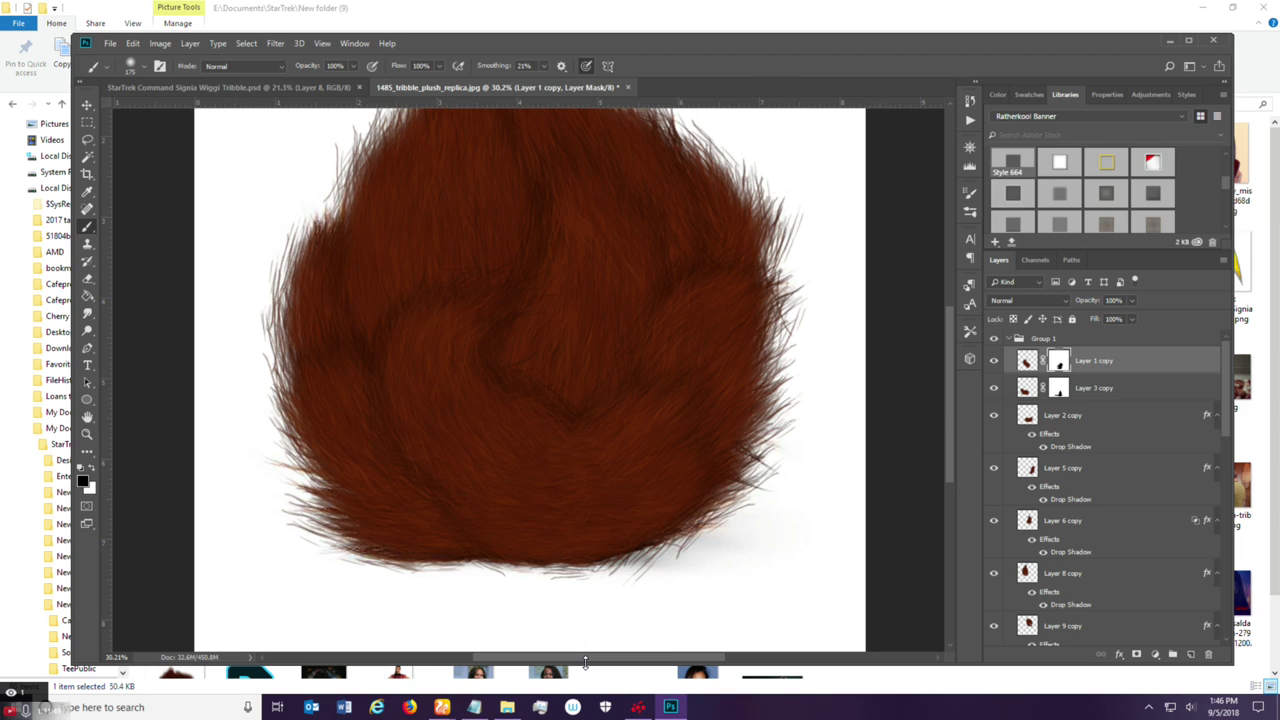
# Toggle Layer 5 copy's visibility off and on to identify its fur section.
pyautogui.click(1040, 472)
pyautogui.click(993, 469)
pyautogui.click(992, 472)
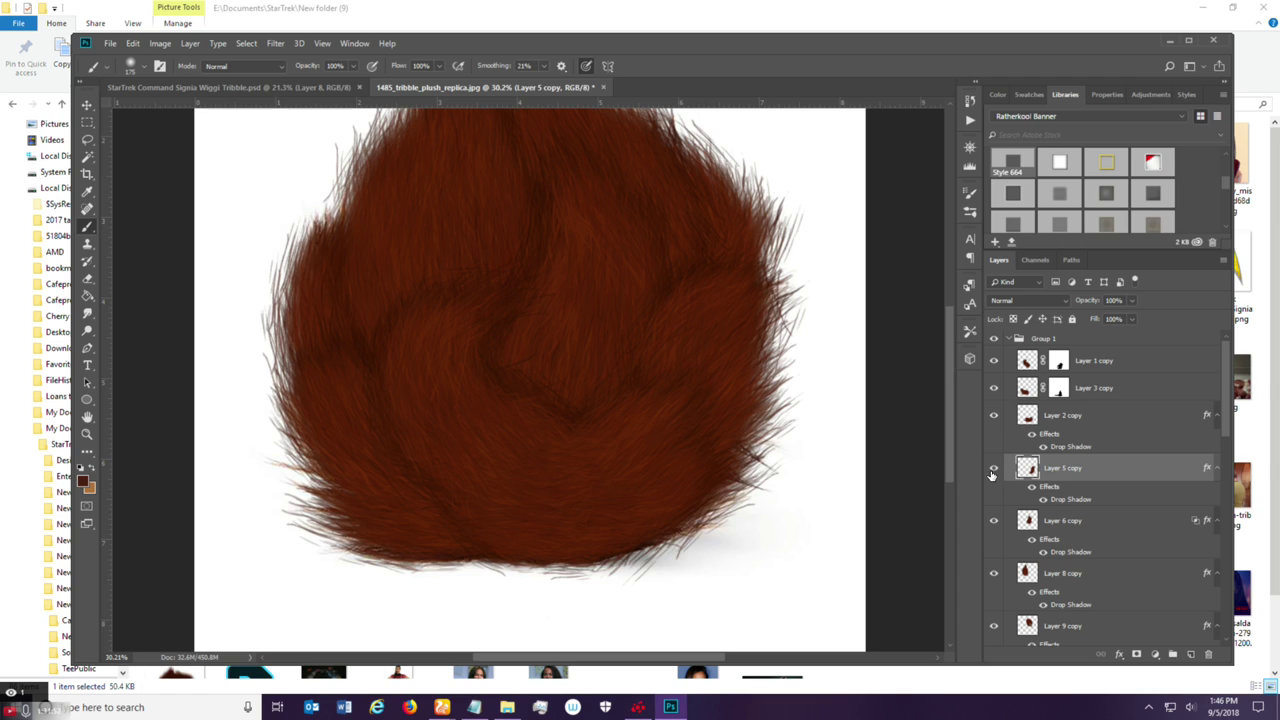
# Identify Layer 2 copy by toggling its visibility, and rasterize its layer style.
pyautogui.click(1083, 421)
pyautogui.click(993, 419)
pyautogui.click(994, 419)
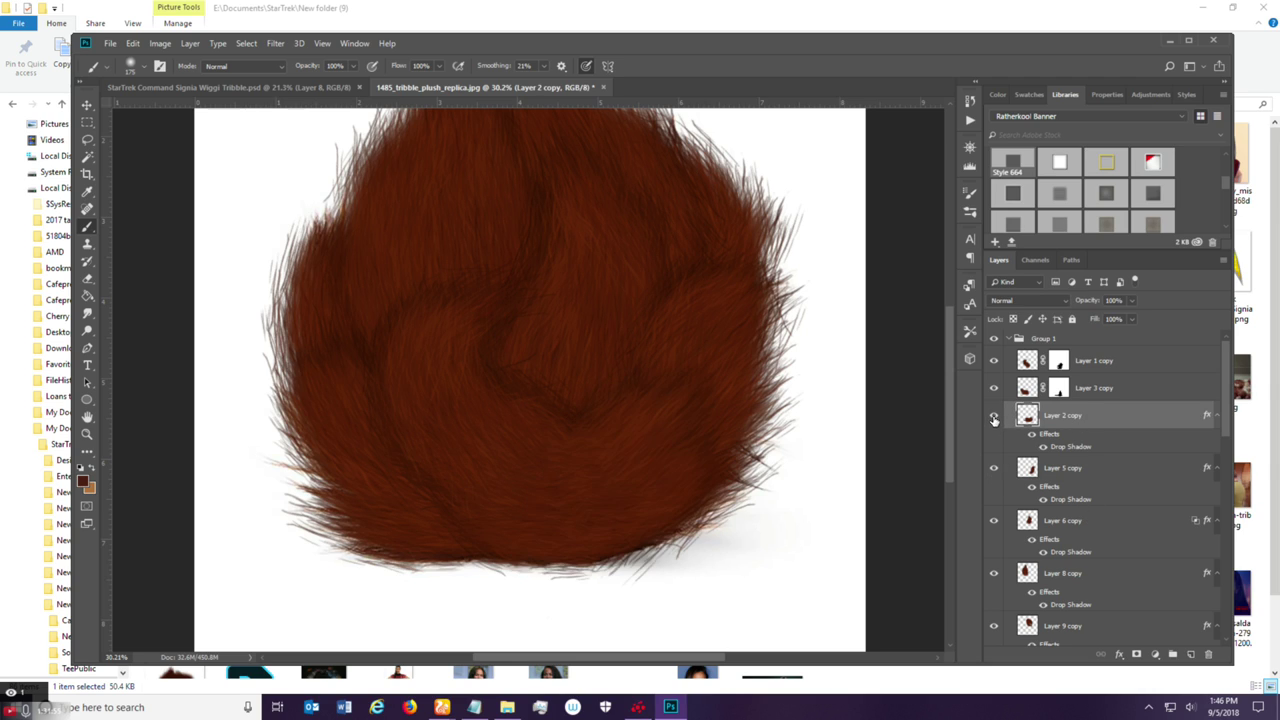
pyautogui.rightClick(1100, 415)
pyautogui.click(994, 344)
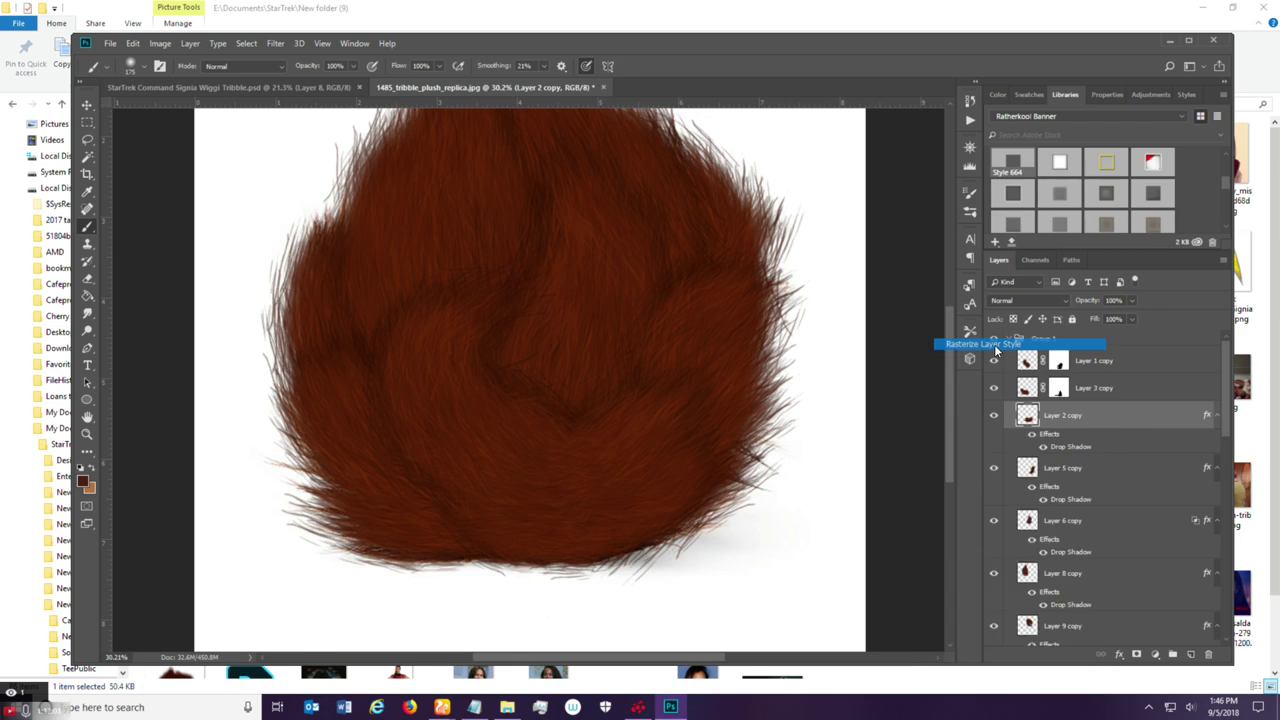
# Add a reveal-all mask to Layer 2 copy and paint black along the tribble's lower edge.
pyautogui.click(192, 45)
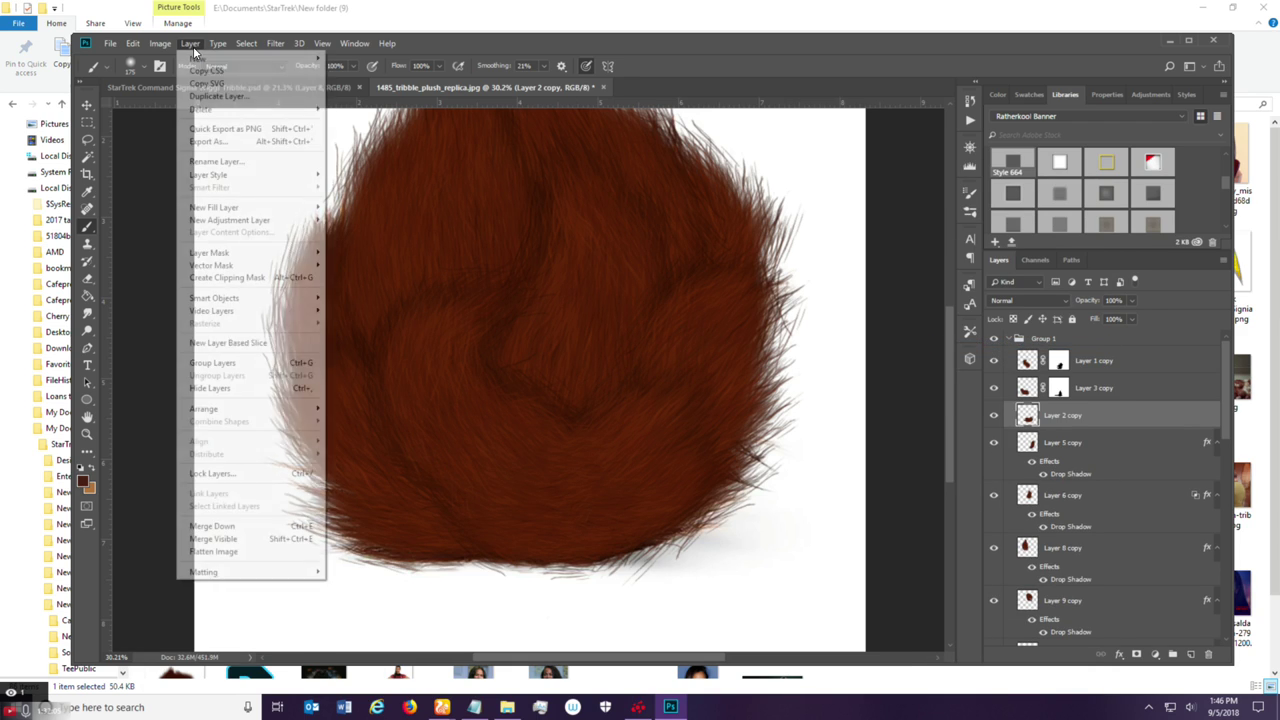
pyautogui.moveTo(302, 258)
pyautogui.click(350, 252)
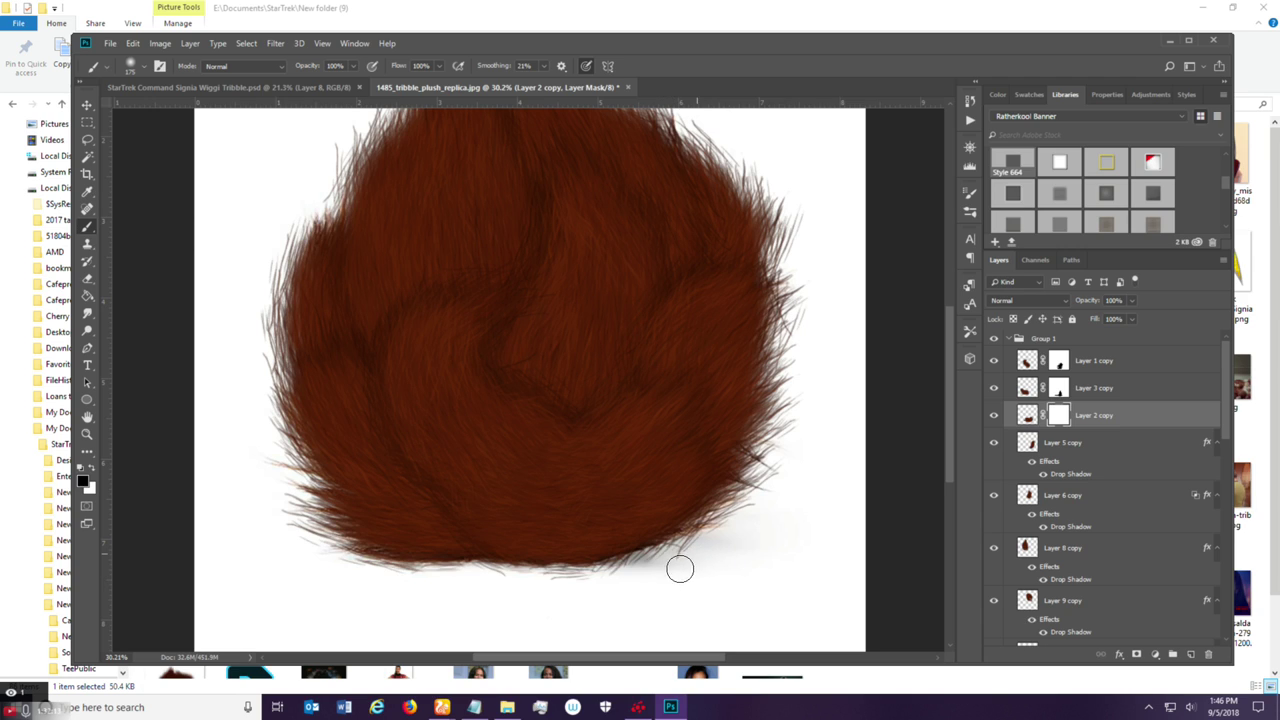
pyautogui.moveTo(620, 591)
pyautogui.mouseDown()
pyautogui.moveTo(640, 589)
pyautogui.moveTo(634, 601)
pyautogui.mouseUp()
pyautogui.scroll(-2, 757, 591)
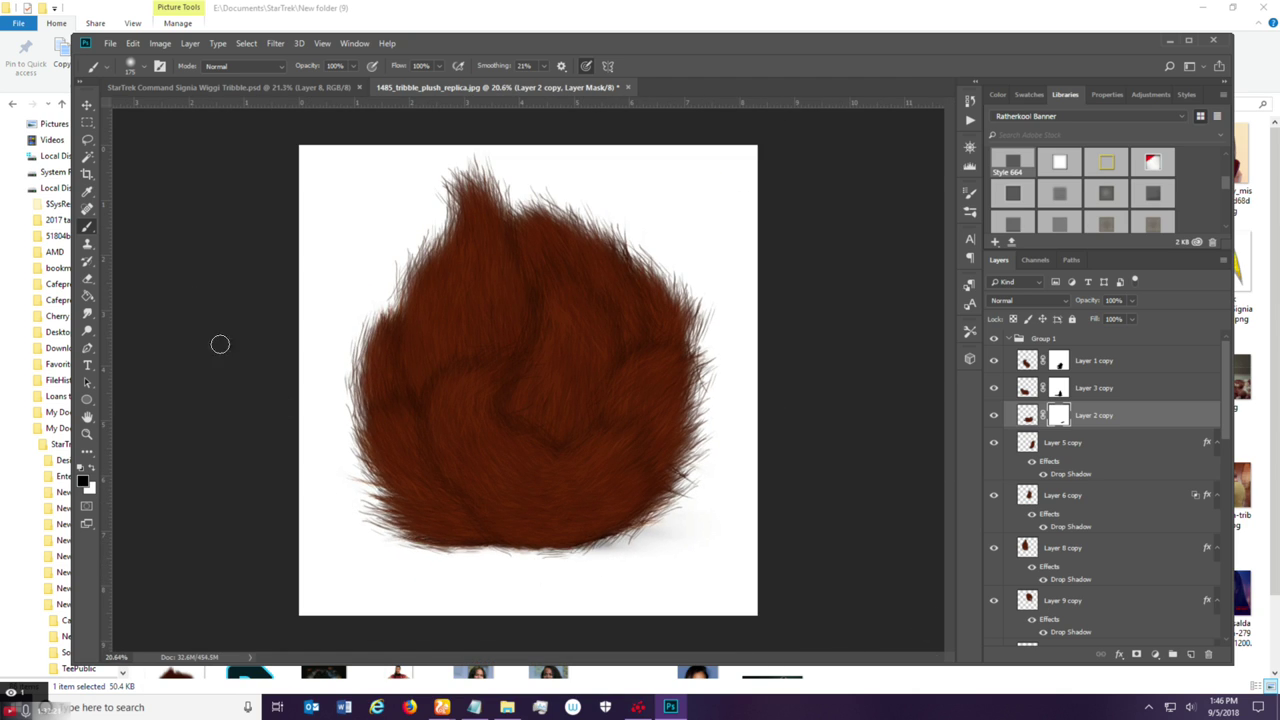
pyautogui.hotkey('ctrl', '+')
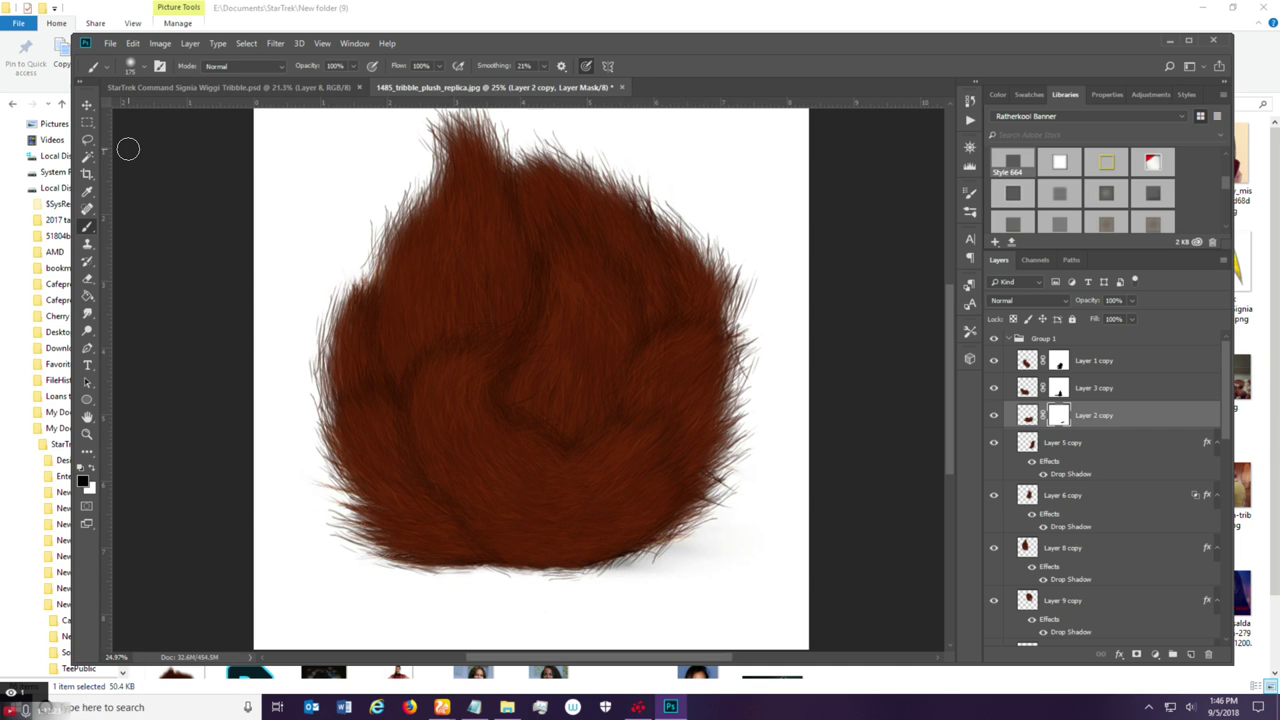
pyautogui.click(110, 43)
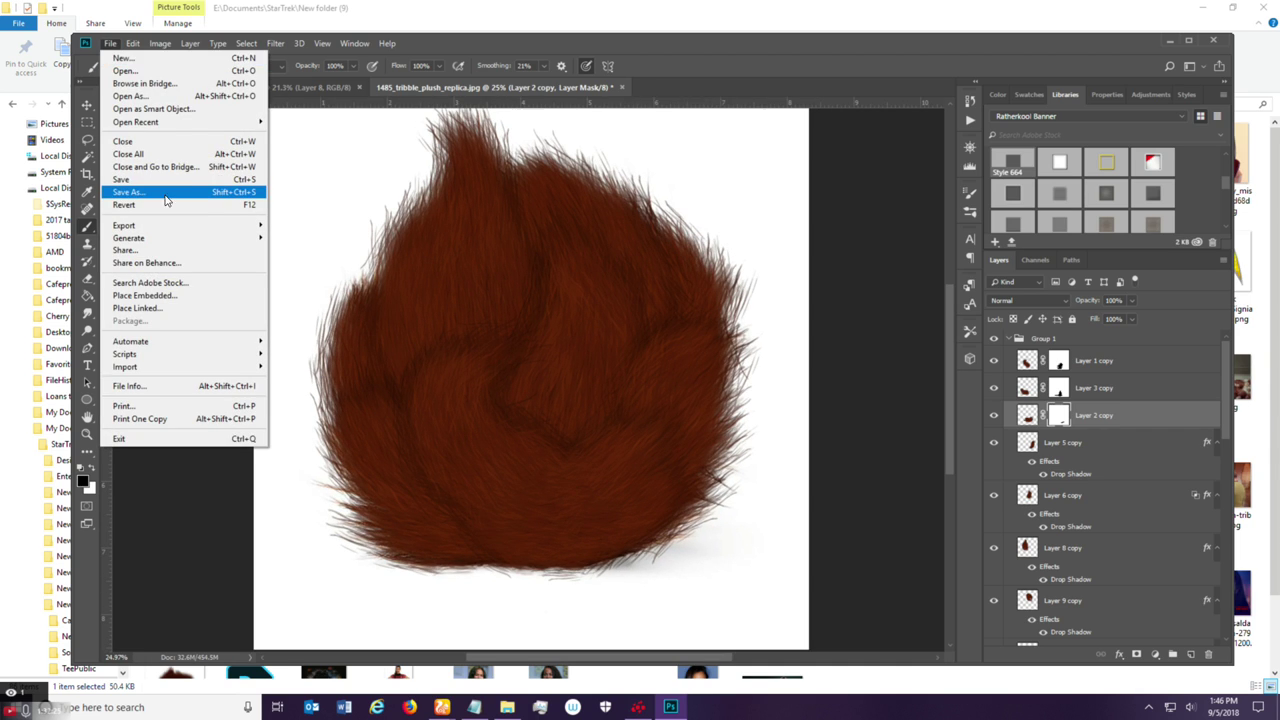
pyautogui.click(730, 67)
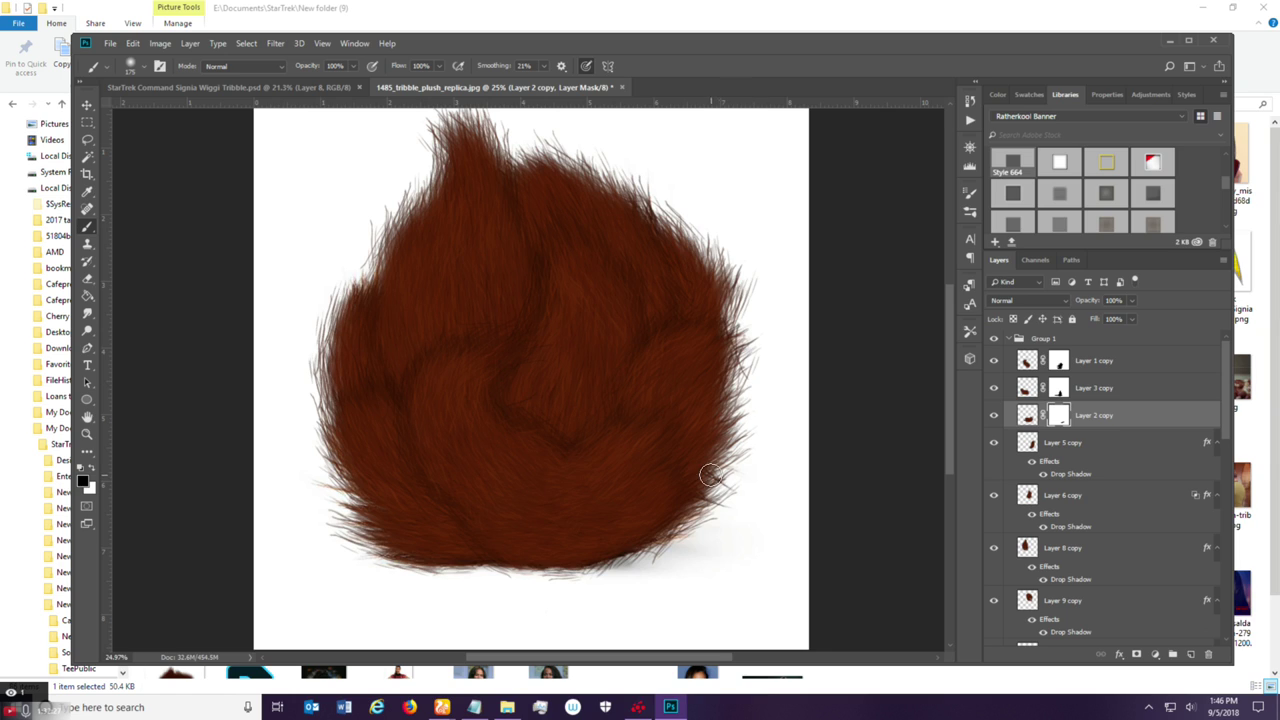
# Toggle Layer 2 copy off and on to check its masked fur section.
pyautogui.scroll(1, 679, 532)
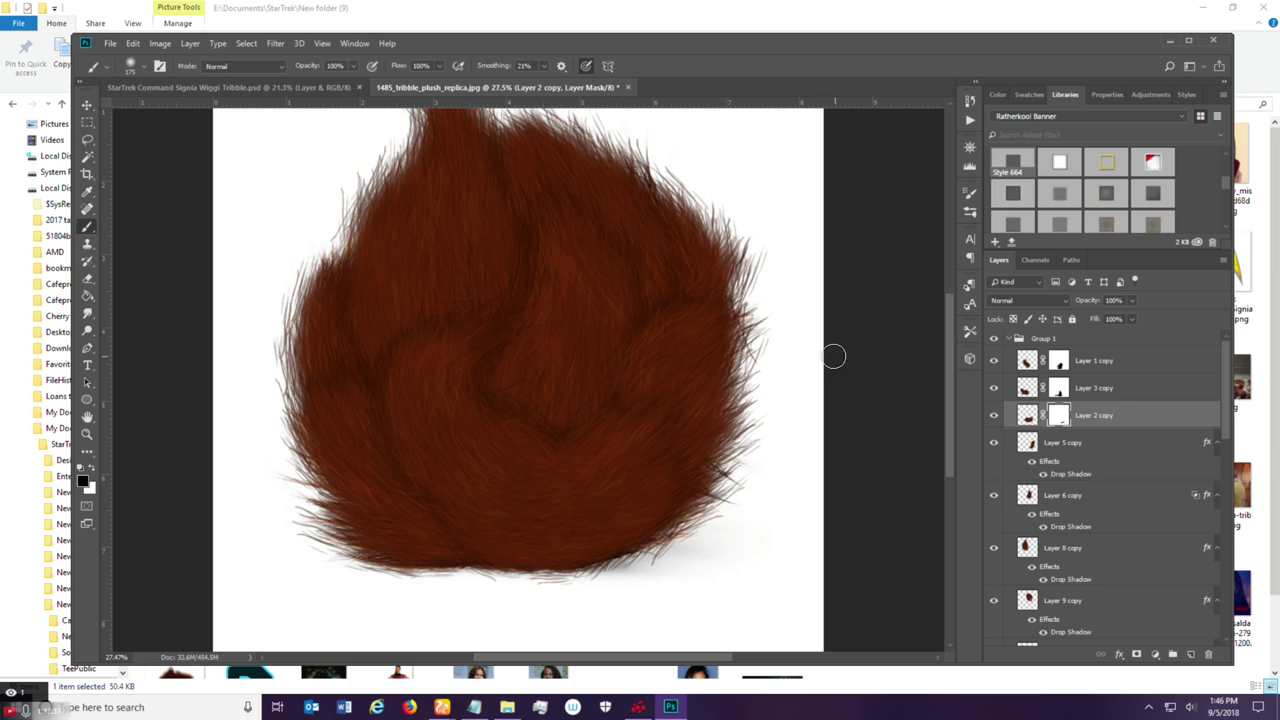
pyautogui.click(995, 417)
pyautogui.click(995, 417)
# Rasterize Layer 5 copy's layer style and add a reveal-all mask to it.
pyautogui.click(1078, 448)
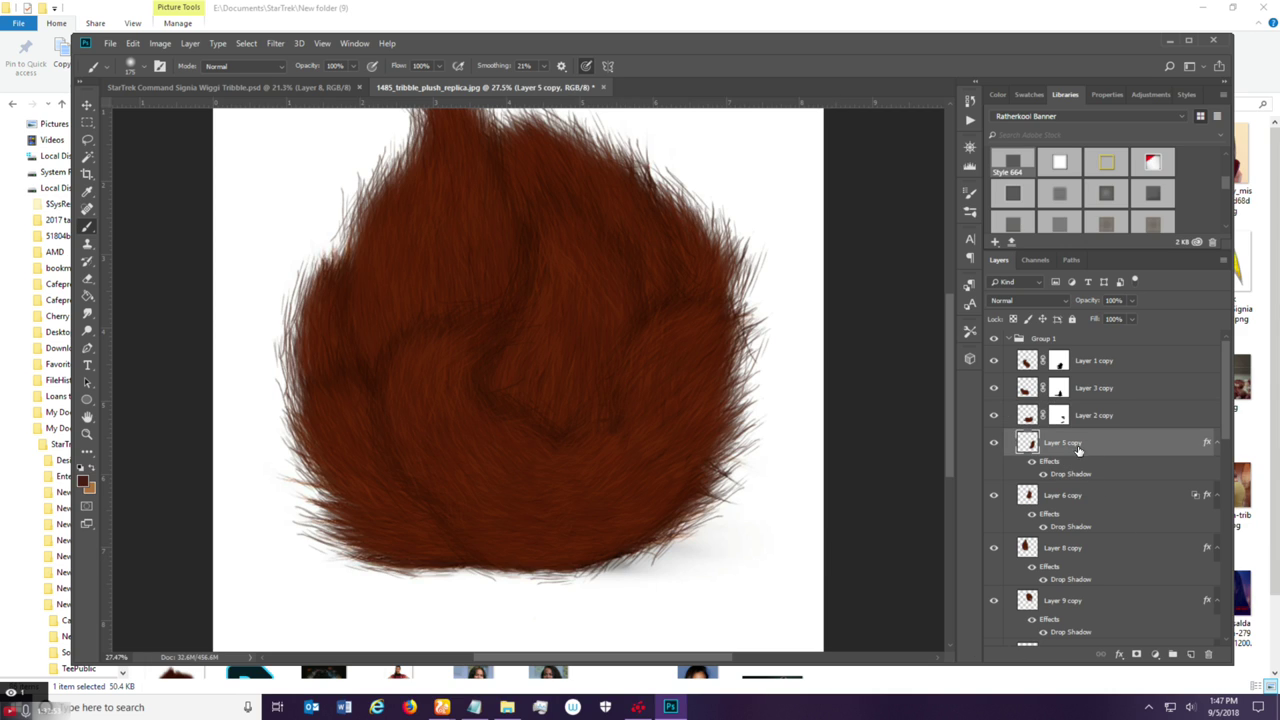
pyautogui.click(993, 444)
pyautogui.click(993, 444)
pyautogui.rightClick(1110, 445)
pyautogui.click(1020, 345)
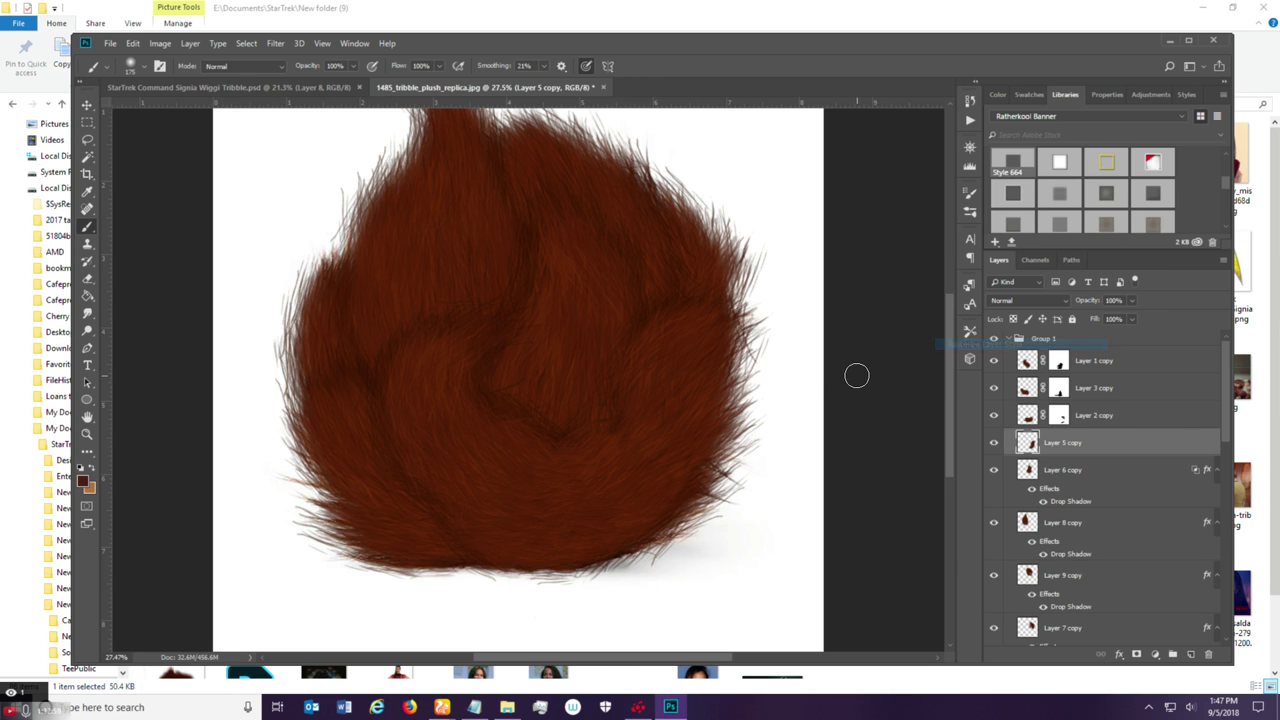
pyautogui.click(191, 44)
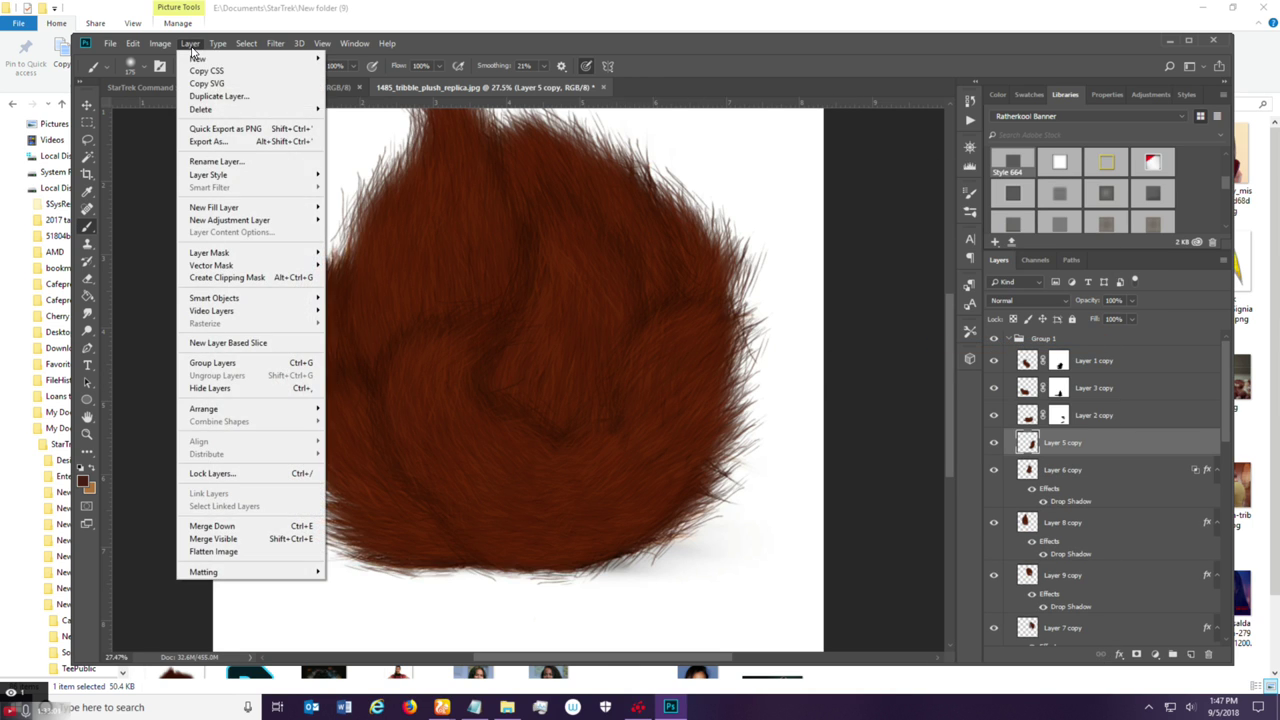
pyautogui.click(352, 252)
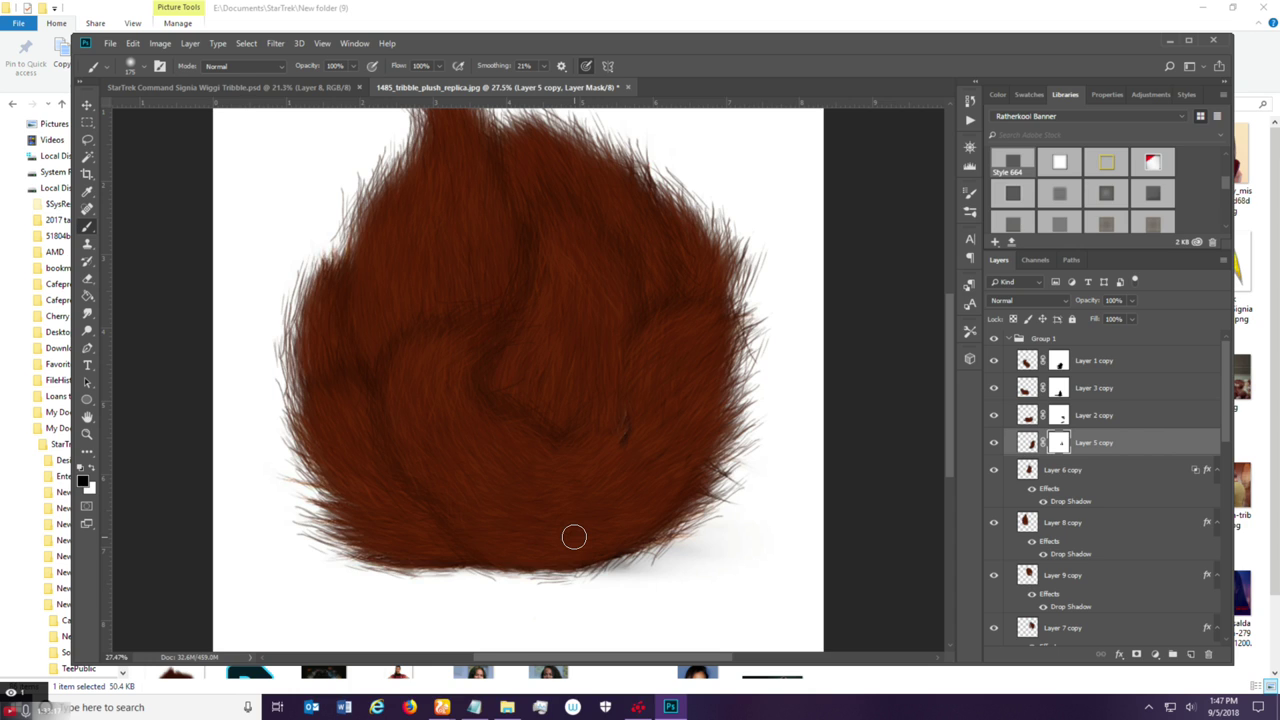
# Create an empty layer and place it directly below Layer 4 copy in the group.
pyautogui.moveTo(1225, 434); pyautogui.dragTo(1220, 511)
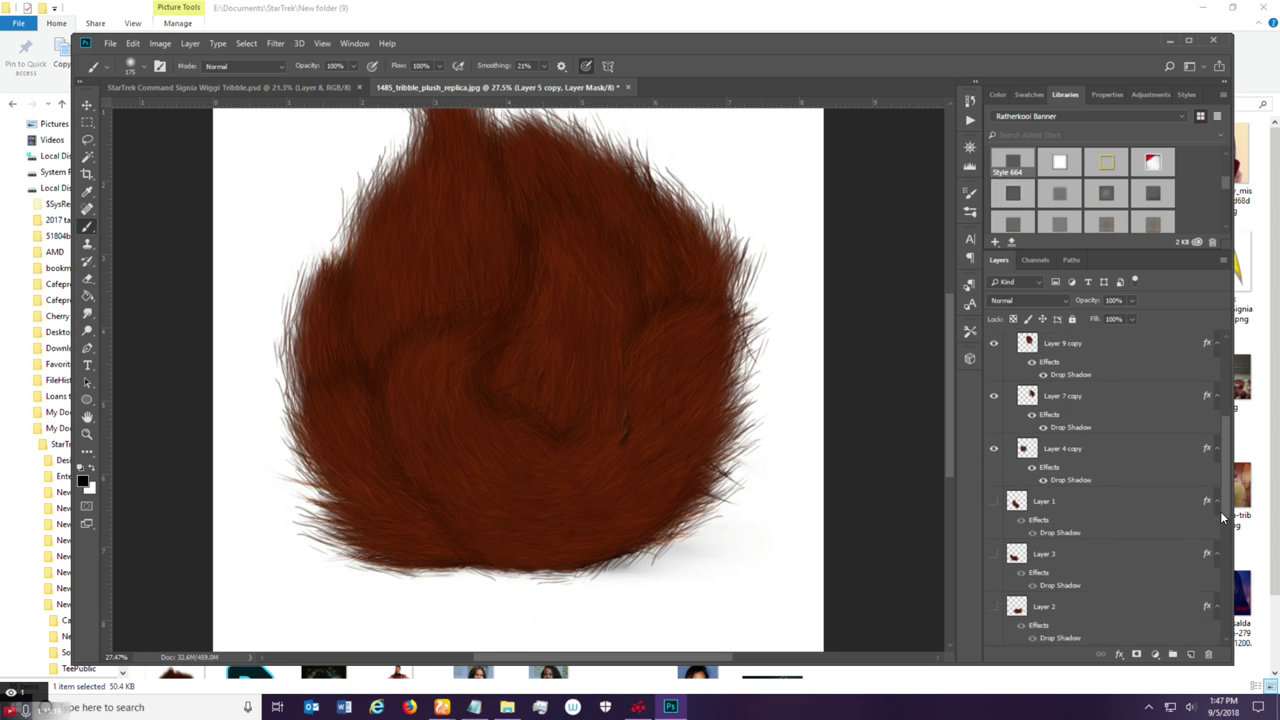
pyautogui.click(1131, 471)
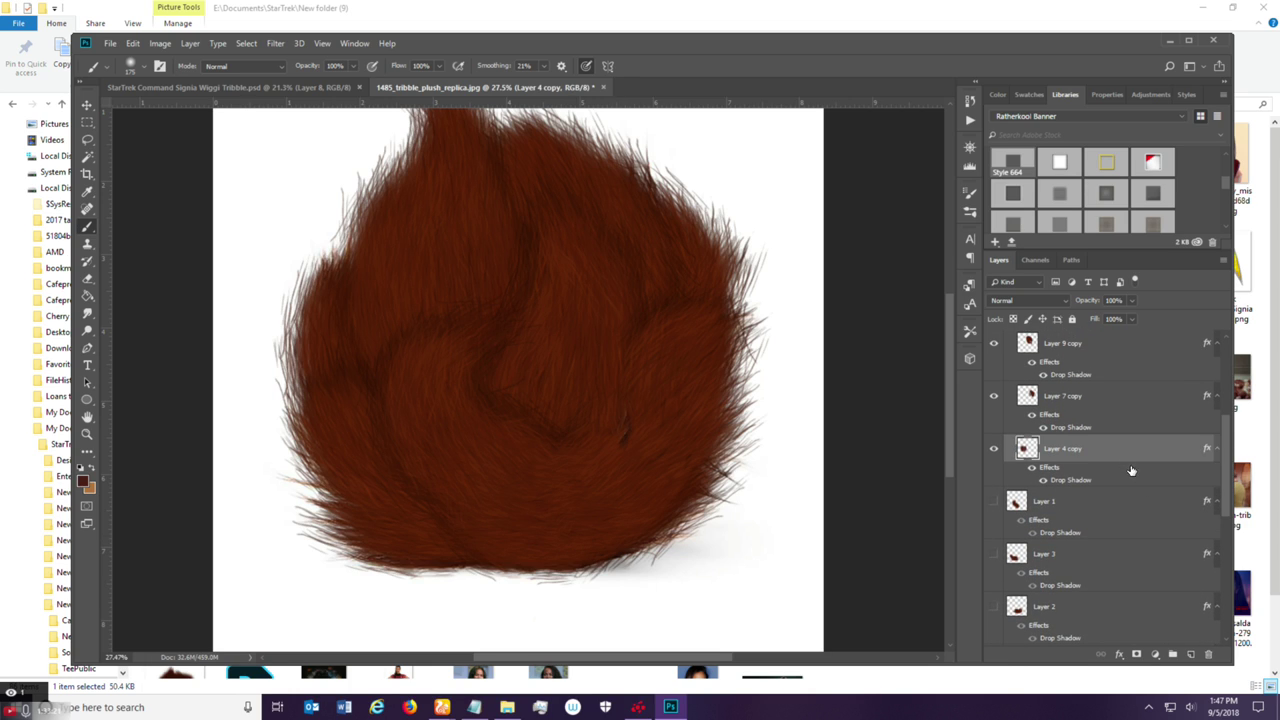
pyautogui.click(1190, 655)
pyautogui.moveTo(1088, 480); pyautogui.dragTo(1097, 441)
pyautogui.click(1085, 498)
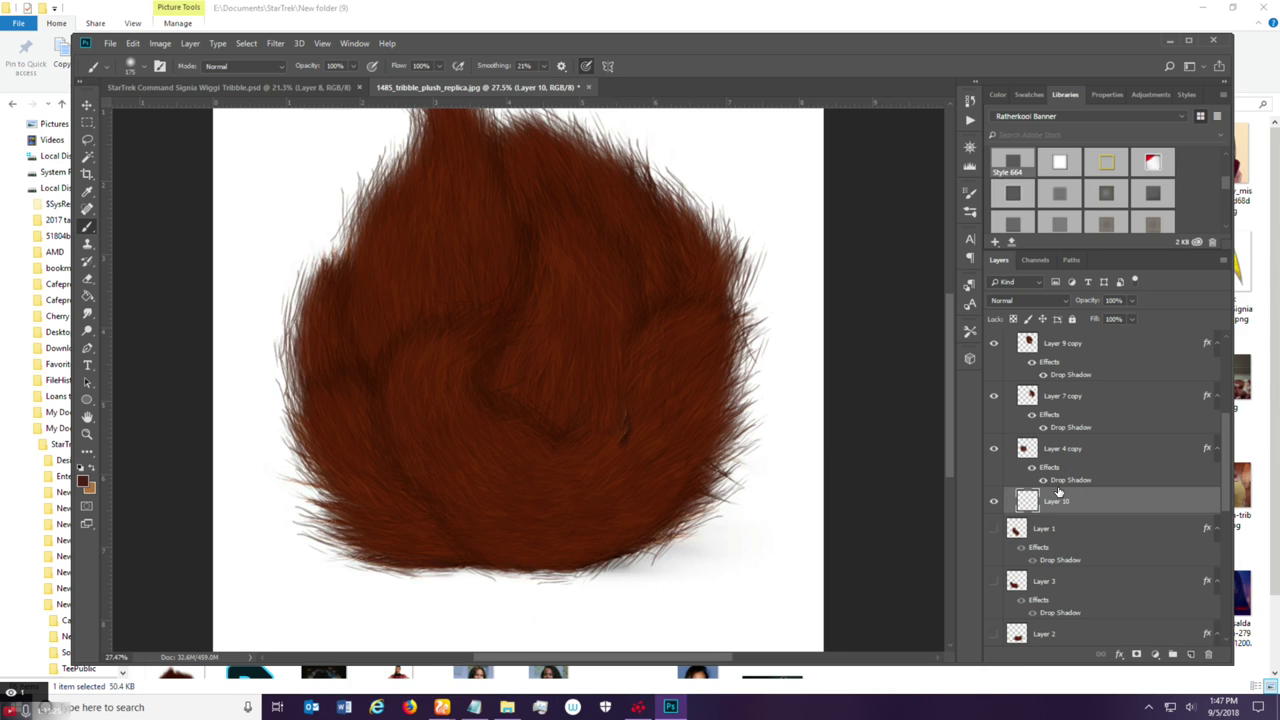
# Choose the Sampled Brush 75 3 from the Aaron Blaise Hair Brushes Set 2 for painting.
pyautogui.click(142, 67)
pyautogui.scroll(-15, 386, 298)
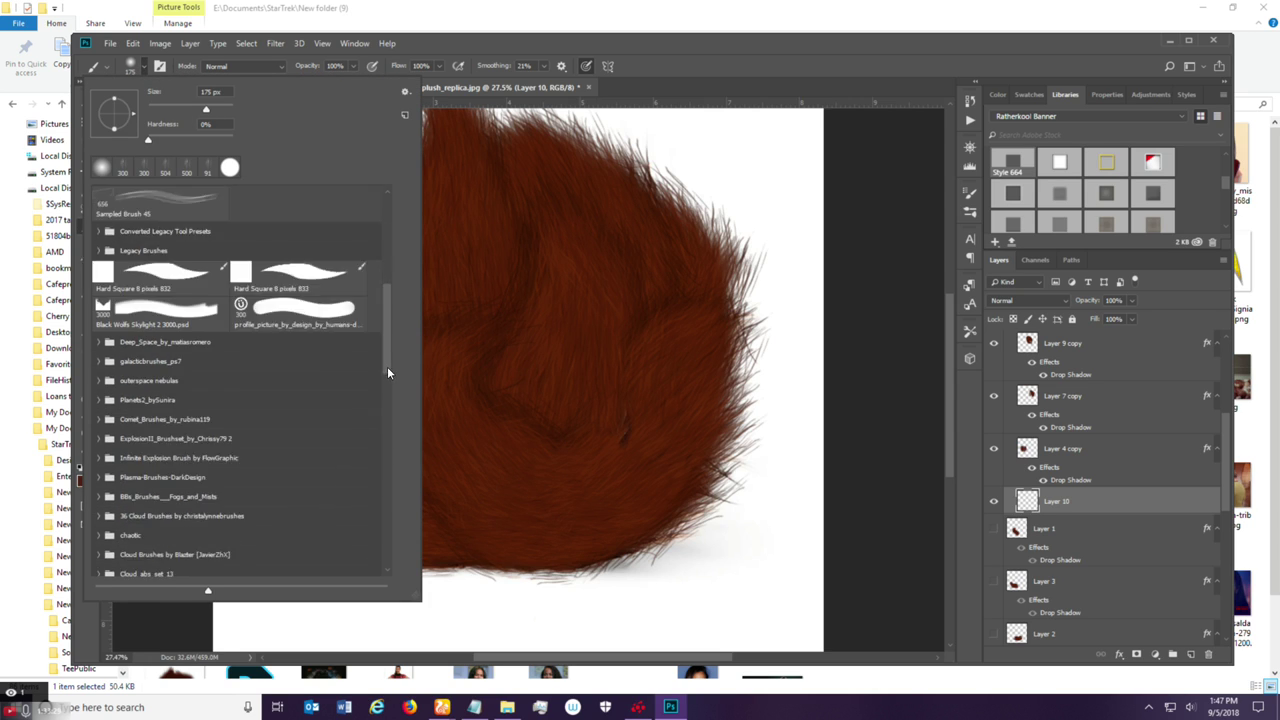
pyautogui.scroll(-8, 383, 432)
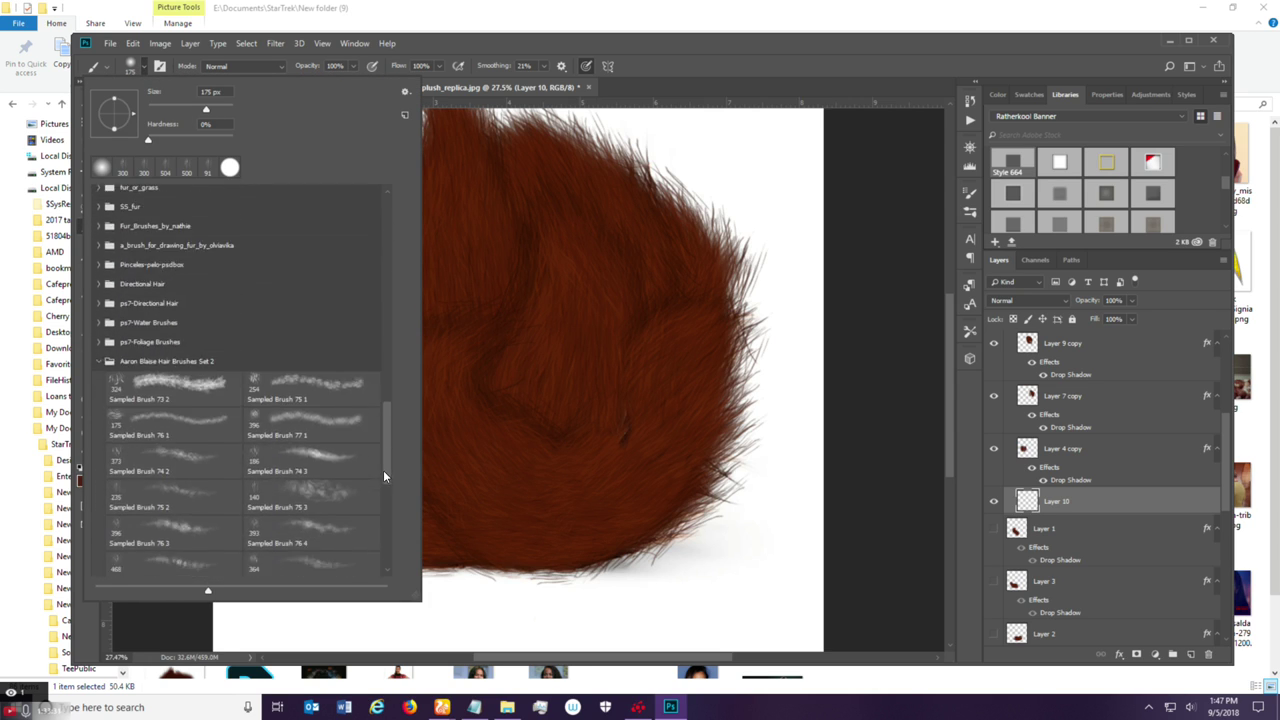
pyautogui.click(338, 432)
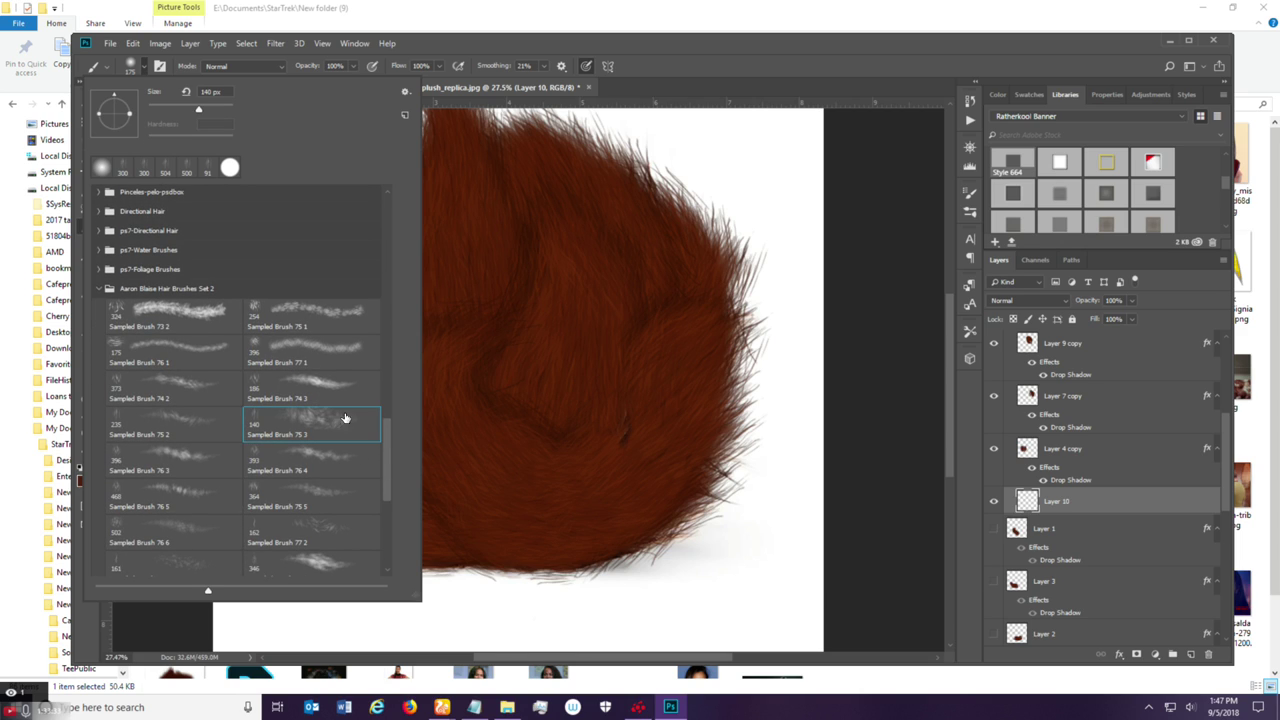
pyautogui.click(724, 79)
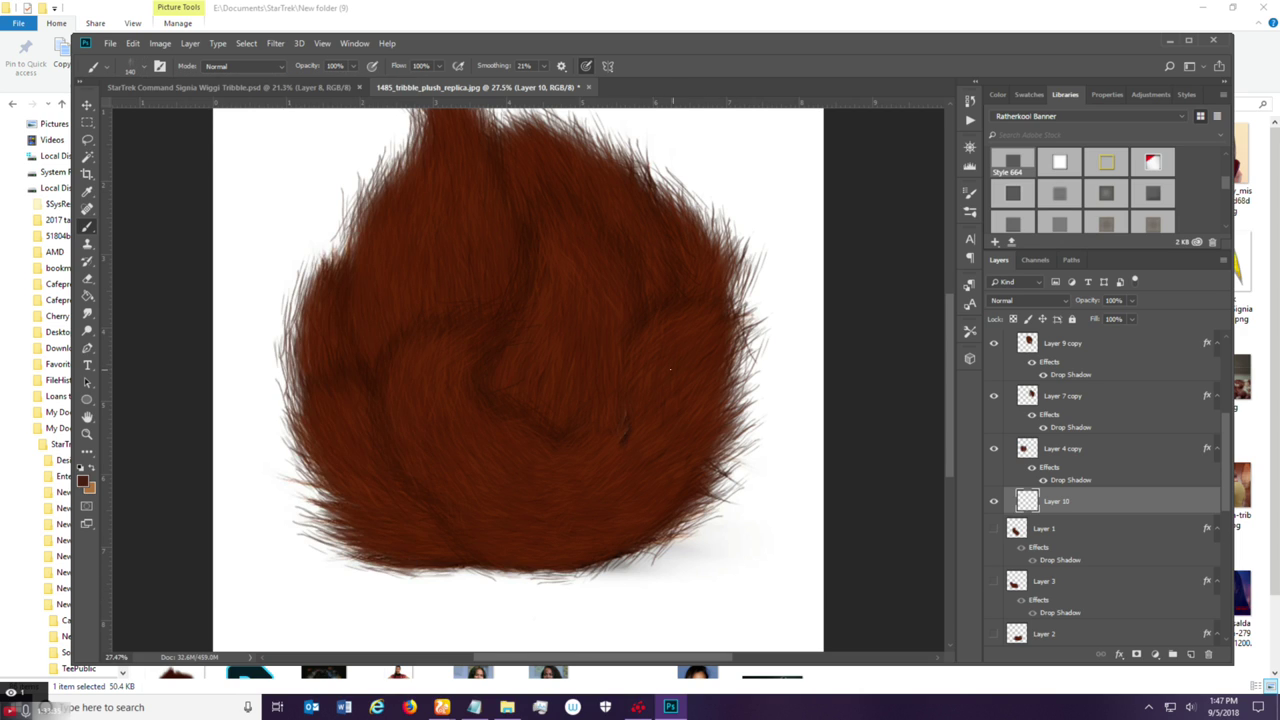
# Adjust the hair brush's scatter and tip spacing, reviewing its shape dynamics as well.
pyautogui.click(969, 195)
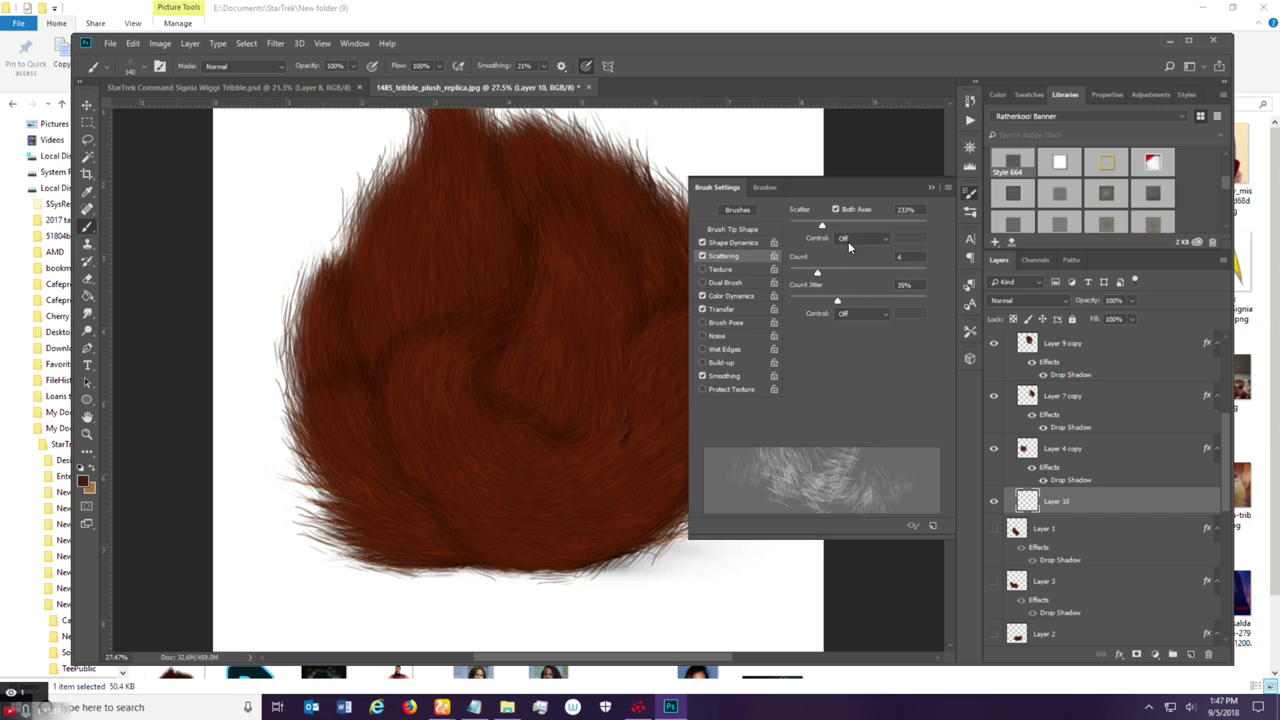
pyautogui.moveTo(821, 225)
pyautogui.mouseDown()
pyautogui.moveTo(797, 228)
pyautogui.moveTo(836, 228)
pyautogui.mouseUp()
pyautogui.click(742, 242)
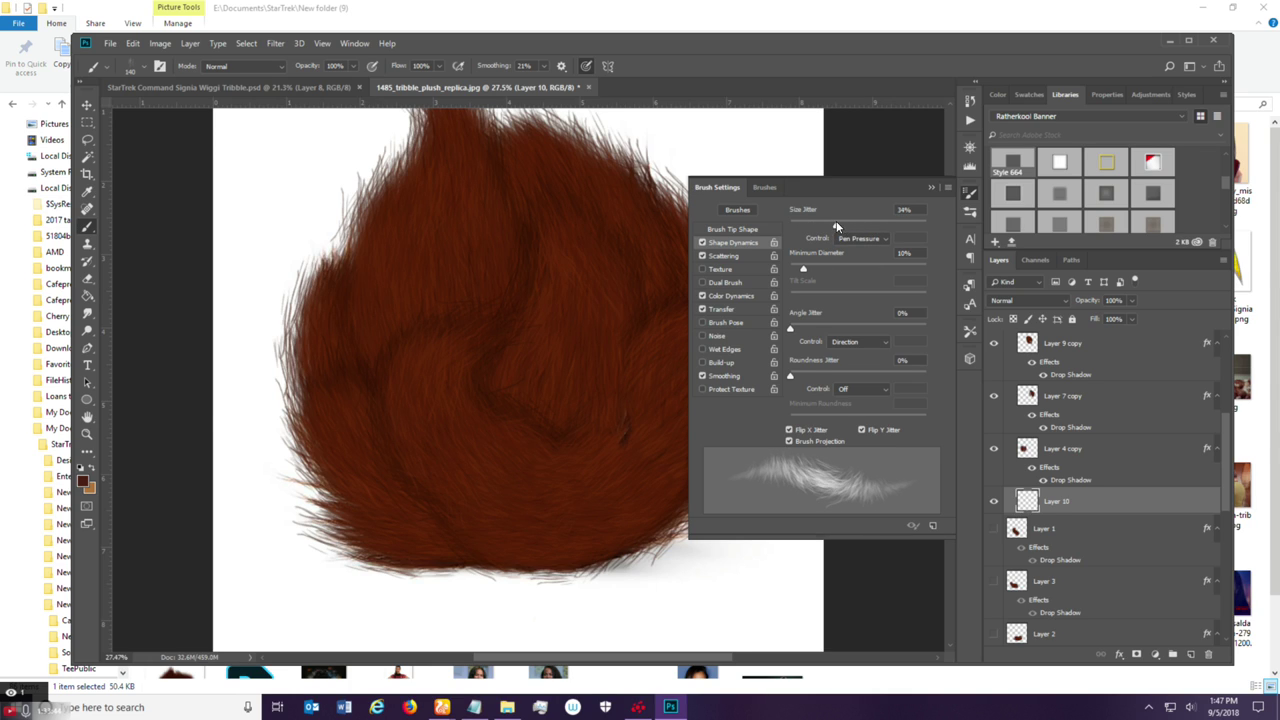
pyautogui.click(756, 229)
pyautogui.moveTo(813, 417); pyautogui.dragTo(800, 414)
pyautogui.click(931, 187)
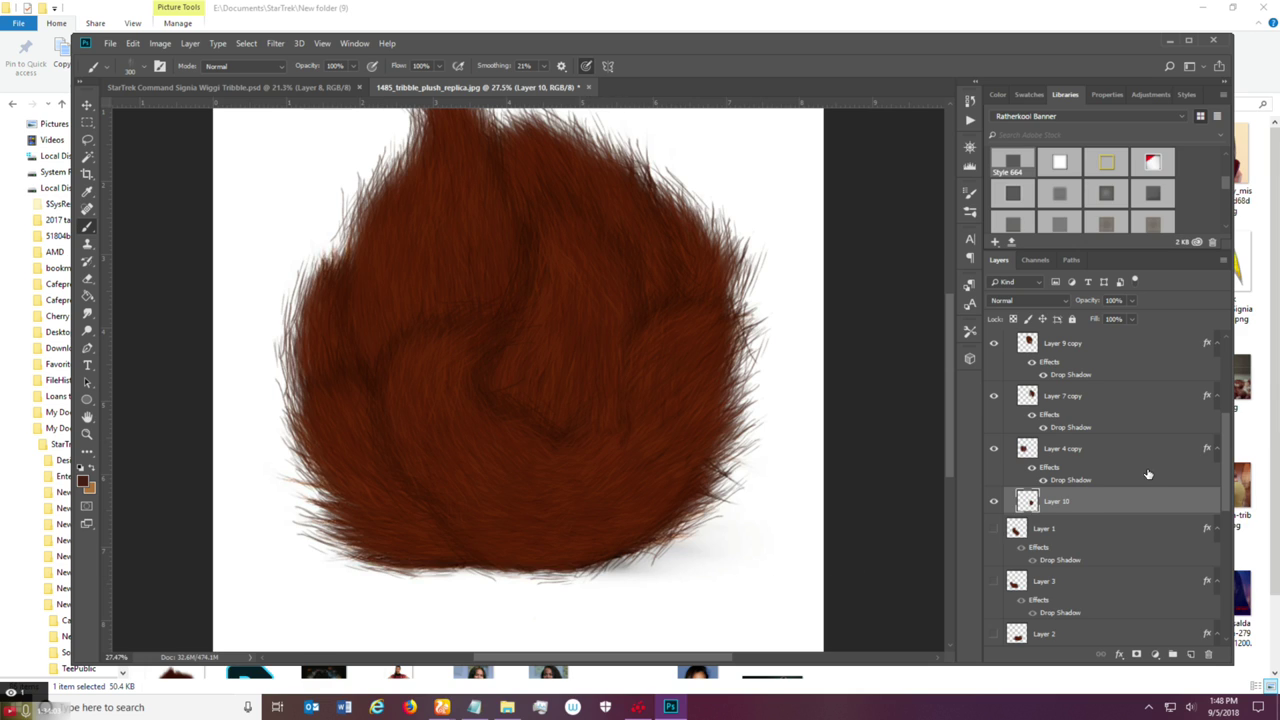
# Hide all the fur layer copies in Group 1 so that only Layer 10 is shown over the tribble photo.
pyautogui.click(994, 448)
pyautogui.click(993, 396)
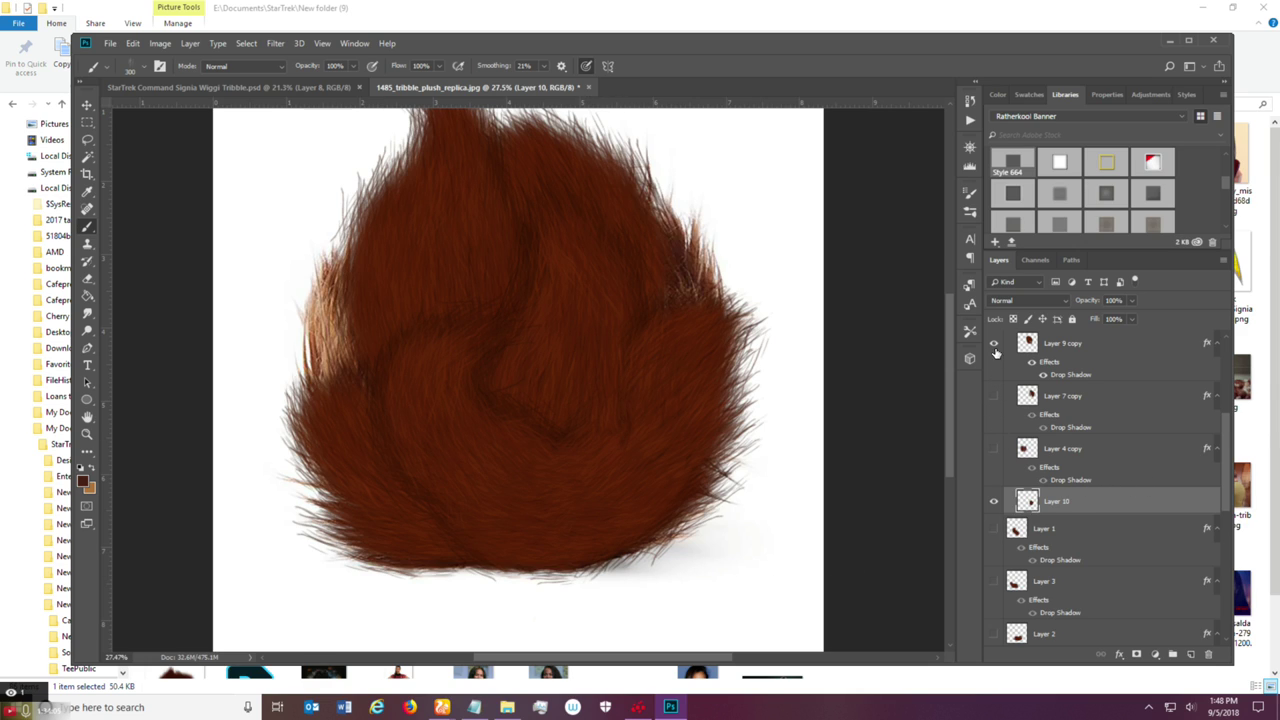
pyautogui.click(993, 343)
pyautogui.moveTo(1224, 497); pyautogui.dragTo(1226, 461)
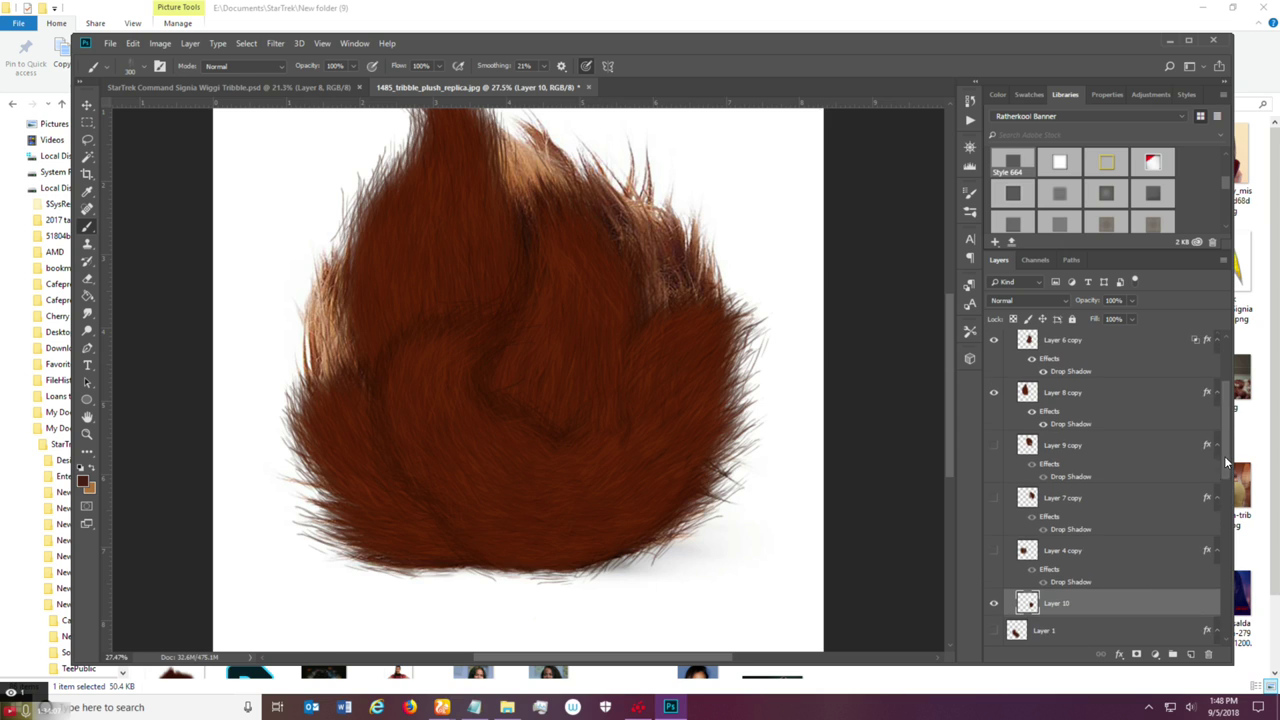
pyautogui.click(994, 391)
pyautogui.click(993, 341)
pyautogui.scroll(3, 1218, 443)
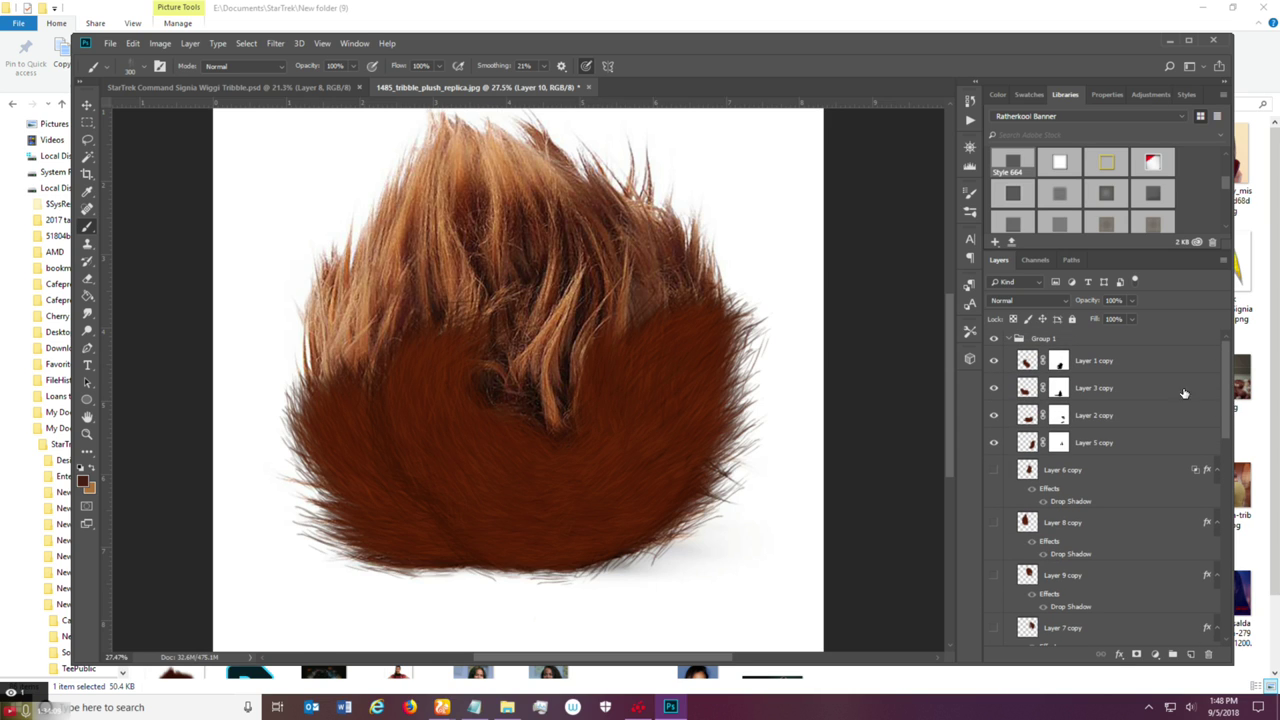
pyautogui.click(993, 442)
pyautogui.click(993, 415)
pyautogui.click(993, 388)
pyautogui.click(993, 361)
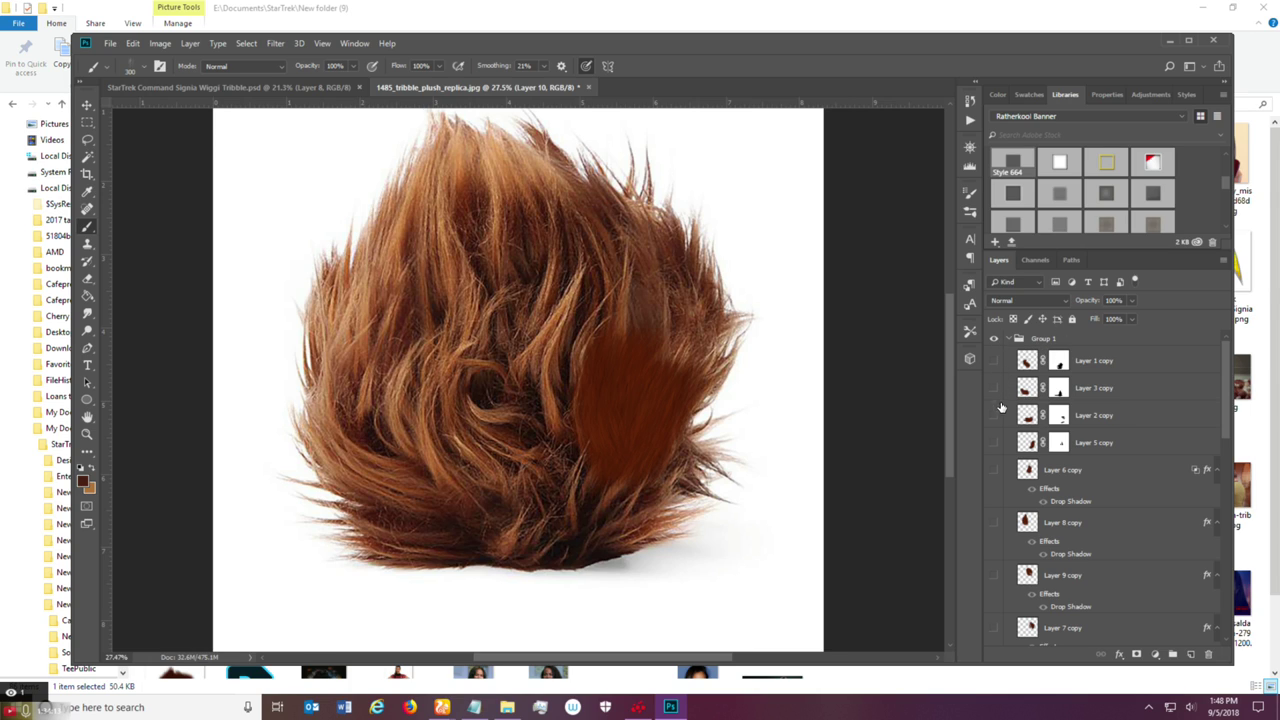
# Paint brown hair strokes on Layer 10 over the tribble's sides, base and centre, following the fur direction.
pyautogui.scroll(-5, 1214, 443)
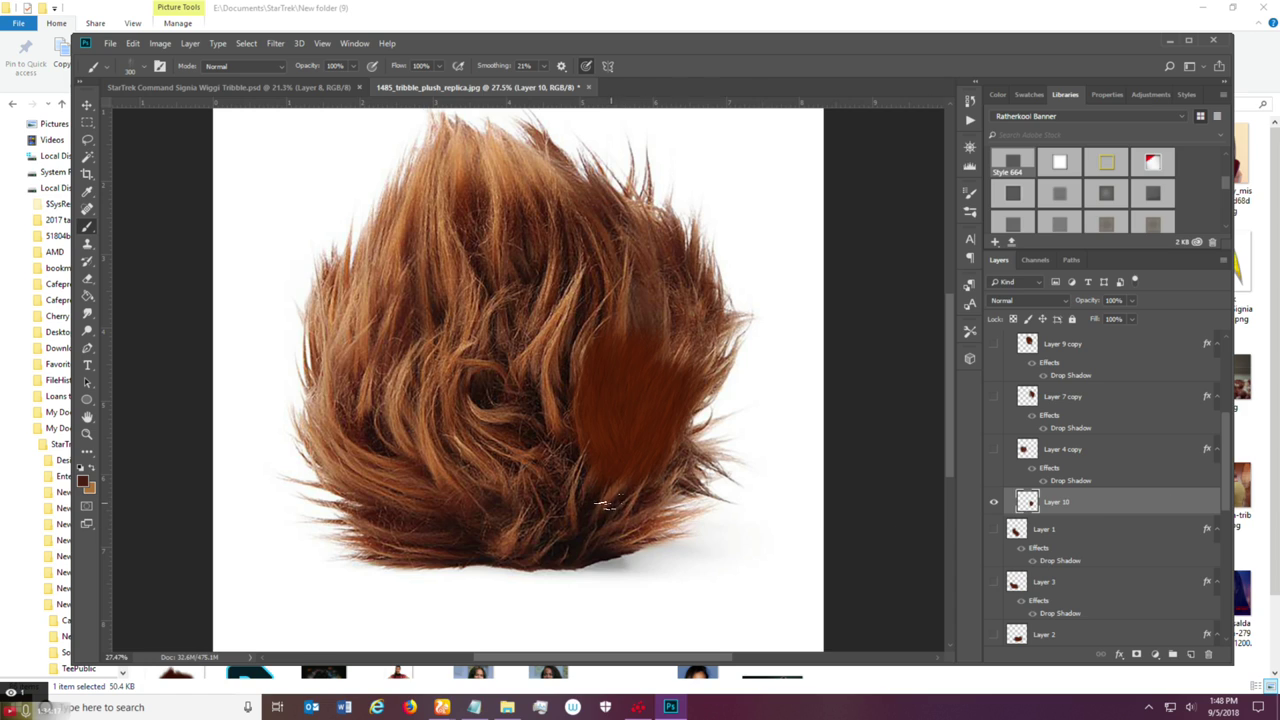
pyautogui.moveTo(628, 363)
pyautogui.mouseDown()
pyautogui.moveTo(596, 251)
pyautogui.moveTo(639, 351)
pyautogui.moveTo(576, 219)
pyautogui.moveTo(621, 327)
pyautogui.moveTo(581, 229)
pyautogui.moveTo(644, 306)
pyautogui.moveTo(601, 211)
pyautogui.moveTo(640, 310)
pyautogui.mouseUp()
pyautogui.moveTo(680, 365)
pyautogui.mouseDown()
pyautogui.moveTo(674, 314)
pyautogui.moveTo(655, 358)
pyautogui.mouseUp()
pyautogui.moveTo(658, 447)
pyautogui.mouseDown()
pyautogui.moveTo(582, 537)
pyautogui.moveTo(620, 520)
pyautogui.moveTo(640, 467)
pyautogui.mouseUp()
pyautogui.moveTo(595, 527)
pyautogui.mouseDown()
pyautogui.moveTo(495, 529)
pyautogui.moveTo(572, 532)
pyautogui.moveTo(402, 507)
pyautogui.moveTo(525, 532)
pyautogui.moveTo(368, 479)
pyautogui.moveTo(455, 522)
pyautogui.moveTo(343, 452)
pyautogui.moveTo(440, 508)
pyautogui.moveTo(382, 505)
pyautogui.moveTo(466, 540)
pyautogui.moveTo(388, 519)
pyautogui.moveTo(507, 543)
pyautogui.mouseUp()
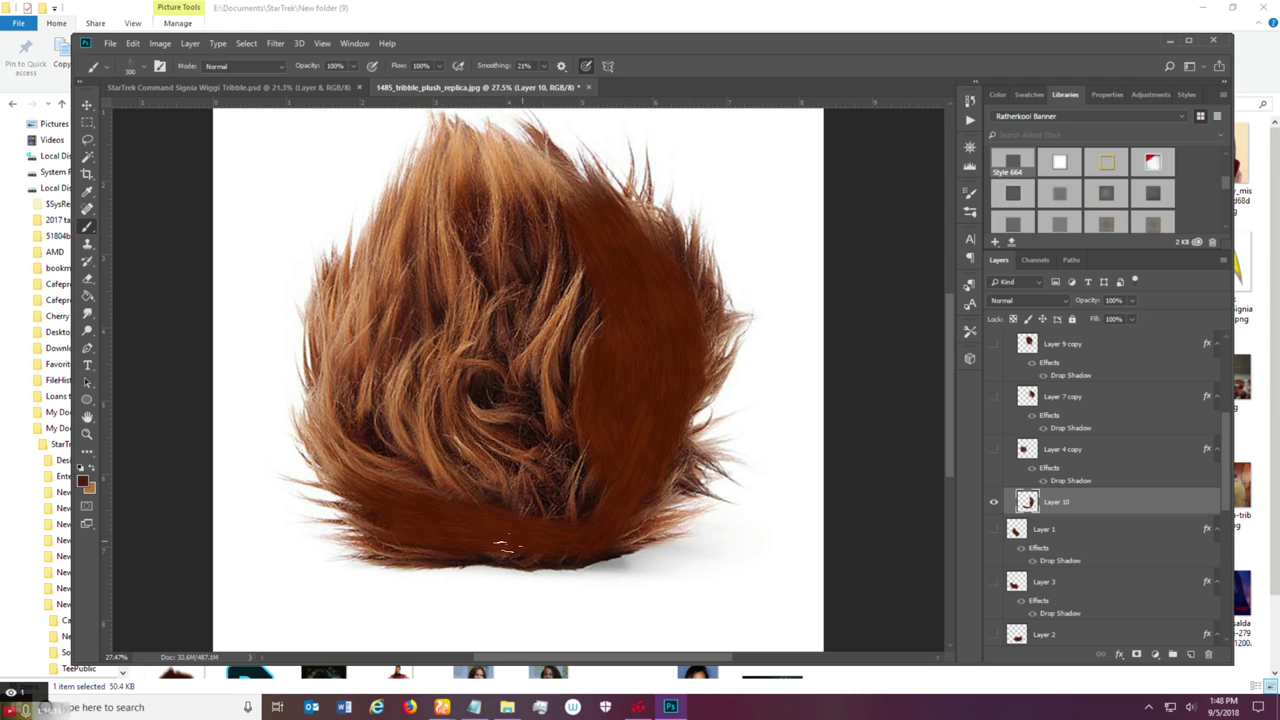
pyautogui.moveTo(389, 476)
pyautogui.mouseDown()
pyautogui.moveTo(338, 452)
pyautogui.moveTo(413, 488)
pyautogui.moveTo(323, 422)
pyautogui.moveTo(440, 487)
pyautogui.moveTo(325, 380)
pyautogui.moveTo(408, 464)
pyautogui.moveTo(340, 346)
pyautogui.moveTo(357, 414)
pyautogui.moveTo(335, 327)
pyautogui.moveTo(387, 449)
pyautogui.moveTo(357, 307)
pyautogui.moveTo(367, 413)
pyautogui.moveTo(380, 250)
pyautogui.moveTo(353, 345)
pyautogui.moveTo(387, 235)
pyautogui.moveTo(365, 276)
pyautogui.moveTo(413, 452)
pyautogui.moveTo(365, 325)
pyautogui.moveTo(462, 481)
pyautogui.moveTo(377, 316)
pyautogui.moveTo(485, 493)
pyautogui.moveTo(415, 400)
pyautogui.moveTo(493, 496)
pyautogui.moveTo(548, 502)
pyautogui.moveTo(453, 464)
pyautogui.moveTo(487, 468)
pyautogui.mouseUp()
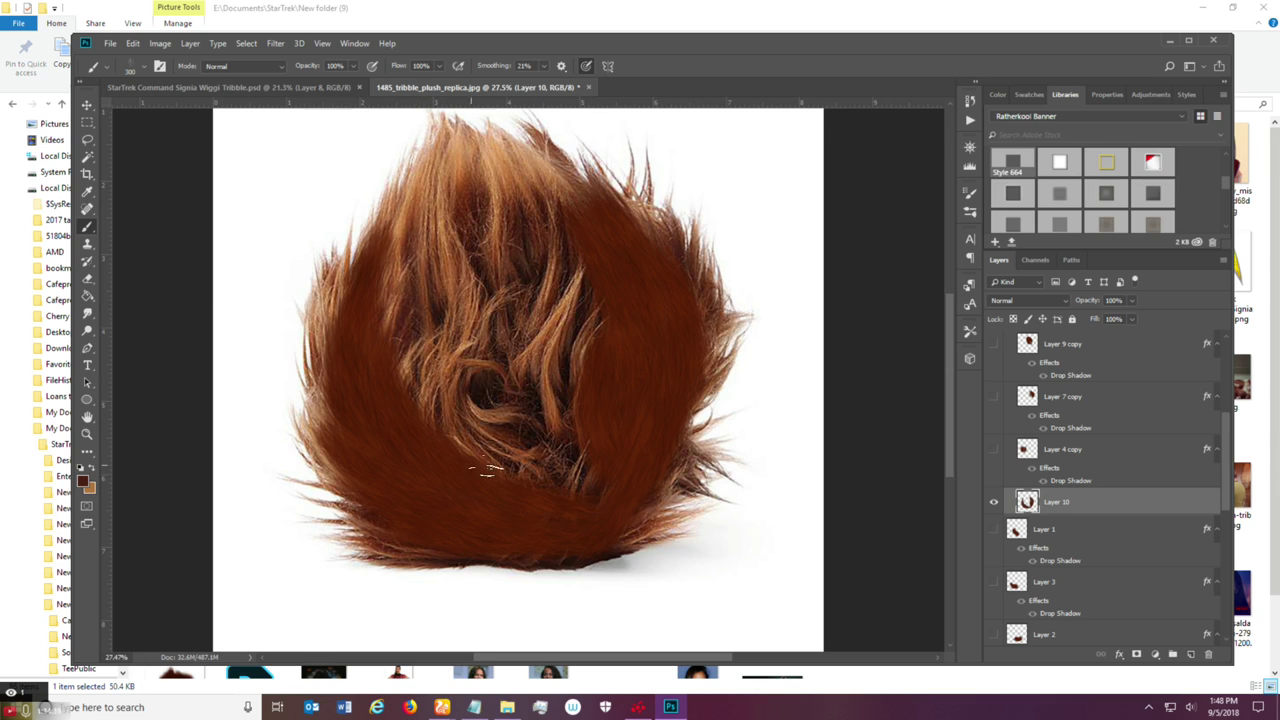
pyautogui.moveTo(602, 500)
pyautogui.mouseDown()
pyautogui.moveTo(479, 481)
pyautogui.moveTo(602, 474)
pyautogui.moveTo(479, 443)
pyautogui.moveTo(543, 484)
pyautogui.moveTo(535, 450)
pyautogui.moveTo(489, 446)
pyautogui.moveTo(579, 446)
pyautogui.moveTo(413, 395)
pyautogui.moveTo(596, 441)
pyautogui.moveTo(444, 396)
pyautogui.moveTo(473, 412)
pyautogui.moveTo(376, 350)
pyautogui.moveTo(448, 426)
pyautogui.moveTo(375, 362)
pyautogui.moveTo(513, 465)
pyautogui.moveTo(390, 358)
pyautogui.moveTo(493, 421)
pyautogui.moveTo(408, 390)
pyautogui.mouseUp()
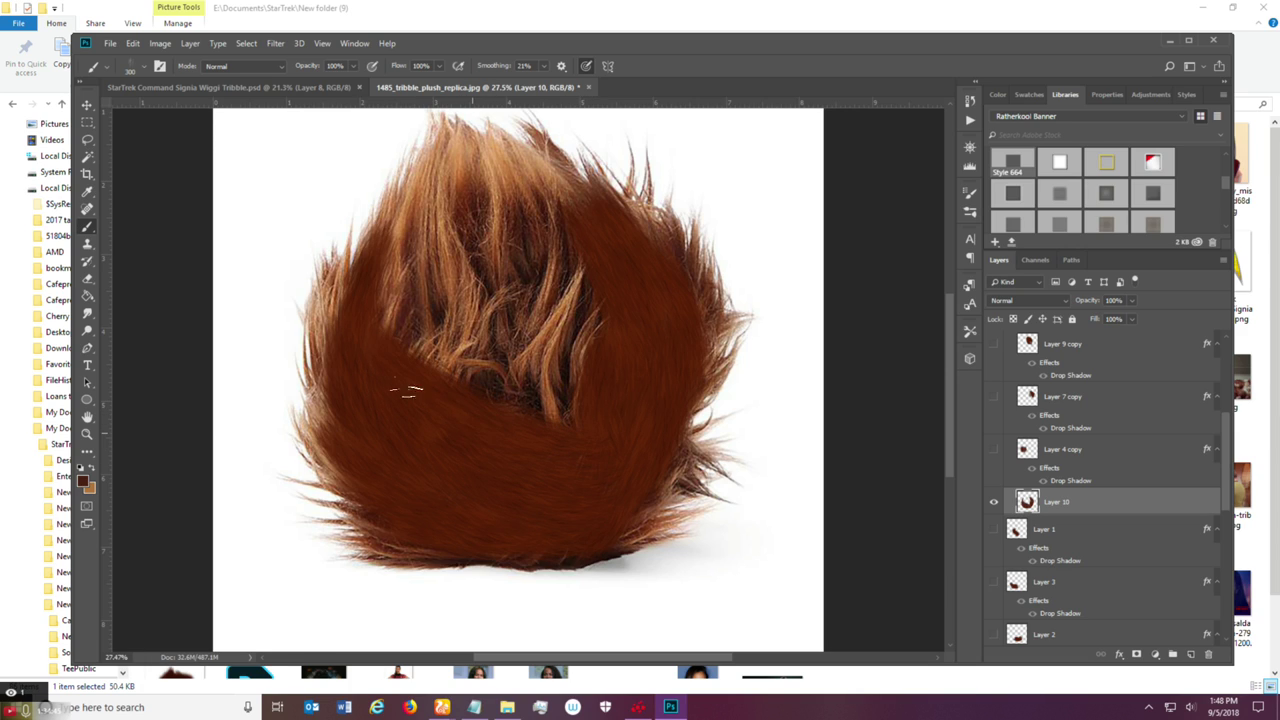
pyautogui.moveTo(378, 330)
pyautogui.mouseDown()
pyautogui.moveTo(394, 238)
pyautogui.moveTo(441, 152)
pyautogui.moveTo(407, 240)
pyautogui.moveTo(434, 185)
pyautogui.moveTo(409, 233)
pyautogui.moveTo(395, 330)
pyautogui.mouseUp()
pyautogui.moveTo(374, 276)
pyautogui.mouseDown()
pyautogui.moveTo(424, 333)
pyautogui.moveTo(424, 229)
pyautogui.moveTo(429, 385)
pyautogui.moveTo(449, 209)
pyautogui.moveTo(424, 361)
pyautogui.moveTo(432, 251)
pyautogui.moveTo(476, 389)
pyautogui.moveTo(494, 383)
pyautogui.moveTo(479, 393)
pyautogui.moveTo(566, 411)
pyautogui.moveTo(436, 349)
pyautogui.moveTo(594, 418)
pyautogui.moveTo(480, 365)
pyautogui.moveTo(497, 425)
pyautogui.mouseUp()
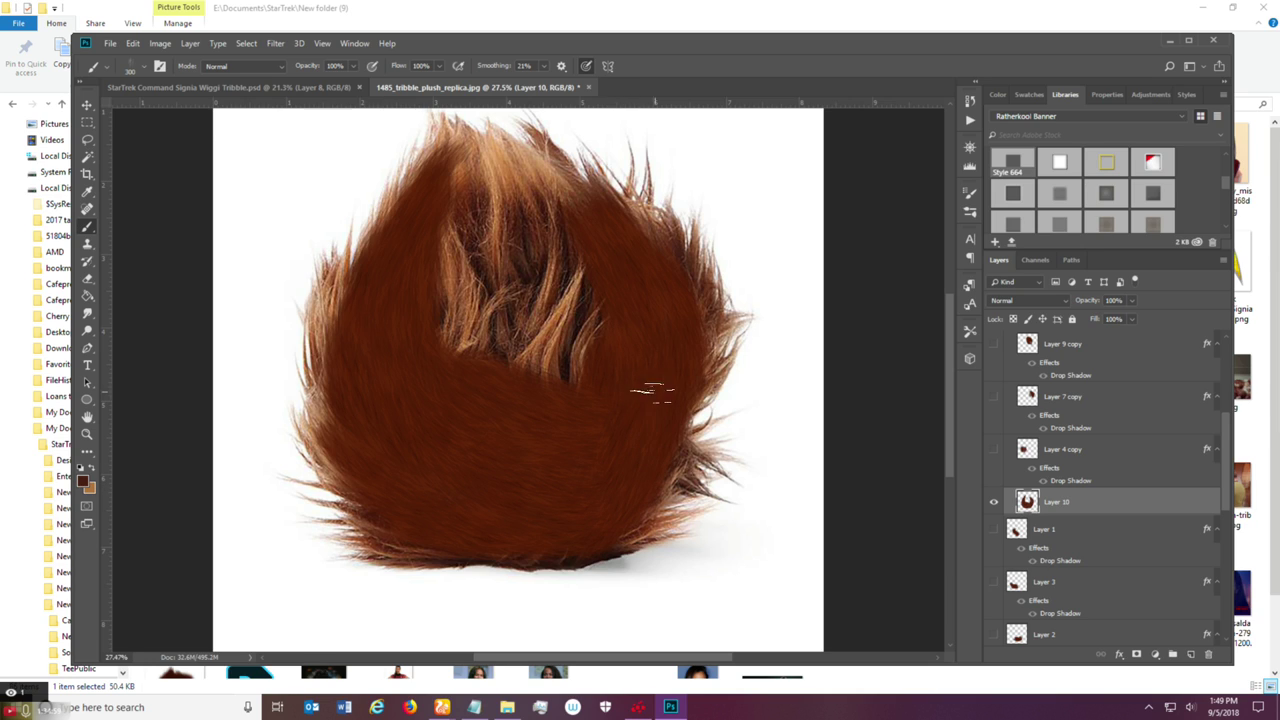
pyautogui.moveTo(607, 409)
pyautogui.mouseDown()
pyautogui.moveTo(593, 262)
pyautogui.moveTo(608, 369)
pyautogui.moveTo(563, 229)
pyautogui.moveTo(613, 310)
pyautogui.moveTo(533, 187)
pyautogui.moveTo(591, 235)
pyautogui.moveTo(513, 173)
pyautogui.moveTo(597, 218)
pyautogui.moveTo(515, 163)
pyautogui.moveTo(598, 212)
pyautogui.moveTo(478, 152)
pyautogui.moveTo(540, 197)
pyautogui.moveTo(488, 177)
pyautogui.moveTo(576, 232)
pyautogui.moveTo(478, 165)
pyautogui.moveTo(571, 246)
pyautogui.moveTo(531, 211)
pyautogui.moveTo(574, 291)
pyautogui.moveTo(579, 398)
pyautogui.moveTo(573, 266)
pyautogui.moveTo(578, 399)
pyautogui.moveTo(553, 236)
pyautogui.moveTo(561, 386)
pyautogui.moveTo(541, 228)
pyautogui.moveTo(541, 360)
pyautogui.moveTo(456, 331)
pyautogui.moveTo(553, 380)
pyautogui.moveTo(403, 264)
pyautogui.mouseUp()
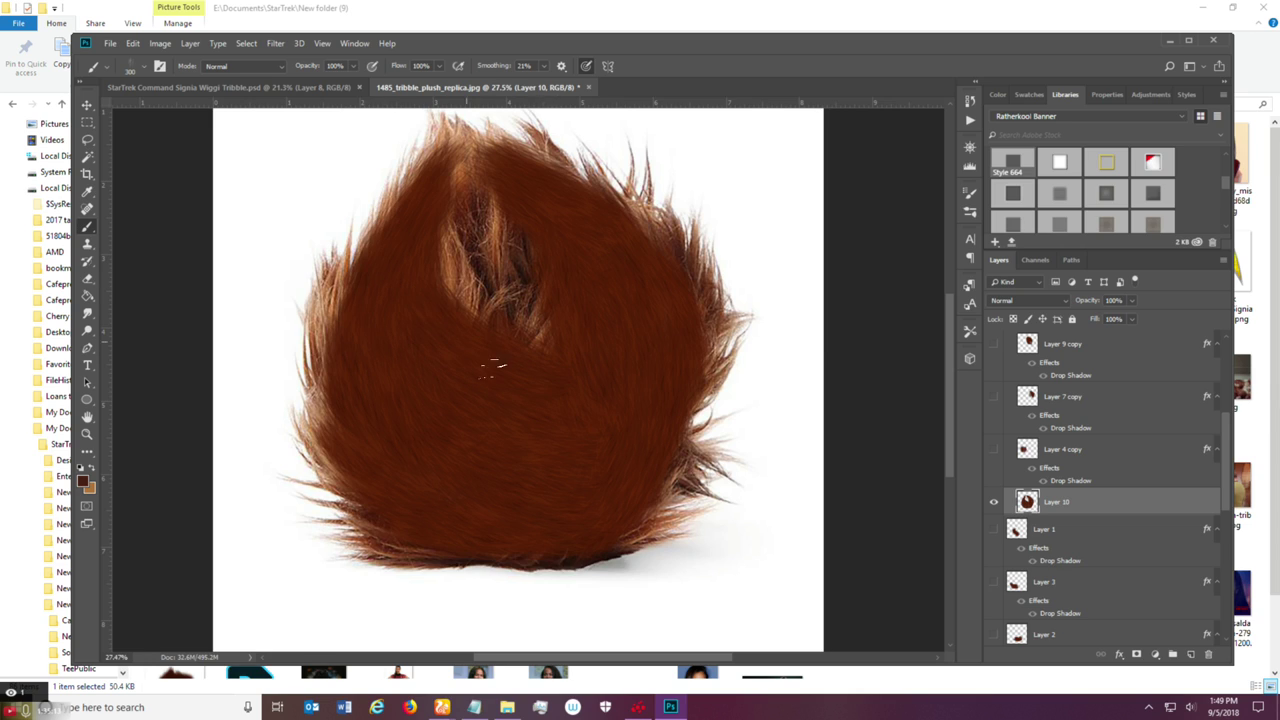
pyautogui.moveTo(480, 321)
pyautogui.mouseDown()
pyautogui.moveTo(446, 203)
pyautogui.moveTo(434, 259)
pyautogui.moveTo(468, 180)
pyautogui.moveTo(448, 187)
pyautogui.moveTo(443, 201)
pyautogui.moveTo(480, 150)
pyautogui.moveTo(434, 256)
pyautogui.moveTo(486, 177)
pyautogui.moveTo(433, 260)
pyautogui.moveTo(491, 179)
pyautogui.moveTo(464, 235)
pyautogui.moveTo(503, 185)
pyautogui.moveTo(443, 211)
pyautogui.moveTo(436, 240)
pyautogui.moveTo(510, 188)
pyautogui.moveTo(458, 289)
pyautogui.moveTo(490, 194)
pyautogui.moveTo(481, 313)
pyautogui.moveTo(494, 213)
pyautogui.moveTo(544, 356)
pyautogui.moveTo(483, 265)
pyautogui.moveTo(460, 282)
pyautogui.moveTo(530, 349)
pyautogui.moveTo(469, 268)
pyautogui.moveTo(451, 268)
pyautogui.moveTo(550, 346)
pyautogui.moveTo(483, 218)
pyautogui.moveTo(553, 340)
pyautogui.moveTo(545, 240)
pyautogui.mouseUp()
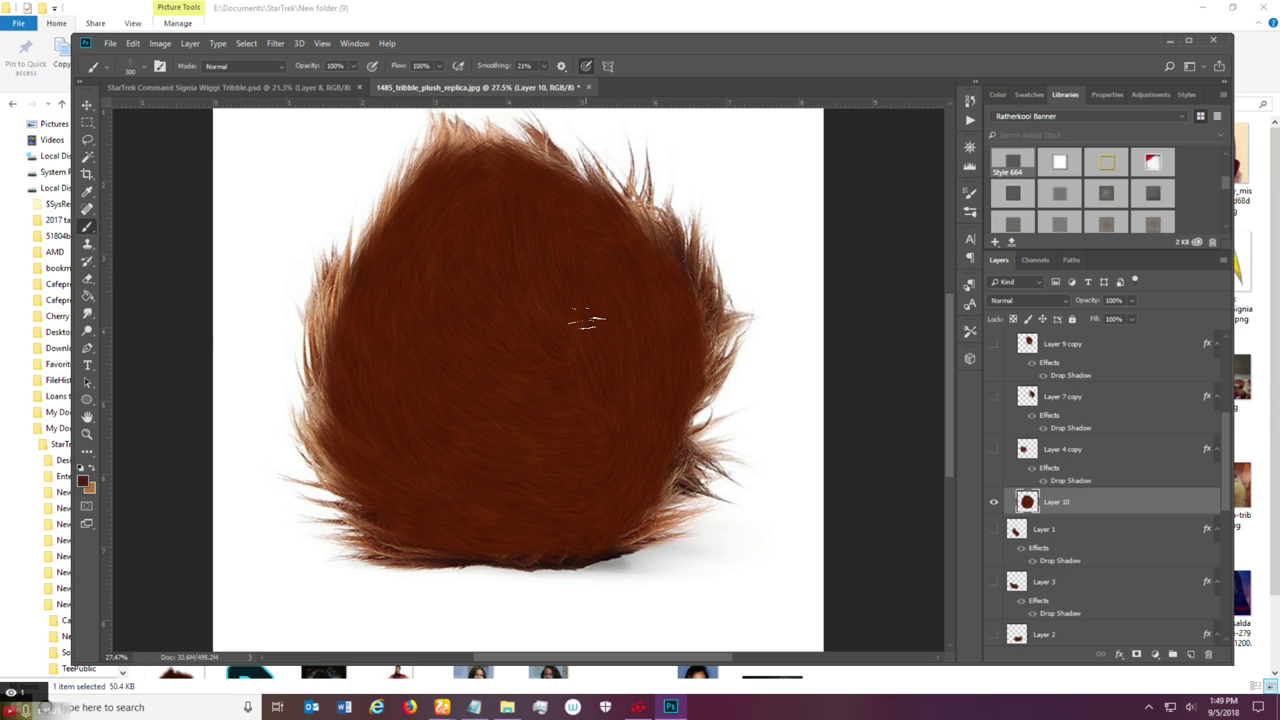
pyautogui.moveTo(530, 283)
pyautogui.mouseDown()
pyautogui.moveTo(478, 191)
pyautogui.moveTo(503, 271)
pyautogui.moveTo(564, 352)
pyautogui.moveTo(475, 243)
pyautogui.moveTo(516, 348)
pyautogui.moveTo(533, 335)
pyautogui.moveTo(448, 277)
pyautogui.moveTo(621, 425)
pyautogui.moveTo(554, 382)
pyautogui.moveTo(481, 383)
pyautogui.moveTo(603, 440)
pyautogui.moveTo(437, 435)
pyautogui.mouseUp()
# Show all the fur layer copies in Group 1 again, from Layer 4 copy up to Layer 1 copy.
pyautogui.click(993, 449)
pyautogui.click(993, 396)
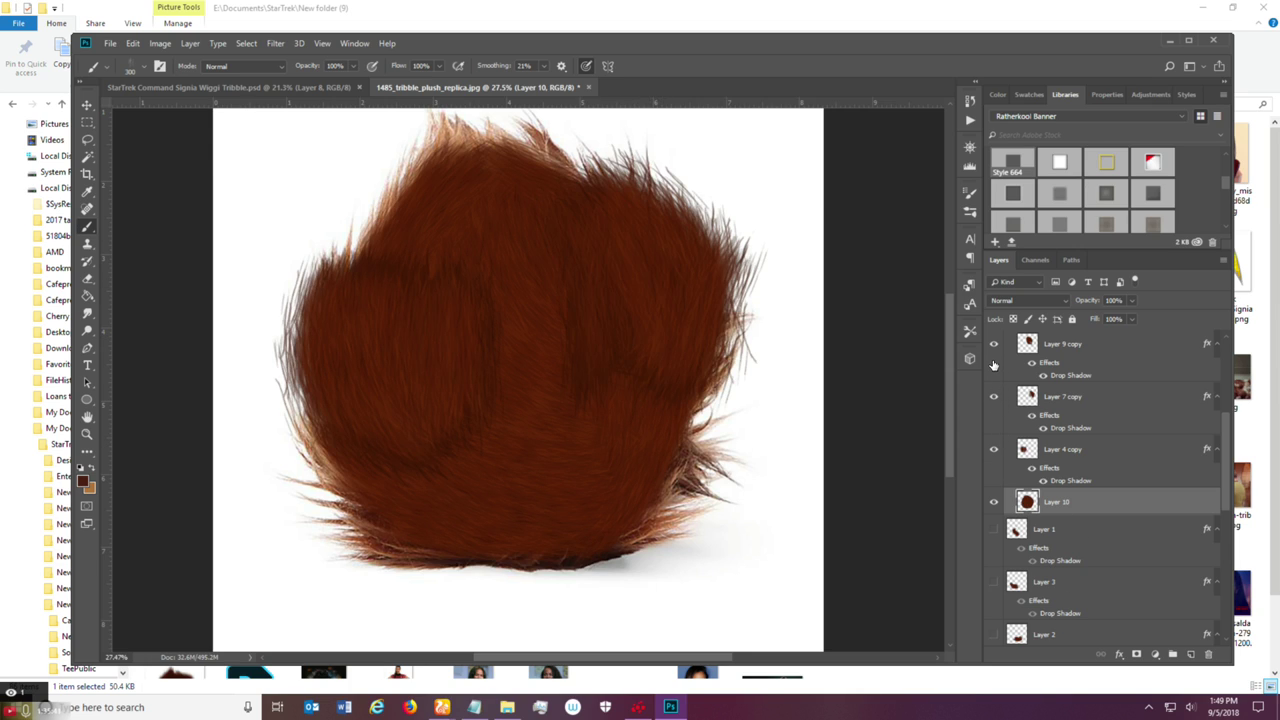
pyautogui.click(993, 343)
pyautogui.scroll(1, 1224, 460)
pyautogui.scroll(3, 1188, 435)
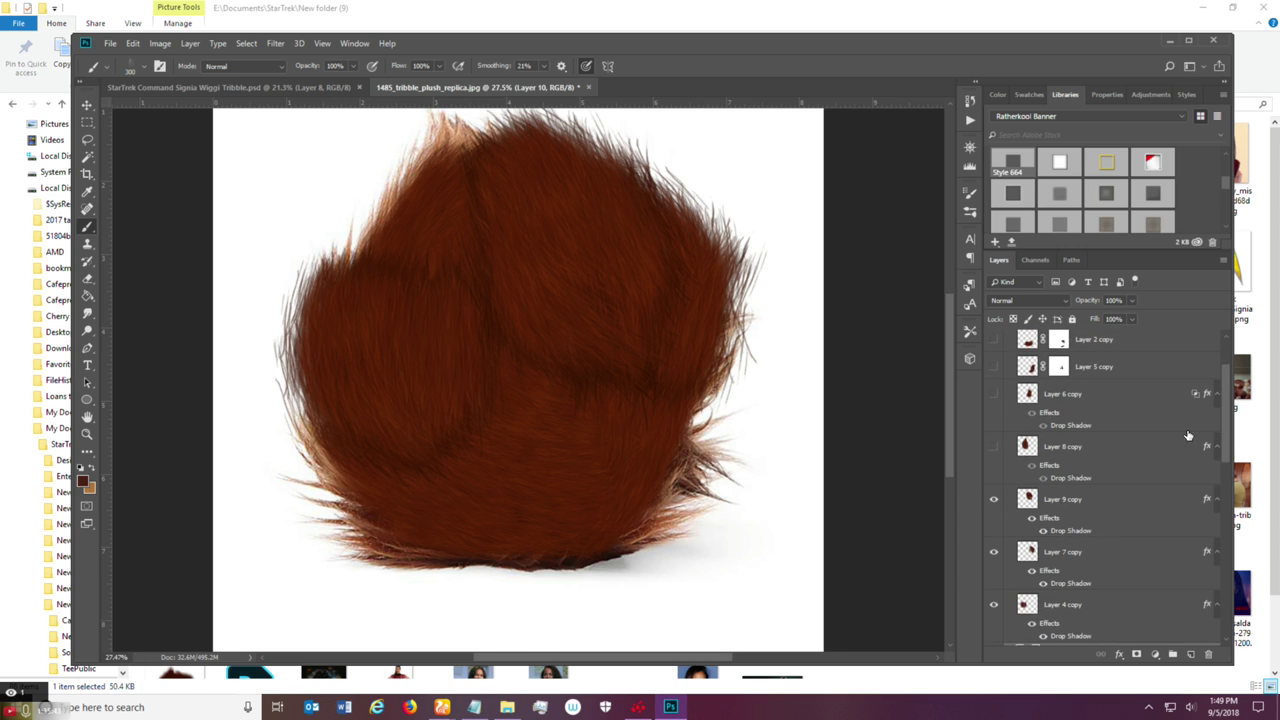
pyautogui.click(993, 449)
pyautogui.click(993, 396)
pyautogui.click(993, 366)
pyautogui.scroll(2, 1222, 430)
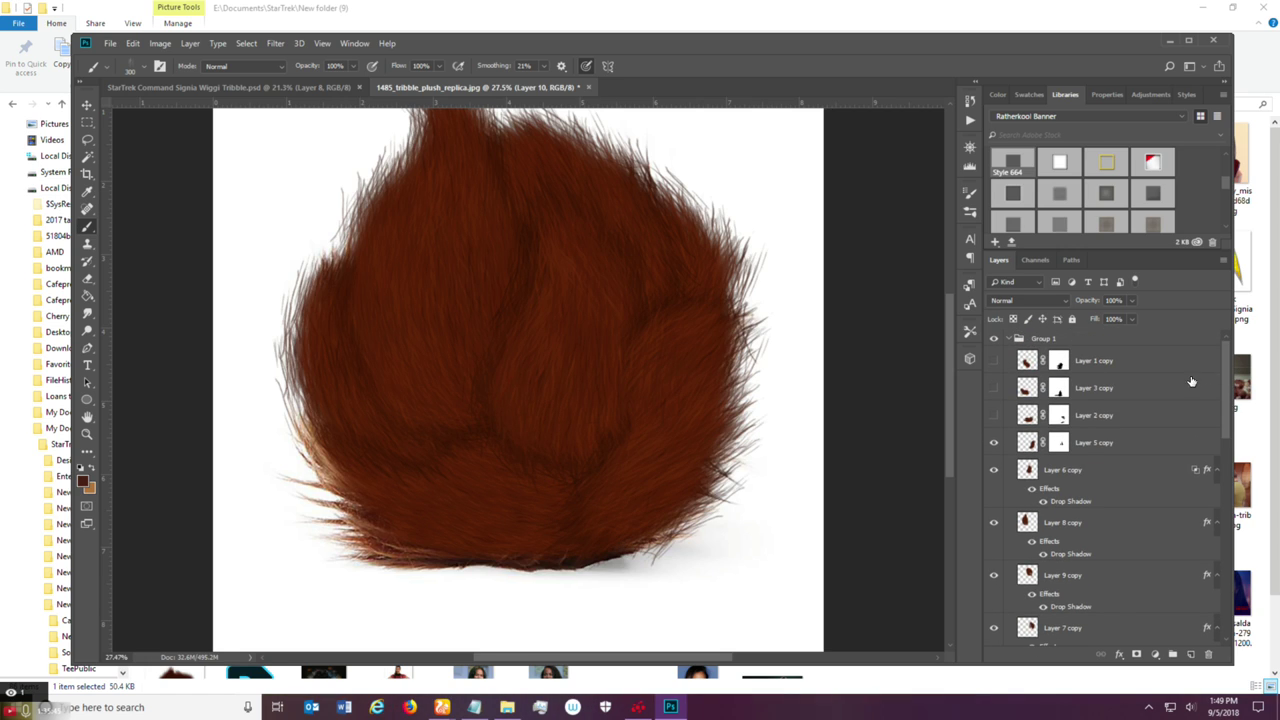
pyautogui.click(993, 415)
pyautogui.click(993, 388)
pyautogui.click(993, 360)
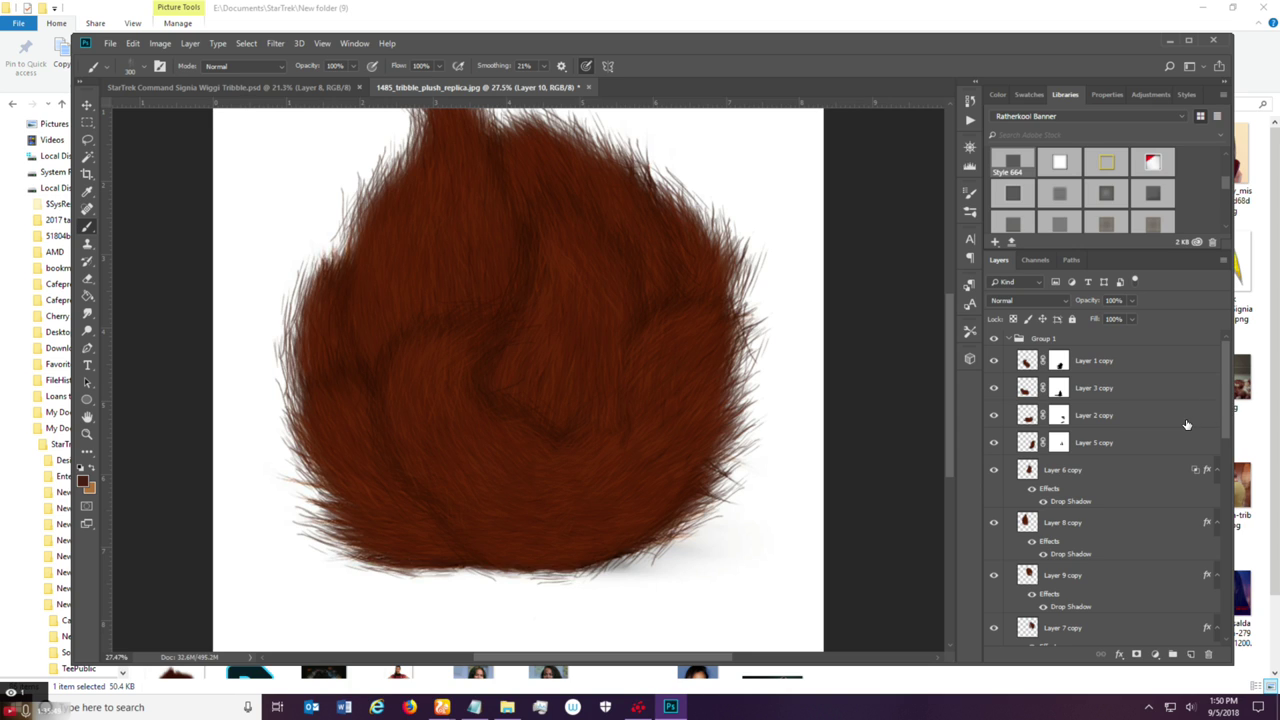
# Toggle Layer 5 copy and Layer 2 copy off and on to examine which fur section each one covers.
pyautogui.scroll(-3, 520, 440)
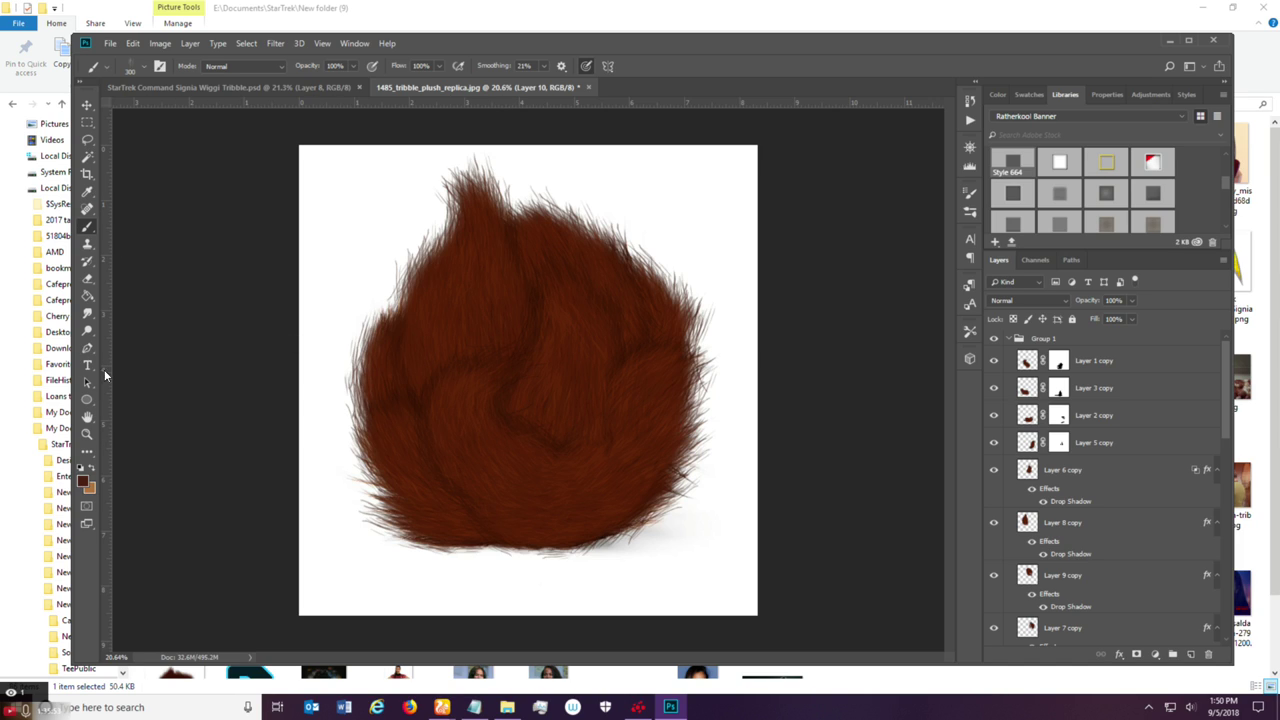
pyautogui.click(88, 416)
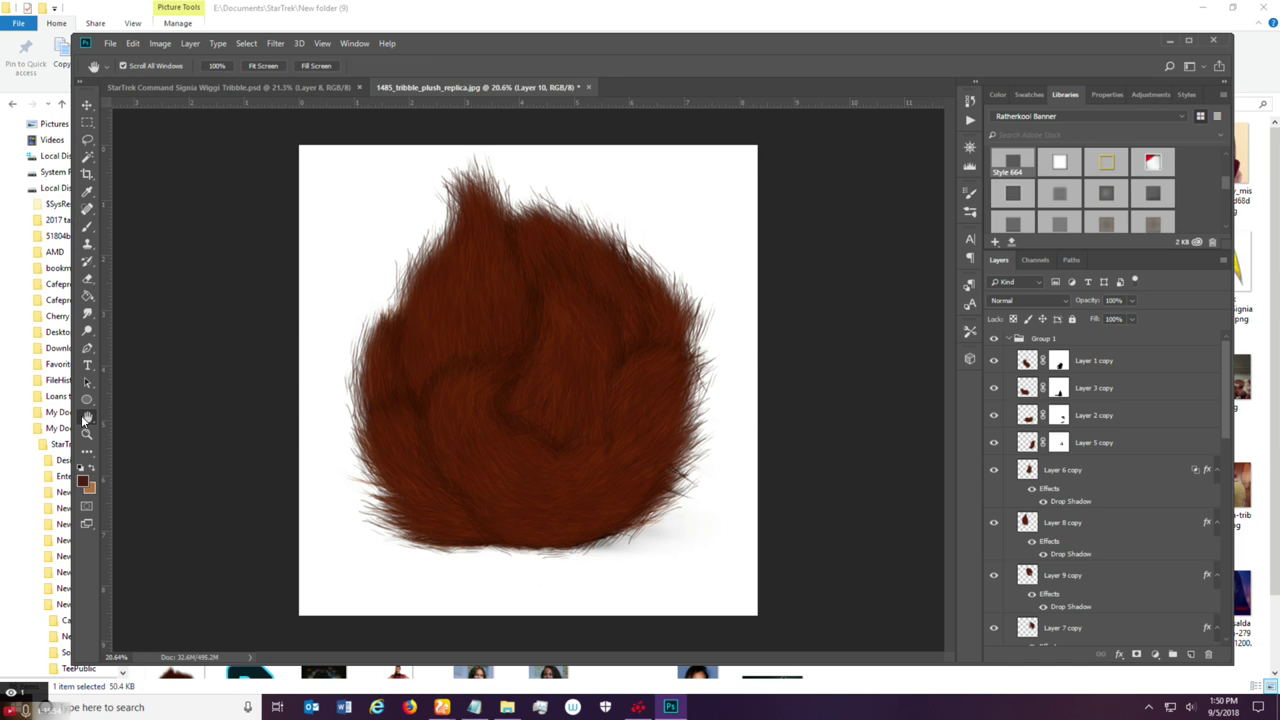
pyautogui.click(1044, 450)
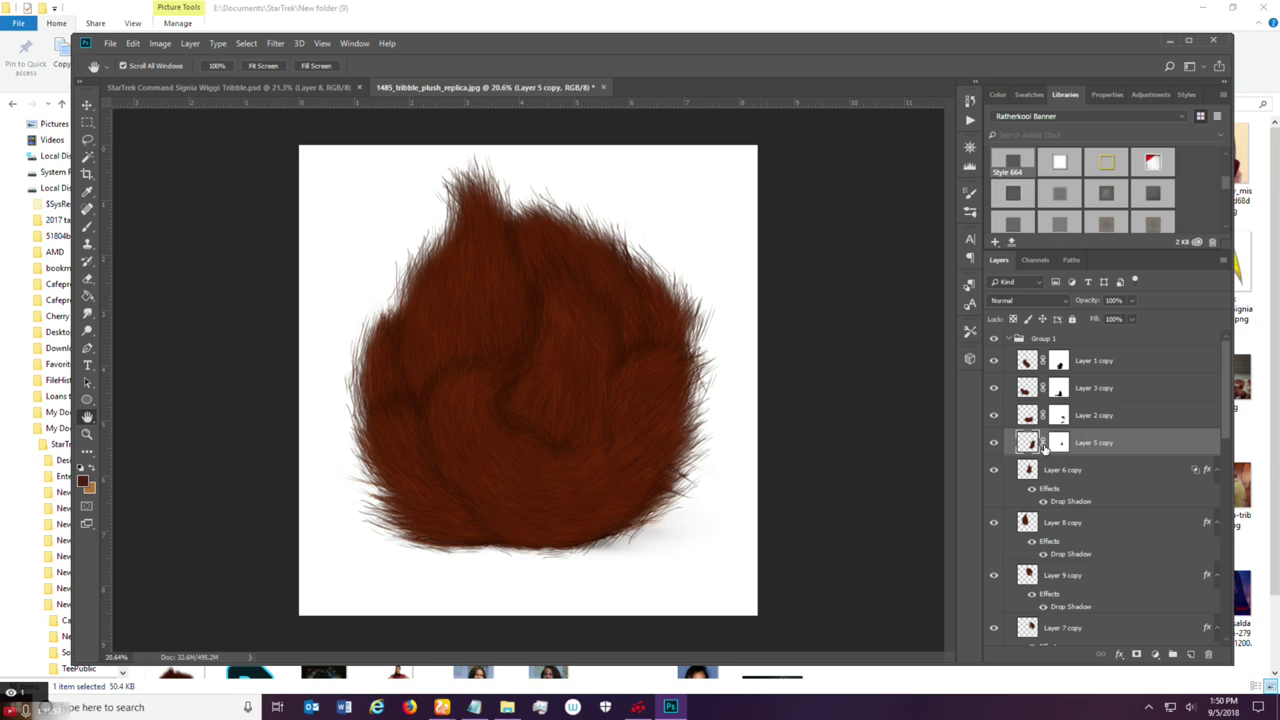
pyautogui.click(995, 450)
pyautogui.click(995, 450)
pyautogui.click(1080, 421)
pyautogui.click(990, 417)
pyautogui.click(990, 417)
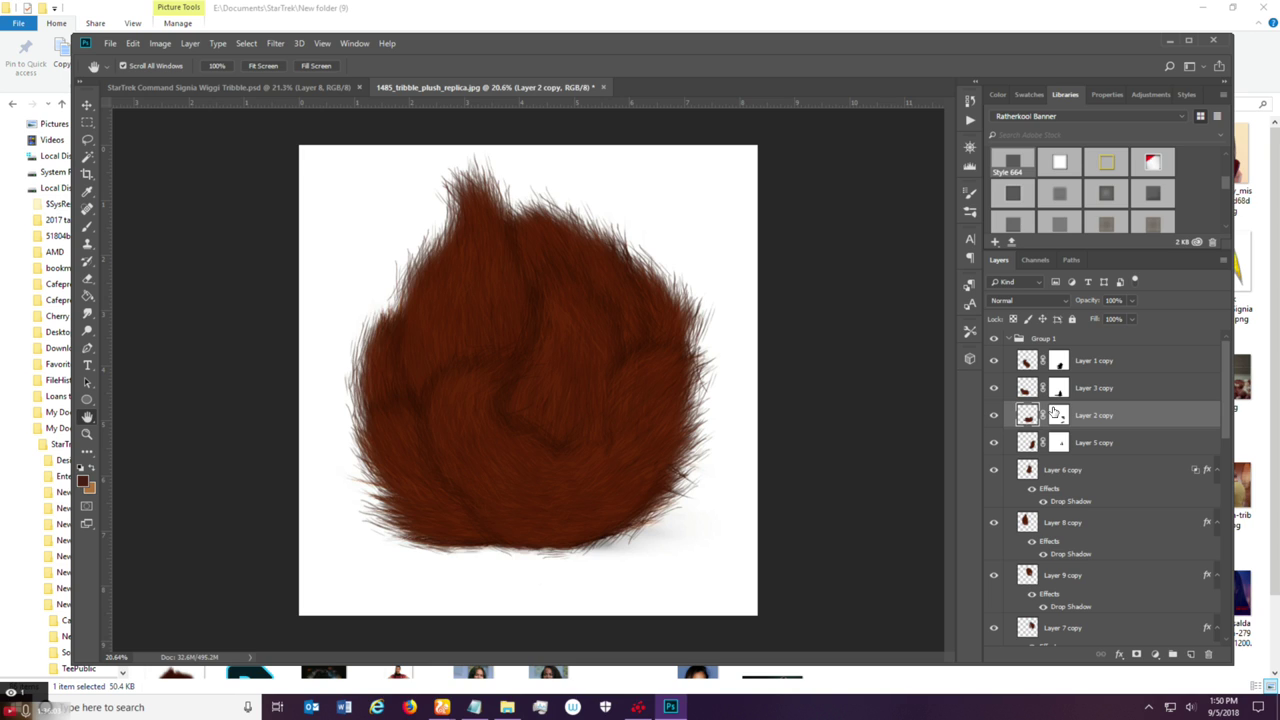
pyautogui.hotkey('ctrl', '+')
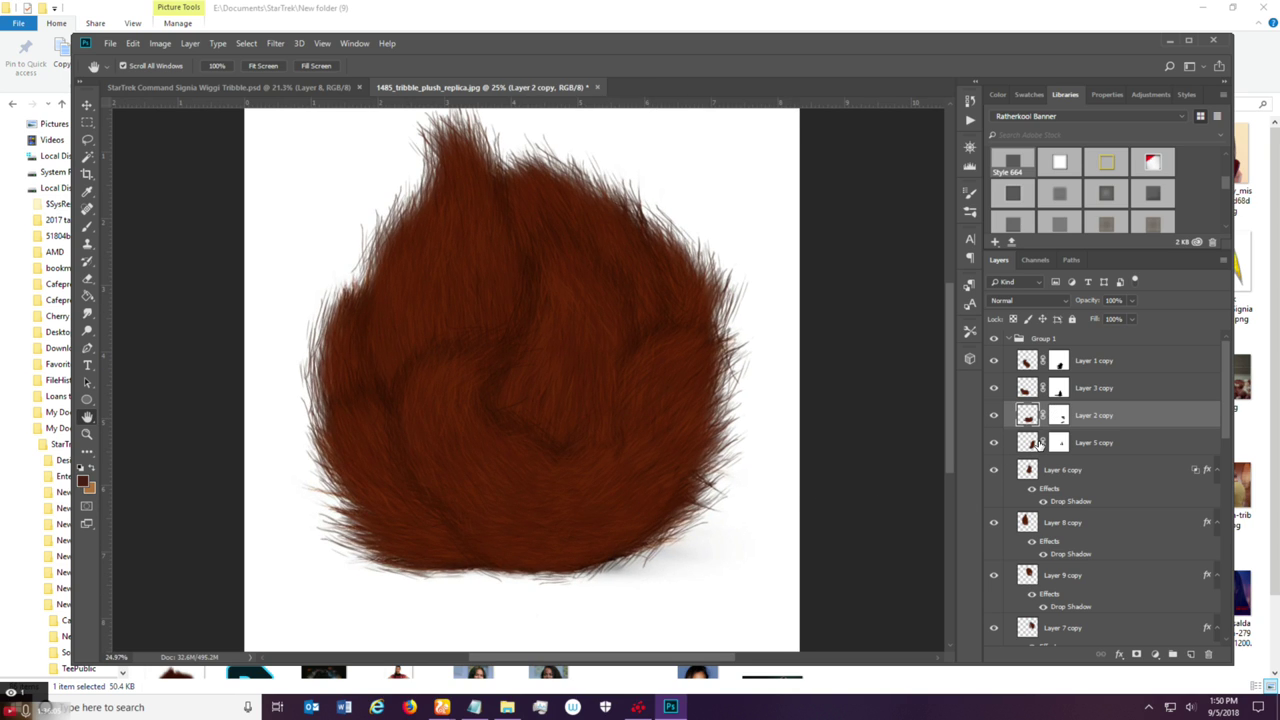
# Target Layer 2 copy's mask and choose the Soft Round Pressure Size brush from the General Brushes.
pyautogui.click(1057, 419)
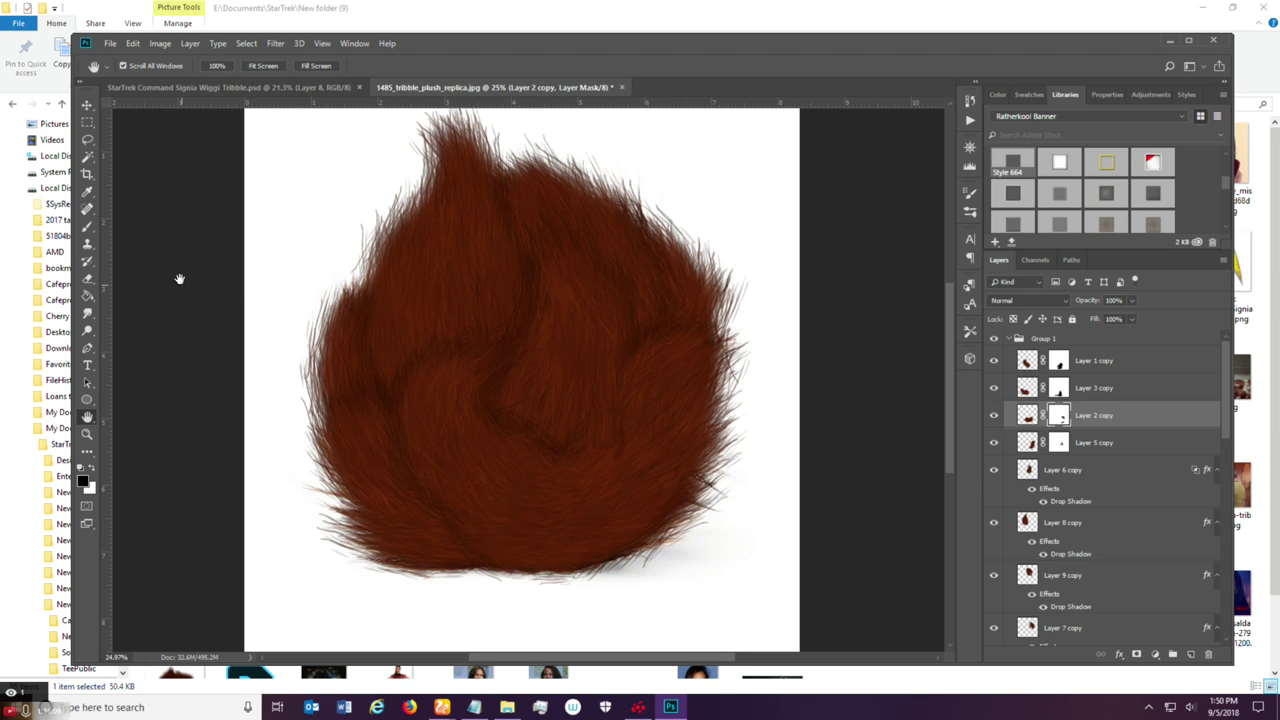
pyautogui.press('b')
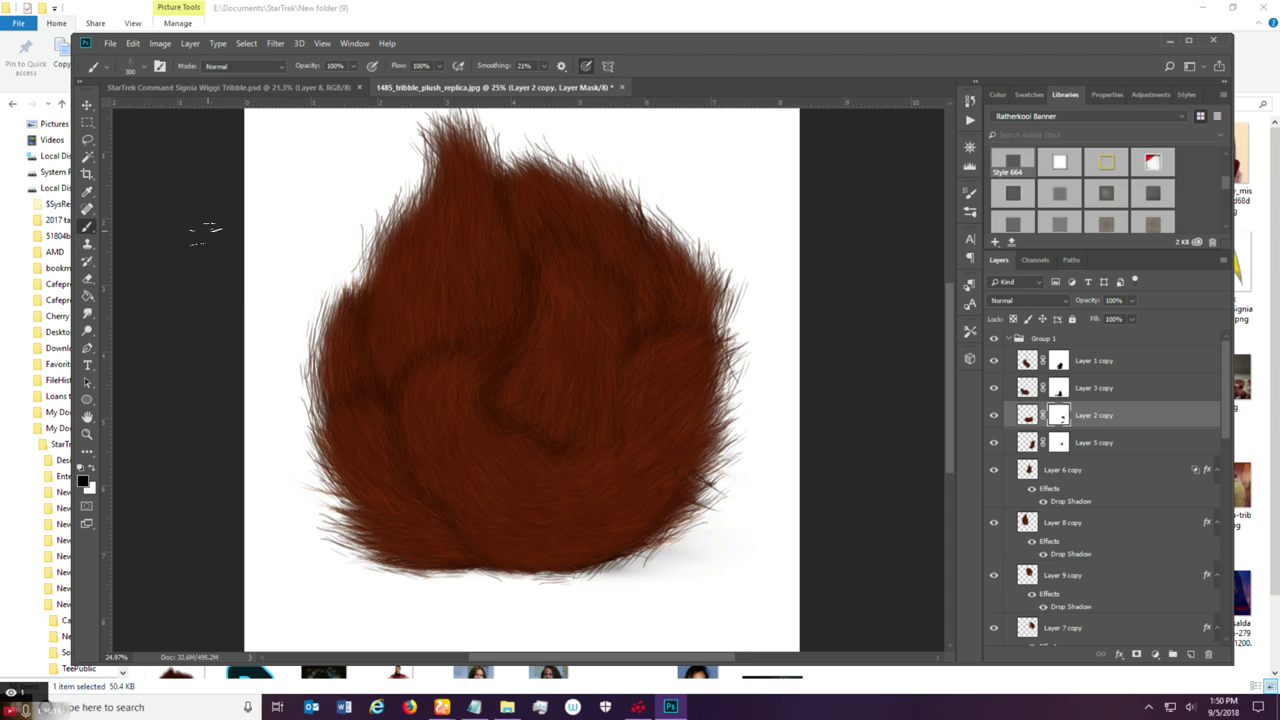
pyautogui.click(144, 66)
pyautogui.moveTo(386, 443); pyautogui.dragTo(381, 184)
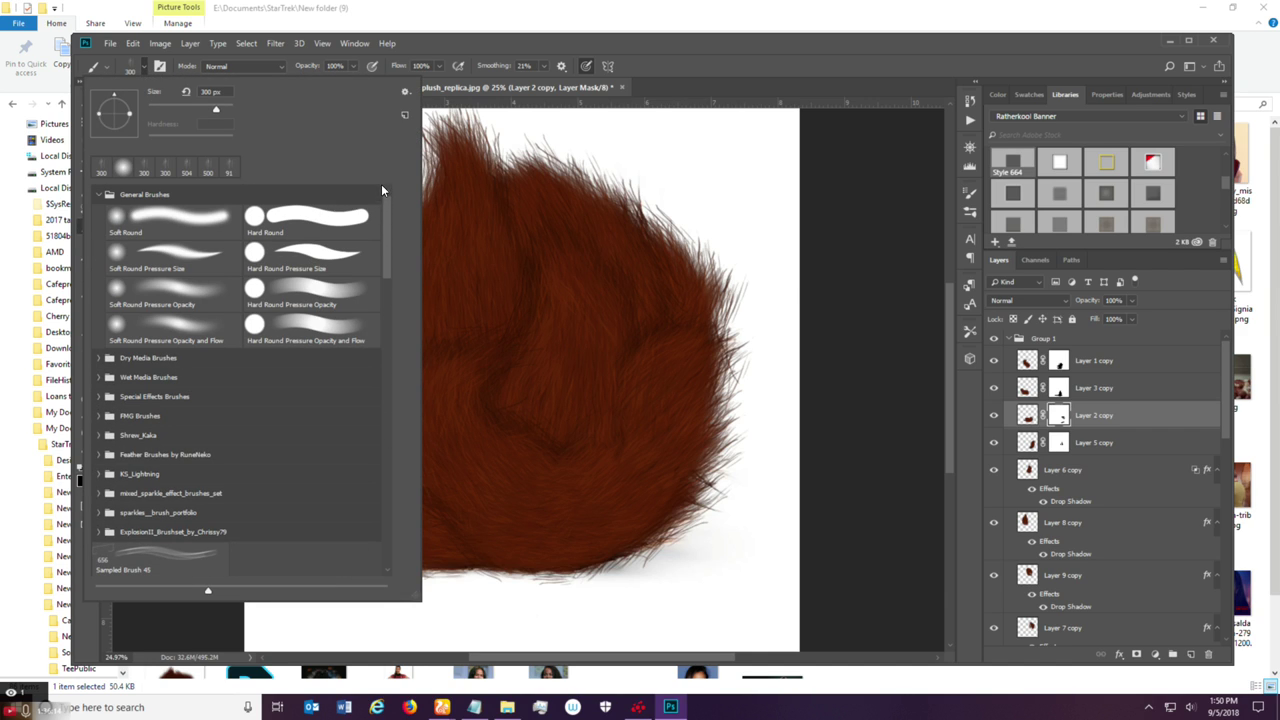
pyautogui.click(218, 259)
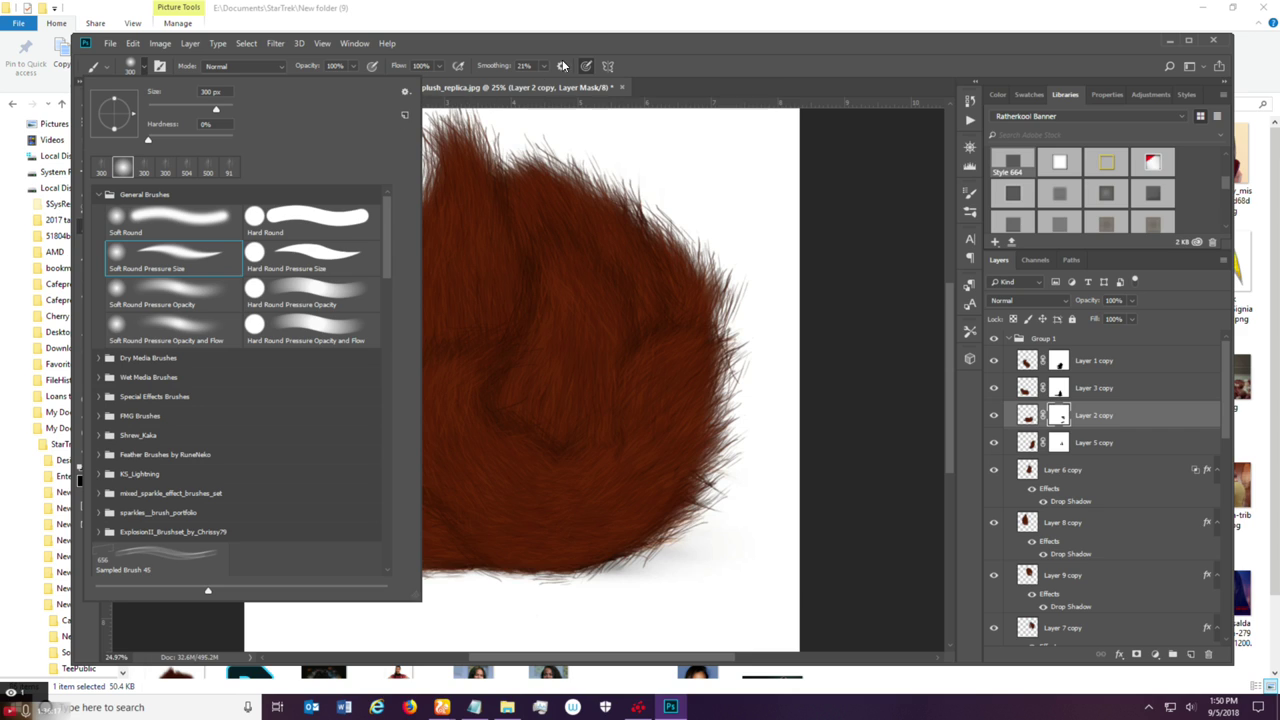
pyautogui.click(600, 43)
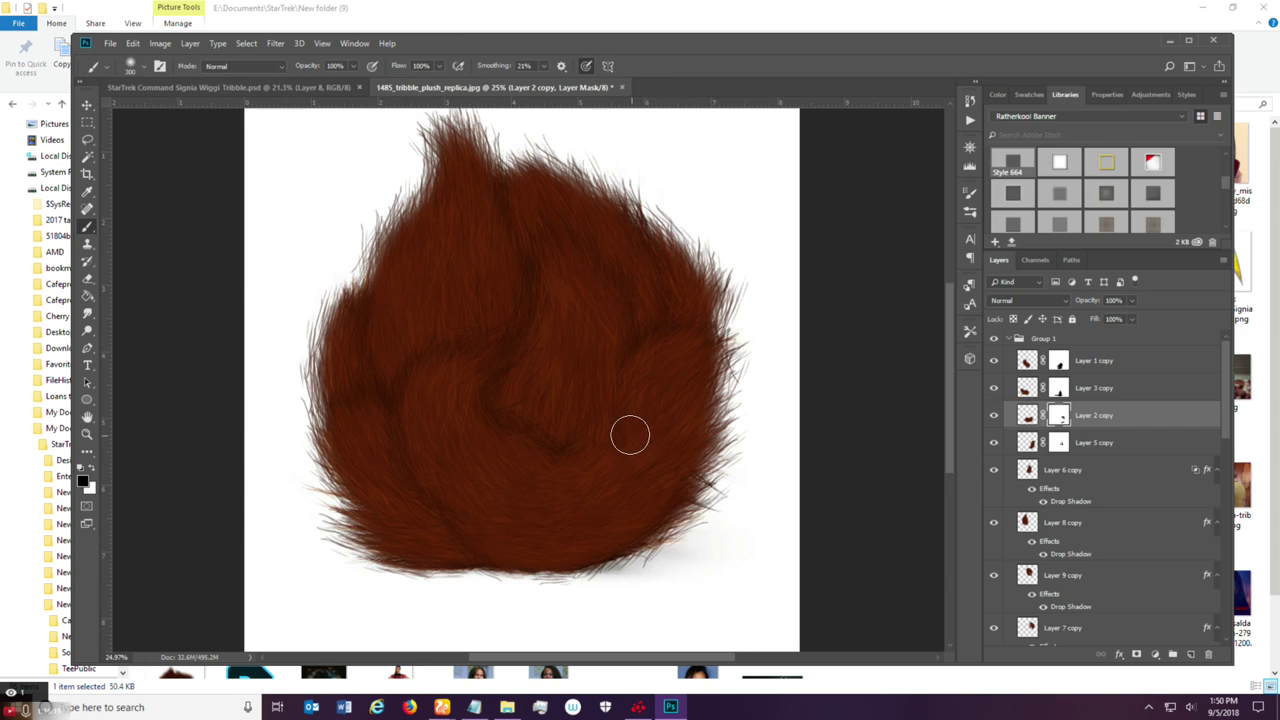
# Retouch Layer 5 copy's mask along the fur's right-hand seam with the soft brush, checking the layer's extent.
pyautogui.click(94, 465)
pyautogui.press('x')
pyautogui.click(1060, 444)
pyautogui.click(994, 446)
pyautogui.click(994, 446)
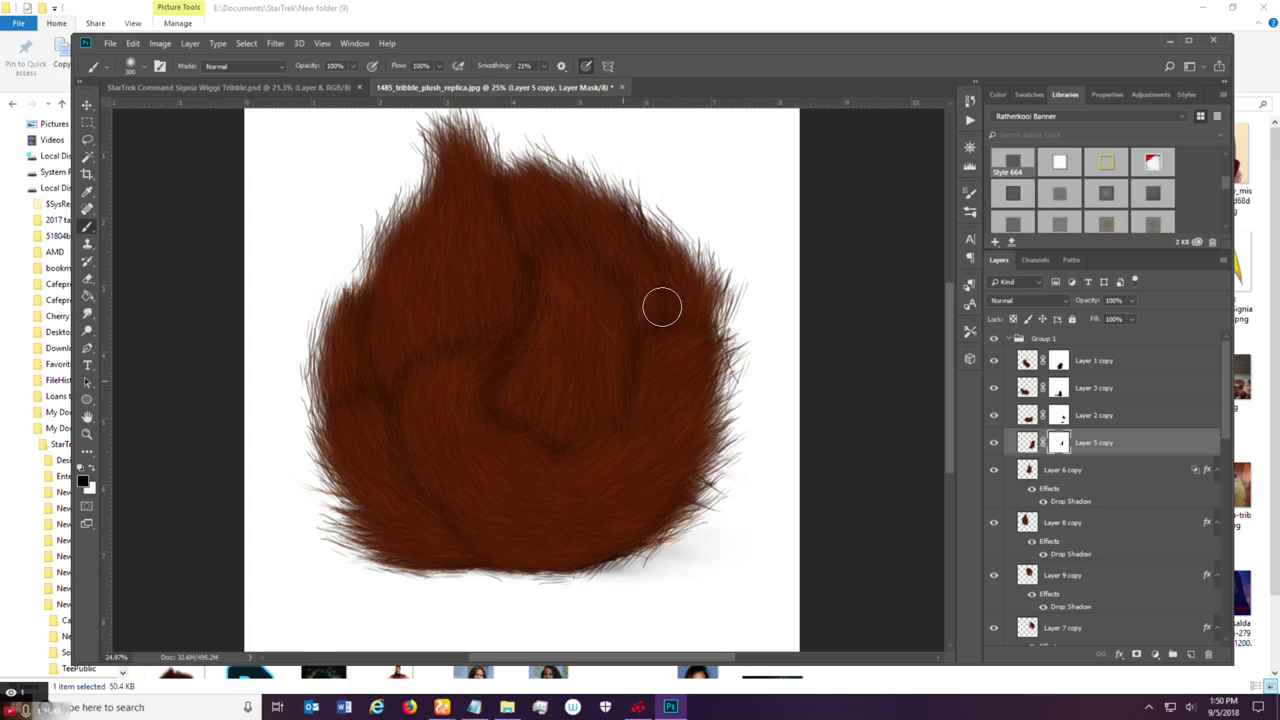
pyautogui.moveTo(688, 322); pyautogui.dragTo(733, 291)
pyautogui.moveTo(712, 330)
pyautogui.mouseDown()
pyautogui.moveTo(700, 346)
pyautogui.moveTo(721, 293)
pyautogui.mouseUp()
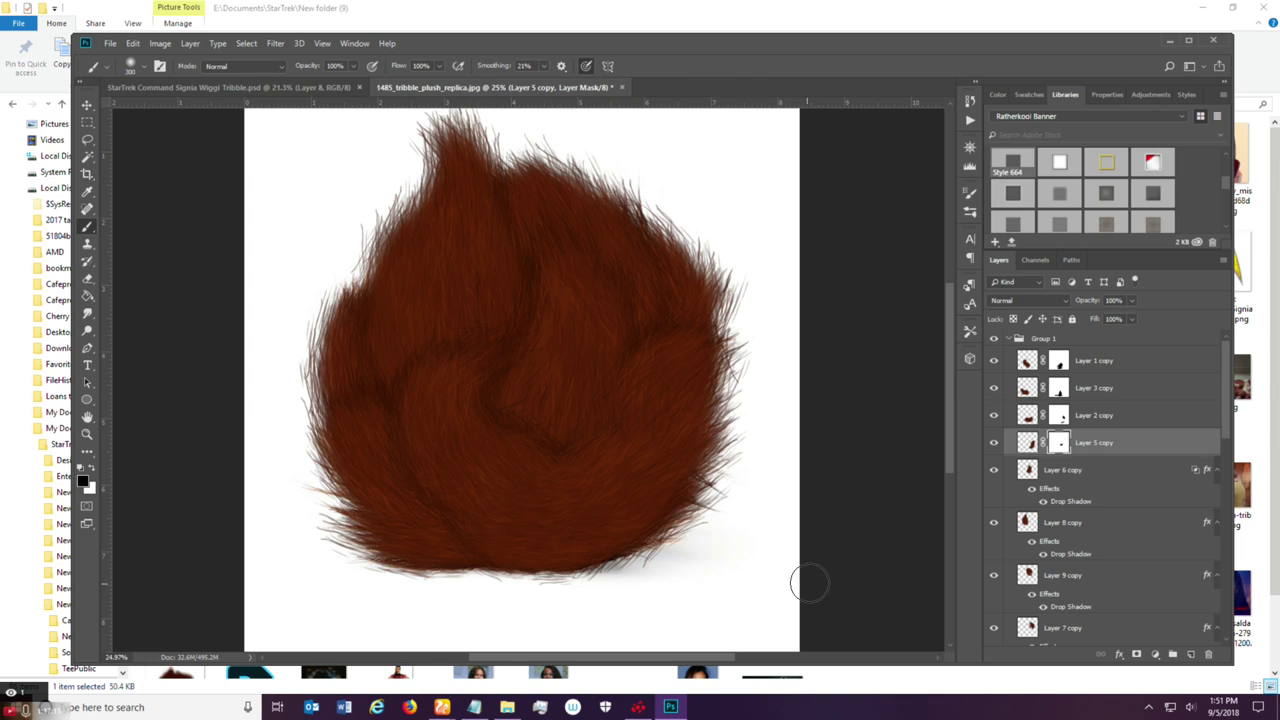
# Paint black on Layer 2 copy's mask around the right-centre fur and refine Layer 5 copy's mask there.
pyautogui.click(1056, 417)
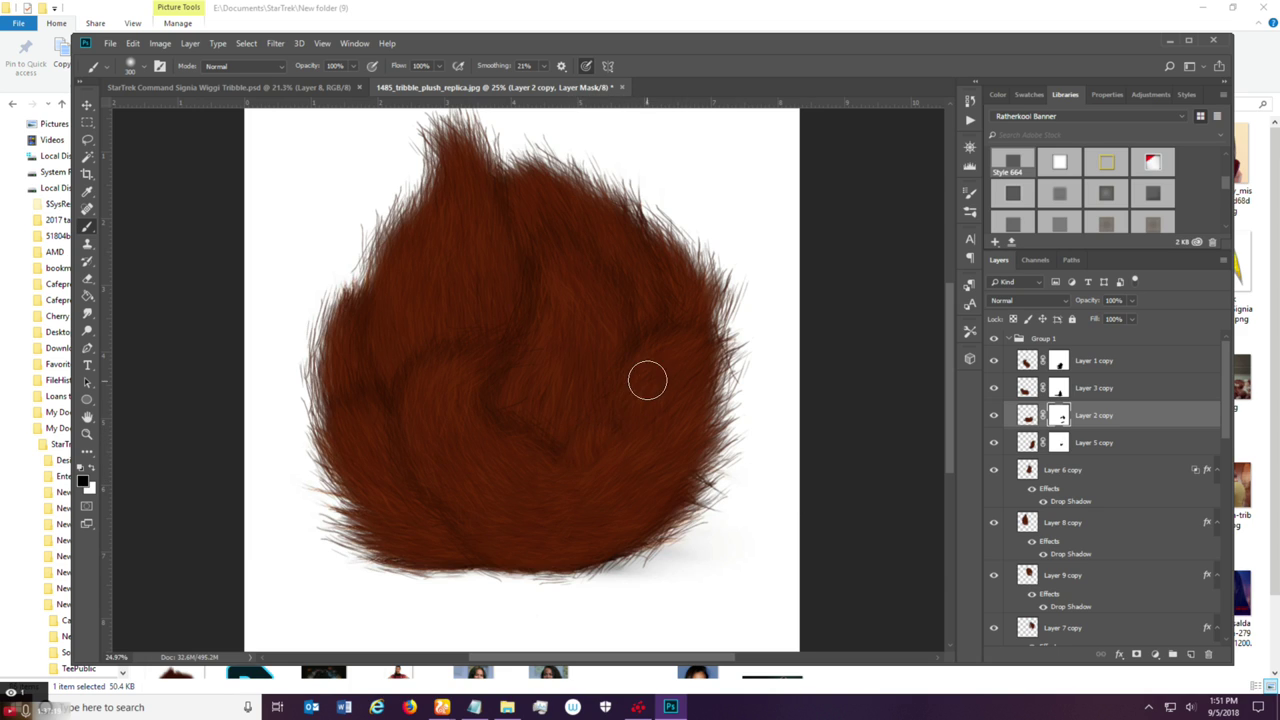
pyautogui.moveTo(649, 382)
pyautogui.mouseDown()
pyautogui.moveTo(617, 431)
pyautogui.moveTo(634, 400)
pyautogui.mouseUp()
pyautogui.click(993, 443)
pyautogui.click(993, 443)
pyautogui.click(1058, 443)
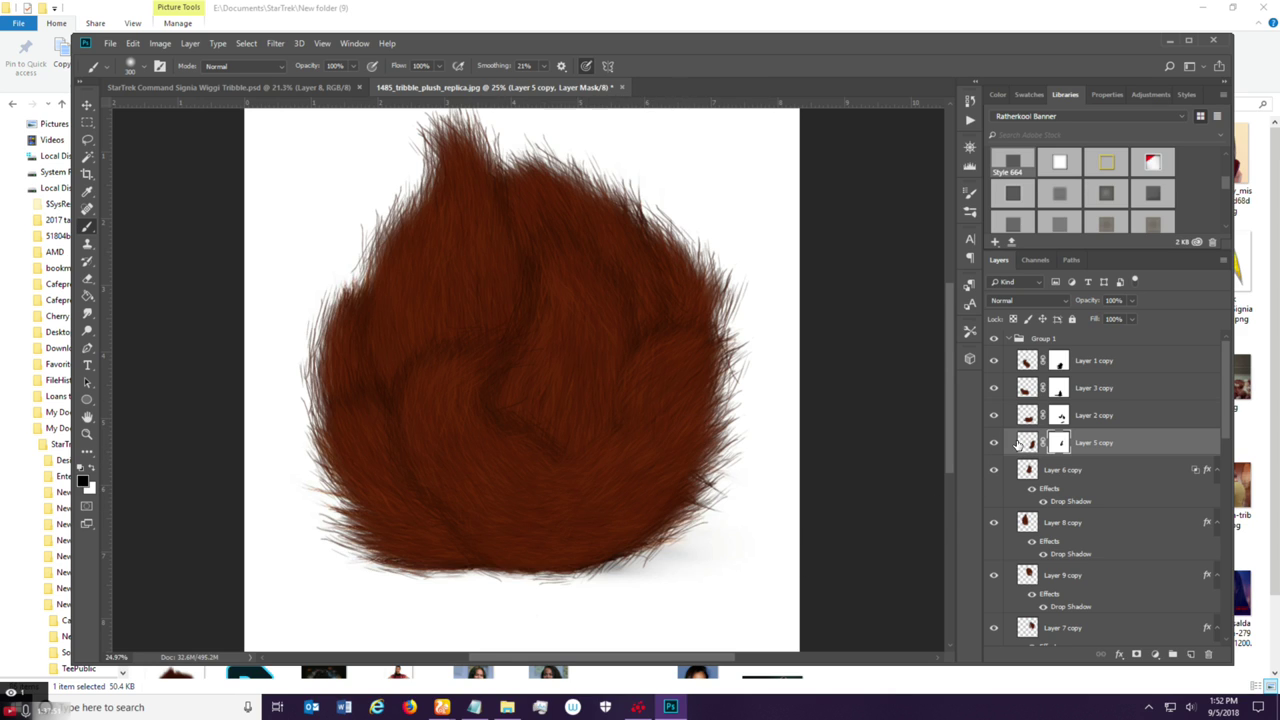
# Check Layer 1 copy's extent and retouch its mask to blend its hair into the surrounding fur.
pyautogui.click(993, 360)
pyautogui.click(993, 360)
pyautogui.click(1059, 361)
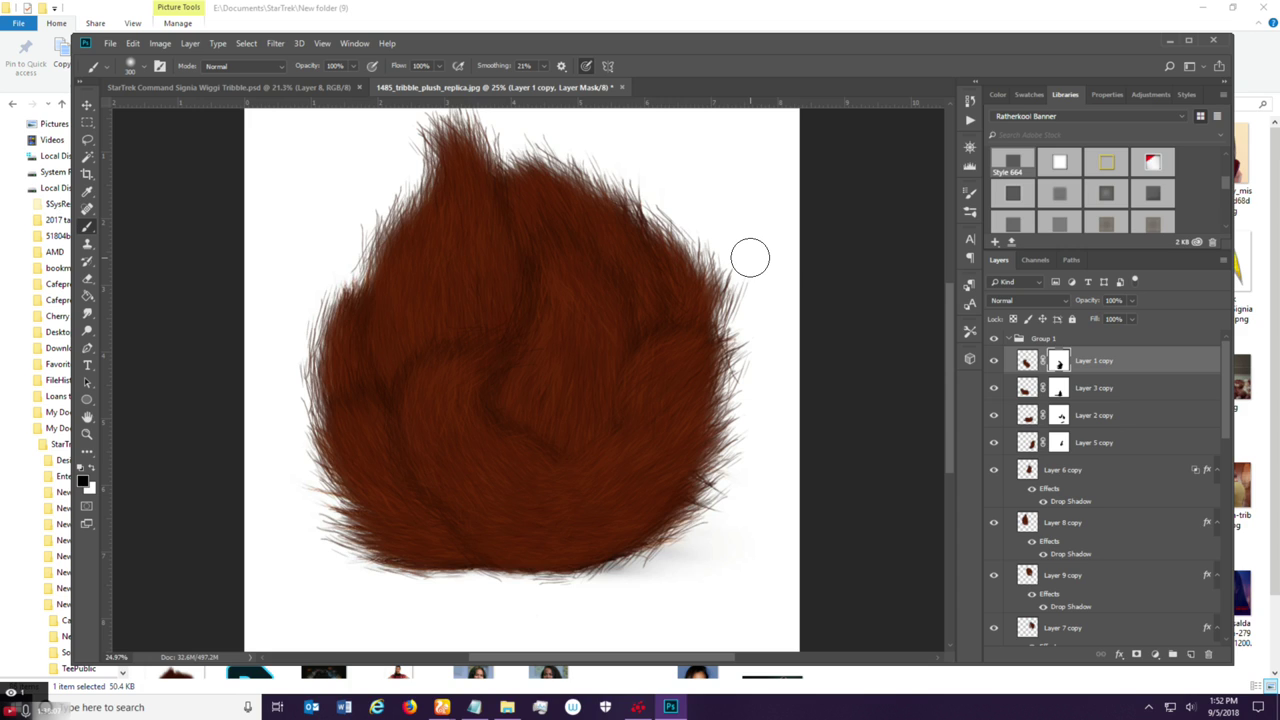
pyautogui.scroll(-4, 540, 349)
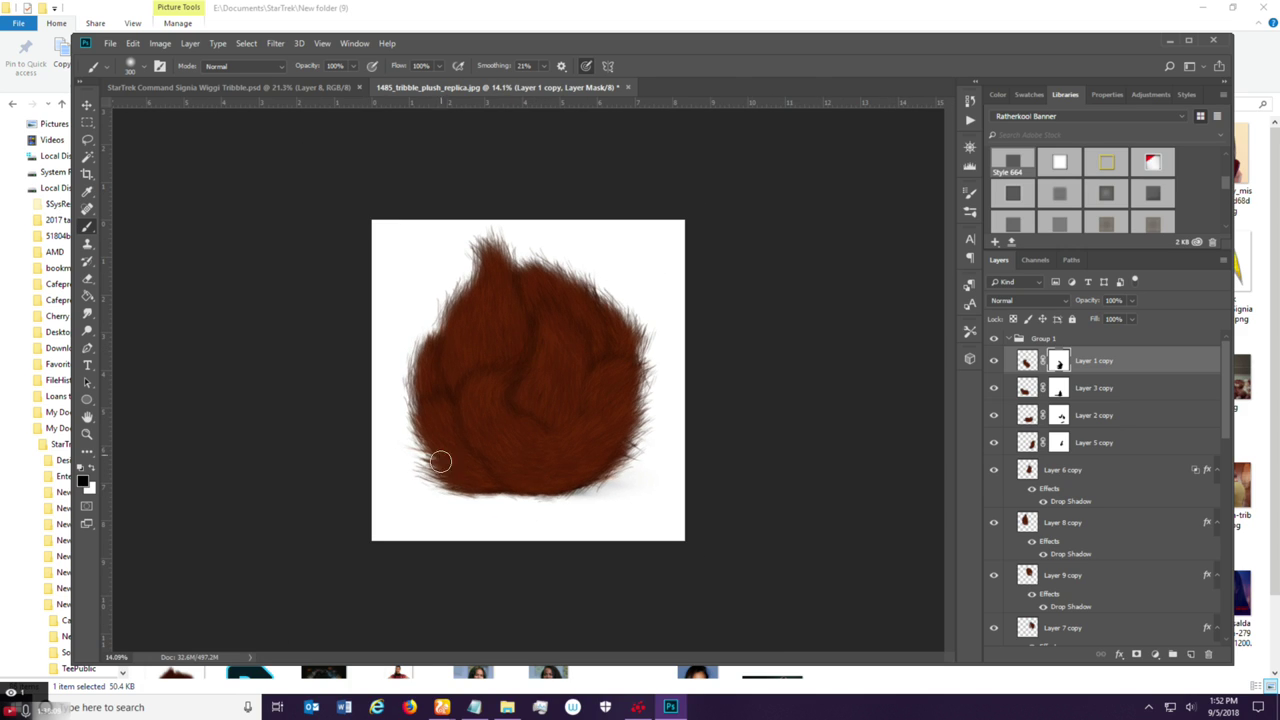
pyautogui.scroll(1, 482, 466)
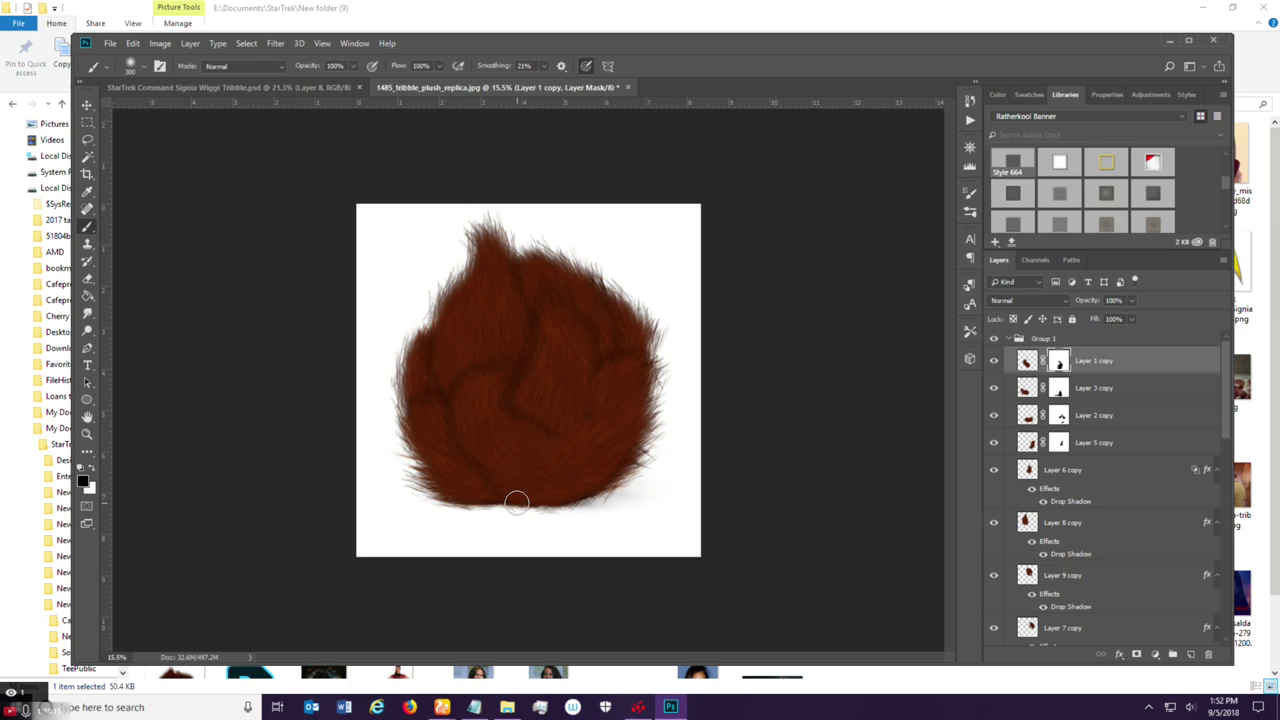
# Check Layer 5 copy's extent, then retouch its mask along the right-centre seam, alternating between black and white paint.
pyautogui.click(1027, 442)
pyautogui.click(993, 443)
pyautogui.click(991, 447)
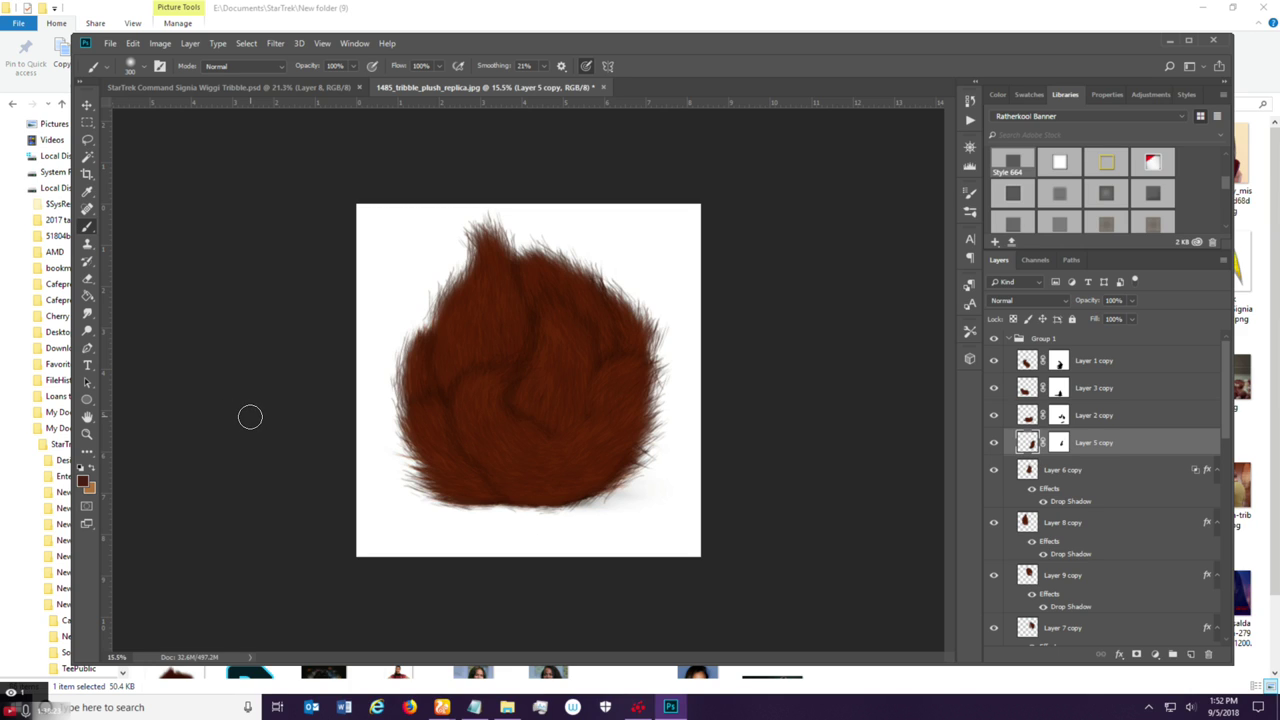
pyautogui.click(91, 466)
pyautogui.click(1060, 442)
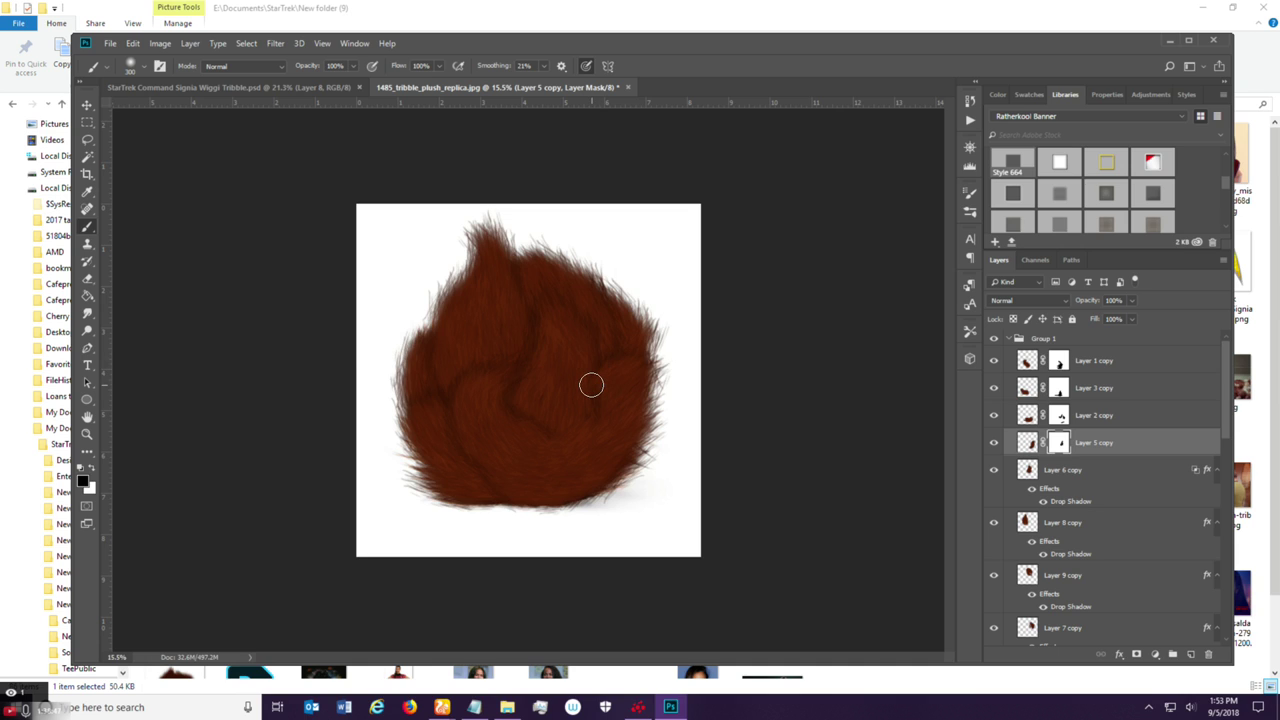
pyautogui.scroll(5, 563, 373)
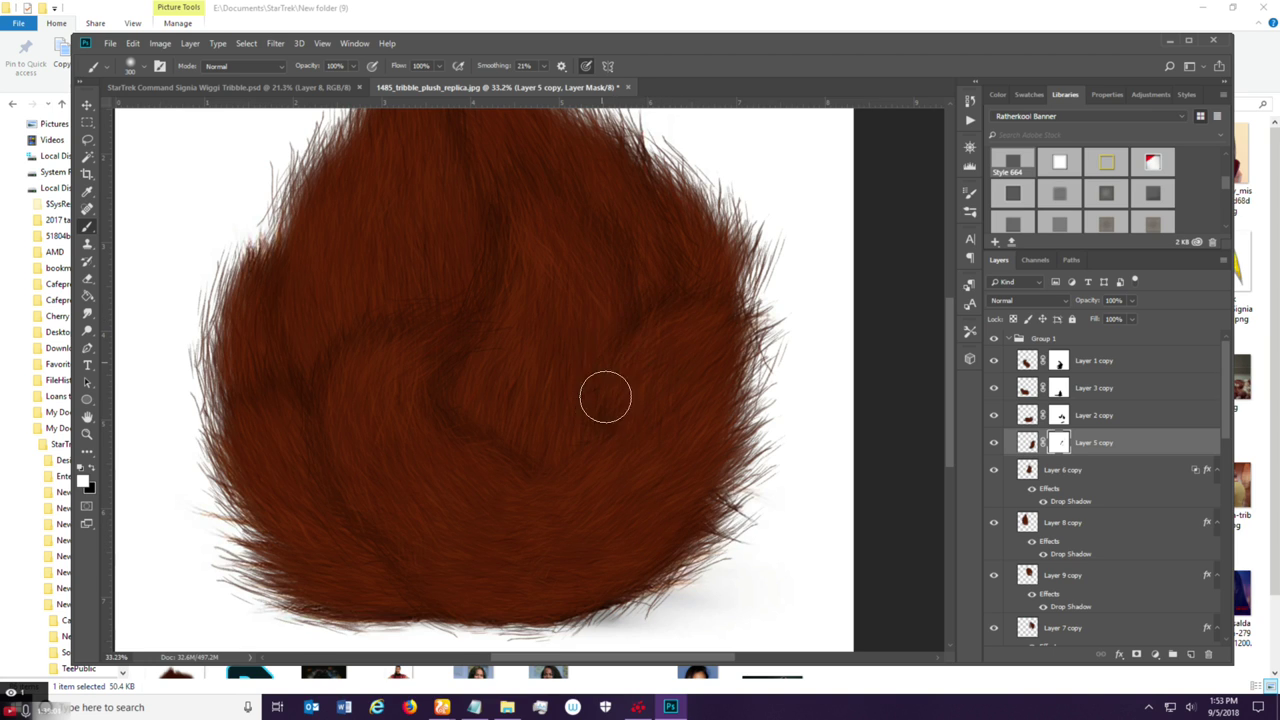
pyautogui.click(90, 467)
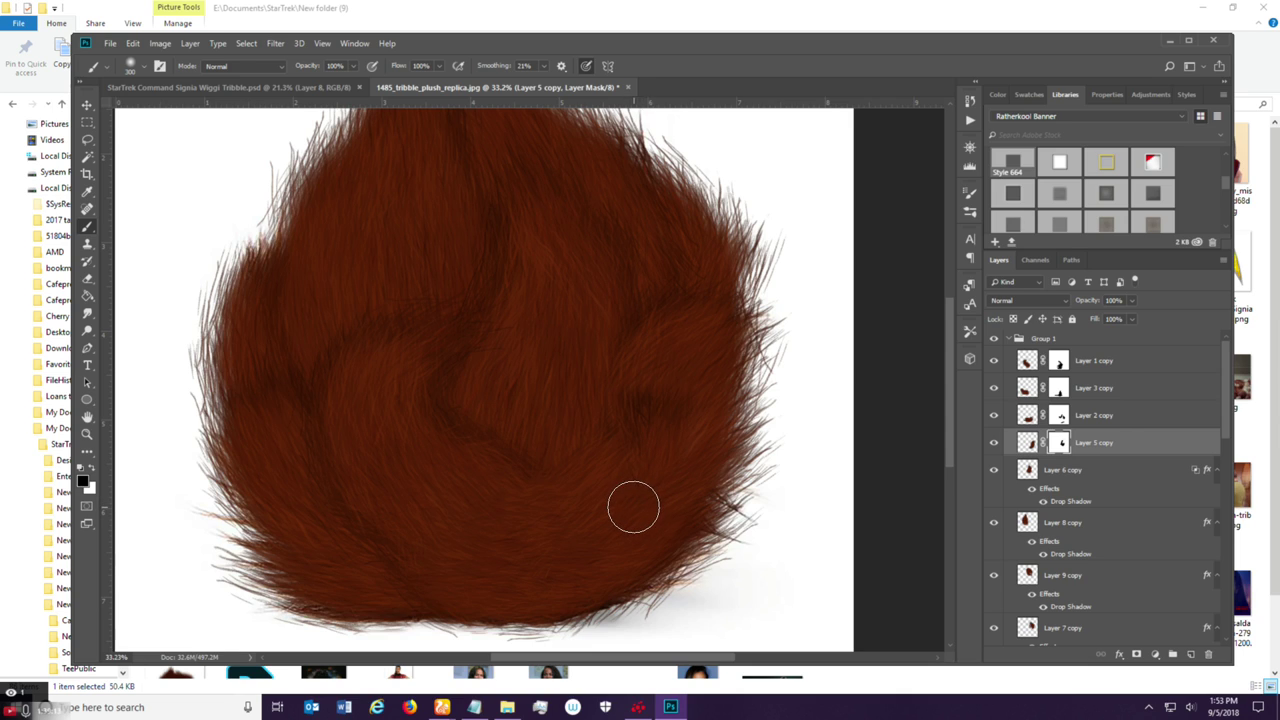
pyautogui.click(95, 469)
pyautogui.moveTo(694, 415)
pyautogui.mouseDown()
pyautogui.moveTo(611, 481)
pyautogui.moveTo(630, 411)
pyautogui.moveTo(643, 418)
pyautogui.moveTo(602, 488)
pyautogui.moveTo(611, 430)
pyautogui.moveTo(590, 452)
pyautogui.moveTo(615, 422)
pyautogui.moveTo(589, 503)
pyautogui.mouseUp()
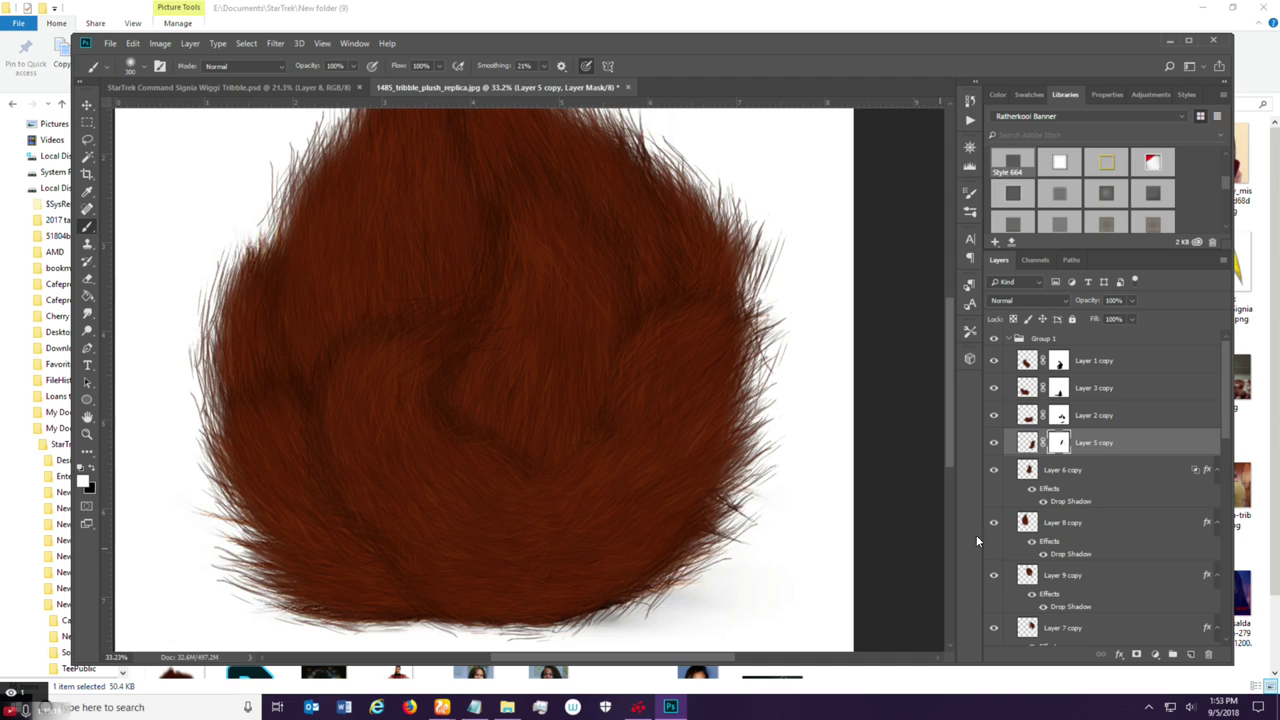
# Check Layer 2 copy's extent and retouch its mask where its fur meets the lower-centre sections.
pyautogui.click(1090, 425)
pyautogui.click(992, 417)
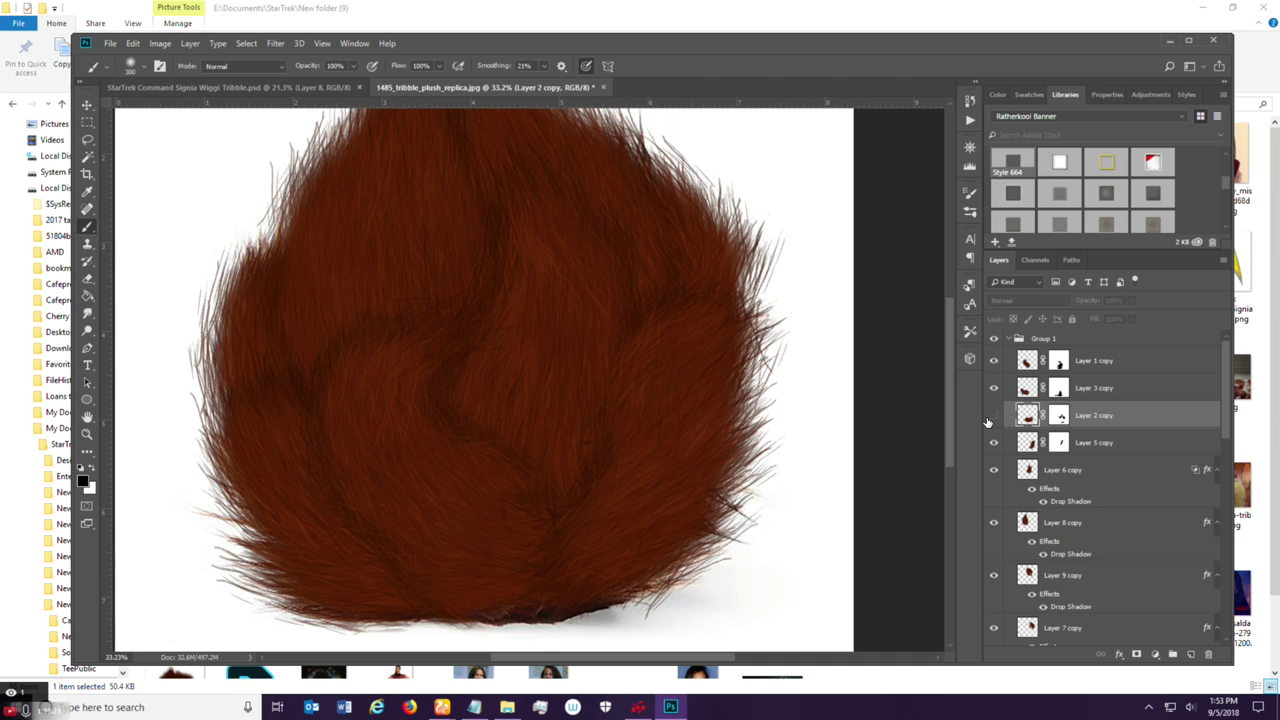
pyautogui.click(990, 418)
pyautogui.click(1060, 417)
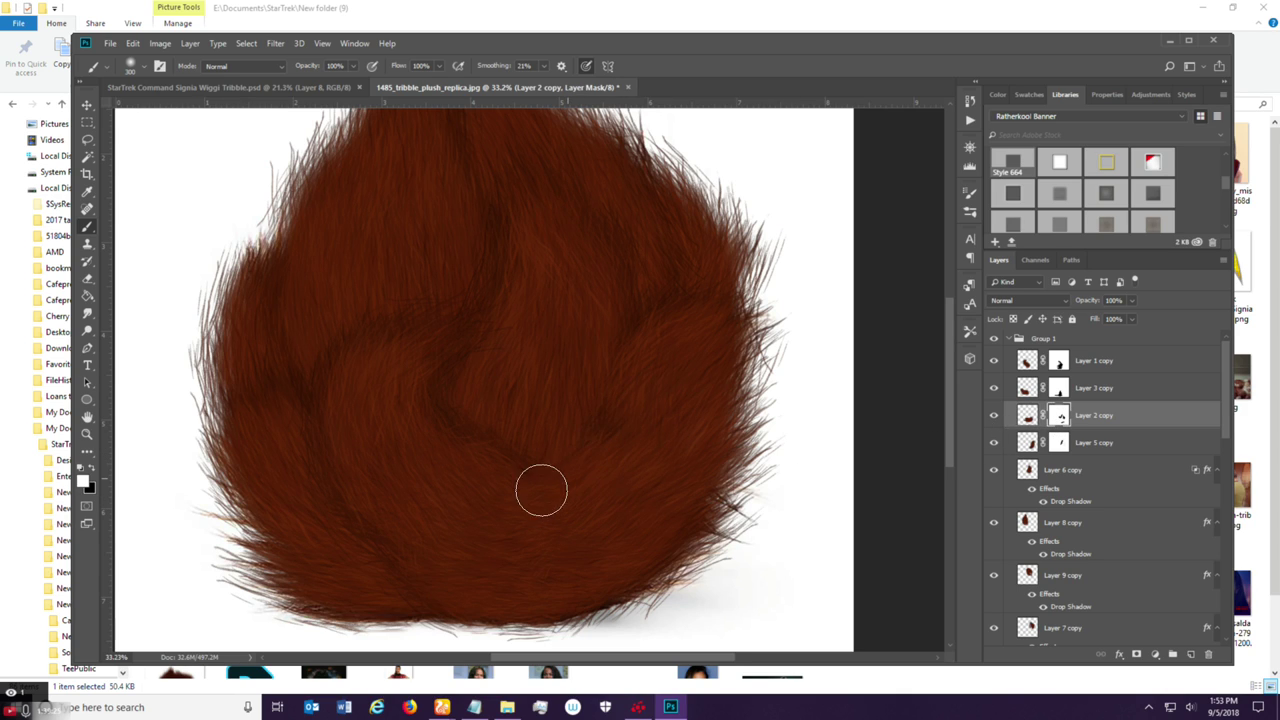
pyautogui.click(90, 466)
# Hide Layer 2 copy and refine Layer 5 copy's mask along the exposed lower seam, checking the layer's extent.
pyautogui.click(994, 416)
pyautogui.click(994, 416)
pyautogui.click(994, 417)
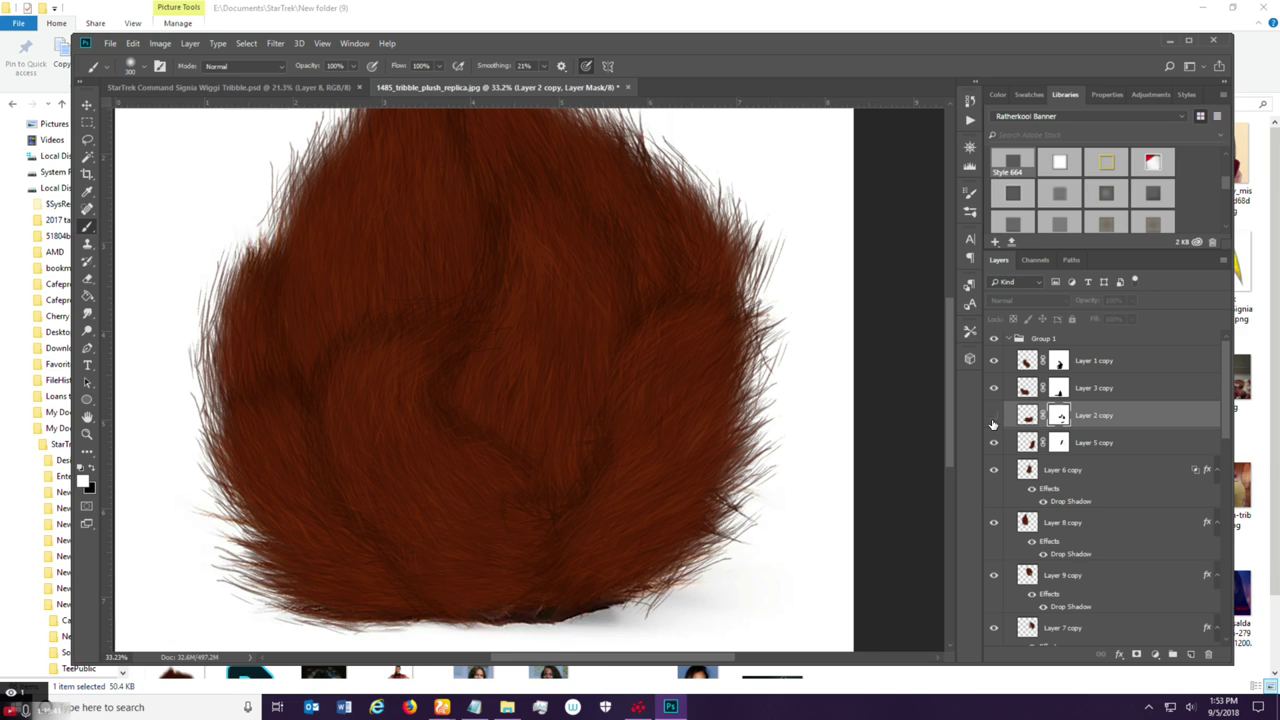
pyautogui.click(1058, 444)
pyautogui.click(994, 443)
pyautogui.click(994, 443)
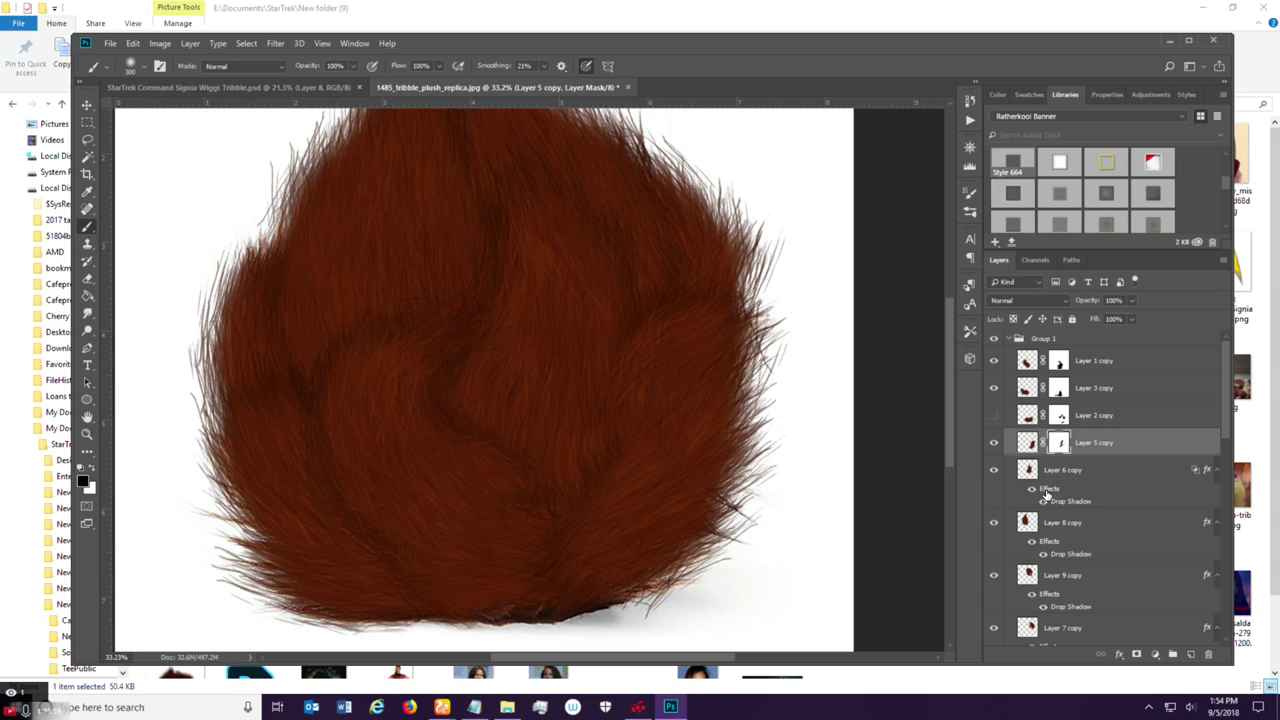
# Check the extent of Layer 6 copy and rasterize its layer style.
pyautogui.click(993, 472)
pyautogui.click(993, 472)
pyautogui.click(1069, 478)
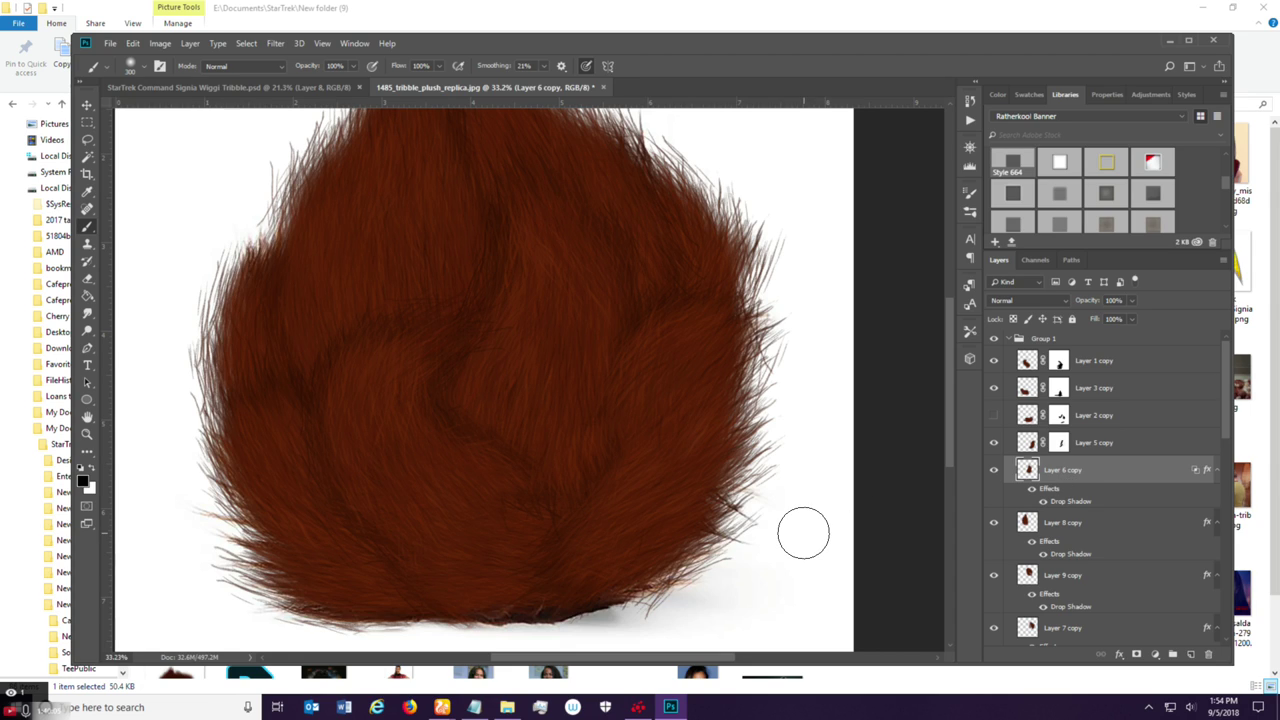
pyautogui.click(993, 472)
pyautogui.click(993, 472)
pyautogui.rightClick(1118, 464)
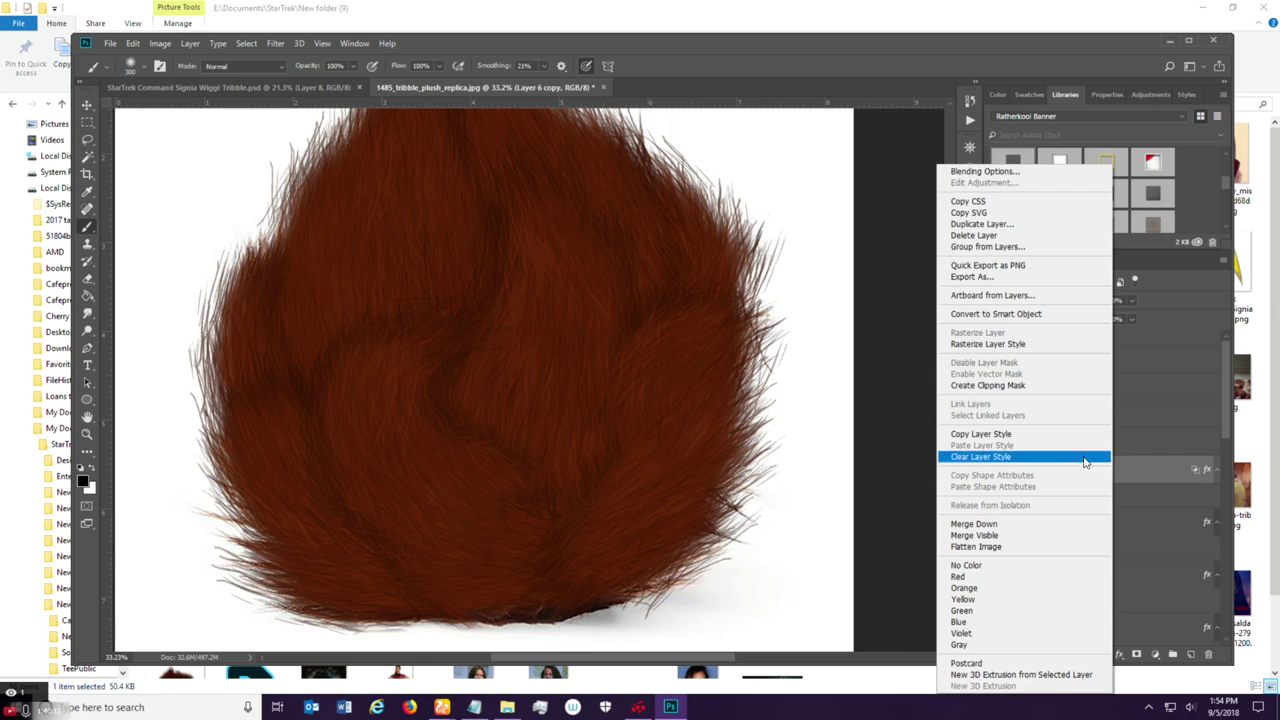
pyautogui.click(1020, 345)
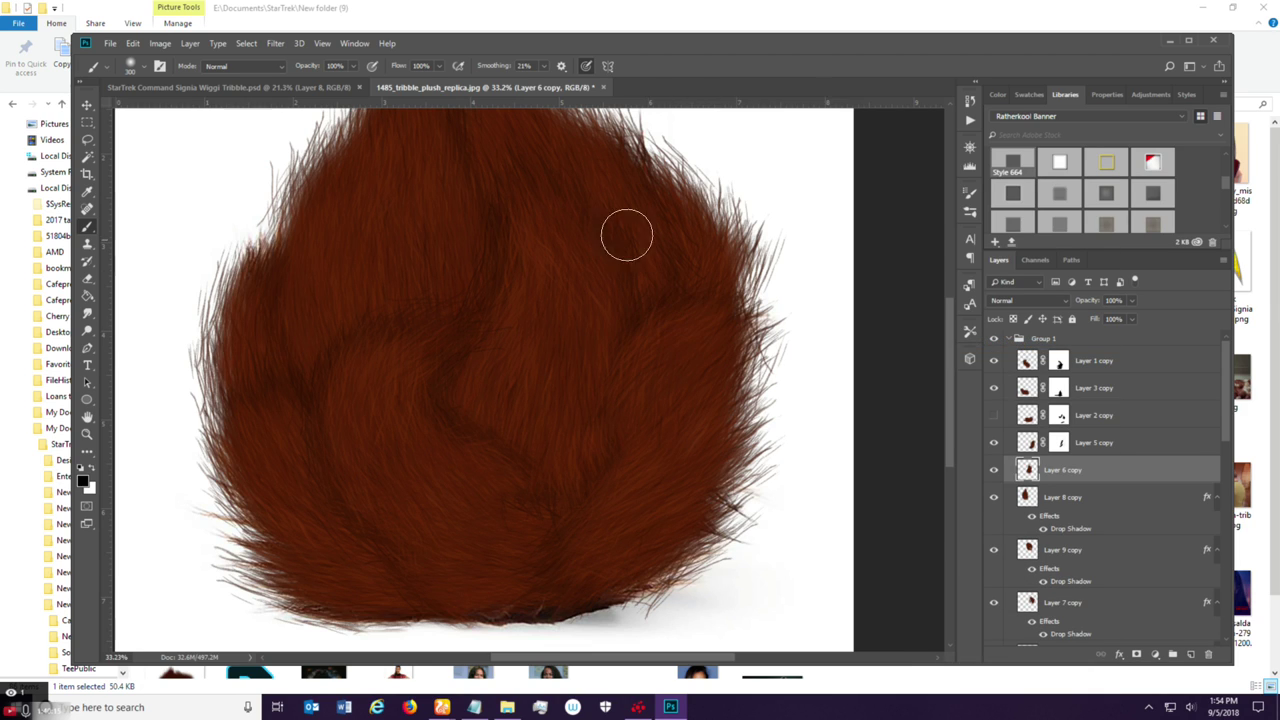
# Add a fully white layer mask to Layer 6 copy and paint black over its lower tip at the tribble's bottom centre.
pyautogui.click(188, 43)
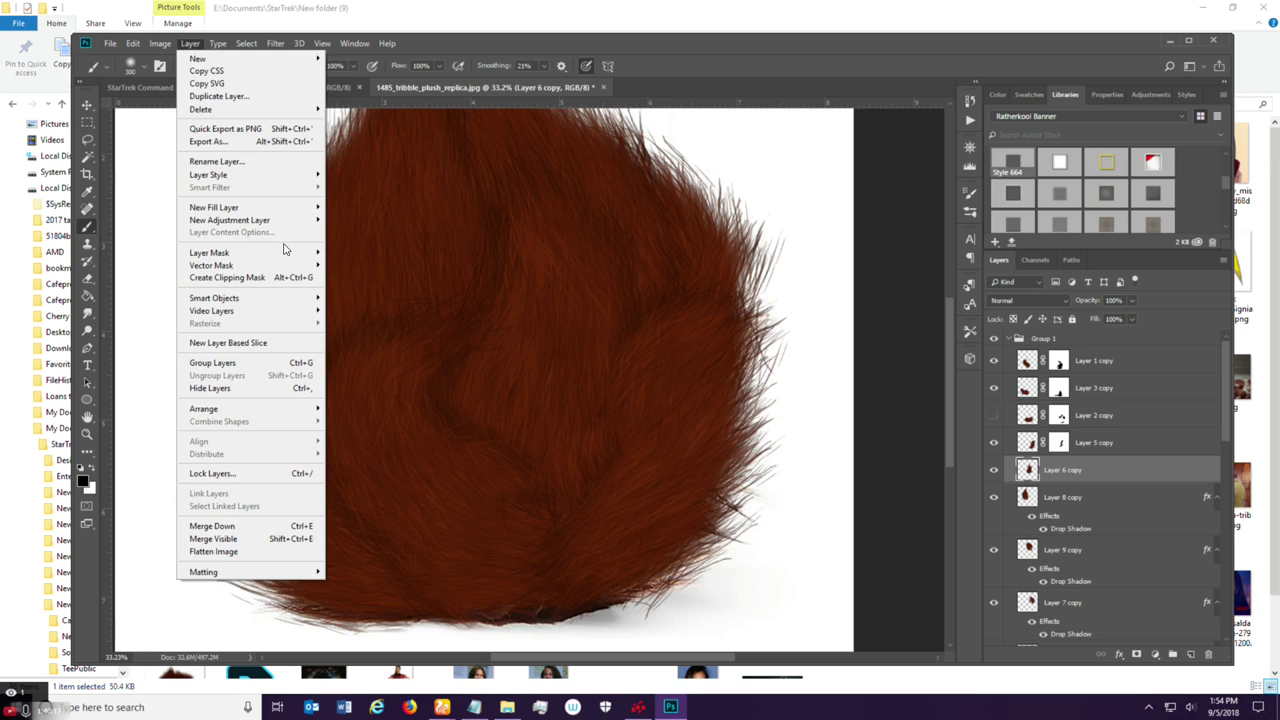
pyautogui.moveTo(311, 254)
pyautogui.click(362, 252)
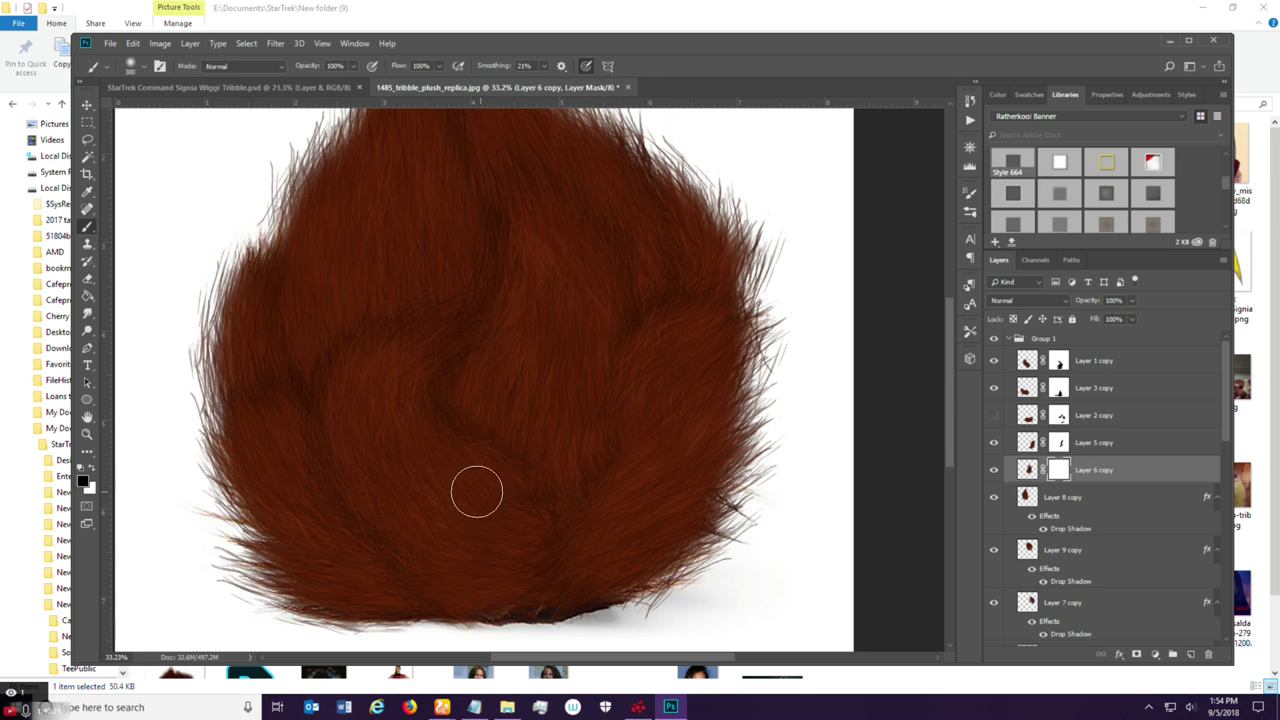
pyautogui.moveTo(545, 491)
pyautogui.mouseDown()
pyautogui.moveTo(610, 458)
pyautogui.moveTo(603, 448)
pyautogui.moveTo(554, 524)
pyautogui.moveTo(506, 518)
pyautogui.moveTo(508, 502)
pyautogui.moveTo(521, 511)
pyautogui.moveTo(477, 513)
pyautogui.moveTo(546, 597)
pyautogui.mouseUp()
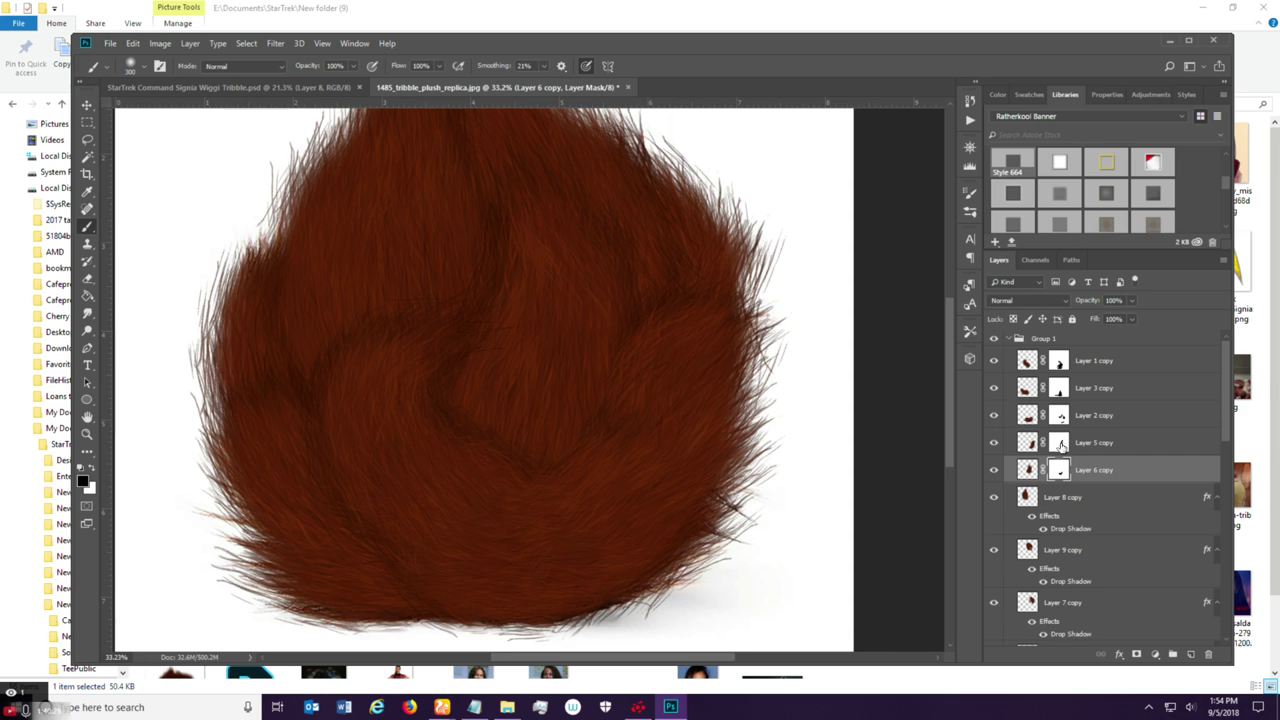
# Check the extents of Layer 5 copy and Layer 2 copy, and touch up Layer 2 copy's mask.
pyautogui.click(1060, 446)
pyautogui.click(994, 442)
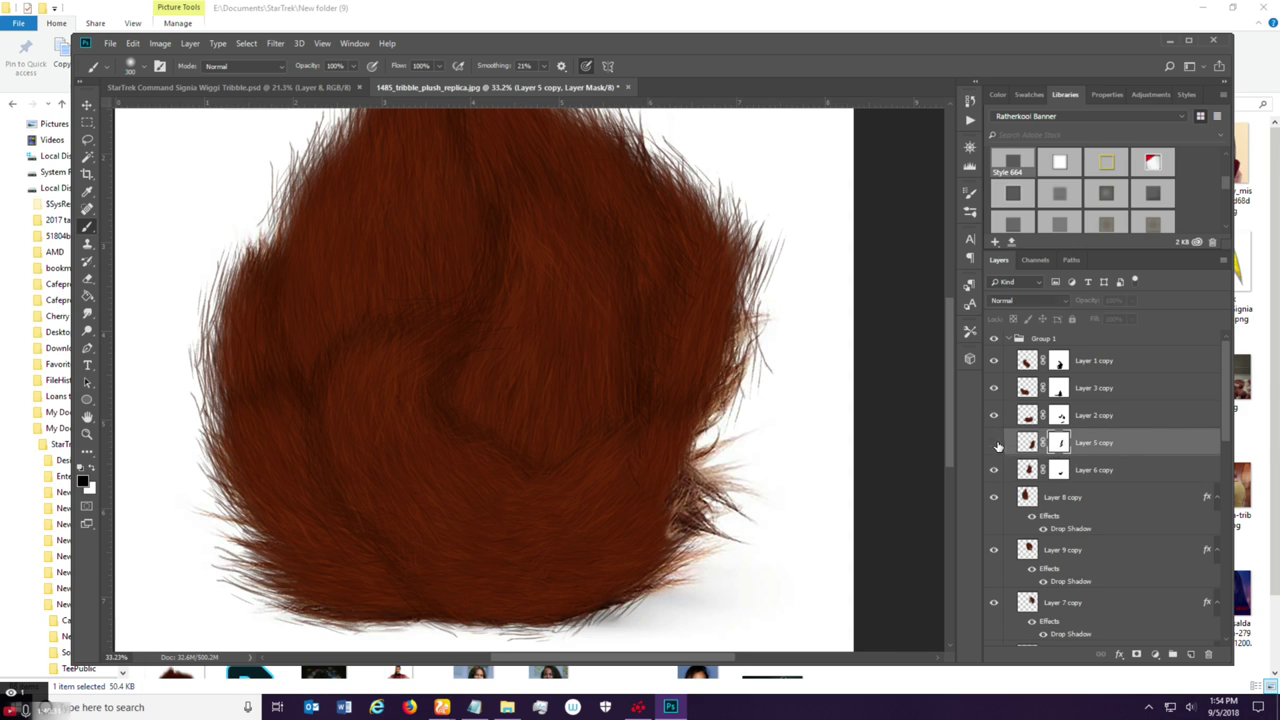
pyautogui.click(994, 444)
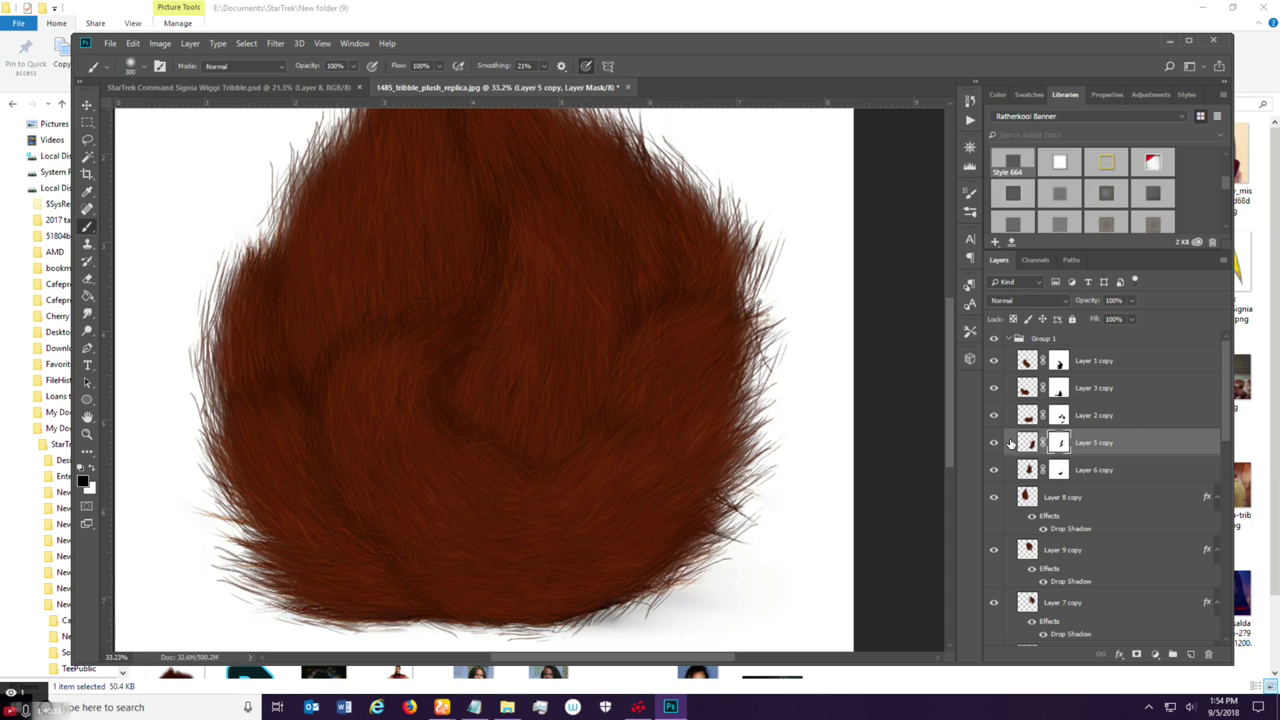
pyautogui.click(1047, 418)
pyautogui.click(994, 418)
pyautogui.click(994, 418)
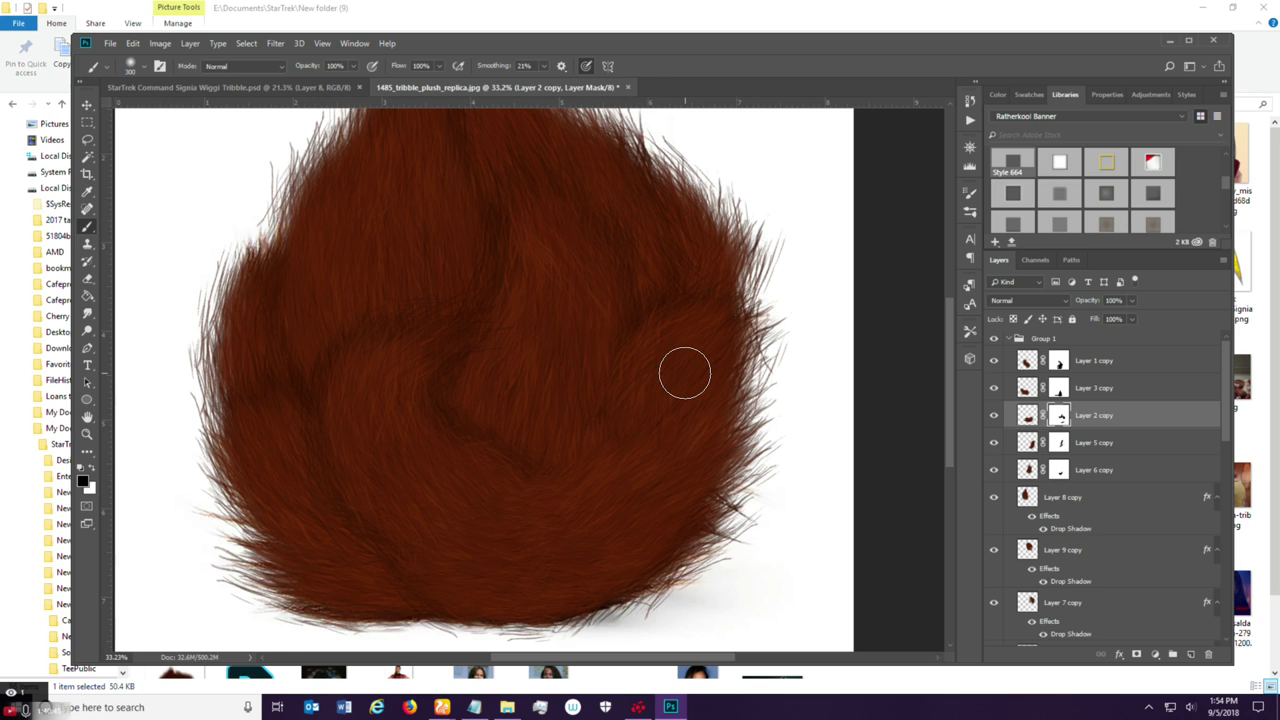
pyautogui.keyDown('alt'); pyautogui.scroll(-5, 684, 374); pyautogui.keyUp('alt')
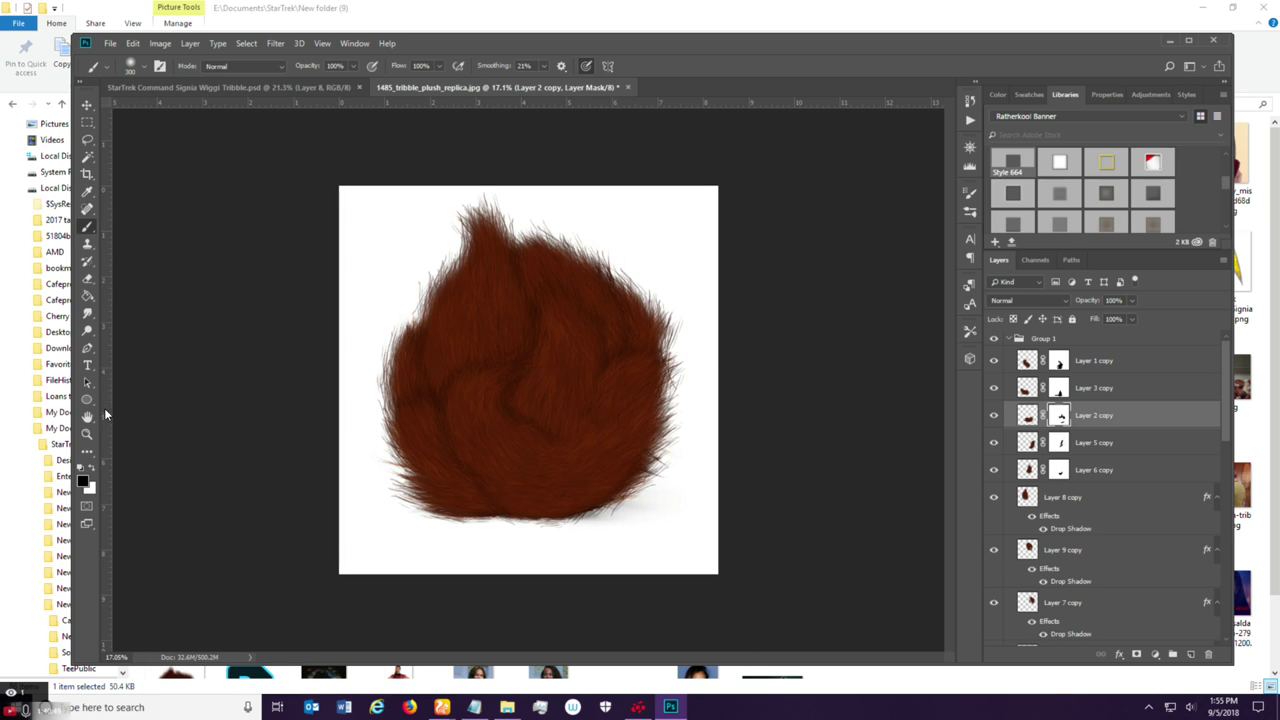
pyautogui.click(88, 416)
pyautogui.keyDown('alt'); pyautogui.scroll(-1, 477, 486); pyautogui.keyUp('alt')
pyautogui.keyDown('alt'); pyautogui.scroll(2, 431, 486); pyautogui.keyUp('alt')
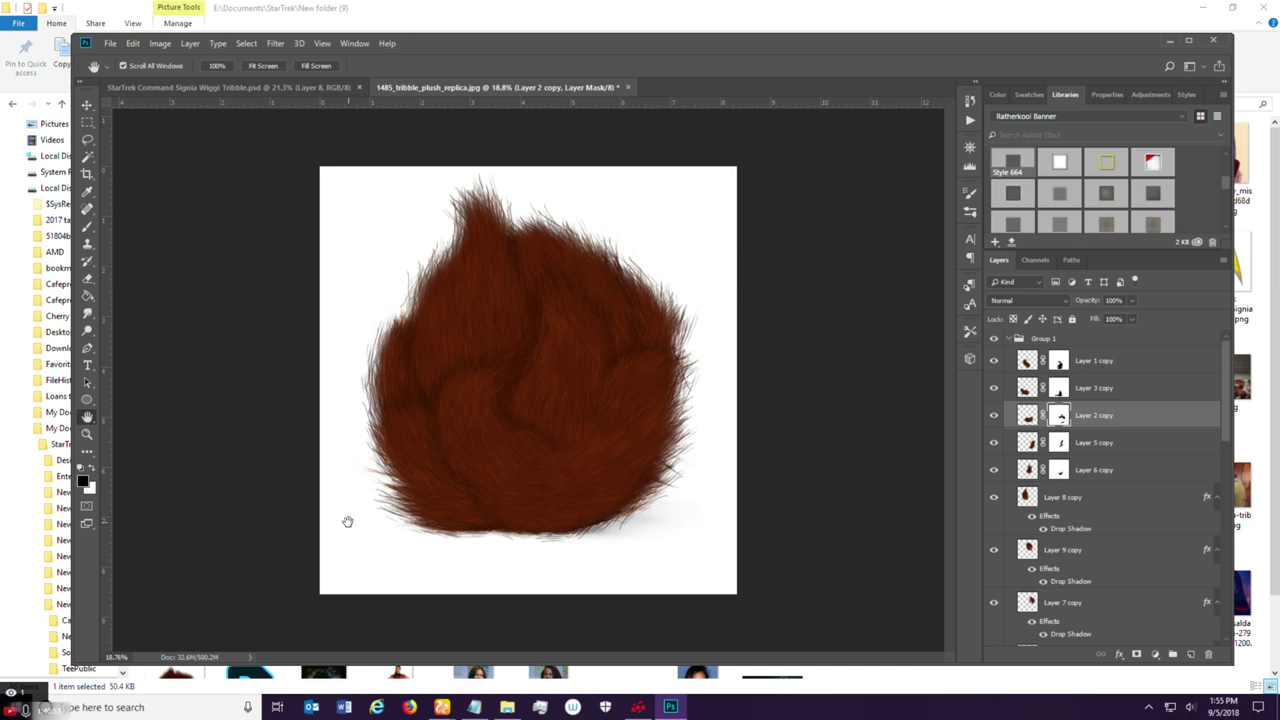
pyautogui.keyDown('alt'); pyautogui.scroll(-2, 559, 535); pyautogui.keyUp('alt')
pyautogui.keyDown('alt'); pyautogui.scroll(1, 556, 528); pyautogui.keyUp('alt')
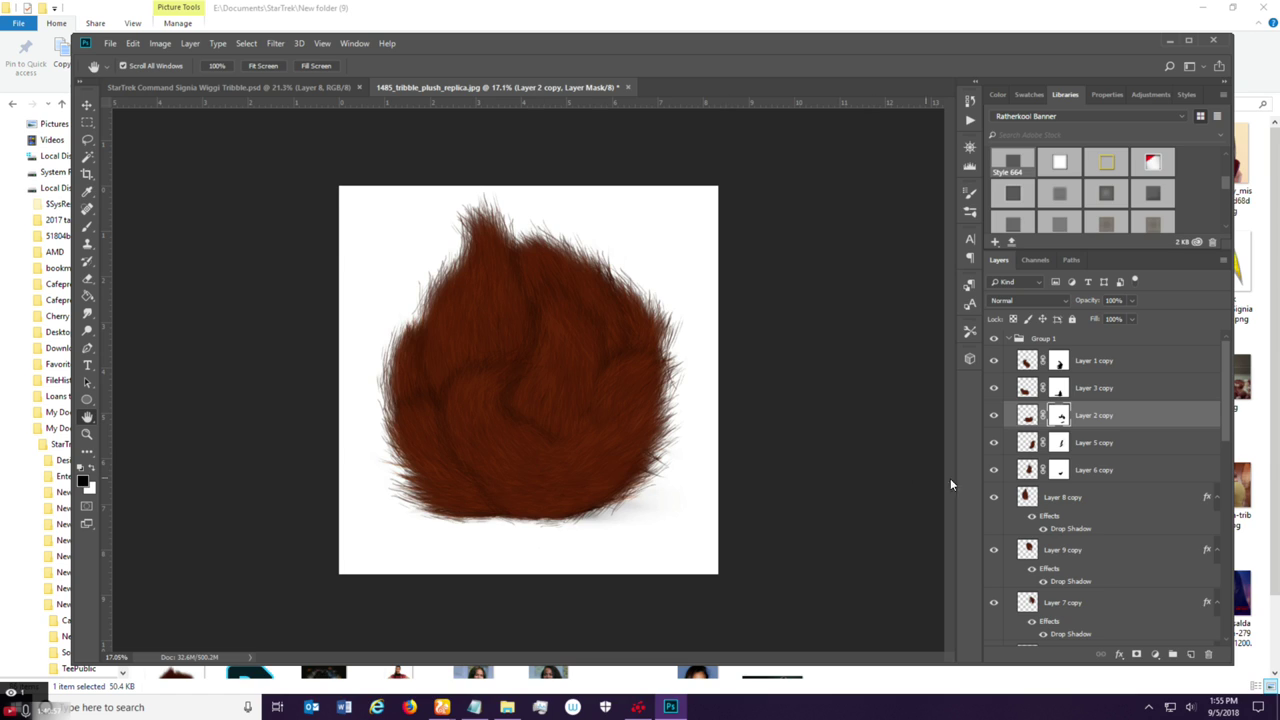
# Check the extent of Layer 9 copy and rasterize its layer style.
pyautogui.scroll(-2, 1080, 522)
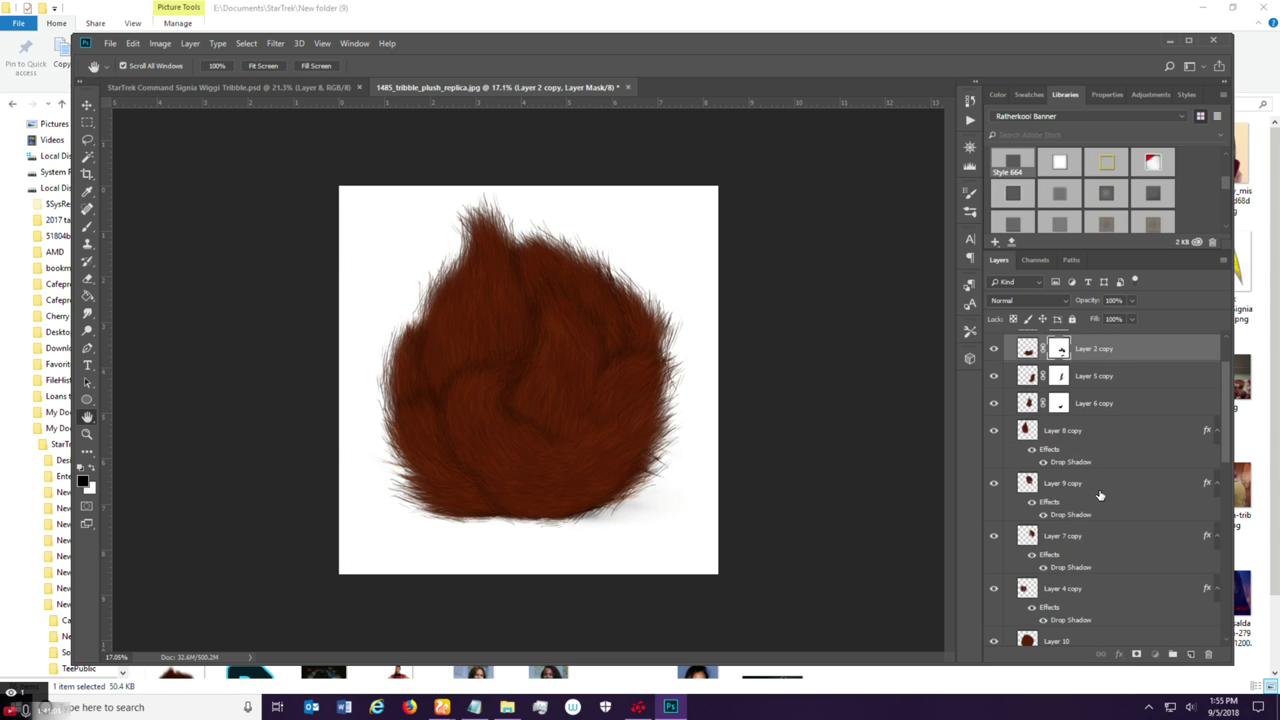
pyautogui.click(1099, 495)
pyautogui.click(995, 484)
pyautogui.click(995, 484)
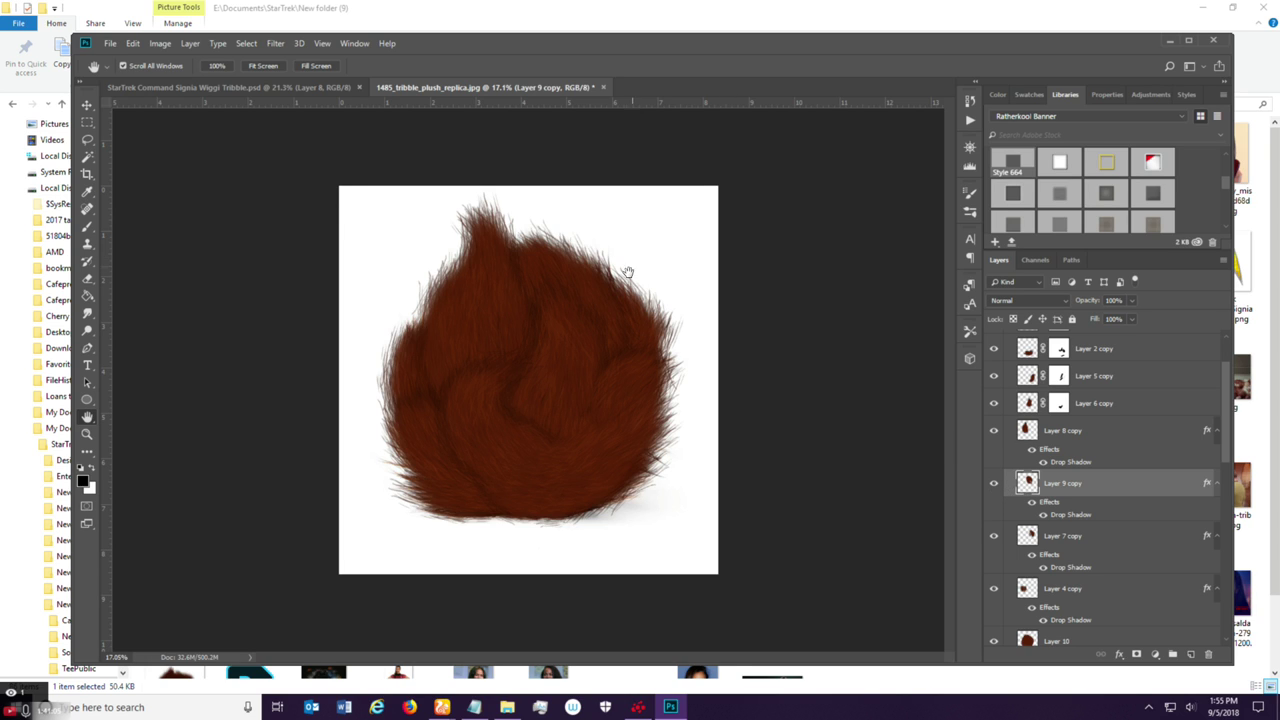
pyautogui.hotkey('ctrl', '+')
pyautogui.scroll(-2, 651, 330)
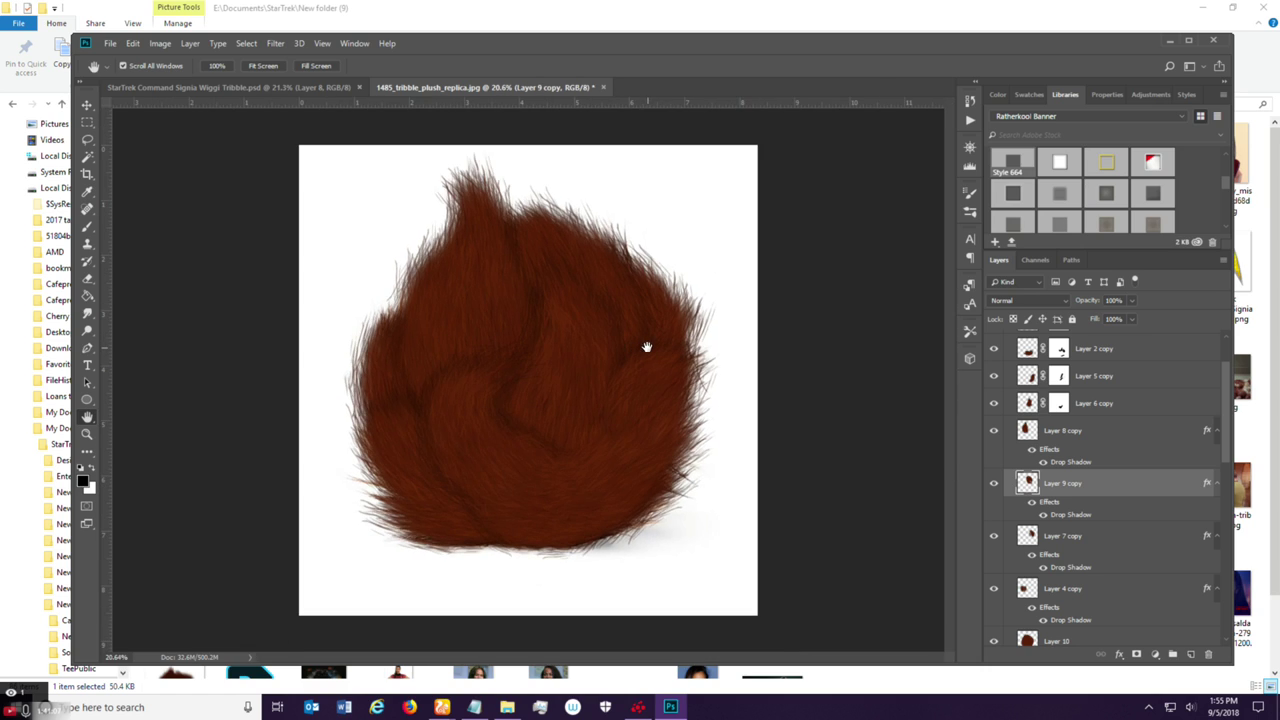
pyautogui.rightClick(1096, 484)
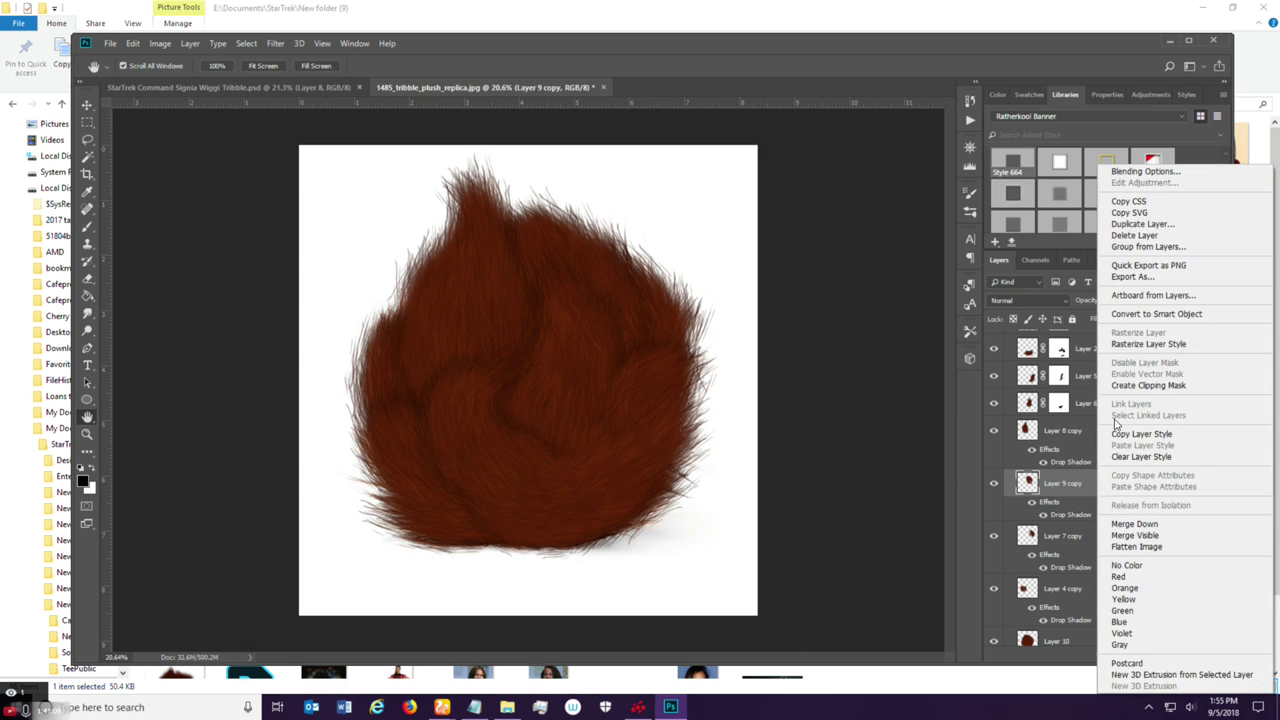
pyautogui.click(1159, 339)
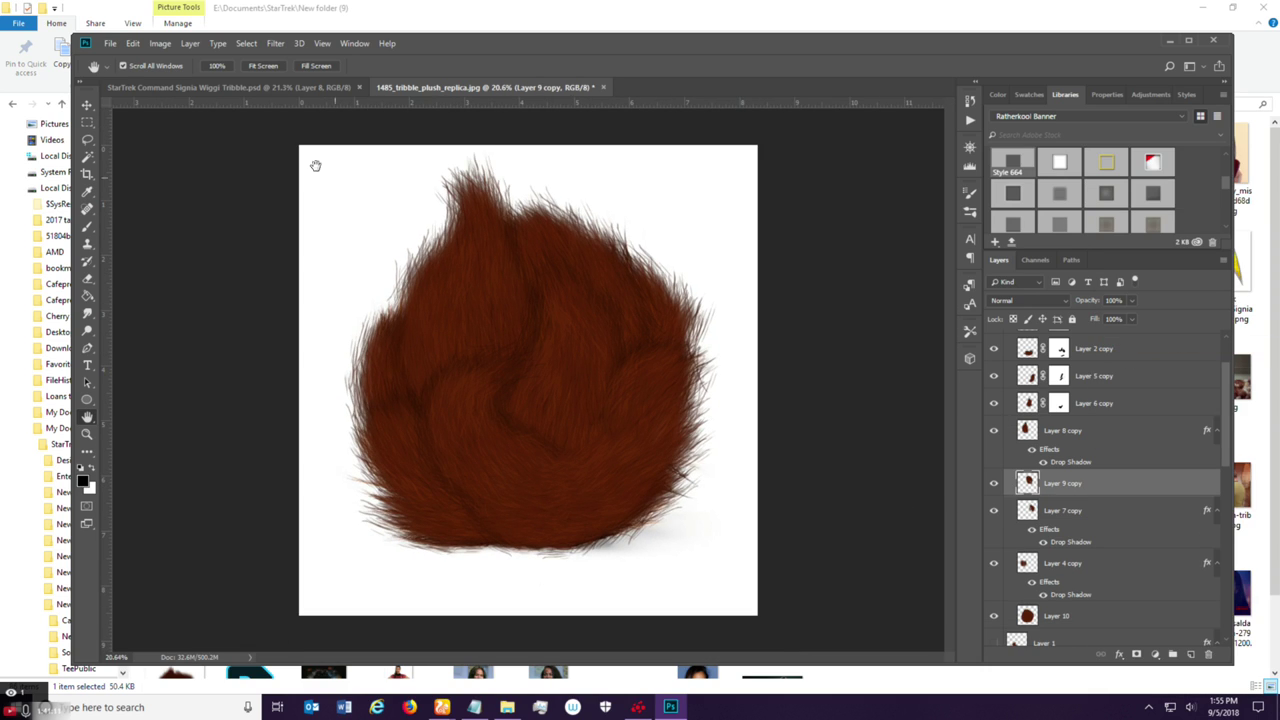
# Add a fully white layer mask to Layer 9 copy and paint black with the soft brush along its upper-right fur edge.
pyautogui.click(190, 44)
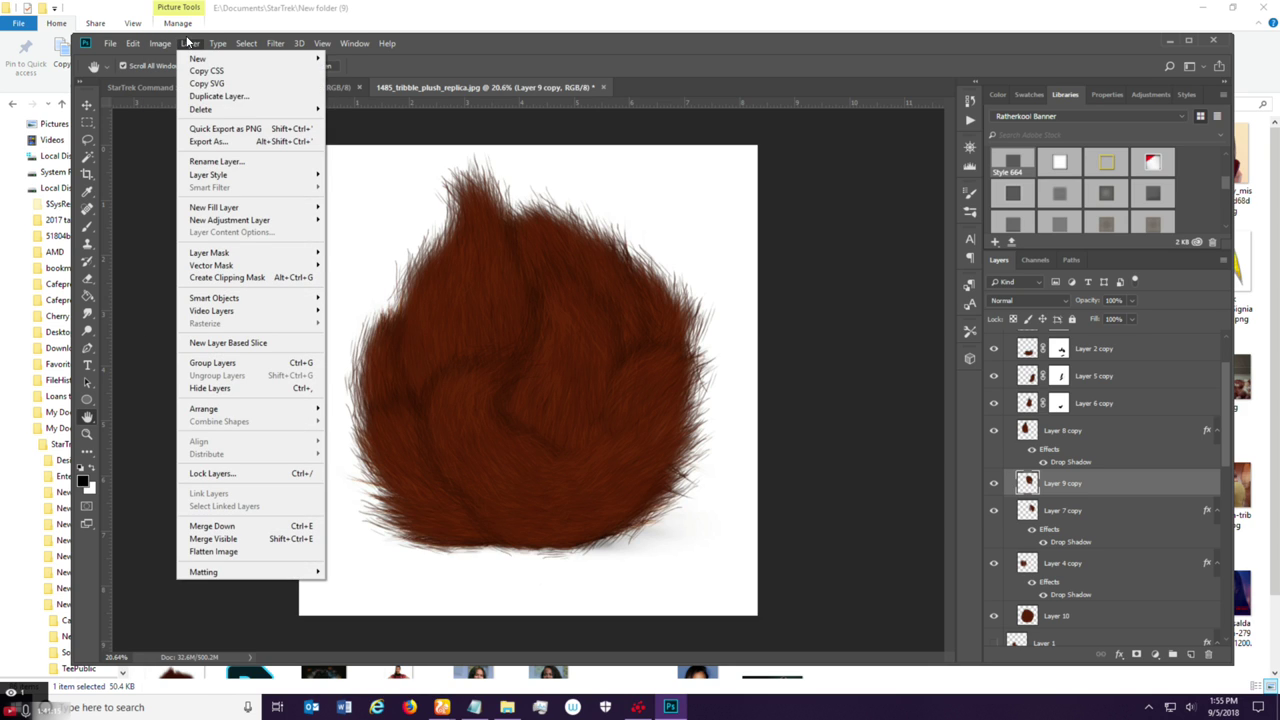
pyautogui.moveTo(268, 252)
pyautogui.click(360, 251)
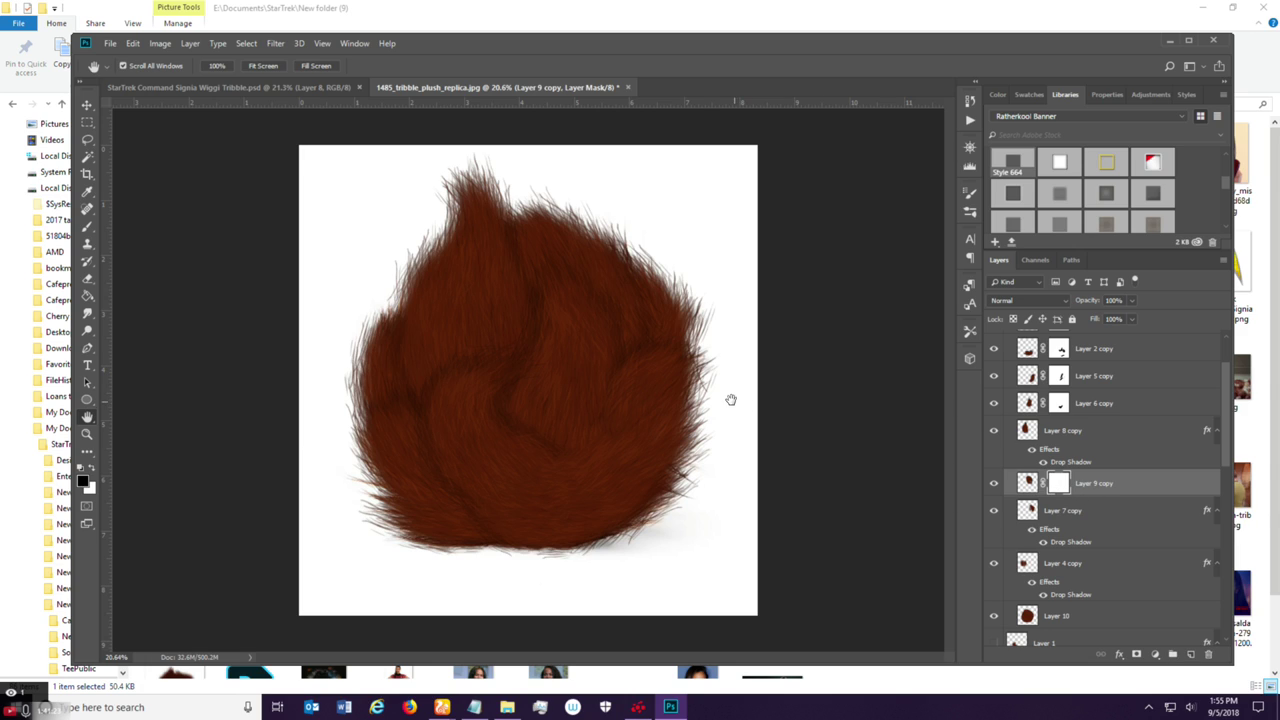
pyautogui.press('b')
pyautogui.moveTo(629, 270)
pyautogui.mouseDown()
pyautogui.moveTo(617, 260)
pyautogui.moveTo(645, 307)
pyautogui.mouseUp()
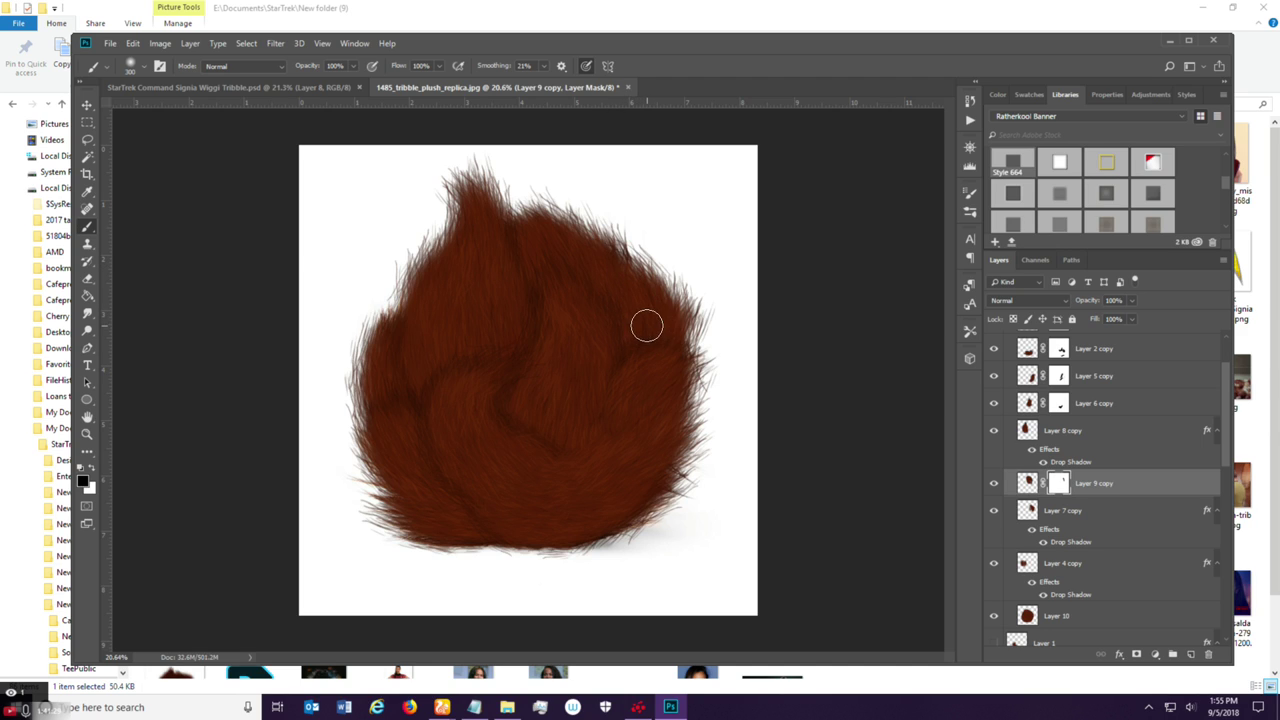
pyautogui.moveTo(674, 229)
pyautogui.mouseDown()
pyautogui.moveTo(681, 285)
pyautogui.moveTo(625, 258)
pyautogui.mouseUp()
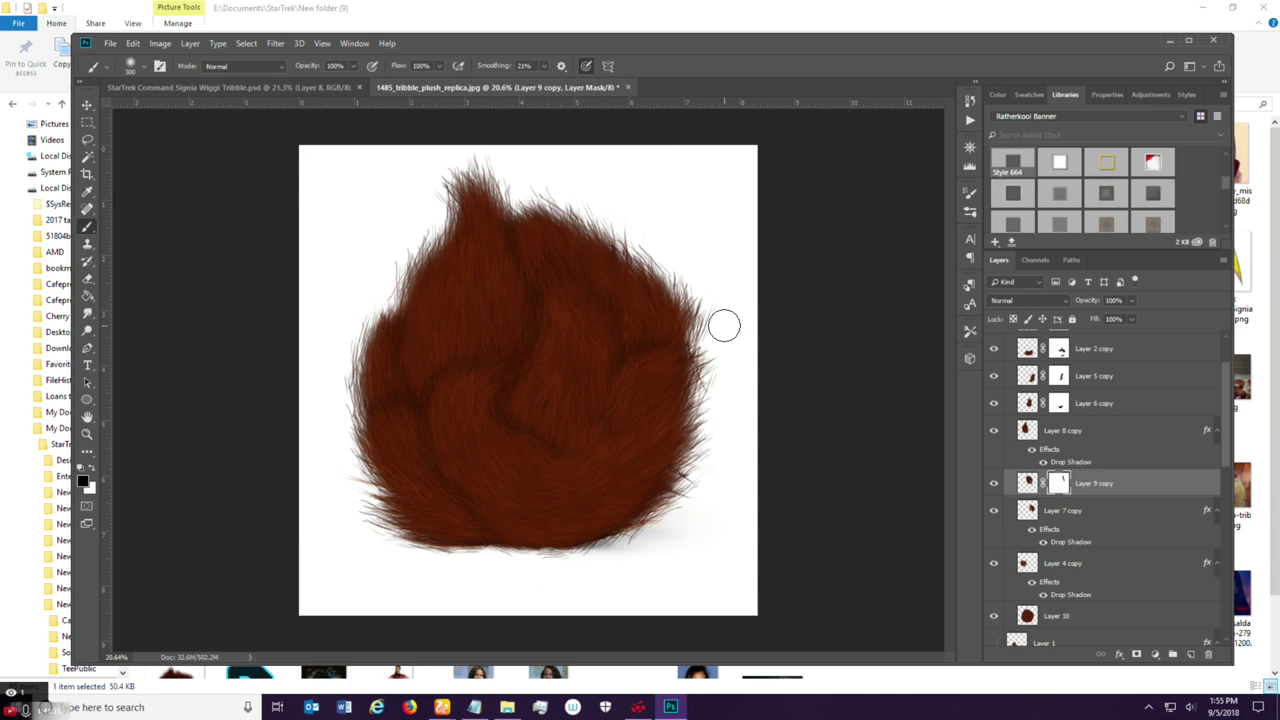
pyautogui.scroll(-1, 650, 390)
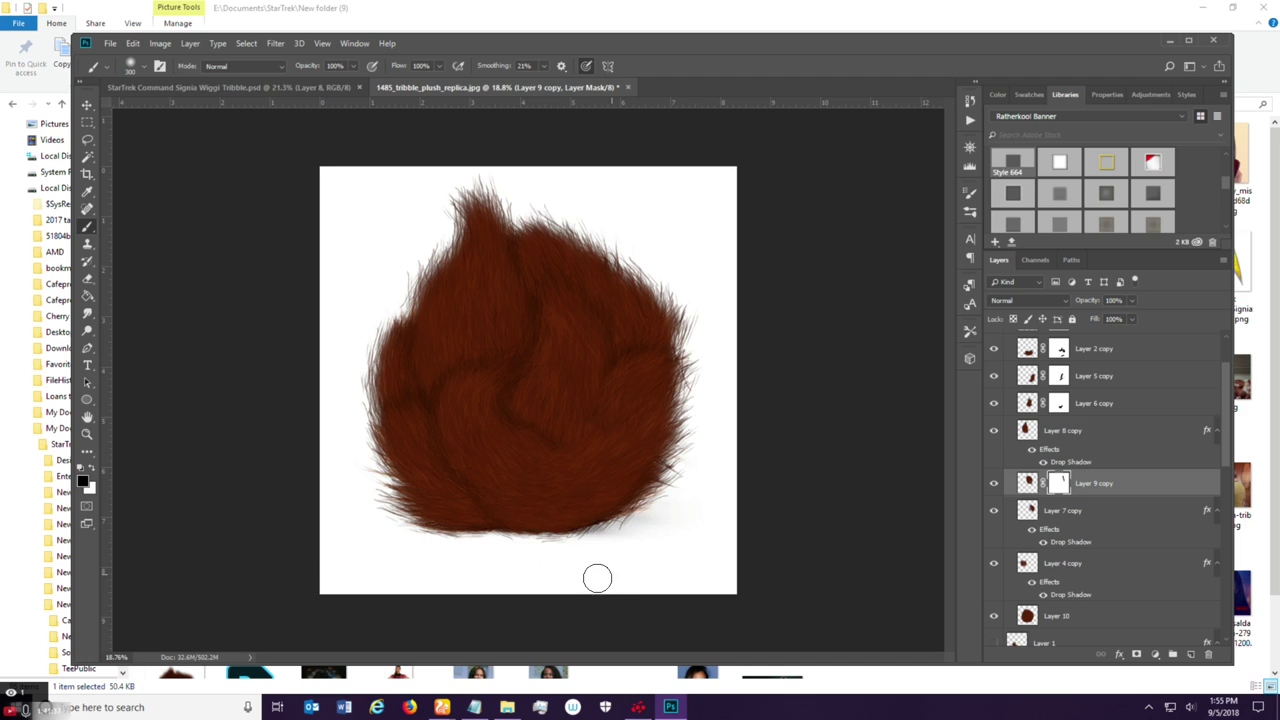
pyautogui.scroll(1, 493, 474)
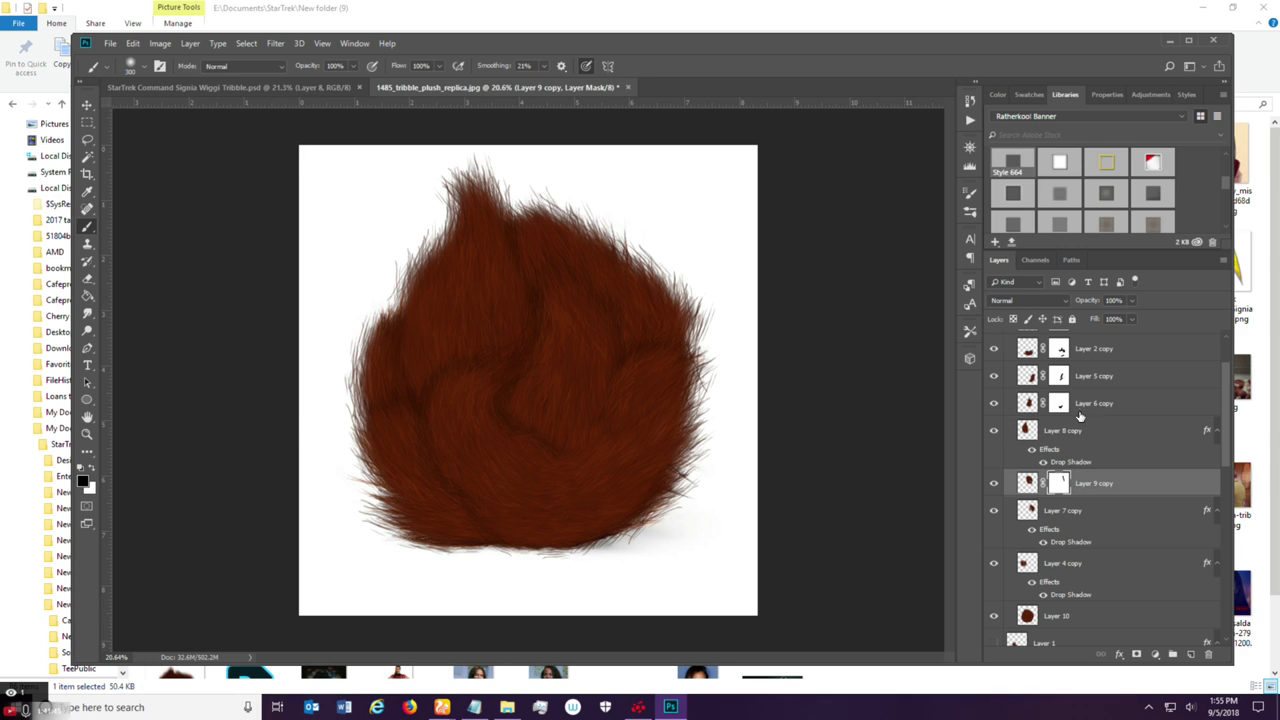
# Check the extents of Layer 8 copy and Layer 6 copy, and target Layer 6 copy's mask.
pyautogui.click(1027, 404)
pyautogui.click(994, 431)
pyautogui.click(994, 431)
pyautogui.click(995, 403)
pyautogui.click(995, 403)
pyautogui.click(995, 403)
pyautogui.click(995, 403)
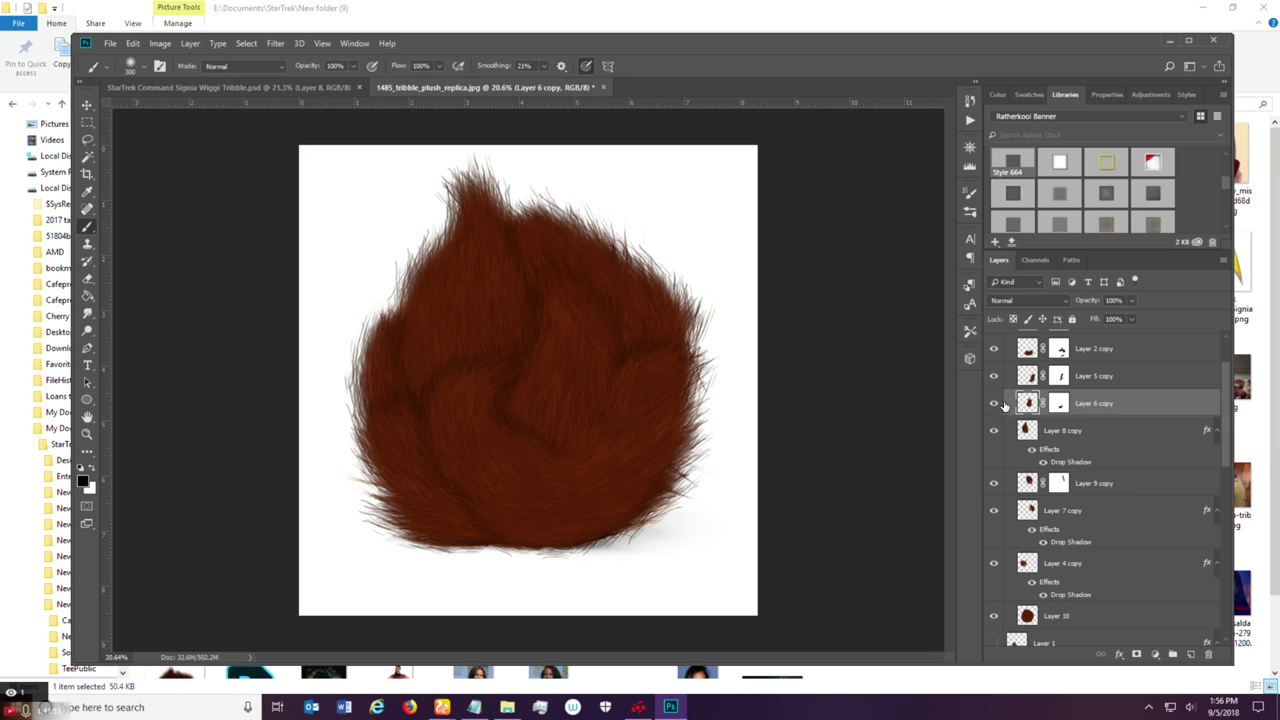
pyautogui.click(993, 405)
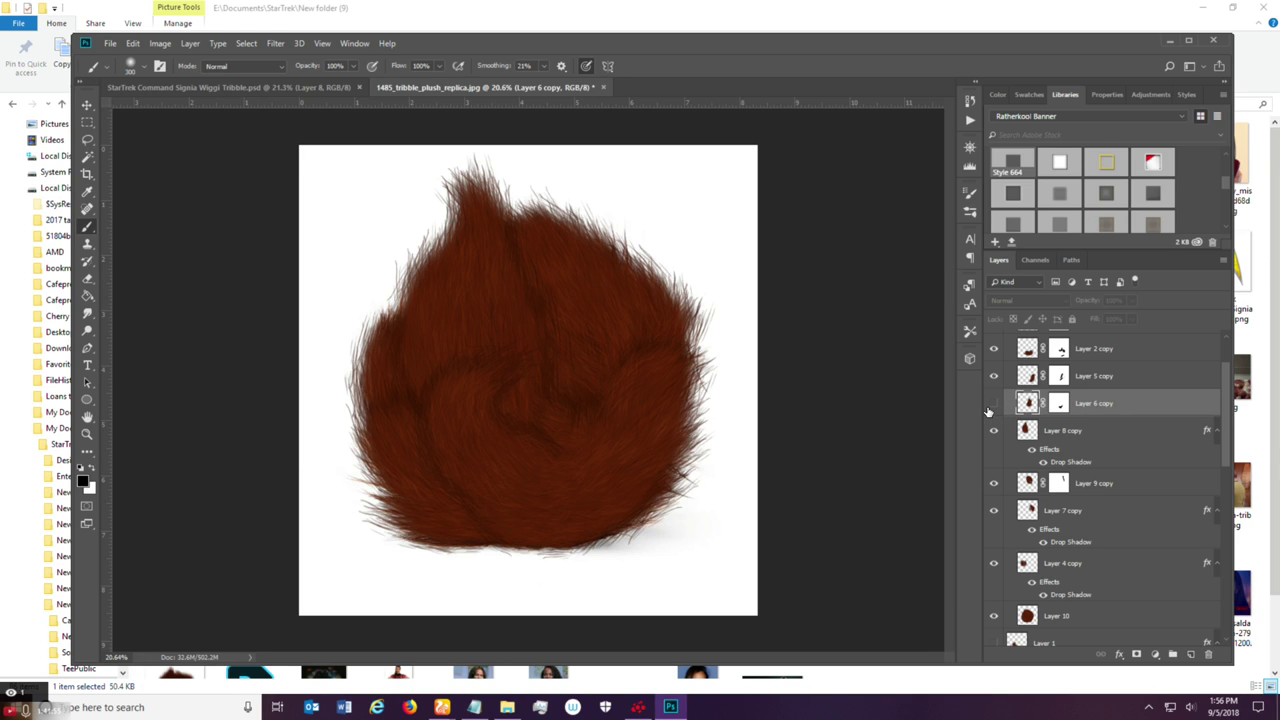
pyautogui.click(993, 404)
pyautogui.click(1060, 404)
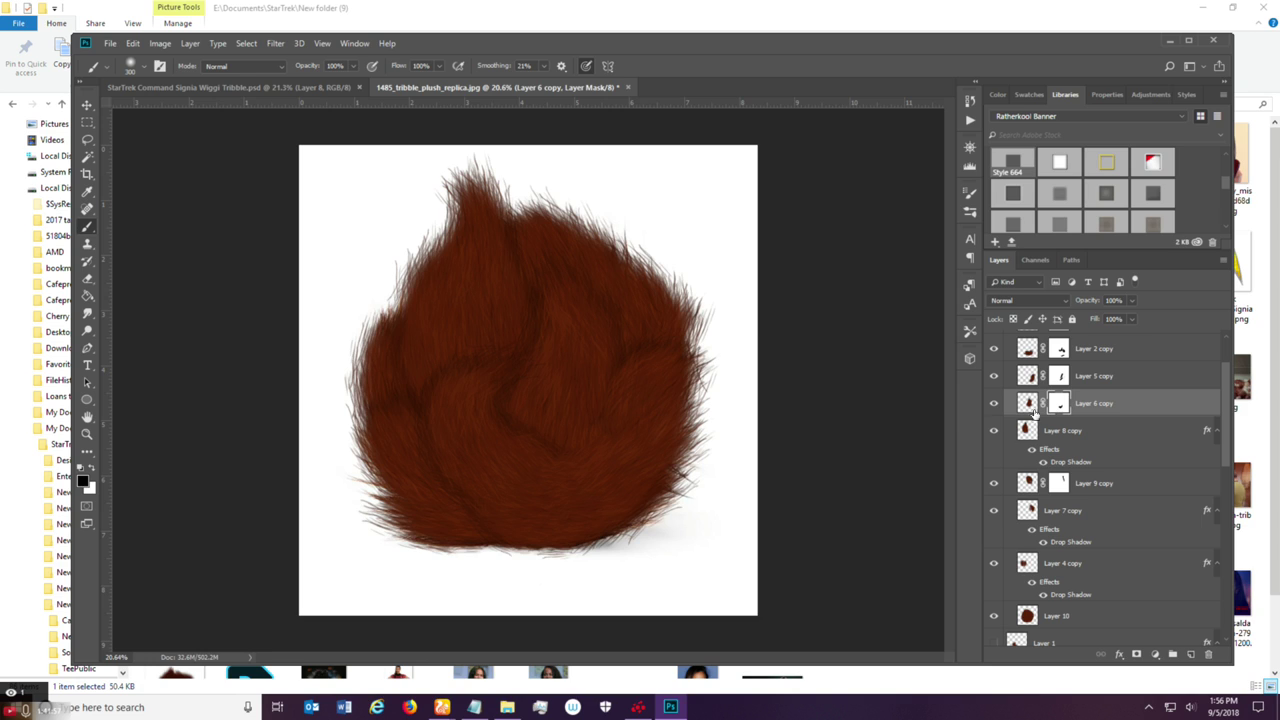
# Paint black with the soft brush on Layer 6 copy's mask along the section's left fur edge.
pyautogui.scroll(1, 470, 398)
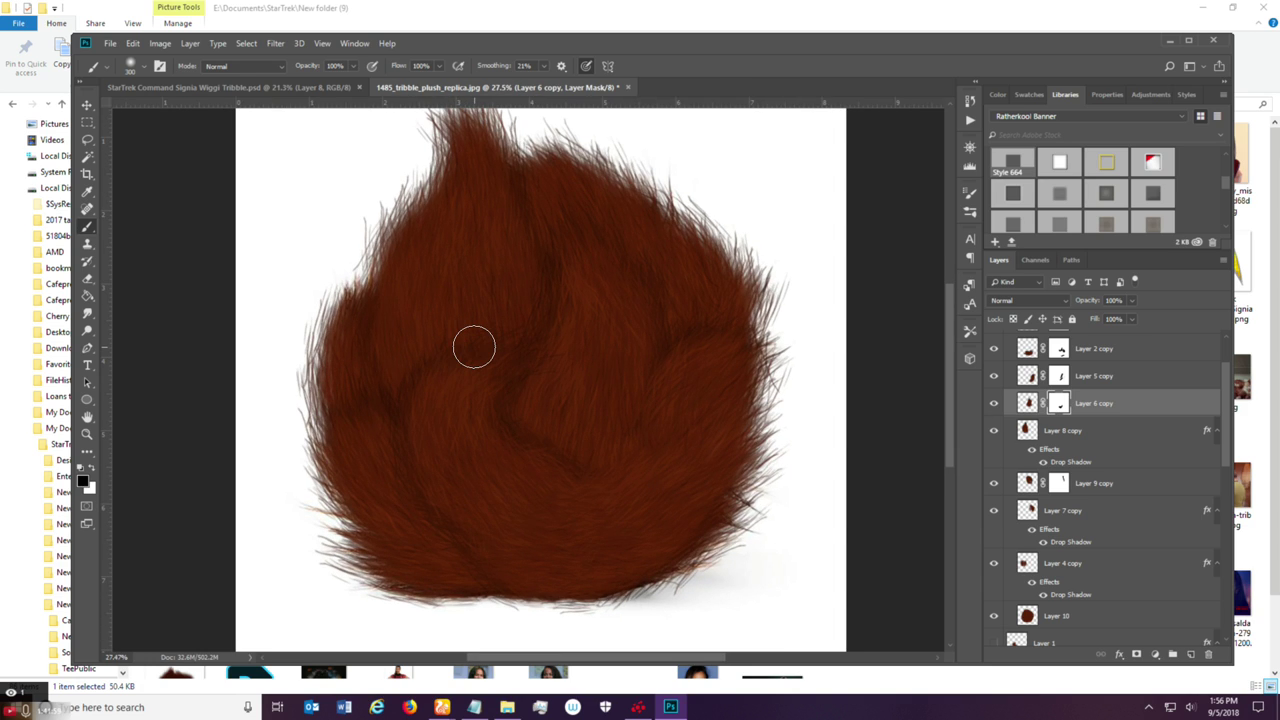
pyautogui.moveTo(474, 347)
pyautogui.mouseDown()
pyautogui.moveTo(521, 293)
pyautogui.moveTo(539, 302)
pyautogui.moveTo(537, 271)
pyautogui.moveTo(523, 330)
pyautogui.moveTo(535, 269)
pyautogui.moveTo(517, 345)
pyautogui.mouseUp()
pyautogui.scroll(-2, 508, 591)
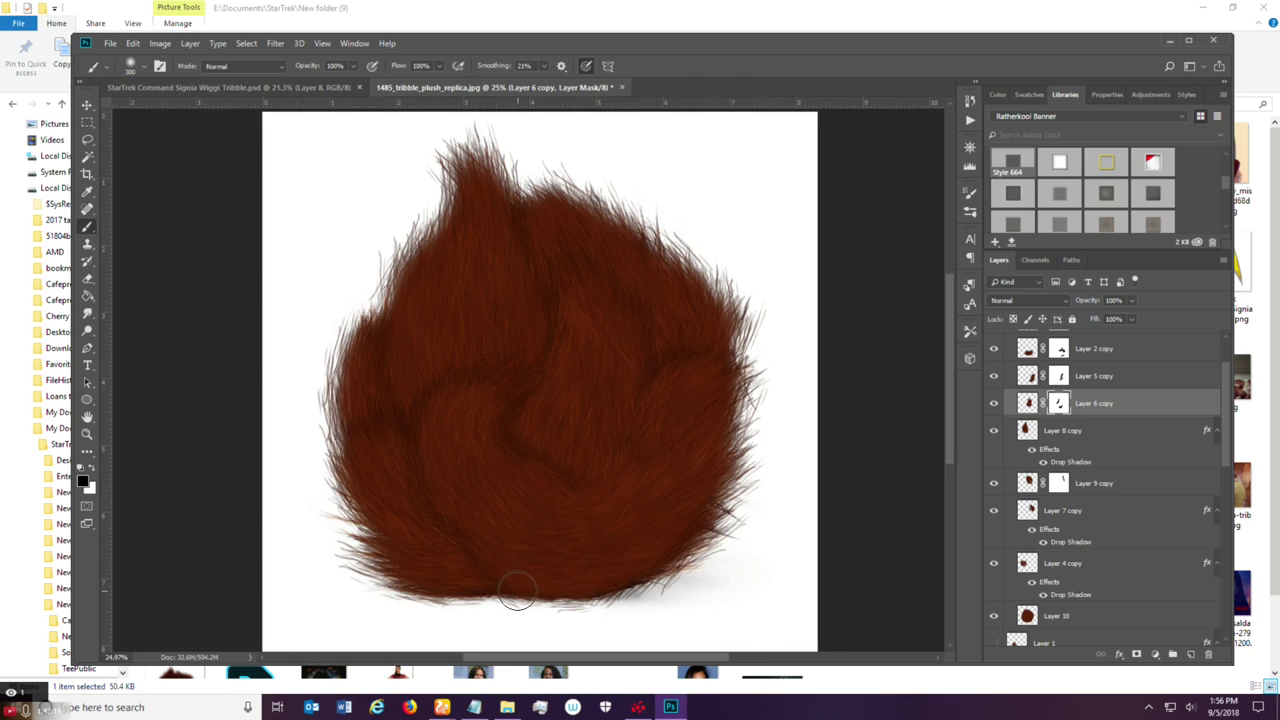
pyautogui.scroll(-1, 495, 589)
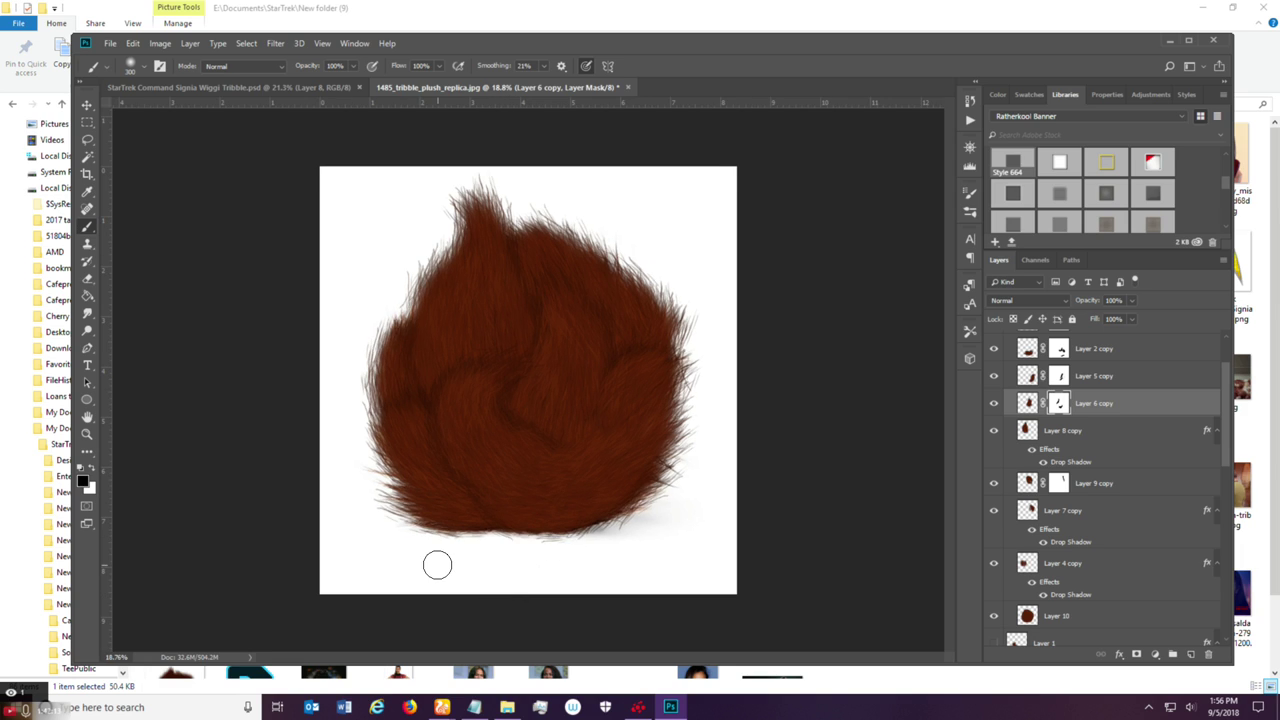
pyautogui.scroll(1, 473, 522)
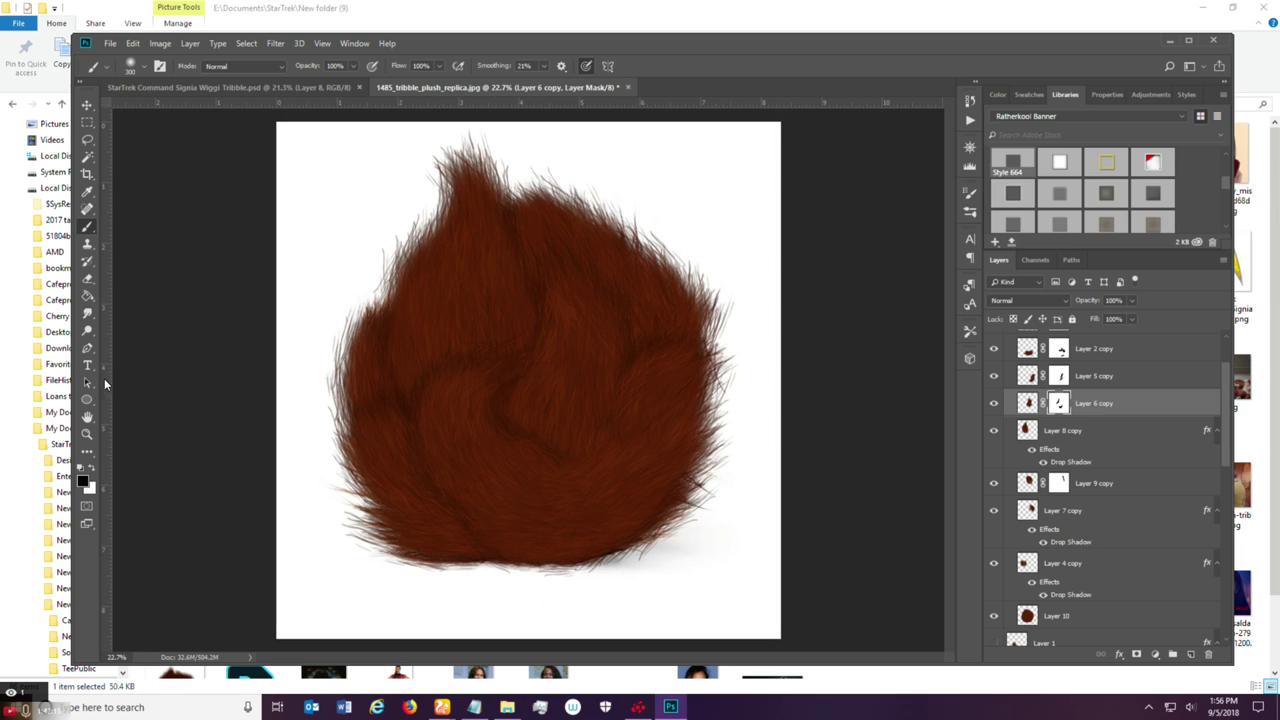
# Check the extents of Layer 7 copy and Layer 4 copy by toggling their visibility off and on.
pyautogui.click(88, 415)
pyautogui.scroll(-2, 1215, 541)
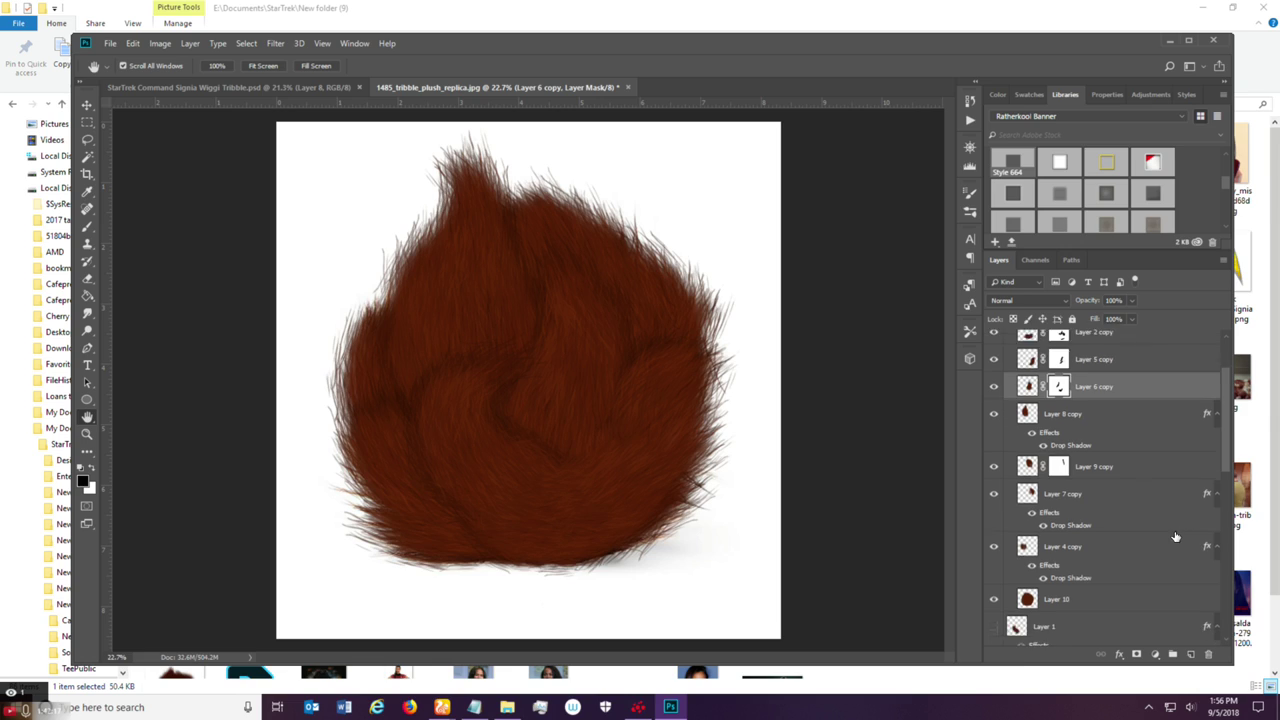
pyautogui.scroll(-1, 1160, 528)
pyautogui.click(1056, 438)
pyautogui.click(990, 430)
pyautogui.click(990, 430)
pyautogui.click(1081, 485)
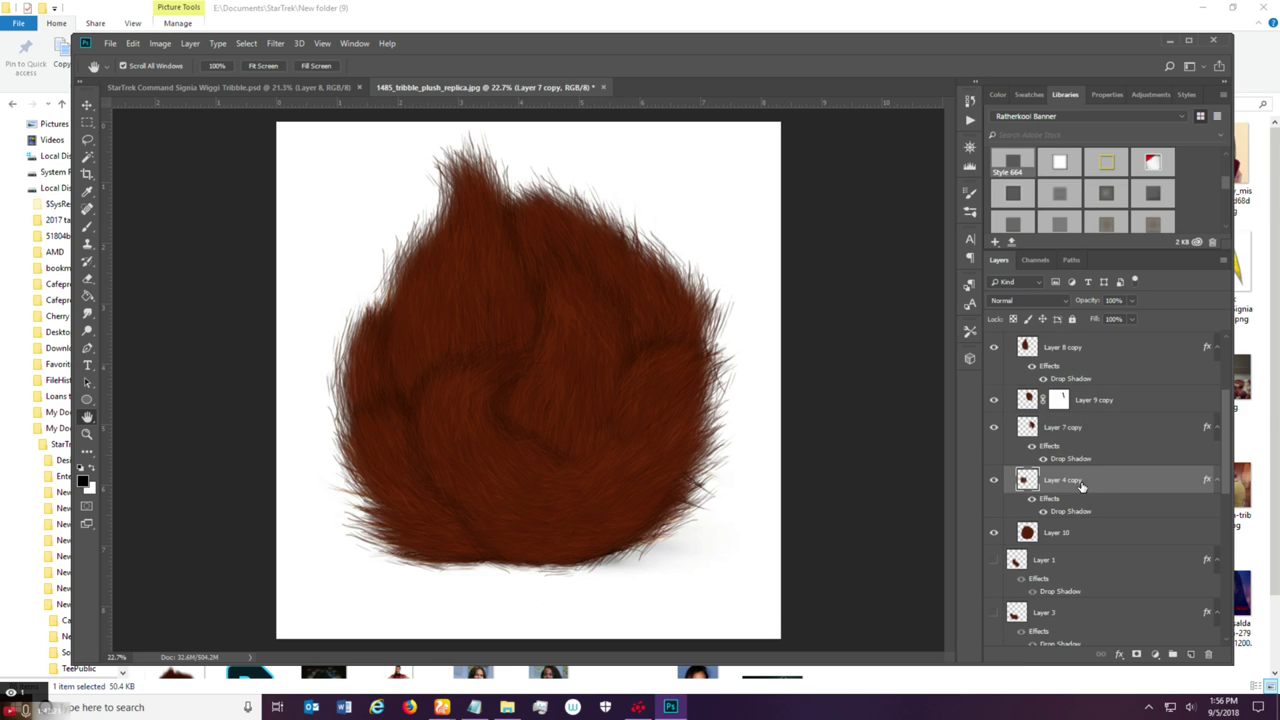
pyautogui.click(994, 481)
pyautogui.click(994, 481)
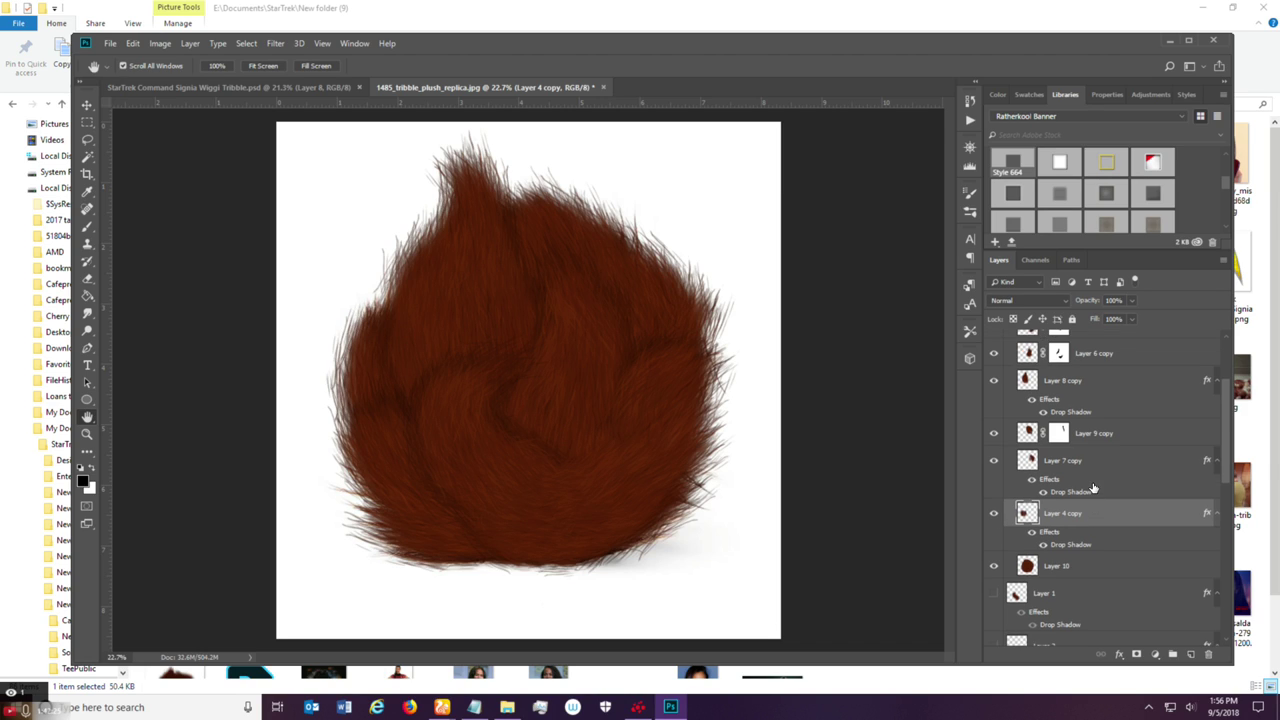
pyautogui.scroll(-1, 1093, 487)
pyautogui.scroll(3, 1093, 487)
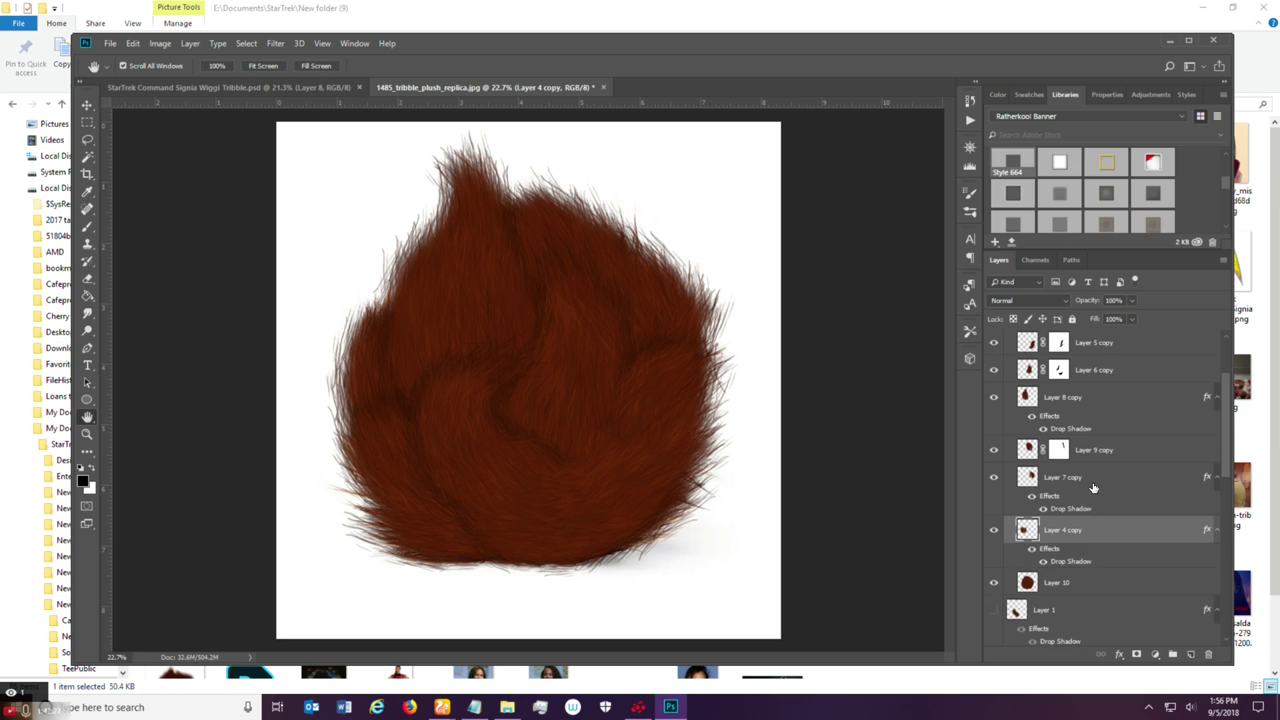
pyautogui.click(1115, 488)
pyautogui.click(995, 496)
pyautogui.click(995, 496)
# Check the extents of Layer 8 copy, Layer 9 copy and Layer 6 copy by toggling their visibility.
pyautogui.click(1096, 428)
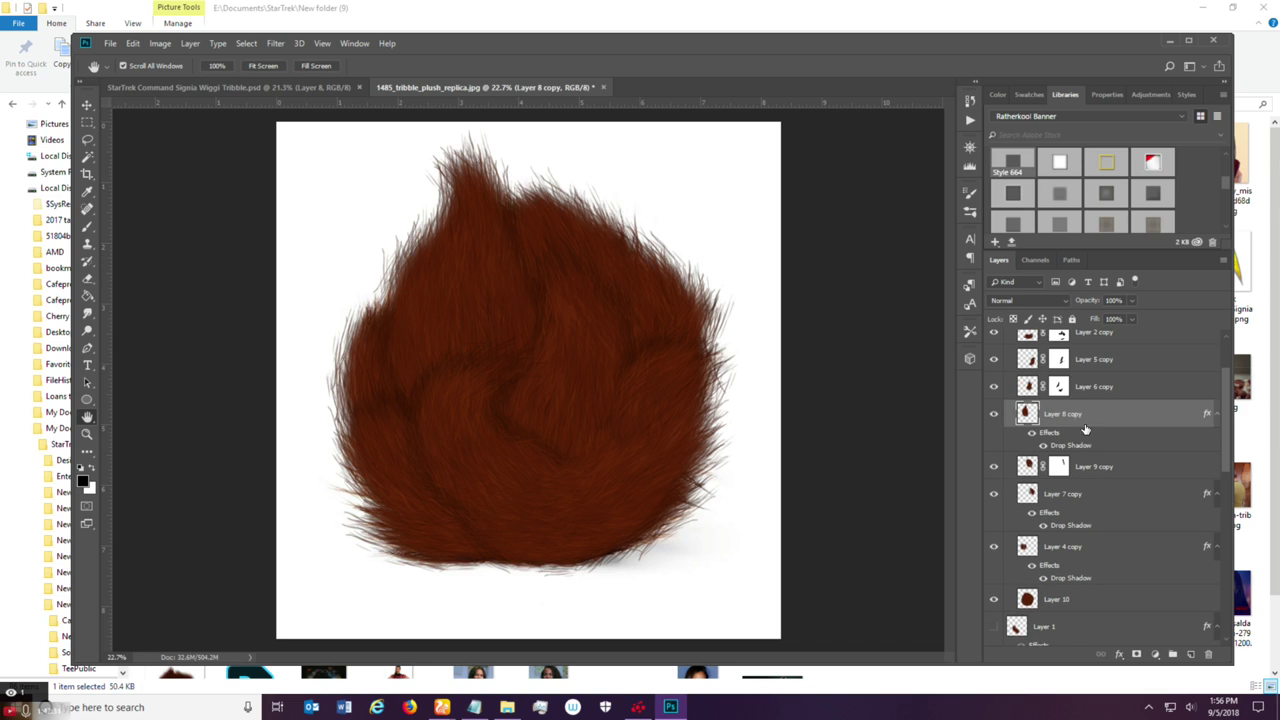
pyautogui.click(995, 416)
pyautogui.click(993, 415)
pyautogui.click(994, 414)
pyautogui.click(994, 414)
pyautogui.click(990, 415)
pyautogui.click(993, 414)
pyautogui.click(994, 467)
pyautogui.click(994, 467)
pyautogui.click(1085, 390)
pyautogui.click(994, 387)
pyautogui.click(994, 387)
# Check the extents of Layer 5 copy and Layer 2 copy by hiding and showing each layer.
pyautogui.scroll(2, 1140, 413)
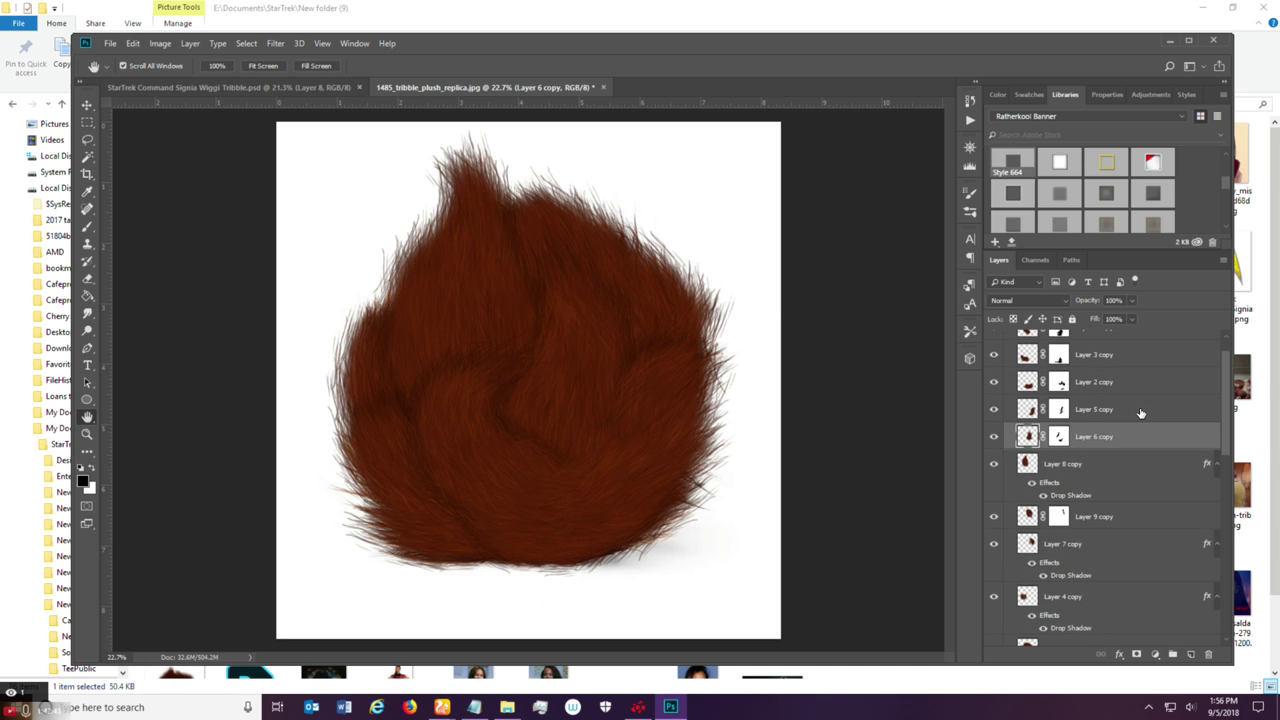
pyautogui.click(1085, 402)
pyautogui.click(995, 409)
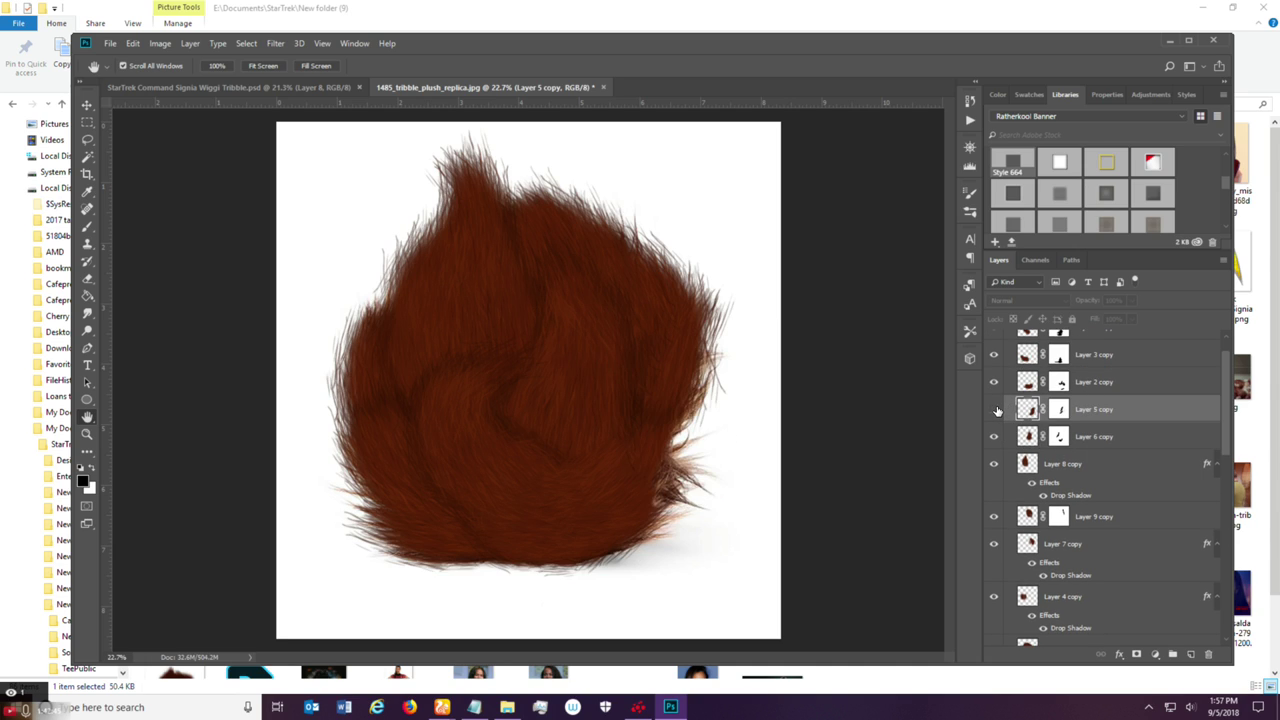
pyautogui.click(995, 409)
pyautogui.scroll(1, 1095, 433)
pyautogui.click(1090, 424)
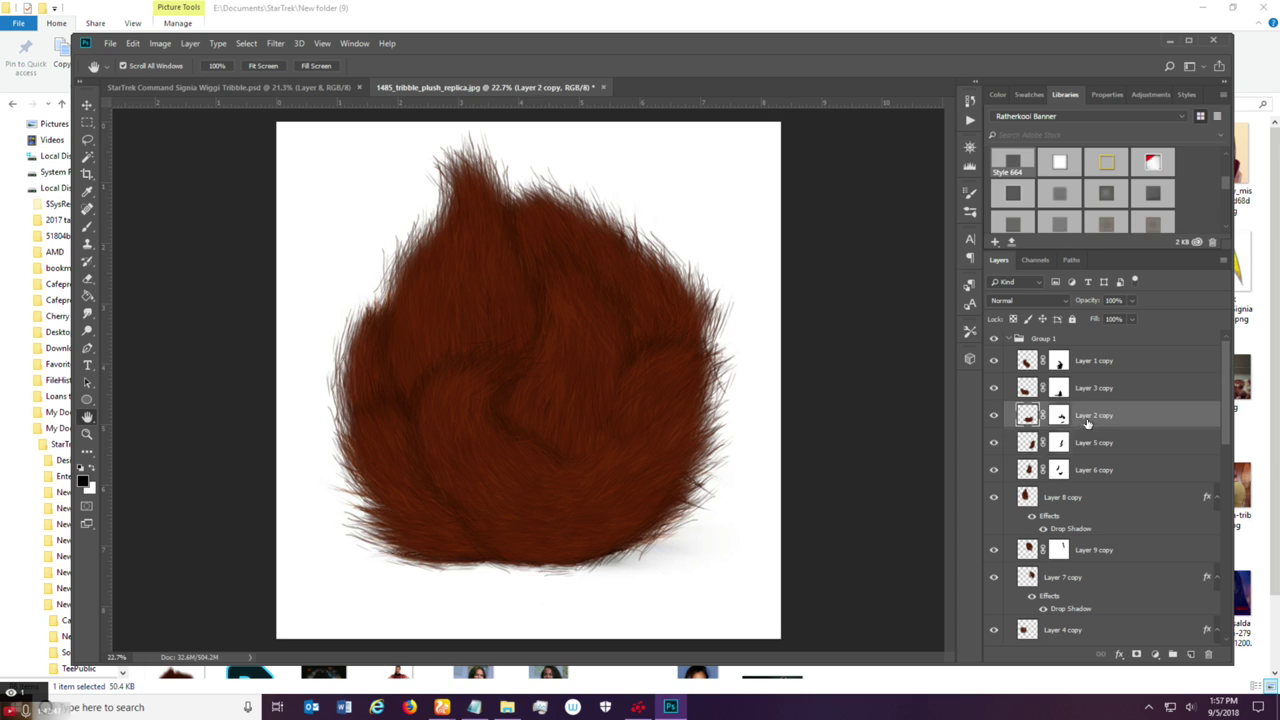
pyautogui.click(999, 416)
pyautogui.click(999, 416)
pyautogui.click(999, 416)
pyautogui.click(999, 416)
pyautogui.click(999, 416)
pyautogui.click(999, 416)
# Recheck which fur areas Layer 4 copy and Layer 7 copy cover by hiding and showing them.
pyautogui.scroll(-3, 1099, 497)
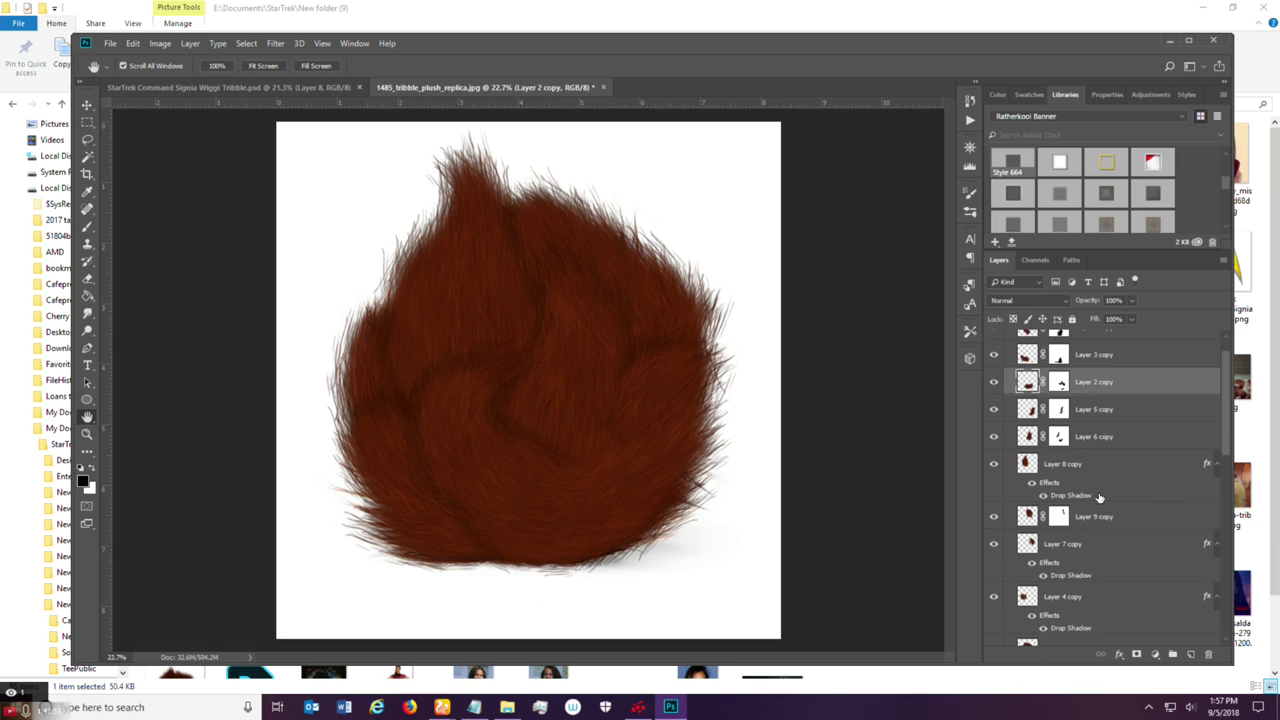
pyautogui.scroll(-1, 1099, 497)
pyautogui.click(1082, 529)
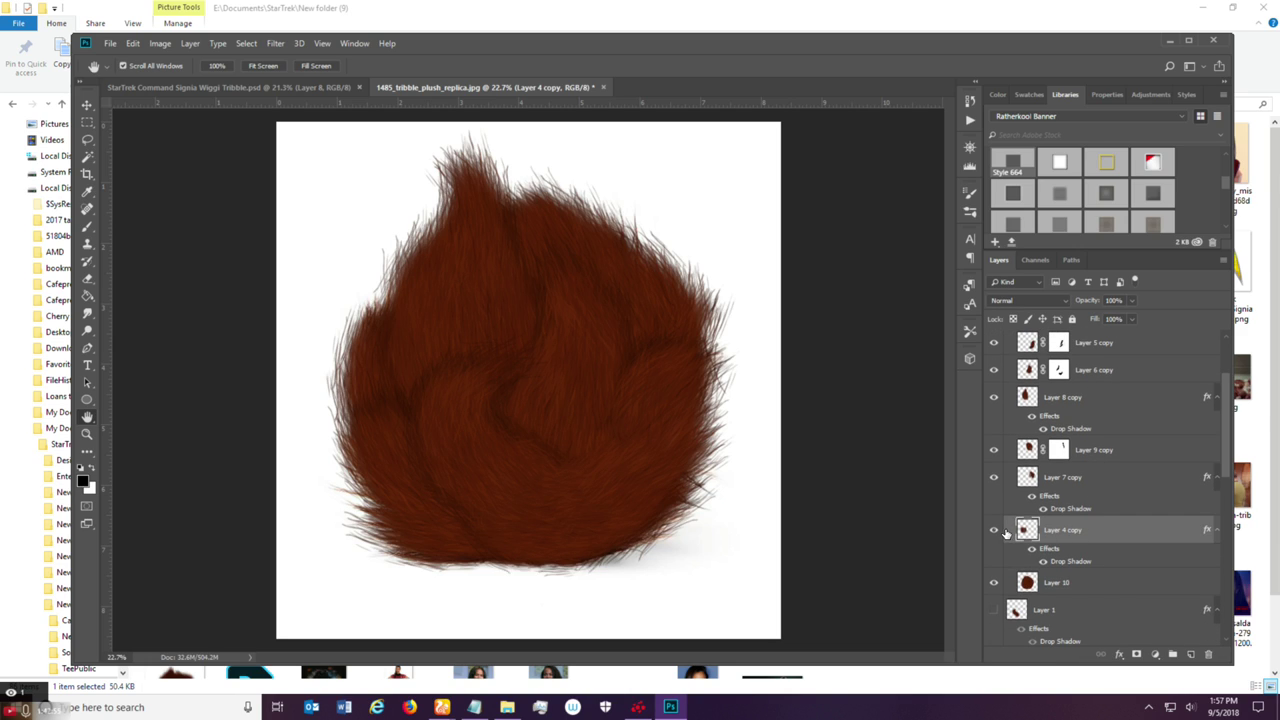
pyautogui.click(996, 531)
pyautogui.click(996, 531)
pyautogui.click(996, 531)
pyautogui.click(996, 531)
pyautogui.click(996, 480)
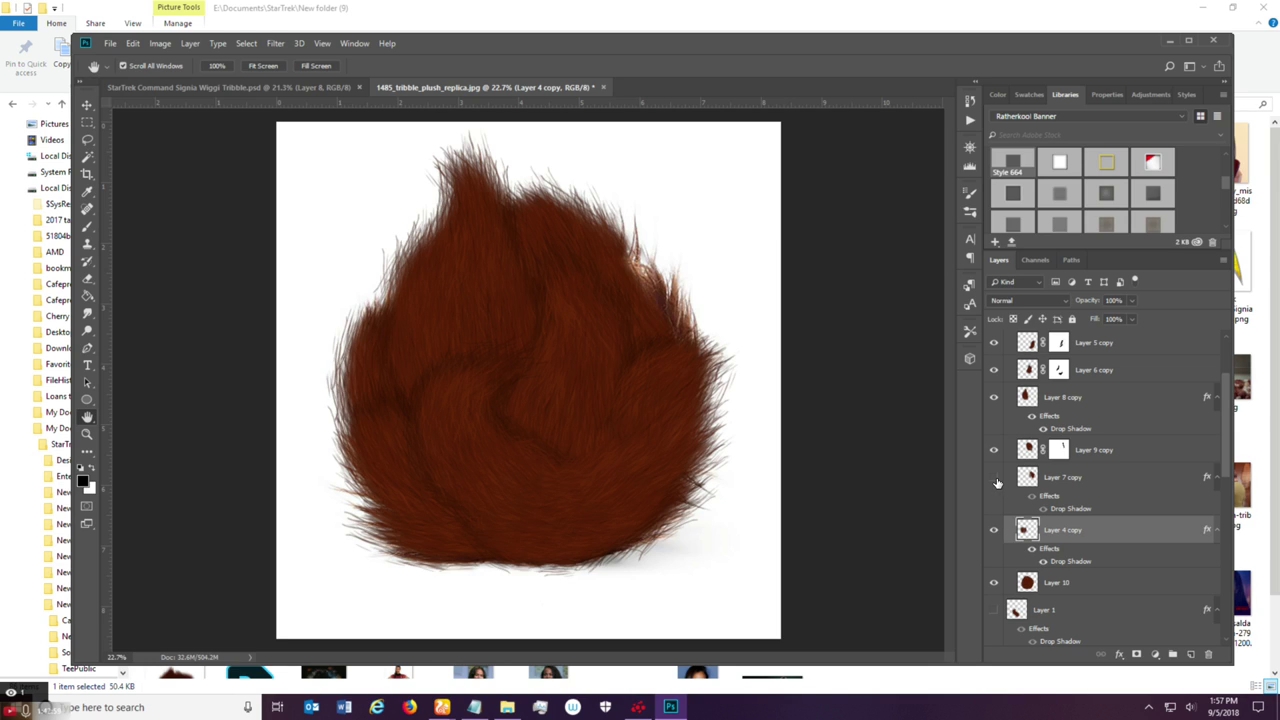
pyautogui.click(995, 479)
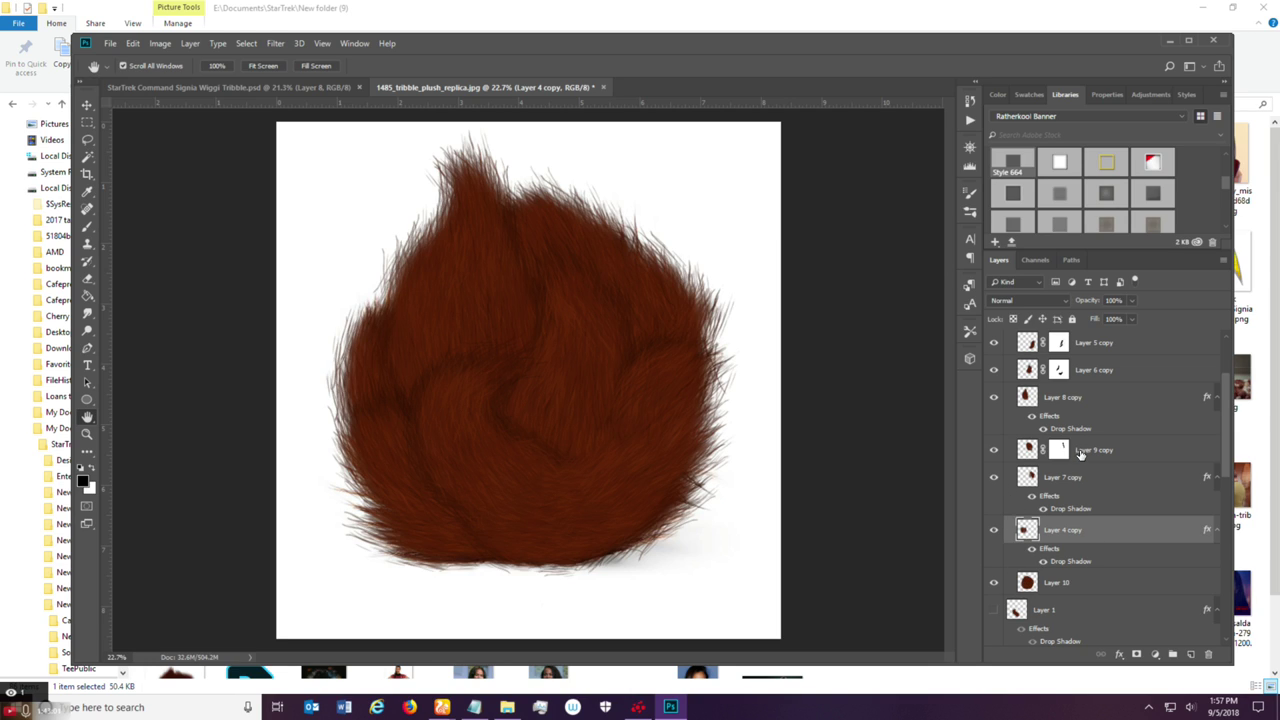
# Check the extent of Layer 8 copy and rasterize its layer style.
pyautogui.click(1080, 452)
pyautogui.click(1060, 404)
pyautogui.click(994, 398)
pyautogui.click(994, 398)
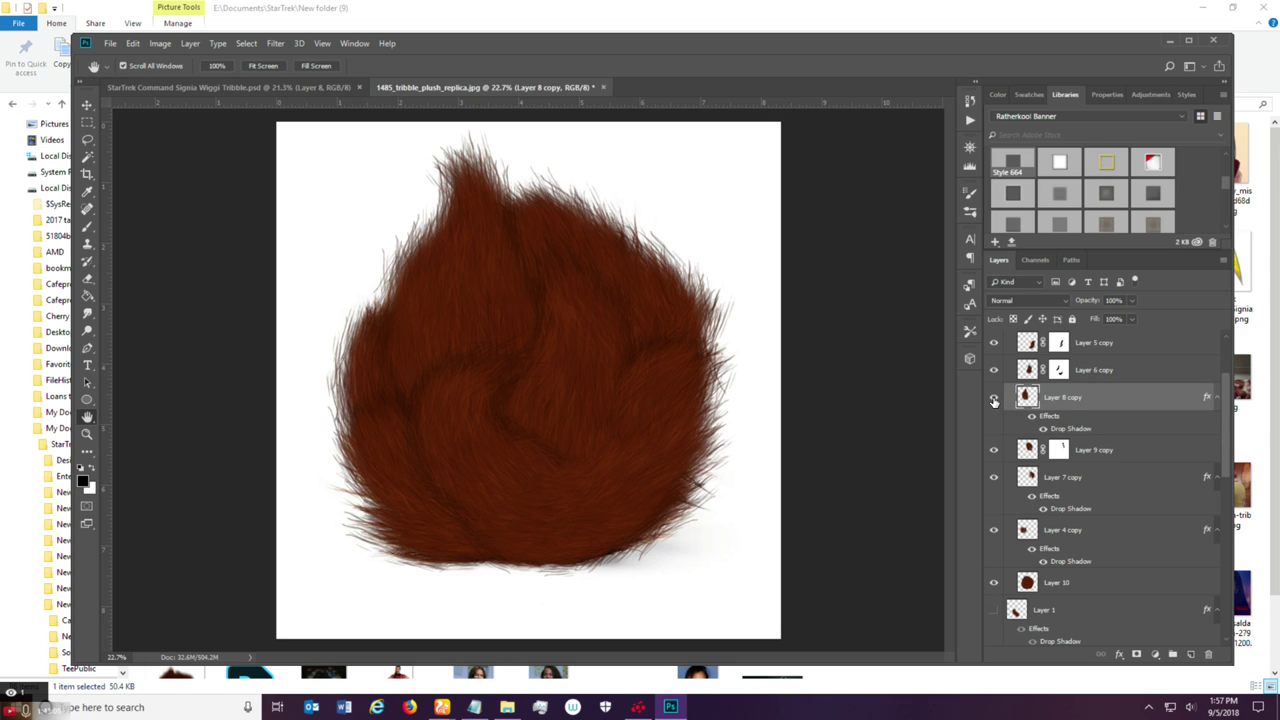
pyautogui.rightClick(1098, 396)
pyautogui.click(1137, 345)
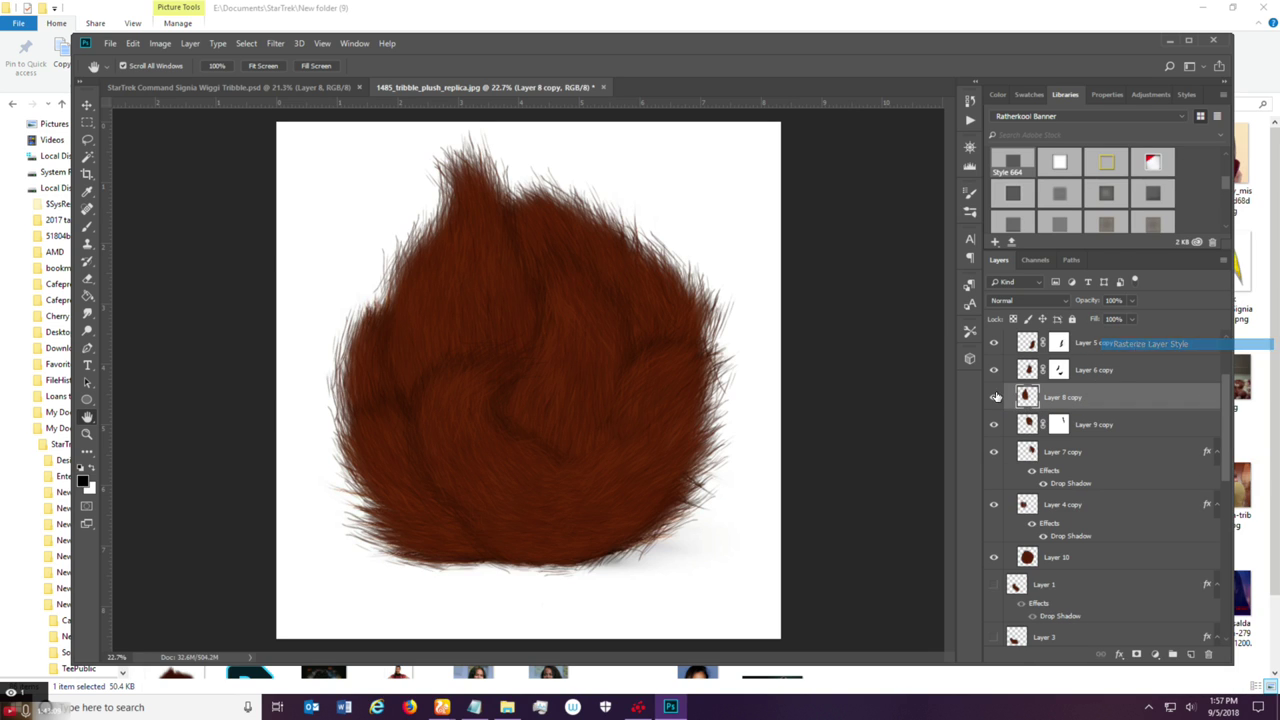
# Add a Reveal All layer mask to Layer 8 copy and paint black with the soft brush along its lower fur edge.
pyautogui.click(160, 44)
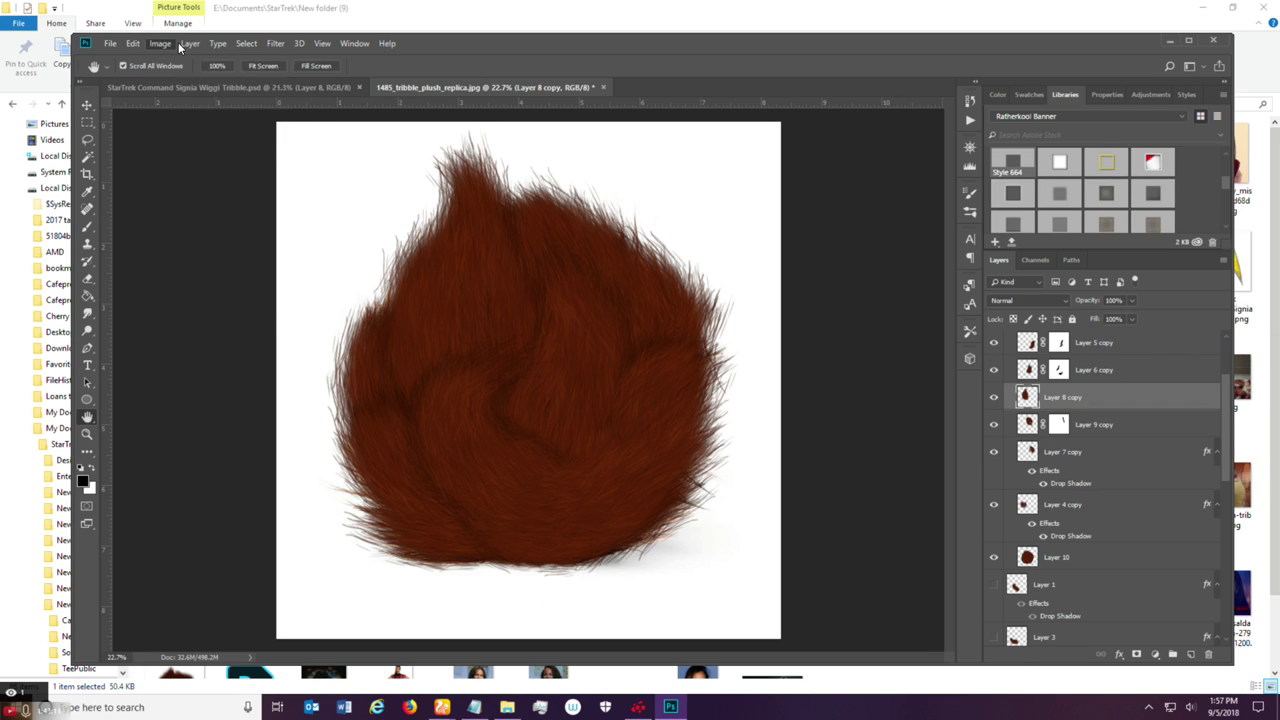
pyautogui.moveTo(190, 45)
pyautogui.moveTo(312, 252)
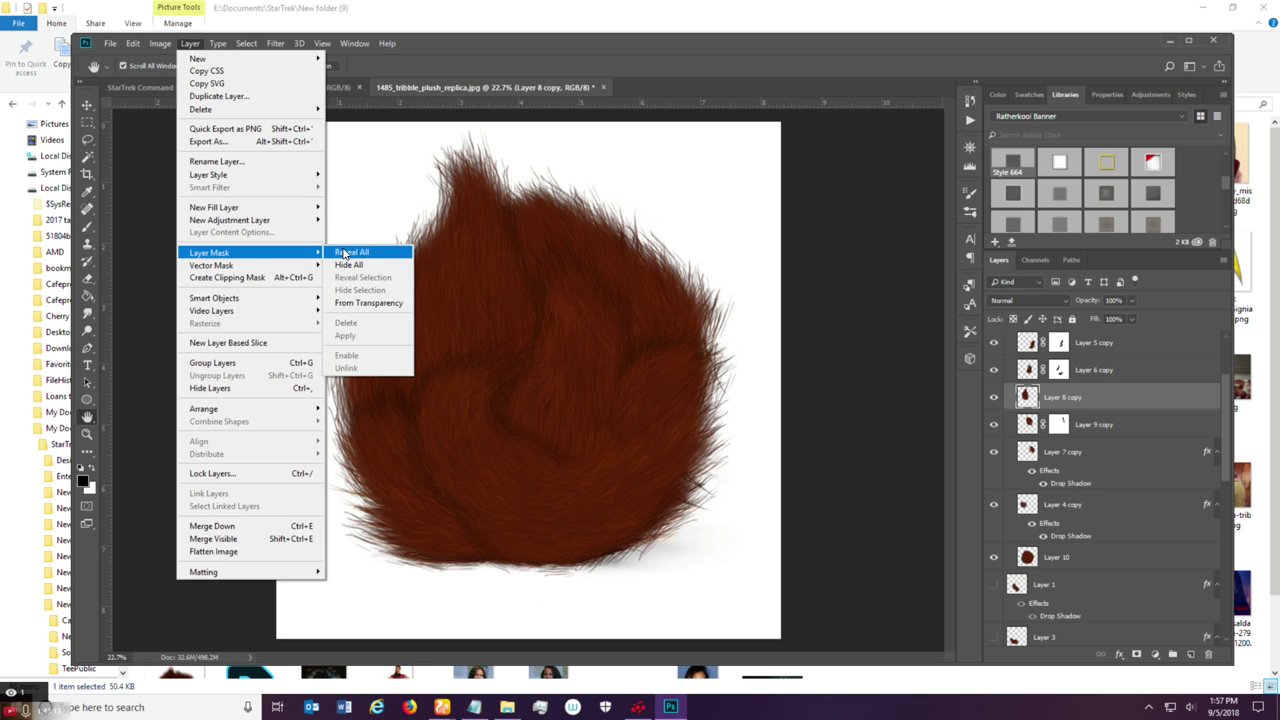
pyautogui.click(352, 252)
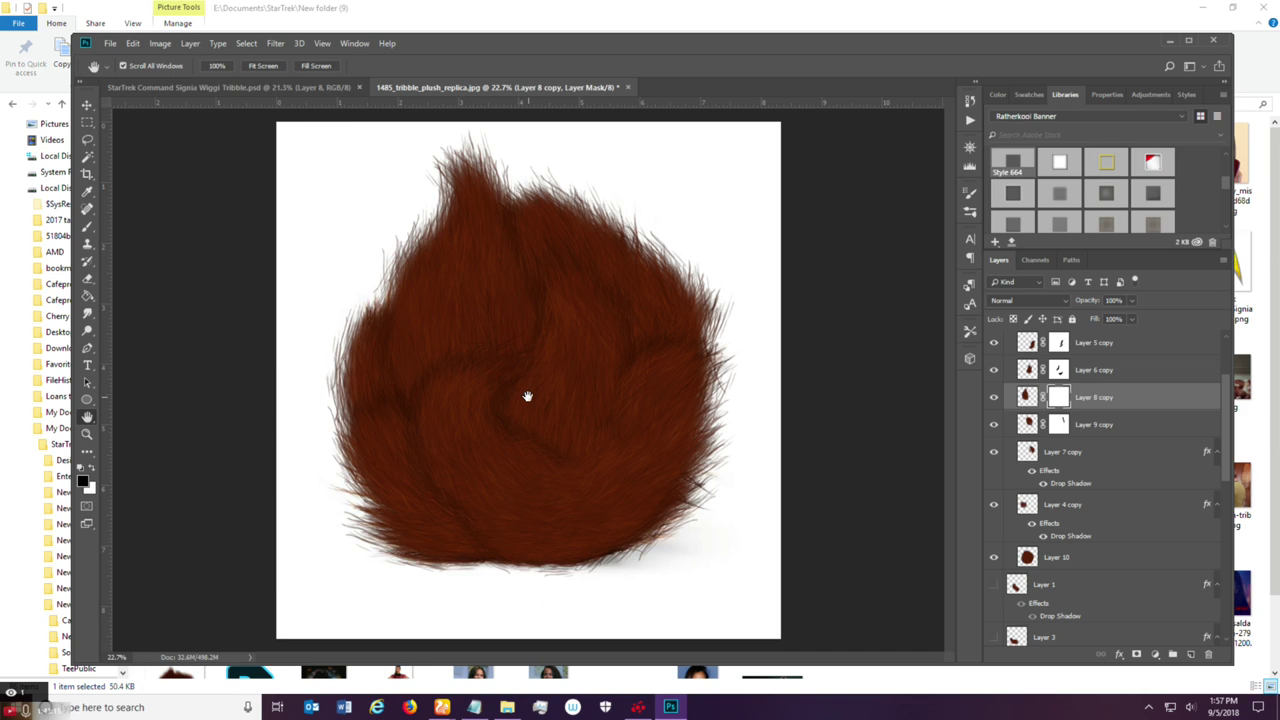
pyautogui.press('b')
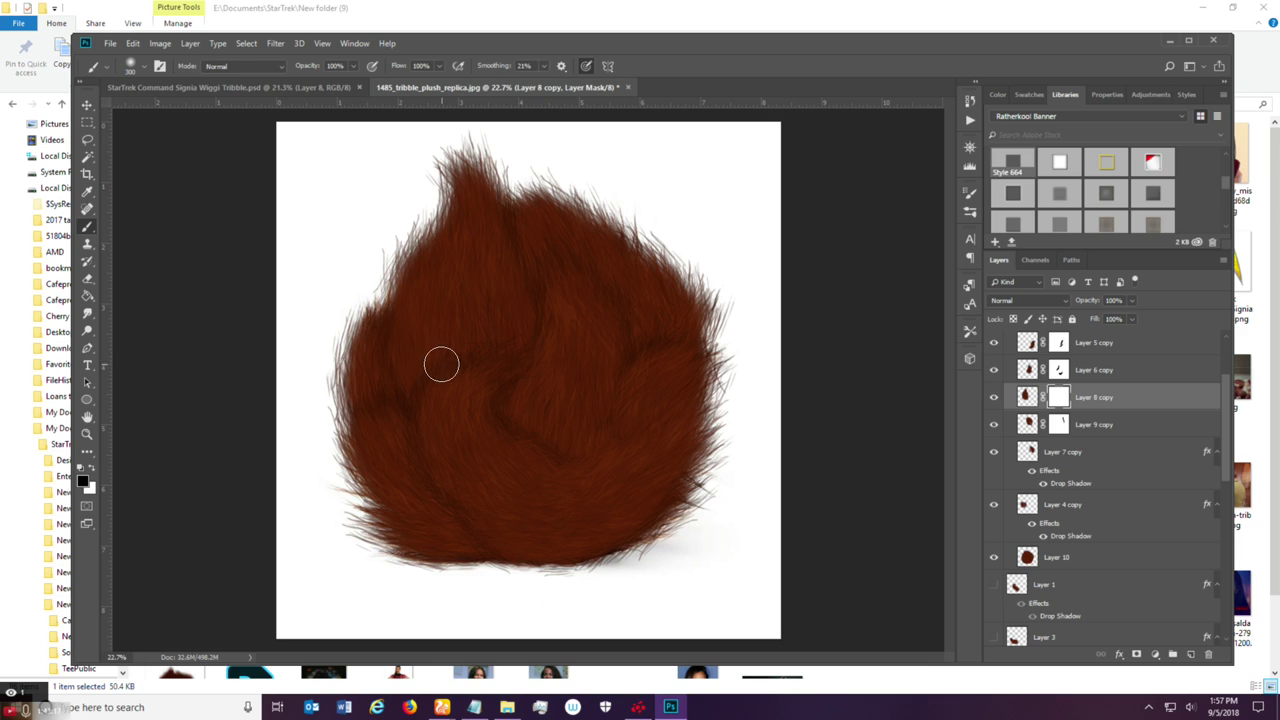
pyautogui.moveTo(387, 385)
pyautogui.mouseDown()
pyautogui.moveTo(405, 413)
pyautogui.moveTo(384, 350)
pyautogui.moveTo(384, 373)
pyautogui.moveTo(383, 297)
pyautogui.moveTo(378, 329)
pyautogui.moveTo(392, 231)
pyautogui.moveTo(409, 233)
pyautogui.moveTo(376, 283)
pyautogui.moveTo(415, 207)
pyautogui.moveTo(390, 238)
pyautogui.moveTo(395, 220)
pyautogui.moveTo(376, 271)
pyautogui.moveTo(382, 229)
pyautogui.moveTo(402, 208)
pyautogui.moveTo(394, 274)
pyautogui.moveTo(369, 292)
pyautogui.moveTo(392, 209)
pyautogui.moveTo(437, 177)
pyautogui.moveTo(528, 157)
pyautogui.moveTo(546, 160)
pyautogui.moveTo(518, 307)
pyautogui.mouseUp()
pyautogui.scroll(-1, 434, 491)
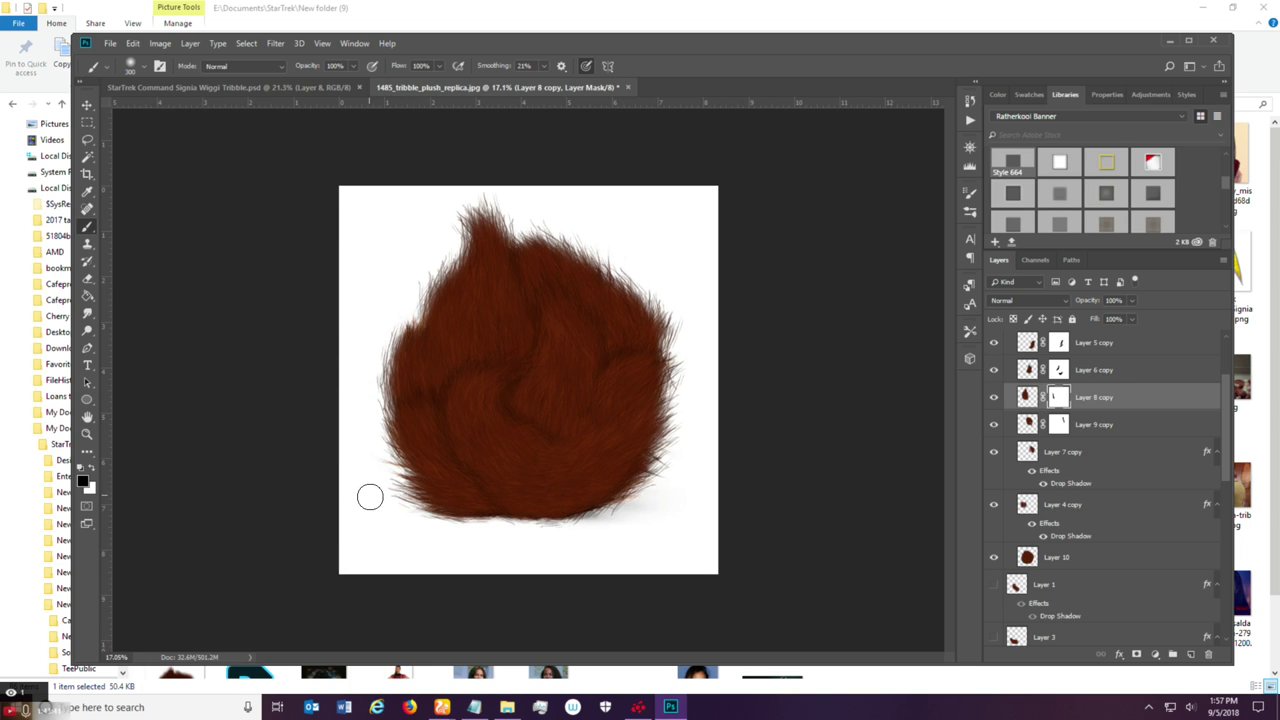
# Save the document as a Photoshop file named Tribble Ragged in New folder (9).
pyautogui.click(111, 44)
pyautogui.click(120, 179)
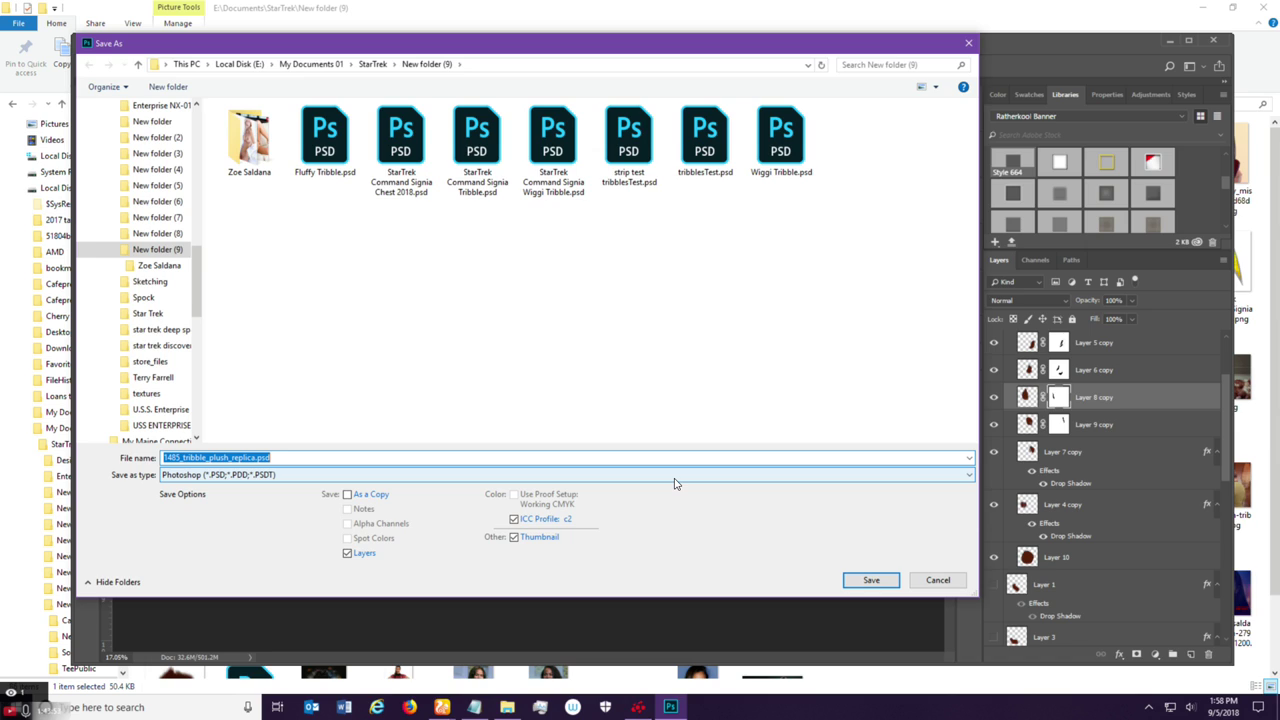
pyautogui.write('Tribble Ragged')
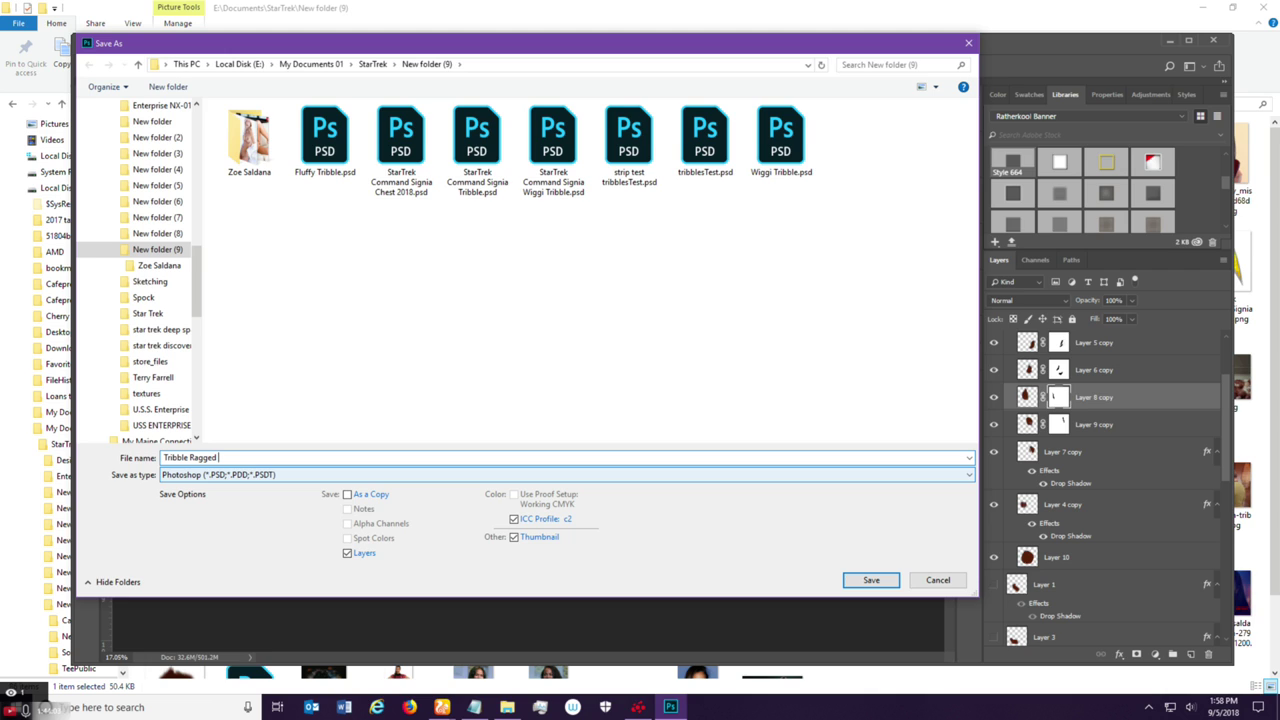
pyautogui.press('Return')
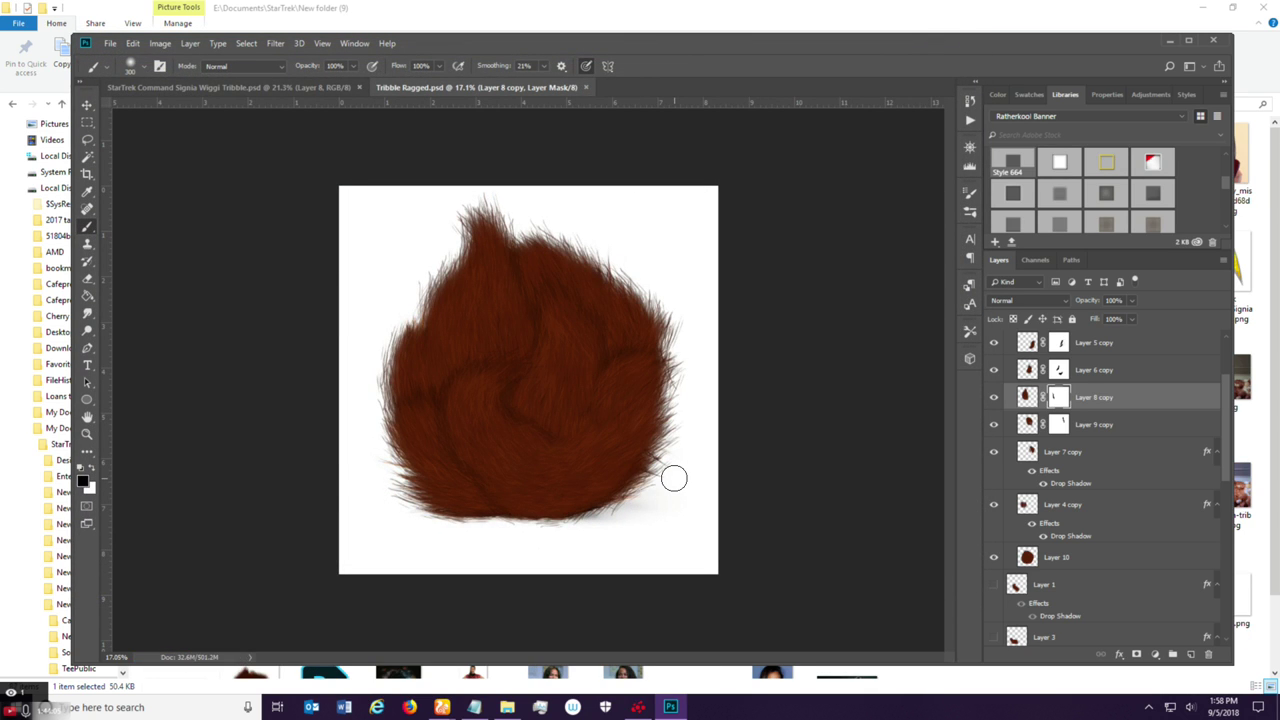
# Add a new empty layer above Layer 1 copy in Group 1.
pyautogui.click(87, 414)
pyautogui.scroll(-1, 474, 577)
pyautogui.scroll(2, 543, 486)
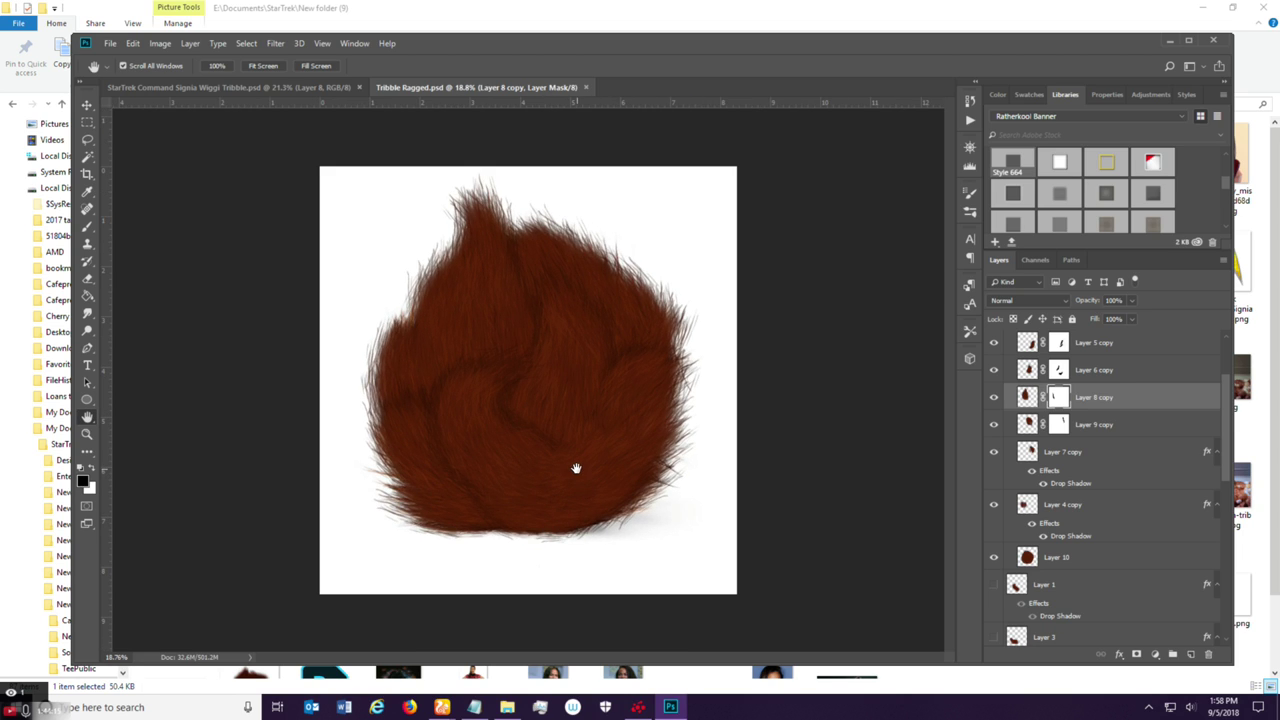
pyautogui.scroll(2, 1138, 429)
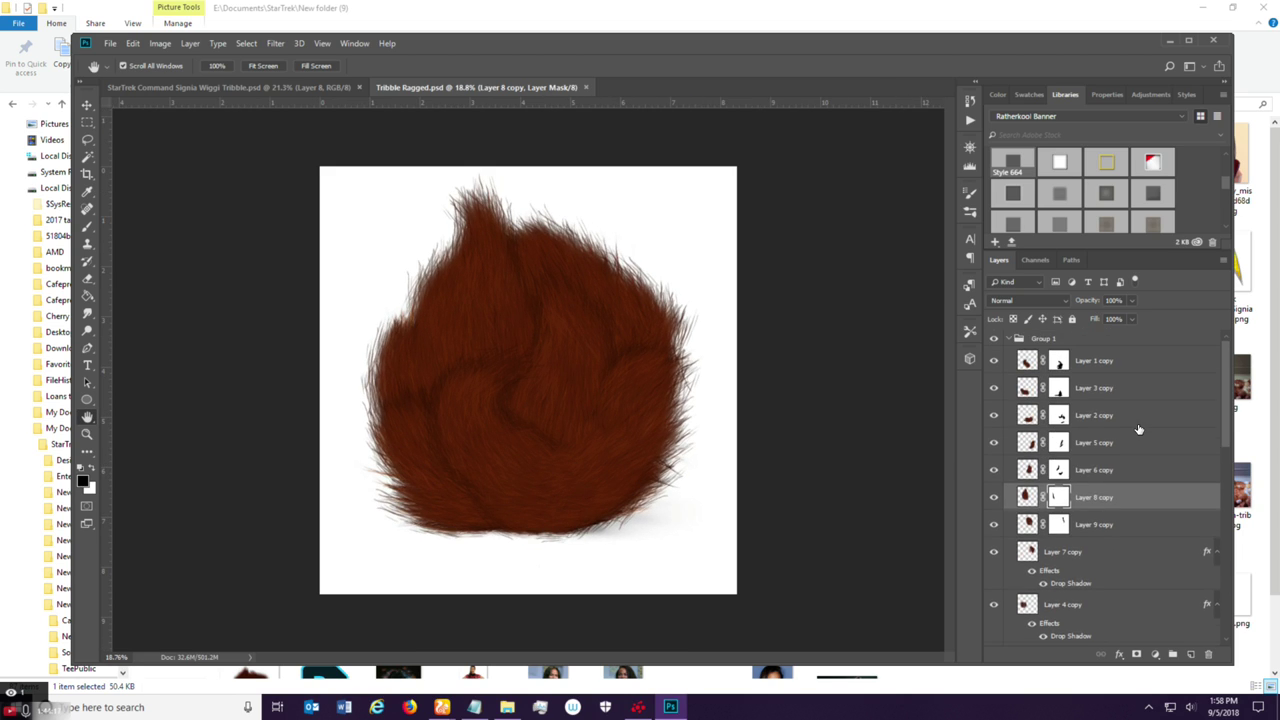
pyautogui.click(1107, 360)
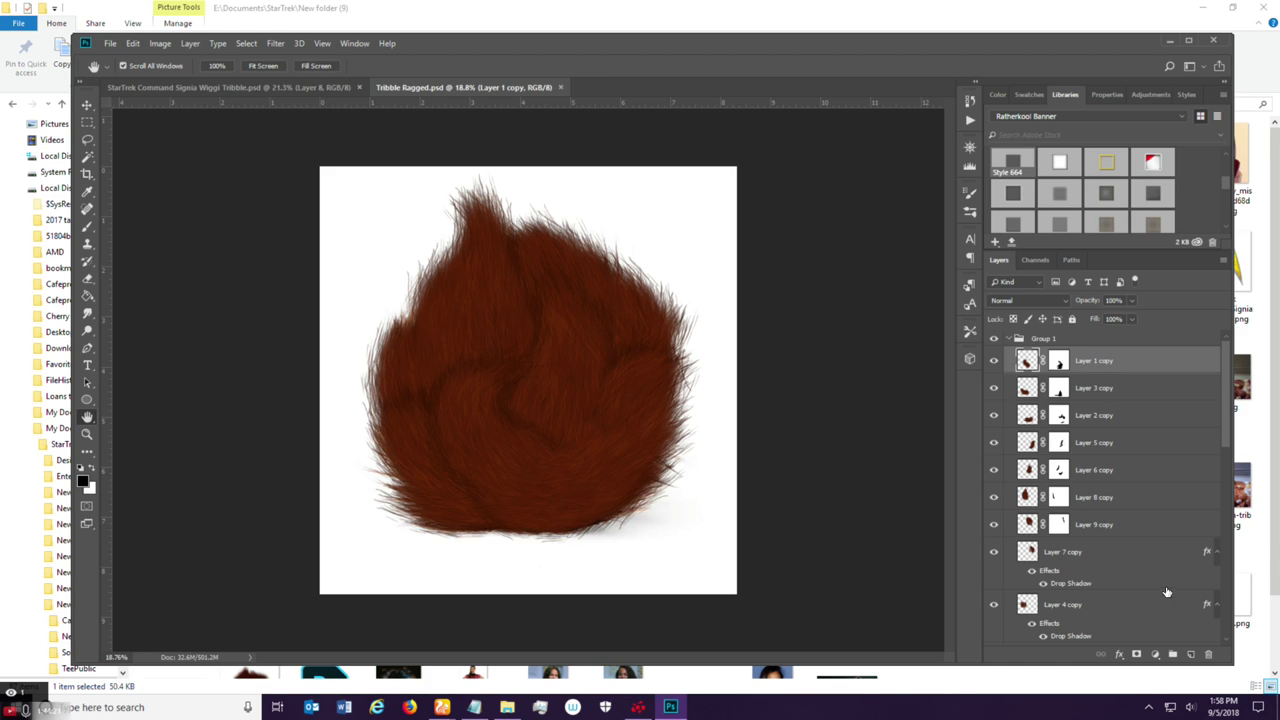
pyautogui.click(1190, 654)
pyautogui.scroll(2, 554, 514)
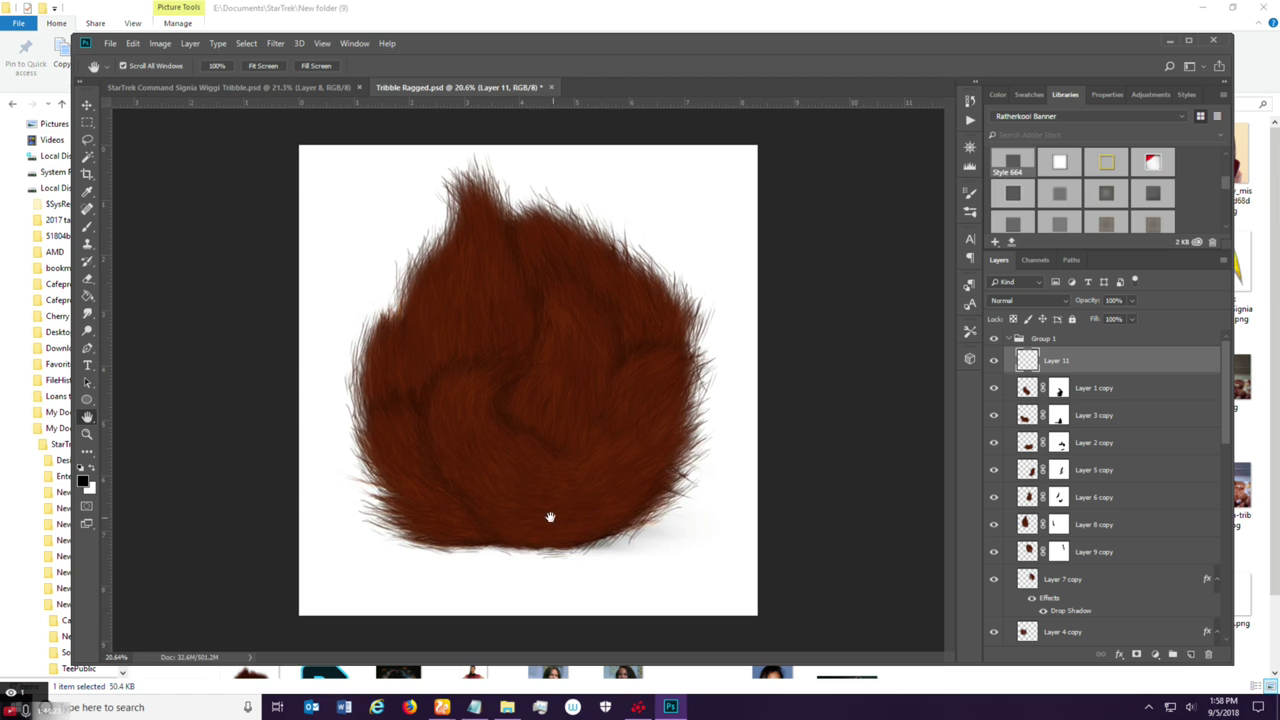
pyautogui.scroll(1, 516, 532)
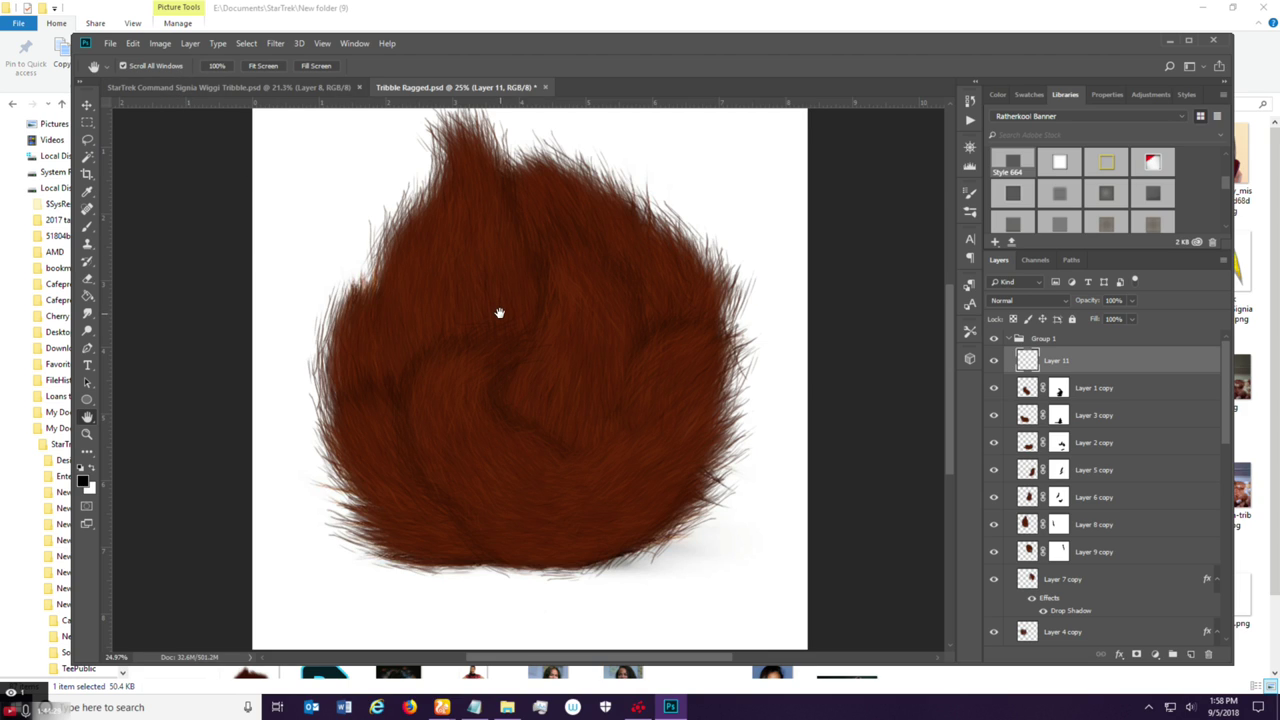
# Choose a sampled hair brush preset for painting fur on the new layer.
pyautogui.press('b')
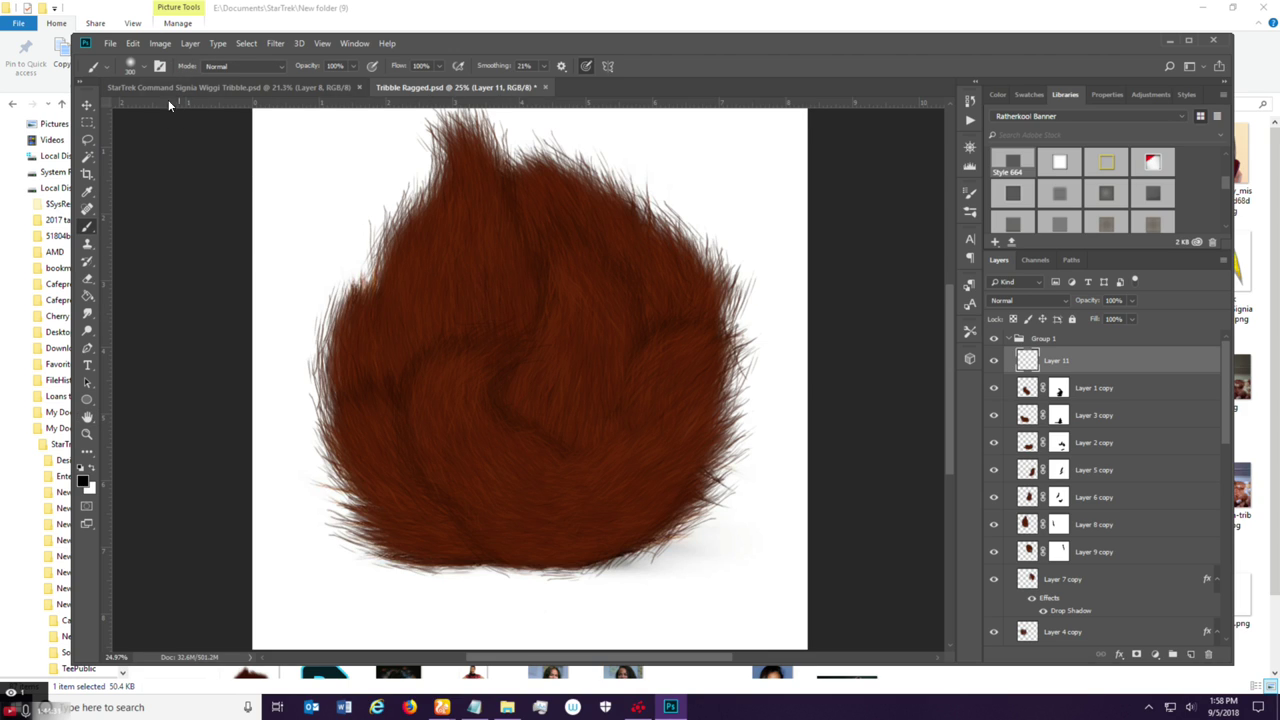
pyautogui.click(141, 68)
pyautogui.moveTo(383, 260); pyautogui.dragTo(380, 485)
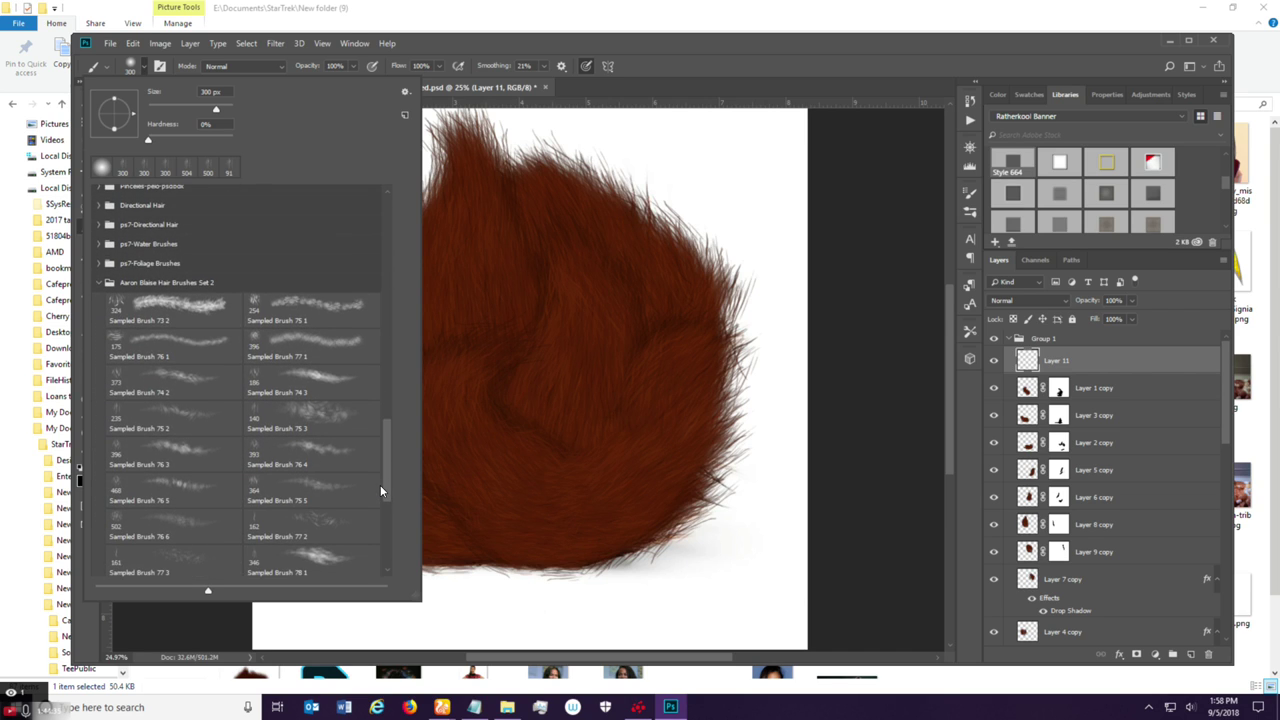
pyautogui.click(372, 406)
pyautogui.click(643, 66)
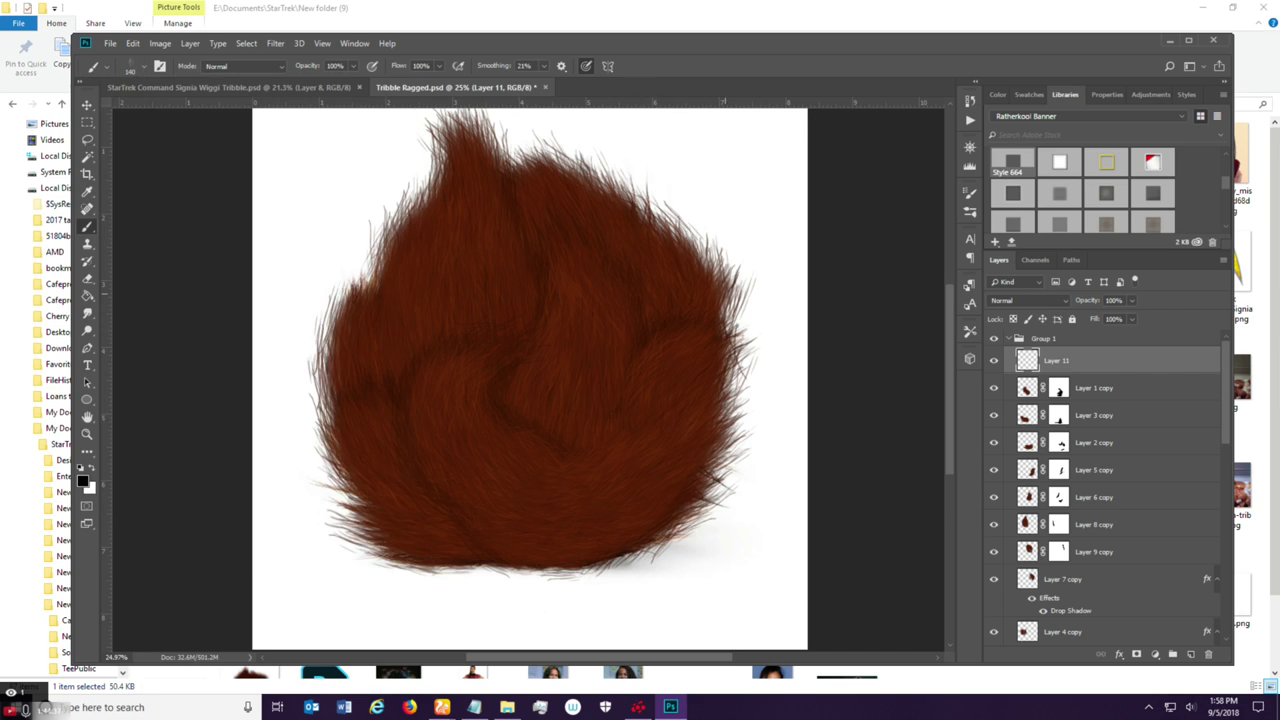
# Reduce the hair brush's spacing and size jitter, and test it at 400 px with a stroke over the tribble's middle.
pyautogui.click(969, 192)
pyautogui.moveTo(817, 420); pyautogui.dragTo(799, 417)
pyautogui.click(735, 242)
pyautogui.moveTo(870, 227); pyautogui.dragTo(813, 226)
pyautogui.click(757, 256)
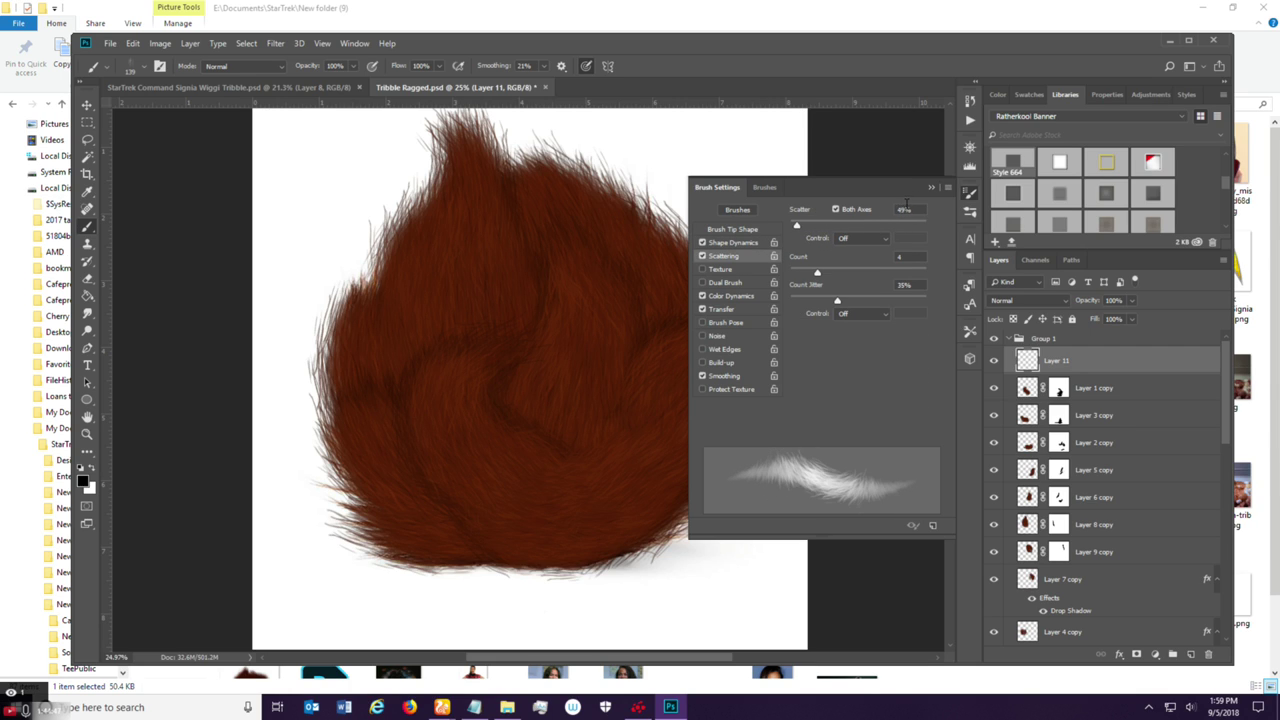
pyautogui.click(928, 188)
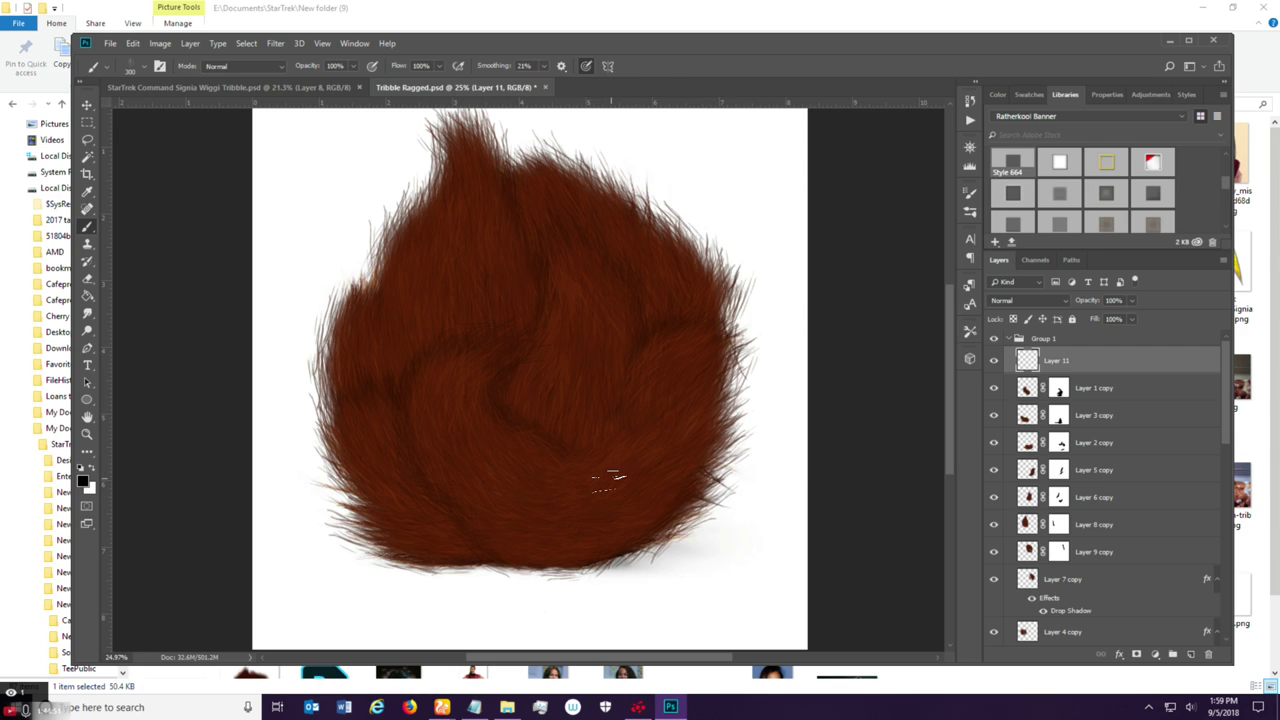
pyautogui.press(']')
pyautogui.moveTo(478, 437)
pyautogui.mouseDown()
pyautogui.moveTo(472, 402)
pyautogui.moveTo(515, 493)
pyautogui.moveTo(457, 473)
pyautogui.moveTo(432, 391)
pyautogui.moveTo(500, 521)
pyautogui.moveTo(456, 495)
pyautogui.moveTo(440, 441)
pyautogui.moveTo(503, 519)
pyautogui.moveTo(428, 439)
pyautogui.moveTo(460, 406)
pyautogui.moveTo(538, 468)
pyautogui.moveTo(475, 366)
pyautogui.moveTo(540, 469)
pyautogui.moveTo(470, 356)
pyautogui.moveTo(520, 451)
pyautogui.moveTo(485, 406)
pyautogui.moveTo(495, 436)
pyautogui.moveTo(538, 504)
pyautogui.moveTo(549, 497)
pyautogui.moveTo(523, 419)
pyautogui.moveTo(473, 492)
pyautogui.moveTo(429, 456)
pyautogui.moveTo(482, 406)
pyautogui.moveTo(490, 423)
pyautogui.moveTo(435, 431)
pyautogui.moveTo(513, 482)
pyautogui.moveTo(531, 404)
pyautogui.mouseUp()
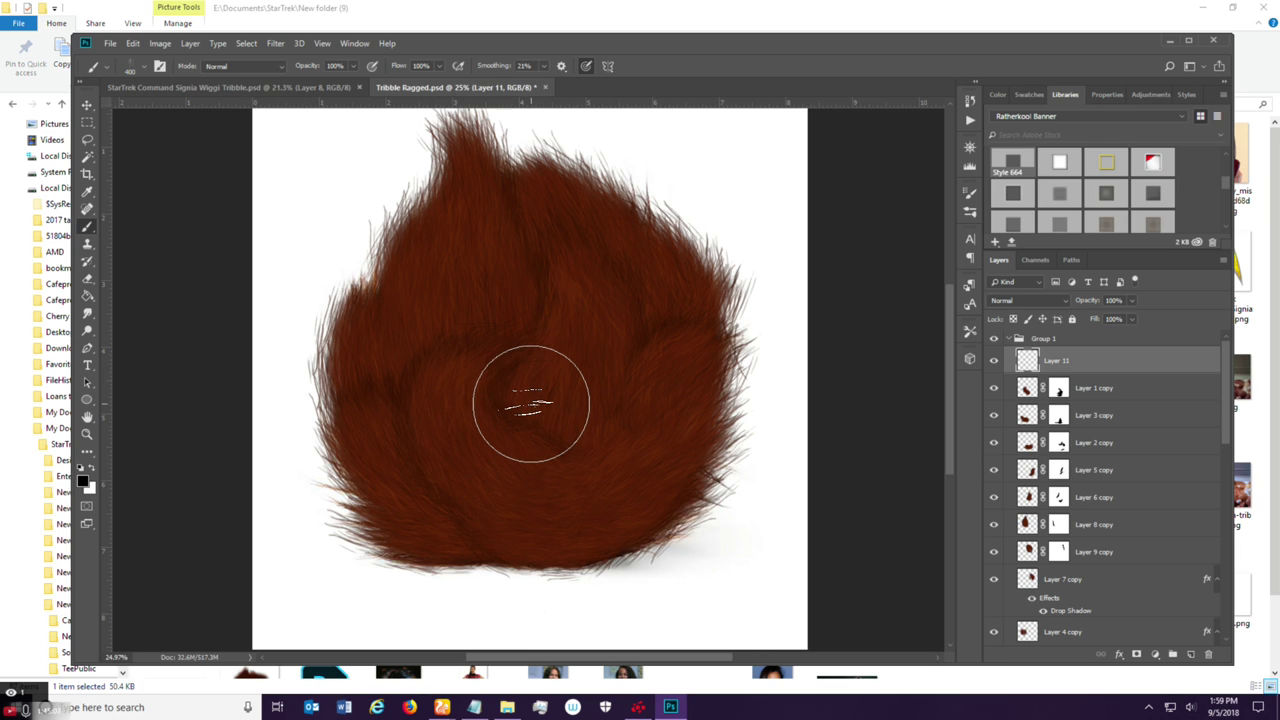
# Set the foreground color to reddish brown 92310f.
pyautogui.click(91, 466)
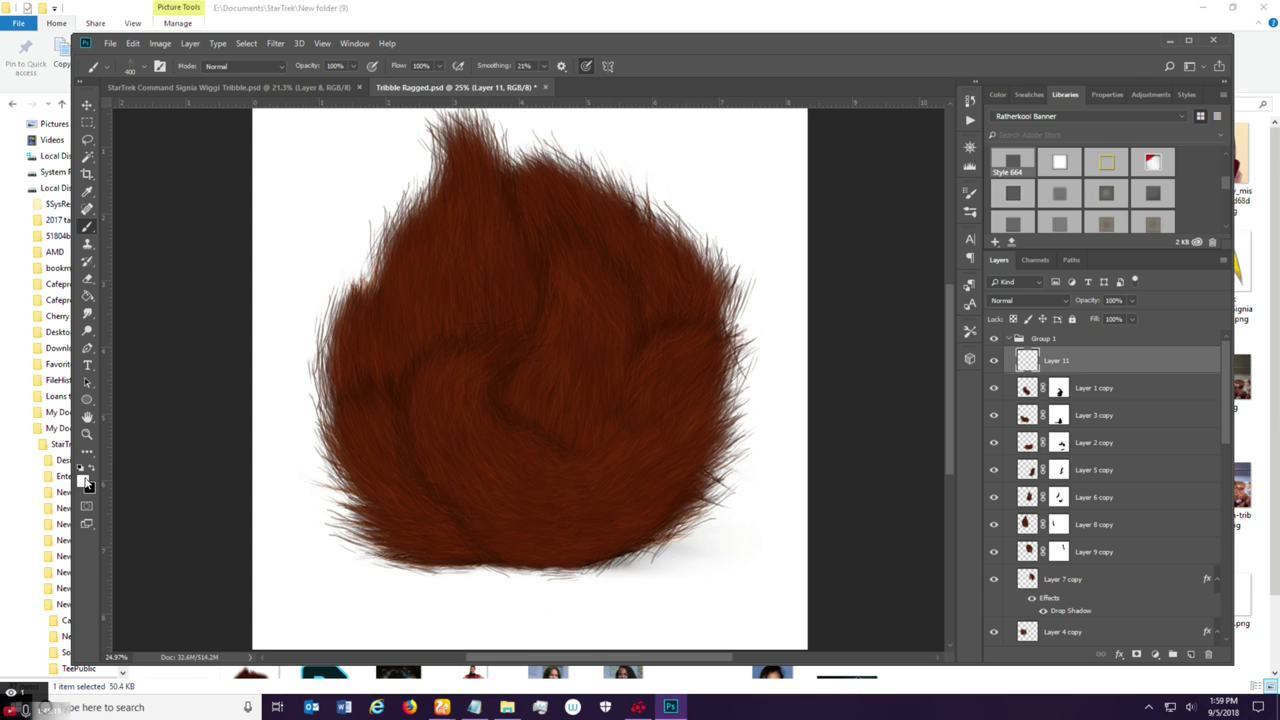
pyautogui.click(86, 480)
pyautogui.moveTo(477, 410); pyautogui.dragTo(643, 376)
pyautogui.moveTo(871, 282); pyautogui.dragTo(868, 246)
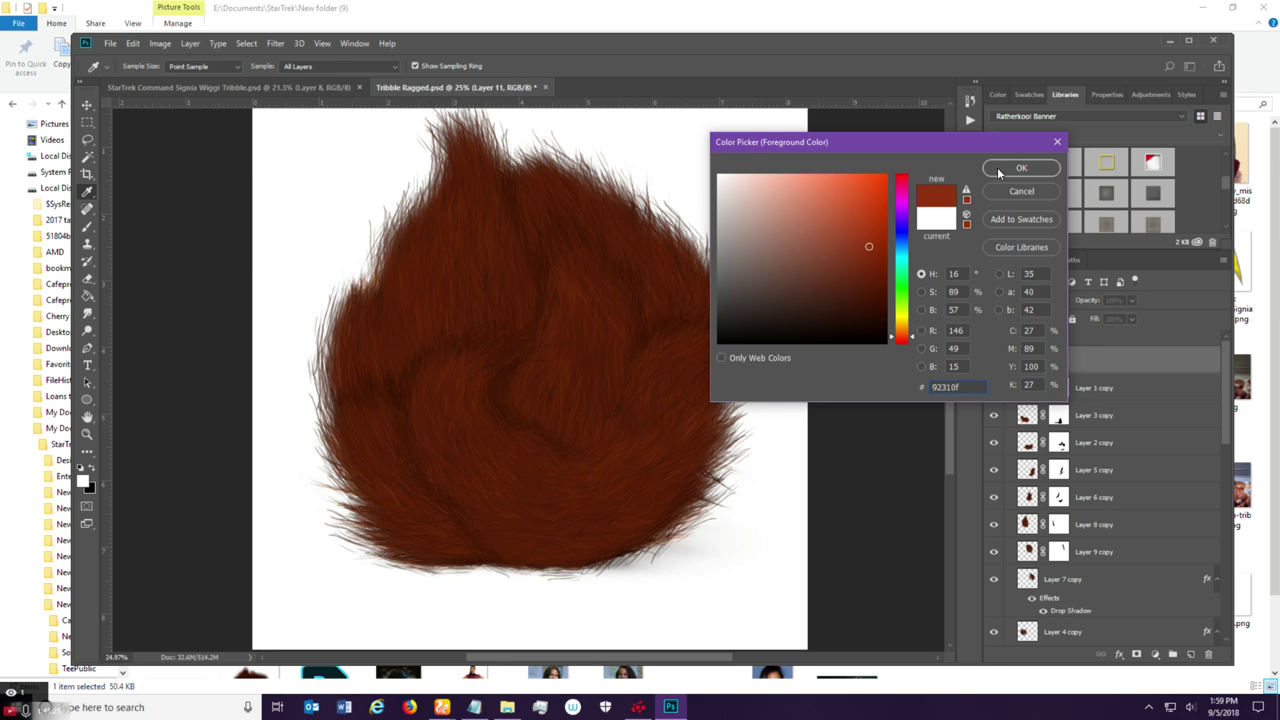
pyautogui.click(1000, 170)
# Set the background color to a darkened brown based on a sample from the fur.
pyautogui.click(94, 489)
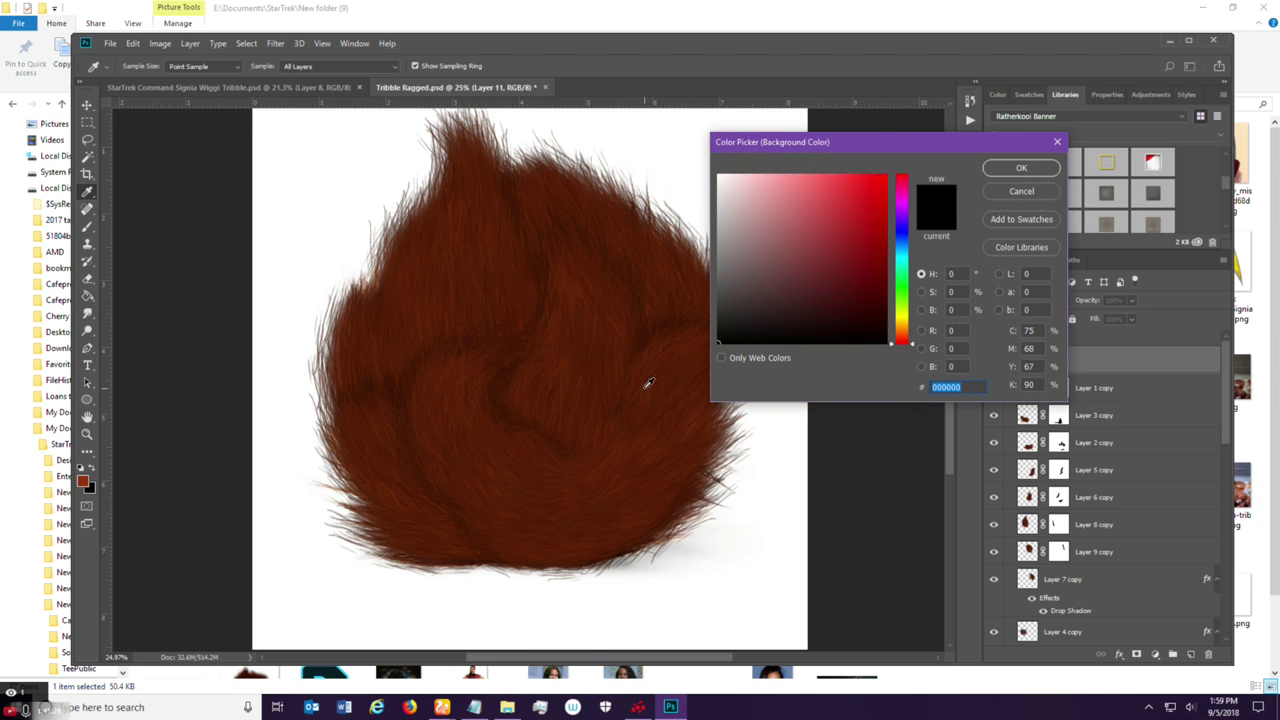
pyautogui.click(648, 383)
pyautogui.moveTo(872, 287); pyautogui.dragTo(858, 312)
pyautogui.click(1021, 168)
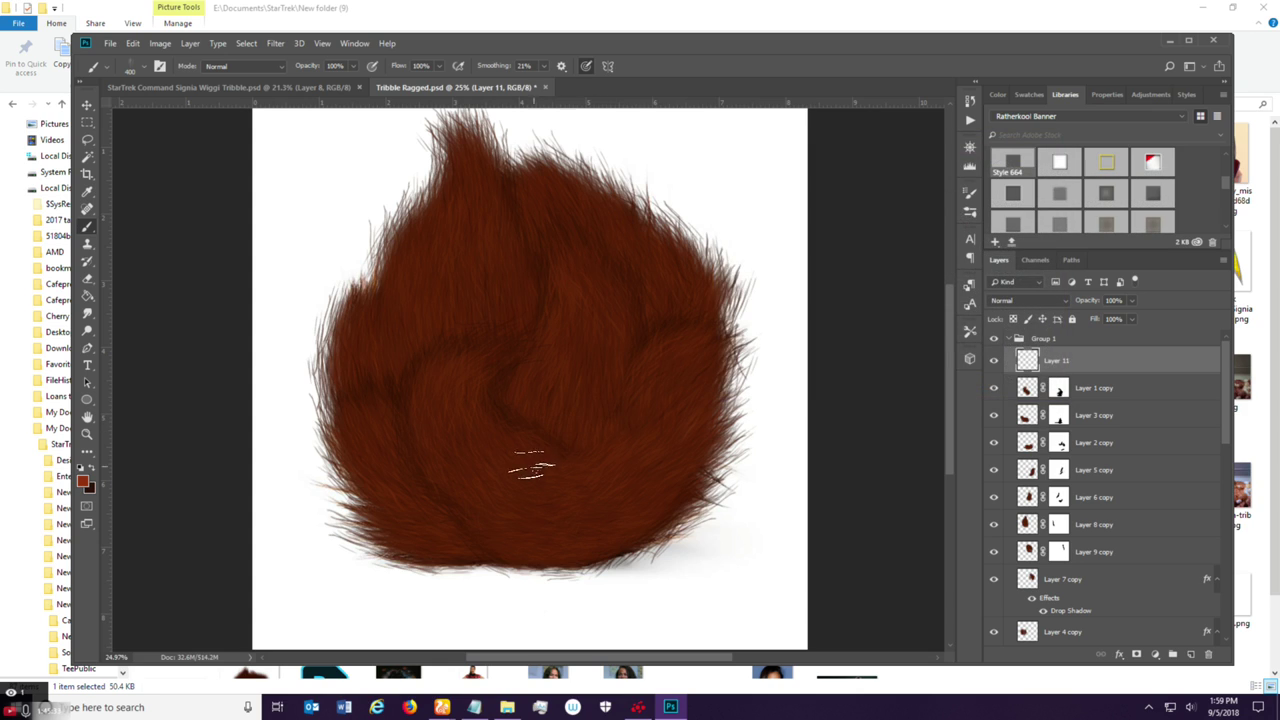
# Raise the hair brush's scatter to 176% and slightly increase its tip spacing.
pyautogui.click(968, 194)
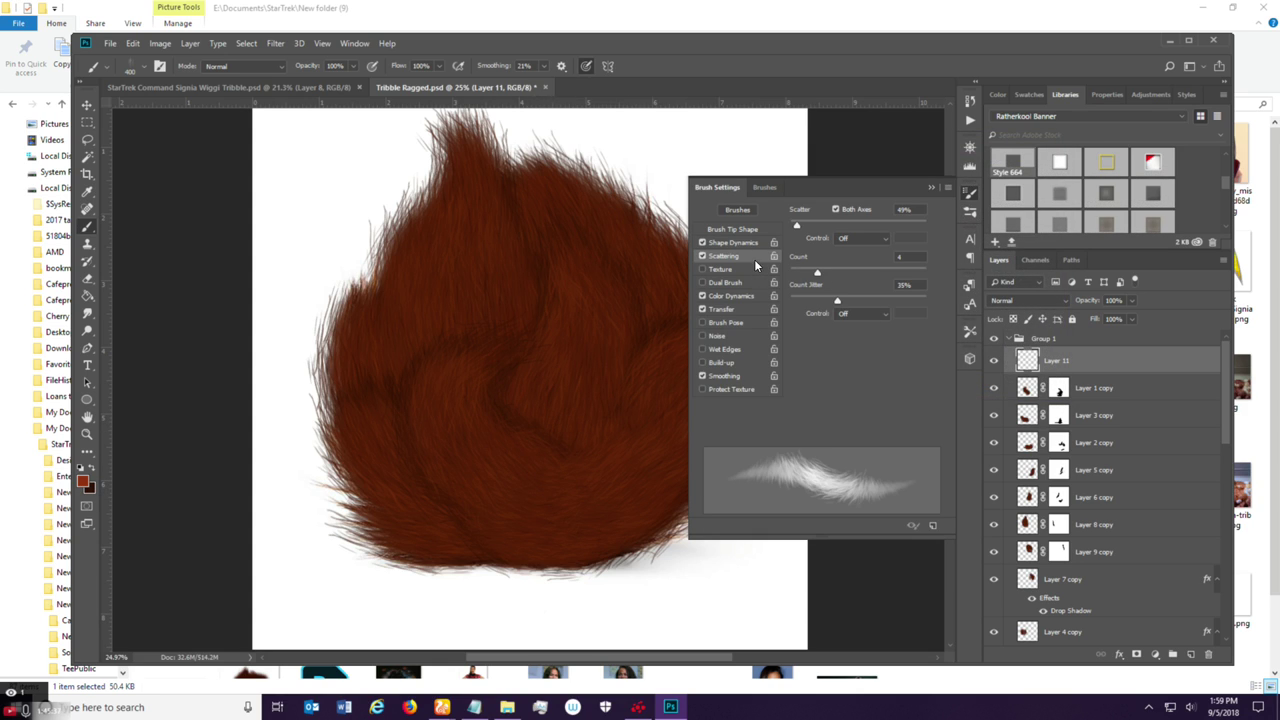
pyautogui.moveTo(797, 226); pyautogui.dragTo(815, 229)
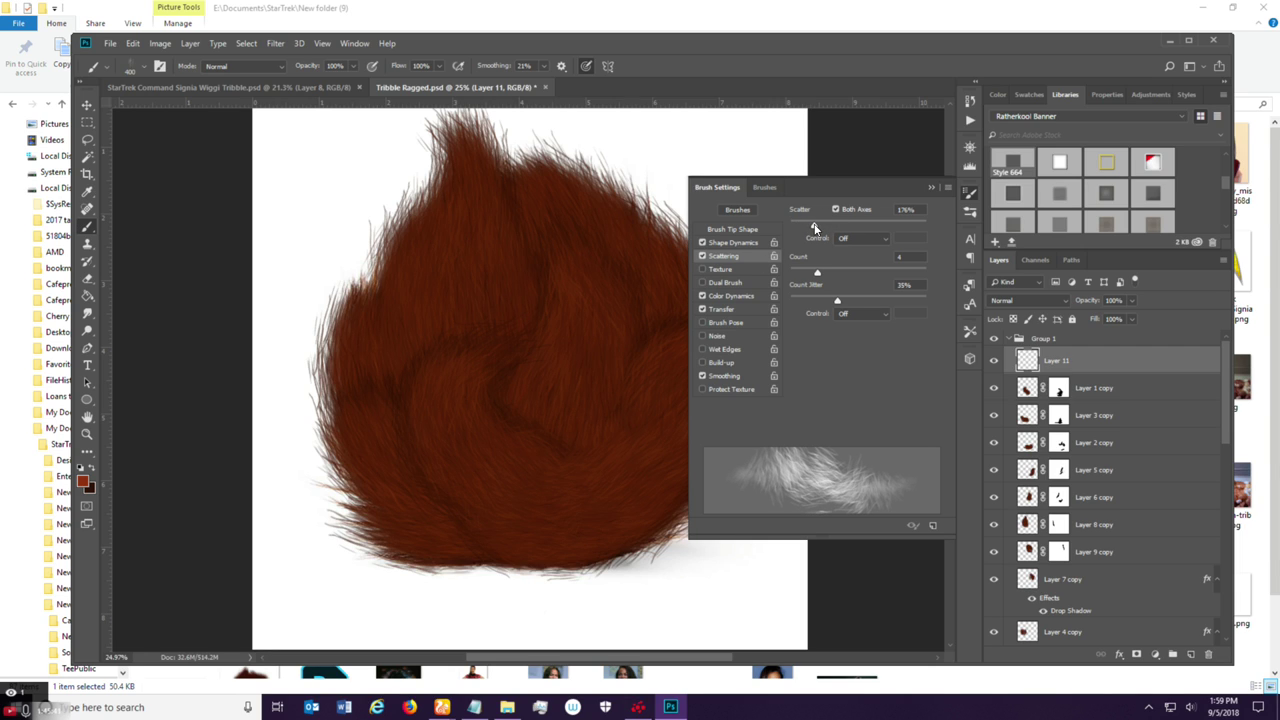
pyautogui.click(740, 243)
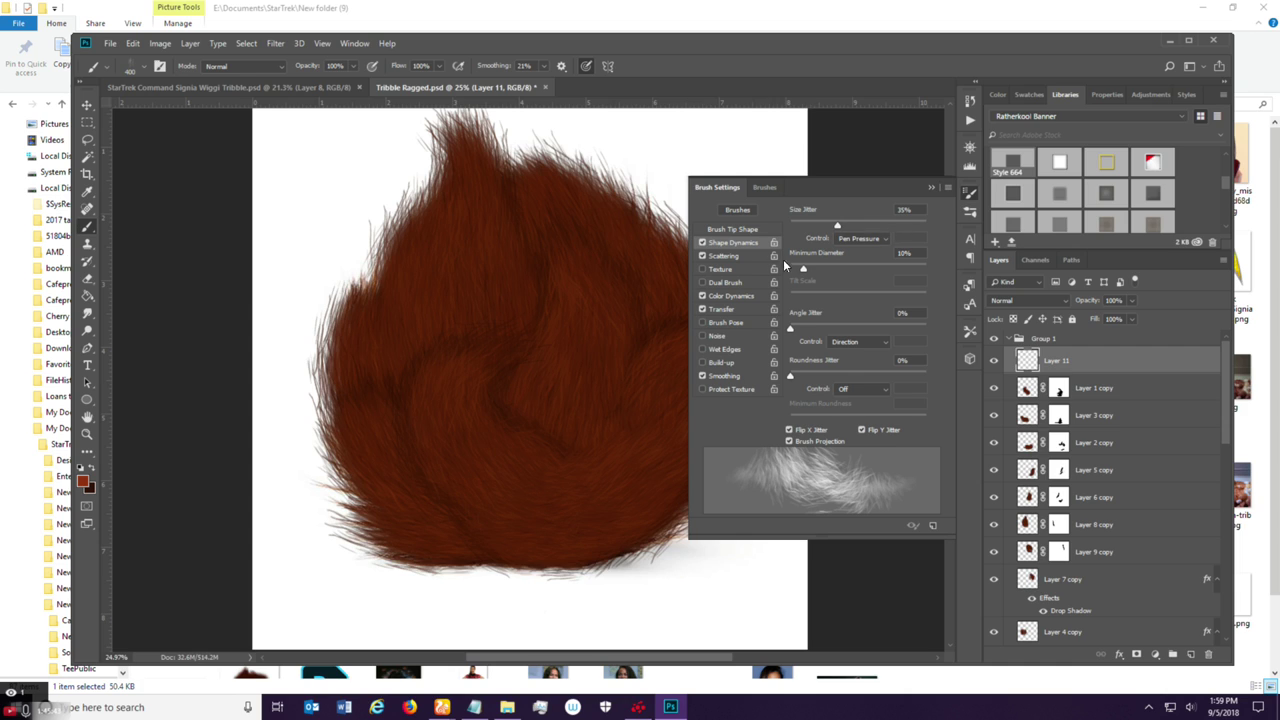
pyautogui.click(749, 229)
pyautogui.moveTo(802, 418); pyautogui.dragTo(808, 417)
pyautogui.click(929, 190)
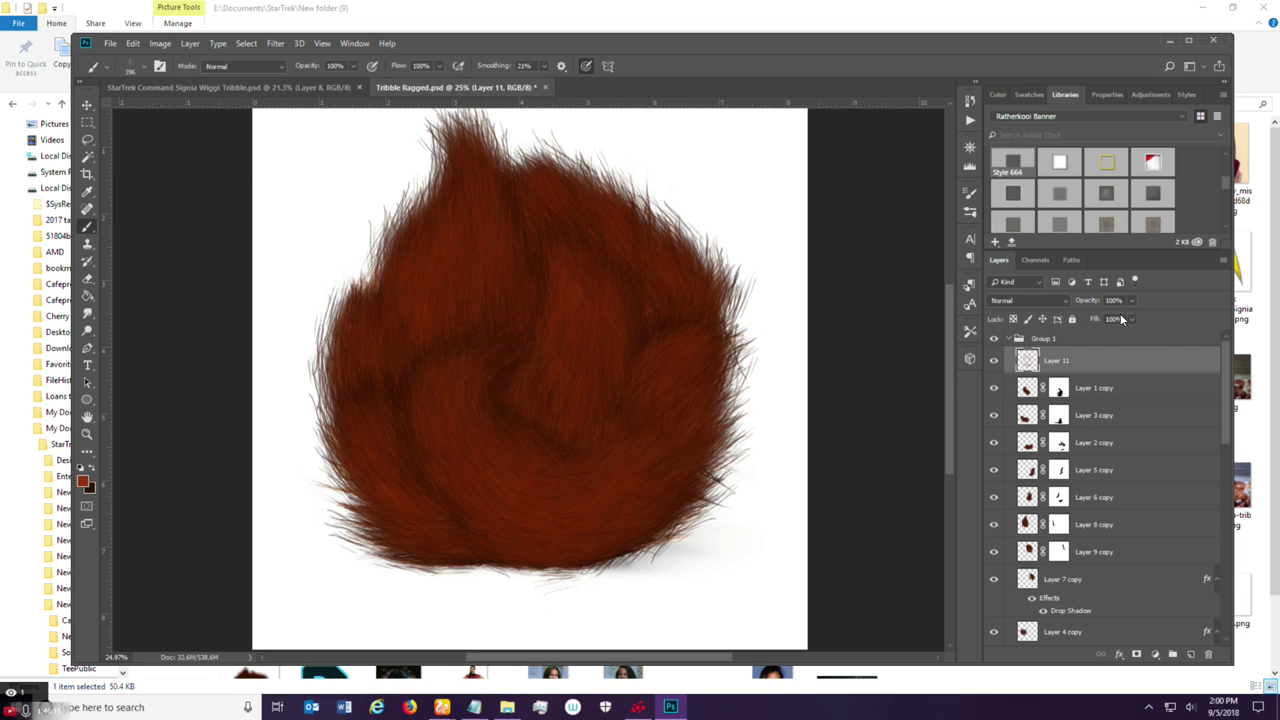
# Set Layer 11's blending mode to Multiply and further increase the hair brush's spacing and scatter.
pyautogui.click(1061, 301)
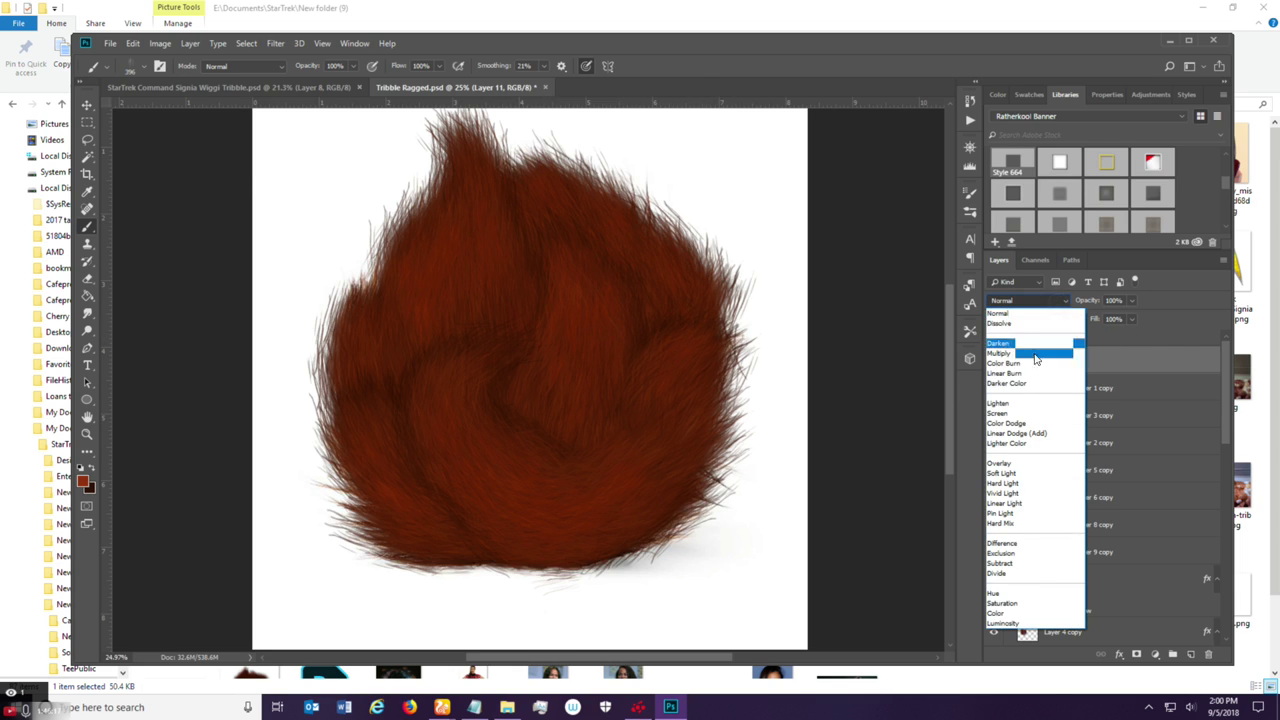
pyautogui.click(1033, 362)
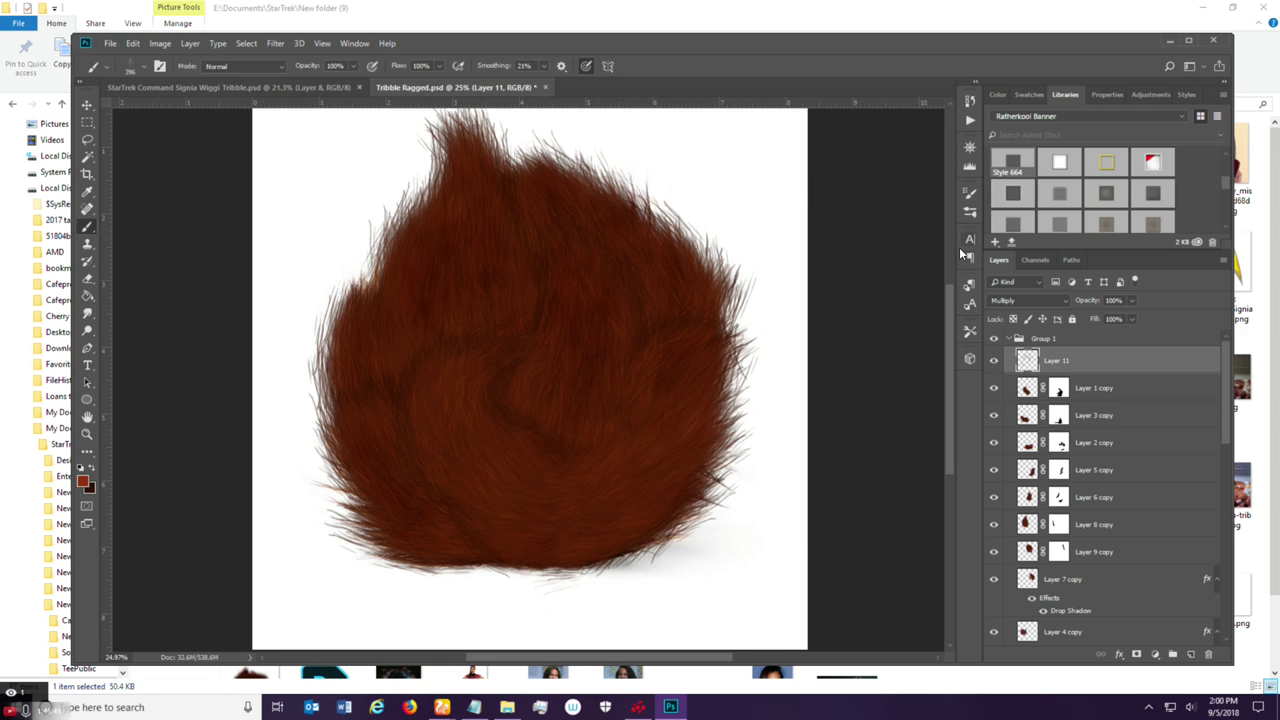
pyautogui.click(969, 193)
pyautogui.moveTo(807, 417); pyautogui.dragTo(817, 420)
pyautogui.click(724, 256)
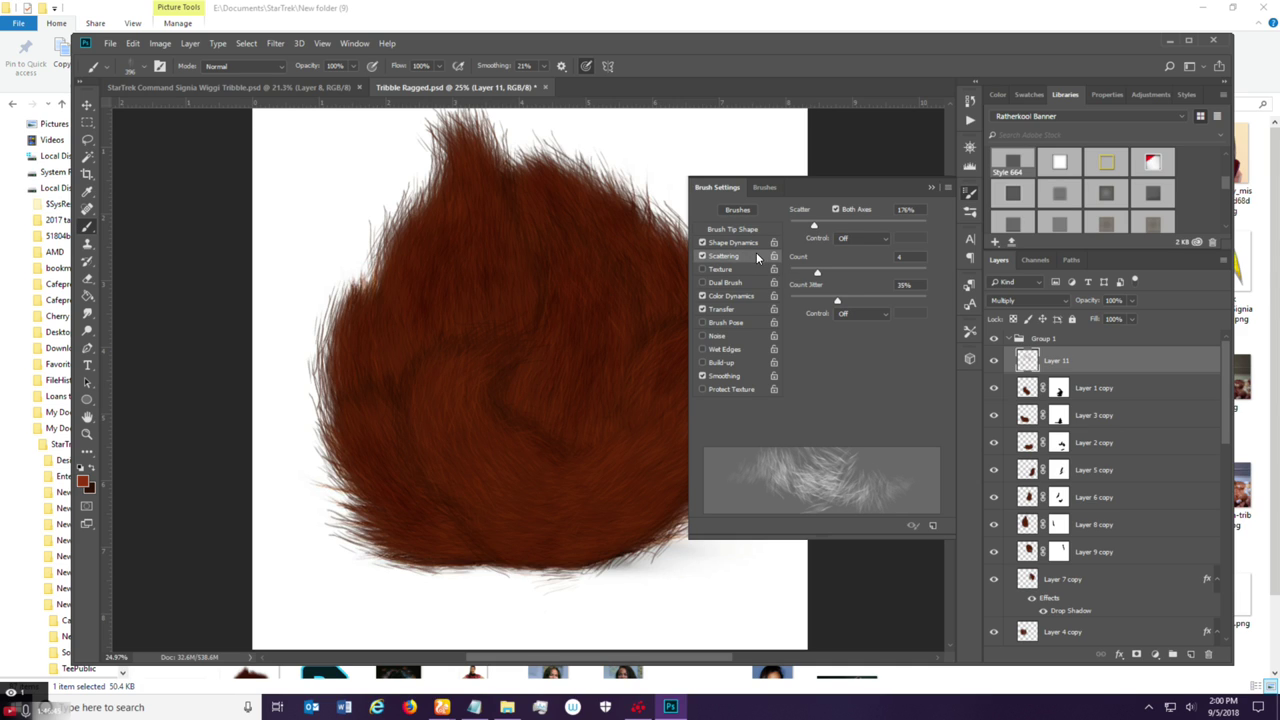
pyautogui.moveTo(815, 229); pyautogui.dragTo(833, 229)
pyautogui.click(931, 187)
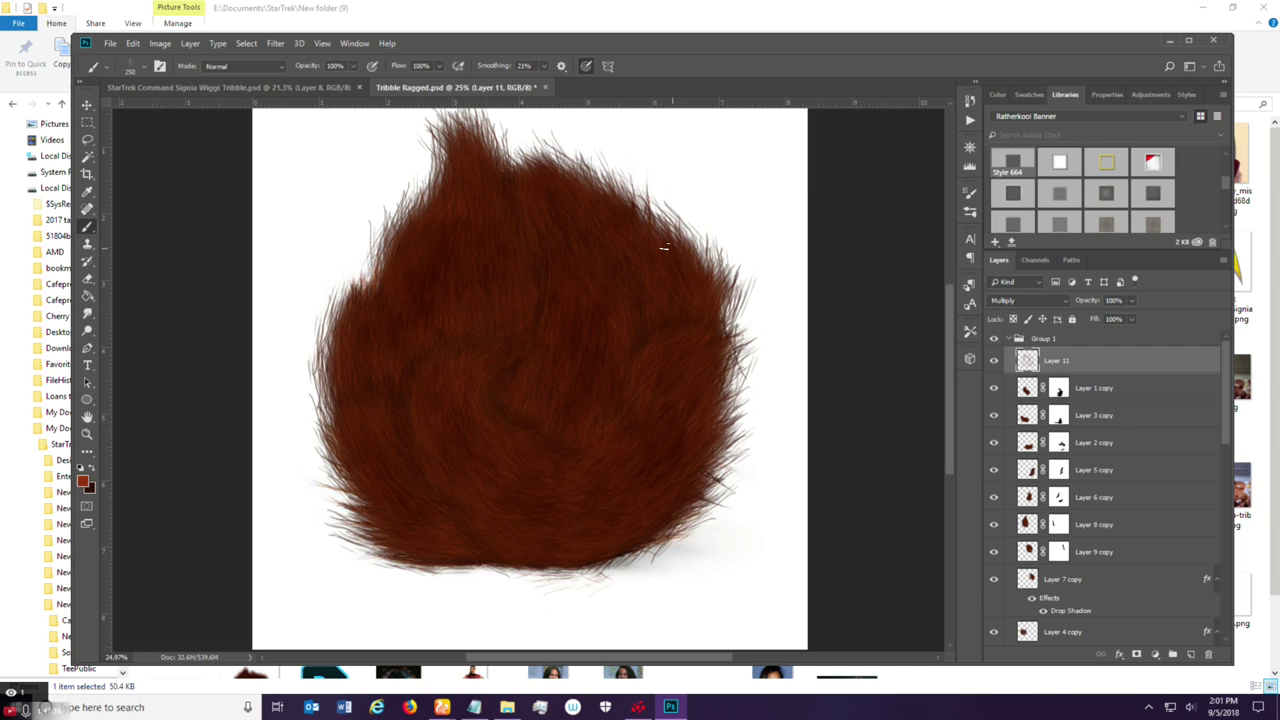
# Try darkening blend modes such as Color Burn and Linear Burn on Layer 11.
pyautogui.click(1028, 300)
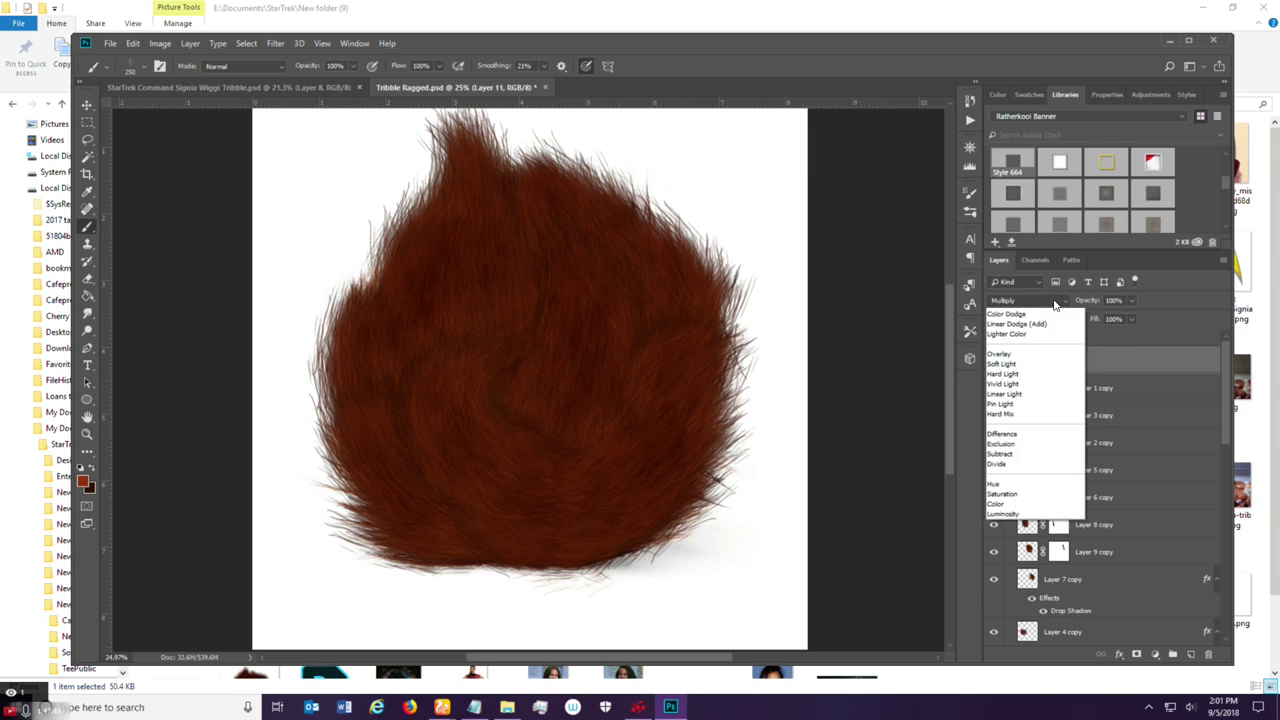
pyautogui.click(1028, 367)
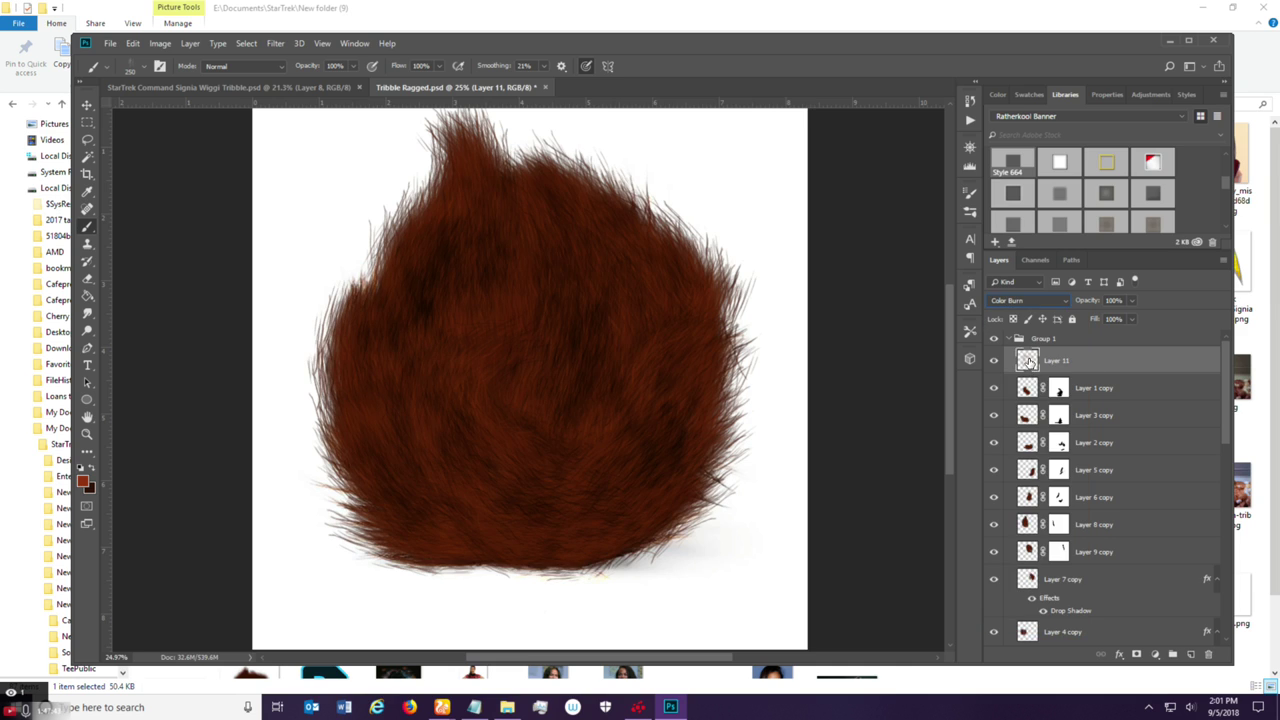
pyautogui.click(1030, 300)
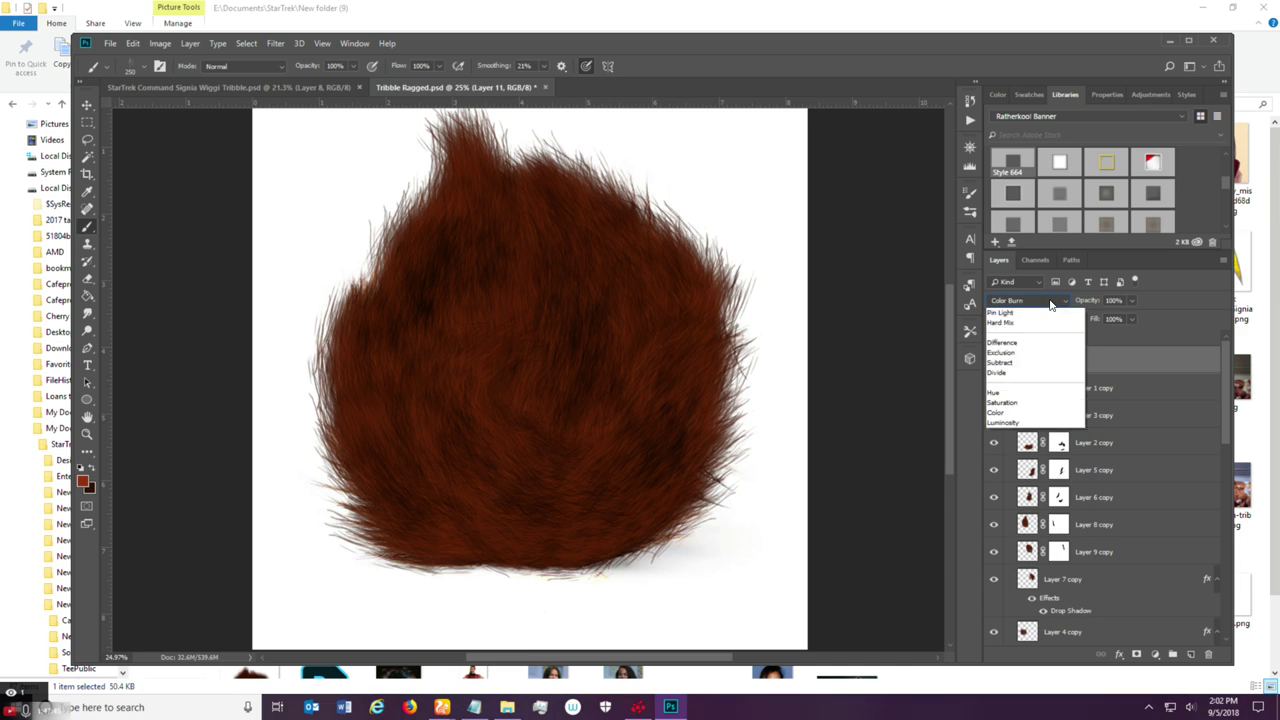
pyautogui.click(1028, 388)
pyautogui.click(1044, 301)
pyautogui.click(1030, 378)
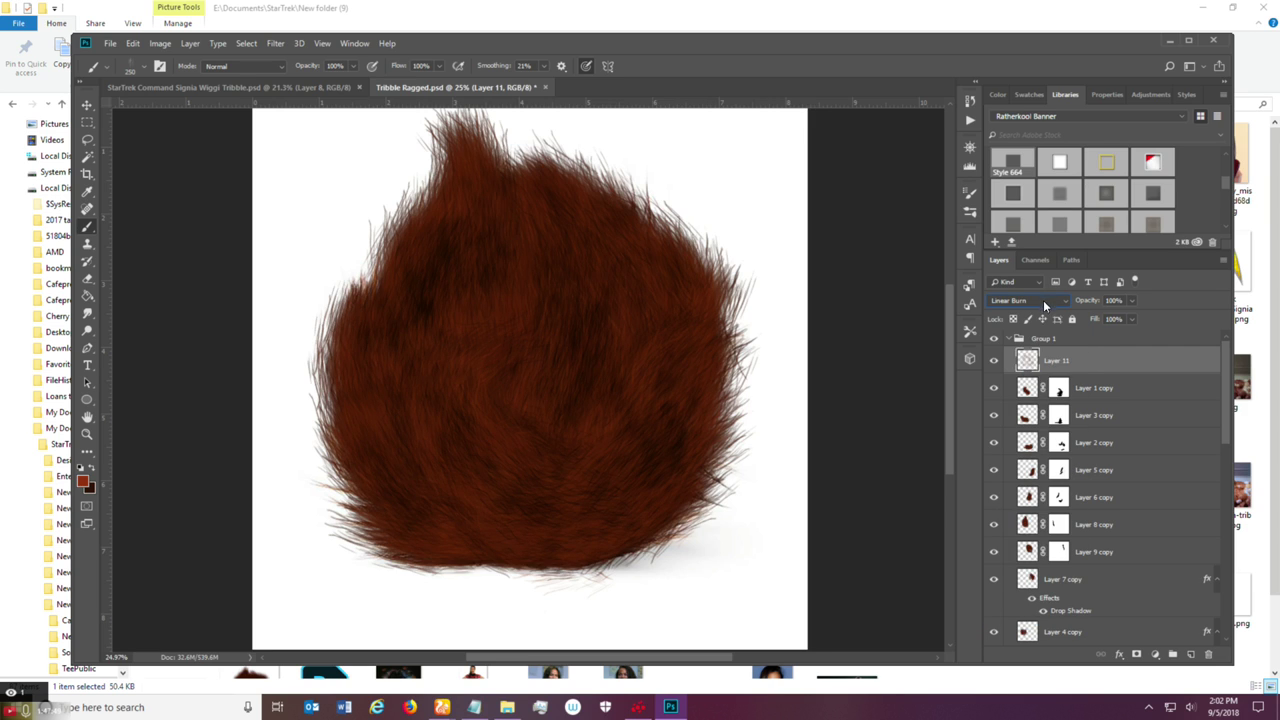
# Try the Lighten, Screen, Color Dodge and Linear Dodge (Add) blend modes on Layer 11.
pyautogui.click(1043, 299)
pyautogui.click(1032, 408)
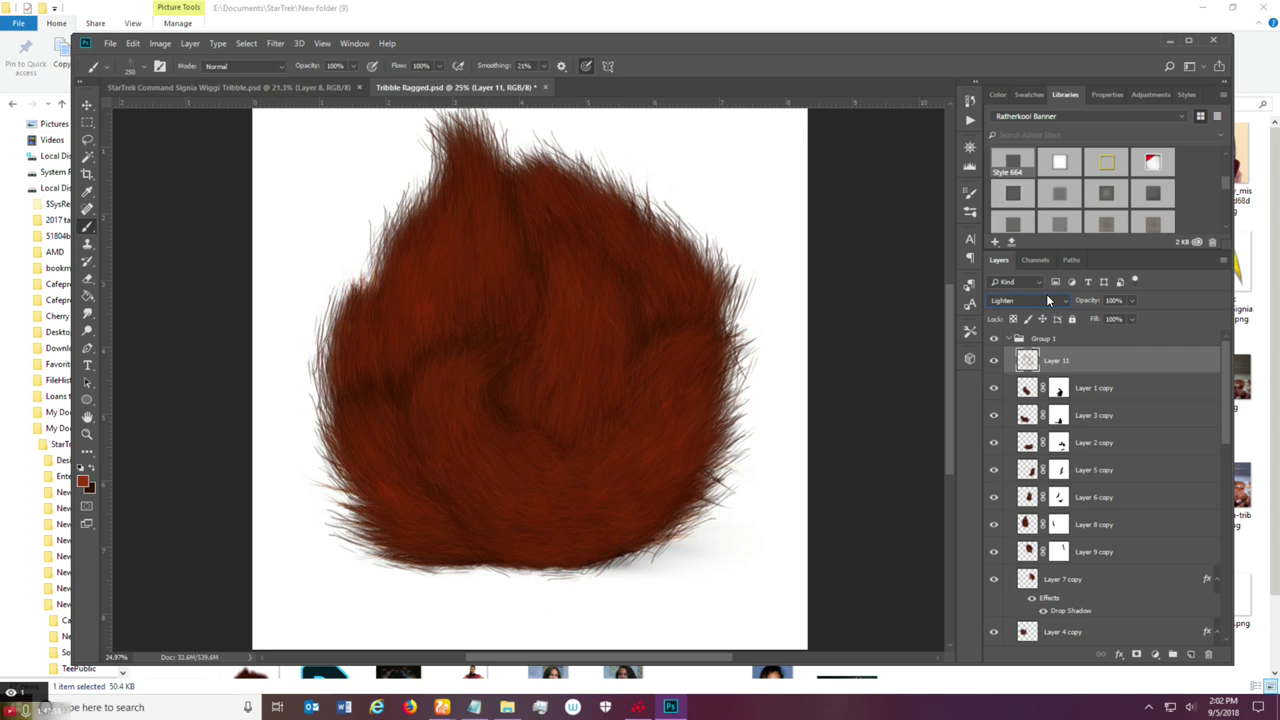
pyautogui.click(1043, 302)
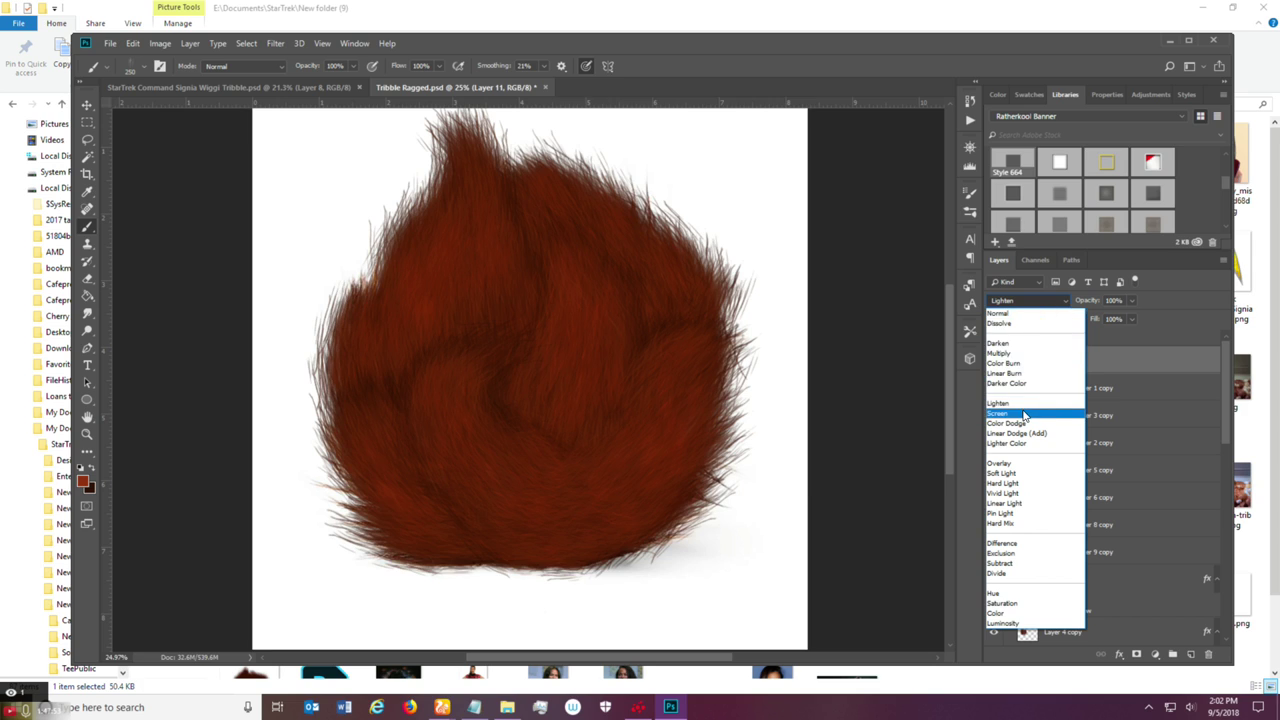
pyautogui.click(1024, 414)
pyautogui.click(1040, 301)
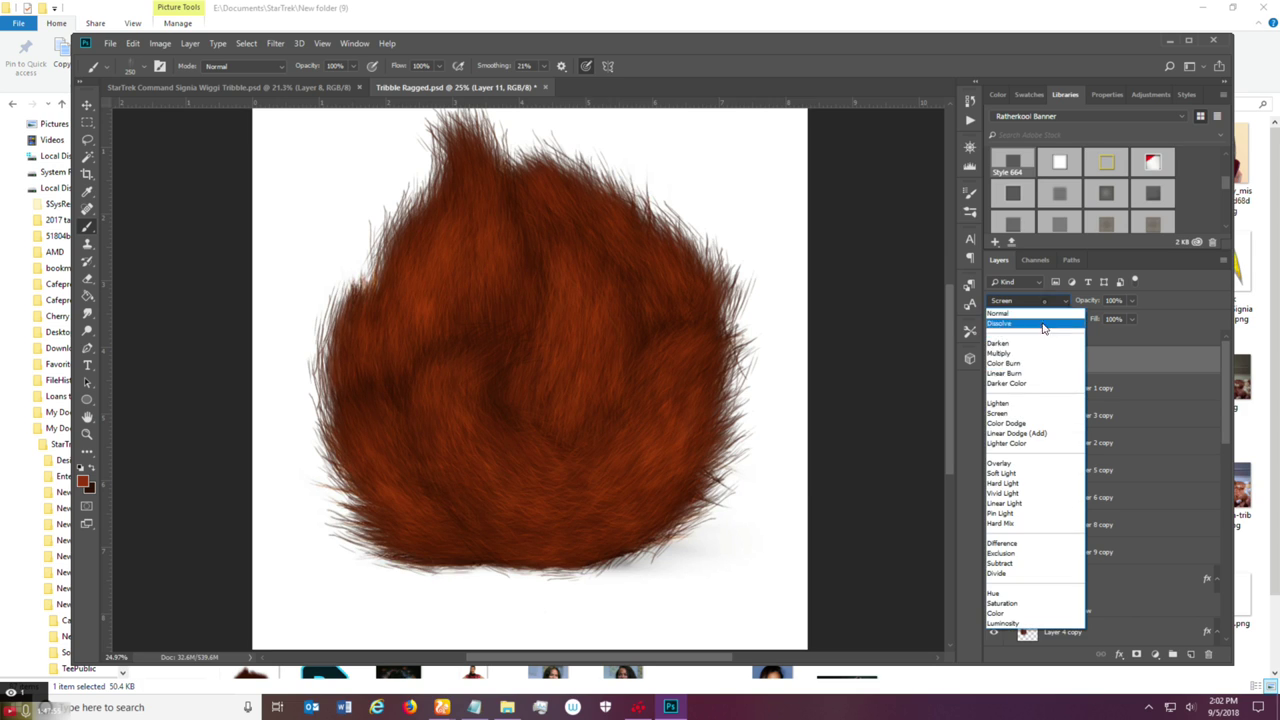
pyautogui.click(1028, 424)
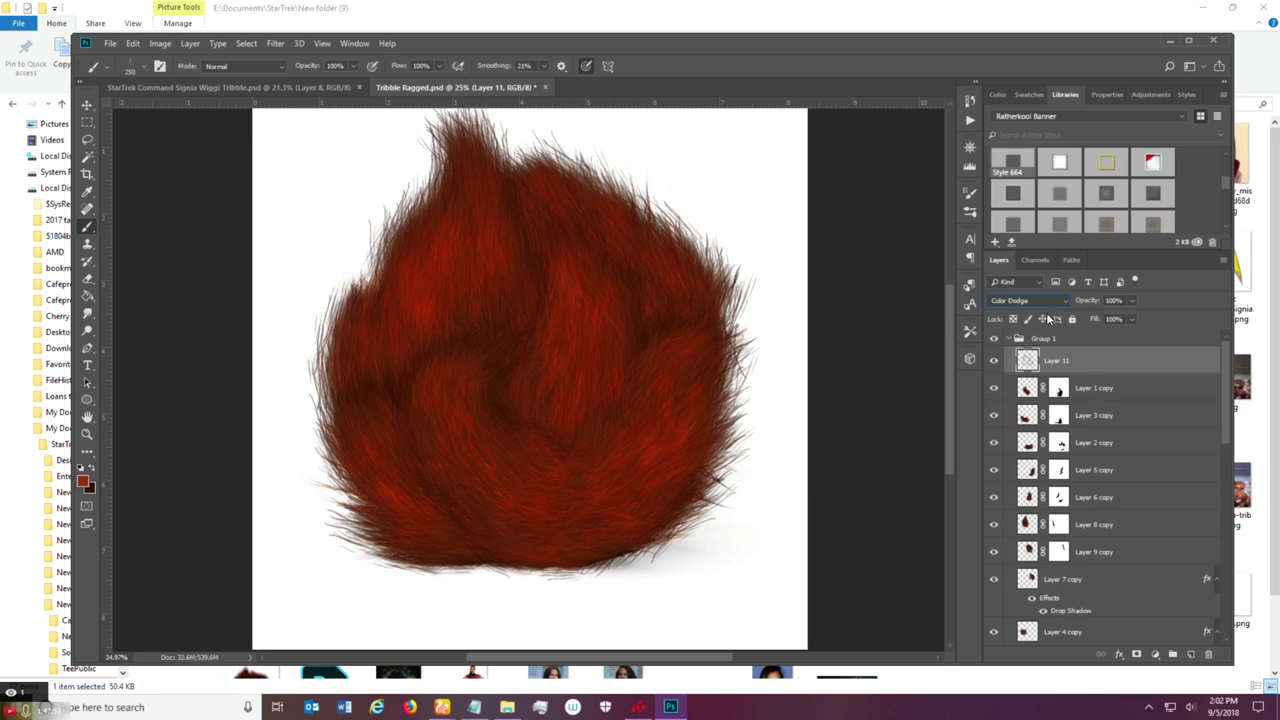
pyautogui.click(1040, 301)
pyautogui.click(1028, 436)
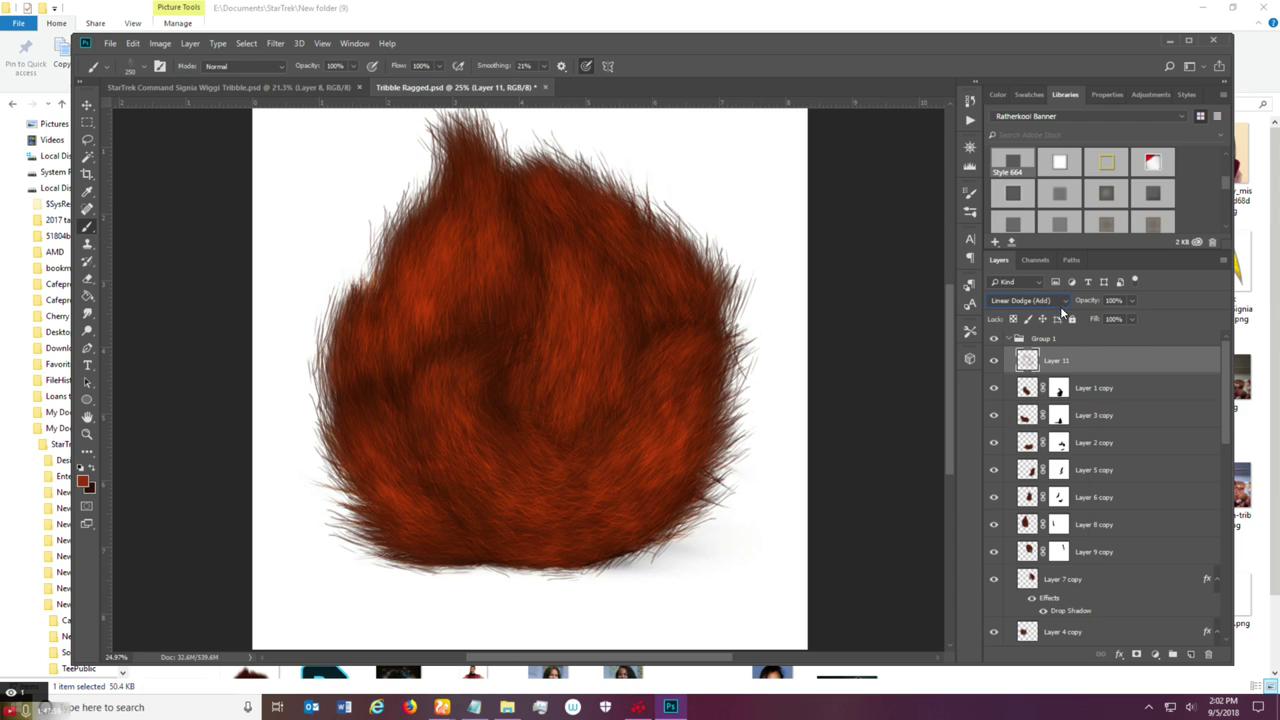
# Try the Overlay, Soft Light, Hard Light and Vivid Light blend modes on Layer 11.
pyautogui.click(1056, 301)
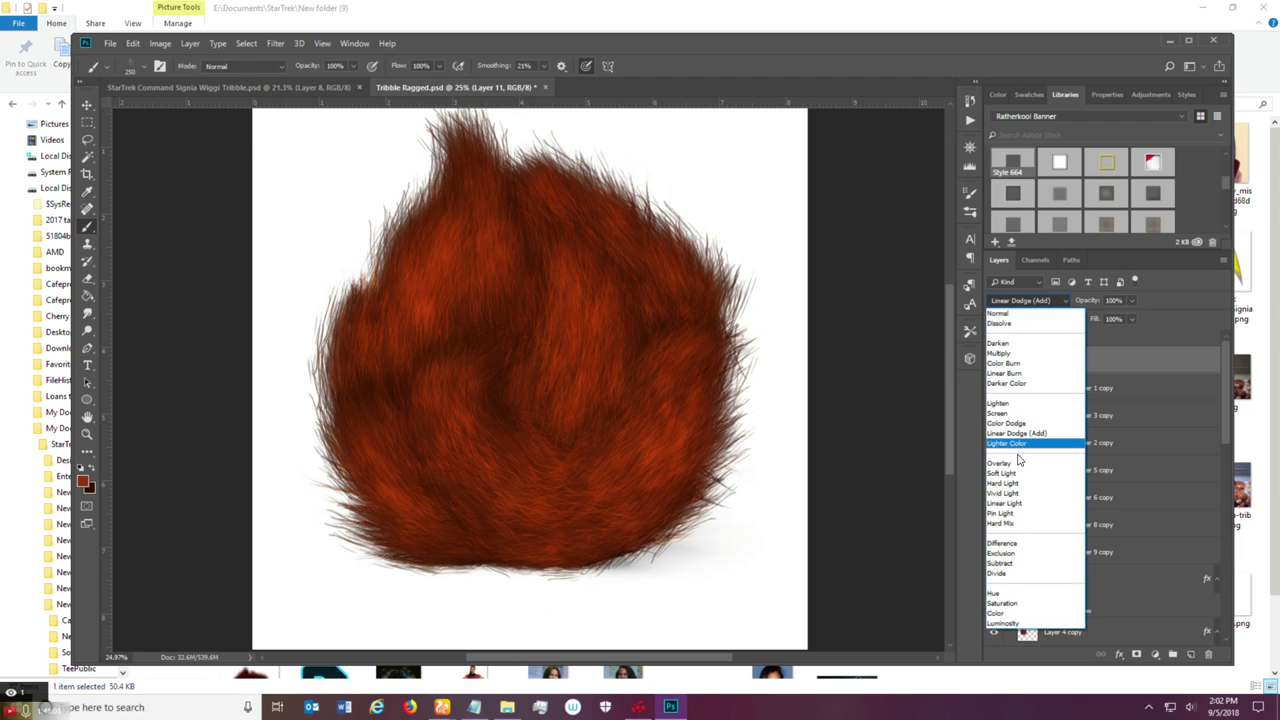
pyautogui.click(1020, 462)
pyautogui.click(1040, 301)
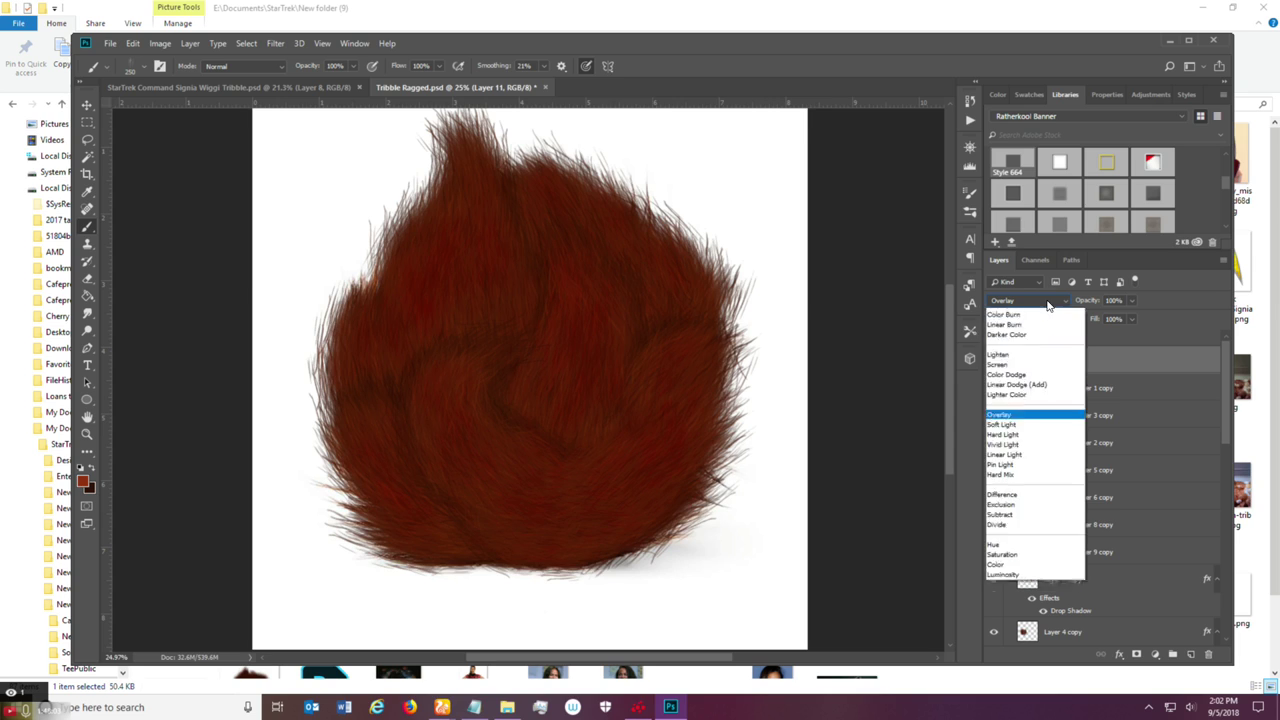
pyautogui.click(1020, 474)
pyautogui.click(1042, 301)
pyautogui.click(1020, 486)
pyautogui.click(1036, 302)
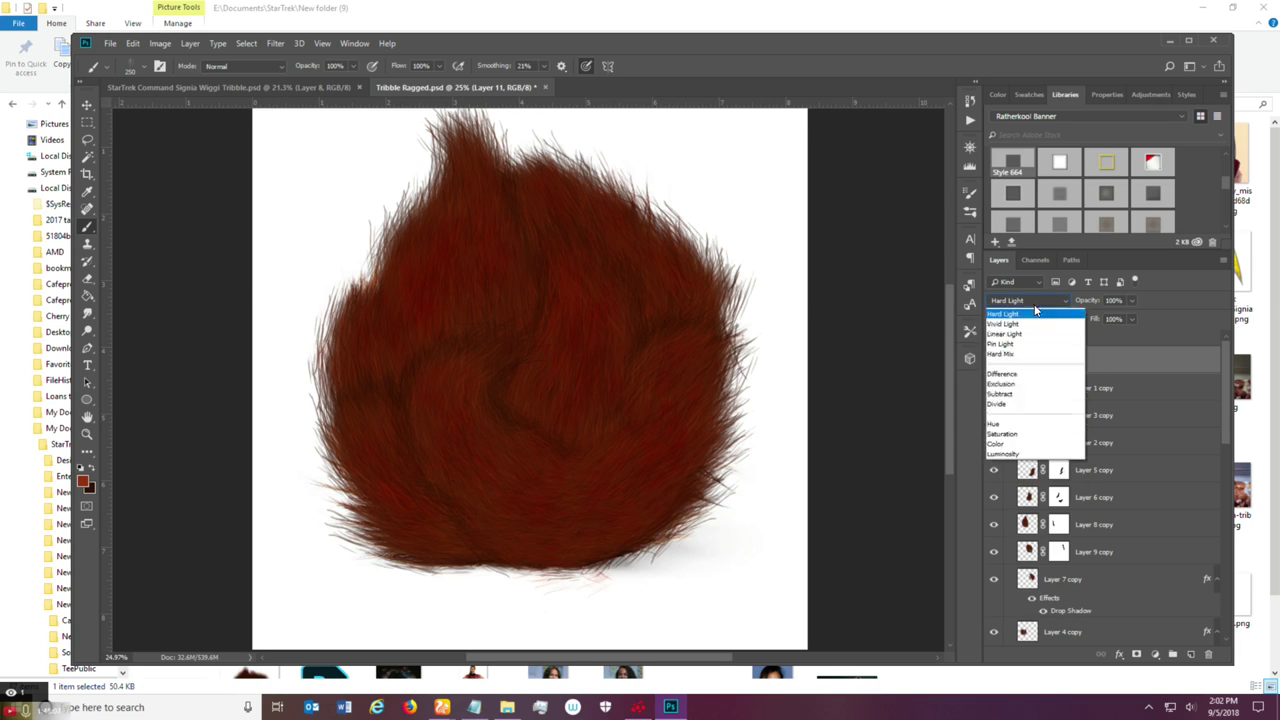
pyautogui.click(1012, 498)
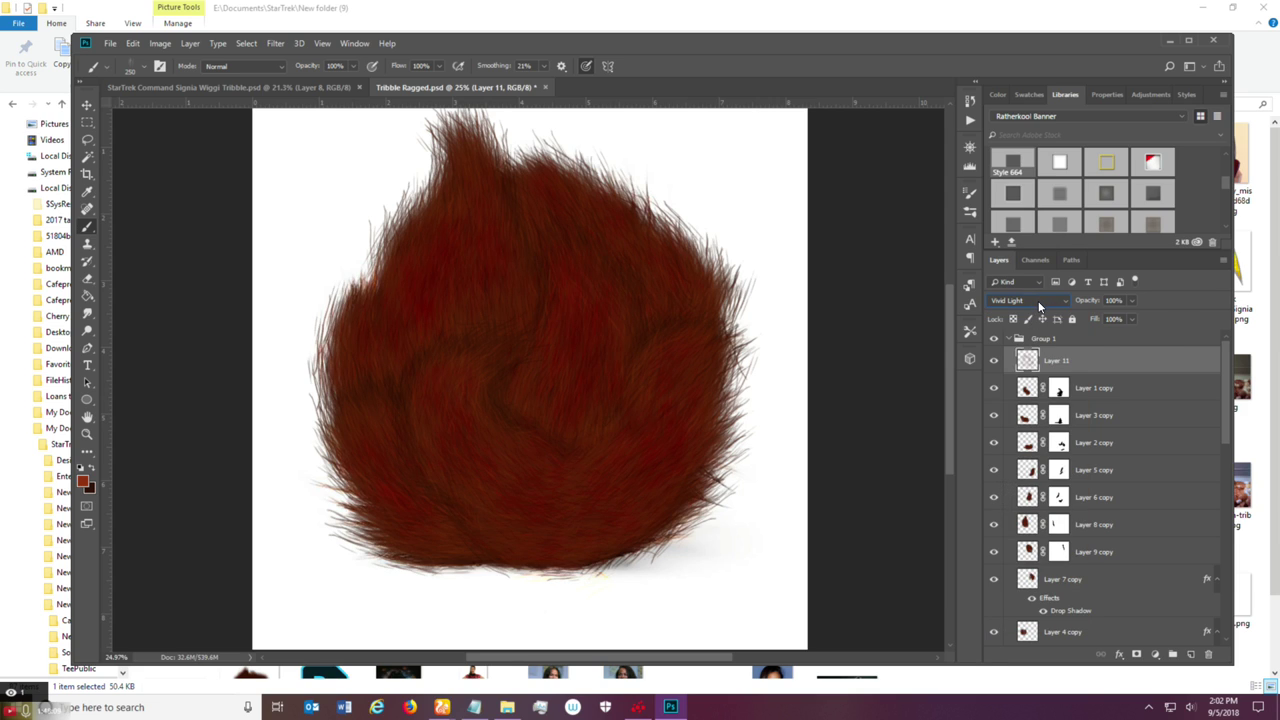
# Try Linear Light on Layer 11, and set its blending mode to Pin Light.
pyautogui.click(1040, 302)
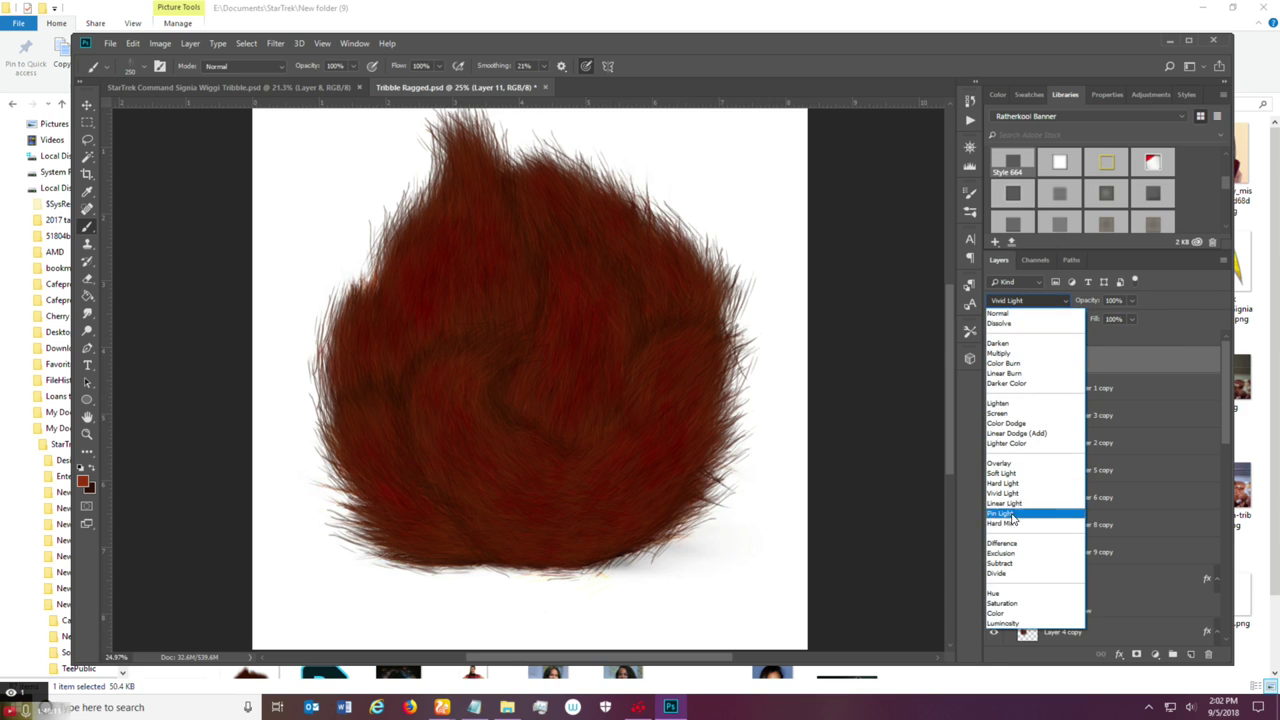
pyautogui.click(1012, 503)
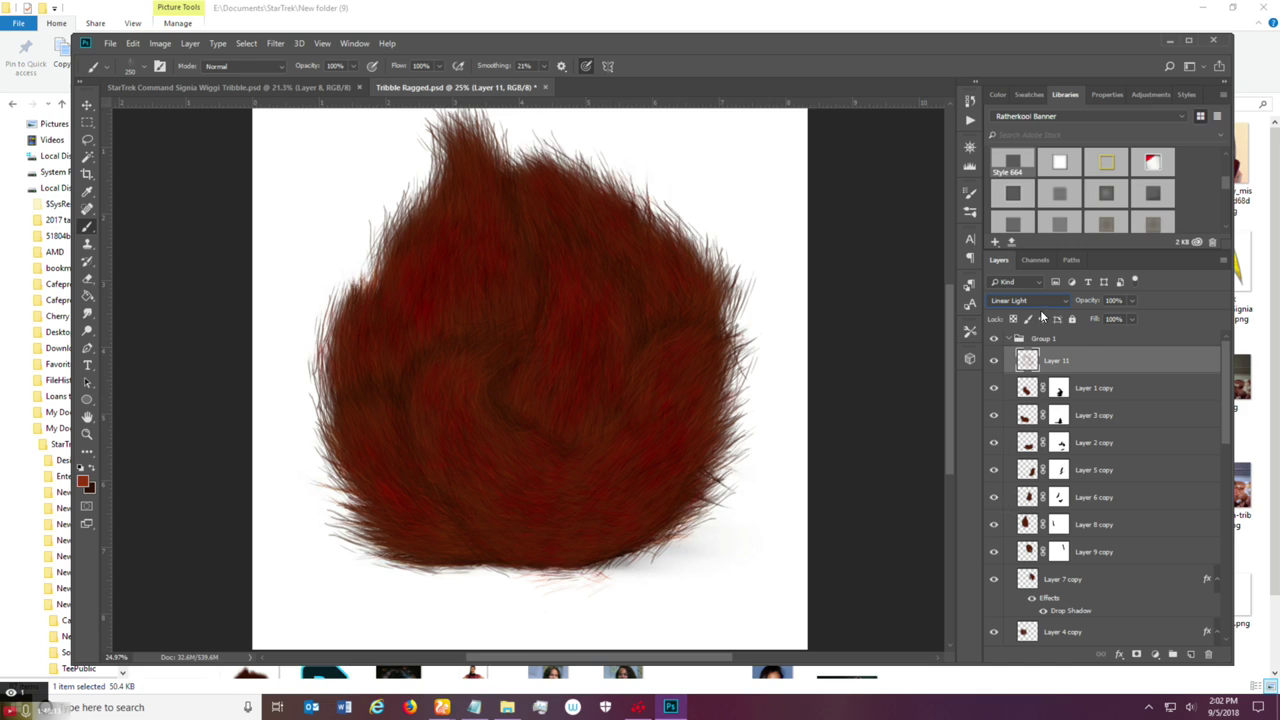
pyautogui.click(1040, 302)
pyautogui.click(1012, 515)
# Try the Pin Light blend mode on Layer 8 copy, restore it to Normal, and reselect Layer 11.
pyautogui.click(1010, 522)
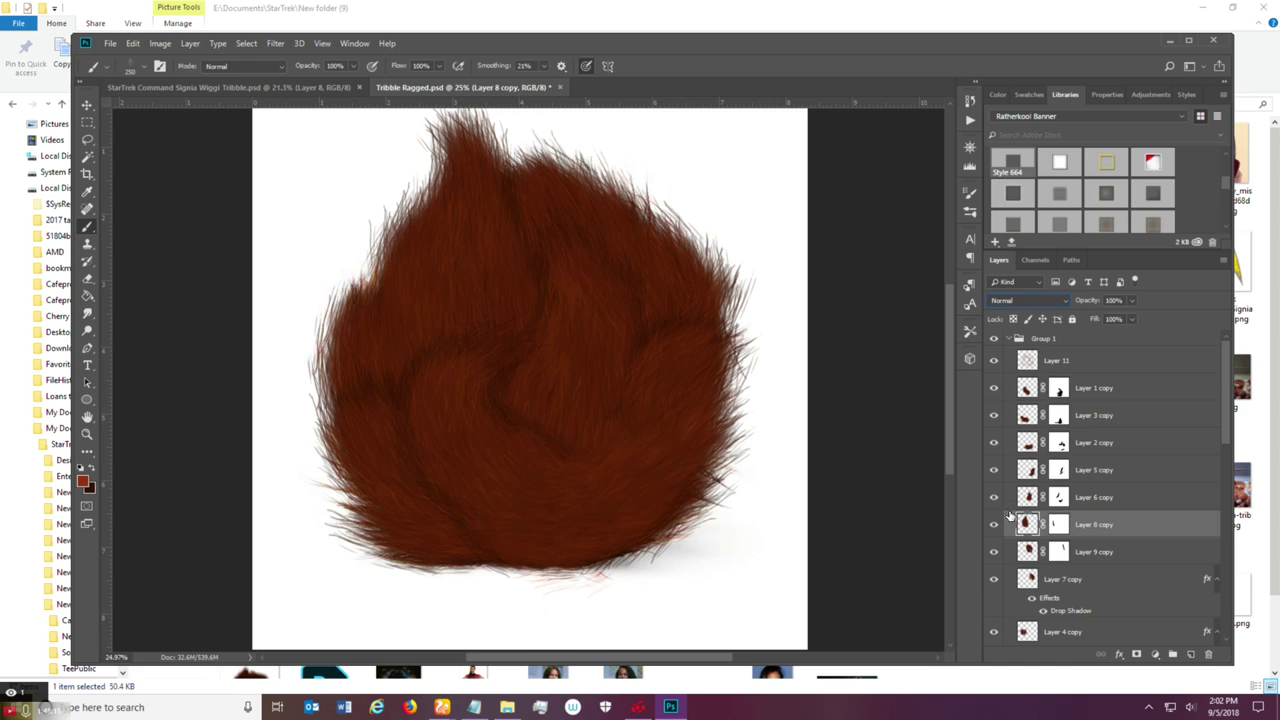
pyautogui.click(1044, 301)
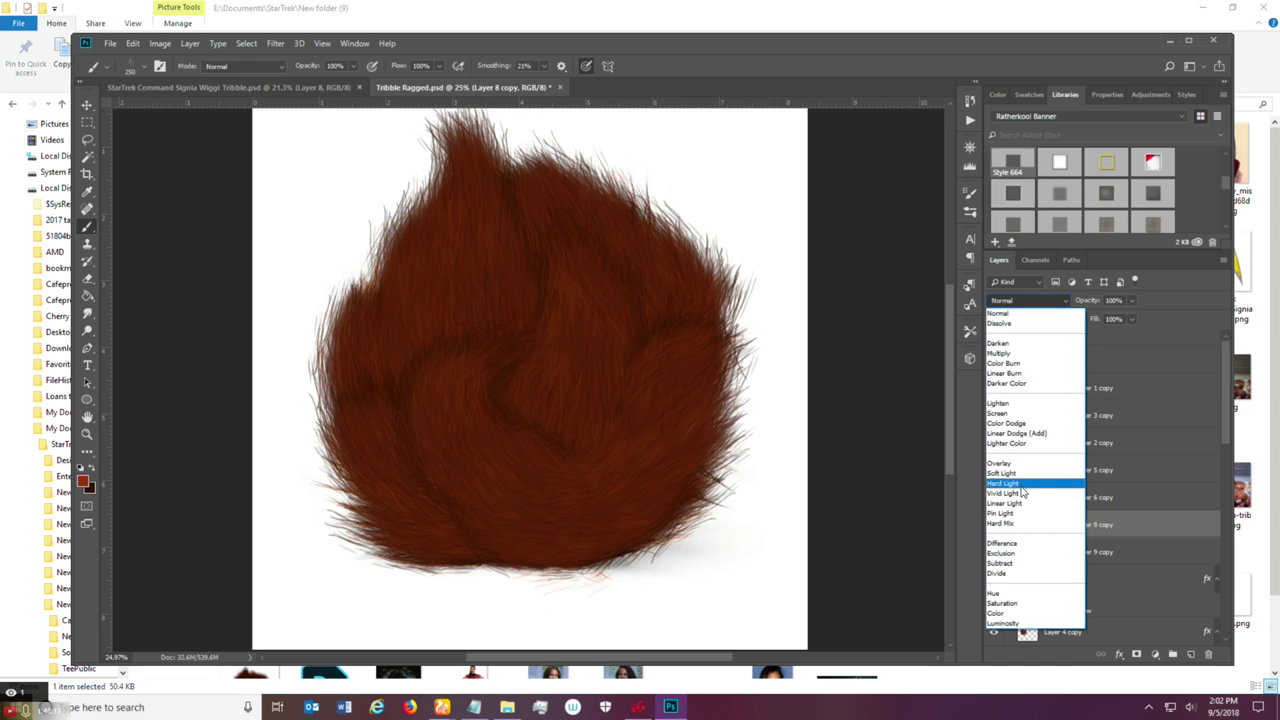
pyautogui.click(1010, 515)
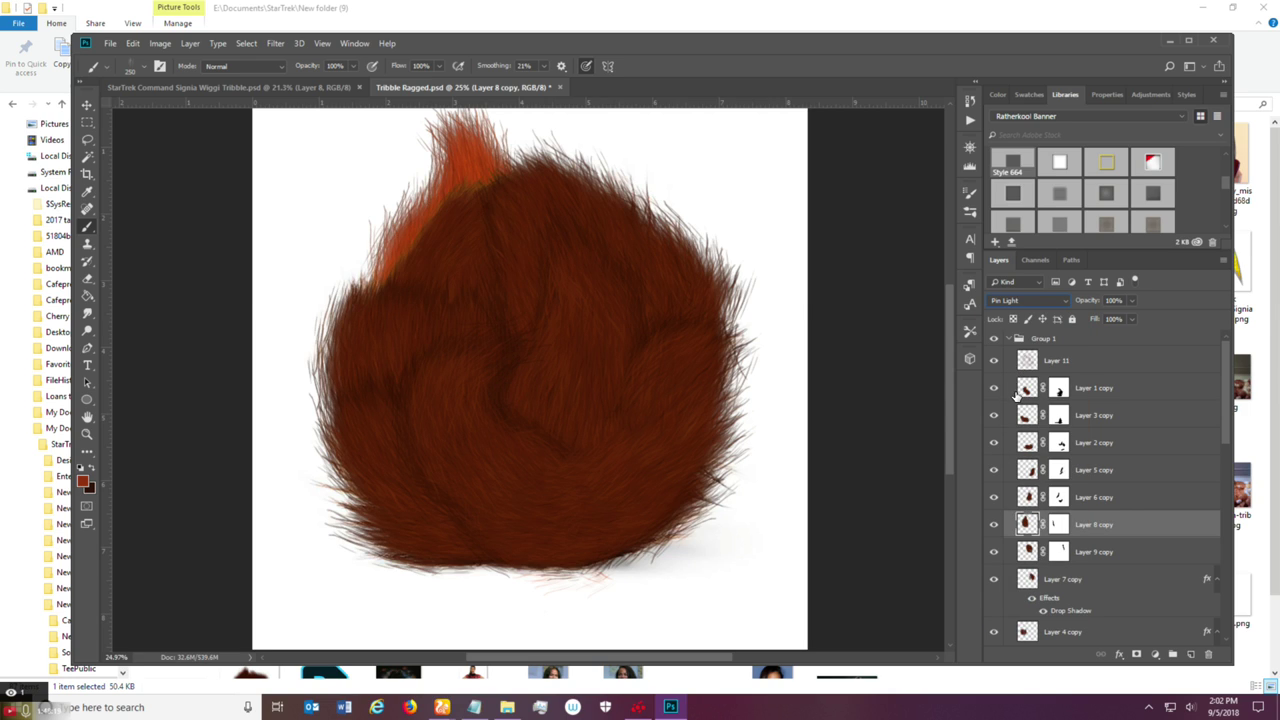
pyautogui.click(1040, 301)
pyautogui.click(1010, 312)
pyautogui.click(1027, 319)
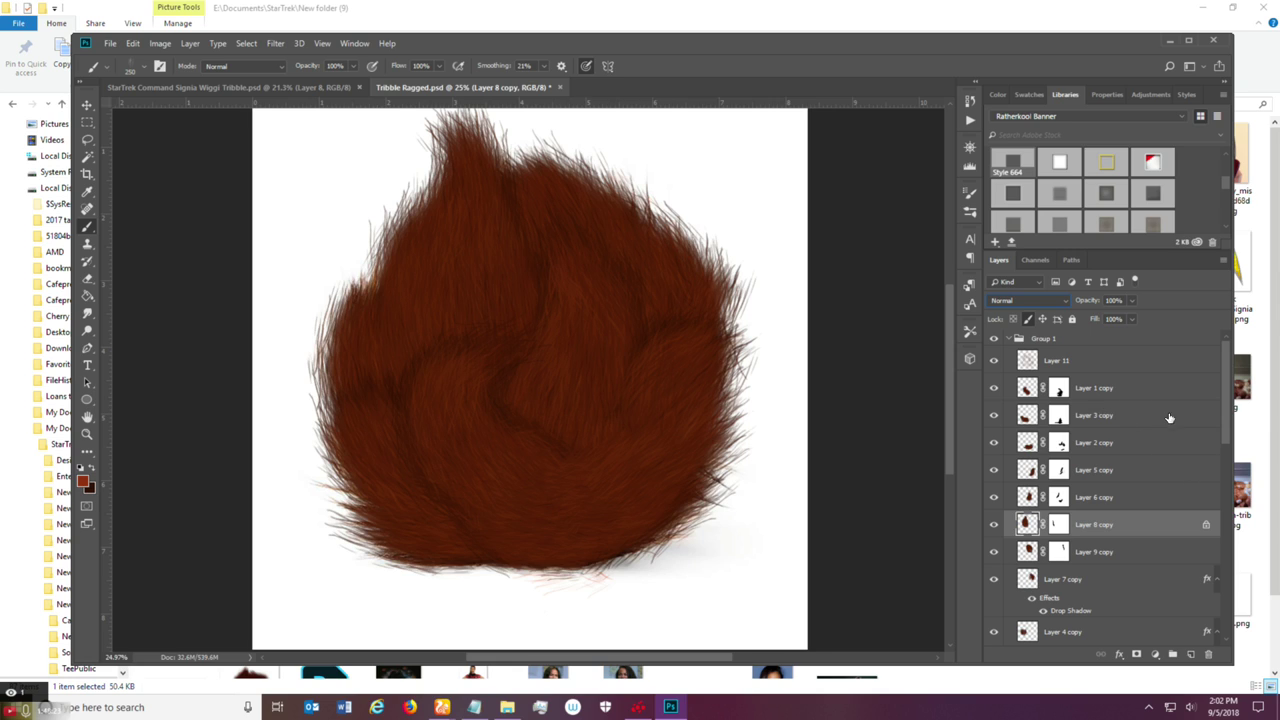
pyautogui.click(1059, 365)
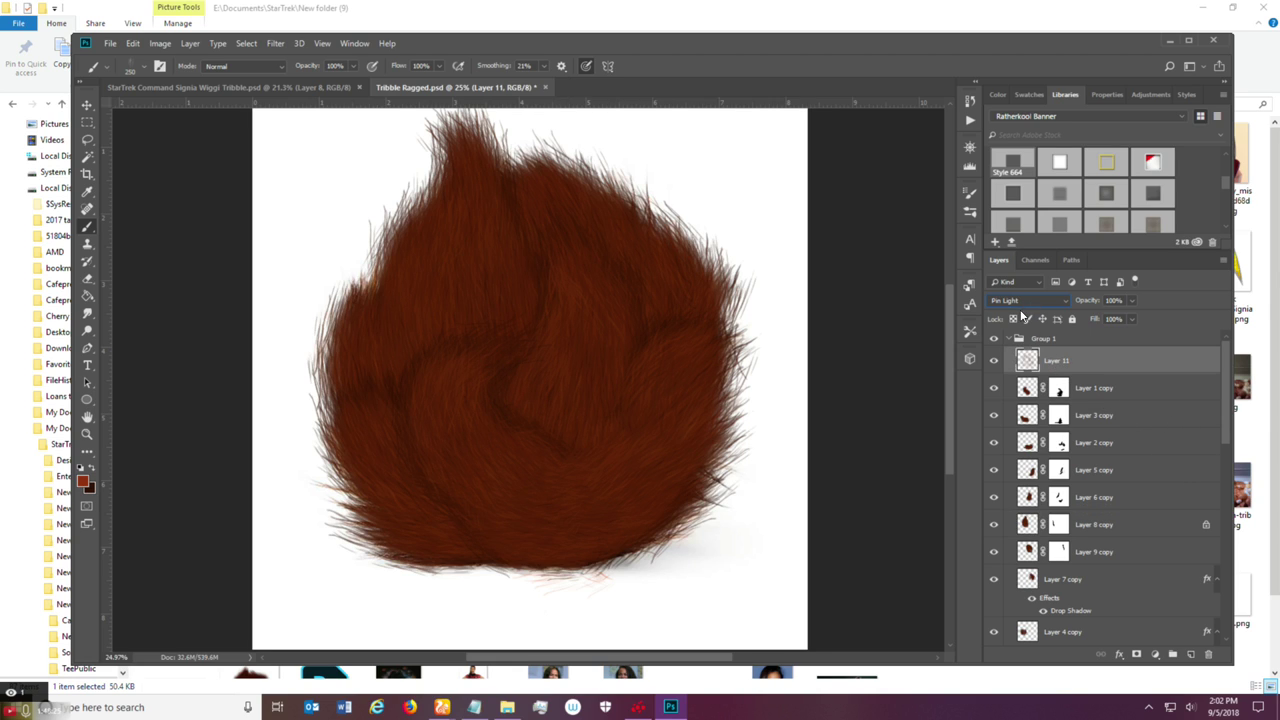
# Try the Hard Mix blending mode with fur strokes on Layer 11, and set the layer's blending mode to Multiply.
pyautogui.click(1024, 302)
pyautogui.click(1004, 527)
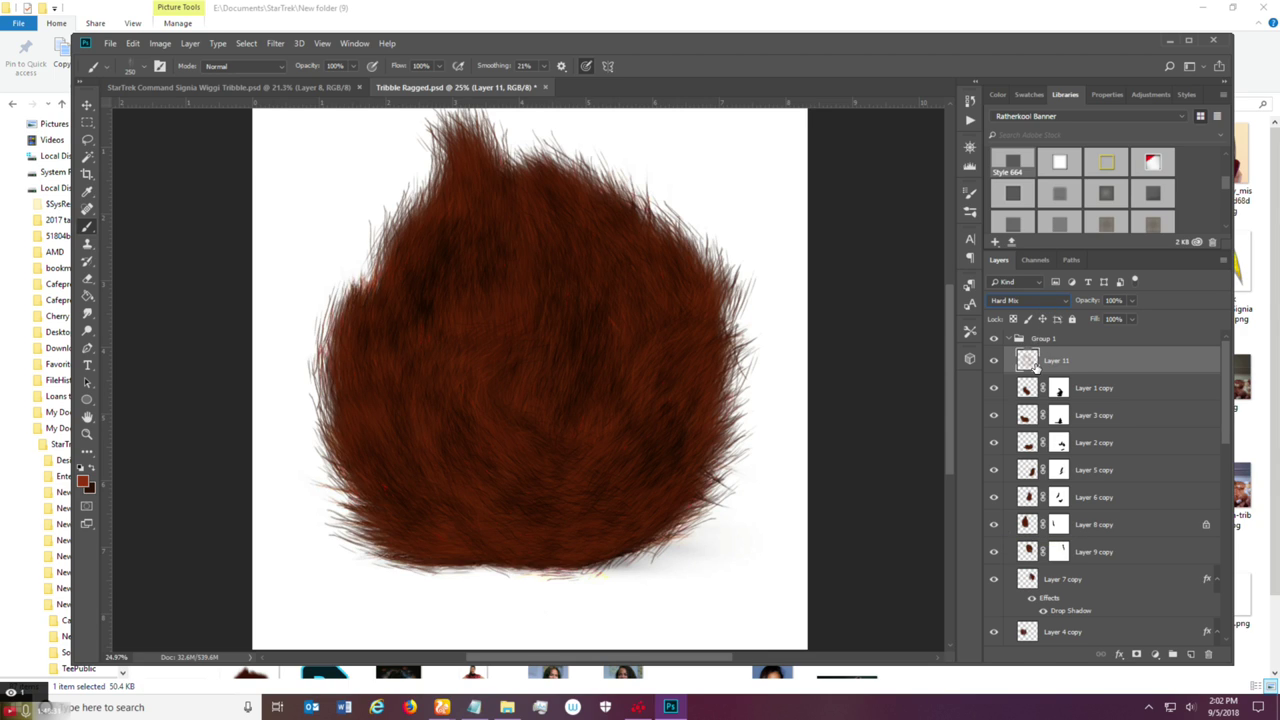
pyautogui.moveTo(691, 471)
pyautogui.mouseDown()
pyautogui.moveTo(563, 566)
pyautogui.moveTo(611, 317)
pyautogui.moveTo(502, 220)
pyautogui.moveTo(337, 457)
pyautogui.moveTo(440, 200)
pyautogui.moveTo(449, 589)
pyautogui.moveTo(493, 168)
pyautogui.moveTo(689, 323)
pyautogui.moveTo(489, 189)
pyautogui.moveTo(540, 517)
pyautogui.moveTo(551, 260)
pyautogui.moveTo(634, 591)
pyautogui.moveTo(418, 401)
pyautogui.mouseUp()
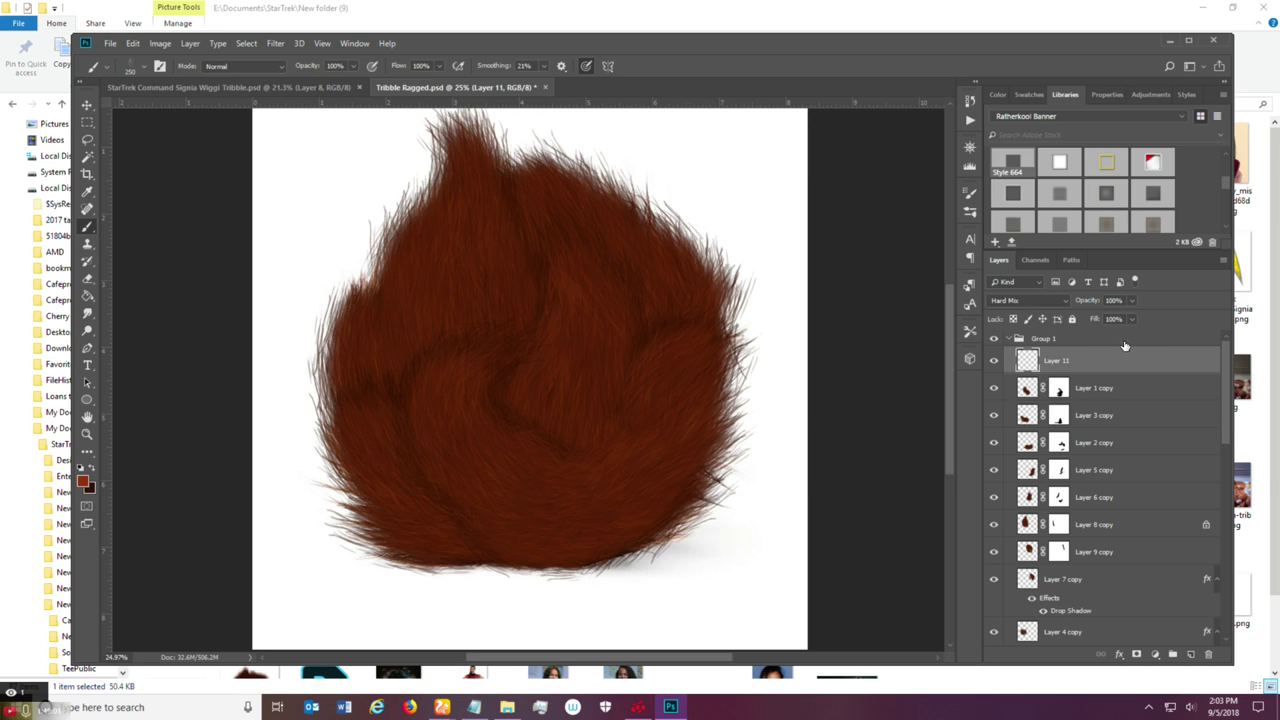
pyautogui.click(1058, 302)
pyautogui.click(1030, 348)
# Set the fur brush's Scatter to 387% and increase its Size Jitter under Shape Dynamics.
pyautogui.click(969, 196)
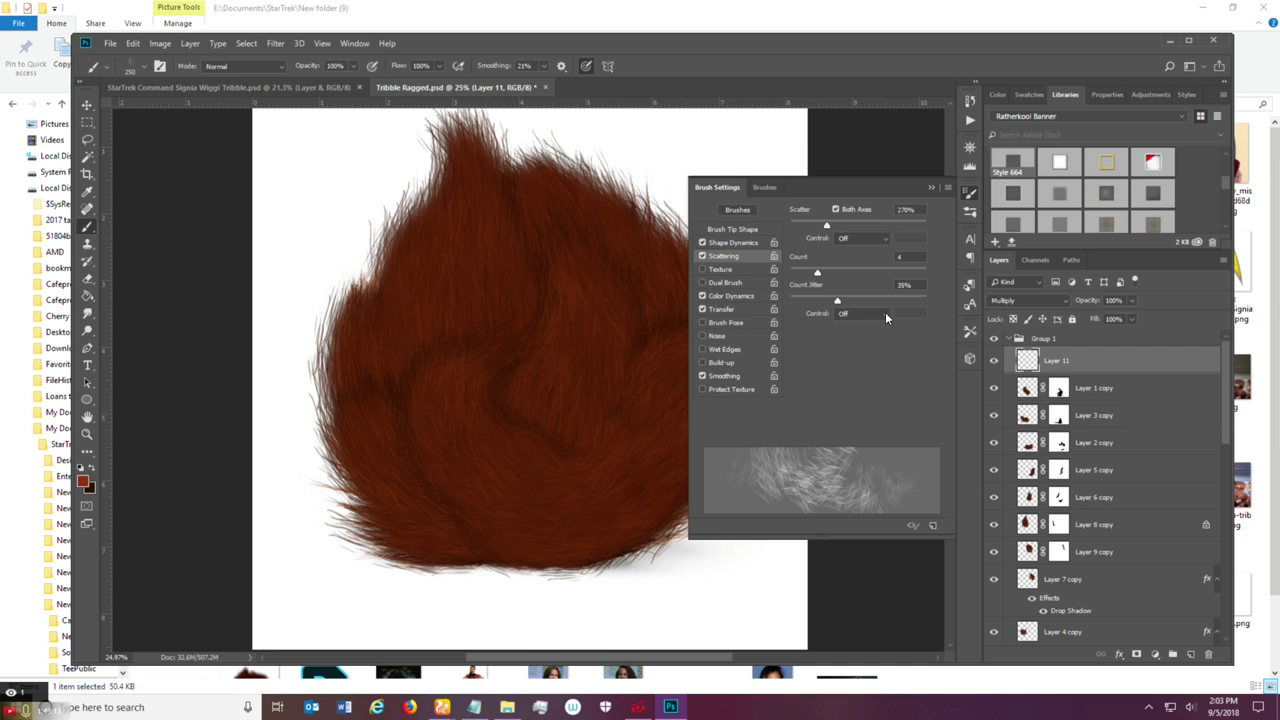
pyautogui.moveTo(826, 226); pyautogui.dragTo(843, 229)
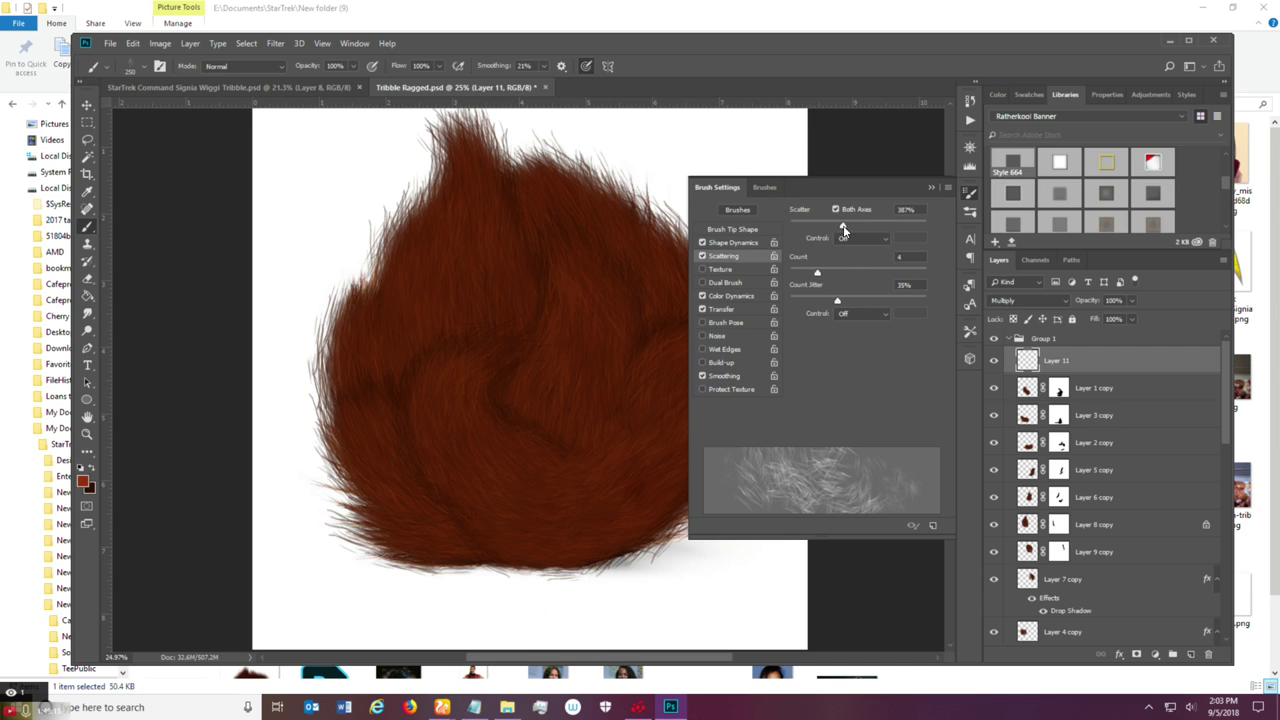
pyautogui.click(734, 243)
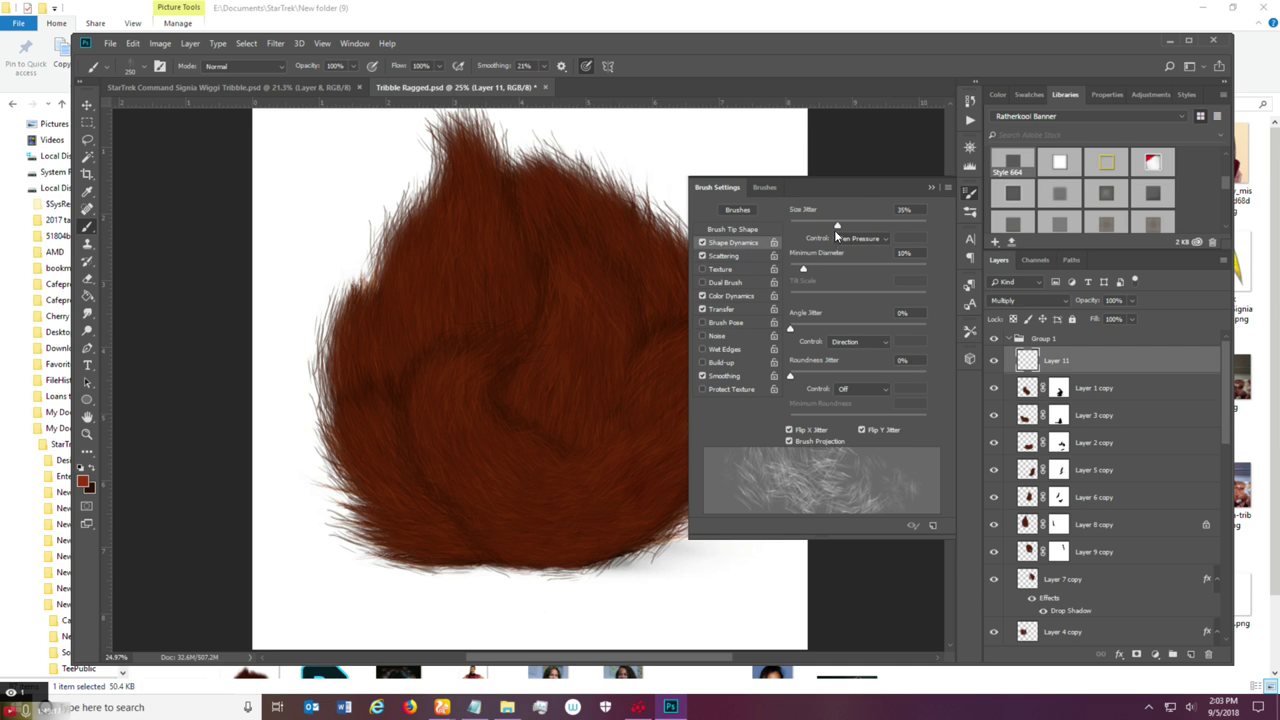
pyautogui.moveTo(836, 222); pyautogui.dragTo(848, 224)
pyautogui.click(928, 189)
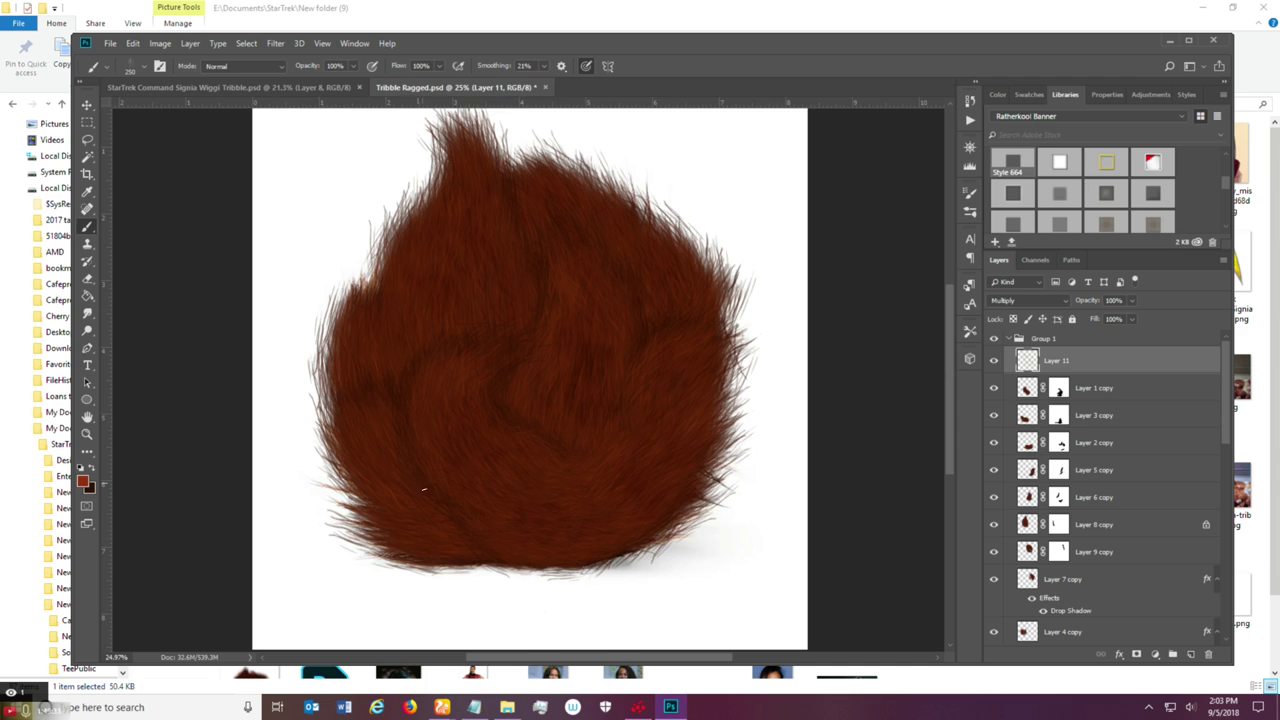
# Paint reddish-brown fur strokes over the tribble on Layer 11, and undo the last stroke.
pyautogui.moveTo(456, 548); pyautogui.dragTo(399, 499)
pyautogui.hotkey('ctrl', 'z')
pyautogui.scroll(-2, 440, 442)
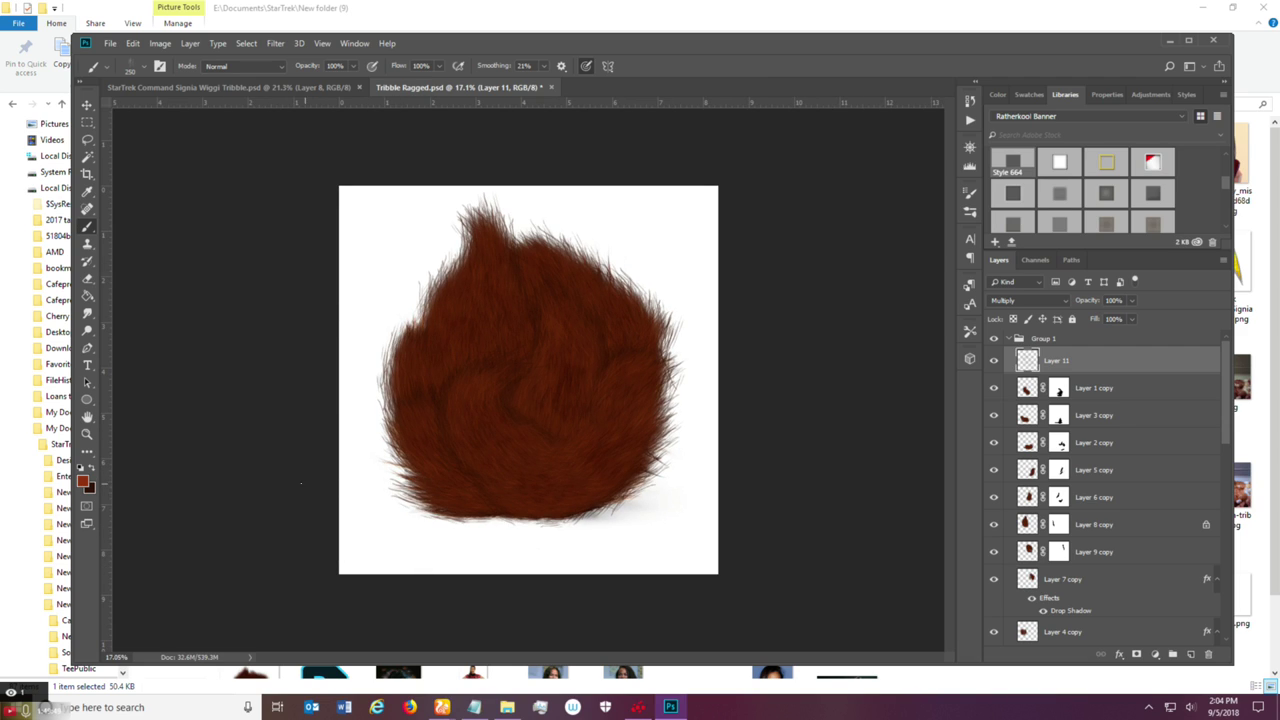
pyautogui.click(87, 416)
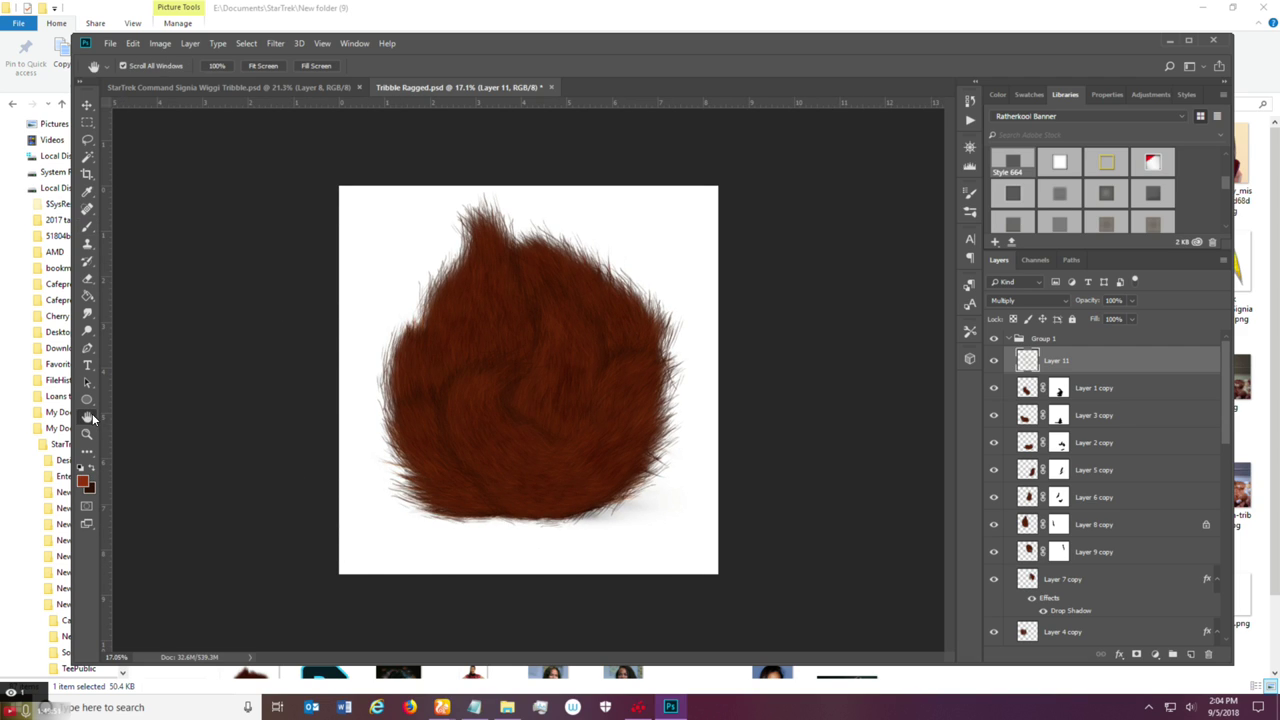
# Try the Color Burn, Linear Burn and Color Dodge blending modes on Layer 11.
pyautogui.click(1026, 301)
pyautogui.click(1028, 364)
pyautogui.click(1024, 300)
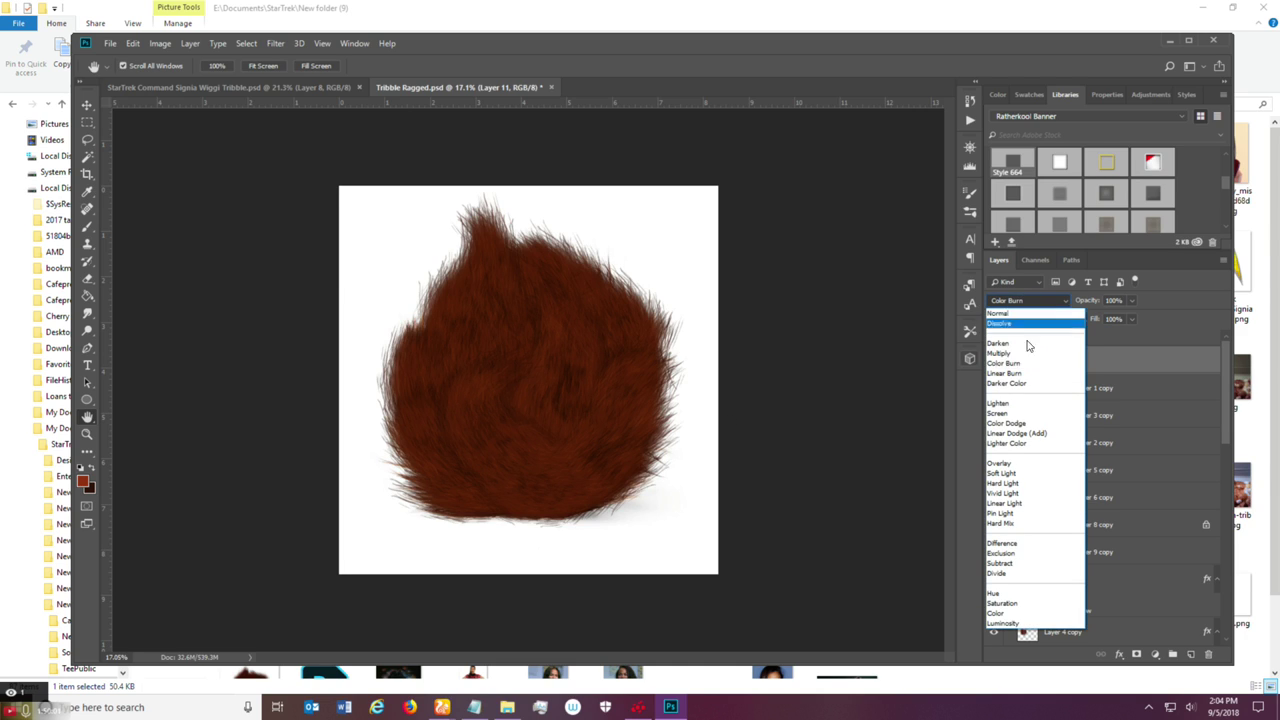
pyautogui.click(1018, 373)
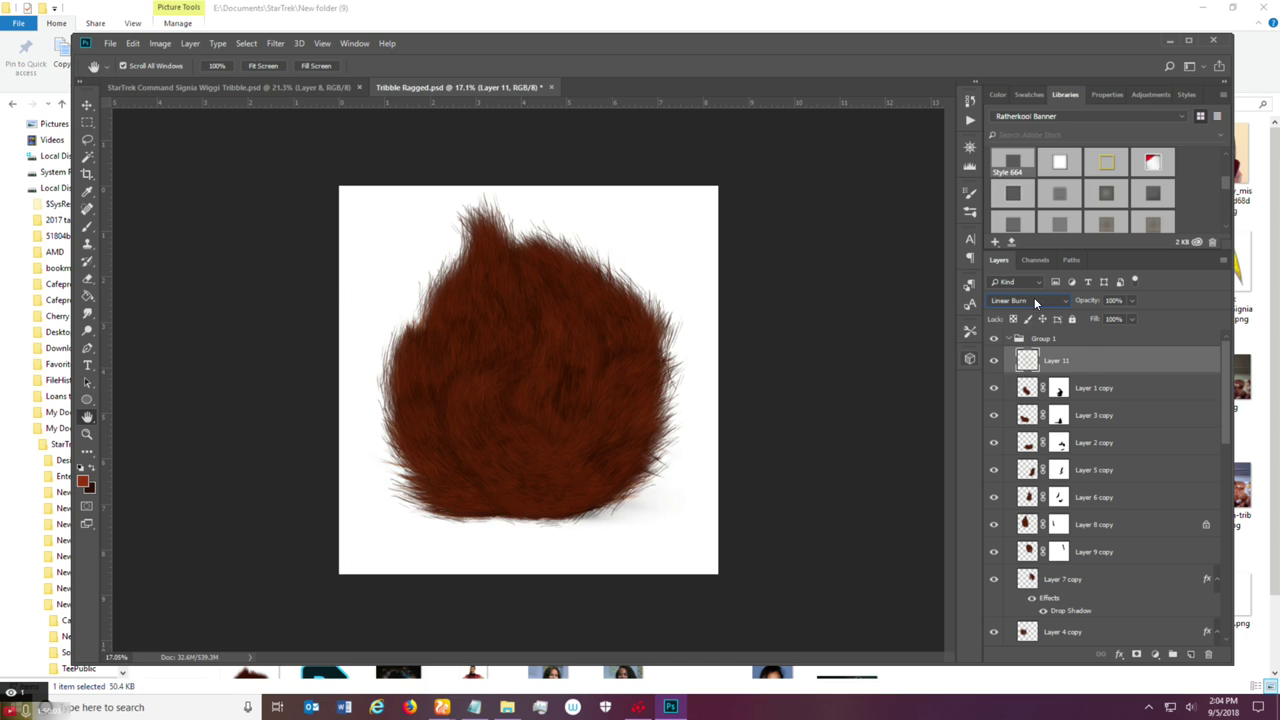
pyautogui.click(1034, 299)
pyautogui.click(1019, 425)
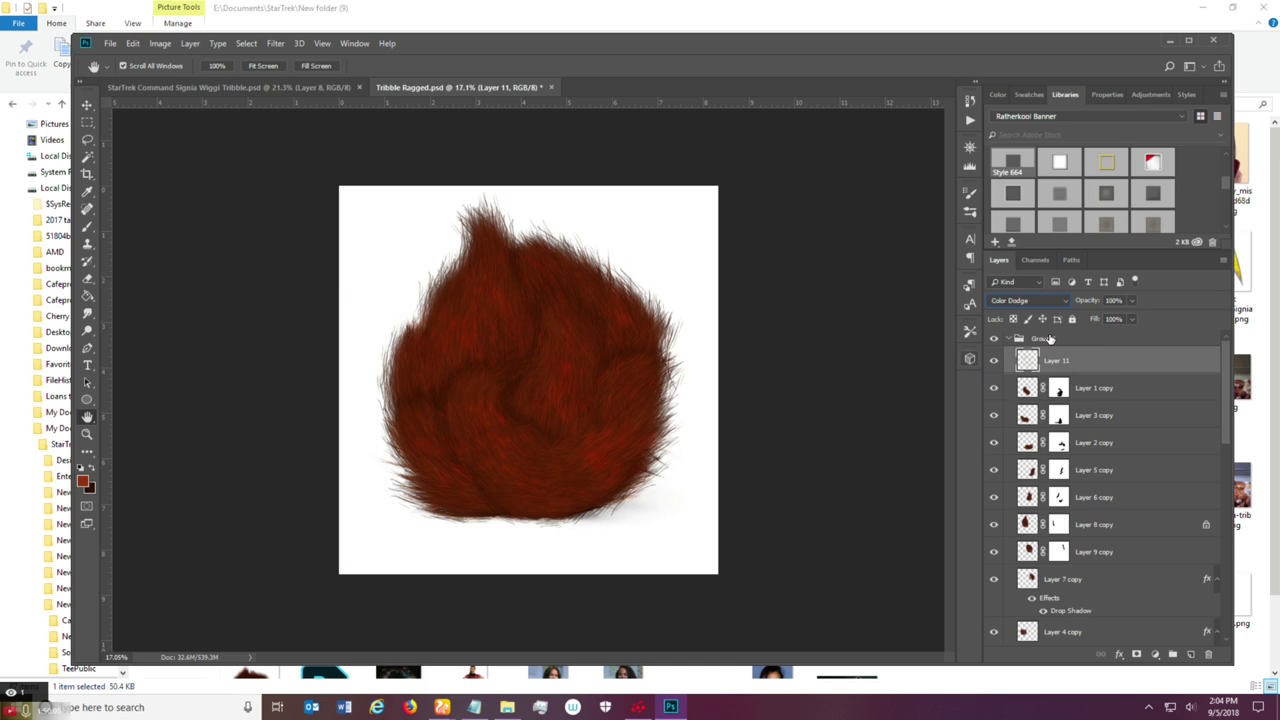
# Restore Layer 11's blending mode to Multiply and save the document.
pyautogui.click(1052, 306)
pyautogui.click(1020, 348)
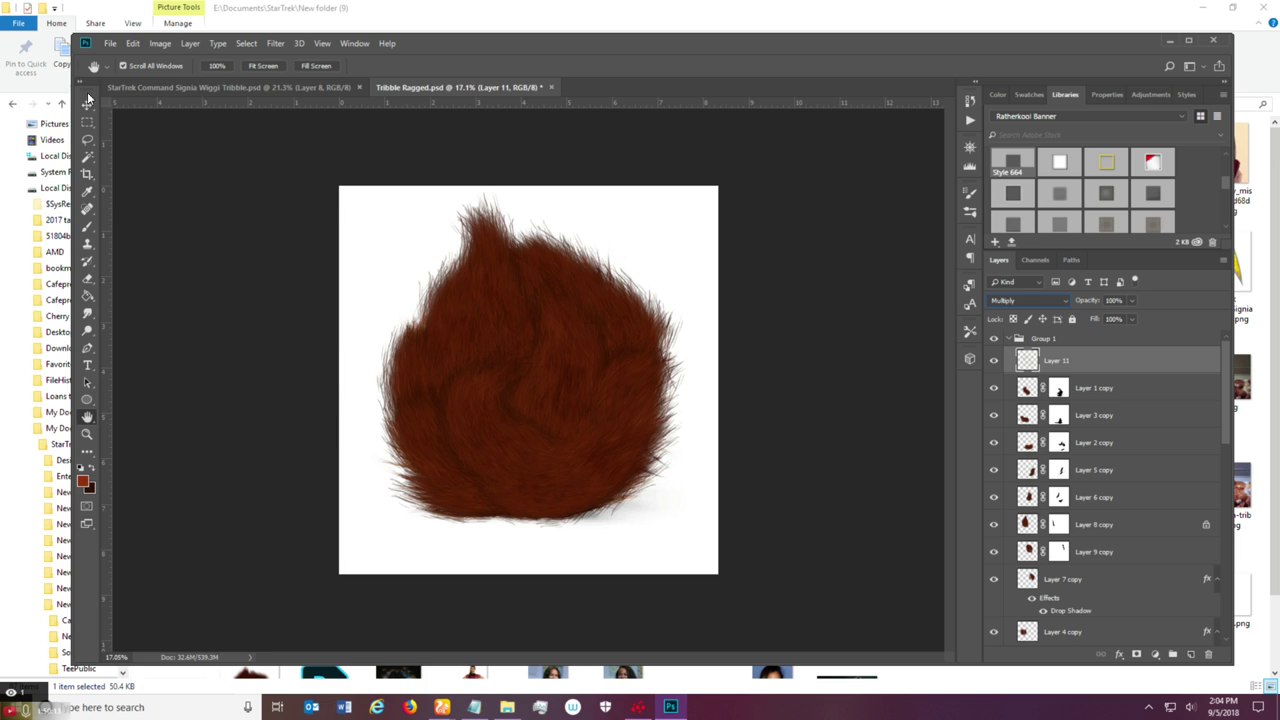
pyautogui.click(110, 43)
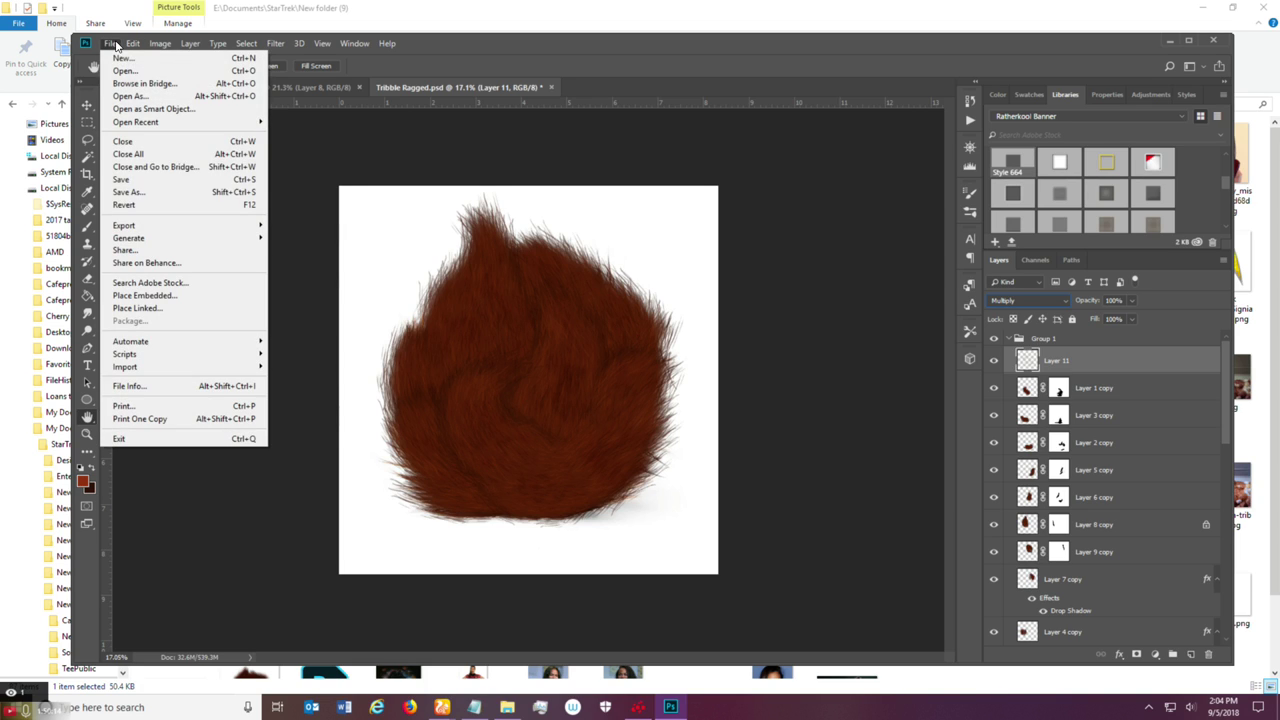
pyautogui.click(160, 180)
# Hide Layer 0 and the Background layer so the fur sections stand on transparency.
pyautogui.scroll(-2, 1100, 470)
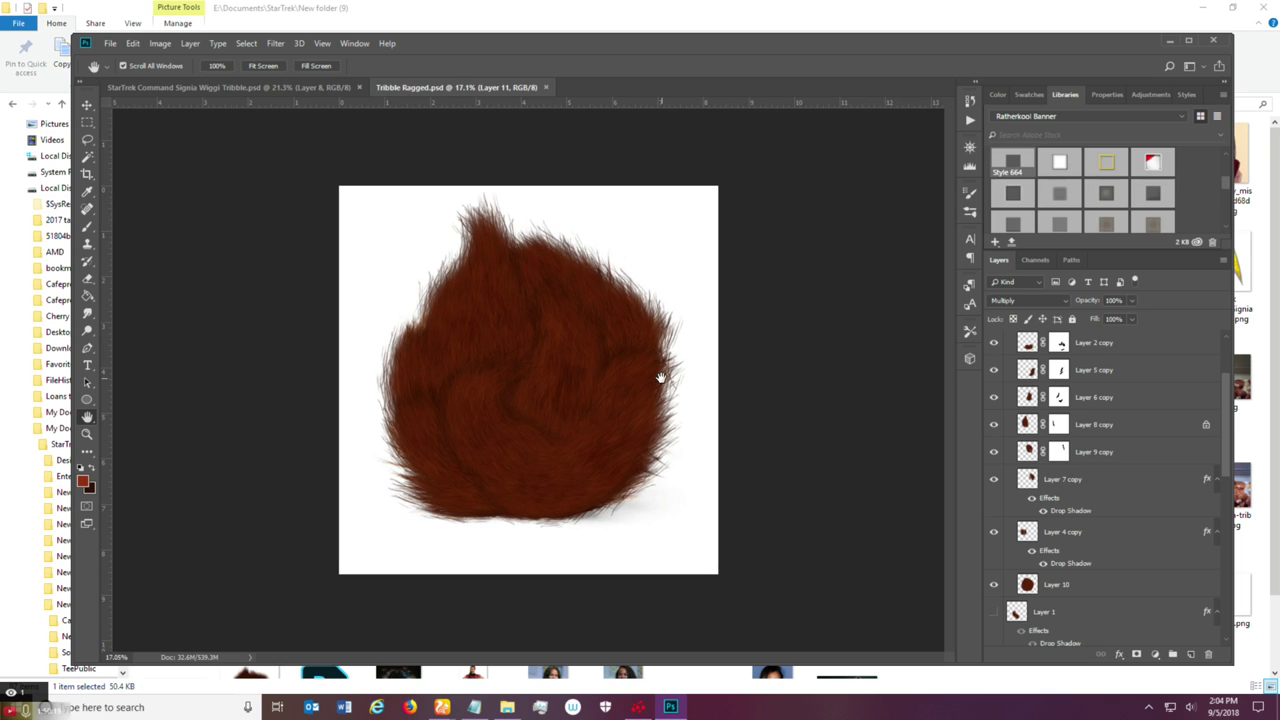
pyautogui.scroll(-6, 1155, 505)
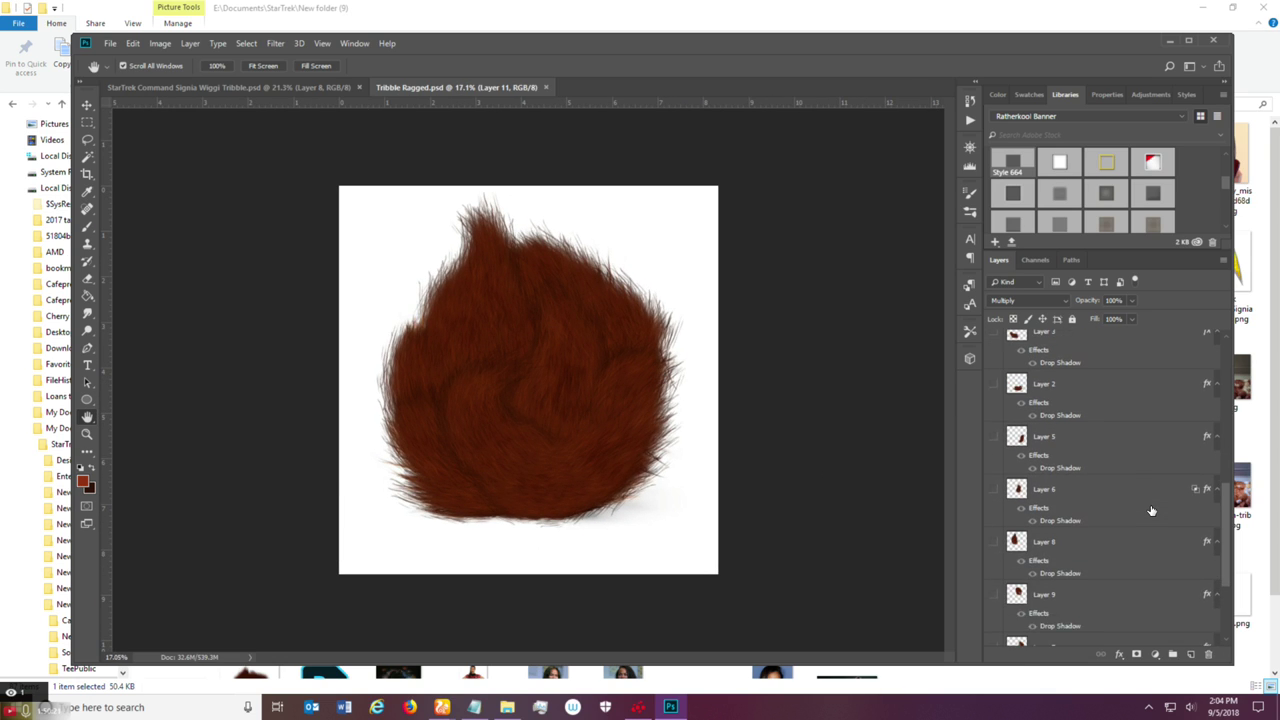
pyautogui.scroll(-1, 1151, 511)
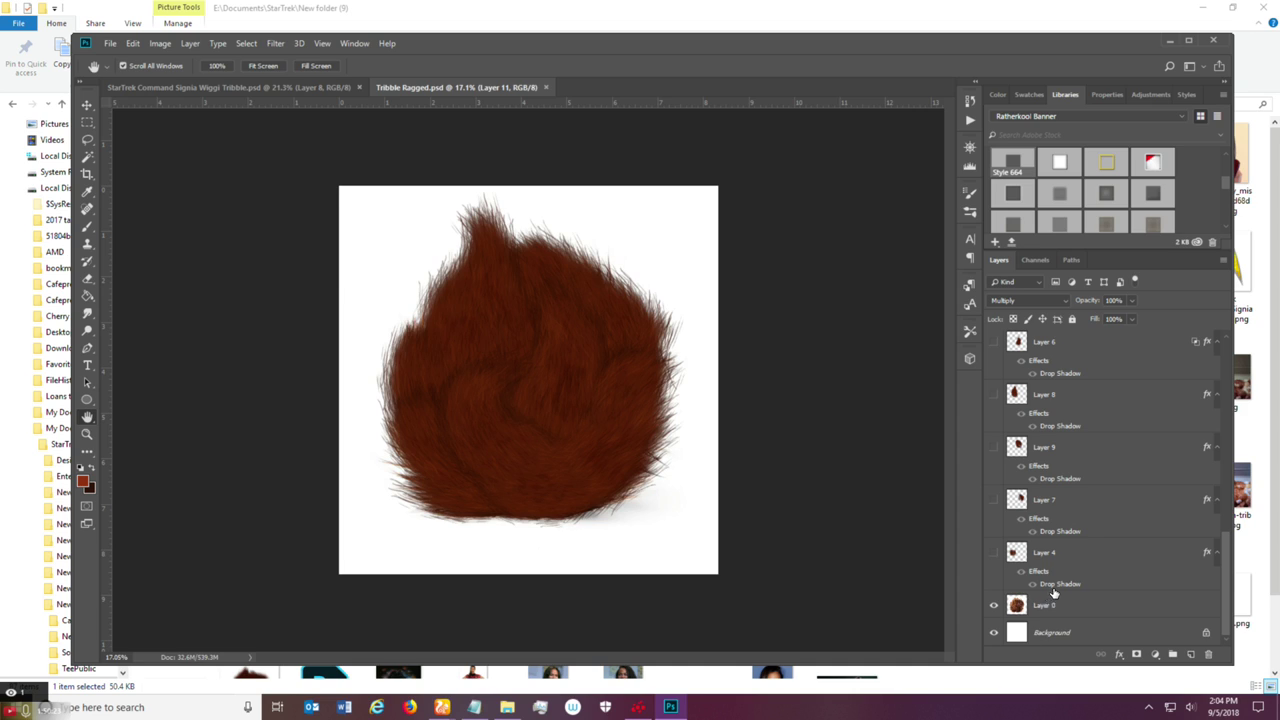
pyautogui.click(994, 606)
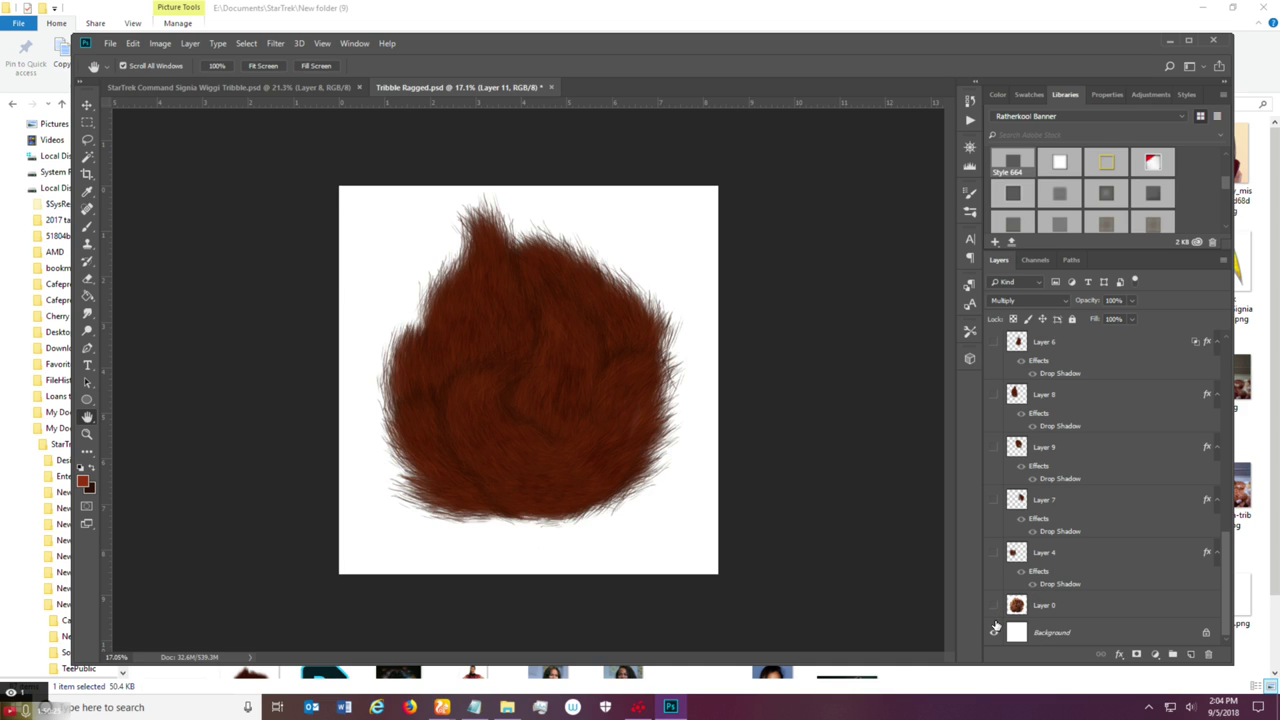
pyautogui.click(994, 634)
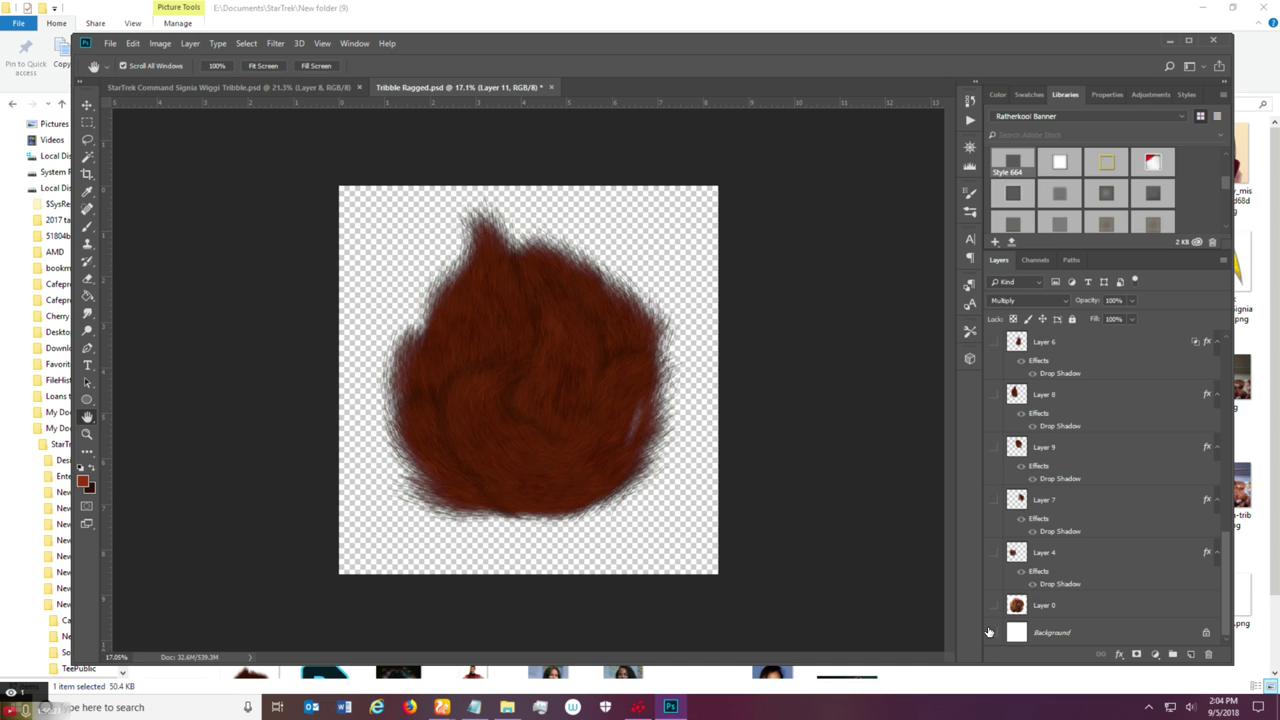
# Toggle the visibility of Layer 4 copy and Layer 7 copy to check which part of the fur each covers.
pyautogui.scroll(2, 630, 454)
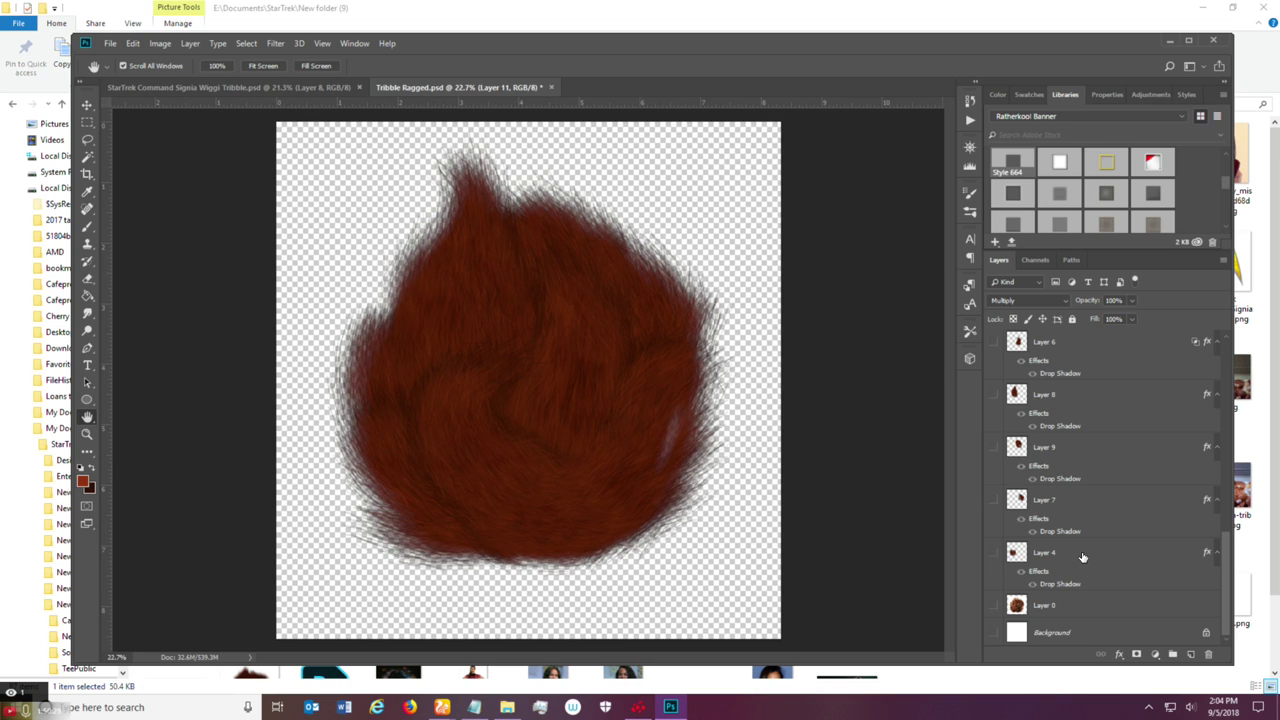
pyautogui.scroll(5, 1099, 546)
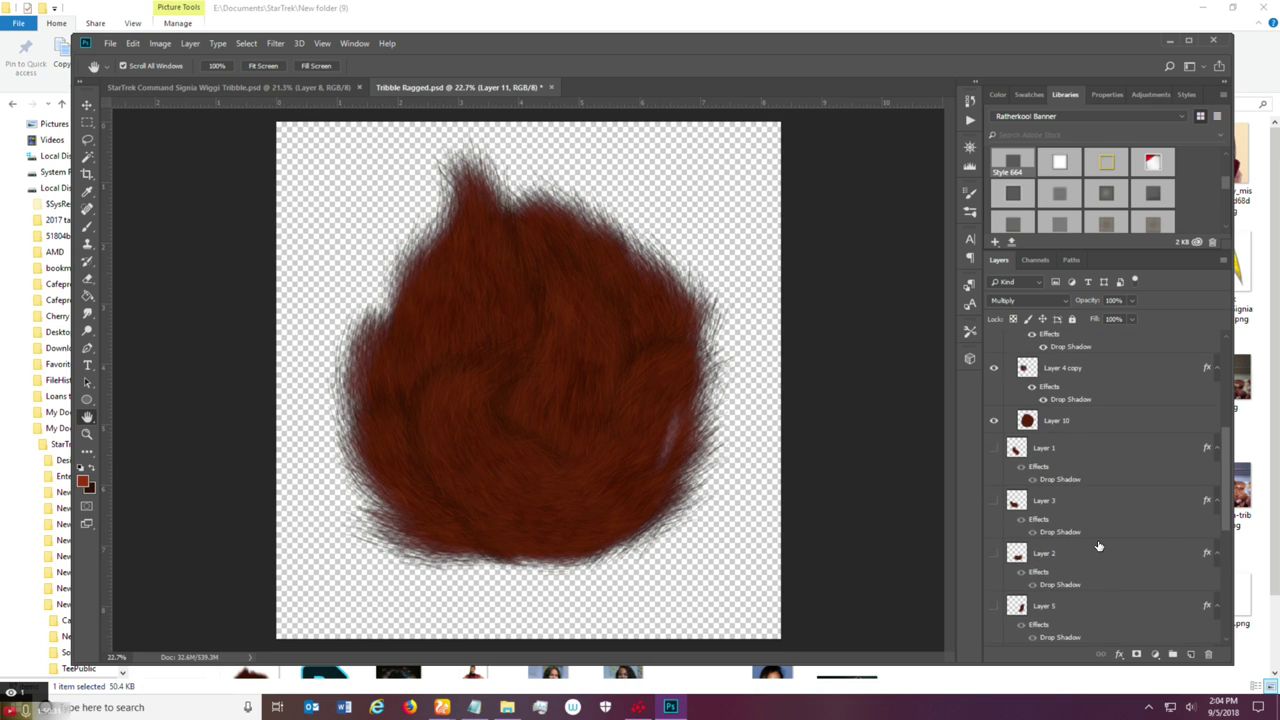
pyautogui.click(1100, 488)
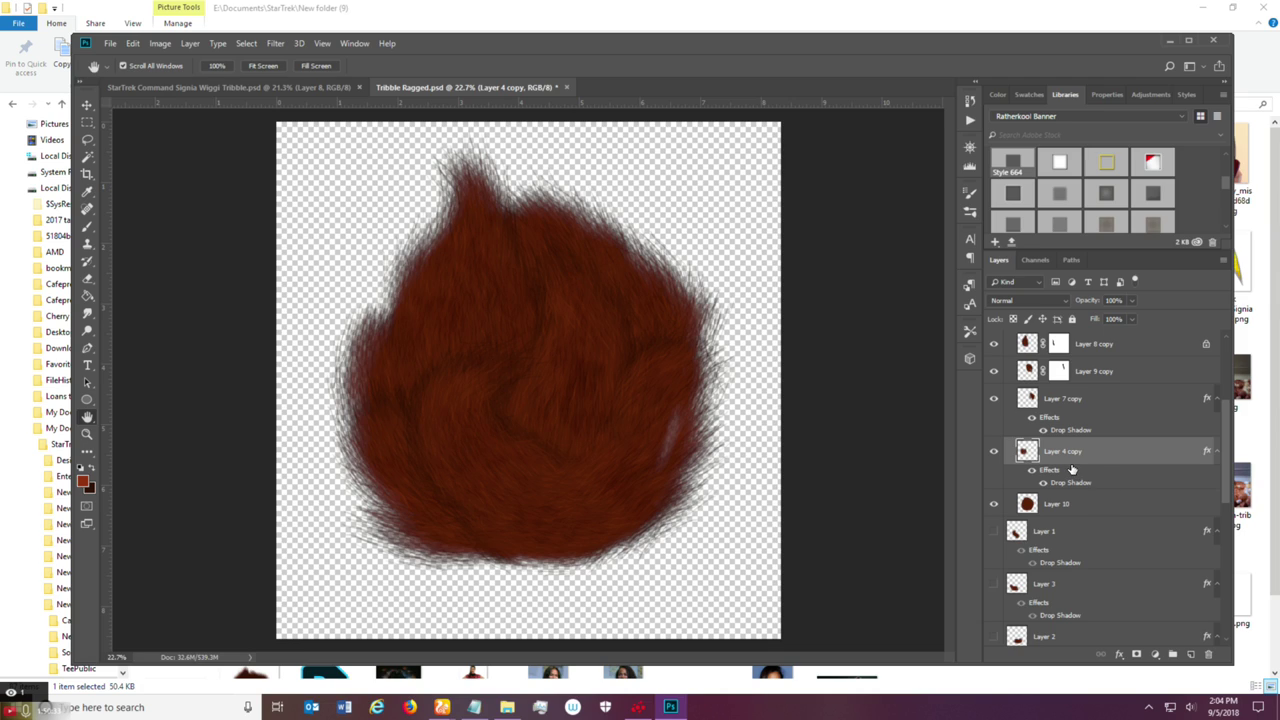
pyautogui.click(994, 451)
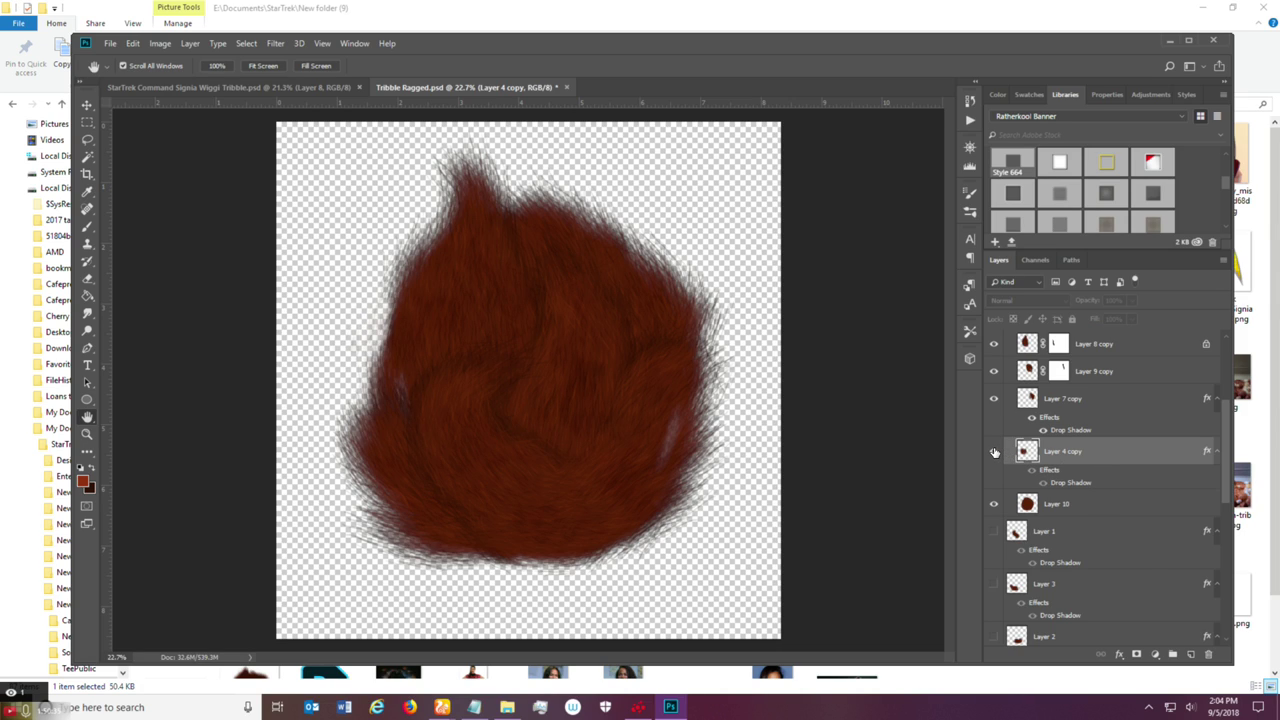
pyautogui.click(994, 451)
pyautogui.scroll(1, 1040, 452)
pyautogui.click(1062, 450)
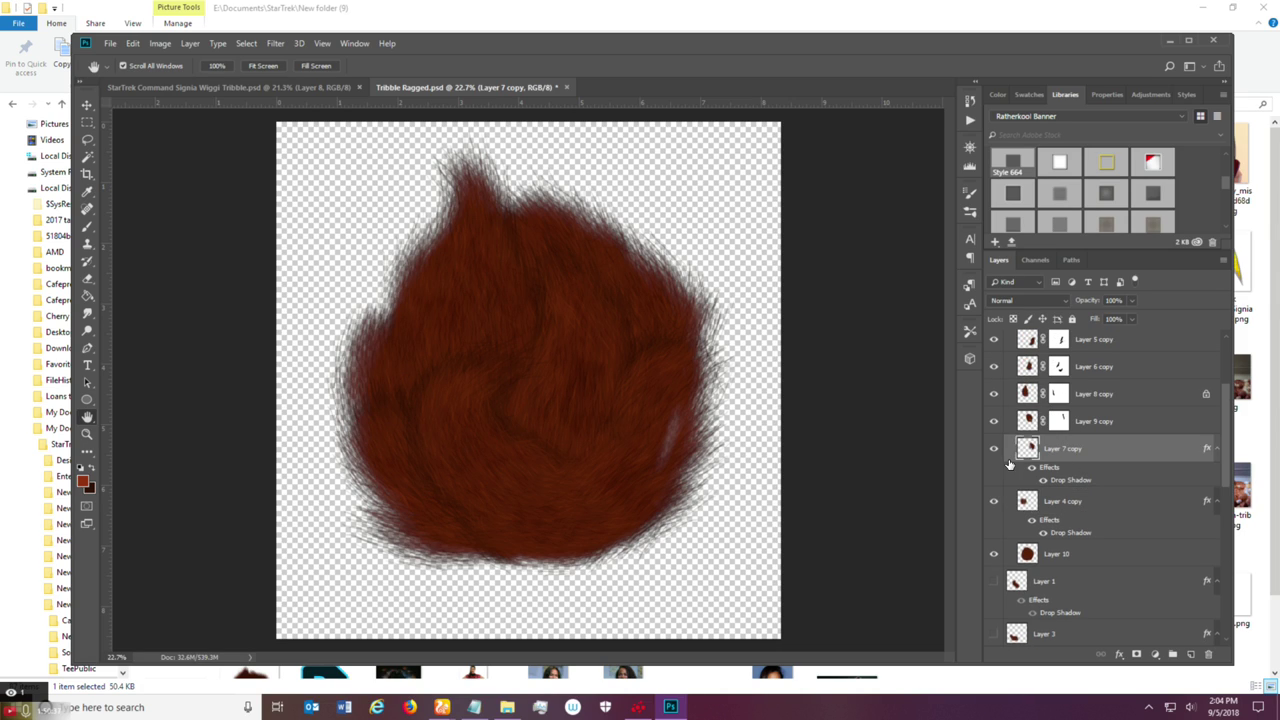
pyautogui.click(994, 450)
pyautogui.click(994, 450)
# Toggle the visibility of Layer 1 copy and Layer 3 copy to check which fur areas they cover.
pyautogui.scroll(1, 1040, 425)
pyautogui.scroll(3, 1040, 422)
pyautogui.click(1031, 396)
pyautogui.click(995, 390)
pyautogui.click(995, 390)
pyautogui.click(1001, 414)
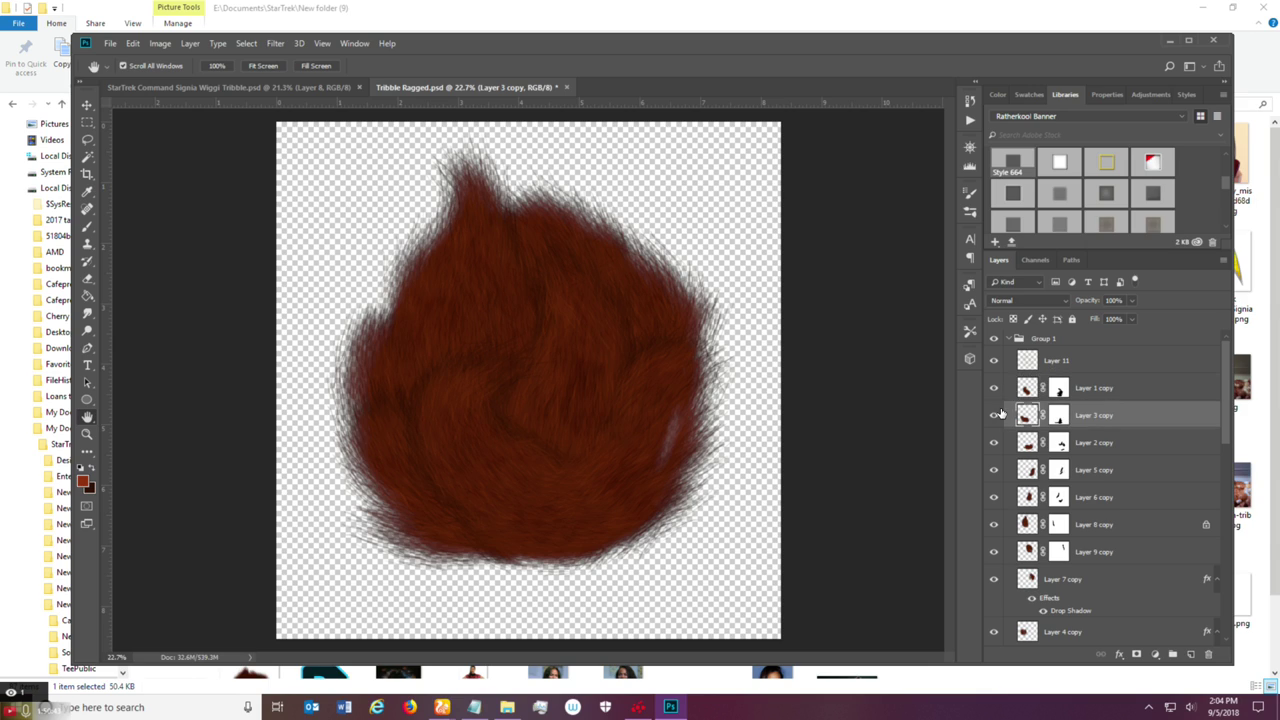
pyautogui.click(995, 414)
pyautogui.click(995, 414)
# Toggle the visibility of Layer 2 copy and Layer 5 copy to check their coverage around the semi-transparent gap.
pyautogui.click(1020, 443)
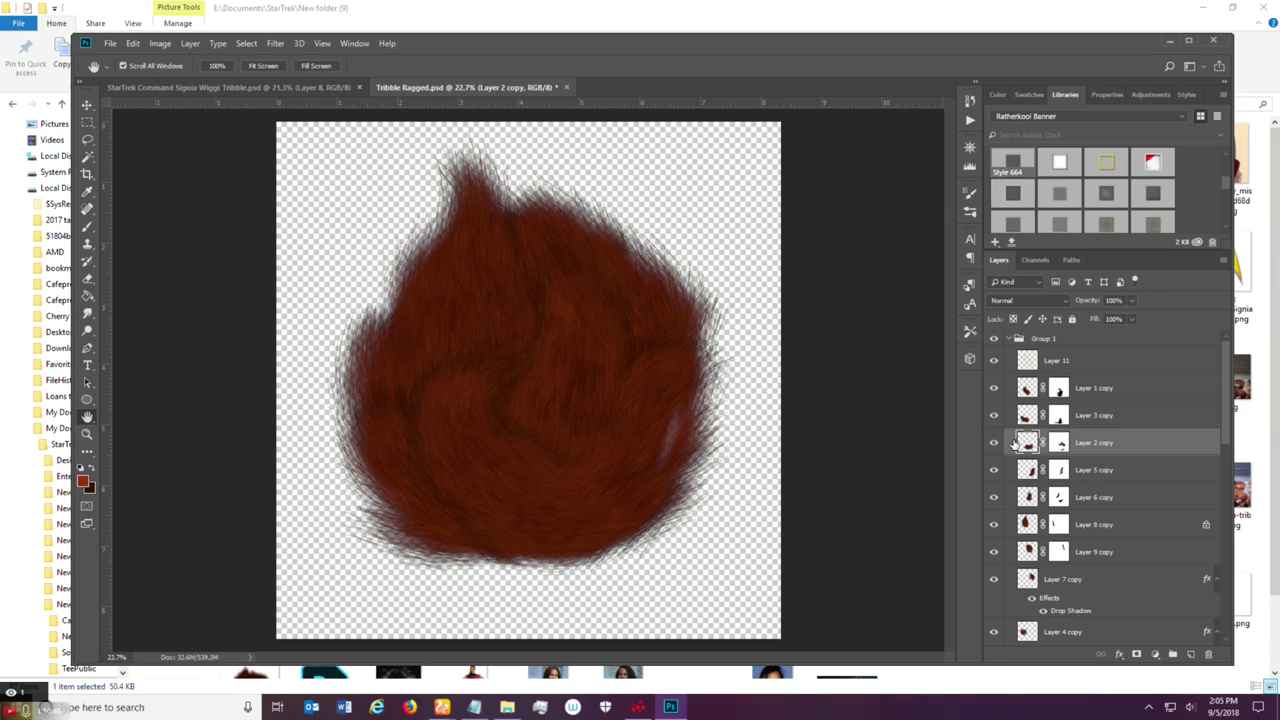
pyautogui.click(994, 442)
pyautogui.click(994, 442)
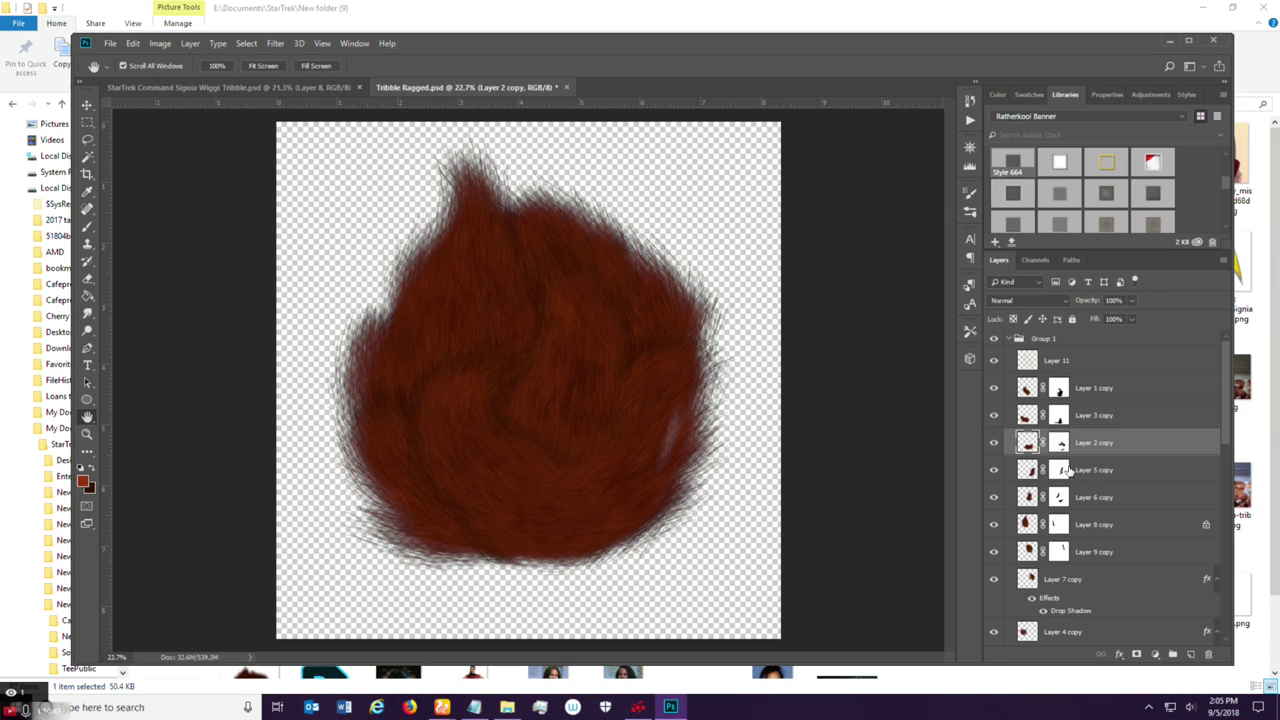
pyautogui.click(1030, 470)
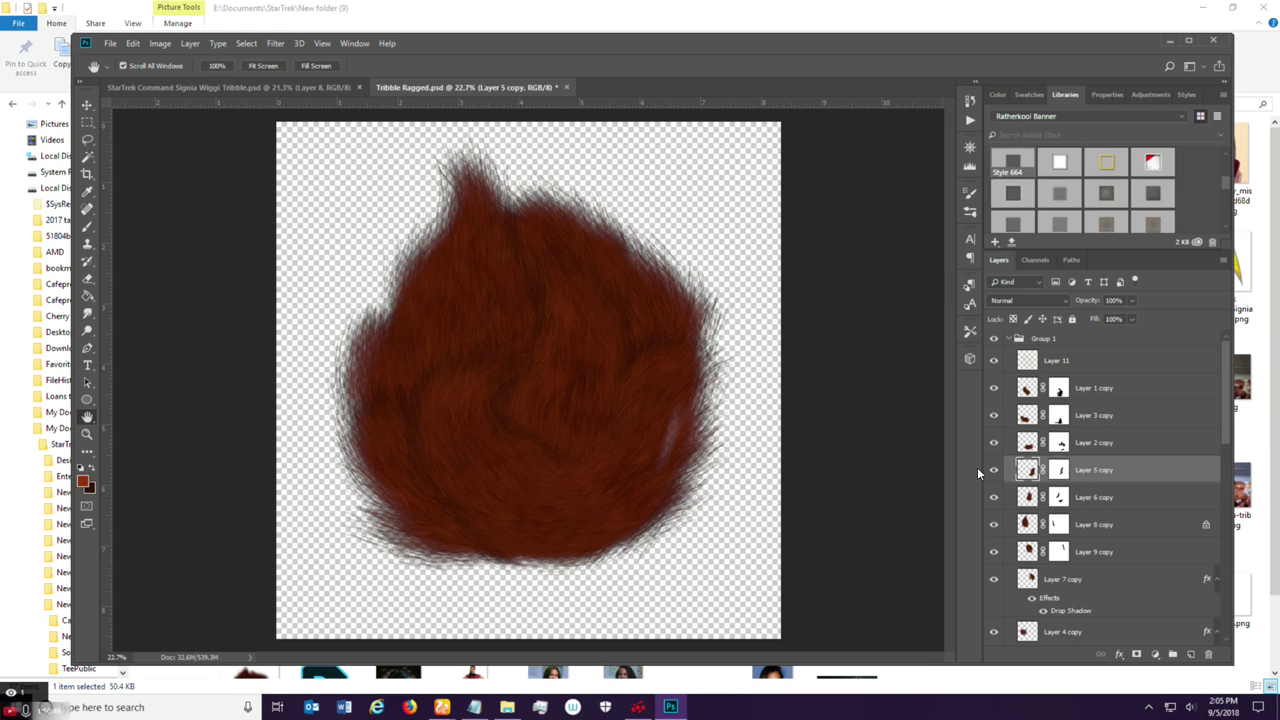
pyautogui.click(993, 471)
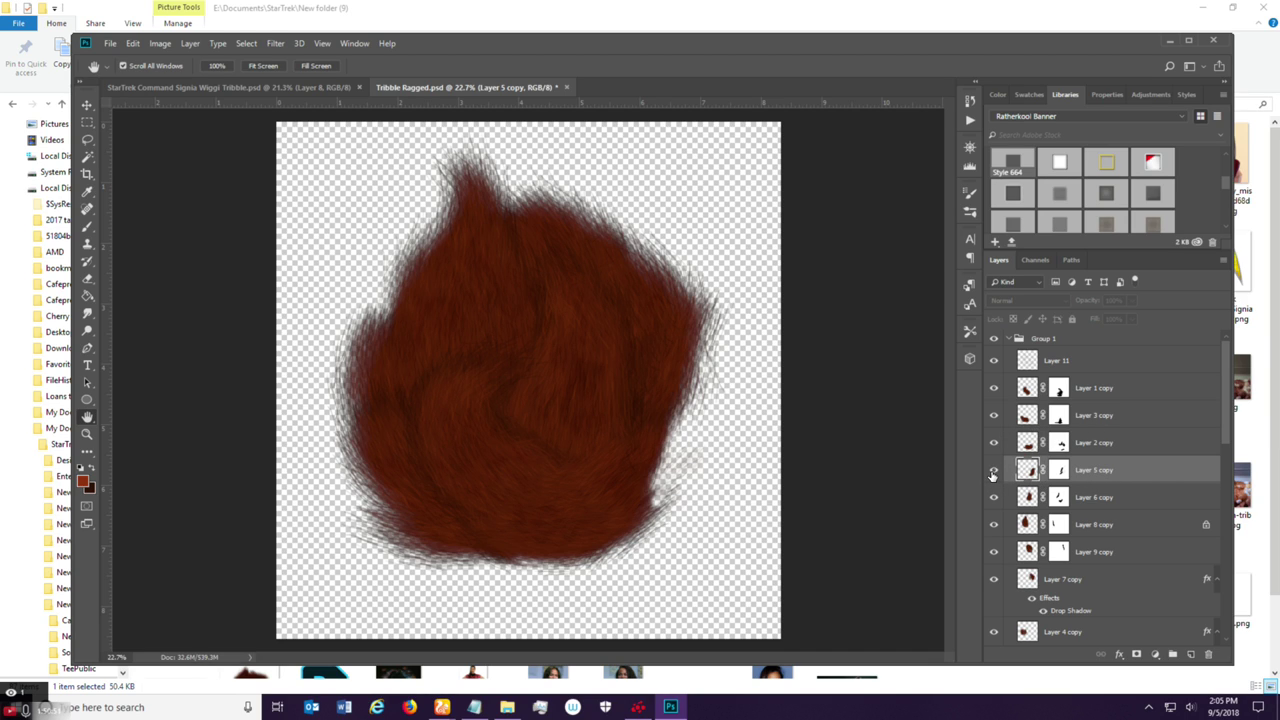
pyautogui.click(993, 471)
# Select Layer 10 and switch to the Brush tool to paint over the semi-transparent gap.
pyautogui.scroll(2, 677, 537)
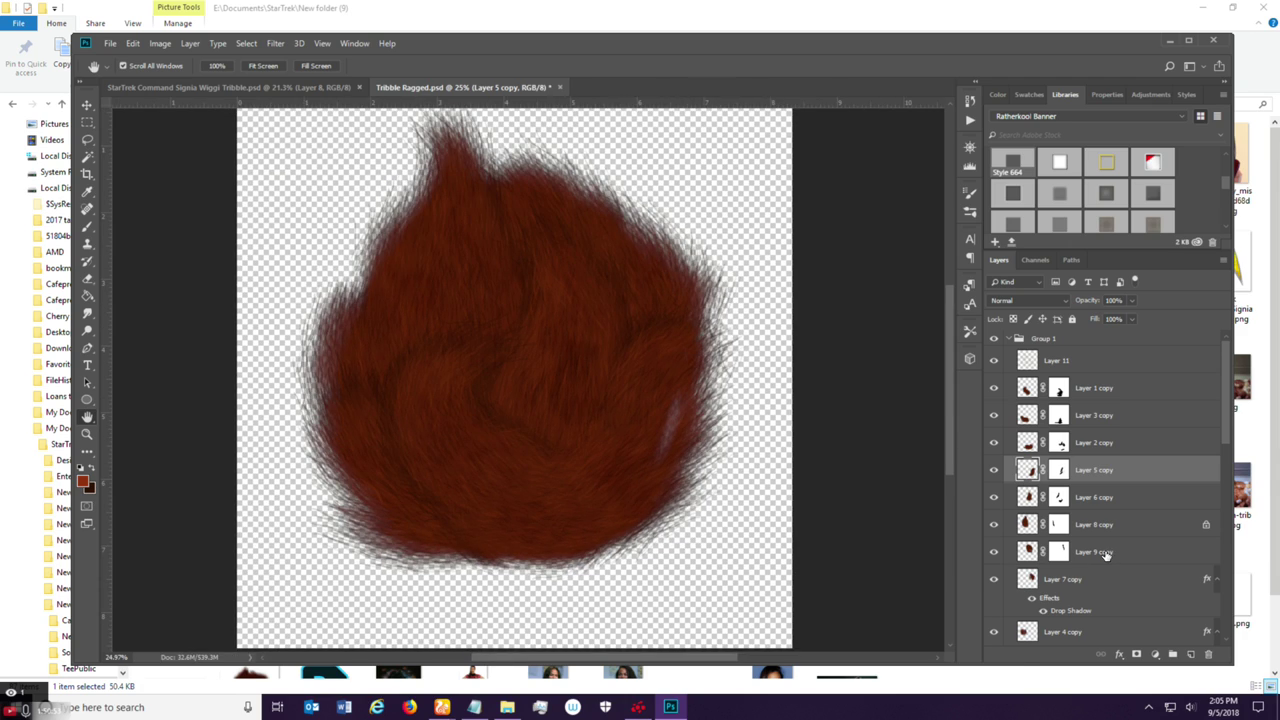
pyautogui.scroll(-3, 1105, 553)
pyautogui.click(1095, 556)
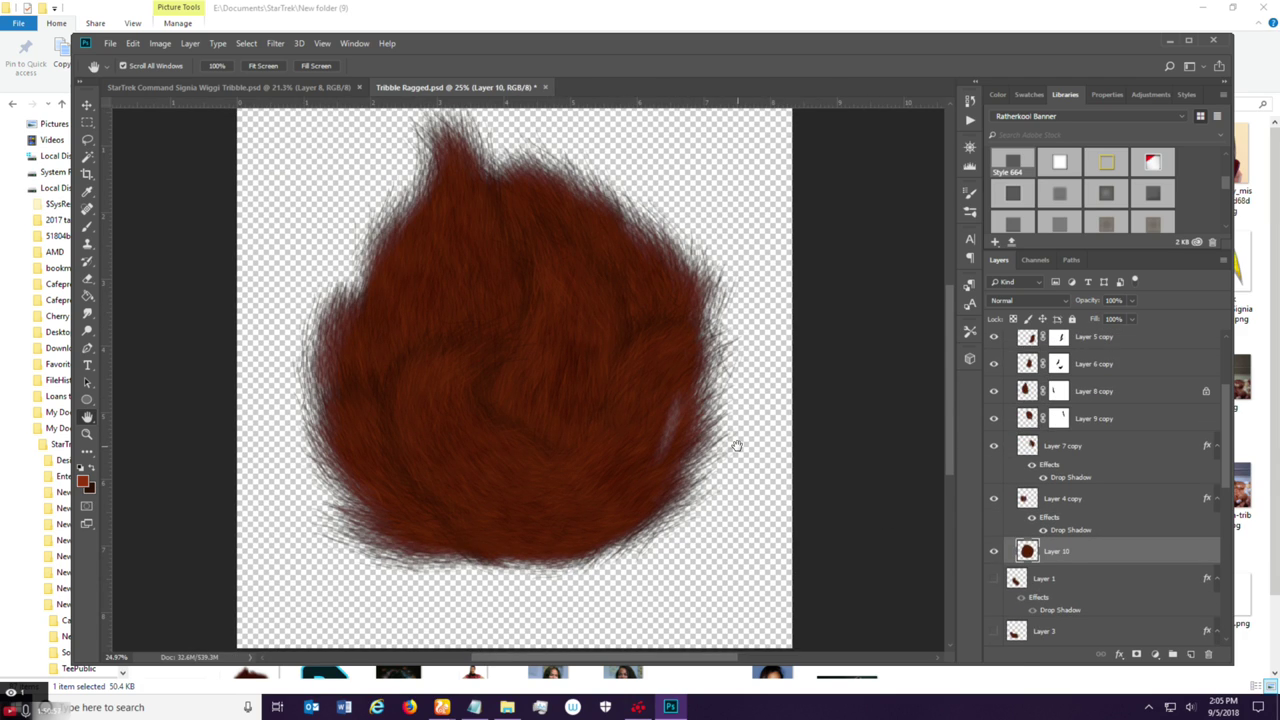
pyautogui.press('b')
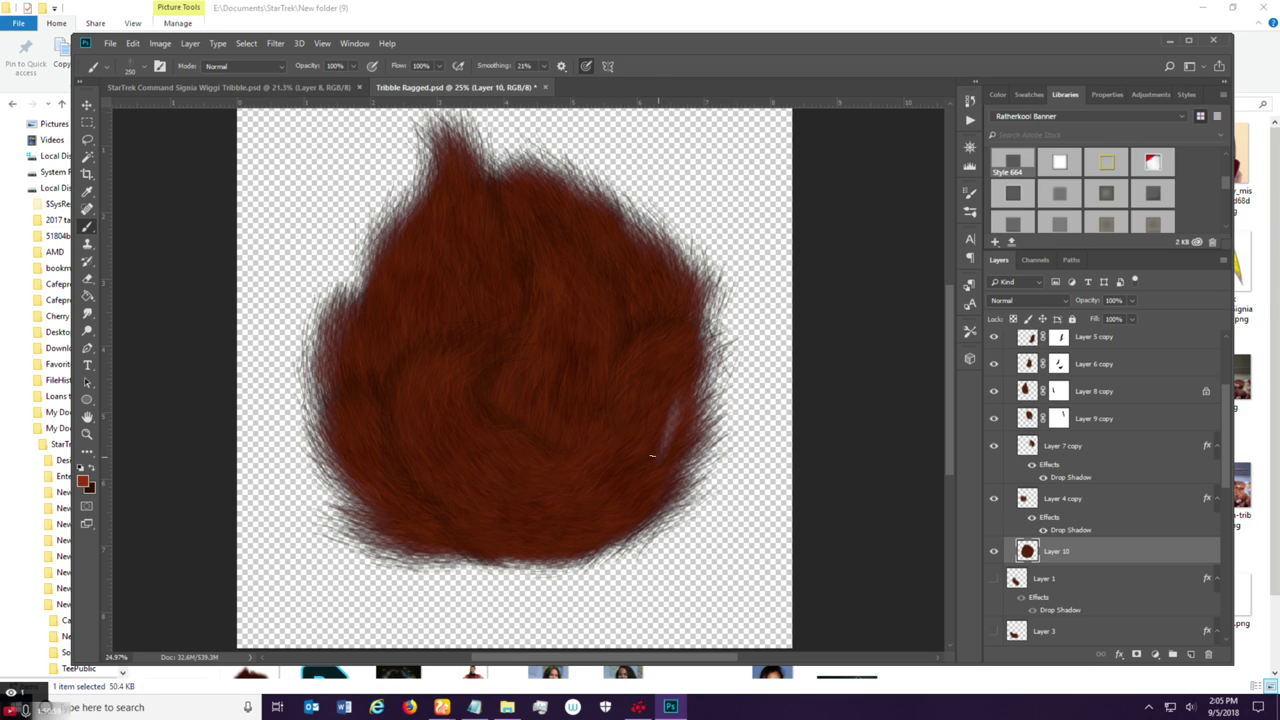
# Set the fur brush's Size Jitter to 52% and Scatter to 127%, and adjust its tip shape.
pyautogui.click(969, 193)
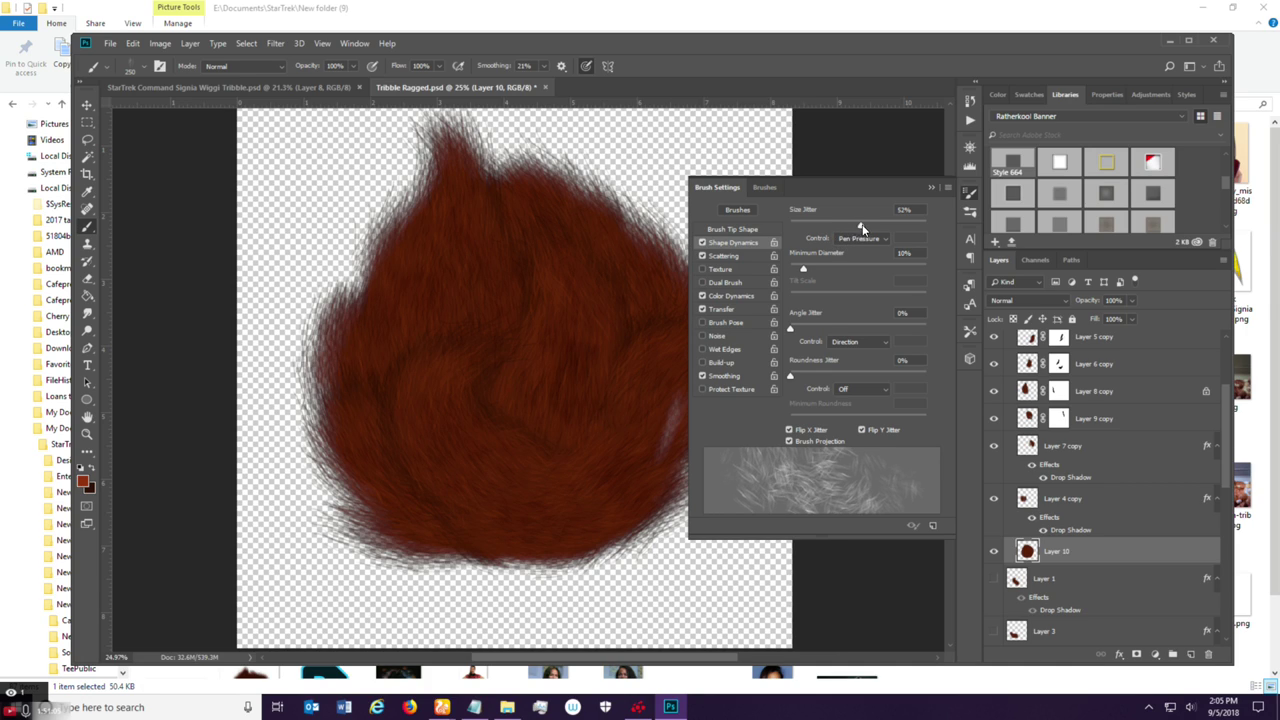
pyautogui.click(740, 256)
pyautogui.moveTo(842, 225); pyautogui.dragTo(807, 225)
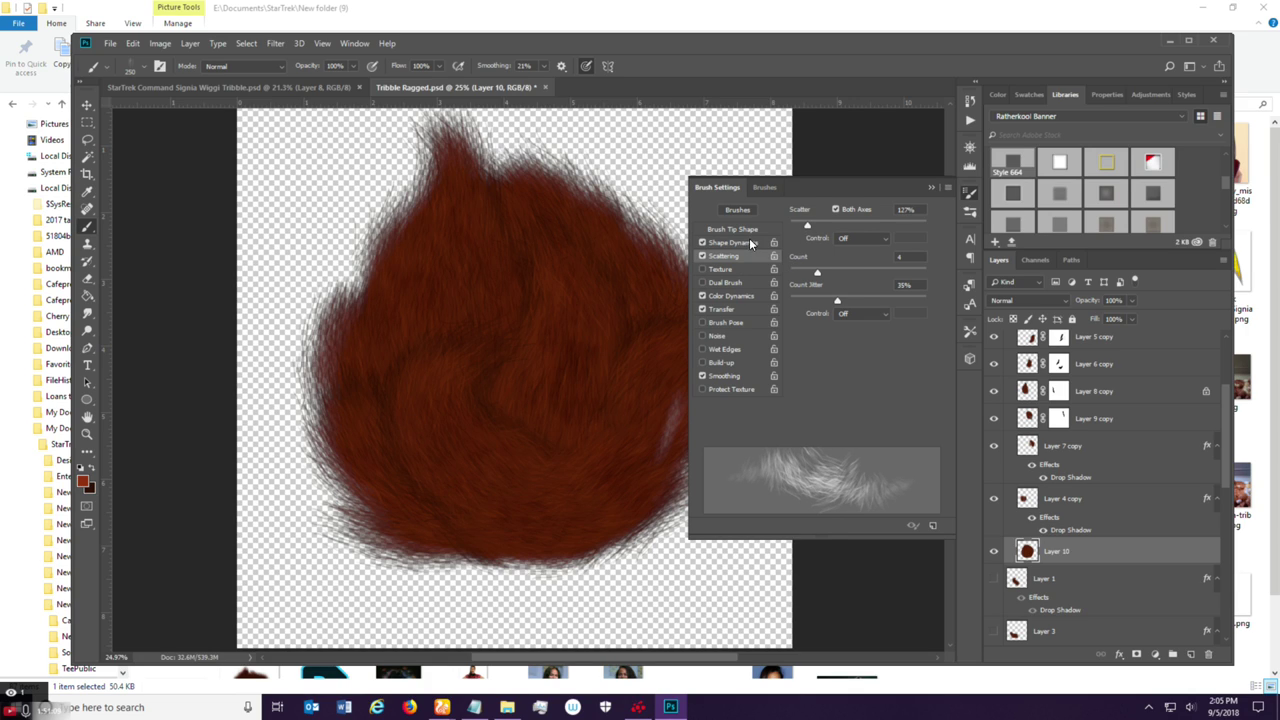
pyautogui.click(750, 240)
pyautogui.click(740, 229)
pyautogui.moveTo(820, 421); pyautogui.dragTo(808, 408)
pyautogui.click(931, 187)
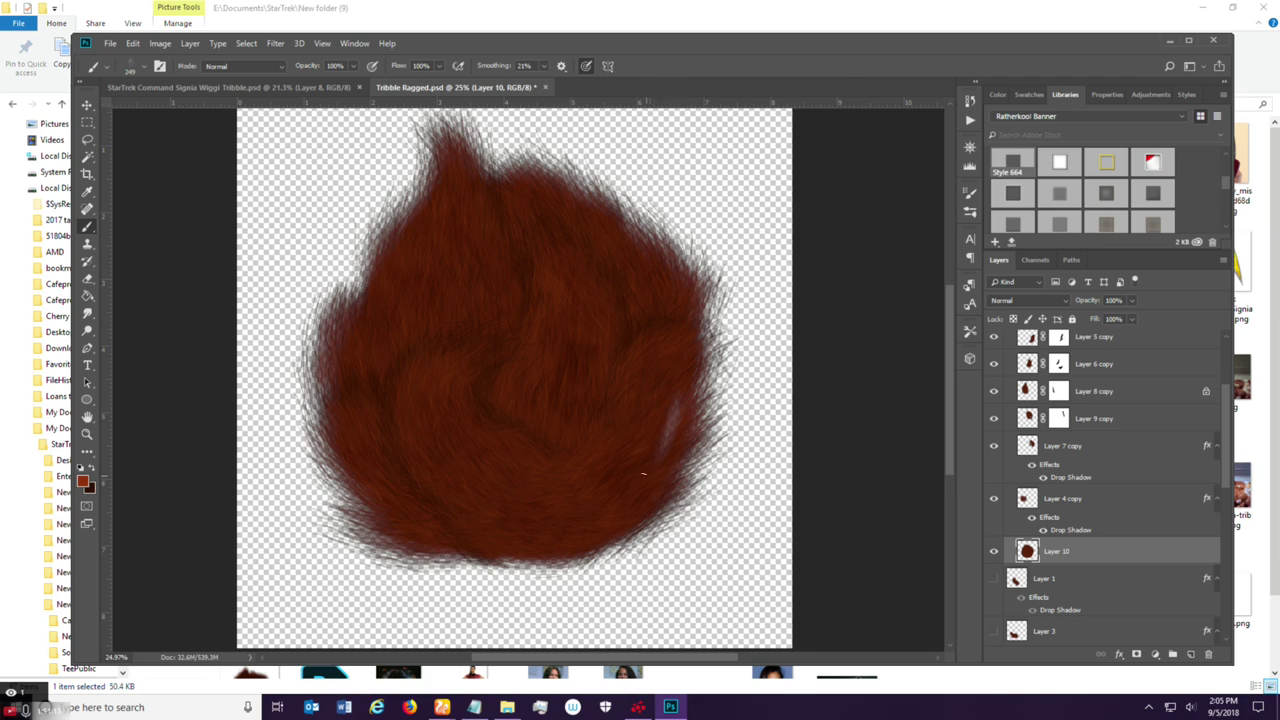
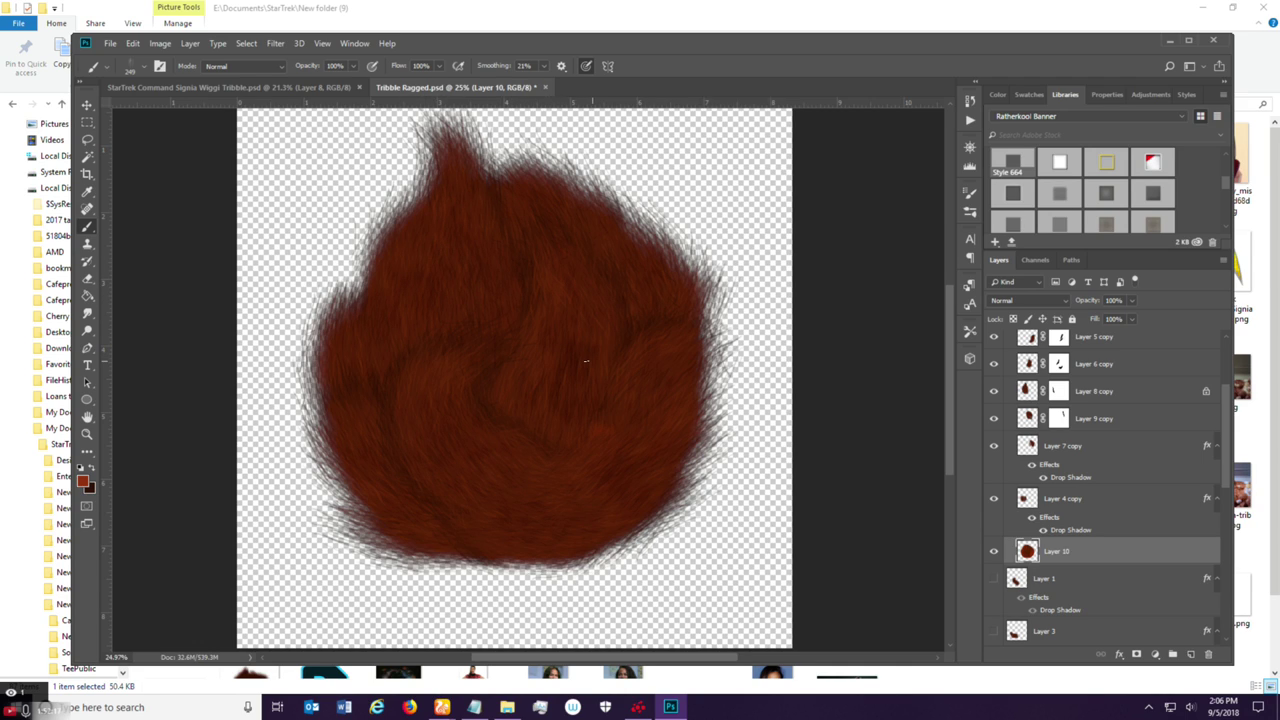
# Switch to the Hand tool and save the Tribble Ragged.psd document.
pyautogui.scroll(-2, 586, 362)
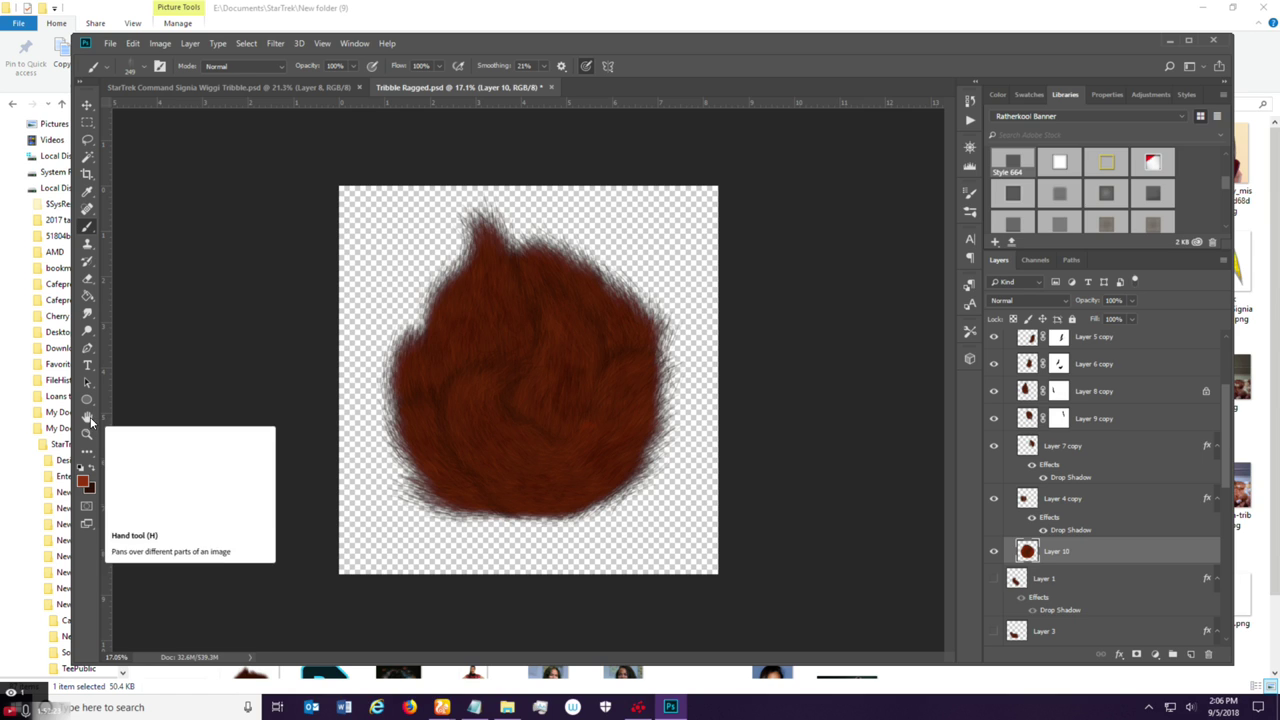
pyautogui.click(87, 416)
pyautogui.click(110, 43)
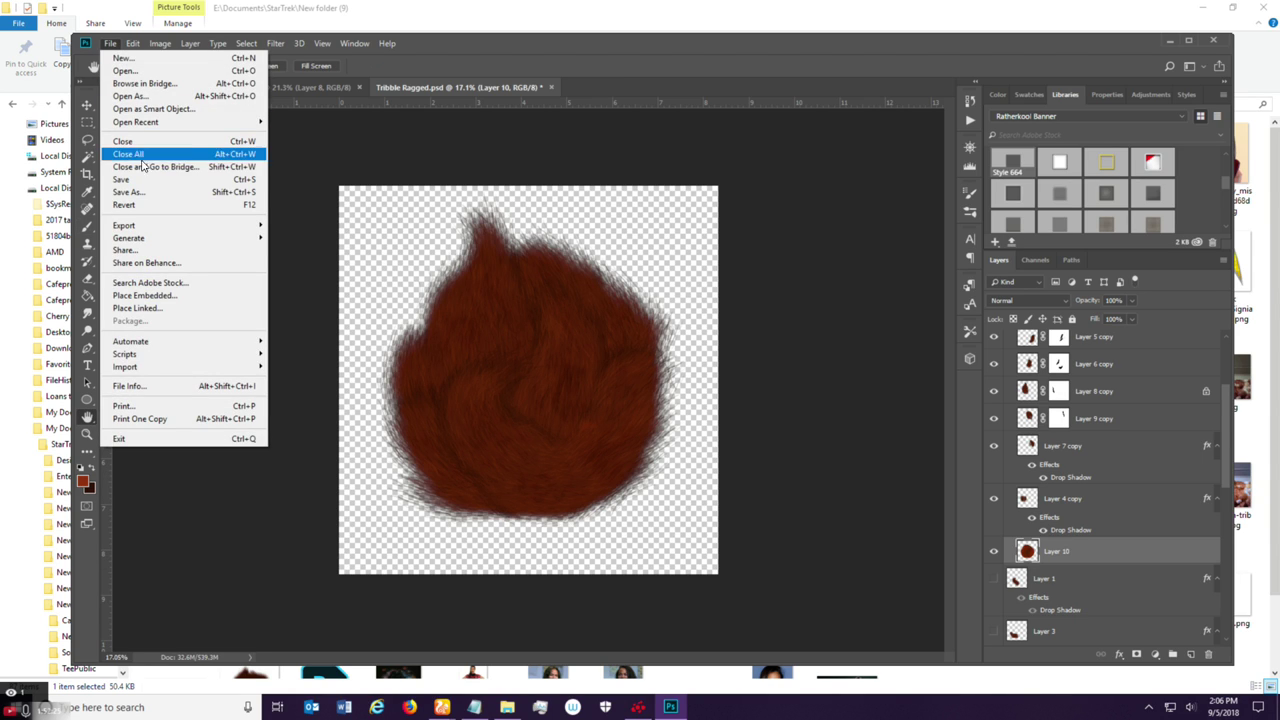
pyautogui.click(150, 183)
pyautogui.scroll(-2, 374, 462)
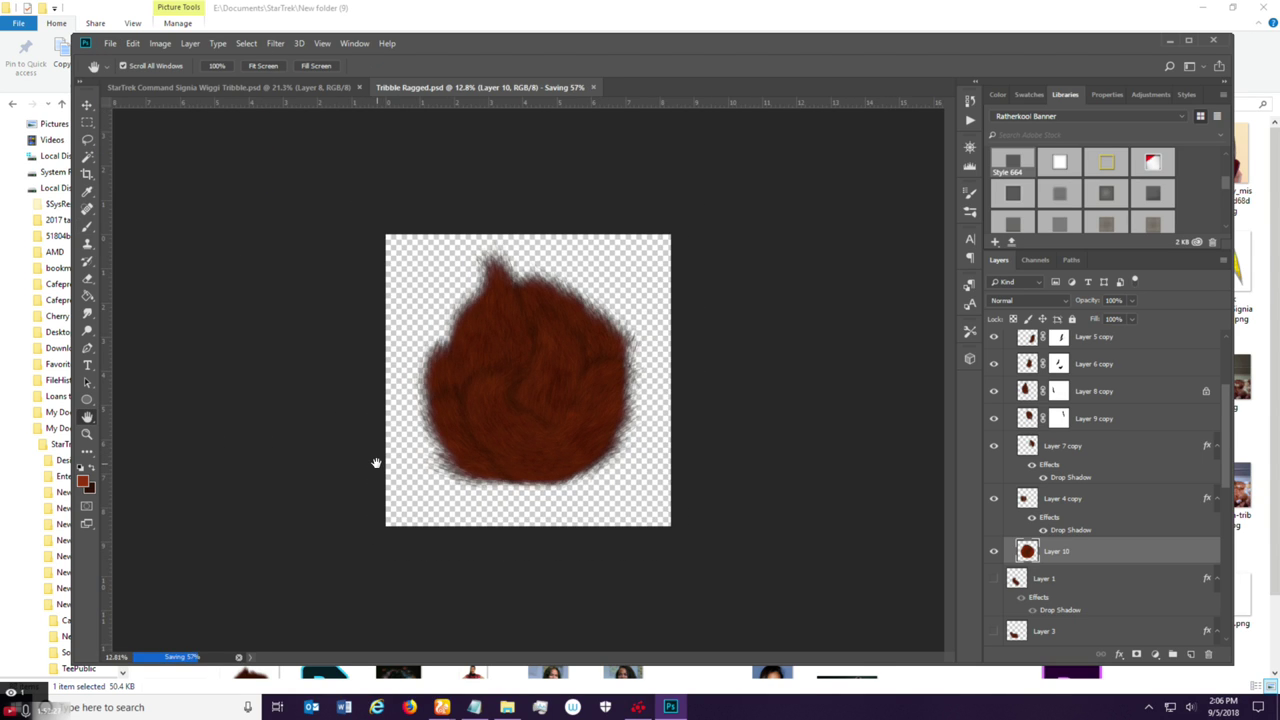
pyautogui.scroll(1, 378, 470)
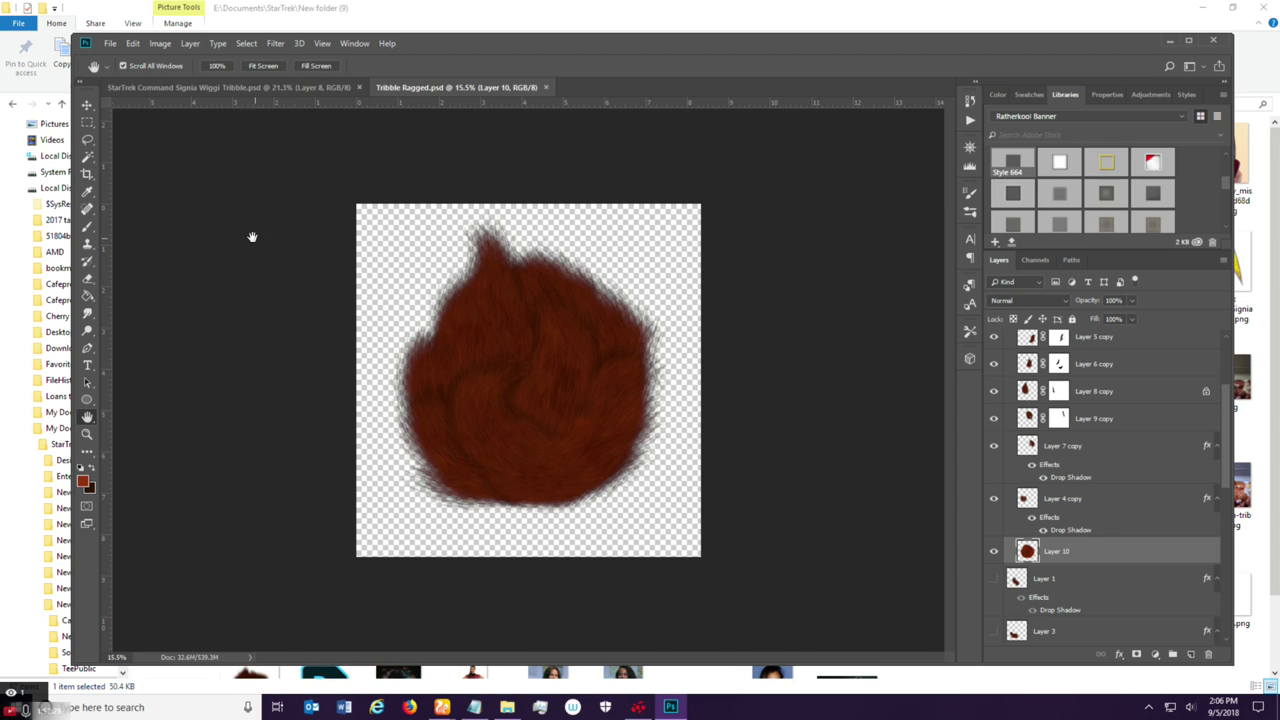
# Collapse Group 1 in the layer stack and save the document again.
pyautogui.scroll(4, 1078, 447)
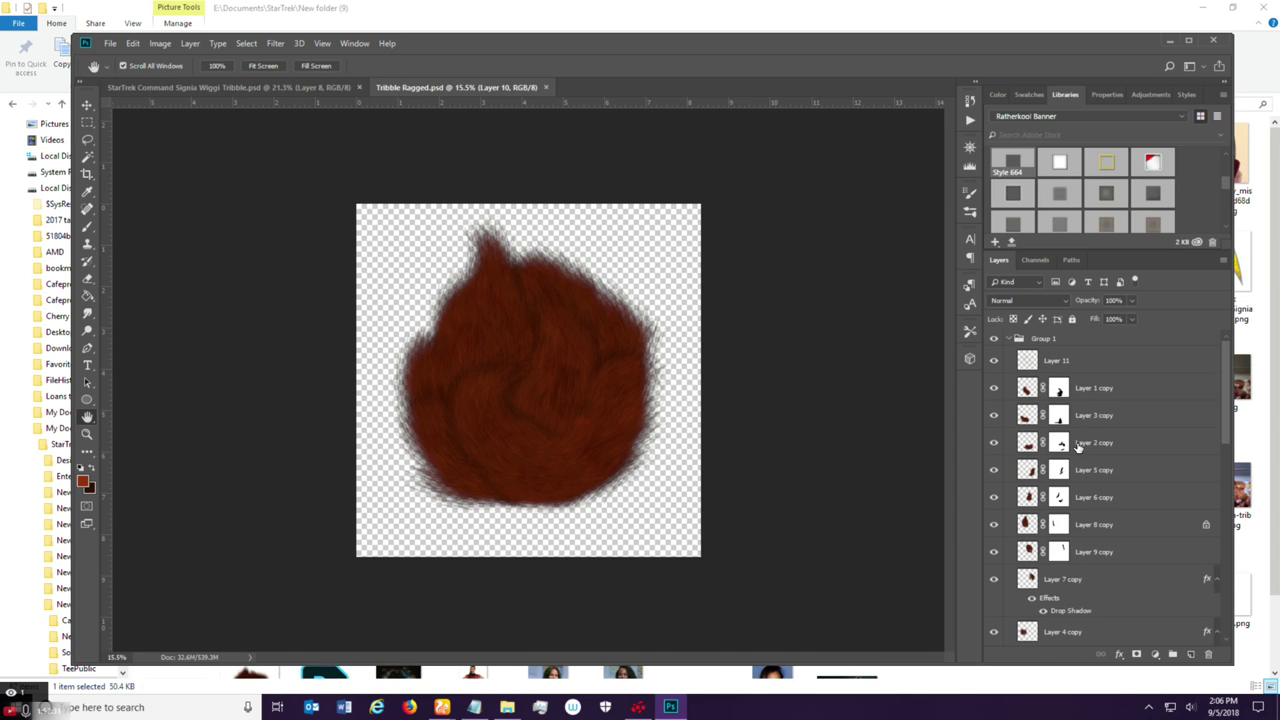
pyautogui.click(1007, 340)
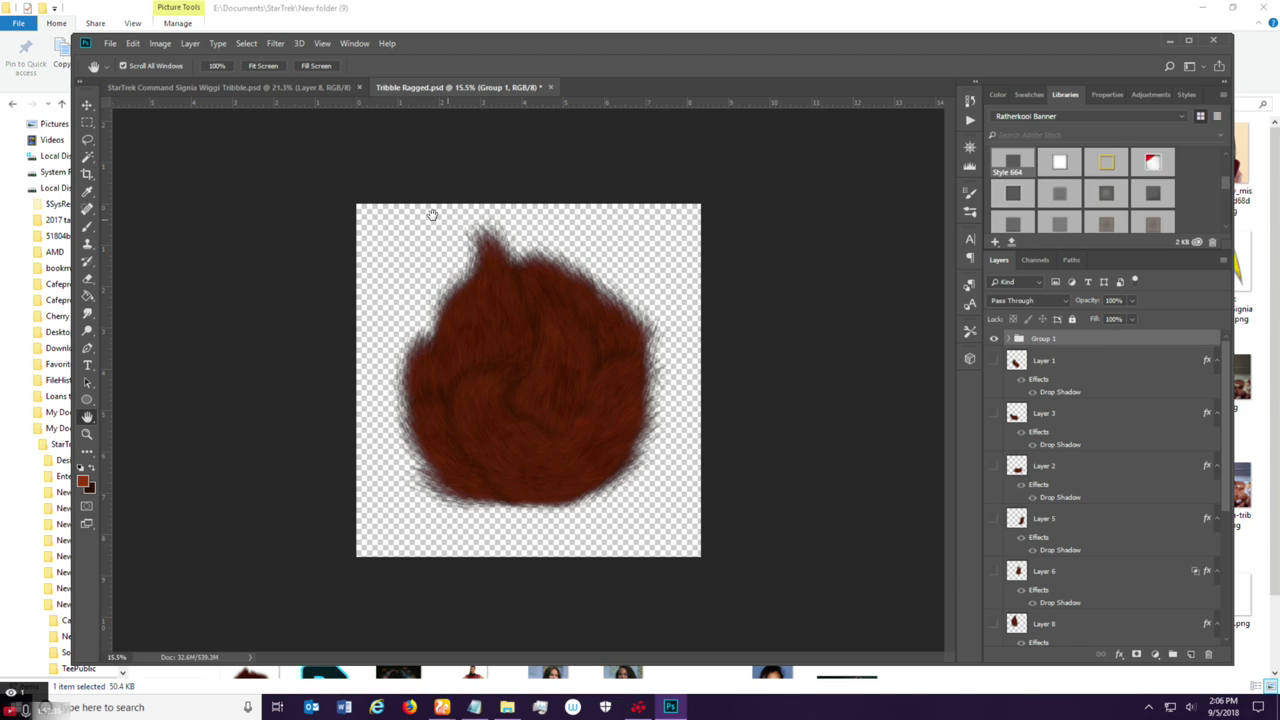
pyautogui.click(110, 43)
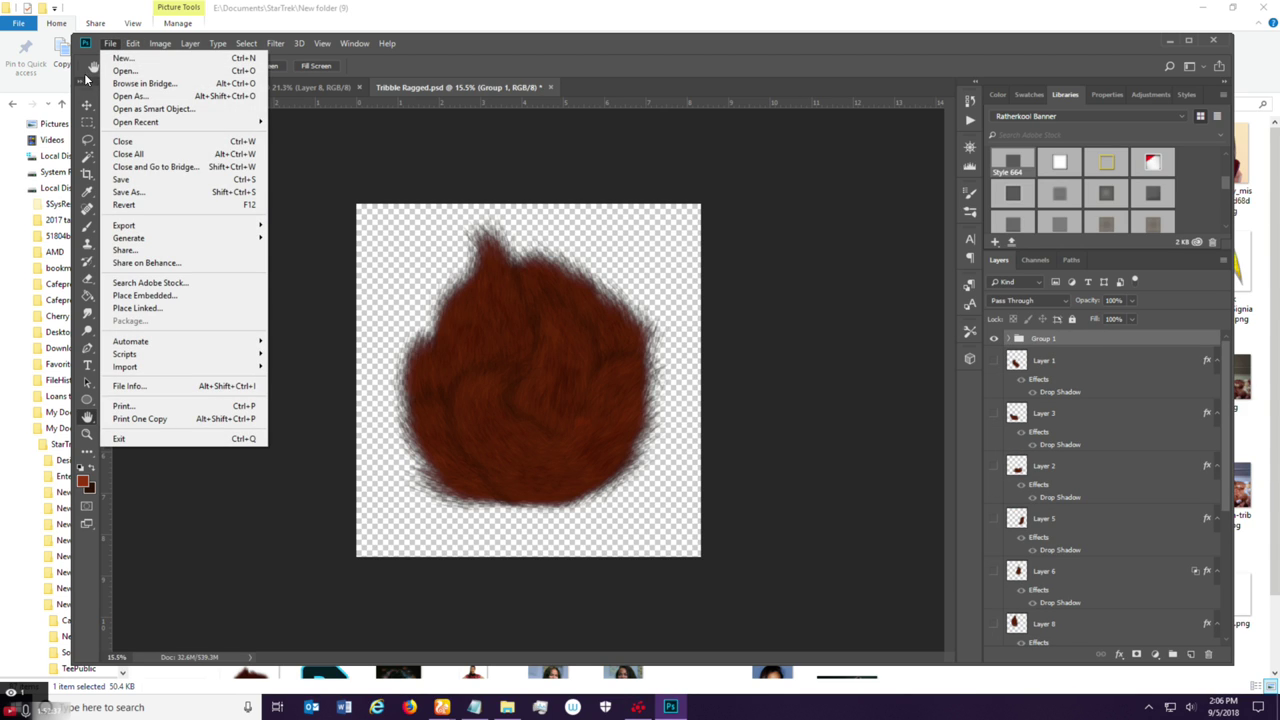
pyautogui.click(163, 184)
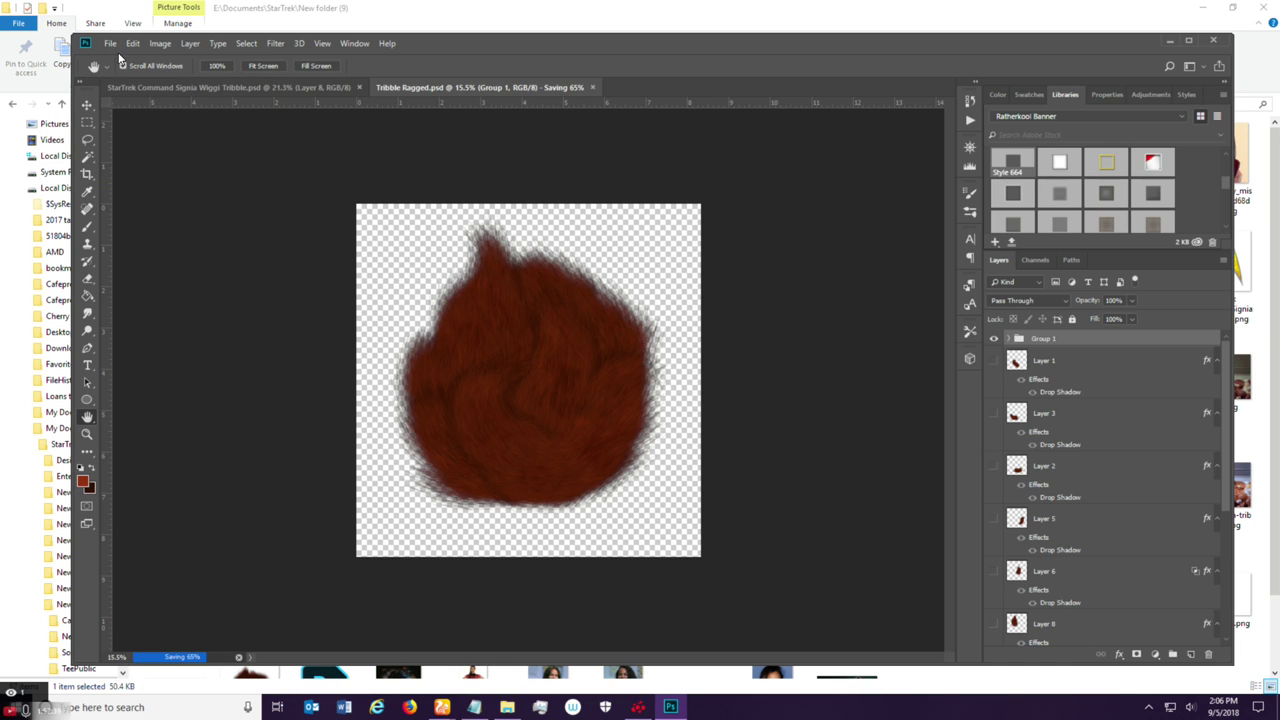
# Save a PNG copy as Tribble Ragged.png in New folder (9), using the smallest file size option.
pyautogui.click(110, 43)
pyautogui.click(130, 192)
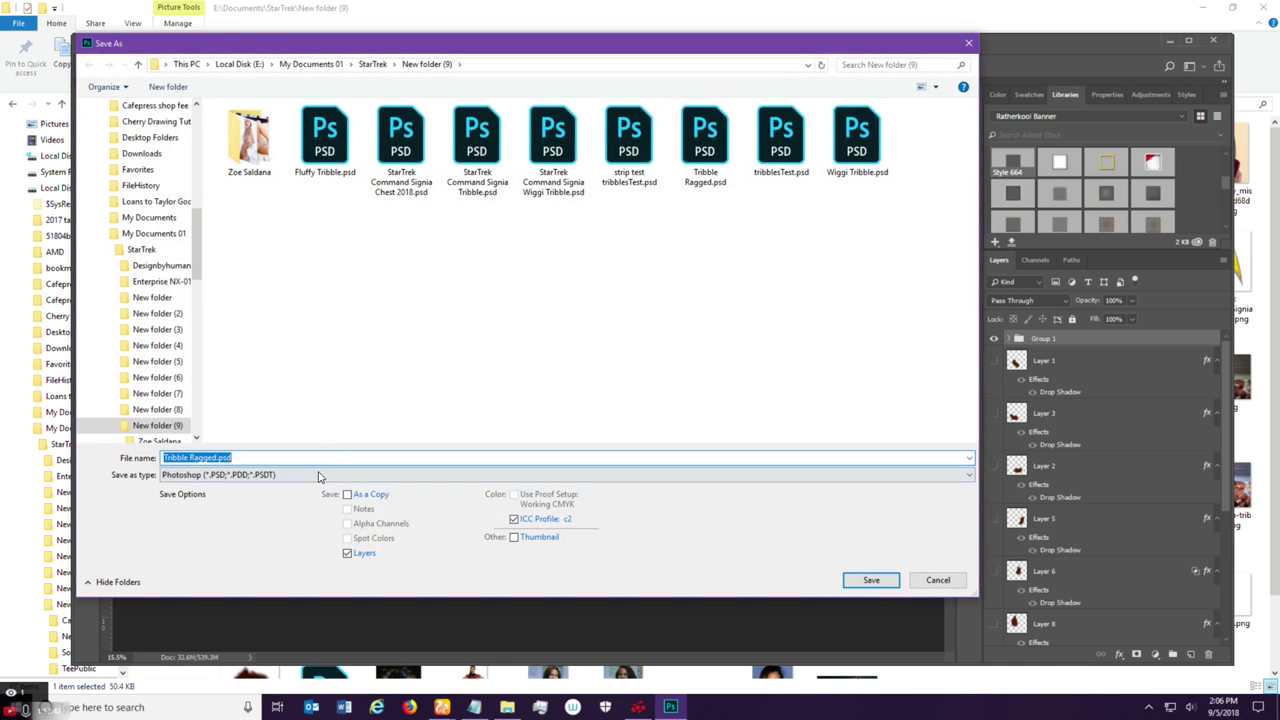
pyautogui.click(318, 475)
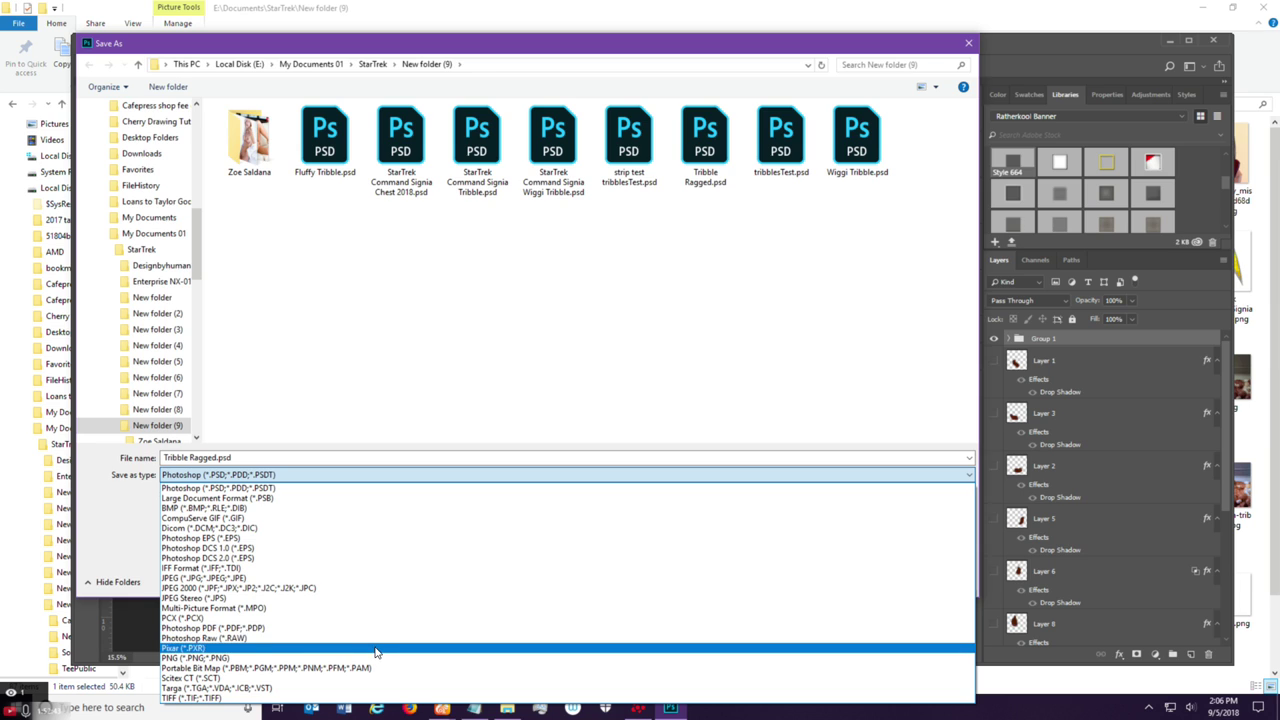
pyautogui.click(330, 646)
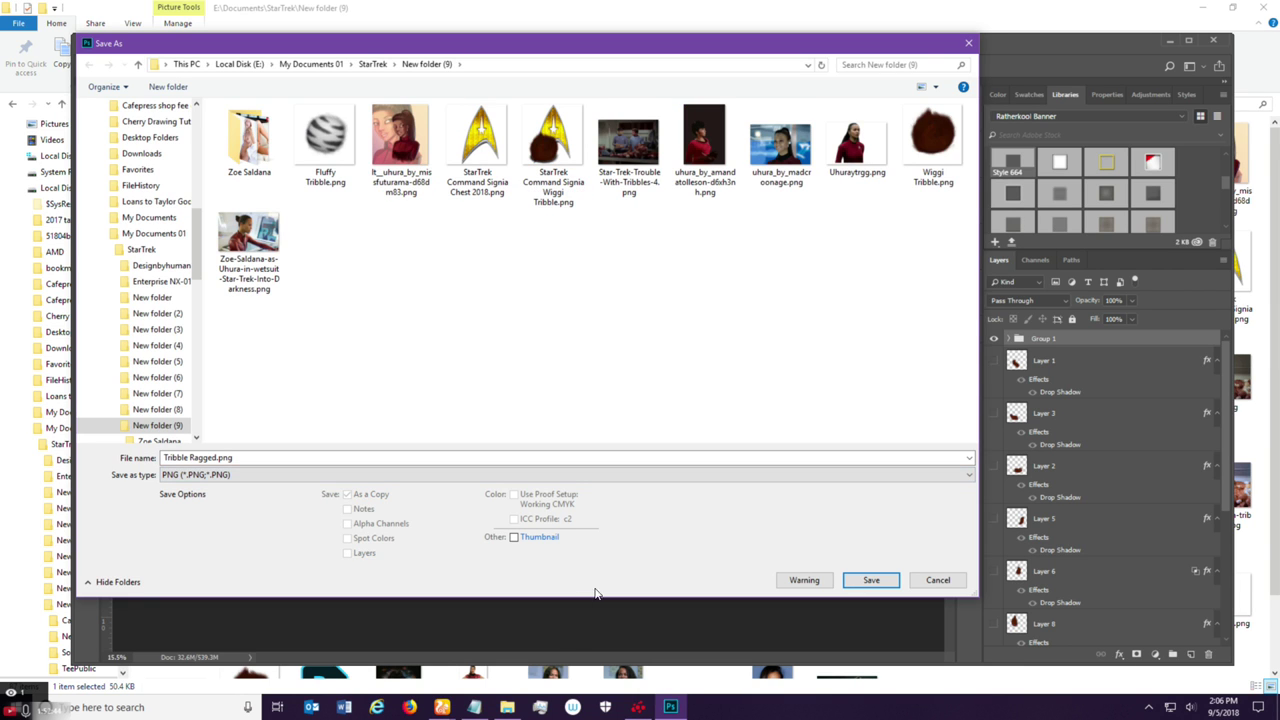
pyautogui.click(876, 581)
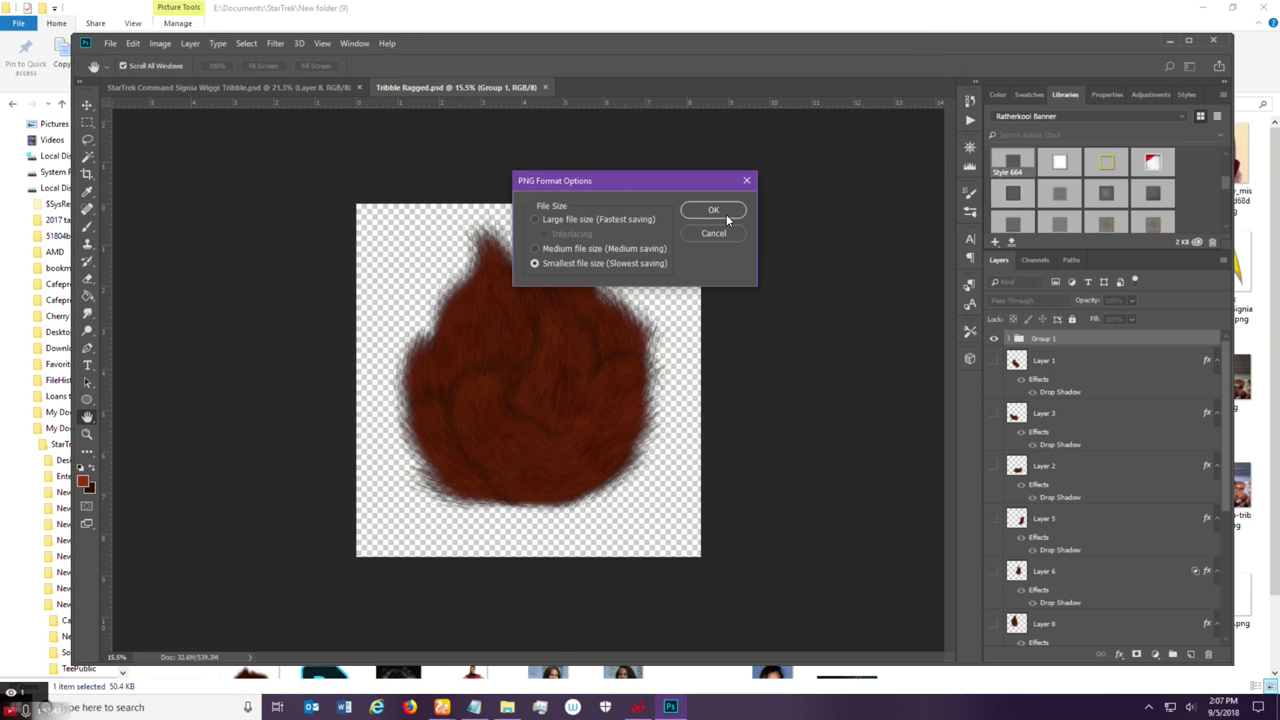
pyautogui.click(726, 214)
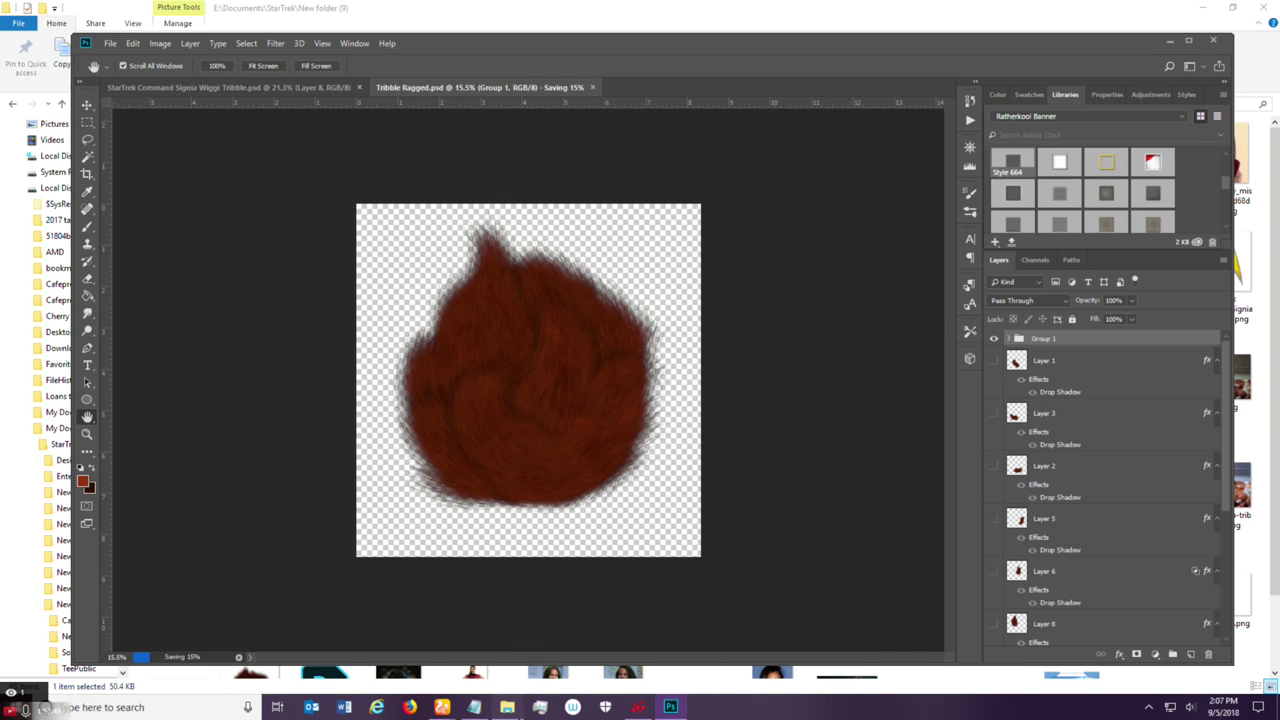
# Switch to File Explorer and compare the thumbnails of Wiggi Tribble.png and the exported Tribble Ragged.png.
pyautogui.hotkey('alt', 'Tab')
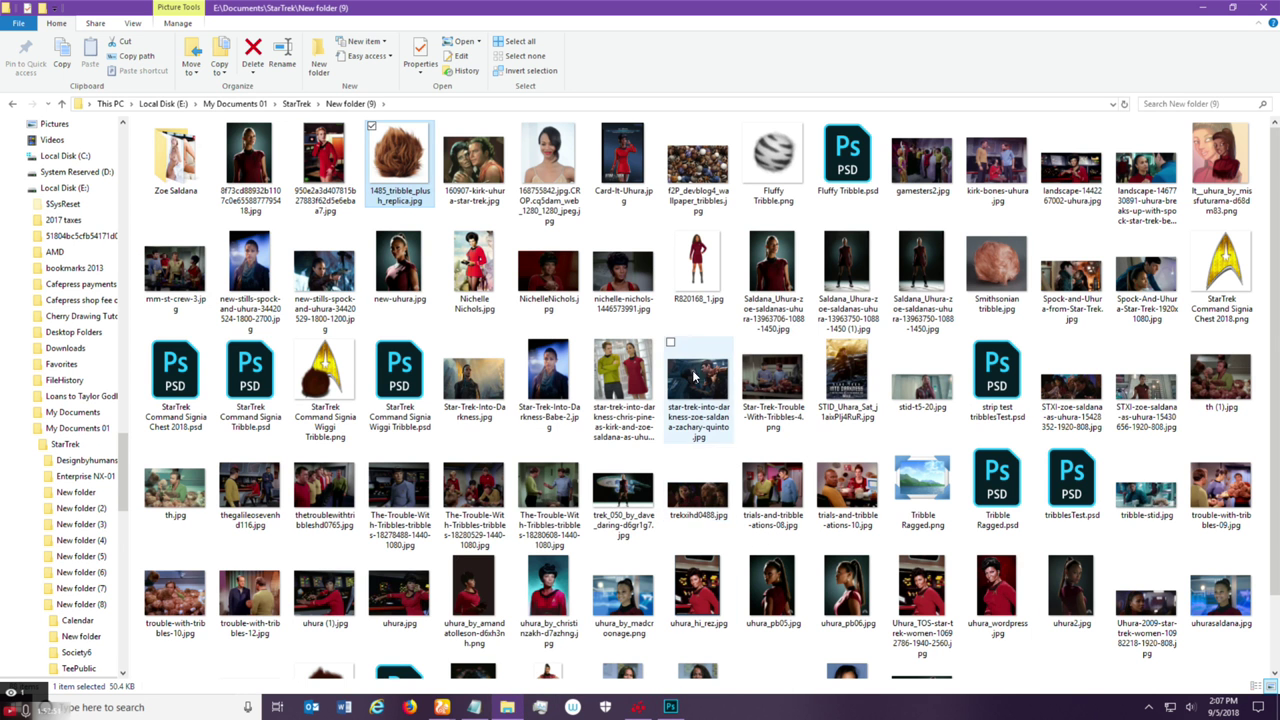
pyautogui.moveTo(766, 172)
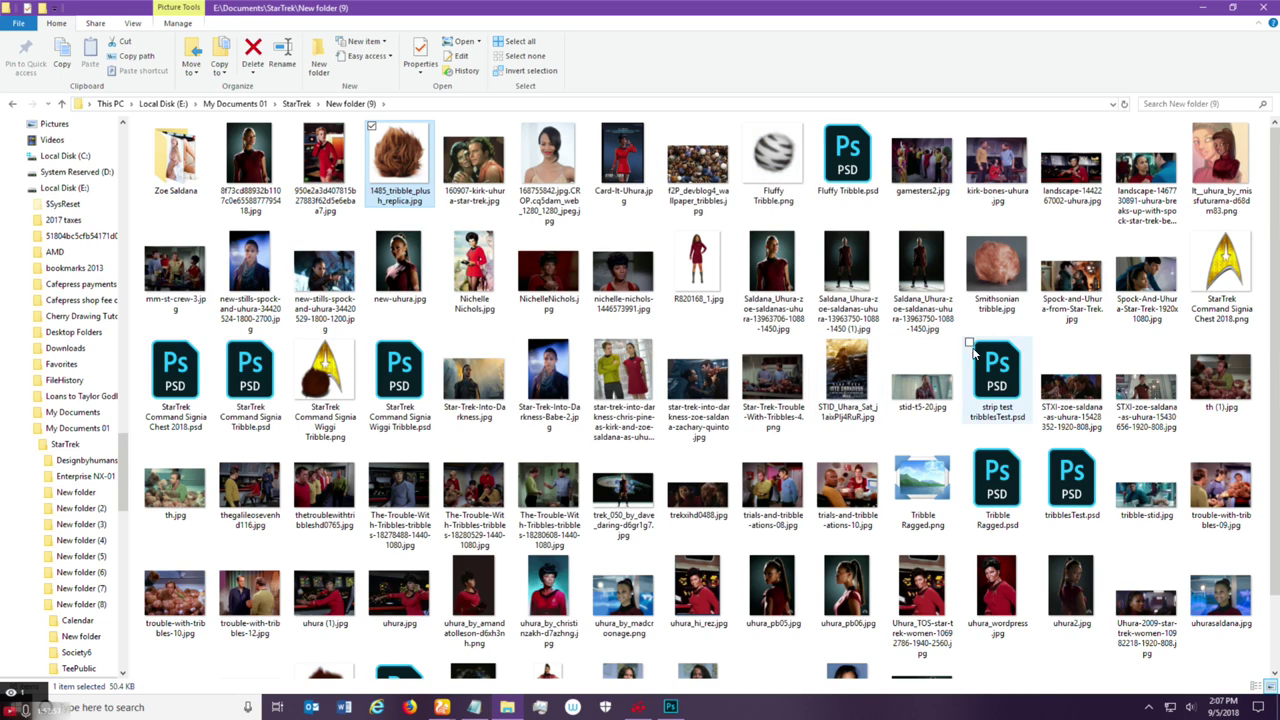
pyautogui.scroll(-1, 617, 472)
pyautogui.click(350, 594)
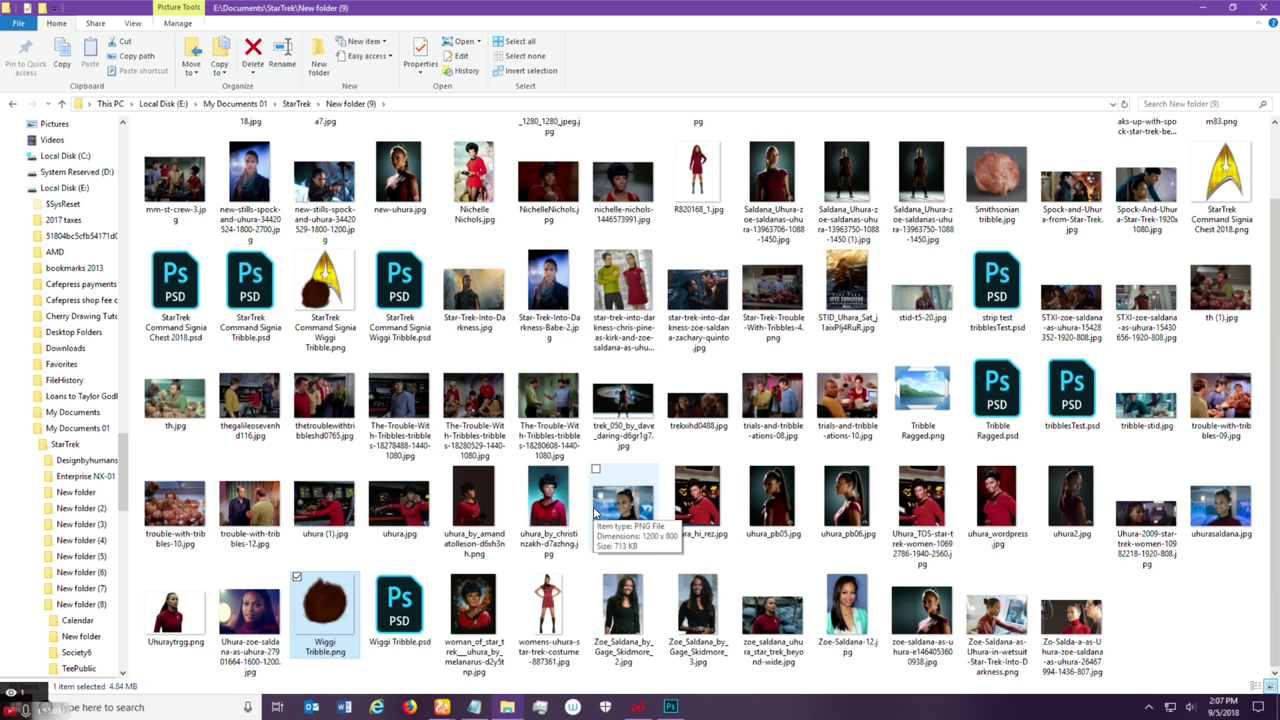
pyautogui.scroll(1, 595, 512)
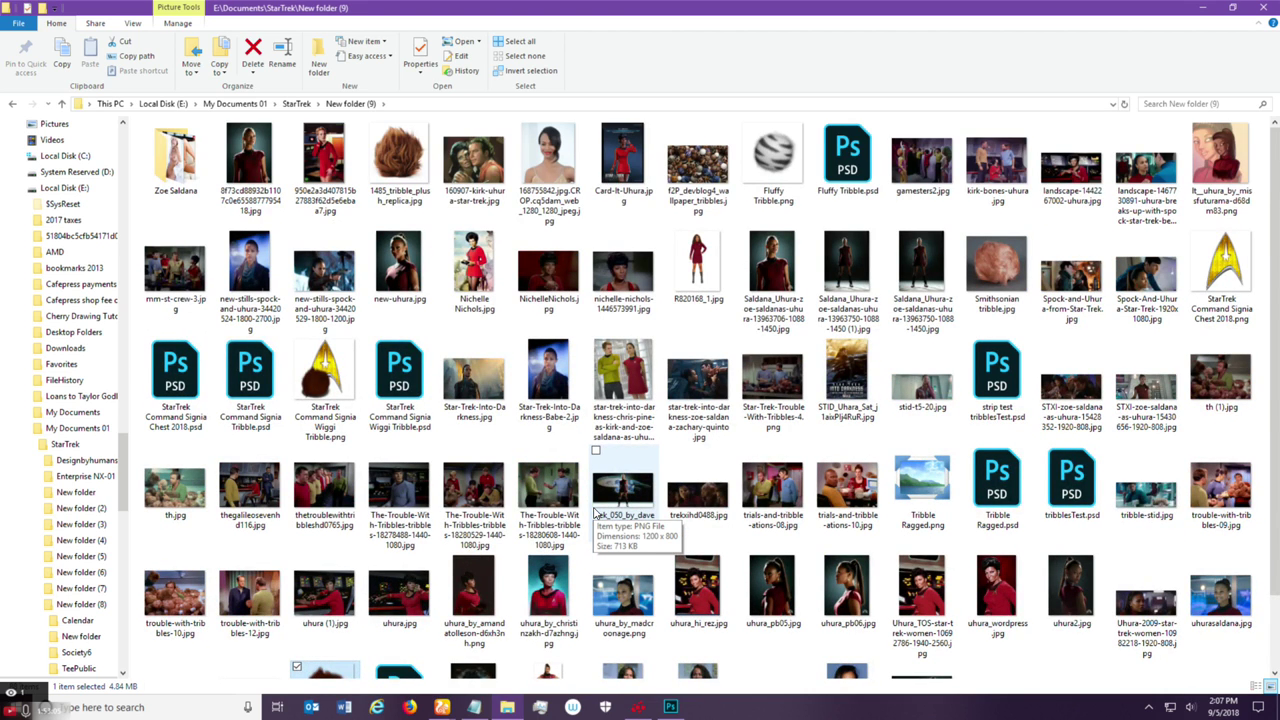
pyautogui.scroll(-1, 595, 512)
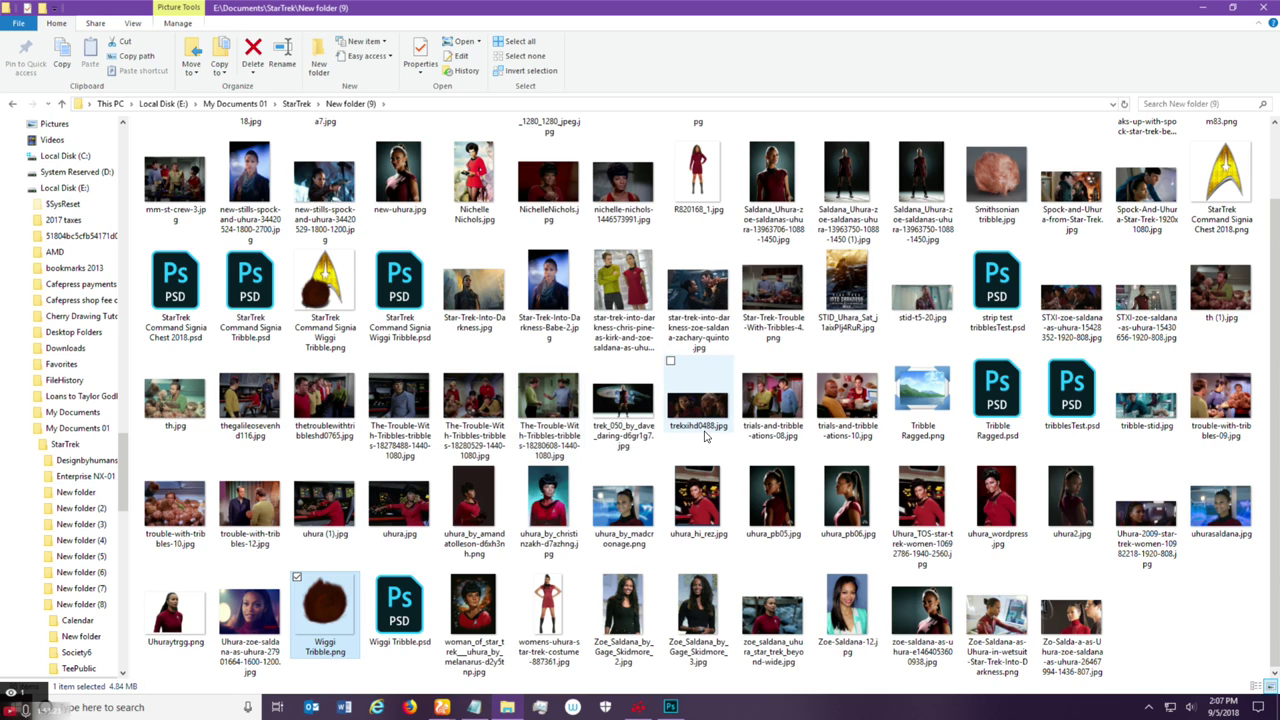
pyautogui.scroll(1, 704, 435)
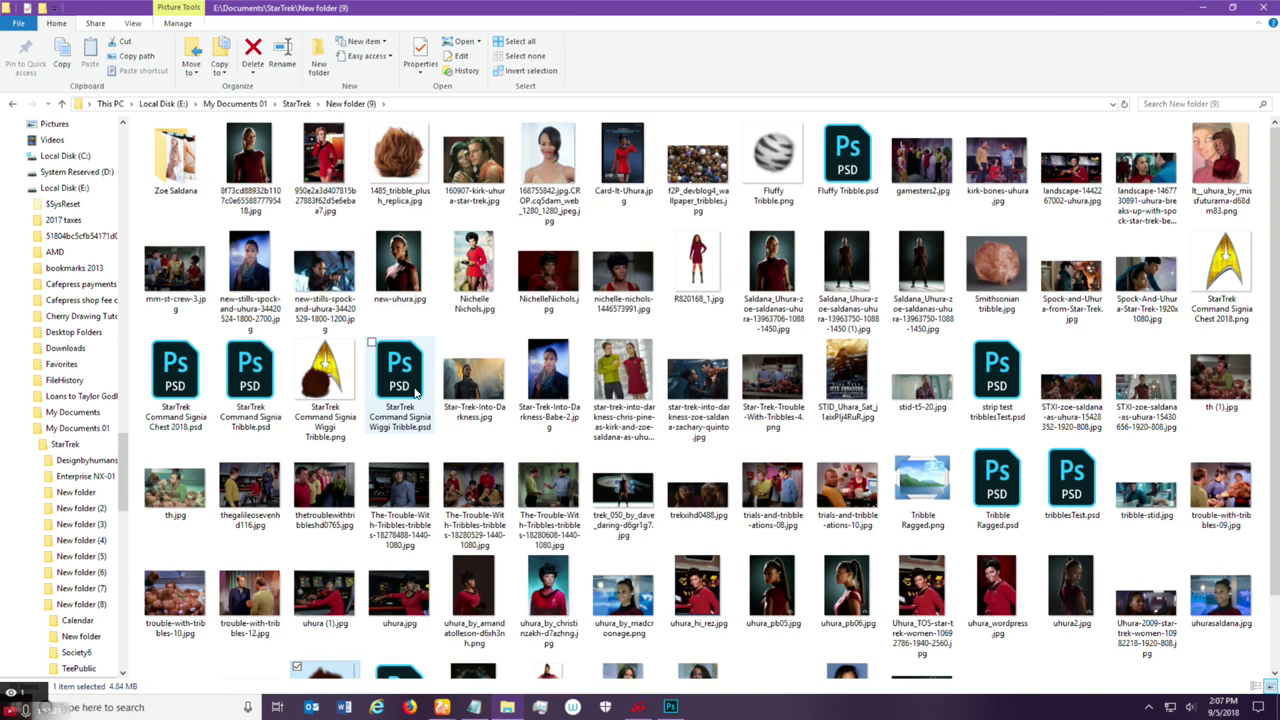
pyautogui.scroll(-1, 600, 460)
pyautogui.scroll(1, 555, 420)
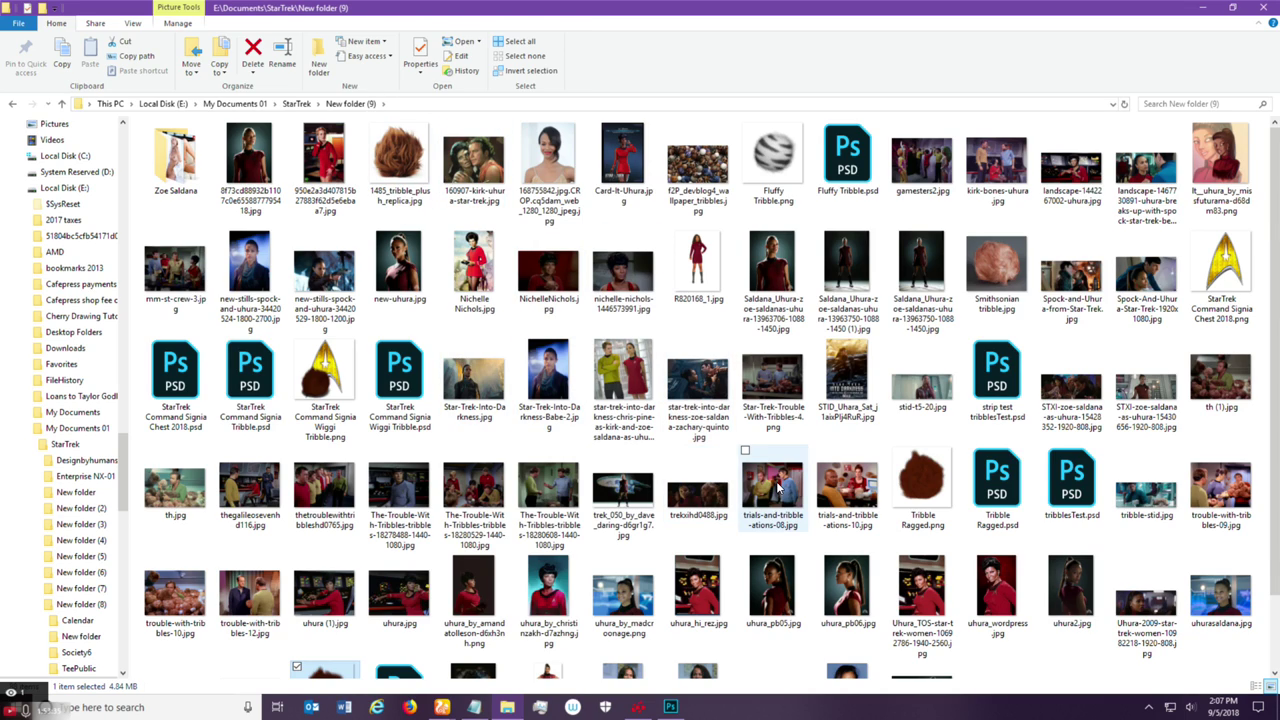
pyautogui.click(933, 488)
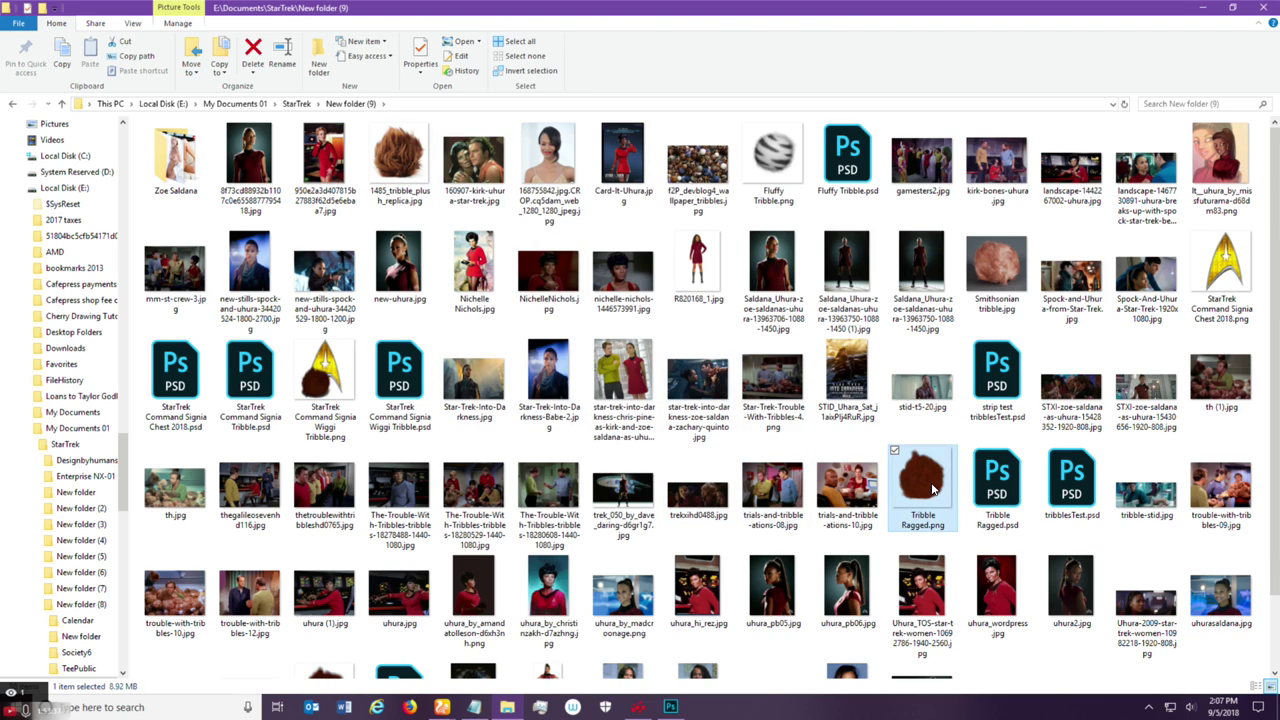
# View StarTrek Command Signia Wiggi Tribble.png in Windows Photo Viewer, examine the tribble's fur against the badge, and minimize the viewer.
pyautogui.click(323, 368)
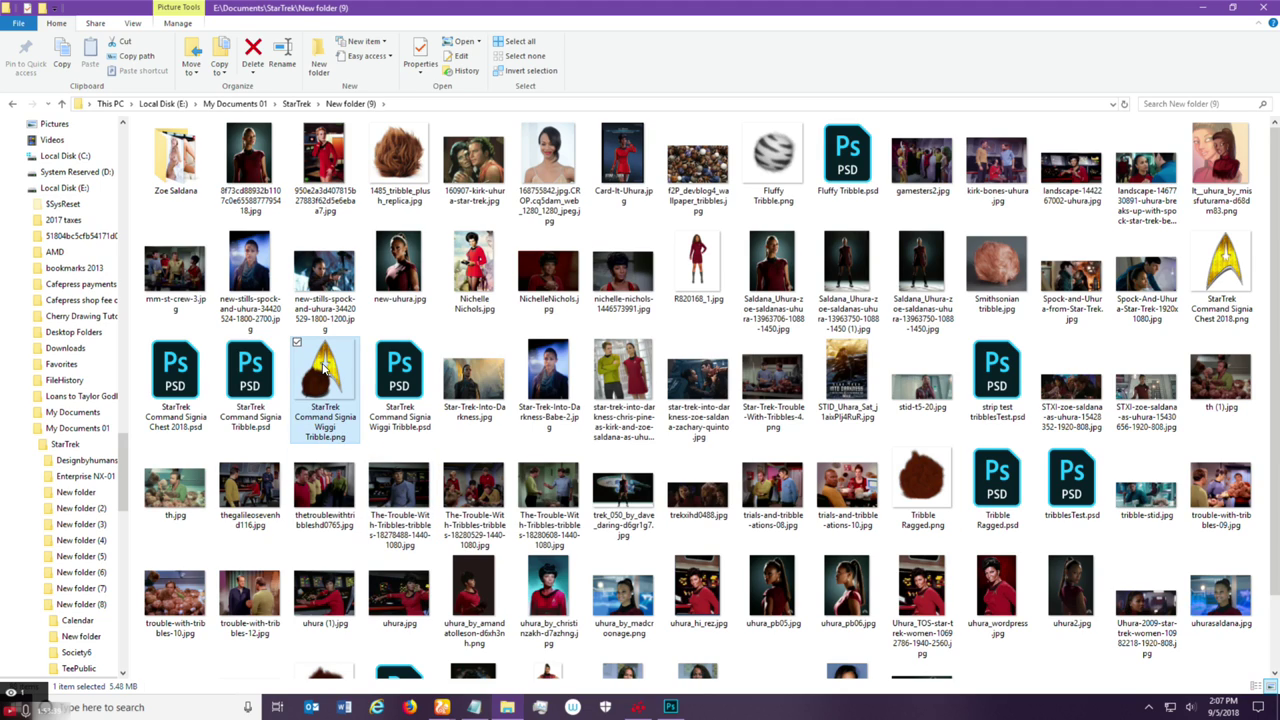
pyautogui.rightClick(323, 368)
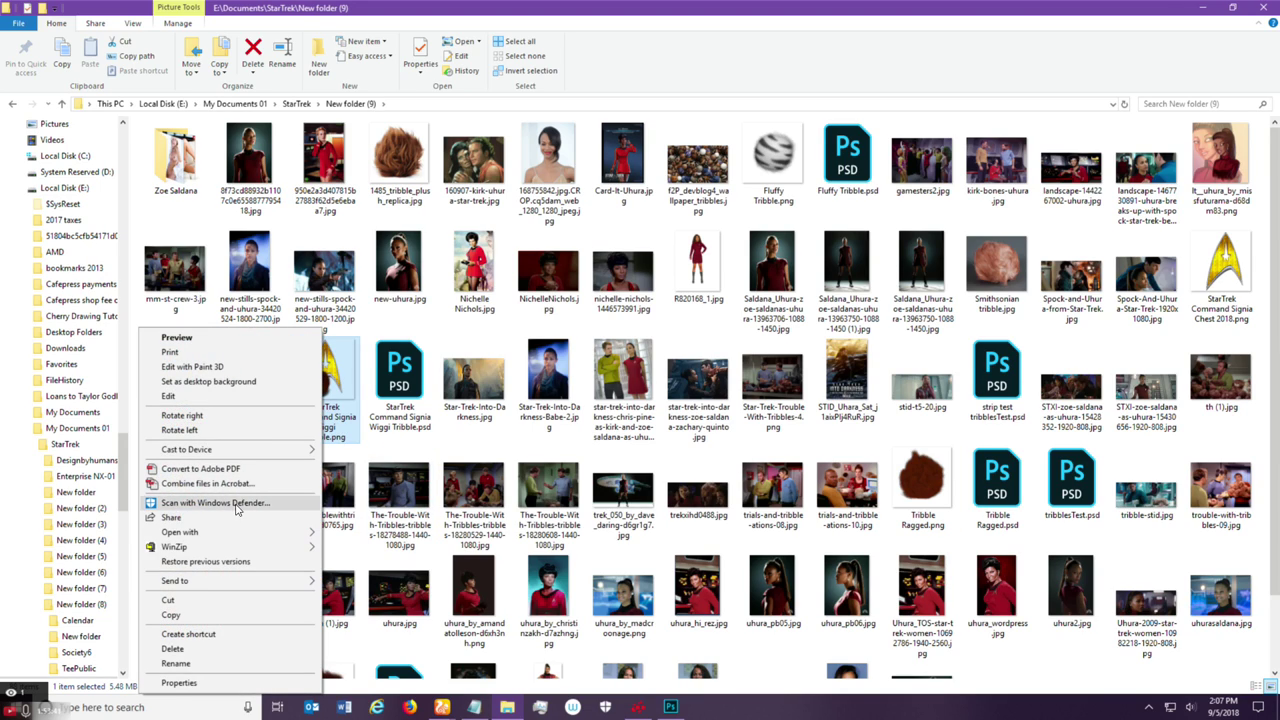
pyautogui.moveTo(247, 537)
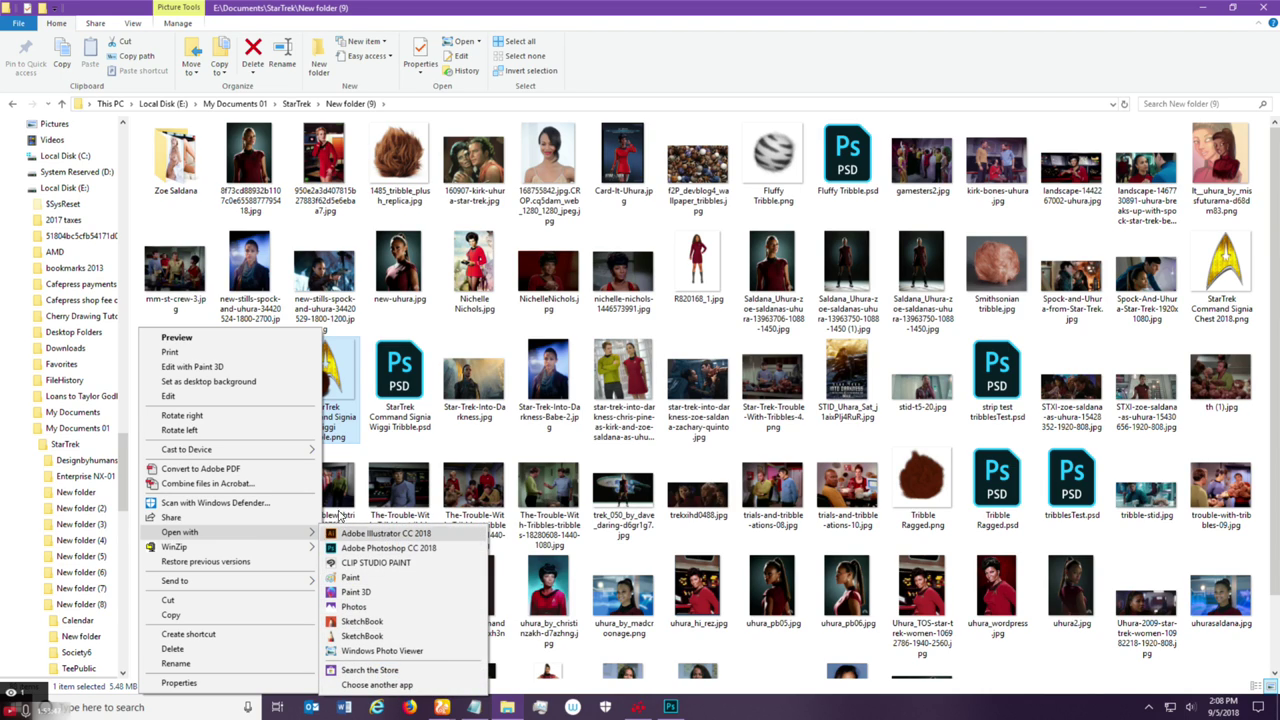
pyautogui.click(337, 382)
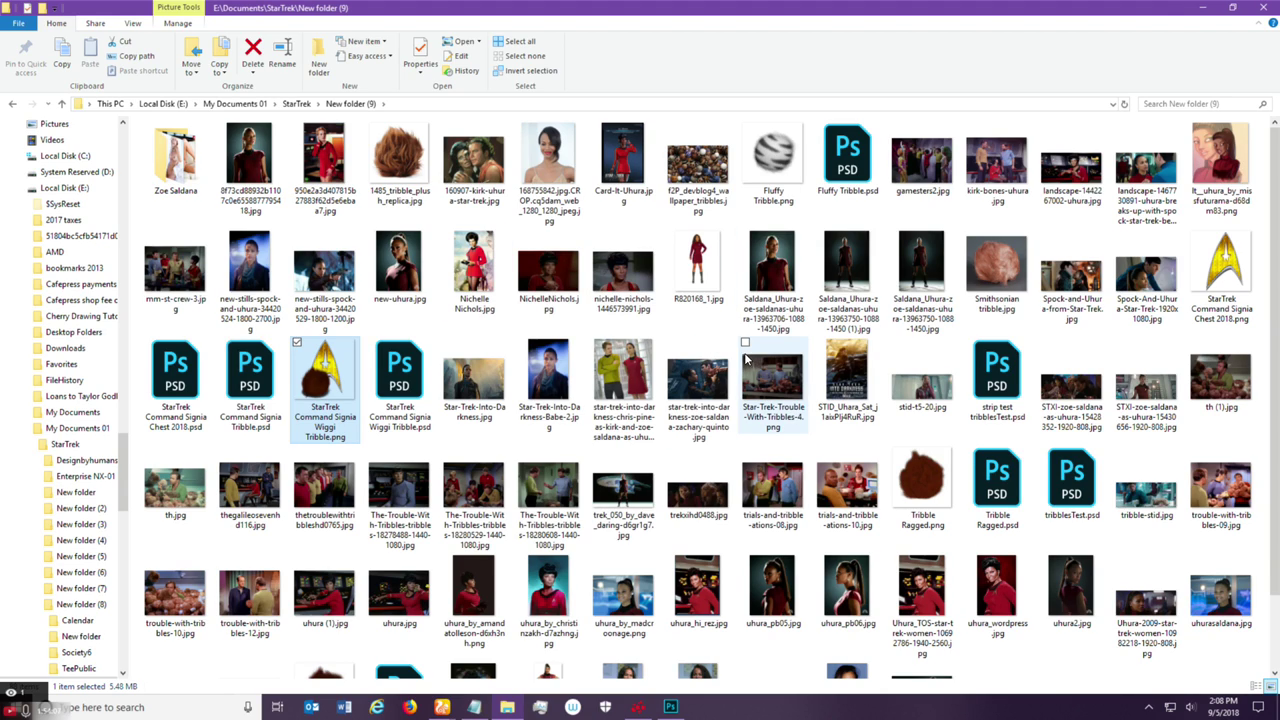
pyautogui.press('Return')
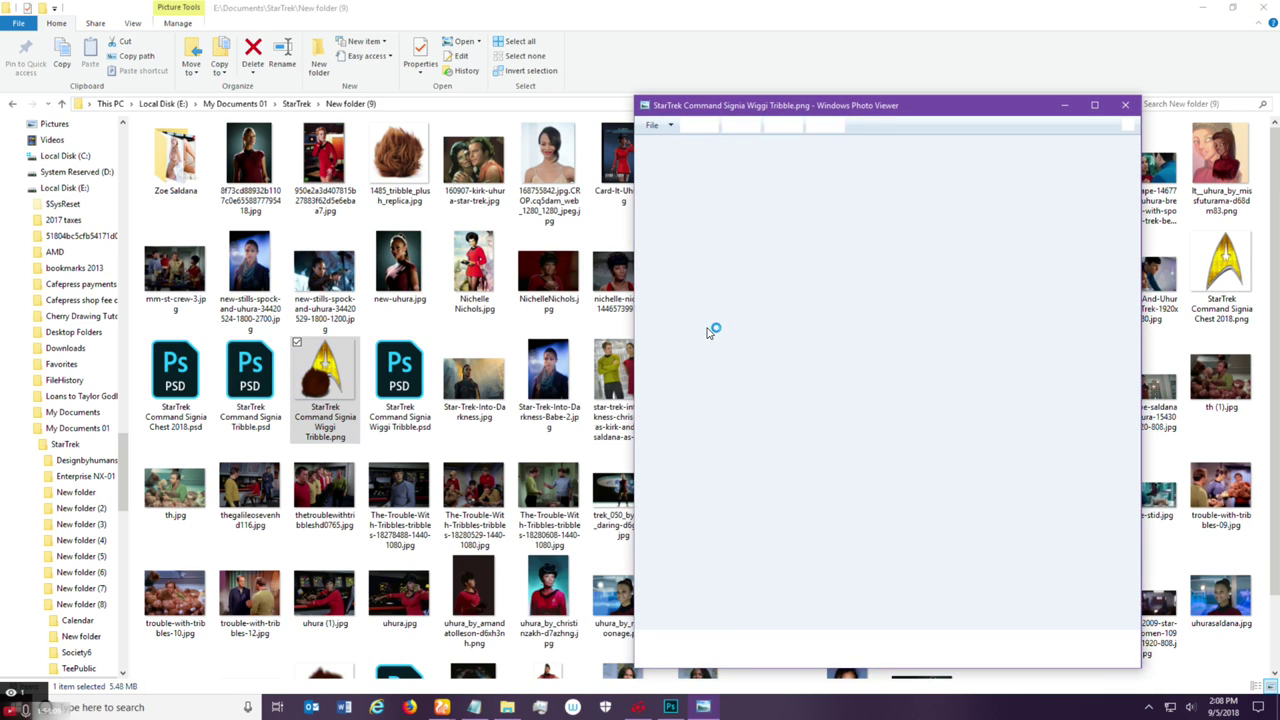
pyautogui.moveTo(930, 110); pyautogui.dragTo(850, 87)
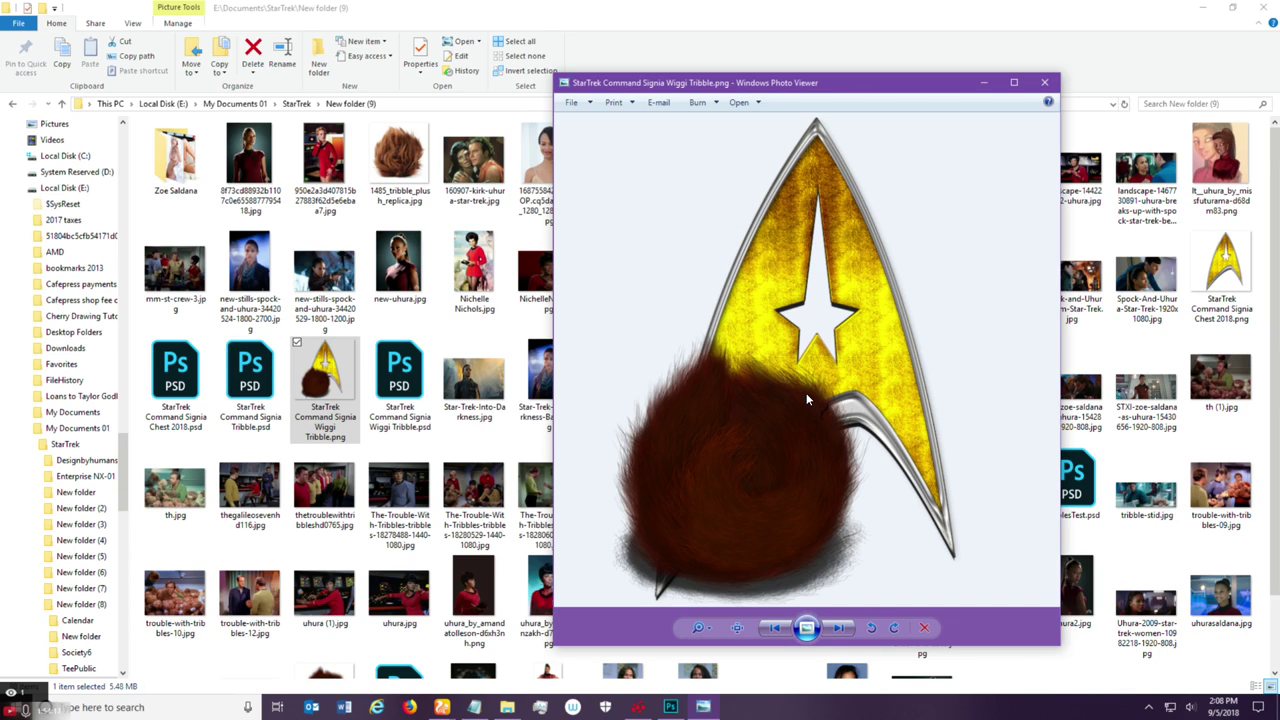
pyautogui.scroll(3, 786, 490)
pyautogui.scroll(-3, 786, 493)
pyautogui.scroll(1, 773, 481)
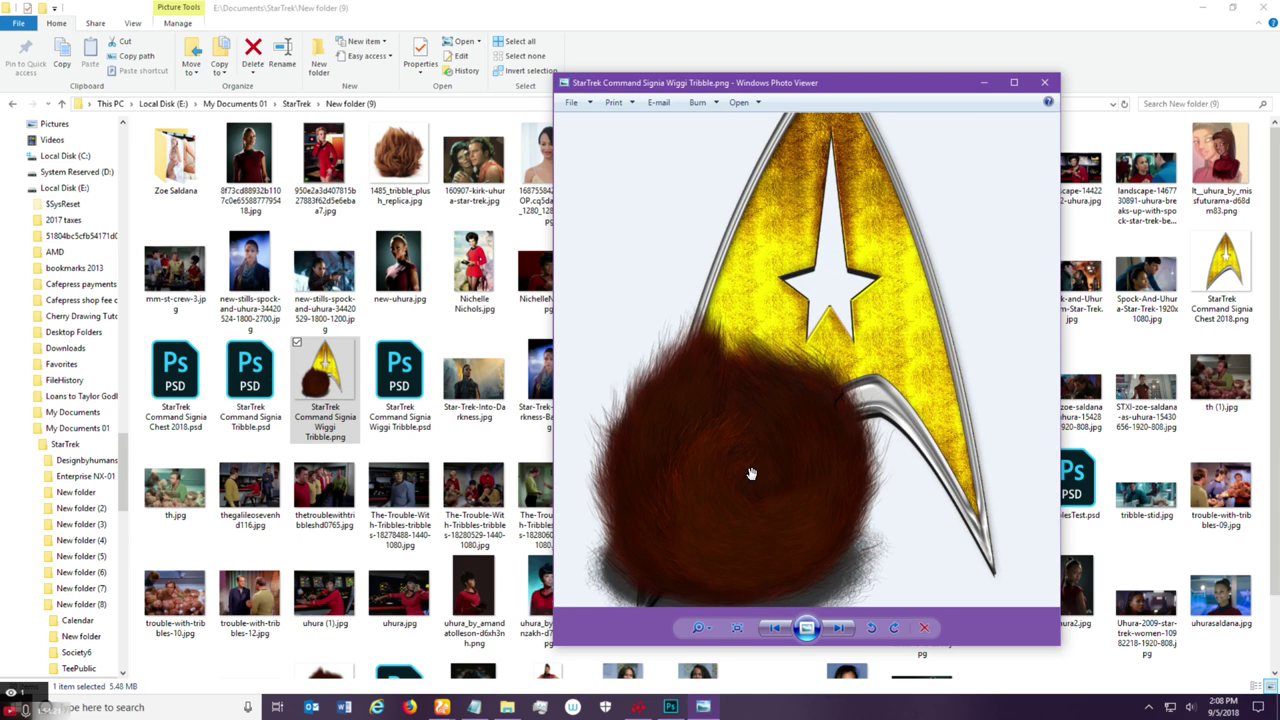
pyautogui.scroll(-1, 752, 476)
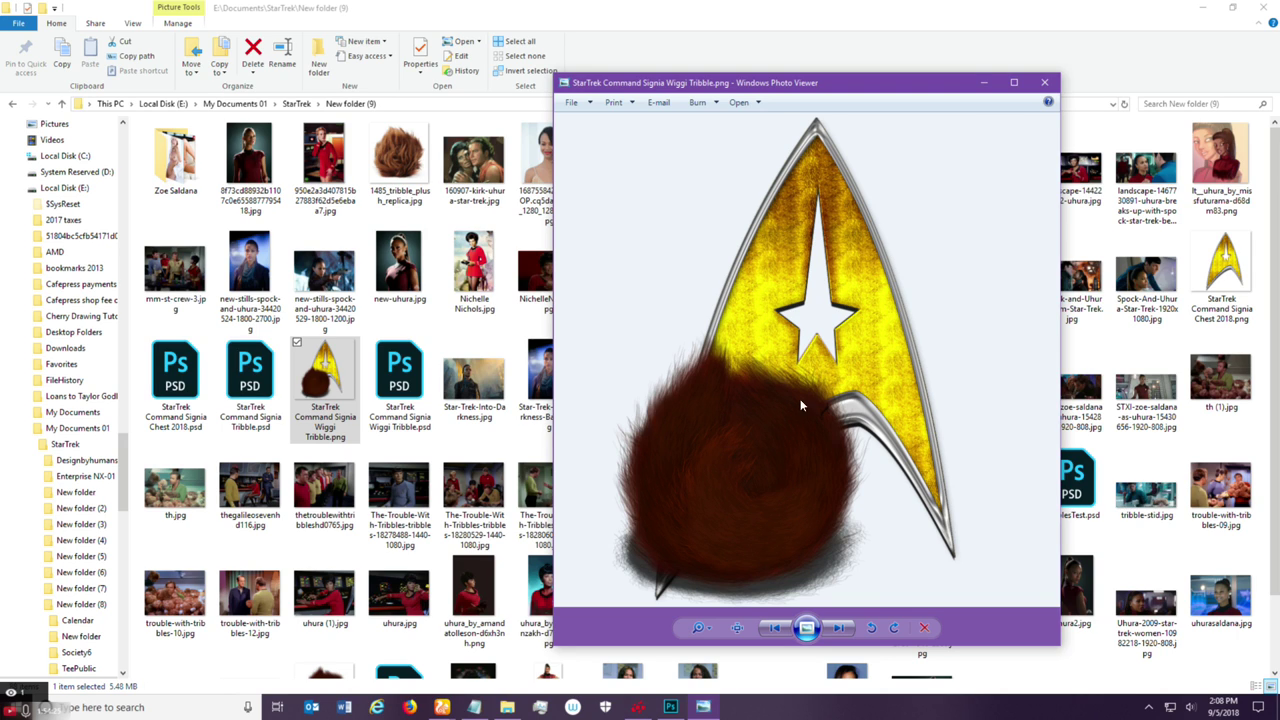
pyautogui.click(984, 83)
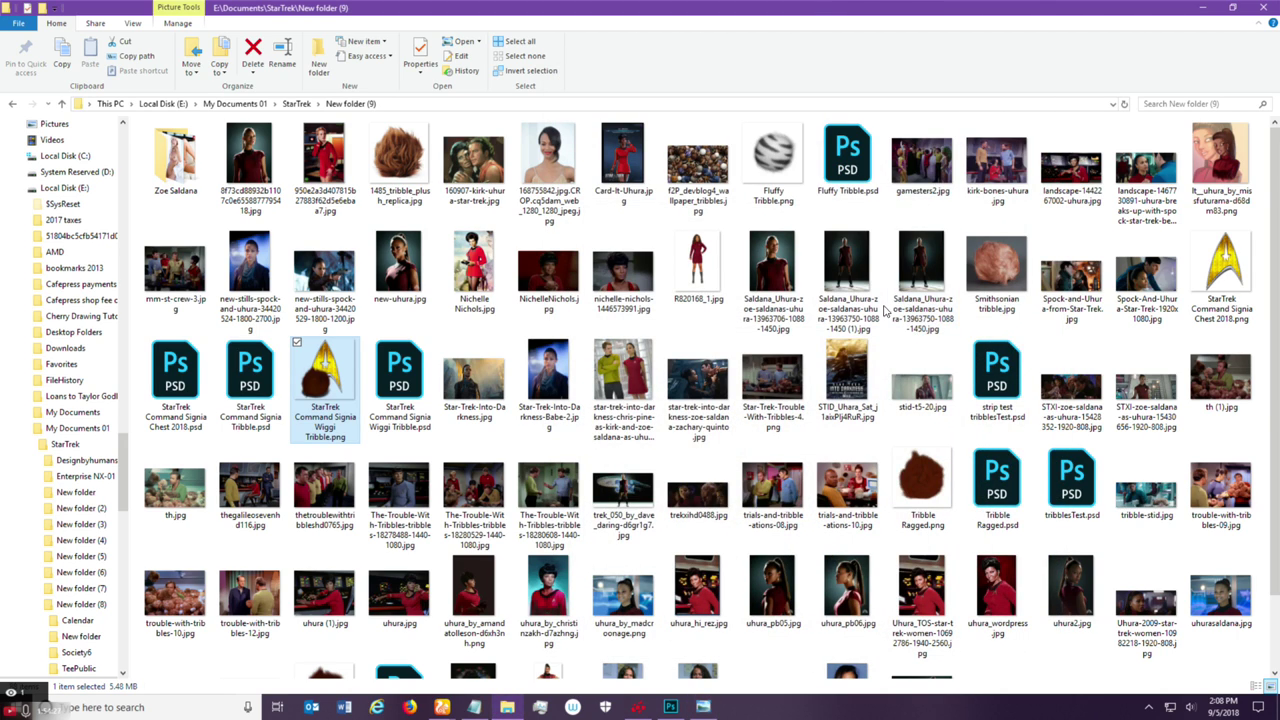
# Switch to StarTrek Command Signia Wiggi Tribble.psd in Photoshop, hide the Wiggi Tribble group, and show and select the Tribble group.
pyautogui.scroll(-1, 630, 420)
pyautogui.scroll(1, 632, 438)
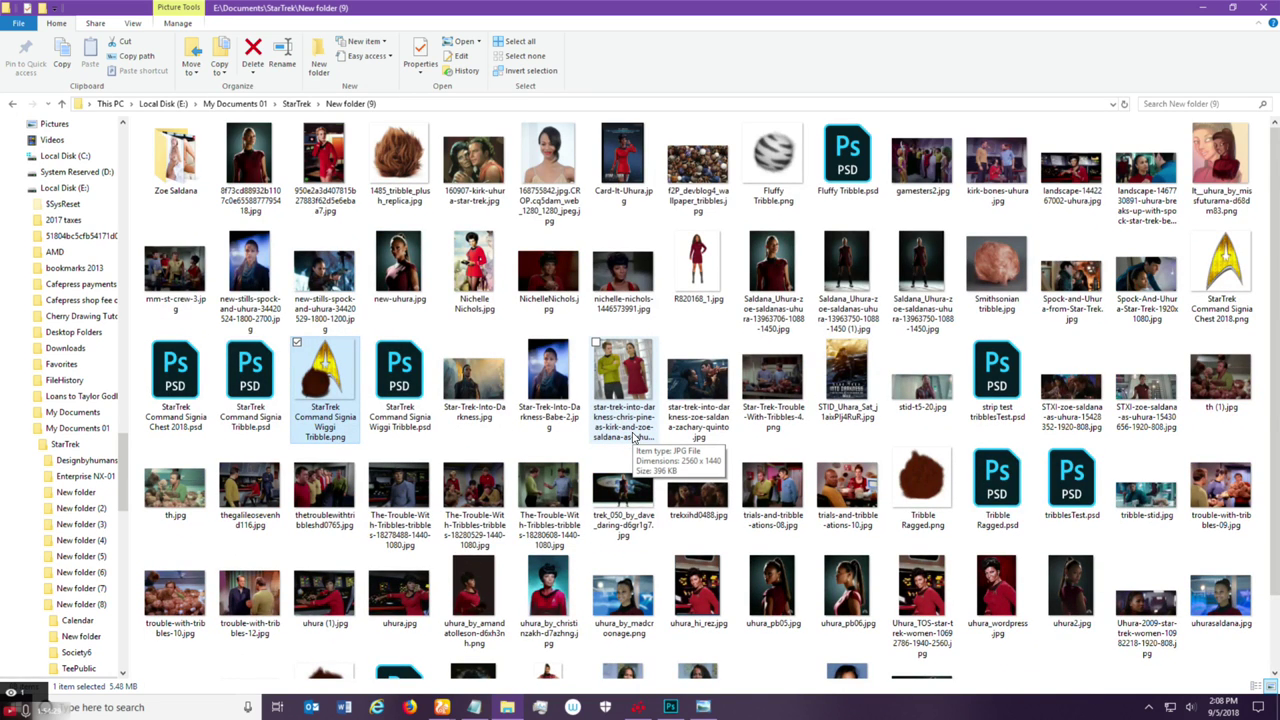
pyautogui.scroll(-1, 632, 438)
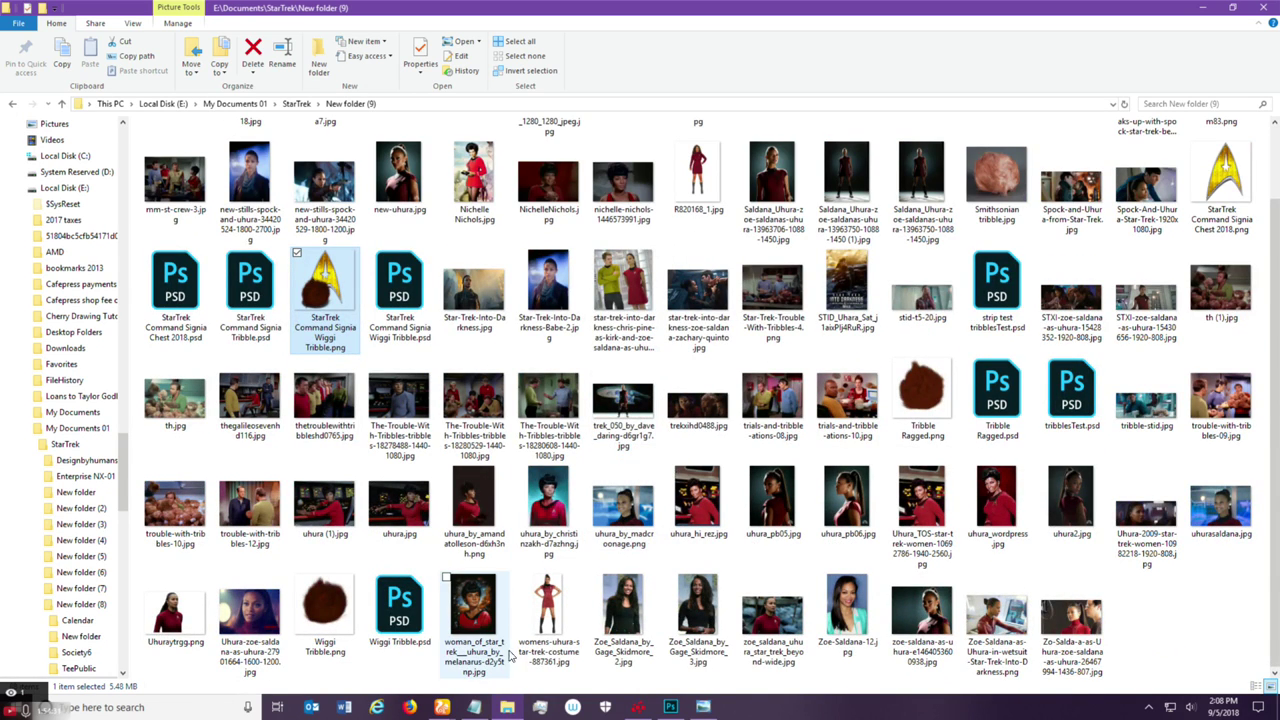
pyautogui.click(677, 707)
pyautogui.click(300, 88)
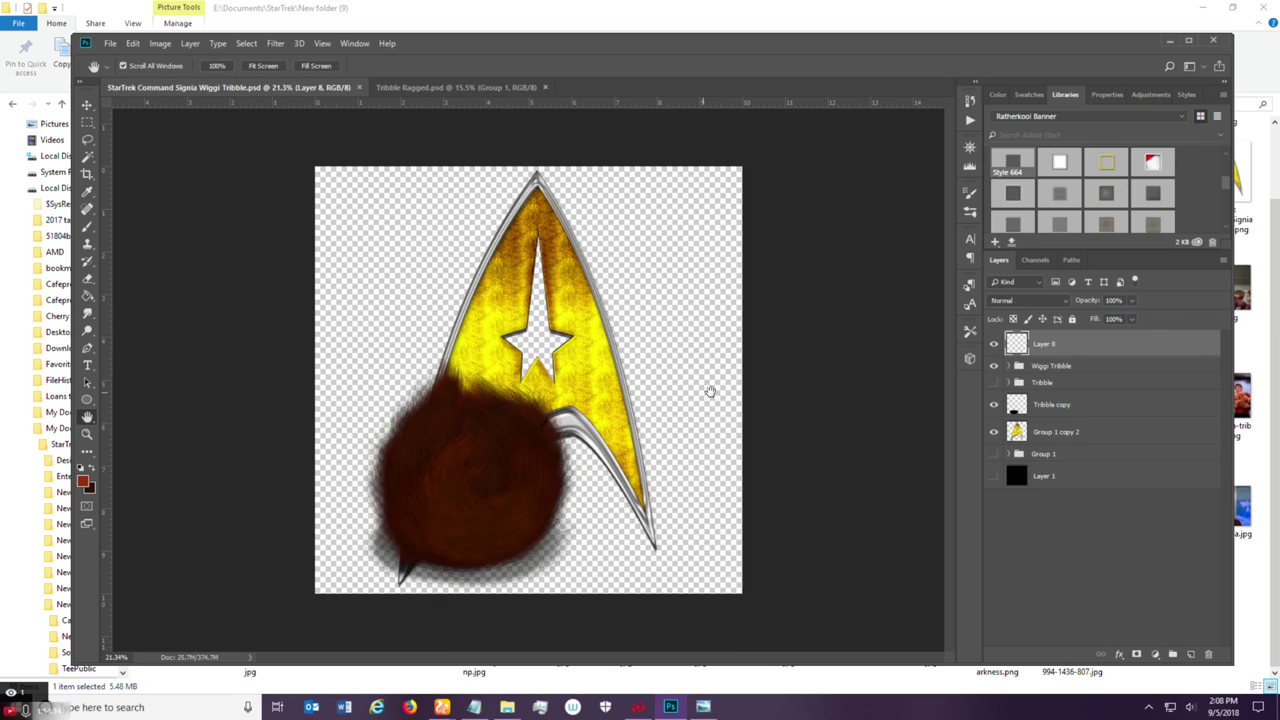
pyautogui.click(995, 367)
pyautogui.click(994, 383)
pyautogui.click(1048, 384)
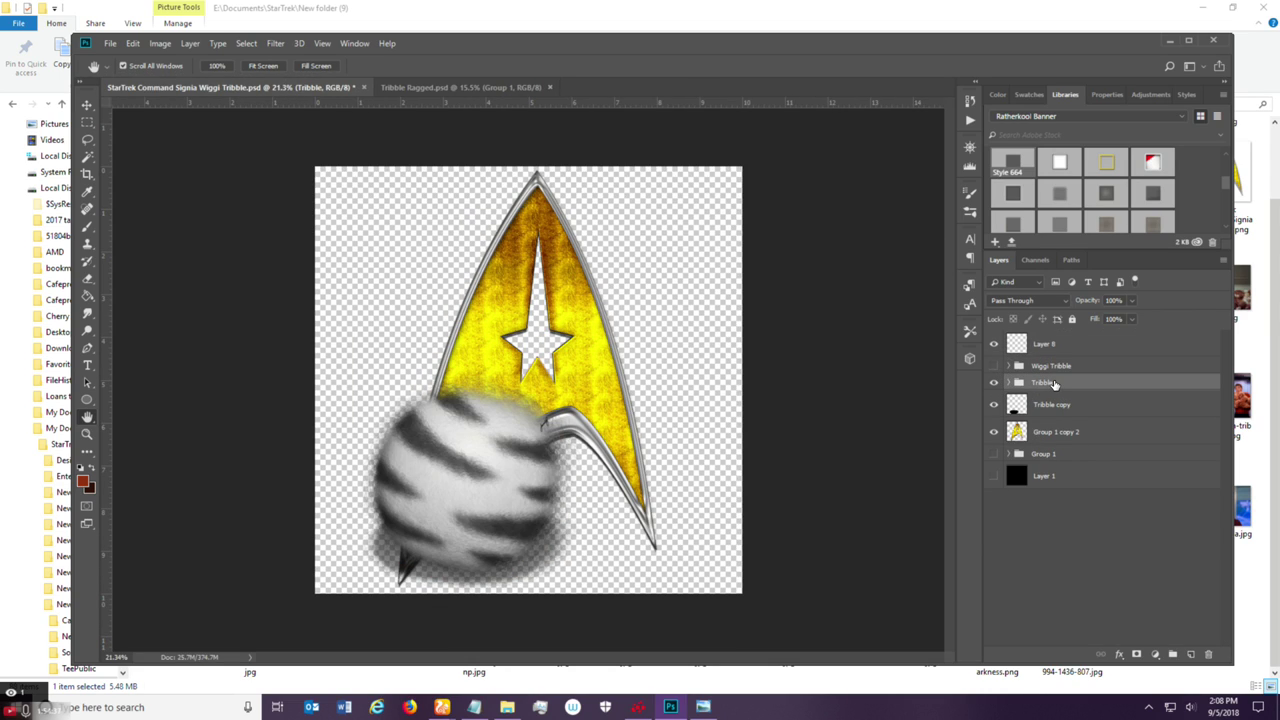
# Save the document under the new name StarTrek Command Signia Syberain Tiger Tribble.psd in New folder (9).
pyautogui.click(109, 44)
pyautogui.click(128, 192)
pyautogui.click(343, 456)
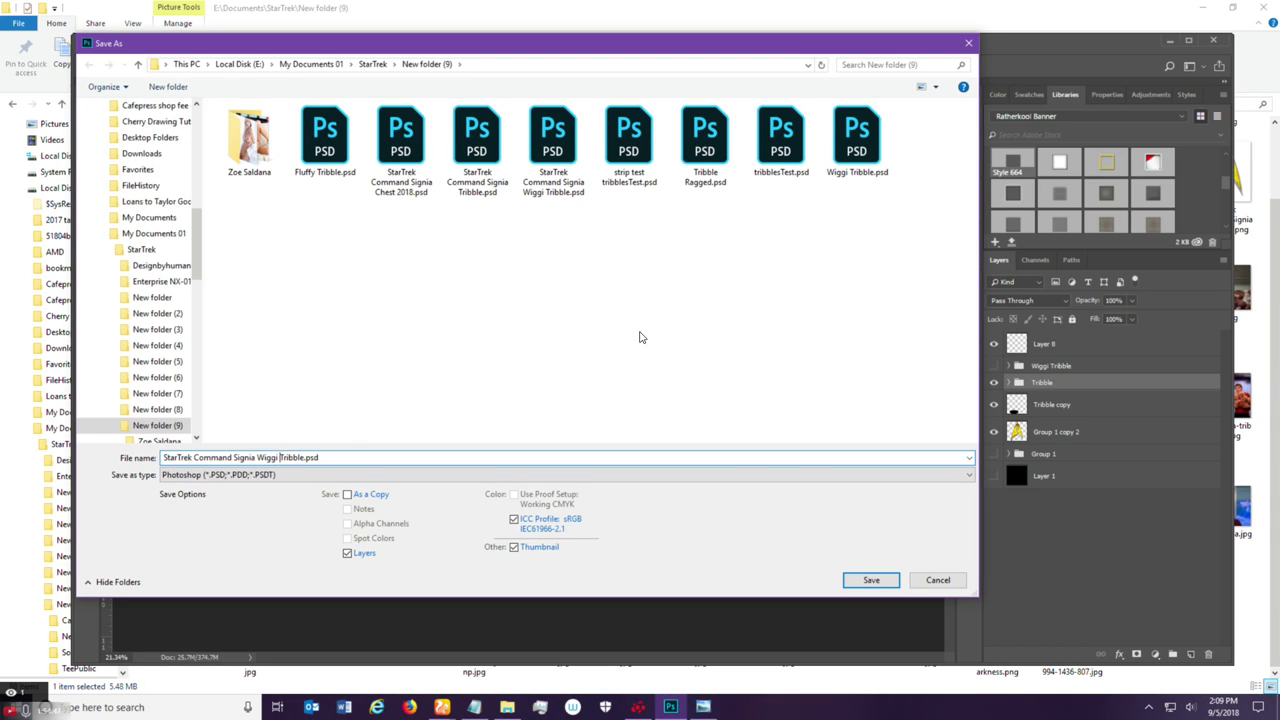
pyautogui.press('BackSpace')
pyautogui.press('BackSpace')
pyautogui.press('BackSpace')
pyautogui.press('BackSpace')
pyautogui.press('BackSpace')
pyautogui.press('BackSpace')
pyautogui.write('Syberain Tiger')
pyautogui.press('Return')
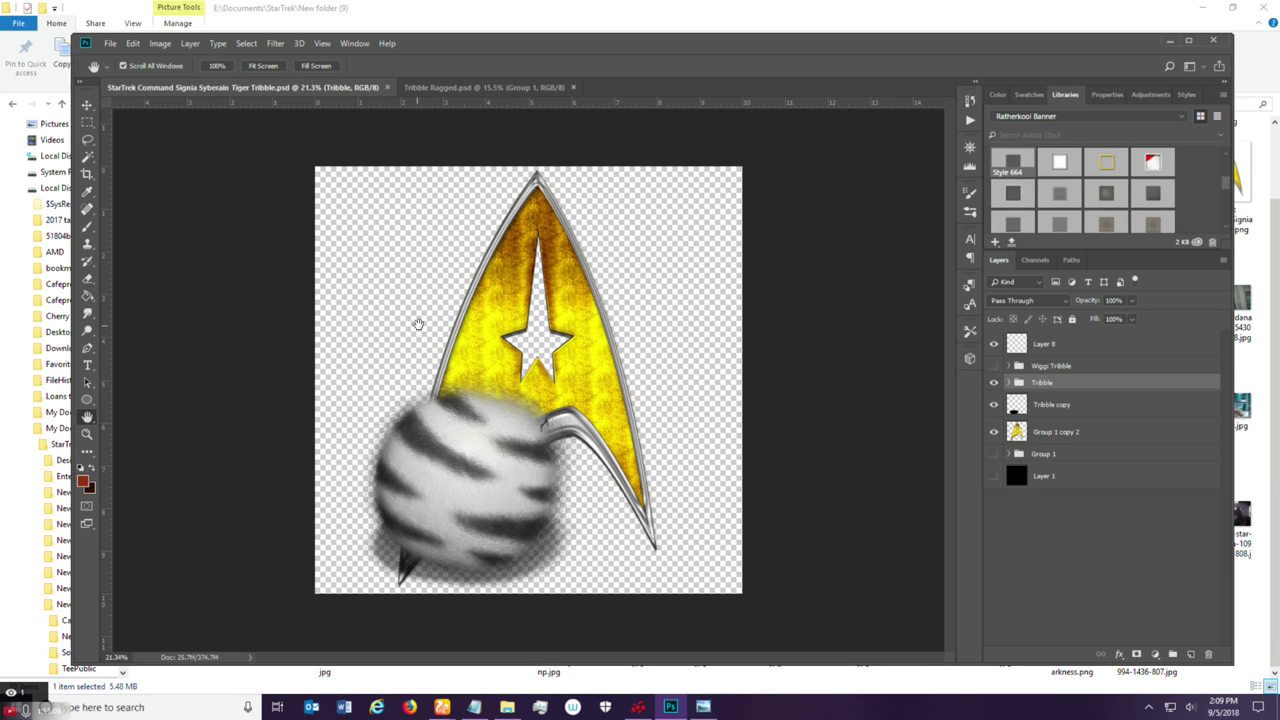
# Save a PNG copy of the Syberain Tiger Tribble signia in New folder (9).
pyautogui.scroll(2, 540, 458)
pyautogui.scroll(1, 540, 458)
pyautogui.scroll(-2, 543, 457)
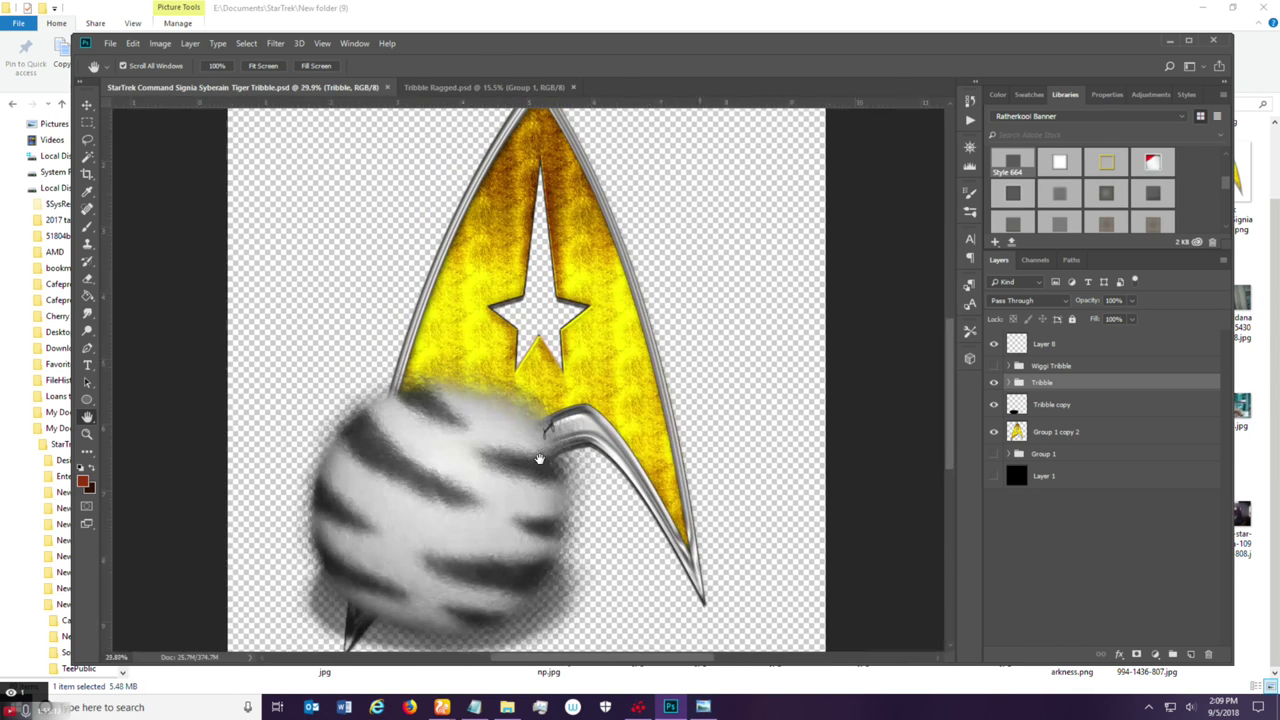
pyautogui.click(110, 43)
pyautogui.click(175, 197)
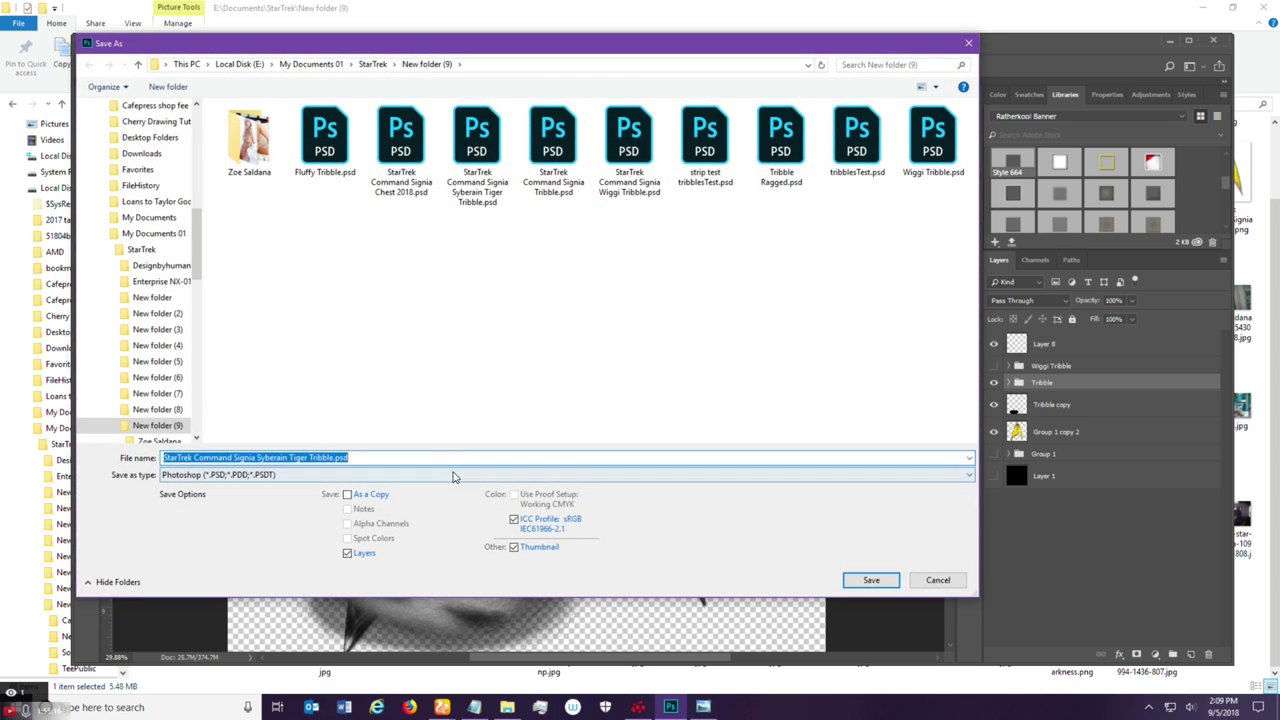
pyautogui.click(455, 474)
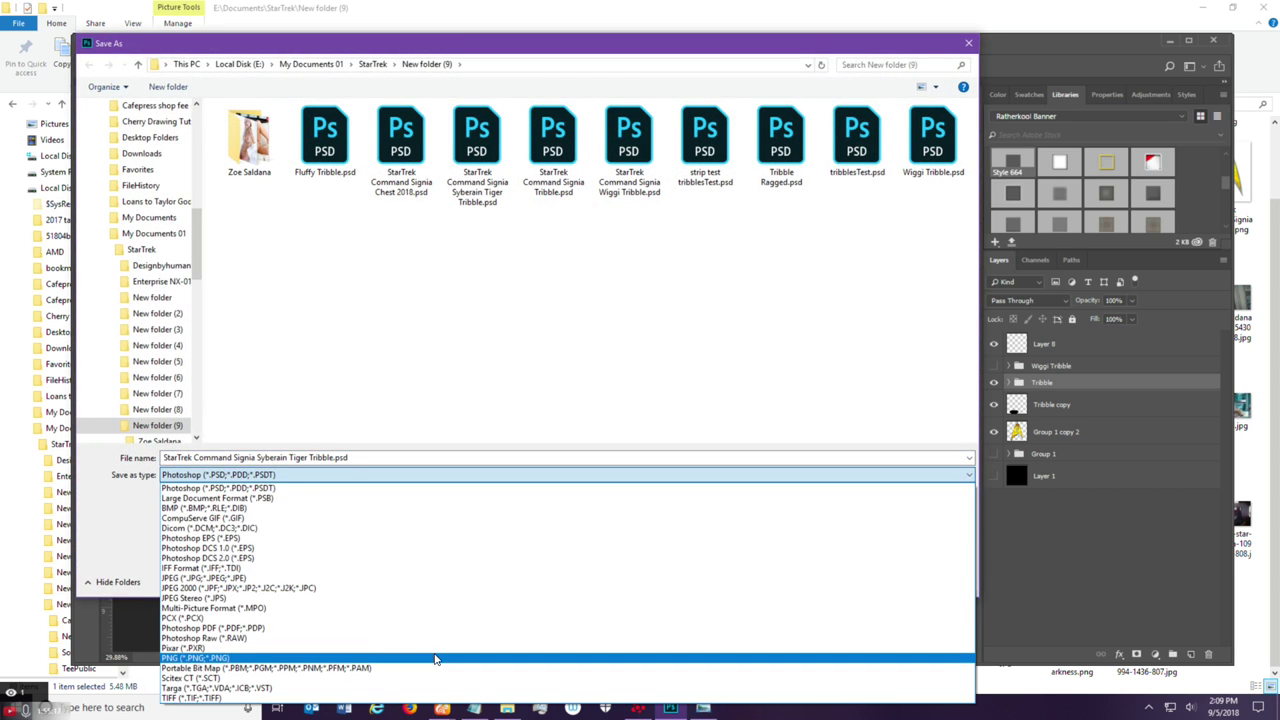
pyautogui.click(435, 658)
pyautogui.click(869, 659)
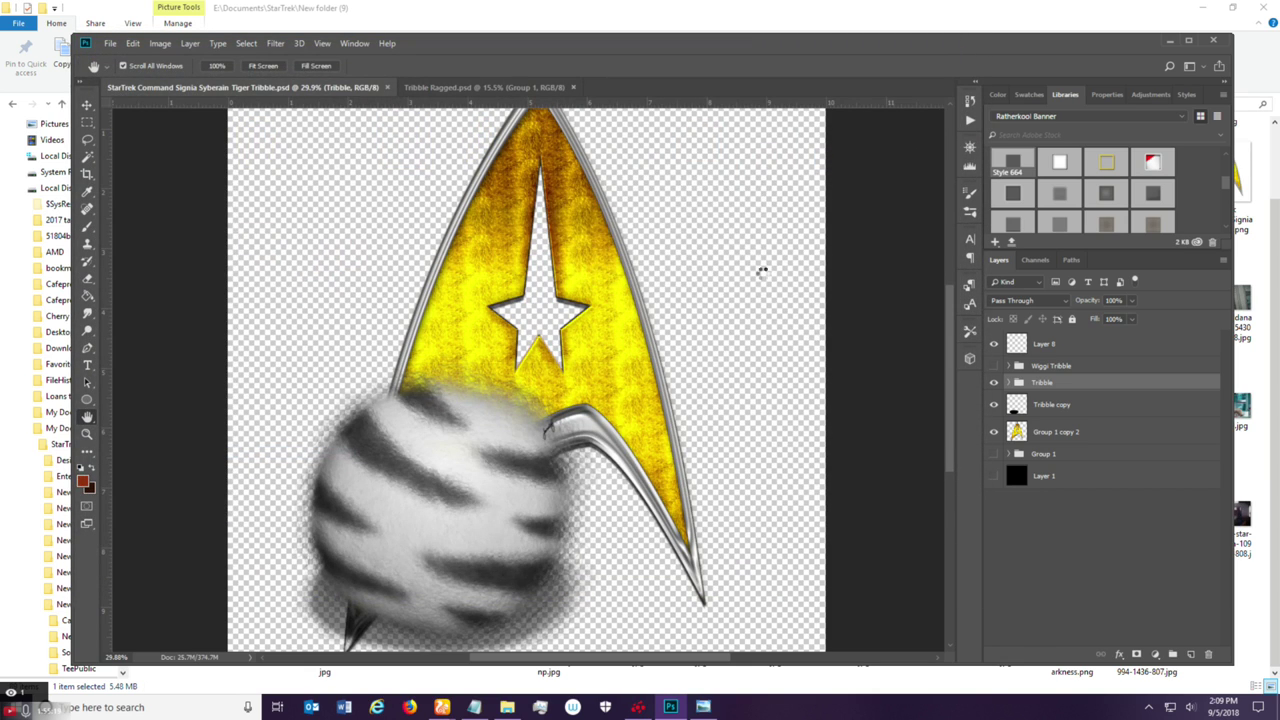
pyautogui.click(714, 206)
pyautogui.scroll(-1, 849, 409)
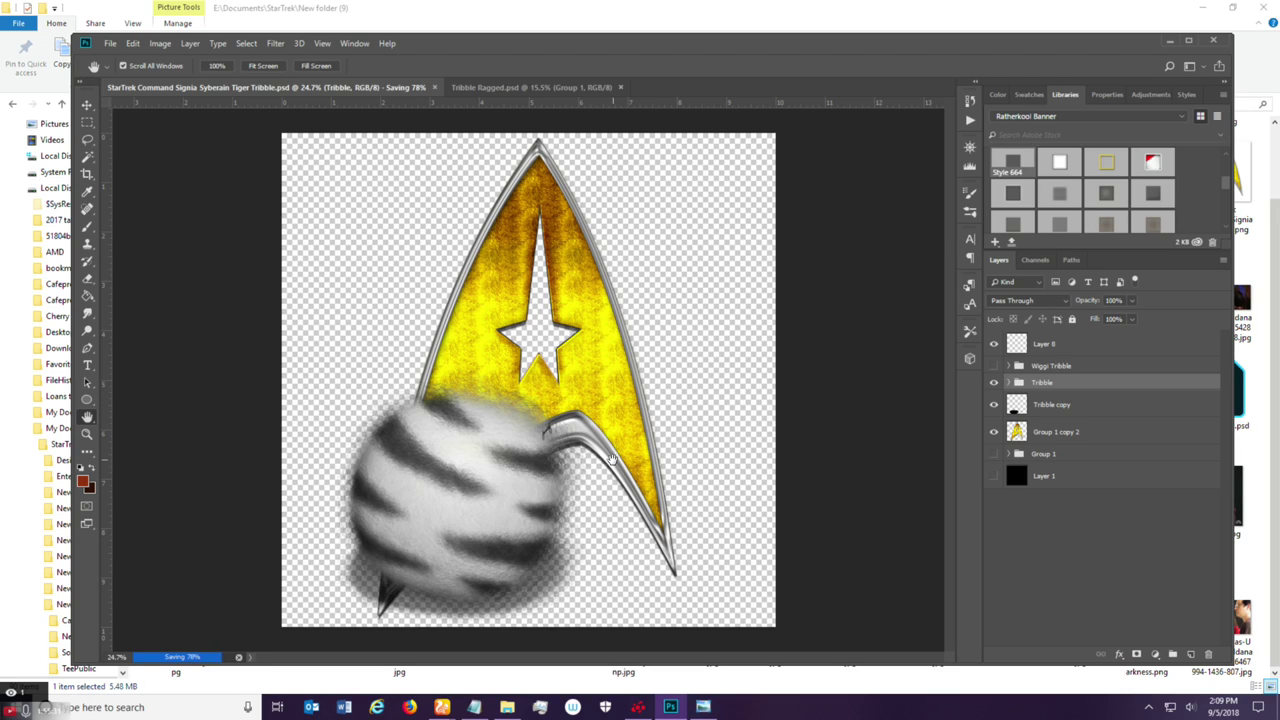
# Copy Group 1 from Tribble Ragged.psd into the Syberain Tiger signia document, directly above the Wiggi Tribble group.
pyautogui.click(532, 90)
pyautogui.scroll(1, 509, 357)
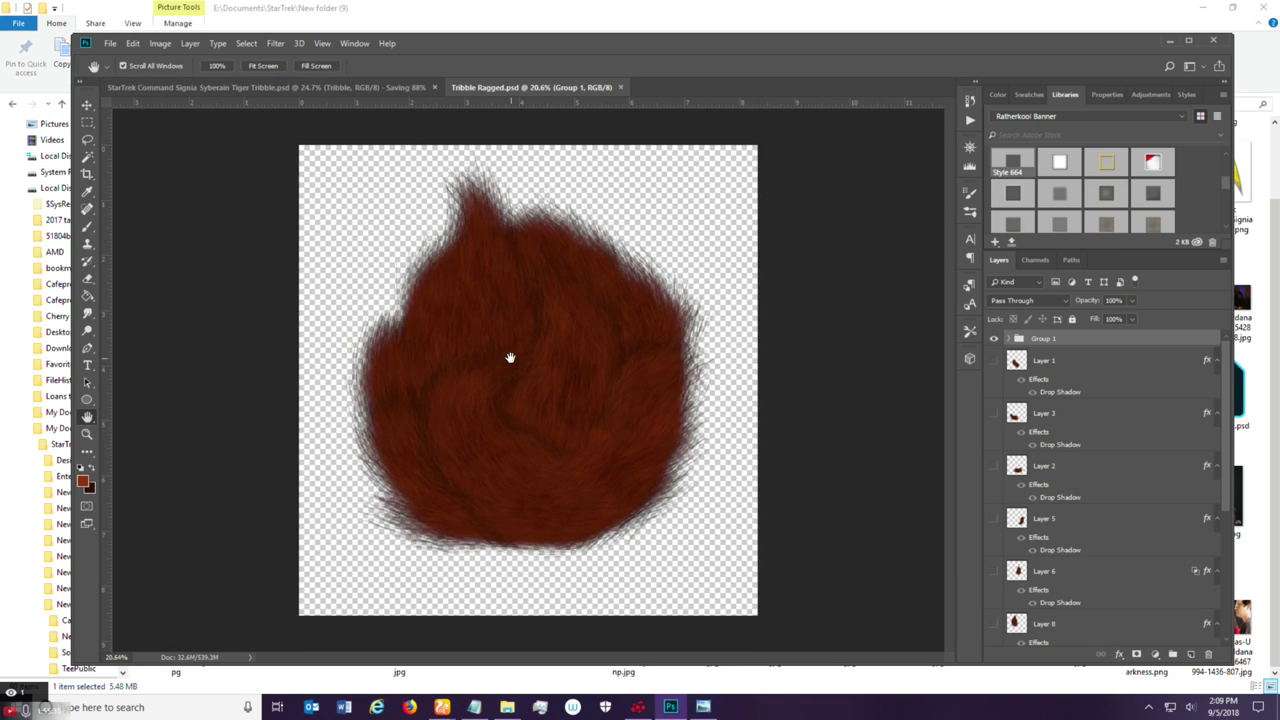
pyautogui.scroll(-2, 509, 357)
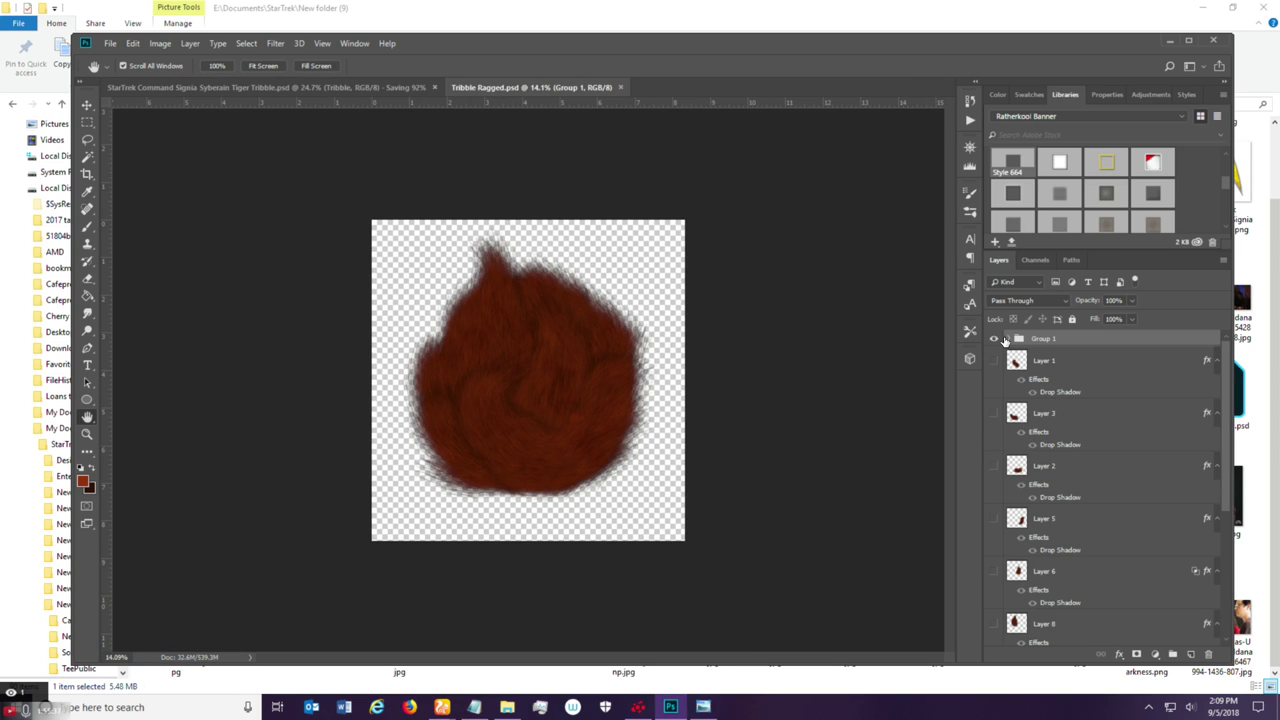
pyautogui.click(350, 89)
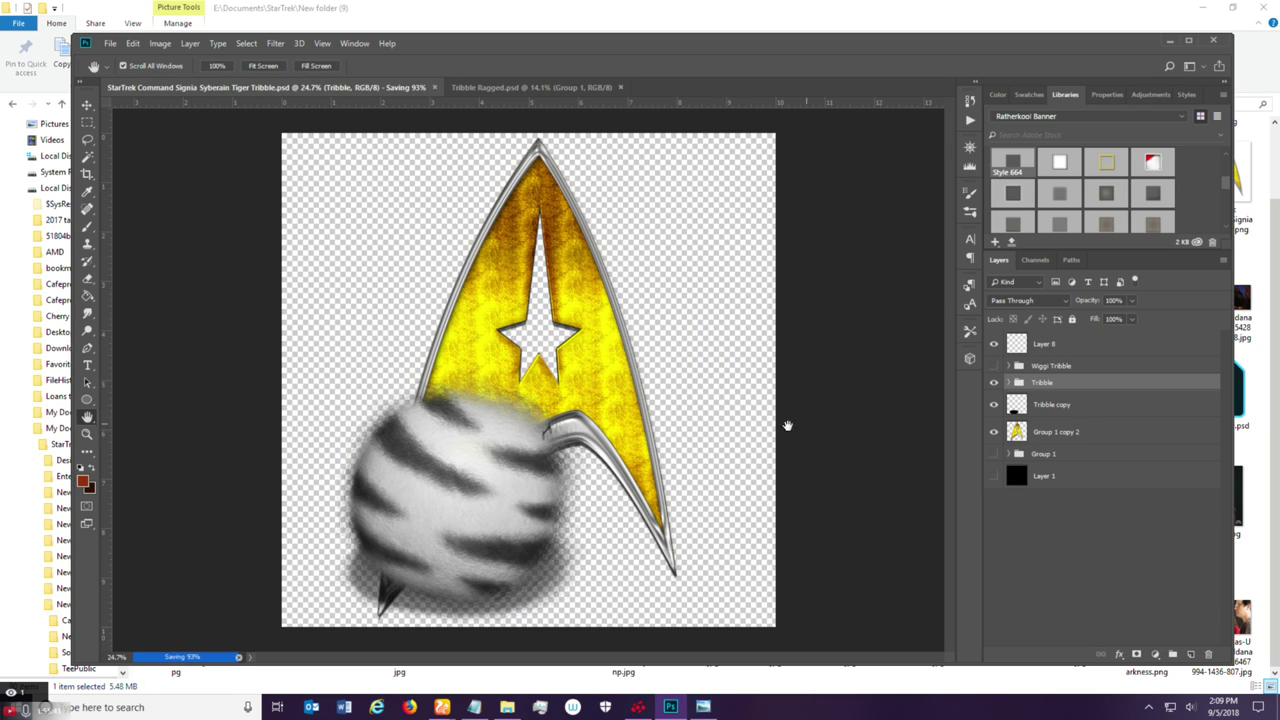
pyautogui.click(1081, 368)
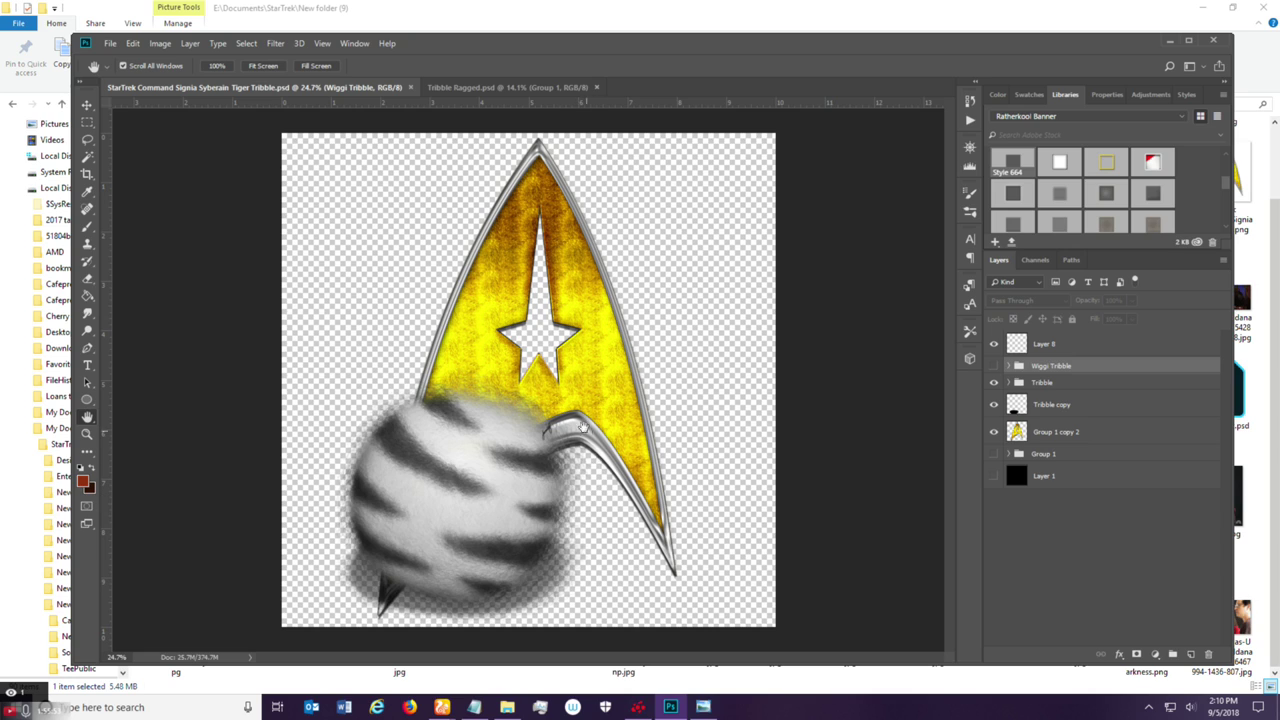
pyautogui.scroll(-1, 515, 373)
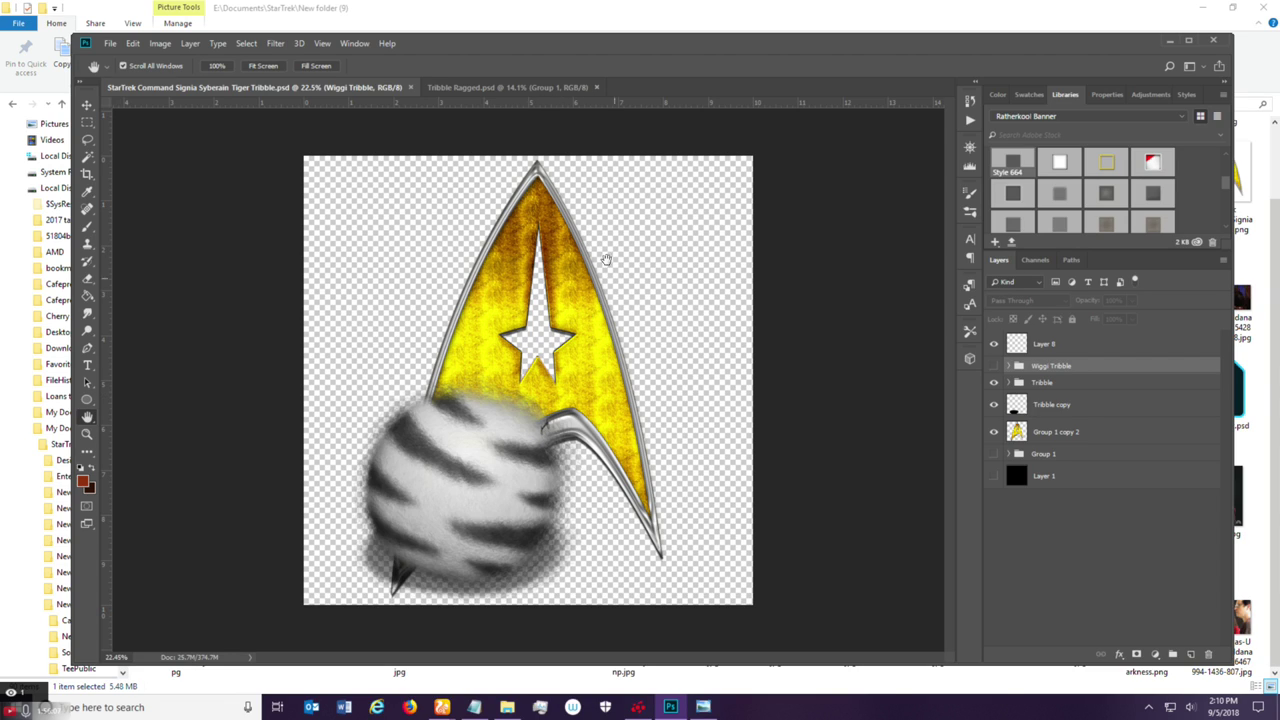
pyautogui.click(510, 87)
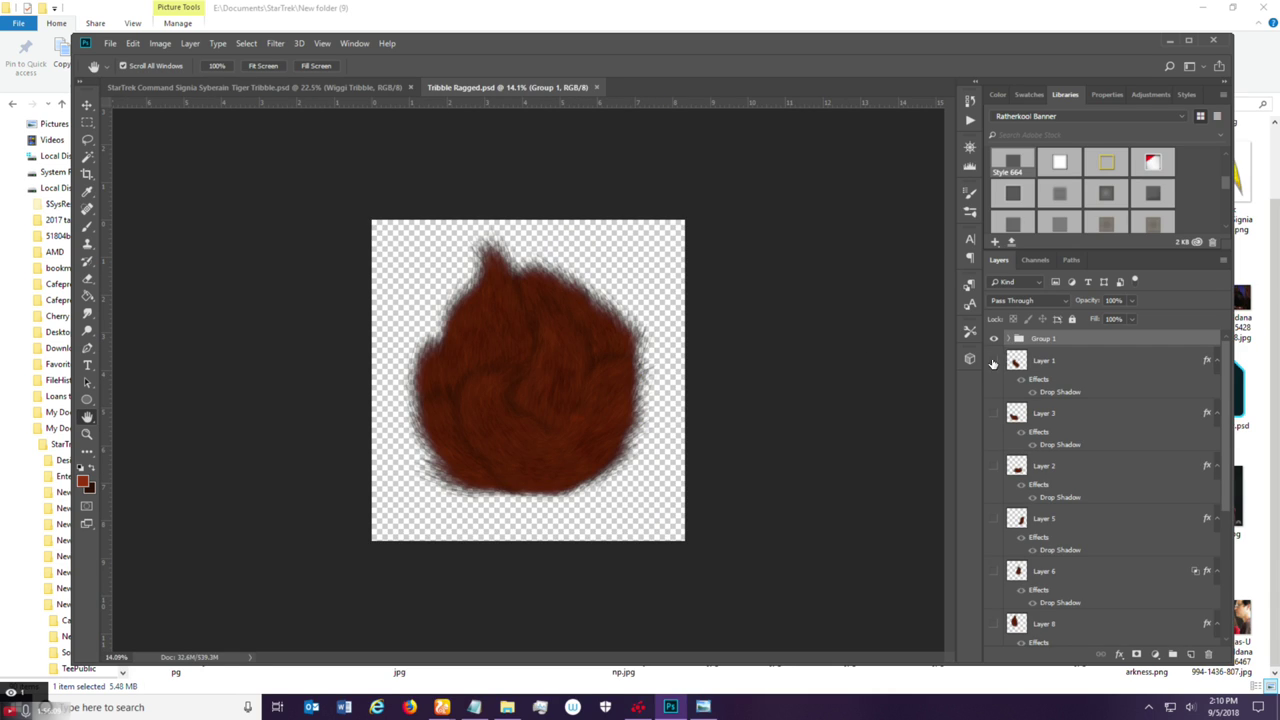
pyautogui.click(86, 103)
pyautogui.moveTo(484, 300); pyautogui.dragTo(522, 398)
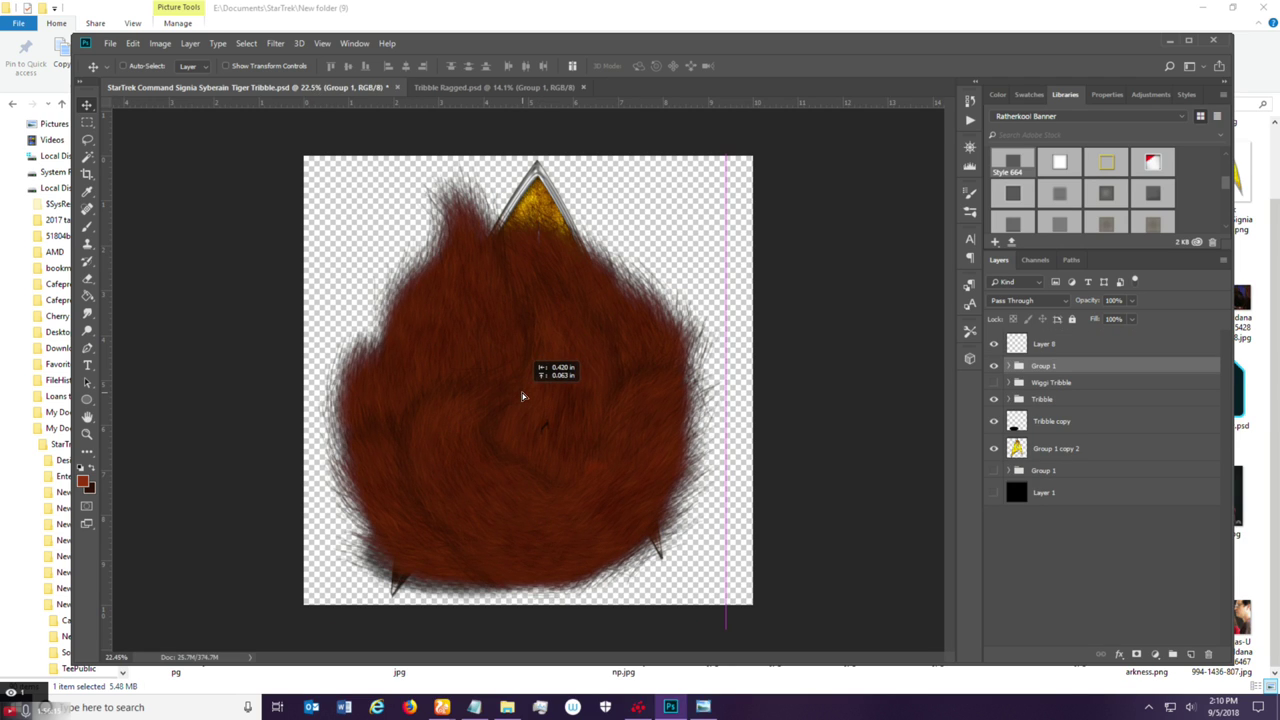
pyautogui.click(132, 43)
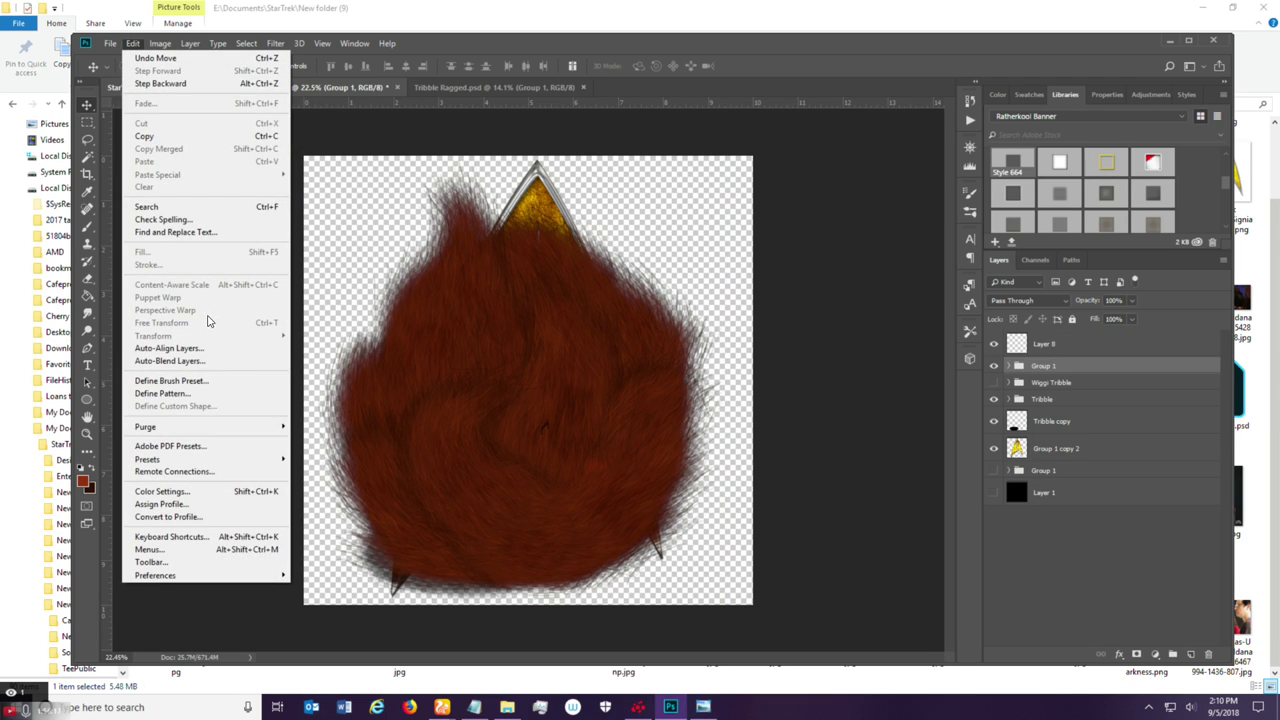
pyautogui.moveTo(183, 43)
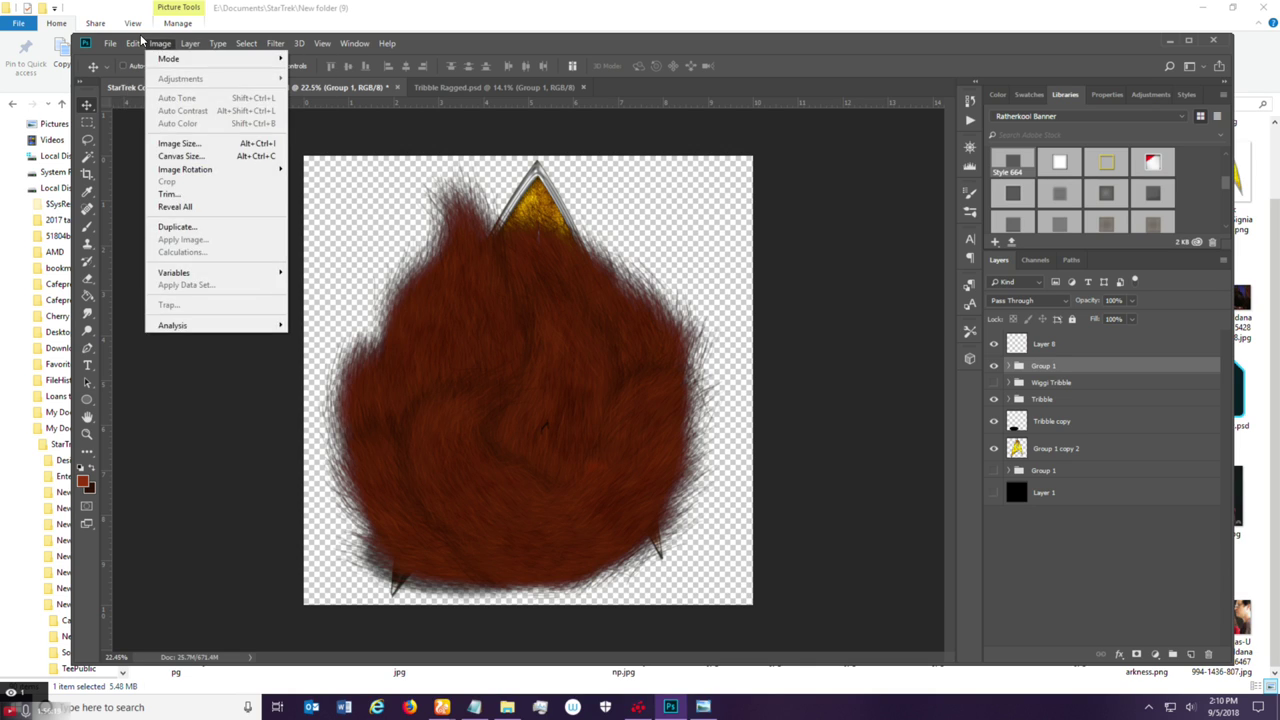
pyautogui.moveTo(136, 45)
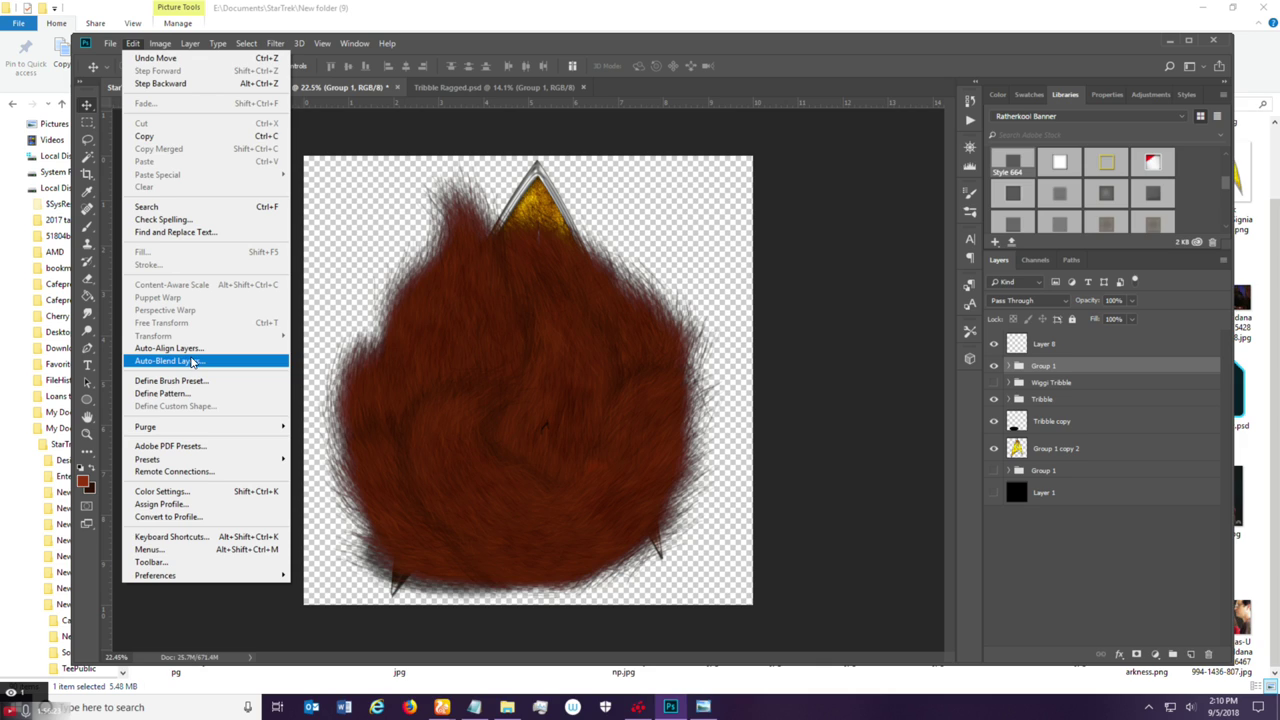
pyautogui.click(753, 69)
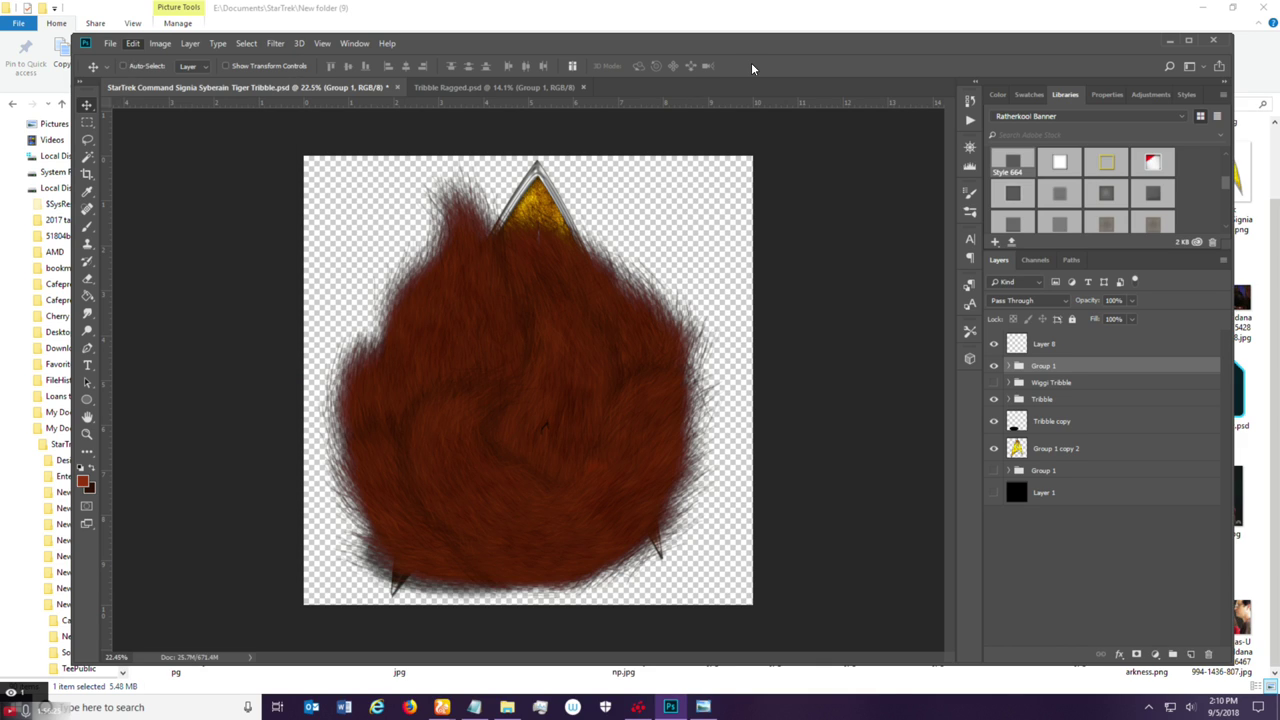
pyautogui.scroll(-2, 586, 423)
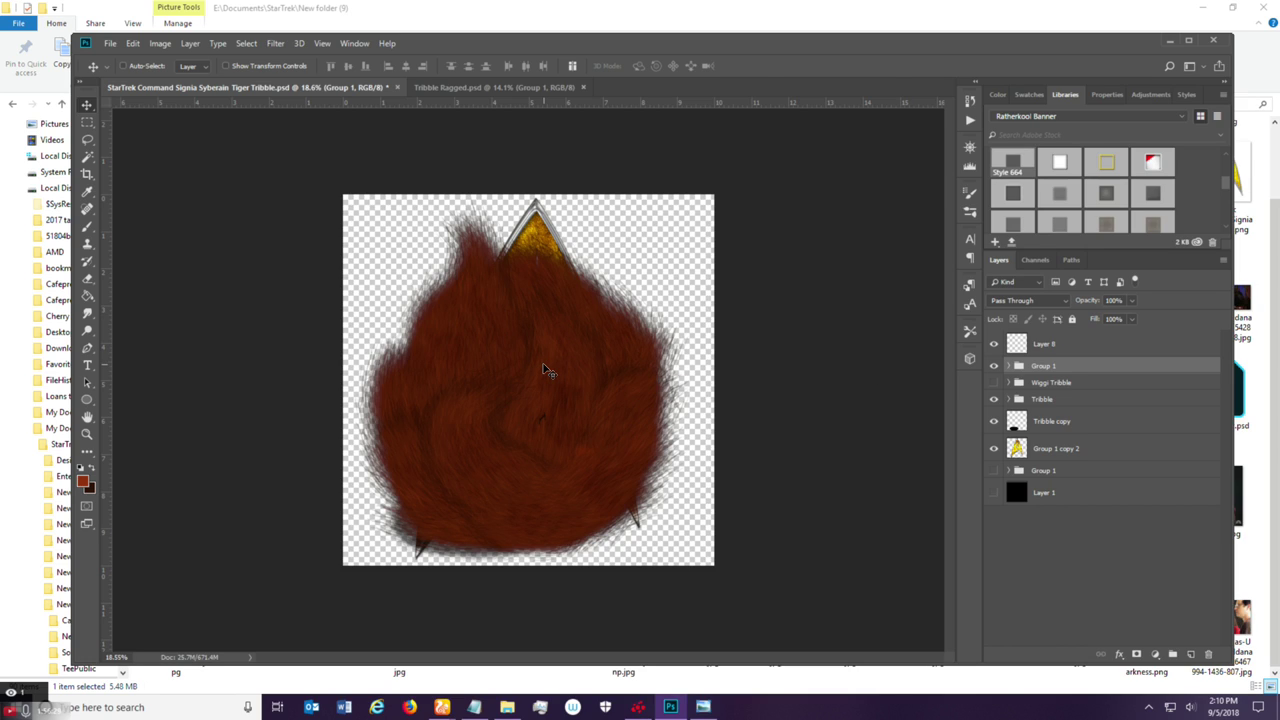
pyautogui.click(87, 416)
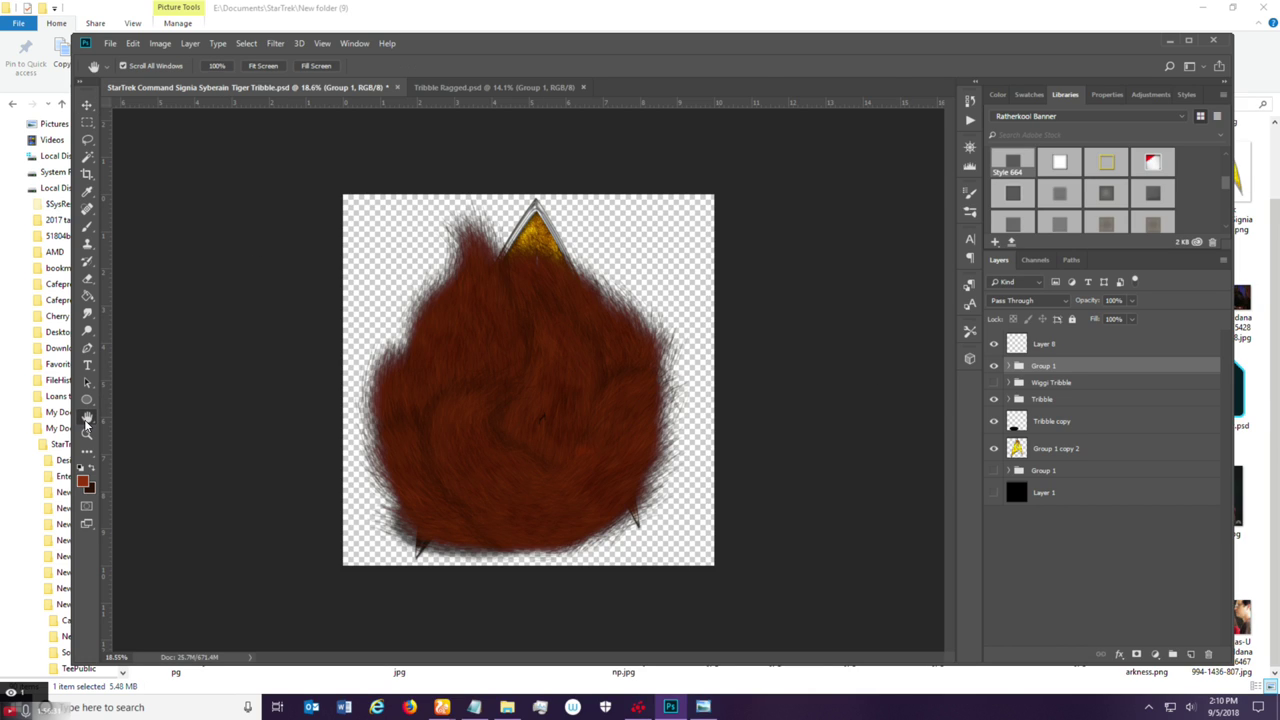
pyautogui.click(132, 43)
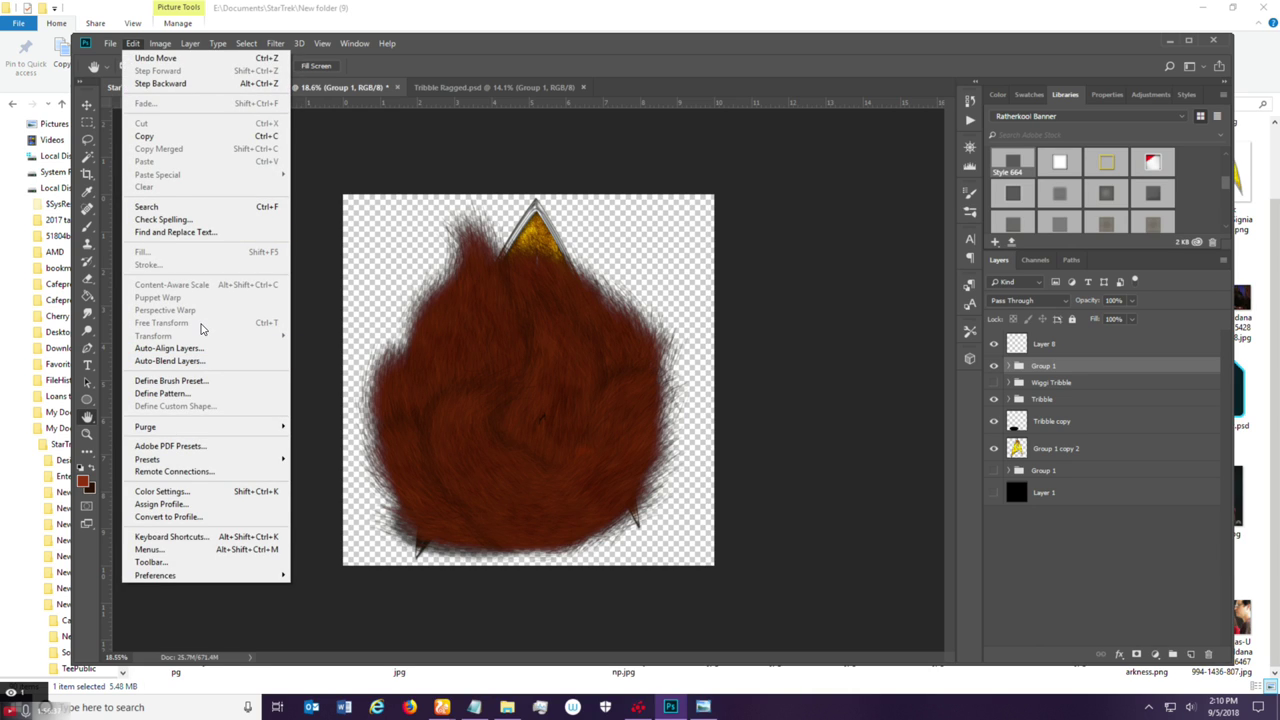
pyautogui.click(502, 48)
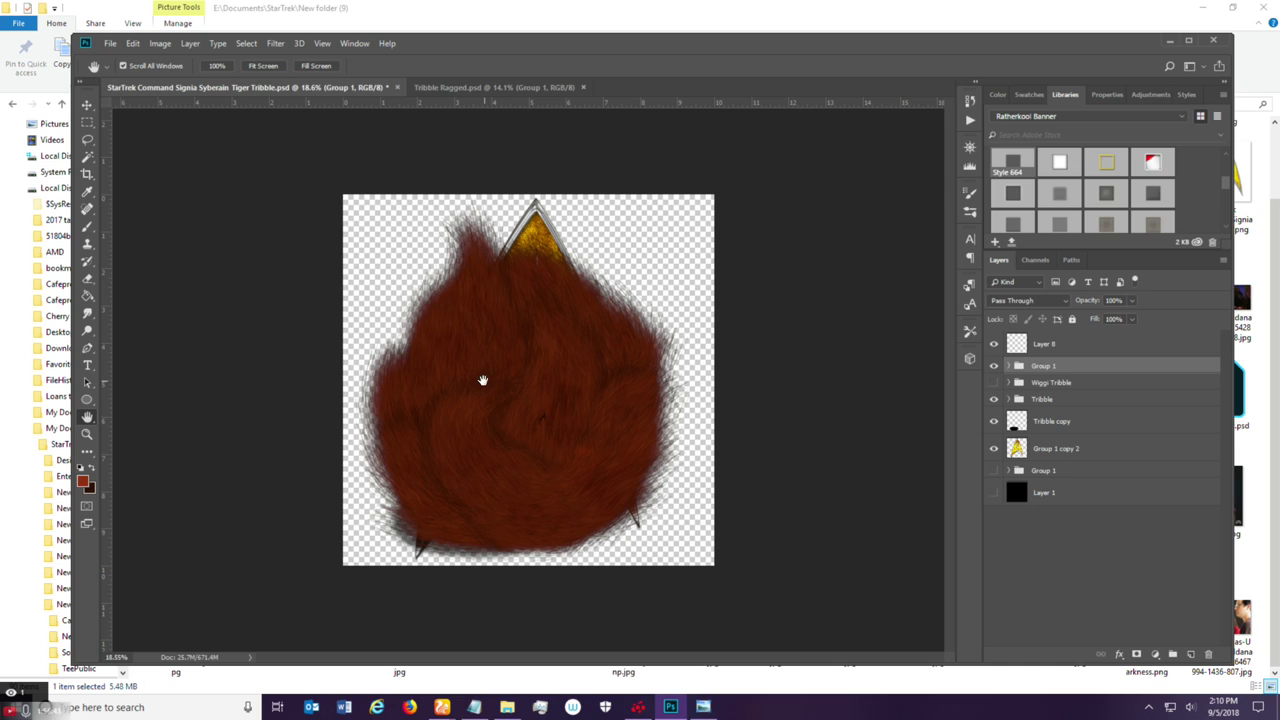
pyautogui.scroll(-1, 481, 380)
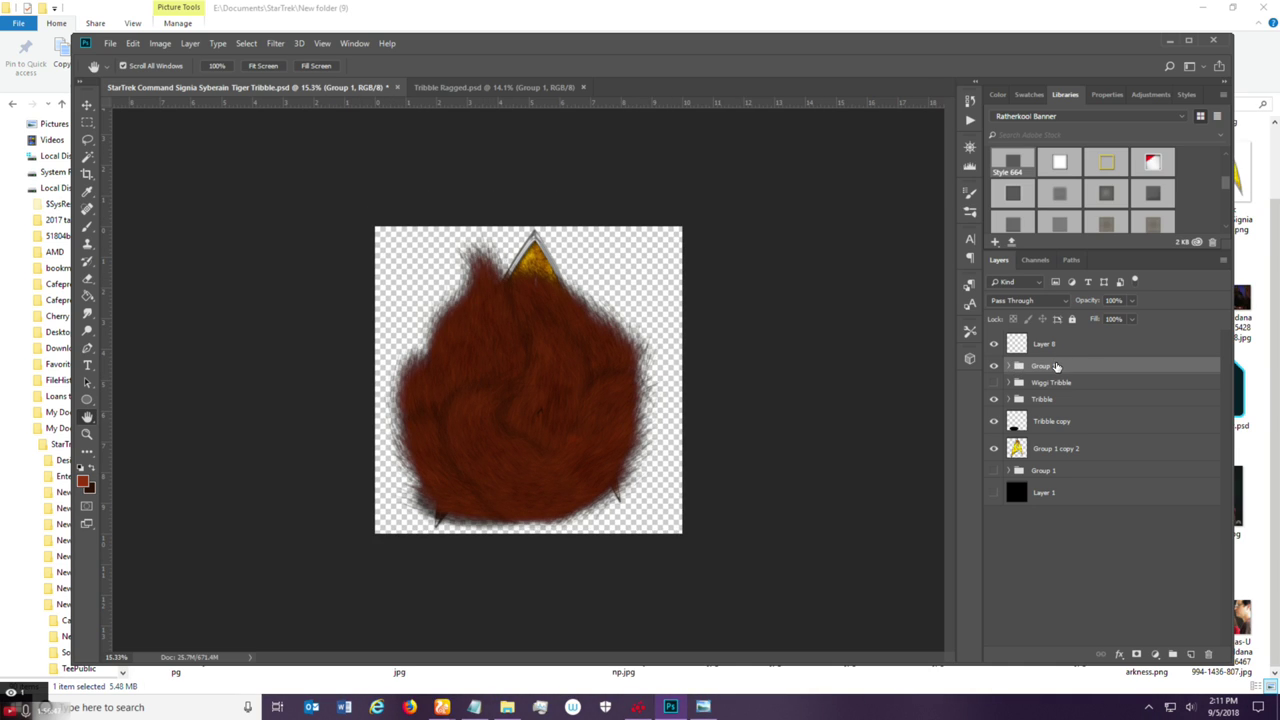
# Expand the copied Group 1, select the locked Layer 8 copy and toggle its full lock.
pyautogui.click(1008, 366)
pyautogui.scroll(-2, 1141, 466)
pyautogui.scroll(-1, 1141, 466)
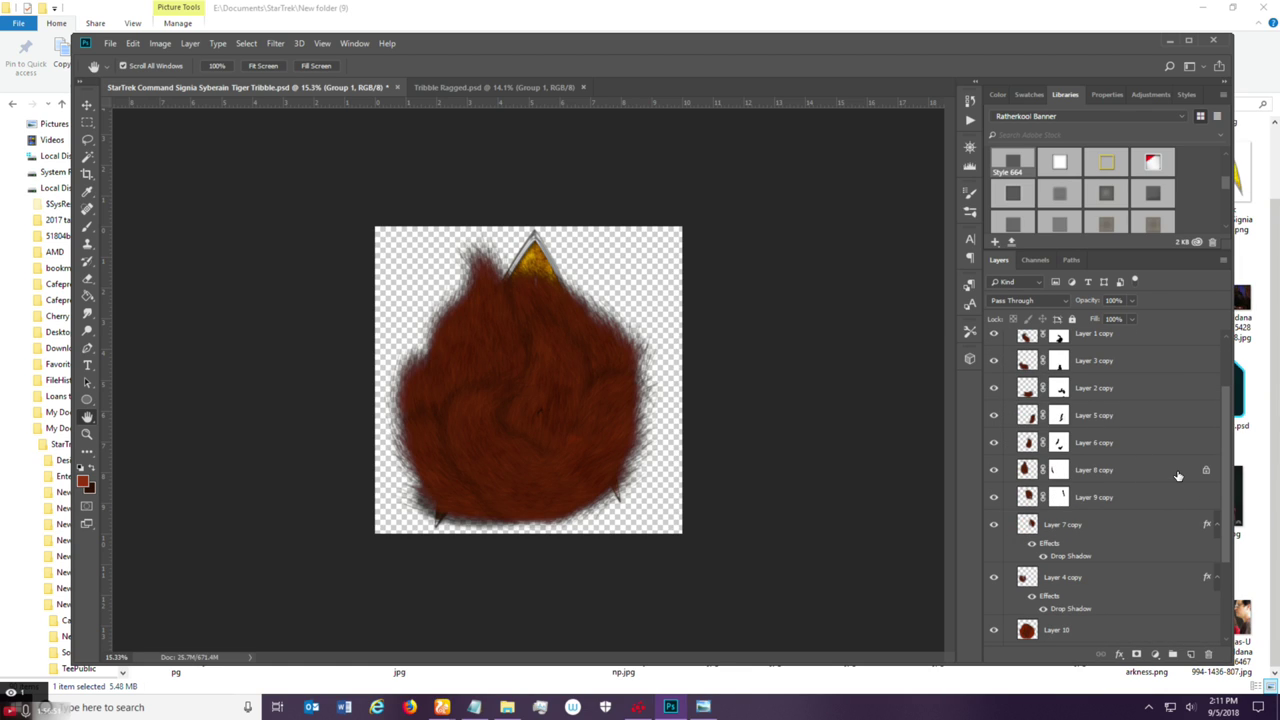
pyautogui.click(1178, 476)
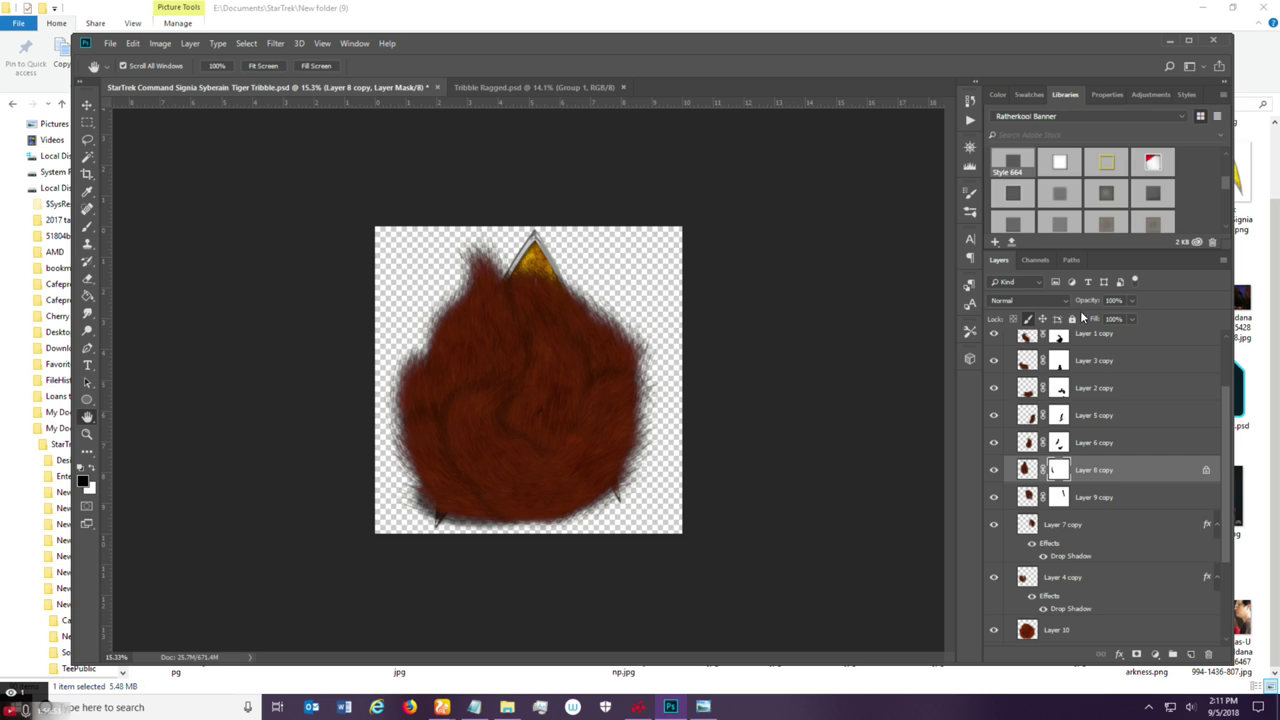
pyautogui.click(1071, 320)
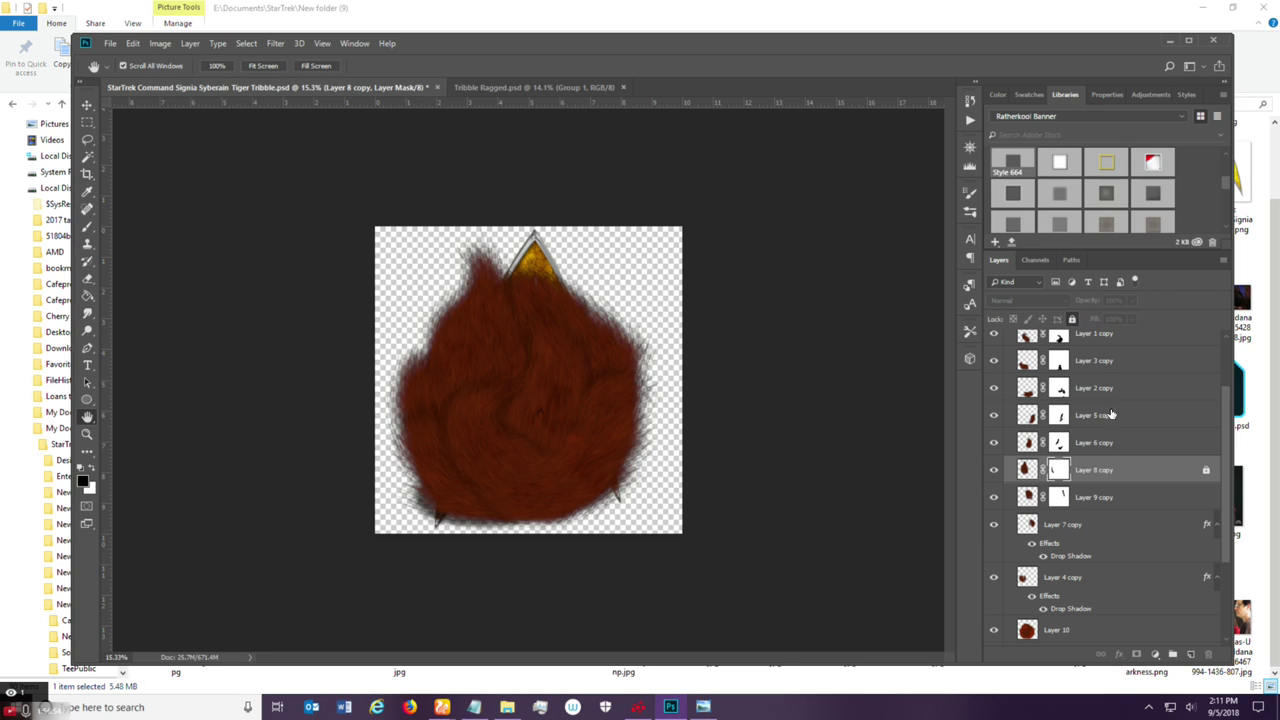
pyautogui.click(1071, 319)
pyautogui.click(1071, 319)
pyautogui.scroll(-1, 1111, 502)
pyautogui.scroll(2, 1111, 502)
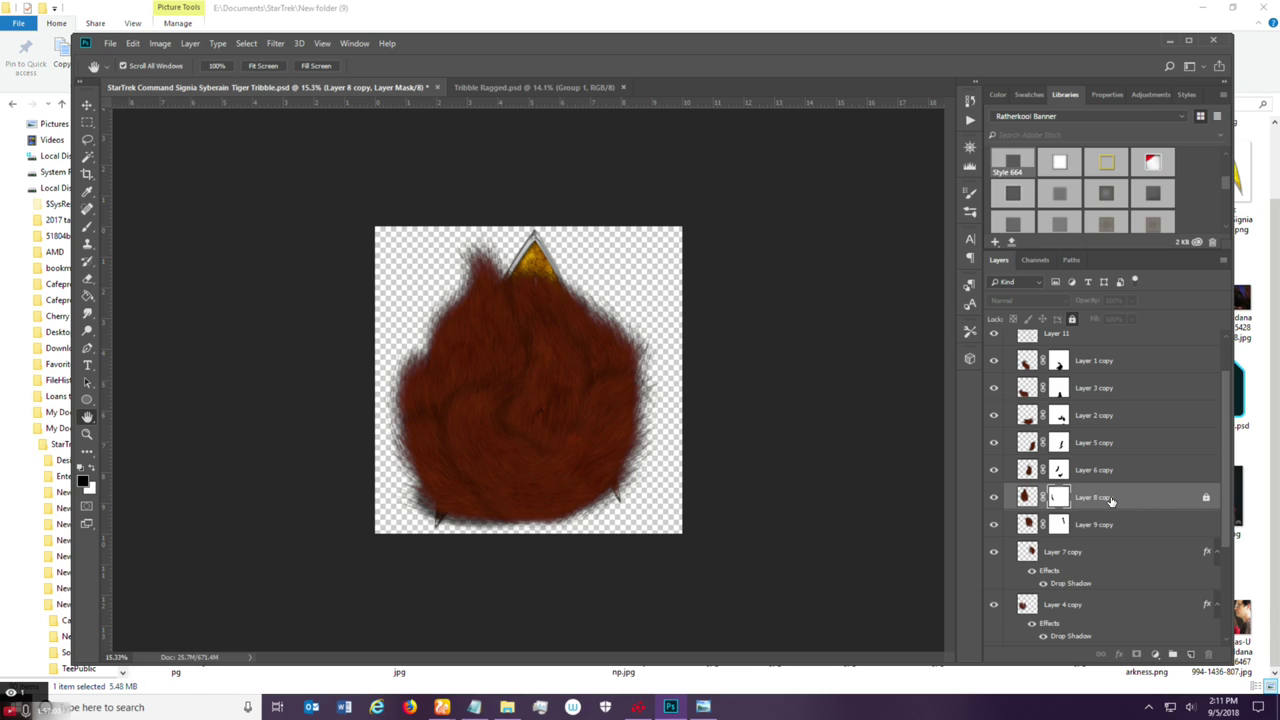
pyautogui.scroll(-1, 1111, 502)
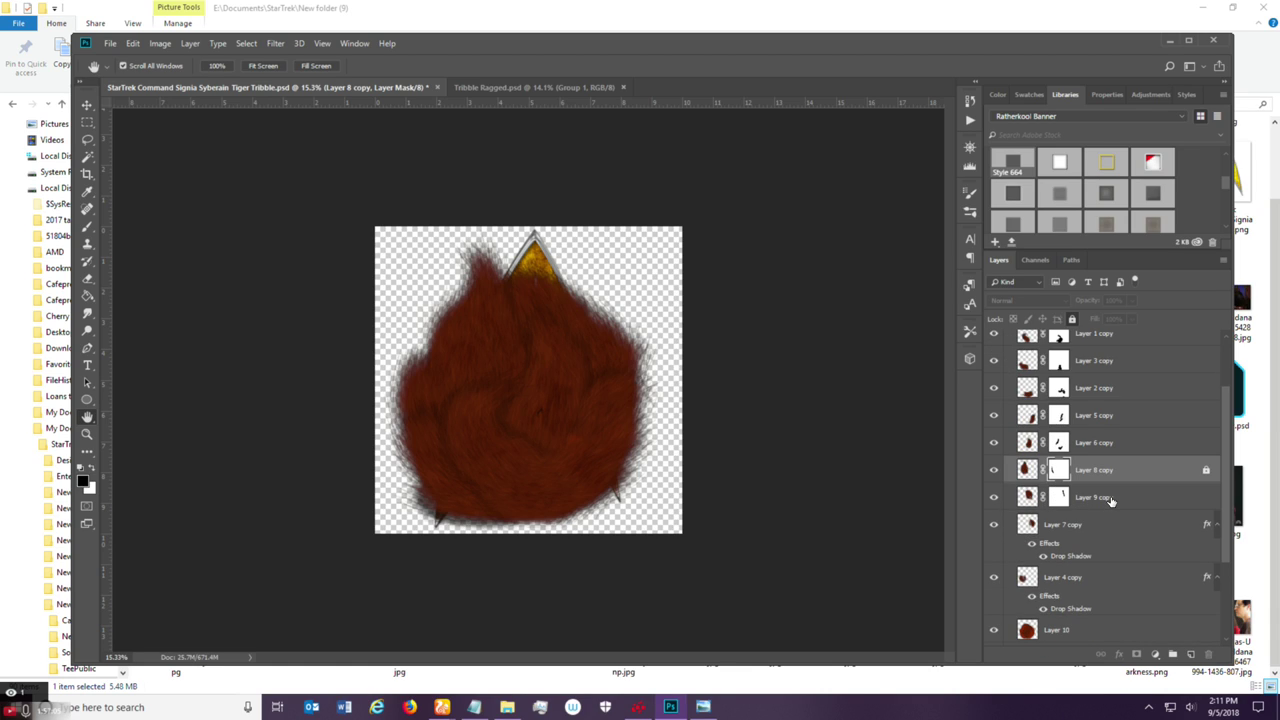
# Remove the lock from Layer 8 copy and collapse Group 1.
pyautogui.click(1125, 476)
pyautogui.click(995, 471)
pyautogui.click(995, 471)
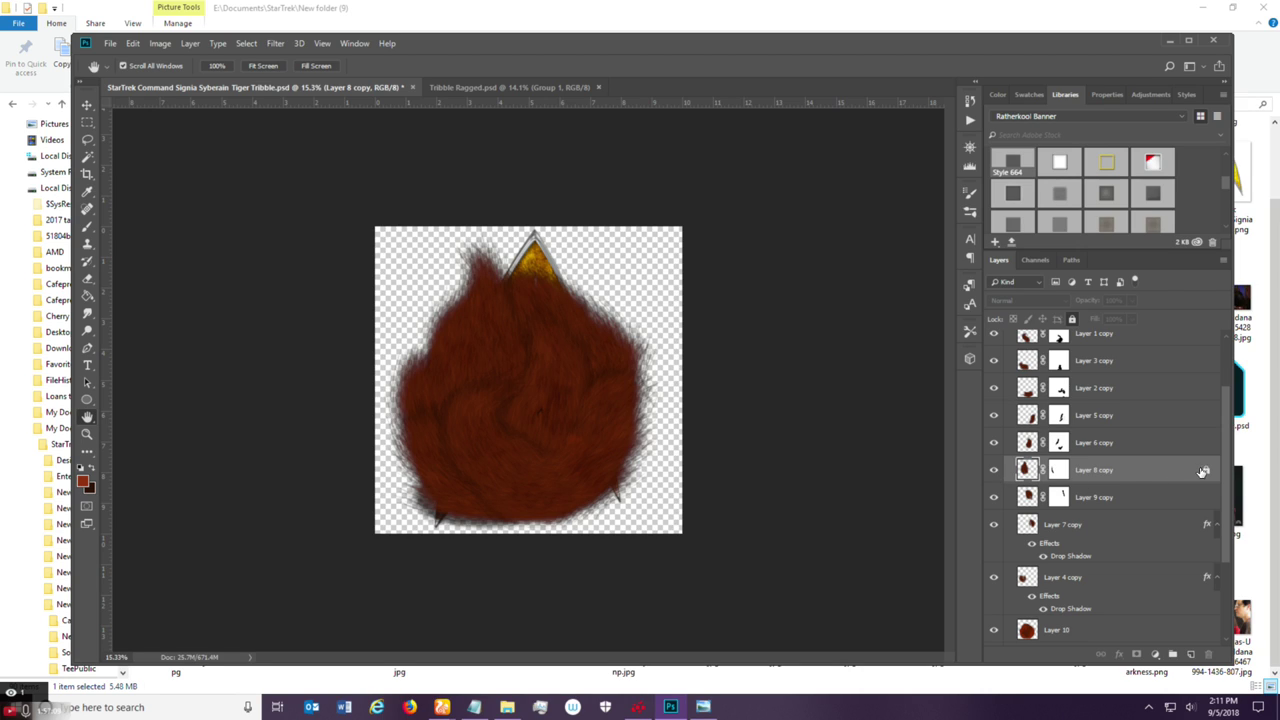
pyautogui.click(1207, 471)
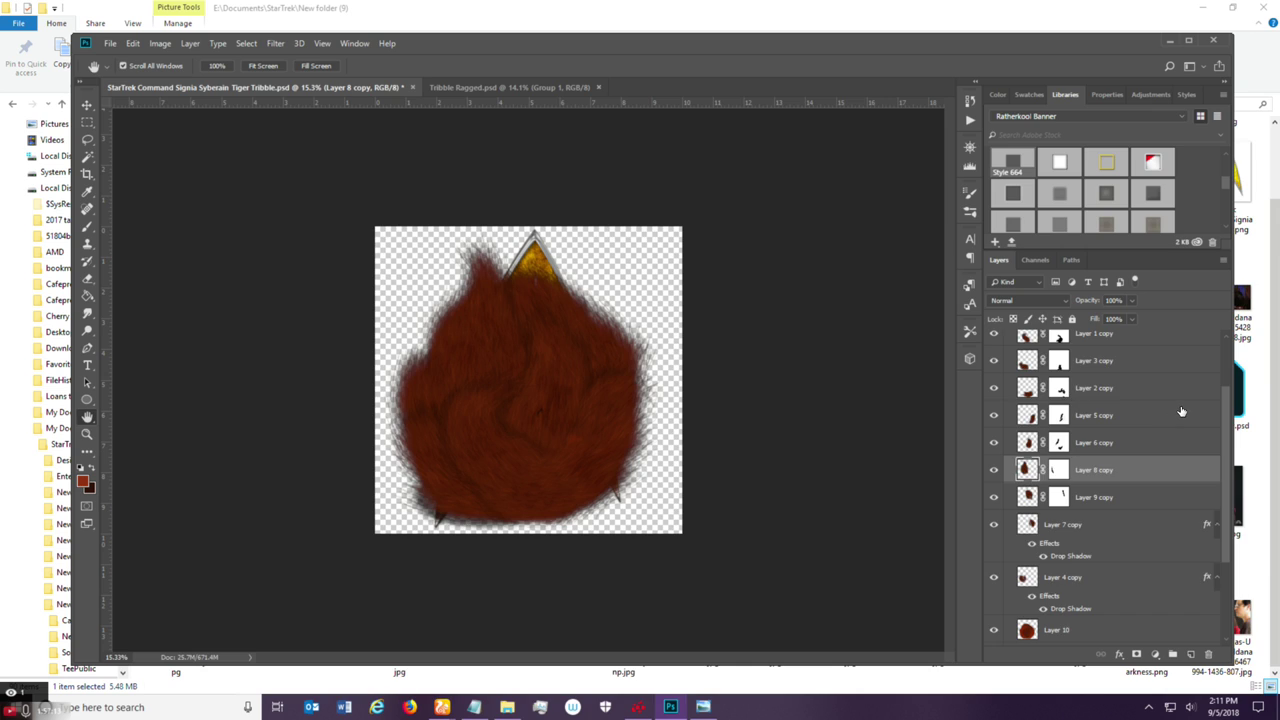
pyautogui.scroll(3, 1180, 411)
pyautogui.click(1010, 366)
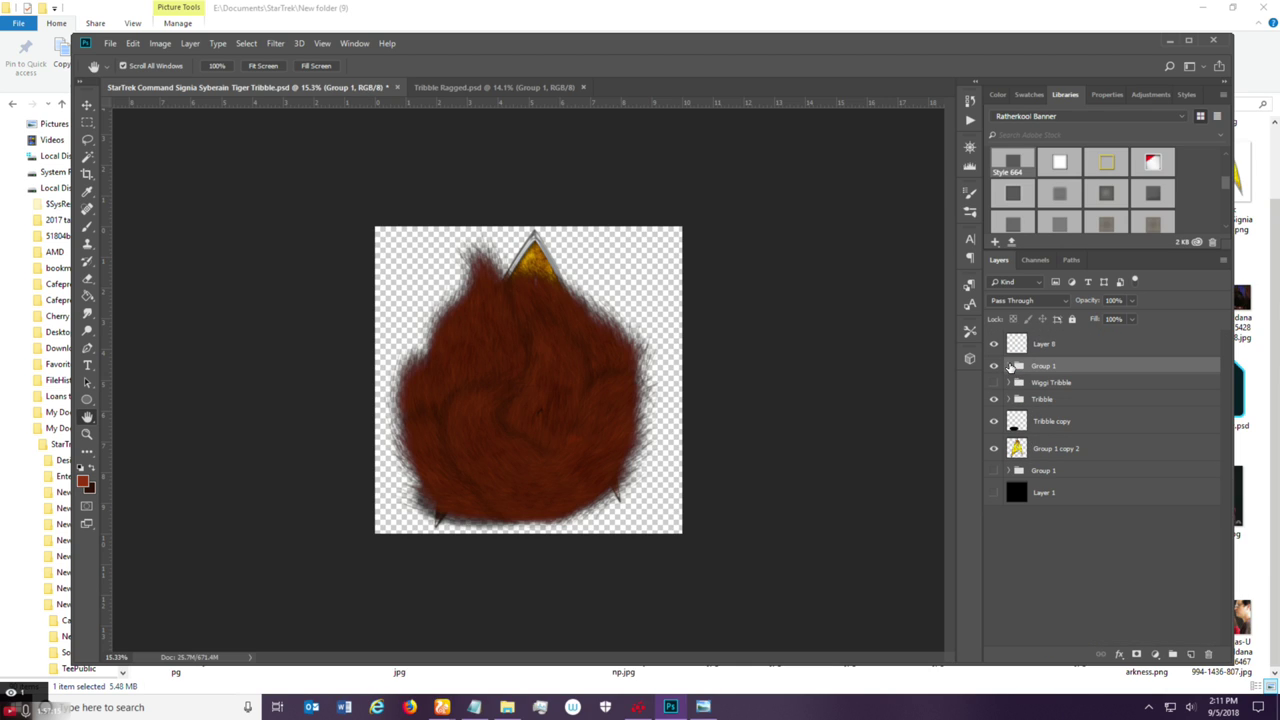
# Scale the copied Group 1 to about 58%, place it over the striped tribble at the signia's lower left, and hide the Tribble group.
pyautogui.click(132, 43)
pyautogui.click(262, 323)
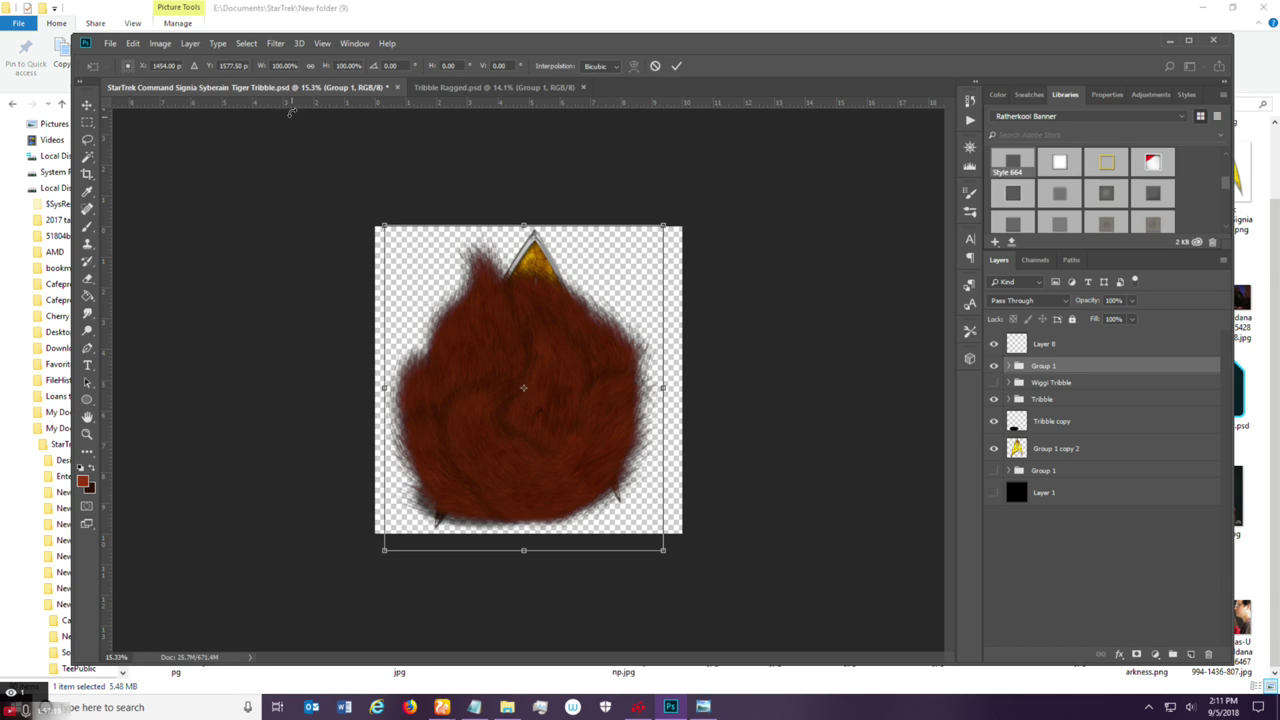
pyautogui.moveTo(325, 68); pyautogui.dragTo(290, 73)
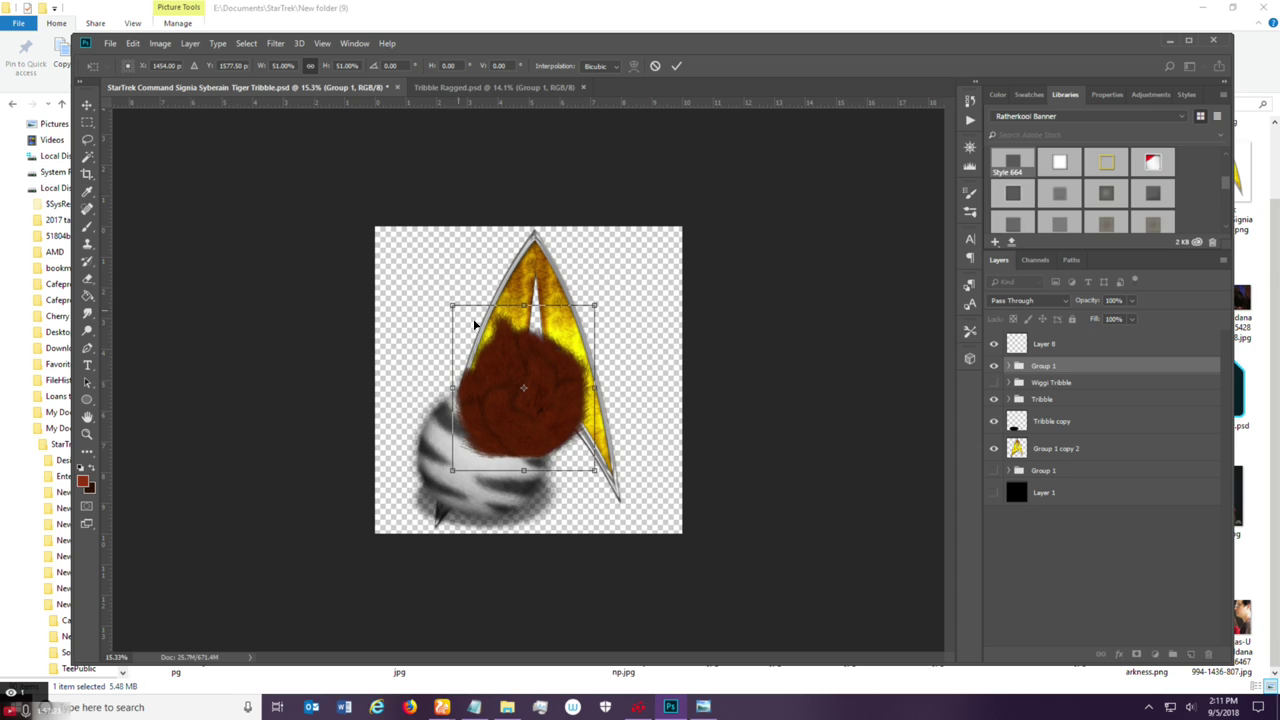
pyautogui.moveTo(554, 374); pyautogui.dragTo(510, 431)
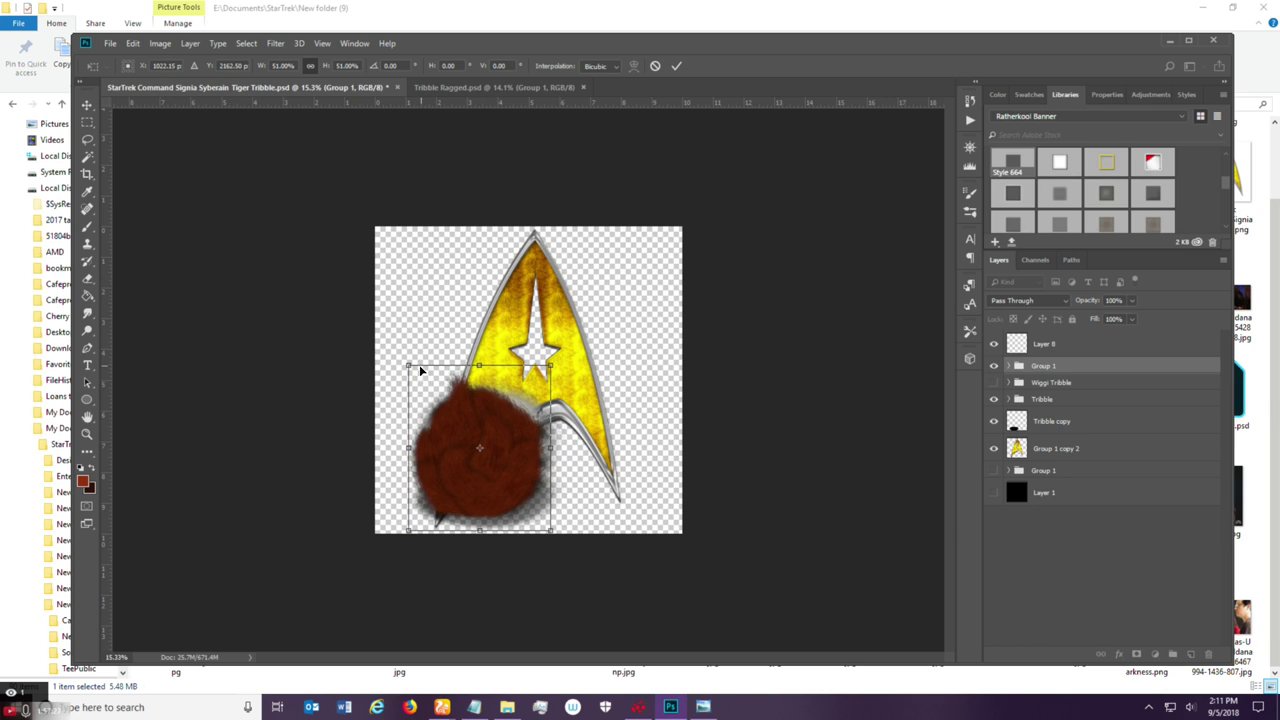
pyautogui.moveTo(410, 366); pyautogui.dragTo(386, 337)
pyautogui.moveTo(490, 430); pyautogui.dragTo(510, 431)
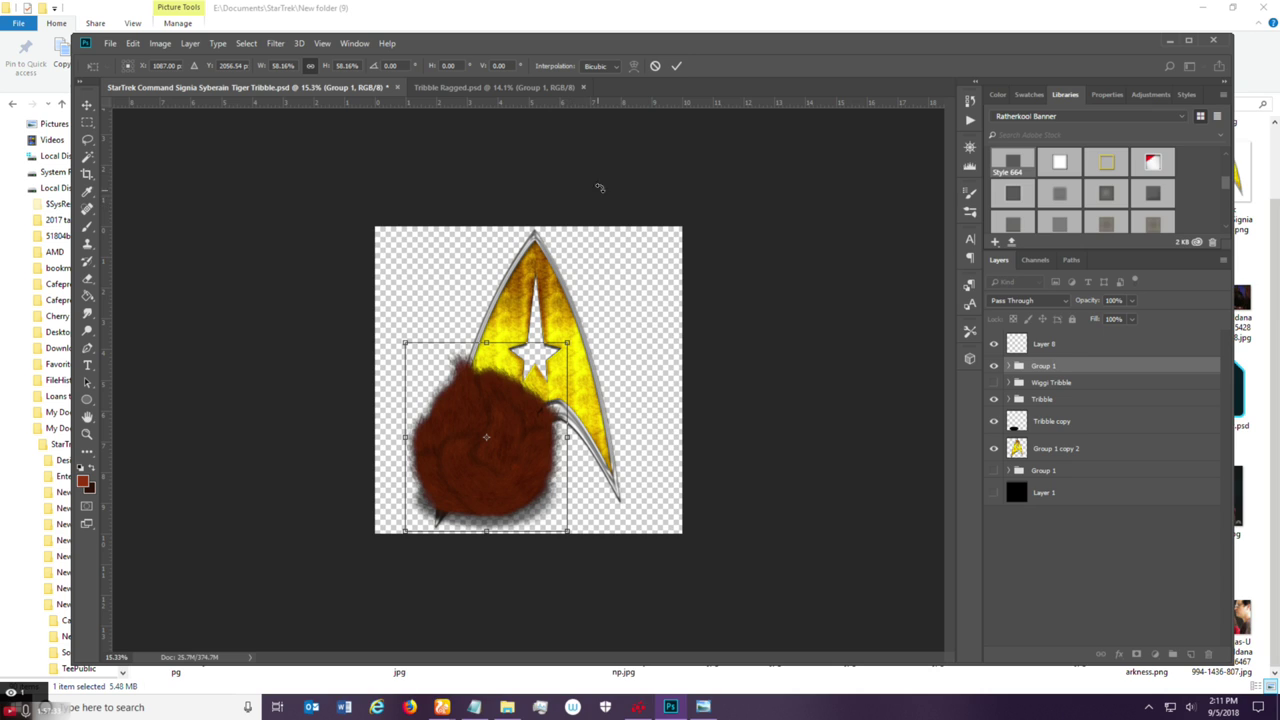
pyautogui.click(678, 66)
pyautogui.press('h')
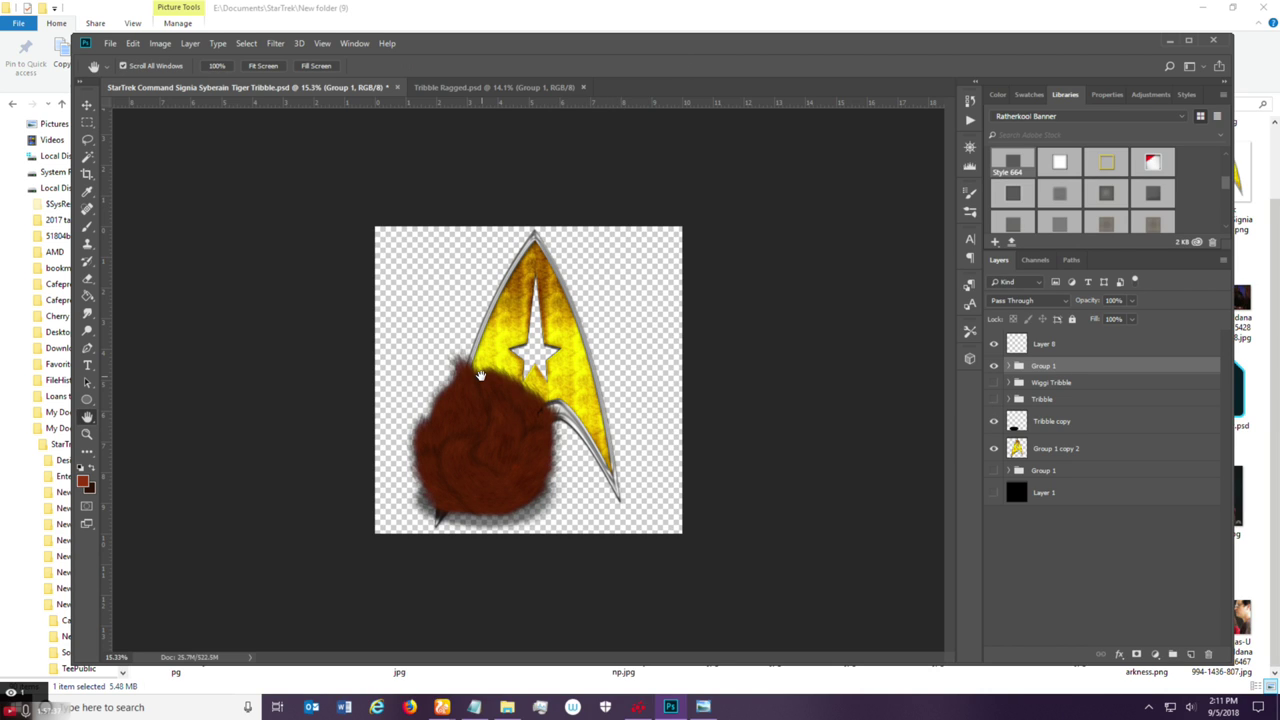
pyautogui.scroll(-1, 480, 375)
pyautogui.scroll(2, 480, 375)
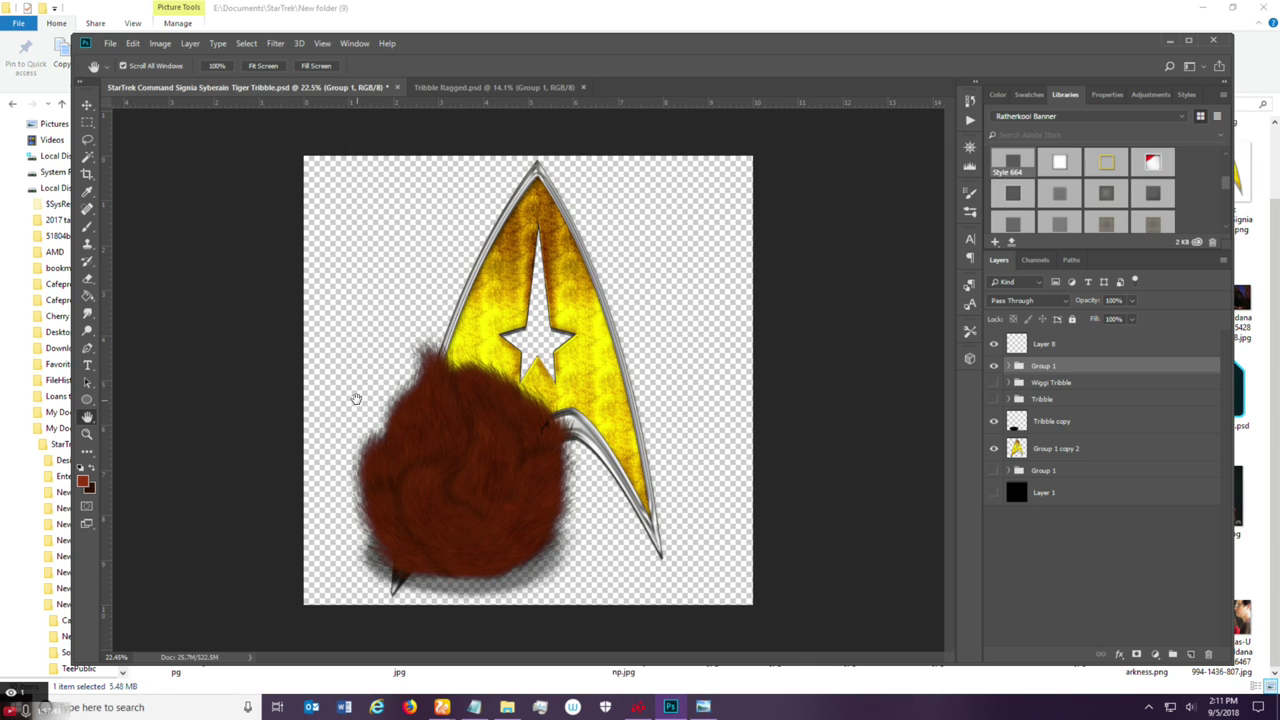
# Save the document as a new PSD named StarTrek Command Signia Shaggy Tribble in New folder (9).
pyautogui.click(110, 43)
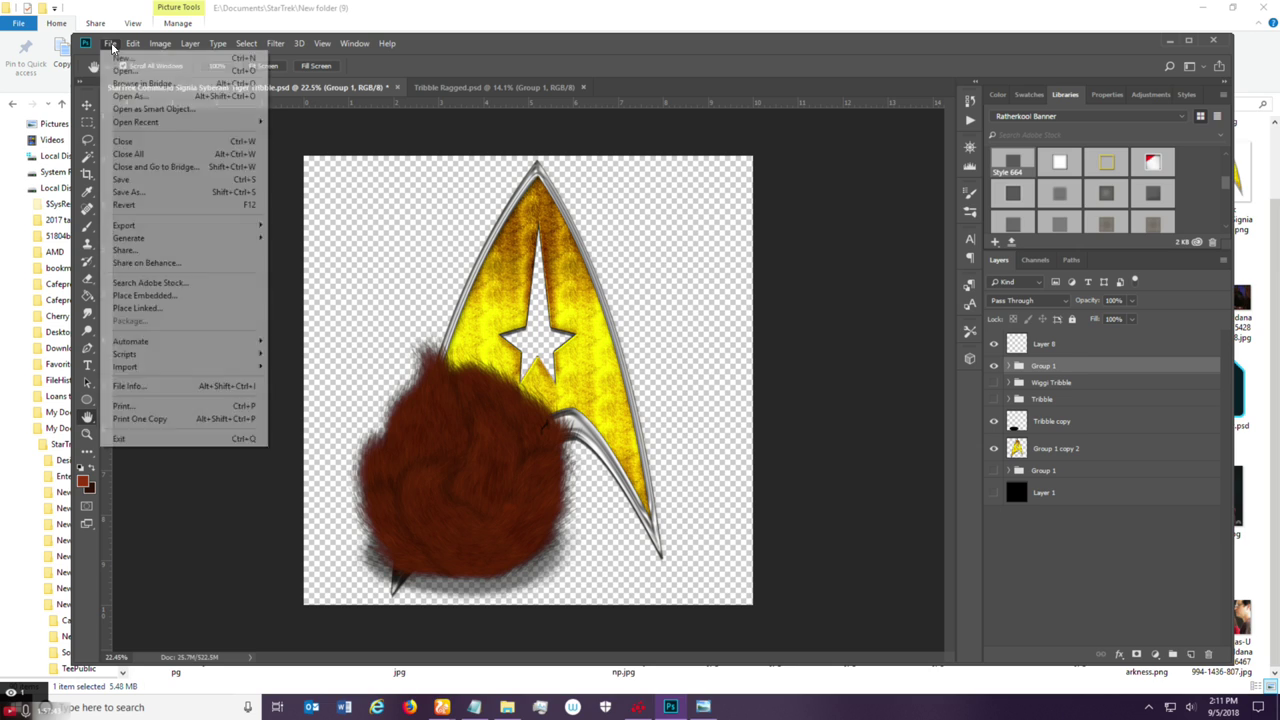
pyautogui.click(142, 191)
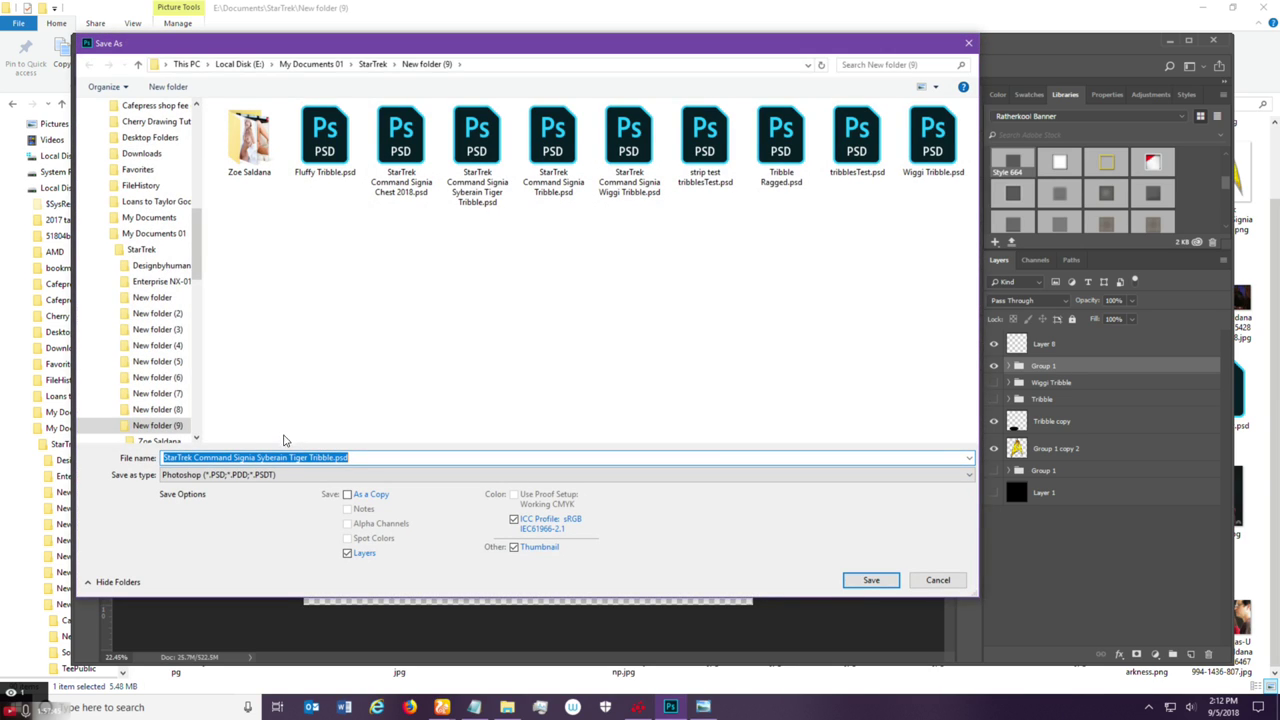
pyautogui.click(308, 458)
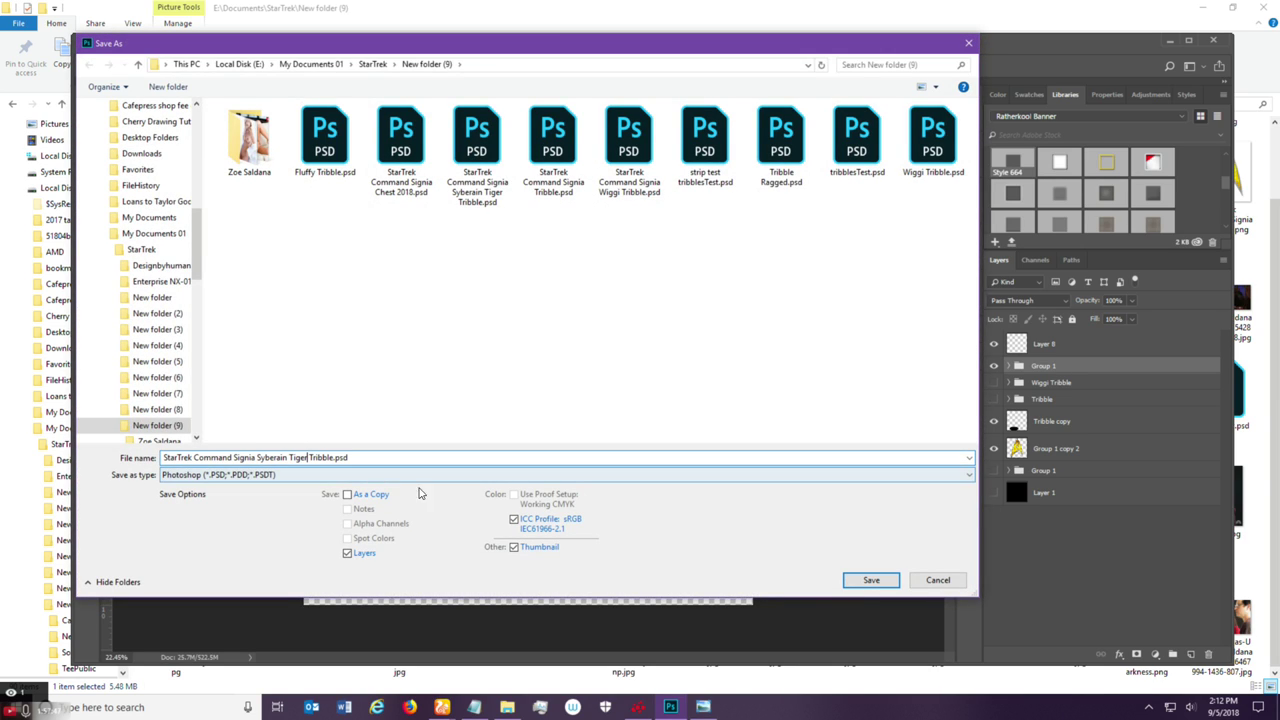
pyautogui.press('BackSpace')
pyautogui.press('BackSpace')
pyautogui.press('BackSpace')
pyautogui.press('BackSpace')
pyautogui.press('BackSpace')
pyautogui.press('BackSpace')
pyautogui.press('BackSpace')
pyautogui.press('BackSpace')
pyautogui.press('BackSpace')
pyautogui.press('BackSpace')
pyautogui.press('BackSpace')
pyautogui.press('BackSpace')
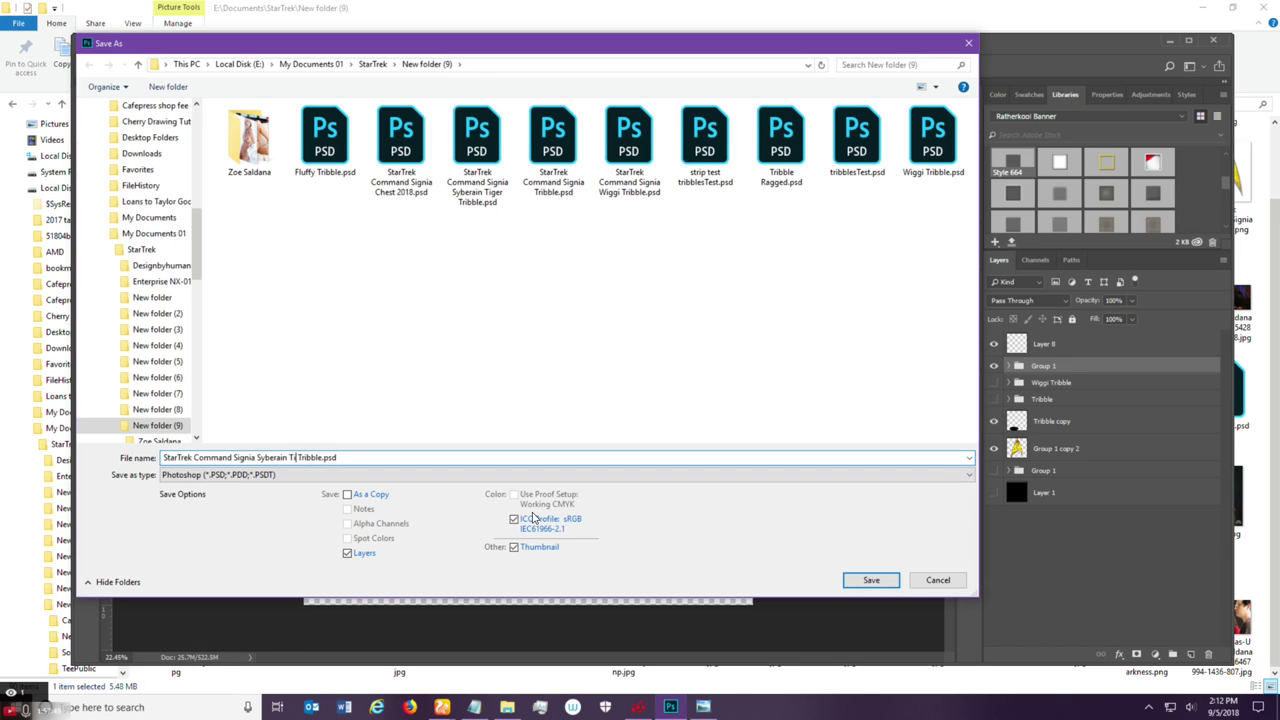
pyautogui.press('BackSpace')
pyautogui.write('haggy')
pyautogui.press('Return')
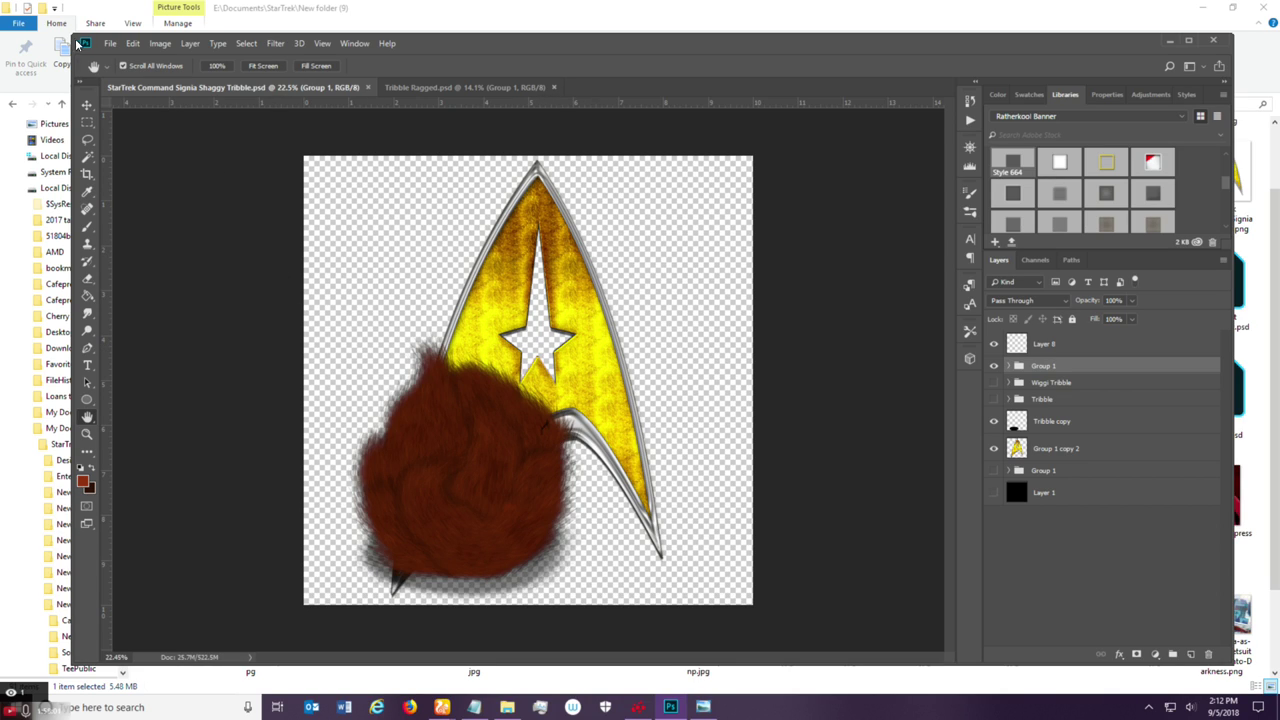
# Save a PNG copy of the Shaggy Tribble signia in New folder (9) with the smallest file size option.
pyautogui.click(110, 43)
pyautogui.click(140, 191)
pyautogui.click(340, 476)
pyautogui.click(474, 663)
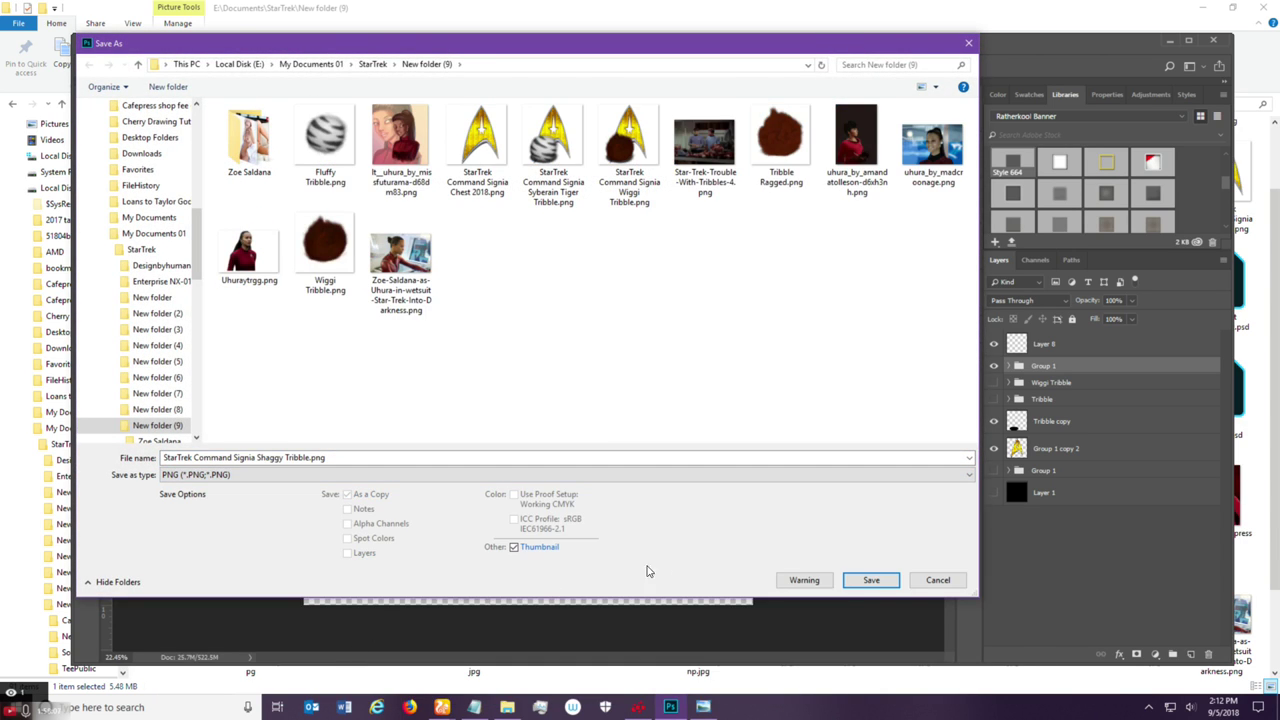
pyautogui.click(871, 580)
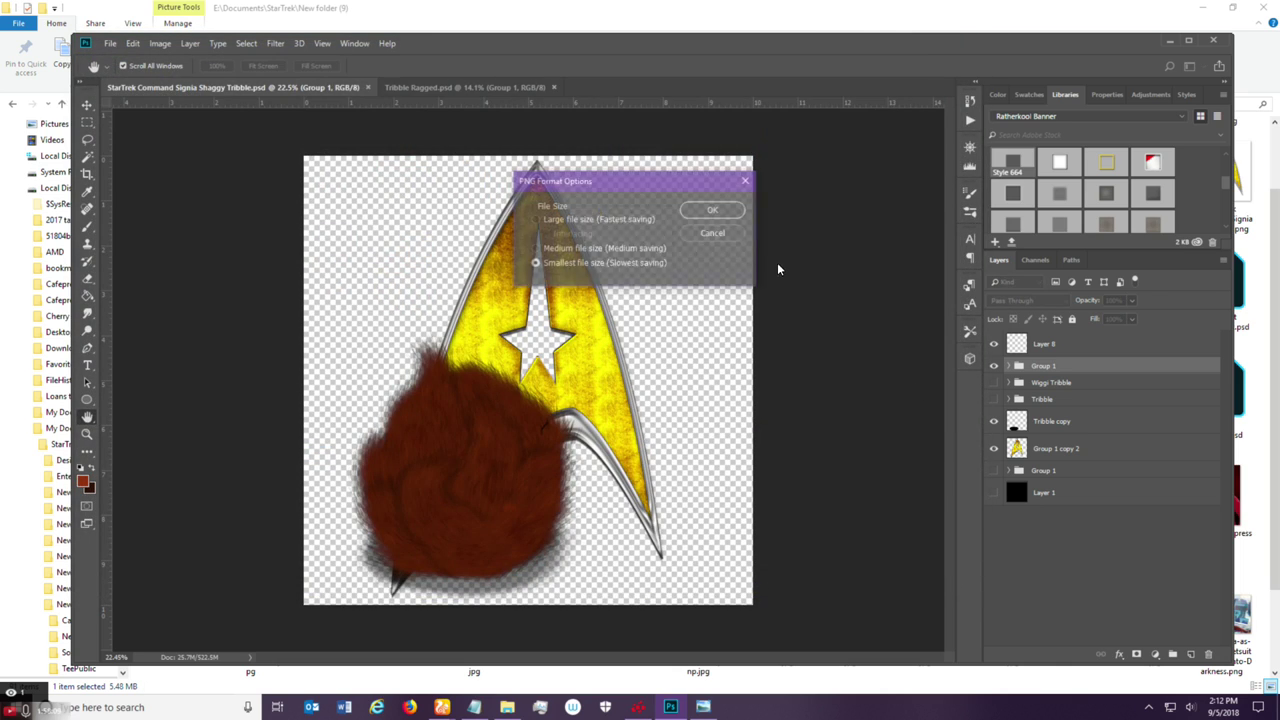
pyautogui.click(713, 210)
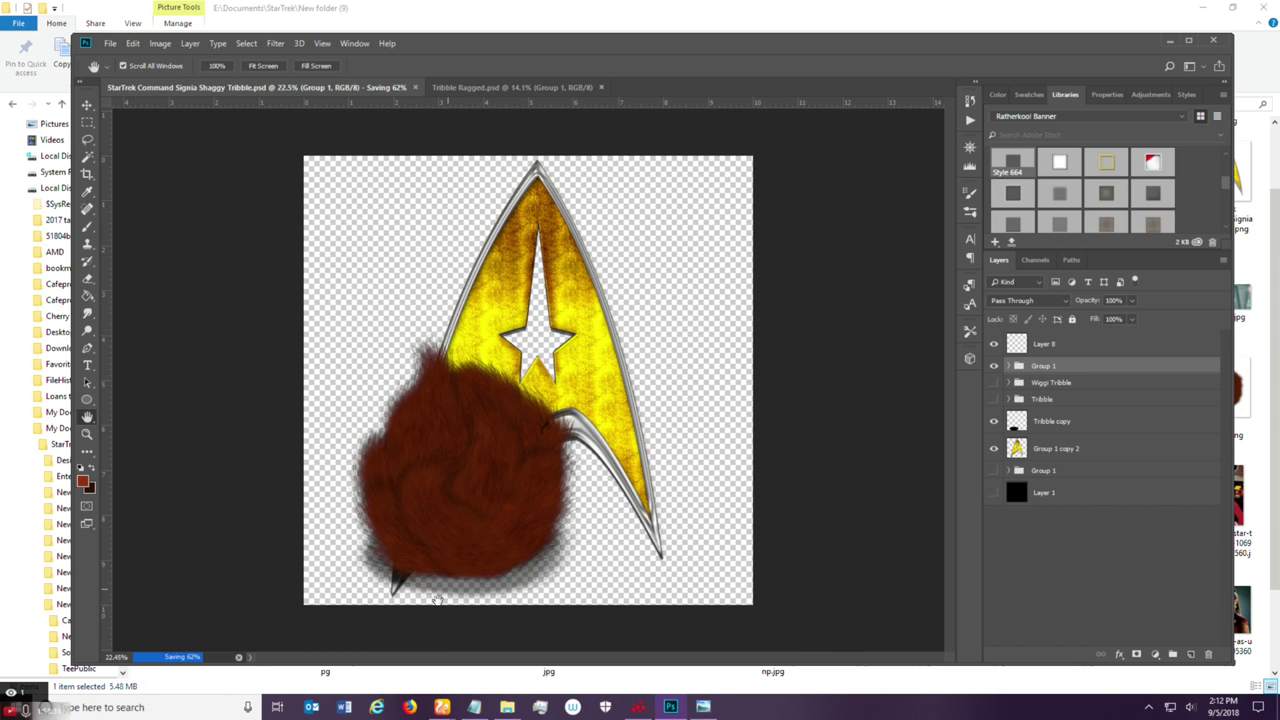
# Switch to the browser, view the cartoon tribble pile in the Bing image results, close that tab and return to Photoshop.
pyautogui.moveTo(442, 706)
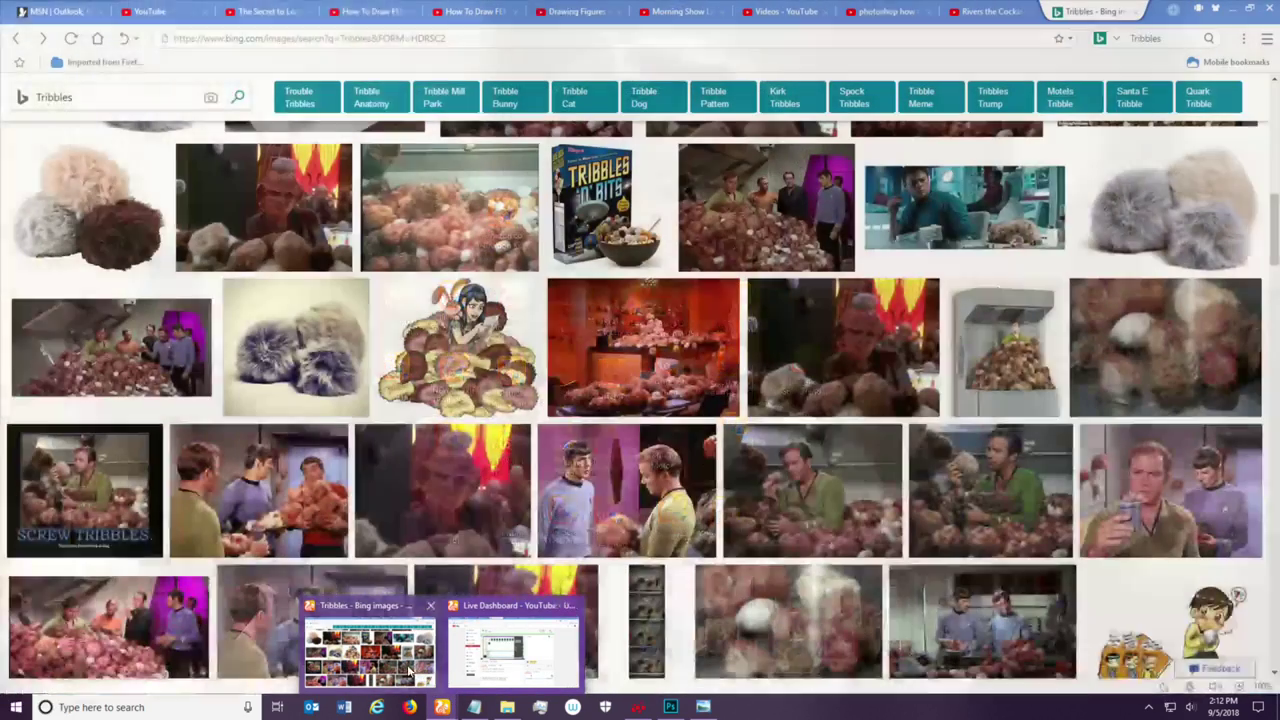
pyautogui.click(370, 650)
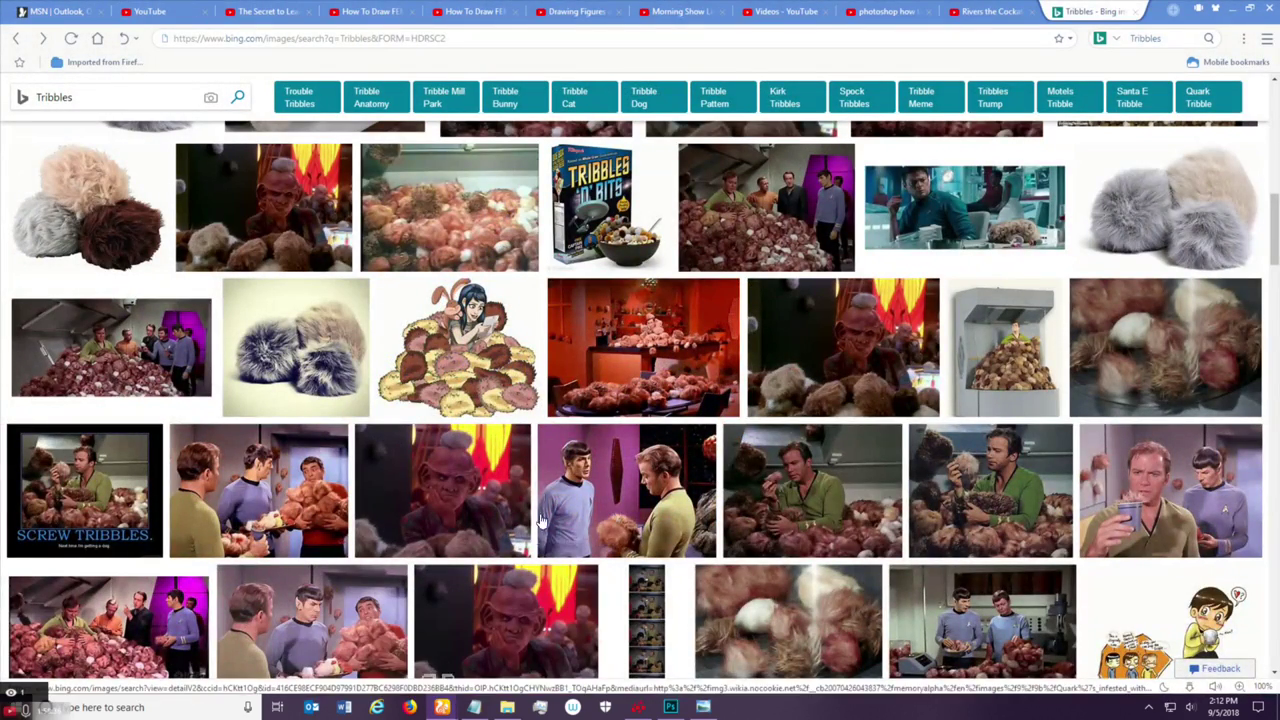
pyautogui.click(432, 378)
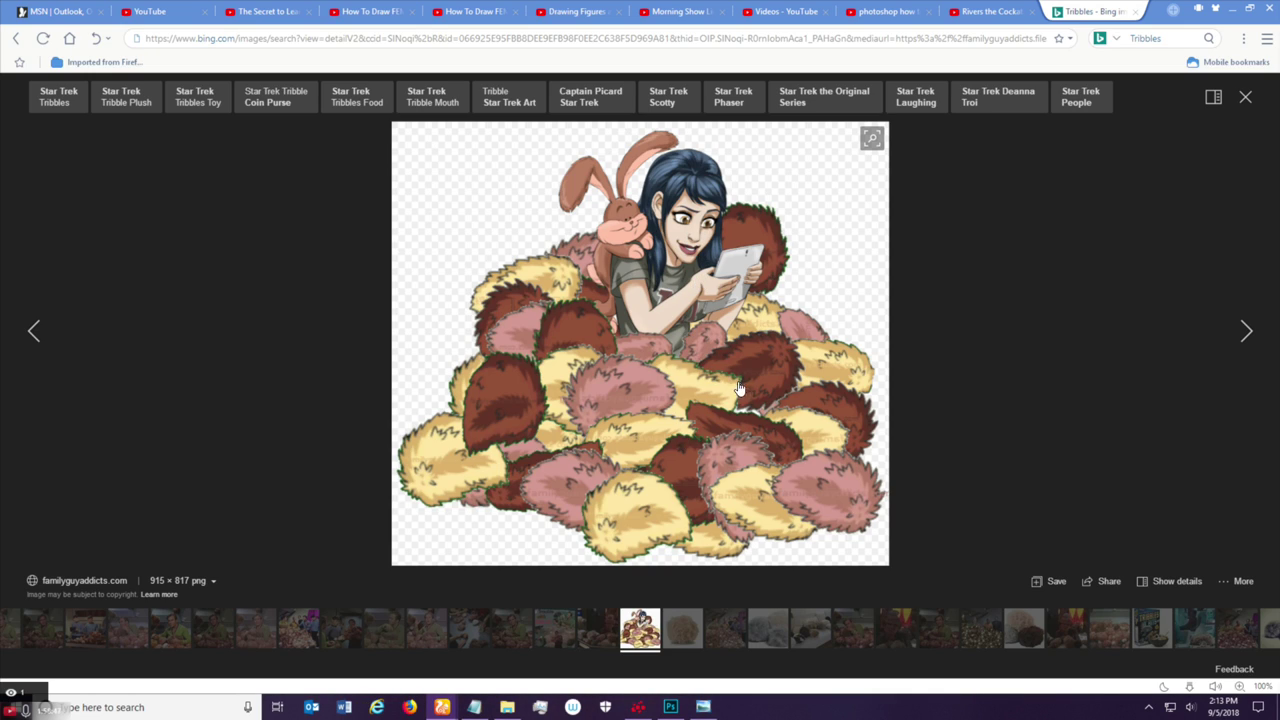
pyautogui.click(1238, 103)
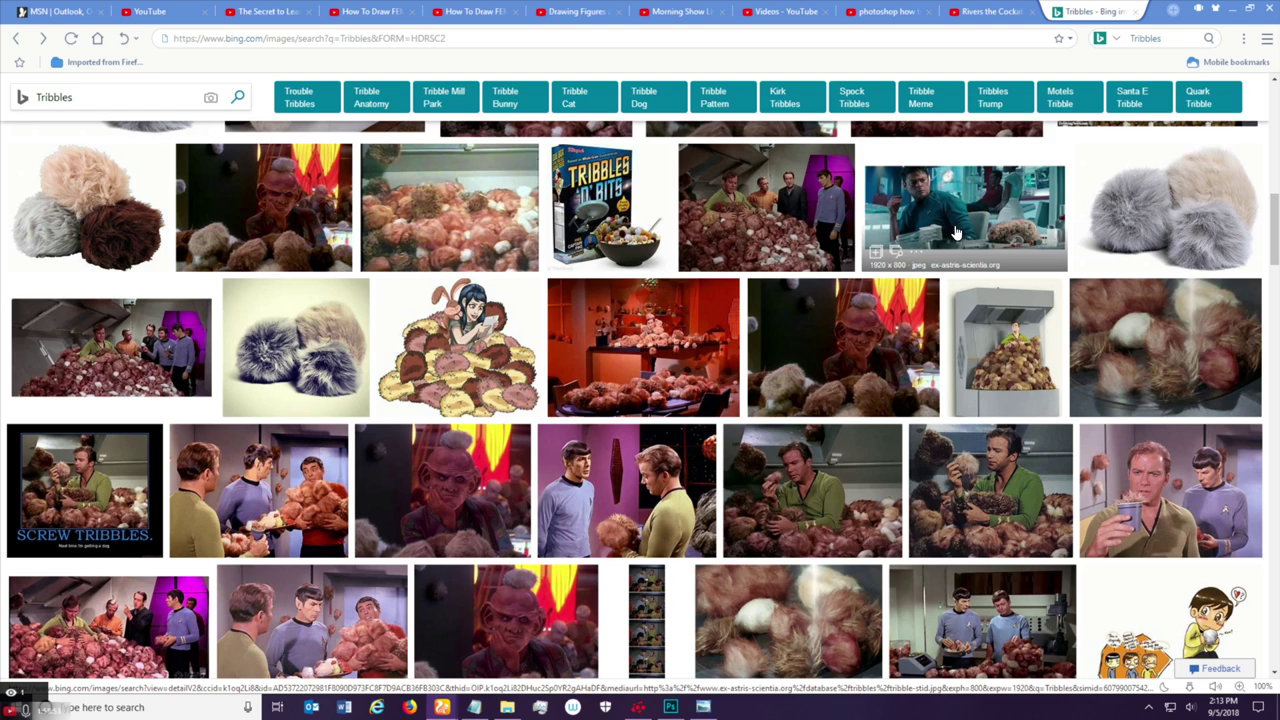
pyautogui.click(1133, 12)
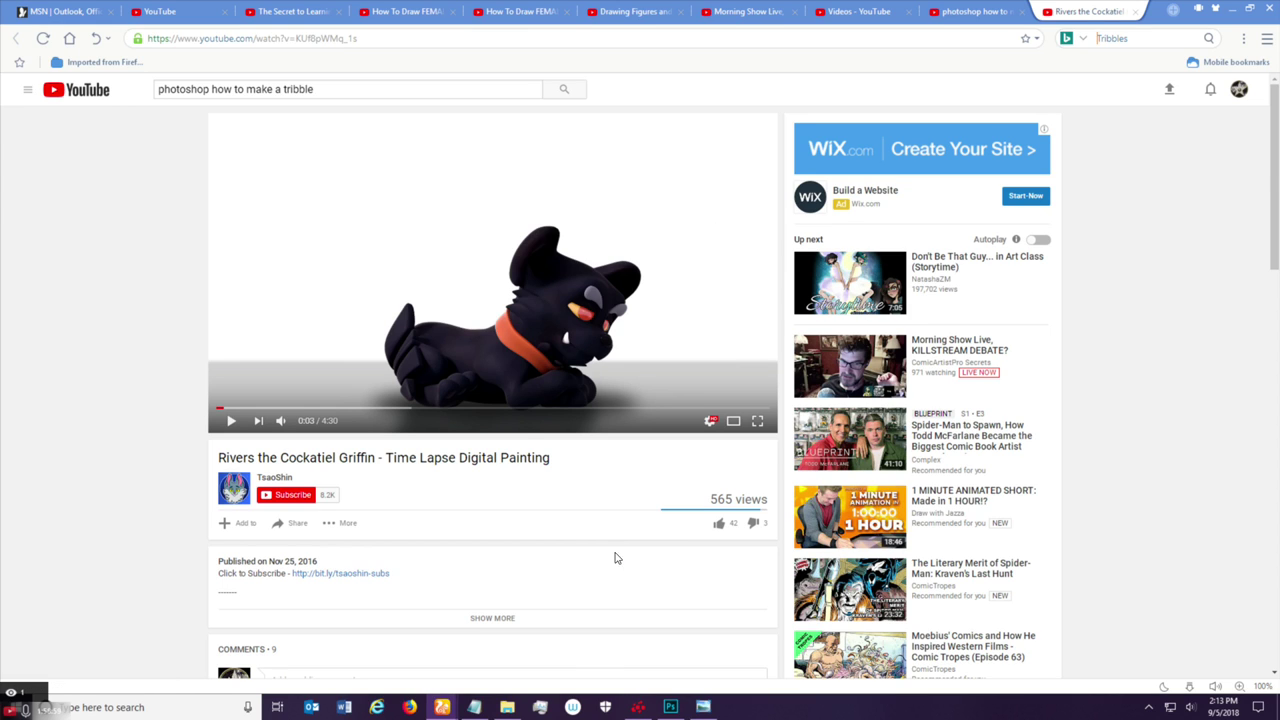
pyautogui.click(670, 706)
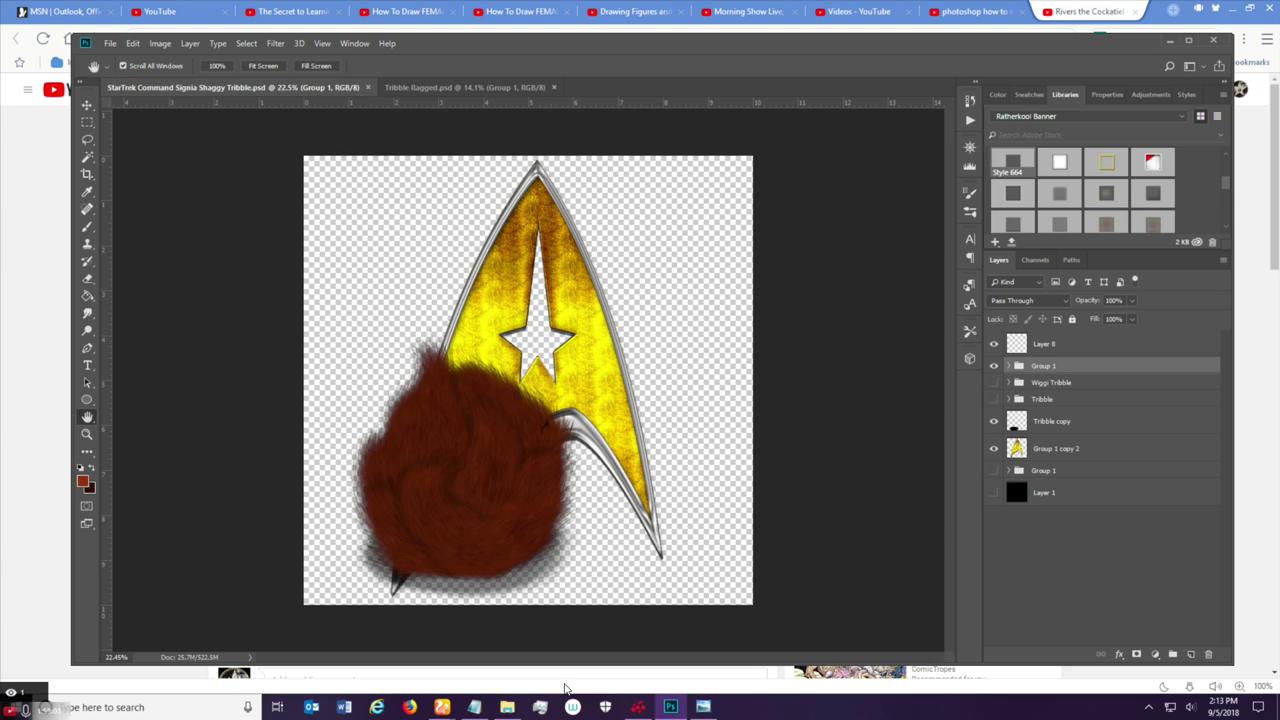
# Switch to New folder (9) in File Explorer and close the Windows Photo Viewer preview of the Wiggi Tribble signia.
pyautogui.click(507, 706)
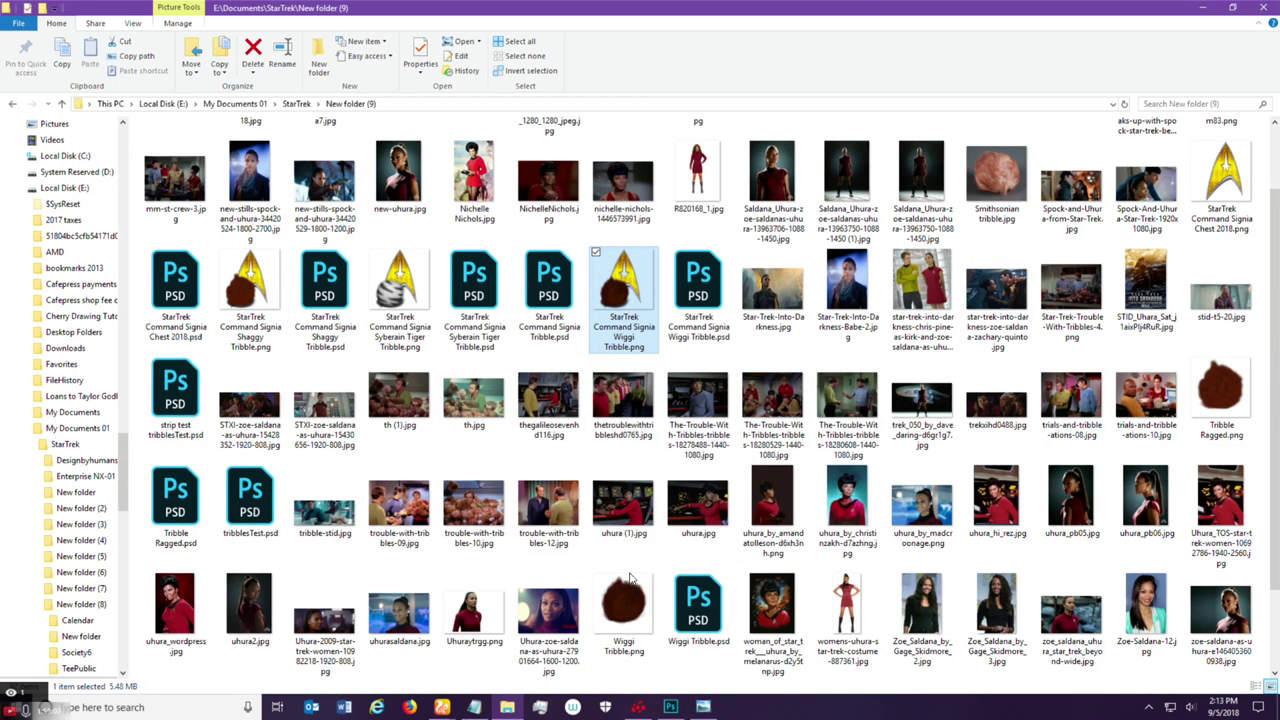
pyautogui.click(703, 706)
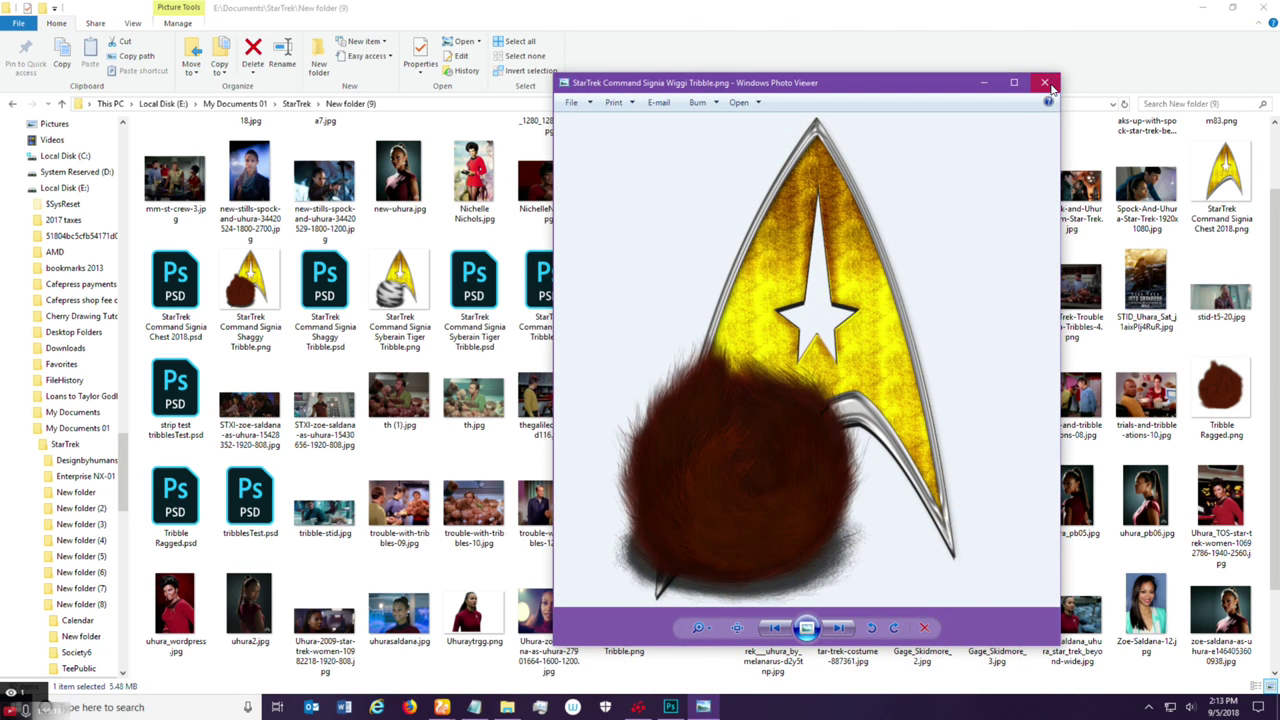
pyautogui.click(1046, 84)
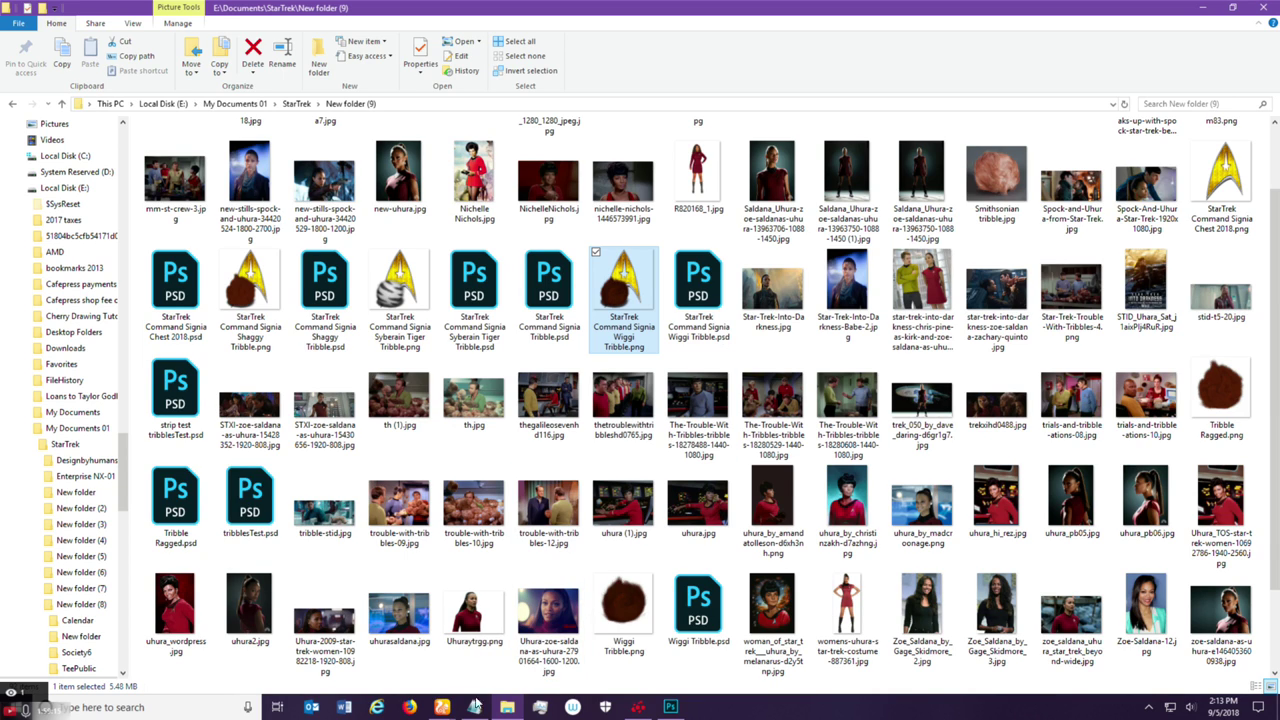
pyautogui.moveTo(442, 707)
pyautogui.click(505, 640)
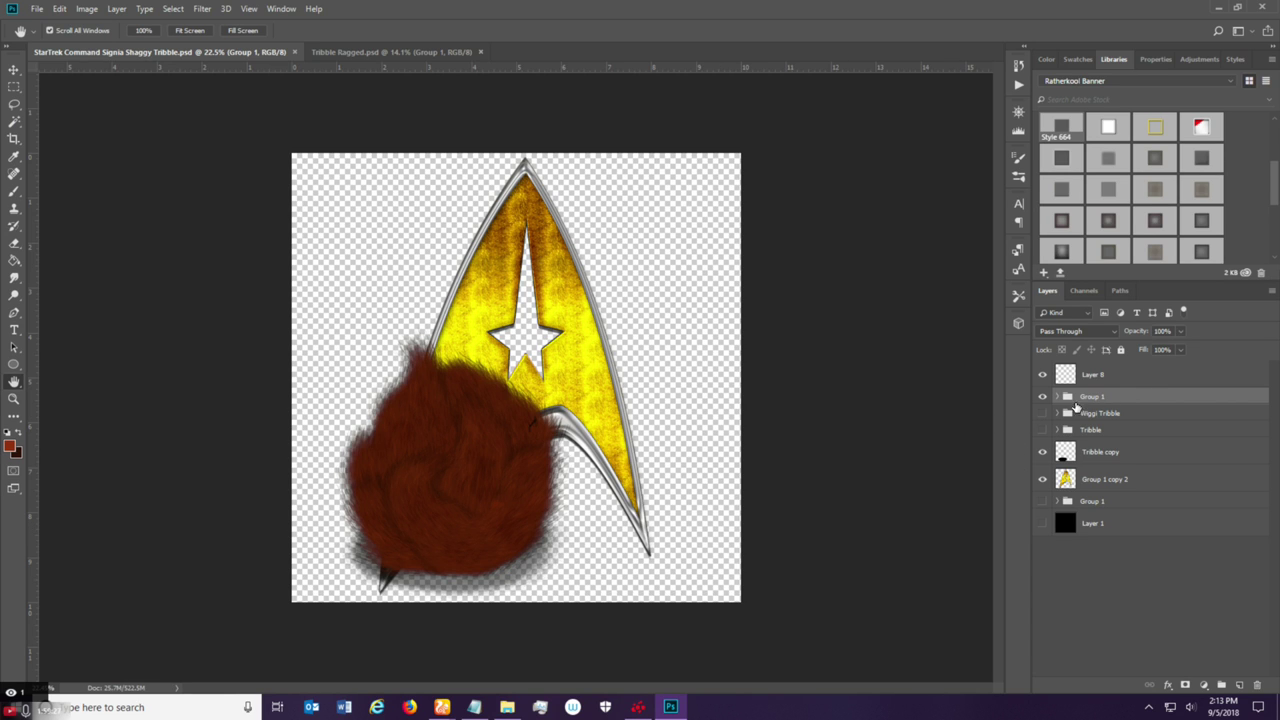
# Maximize the Photoshop window, hide the shaggy tribble's Group 1 and show the Wiggi Tribble group instead.
pyautogui.click(1043, 400)
pyautogui.click(1043, 413)
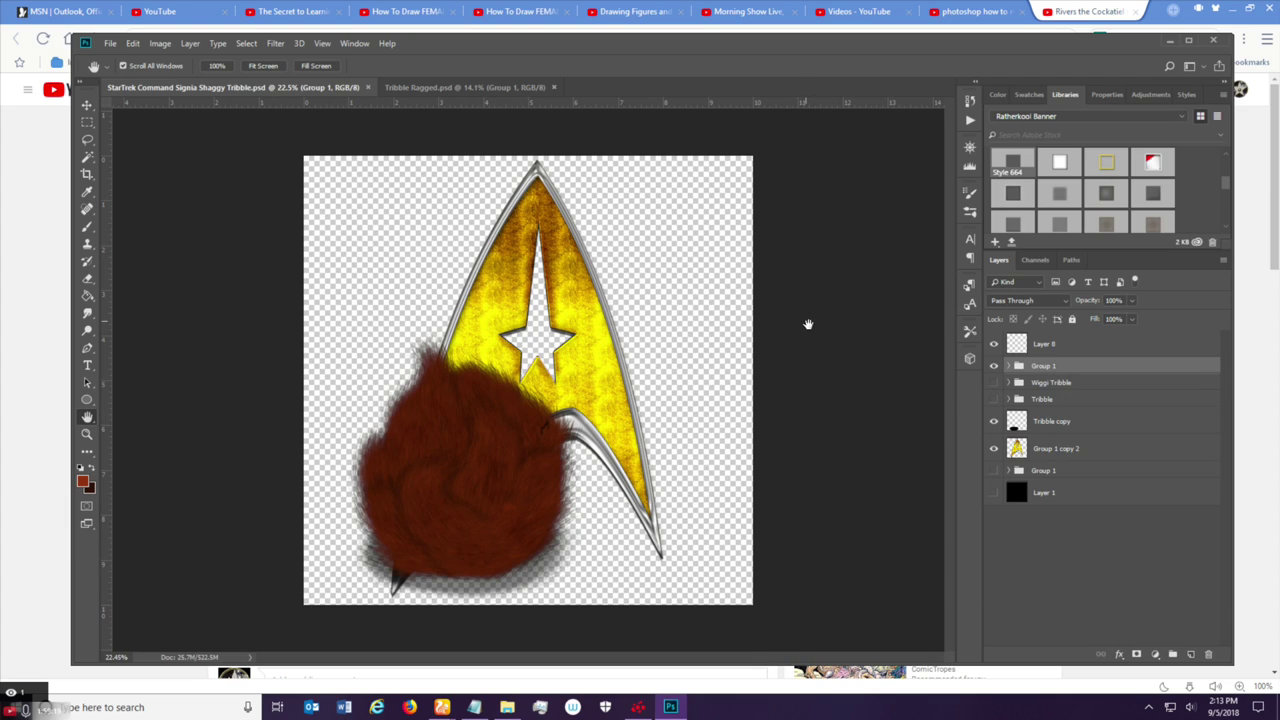
pyautogui.click(1189, 41)
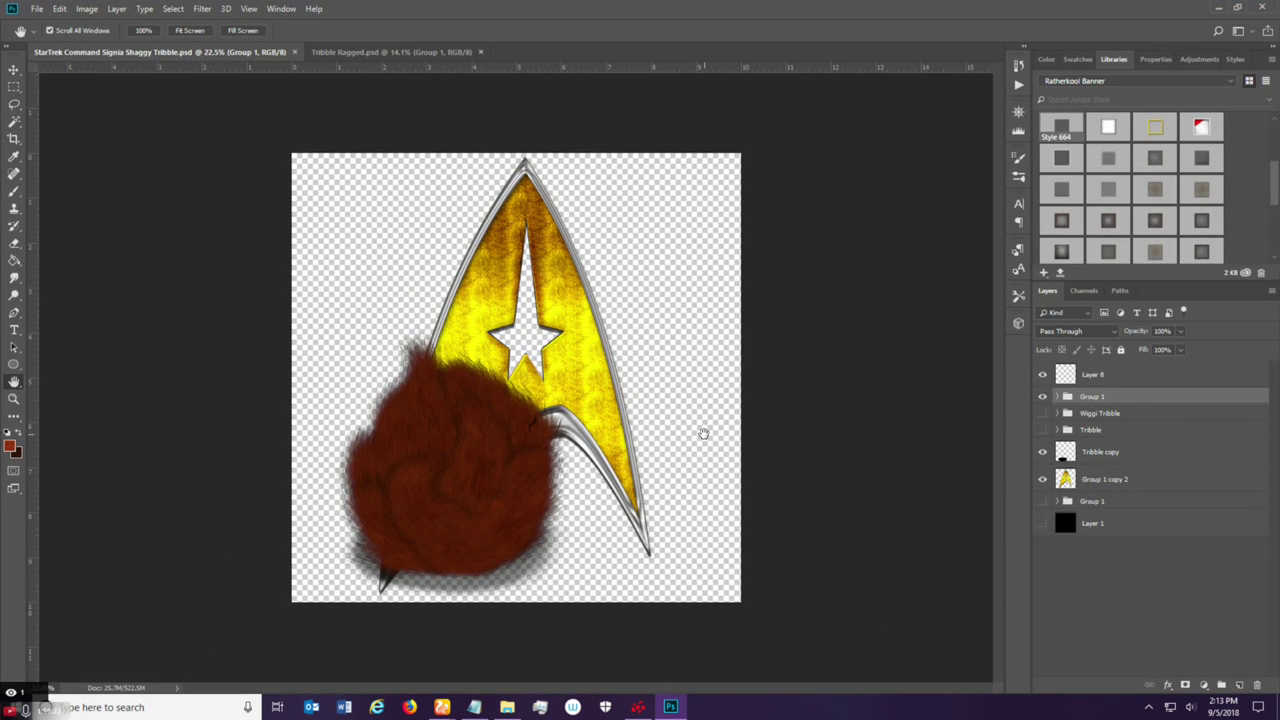
pyautogui.scroll(5, 352, 608)
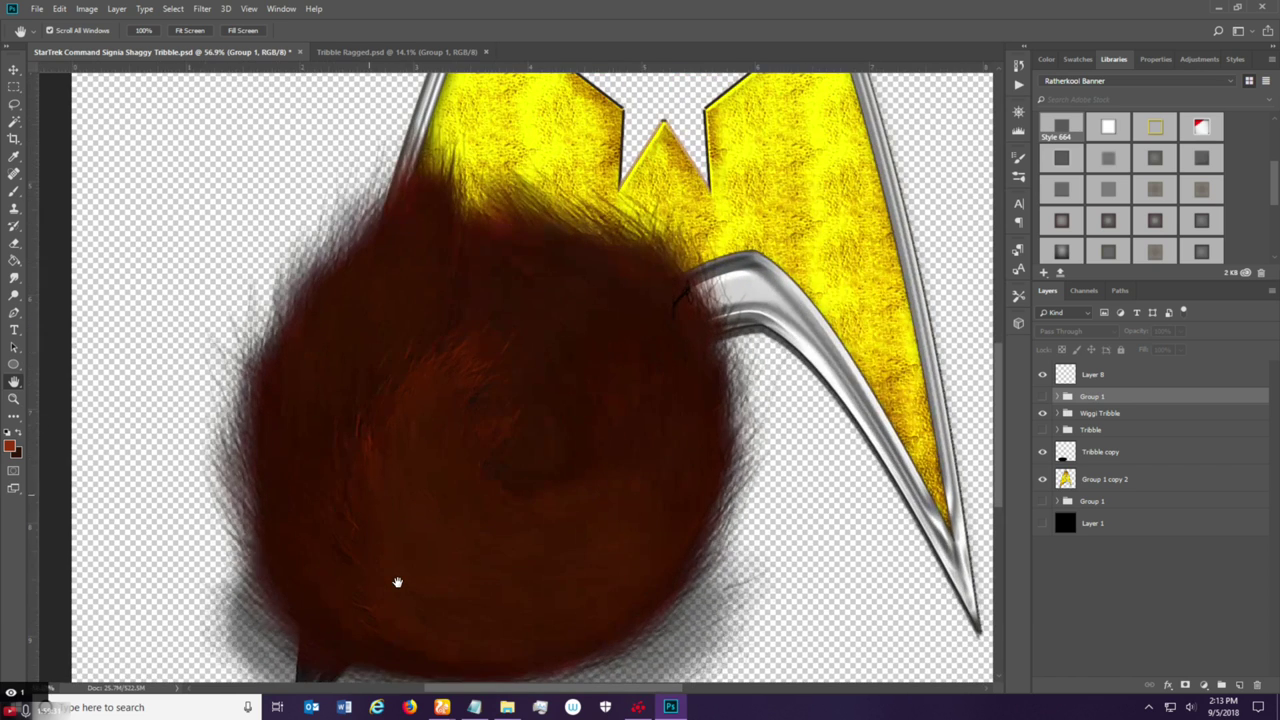
pyautogui.scroll(-4, 397, 582)
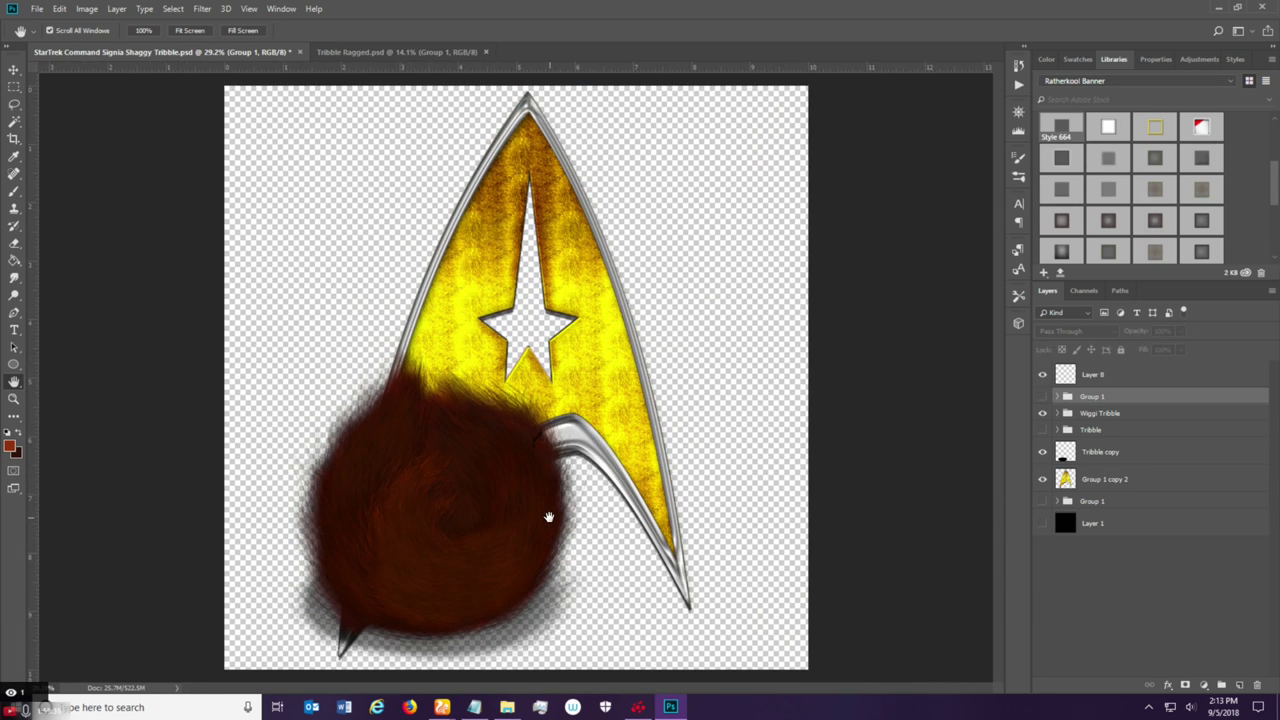
pyautogui.scroll(-1, 689, 429)
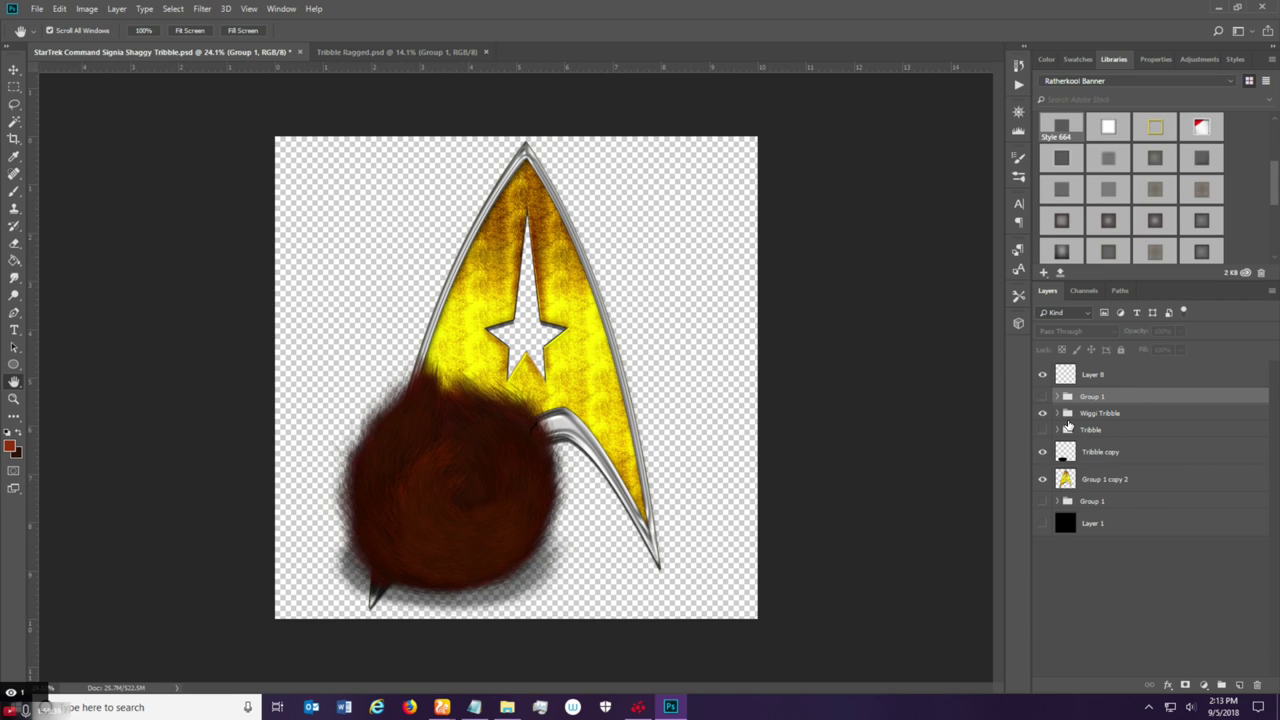
# Show the Tribble group and move the striped tribble to the right, partly behind the dark brown one.
pyautogui.click(1042, 430)
pyautogui.click(1112, 430)
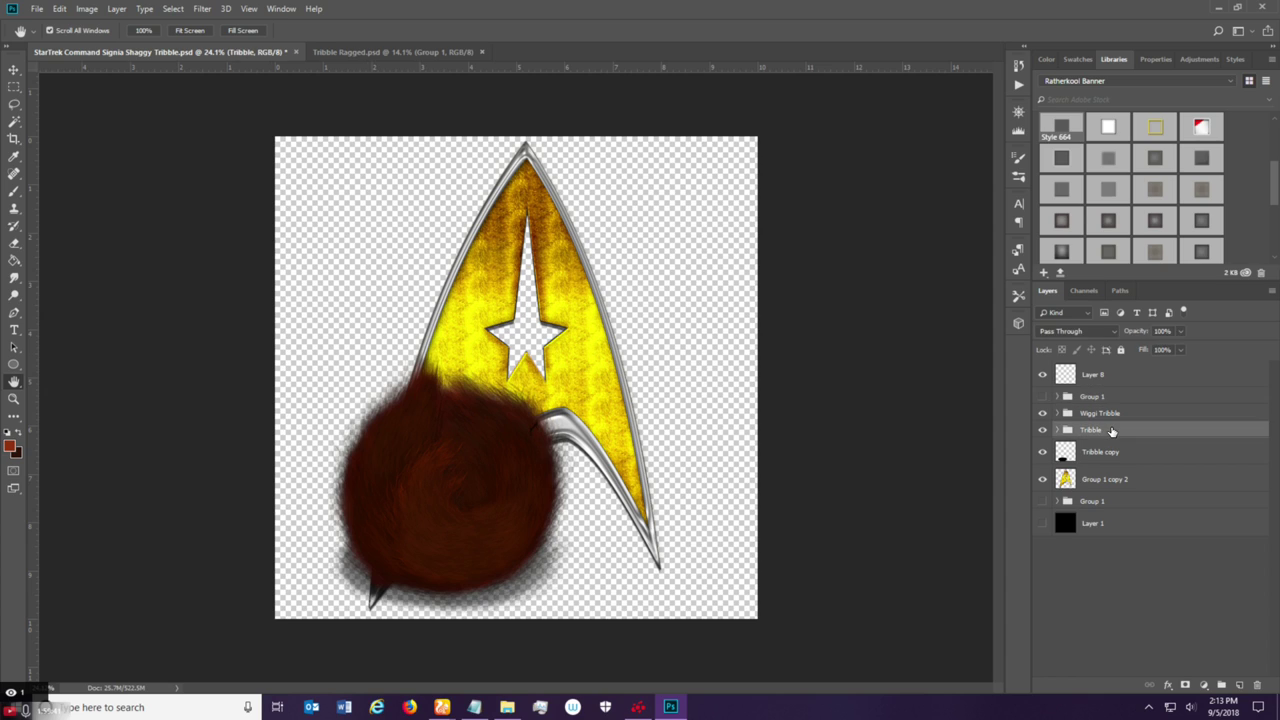
pyautogui.click(13, 71)
pyautogui.moveTo(480, 471); pyautogui.dragTo(628, 440)
# Scale the Tribble group to 71% and place it lower, over the signia's right tip beside the brown tribble.
pyautogui.click(60, 9)
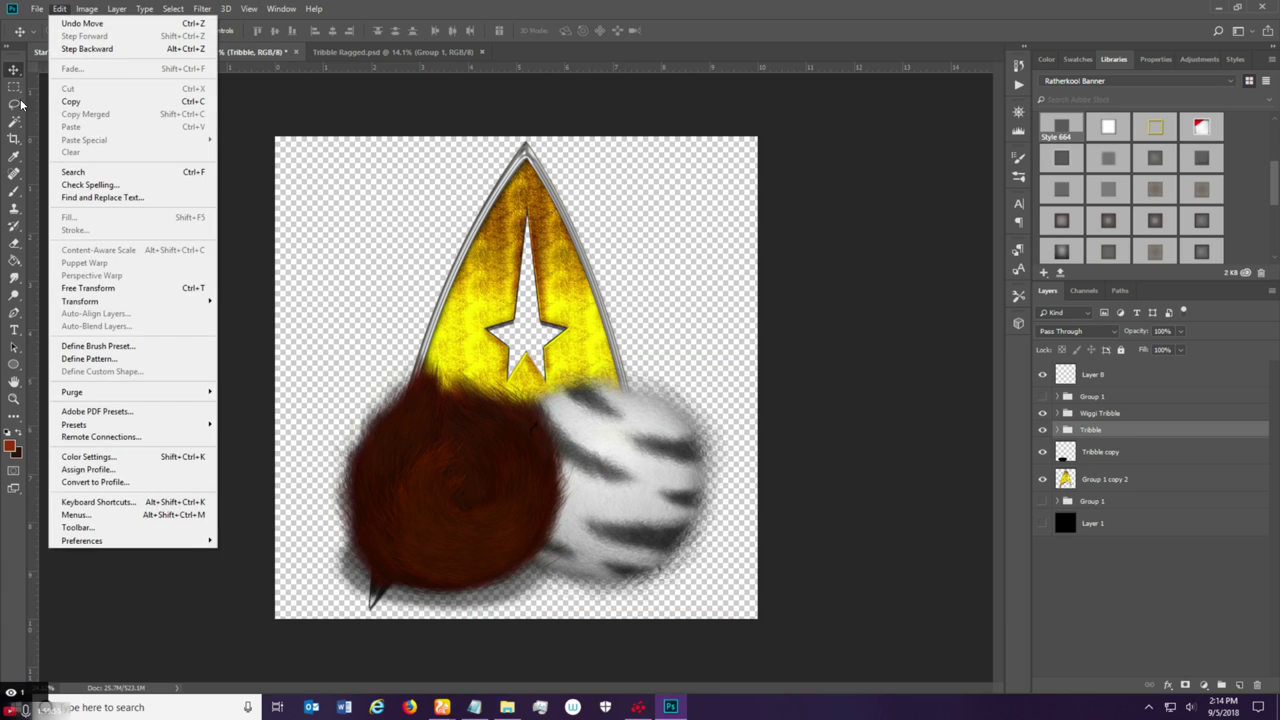
pyautogui.click(117, 288)
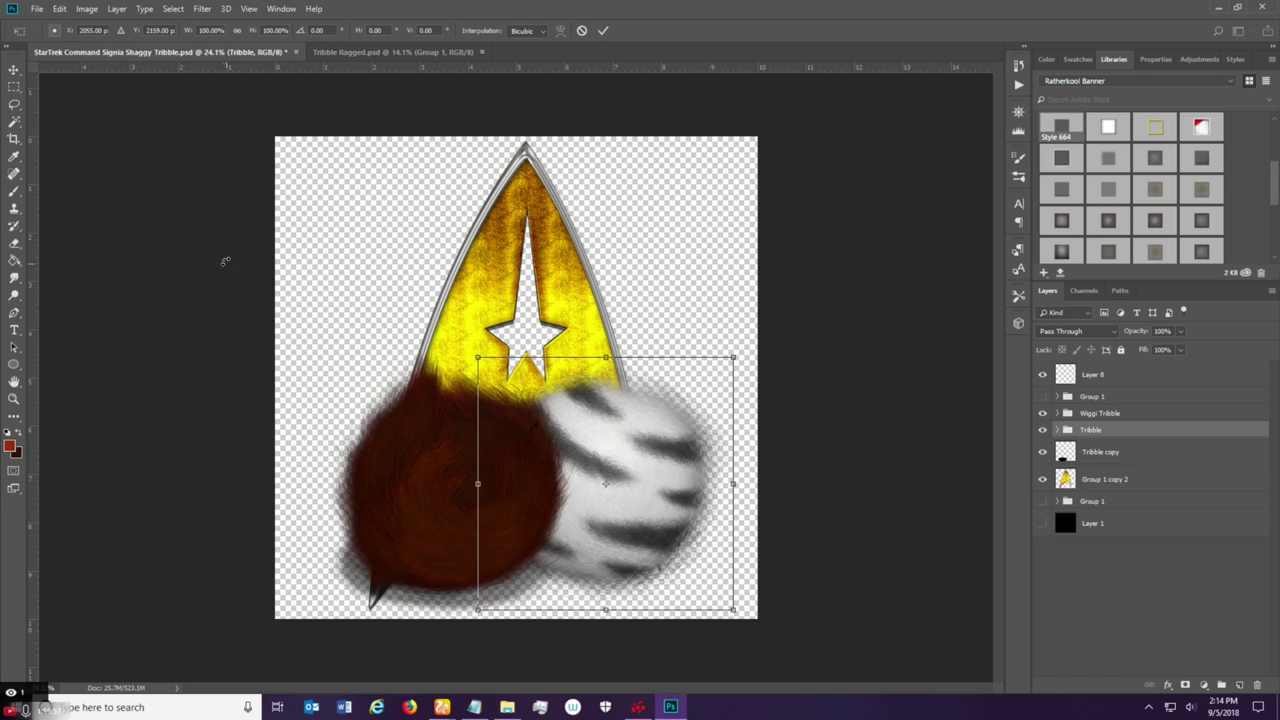
pyautogui.click(237, 30)
pyautogui.moveTo(252, 31); pyautogui.dragTo(234, 31)
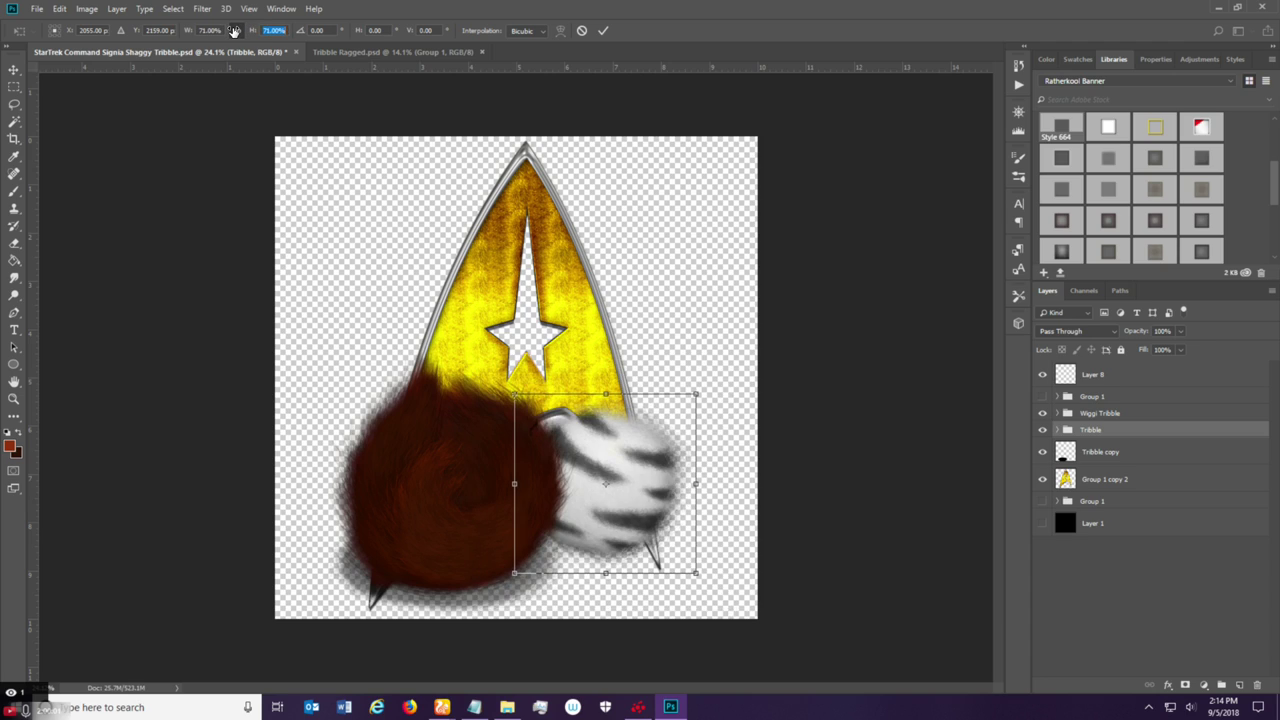
pyautogui.click(523, 426)
pyautogui.moveTo(640, 449); pyautogui.dragTo(628, 477)
pyautogui.click(605, 31)
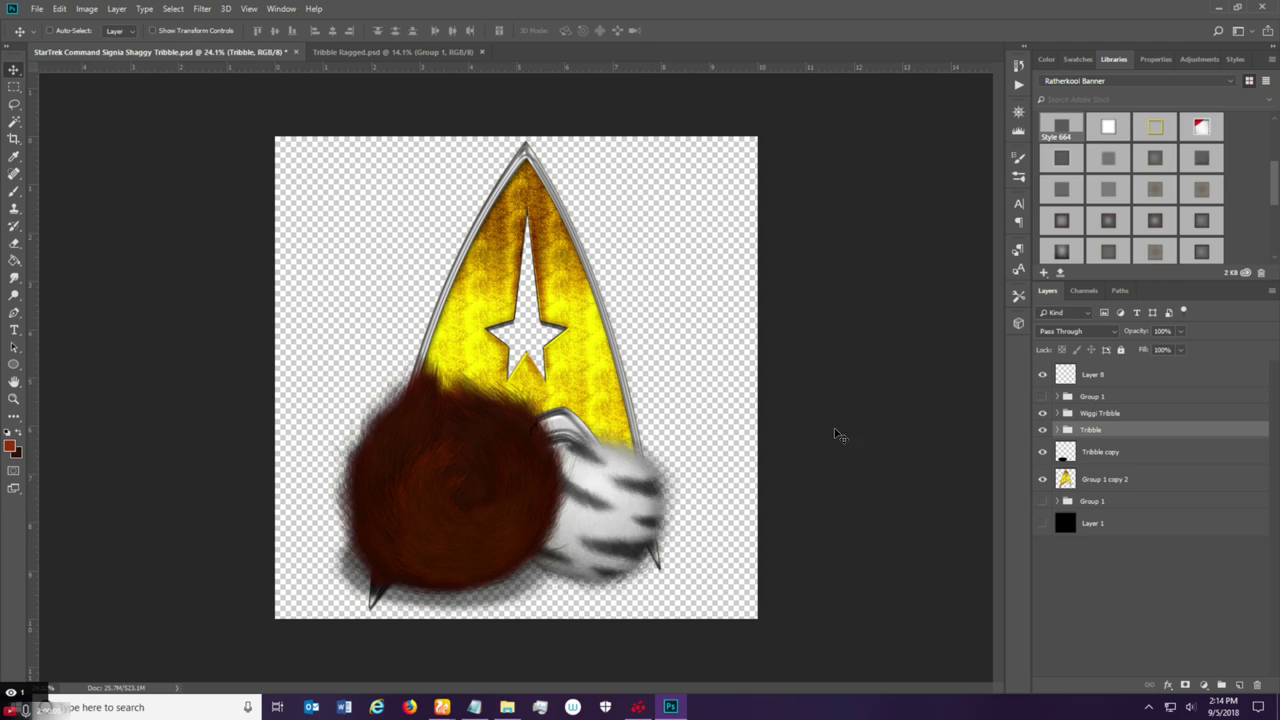
# Duplicate the Tribble group as Tribble copy 2, merge the copy into a single layer and place it beneath the Tribble group.
pyautogui.rightClick(1119, 435)
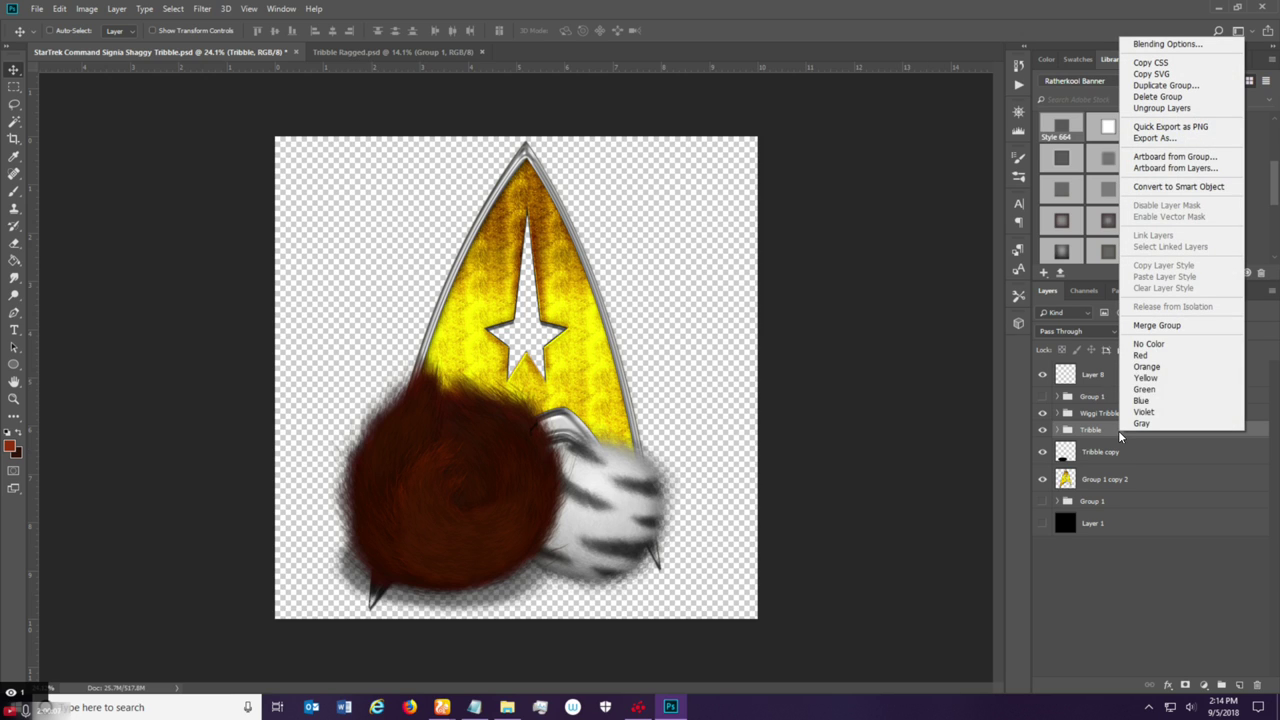
pyautogui.click(1165, 85)
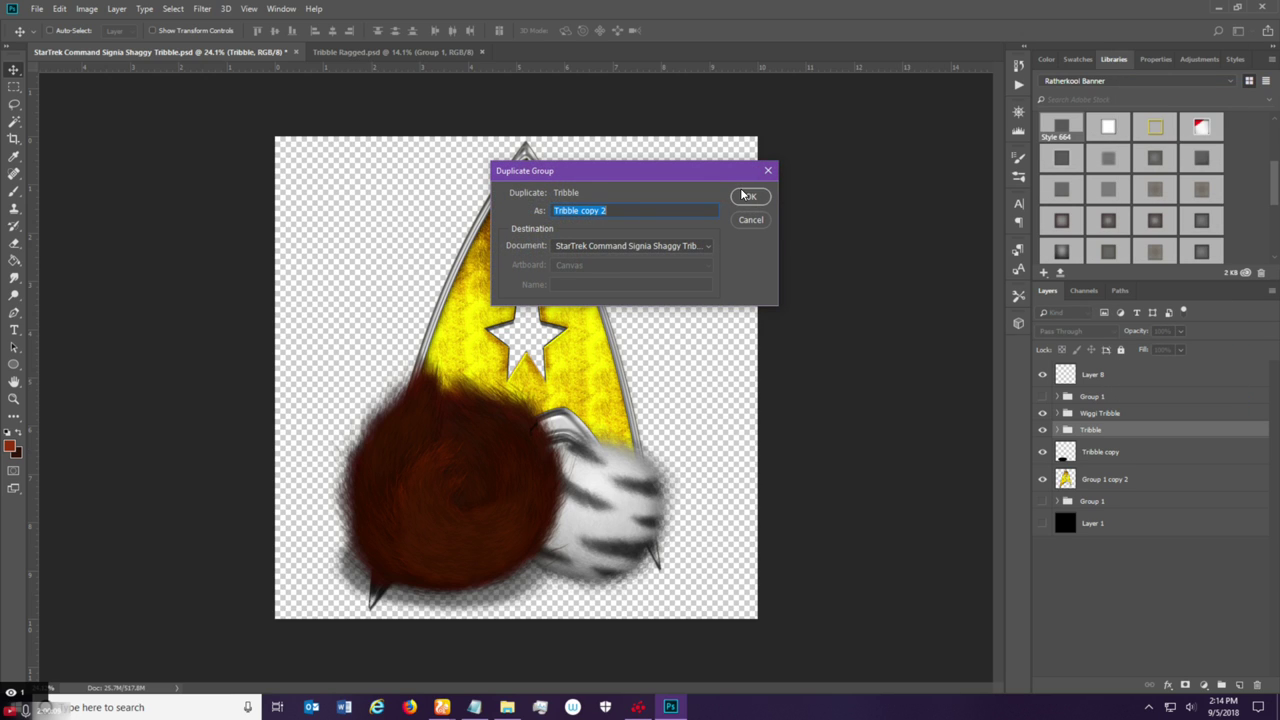
pyautogui.press('Return')
pyautogui.rightClick(1117, 432)
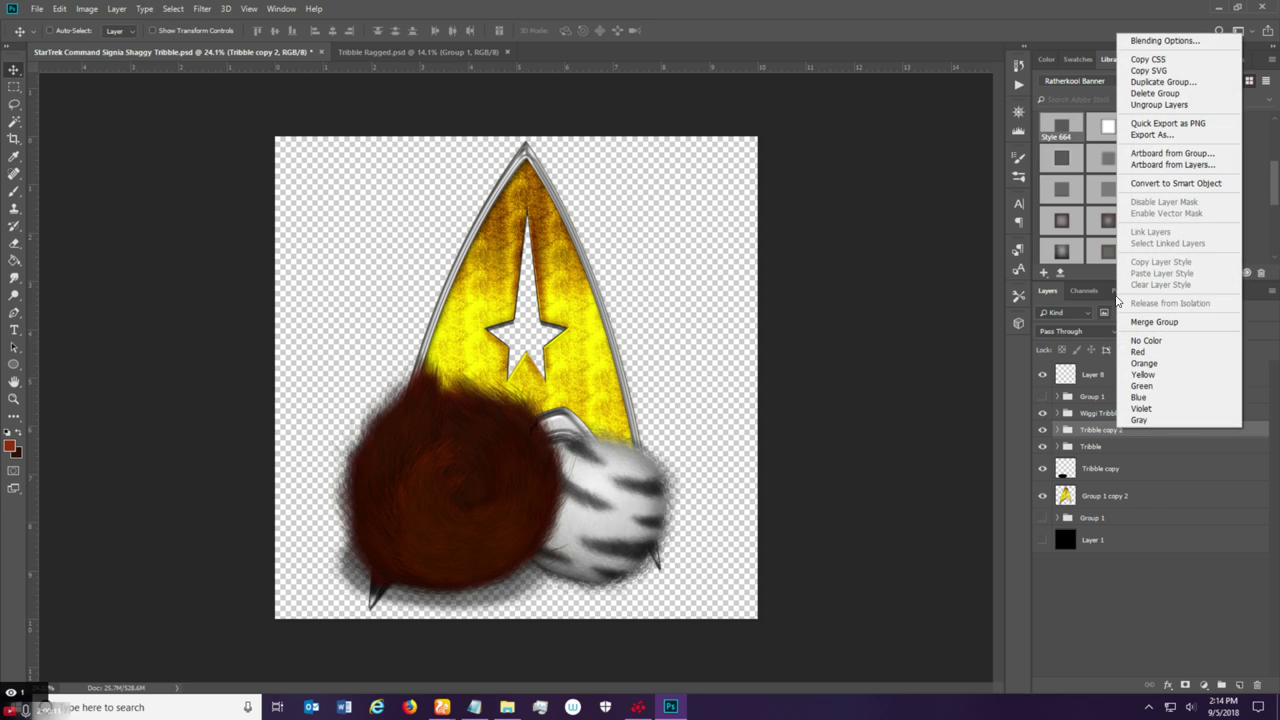
pyautogui.click(1180, 322)
pyautogui.moveTo(1134, 440); pyautogui.dragTo(1118, 468)
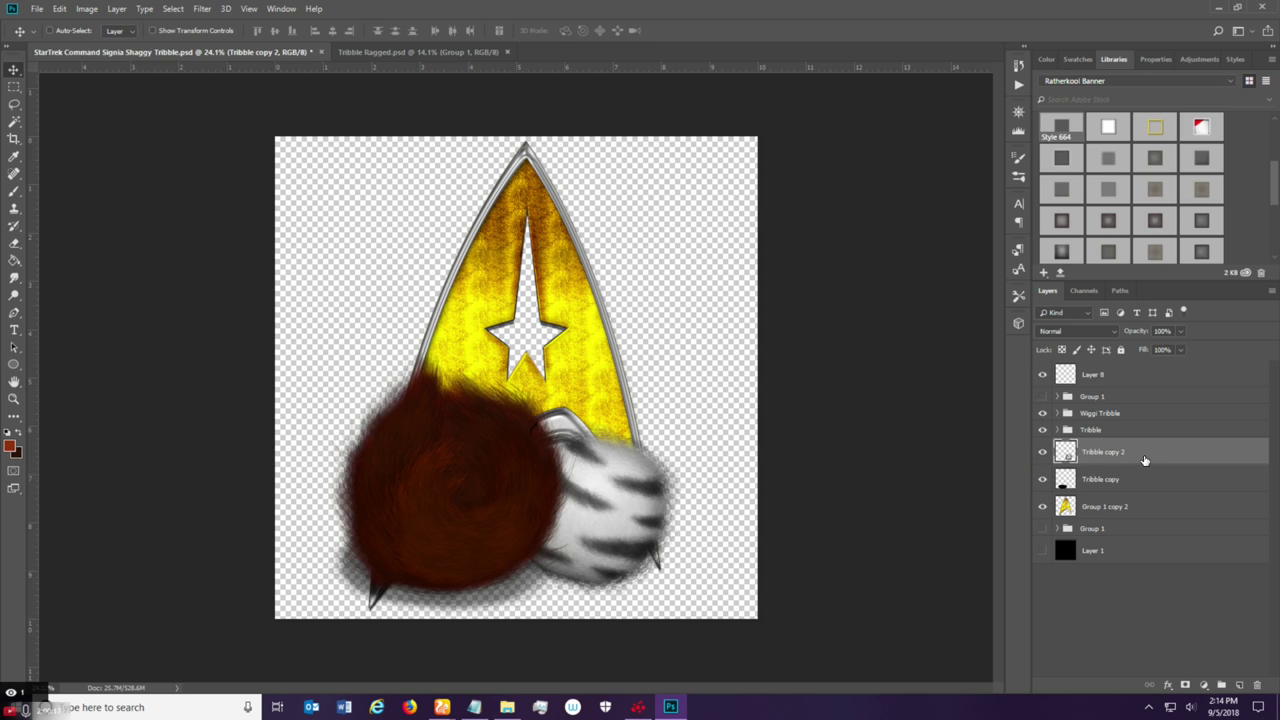
# Apply a black (000000) Color Overlay at 100% opacity to Tribble copy 2 and rasterize its layer style.
pyautogui.doubleClick(1064, 446)
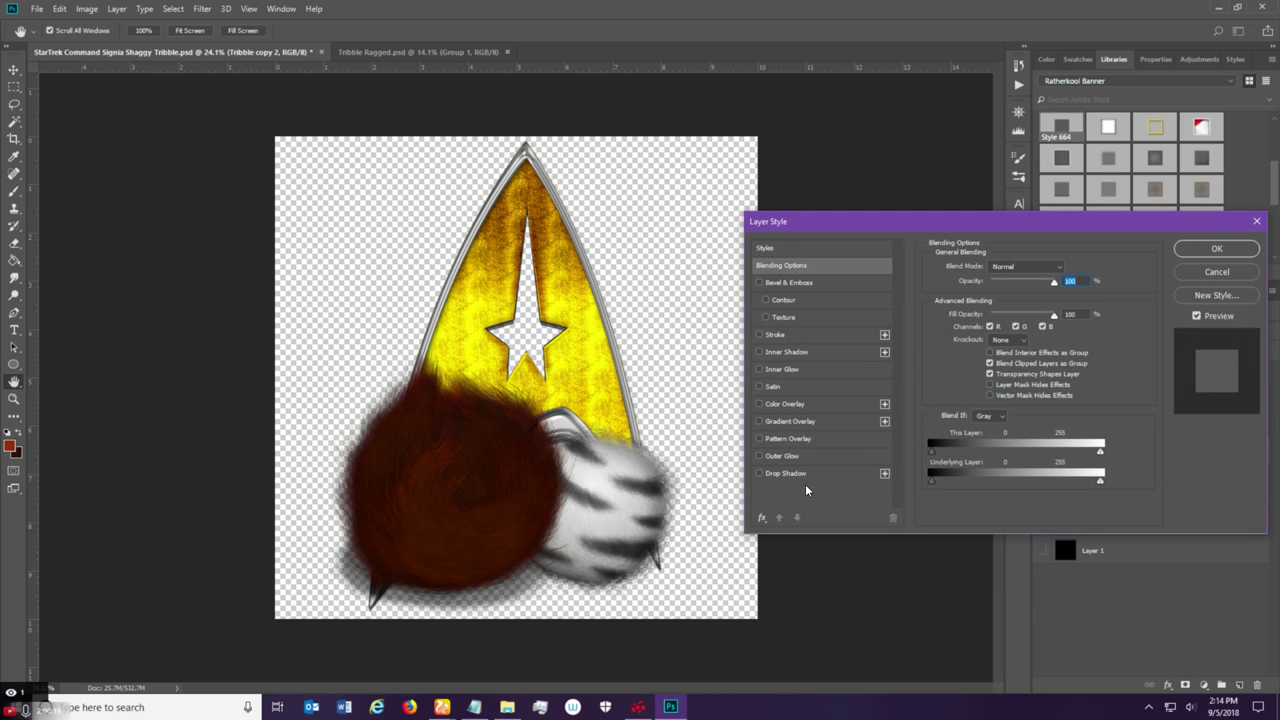
pyautogui.click(804, 400)
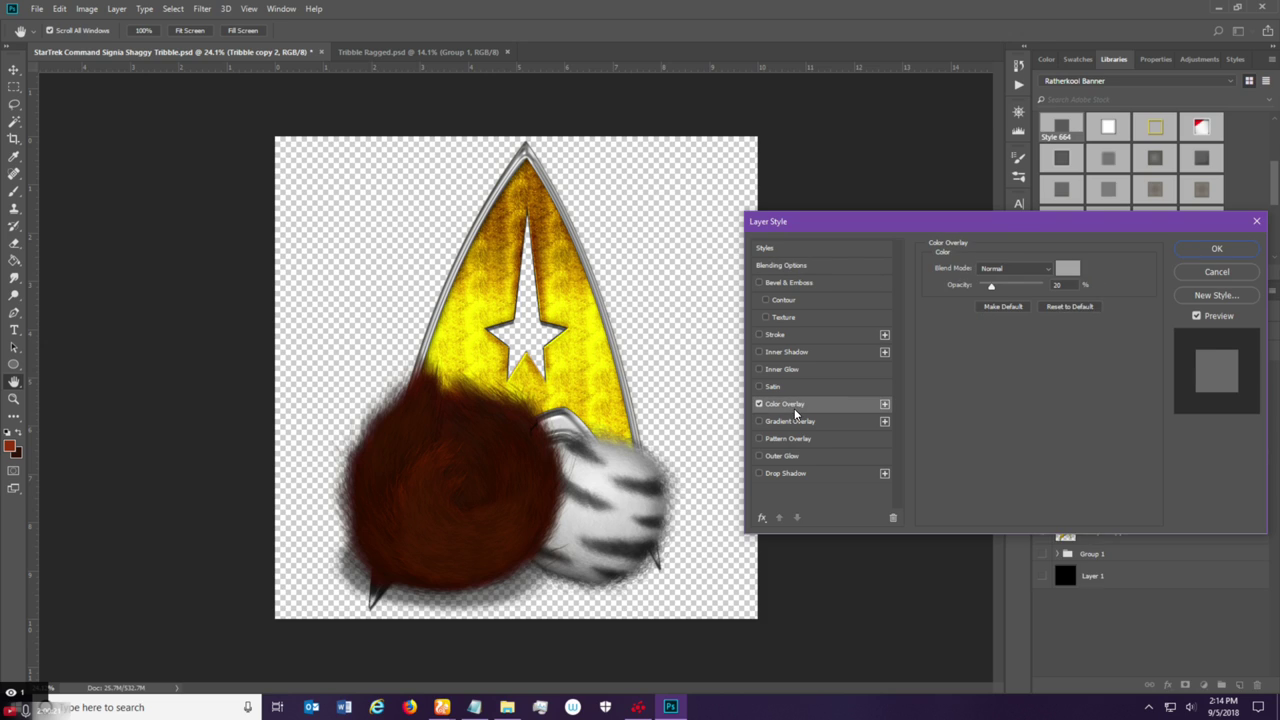
pyautogui.click(1072, 274)
pyautogui.write('000000')
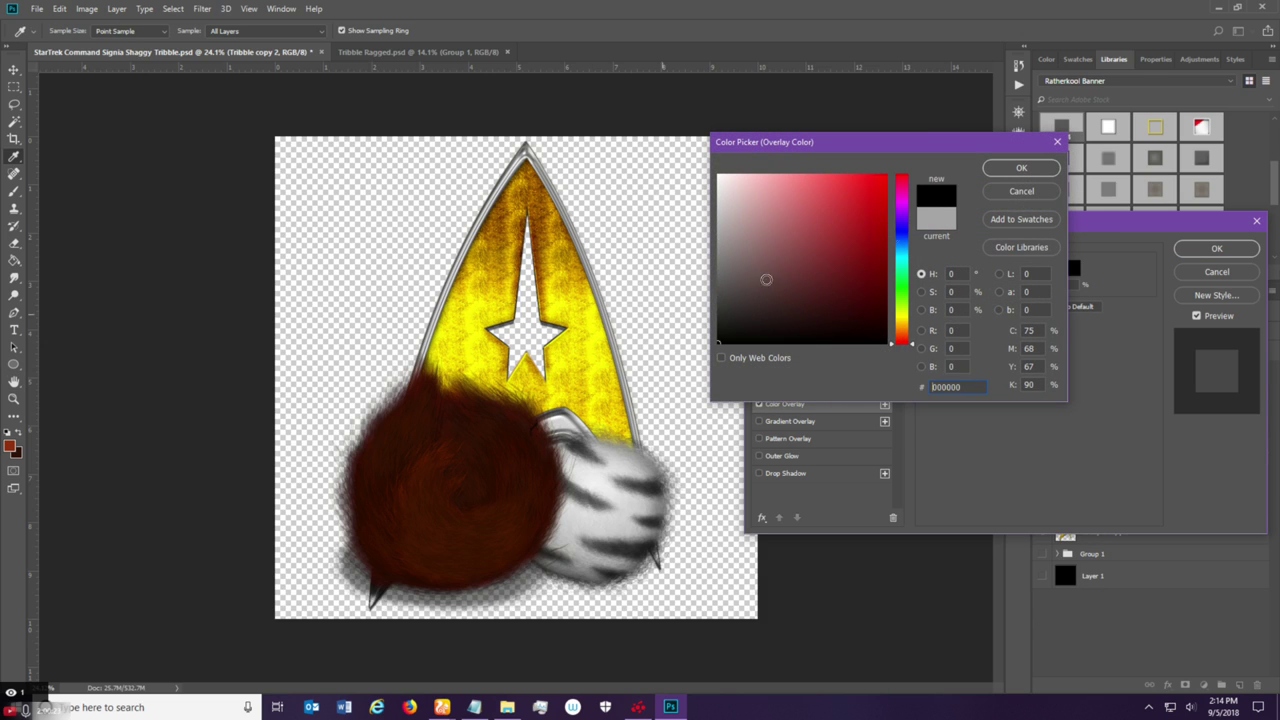
pyautogui.press('Return')
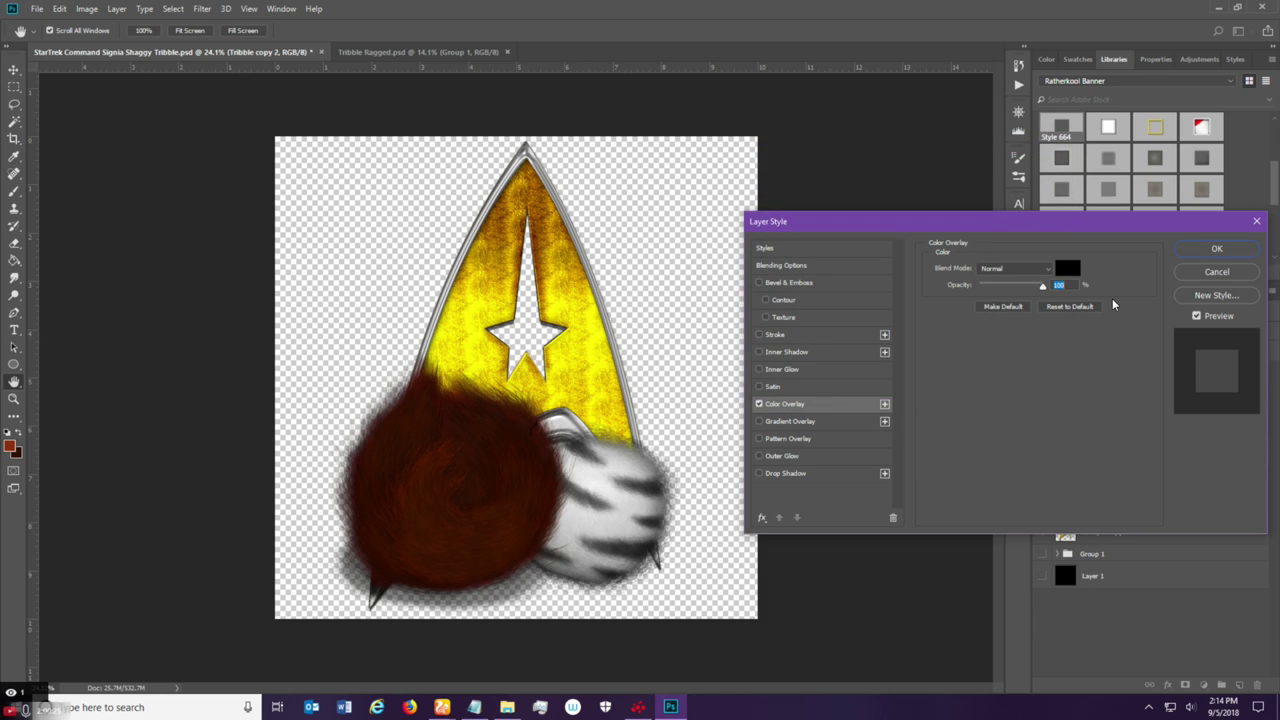
pyautogui.click(1216, 249)
pyautogui.rightClick(1142, 451)
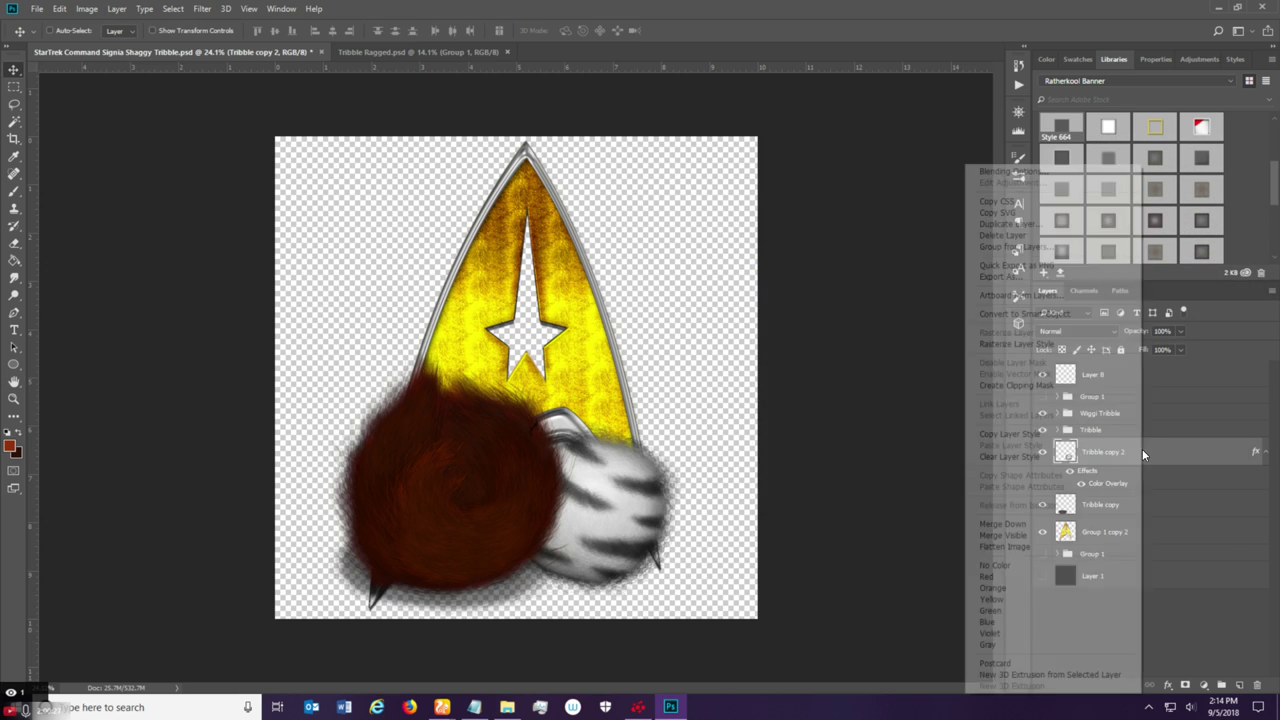
pyautogui.click(1050, 343)
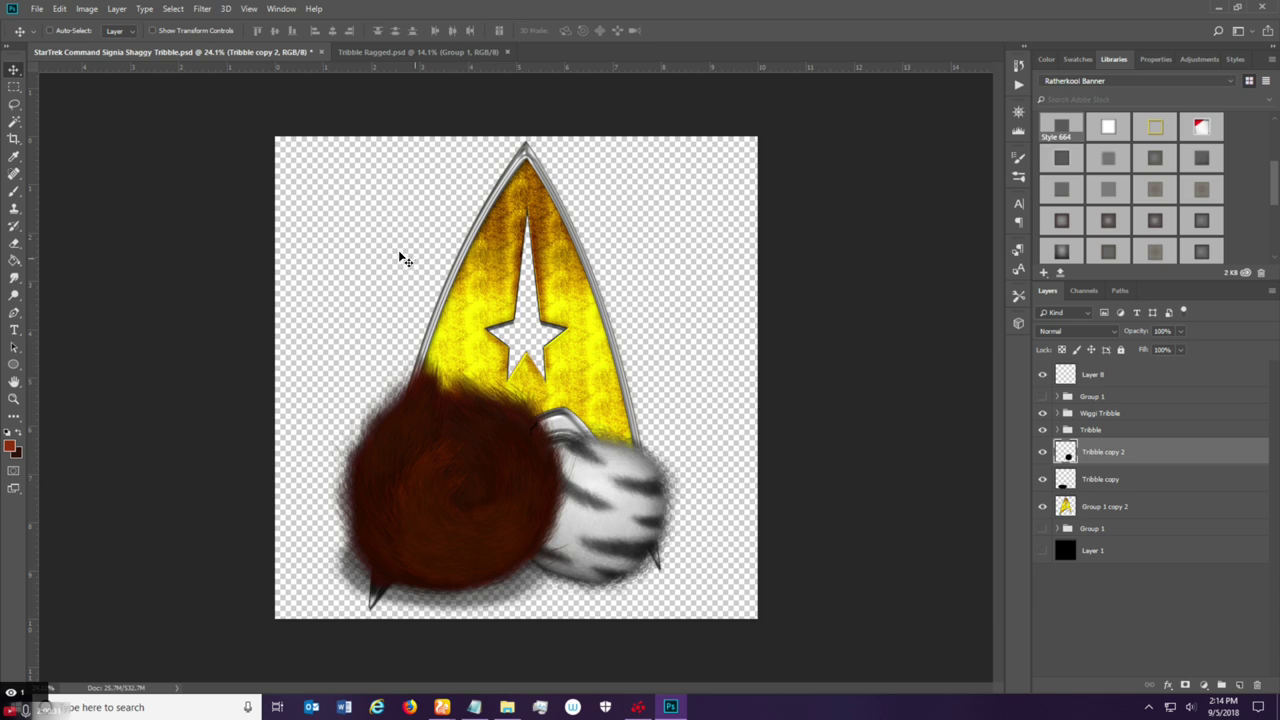
# Squash the black Tribble copy 2 silhouette from above to about 38.5% height, keeping it at the striped tribble's base as a shadow.
pyautogui.click(59, 9)
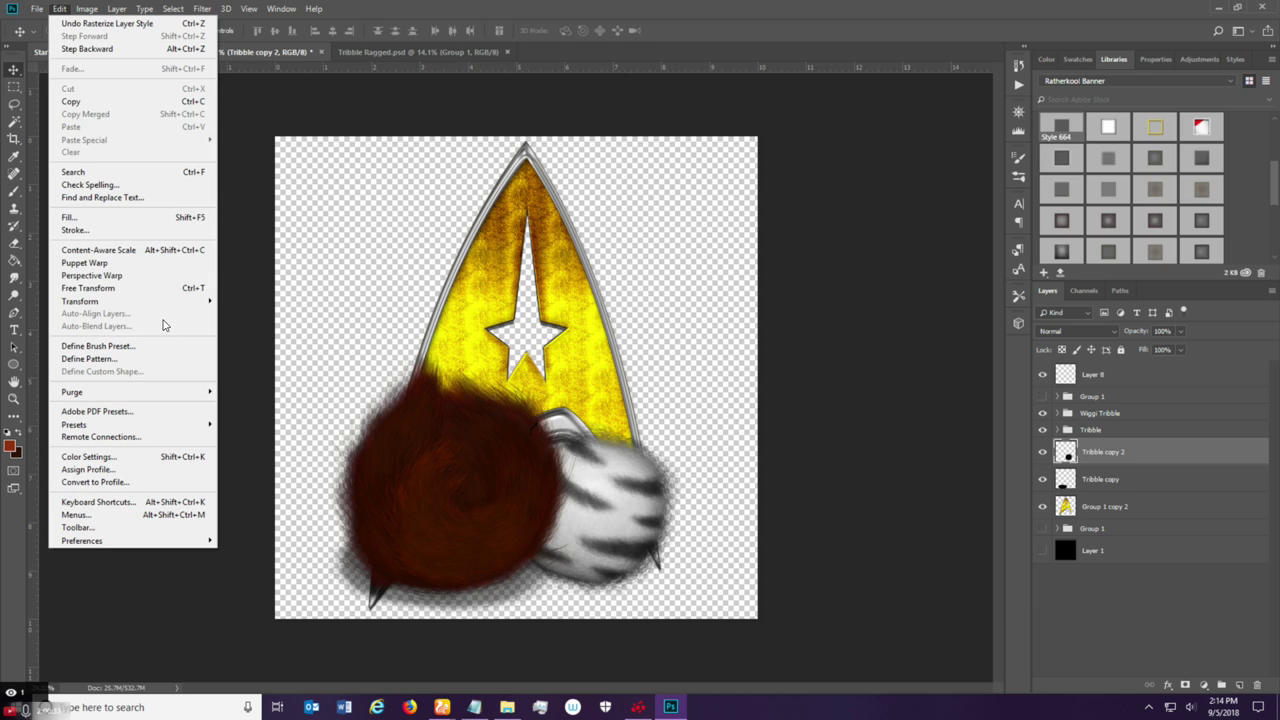
pyautogui.click(150, 288)
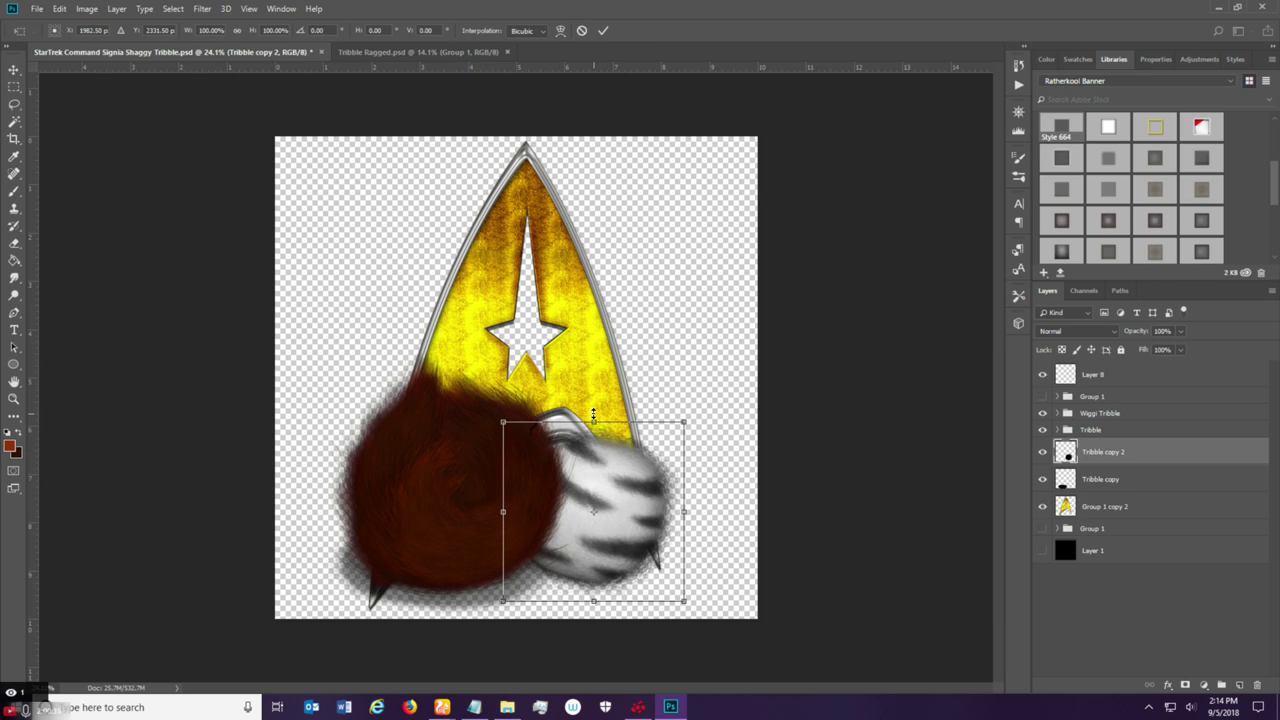
pyautogui.moveTo(594, 422); pyautogui.dragTo(594, 534)
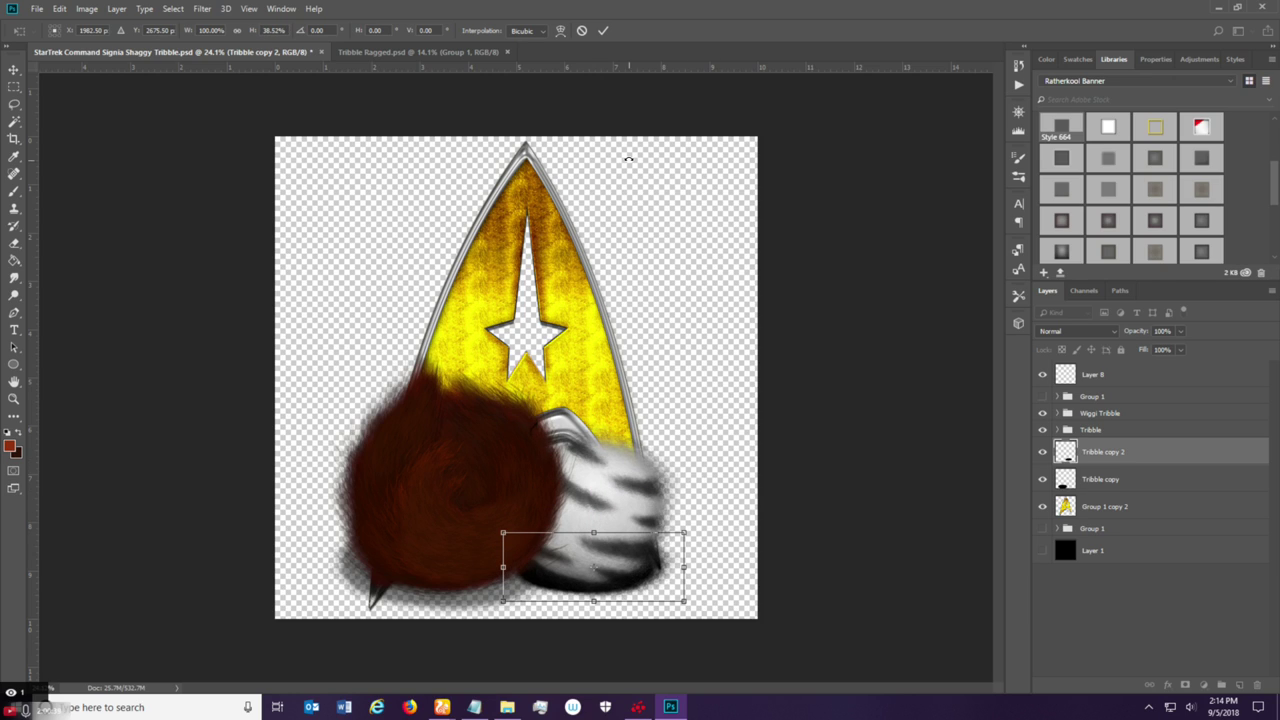
pyautogui.click(603, 30)
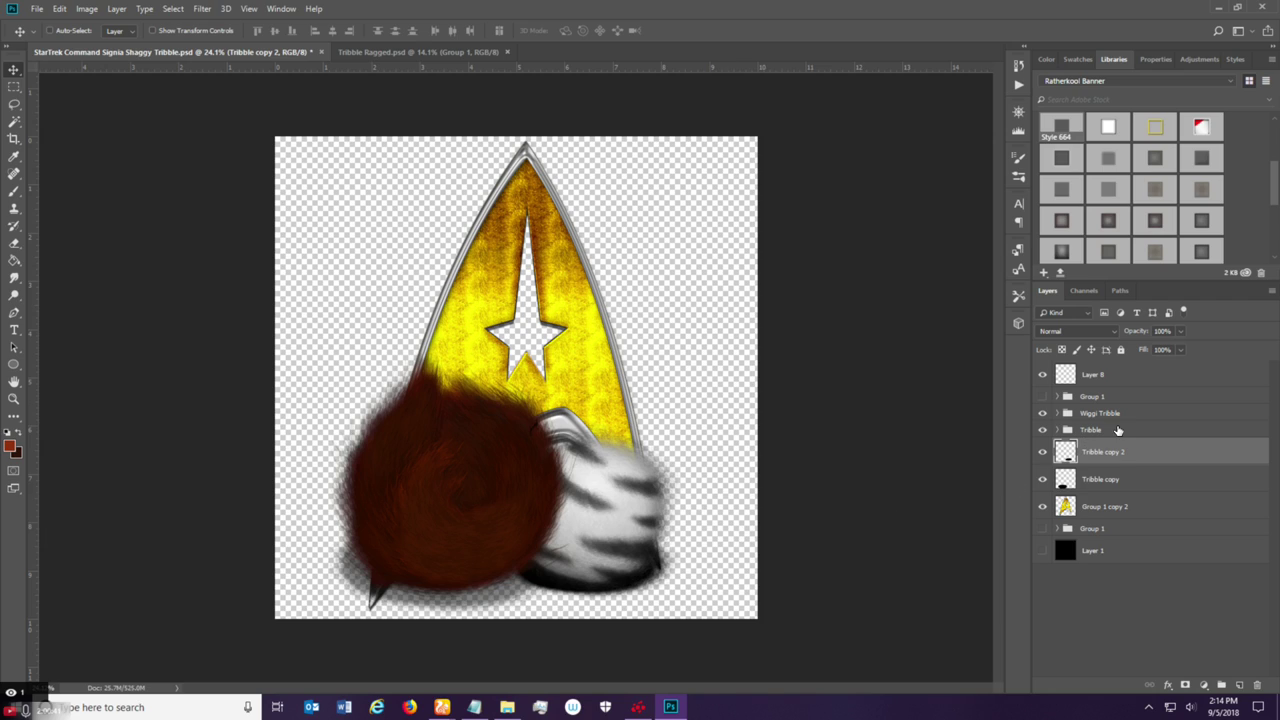
# Compare the two tribble shadow layers and set the opacity of Tribble copy 2 to 71%.
pyautogui.moveTo(1131, 336); pyautogui.dragTo(1113, 341)
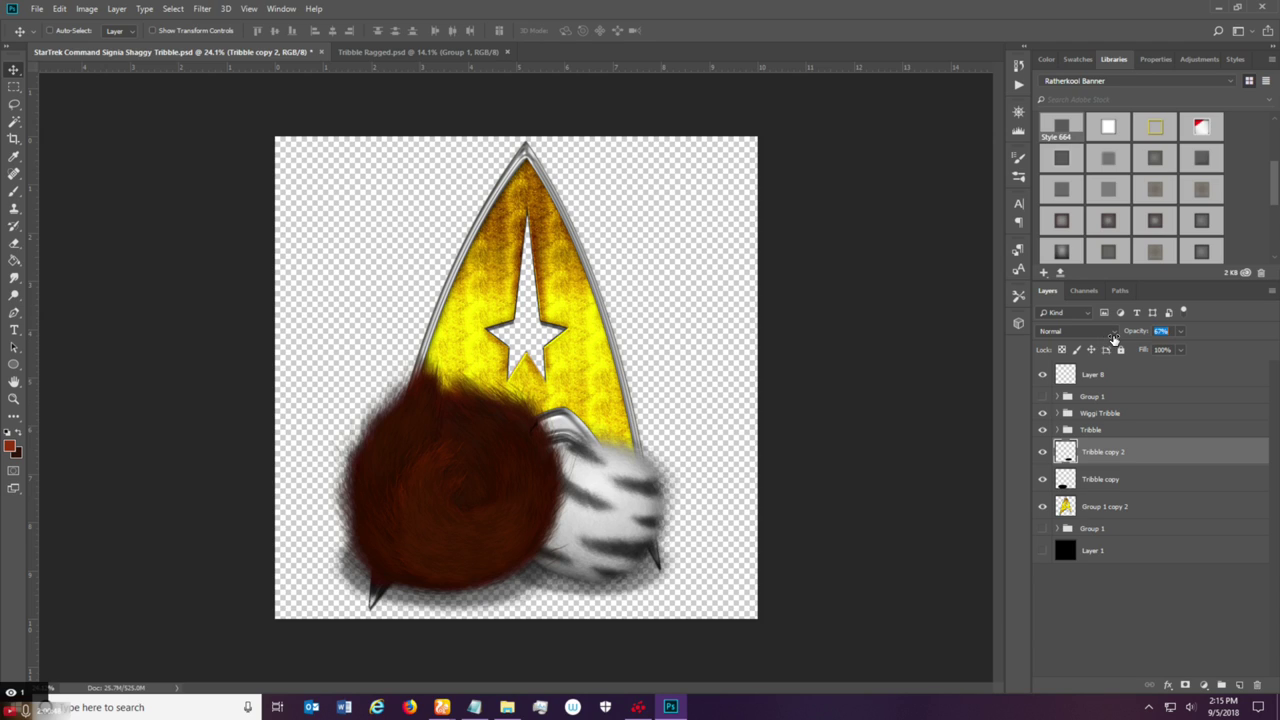
pyautogui.click(1103, 482)
pyautogui.click(1112, 452)
pyautogui.moveTo(1137, 333); pyautogui.dragTo(1146, 336)
pyautogui.click(1161, 331)
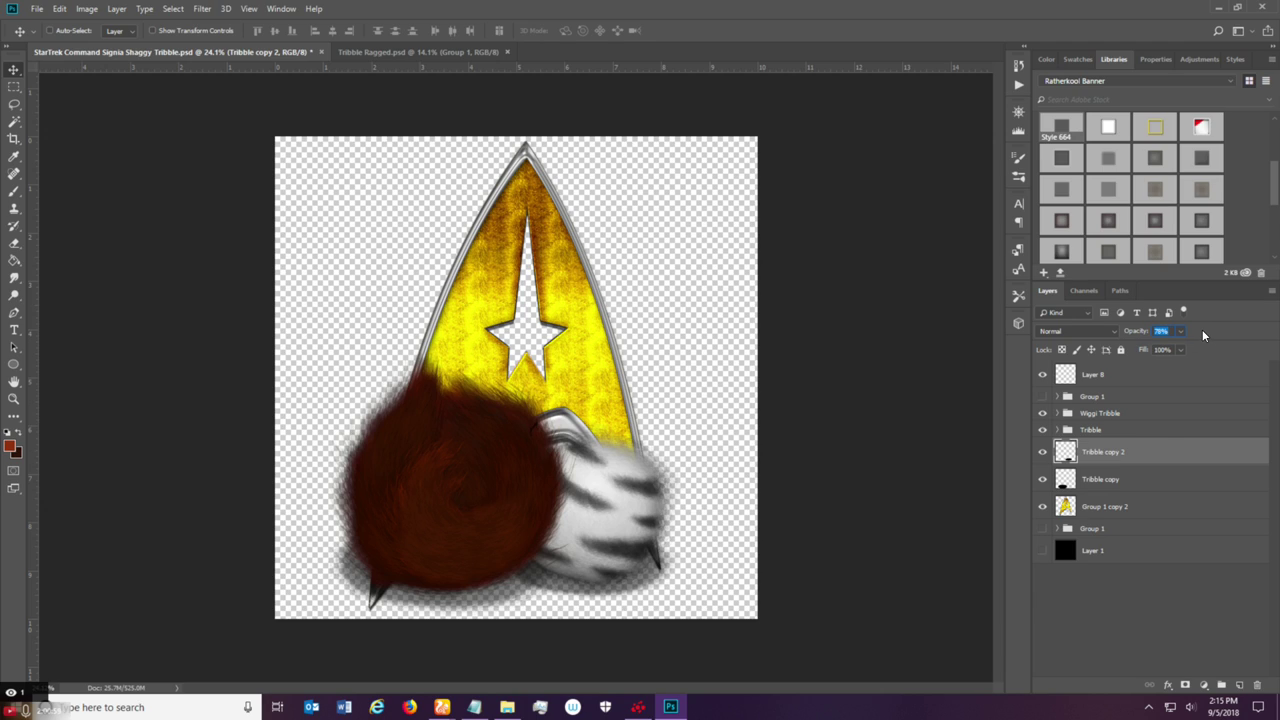
pyautogui.click(1131, 460)
pyautogui.scroll(1, 520, 600)
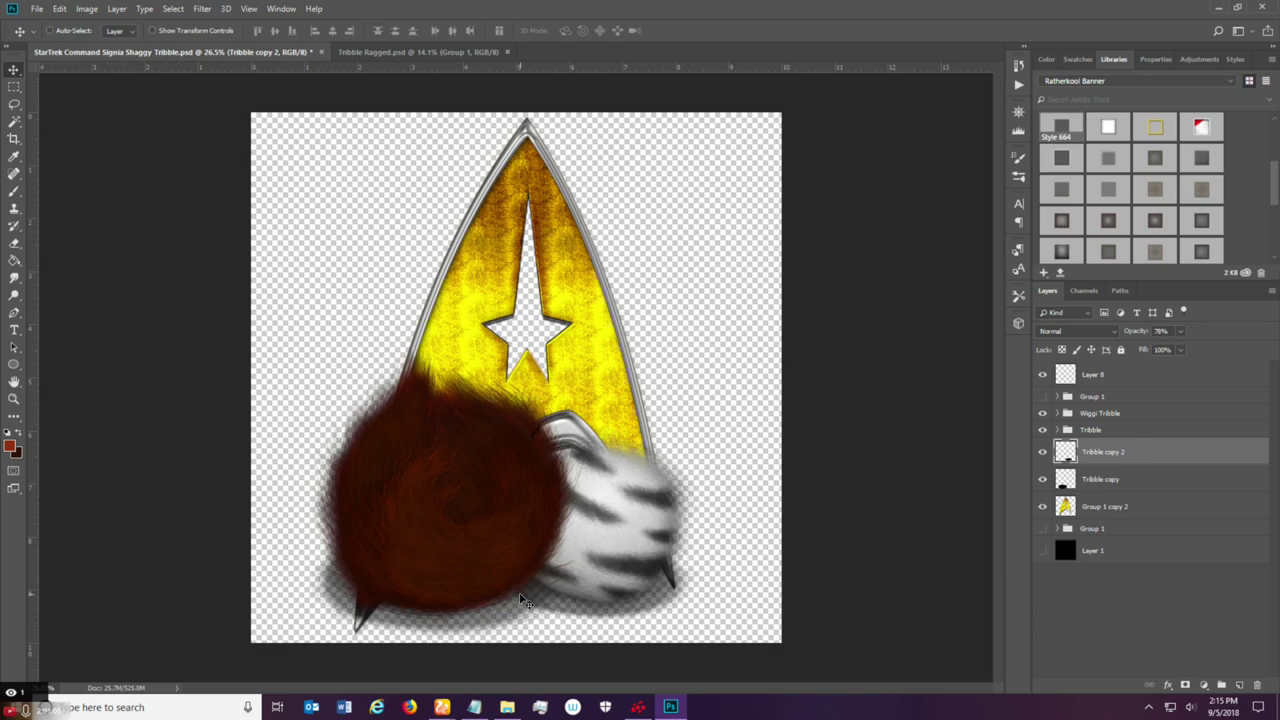
pyautogui.click(1118, 490)
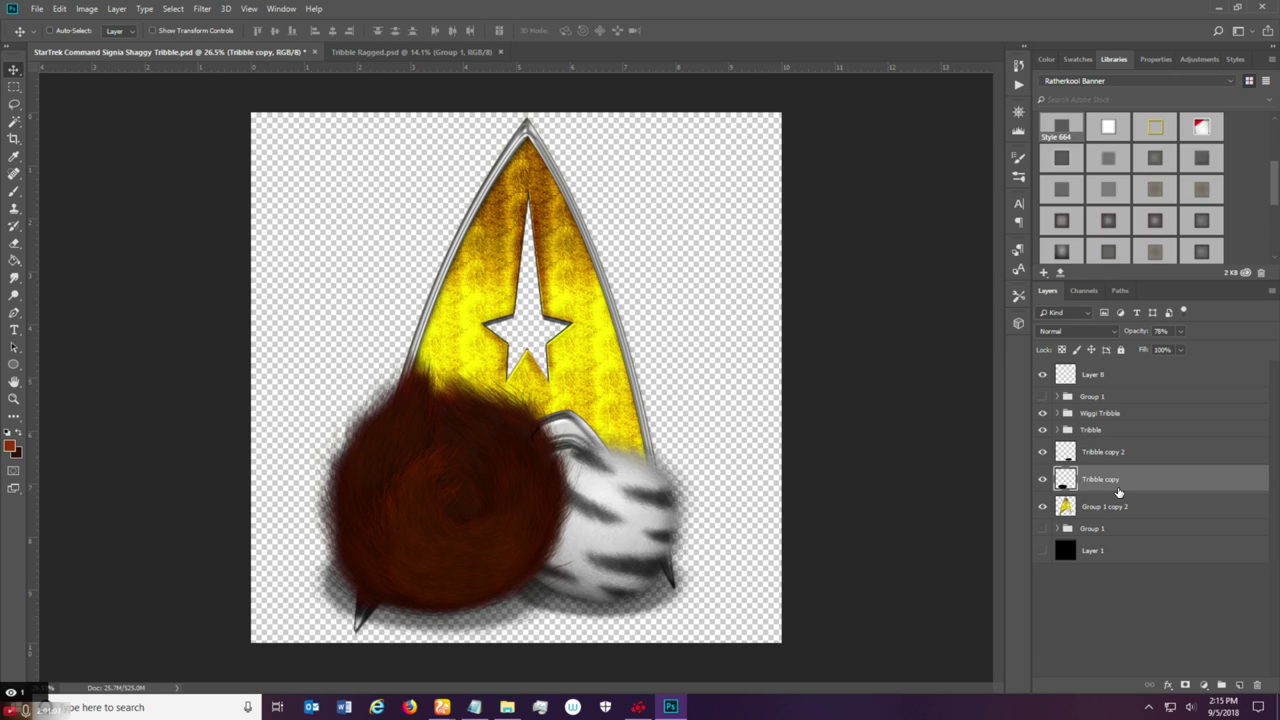
pyautogui.click(1141, 464)
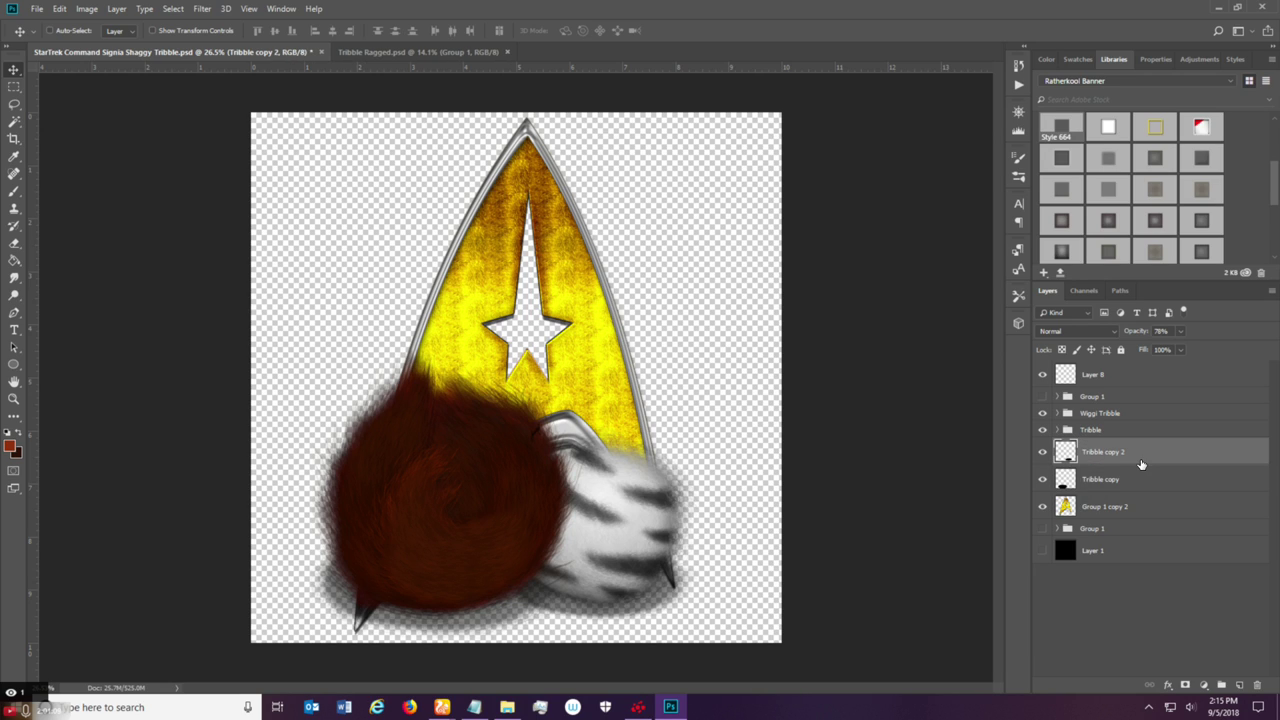
pyautogui.scroll(-2, 711, 509)
pyautogui.scroll(-1, 597, 514)
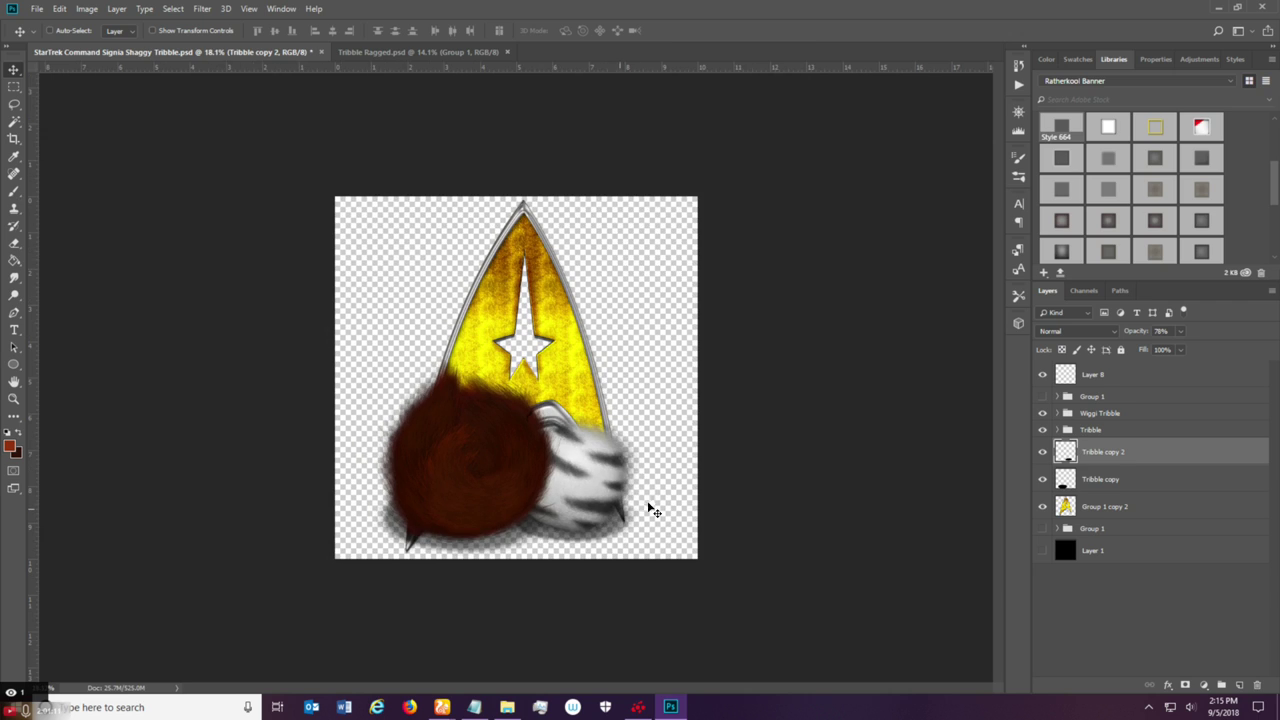
pyautogui.scroll(2, 477, 575)
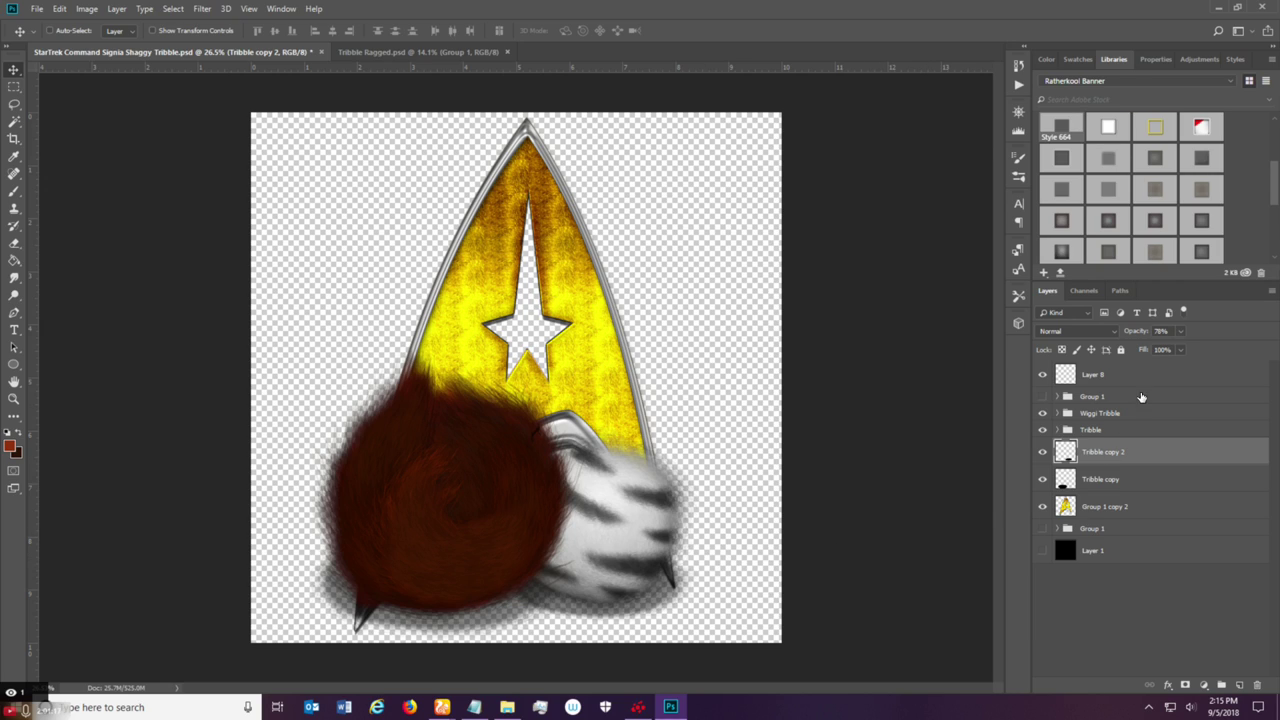
pyautogui.moveTo(1148, 337); pyautogui.dragTo(1137, 334)
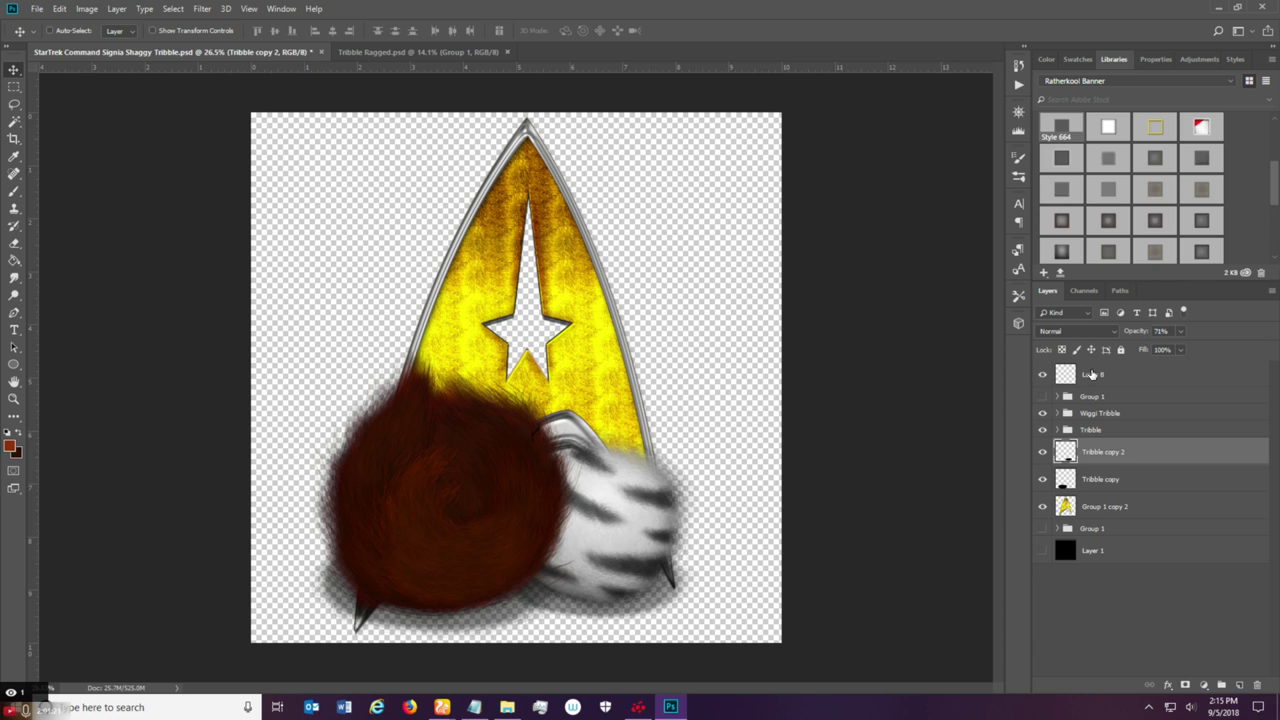
# Save the document as a new PSD named StarTrek Command Signia Tribbles in New folder (9).
pyautogui.scroll(-3, 923, 449)
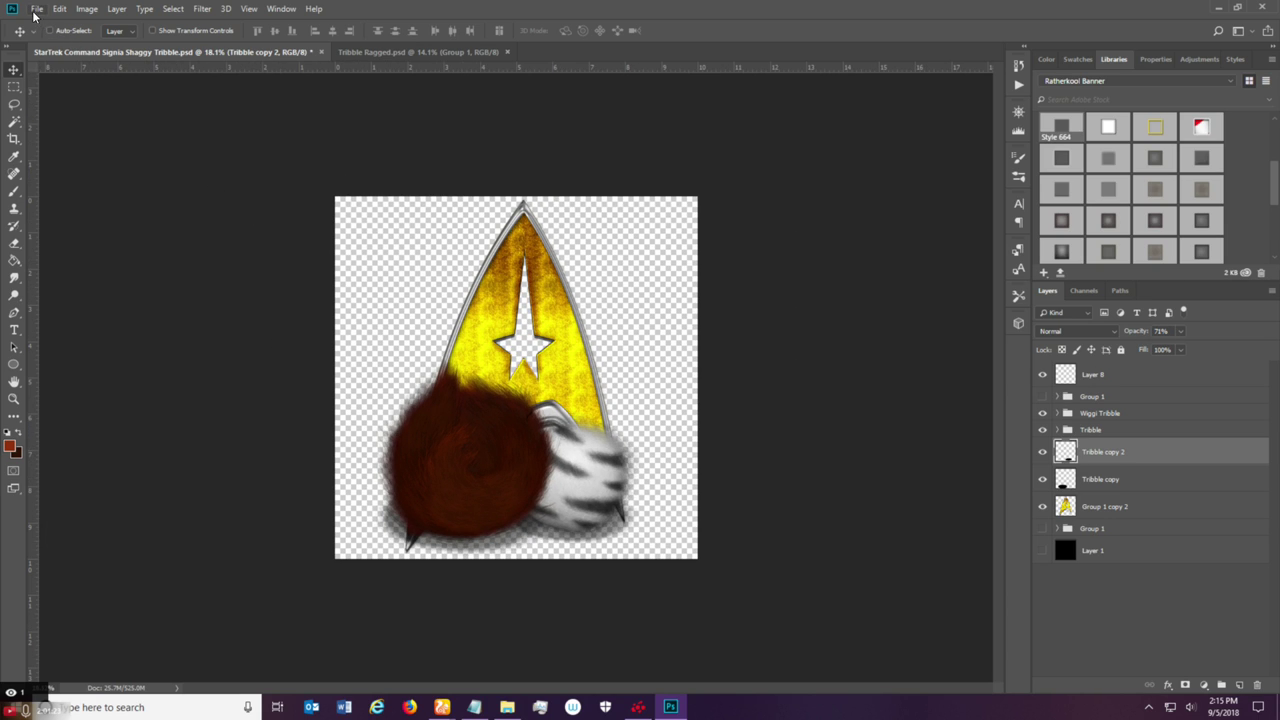
pyautogui.click(37, 9)
pyautogui.click(82, 157)
pyautogui.click(286, 425)
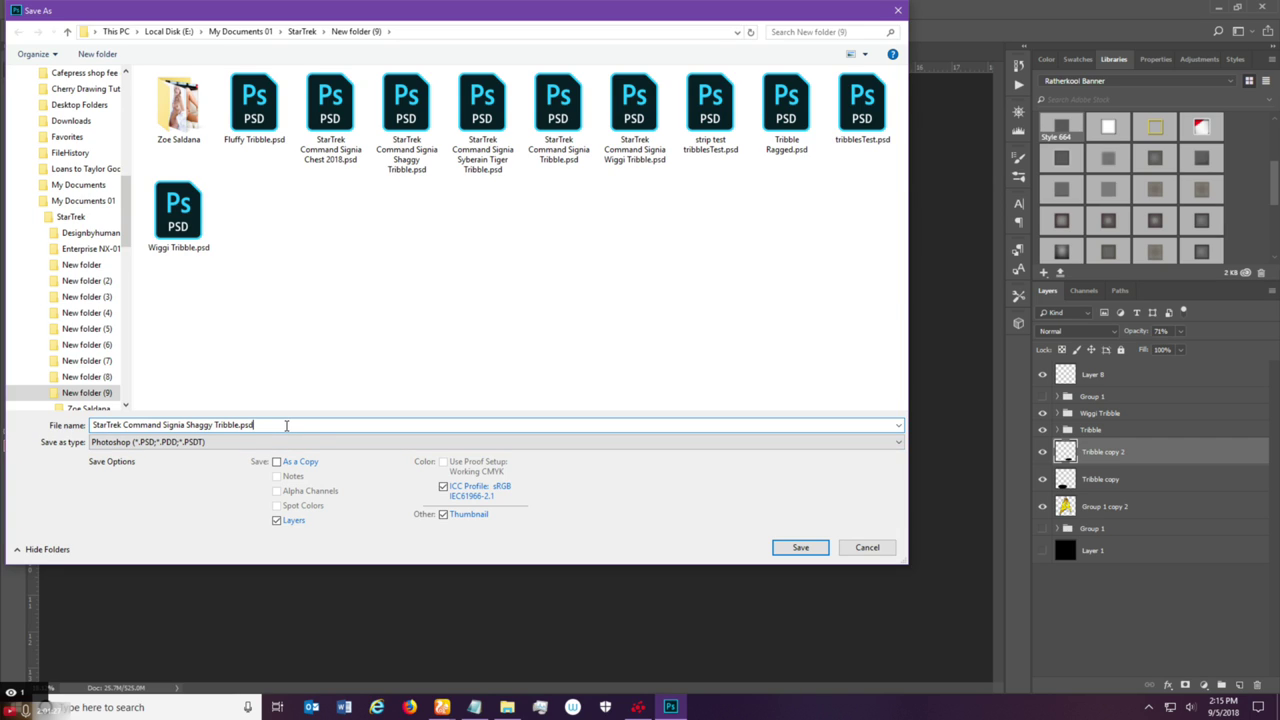
pyautogui.press('BackSpace')
pyautogui.press('BackSpace')
pyautogui.press('BackSpace')
pyautogui.press('BackSpace')
pyautogui.press('BackSpace')
pyautogui.press('BackSpace')
pyautogui.press('BackSpace')
pyautogui.press('BackSpace')
pyautogui.press('BackSpace')
pyautogui.press('BackSpace')
pyautogui.press('BackSpace')
pyautogui.press('BackSpace')
pyautogui.press('BackSpace')
pyautogui.press('BackSpace')
pyautogui.press('BackSpace')
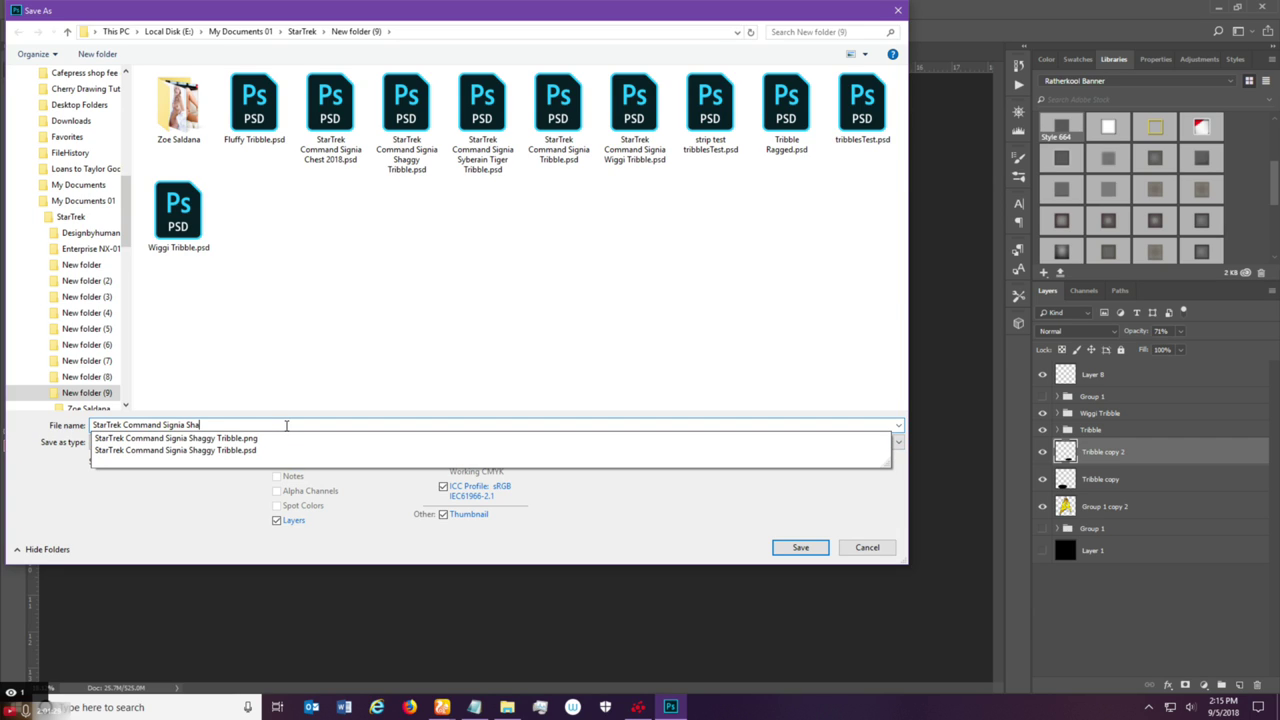
pyautogui.press('BackSpace')
pyautogui.press('BackSpace')
pyautogui.press('BackSpace')
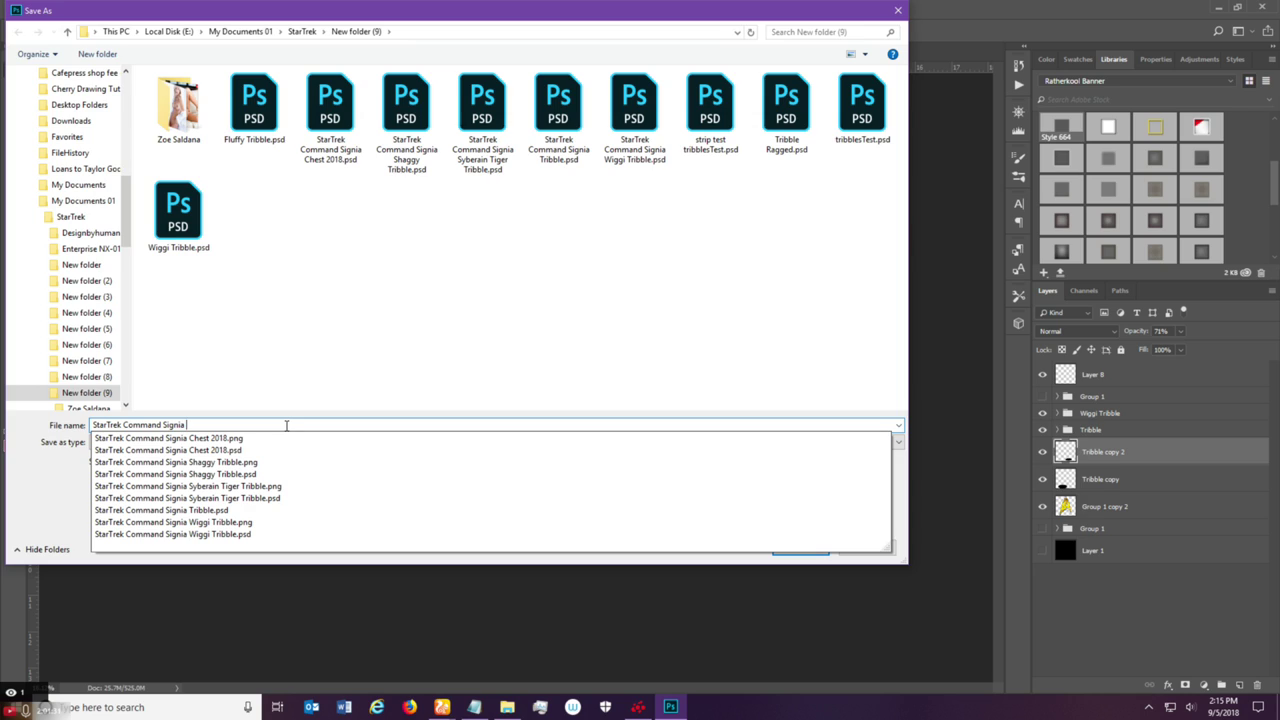
pyautogui.write('Tribbles')
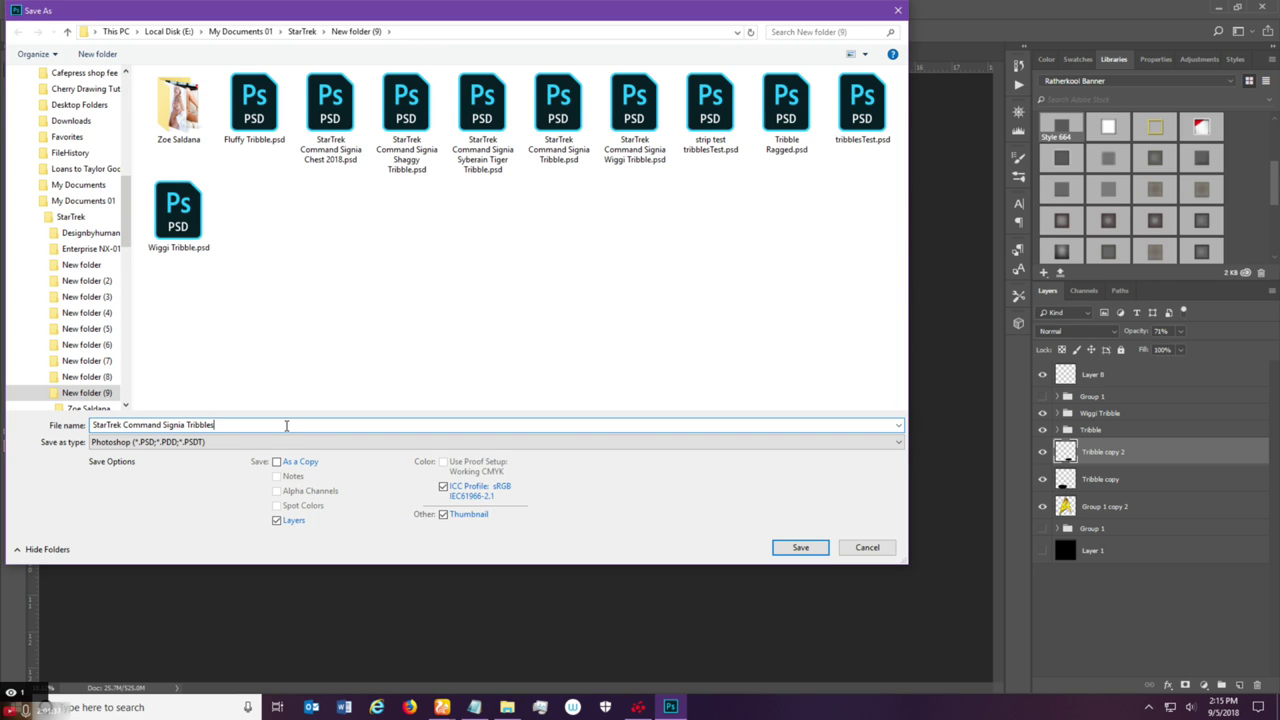
pyautogui.press('Return')
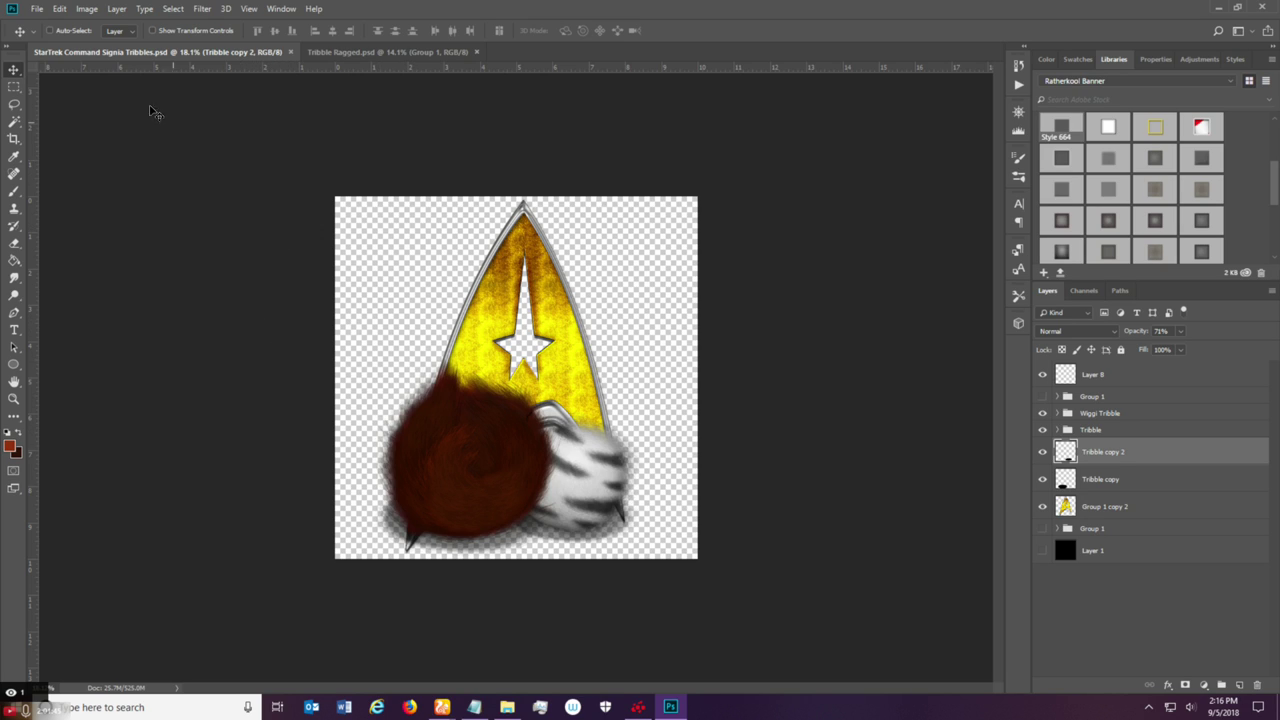
# Save a PNG copy as StarTrek Command Signia Tribbles.png with the smallest file size option.
pyautogui.click(36, 8)
pyautogui.click(94, 157)
pyautogui.click(383, 442)
pyautogui.scroll(-1, 330, 610)
pyautogui.click(349, 628)
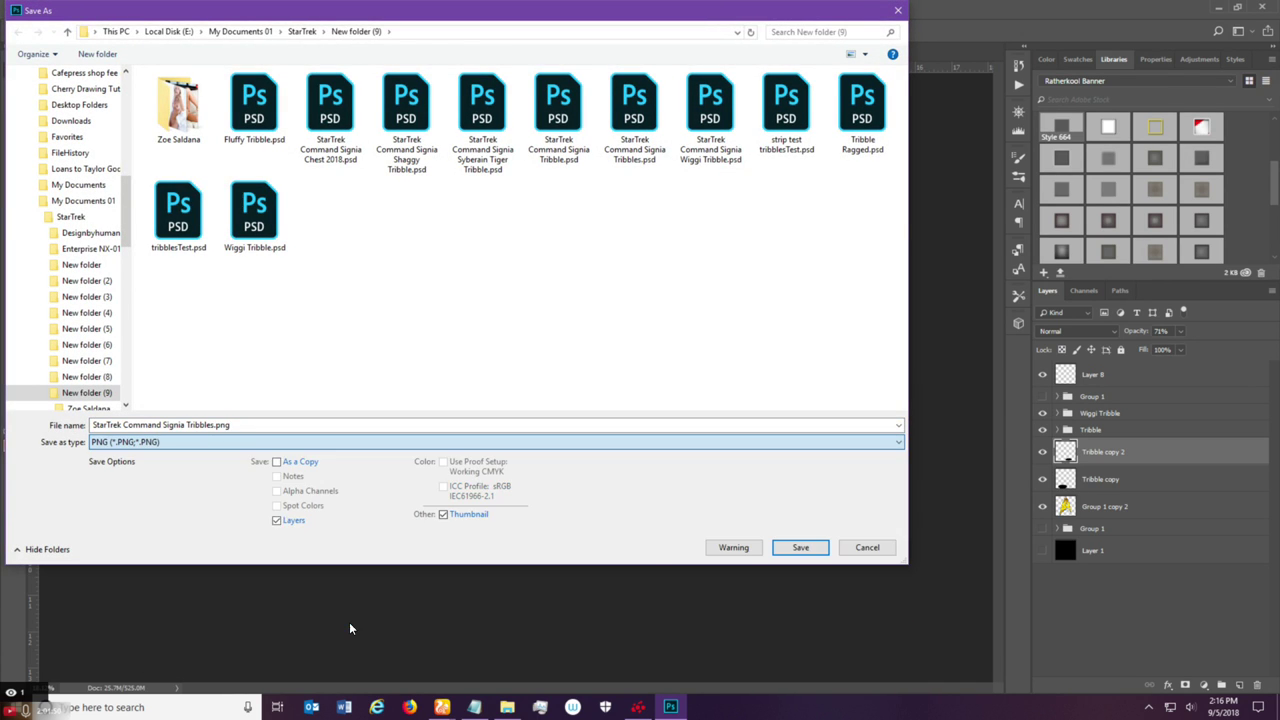
pyautogui.click(805, 550)
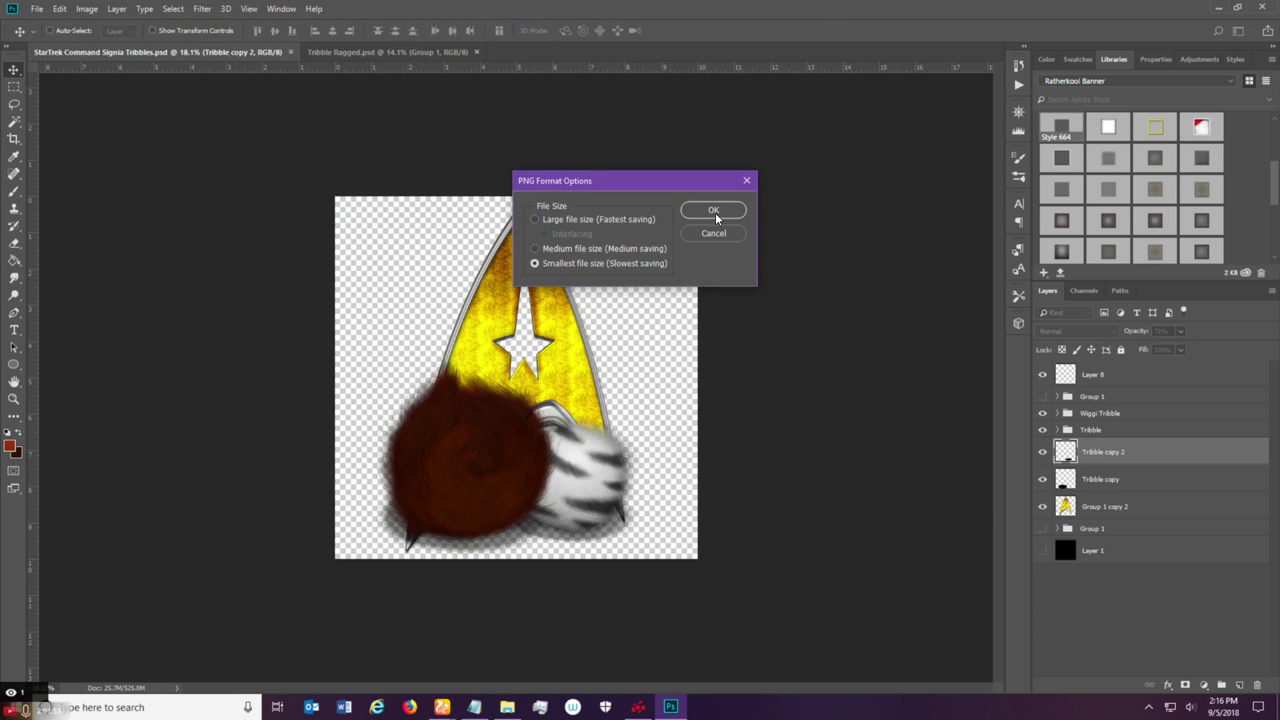
pyautogui.click(716, 212)
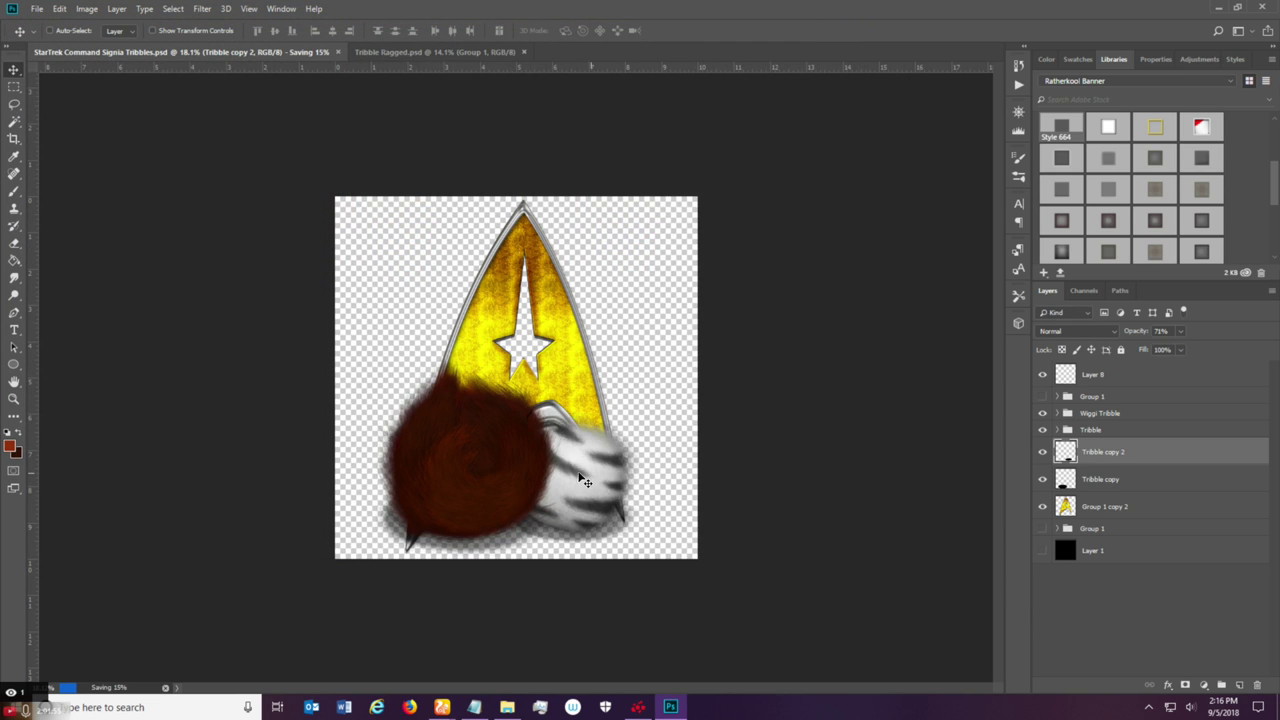